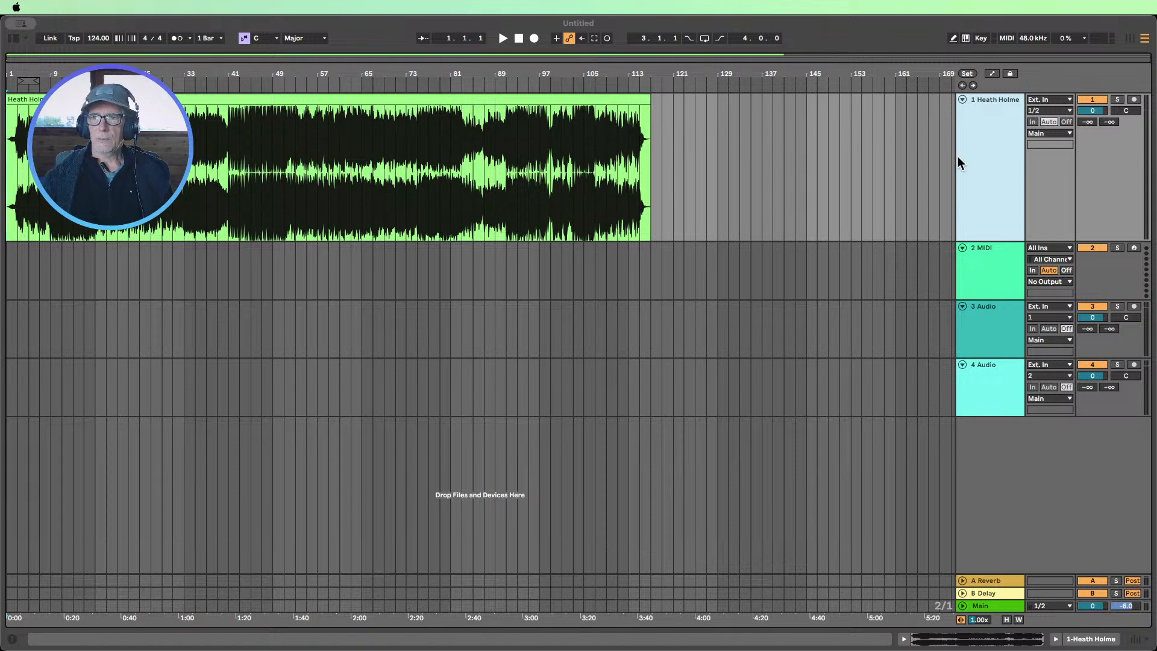
Play the Heath Holme track and add the Limiter audio effect to the Main track
click(985, 151)
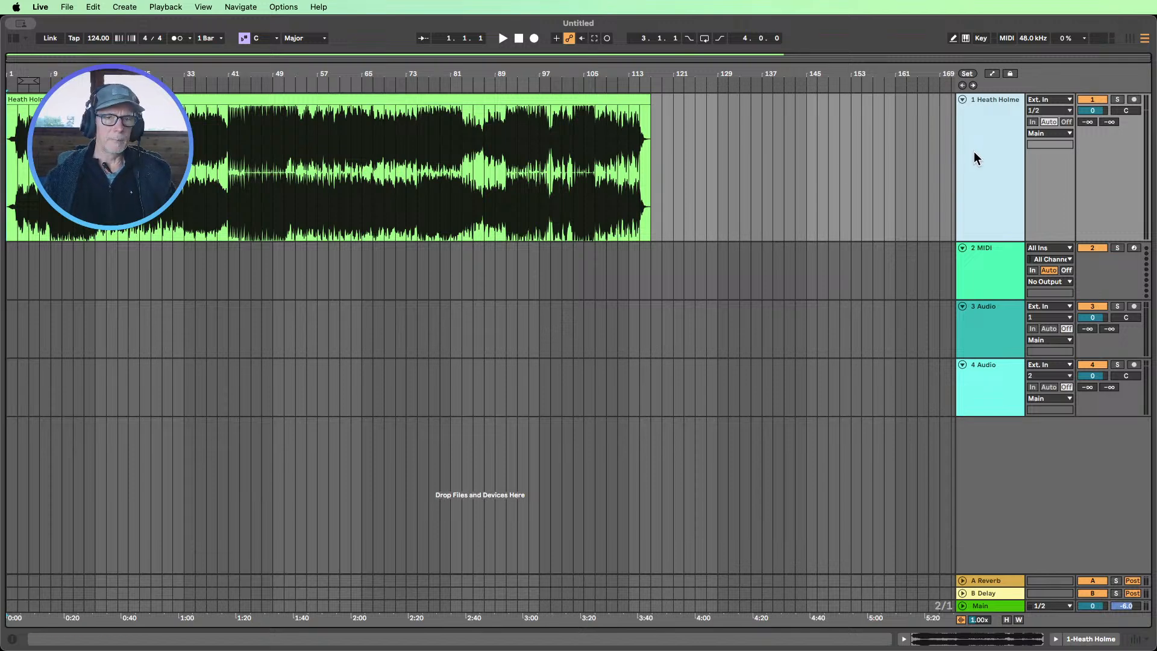
click(503, 38)
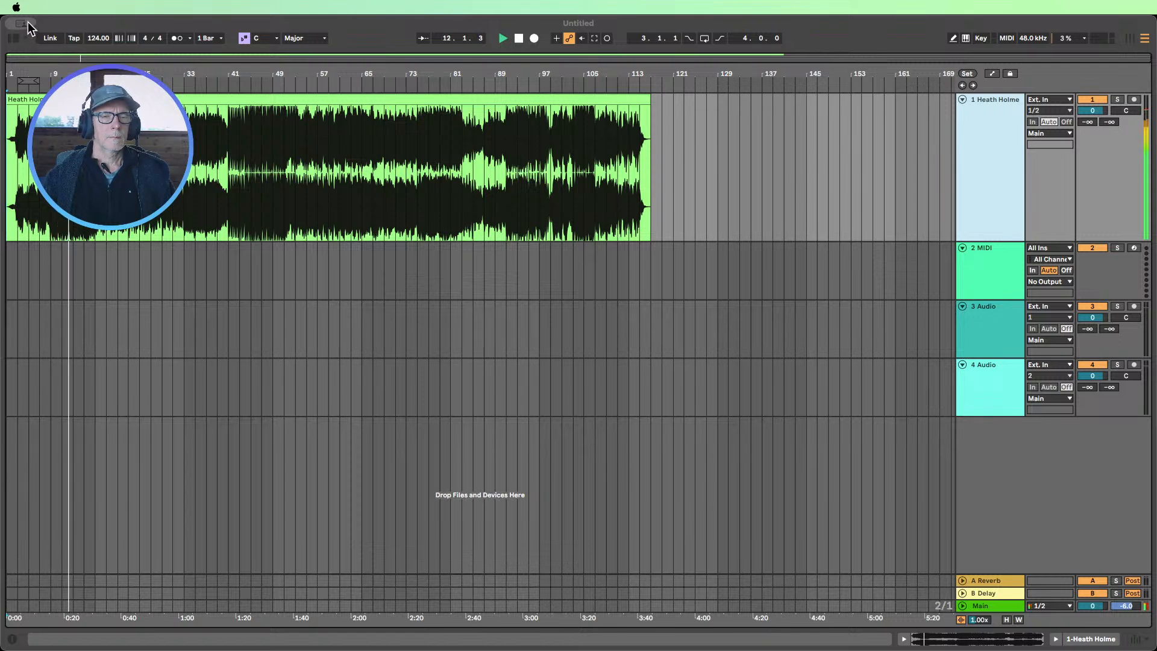
double_click(979, 605)
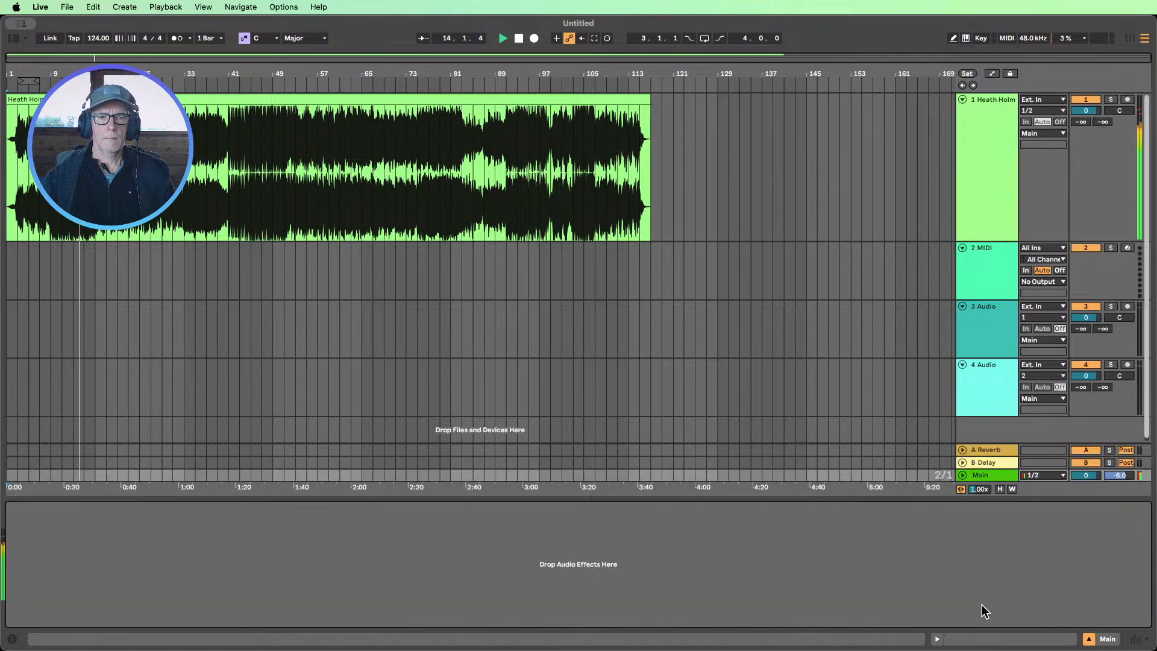
click(17, 38)
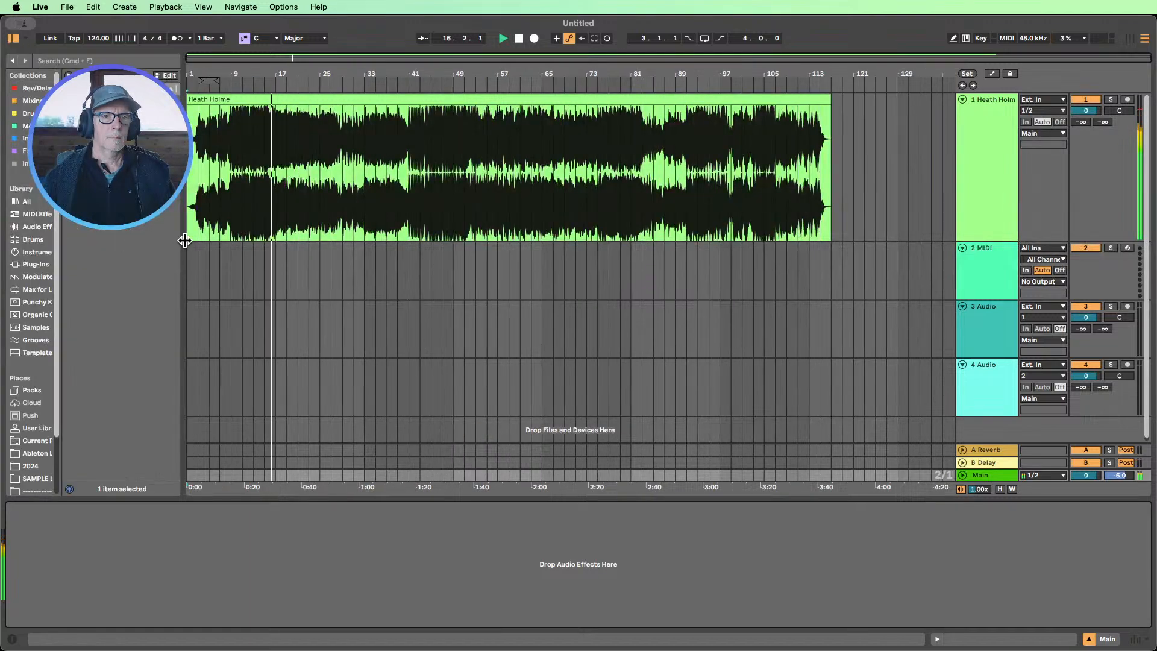
drag(182, 240, 253, 240)
click(56, 228)
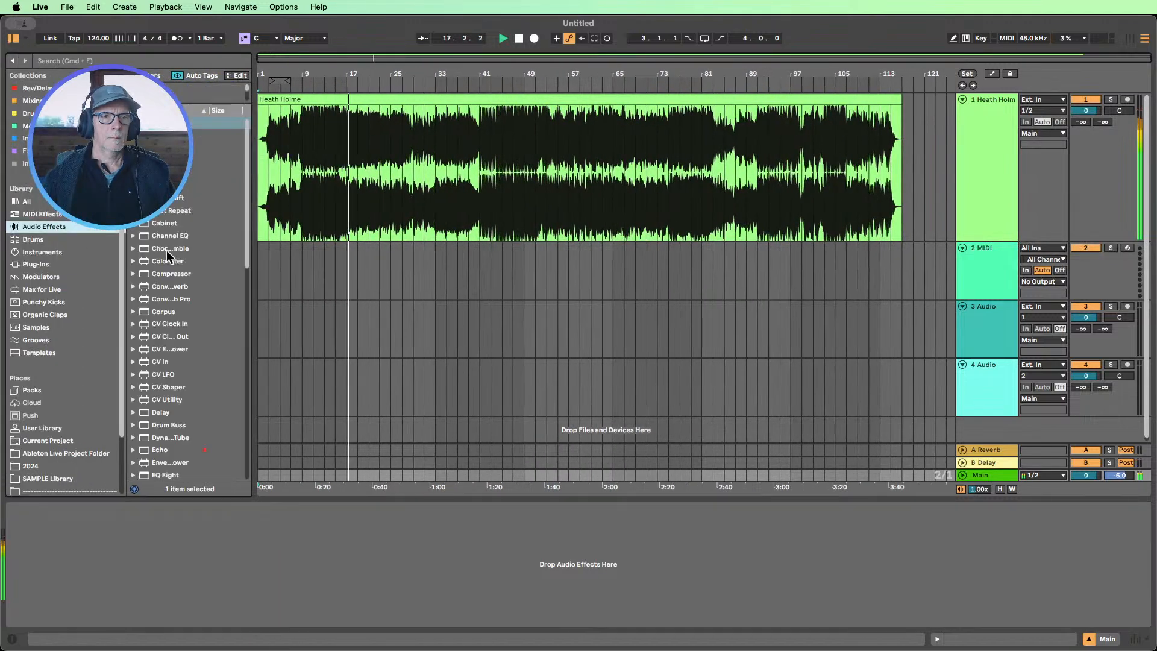
scroll(184, 265, down, 5)
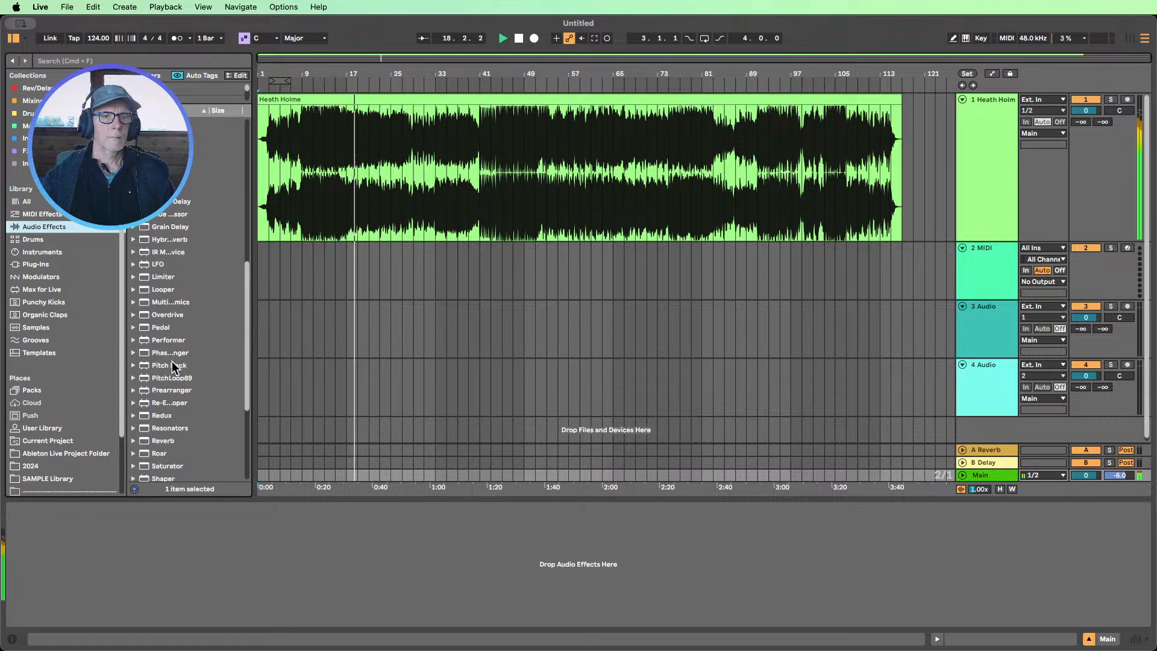
drag(162, 277, 288, 569)
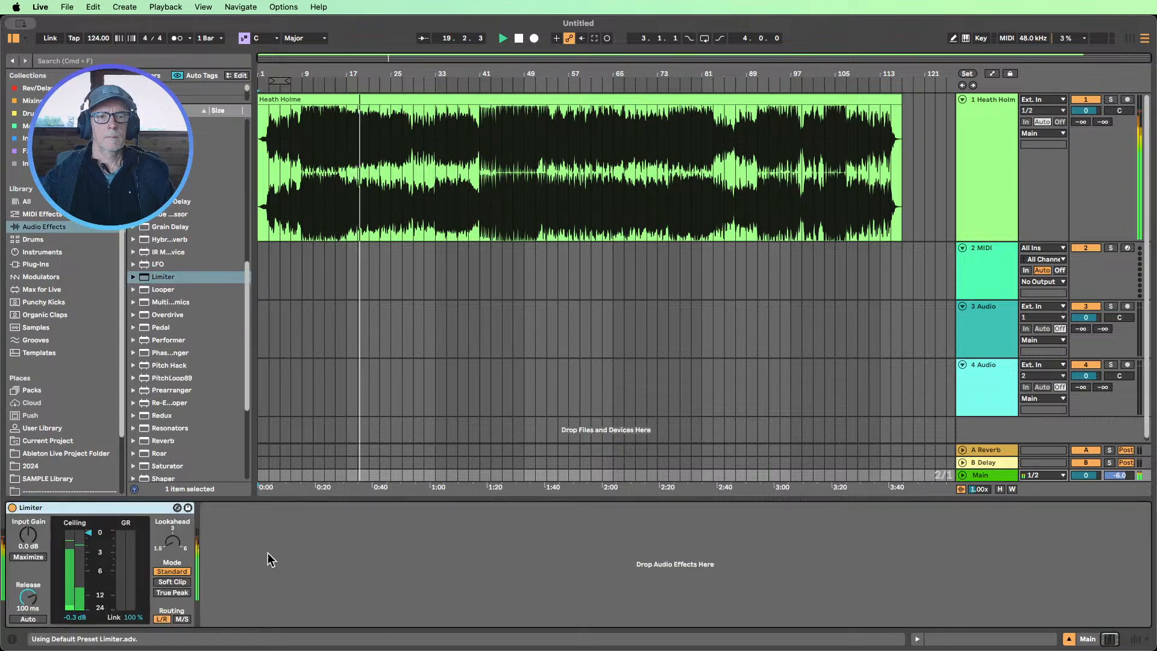
click(13, 38)
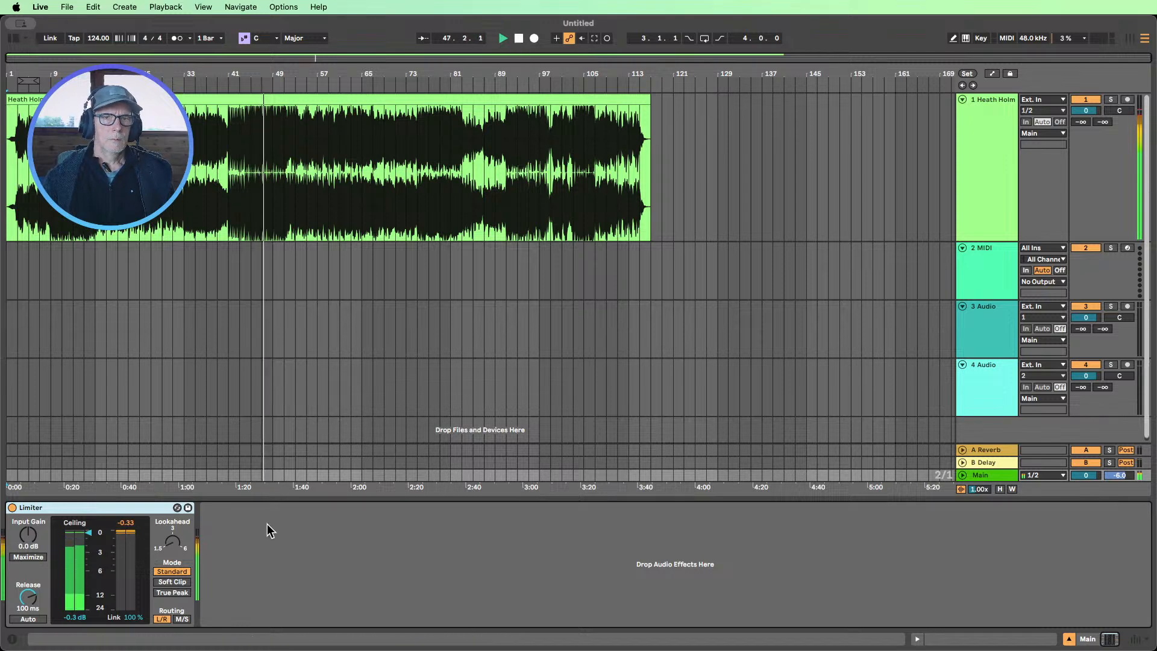
Stop playback and deactivate the Heath Holme track so it is muted
click(518, 39)
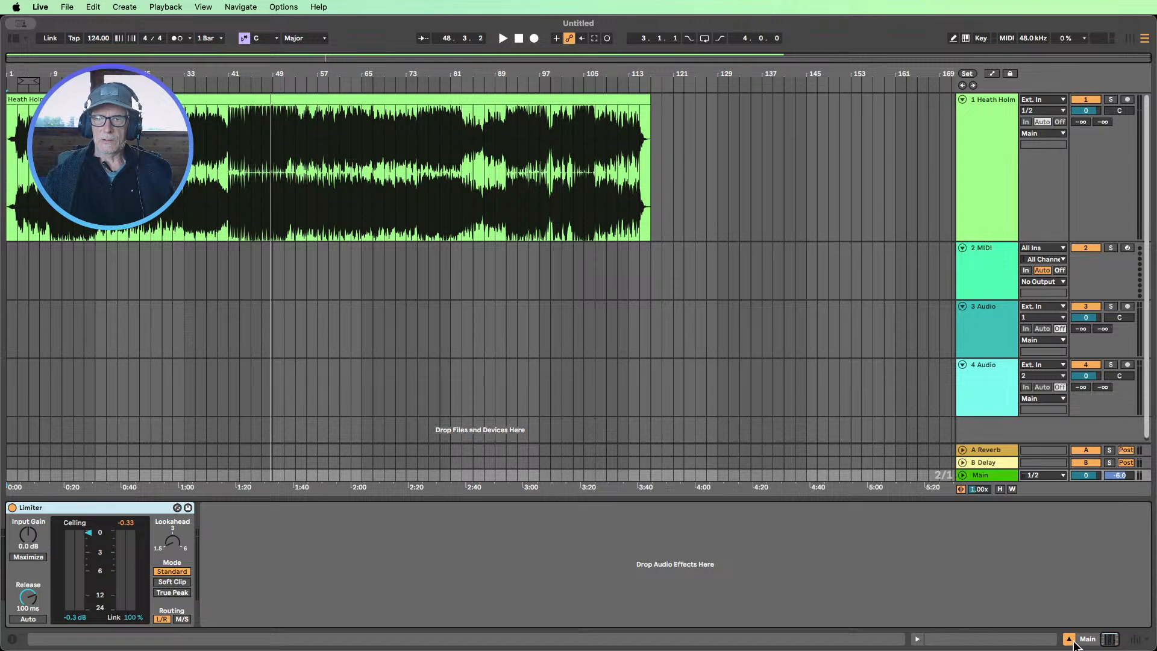
click(357, 100)
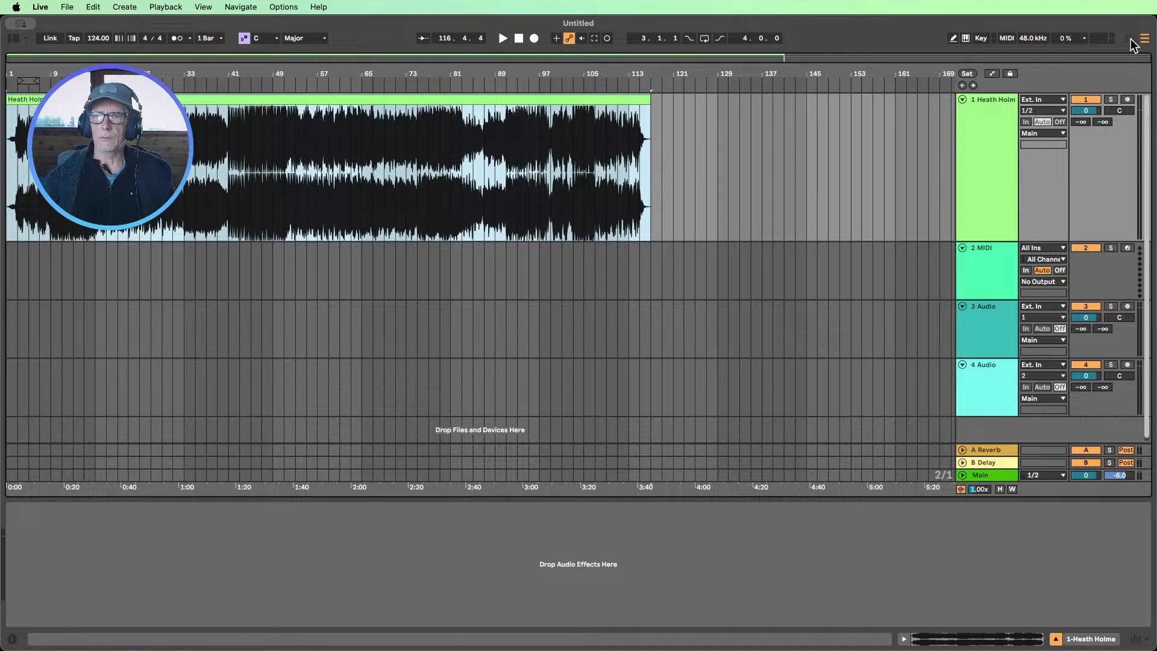
click(993, 148)
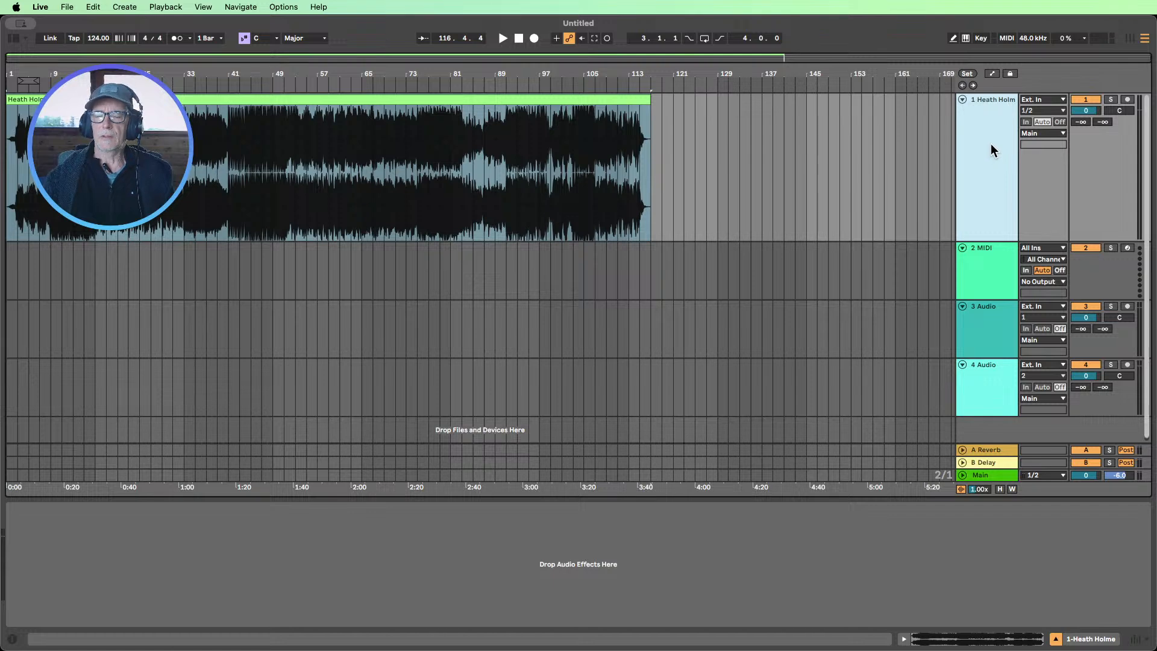
click(1086, 100)
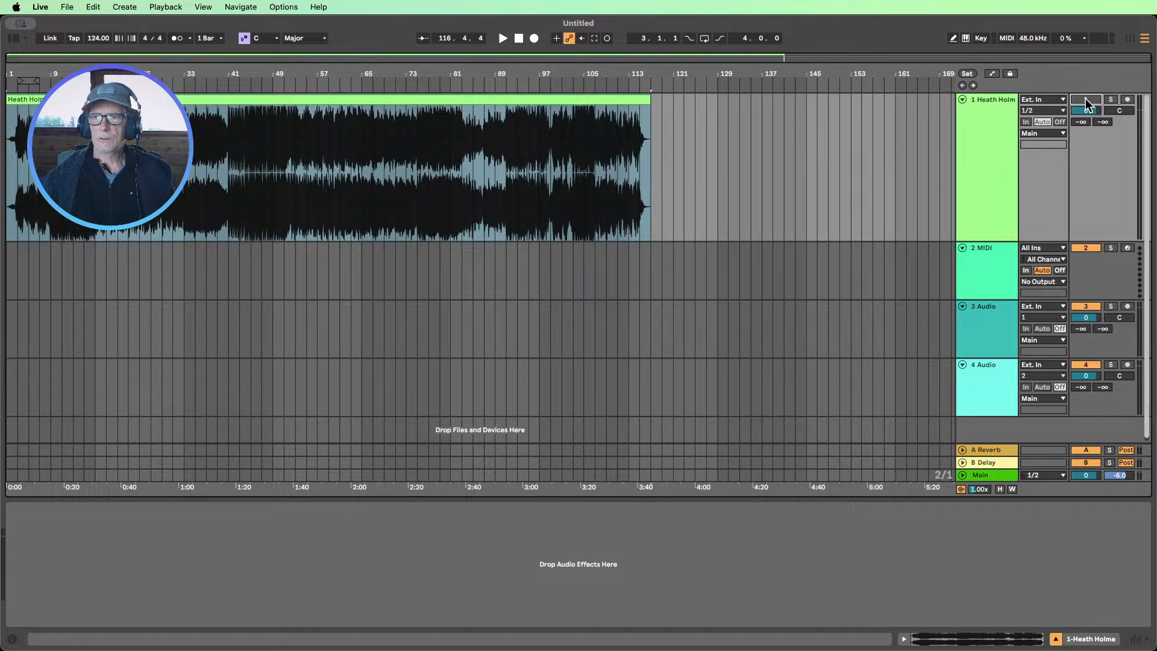
Switch to Session View, move the Heath Holme track after the last audio track and set the tempo to 128 BPM
click(1125, 42)
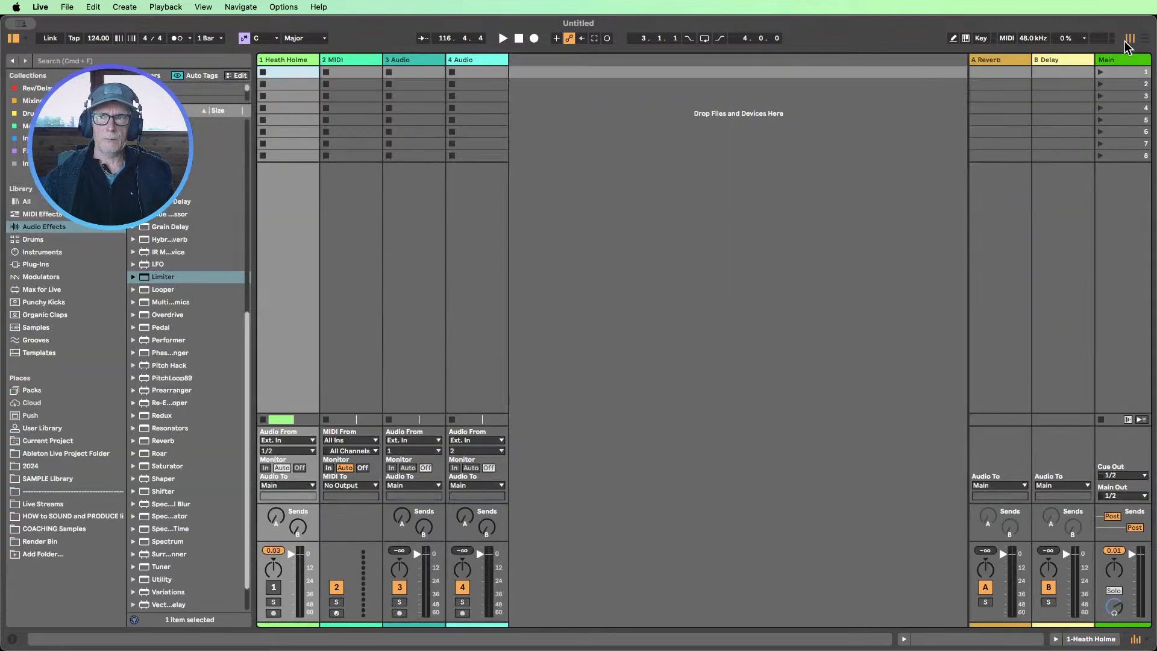
click(285, 62)
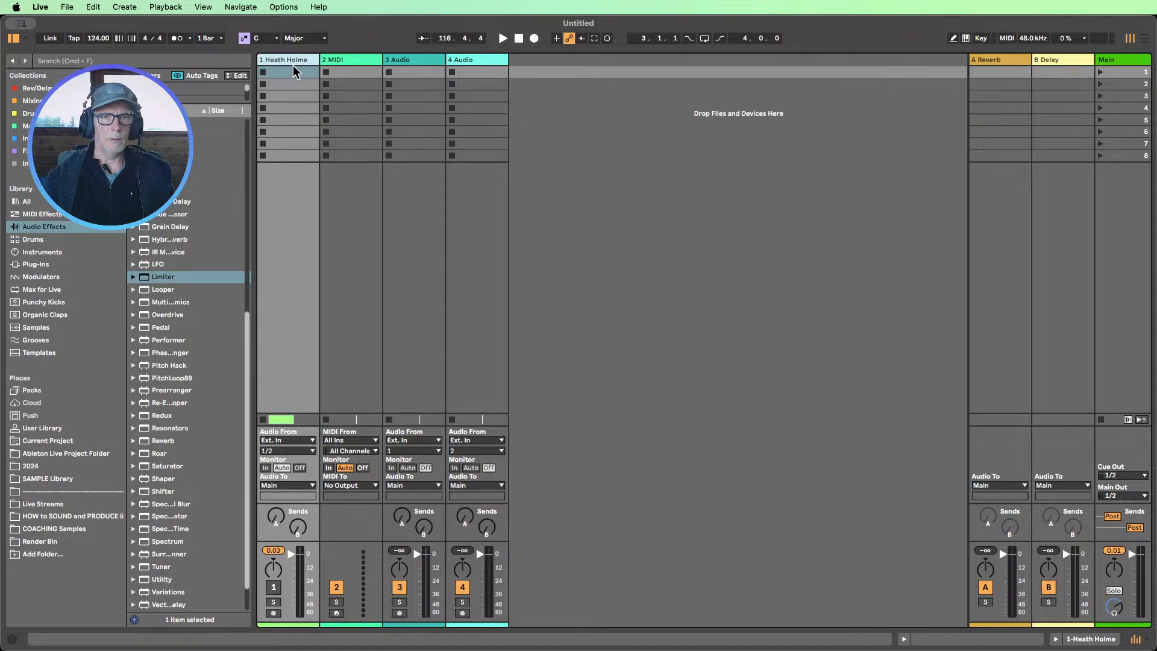
drag(289, 60, 515, 68)
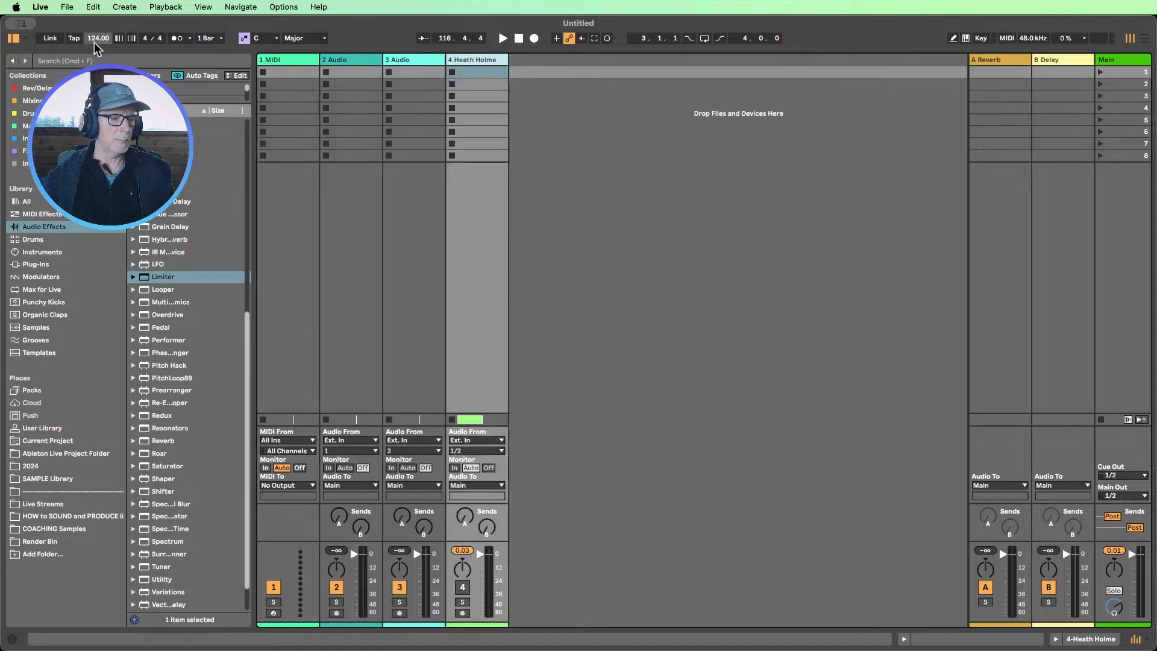
drag(99, 39, 99, 33)
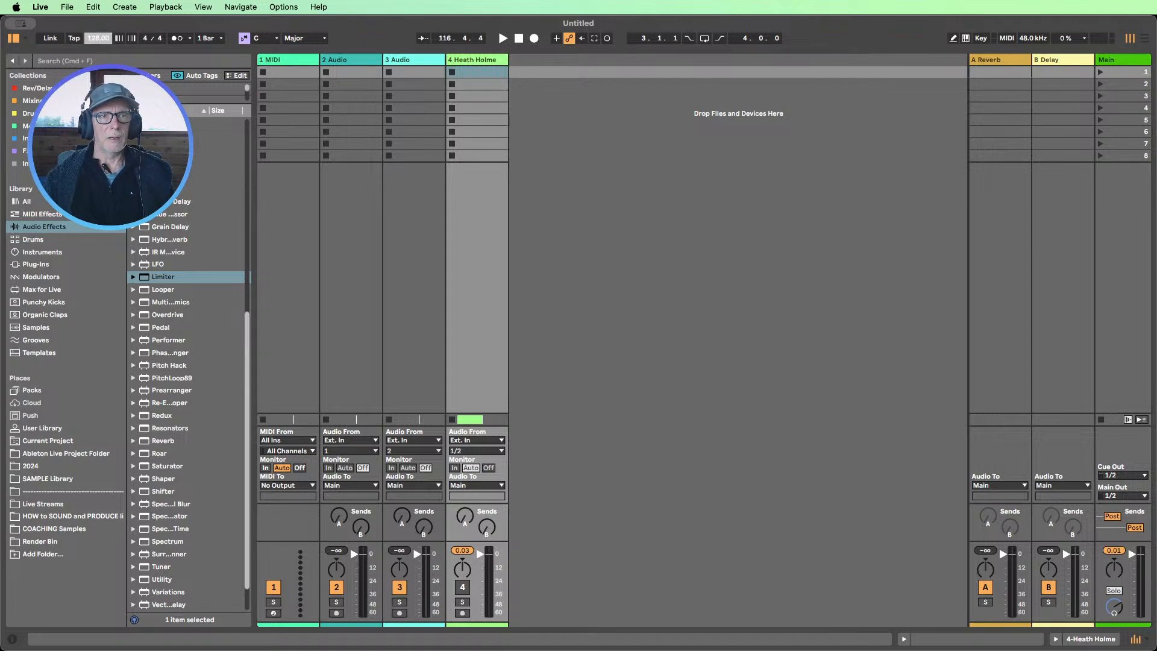
click(304, 210)
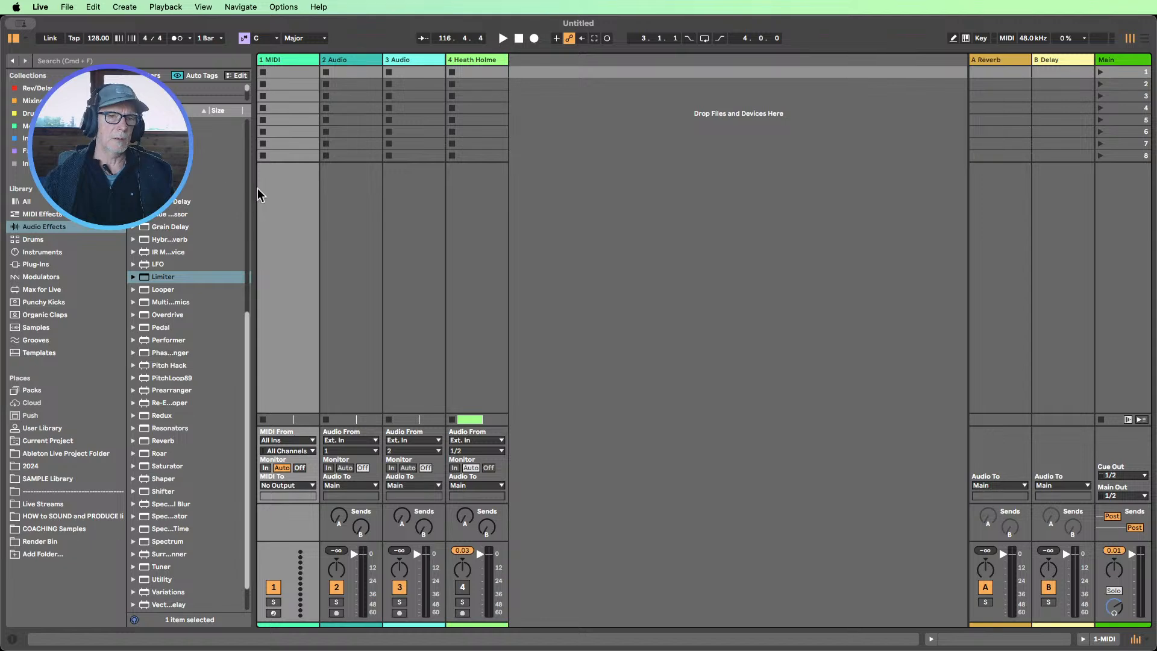
Widen the browser slightly to give the audio effect names more room
drag(252, 182, 280, 182)
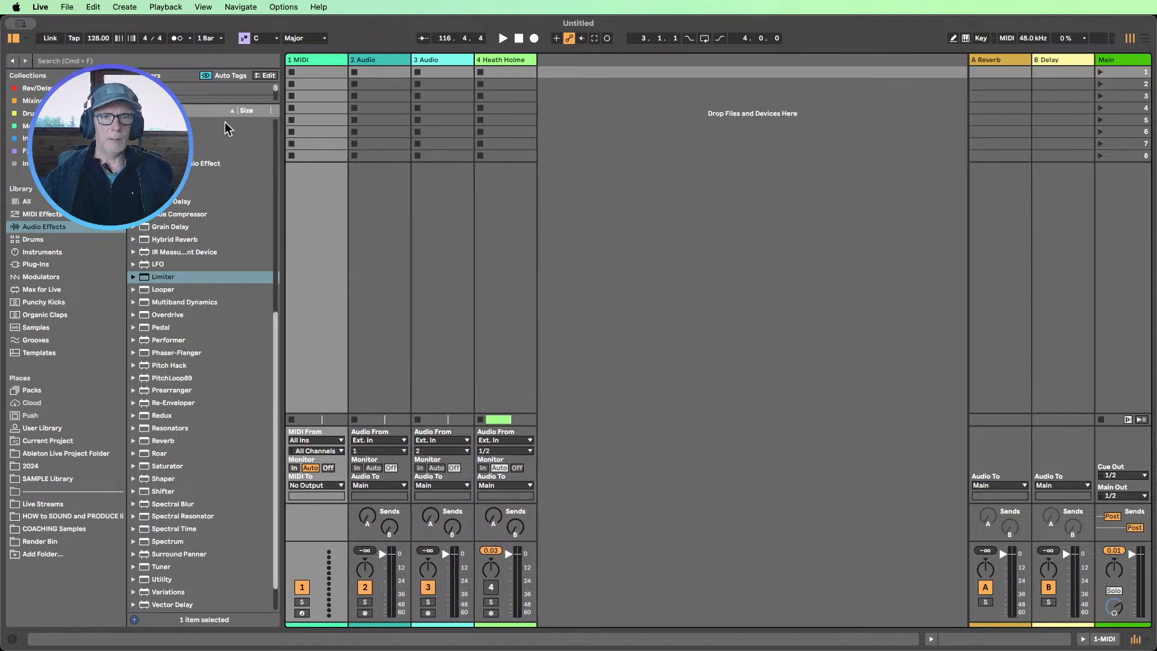
scroll(238, 129, up, 3)
scroll(269, 245, up, 12)
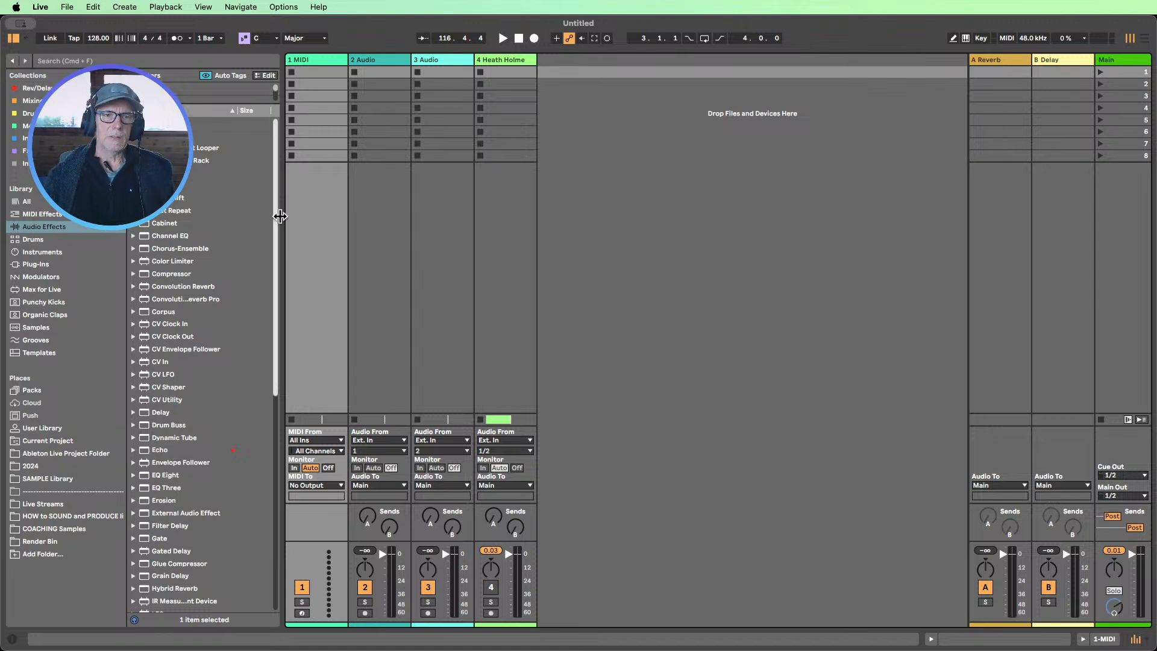
drag(281, 218, 276, 208)
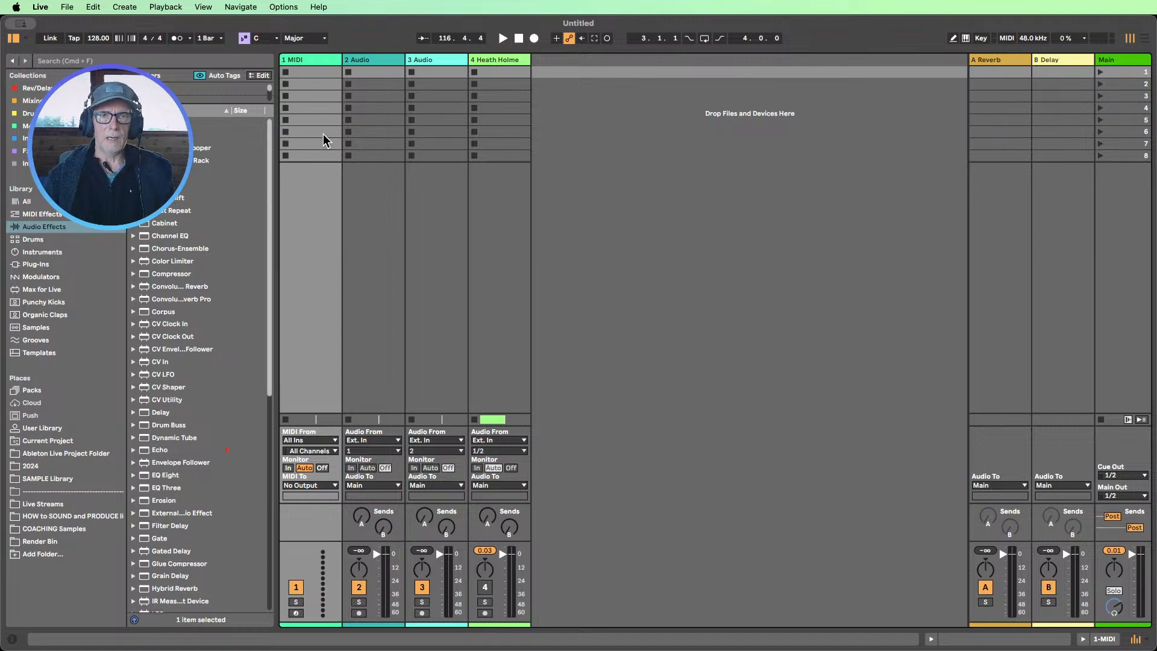
Create an empty MIDI clip in the first slot of the MIDI track and reduce the clip editor's height
double_click(310, 71)
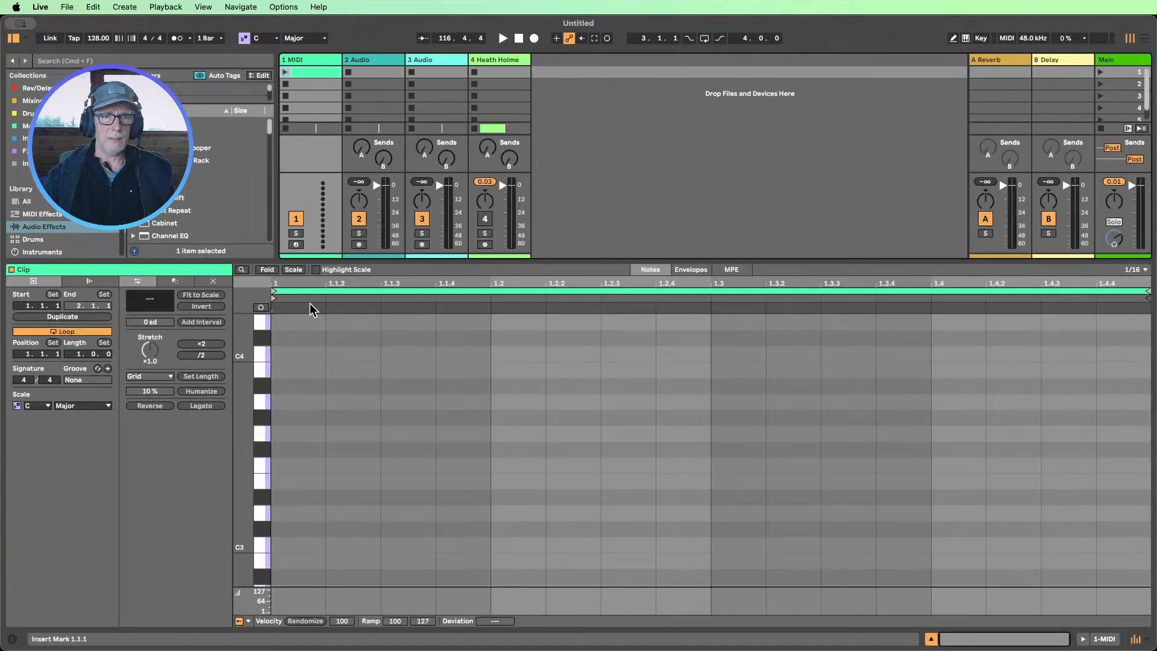
drag(420, 270, 410, 426)
Expand the 808 sample folder in the Live Streams place and widen the browser to show the file names
scroll(89, 274, down, 5)
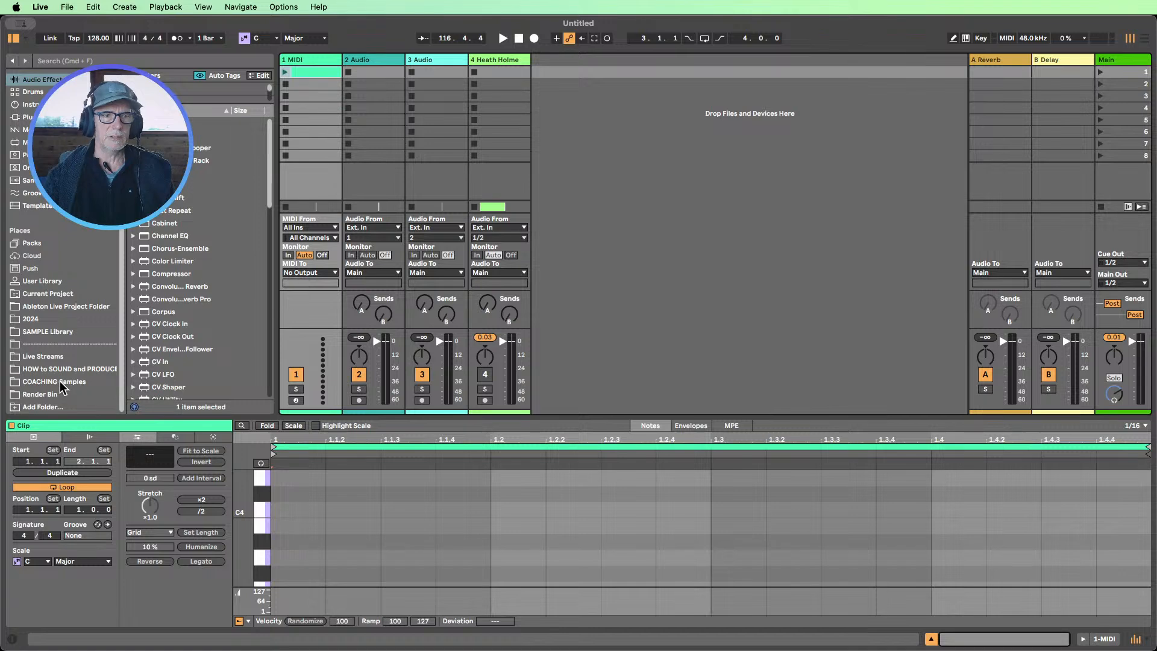
click(47, 358)
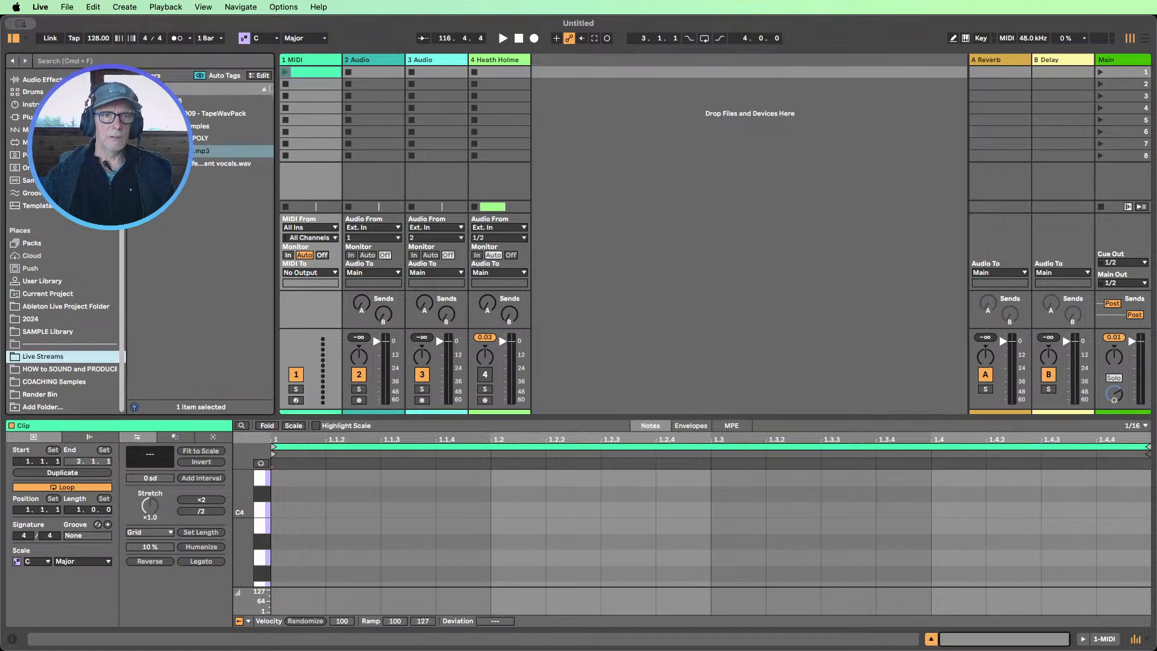
click(133, 101)
drag(277, 112, 325, 108)
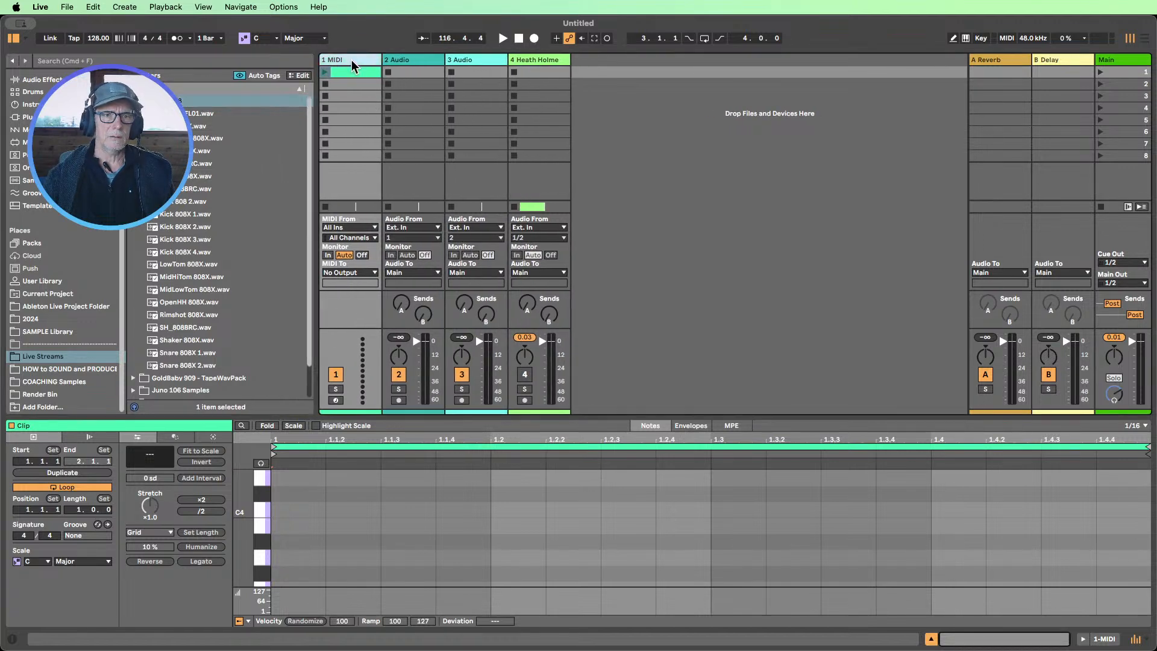
Audition the 808 kick samples, comparing Kick 808X 1 to 4 with the other 808 kicks in the folder
scroll(247, 248, down, 3)
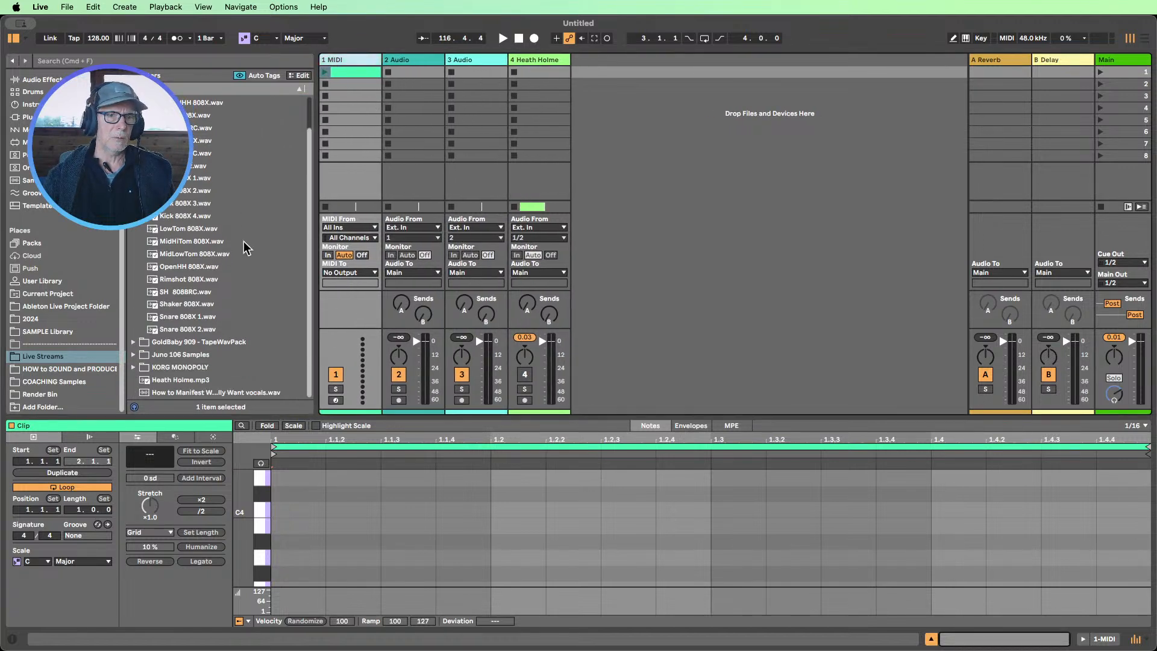
click(188, 225)
click(187, 210)
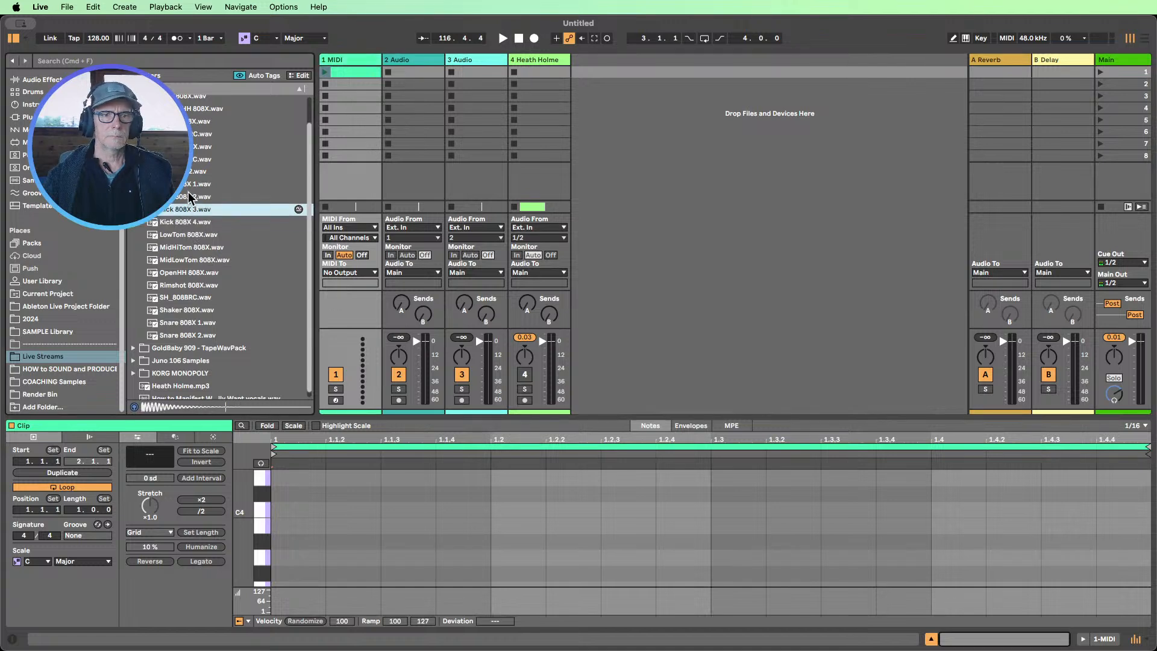
click(189, 195)
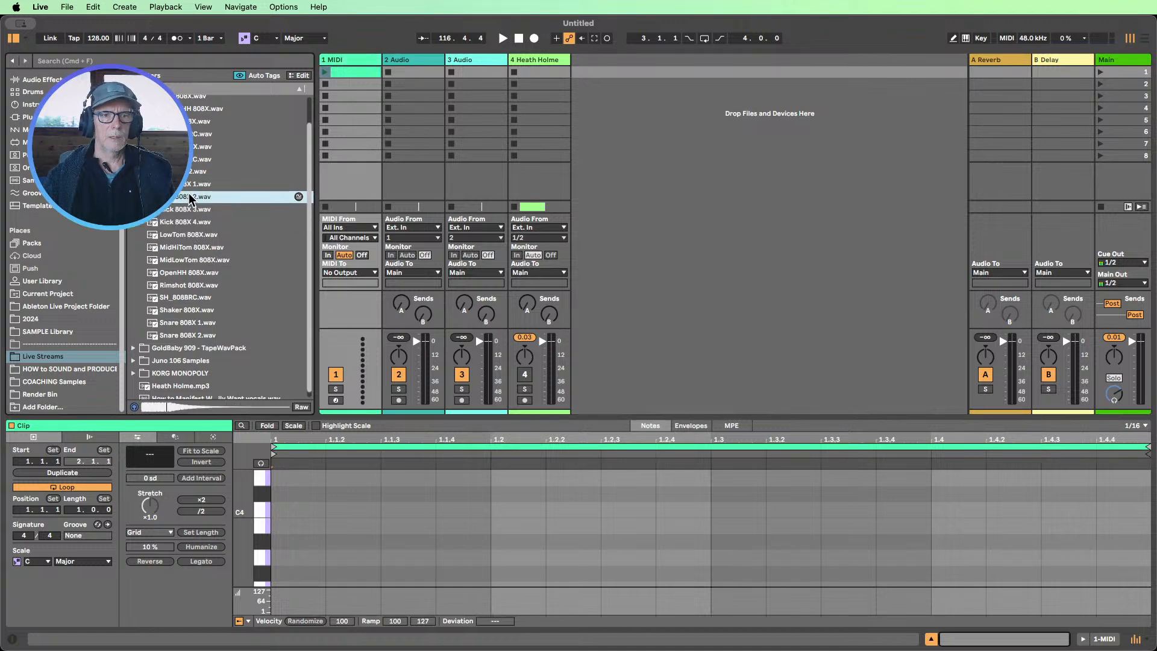
click(189, 183)
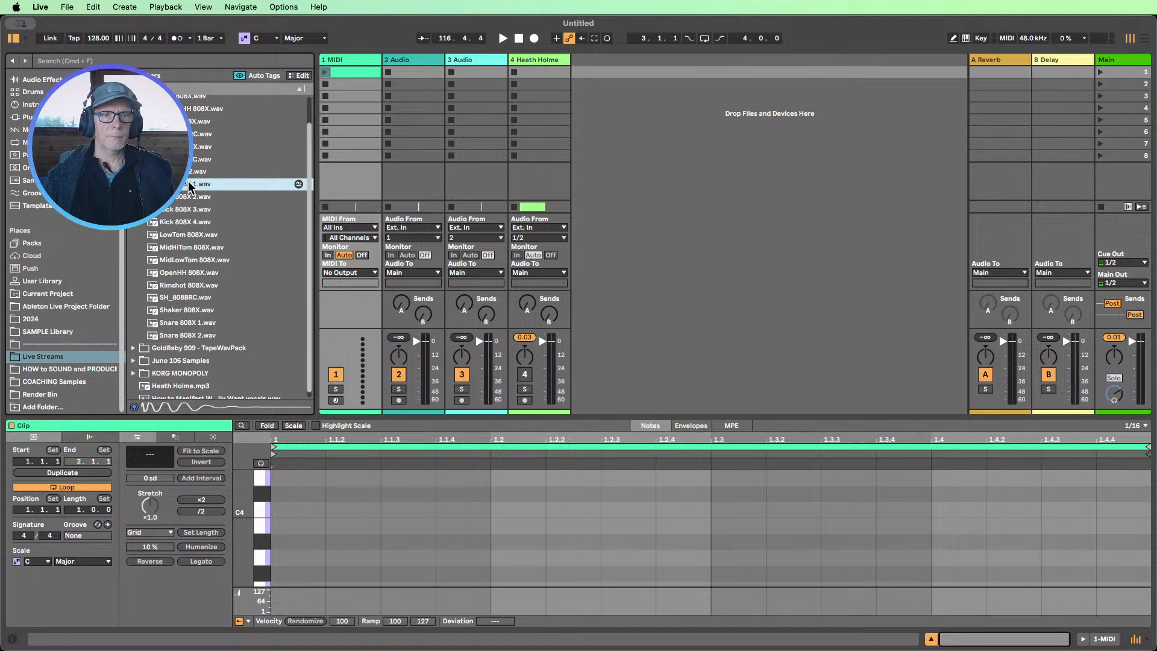
click(193, 222)
click(187, 185)
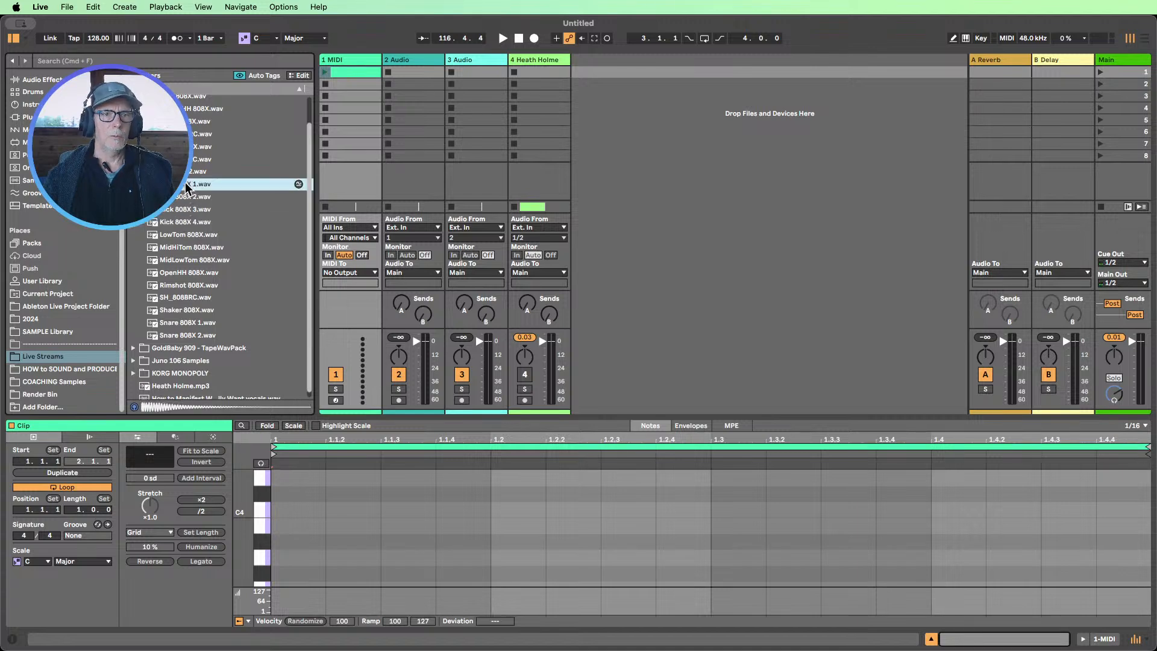
click(188, 207)
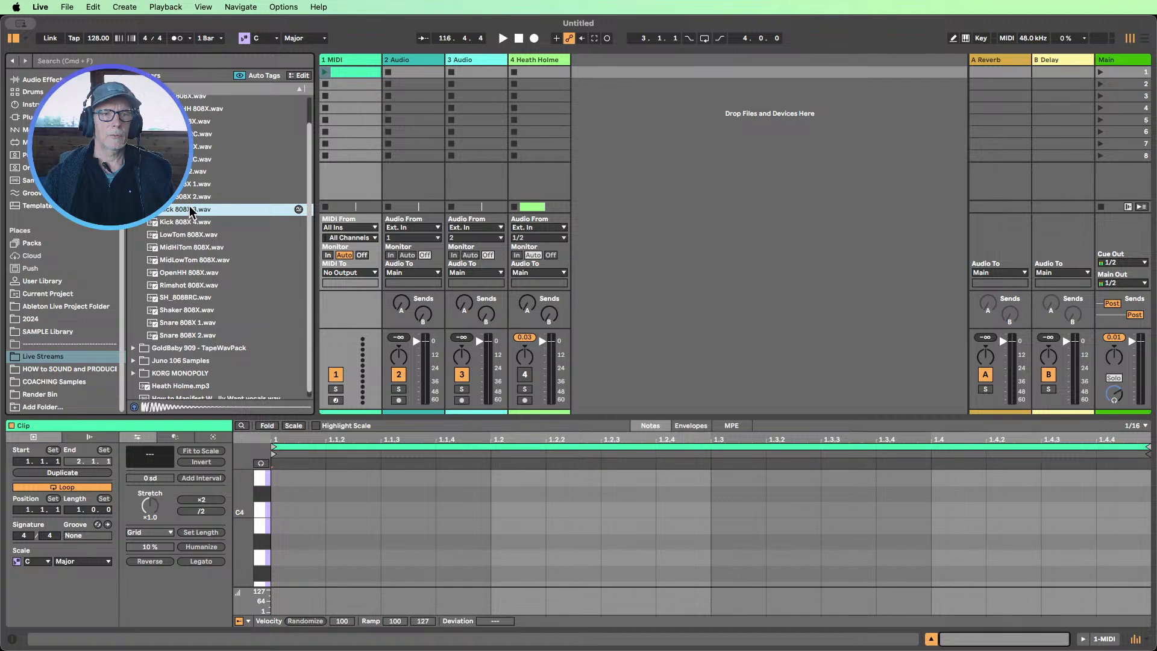
click(191, 173)
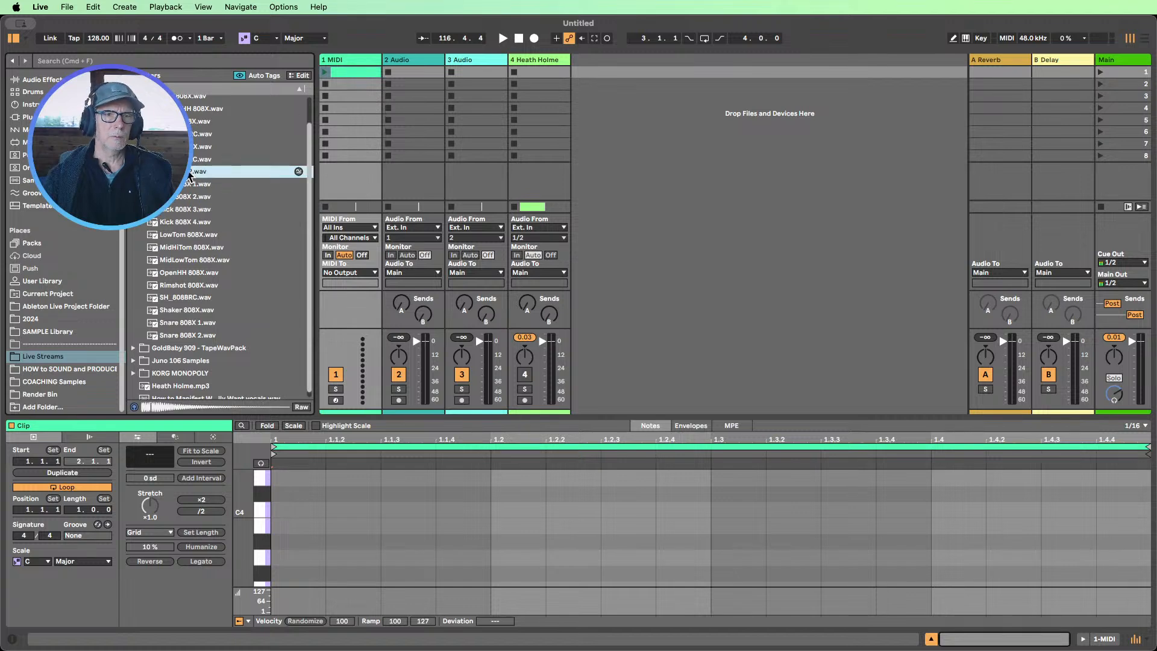
click(182, 213)
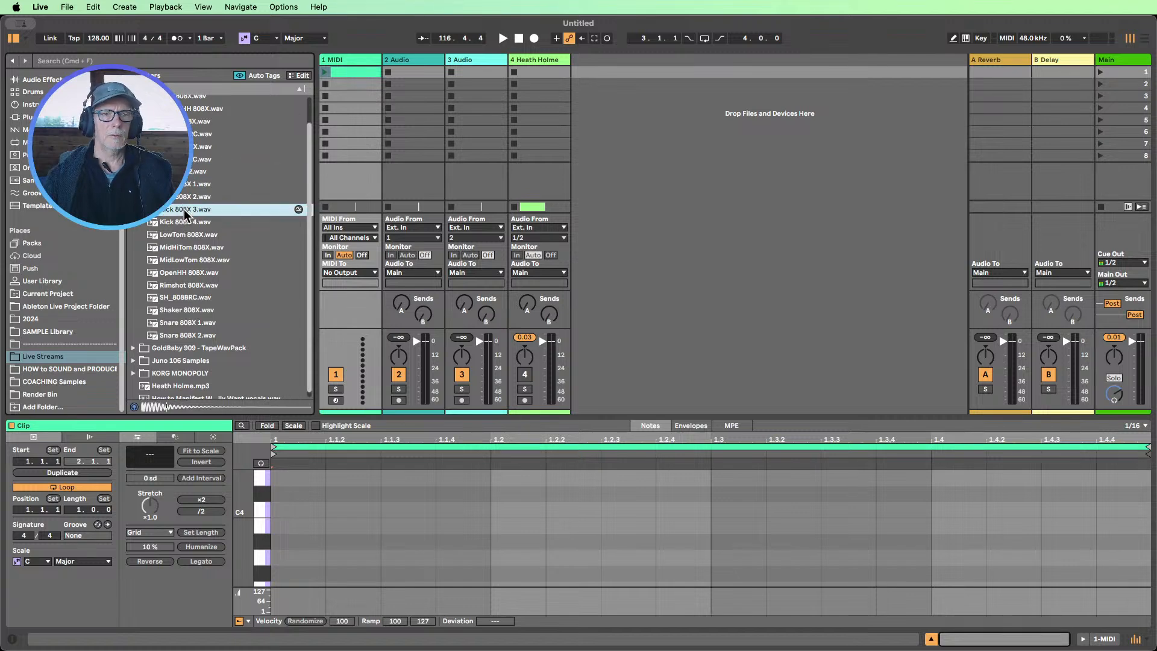
Load Kick 808X 3.wav as the MIDI track's instrument and open the clip in its first slot for note editing
click(351, 57)
drag(185, 239, 222, 533)
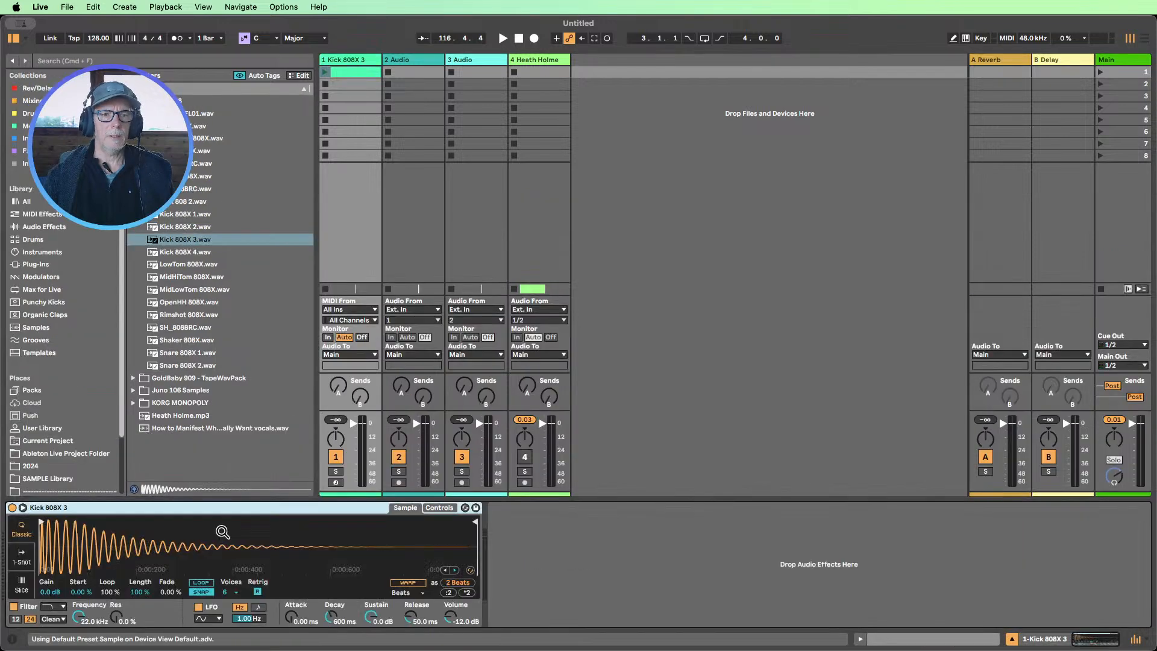
double_click(352, 71)
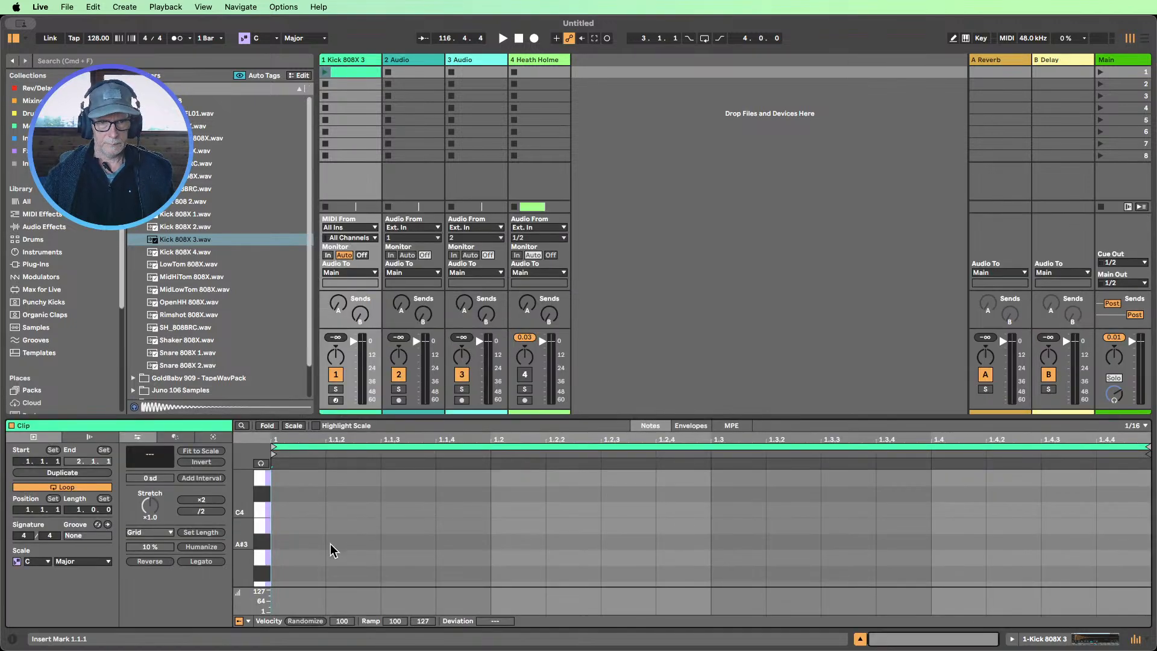
scroll(330, 536, down, 4)
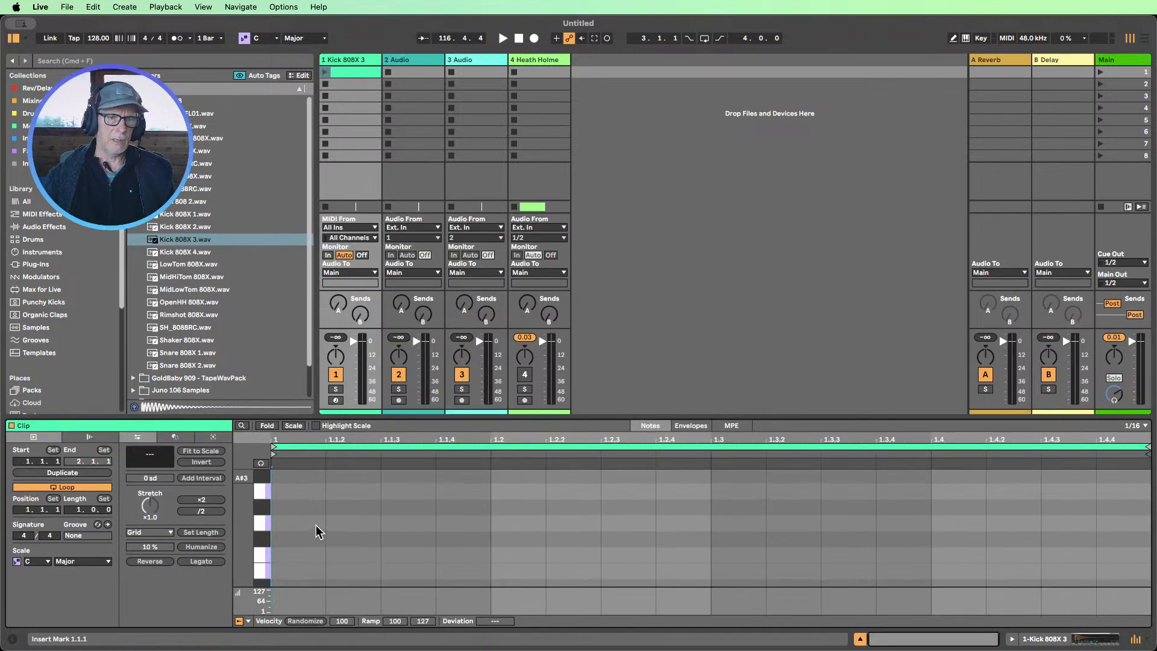
Draw sixteenth-long C3 kick notes on all four beats of the one-bar clip and launch the clip
key(b)
scroll(322, 520, down, 2)
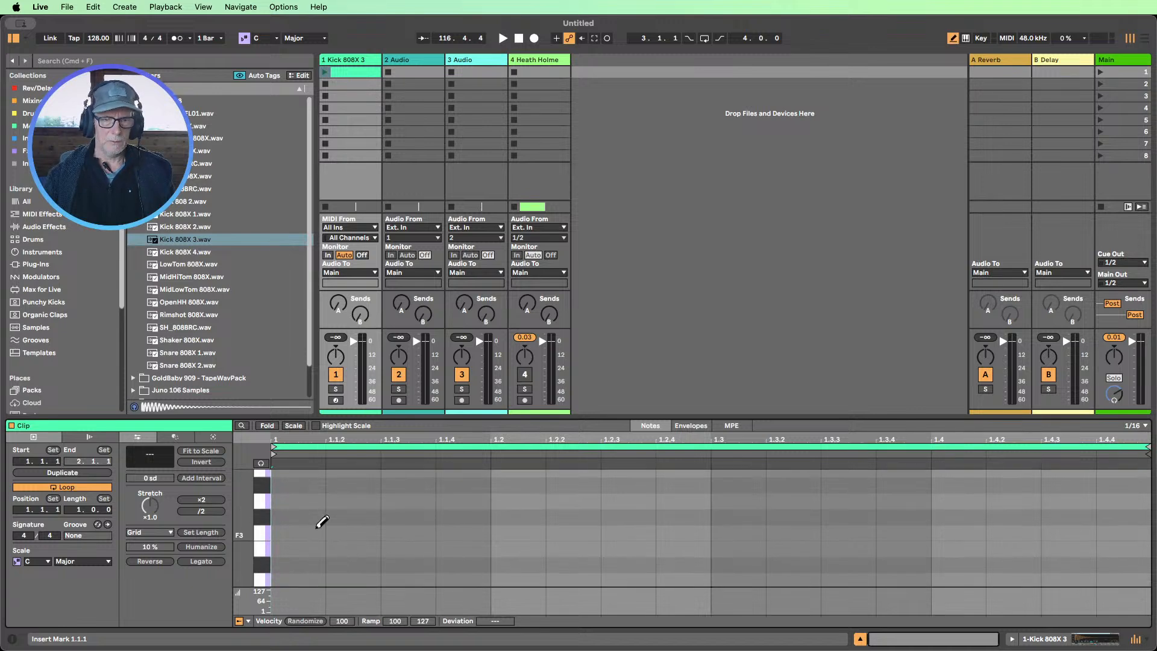
click(318, 509)
click(501, 509)
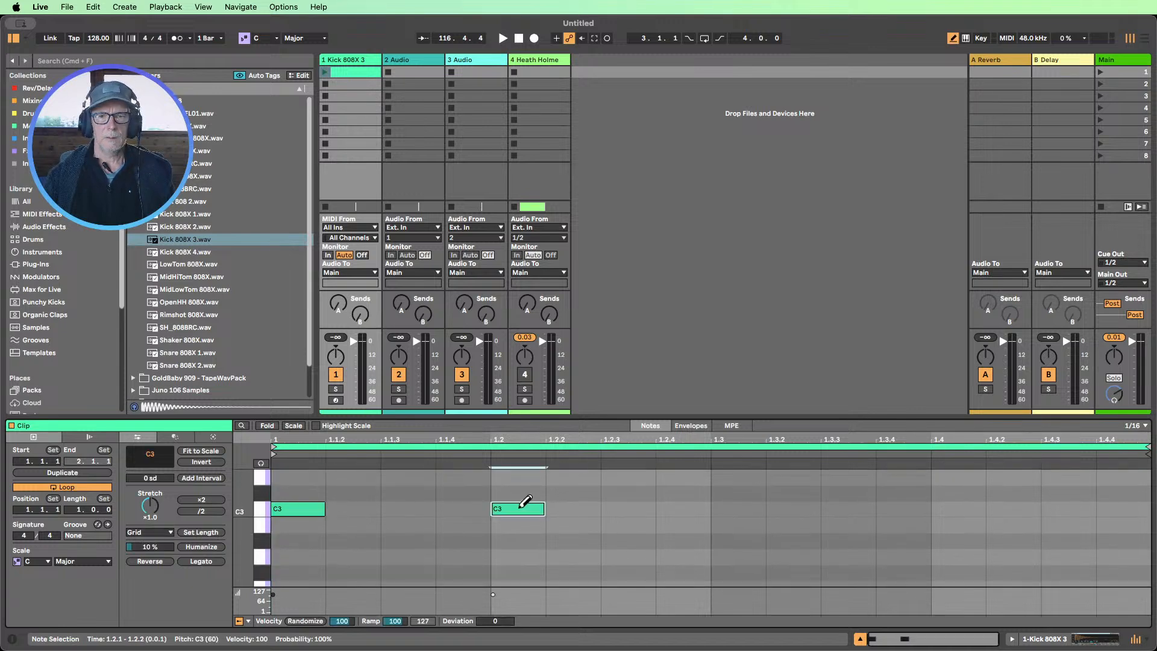
click(720, 509)
click(943, 509)
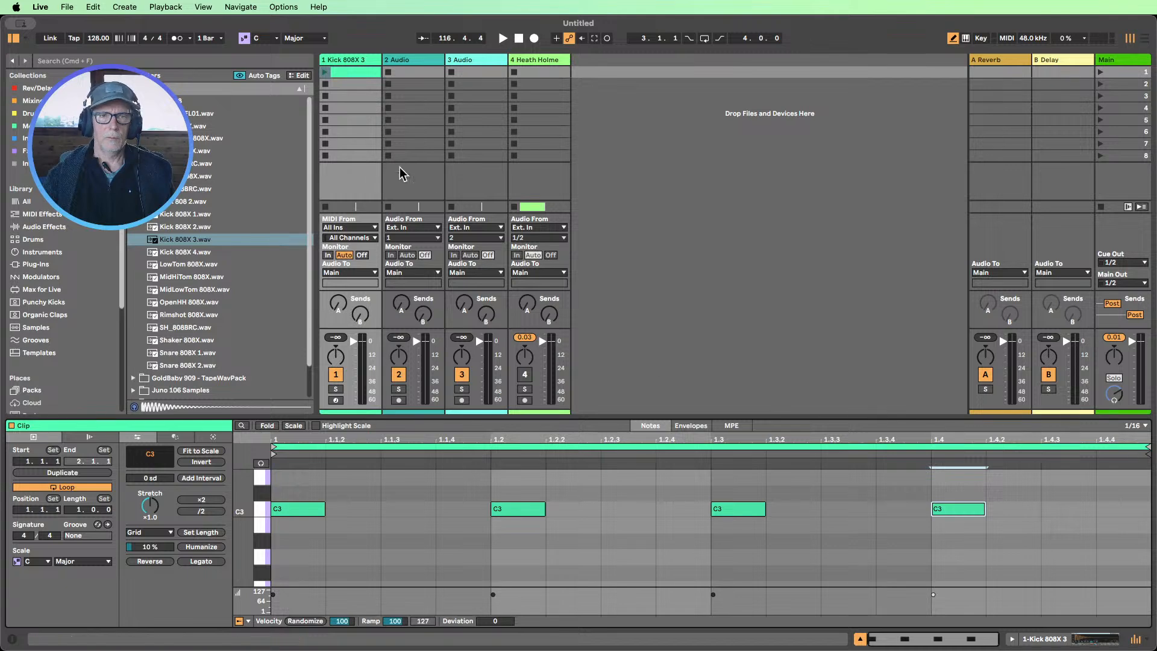
click(325, 72)
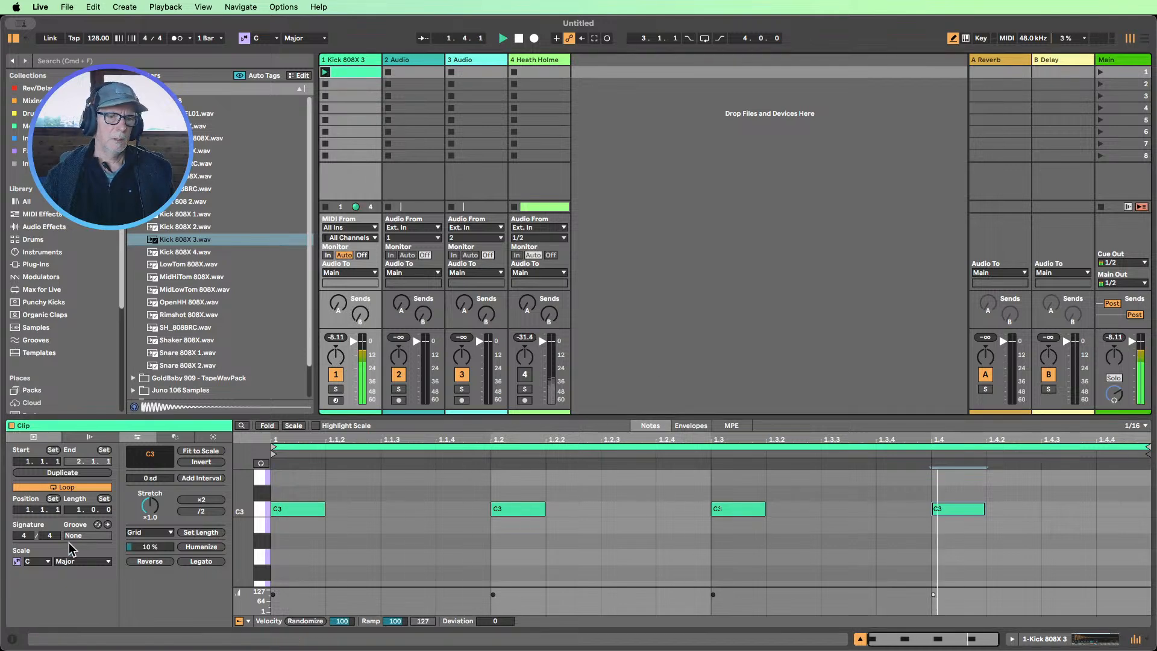
Double the kick loop to two bars and add quiet C3 ghost kicks at 1.1.2 (velocity 19) and 2.1.3 (velocity 23)
click(62, 472)
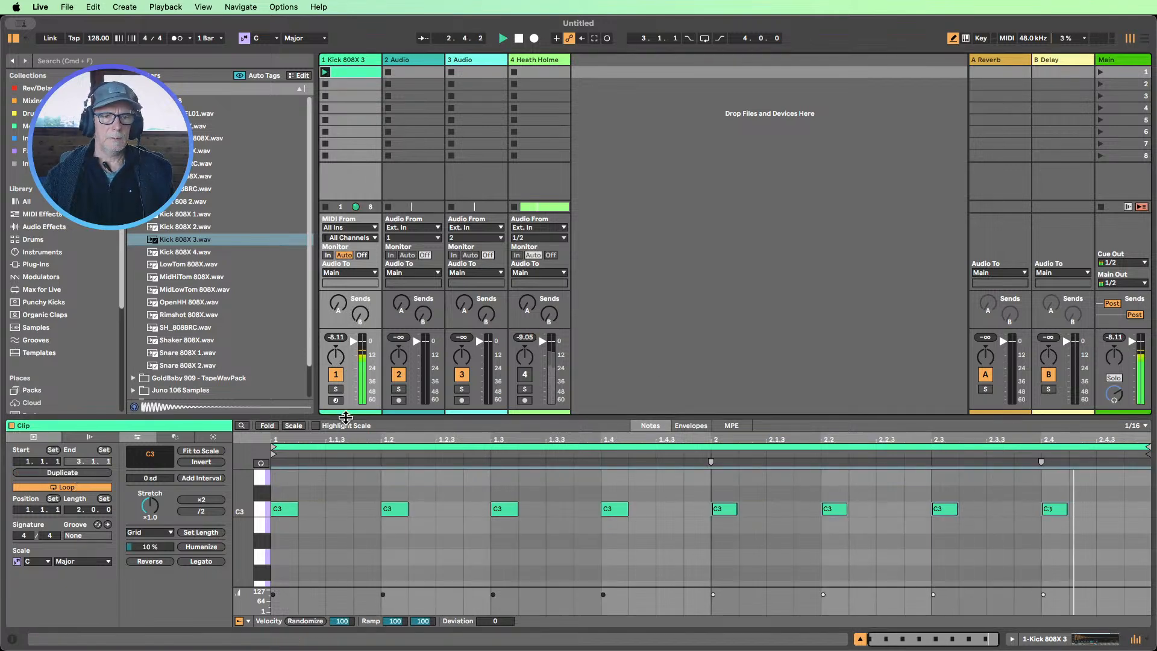
drag(347, 420, 349, 254)
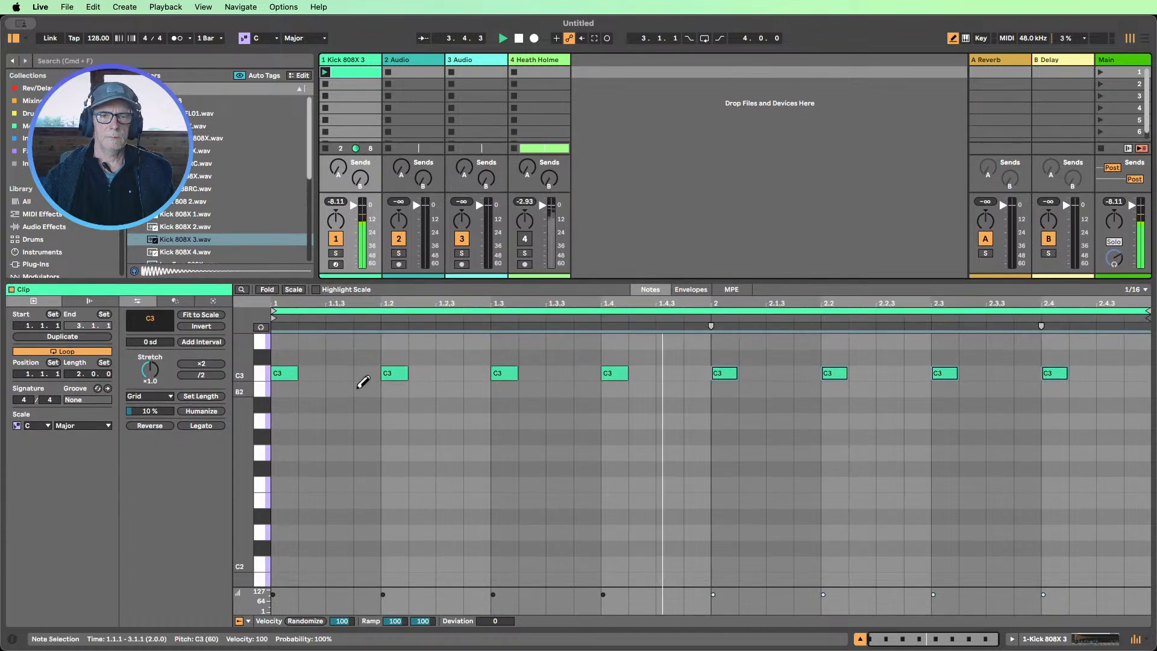
click(304, 373)
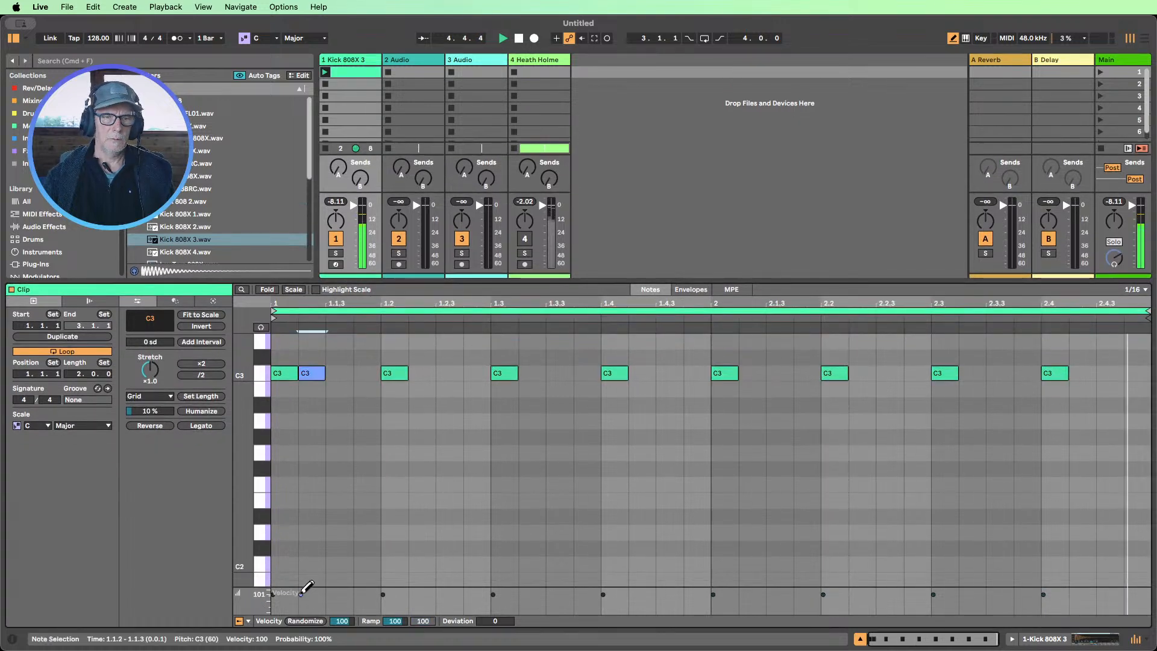
drag(302, 594, 309, 601)
click(778, 373)
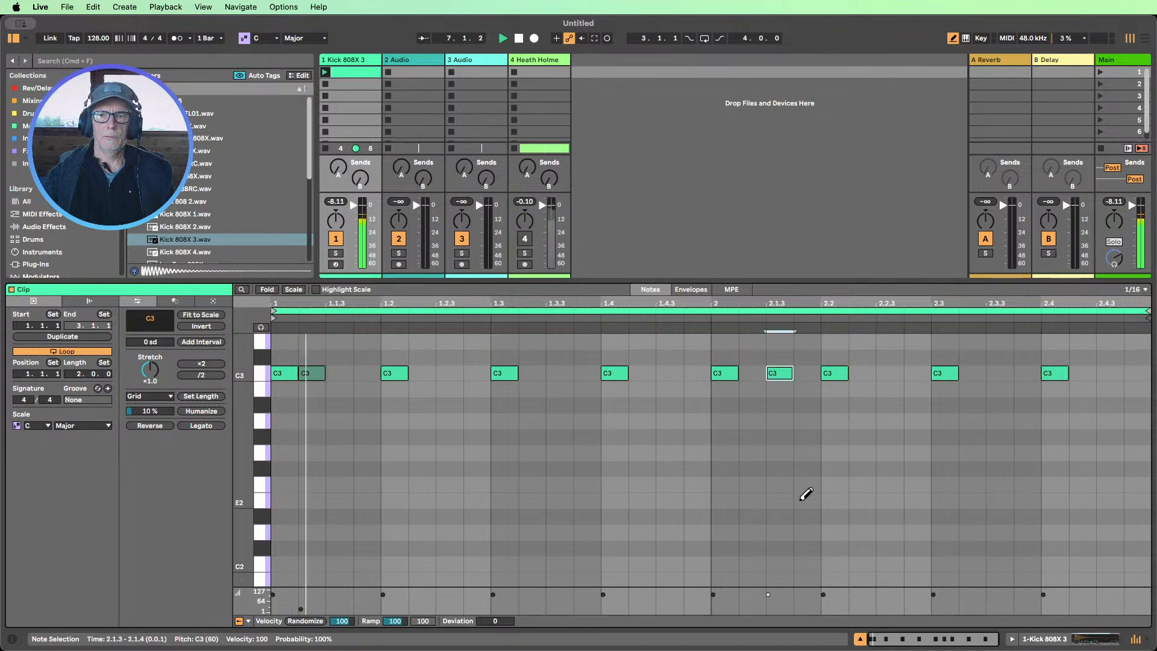
drag(768, 594, 776, 605)
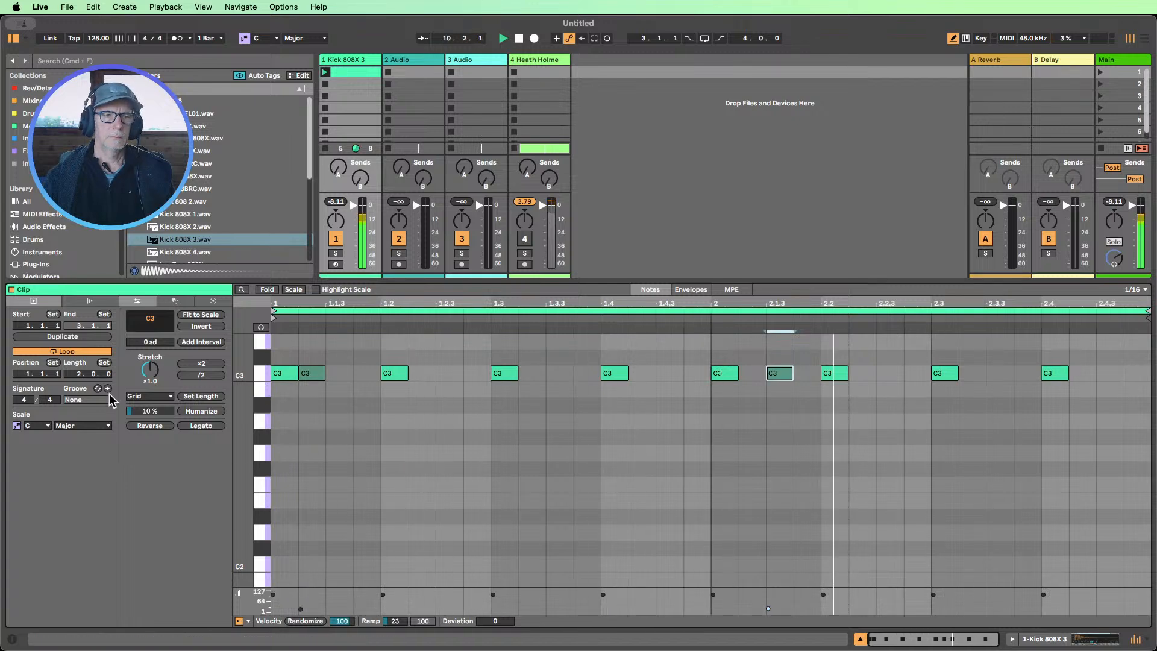
Double the loop to four bars, replacing the 3.1.2 ghost kick with ghost kicks at 3.3.4 (velocity 34) and 4.4.3 (velocity 38)
click(82, 339)
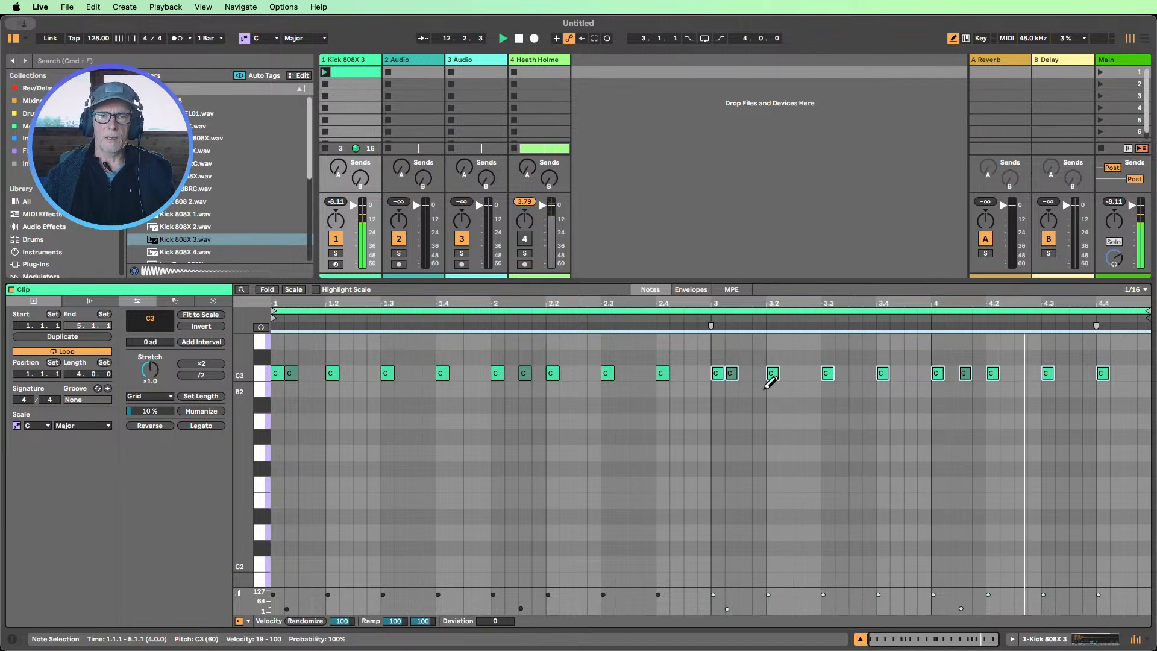
click(733, 375)
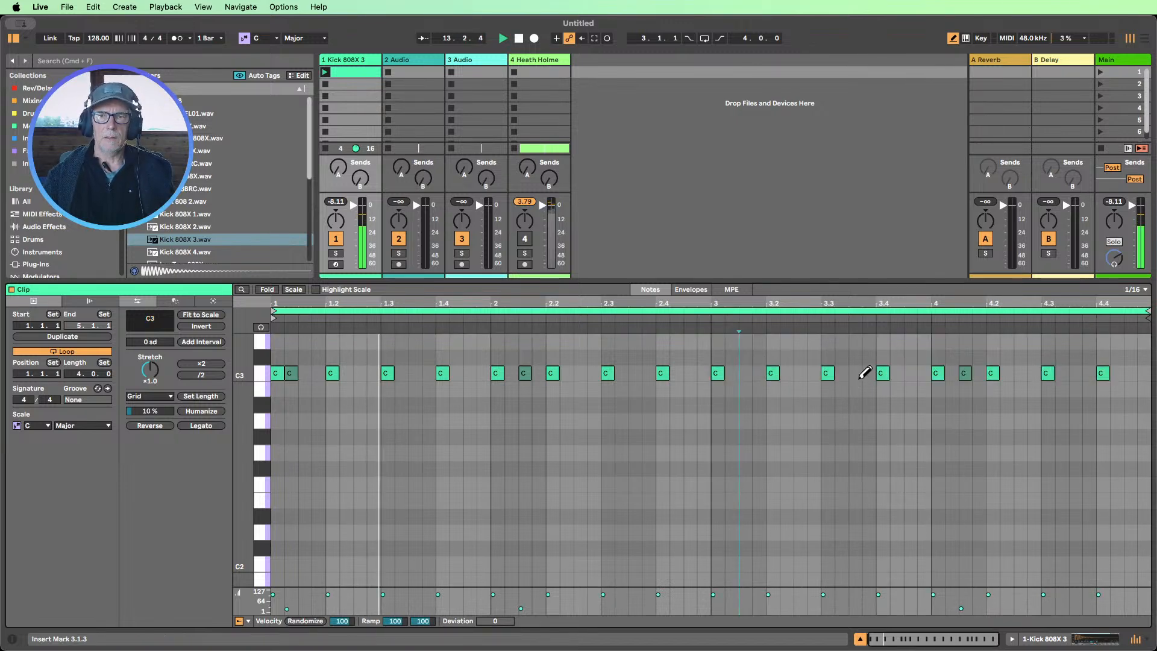
click(868, 373)
drag(868, 594, 865, 606)
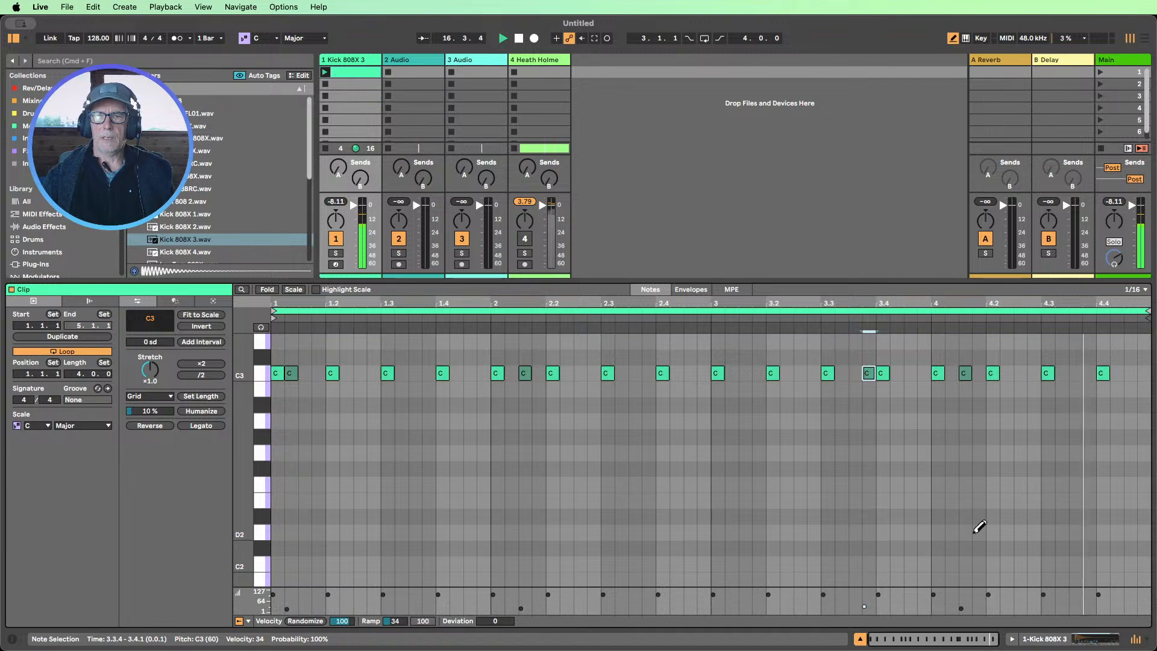
click(1130, 371)
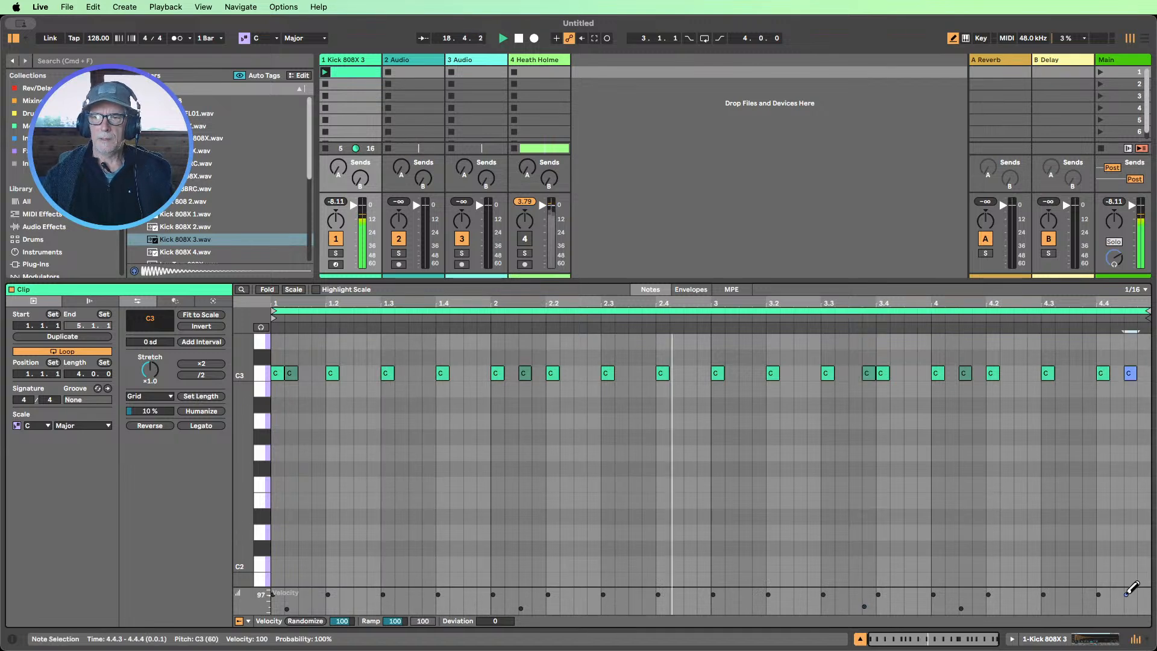
drag(1126, 606, 1126, 605)
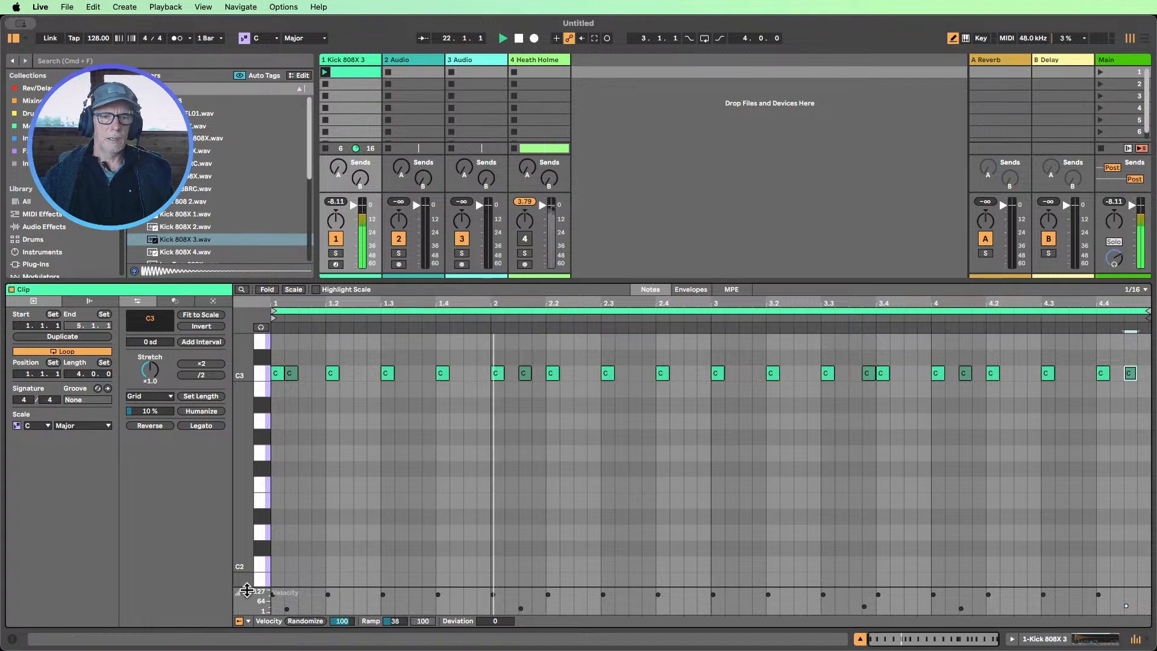
Show the Chance lane and add a C3 kick at 4.4.4 with velocity 65 and 31% probability
click(248, 621)
click(265, 588)
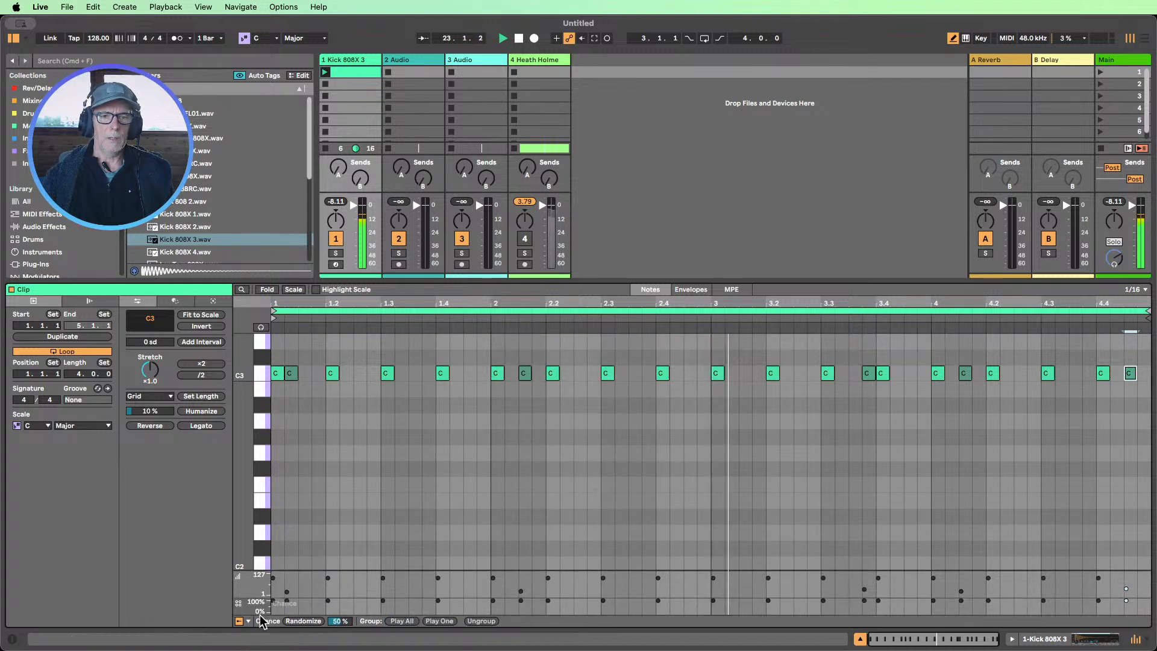
drag(258, 598, 284, 539)
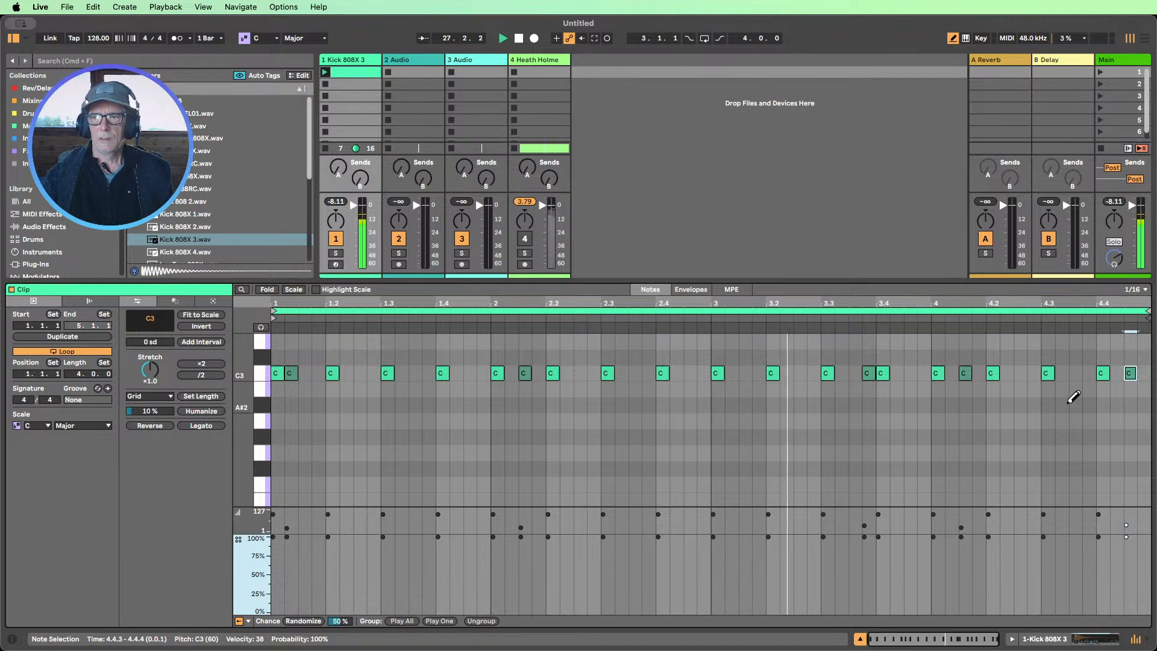
click(1140, 373)
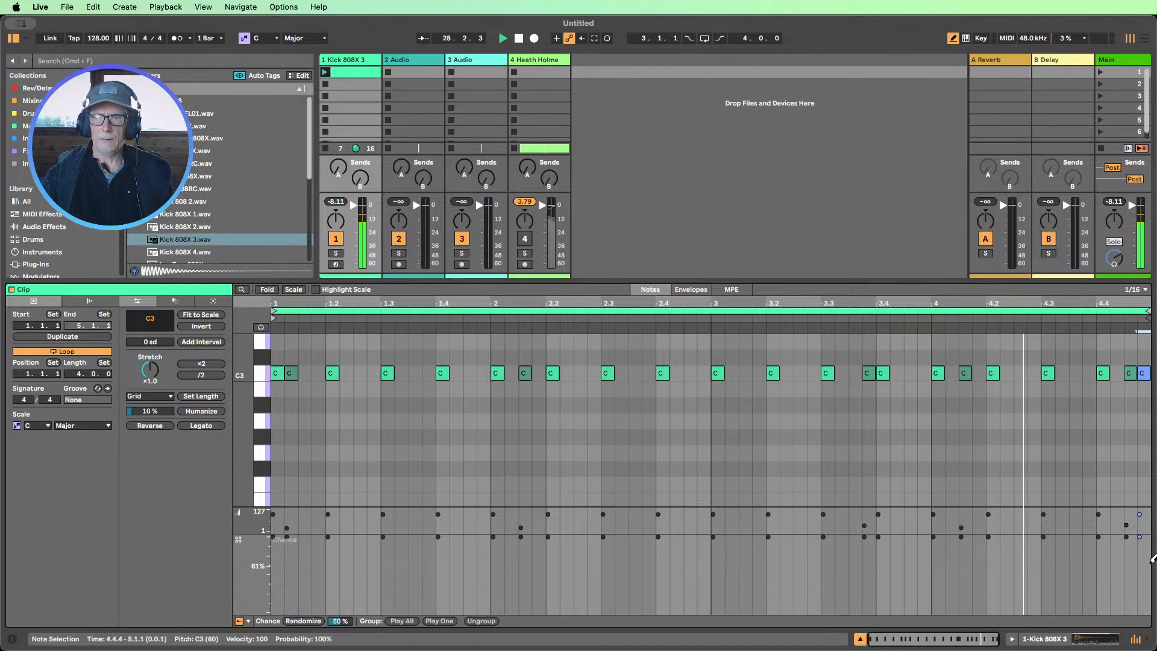
drag(1143, 516, 1145, 583)
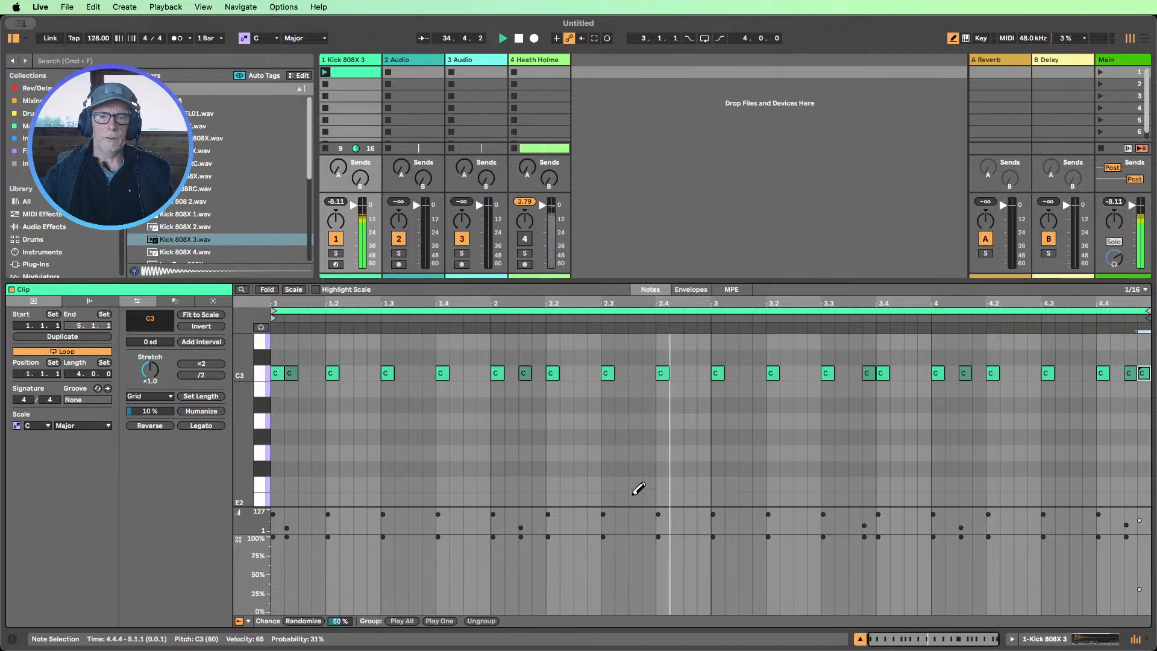
key(b)
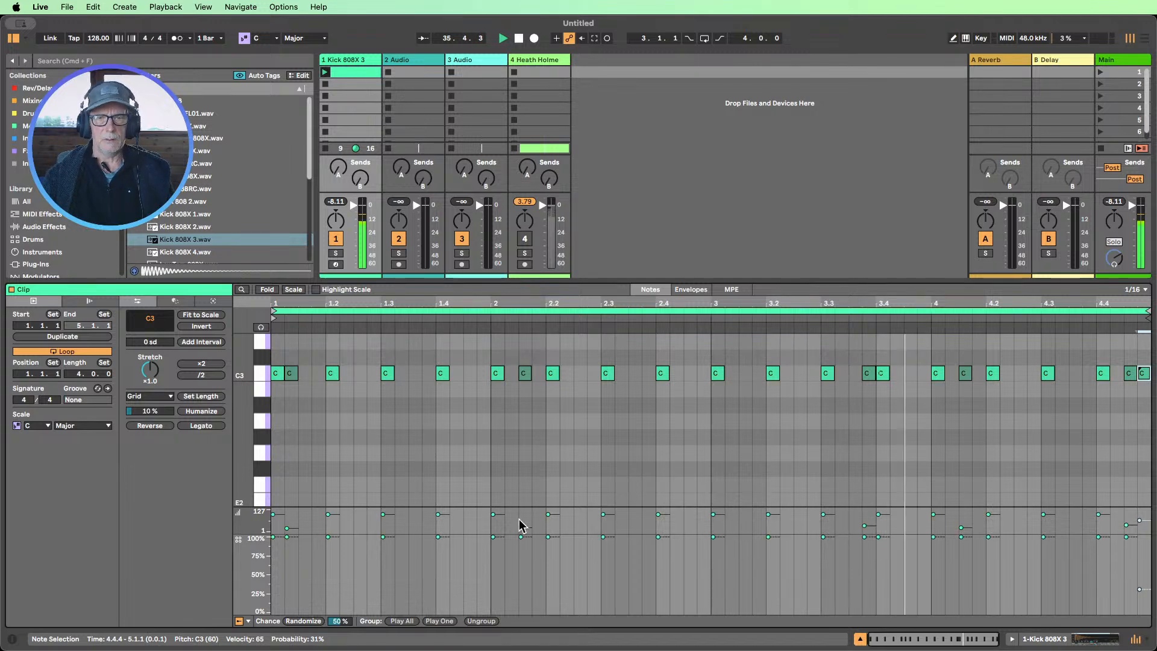
drag(257, 535, 257, 586)
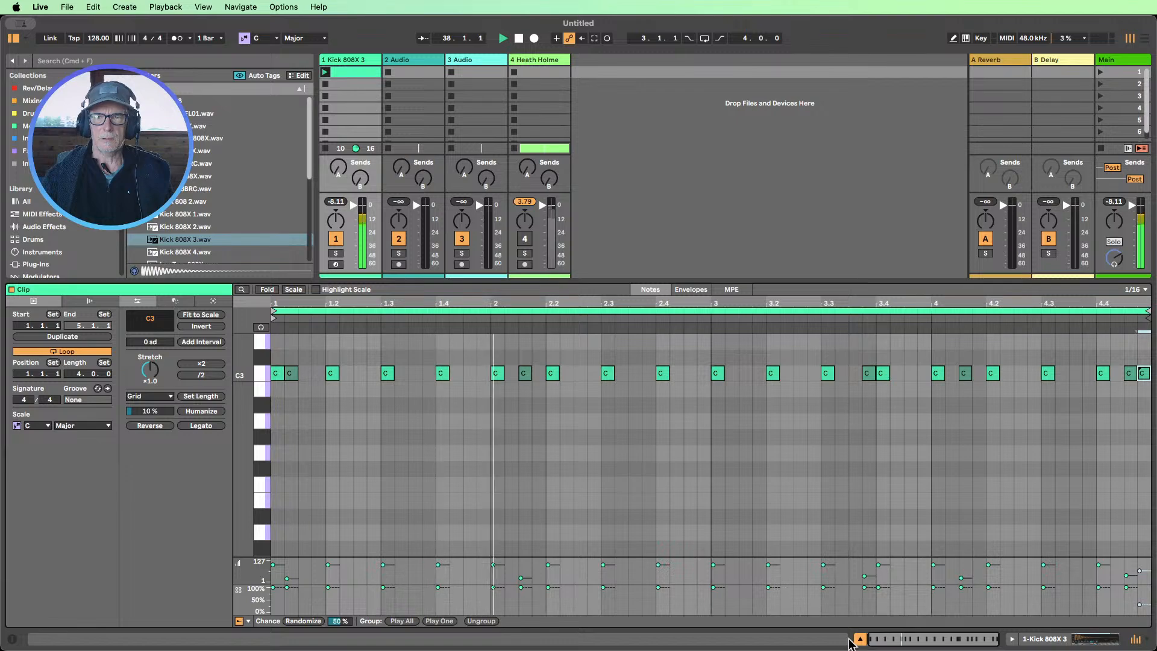
Set the kick sampler's amplitude envelope to sustain -inf dB, decay 1.18 s and release 30.1 ms, and close the device view
click(860, 638)
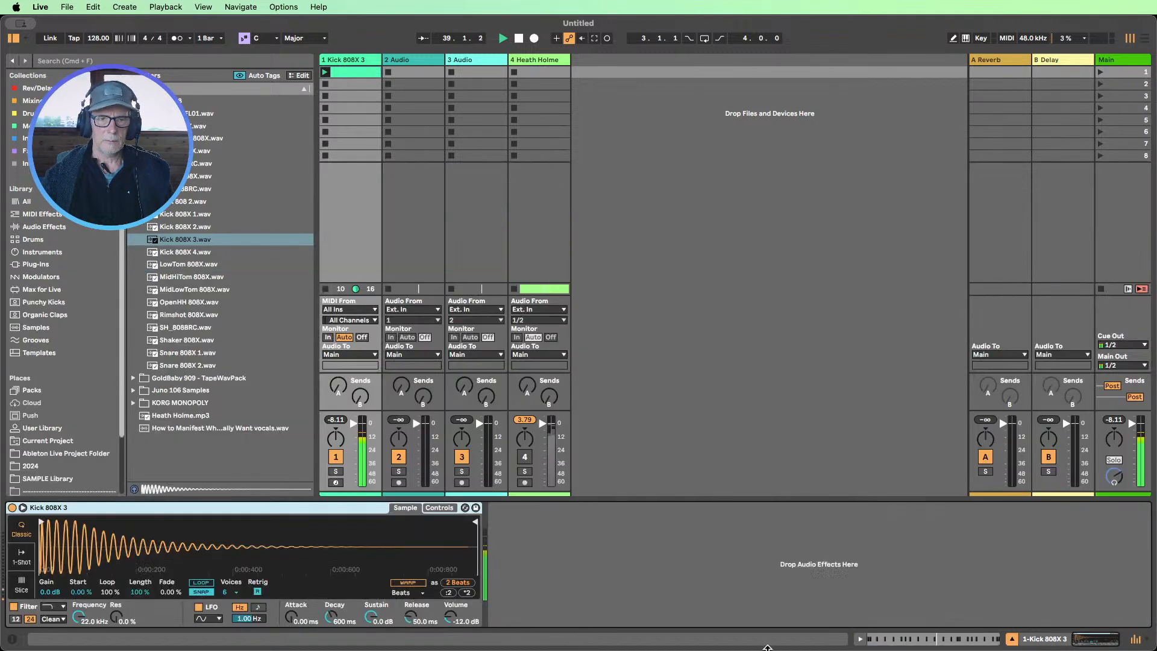
click(438, 507)
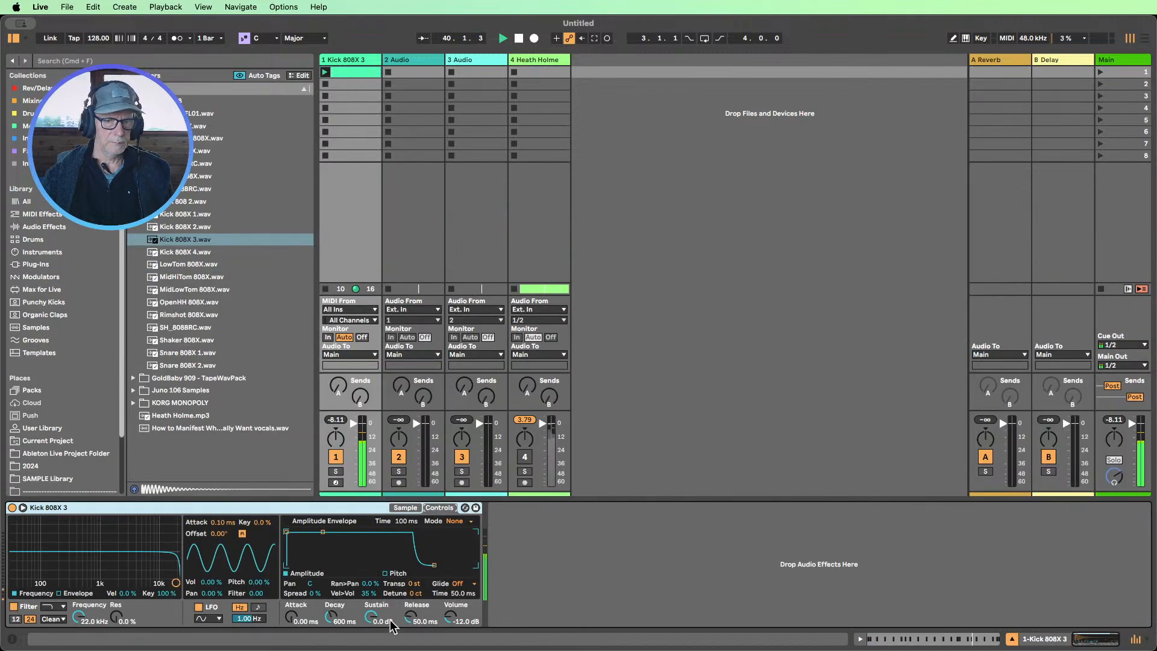
drag(391, 624, 390, 648)
drag(331, 616, 330, 606)
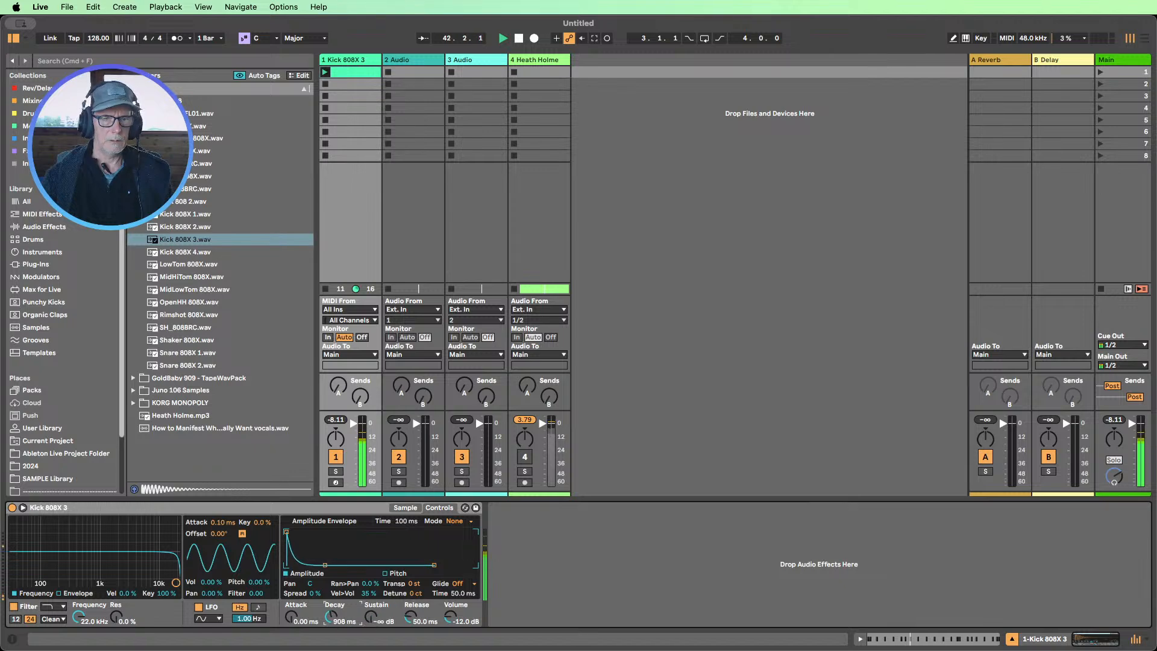
mouse_move(331, 616)
mouse_down()
mouse_move(331, 633)
mouse_move(331, 605)
mouse_up()
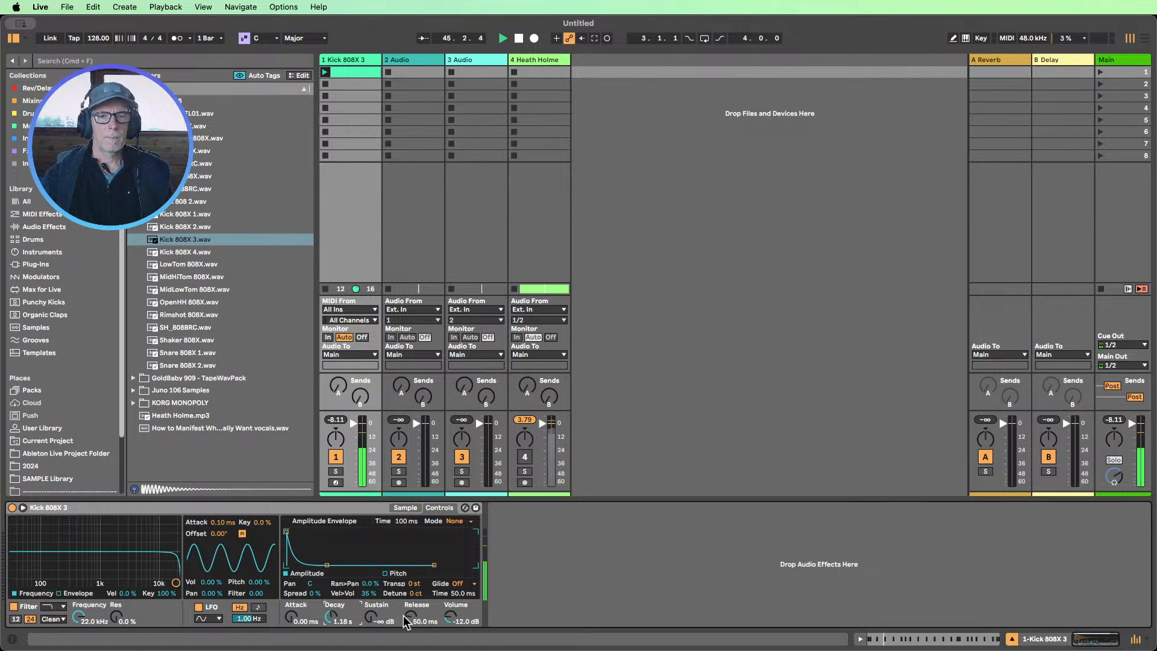
drag(404, 618, 404, 630)
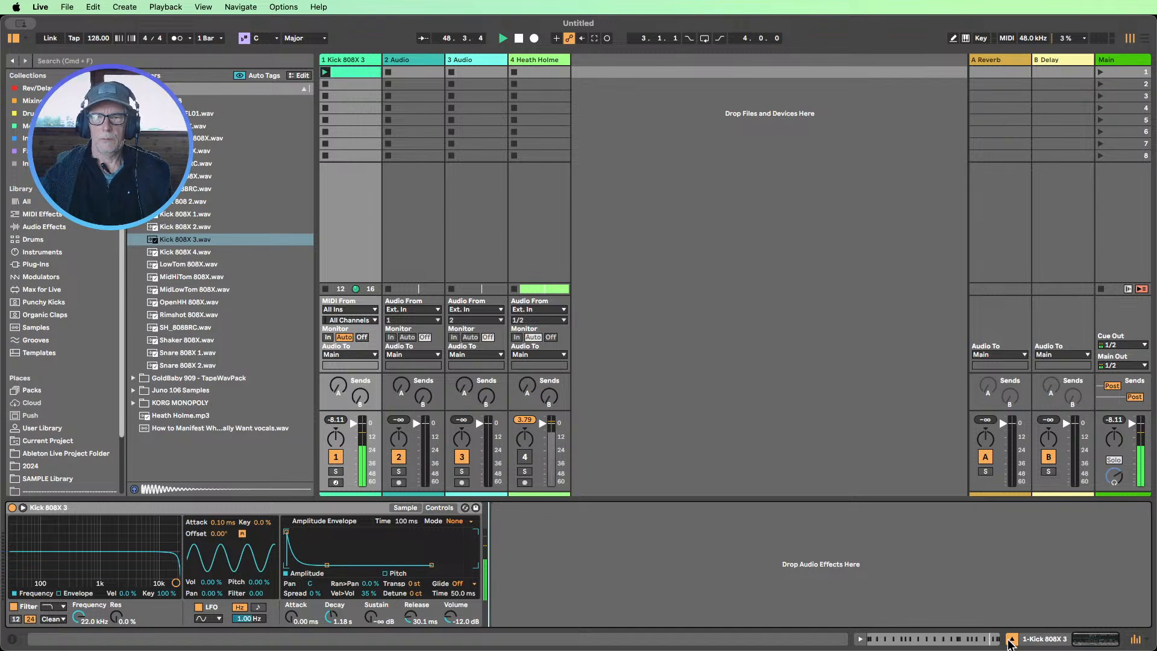
click(1011, 640)
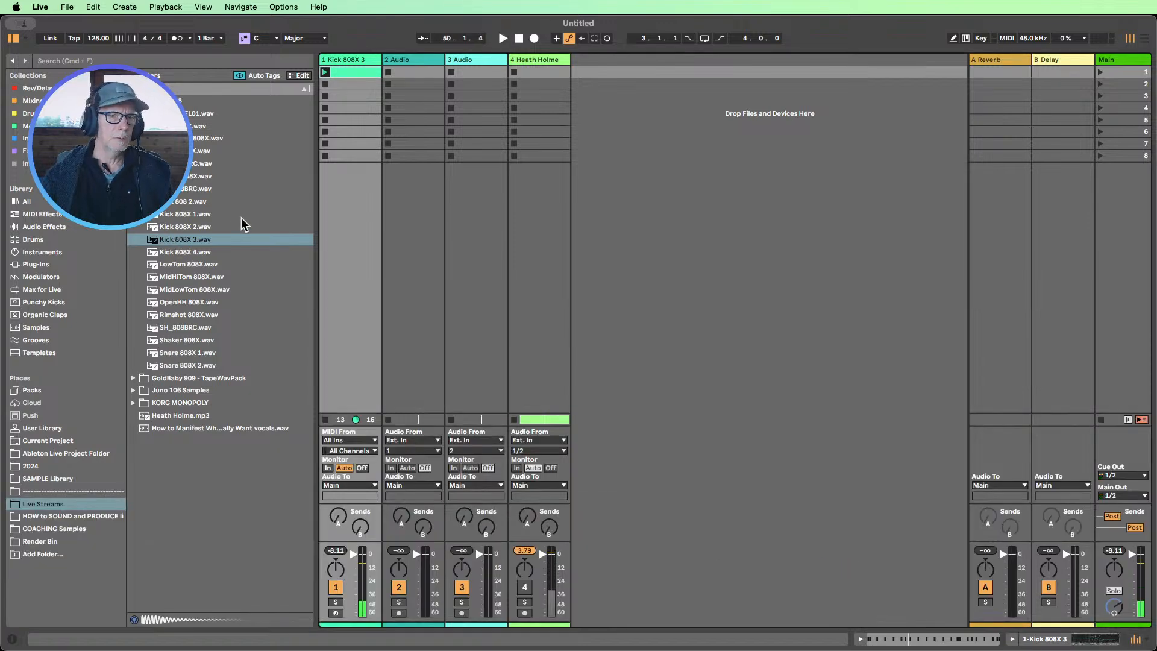
Audition the 808 snare samples, comparing Snare 808X 1.wav with Snare 808X 2.wav
click(200, 126)
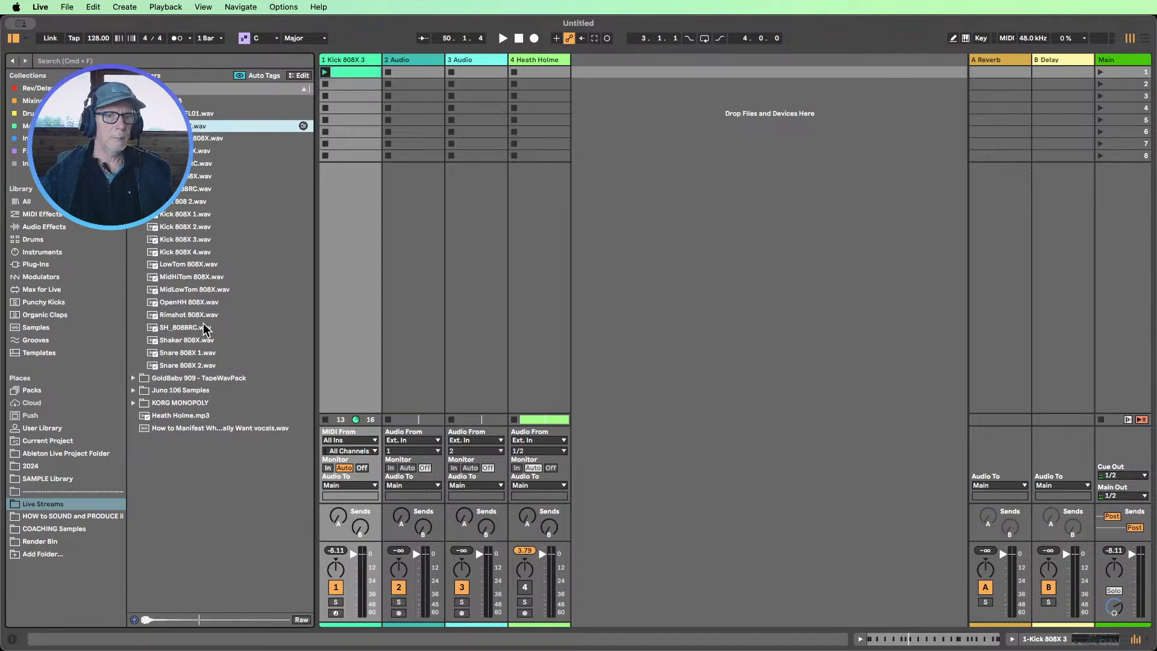
click(176, 354)
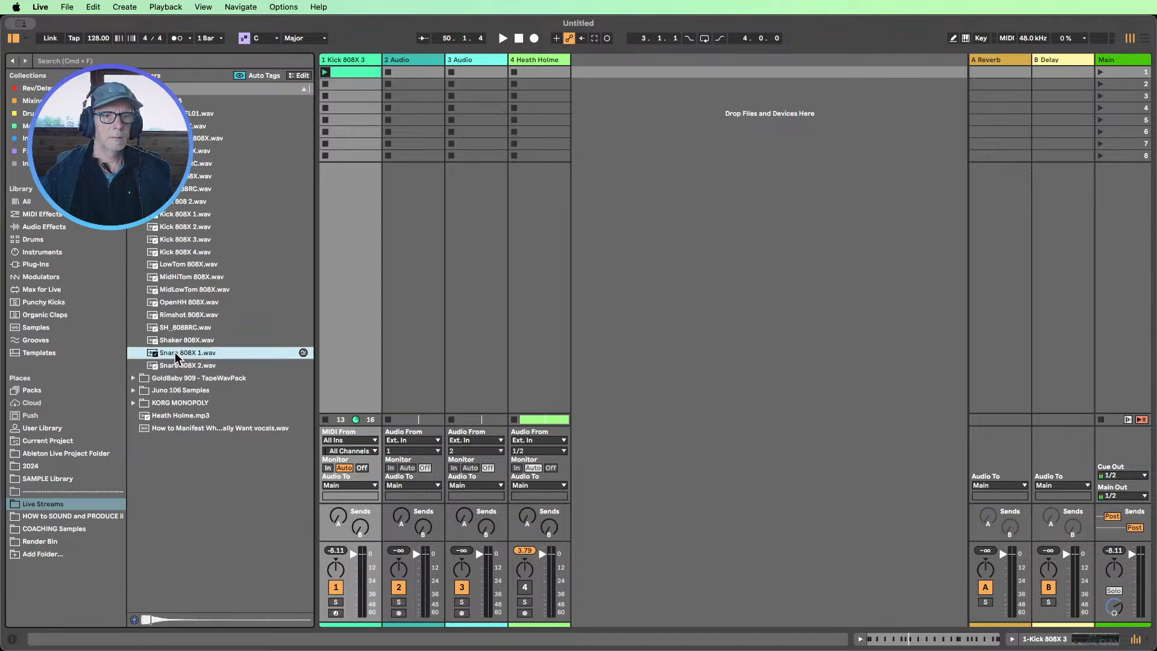
key(Down)
click(173, 354)
click(174, 366)
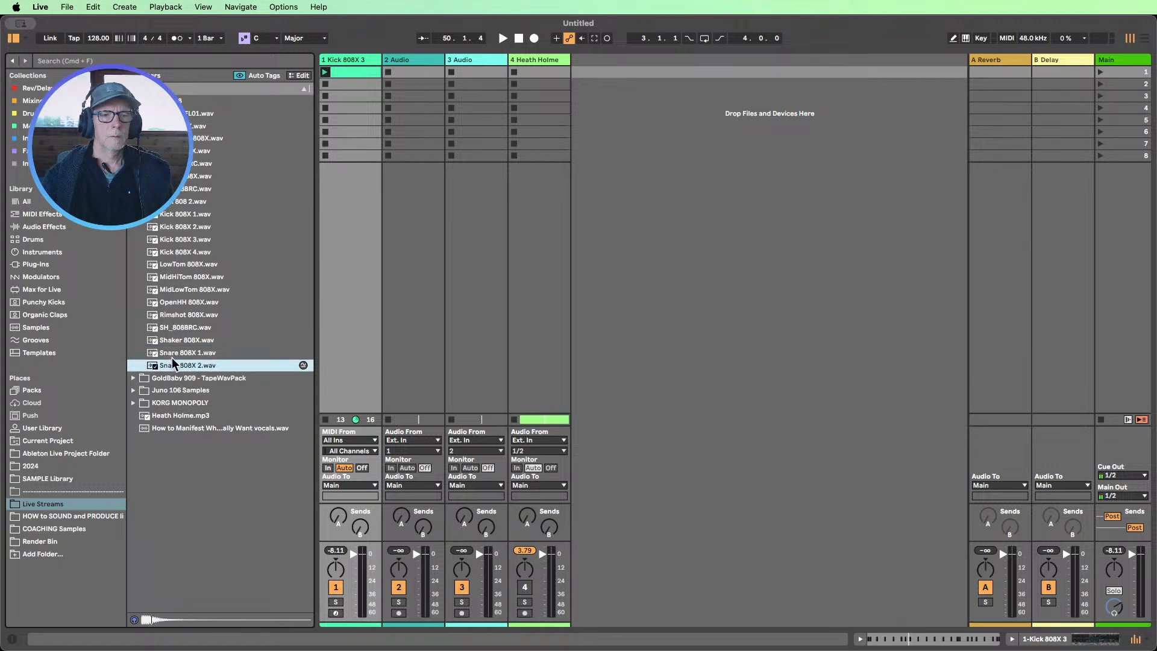
click(171, 356)
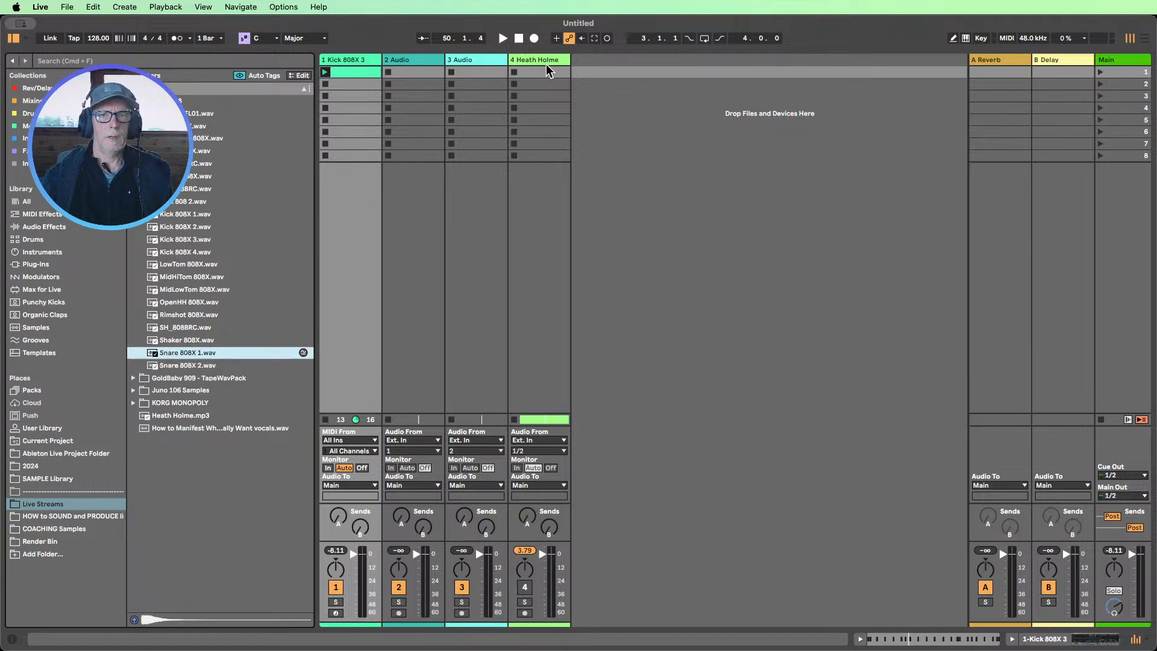
Insert a MIDI track directly after the kick track and load Snare 808X 1.wav as its instrument
right_click(641, 117)
click(685, 136)
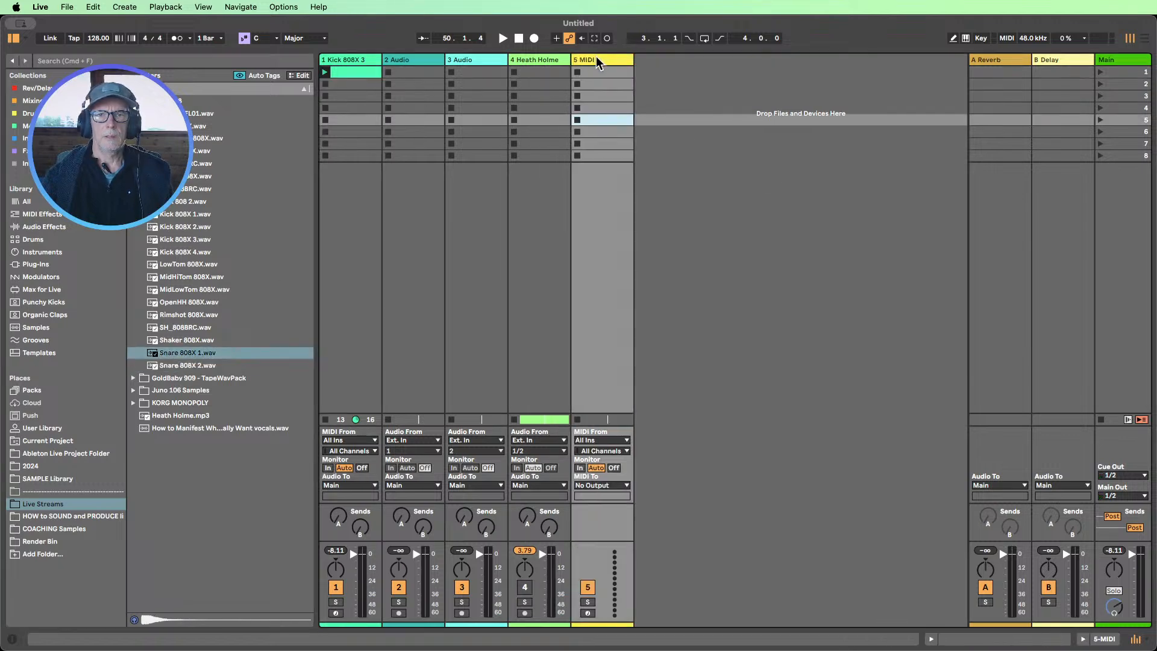
drag(554, 67, 386, 66)
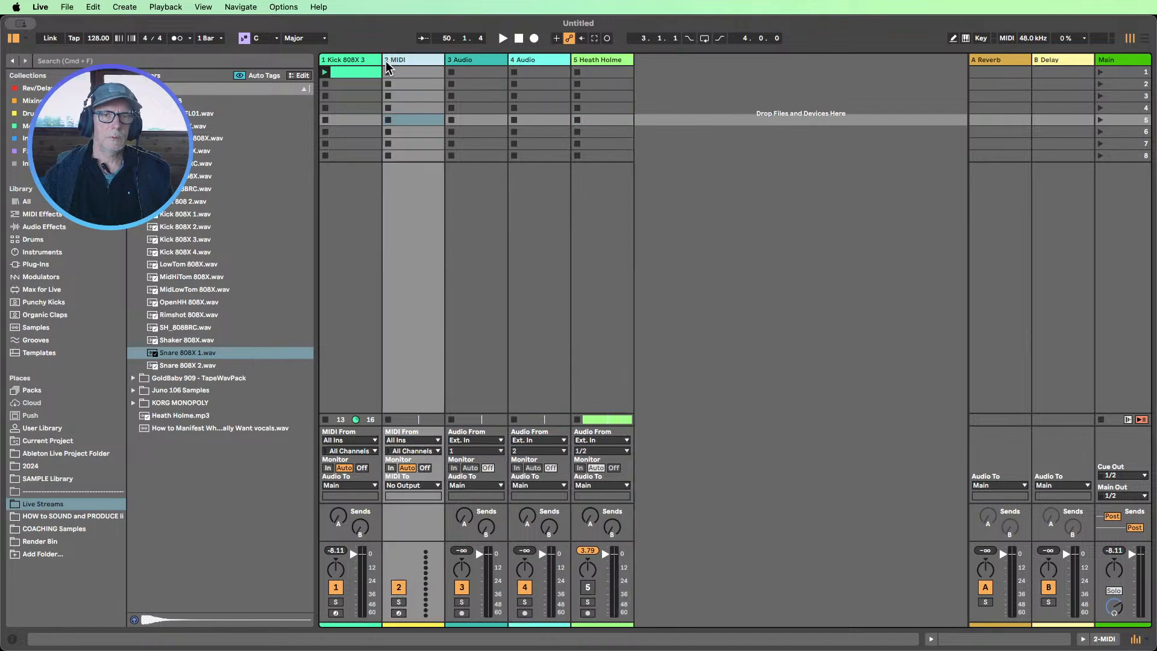
double_click(396, 62)
drag(177, 356, 187, 550)
Create a one-bar clip in the snare track's first slot and draw C3 notes on beats 2 and 4
double_click(408, 72)
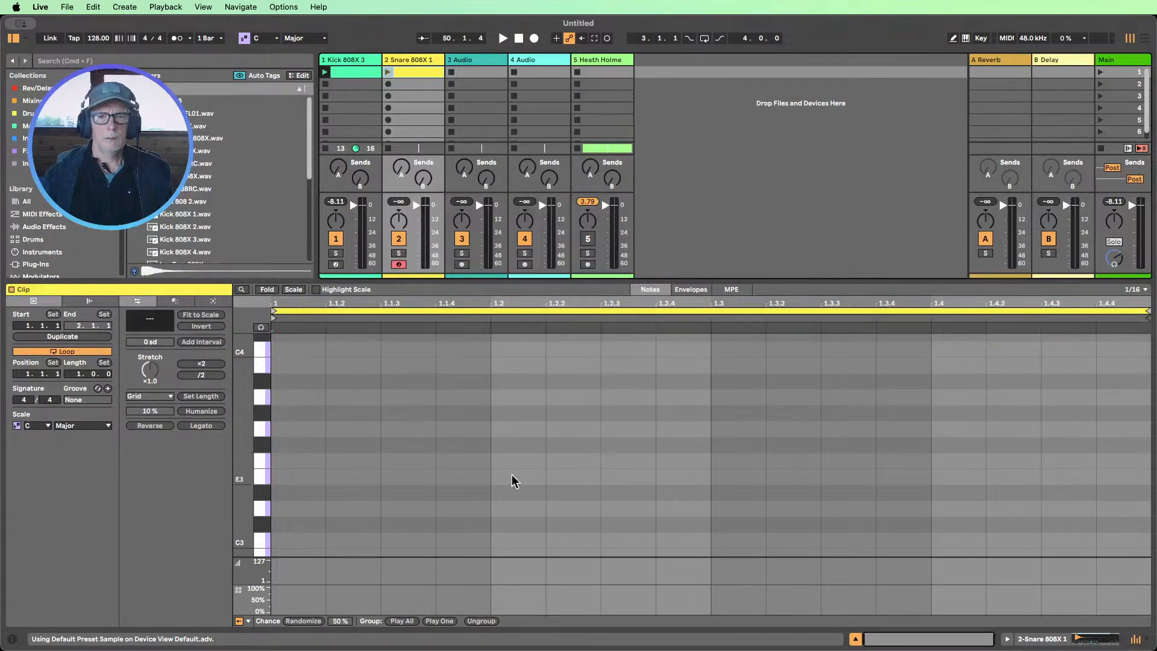
click(500, 536)
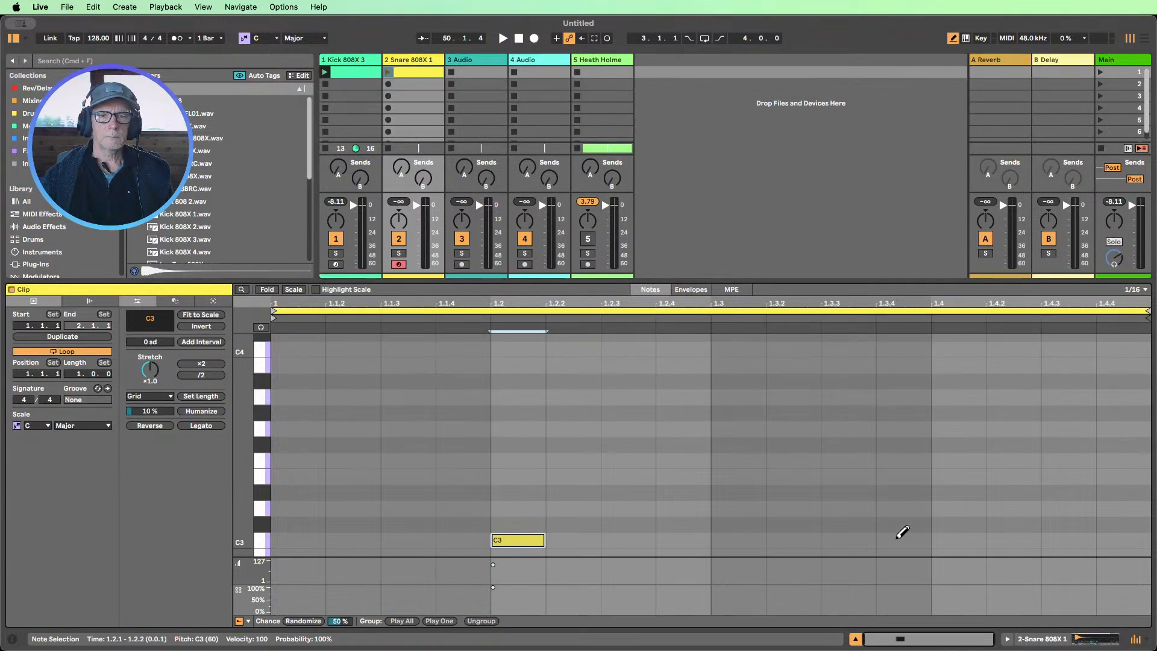
click(958, 539)
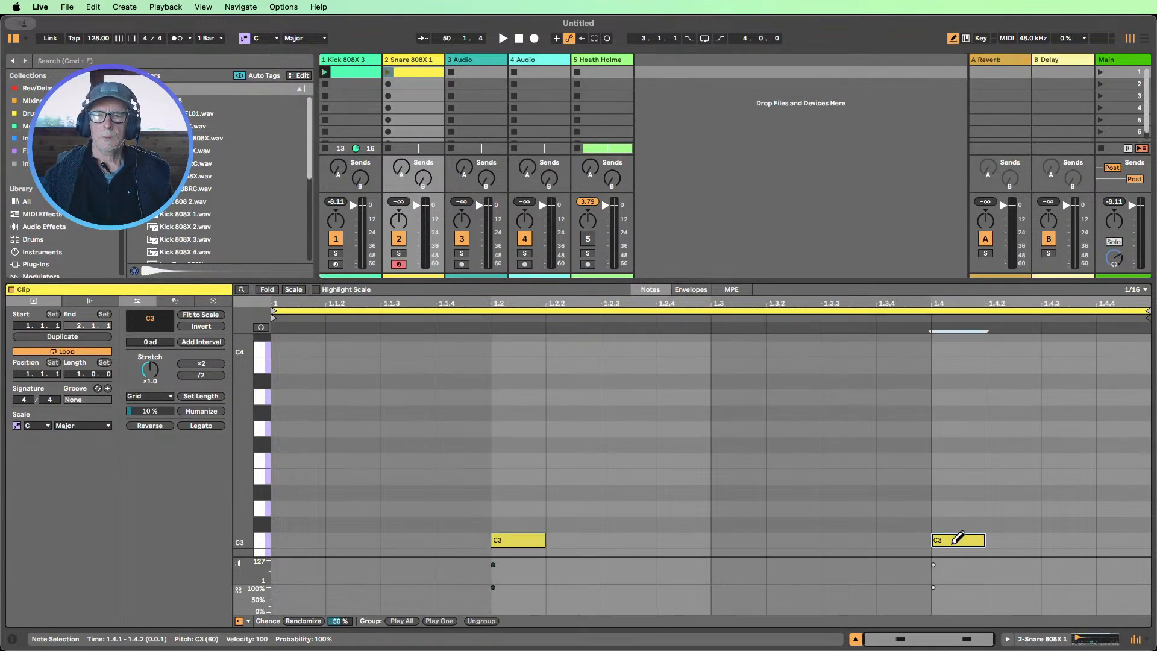
Launch the snare clip, duplicate its content to two bars and add a C3 note at 2.1.3
click(385, 73)
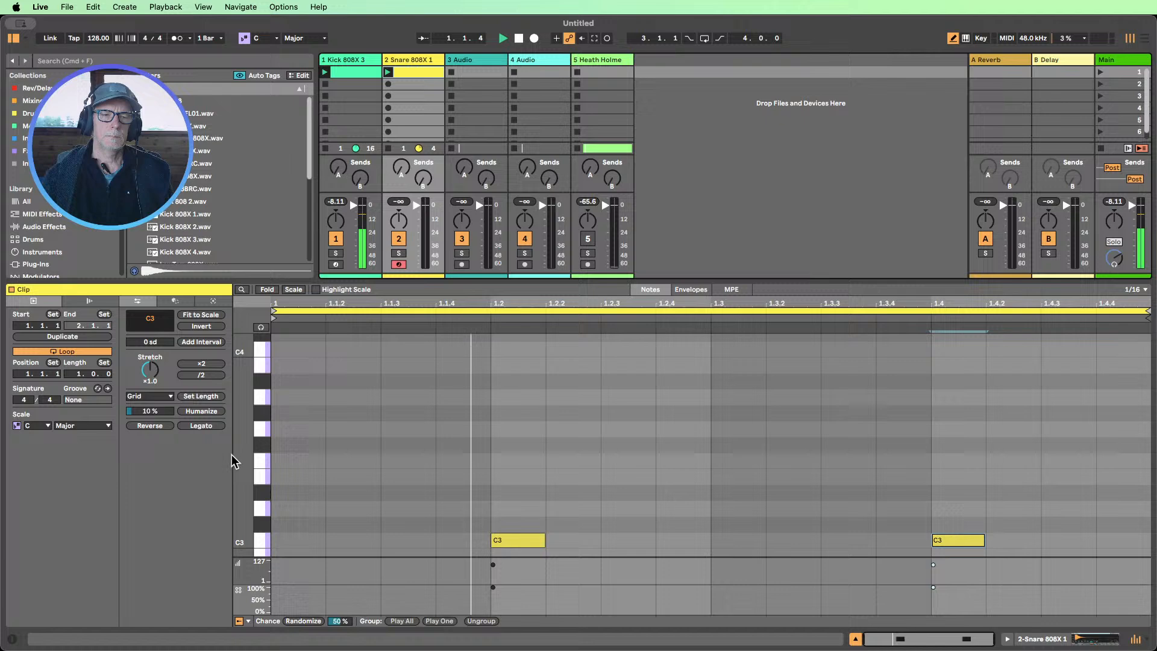
click(95, 337)
click(782, 538)
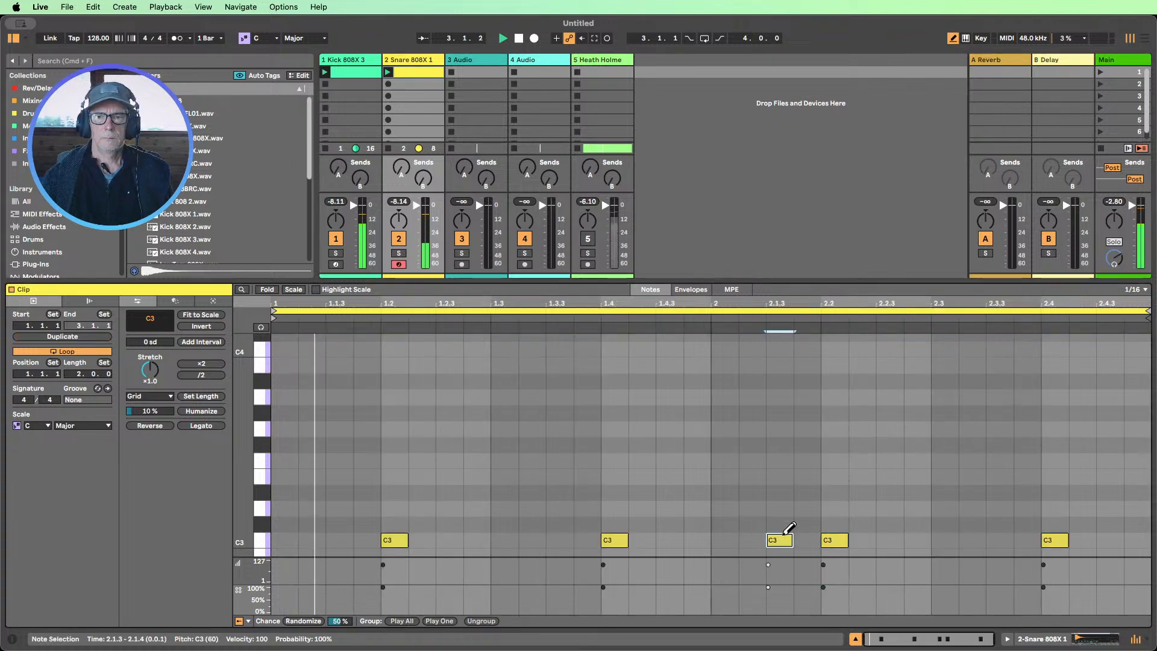
Move the added snare note one sixteenth later to 2.1.4 and set its chance to 33%
drag(769, 587, 771, 602)
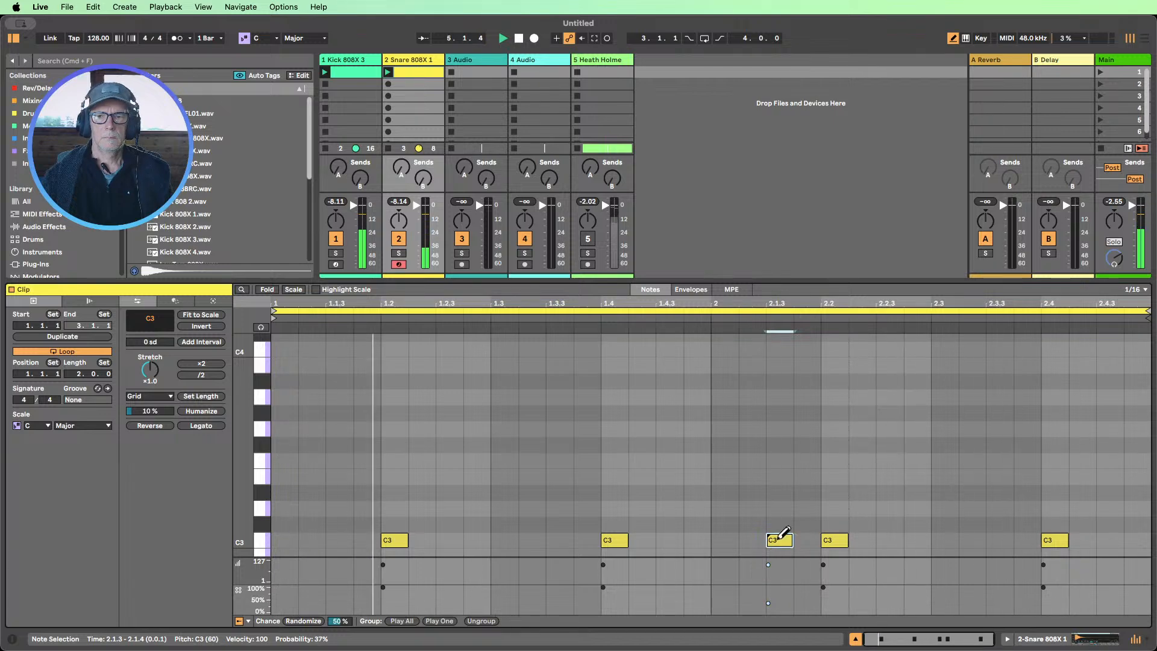
key(b)
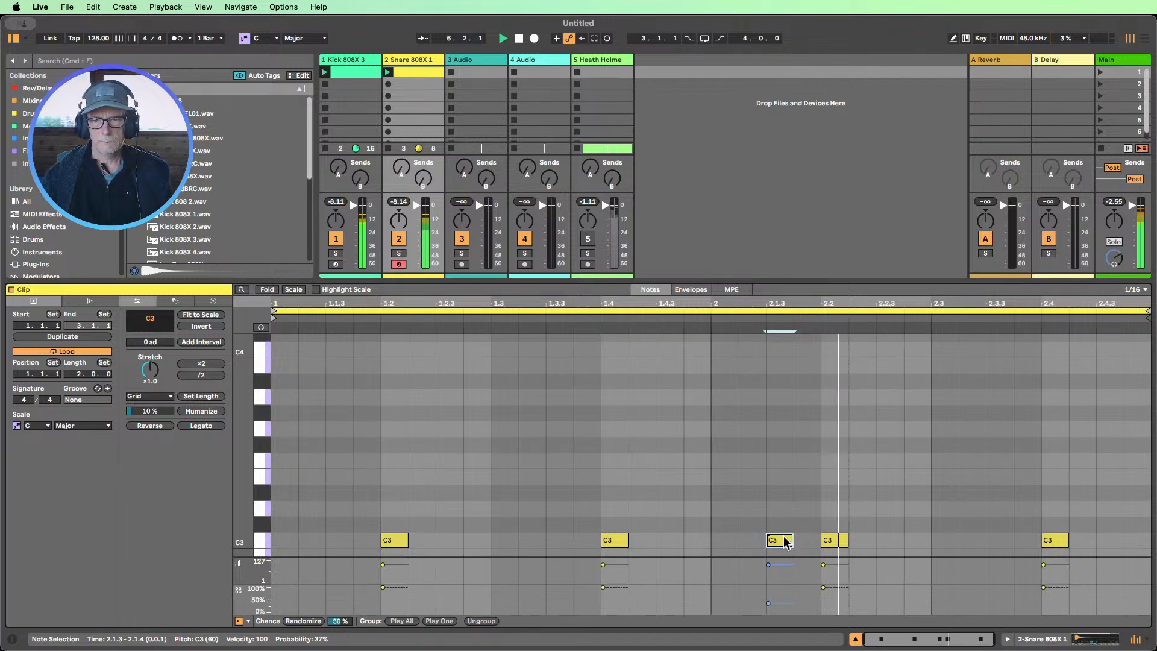
key(Right)
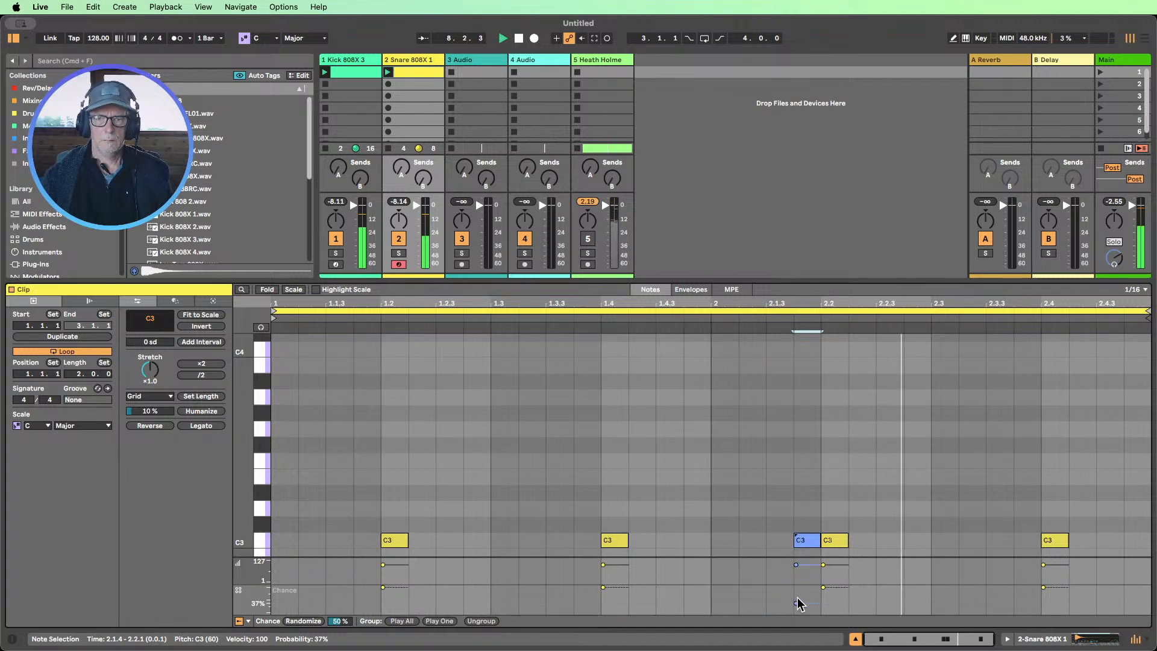
drag(798, 604, 798, 605)
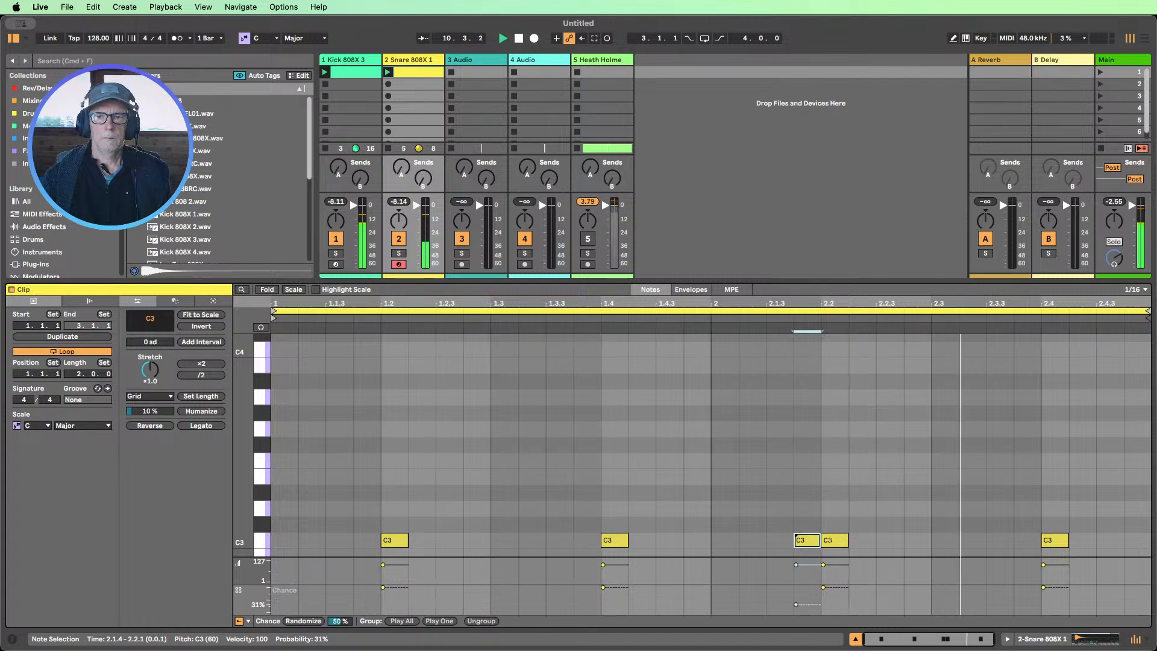
Select all C3 notes in the snare clip and enlarge both the velocity and chance lanes
click(261, 543)
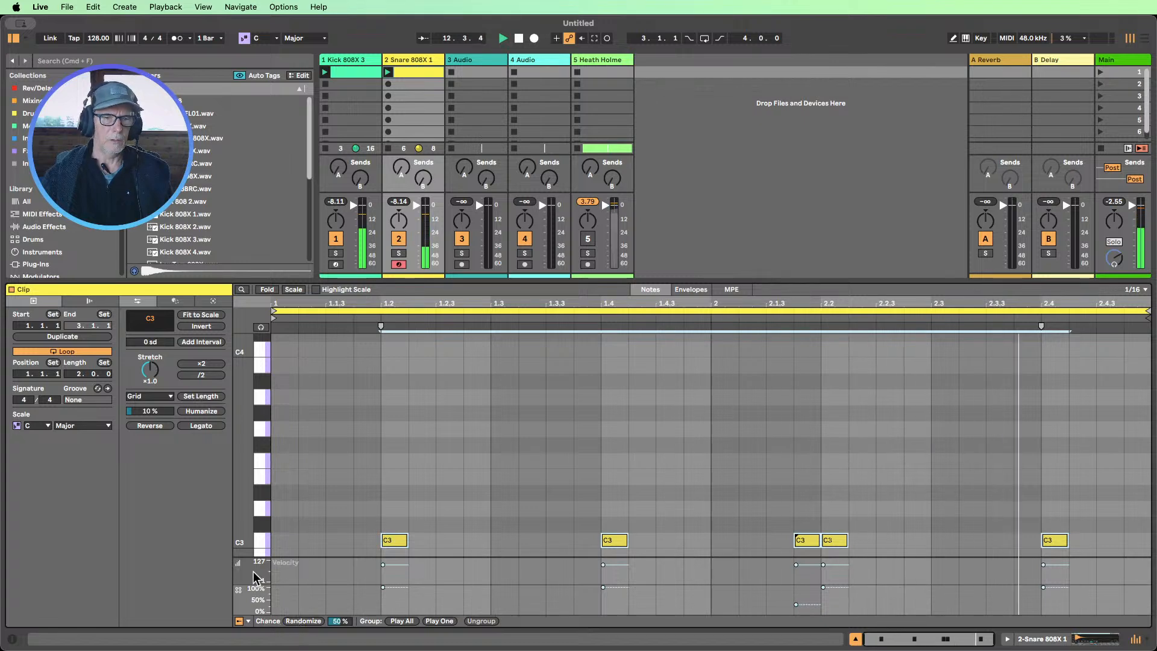
click(244, 567)
click(248, 621)
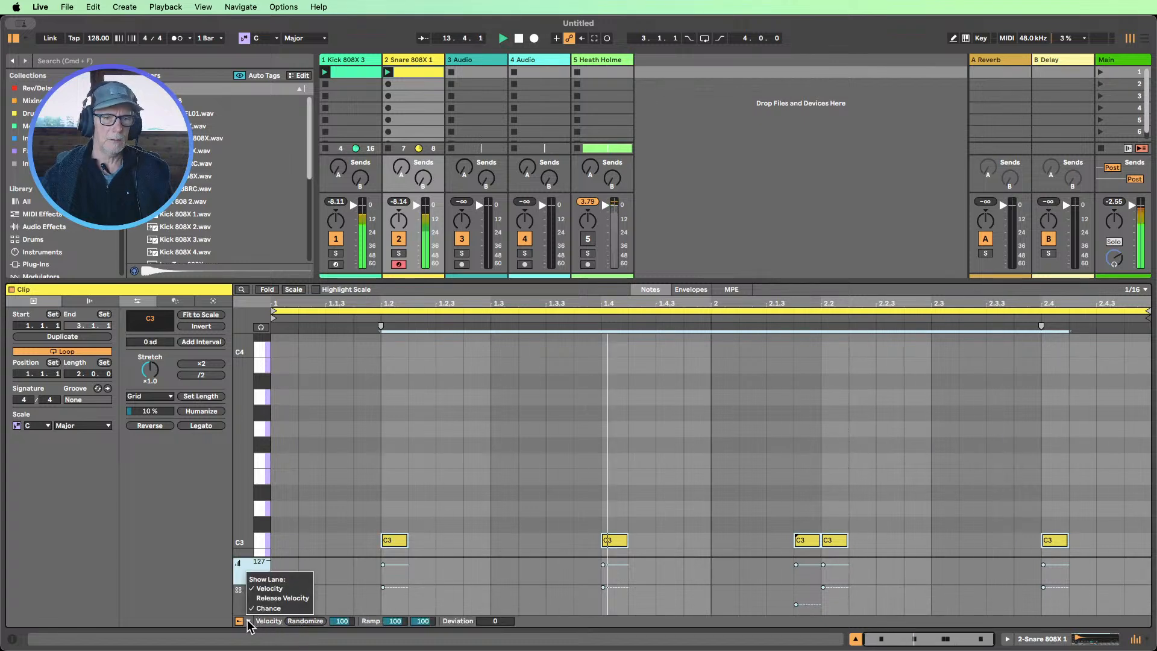
click(269, 608)
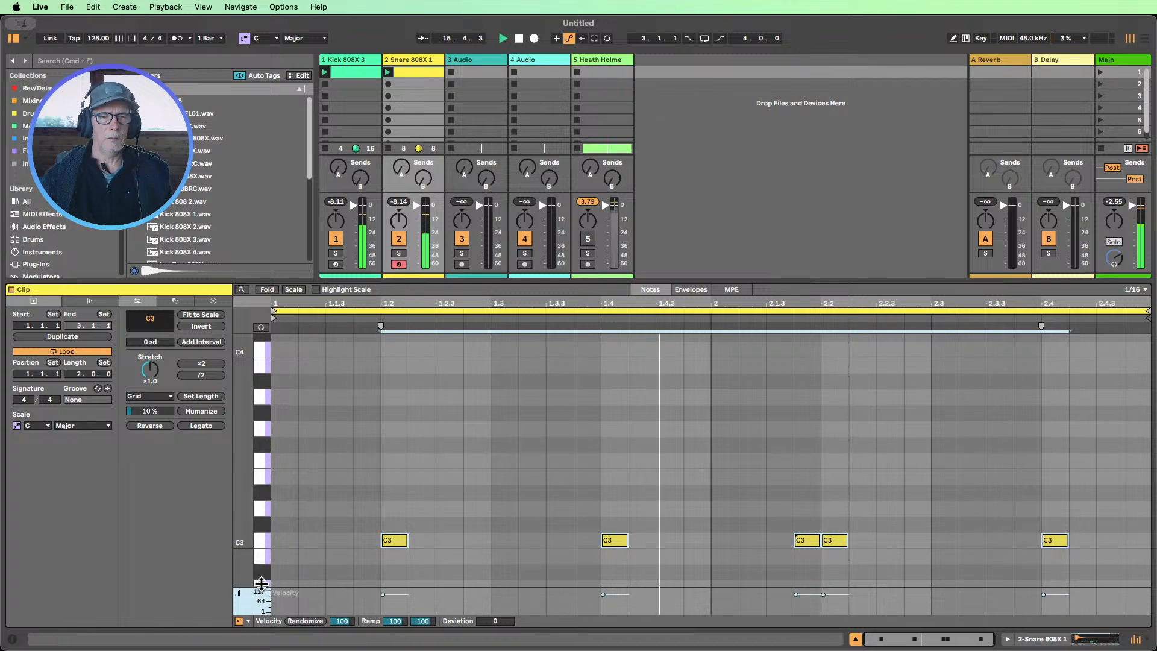
drag(259, 587, 260, 554)
scroll(274, 500, down, 3)
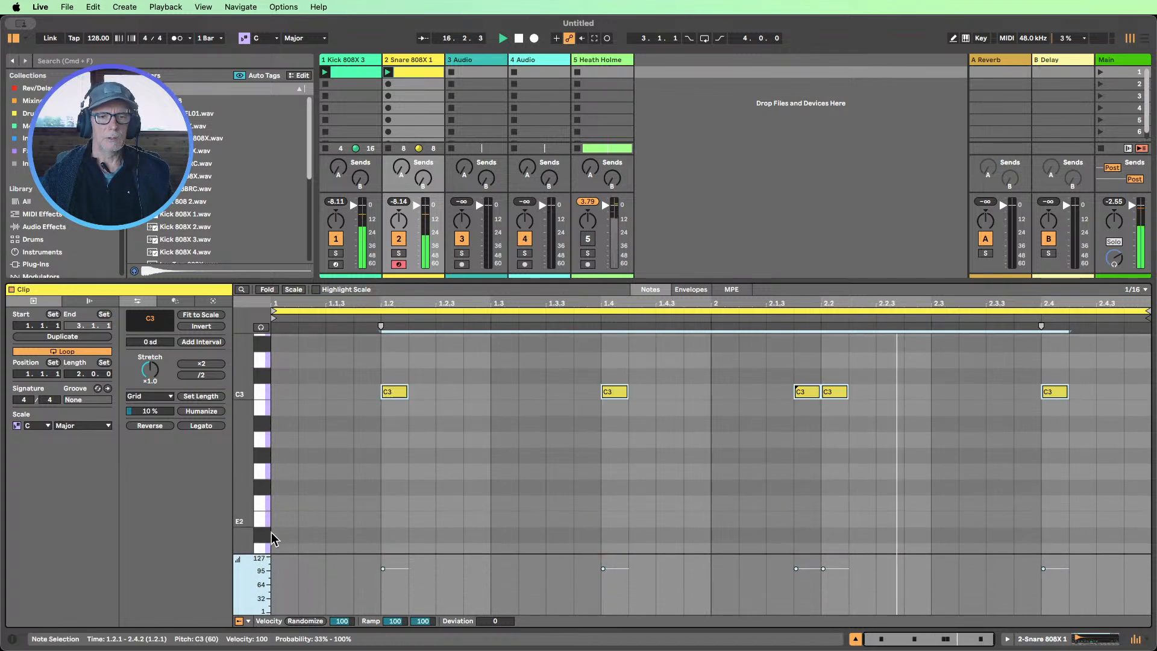
click(248, 621)
click(269, 608)
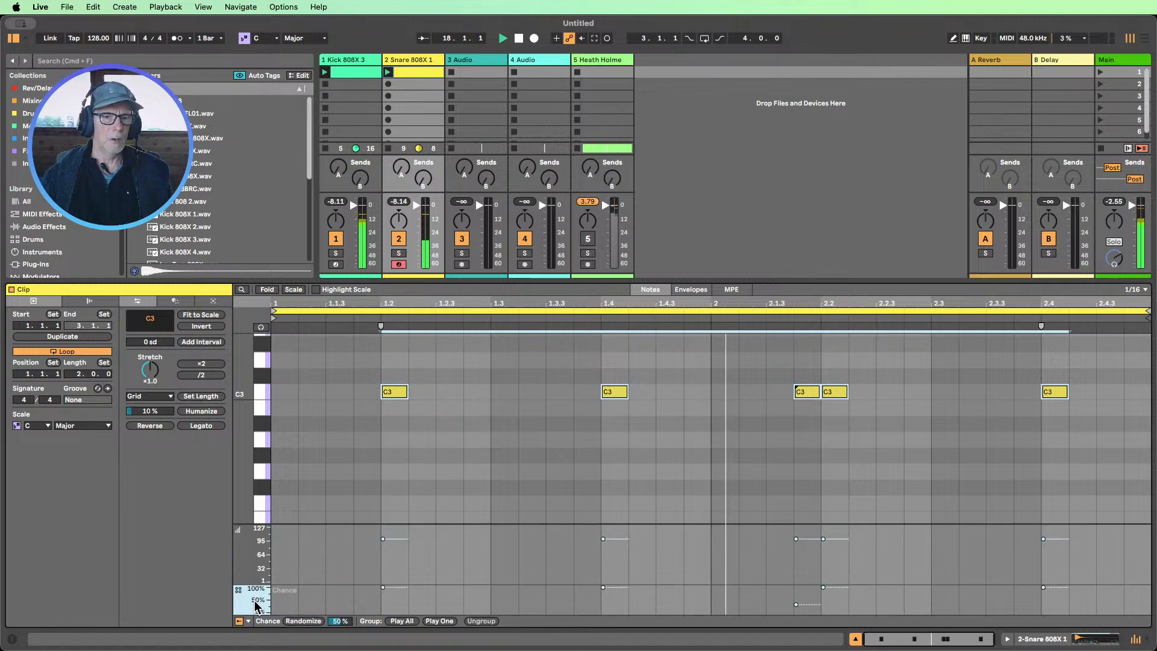
drag(254, 587, 255, 553)
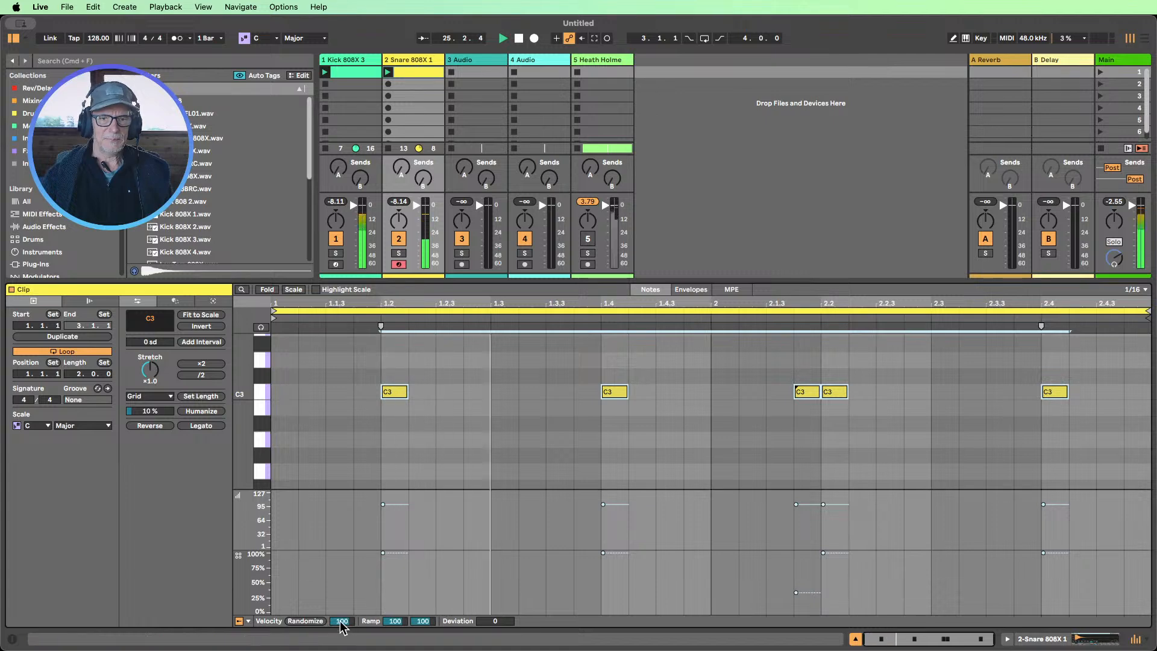
Randomize the snare note velocities by an amount of 14 and lower the note at 2.1.4 to velocity 50
click(304, 620)
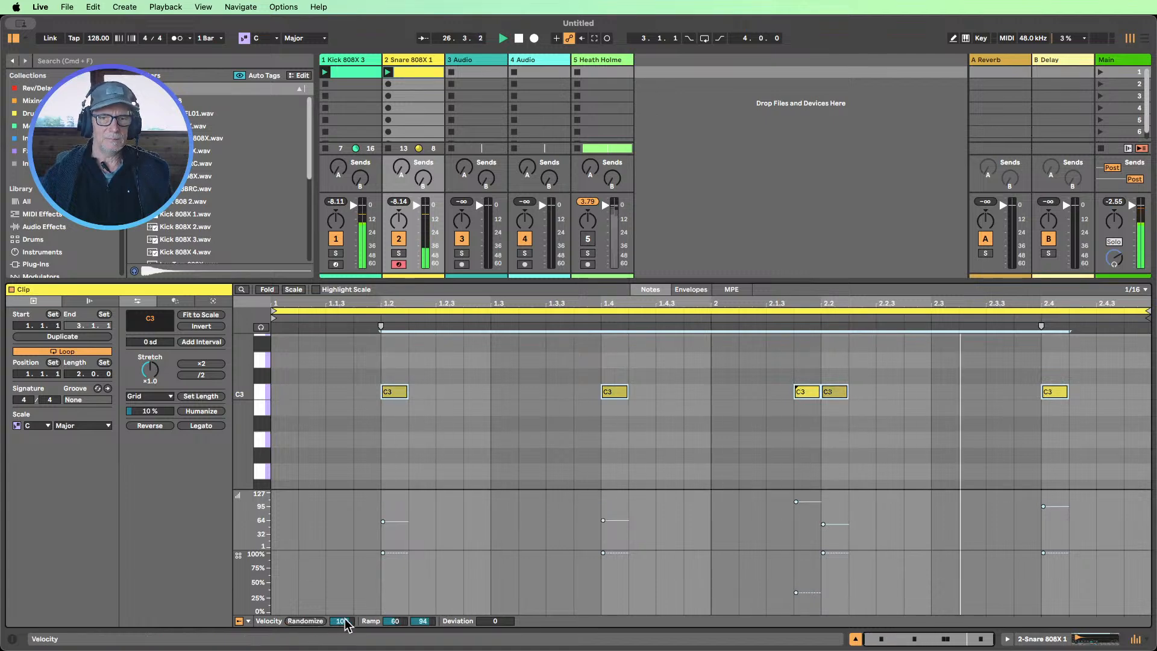
mouse_move(342, 621)
mouse_down()
mouse_move(341, 603)
mouse_move(342, 650)
mouse_move(342, 615)
mouse_up()
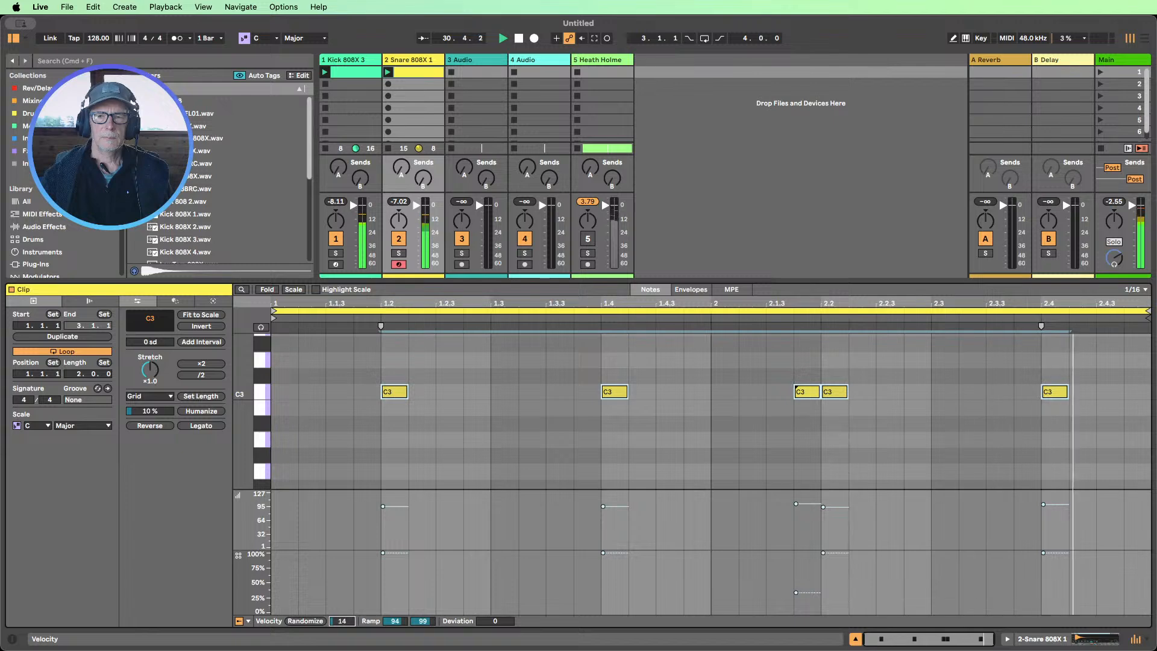
click(800, 395)
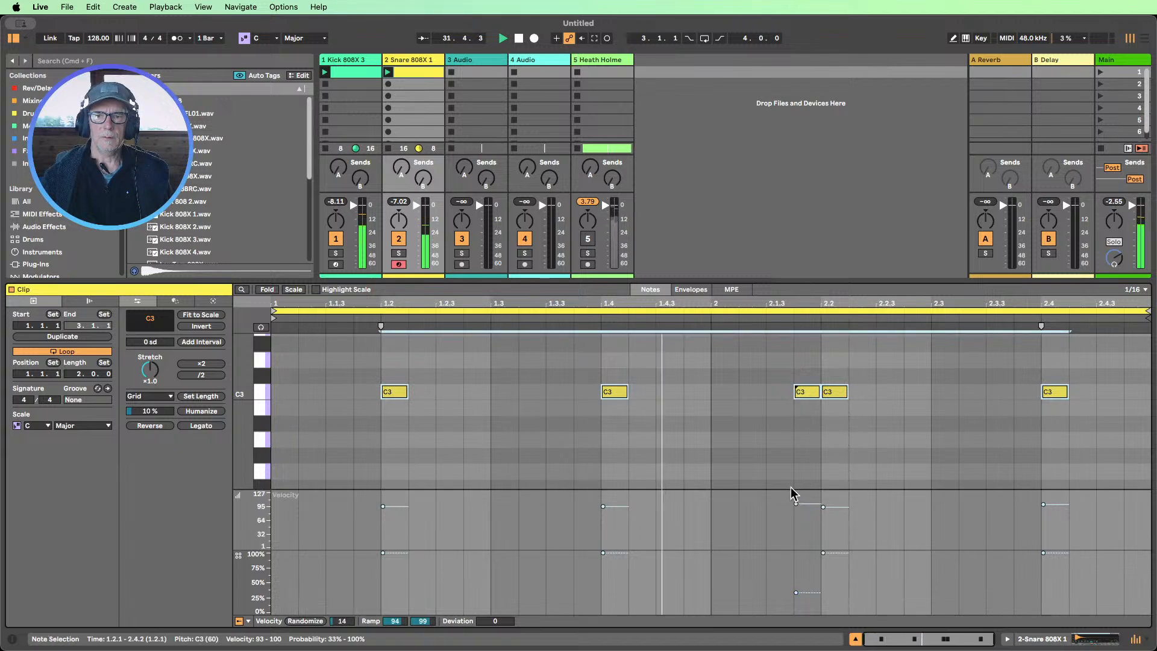
click(800, 392)
drag(796, 503, 795, 527)
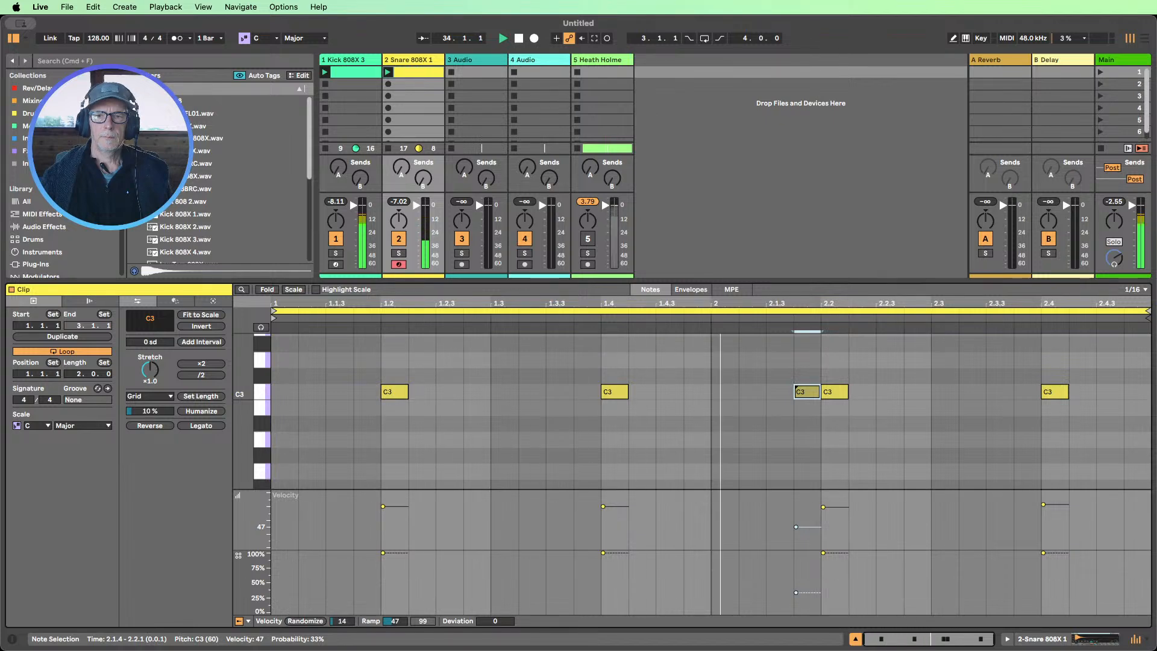
Select all snare notes and try shortening them to less than a sixteenth
key(super+a)
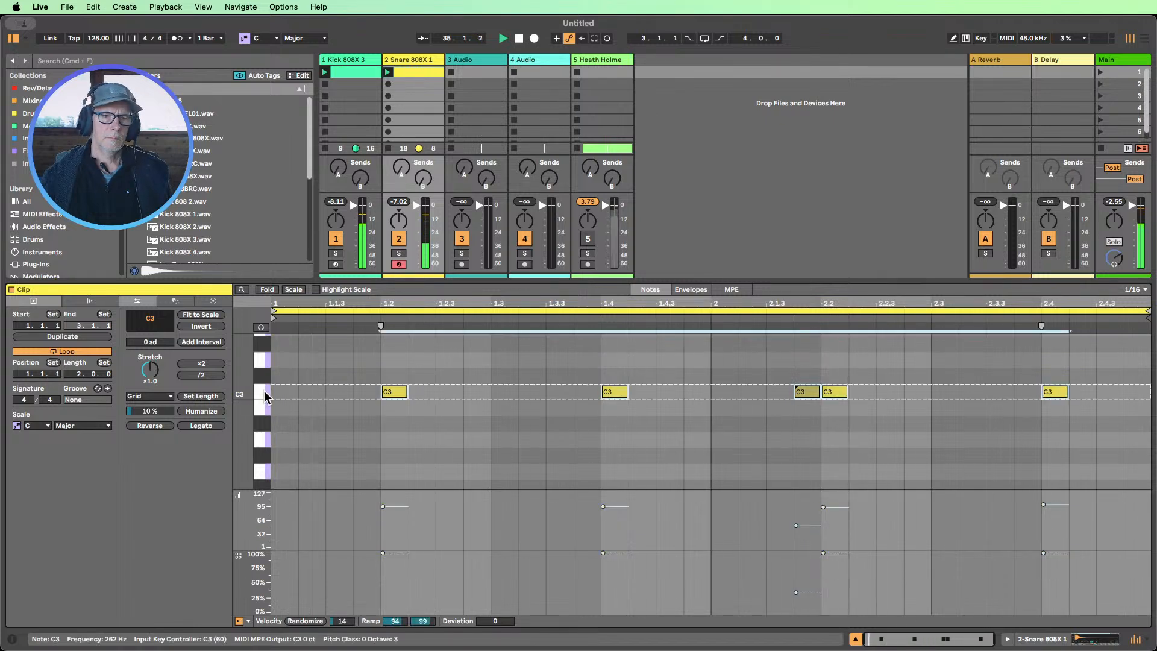
drag(408, 392, 397, 392)
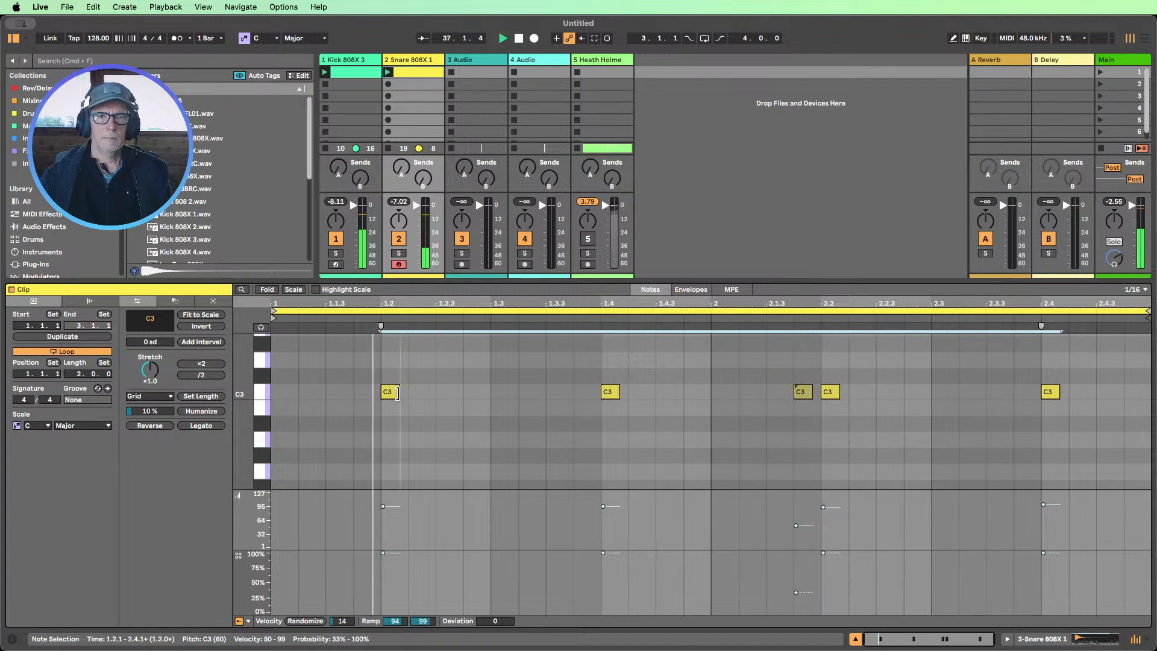
drag(396, 392, 397, 393)
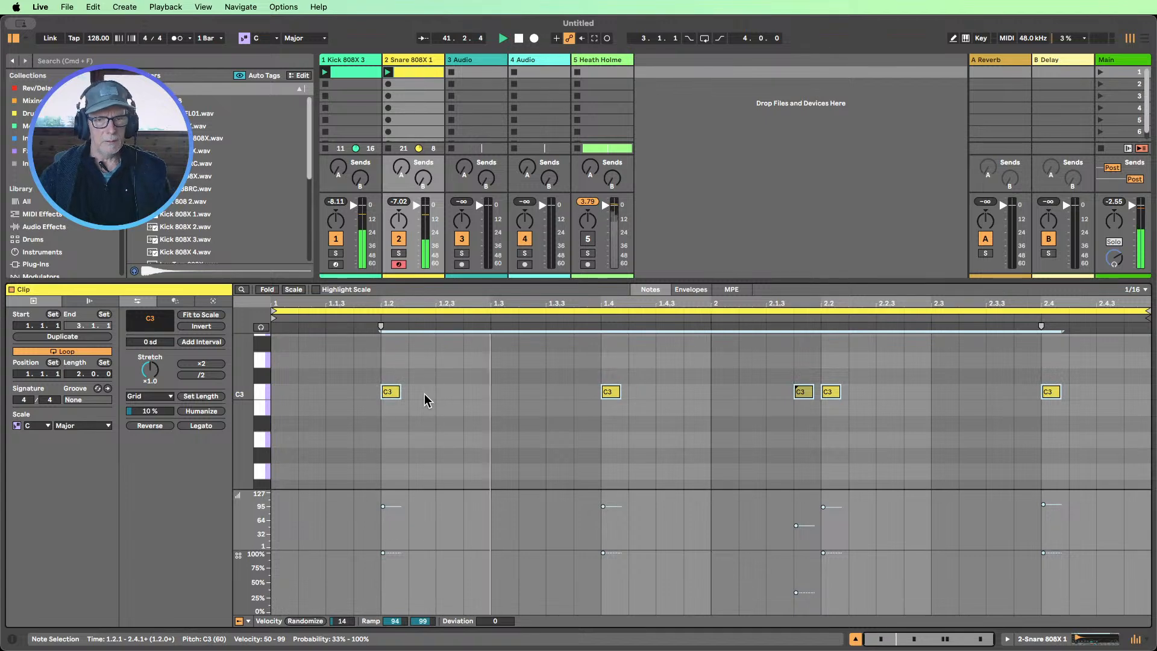
Check the snare sampler's amplitude envelope settings and return to the snare clip's notes
click(1041, 640)
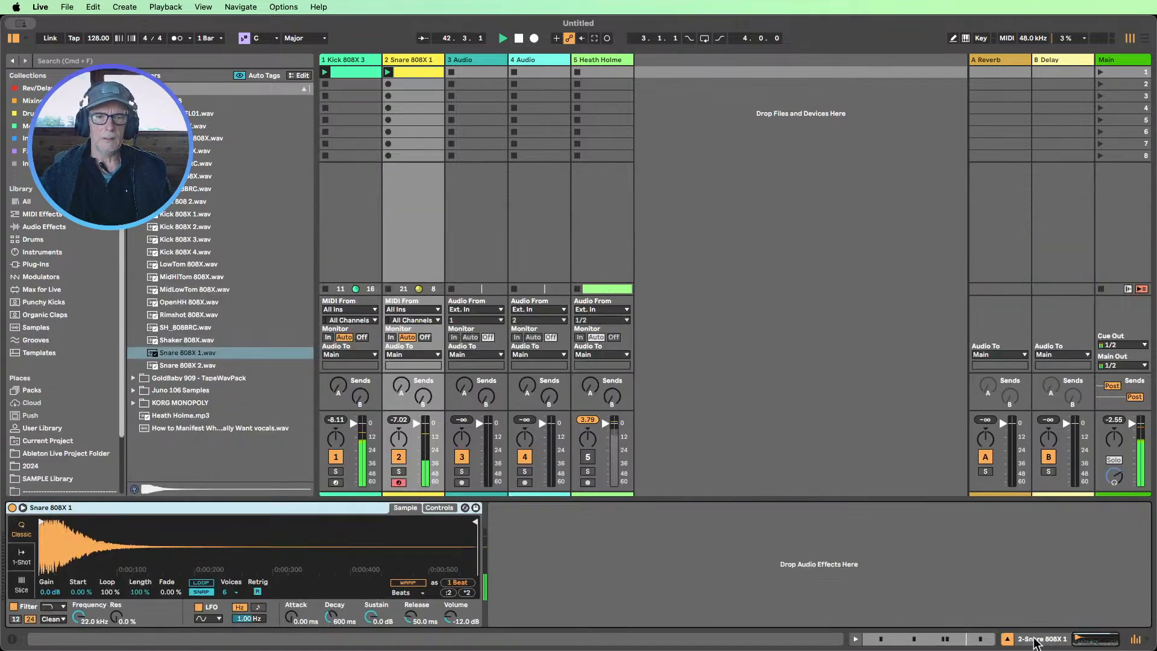
click(449, 508)
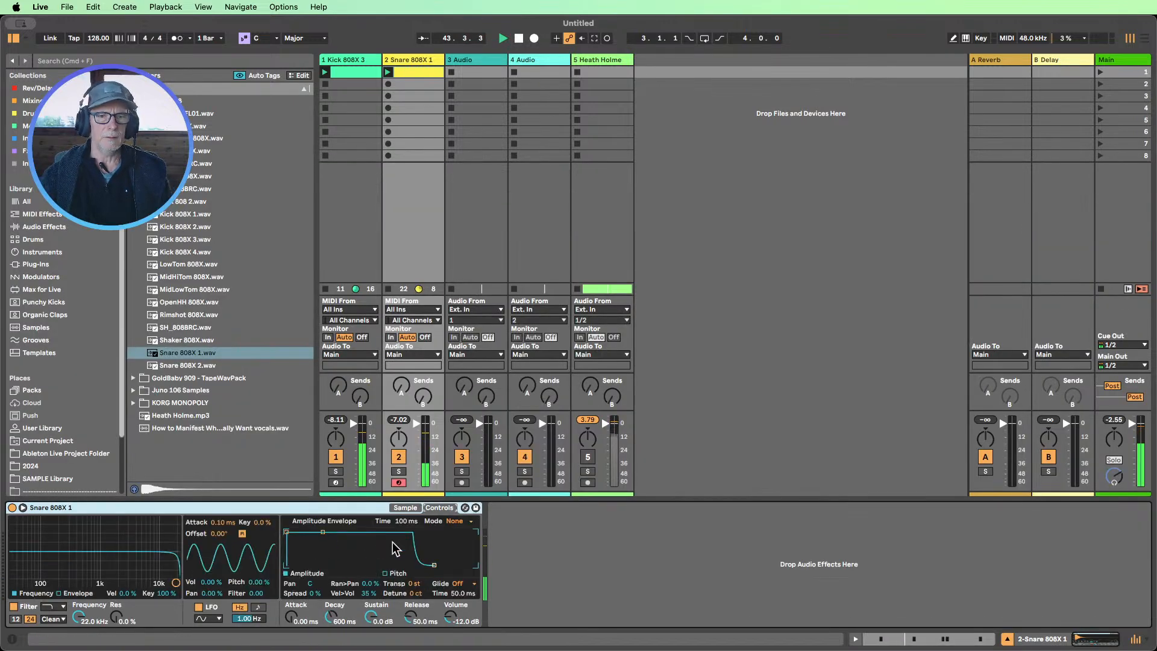
double_click(415, 83)
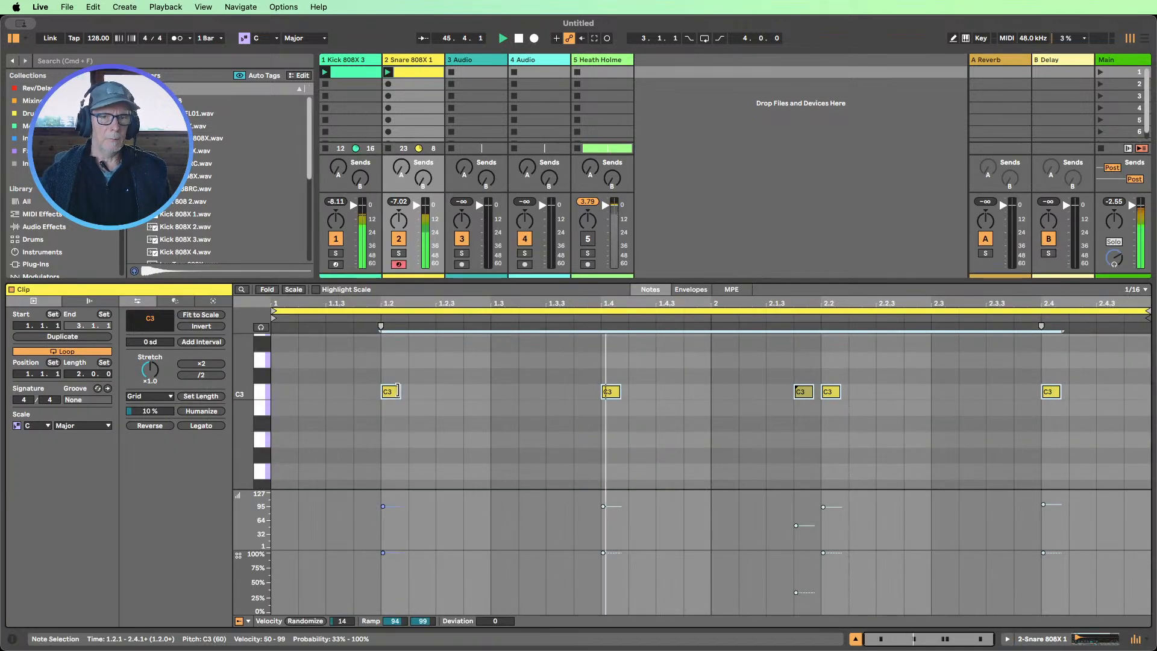
Restore all snare notes to a sixteenth, and extend the note at 1.4 slightly beyond that with the grid off
mouse_move(400, 392)
mouse_down()
mouse_move(488, 392)
mouse_move(405, 389)
mouse_up()
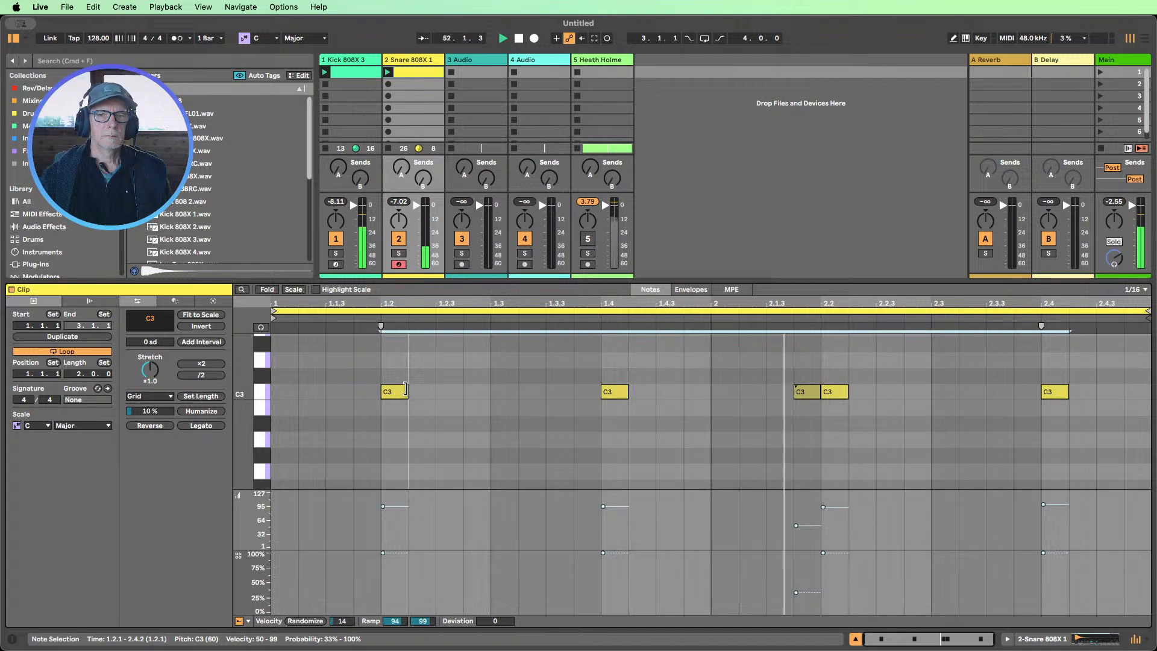
click(624, 392)
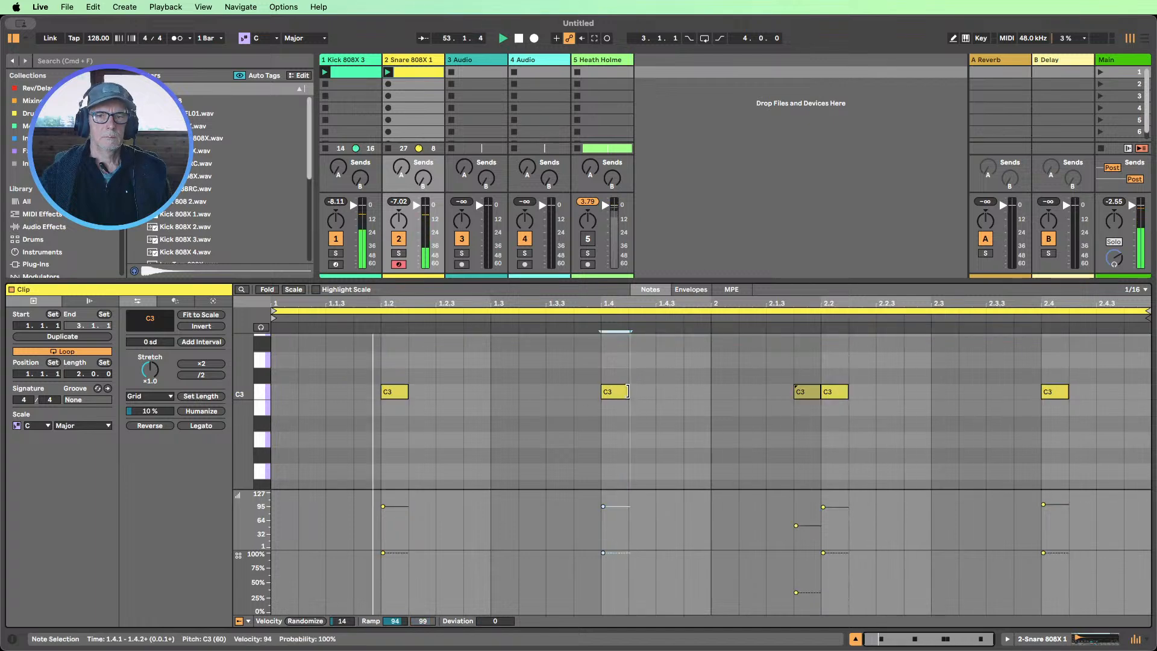
drag(627, 392, 649, 387)
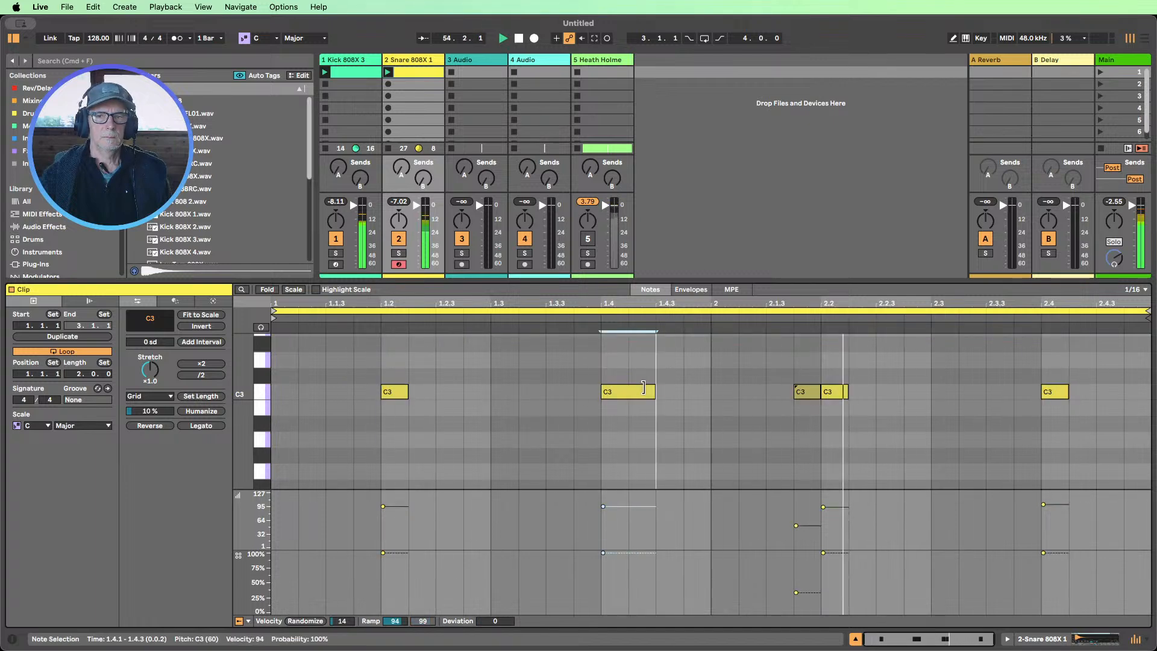
key(super+z)
key(super+4)
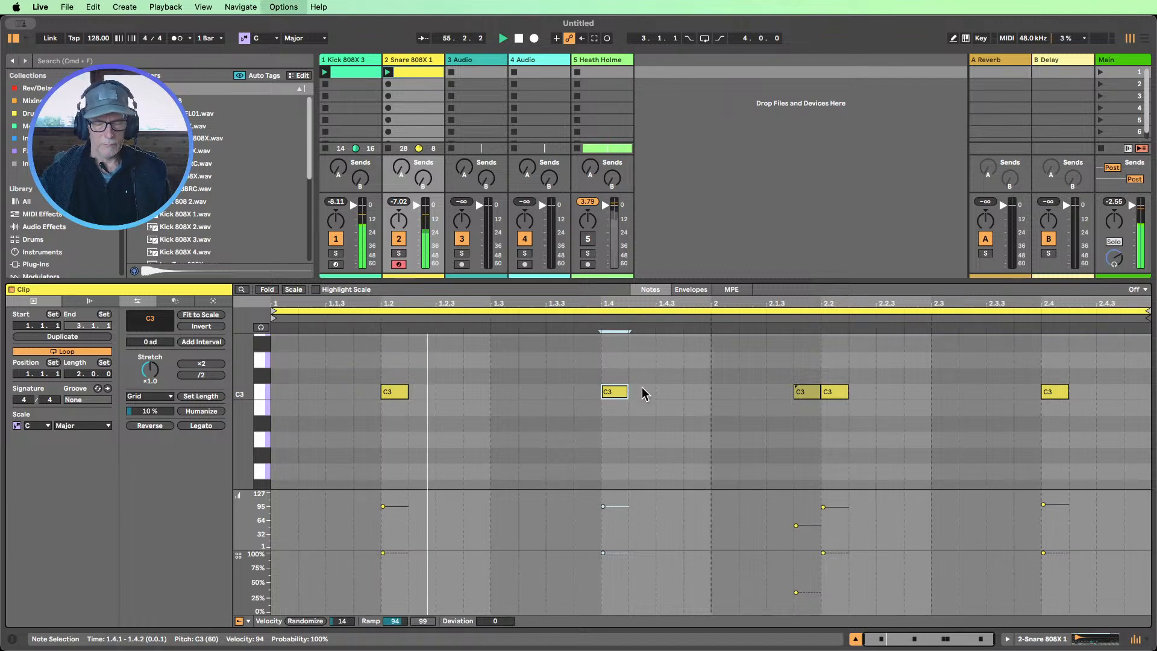
drag(628, 391, 637, 387)
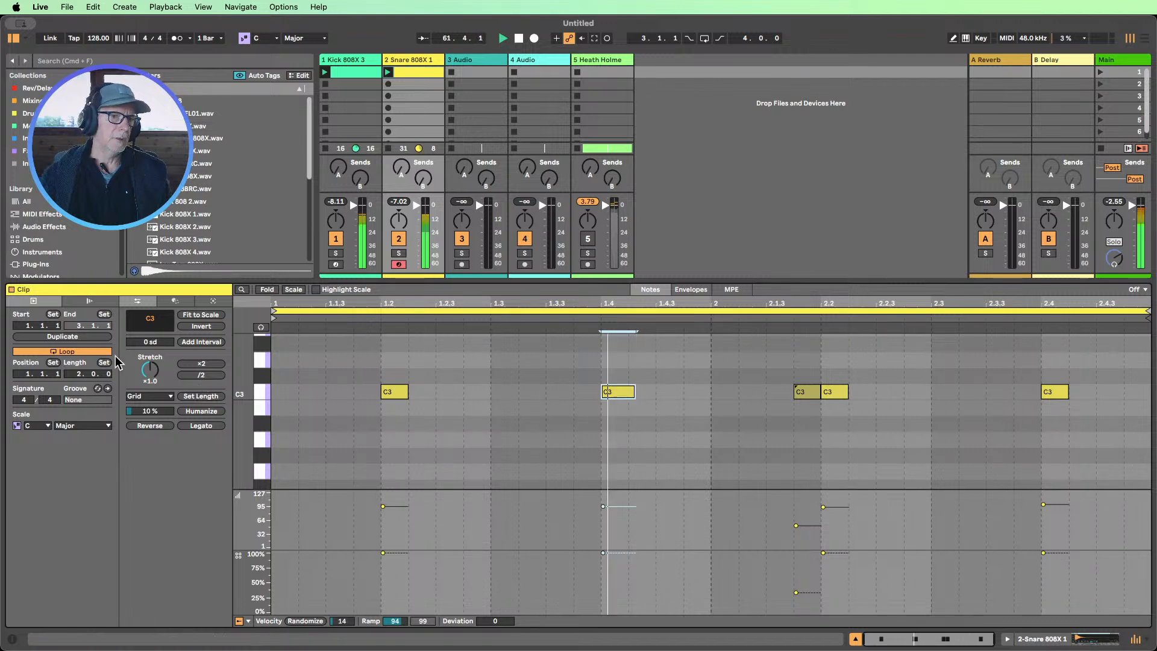
Duplicate the snare pattern to four bars and add a C3 note at 3.1.3 with the 1/16 grid back on
click(62, 337)
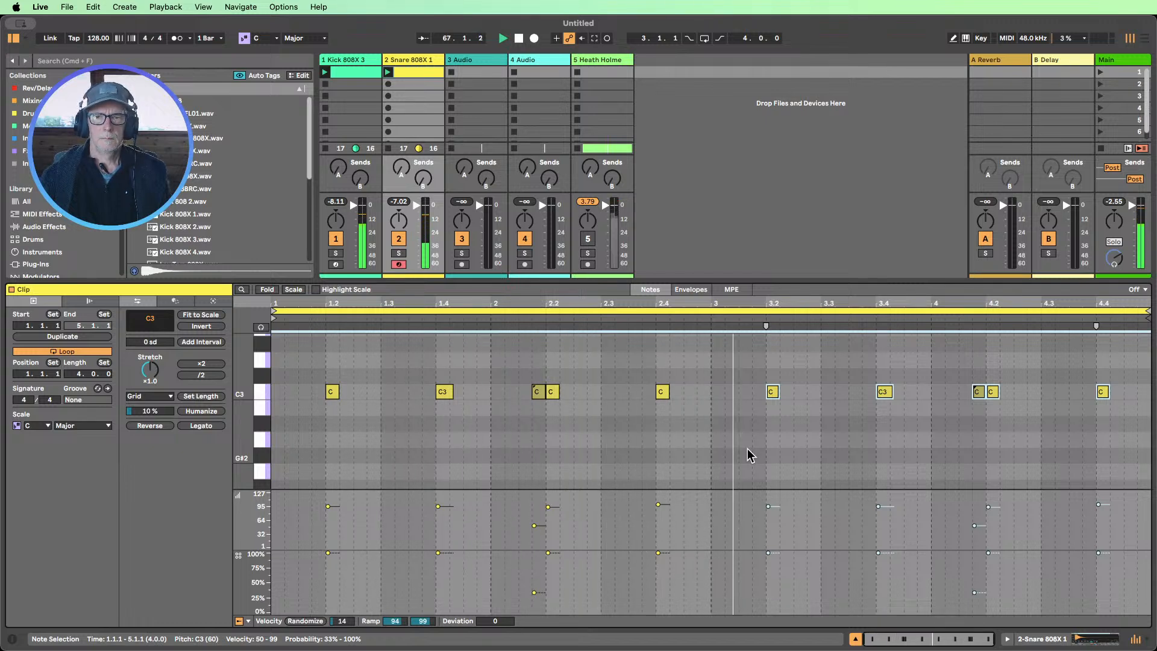
key(b)
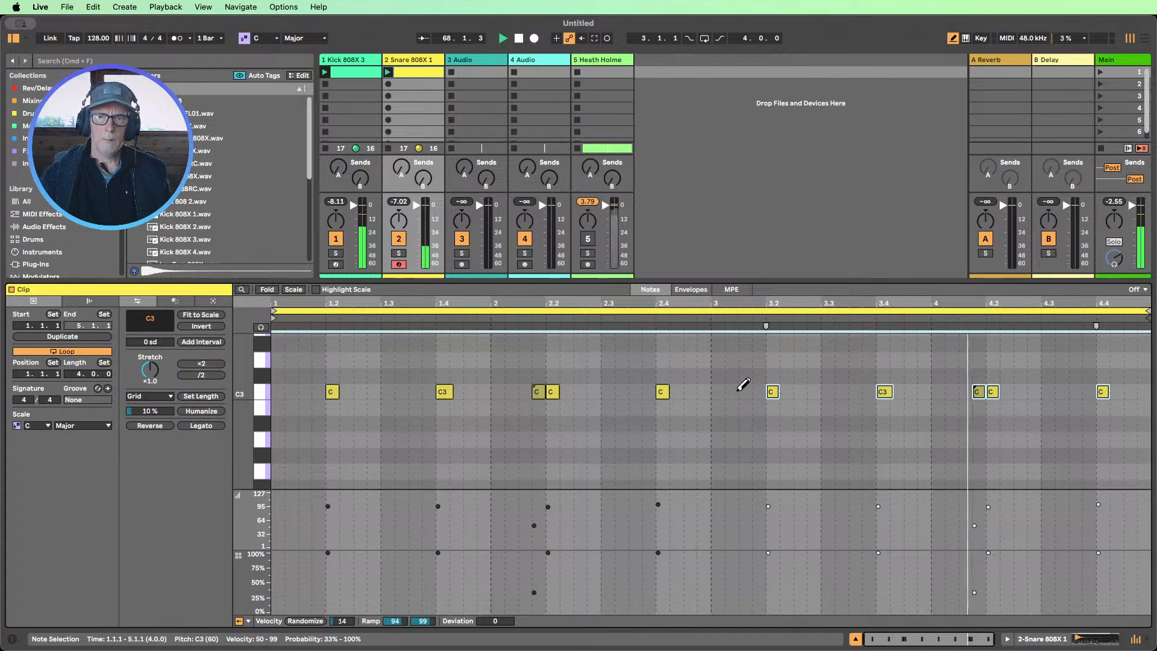
click(743, 392)
click(744, 393)
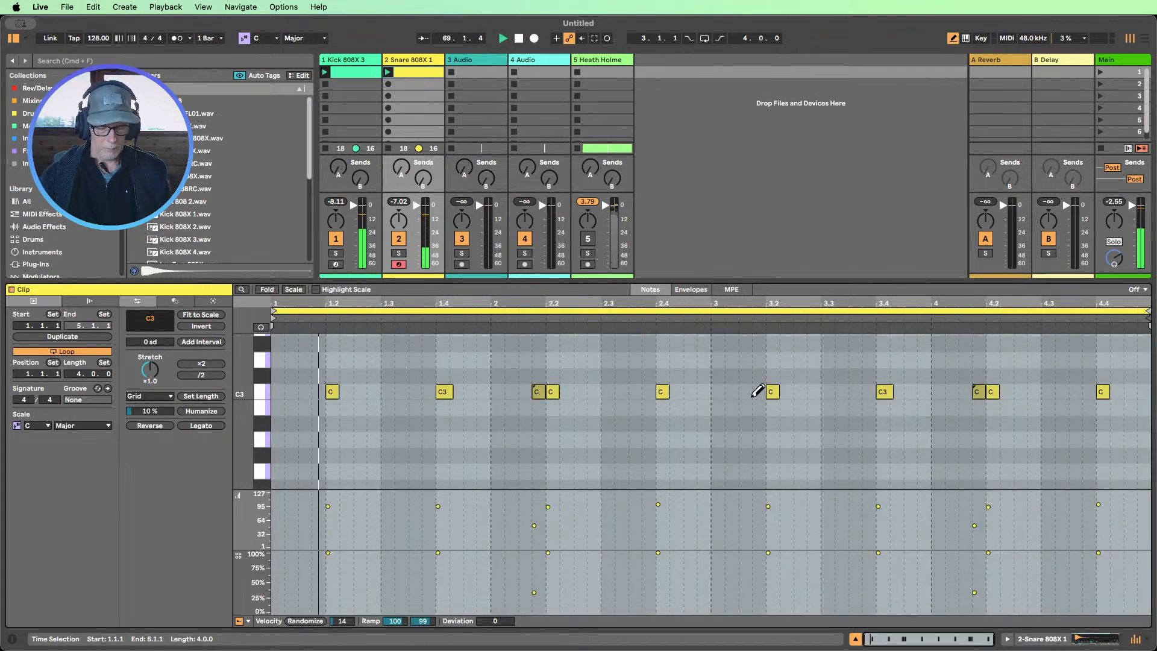
click(746, 392)
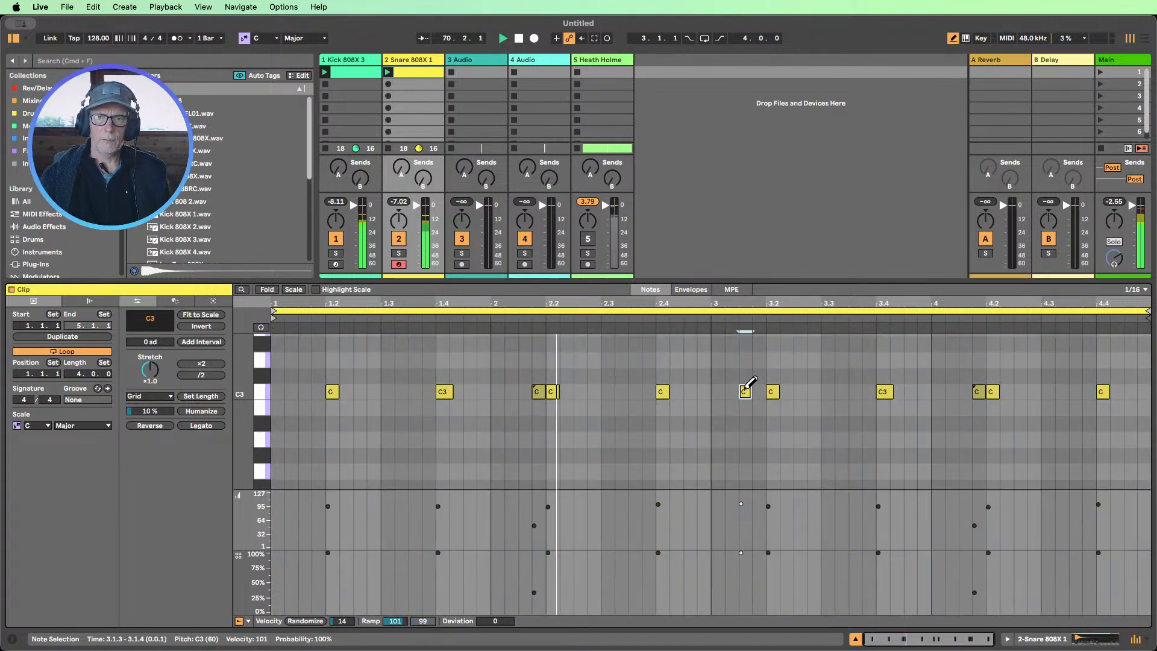
Move the added snare note one sixteenth earlier to 3.1.2, set its velocity to 32, and stop playback
click(742, 515)
drag(743, 515, 742, 527)
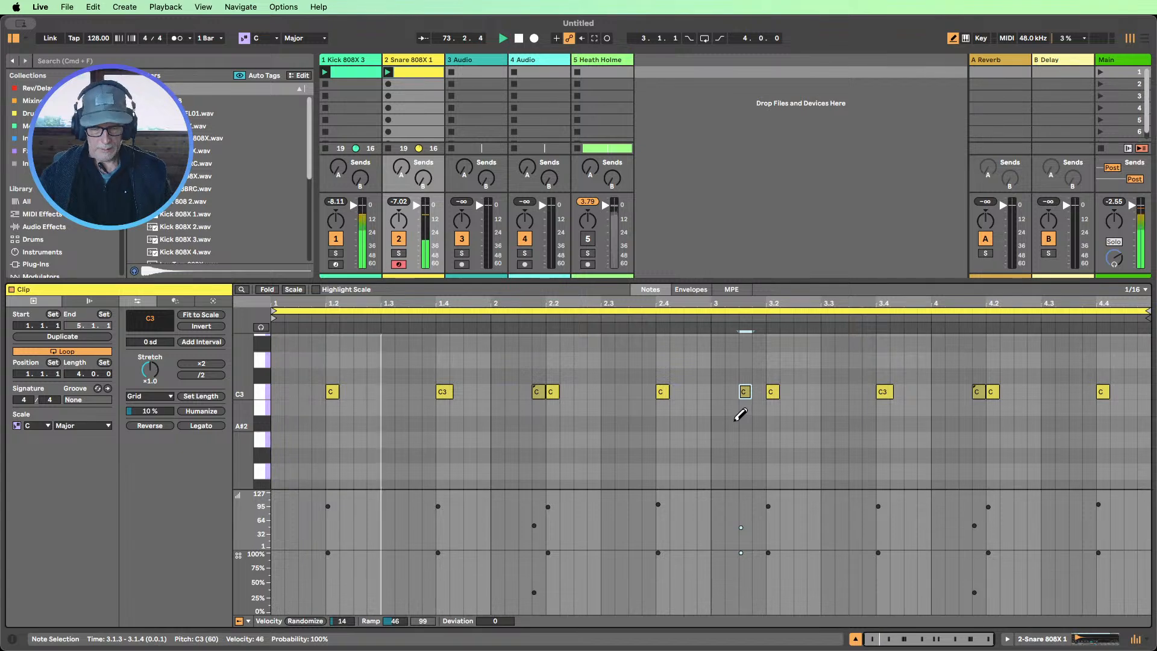
key(b)
key(Left)
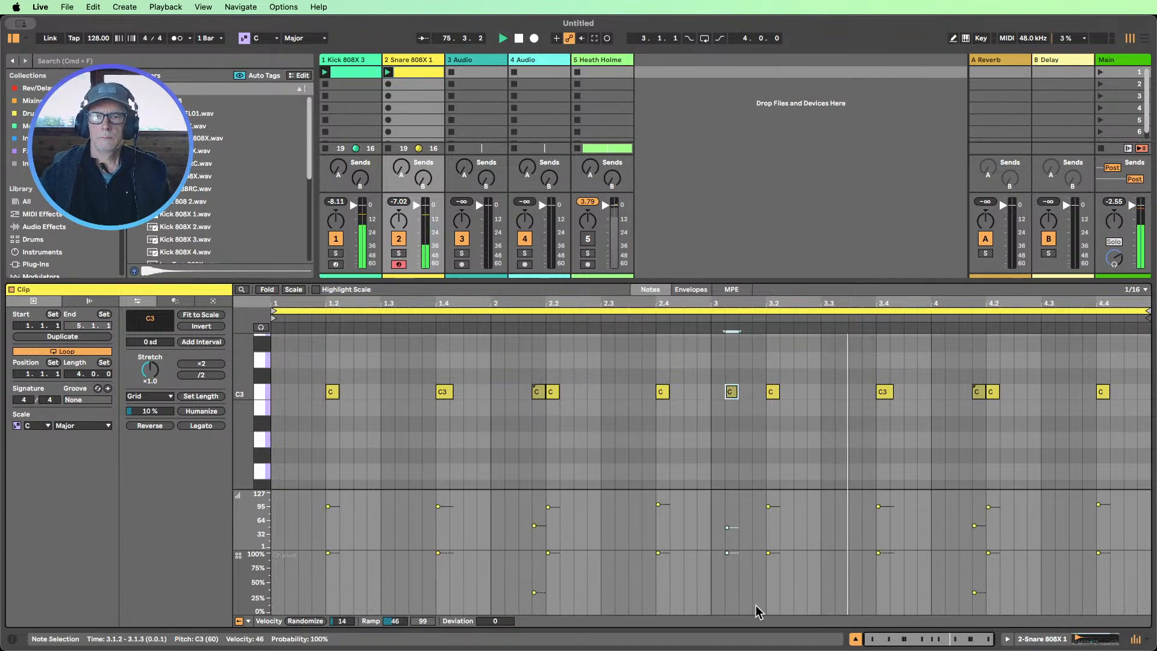
drag(726, 529, 726, 533)
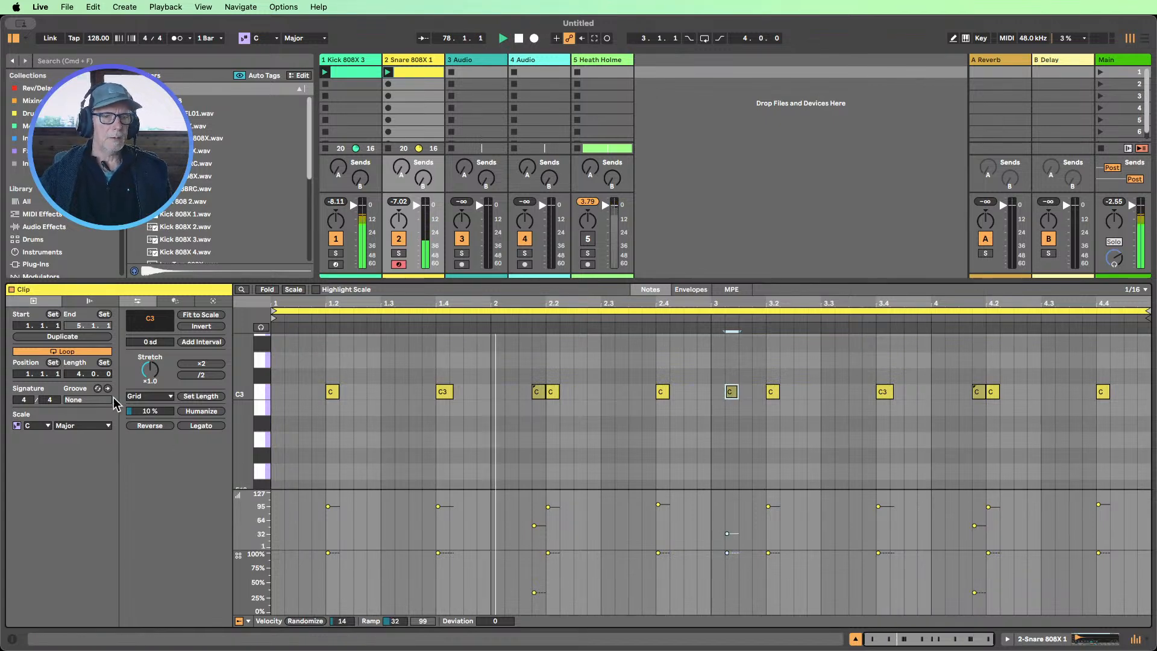
click(518, 39)
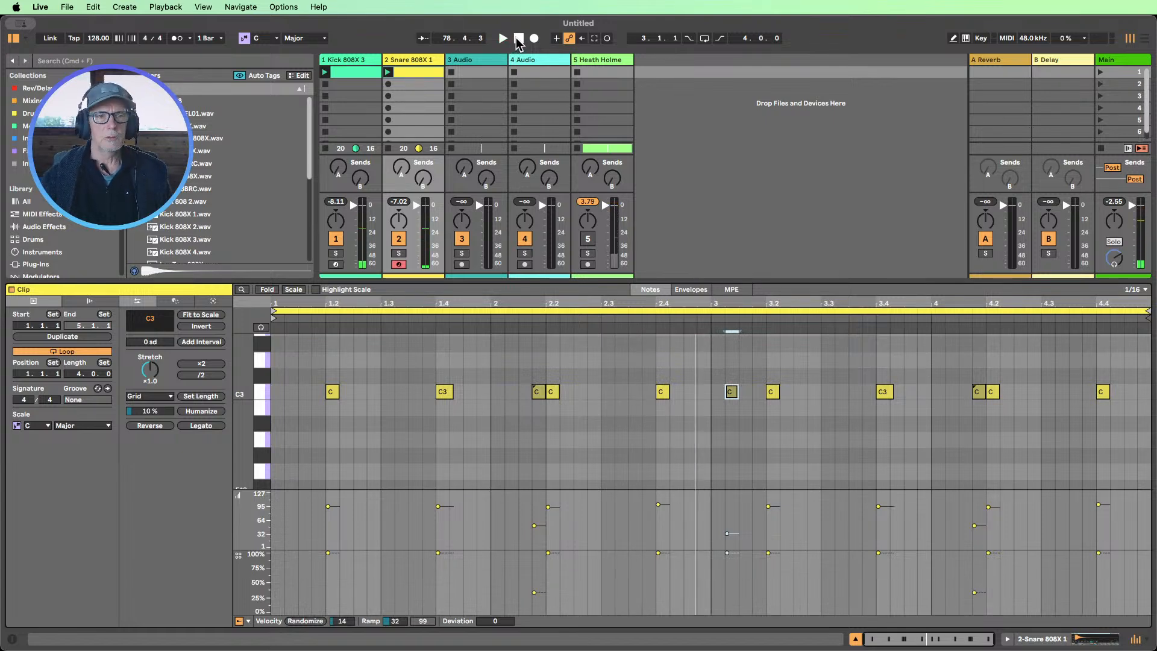
Bring up the groove library for the snare clip and enlarge the browser and mixer area above the clip editor
click(98, 389)
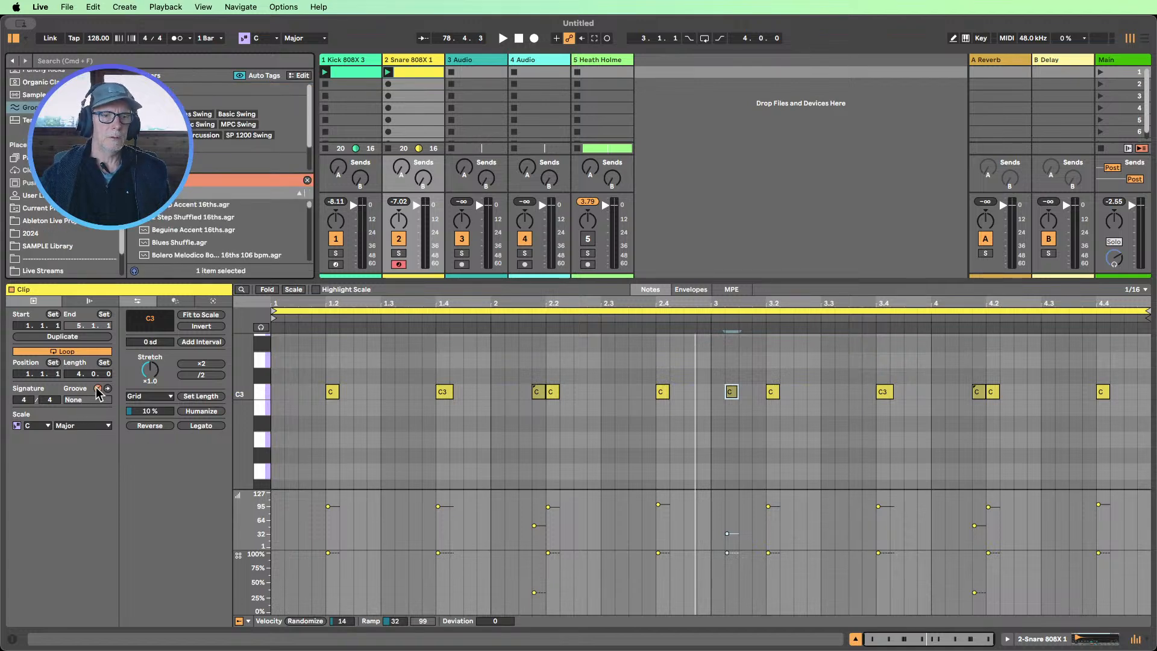
drag(296, 279, 295, 443)
scroll(253, 295, down, 8)
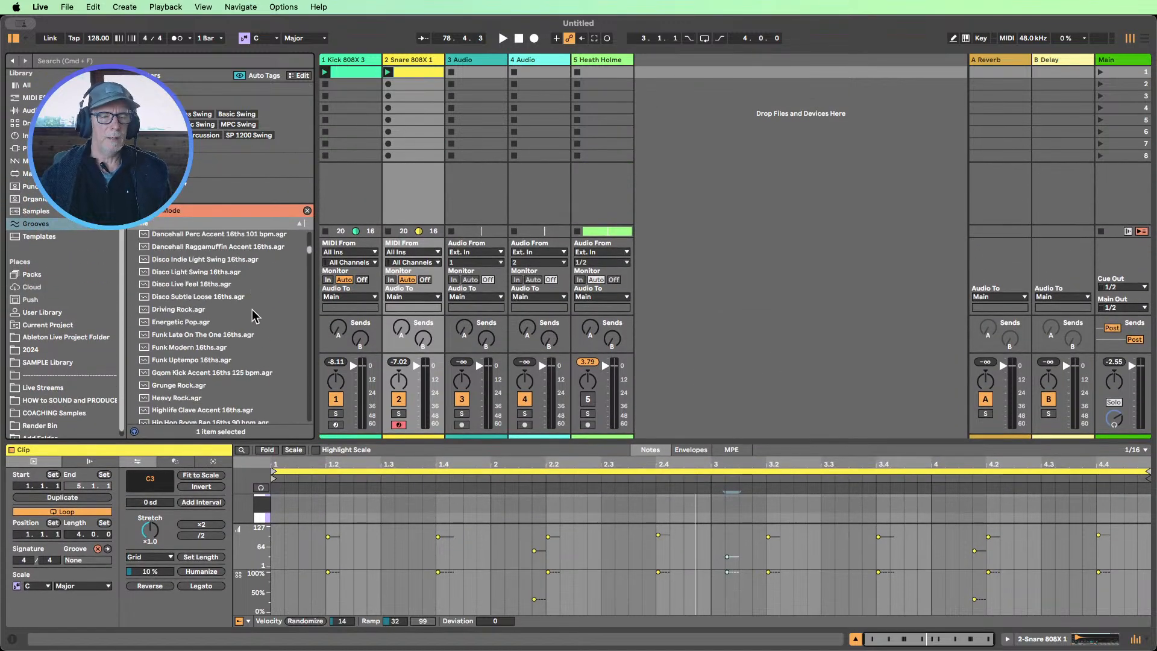
scroll(262, 313, down, 6)
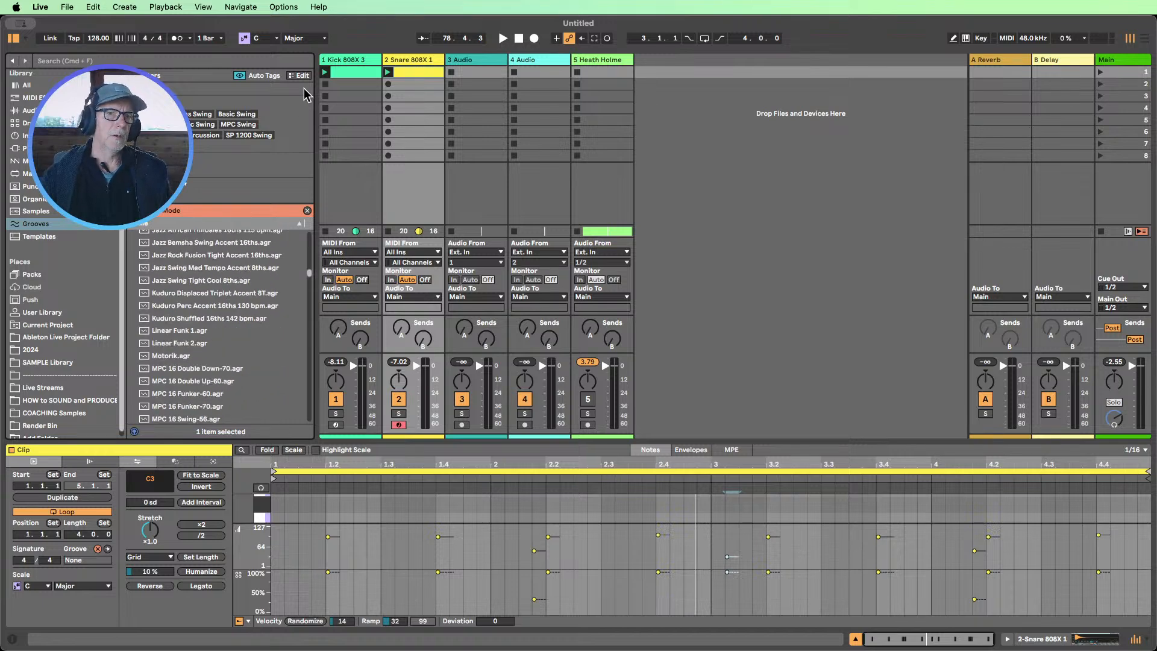
Narrow the browser slightly, show the Groove Pool, and reduce its height to leave more room for the groove list
drag(314, 86, 301, 86)
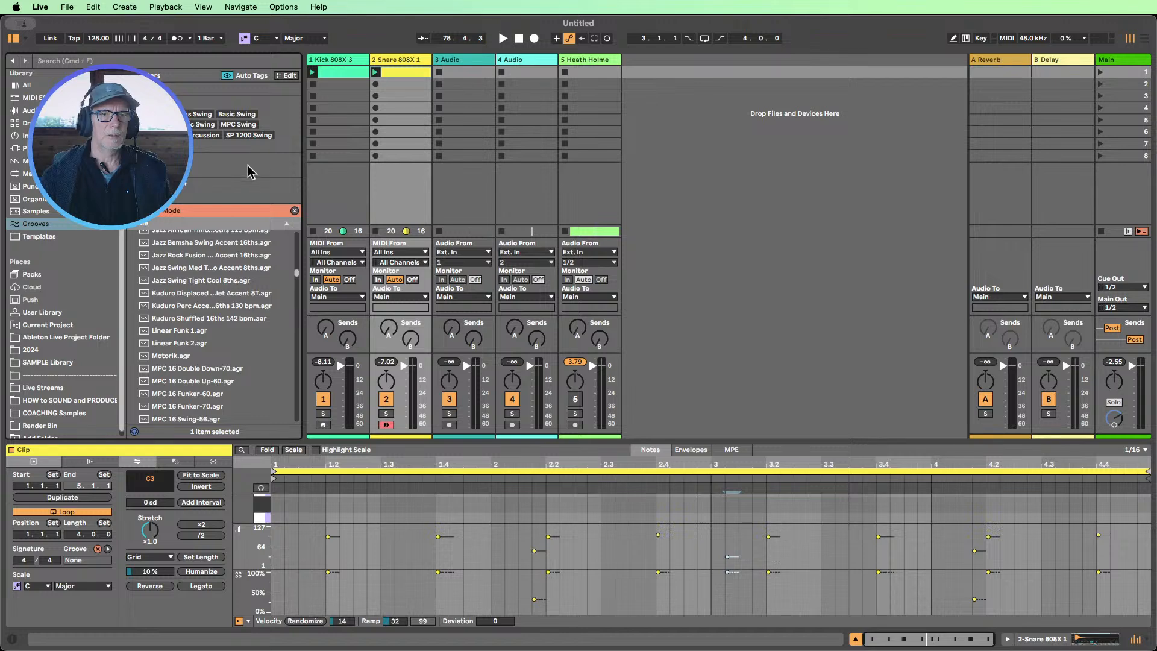
drag(301, 142, 289, 144)
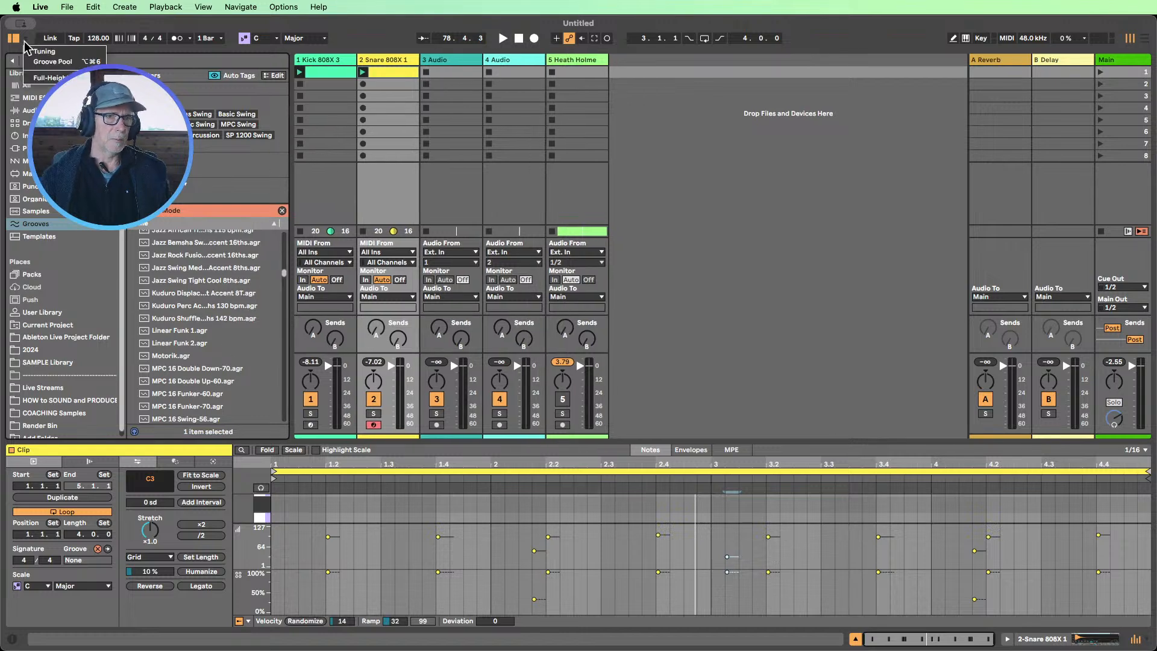
click(50, 61)
drag(114, 285, 115, 331)
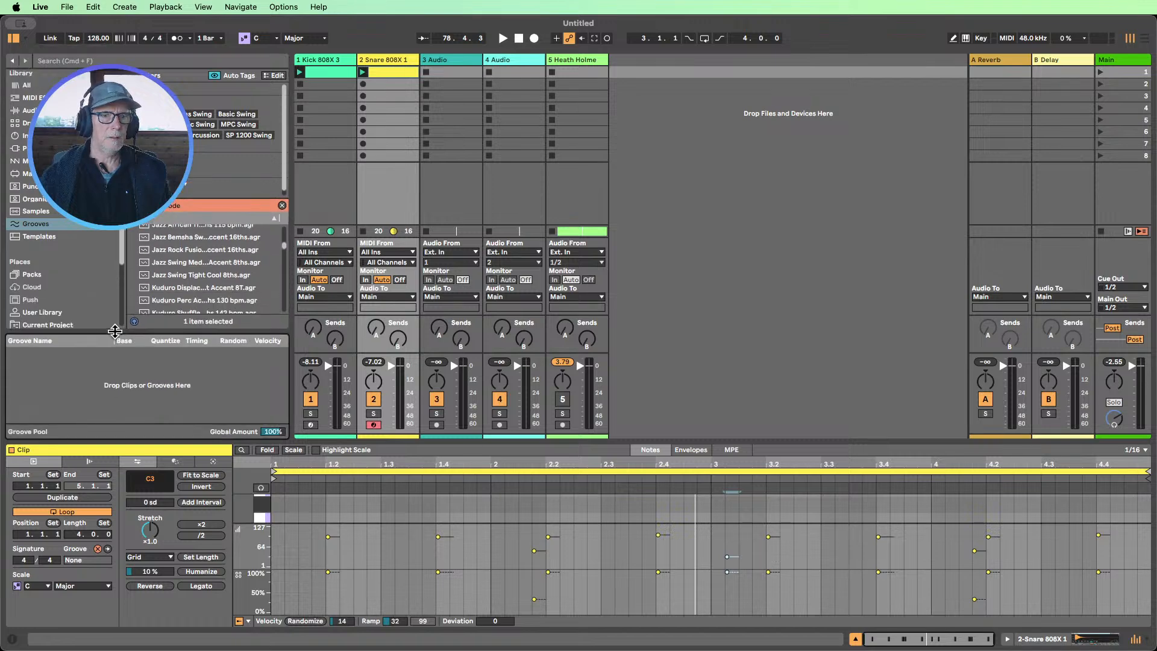
Find the Swing Logic 16ths 63 groove in the library and add it to the Groove Pool
scroll(203, 282, down, 3)
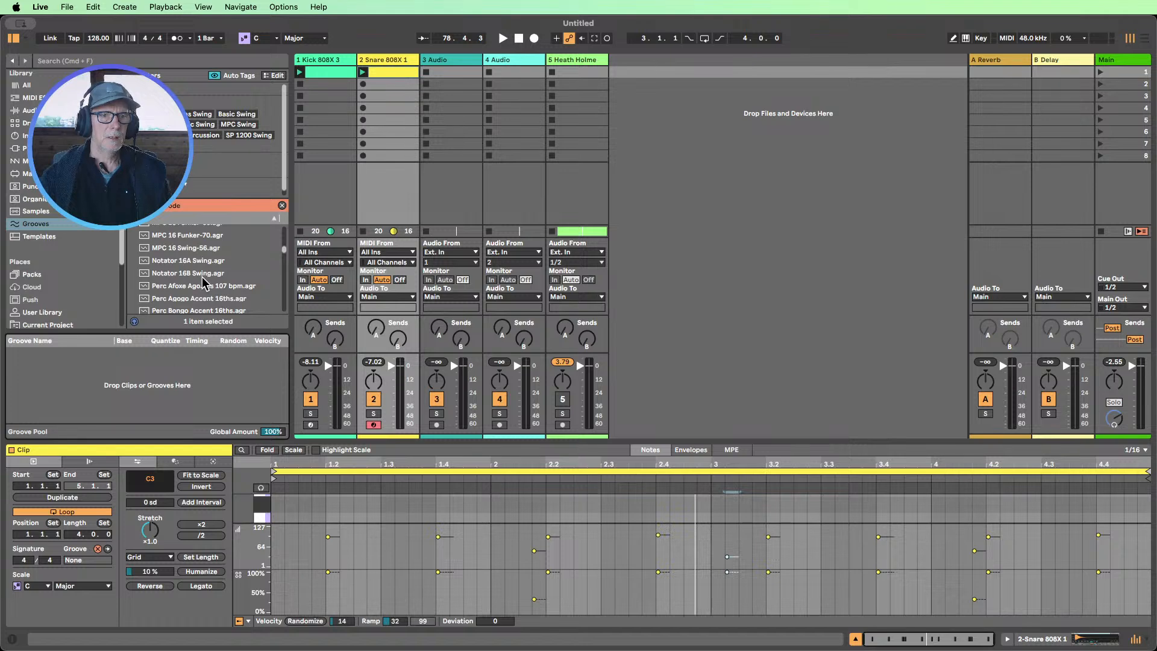
scroll(202, 278, down, 3)
scroll(205, 278, down, 15)
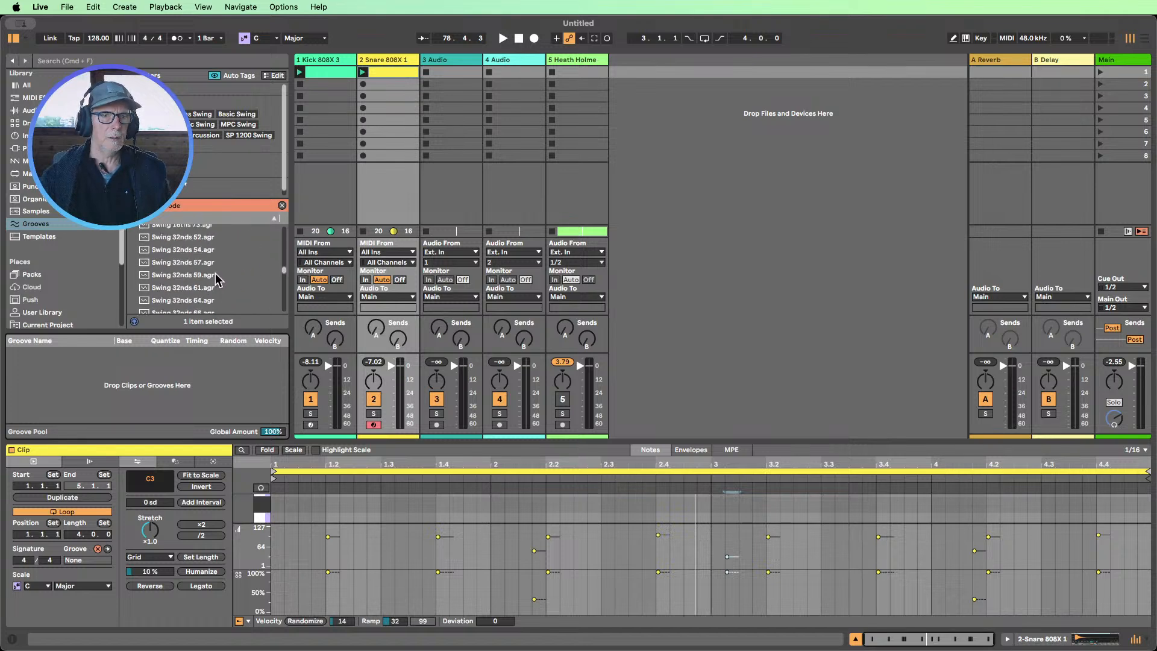
scroll(214, 277, up, 1)
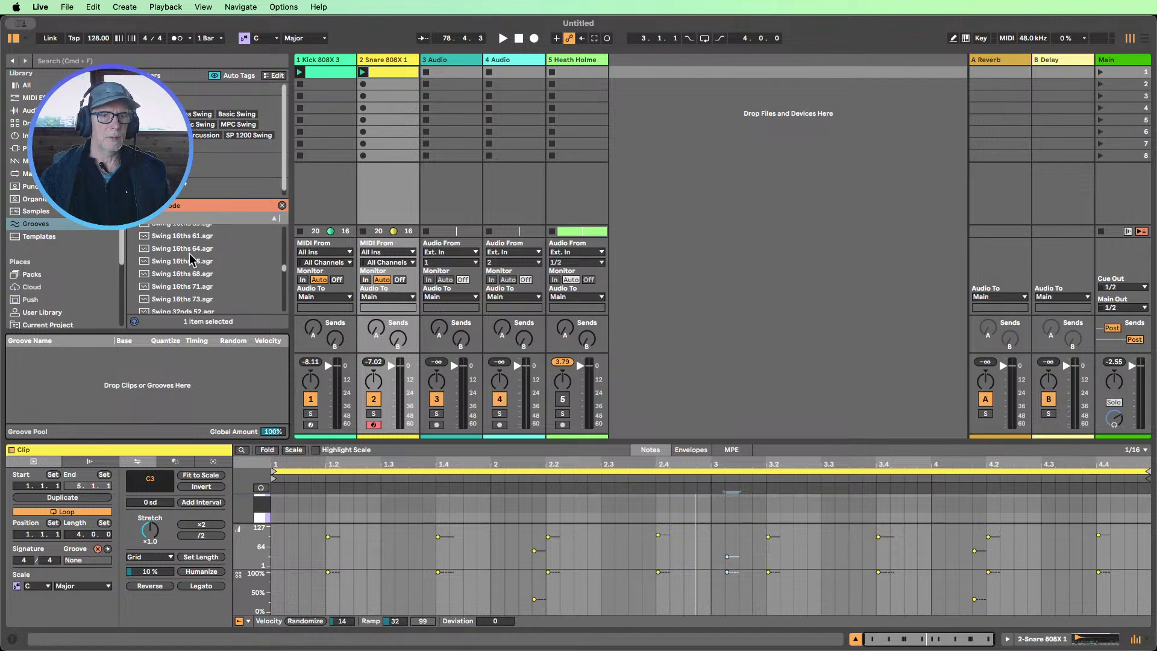
scroll(189, 258, down, 10)
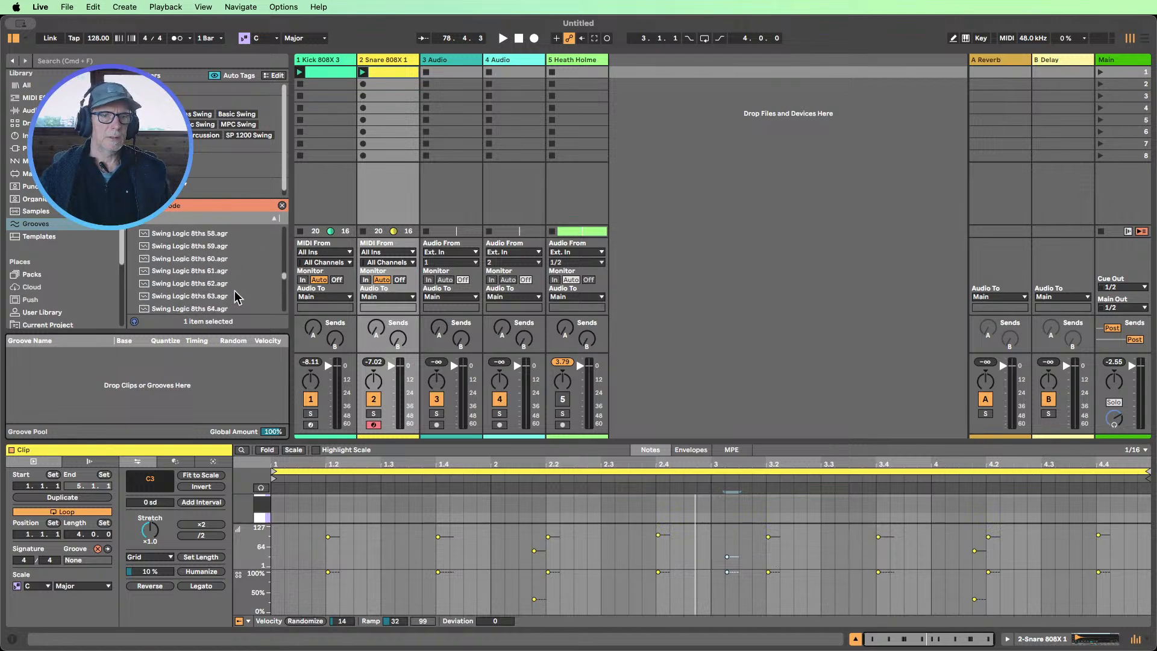
scroll(192, 288, down, 8)
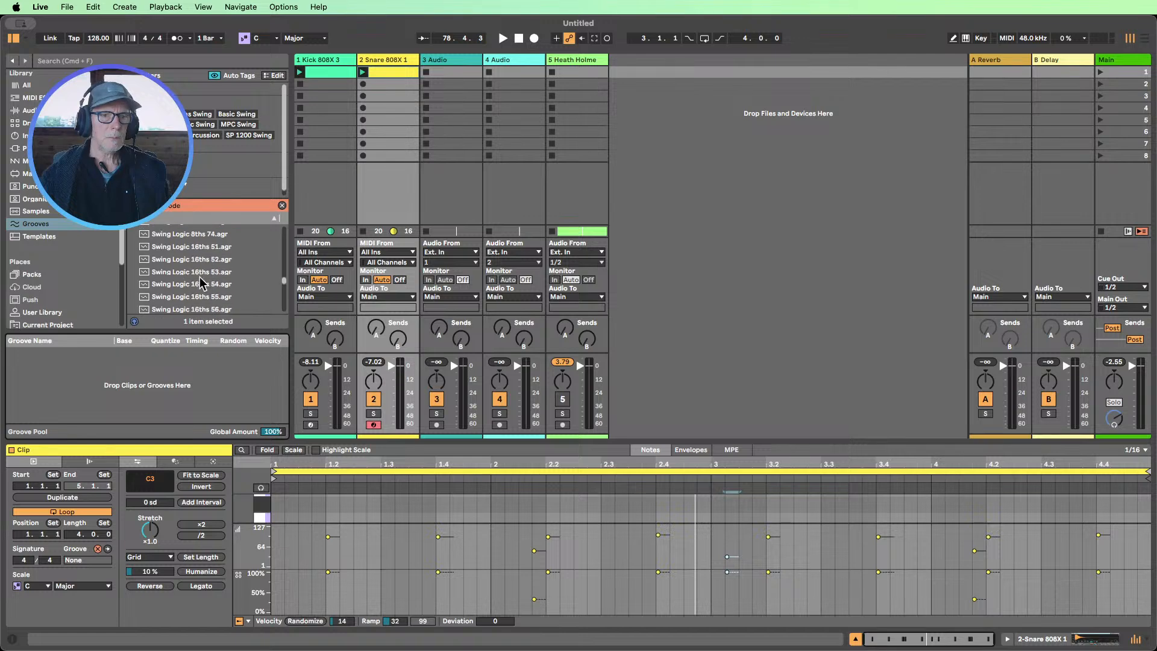
scroll(220, 295, down, 3)
scroll(208, 297, down, 1)
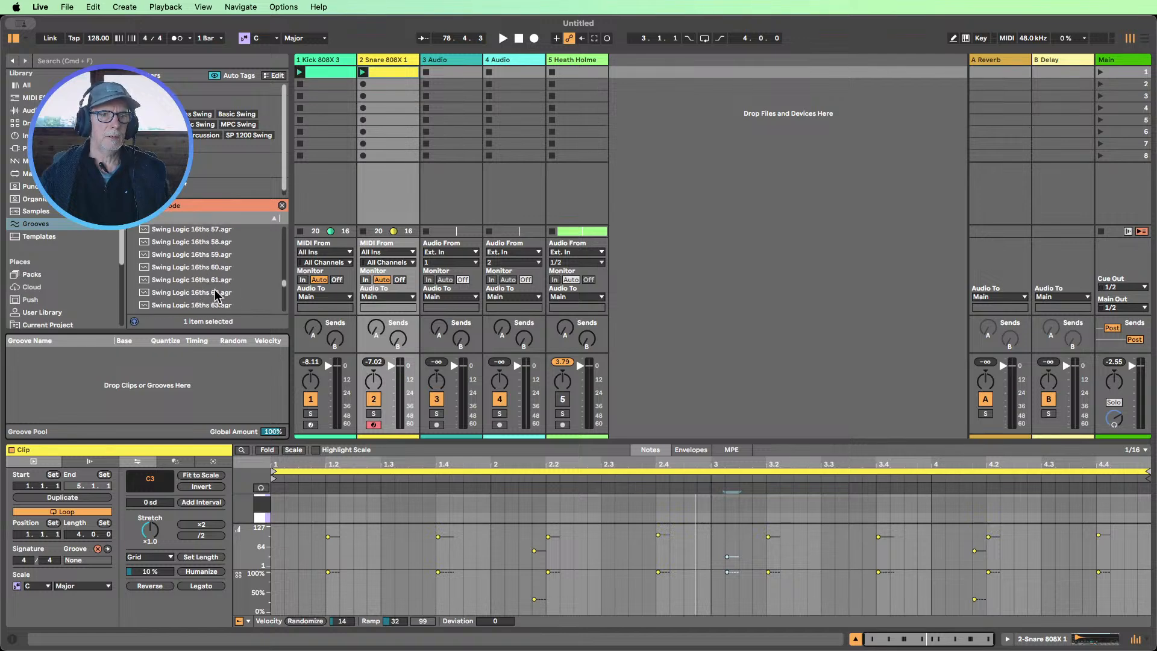
click(199, 306)
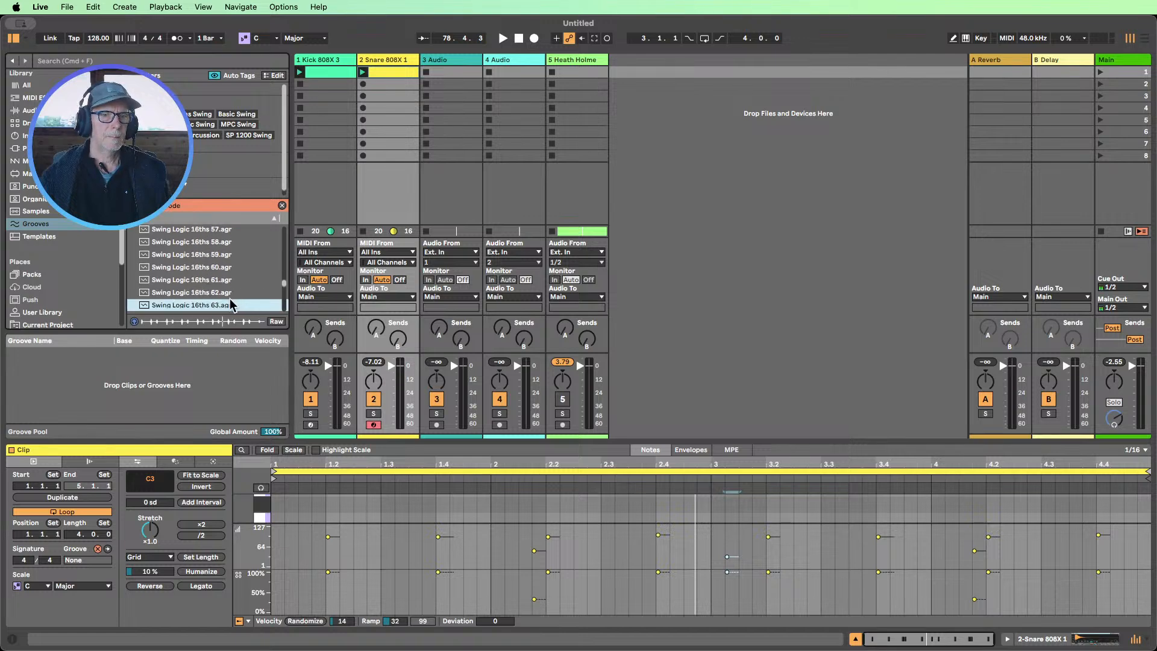
drag(232, 304, 167, 369)
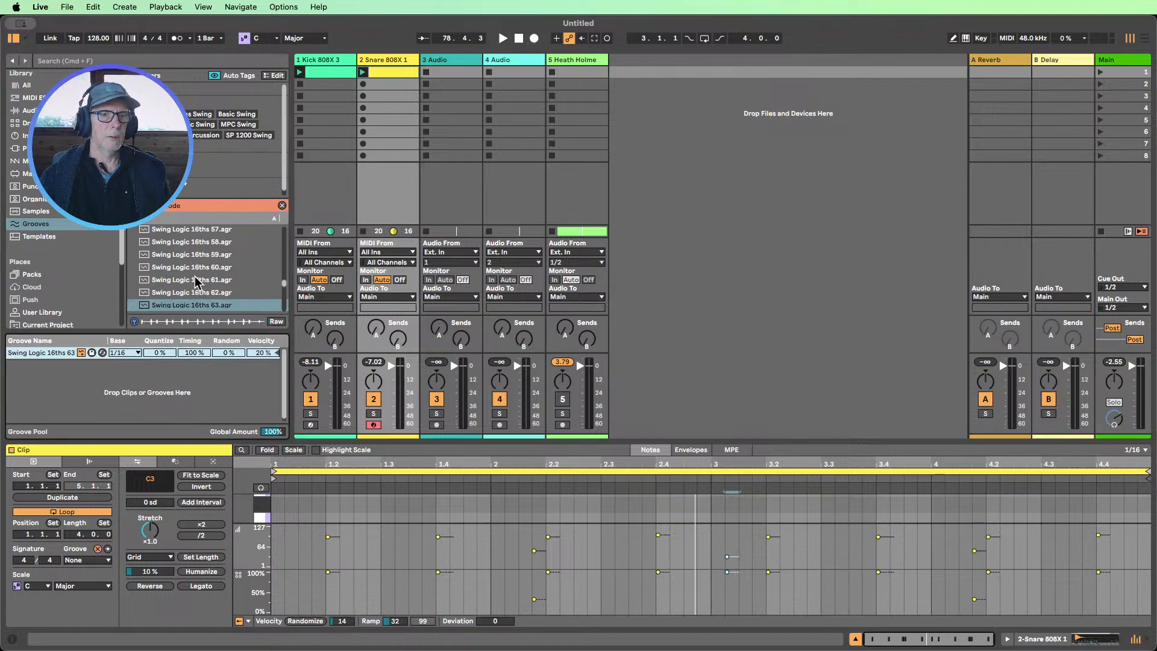
Find the Swing MPC 3000 16ths 64 groove in the library and add it to the Groove Pool
scroll(195, 281, down, 8)
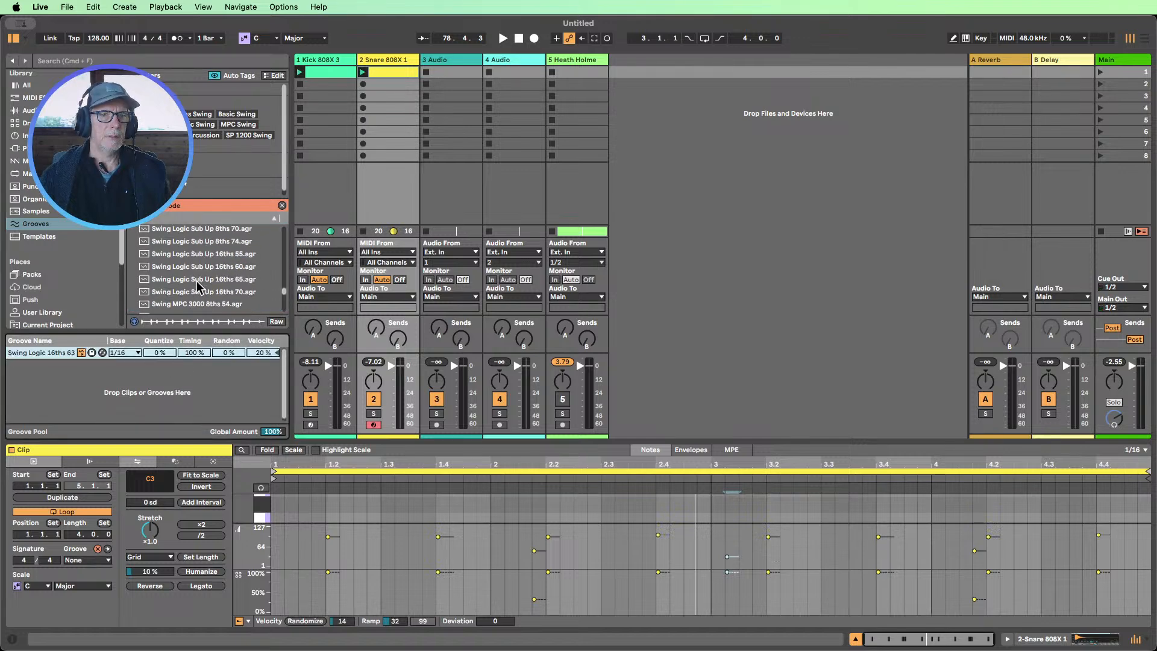
scroll(217, 294, down, 5)
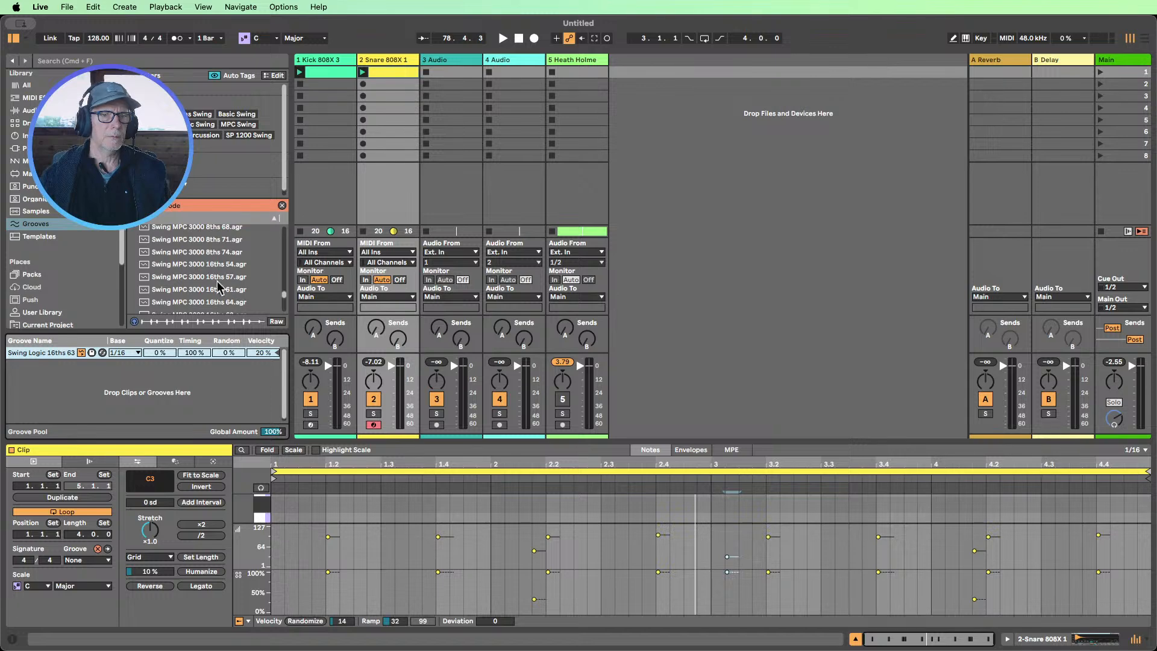
scroll(206, 297, down, 1)
click(203, 275)
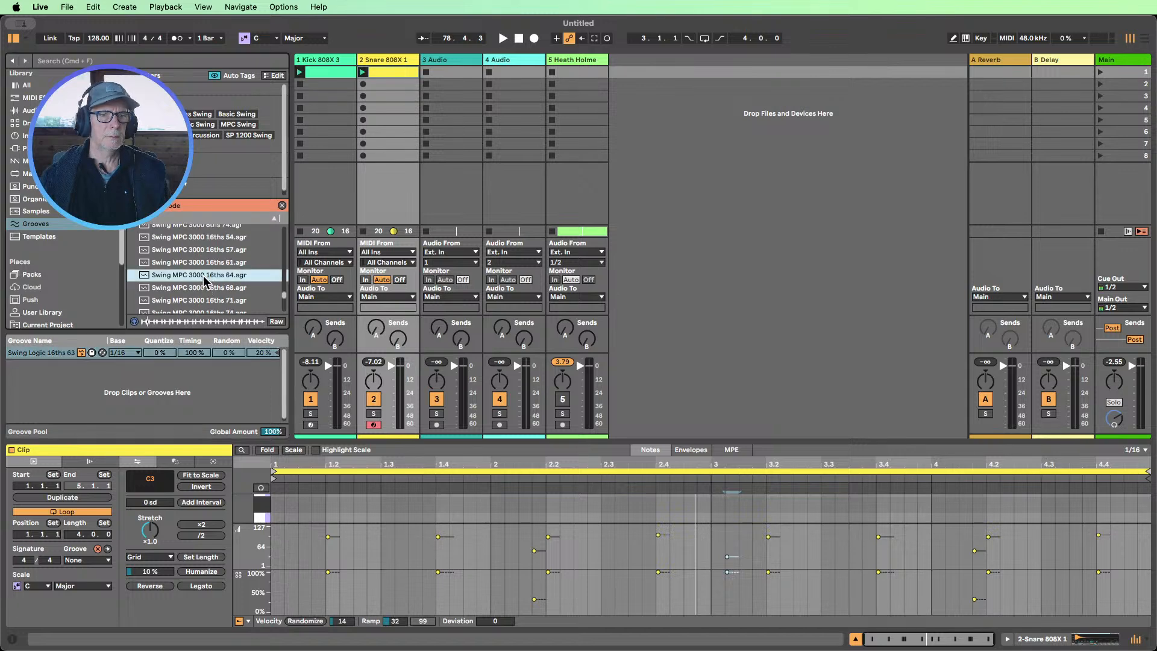
drag(196, 282, 155, 385)
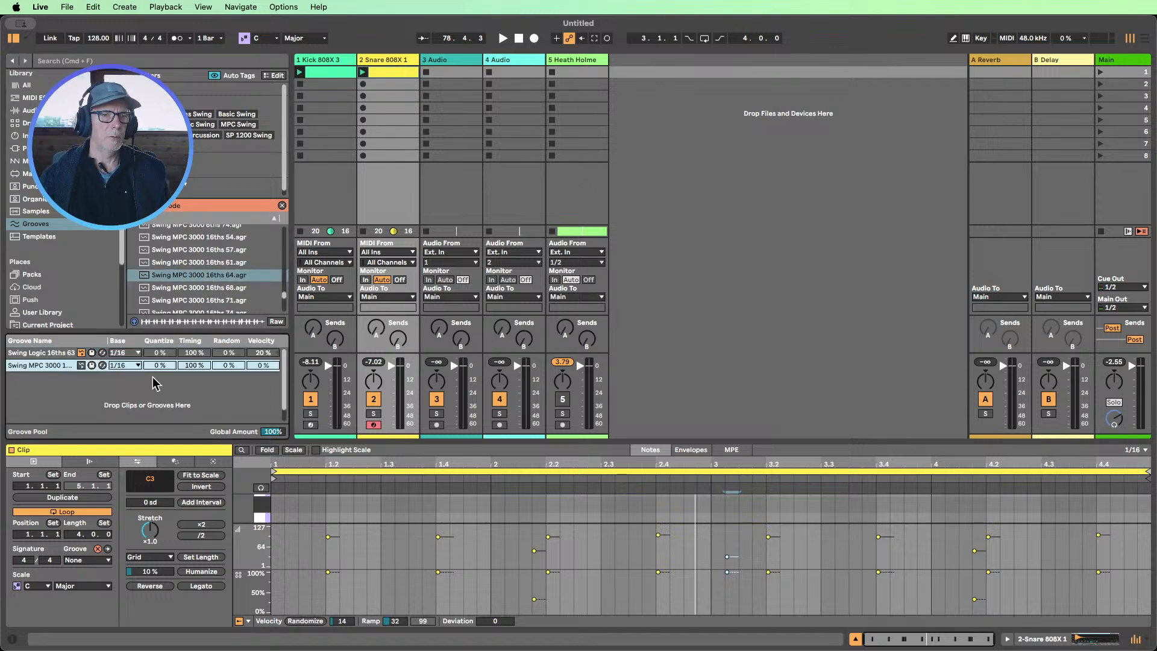
Go back to the Swing Logic 16ths grooves and add Swing Logic 16ths 57 to the Groove Pool
scroll(206, 282, up, 5)
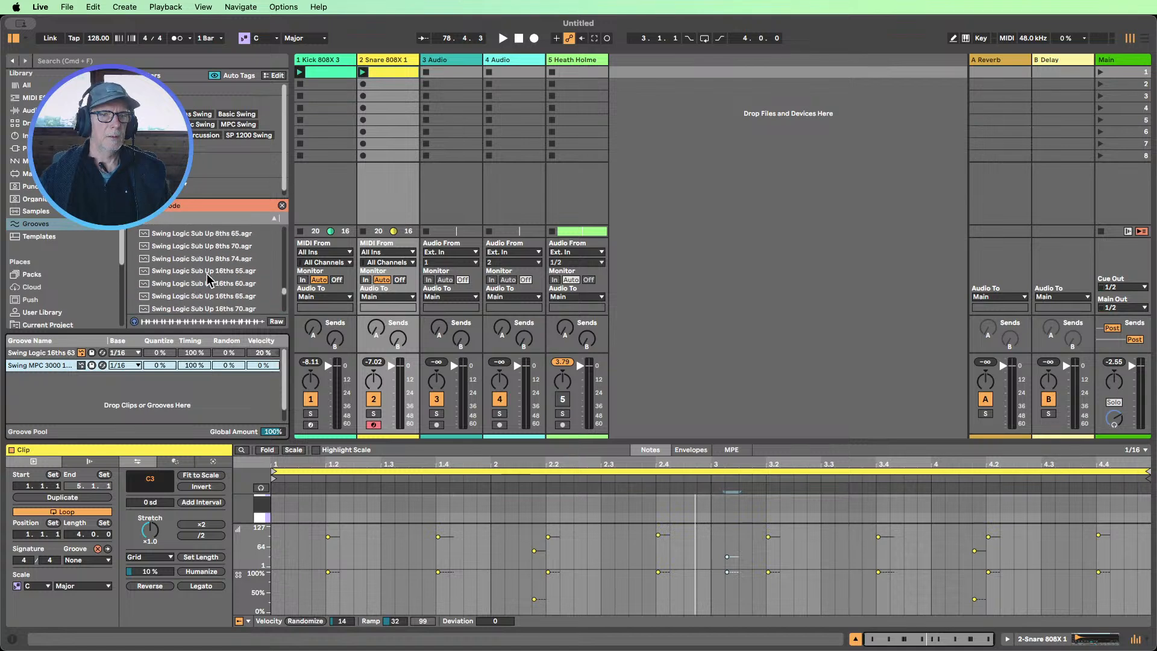
scroll(233, 270, up, 4)
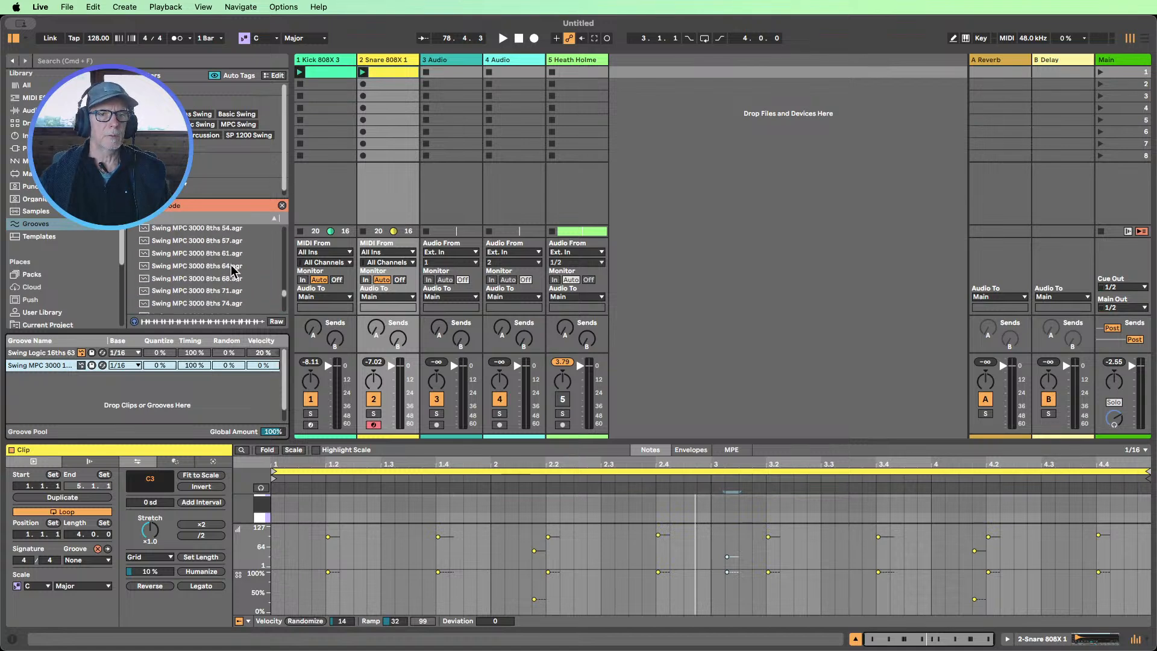
scroll(232, 263, down, 4)
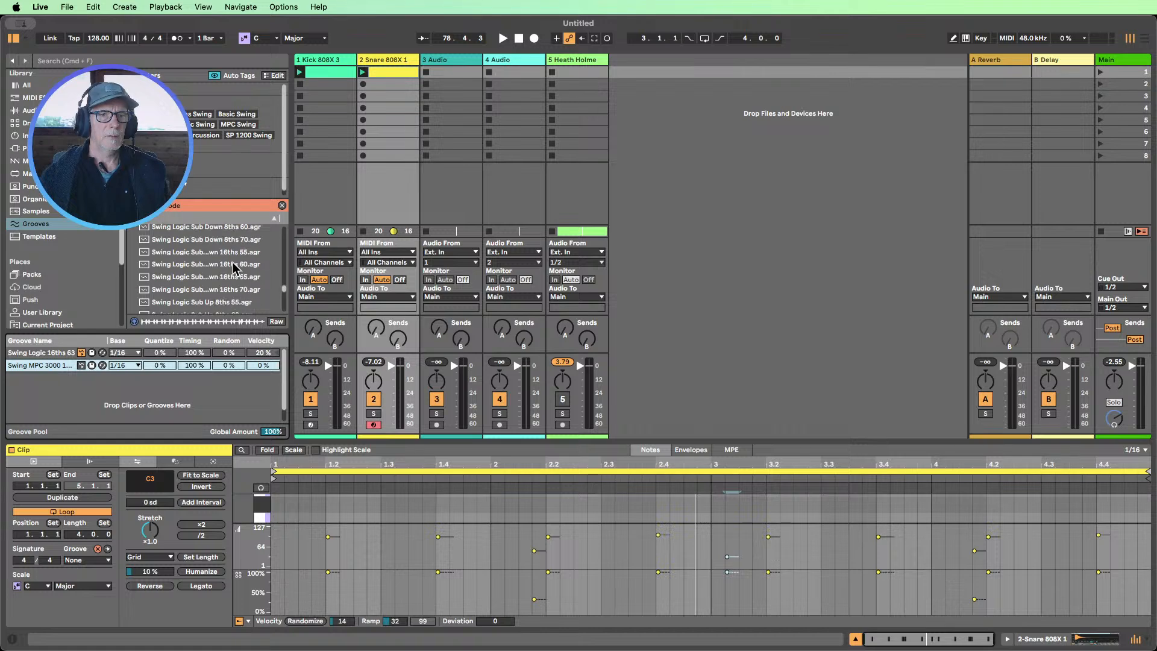
scroll(234, 267, up, 5)
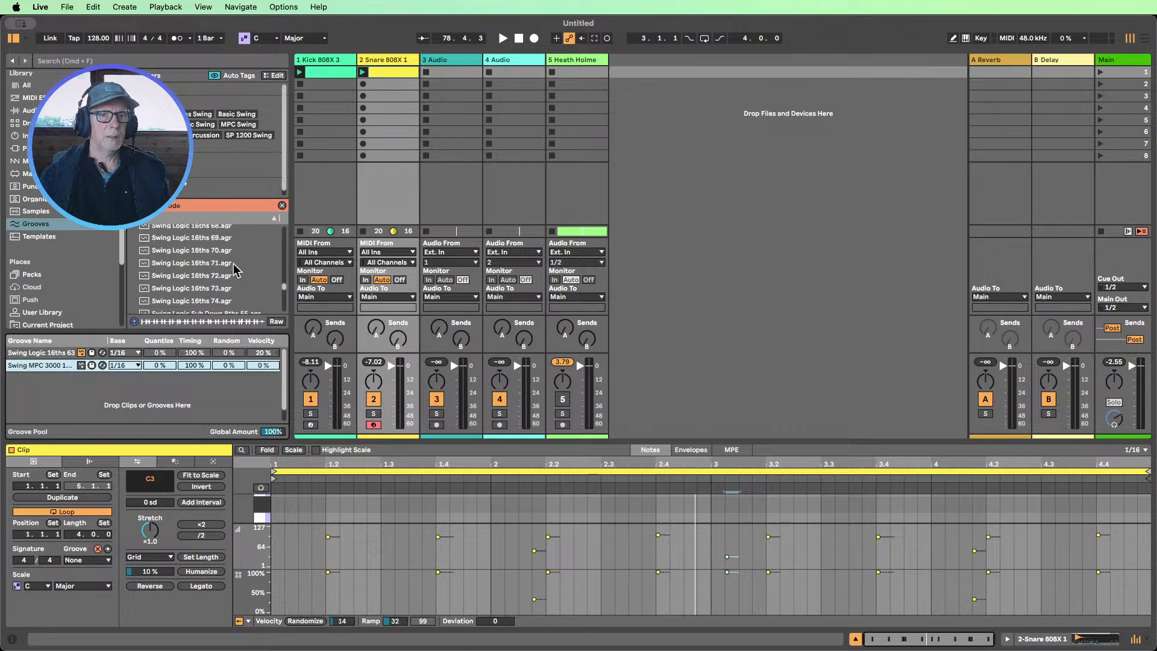
scroll(234, 271, up, 5)
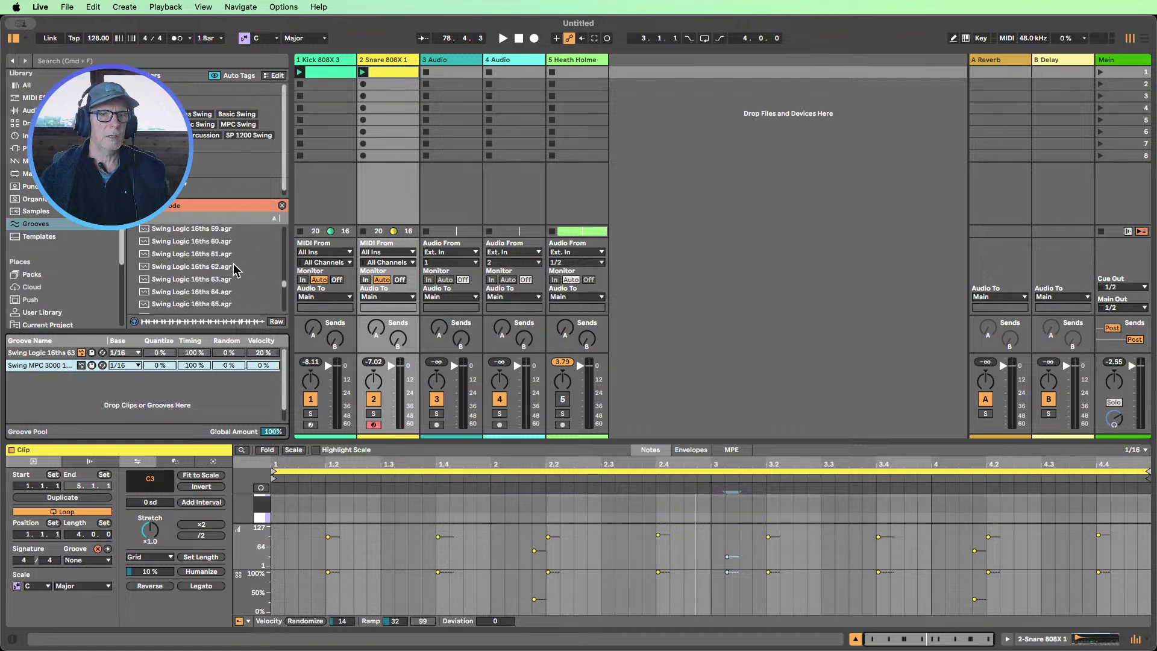
scroll(232, 269, up, 1)
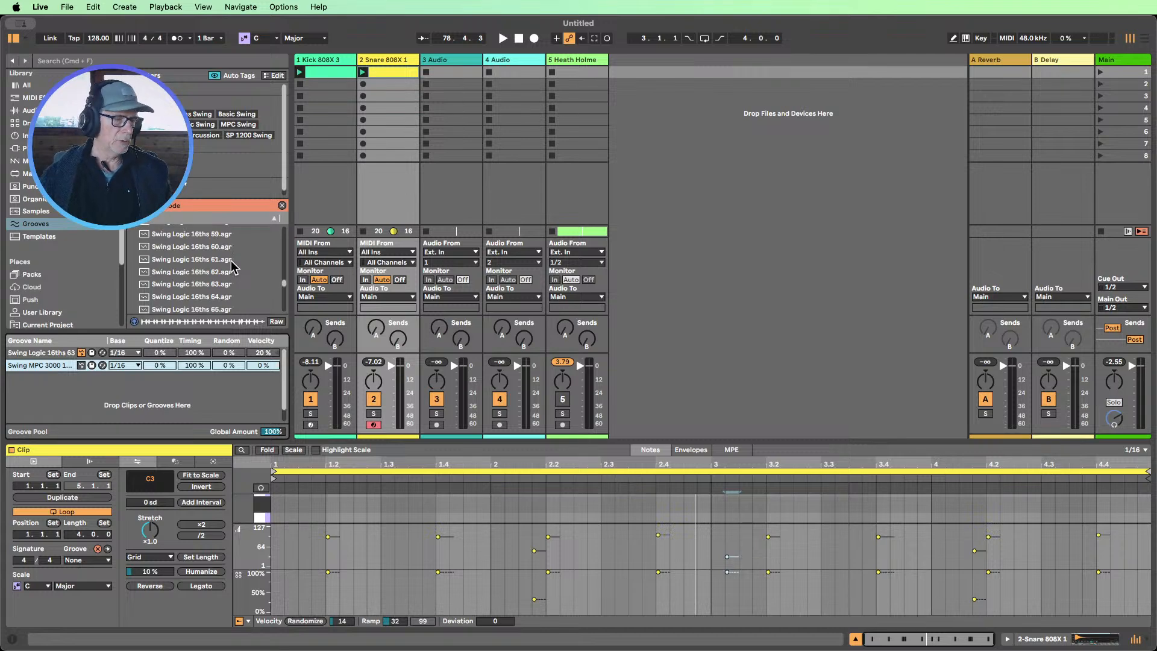
scroll(232, 266, up, 4)
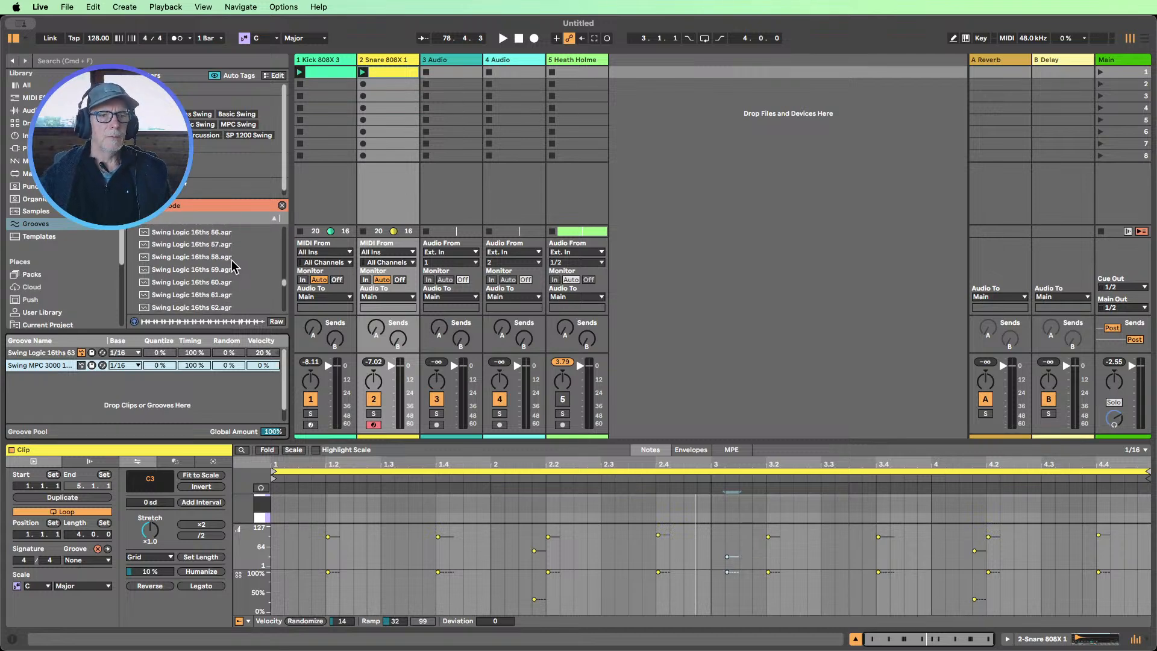
scroll(217, 259, up, 1)
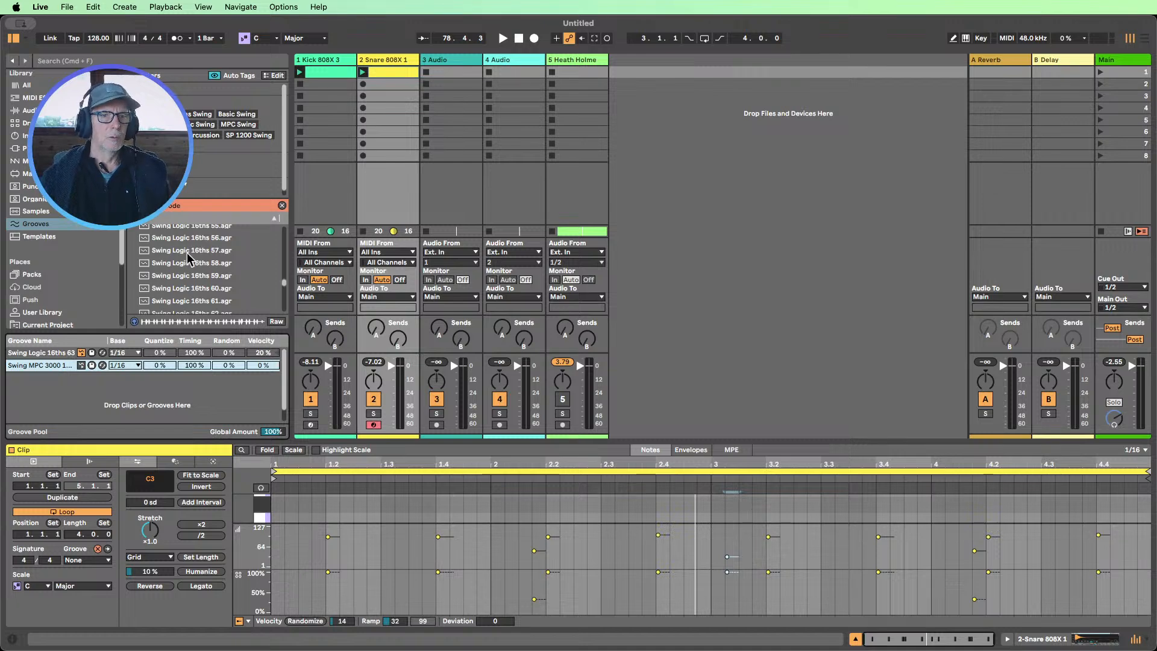
drag(184, 253, 178, 397)
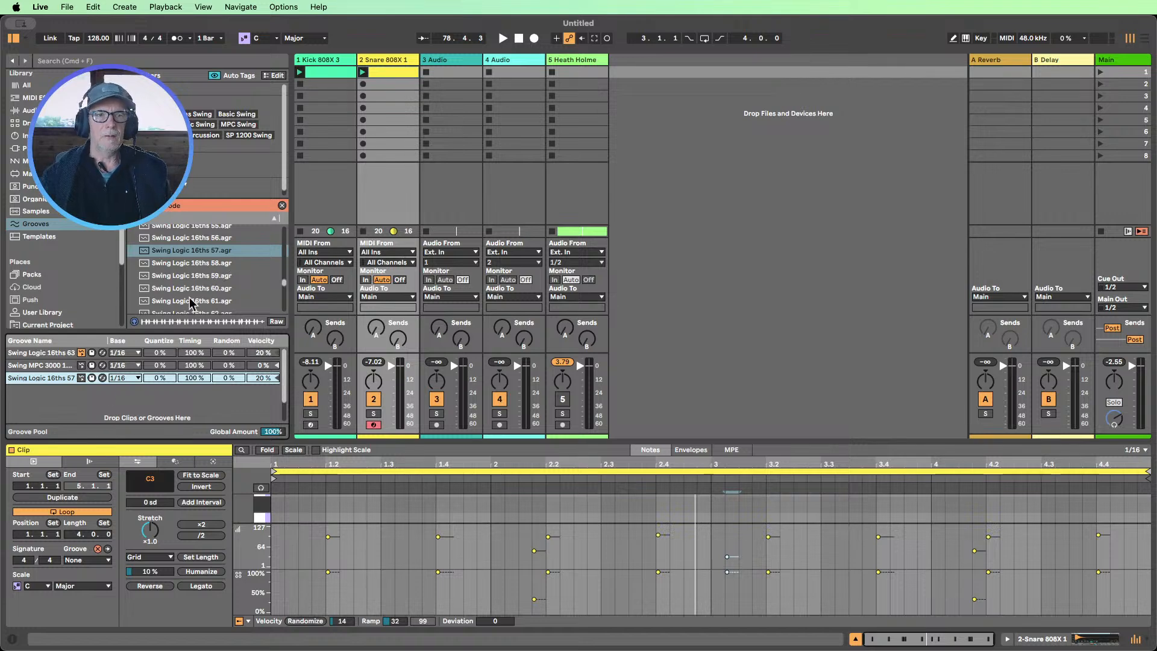
Examine the range of Swing Logic 16ths grooves, previewing Swing Logic 16ths 71 and Swing Logic 16ths 51
scroll(218, 284, down, 5)
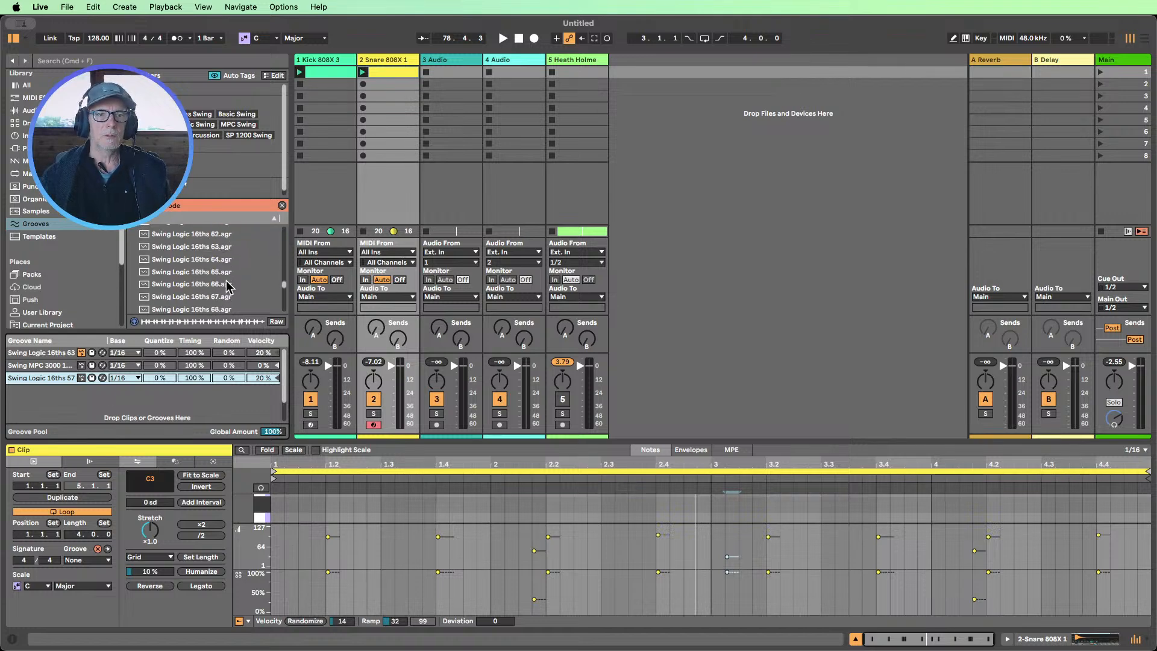
click(206, 305)
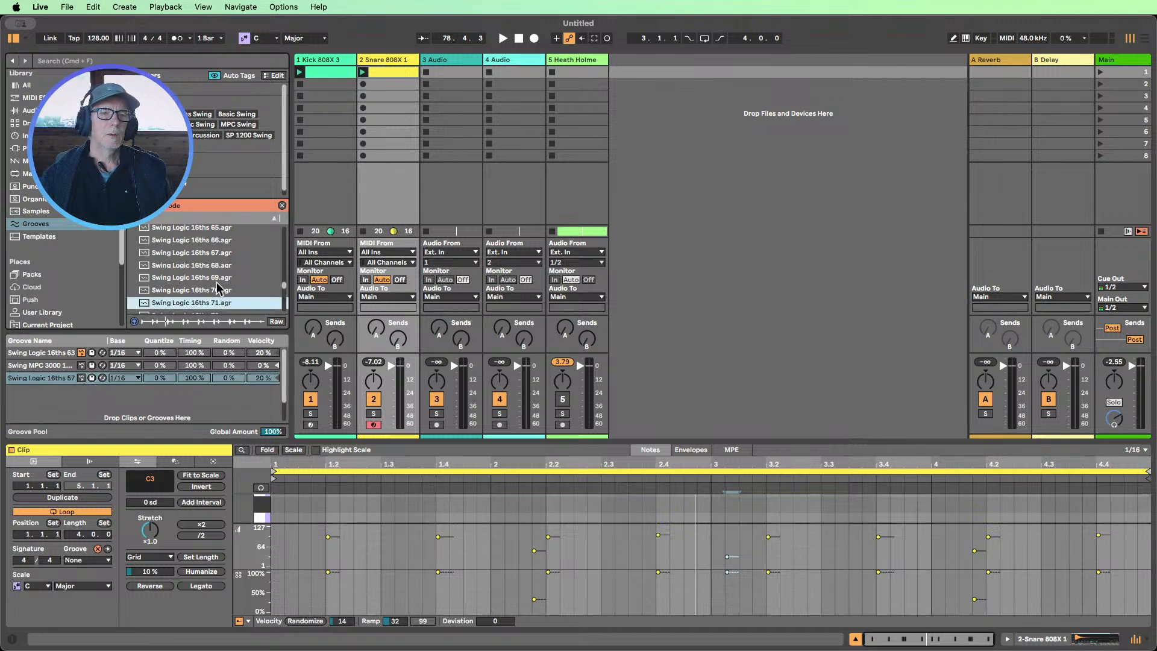
scroll(234, 281, down, 2)
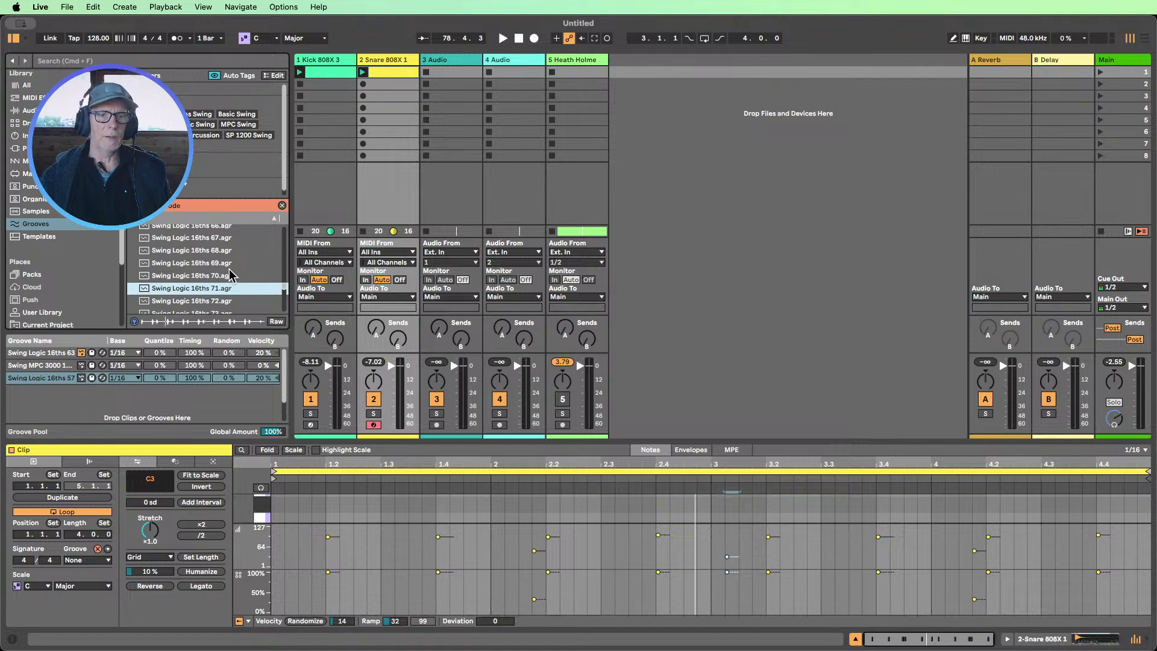
scroll(213, 295, down, 3)
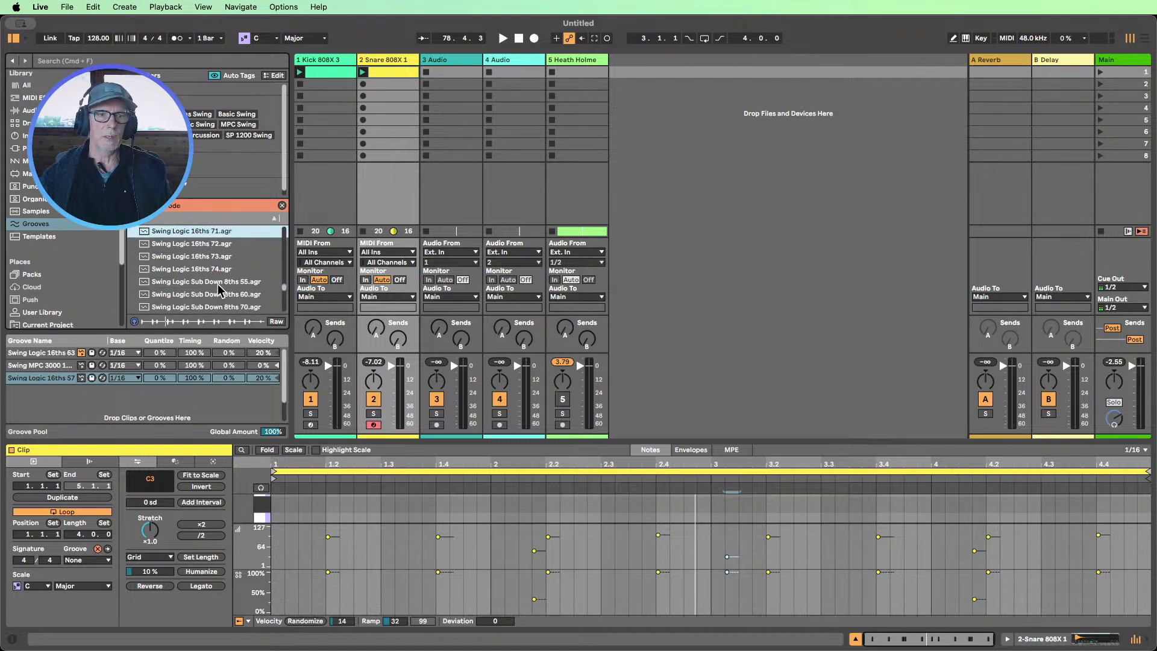
scroll(220, 291, up, 15)
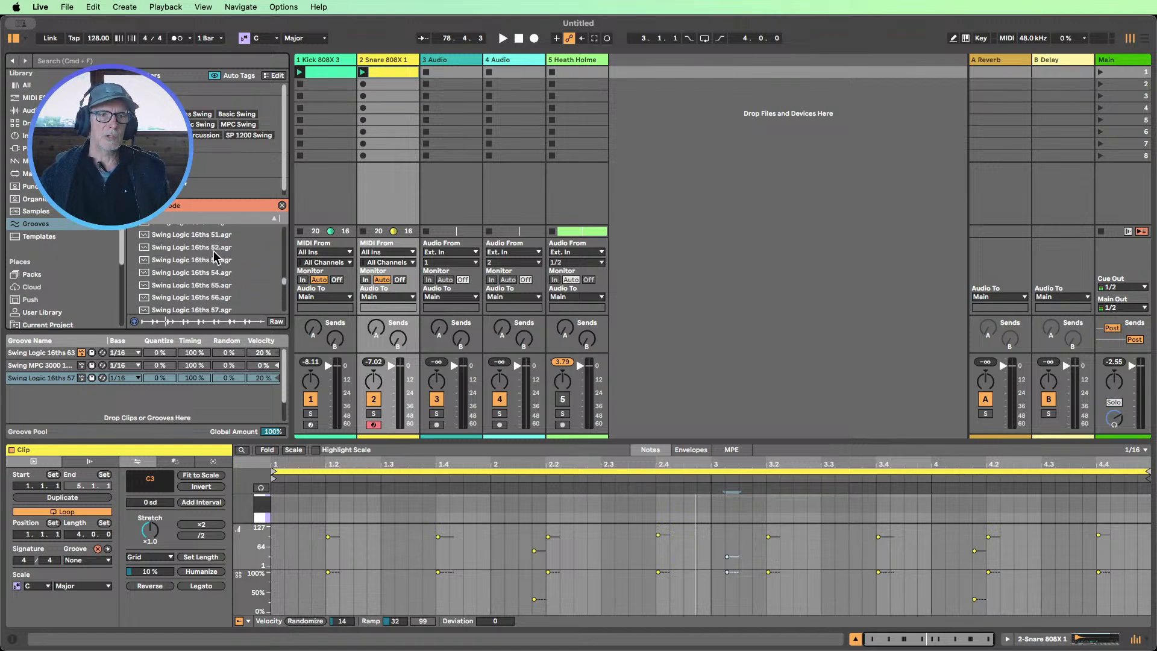
scroll(215, 256, up, 2)
scroll(212, 259, down, 2)
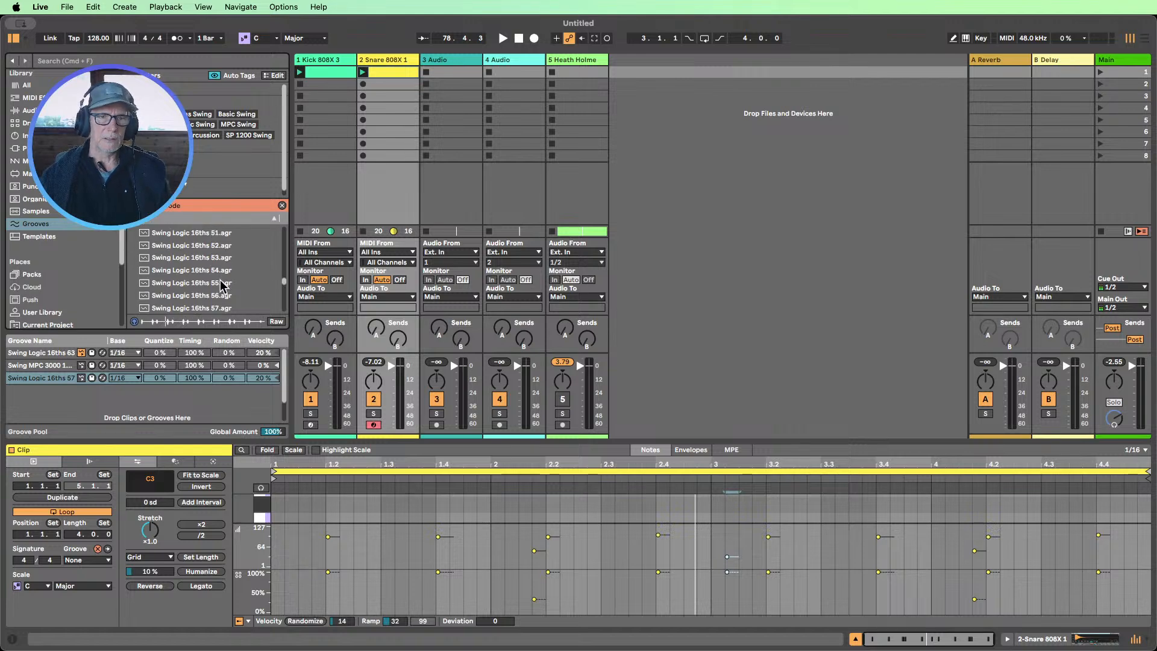
scroll(215, 252, up, 2)
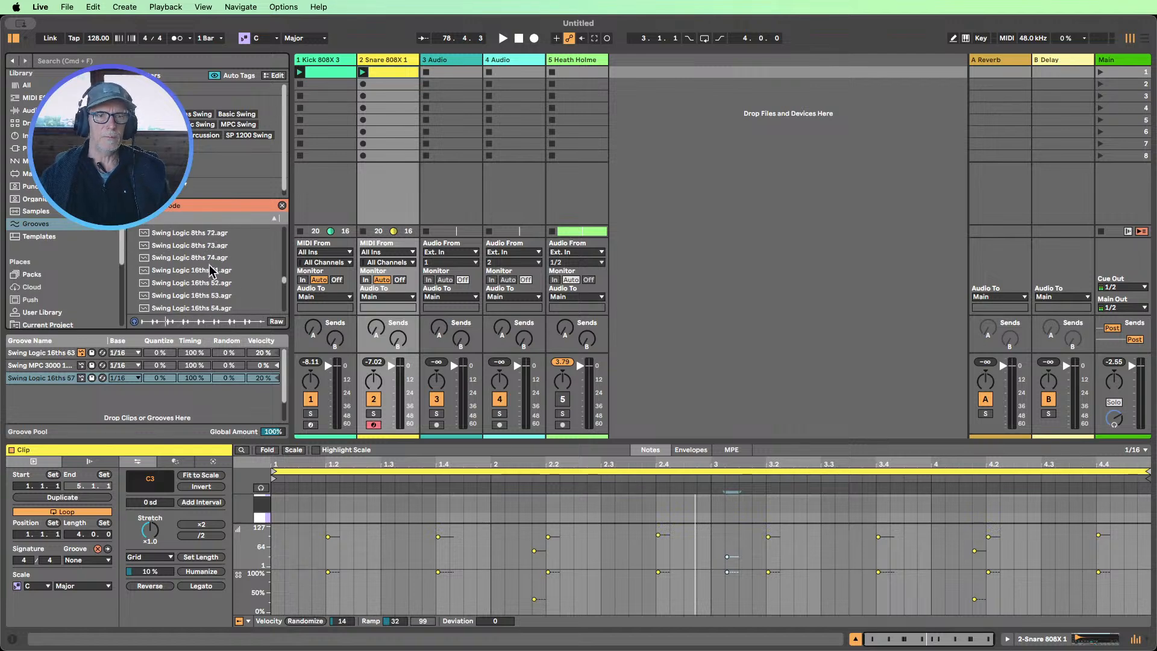
click(210, 277)
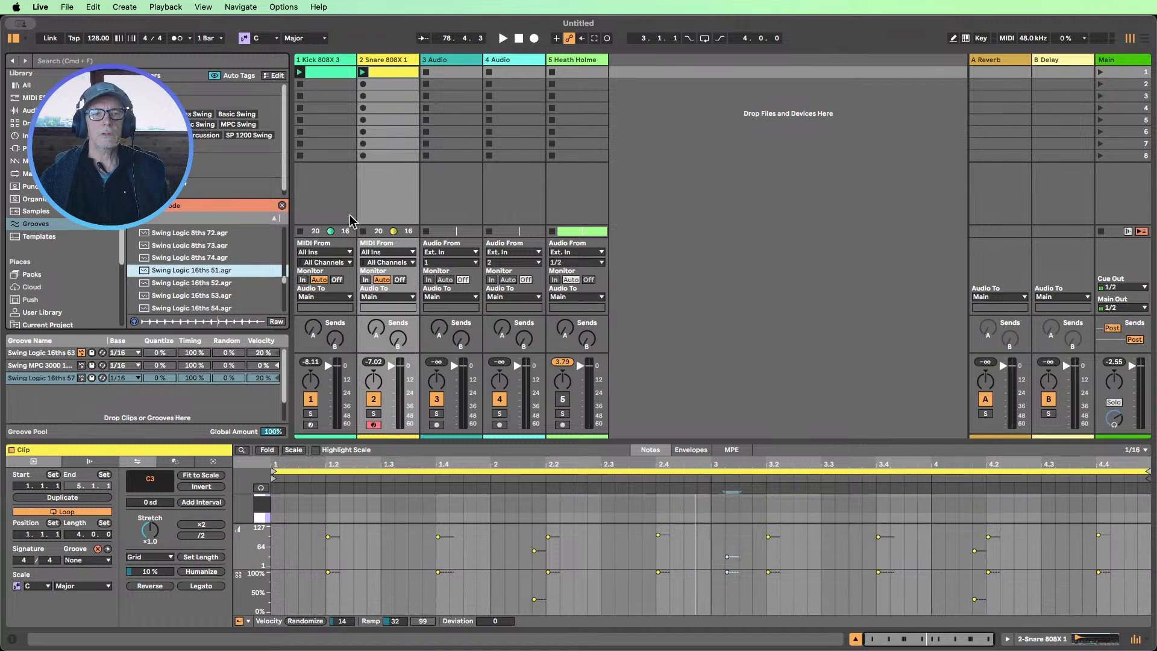
Turn on the help text view and compare the parameters of the grooves in the Groove Pool, especially their Velocity amounts
click(378, 190)
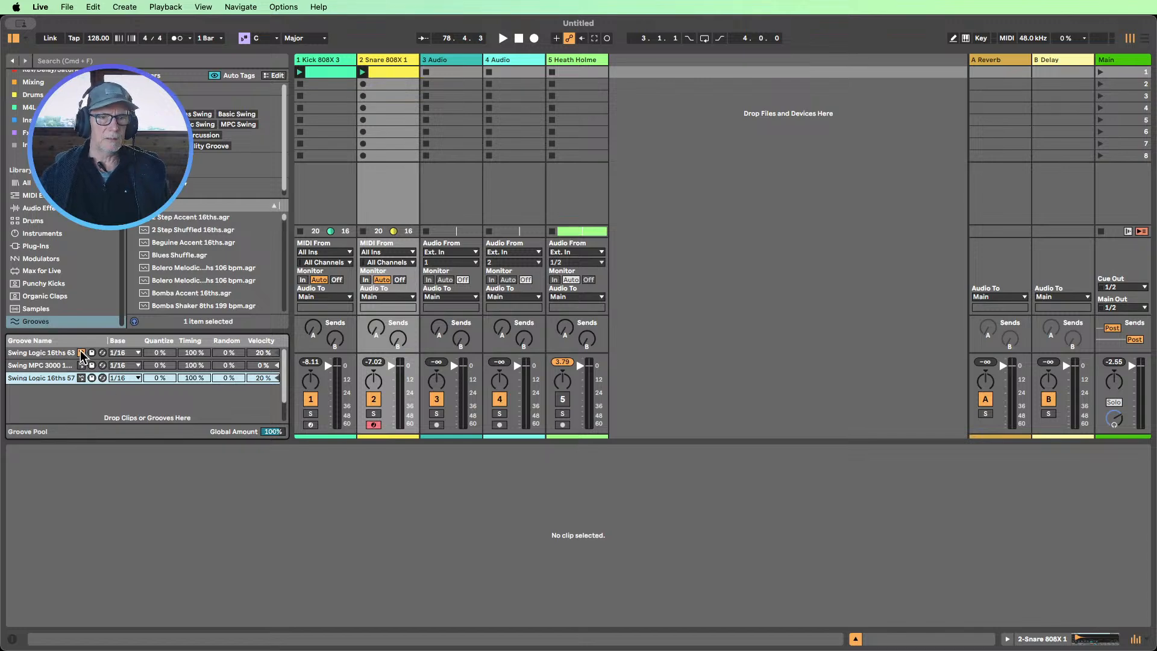
click(12, 640)
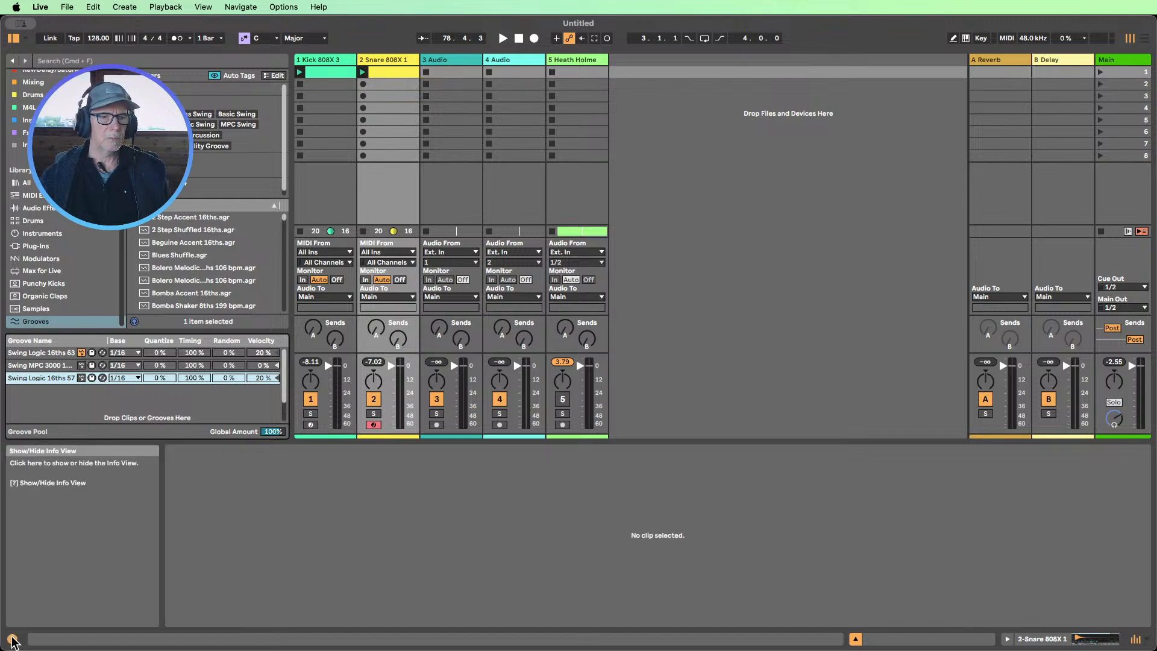
click(81, 364)
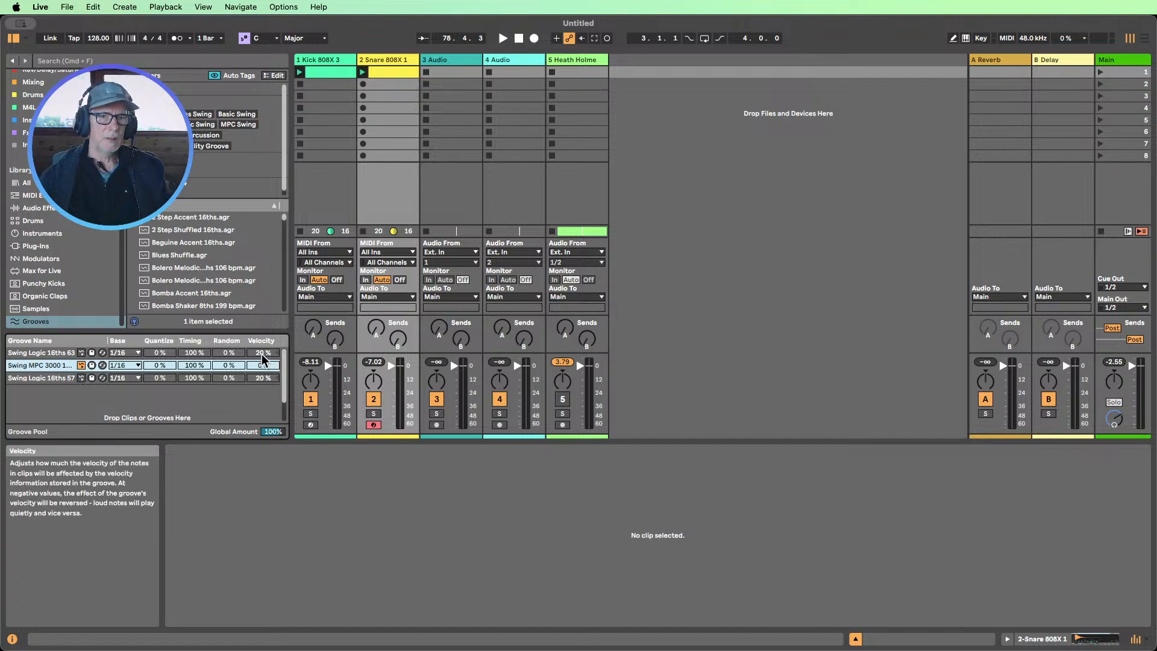
click(33, 353)
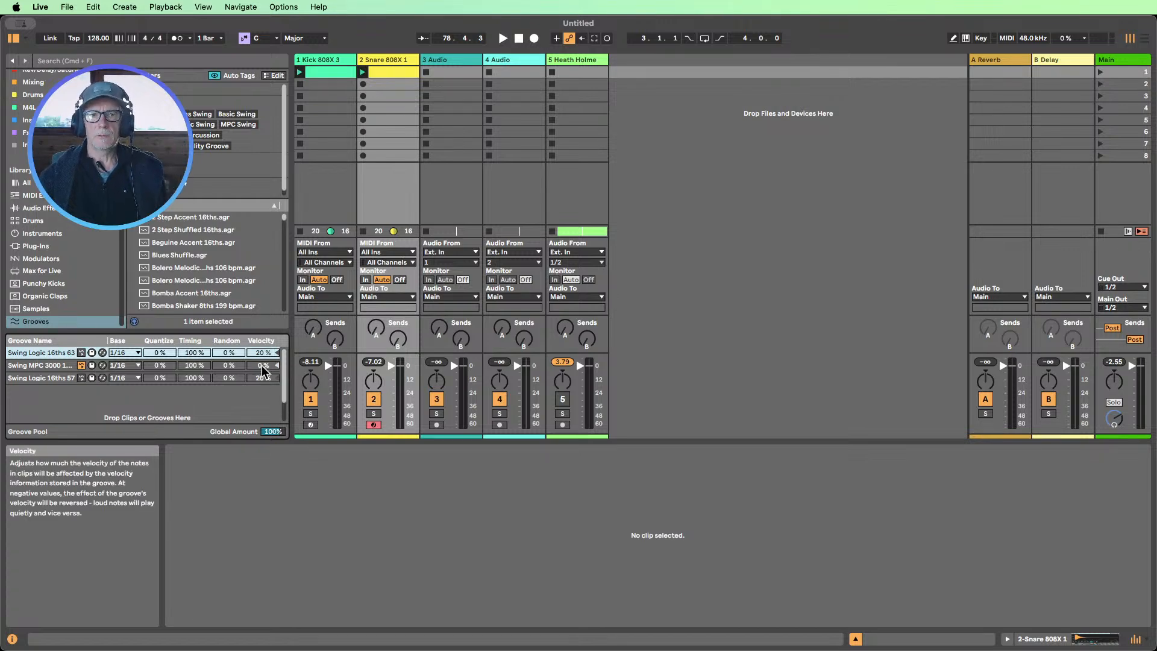
click(155, 366)
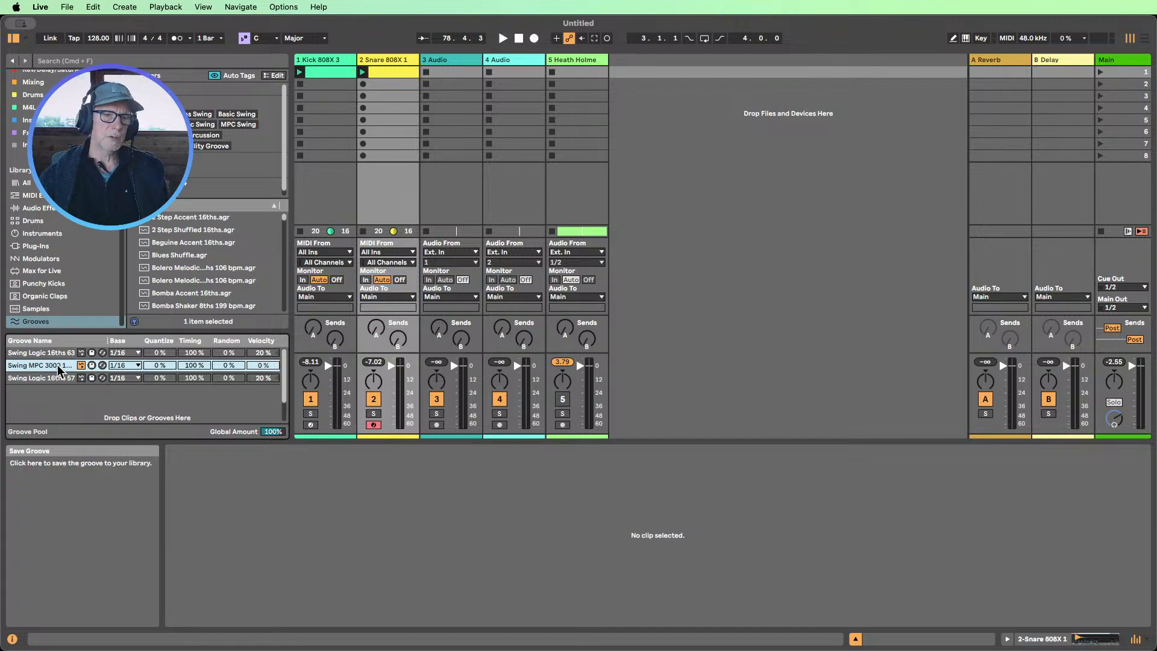
drag(261, 352, 260, 355)
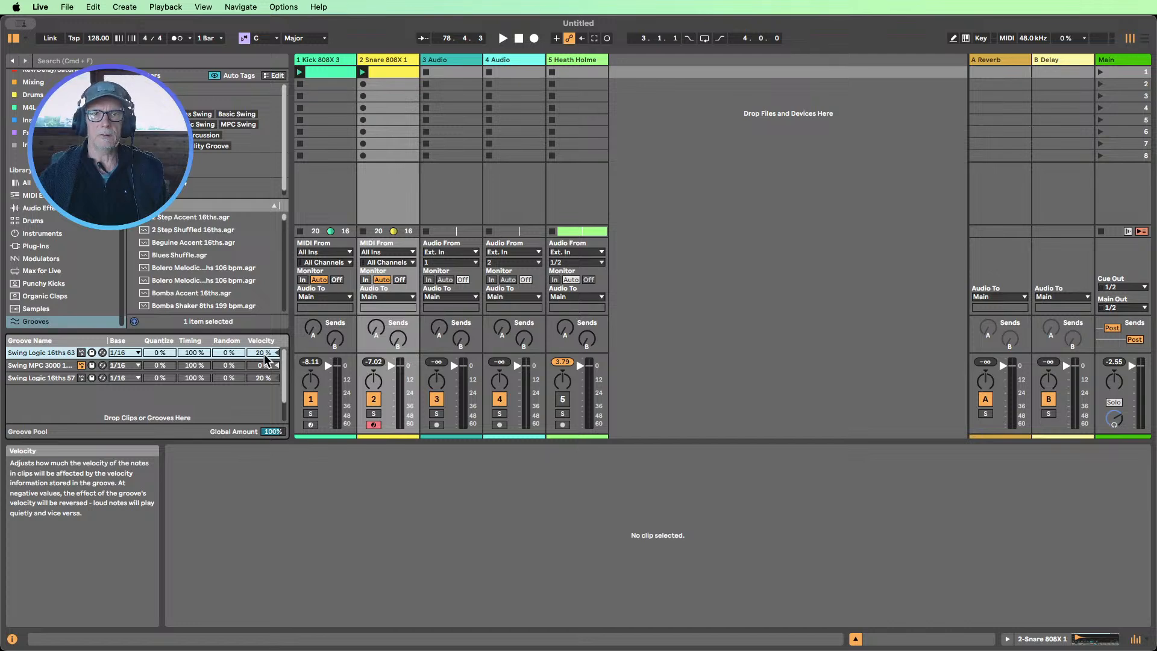
Play the first scene, apply the Swing MPC 3000 16ths 64 groove to the snare clip, and hide its Chance lane
click(1100, 72)
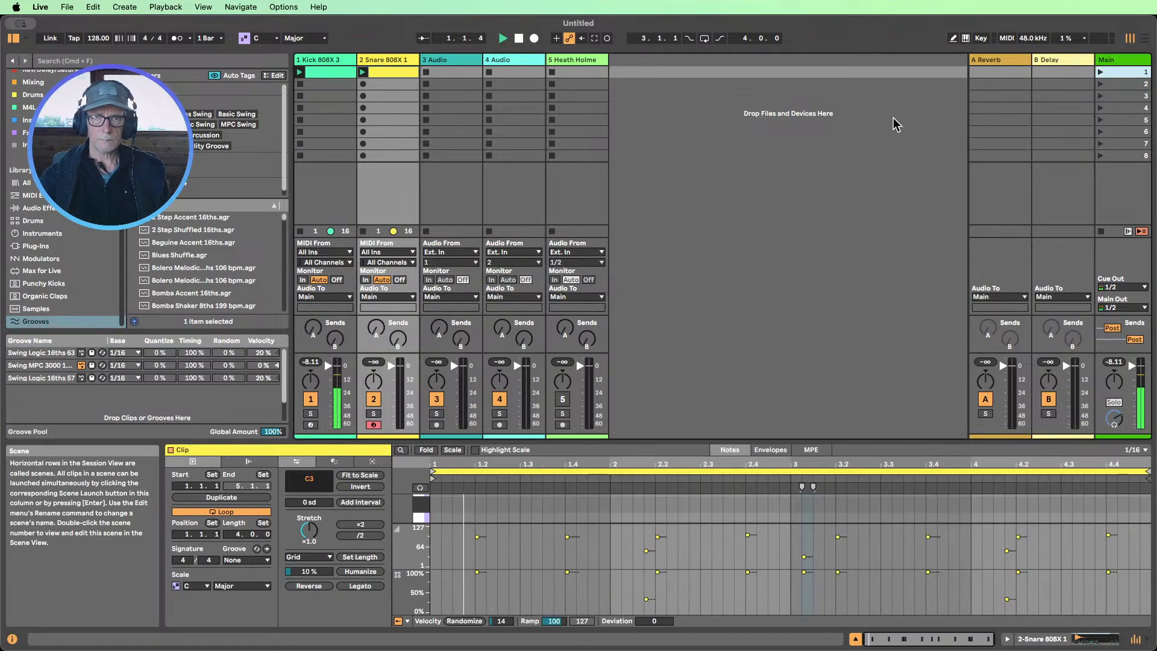
click(247, 561)
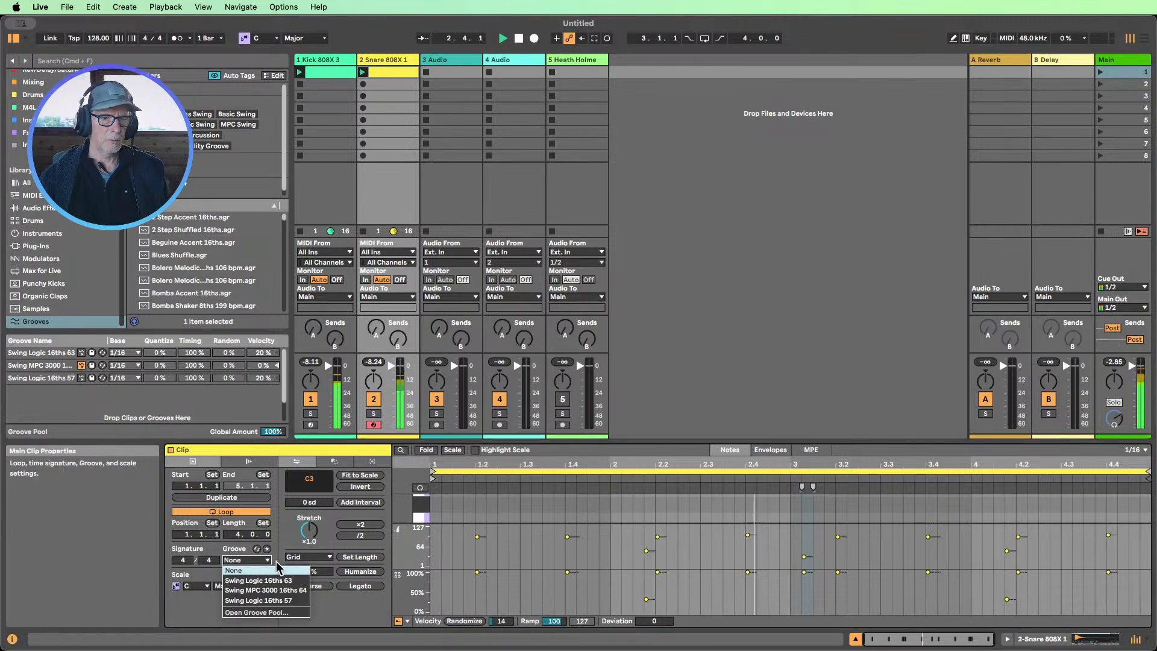
click(286, 590)
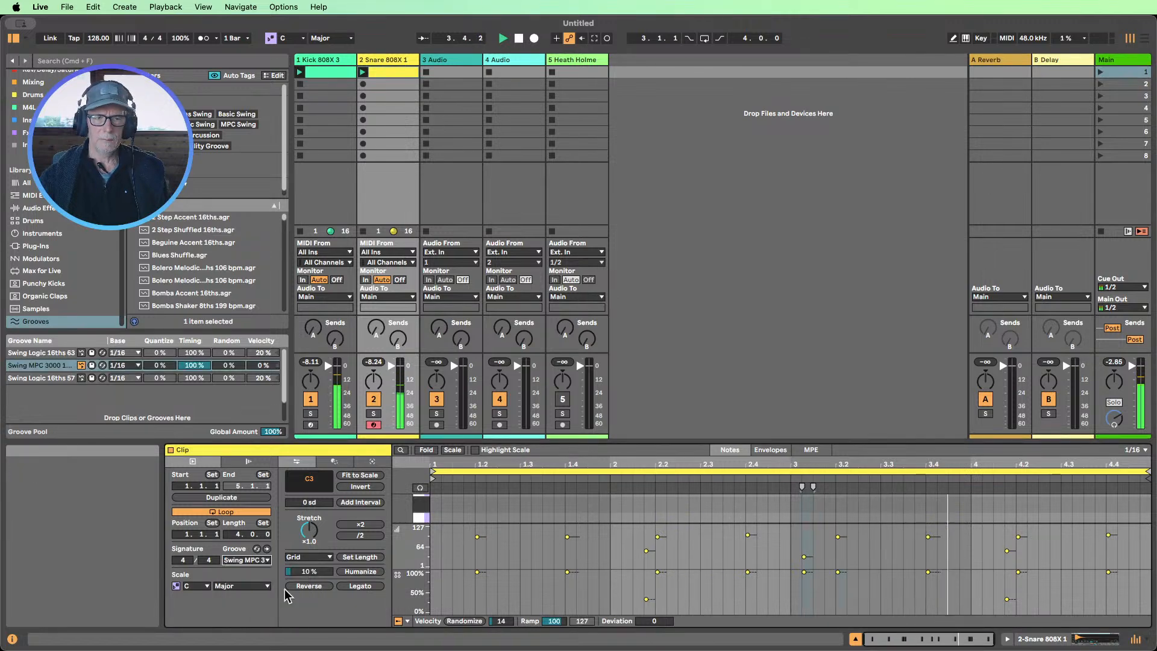
right_click(422, 602)
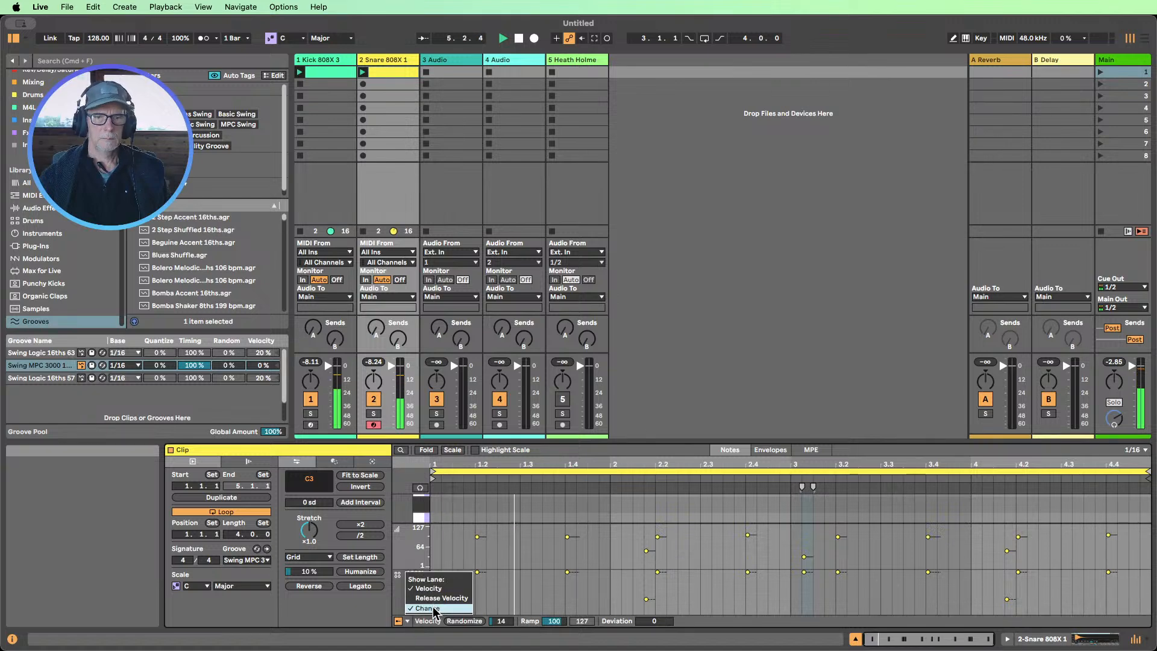
click(429, 607)
Try Swing Logic 16ths 63 and Swing Logic 16ths 57 on the snare clip and return to Swing MPC 3000 16ths 64
click(247, 559)
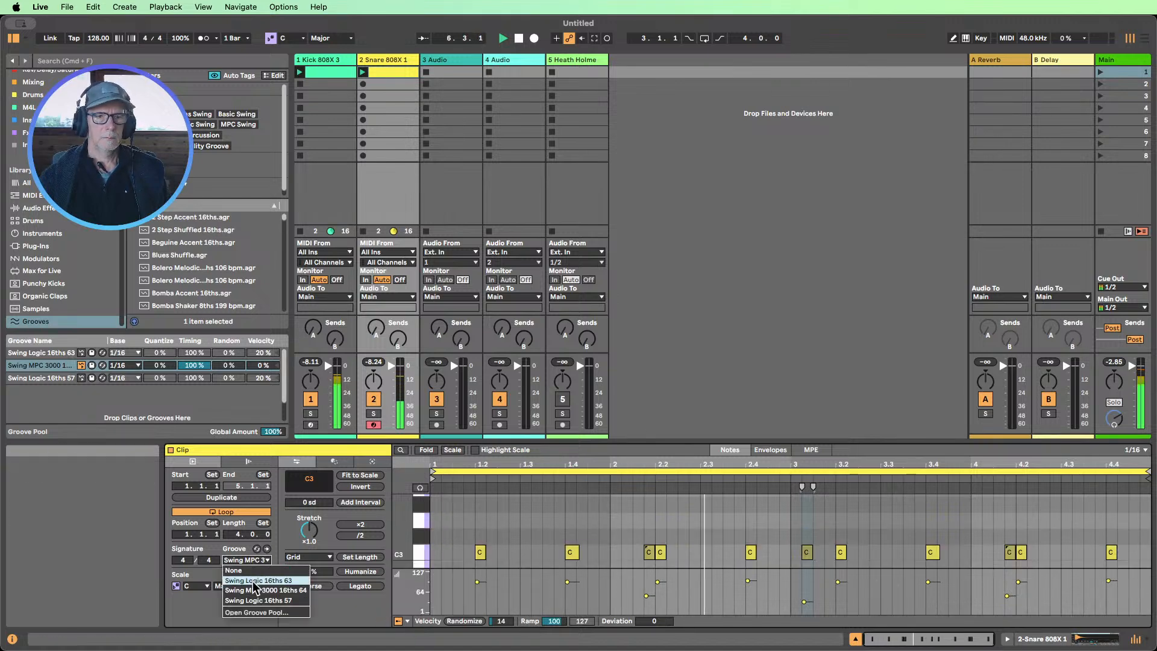
click(254, 582)
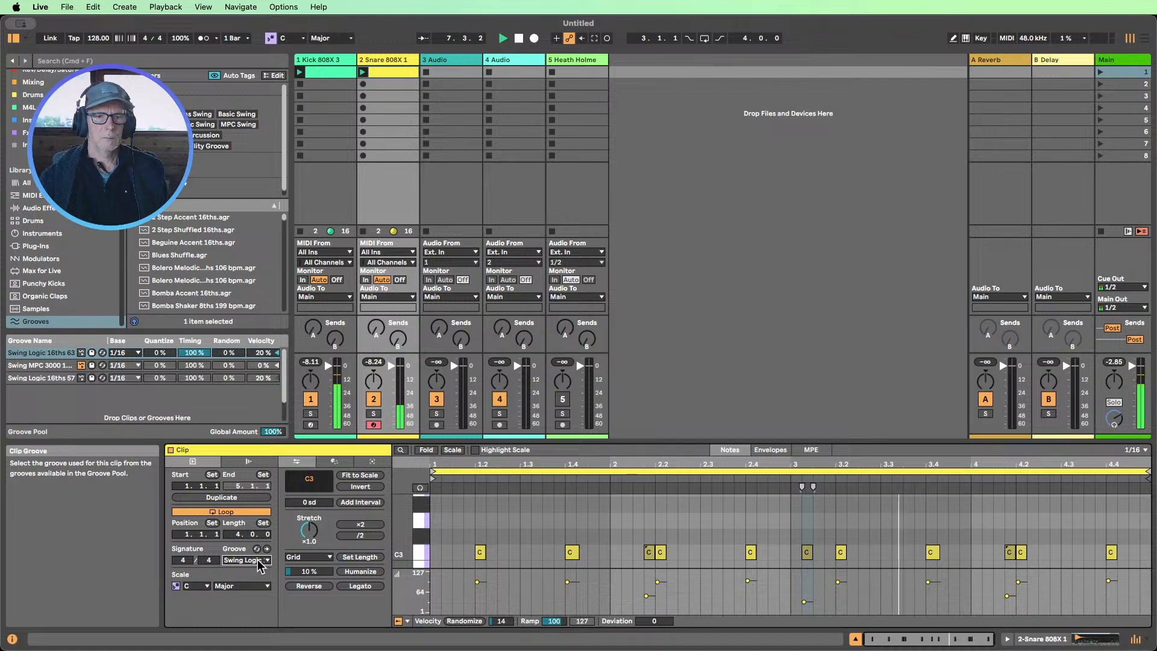
click(258, 561)
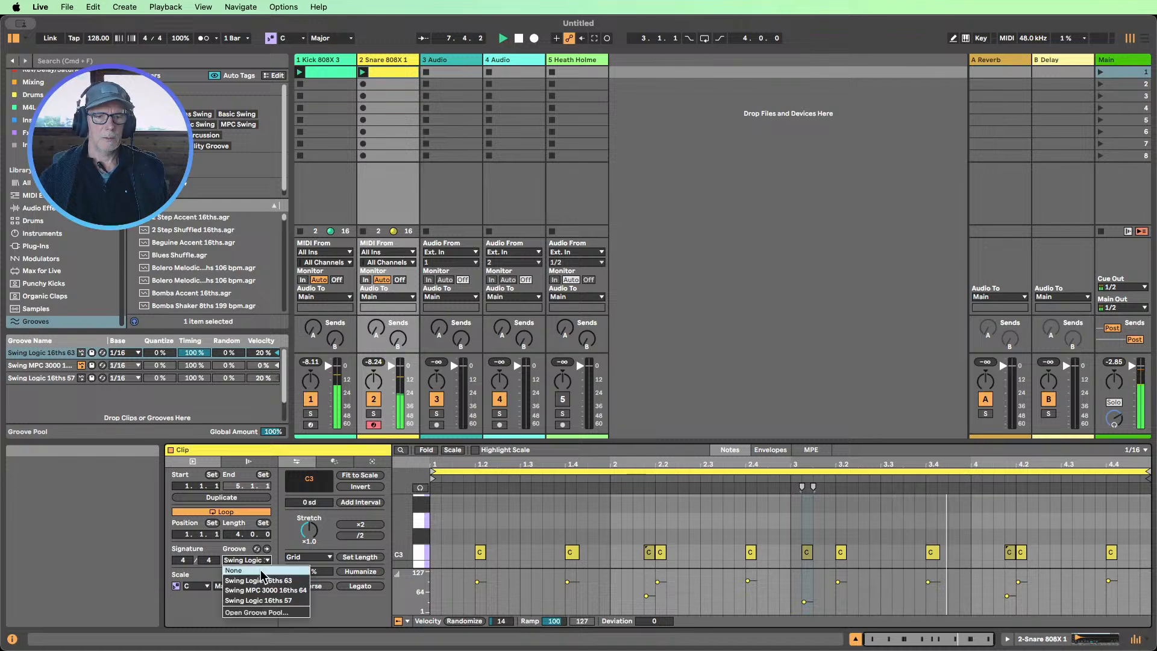
click(274, 600)
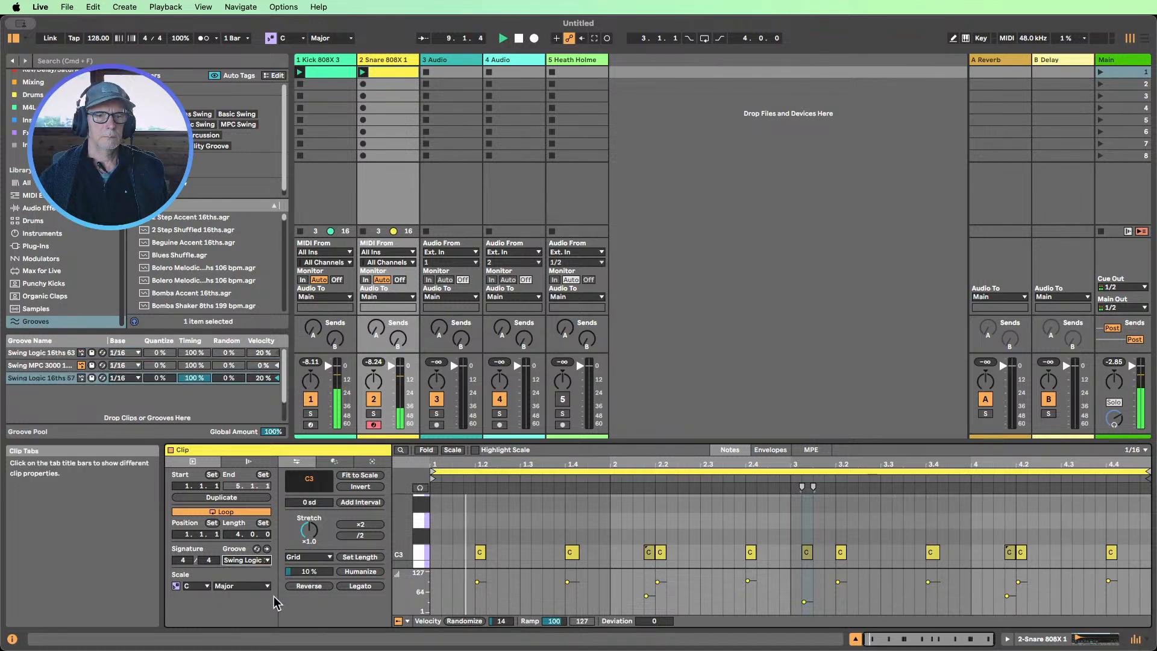
click(265, 563)
click(274, 592)
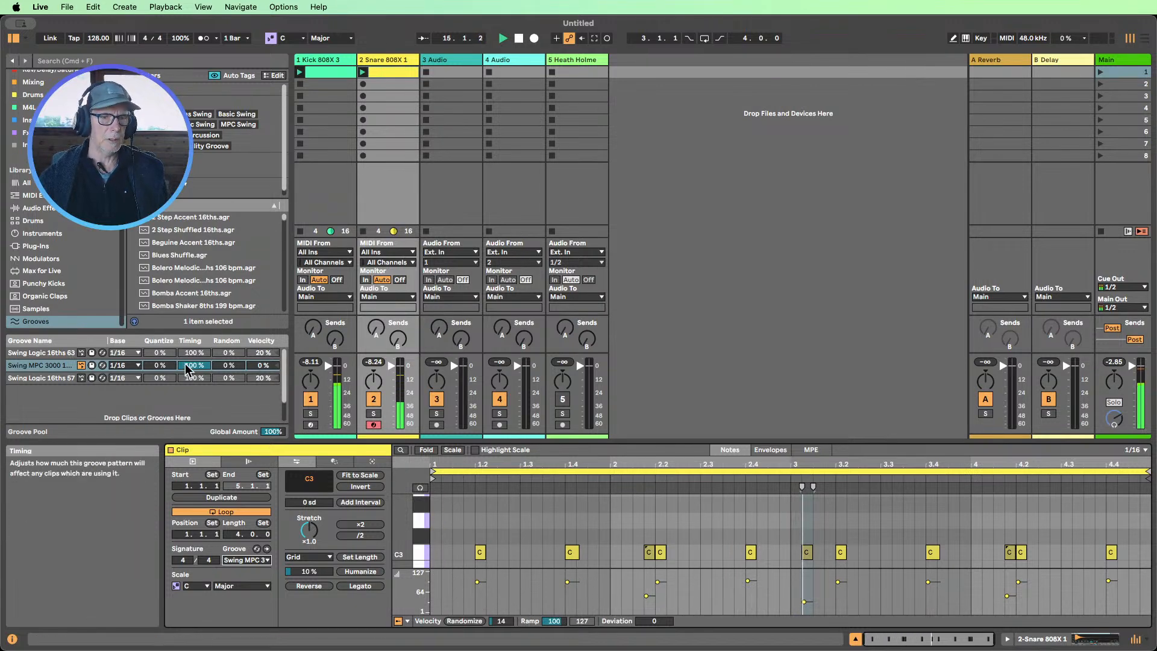
Try different Timing, Random and Quantize amounts on the Swing MPC 3000 groove, restoring Timing to 100% and the others to 0%
drag(191, 366, 228, 339)
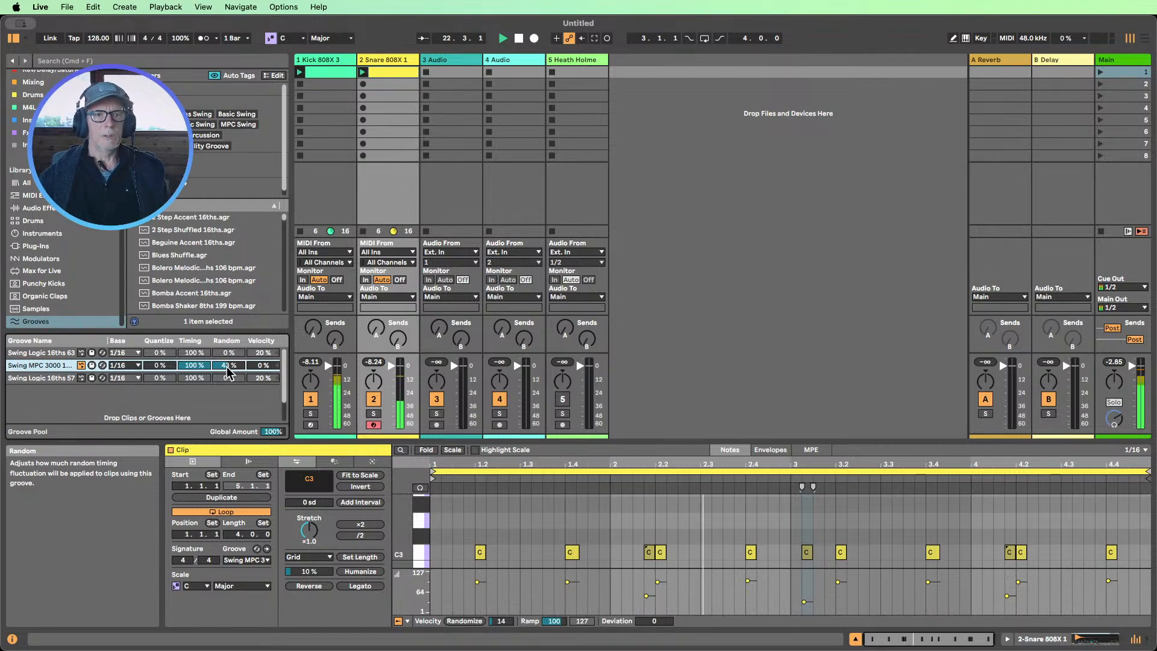
key(Delete)
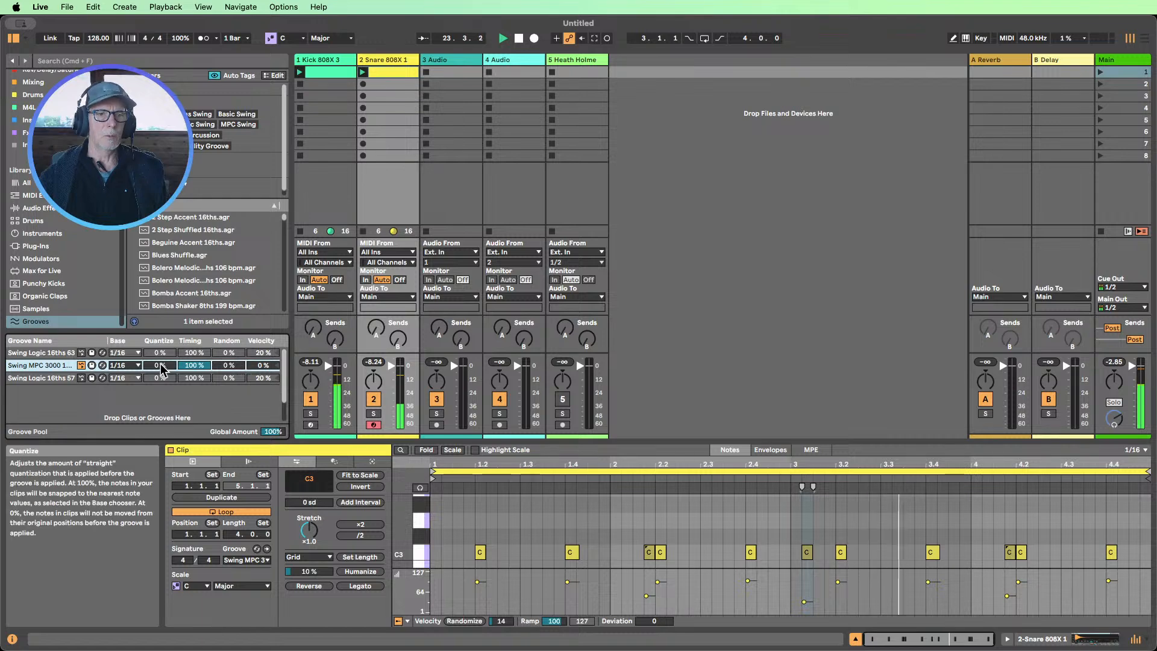
drag(163, 367, 163, 337)
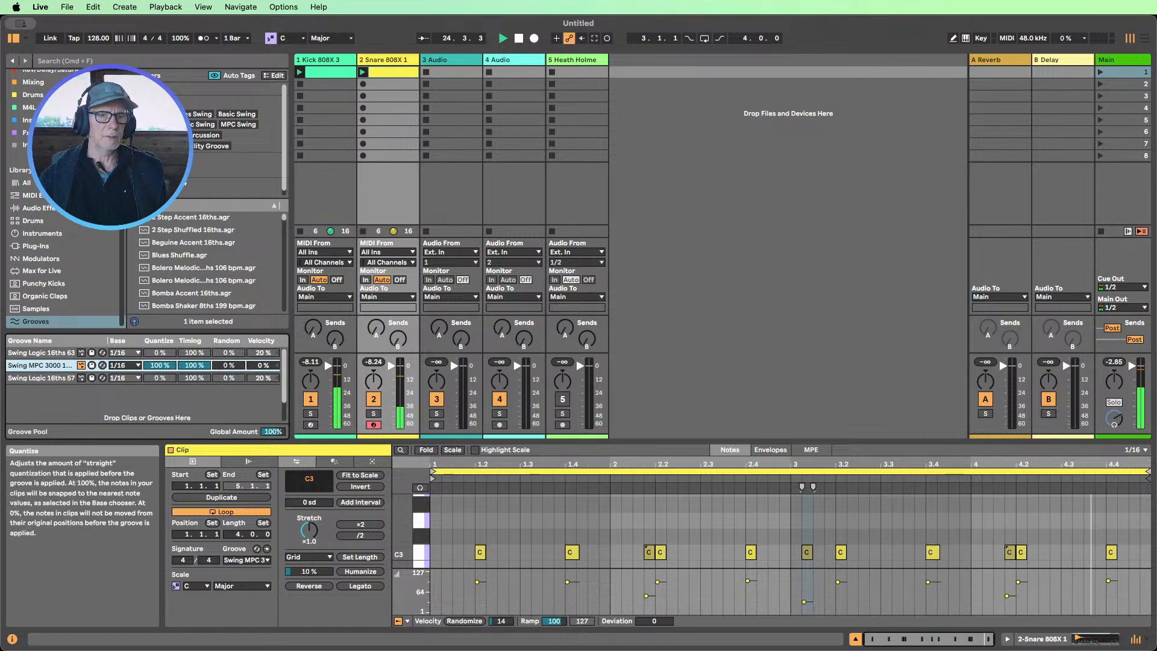
mouse_move(163, 338)
mouse_down()
mouse_move(163, 369)
mouse_move(163, 358)
mouse_up()
drag(156, 365, 156, 363)
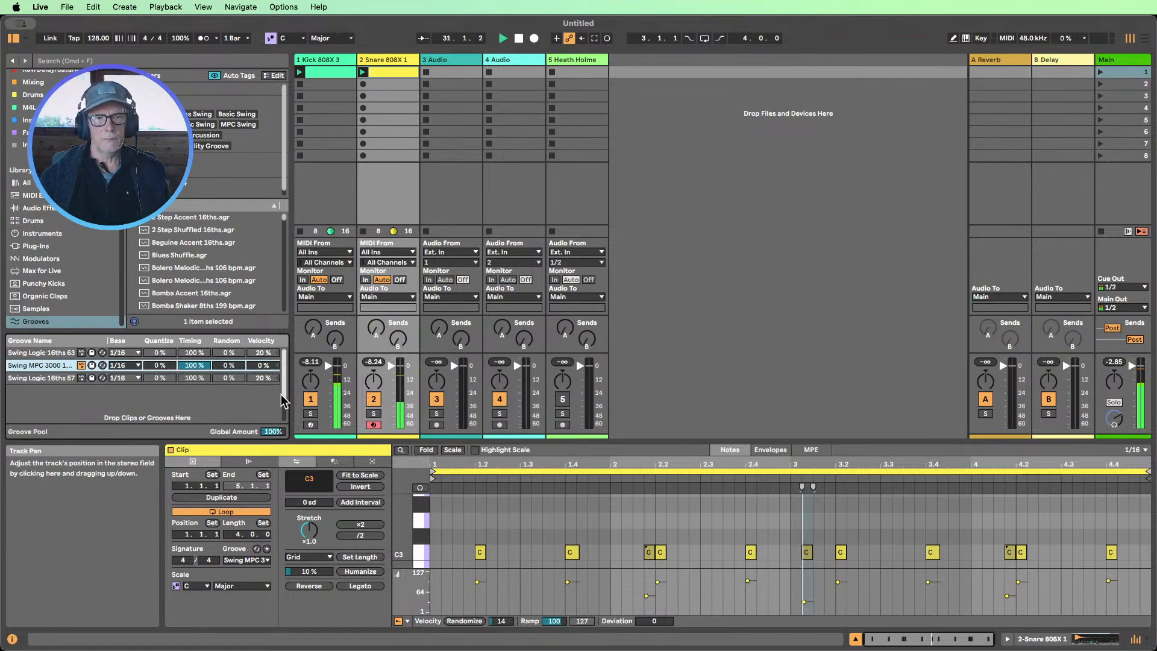
Close the clip view, make the mixer section taller, and lower the snare track's volume to -3.6 dB
click(784, 313)
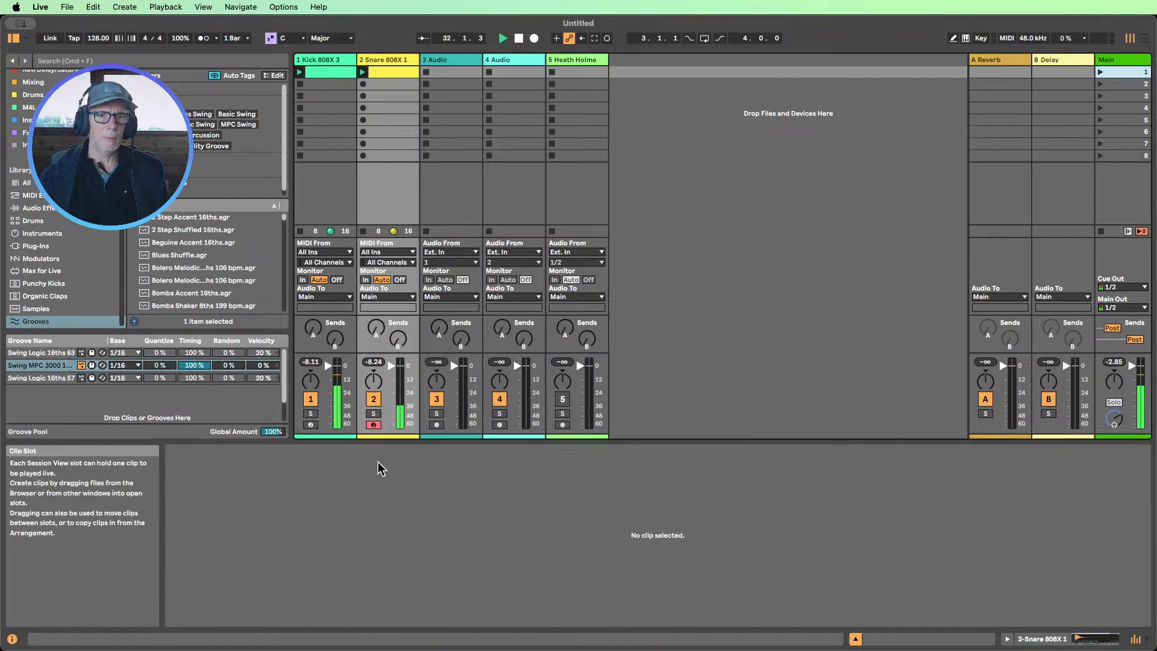
click(854, 638)
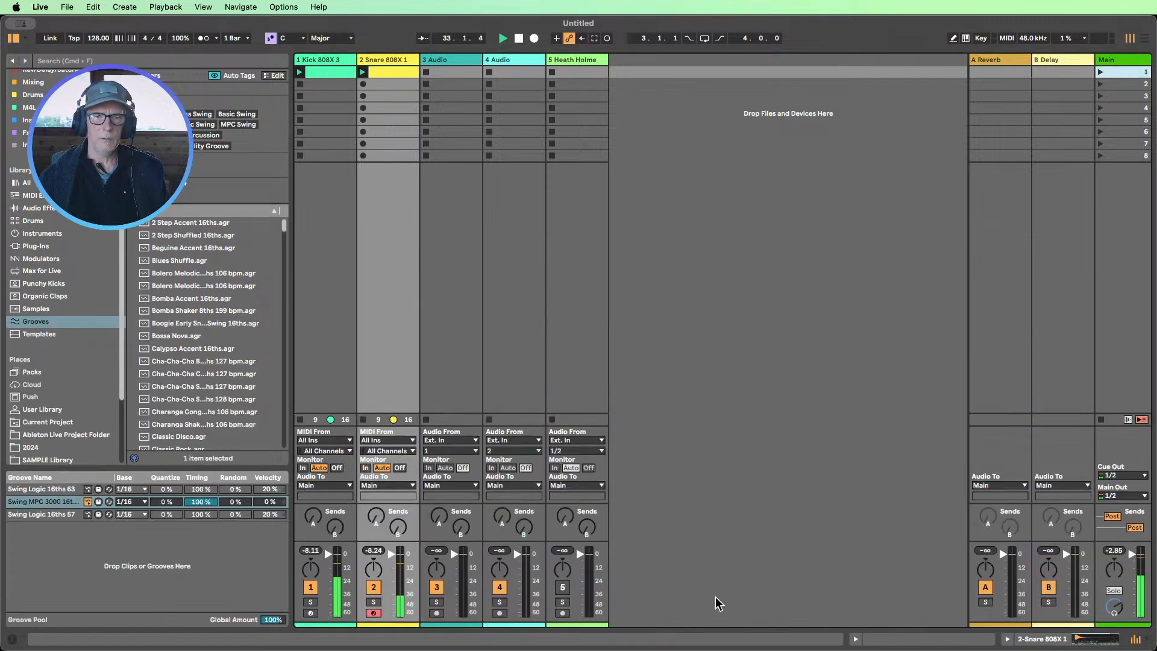
drag(396, 542, 392, 615)
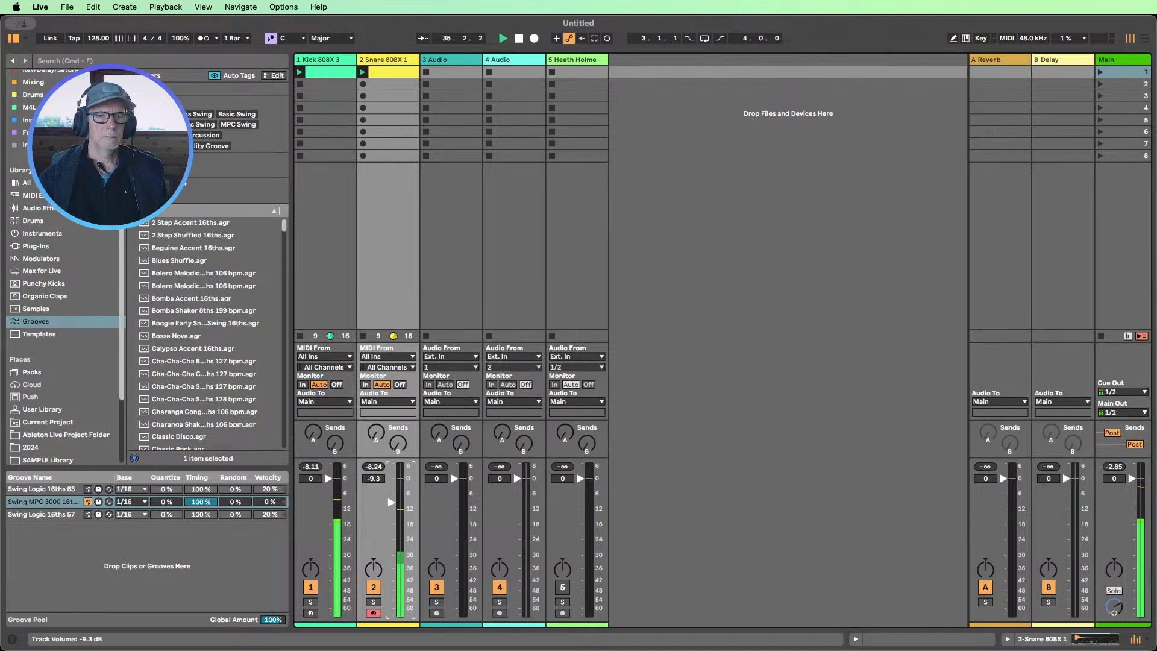
drag(391, 490, 391, 488)
Show the snare track's devices and add an EQ Eight from the audio effects after the Snare 808X 1 instrument
double_click(383, 60)
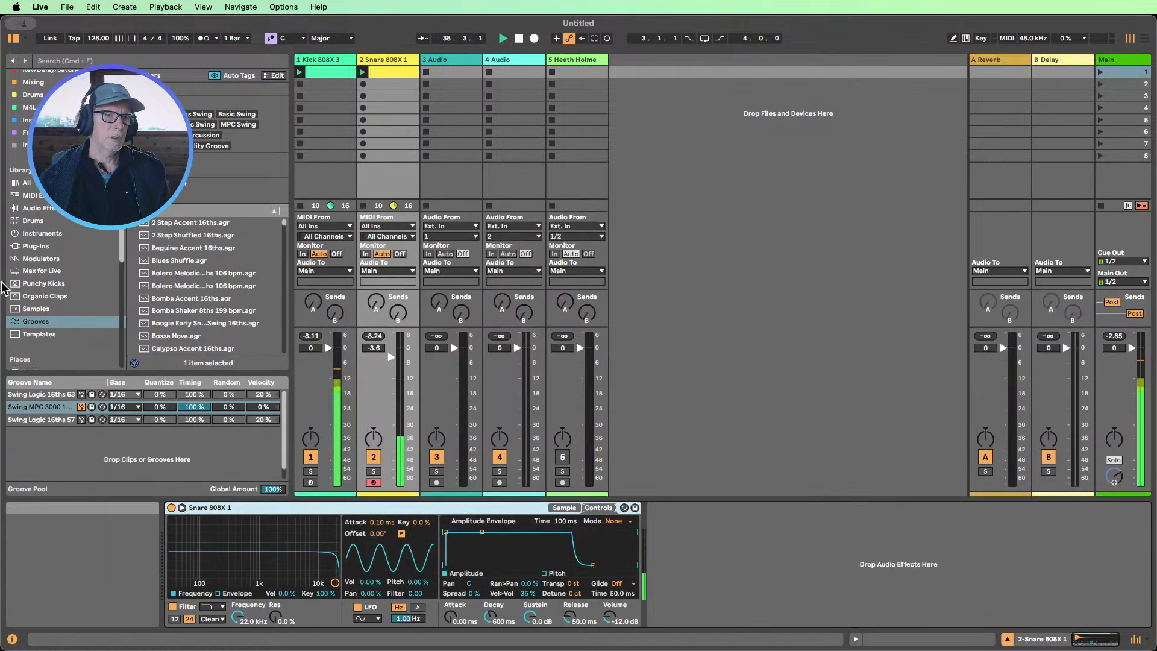
click(34, 220)
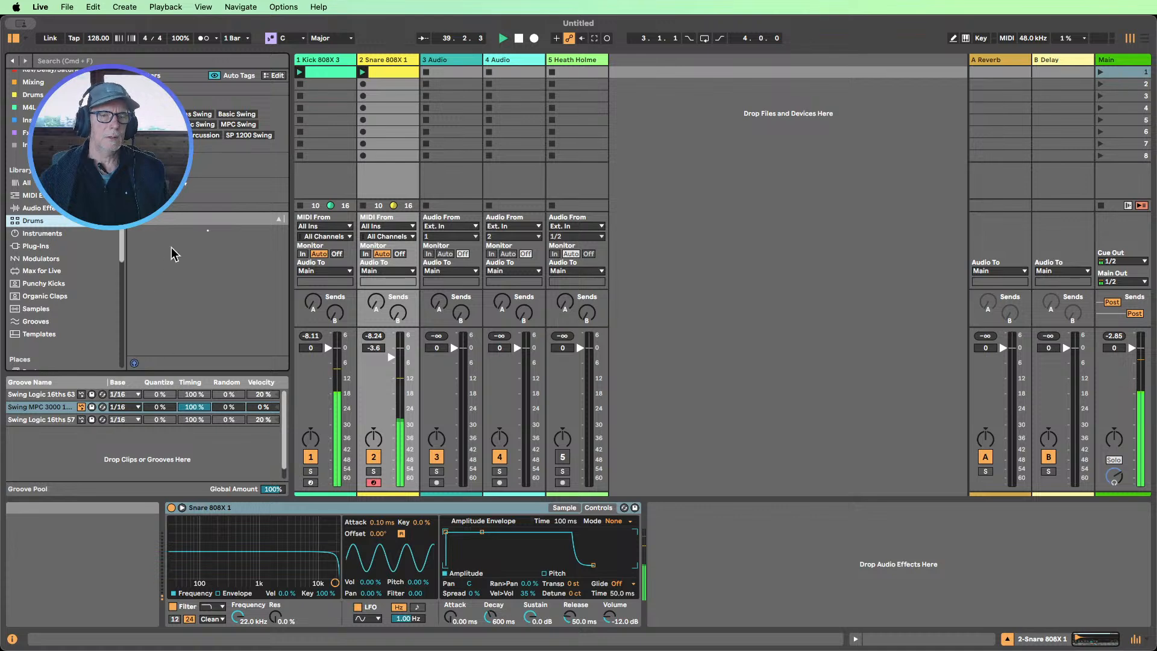
drag(205, 371, 208, 421)
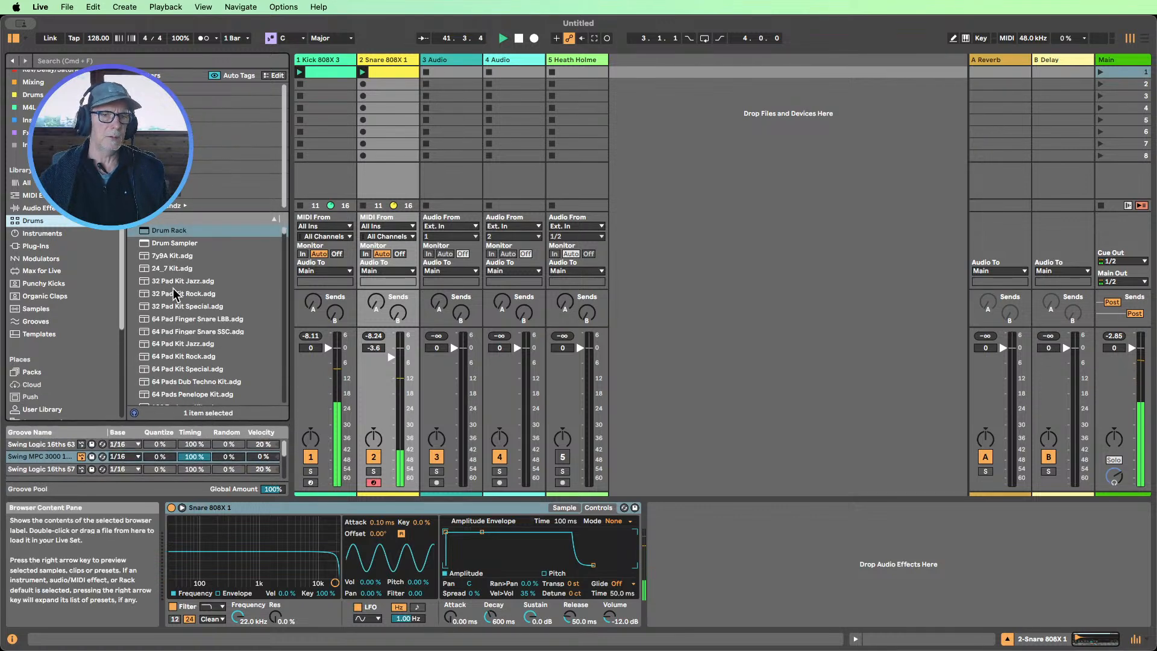
scroll(185, 298, down, 5)
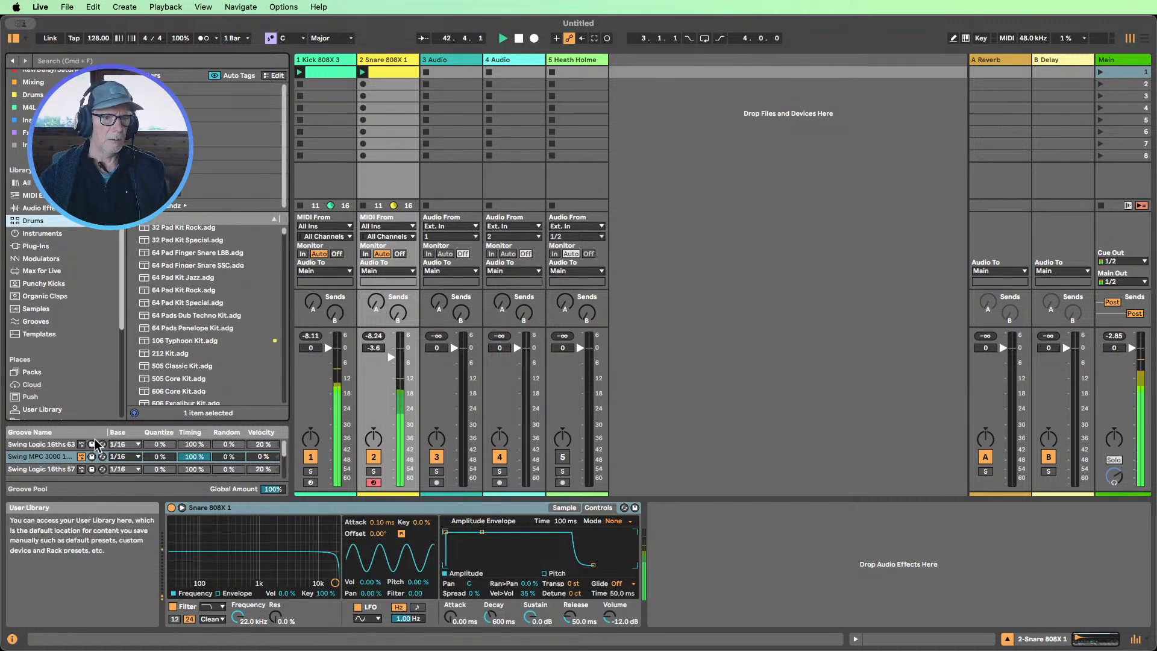
click(39, 207)
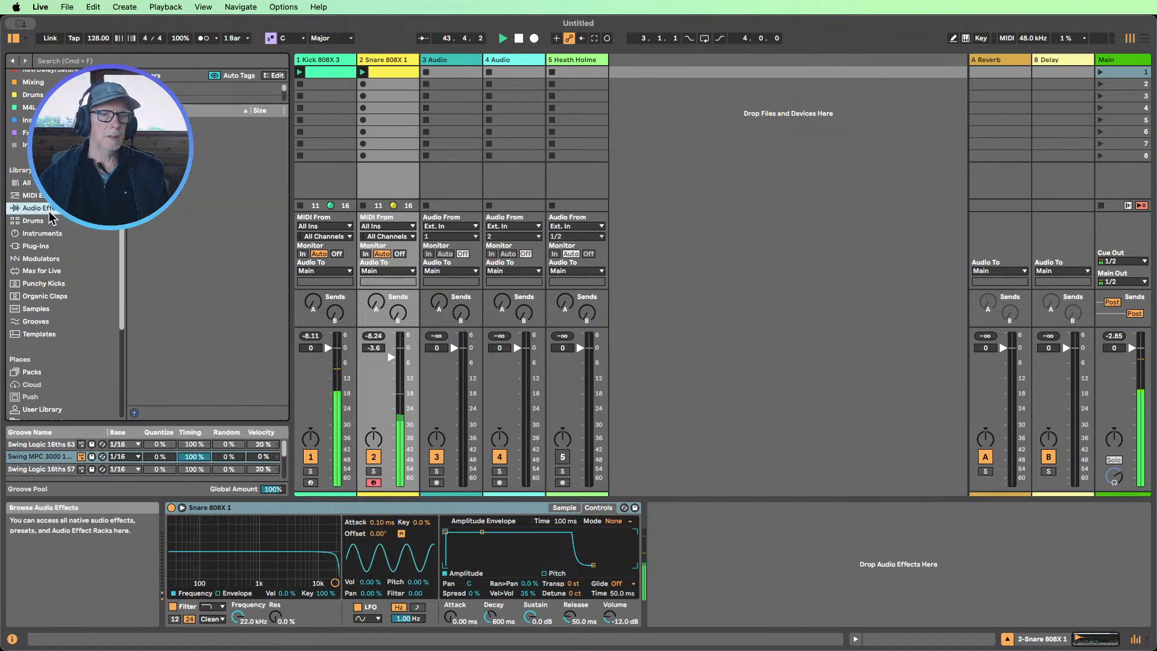
scroll(228, 241, down, 2)
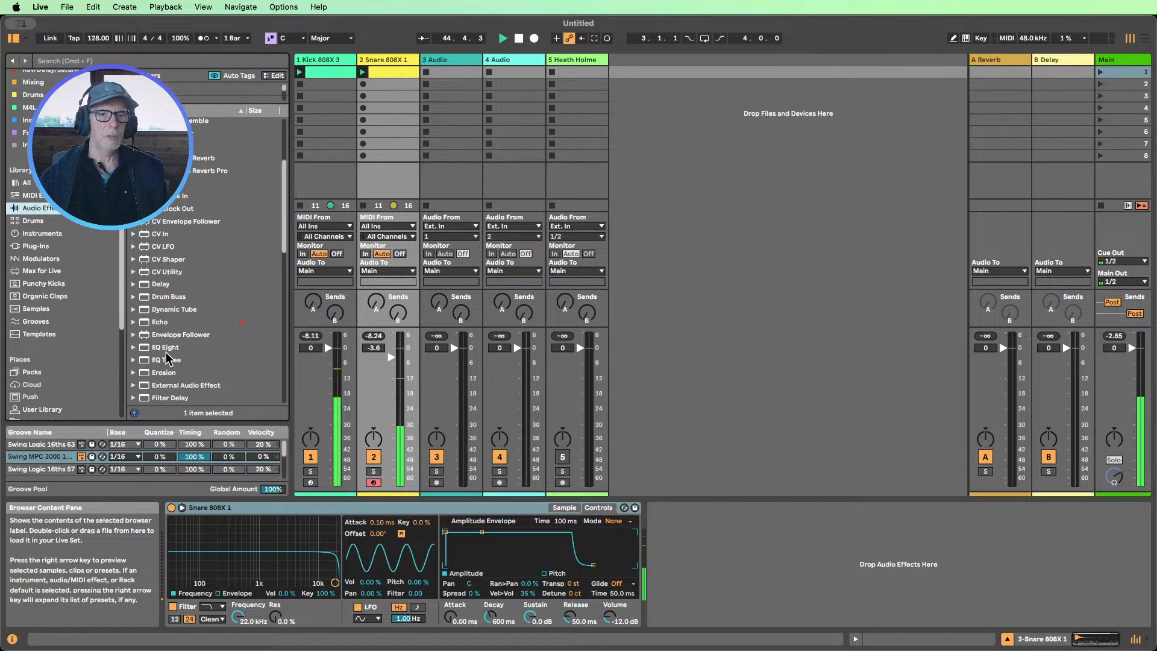
drag(167, 348, 749, 580)
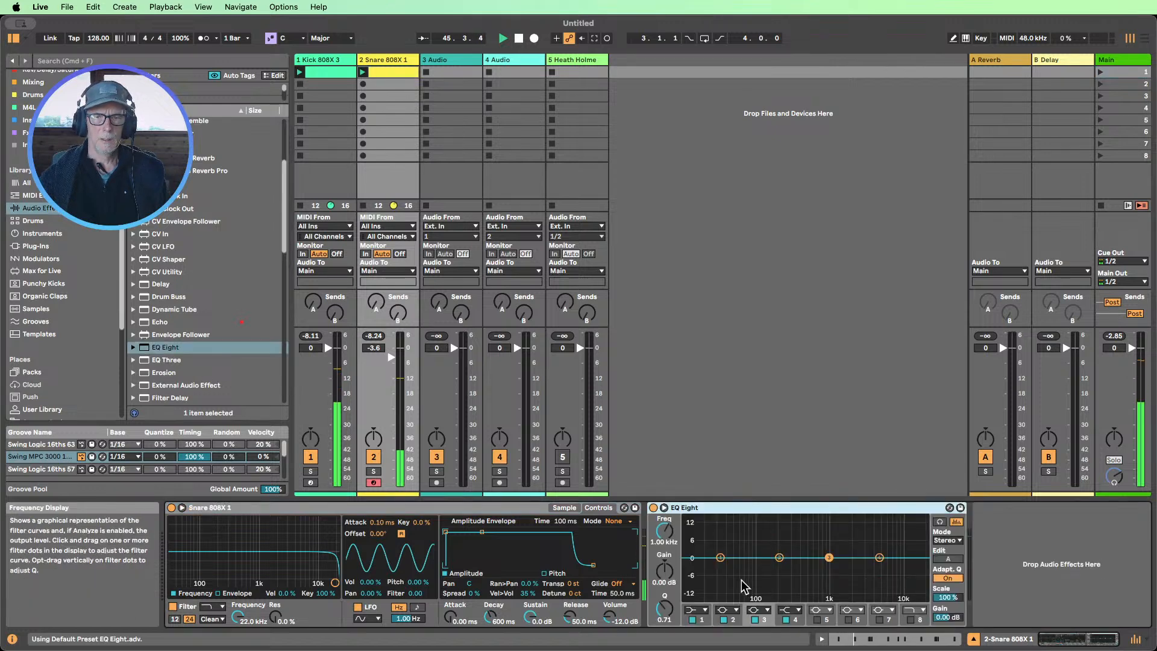
Set EQ Eight's band 1 to a low cut at about 147 Hz and fold the device
click(695, 609)
click(690, 540)
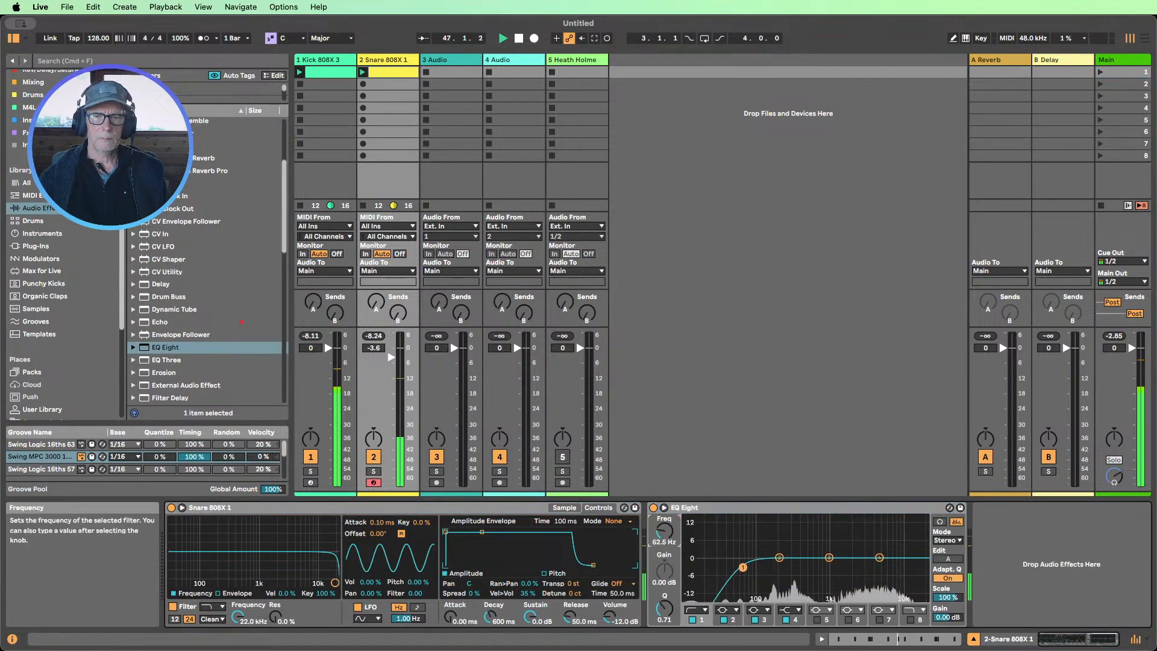
drag(664, 530, 664, 512)
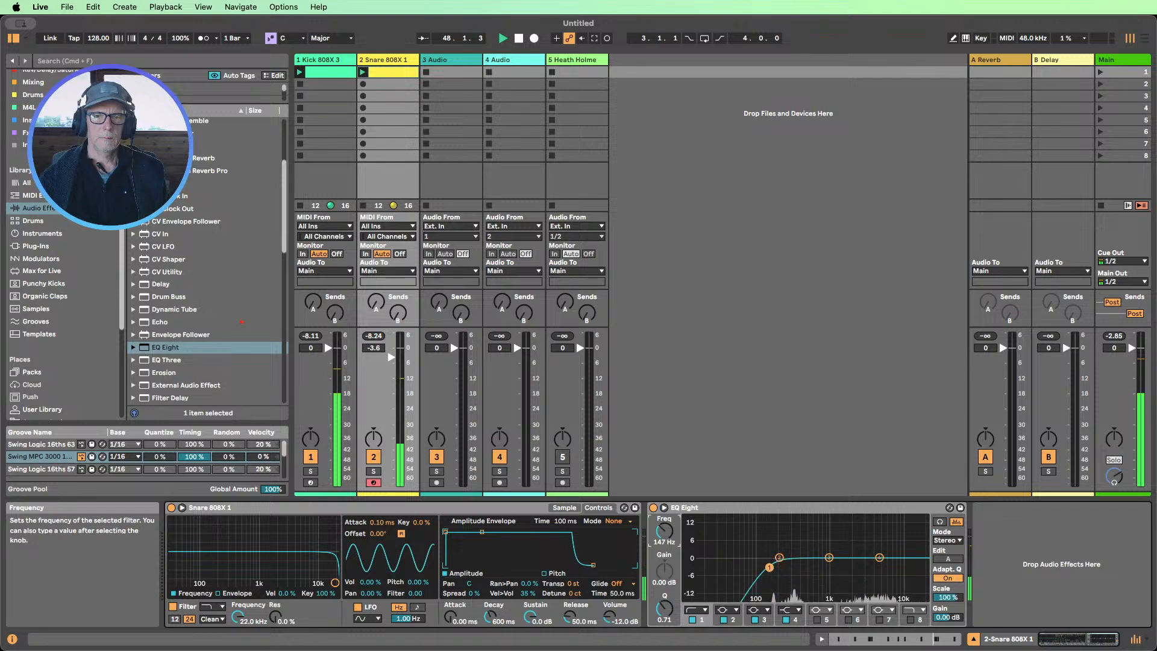
double_click(693, 508)
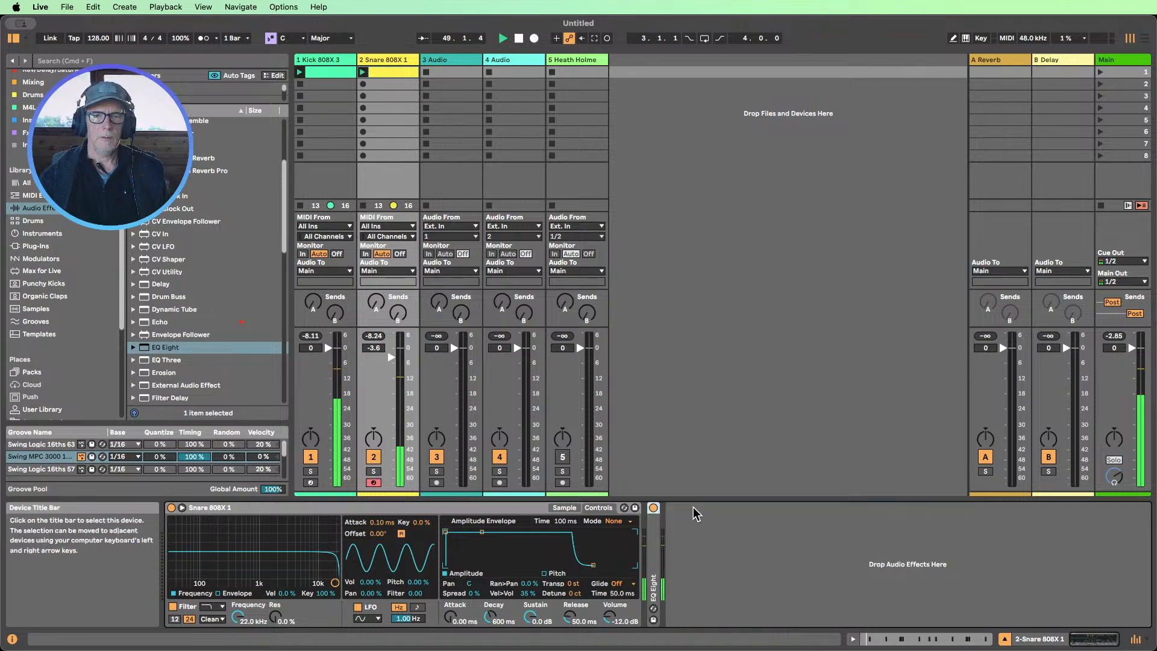
Set the snare's amplitude envelope to -inf dB sustain and 1.18 s decay, and its reverb send to about -42 dB
drag(533, 619, 490, 604)
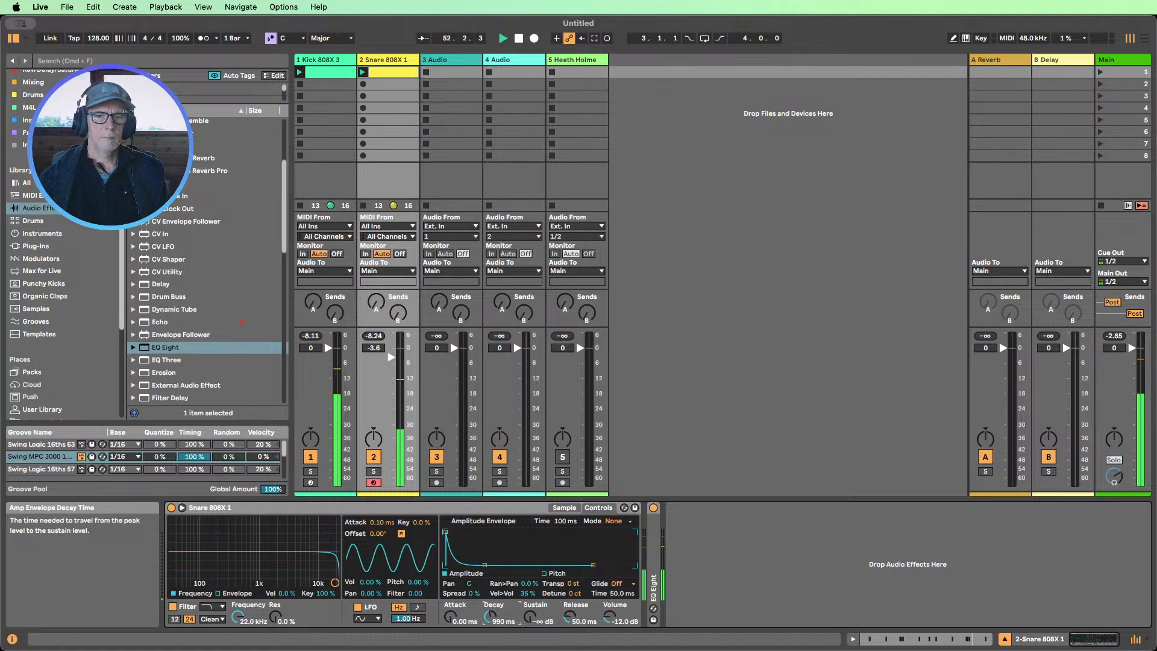
drag(376, 301, 376, 297)
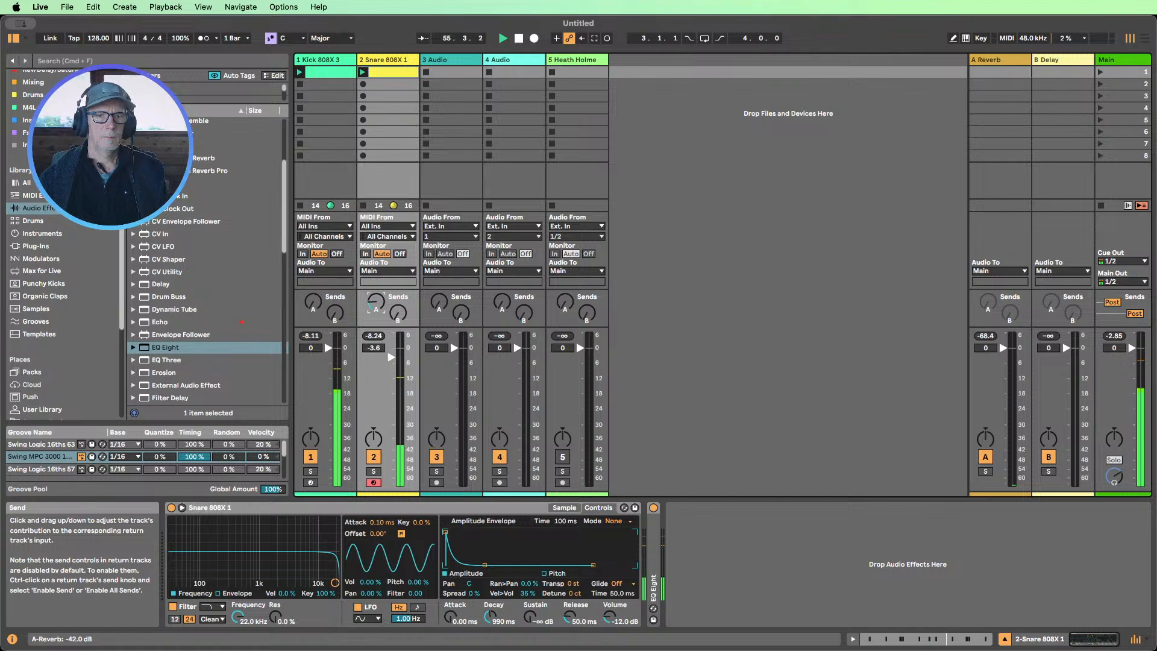
click(491, 616)
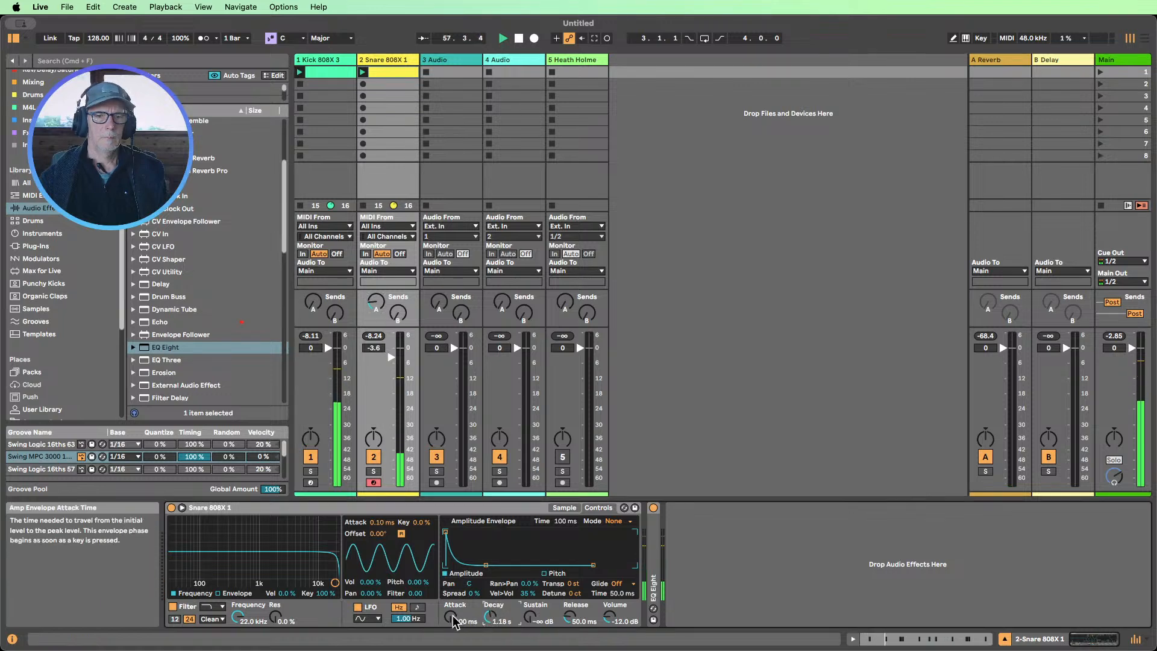
Set the snare's amplitude envelope to 0.12 ms attack and 749 ms decay
click(810, 569)
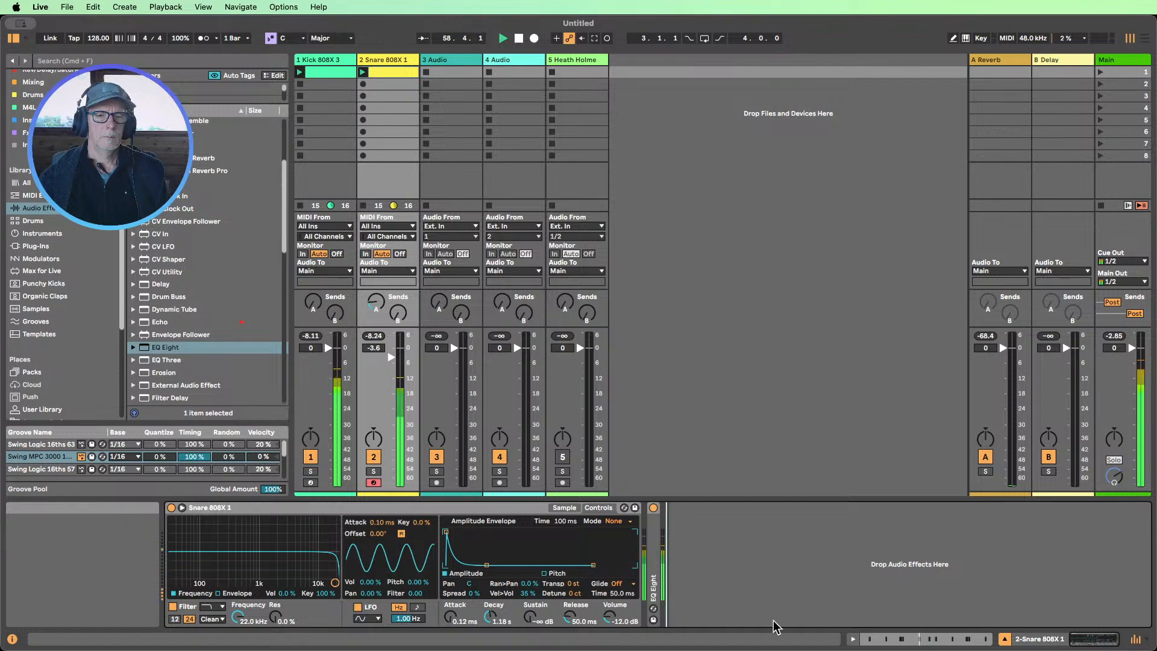
drag(491, 621, 491, 627)
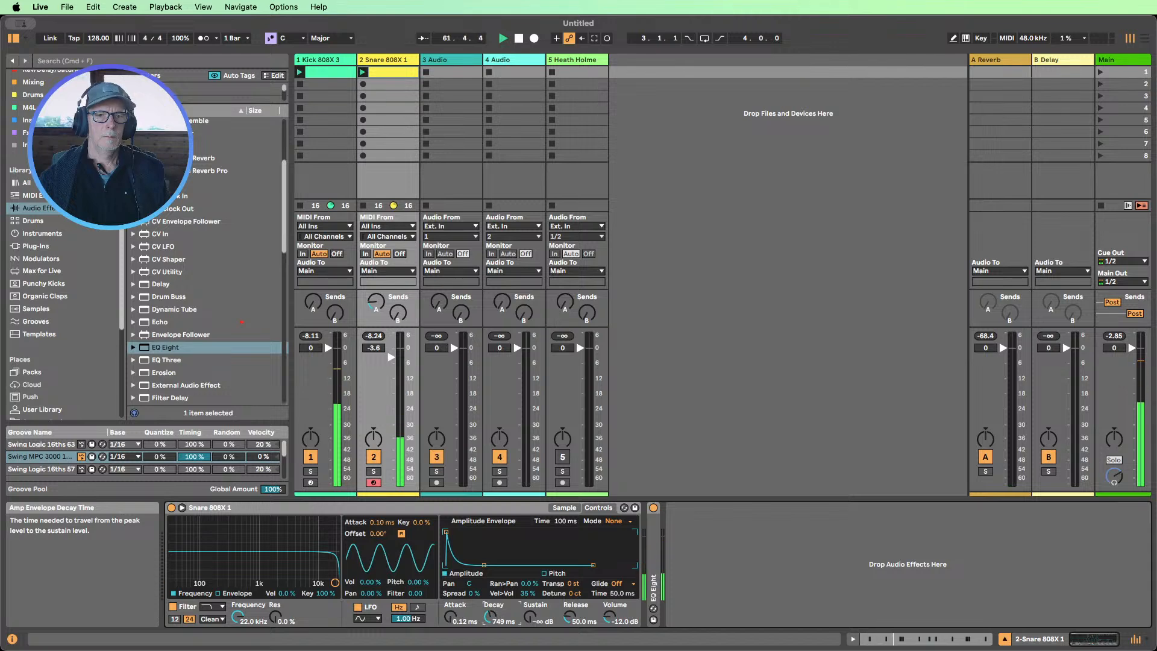
Open the Kick 808X 3 clip and apply the Swing MPC 3000 groove to it
click(337, 74)
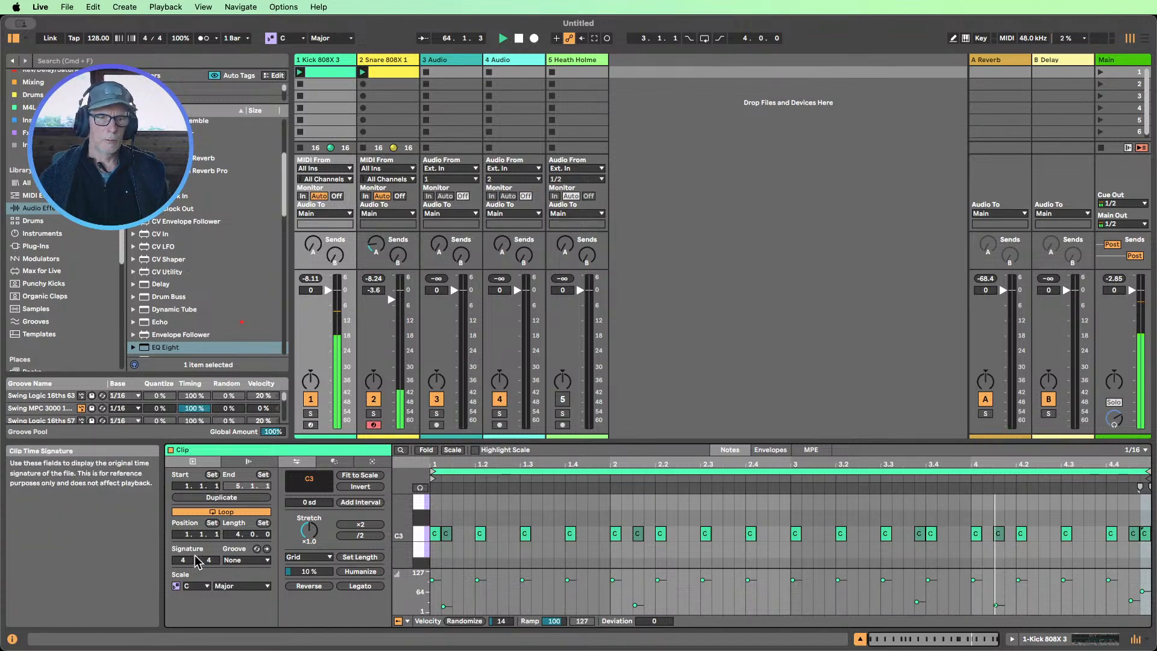
click(247, 560)
click(266, 591)
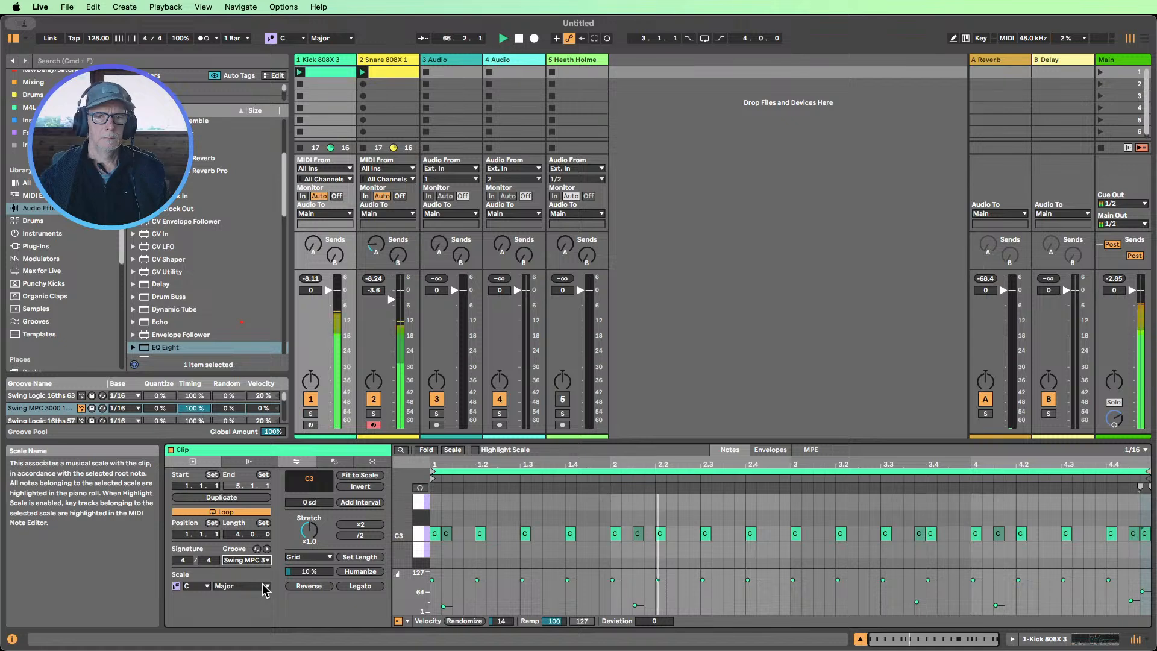
Close the clip view and raise the snare track's volume to -3.0 dB
click(861, 638)
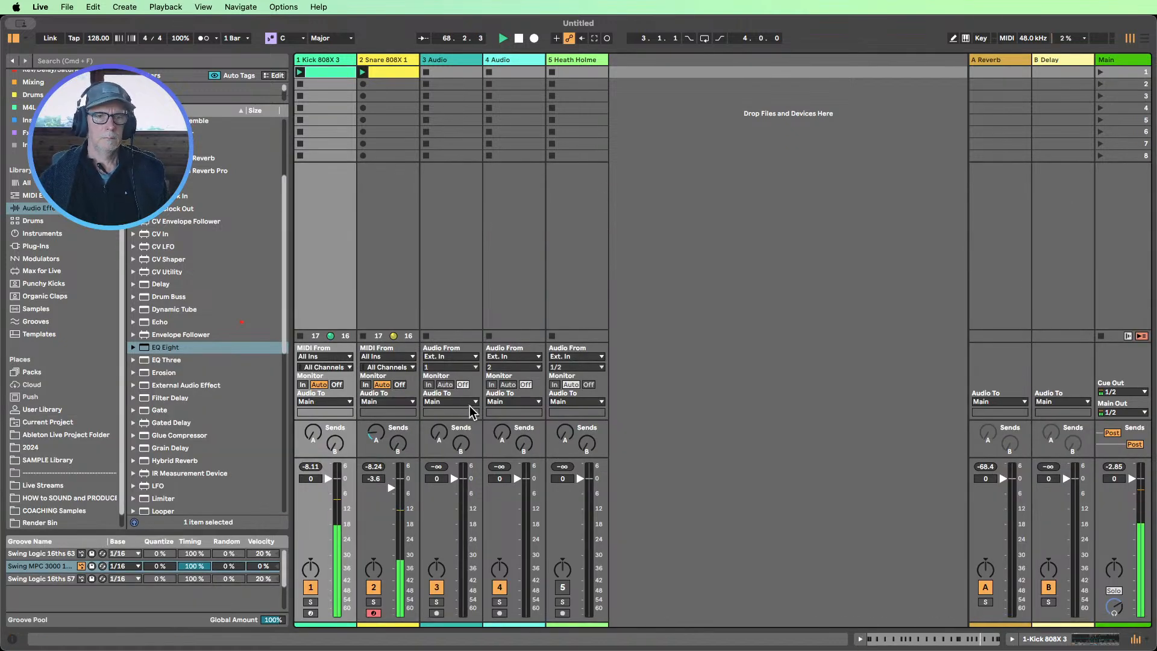
click(393, 488)
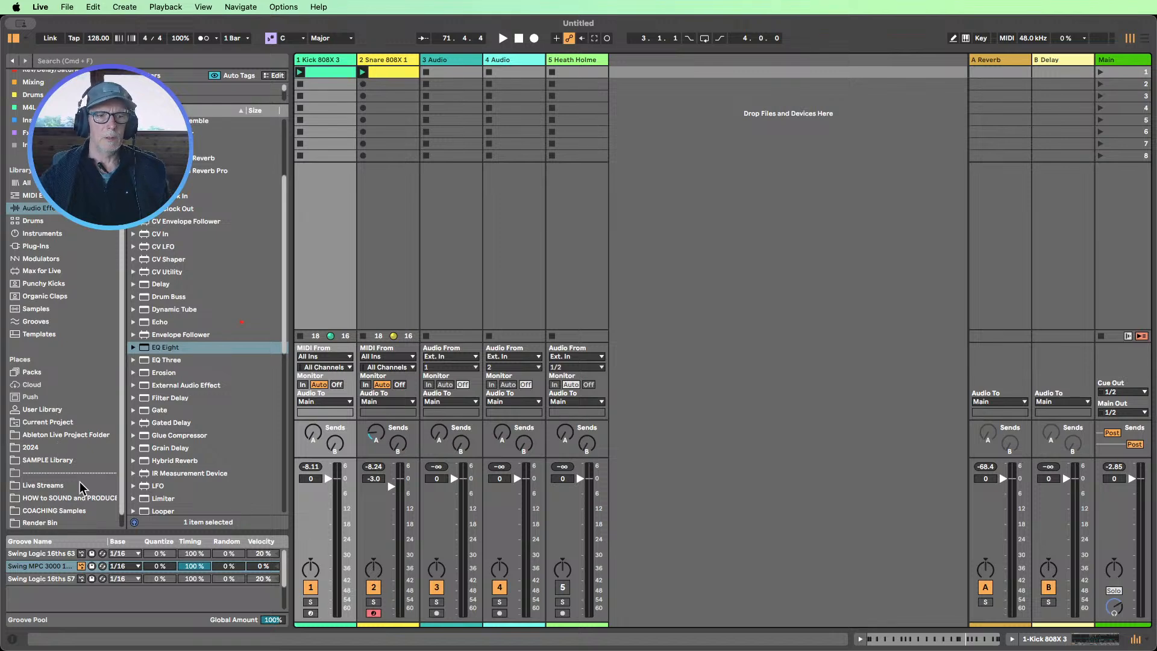
Open the Live Streams sample folder and audition its 808 percussion samples, including Shaker 808X, Rimshot 808X and SH_808BRC
scroll(76, 476, down, 1)
scroll(76, 477, up, 2)
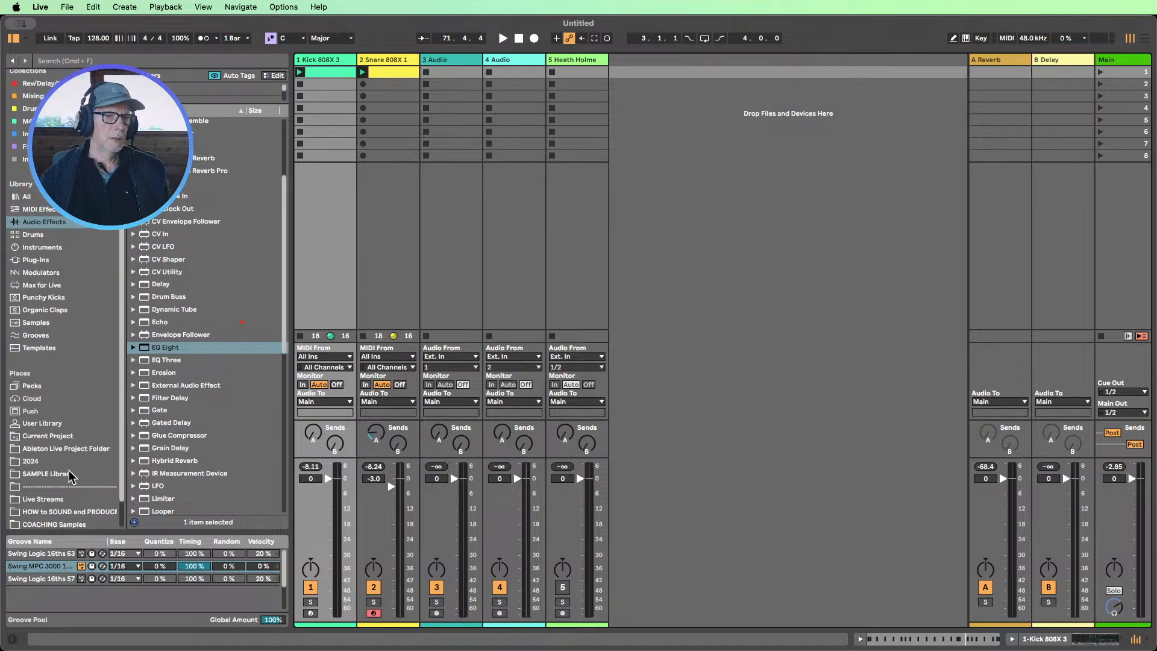
scroll(68, 455, down, 2)
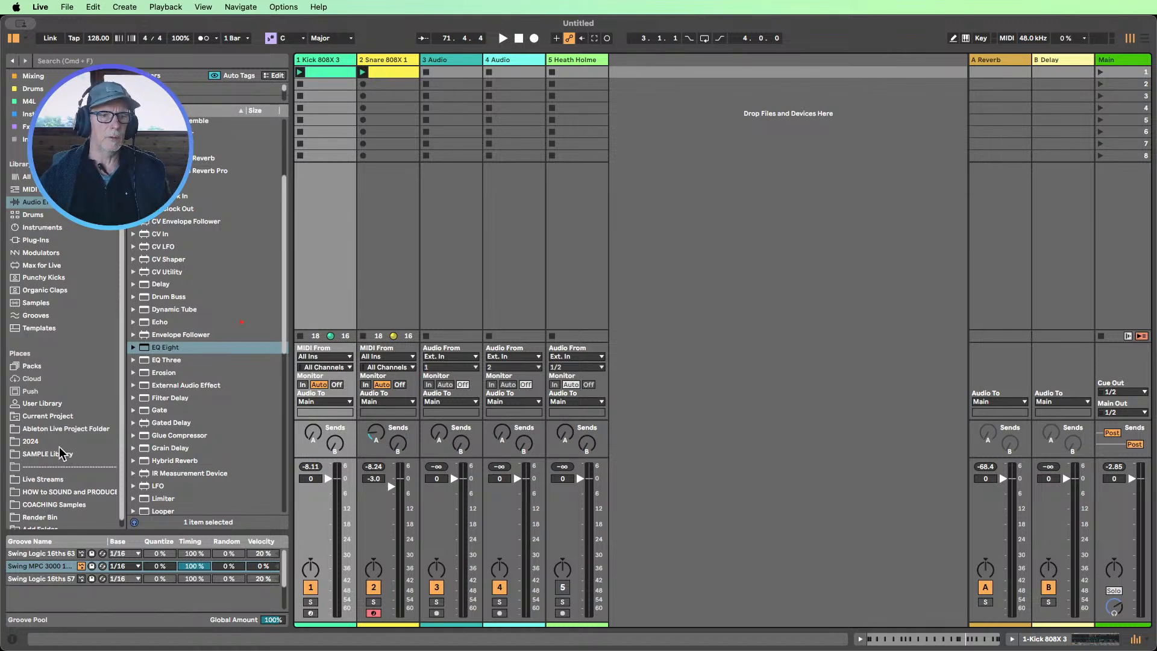
click(51, 480)
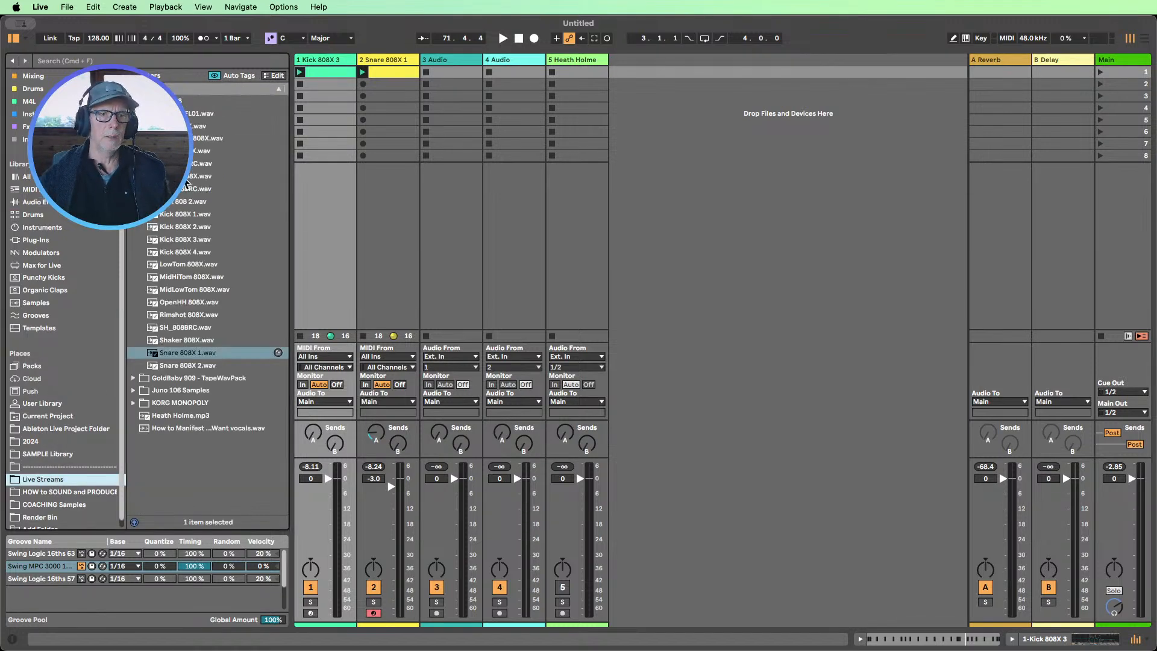
click(209, 139)
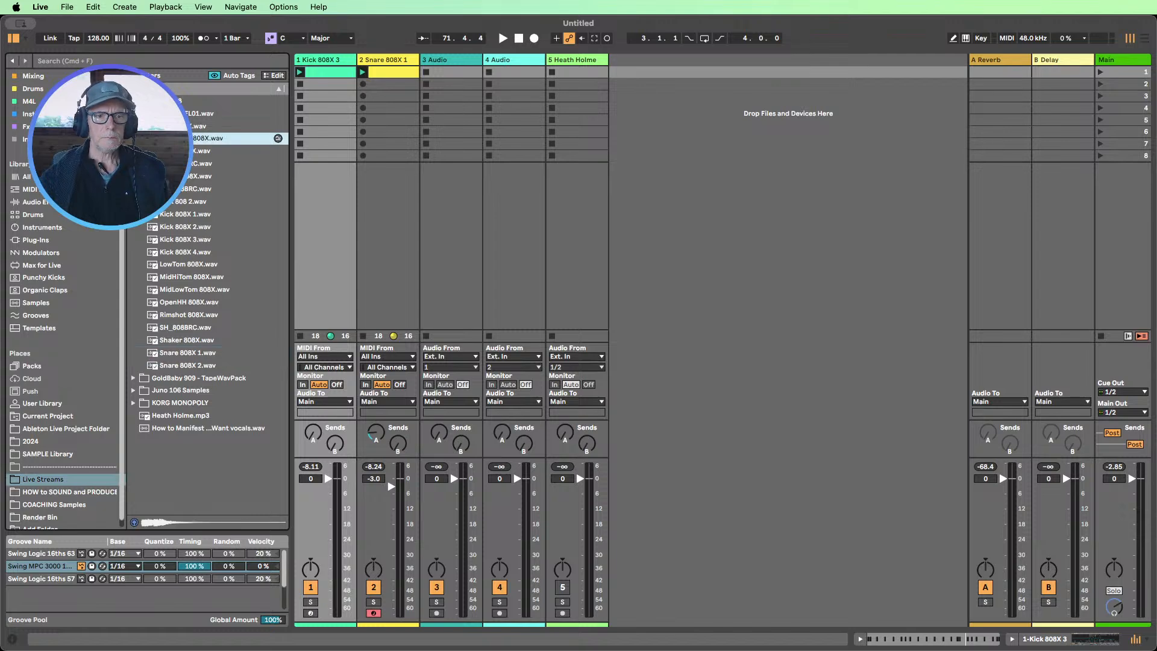
key(Down)
key(Down)
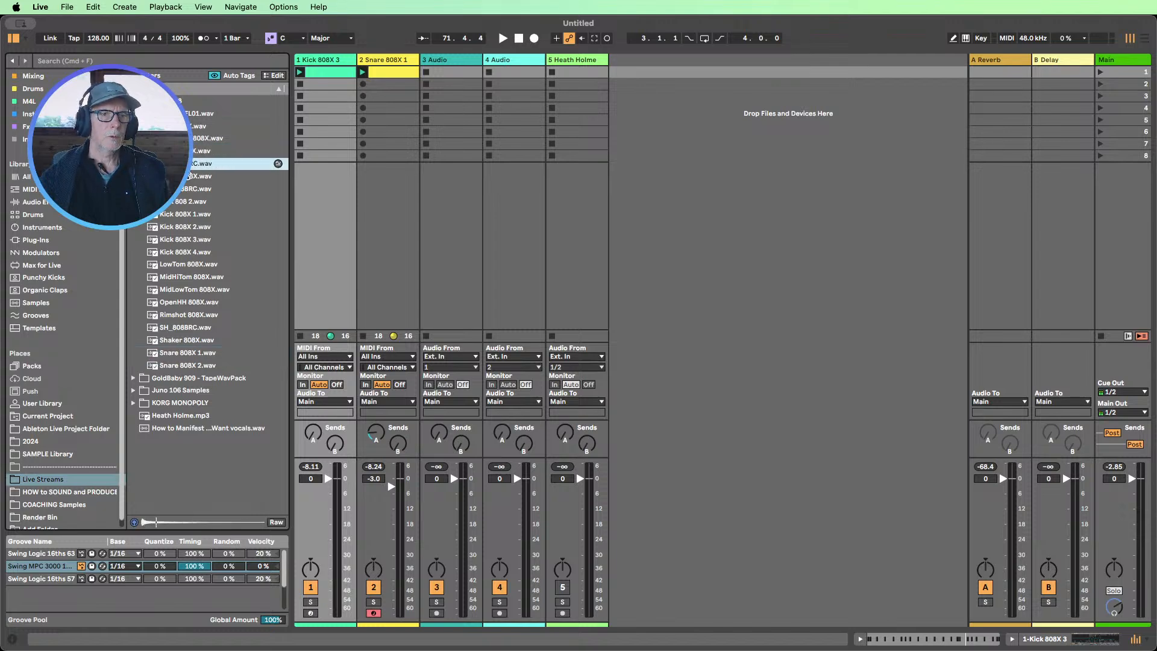
click(184, 190)
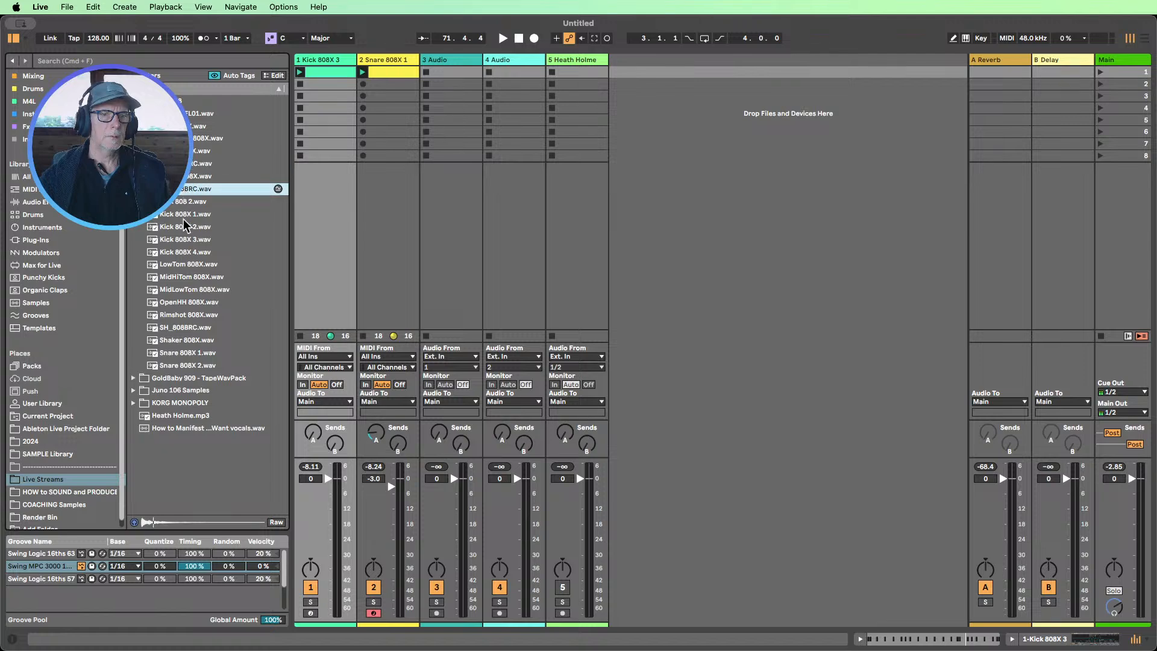
click(176, 328)
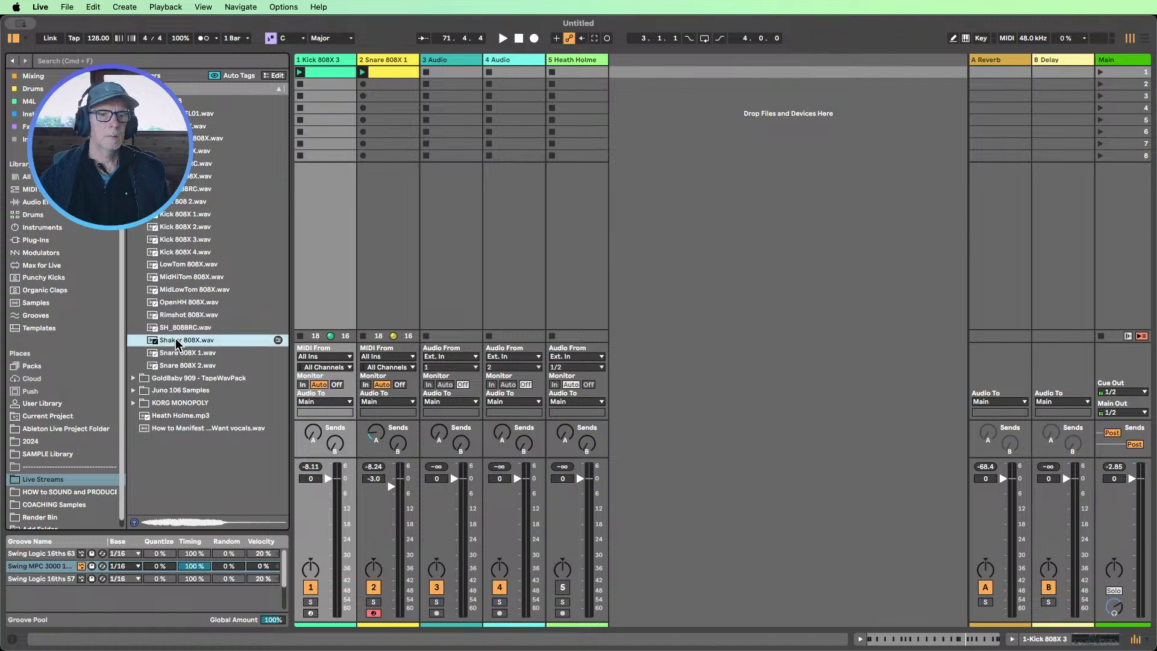
key(shift+Up)
click(172, 321)
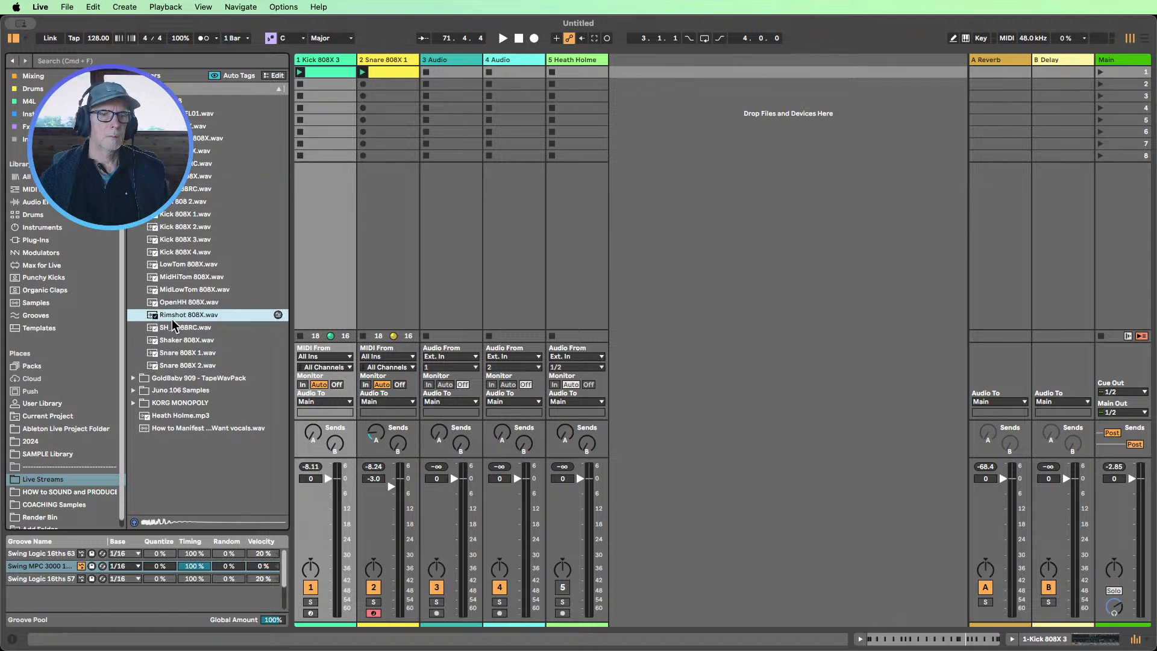
click(173, 330)
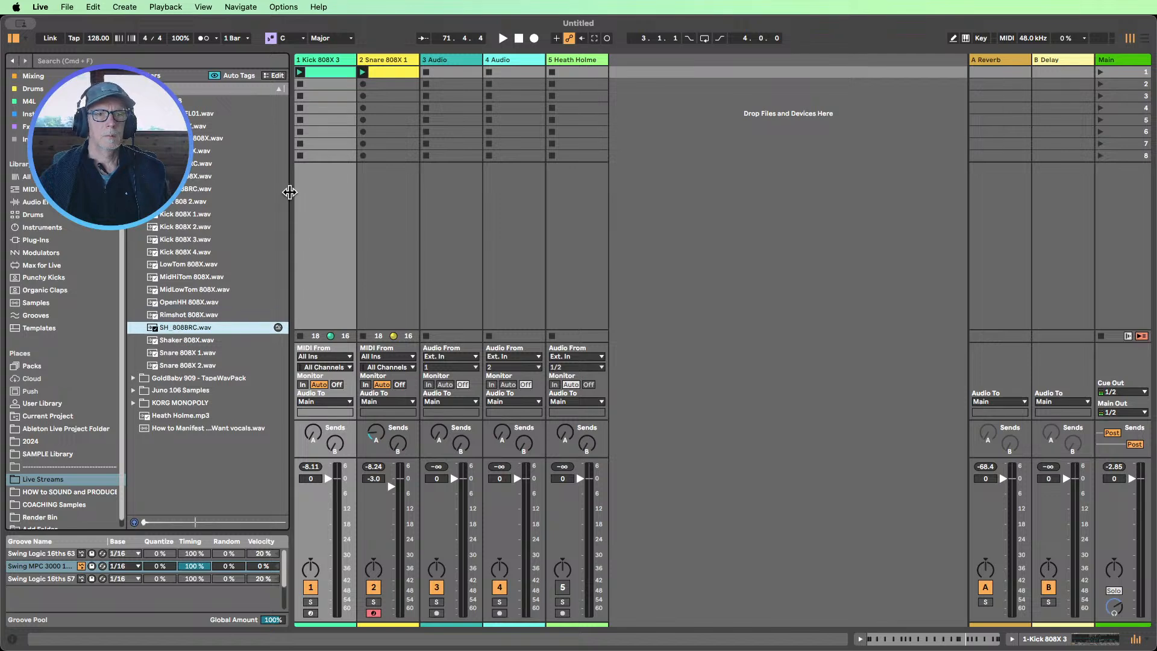
Insert a MIDI track directly after the Snare 808X 1 track and create an empty clip in its first slot
right_click(649, 134)
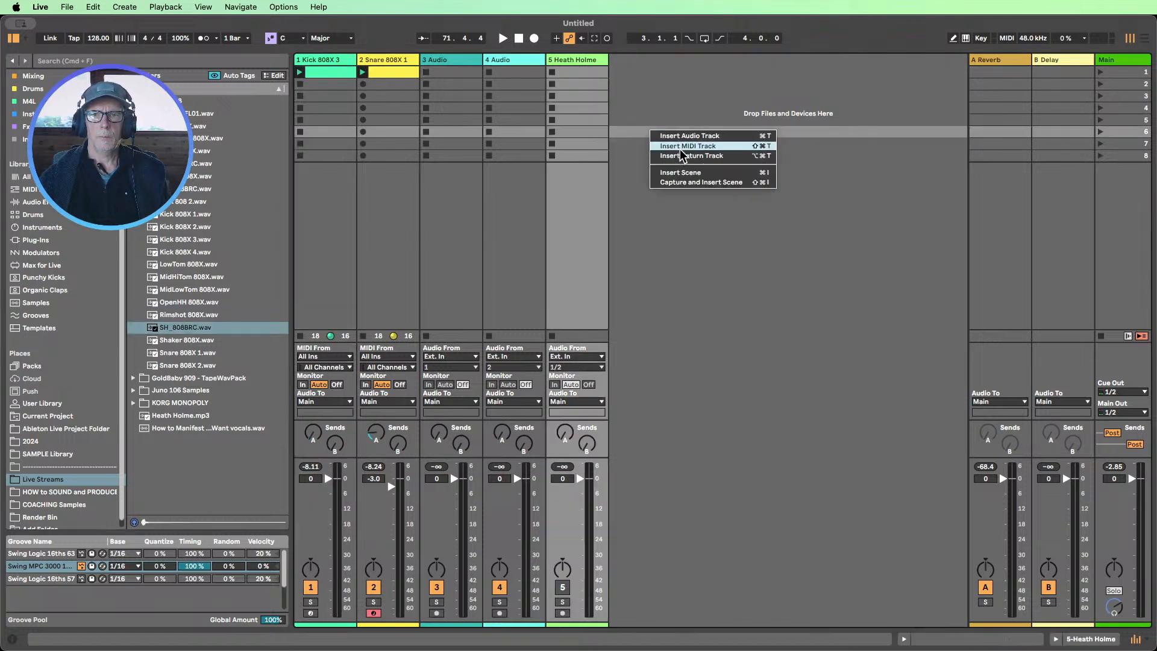
click(678, 145)
drag(626, 60, 433, 66)
double_click(446, 72)
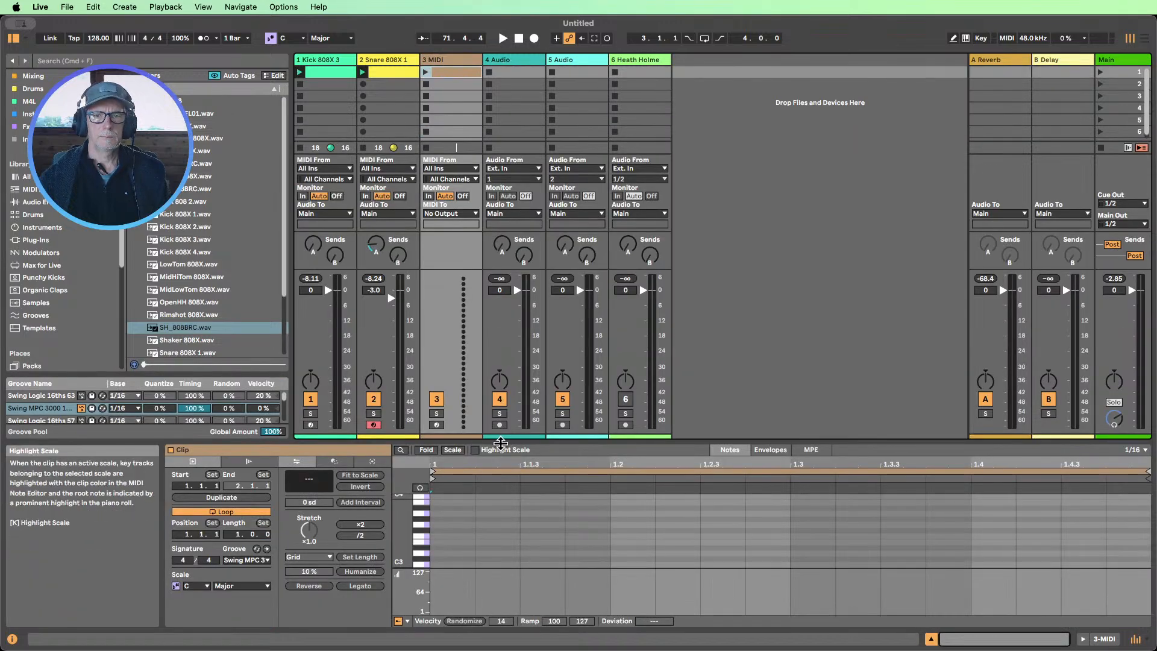
Enlarge the note editor, draw C3 sixteenth notes at 1.1.1 and 1.1.2, and lower the second note's velocity to 53
drag(500, 444, 500, 335)
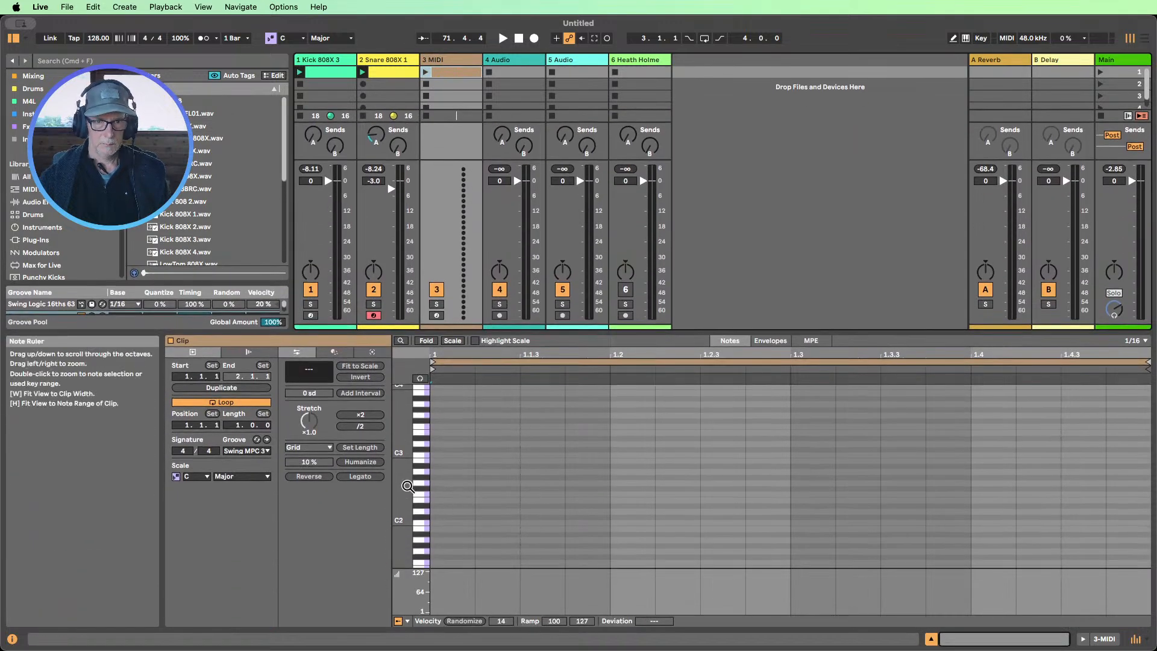
drag(406, 486, 412, 487)
key(b)
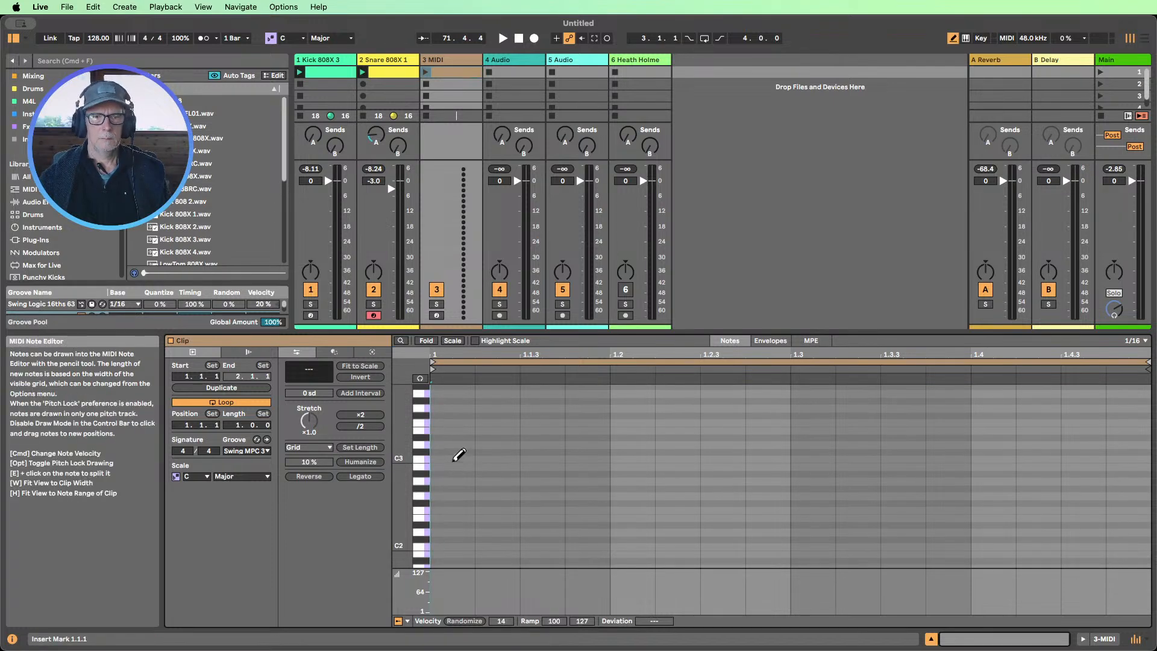
click(459, 458)
click(496, 458)
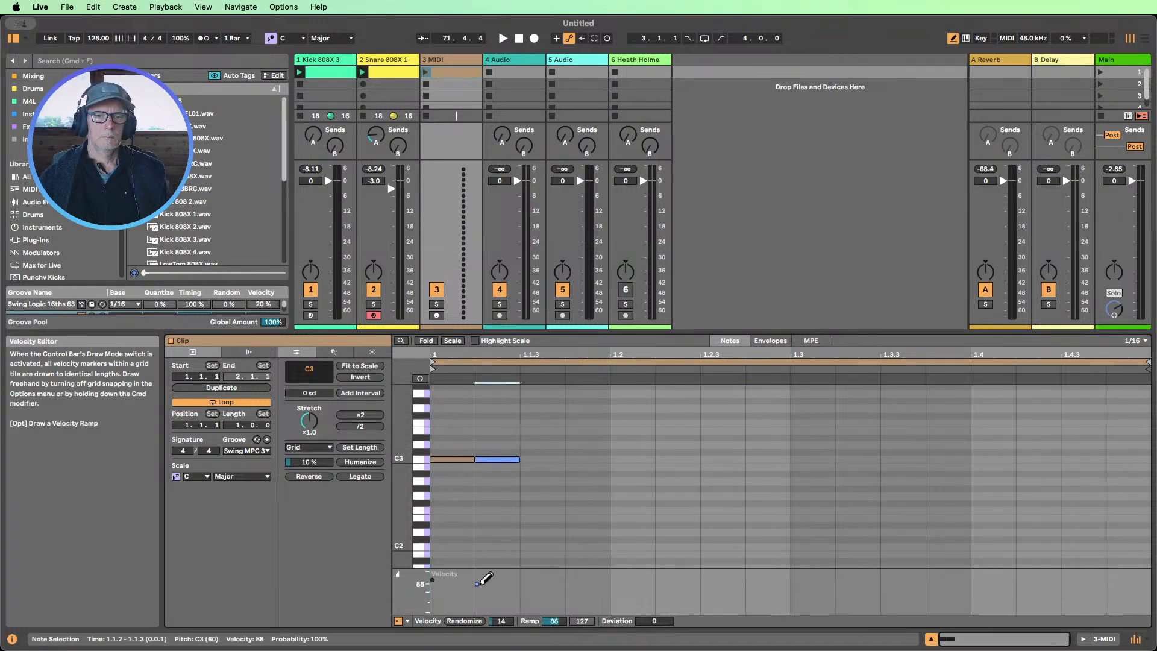
drag(481, 595, 480, 608)
Show the new MIDI track's devices and load the SH_808BRC.wav sample onto it as an instrument
double_click(455, 58)
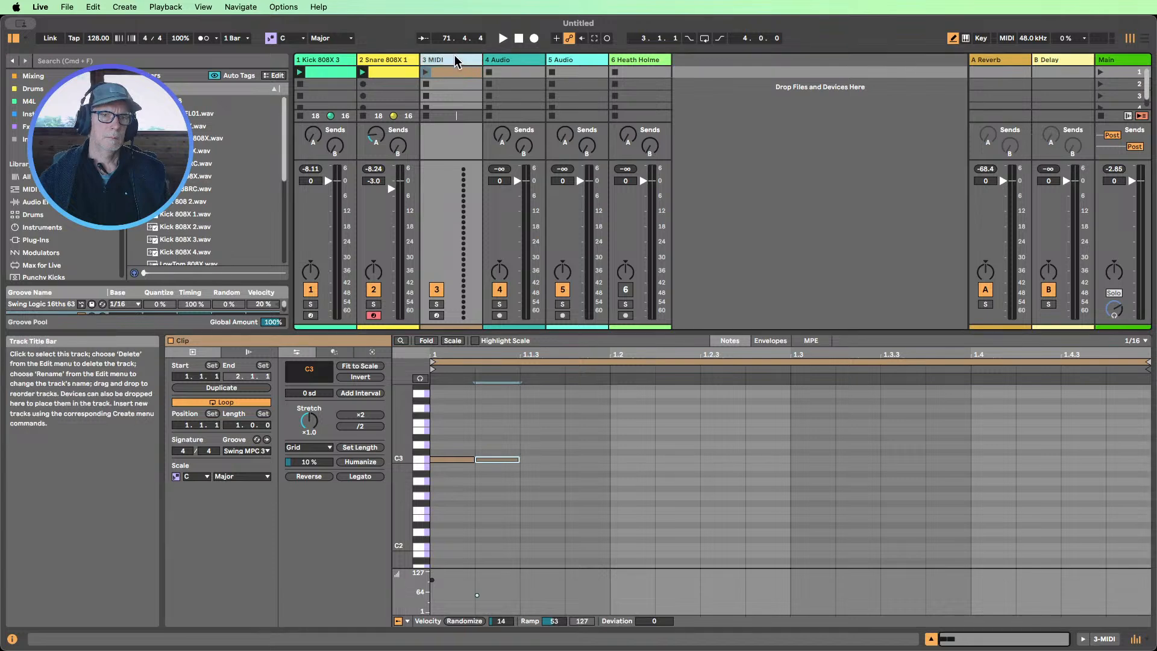
click(191, 341)
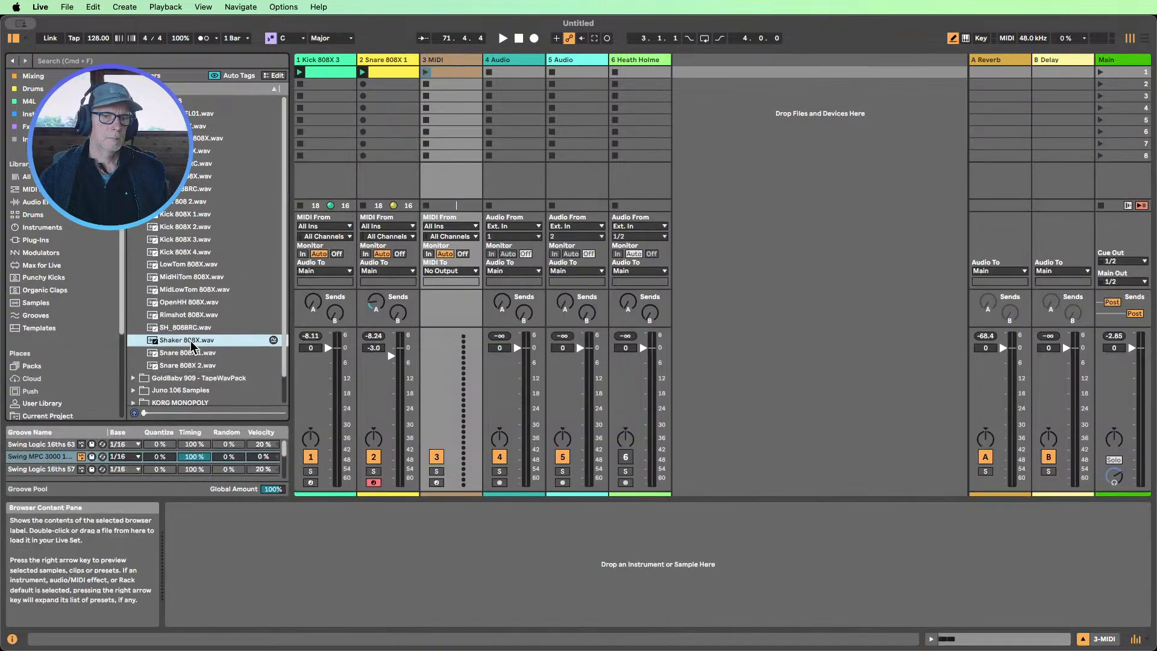
click(183, 327)
drag(184, 327, 283, 560)
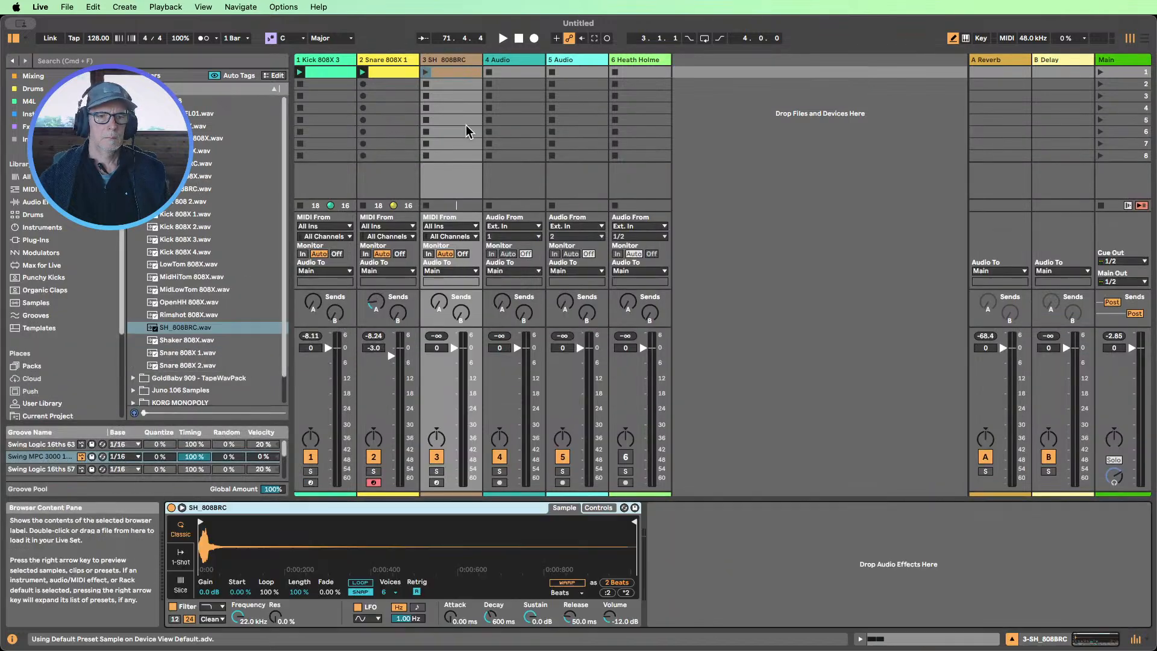
Launch the SH_808BRC clip and draw C3 sixteenth notes at 1.1.3, 1.2.3, 1.3.3 and 1.4.3
click(426, 72)
double_click(463, 67)
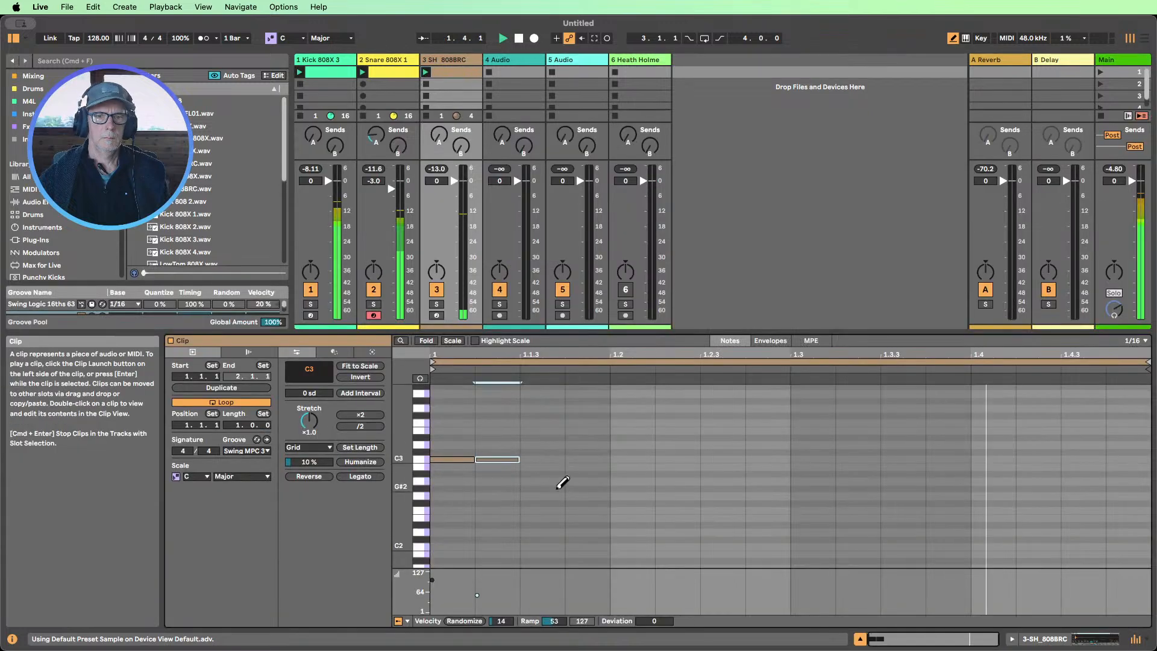
click(542, 459)
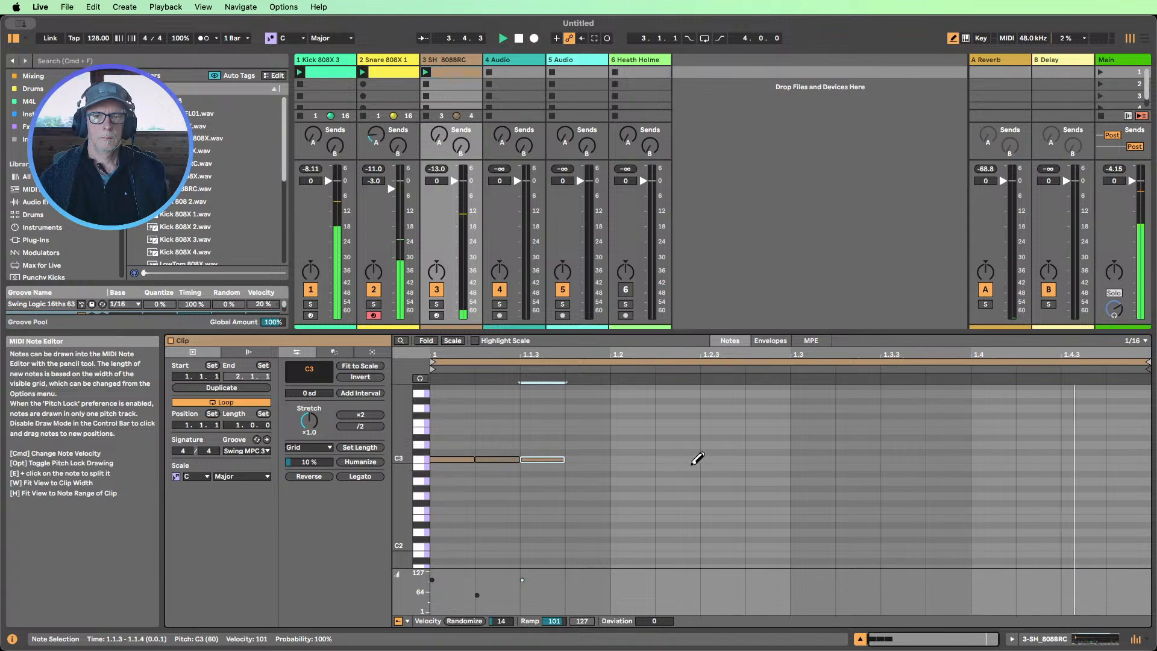
click(723, 459)
click(903, 459)
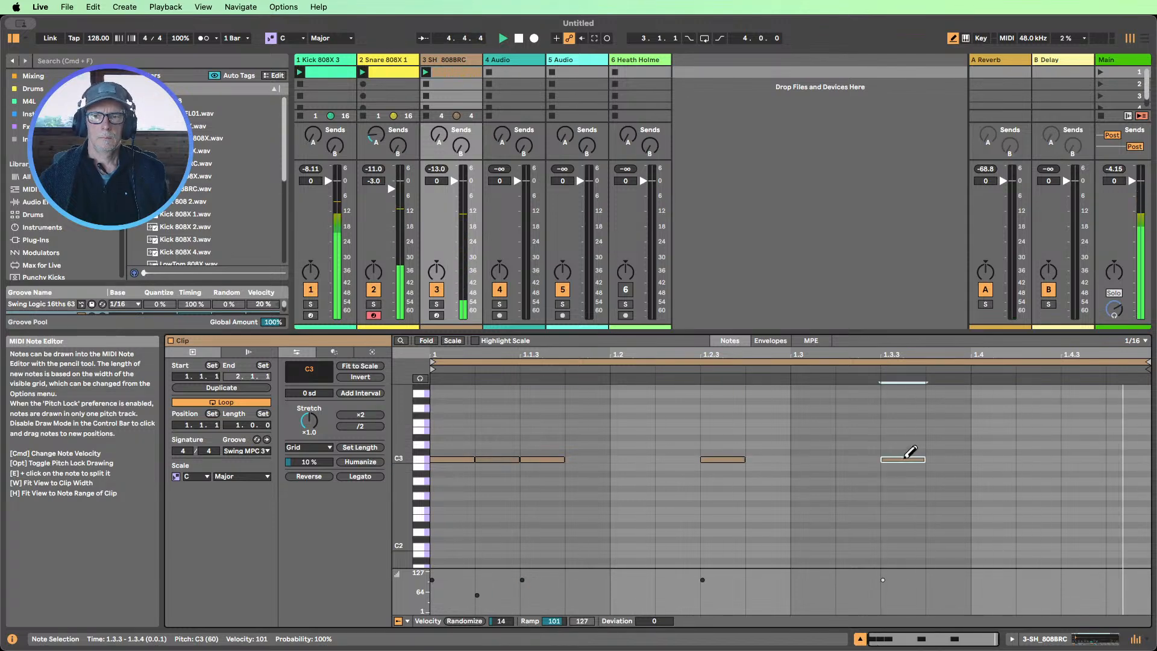
click(1082, 459)
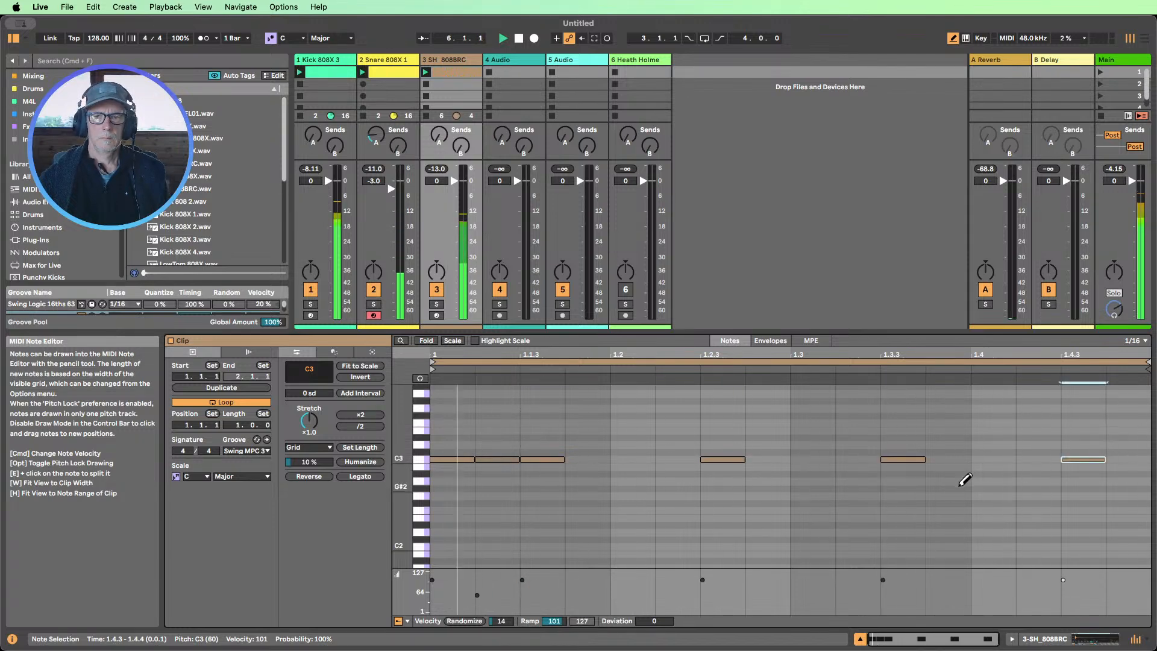
Draw a C3 note at 1.2.2 in the SH_808BRC clip, leave draw mode and deactivate that note
click(675, 459)
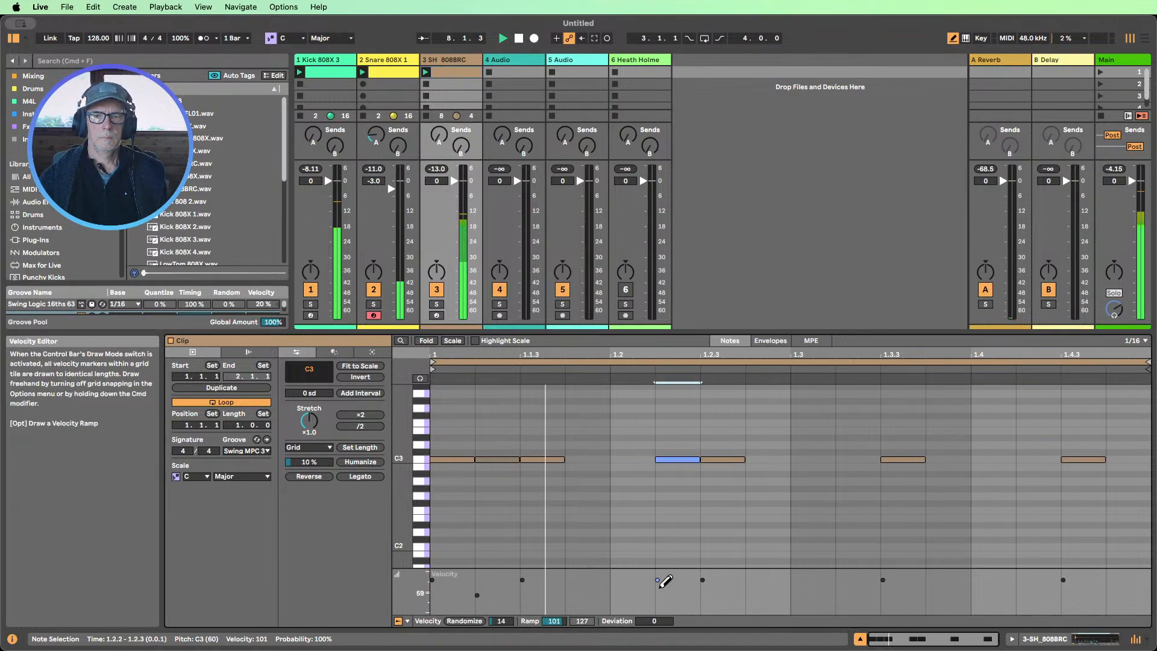
key(b)
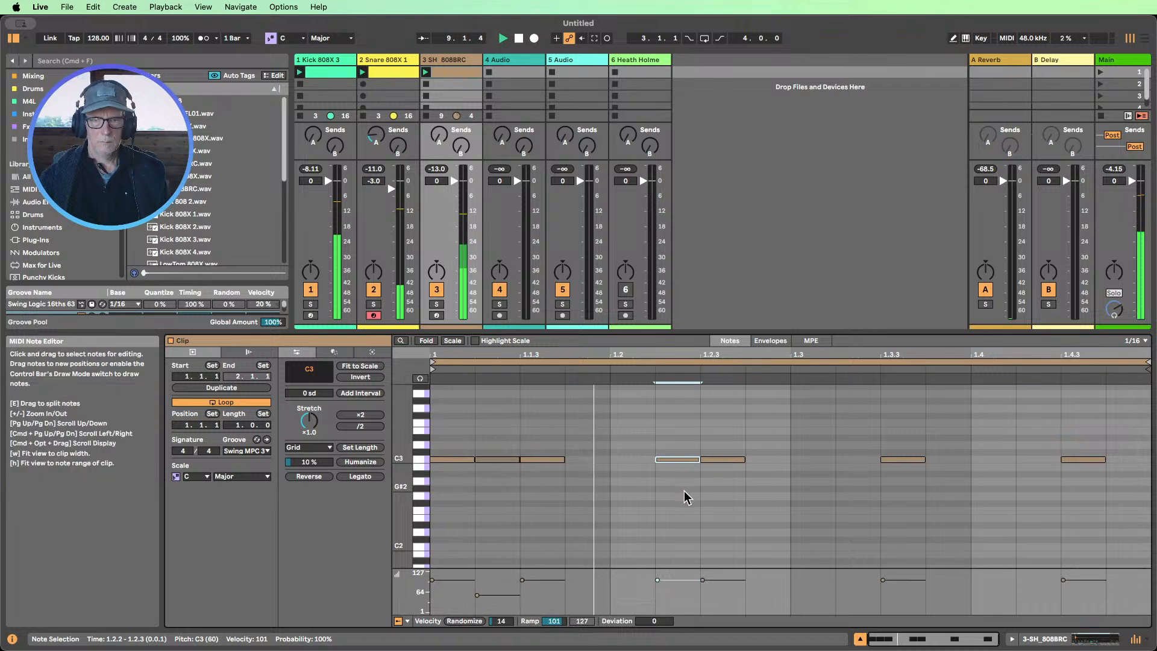
key(0)
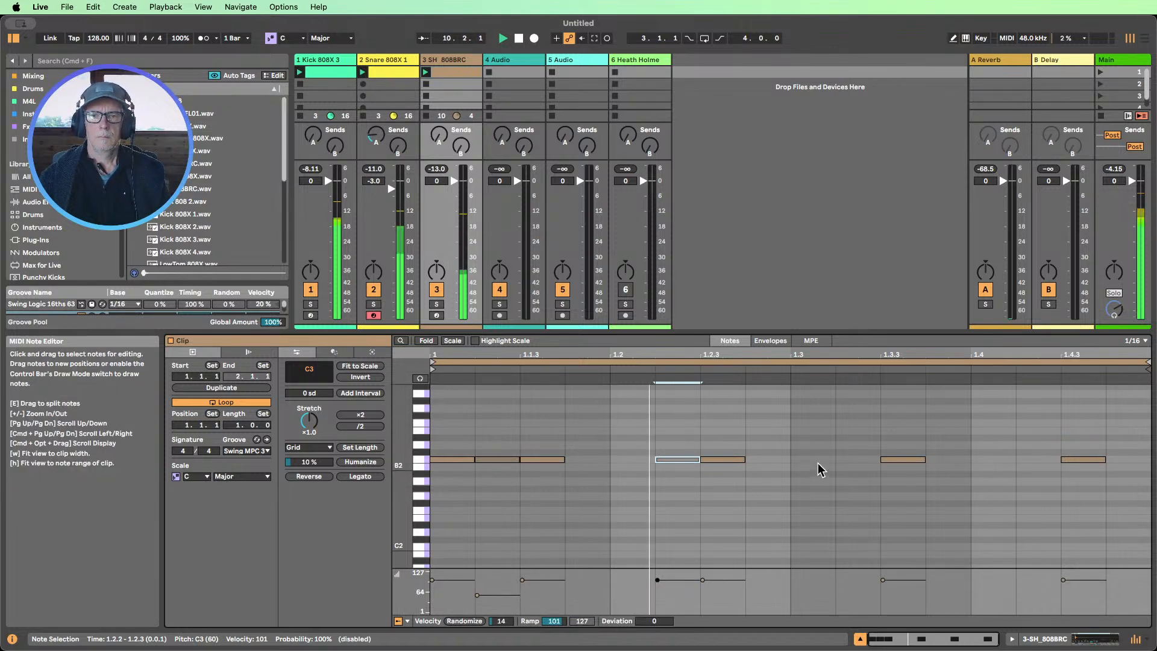
Duplicate the C3 note at 1.3.3 to 1.3.4 and lower the copy's velocity to 59
click(904, 460)
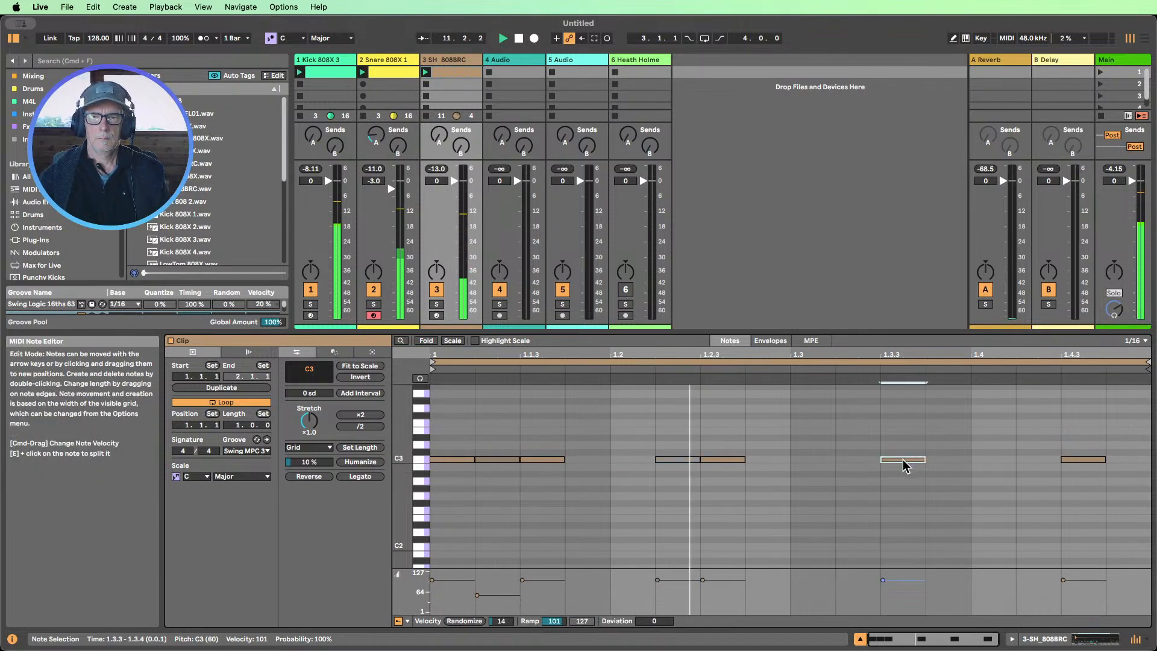
key(super+d)
drag(928, 579, 927, 593)
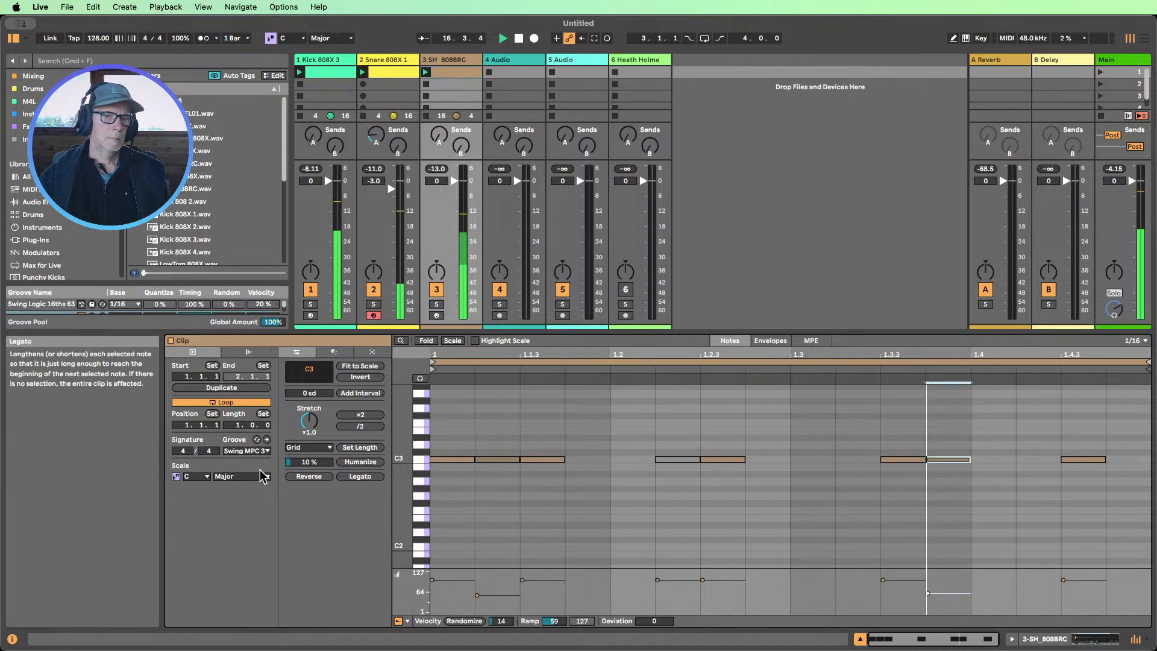
Duplicate the SH_808BRC clip's loop contents twice to make it four bars long, and turn on draw mode
click(236, 386)
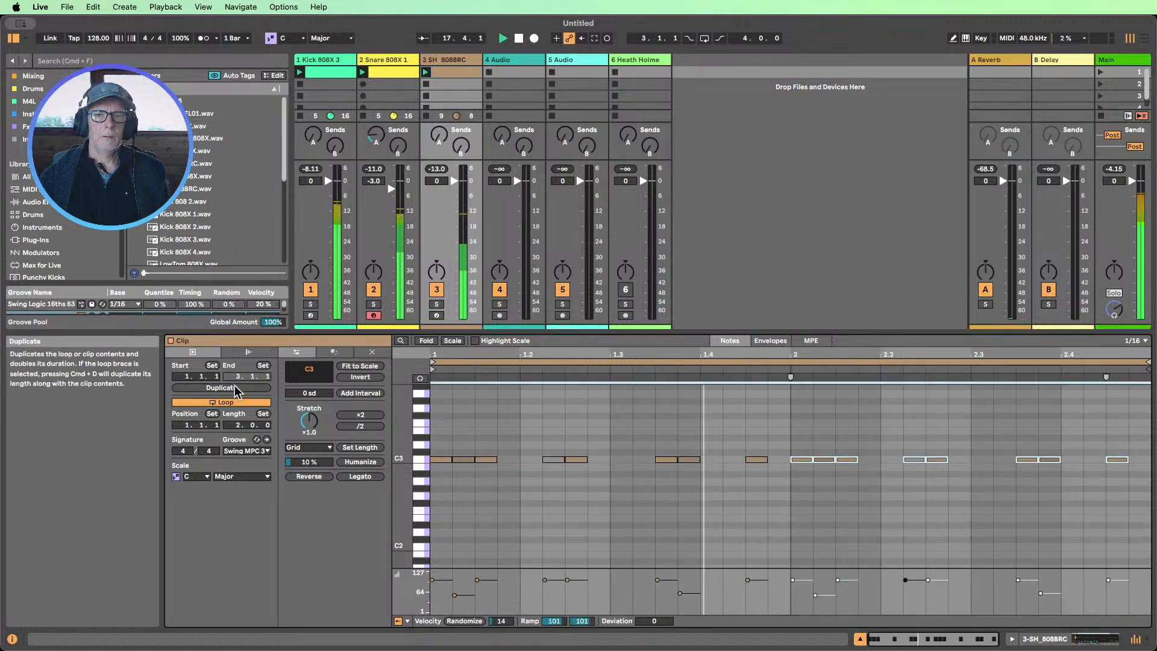
click(235, 386)
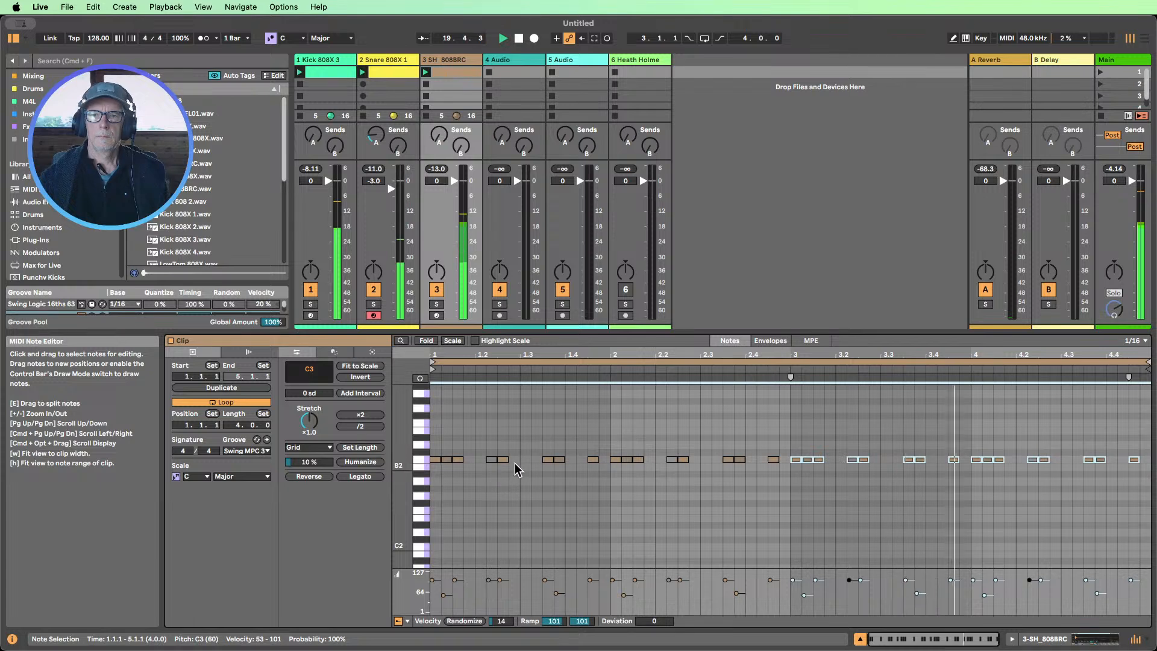
key(b)
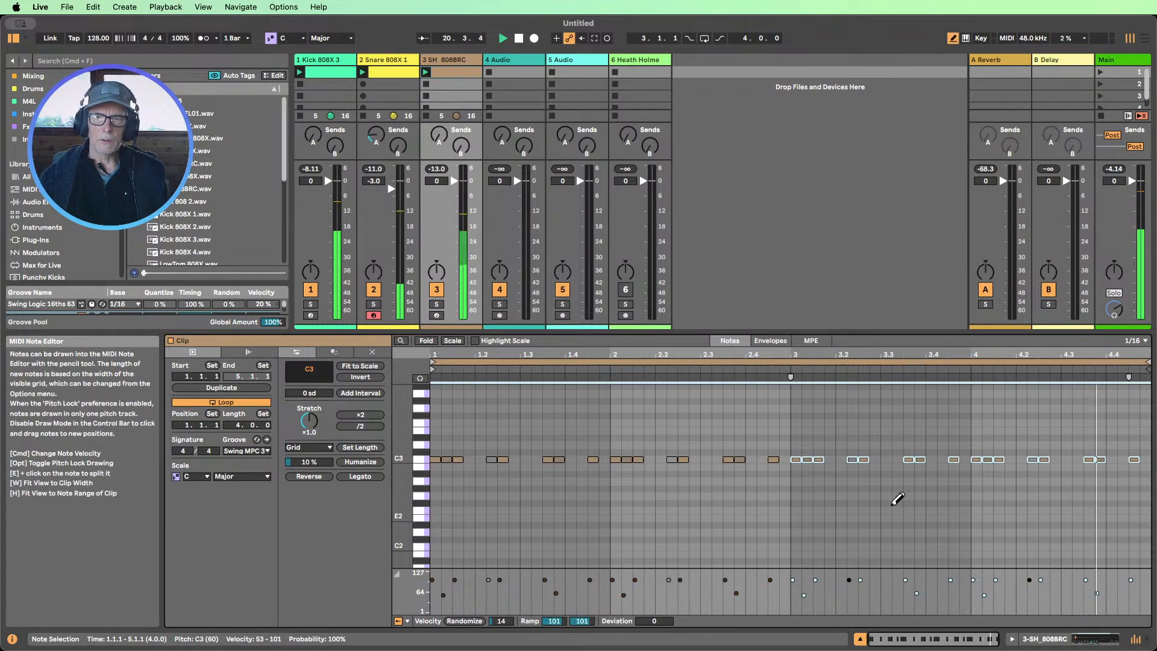
Draw C3 notes at 3.4.2 and 4.4.2 in the SH_808BRC clip and lower both velocities to 41
click(942, 459)
click(941, 594)
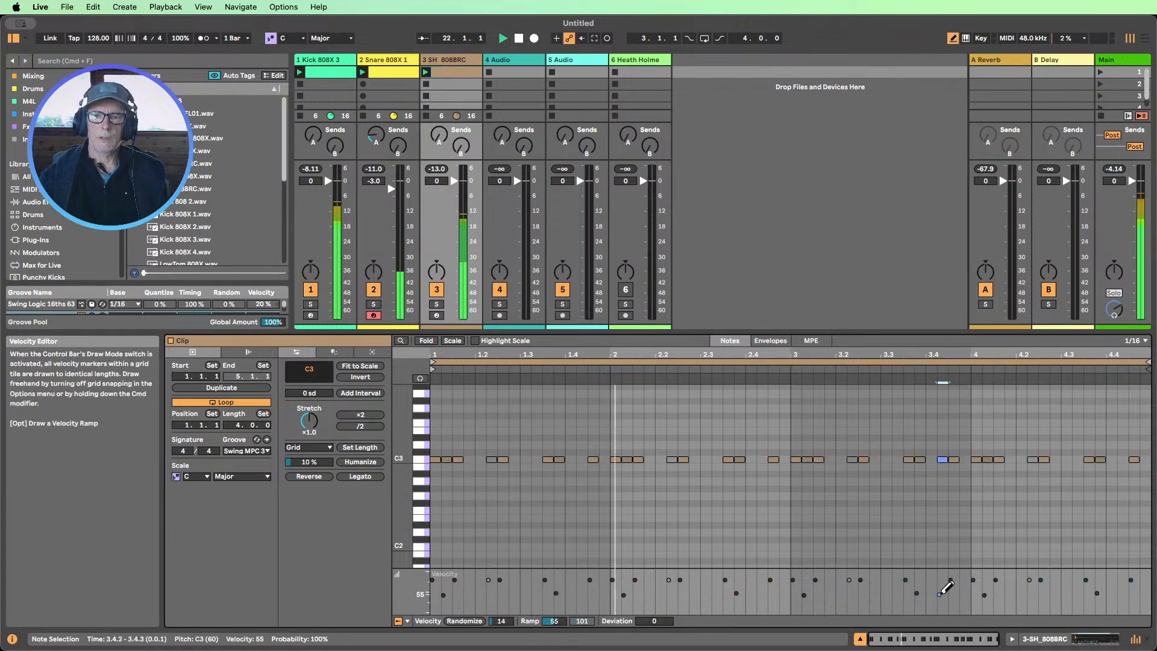
drag(940, 593, 941, 598)
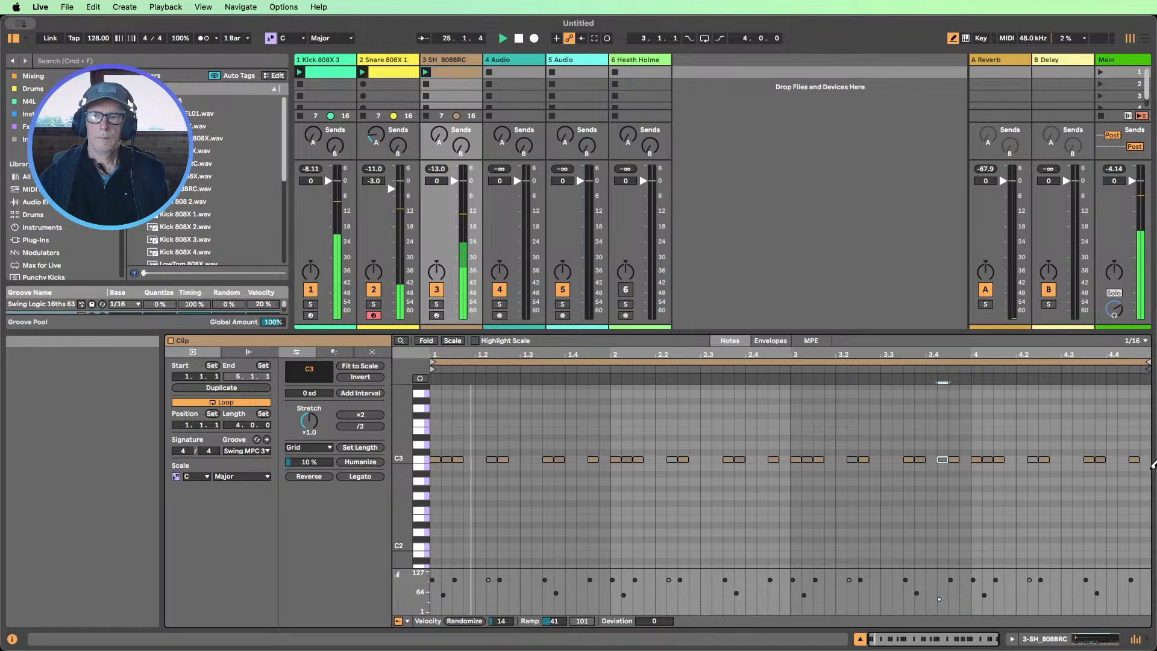
click(1123, 460)
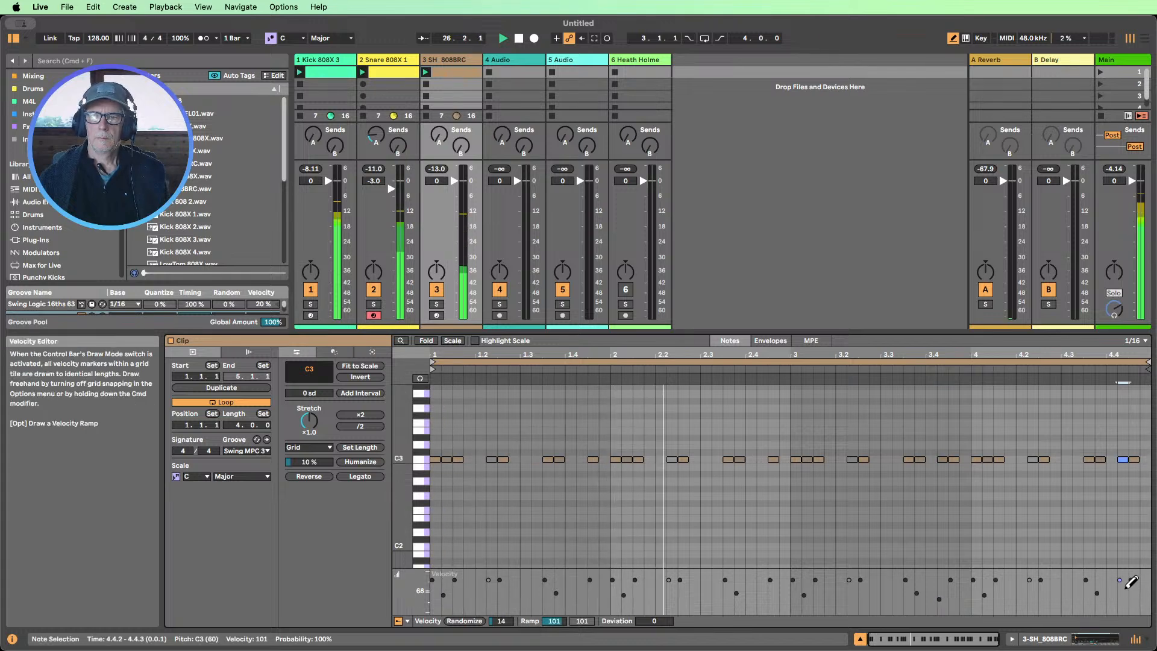
drag(1121, 580, 1120, 596)
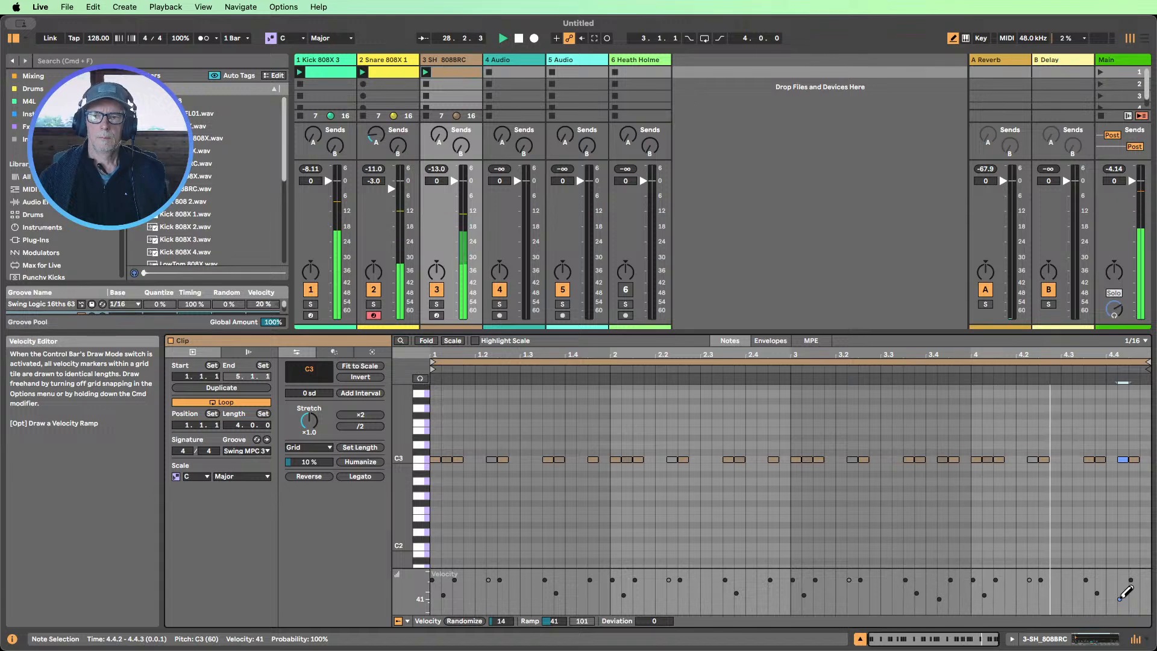
In the SH_808BRC Simpler's amplitude envelope, set Sustain to -inf dB and Decay to 1.40 s
click(1094, 639)
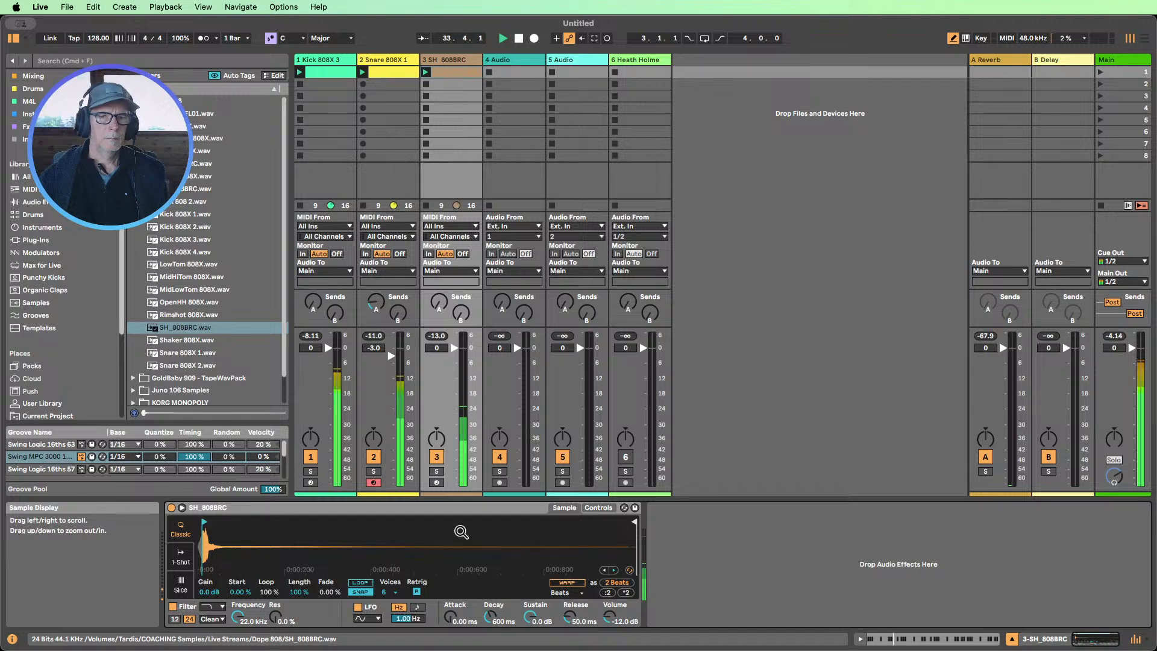
click(598, 508)
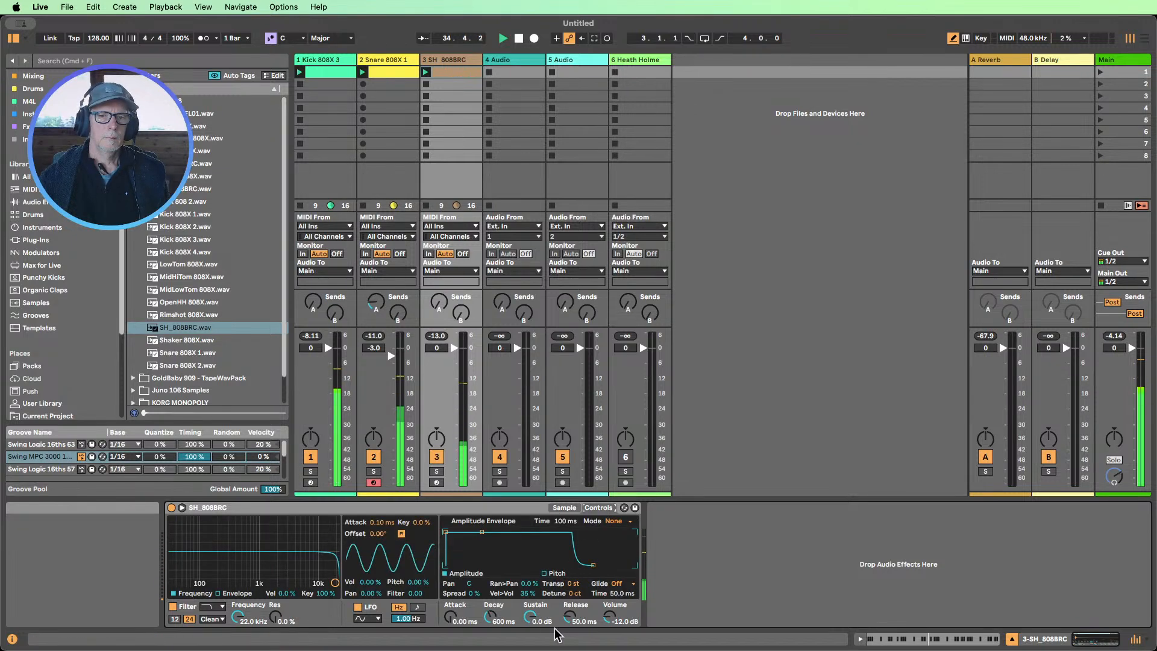
drag(530, 618, 491, 600)
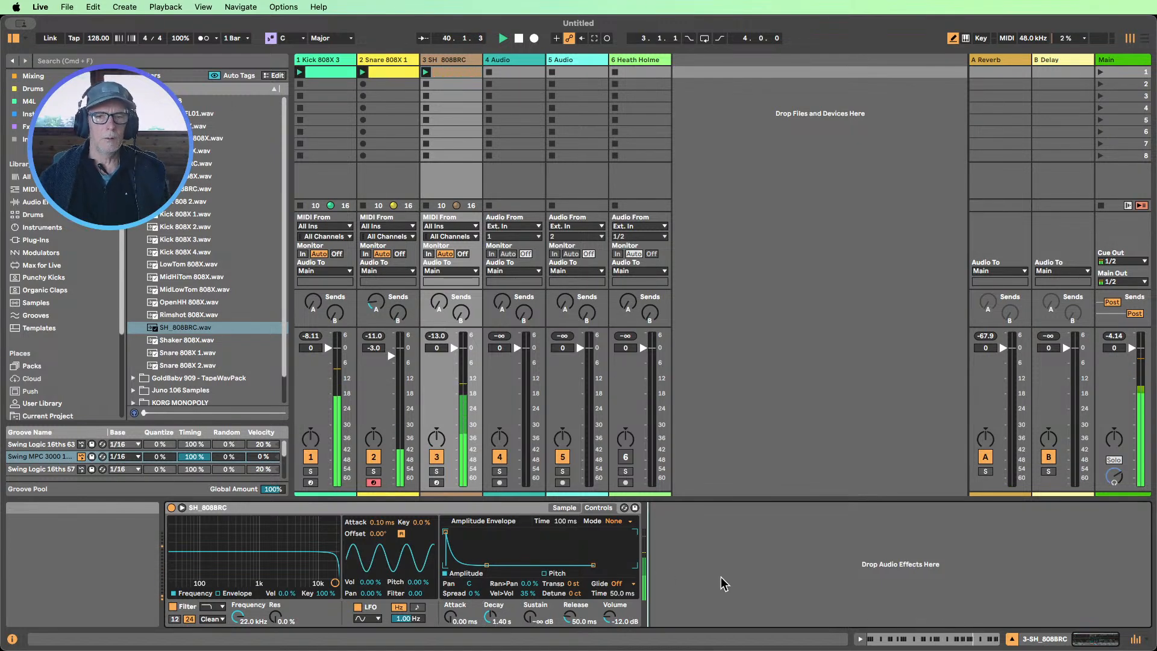
Lengthen all C3 notes in the SH_808BRC clip very slightly and fit the whole clip in view
double_click(455, 74)
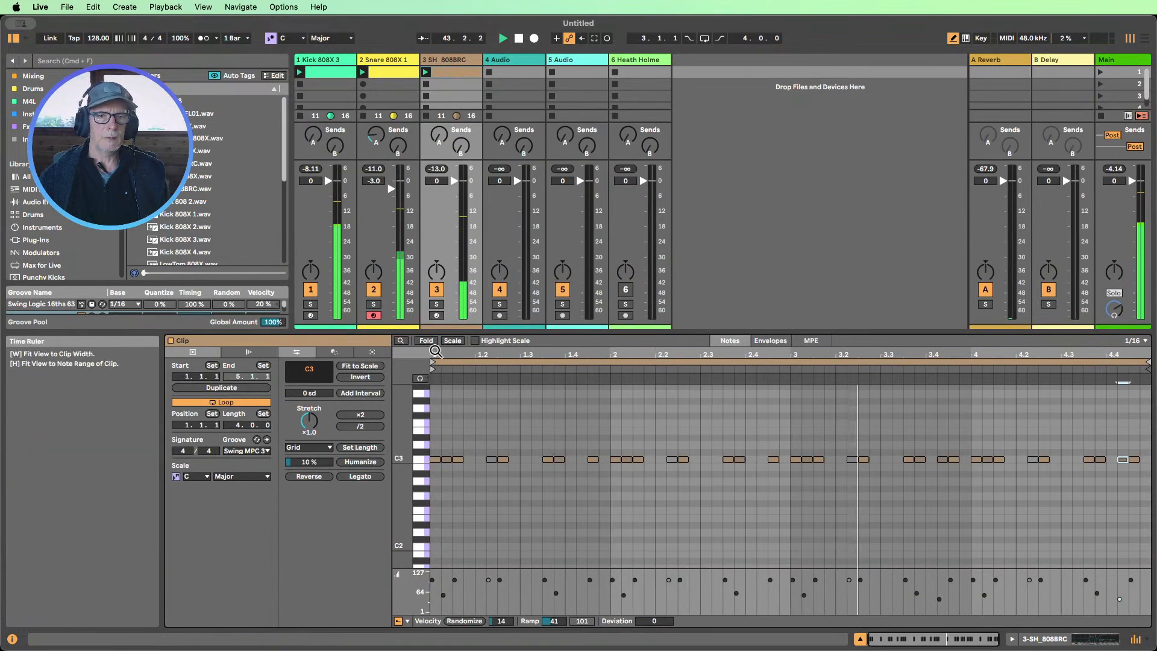
drag(429, 354, 430, 392)
click(420, 459)
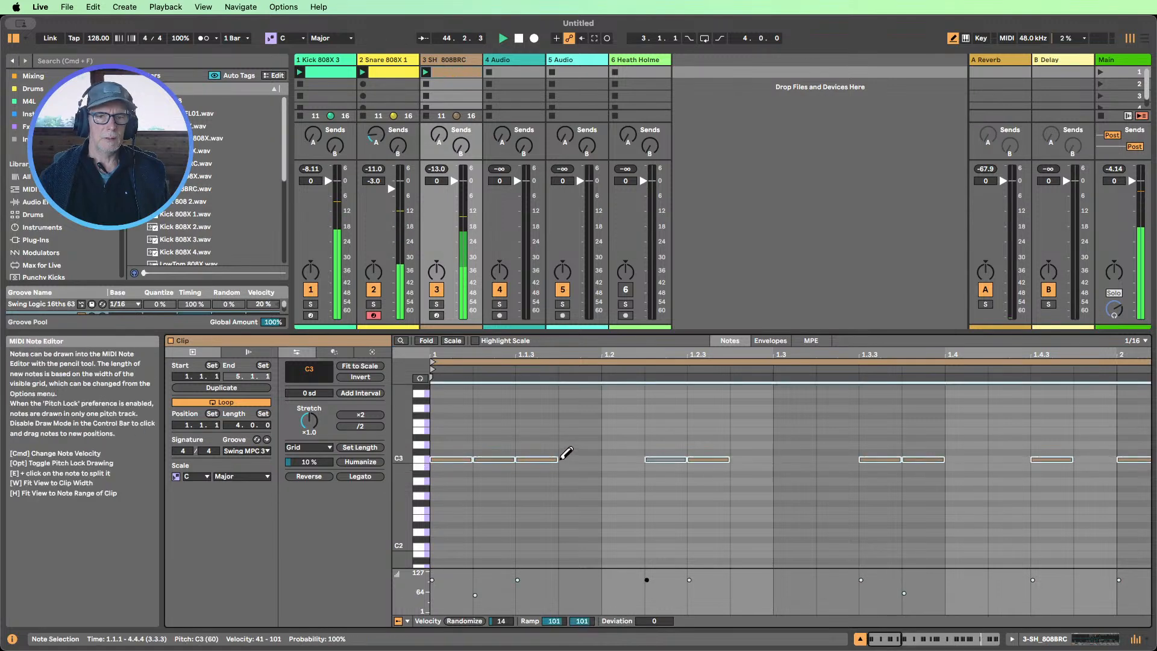
mouse_move(554, 459)
mouse_down()
mouse_move(534, 460)
mouse_move(560, 459)
mouse_up()
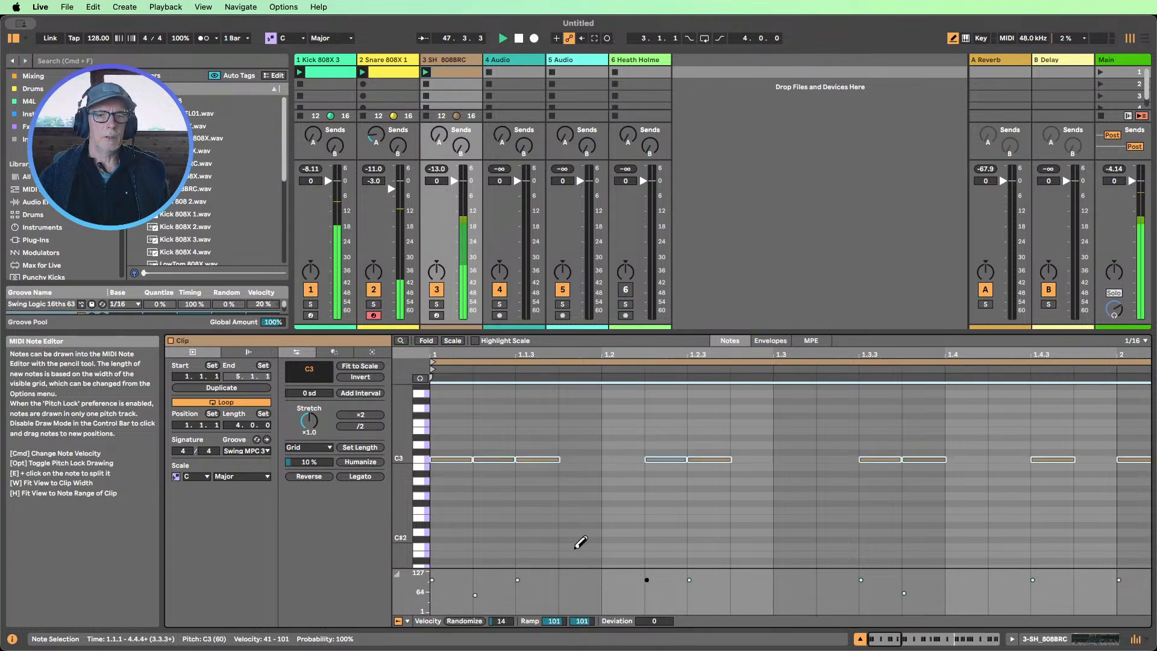
key(w)
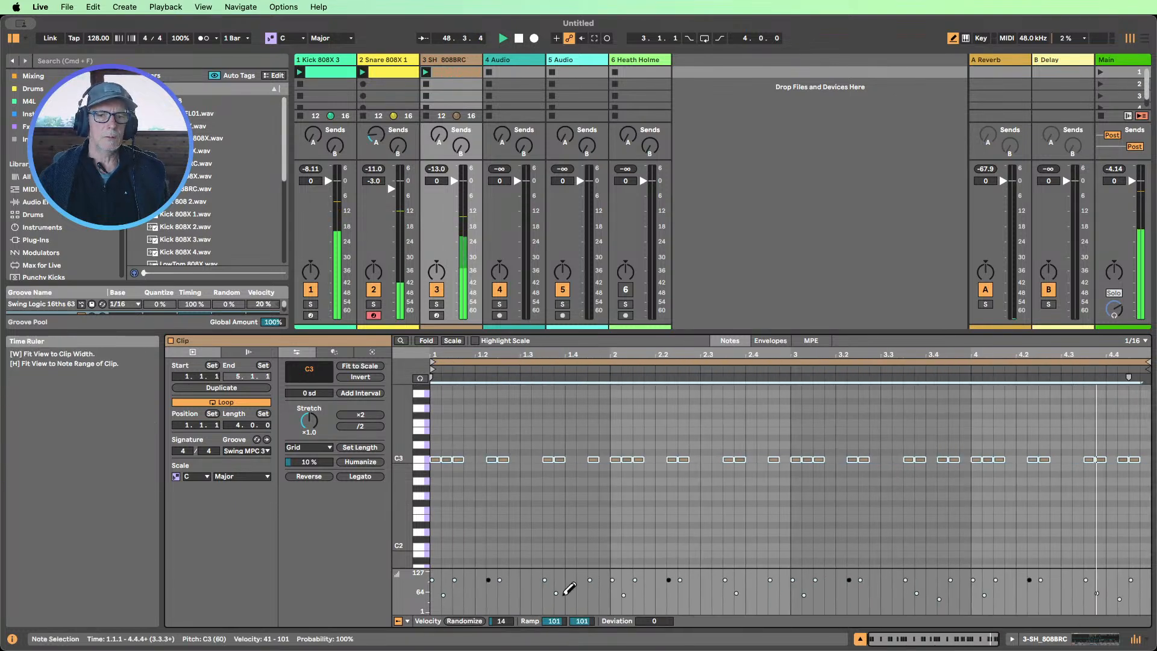
Stop playback, remove the stray E2 note at 1.2.1 and leave draw mode
click(518, 38)
click(481, 517)
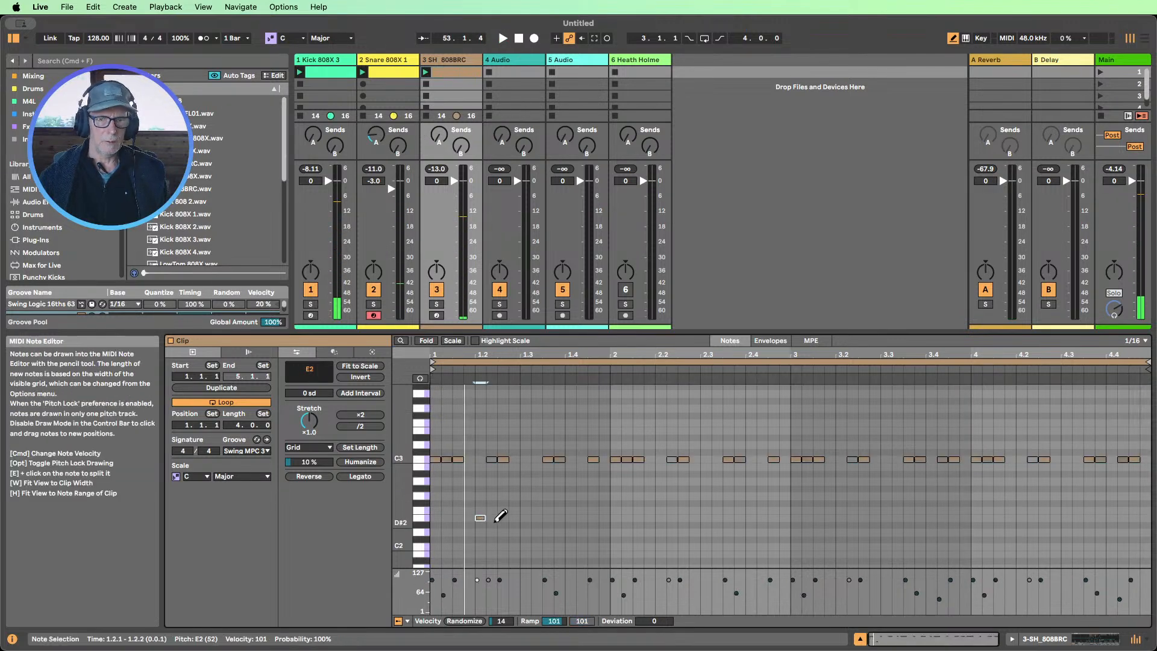
click(486, 517)
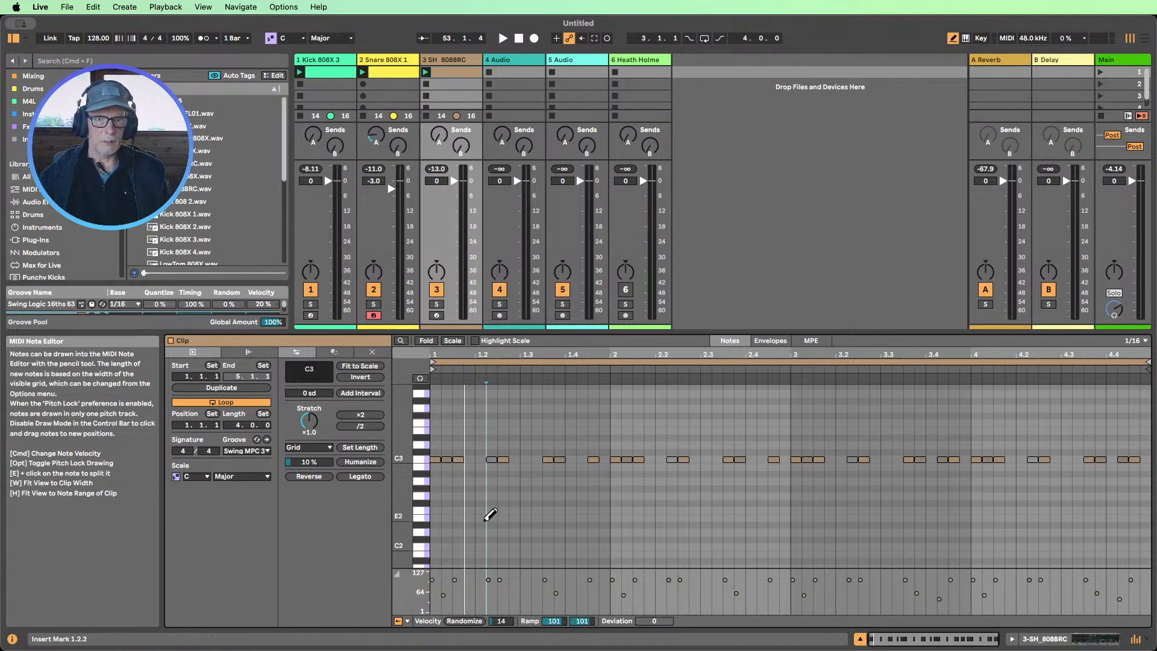
key(b)
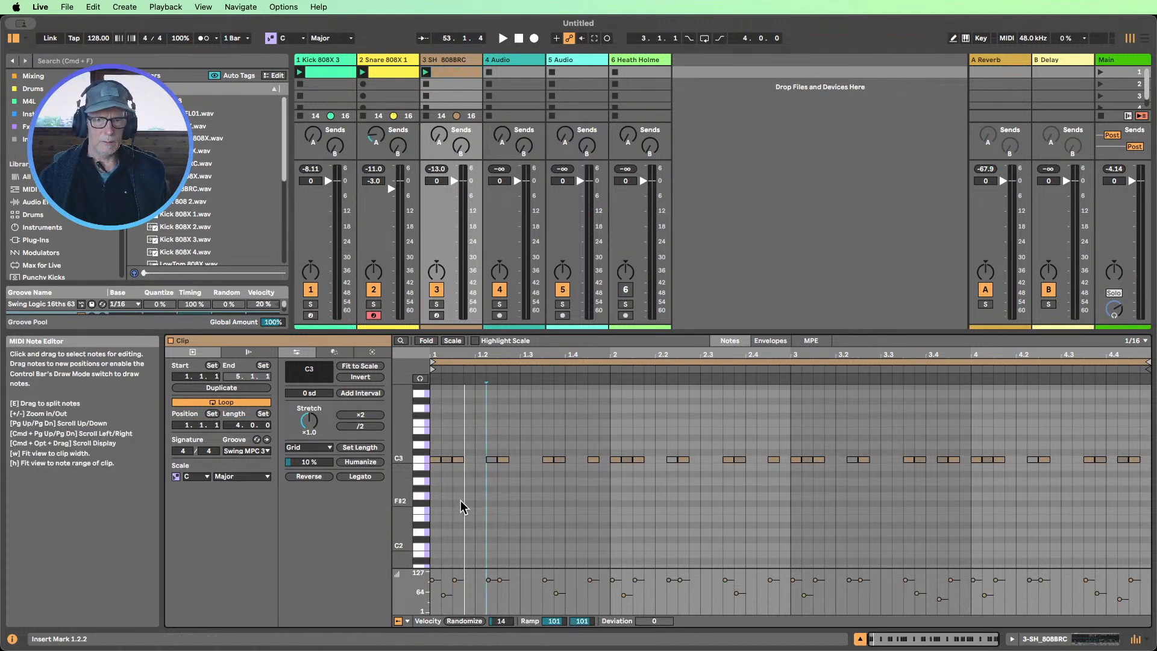
Select the active velocity-101 C3 notes across all four bars, randomize their velocities by 14, and deselect them
click(463, 506)
click(438, 460)
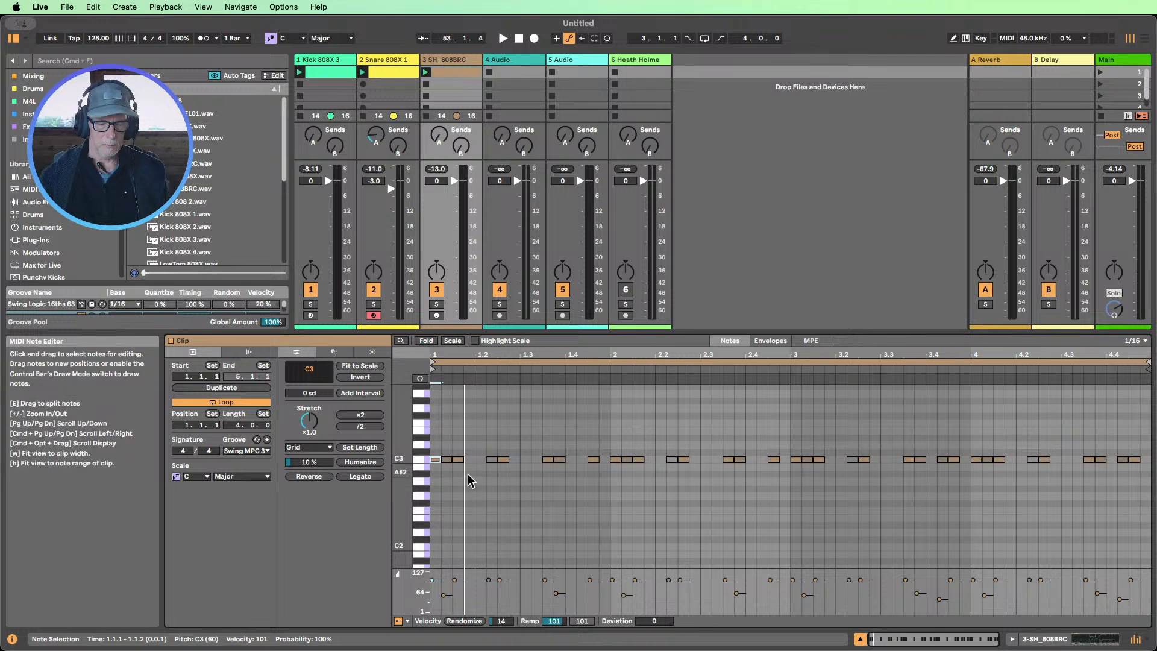
shift+click(458, 459)
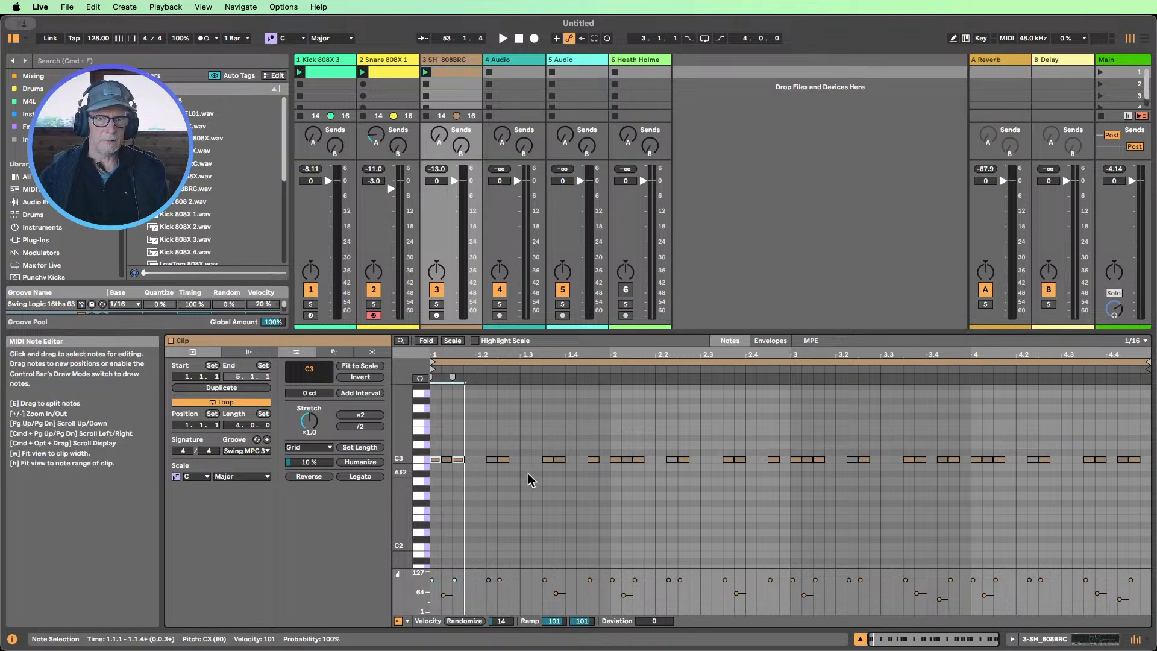
shift+click(503, 460)
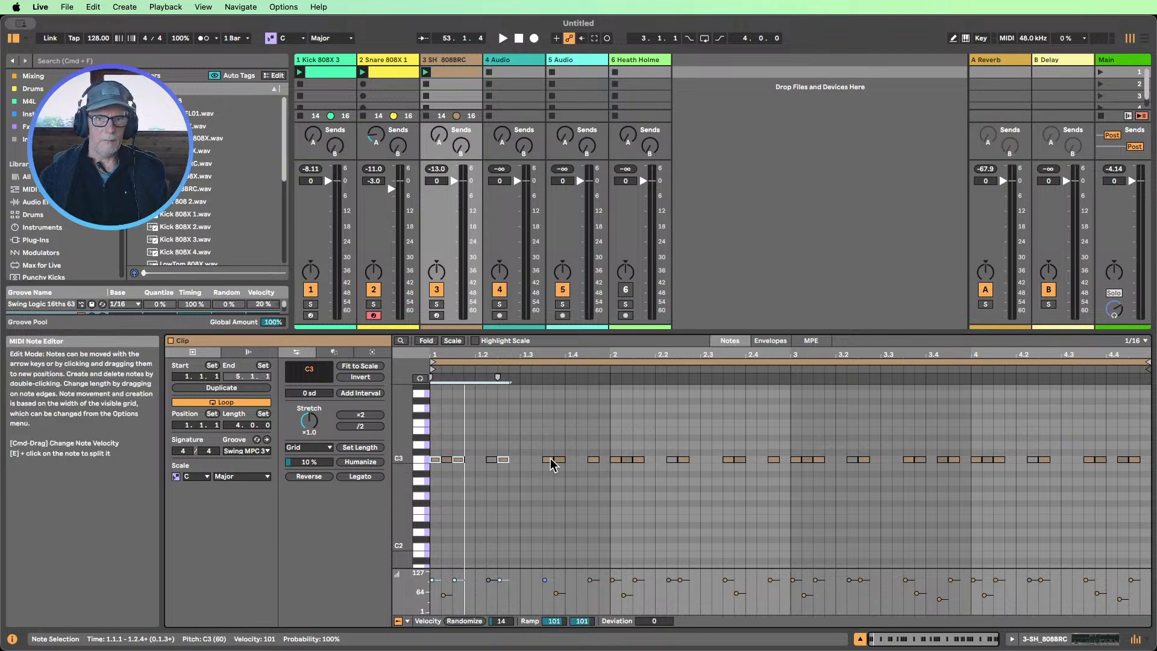
shift+click(548, 460)
shift+click(594, 460)
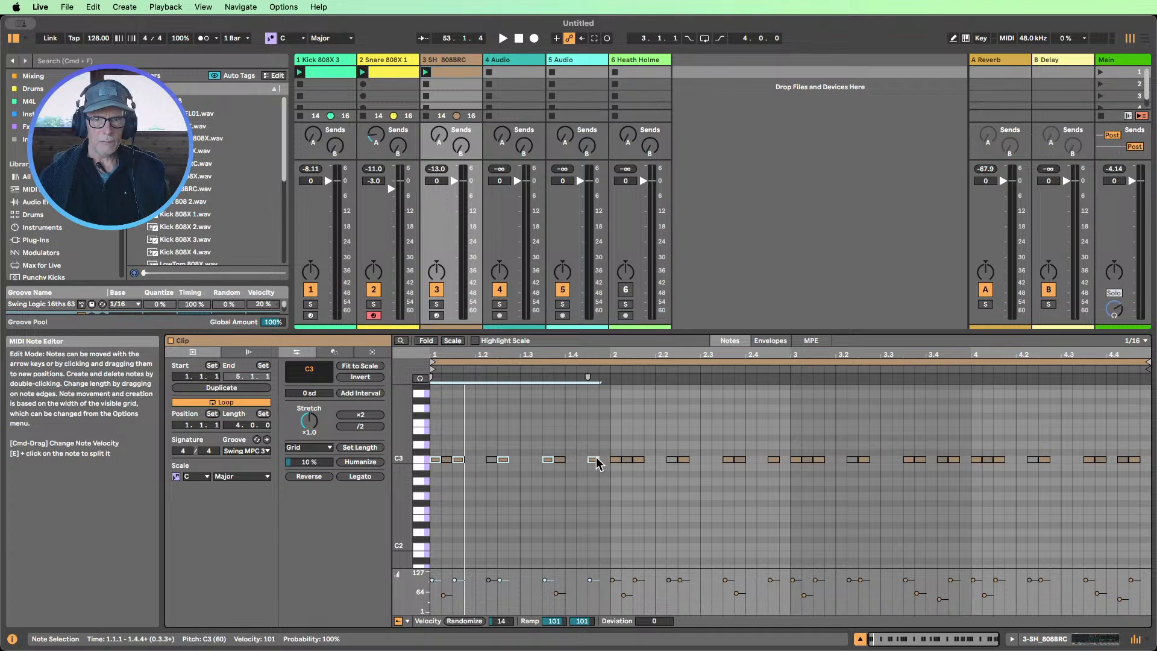
shift+click(614, 460)
shift+click(638, 460)
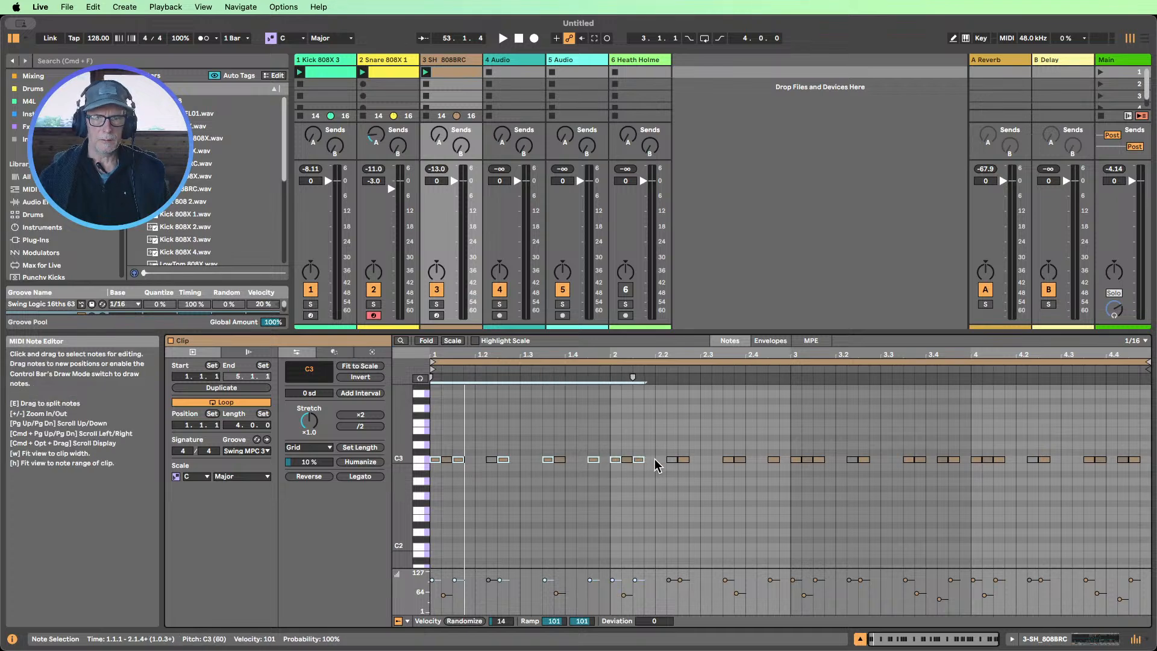
shift+click(685, 460)
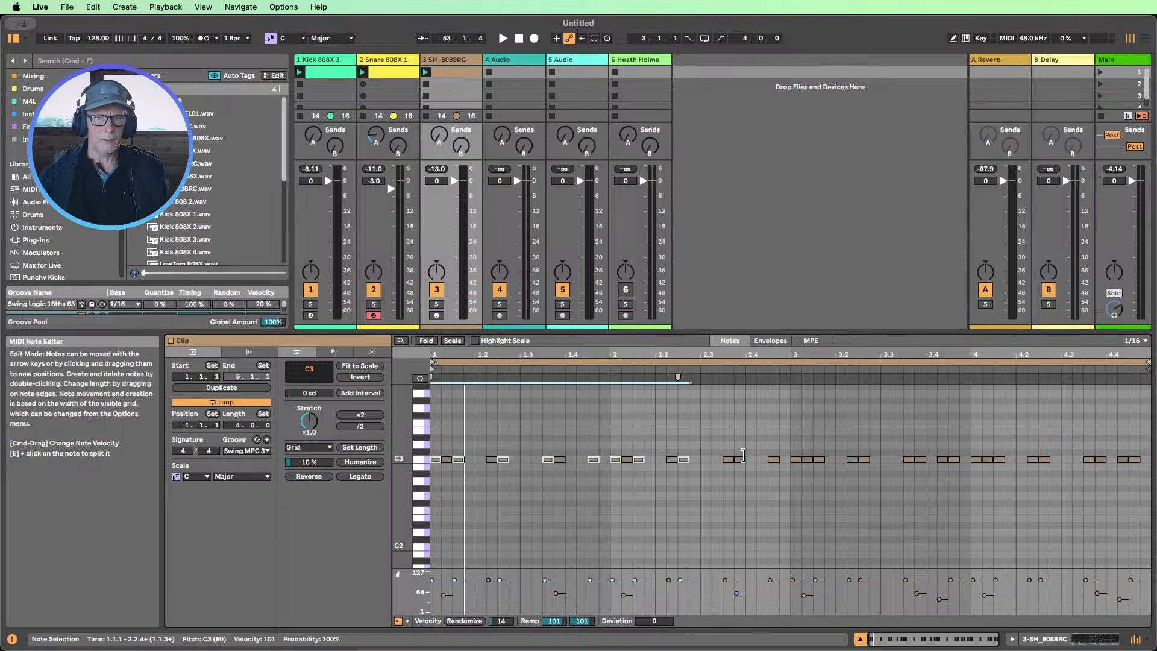
shift+click(730, 461)
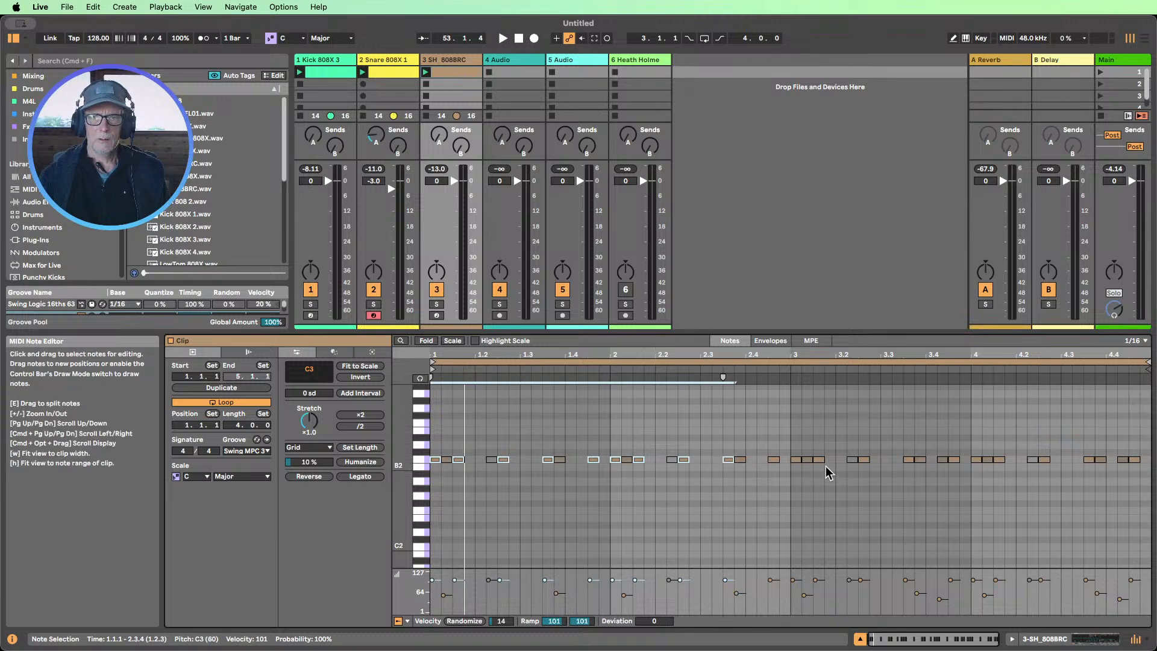
shift+click(773, 460)
shift+click(795, 460)
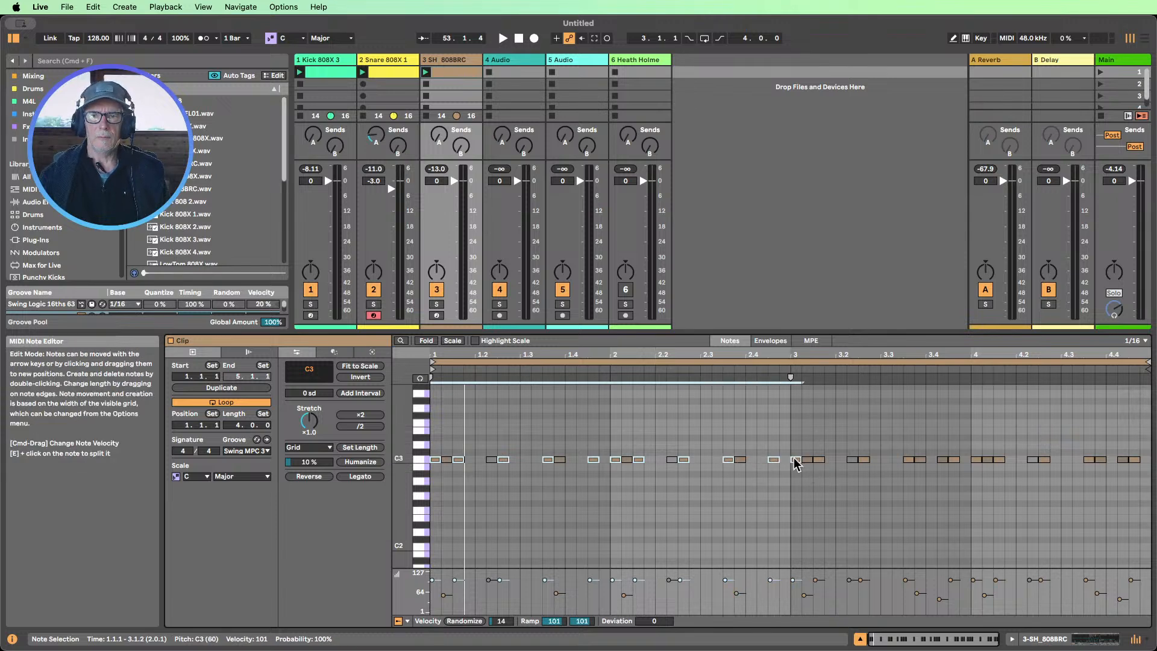
shift+click(821, 461)
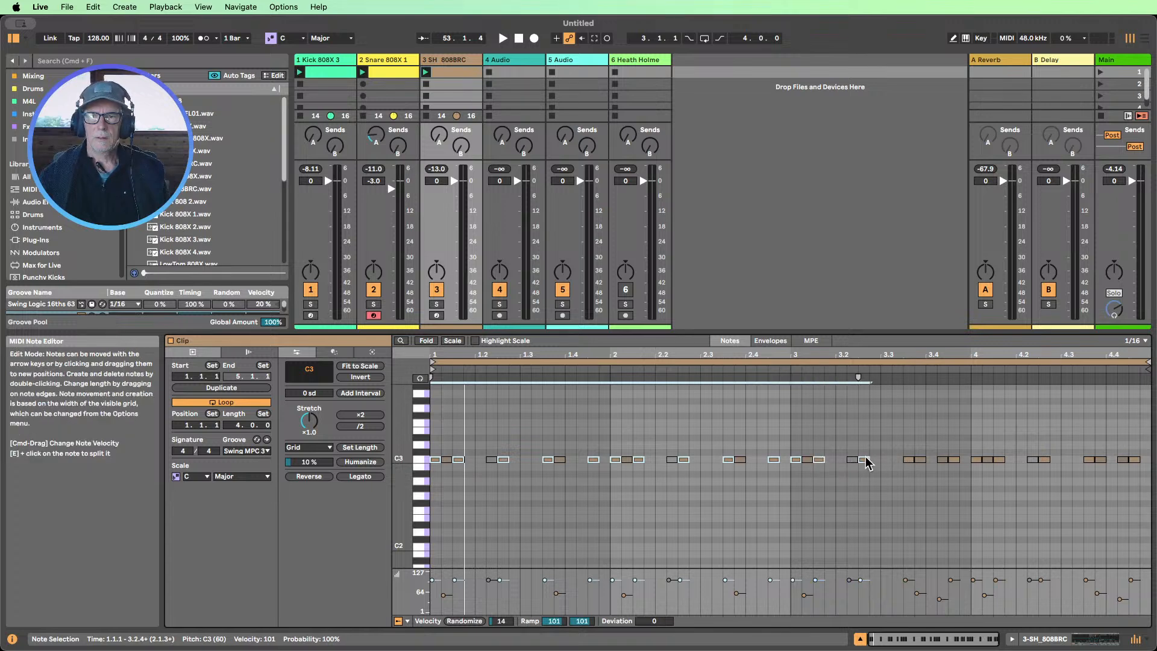
shift+click(914, 460)
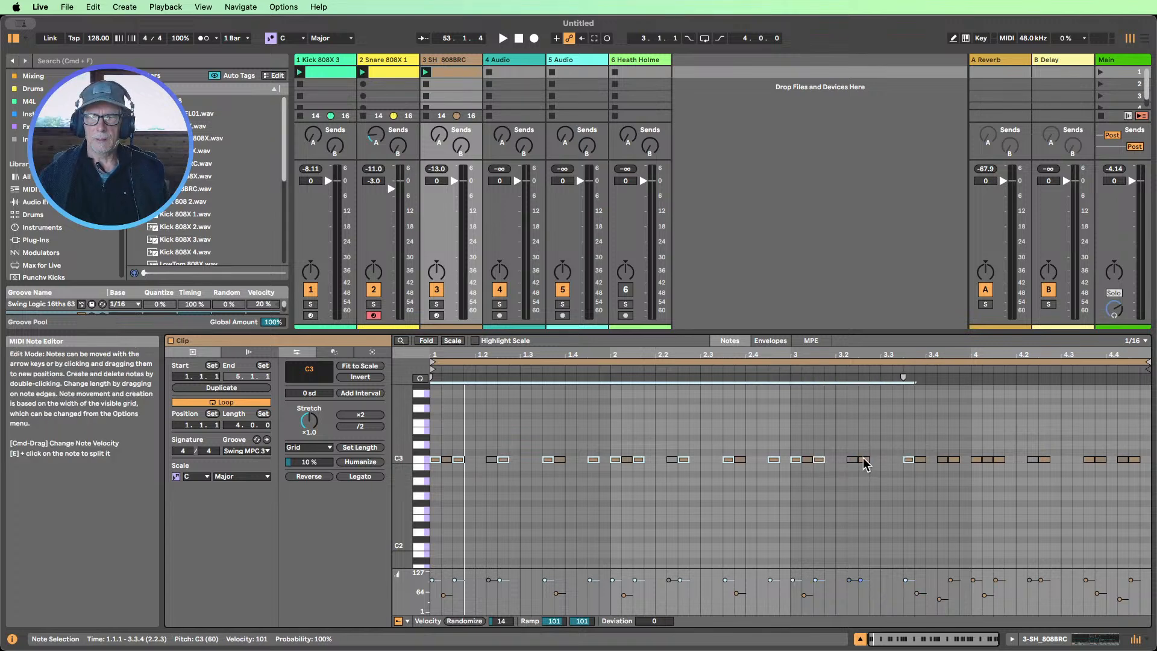
shift+click(955, 460)
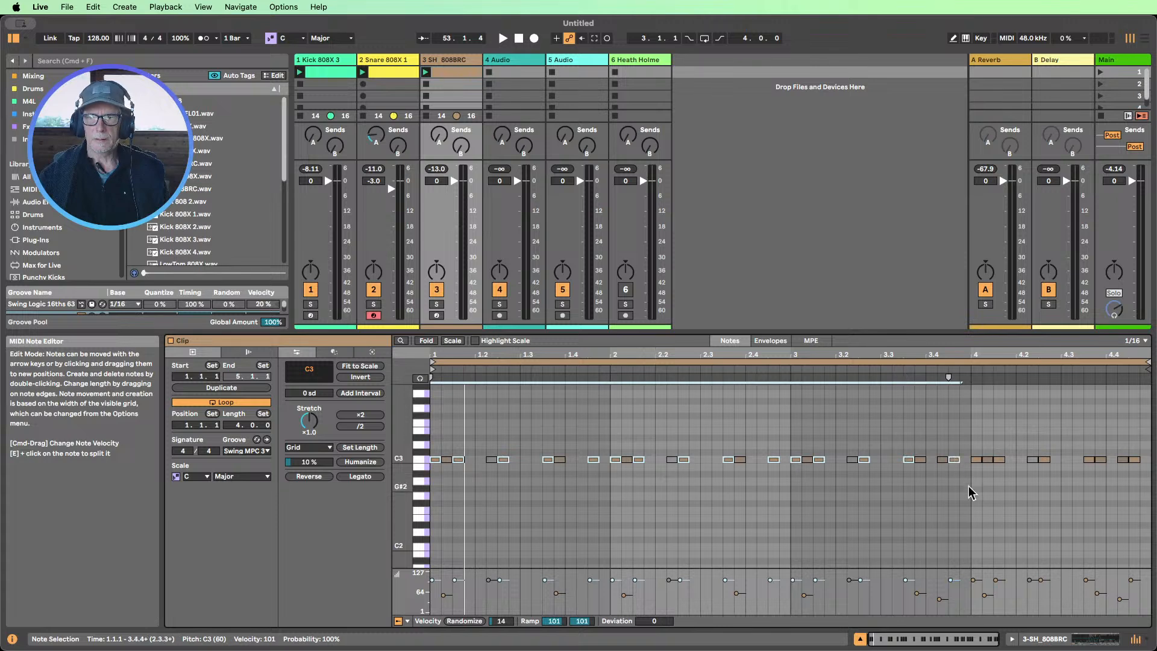
shift+click(978, 460)
shift+click(999, 459)
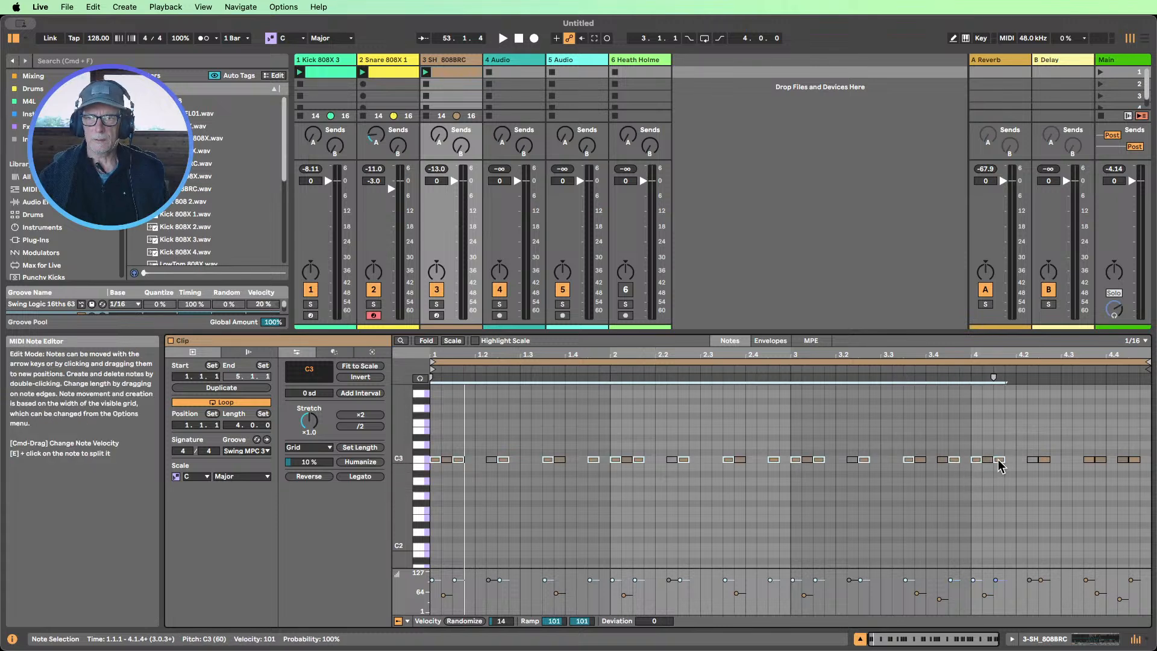
shift+click(1044, 459)
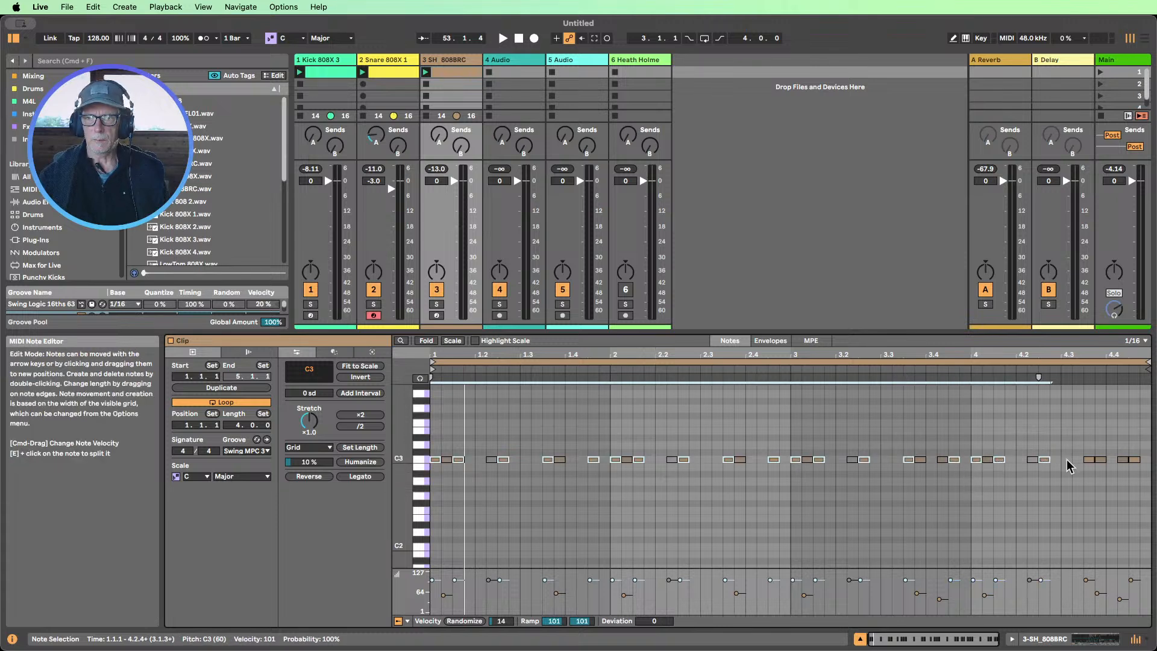
shift+click(1100, 459)
shift+click(1133, 459)
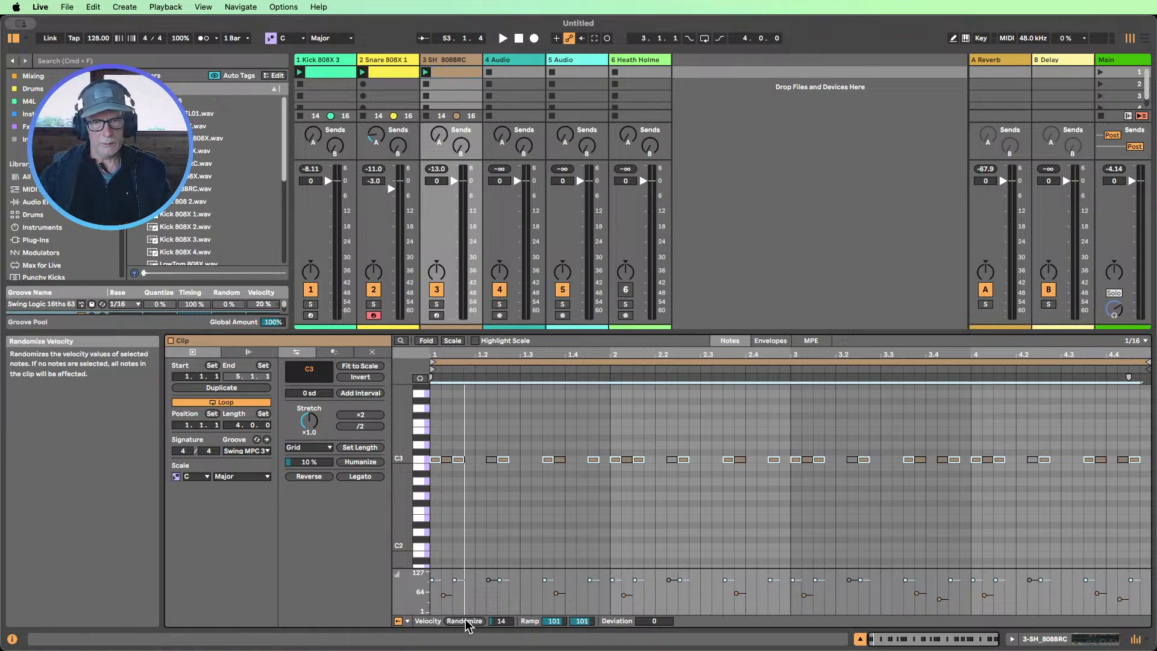
click(466, 621)
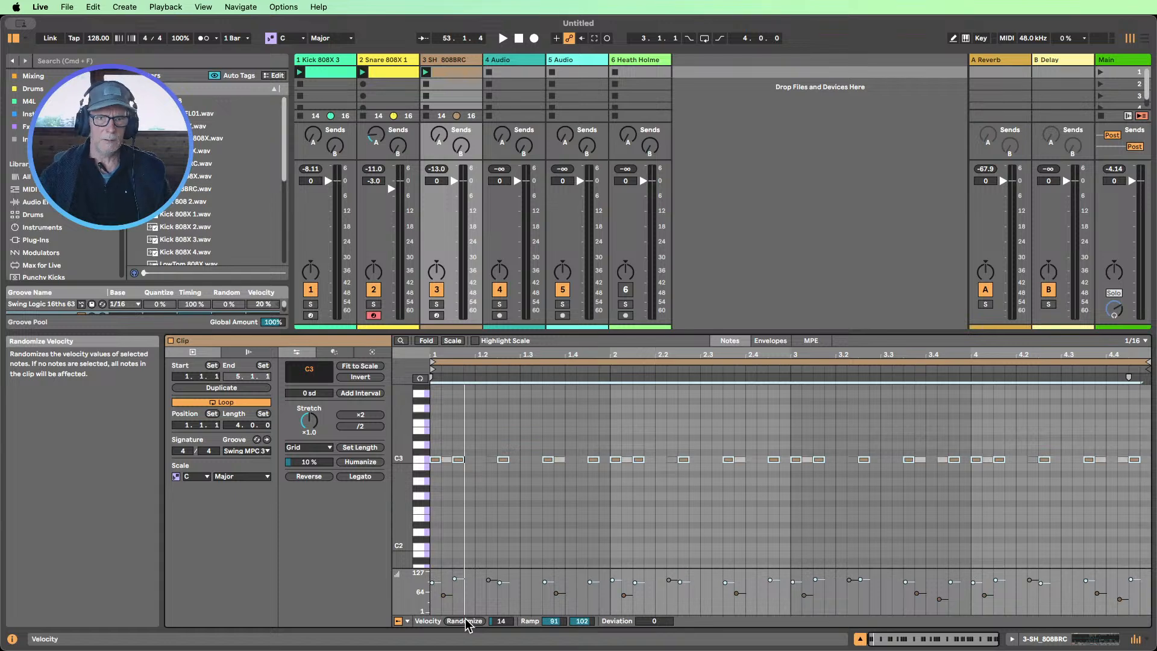
click(481, 527)
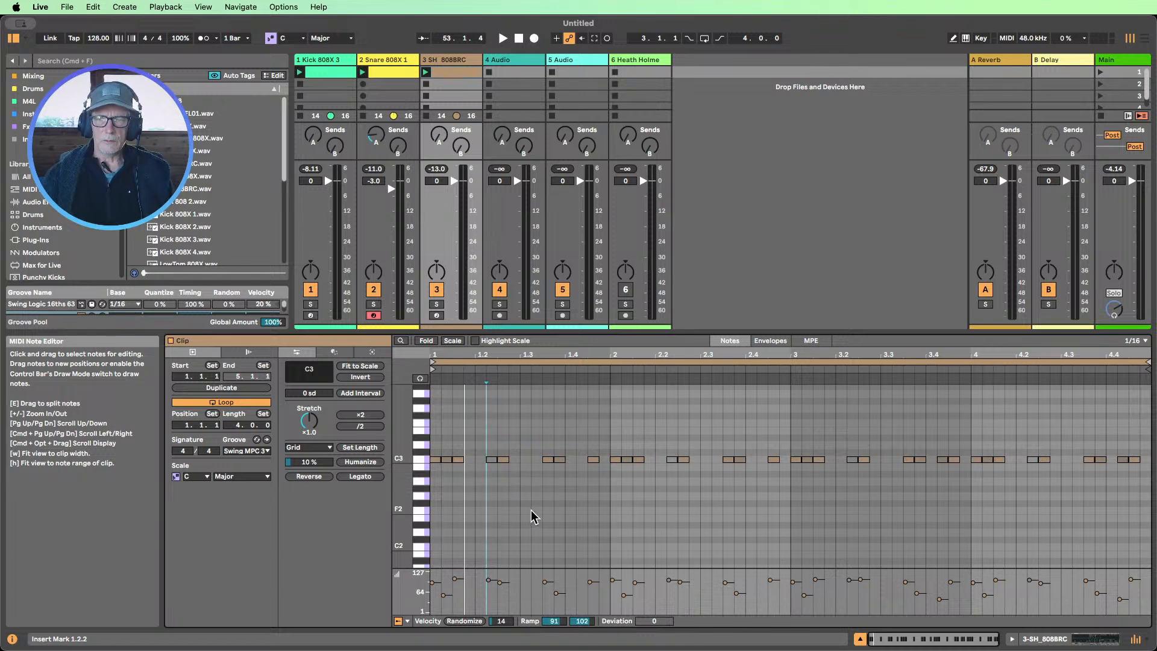
Display the sample waveform in the SH_808BRC track's Simpler
click(1044, 642)
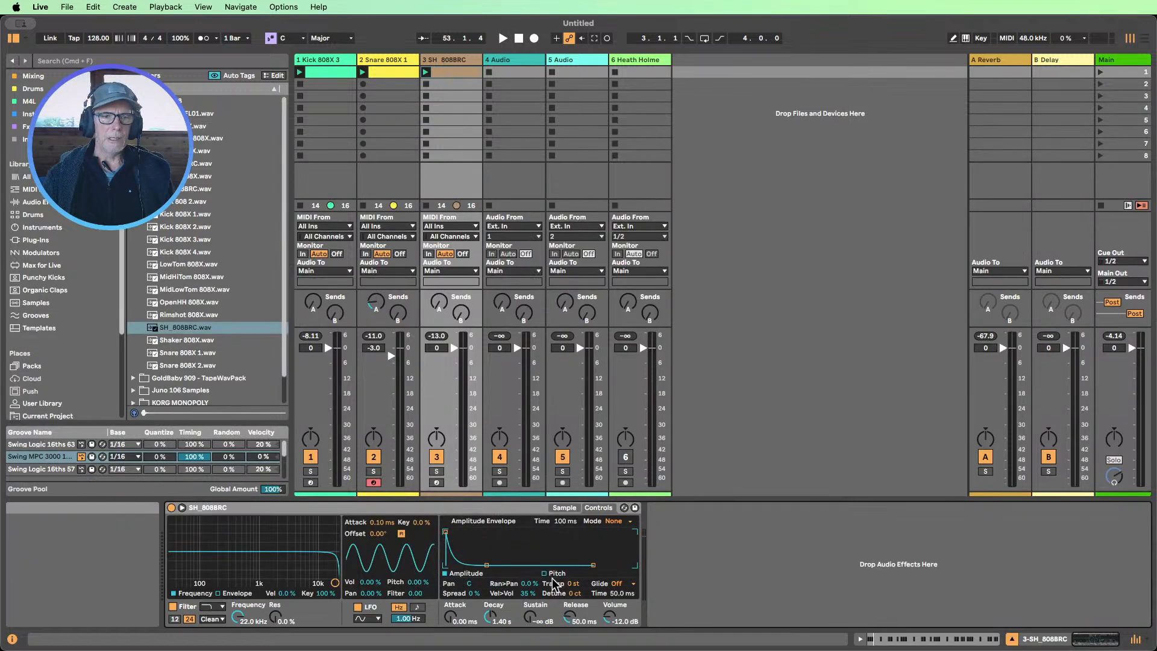
click(564, 506)
click(770, 545)
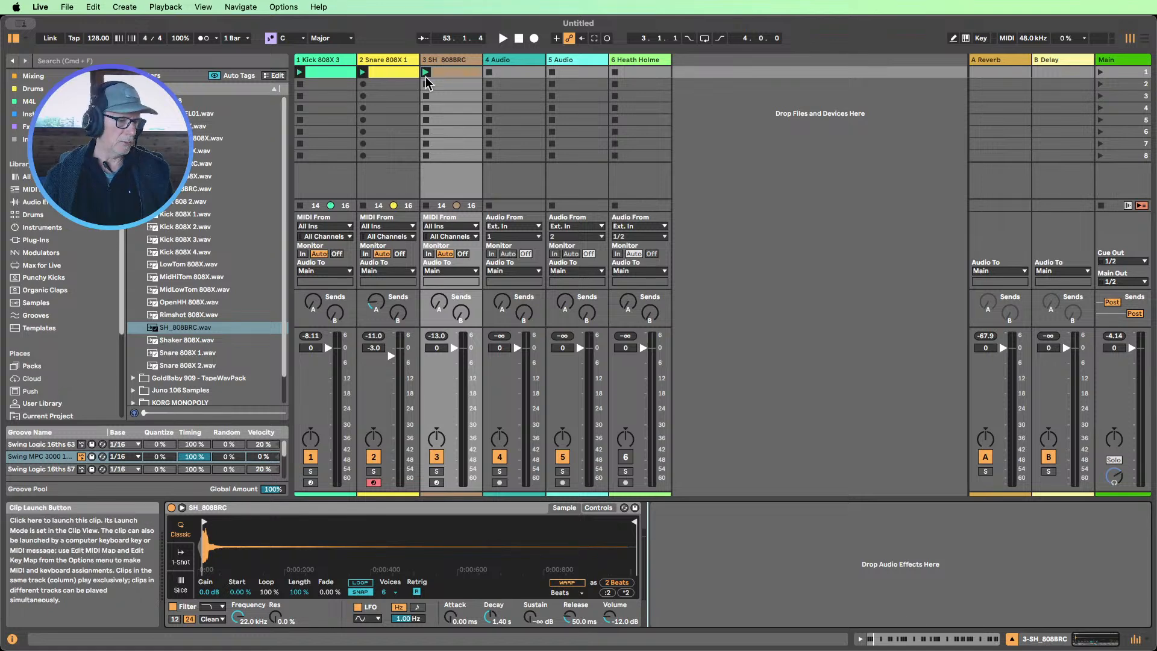
With scene 1 launched, lower the SH_808BRC track's volume to -2.3 dB and select the Kick 808X 3 track
click(1100, 73)
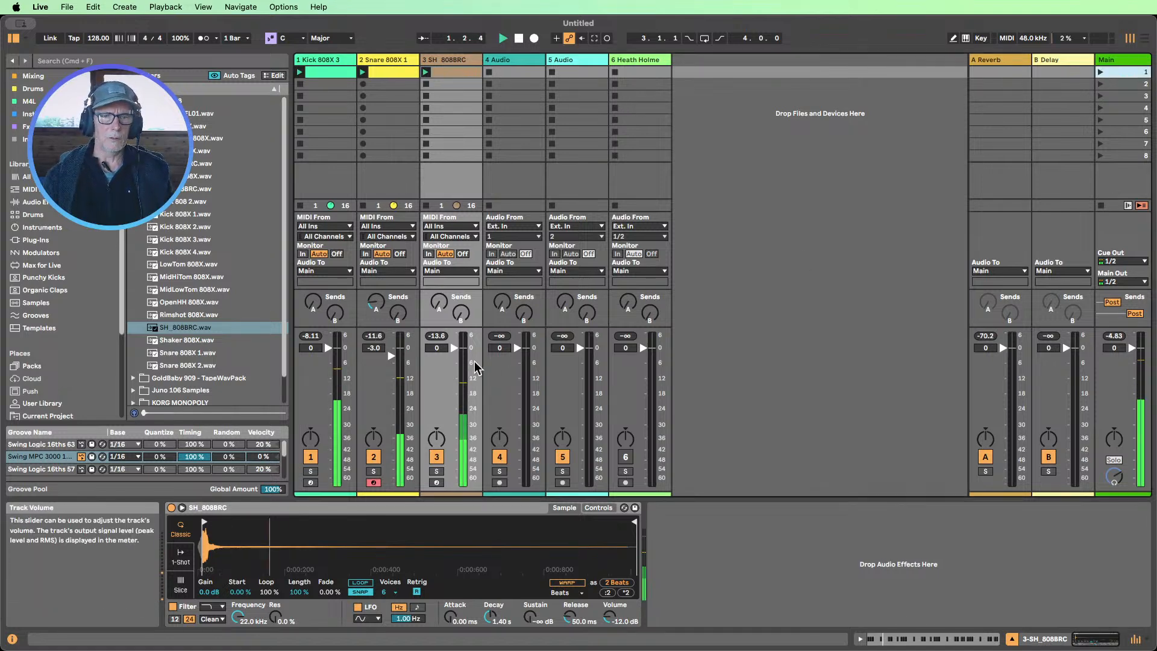
mouse_move(452, 349)
mouse_down()
mouse_move(454, 419)
mouse_move(453, 354)
mouse_up()
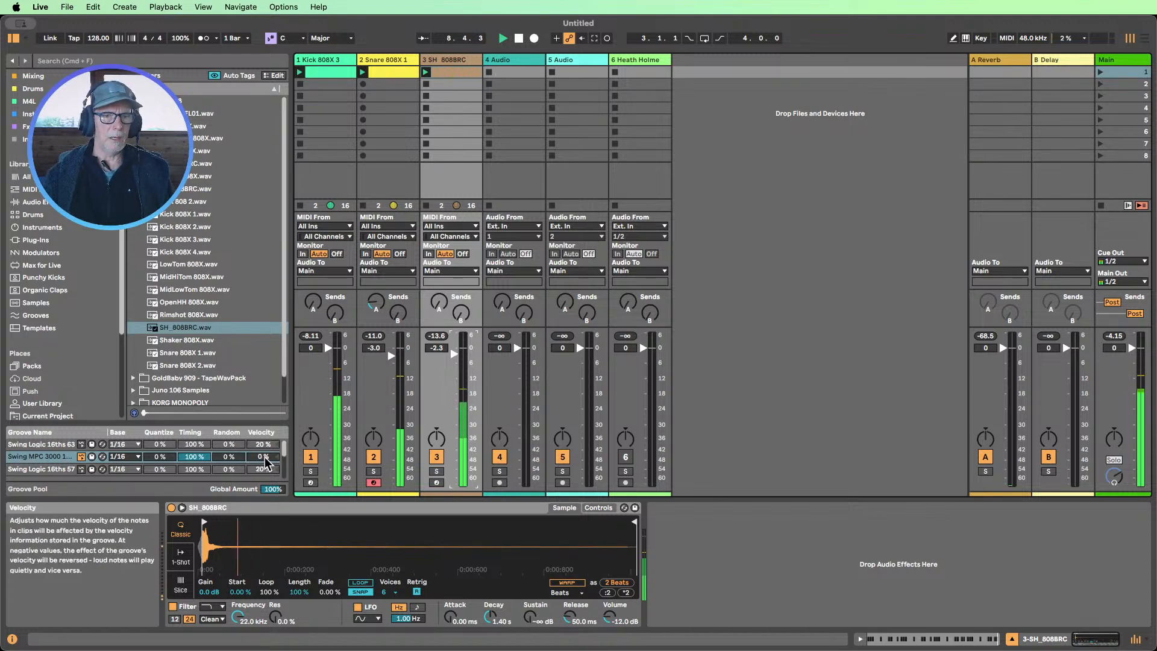
click(319, 190)
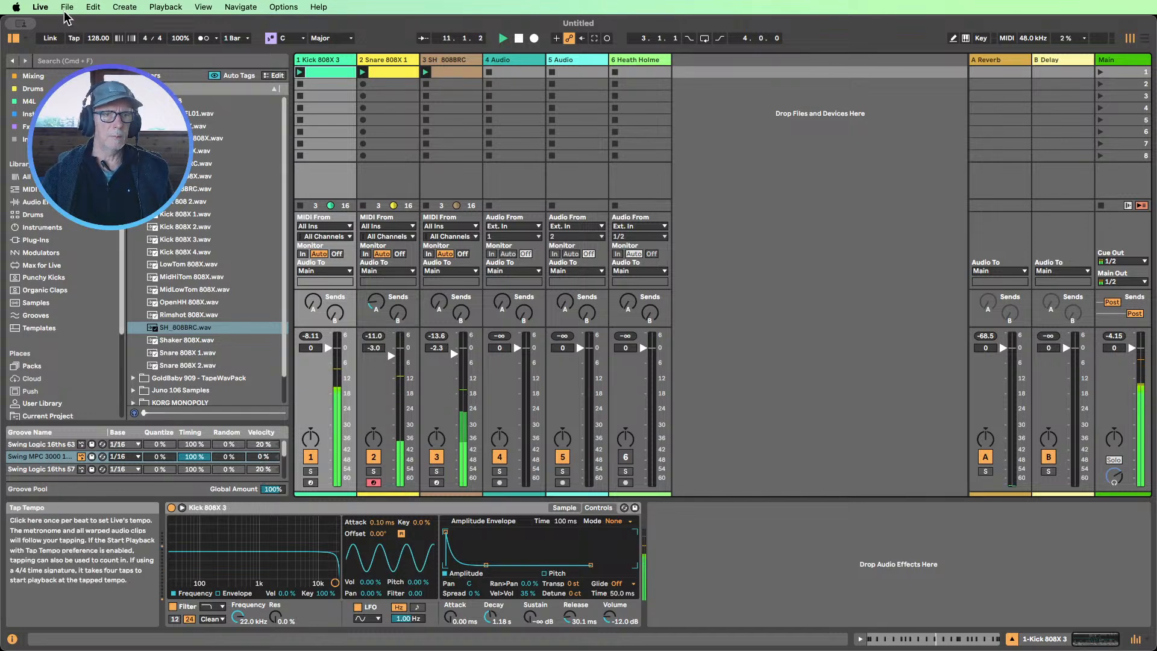
Hide the Groove Pool and raise the SH_808BRC track's volume to -2.0 dB
click(23, 42)
click(44, 61)
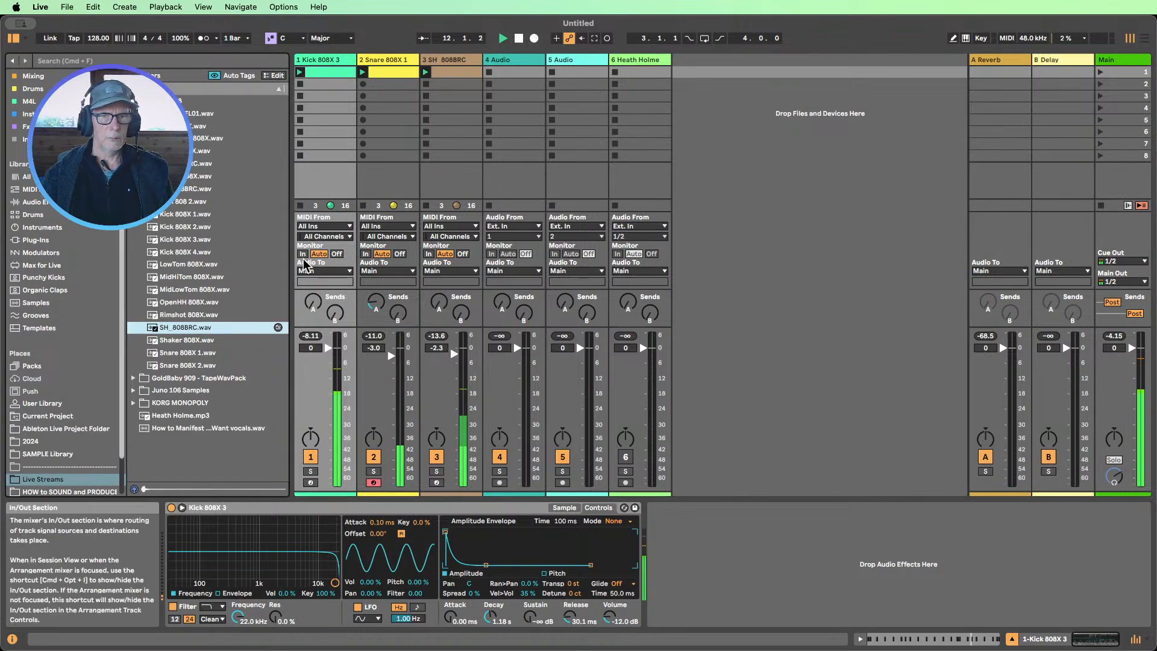
drag(456, 352, 456, 349)
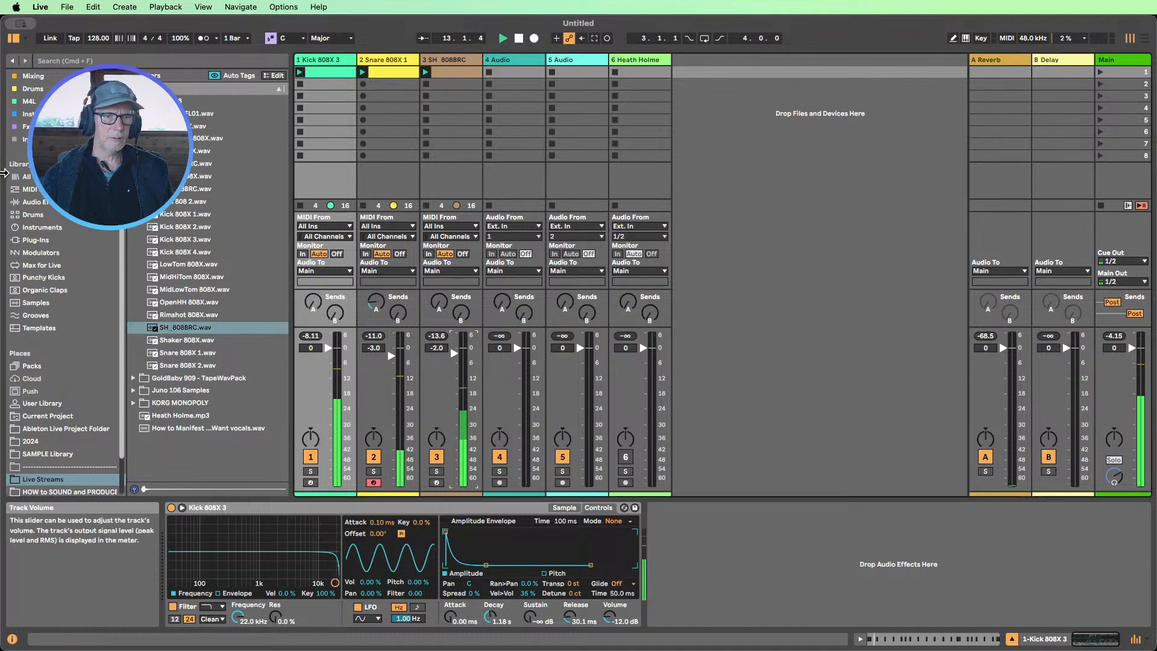
Add the Erosion audio effect to the Kick 808X 3 track with a width of 0.42 and an amount of 33.0
click(39, 202)
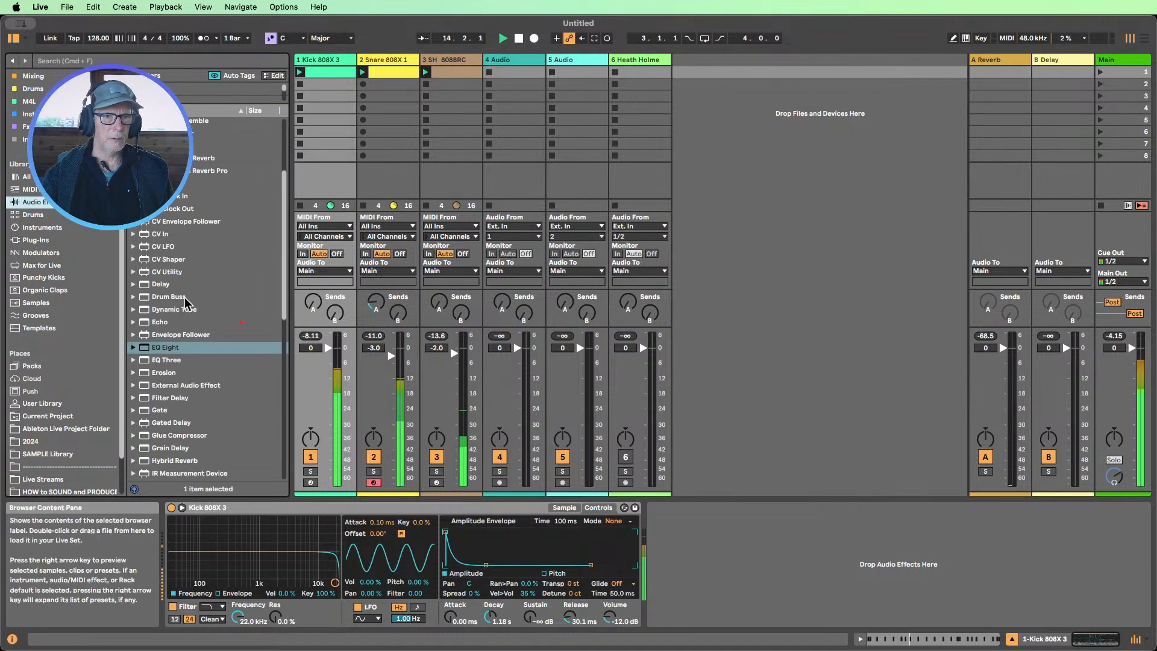
scroll(181, 351, down, 2)
drag(164, 341, 801, 563)
drag(740, 605, 698, 618)
Audition Erosion's Noise and Wide Noise modes and its bypass, keeping Noise, and set the width to 0.43
click(708, 587)
click(664, 587)
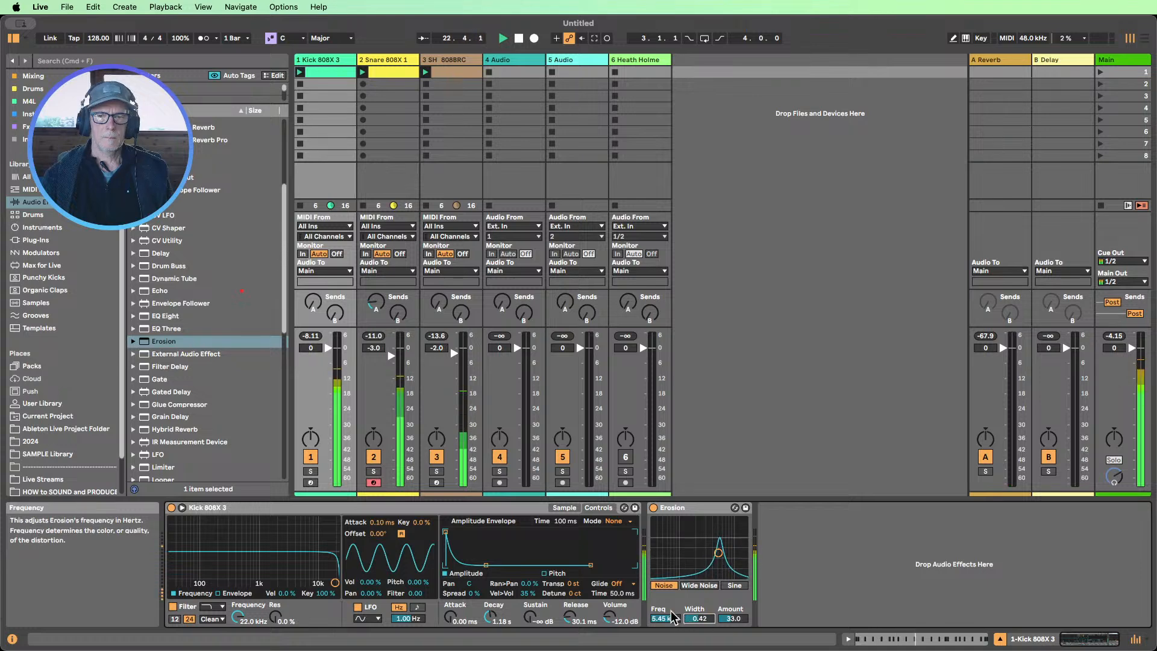
click(697, 586)
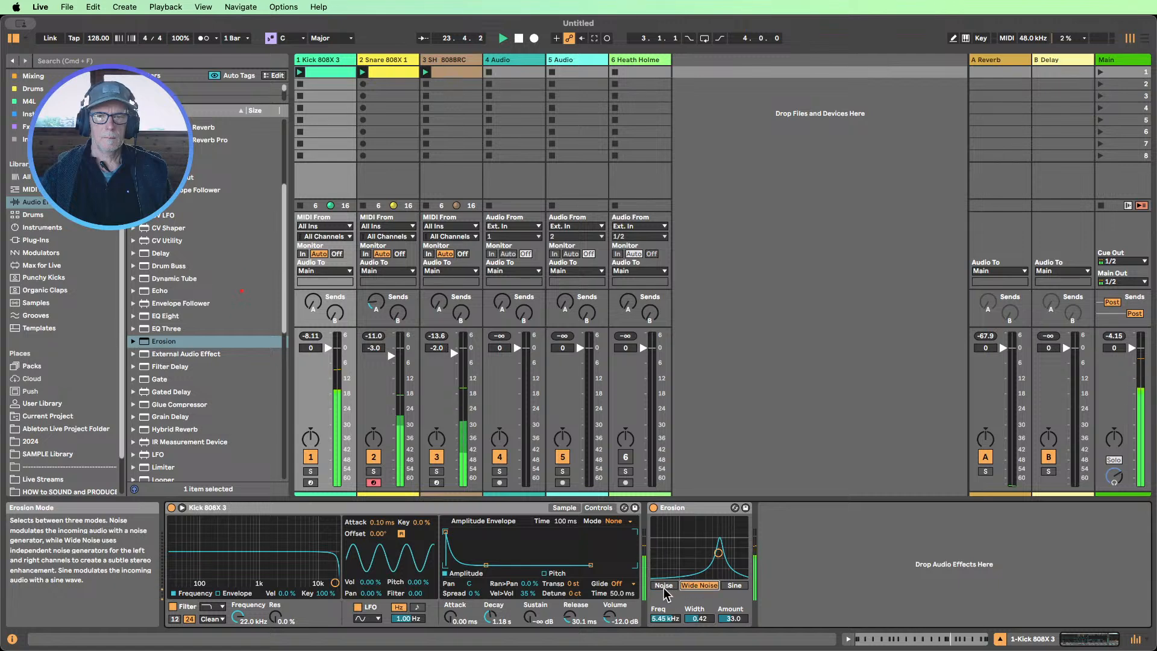
click(664, 586)
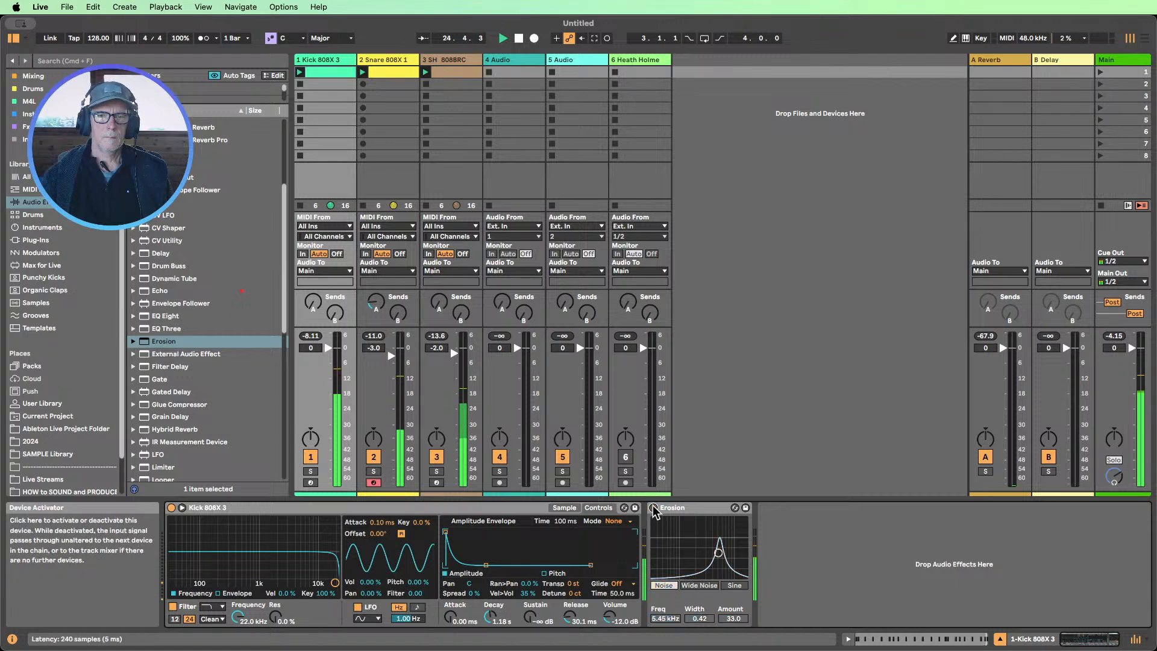
click(653, 507)
drag(701, 618, 701, 618)
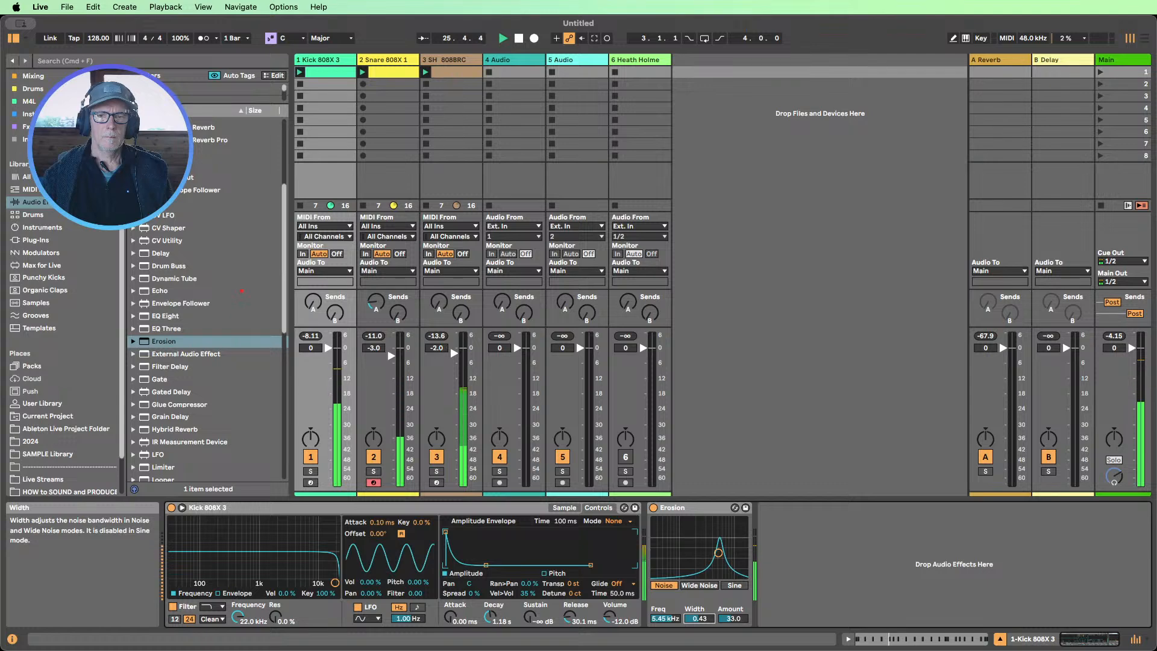
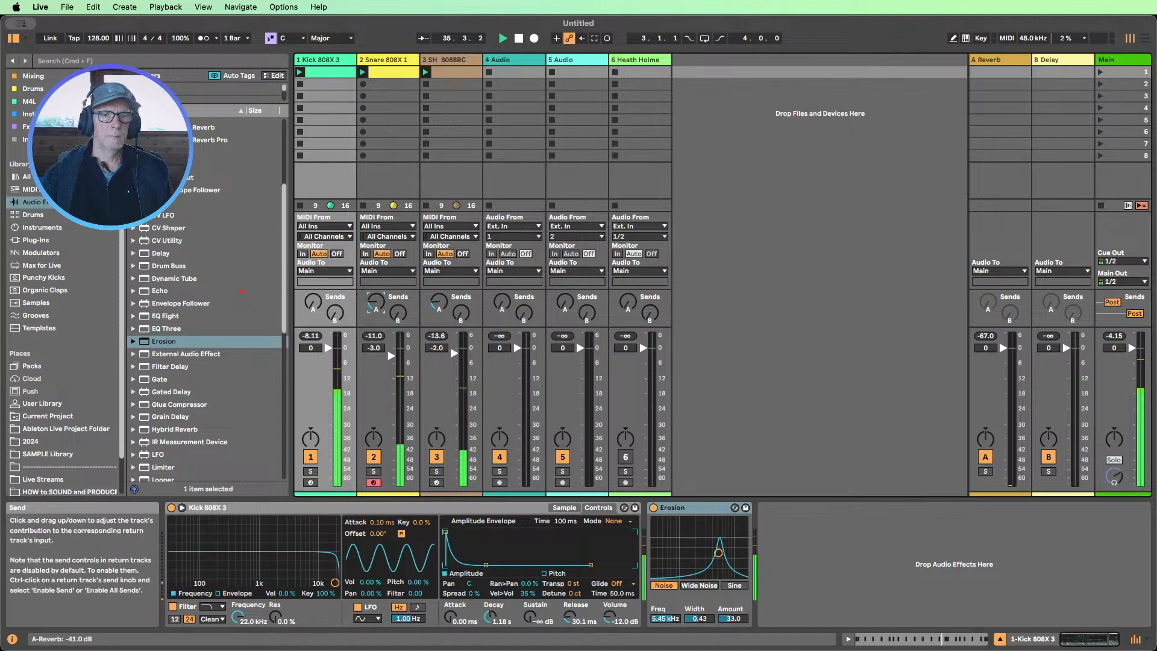
Insert EQ Eight before Erosion on the Kick 808X 3 track
scroll(205, 290, down, 5)
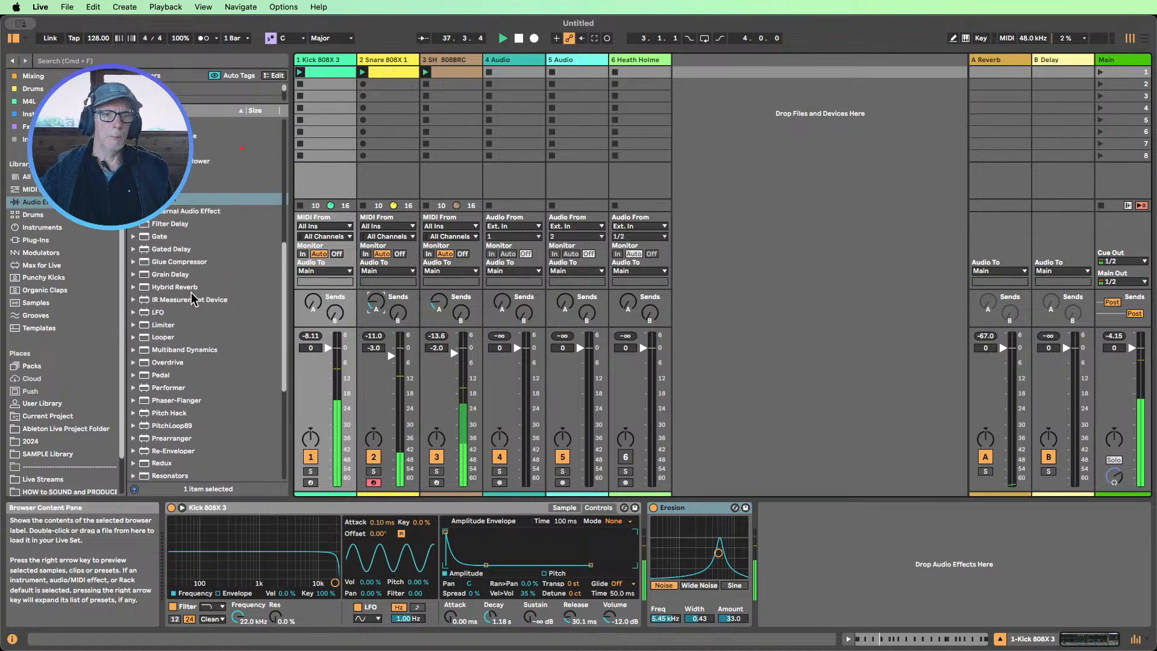
scroll(193, 299, up, 10)
scroll(202, 286, down, 12)
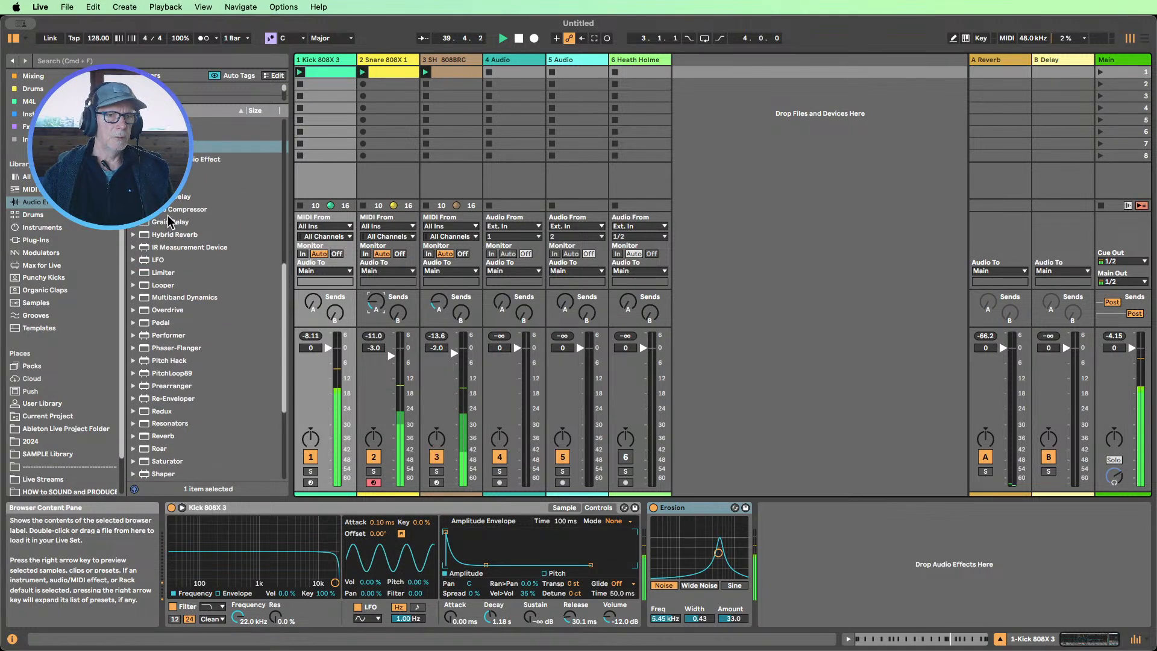
scroll(176, 221, up, 2)
drag(163, 186, 676, 554)
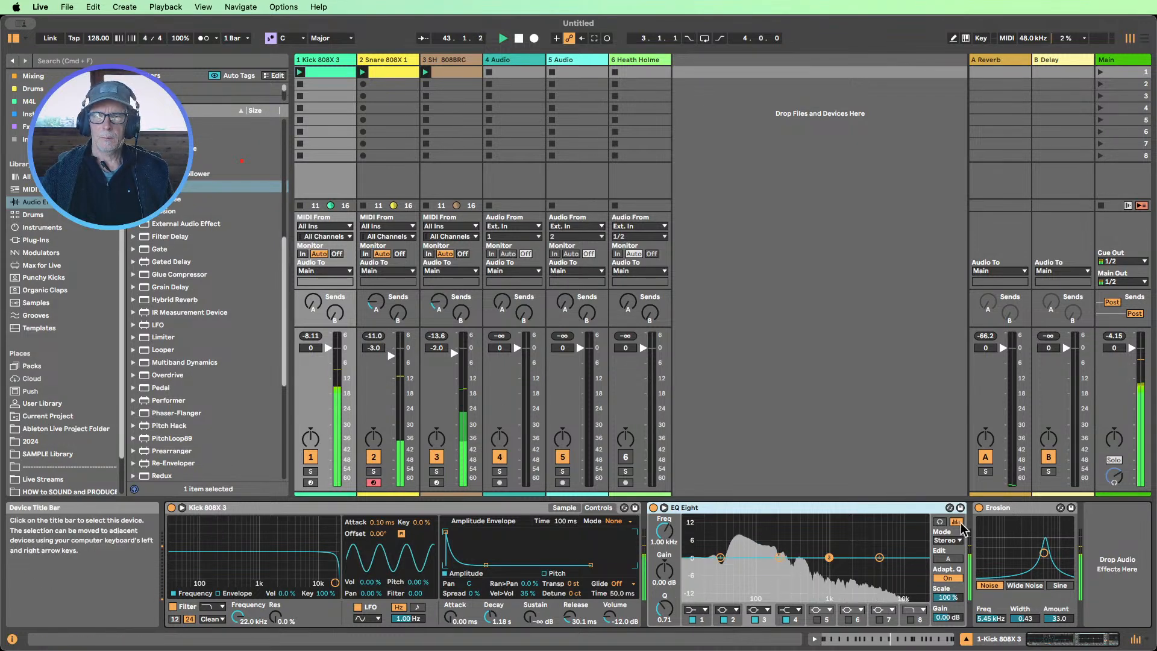
Move Erosion and EQ Eight from the Kick 808X 3 track to the SH_808BRC track, placing EQ Eight before Erosion
click(1005, 511)
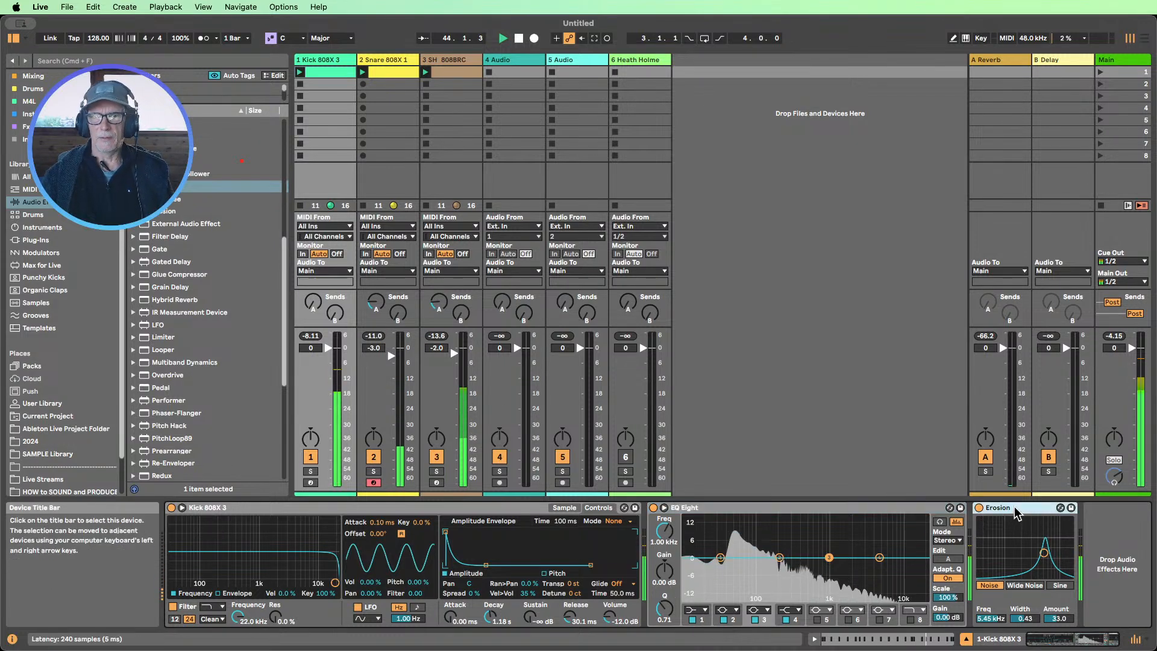
click(447, 119)
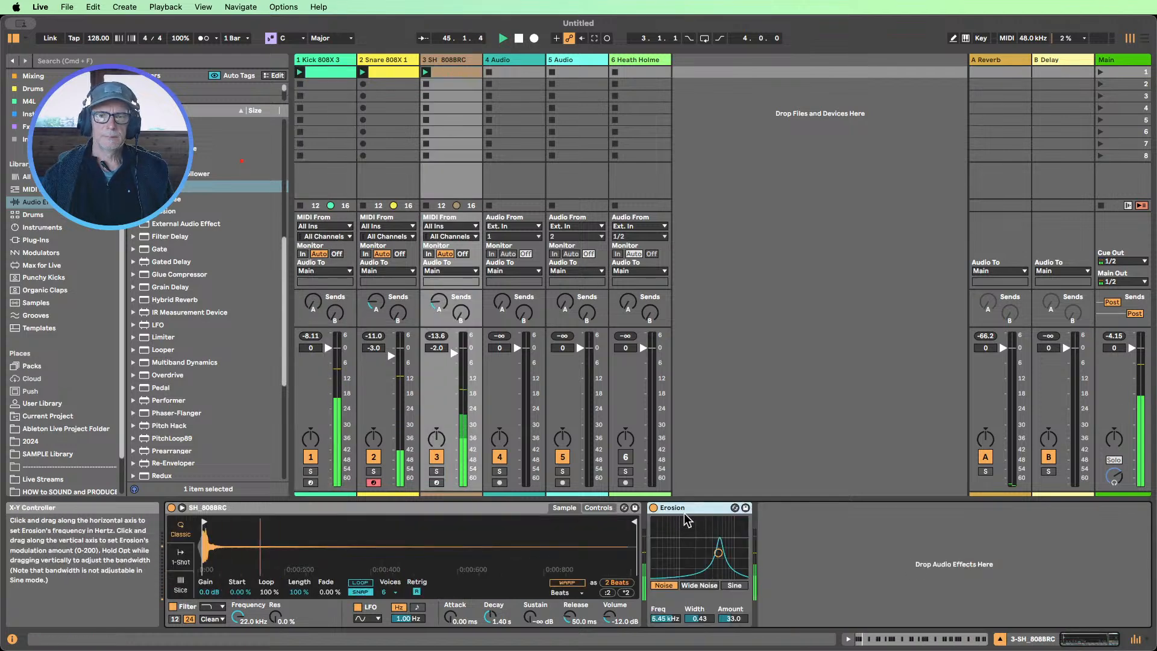
click(326, 67)
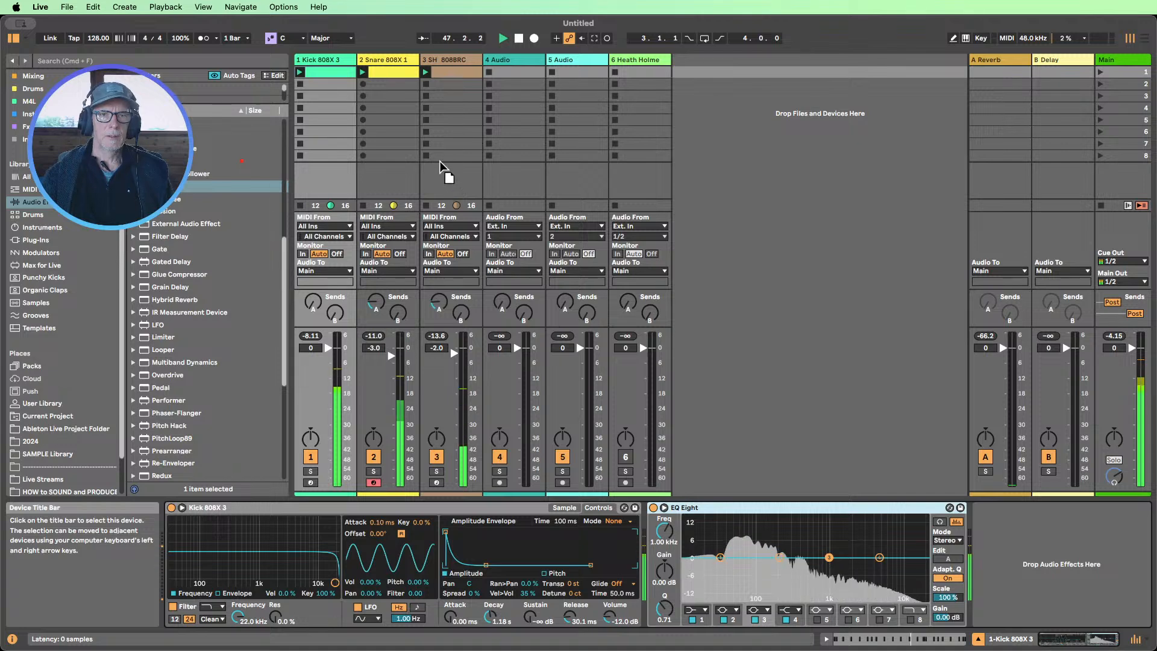
click(446, 175)
drag(816, 509, 654, 510)
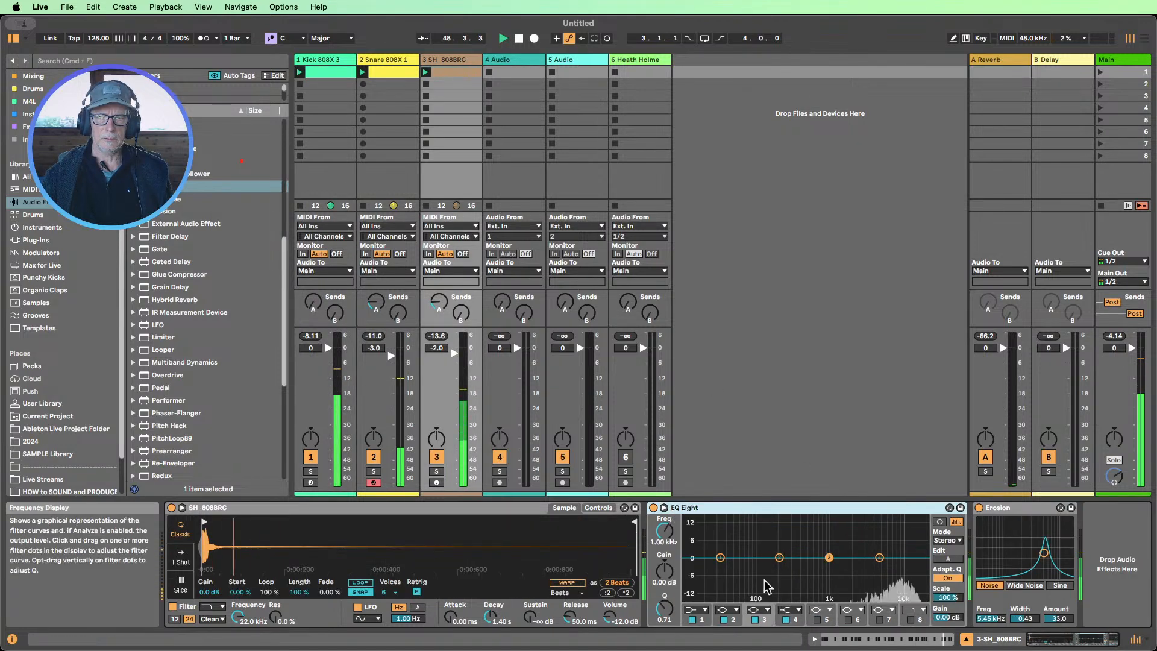
Make EQ Eight's band 1 a low-cut filter at 288 Hz and compare the sound with Erosion off and on
click(694, 609)
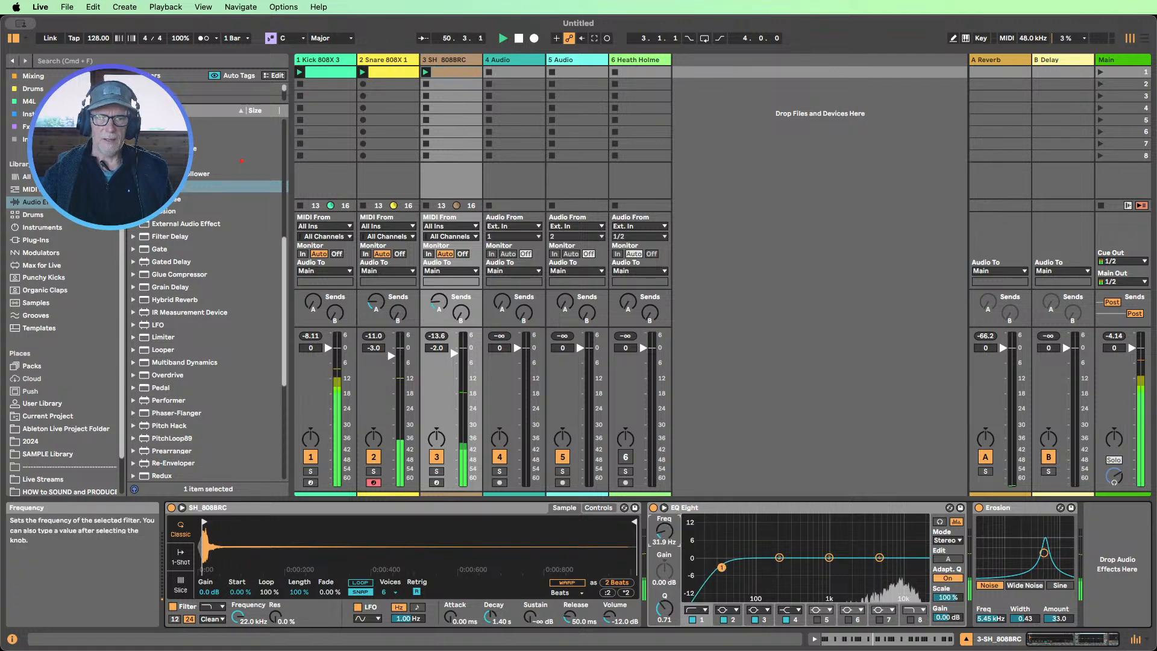
drag(663, 530, 664, 504)
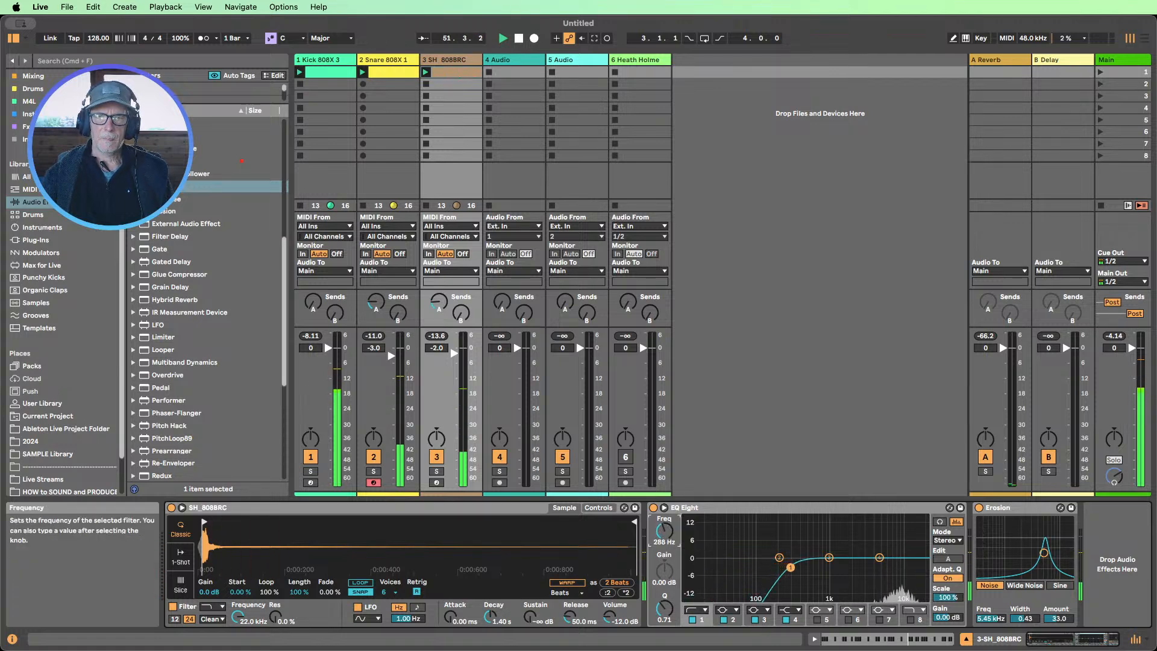
click(978, 508)
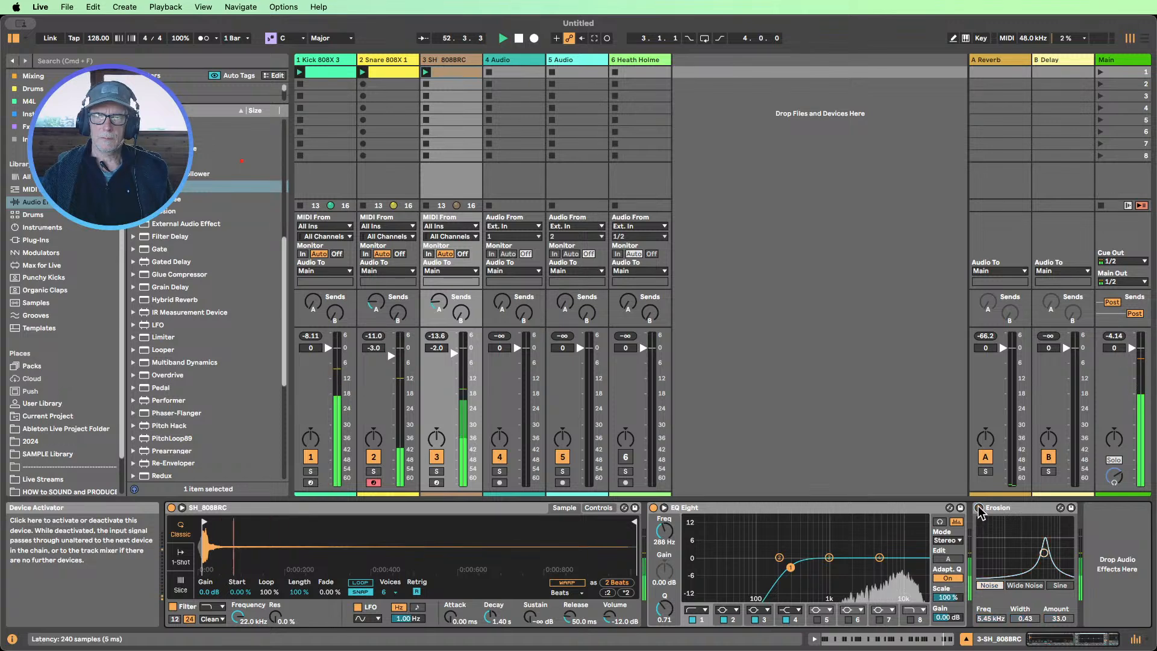
click(978, 508)
Set Erosion on the SH_808BRC track to Wide Noise with a width of 0.68 and an amount of 20.5
drag(1058, 618, 1058, 629)
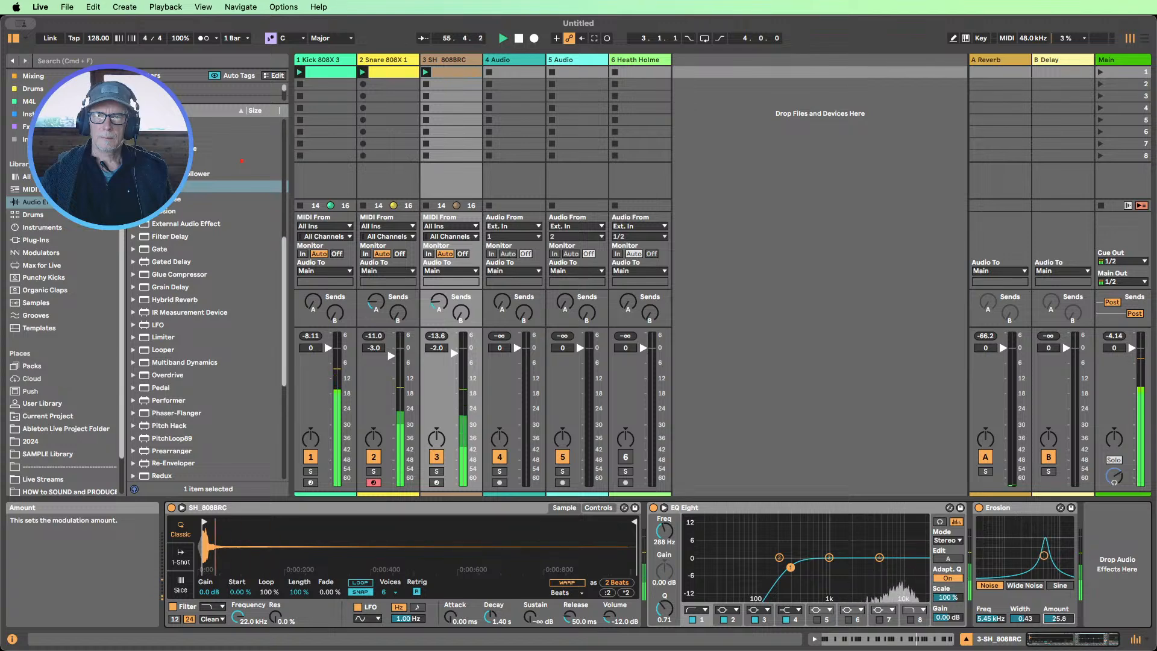
drag(1058, 618, 1058, 614)
click(1031, 586)
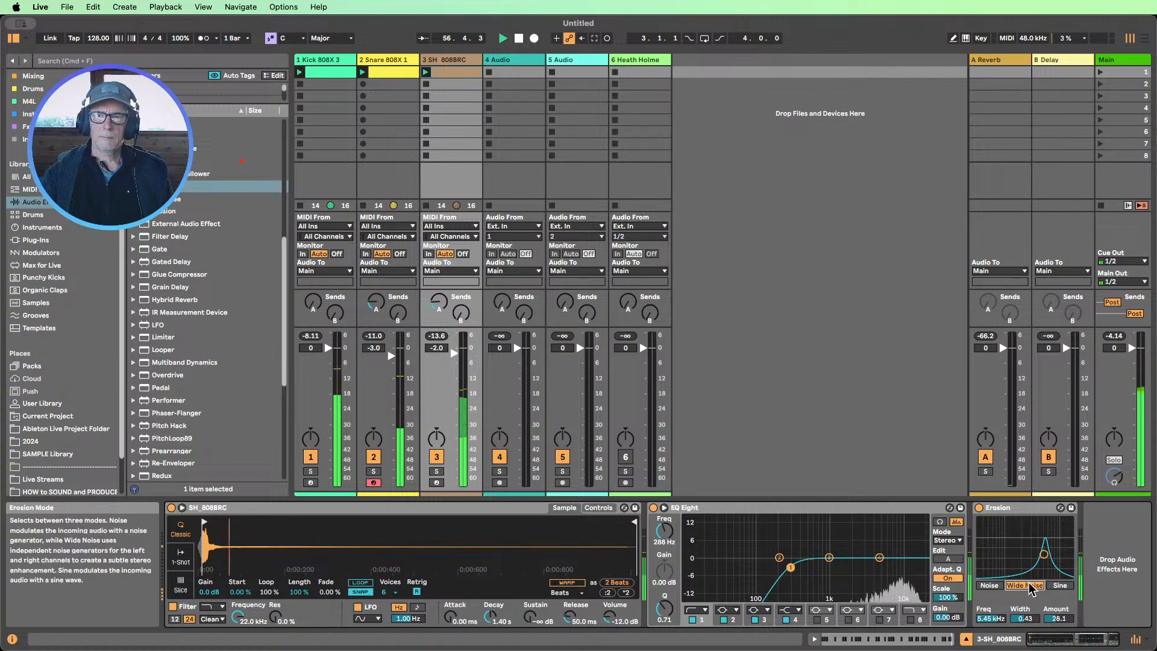
click(989, 587)
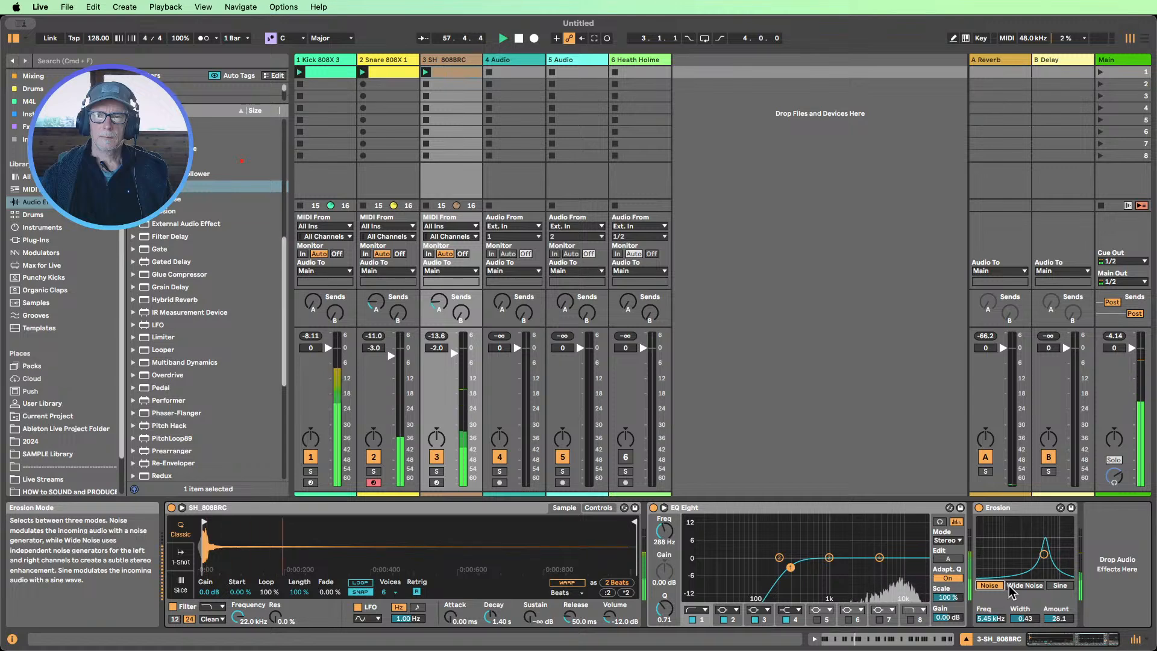
click(1010, 588)
drag(1024, 618, 1058, 623)
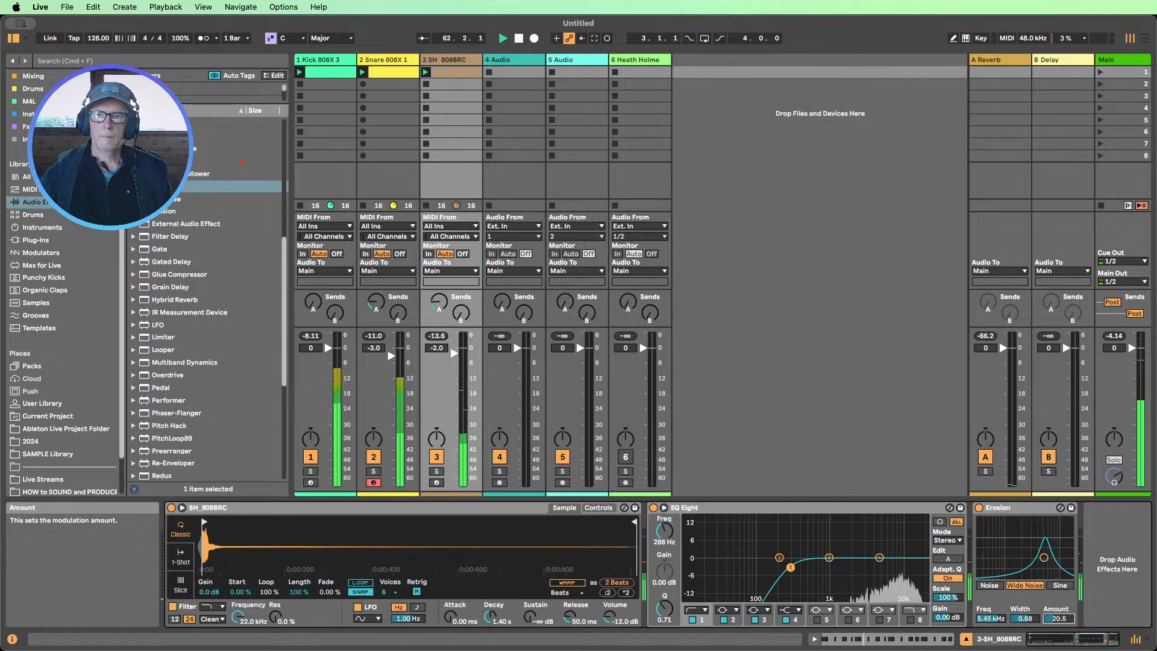
Mute the Kick 808X 3 track and compare the SH_808BRC sound with EQ Eight and Erosion bypassed and active
click(979, 508)
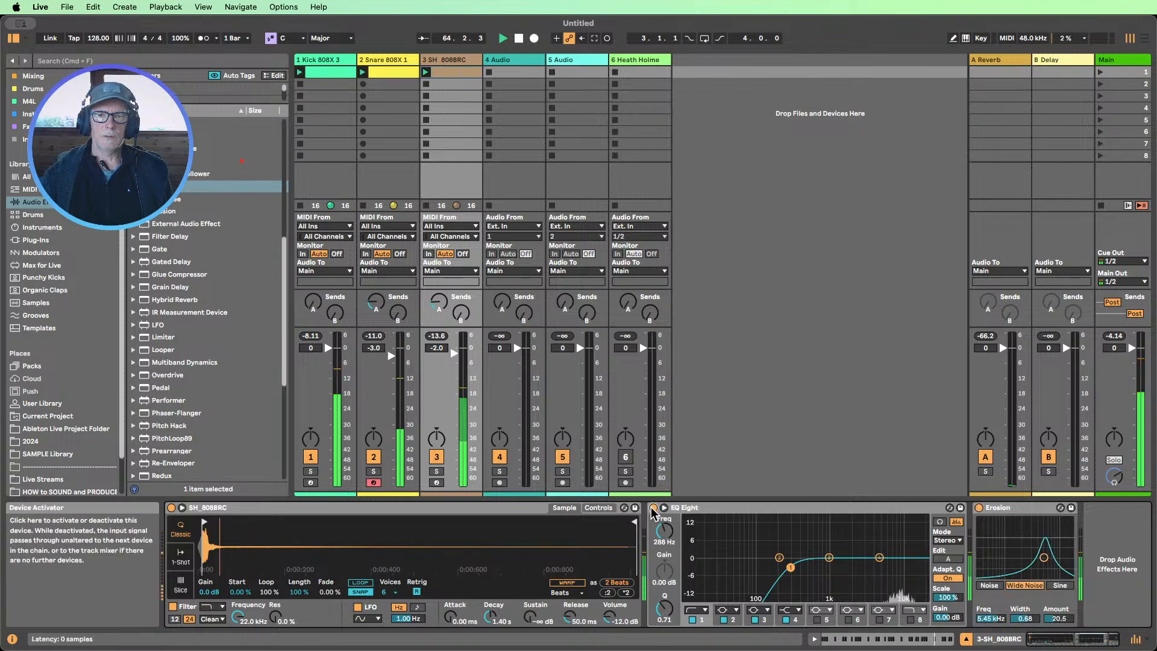
click(652, 508)
click(652, 508)
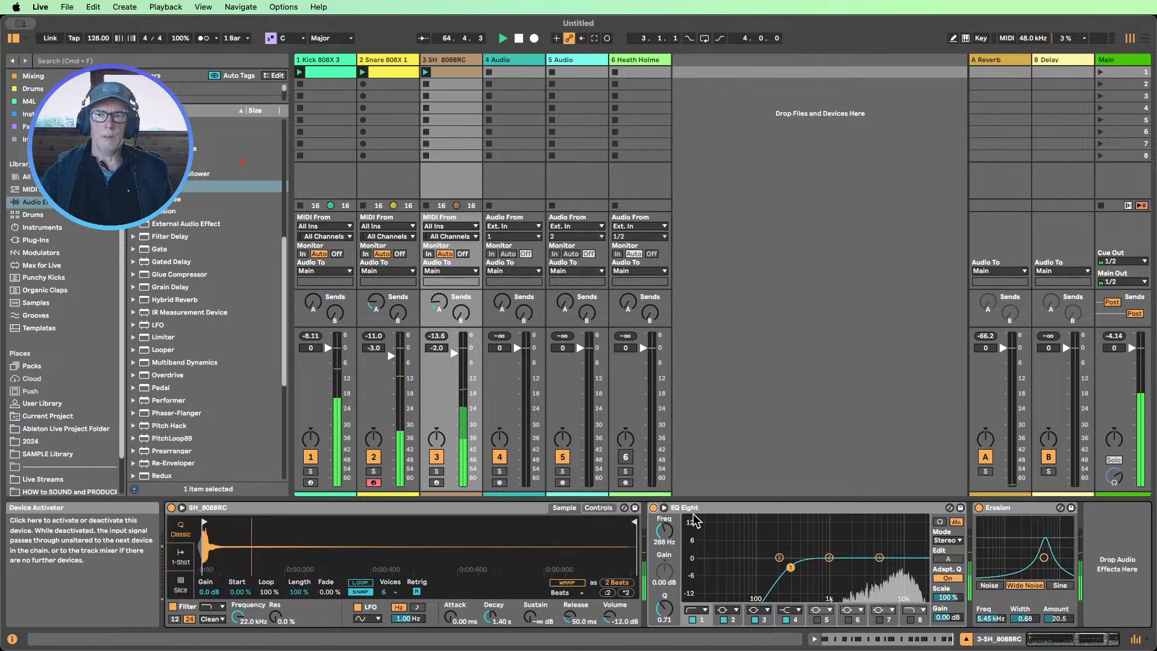
click(311, 457)
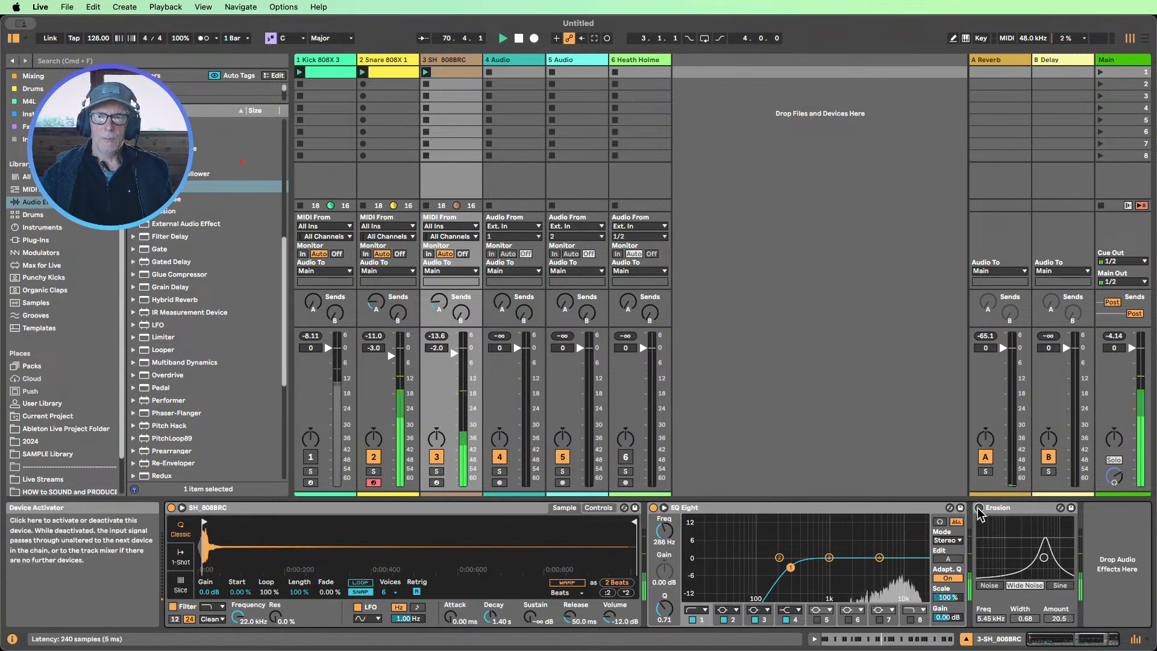
click(978, 508)
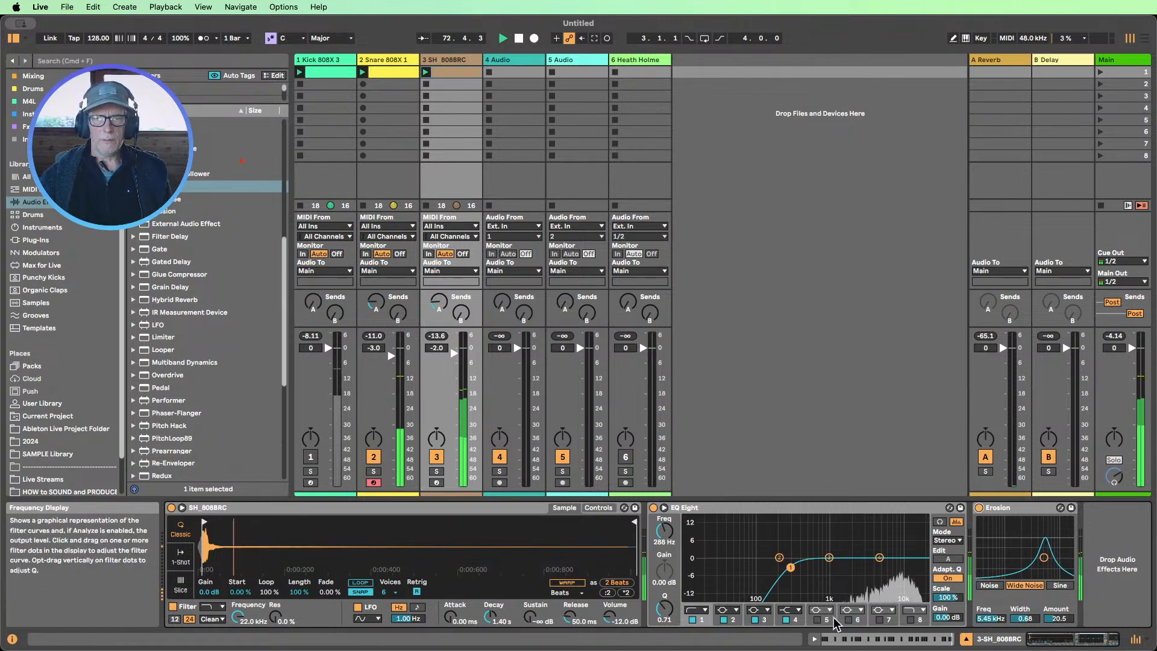
Enable EQ Eight's band 8 as a high cut at 9.35 kHz and collapse the Erosion device
click(911, 620)
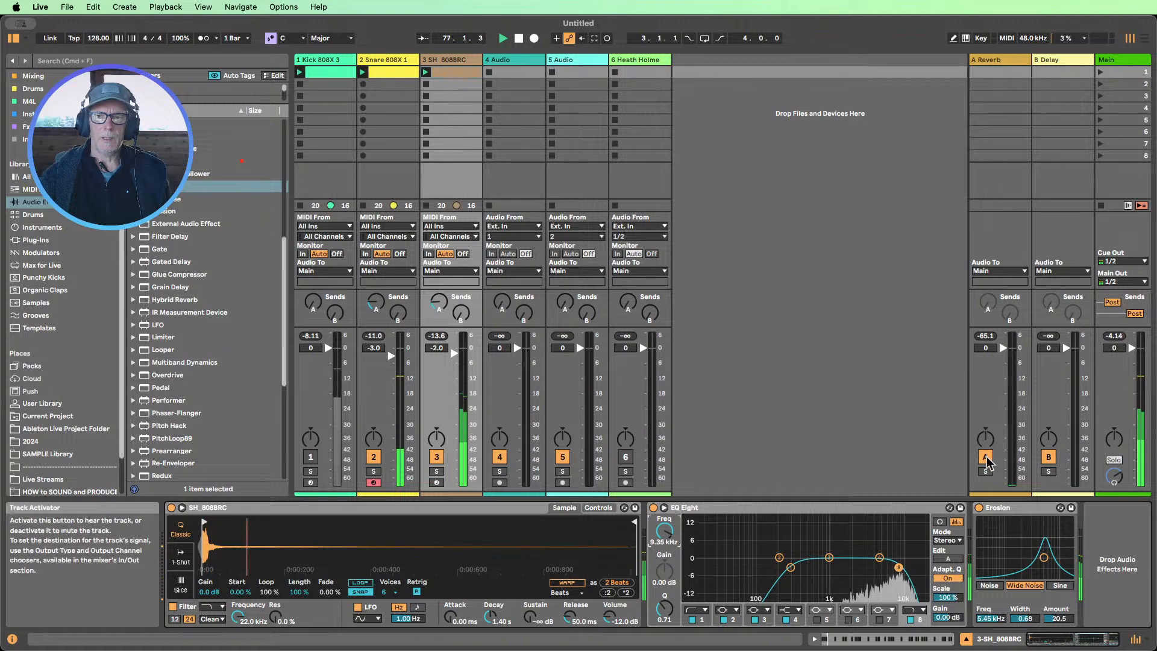
double_click(1024, 508)
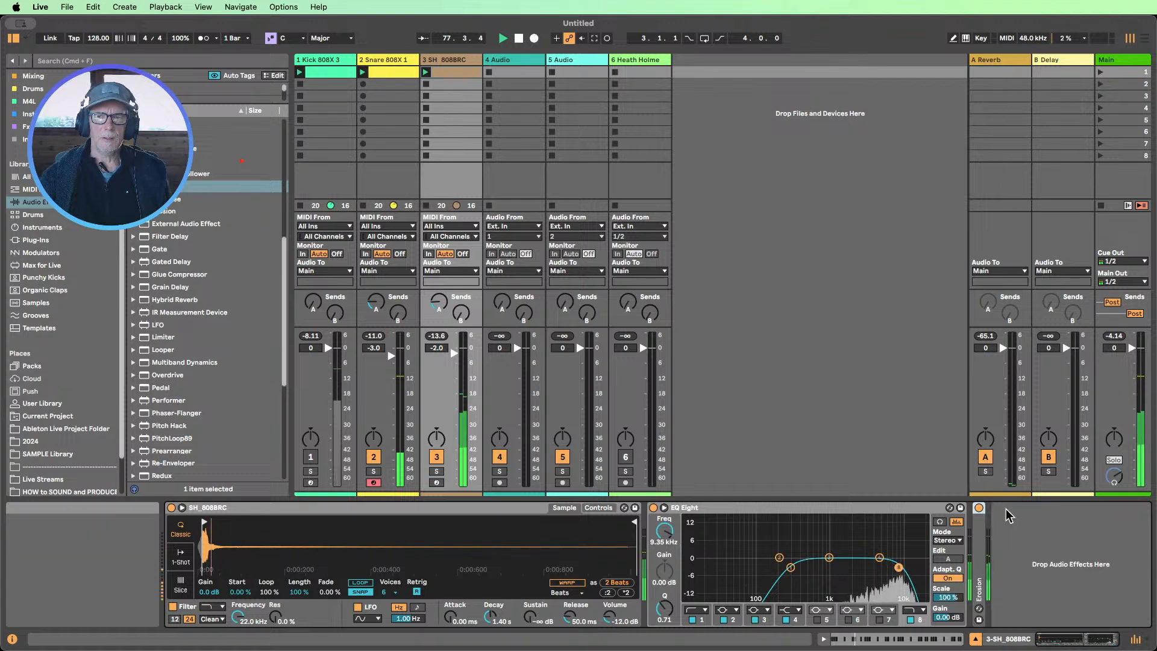
Add Ozone Imager 2 from the Mixing collection after Erosion on the SH_808BRC track
scroll(49, 181, up, 2)
click(33, 101)
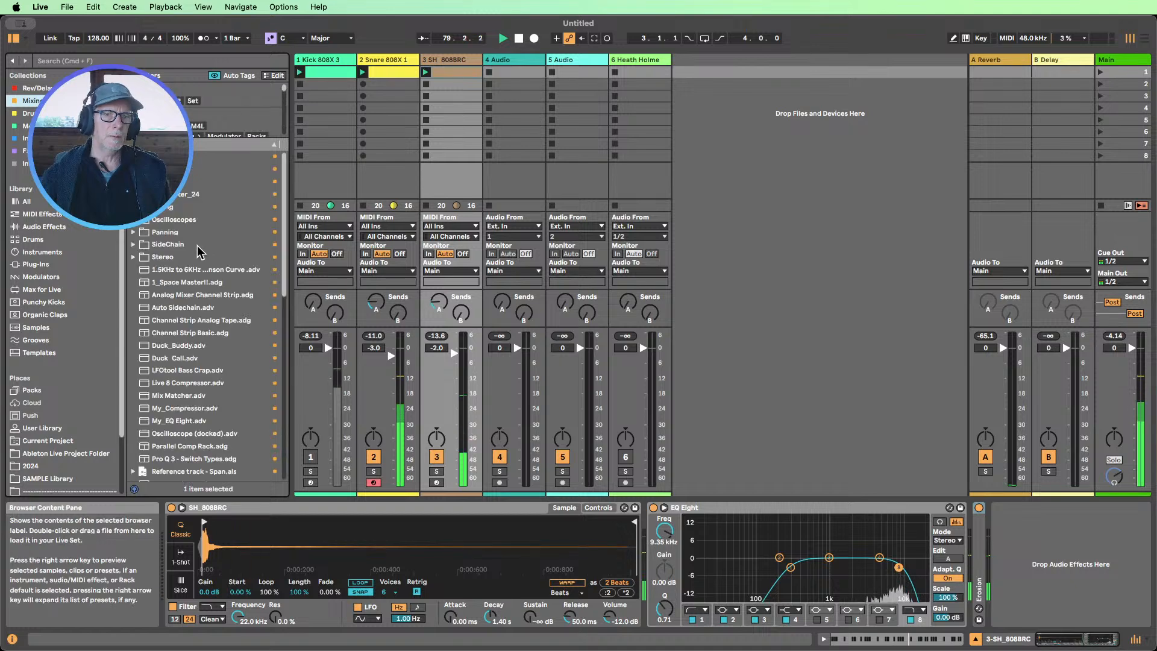
scroll(178, 265, down, 5)
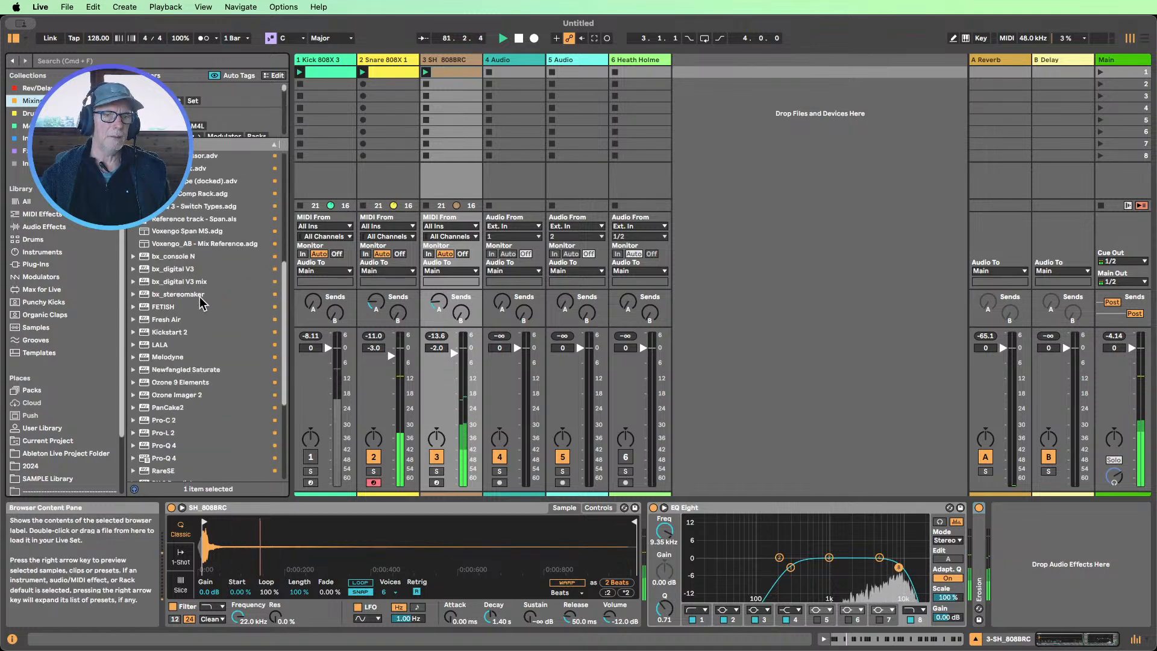
scroll(190, 305, down, 7)
scroll(193, 304, up, 2)
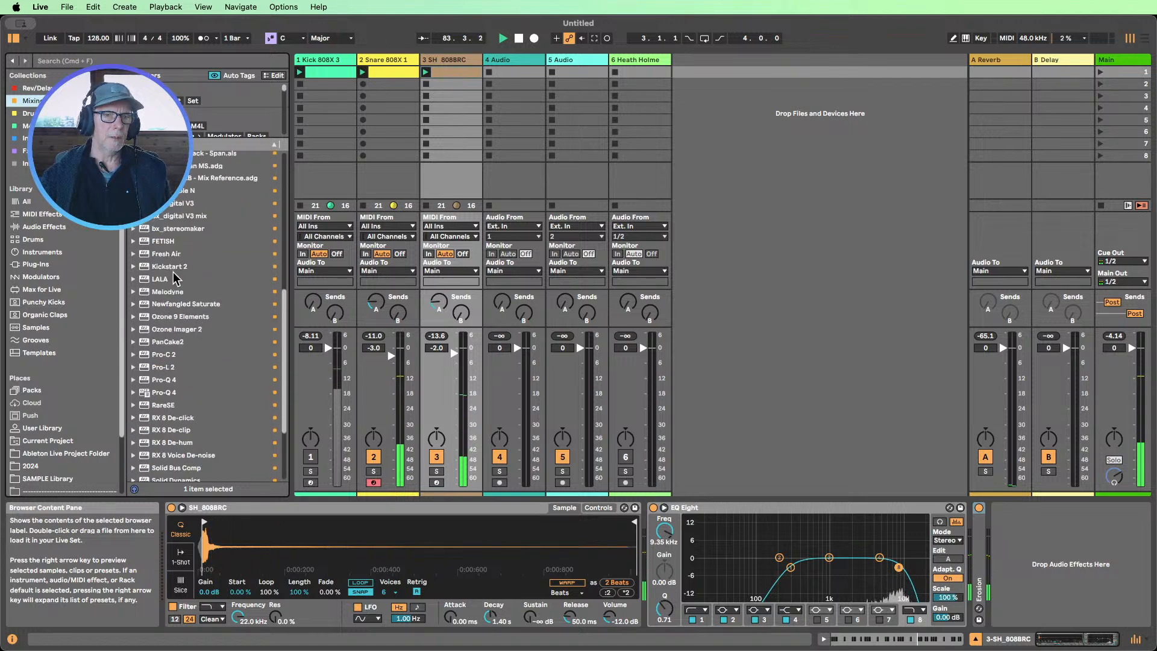
drag(170, 331, 1029, 545)
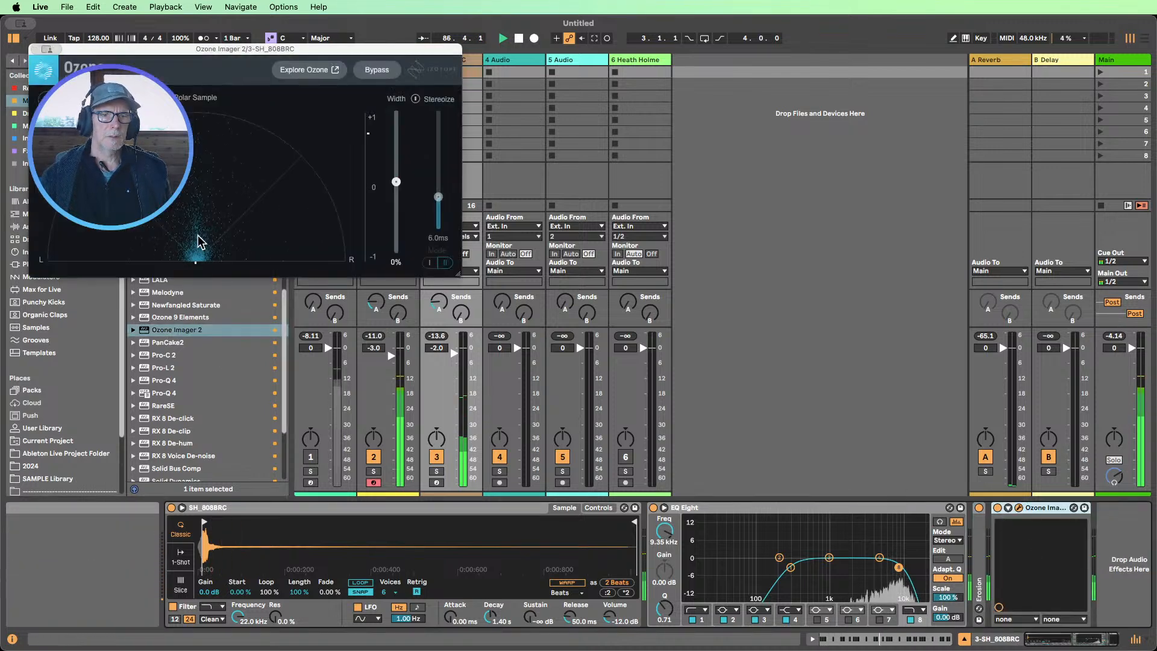
Compare the hi-hat's stereo image in Ozone Imager 2 with Erosion off and on, and expand the Erosion device
click(978, 508)
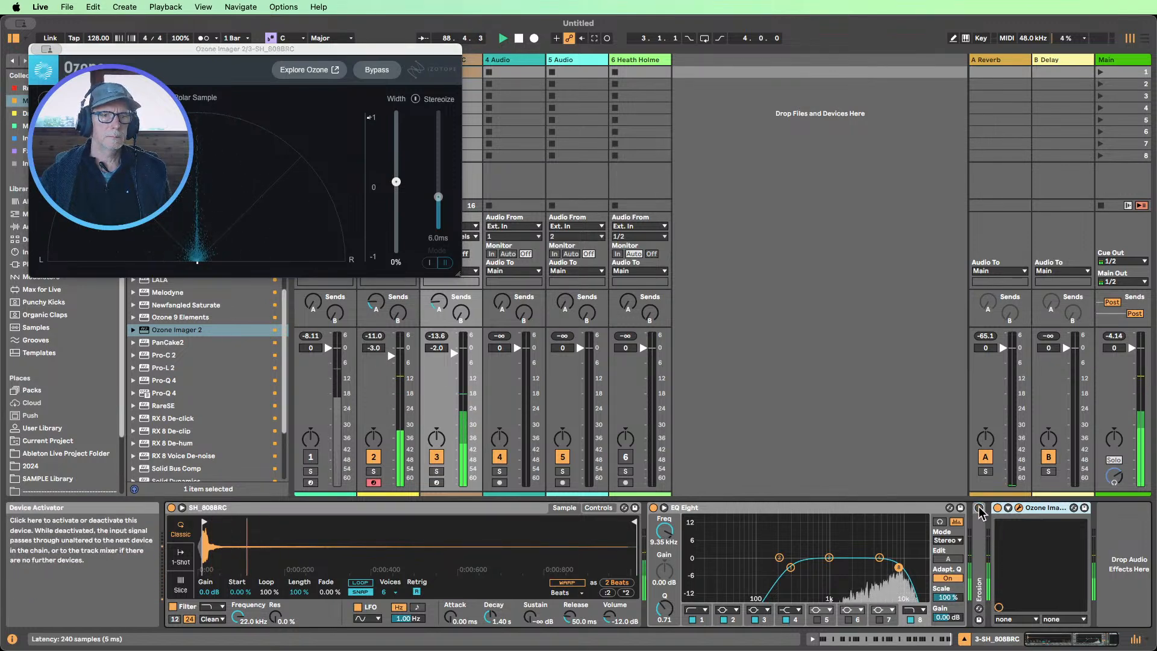
click(979, 507)
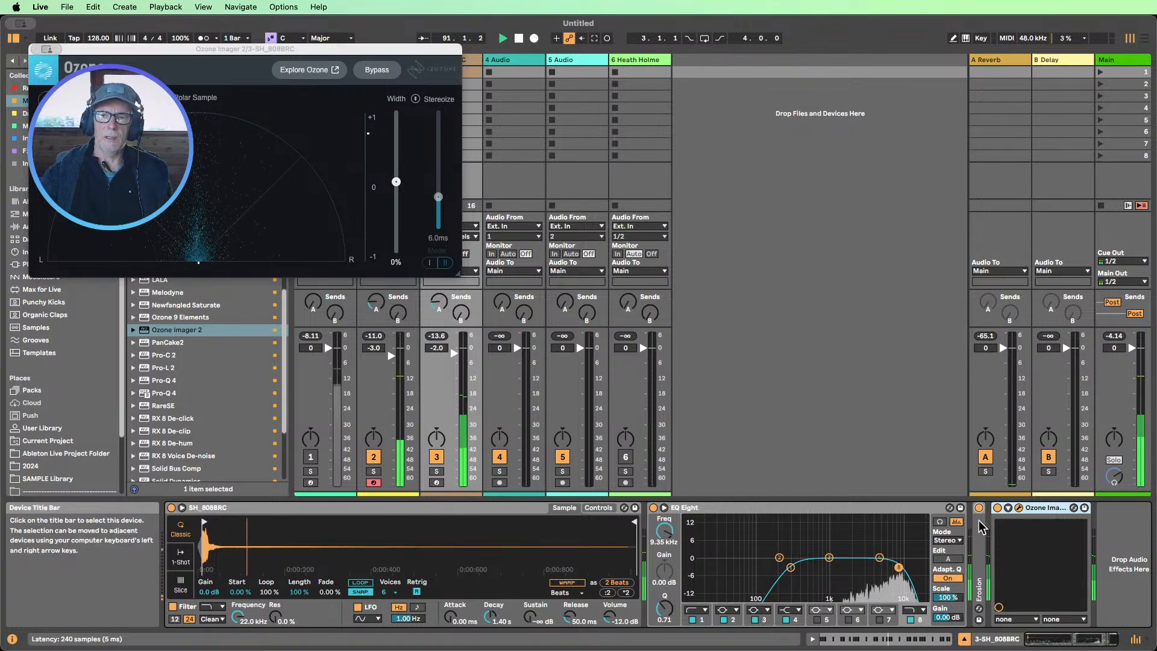
double_click(982, 522)
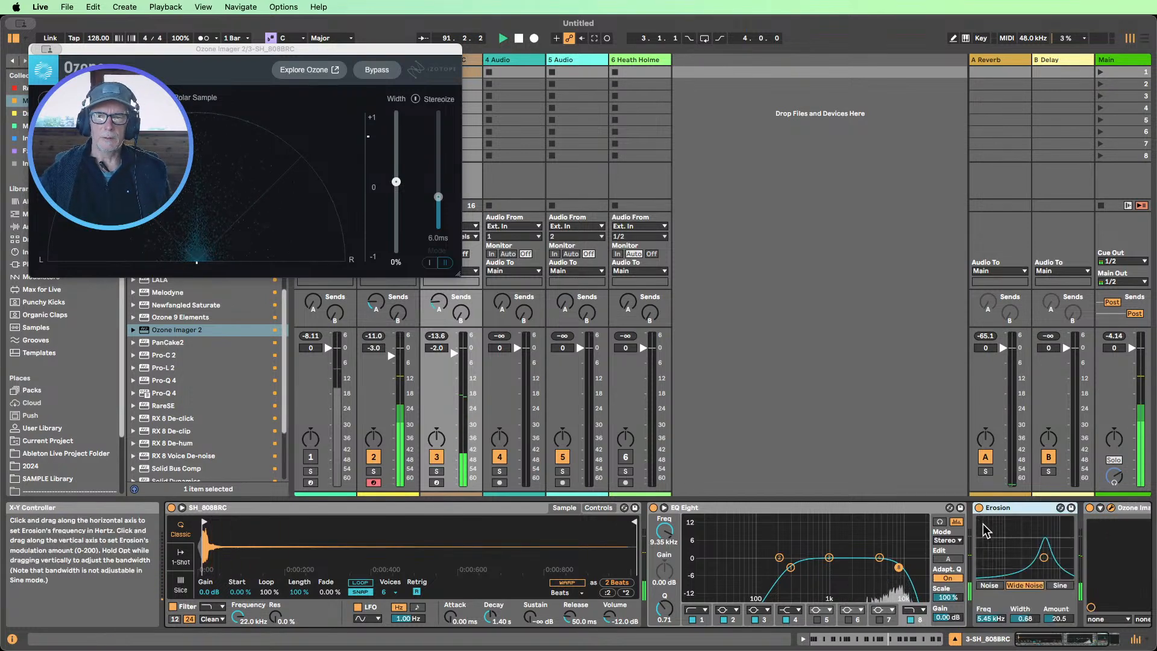
Compare Erosion's Noise and Wide Noise modes on the SH_808BRC track, keep Wide Noise, and close the Ozone Imager 2 window
click(988, 585)
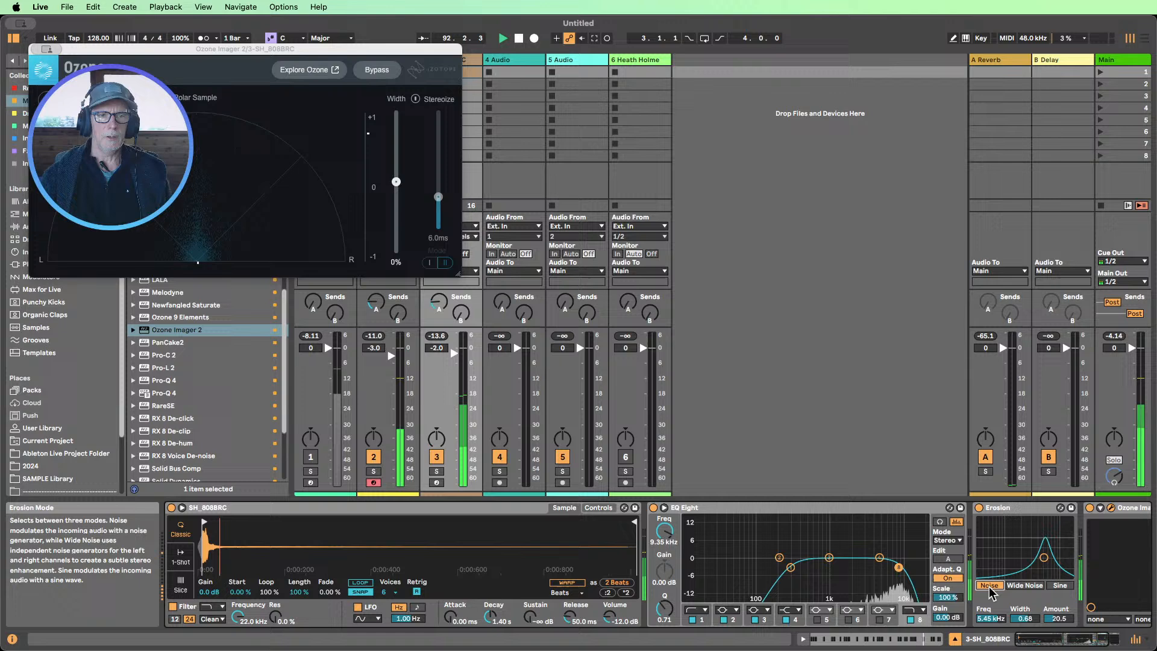
click(1024, 585)
double_click(1002, 502)
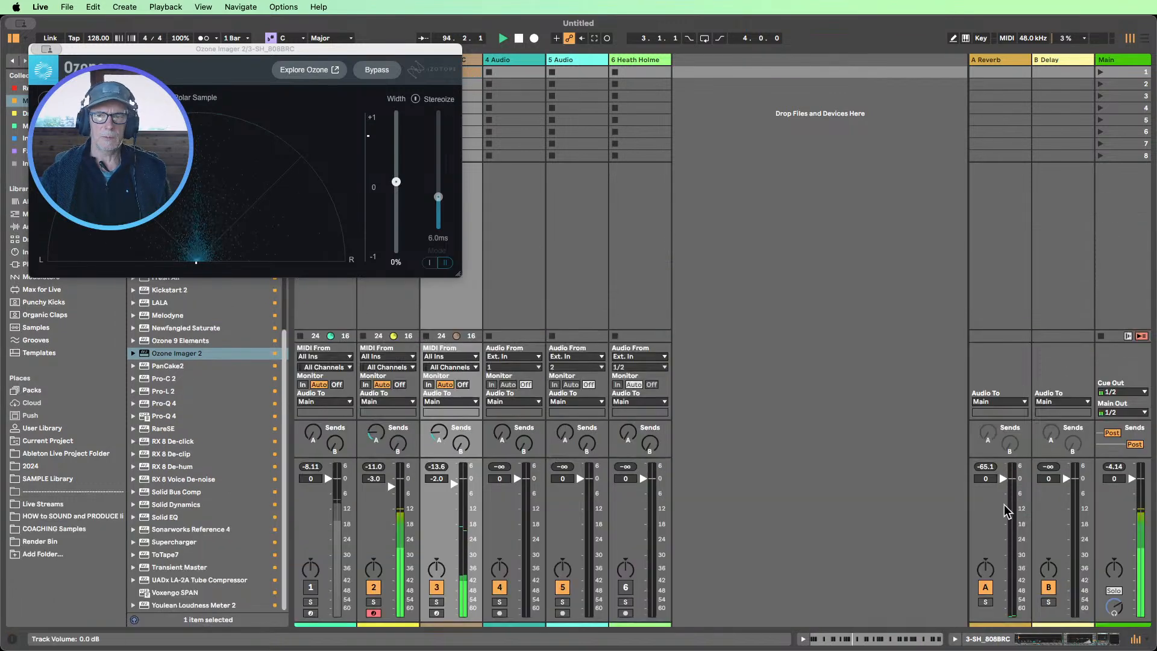
click(38, 49)
double_click(456, 59)
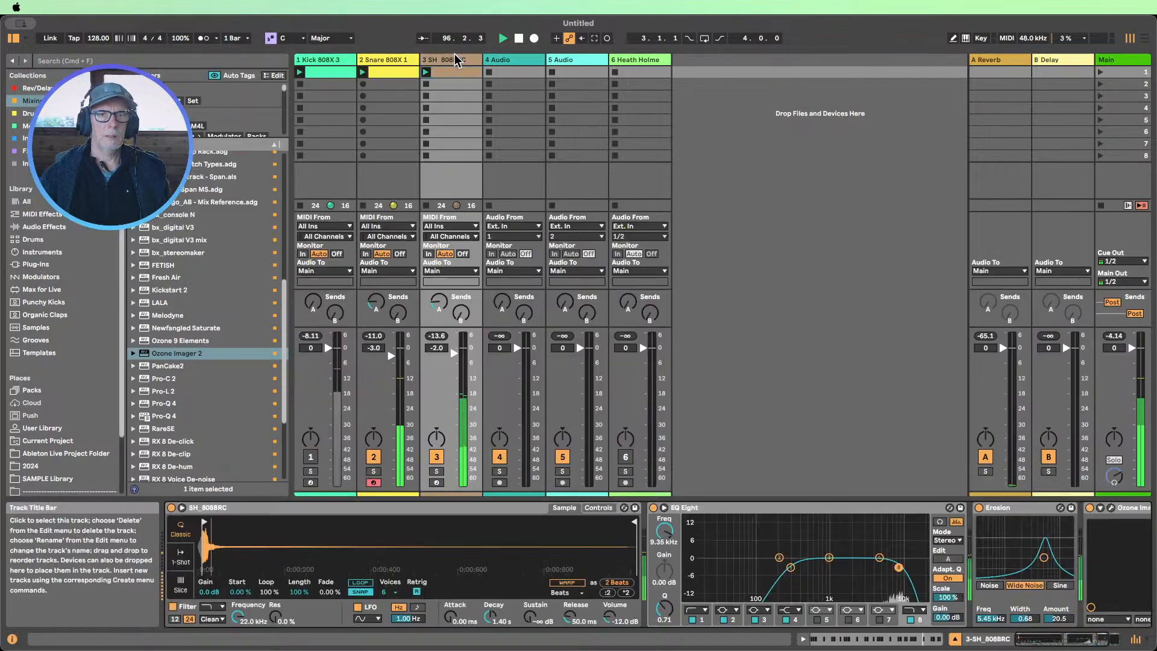
Unmute the Kick 808X 3 track and lower the SH_808BRC track's volume to -4.4 dB
click(312, 458)
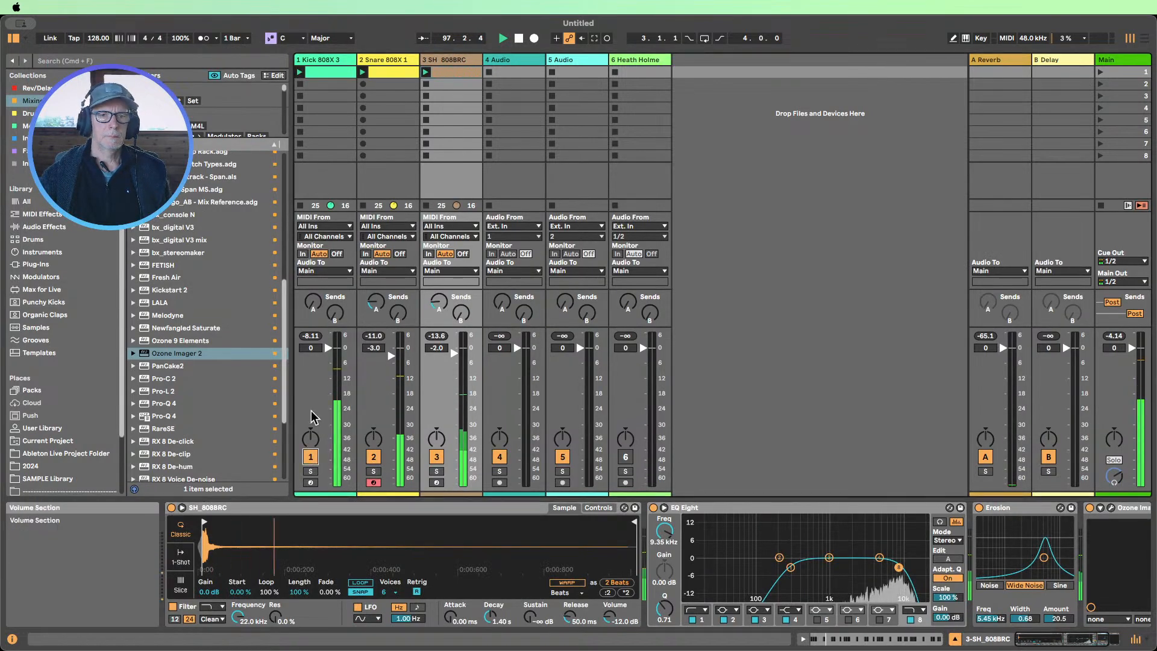
drag(455, 356, 453, 359)
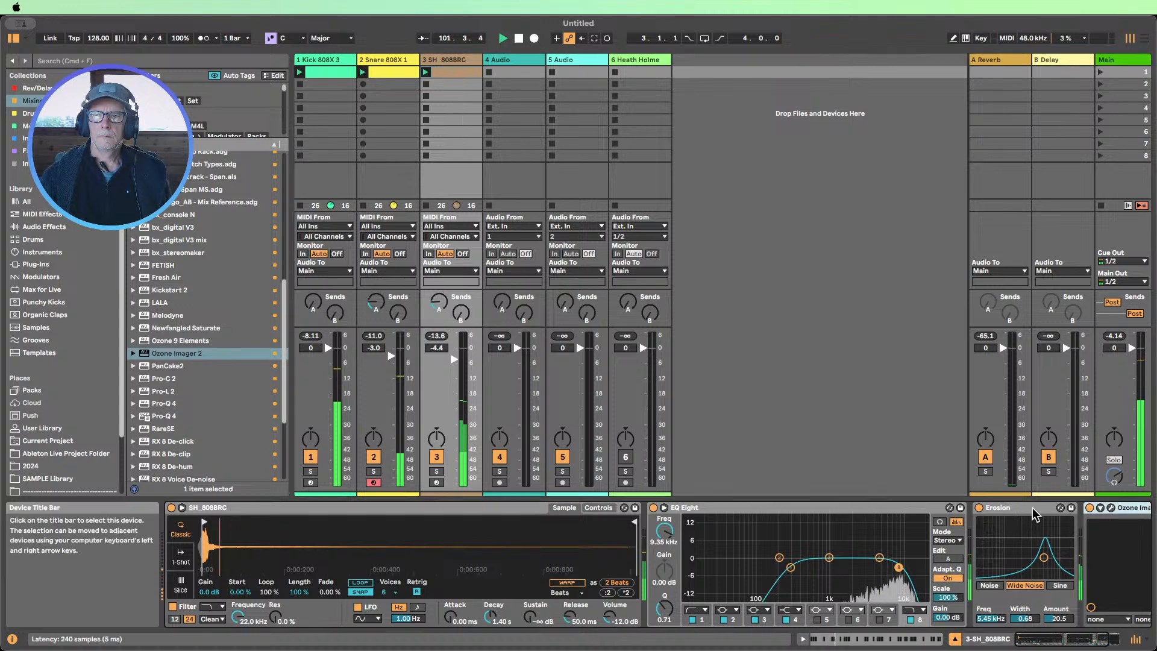
Raise EQ Eight's band 8 high cut to 12.7 kHz and collapse all three audio effects, with Ozone Imager 2 bypassed
double_click(993, 508)
click(996, 508)
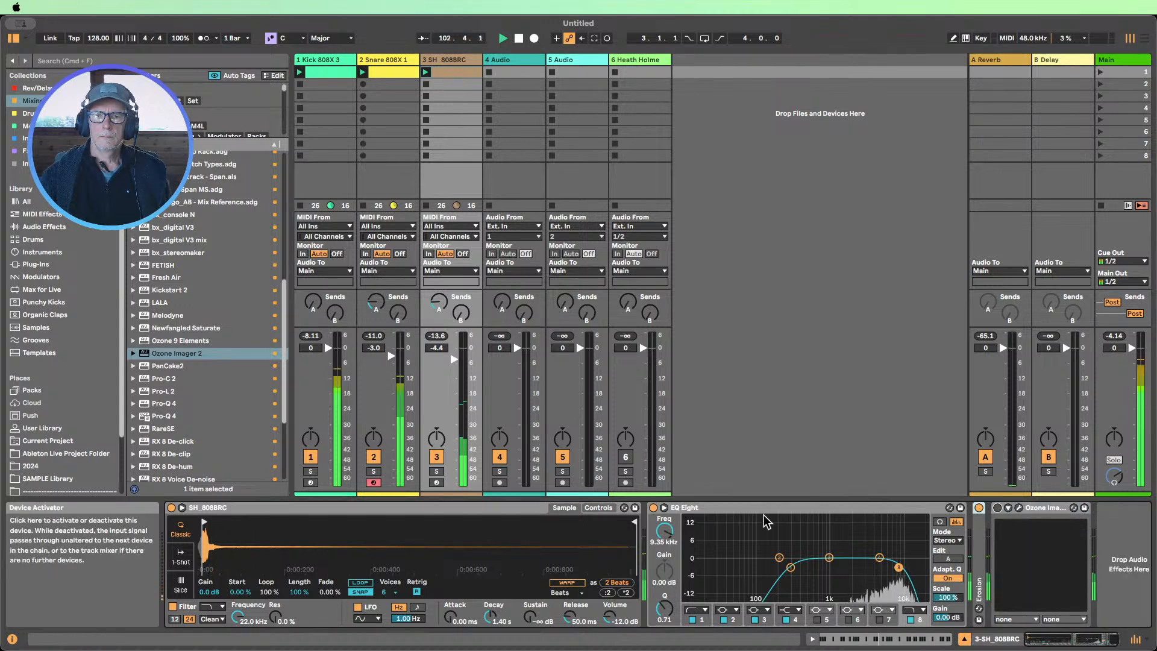
click(653, 507)
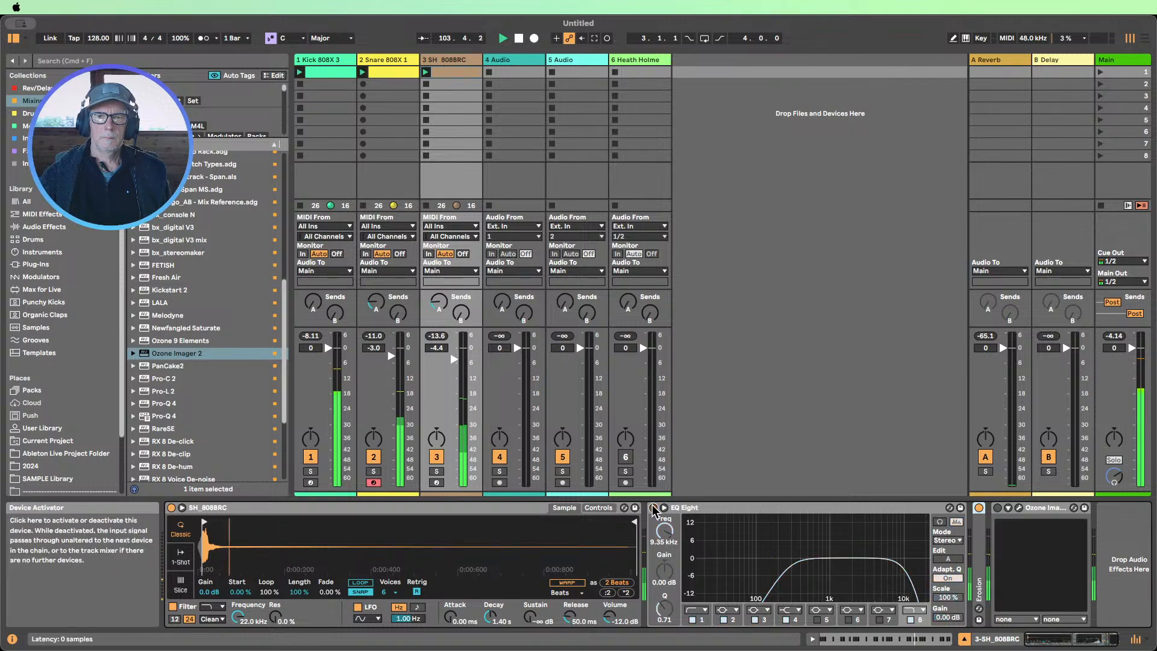
click(653, 507)
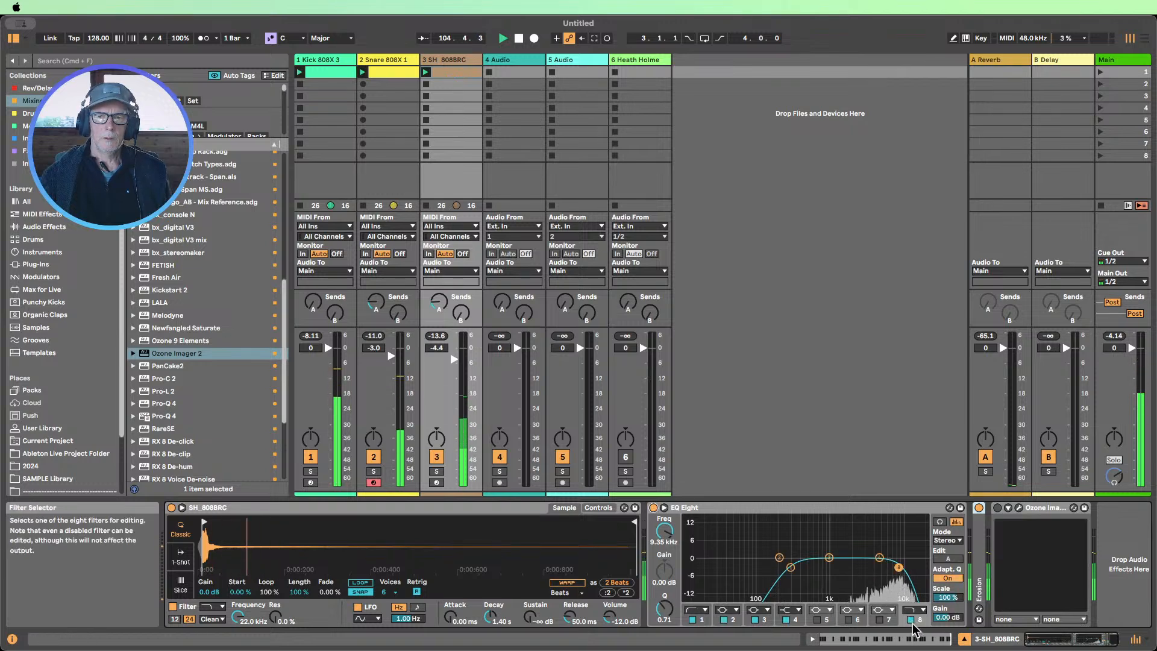
drag(664, 531, 665, 526)
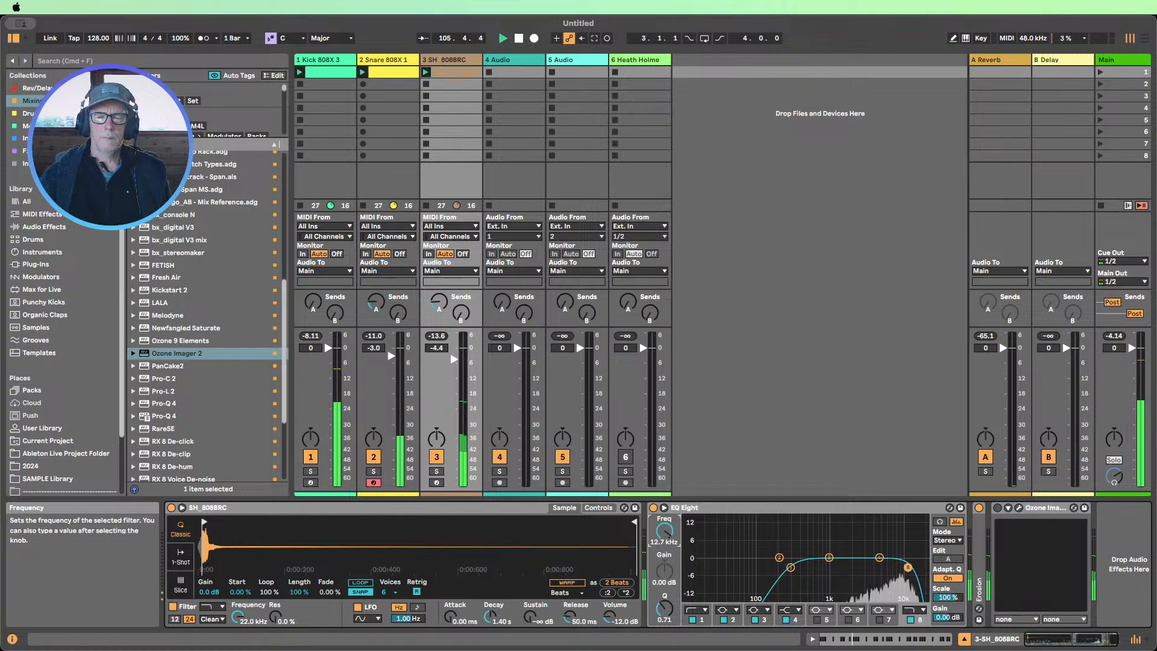
double_click(725, 510)
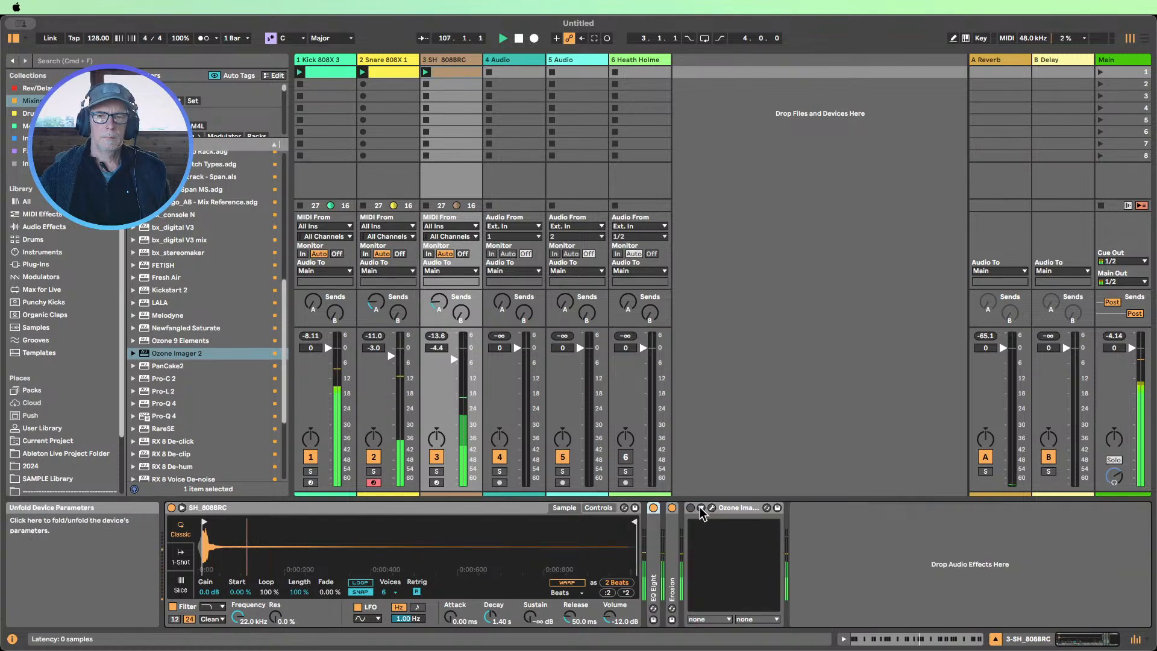
double_click(725, 509)
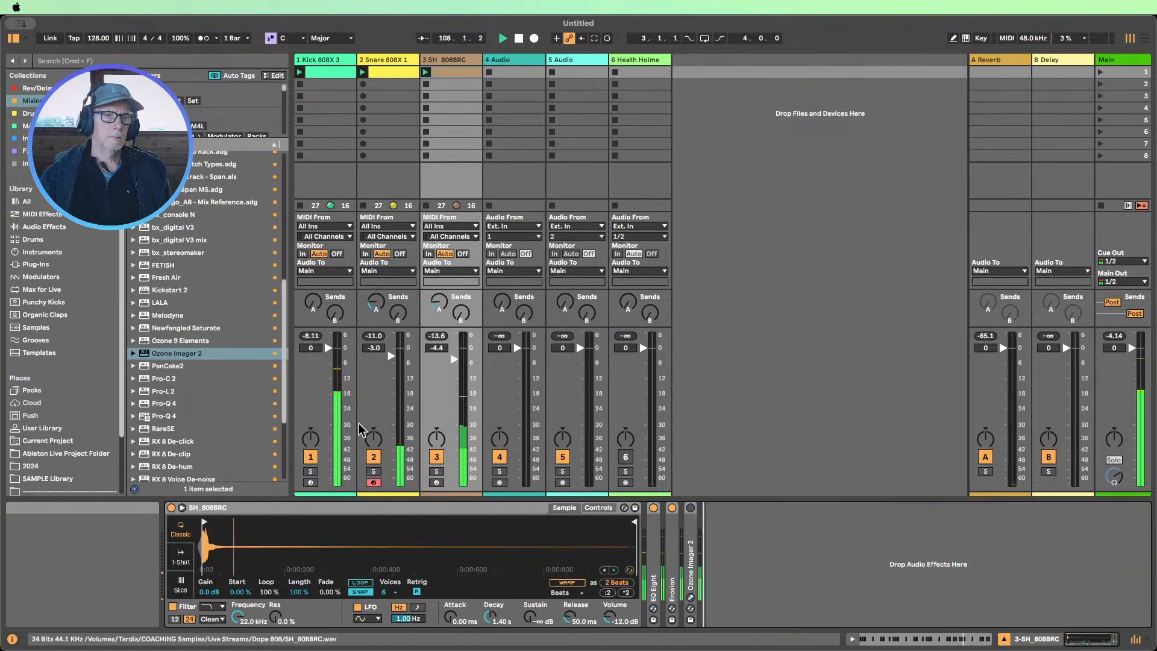
Add Phaser-Flanger to the end of the SH_808BRC chain in Flanger mode at 16% Dry/Wet, and compare it off and on
click(42, 226)
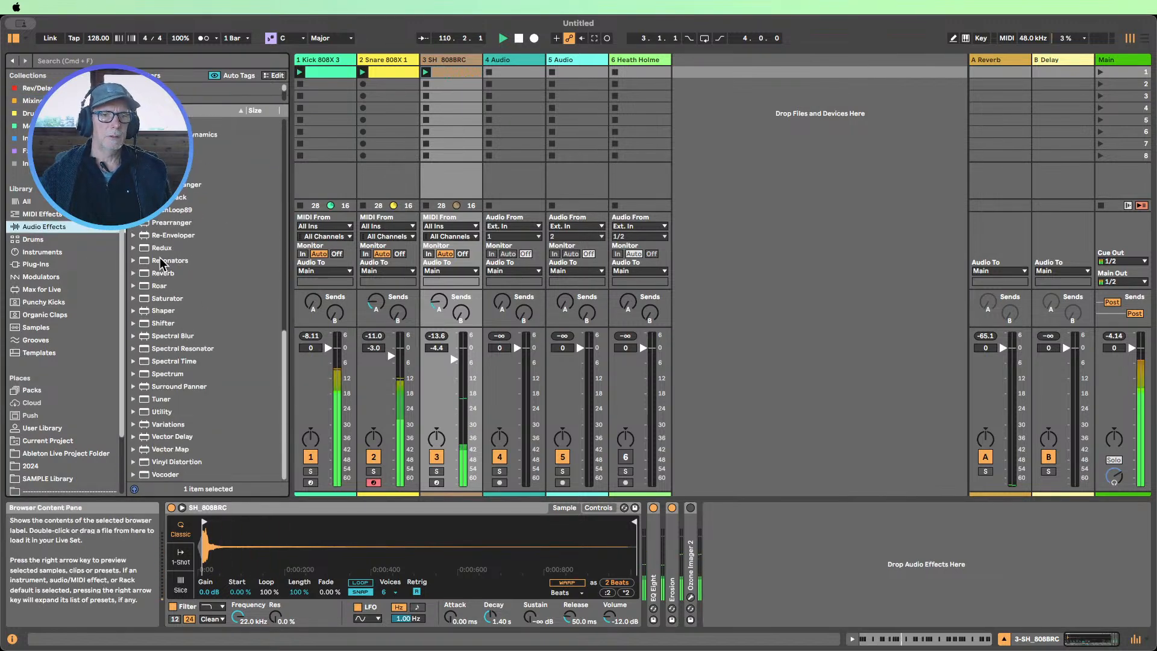
drag(187, 184, 739, 605)
mouse_move(863, 610)
mouse_down()
mouse_move(864, 632)
mouse_move(863, 608)
mouse_up()
click(775, 559)
click(709, 508)
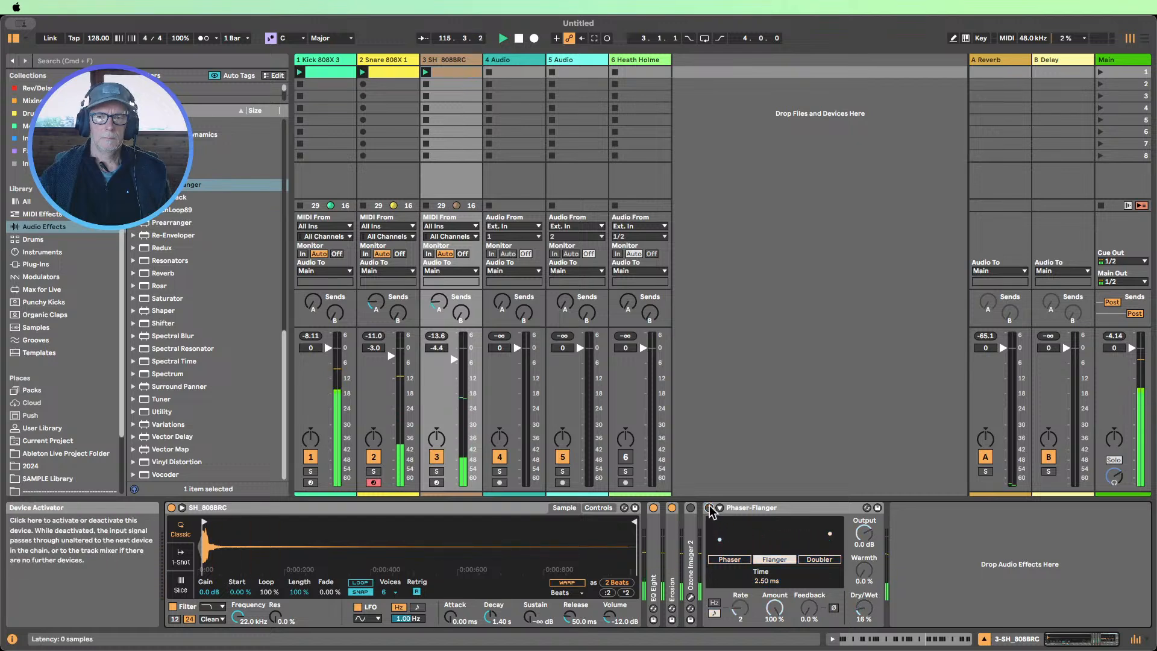
click(710, 508)
Move Ozone Imager 2 after Phaser-Flanger, activate it, and open its plug-in window
drag(691, 545, 909, 523)
click(877, 507)
click(877, 597)
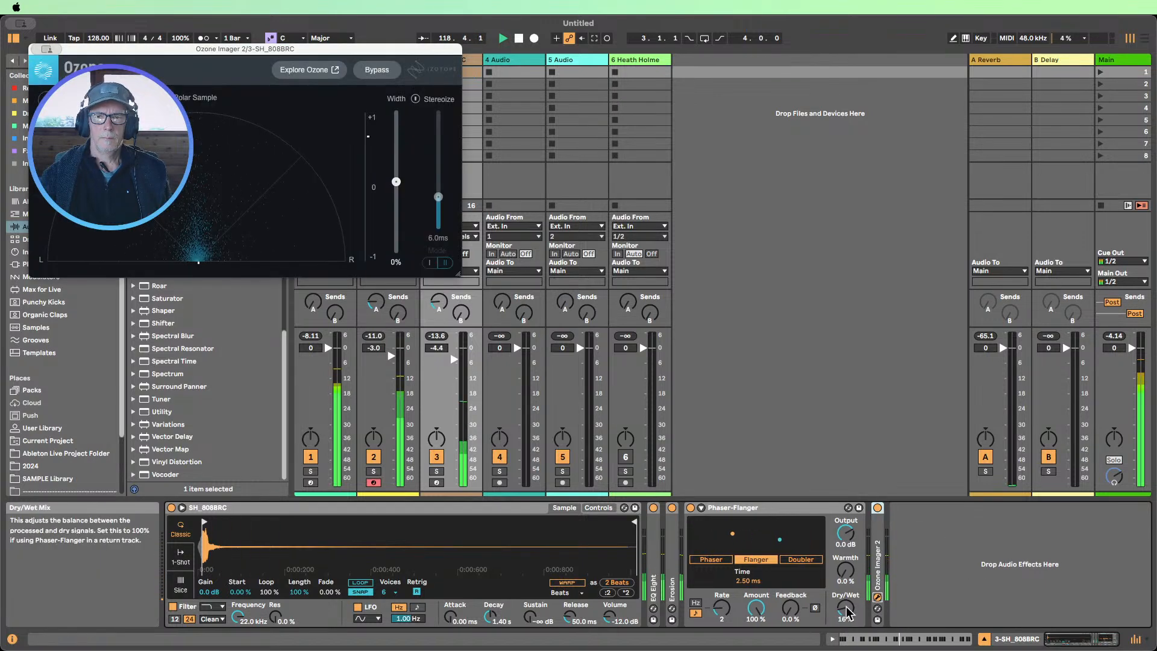
Audition Phaser-Flanger's Dry/Wet at 53% and 40%, settle on 19%, and deactivate both Phaser-Flanger and Ozone Imager 2
drag(845, 609, 845, 606)
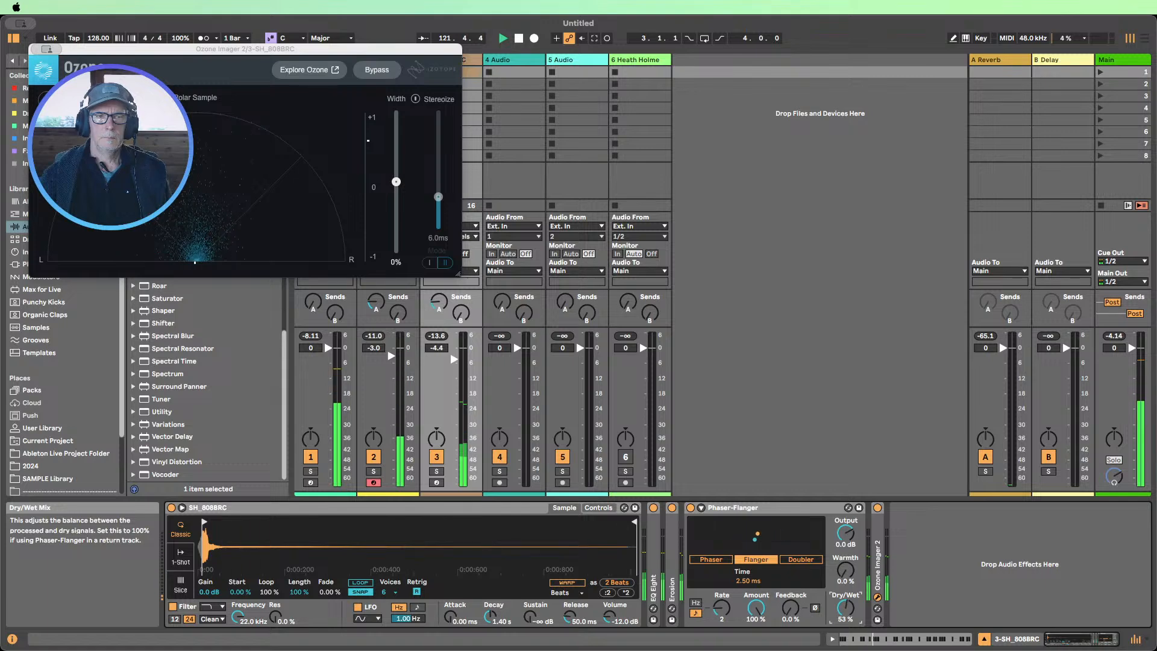
drag(845, 607, 845, 611)
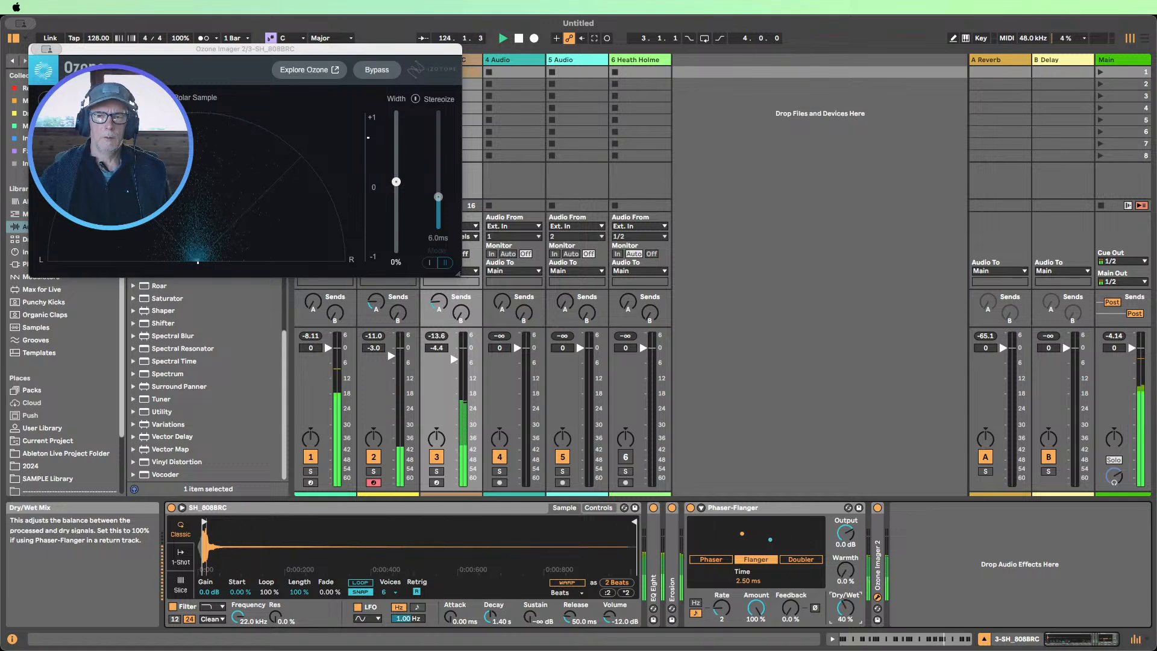
drag(845, 611, 845, 612)
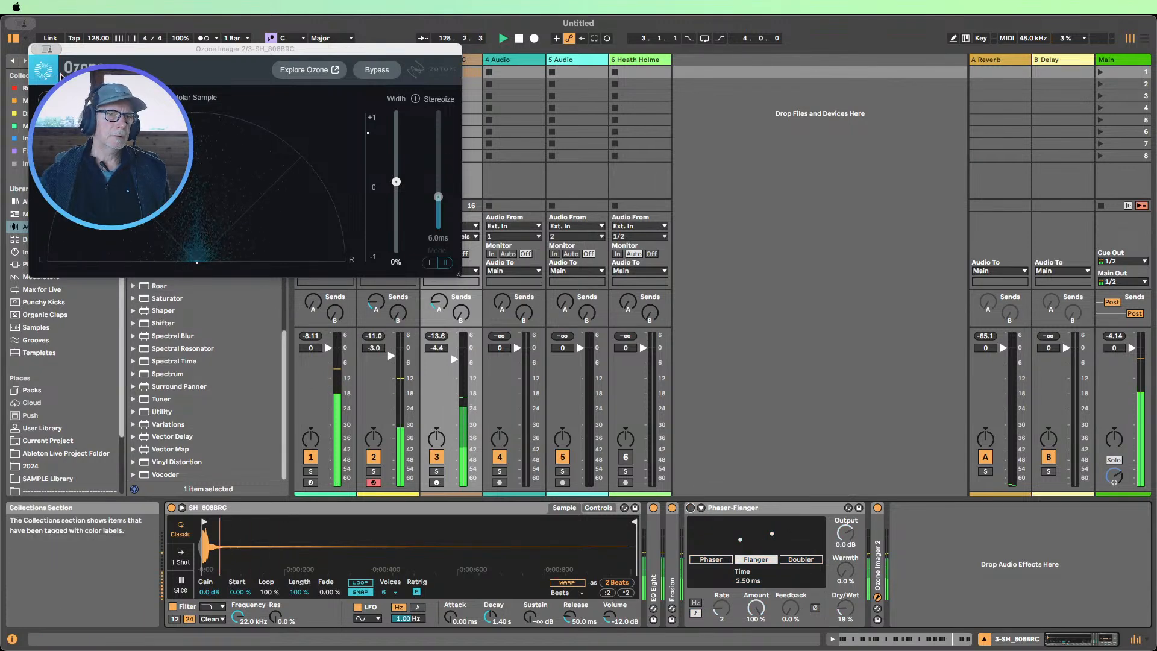
click(36, 50)
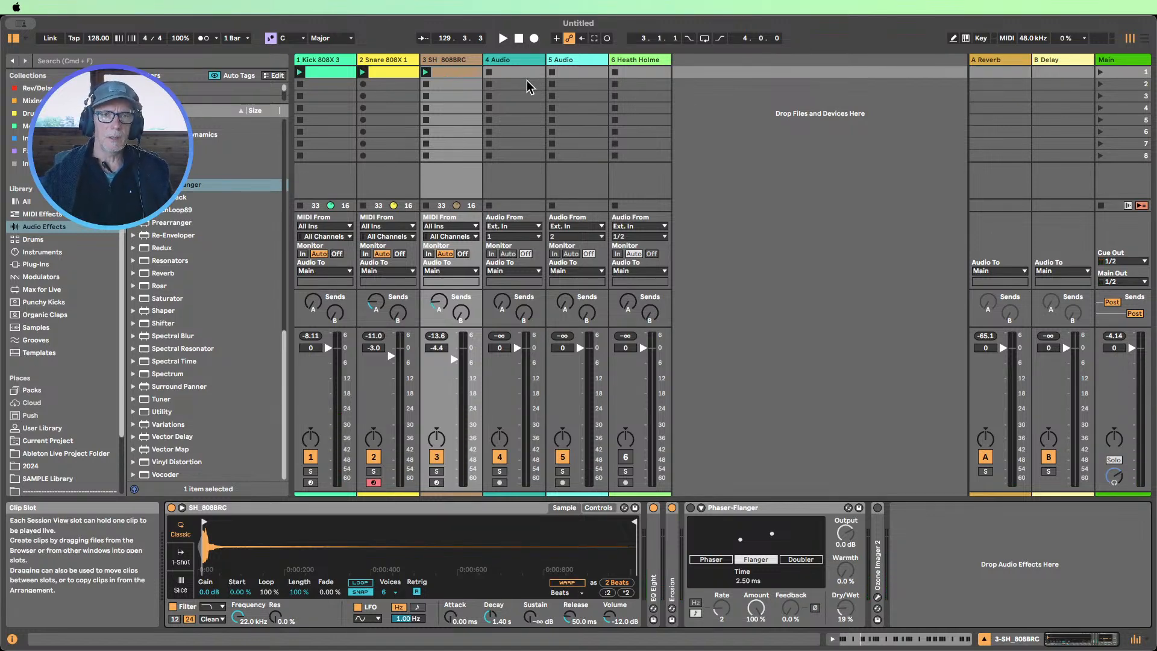
Rename the Kick 808X 3 track as kick
click(443, 83)
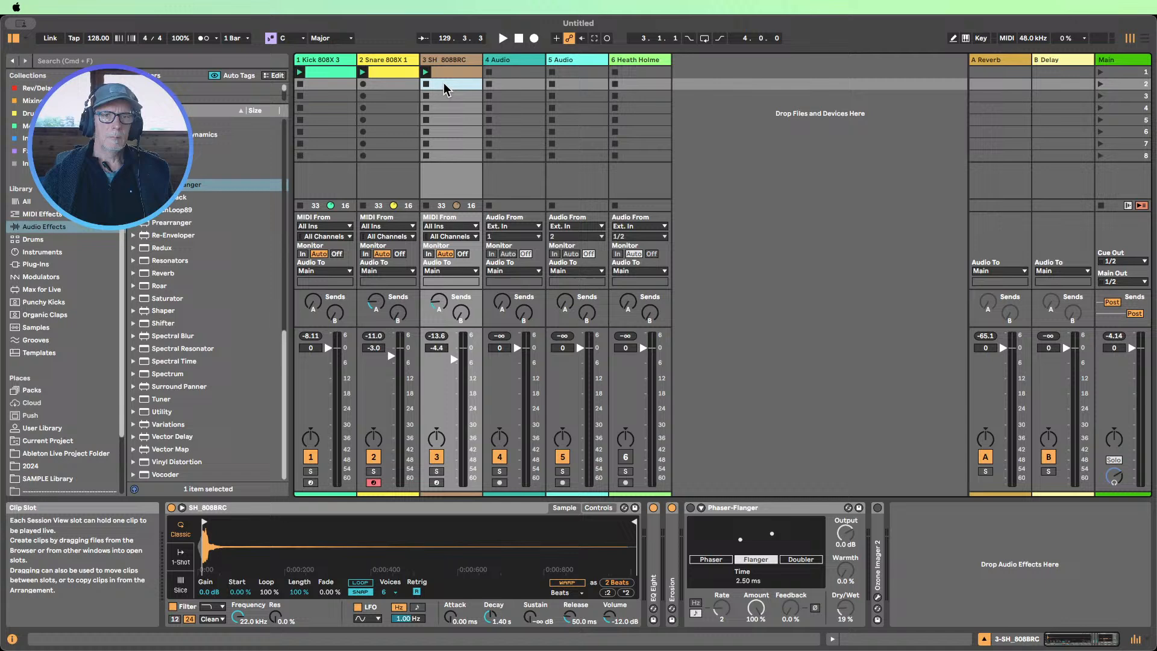
click(312, 60)
key(super+r)
text(k)
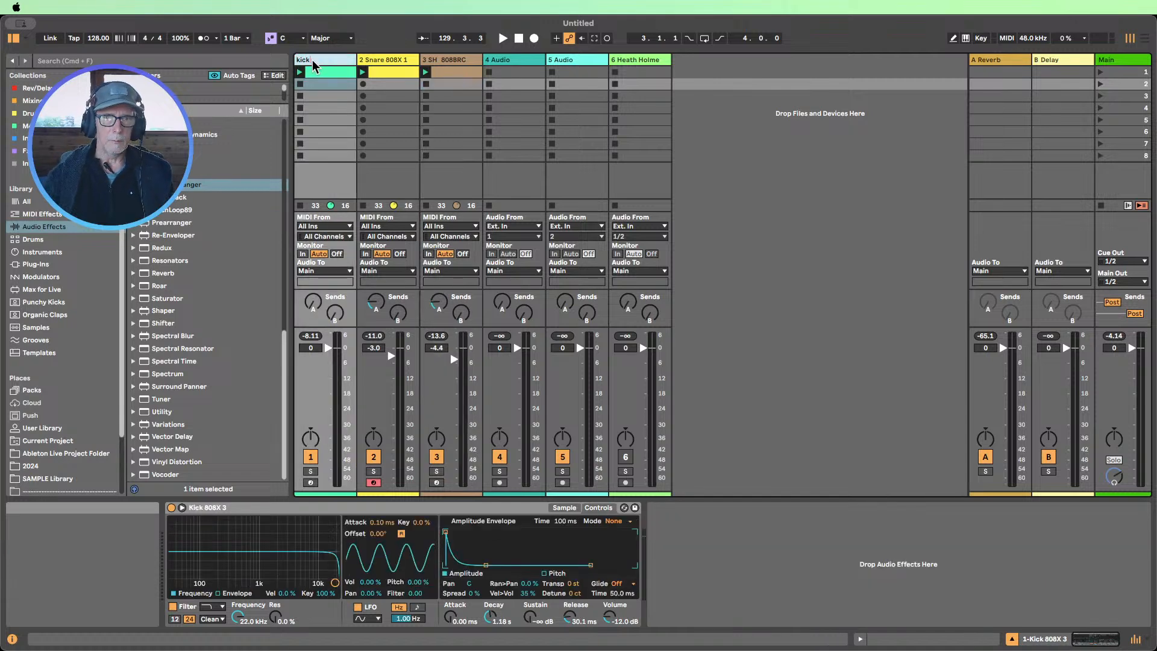
text(ick)
key(Return)
Rename the Snare 808X 1 track as snare
click(398, 61)
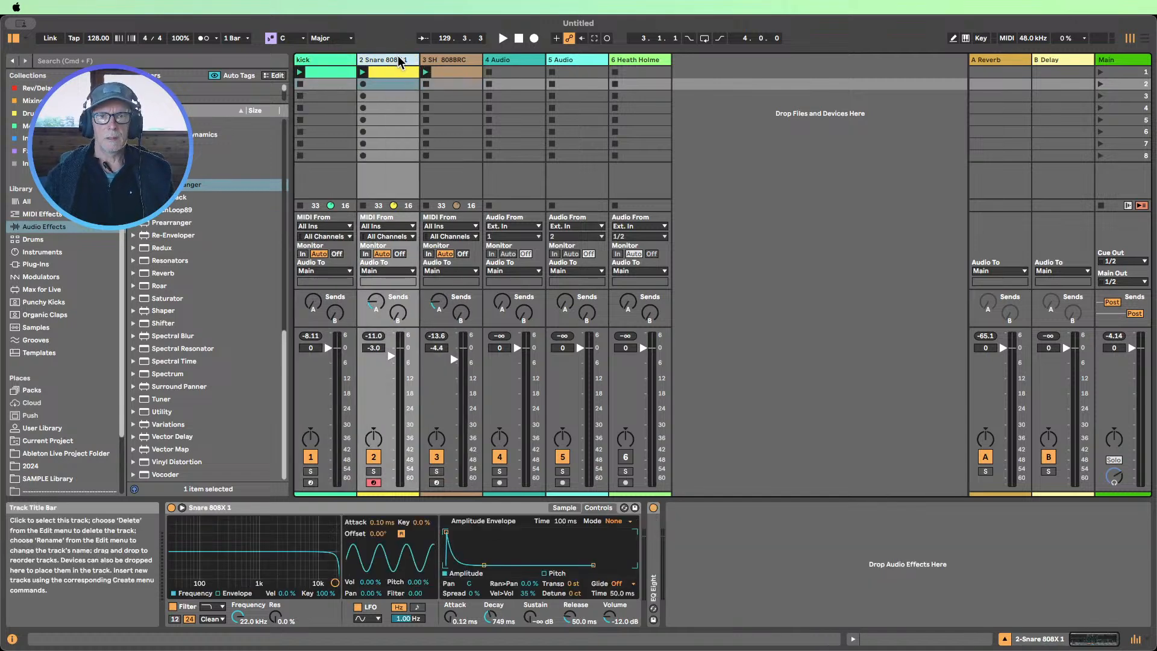
key(super+r)
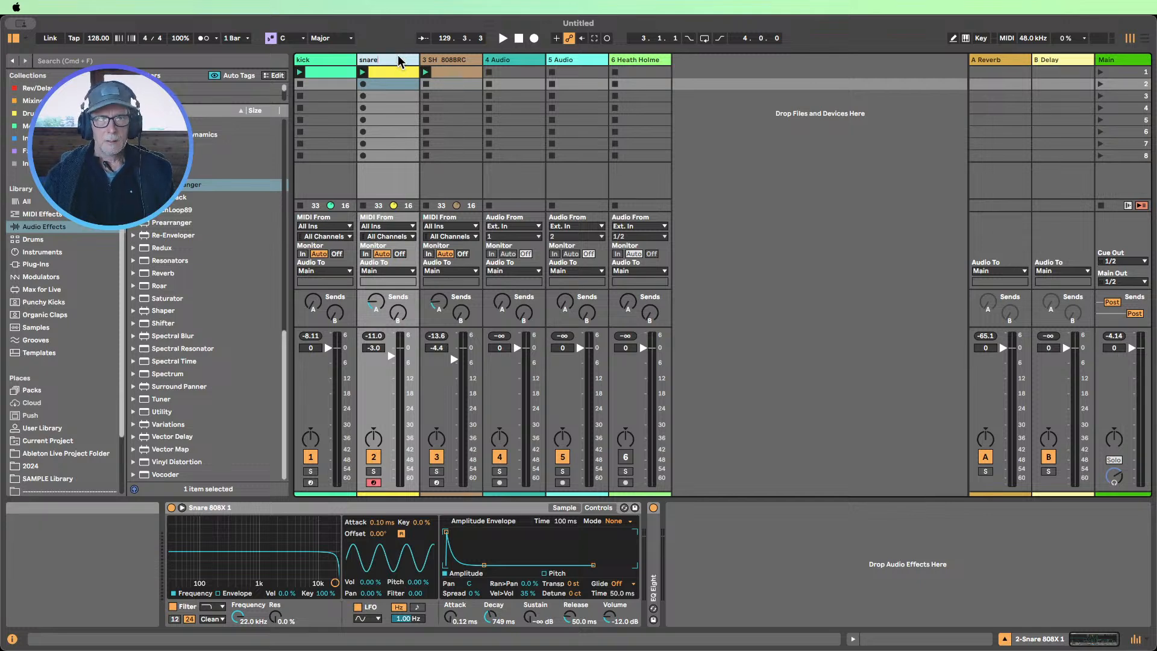
text(snare)
key(Return)
Rename the SH_808BRC track as closedHH
click(468, 59)
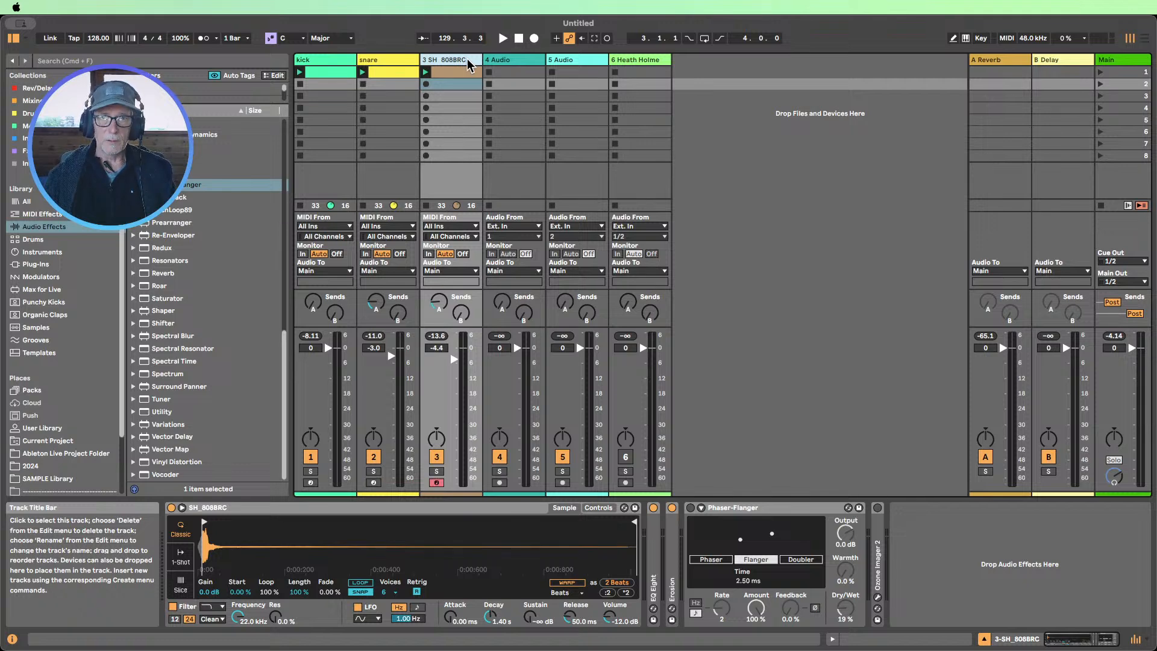
text(close)
key(Return)
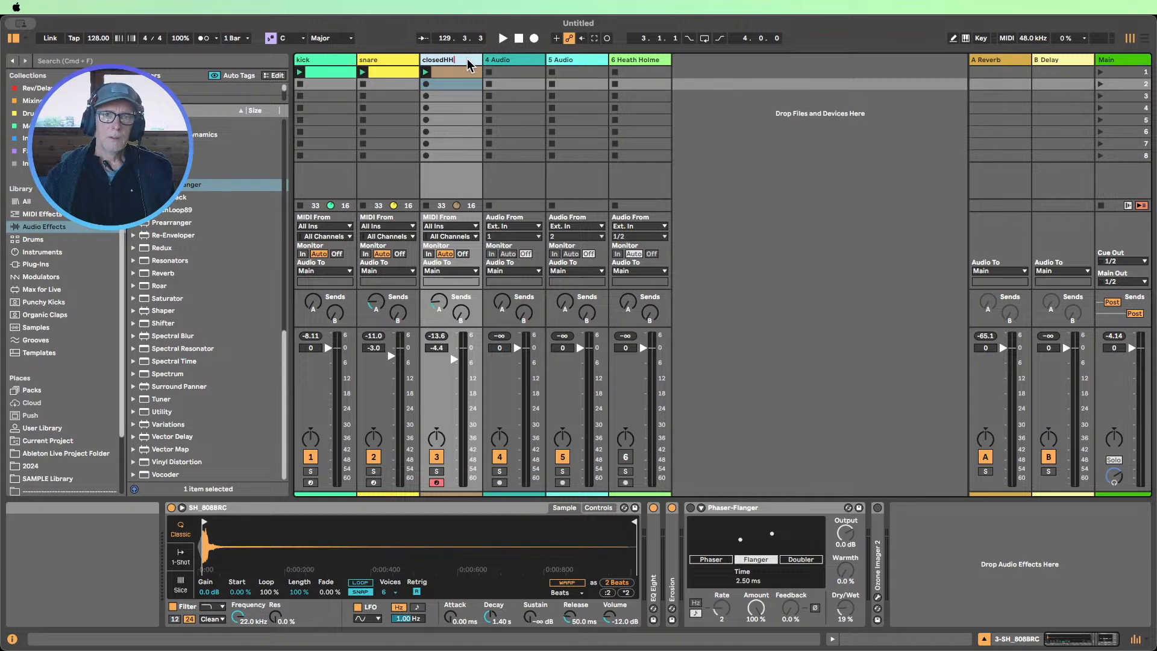
key(Return)
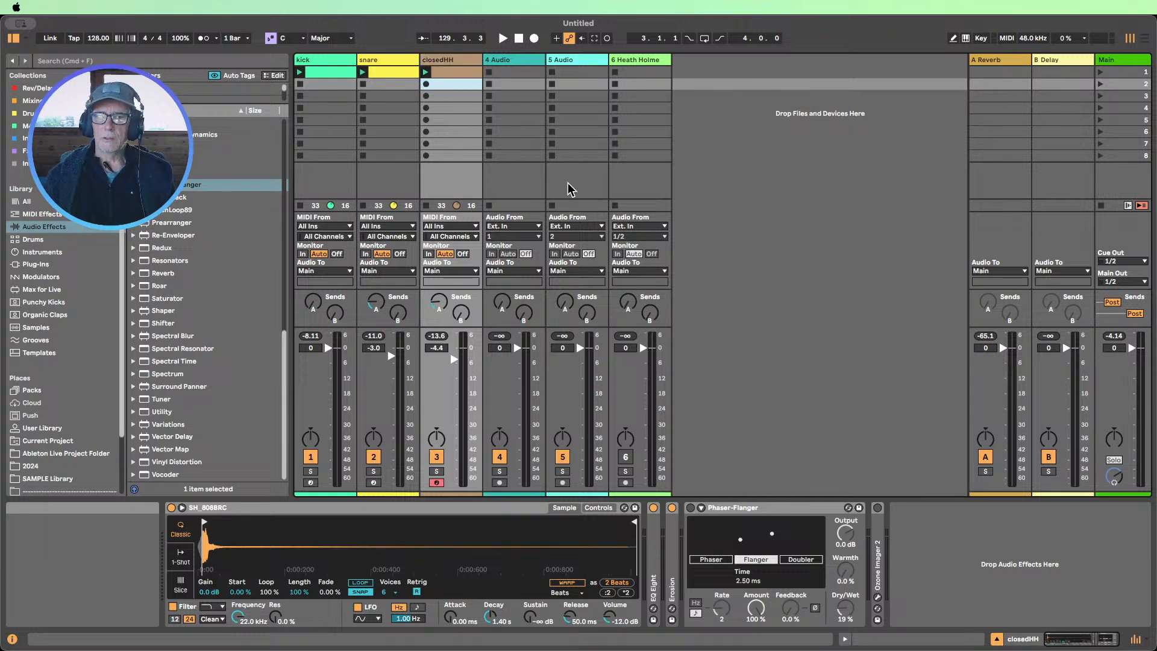
Launch scene 1 to hear the kick, snare and closed hi-hat together, hide the device view, and stop playback
click(1100, 72)
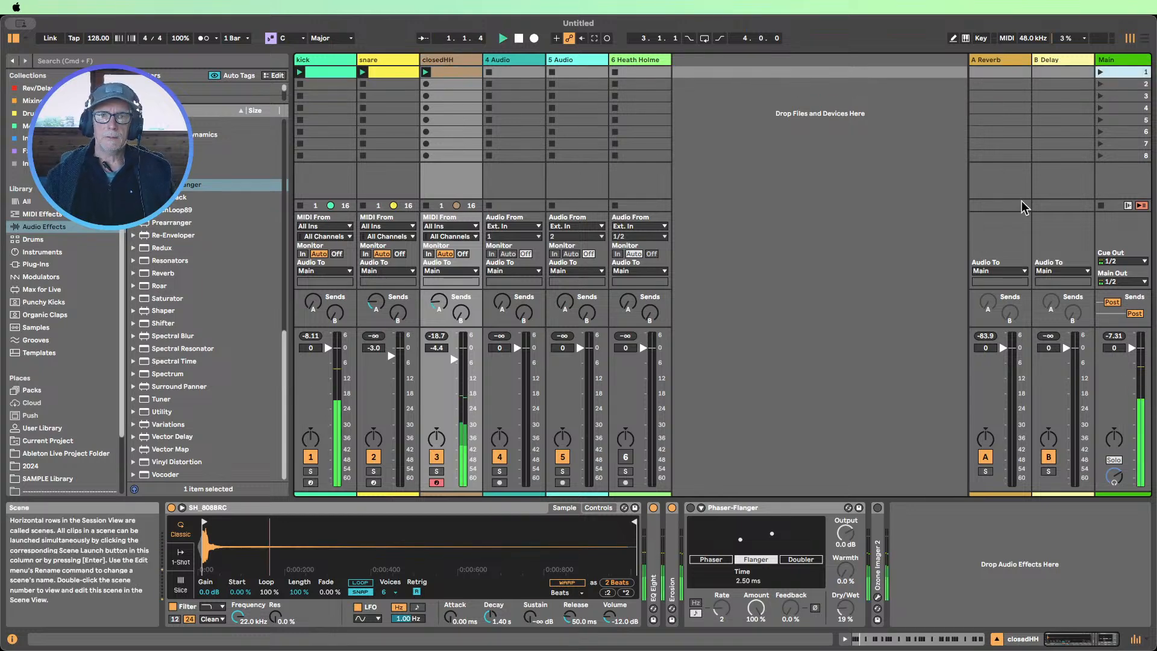
click(997, 638)
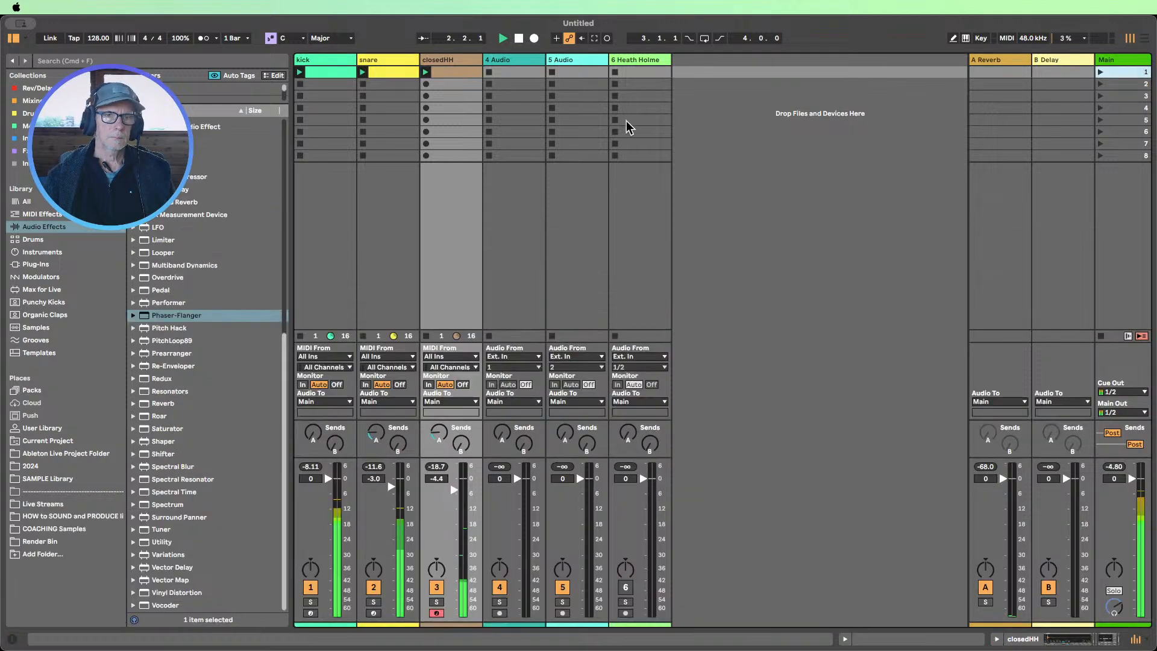
click(519, 39)
Add an Operator instrument on a new MIDI track after the last existing track
scroll(181, 301, up, 5)
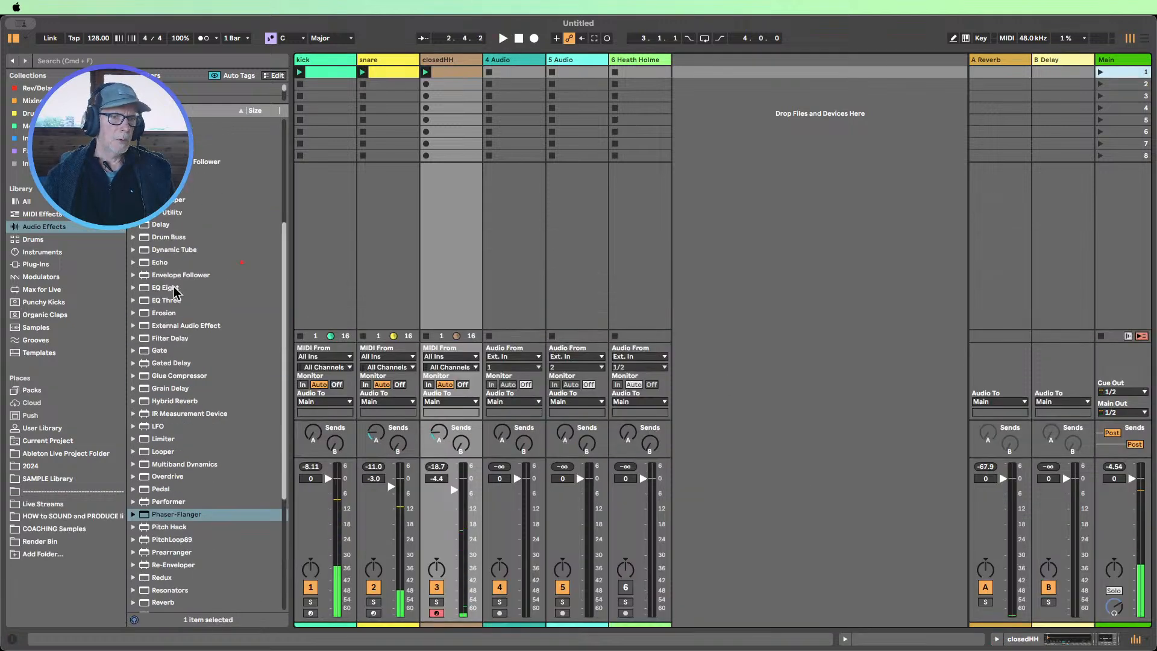
click(41, 252)
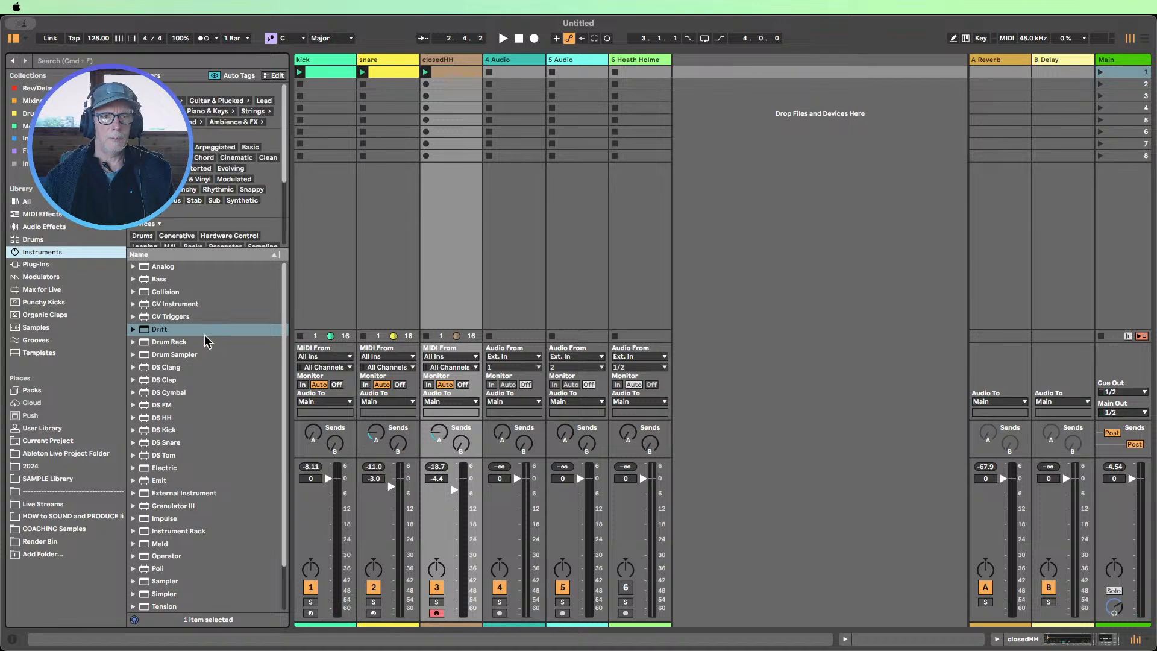
scroll(206, 342, down, 2)
drag(181, 505, 705, 180)
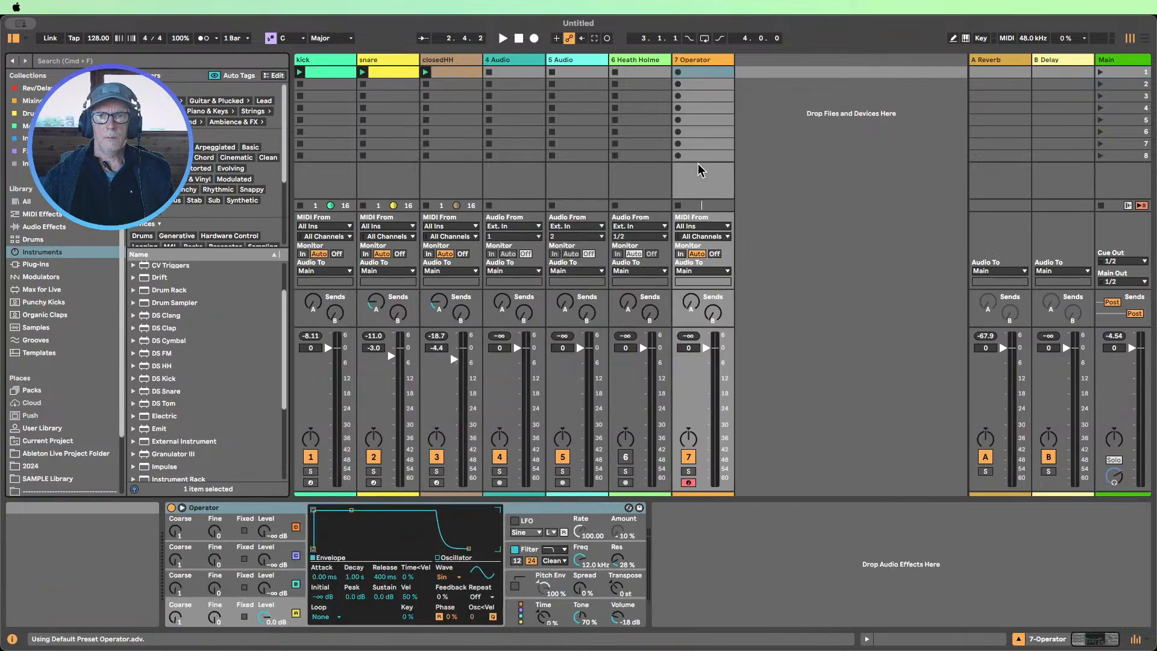
Delete the sixth track and move the Operator track directly after closedHH
click(637, 57)
key(Delete)
drag(642, 65, 510, 60)
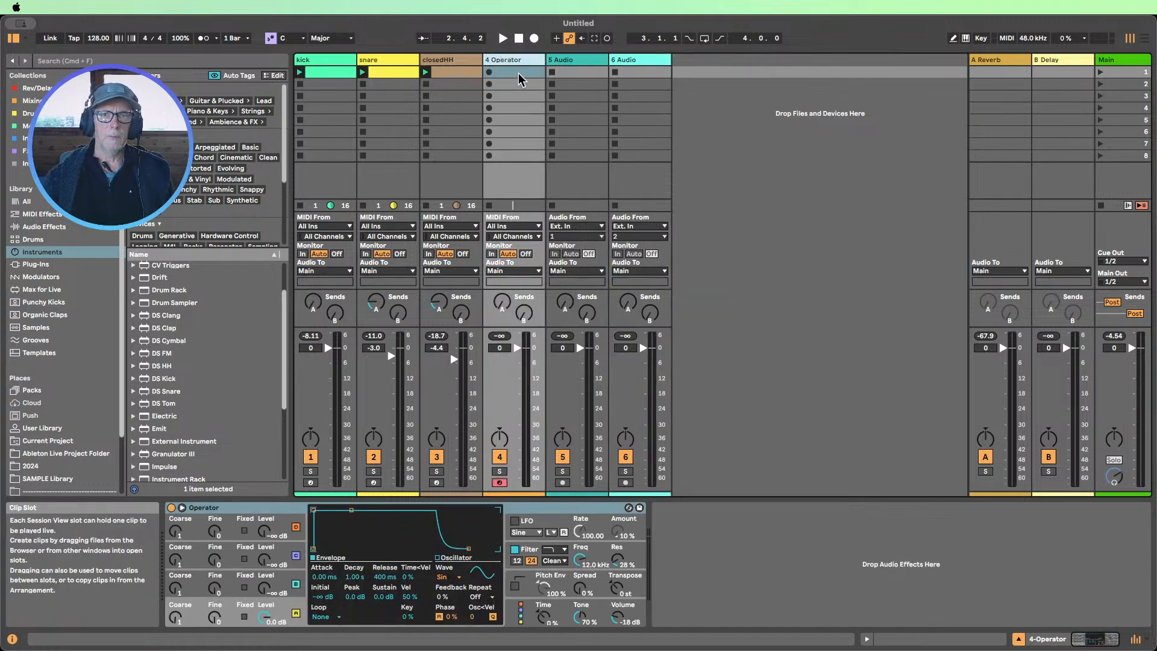
Create an empty one-bar MIDI clip in the Operator track's first slot and open it in the note editor
click(1018, 638)
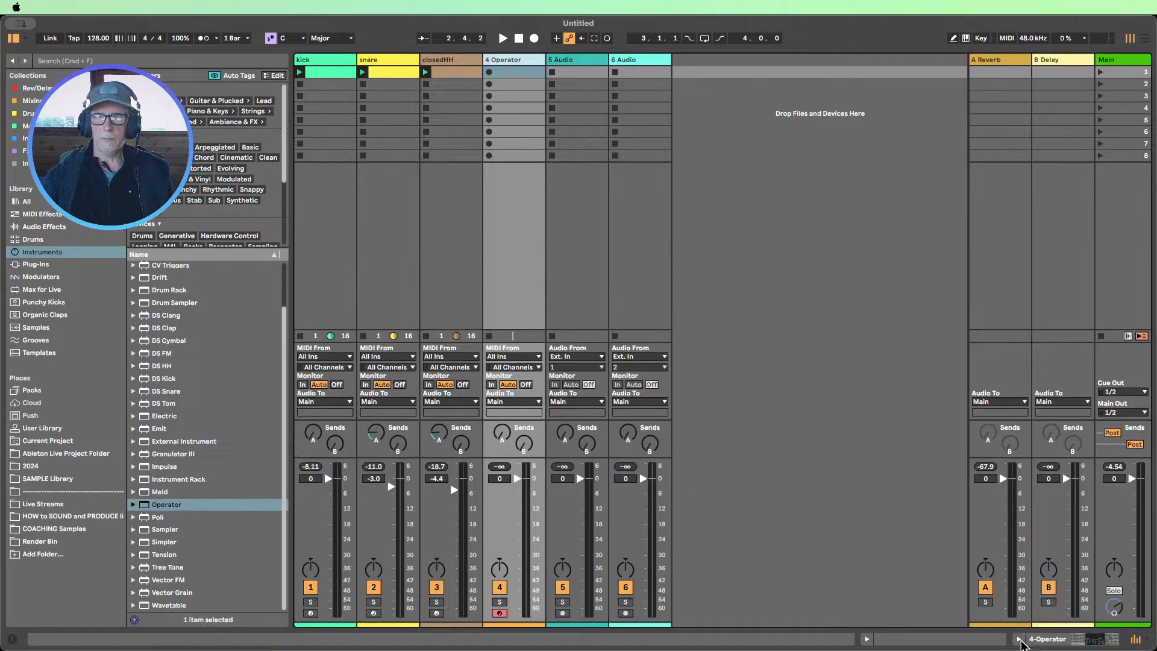
double_click(508, 73)
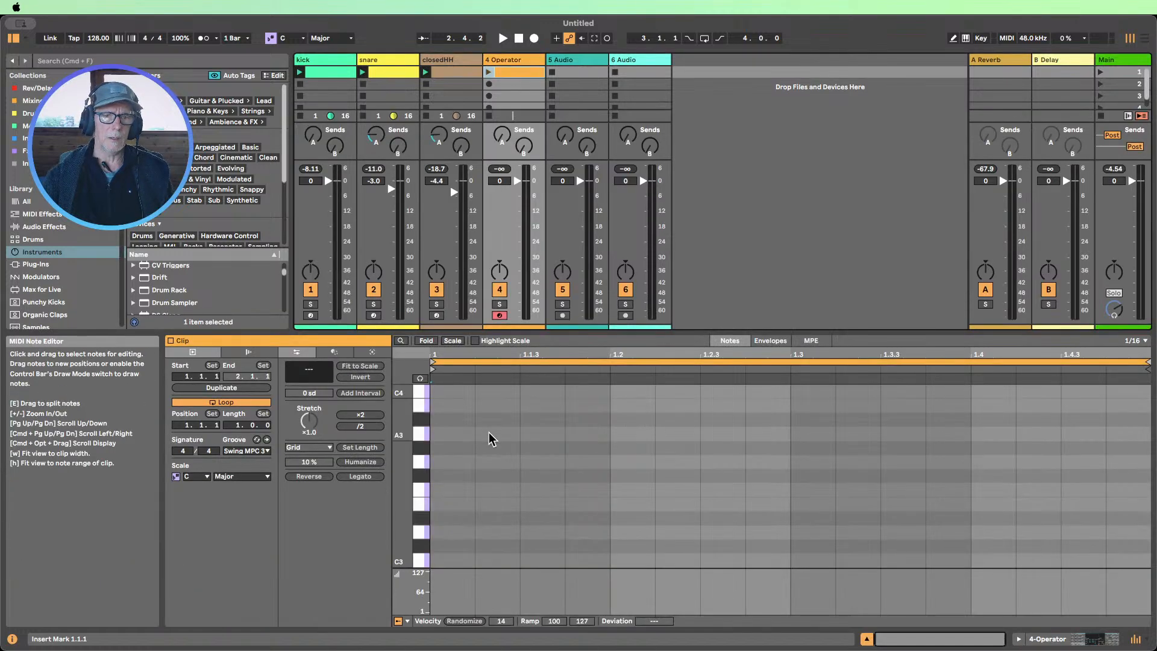
scroll(425, 482, down, 5)
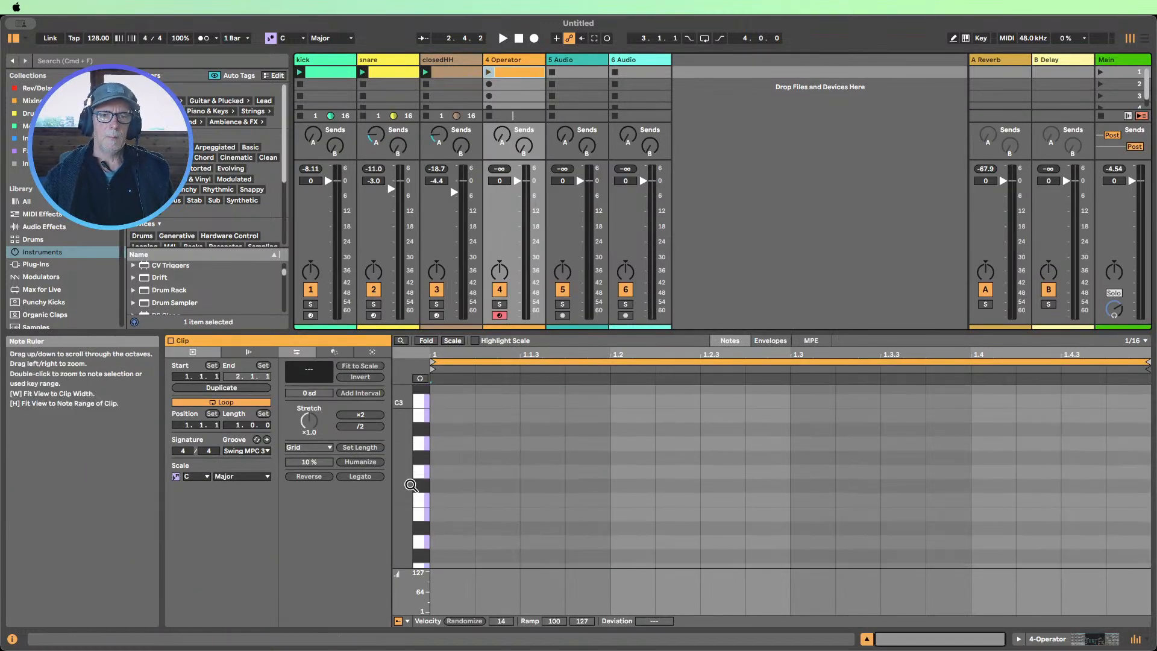
scroll(413, 527, up, 4)
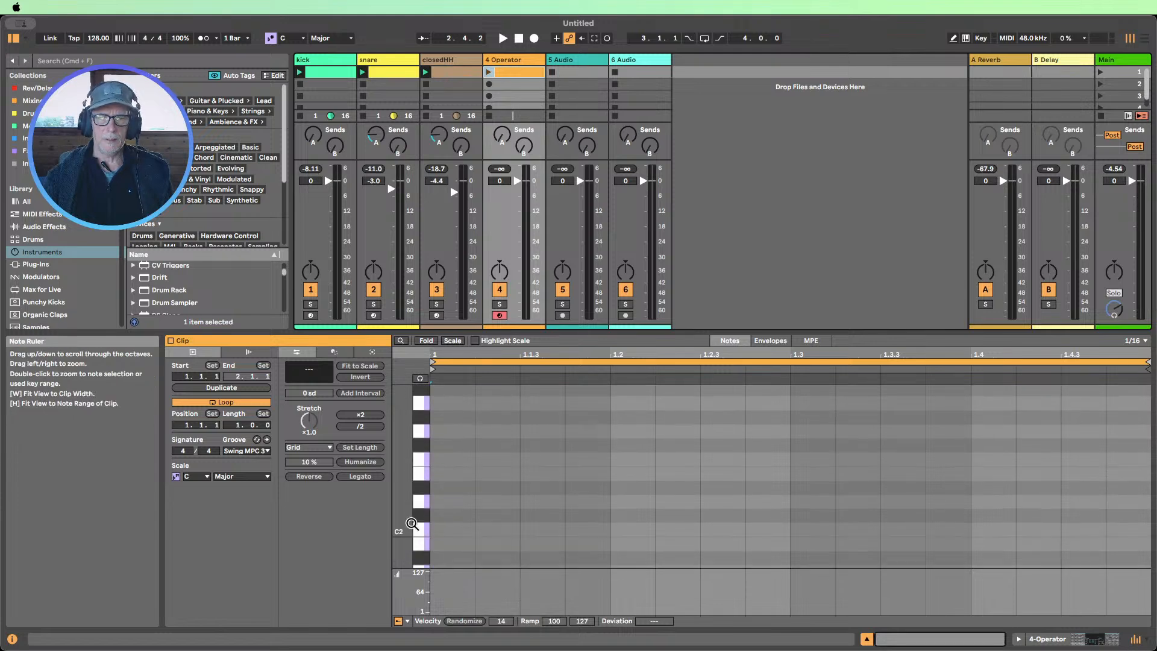
Draw a sixteenth-long A2 note at the start of the Operator clip
scroll(405, 477, down, 1)
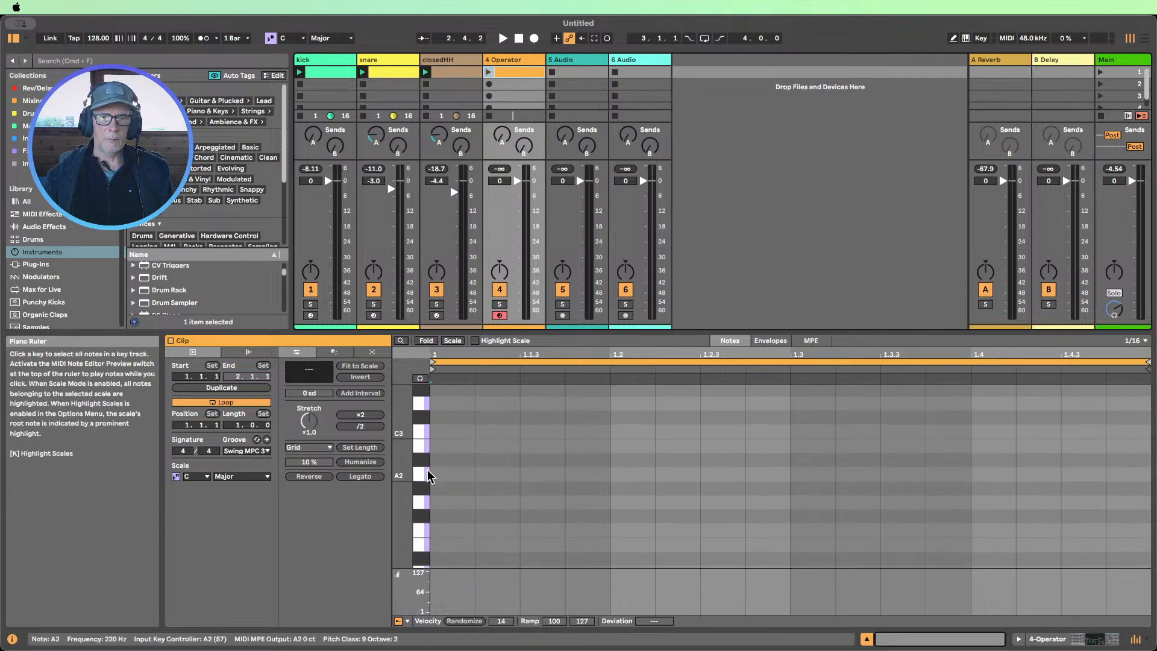
key(b)
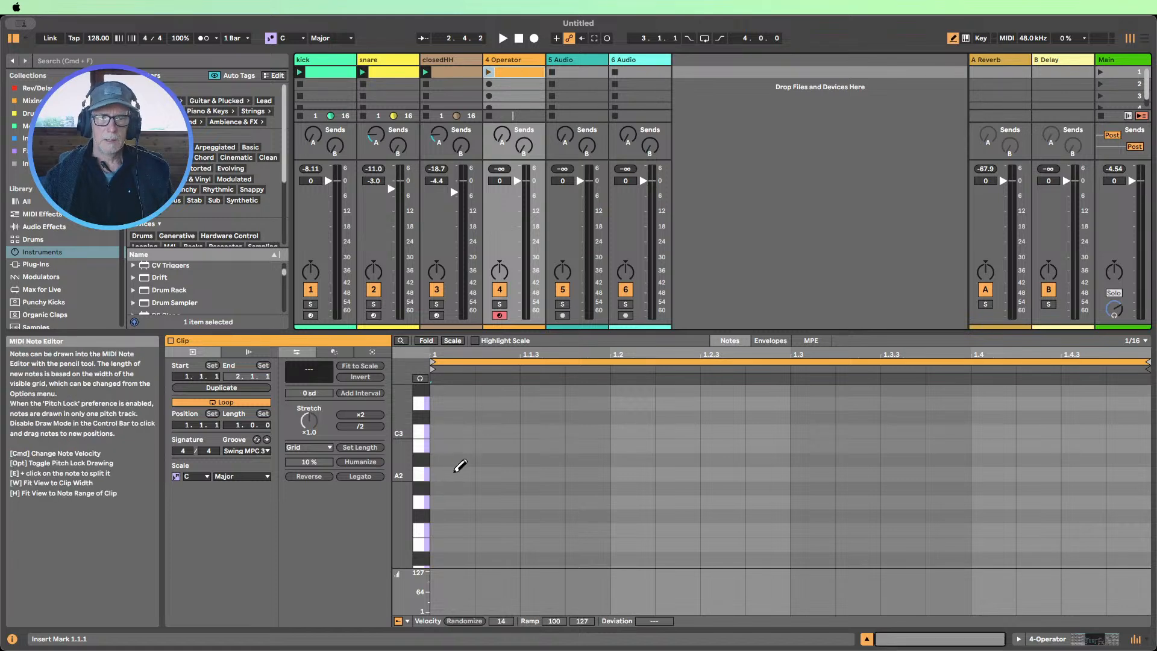
click(456, 472)
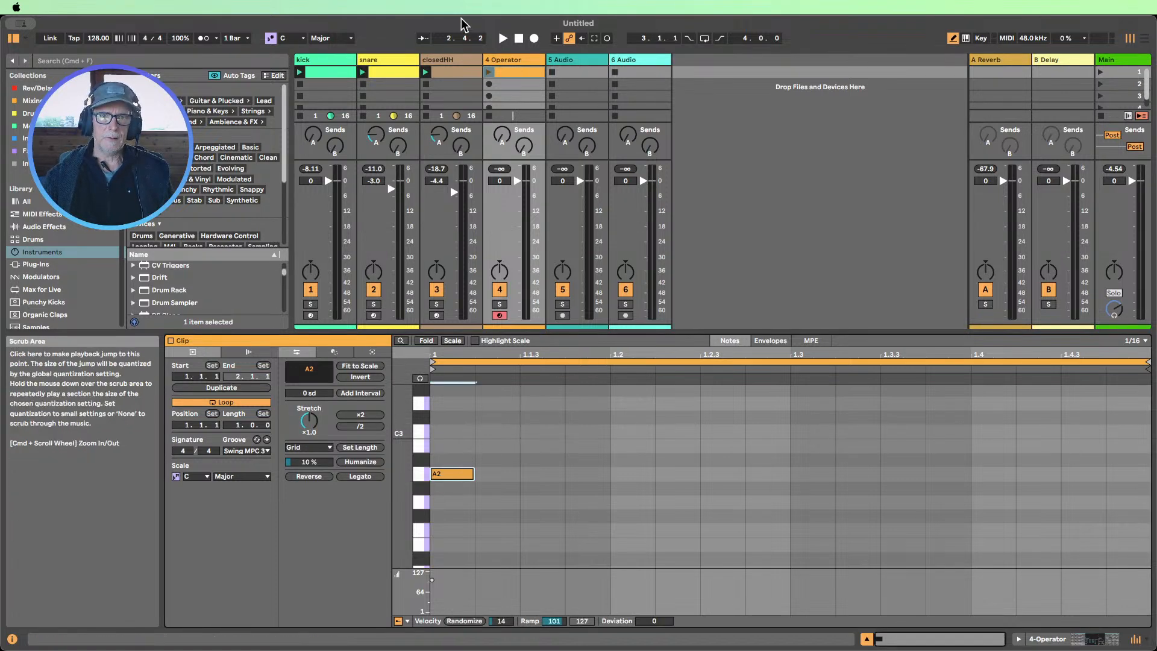
Set the scale for the Operator track's clip to A Minor
click(501, 60)
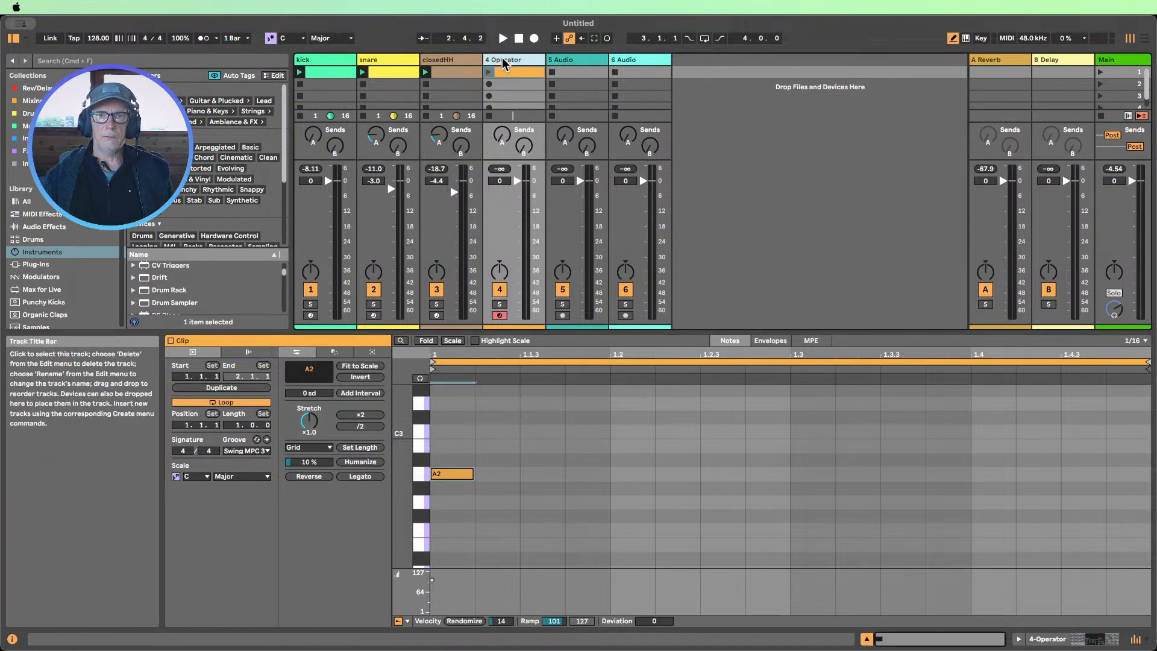
click(284, 38)
click(287, 152)
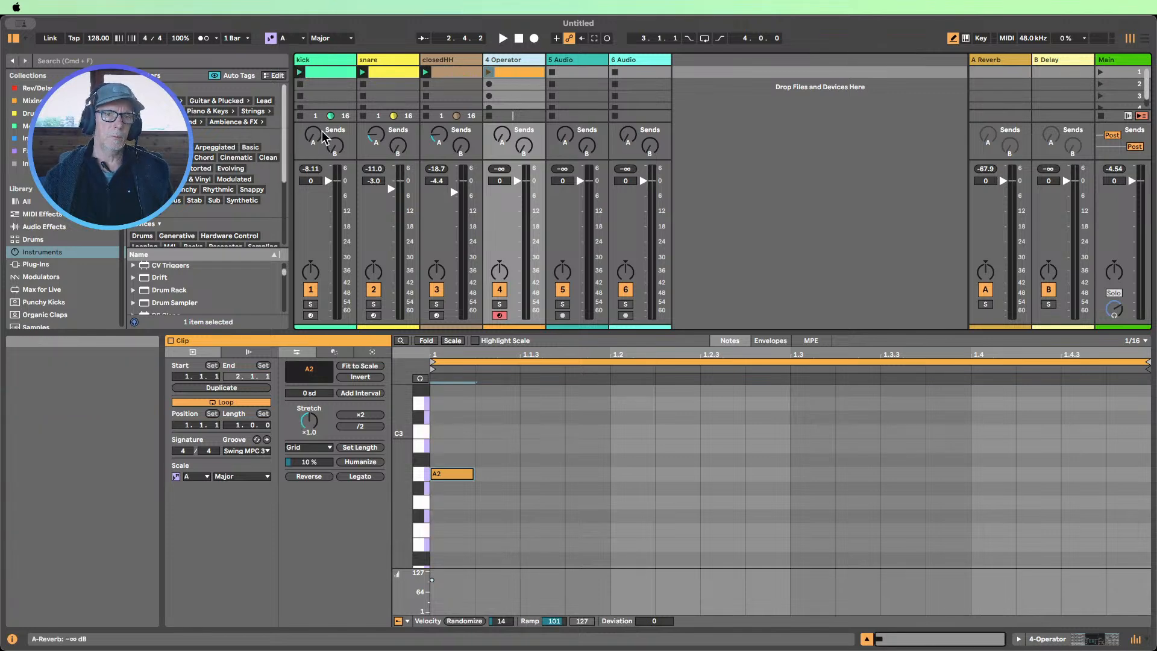
click(329, 38)
click(328, 63)
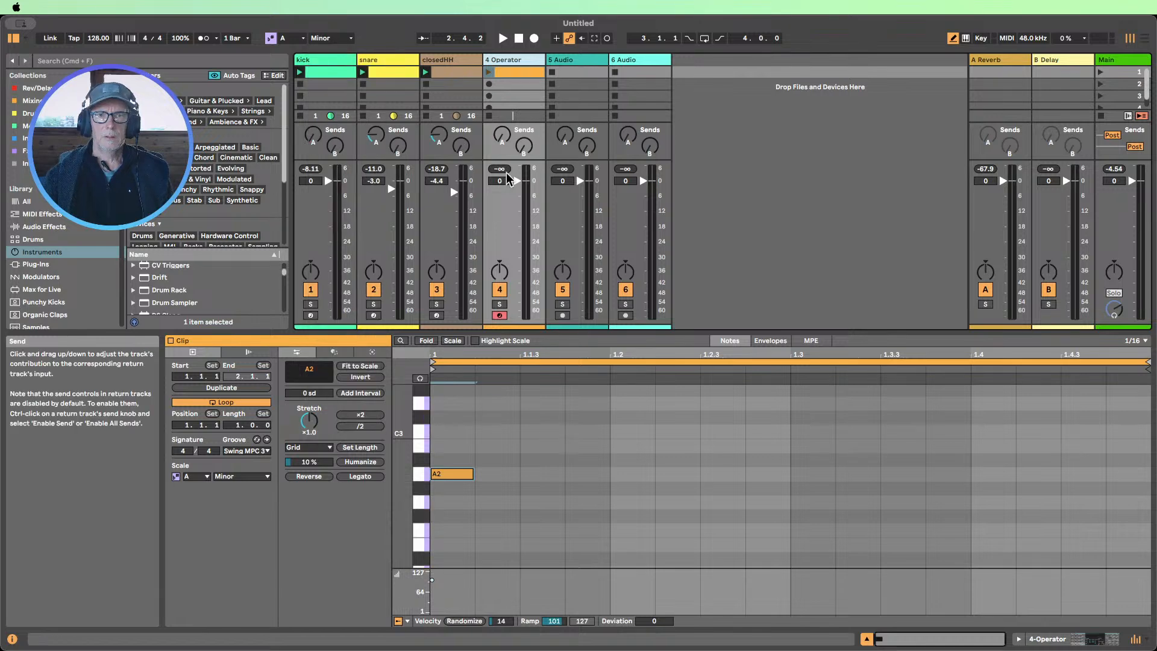
Launch the Operator clip and add two notes shortened to about a thirty-second: A3 at 1.1.3 and A2 at 1.1.4
click(488, 72)
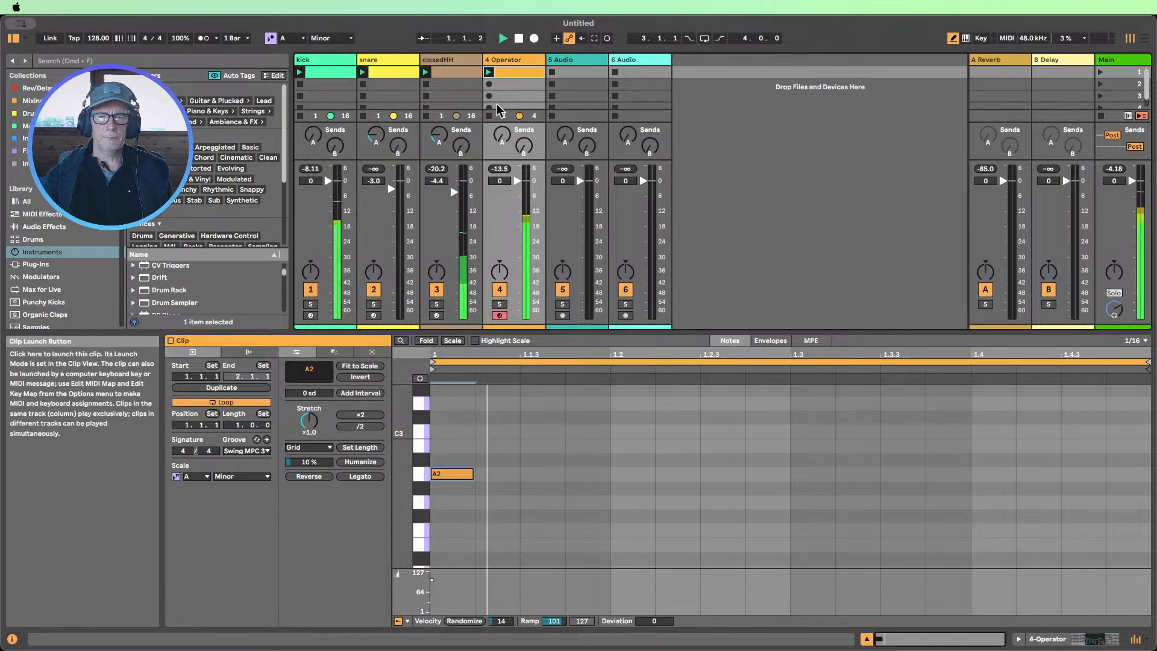
drag(420, 464, 410, 464)
scroll(416, 464, up, 2)
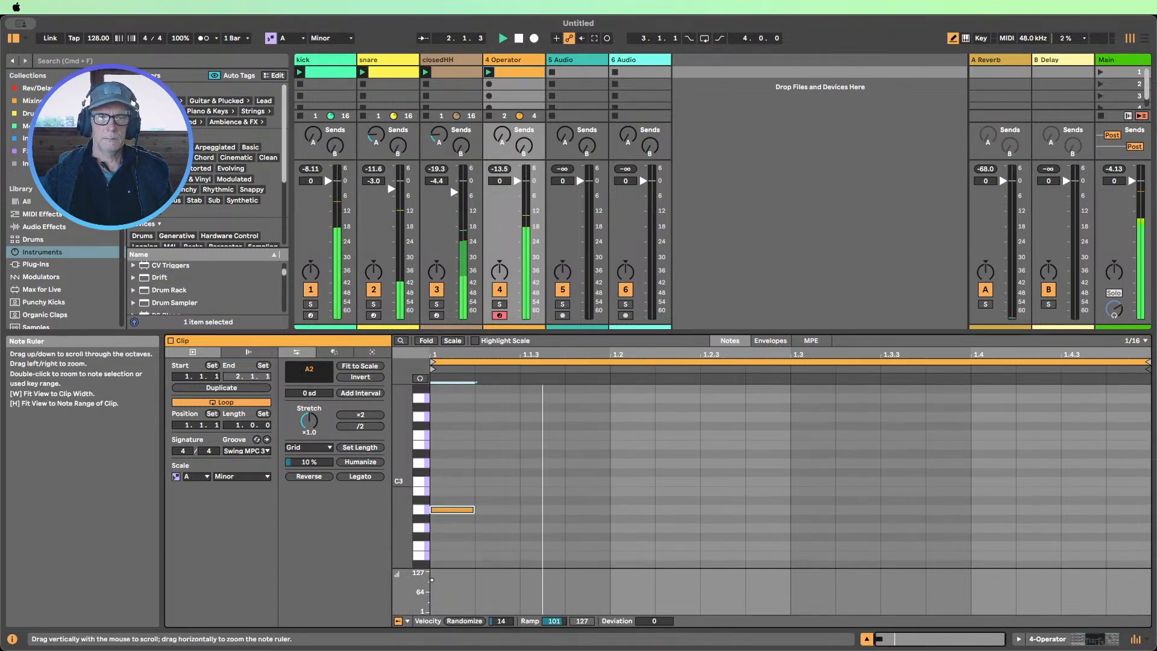
scroll(536, 416, up, 1)
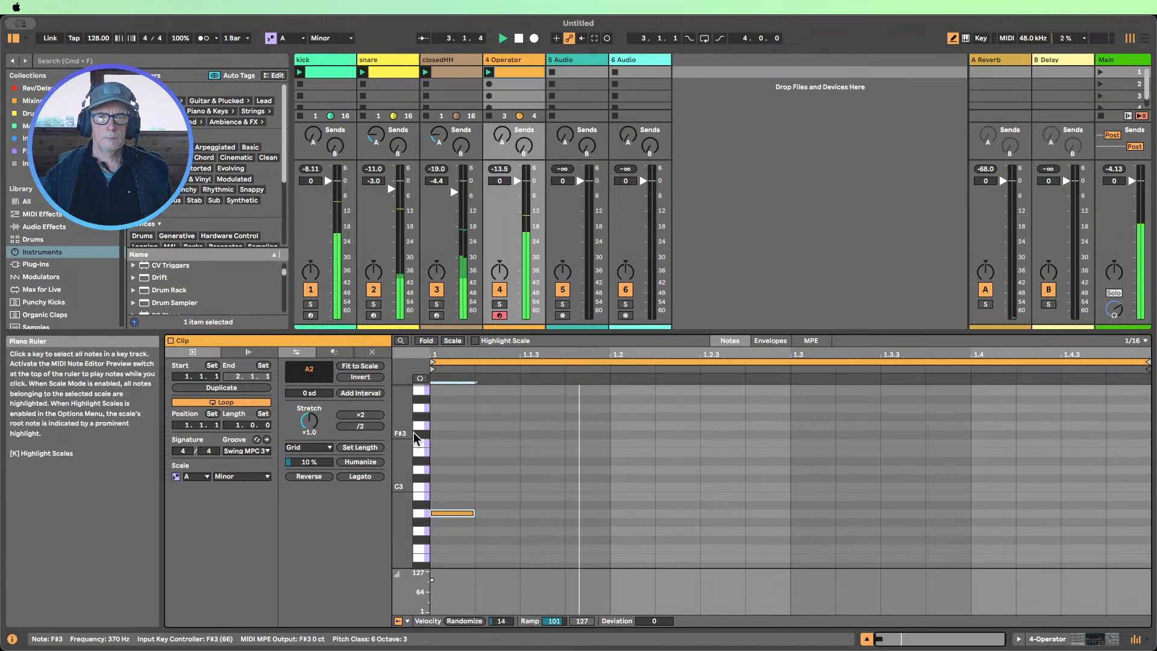
click(533, 407)
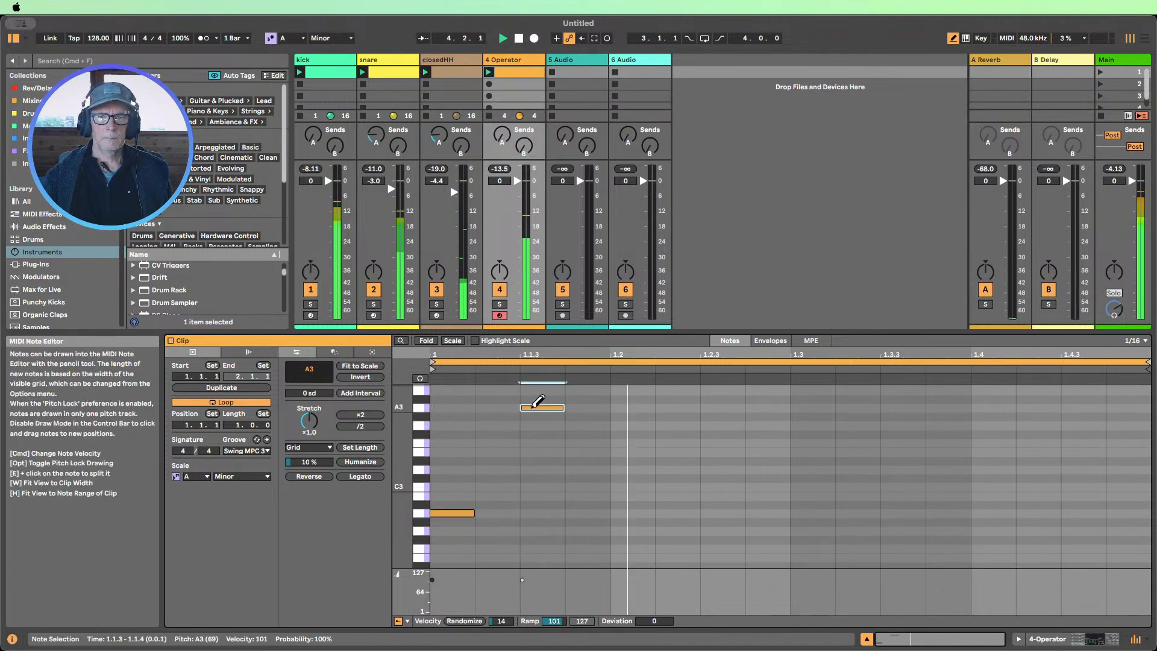
drag(560, 407, 541, 405)
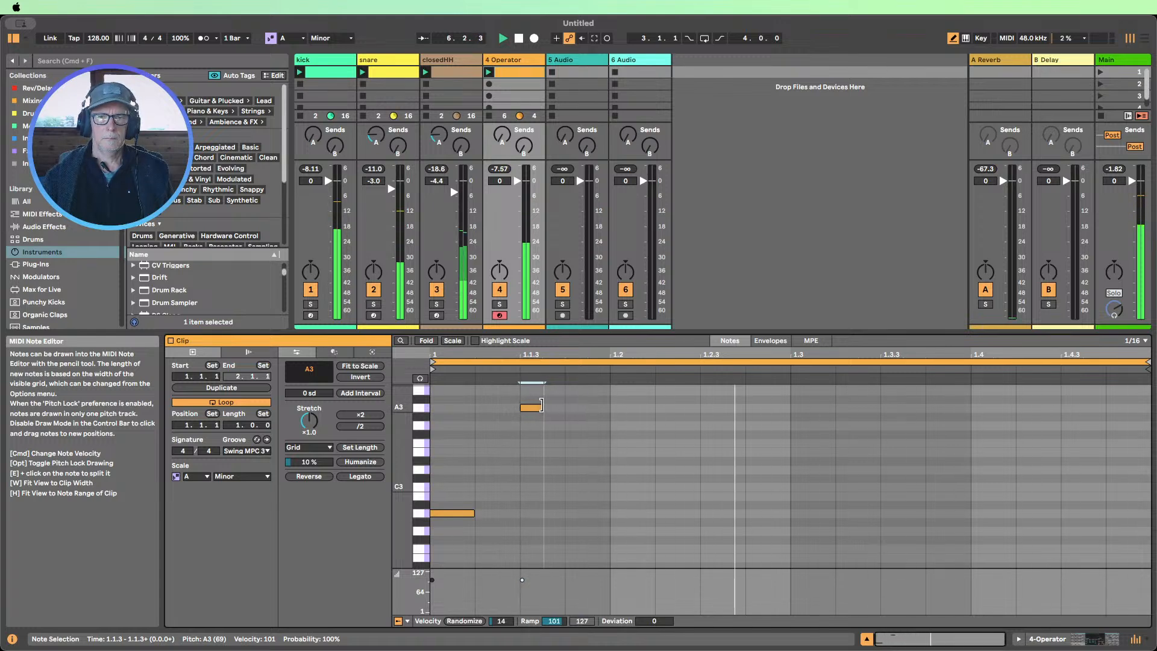
click(599, 510)
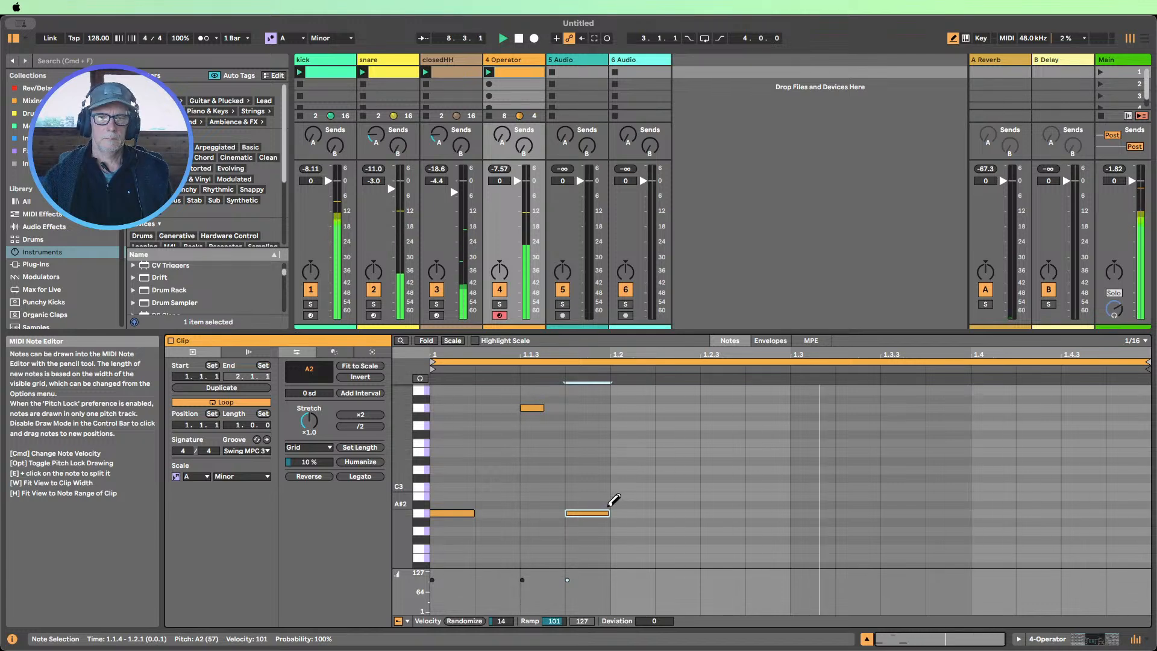
mouse_move(607, 515)
mouse_down()
mouse_move(626, 511)
mouse_move(586, 510)
mouse_up()
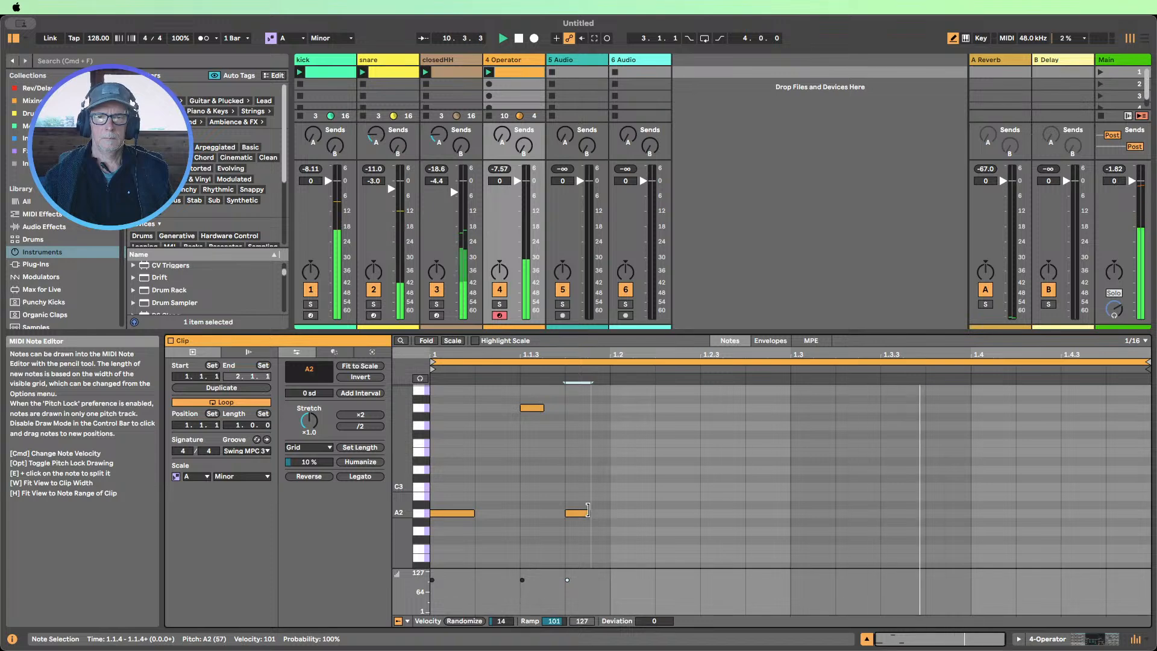
Add an A2 note at 1.2.2 shortened to about a thirty-second and a longer A2 at 1.2.3 ending midway through 1.2.4
click(687, 512)
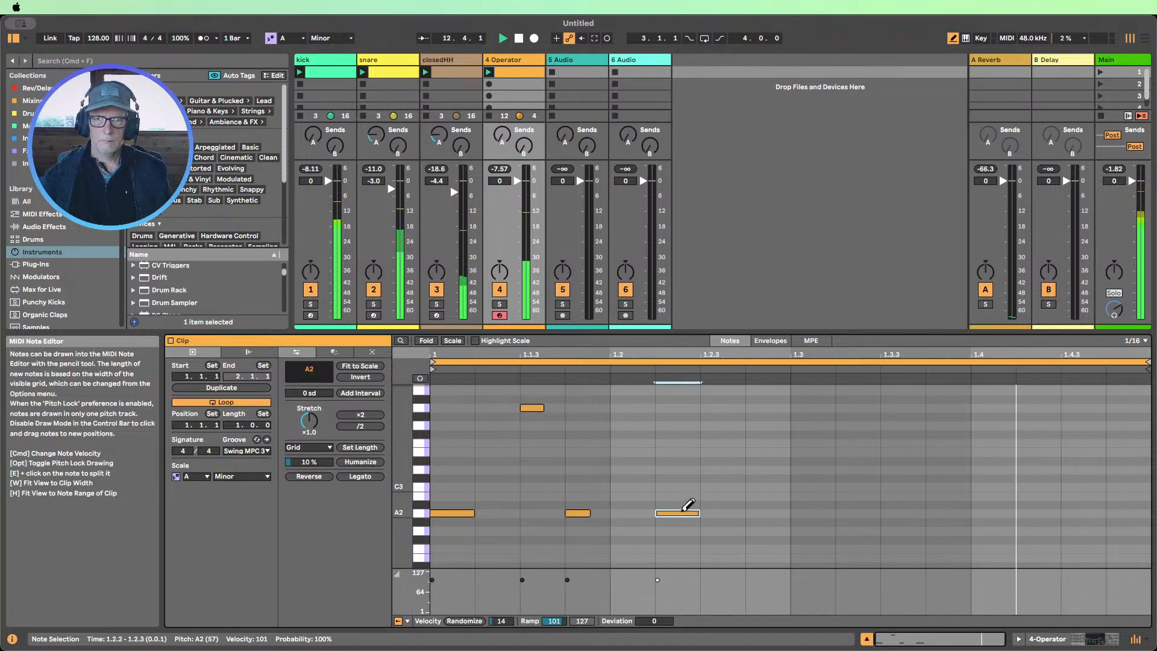
key(Right)
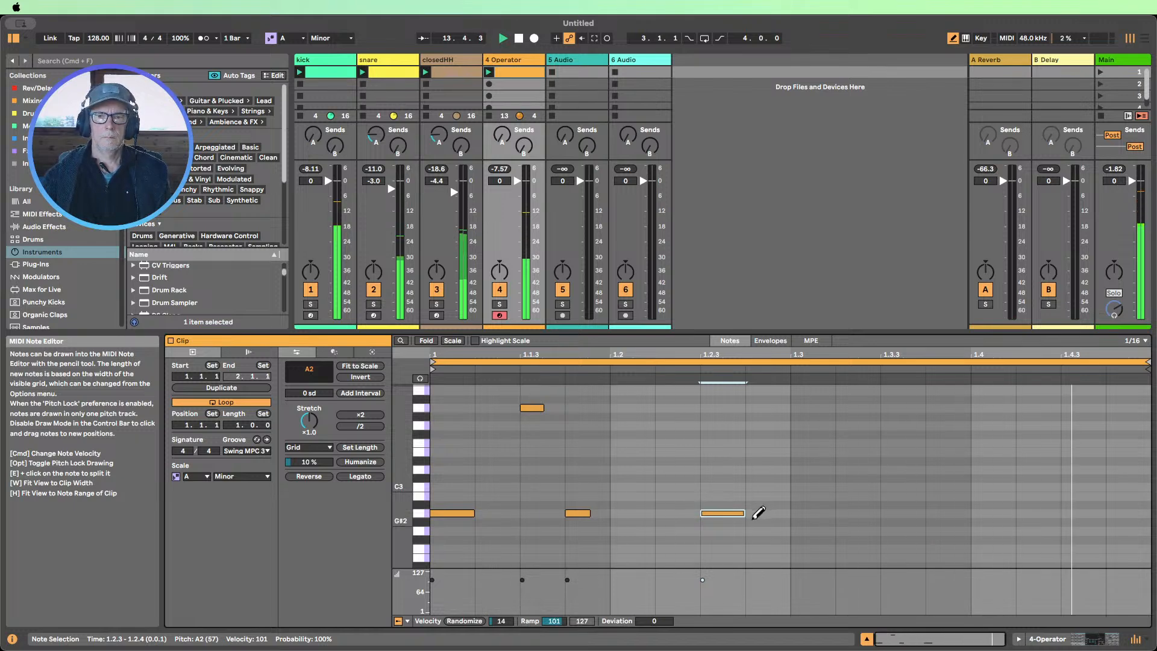
click(692, 512)
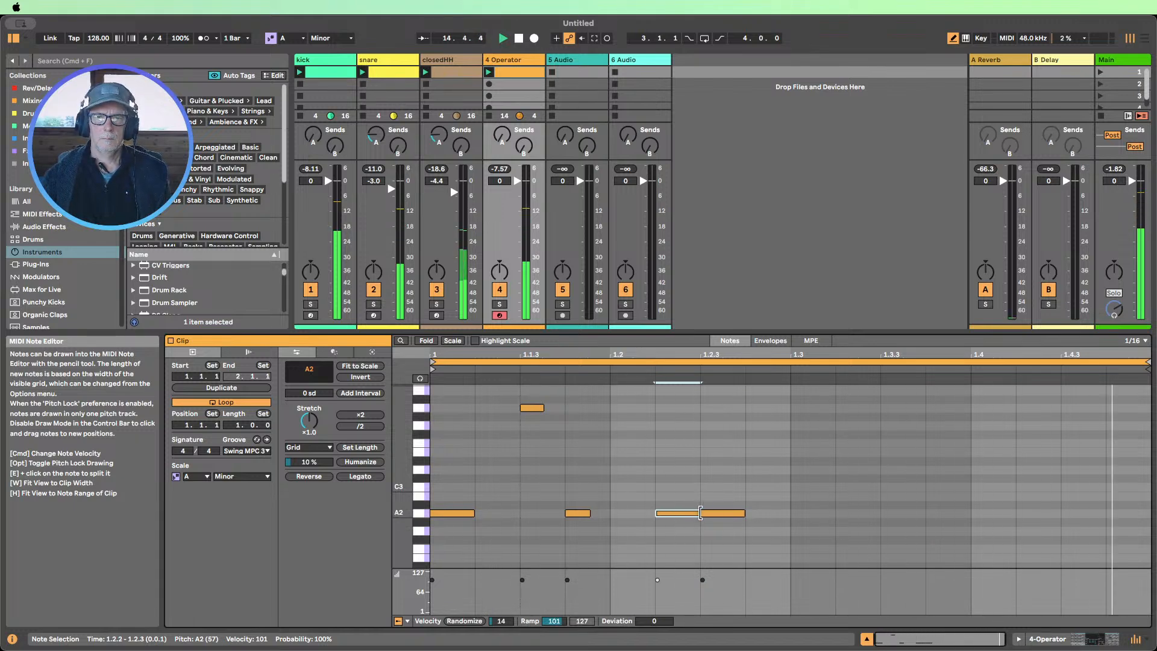
drag(697, 512, 681, 512)
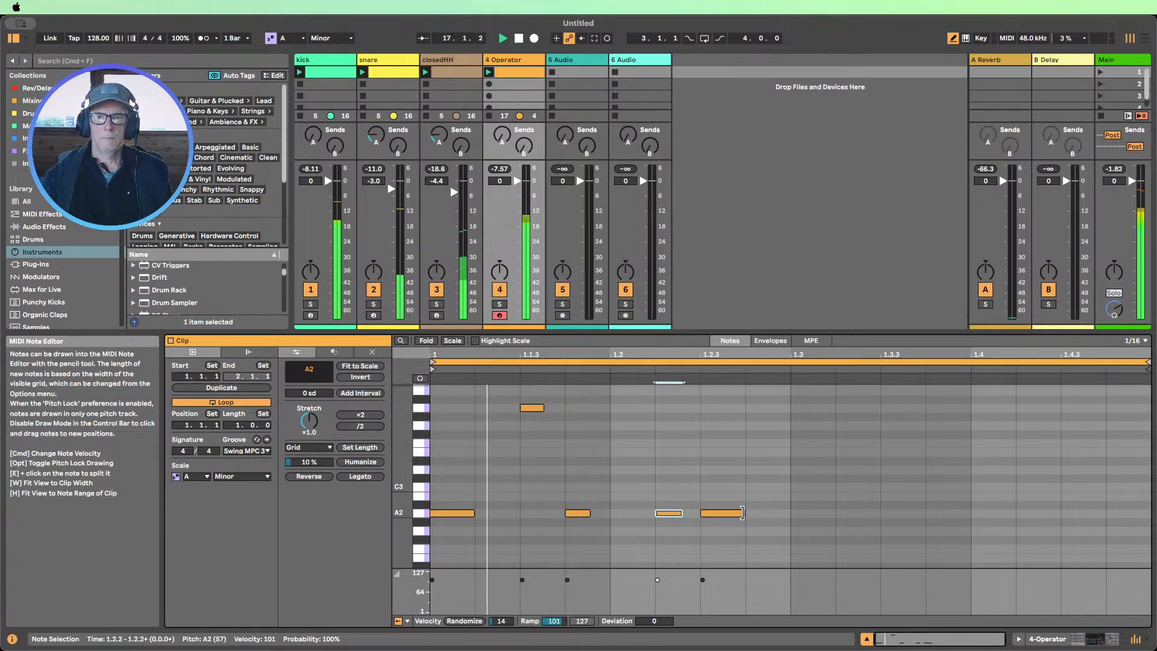
drag(742, 512, 782, 512)
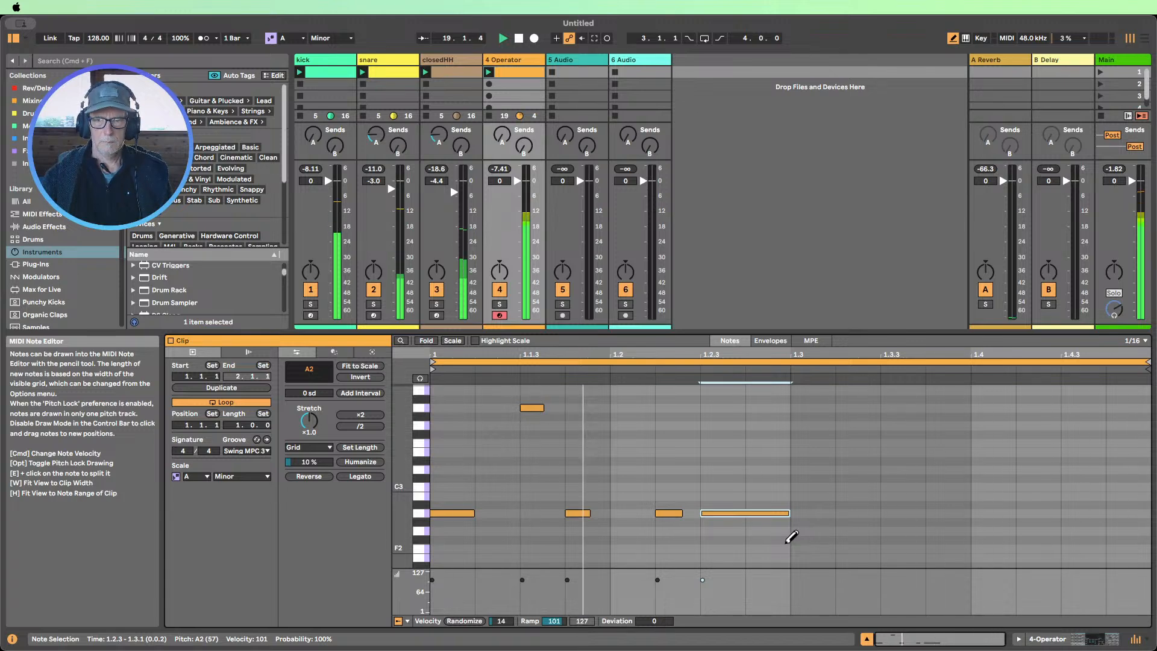
key(b)
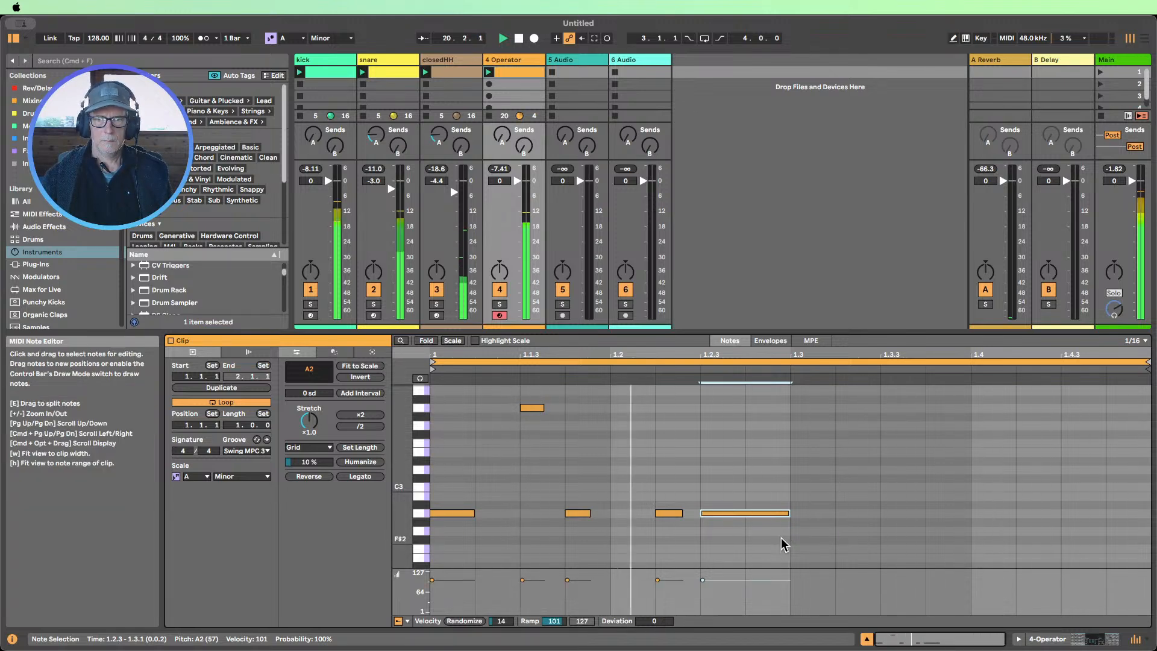
drag(786, 512, 761, 510)
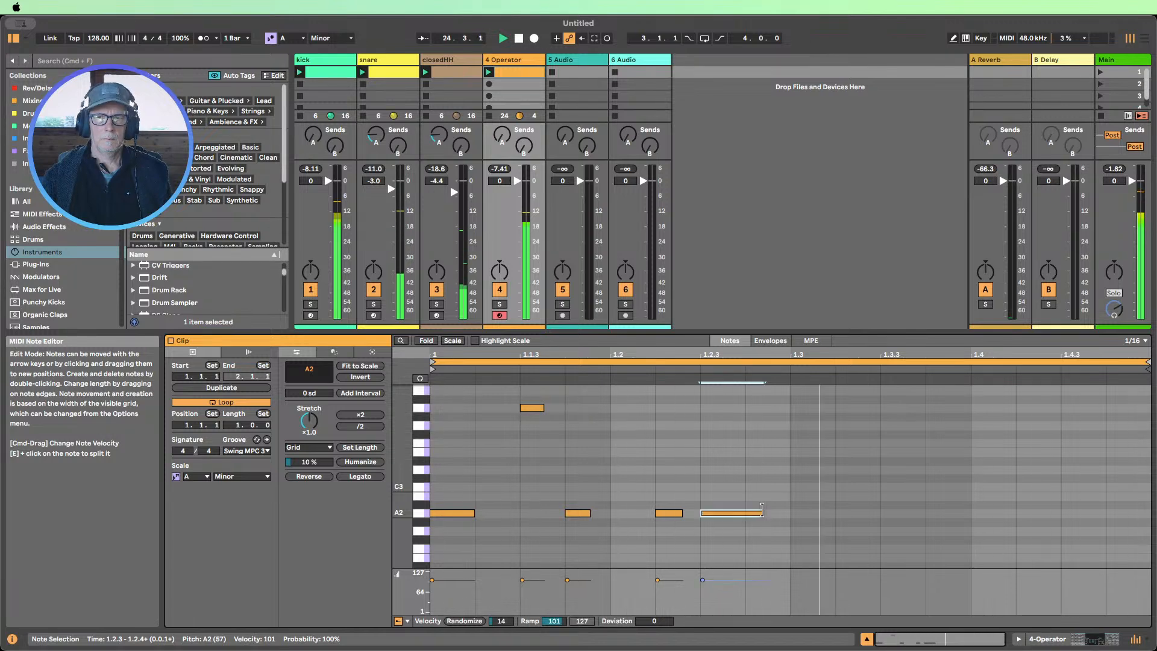
key(cmd+a)
key(cmd+d)
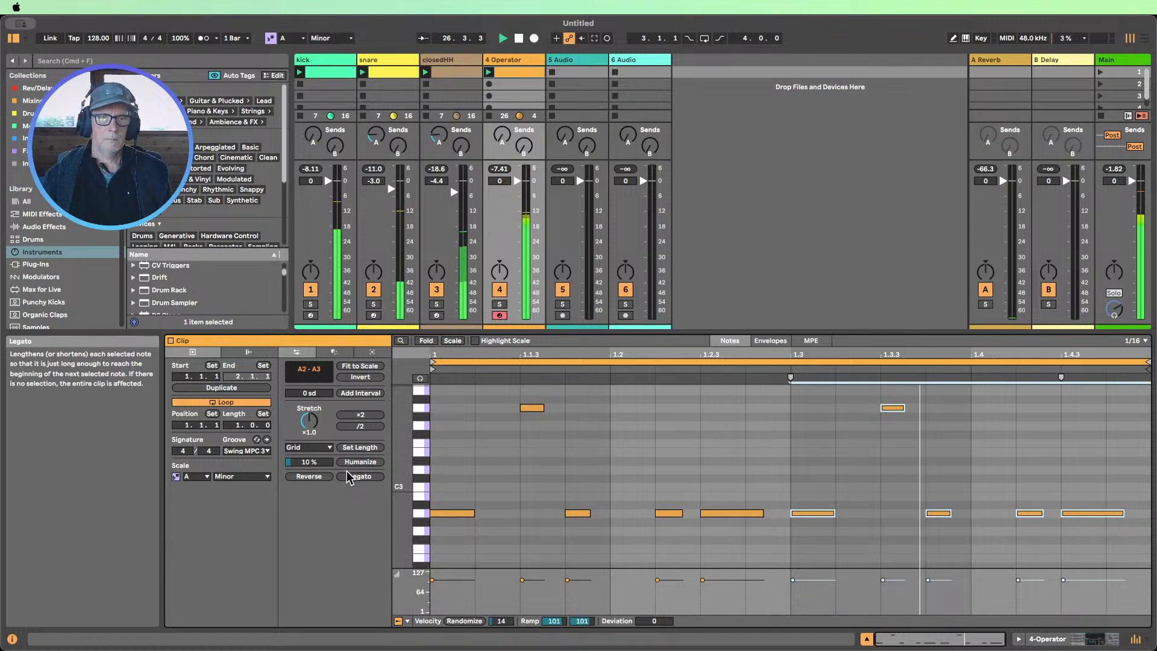
click(232, 389)
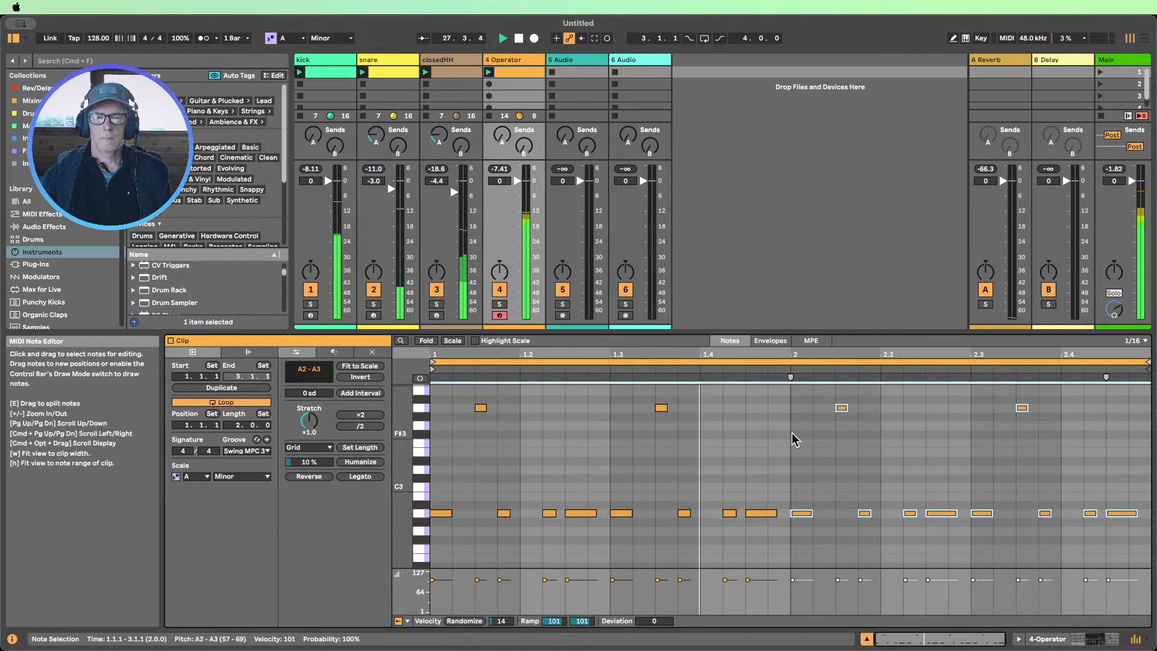
key(cmd+z)
key(cmd+z)
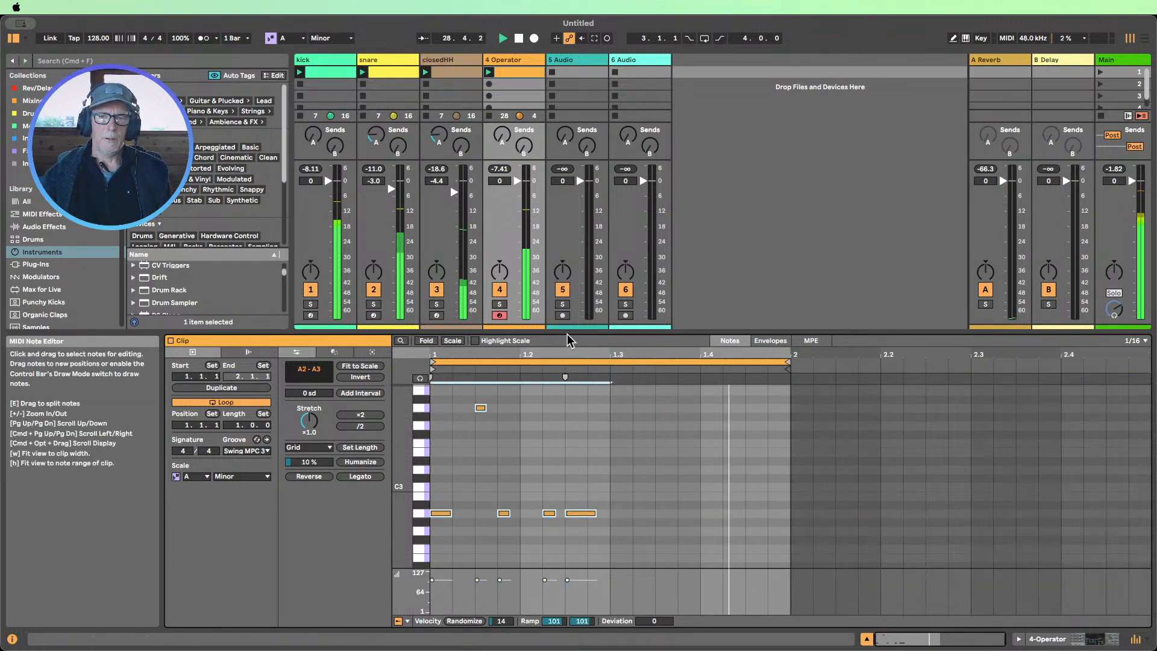
key(w)
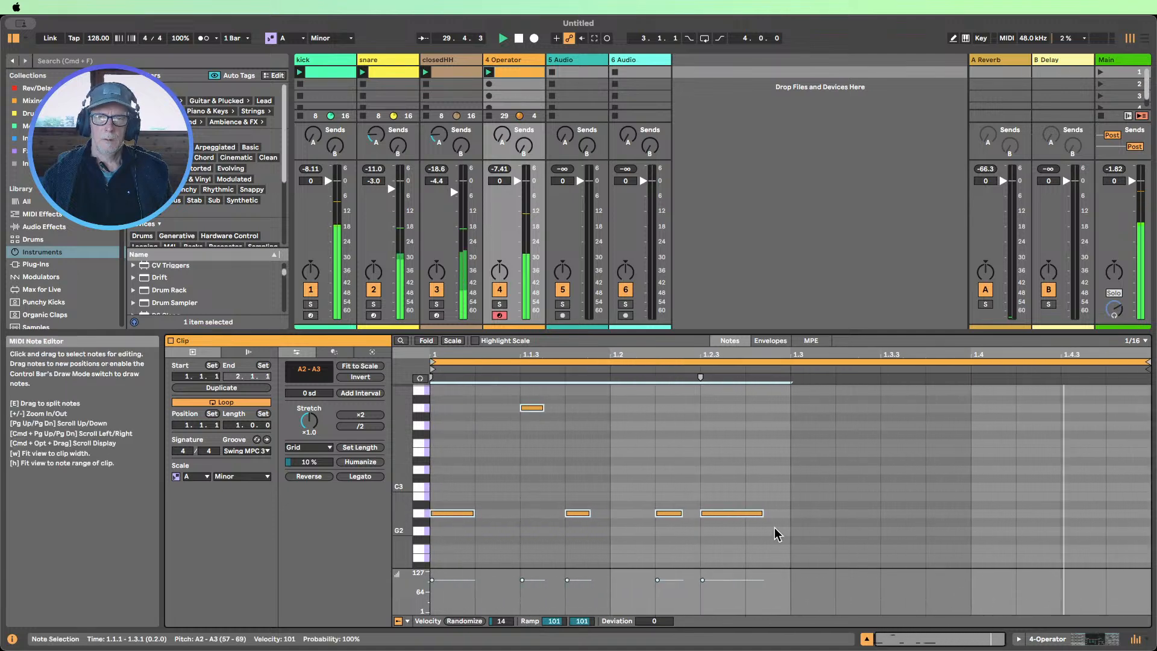
Duplicate the four A2 notes into the bar's second half, shift the copies one sixteenth later, and shorten the last one to the clip end
drag(786, 535, 393, 483)
key(cmd+d)
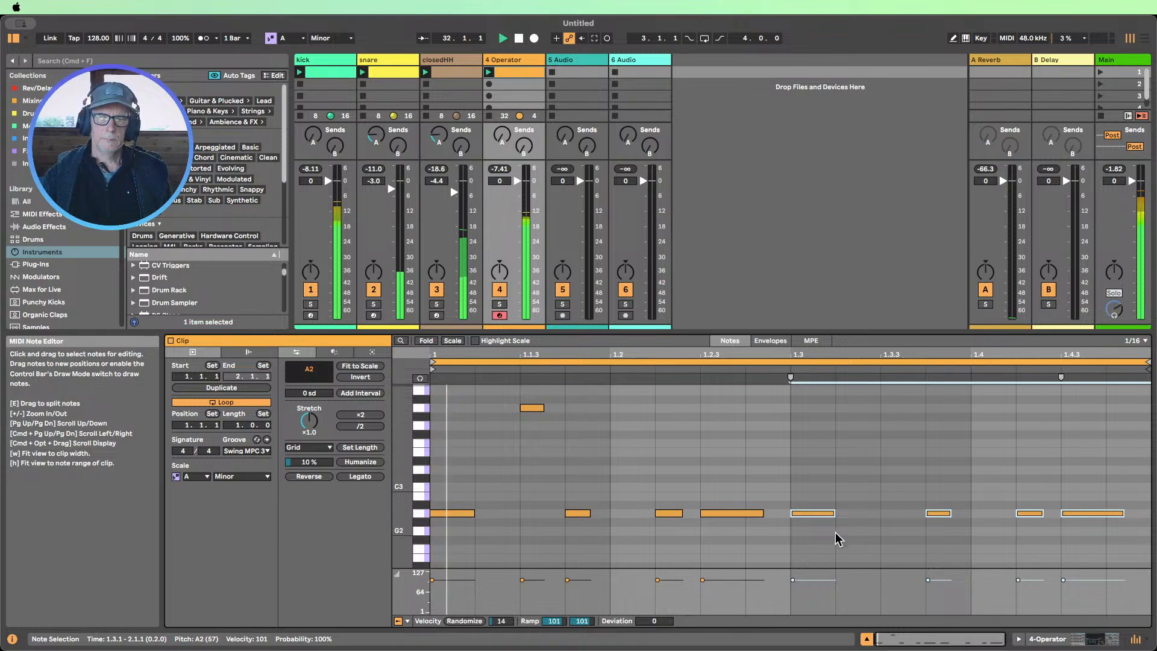
key(Right)
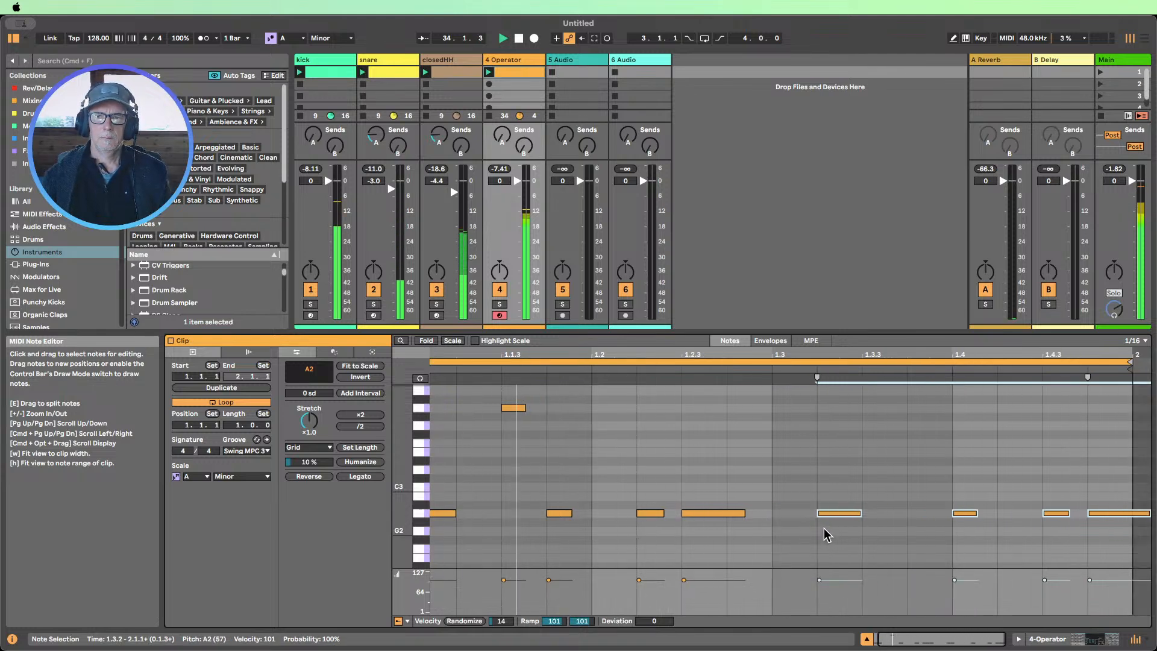
click(1101, 503)
drag(1148, 512, 1135, 510)
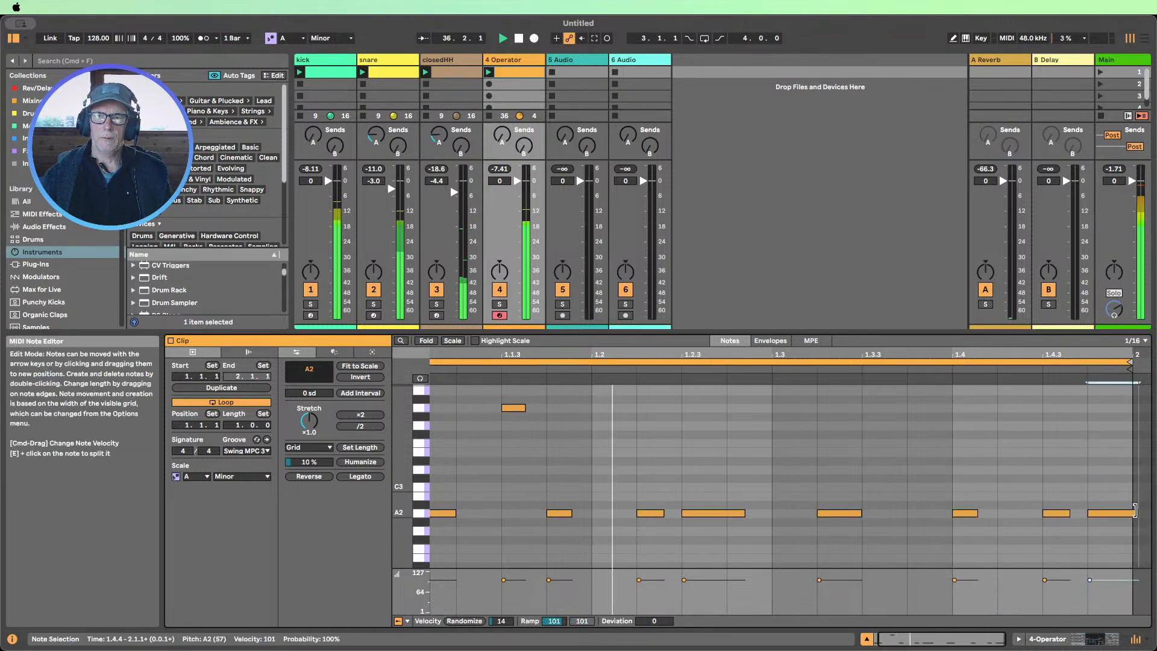
click(850, 515)
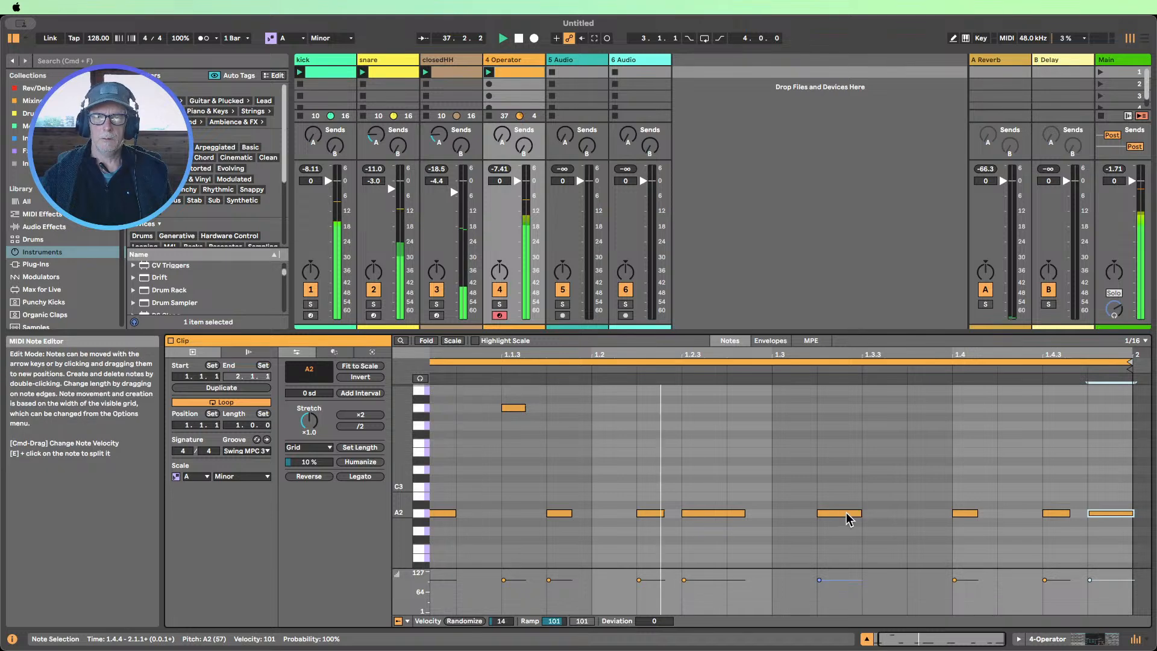
Add two short notes of about a thirty-second each: A3 at 1.3.1 and E3 at 1.3.4
key(b)
click(794, 512)
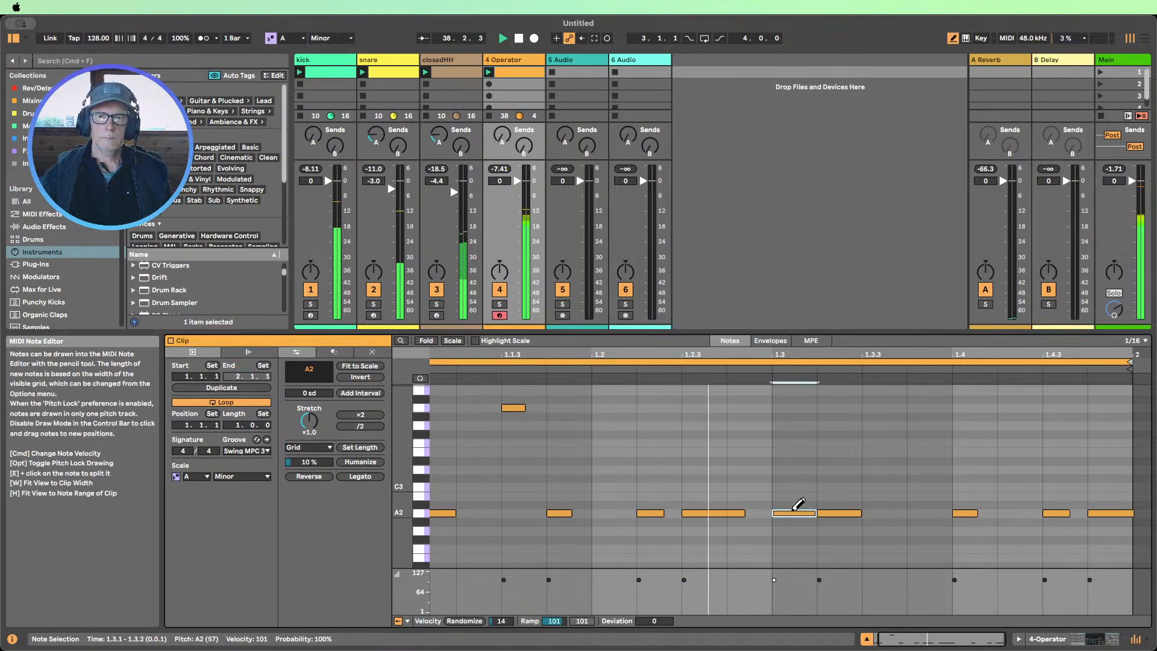
key(Up)
key(Up)
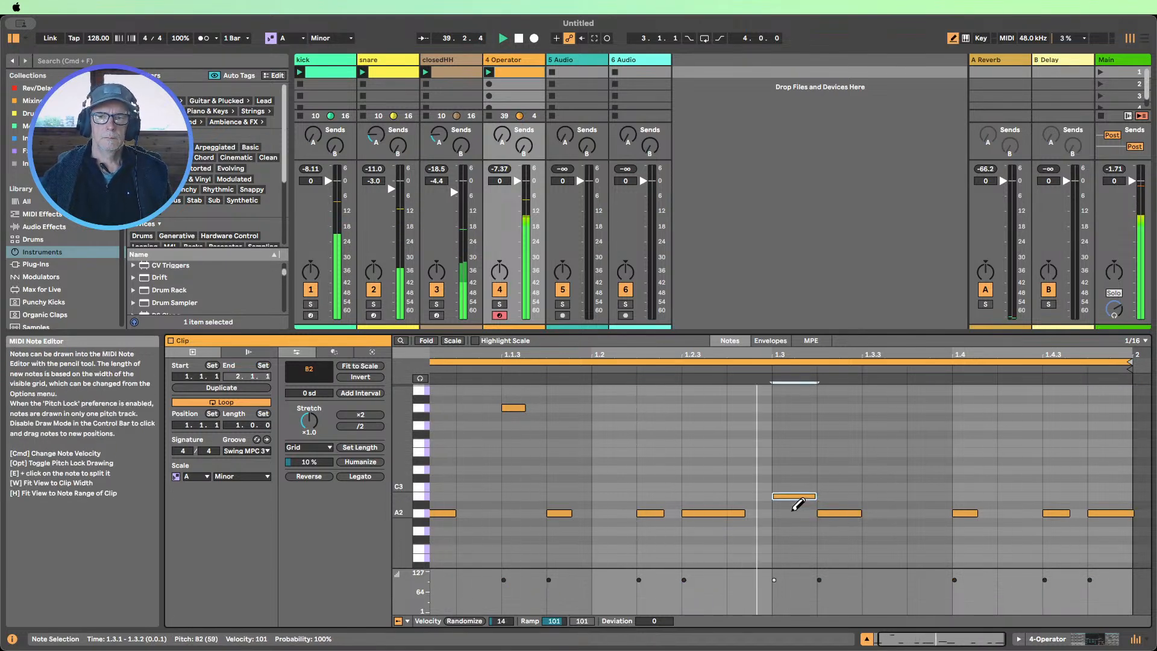
key(shift+Up)
key(Down)
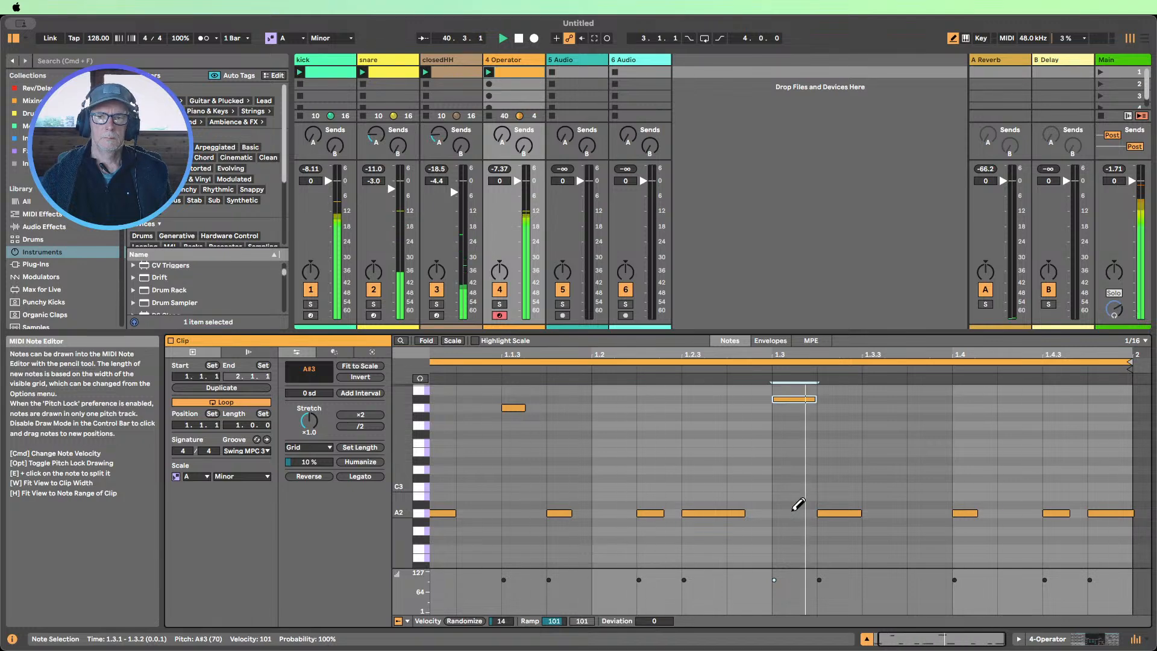
key(Down)
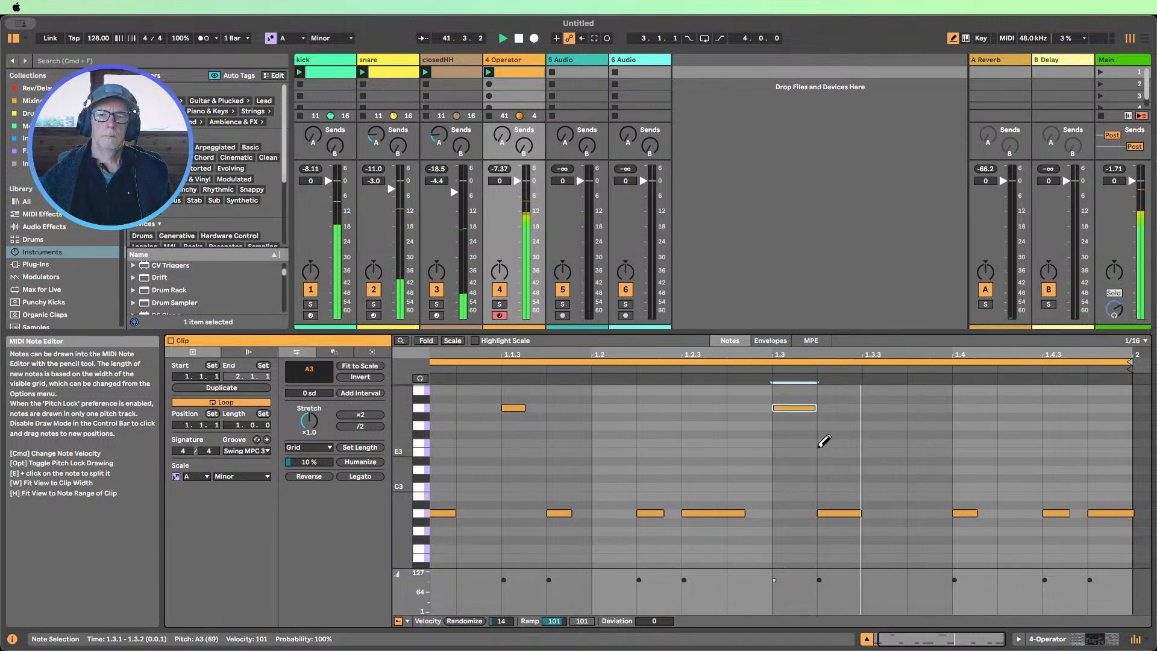
drag(814, 407, 788, 404)
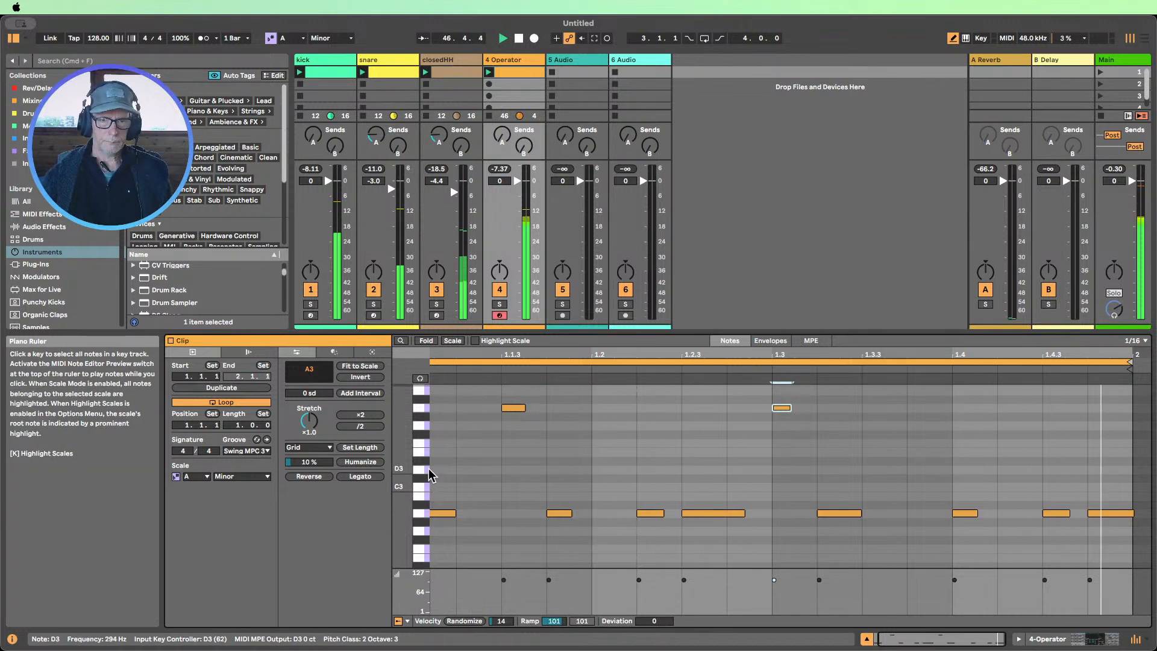
click(898, 452)
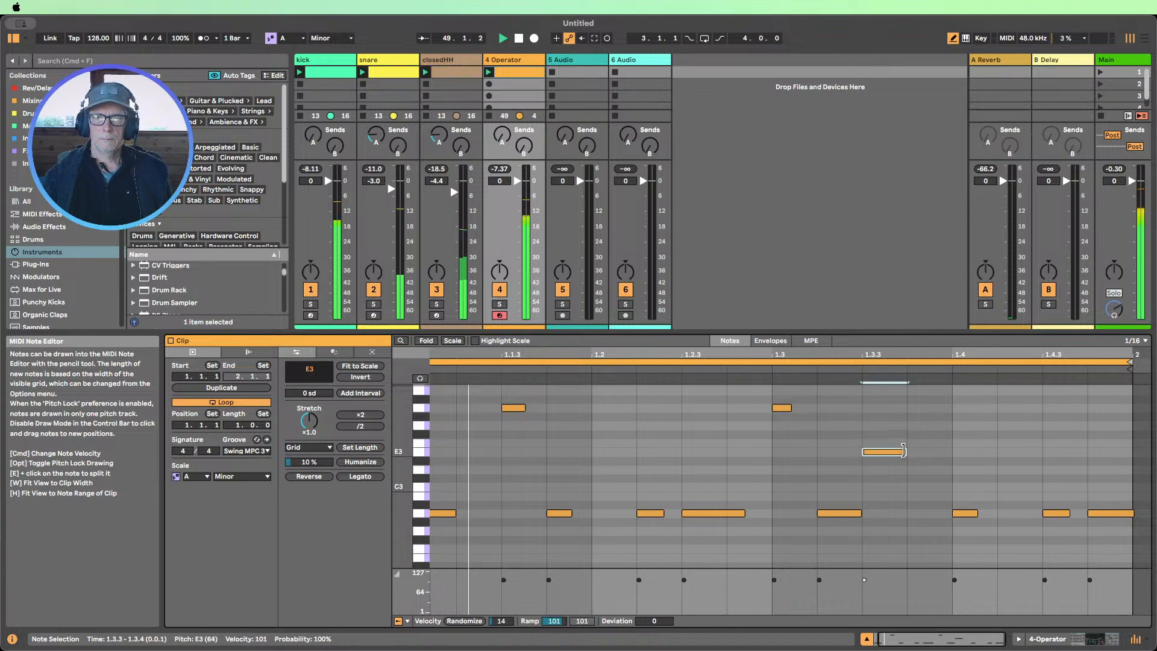
mouse_move(906, 450)
mouse_down()
mouse_move(880, 450)
mouse_move(908, 452)
mouse_up()
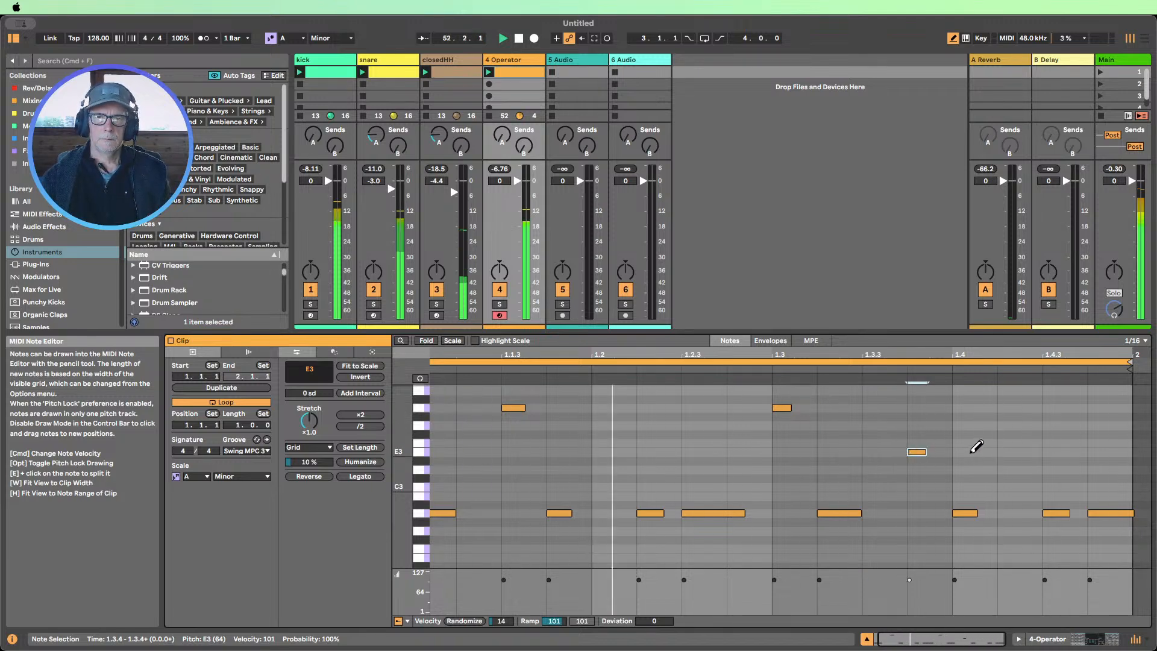
Duplicate the Operator clip's content to two bars and deactivate the first bar's E3 note at 1.3.4
click(238, 389)
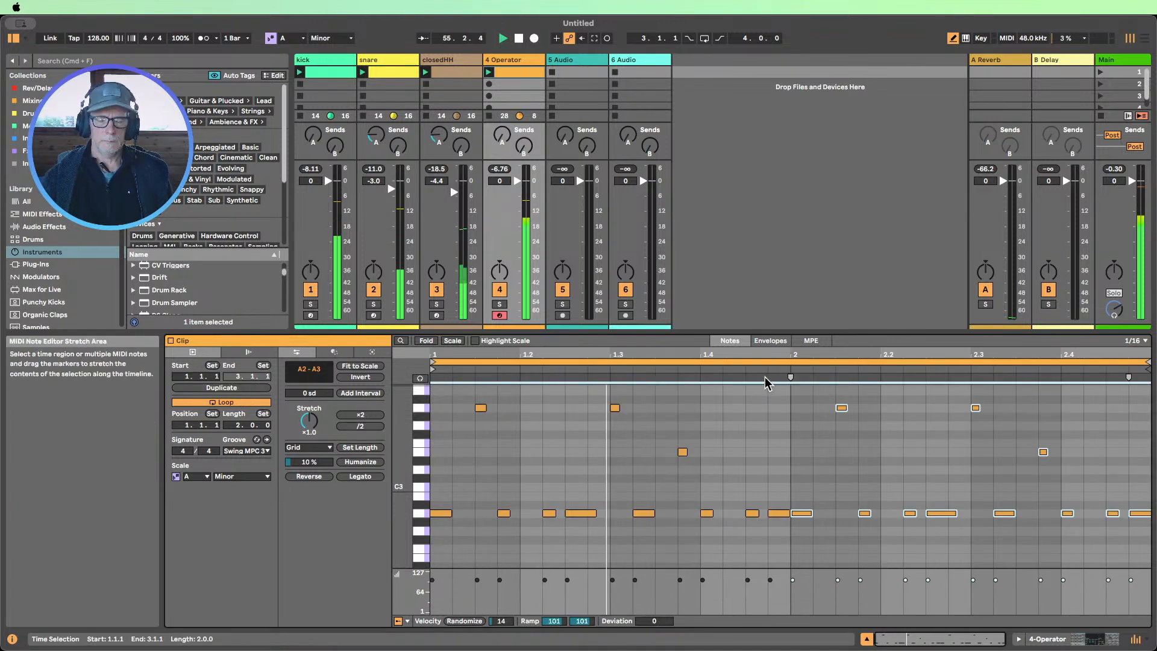
key(super+a)
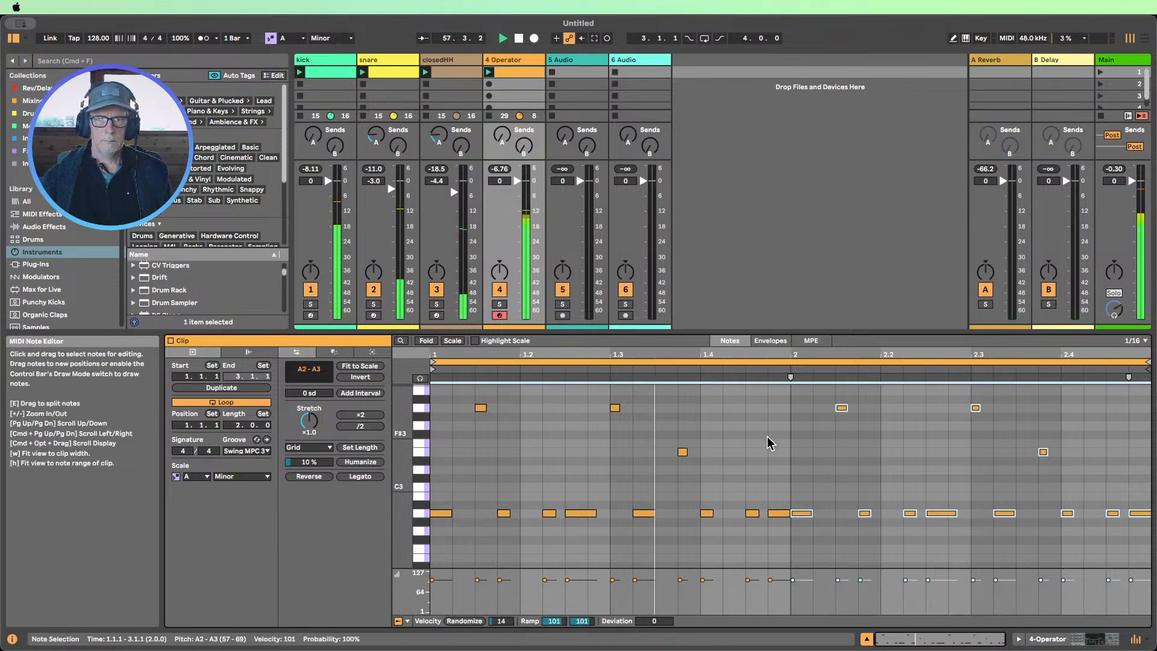
drag(766, 438, 573, 453)
key(0)
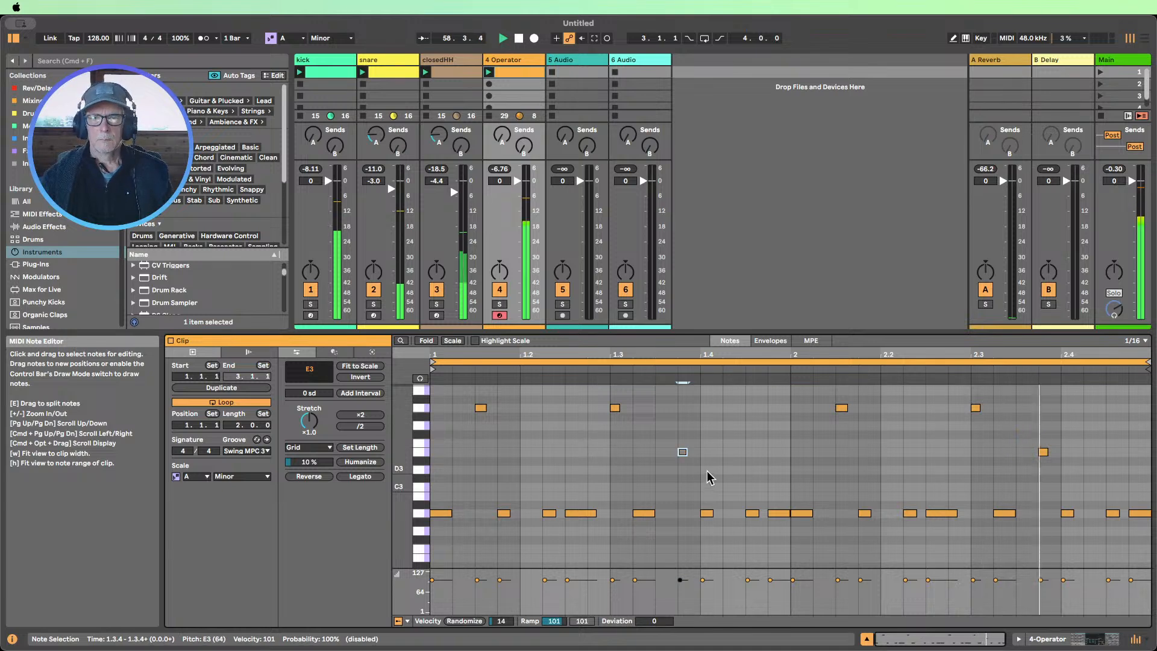
click(745, 470)
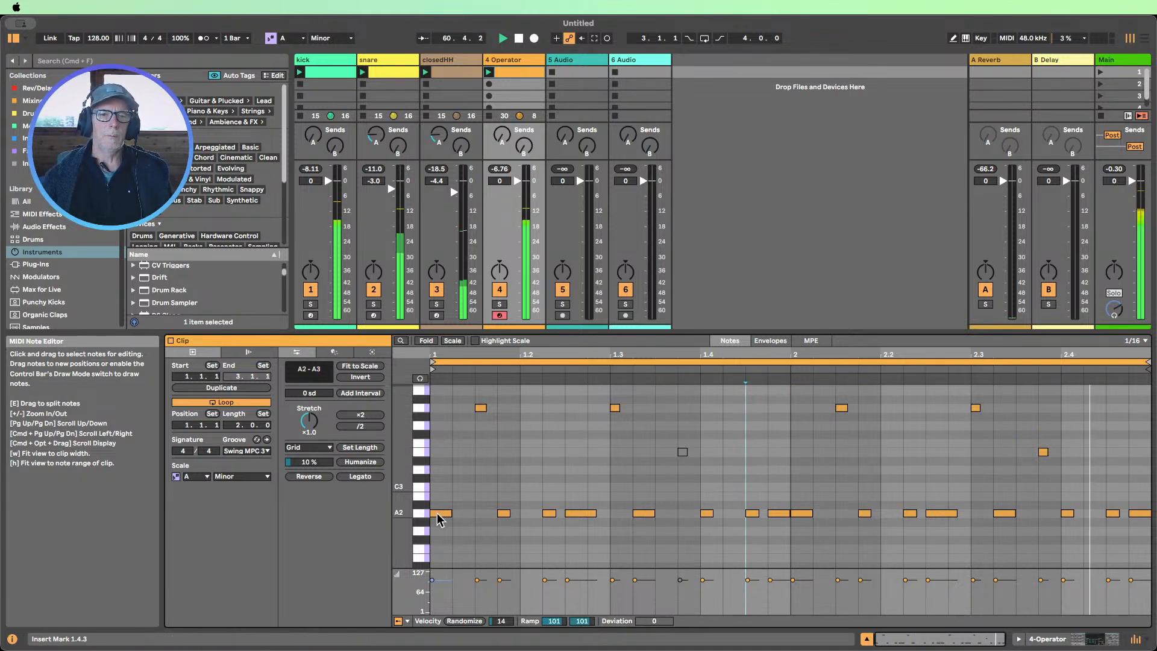
Try resizing all the A2 notes together
click(421, 515)
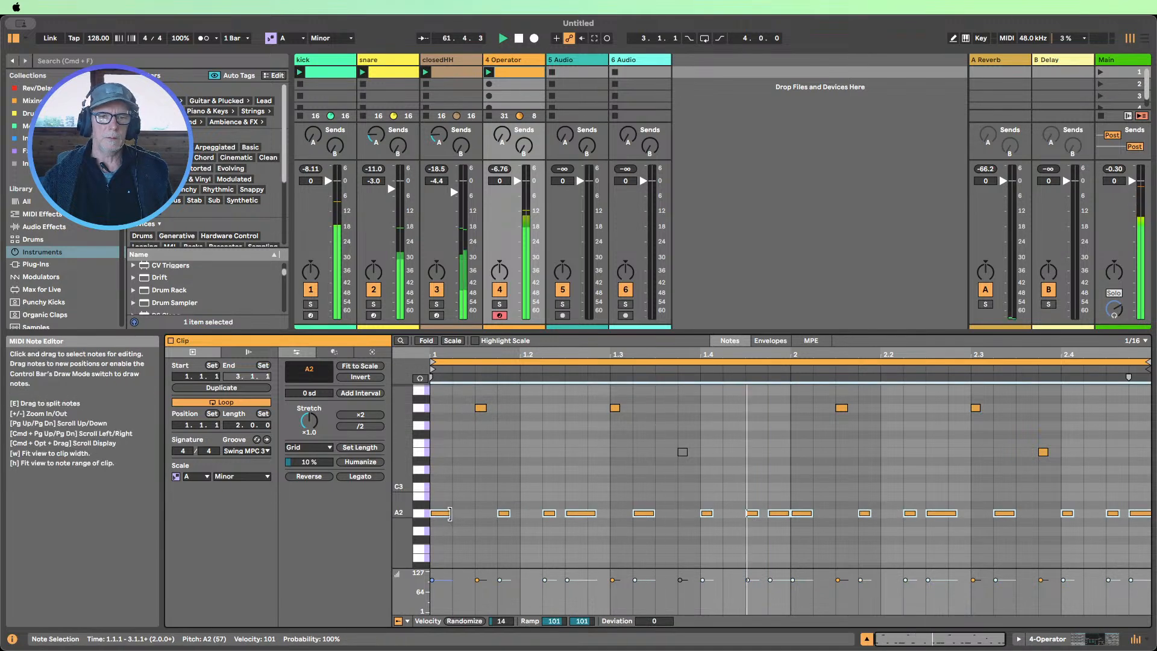
drag(449, 514, 452, 512)
click(486, 493)
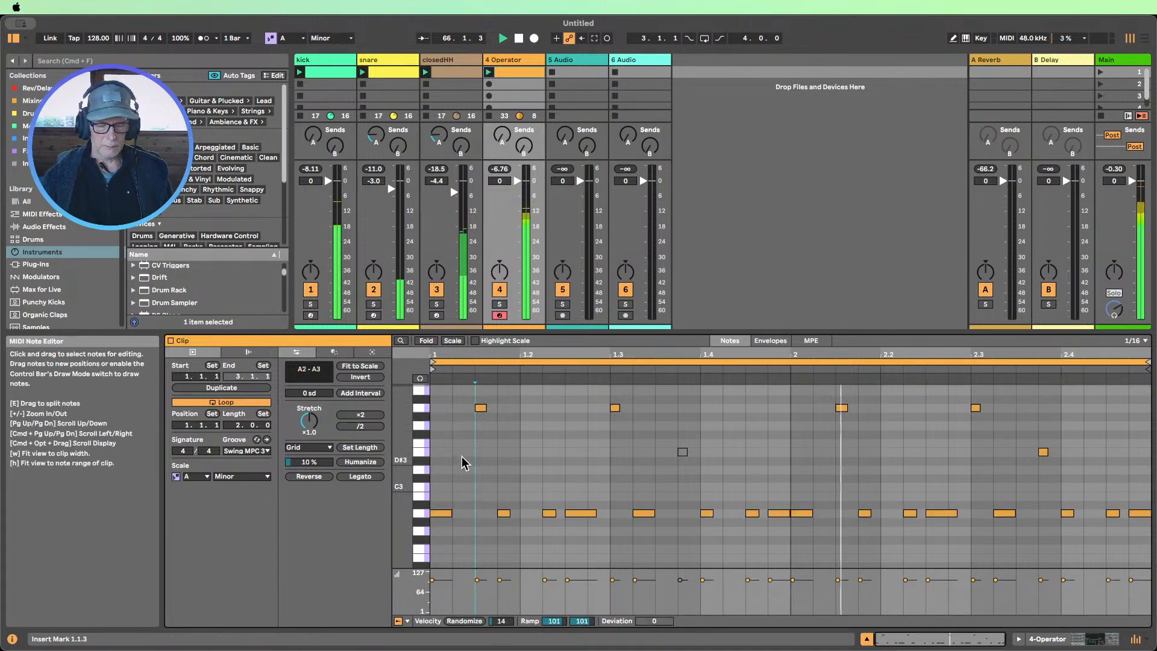
Randomize the velocities of all notes in the clip with a randomization amount of 34
key(super+a)
click(464, 621)
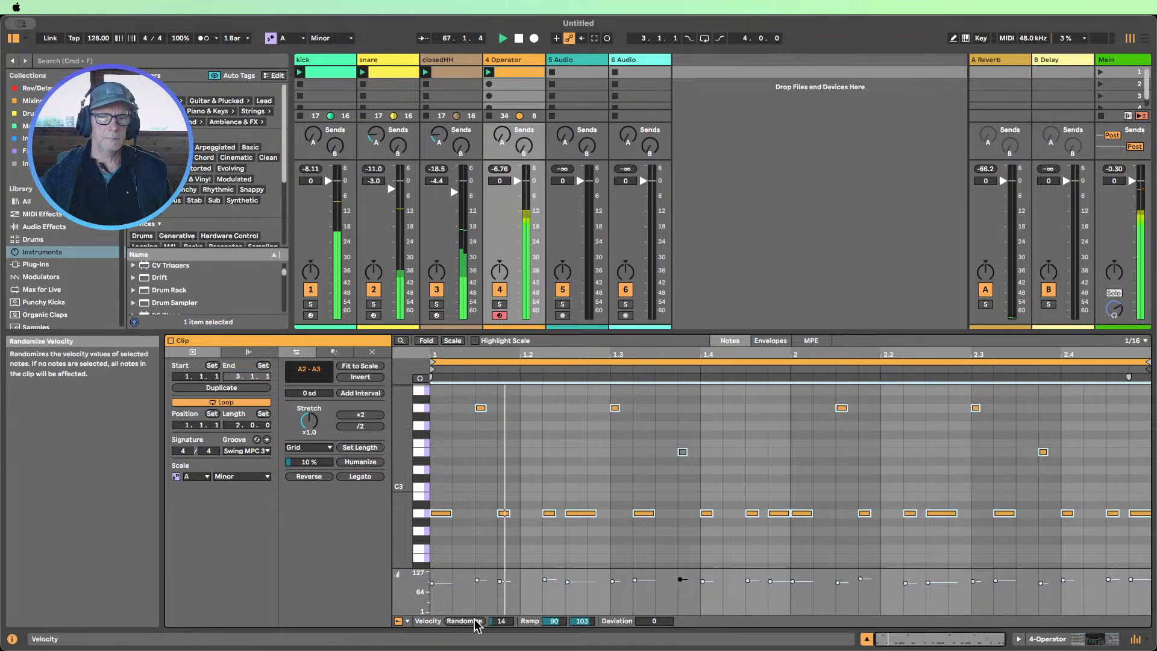
mouse_move(500, 621)
mouse_down()
mouse_move(500, 585)
mouse_move(501, 608)
mouse_up()
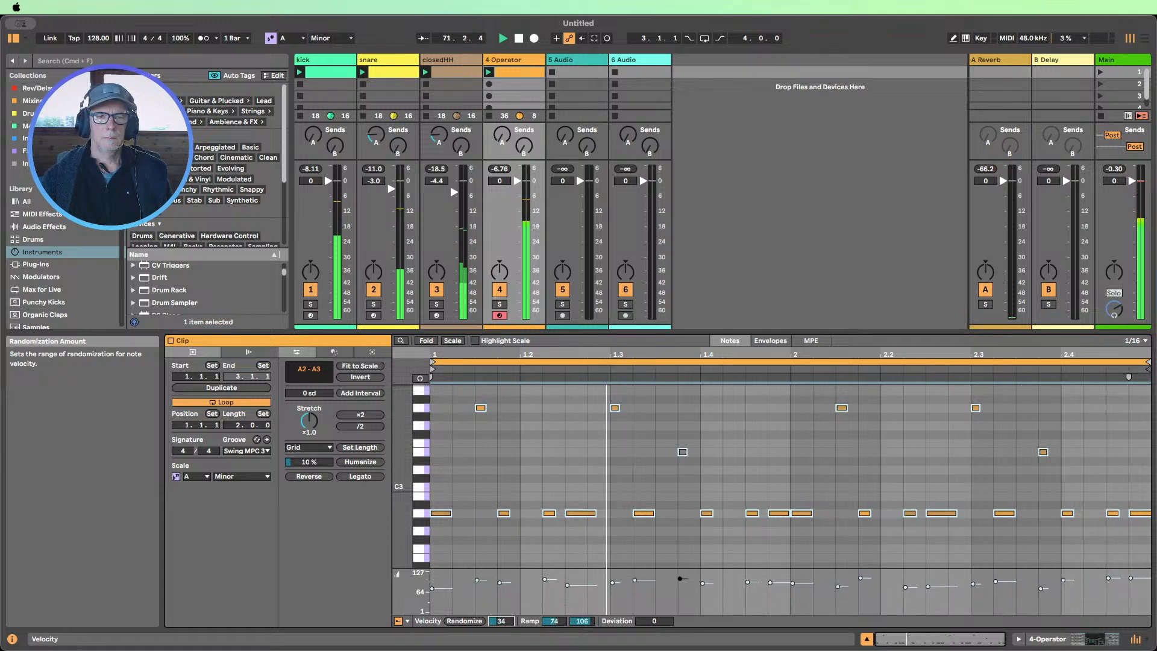
Duplicate the clip's content to four bars and transpose all its notes down one octave
click(222, 388)
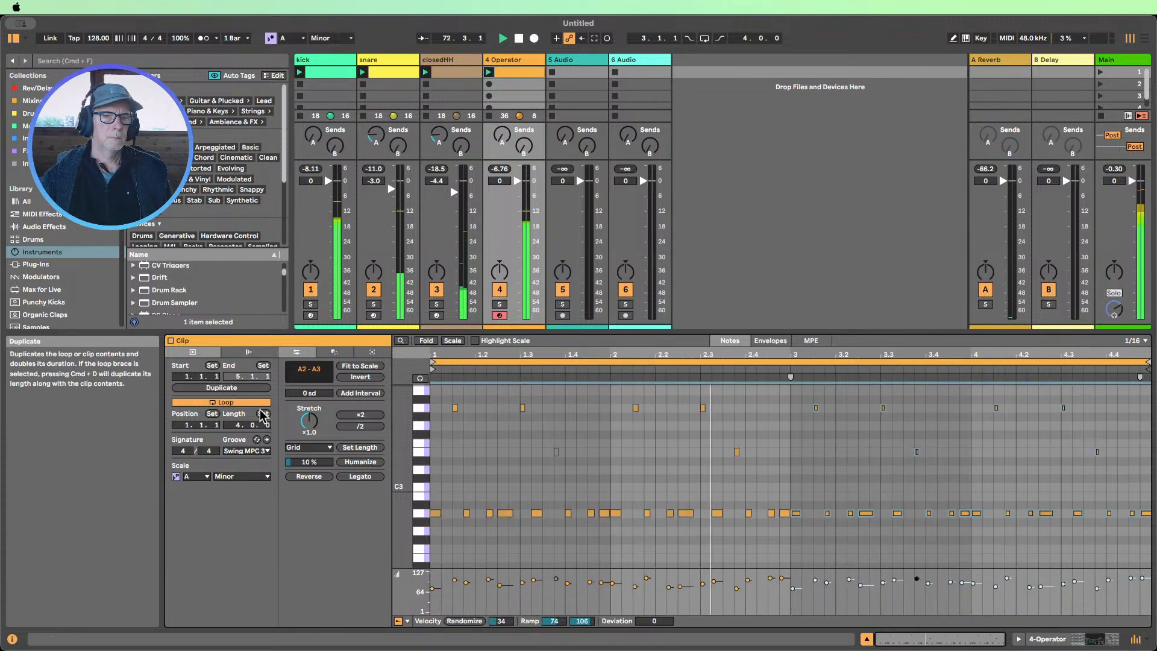
click(621, 463)
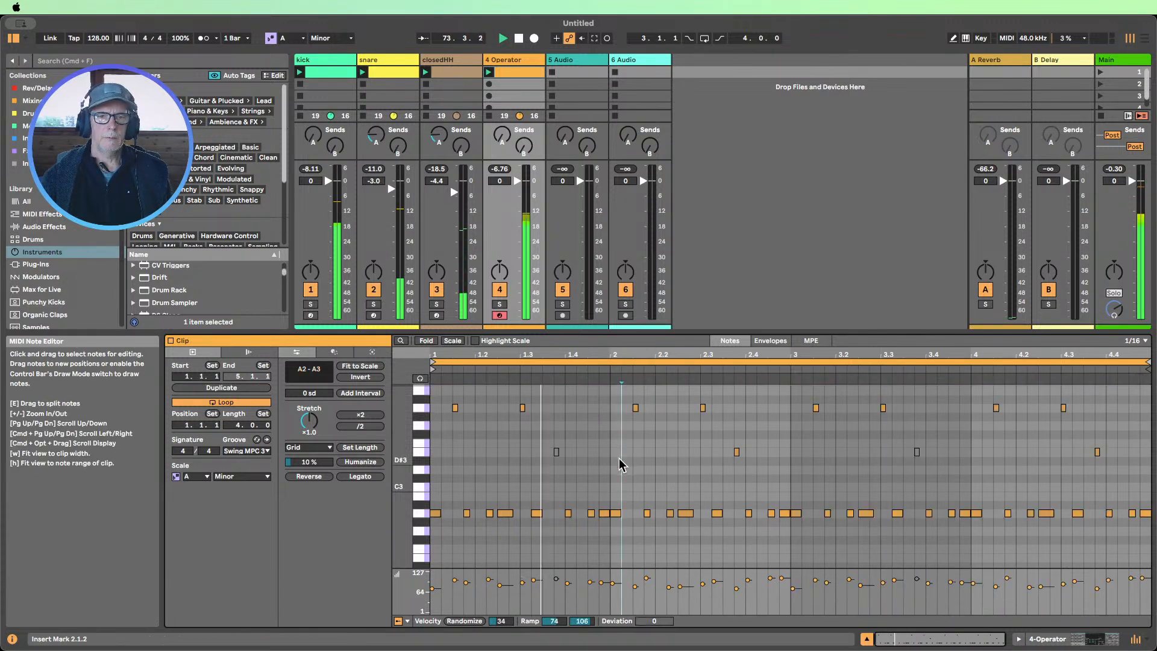
key(super+a)
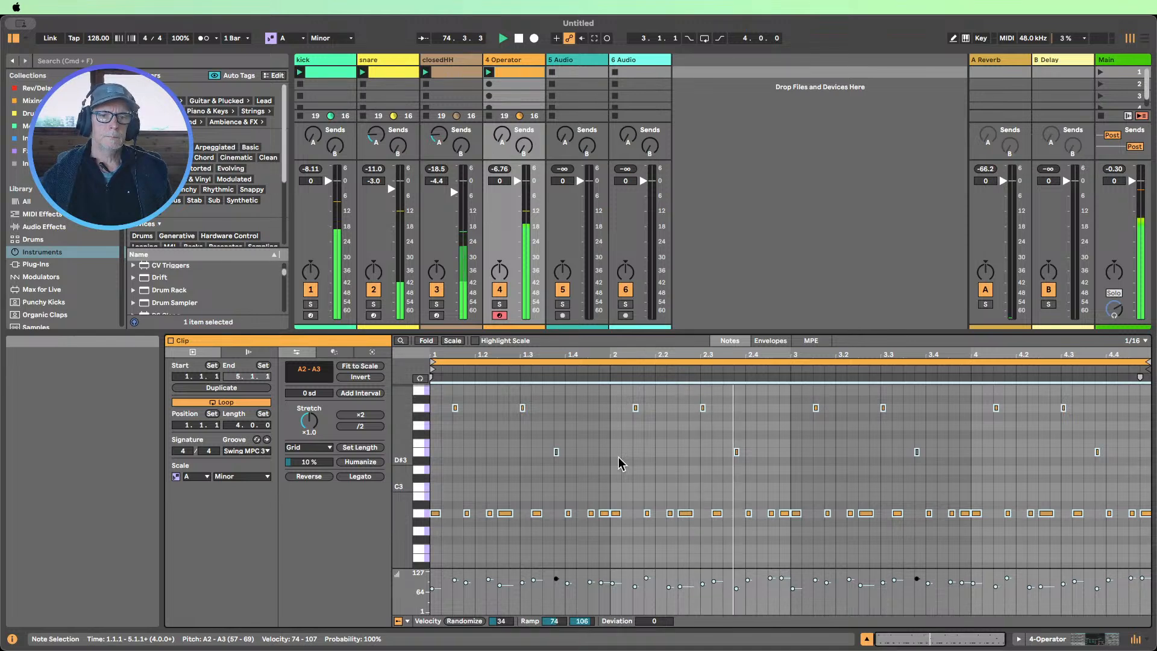
key(shift+Down)
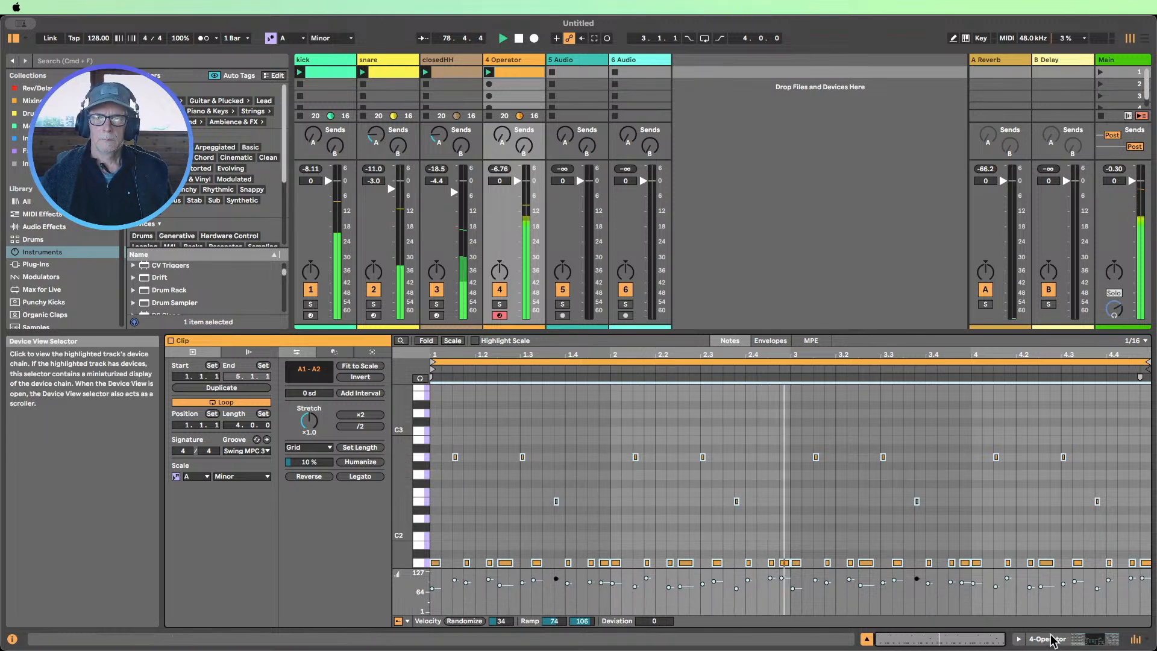
Set Operator's filter frequency to 18.5 kHz, and give oscillator A's envelope a sustain of -inf dB and a decay of 579 ms
click(900, 644)
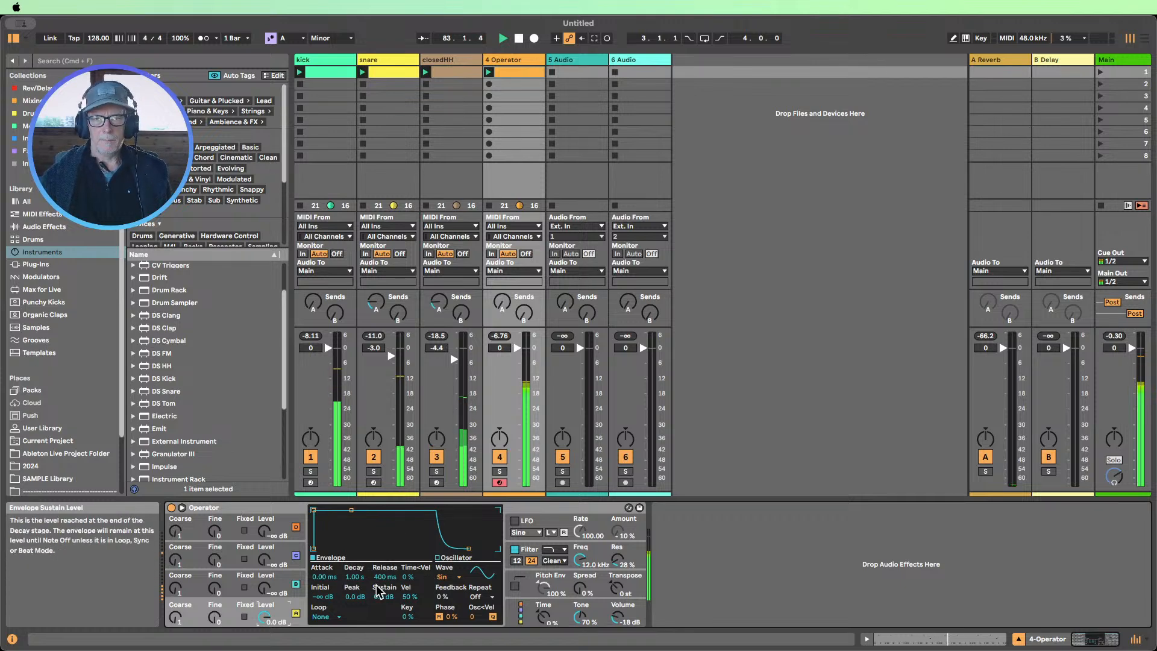
drag(582, 559, 582, 542)
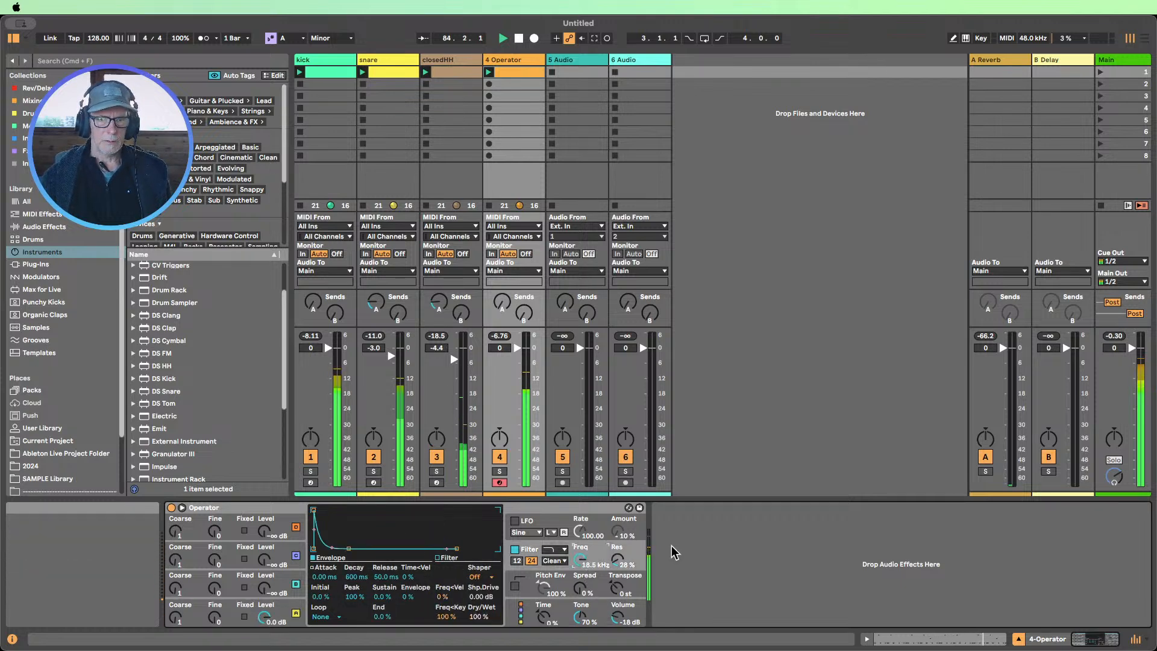
click(283, 612)
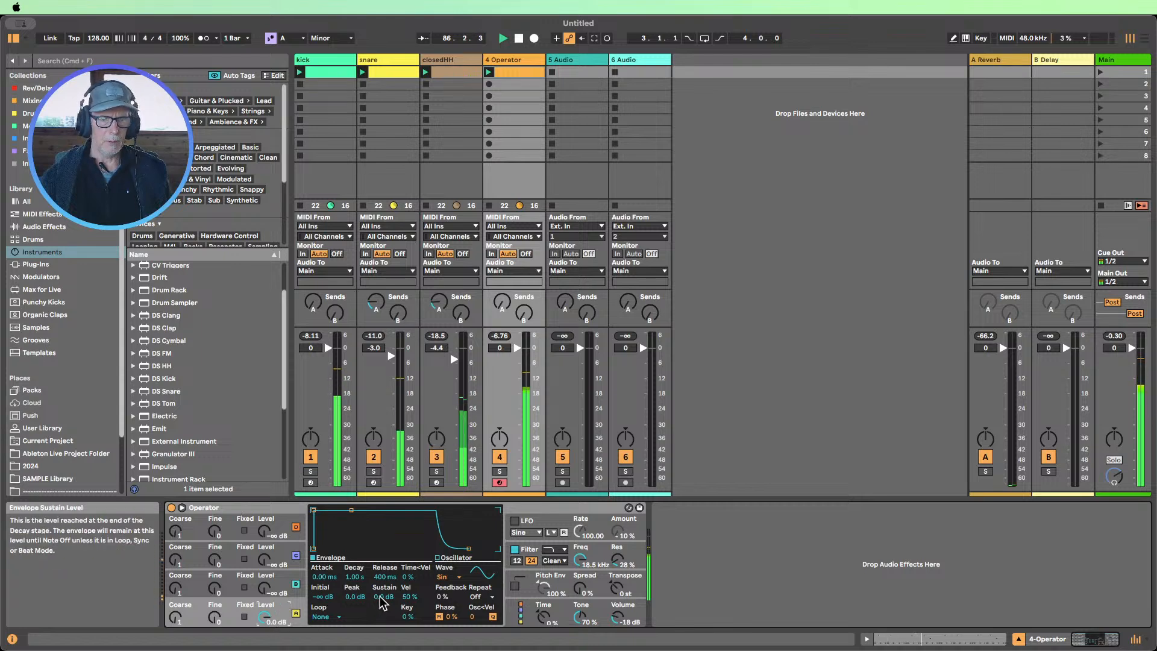
drag(355, 576, 355, 582)
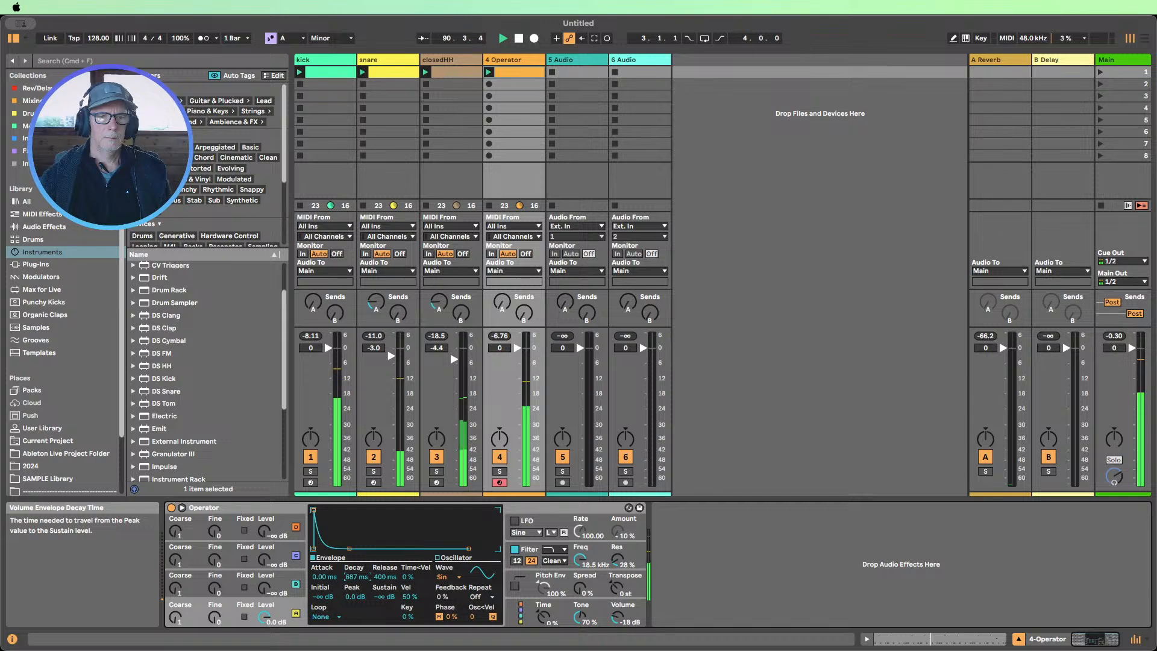
Change oscillator A's waveform to Square 64 and shorten its envelope decay to 267 ms
click(446, 576)
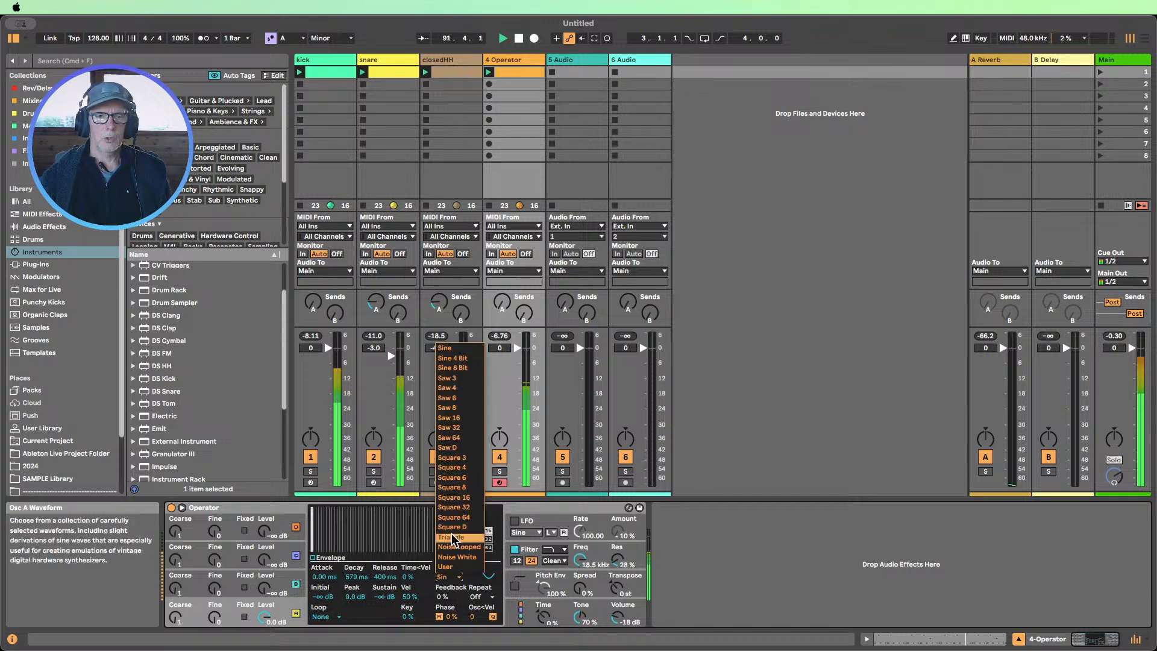
click(454, 518)
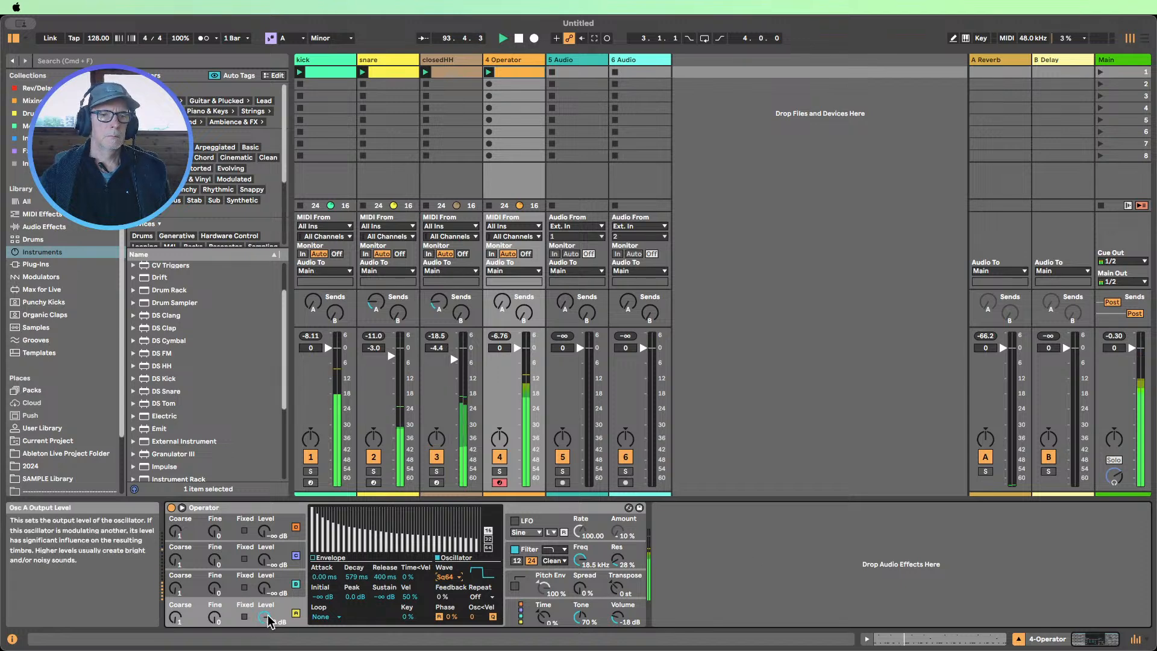
click(315, 559)
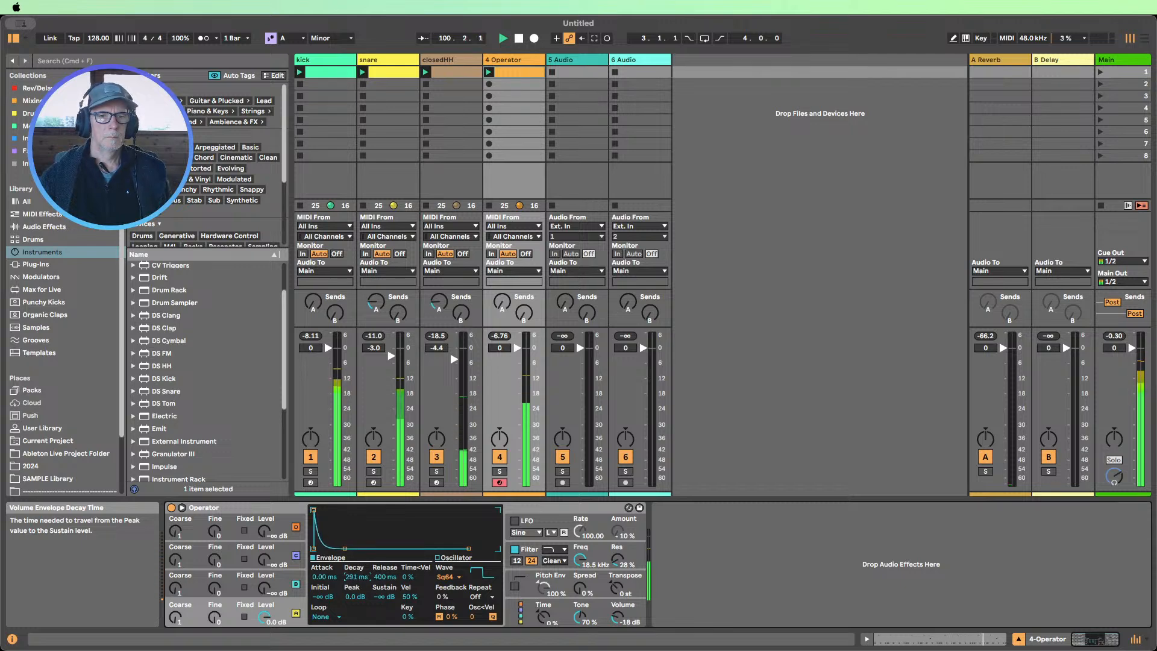
Try long and short release times on oscillator A's envelope and settle on 1.00 ms
drag(395, 575, 395, 530)
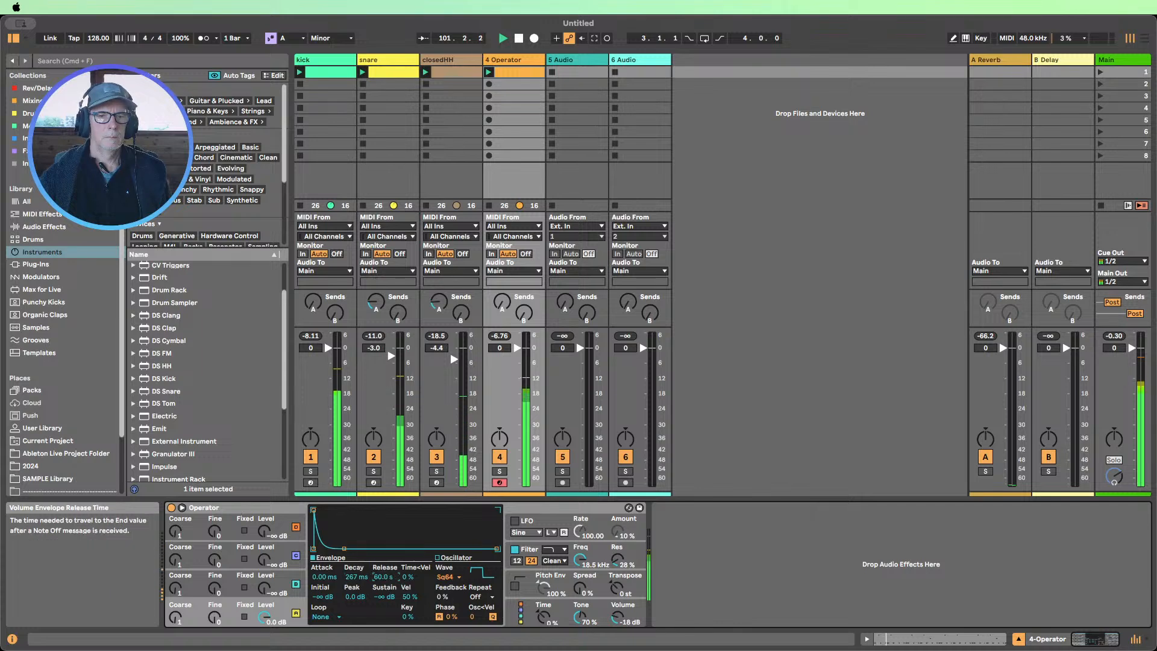
drag(393, 576, 393, 598)
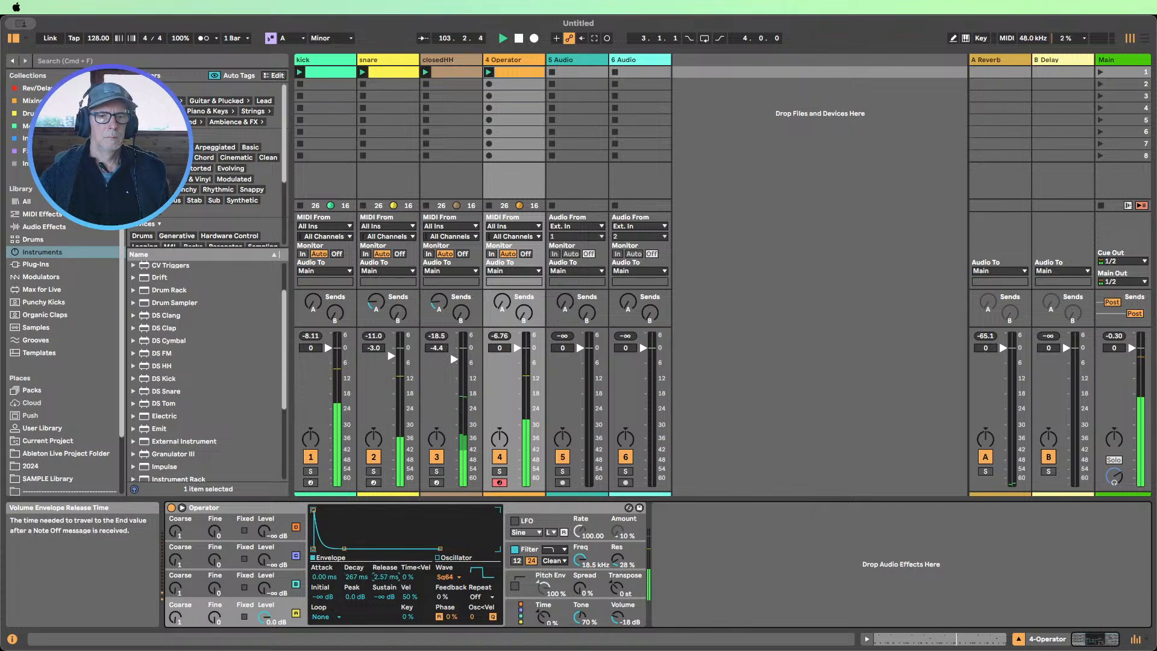
drag(386, 576, 385, 530)
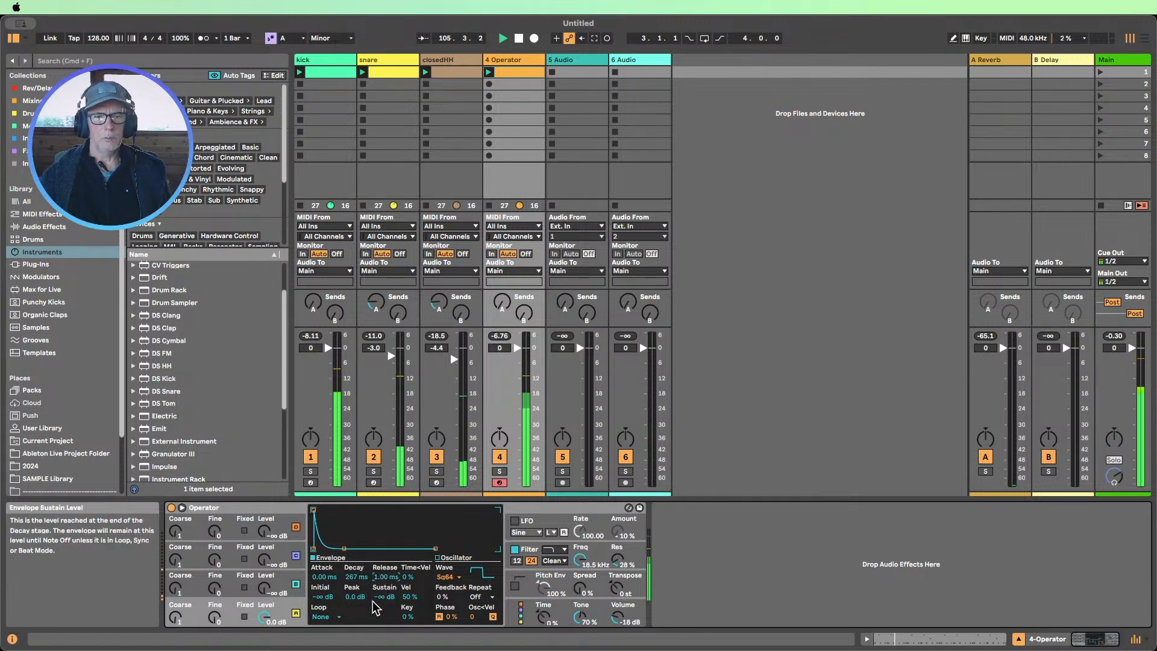
Add an LFO audio effect after Operator and map it to oscillator A's envelope decay
scroll(134, 383, down, 5)
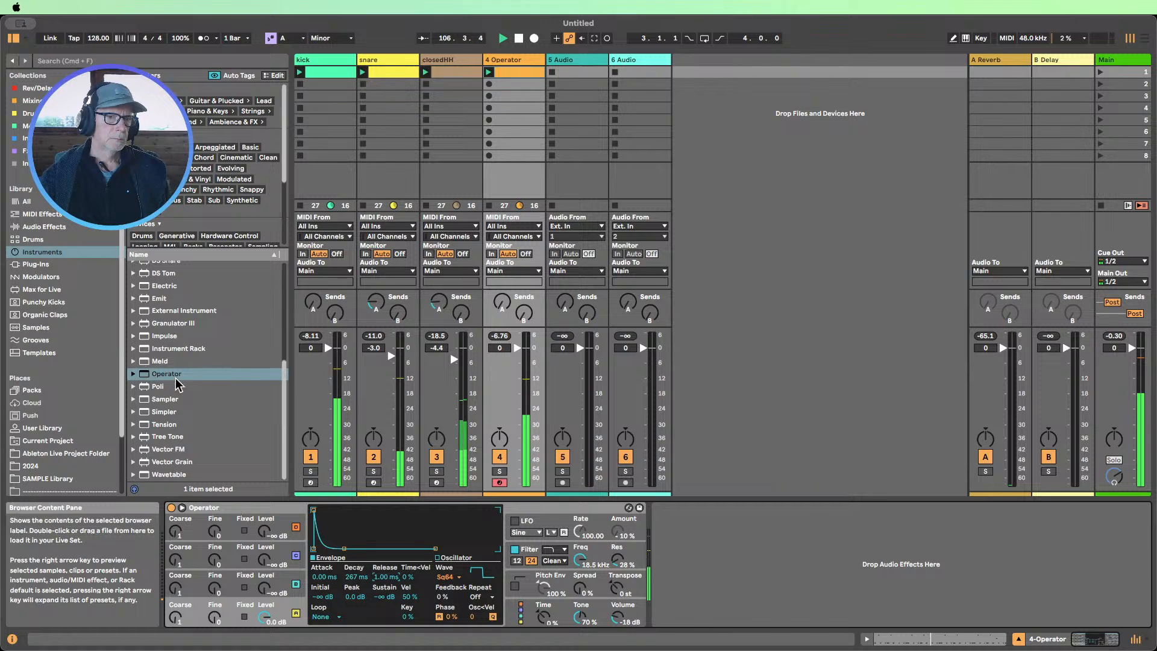
click(42, 227)
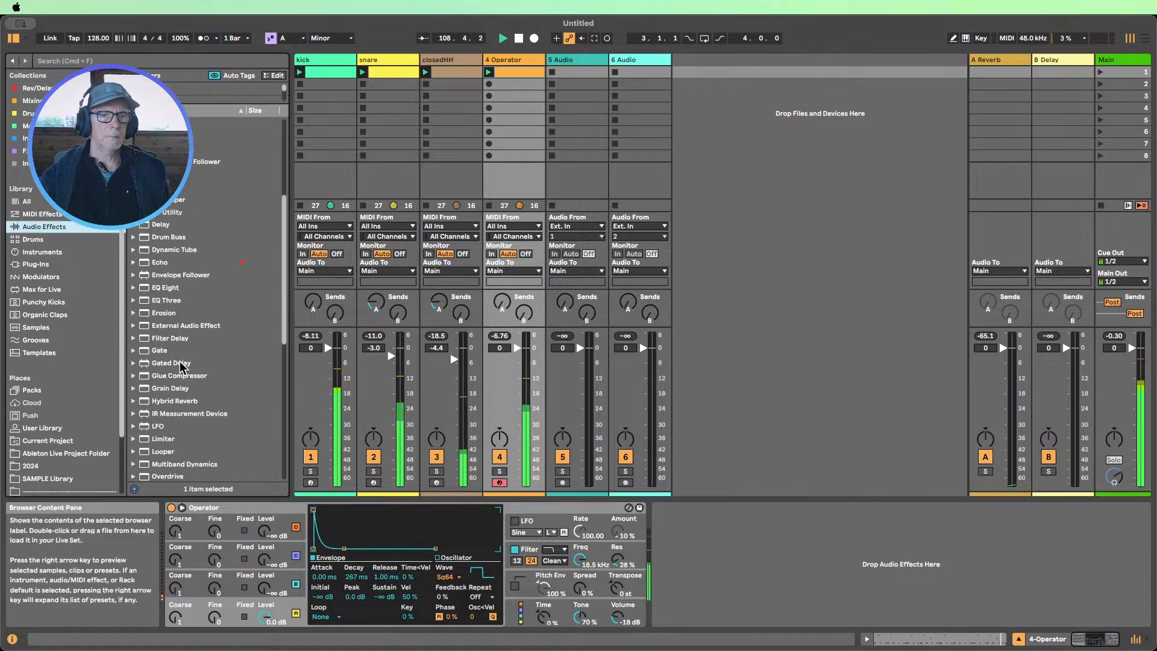
mouse_move(158, 426)
mouse_down()
mouse_move(769, 550)
mouse_move(752, 545)
mouse_up()
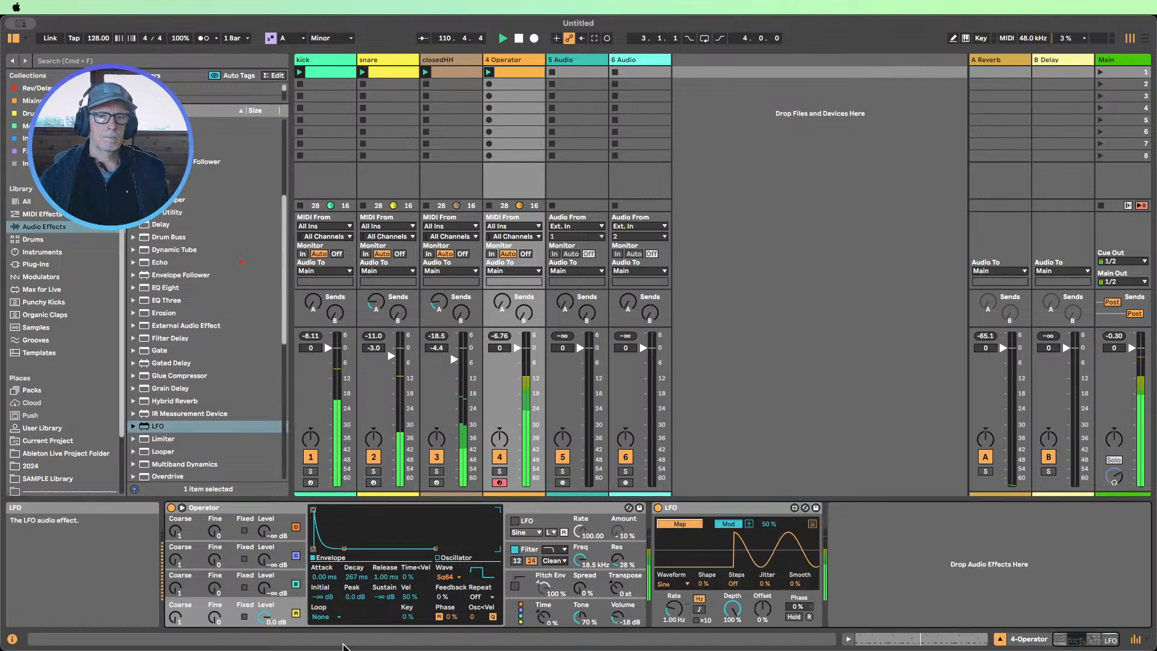
click(363, 579)
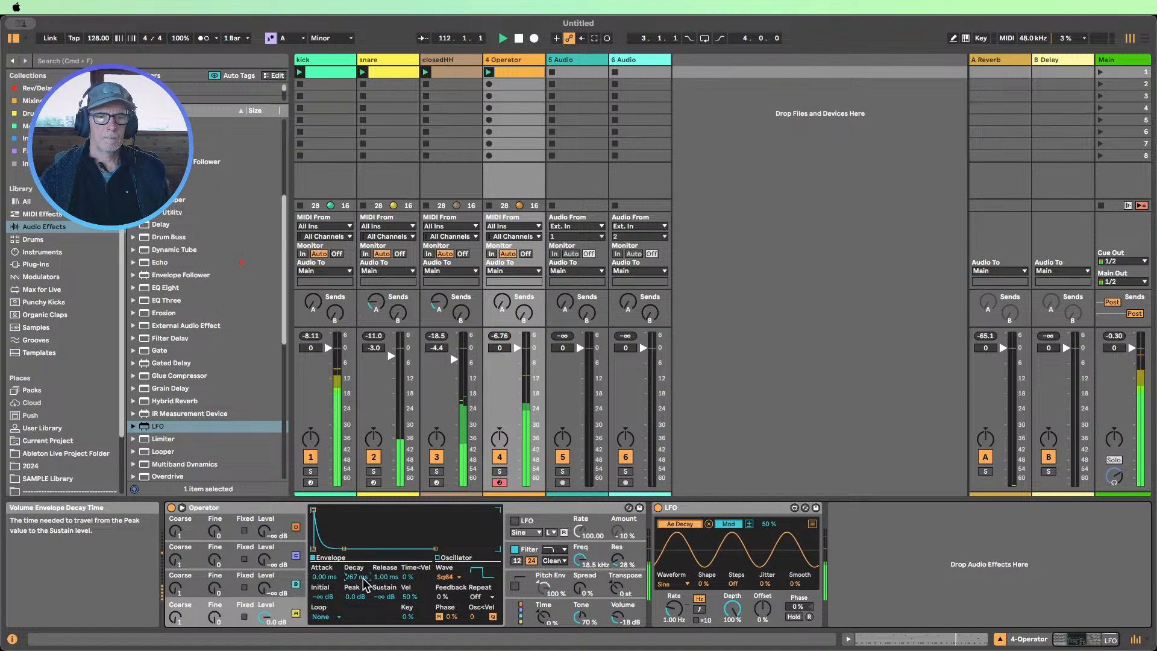
Set the LFO's rate to 0.13 Hz and switch its mapping to Remote, with 32.3% depth and 25% offset
drag(674, 608, 673, 641)
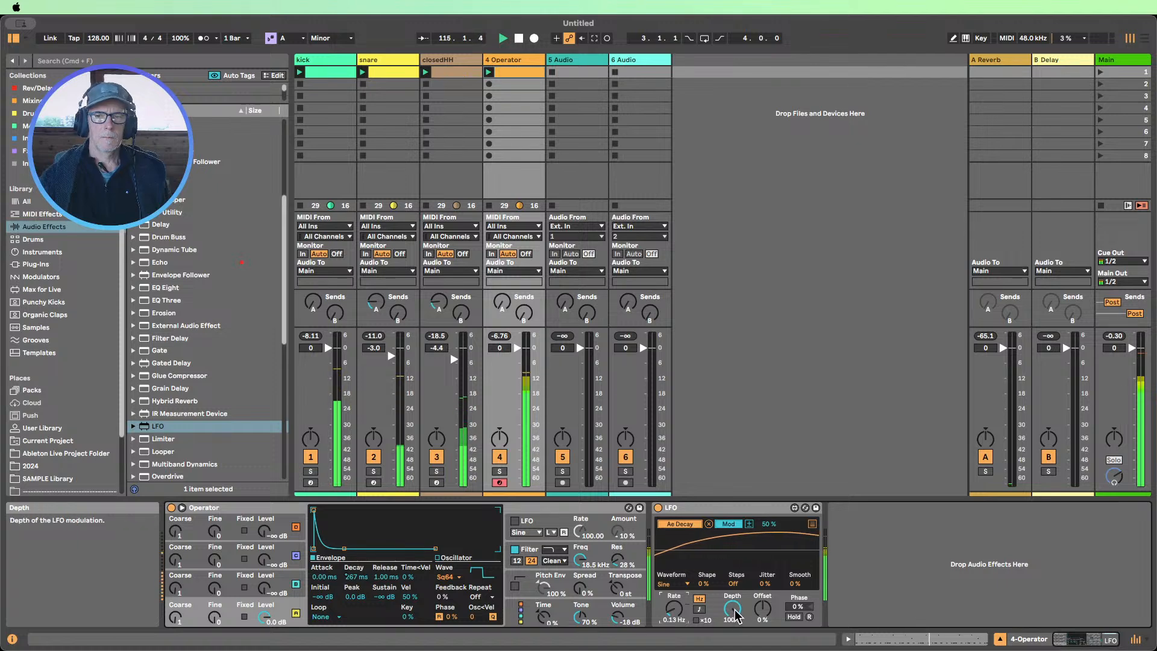
drag(735, 614, 760, 636)
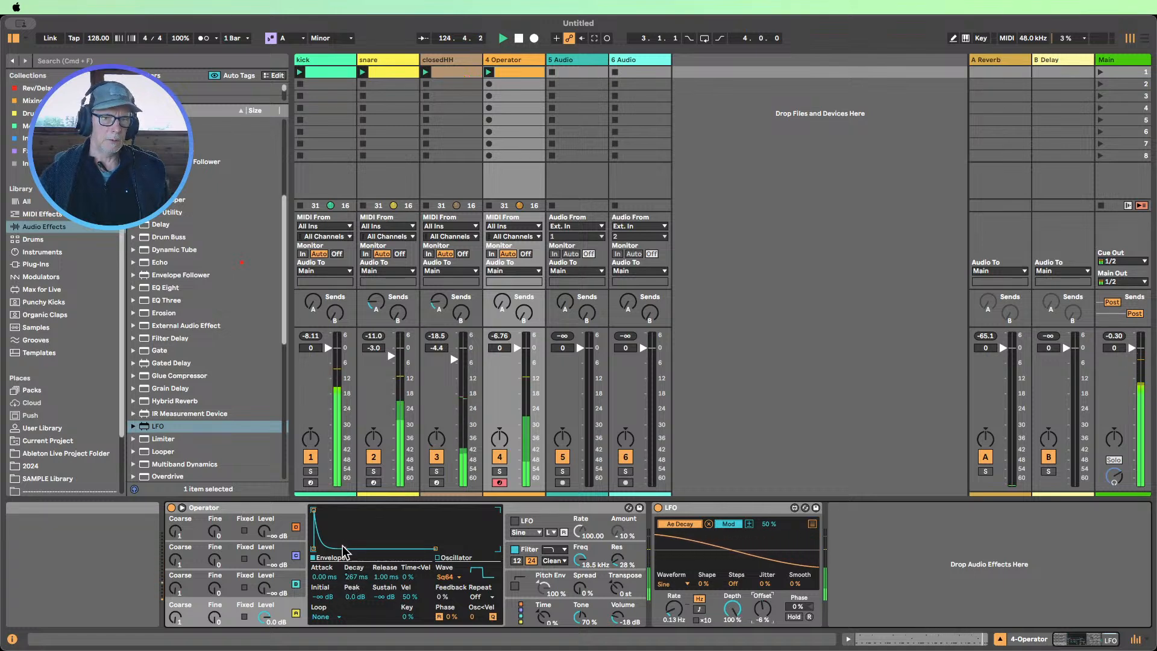
click(725, 525)
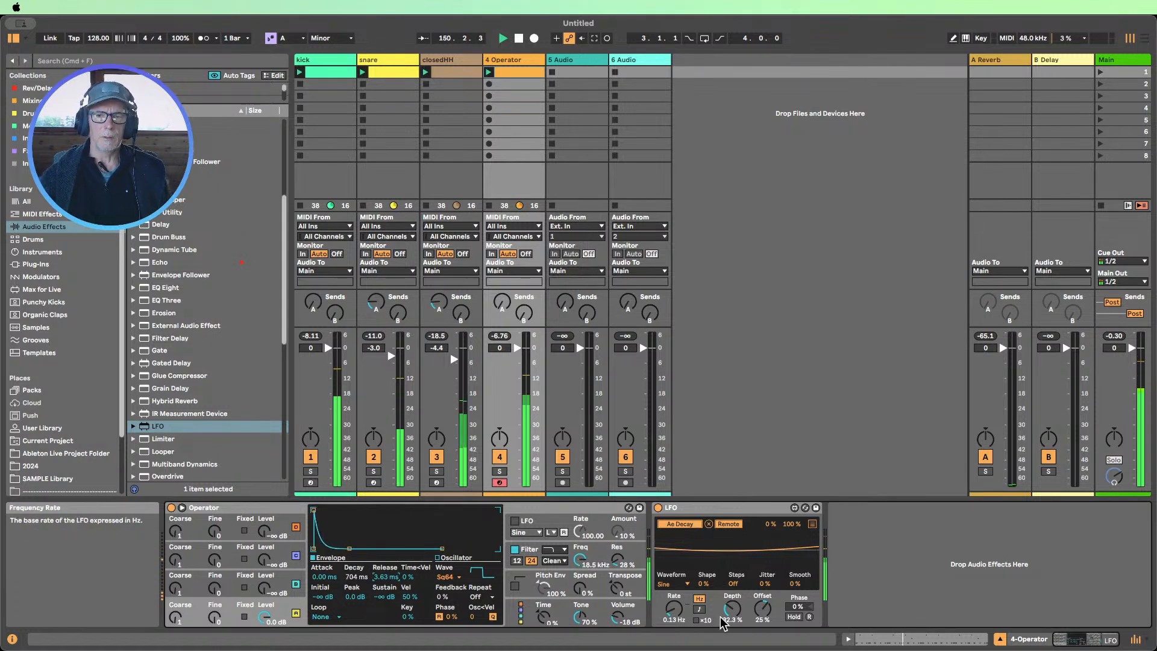
Audition the Stray, Glider and Sine waveforms for the LFO and settle on Stray
click(667, 586)
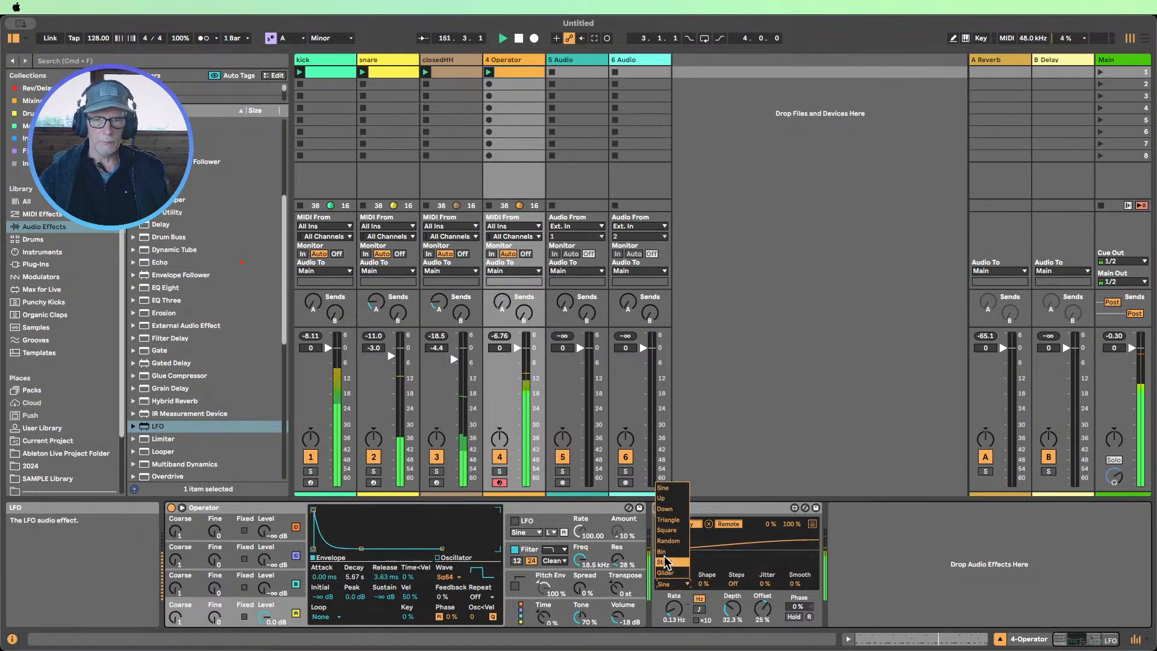
click(666, 572)
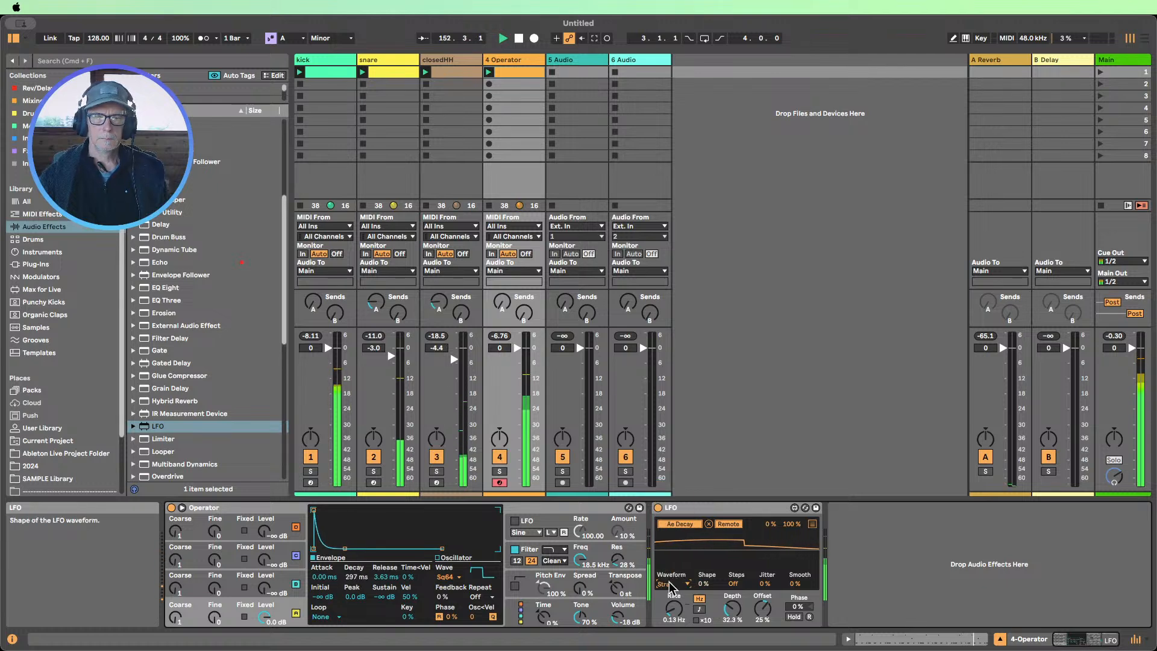
click(670, 583)
click(668, 573)
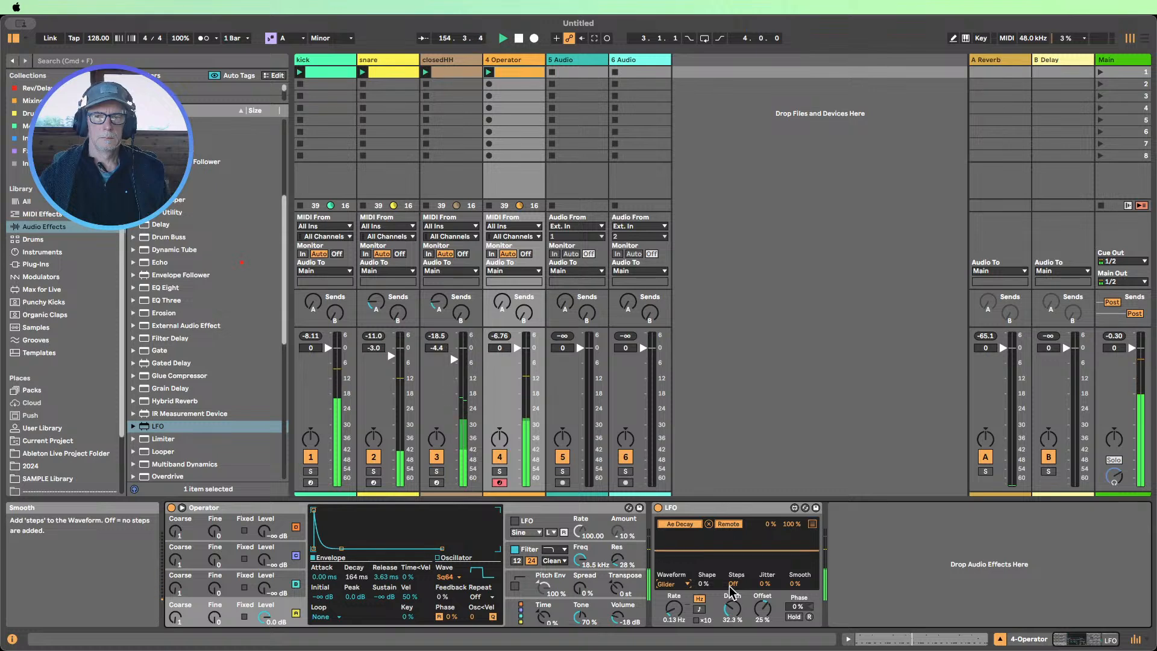
click(677, 586)
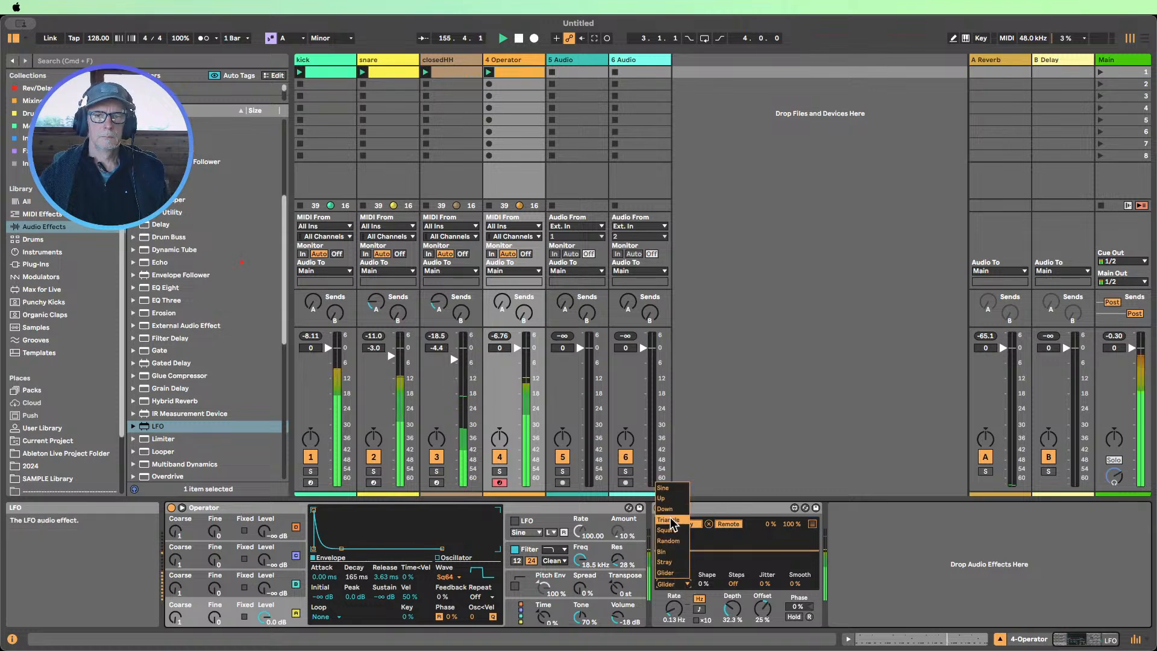
click(668, 486)
click(672, 584)
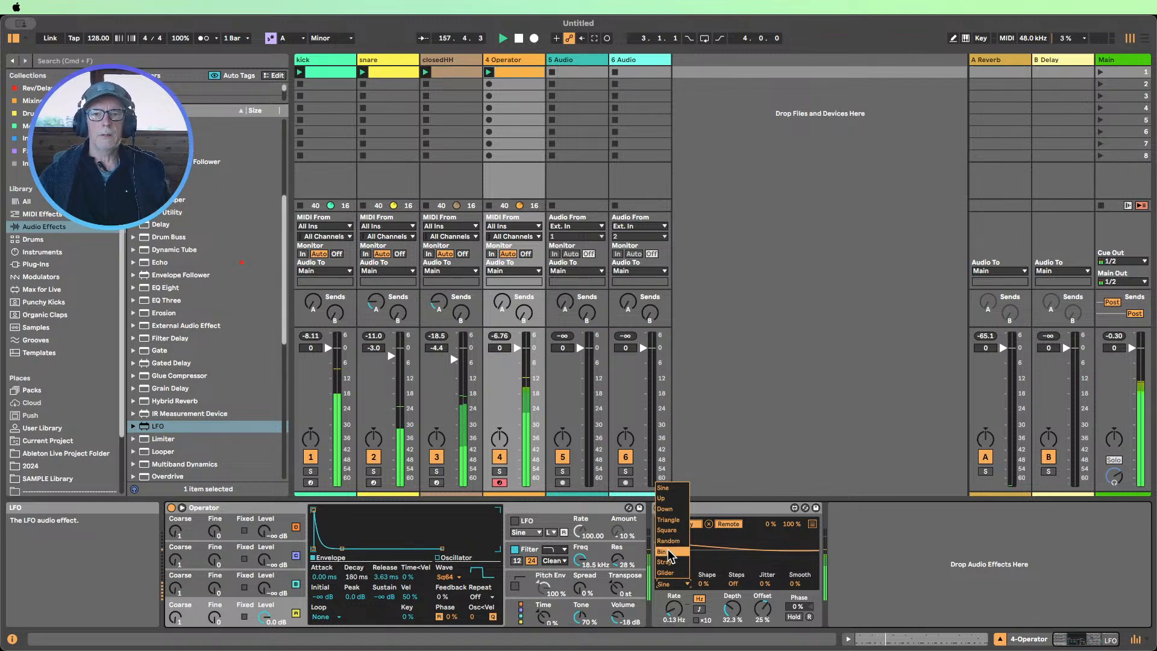
click(671, 563)
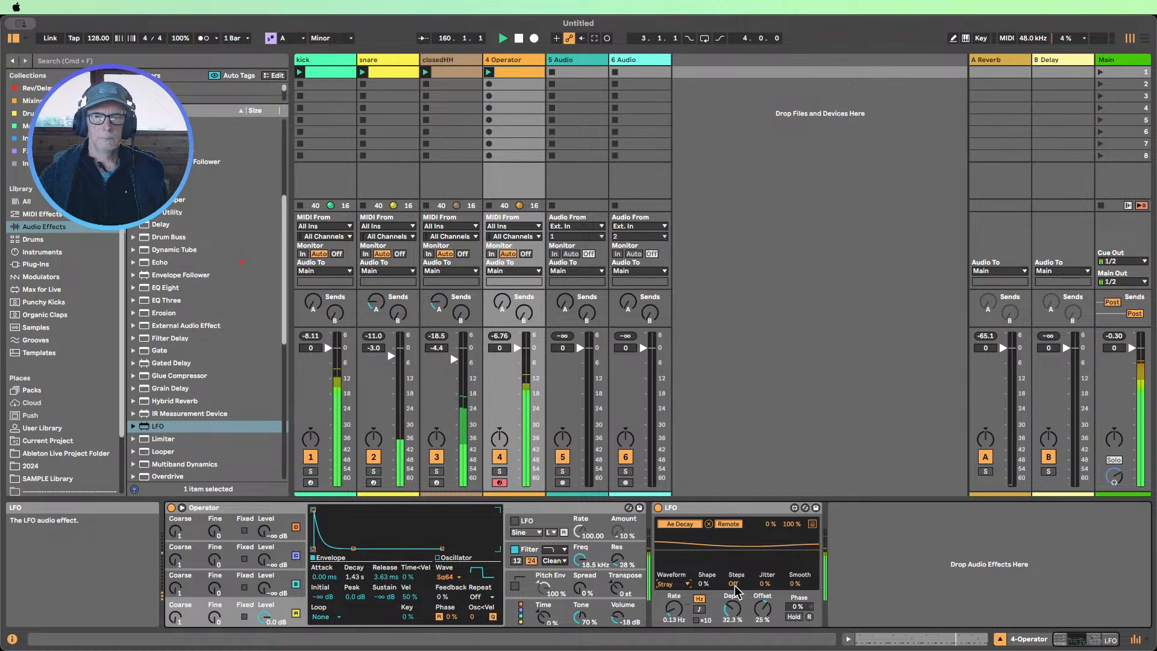
Set the LFO's jitter to 10%, its depth to 25.2% and its offset to 11%
drag(757, 583, 735, 628)
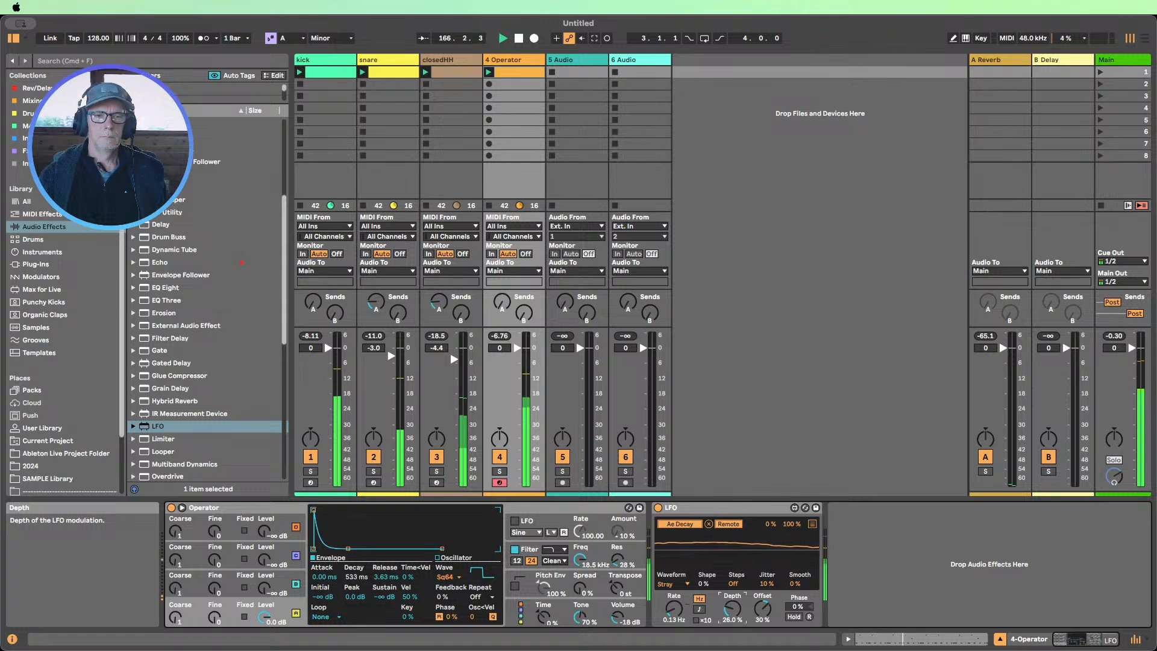
drag(735, 628, 762, 621)
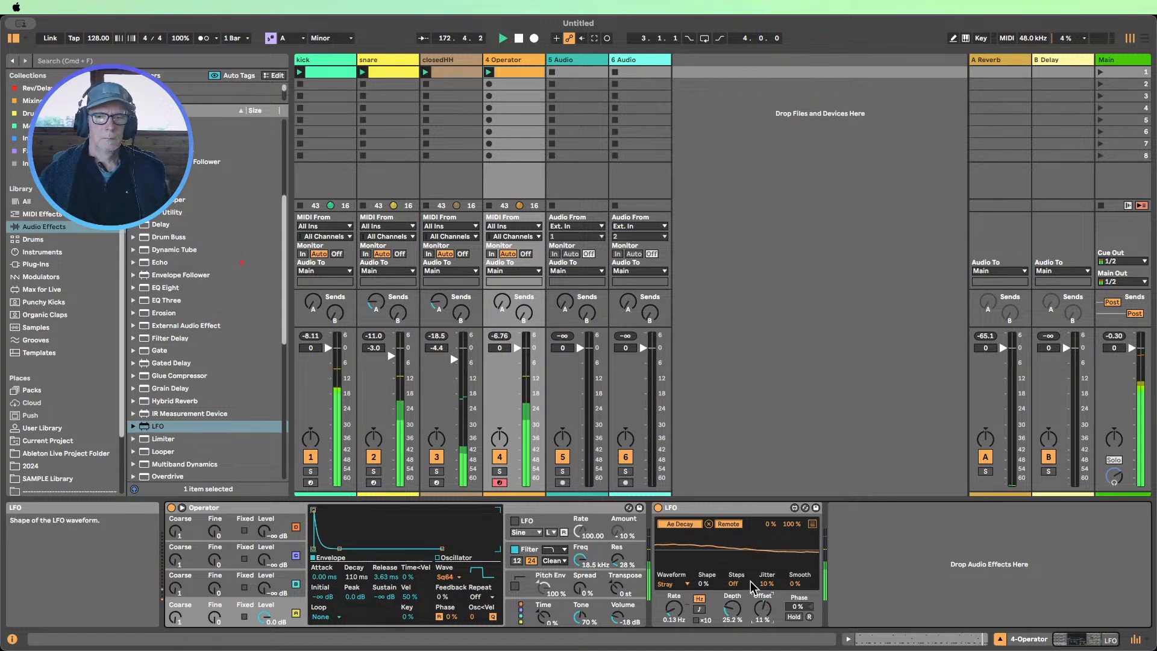
Narrow the LFO's modulation range on the oscillator A decay to a minimum of 14% and a maximum of 84%
drag(768, 524, 766, 526)
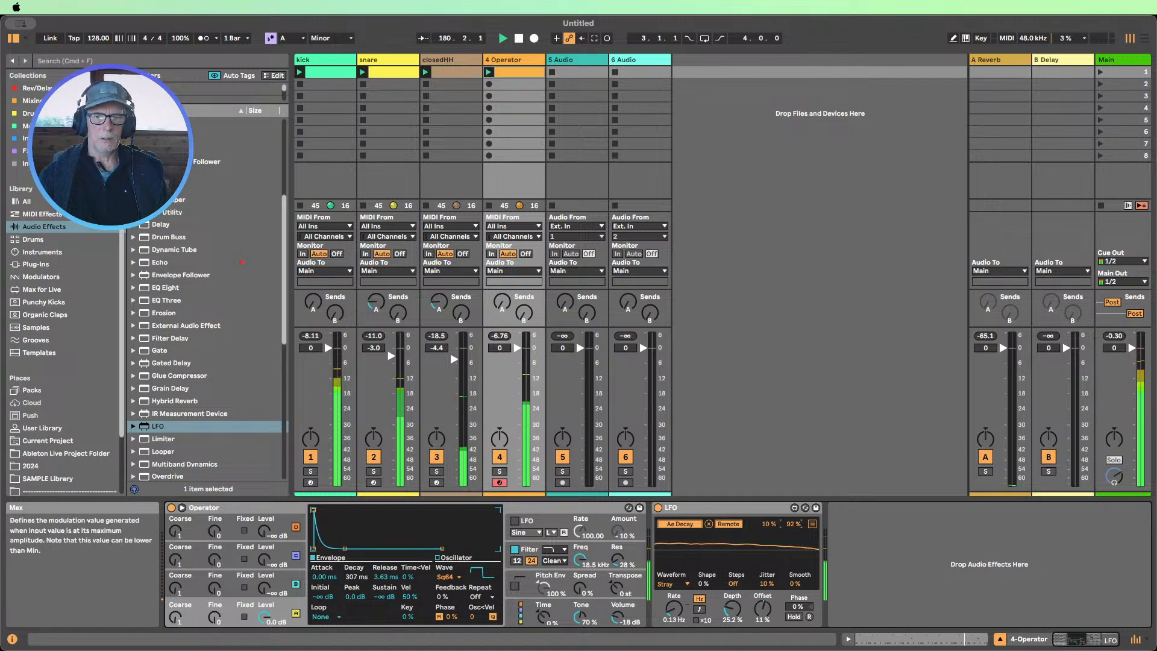
drag(792, 524, 791, 531)
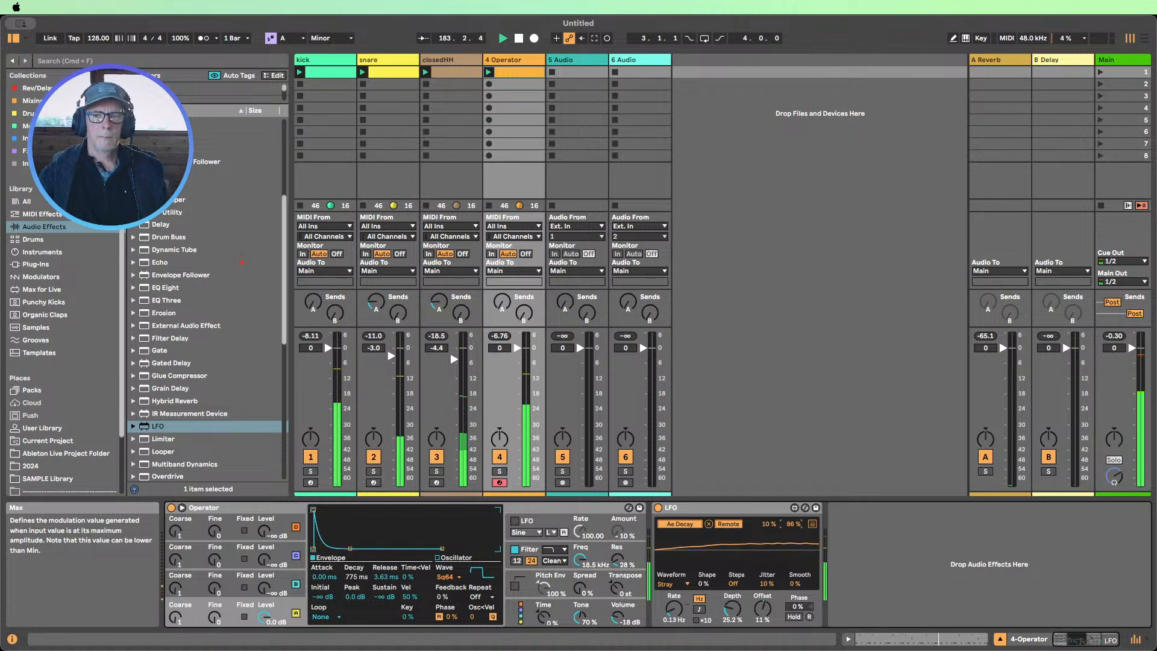
click(879, 534)
click(766, 525)
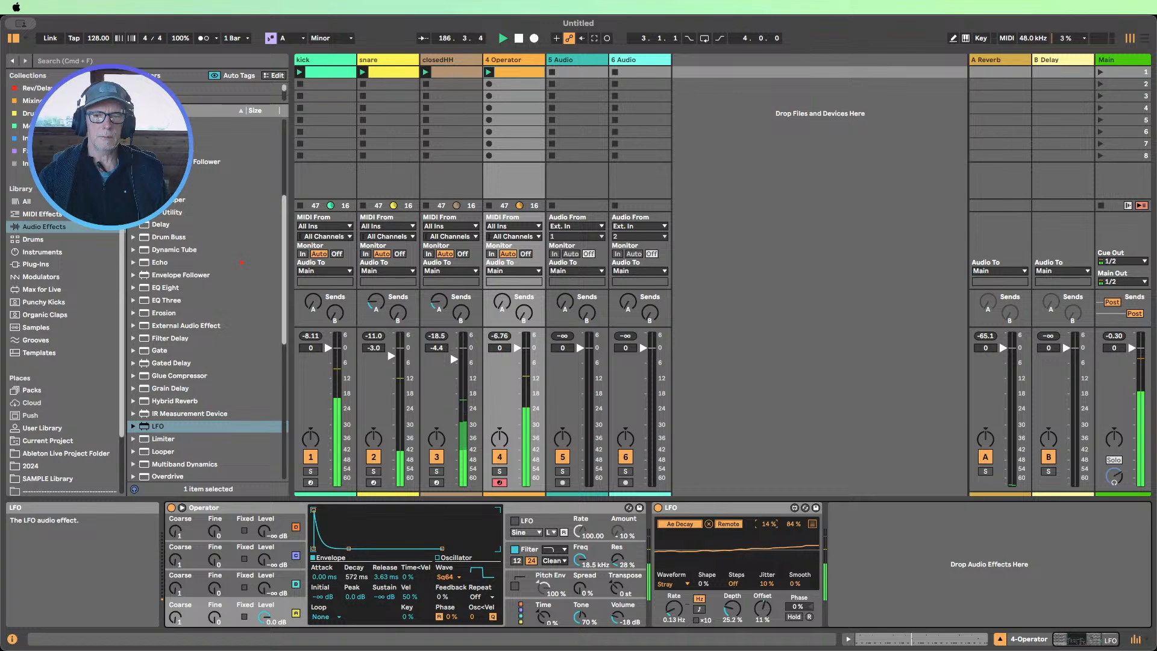
click(886, 536)
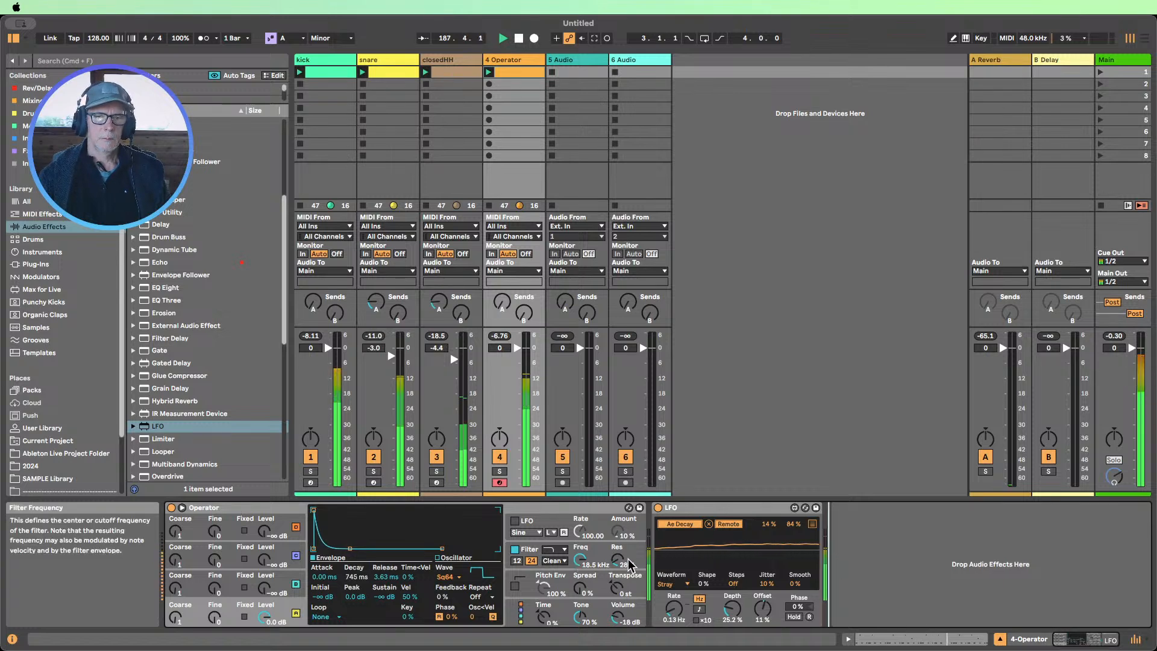
Lower Operator's filter frequency to about 68 Hz and set the filter envelope amount to 80%
click(581, 559)
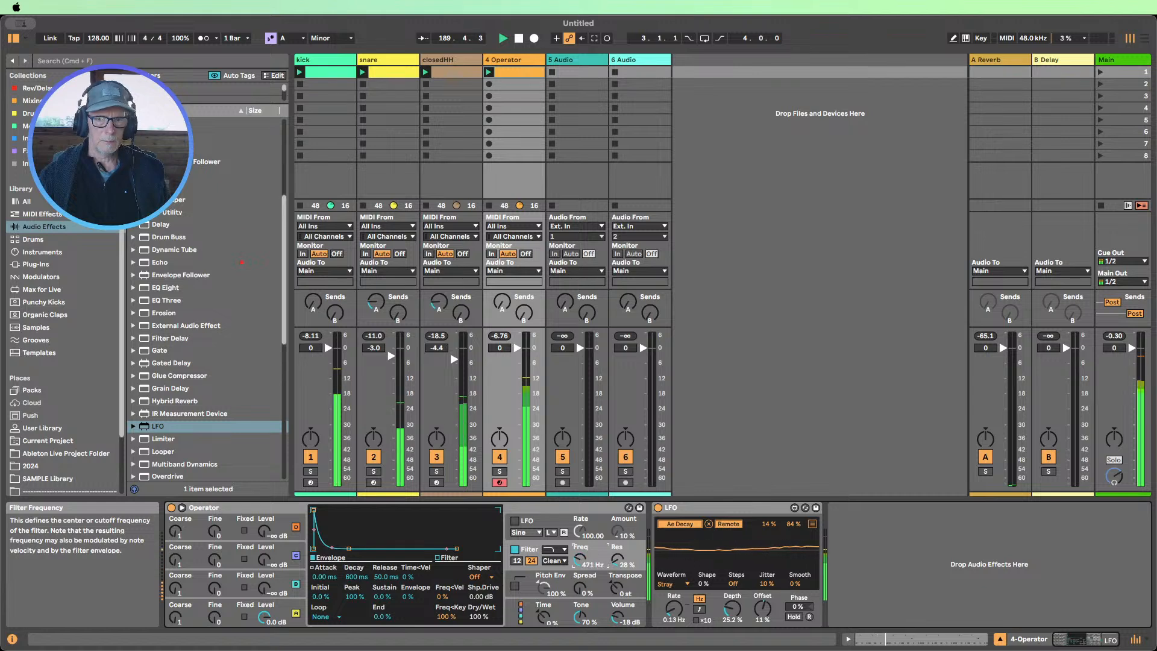
drag(580, 559, 580, 582)
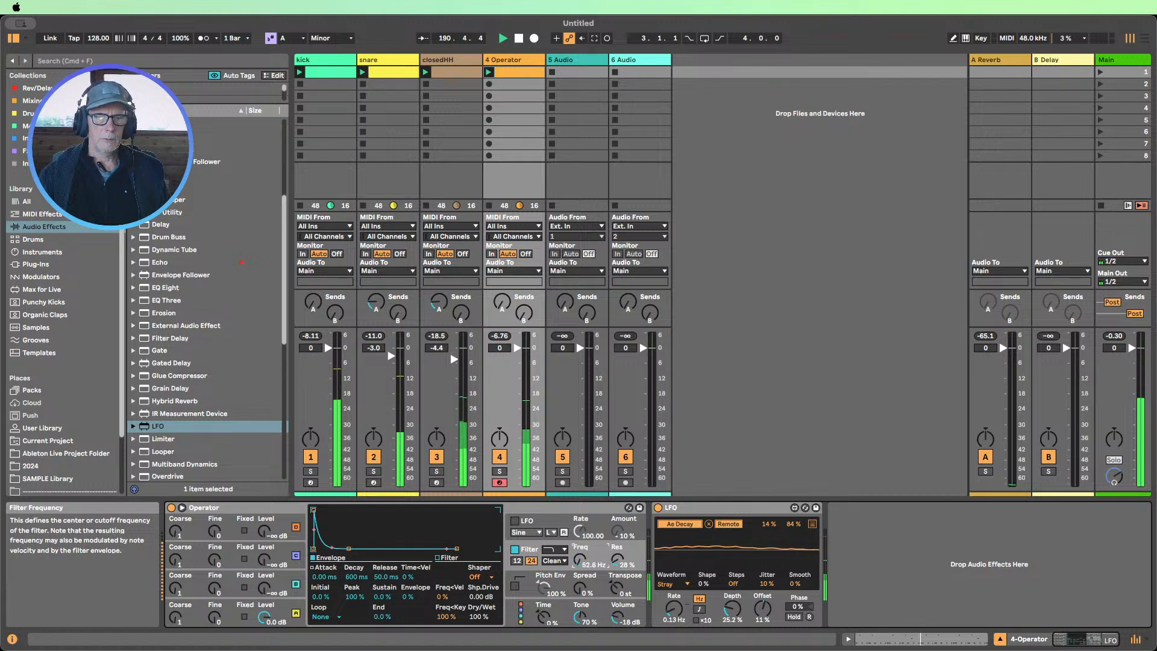
click(408, 598)
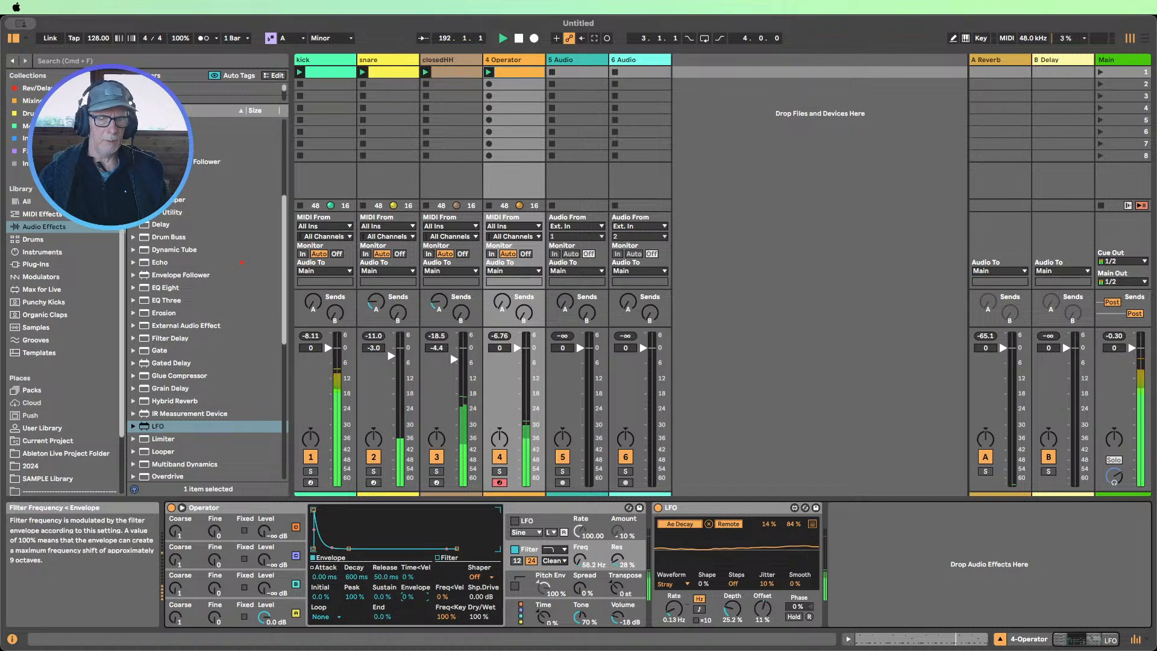
drag(408, 597, 408, 592)
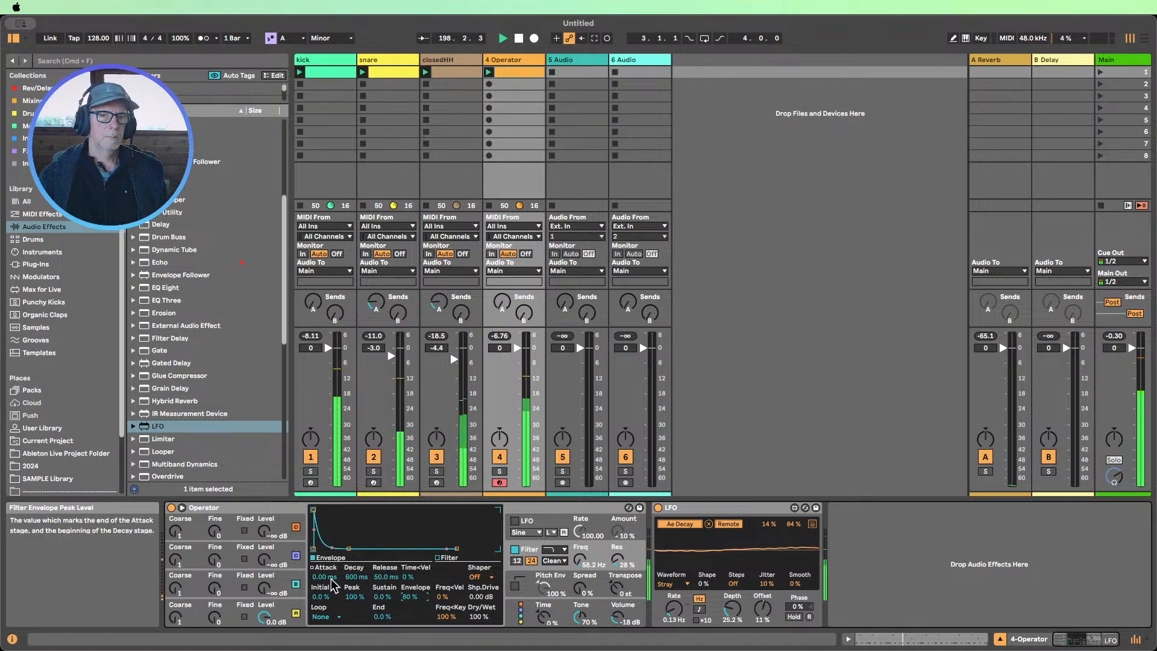
Try longer decay times on Operator's filter envelope and settle on a decay of 969 ms
drag(356, 576, 355, 551)
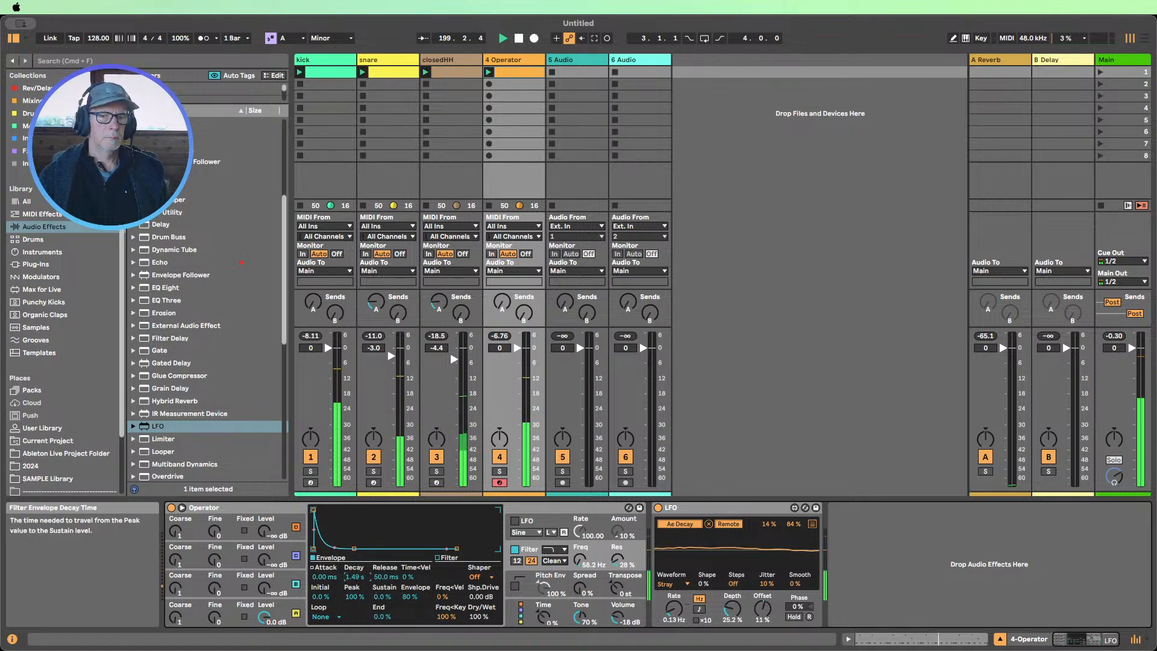
drag(355, 576, 354, 530)
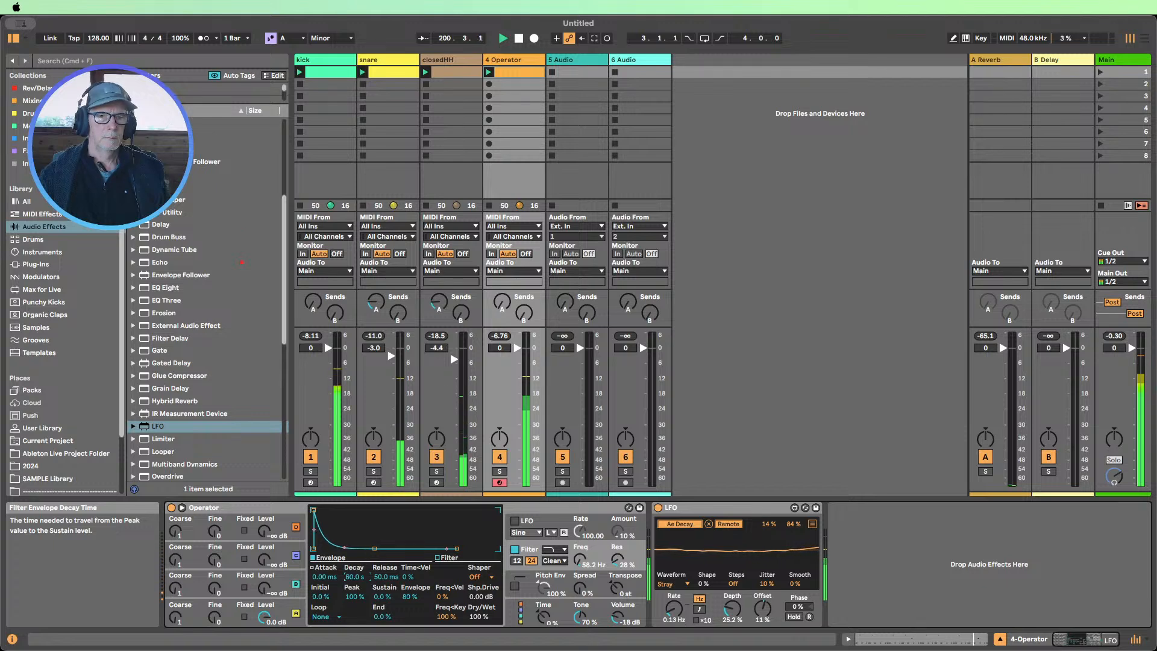
drag(354, 577, 355, 588)
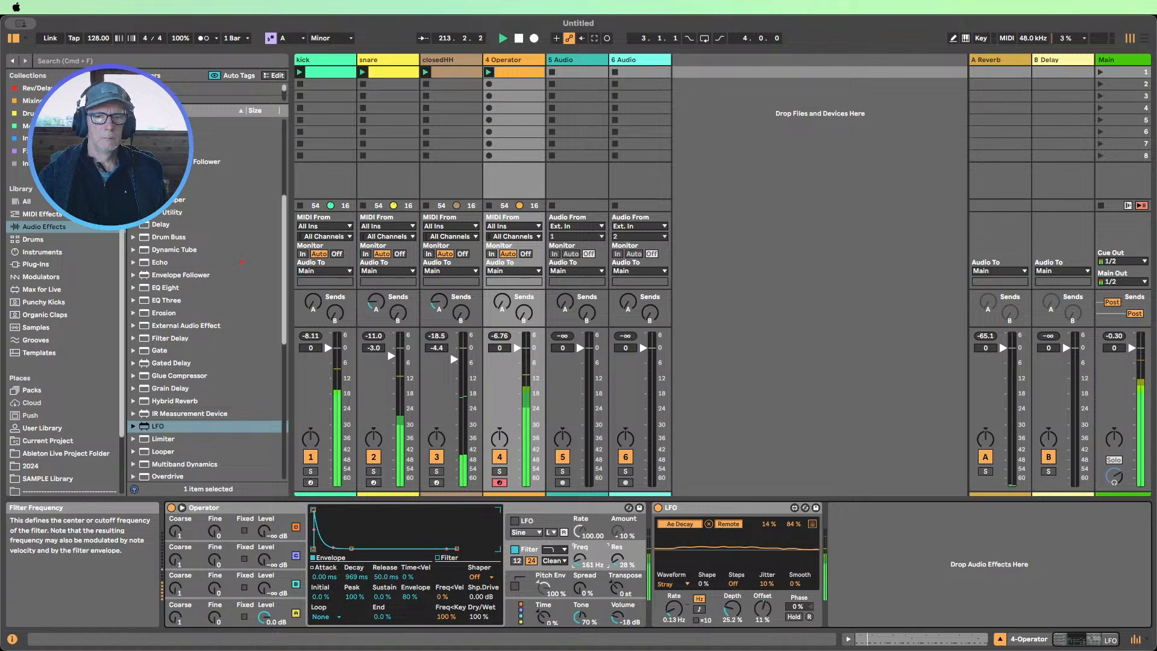
Compare Operator's 12 and 24 dB filter slopes, choose 12 dB, and adjust the filter frequency to about 97 Hz
click(516, 560)
drag(576, 565, 576, 530)
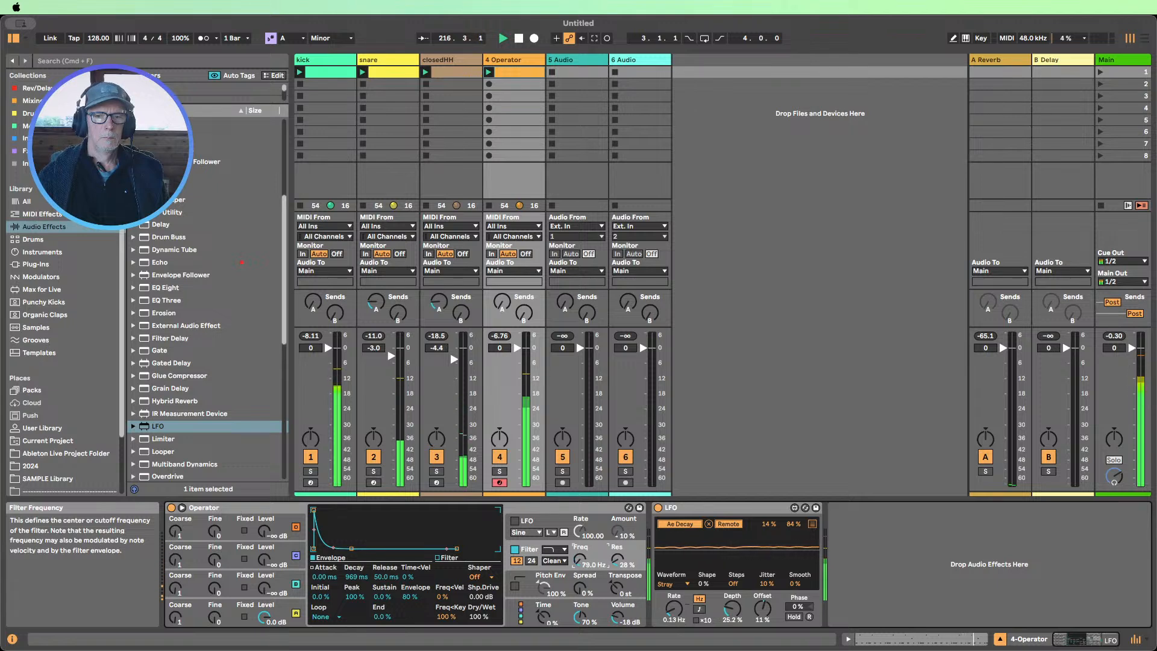
click(523, 562)
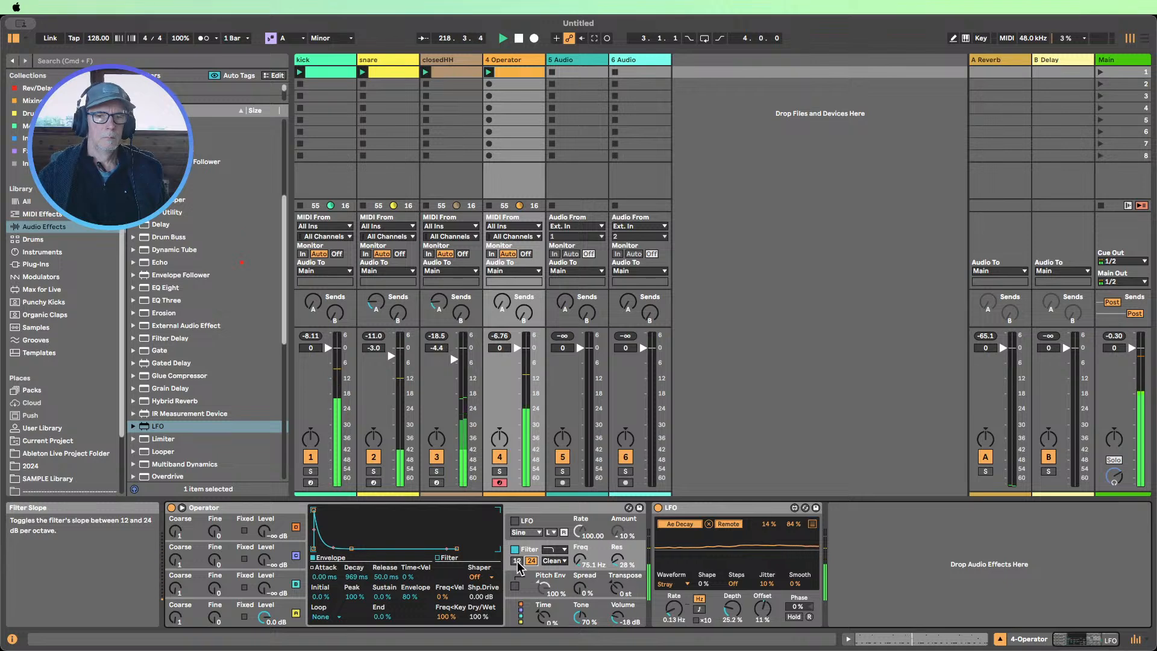
click(517, 561)
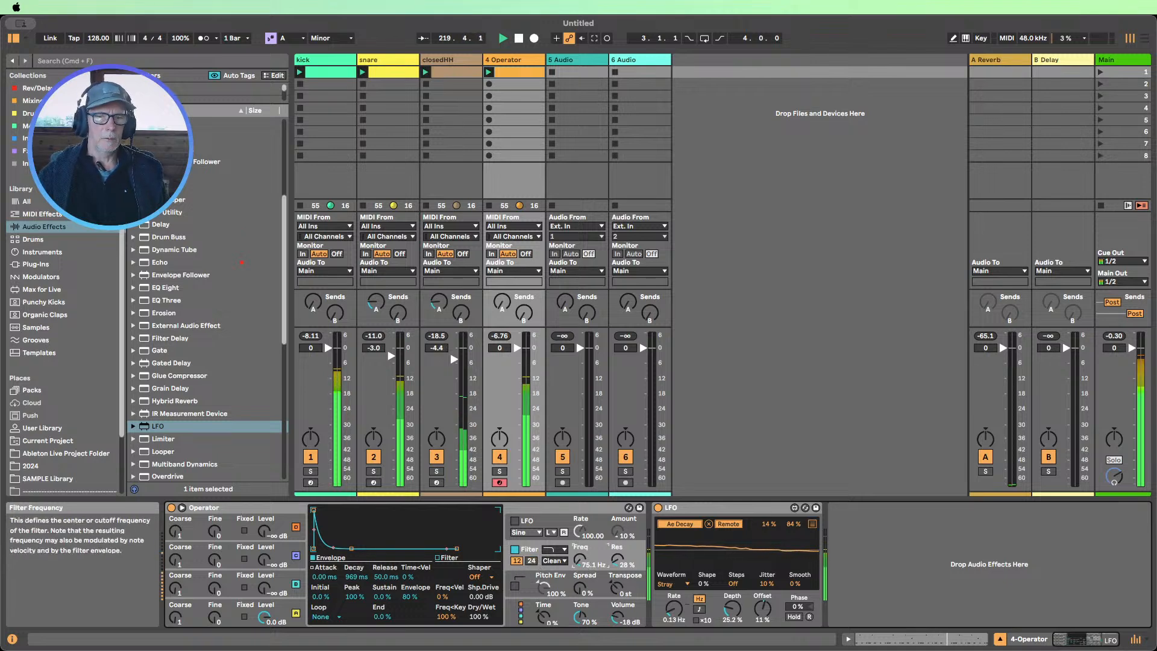
click(522, 561)
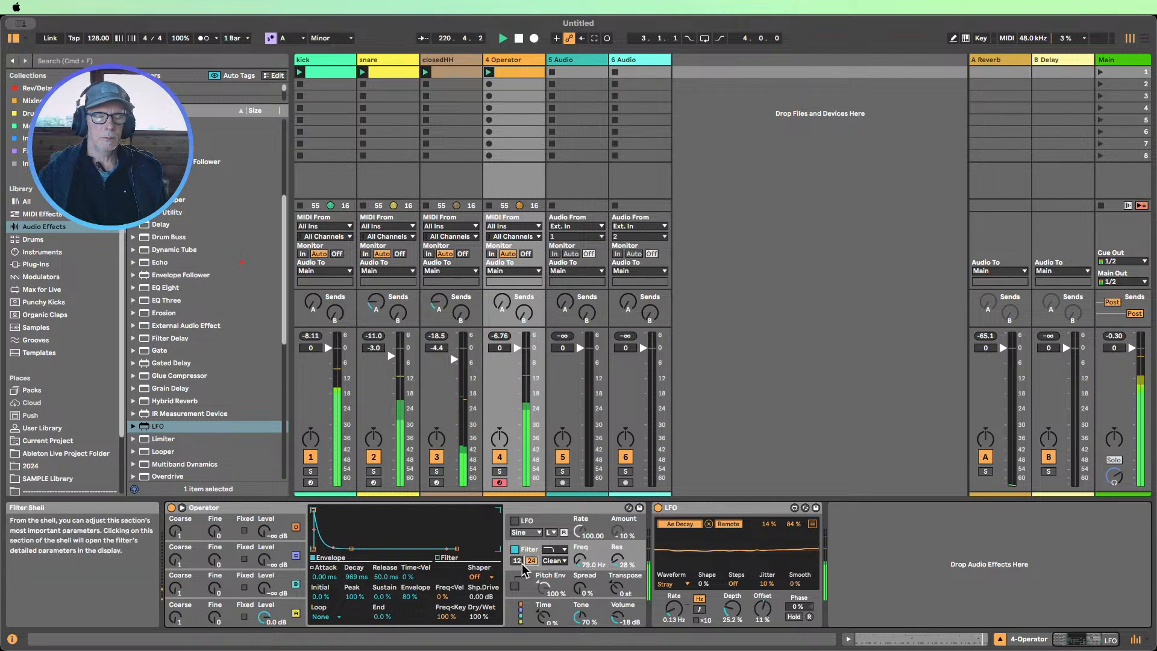
click(517, 561)
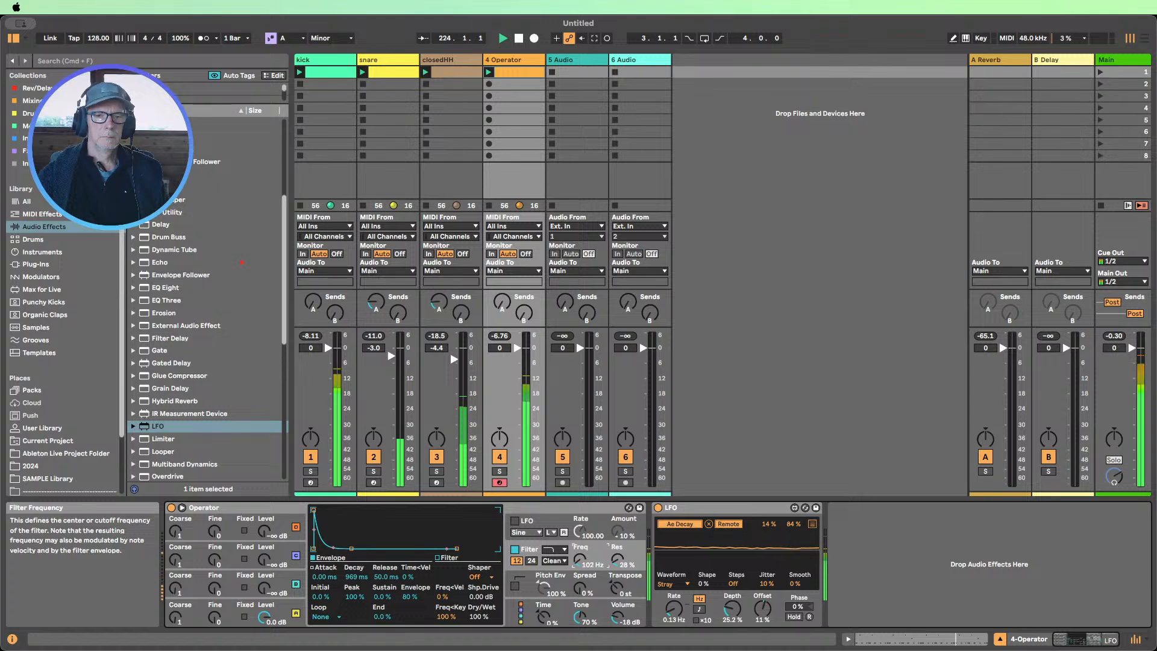
Raise the filter envelope amount to 90%, add a second LFO after the first, and map it to that envelope amount
click(411, 597)
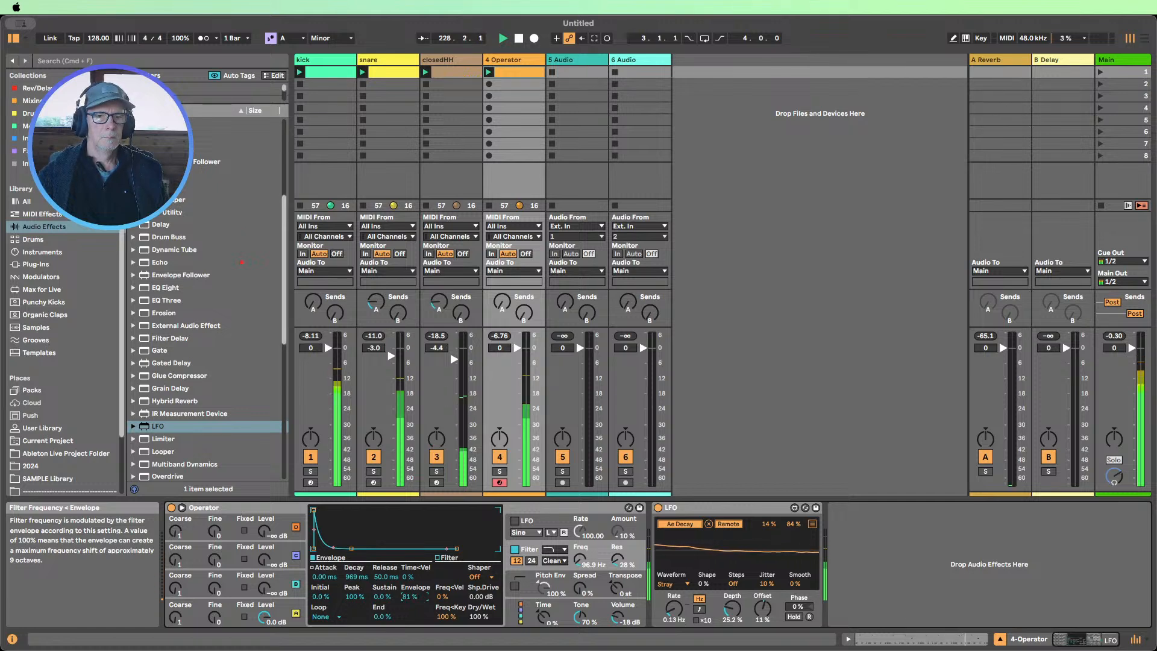
drag(411, 596, 410, 593)
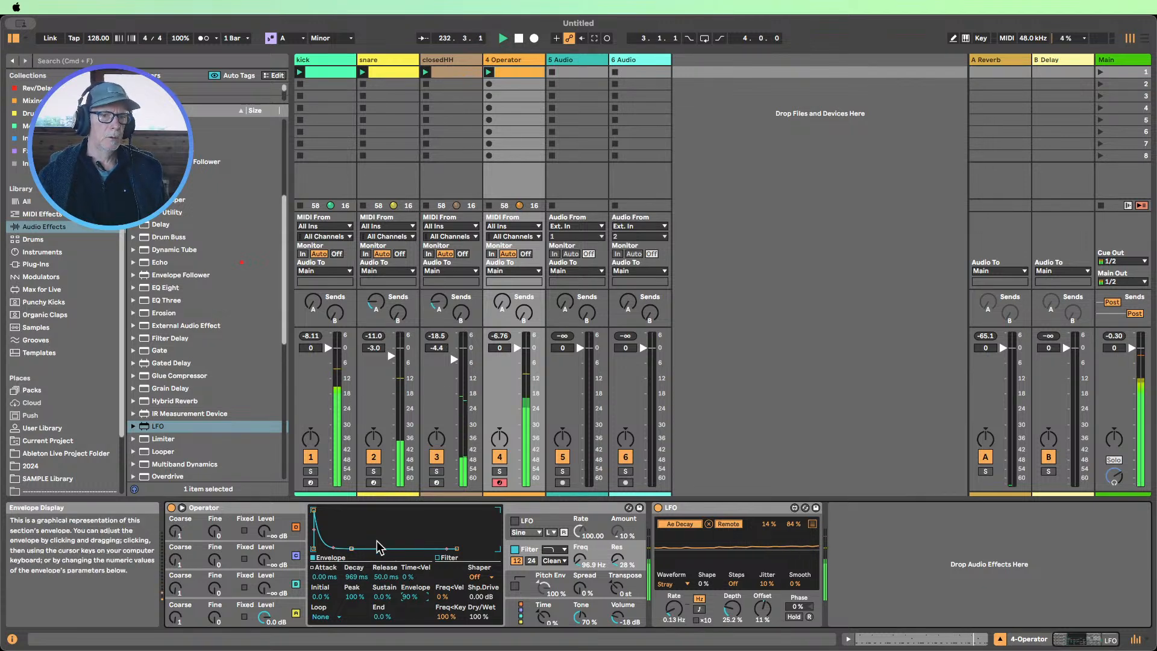
drag(161, 426, 949, 547)
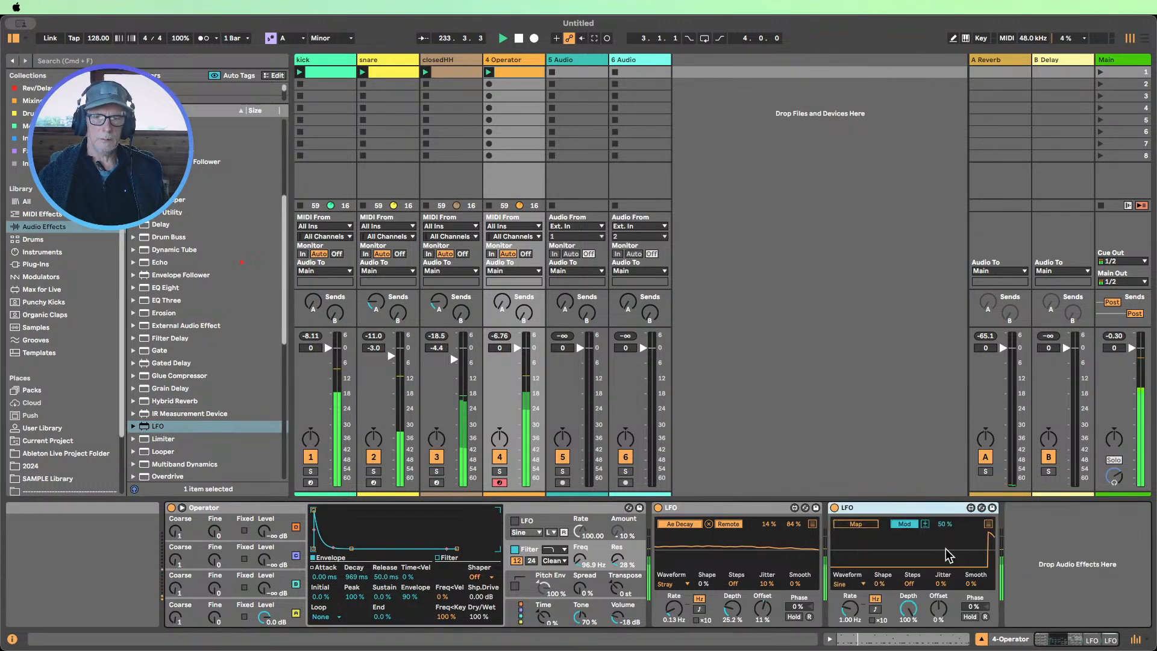
click(414, 597)
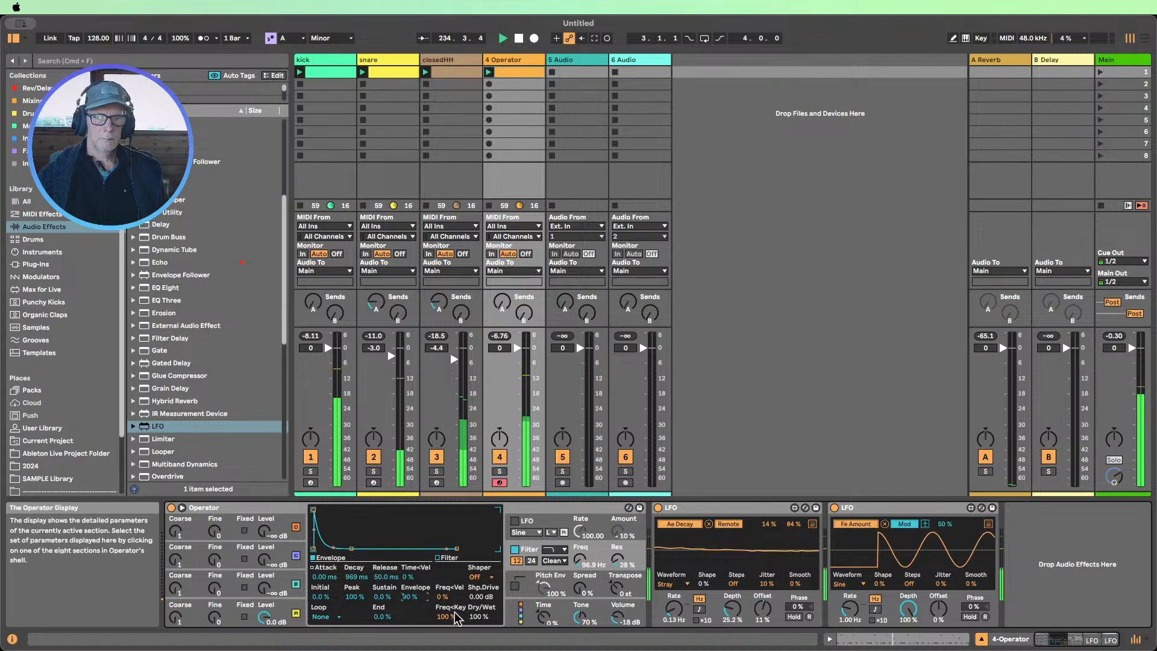
Set the second LFO to the Stray waveform with a 0.46 Hz rate and a depth of about 50%
click(849, 618)
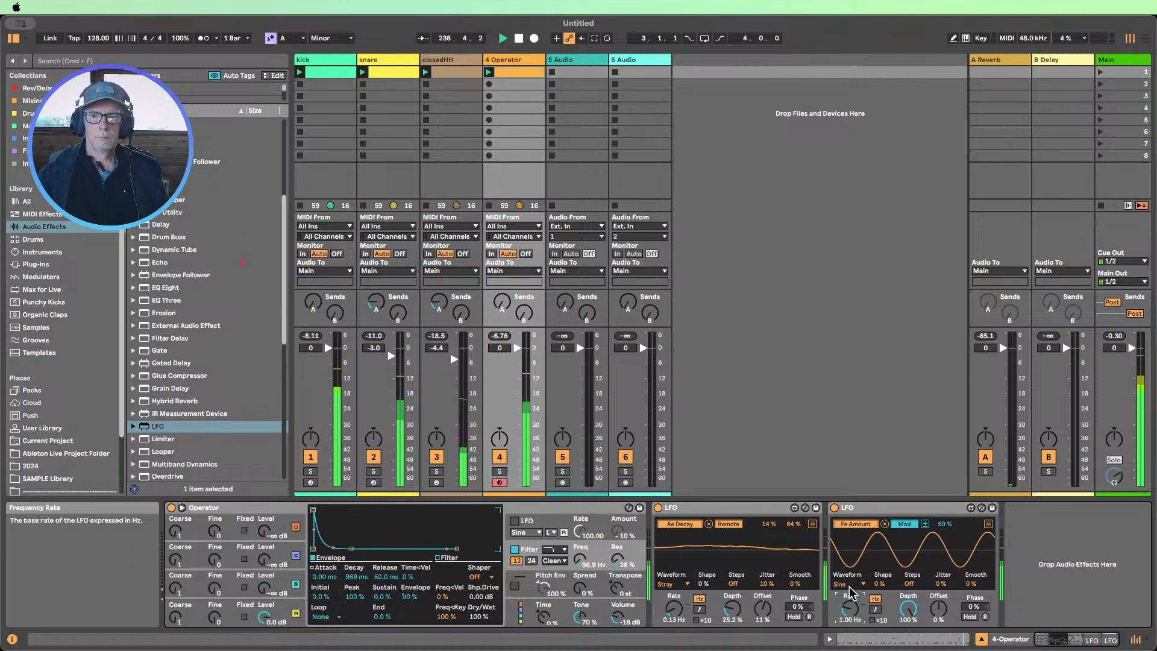
click(846, 584)
click(847, 563)
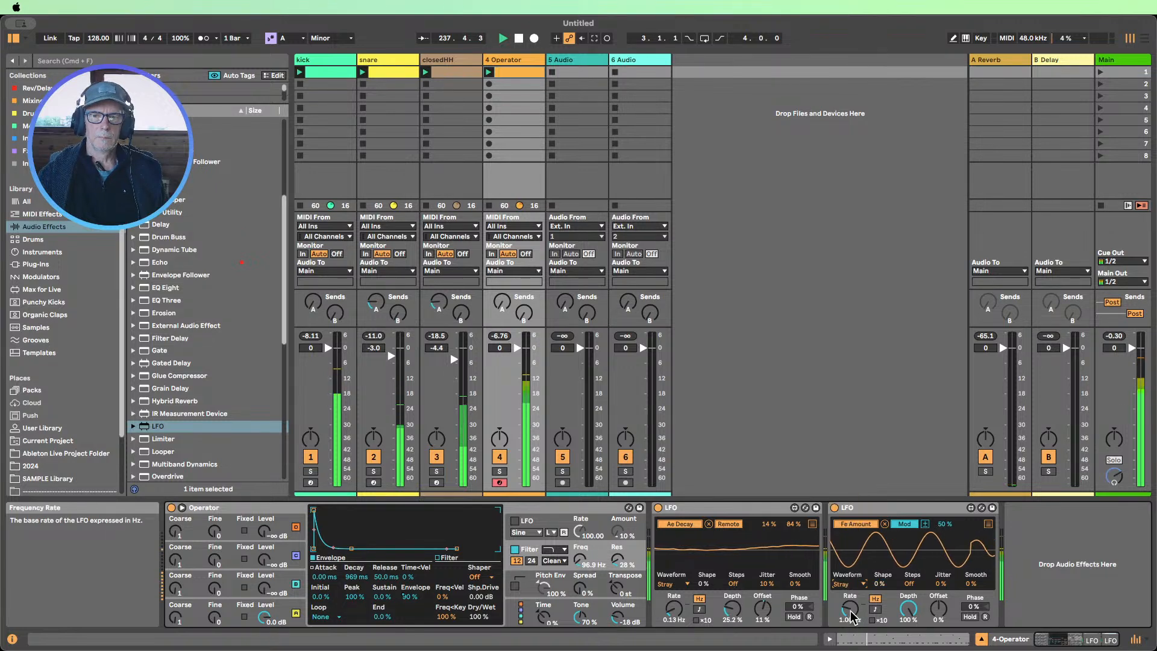
drag(849, 608, 849, 619)
drag(935, 615, 908, 611)
Switch the second LFO's mapping to Remote, set its minimum to 51%, and raise the depth to 70.9%
click(902, 524)
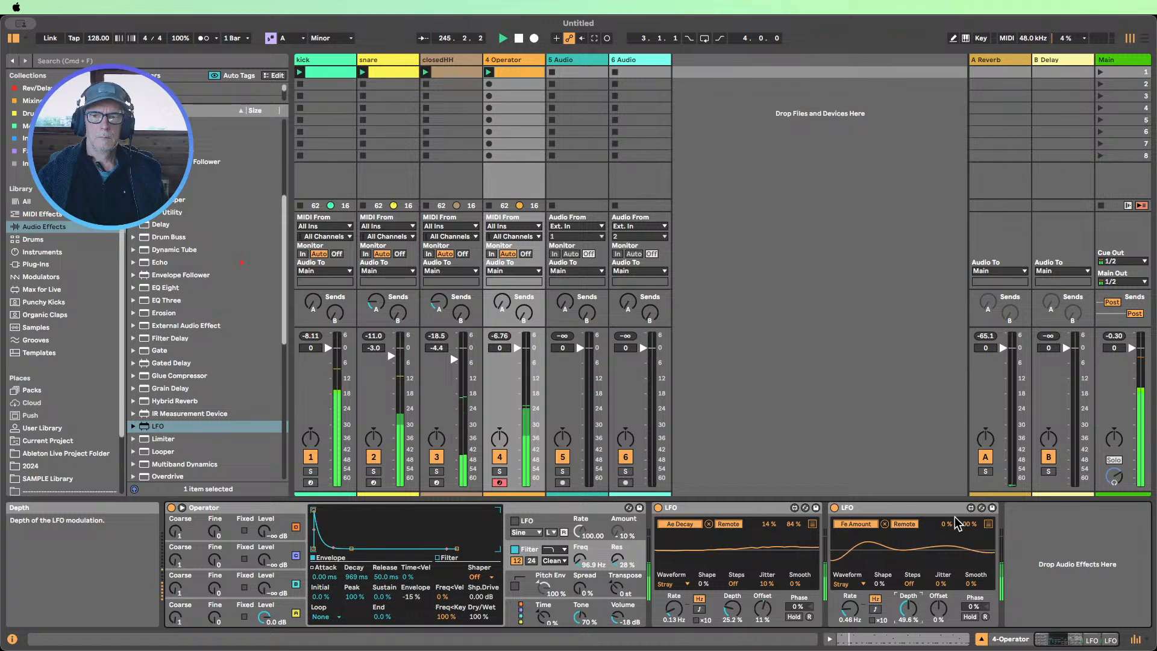
drag(957, 524, 957, 512)
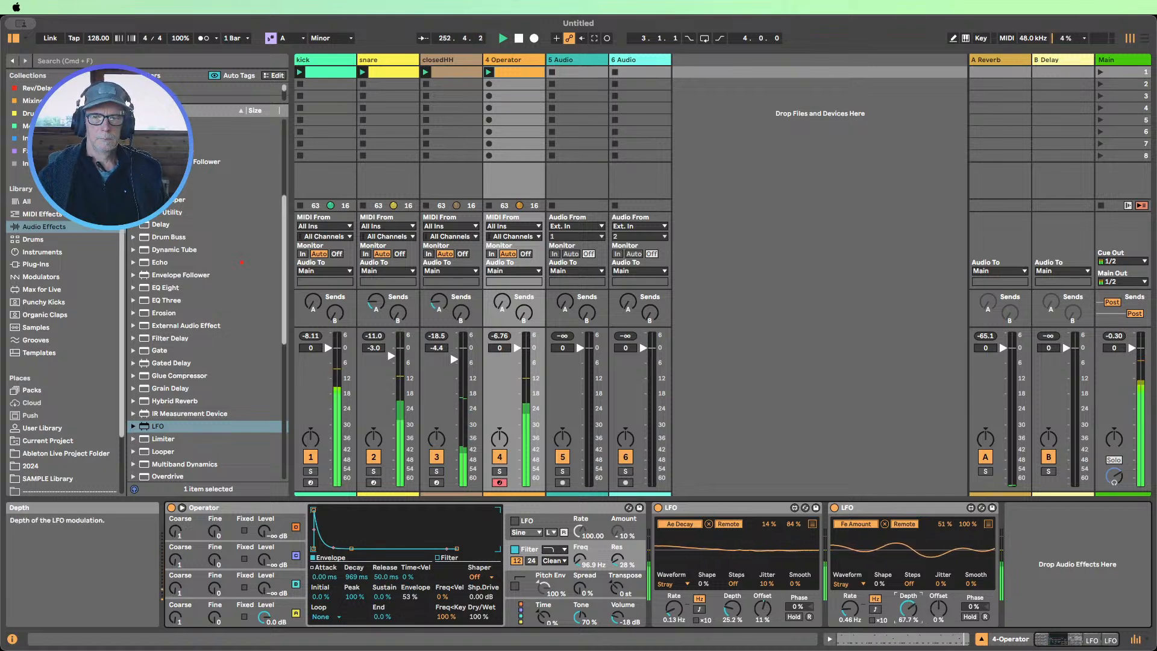
drag(908, 608, 908, 605)
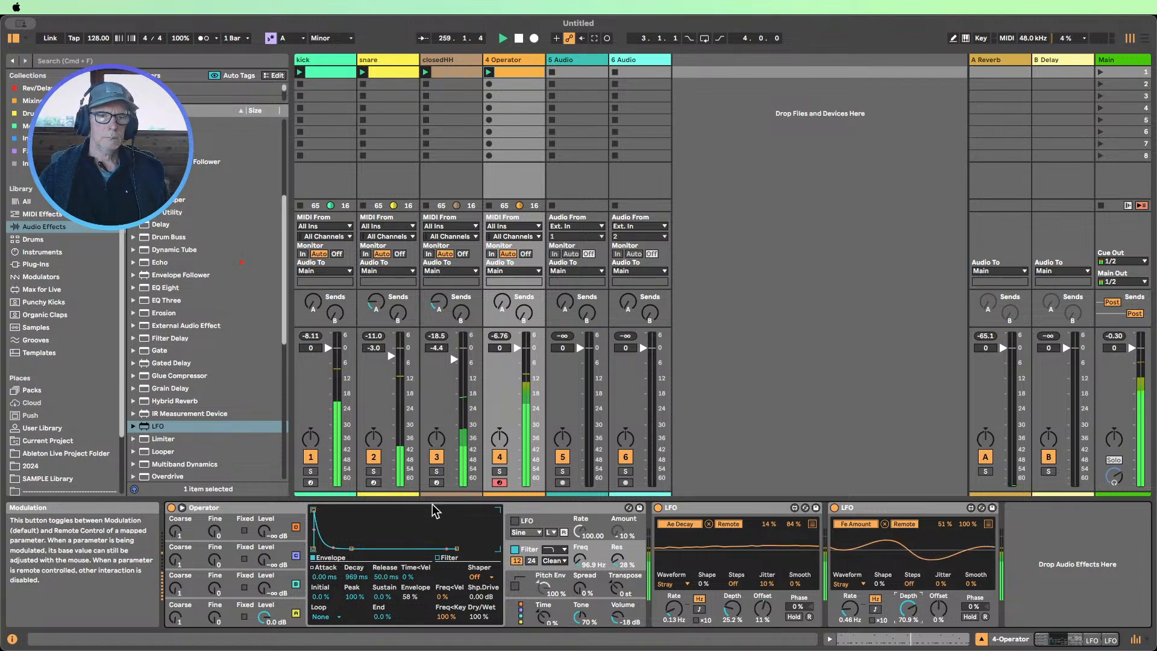
Audition the groove with the snare track muted, and set Operator's oscillator A coarse tuning to 0.5
click(374, 459)
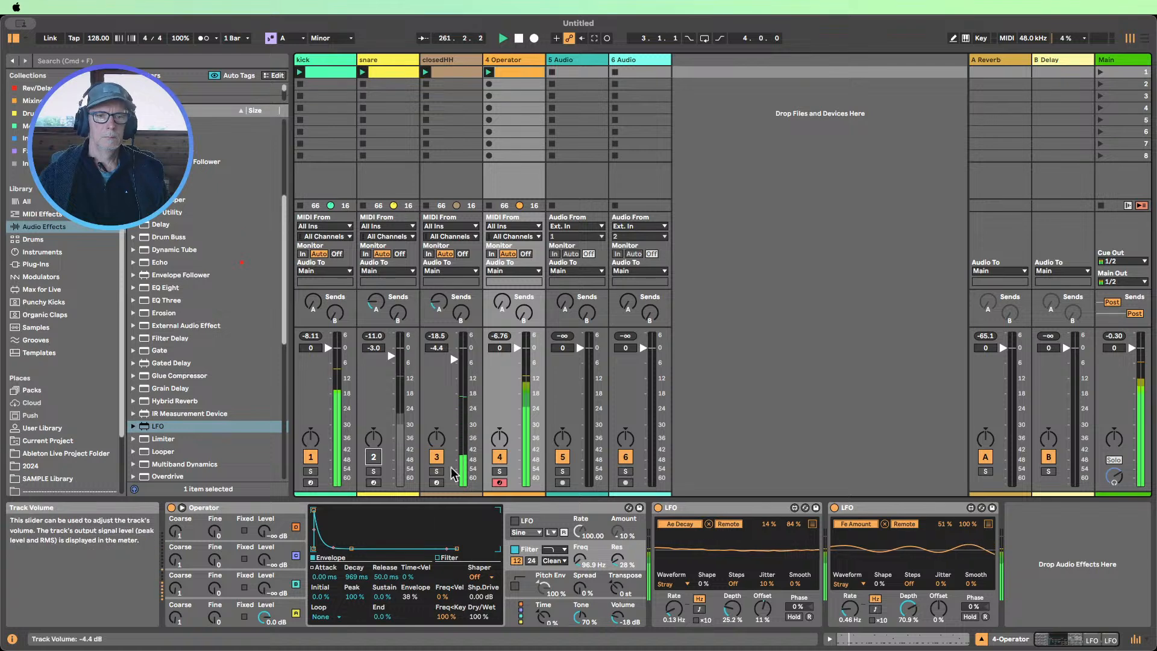
click(176, 617)
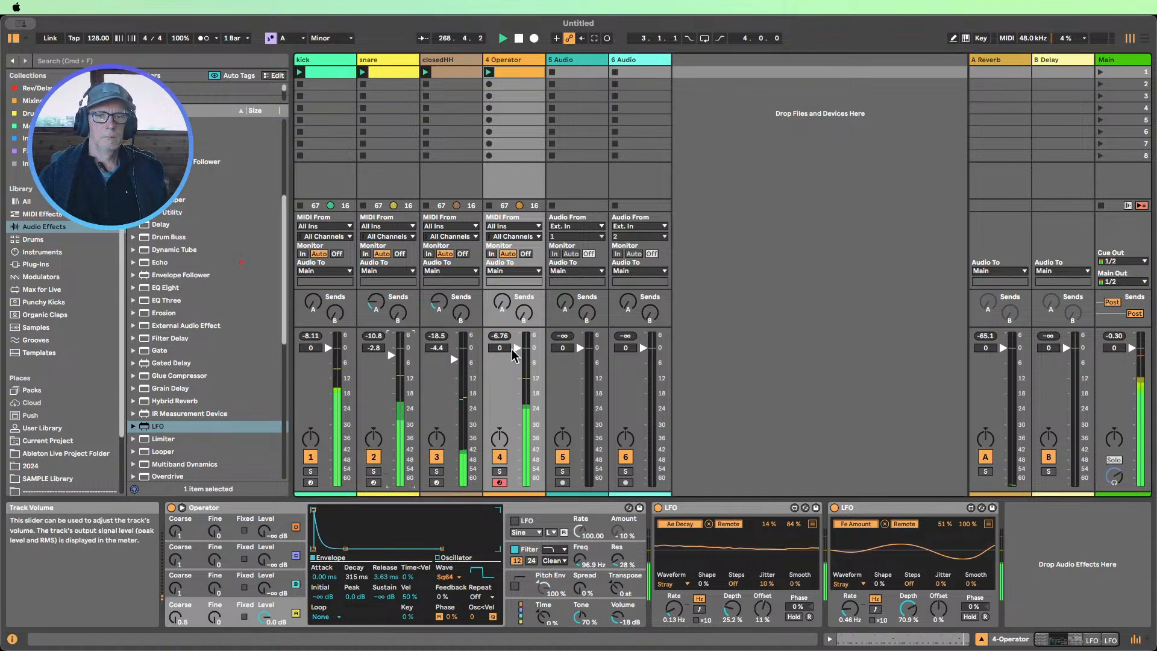
Collapse both LFO devices in the Operator track's device chain
click(723, 511)
key(Delete)
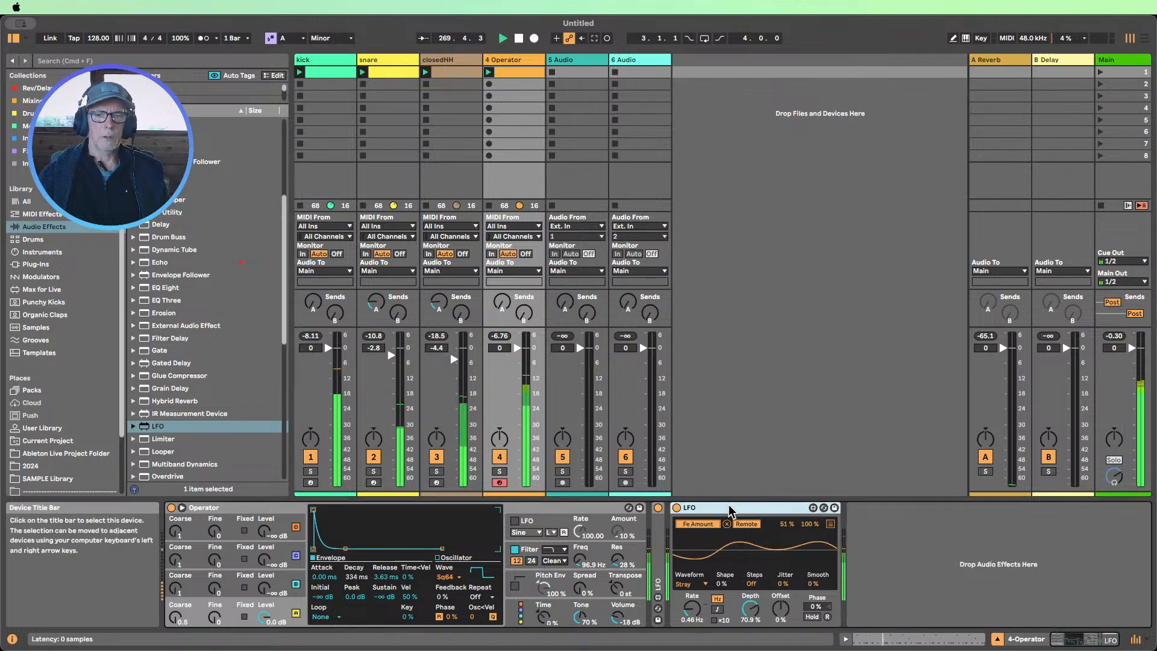
double_click(723, 511)
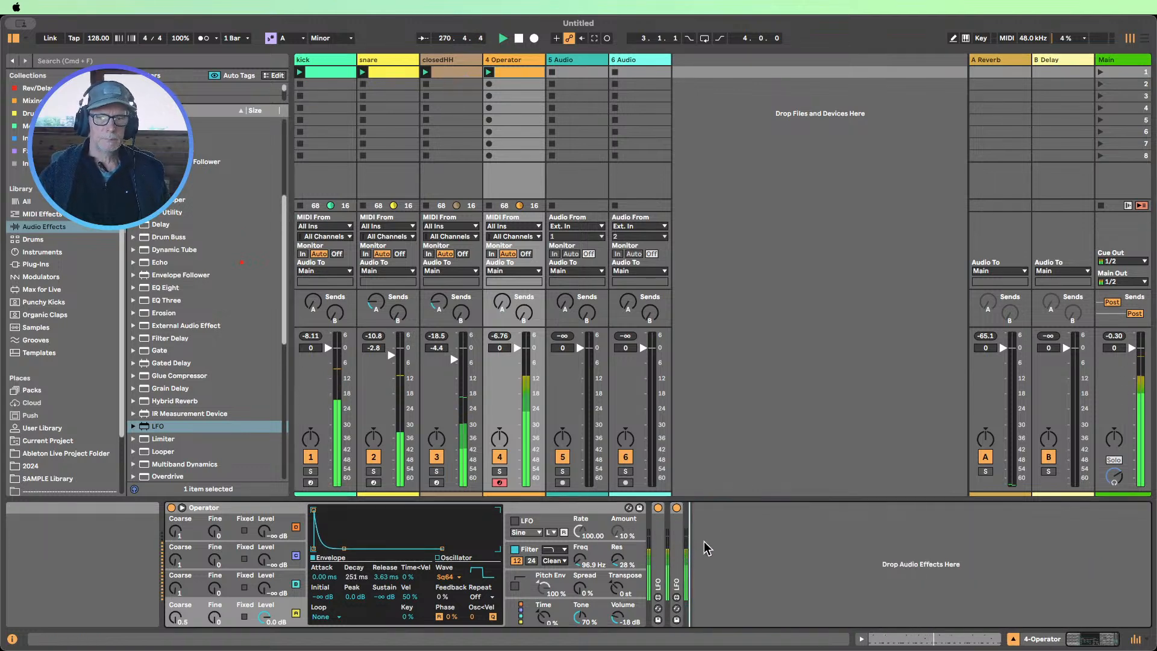
Group Operator into an Instrument Rack and show the rack's chain list
click(241, 509)
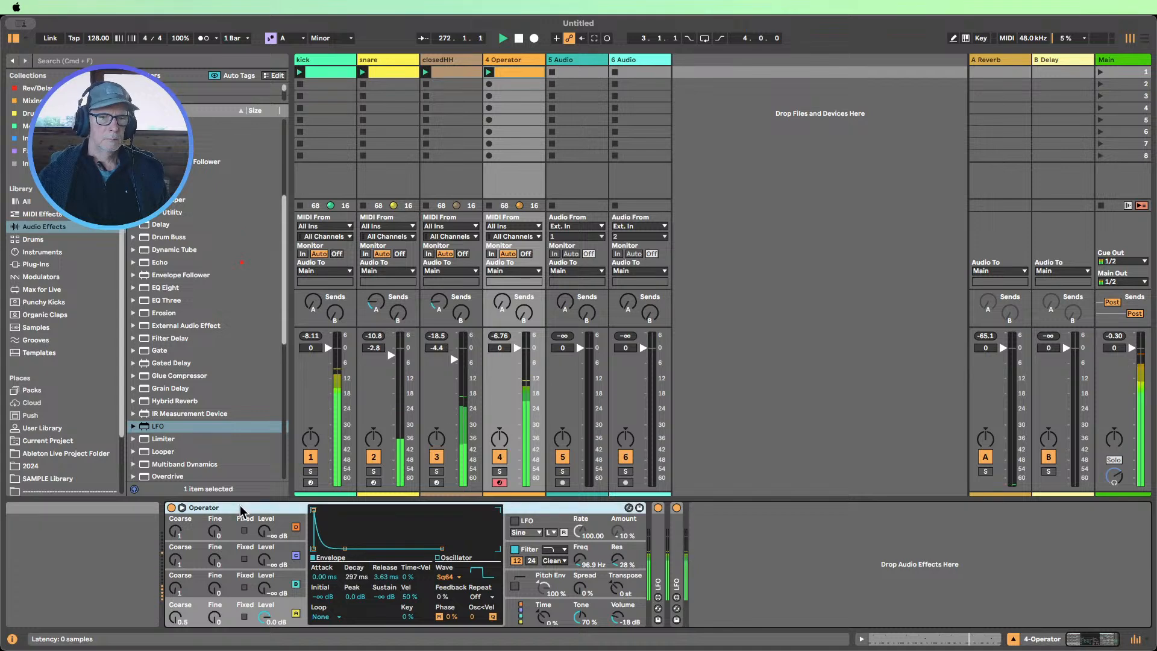
key(super+g)
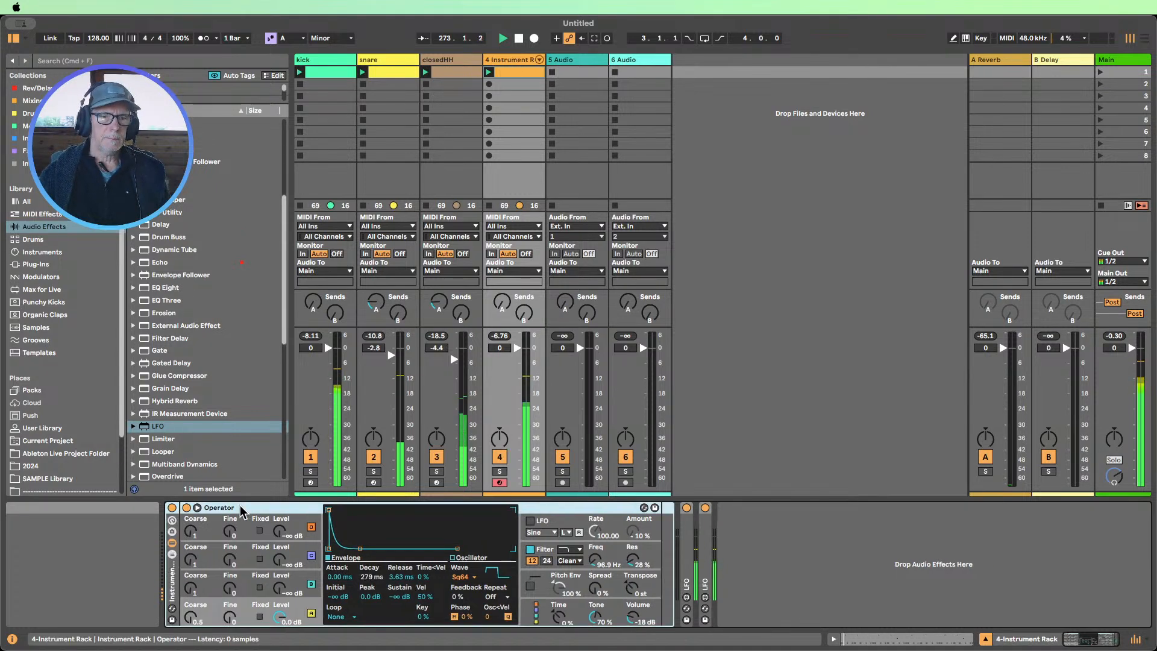
click(174, 554)
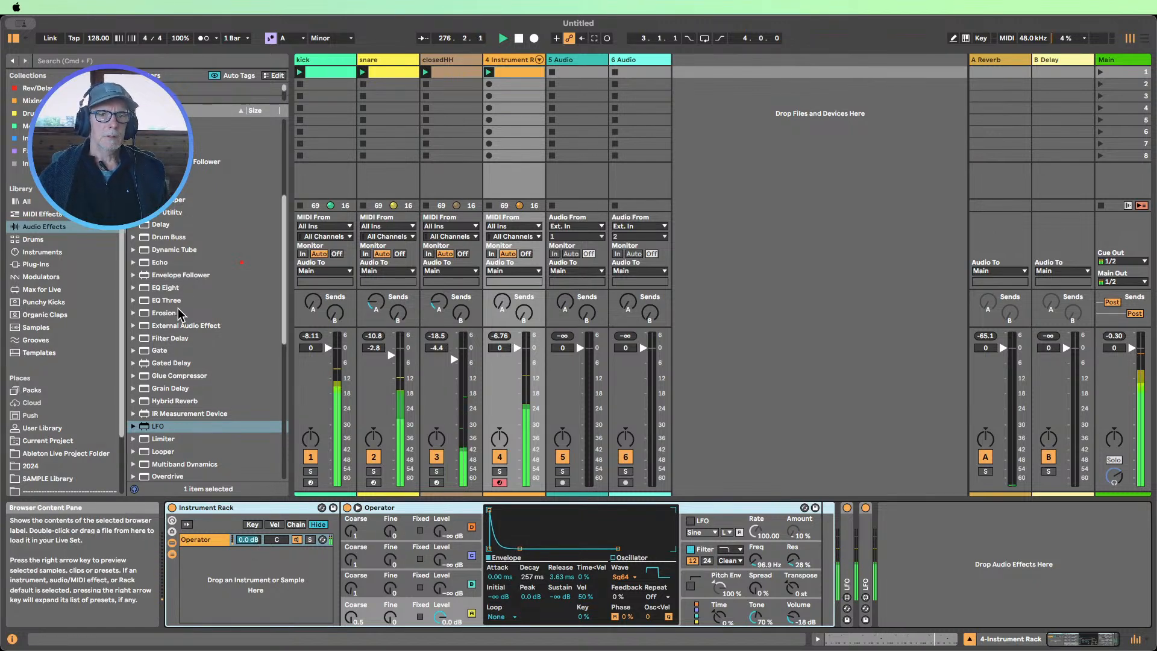
Add Wavetable as a second rack chain, with oscillator 1 position at 67%, amp decay at 79.6 ms and sustain at -inf dB
click(60, 254)
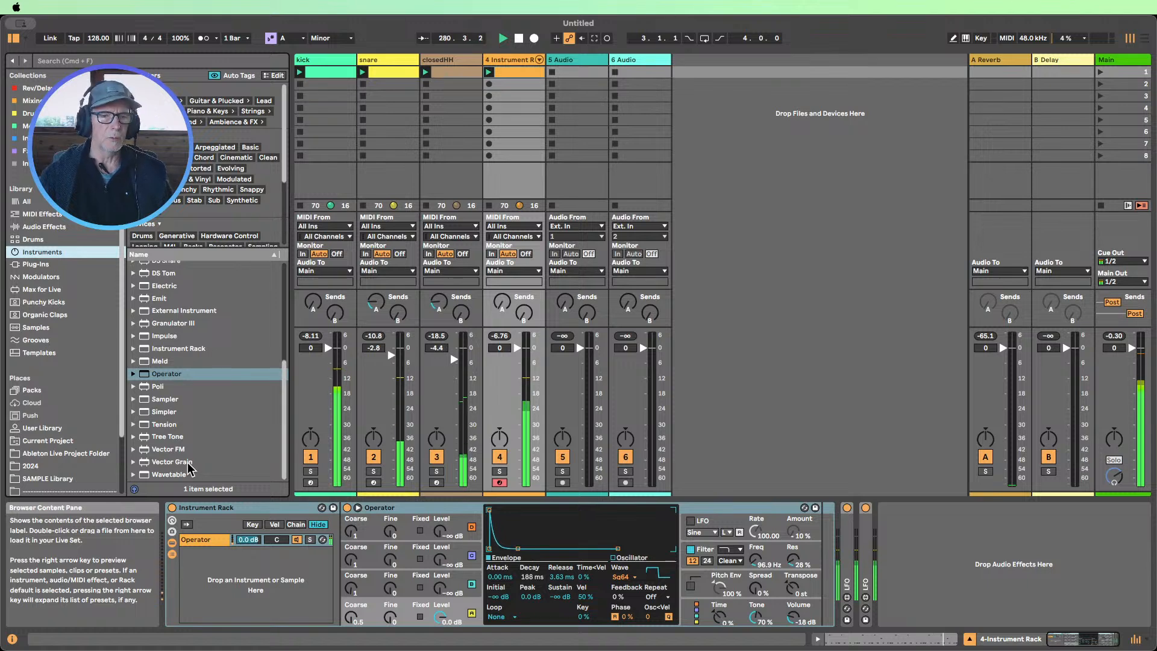
drag(169, 474, 252, 584)
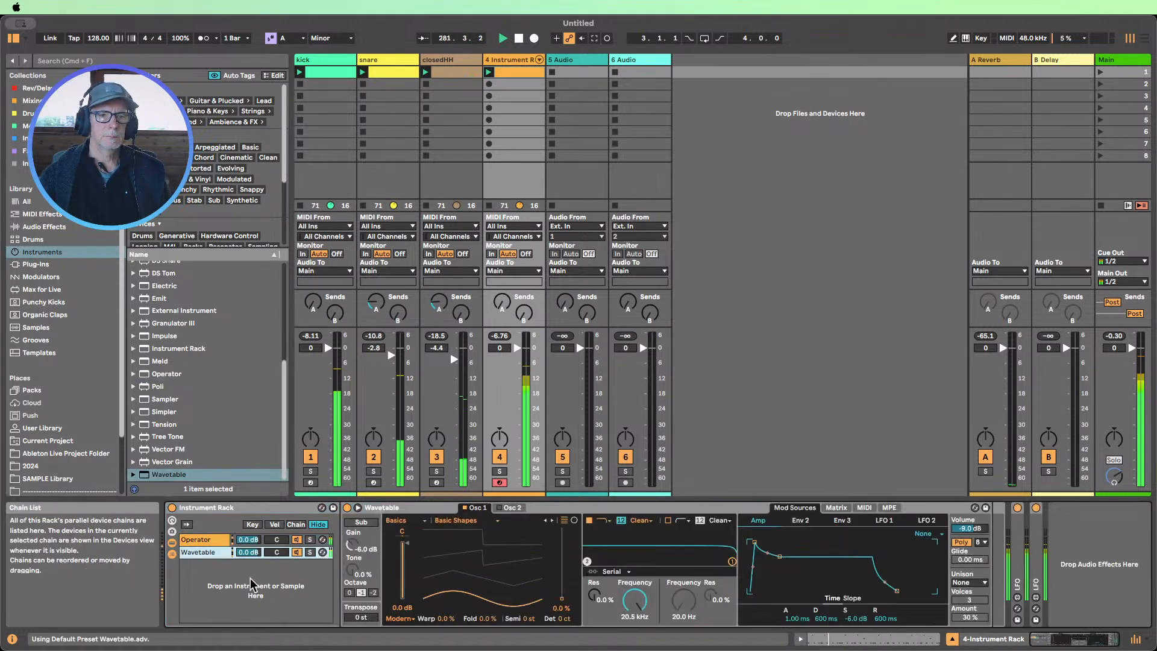
drag(562, 598, 562, 551)
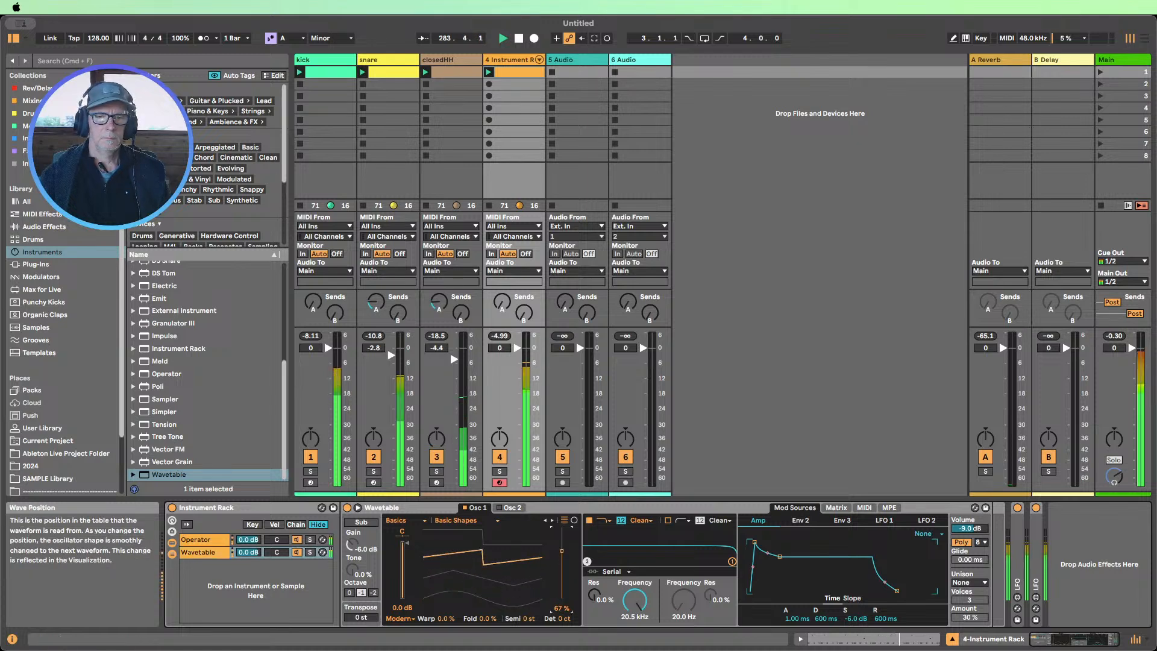
drag(851, 618, 825, 627)
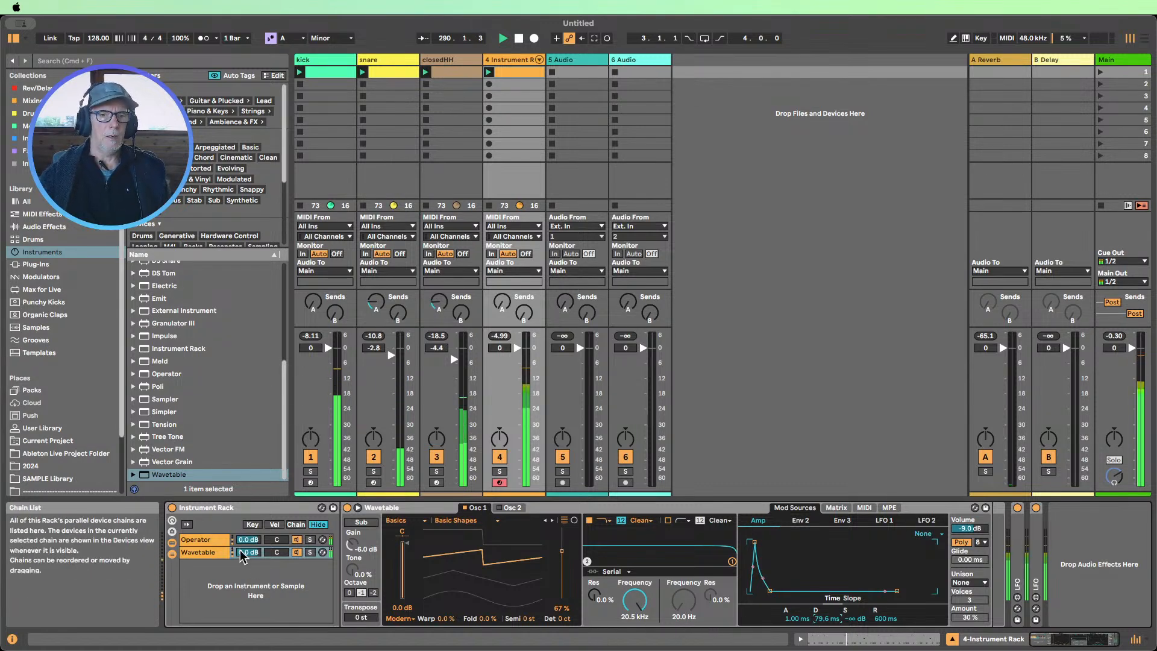
Audition the rack with the Operator chain muted, reactivate that chain, and select the Wavetable chain
click(296, 539)
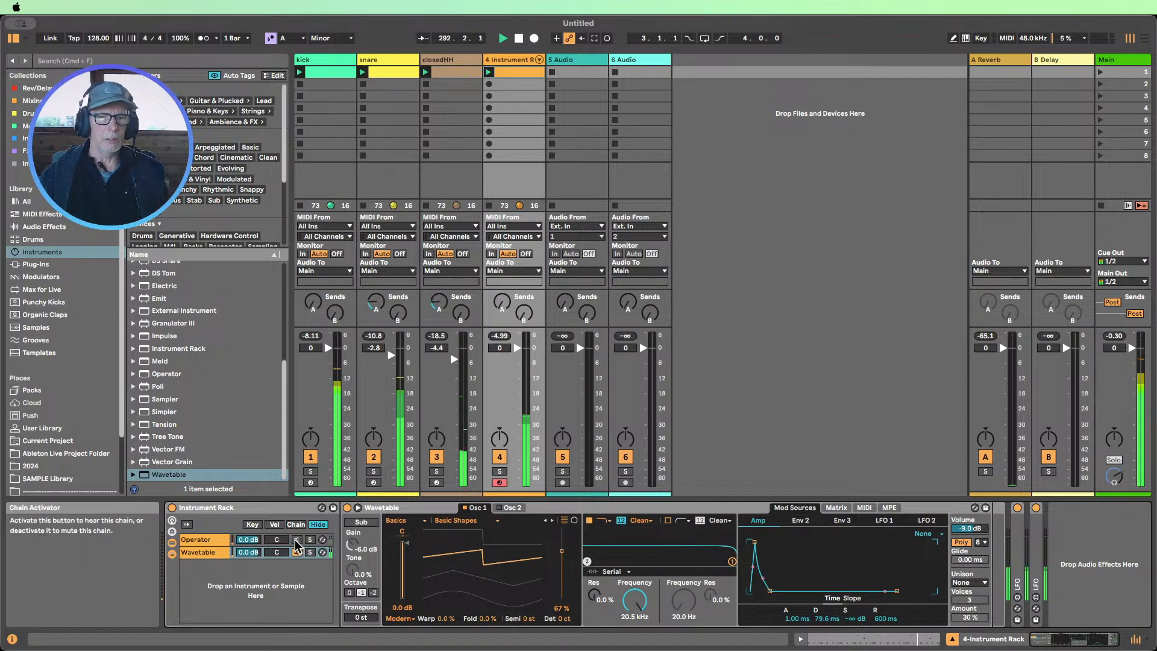
click(295, 541)
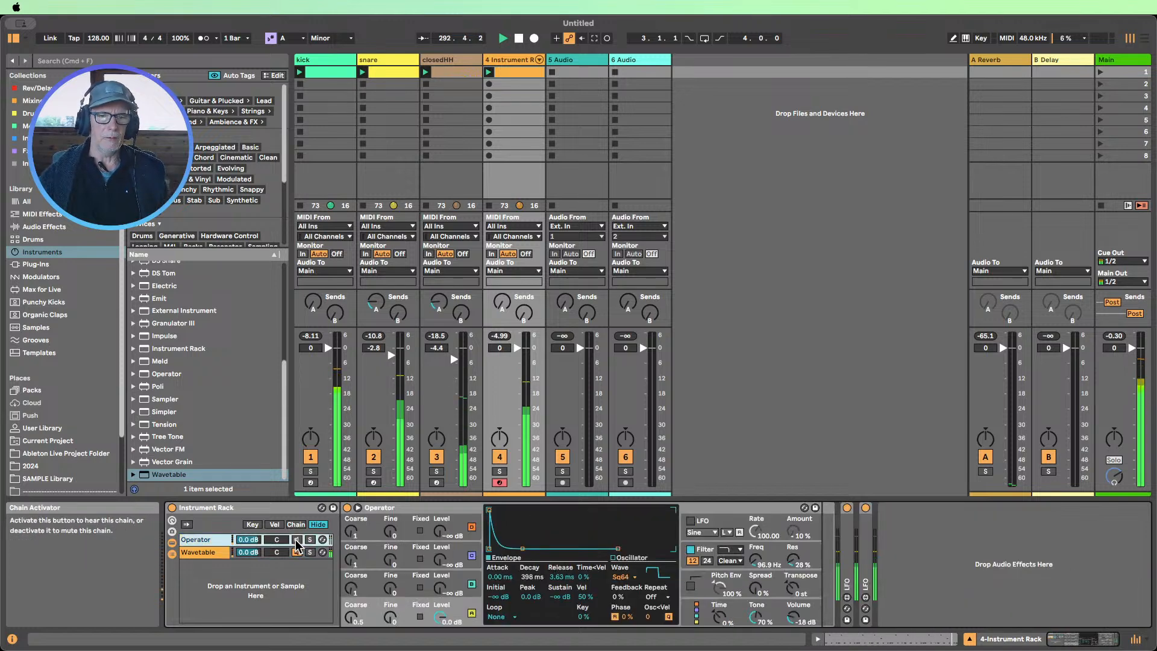
click(210, 553)
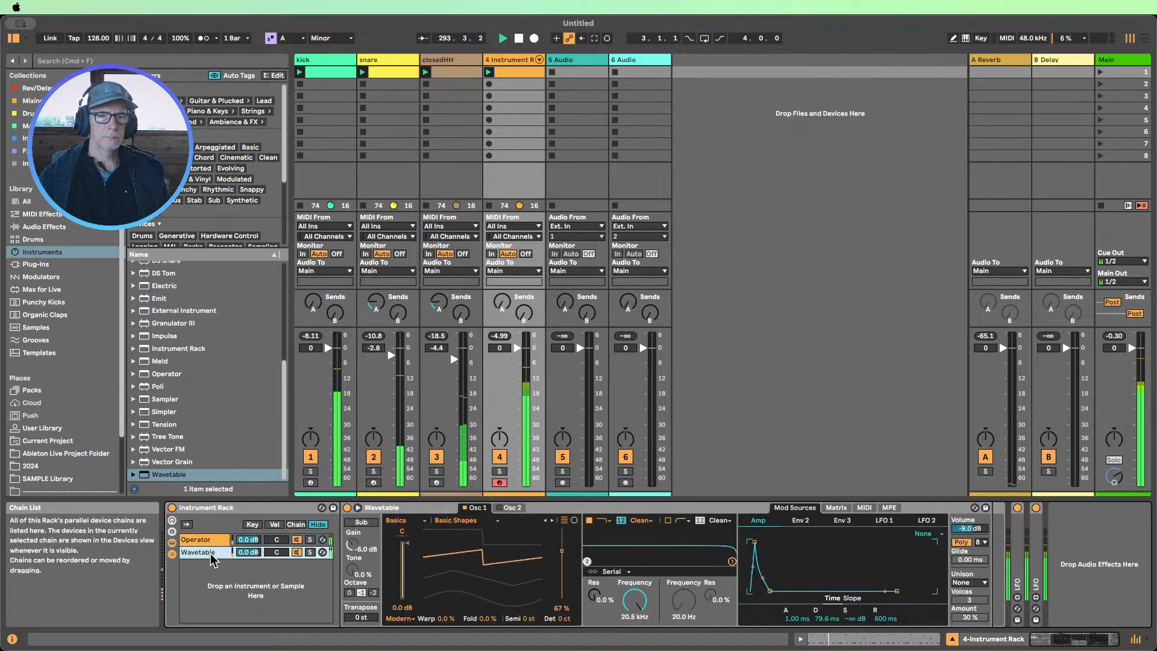
click(528, 621)
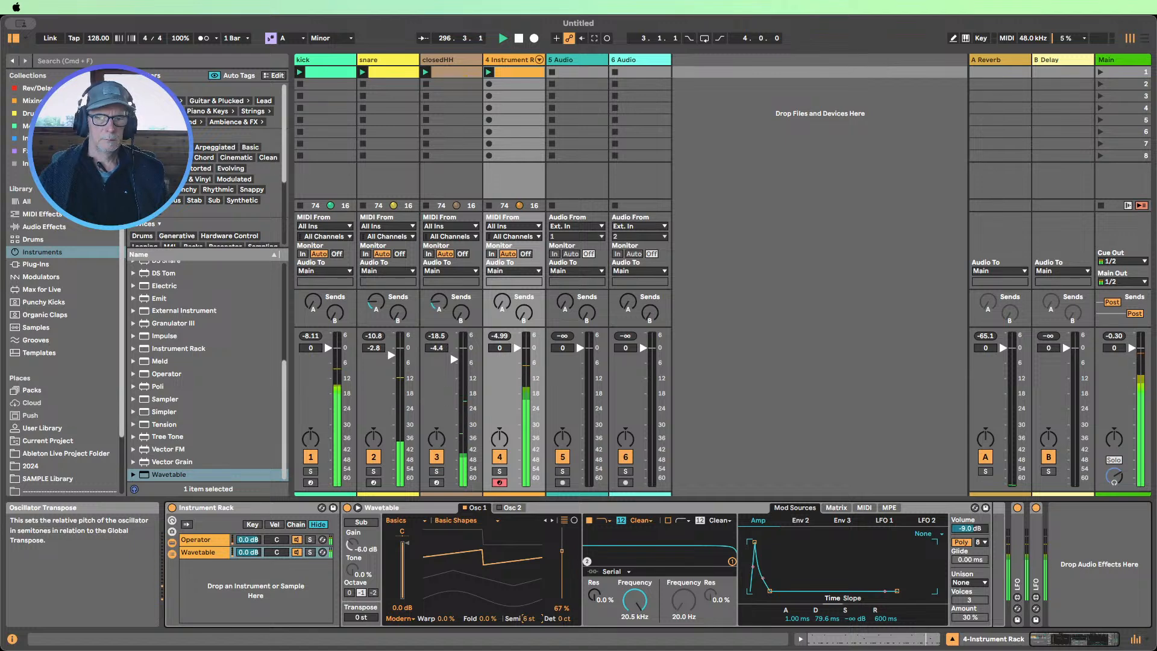
drag(528, 619, 528, 613)
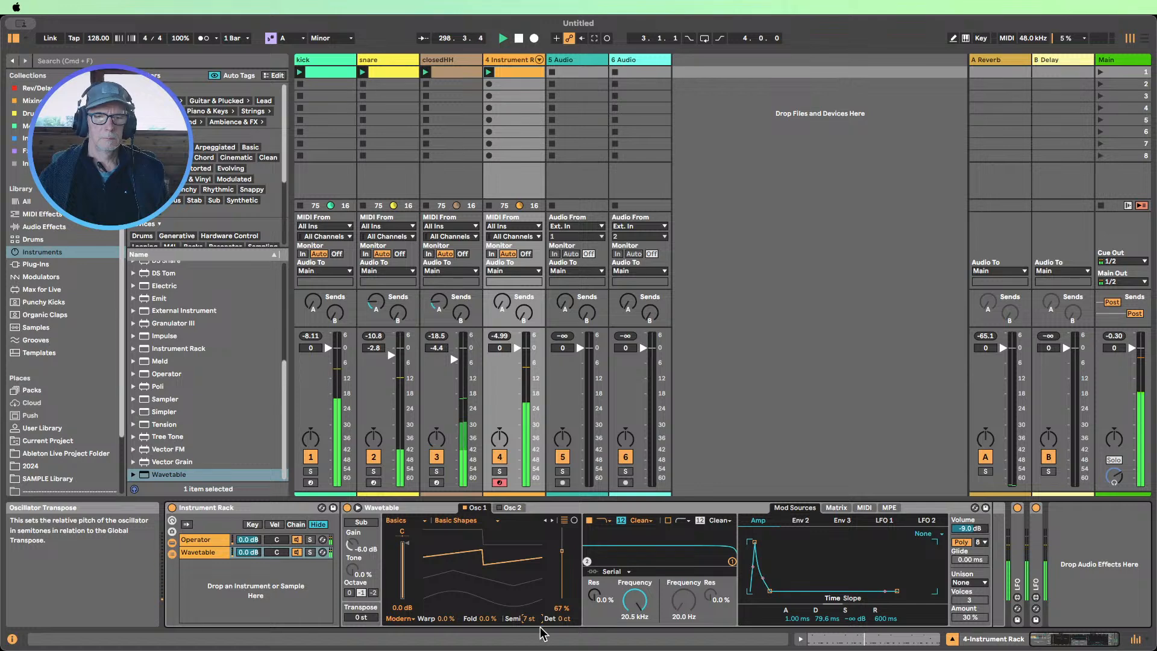
drag(530, 619, 530, 629)
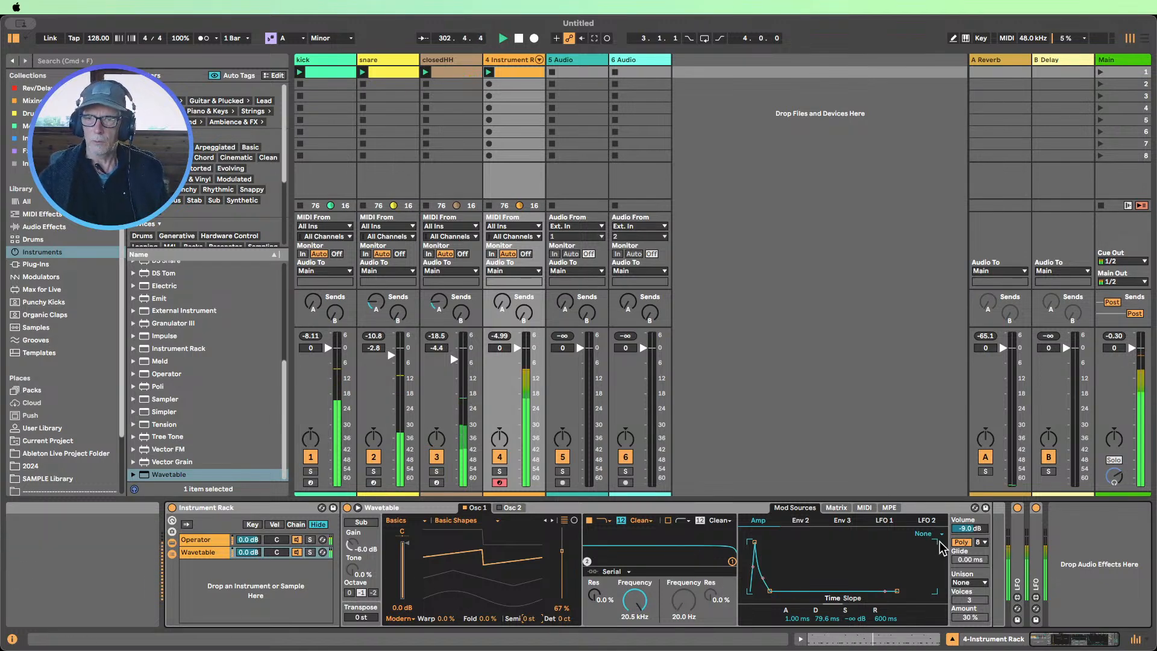
Switch Wavetable to Mono and audition its unison modes Classic, Phase Sync, Noise and Position Spread, settling on Random Note
click(962, 541)
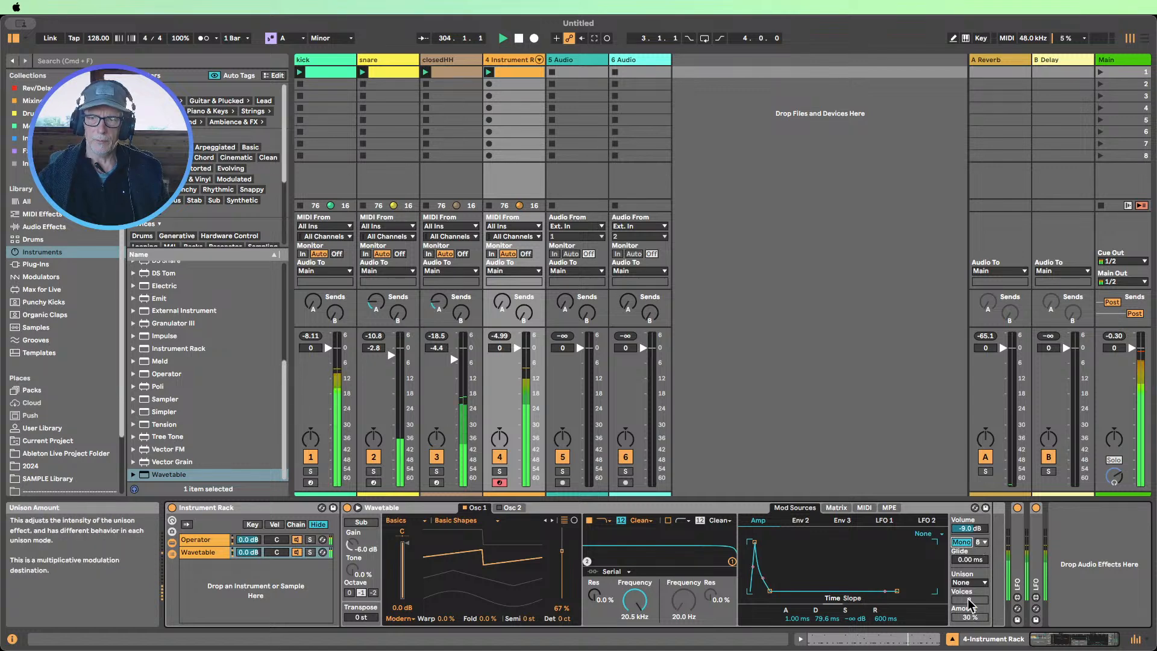
click(970, 583)
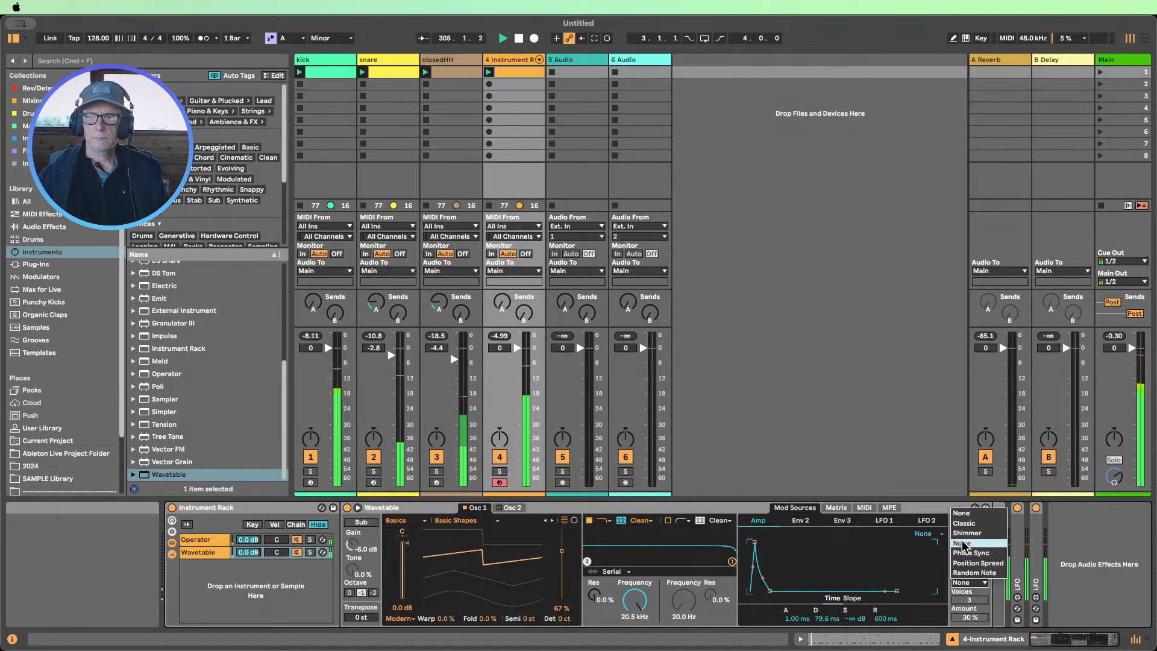
click(963, 523)
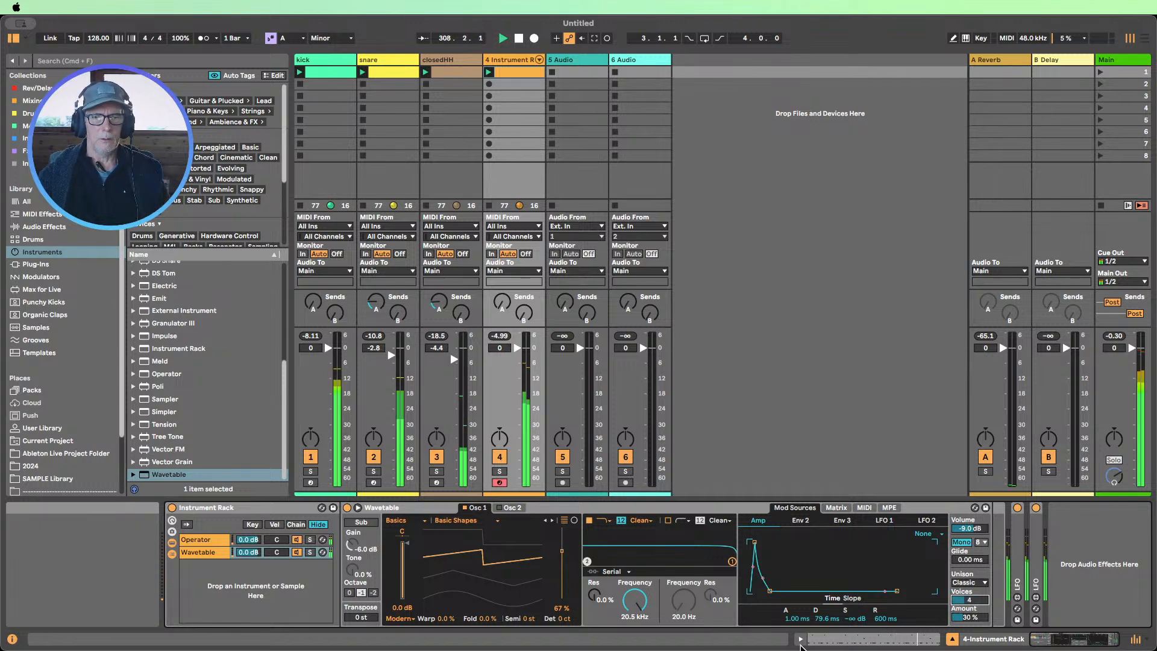
click(965, 583)
click(970, 552)
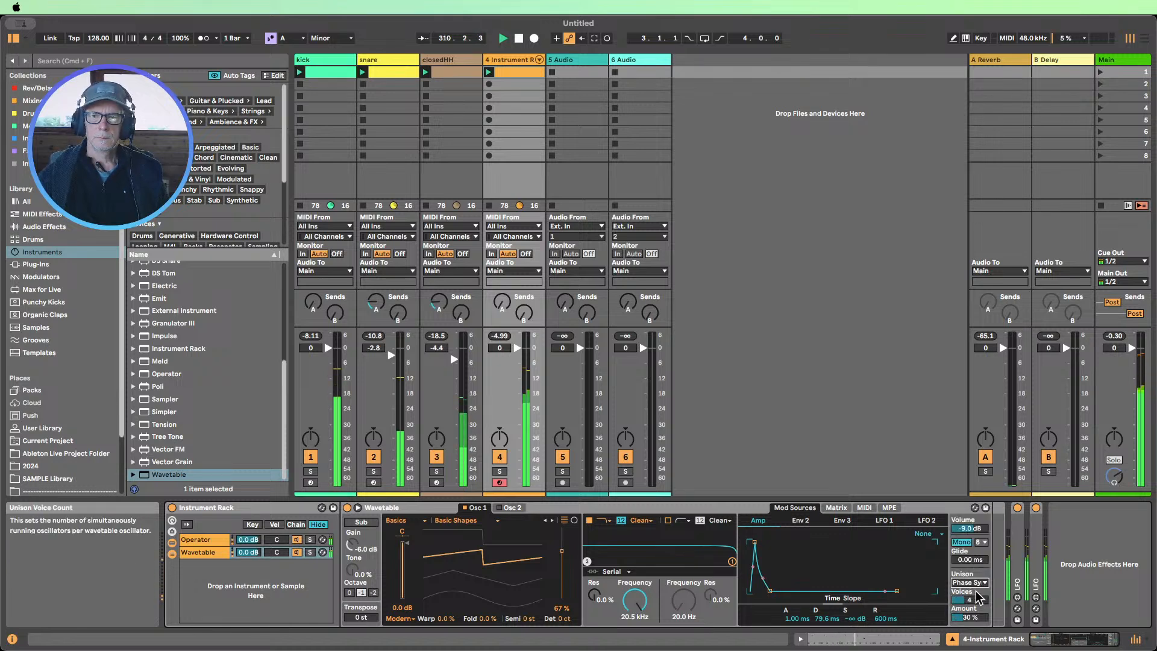
click(966, 583)
click(969, 543)
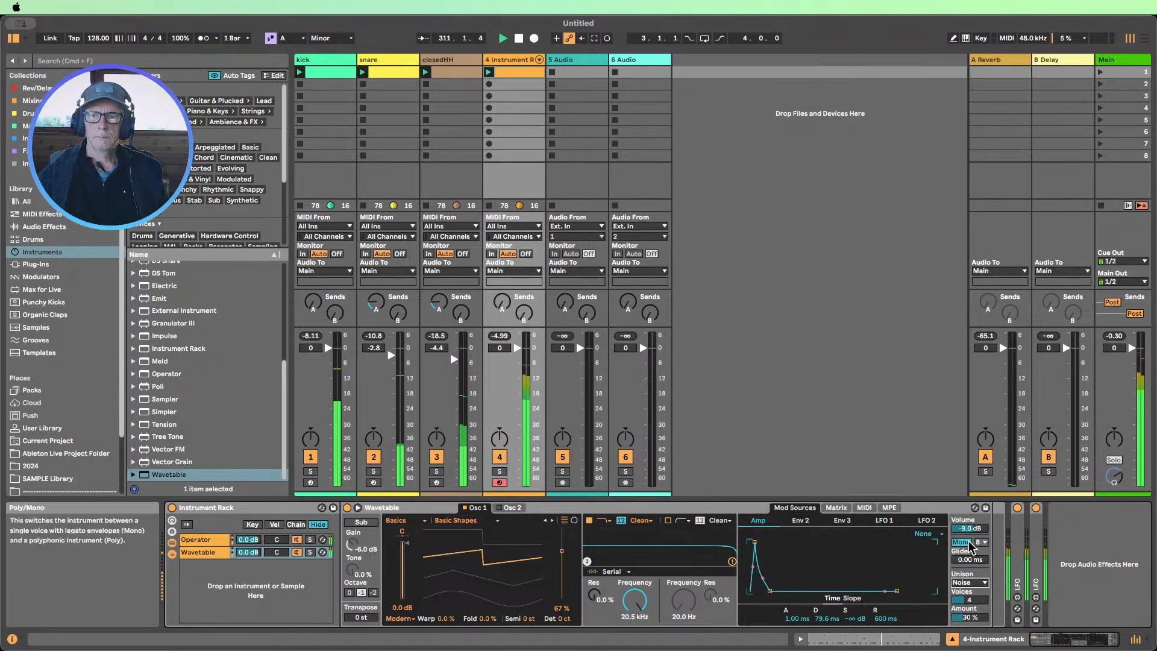
click(969, 582)
click(976, 563)
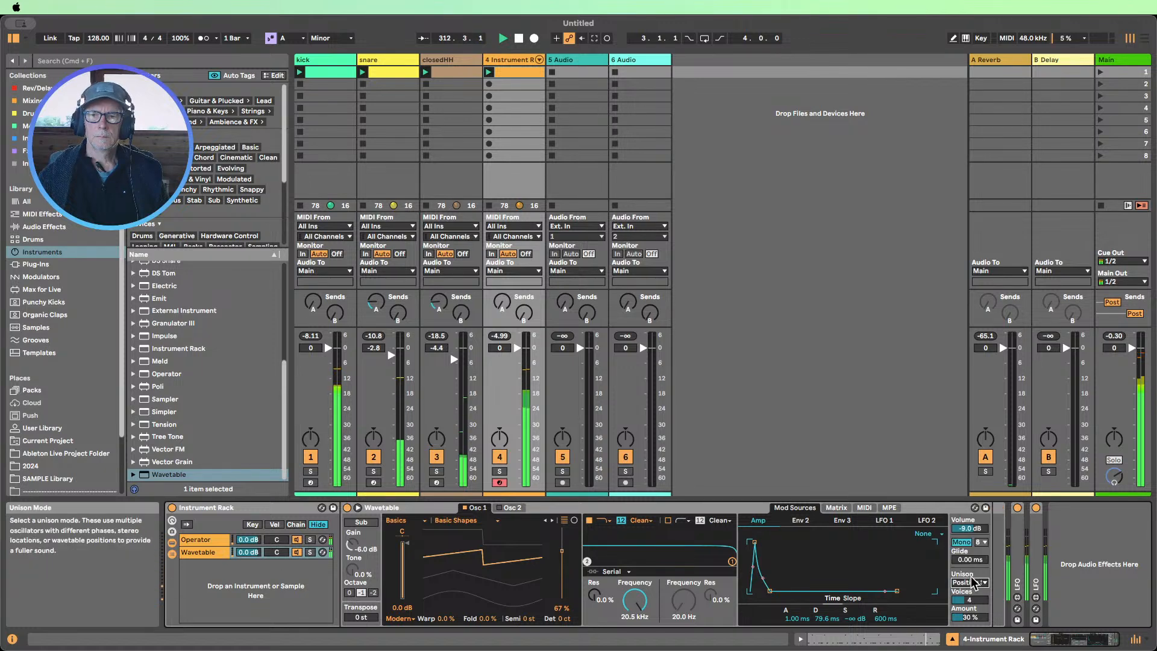
click(971, 582)
click(974, 572)
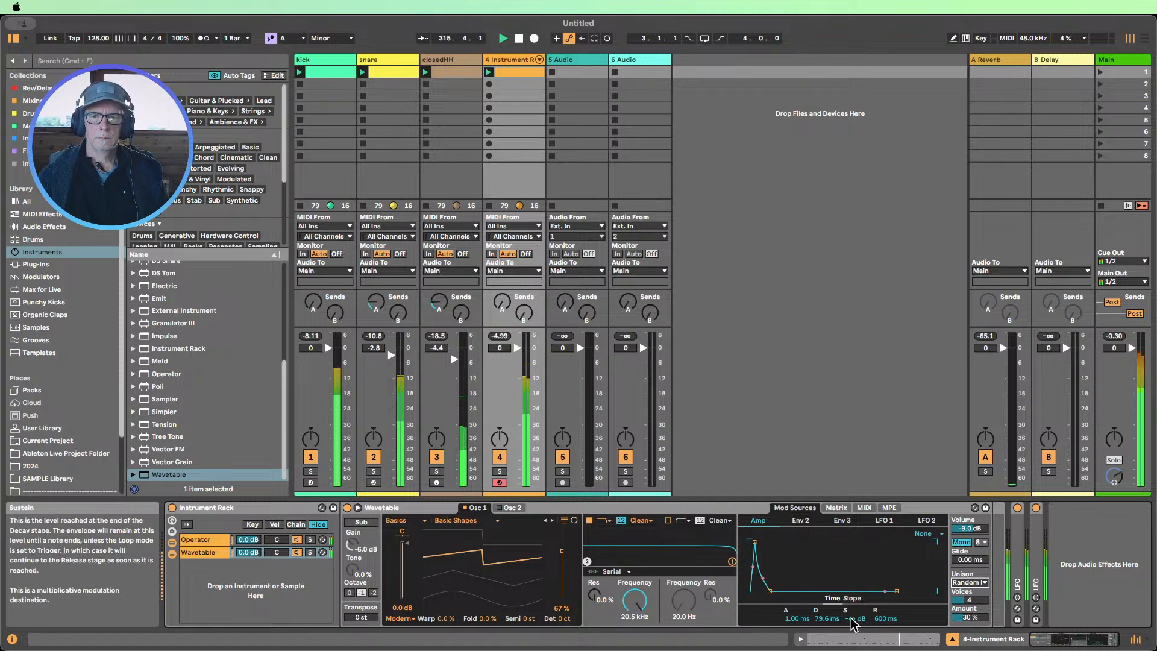
Set Wavetable's amp envelope sustain to -84 dB and its first filter to 1.24 kHz with 29% resonance
drag(851, 619, 851, 617)
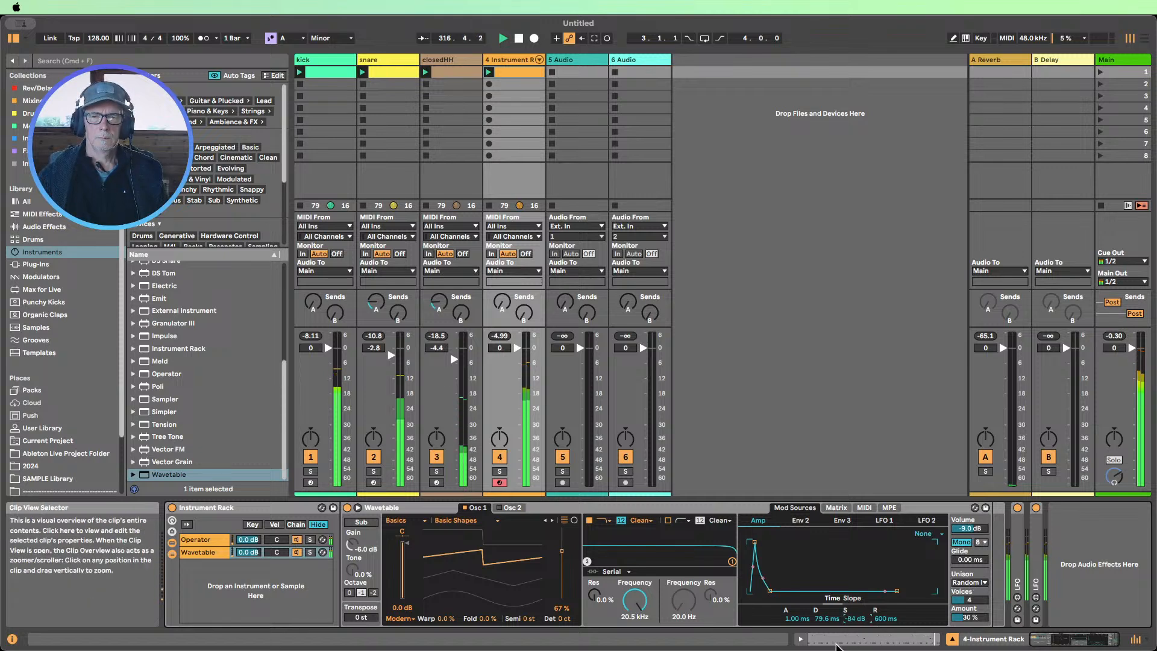
drag(634, 600, 604, 596)
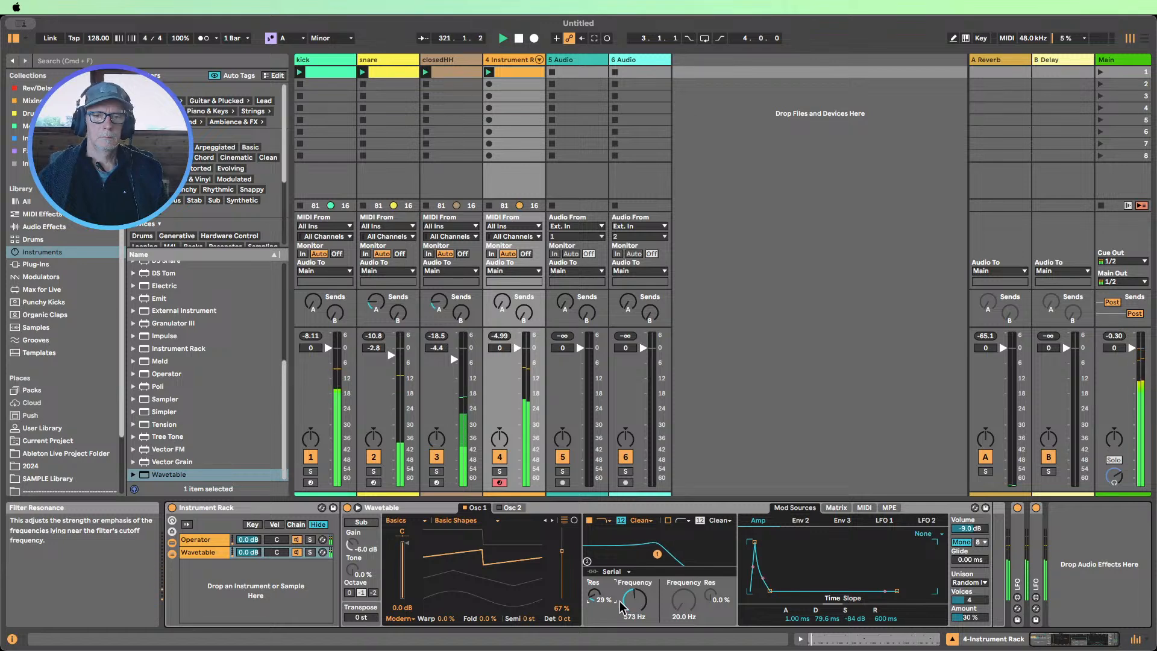
drag(629, 605, 629, 591)
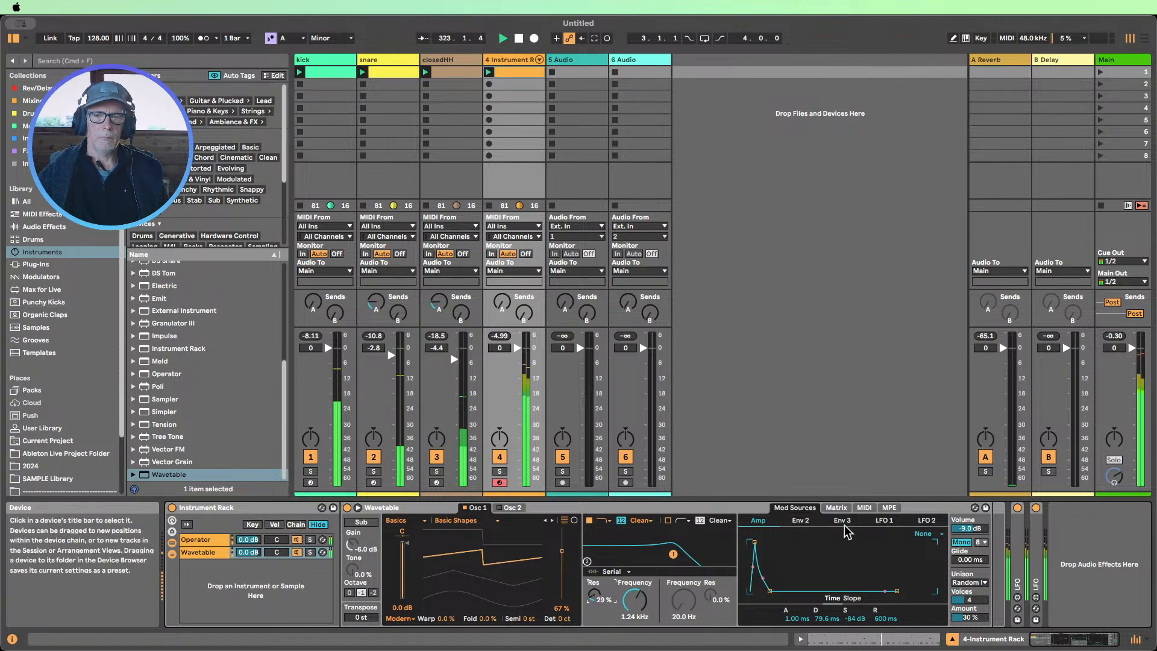
Modulate filter 1 frequency with Env 2 at 9.4 in Wavetable's modulation matrix, and set the filter frequency to 994 Hz
click(835, 507)
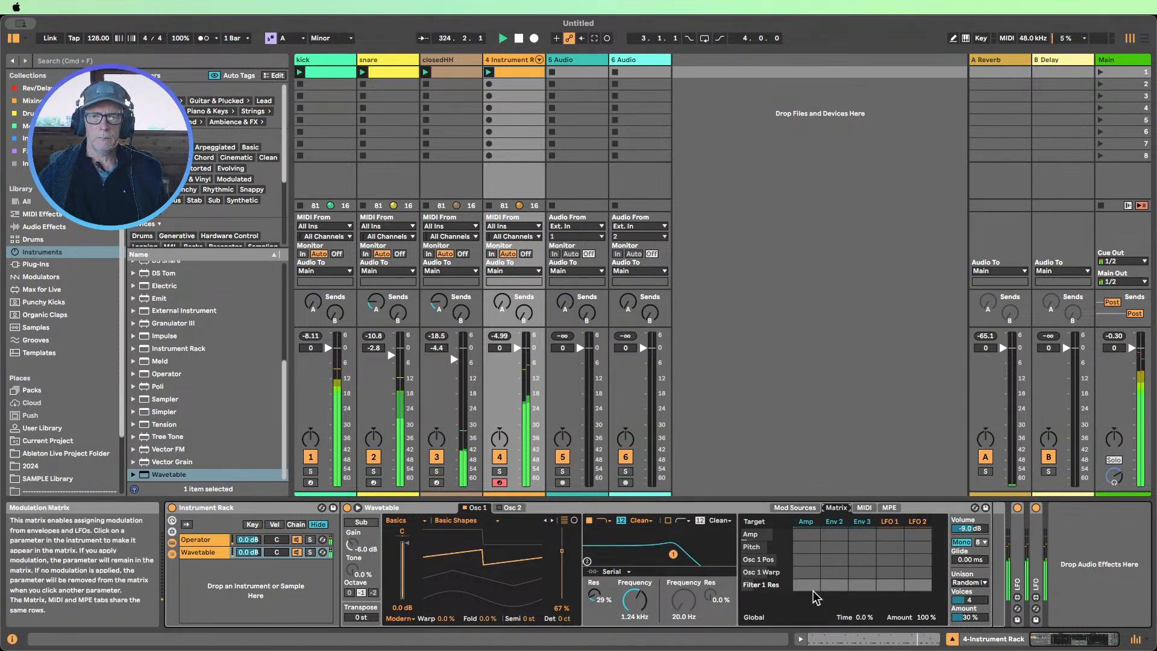
drag(834, 585, 835, 574)
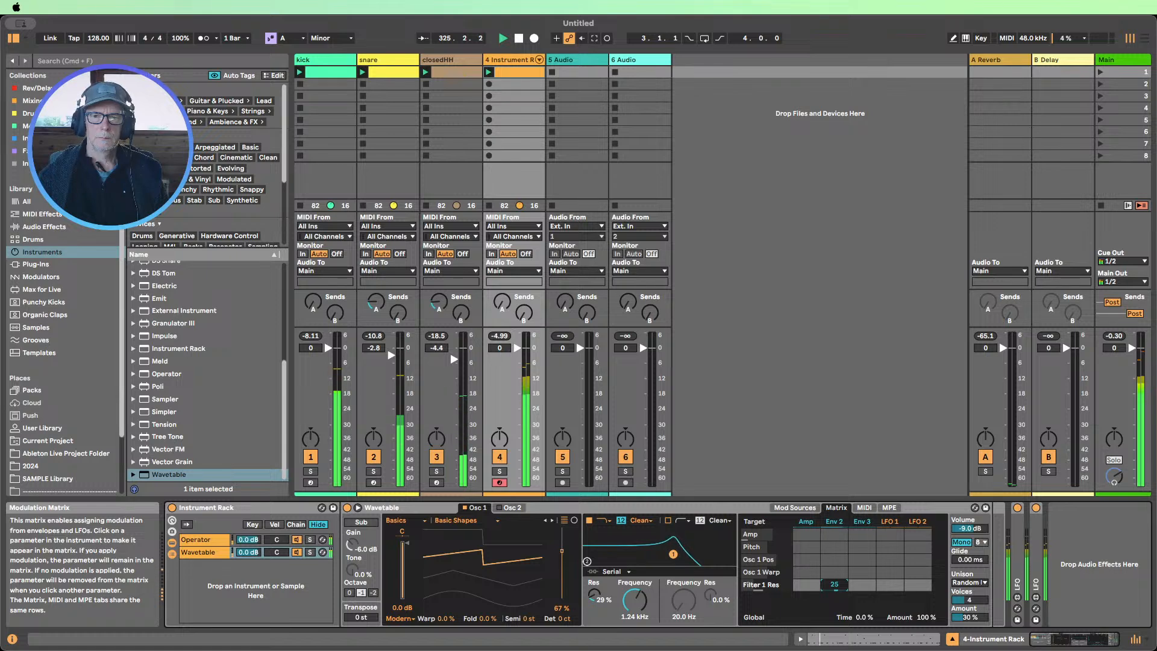
click(634, 600)
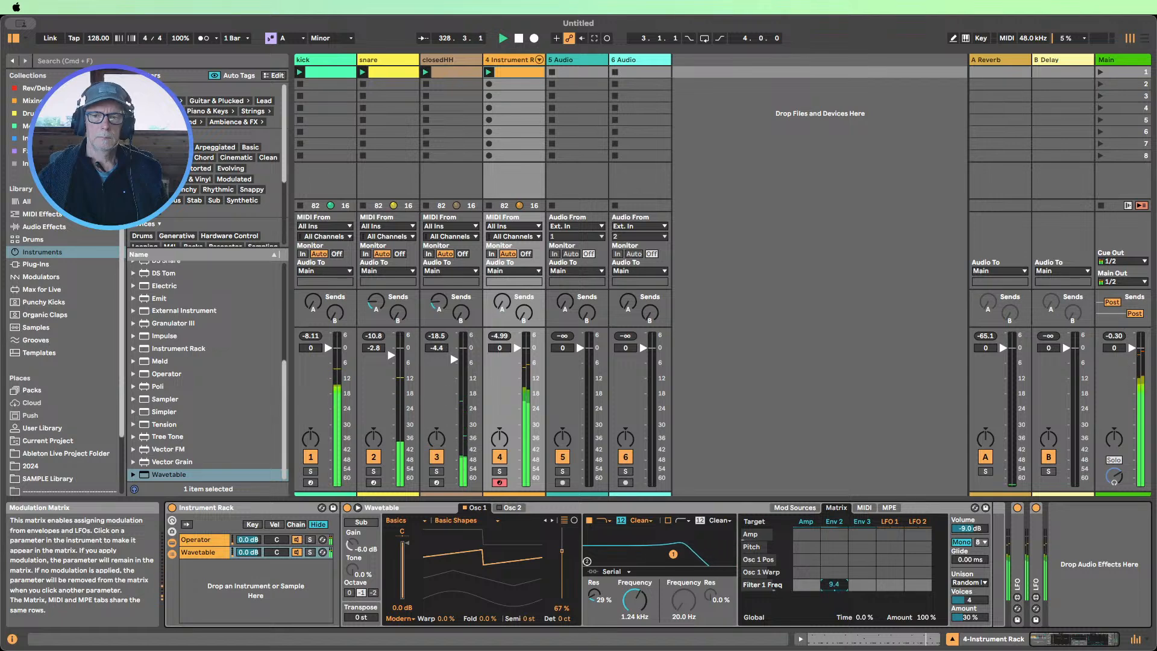
drag(635, 599, 634, 575)
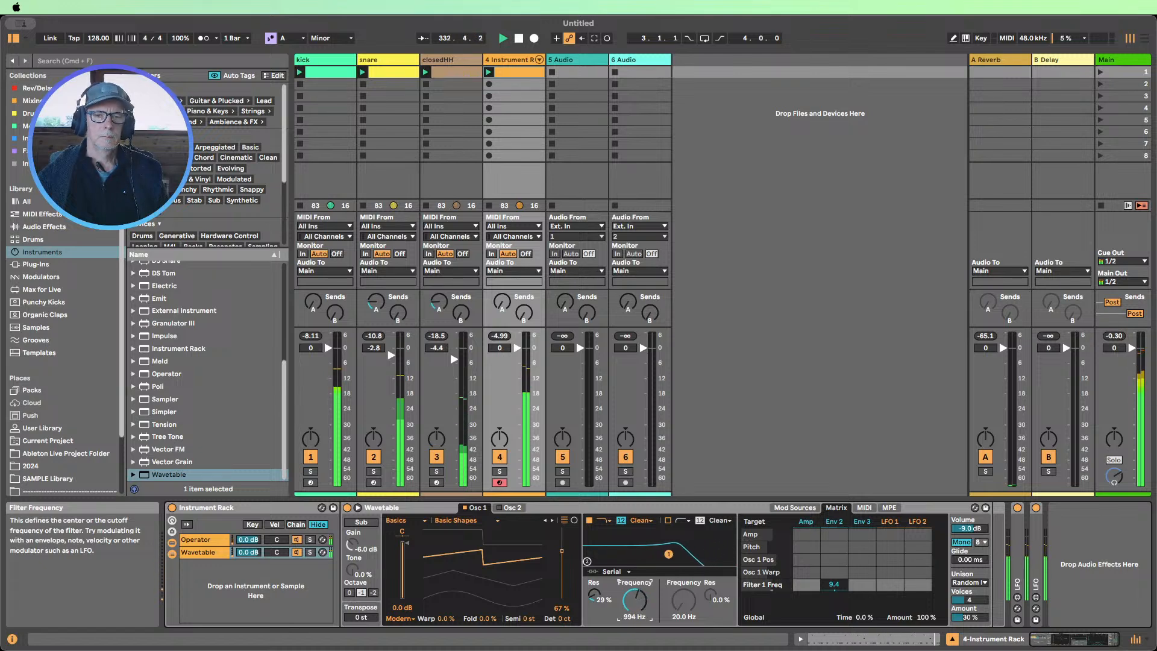
Set oscillator 1 to -5 ct detune and the Saw PW Bass wavetable at 39% position, auditioning with the Operator chain muted
drag(563, 618, 563, 624)
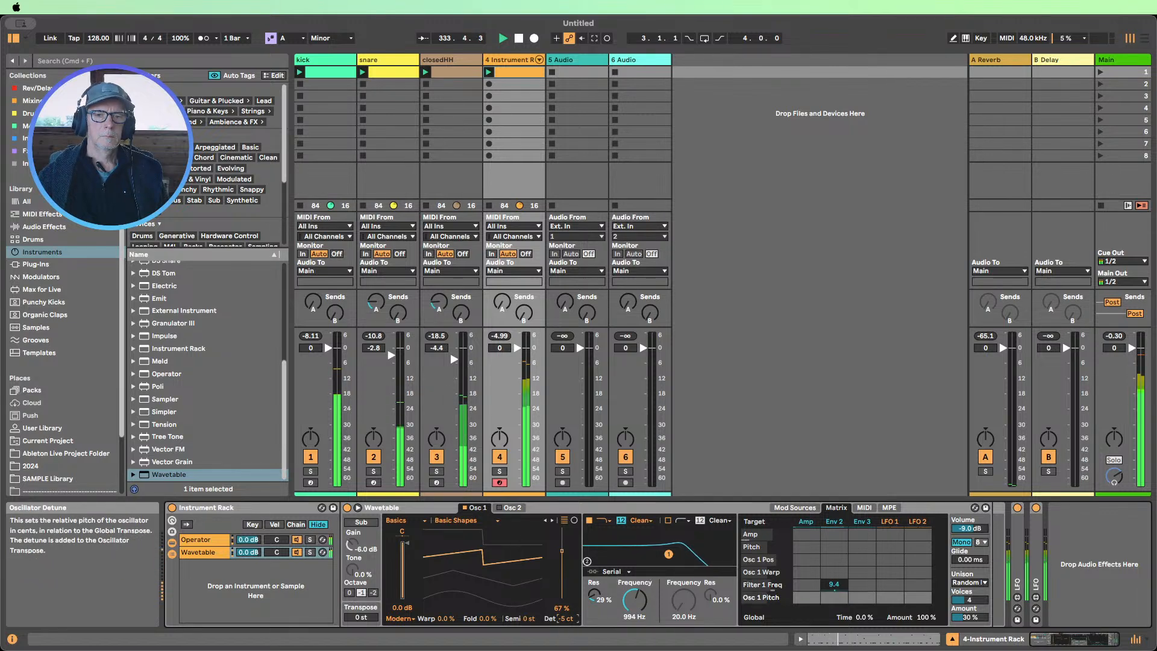
click(552, 520)
click(551, 520)
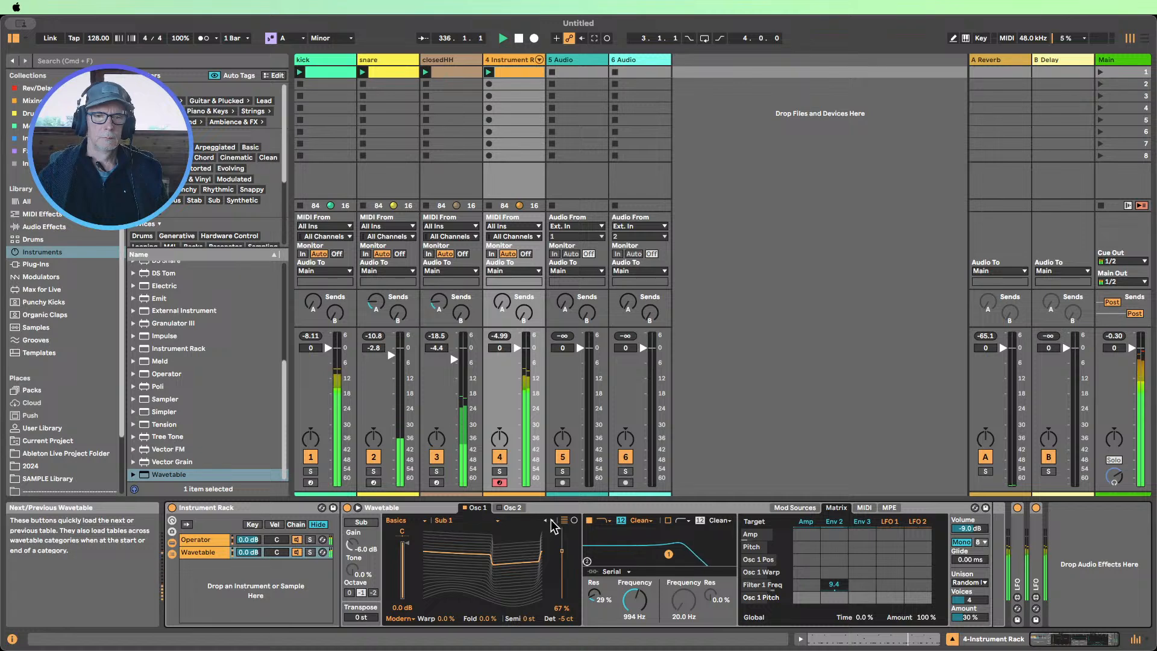
click(551, 520)
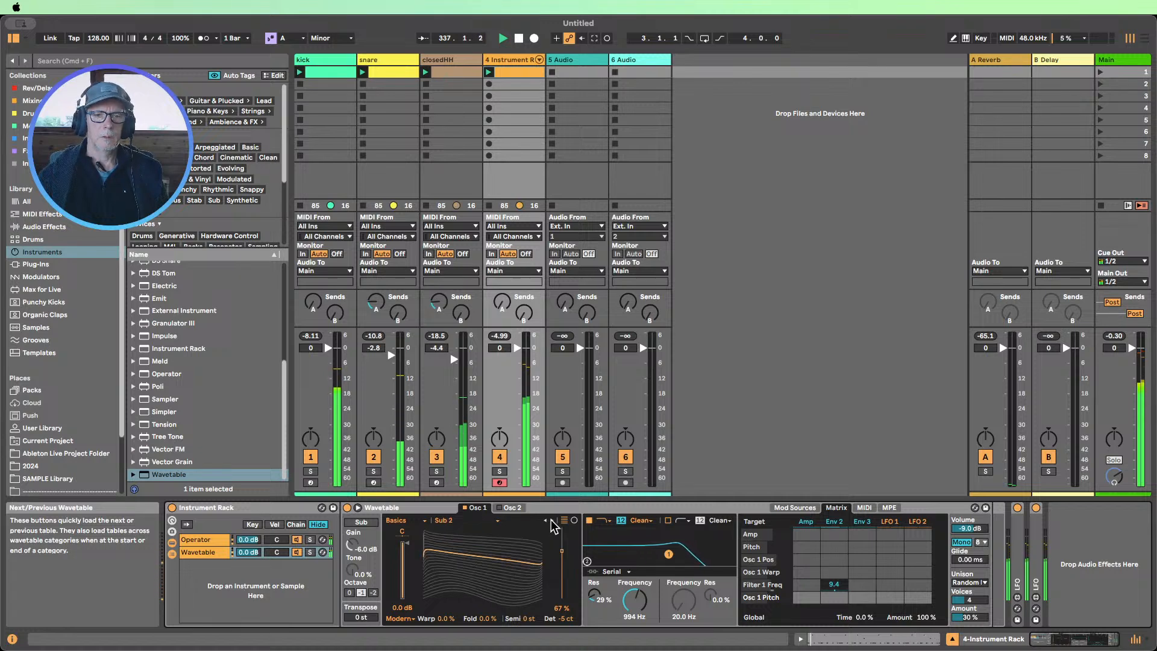
click(551, 520)
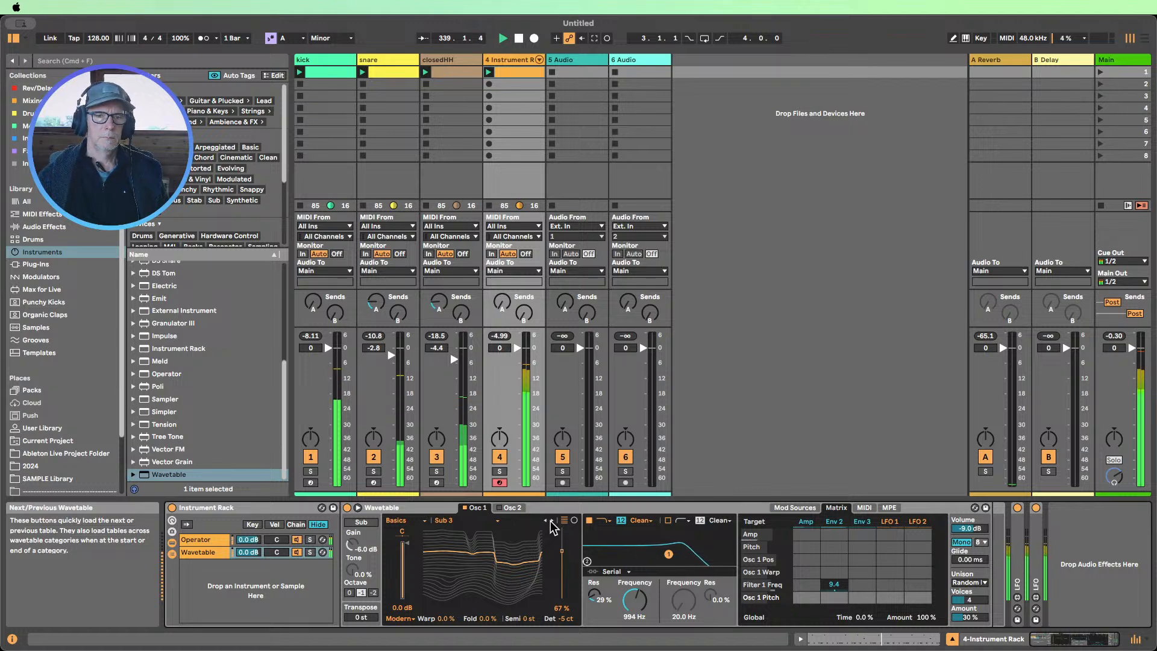
click(551, 520)
click(552, 520)
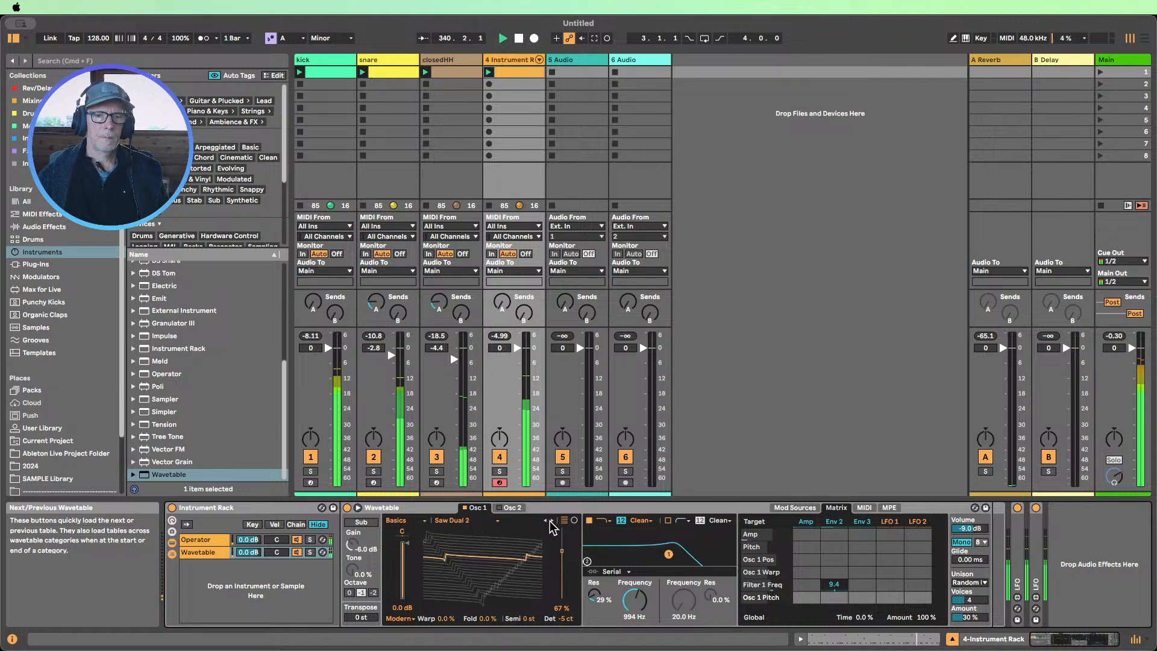
click(551, 520)
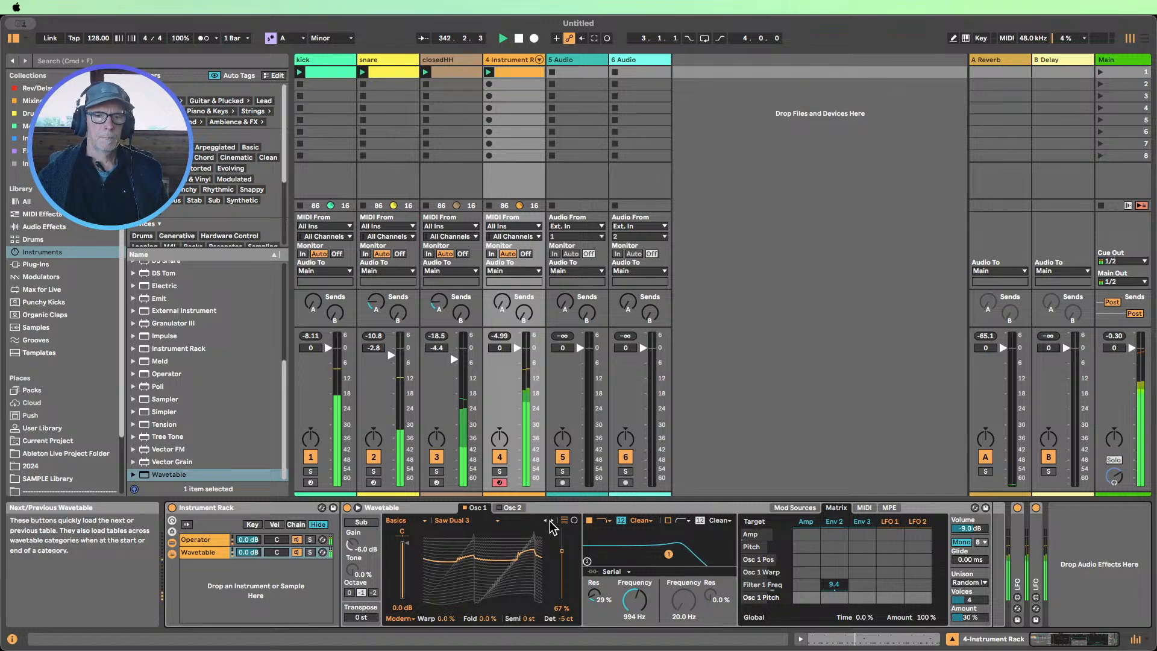
click(551, 520)
click(551, 520)
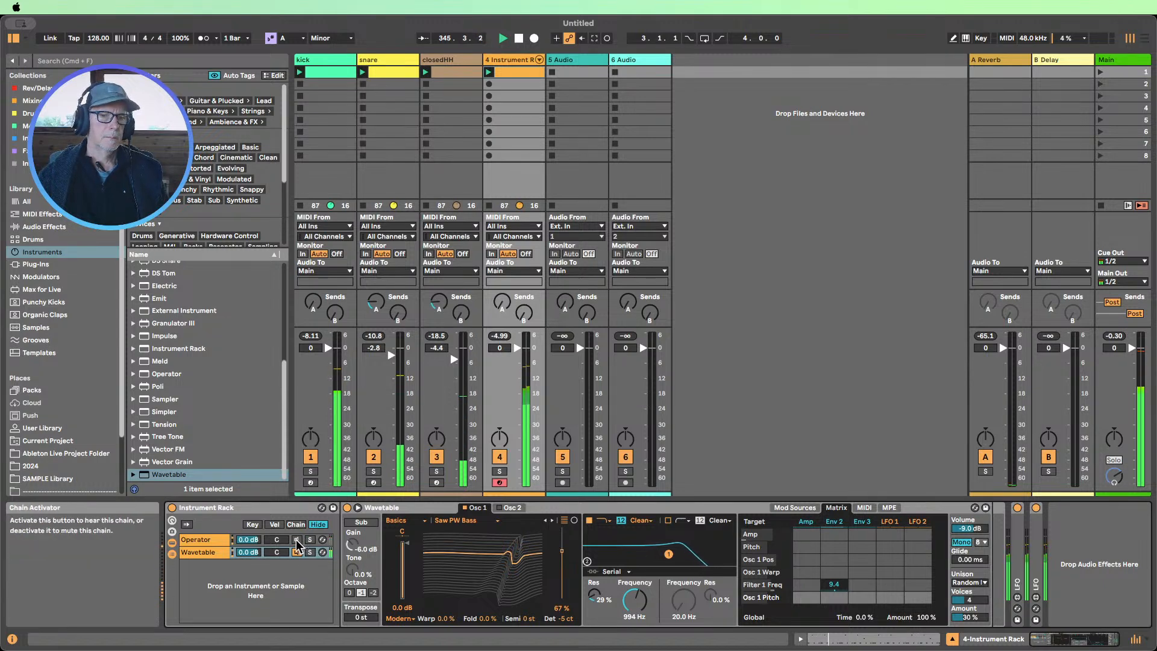
mouse_move(561, 550)
mouse_down()
mouse_move(562, 591)
mouse_move(562, 570)
mouse_up()
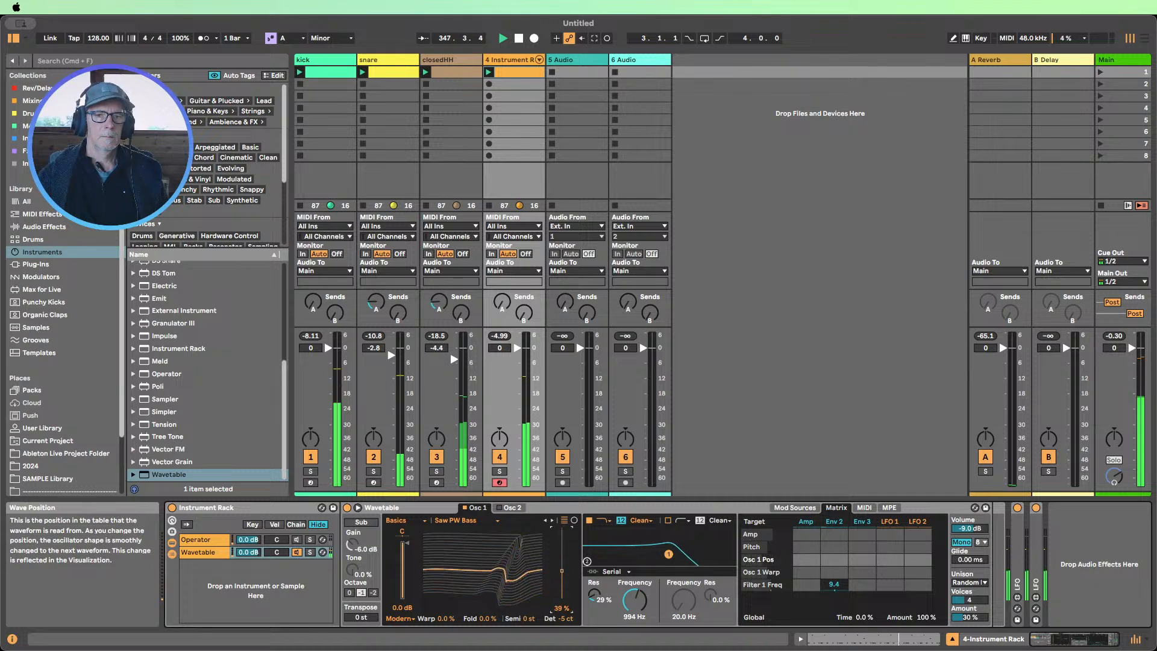
Reactivate the Operator chain and lower filter 1 frequency in the Wavetable chain to 543 Hz
click(296, 540)
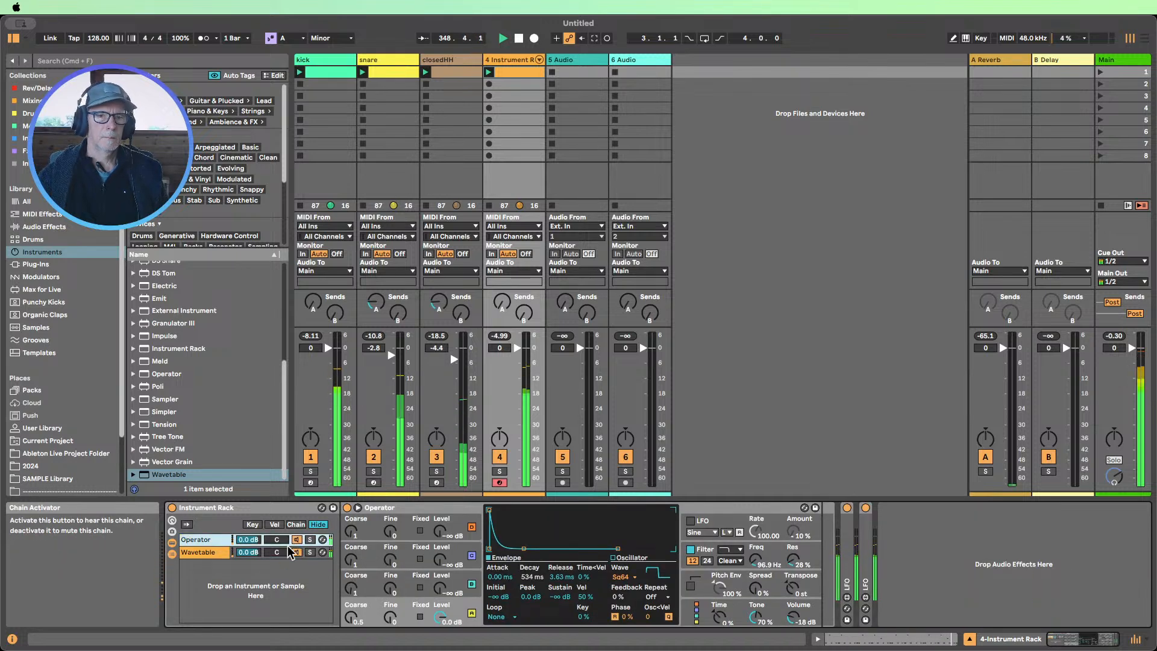
click(284, 553)
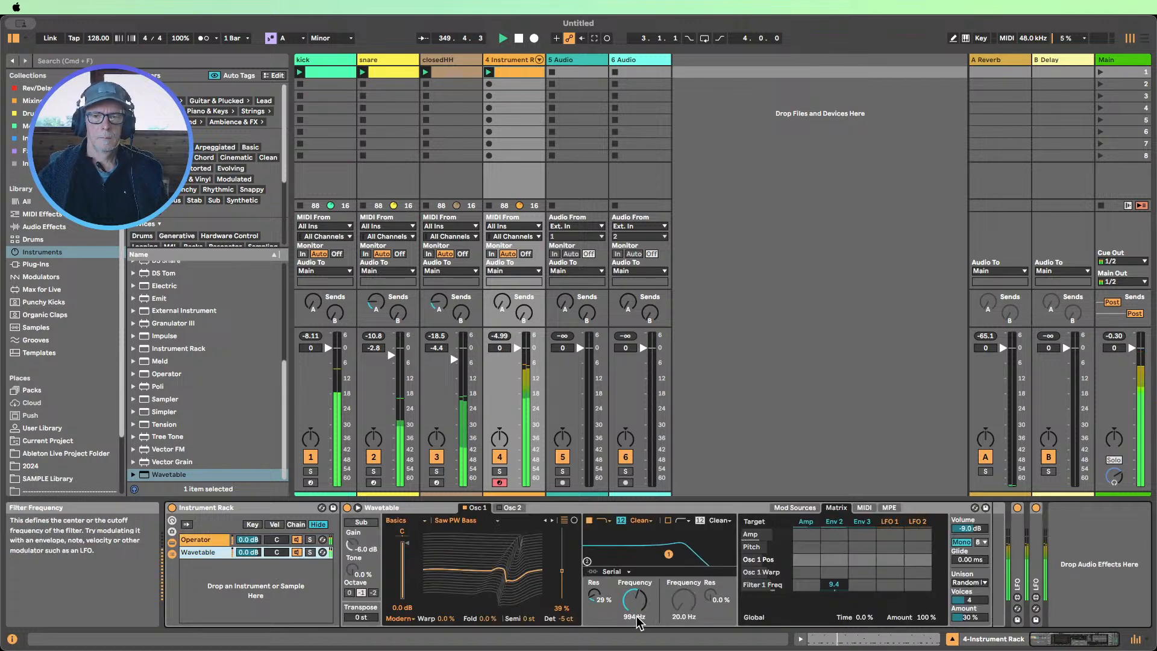
drag(635, 598, 634, 609)
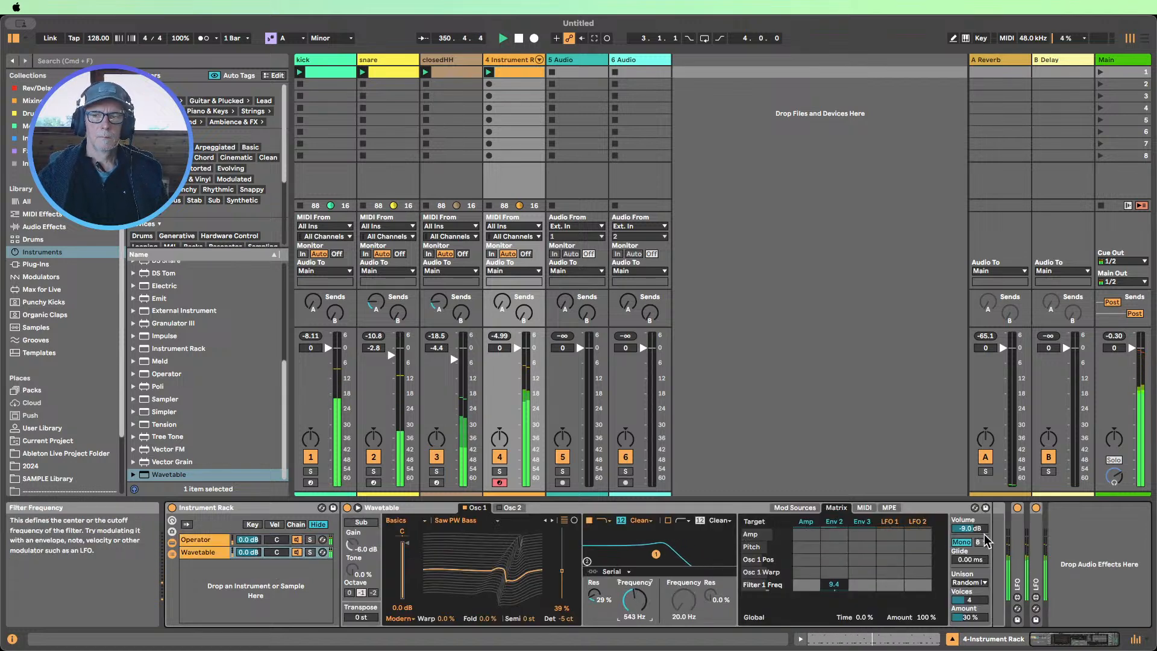
Add EQ Eight after Wavetable in its chain and make band 1 a low cut at 79.8 Hz
click(34, 228)
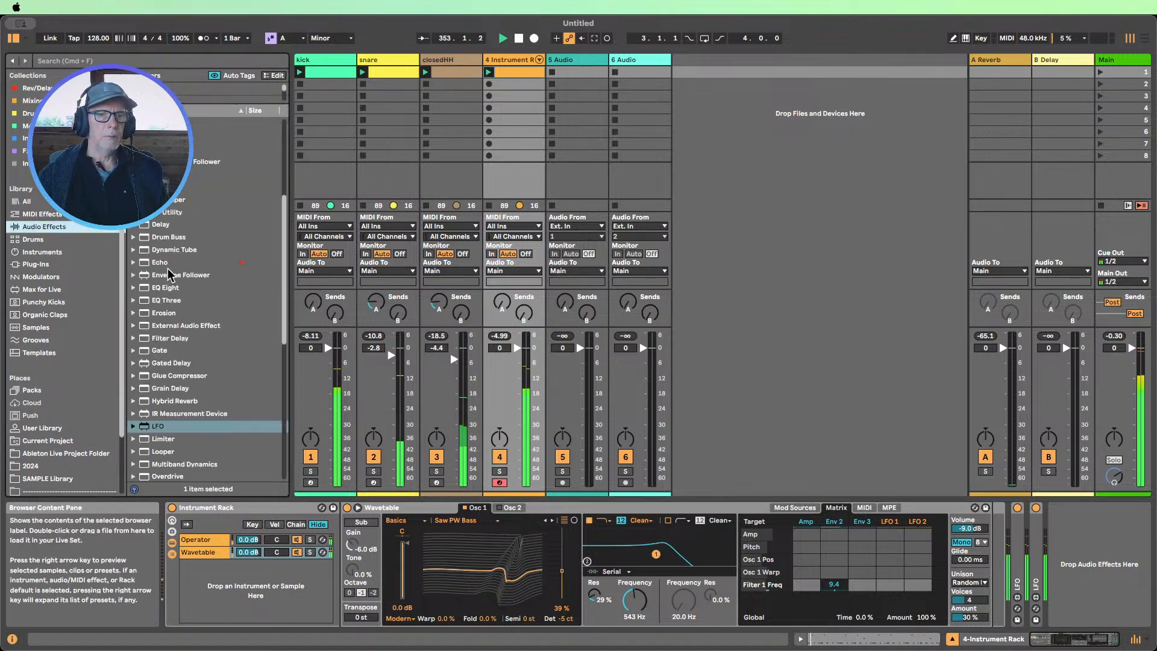
drag(166, 289, 993, 545)
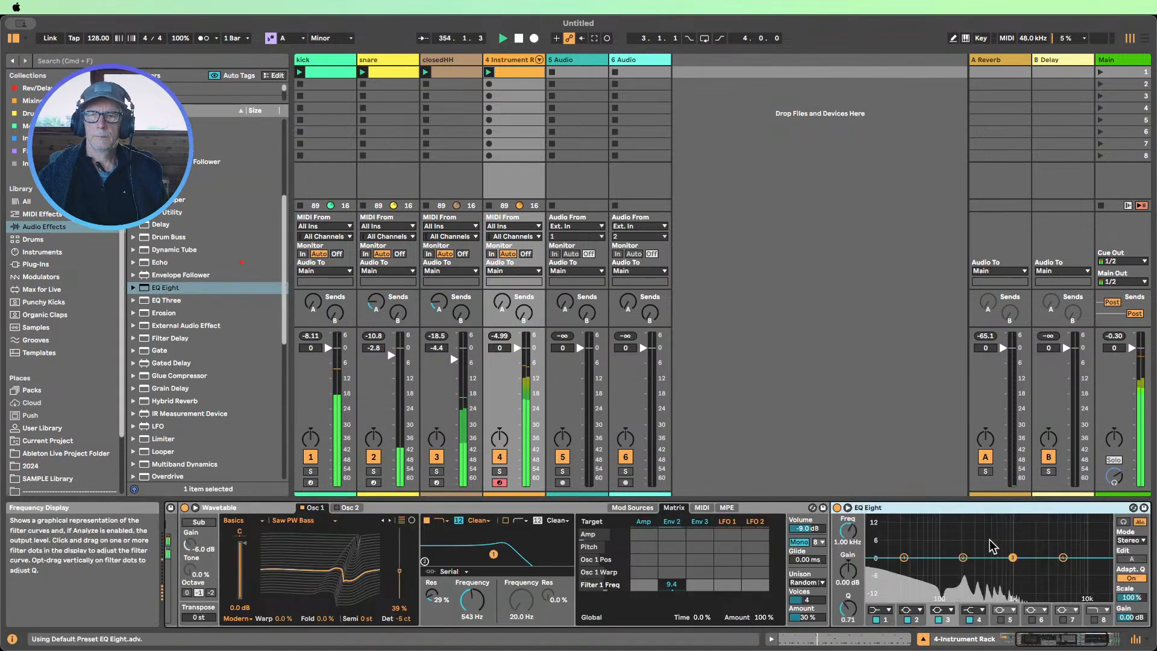
click(883, 610)
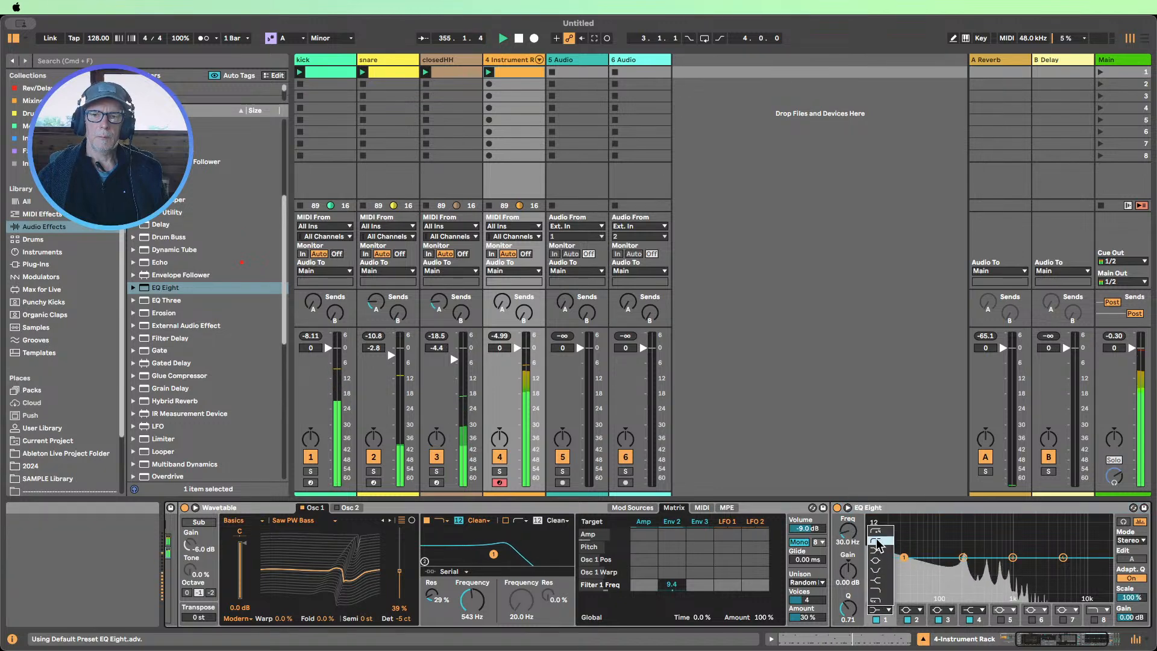
click(877, 540)
mouse_move(850, 537)
mouse_down()
mouse_move(849, 506)
mouse_move(849, 529)
mouse_up()
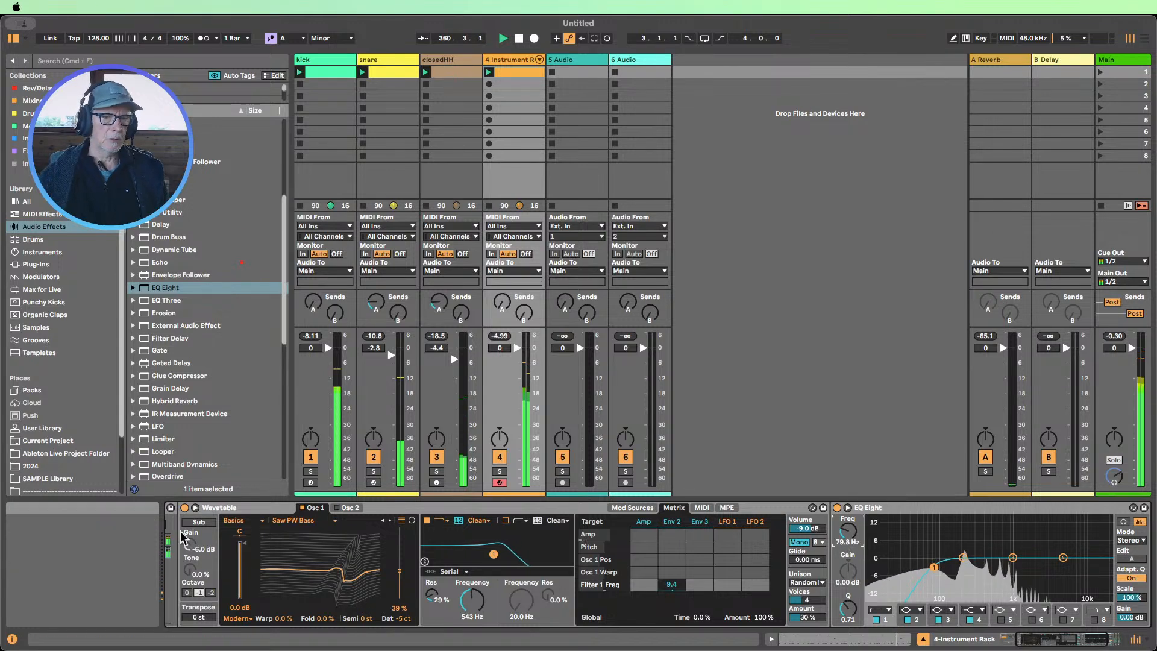
Select the Operator chain with the Wavetable chain muted, and mute the kick track to hear Operator without them
click(1028, 638)
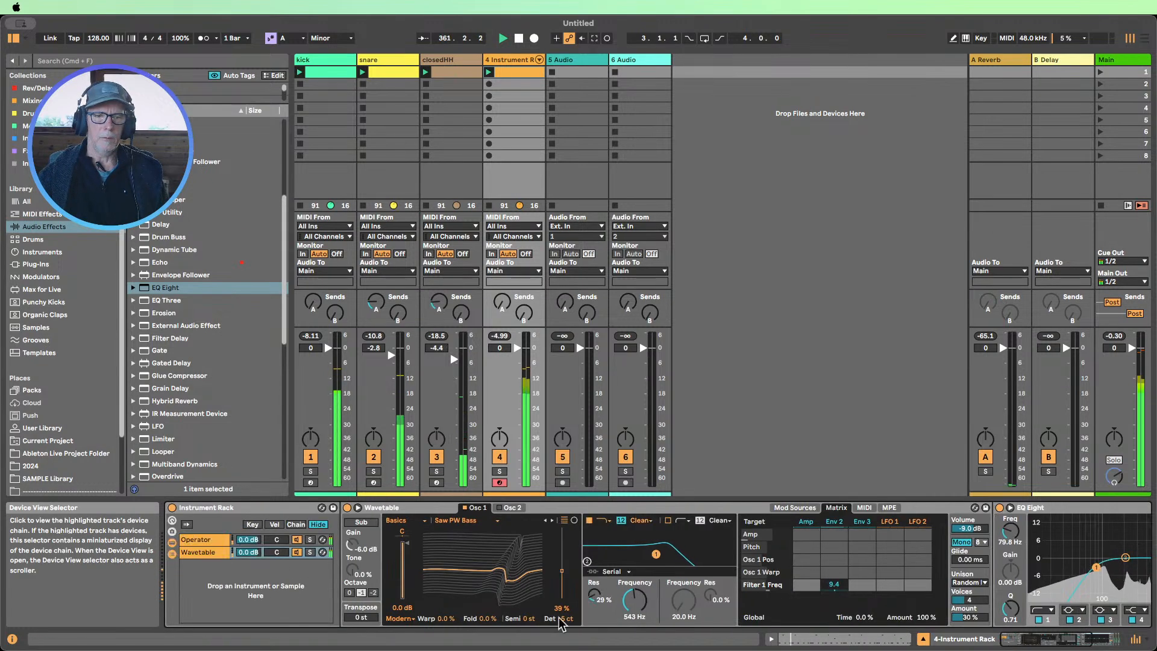
click(208, 542)
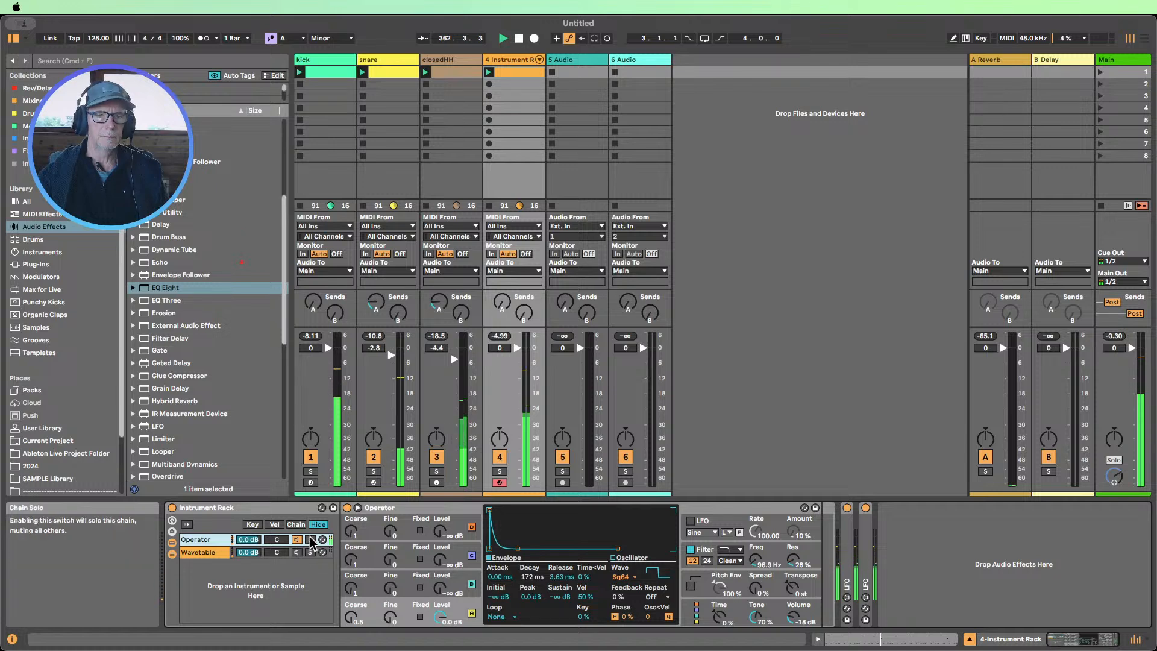
click(310, 458)
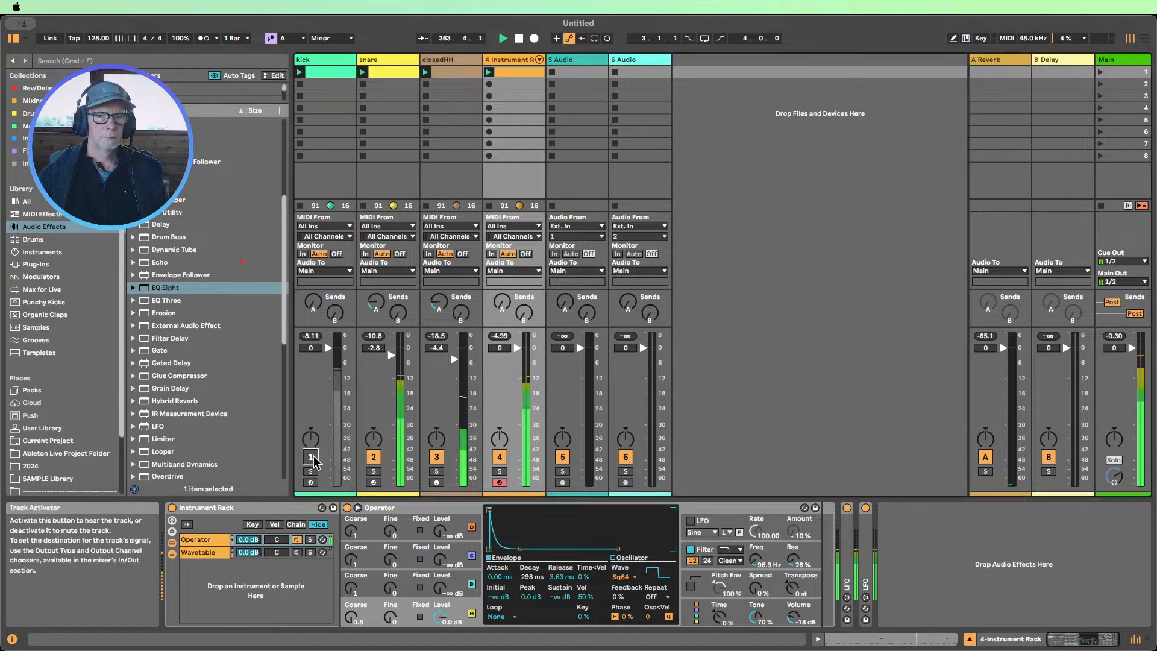
Mute the snare track, then bring the kick track and the Wavetable chain back into the mix
click(373, 457)
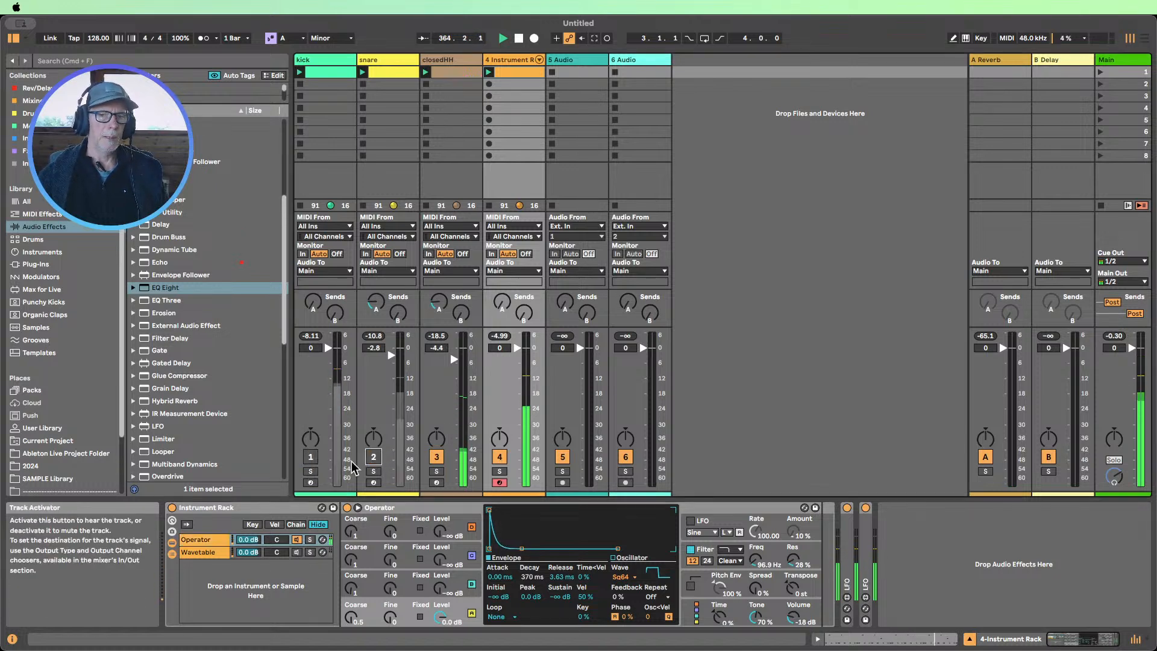
click(310, 457)
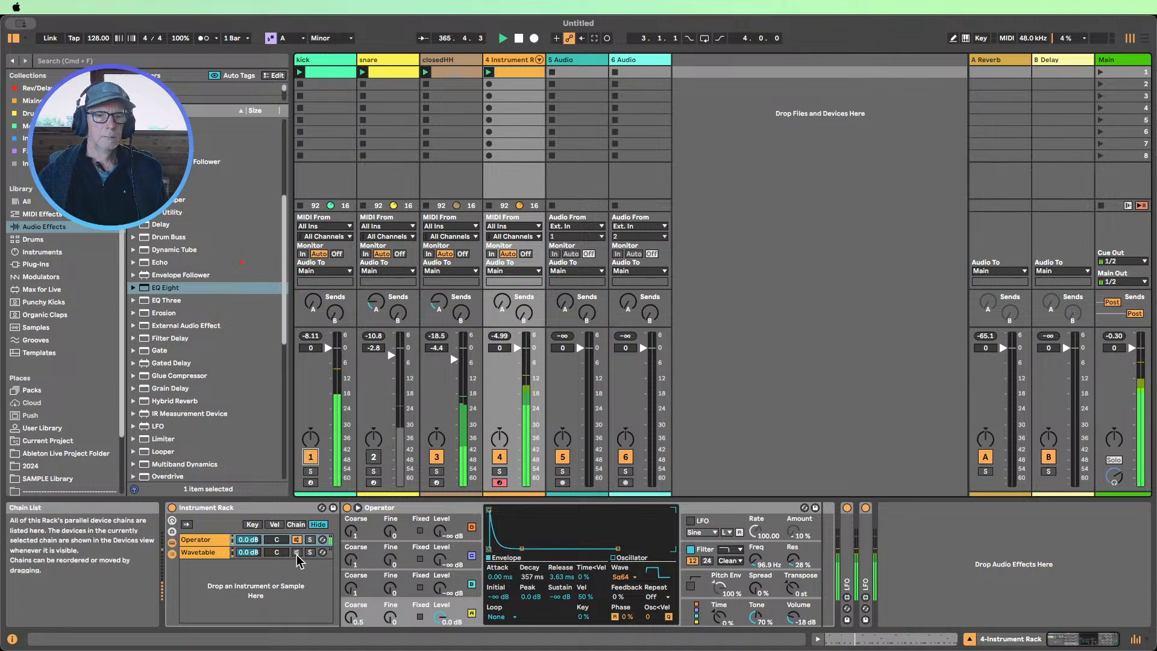
click(290, 552)
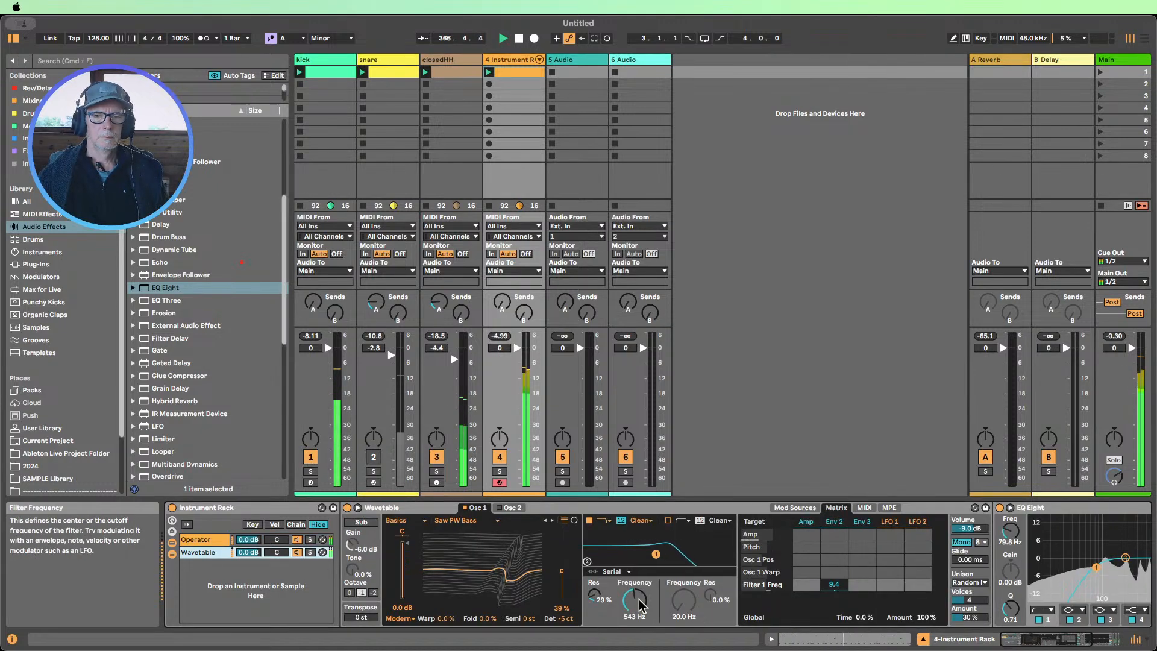
Set Wavetable's filter 1 frequency to 265 Hz and lower the Wavetable chain volume to -2.0 dB
drag(634, 600, 634, 622)
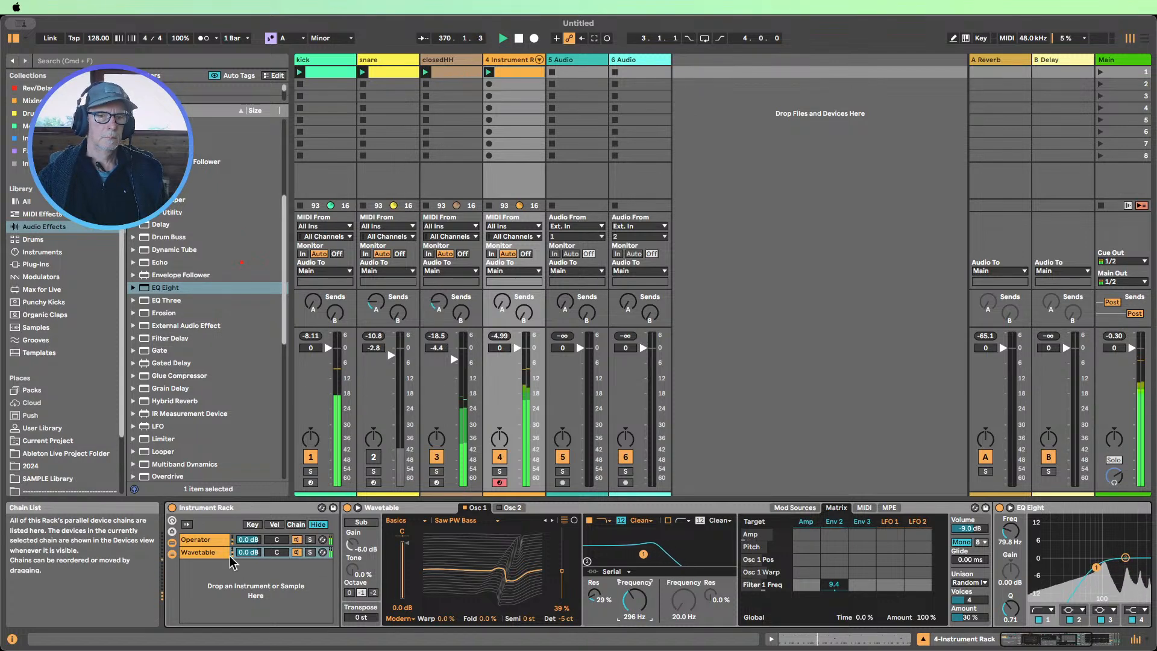
drag(247, 552, 248, 563)
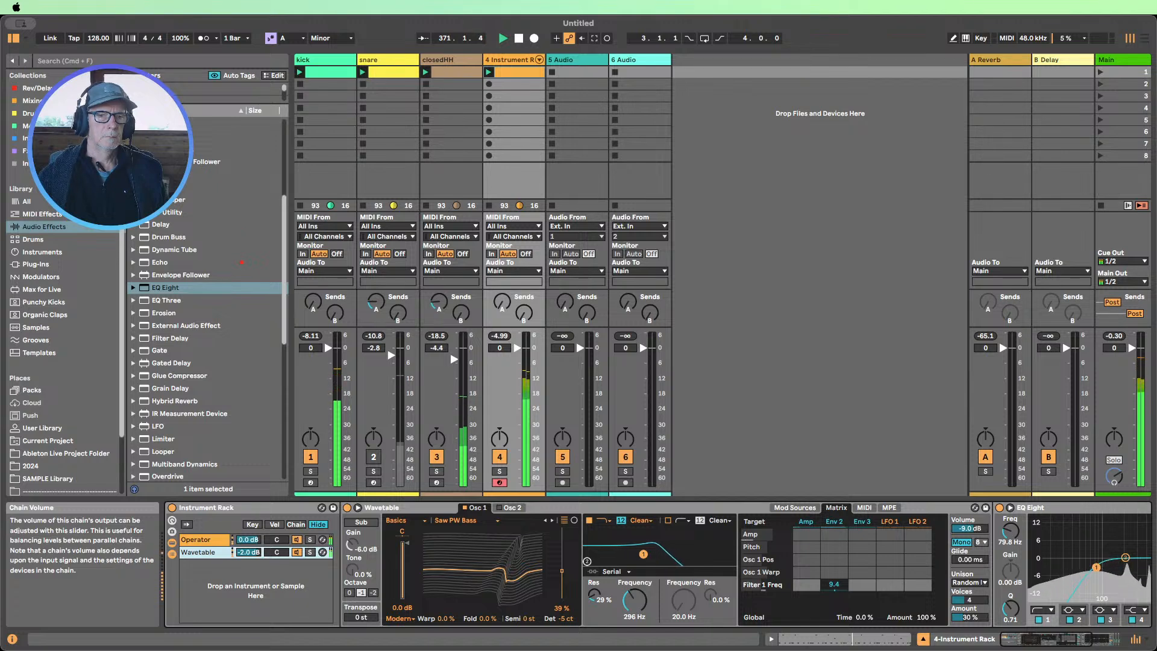
drag(635, 601, 635, 603)
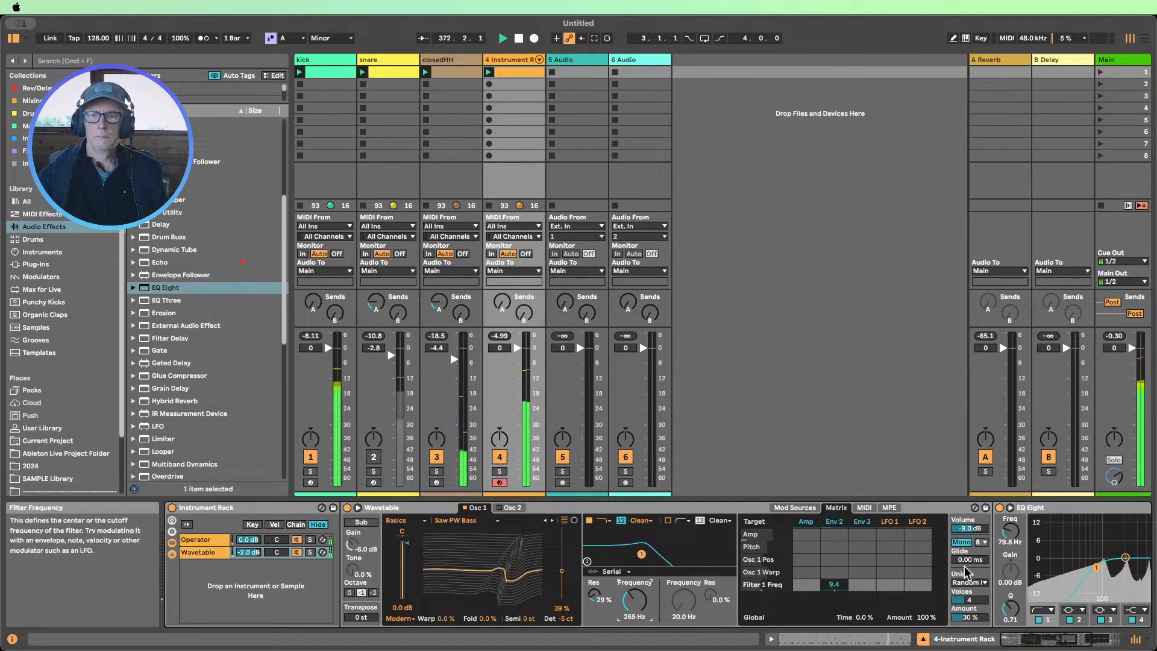
Fold EQ Eight and add Overdrive after it in the Wavetable chain with Dry/Wet at 21%
click(1039, 508)
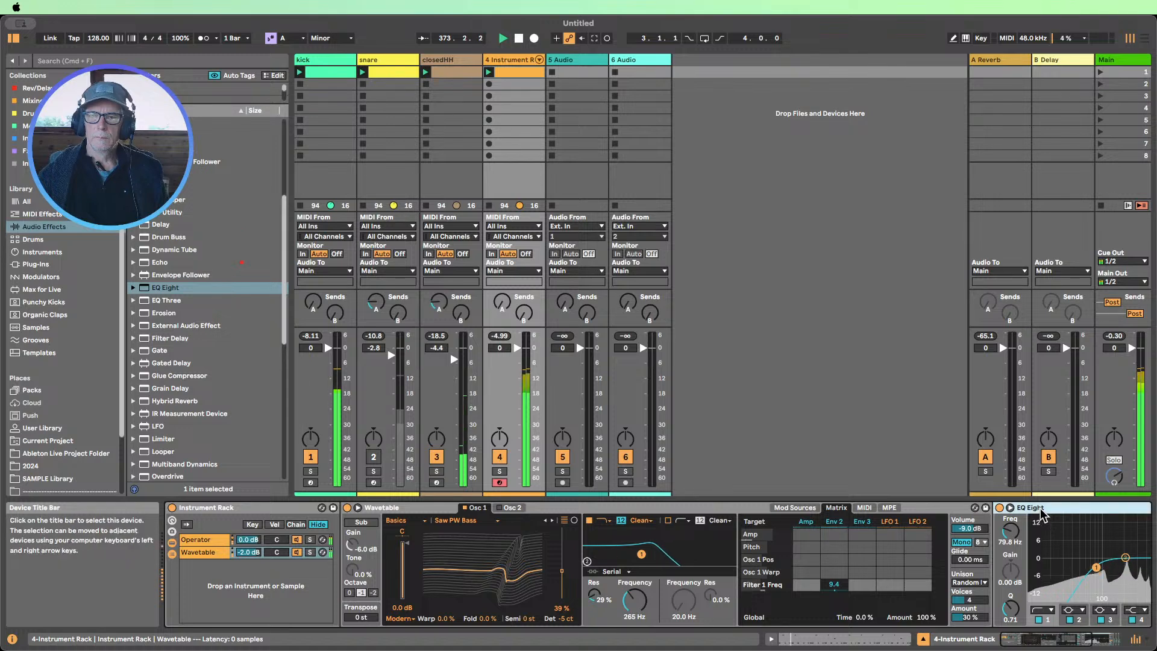
double_click(1037, 507)
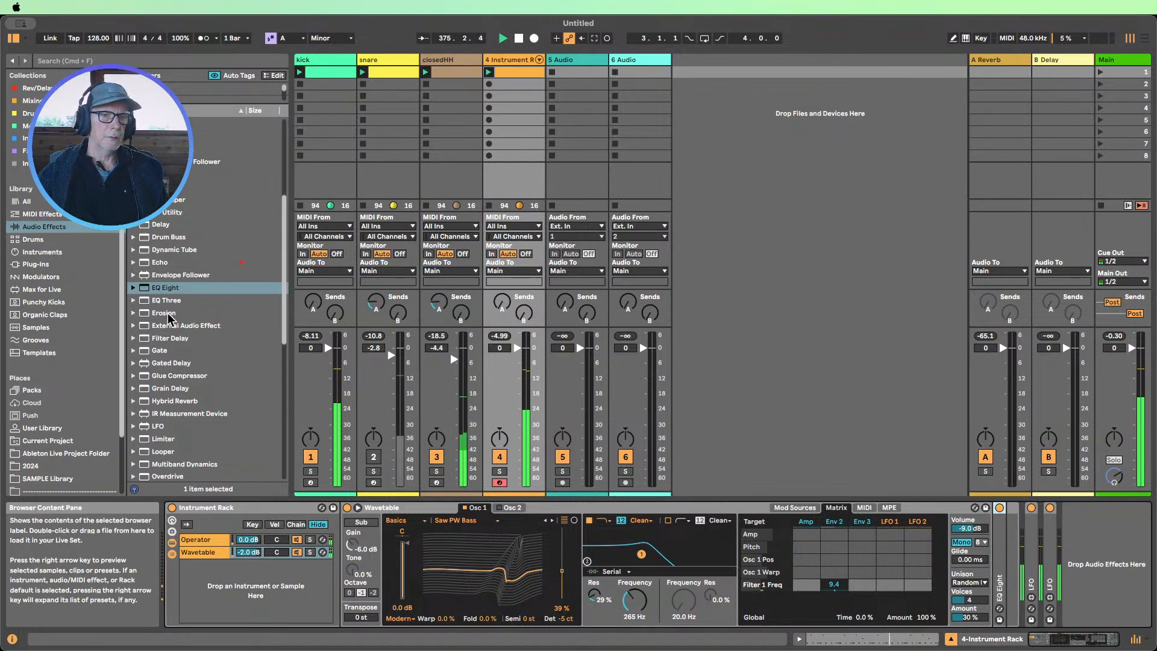
scroll(163, 317, up, 10)
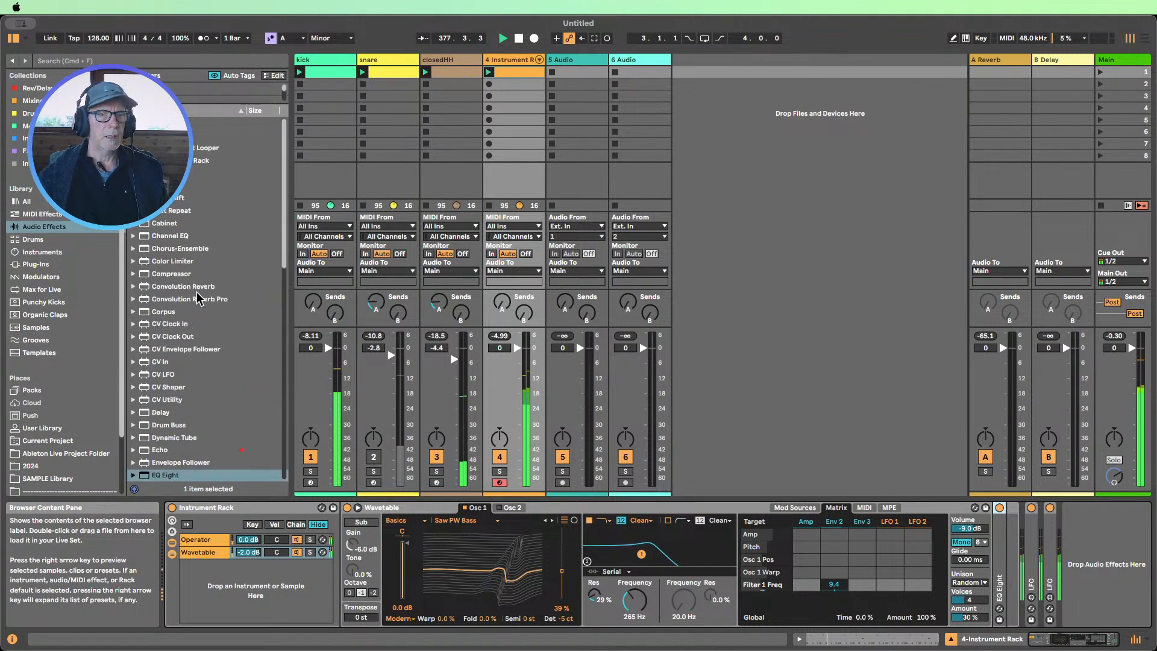
scroll(193, 299, down, 1)
scroll(193, 300, down, 8)
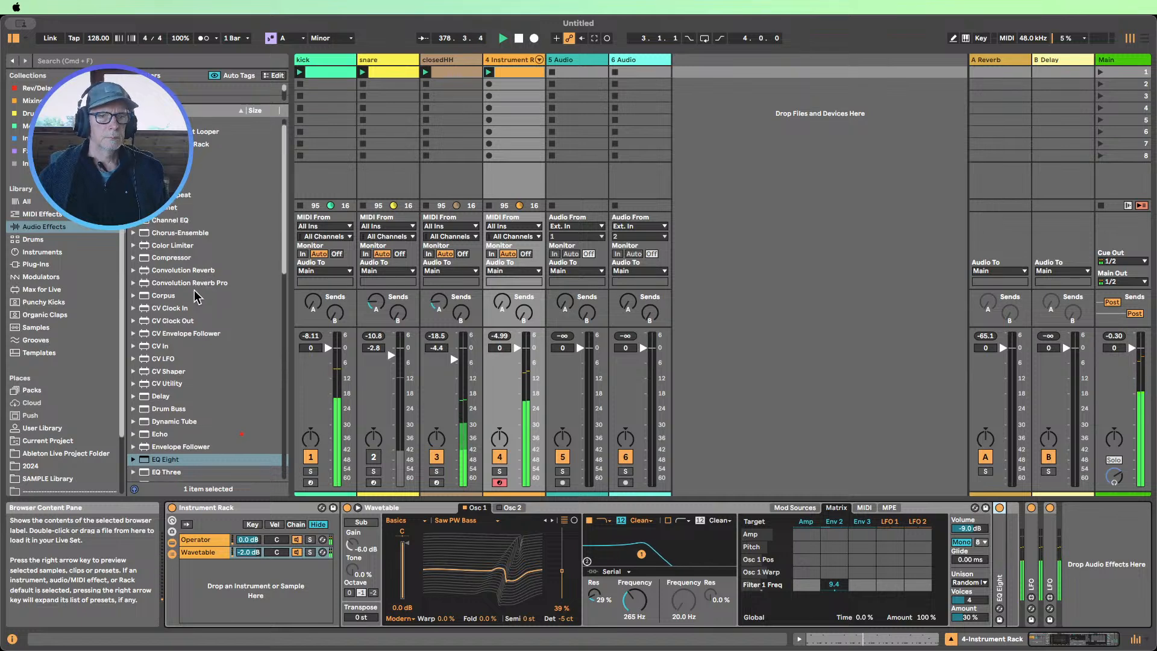
scroll(194, 295, down, 10)
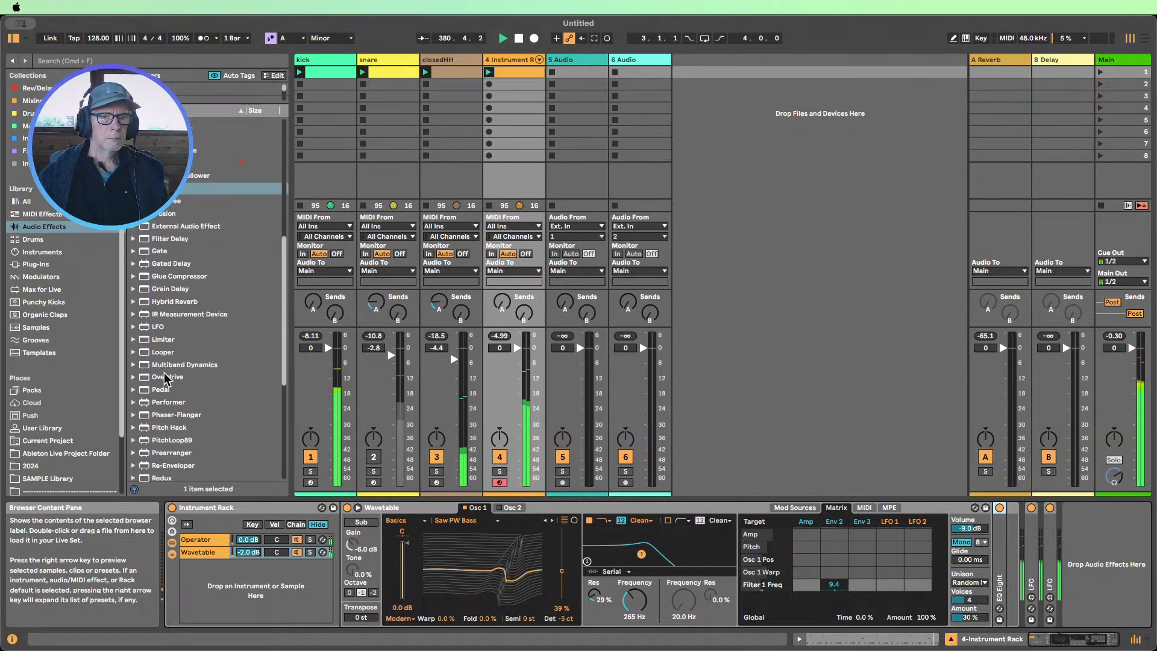
mouse_move(166, 378)
mouse_down()
mouse_move(551, 484)
mouse_move(970, 529)
mouse_move(1000, 551)
mouse_up()
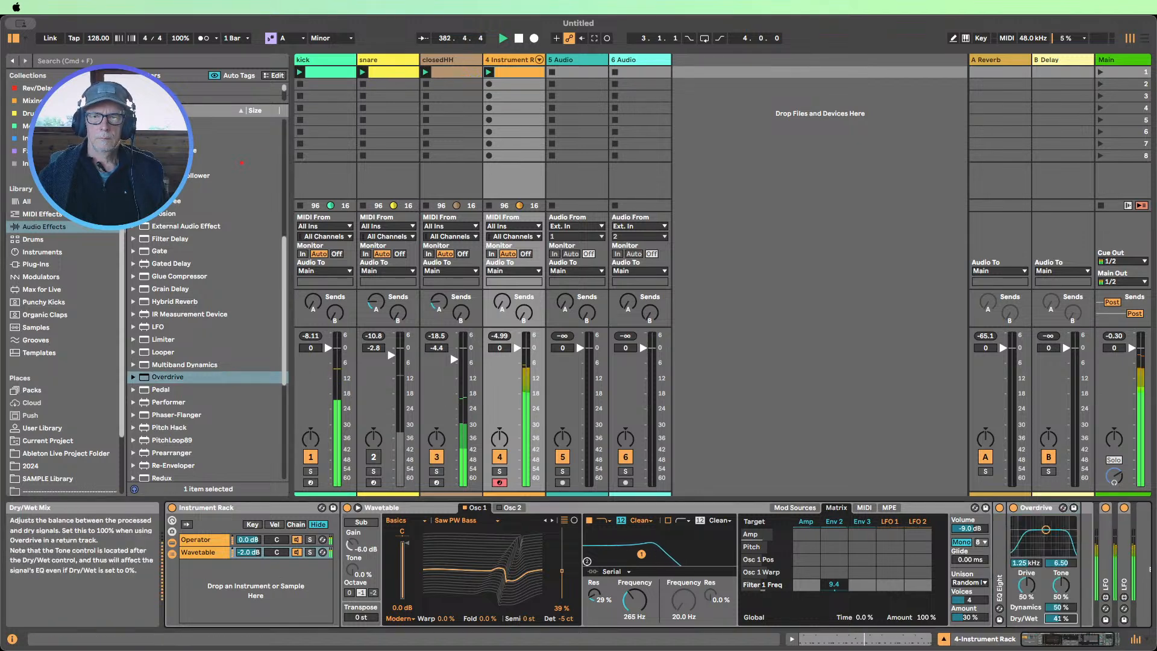
drag(1060, 618, 1060, 622)
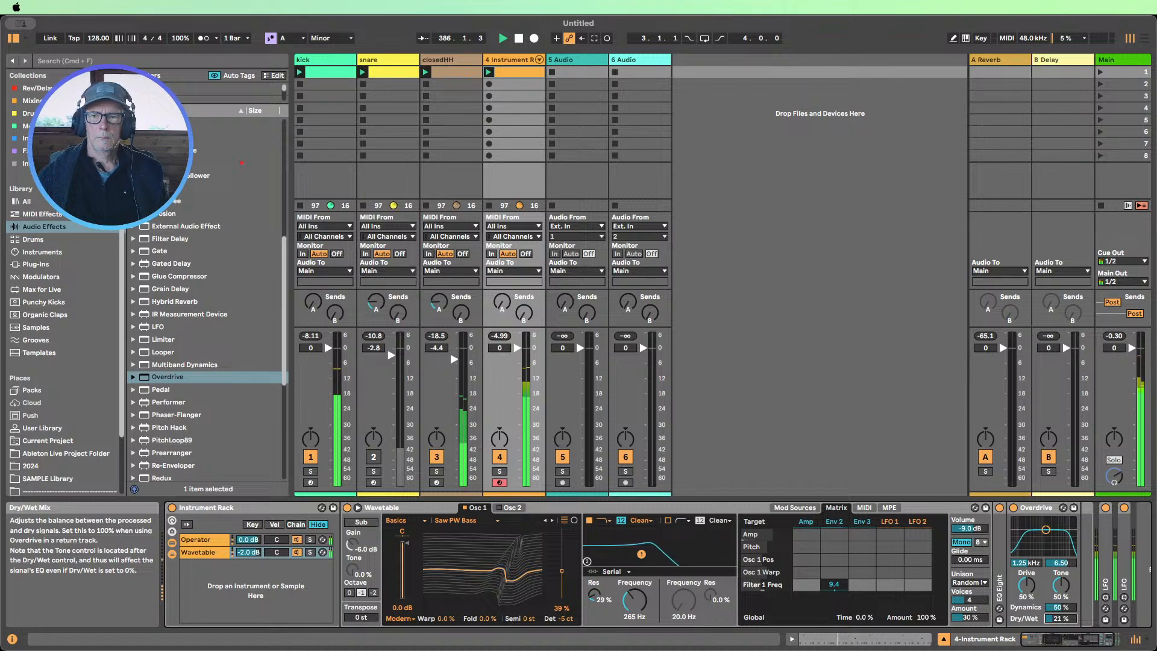
Raise Wavetable's filter 1 resonance to 67% and sweep its frequency up to 1.11 kHz and back down to 162 Hz
mouse_move(634, 600)
mouse_down()
mouse_move(634, 626)
mouse_move(635, 585)
mouse_up()
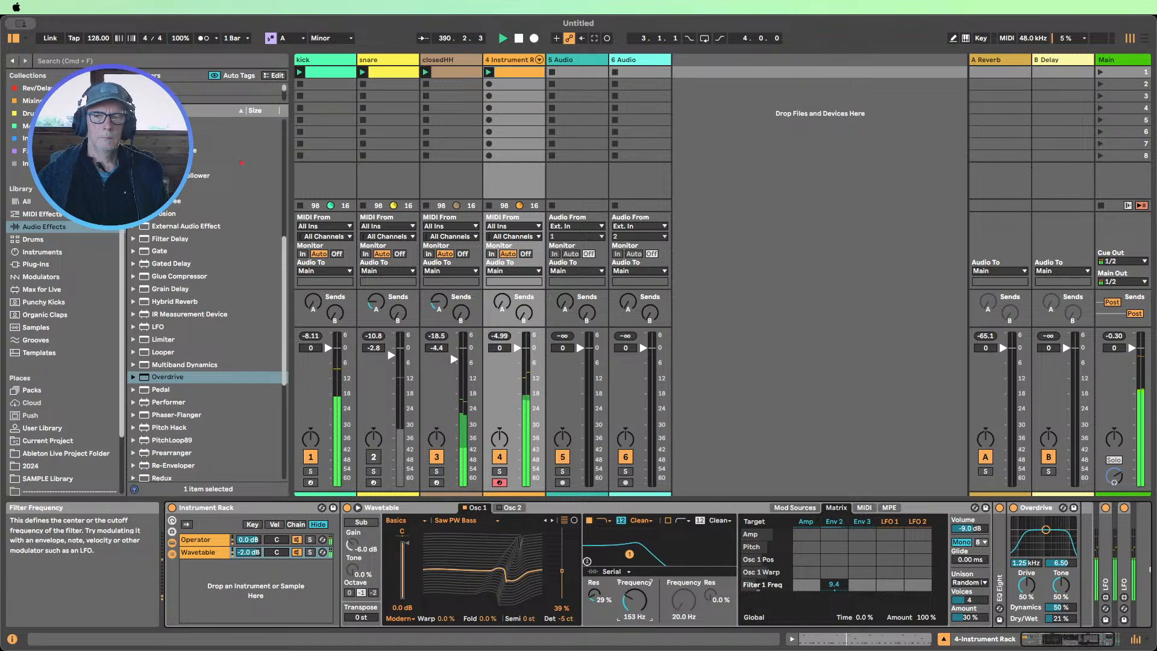
drag(595, 595, 594, 563)
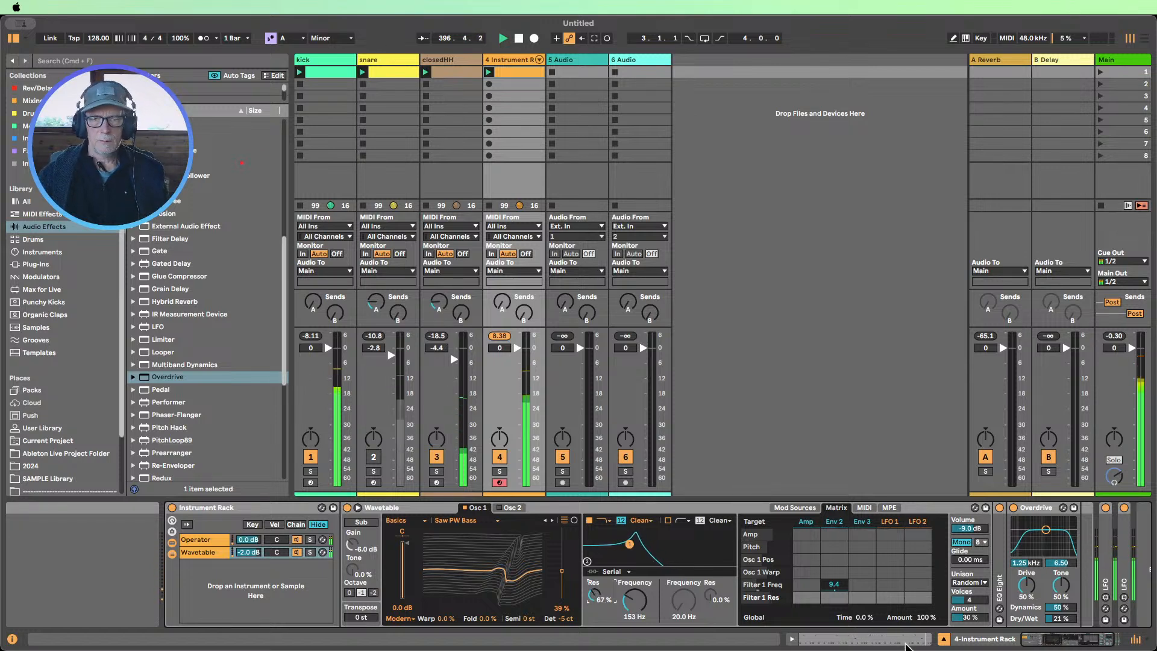
drag(1084, 638, 1093, 638)
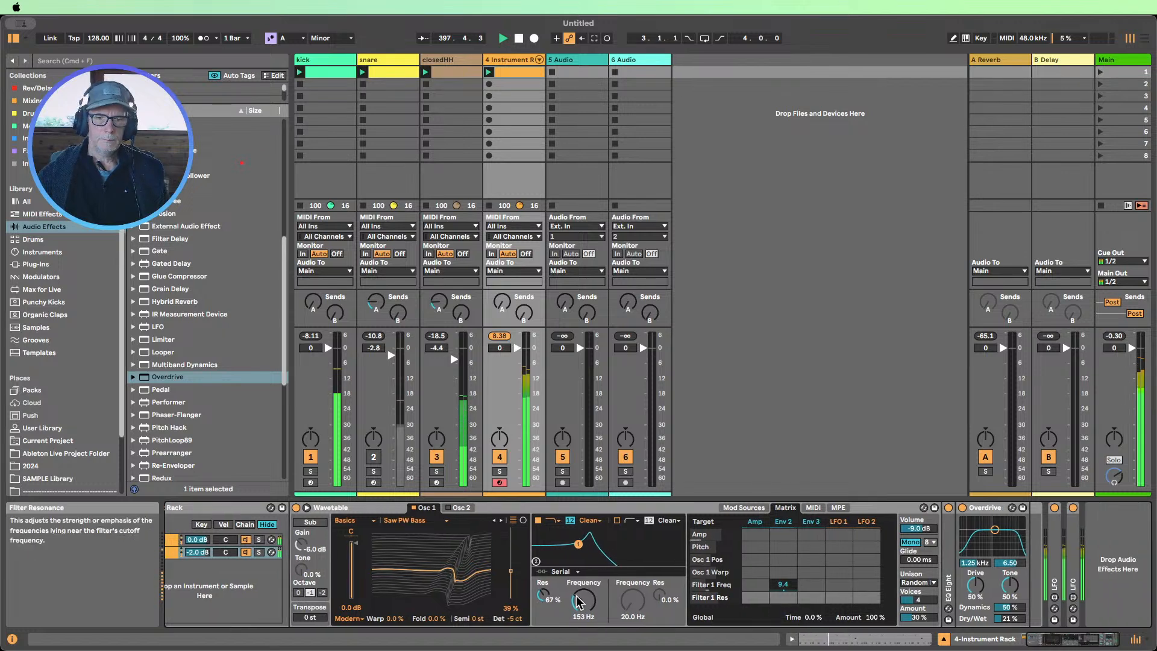
drag(576, 601, 576, 557)
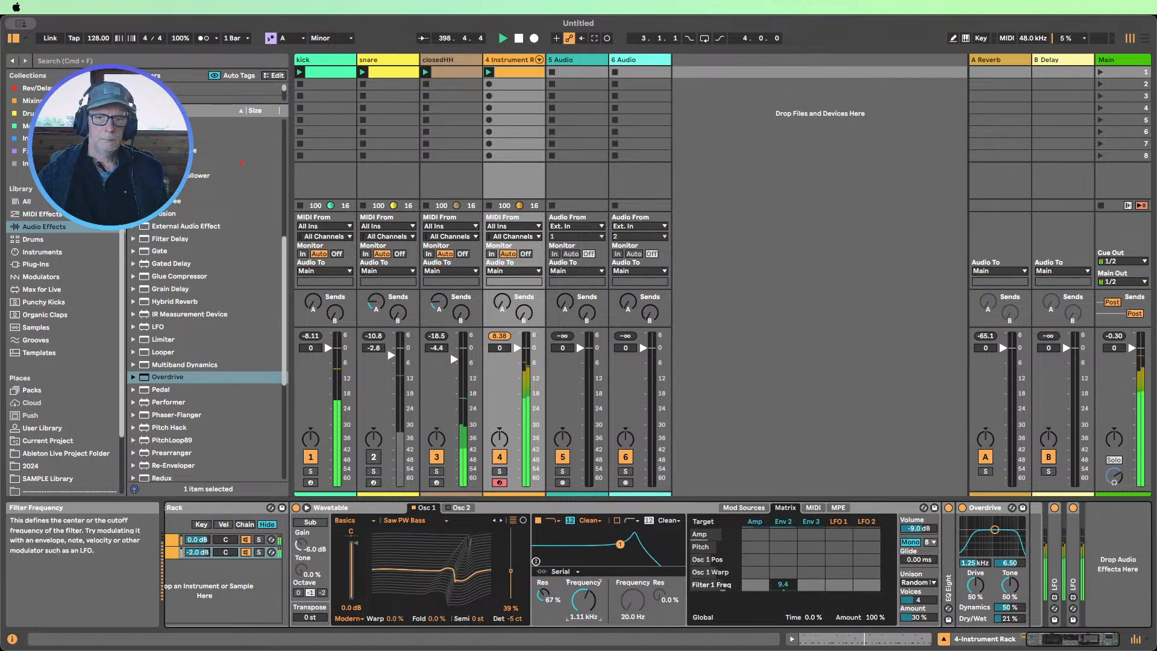
drag(583, 600, 582, 631)
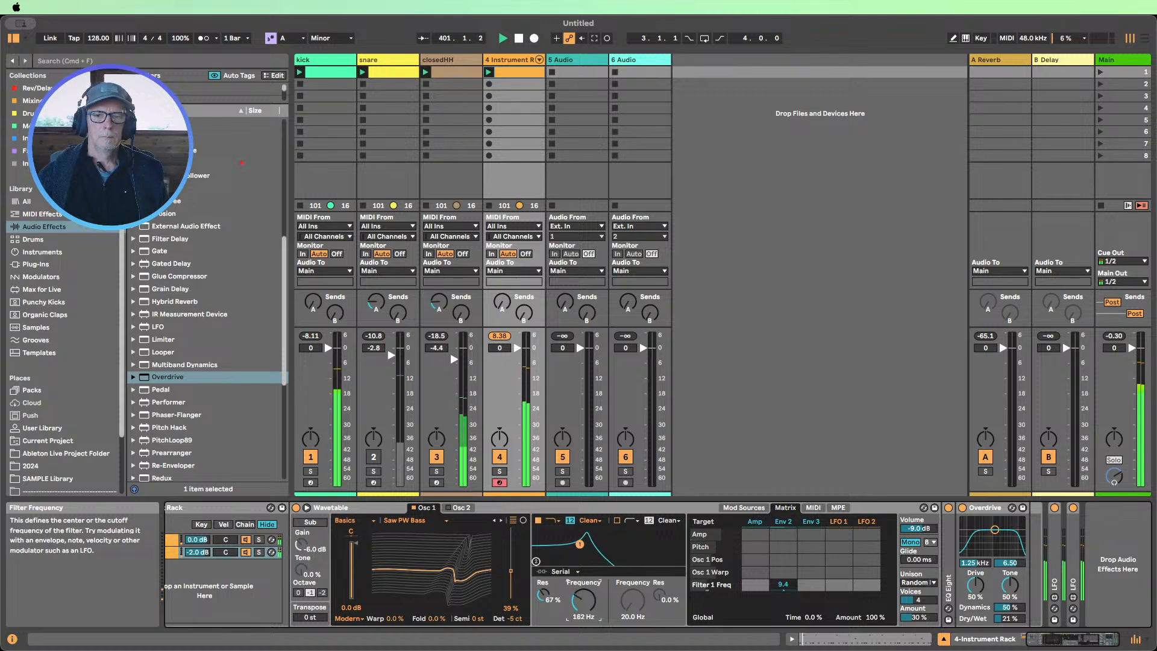
click(544, 594)
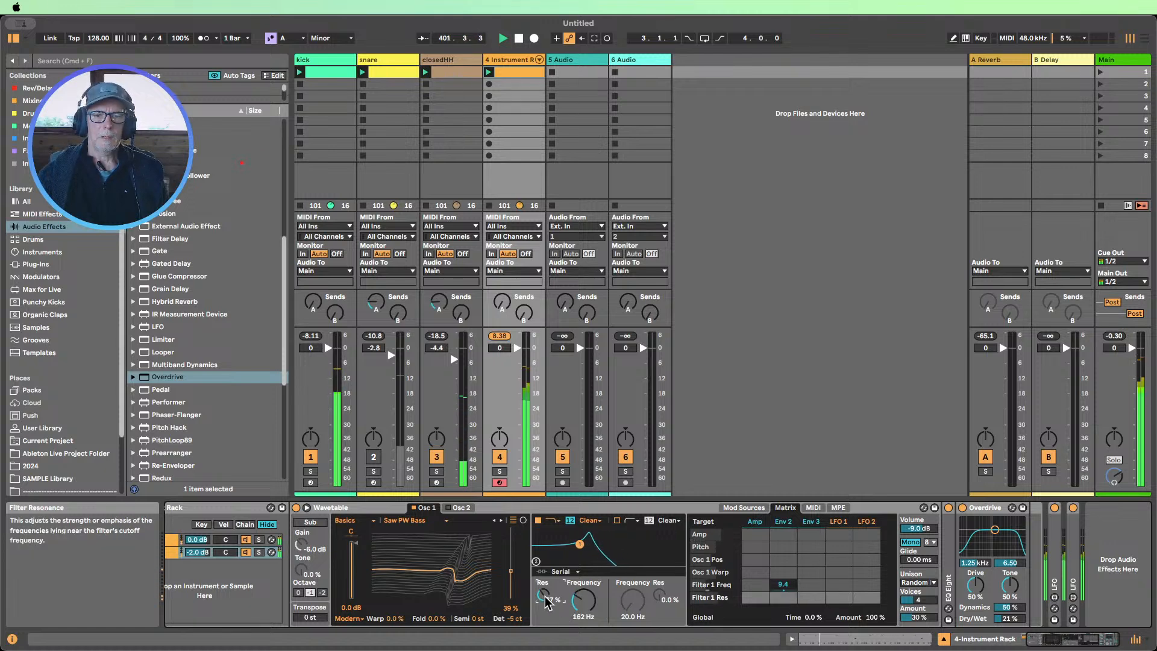
Map the LFO controlling Fe Amount to Wavetable's filter 1 resonance with a 0–80% range, and set filter 1 frequency to 265 Hz
double_click(1056, 569)
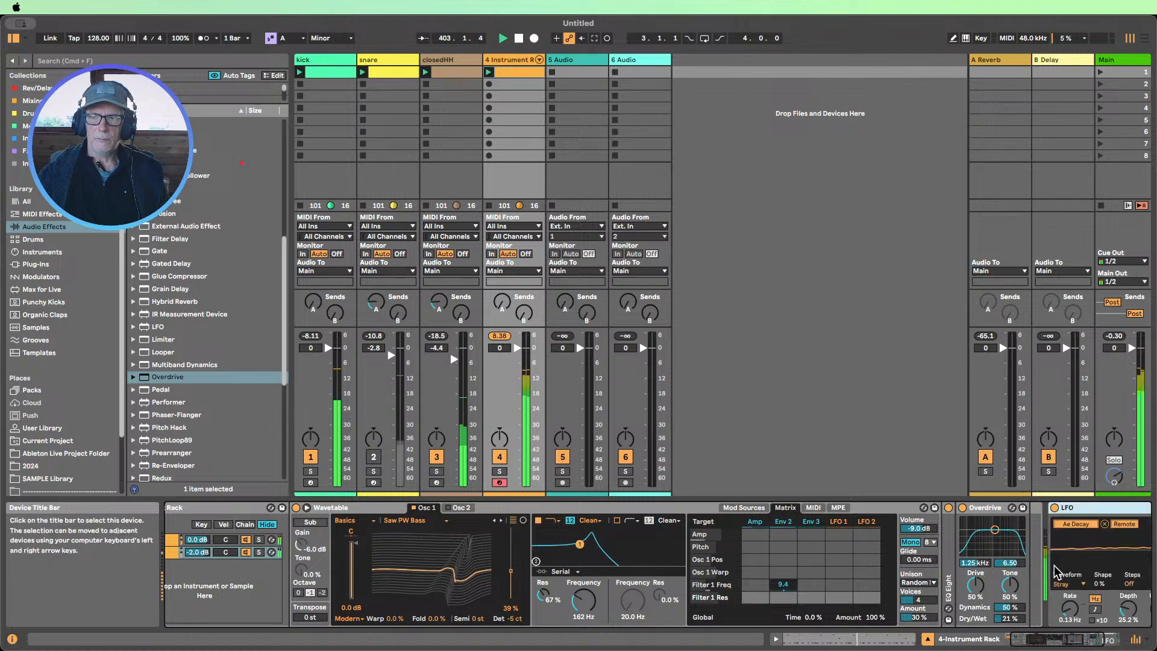
drag(1070, 640, 1086, 639)
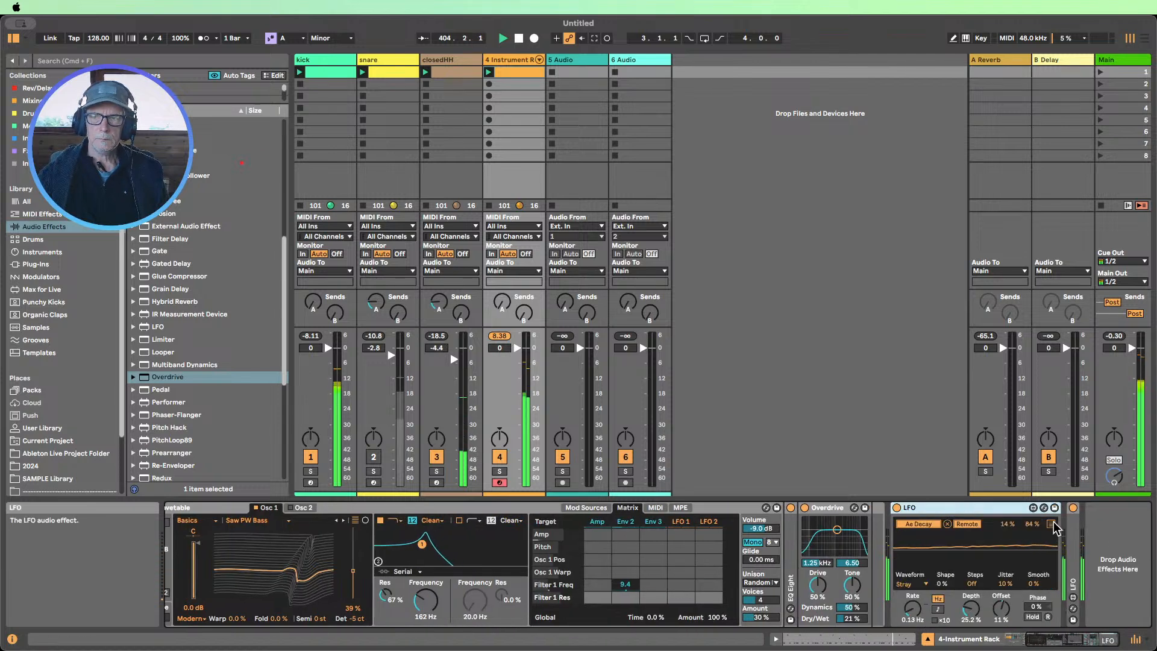
double_click(1071, 579)
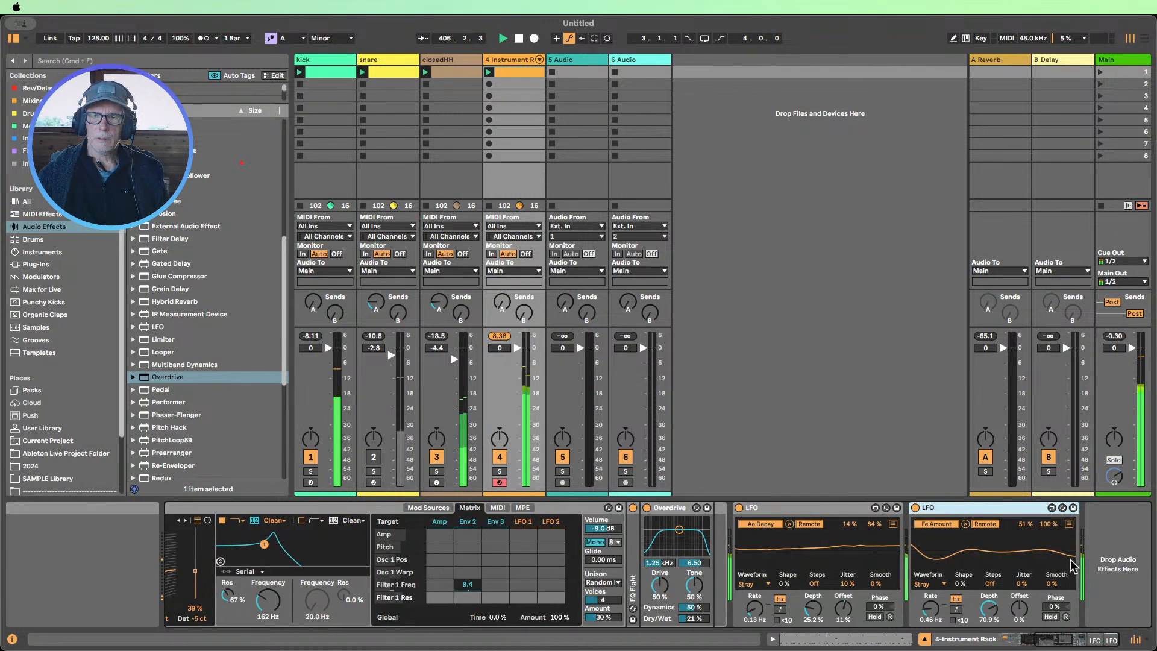
click(1069, 523)
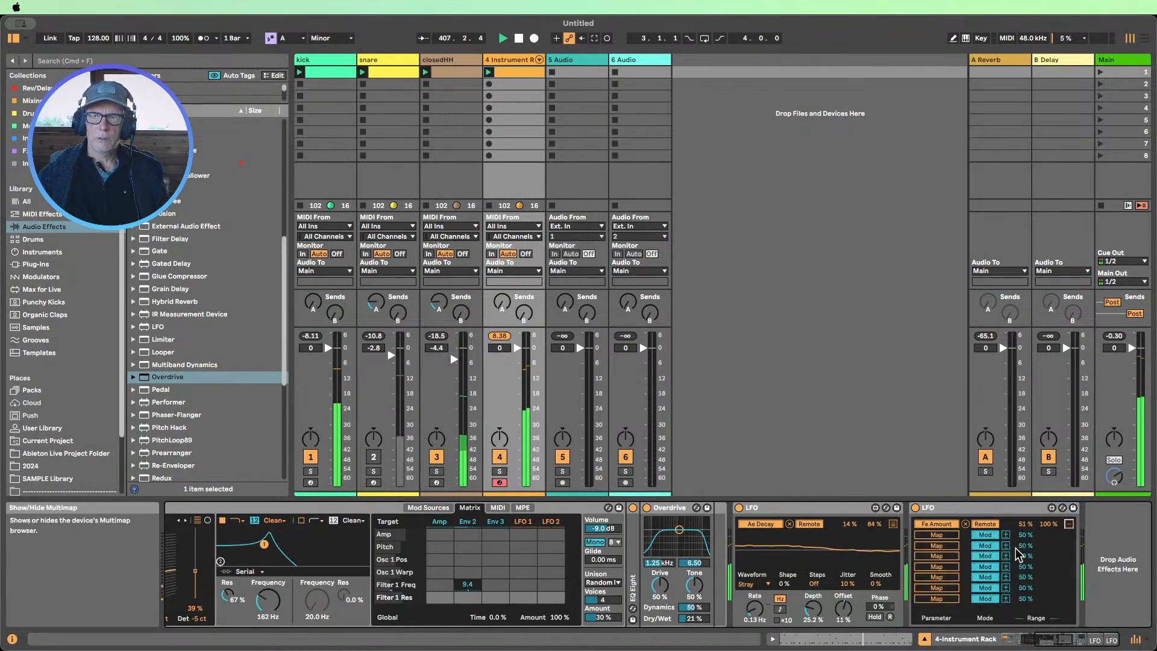
click(950, 536)
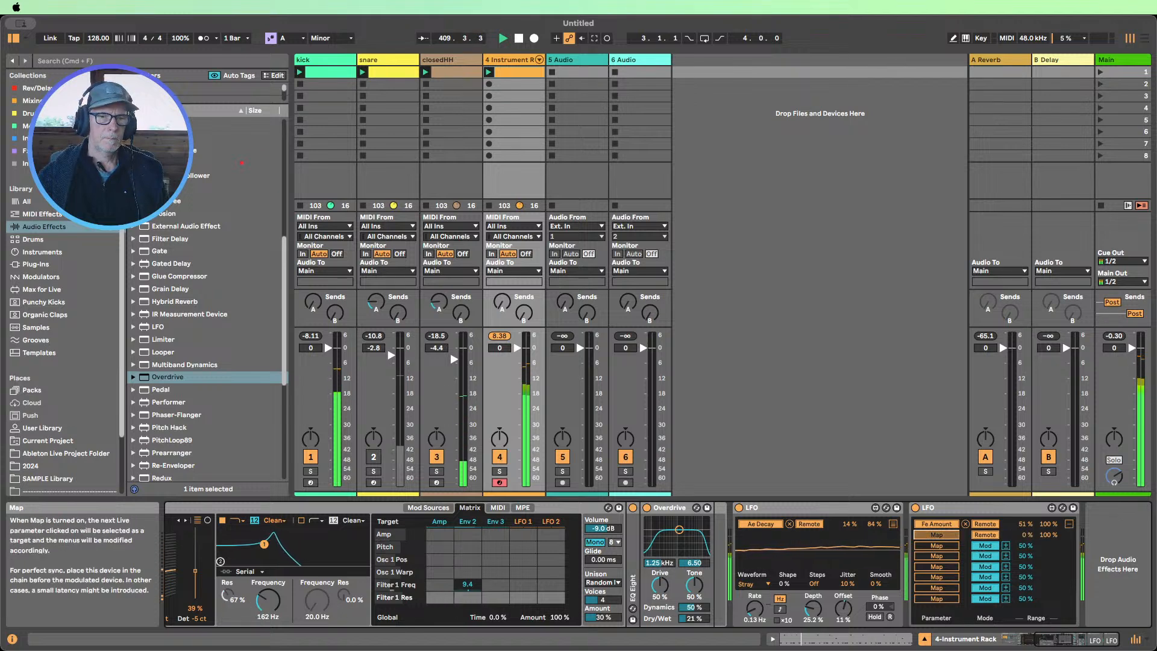
click(229, 598)
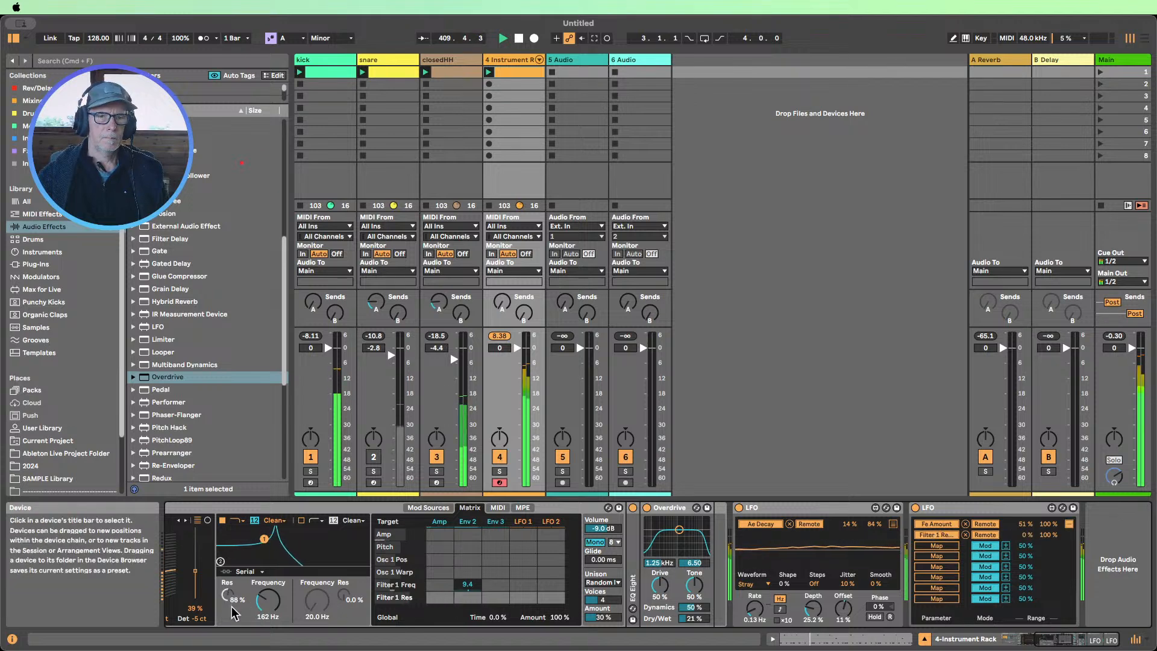
click(264, 607)
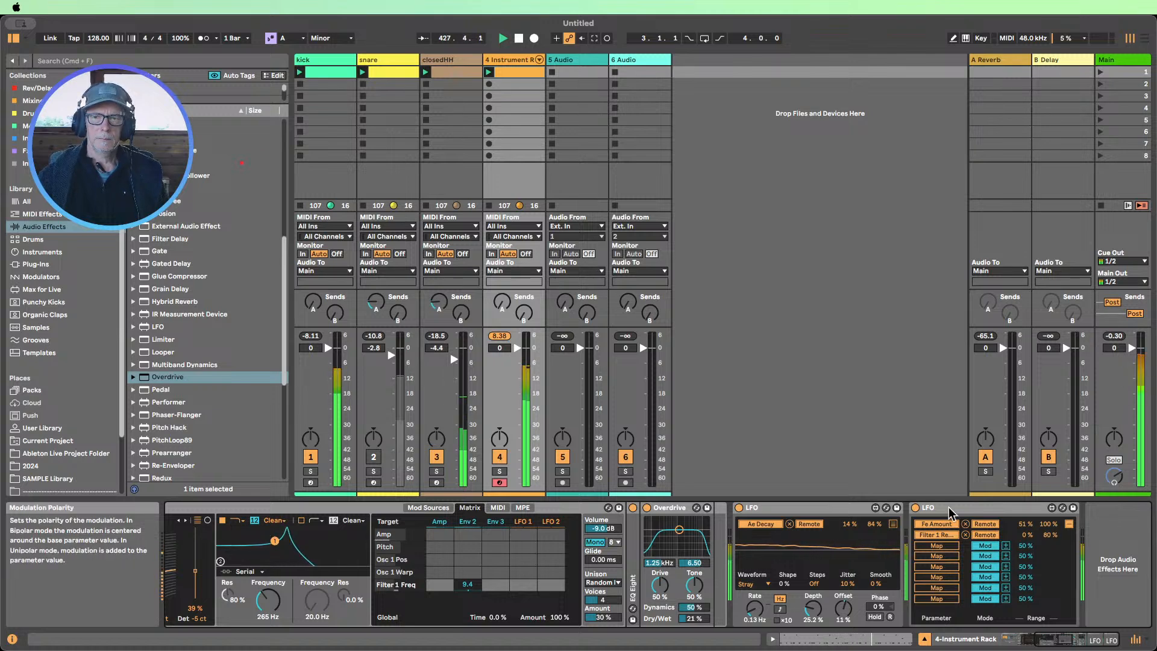
click(1069, 524)
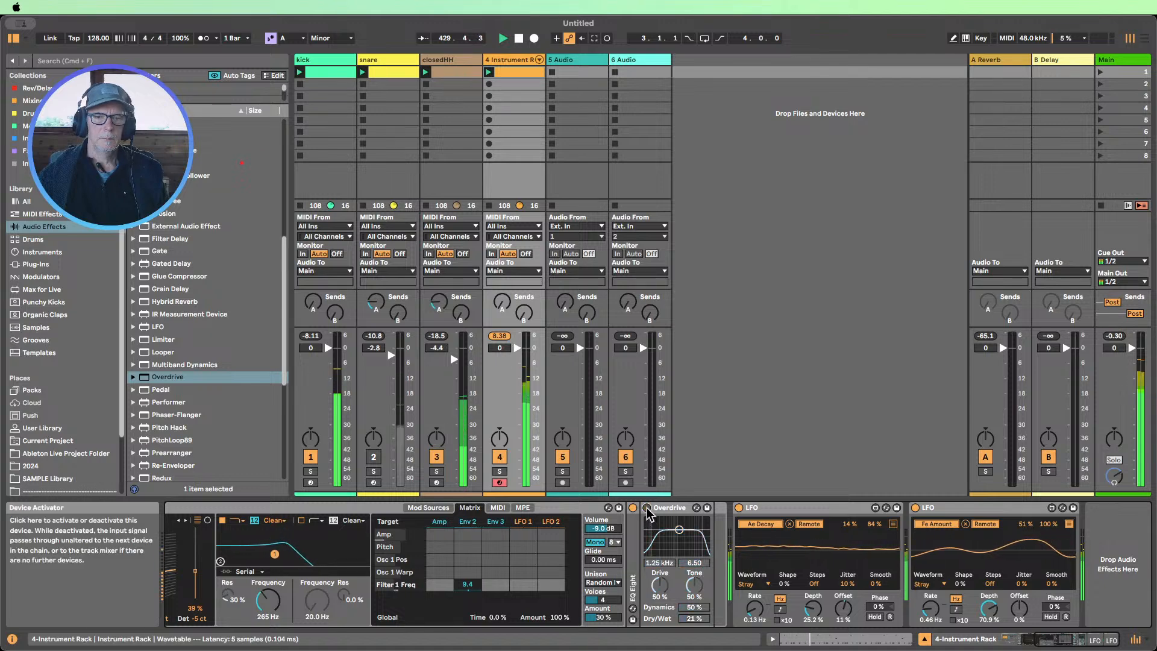
Fold Overdrive, reactivate the snare track, and lower the Instrument Rack track's volume to -0.7 dB
double_click(671, 512)
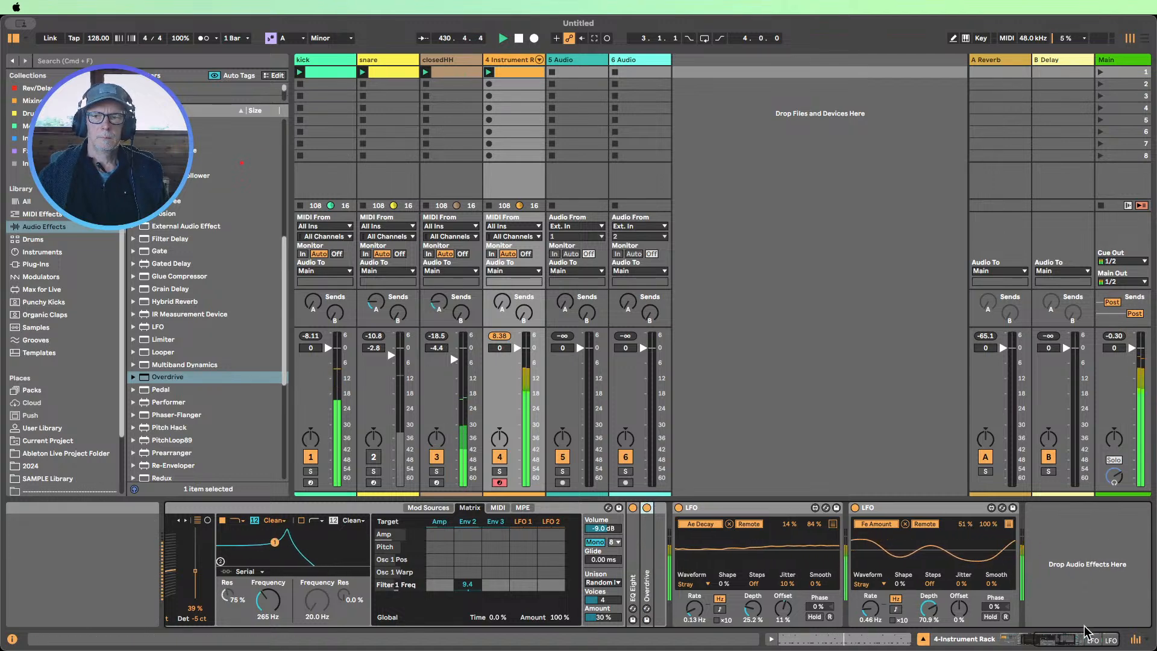
scroll(360, 528, left, 3)
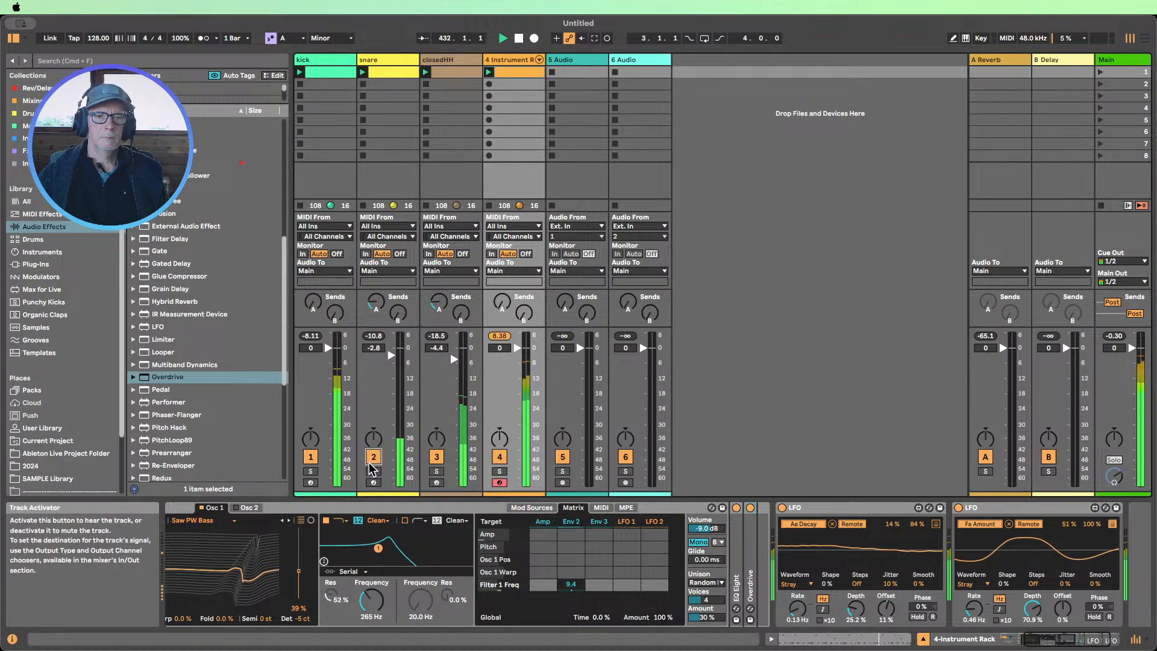
click(500, 336)
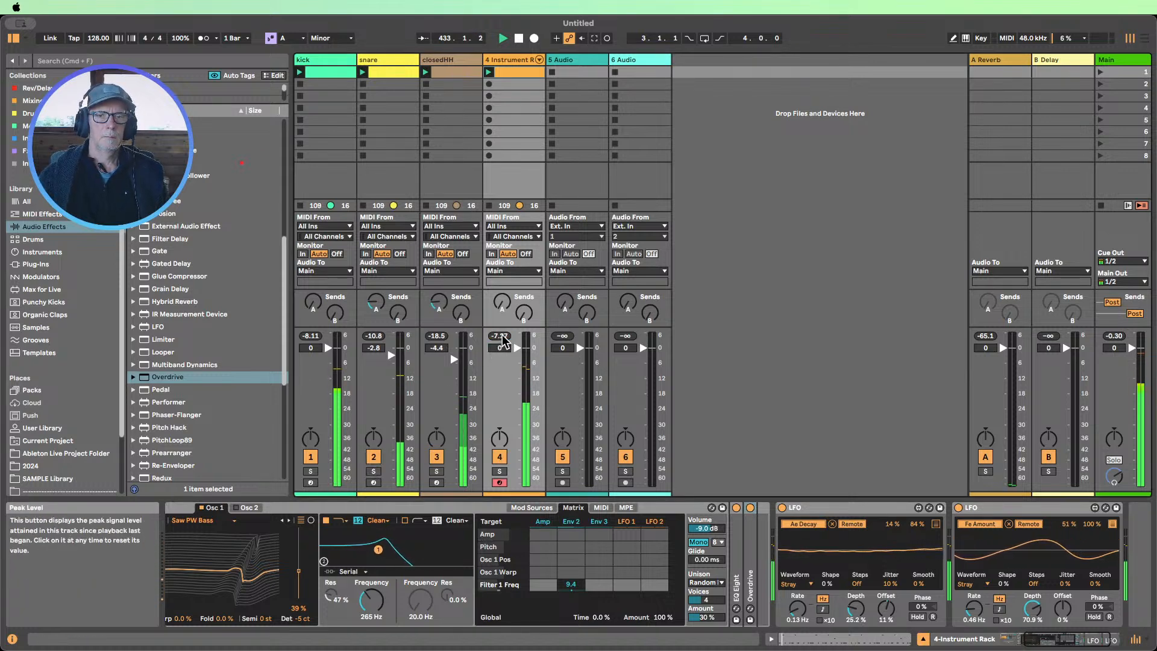
drag(515, 348, 516, 351)
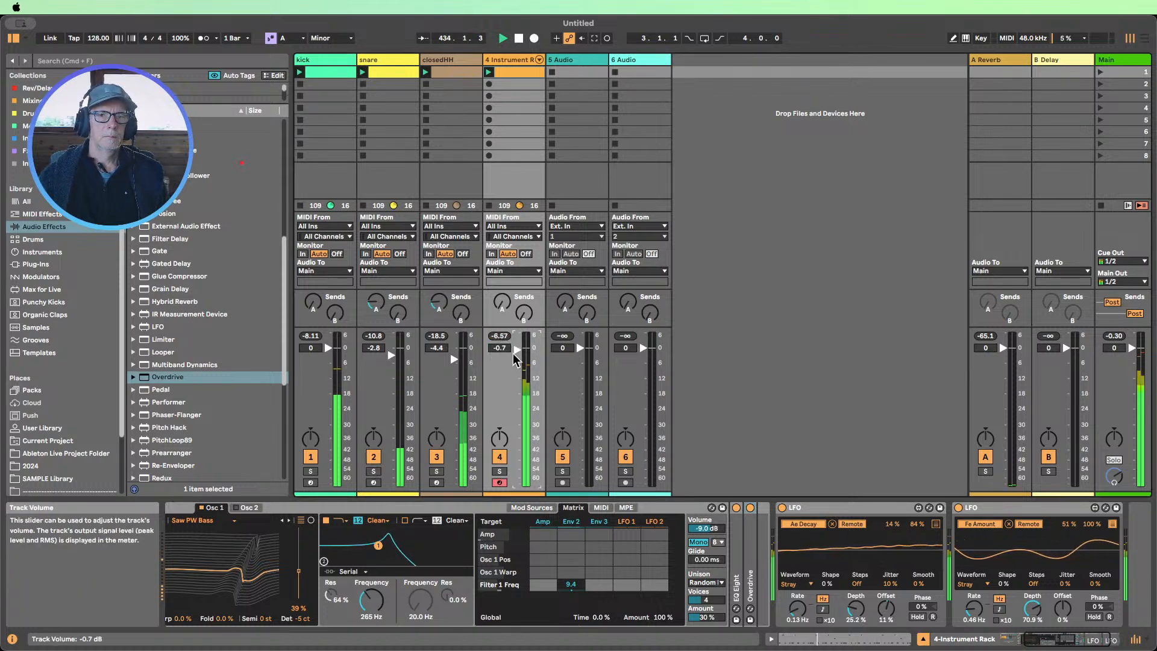
Examine the bass clip's notes across a wider octave range, and return to the track's devices
double_click(522, 70)
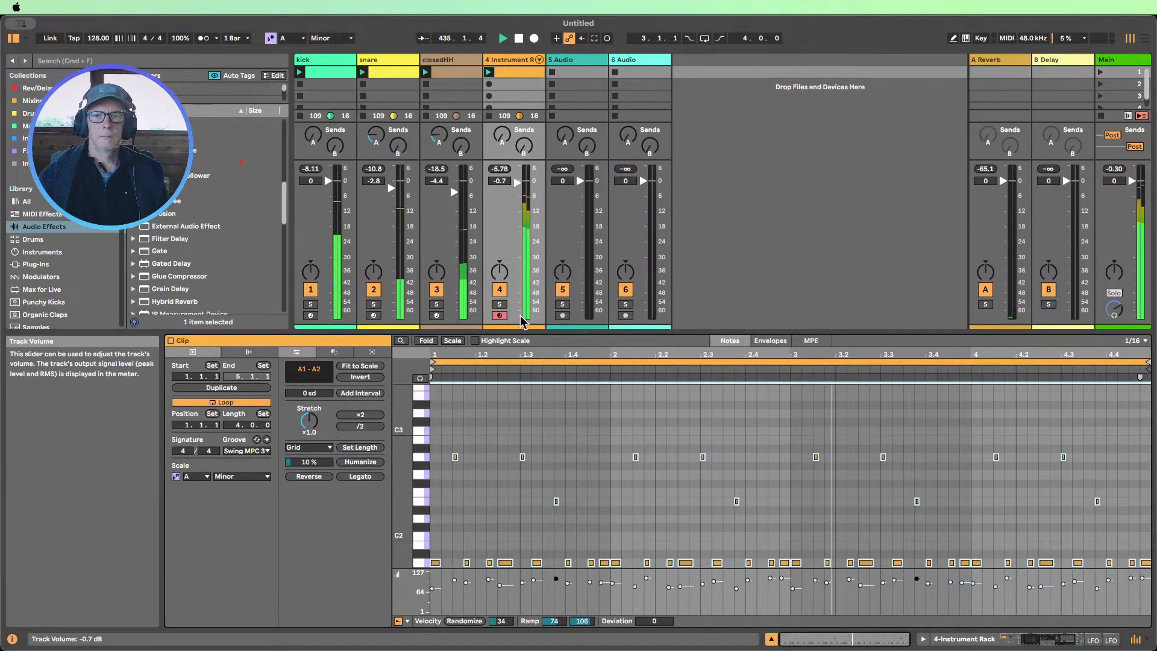
drag(403, 494, 384, 491)
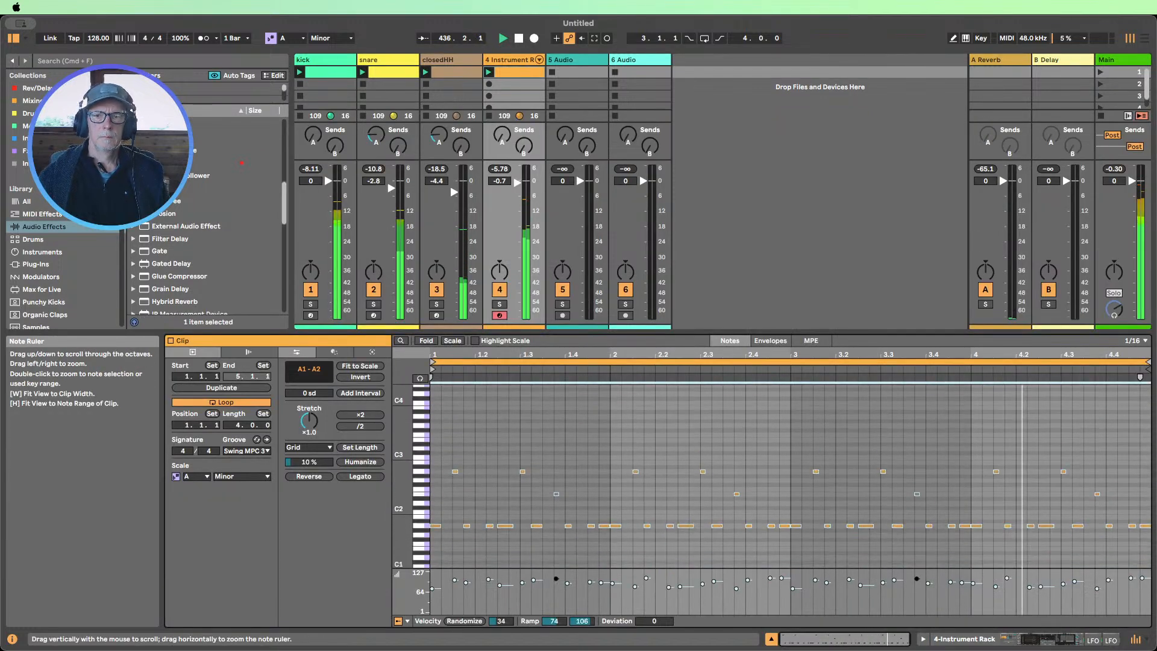
key(shift+Tab)
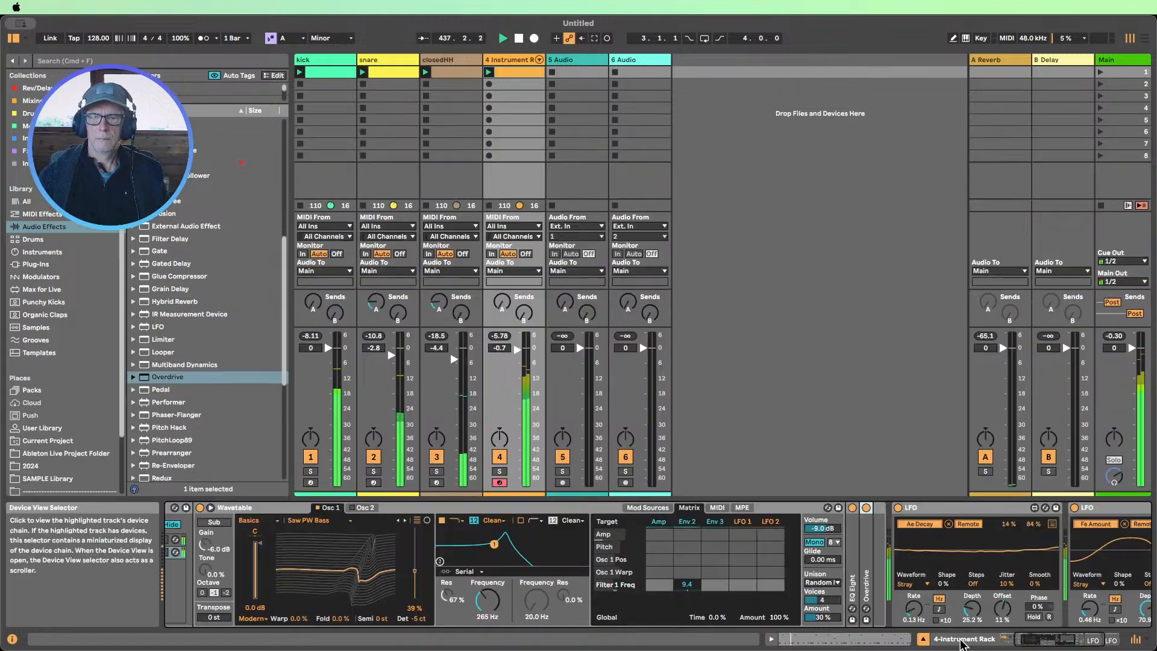
Mute the kick track and reactivate it to compare the groove with and without it
click(311, 458)
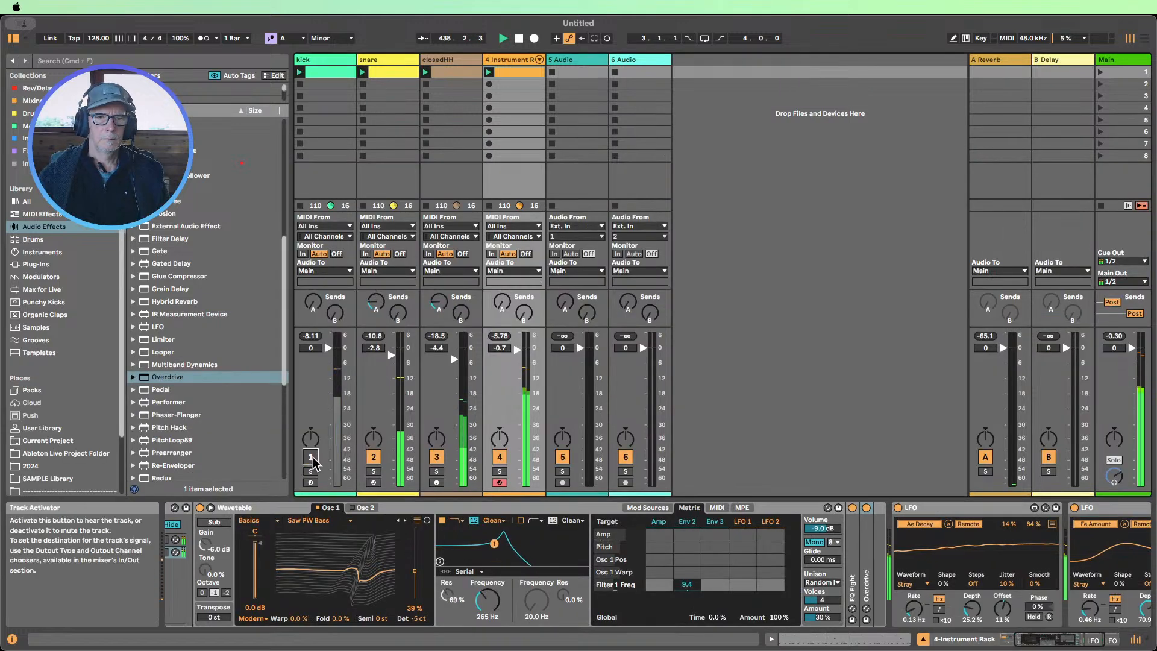
click(311, 457)
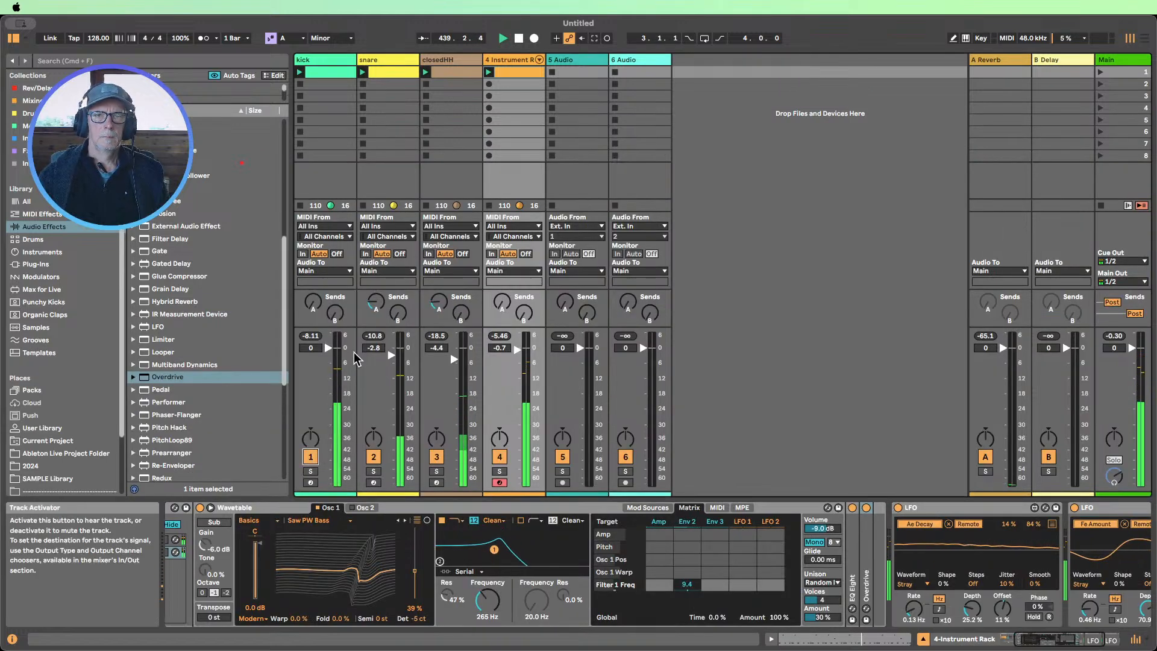
Rename the Instrument Rack track as bass
key(shift+Tab)
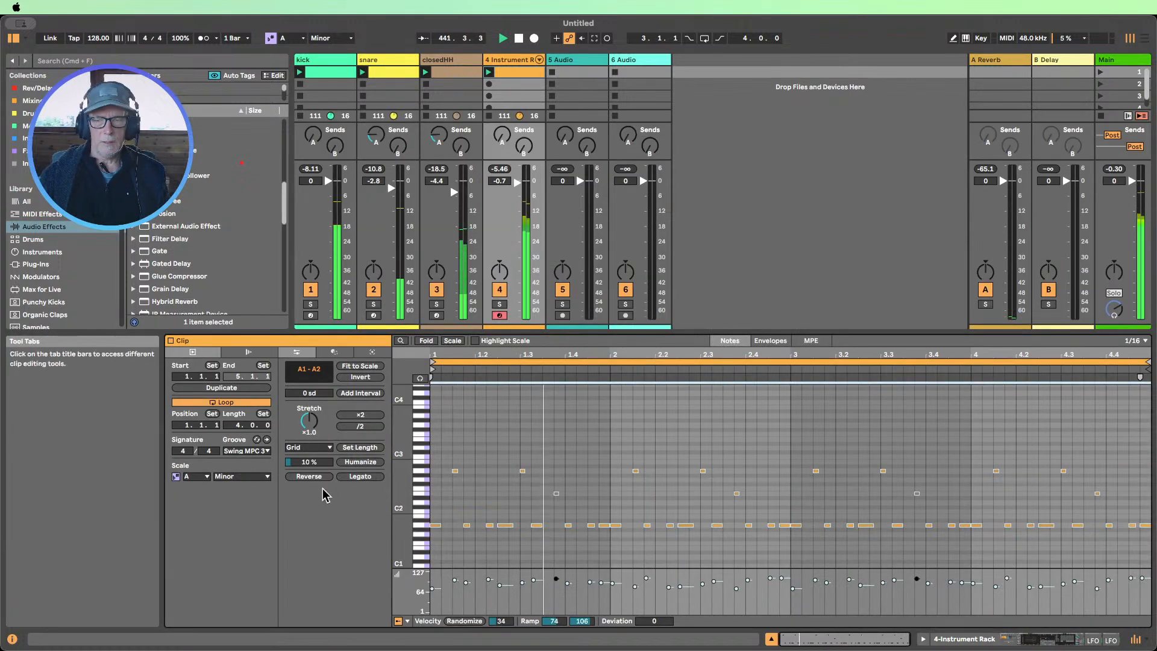
click(860, 260)
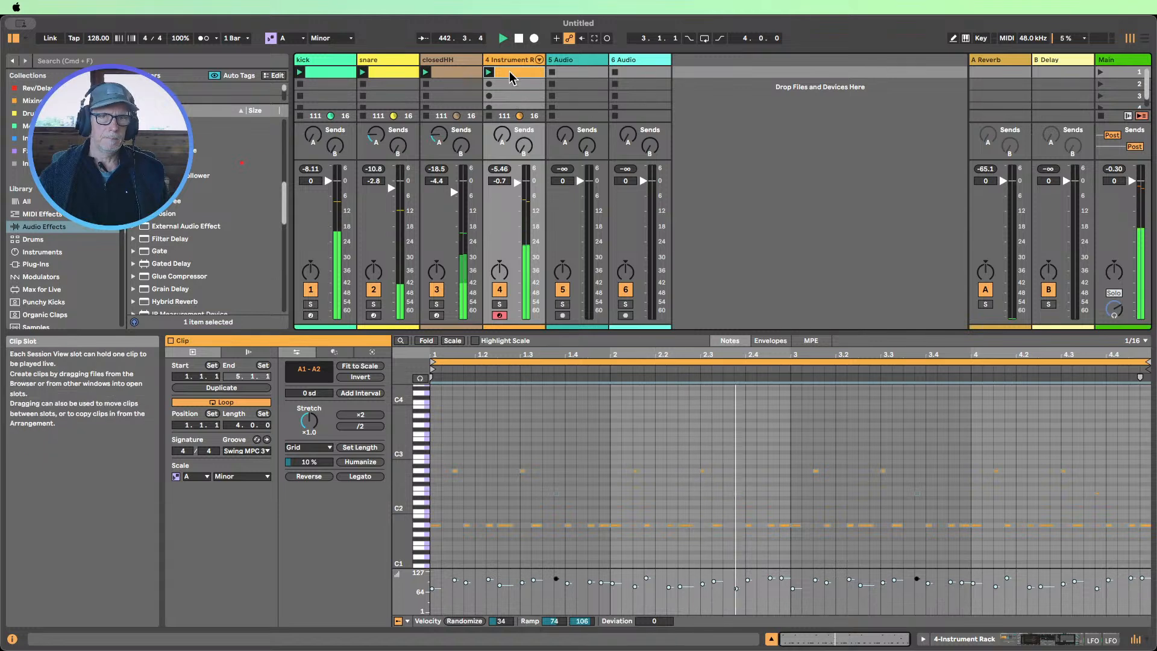
key(super+r)
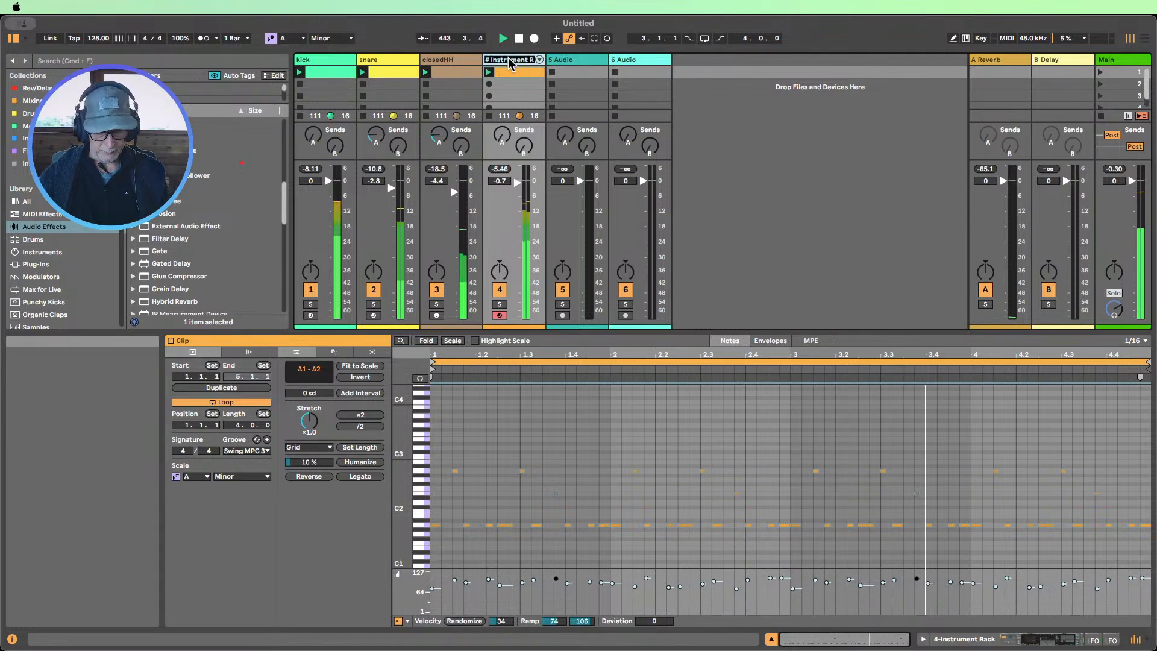
text(bass)
key(Return)
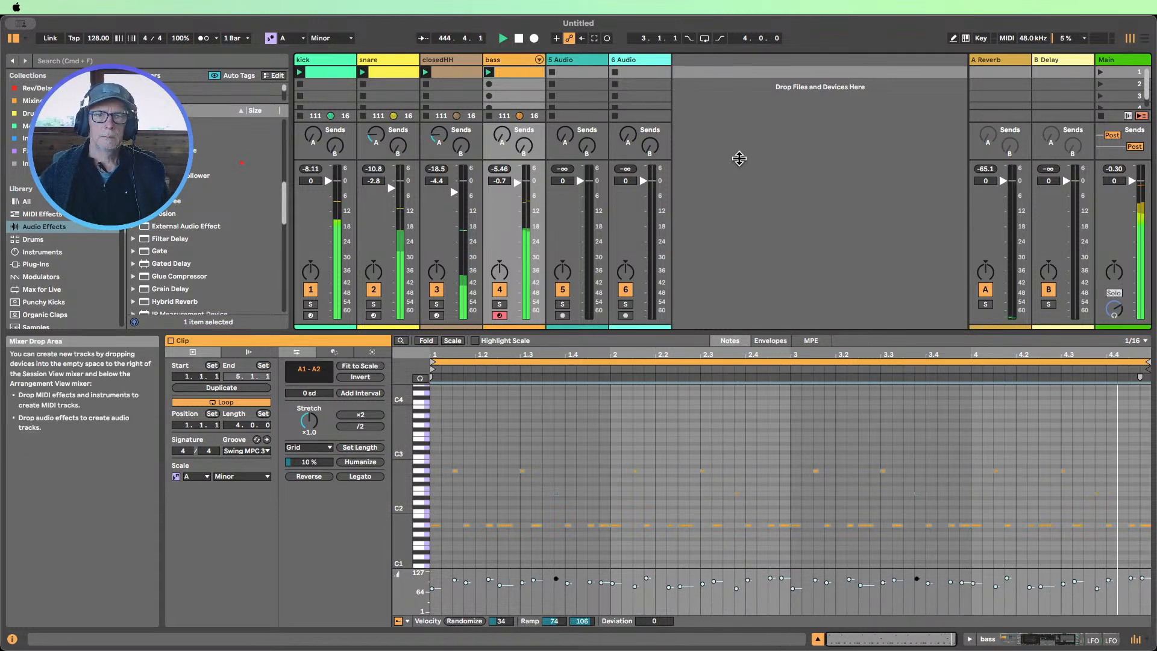
Transpose all notes of the bass clip down one octave and back up again
click(476, 550)
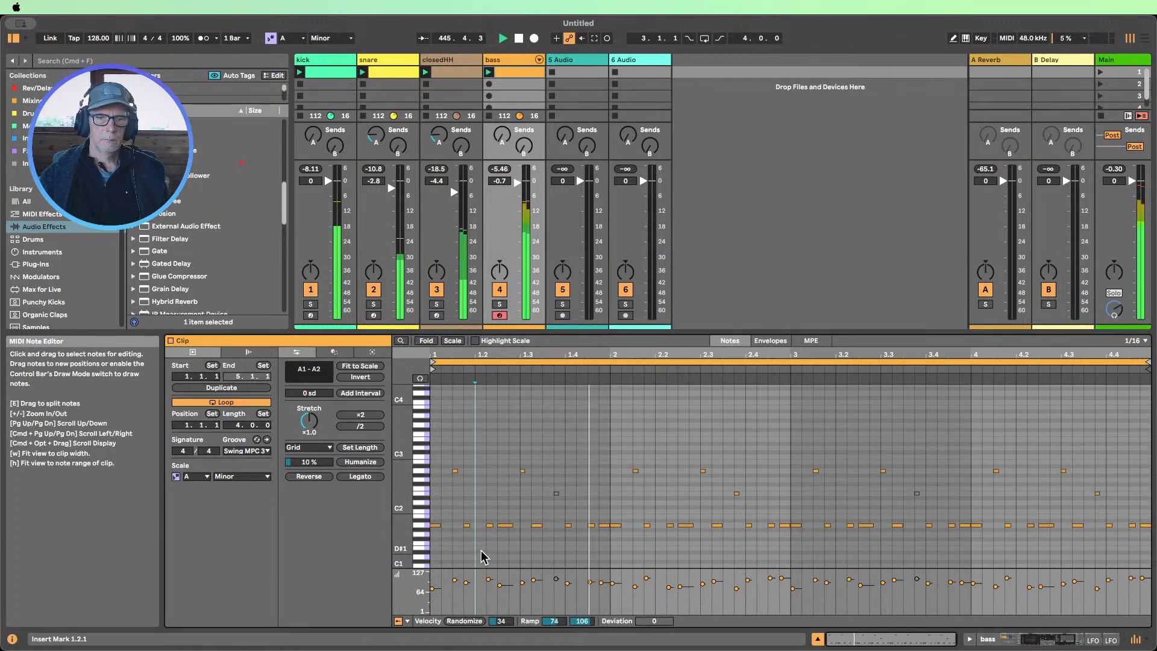
key(super+a)
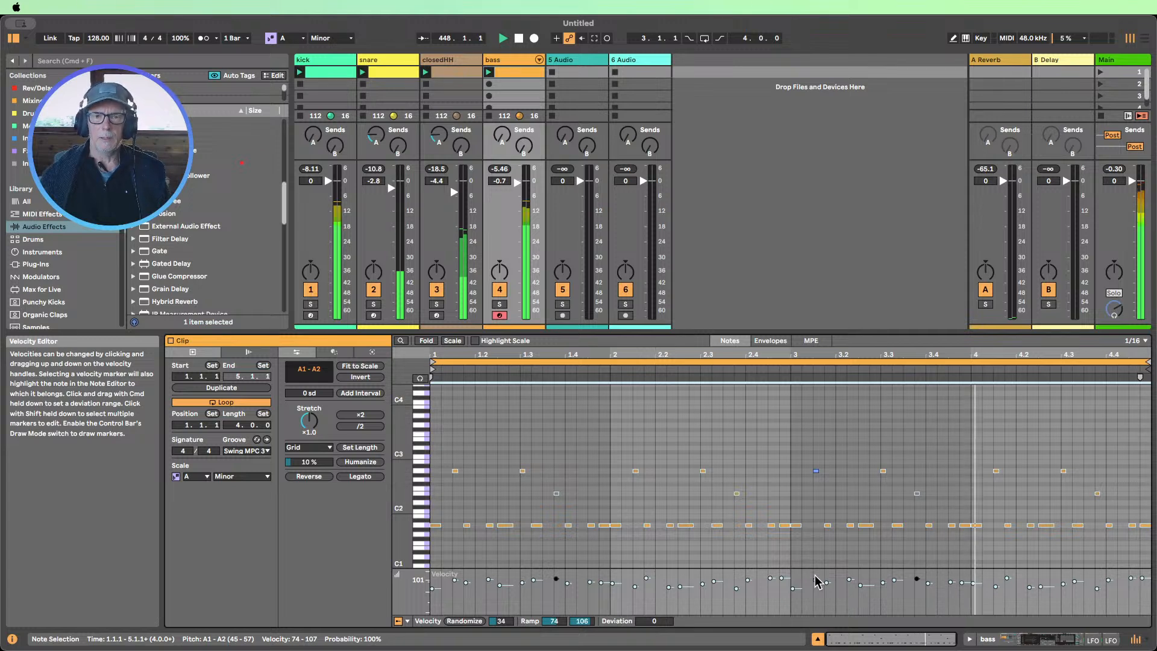
key(shift+Down)
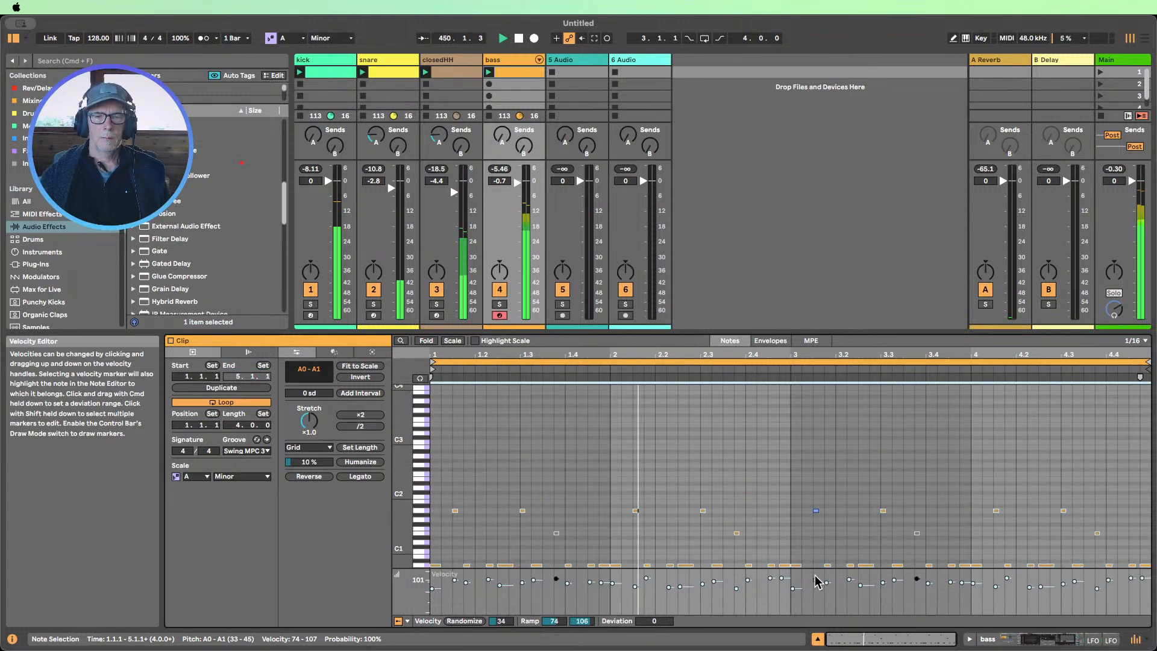
key(shift+Up)
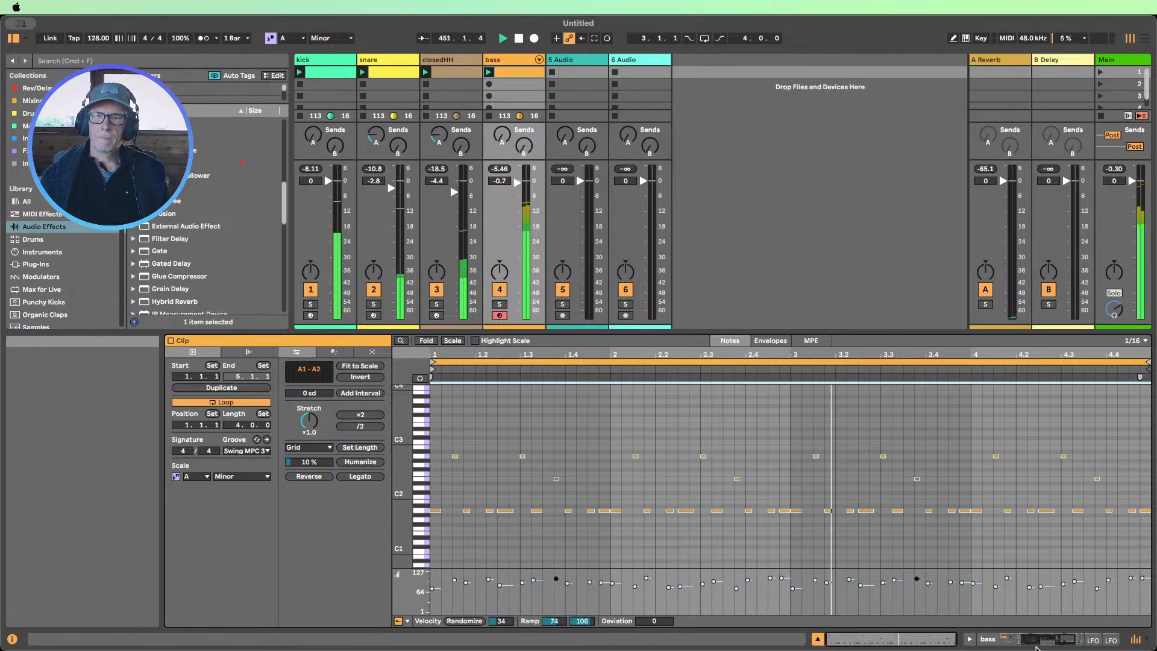
Insert an Echo effect directly after Overdrive in the bass track's Wavetable chain, and fold Overdrive
click(986, 642)
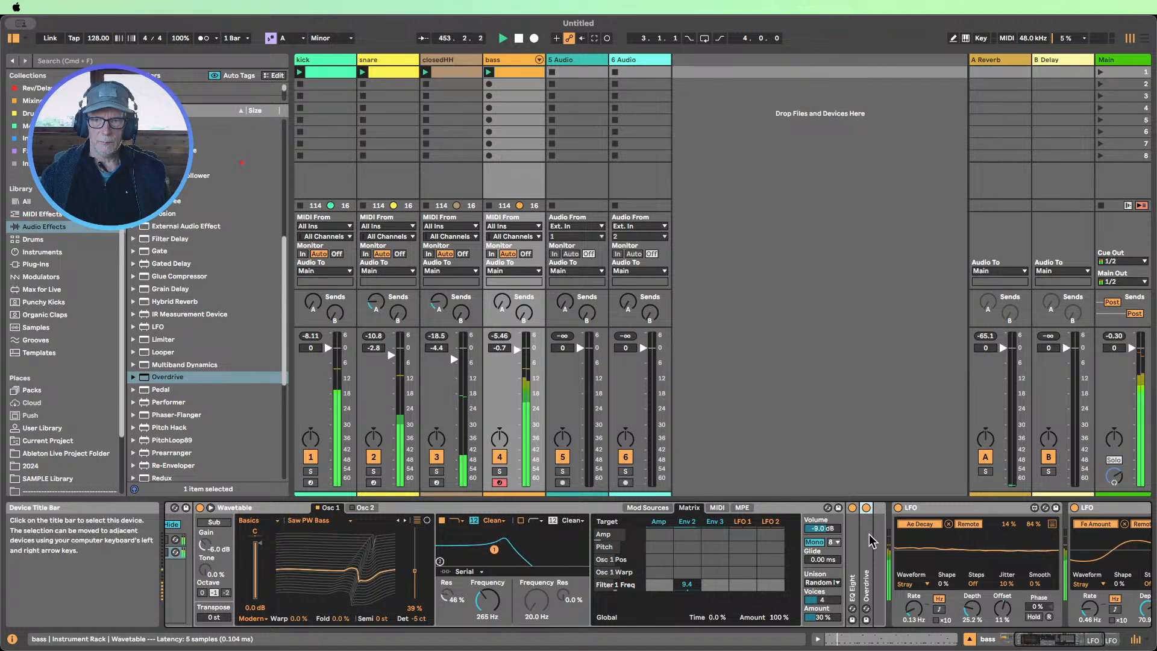
double_click(866, 581)
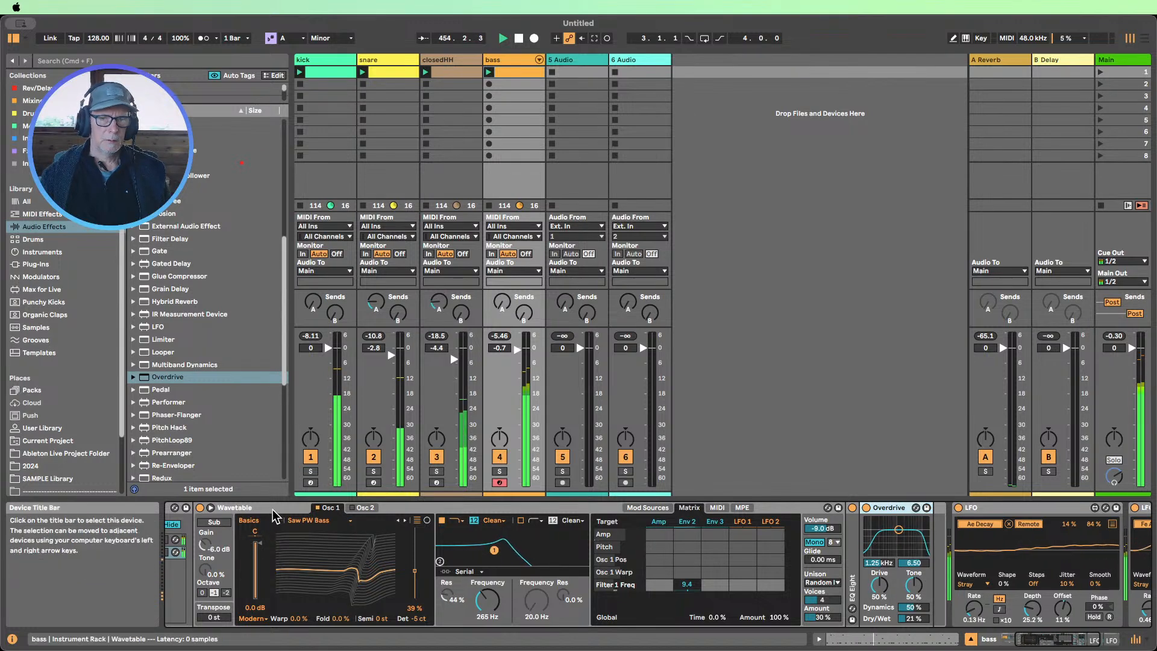
drag(1055, 640, 1073, 640)
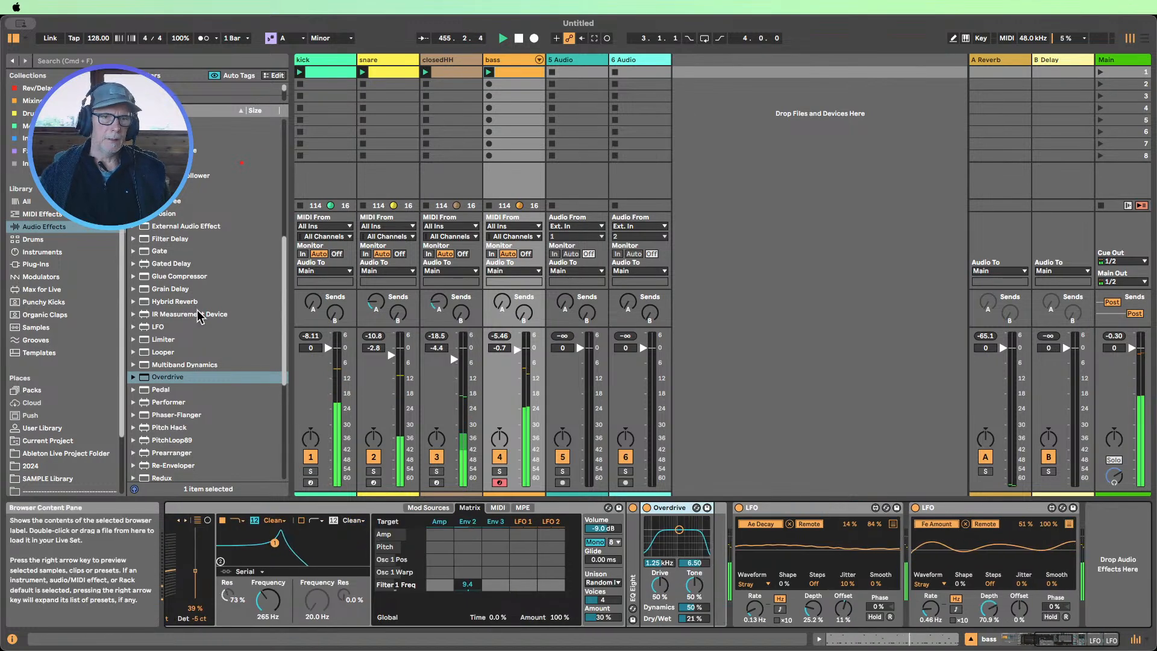
scroll(157, 244, up, 3)
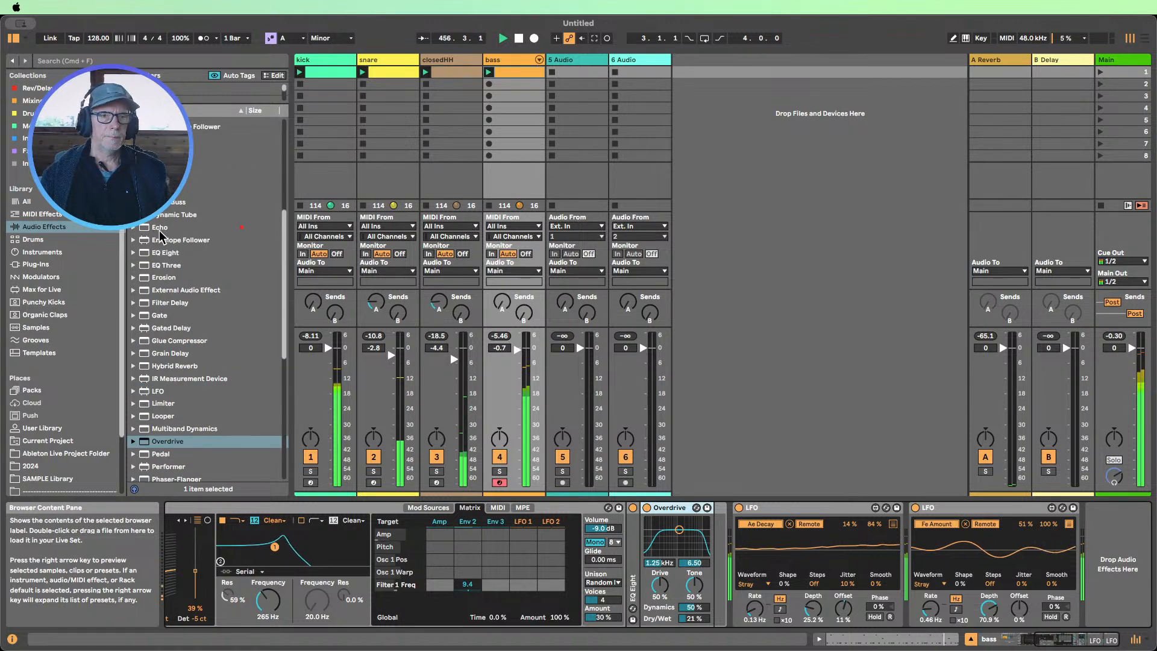
click(159, 229)
drag(159, 228, 699, 534)
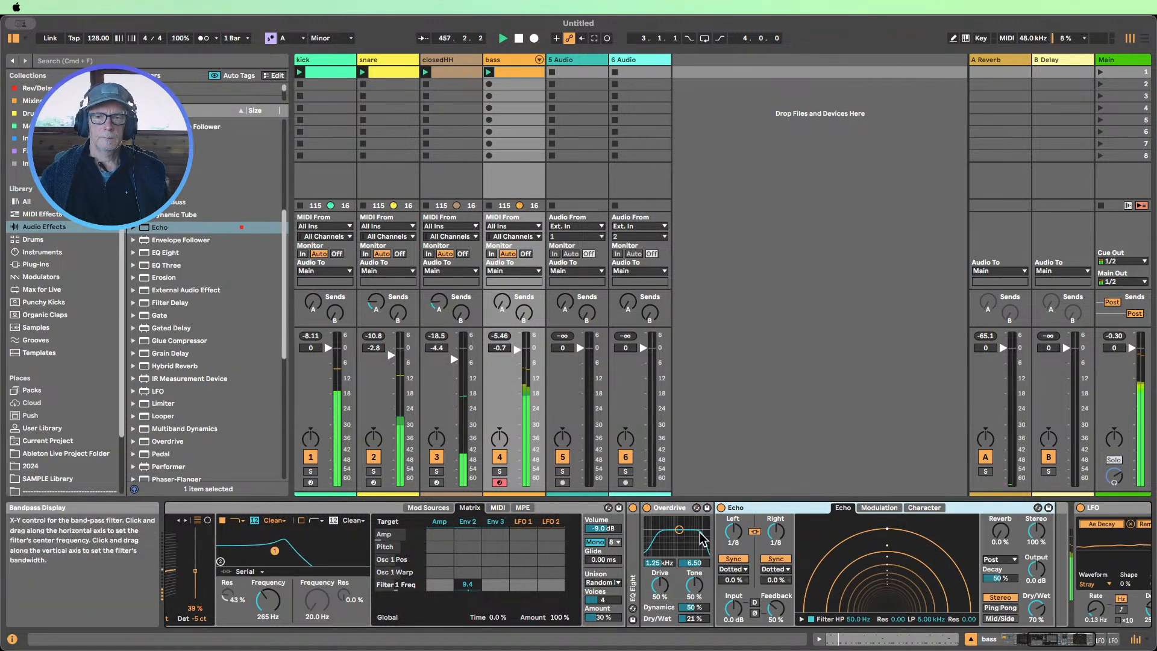
double_click(681, 508)
Set Echo's dry/wet to 17% and its linked left and right delay times to 2 in 16th mode
drag(975, 608, 975, 613)
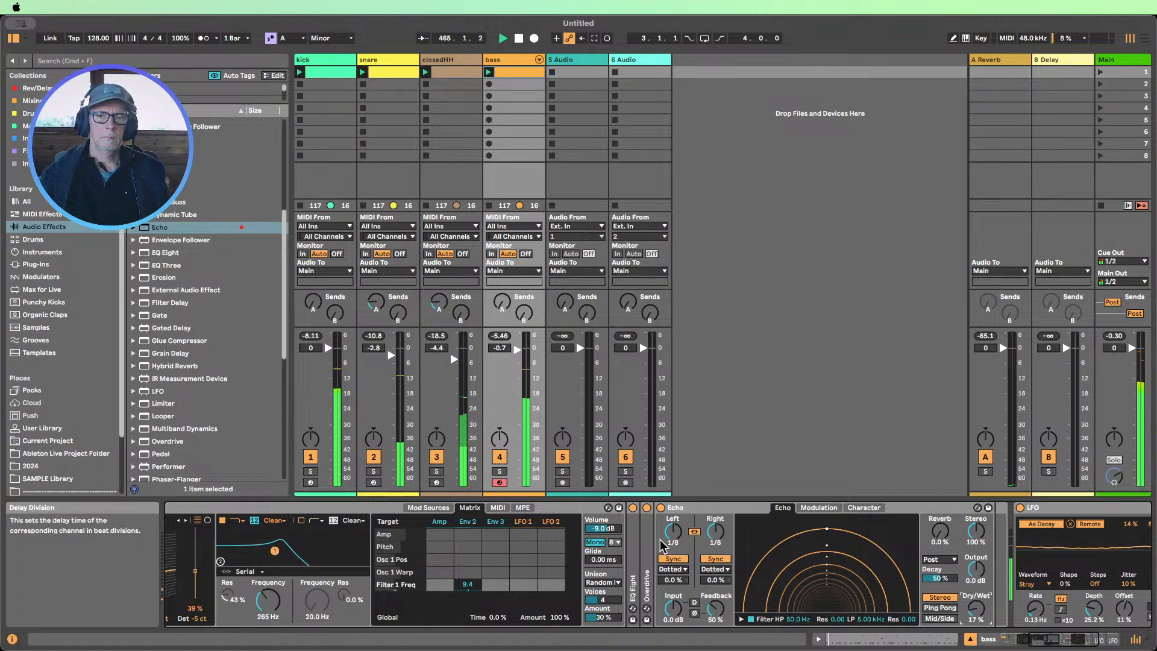
click(672, 568)
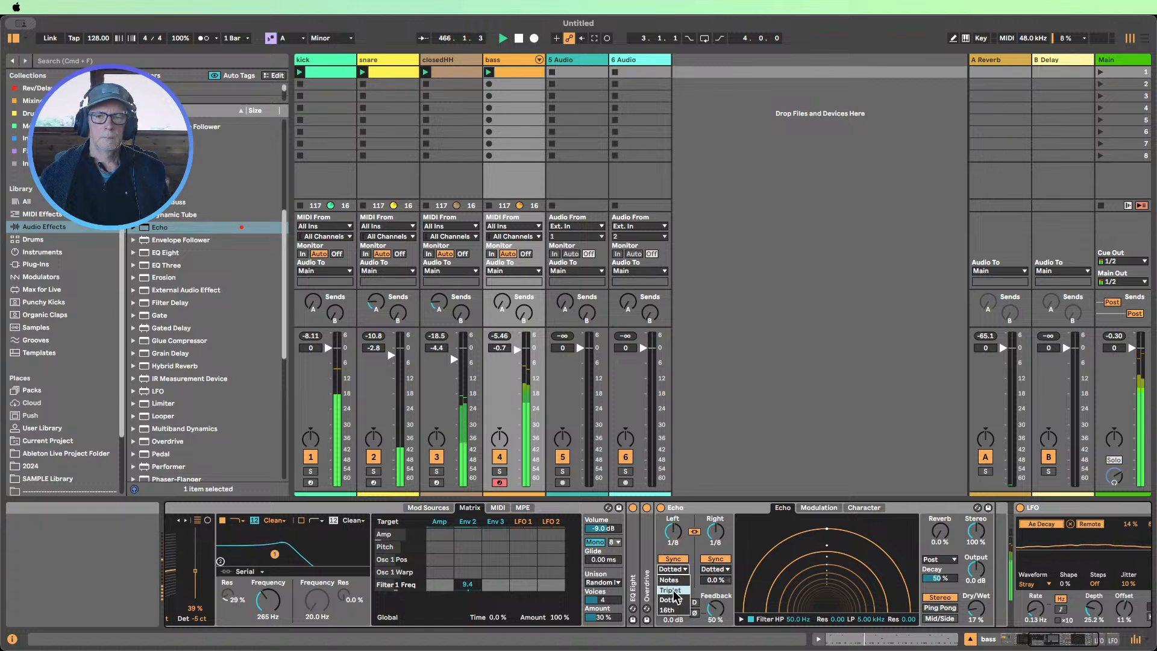
click(673, 607)
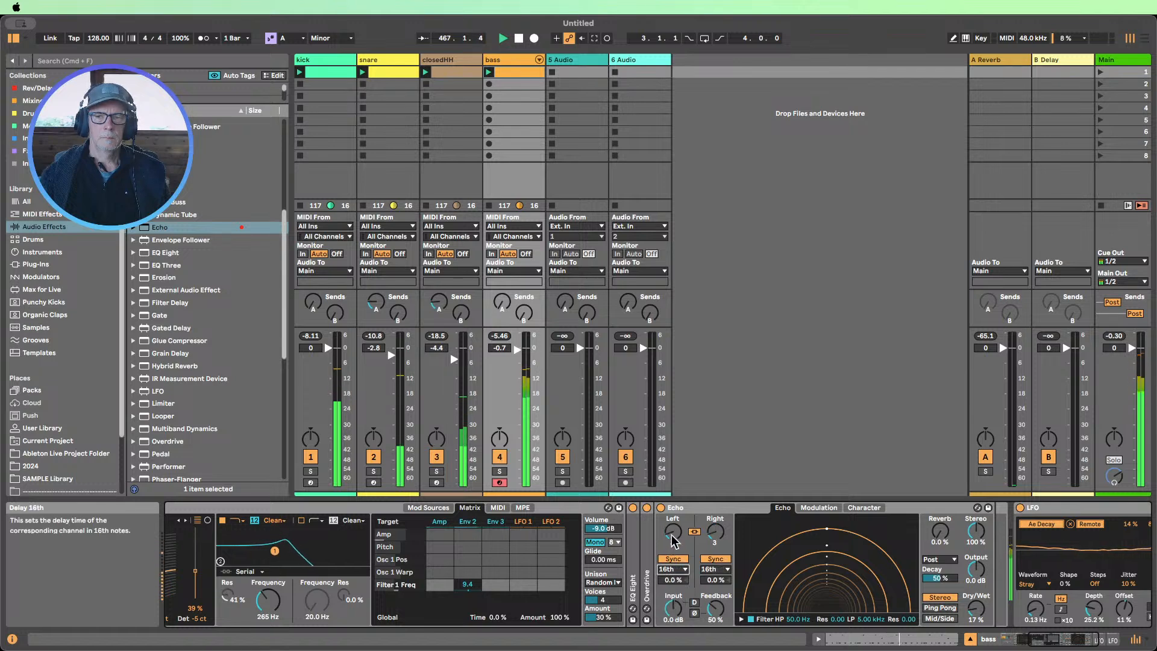
drag(672, 533, 675, 540)
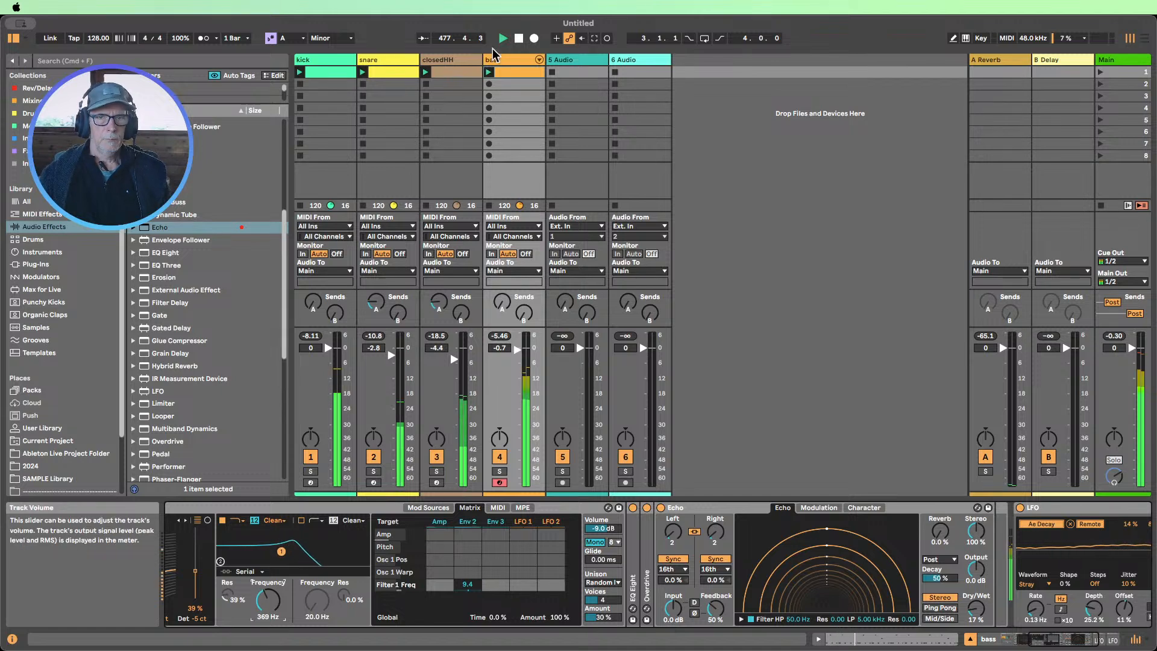
Stop playback, hide the Info View to make room for the bass devices, and relaunch scene 1
click(519, 39)
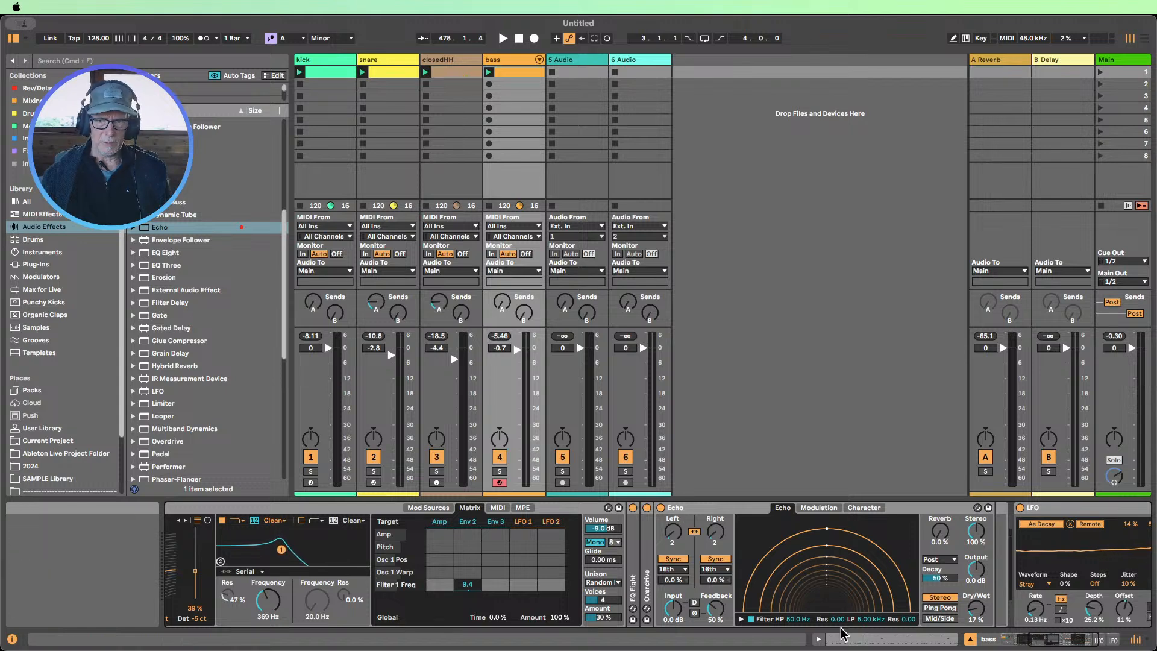
drag(1044, 637, 1017, 638)
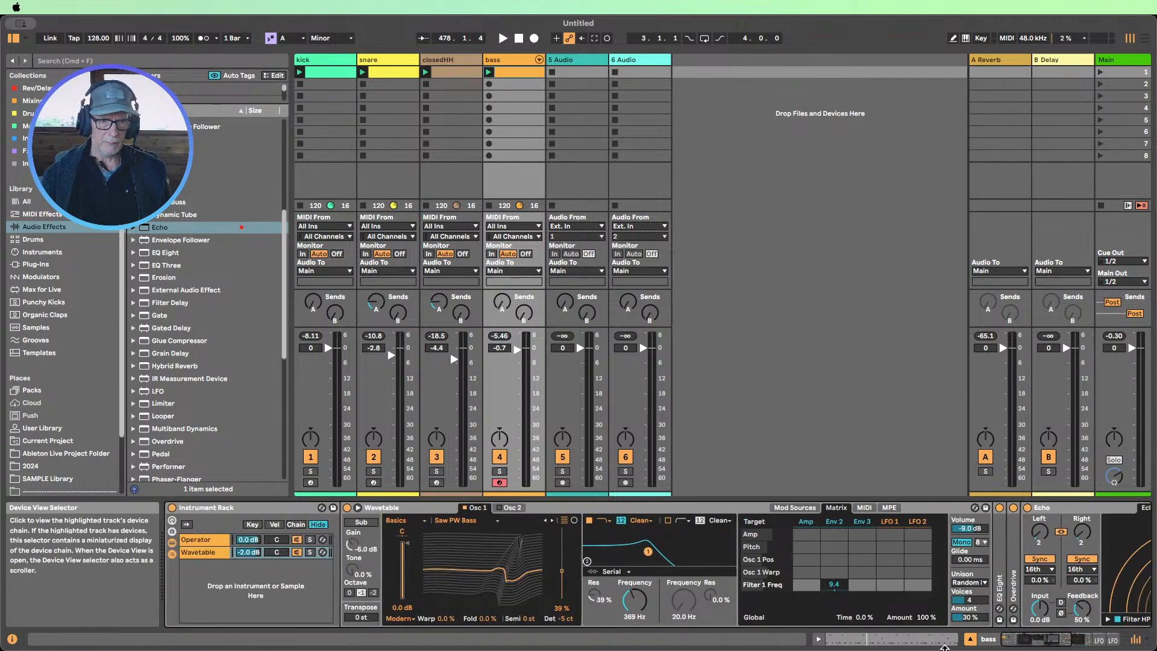
click(12, 639)
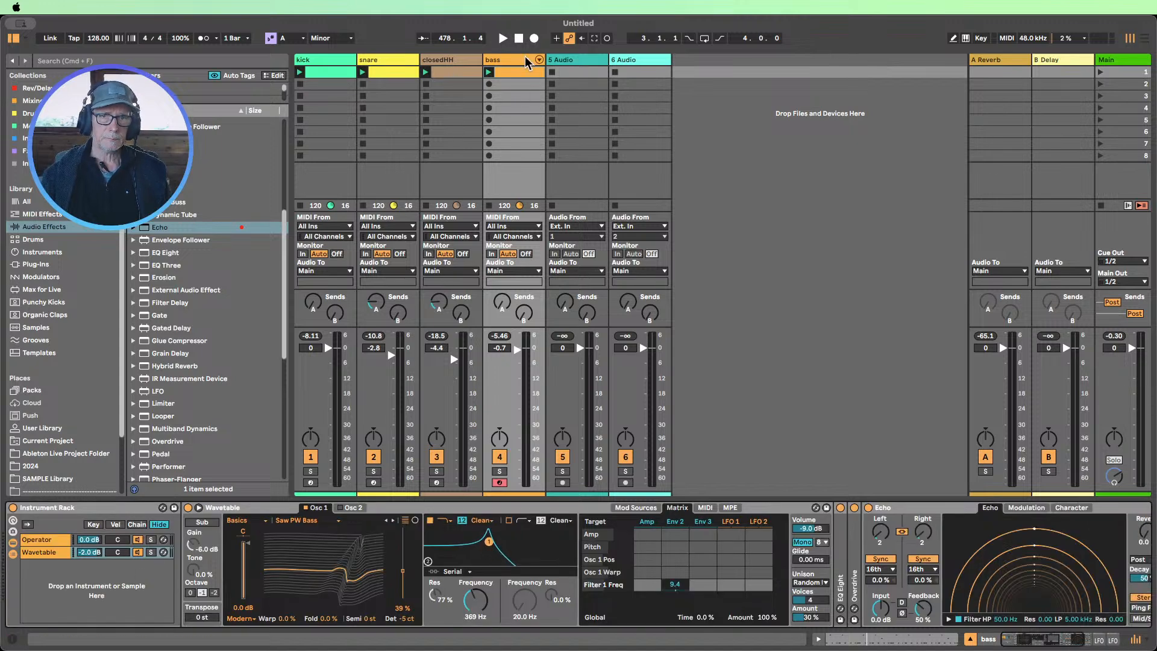
click(1105, 75)
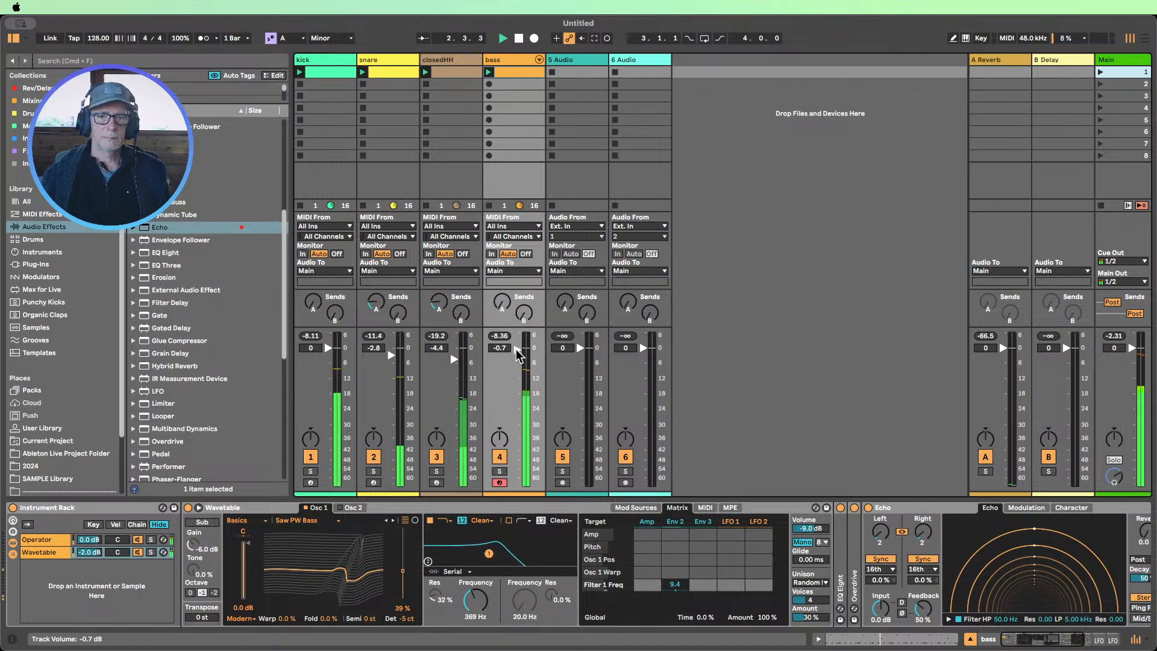
Lower Wavetable's filter 1 frequency to 202 Hz and raise oscillator 1's Fold to 24%
mouse_move(474, 600)
mouse_down()
mouse_move(474, 613)
mouse_move(474, 577)
mouse_move(474, 605)
mouse_up()
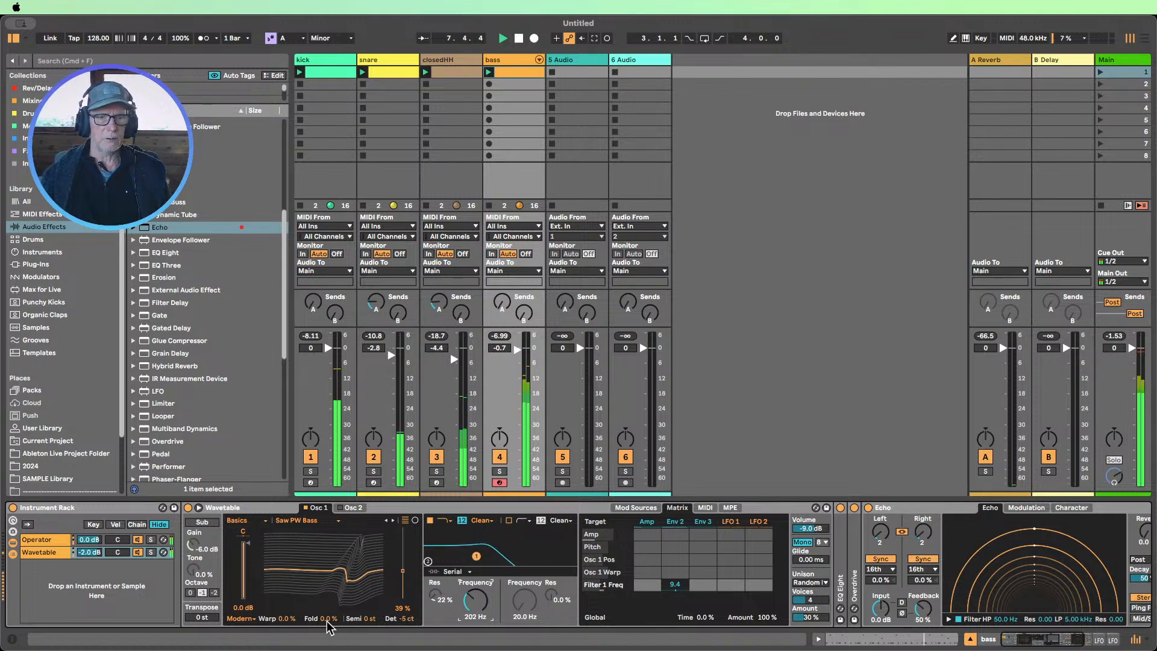
mouse_move(327, 620)
mouse_down()
mouse_move(328, 572)
mouse_move(326, 629)
mouse_up()
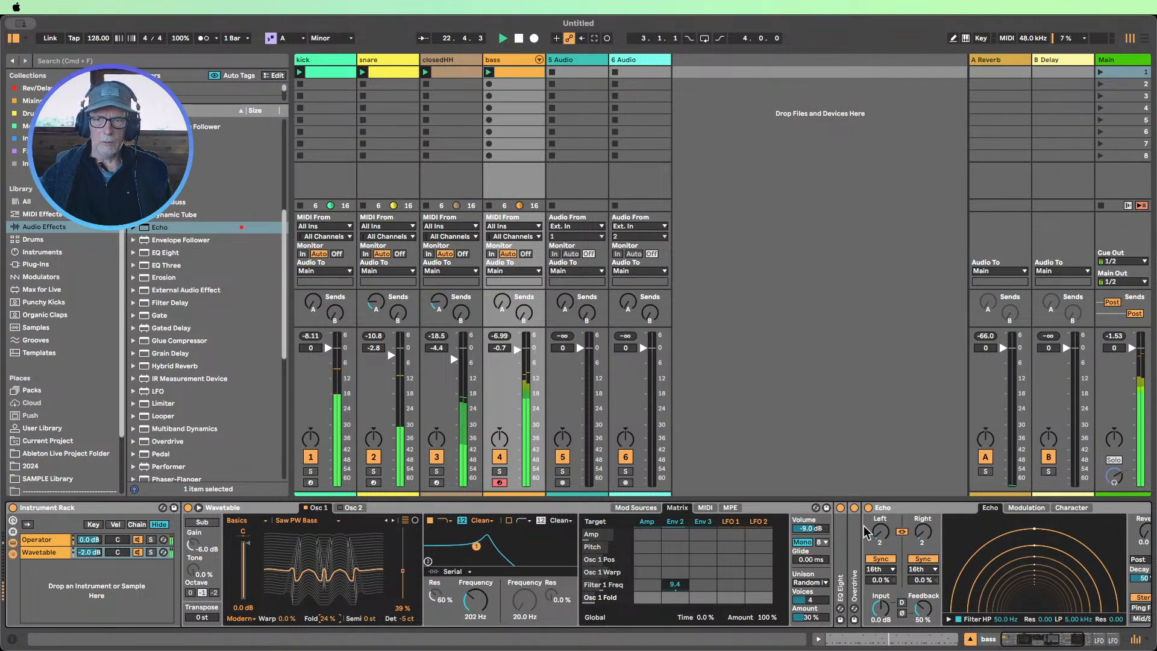
Fold Echo and both LFO devices on the bass track
double_click(888, 513)
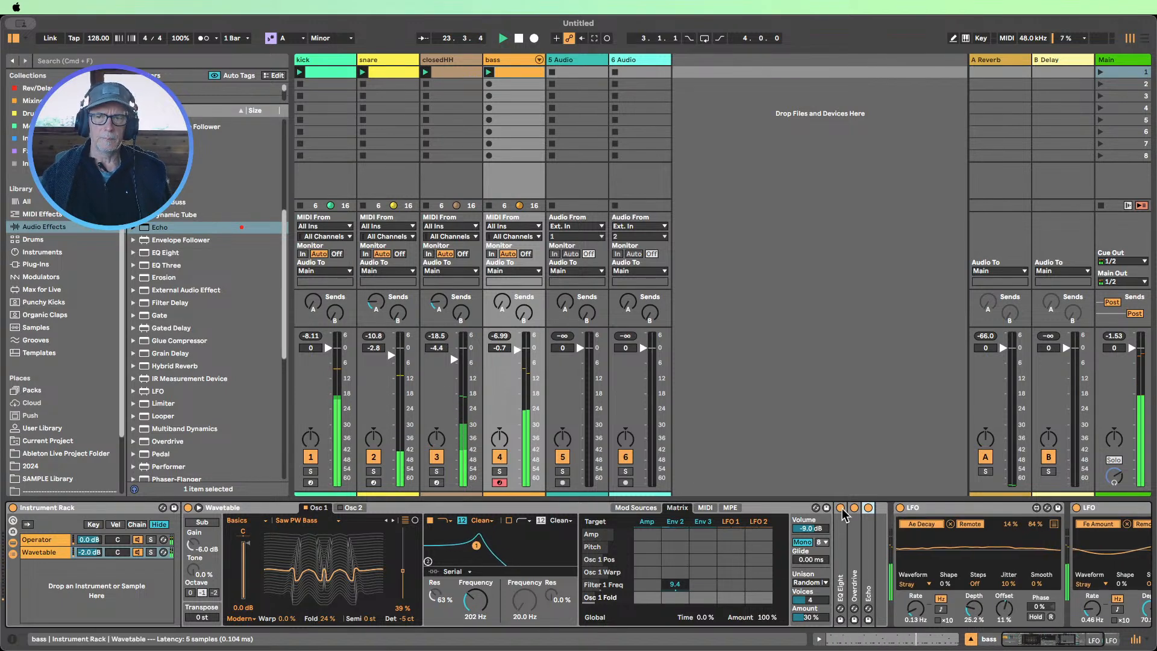
click(944, 511)
double_click(944, 511)
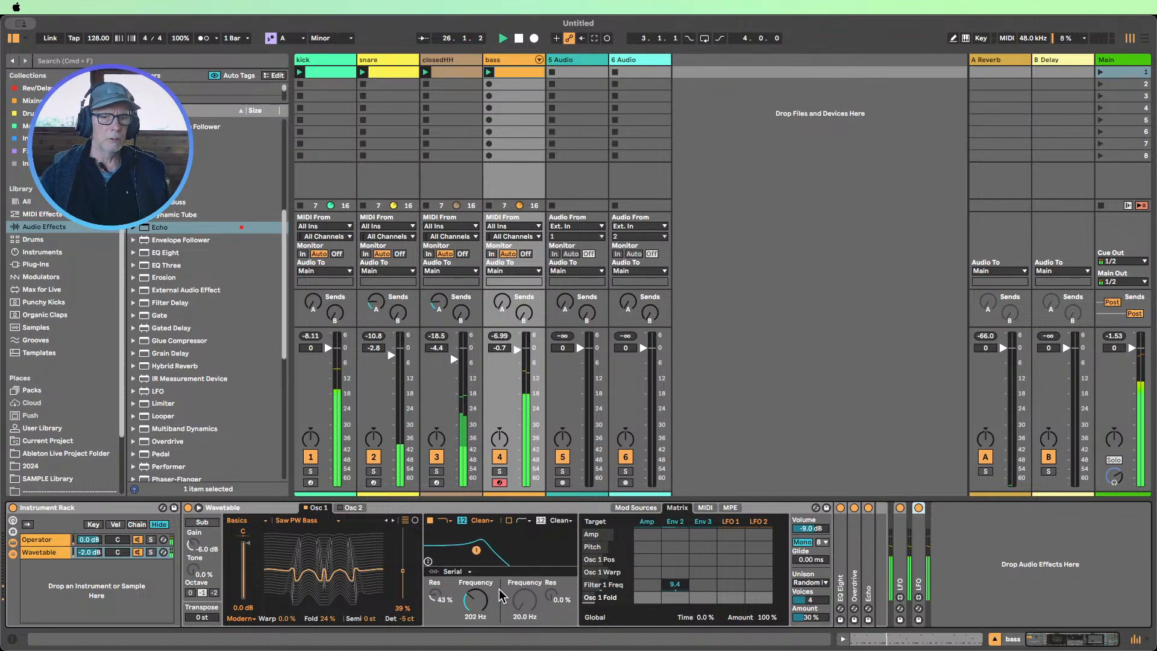
In Wavetable's modulation matrix, assign LFO 1 to Osc 1 Fold at 25 and to Osc 1 Pos at -20
click(740, 575)
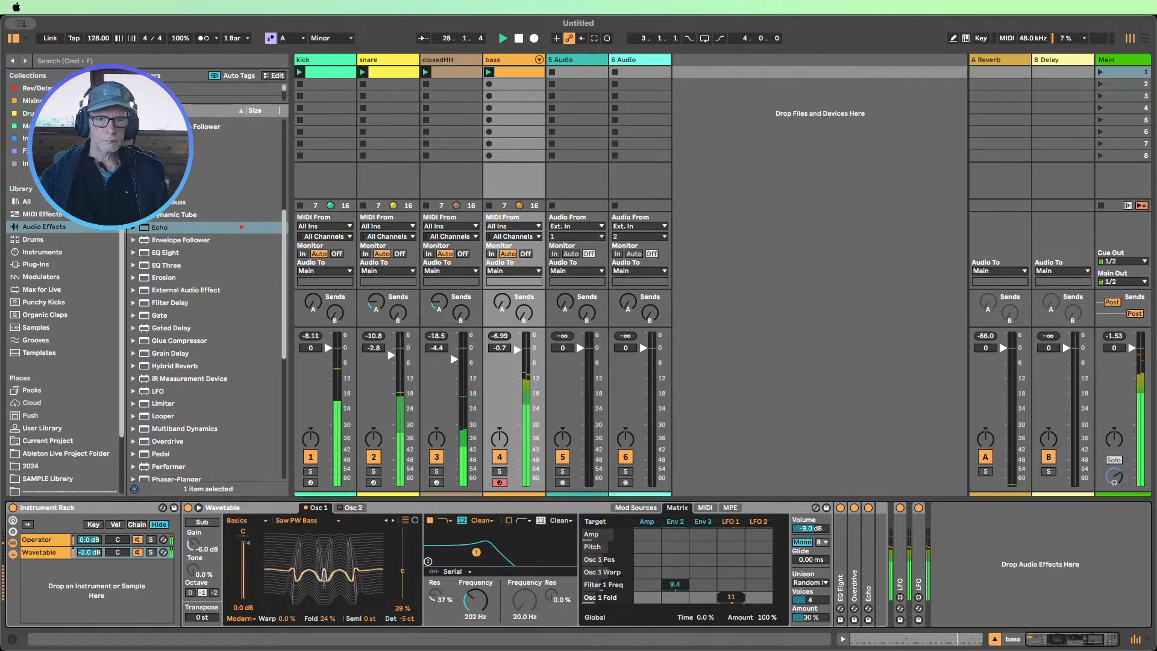
drag(730, 596, 731, 593)
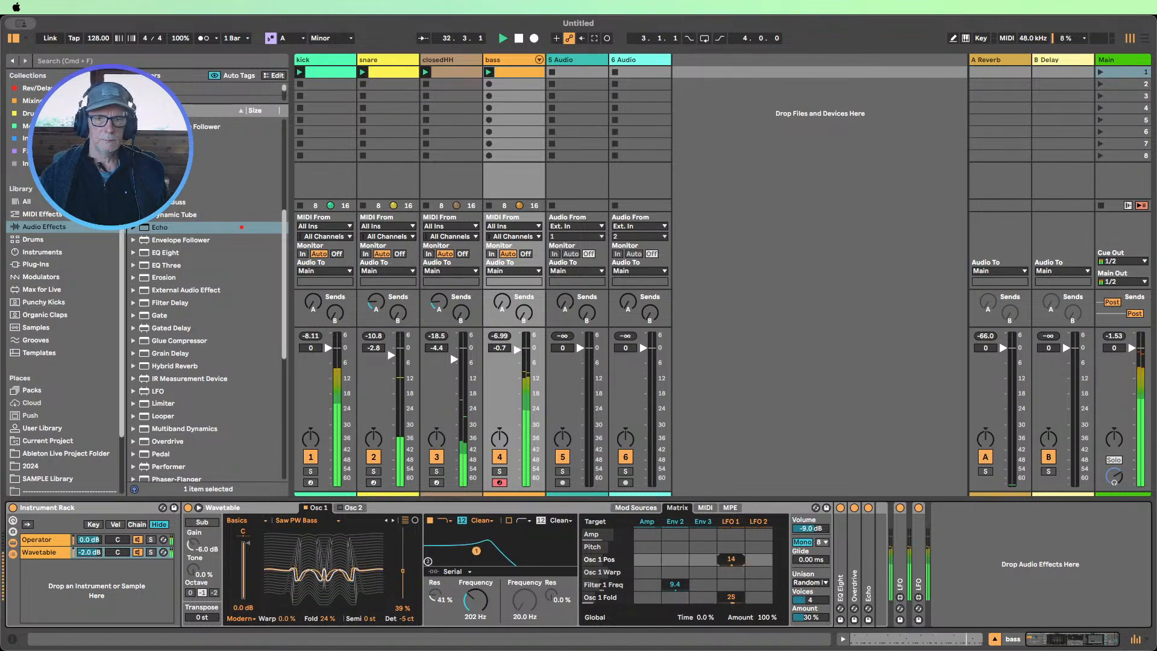
drag(731, 559, 731, 537)
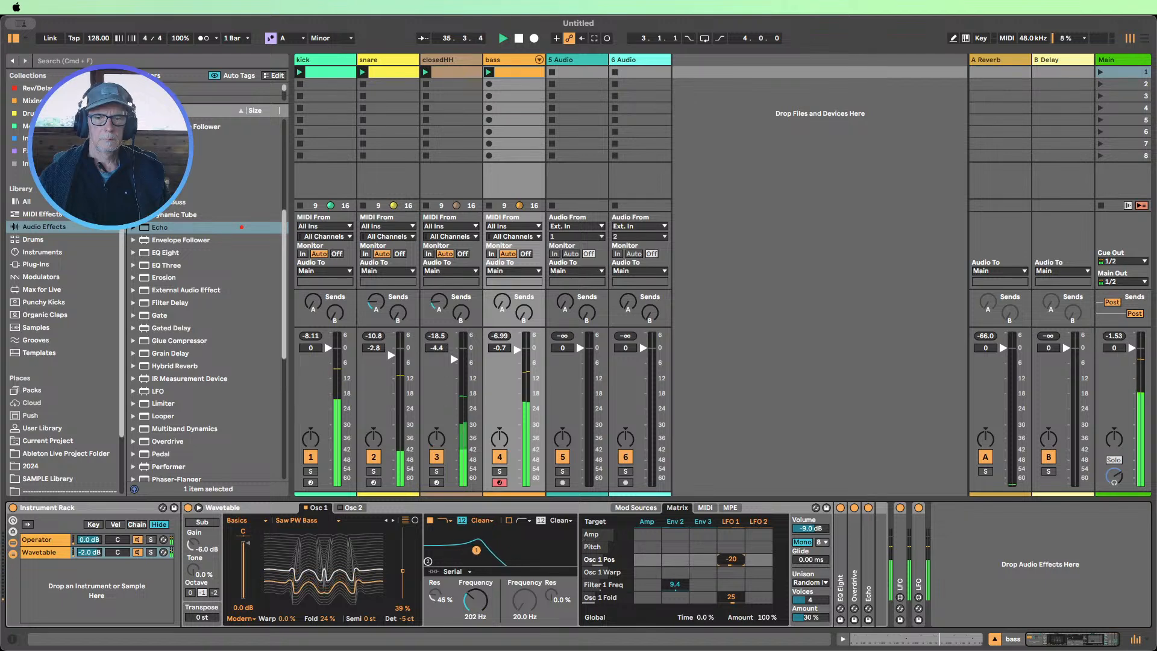
Switch Wavetable's LFO 1 from sine to the random stepped waveform and set its rate to 3.59 Hz
click(729, 529)
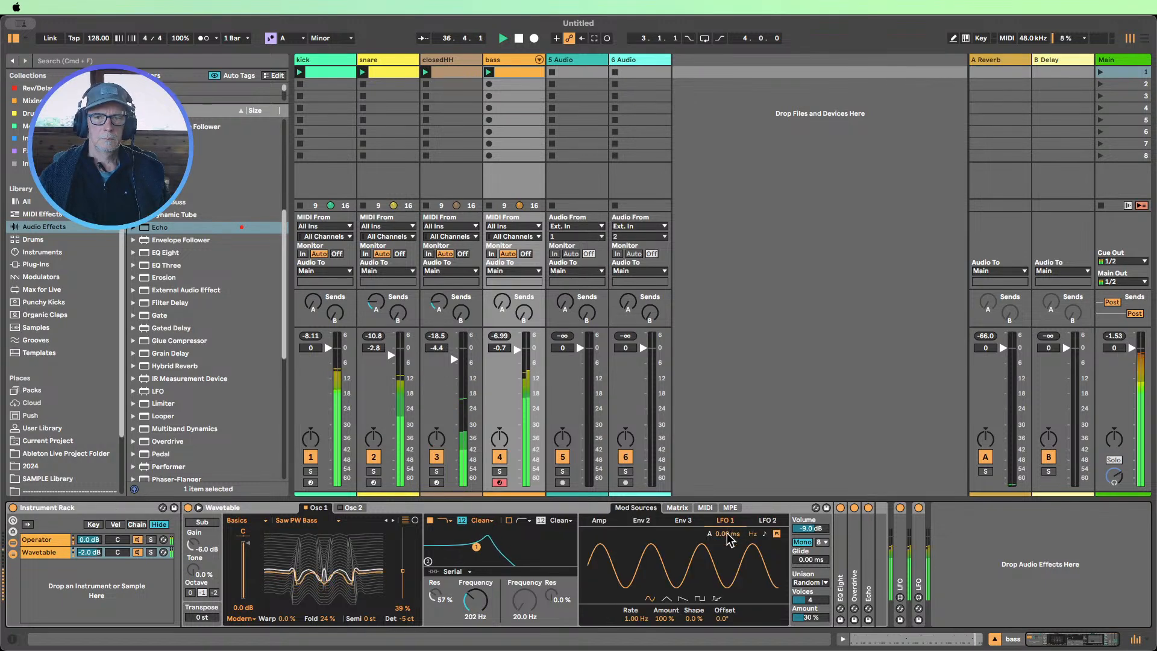
click(703, 599)
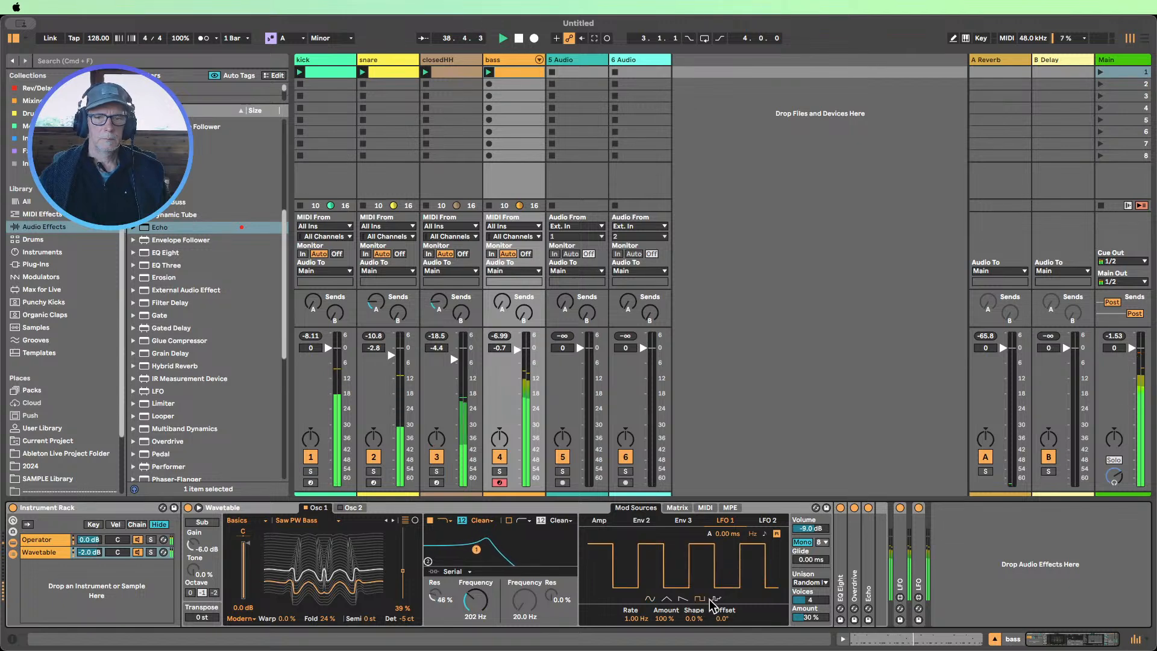
click(714, 599)
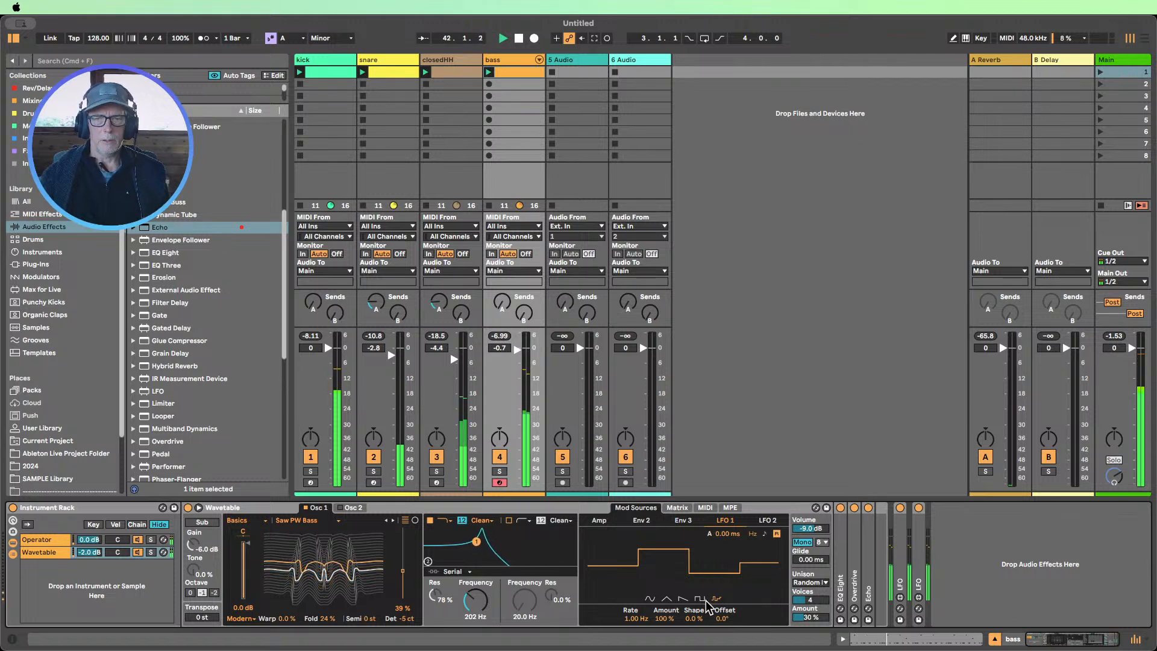
drag(637, 619, 638, 580)
double_click(638, 617)
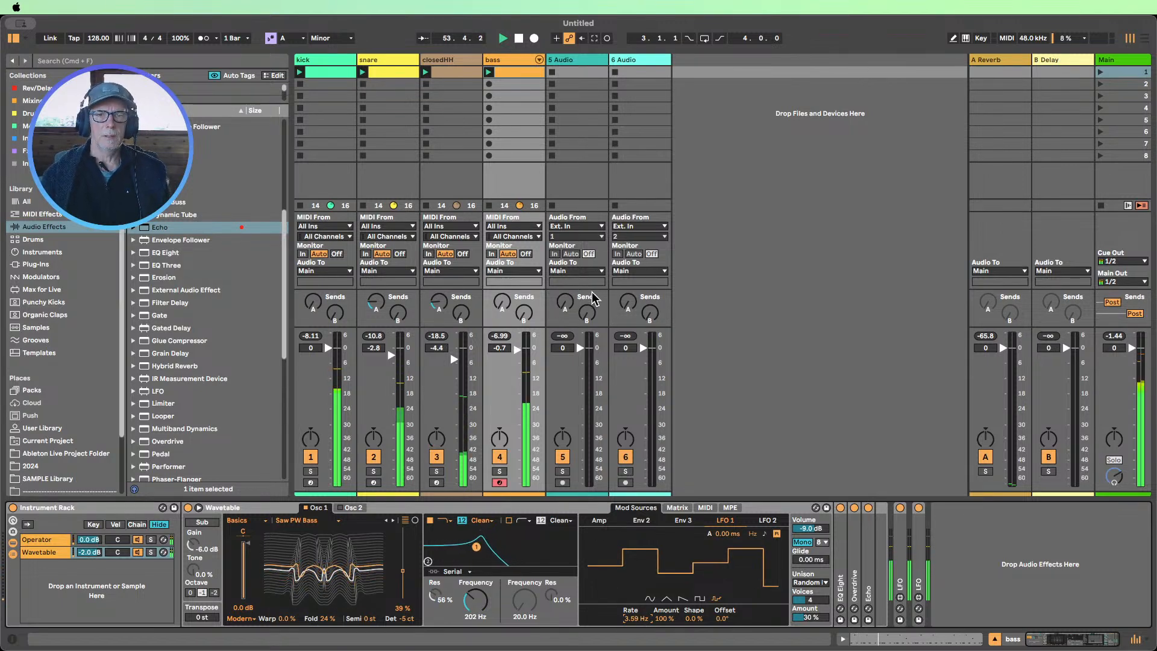
Shorten all the A1 notes in the bass clip slightly and close the clip's note editor
double_click(513, 73)
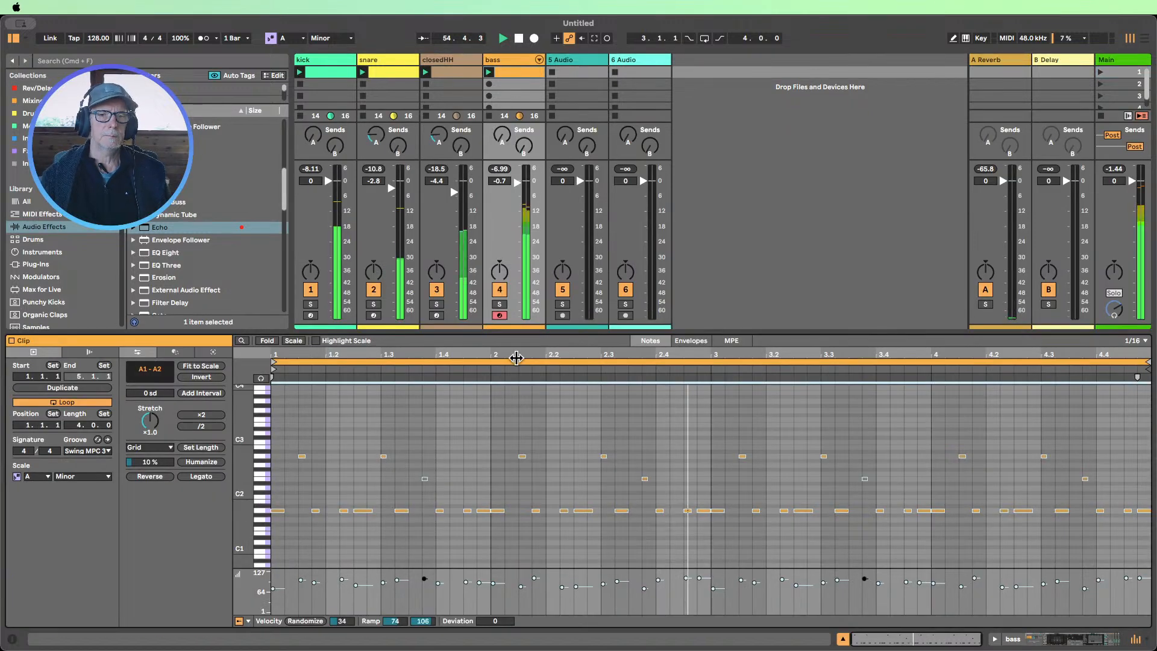
click(265, 510)
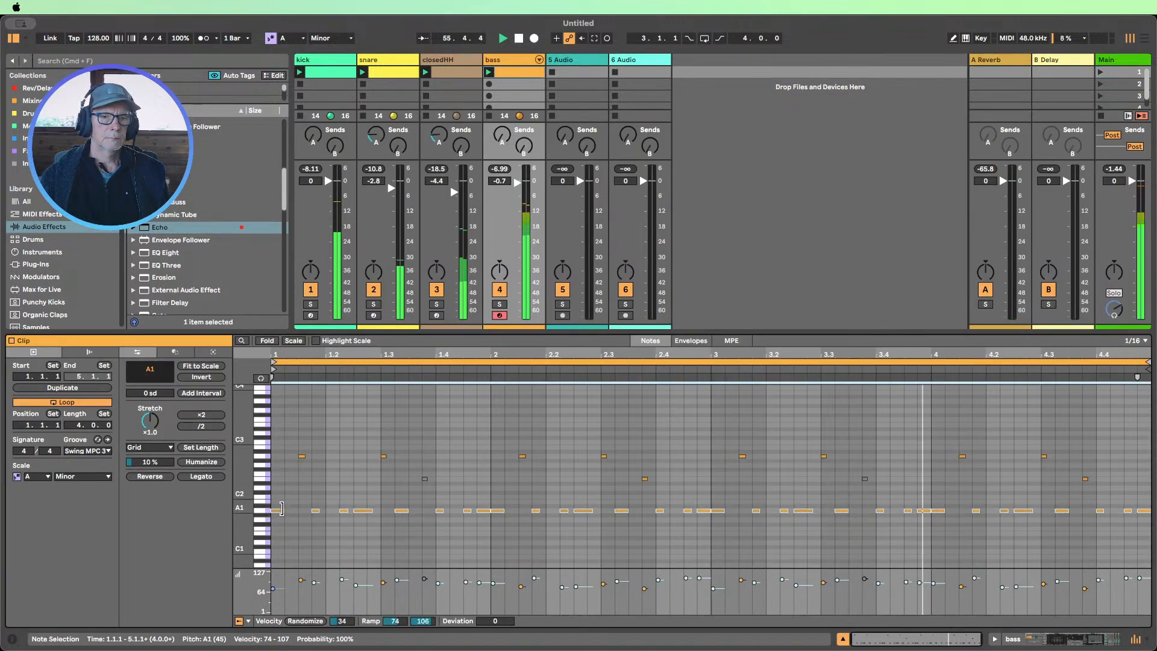
drag(280, 508, 277, 509)
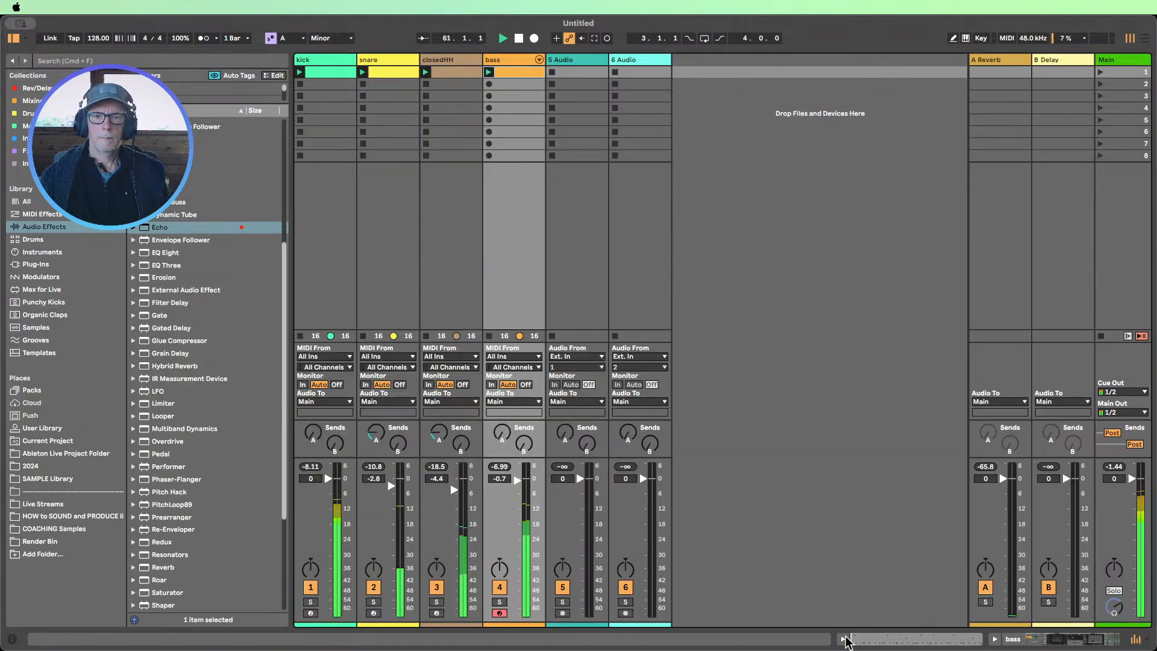
click(842, 638)
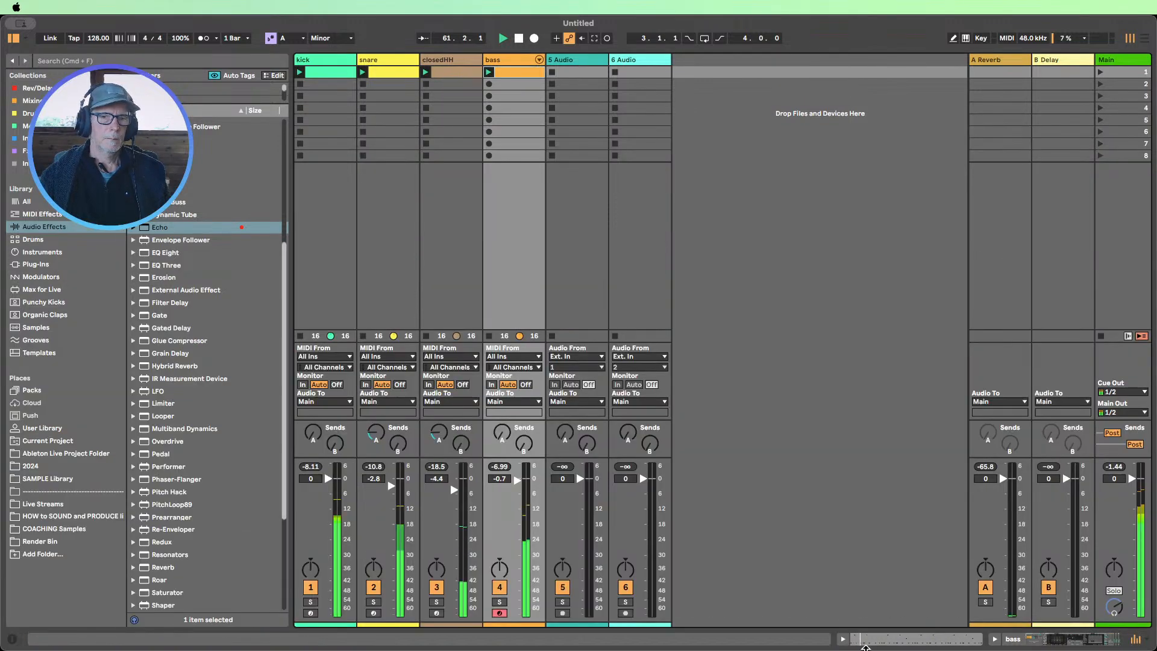
Lower the Wavetable chain's volume in the bass Instrument Rack to -9.3 dB and restart playback
double_click(509, 61)
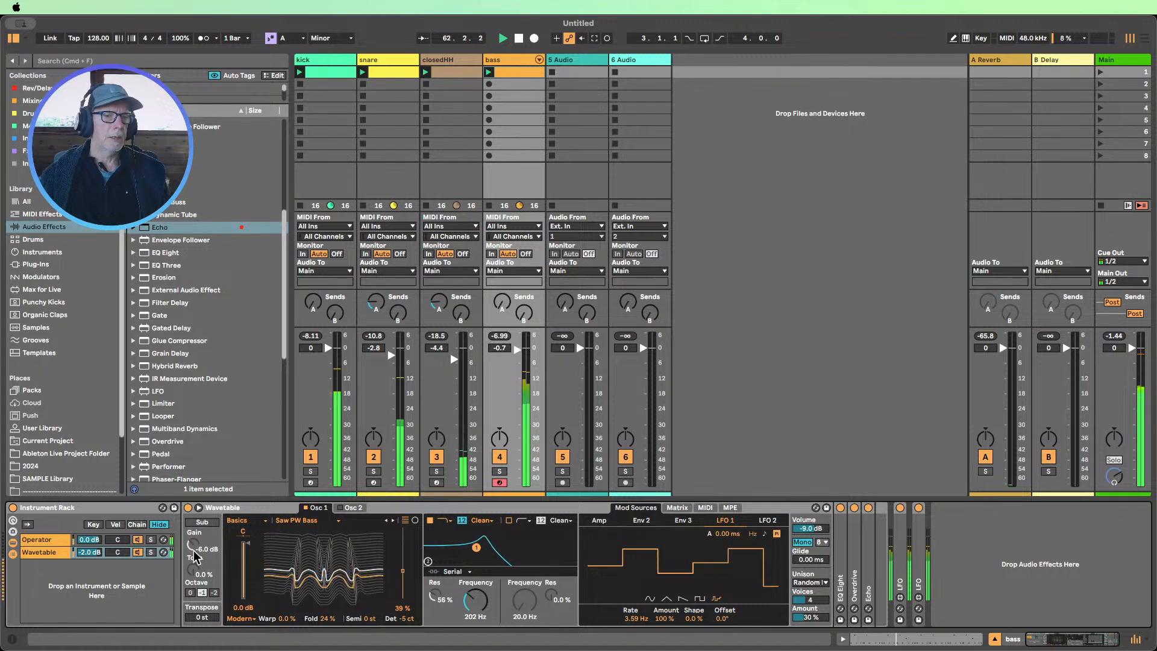
click(137, 551)
drag(89, 552, 89, 591)
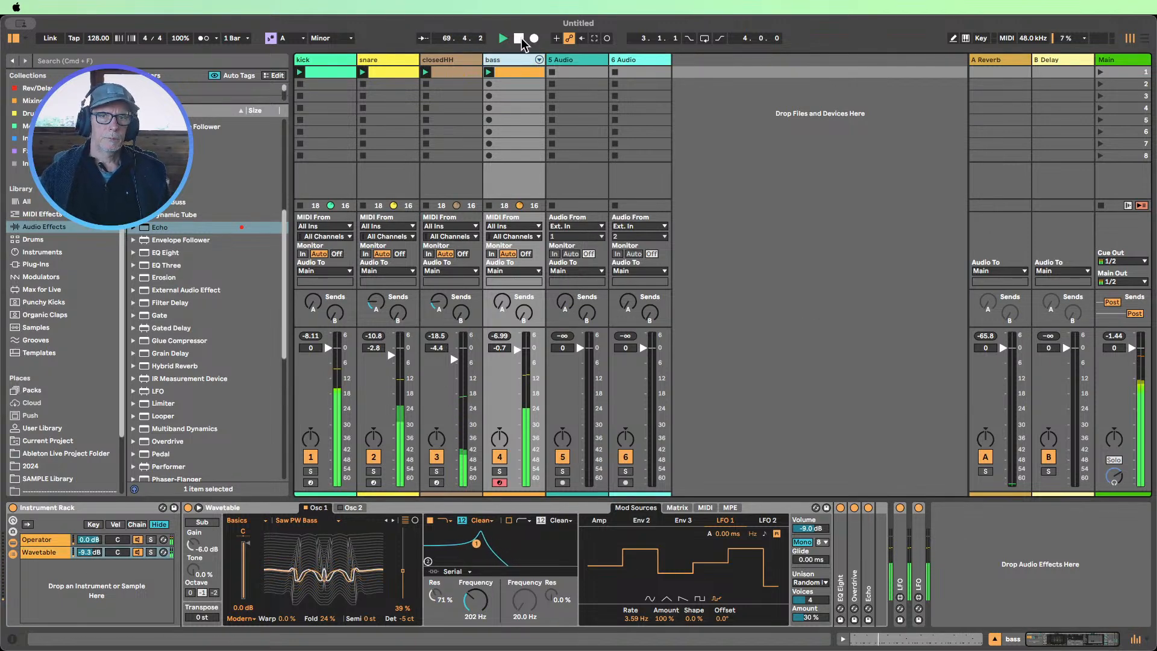
click(519, 39)
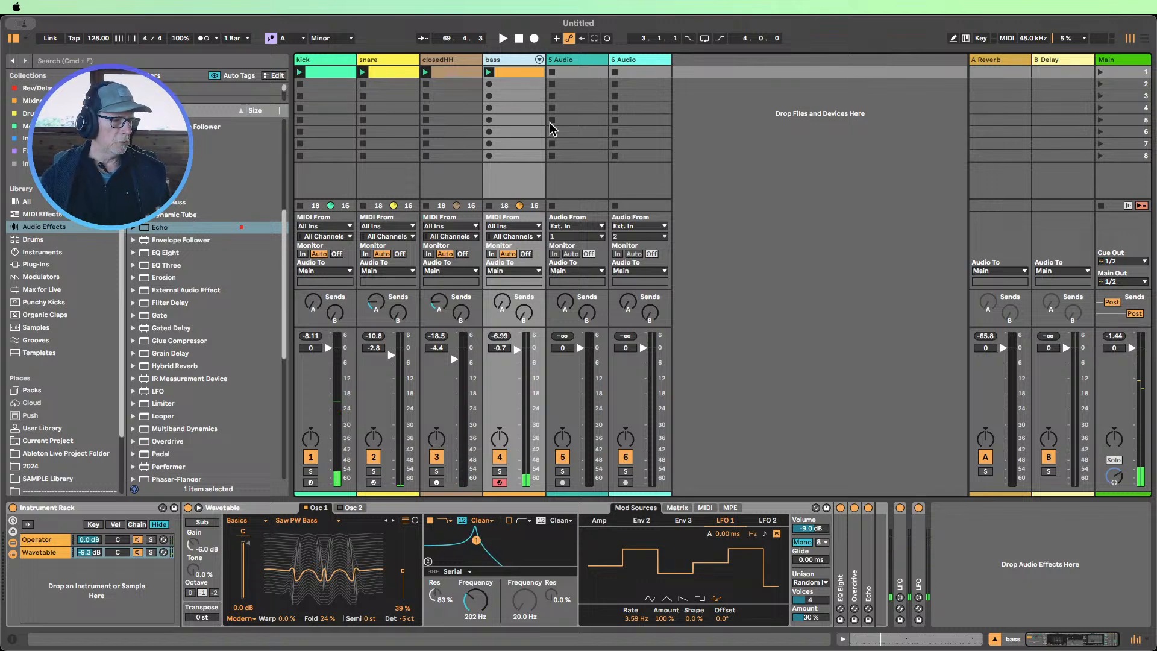
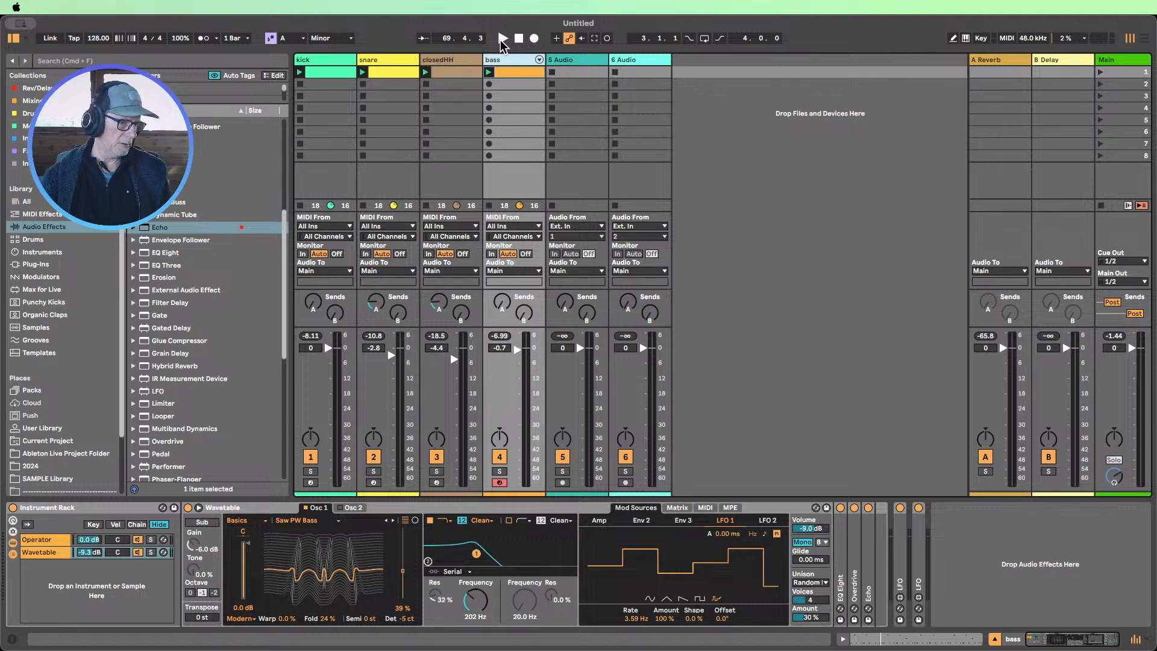
click(501, 38)
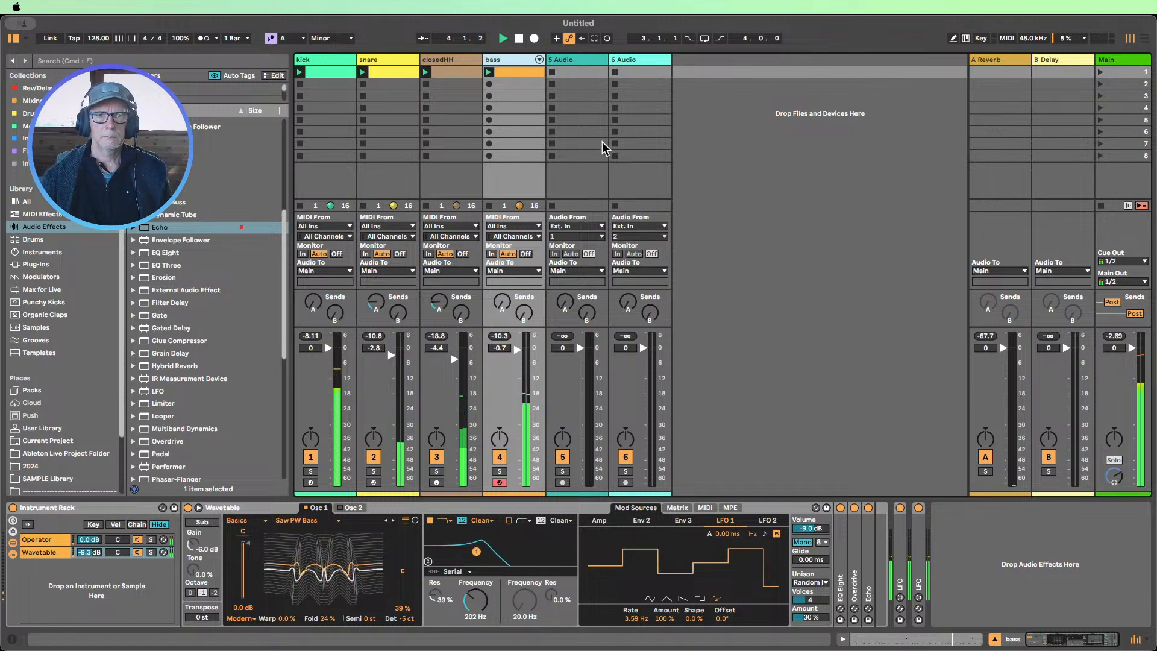
Insert a MIDI track directly after the bass track and create an empty clip in its first slot
right_click(739, 146)
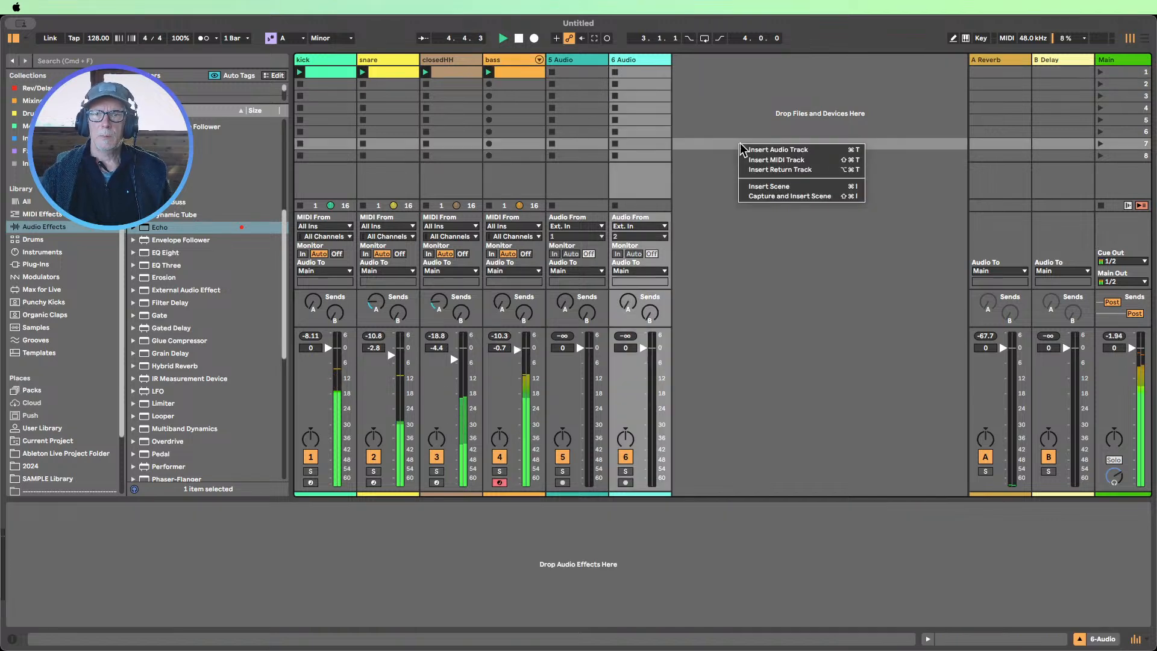
click(779, 162)
drag(696, 68, 557, 68)
double_click(512, 74)
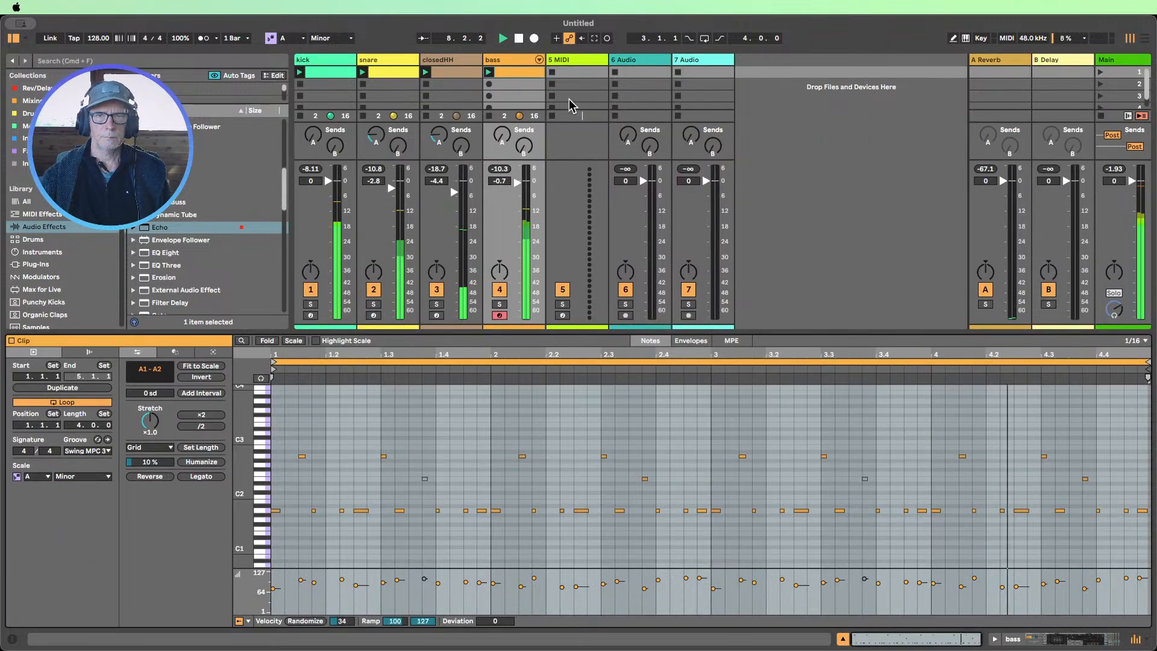
double_click(567, 73)
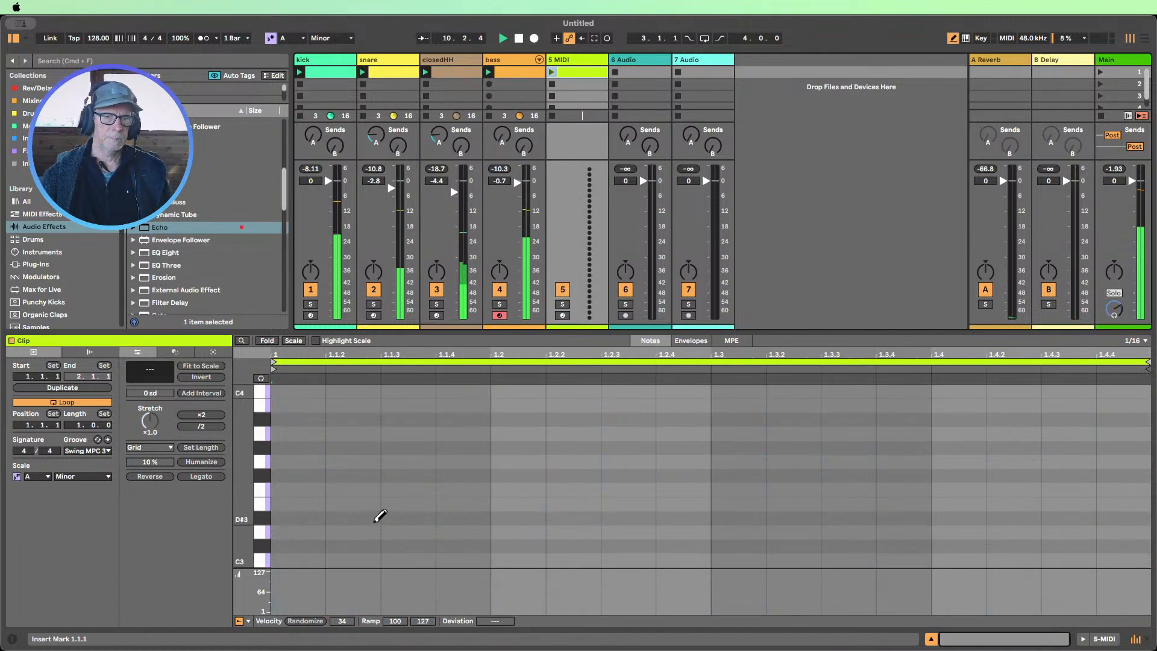
Draw a four-note chord of A3, C4, E4 and G4 at 1.1.3 in the new clip, each a sixteenth long
click(385, 430)
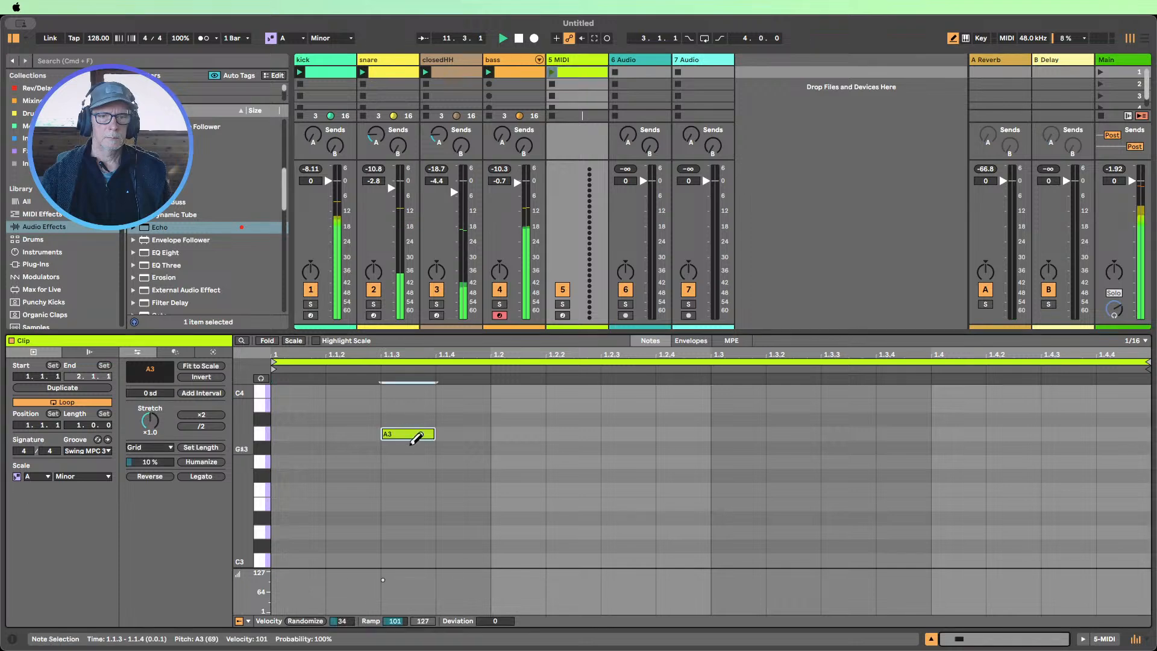
scroll(421, 450, up, 2)
click(415, 459)
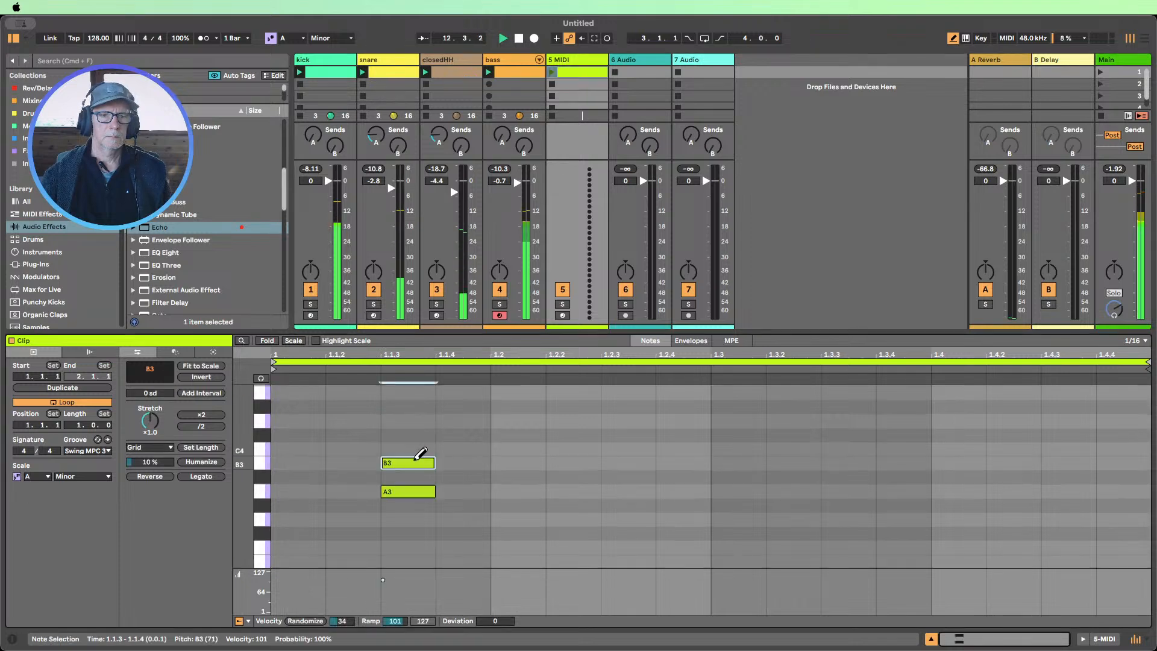
click(415, 459)
click(415, 448)
scroll(376, 404, up, 2)
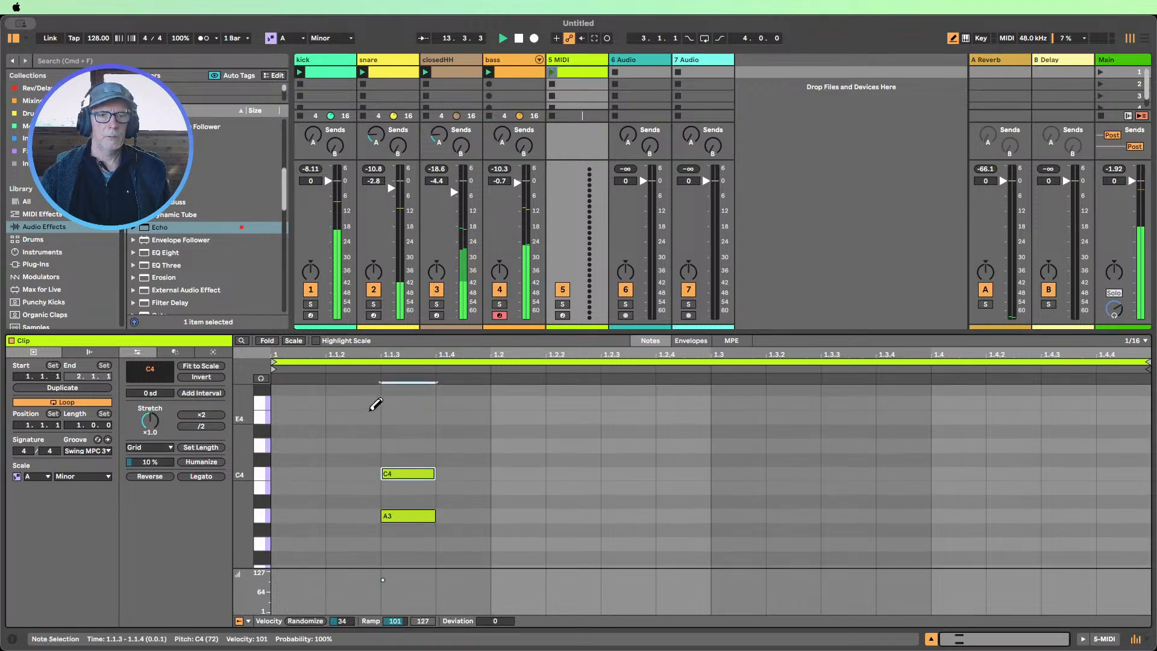
click(402, 415)
scroll(421, 433, up, 5)
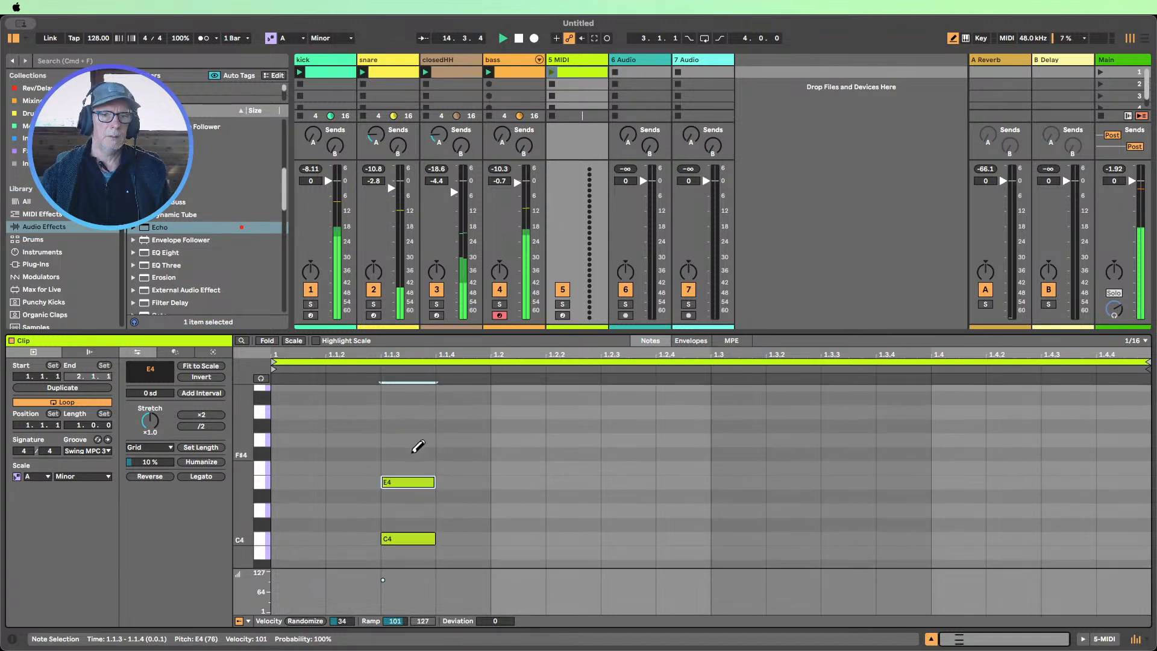
click(418, 439)
scroll(421, 438, down, 5)
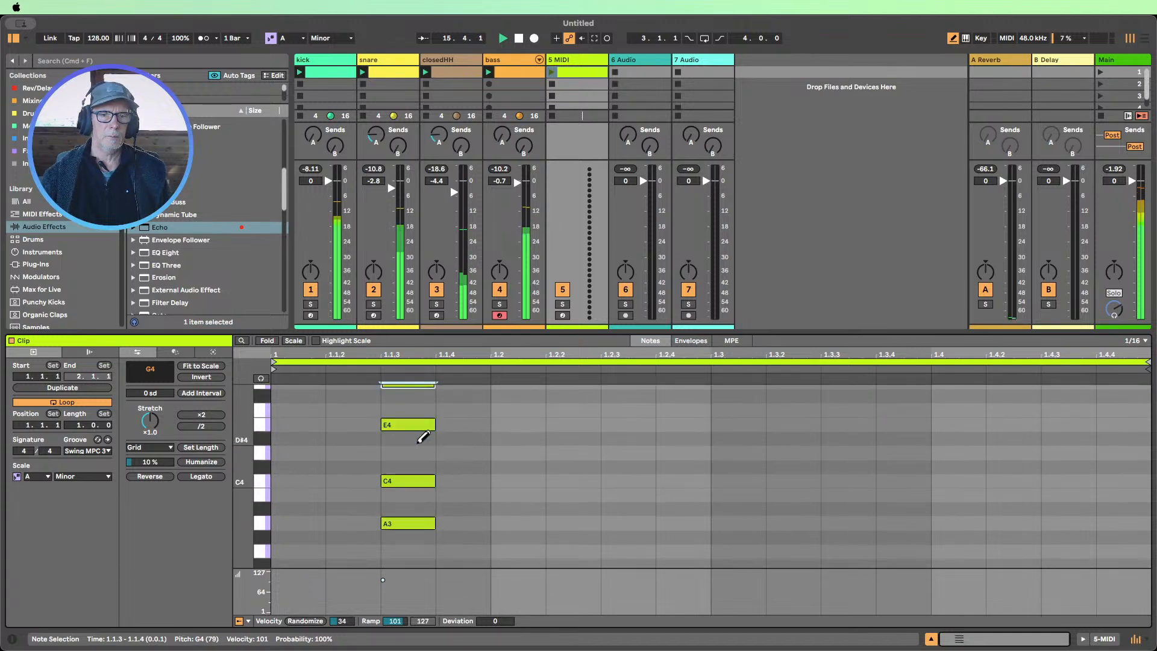
Load a Wavetable instrument onto the new MIDI track
click(931, 639)
scroll(208, 428, down, 5)
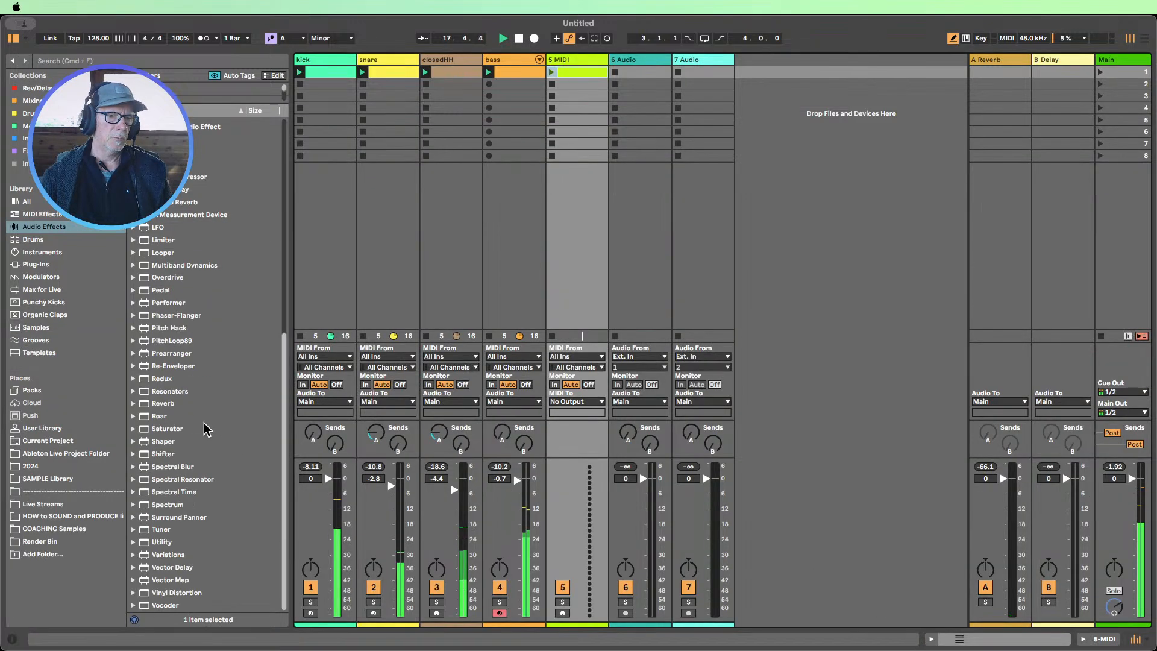
click(69, 253)
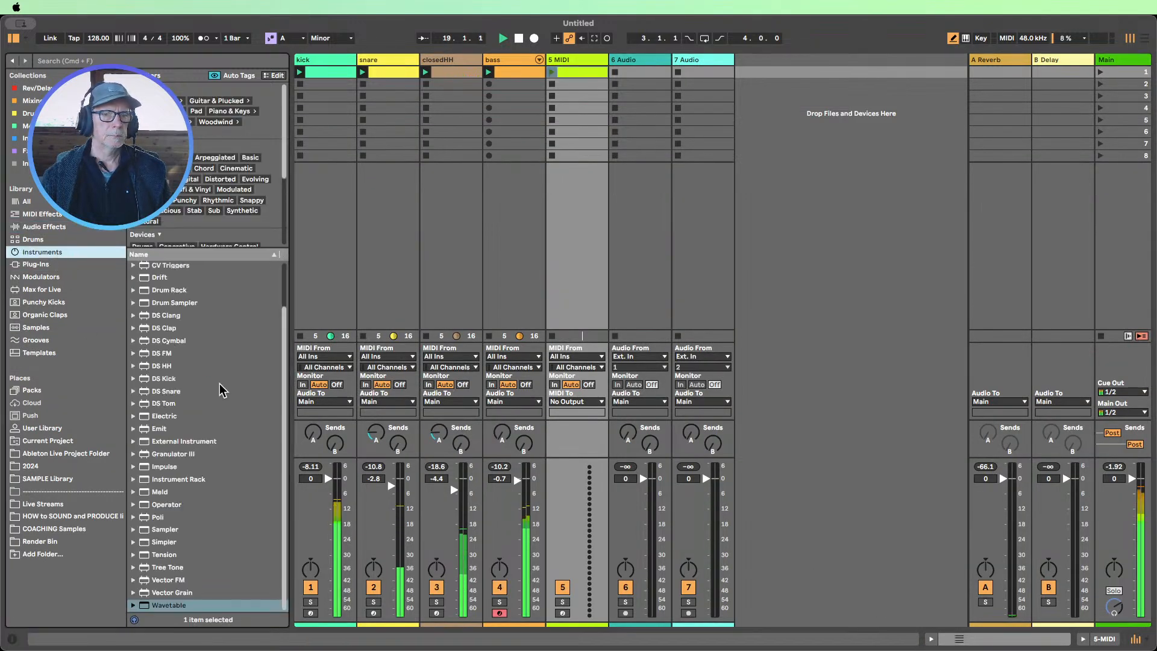
drag(169, 604, 569, 227)
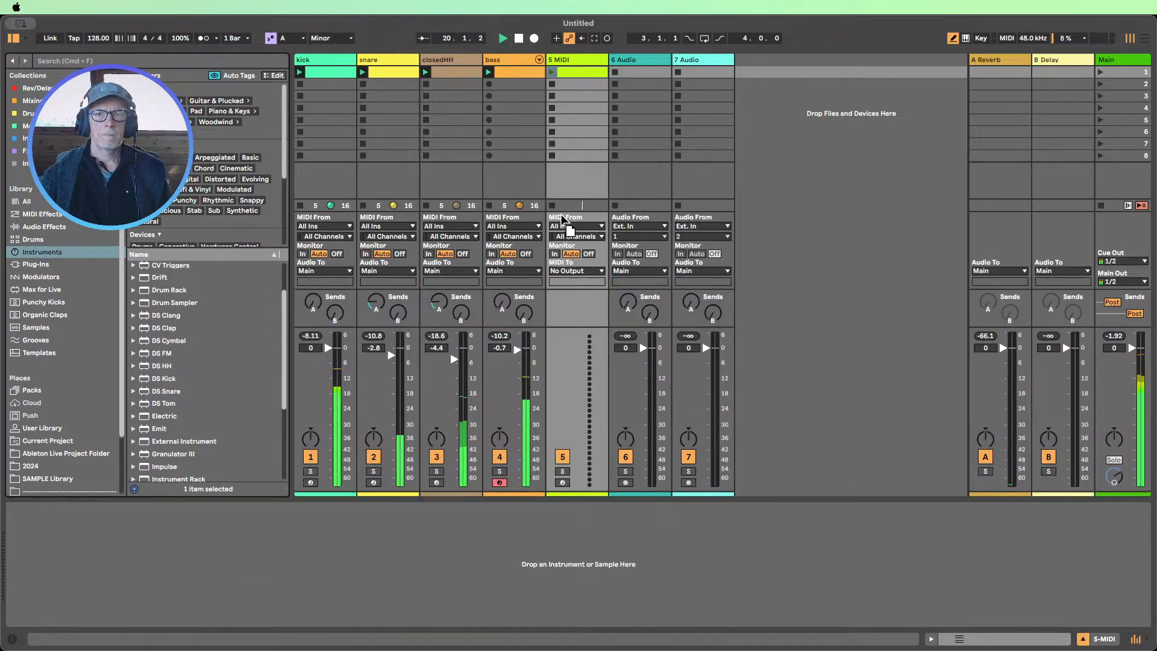
Launch the chord clip and lower the new Wavetable track's volume to -7.0 dB
click(552, 74)
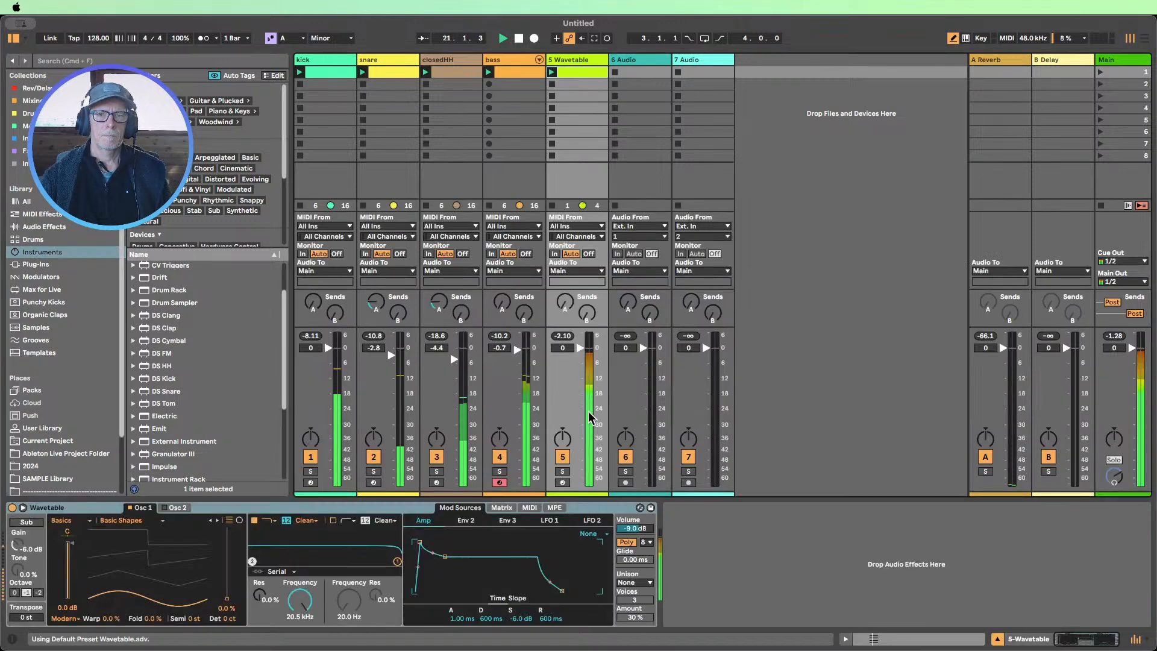
drag(580, 359, 579, 366)
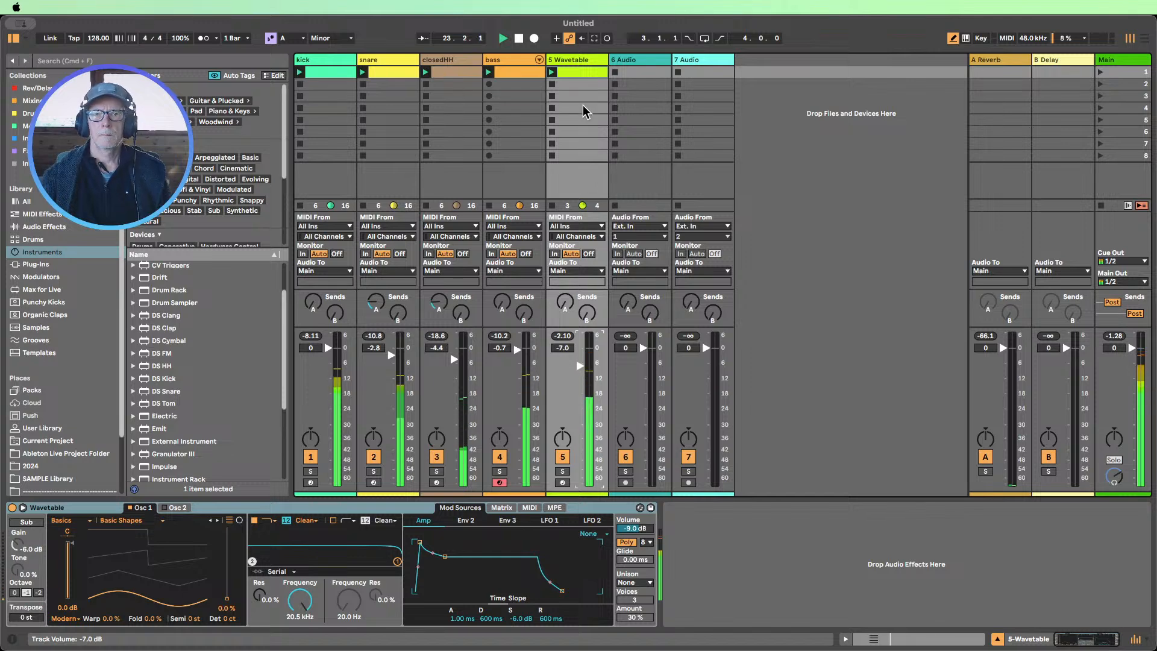
Shorten all four notes of the chord at 1.1.3 together to less than a sixteenth
double_click(579, 72)
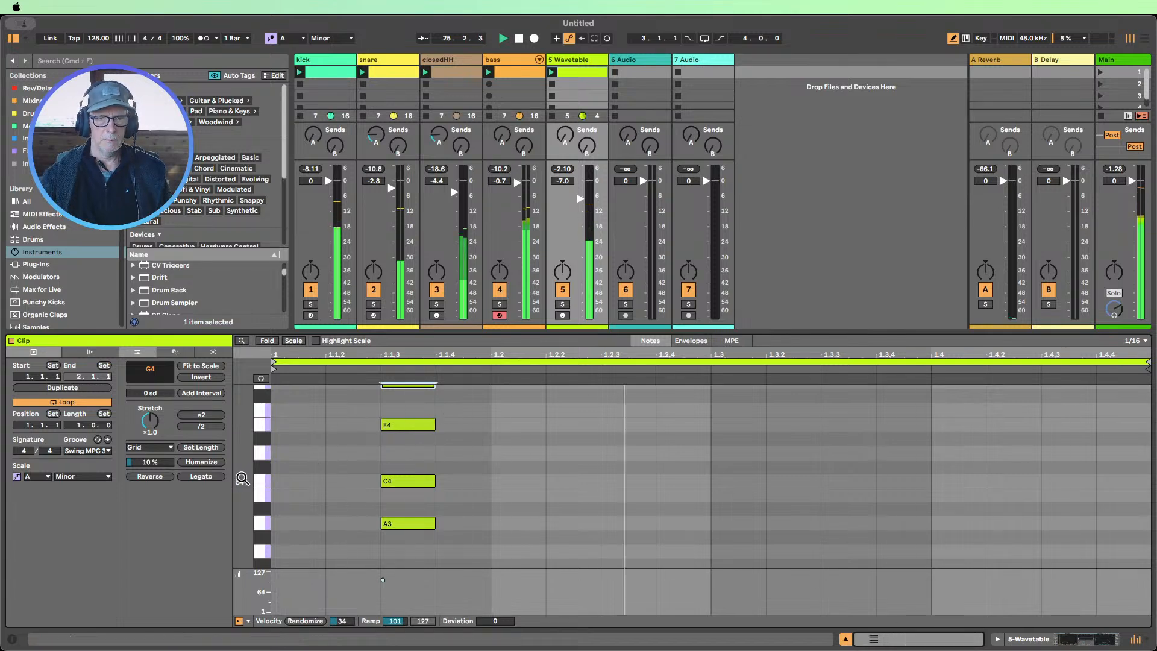
drag(242, 476, 228, 476)
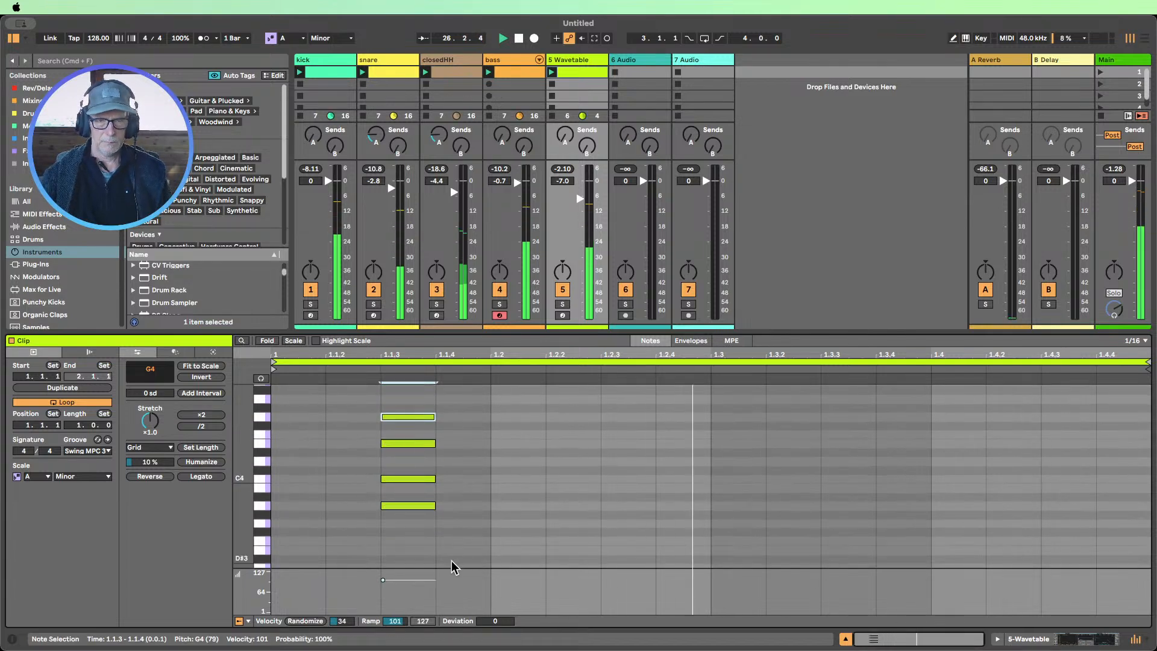
drag(452, 566, 419, 415)
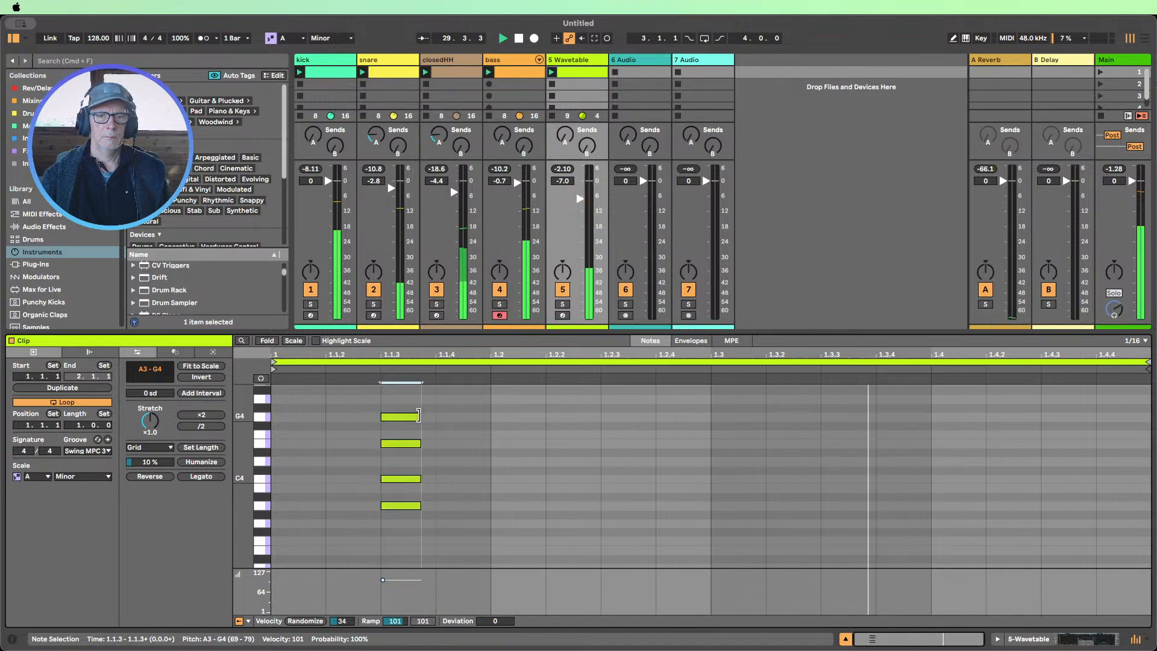
drag(419, 415, 417, 415)
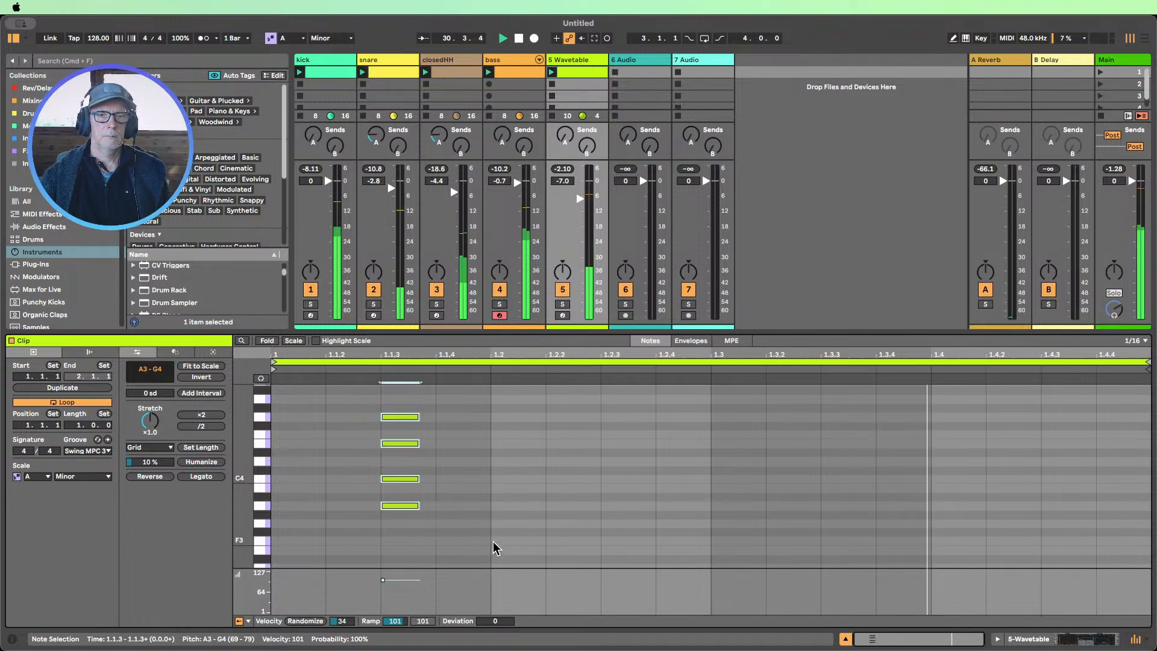
Duplicate the chord and place the copy at 1.2.4
drag(494, 544, 214, 369)
key(super+d)
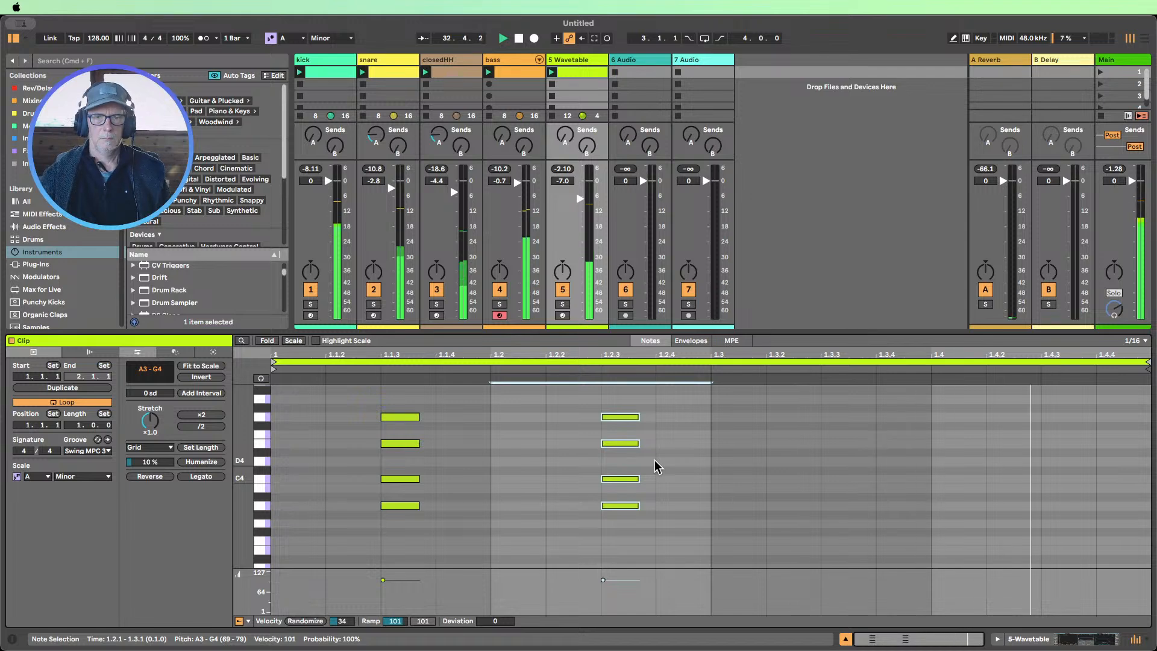
key(Left)
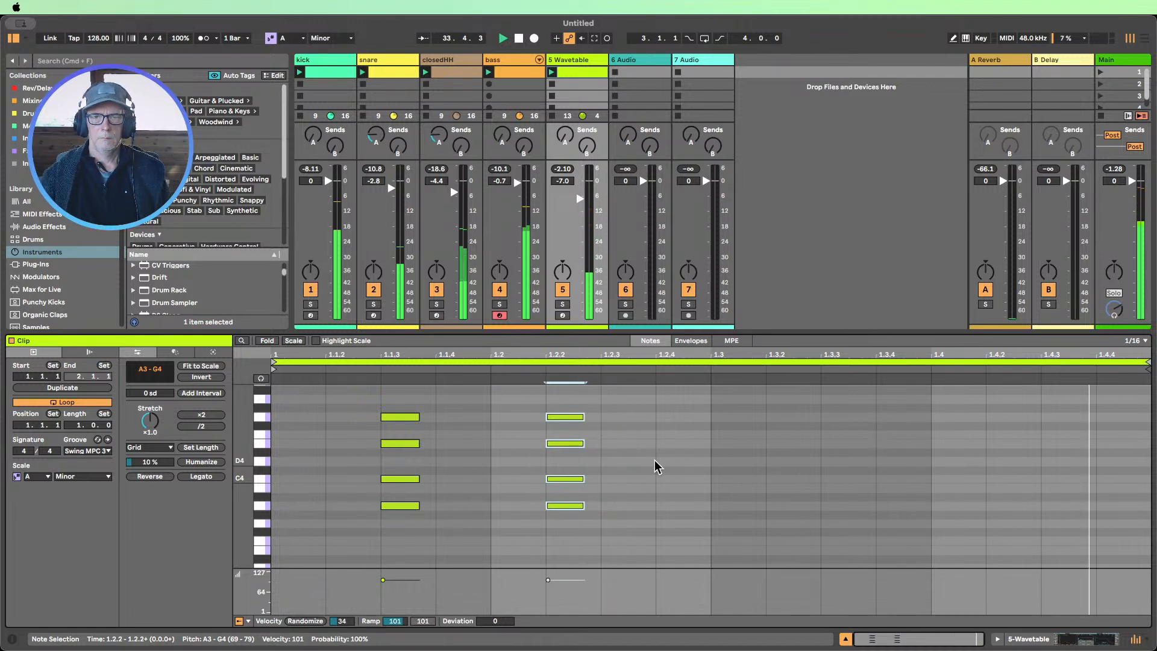
key(Right)
key(Right)
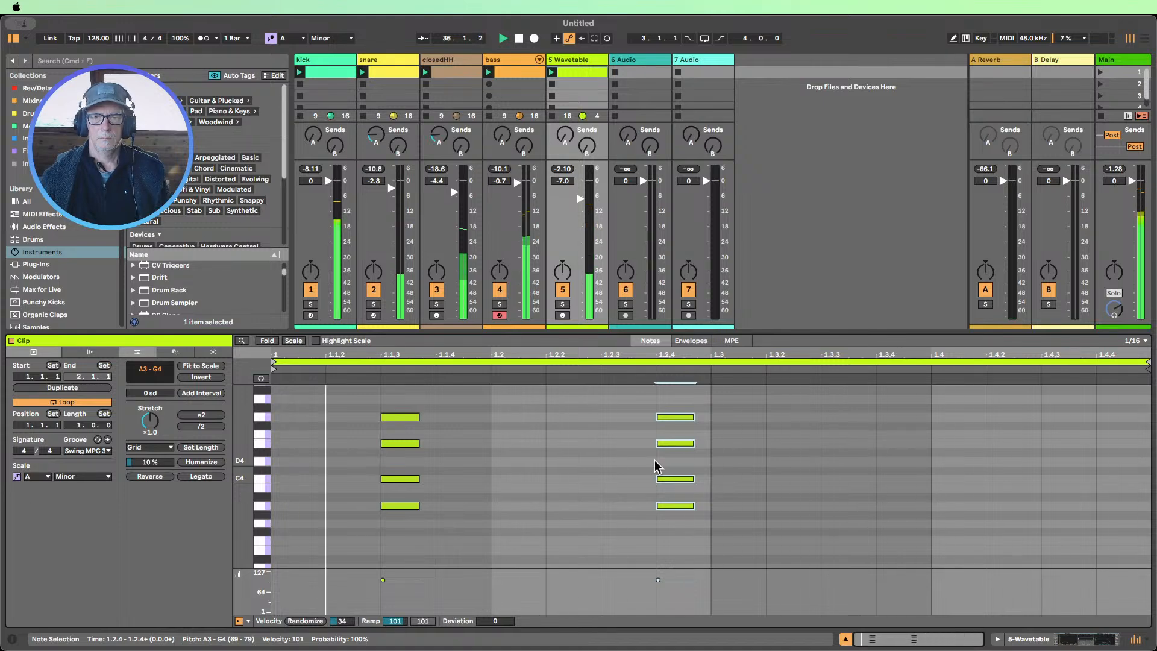
Duplicate the chord at 1.2.4, move the copy to 1.3 and lengthen it to about a full sixteenth
key(super+d)
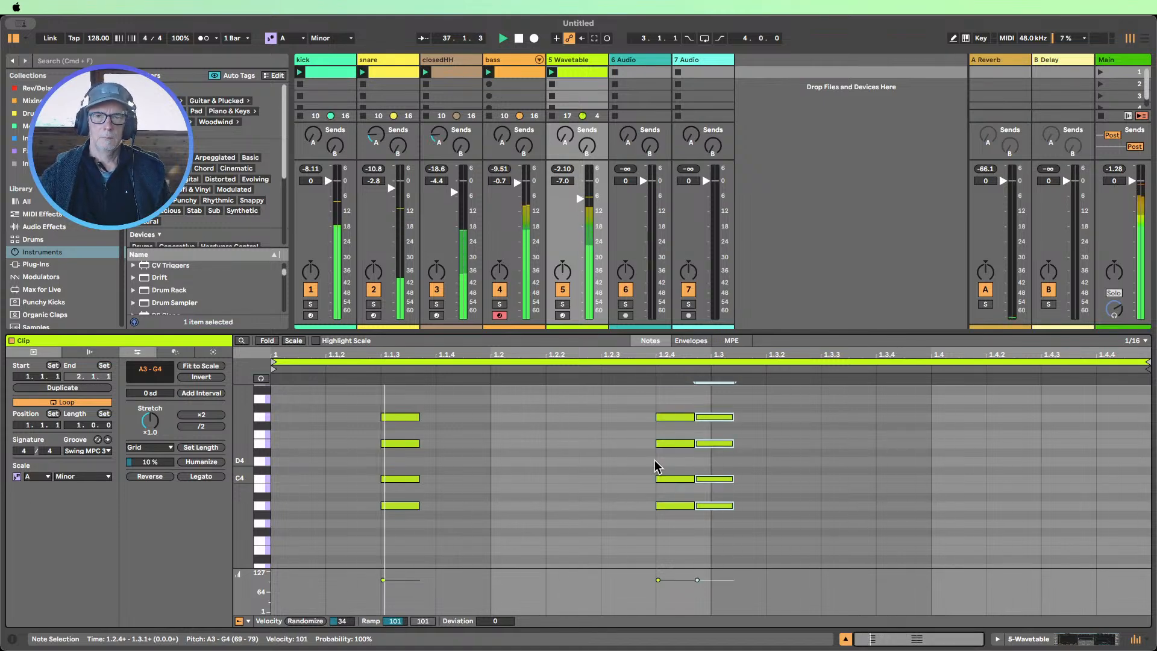
key(Right)
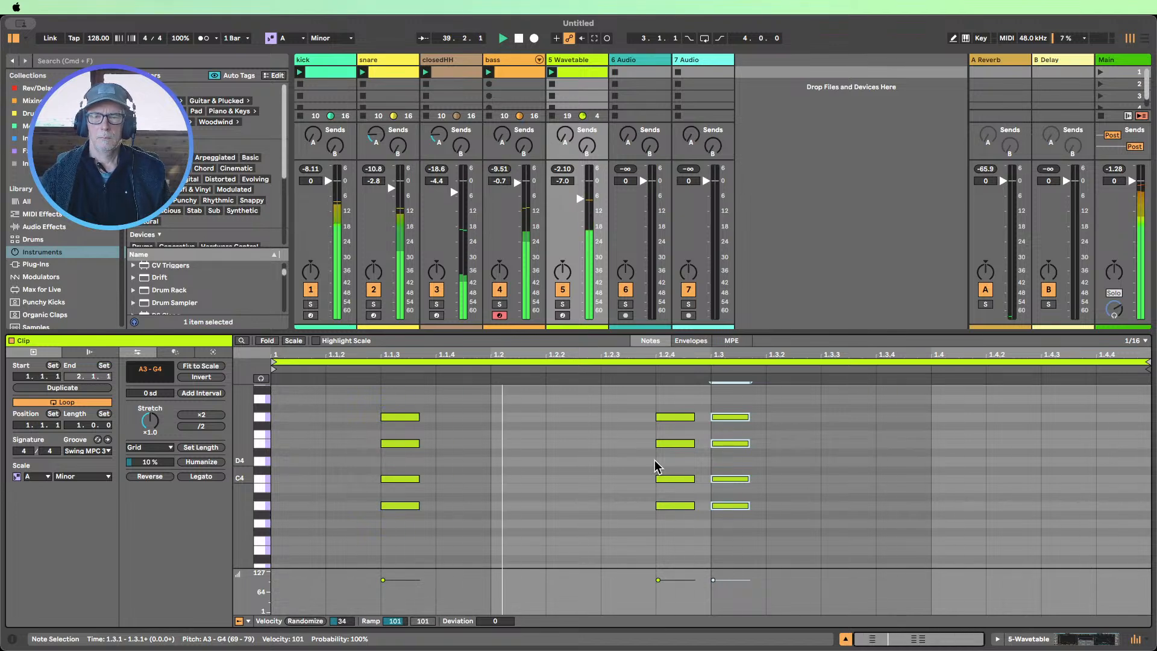
drag(749, 417, 767, 417)
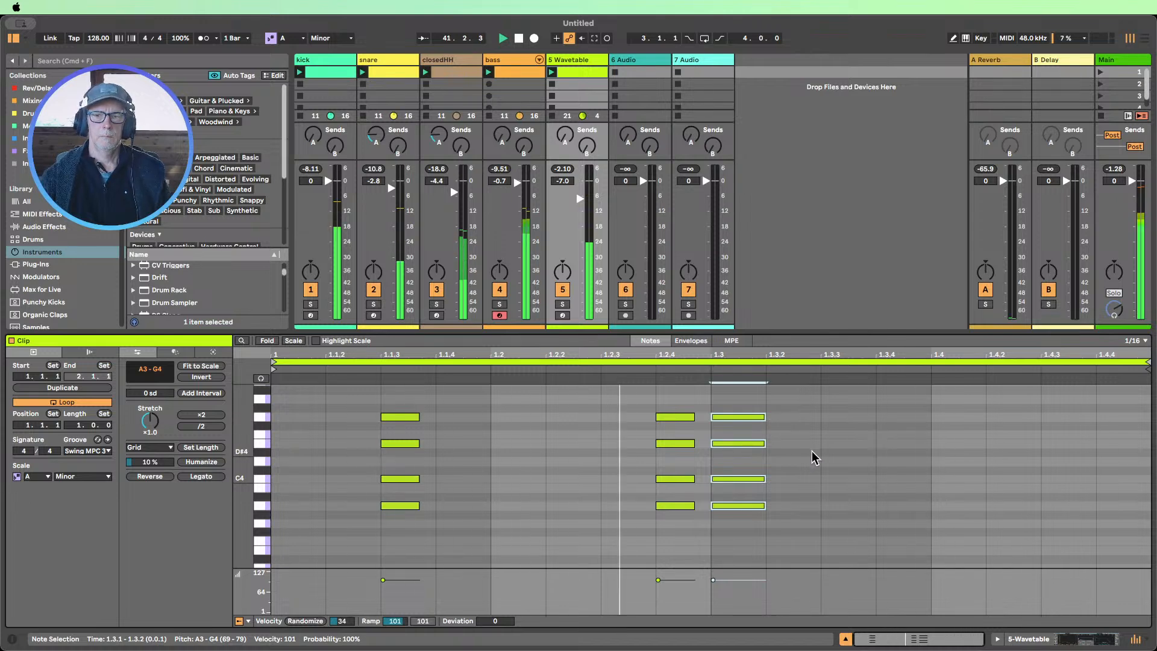
Duplicate the chord at 1.3 to 1.3.2 and shorten the copy to less than a sixteenth
key(super+d)
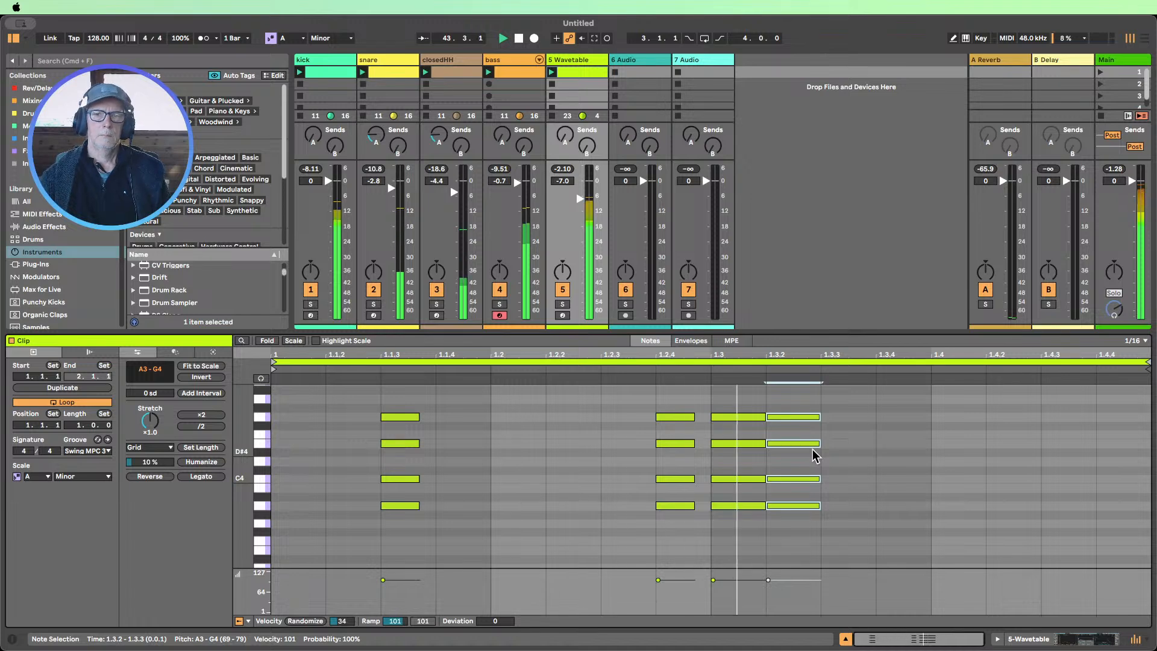
drag(818, 416, 800, 417)
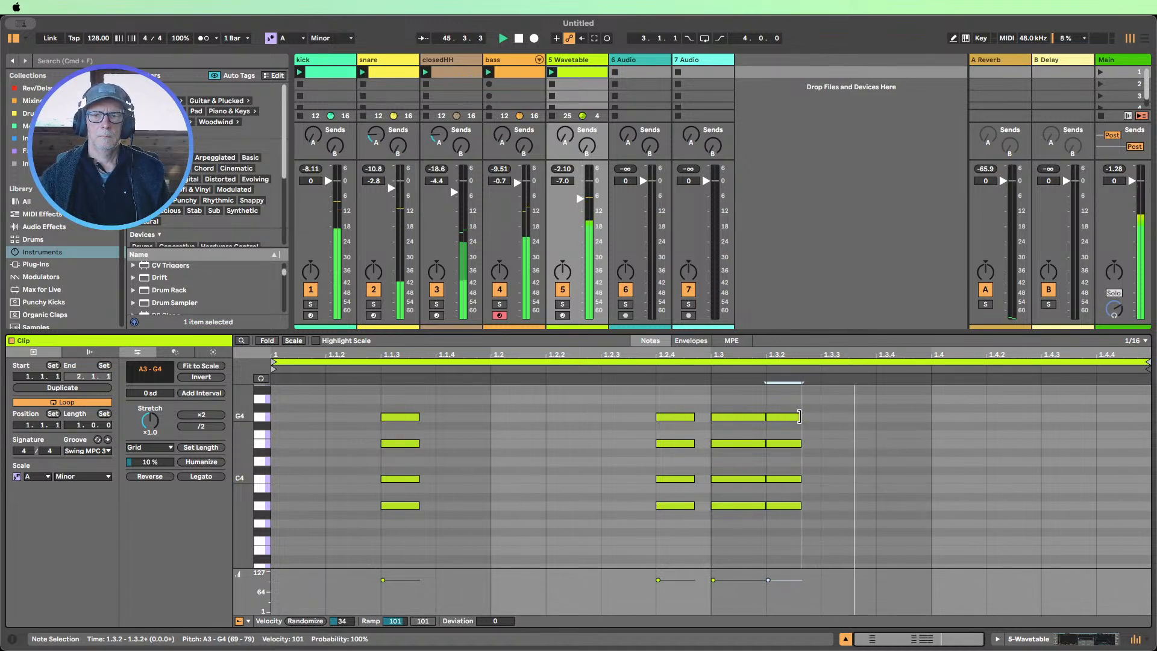
Shorten the chord at 1.3 to match the others and duplicate the clip's loop to two bars
drag(749, 529, 747, 418)
click(85, 389)
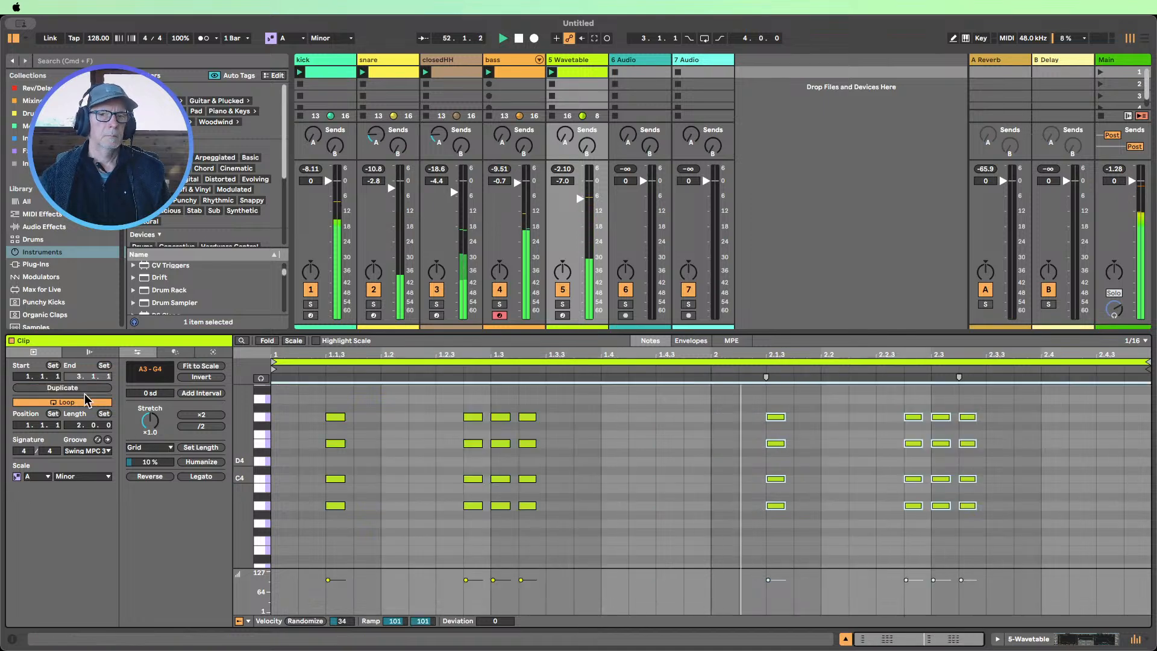
Move the group of three chords at 2.2.4 in the second bar so that it starts at 2.3.4
click(656, 472)
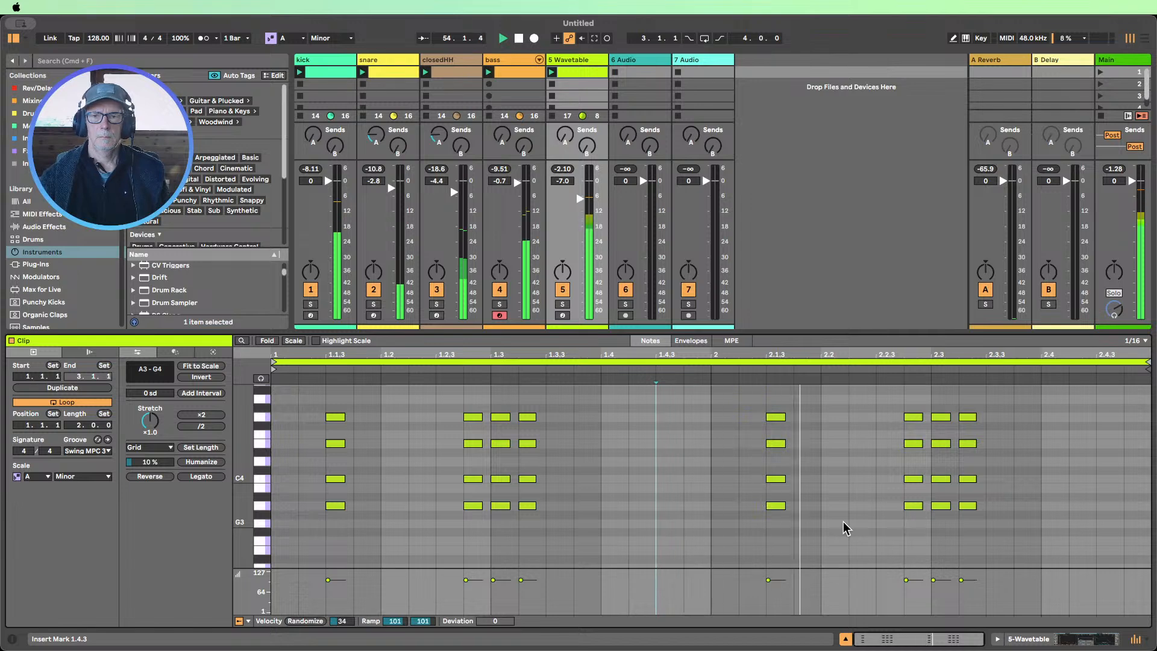
drag(1025, 529, 896, 400)
key(Right)
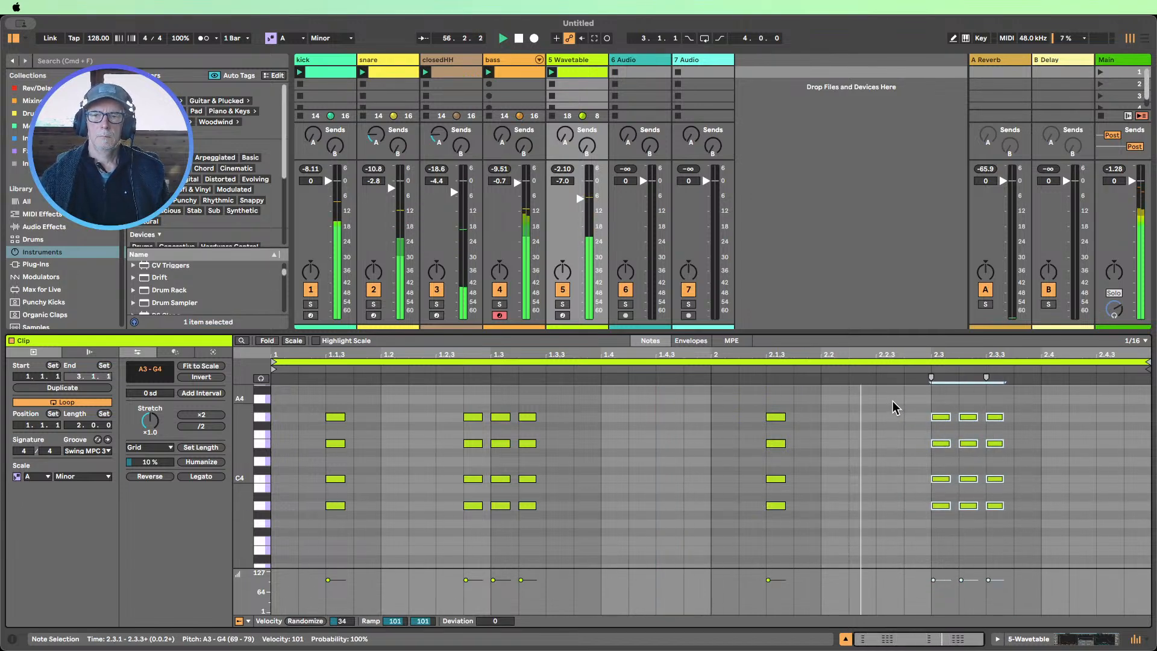
key(Right)
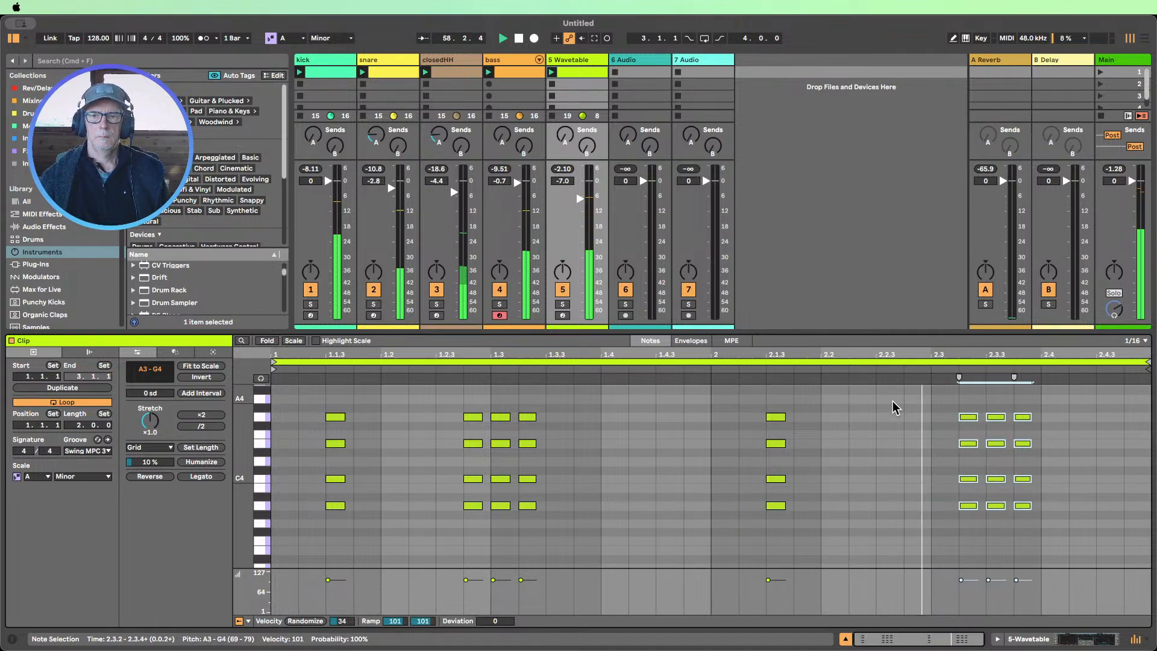
key(Right)
key(Right)
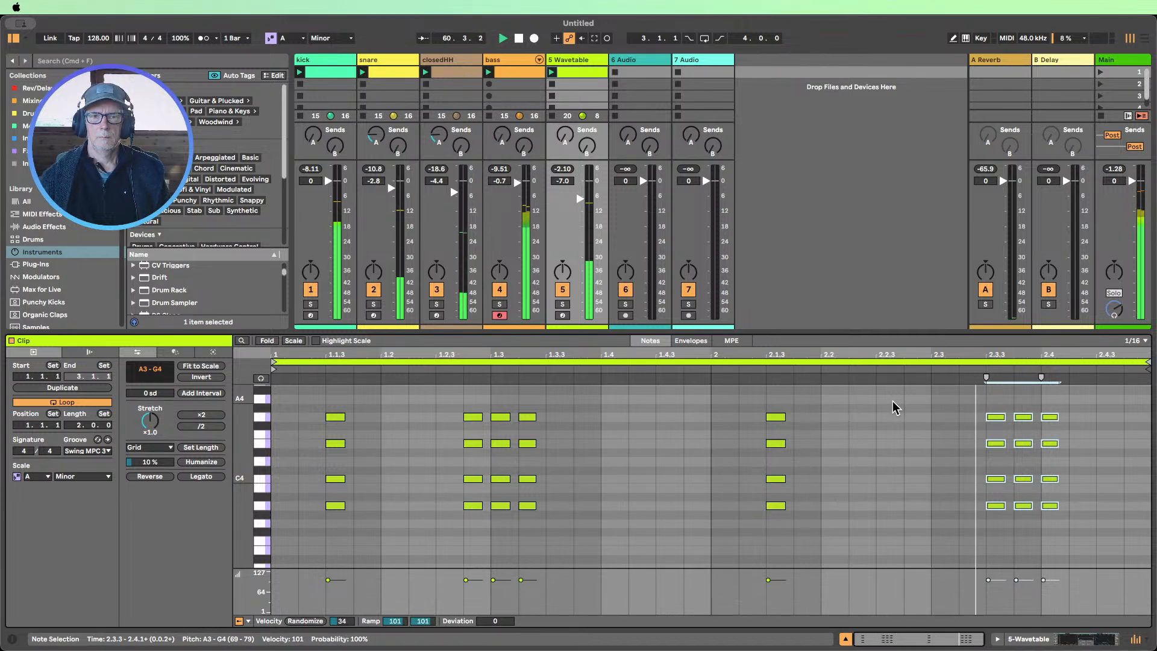
key(Right)
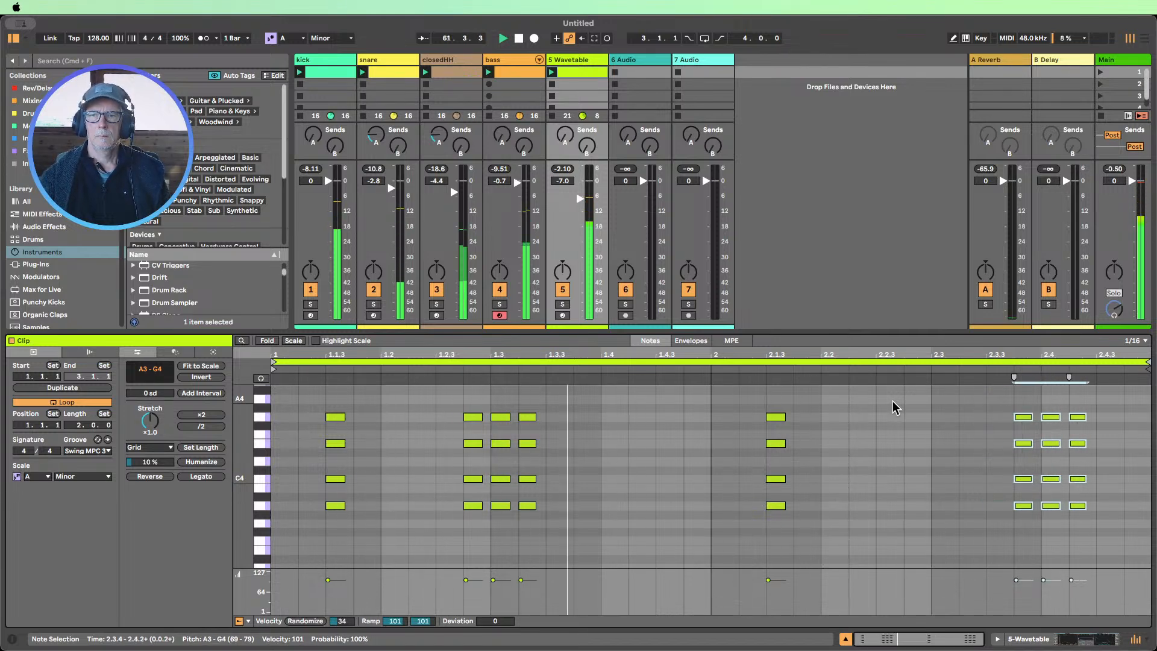
key(Right)
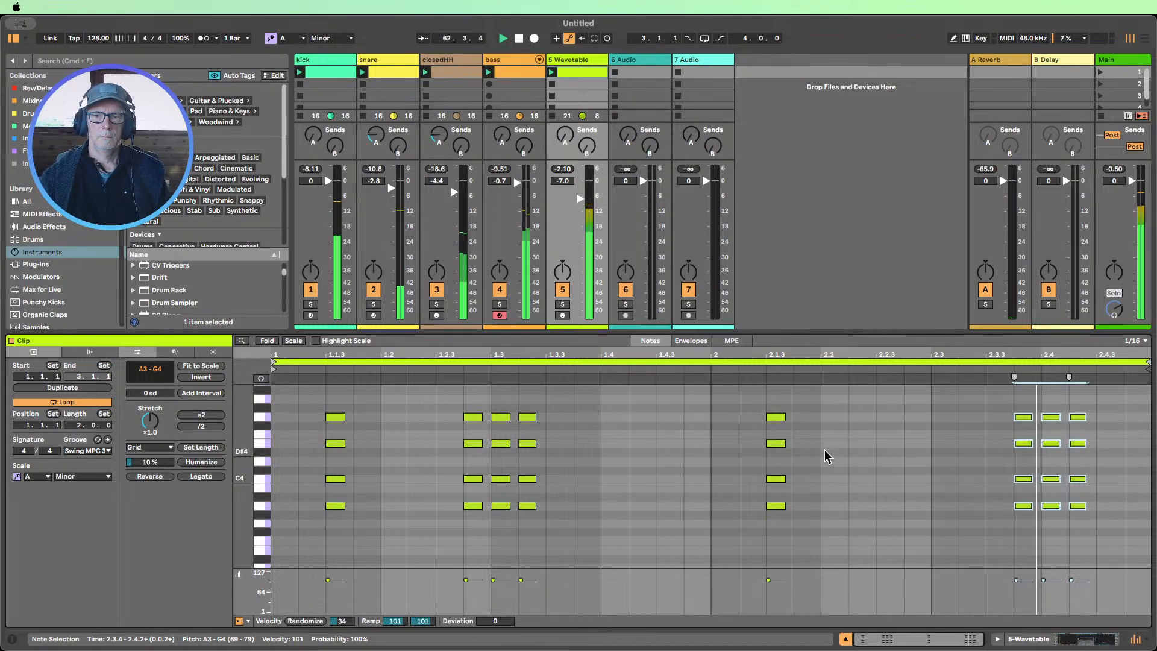
Move the single chord at 2.1.3 to 2.2.1 and lengthen it to a full sixteenth
drag(808, 516, 773, 404)
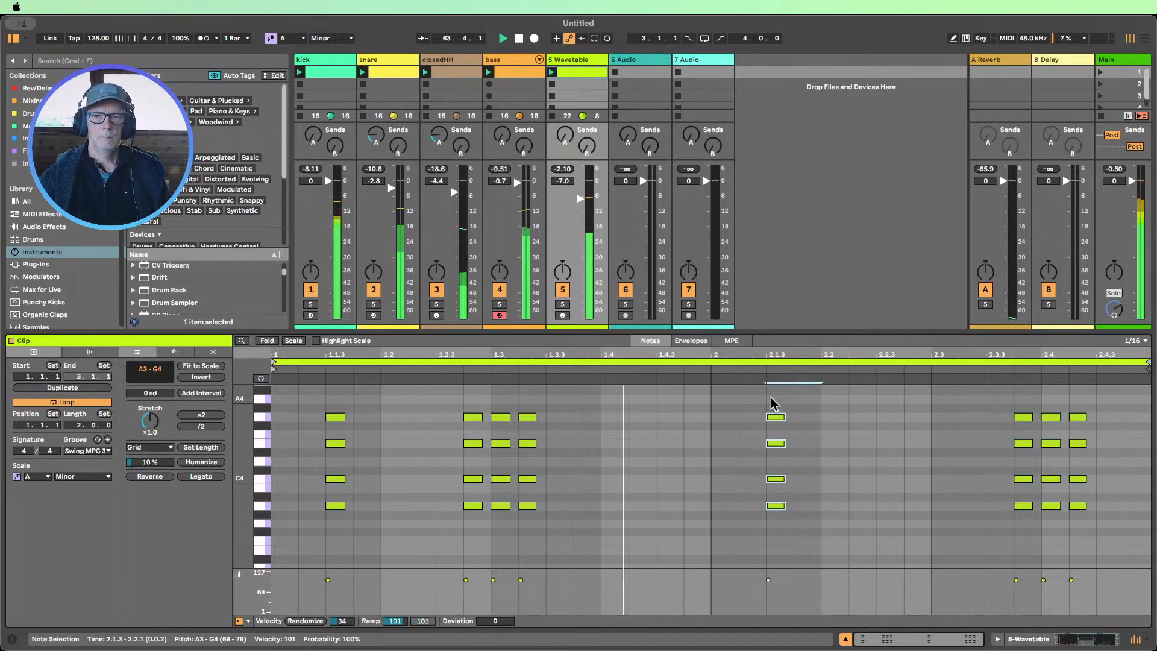
key(Right)
key(Right)
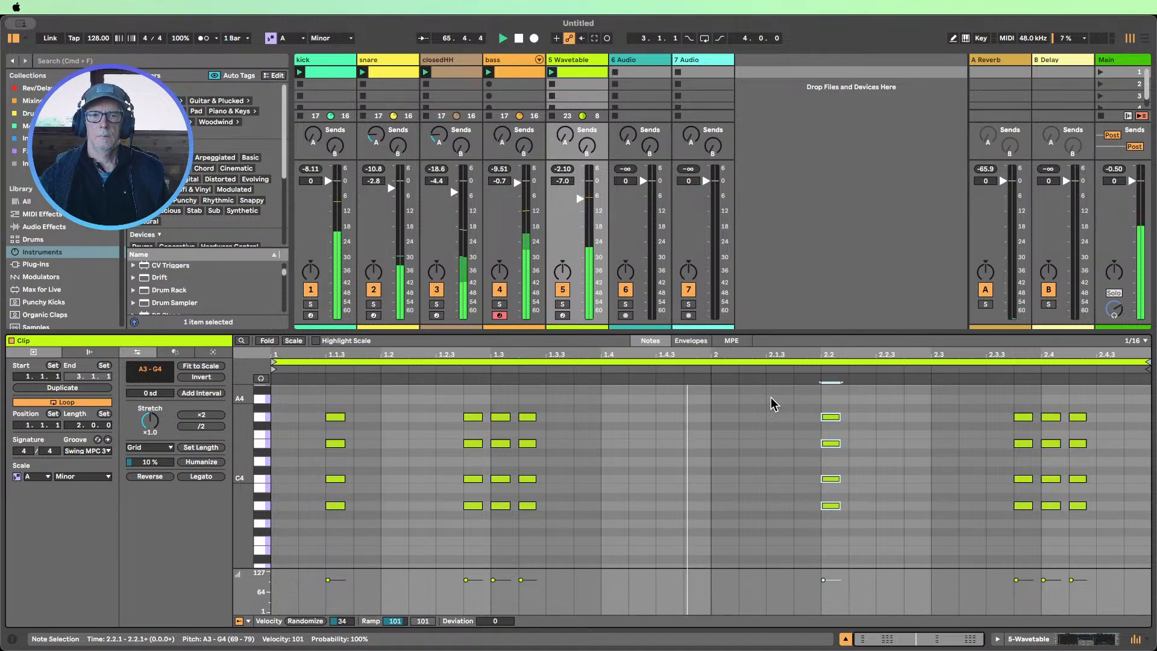
key(Right)
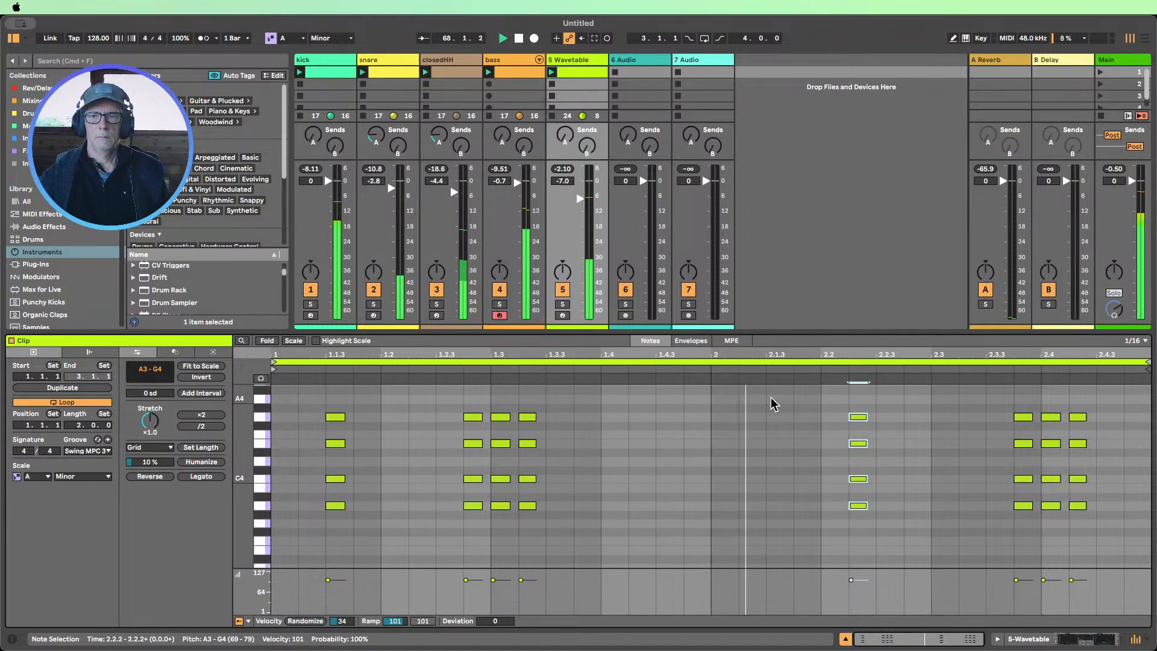
key(Right)
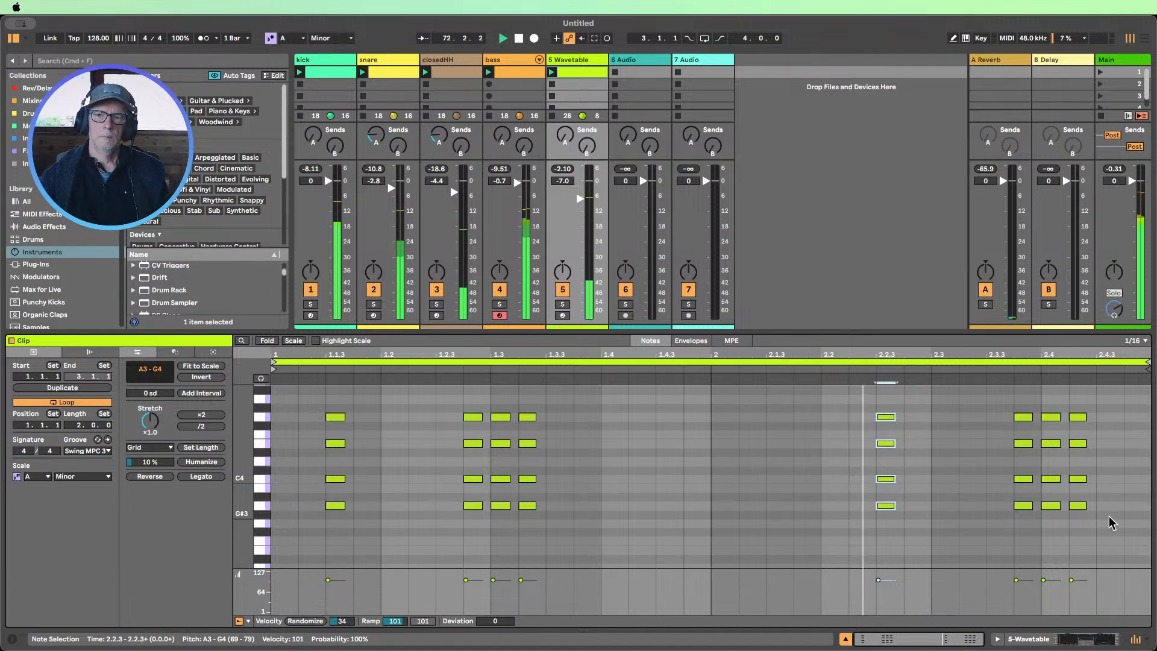
drag(891, 420, 903, 419)
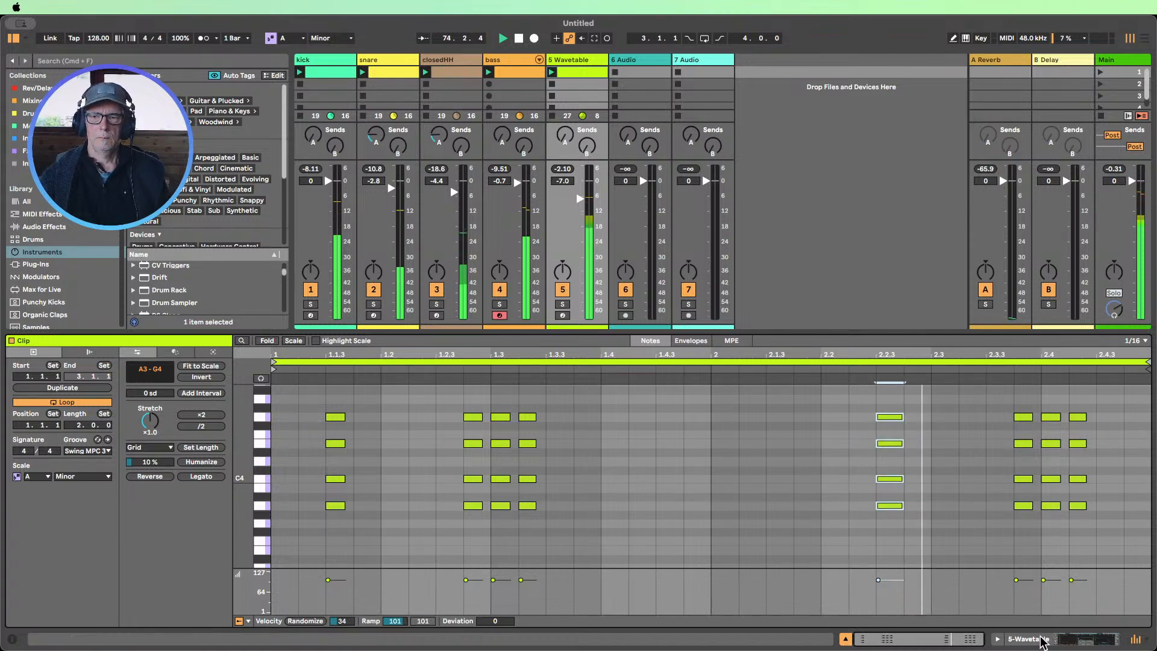
key(Left)
key(Left)
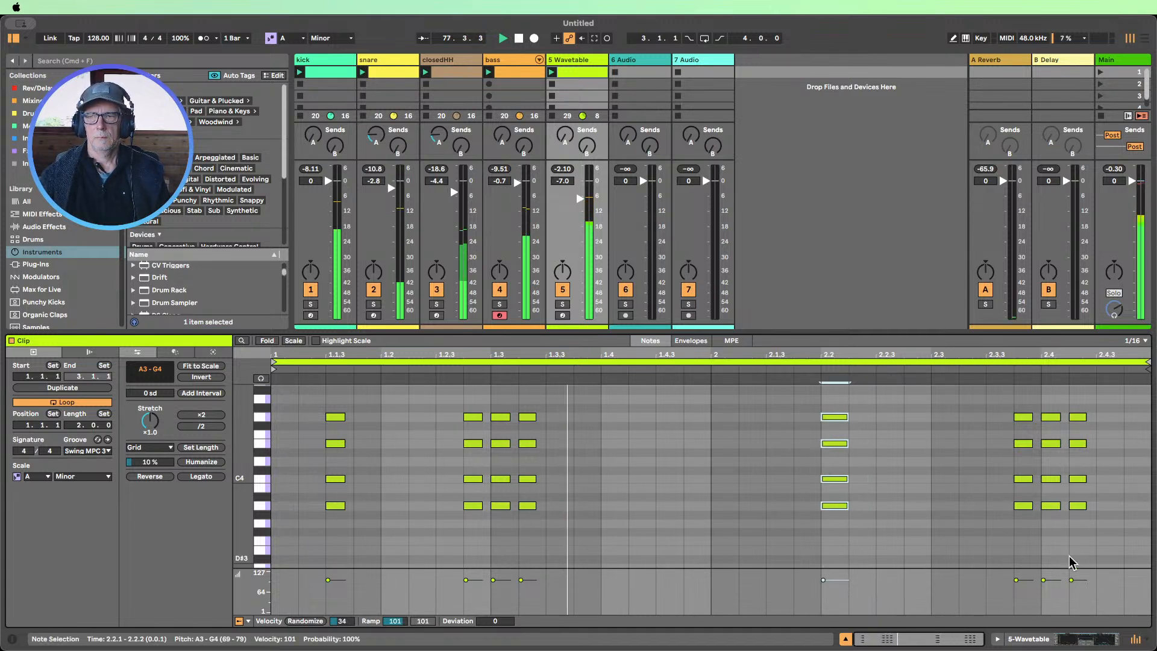
Lengthen the final chord at 2.4.2 to two sixteenths and shift the chord at 2.2 slightly ahead of the beat
drag(1077, 537, 1123, 415)
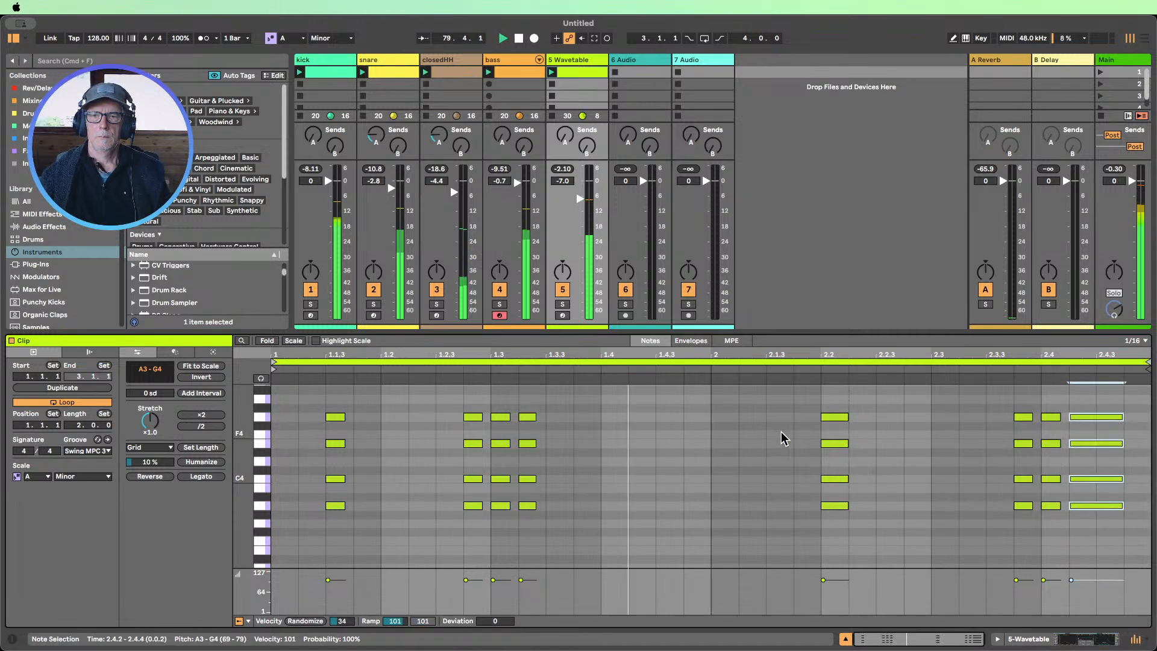
drag(840, 537, 820, 421)
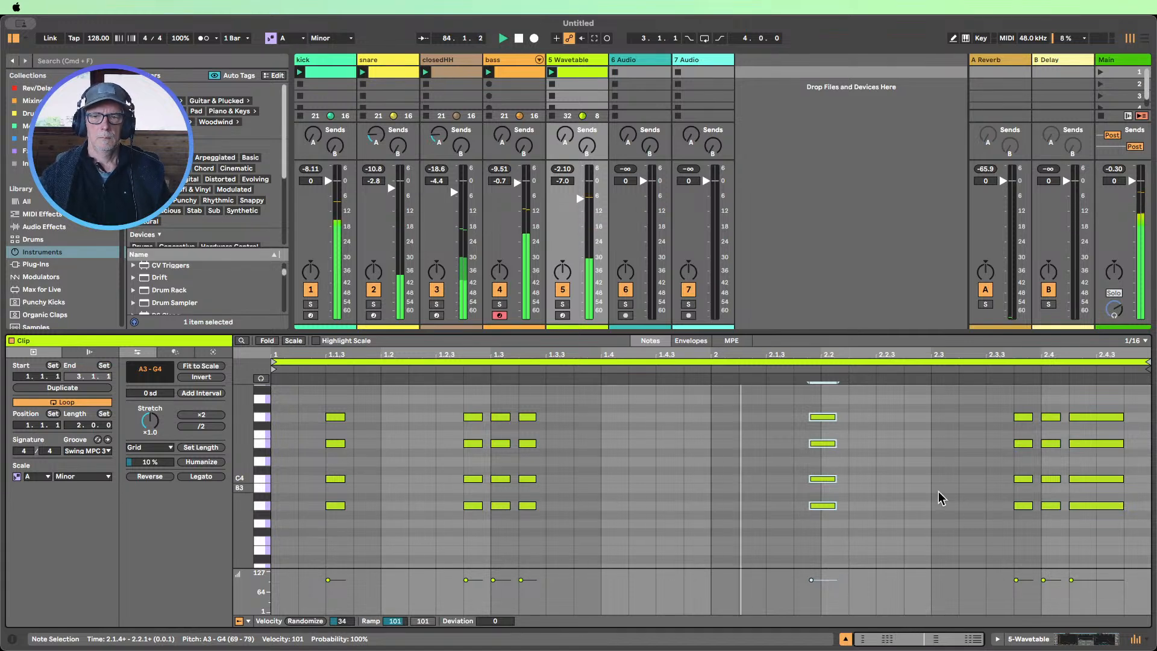
drag(835, 413, 830, 413)
Set the Wavetable Amp envelope's decay to 192 ms and sustain to -∞ dB, and raise Osc 1's wavetable position to 65%
click(1027, 638)
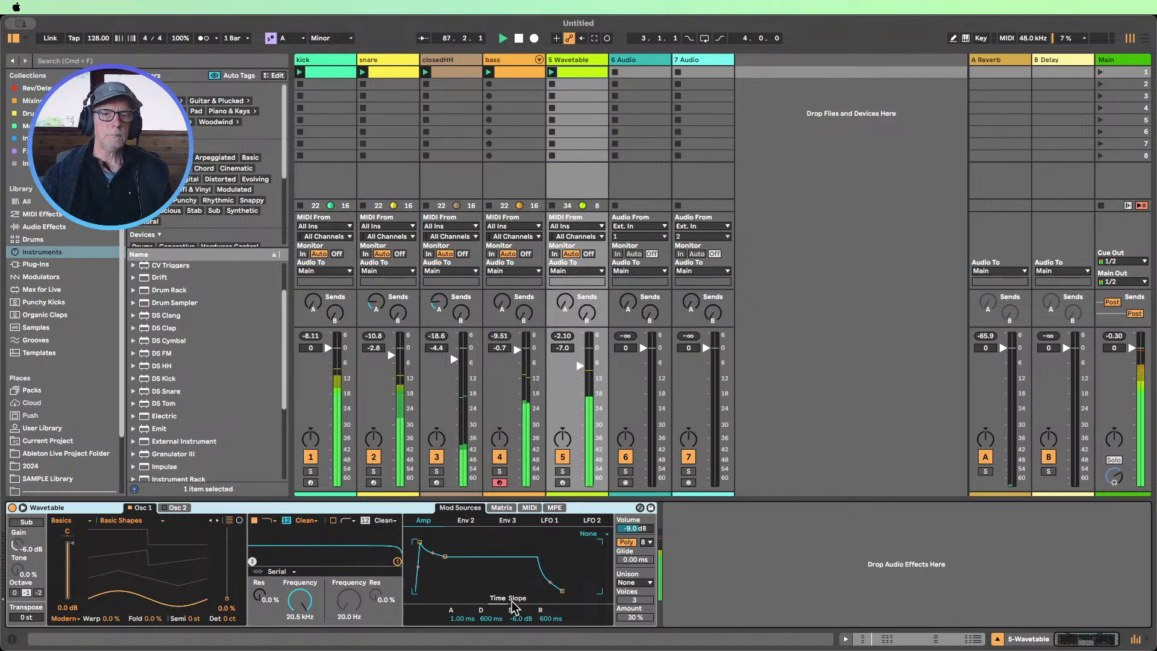
drag(521, 618, 491, 621)
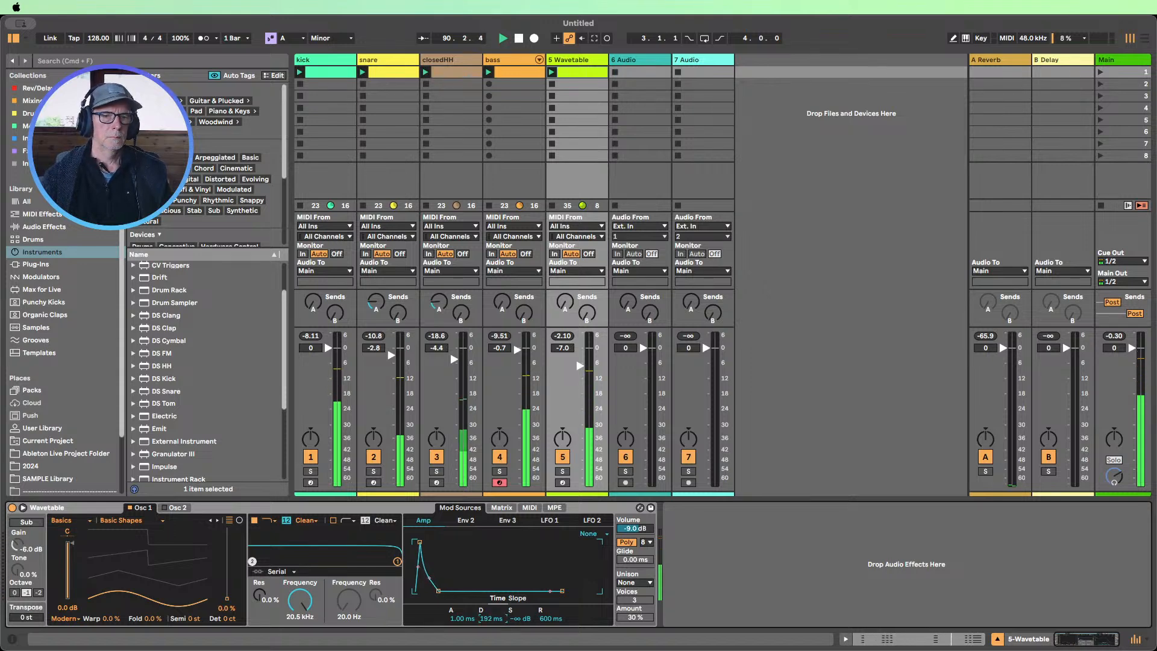
drag(218, 602, 226, 552)
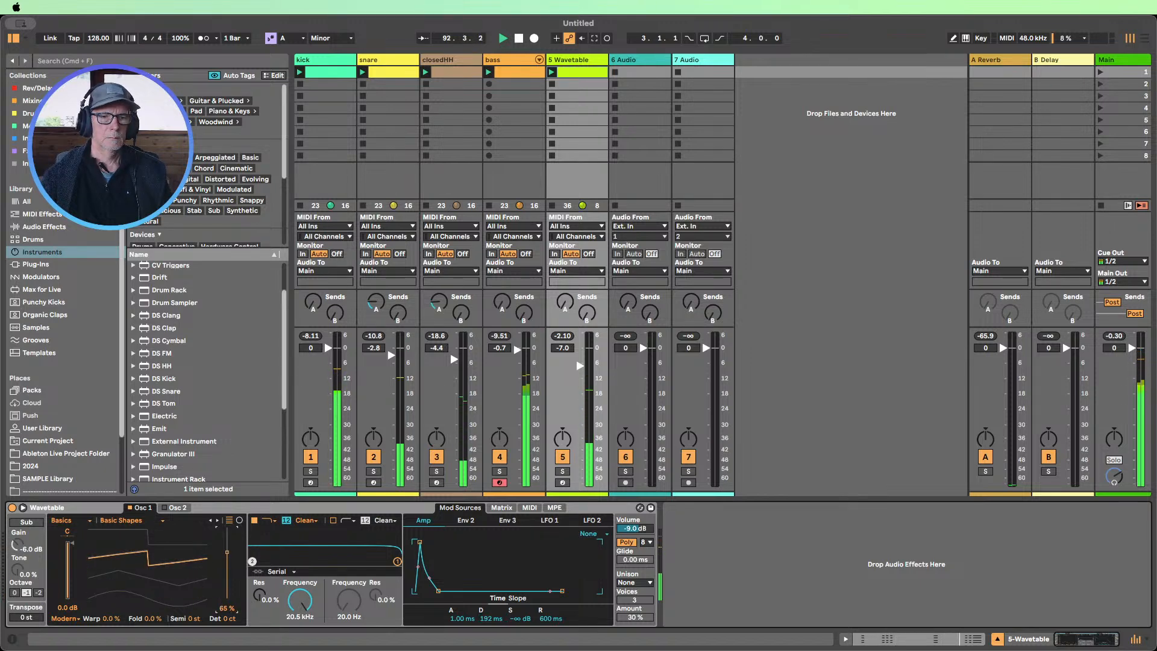
Audition the Basics wavetables one after another for Osc 1 and choose Galactica
click(216, 520)
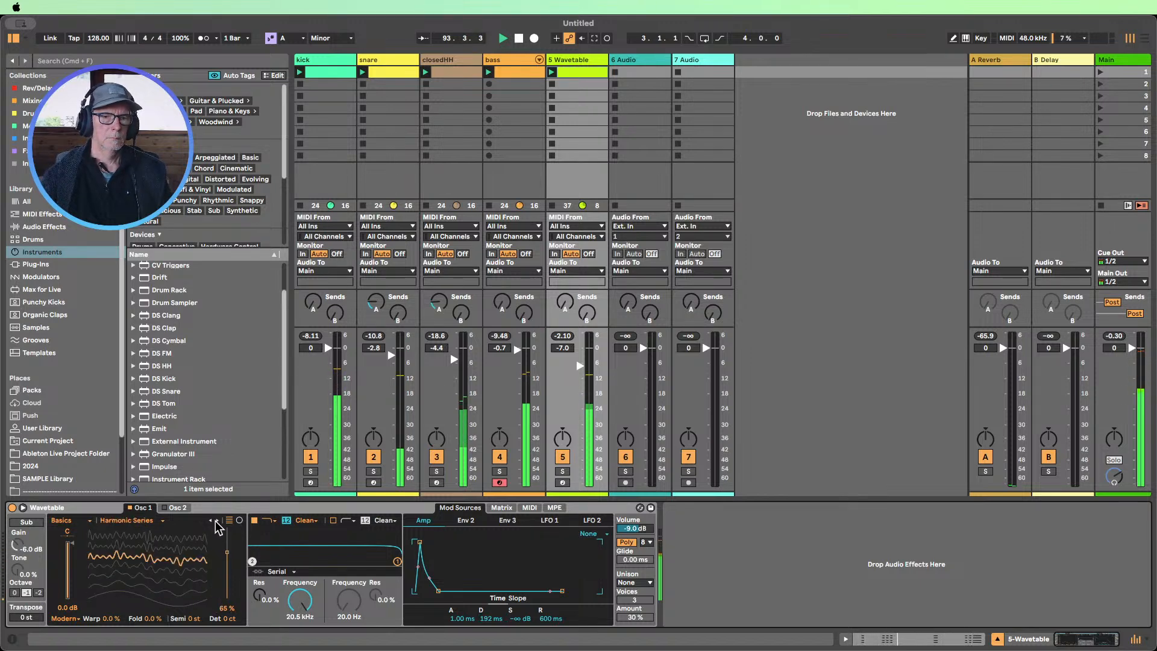
click(217, 520)
click(217, 520)
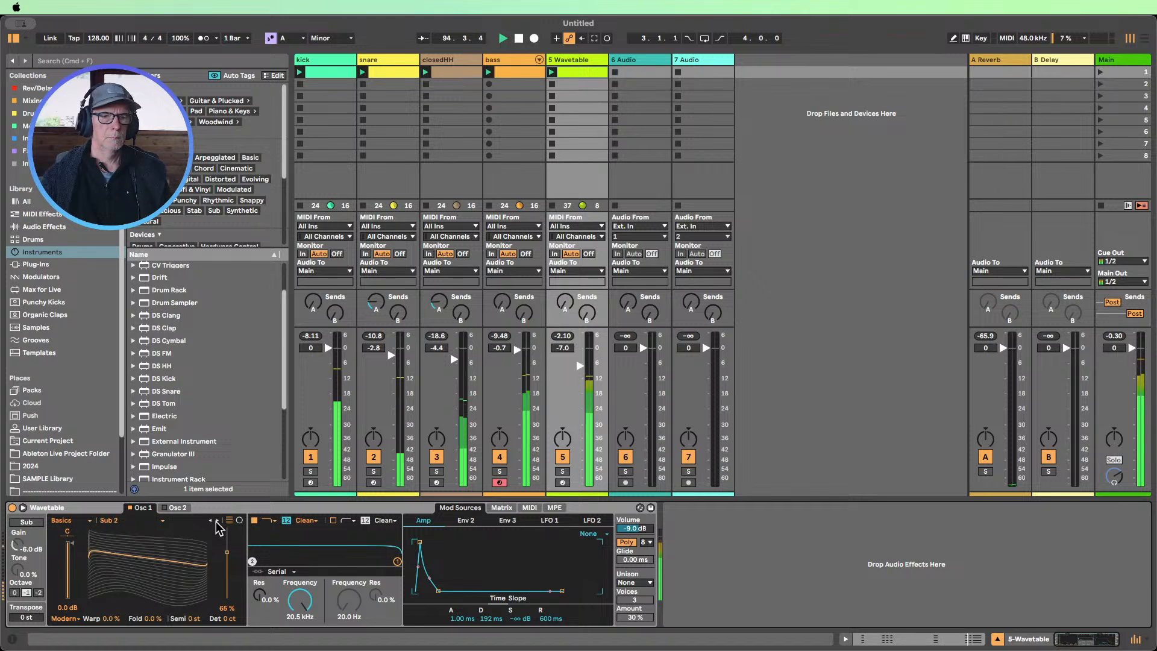
click(216, 520)
click(217, 521)
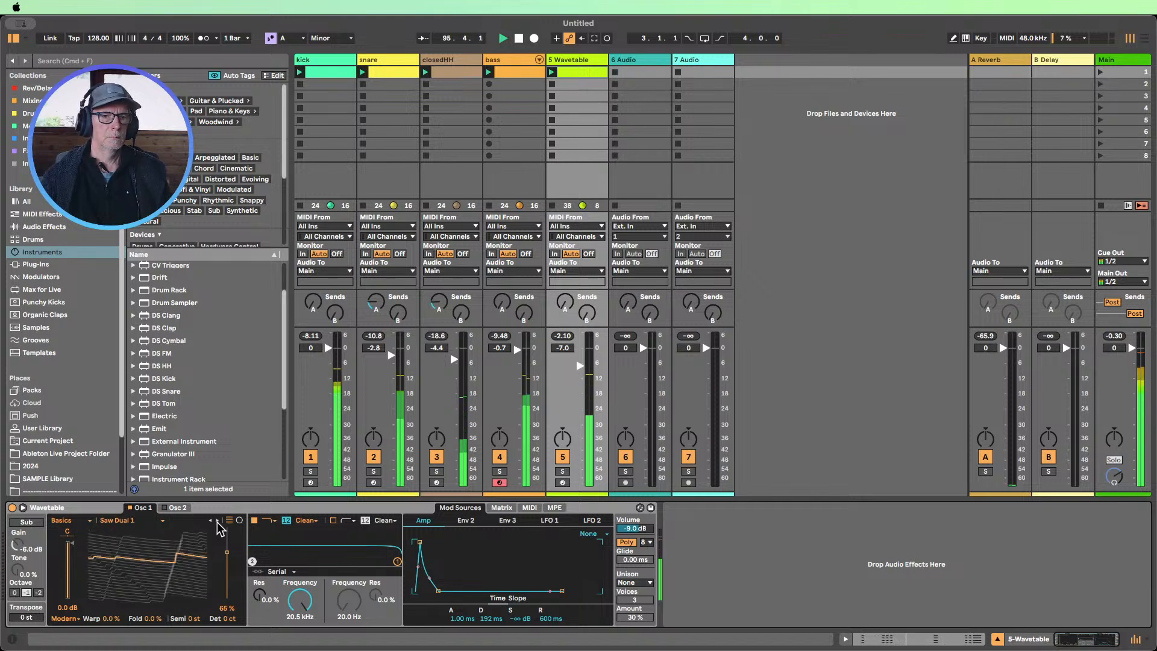
click(217, 521)
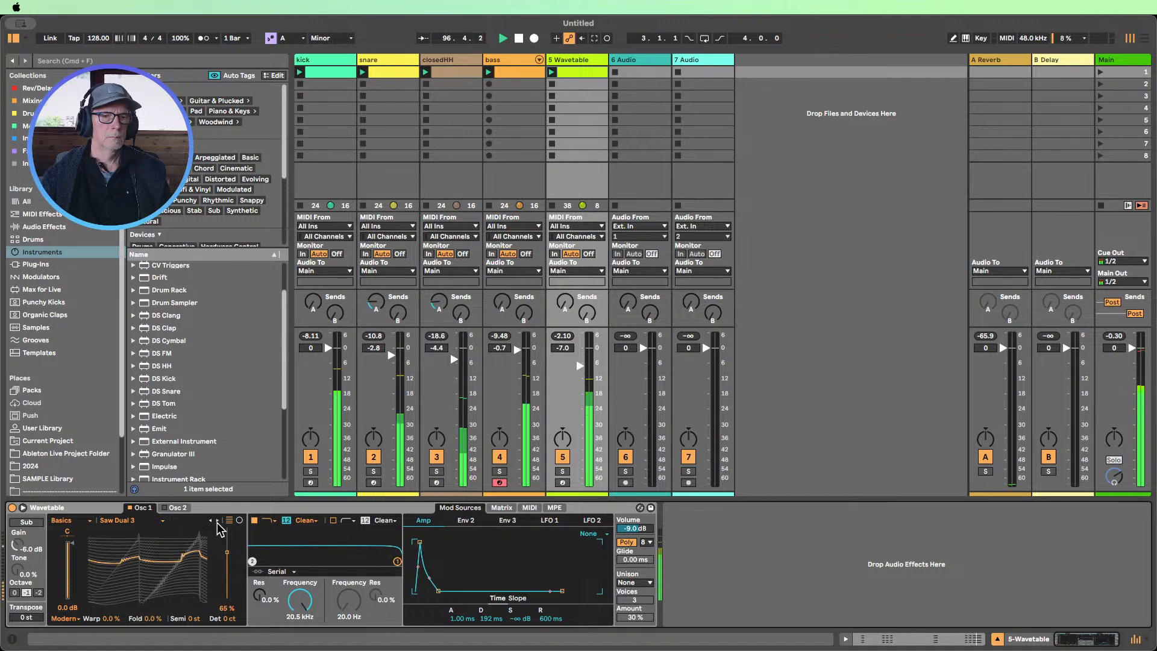
click(216, 521)
click(217, 521)
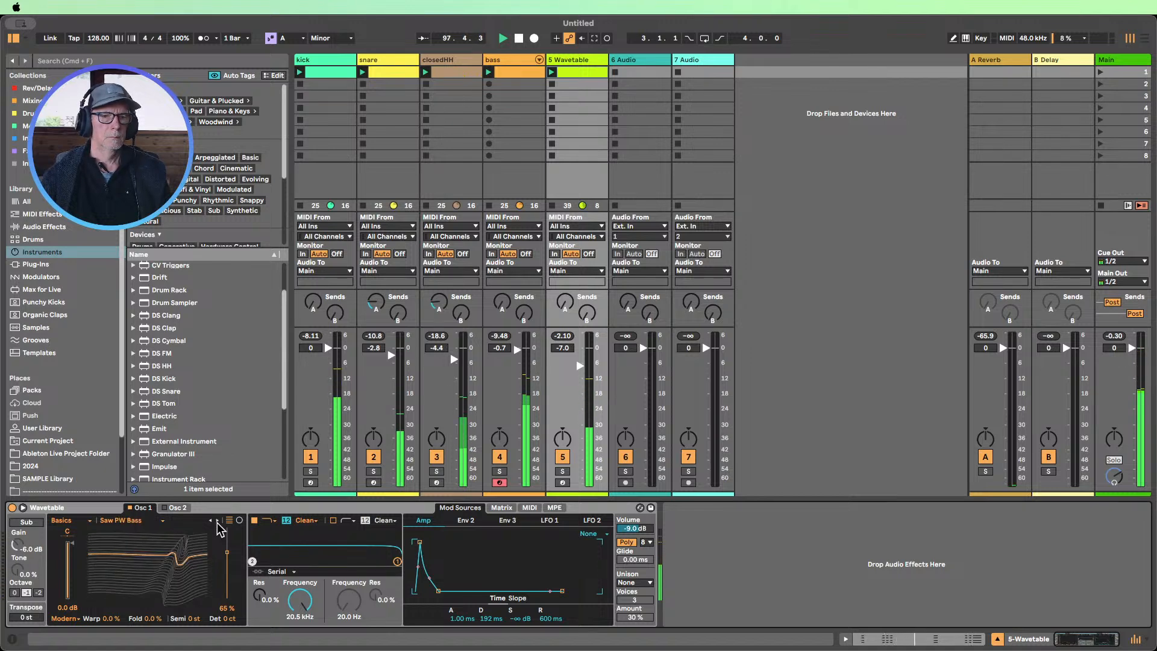
click(217, 521)
click(217, 521)
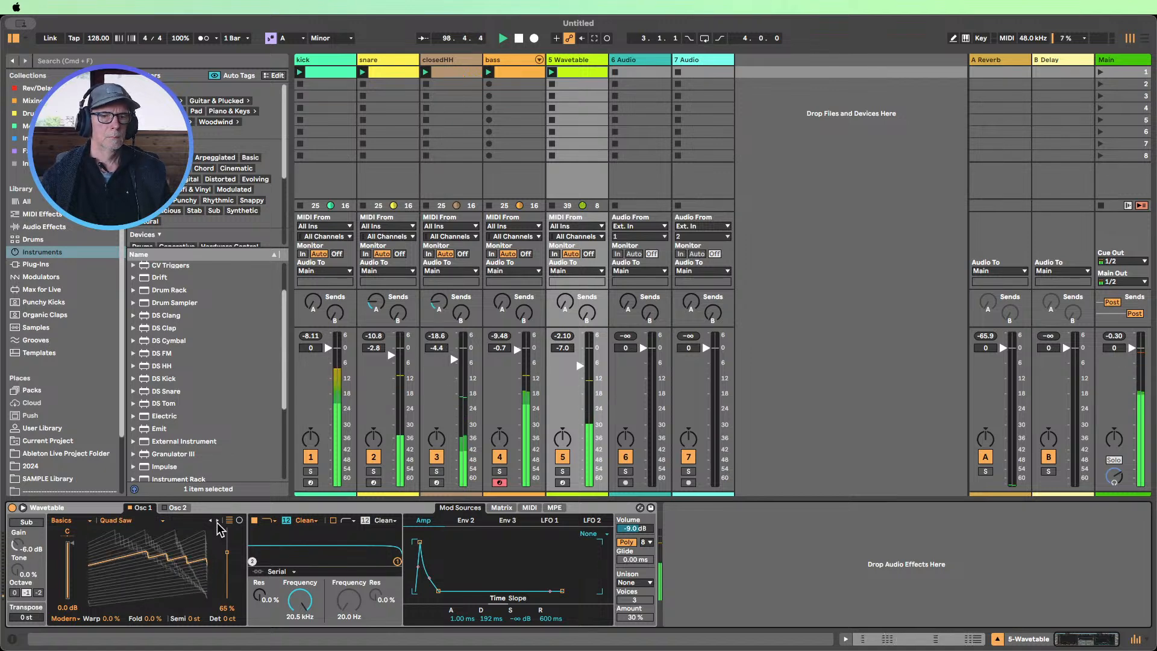
click(217, 520)
click(217, 520)
click(217, 521)
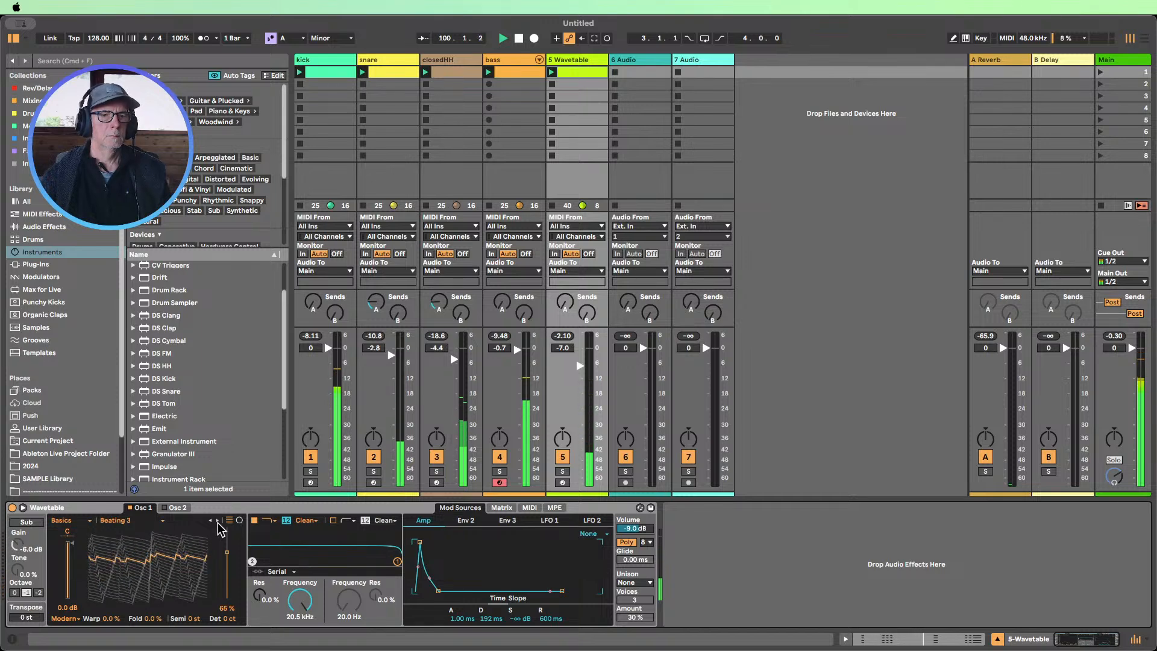
click(217, 520)
click(217, 520)
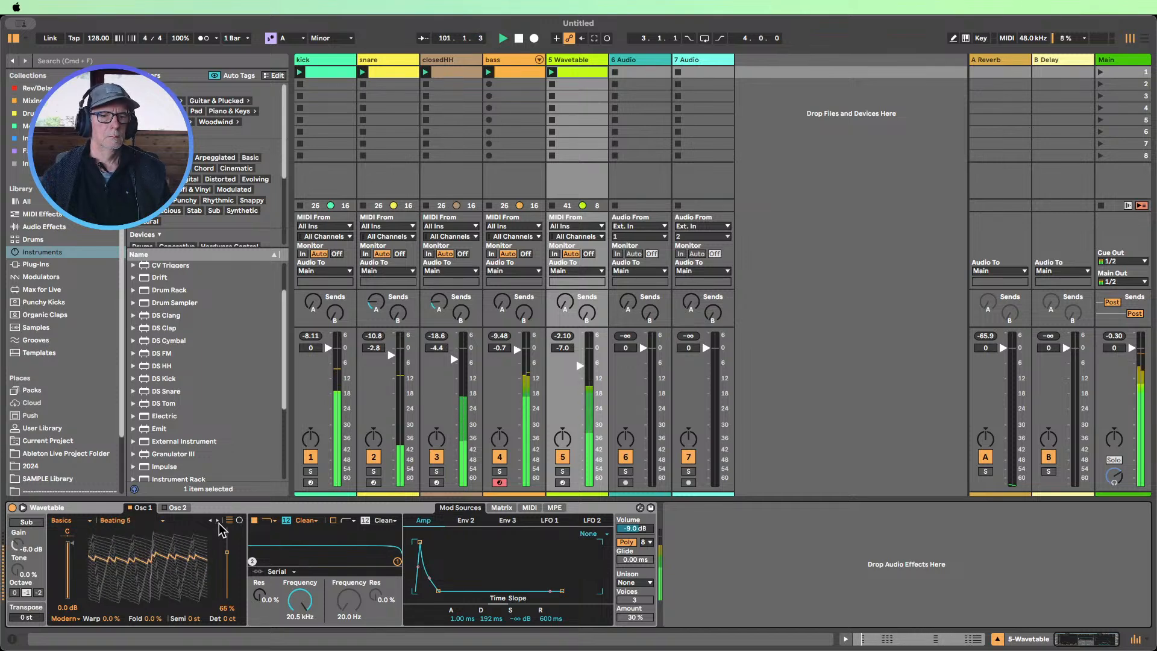
click(217, 521)
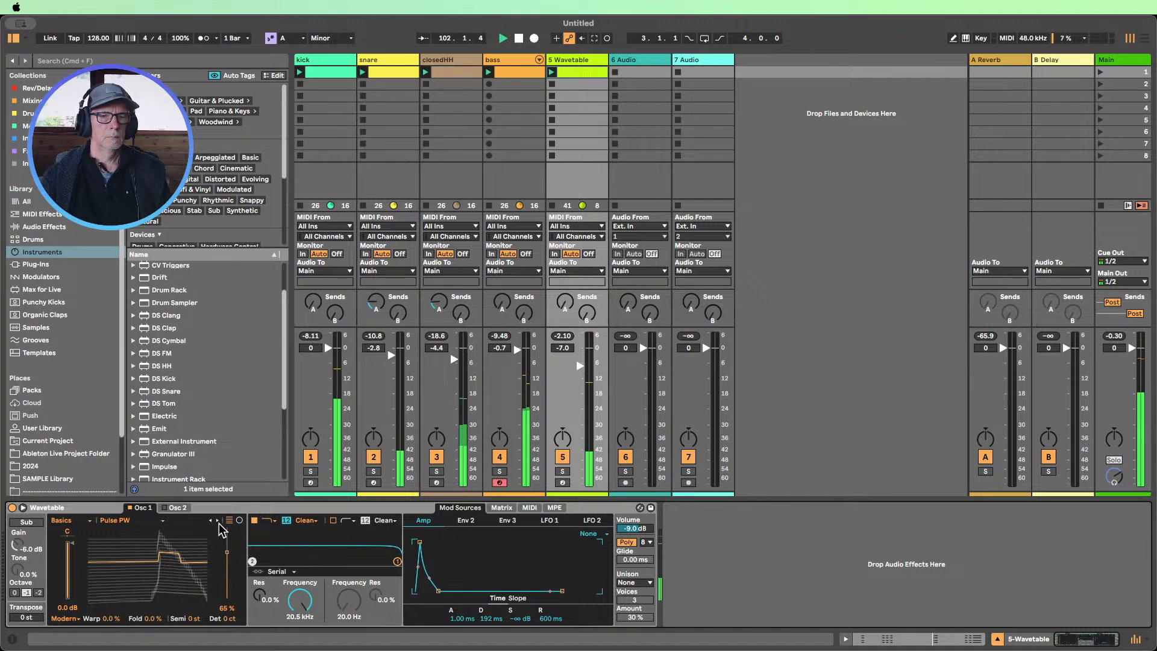
click(217, 520)
click(217, 521)
click(217, 521)
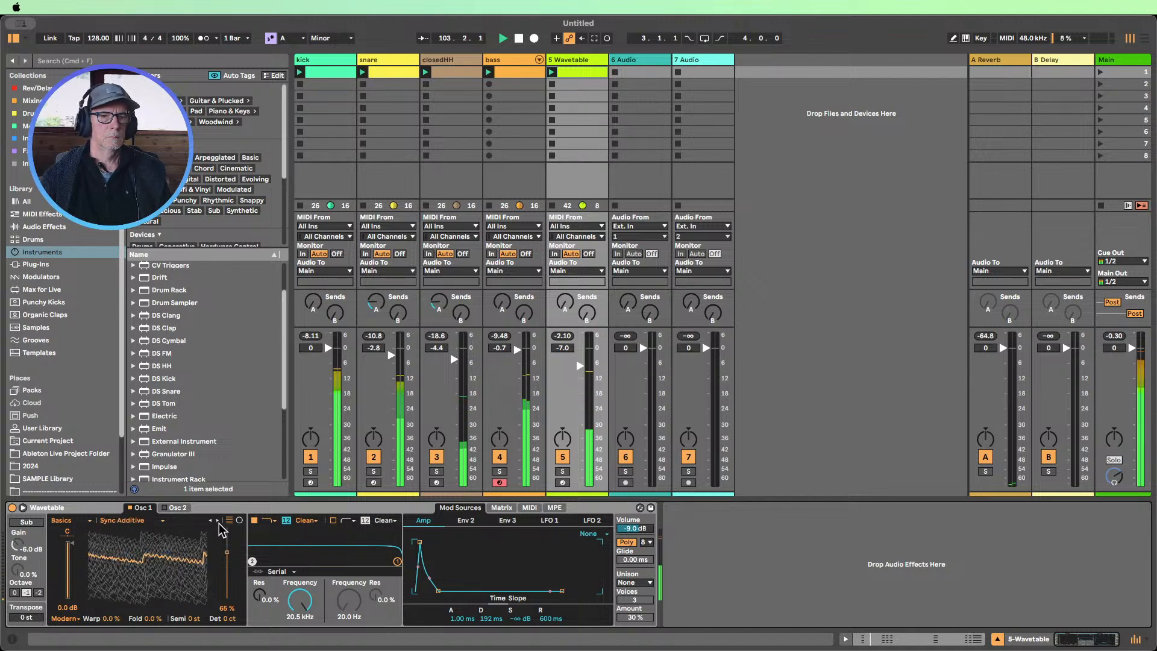
click(217, 521)
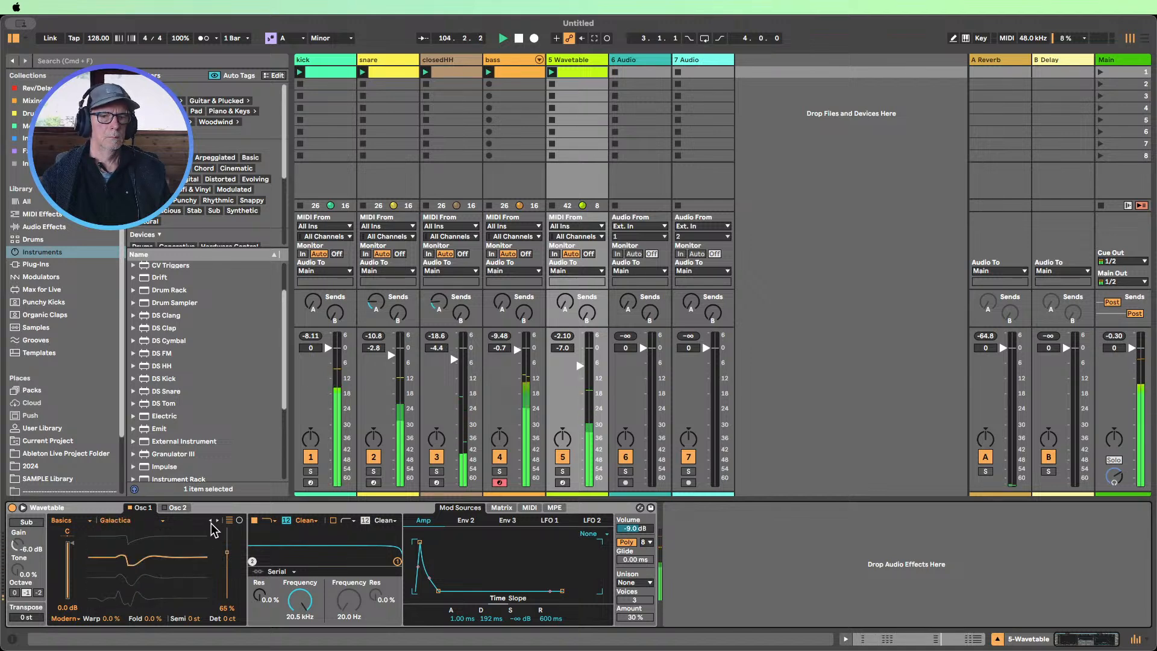
click(210, 521)
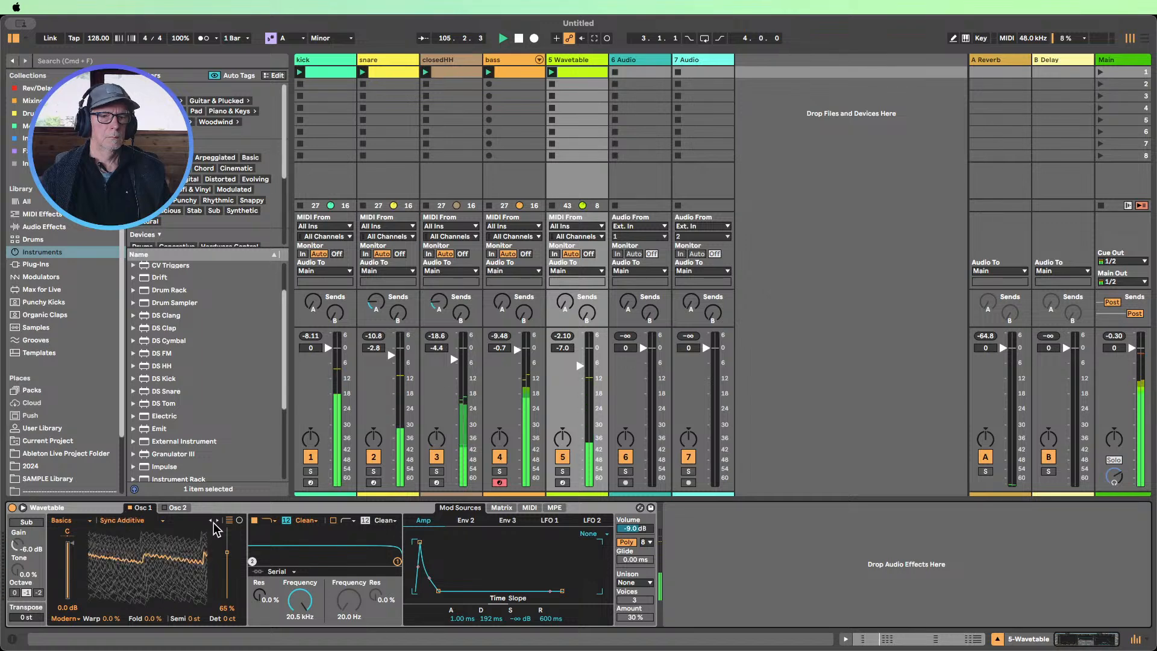
click(217, 522)
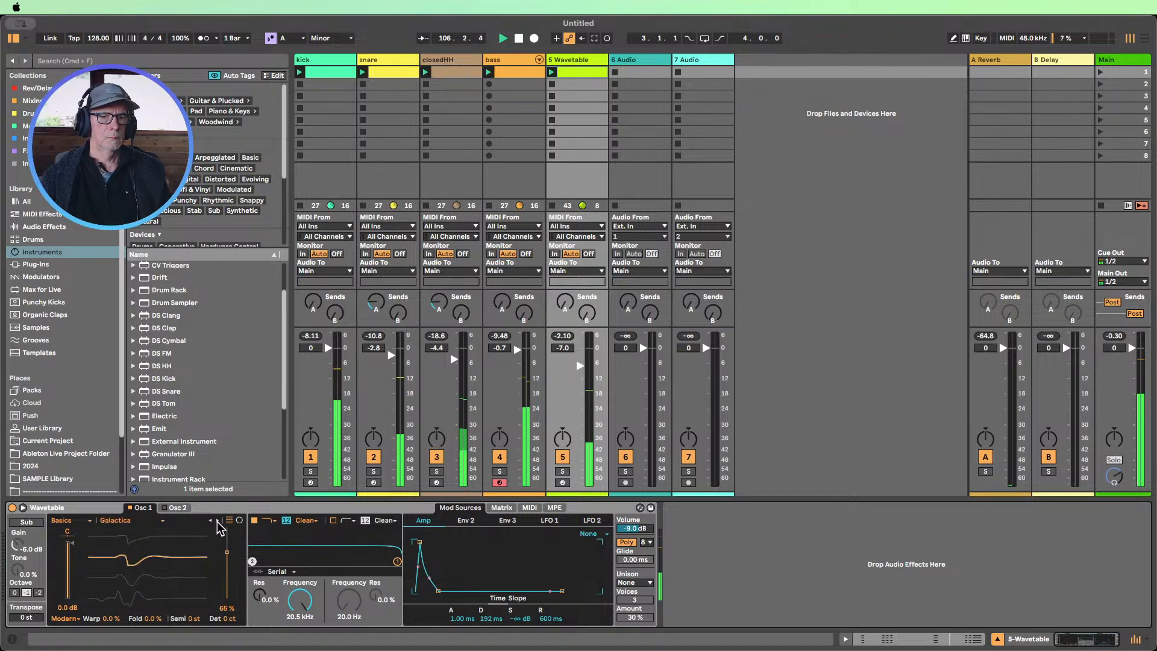
Lower the first filter's frequency to 1.46 kHz and set its resonance to 61%
drag(299, 599, 300, 642)
drag(260, 595, 259, 580)
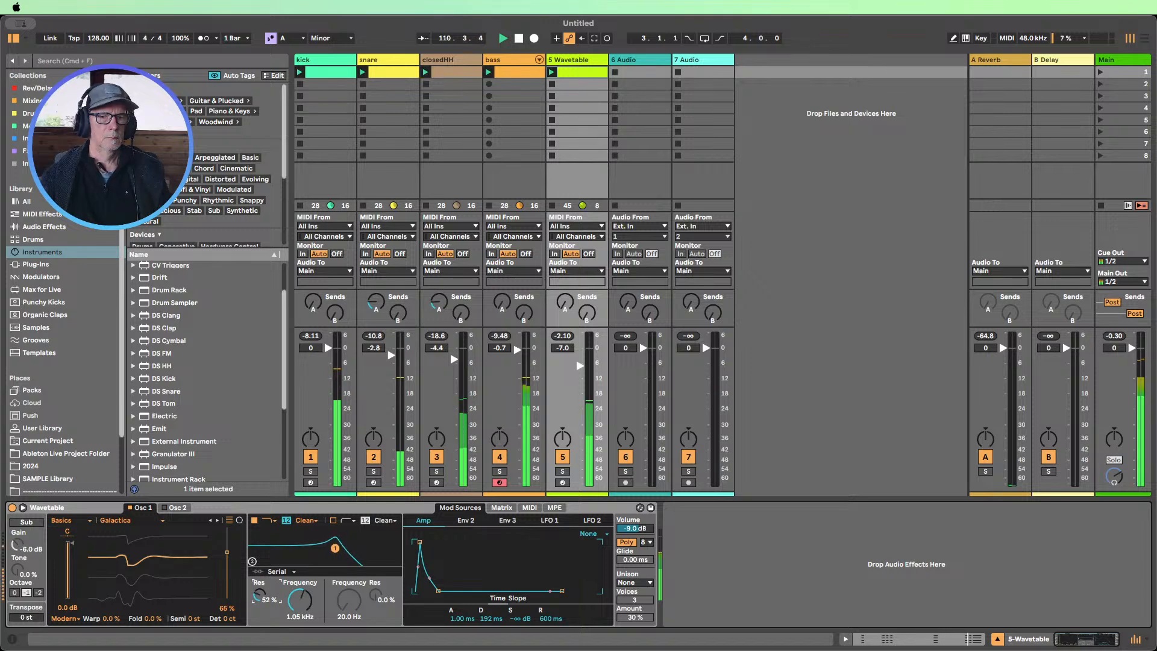
drag(260, 595, 300, 594)
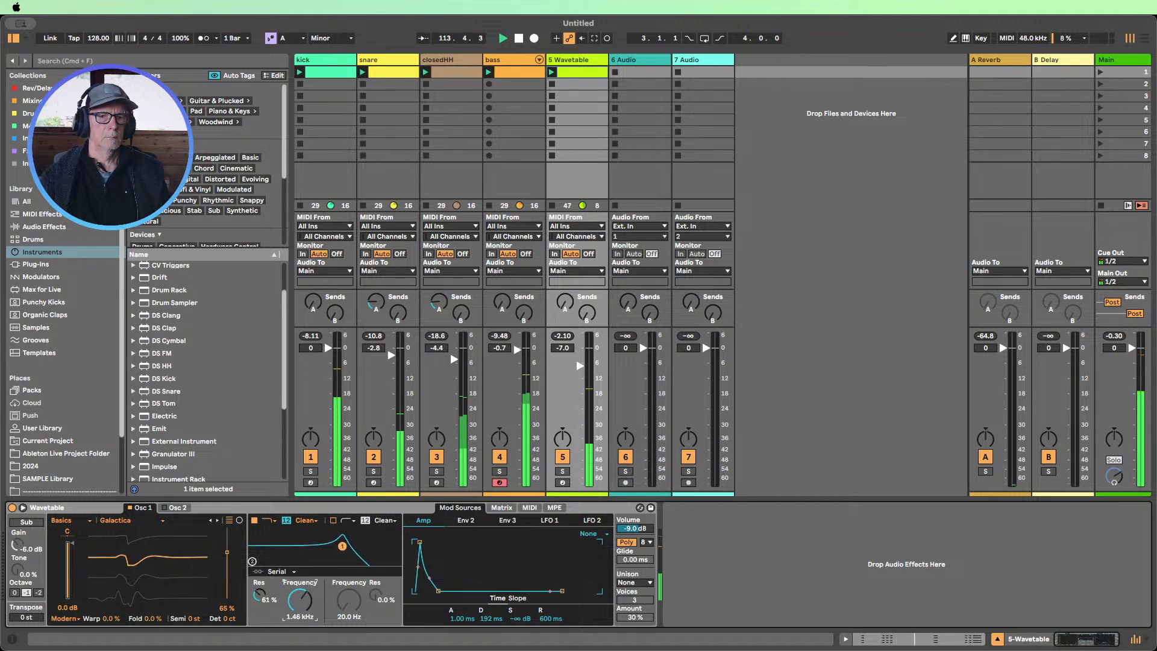
Set the Amp envelope's attack to 2.13 ms and release to 5.57 s, and set the unison mode to Classic
drag(515, 618, 462, 613)
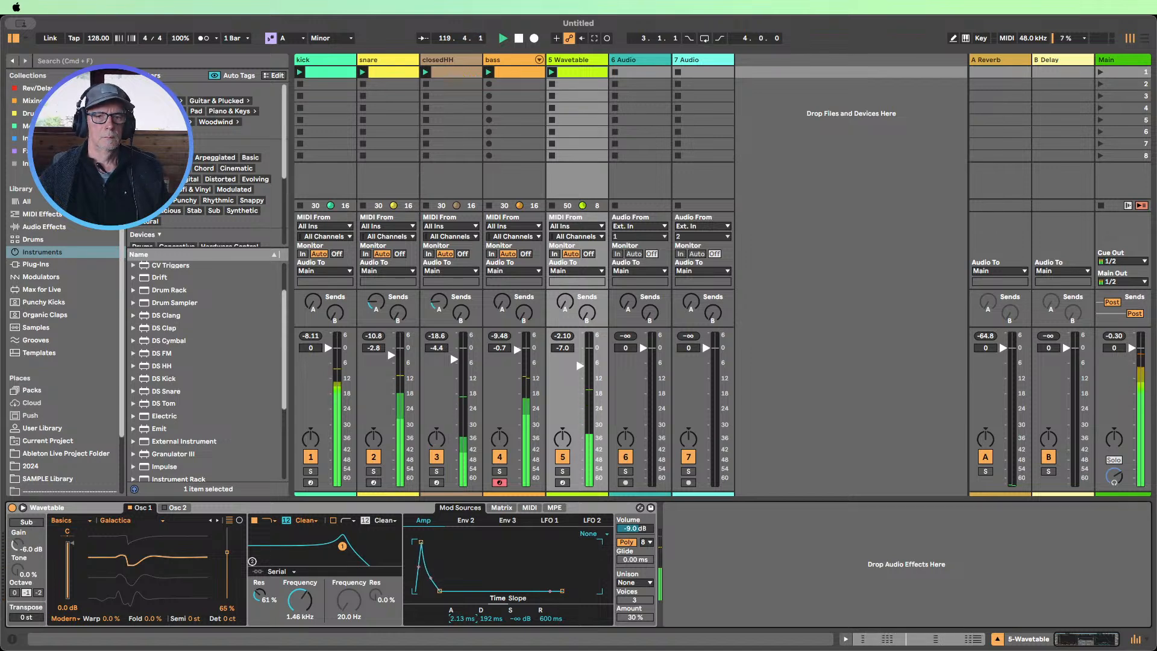
click(633, 582)
click(638, 525)
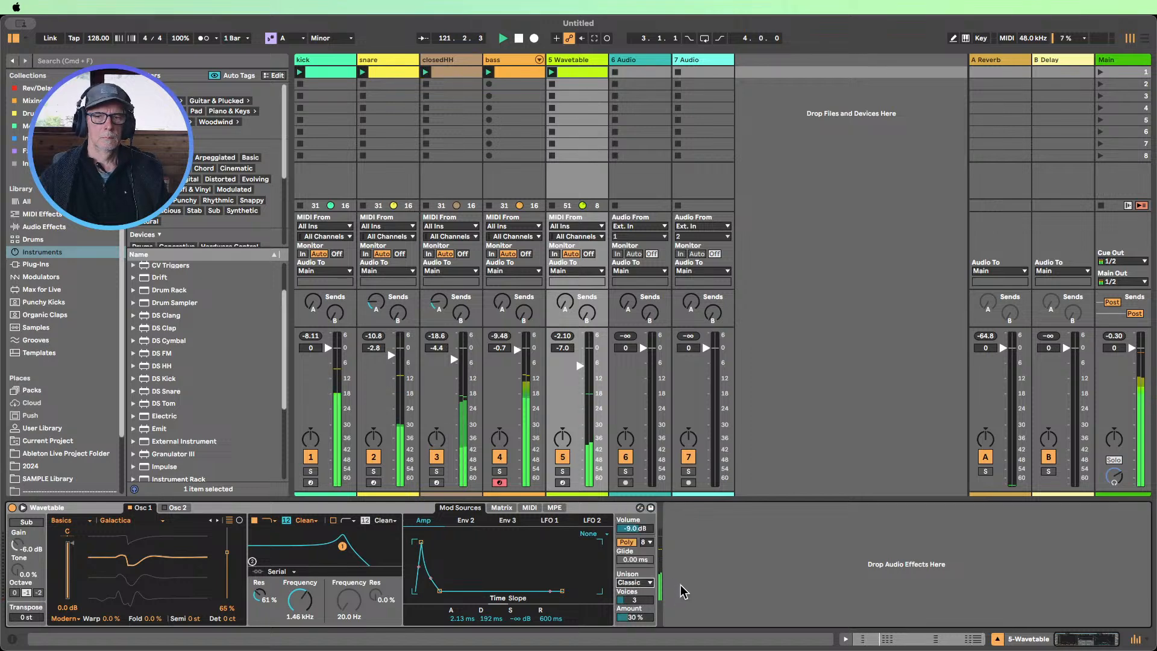
drag(550, 621, 546, 623)
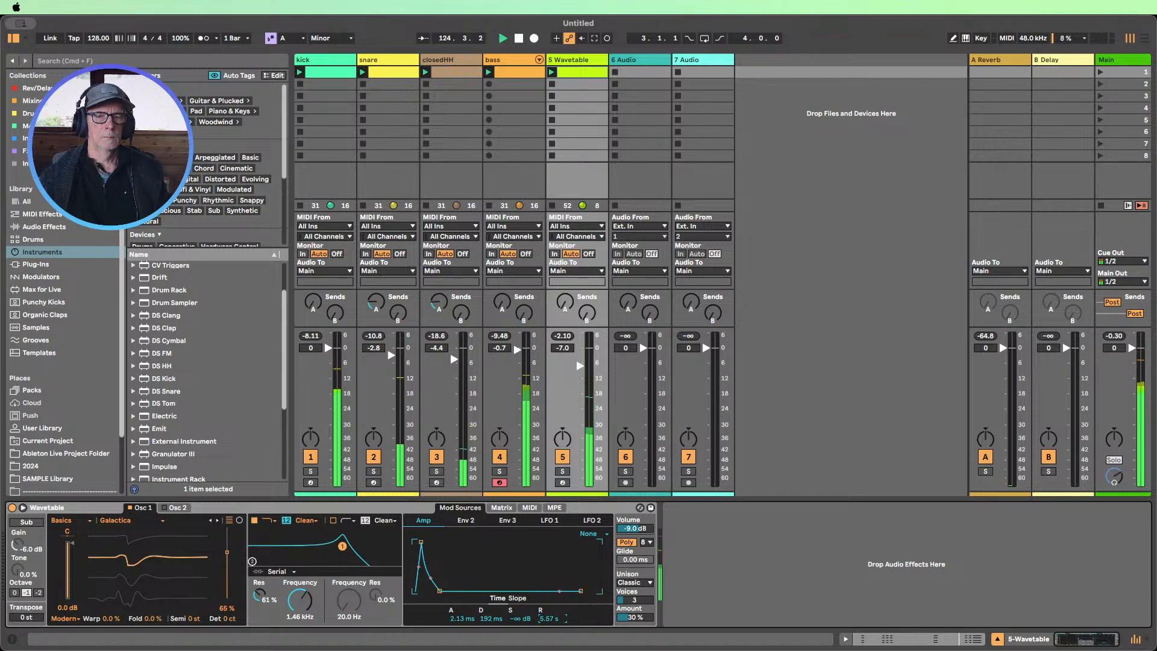
Shorten the Wavetable Amp envelope's release to 635 ms
drag(545, 623, 546, 629)
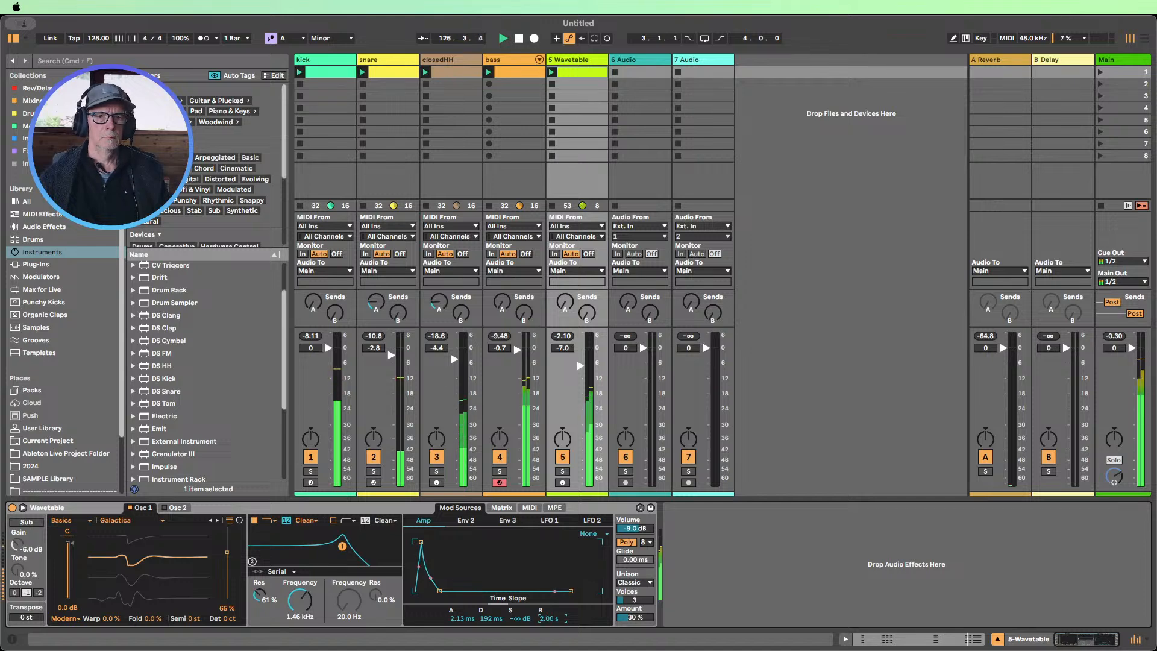
drag(545, 628, 546, 631)
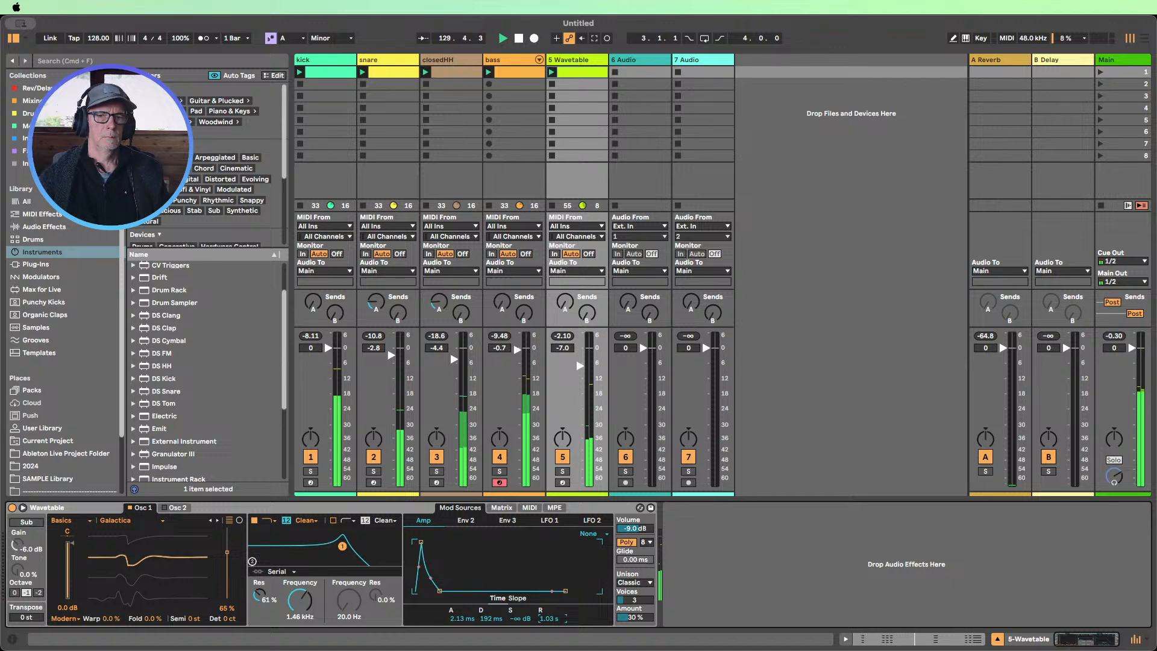
drag(548, 618, 550, 615)
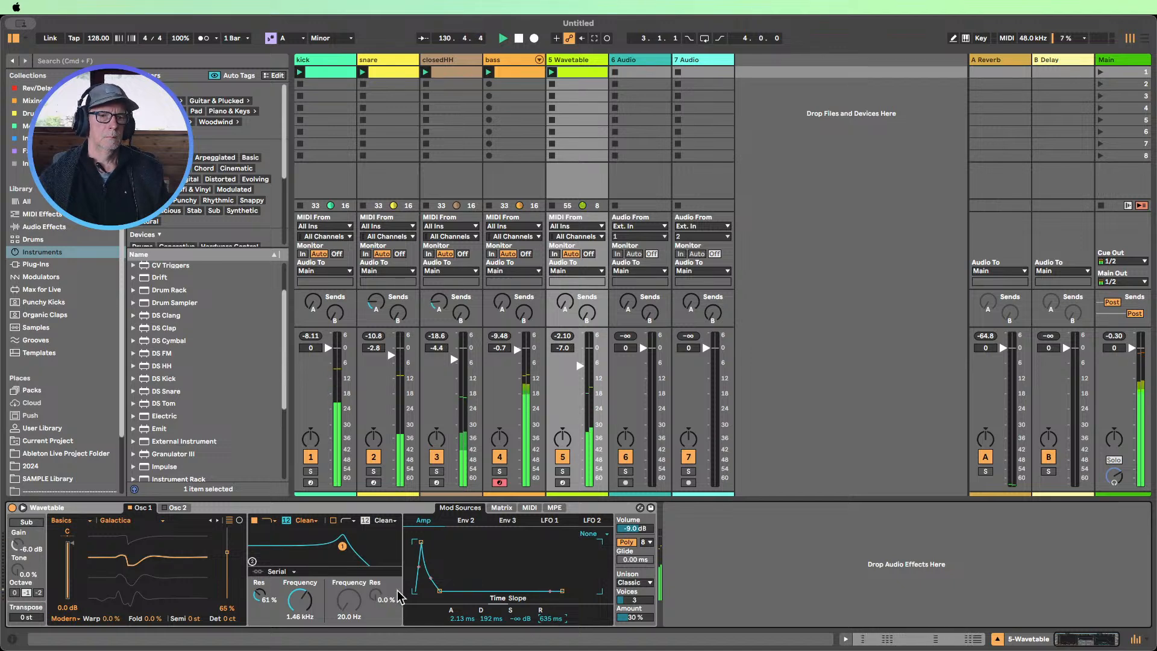
Raise Osc 2's wavetable position to 100%, and detune Osc 2 by -11 ct and Osc 1 by 11 ct
click(184, 508)
drag(227, 598, 227, 530)
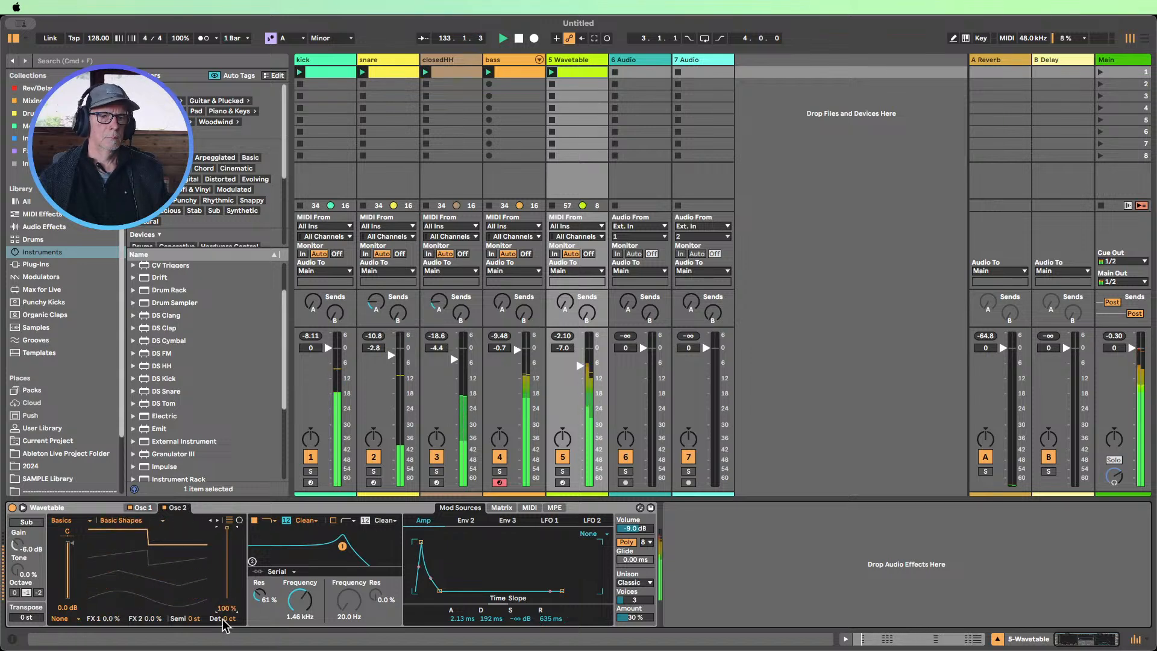
drag(227, 618, 228, 610)
click(139, 508)
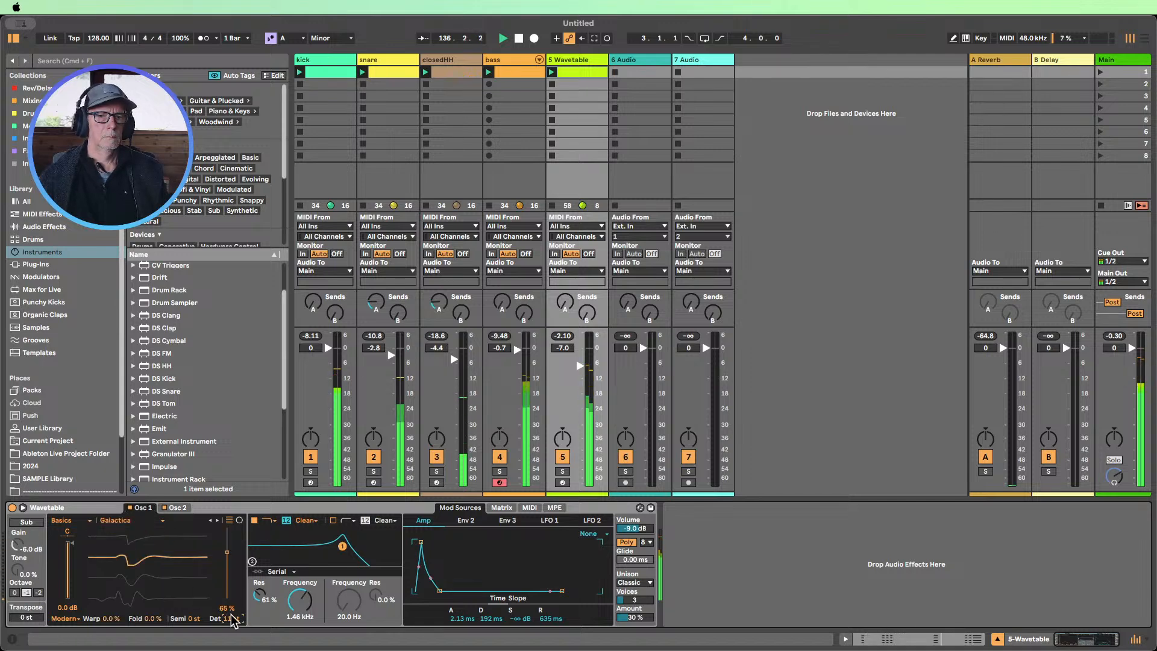
Transpose Osc 2 to -5 semitones and set the first filter's frequency to 941 Hz
drag(307, 601, 307, 617)
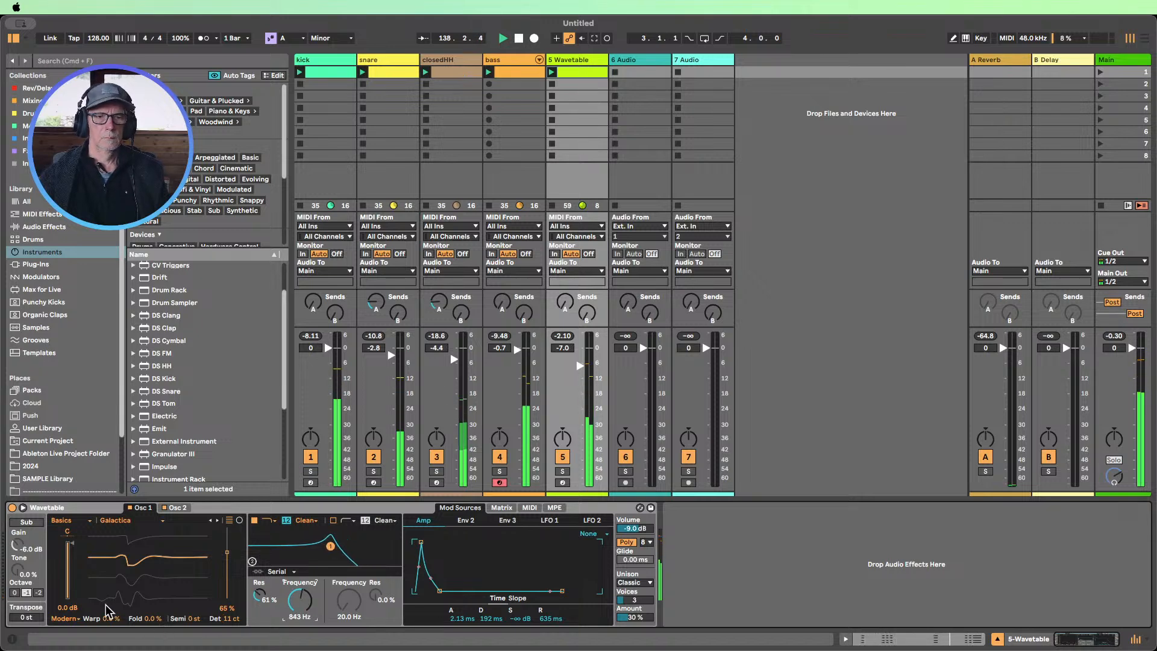
click(181, 513)
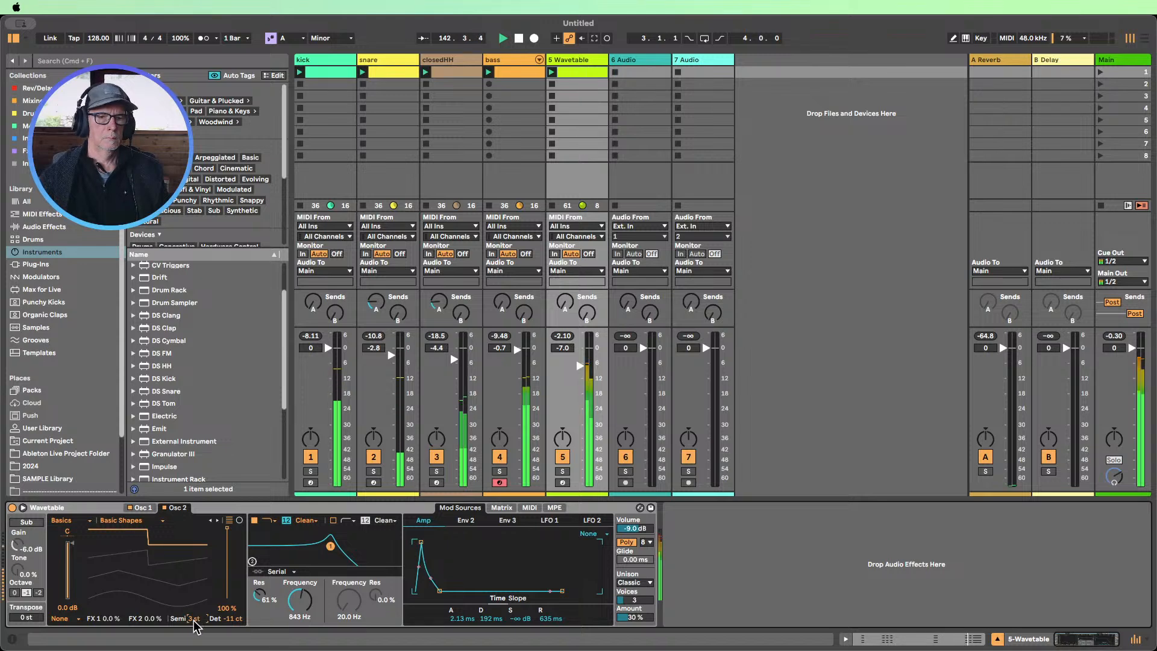
drag(196, 619, 196, 627)
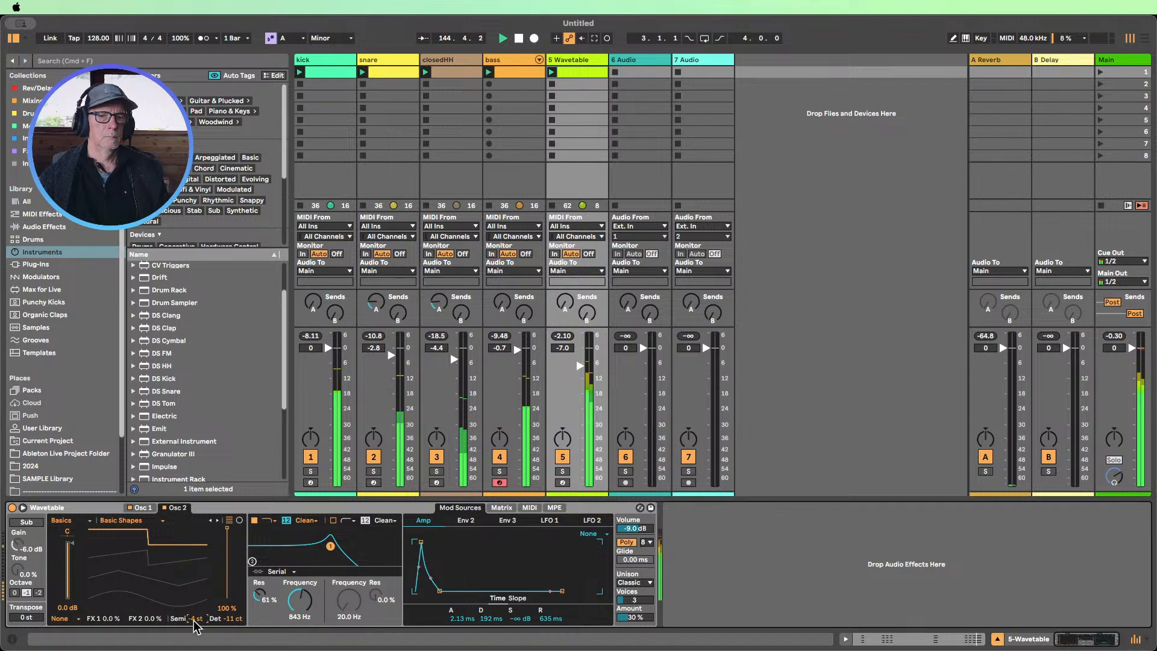
drag(194, 620, 194, 623)
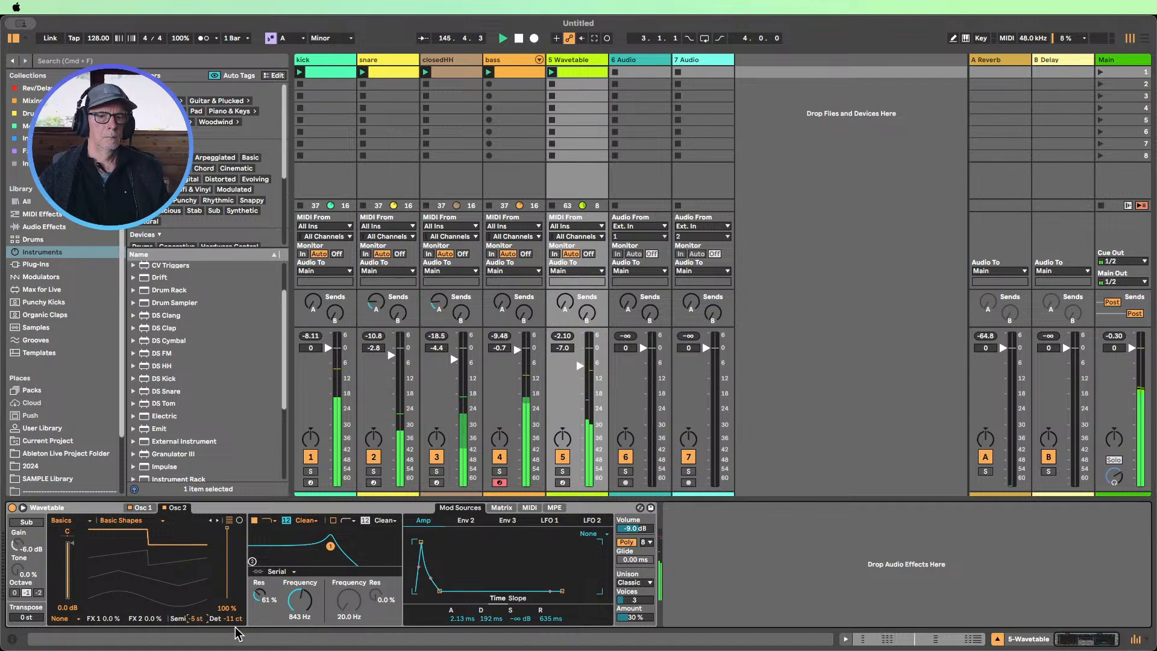
mouse_move(299, 601)
mouse_down()
mouse_move(305, 626)
mouse_move(305, 587)
mouse_move(305, 598)
mouse_up()
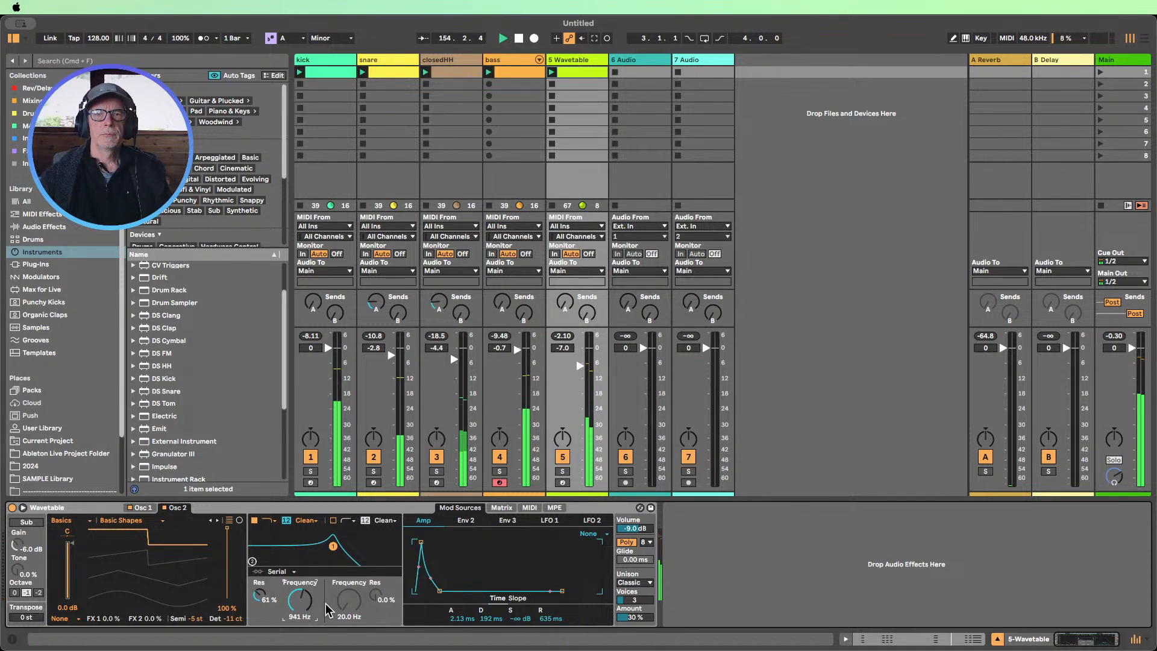
Mute the closedHH, snare and kick tracks and lower the Wavetable's first filter frequency to 714 Hz
click(436, 459)
click(374, 458)
click(310, 458)
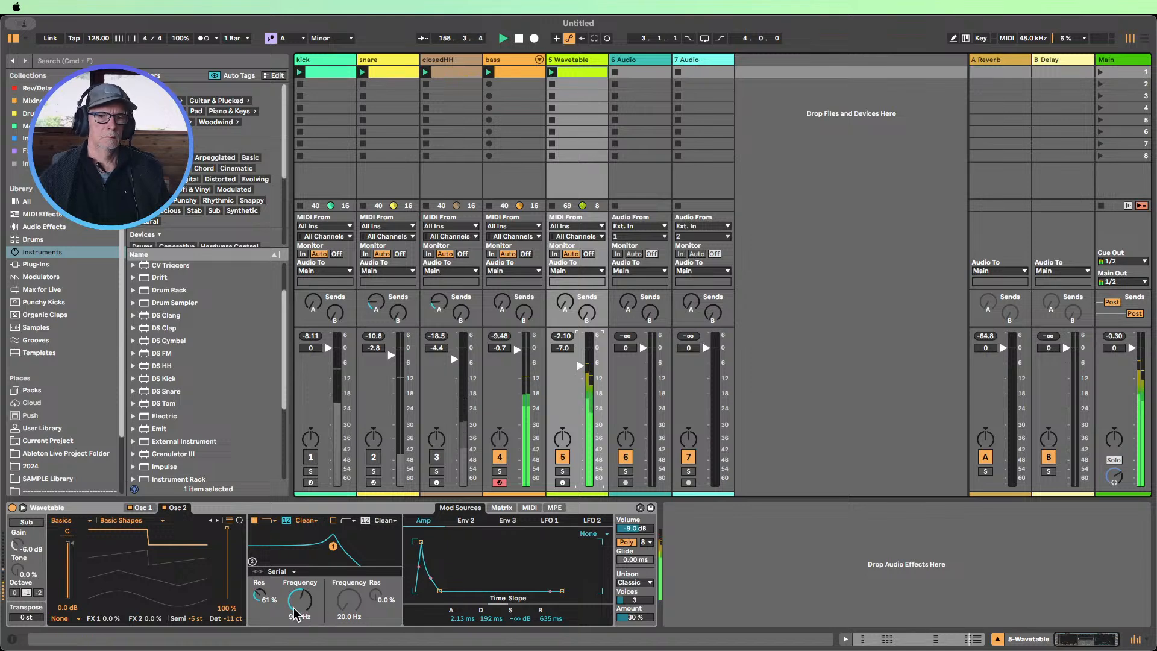
drag(295, 611, 295, 627)
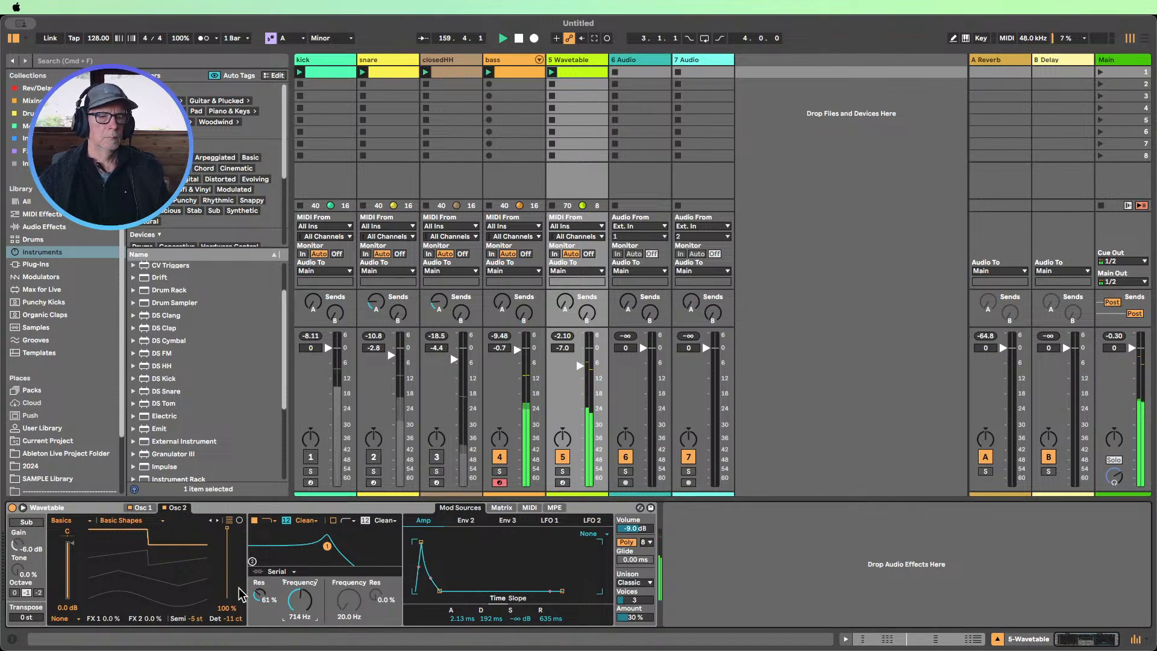
click(142, 508)
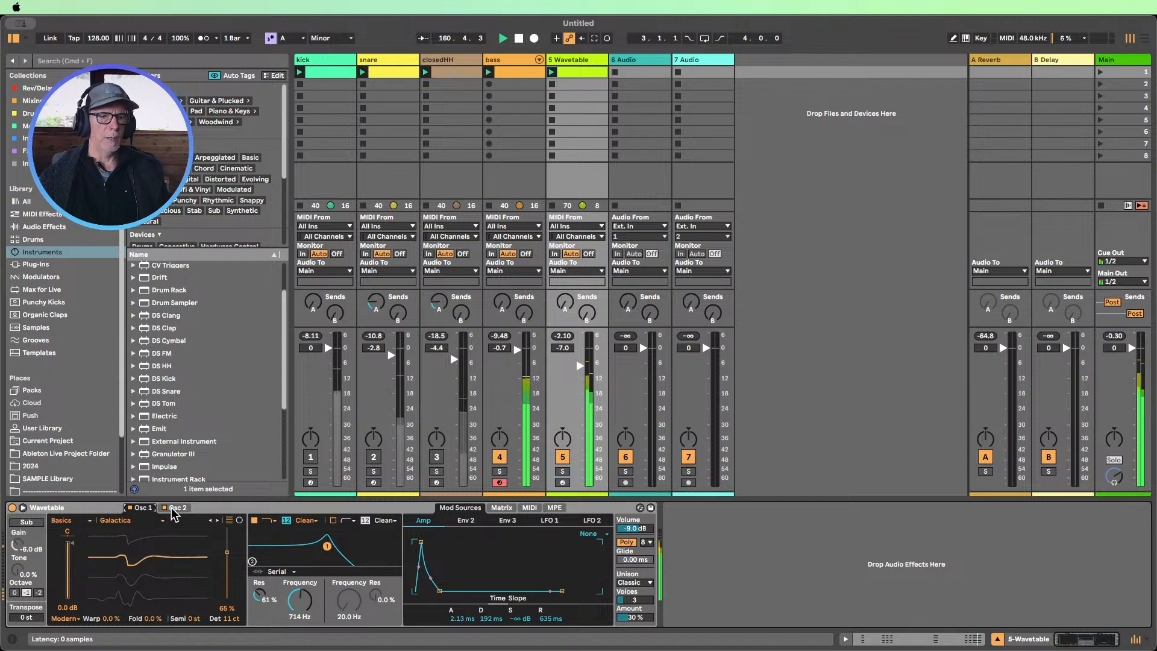
click(171, 509)
click(143, 508)
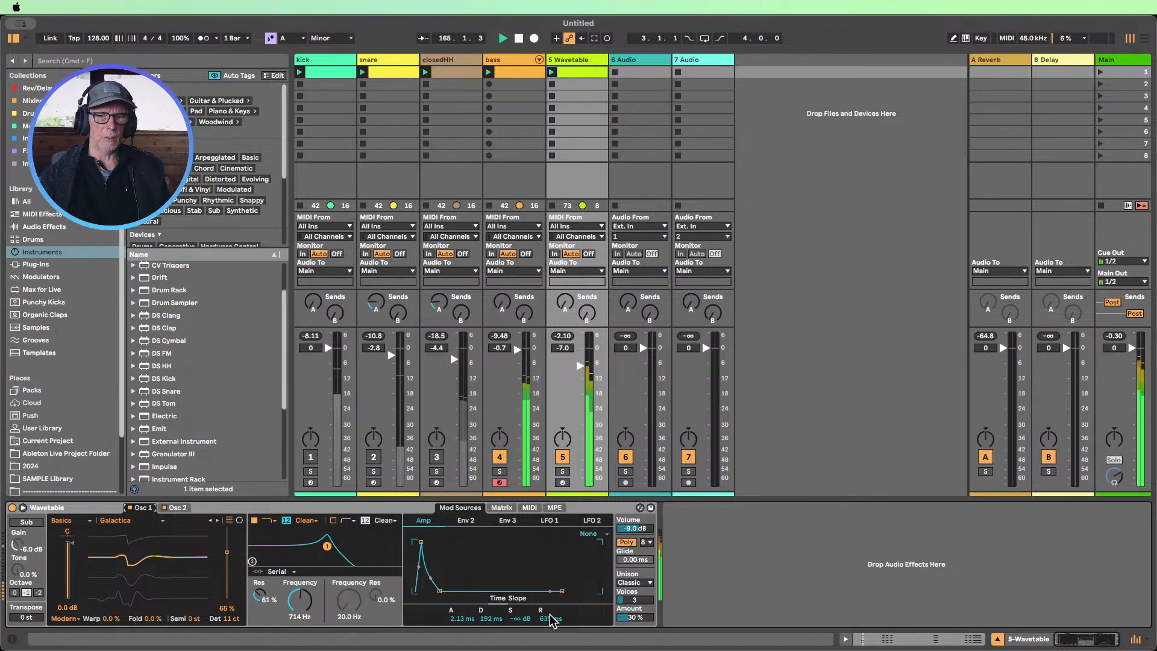
Try long and very short Amp envelope release times, such as 4.47 s and 1.99 ms, and settle on 589 ms
drag(552, 621, 551, 597)
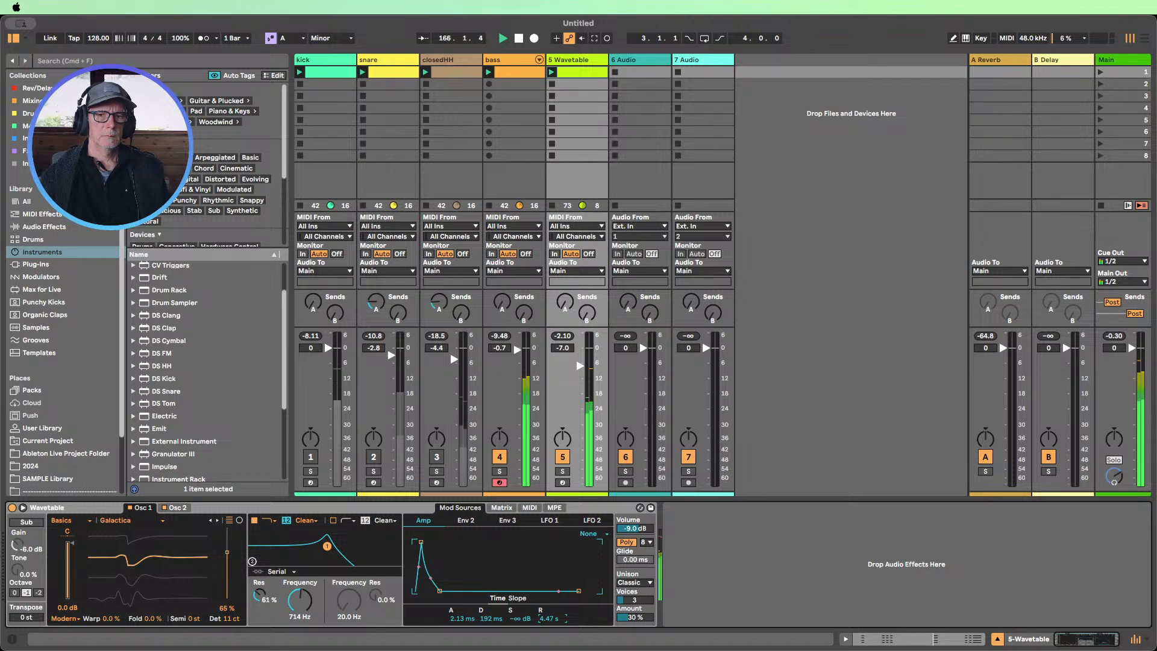
drag(552, 619, 551, 632)
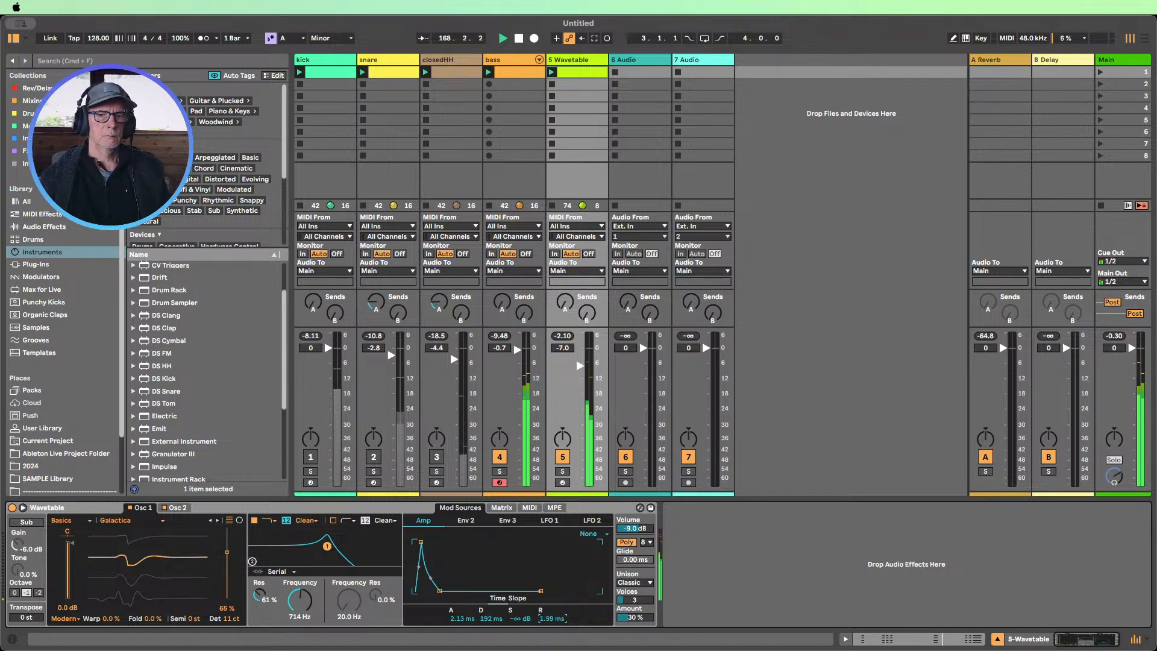
drag(552, 618, 552, 615)
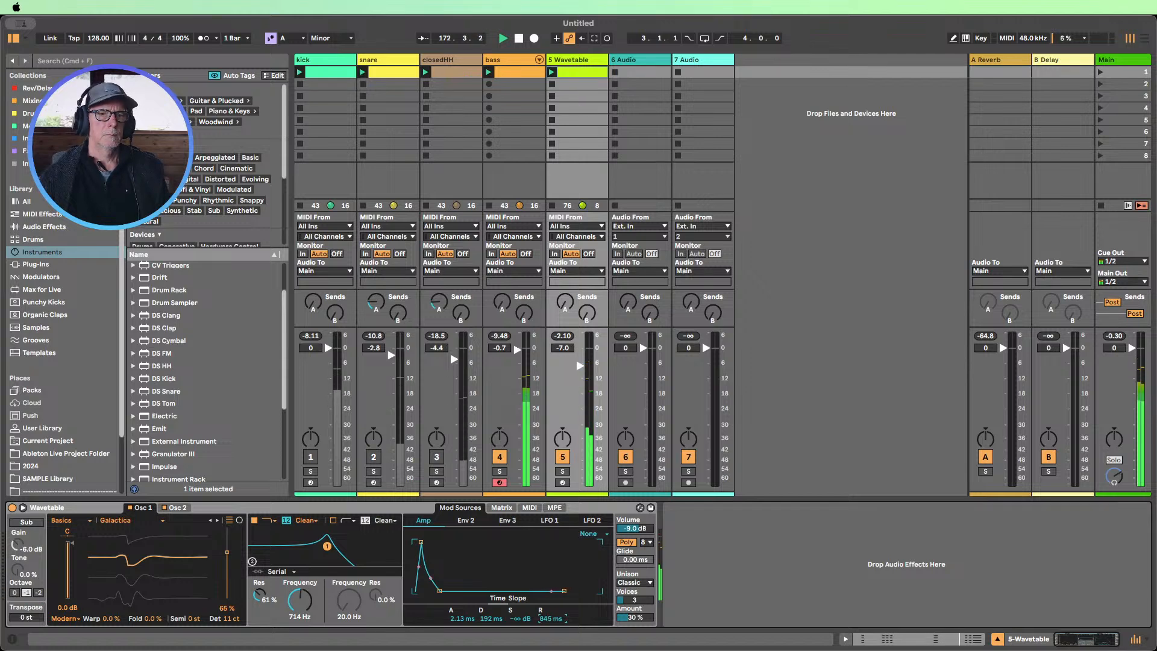
drag(552, 619, 552, 621)
scroll(229, 343, down, 5)
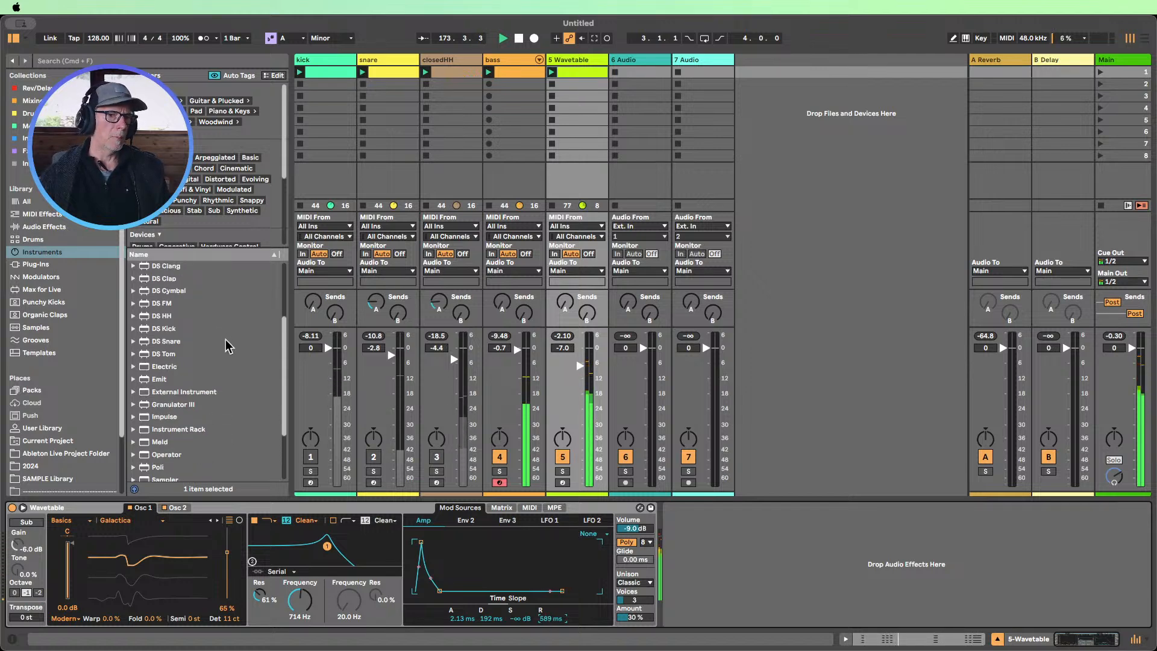
scroll(229, 394, up, 5)
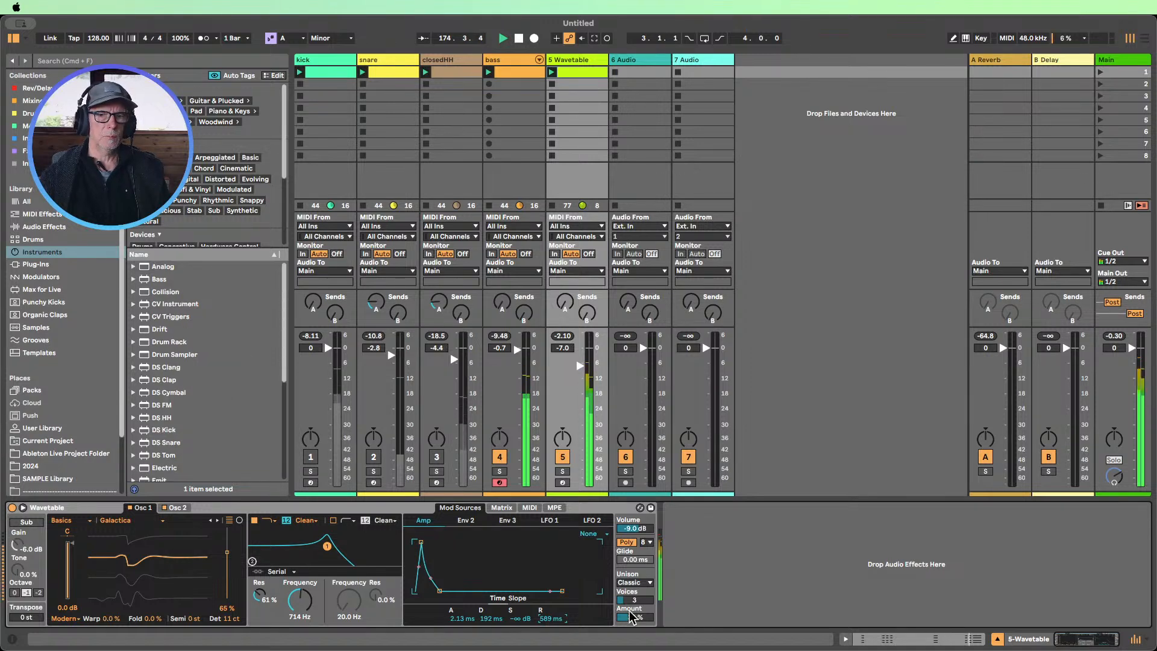
Set LFO 2's modulation of Amp Release to 17 and slow LFO 2's rate to 0.11 Hz
click(550, 521)
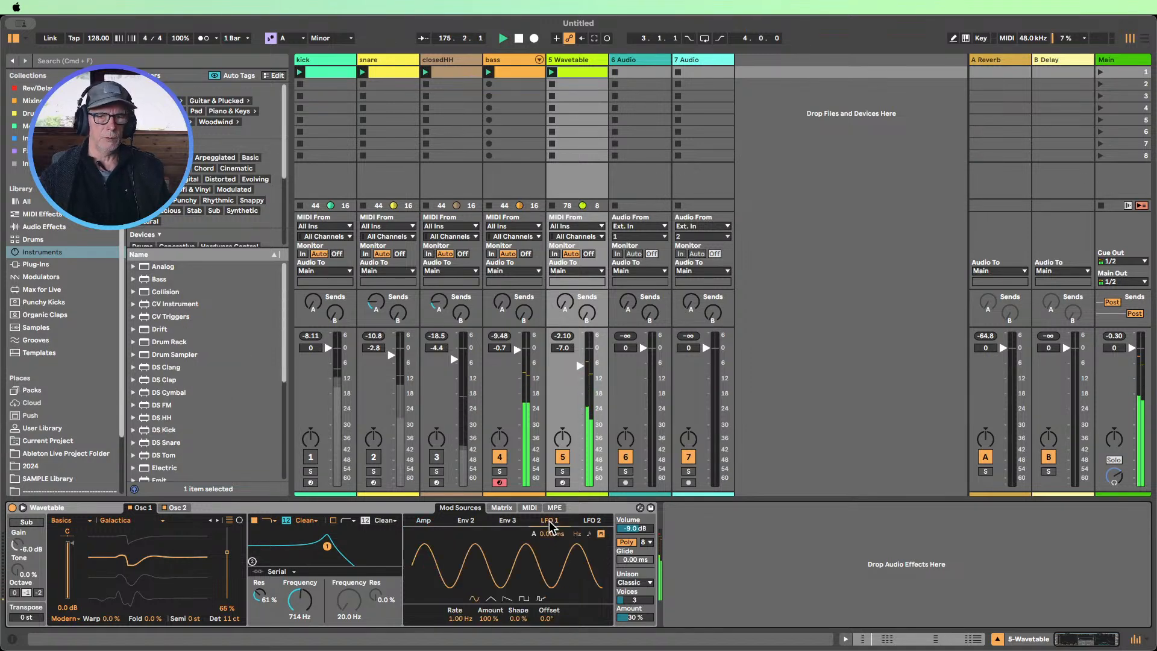
click(502, 508)
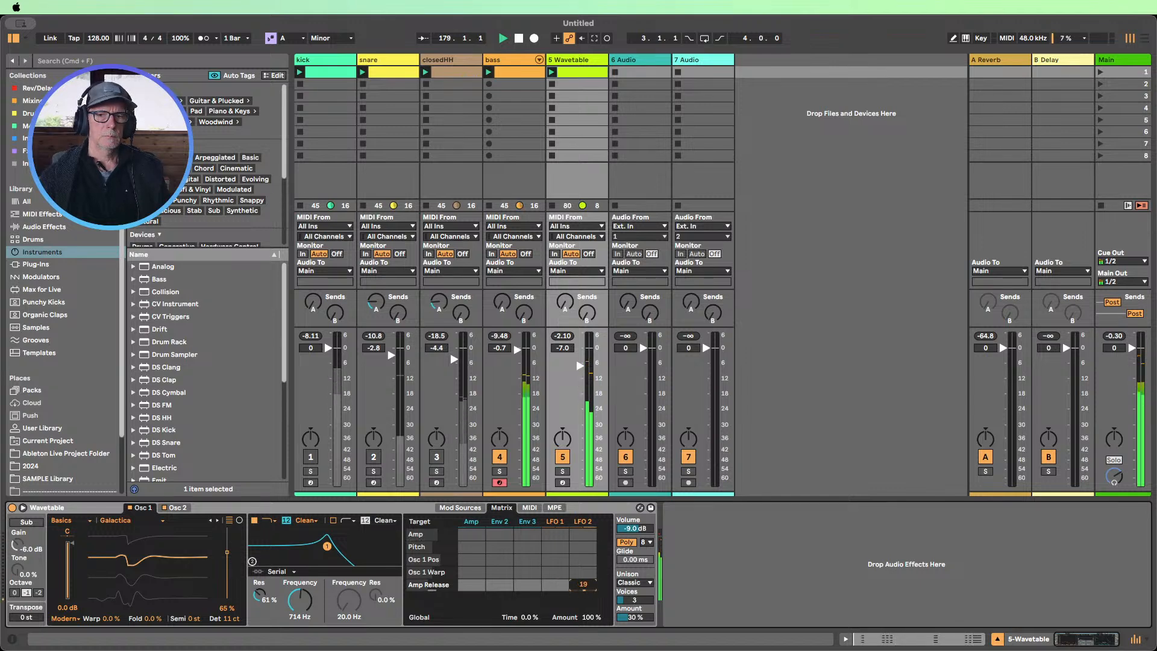
drag(583, 584, 582, 585)
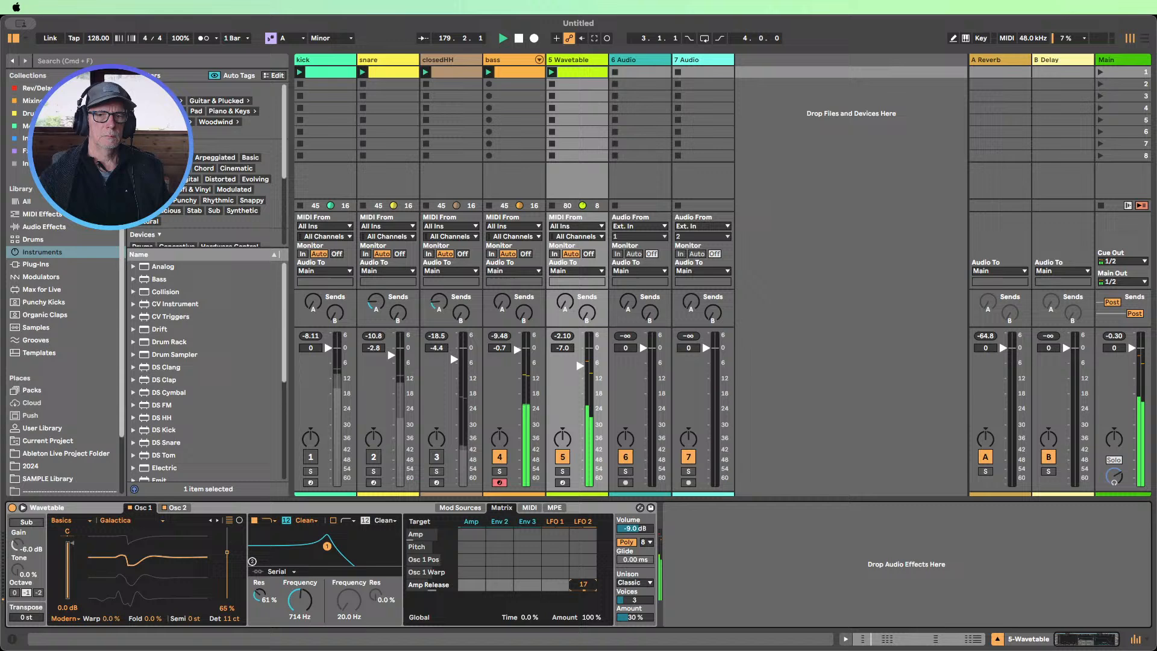
click(583, 522)
drag(459, 618, 459, 641)
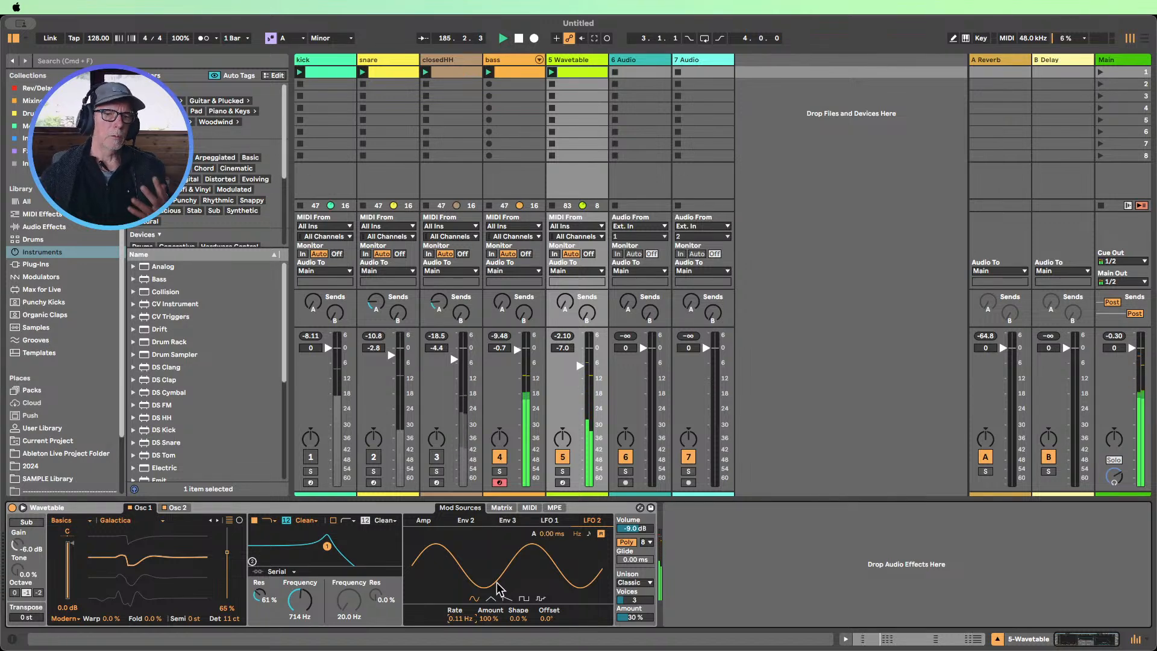
Try different LFO 2 modulation amounts on Amp Release, from -73 up to 33
click(501, 507)
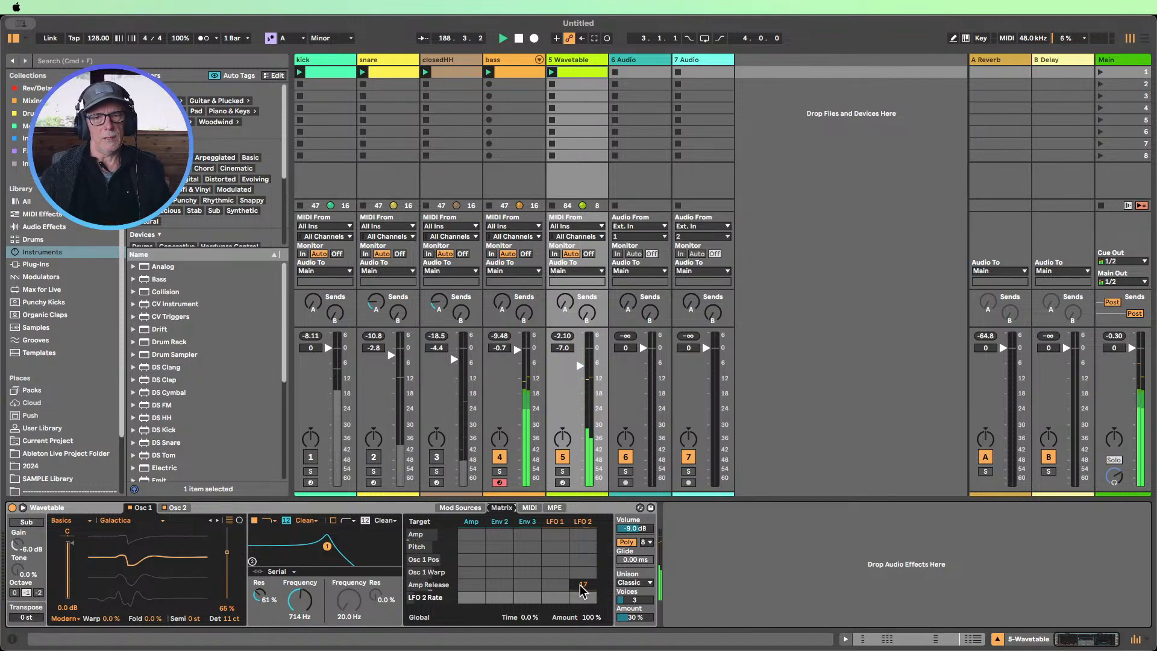
drag(582, 590, 583, 612)
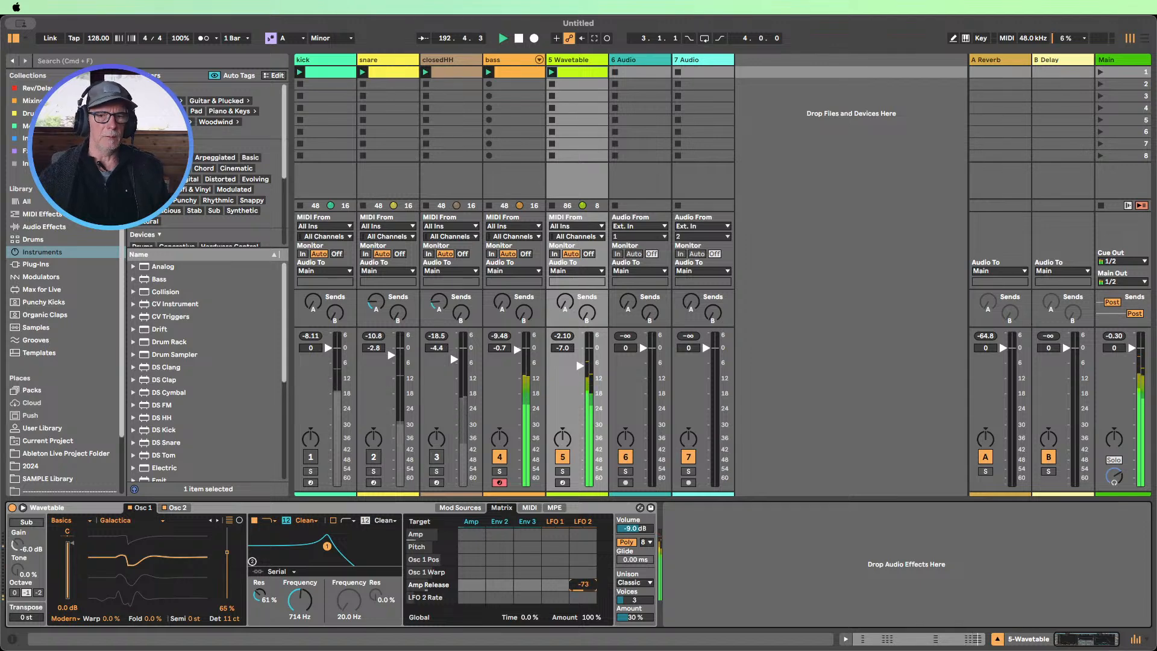
drag(583, 597, 582, 572)
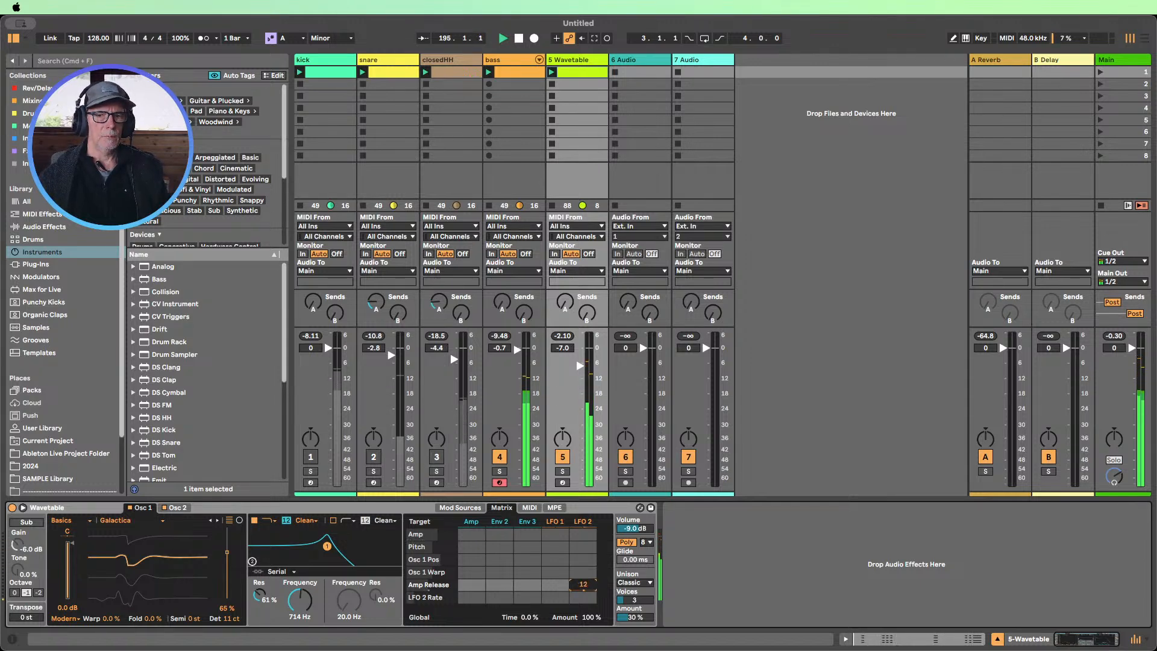
drag(582, 584, 582, 582)
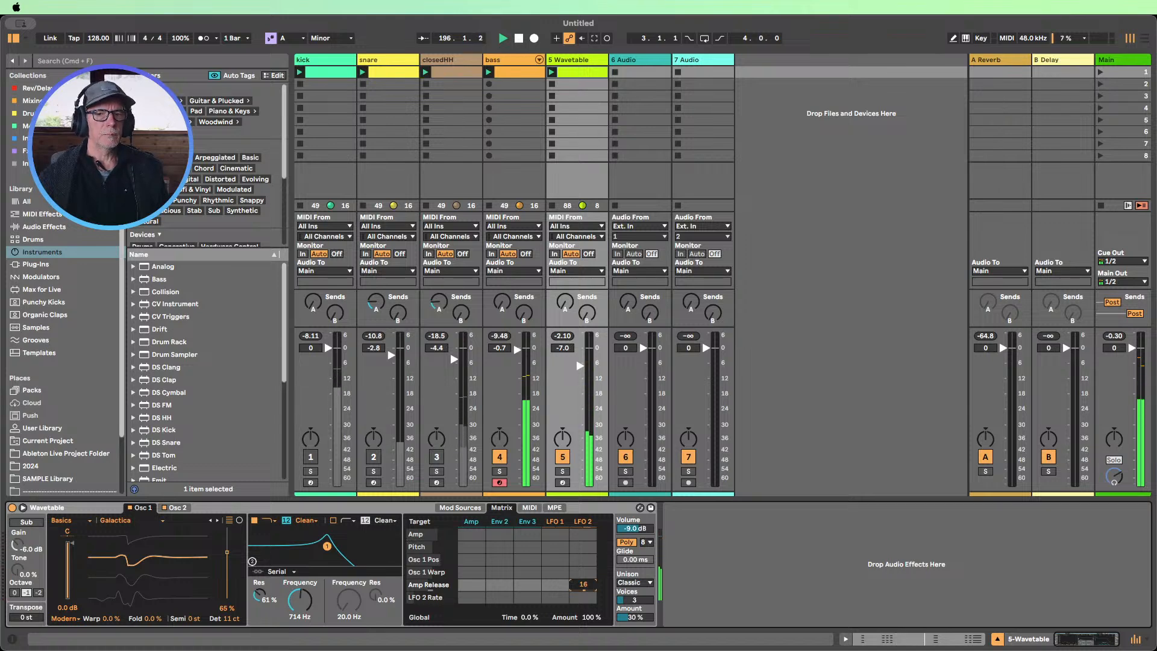
drag(583, 583, 582, 587)
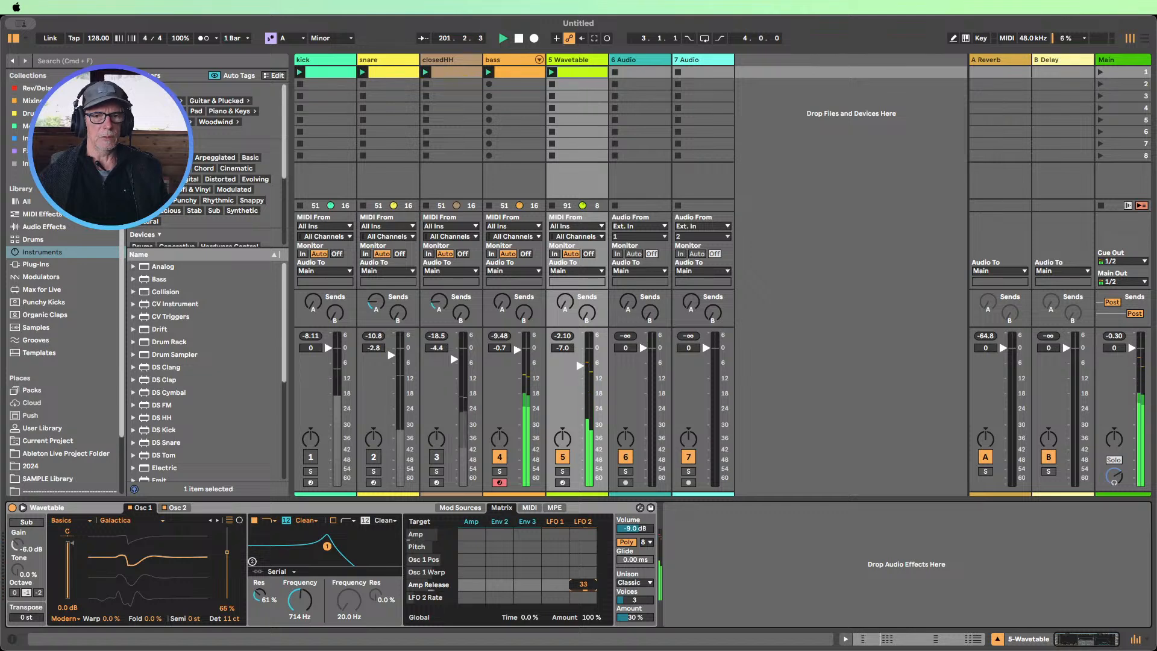
Shorten the Amp envelope's release to roughly half a second and reset LFO 2's modulation of Amp Release to none
click(582, 522)
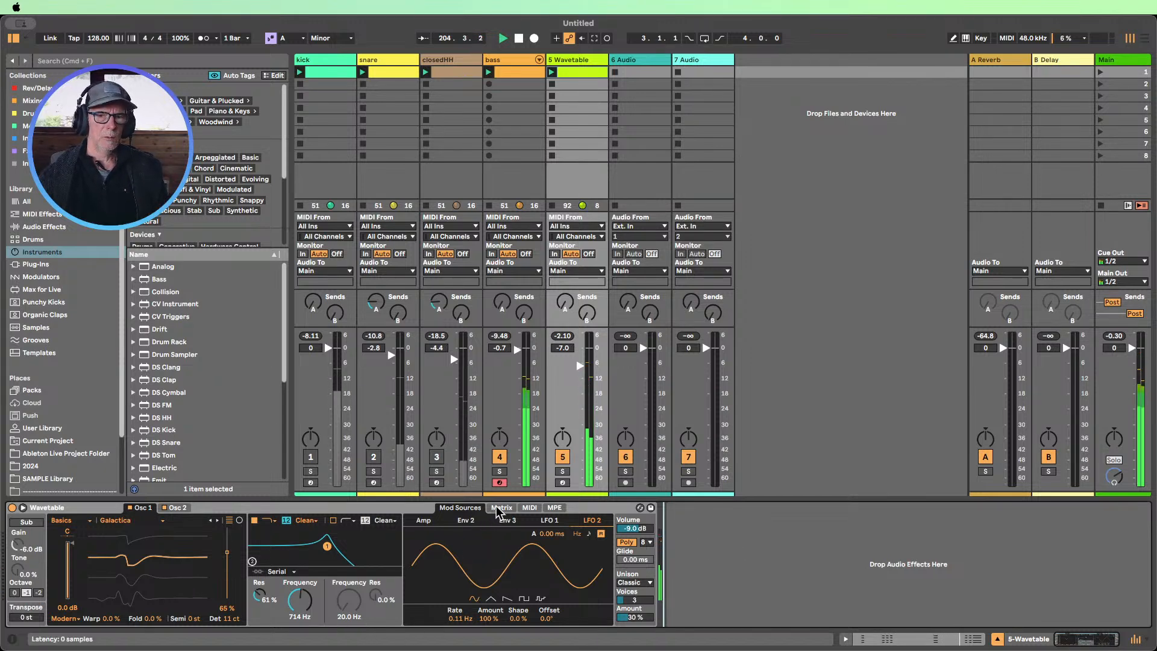
click(429, 521)
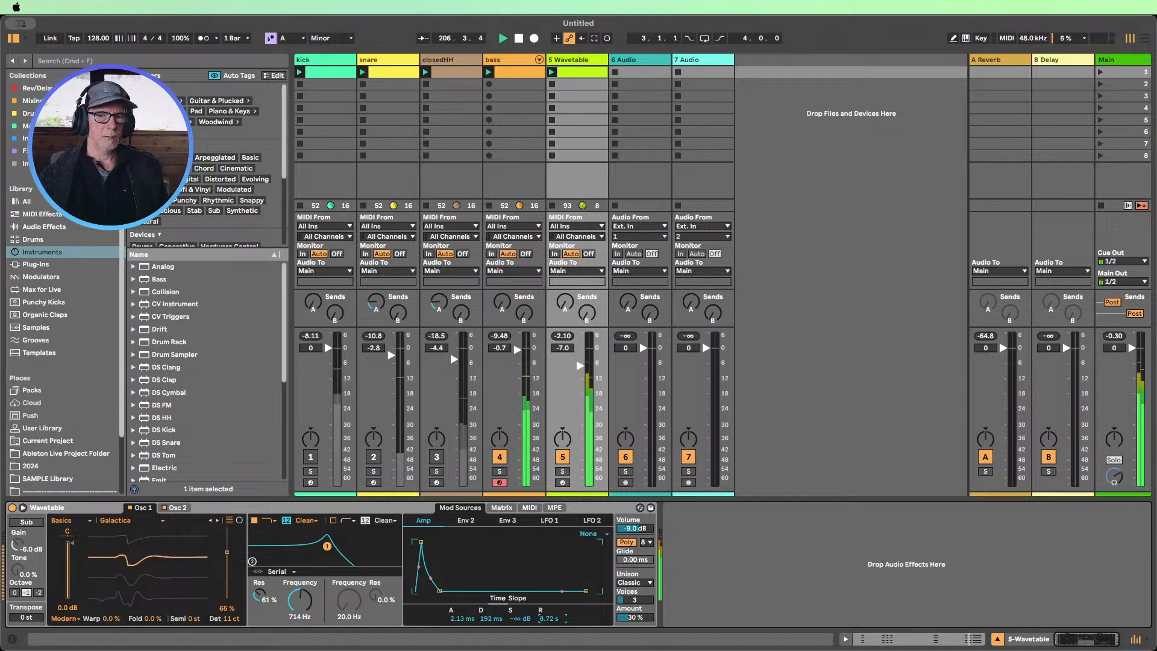
mouse_move(550, 619)
mouse_down()
mouse_move(550, 638)
mouse_move(550, 624)
mouse_up()
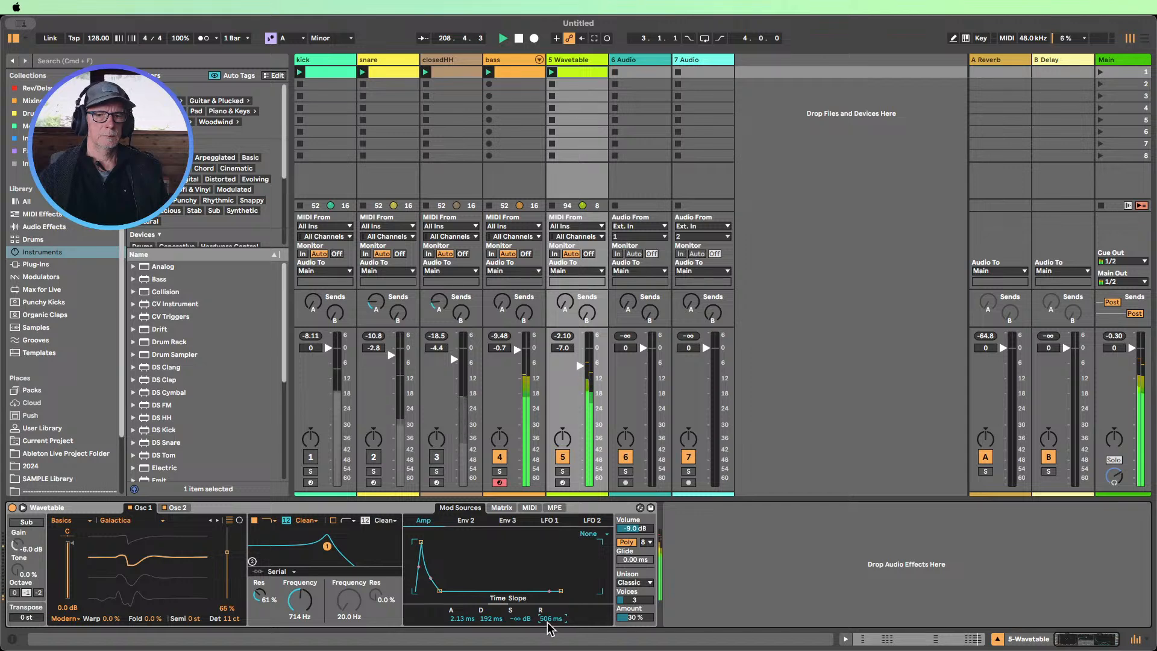
drag(549, 628, 566, 636)
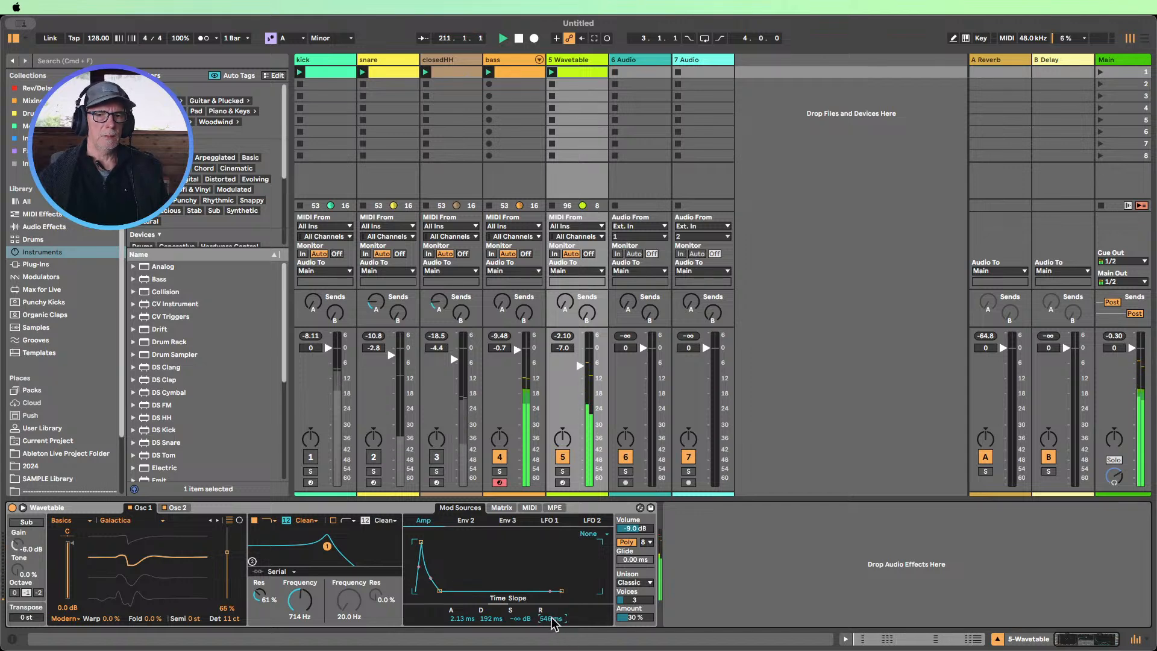
drag(552, 623, 550, 625)
click(501, 507)
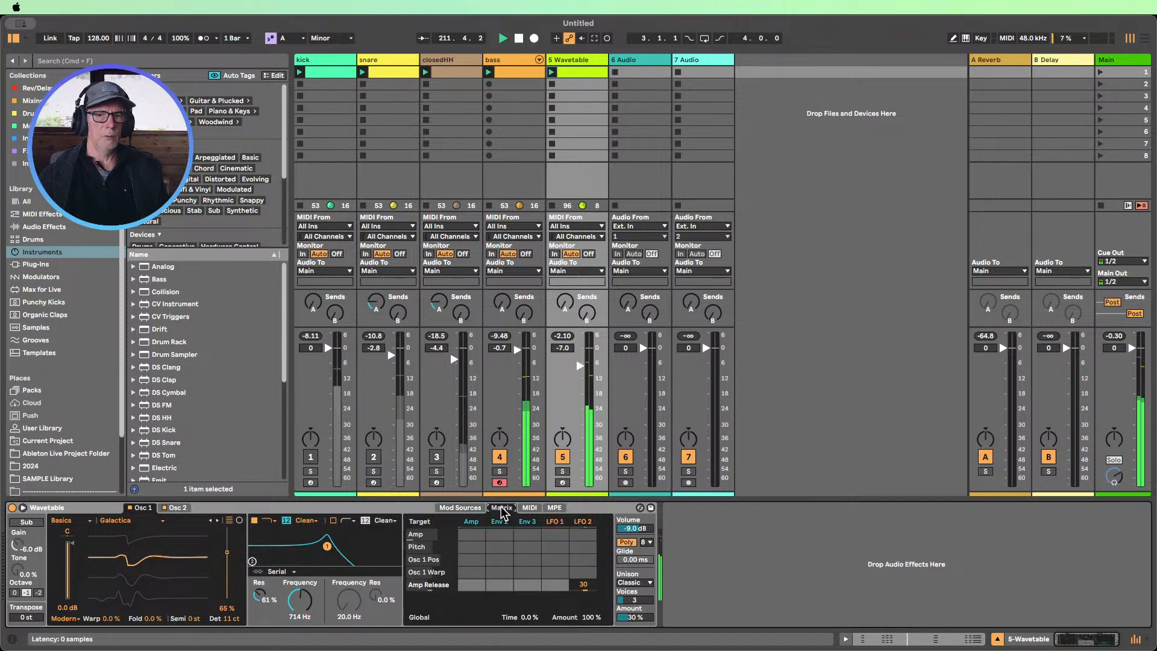
double_click(587, 586)
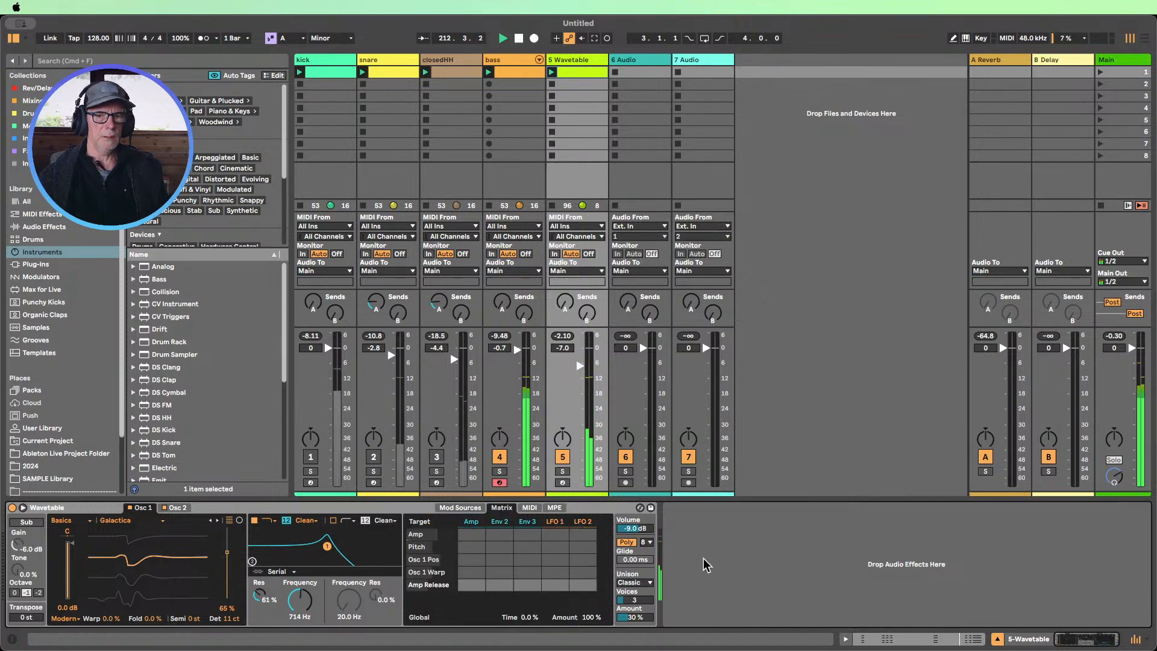
Try modulating Wavetable's Amp Release with an added LFO device at rates down to 0.02 Hz, and delete the device
click(42, 227)
scroll(167, 379, down, 5)
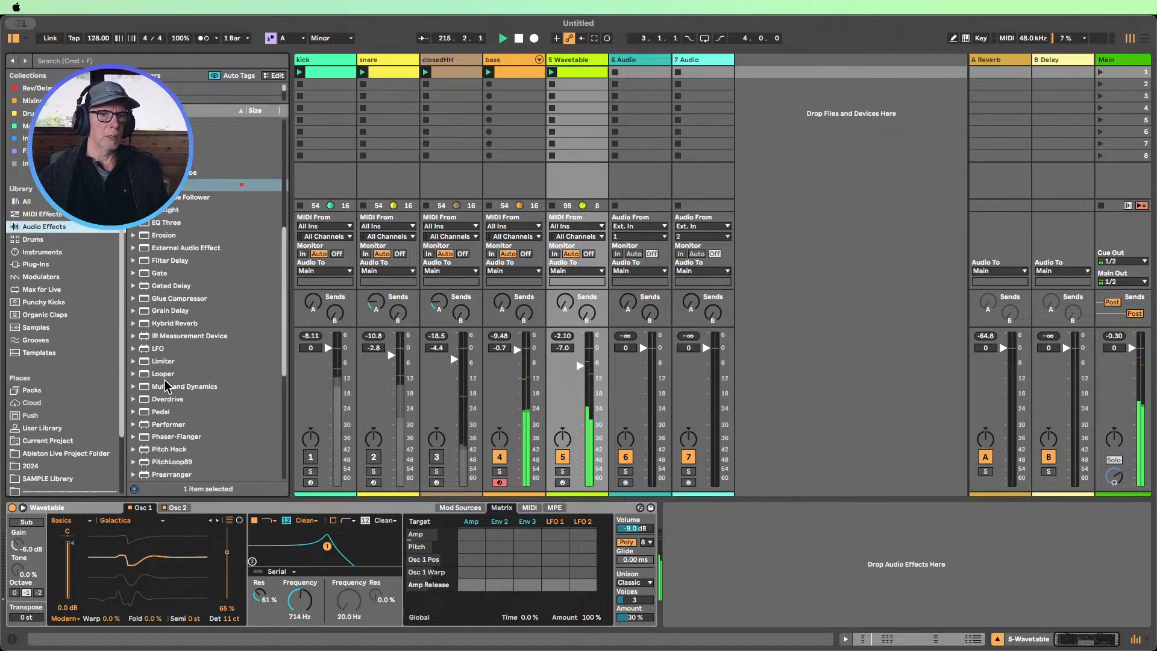
drag(186, 350, 777, 551)
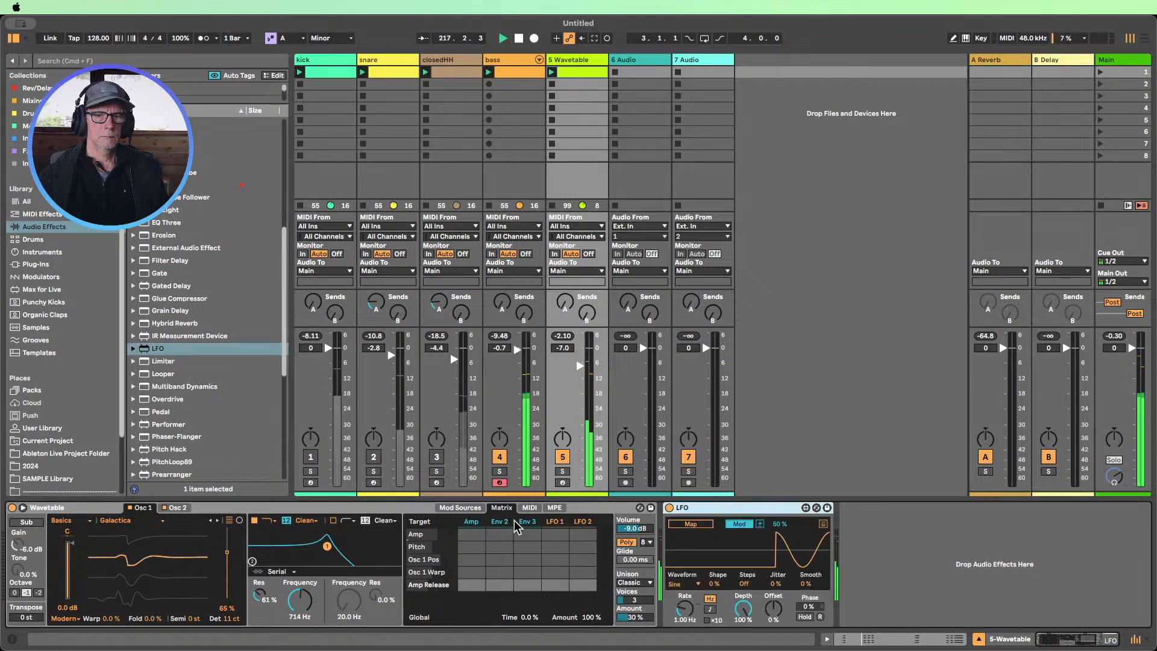
click(462, 507)
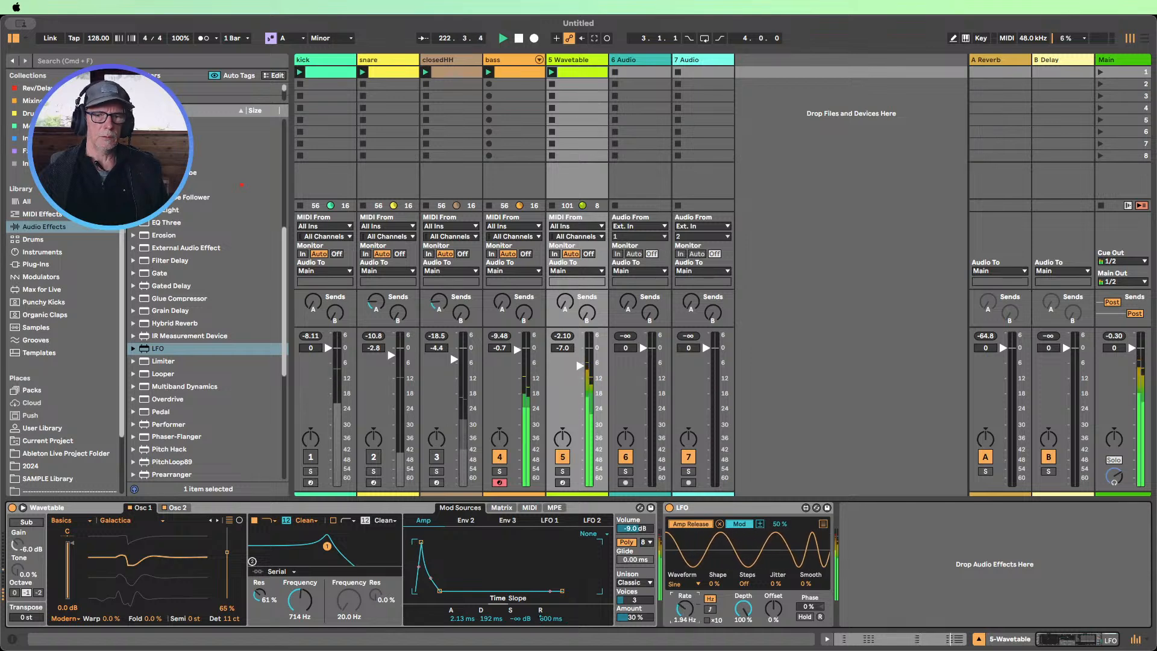
drag(684, 608, 684, 611)
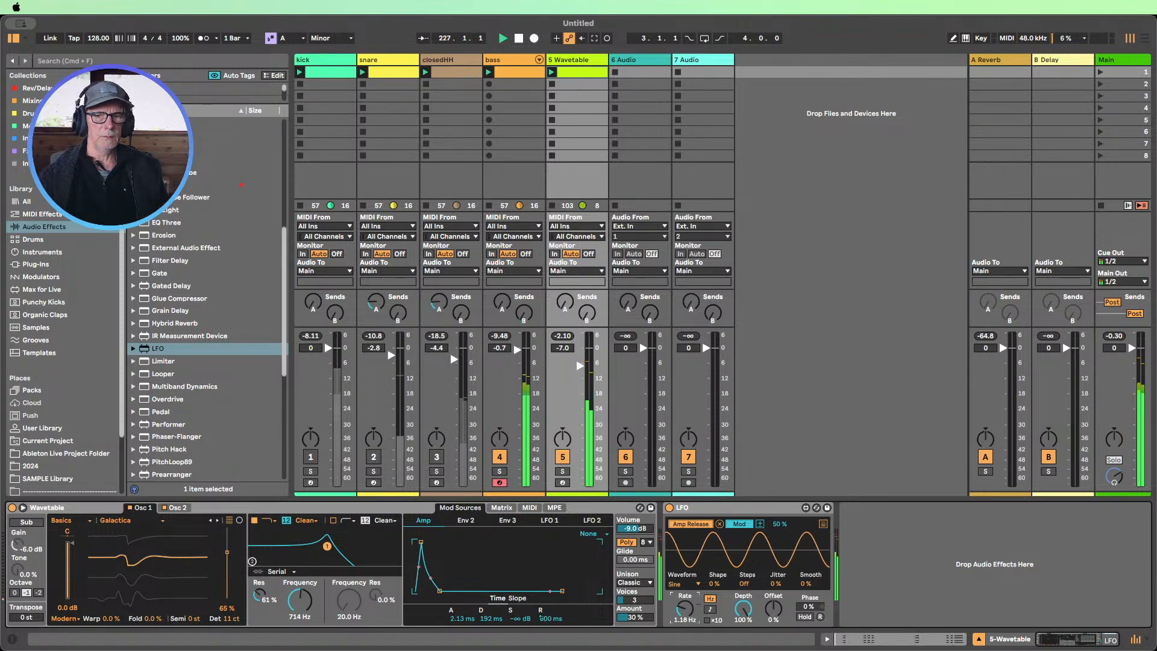
drag(684, 608, 684, 561)
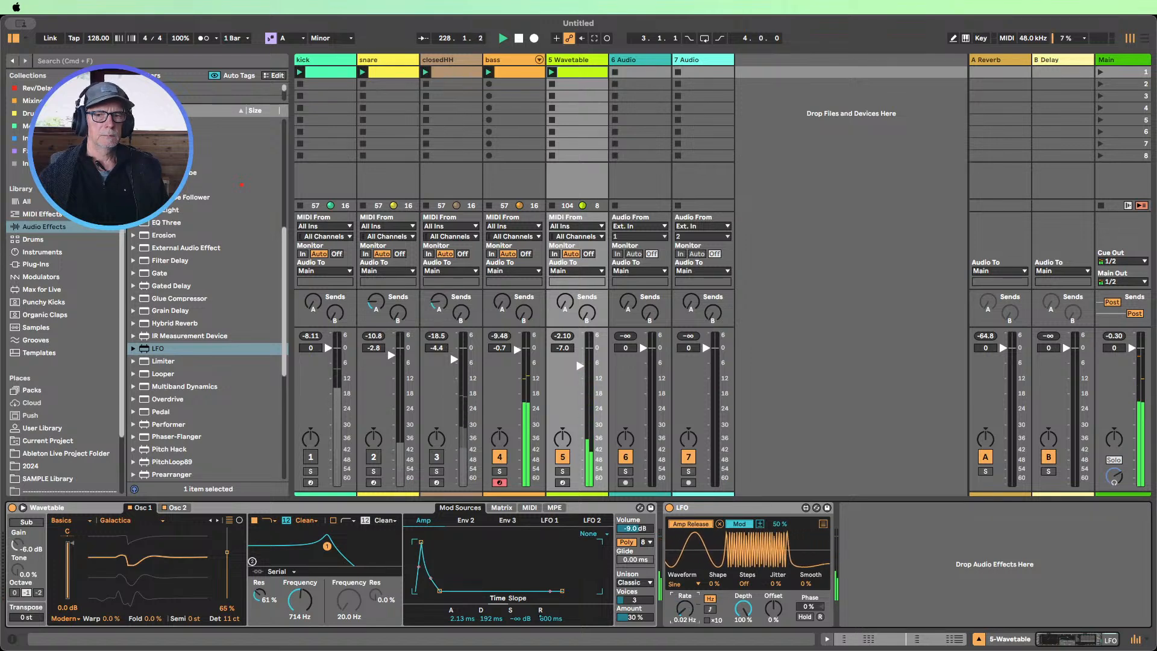
click(693, 508)
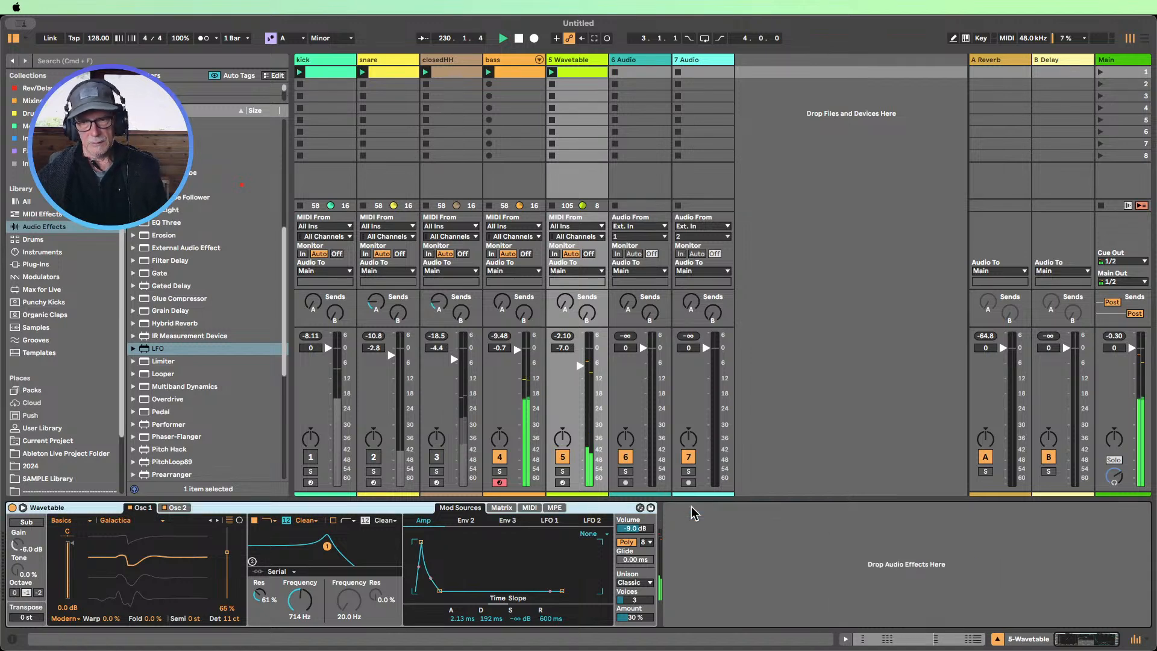
key(Delete)
Shorten the Amp envelope's release to 6.38 ms and set LFO 2's modulation of Amp Release to 44
click(549, 618)
drag(550, 619, 550, 581)
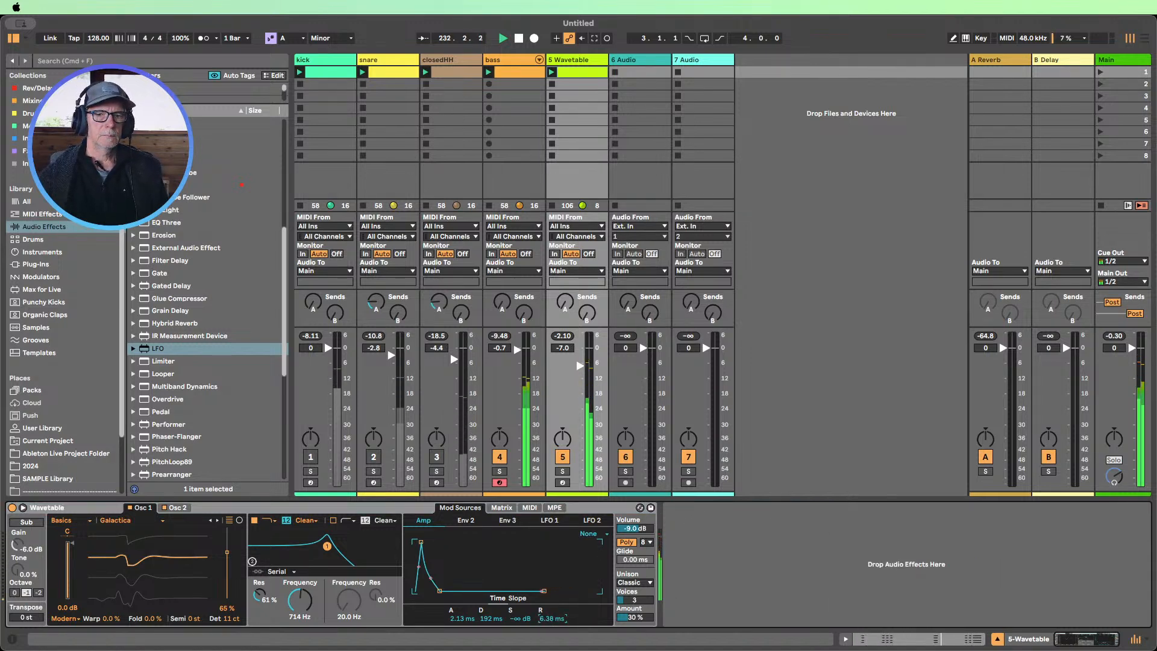
click(501, 508)
click(583, 585)
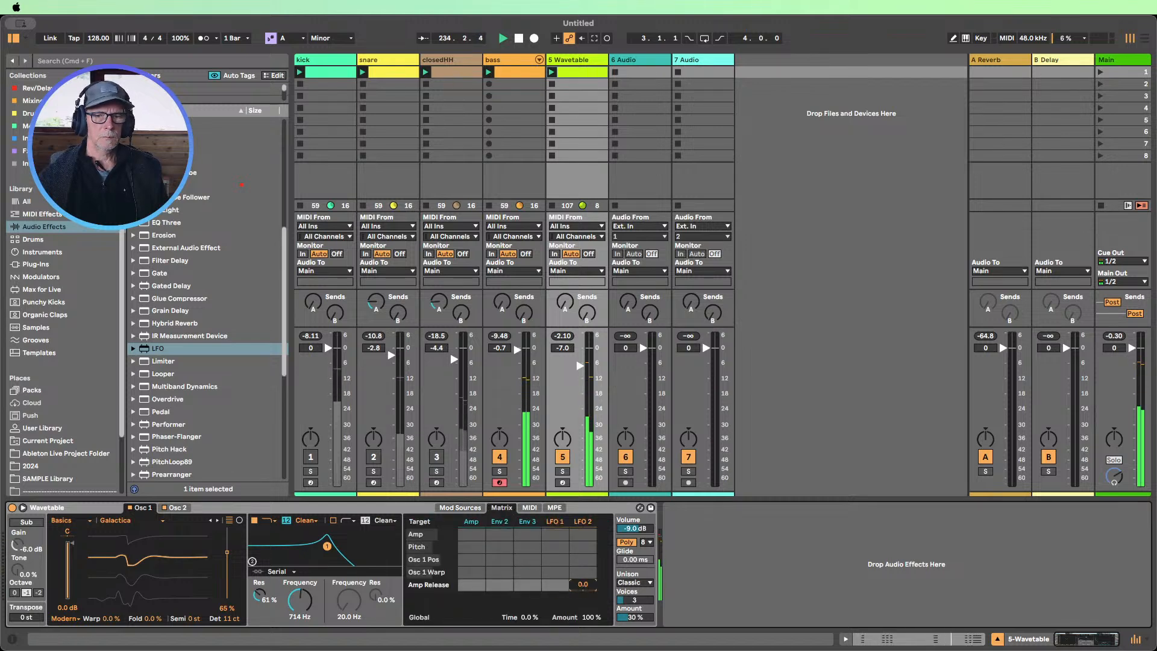
drag(583, 585, 582, 572)
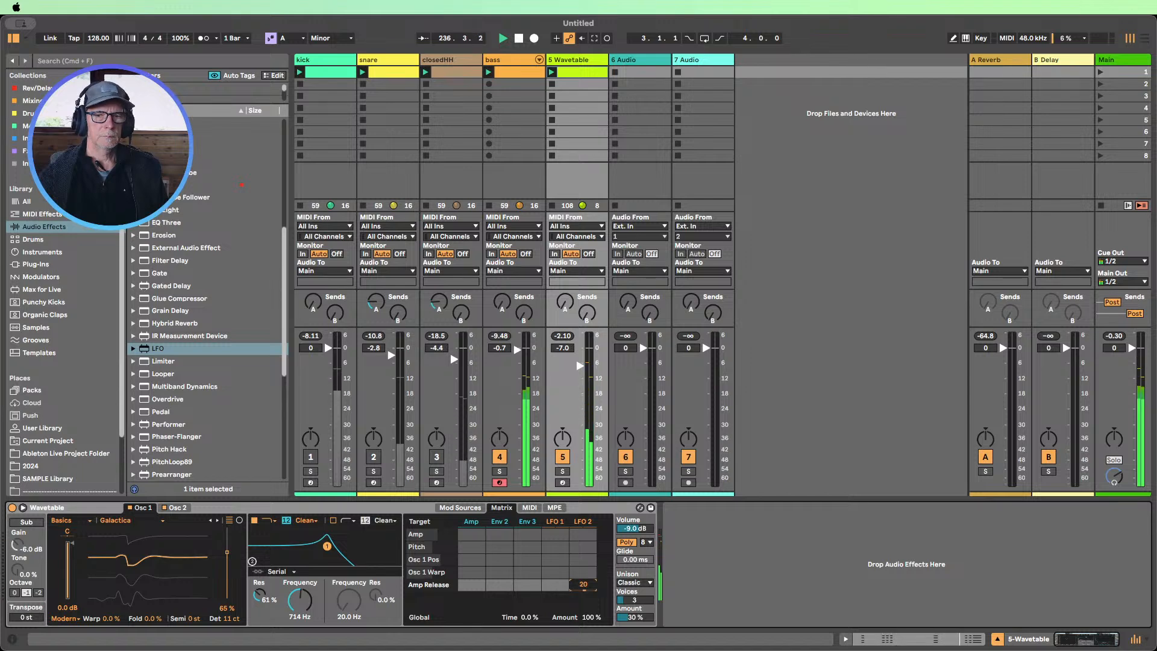
drag(583, 573, 582, 568)
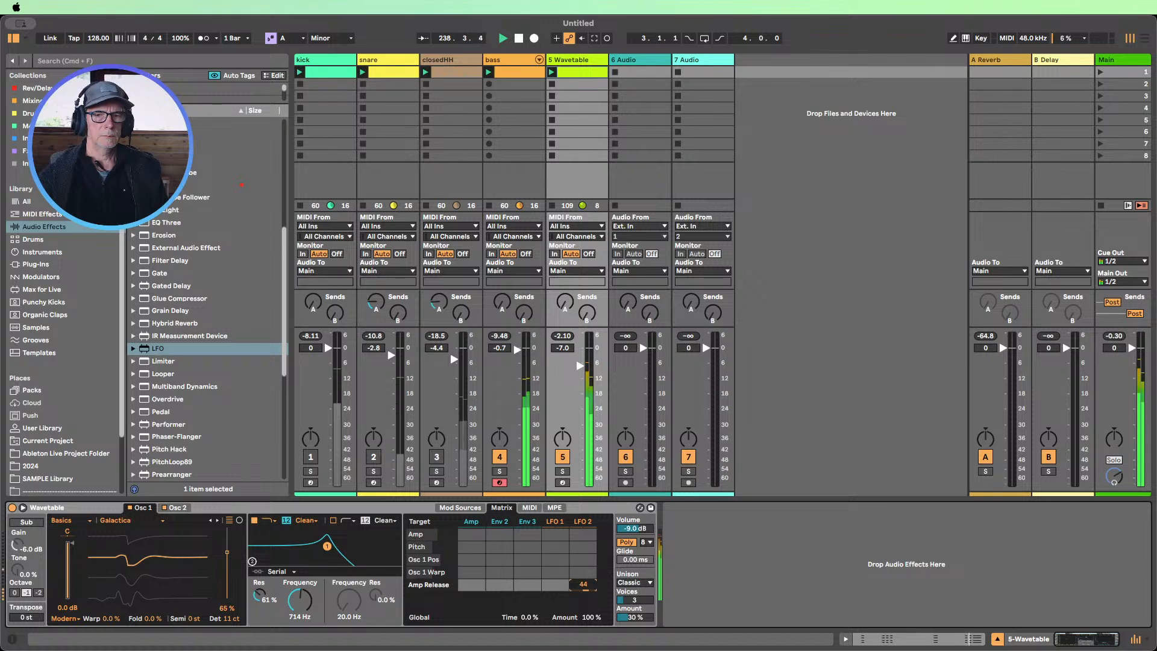
click(584, 522)
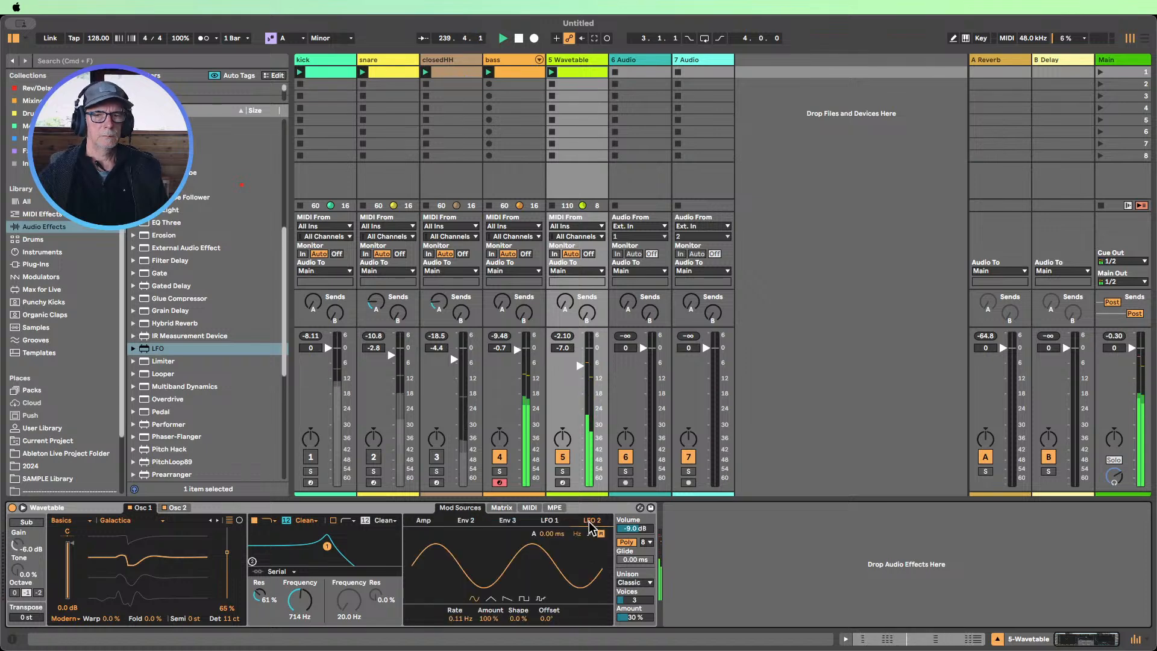
mouse_move(468, 627)
mouse_down()
mouse_move(468, 575)
mouse_move(467, 626)
mouse_up()
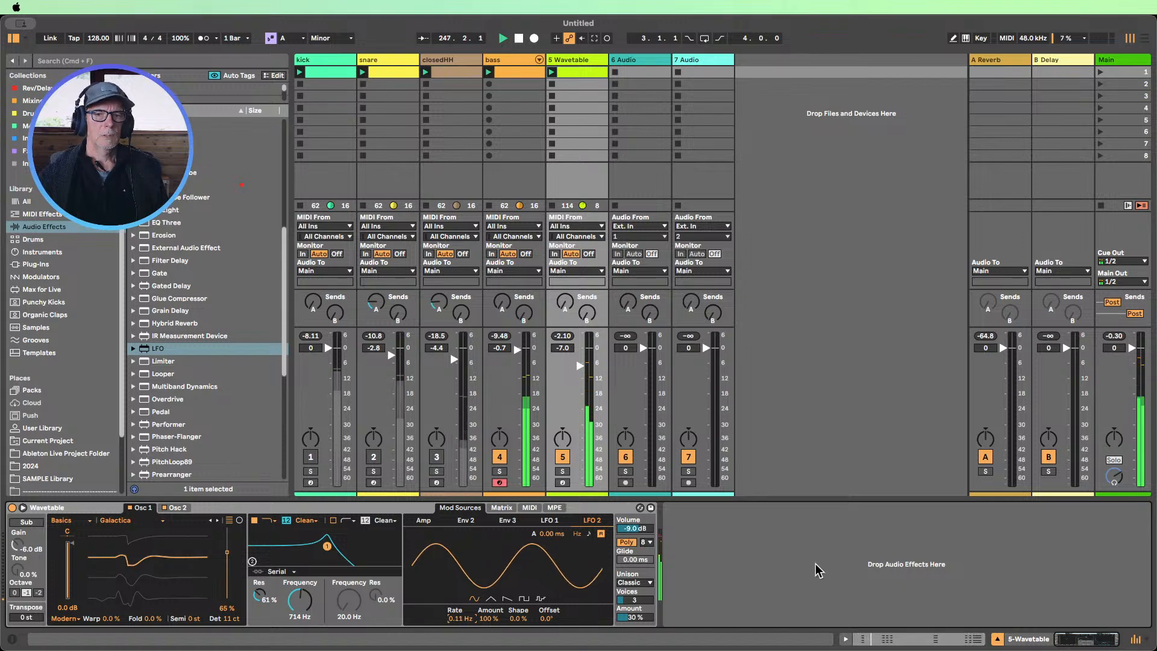
Lower filter 1's frequency to 573 Hz and map an added LFO device to it at a rate of 0.16 Hz
drag(305, 602, 304, 610)
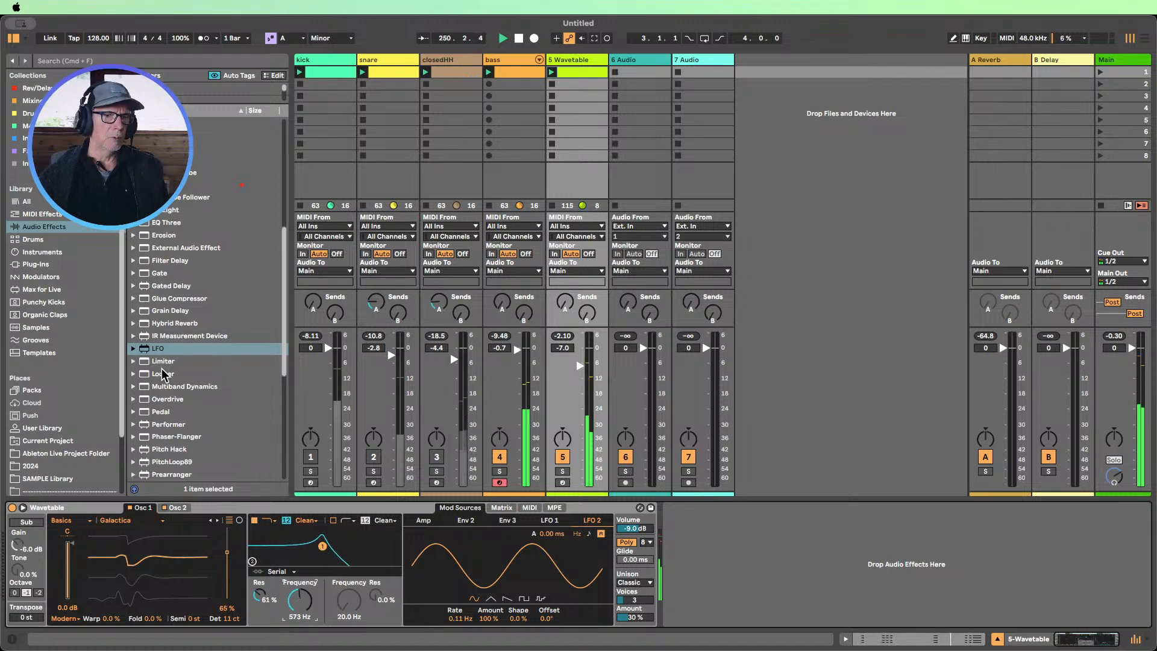
drag(157, 348, 800, 541)
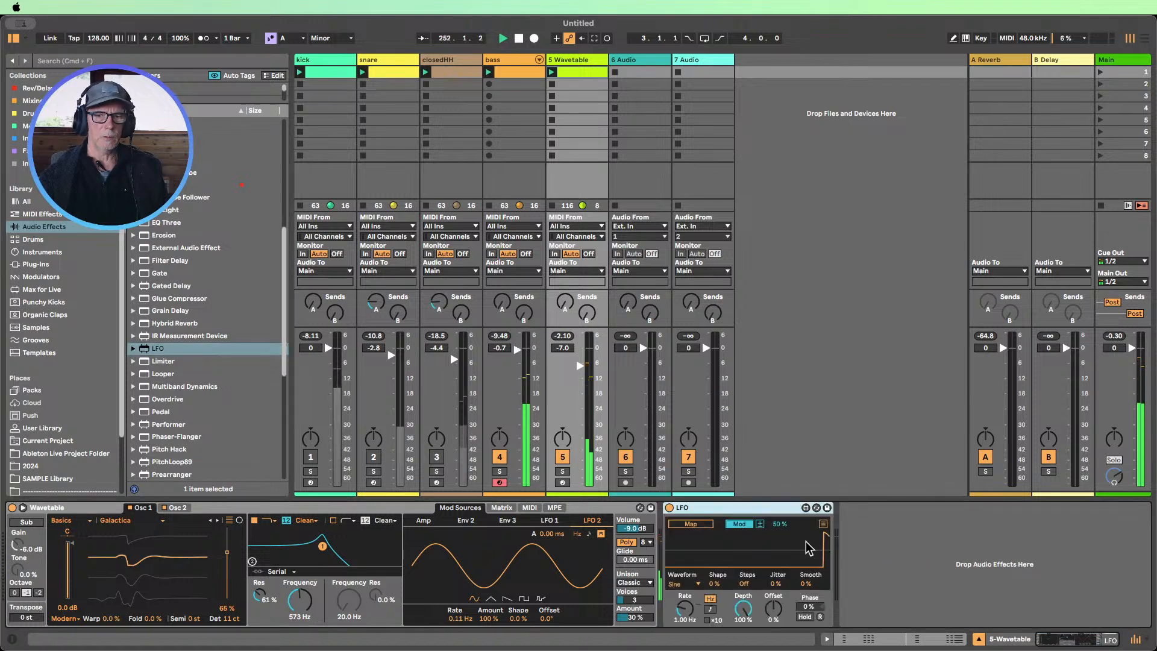
click(691, 525)
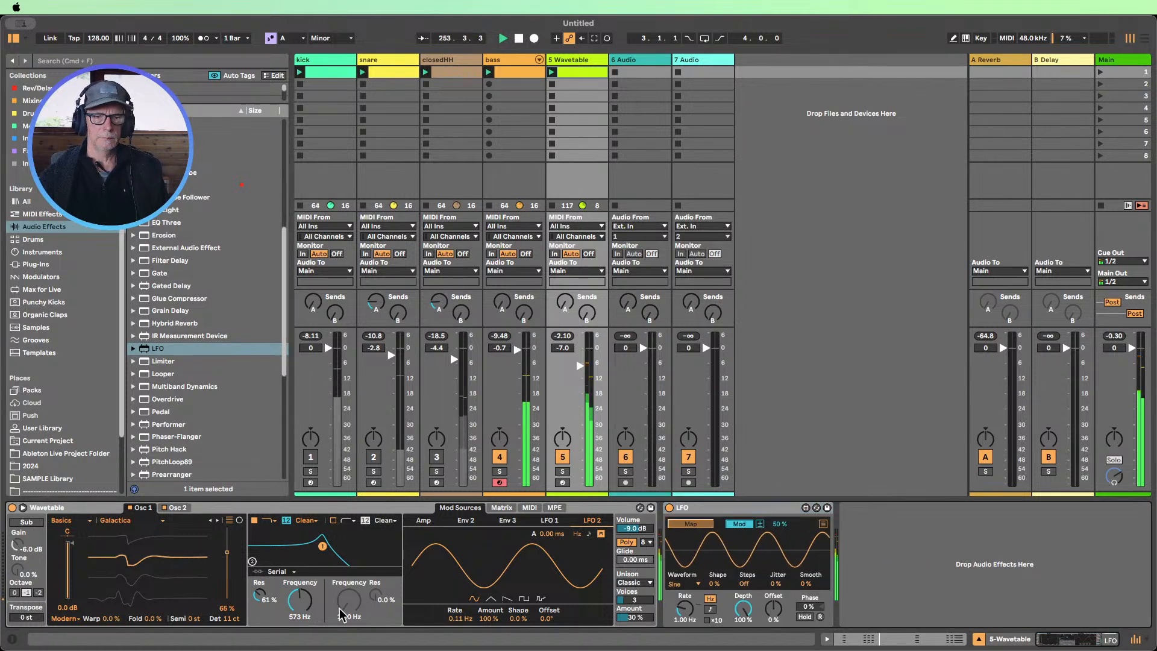
click(299, 599)
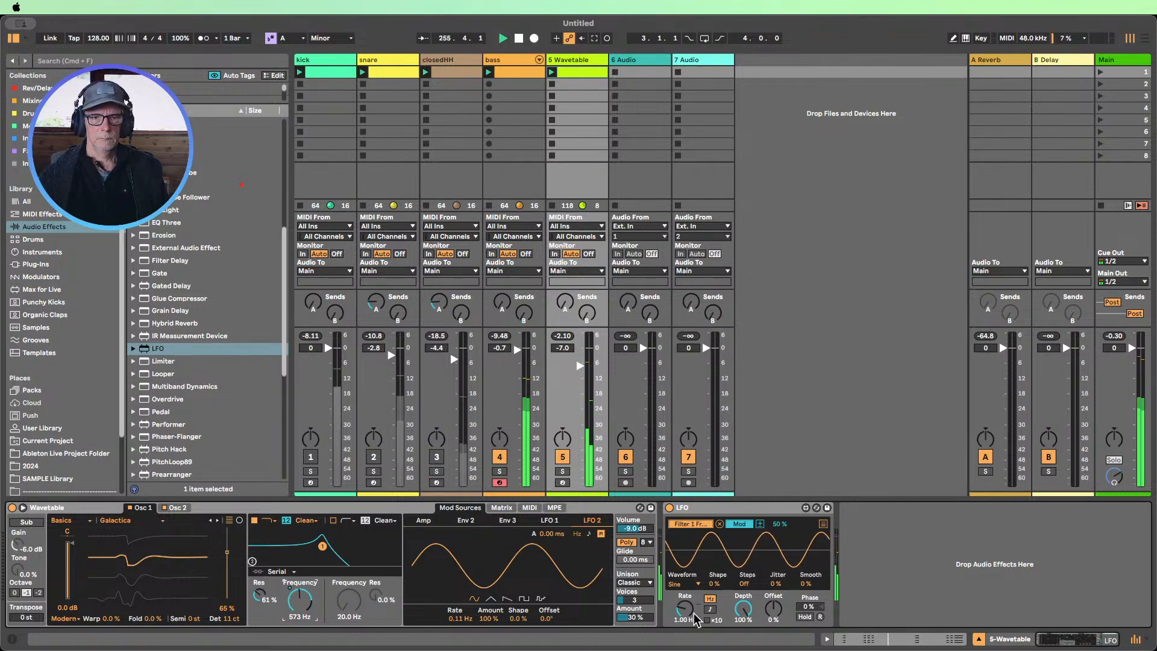
drag(684, 608, 684, 628)
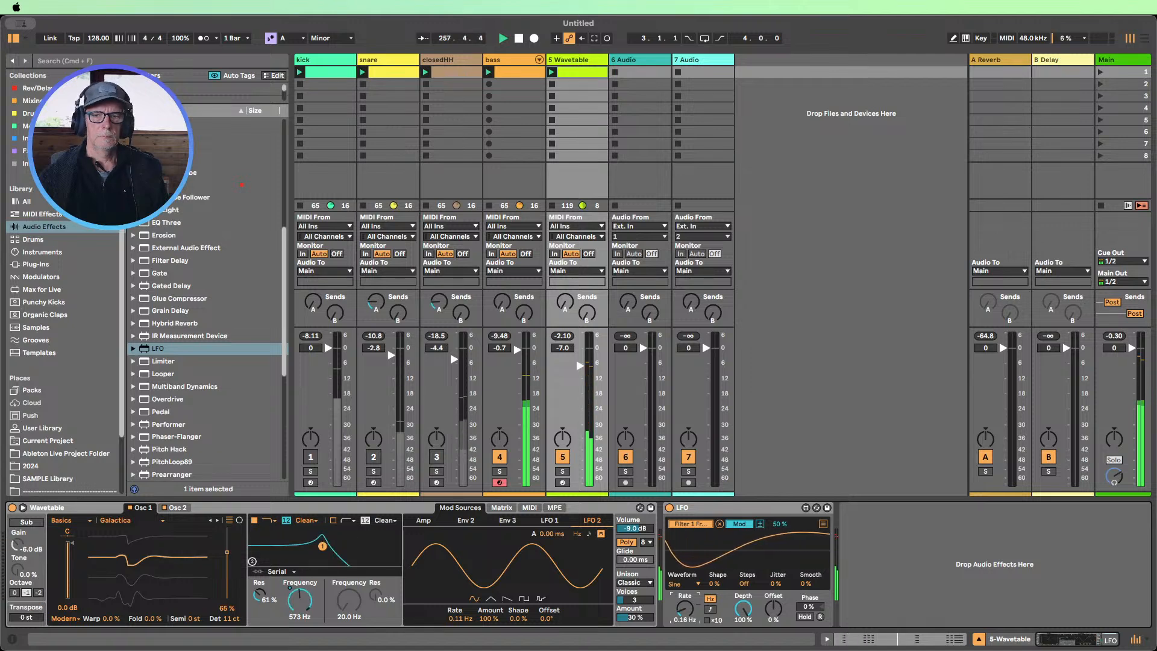
Try the Stray waveform on the LFO device and settle on Glider
click(683, 584)
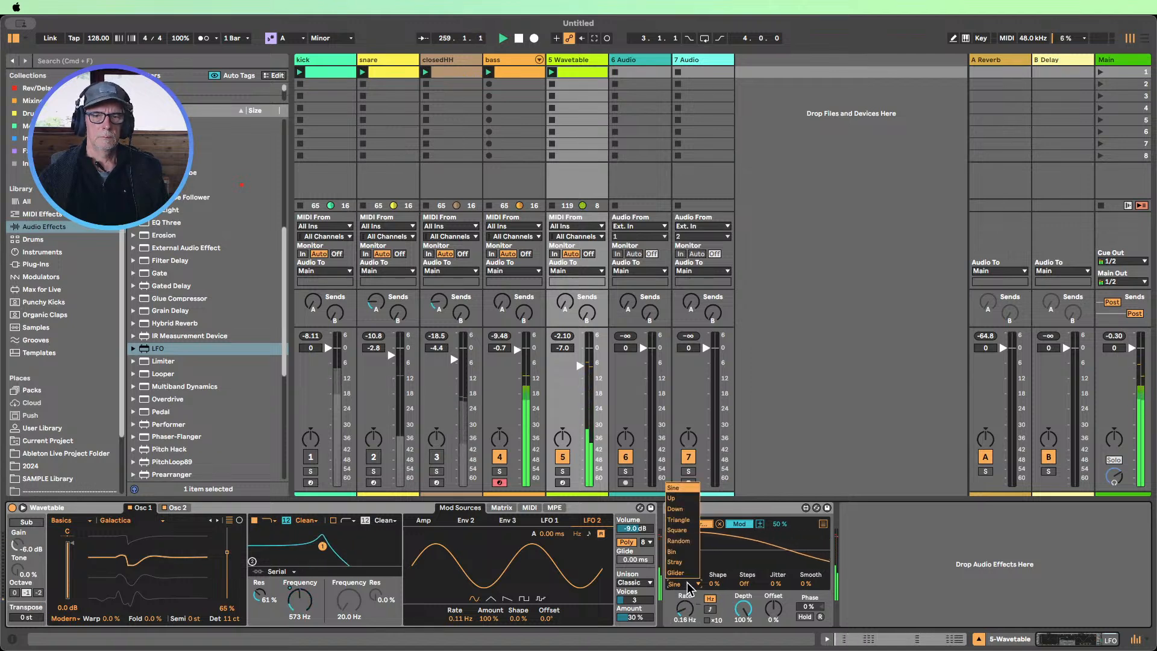
click(681, 563)
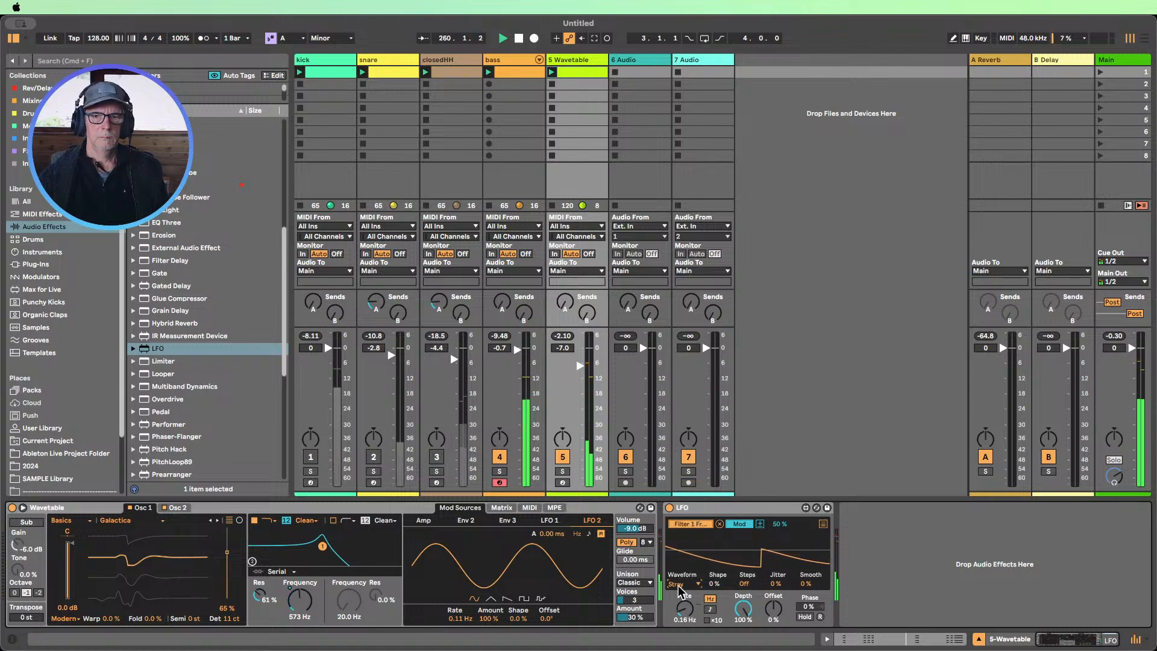
click(681, 586)
click(675, 573)
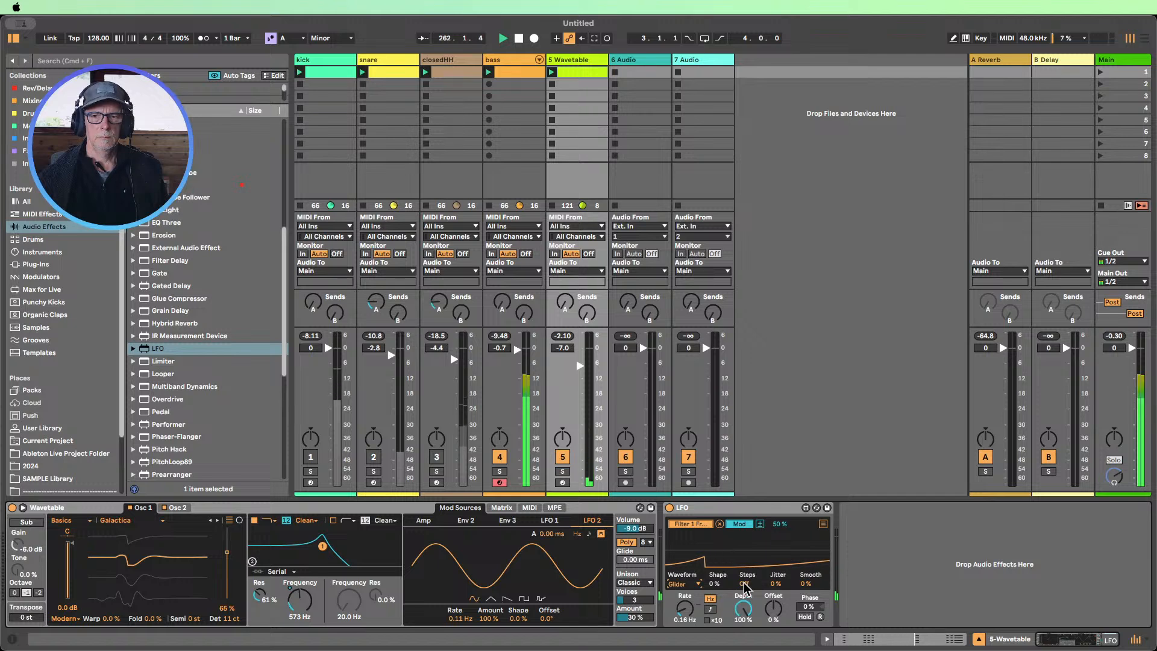
Set the LFO device's jitter to 11% and switch it to Remote mode with a maximum of 81%
drag(776, 583, 776, 580)
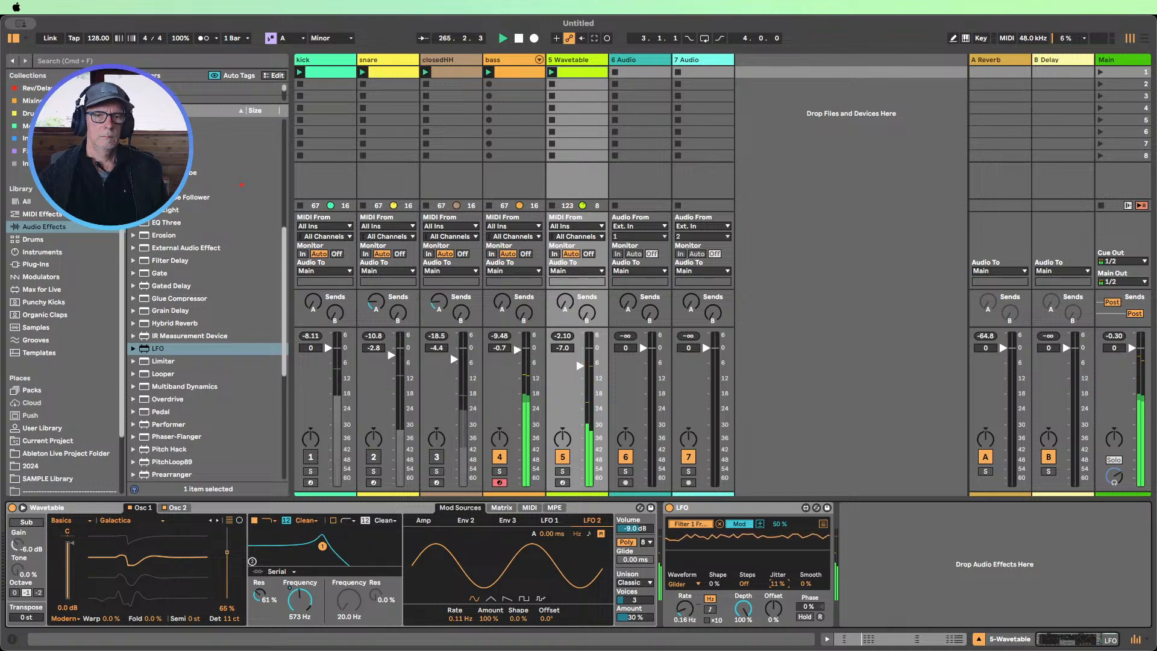
click(740, 524)
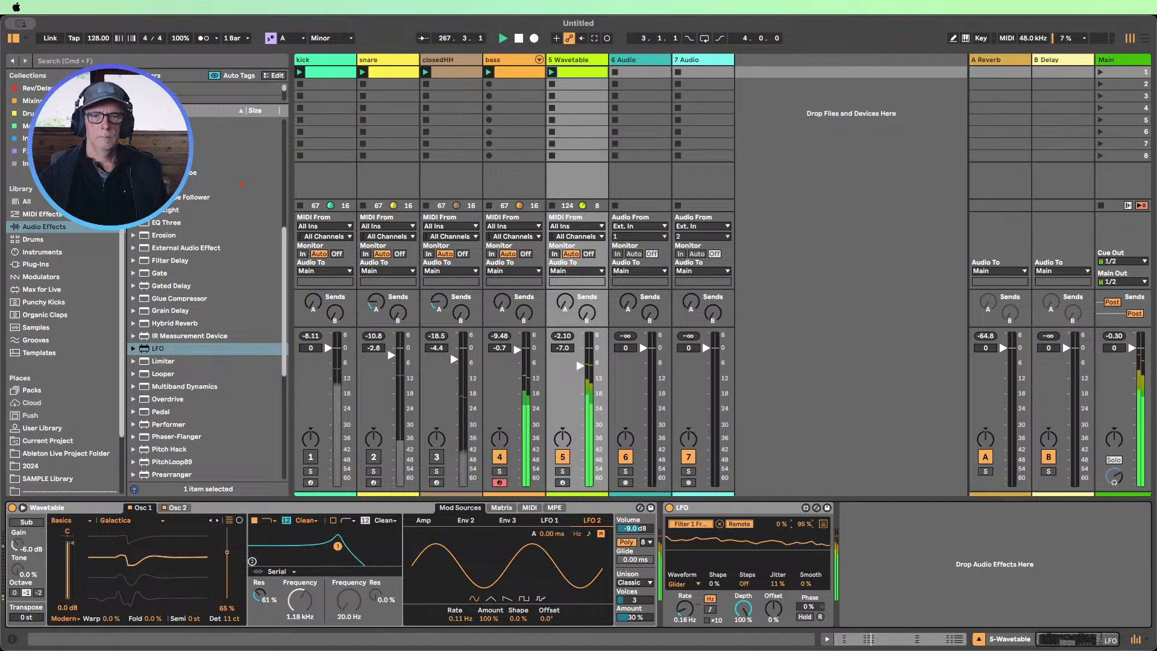
drag(803, 525, 803, 535)
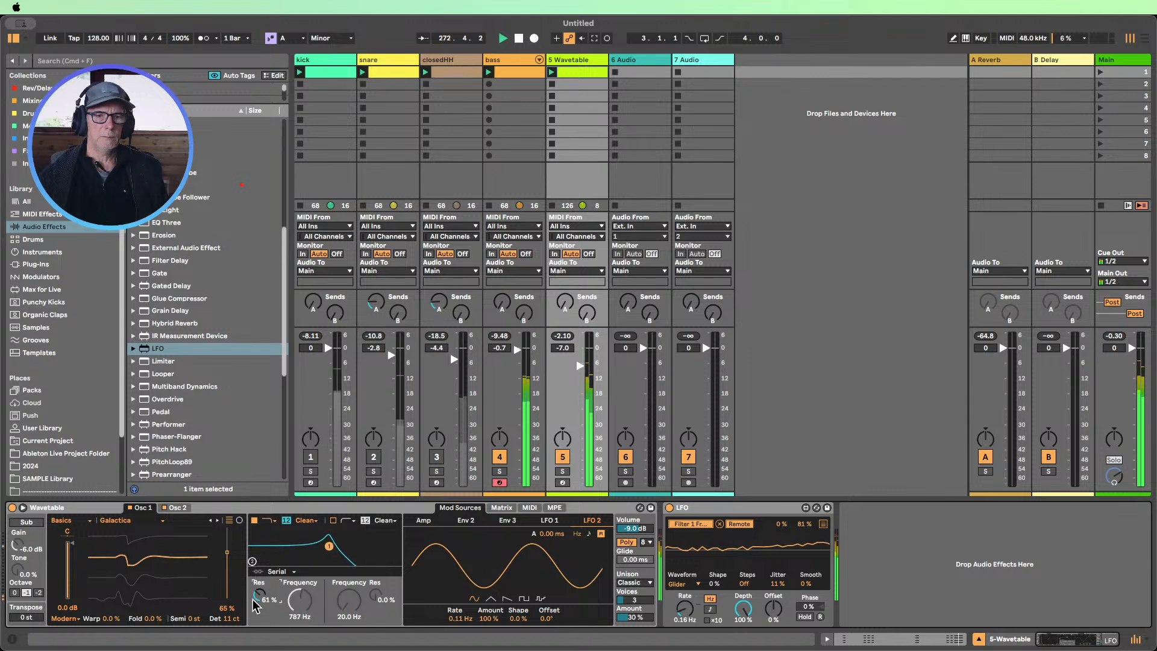
Duplicate the LFO device and map the copy to filter 1's resonance with a range of 50% to 100%
drag(389, 416, 849, 571)
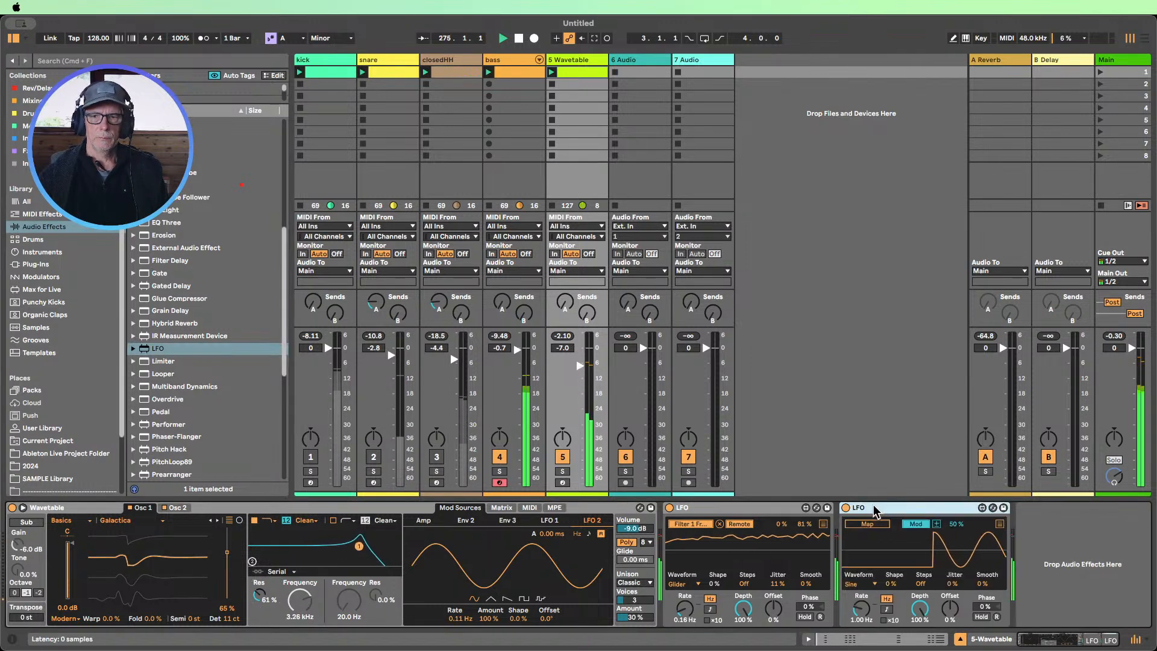
key(Delete)
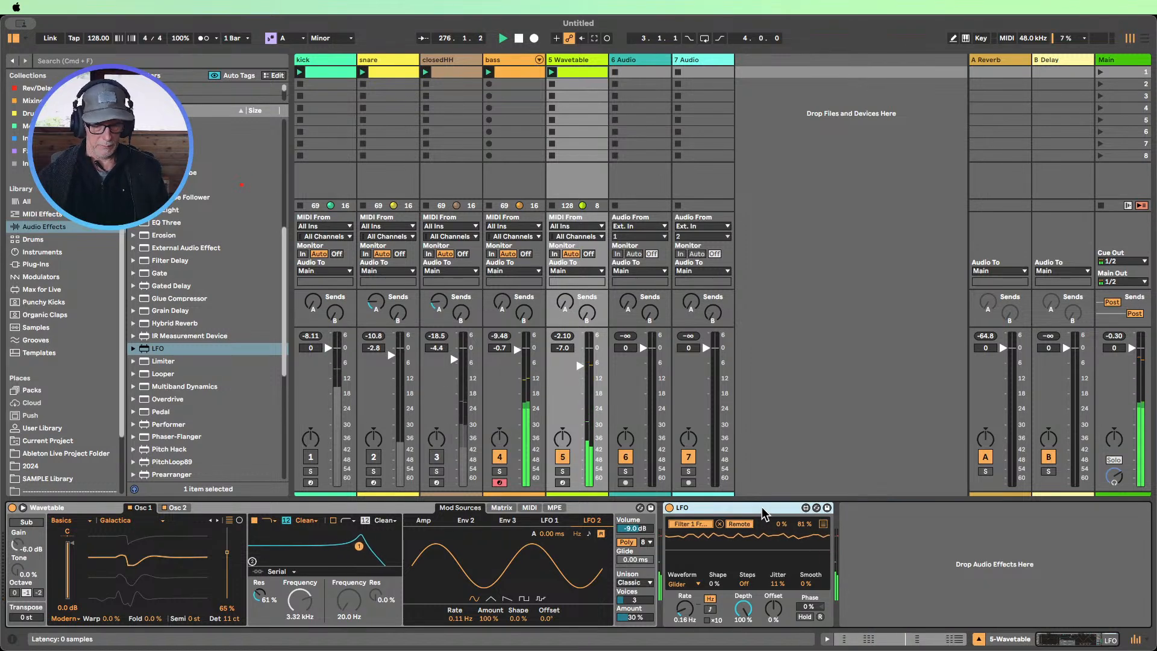
key(super+d)
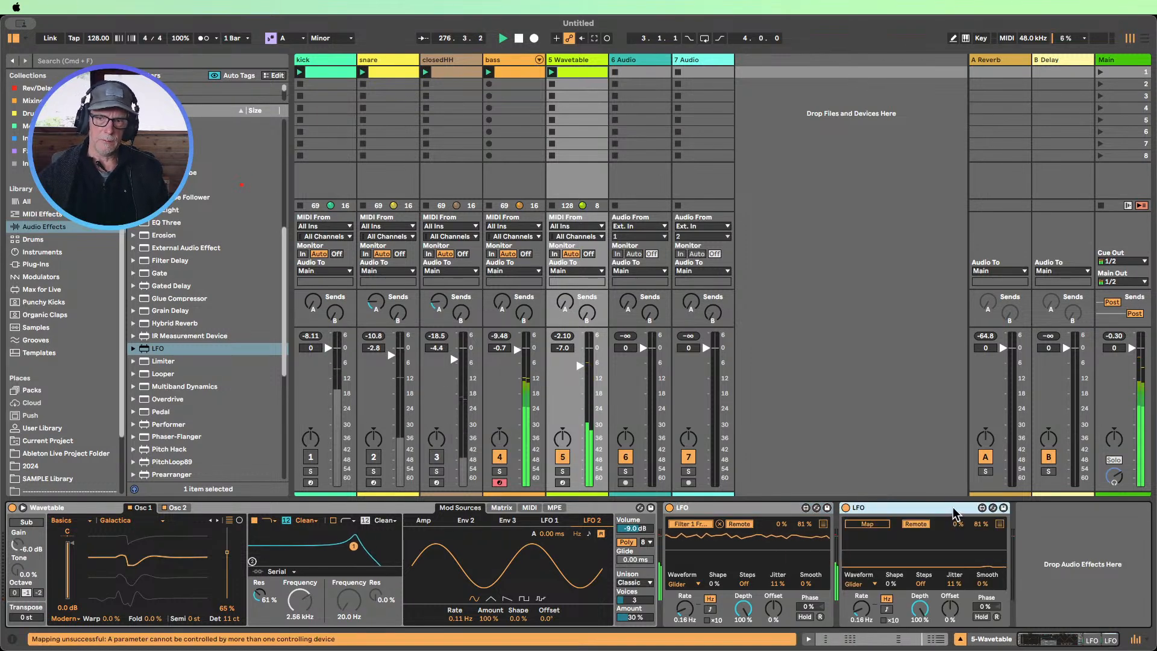
click(867, 523)
click(265, 599)
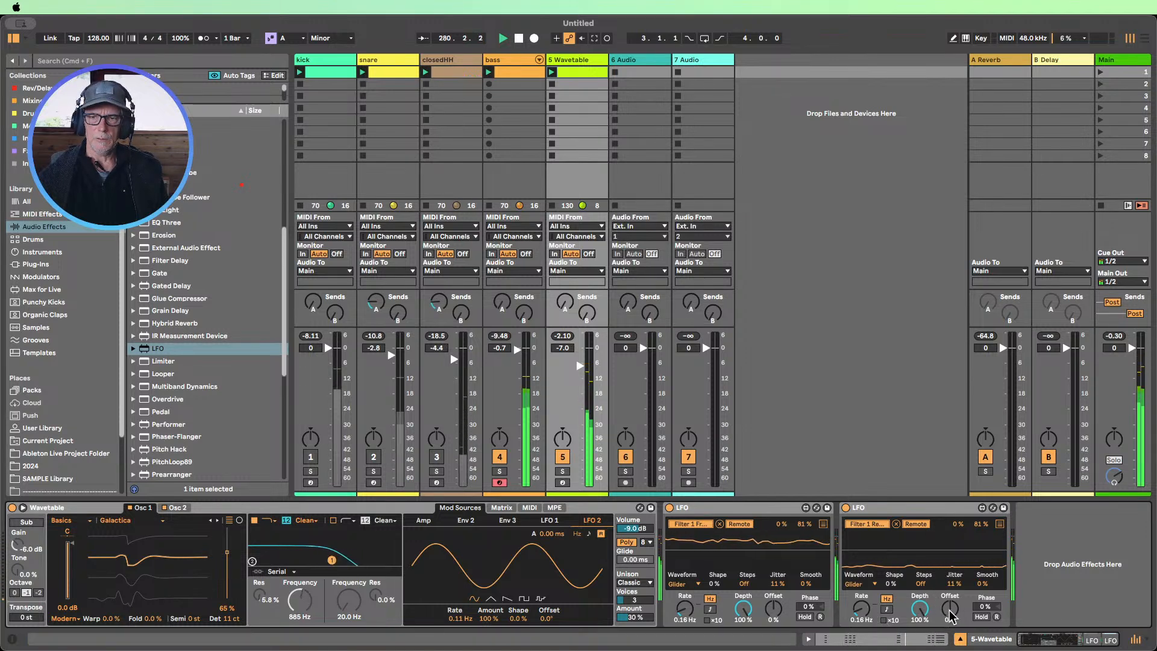
drag(980, 525, 956, 499)
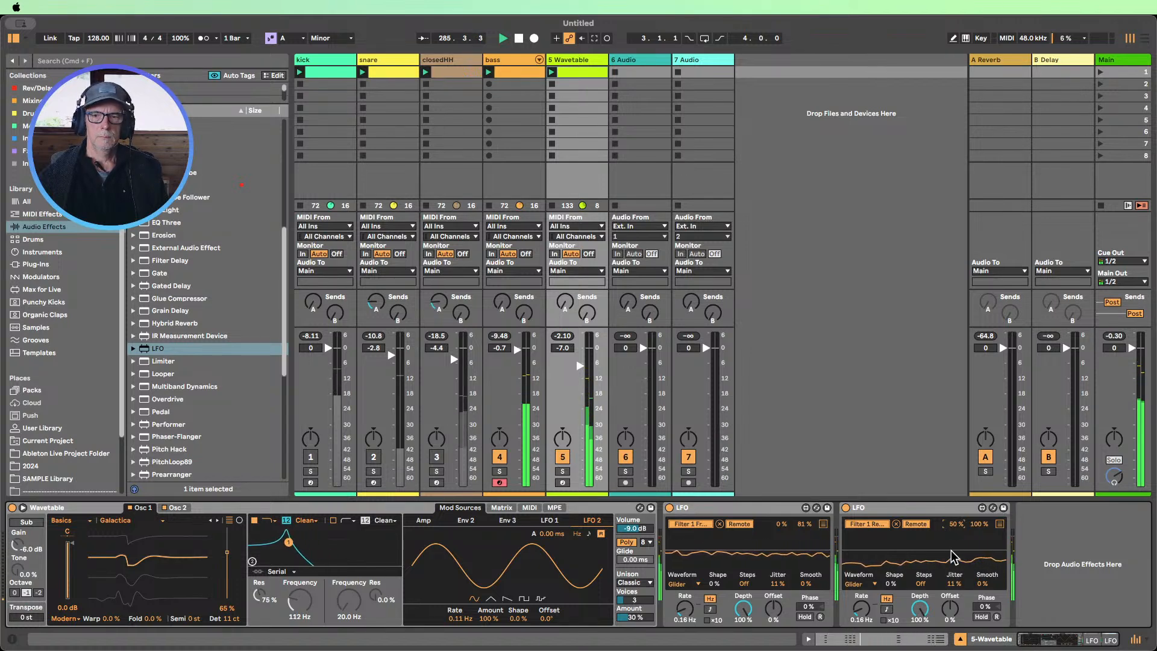
Reactivate the kick and snare tracks and set the filter frequency LFO's offset to 20%
click(771, 610)
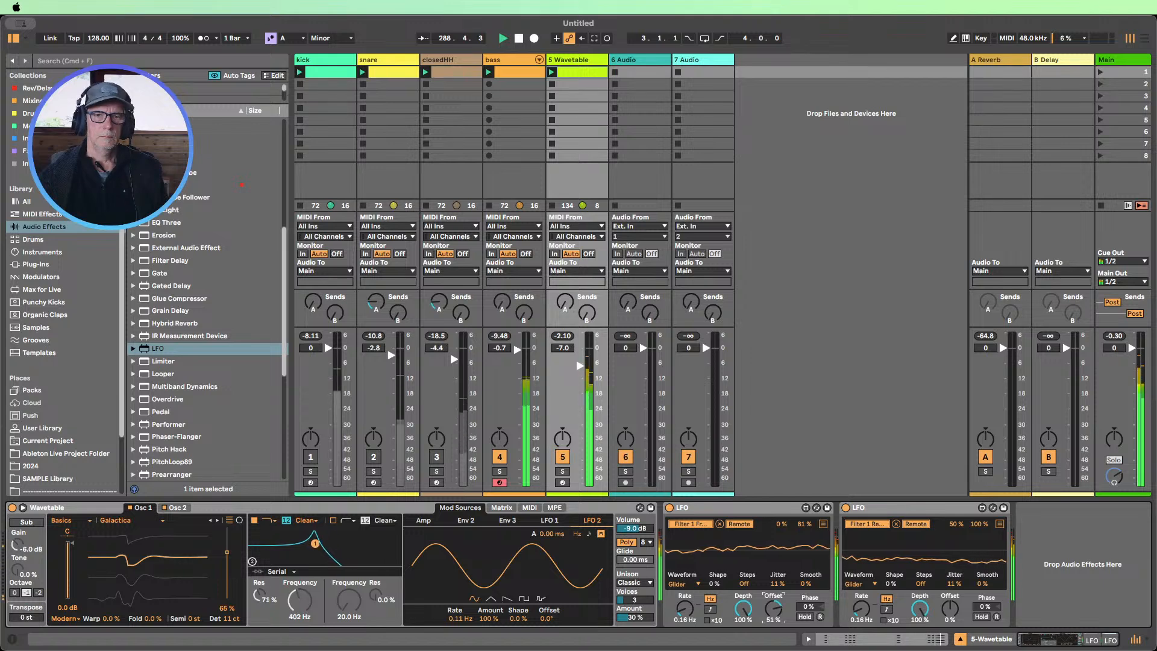
drag(773, 609, 773, 614)
click(310, 459)
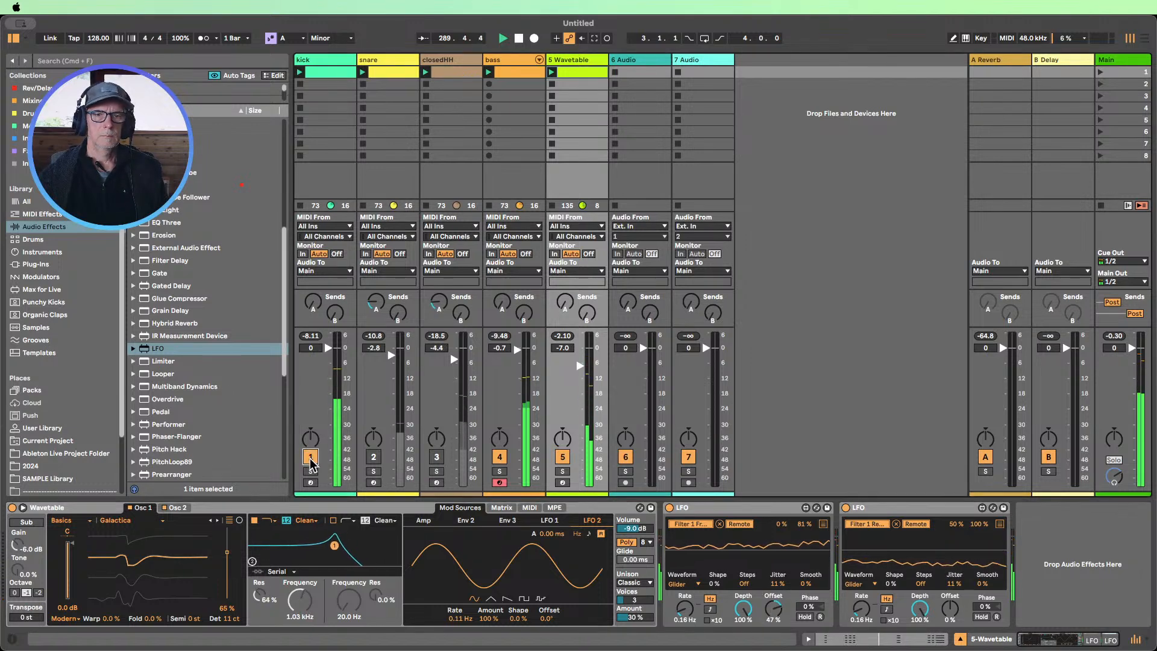
click(374, 457)
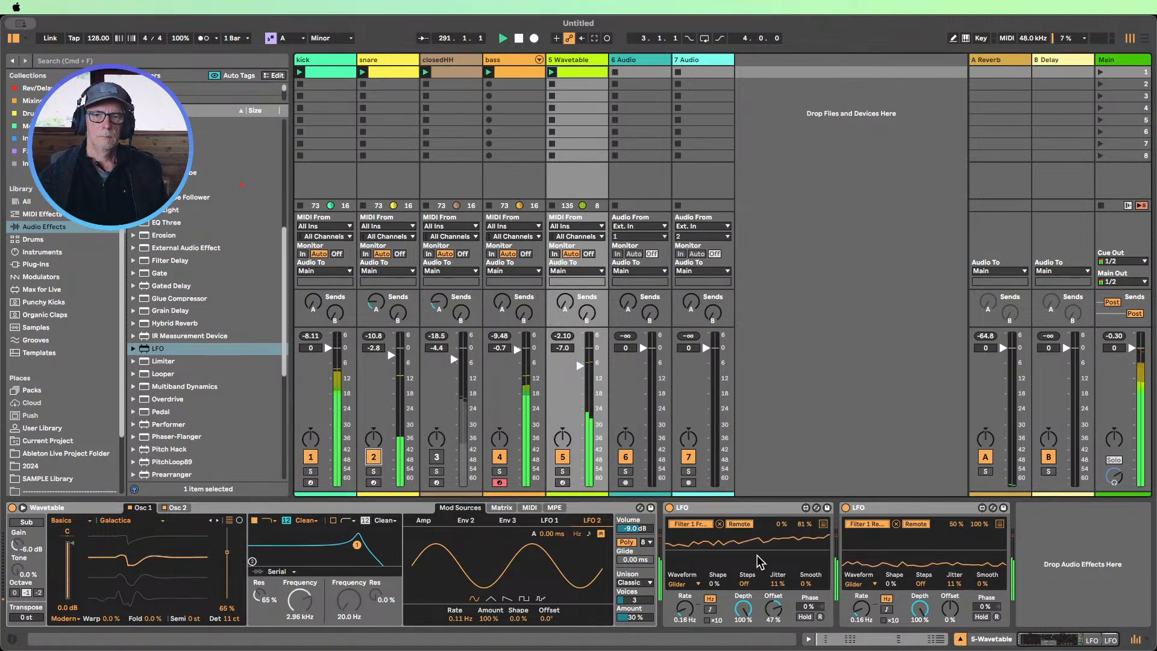
click(763, 609)
drag(773, 609, 773, 617)
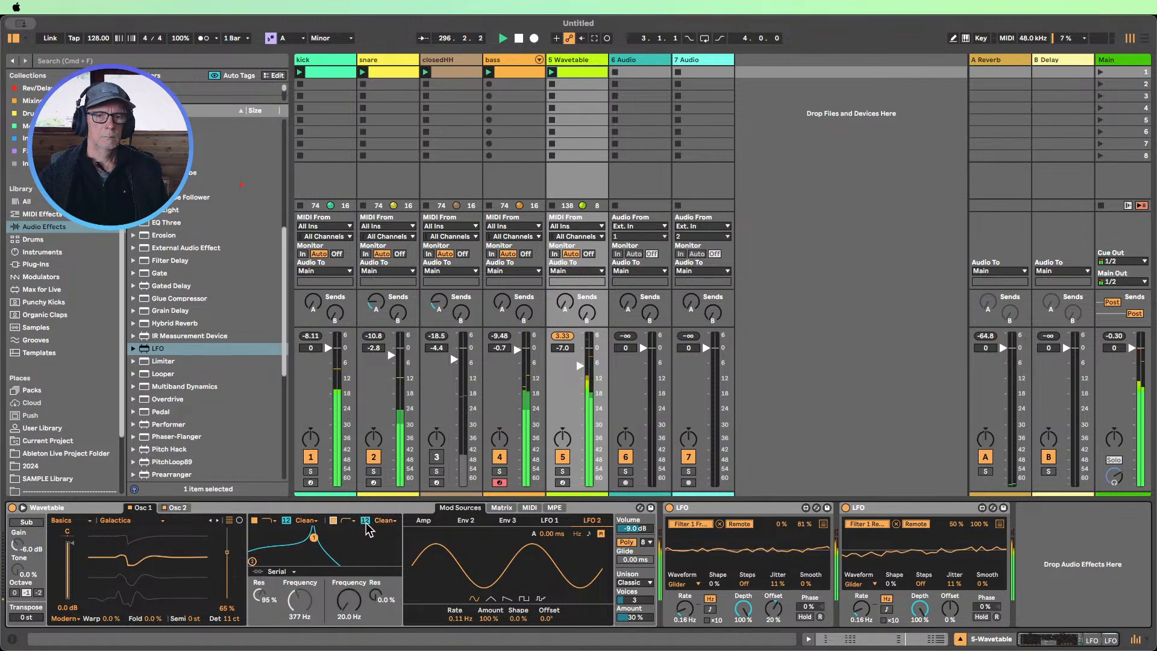
Enable Wavetable's filter 2 at 153 Hz with 70% resonance, and set the first LFO's minimum to 20% and the second's maximum to 75%
drag(350, 601, 350, 578)
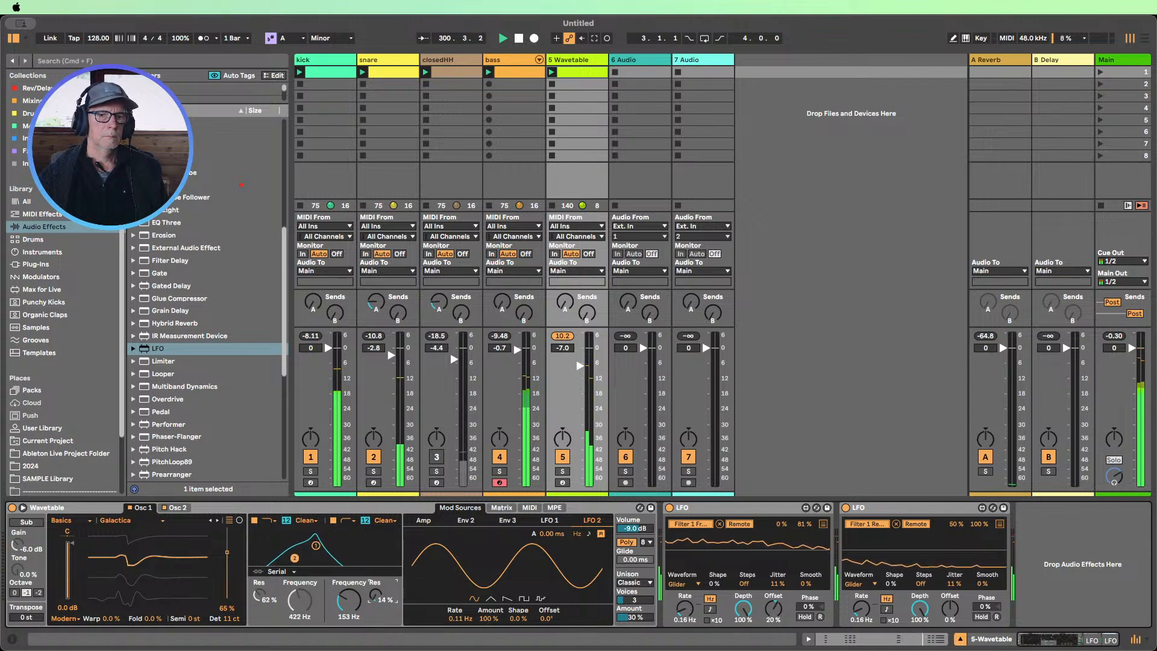
drag(375, 596, 375, 587)
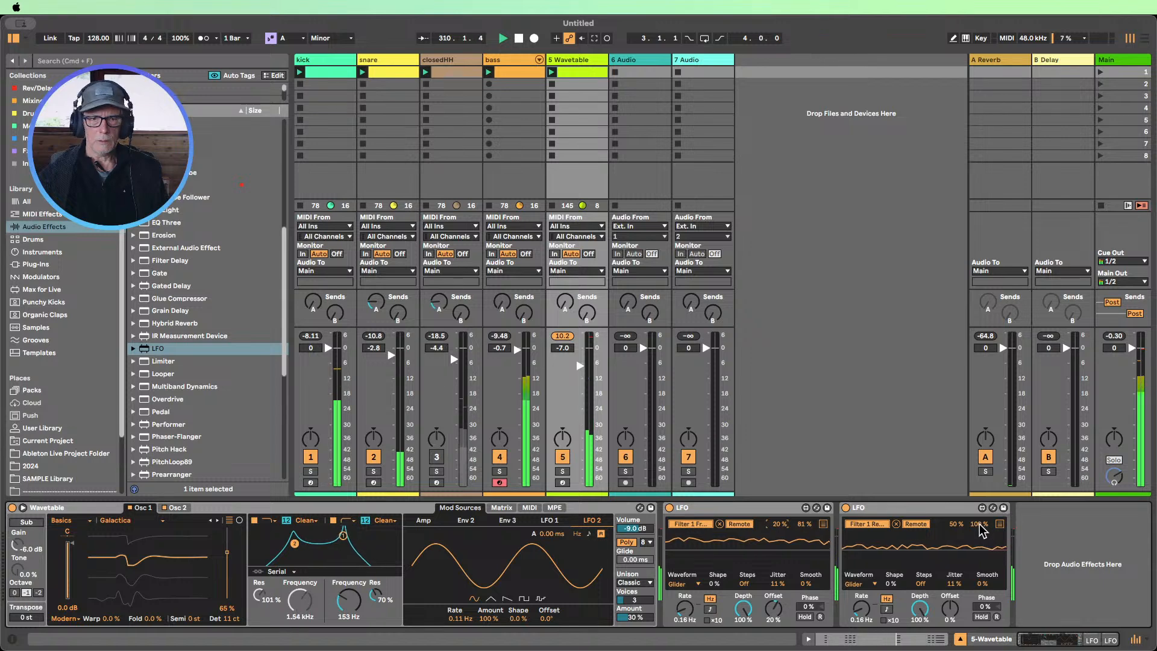
drag(979, 526, 980, 541)
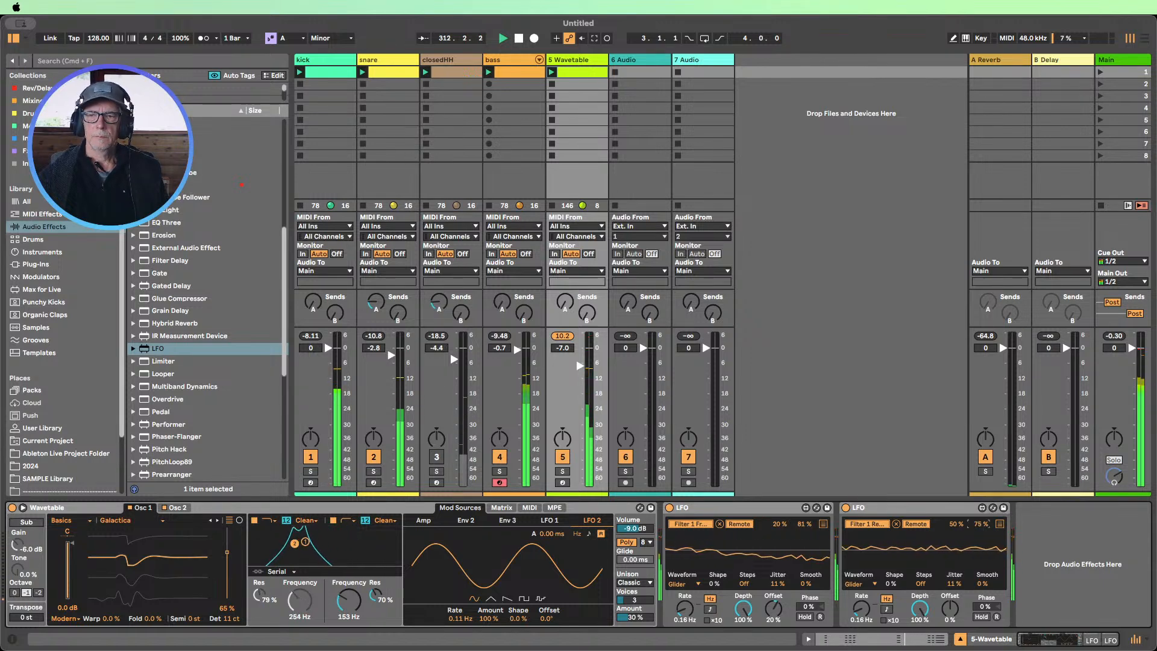
Set the resonance LFO's maximum to 63% and also map the frequency LFO to filter 2's frequency with a maximum of 55%
drag(980, 541, 980, 543)
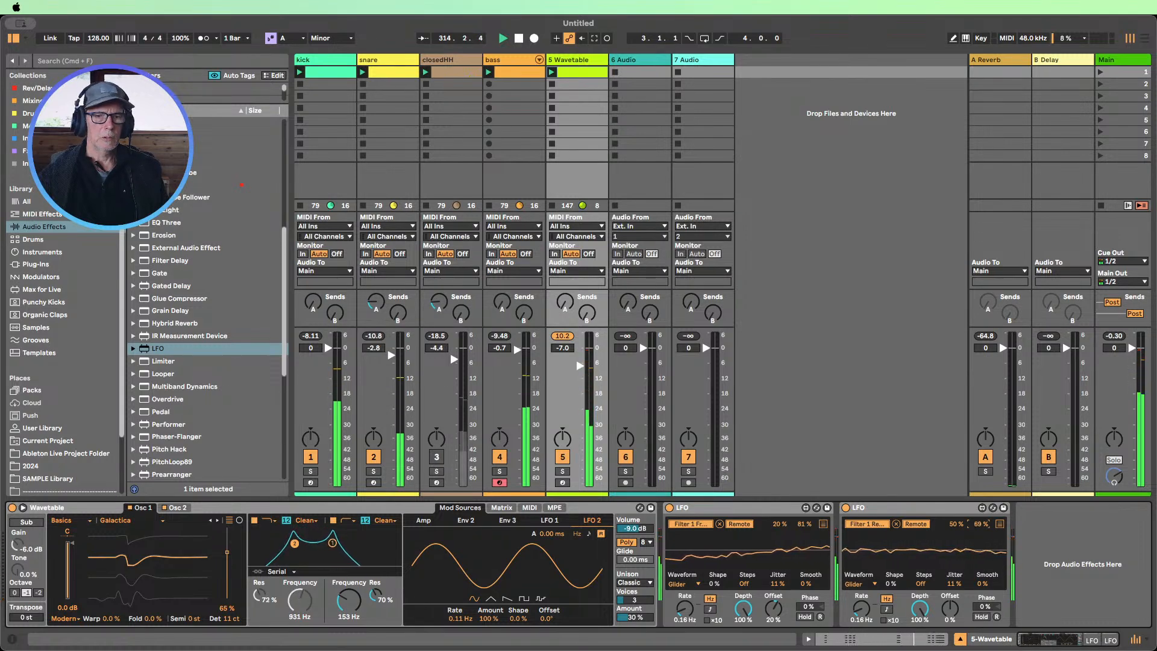
drag(979, 545, 979, 546)
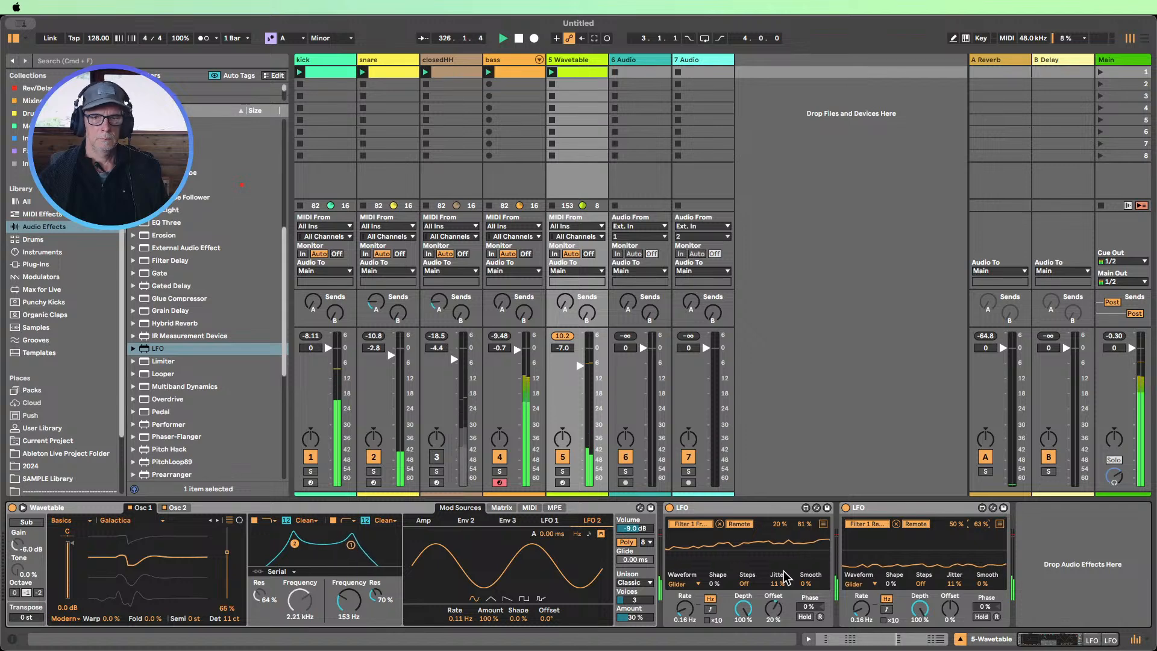
click(823, 524)
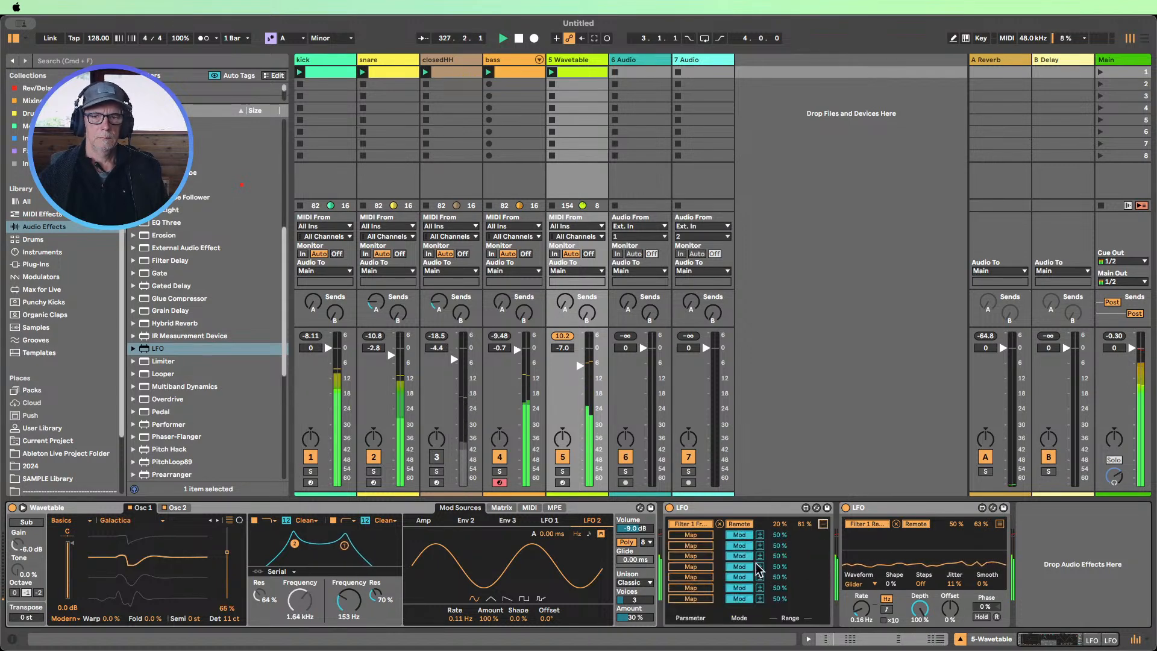
click(690, 534)
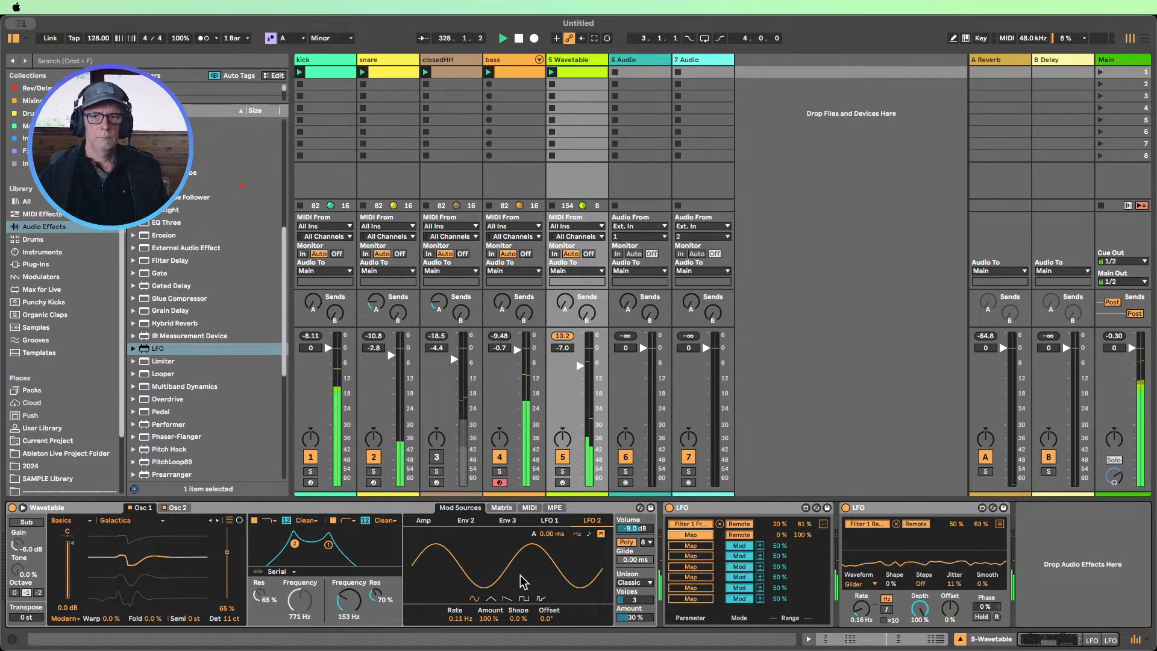
click(350, 608)
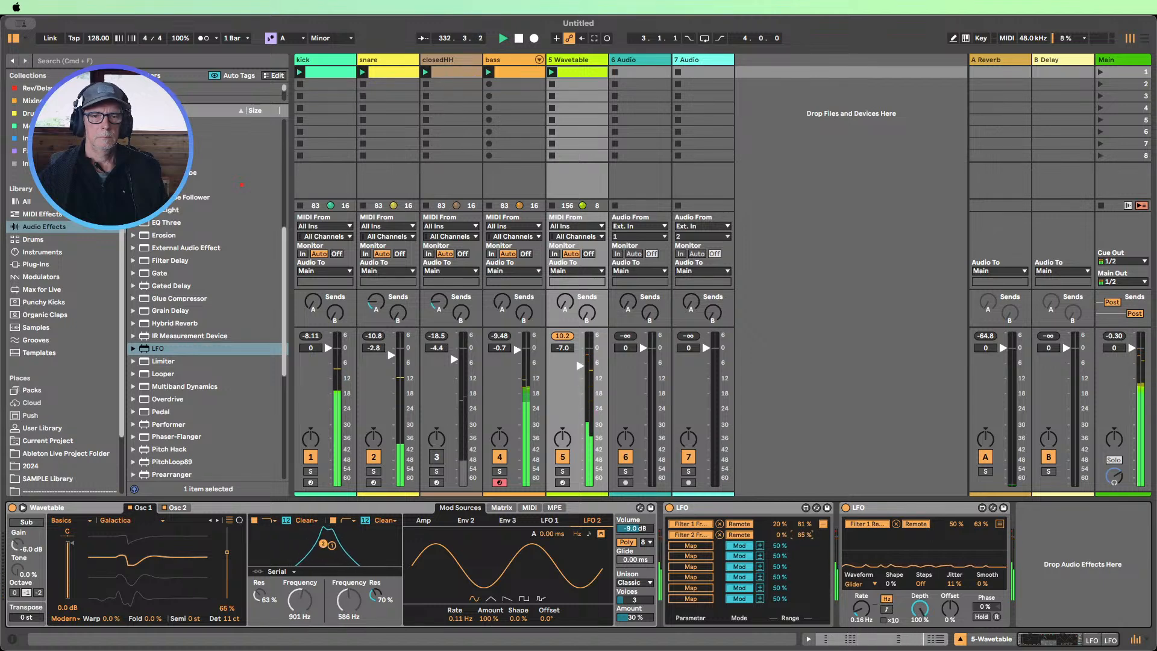
drag(803, 534, 803, 537)
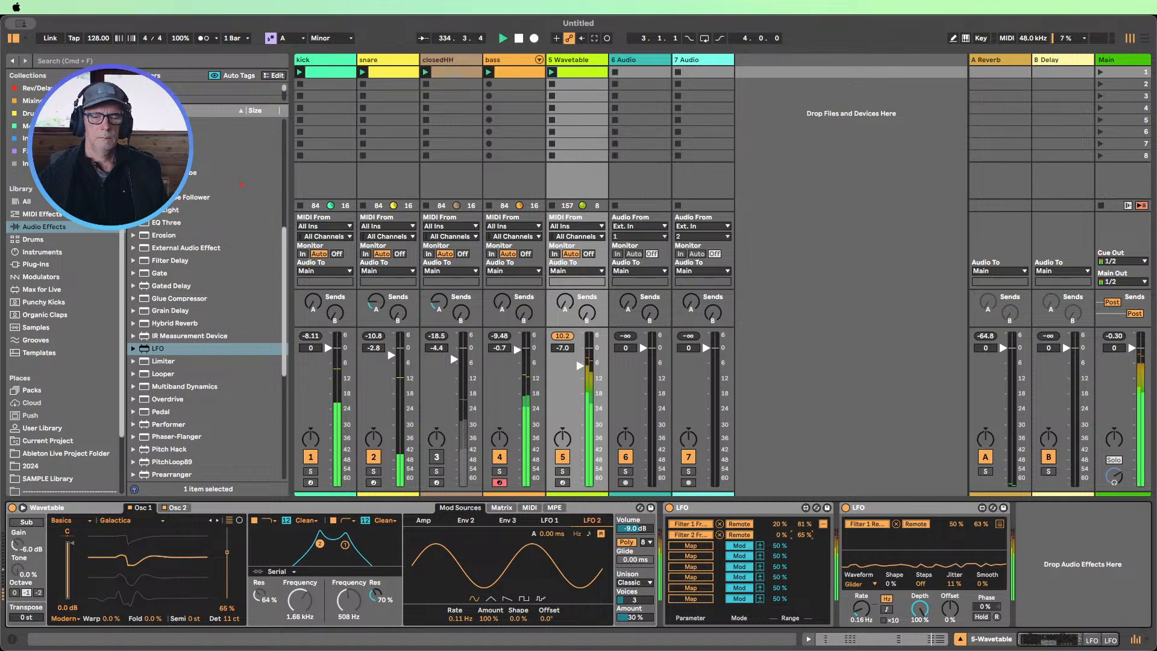
drag(804, 537, 804, 537)
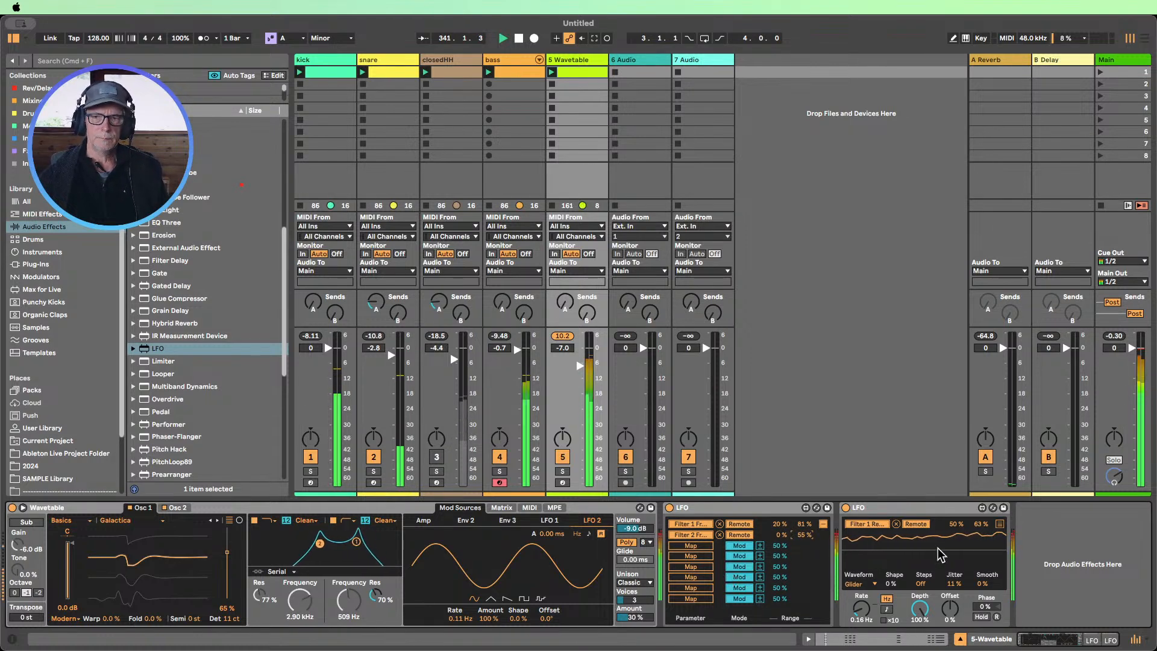
Map the second LFO device to filter 2's resonance as well, with a range of 0% to 87%
click(999, 524)
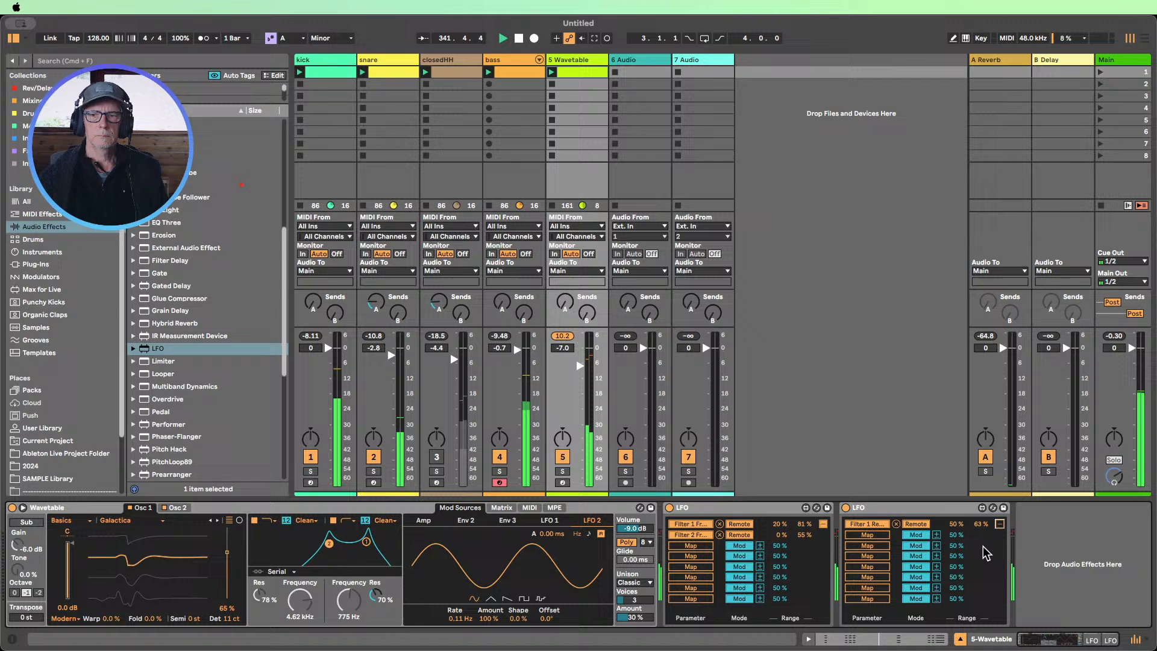
click(915, 534)
click(866, 534)
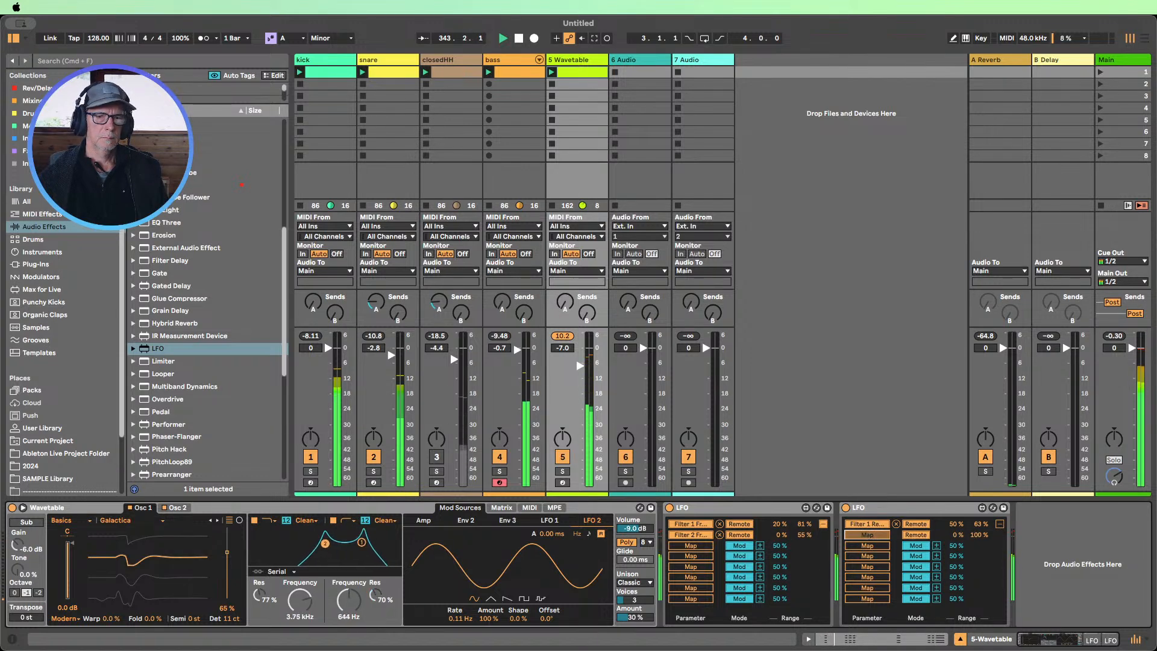
click(375, 595)
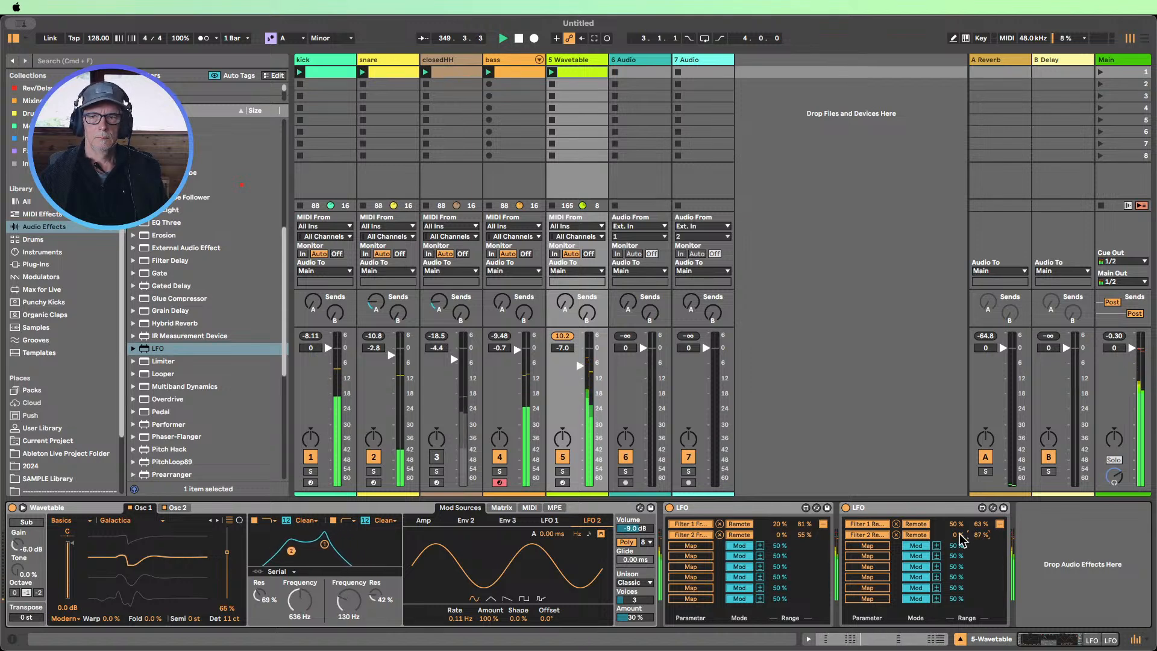
click(999, 524)
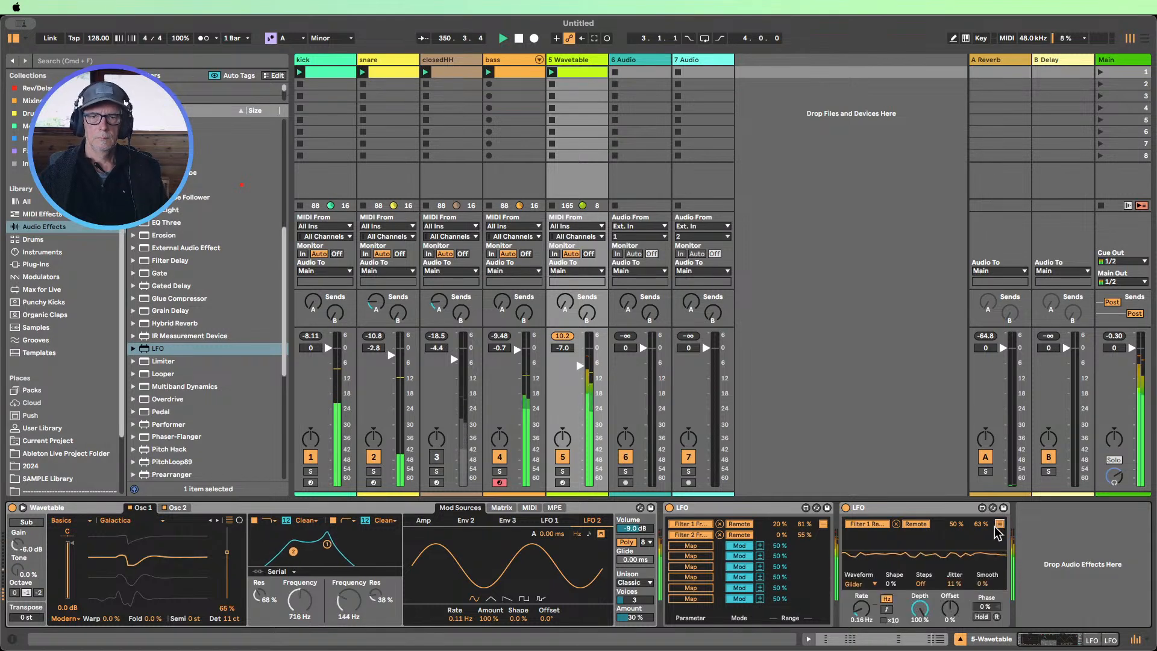
Reactivate the closedHH track and raise the Wavetable track's volume to -5.0 dB
click(436, 457)
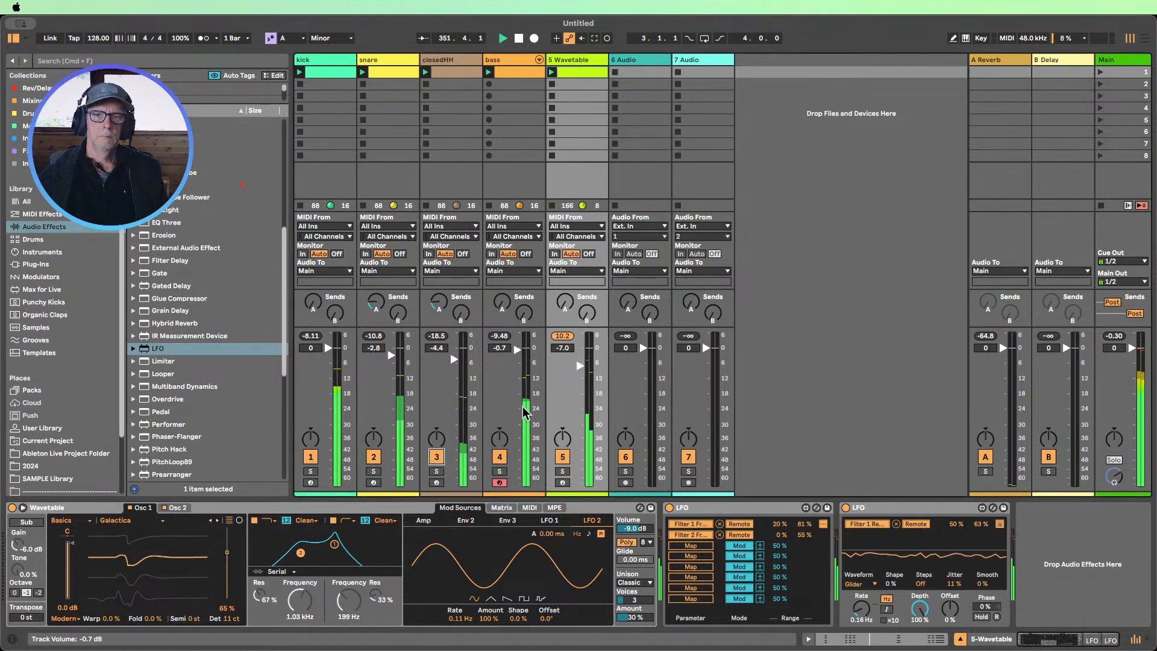
click(562, 336)
drag(579, 365, 579, 360)
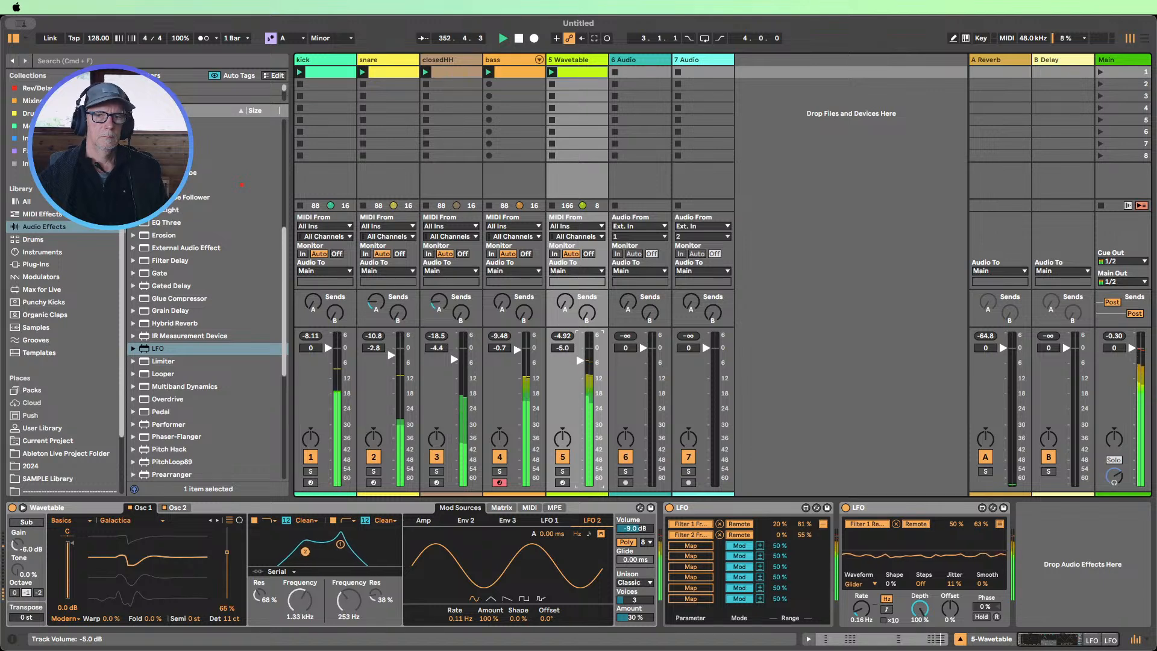
Collapse both LFO devices and set Wavetable's unison mode to Shimmer with 4 voices
double_click(881, 507)
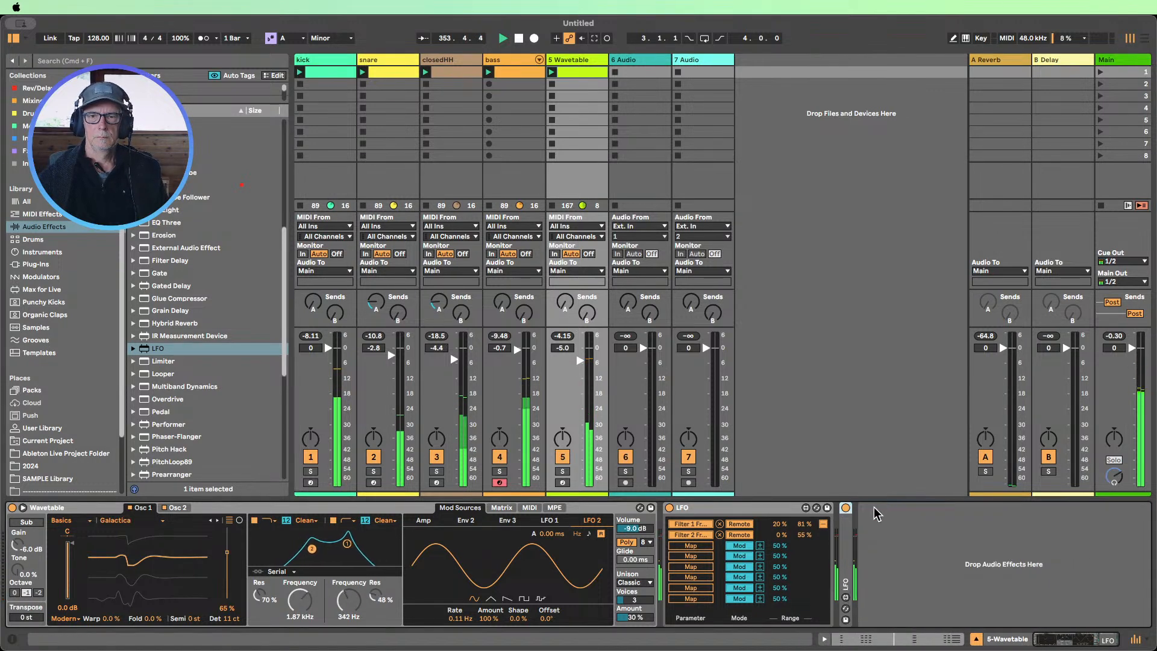
double_click(731, 509)
click(632, 582)
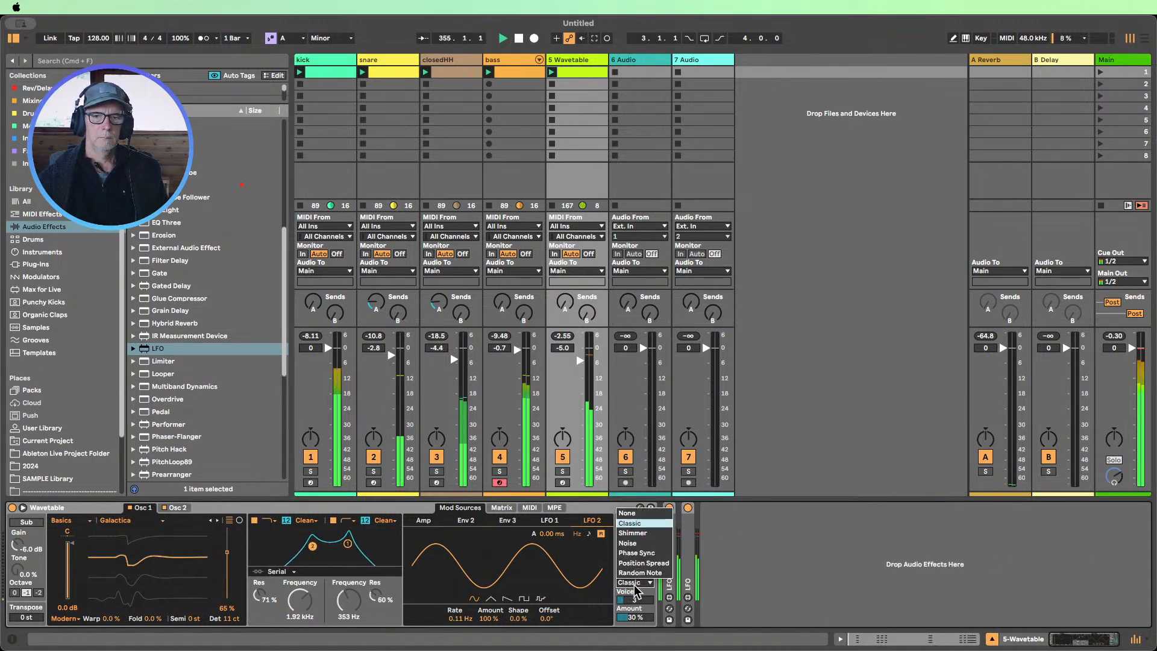
click(632, 532)
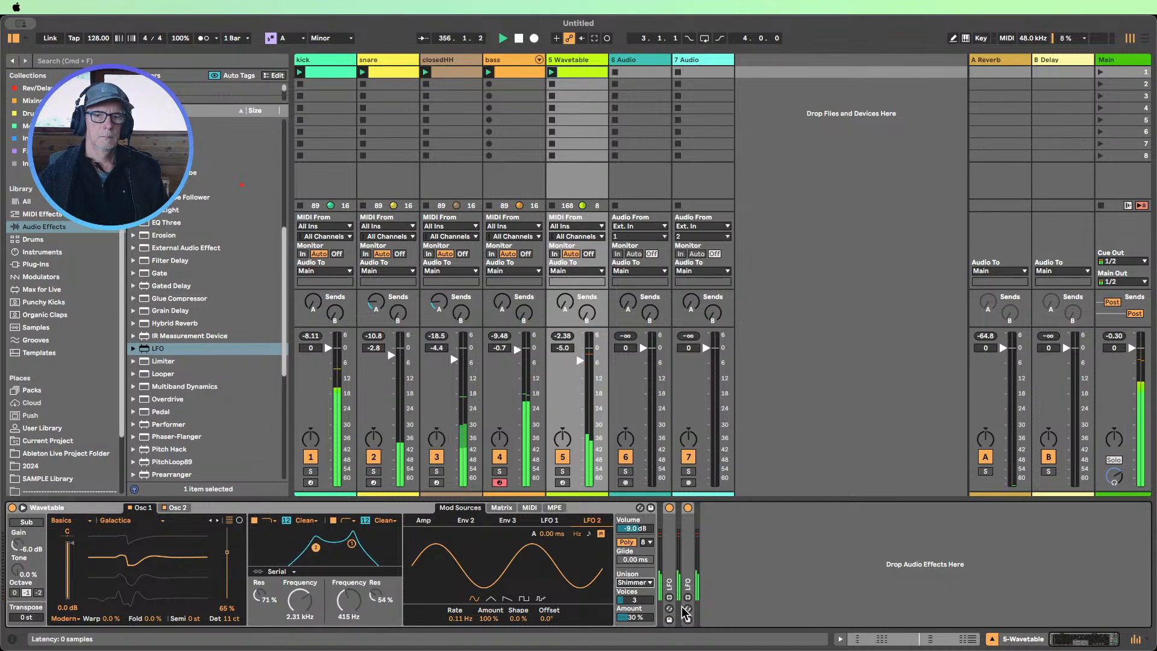
drag(636, 600, 635, 587)
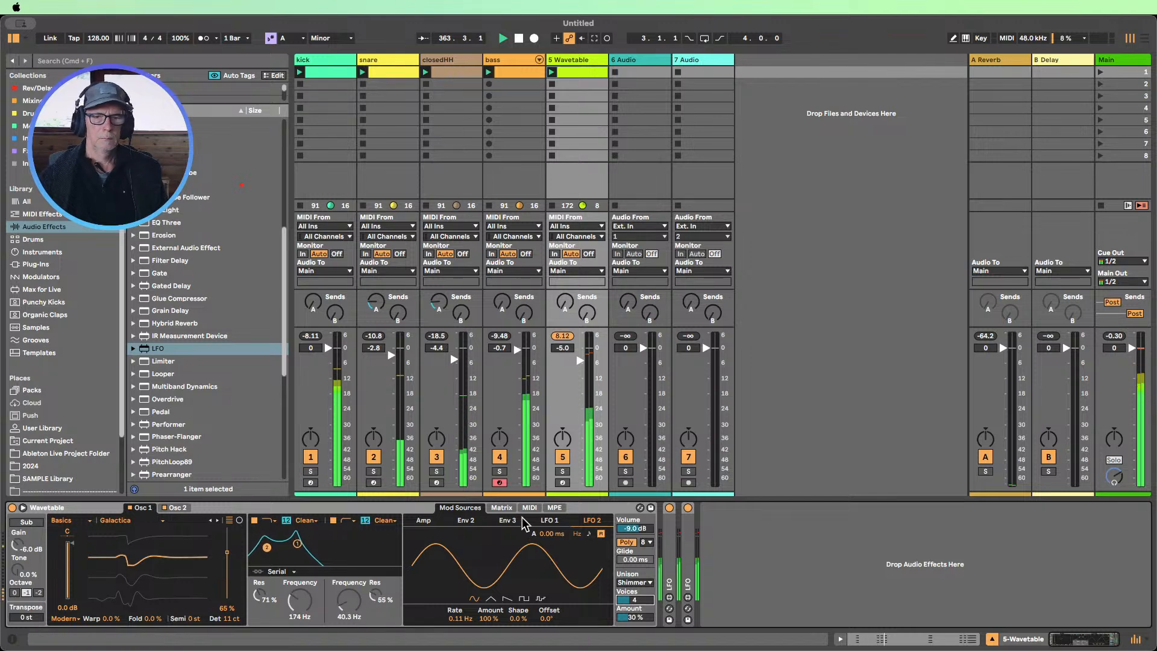
Modulate oscillator 1's position with envelope 2 at -25 in Wavetable's modulation matrix
click(506, 508)
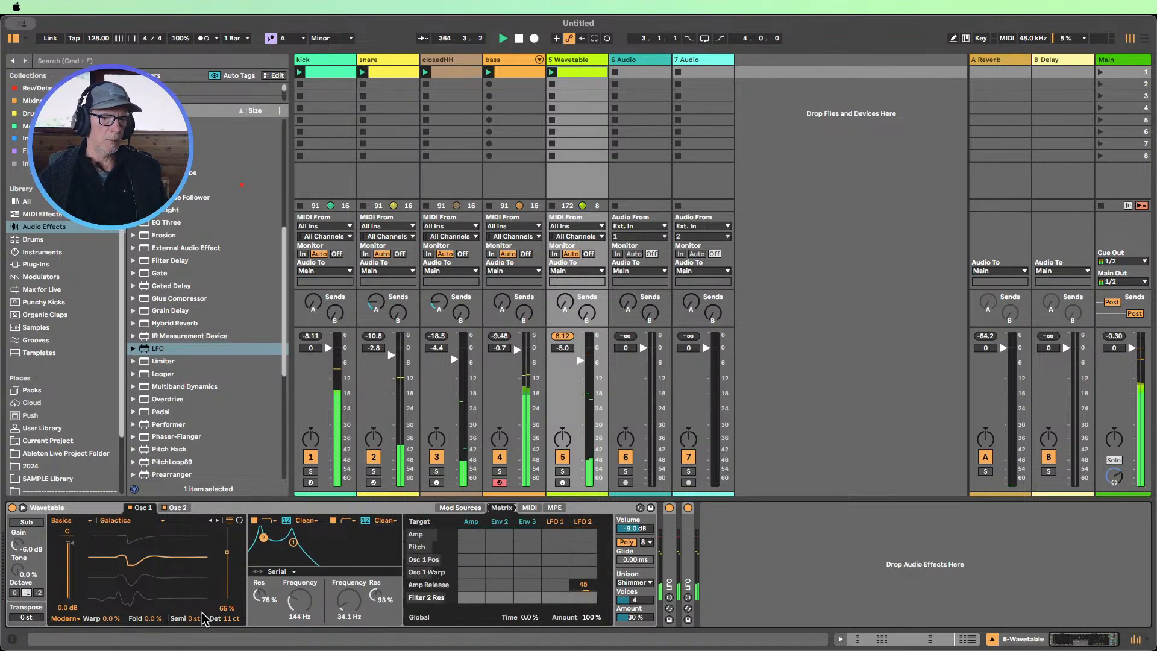
click(555, 560)
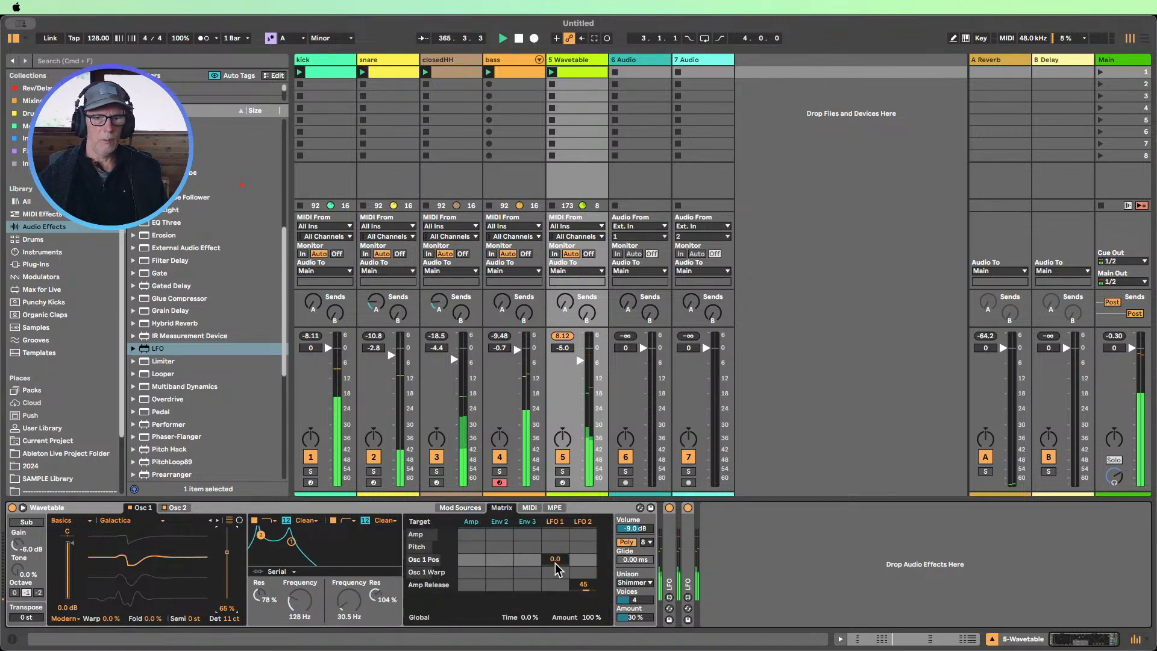
click(499, 561)
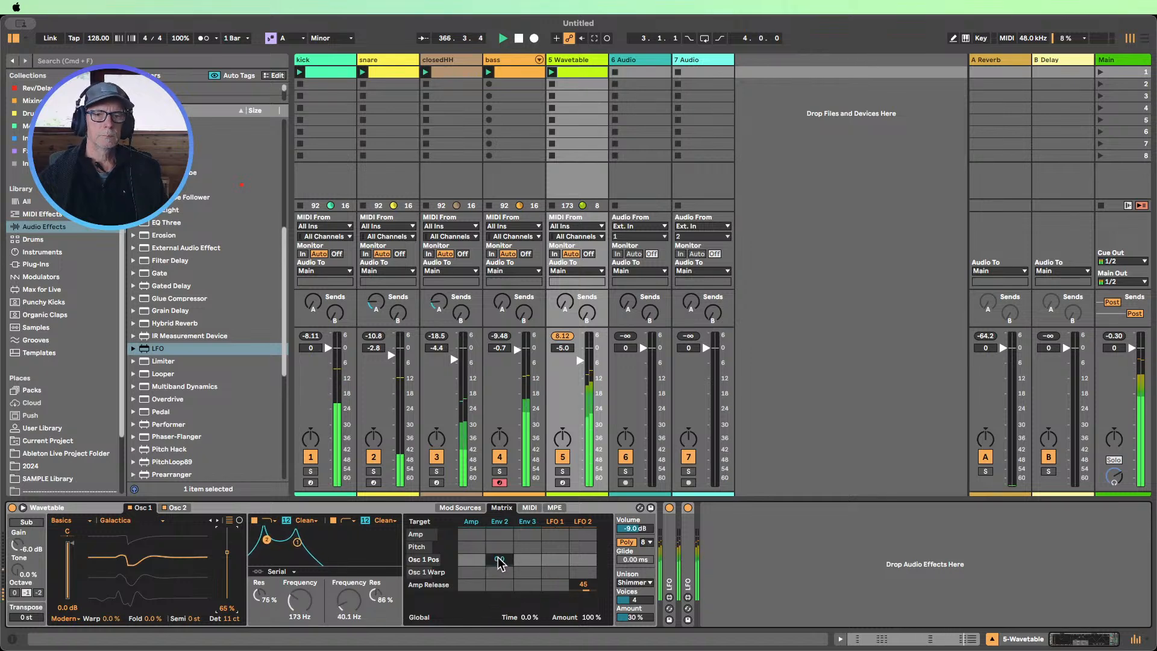
mouse_move(499, 560)
mouse_down()
mouse_move(499, 583)
mouse_move(499, 558)
mouse_up()
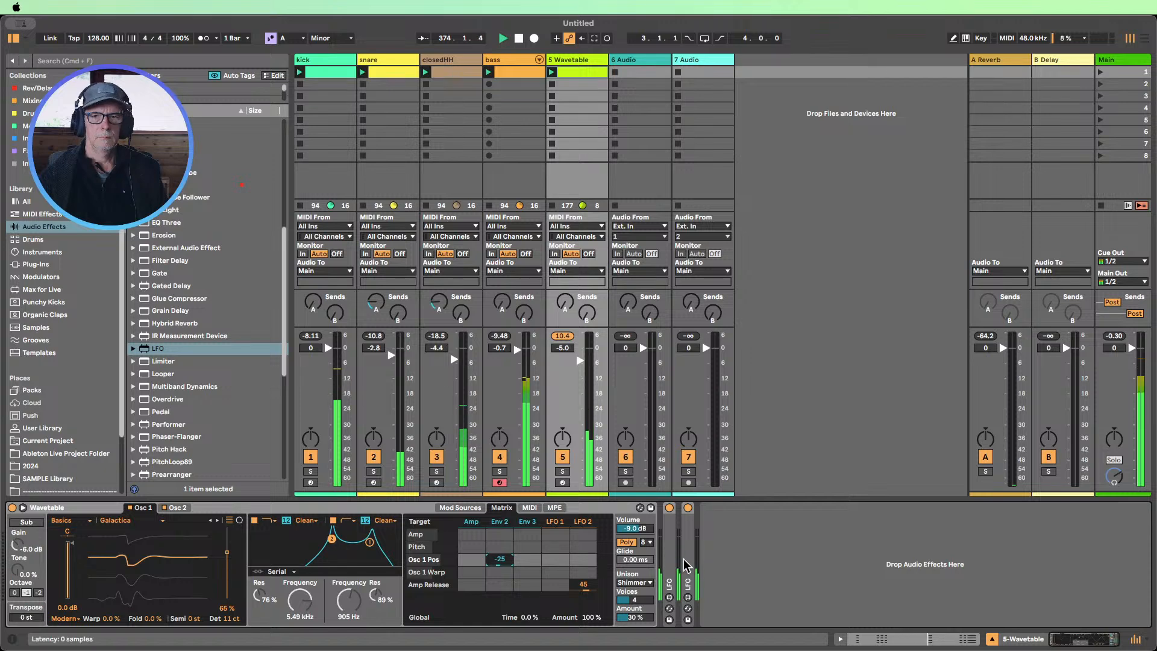
Set the second LFO's maximum to 59% for filter 1 resonance and 79% for filter 2 resonance, keeping the device collapsed
double_click(687, 581)
click(840, 524)
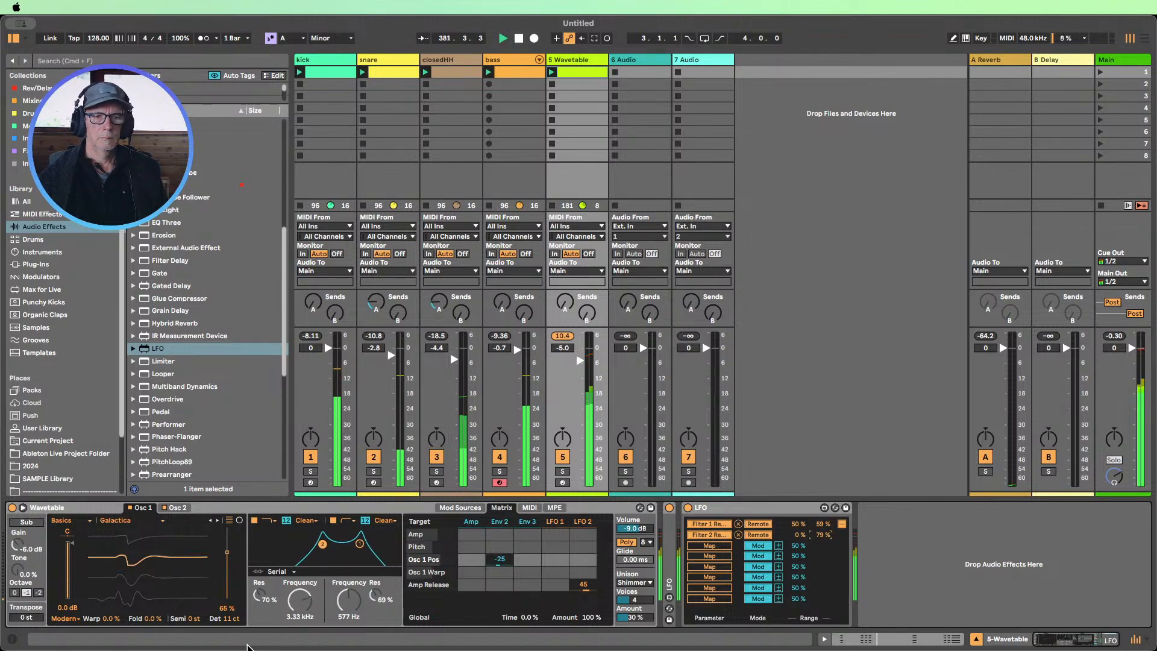
click(722, 514)
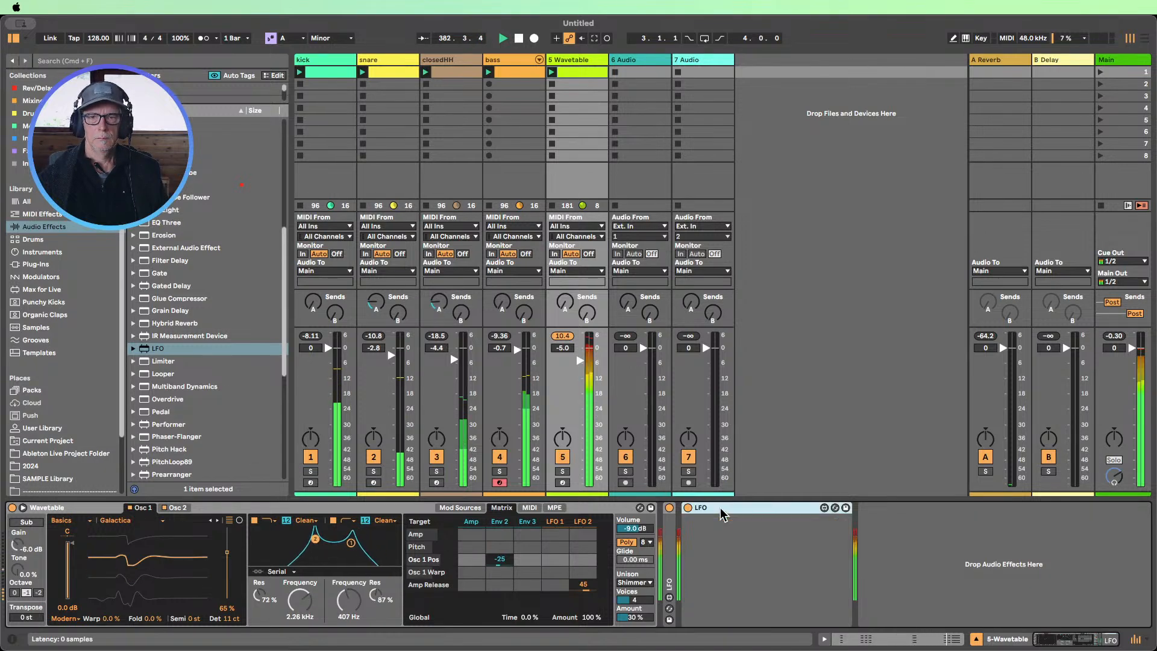
double_click(723, 514)
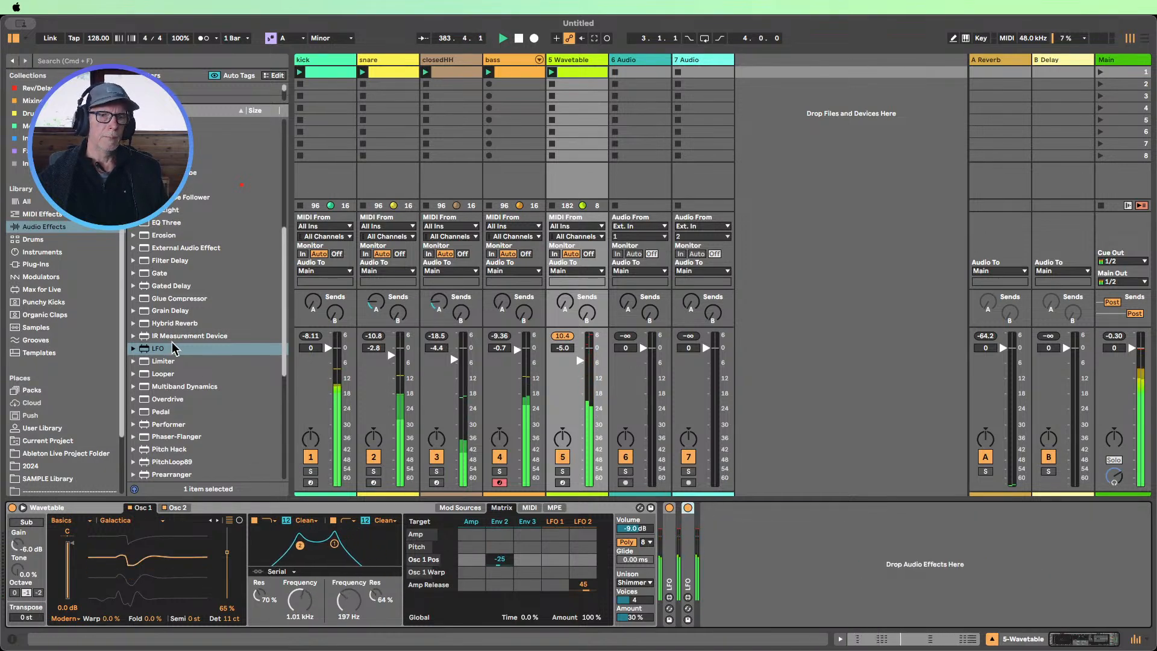
Add a Hybrid Reverb after the LFO devices with its dry/wet at 25%, and collapse it
scroll(189, 342, up, 3)
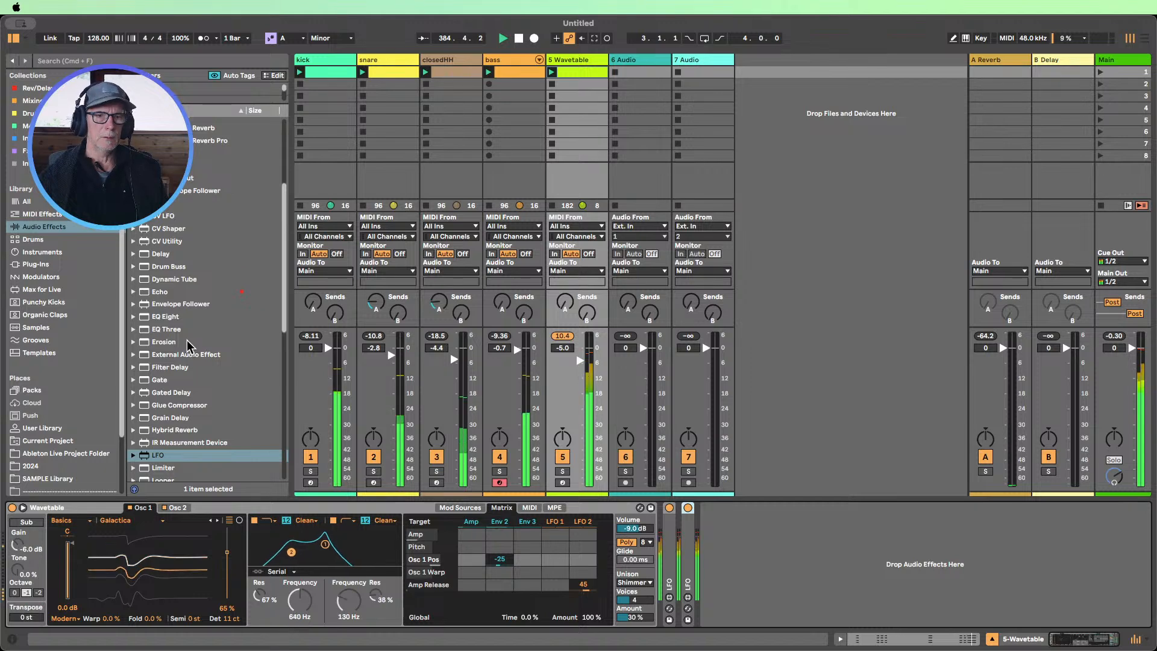
scroll(188, 405, up, 3)
scroll(188, 404, down, 3)
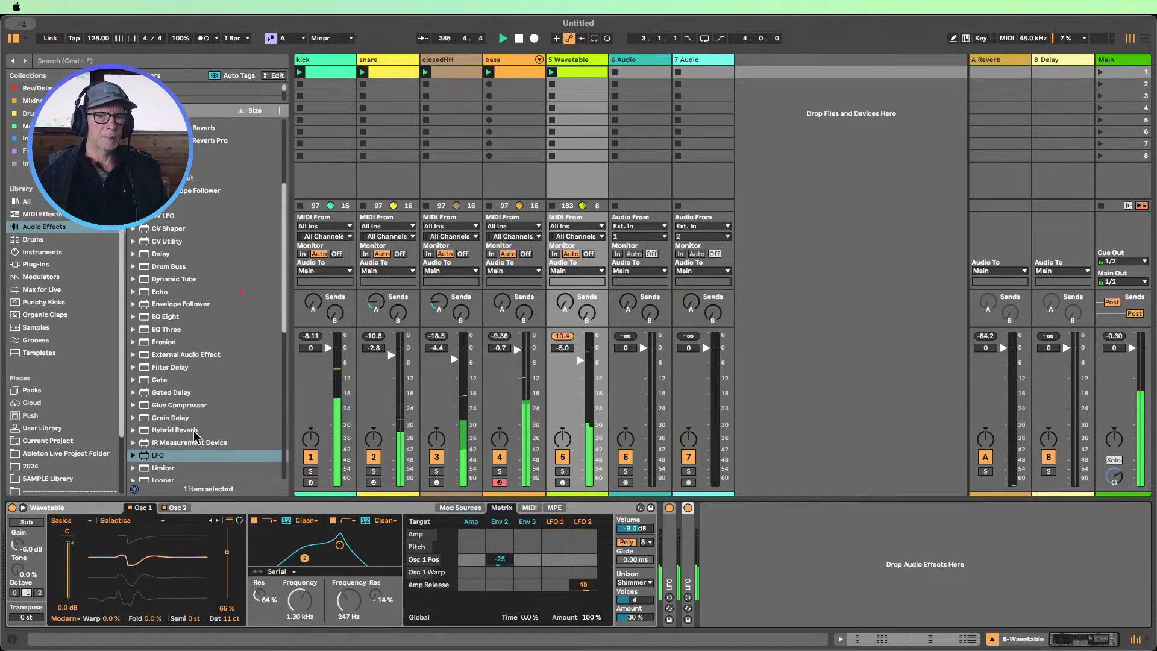
double_click(175, 430)
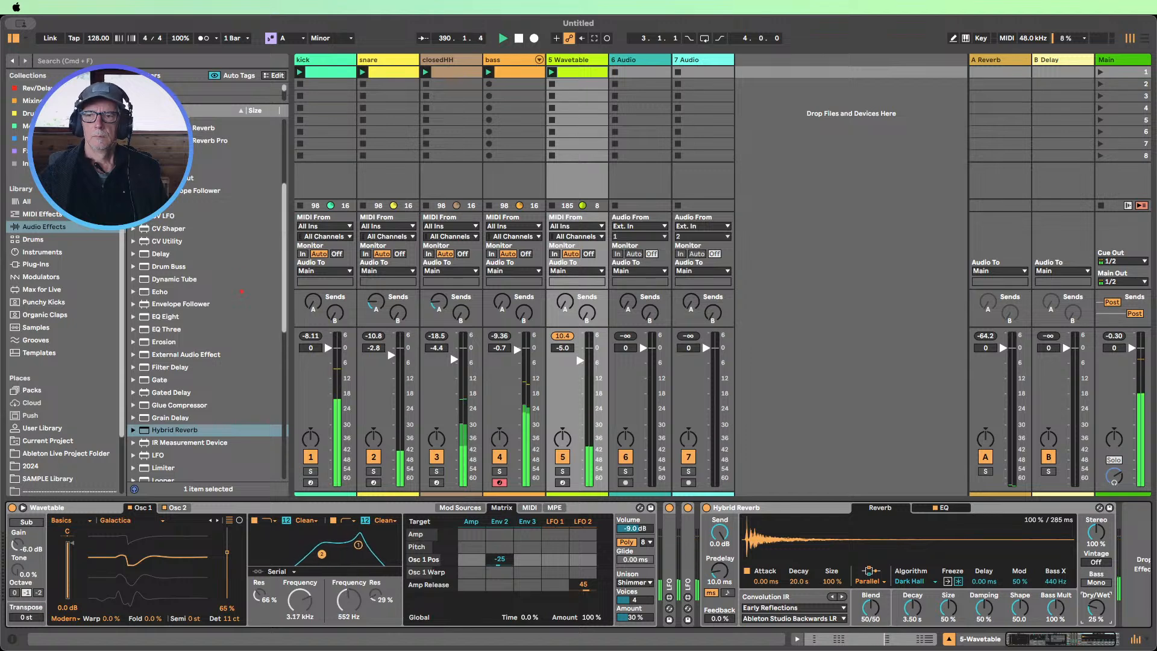
click(800, 508)
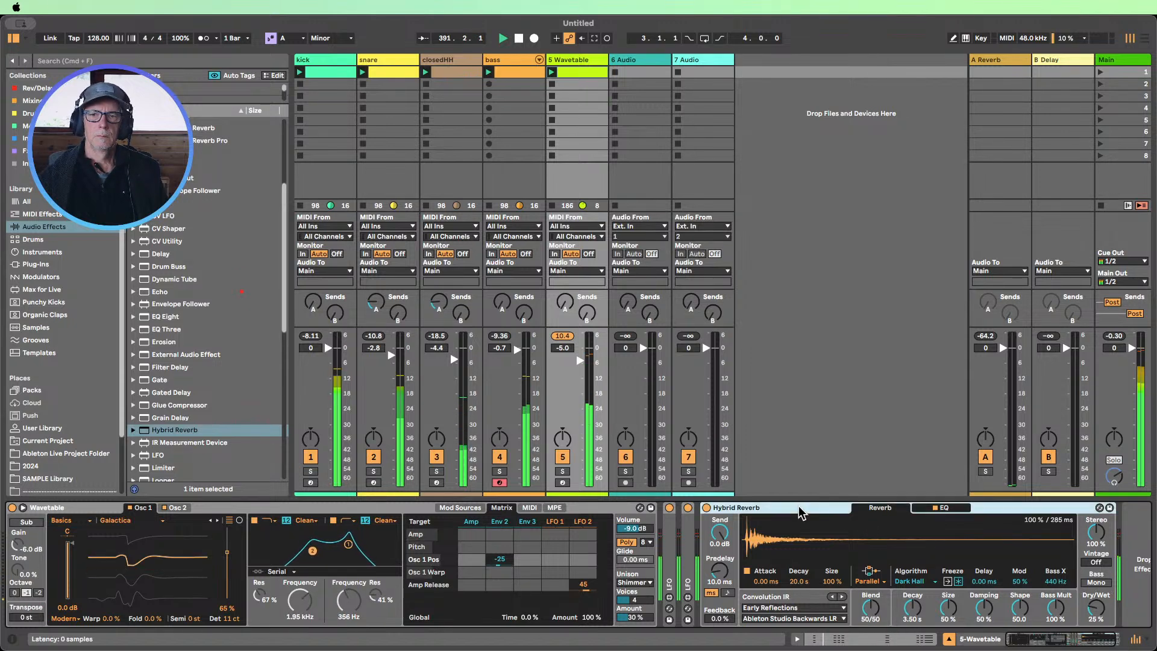
double_click(753, 511)
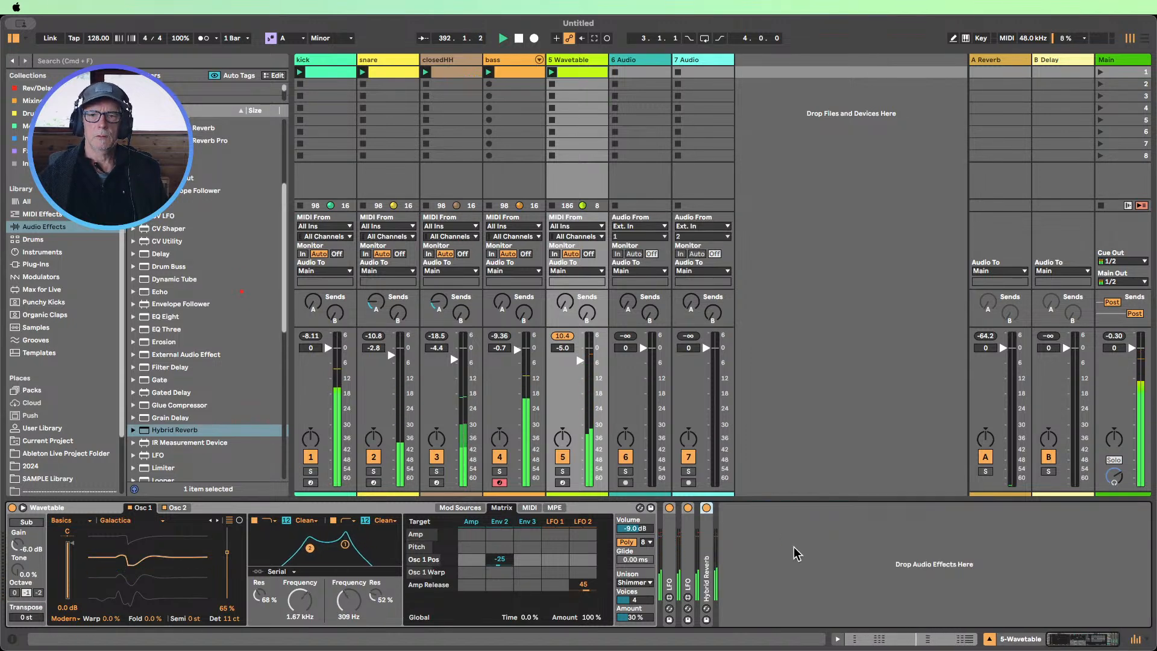
double_click(707, 566)
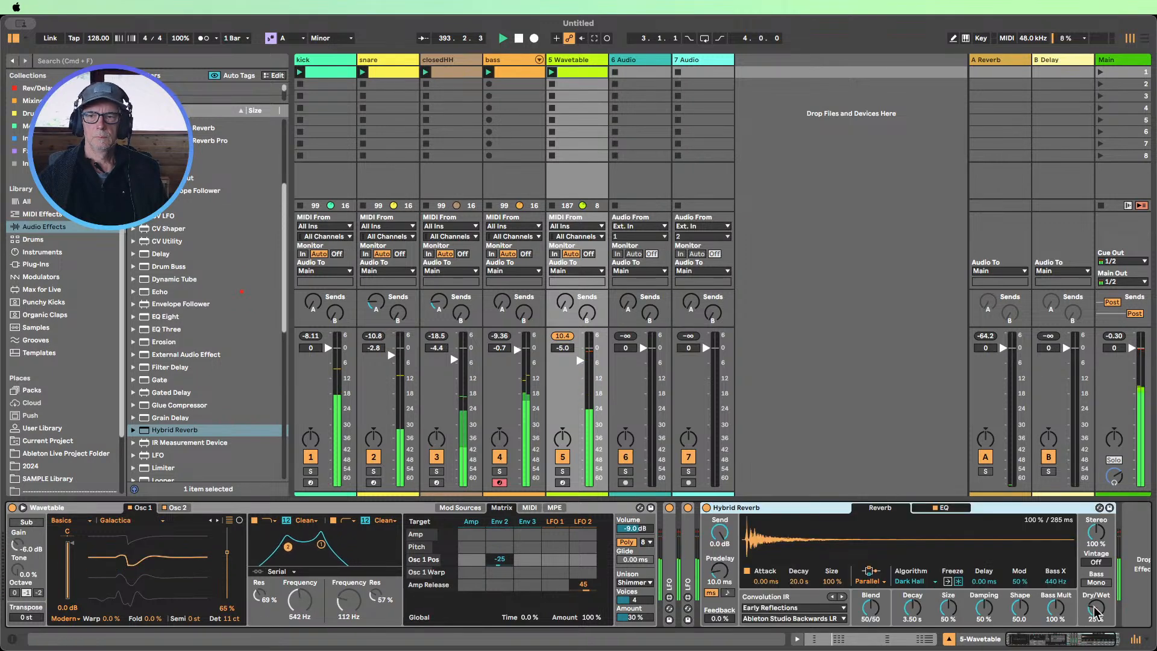
double_click(800, 508)
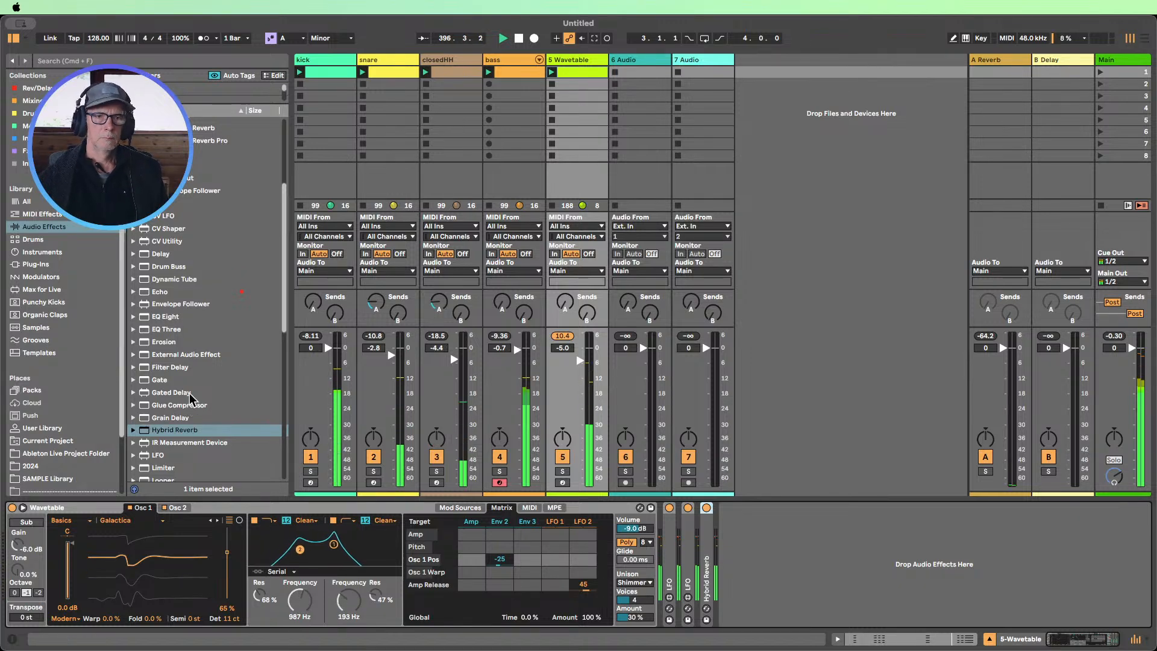
Add an Echo with 28% dry/wet to the Wavetable track and place it directly after Wavetable, ahead of the LFO devices
scroll(181, 362, up, 5)
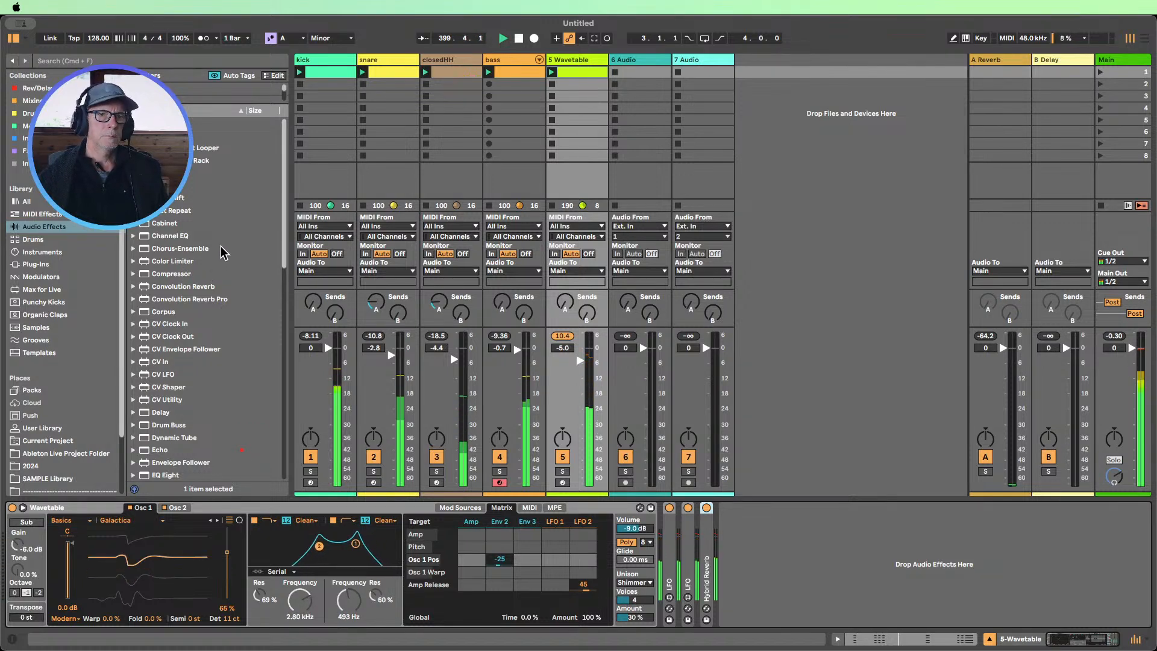
scroll(222, 251, down, 4)
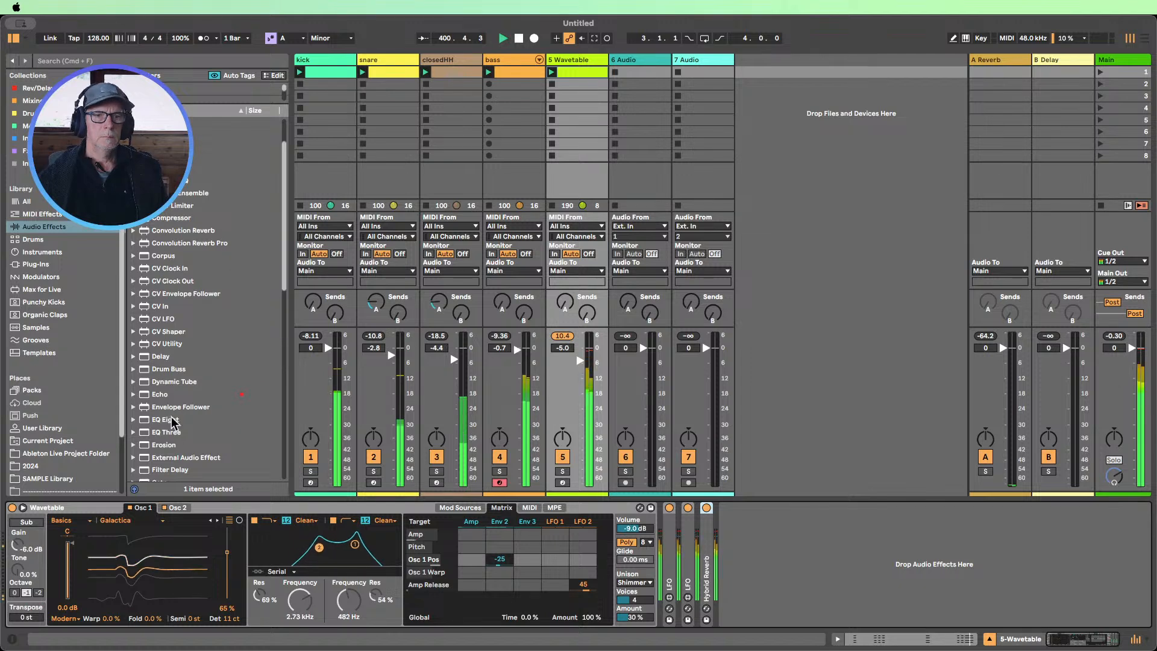
drag(159, 394, 789, 548)
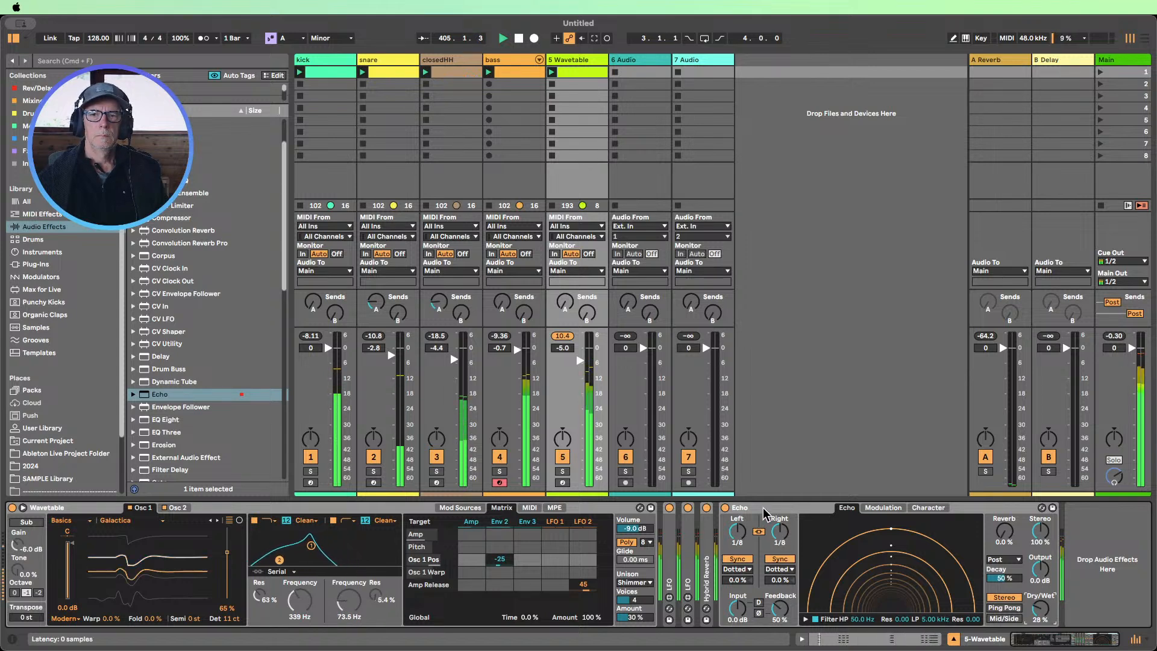
drag(759, 507, 664, 524)
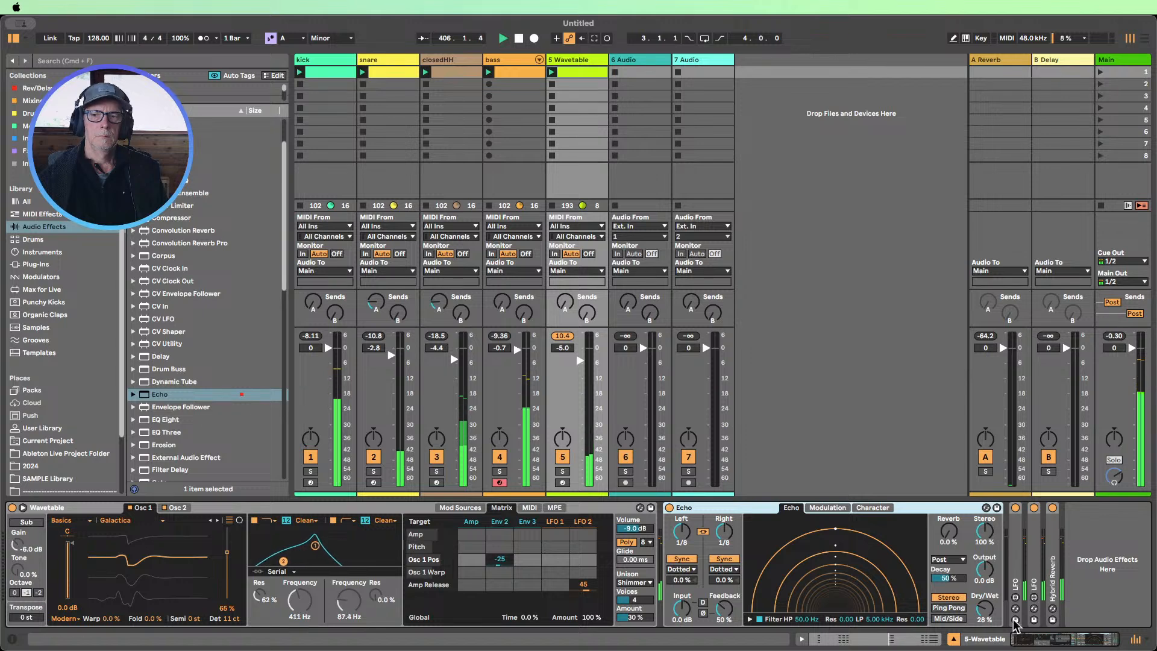
Set the Wavetable track's Echo to dotted 1/16 on both sides, with feedback at 40% and dry/wet at 22%
drag(991, 609, 991, 613)
click(824, 508)
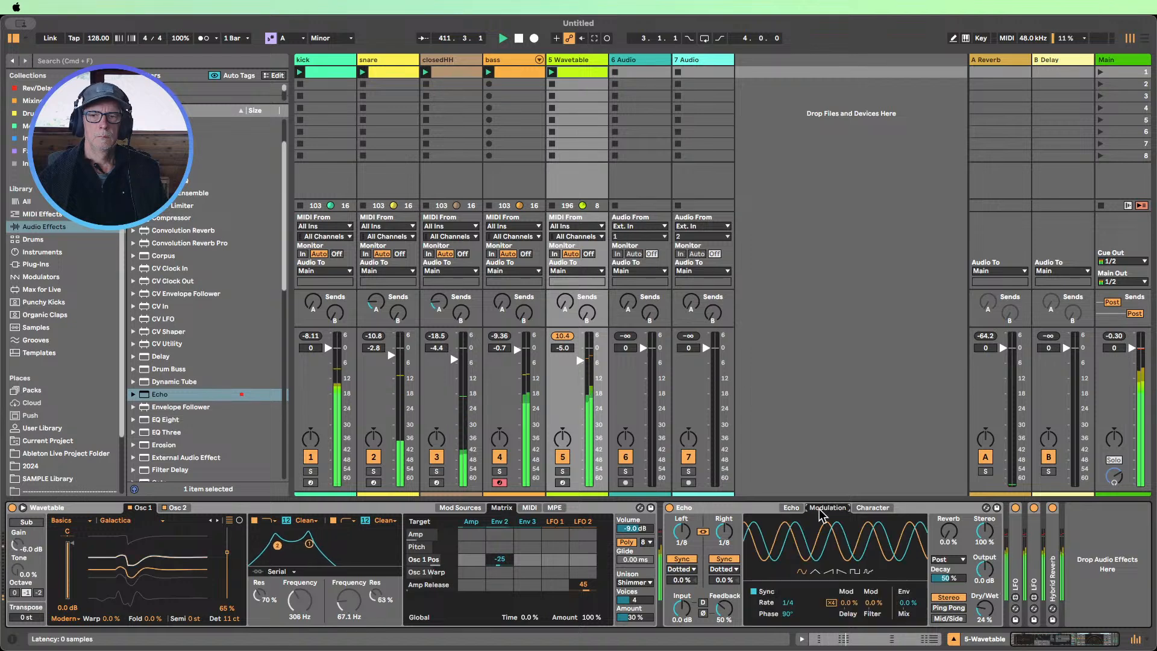
drag(722, 610, 682, 542)
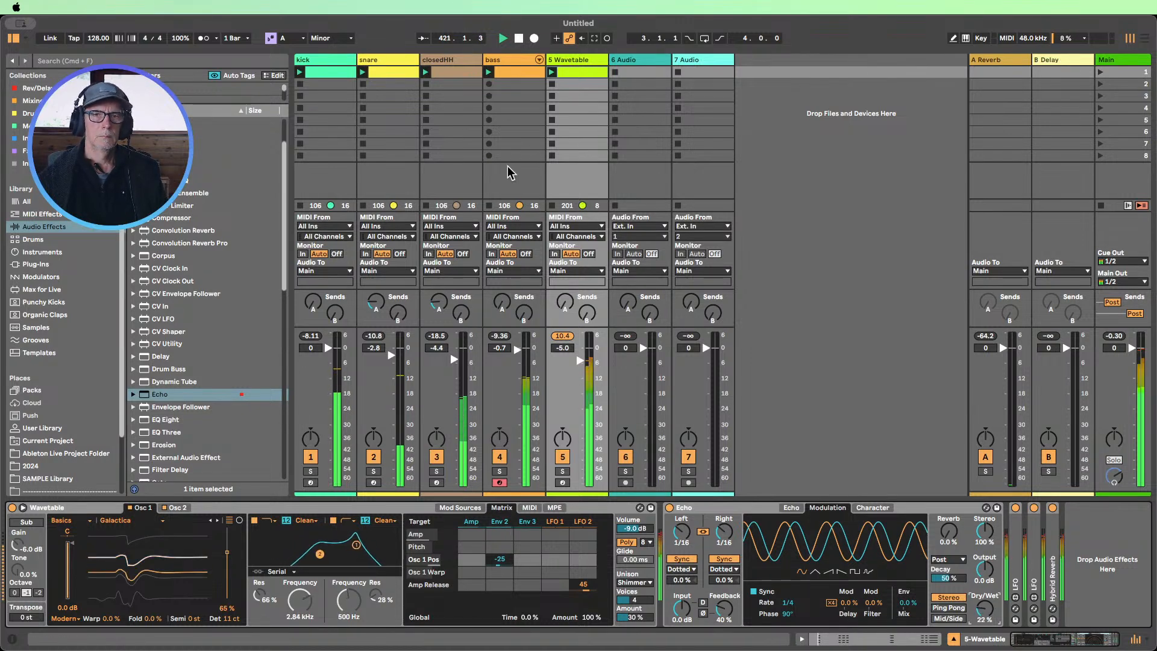
Set filter 1 frequency of the bass rack's Wavetable to 514 Hz, and lower the 5 Wavetable track's volume to -11 dB
click(506, 60)
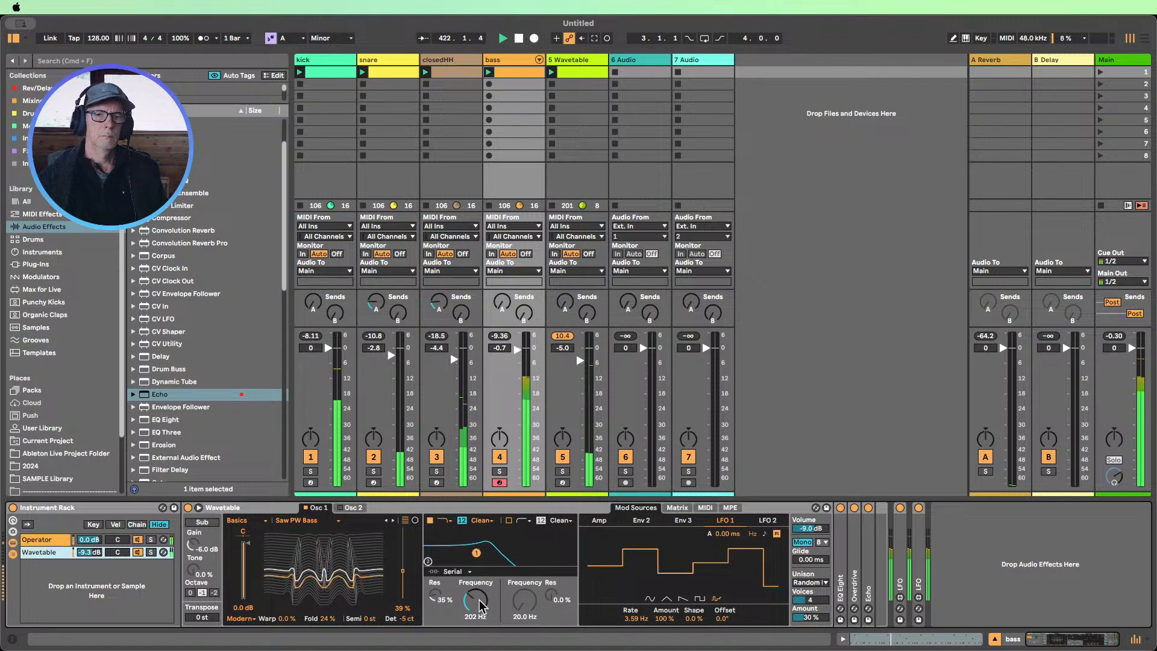
drag(481, 605, 481, 587)
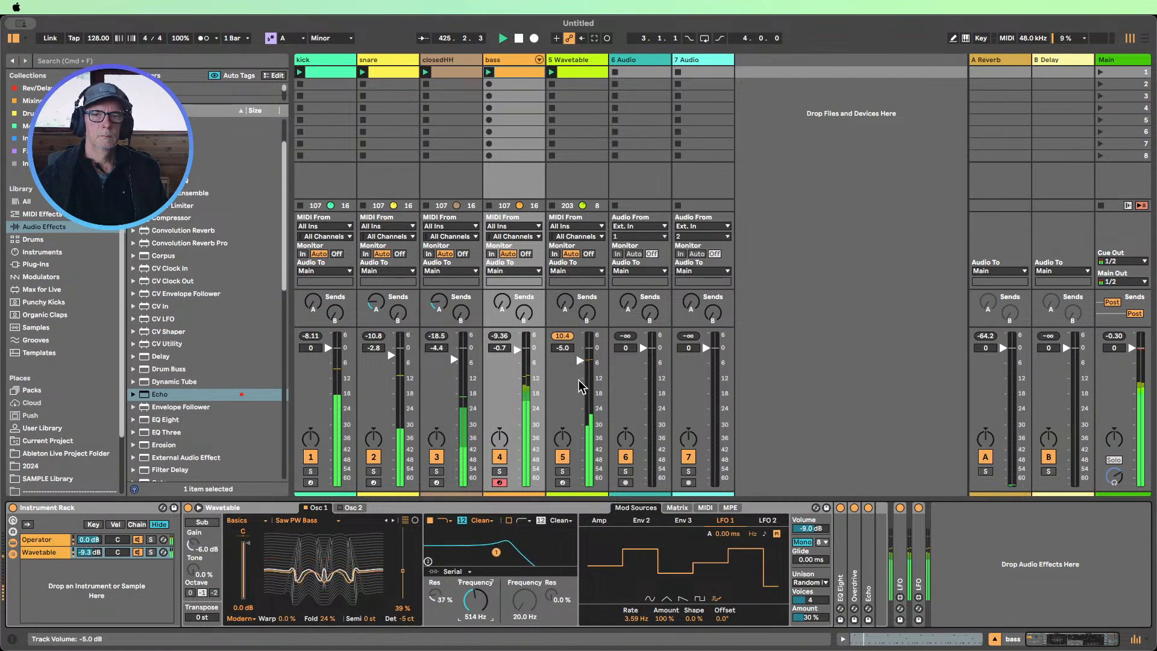
drag(579, 360, 579, 484)
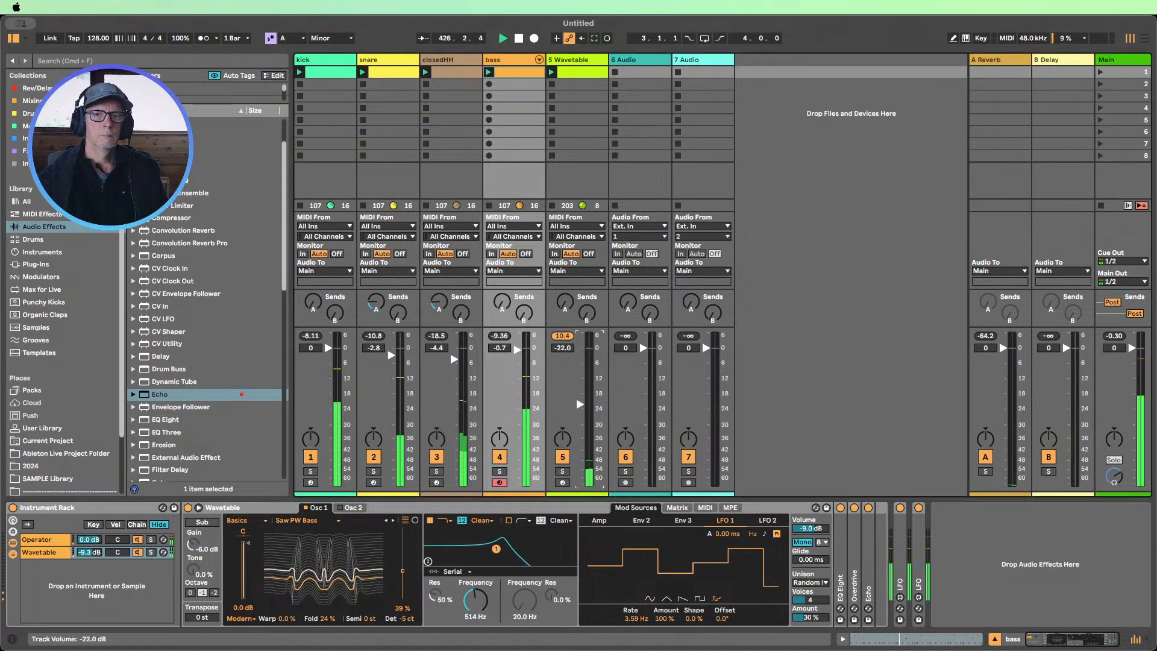
drag(579, 404, 580, 378)
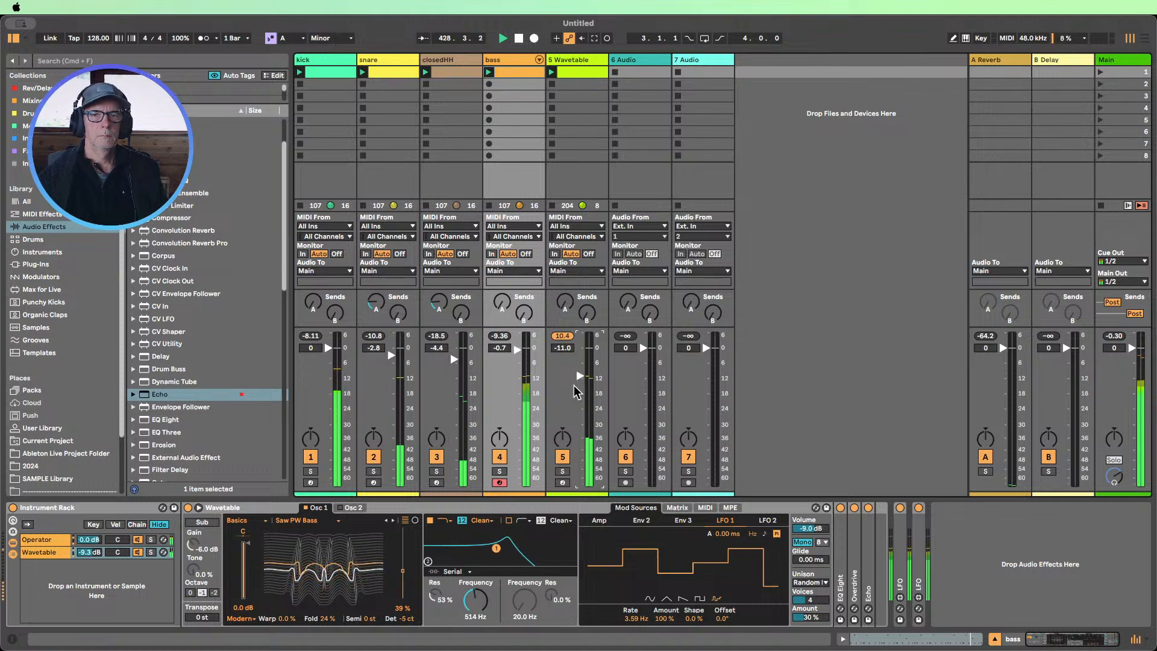
Add Roar after Operator in the bass rack with its amount at 13%, and set Operator's filter frequency to 269 Hz
click(35, 540)
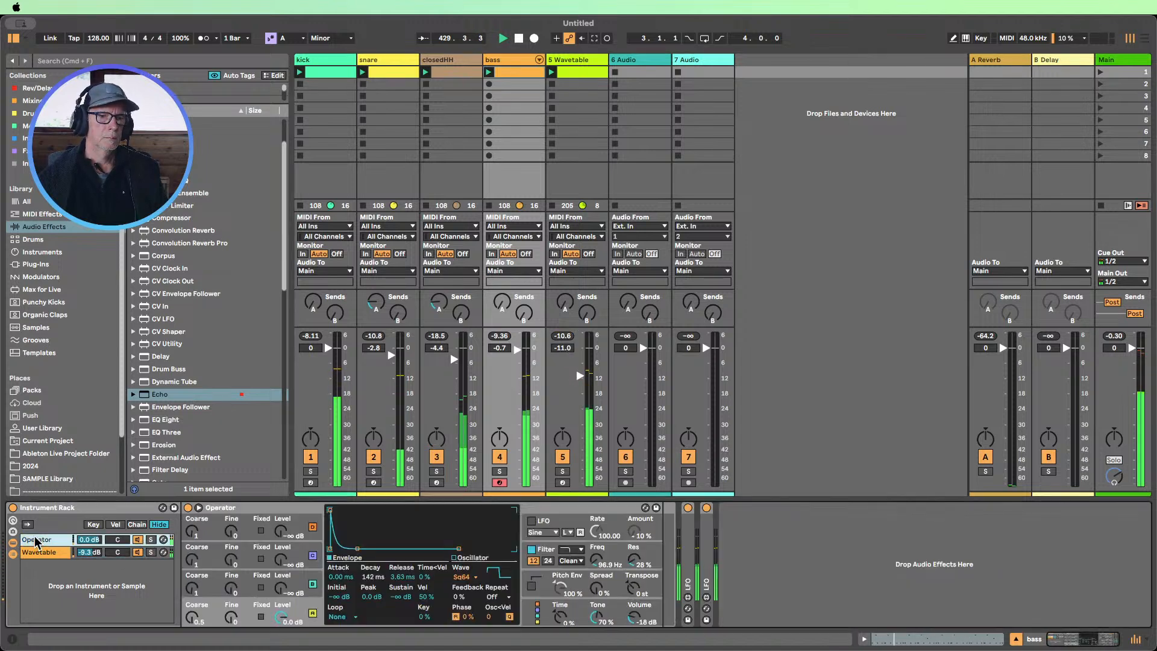
drag(596, 560, 596, 554)
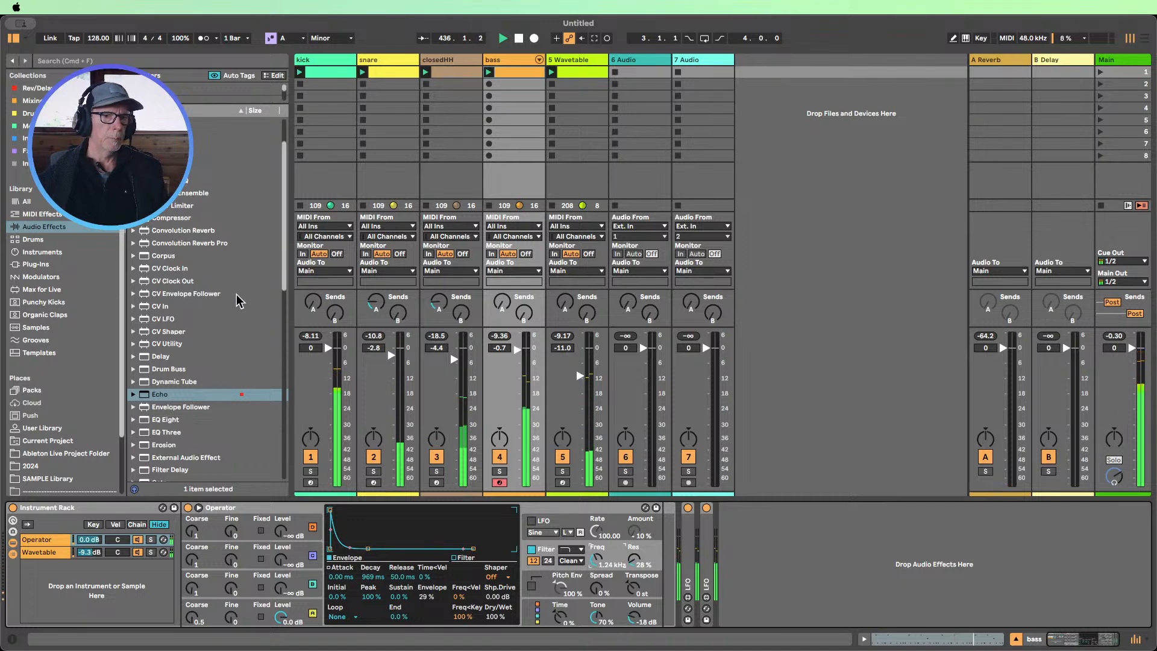
scroll(236, 294, down, 5)
scroll(175, 360, down, 6)
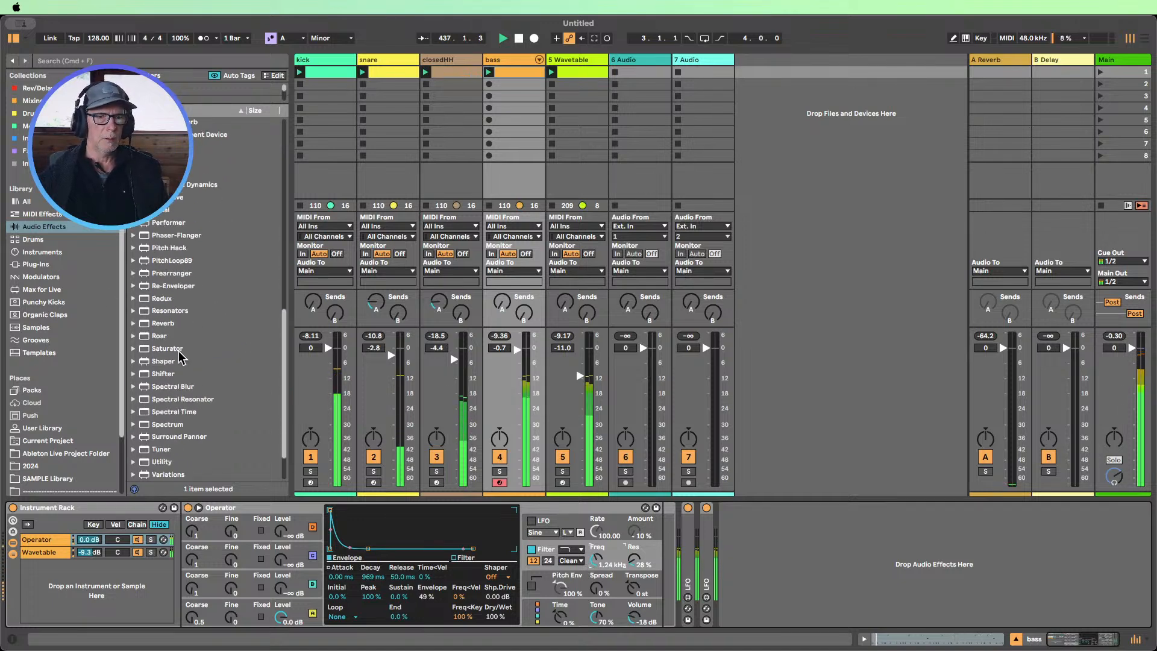
mouse_move(160, 336)
mouse_down()
mouse_move(685, 595)
mouse_move(662, 572)
mouse_up()
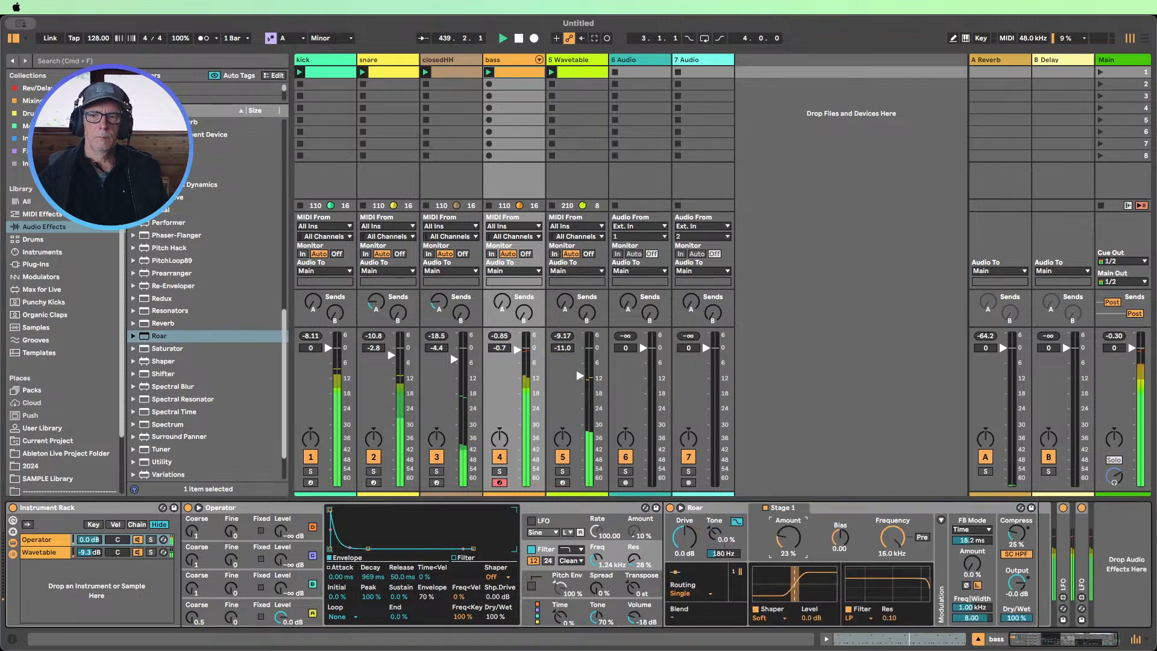
drag(788, 537, 787, 523)
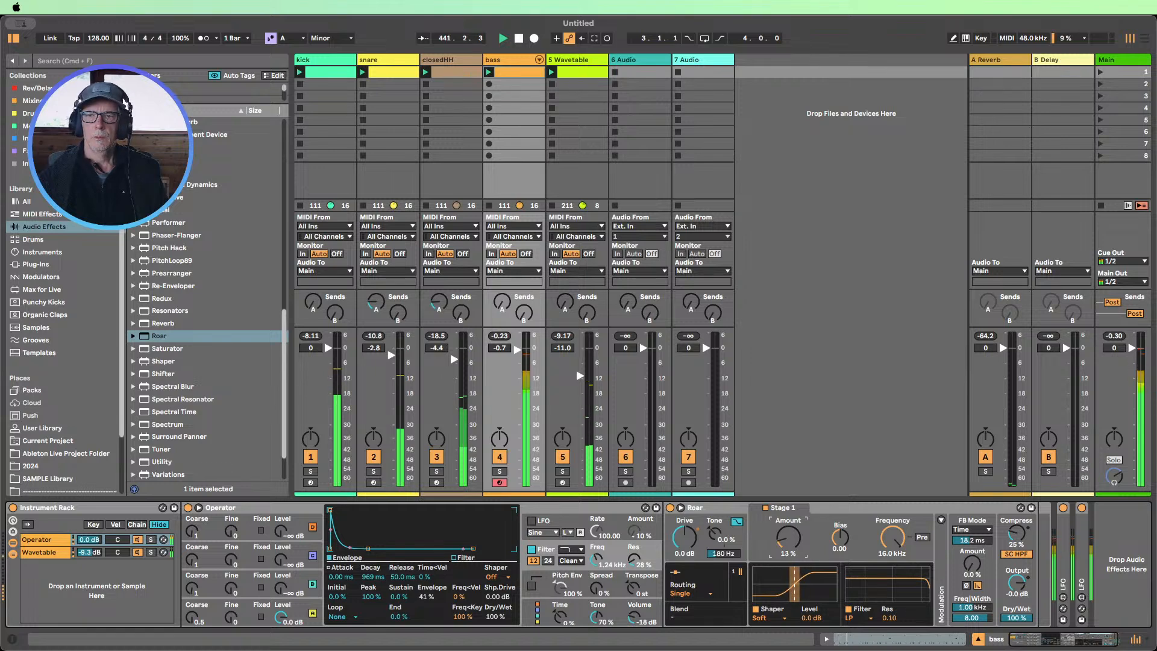
drag(603, 559, 602, 554)
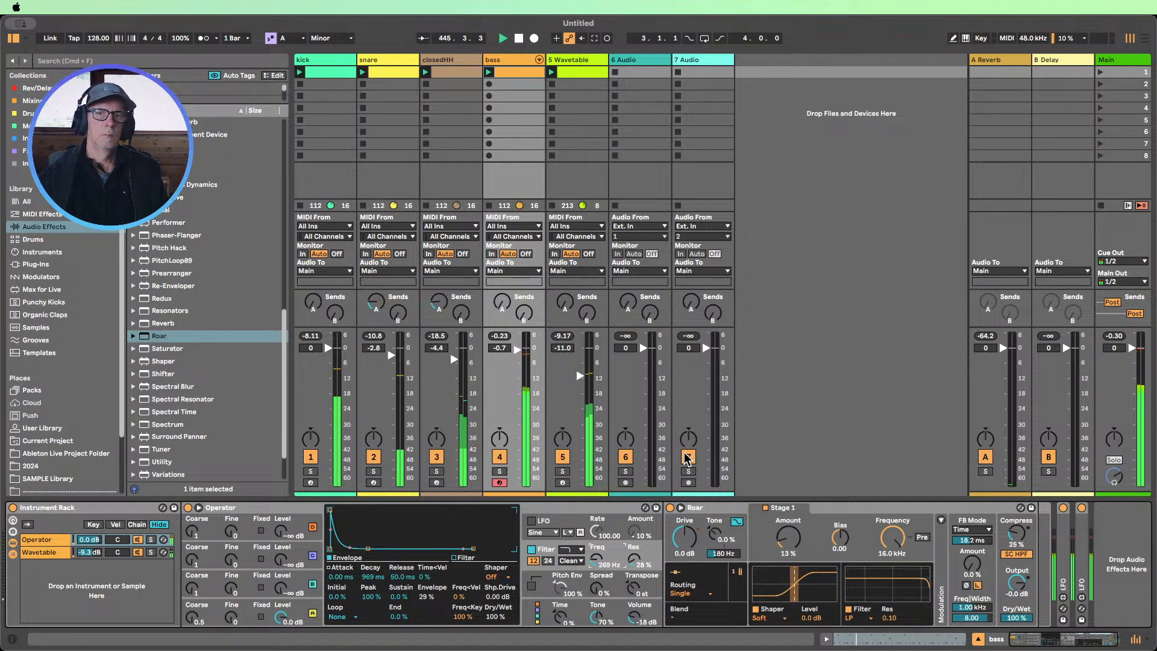
click(836, 243)
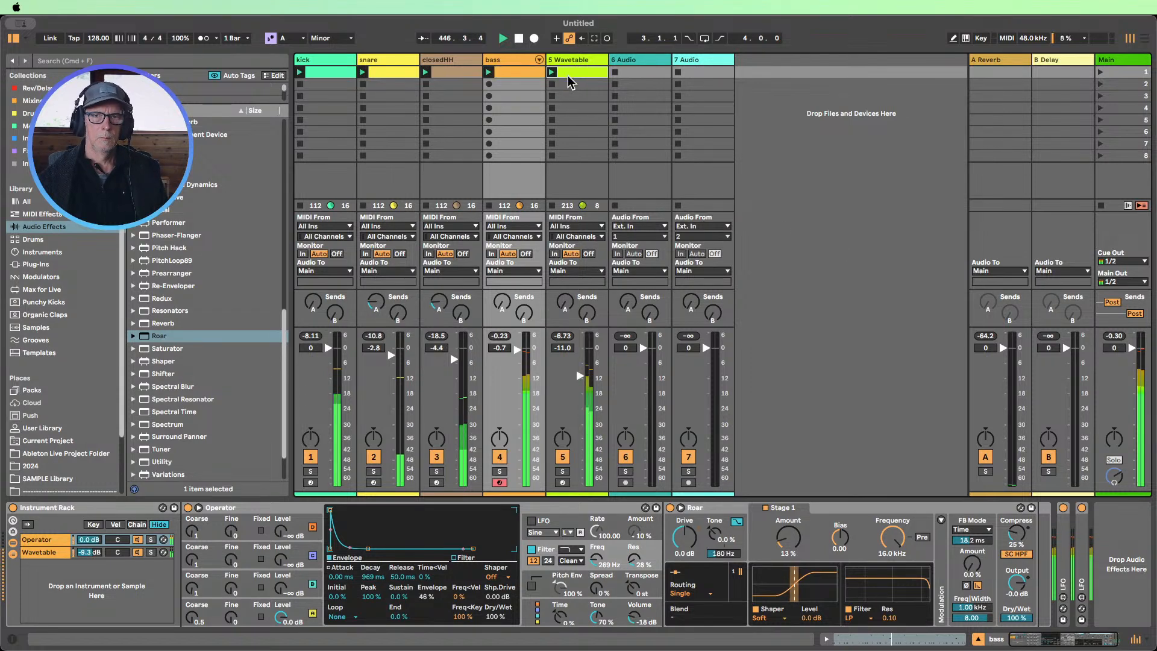
Duplicate the 5 Wavetable clip's loop to a length of four bars and slightly lengthen all of its chord notes
double_click(568, 74)
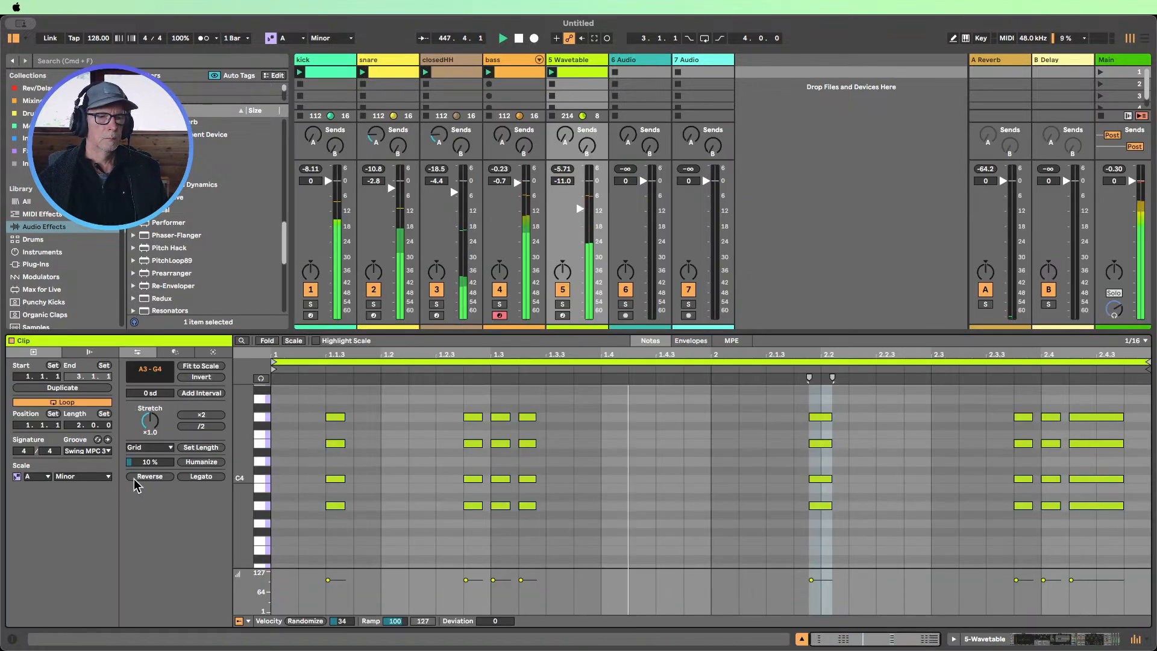
click(82, 390)
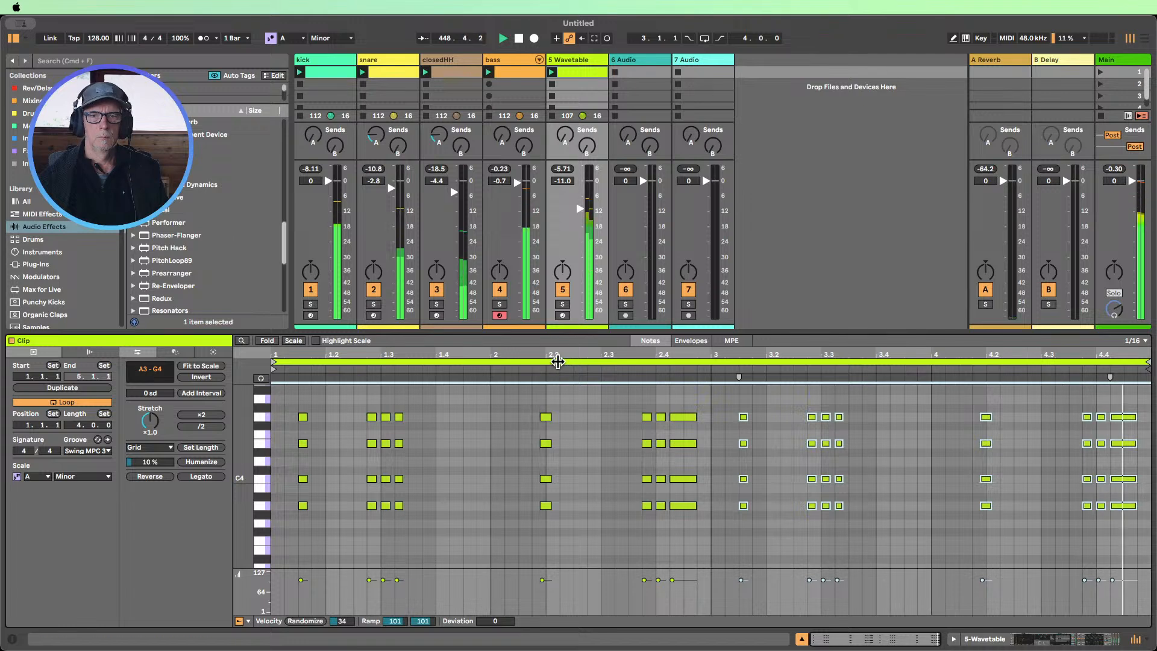
key(super+a)
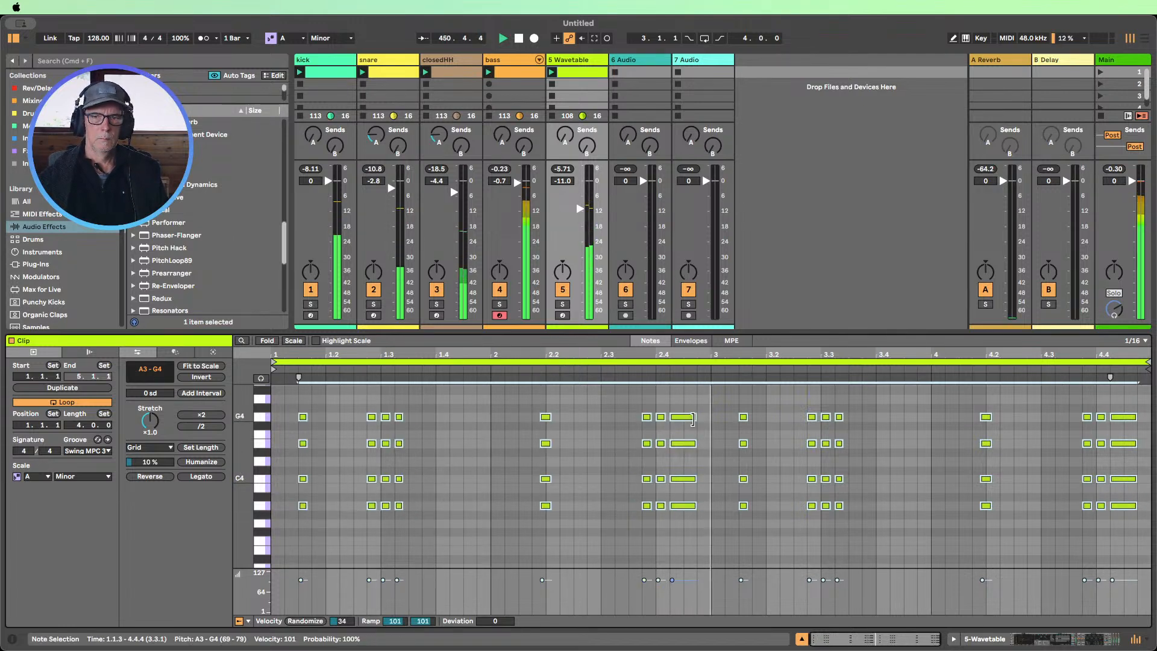
drag(695, 416, 695, 414)
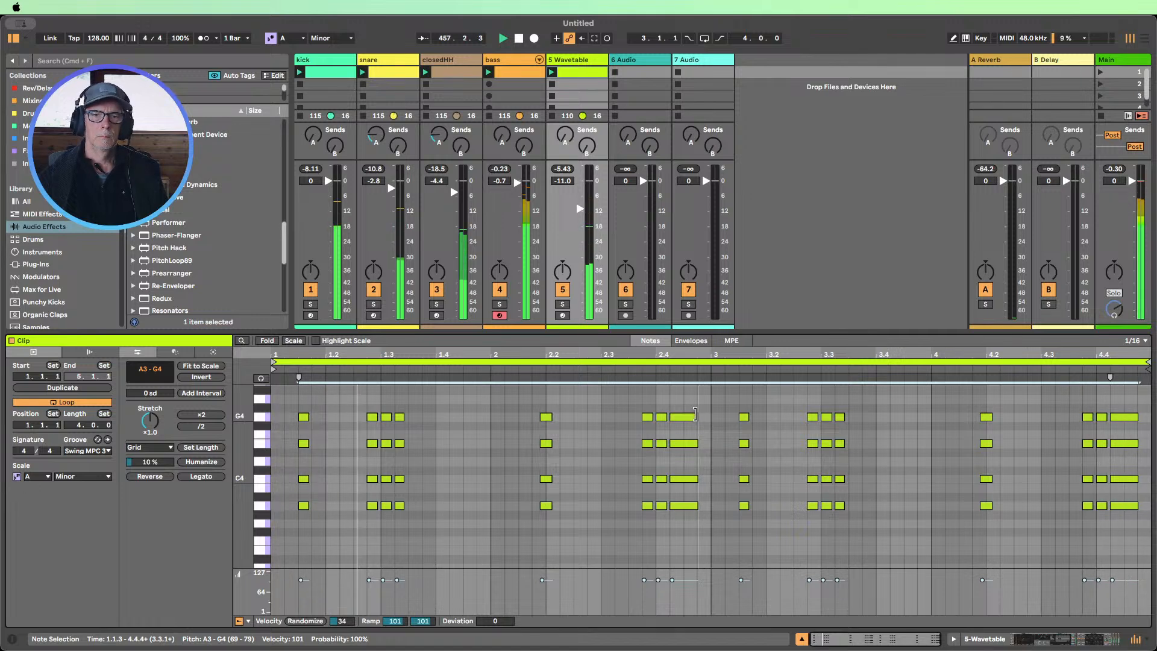
drag(695, 414, 694, 415)
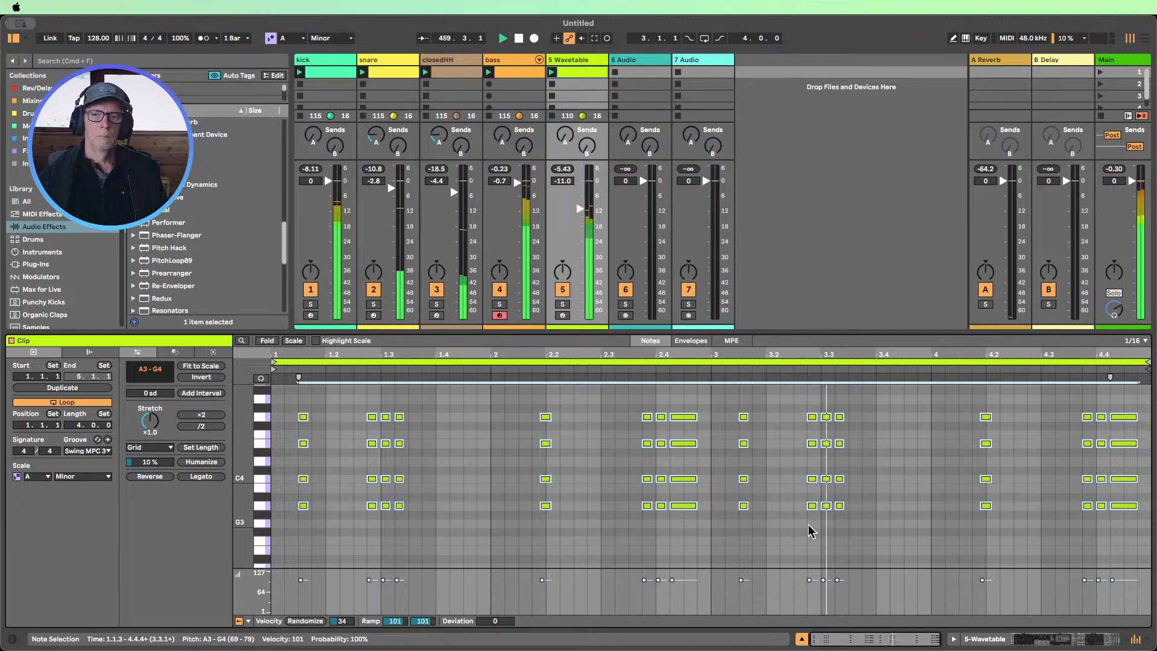
key(super+alt+l)
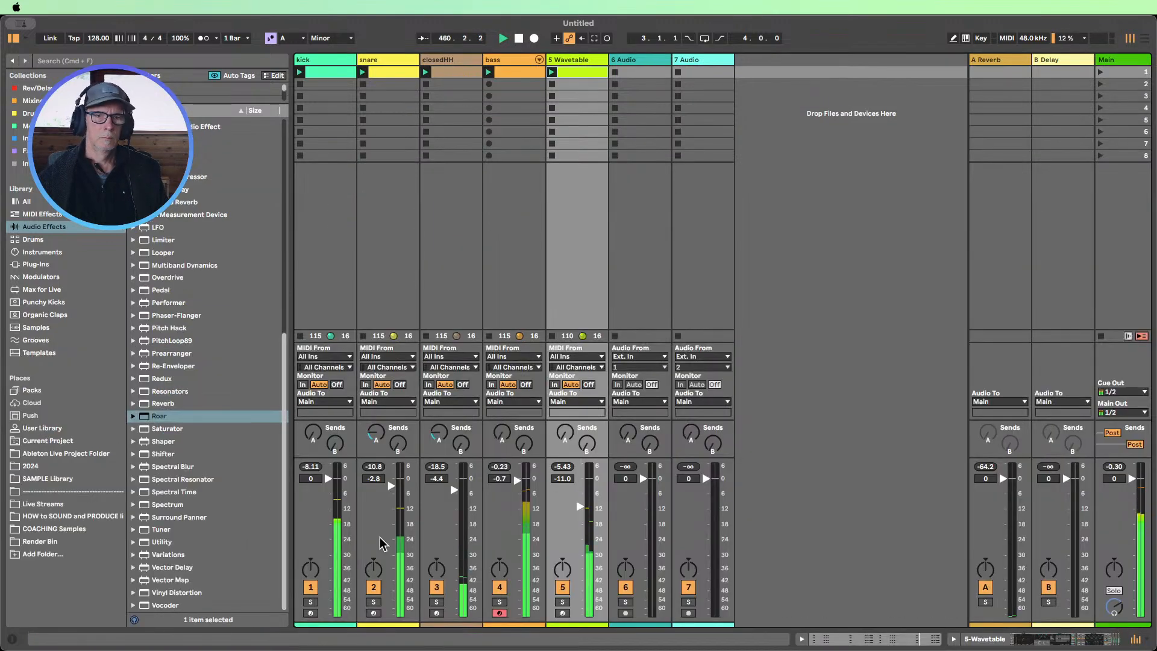
click(310, 587)
click(310, 588)
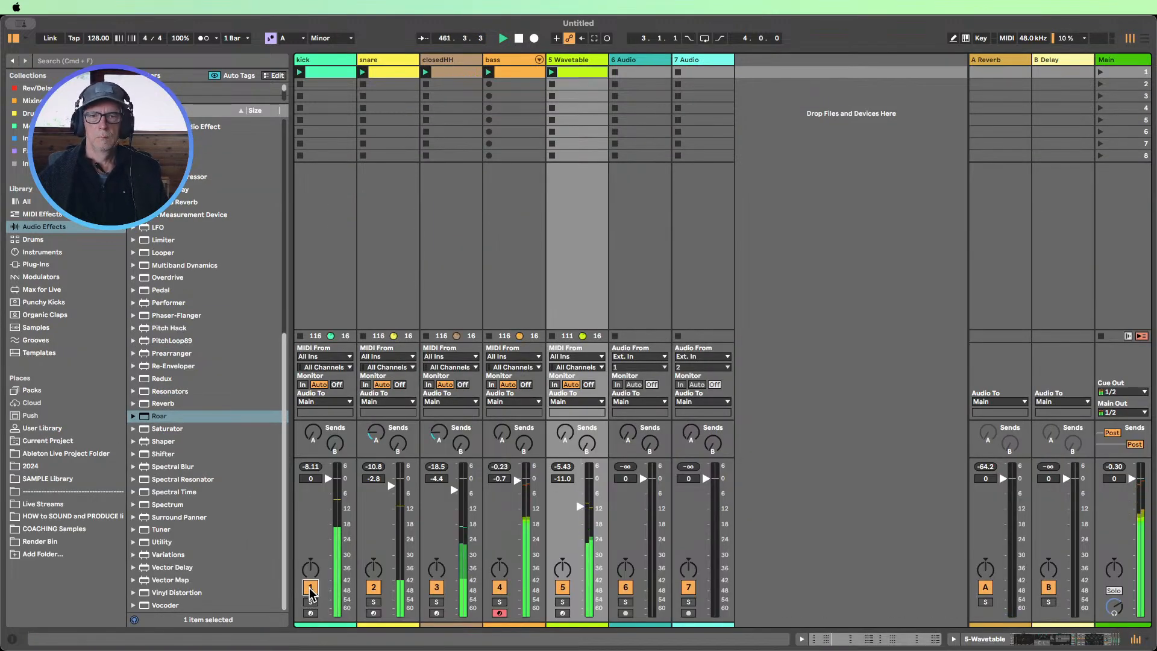
Add an Auto Filter with its default preset to the Main track, after the Limiter
click(1113, 63)
key(super+alt+l)
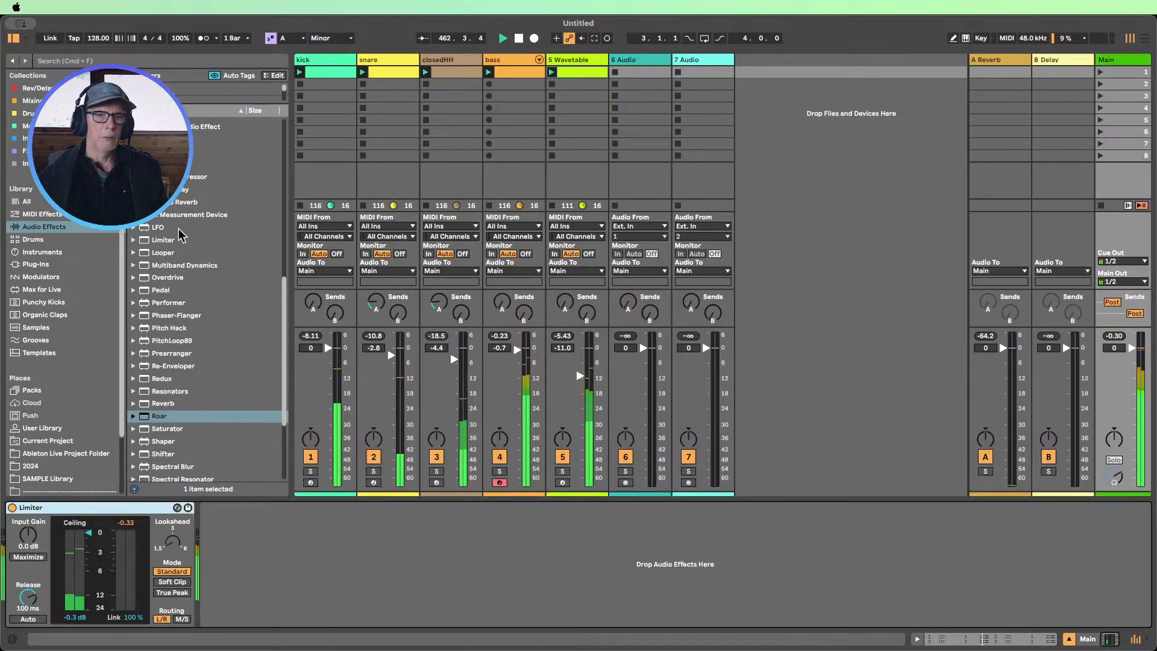
scroll(186, 253, up, 10)
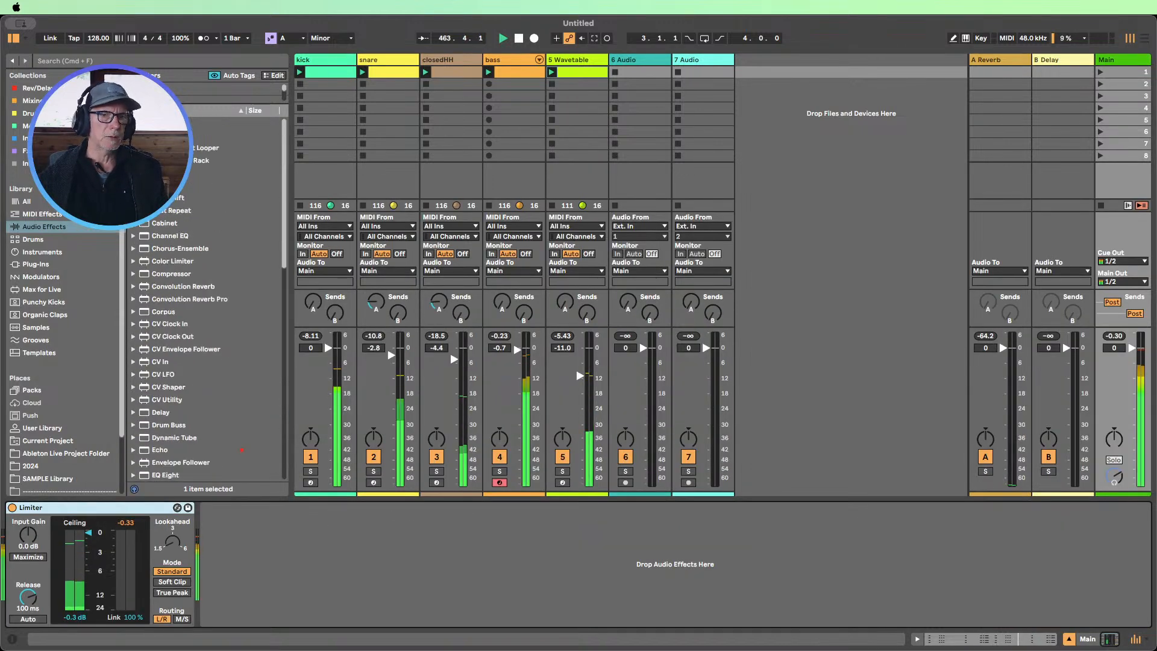
drag(166, 173, 30, 516)
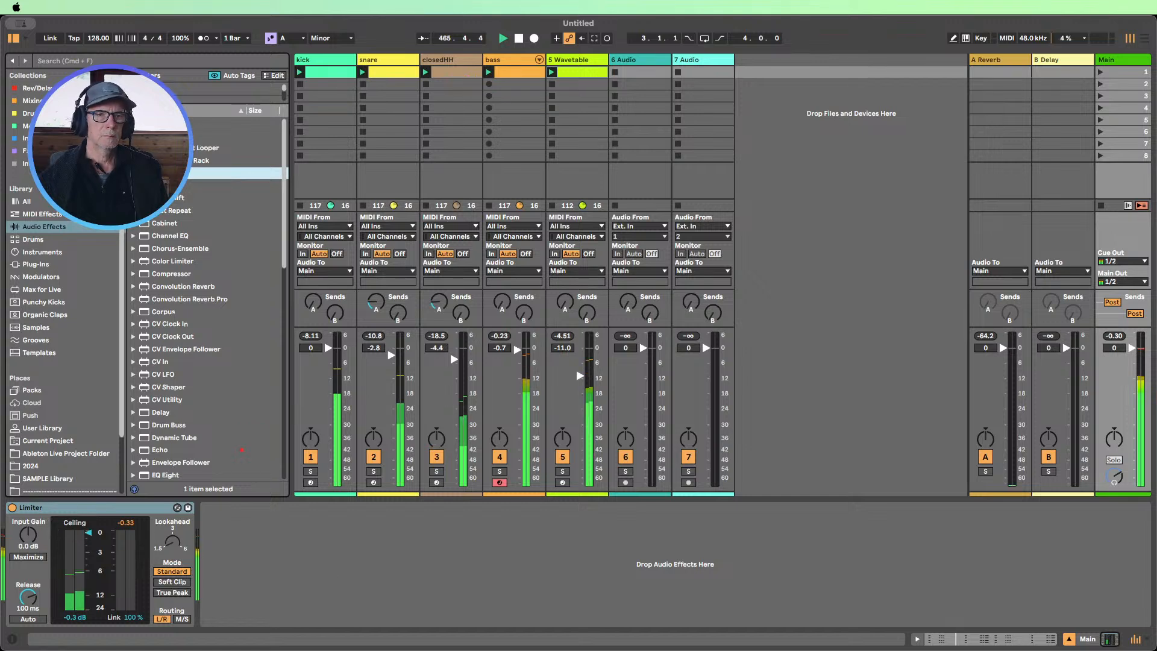
super+click(160, 450)
drag(161, 450, 311, 535)
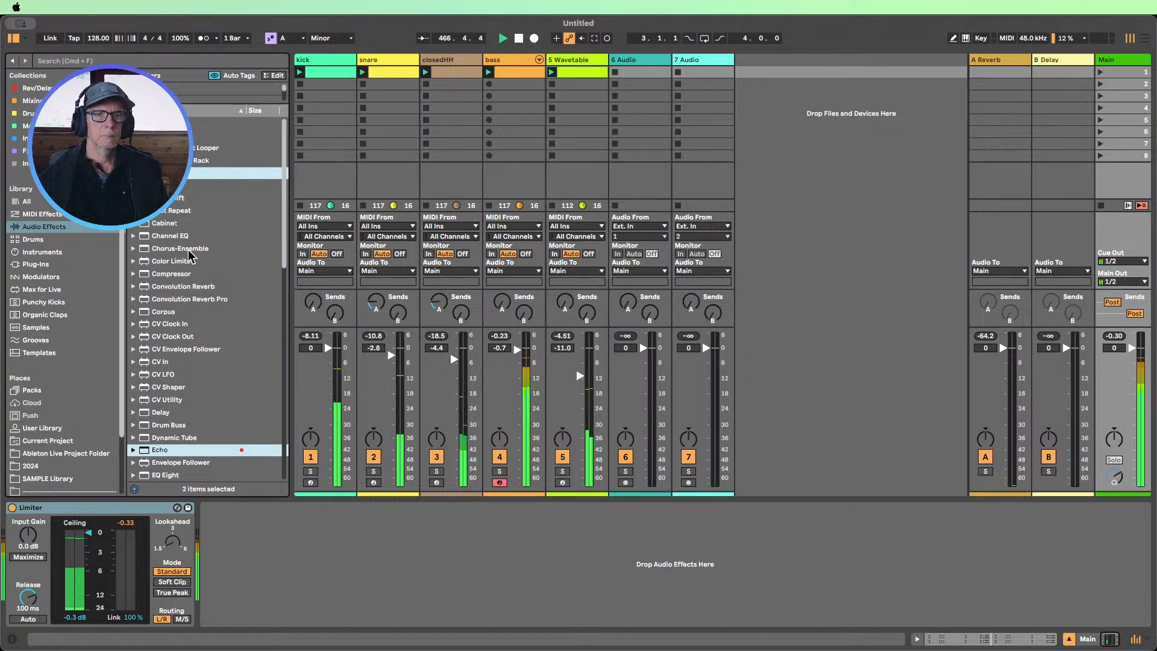
drag(347, 192, 1126, 128)
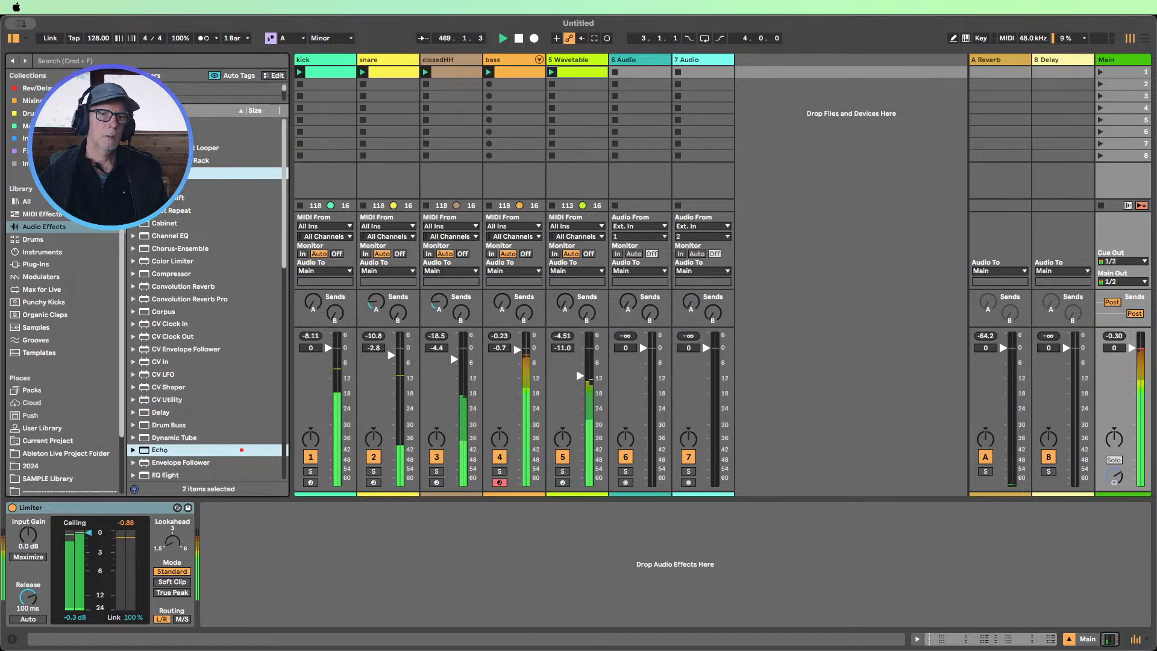
click(134, 173)
click(177, 189)
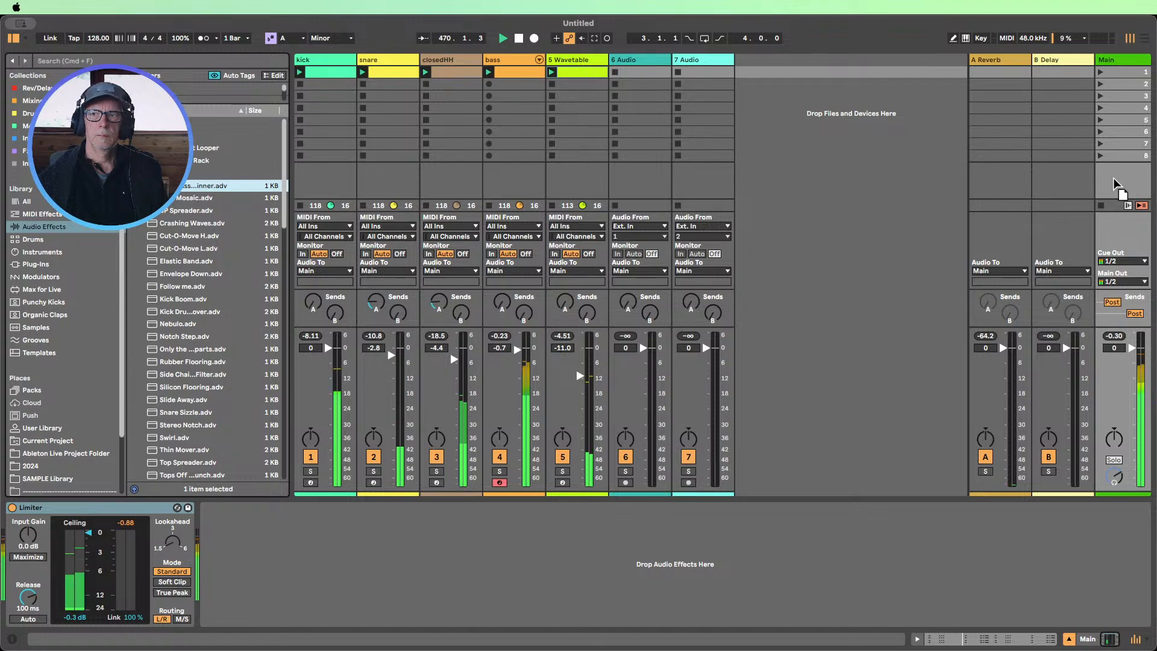
drag(1113, 184, 1118, 181)
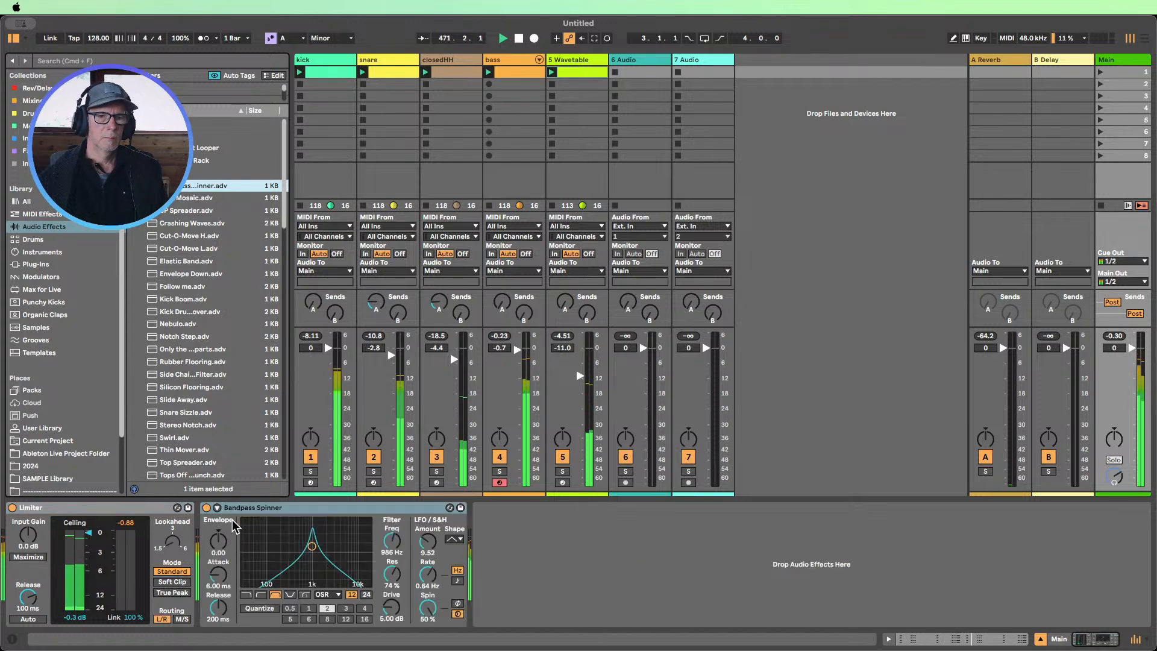
click(449, 508)
double_click(171, 188)
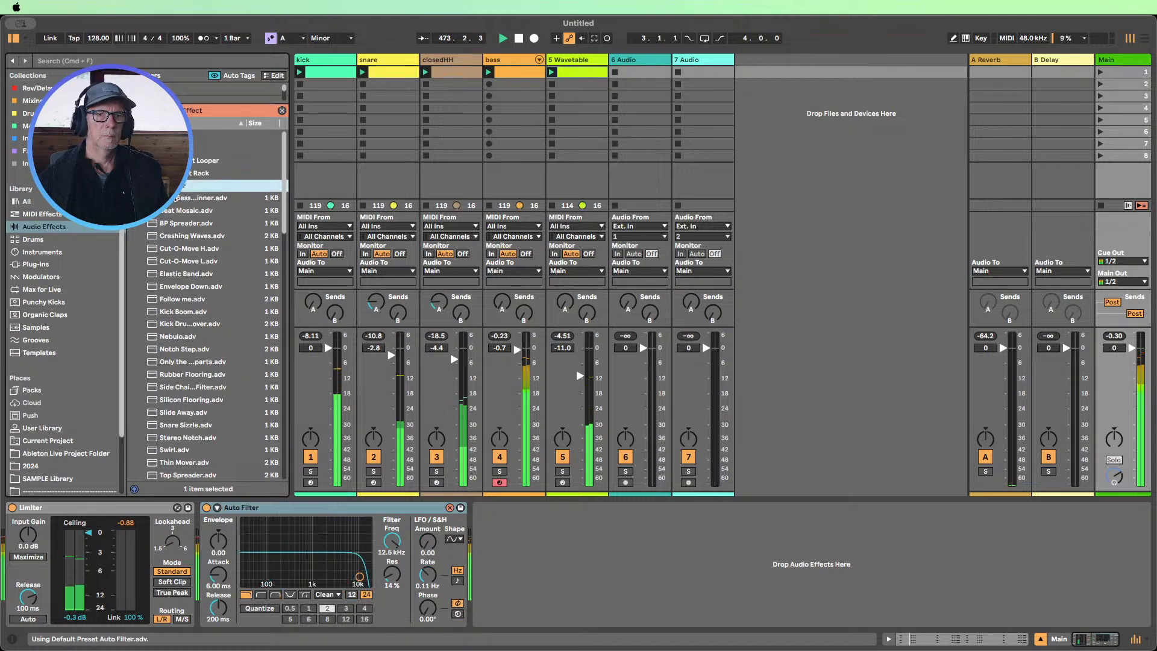
Set the Main track's Auto Filter to high-pass at 225 Hz with 39% resonance, and switch the device off
click(261, 595)
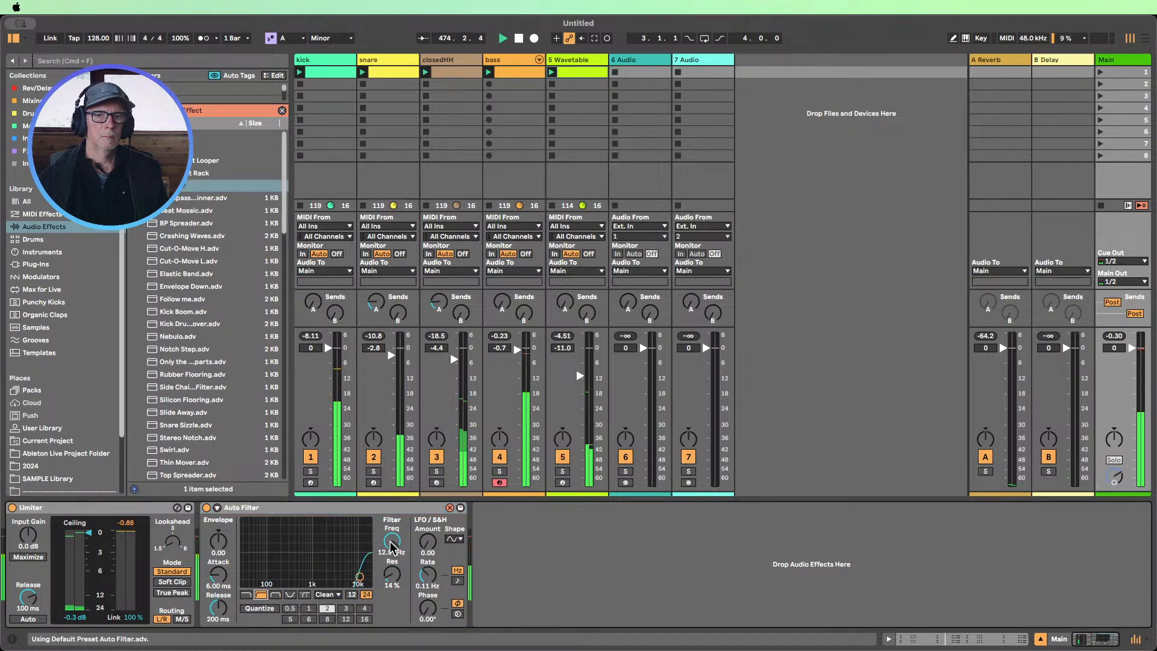
drag(392, 545, 392, 606)
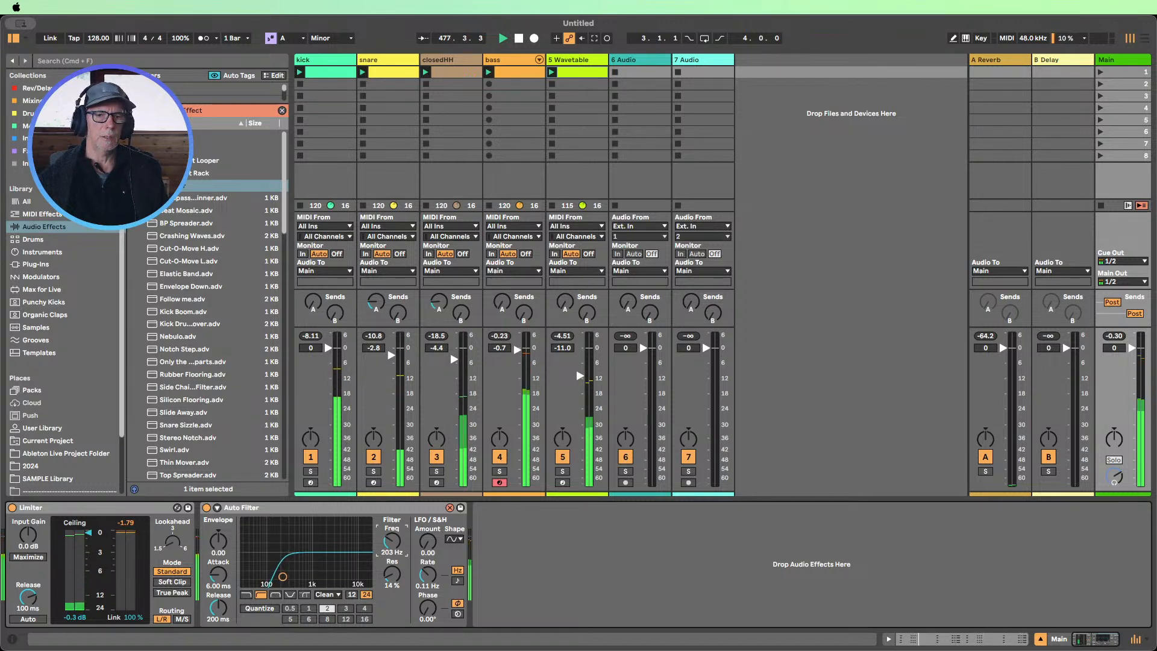
drag(391, 583, 386, 543)
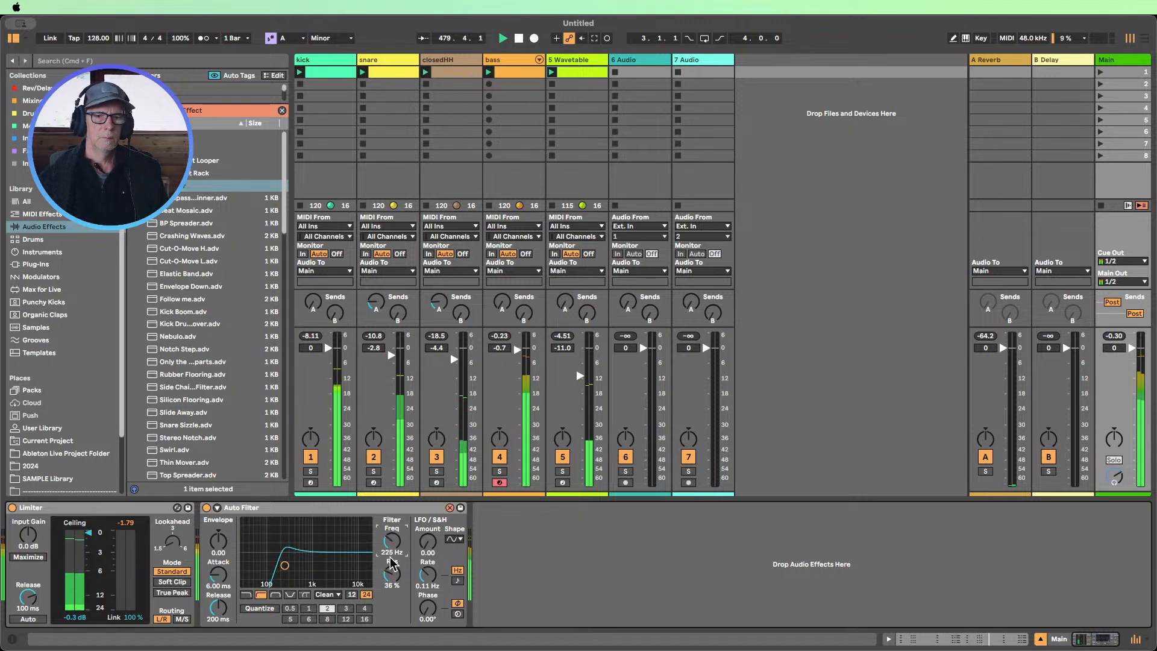
click(207, 508)
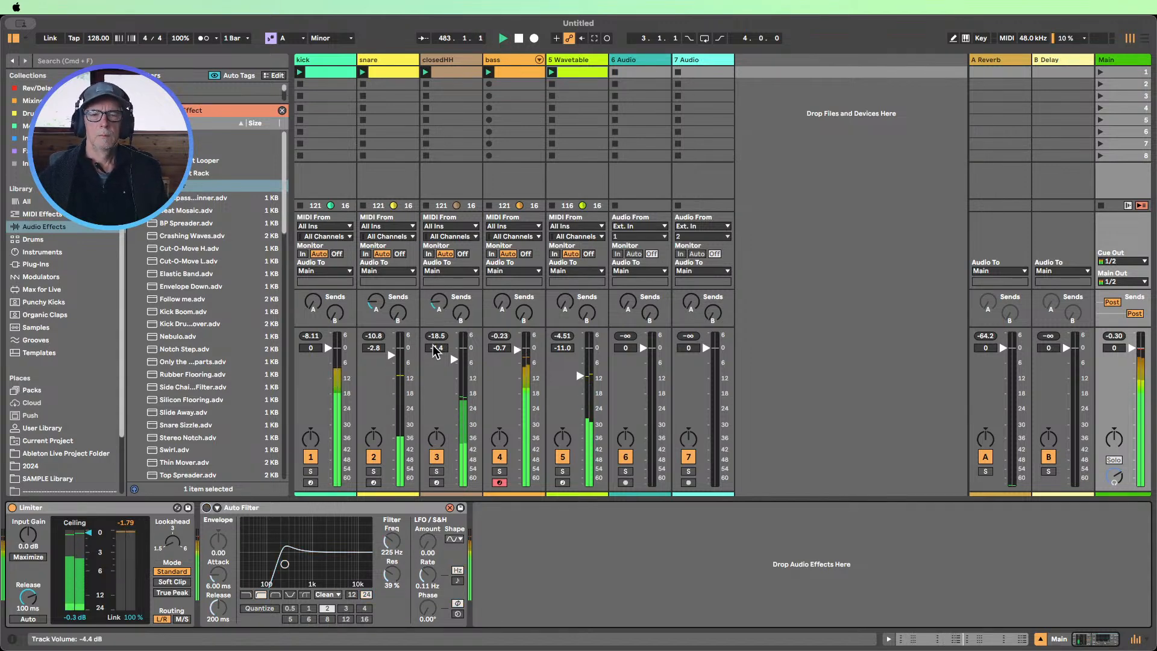
On the 5 Wavetable track, fold the Echo device and insert an EQ Eight between Wavetable and Echo
click(574, 59)
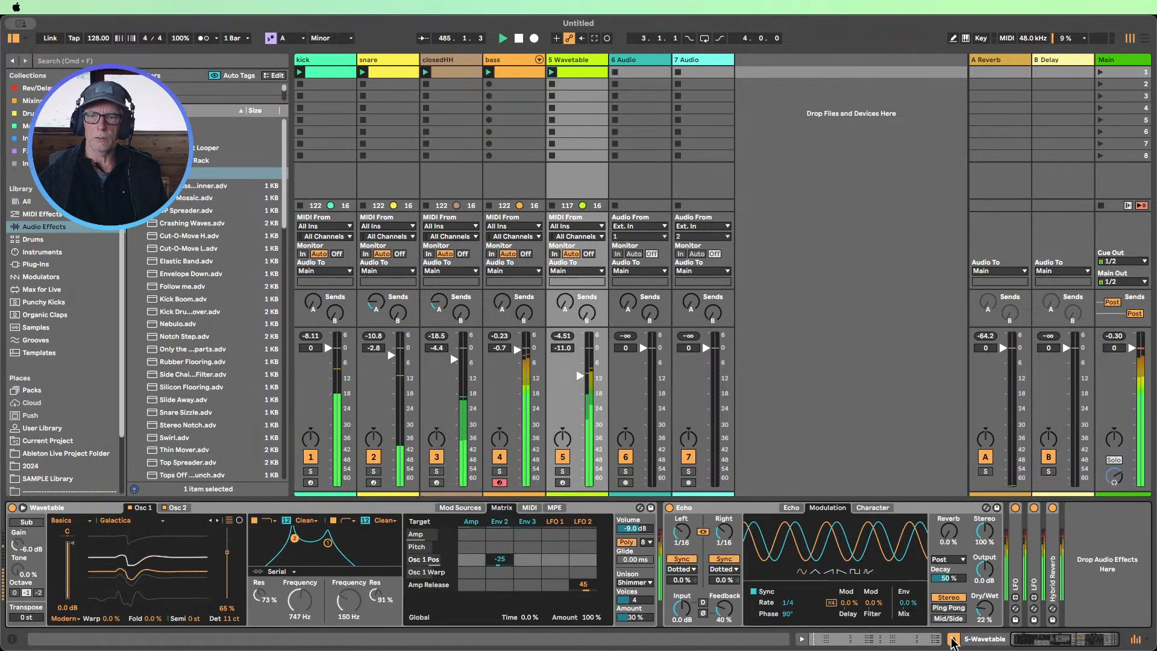
double_click(695, 506)
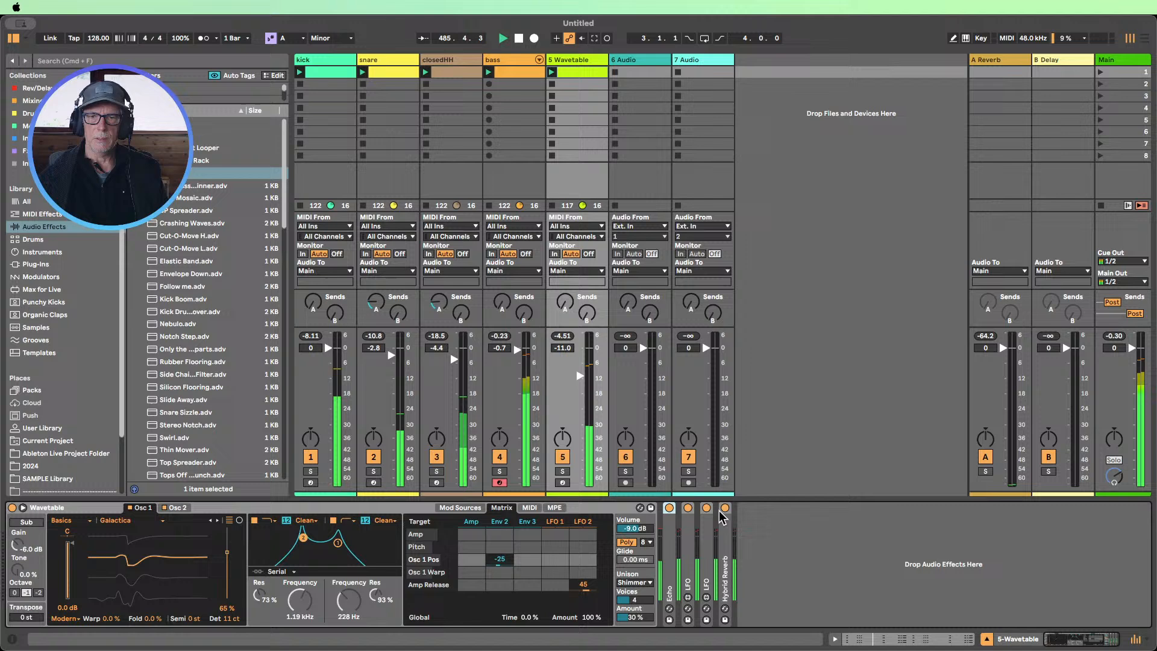
click(800, 525)
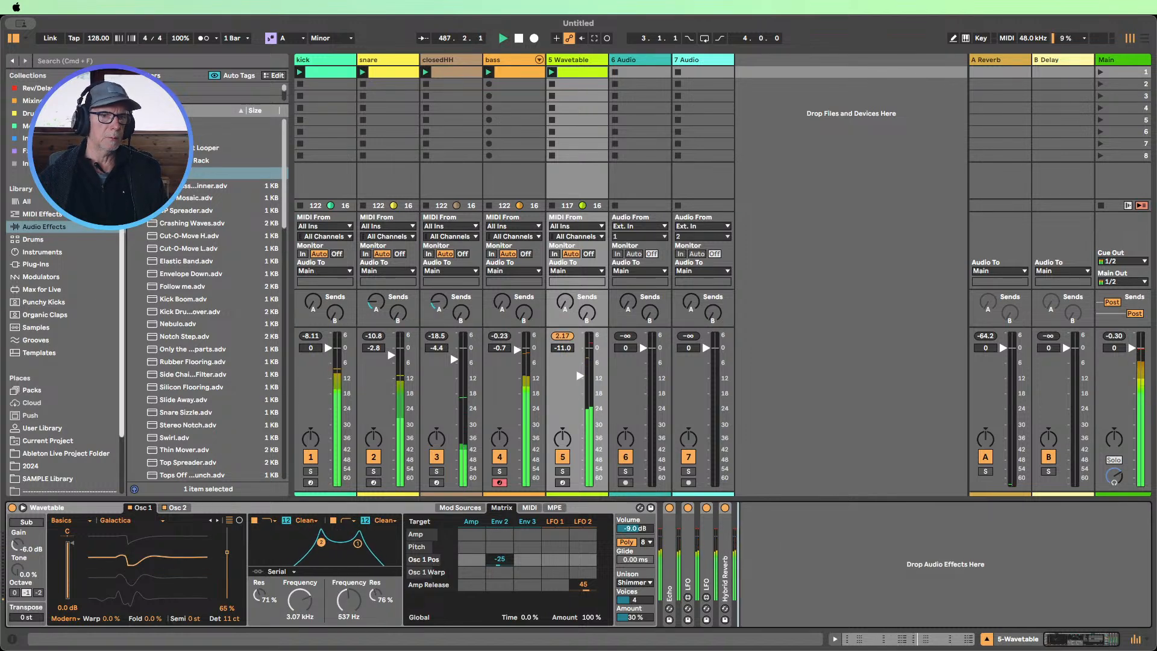
click(133, 172)
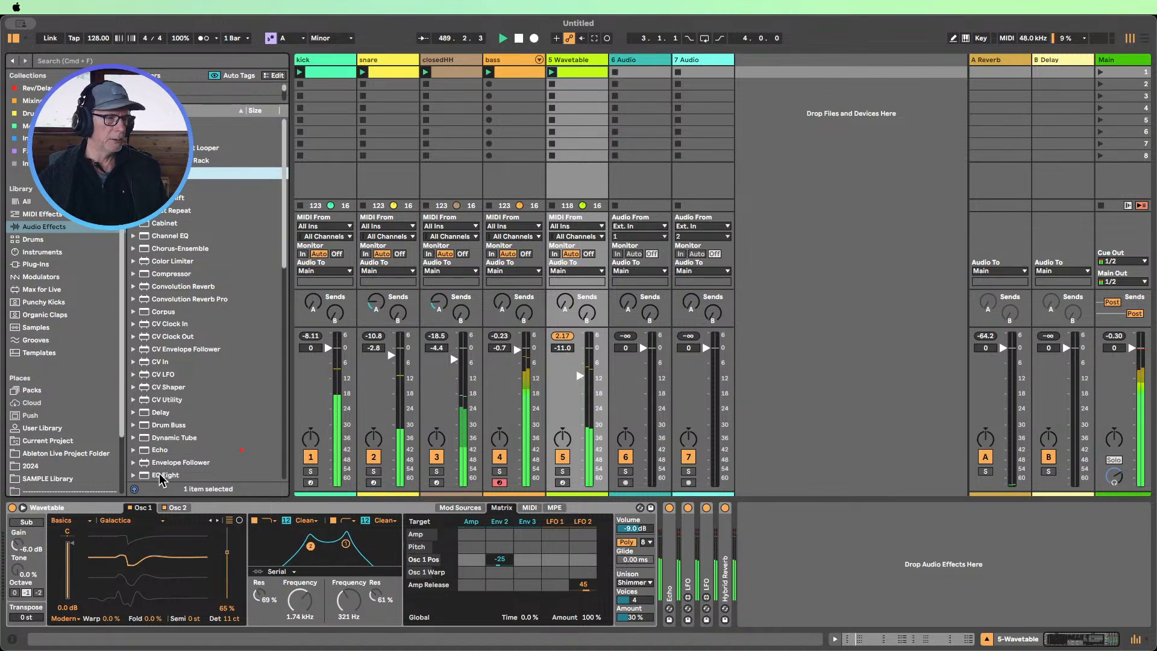
mouse_move(161, 474)
mouse_down()
mouse_move(697, 568)
mouse_move(663, 546)
mouse_up()
Set EQ Eight's first band to a low-cut filter at 115 Hz and fold the device
click(716, 610)
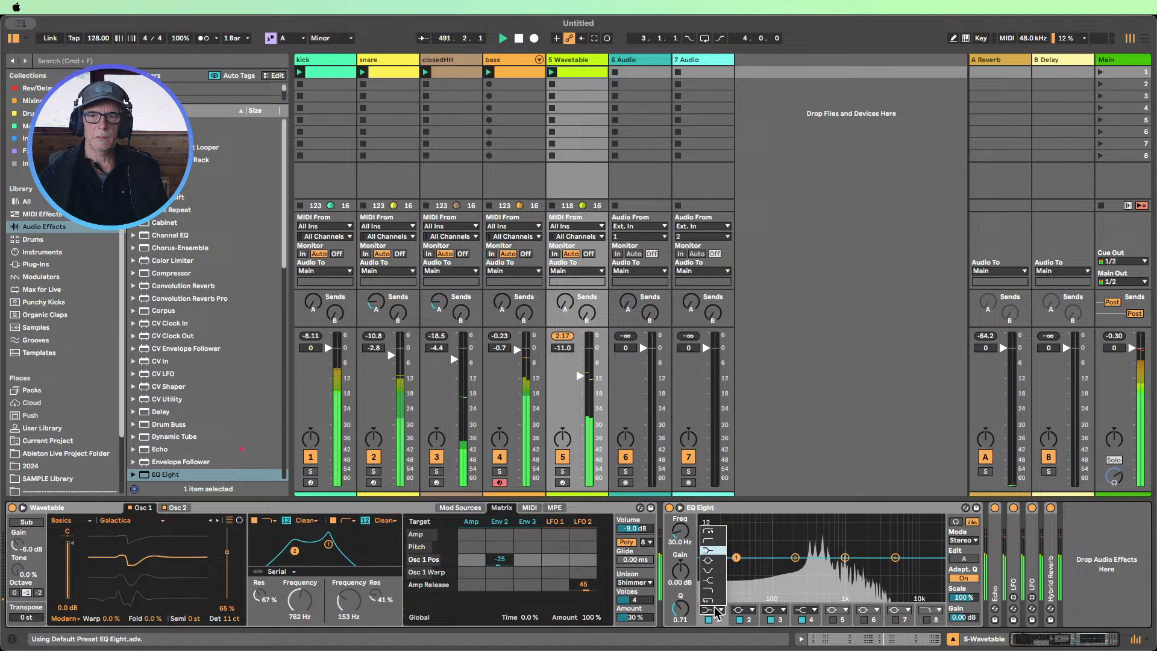
click(708, 541)
drag(682, 536, 683, 510)
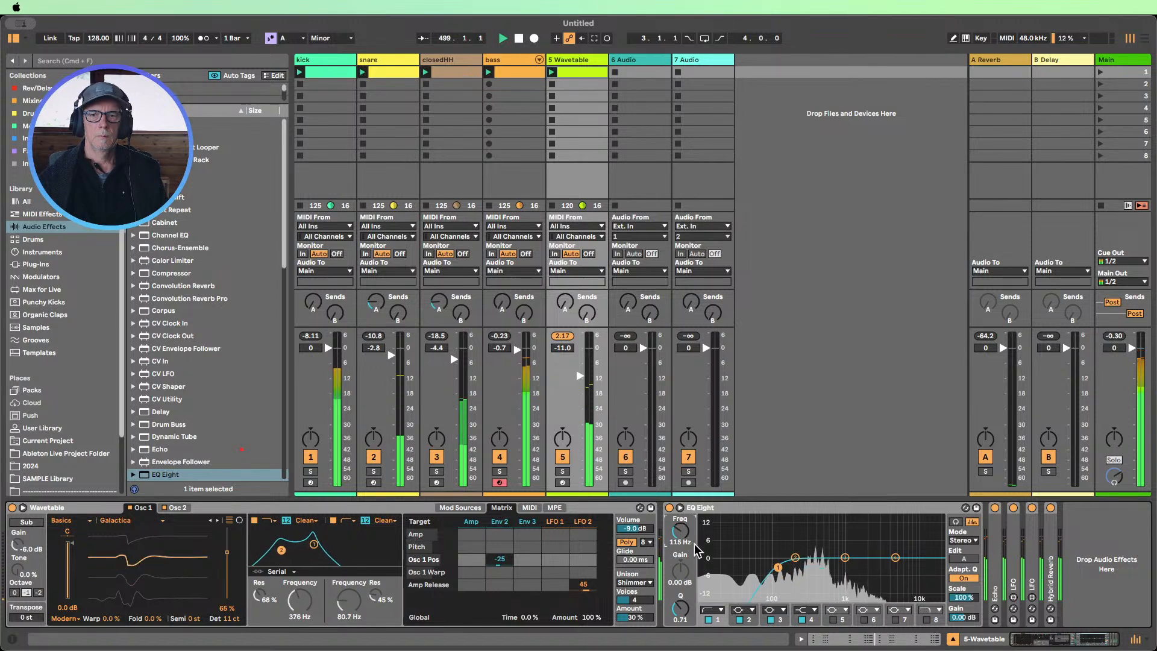
double_click(710, 512)
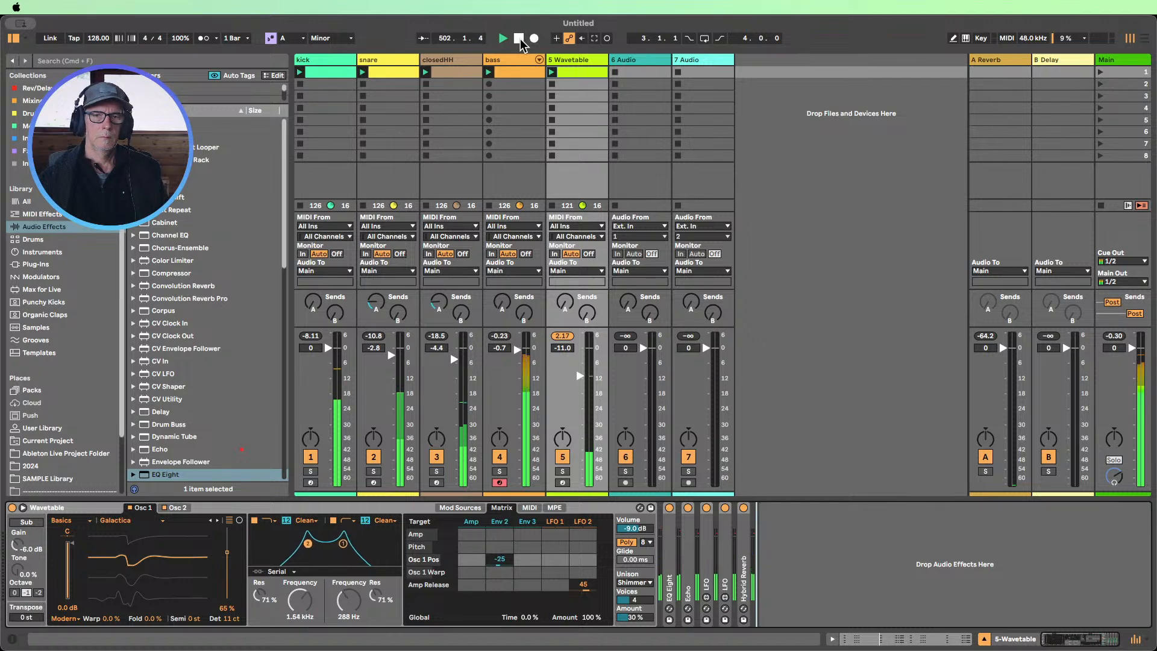
Reset the 5 Wavetable track's peak level and rename the track chord
click(562, 336)
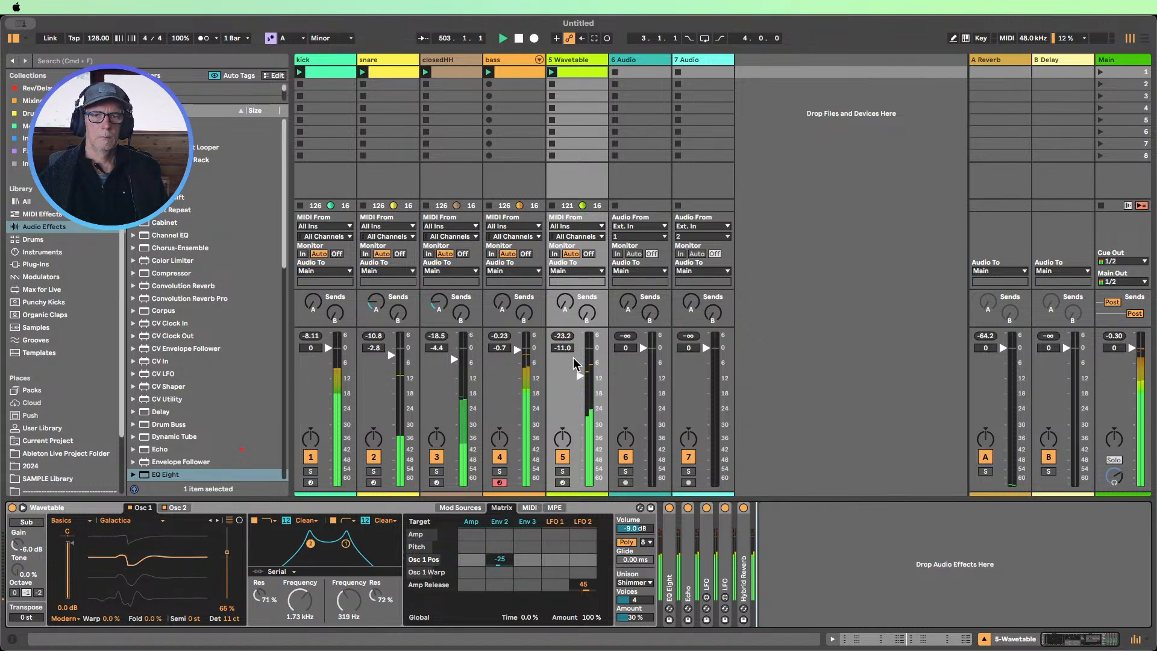
click(774, 287)
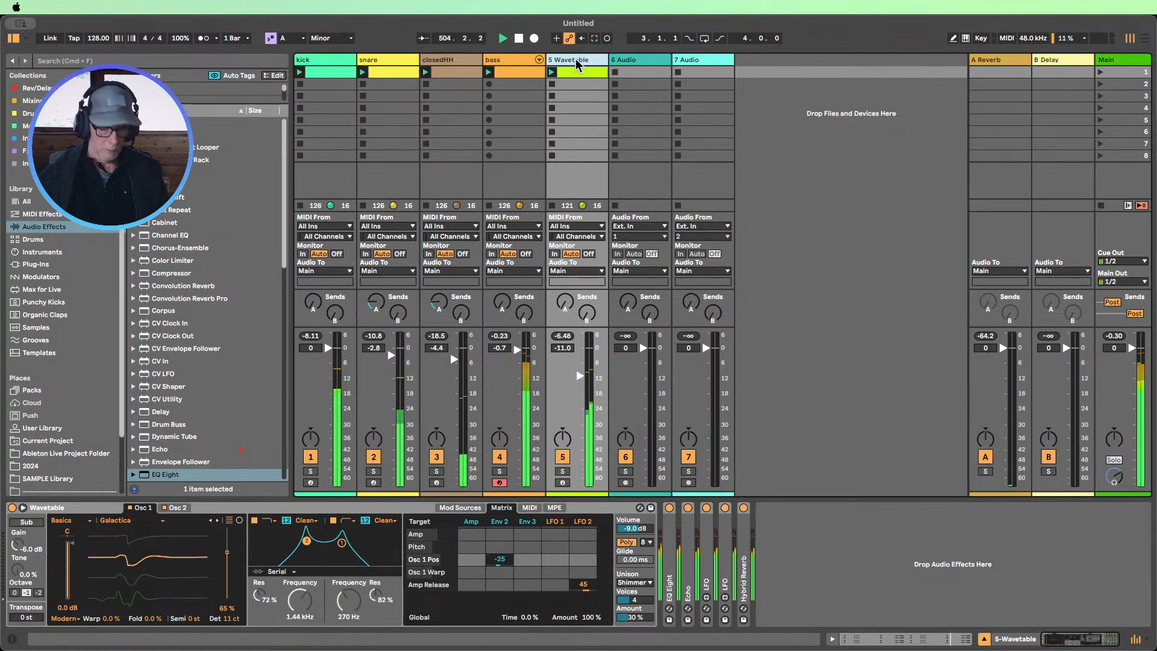
key(super+r)
text(chord)
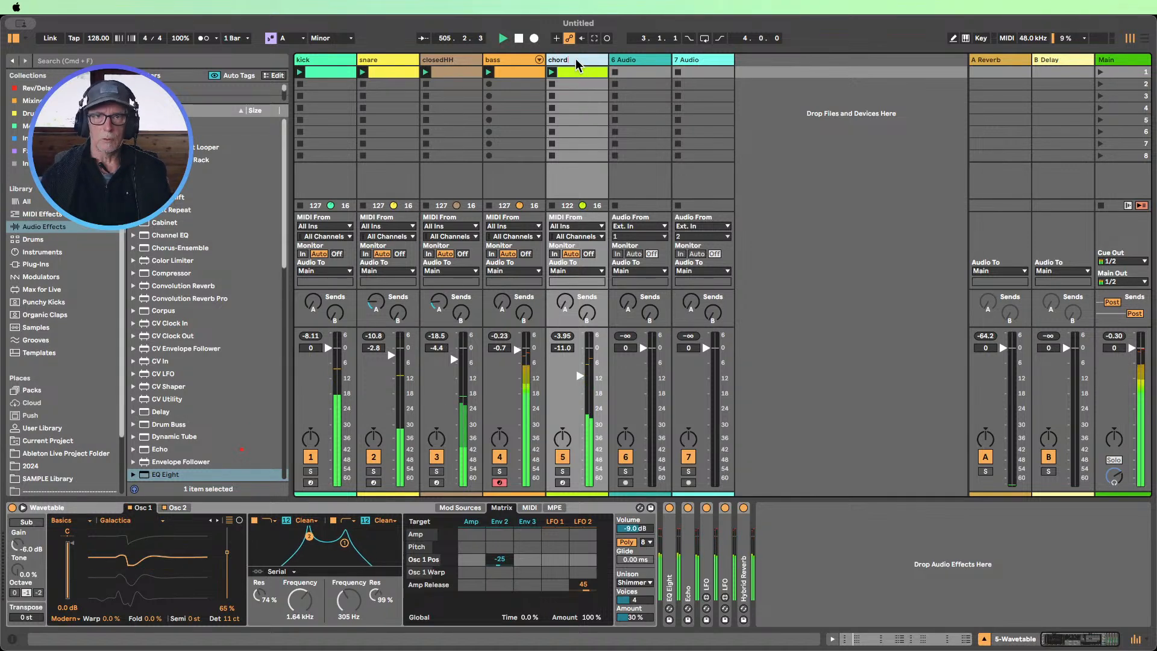
key(Return)
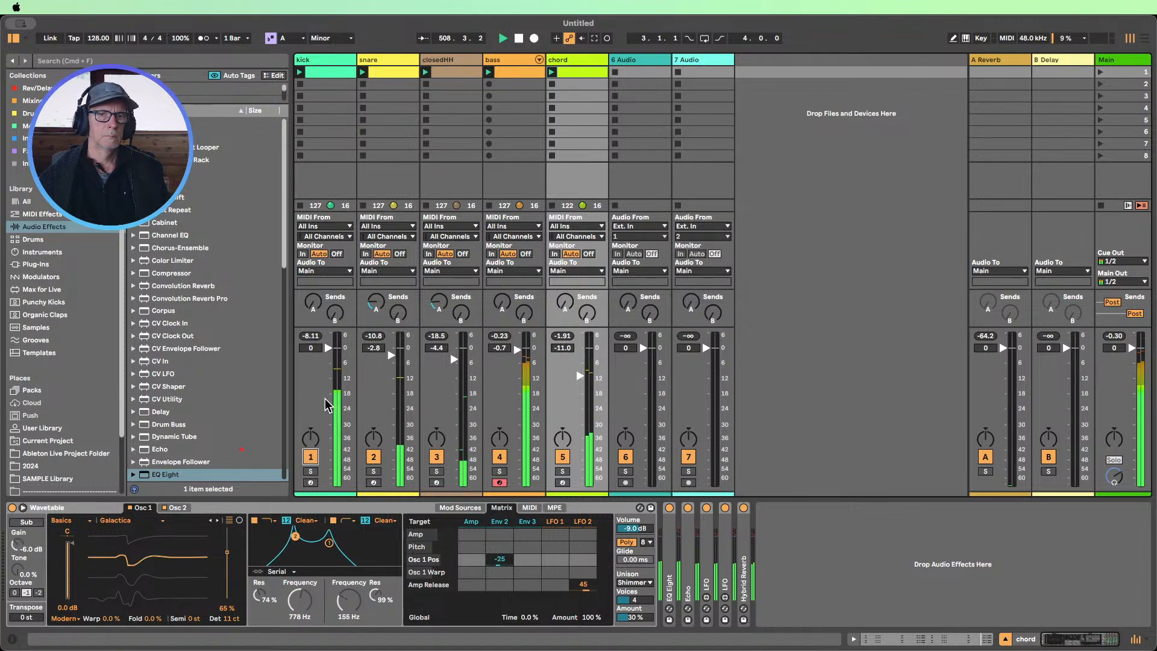
Show the kick's sample waveform in its Simpler and add a Drum Buss after it on the kick track
click(320, 58)
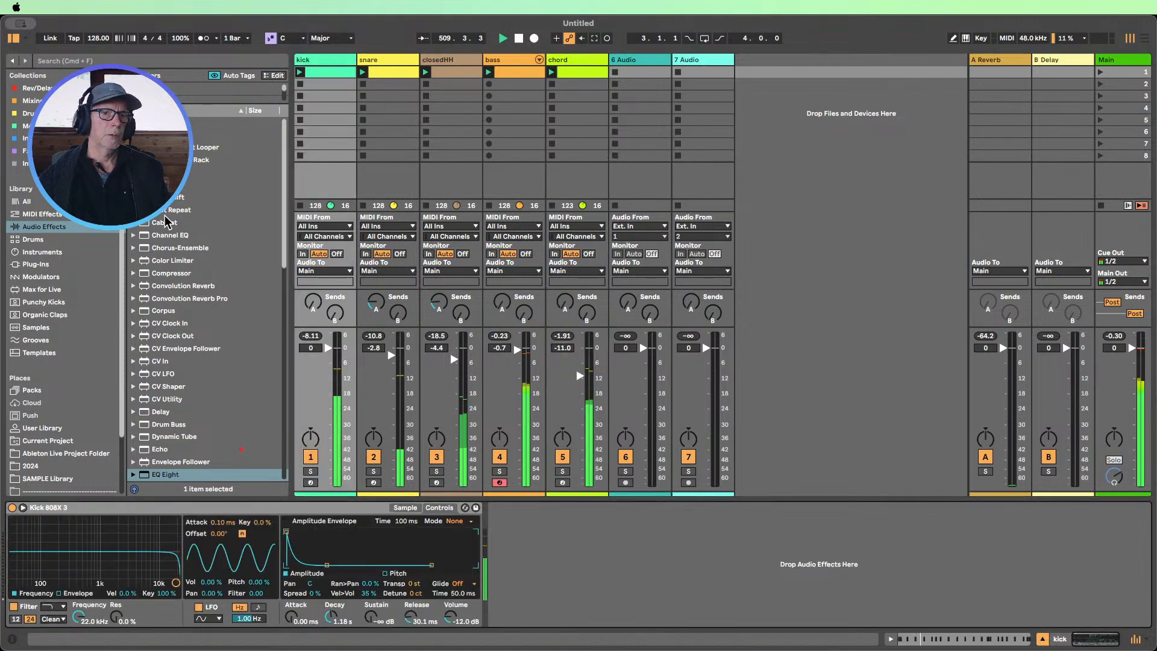
scroll(164, 215, down, 1)
scroll(176, 232, up, 1)
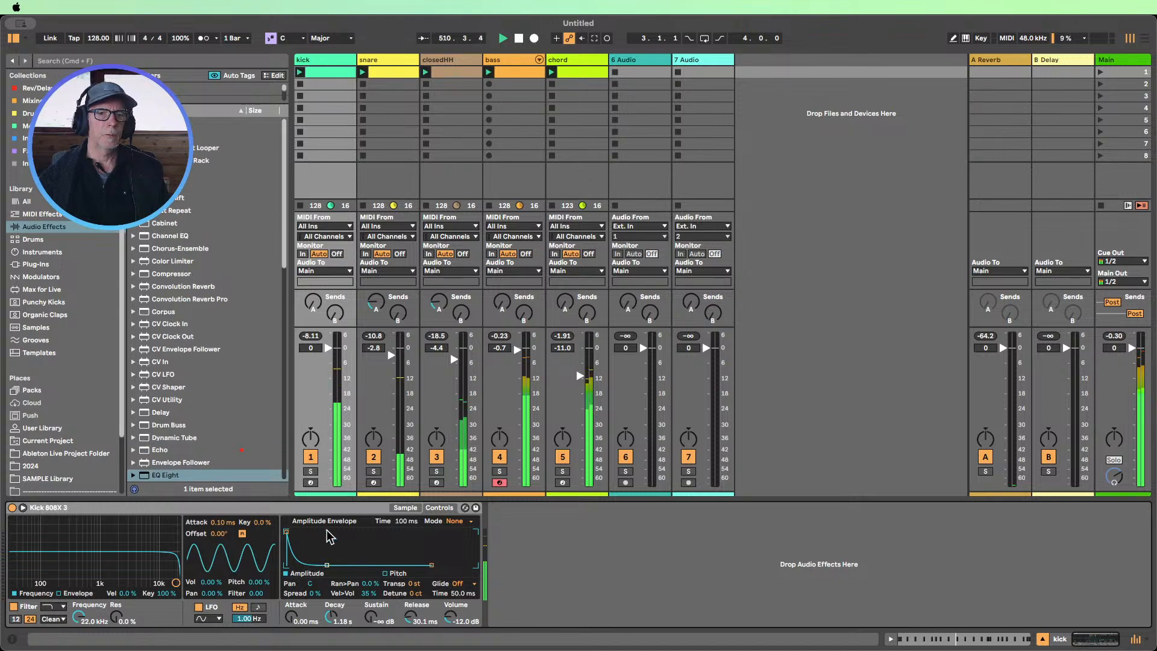
click(405, 507)
scroll(162, 271, down, 5)
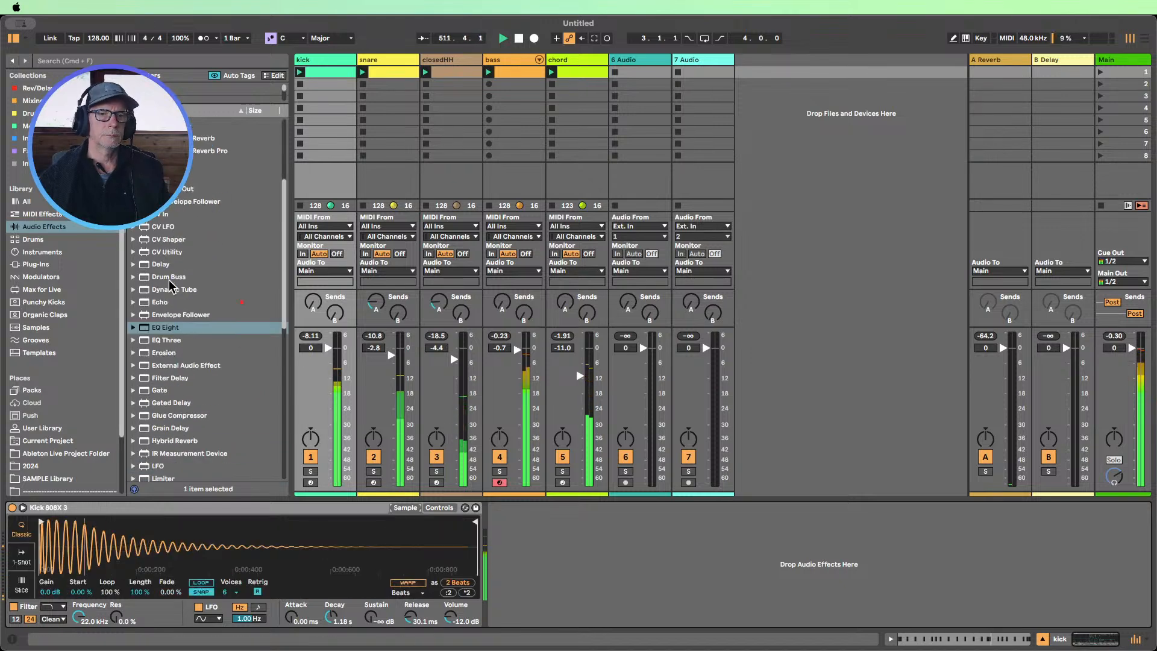
drag(168, 277, 575, 581)
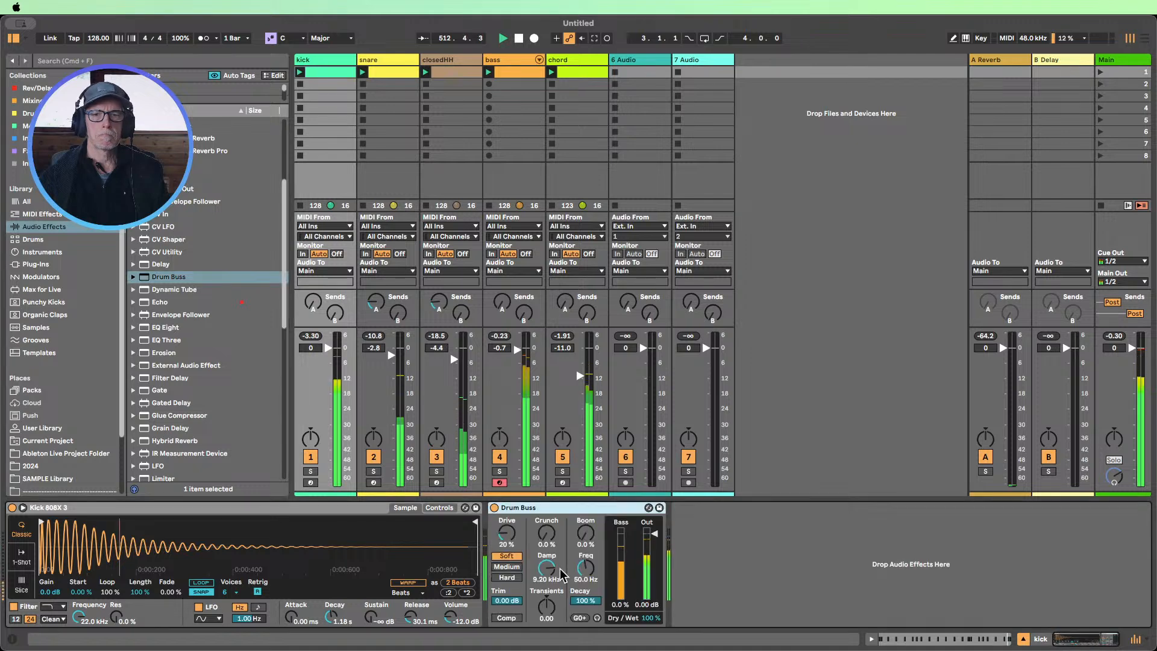
Set the kick's Drum Buss to Medium distortion with 20% drive and 53% dry/wet
drag(665, 614, 666, 628)
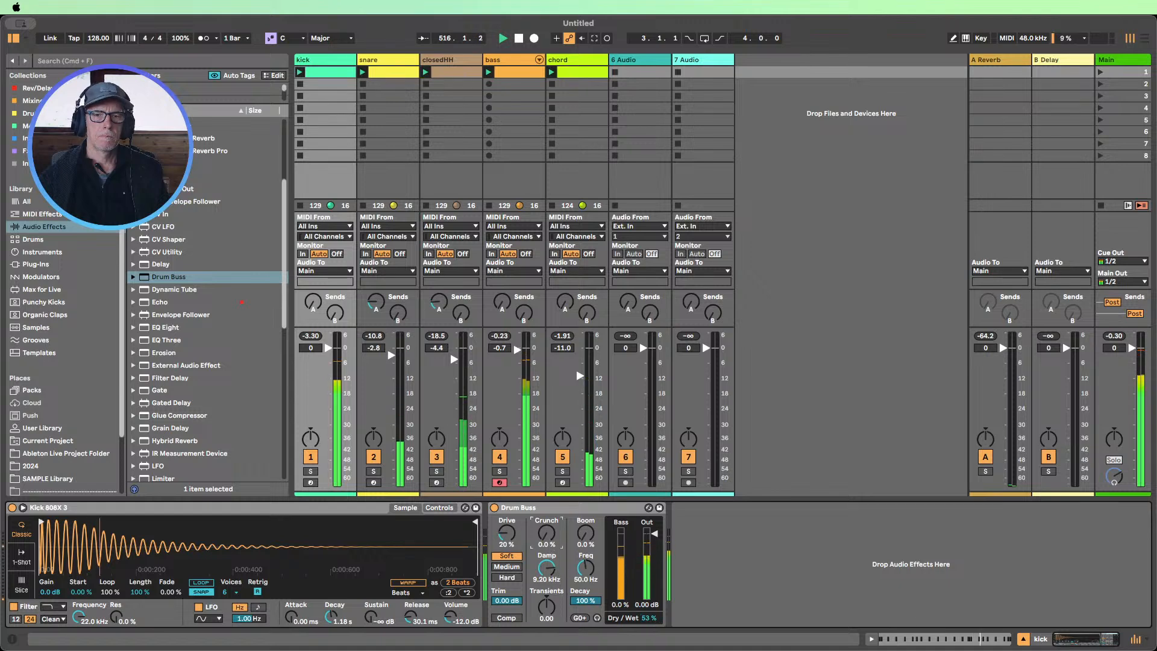
drag(547, 533, 546, 473)
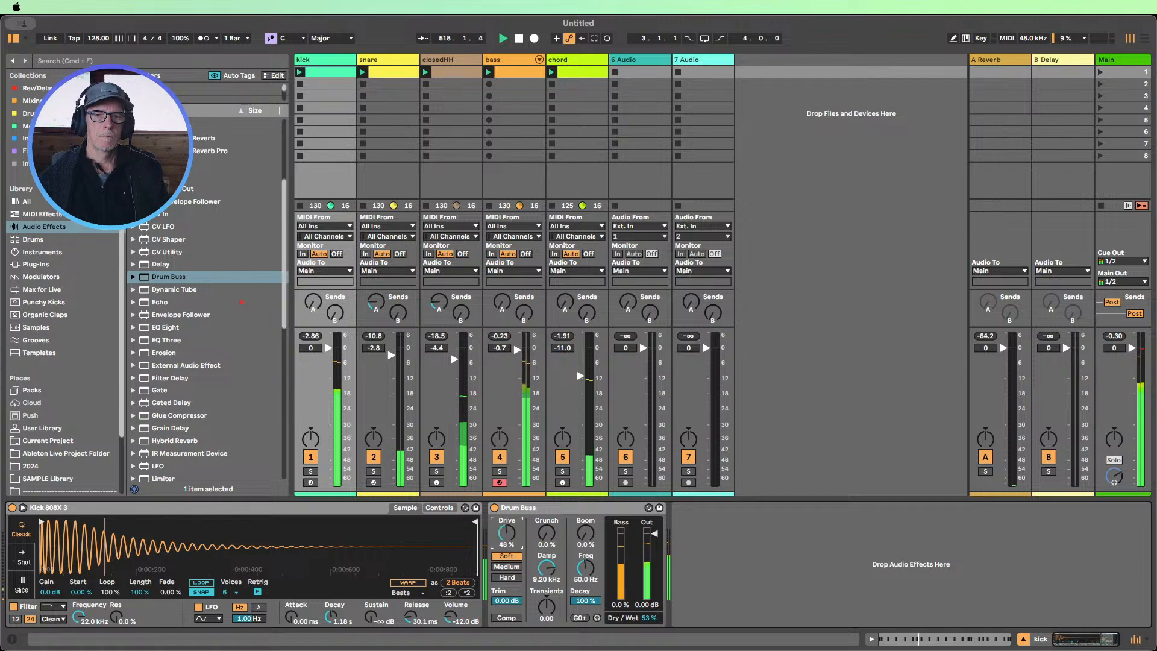
click(506, 566)
drag(506, 532, 506, 554)
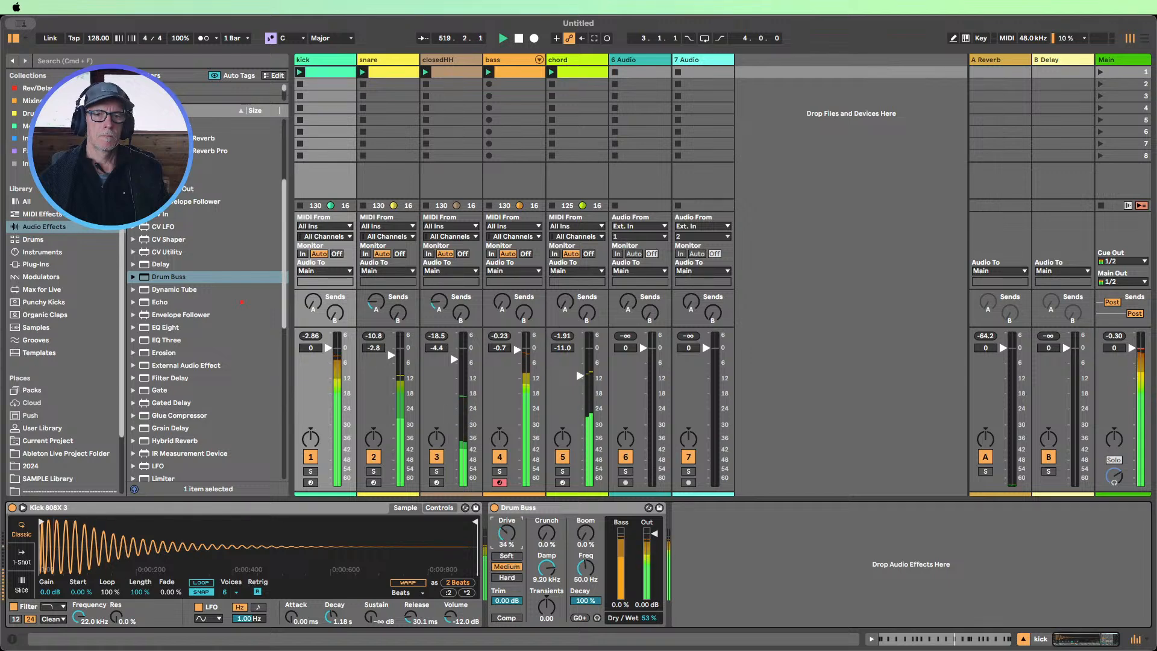
scroll(509, 536, down, 2)
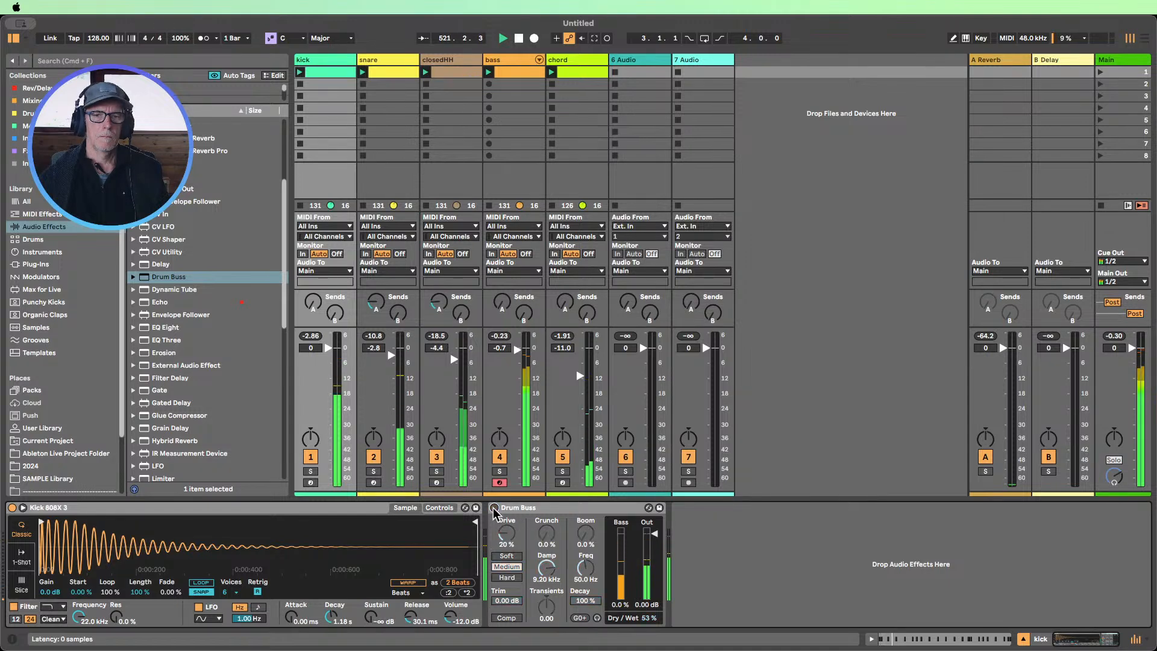
Lower the Drum Buss dry/wet to 40% and compare the kick with the device off and on
scroll(650, 618, down, 3)
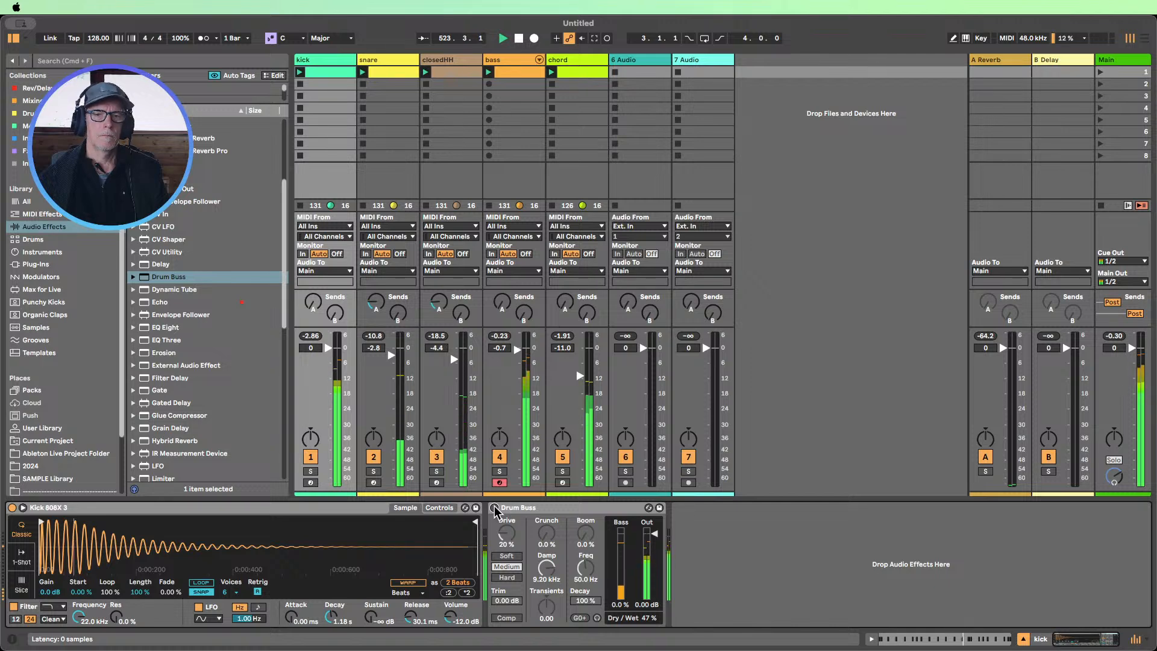
scroll(650, 618, down, 5)
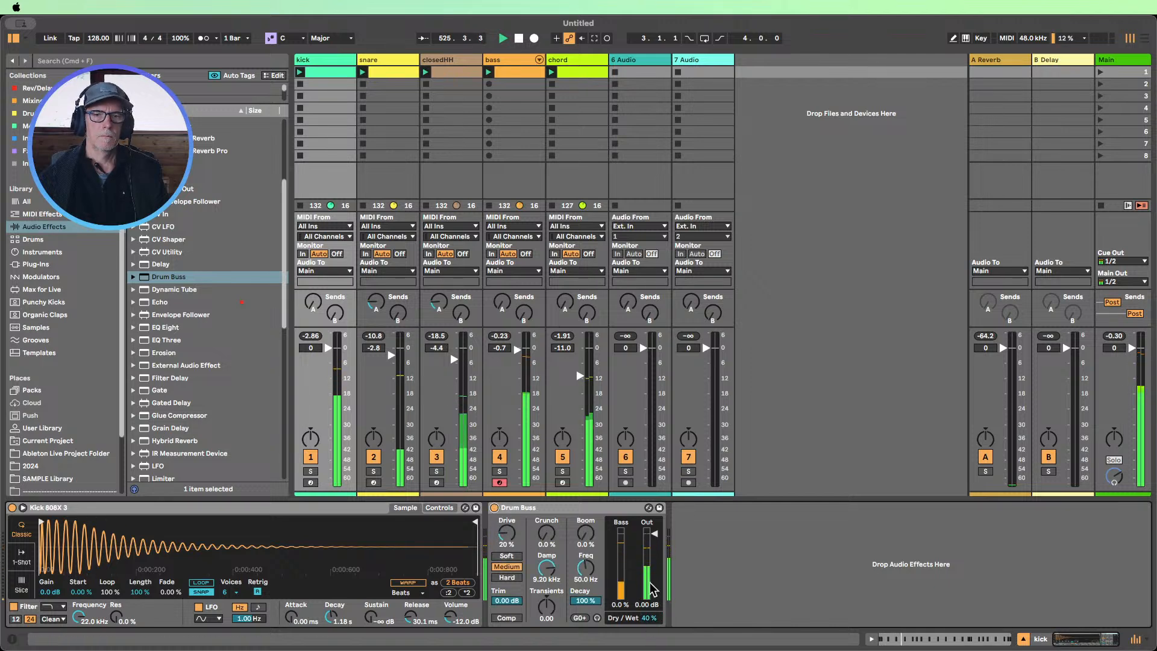
click(494, 508)
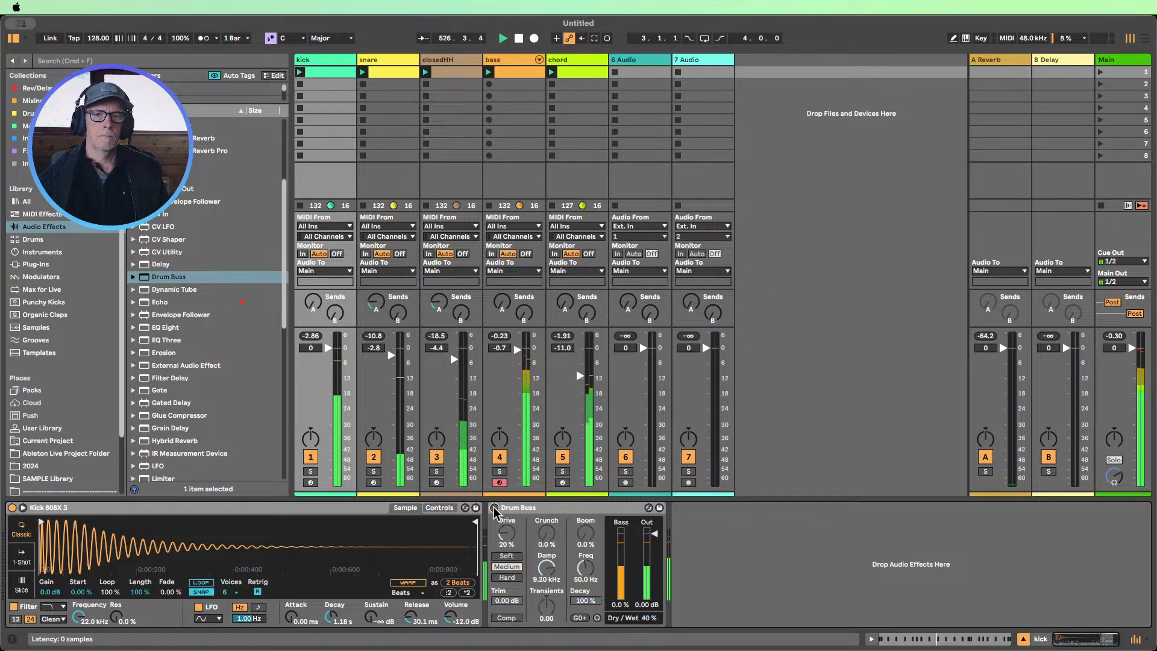
click(494, 508)
Briefly mute the bass, lower its track volume to -6.5 dB, and reset the chord track's peak level
click(499, 456)
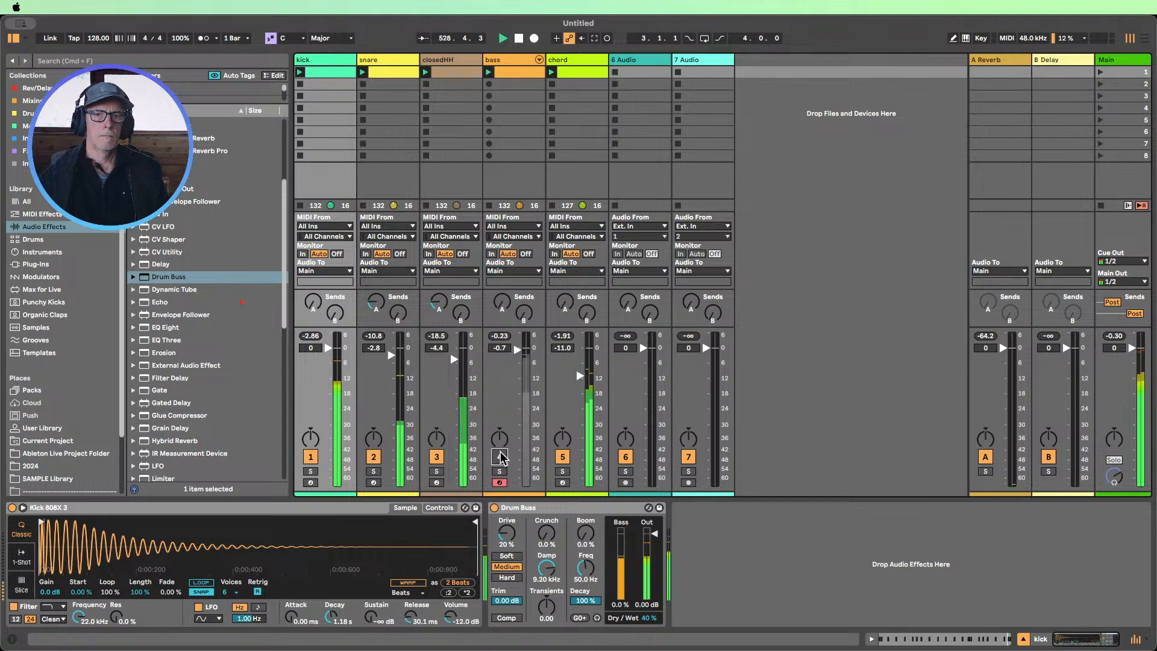
click(499, 457)
drag(516, 349, 516, 363)
click(562, 336)
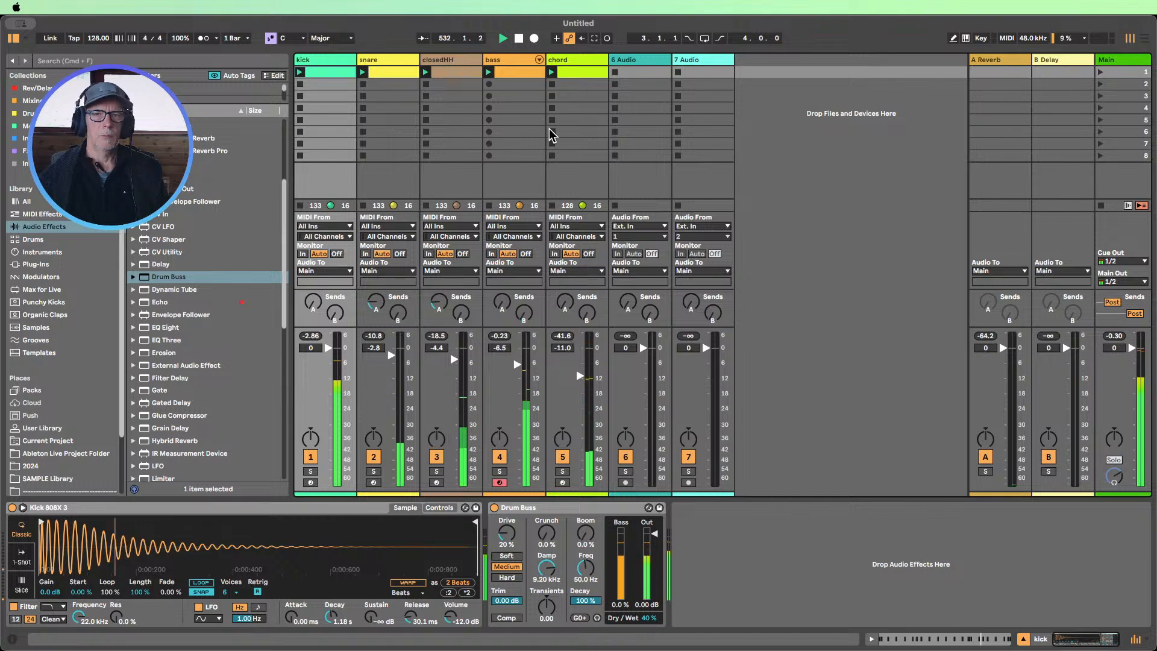
Hide the multi-mapping list of the chord track's filter-frequency LFO and fold the device
click(573, 63)
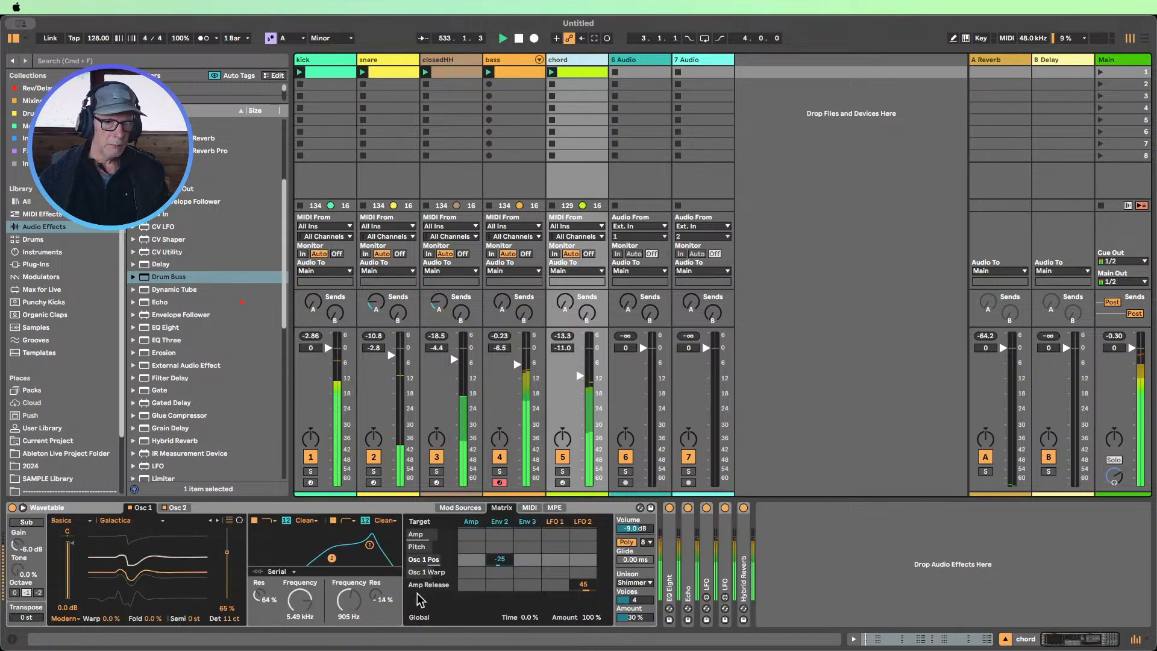
double_click(708, 584)
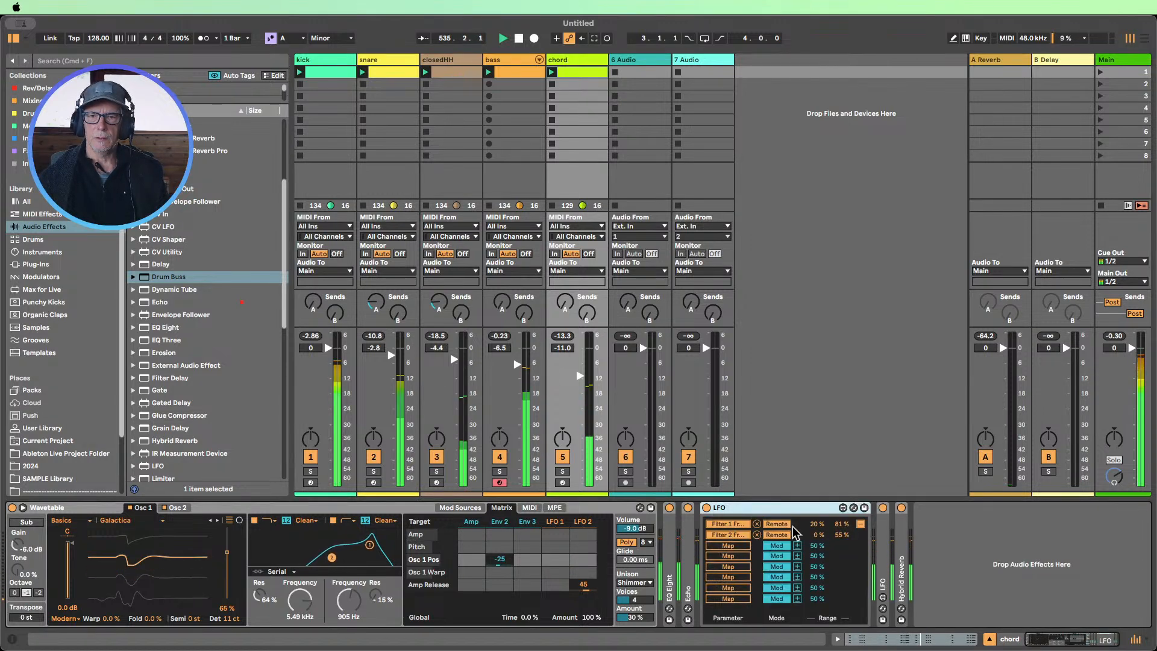
click(860, 524)
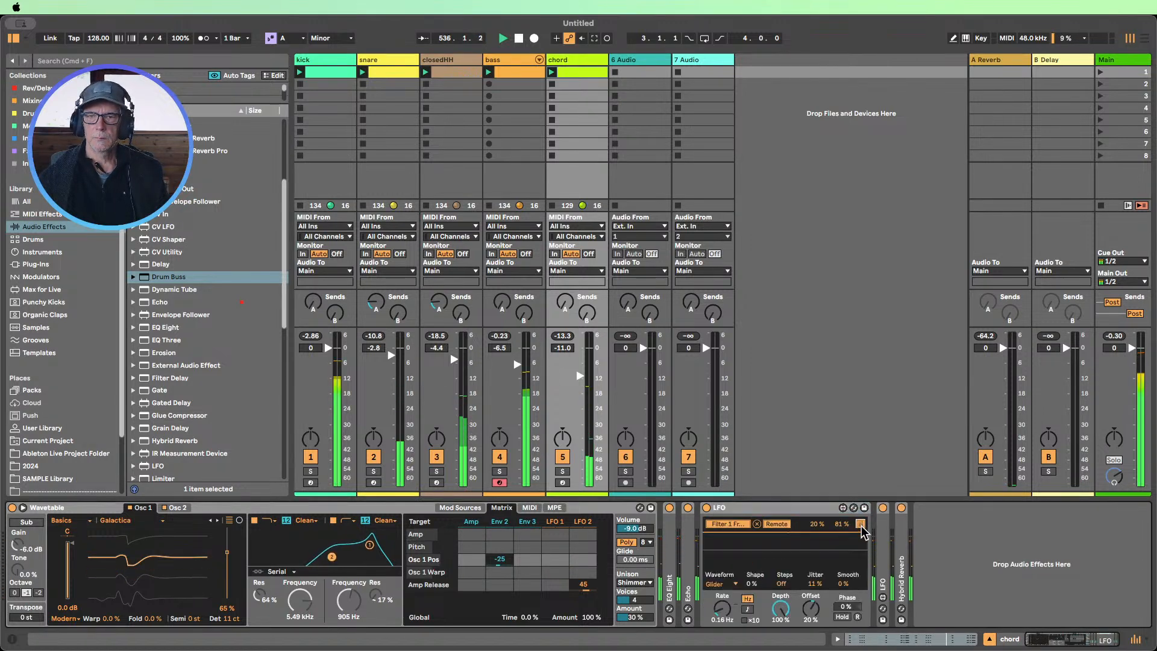
double_click(760, 507)
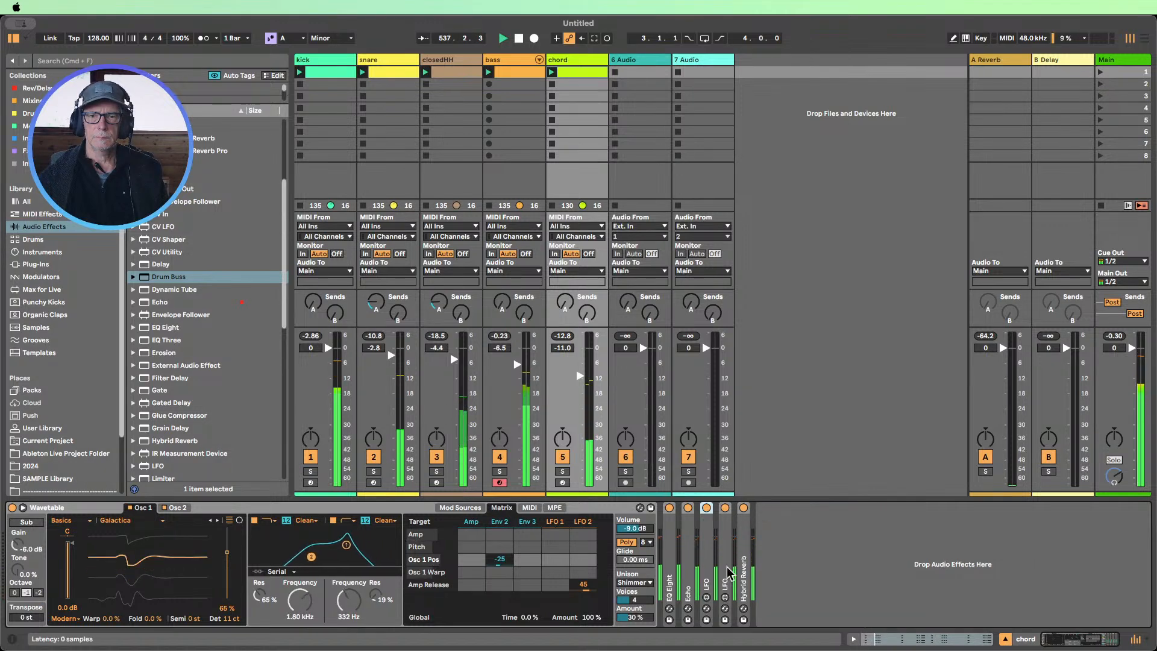
Unfold the chord track's filter-frequency LFO and rename it cutoff_lfo
double_click(710, 533)
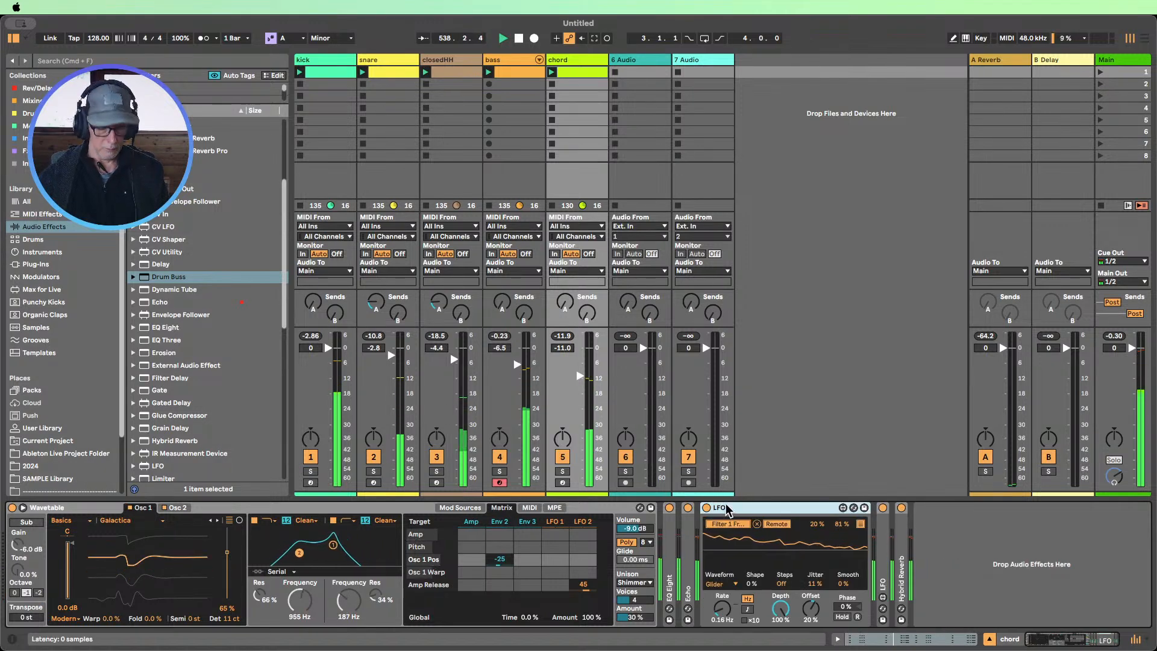
text(cu)
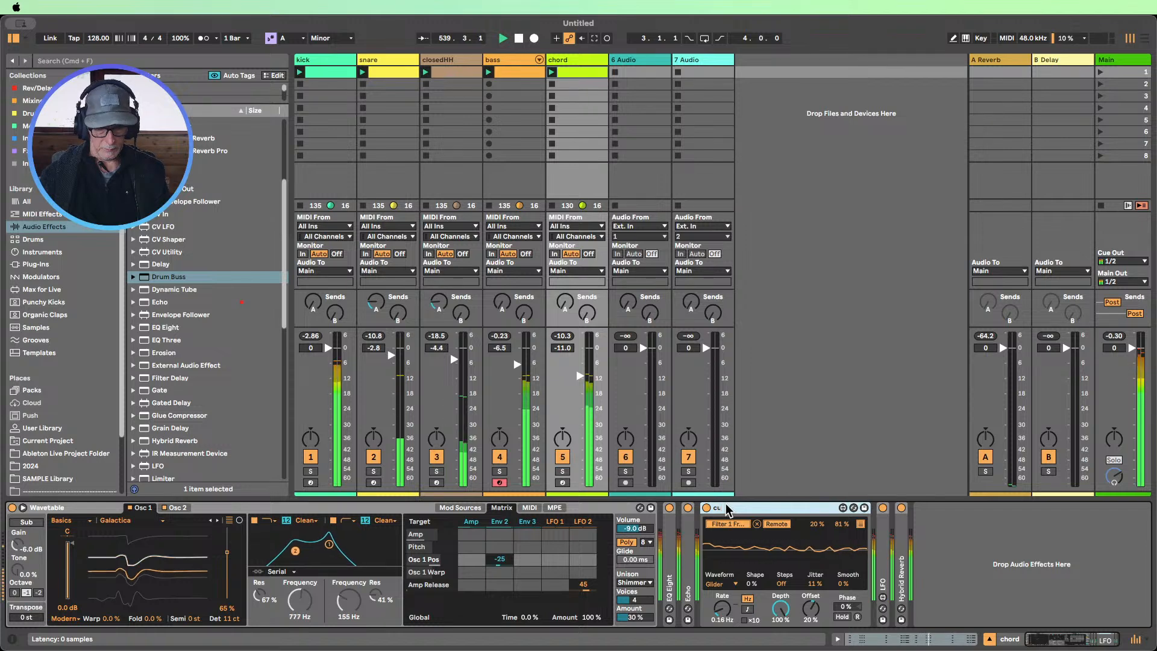
text(toff)
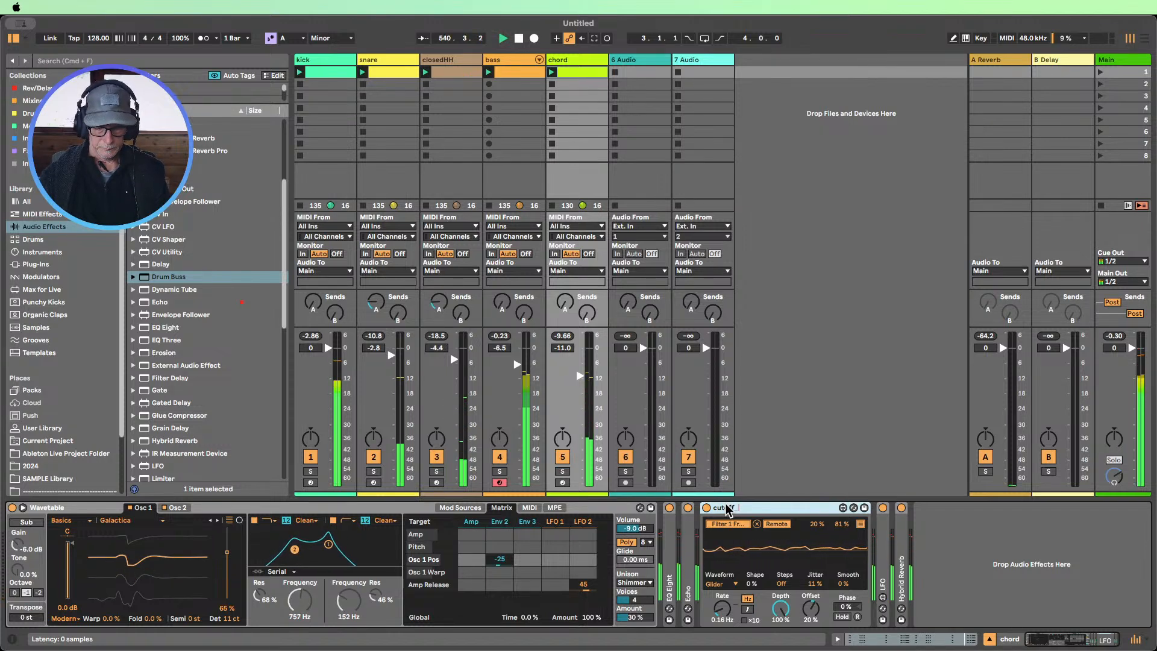
text(_lfo)
key(Return)
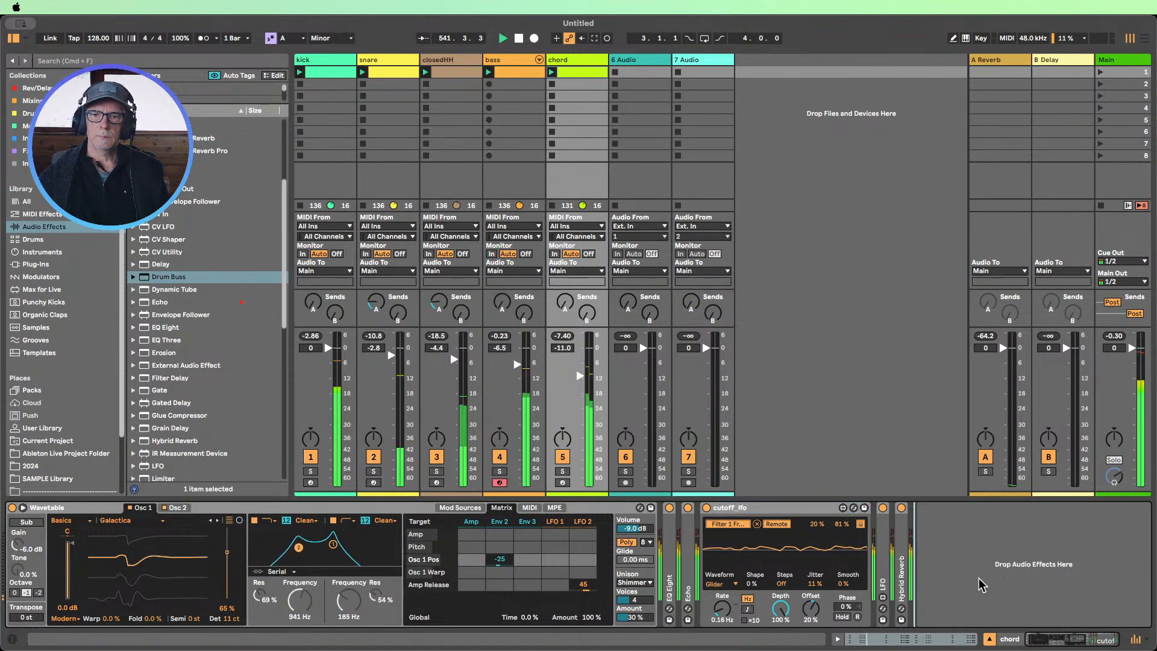
Unfold the chord track's filter-resonance LFO, fold cutoff_lfo, and rename the resonance LFO res_lfo
double_click(884, 544)
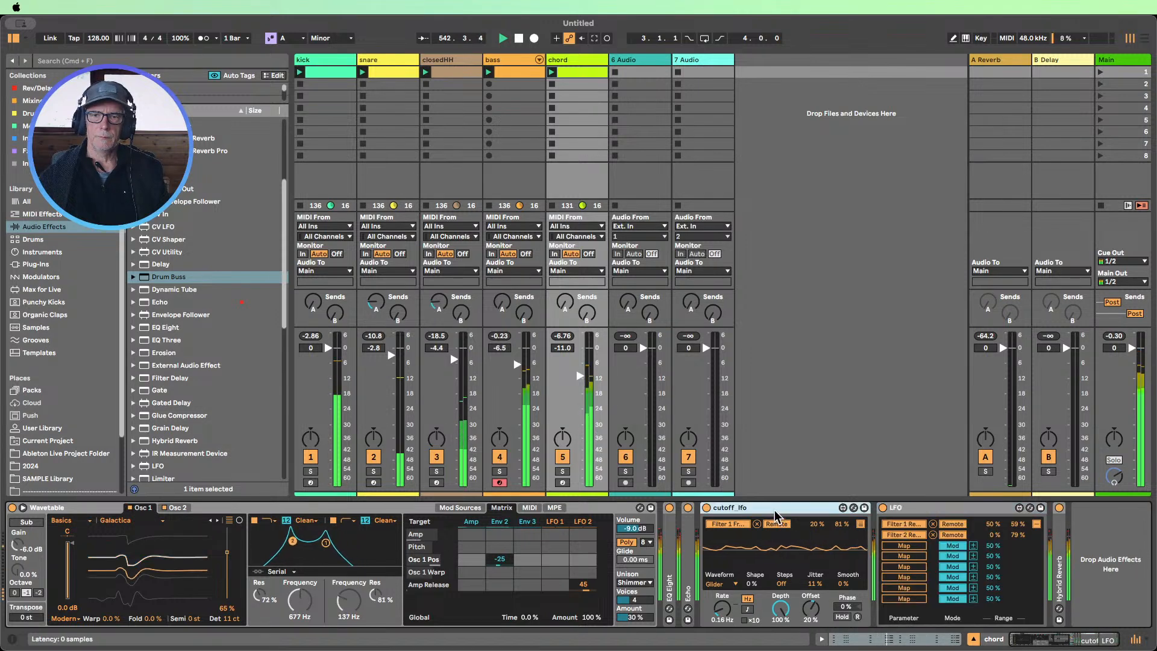
double_click(775, 511)
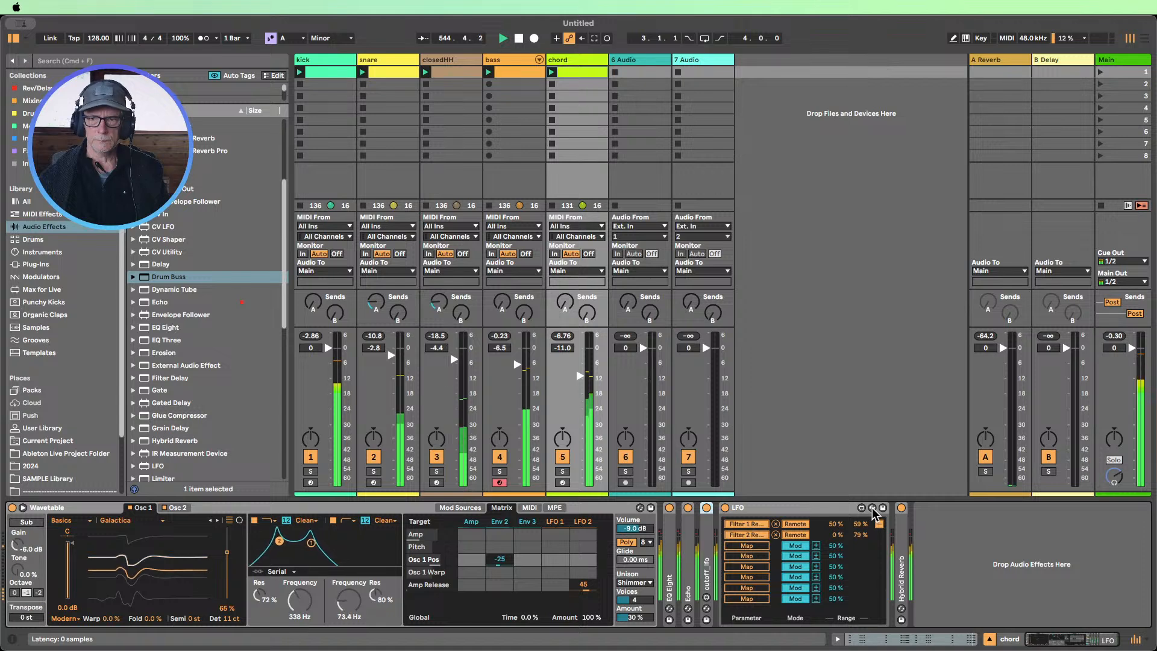
click(766, 508)
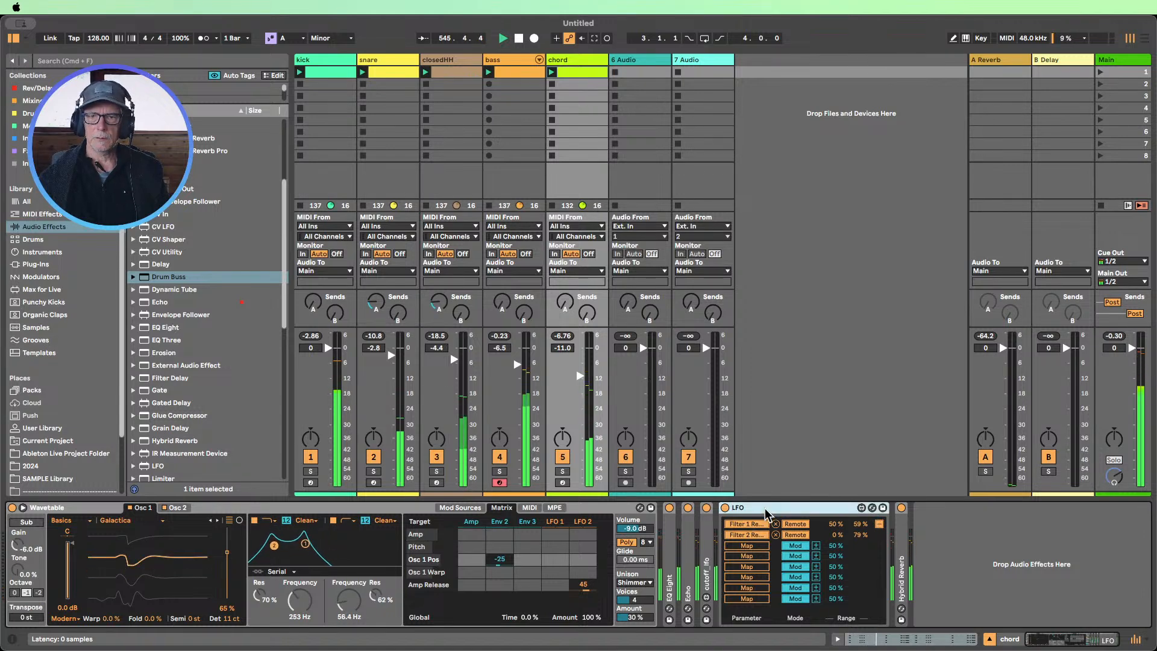
key(super+r)
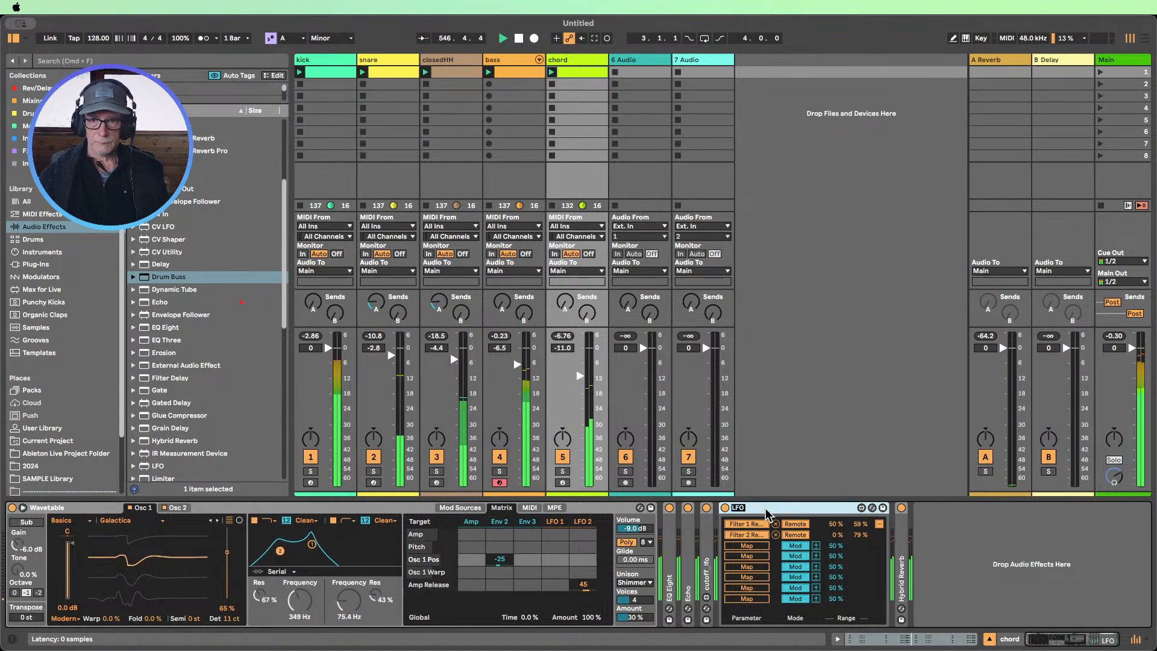
text(cutoff)
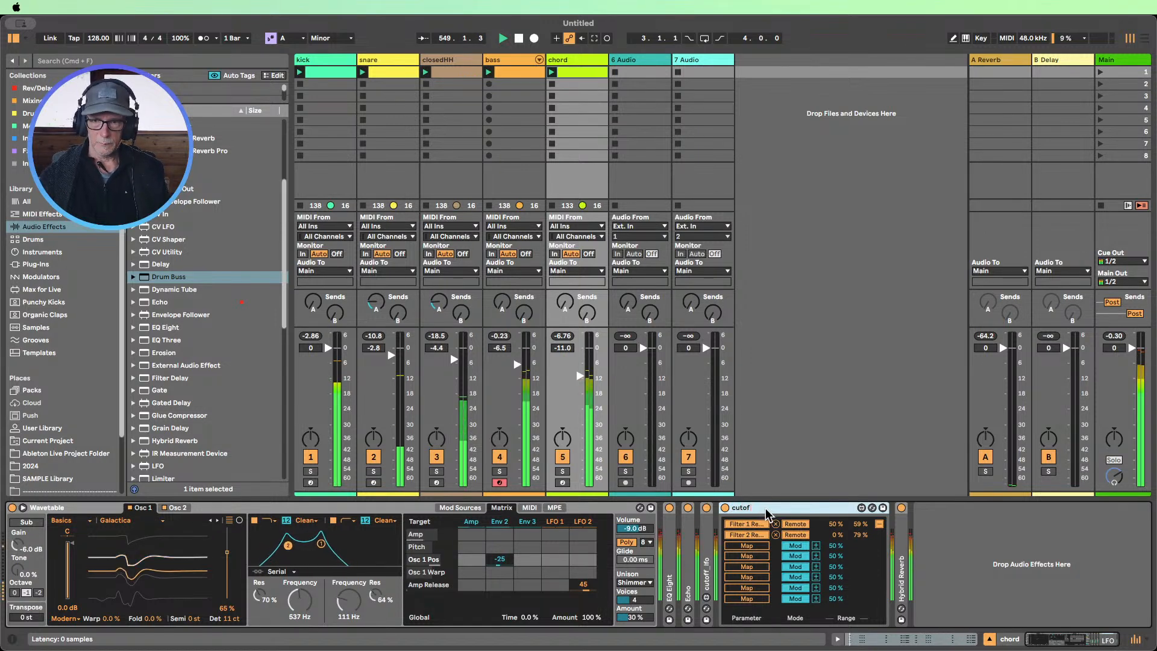
key(BackSpace)
key(BackSpace)
key(BackSpace)
key(BackSpace)
key(BackSpace)
key(BackSpace)
text(res)
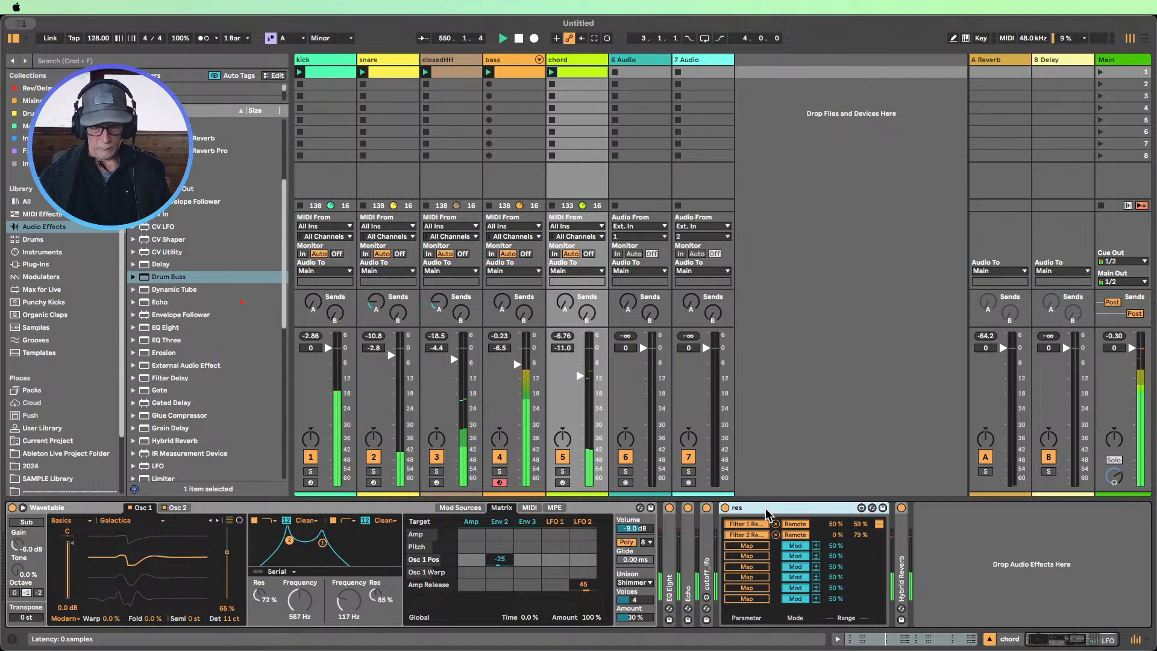
text(_lfo)
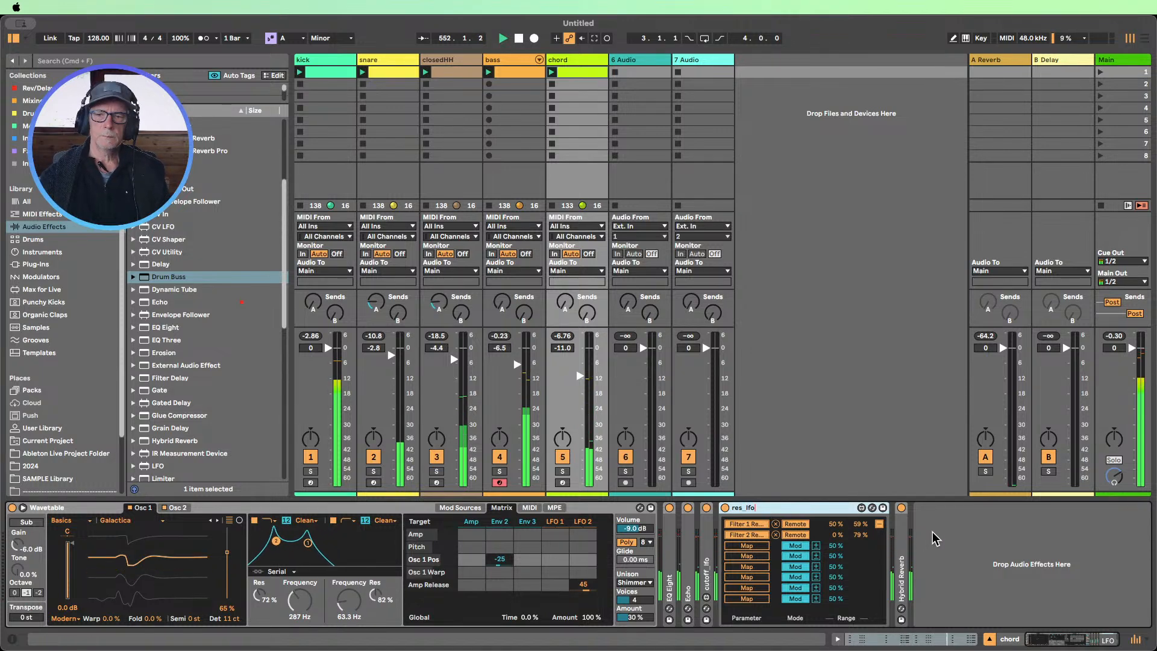
key(Return)
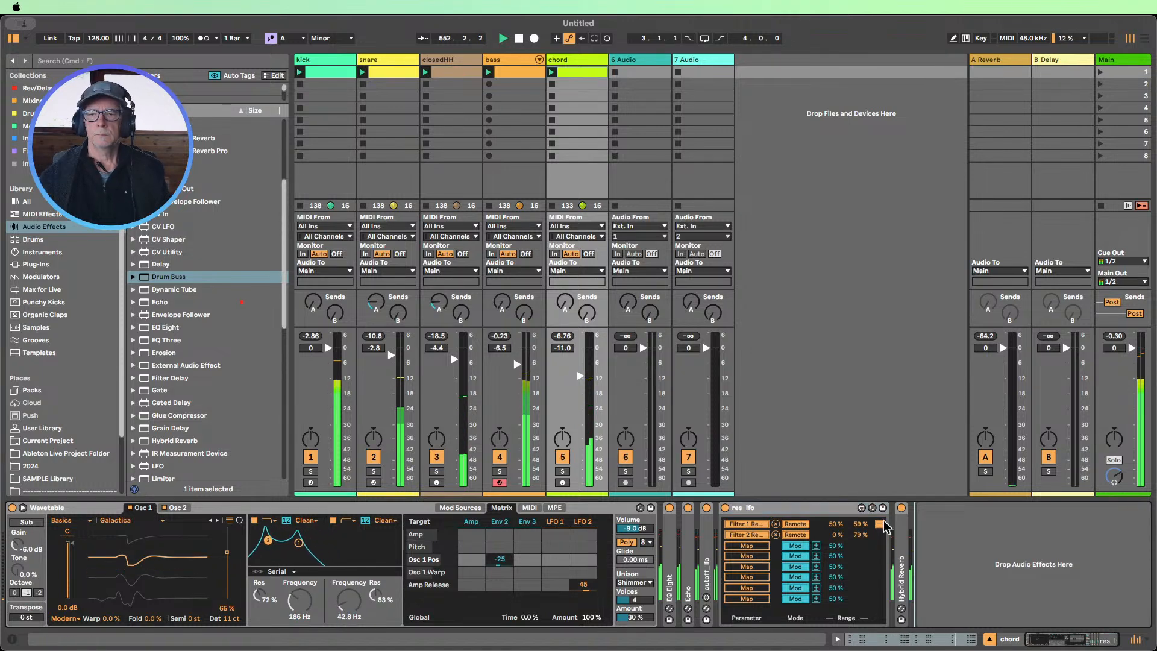
Hide the multi-mapping list of res_lfo and lower its depth to 74%
click(879, 523)
drag(799, 610, 800, 631)
click(965, 584)
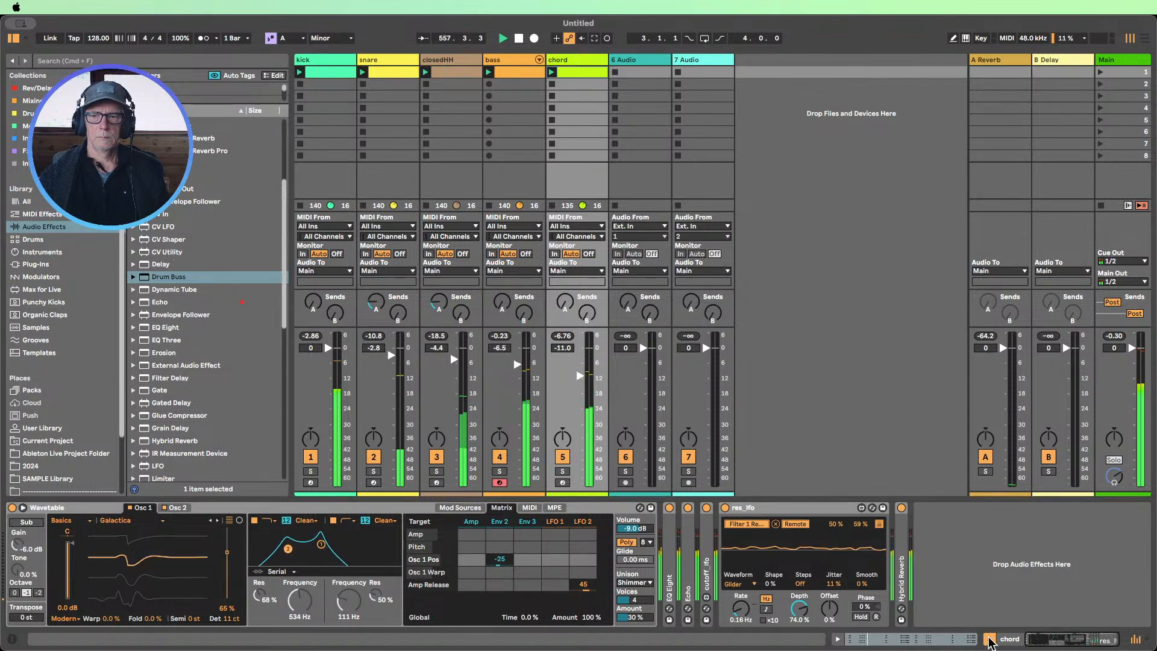
Hide the chord track's device view, stop playback, and select the chord track's empty clip slot in scene 7
click(989, 638)
click(519, 40)
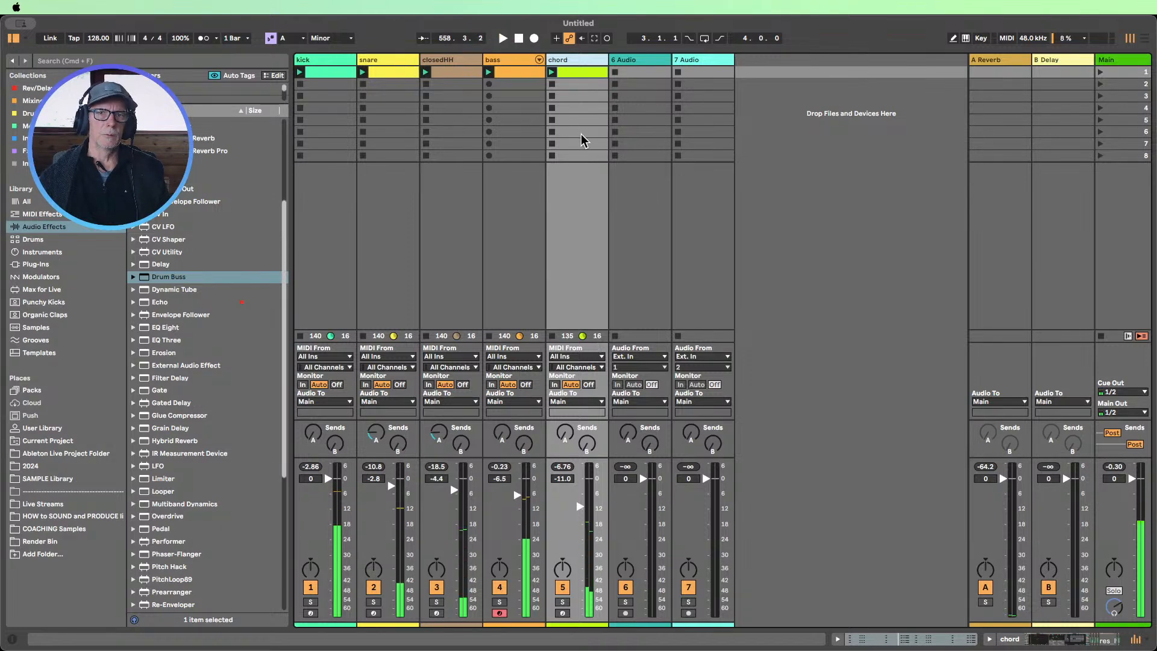
click(583, 142)
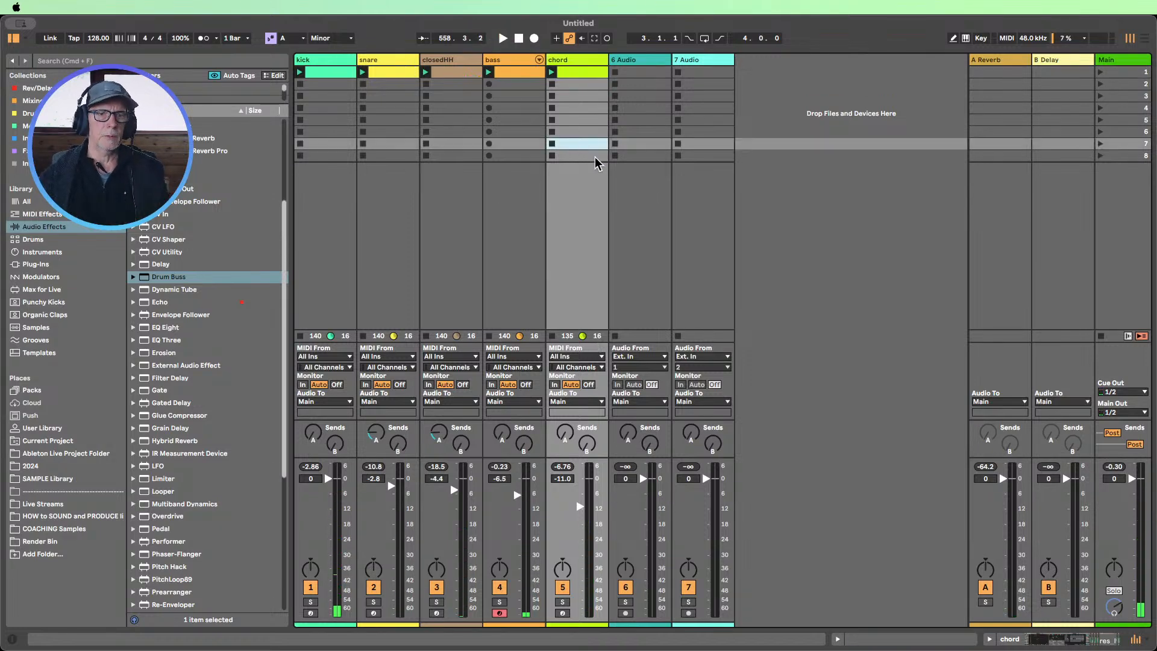
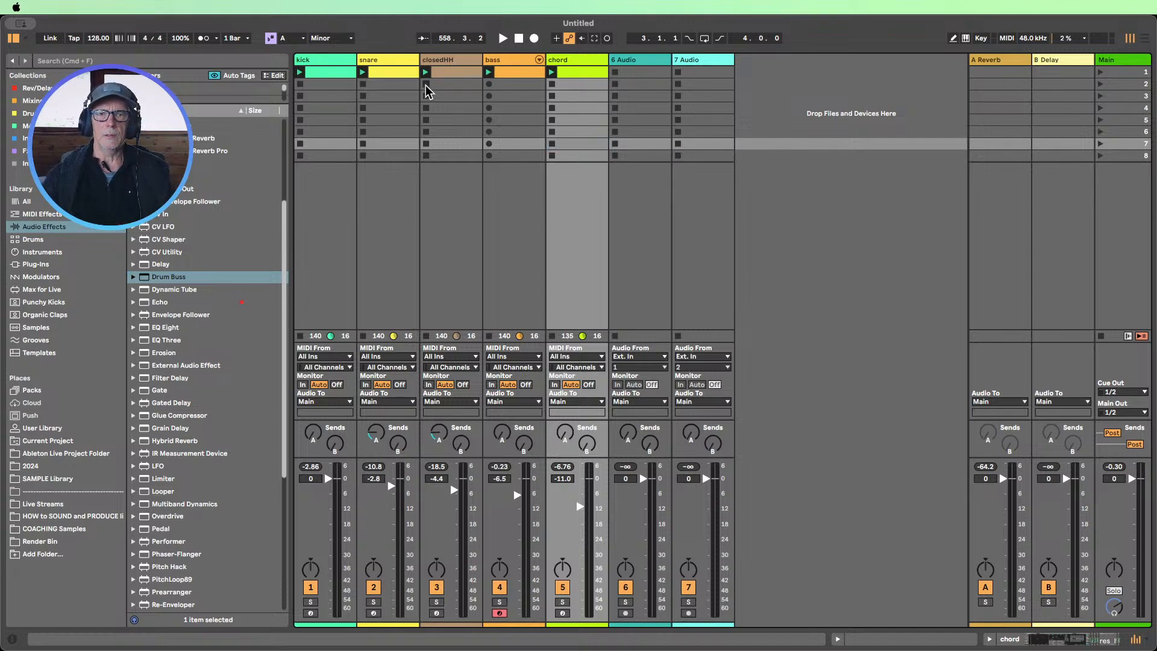
Play the groove to set the chord track's volume to -12 dB, and insert a new MIDI track after it
click(503, 38)
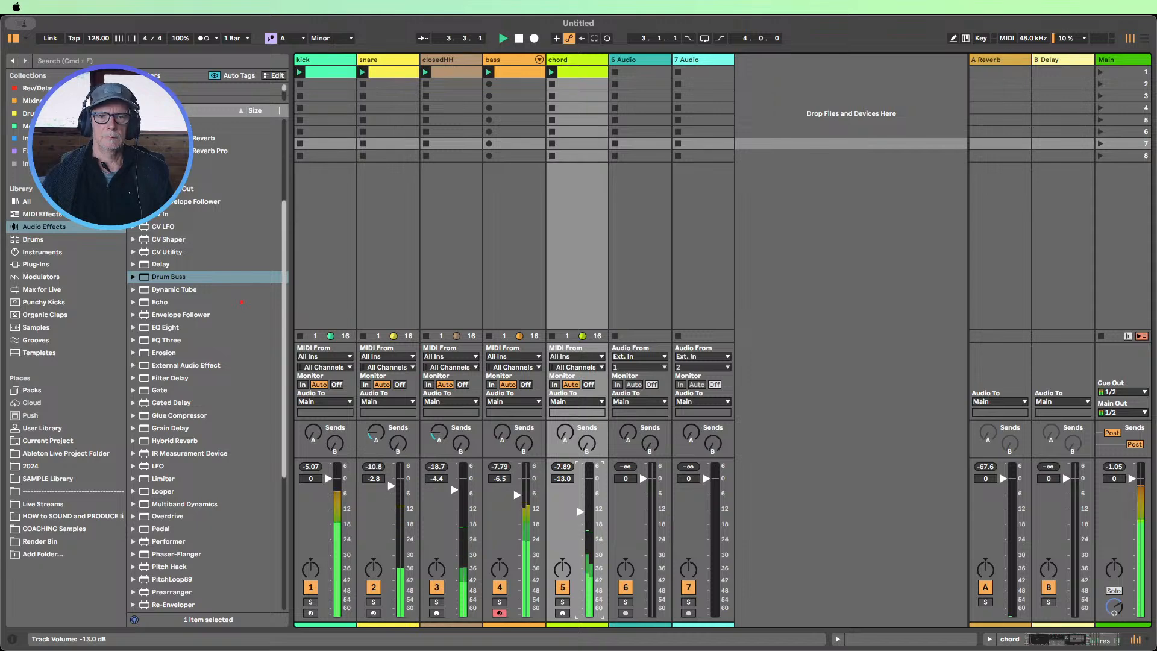
drag(579, 511, 579, 509)
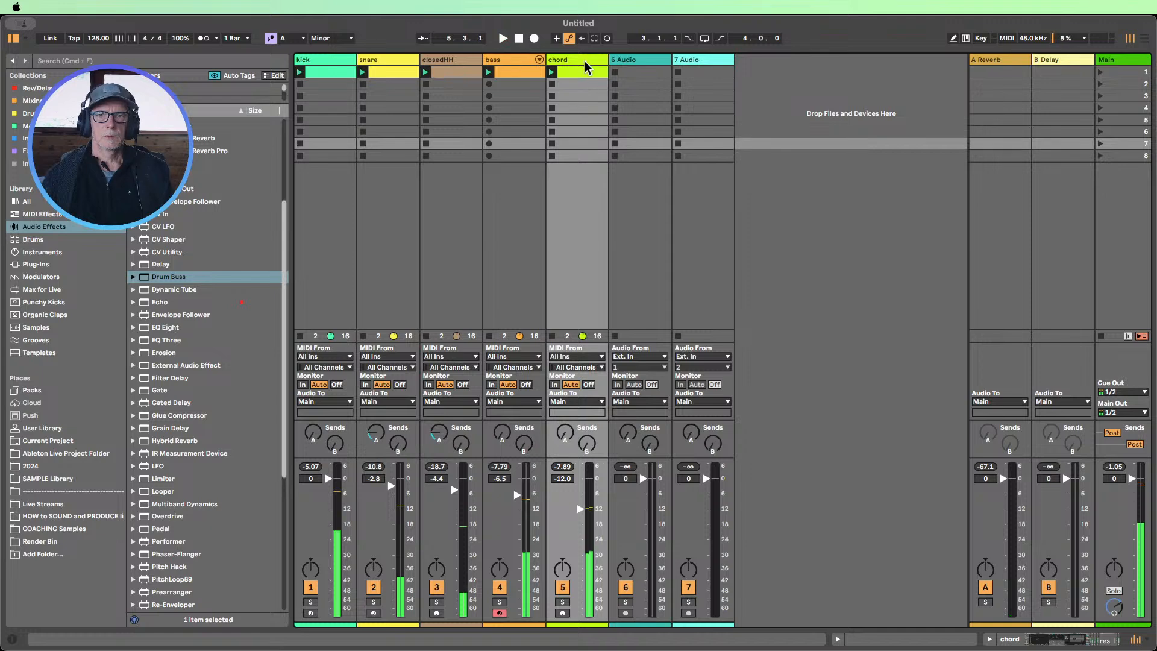
key(super+shift+t)
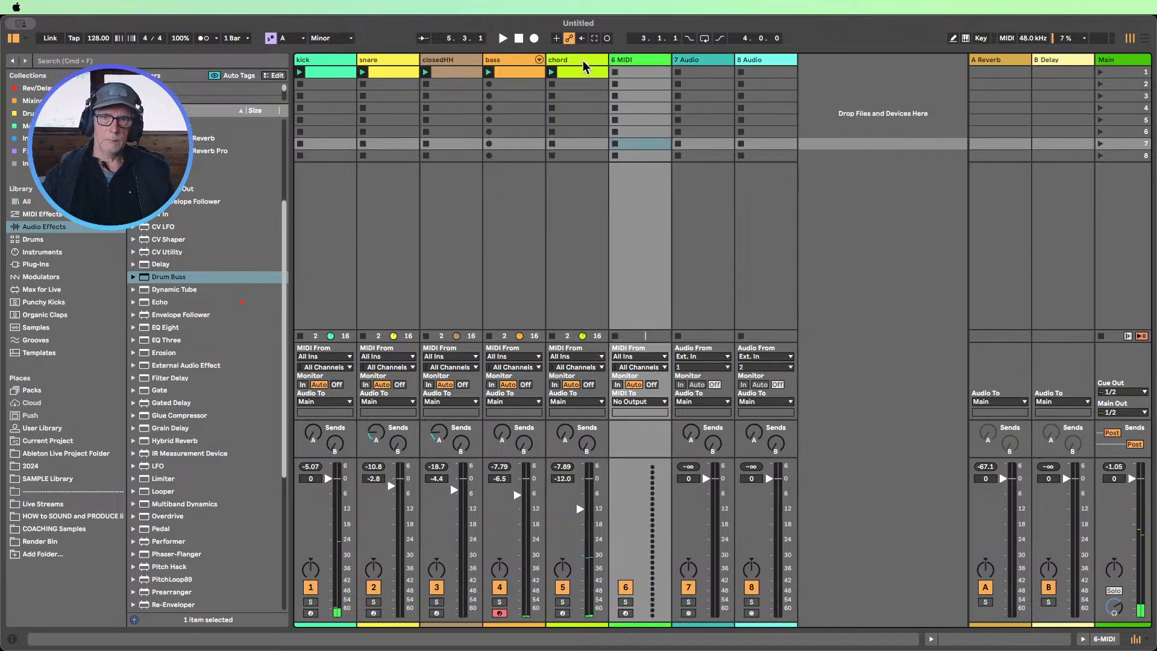
Load an empty Drum Rack from the Drums library onto MIDI track 6
click(33, 240)
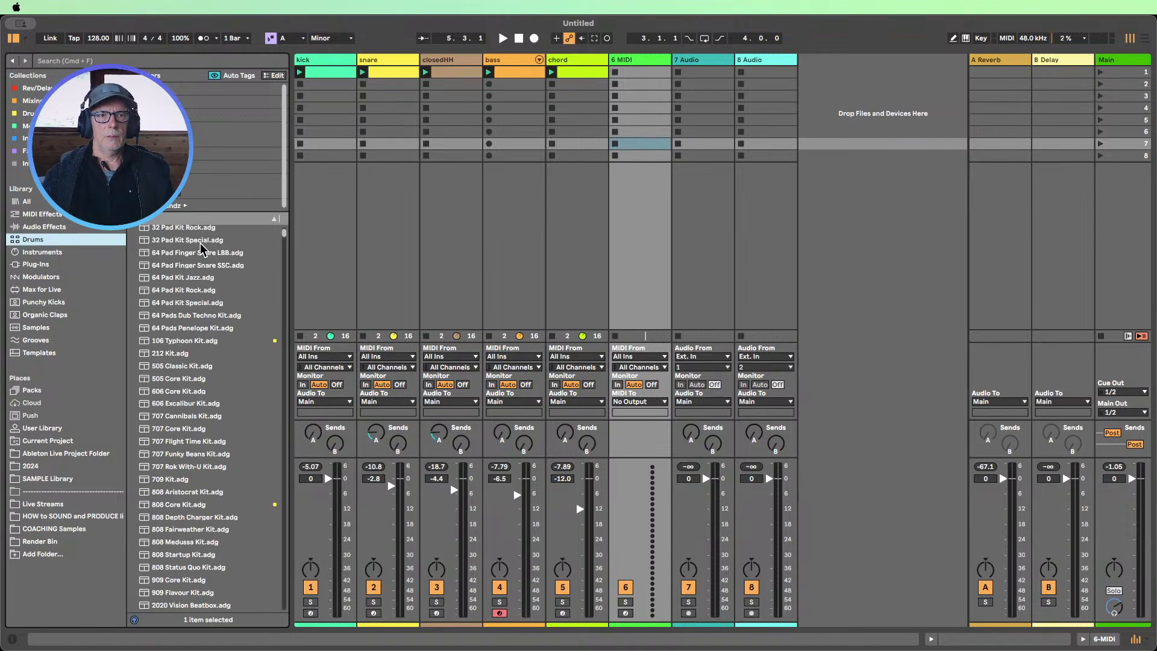
scroll(172, 243, up, 3)
drag(158, 230, 624, 100)
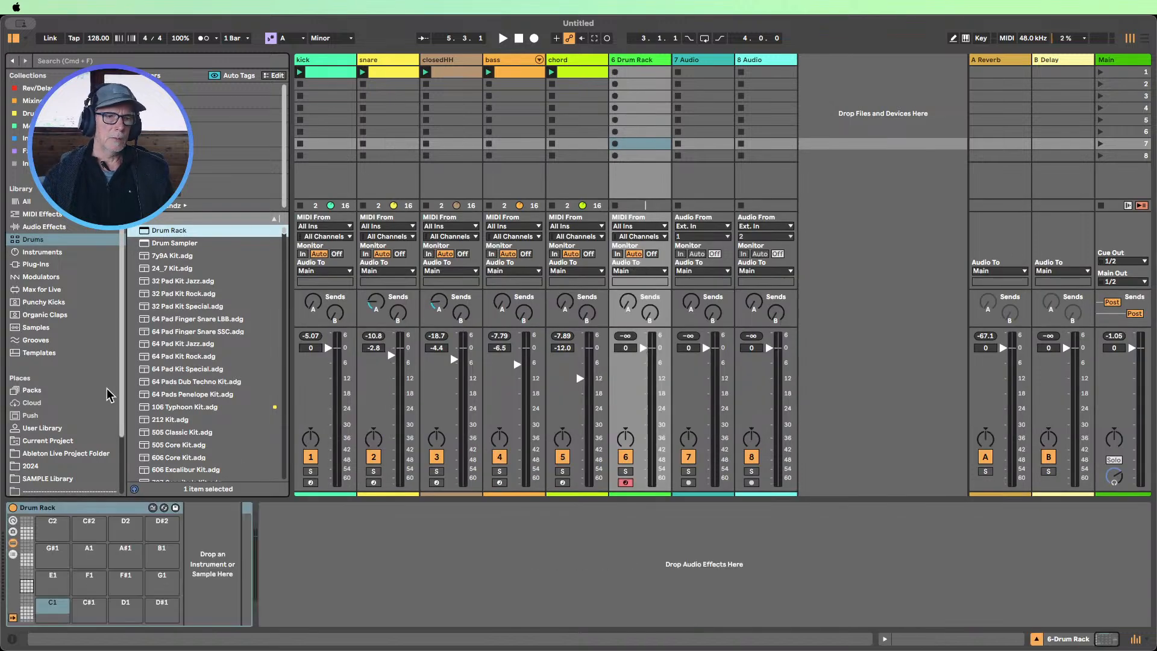
Open the folder of percussion loops in the yellow drums collection
scroll(107, 395, down, 3)
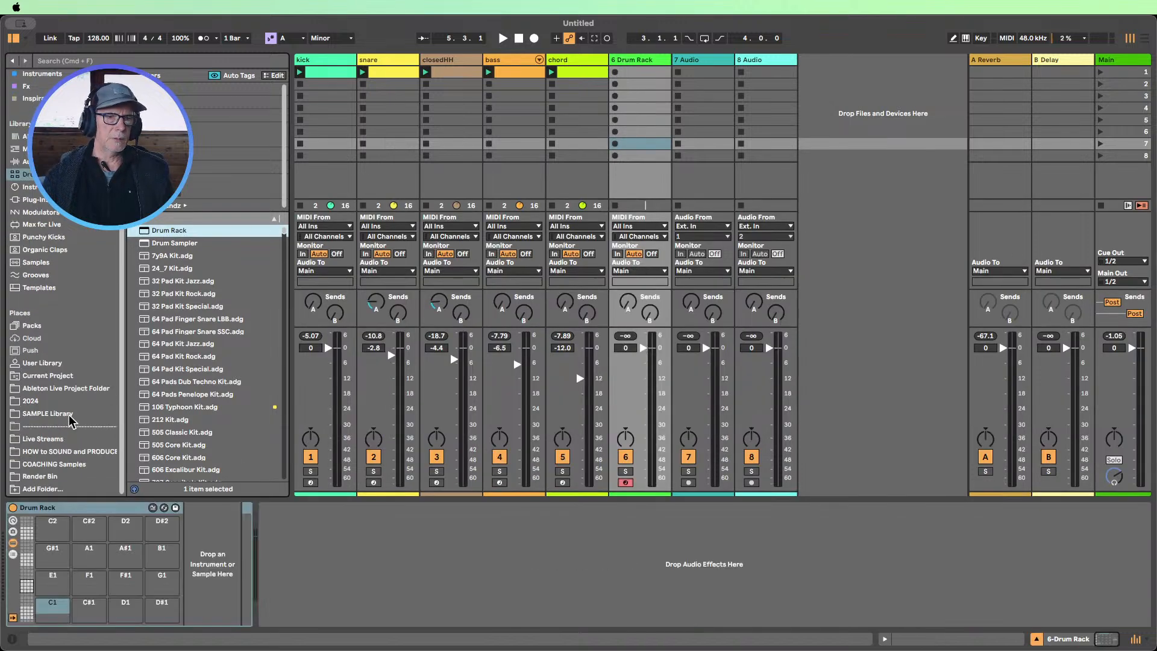
scroll(71, 404, up, 3)
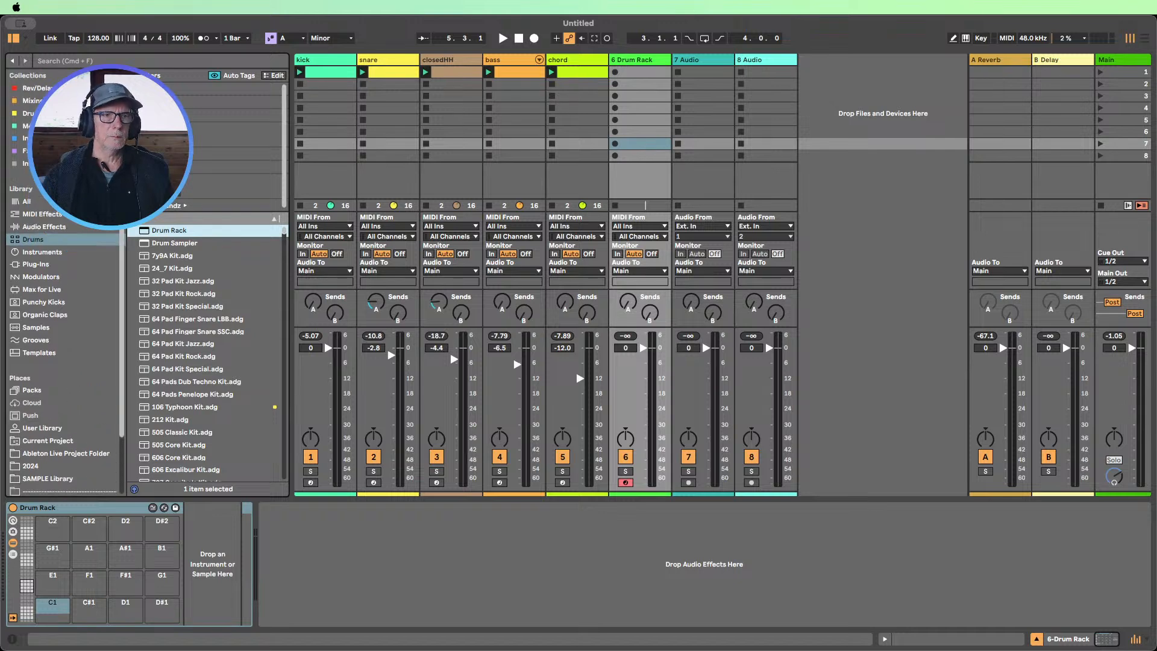
click(30, 113)
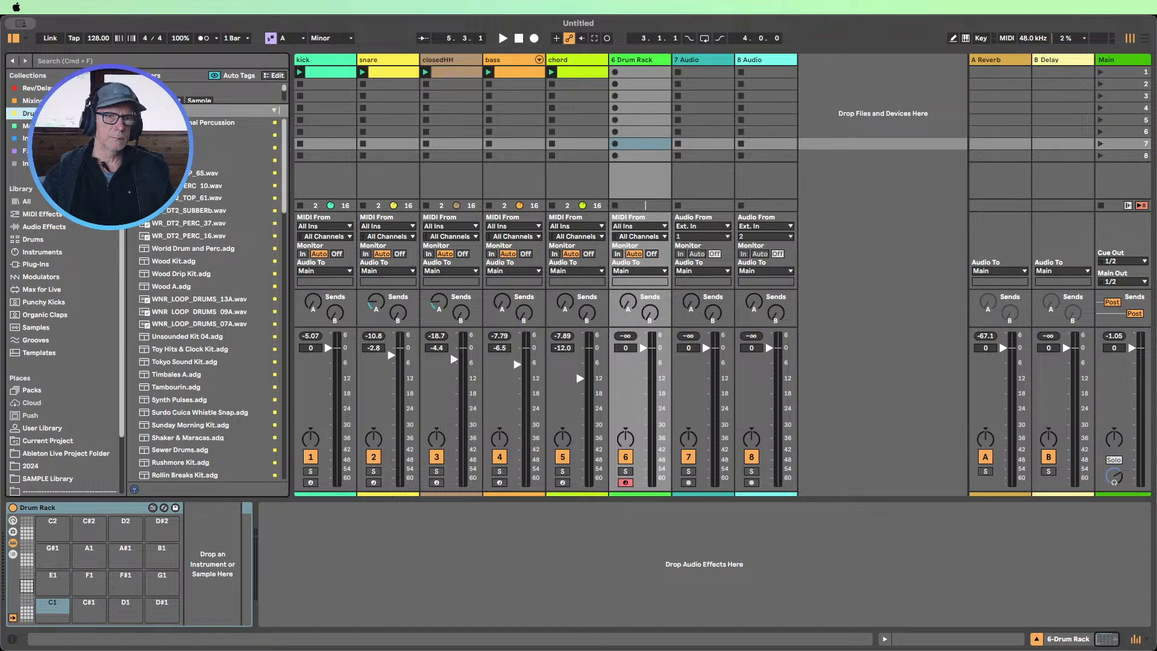
click(134, 148)
click(135, 148)
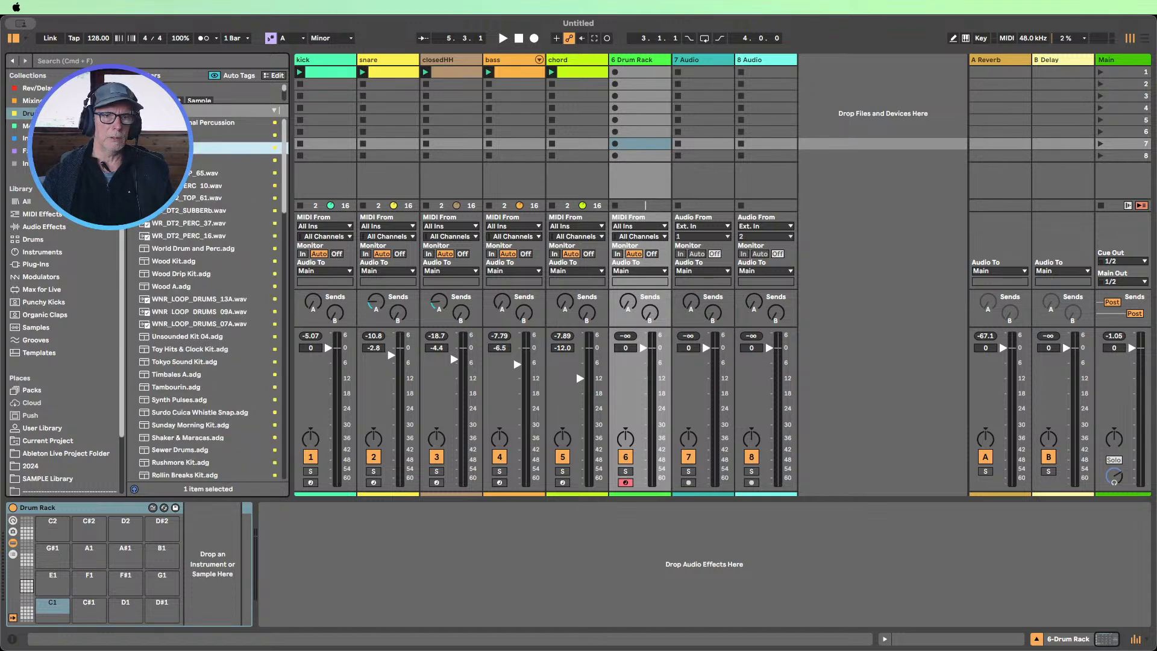
click(134, 148)
Audition several percussion loops and place Tamb and Drums 80bpm.aif on a new audio track directly after the Drum Rack track
click(193, 163)
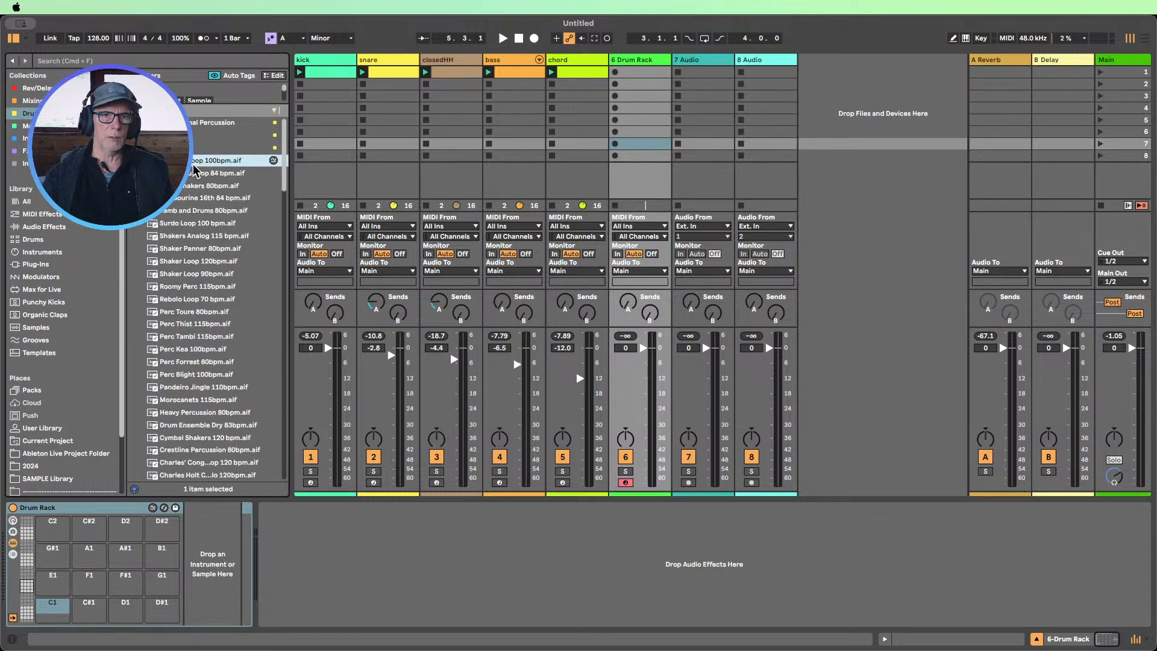
click(187, 177)
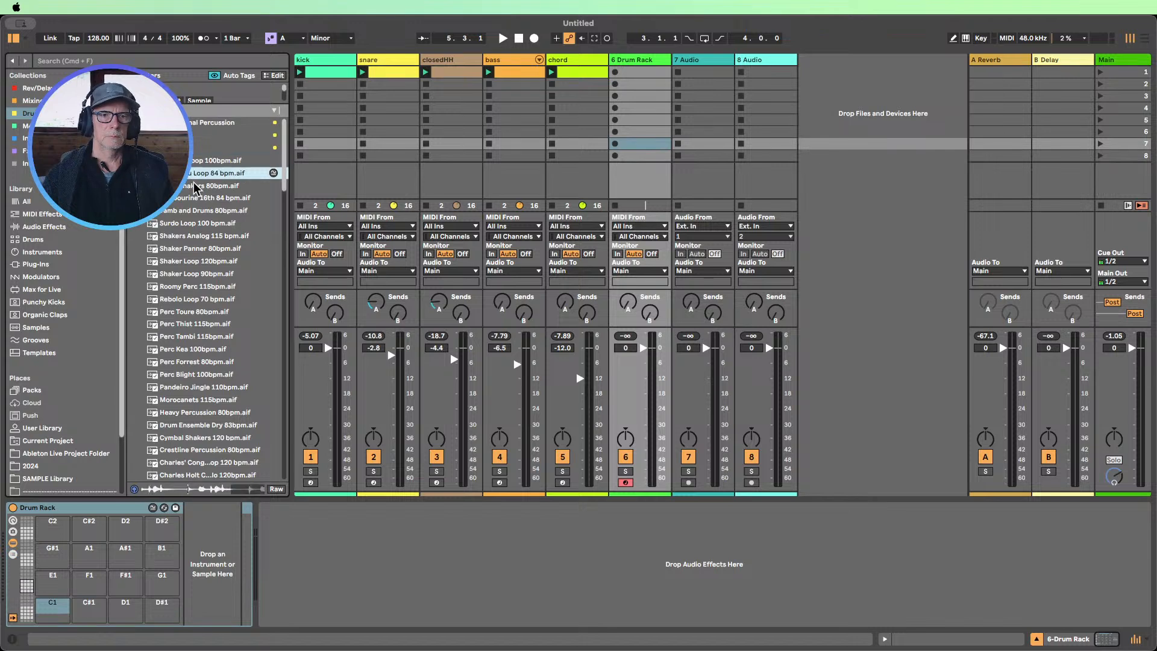
click(194, 197)
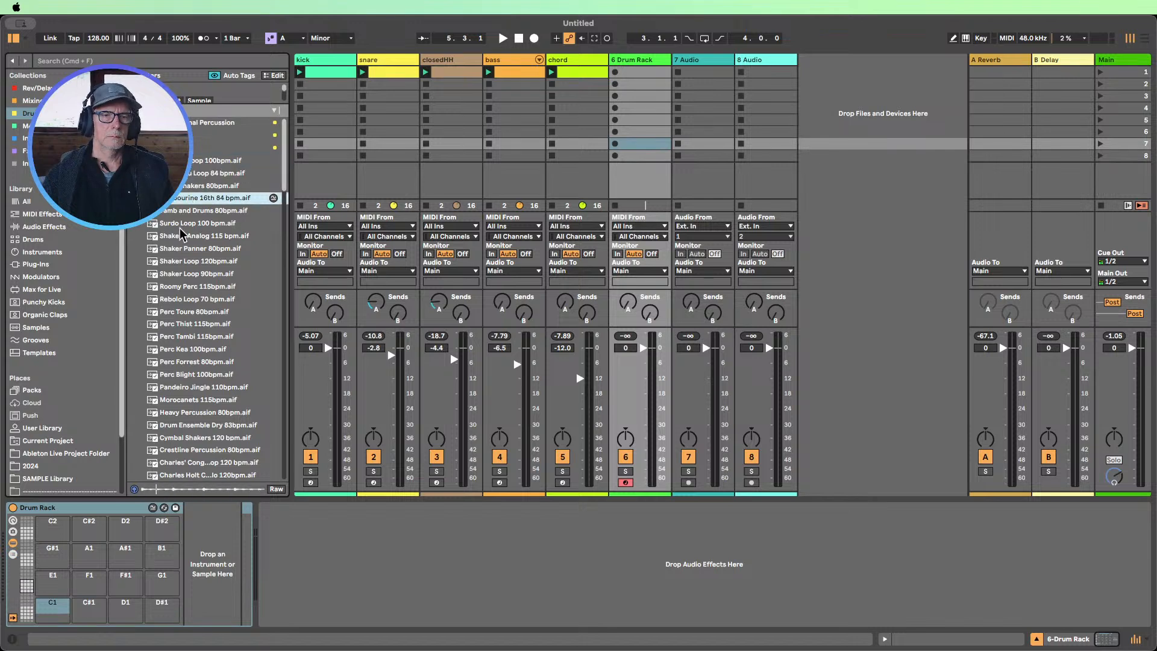
click(187, 214)
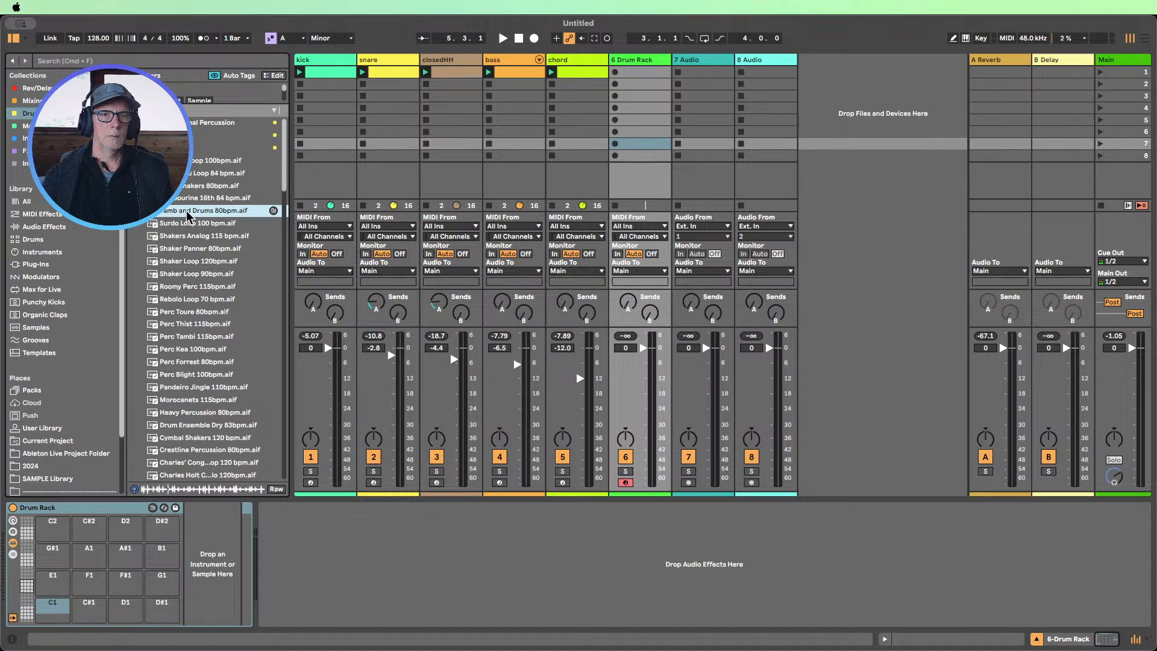
drag(187, 214, 694, 58)
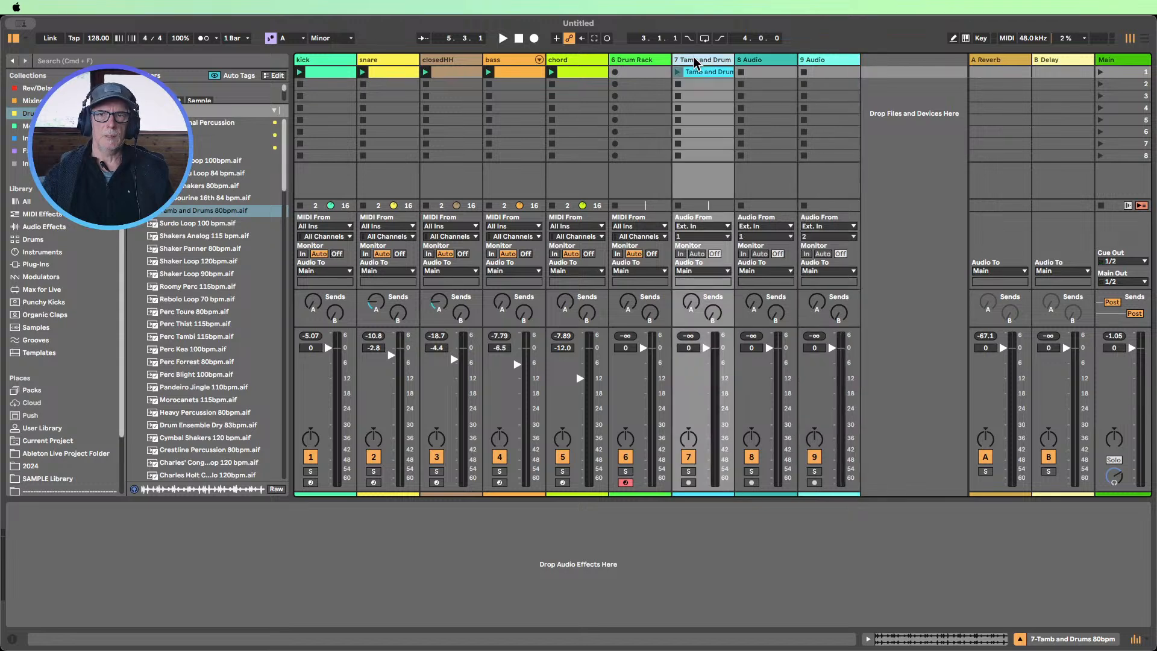
Select the Drum Rack track, close the loops folder and browse to the first VMH1 Minimal Perc samples in the percussion folder
click(636, 63)
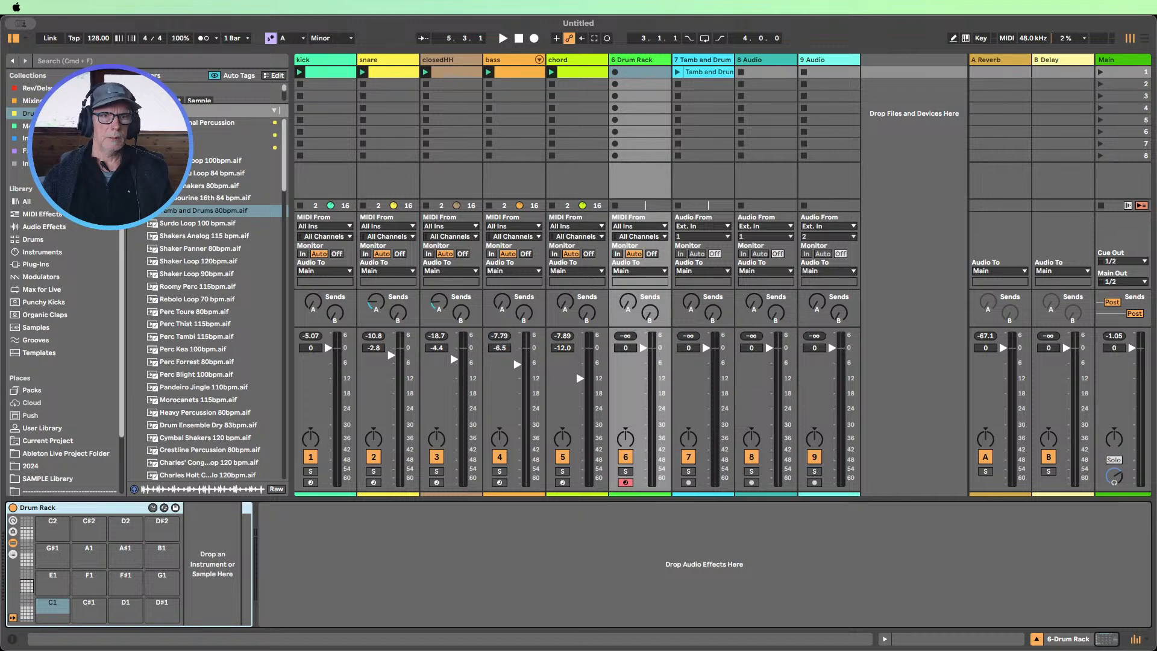
click(135, 148)
click(134, 122)
scroll(206, 247, down, 15)
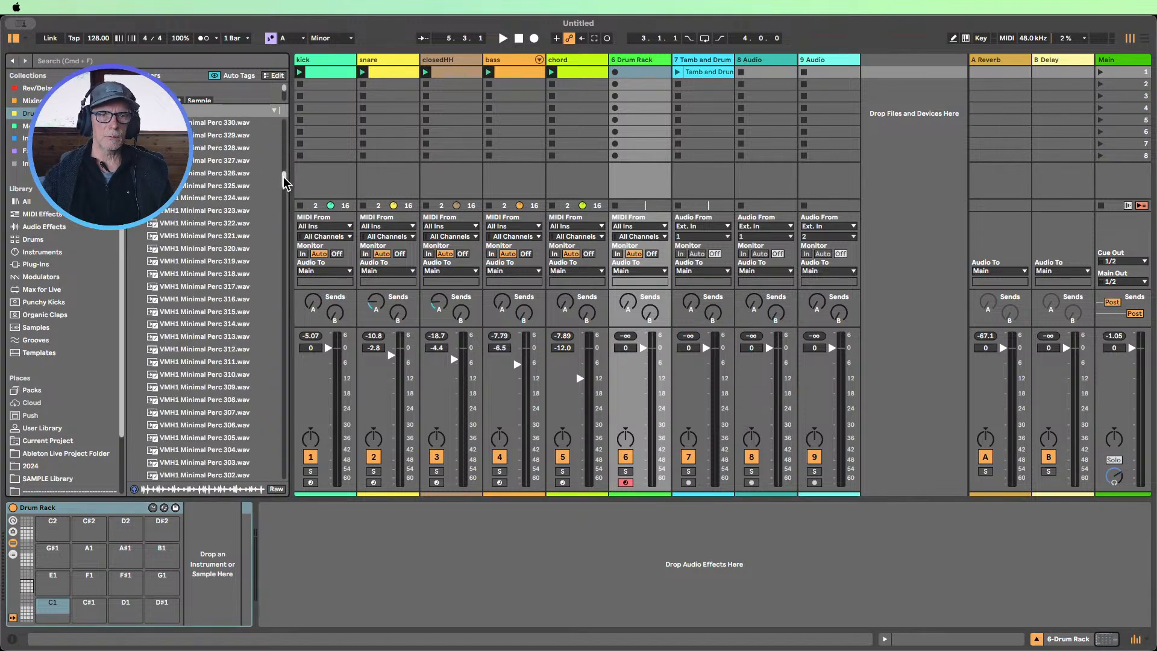
drag(284, 182, 294, 398)
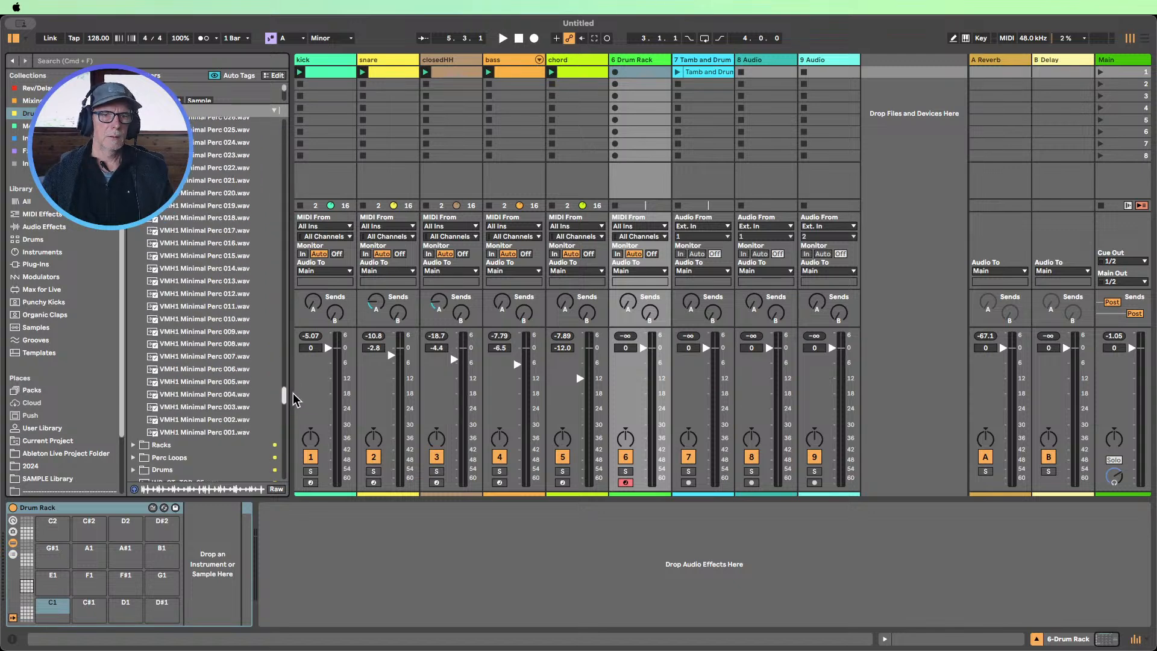
Audition VMH1 Minimal Perc 001 to 003 and load VMH1 Minimal Perc 003.wav onto the Drum Rack's C1 pad
click(193, 432)
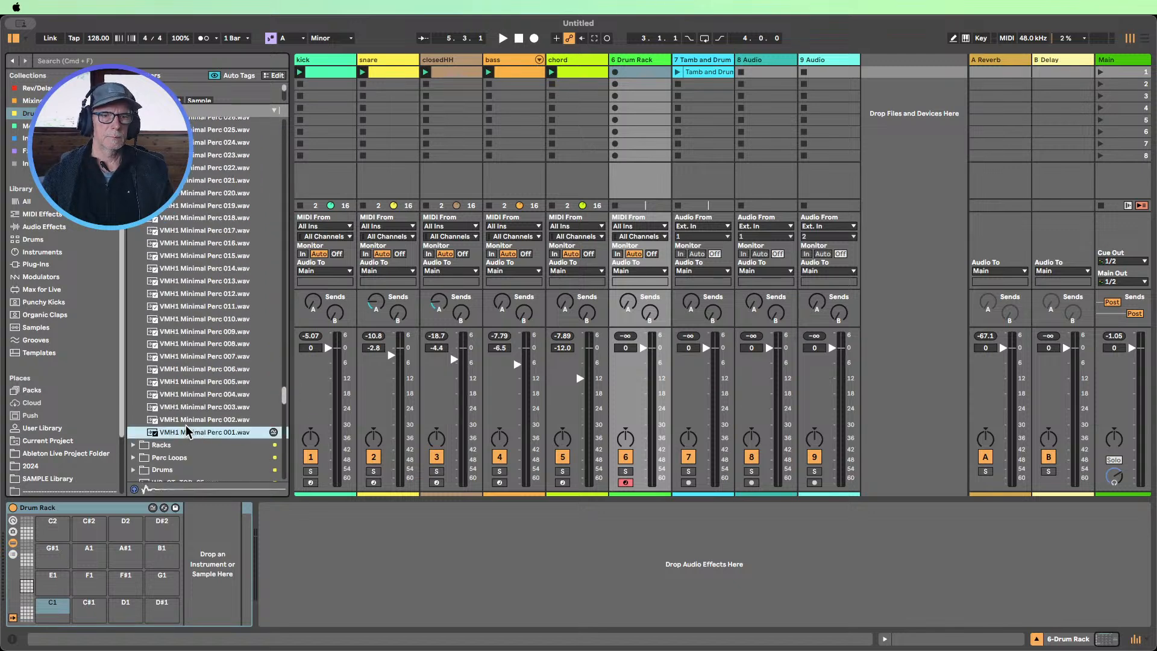
click(188, 420)
click(187, 407)
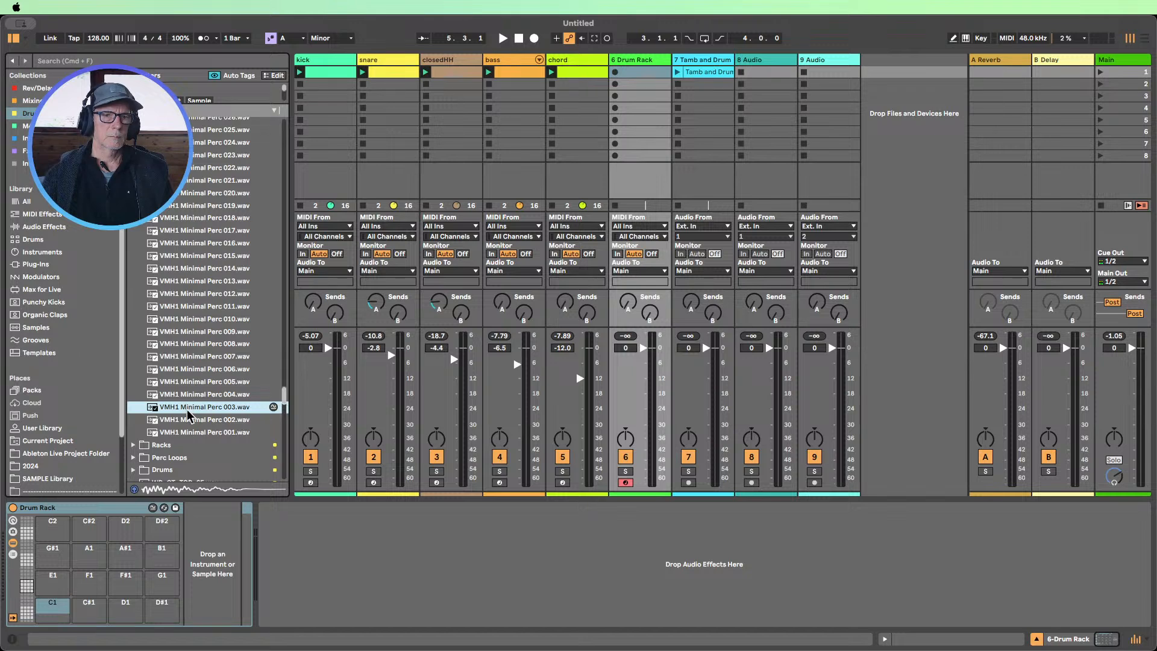
drag(188, 414, 53, 609)
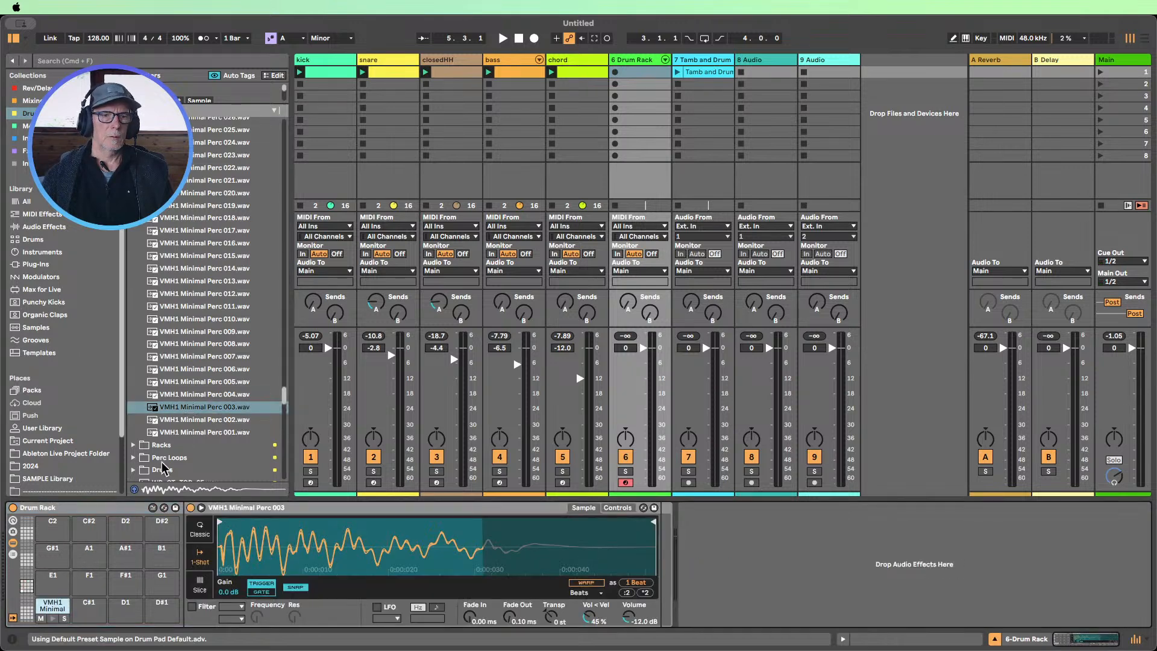
Audition more Minimal Perc samples, and load VMH1 Minimal Perc 001 through 030 together onto the Drum Rack pads above C1
click(212, 394)
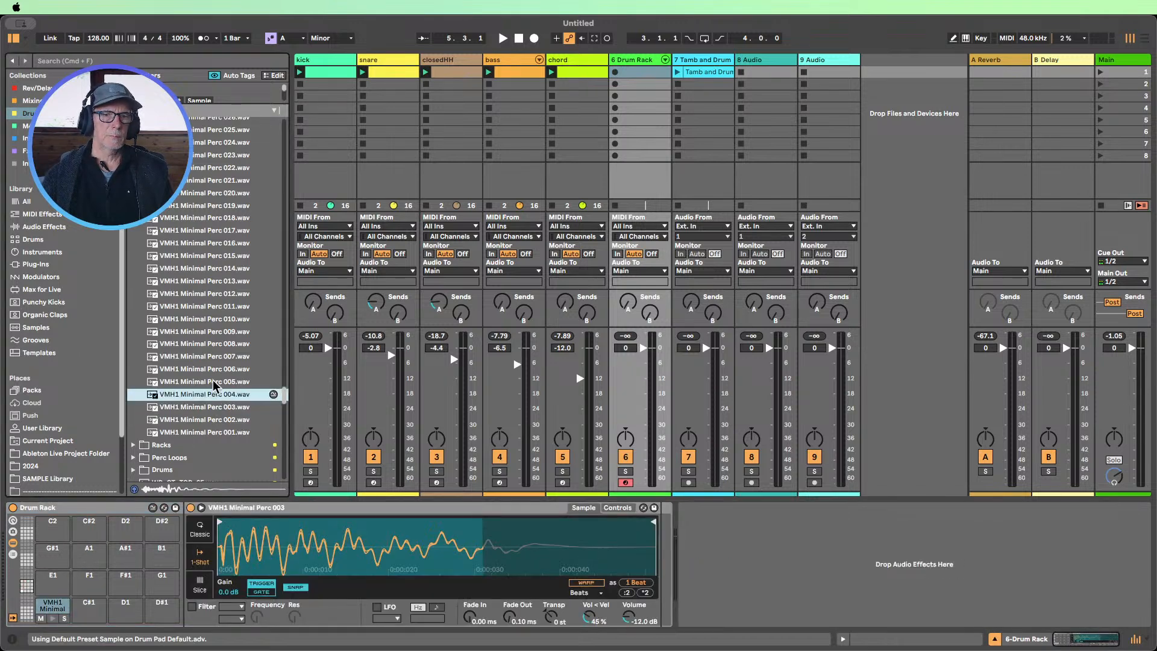
click(213, 382)
click(219, 345)
scroll(226, 299, up, 5)
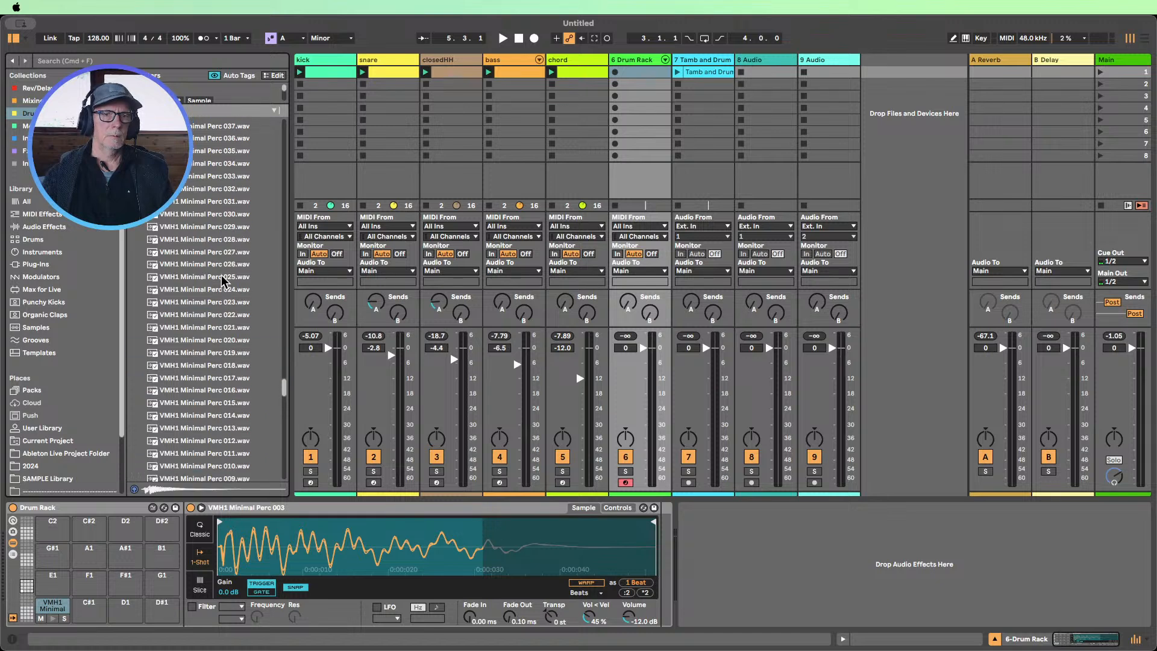
click(221, 277)
click(212, 227)
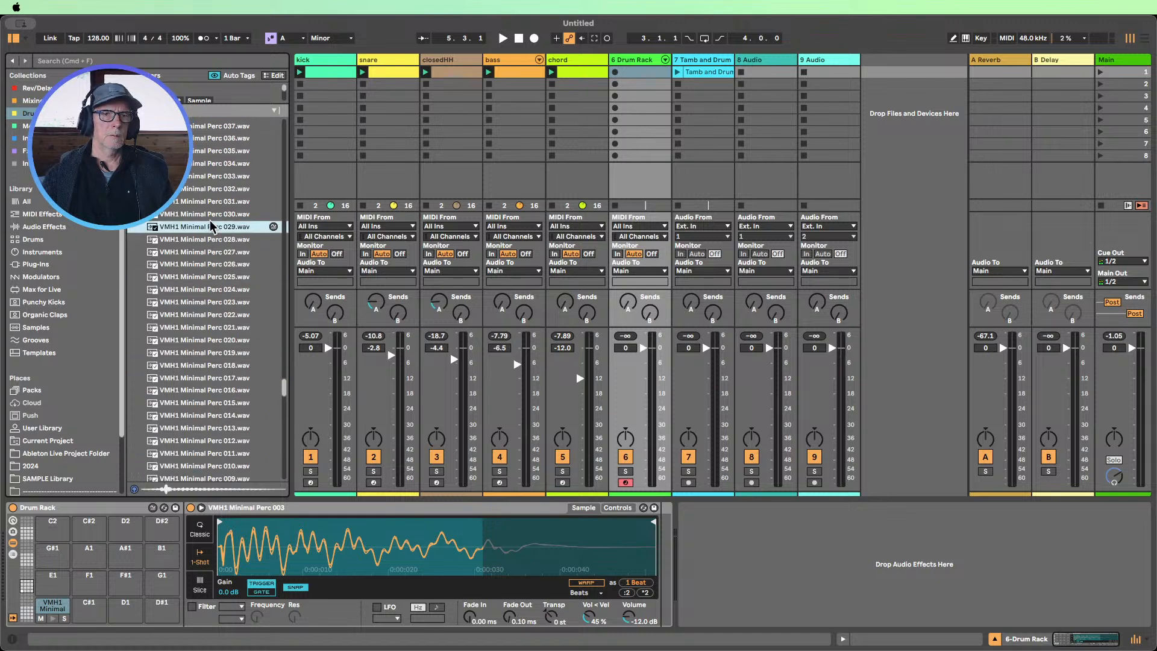
click(212, 214)
scroll(215, 257, down, 5)
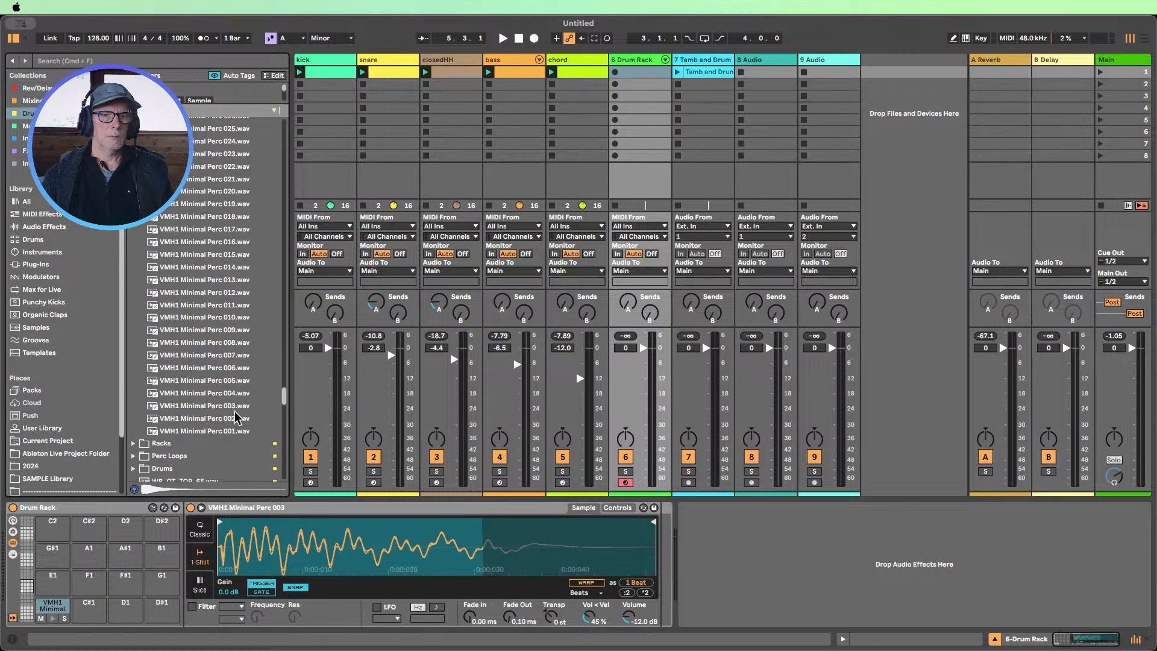
shift+click(222, 433)
drag(222, 433, 27, 583)
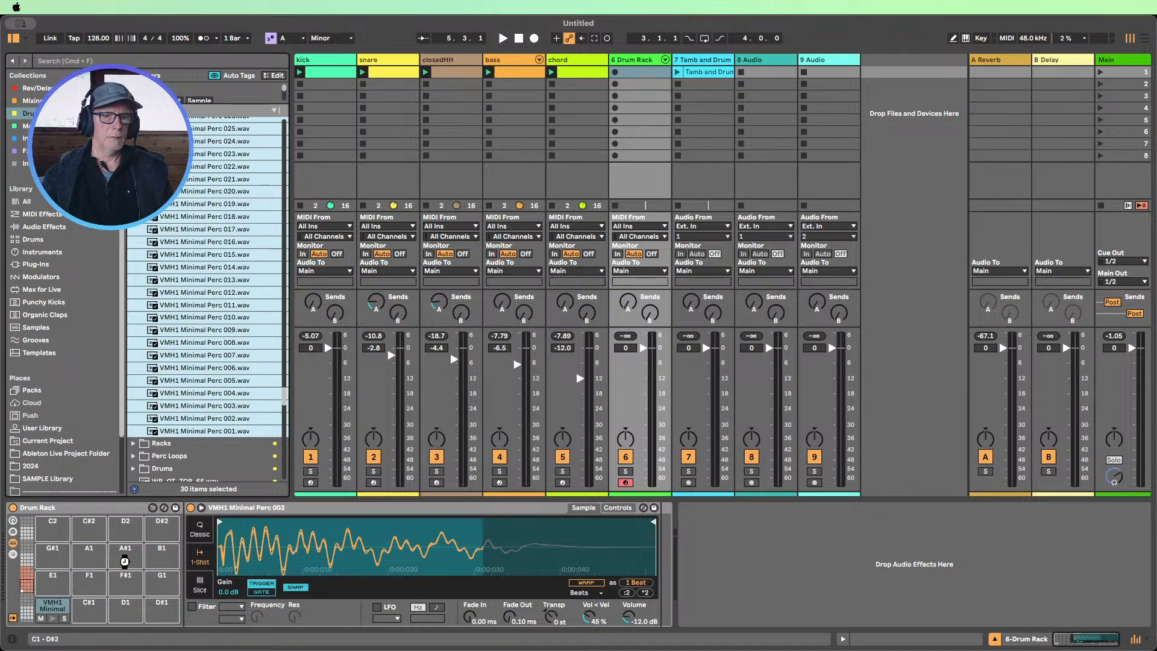
Create a MIDI clip in the first slot of the Drum Rack track and set its note grid to 1/2
double_click(633, 72)
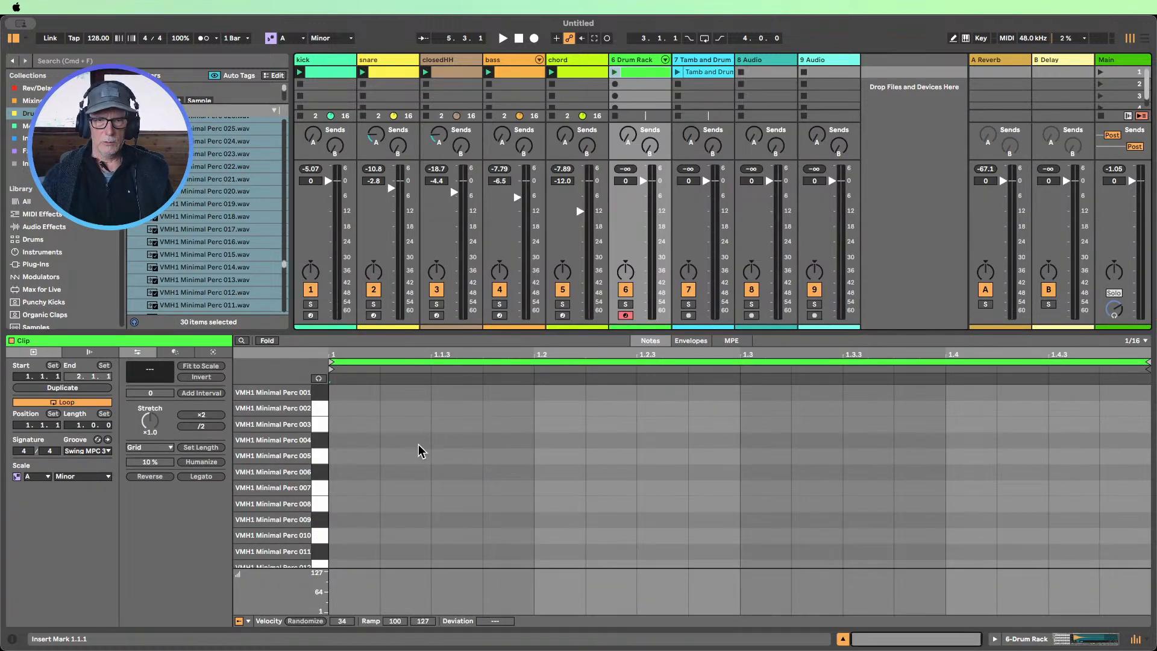
click(479, 450)
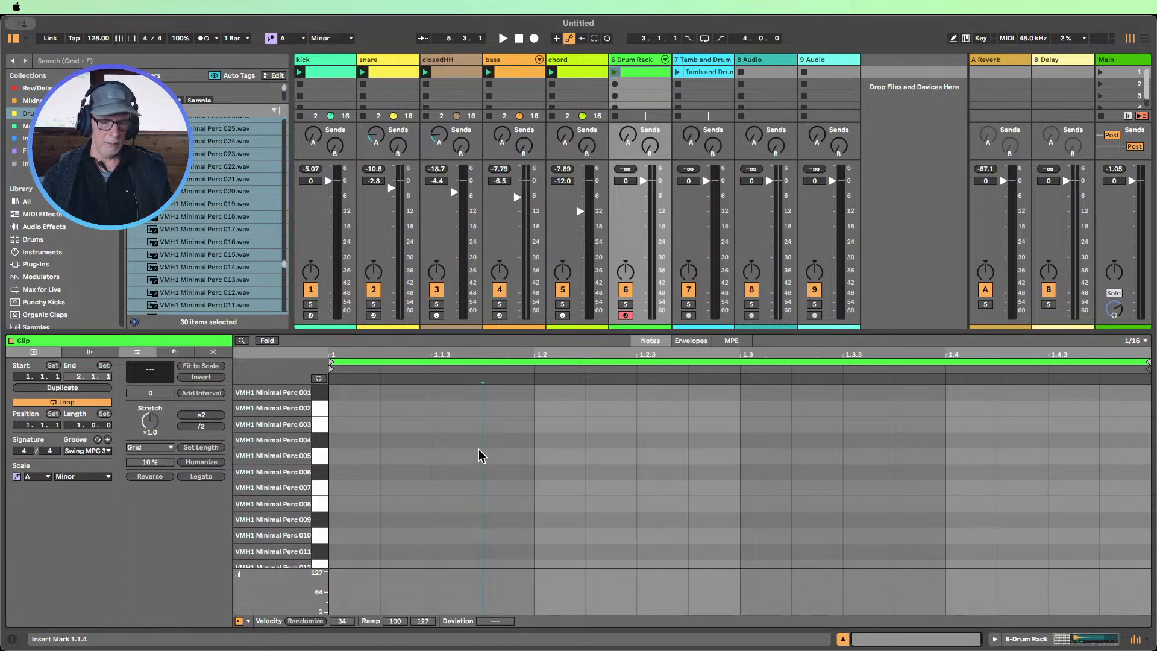
key(super+1)
click(519, 478)
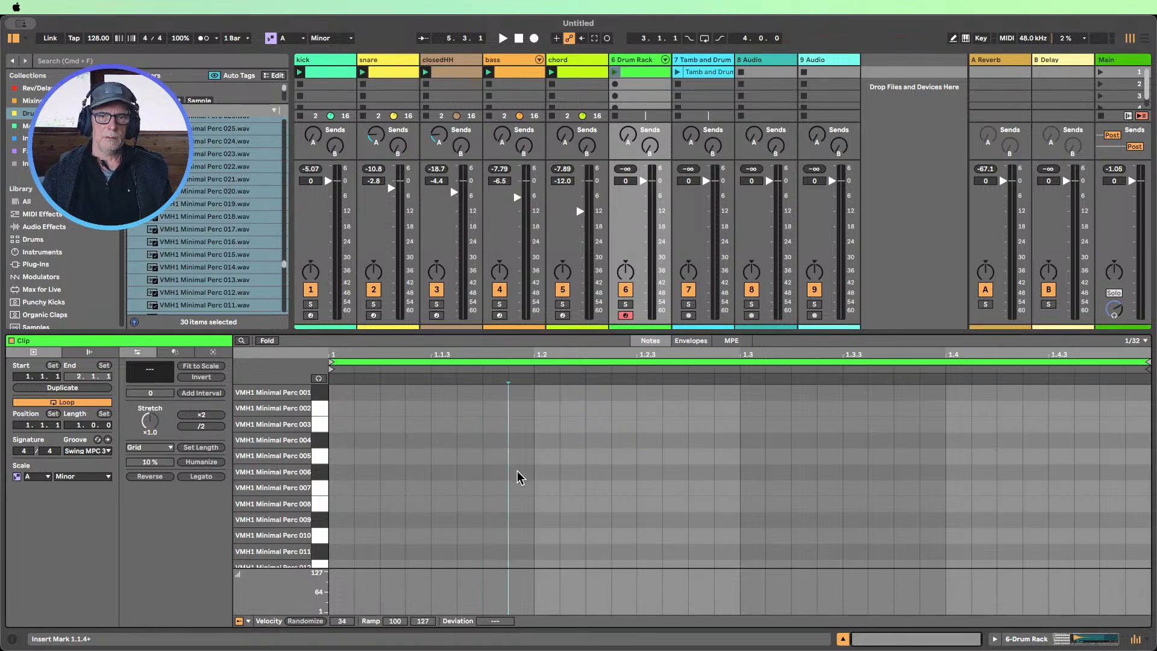
key(super+2)
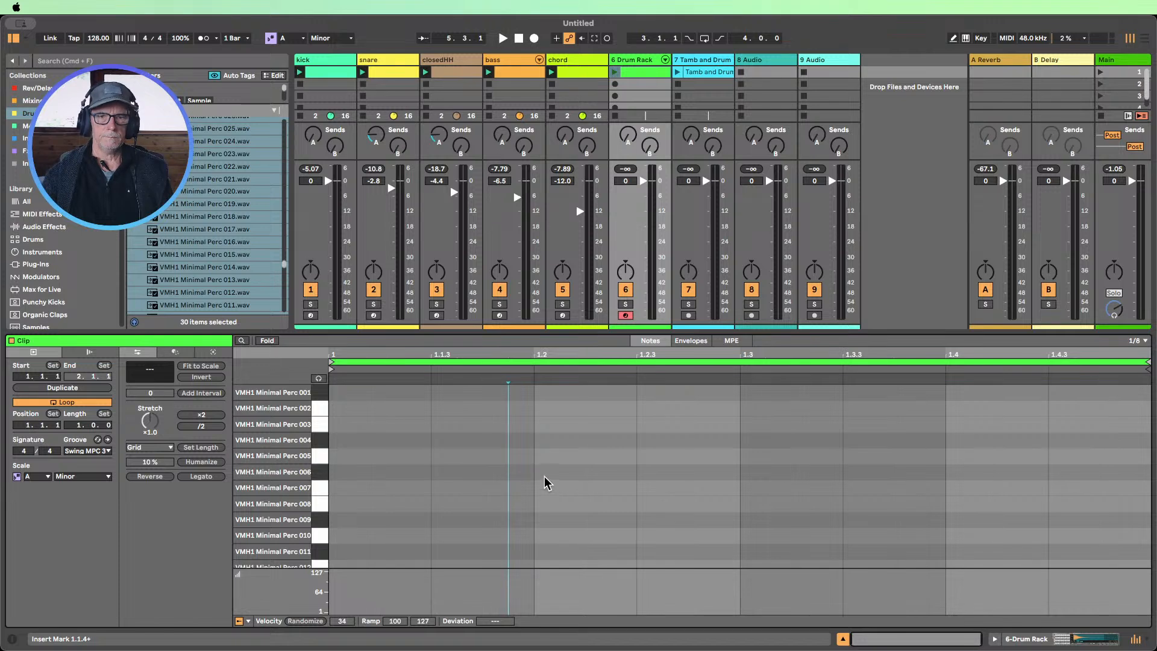
key(super+2)
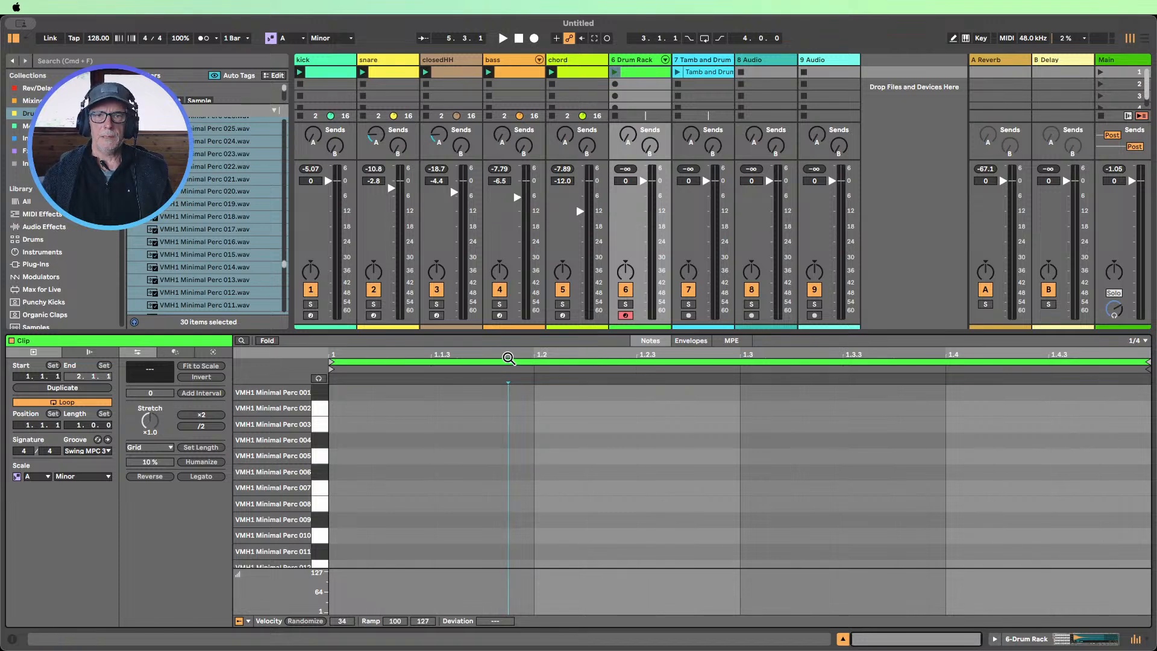
key(super+2)
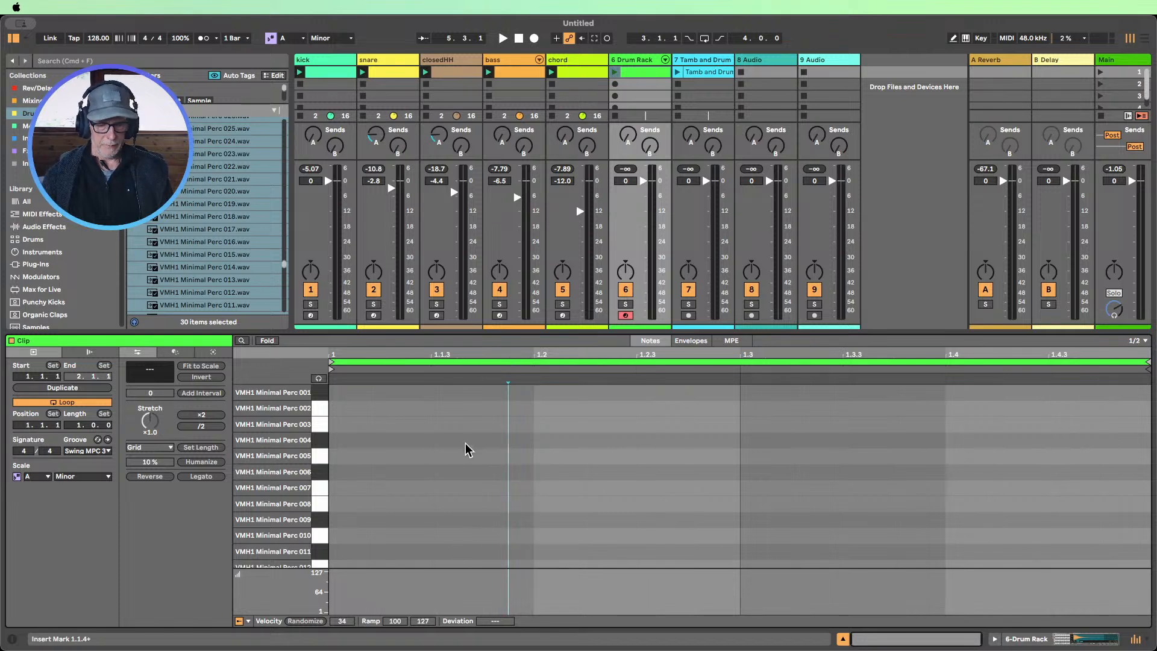
Draw a VMH1 Minimal Perc 003 note at the start of the clip and extend it over the whole bar with Legato
scroll(376, 531, down, 5)
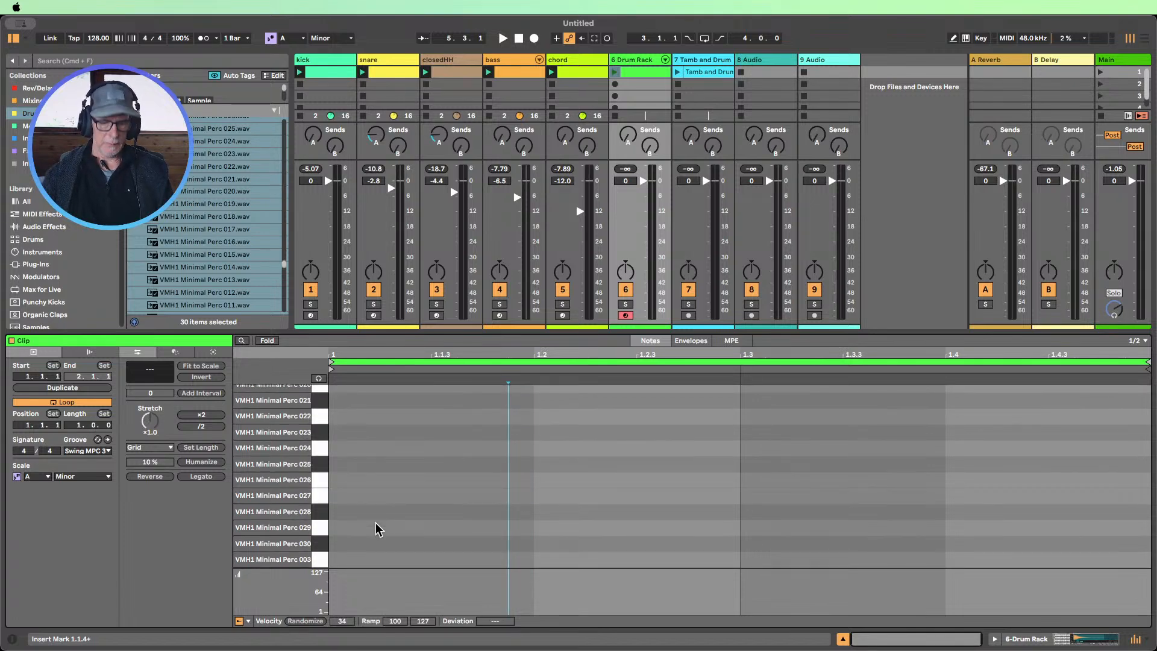
key(b)
click(395, 553)
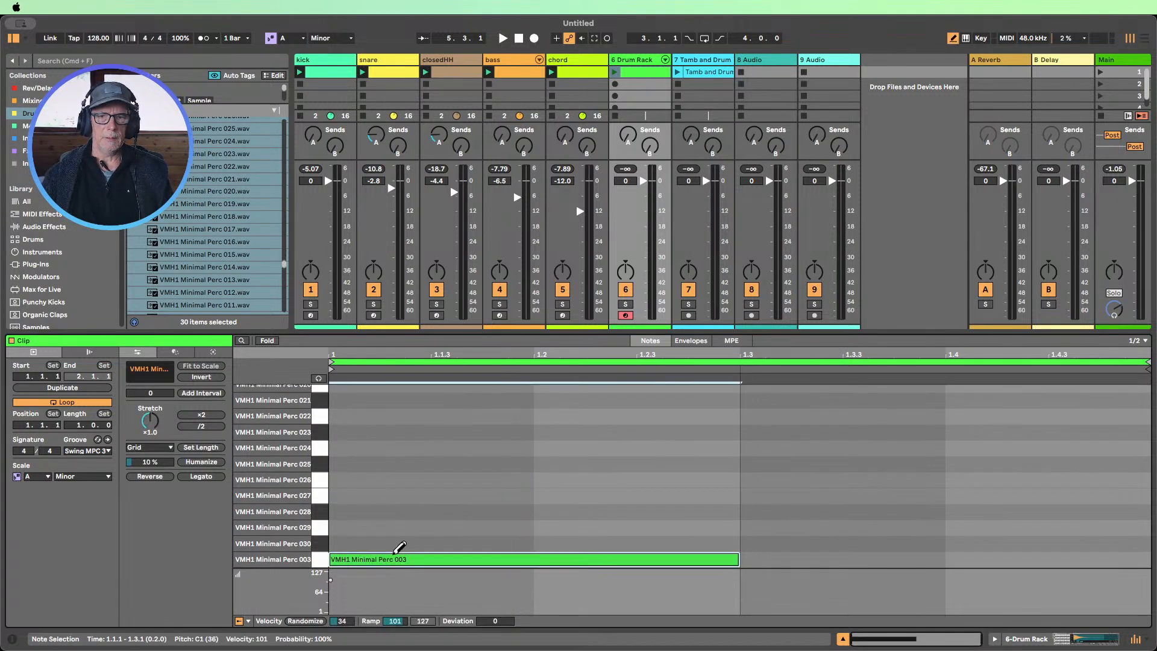
click(201, 477)
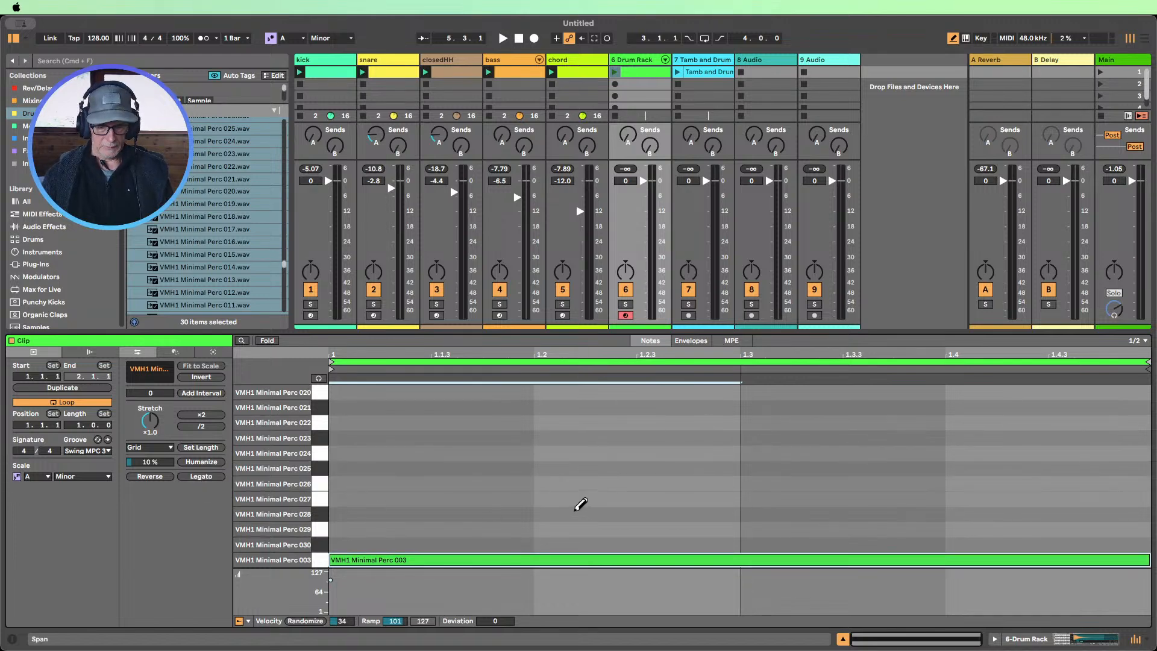
key(b)
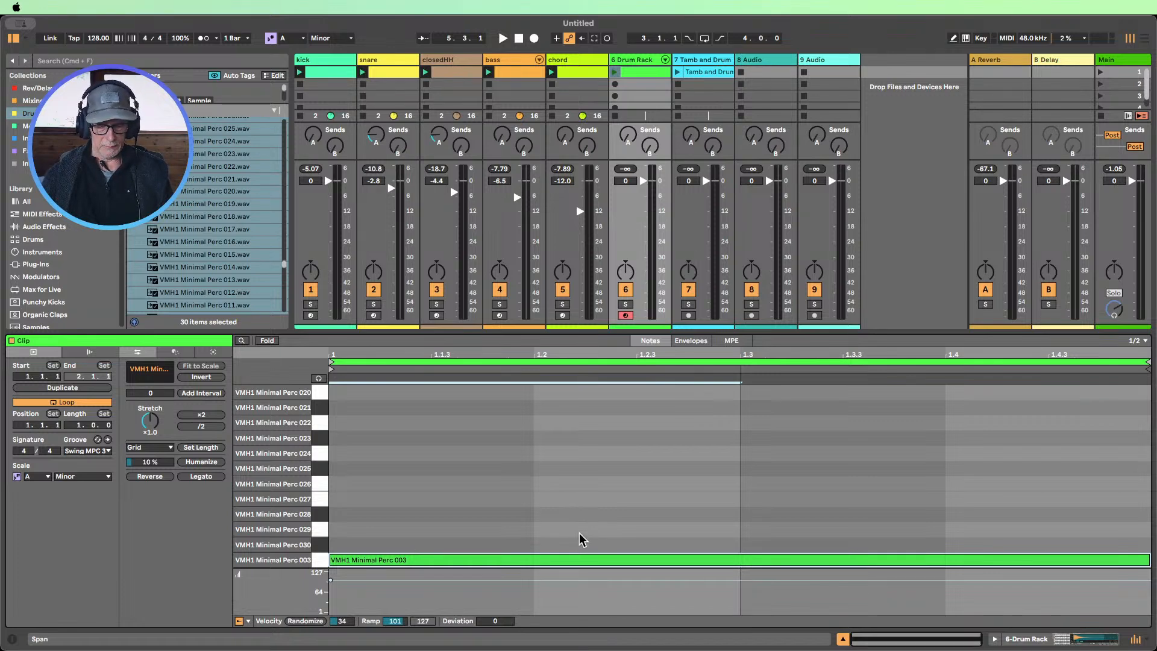
Chop the full-bar VMH1 Minimal Perc 003 note into ten equal notes
key(super+e)
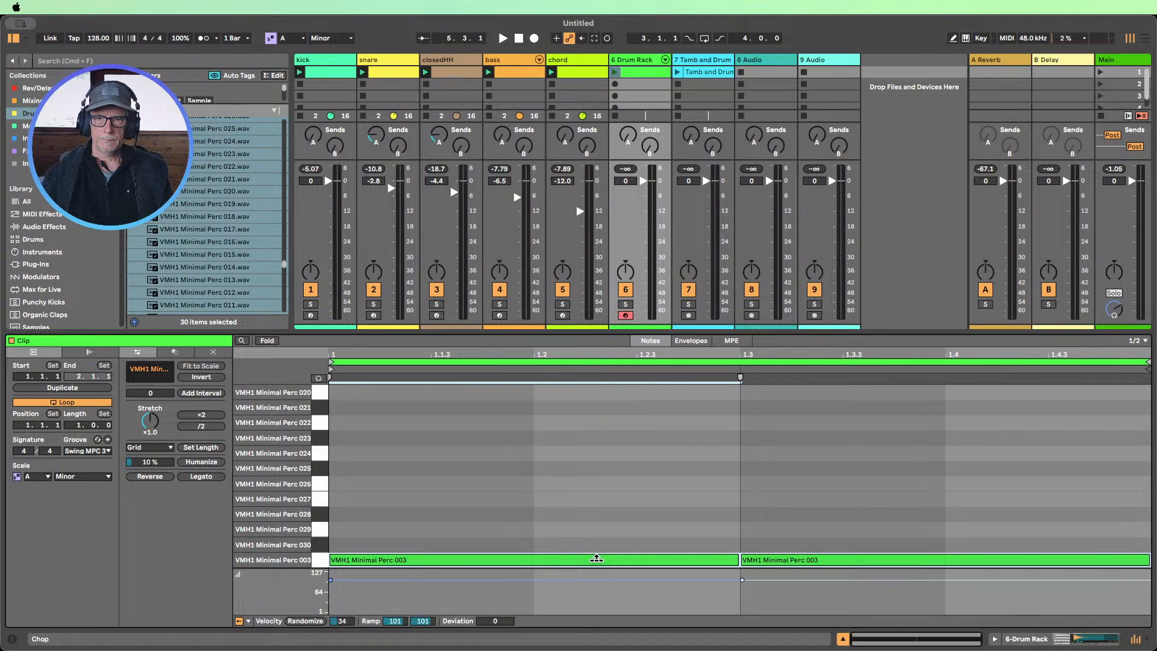
drag(656, 559, 656, 545)
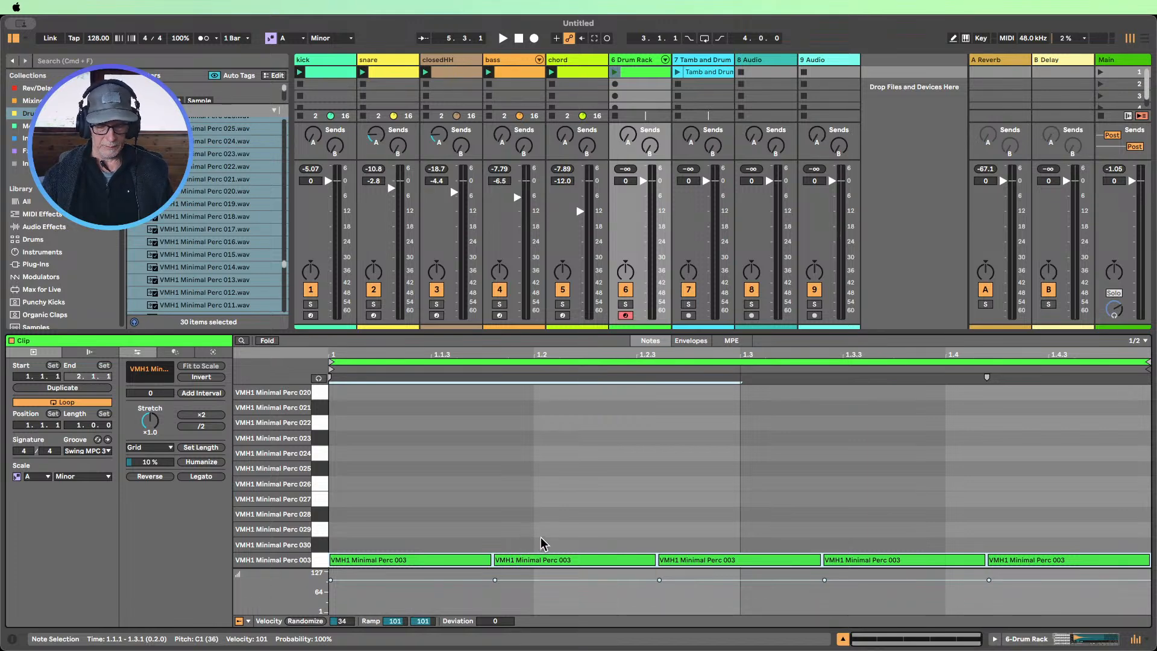
key(super+e)
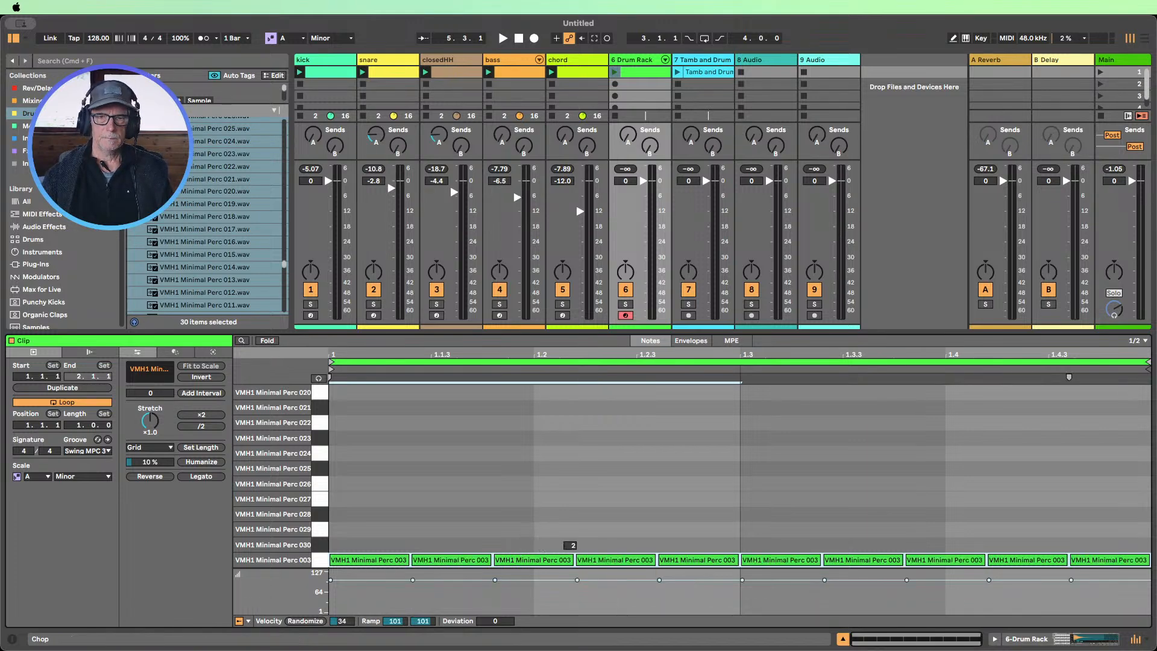
Return the VMH1 Minimal Perc 003 chop to five equal notes across the bar, and shorten them all slightly to leave gaps
key(super+Up)
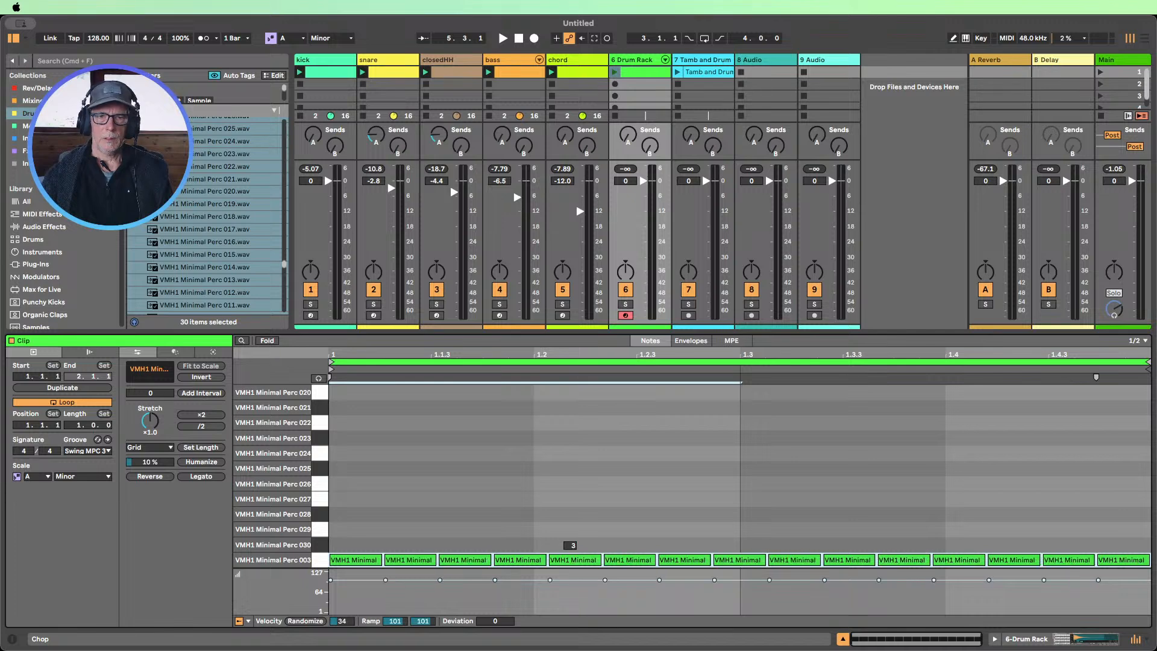
key(super+z)
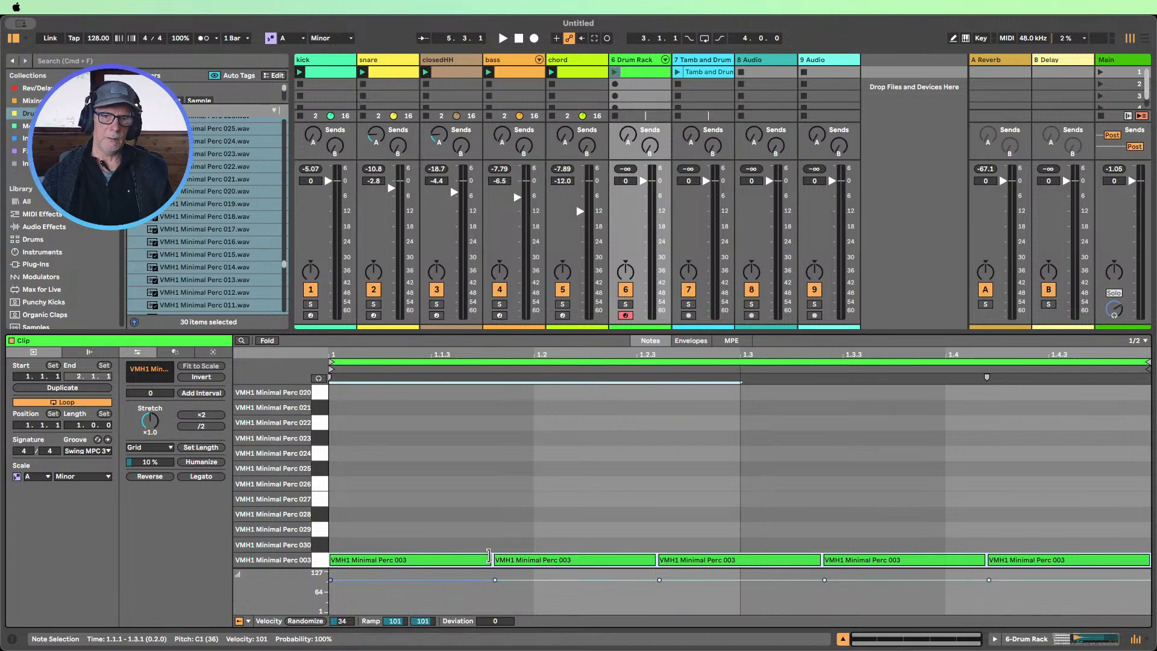
drag(488, 554, 480, 554)
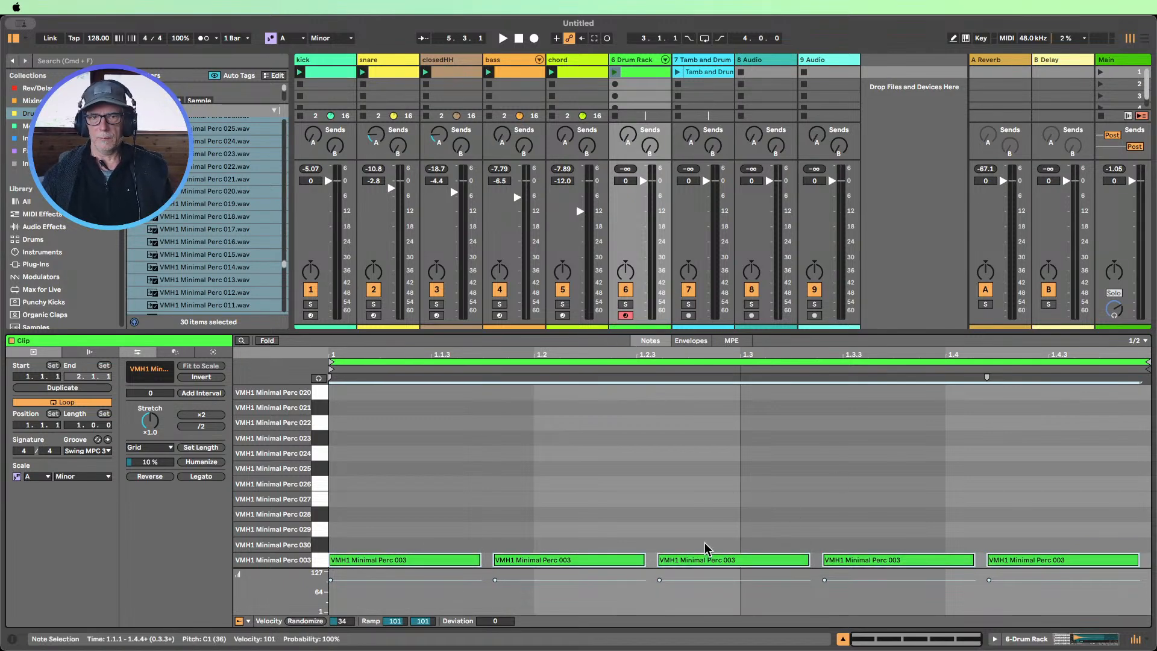
Play the percussion clip with the chord and bass tracks muted, and set the Drum Rack track's volume to -2.0 dB
click(614, 72)
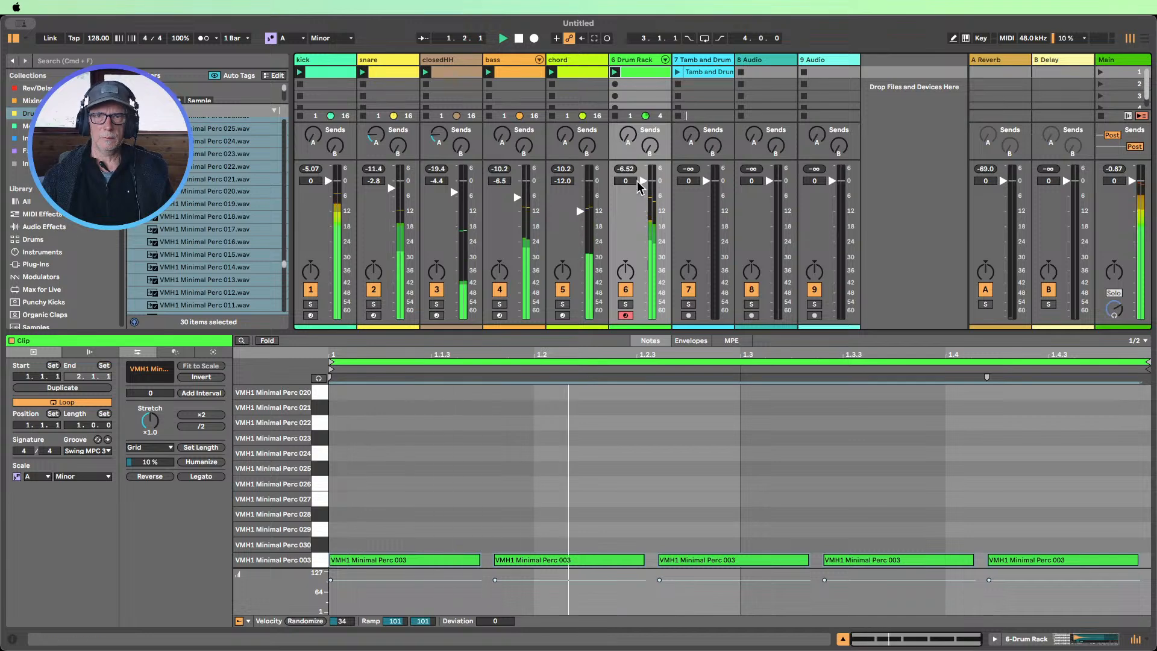
double_click(634, 61)
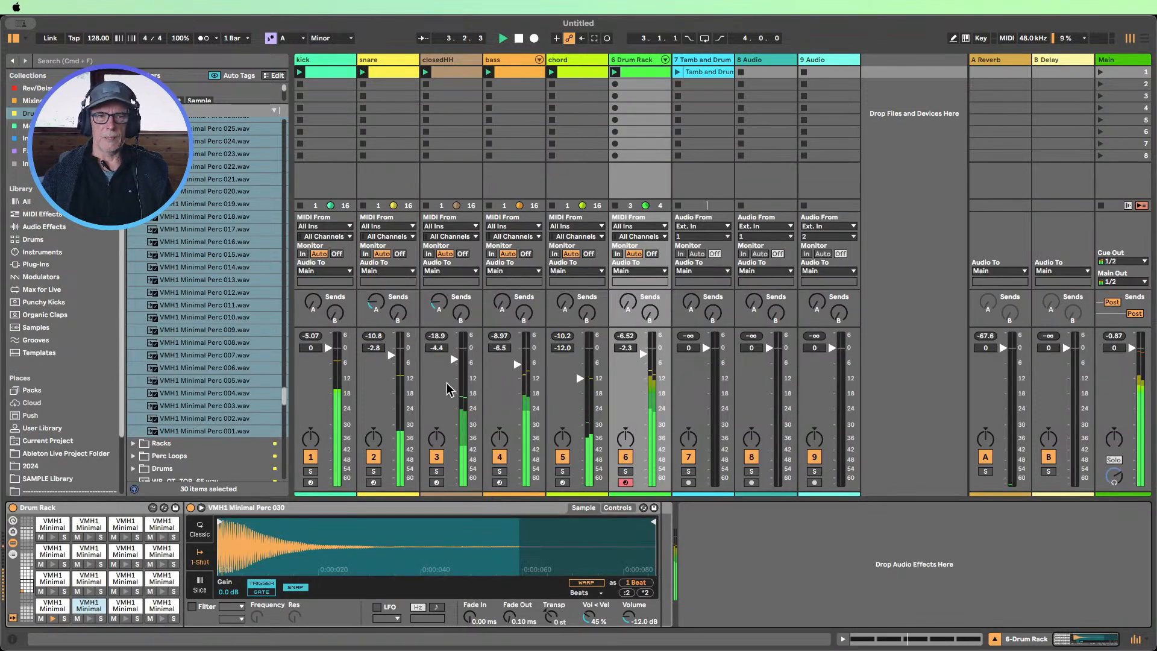
click(560, 459)
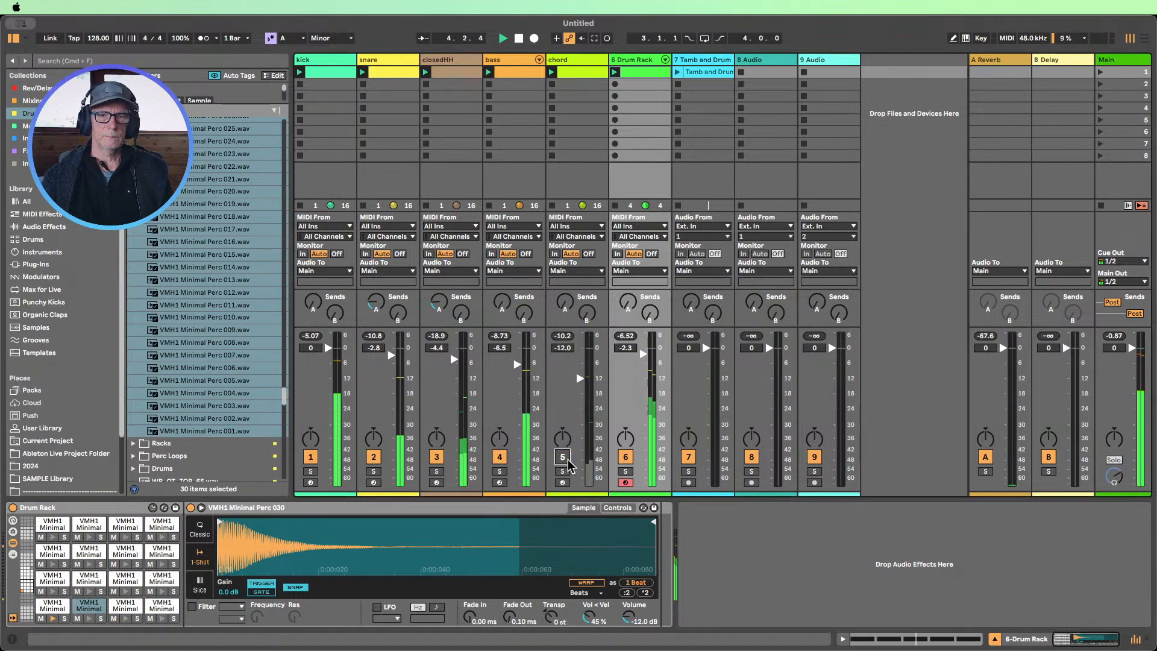
click(500, 459)
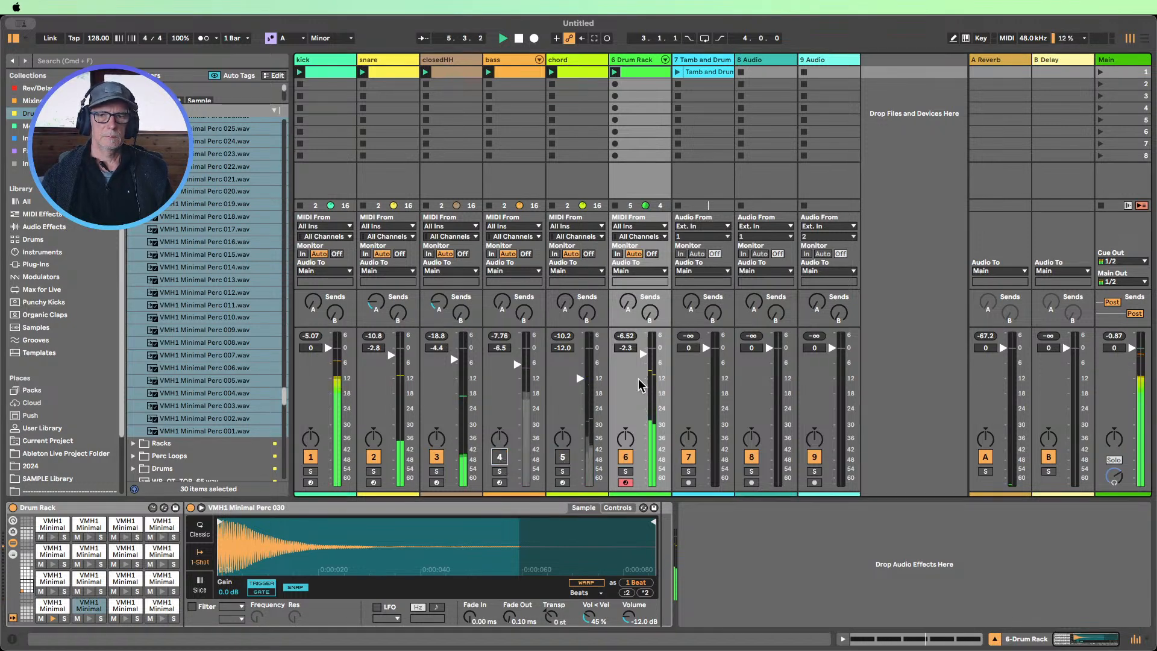
drag(644, 354, 643, 353)
Set the clip's note grid to 1/8, duplicate its loop to two bars, and shorten all ten notes slightly
double_click(661, 71)
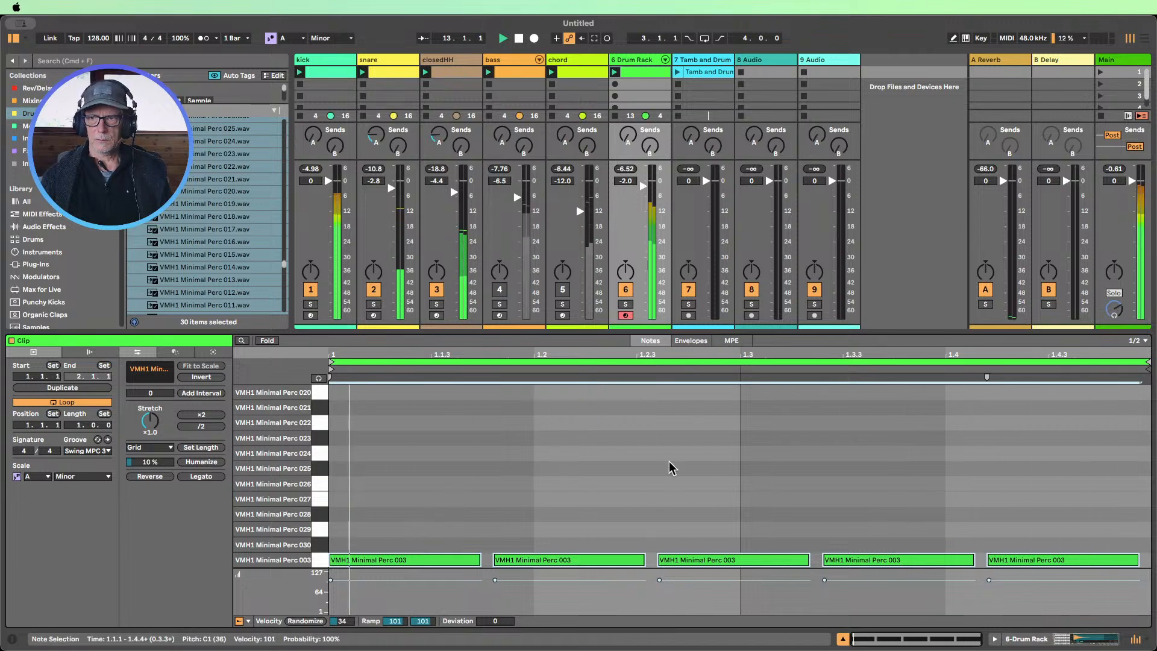
click(519, 506)
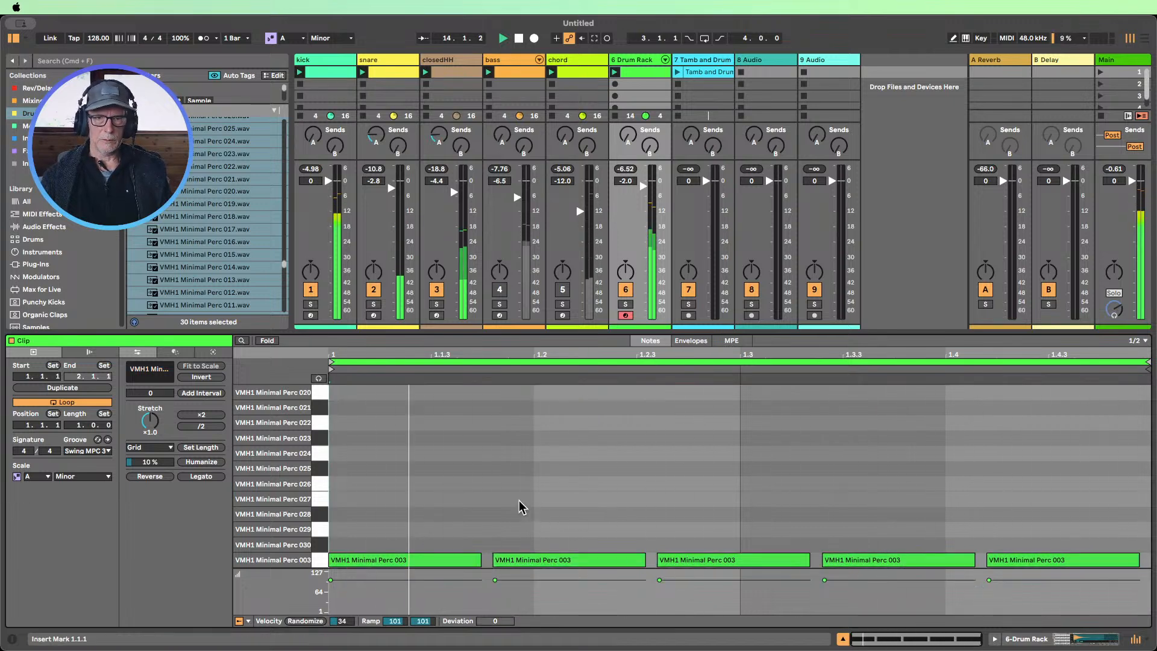
click(494, 495)
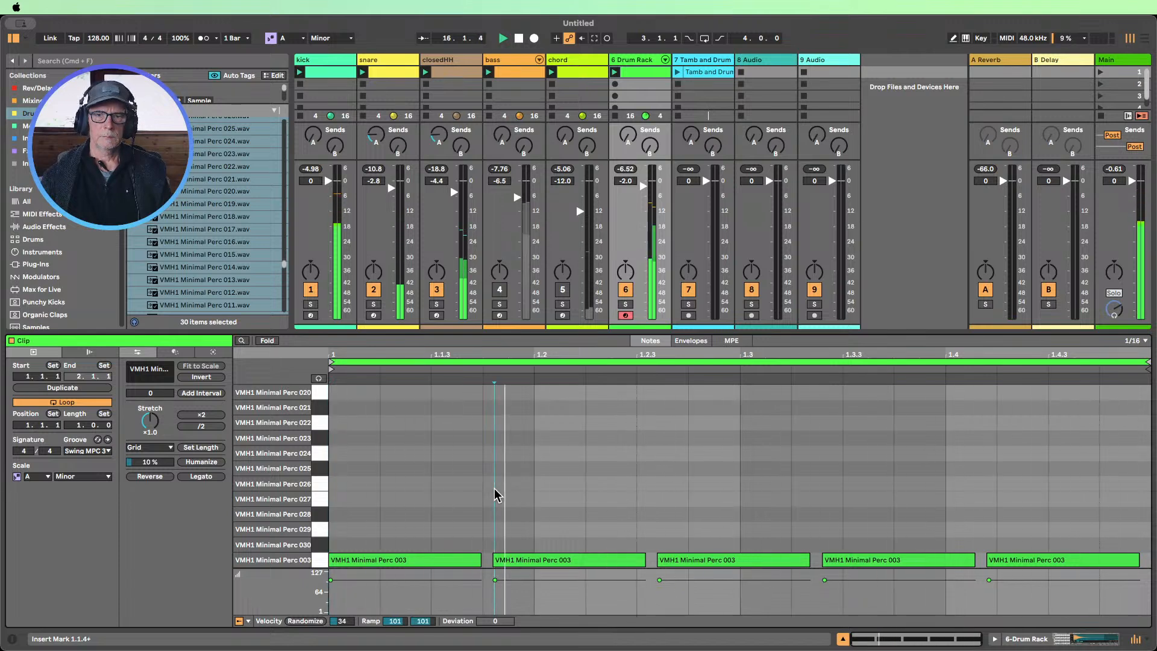
key(super+1)
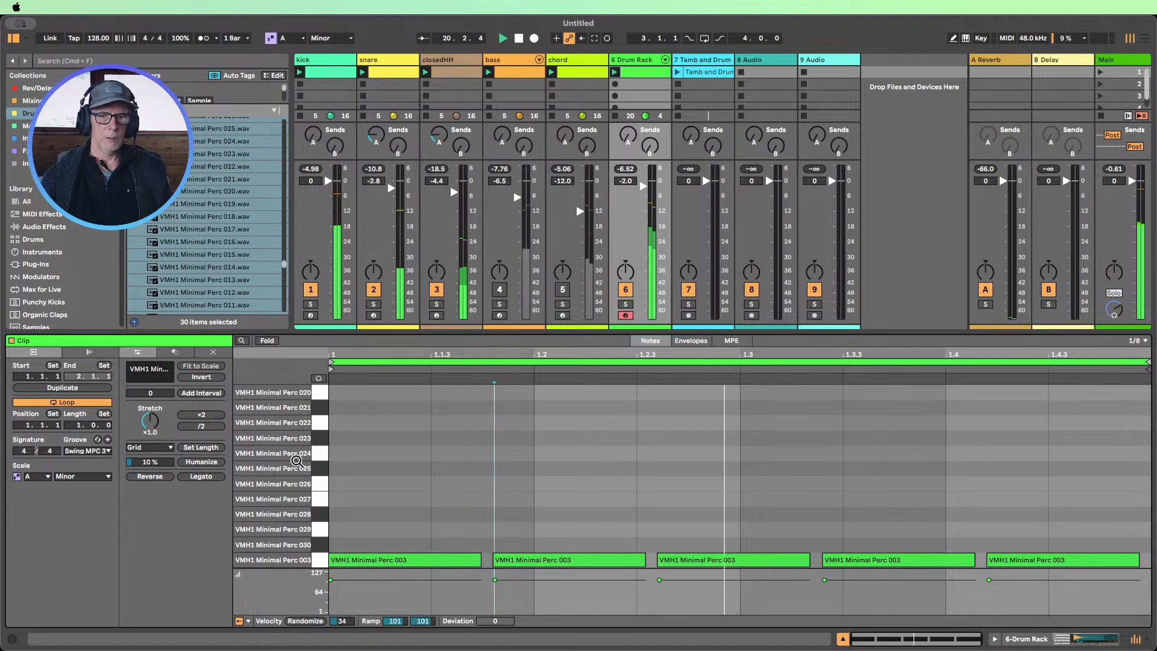
click(63, 387)
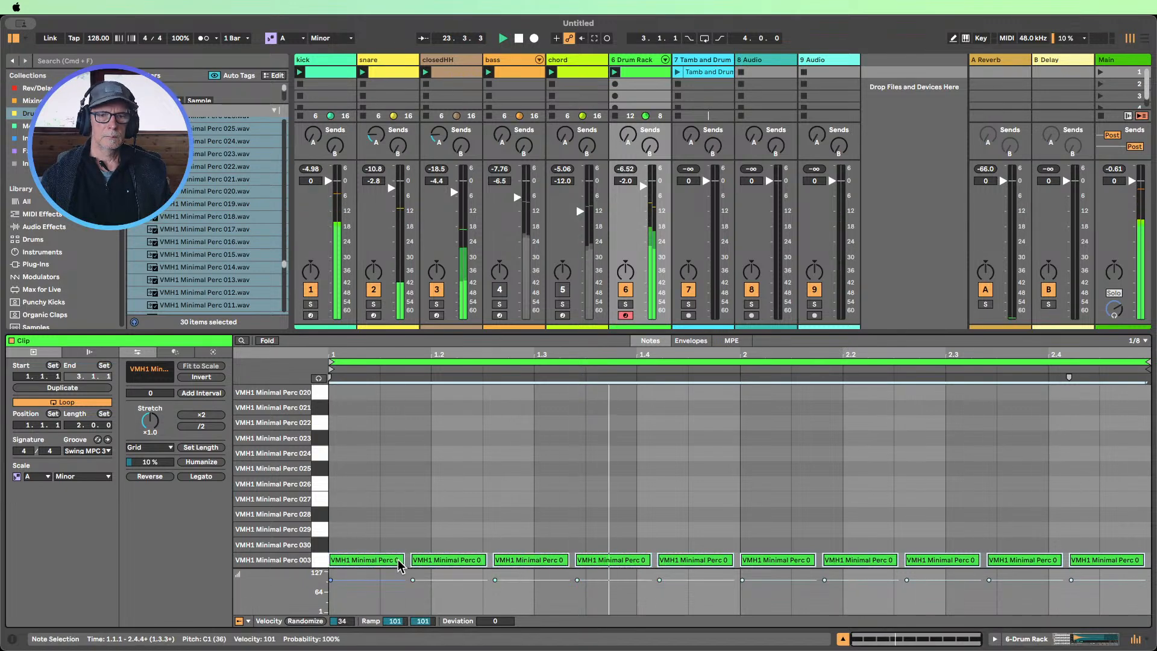
drag(404, 560, 394, 555)
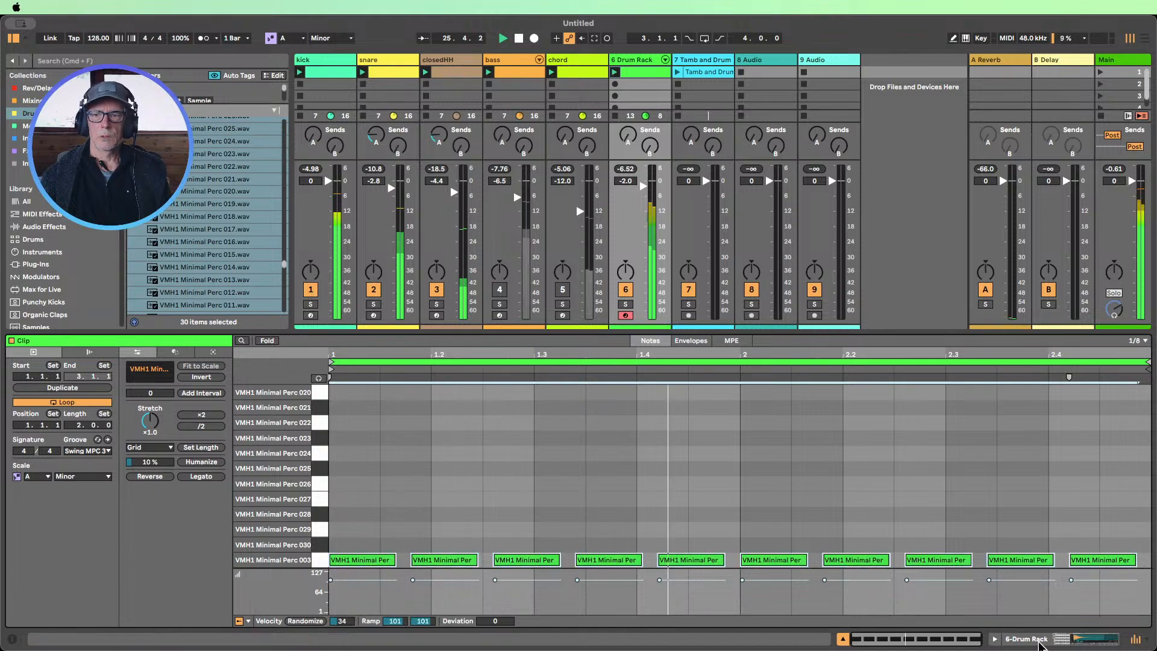
Insert an Arpeggiator MIDI effect before the Drum Rack
key(shift+Tab)
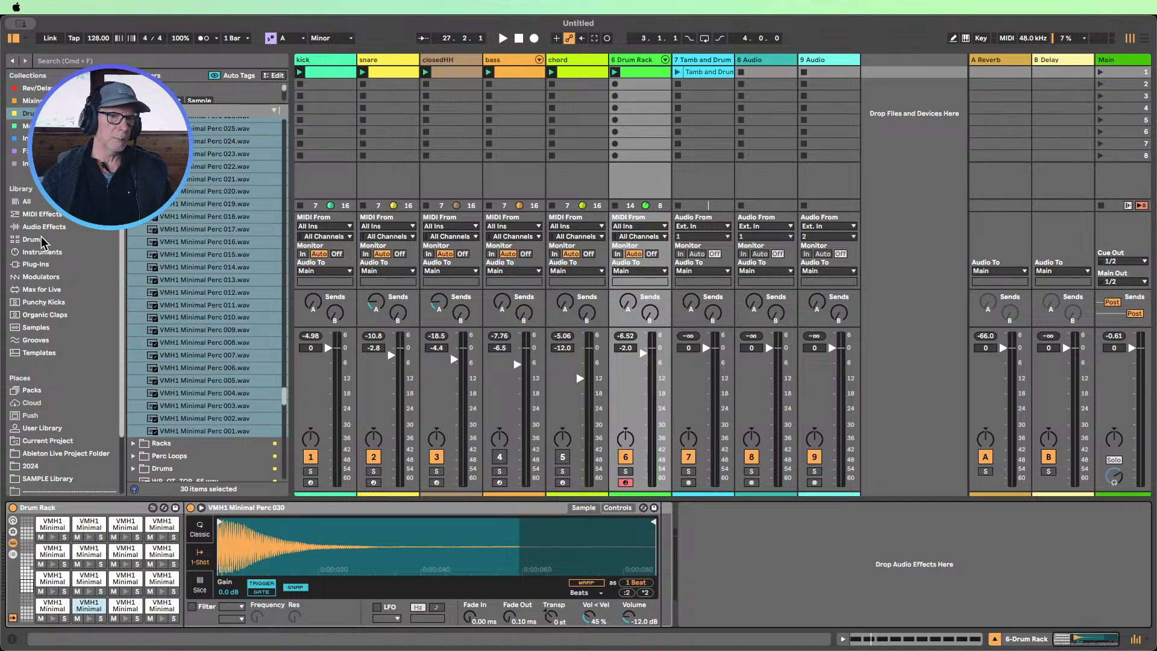
click(38, 217)
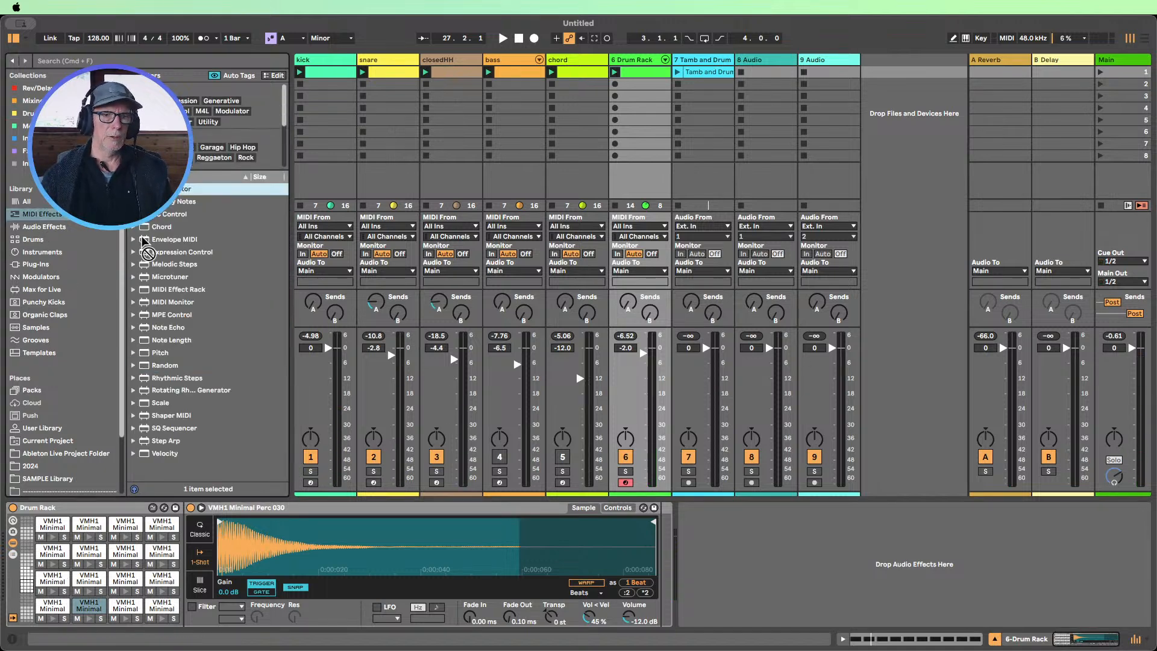
drag(36, 515, 18, 517)
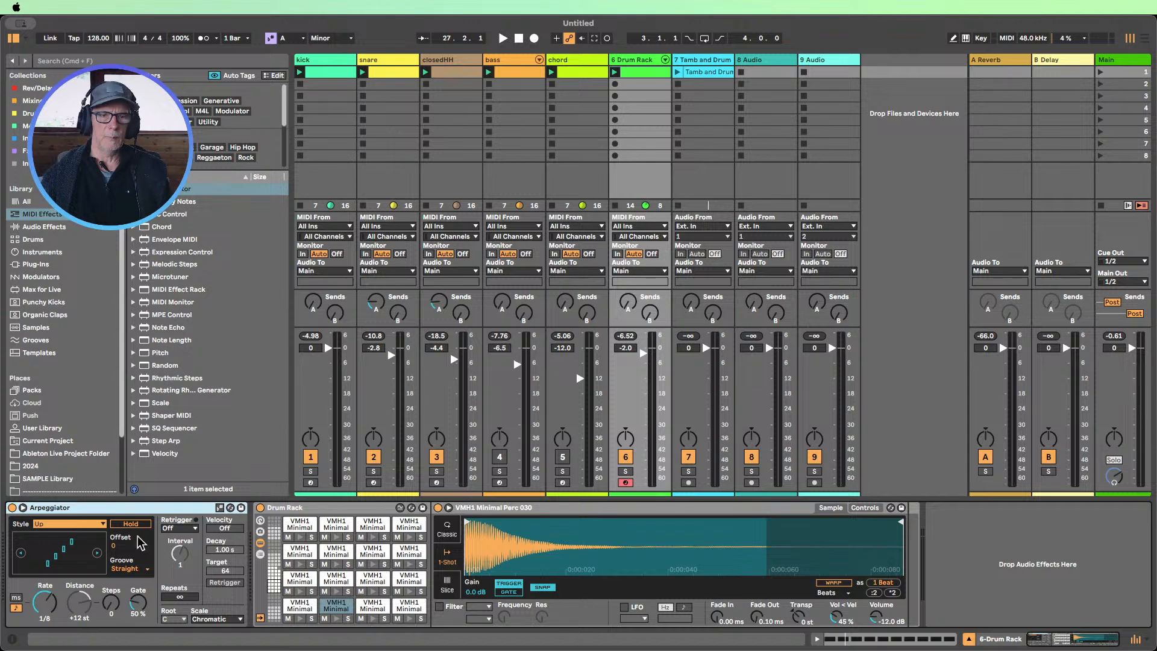
Try the Arpeggiator with 7 Steps and a Distance of +18 st while the track plays
click(112, 615)
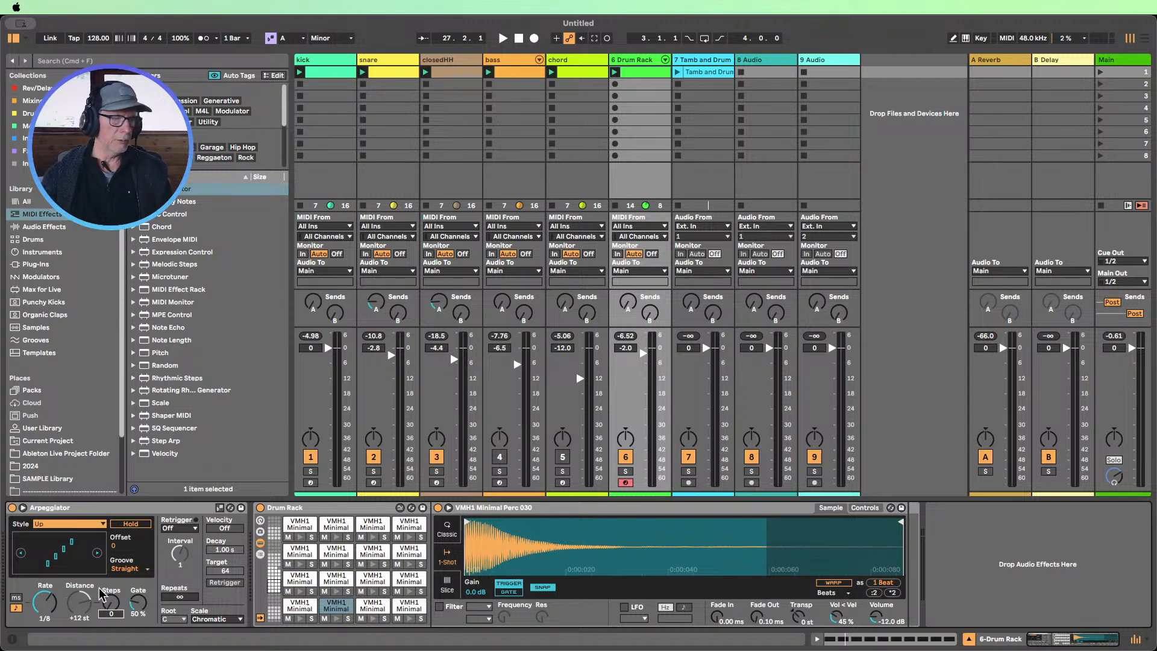
click(503, 38)
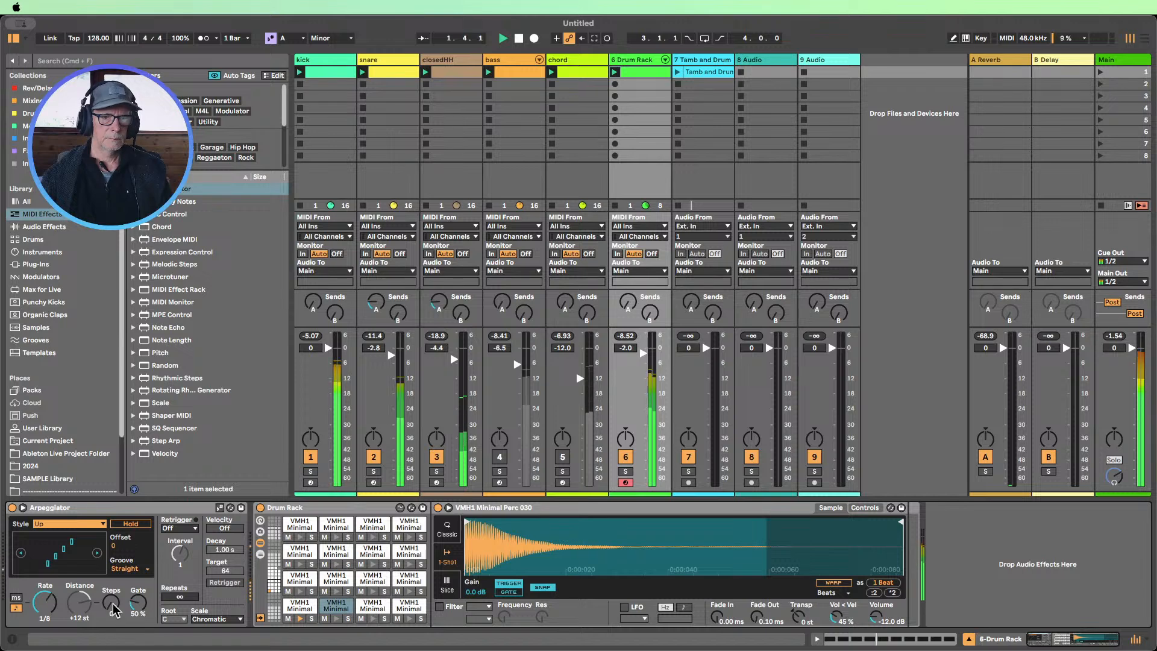
drag(111, 603, 111, 575)
mouse_move(73, 613)
mouse_down()
mouse_move(72, 629)
mouse_move(72, 597)
mouse_up()
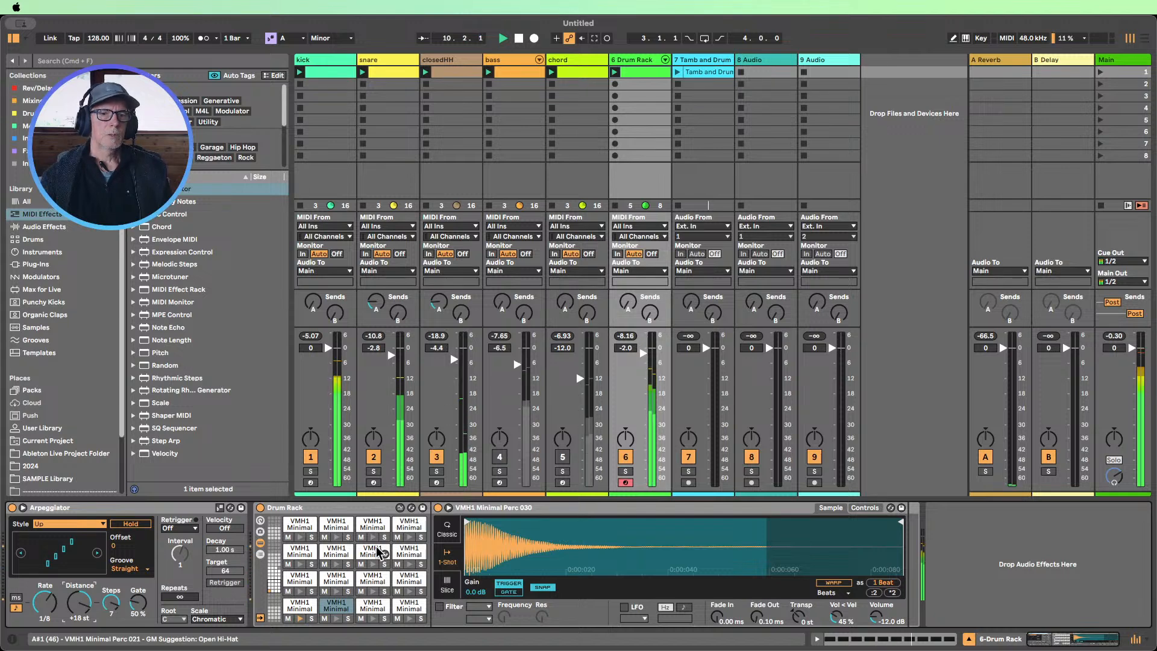
click(518, 40)
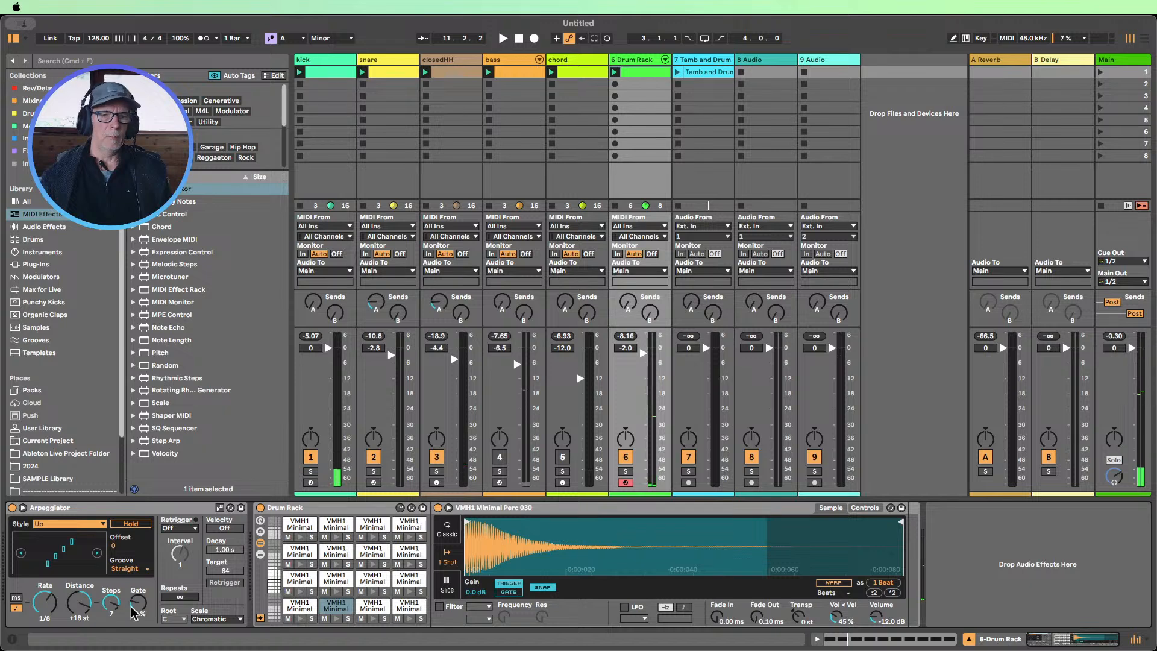
Change the Arpeggiator's style to Random, and set Steps to 2 and Distance to +12 st during playback
click(59, 524)
click(58, 503)
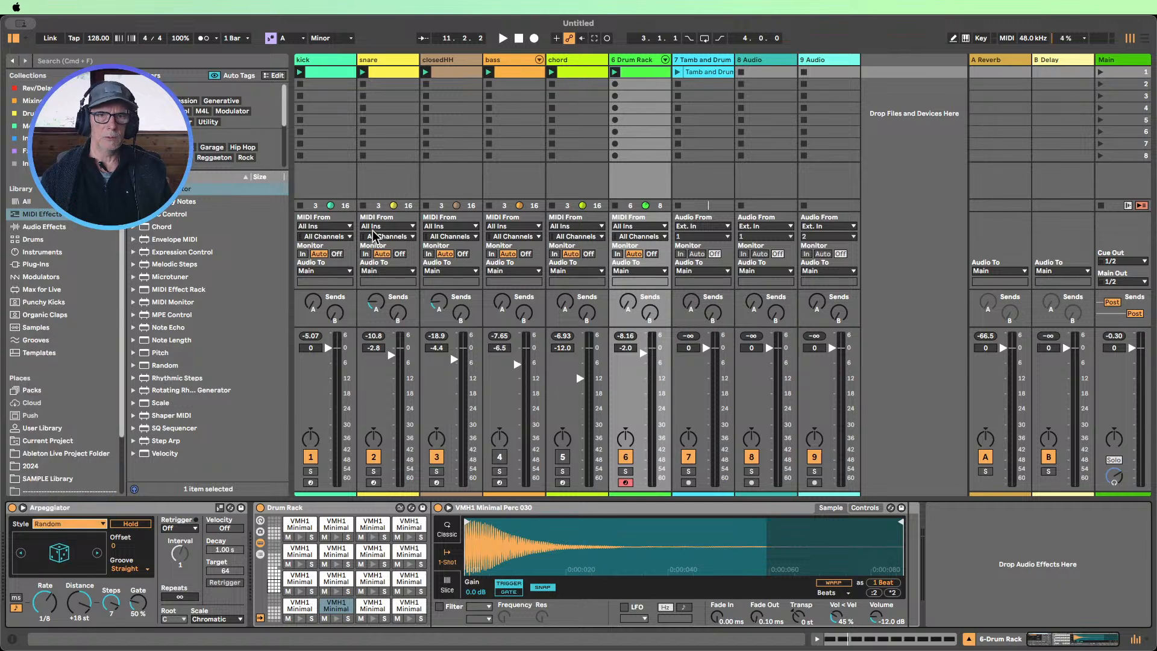
click(616, 73)
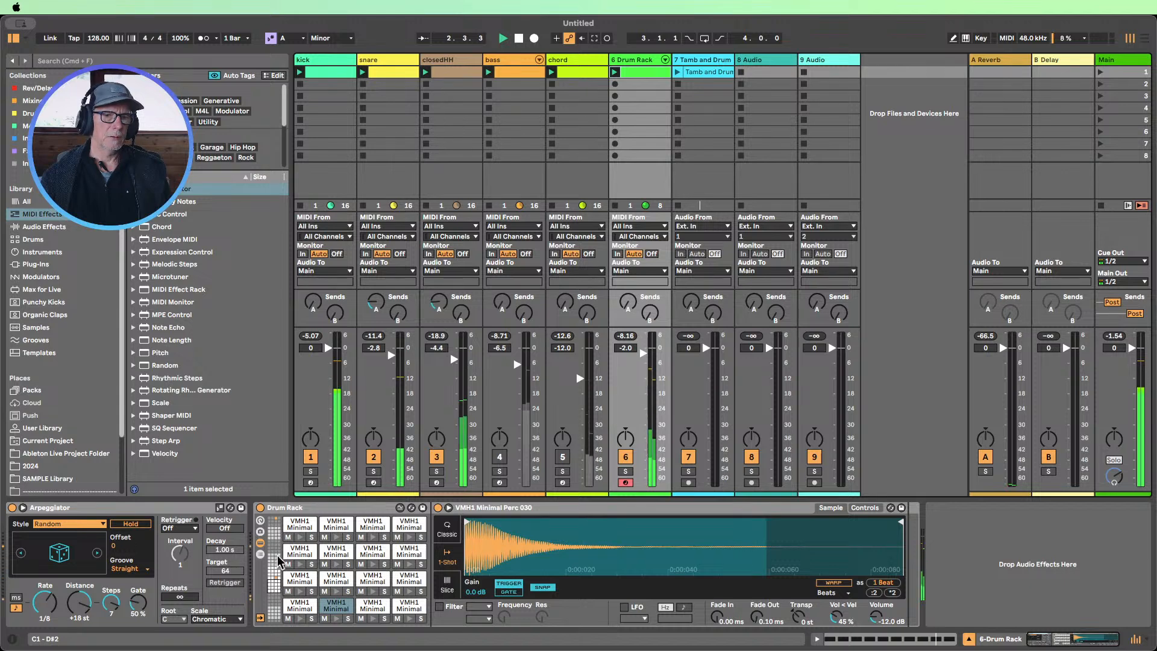
click(122, 604)
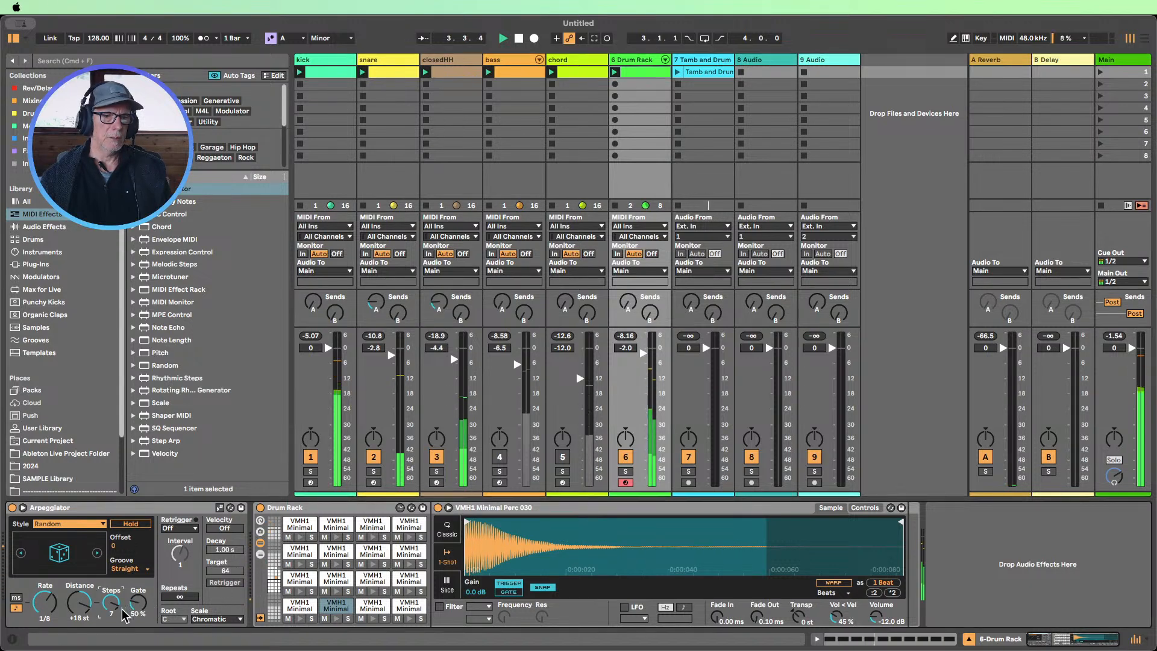
drag(113, 603, 113, 639)
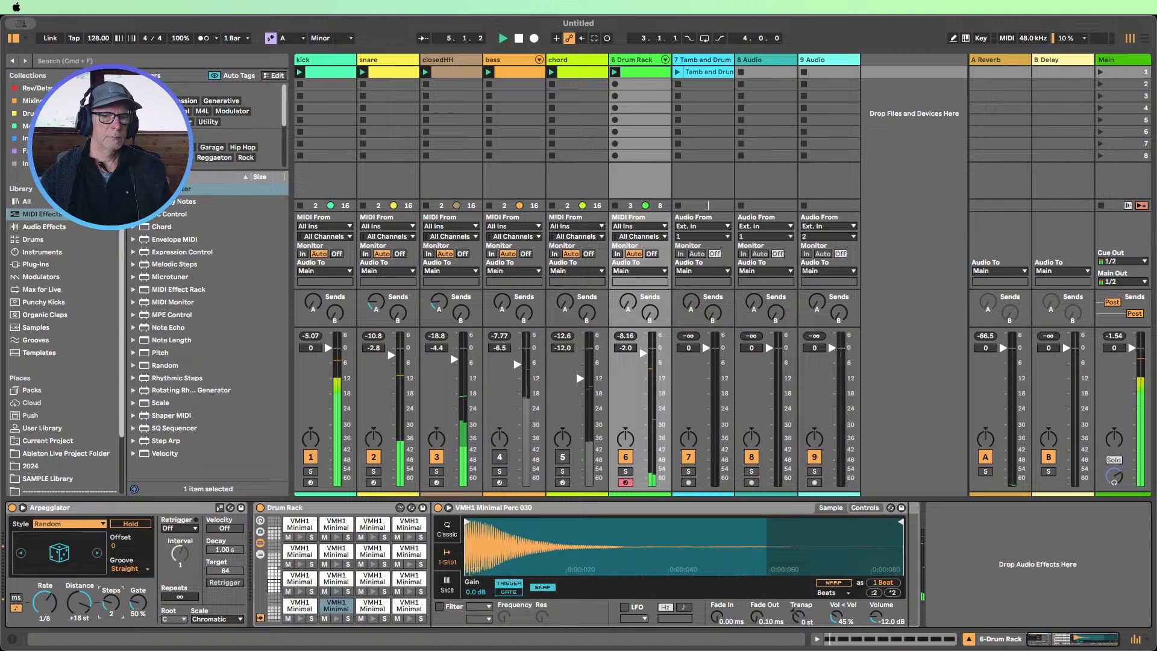
click(79, 604)
drag(79, 604, 80, 610)
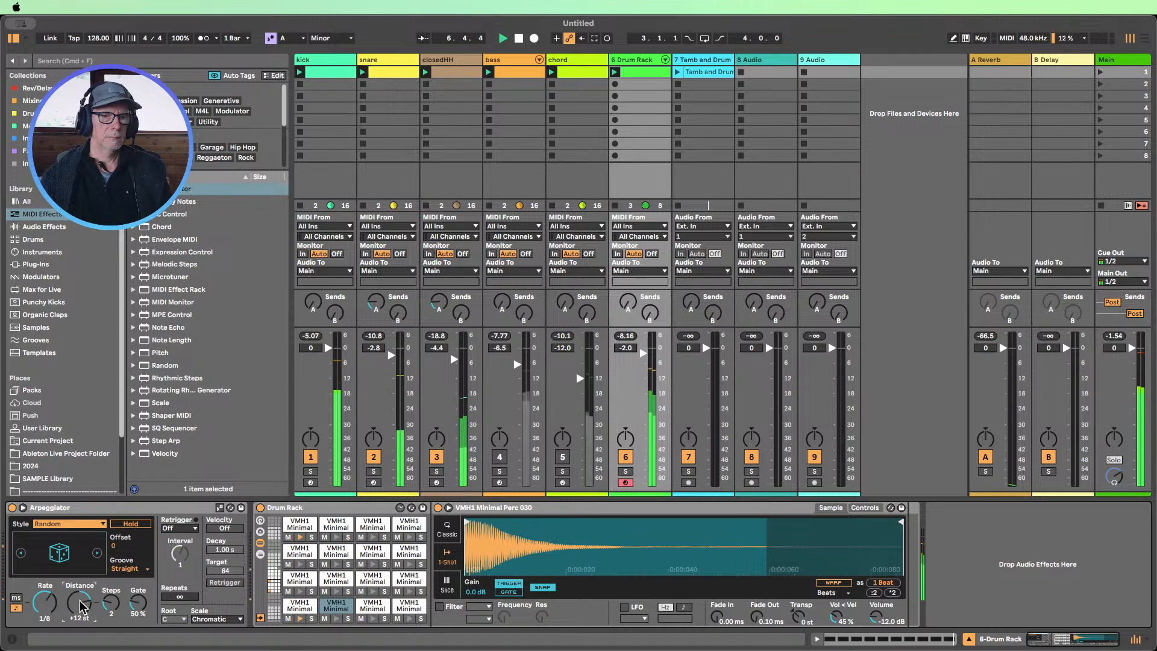
drag(84, 609, 84, 610)
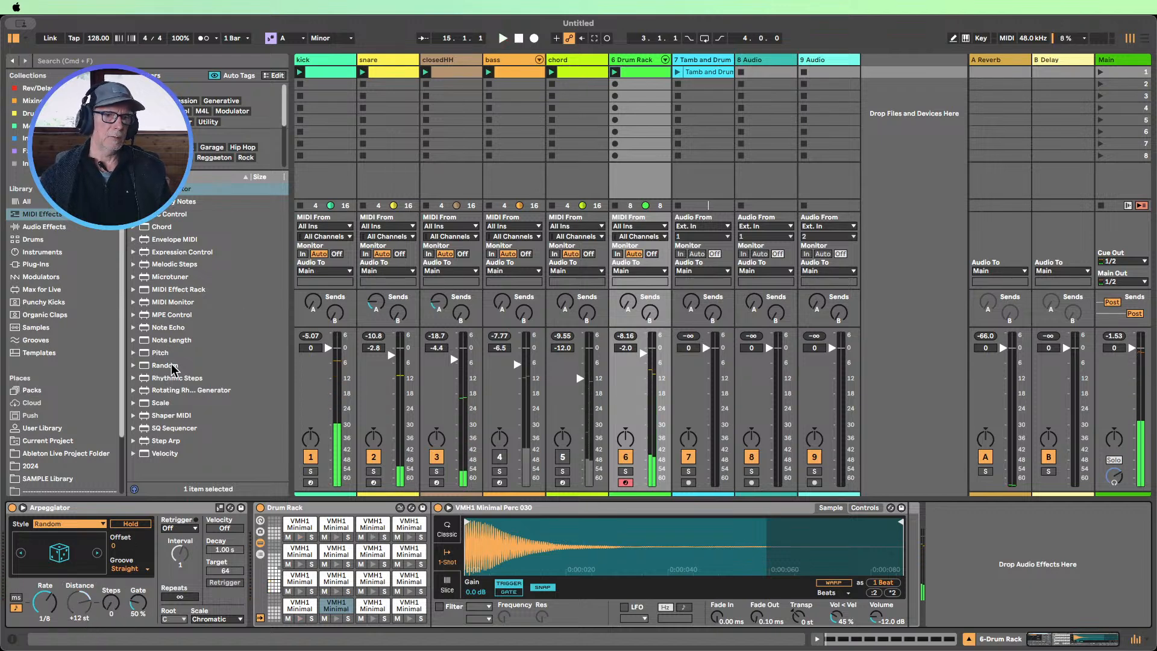
Insert a Random MIDI effect between the Arpeggiator and the Drum Rack, and raise its Chance to 54 % during playback
drag(171, 369, 250, 534)
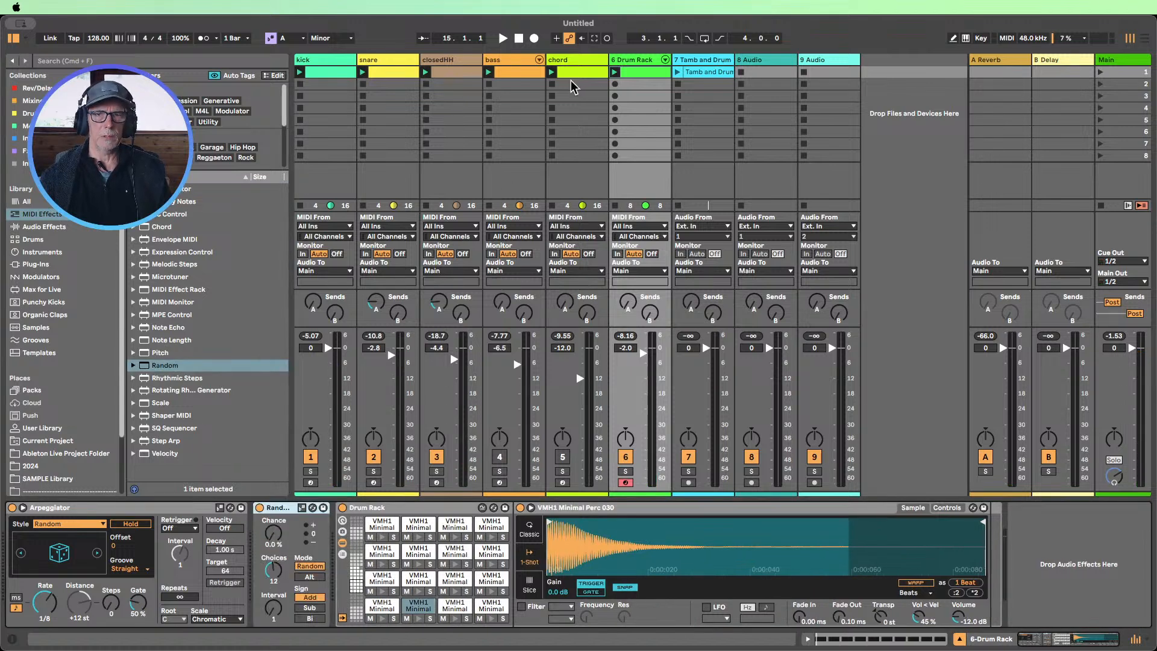
click(613, 72)
drag(274, 533, 274, 517)
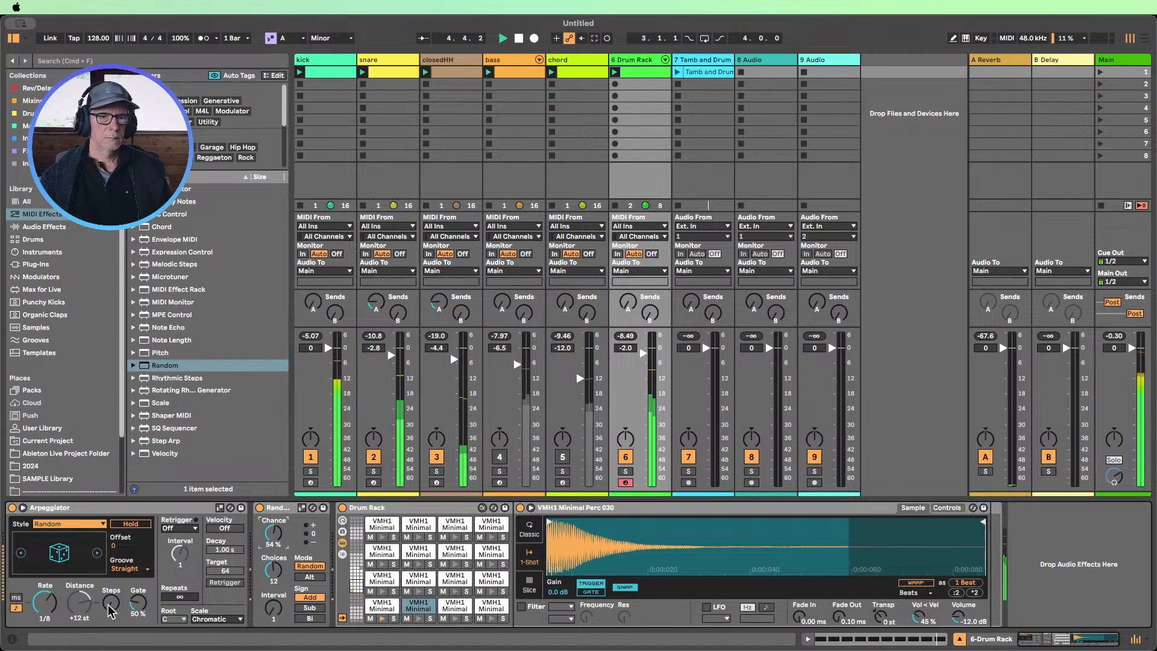
Set the Arpeggiator's Steps to 1 and Rate to 1/16, and the Random effect's Choices to 22 and Chance to 30 %
drag(111, 604, 111, 584)
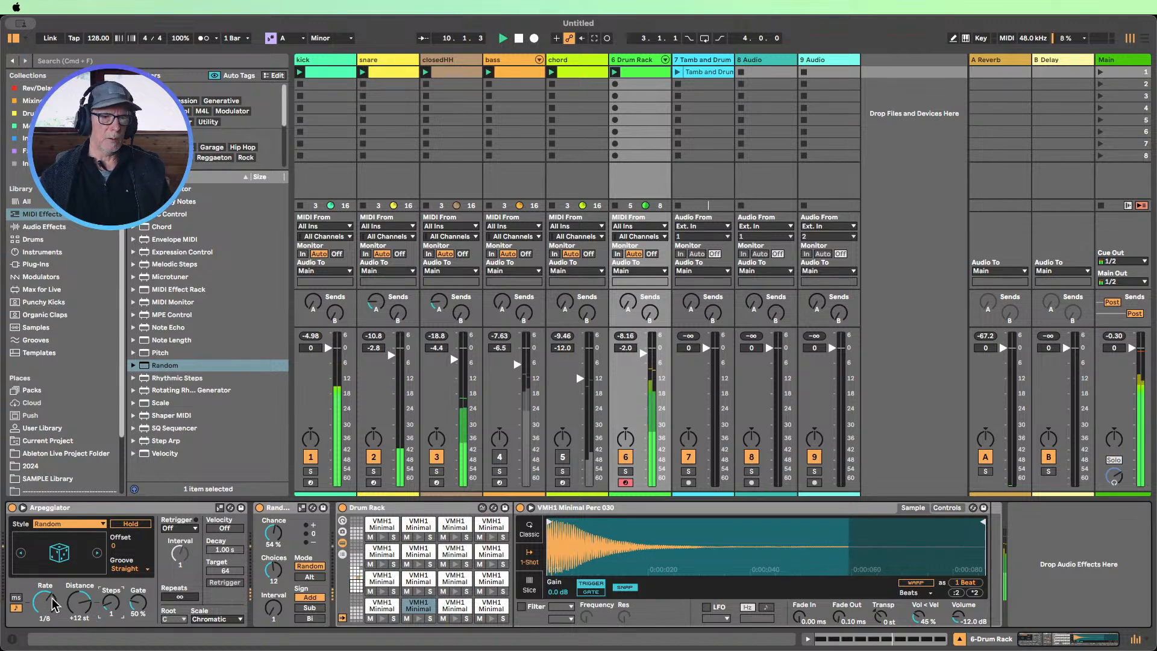
drag(44, 601, 45, 607)
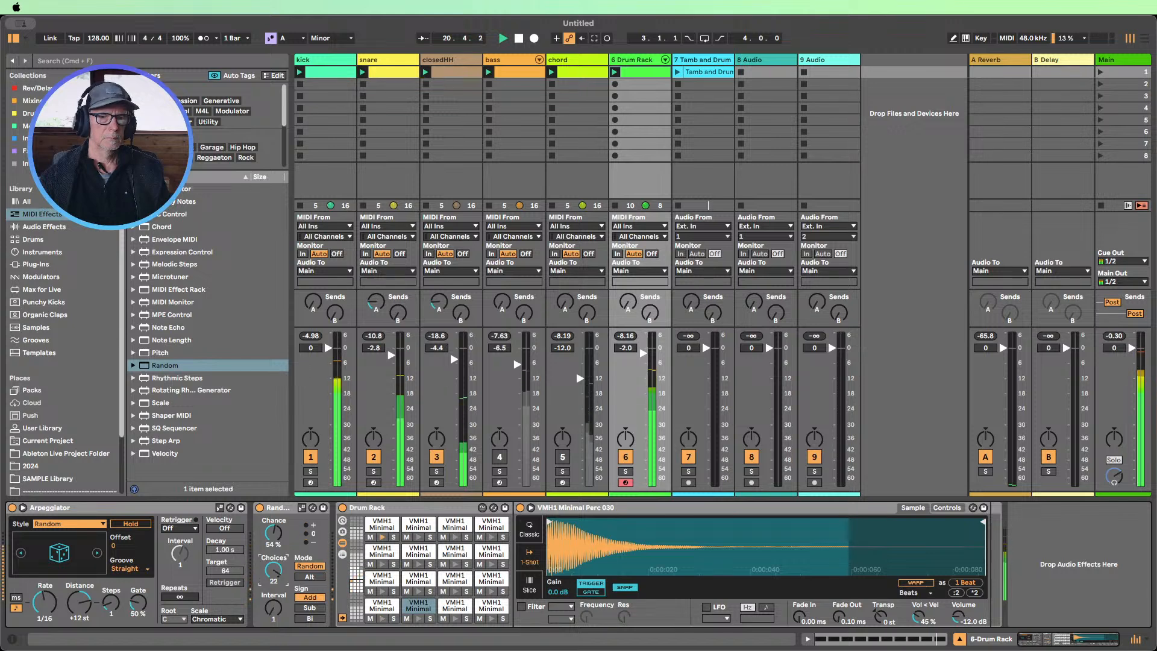
drag(274, 533, 273, 523)
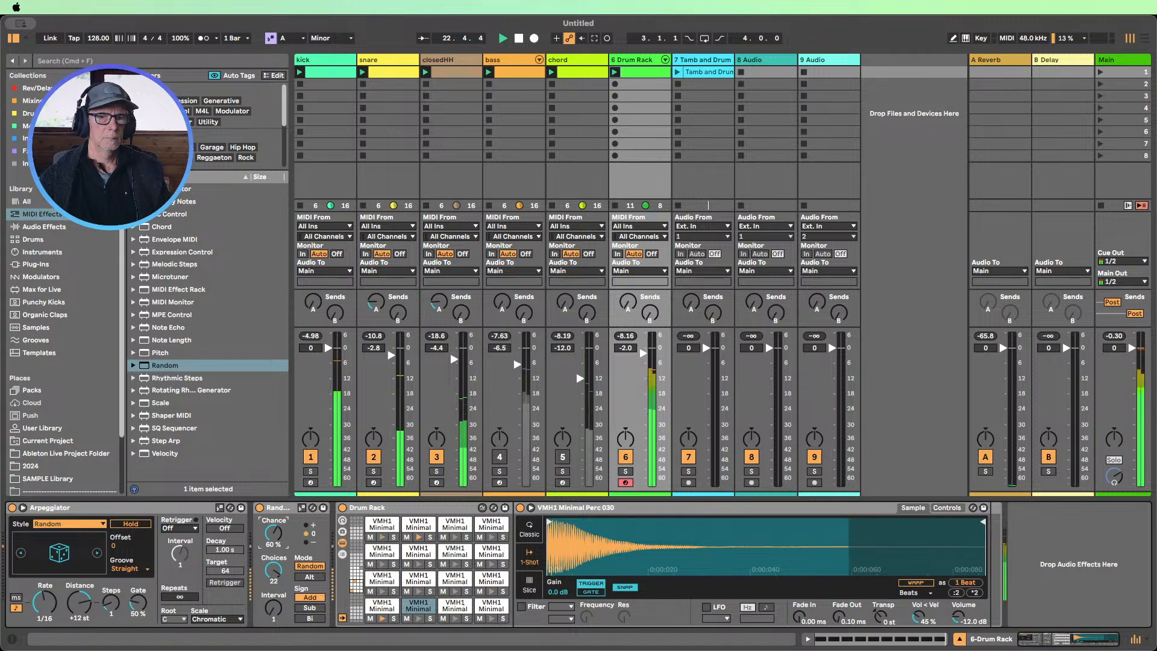
drag(273, 533, 273, 531)
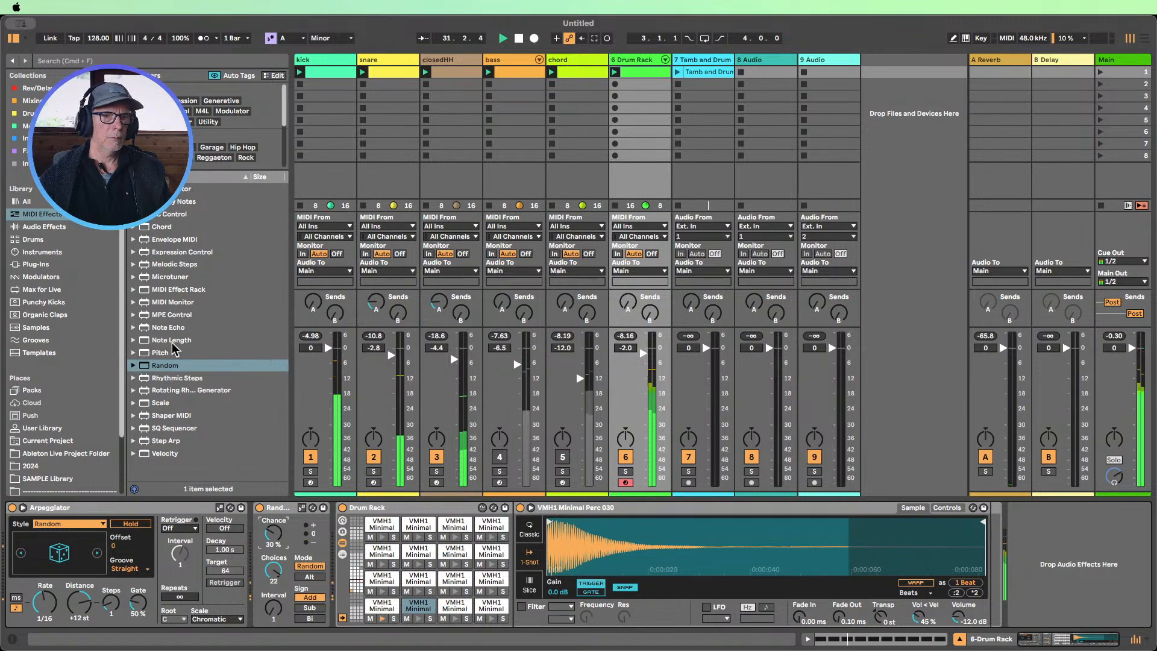
Insert a Note Length effect after Random, set its Length to 105 ms, and adjust its Gate
drag(172, 341, 335, 539)
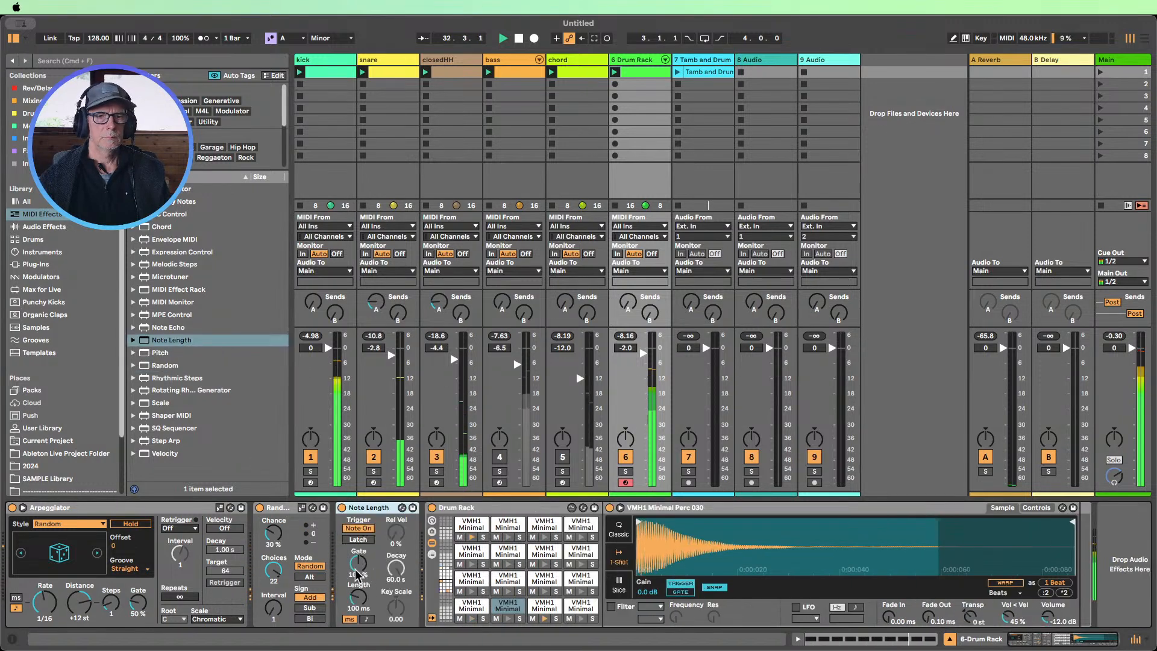
mouse_move(357, 601)
mouse_down()
mouse_move(356, 623)
mouse_move(358, 603)
mouse_up()
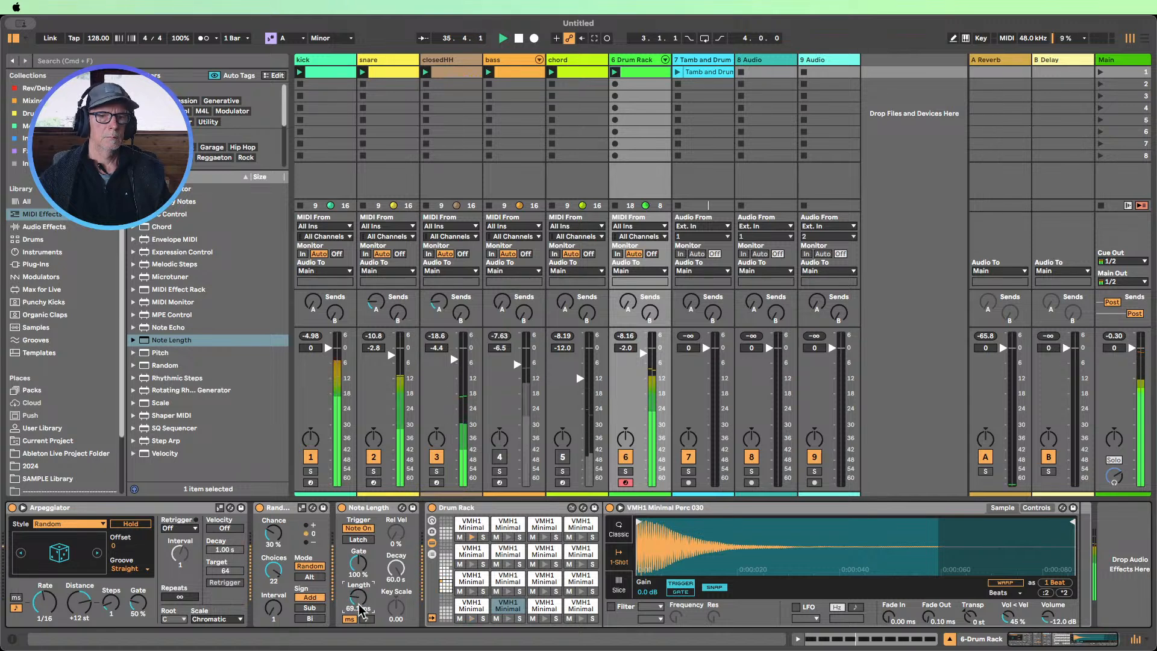
mouse_move(358, 618)
mouse_down()
mouse_move(358, 599)
mouse_move(358, 615)
mouse_up()
mouse_move(360, 565)
mouse_down()
mouse_move(358, 605)
mouse_move(357, 558)
mouse_up()
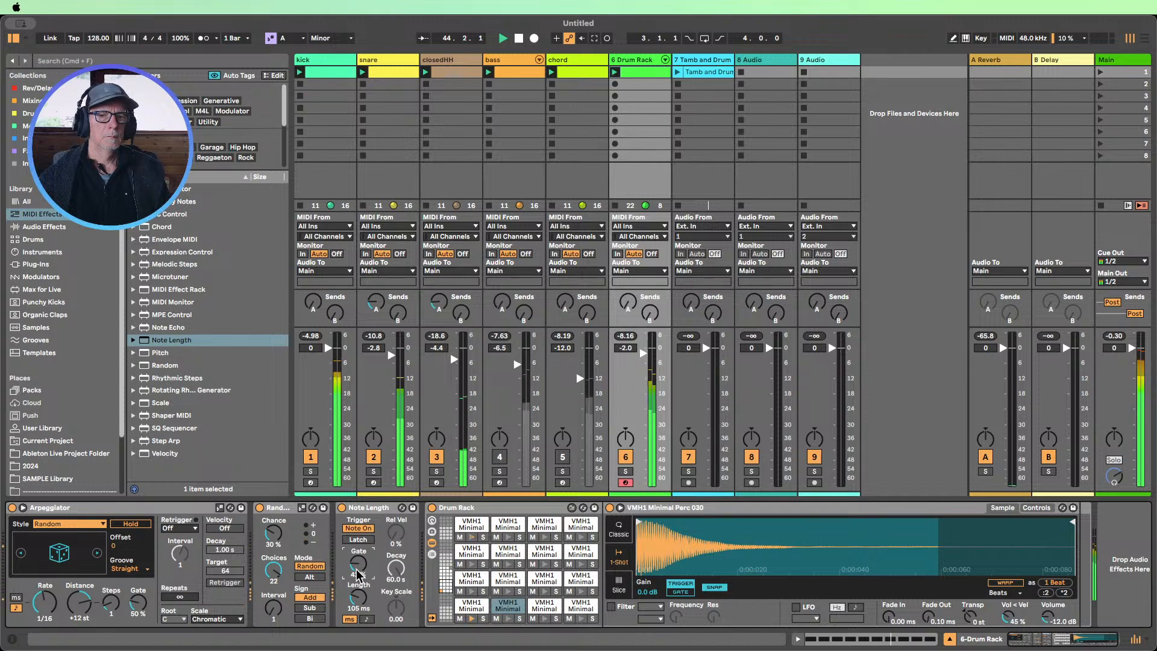
Collapse the Note Length device and set the Arpeggiator's Rate to 1/8 during playback
double_click(348, 509)
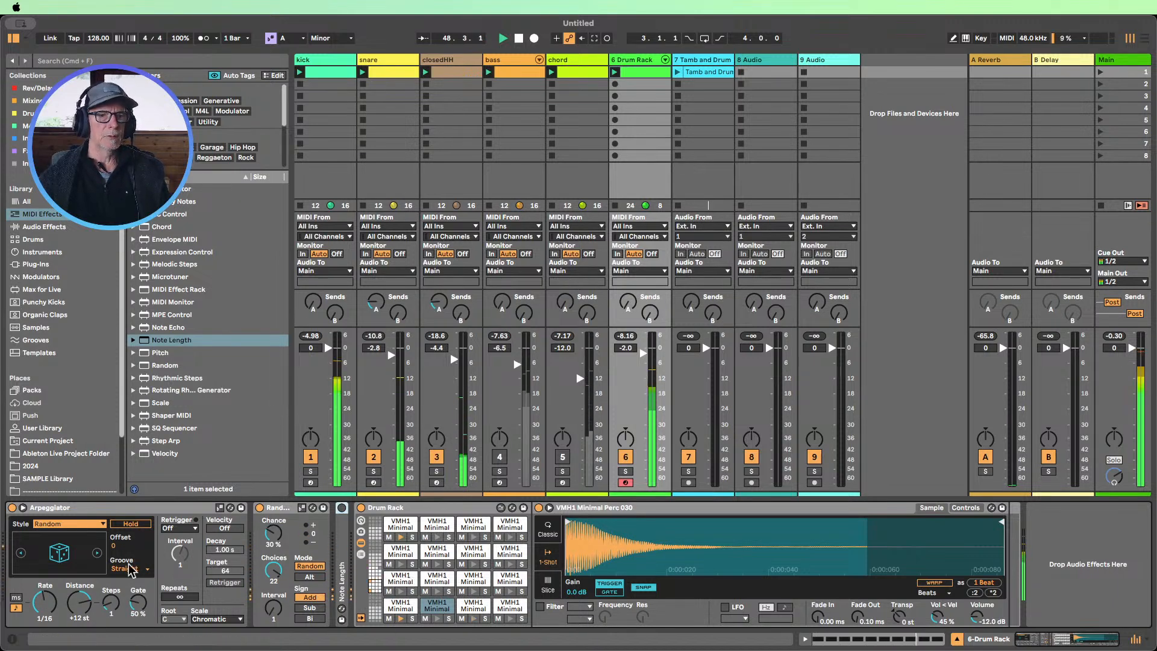
drag(43, 606, 44, 593)
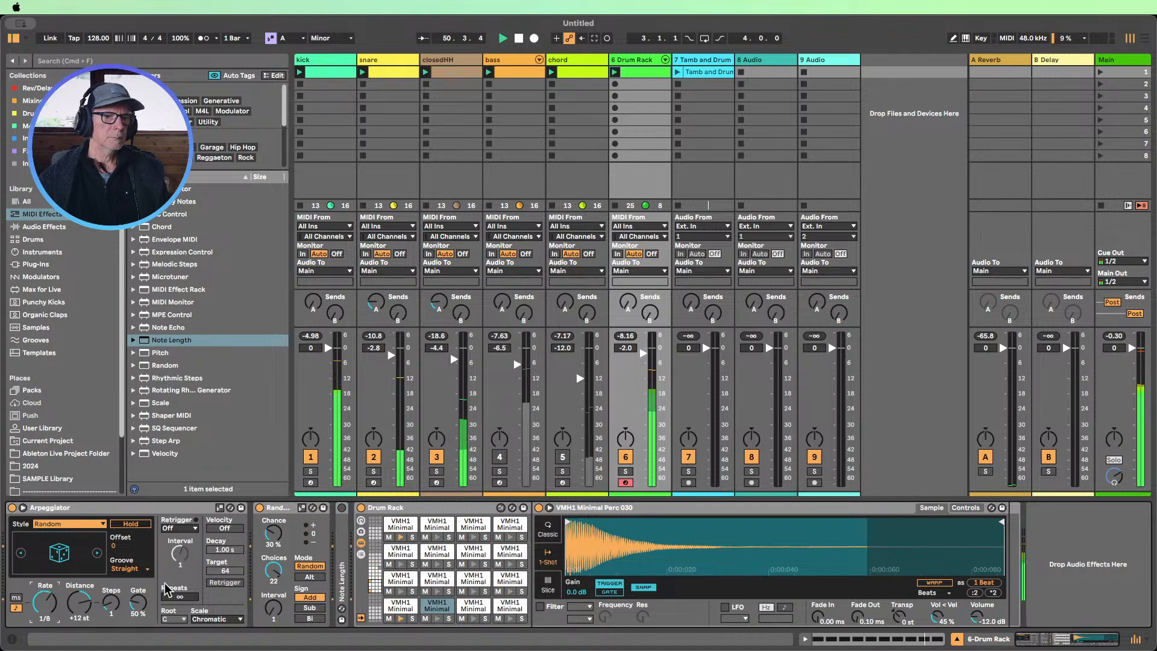
Stop playback and go back to the beginning of the Minimal Percussion sample folder in the Drums collection
scroll(67, 446, down, 2)
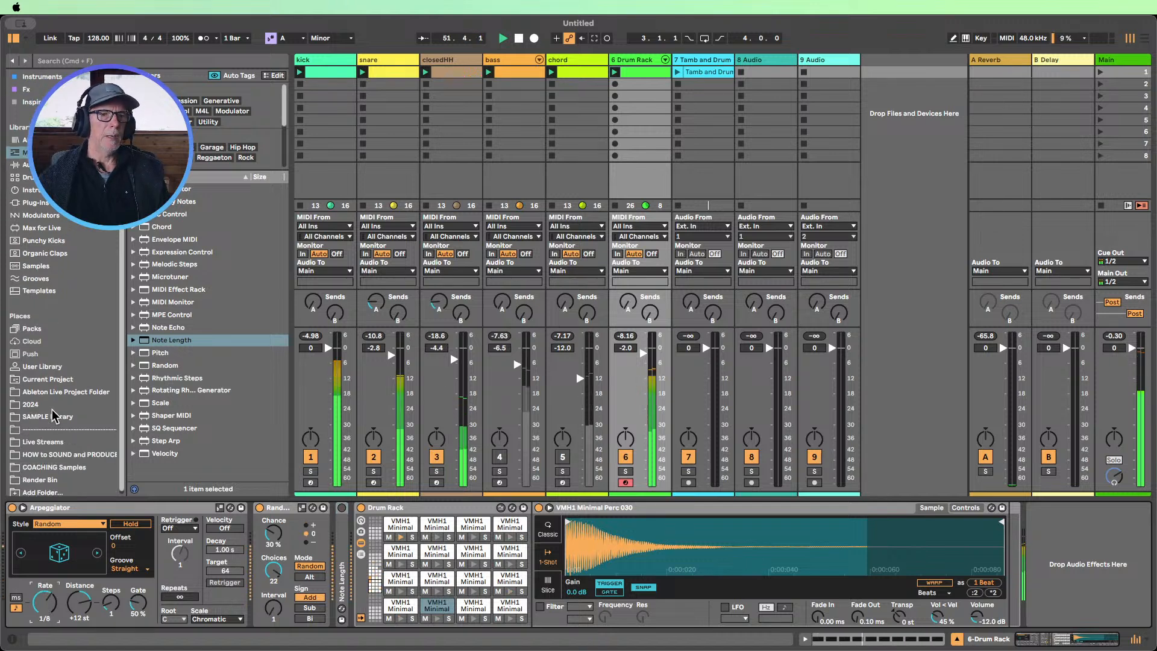
scroll(114, 265, up, 2)
click(35, 113)
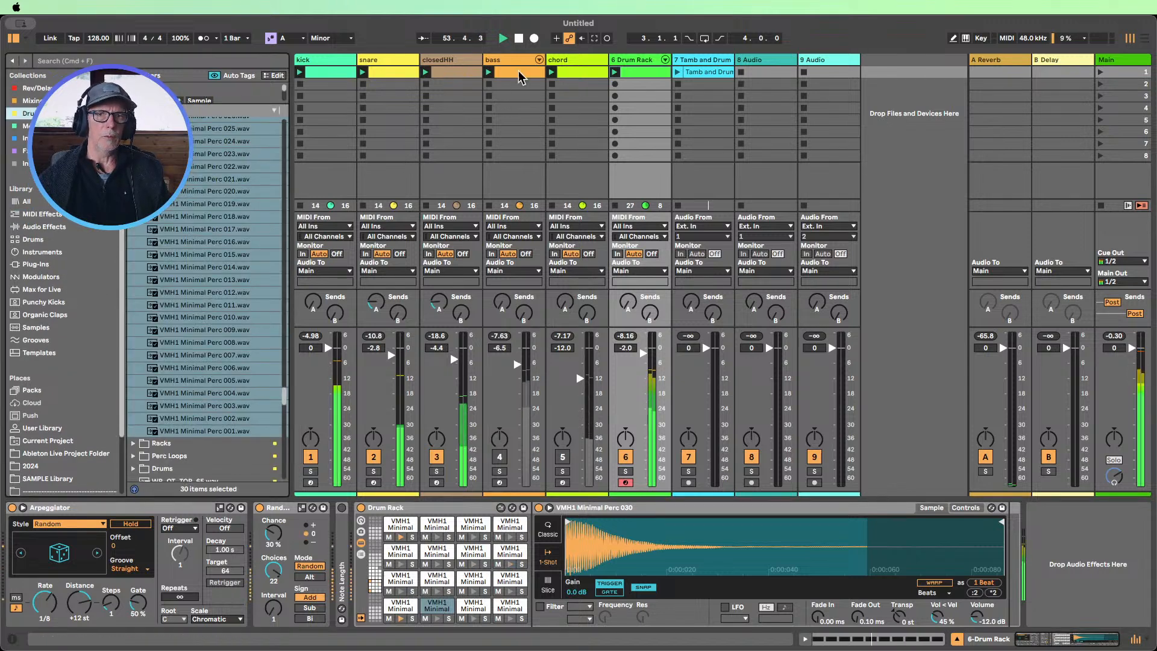
click(518, 39)
scroll(206, 259, up, 12)
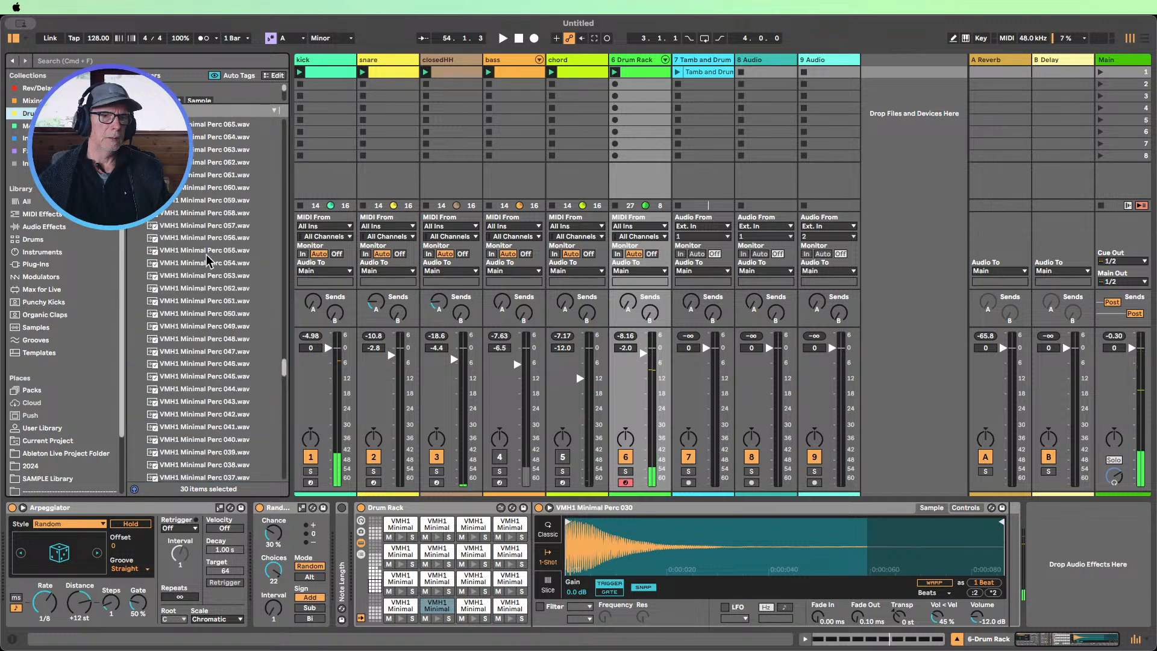
scroll(207, 259, up, 20)
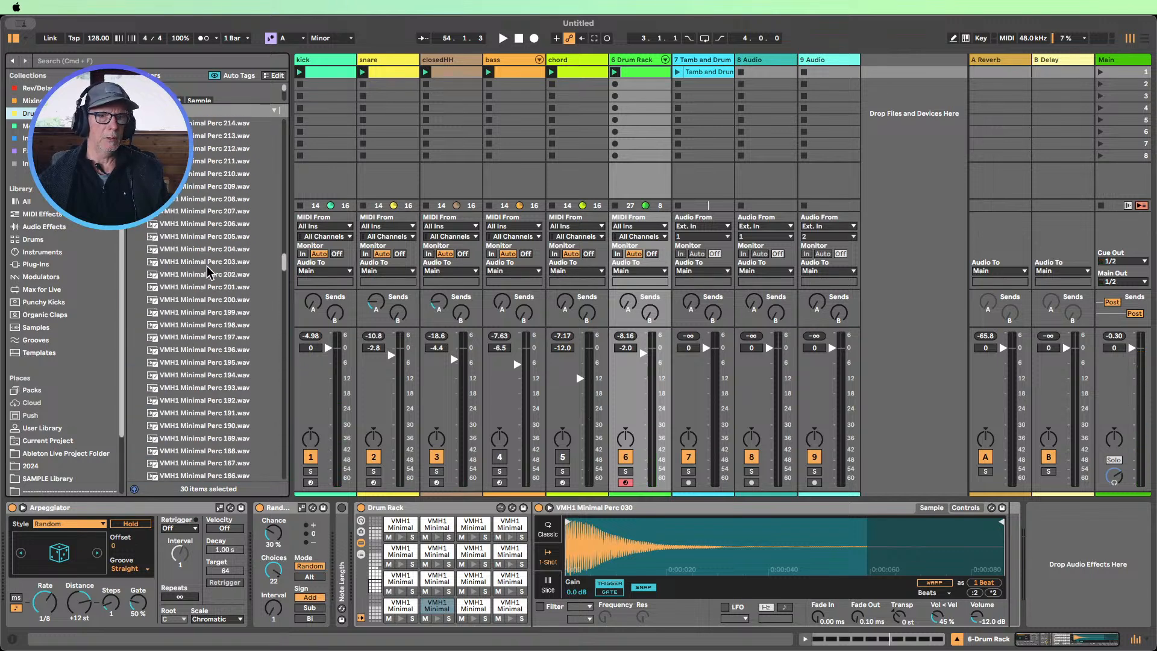
scroll(205, 269, up, 20)
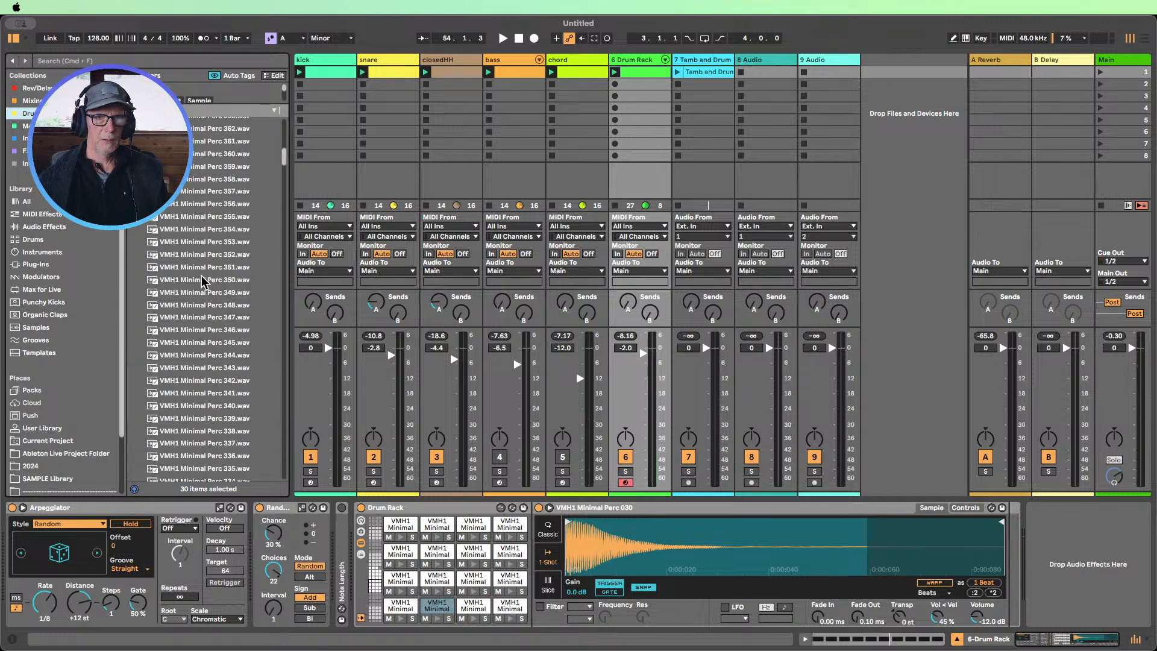
scroll(205, 271, up, 3)
Select the samples VMH1 Minimal Perc 403 through 300 and load them all into the Drum Rack in place of the current ones
click(201, 130)
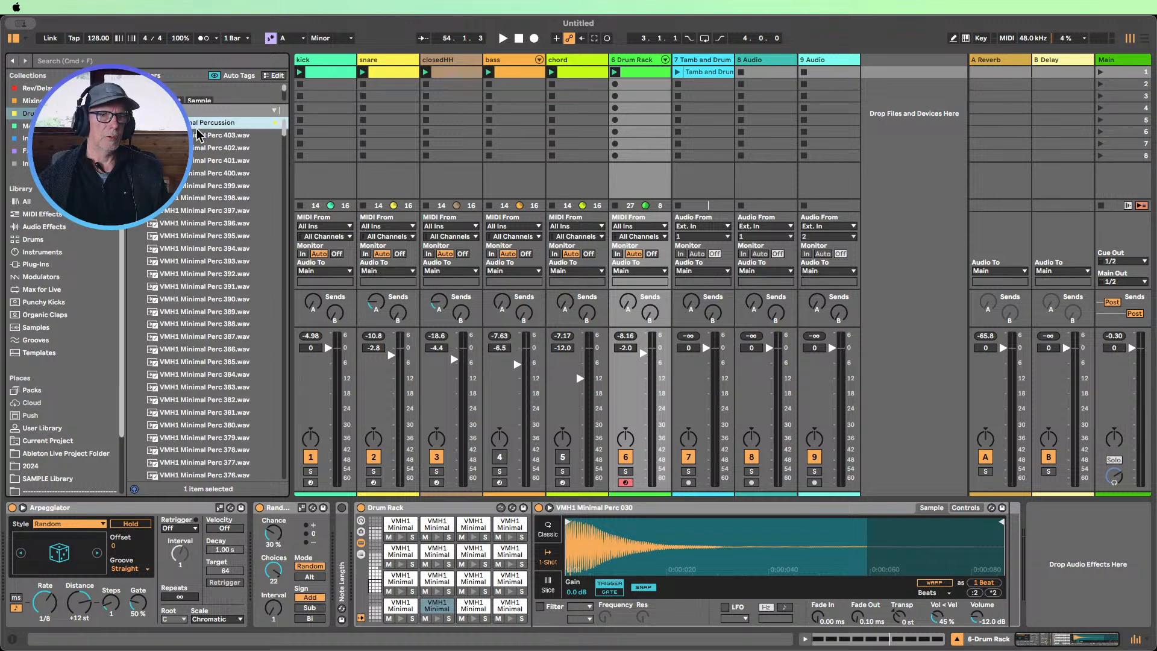
scroll(224, 338, down, 2)
scroll(224, 342, down, 8)
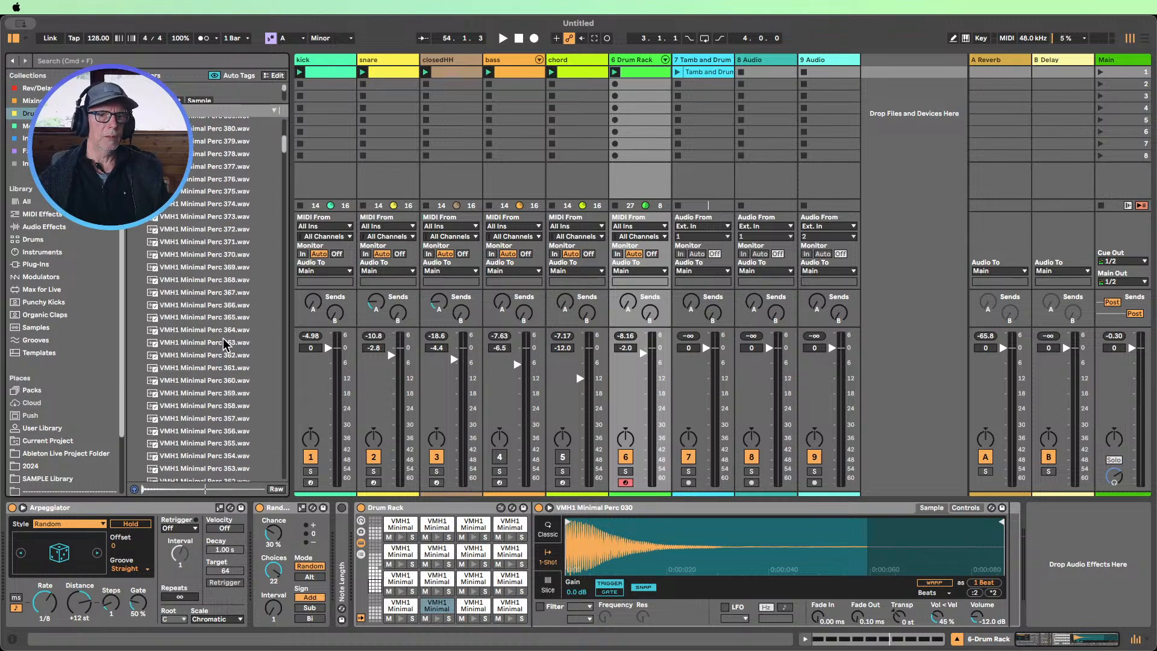
scroll(224, 344, down, 3)
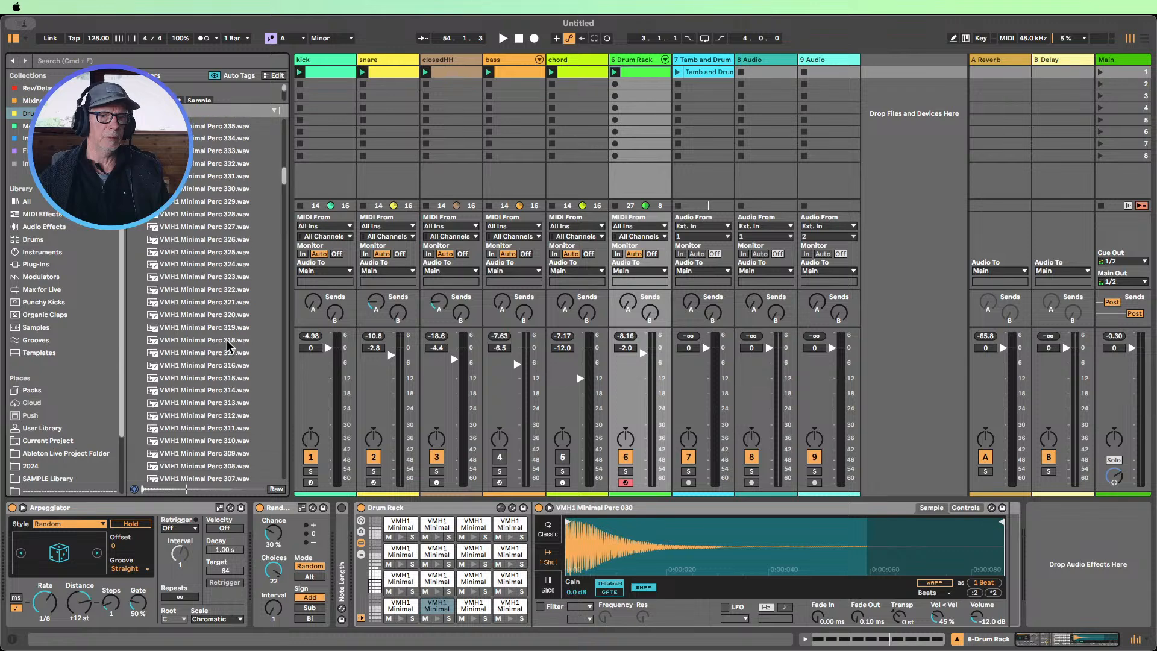
scroll(220, 450, down, 2)
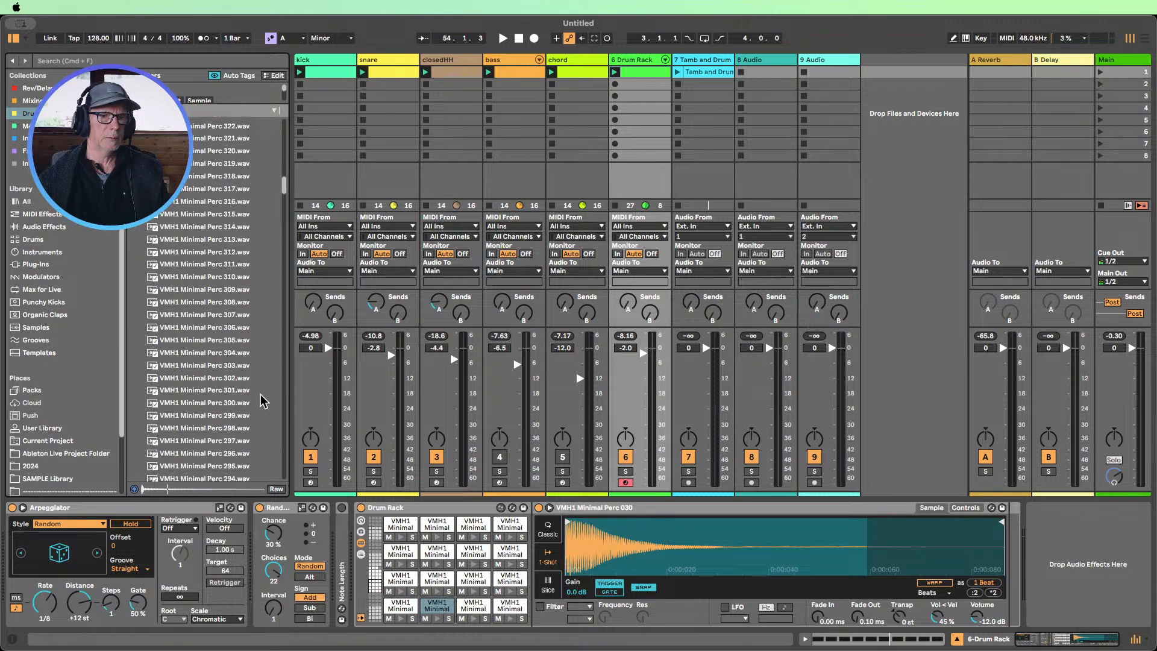
key(super+a)
scroll(228, 403, up, 8)
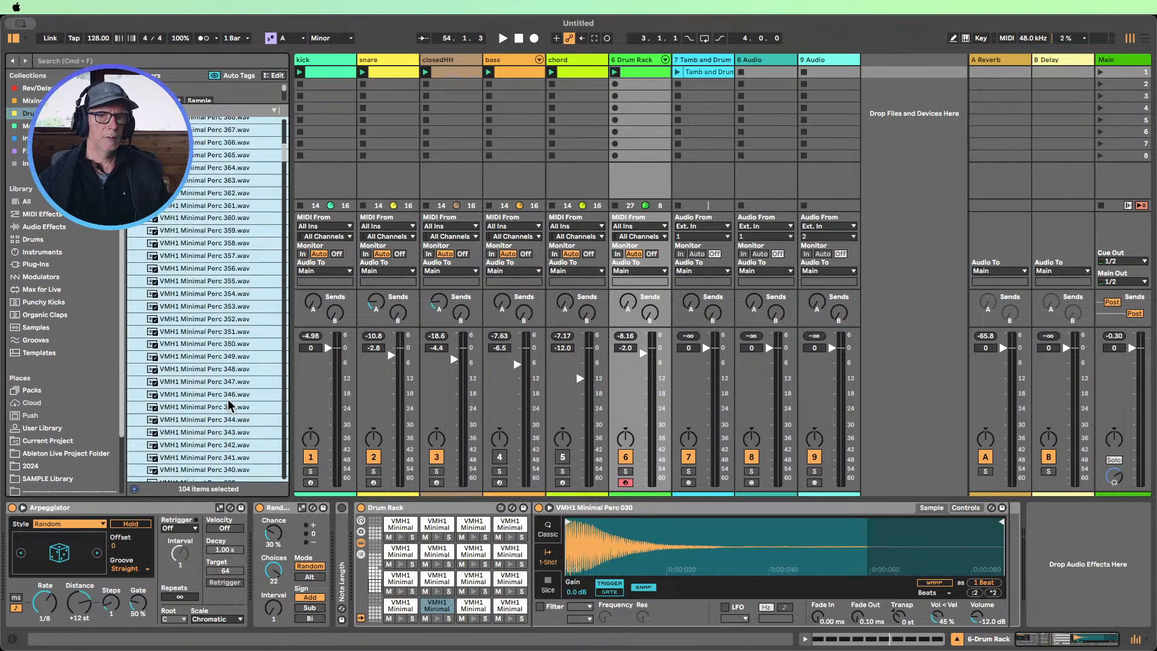
scroll(229, 405, down, 4)
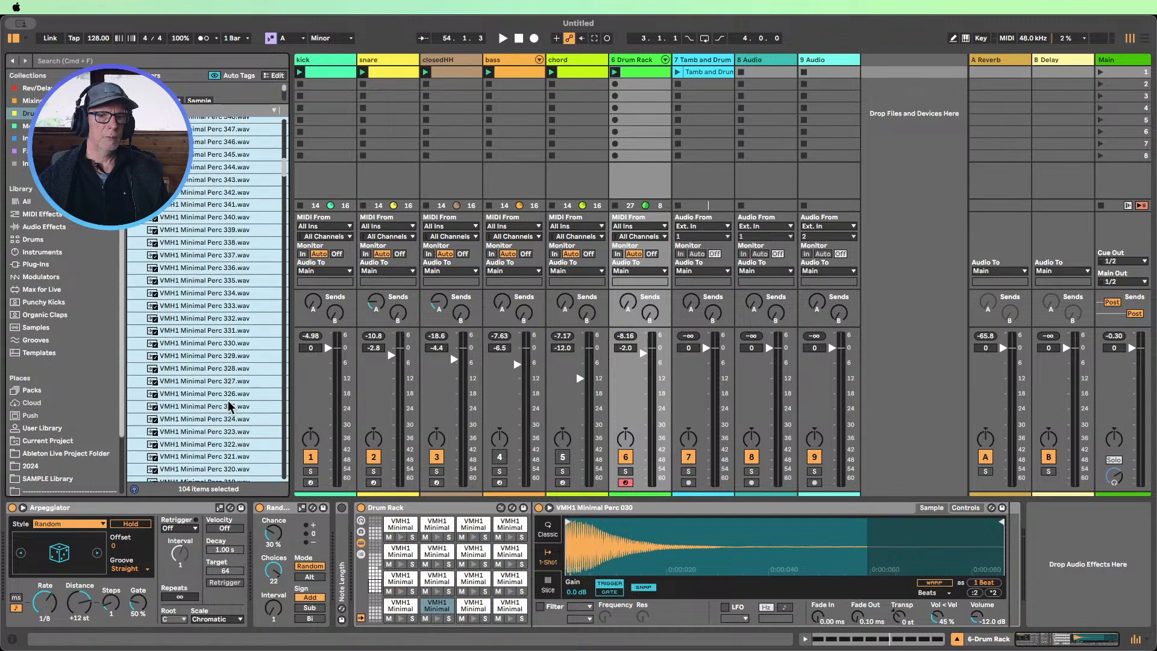
scroll(230, 404, down, 4)
drag(206, 469, 604, 283)
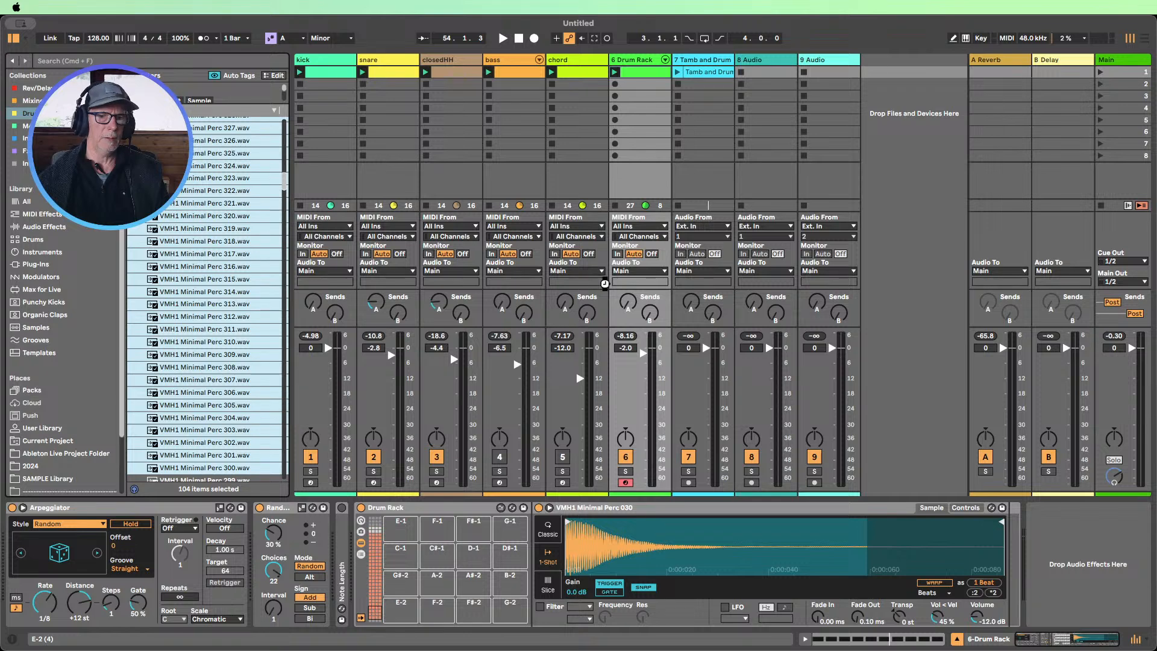
Play the Drum Rack clip, set the Random effect's Sign to Bi, and collapse the Minimal Perc 403 sample device
click(615, 72)
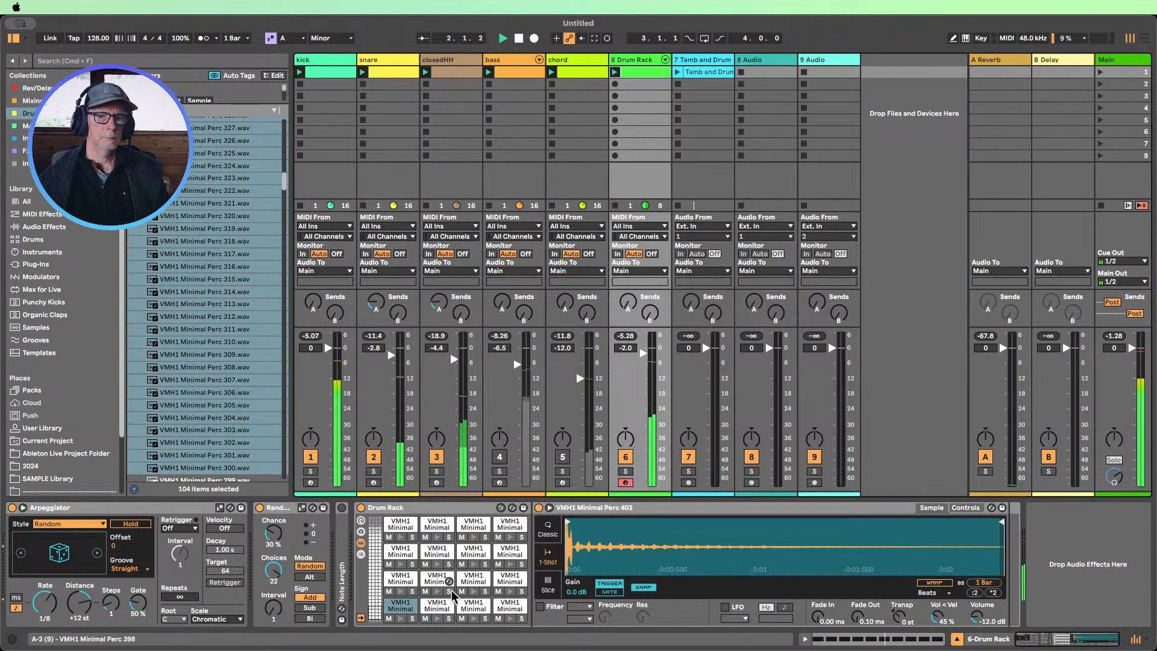
click(310, 620)
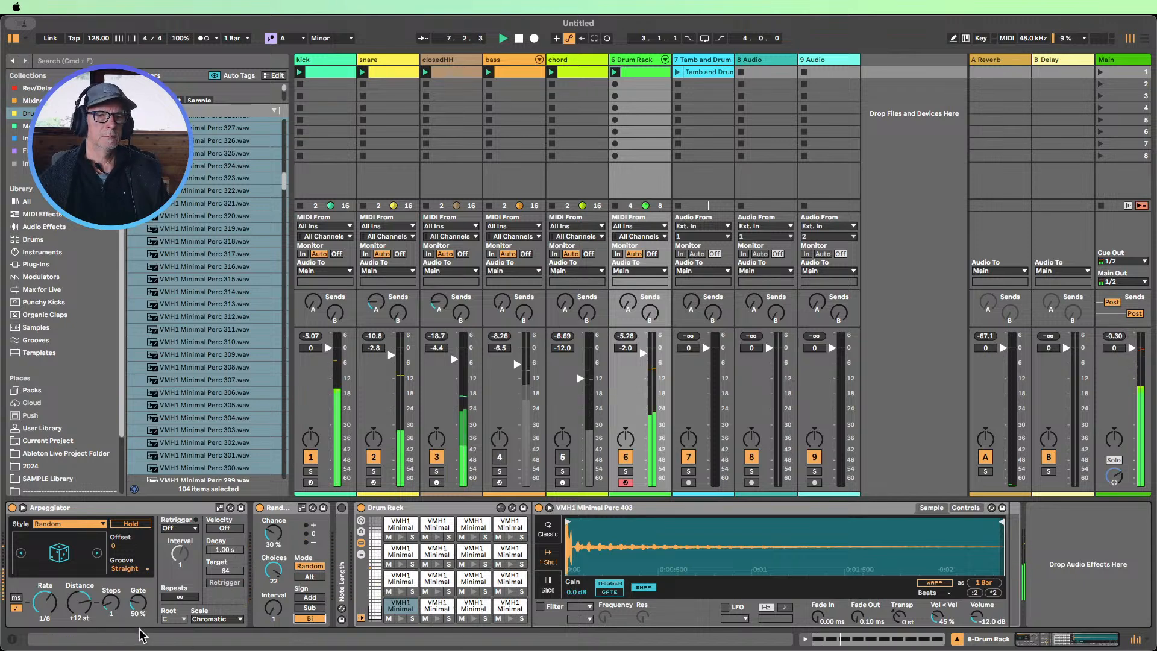
double_click(576, 508)
Reactivate the bass and chord tracks and set the Drum Rack track's volume to -3.0 dB
click(501, 458)
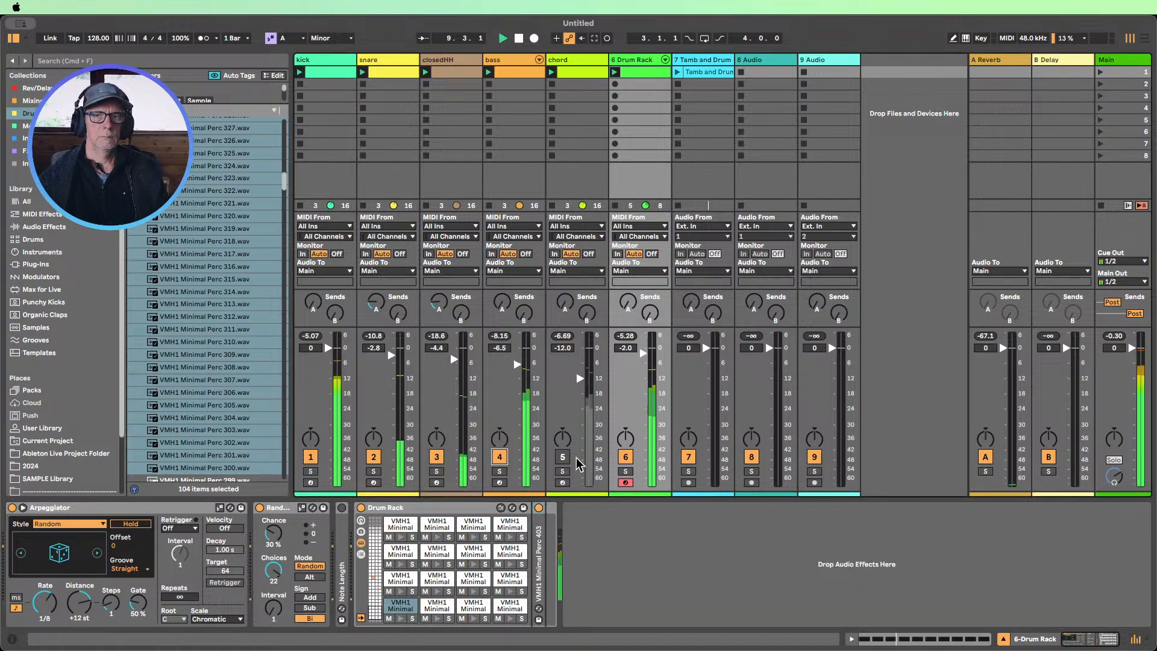
click(562, 457)
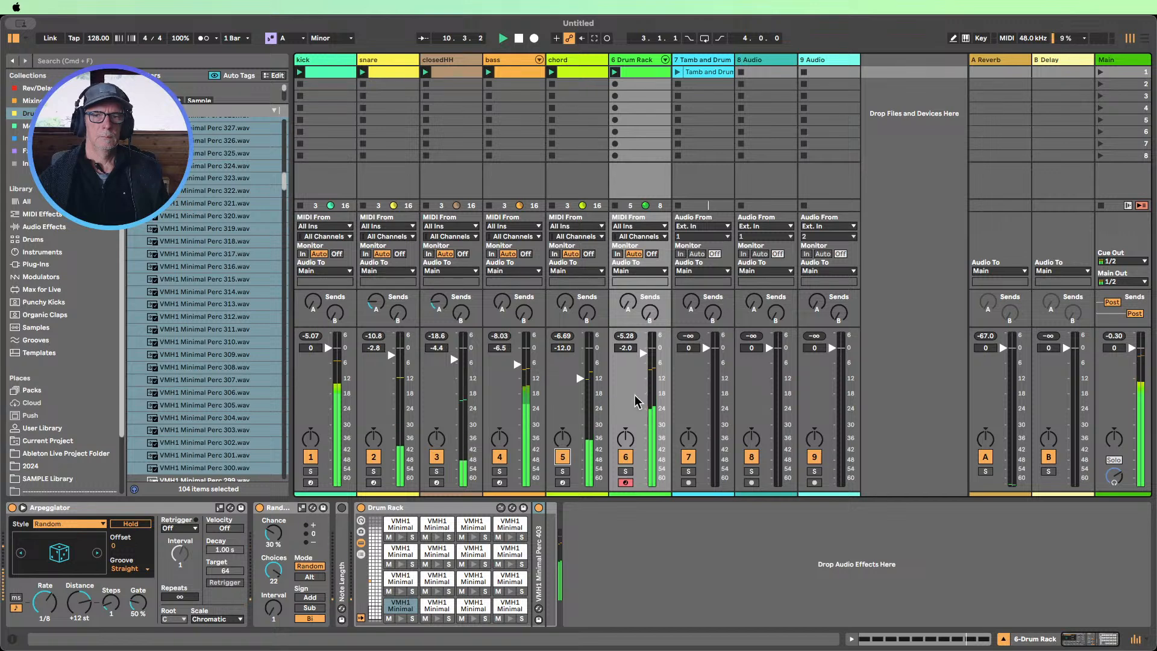
drag(636, 401, 636, 403)
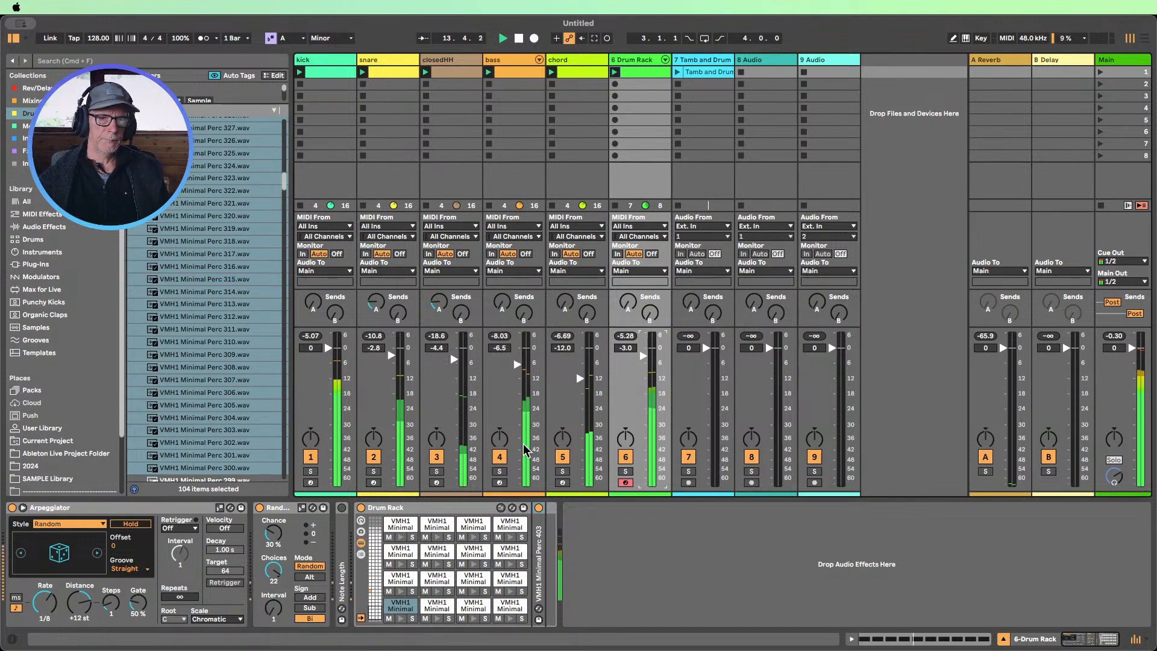
Set the Random effect's Choices to 12 and its Chance to 44 % during playback
drag(273, 570, 273, 580)
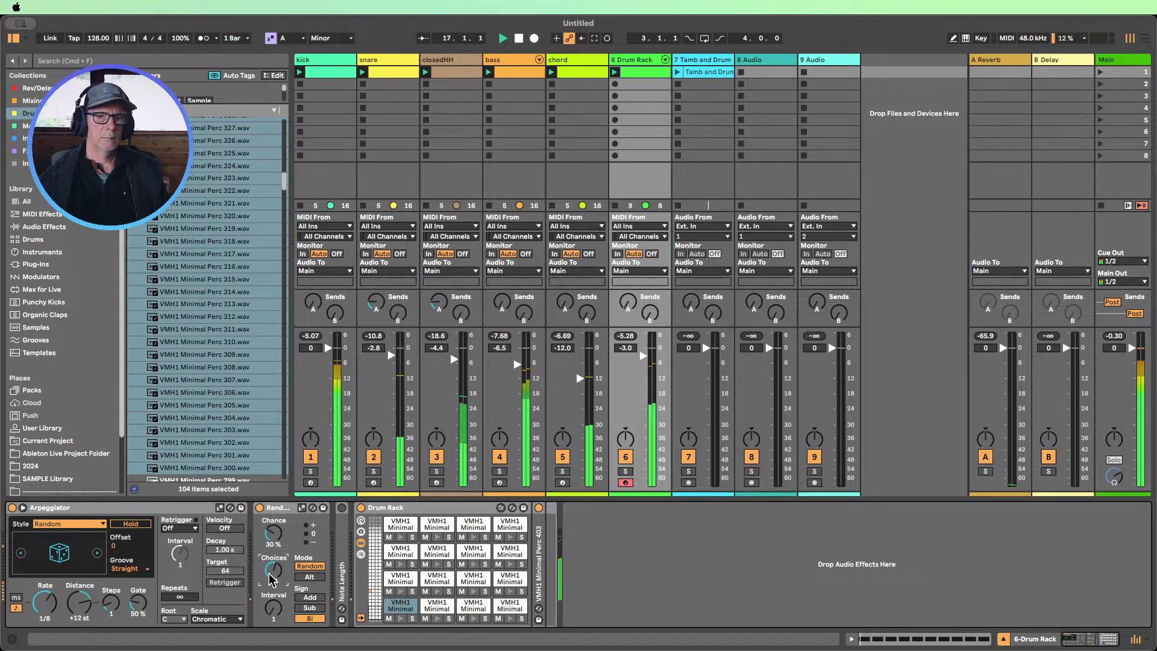
drag(274, 581, 274, 582)
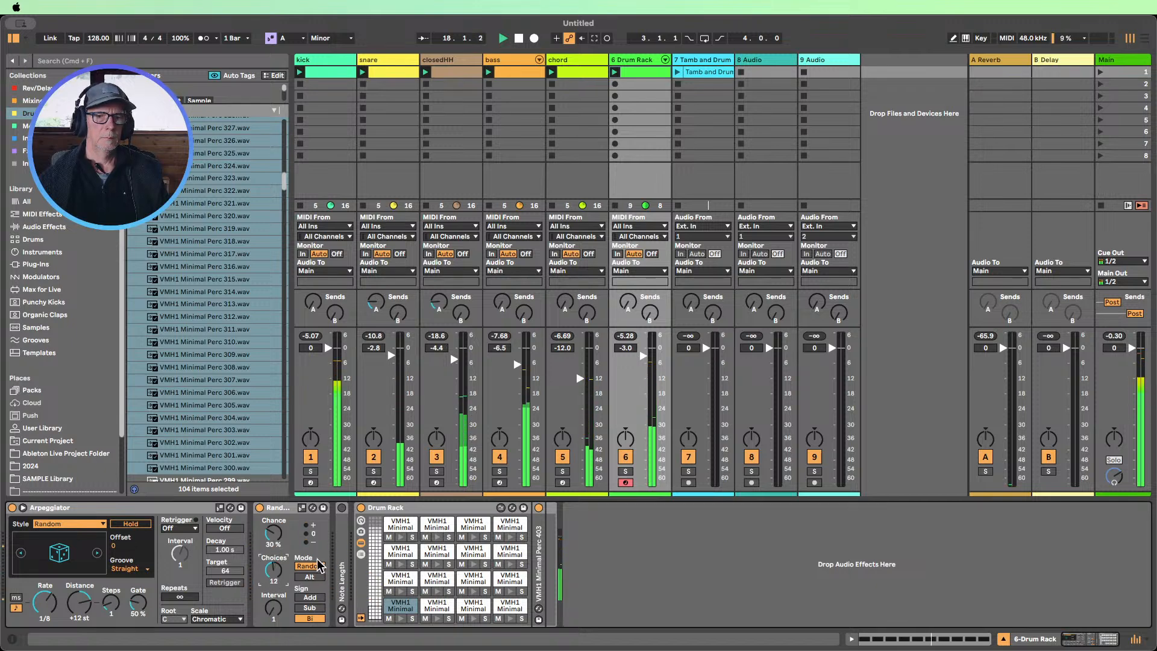
drag(273, 533, 273, 523)
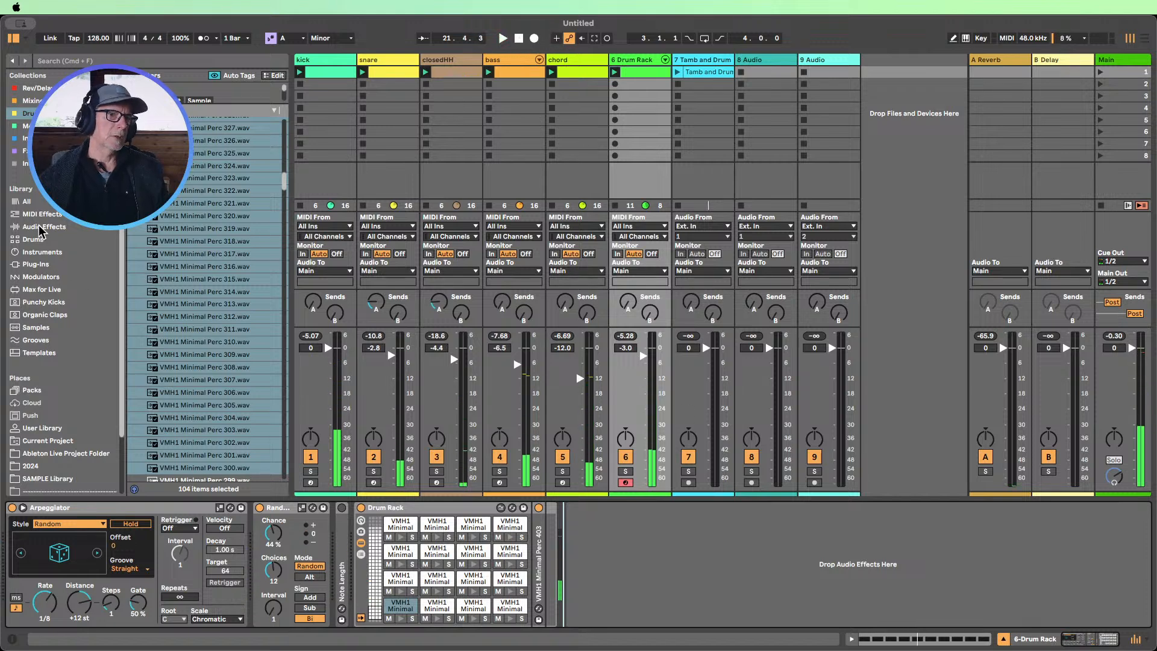
Insert an LFO from the audio effects after the Drum Rack
click(41, 228)
scroll(196, 313, down, 3)
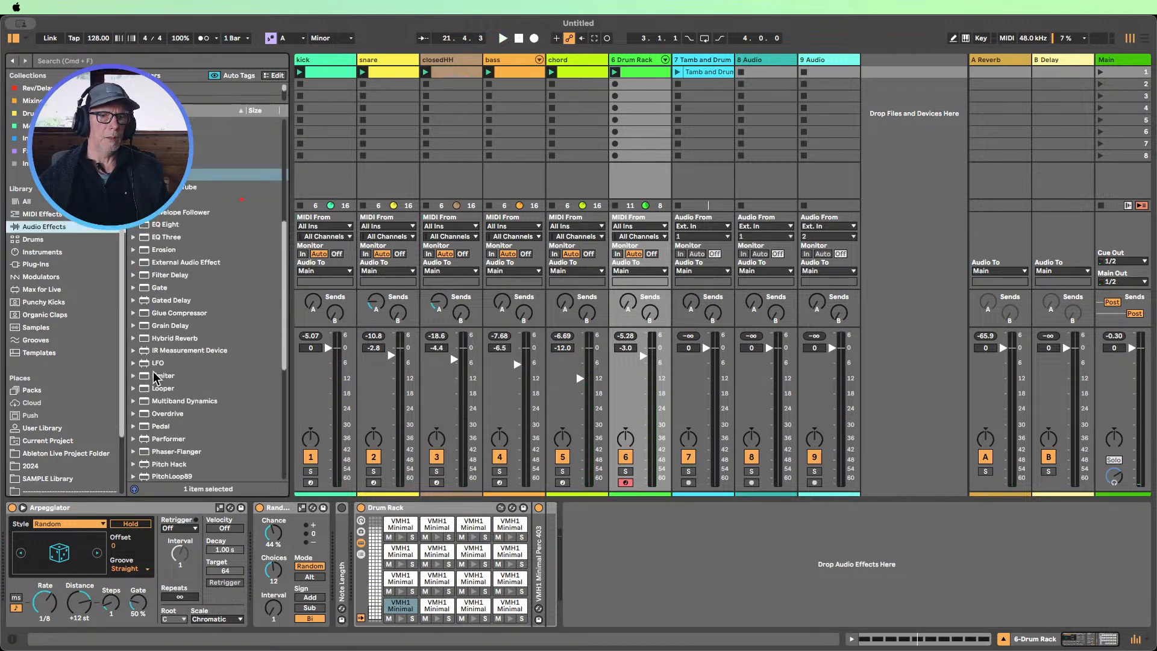
mouse_move(153, 363)
mouse_down()
mouse_move(704, 606)
mouse_move(693, 591)
mouse_up()
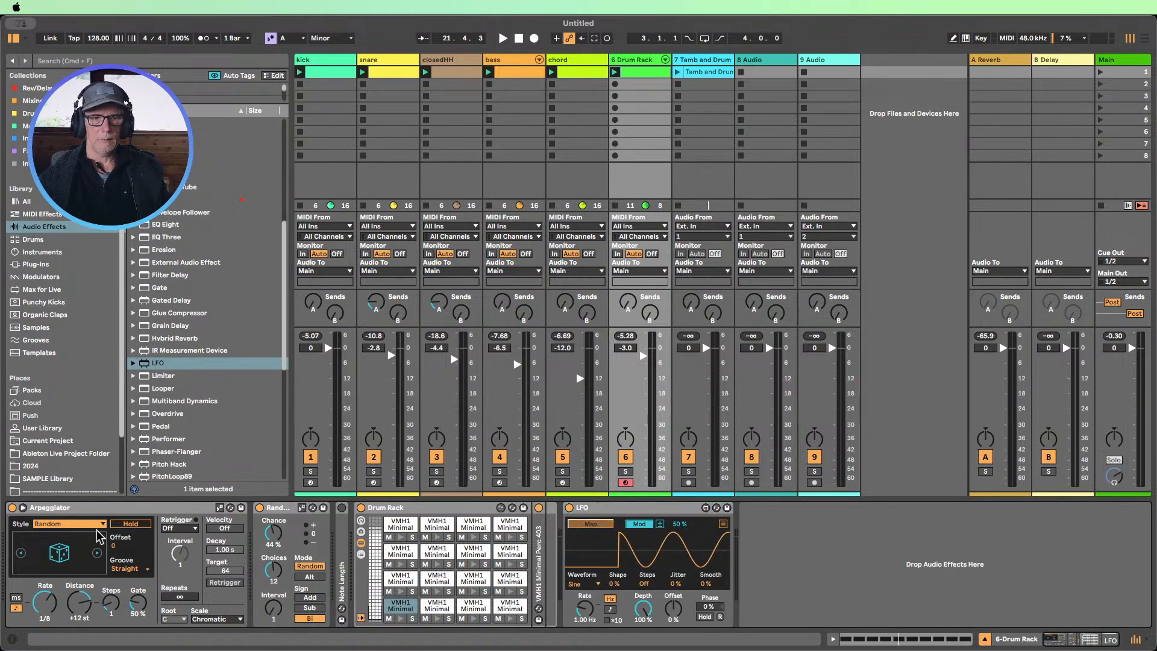
Map the LFO to the Arpeggiator's Style, using Remote mode instead of modulation
click(69, 524)
click(70, 528)
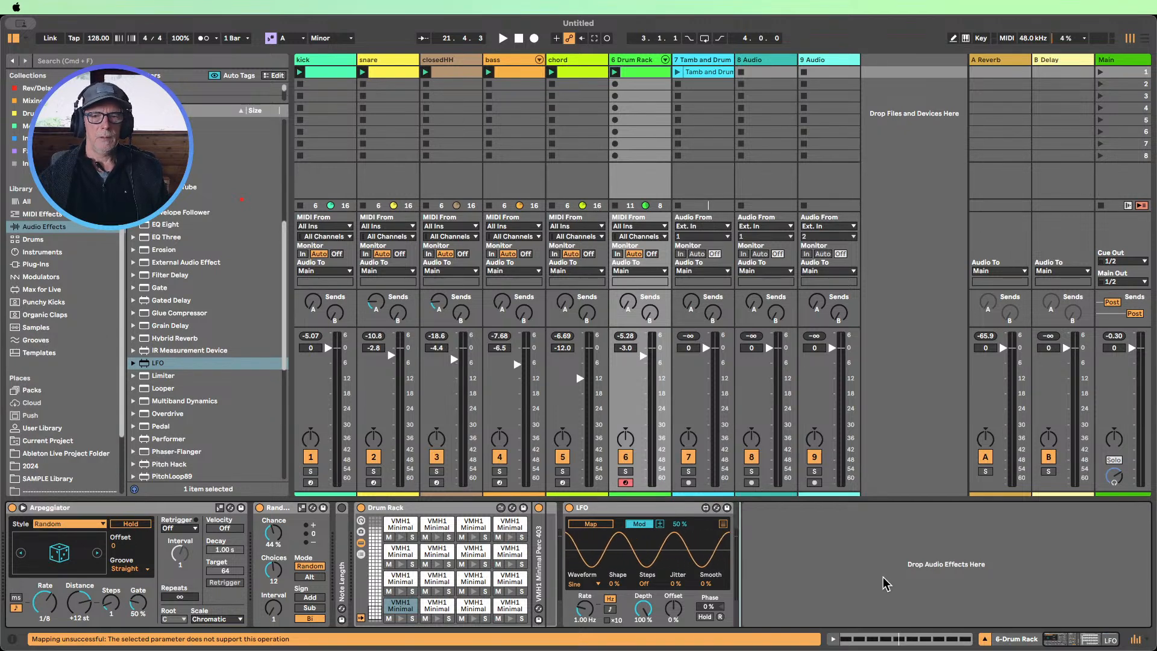
click(519, 39)
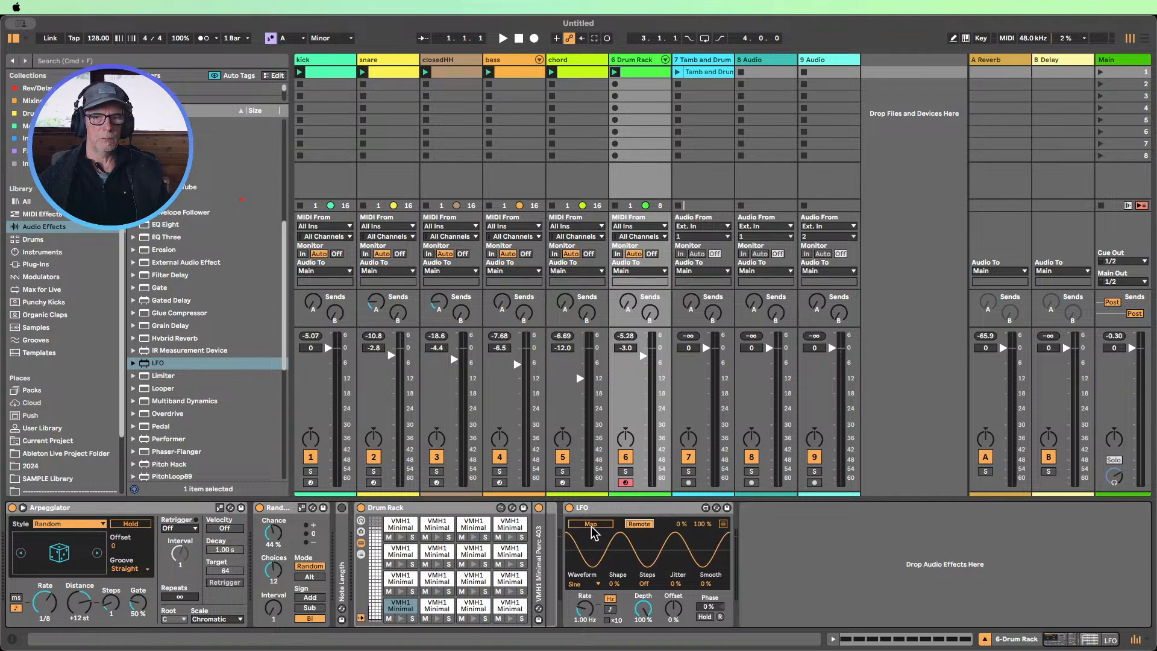
click(84, 525)
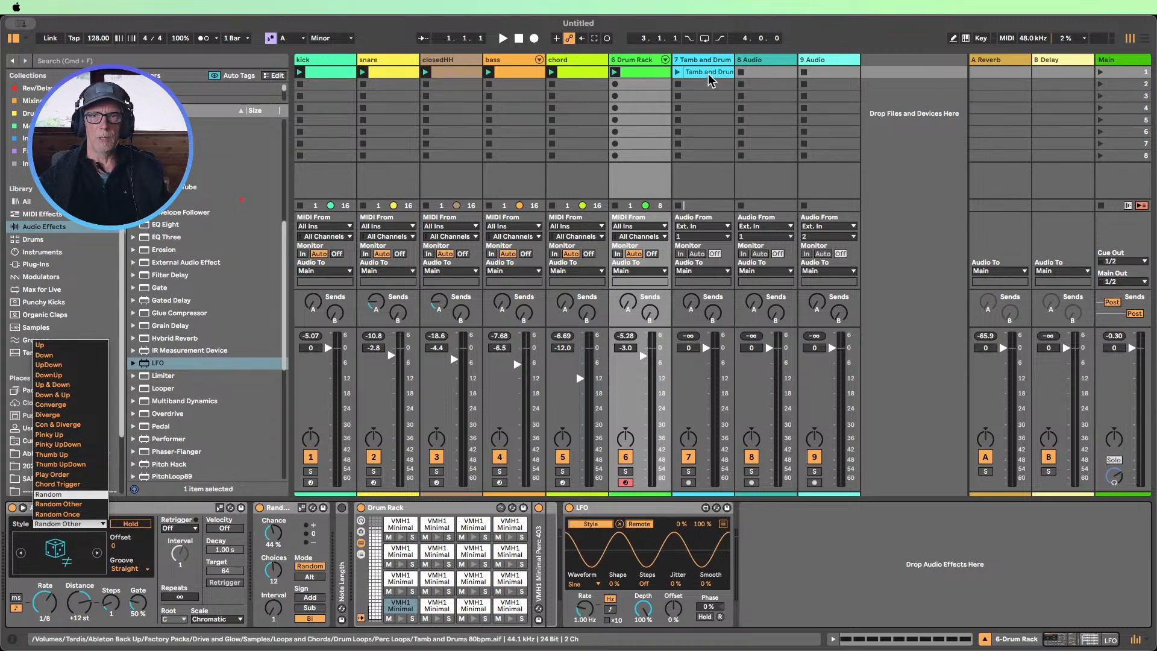
Start playback and slow the LFO's Rate to 0.18 Hz
click(501, 38)
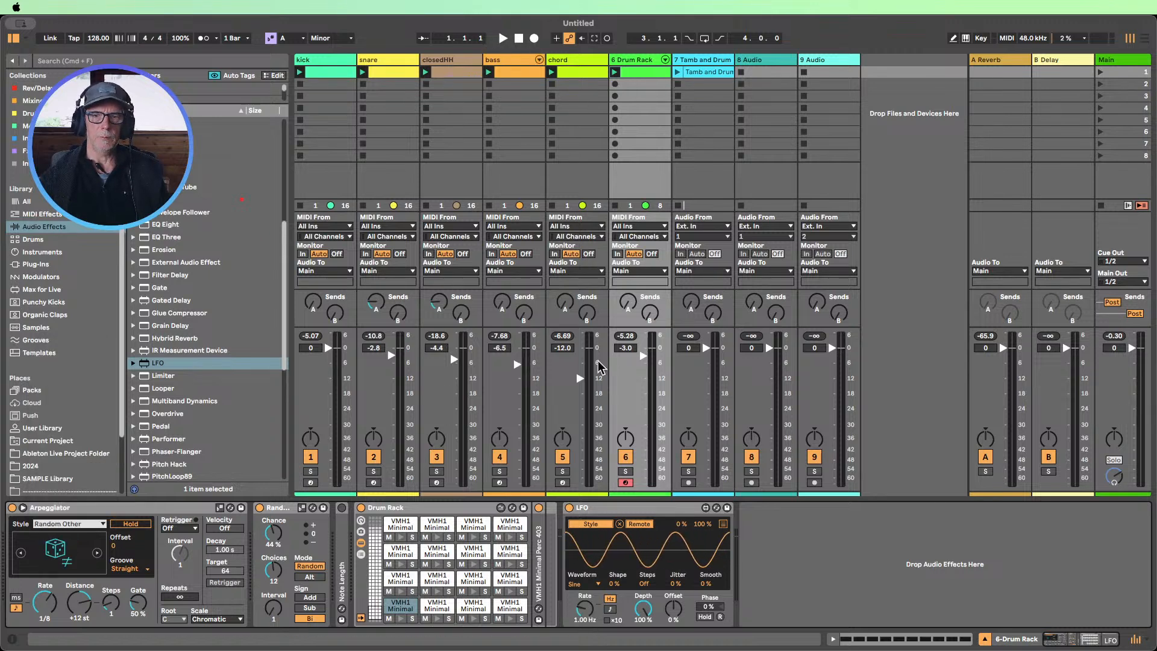
click(503, 38)
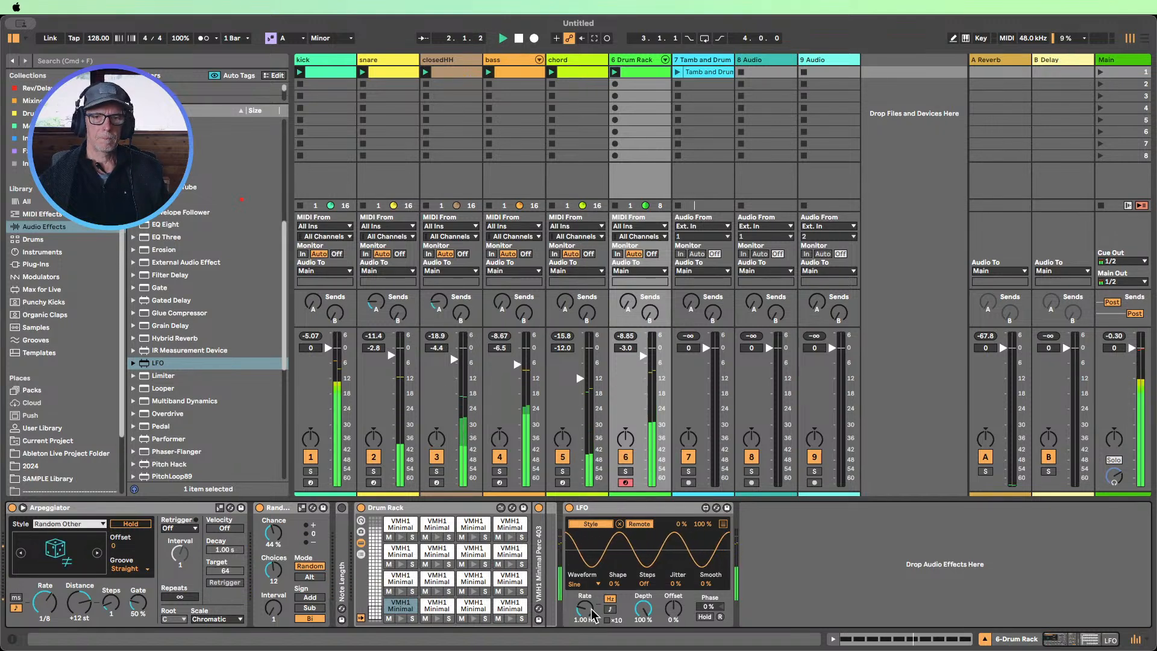
drag(587, 612, 588, 632)
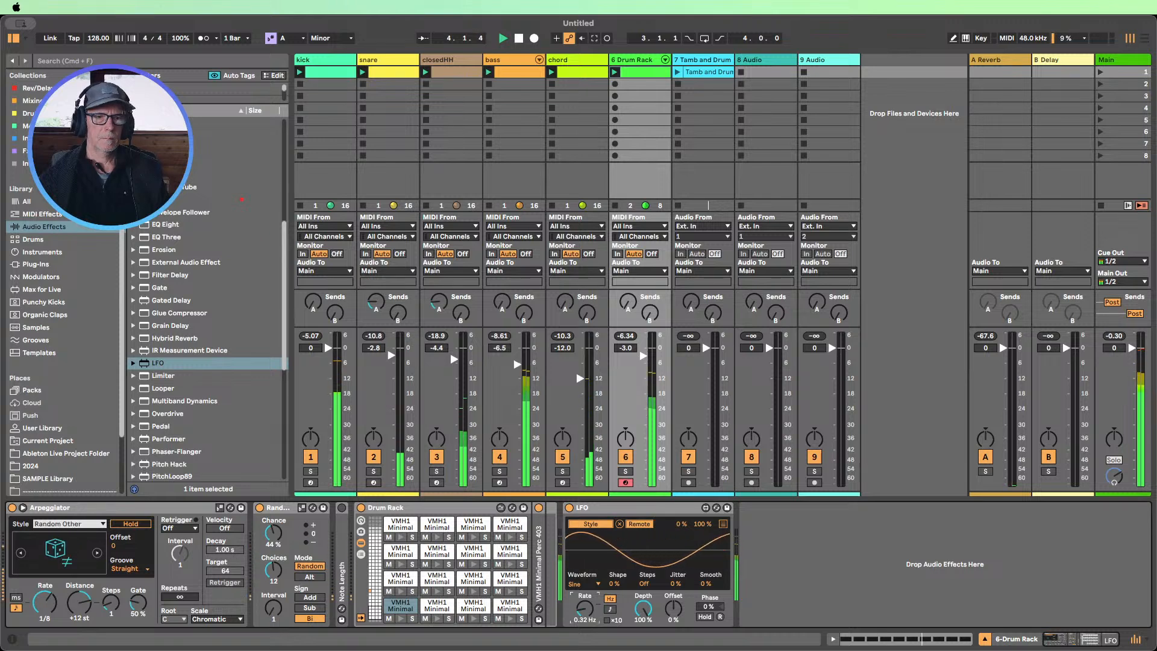
drag(585, 608, 585, 611)
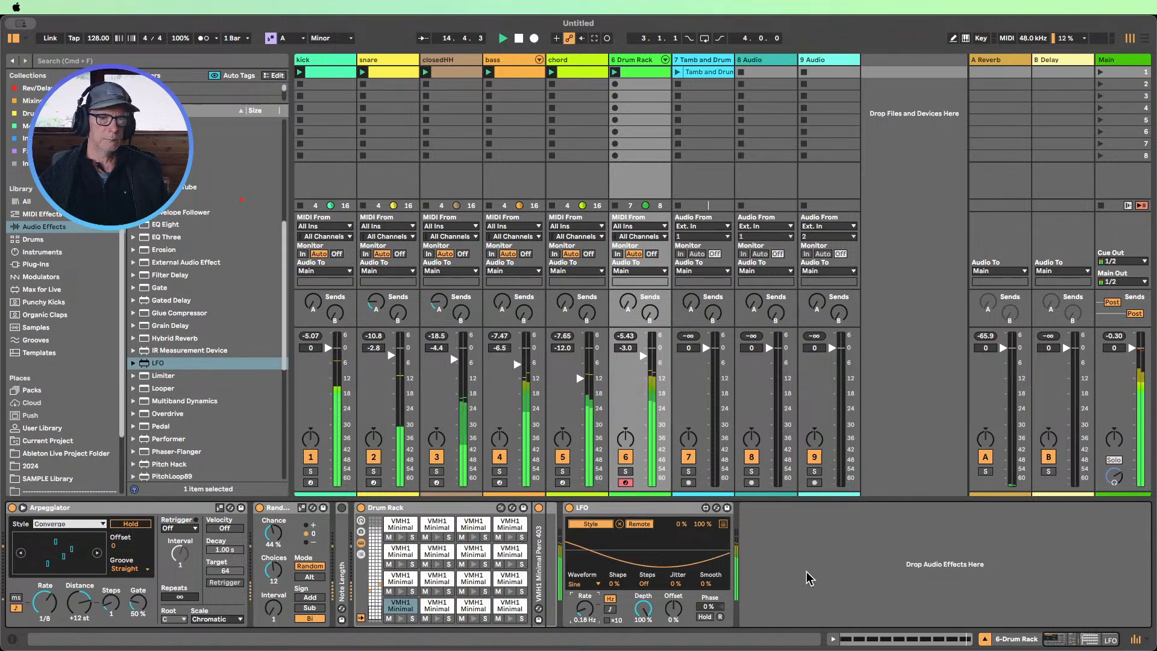
Add a second LFO mapping to the Arpeggiator's Steps and limit its range to 19 % minimum and 87 % maximum
click(723, 524)
click(597, 536)
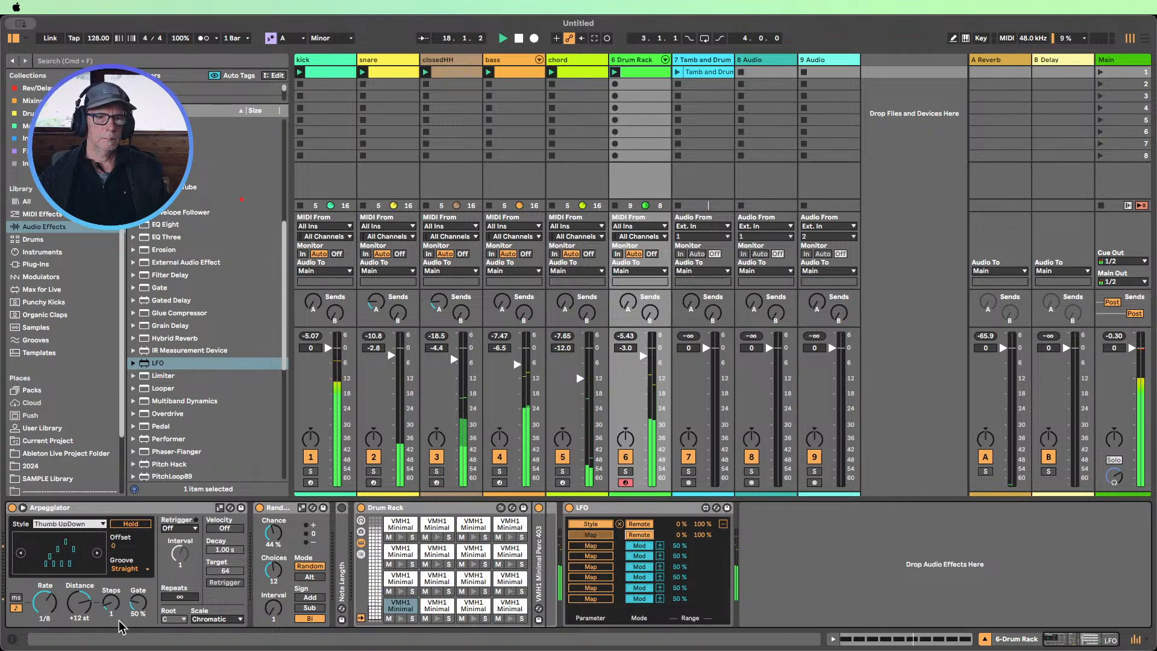
click(111, 603)
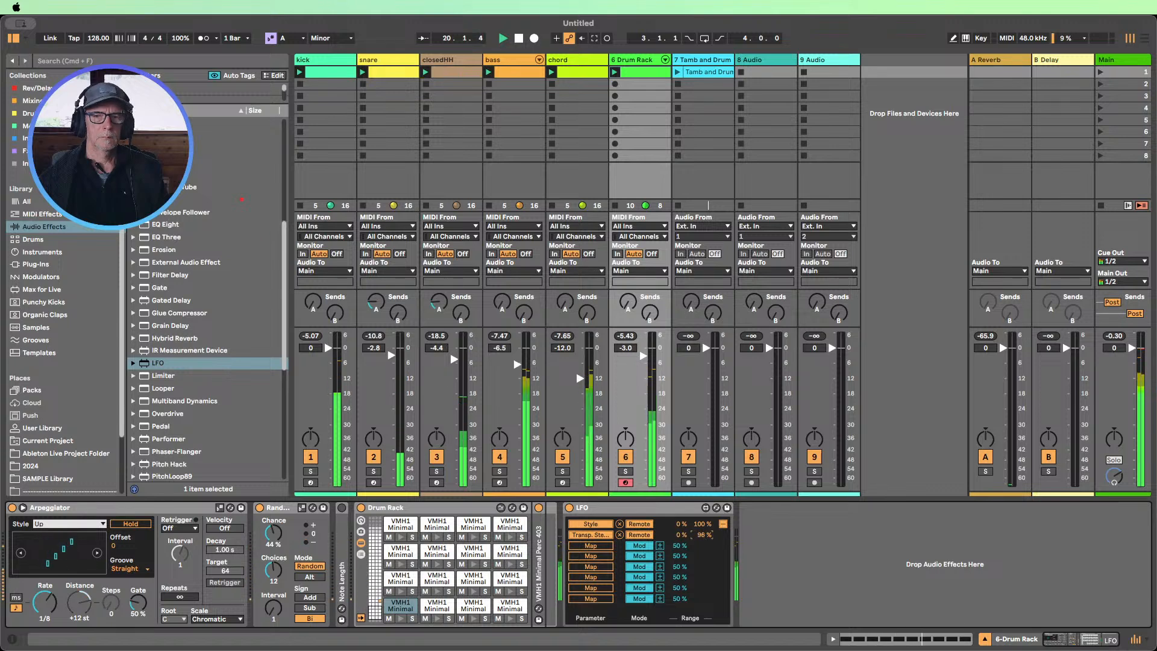
drag(680, 536, 680, 524)
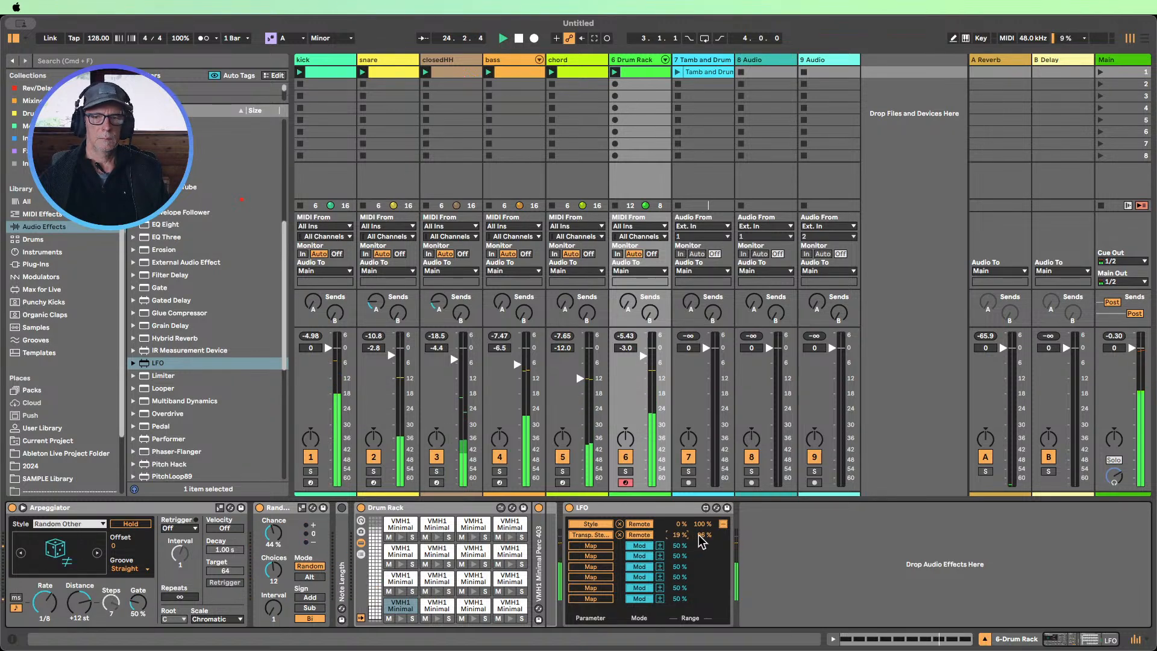
drag(702, 536, 702, 540)
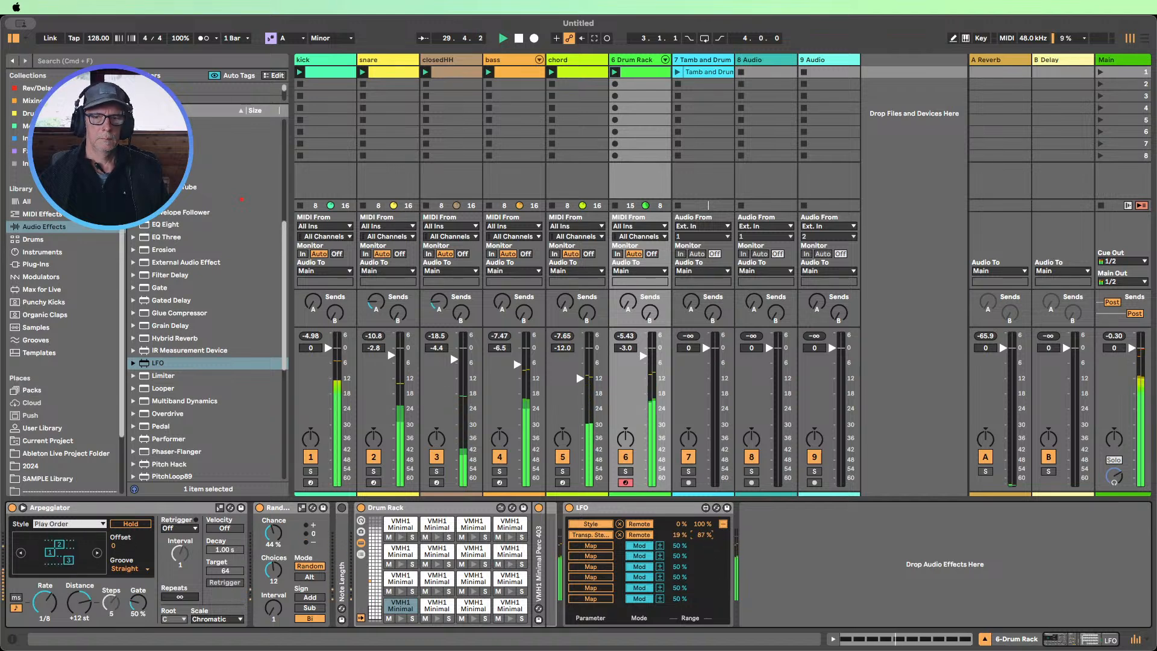
Map the LFO to the Arpeggiator's Distance in Remote mode and limit its range to 51 % minimum and 80 % maximum
click(71, 601)
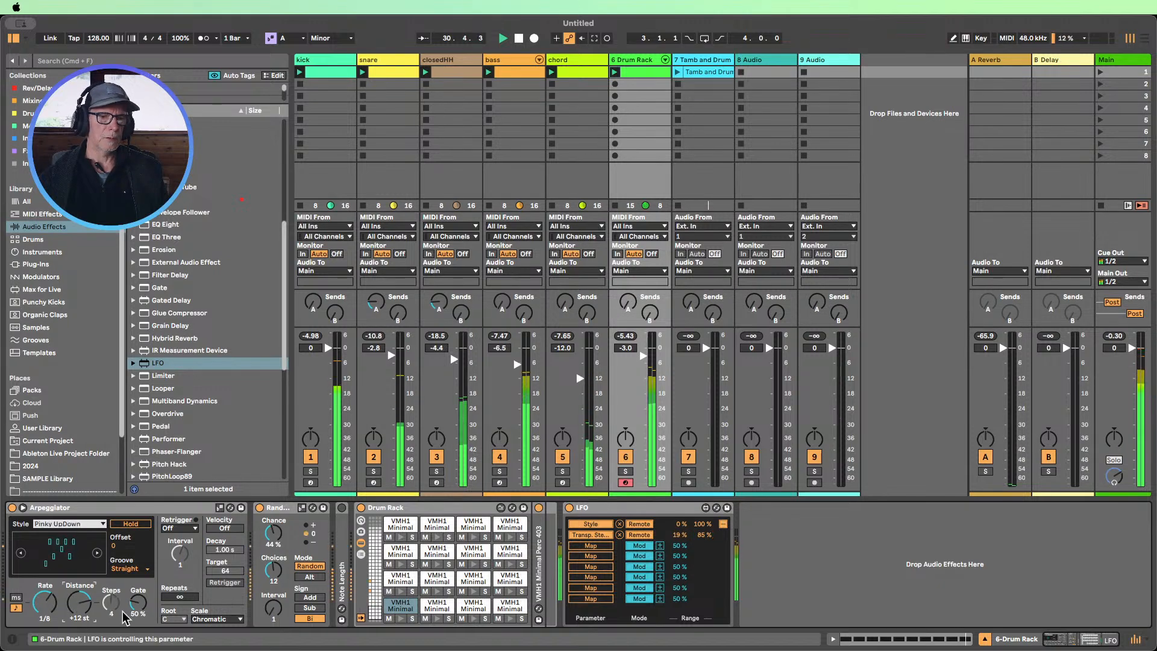
click(644, 547)
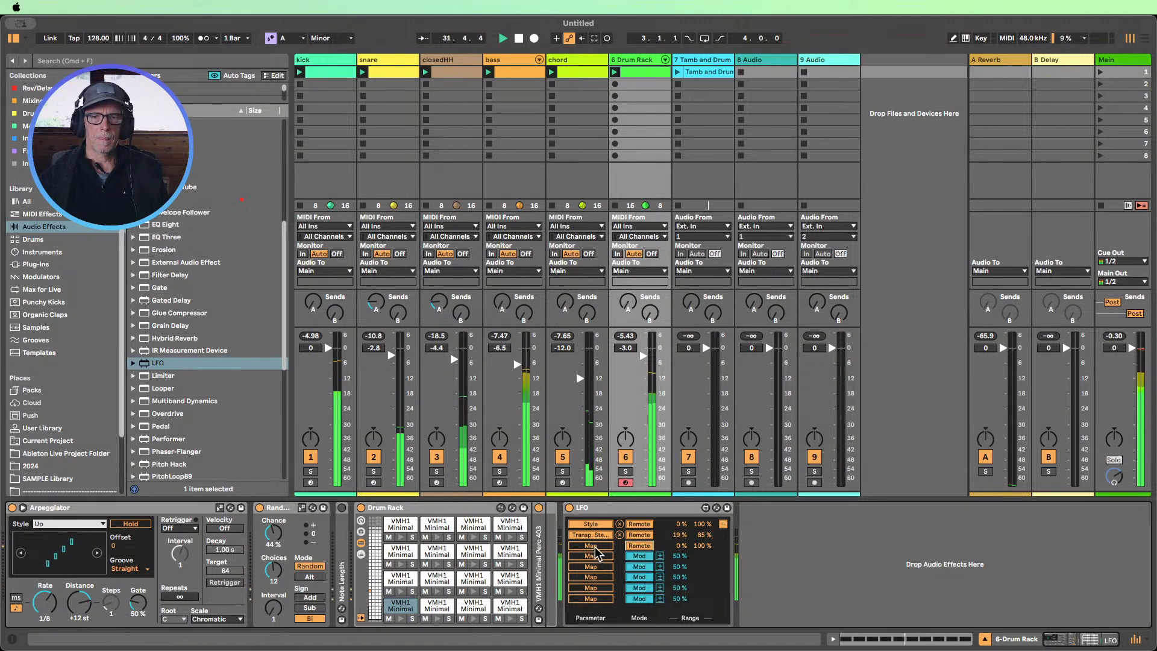
click(594, 547)
click(79, 601)
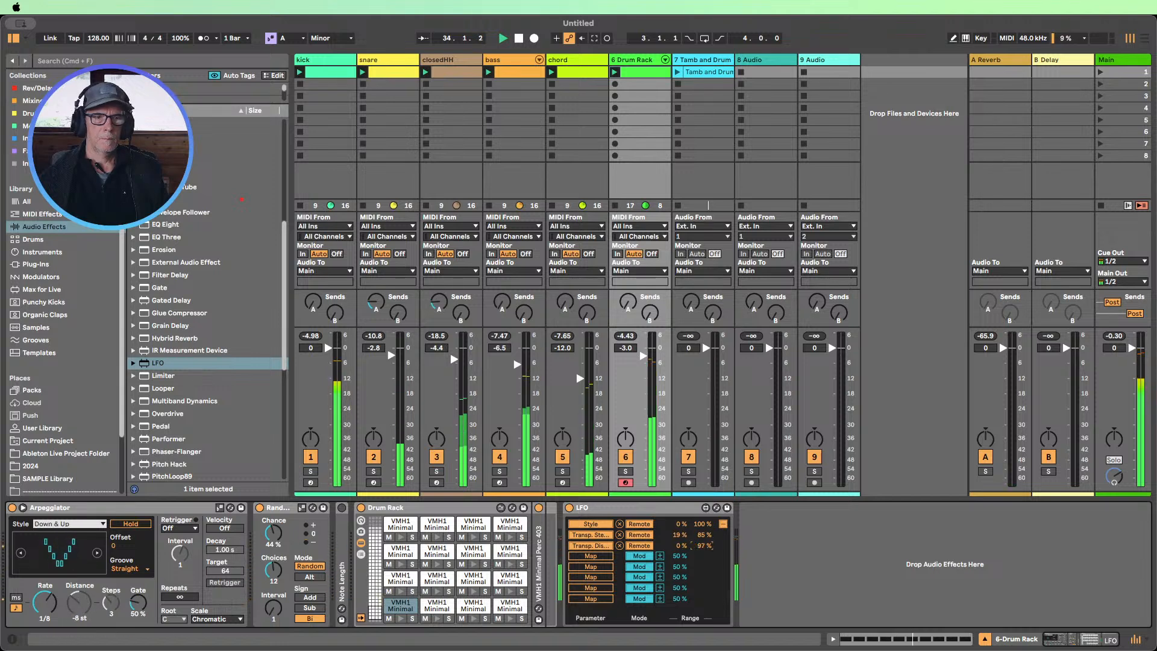
drag(682, 547, 682, 537)
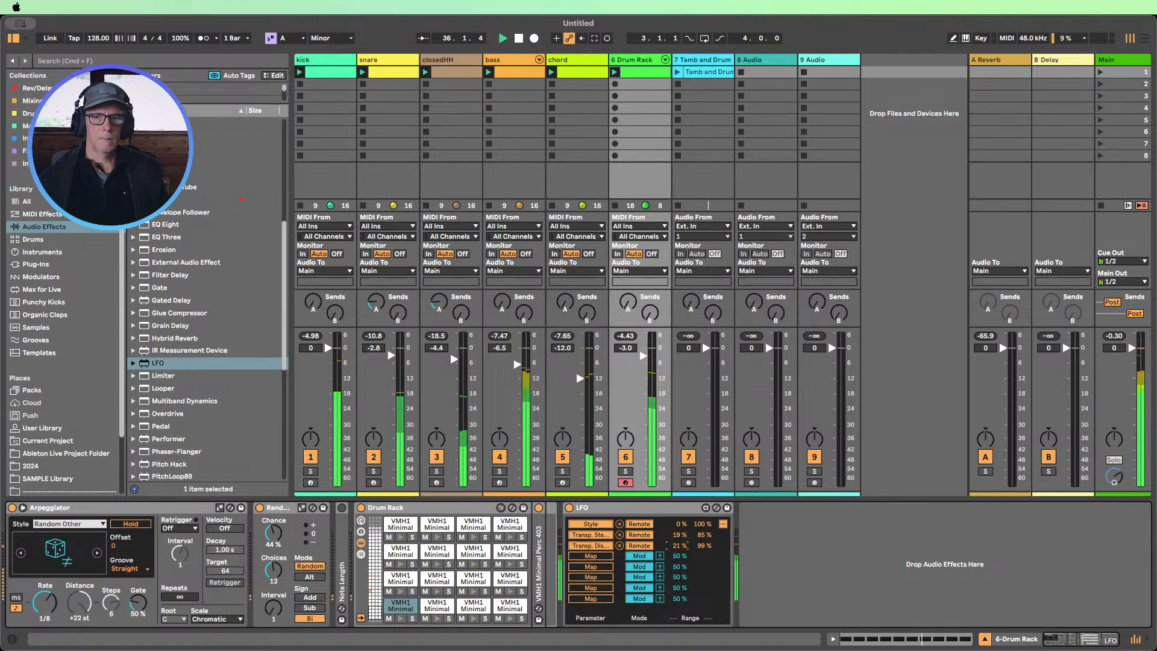
drag(681, 545, 681, 537)
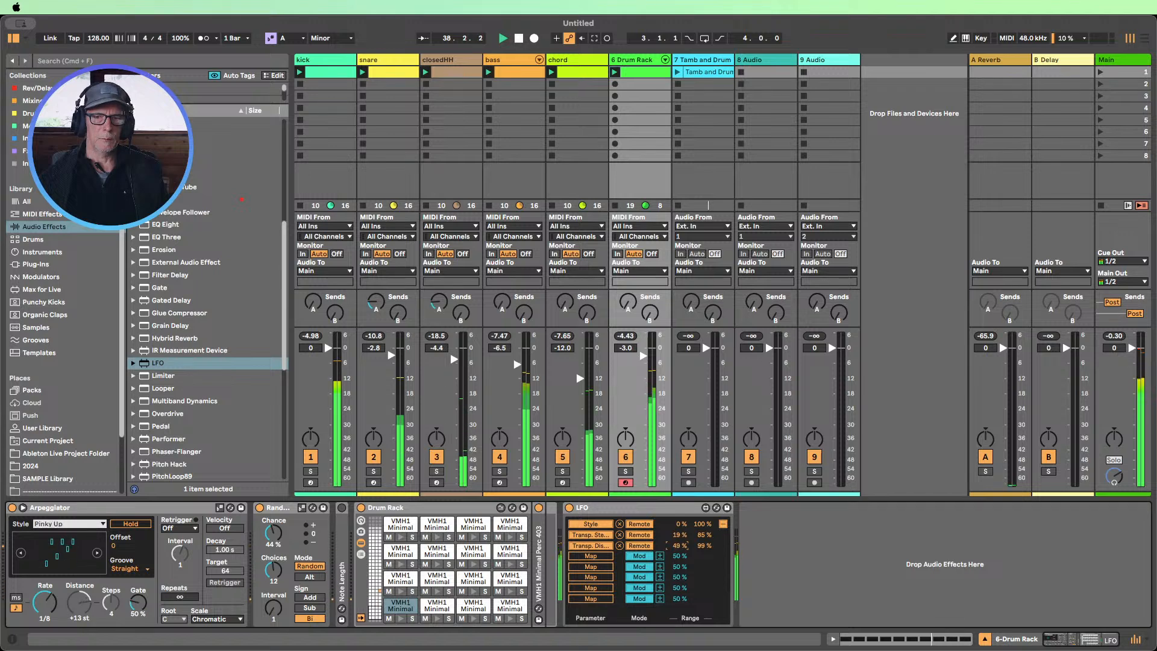
drag(682, 547, 681, 546)
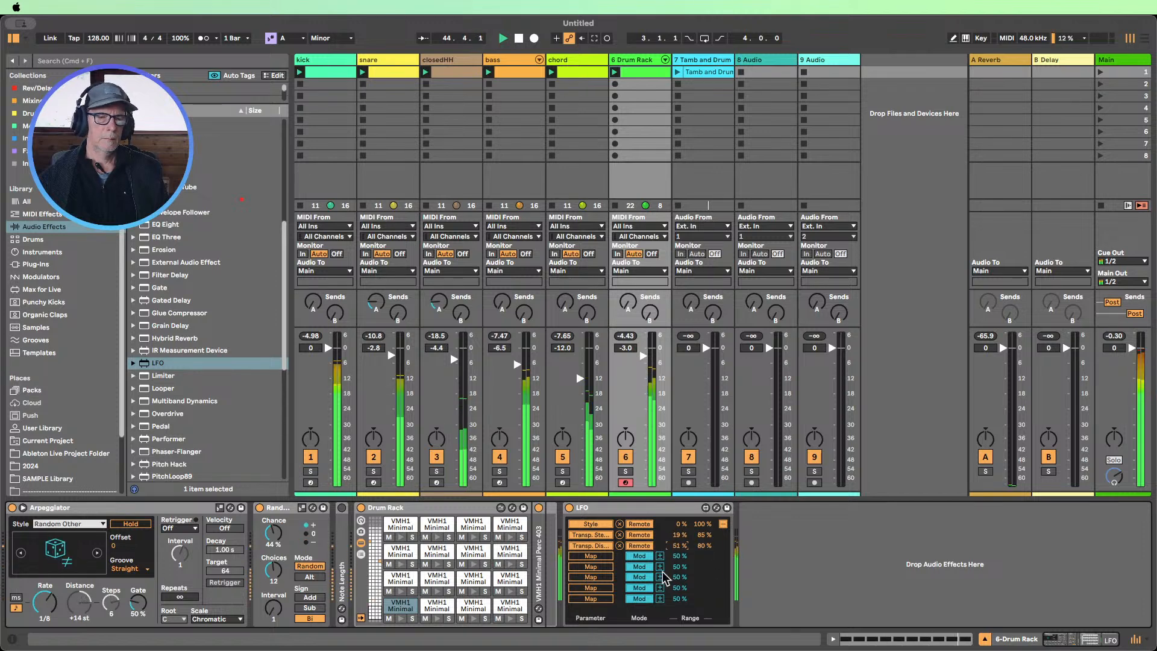
Collapse the LFO, Drum Rack and Random devices and stop playback
double_click(610, 507)
double_click(415, 508)
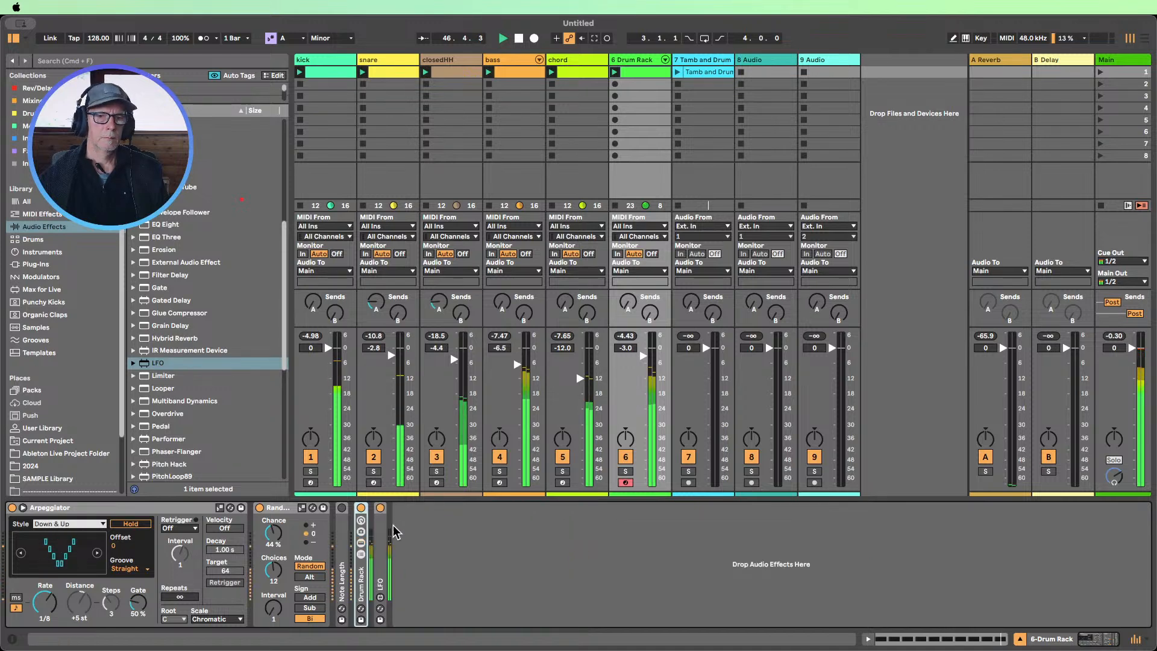
double_click(280, 508)
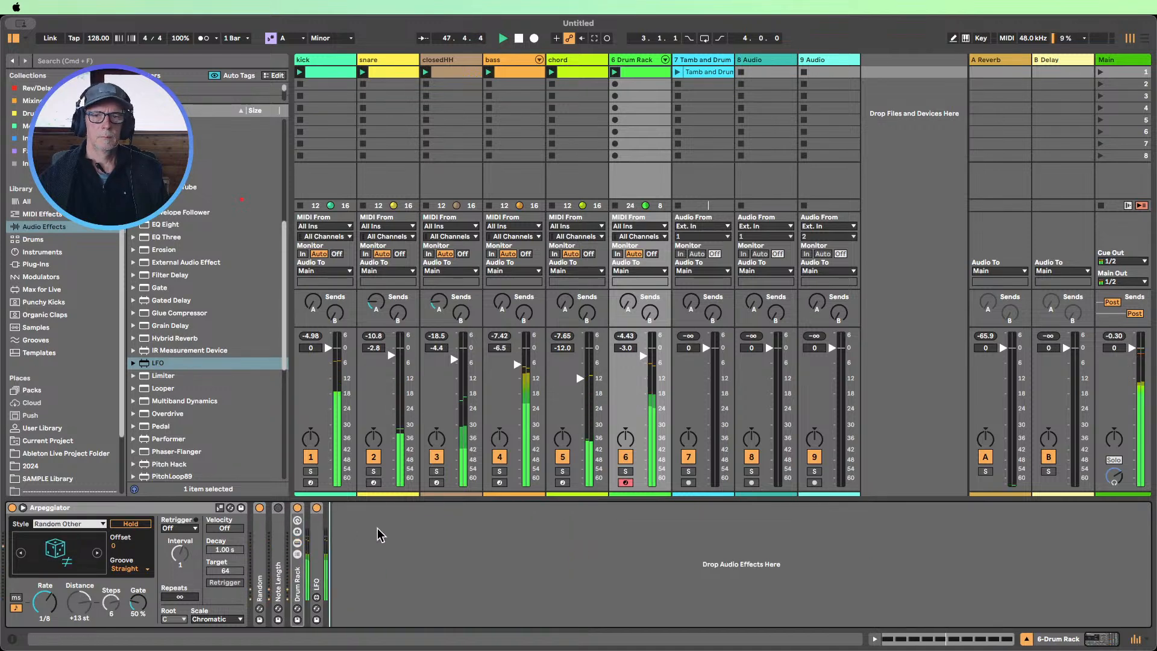
click(518, 38)
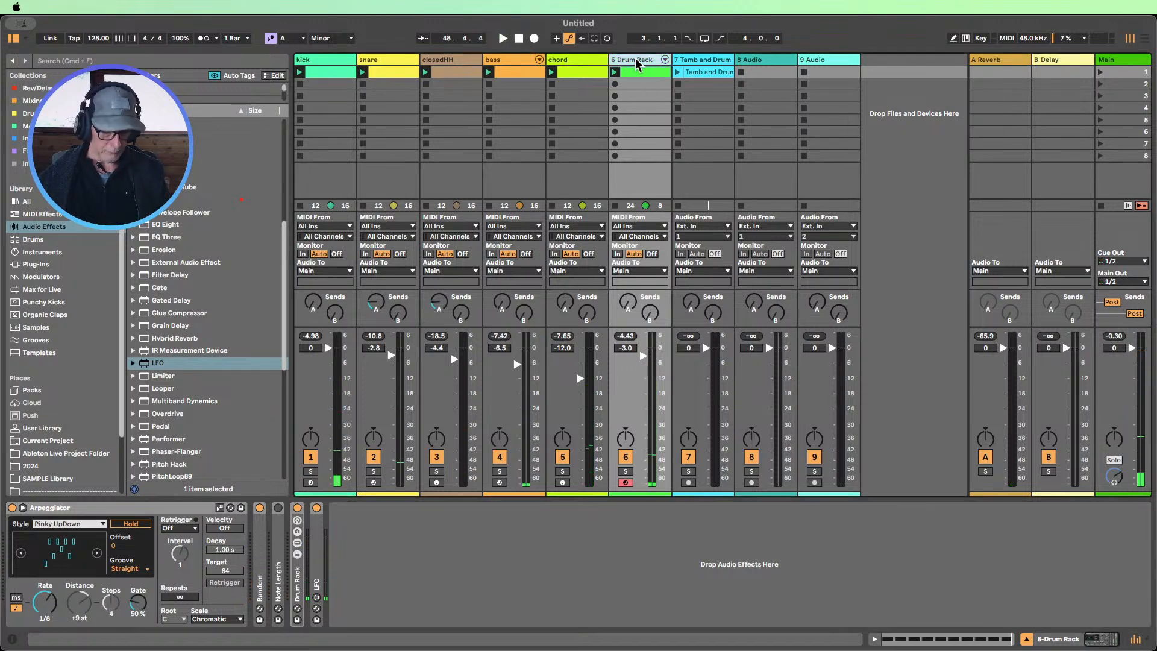
Insert a new MIDI track after the Drum Rack track, set its monitoring to In and arm it for recording
key(super+shift+t)
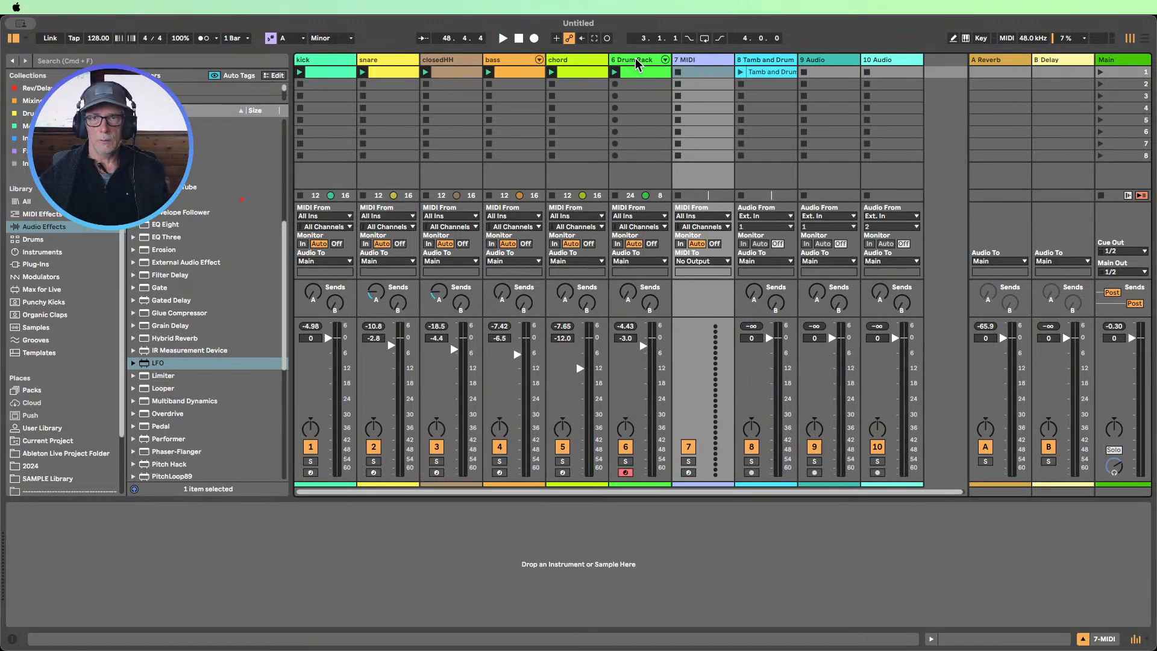
click(680, 244)
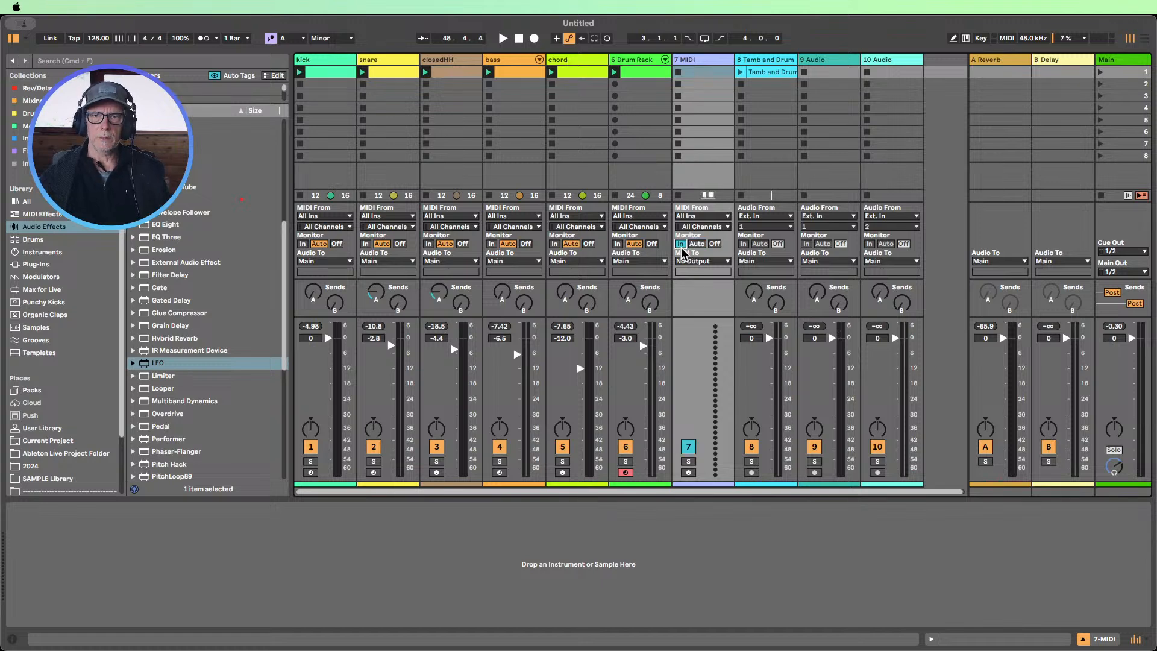
click(688, 472)
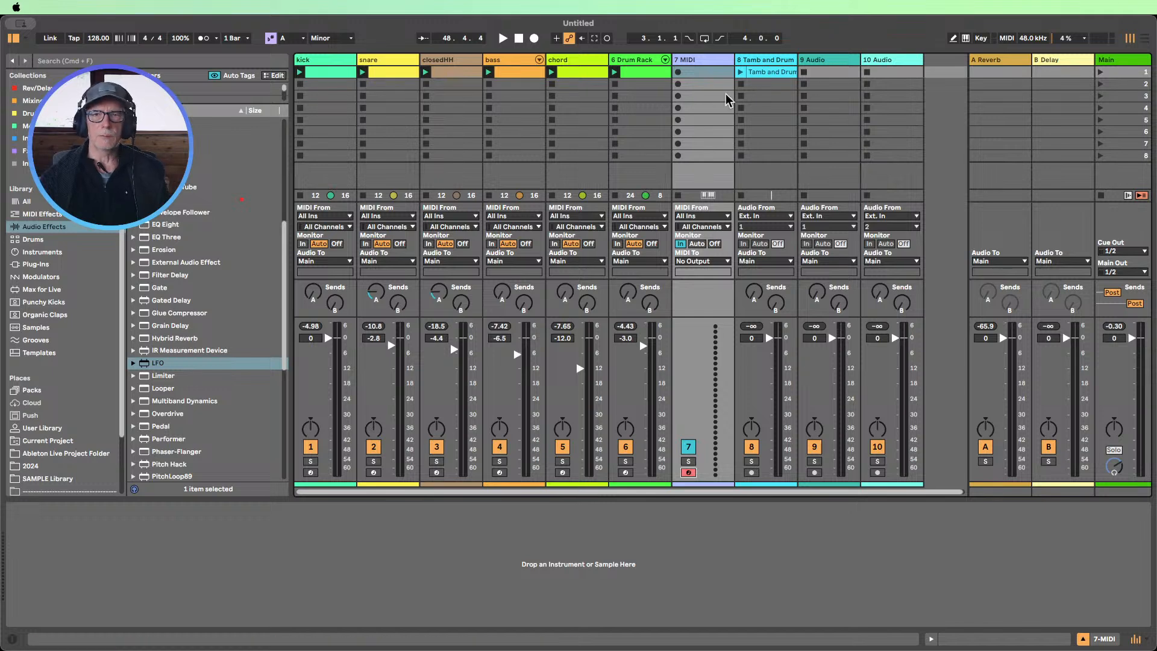
Open the Drum Rack track's clip and examine which percussion samples and notes it contains across the key range
click(643, 72)
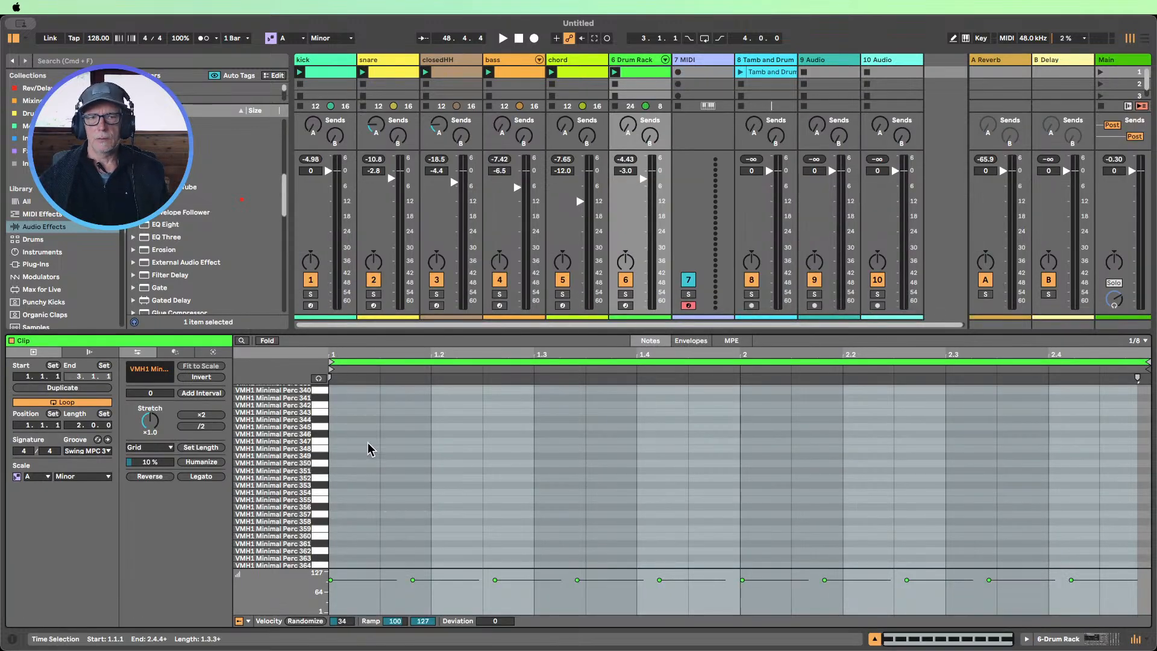
scroll(373, 446, down, 10)
scroll(391, 457, up, 2)
click(429, 495)
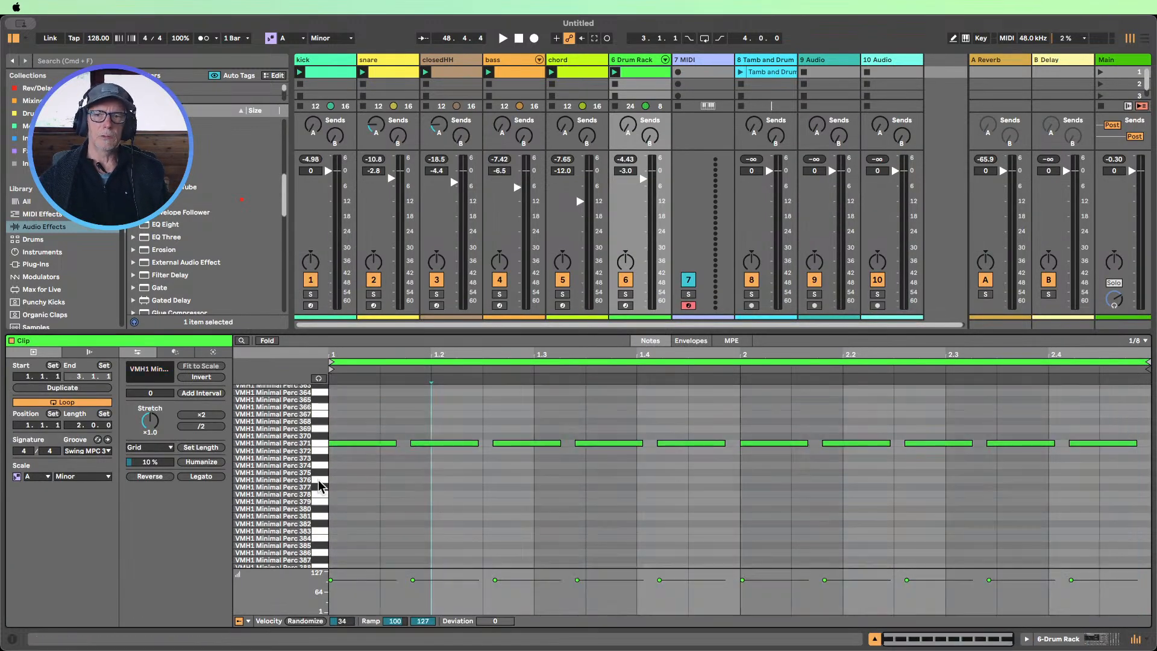
drag(312, 455, 312, 454)
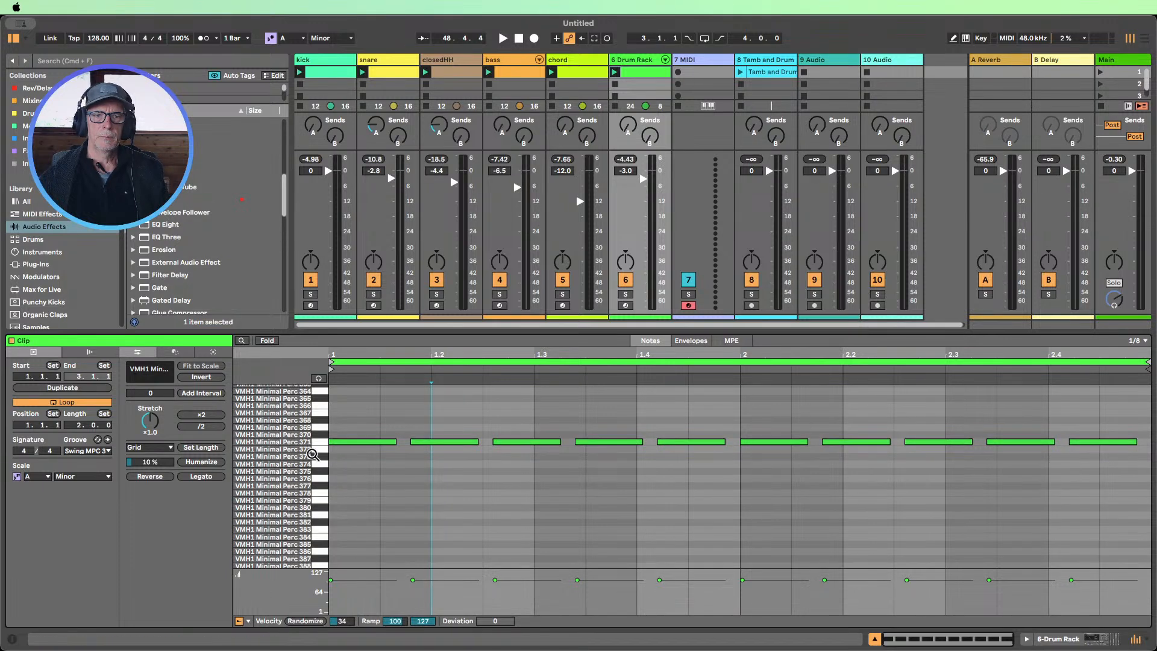
scroll(312, 455, down, 5)
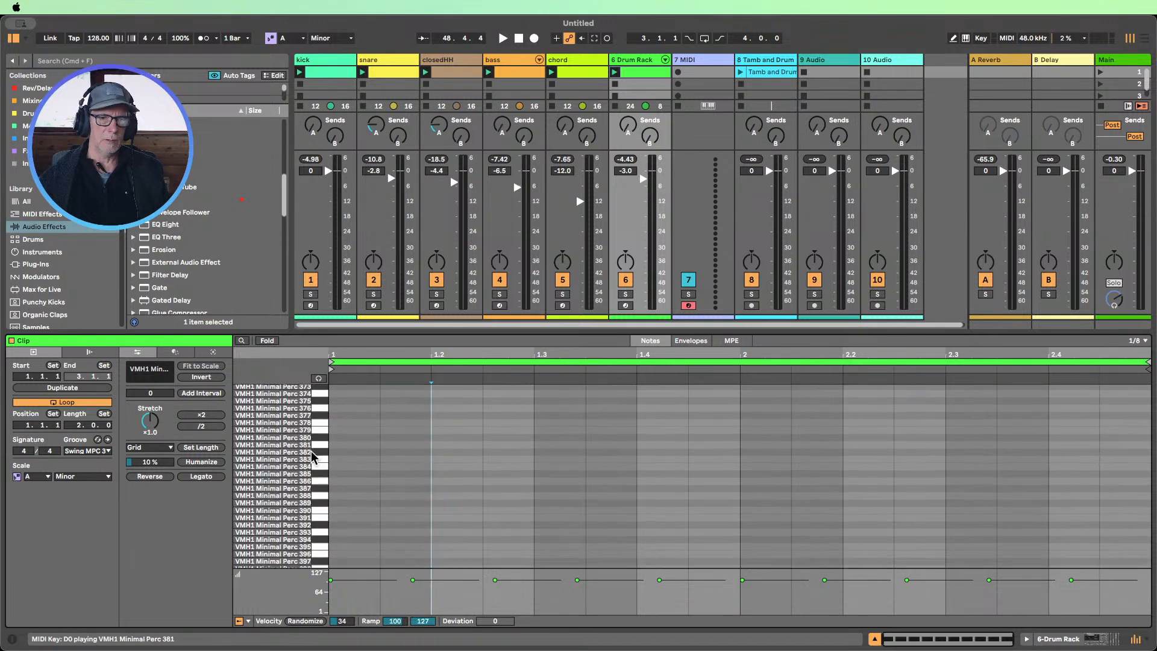
scroll(312, 455, down, 2)
scroll(312, 454, up, 8)
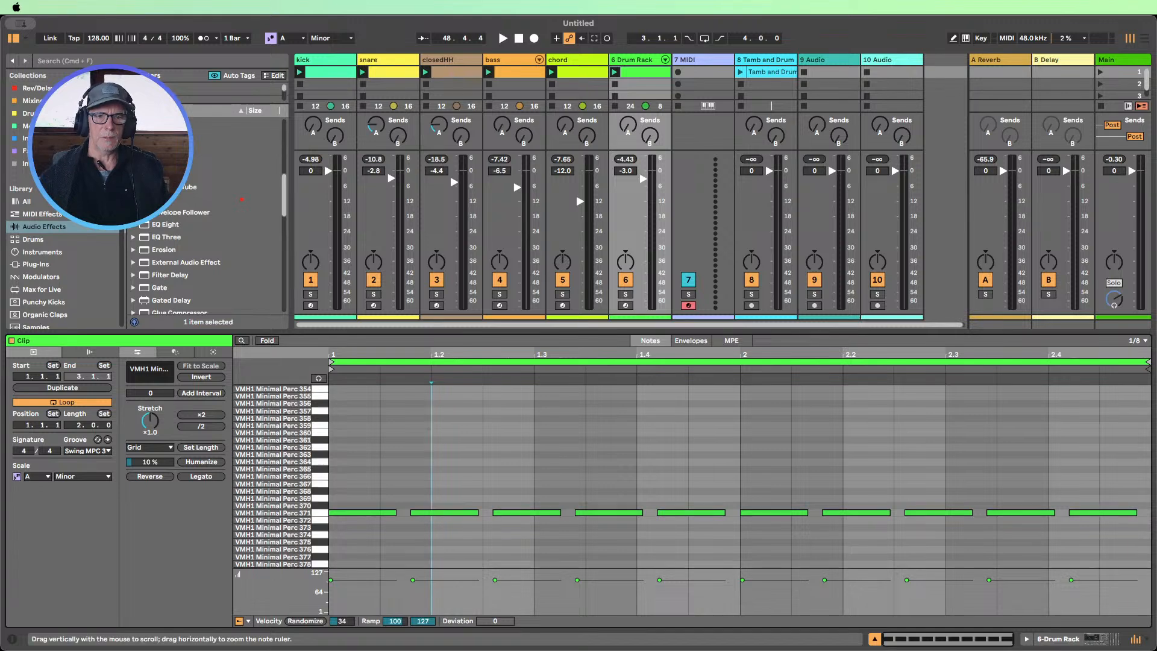
scroll(589, 466, down, 5)
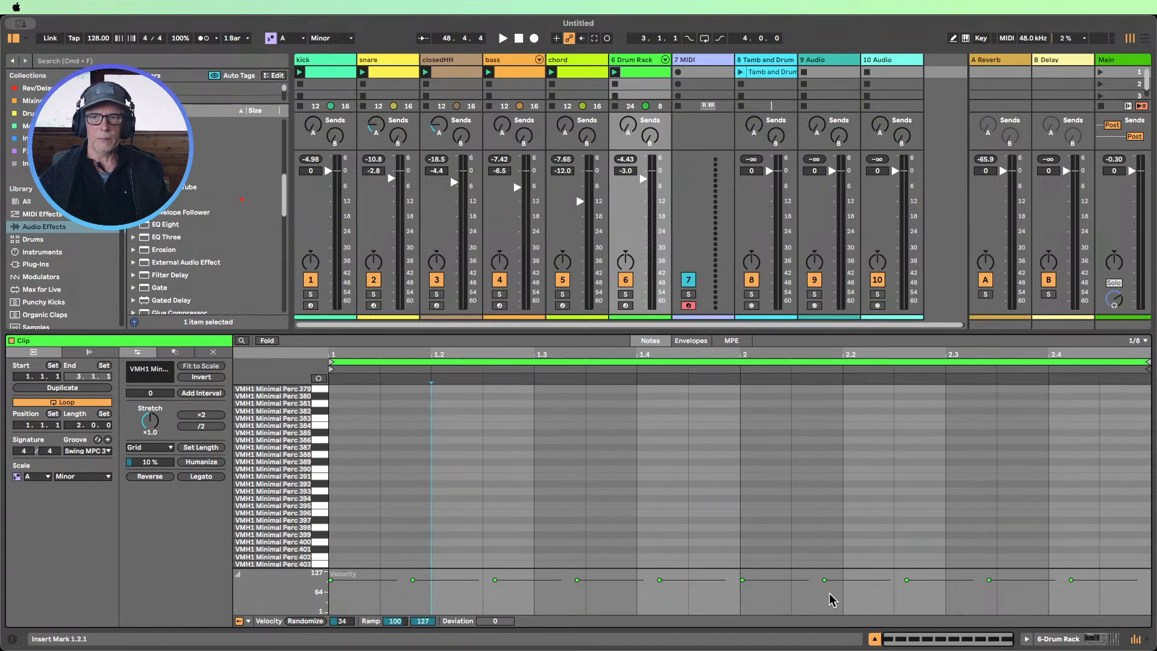
click(874, 639)
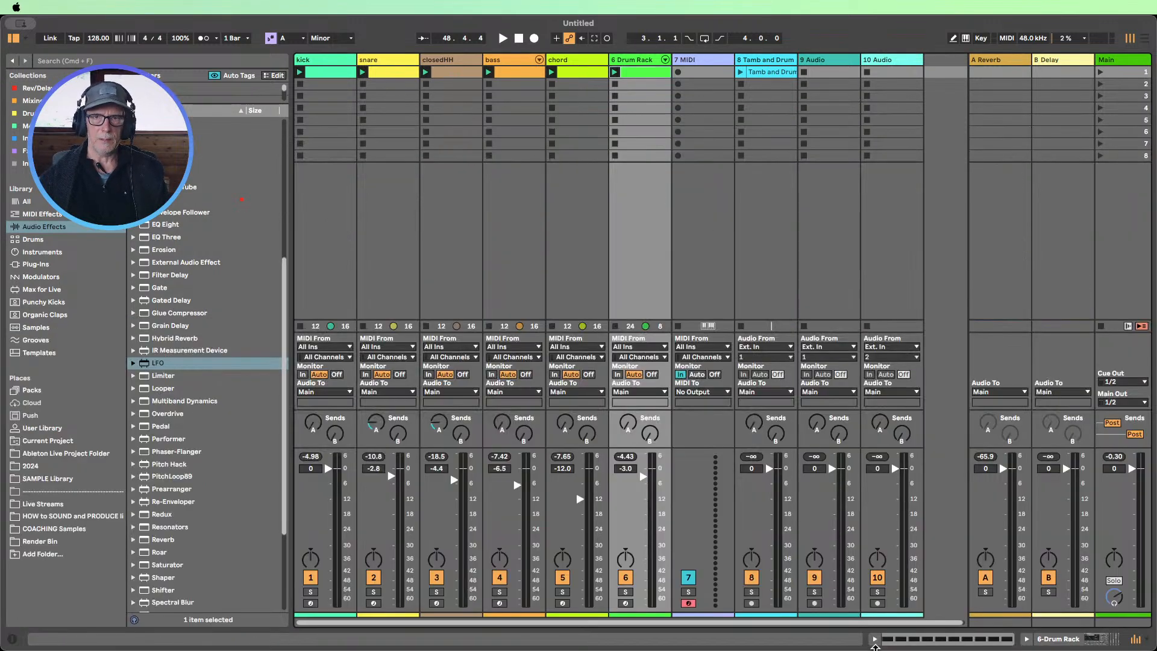
click(679, 73)
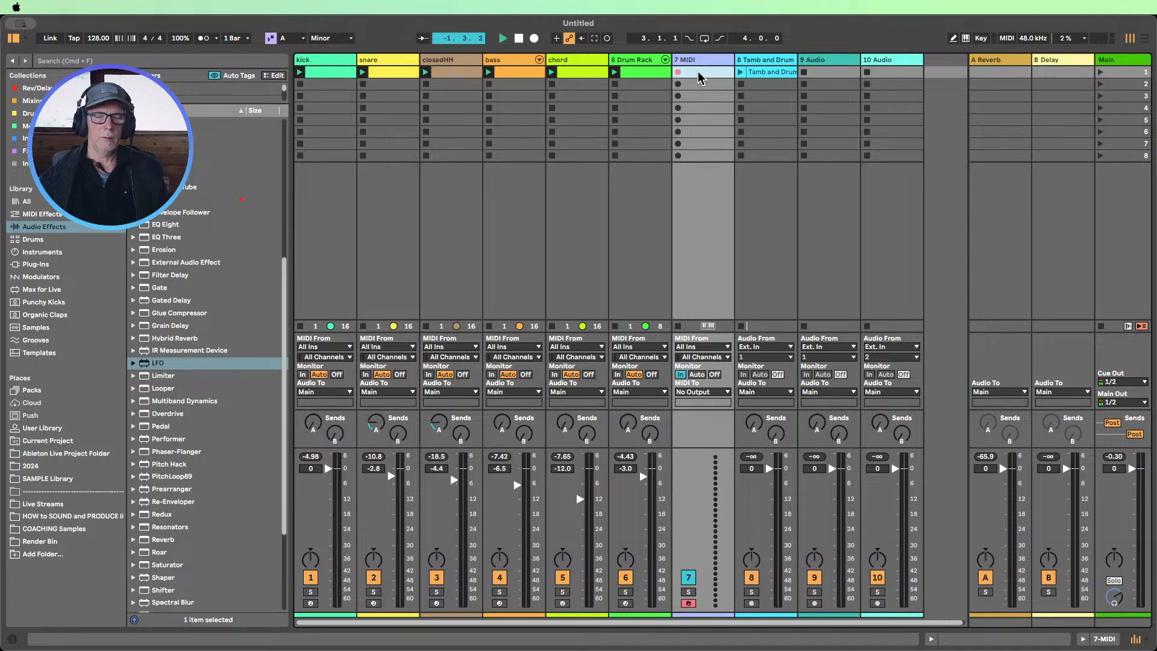
double_click(698, 71)
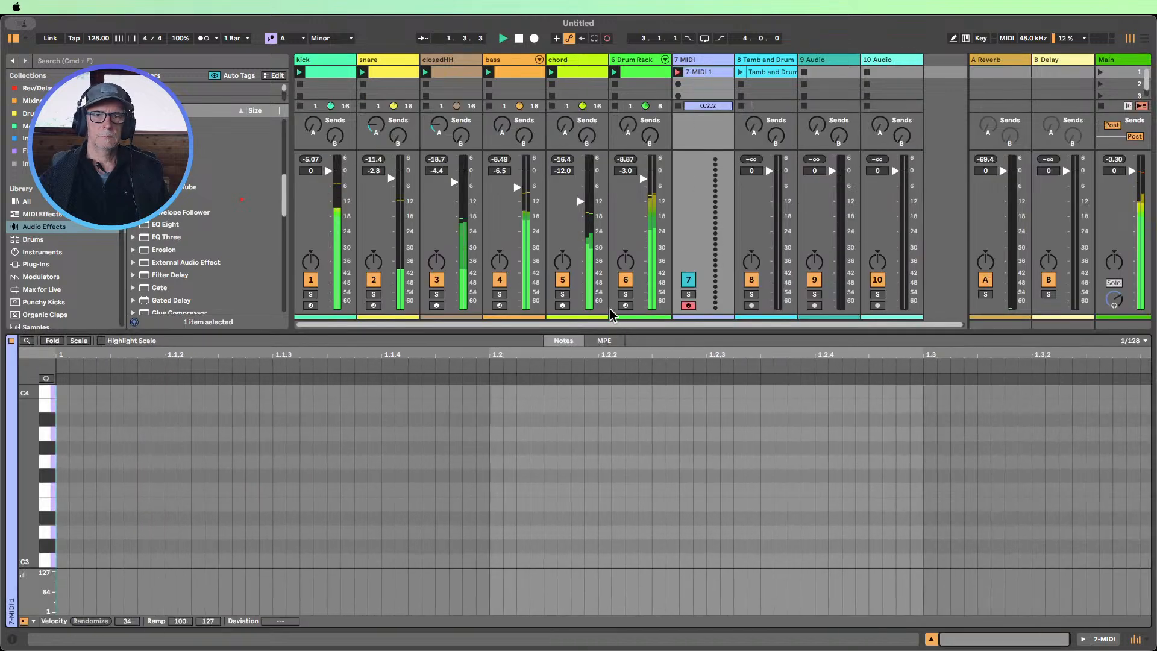
click(519, 38)
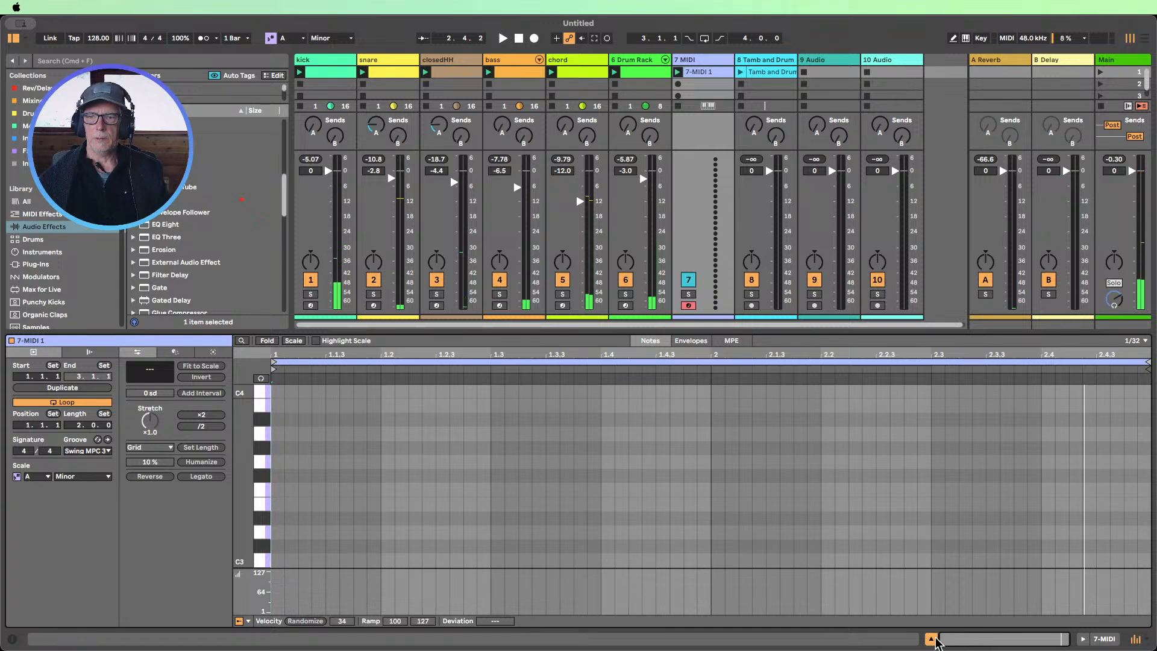
click(930, 638)
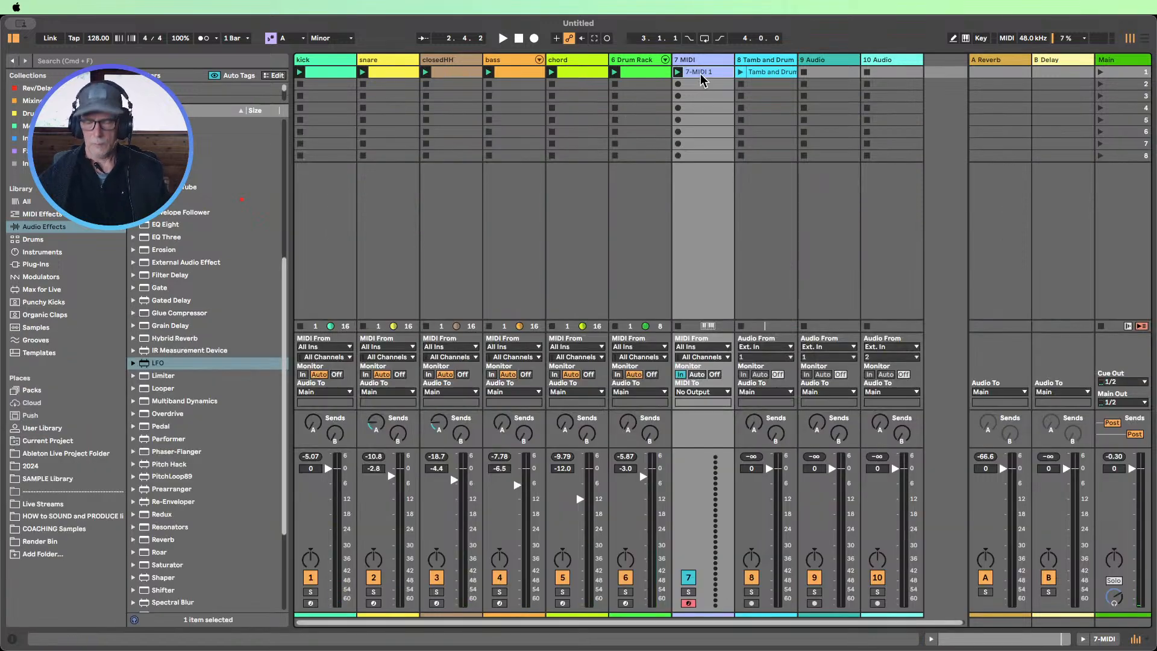
key(Delete)
Set the new MIDI track's input to 6-Drum Rack, Post FX, and record the generated notes into its first clip slot
click(701, 348)
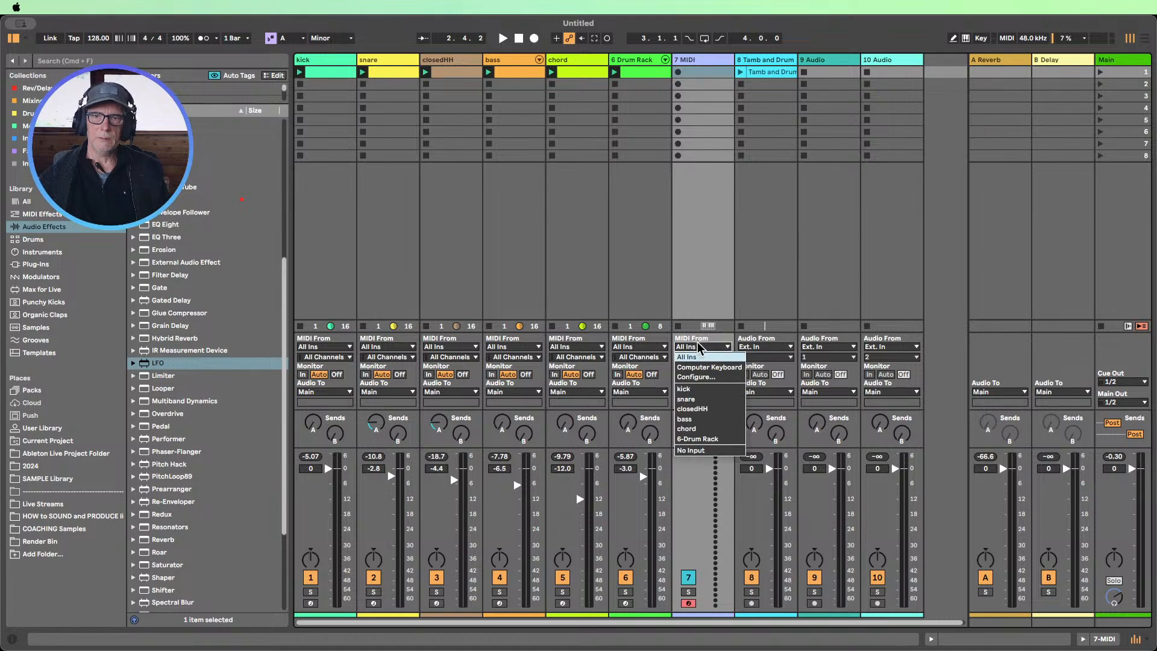
click(709, 440)
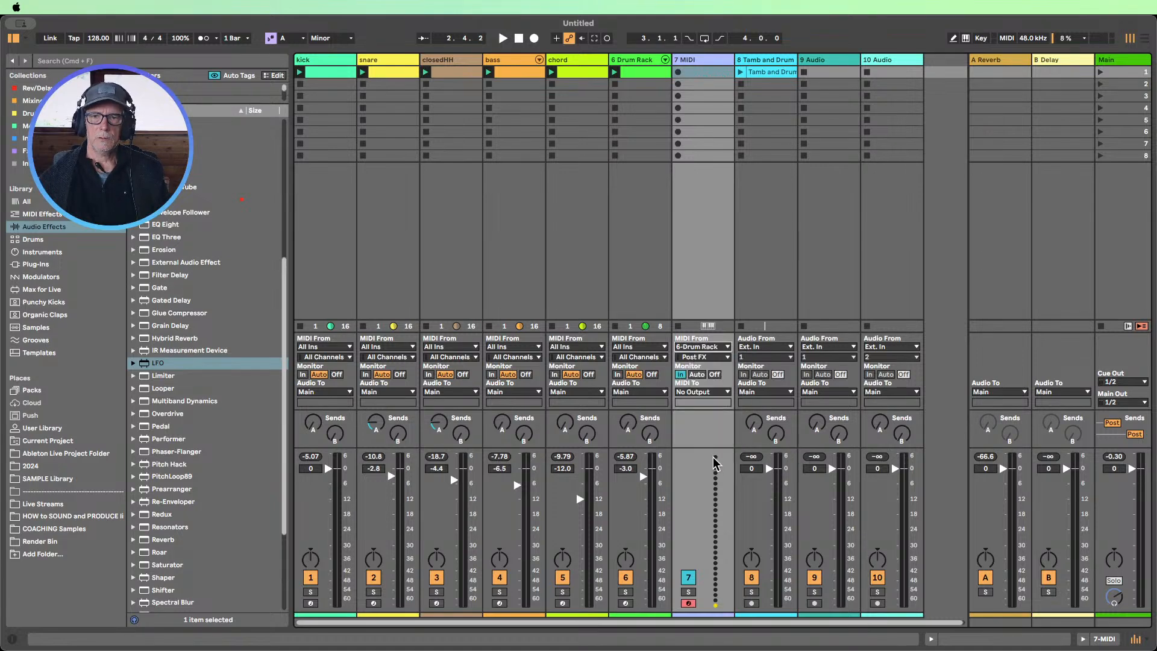
click(683, 72)
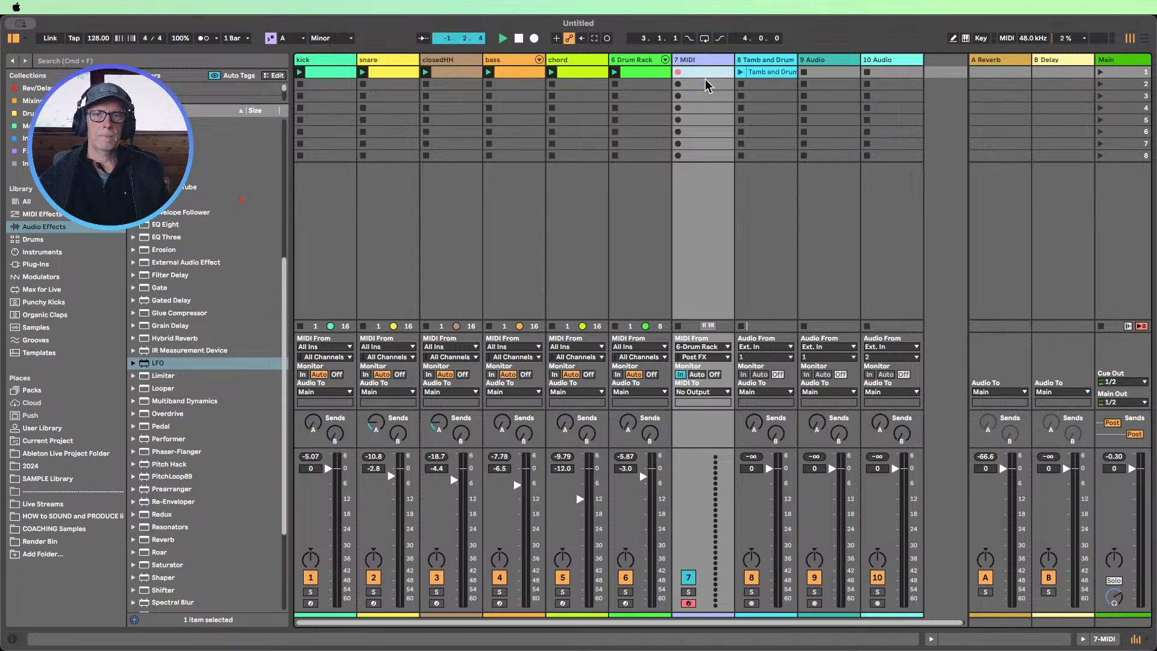
double_click(698, 72)
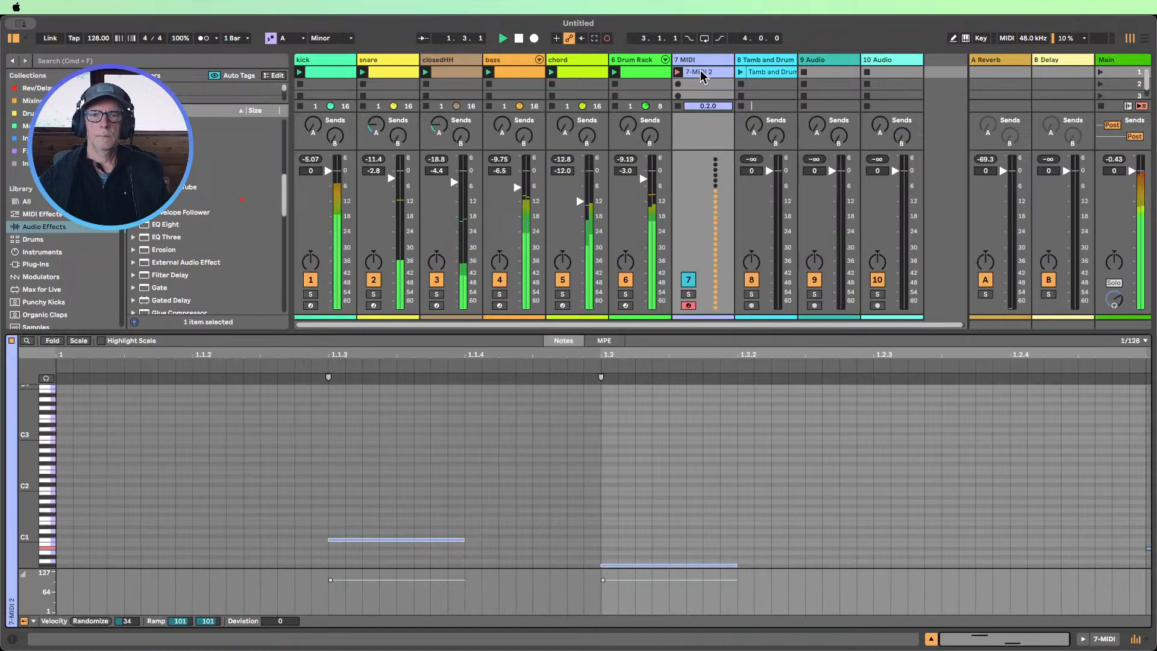
mouse_move(34, 500)
mouse_down()
mouse_move(6, 500)
mouse_move(26, 501)
mouse_up()
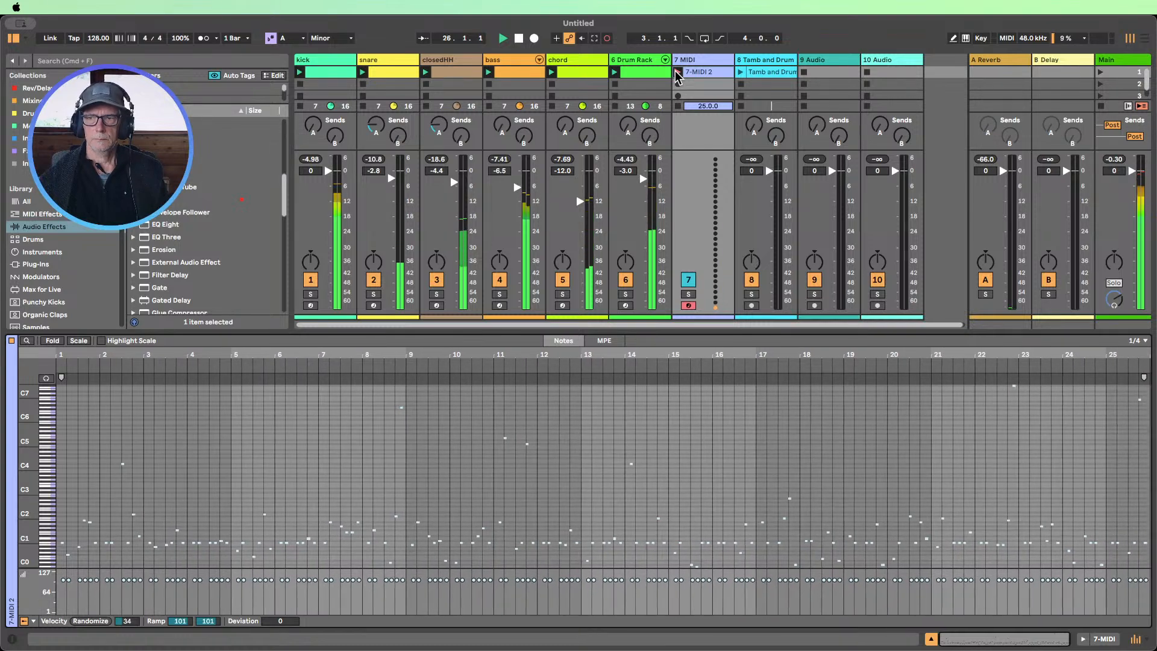
Stop the recording and move the recorded MIDI clip to the second clip slot of the Drum Rack track
click(678, 73)
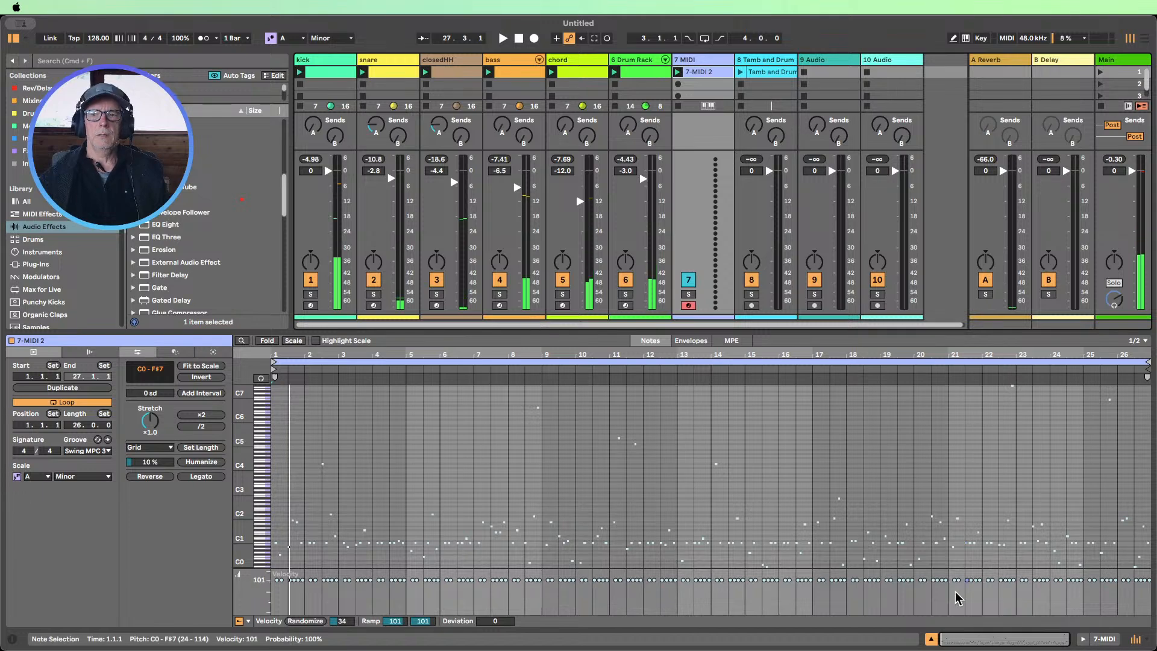
click(931, 638)
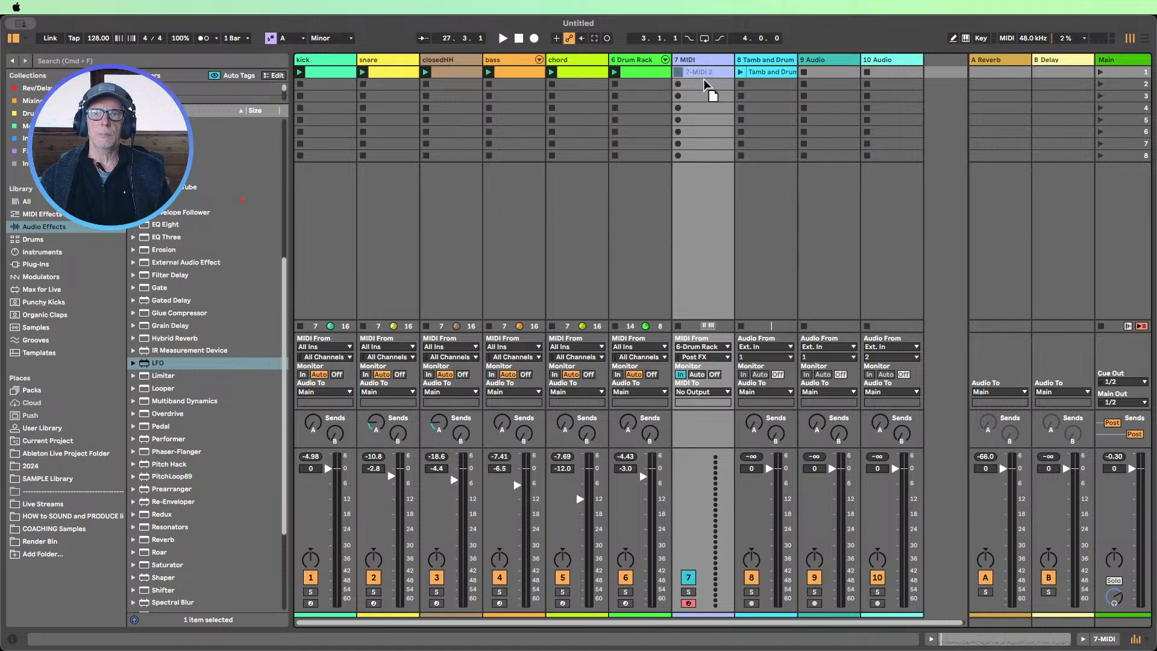
drag(708, 86, 655, 86)
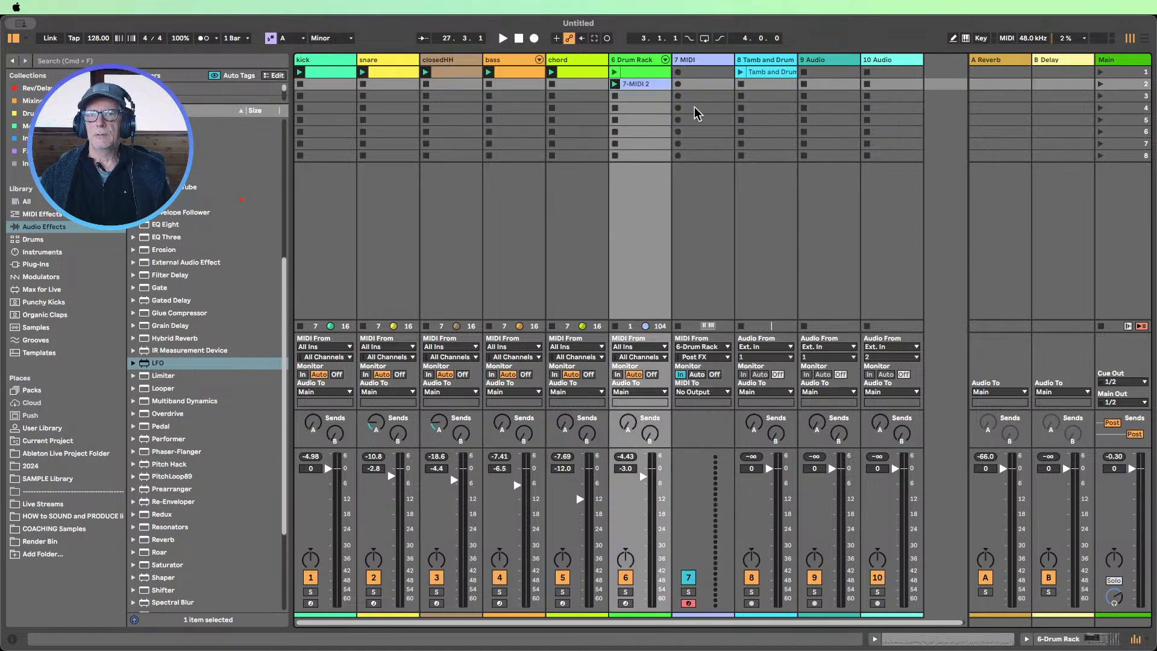
Turn off the Arpeggiator, Random and LFO devices on the Drum Rack track, leaving only the Drum Rack expanded
double_click(634, 60)
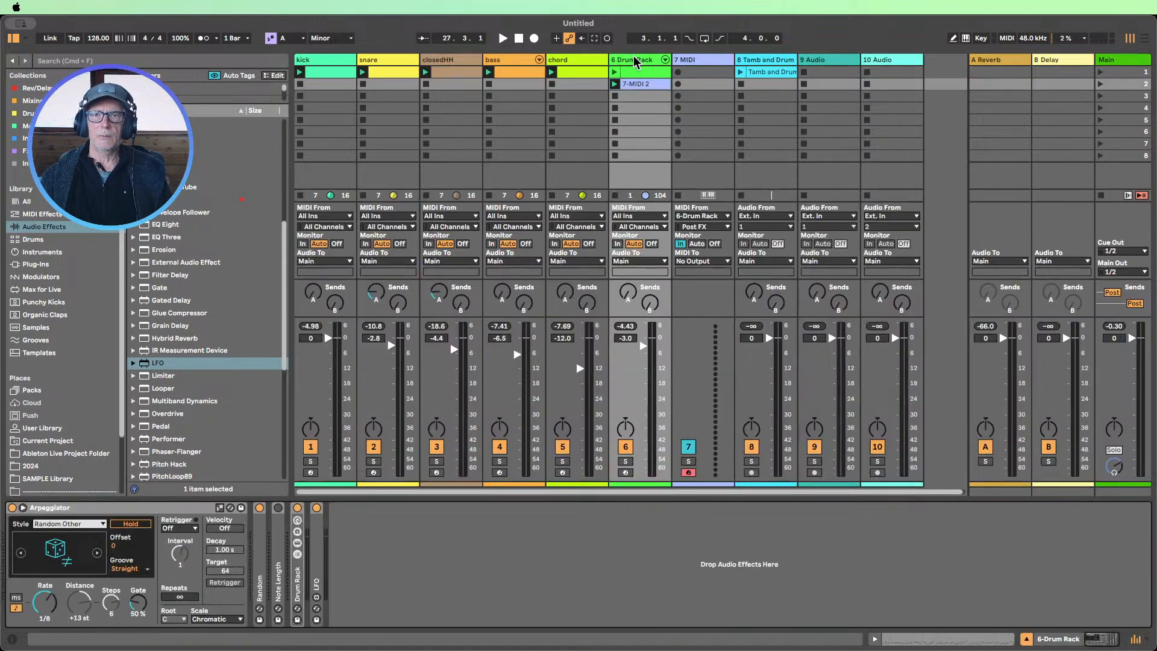
click(12, 508)
double_click(106, 511)
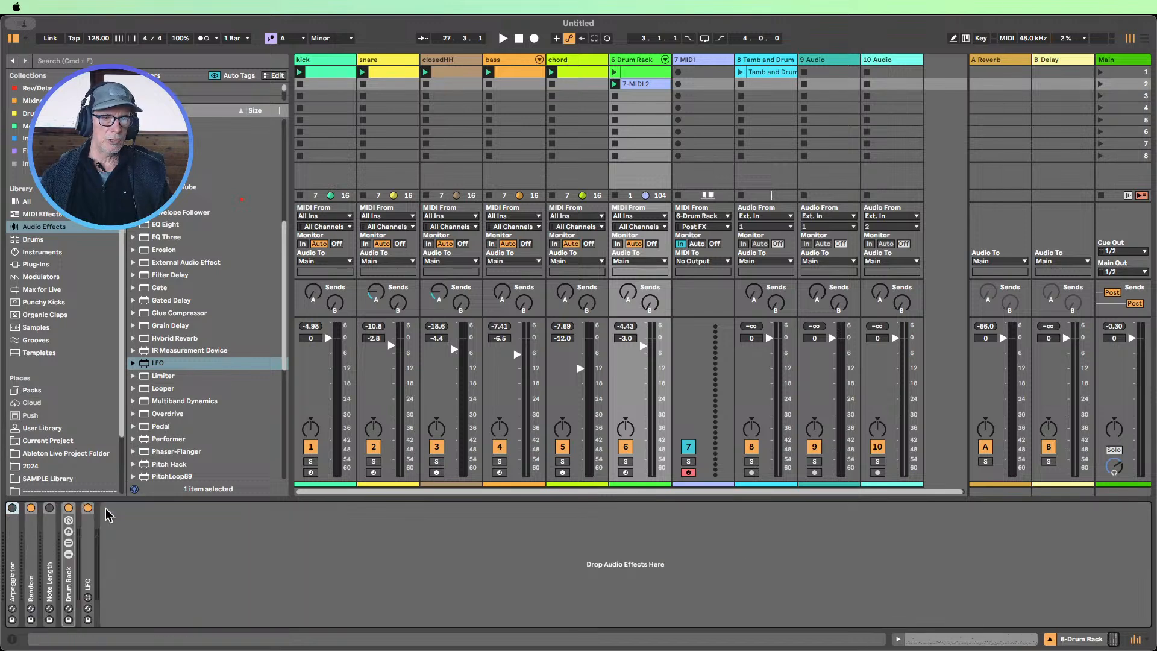
double_click(89, 542)
double_click(70, 580)
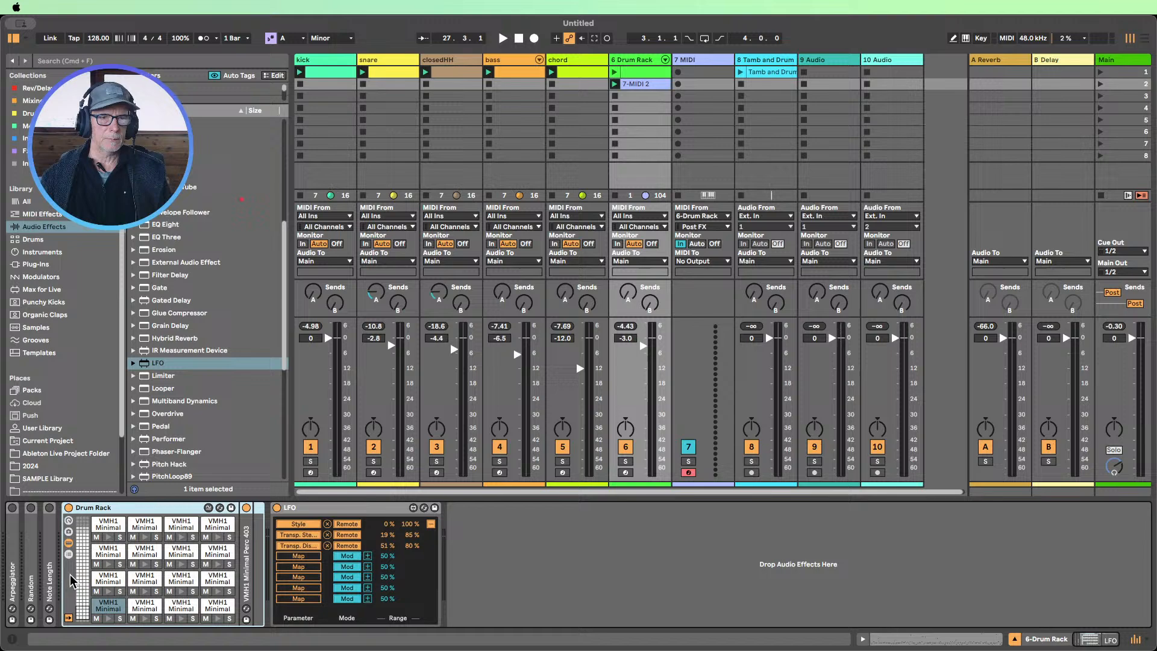
double_click(299, 508)
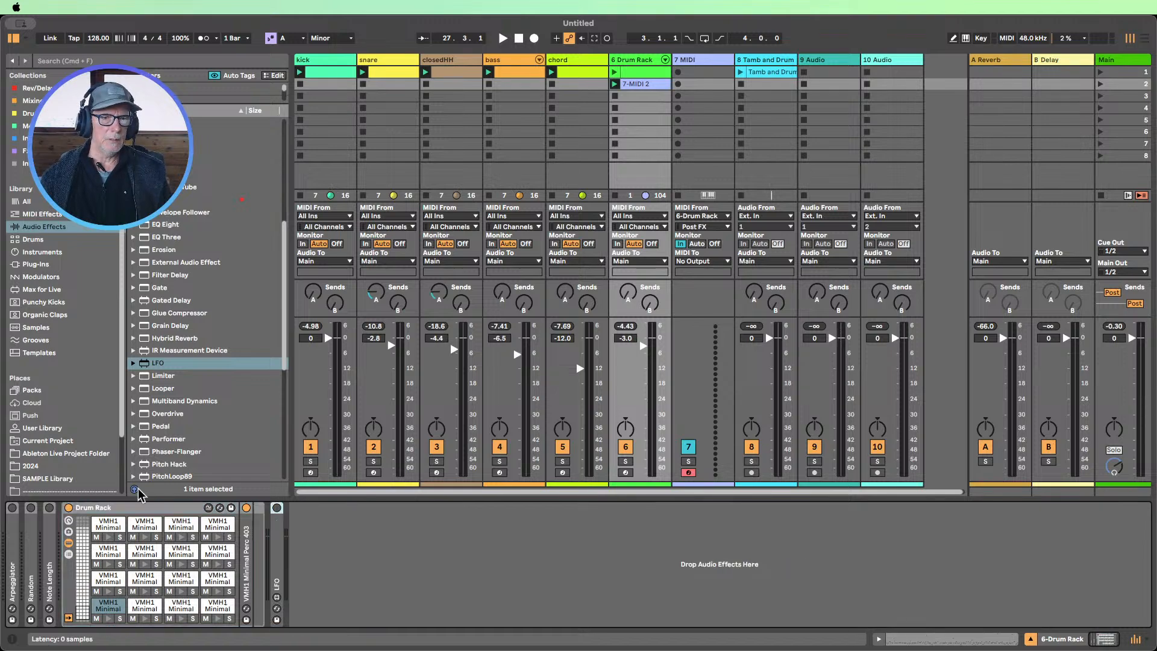
Open the recorded 7-MIDI 2 clip and enlarge its note editor to show the densest notes, around VMH1 Minimal Perc 371
double_click(649, 86)
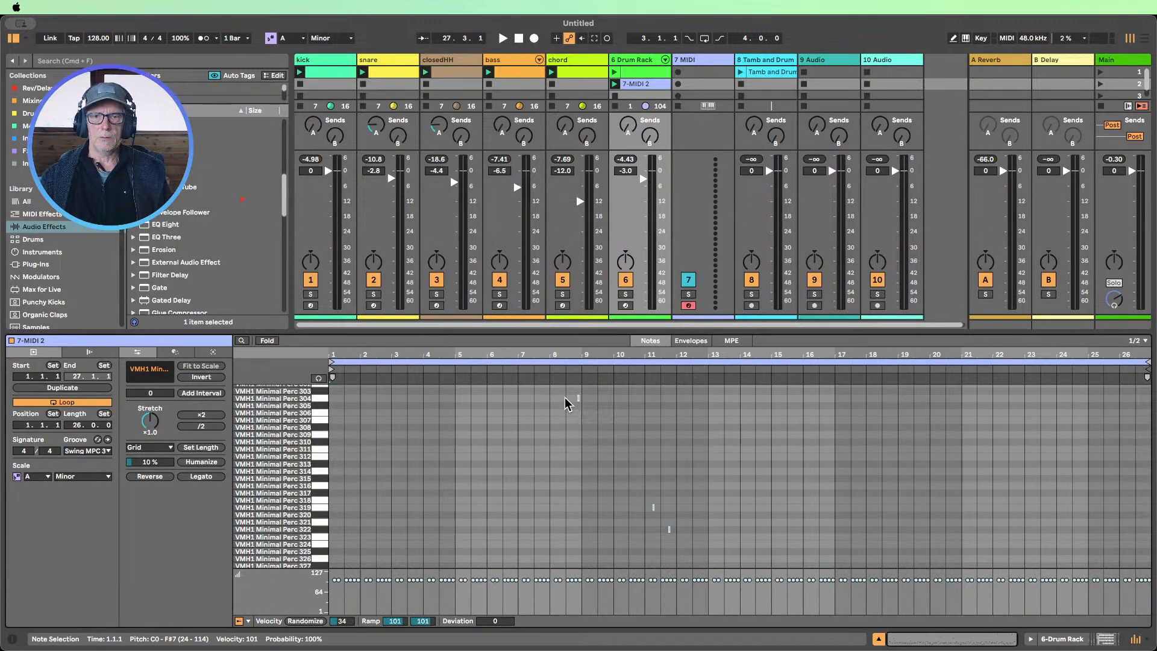
scroll(413, 509, down, 2)
drag(295, 507, 285, 474)
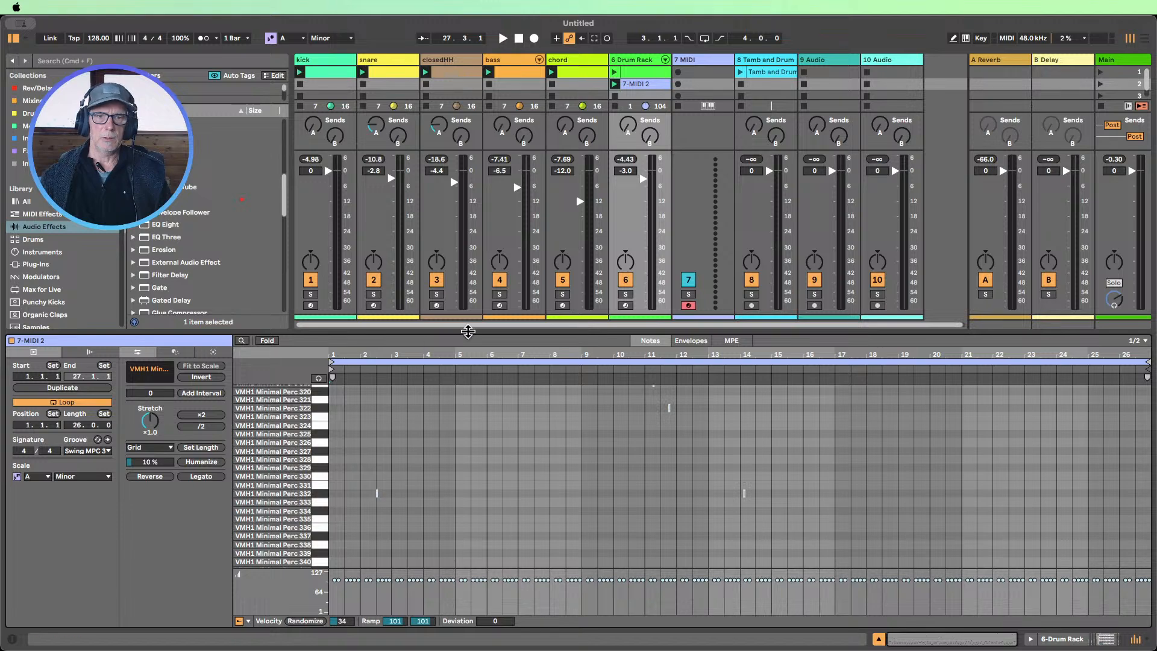
drag(487, 332, 505, 121)
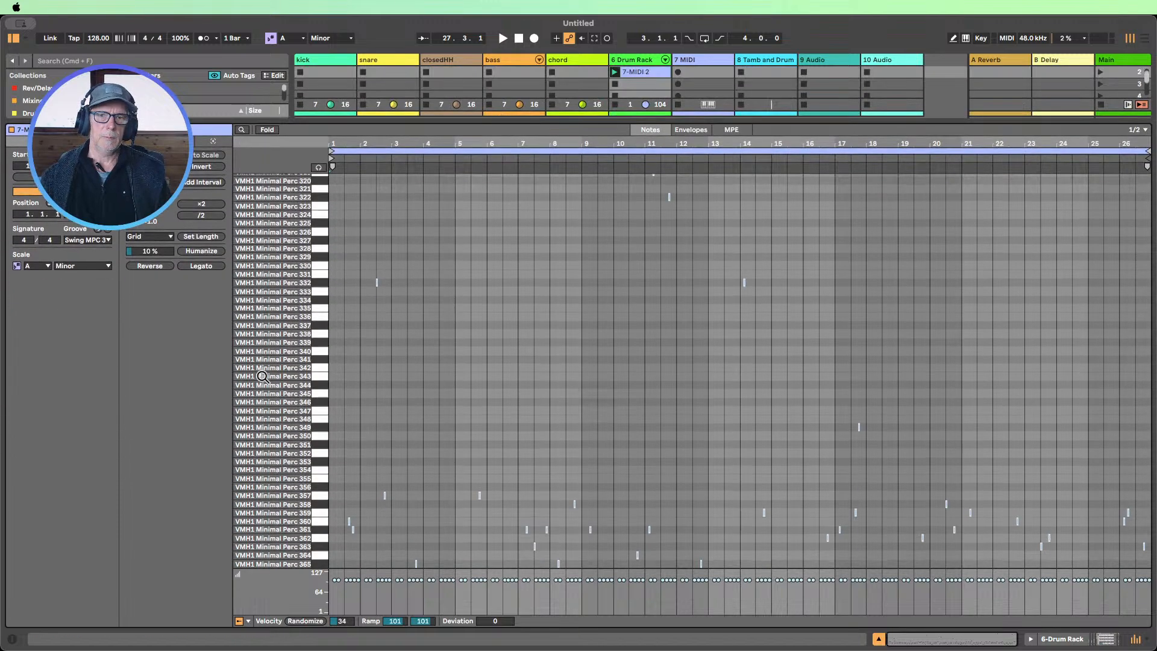
drag(268, 402, 264, 226)
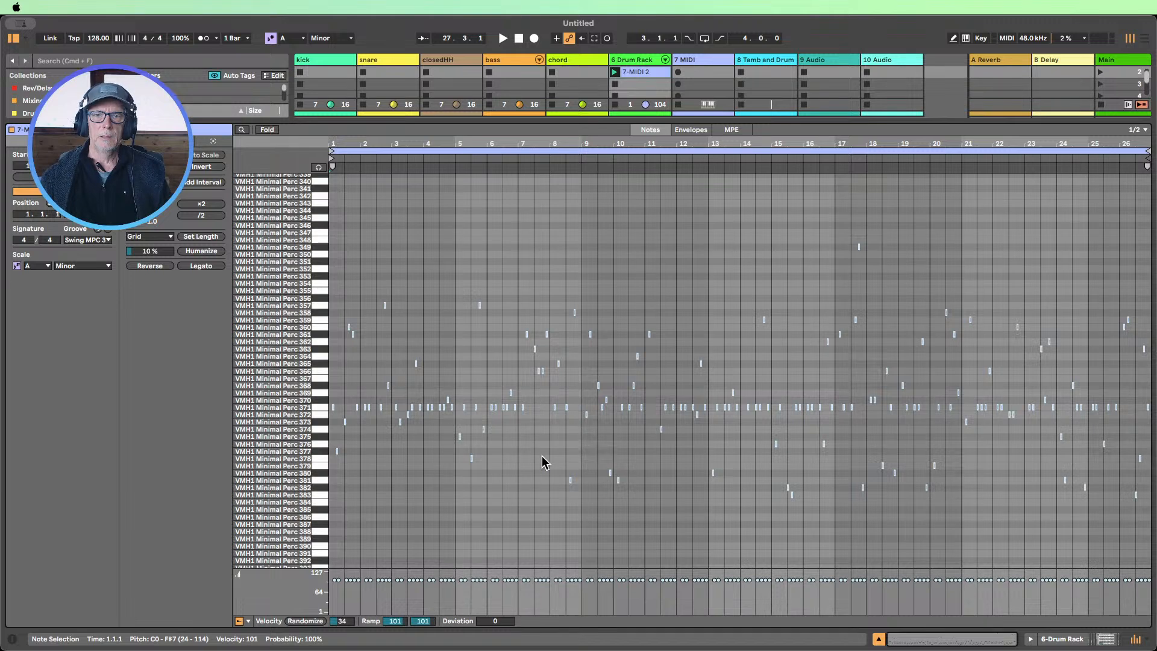
Loop the recorded clip over the four bars from 17.1.1 to 21.1.1
drag(519, 436, 645, 438)
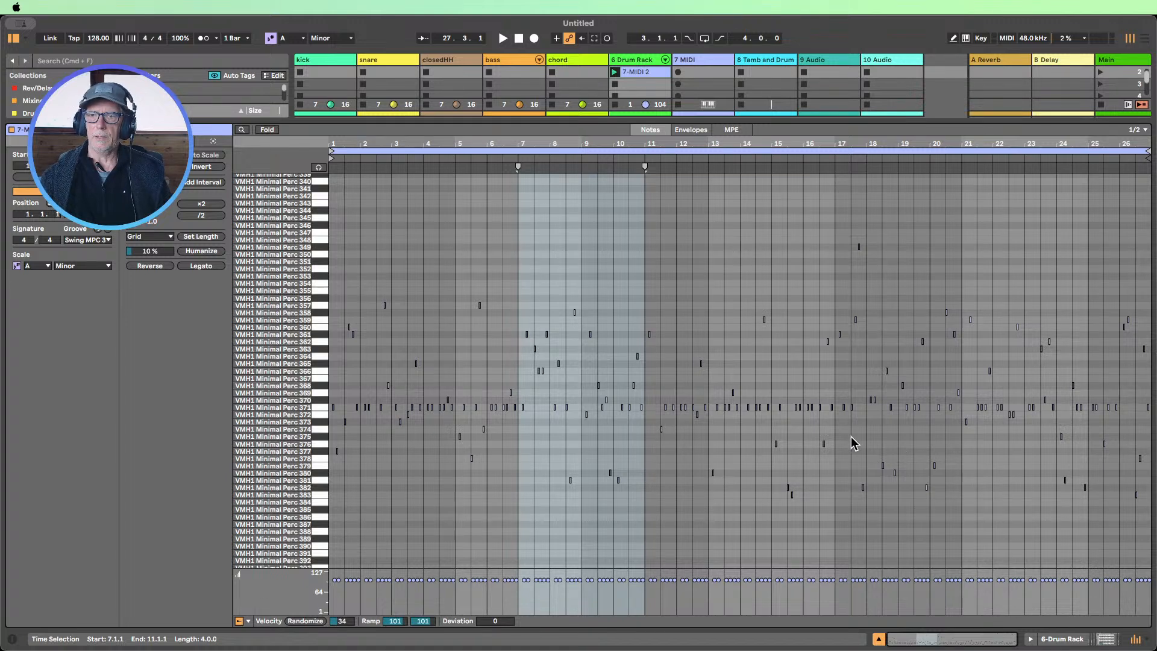
drag(835, 441, 961, 440)
key(super+l)
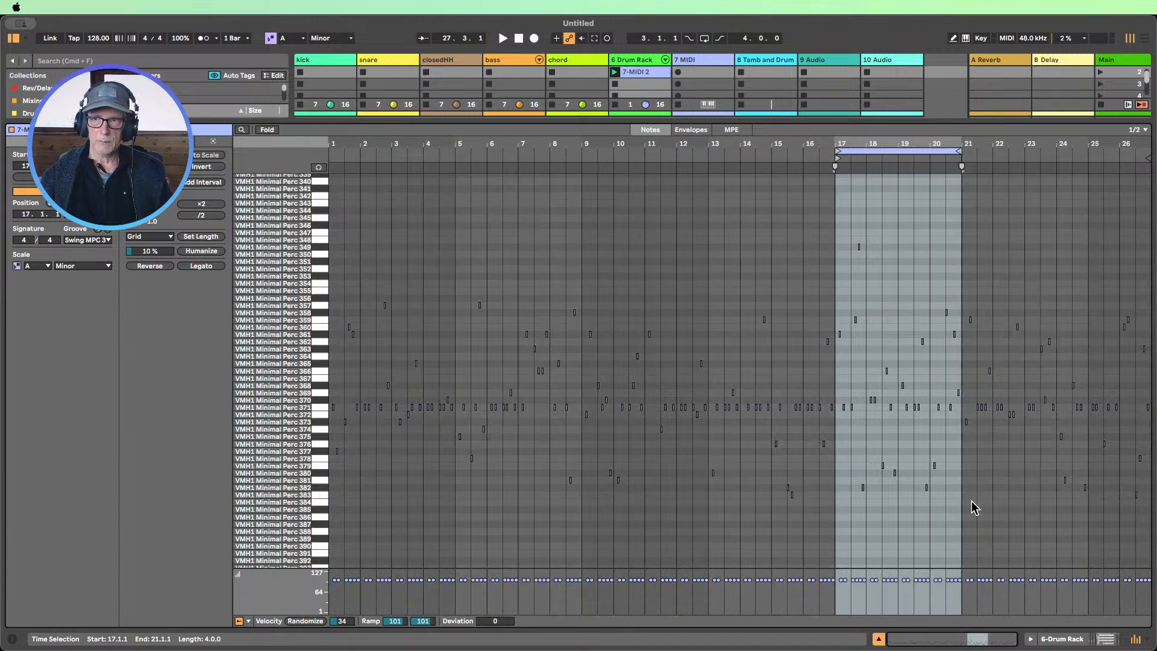
Play the recorded clip, listen to its four-bar loop up close, and stop playback
click(615, 71)
scroll(944, 201, up, 3)
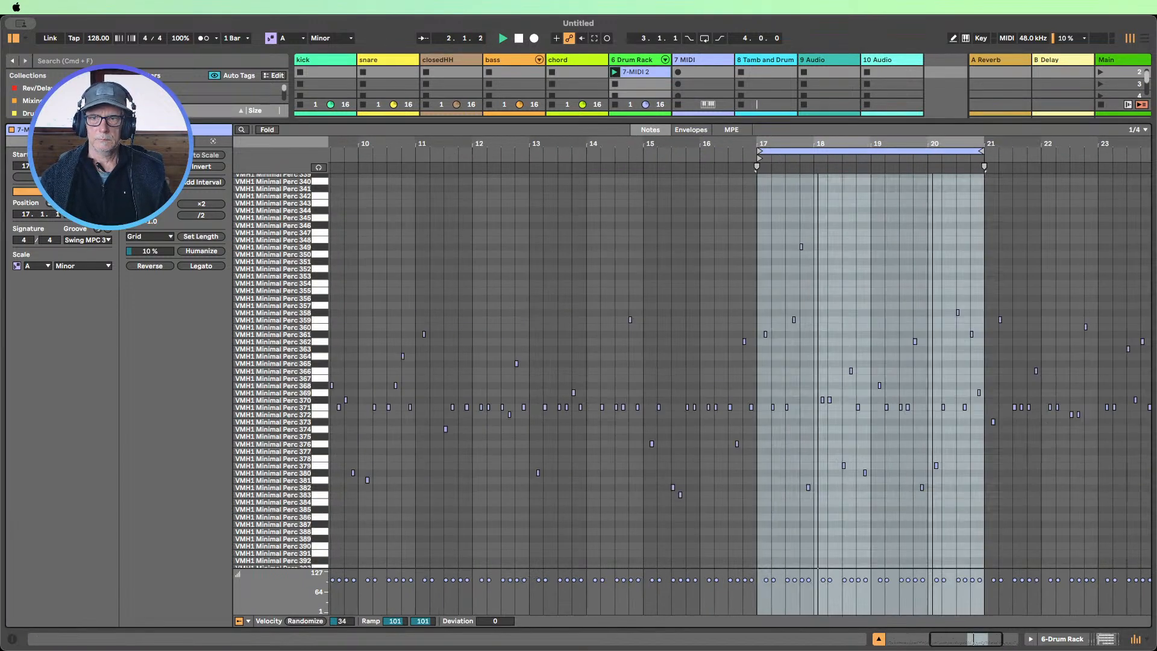
drag(932, 144, 833, 168)
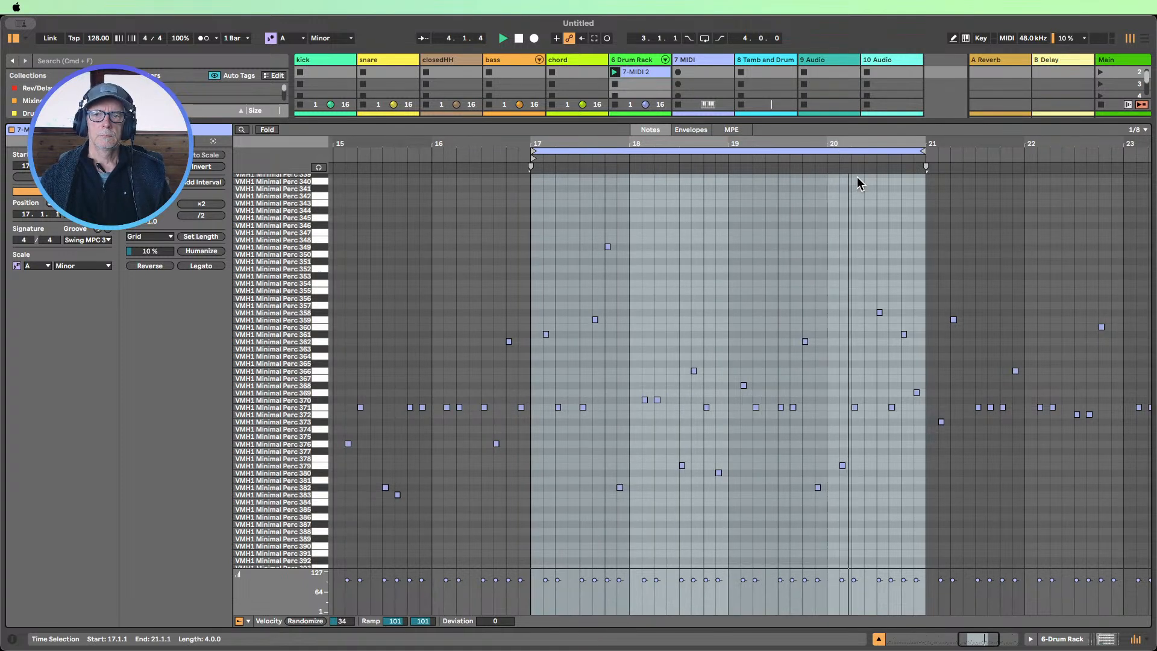
click(518, 38)
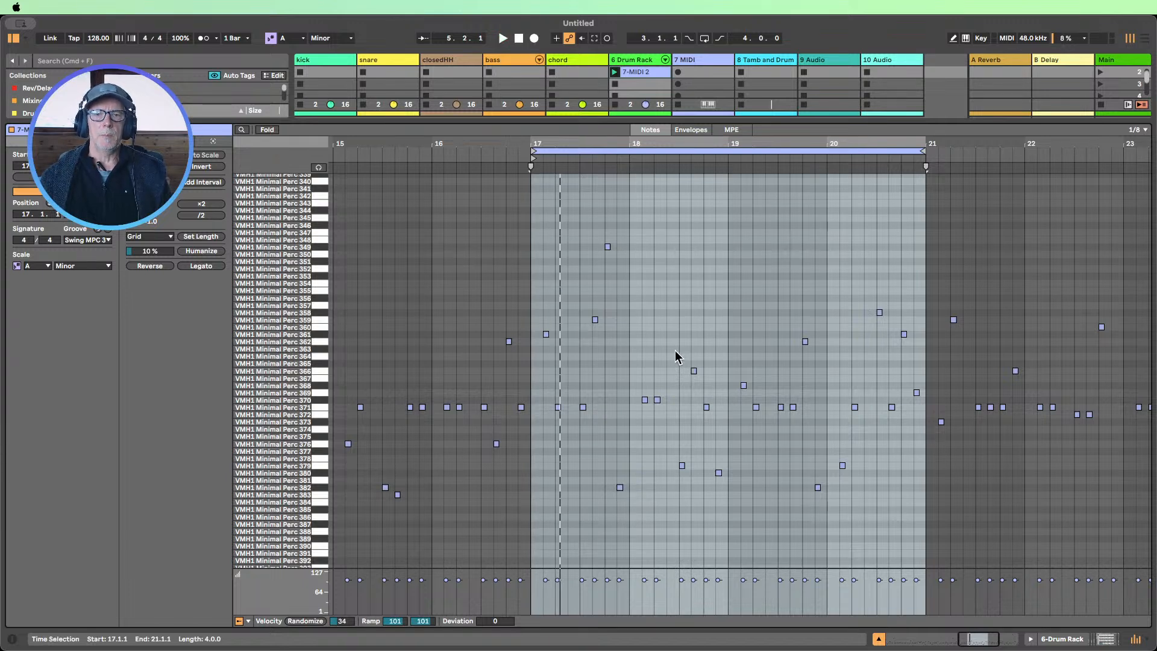
click(603, 380)
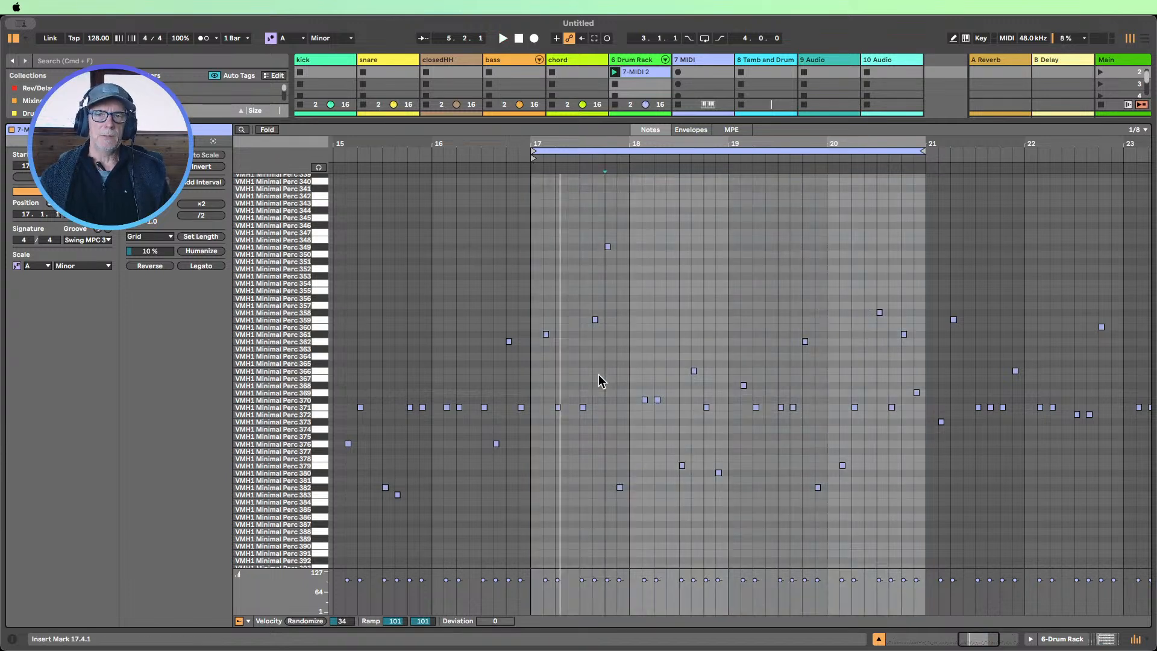
Duplicate the recorded clip into the Drum Rack track's fourth slot and crop the copy to its four-bar loop, 17.1.1 to 21.1.1
click(880, 638)
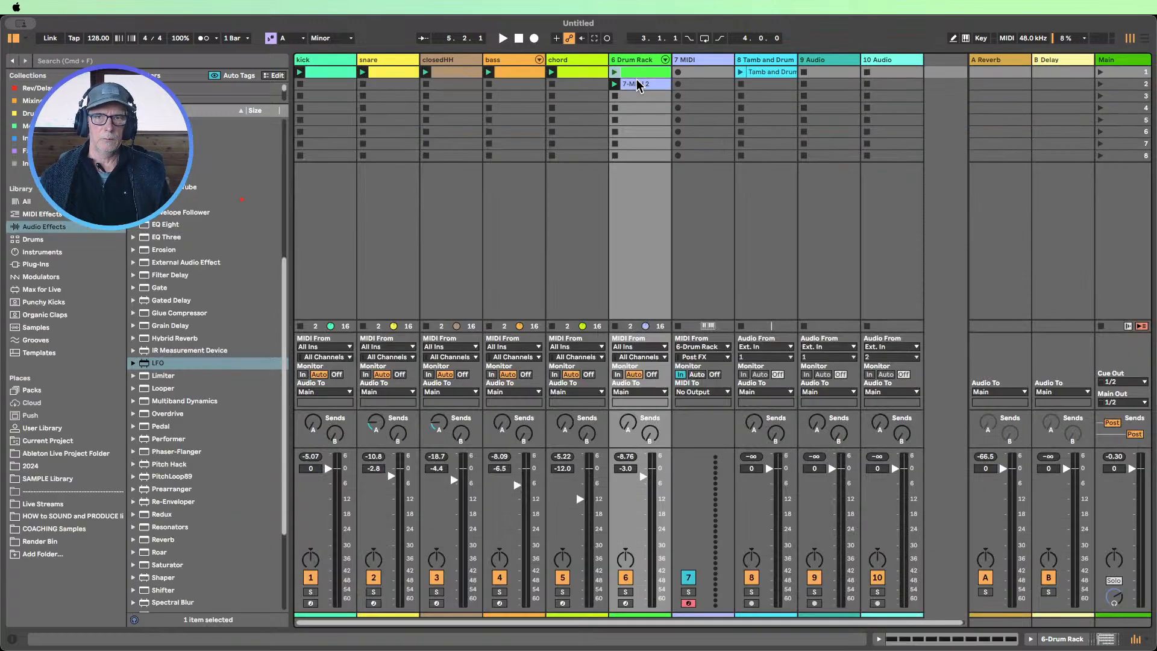
mouse_move(640, 88)
mouse_down()
mouse_move(652, 101)
mouse_move(642, 108)
mouse_up()
double_click(642, 109)
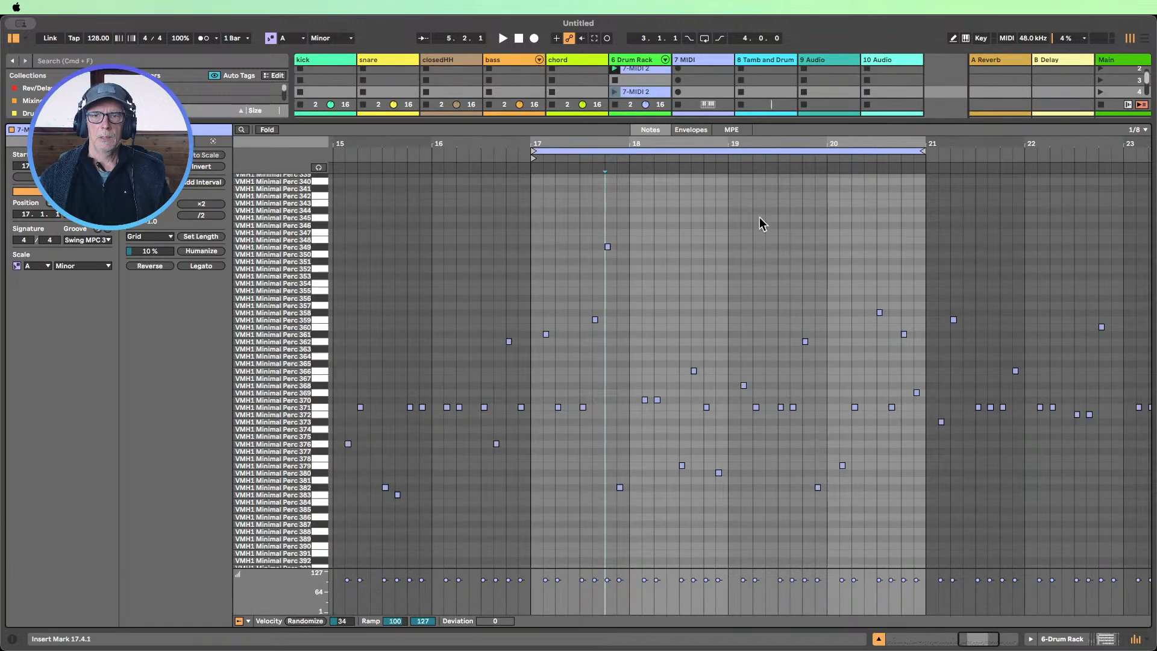
click(709, 151)
right_click(705, 214)
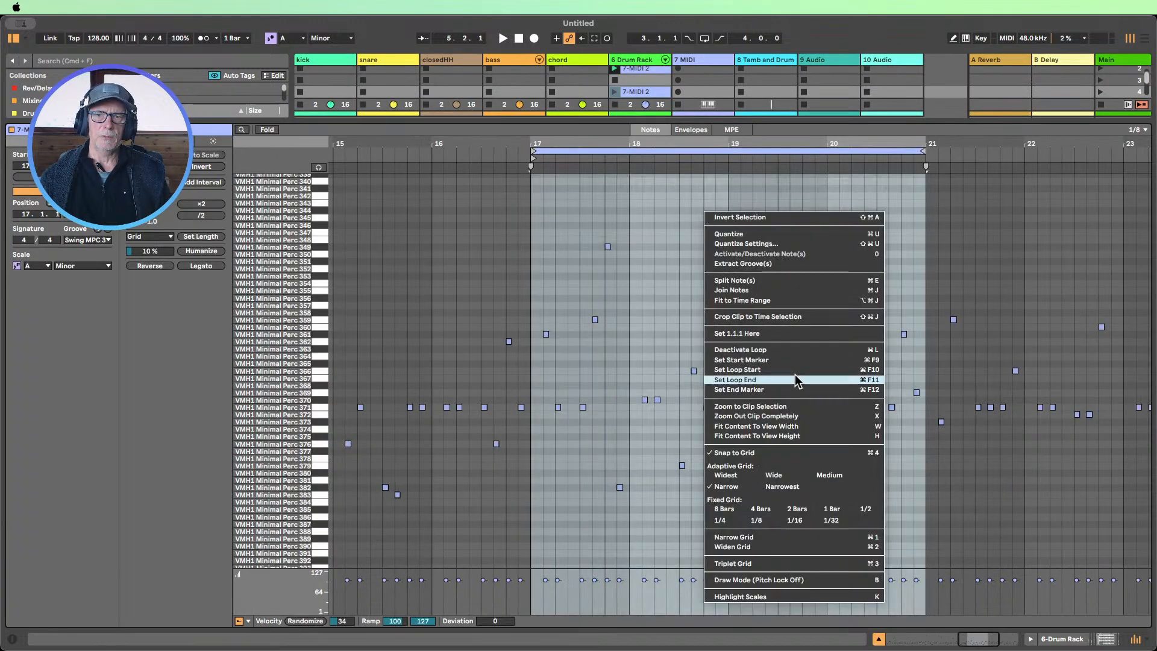
click(745, 316)
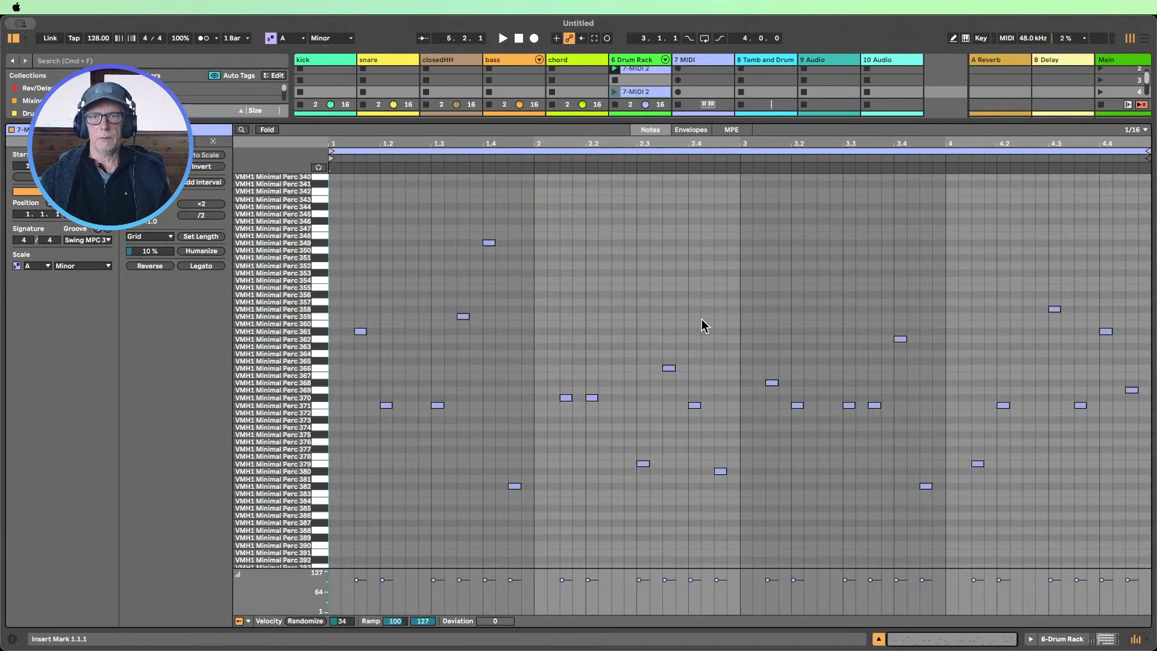
Move the full-length recorded clip to the Drum Rack track's eighth slot and rename it orig
click(879, 640)
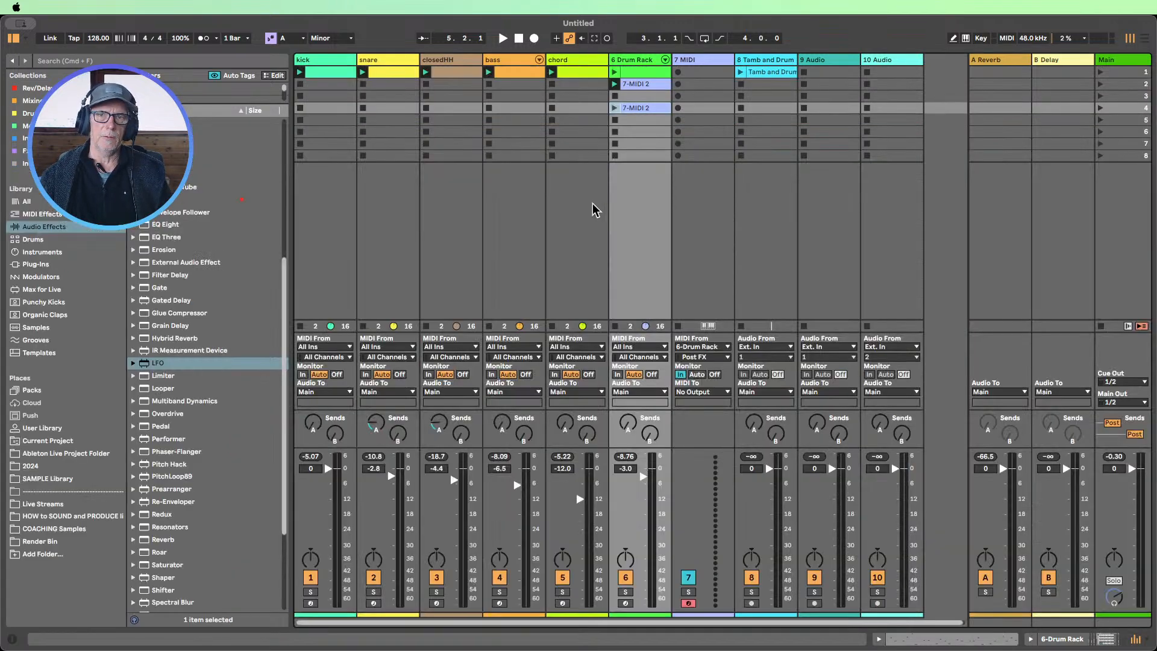
drag(640, 87, 638, 158)
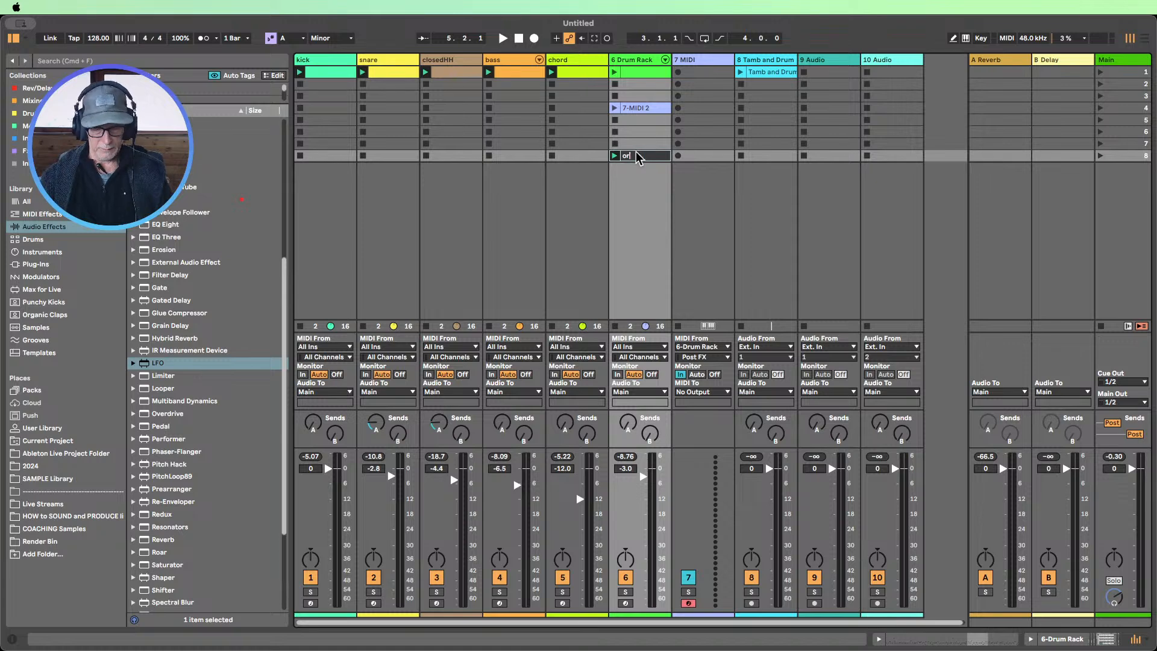
Move the green source clip below orig into a ninth slot, and move the cropped clip into the first slot and open it
double_click(637, 71)
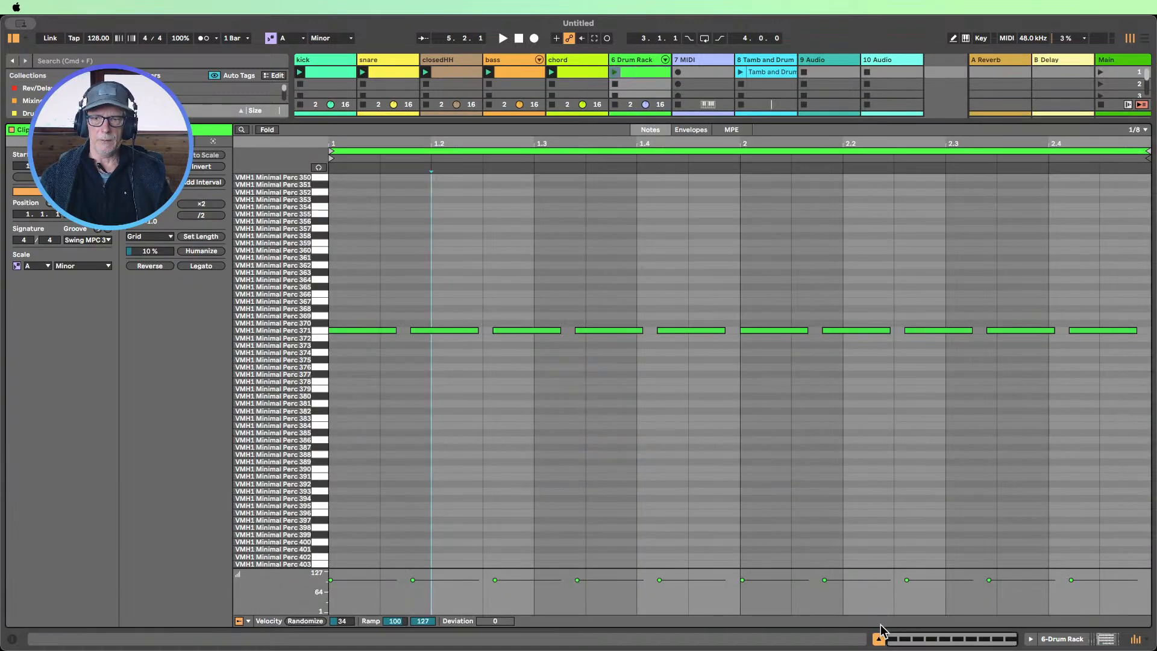
click(877, 639)
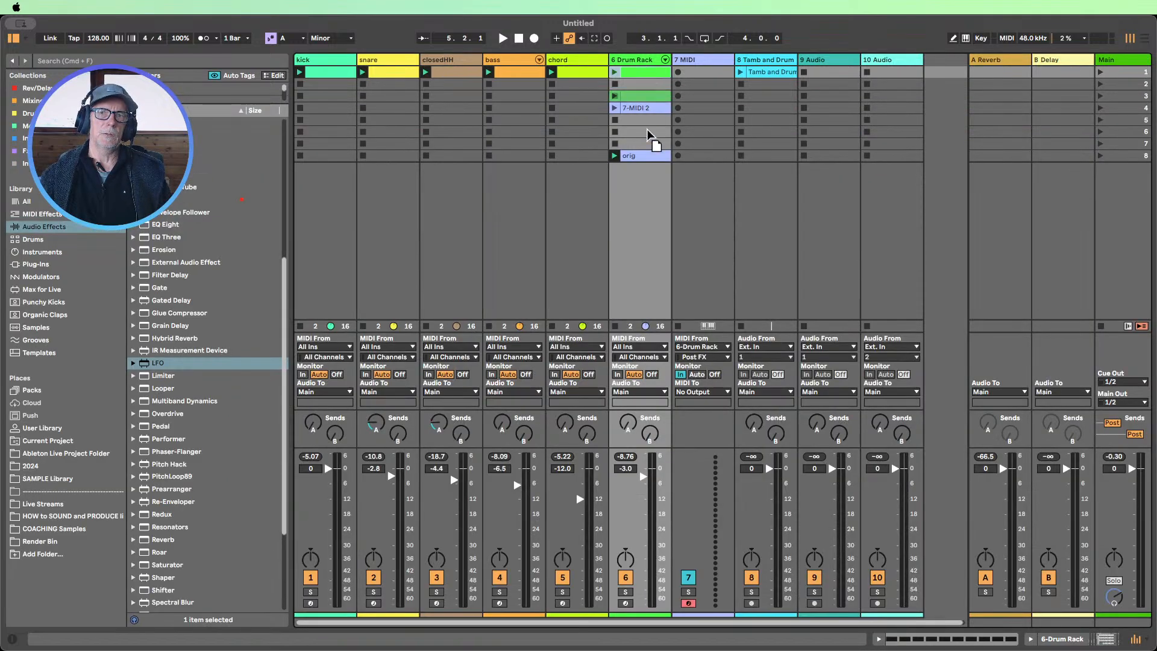
drag(647, 128, 647, 177)
drag(636, 108, 636, 70)
double_click(636, 71)
click(596, 212)
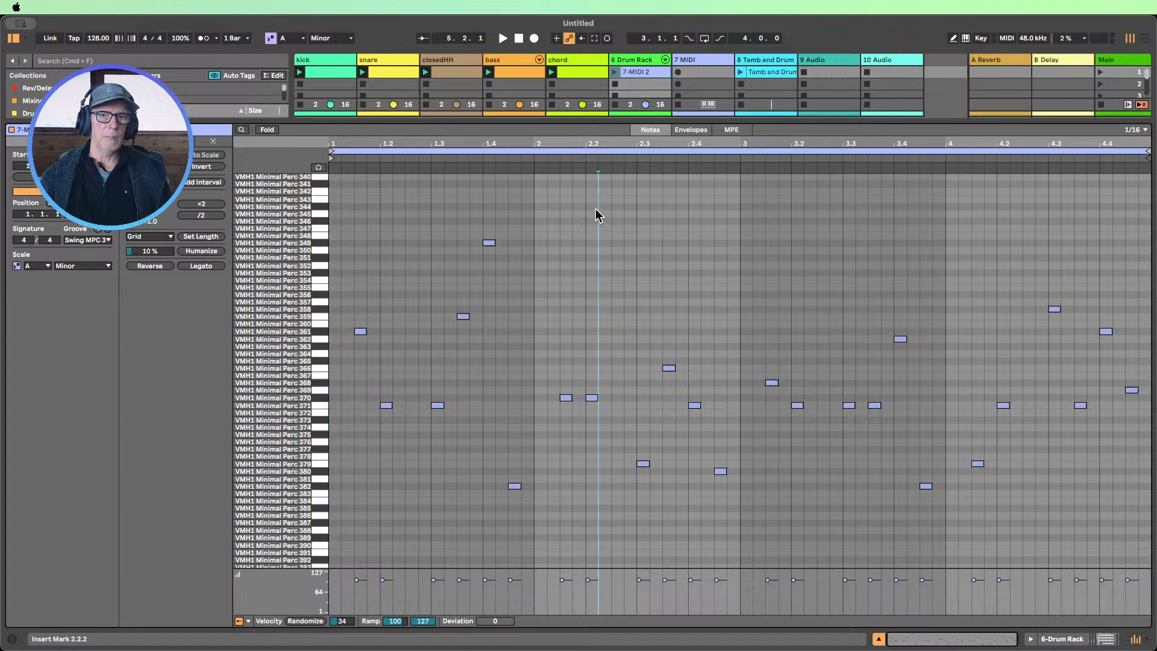
Show the Chance lane below the cropped clip's notes and make the Velocity lane taller
drag(304, 393, 303, 367)
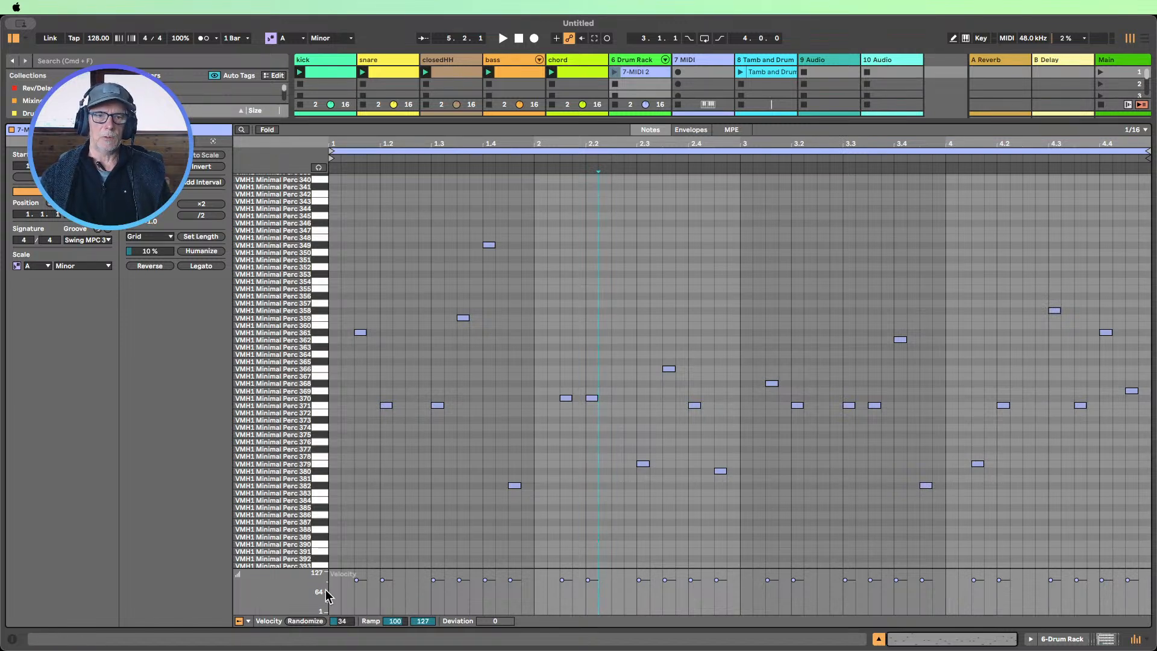
click(245, 620)
click(267, 608)
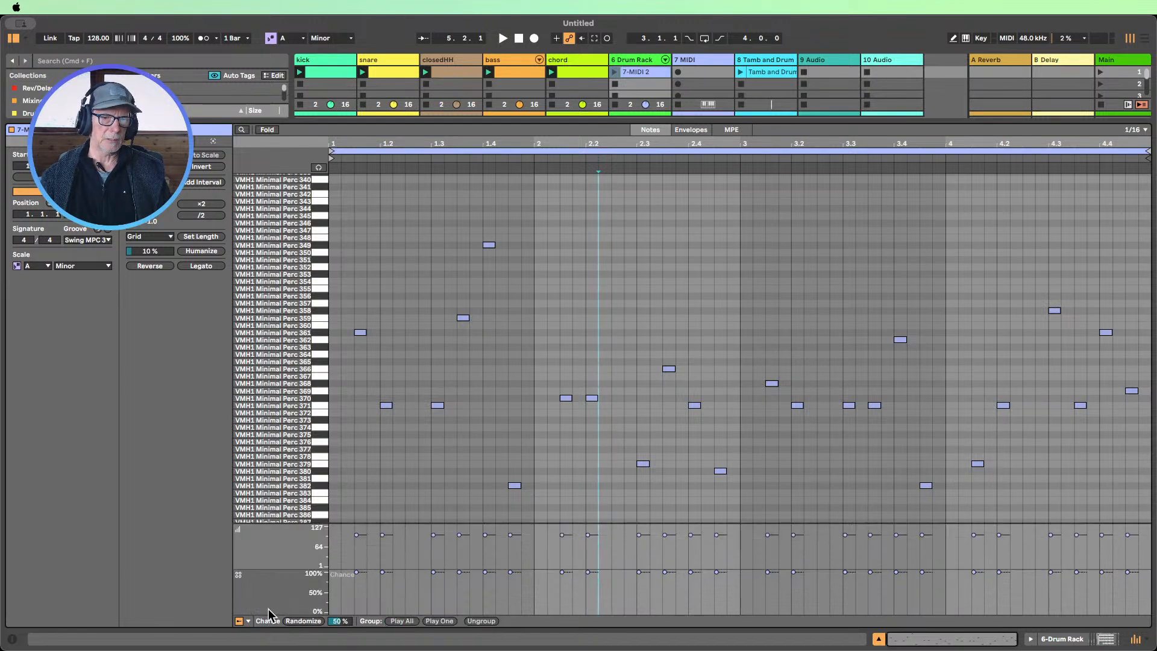
drag(282, 523, 283, 467)
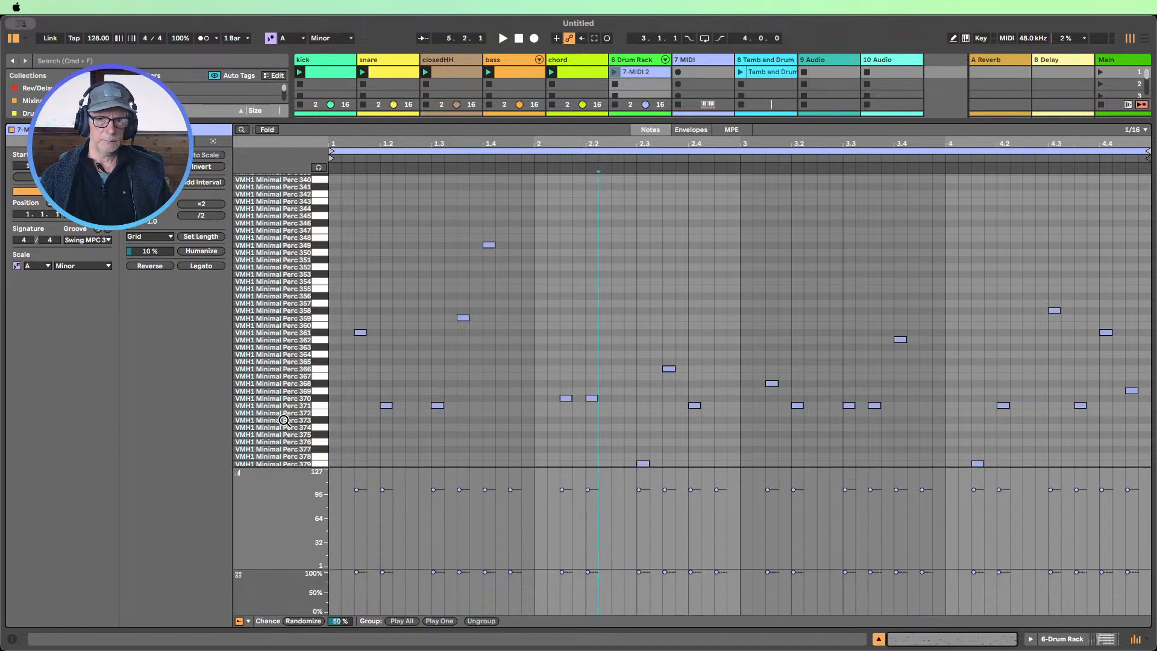
Lower the chance of all VMH1 Minimal Perc 371 notes to about 10% and play the cropped clip
click(320, 353)
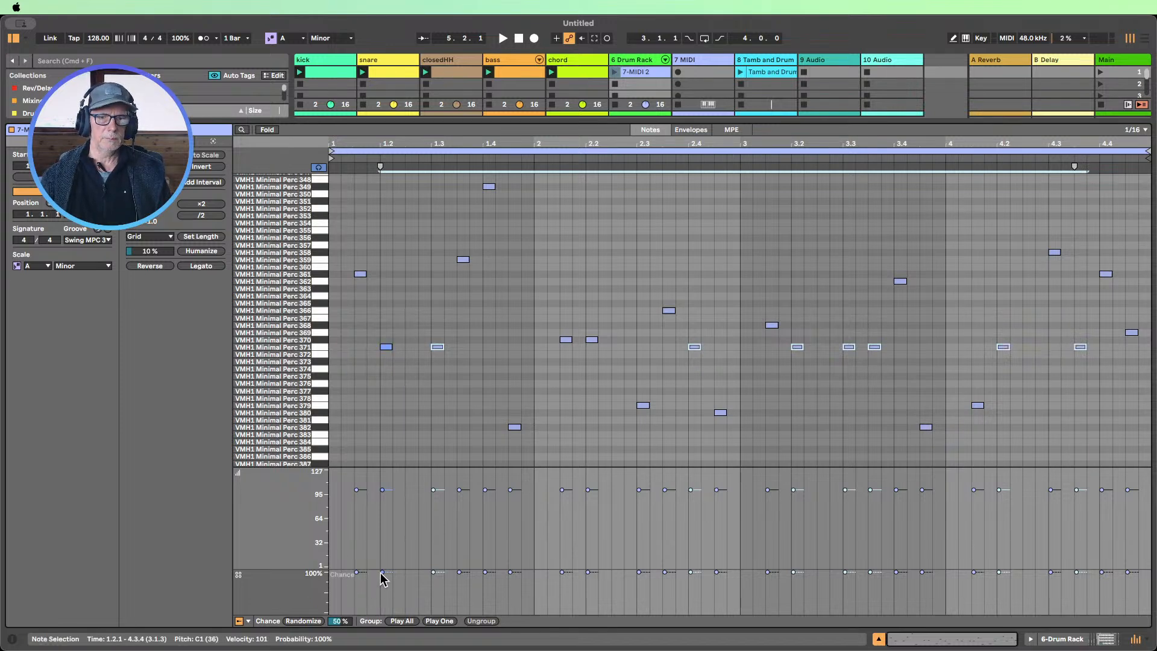
drag(381, 573, 381, 575)
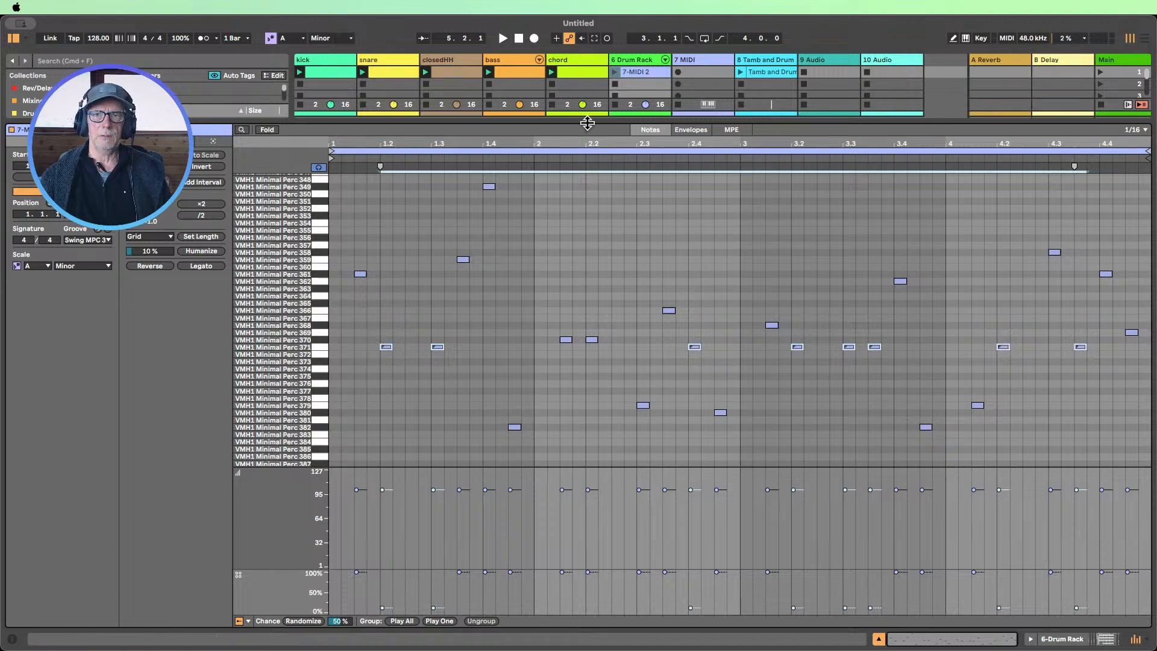
click(614, 72)
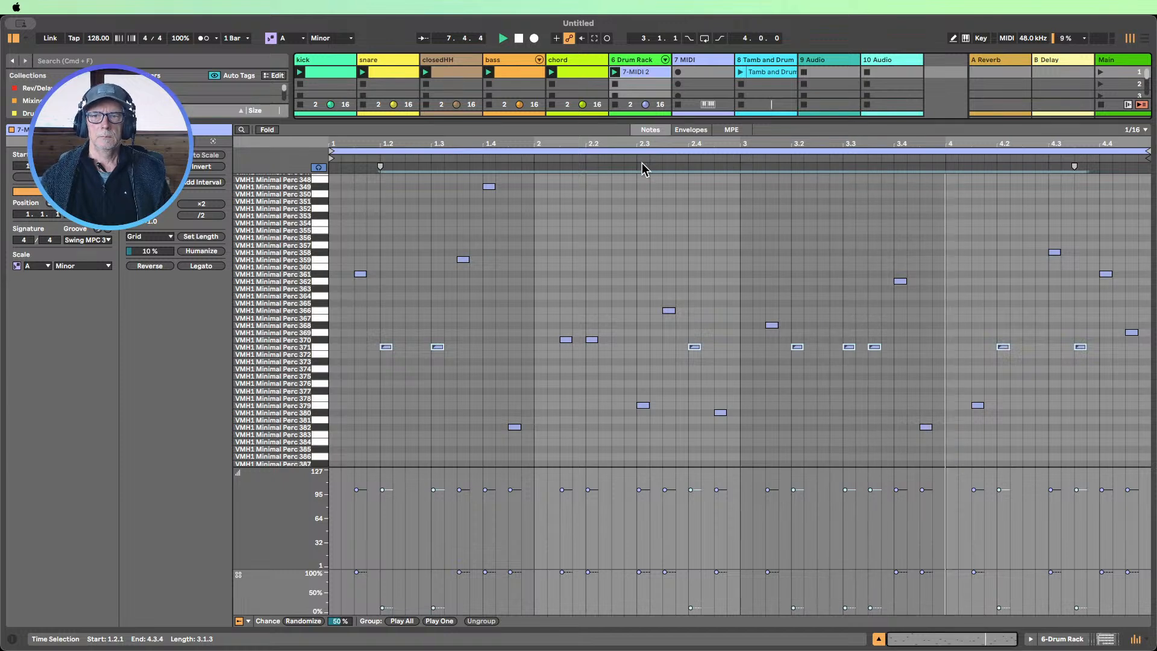
Set the chance of the VMH1 Minimal Perc 382 notes and the VMH1 Minimal Perc 361 notes to 41%
click(324, 428)
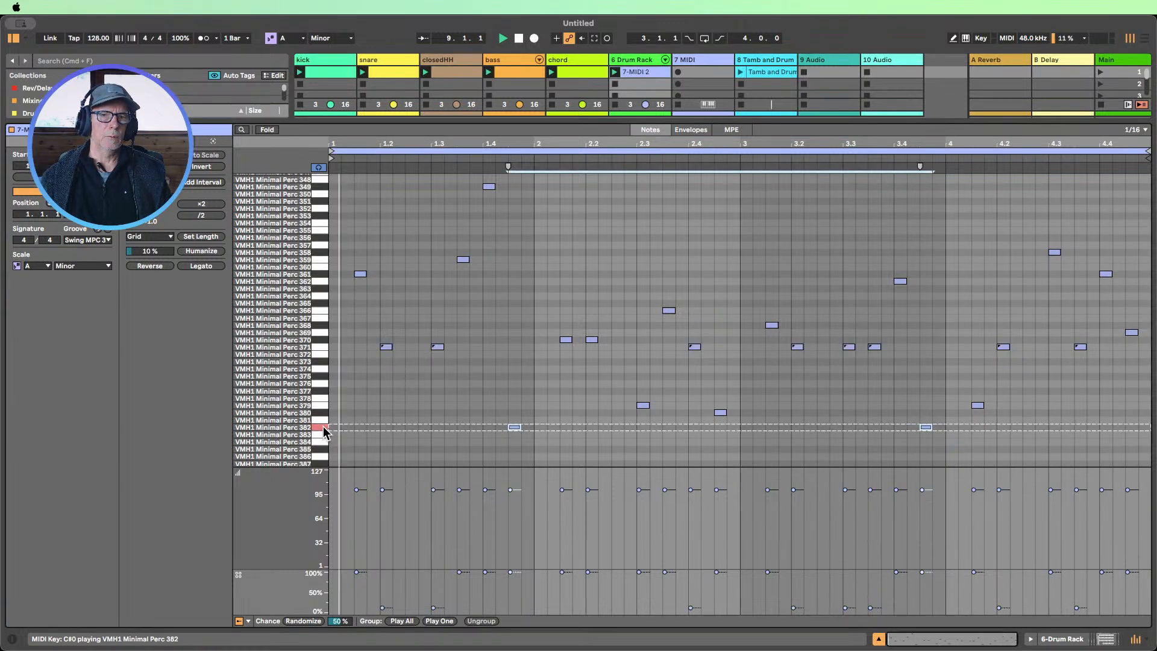
drag(510, 571, 510, 595)
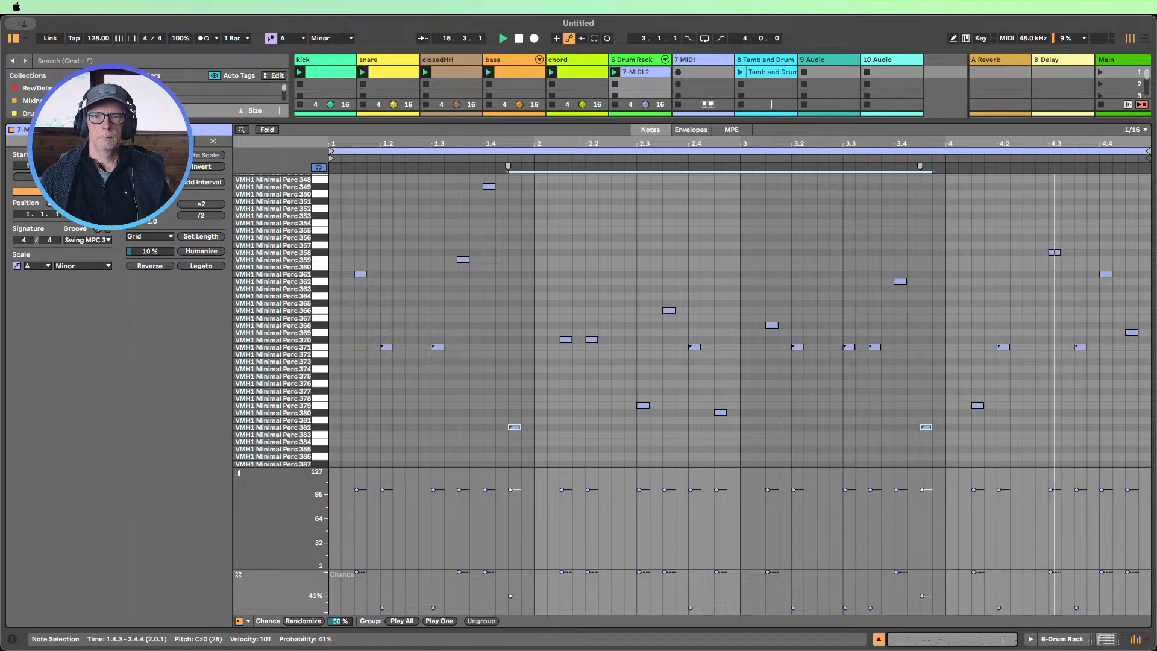
click(319, 274)
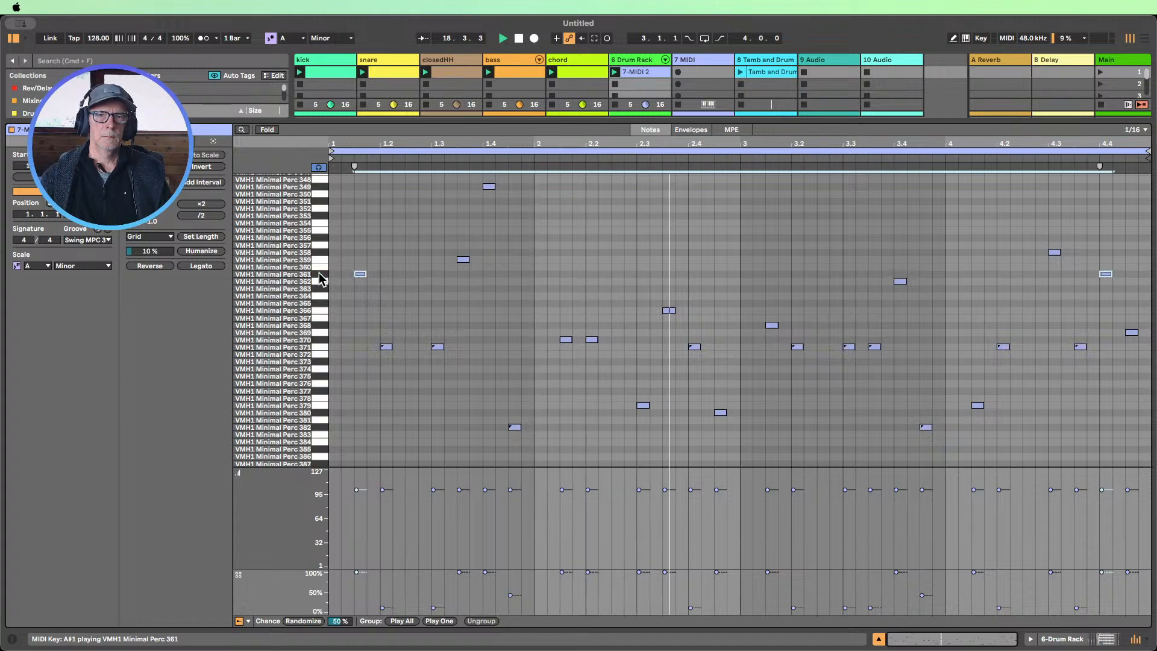
drag(356, 571, 356, 595)
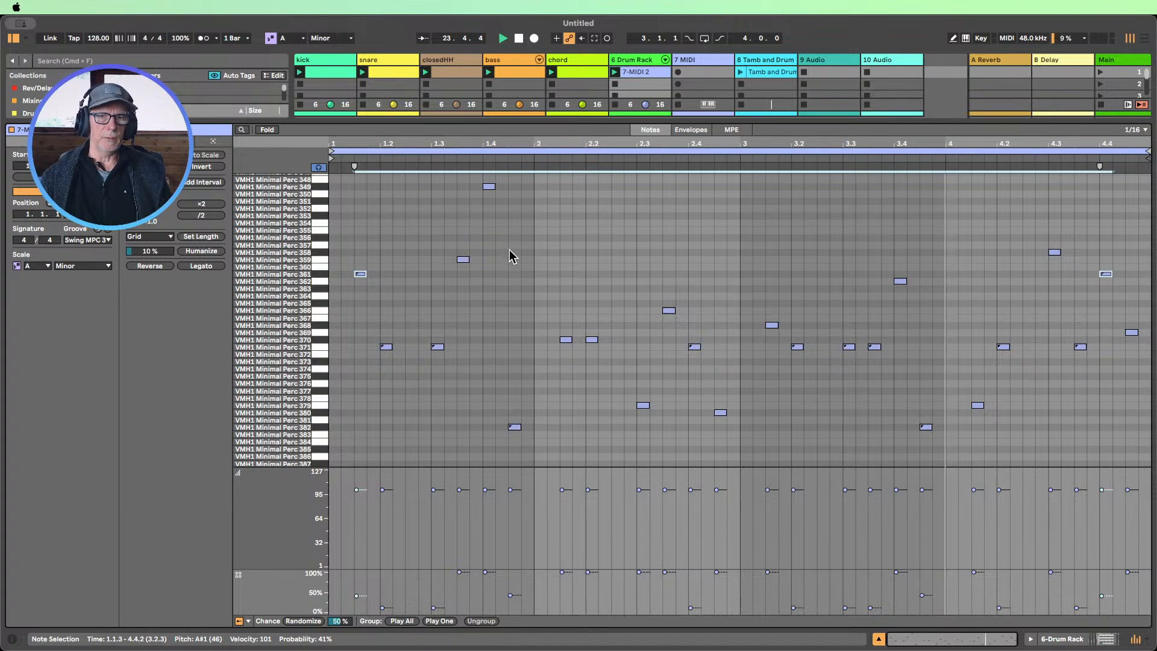
Set the chance of the VMH1 Minimal Perc 359 and 349 notes in bar 1 to 79%, and select the VMH1 Minimal Perc 370 notes
drag(508, 254, 451, 185)
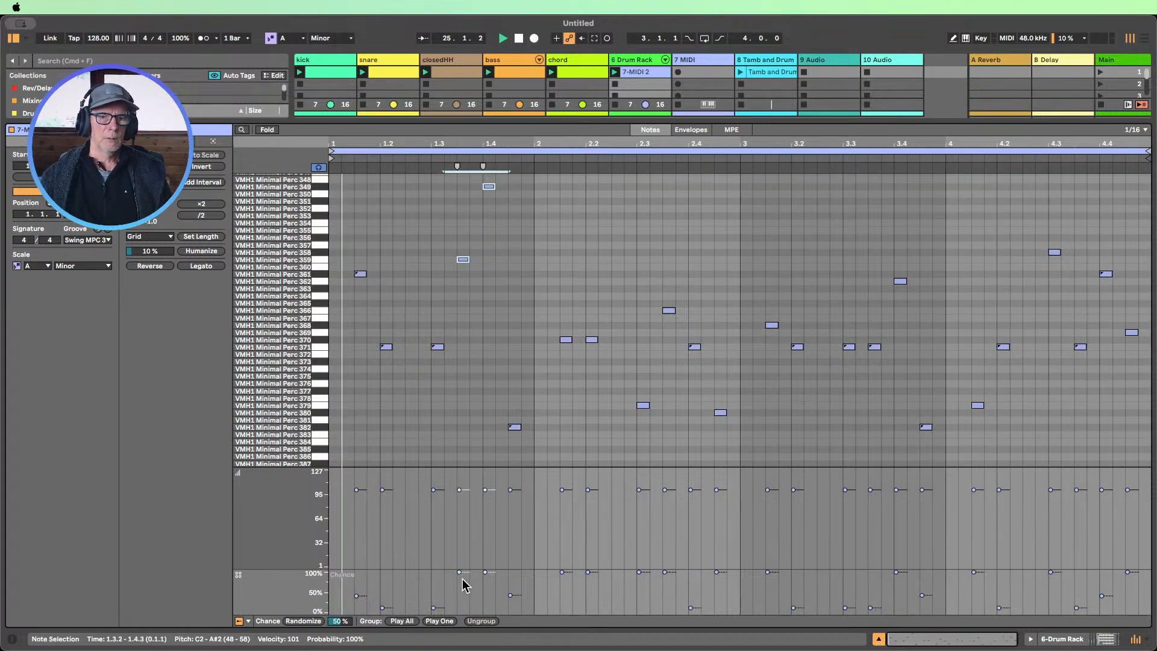
drag(459, 572, 459, 581)
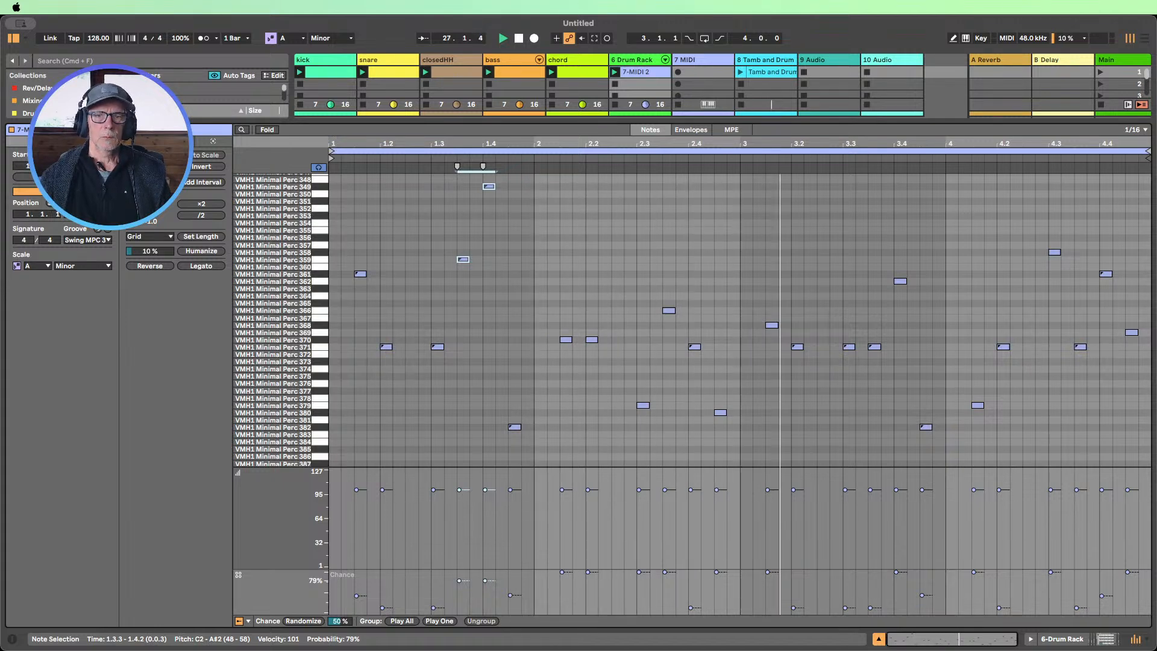
click(320, 341)
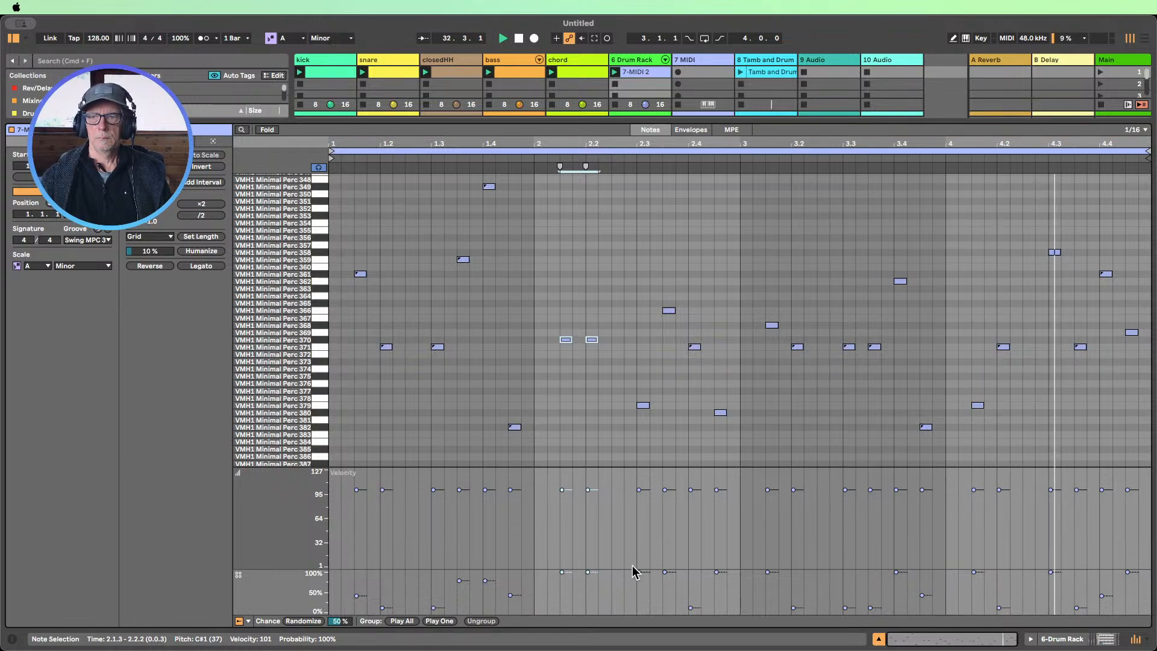
Lower the Drum Rack track's volume to -8.8 dB and reopen the cropped clip
key(super+alt+l)
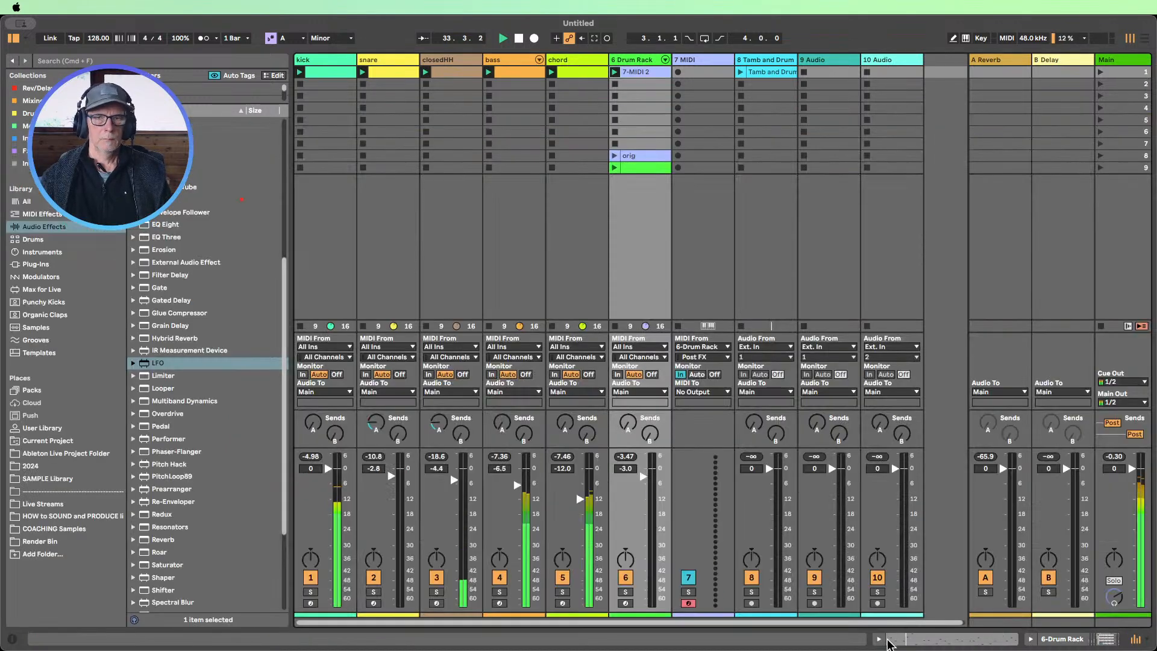
drag(643, 475, 642, 491)
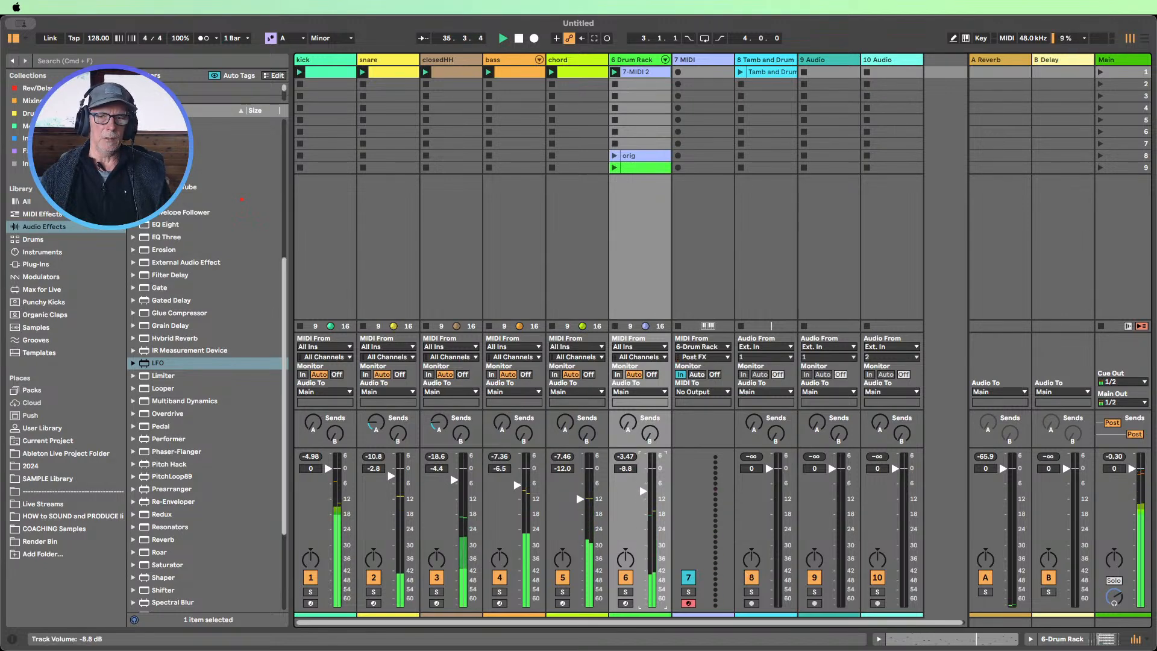
double_click(634, 71)
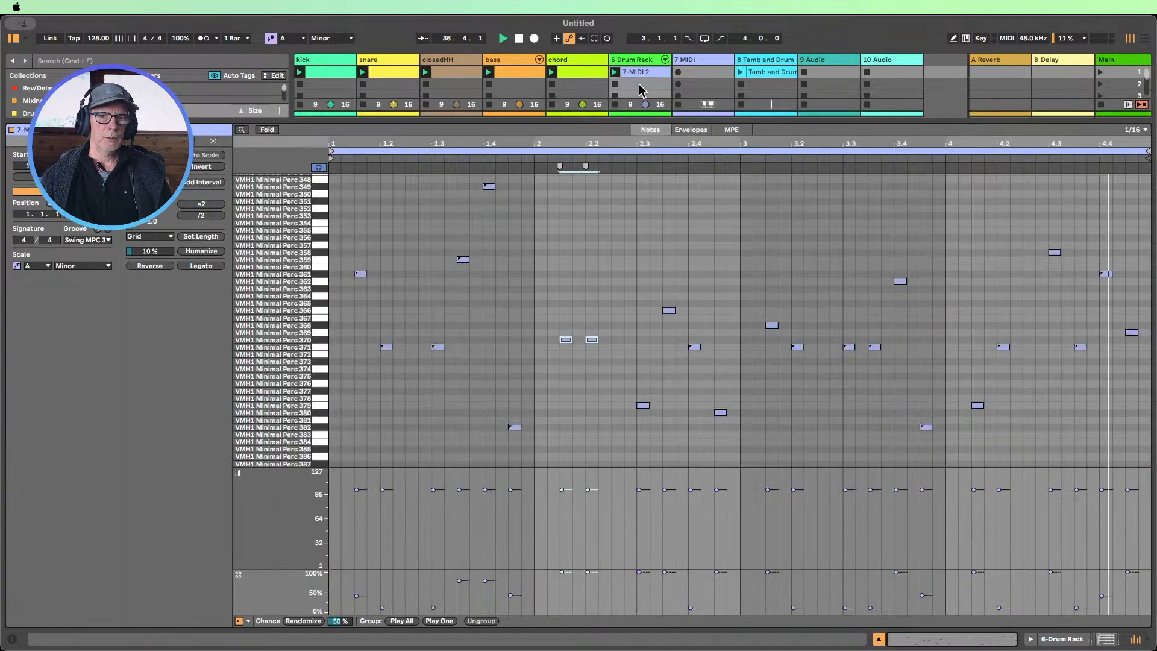
Duplicate the cropped 7-MIDI 2 clip into the slot below it on the Drum Rack track and open the copy
click(461, 398)
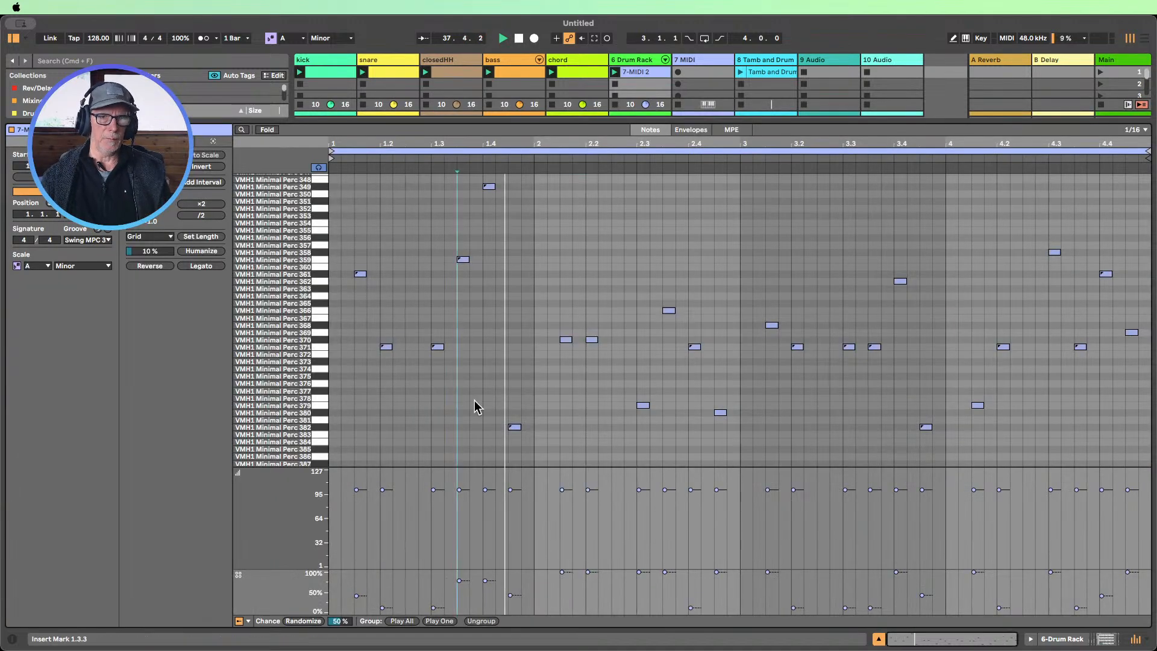
click(878, 639)
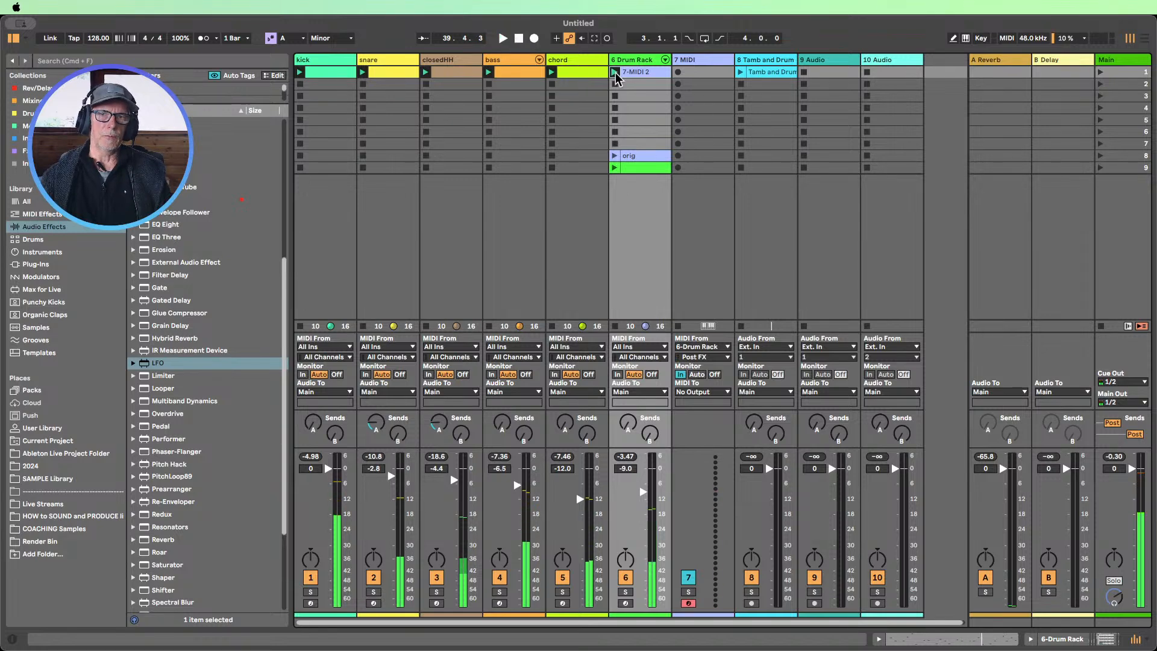
drag(630, 73, 649, 87)
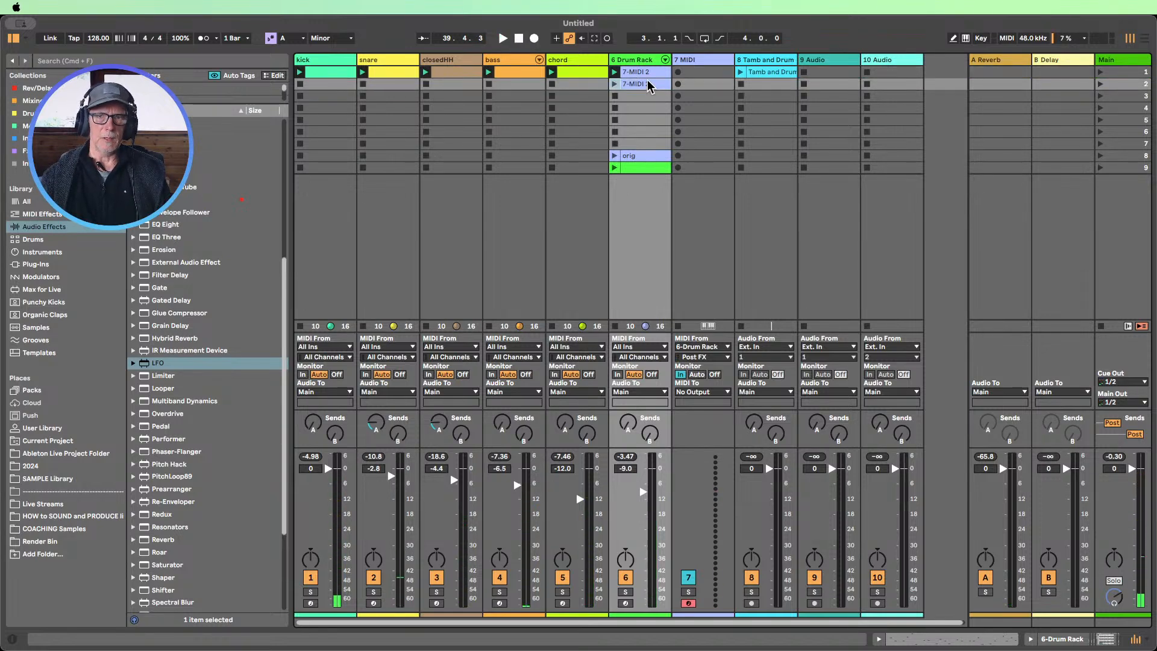
double_click(649, 85)
Deactivate all notes in the duplicated clip, reactivate the VMH1 Minimal Perc 359 note and second 371 note in bar 1, and launch the clip
key(super+a)
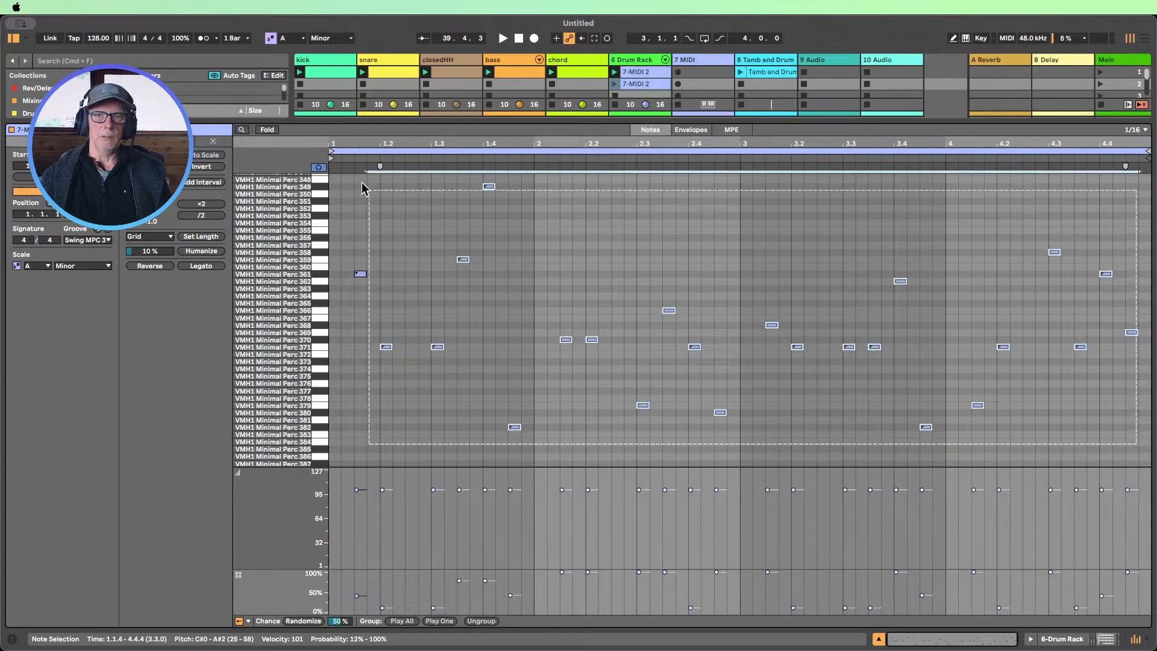
key(0)
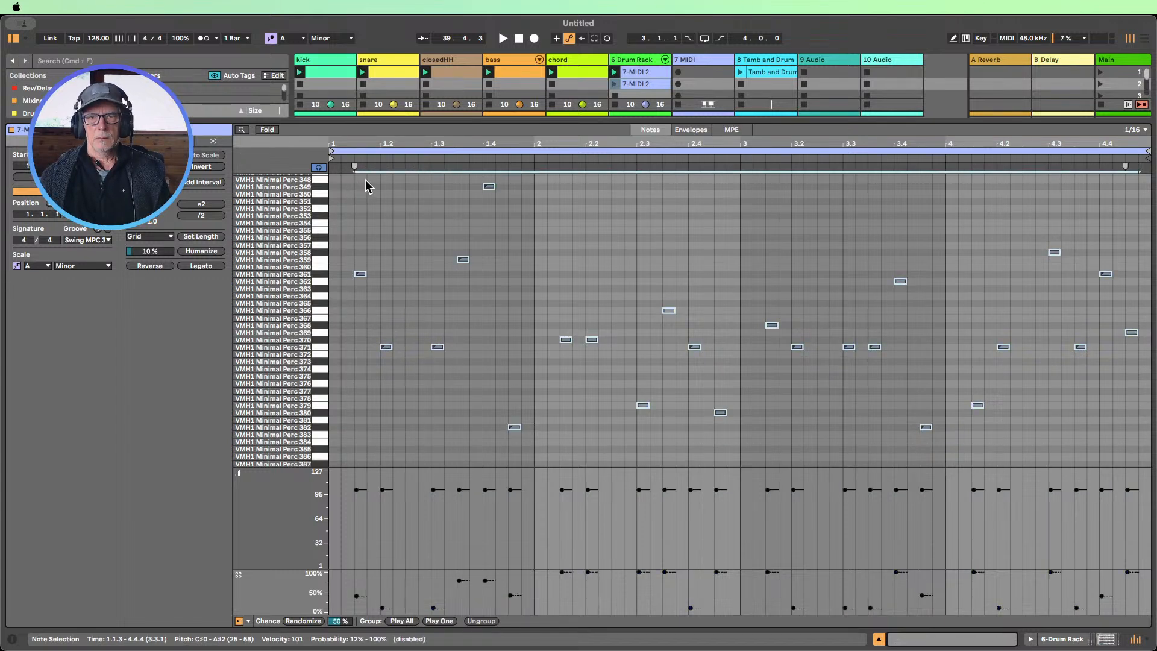
click(410, 271)
drag(495, 384, 426, 253)
click(614, 84)
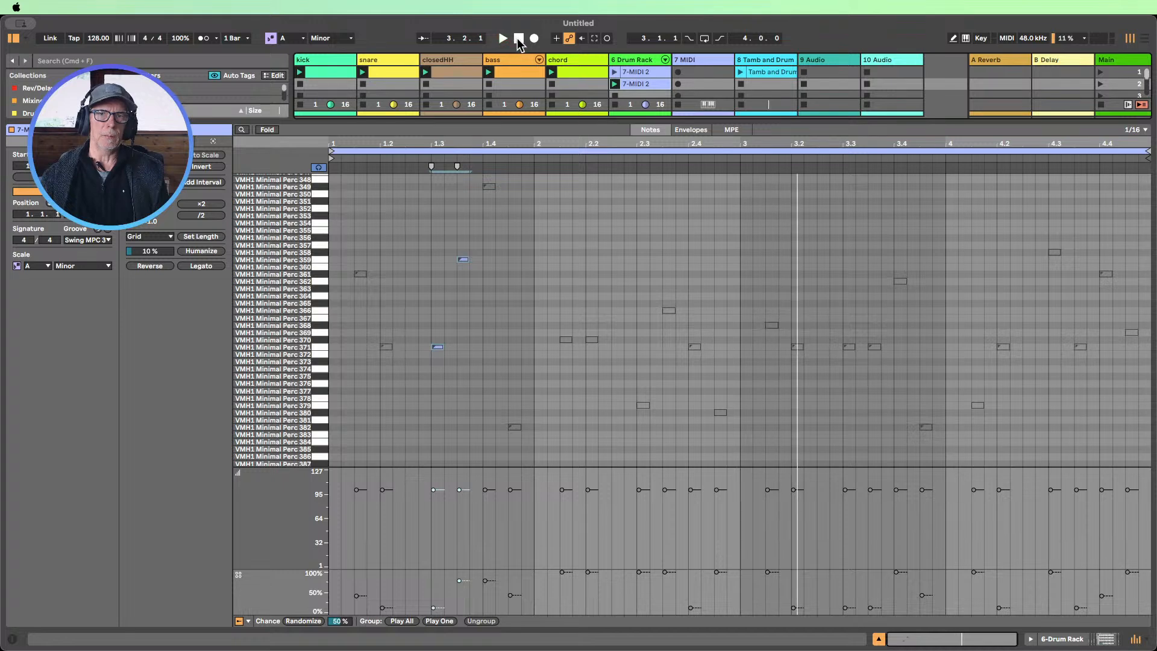
Open the original 7-MIDI 2 clip in scene 1 and set the chance of all its notes to 100%
key(super+a)
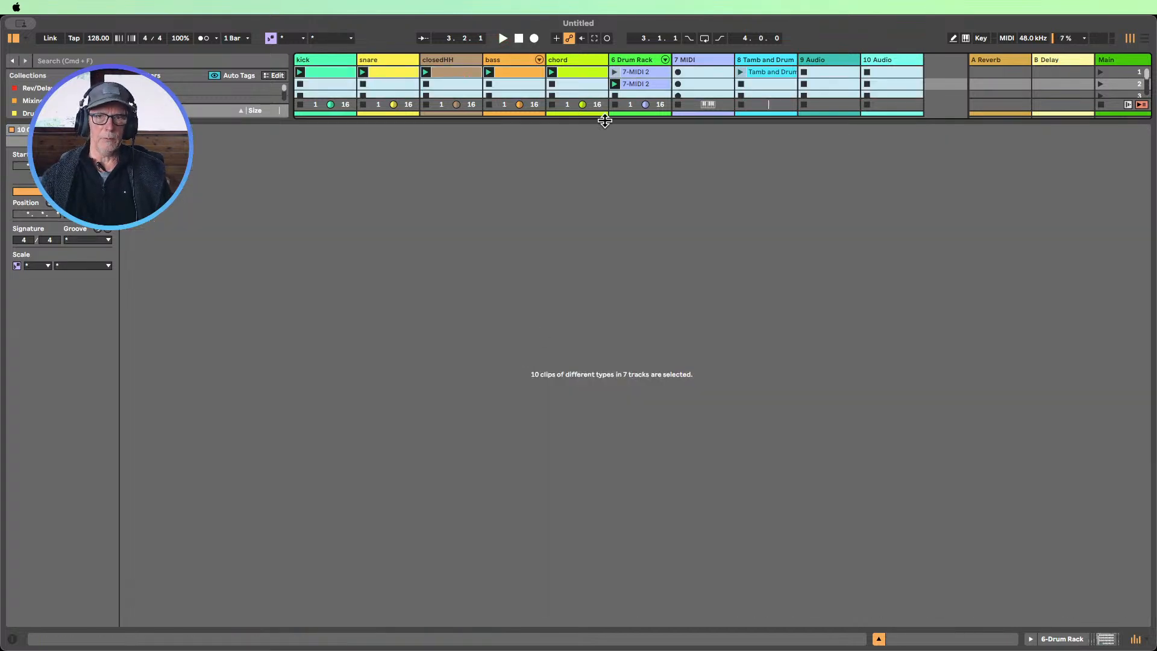
click(641, 81)
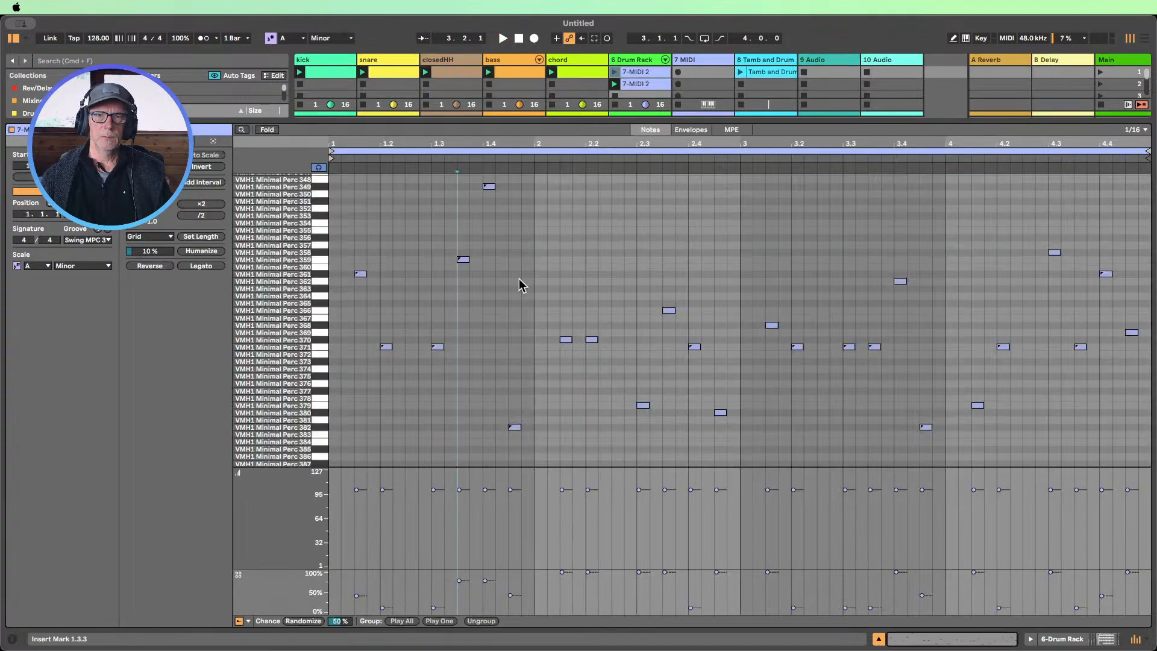
click(496, 323)
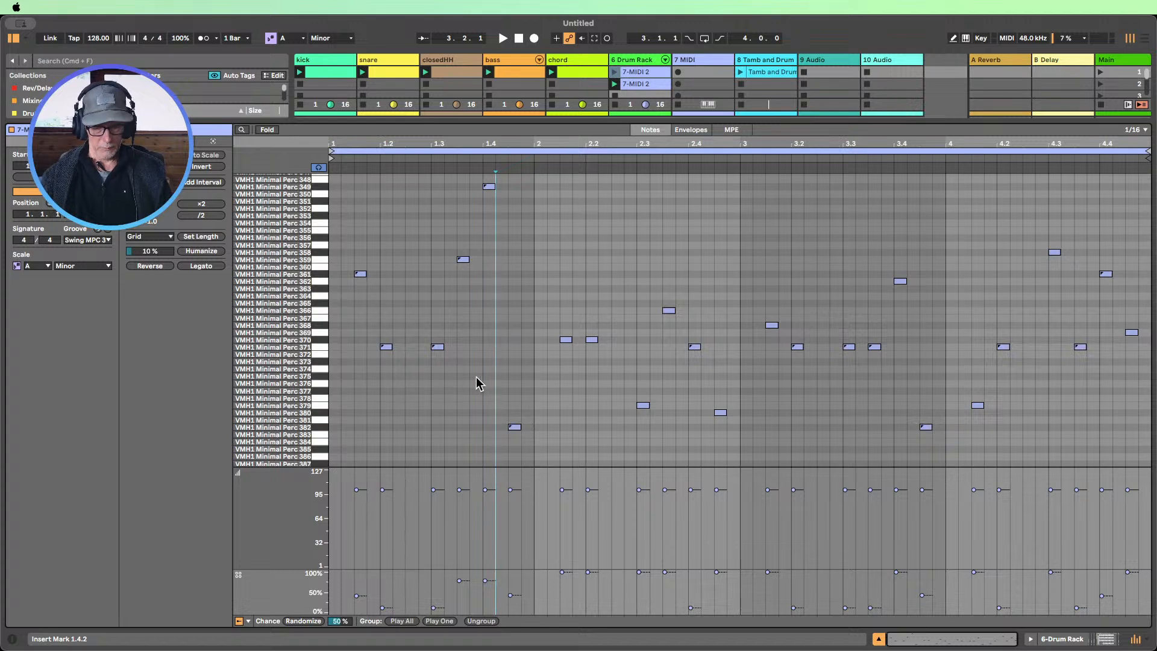
key(super+a)
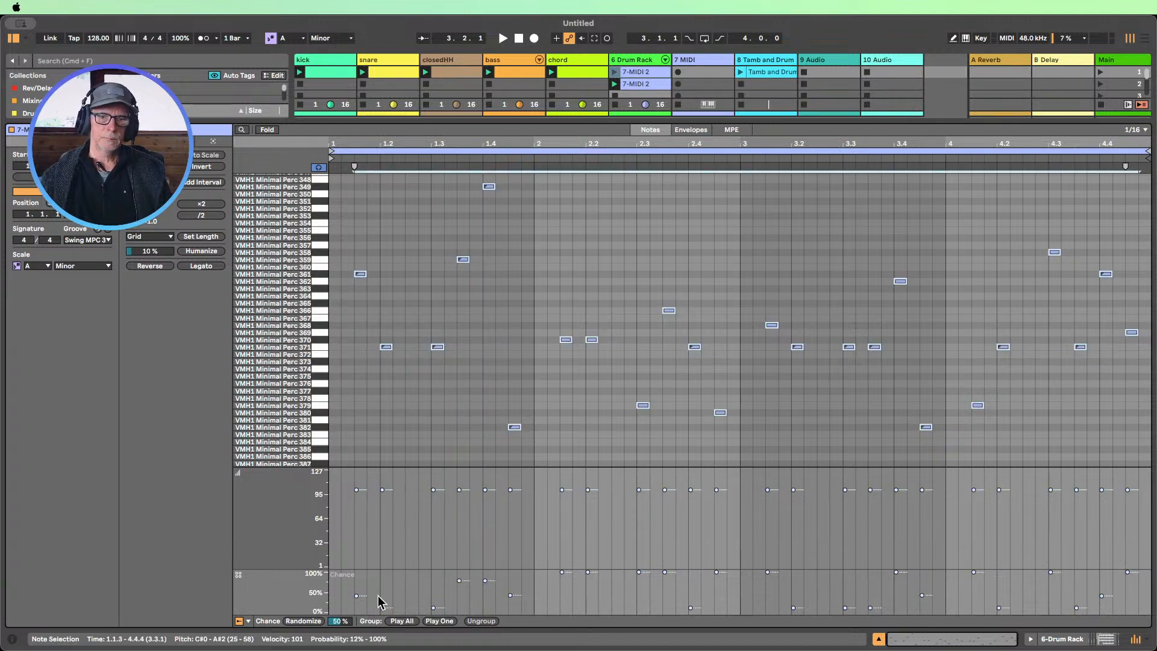
drag(356, 596, 356, 572)
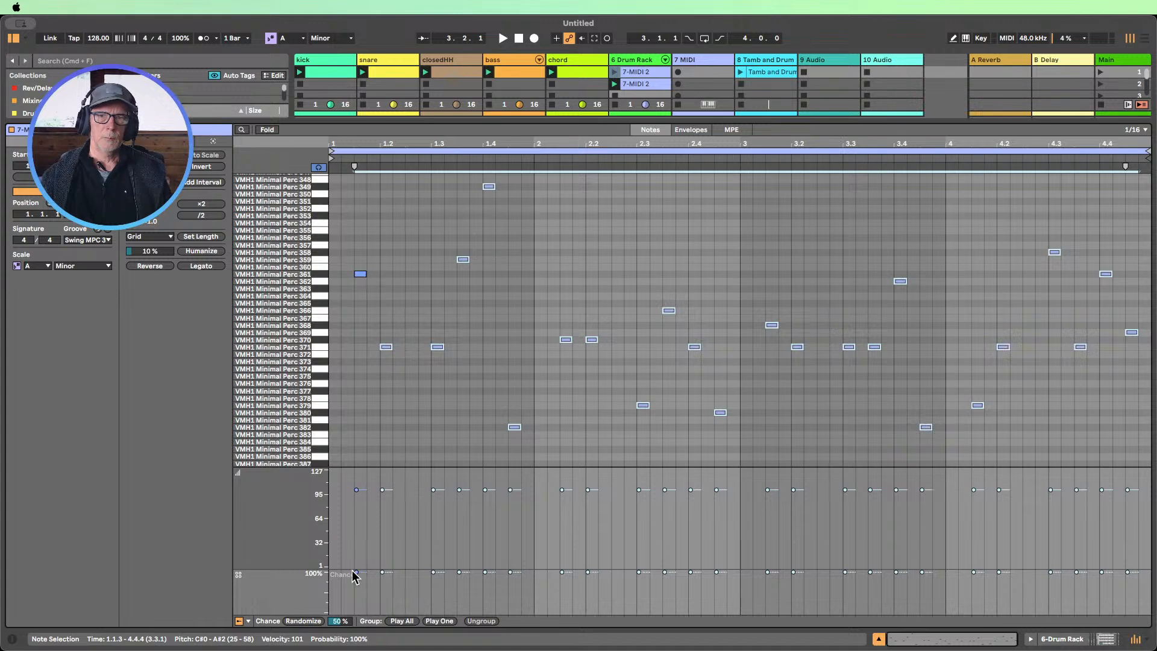
Deactivate every note in the scene 1 clip
click(443, 396)
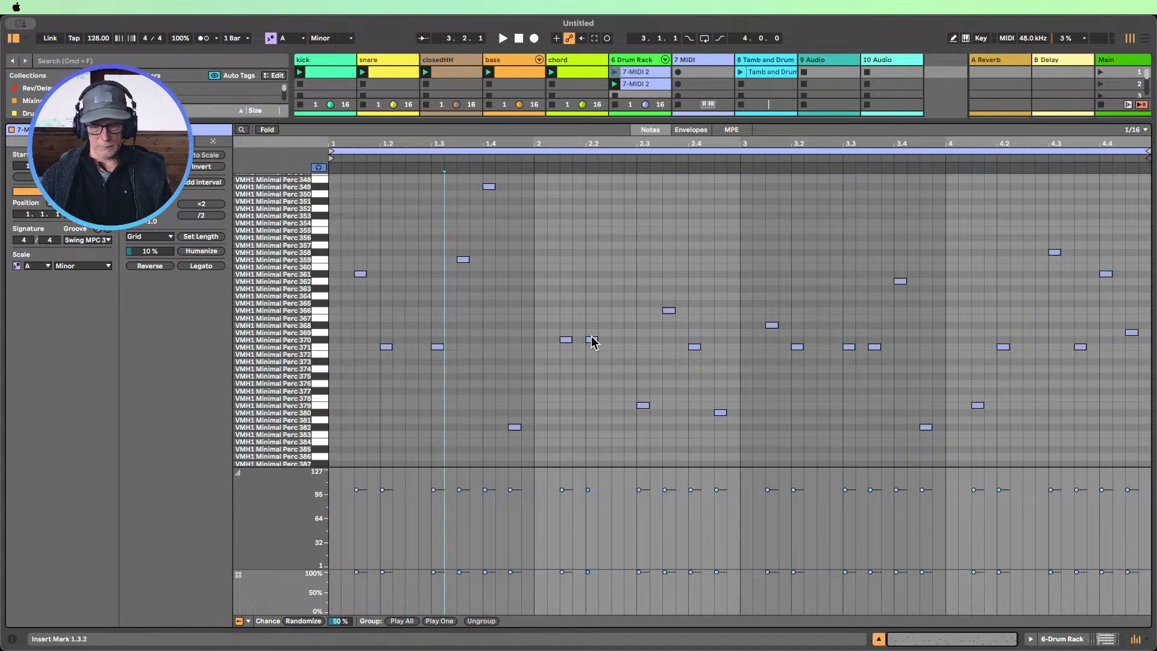
click(513, 263)
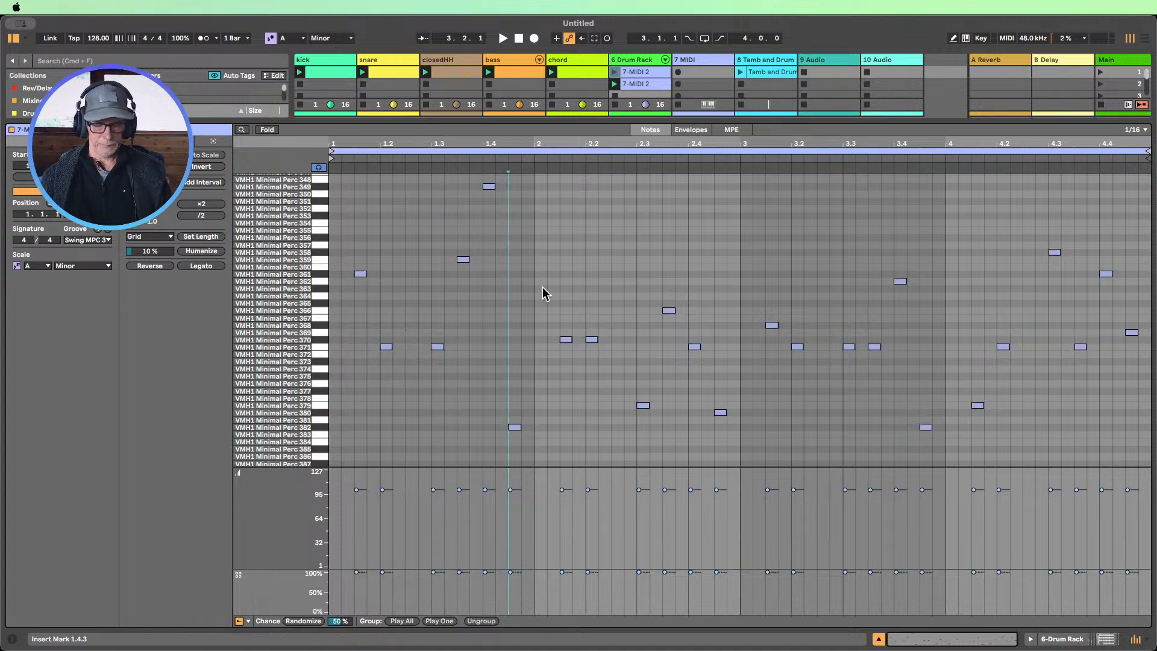
key(super+a)
key(0)
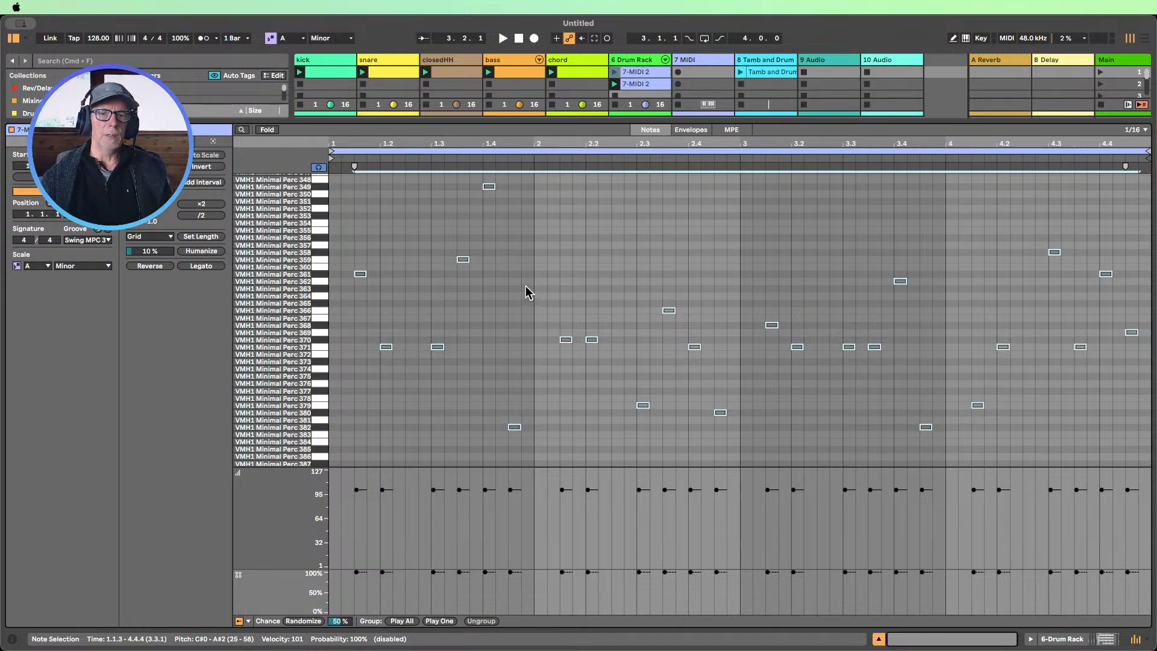
click(494, 346)
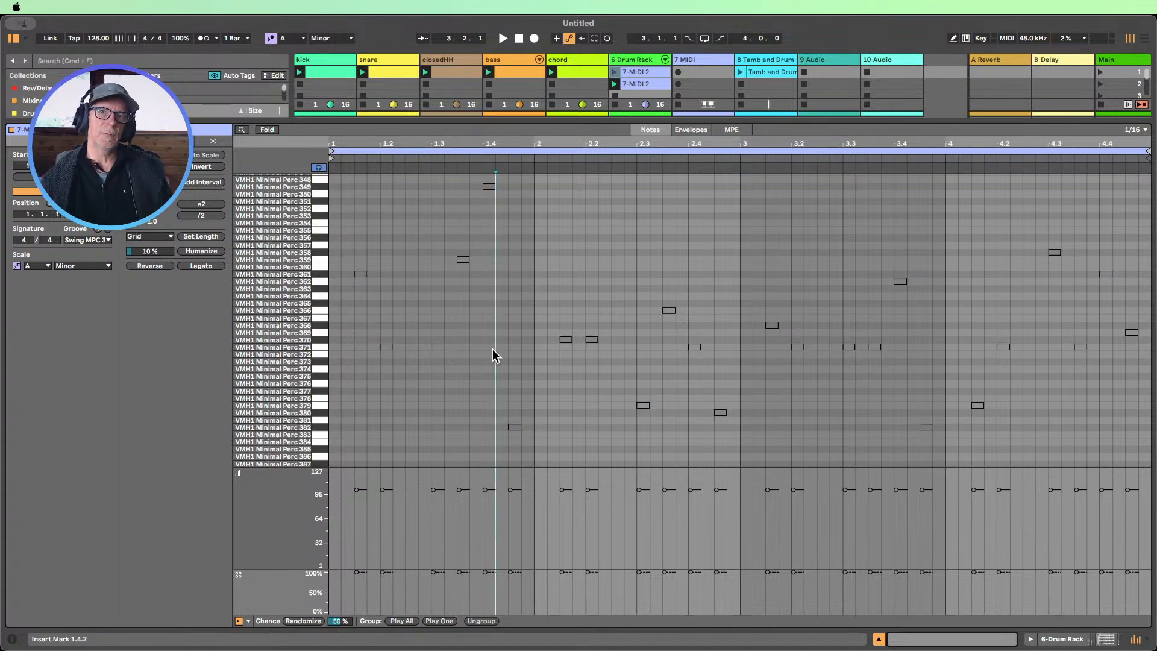
Compare the two Drum Rack clips and reactivate all notes in the duplicated clip in scene 2
click(634, 73)
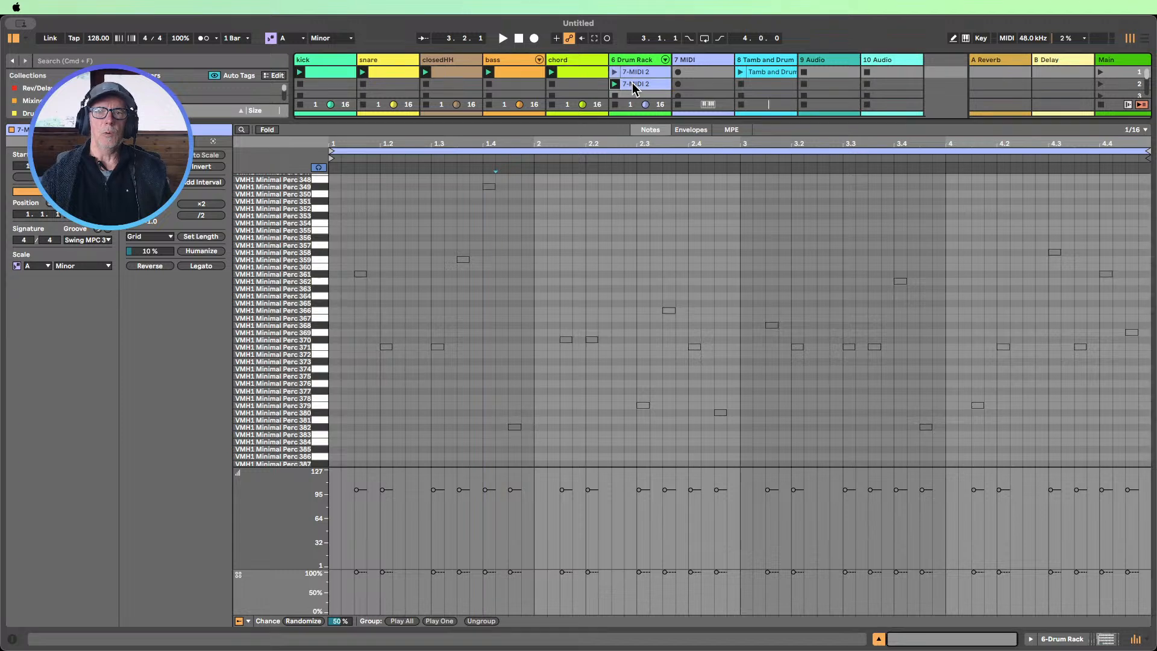
click(634, 73)
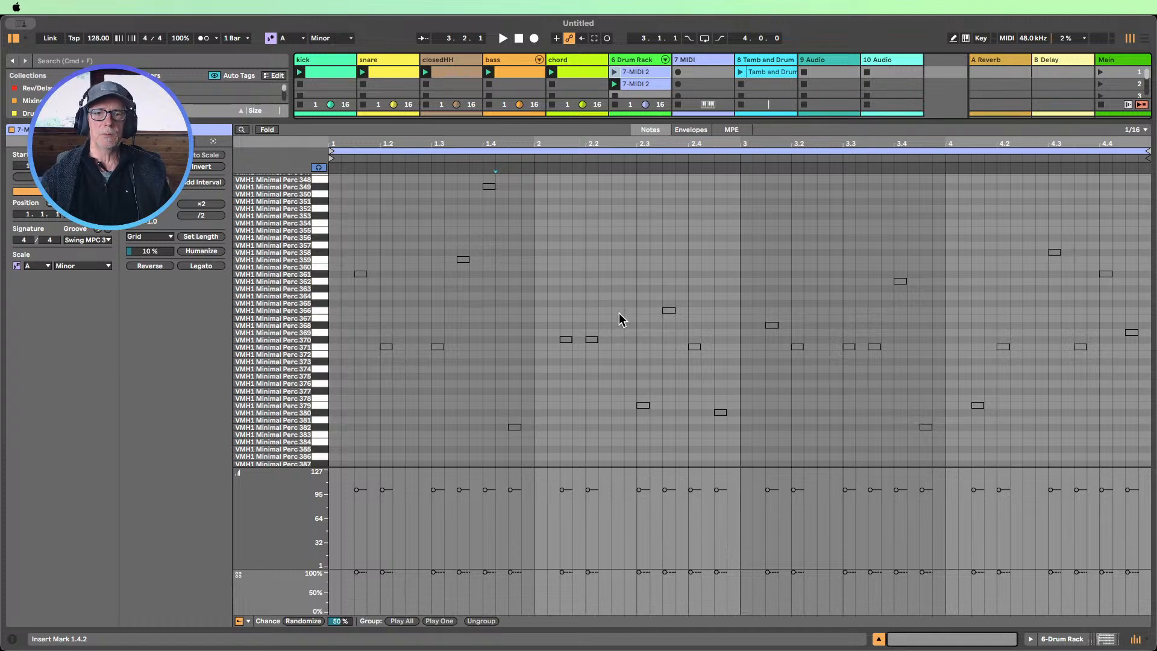
click(413, 411)
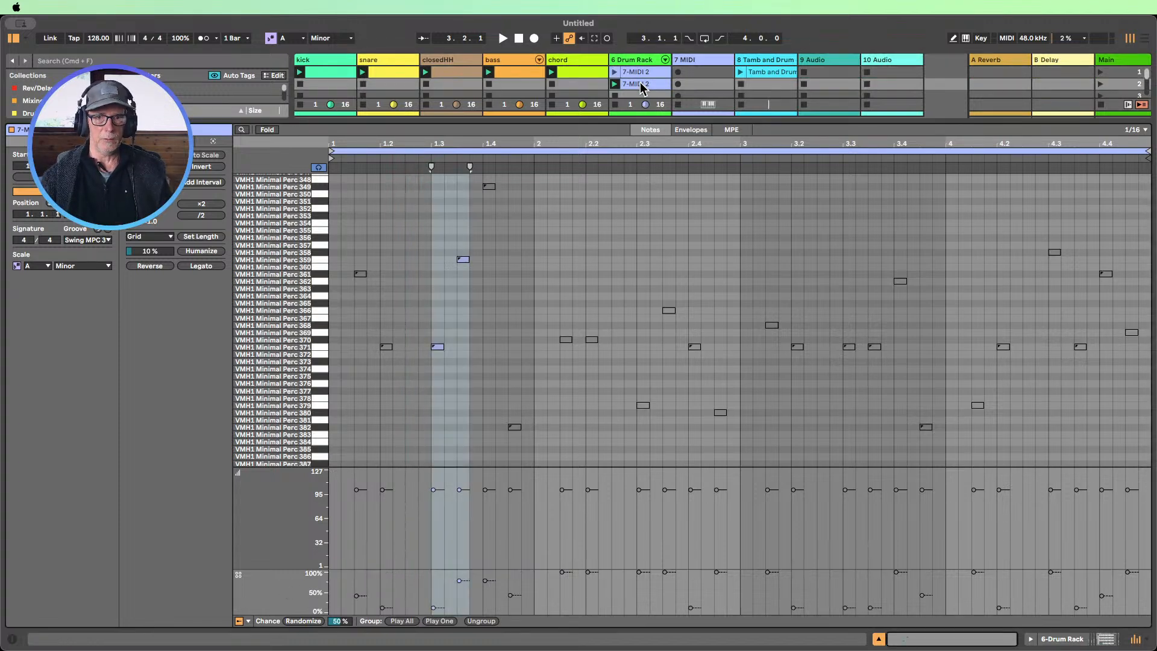
click(609, 251)
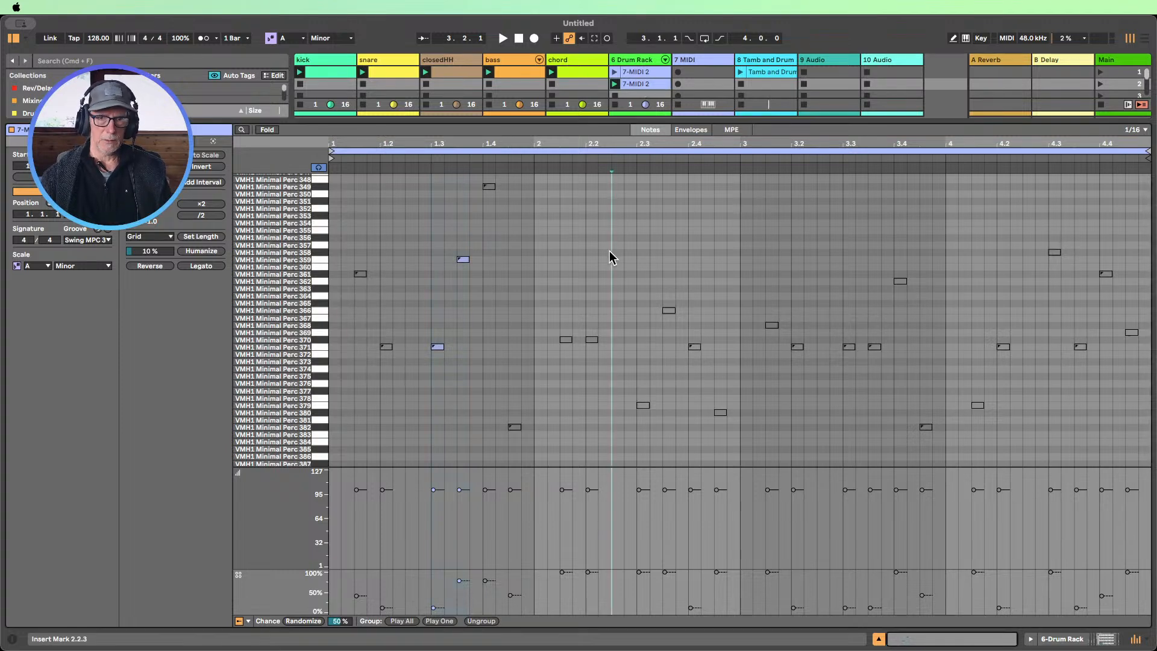
key(super+a)
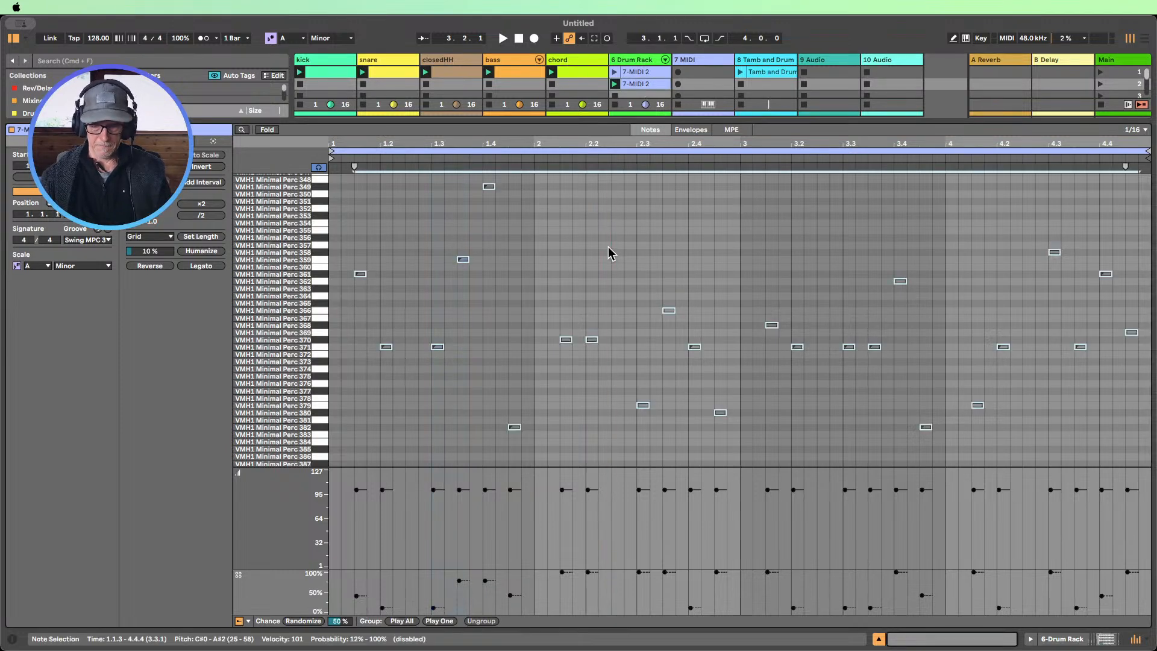
click(608, 247)
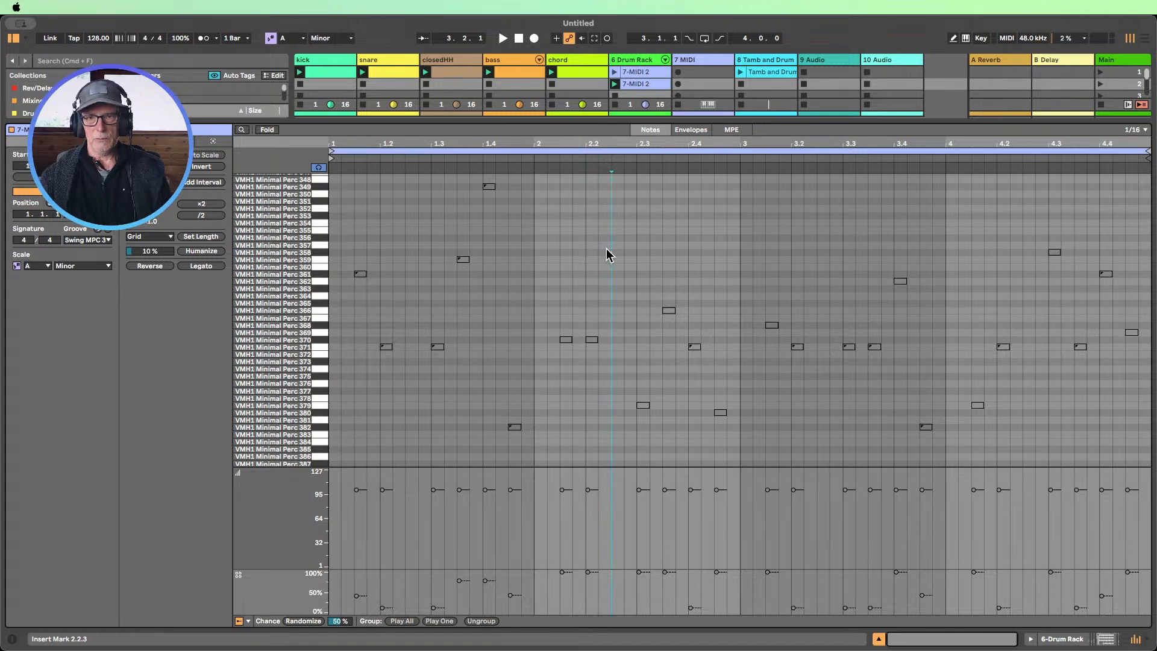
key(super+a)
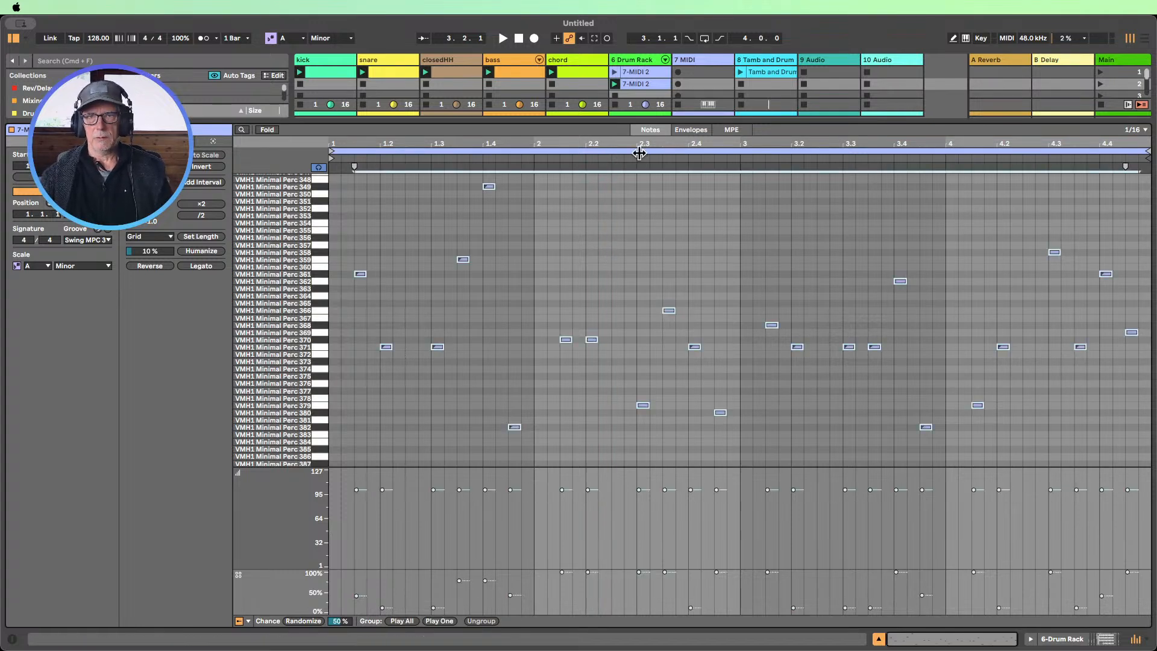
Rename the scene 2 Drum Rack clip "chance" and the scene 1 clip "choose", and open the "choose" clip
click(636, 85)
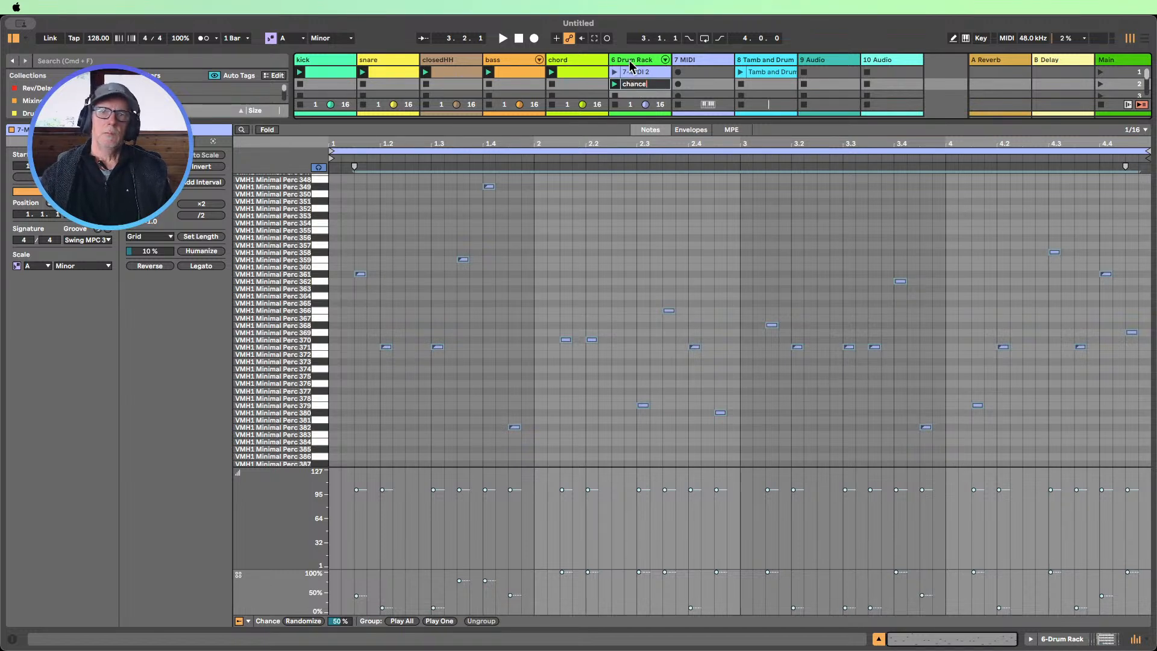
click(591, 88)
click(651, 73)
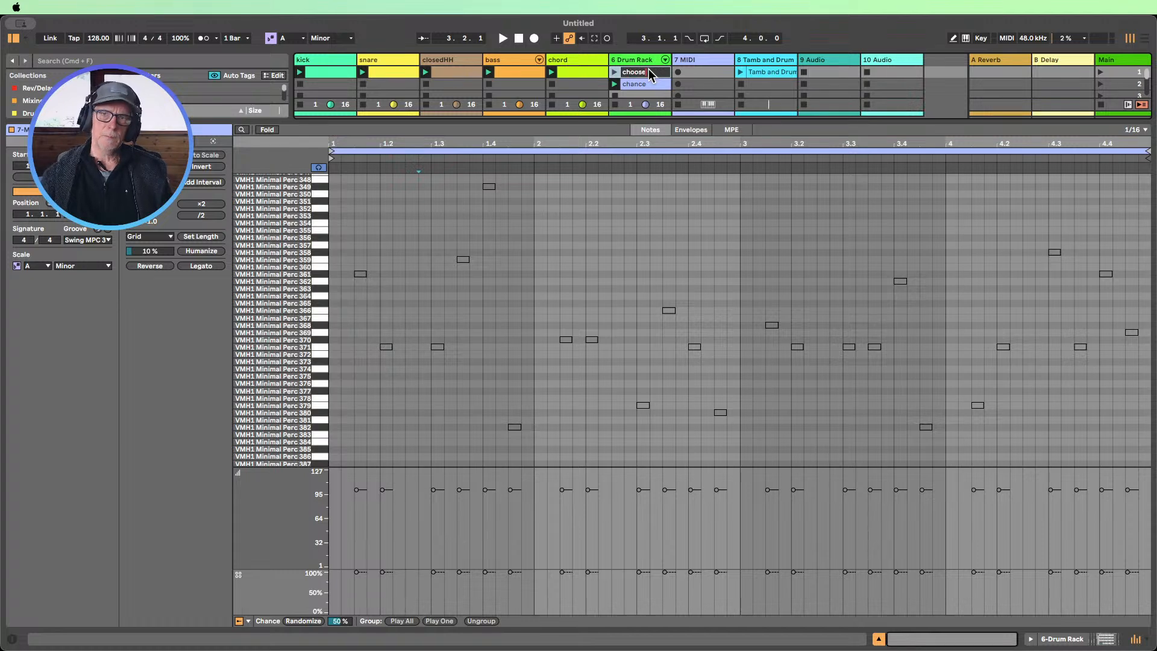
click(715, 78)
click(643, 73)
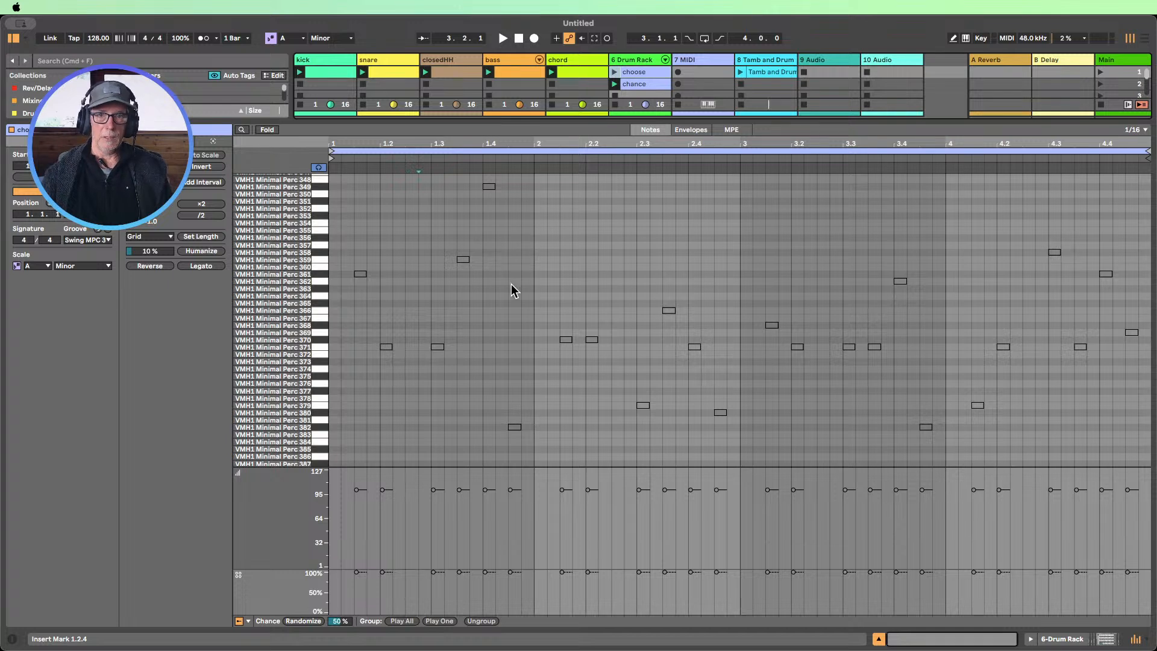
Activate the VMH1 Minimal Perc 359 and 349 notes in bar 1, launch the choose clip, and activate the second 370 note and 379 note in bar 2
drag(511, 284, 445, 185)
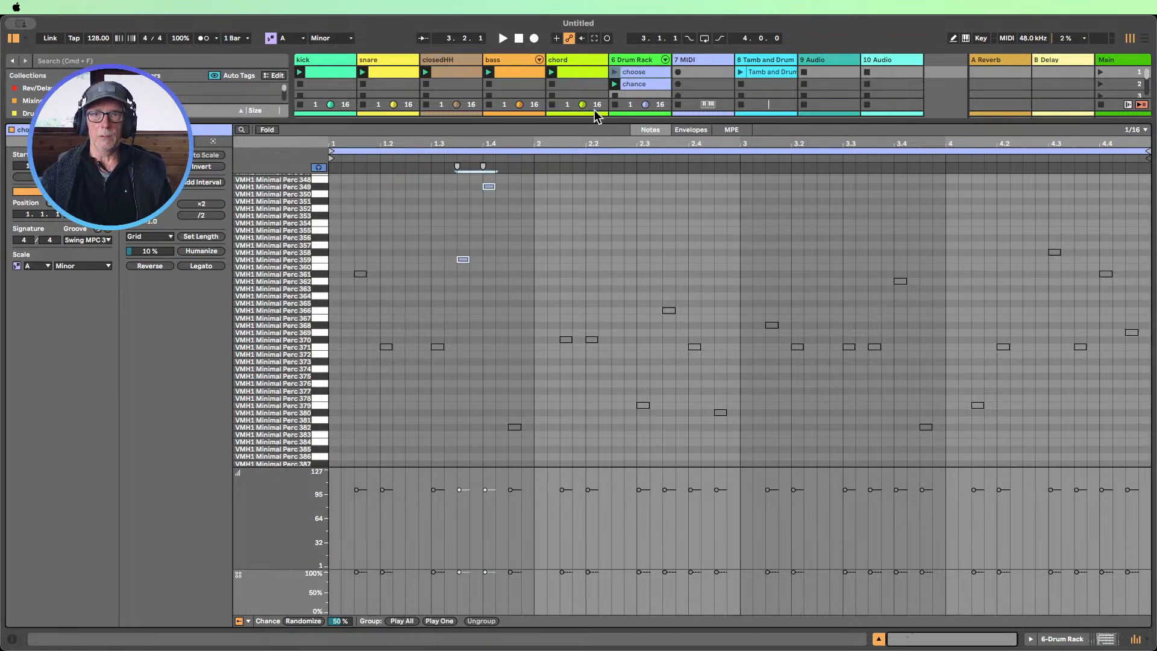
click(614, 72)
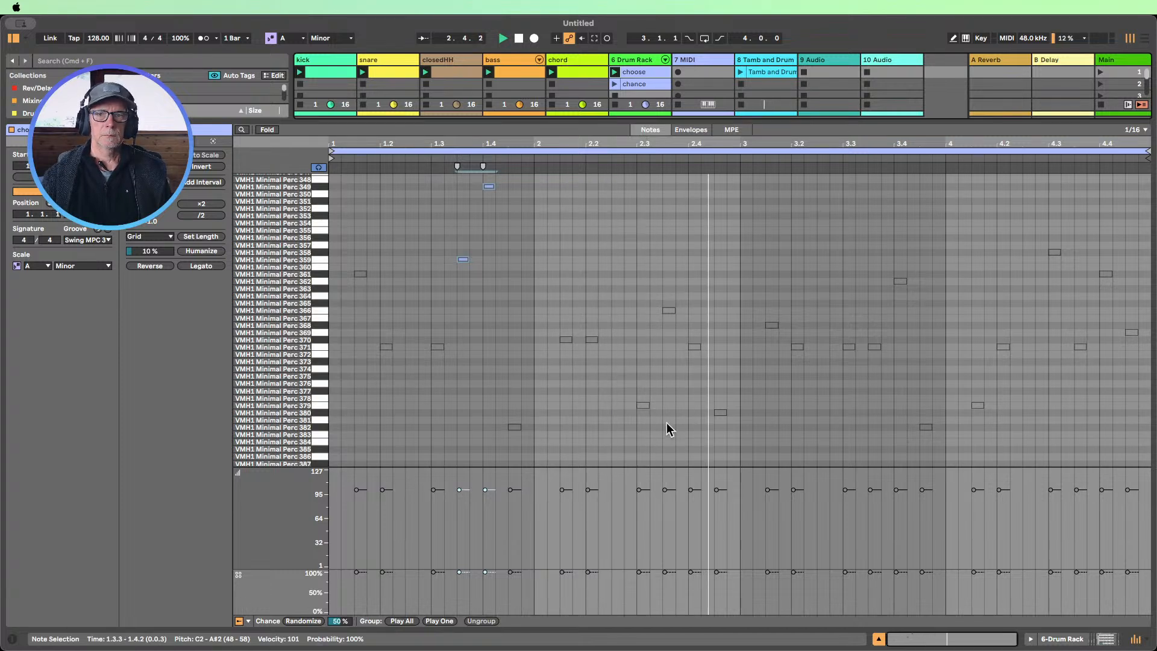
drag(668, 424, 585, 316)
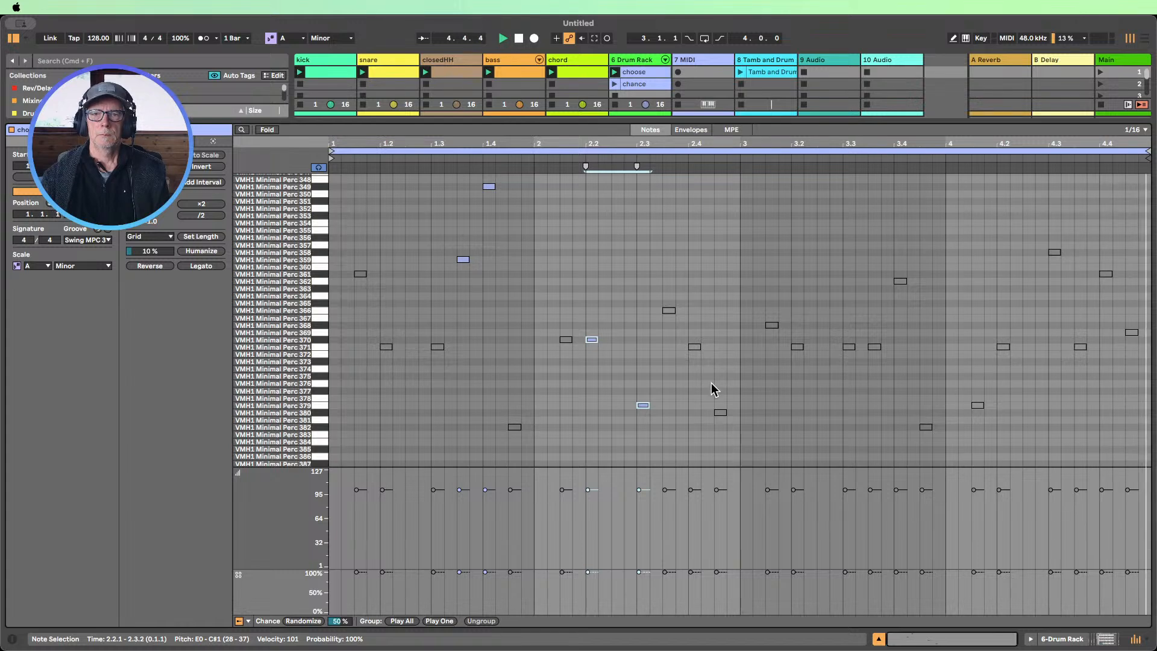
Try out the VMH1 Minimal Perc 371 and 380 notes at the end of bar 2 by activating and deactivating them
drag(713, 381, 692, 325)
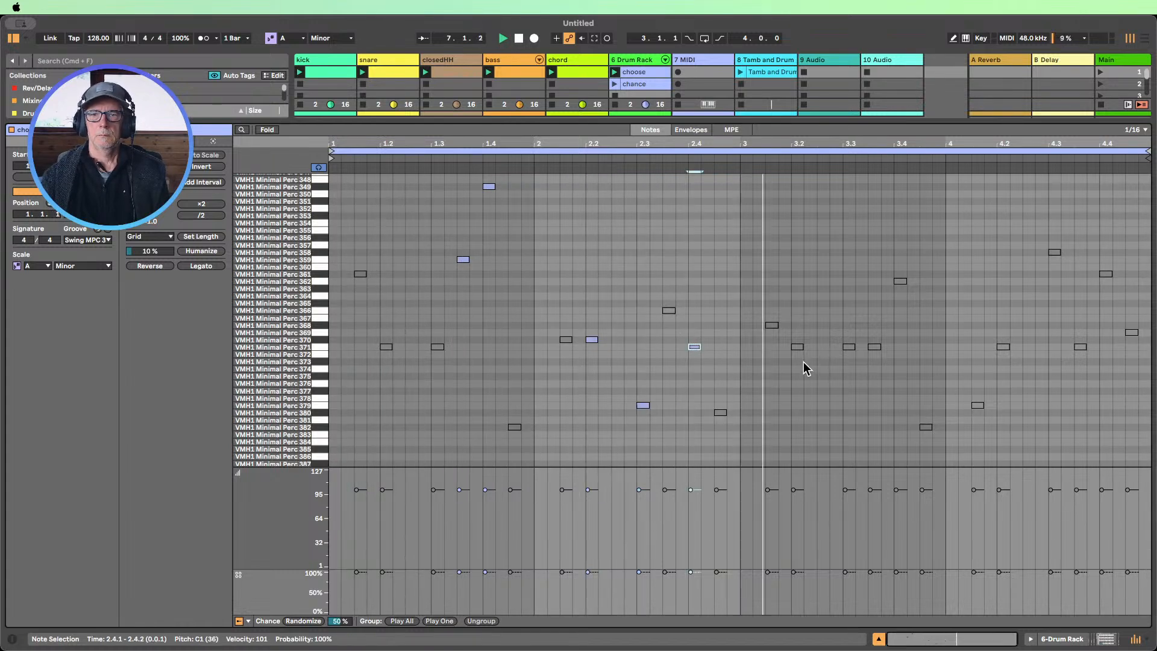
drag(714, 387, 694, 343)
key(0)
drag(725, 456, 719, 394)
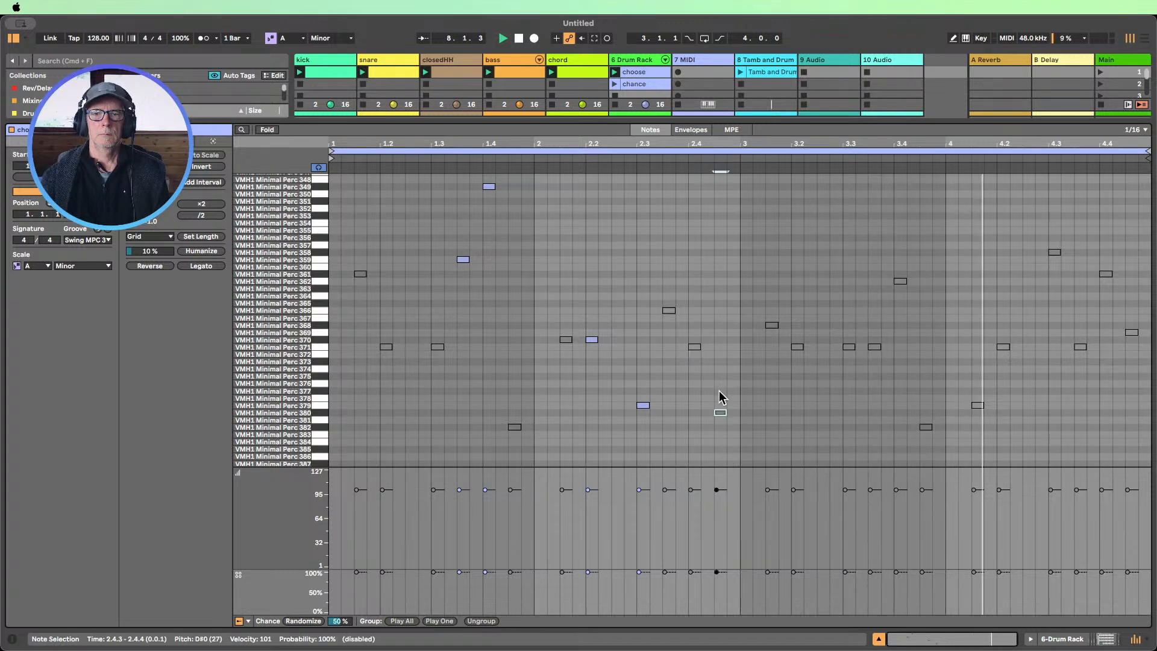
Audition the pads, swap bar 2's active VMH1 Minimal Perc 379 note for the 380 note, and activate the first 370 note in bar 2
click(322, 420)
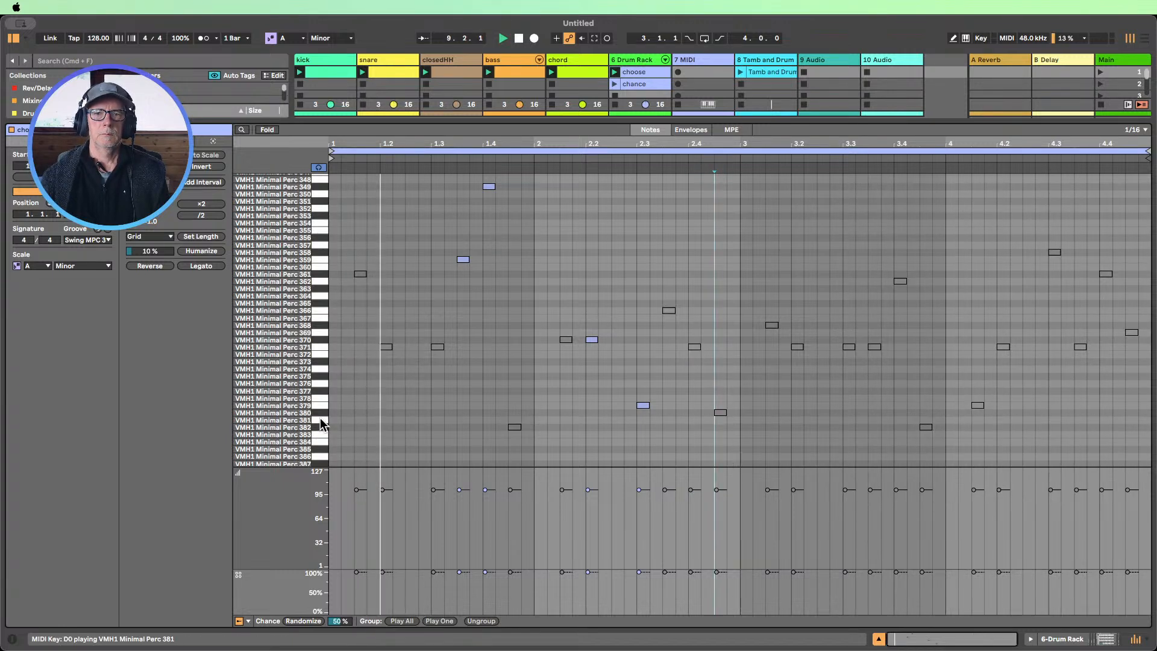
click(320, 413)
drag(739, 432, 635, 400)
key(0)
key(0)
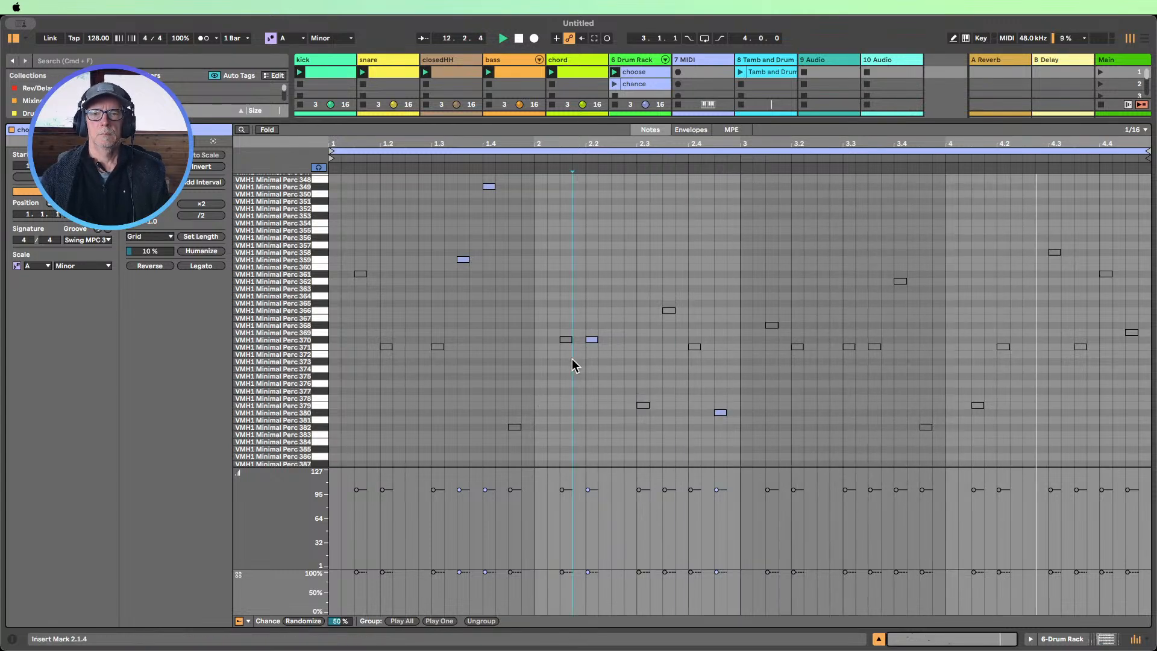
drag(573, 364, 558, 336)
key(0)
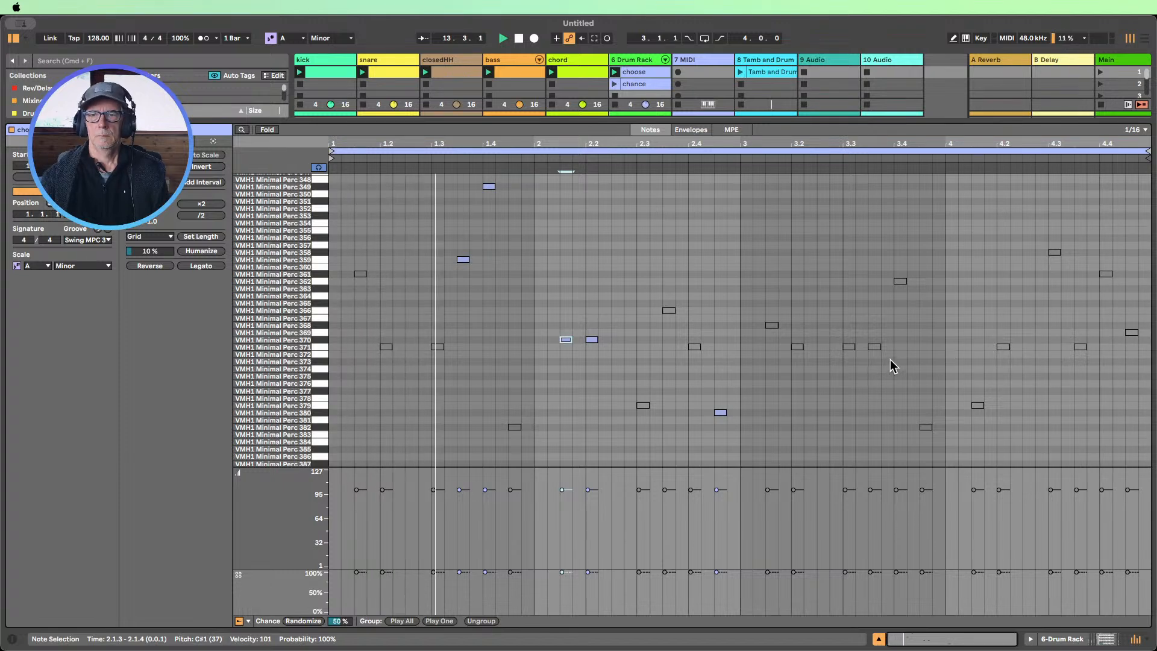
Try out the last two VMH1 Minimal Perc 371 notes in bar 3, and deactivate the 349 note in bar 1
drag(891, 362, 815, 338)
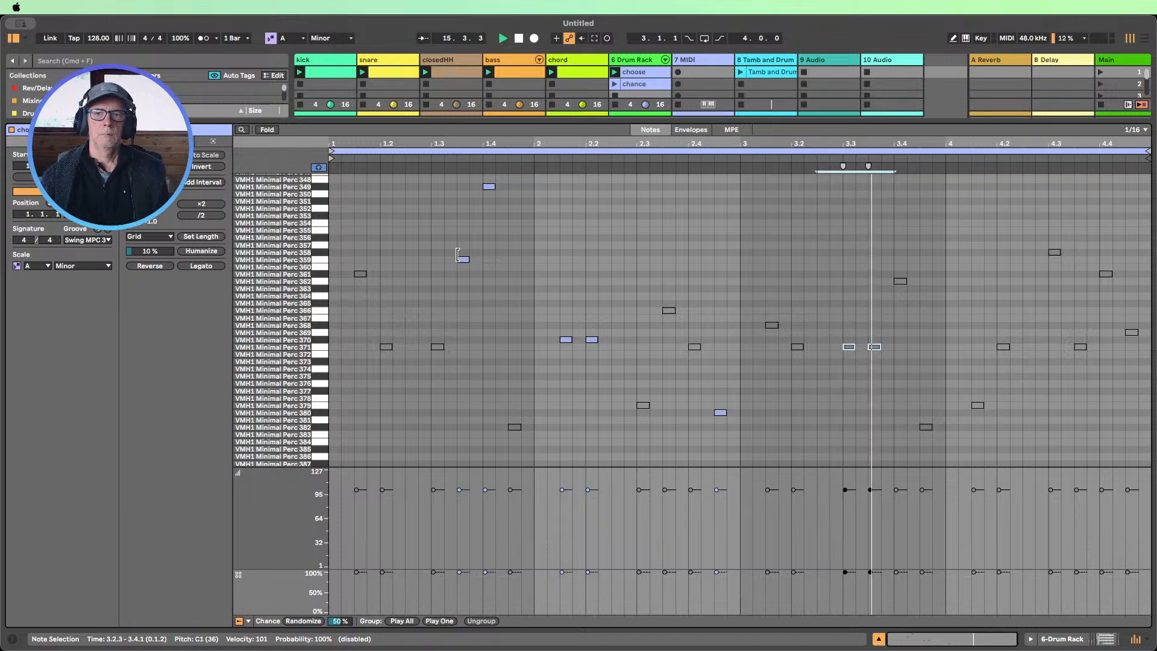
click(488, 186)
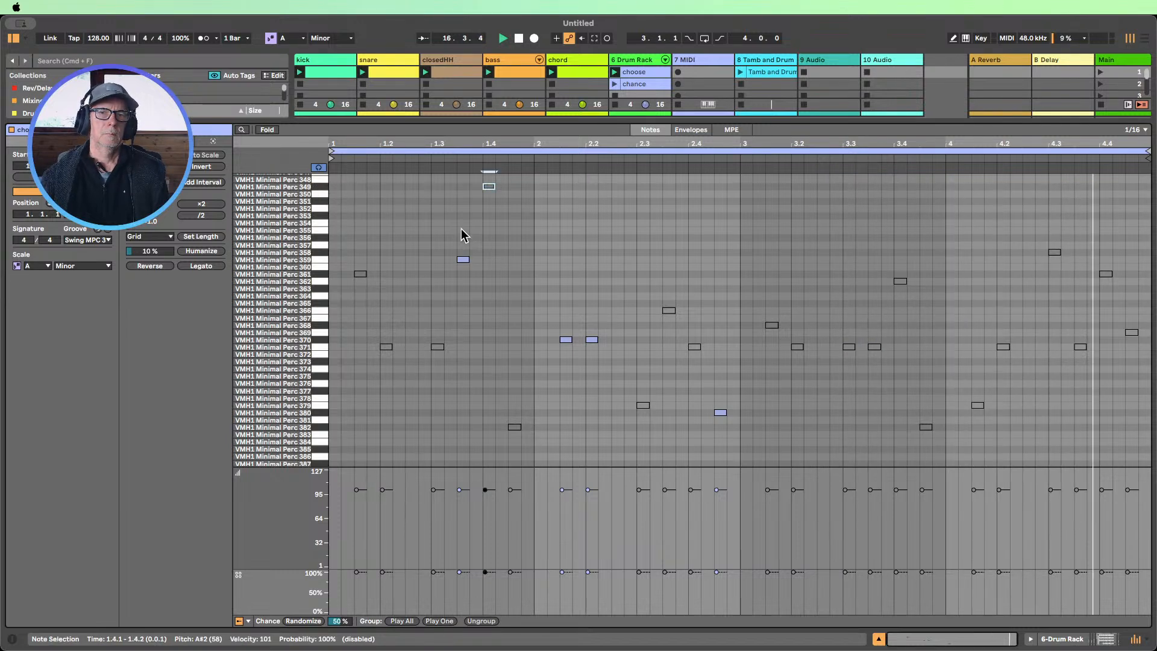
Try out the VMH1 Minimal Perc 382 notes in bars 1 and 3, and activate bar 4's 379 note and first 371 note
click(514, 426)
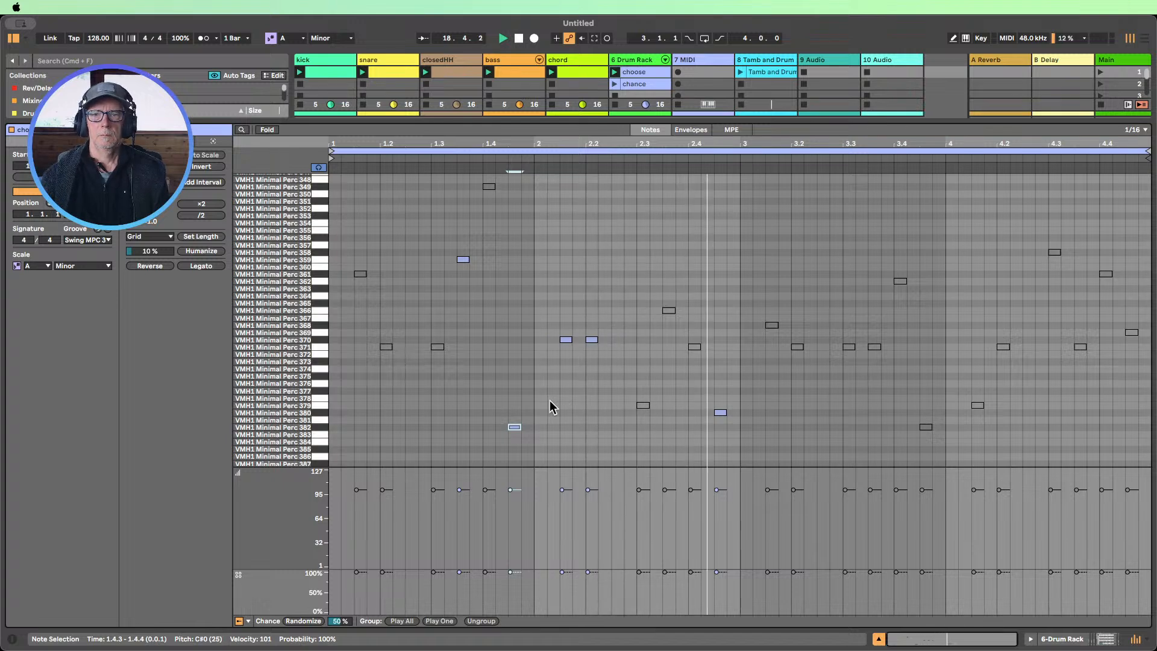
click(925, 426)
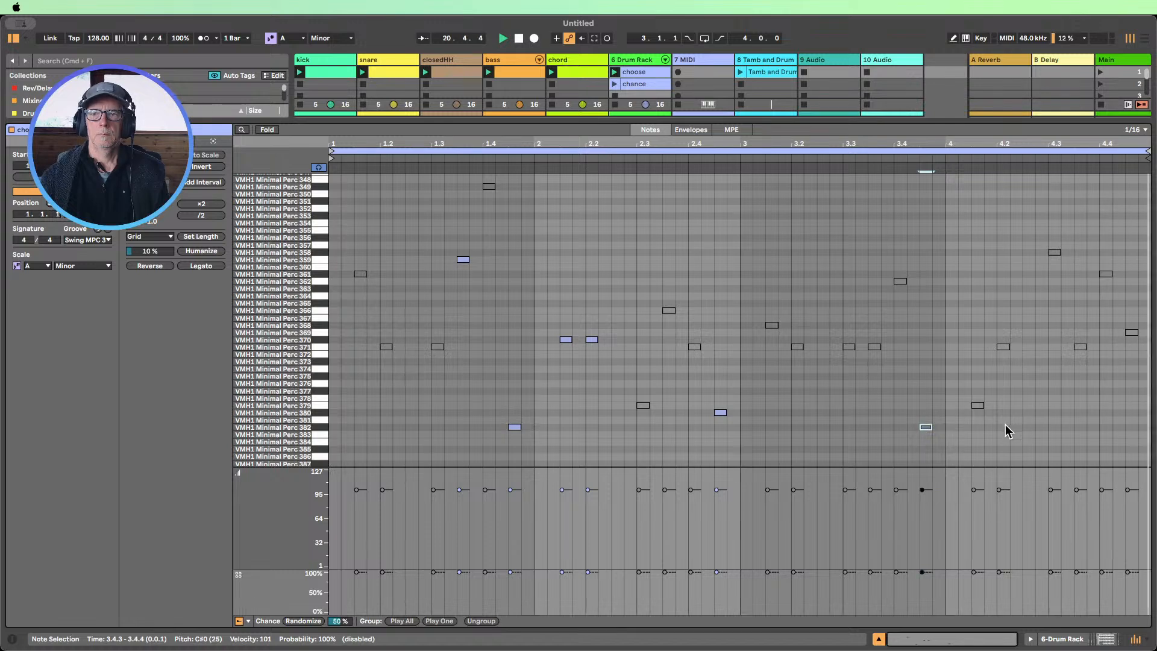
click(982, 404)
click(1002, 347)
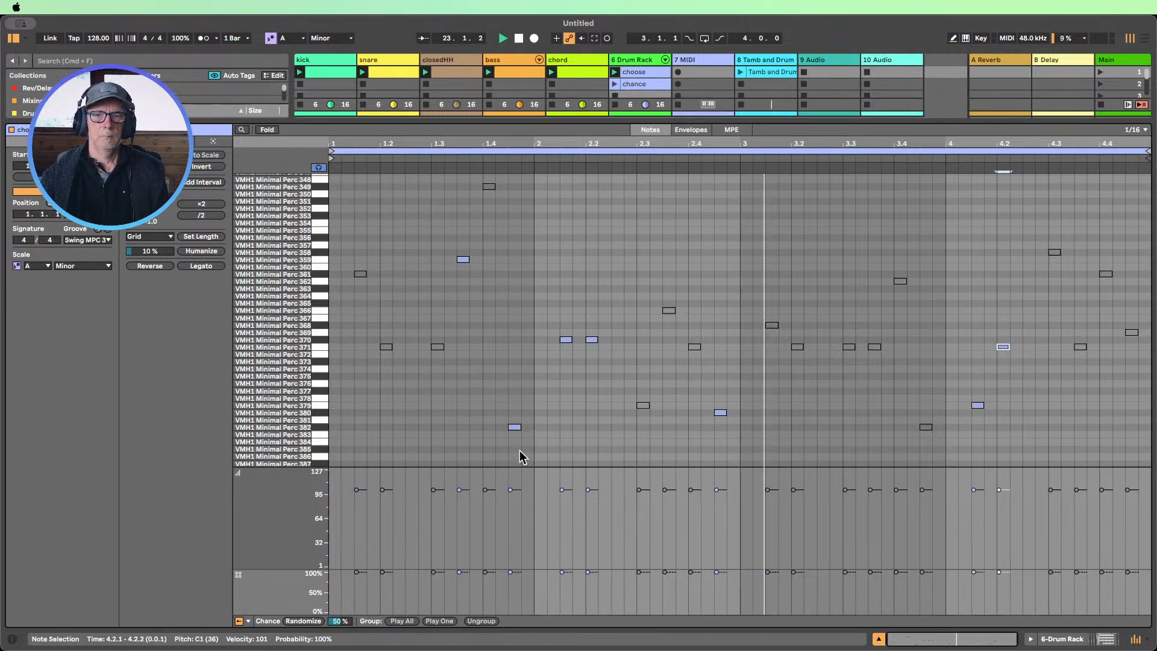
click(515, 427)
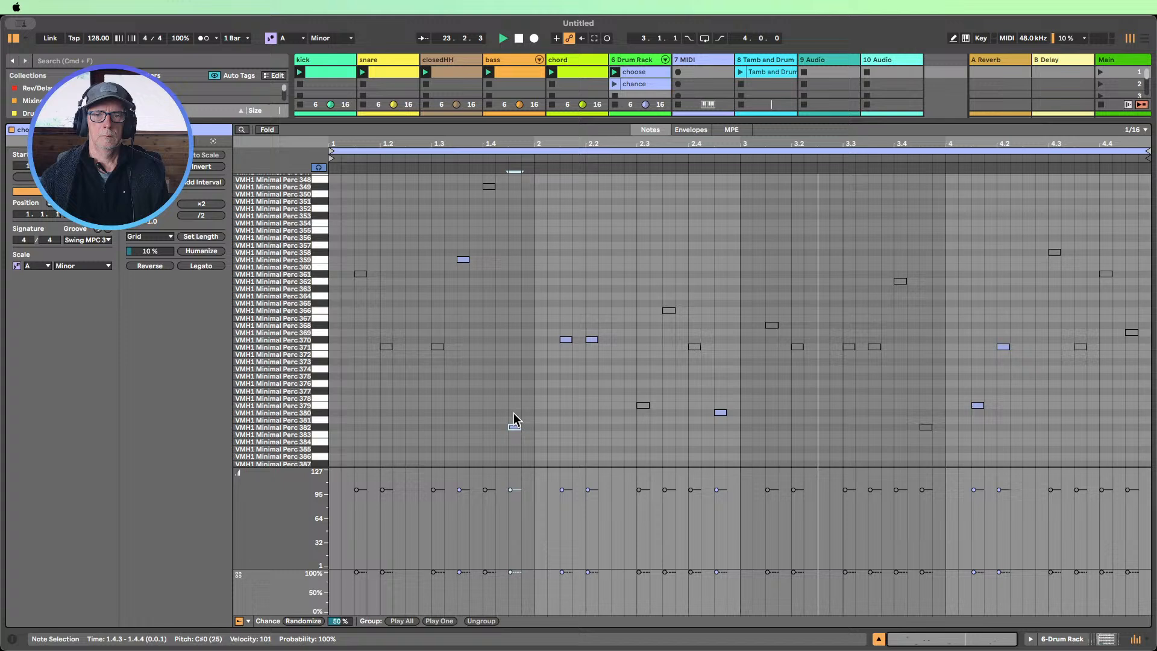
Audition the VMH1 Minimal Perc 371 and 361 pads, and activate the 361 notes in bars 1 and 4 and bar 3's 362 note
click(316, 347)
click(317, 274)
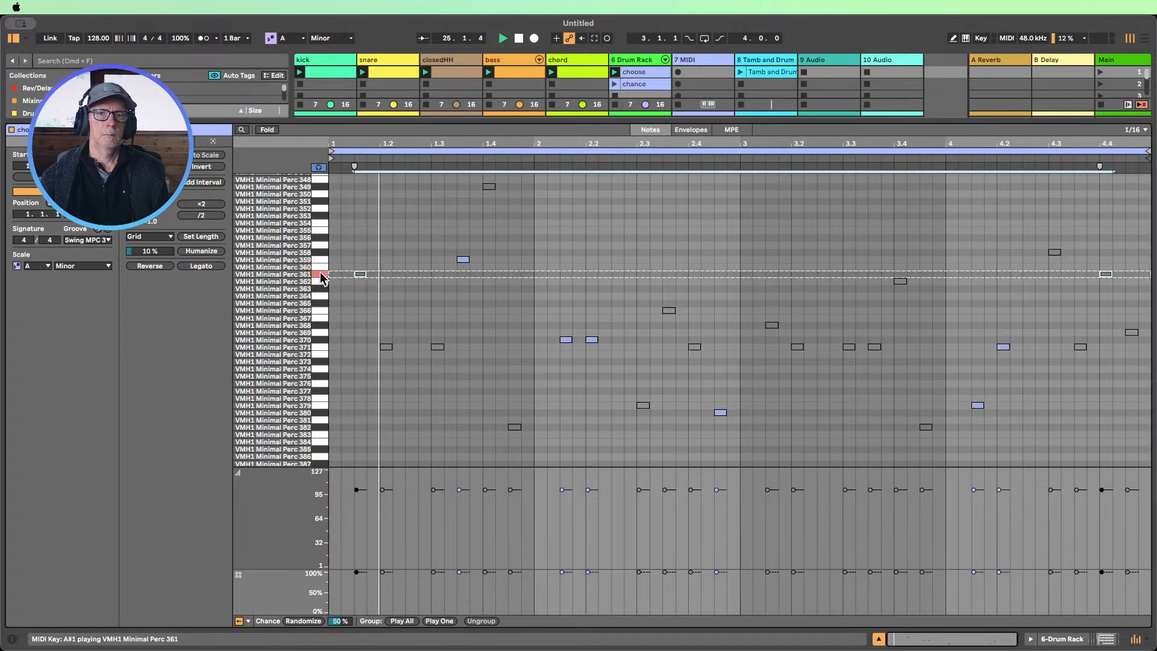
click(900, 280)
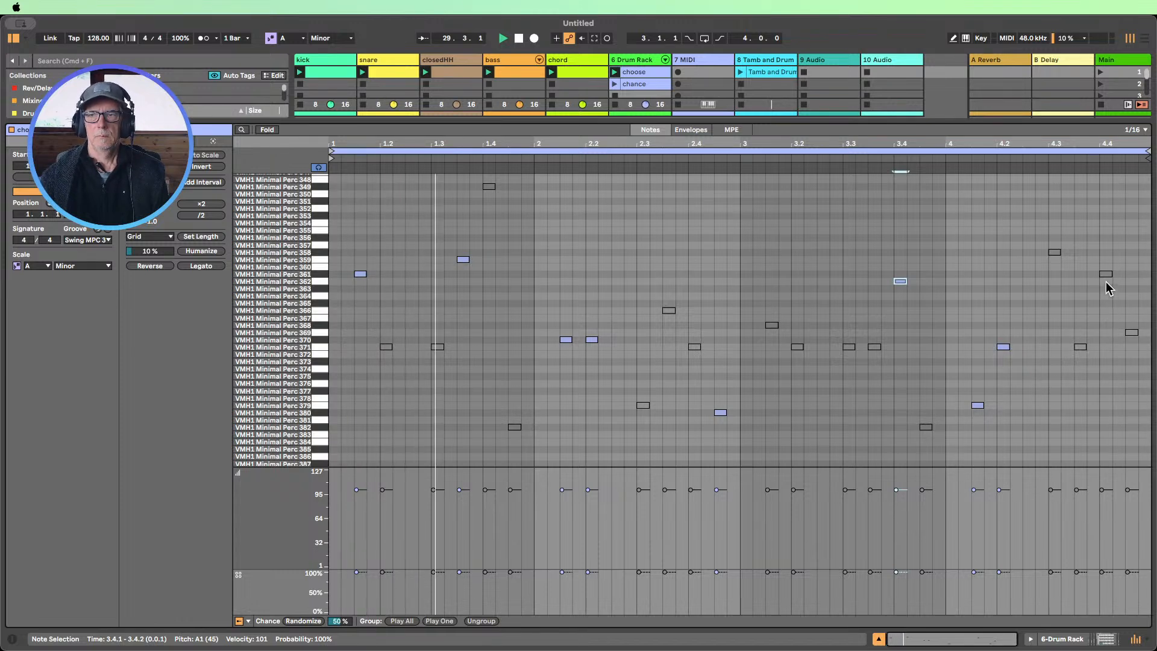
click(316, 273)
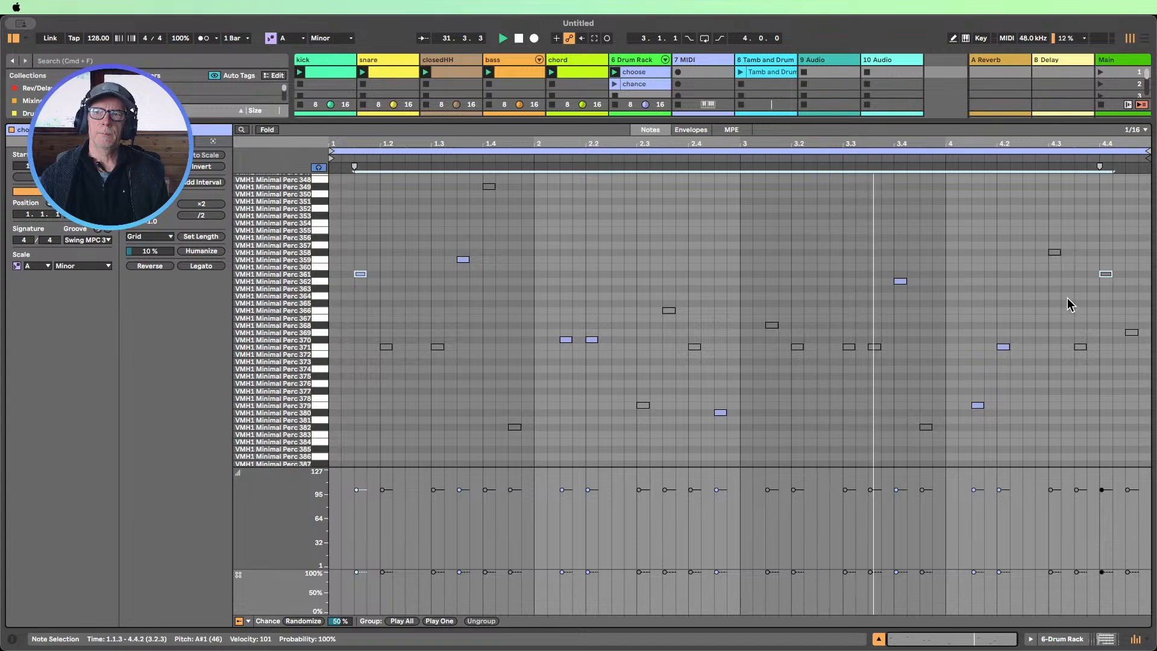
click(1105, 274)
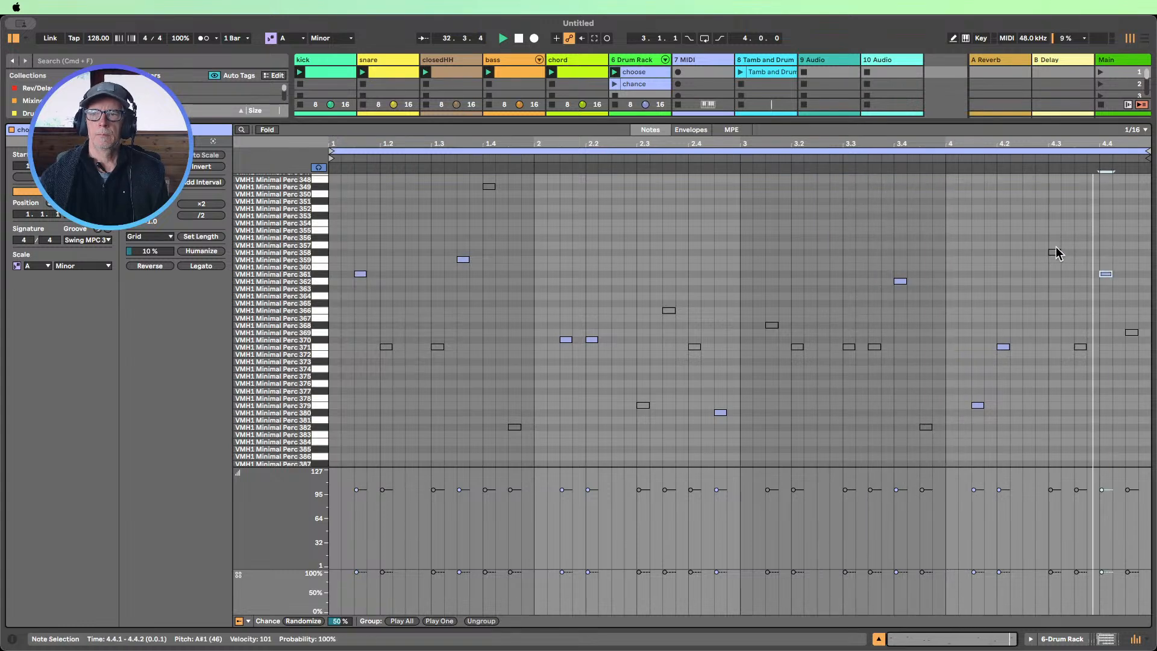
Show the Drum Rack track's device chain, and stop and restart playback
click(1081, 639)
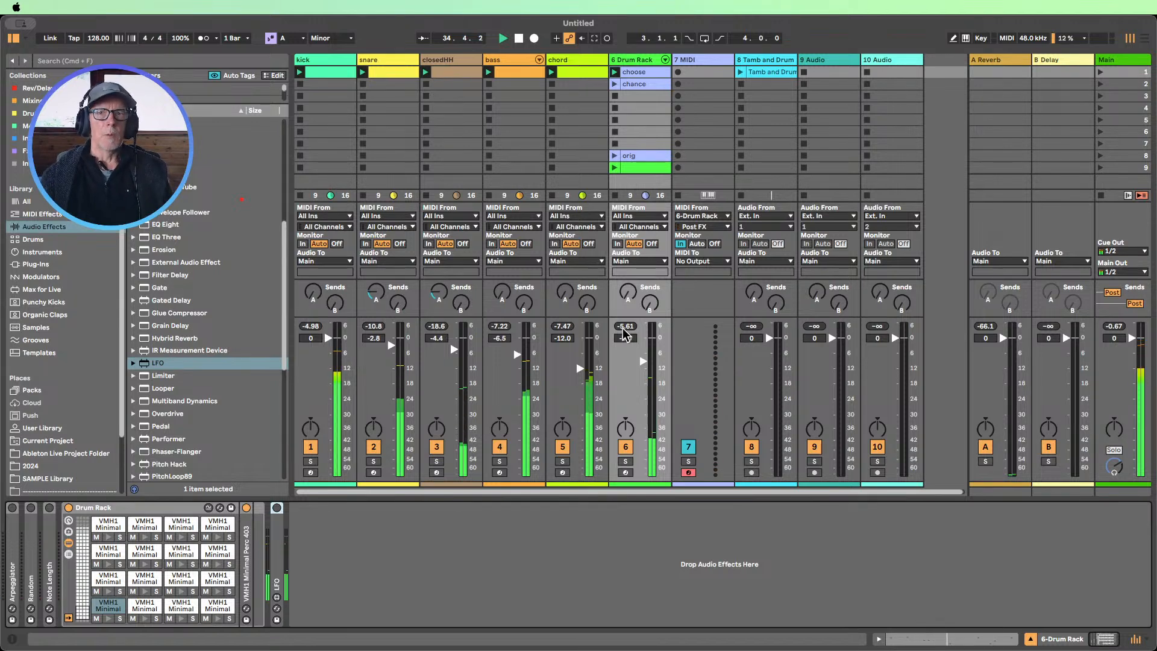
click(519, 39)
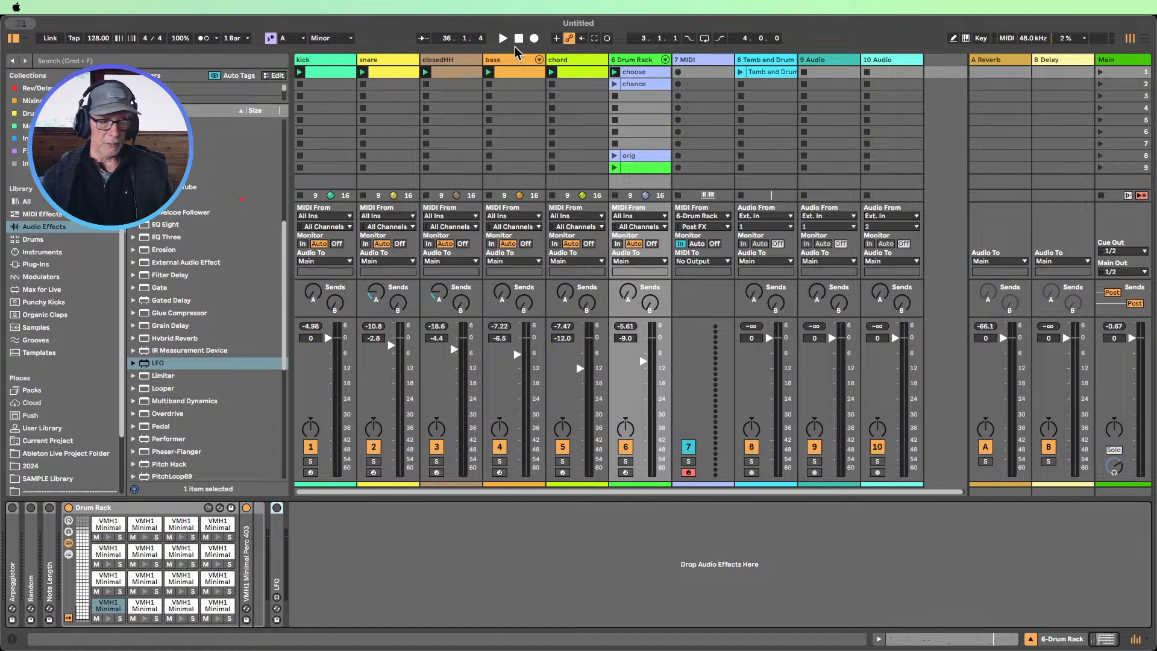
click(503, 38)
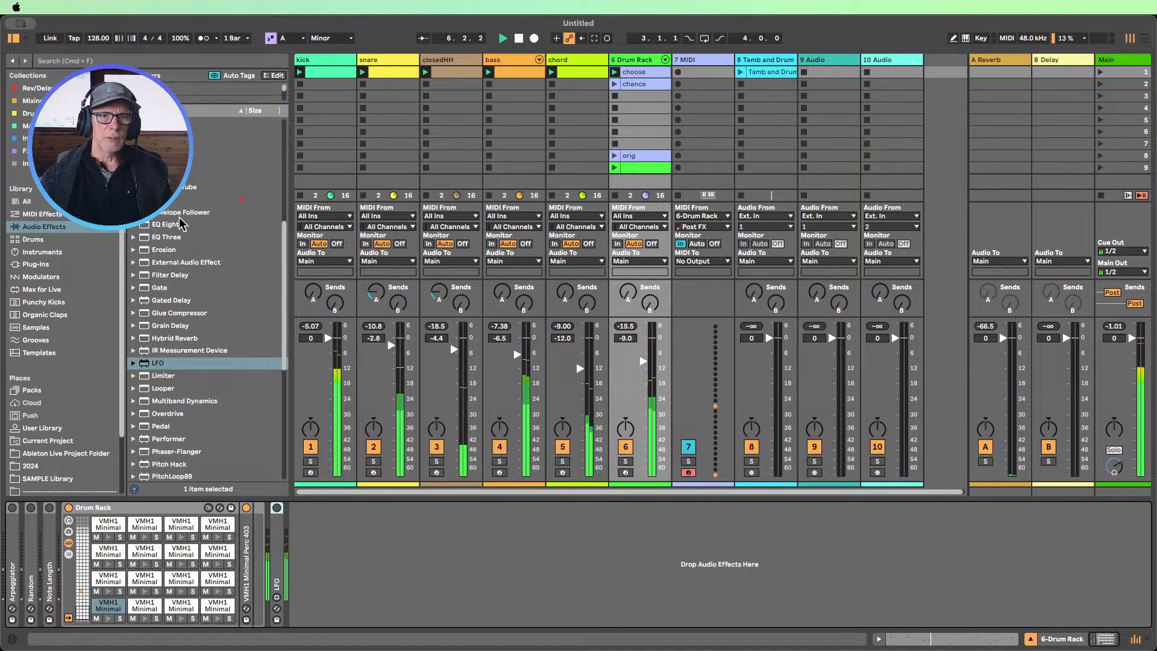
Insert an EQ Eight directly after the Drum Rack and set its first band to a low cut at 271 Hz
scroll(180, 224, up, 6)
scroll(221, 274, up, 2)
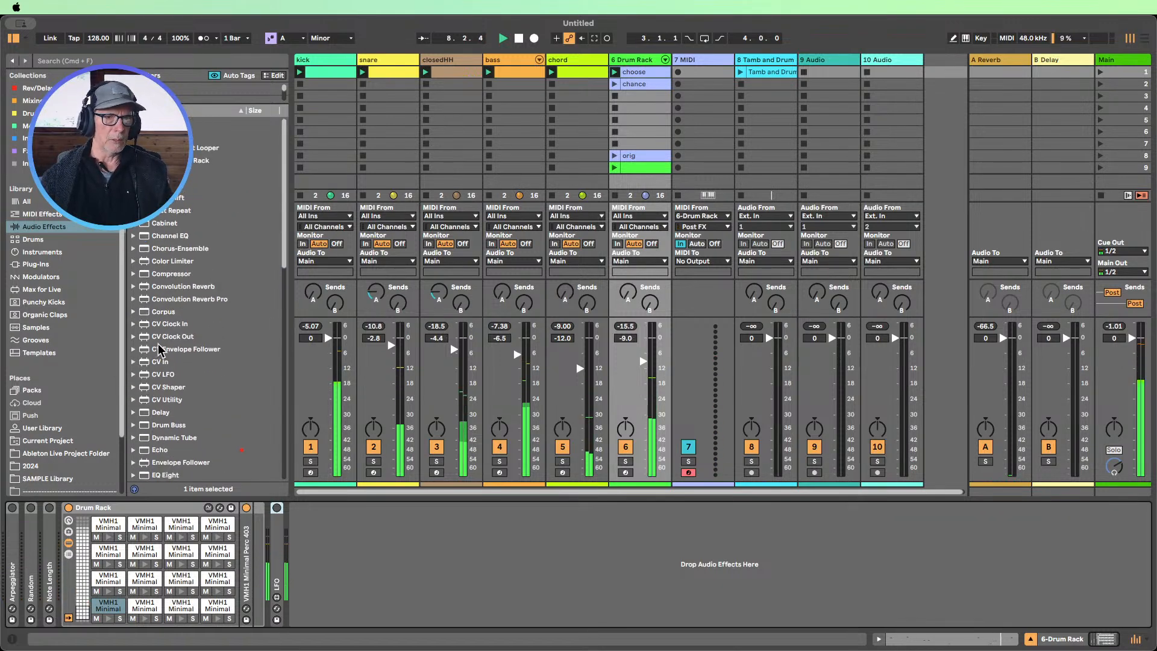
scroll(161, 352, down, 3)
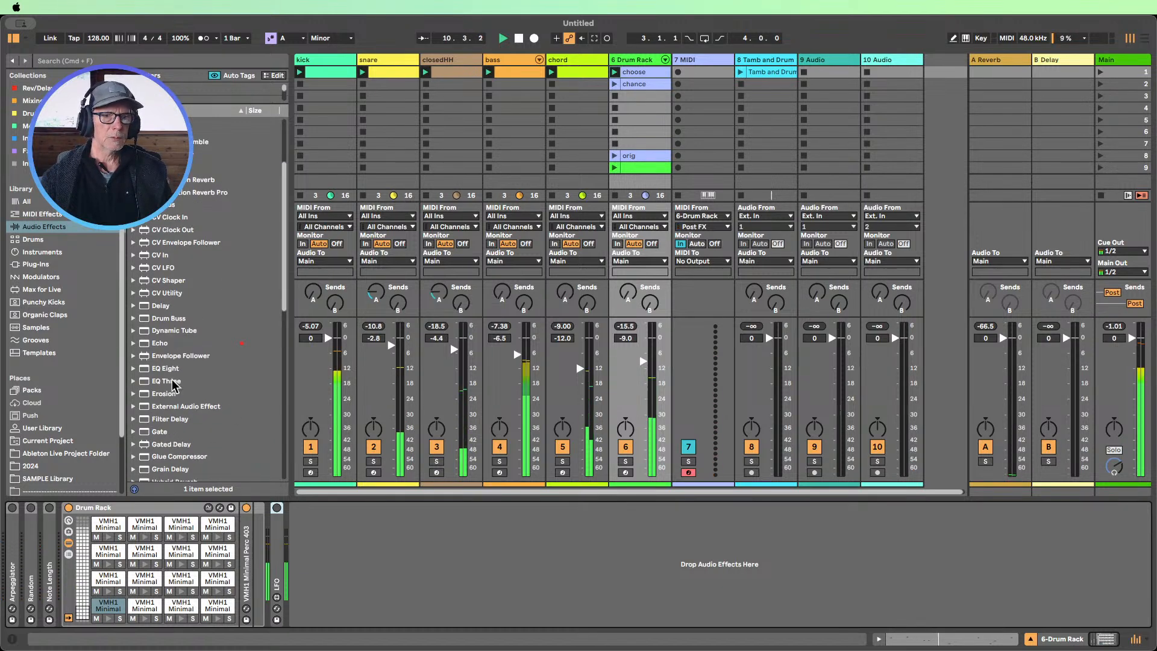
drag(165, 368, 288, 499)
click(320, 610)
click(314, 542)
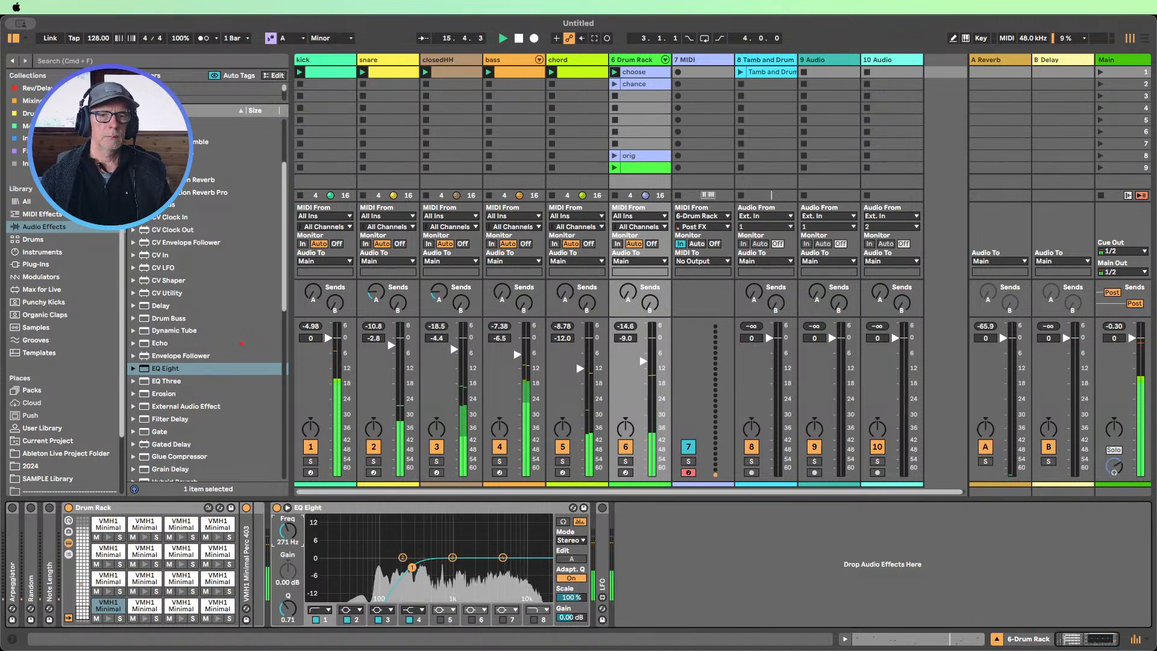
Insert Corpus after the EQ Eight and set its resonator type to Pipe
scroll(202, 334, down, 8)
scroll(202, 330, down, 5)
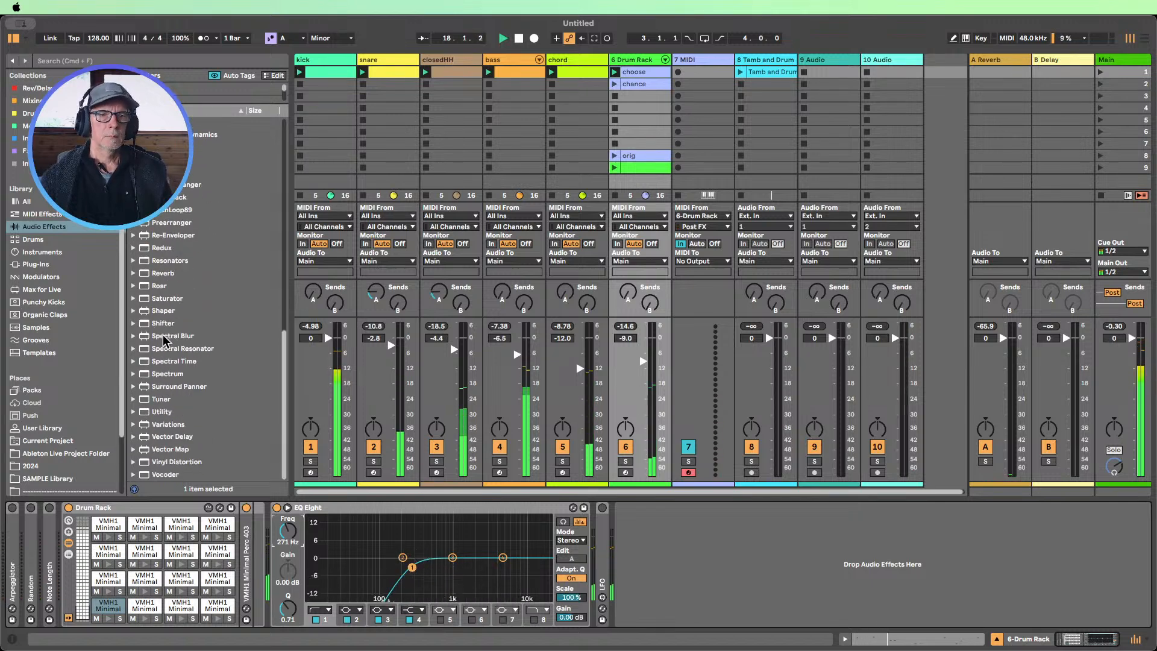
scroll(194, 337, up, 15)
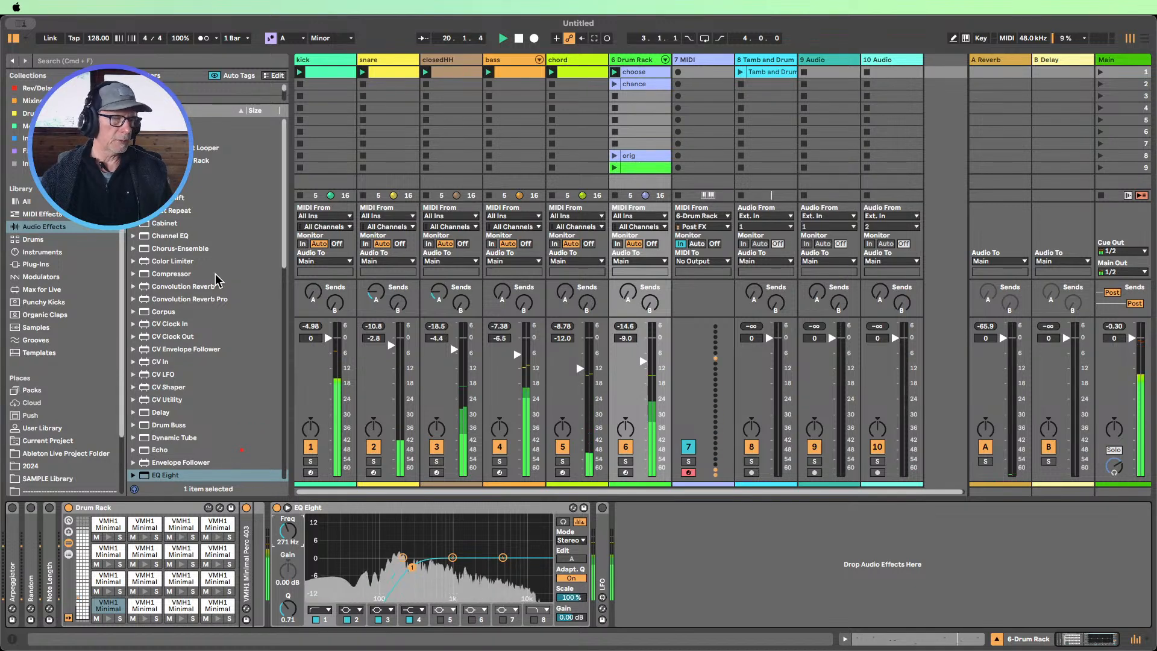
drag(154, 312, 575, 535)
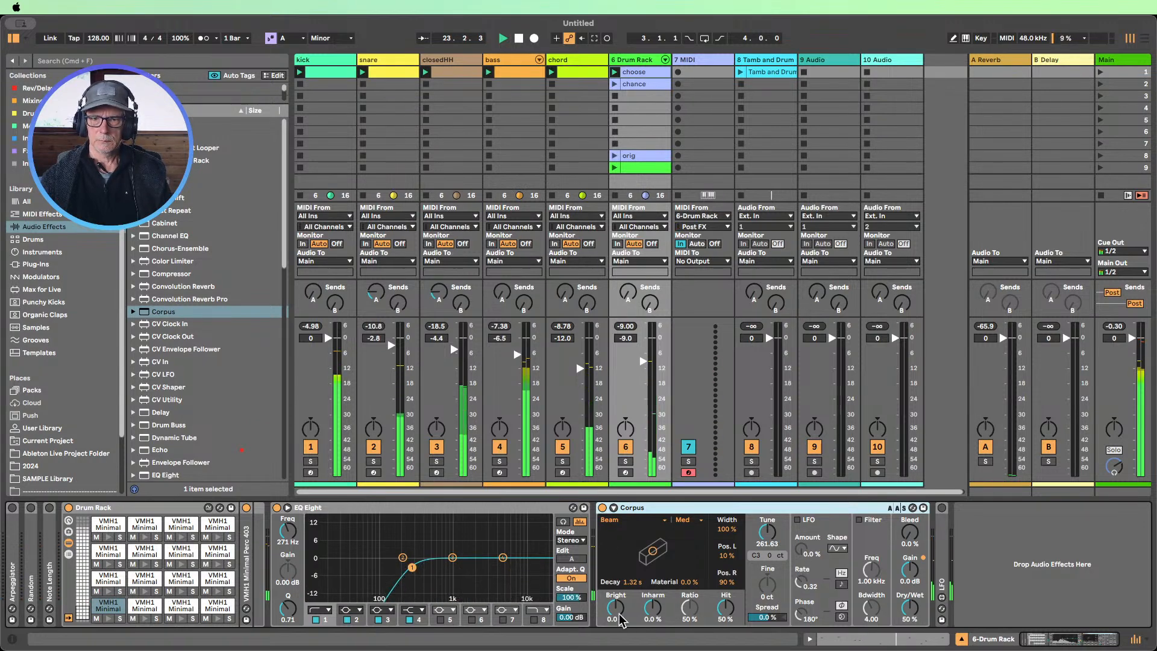
click(653, 606)
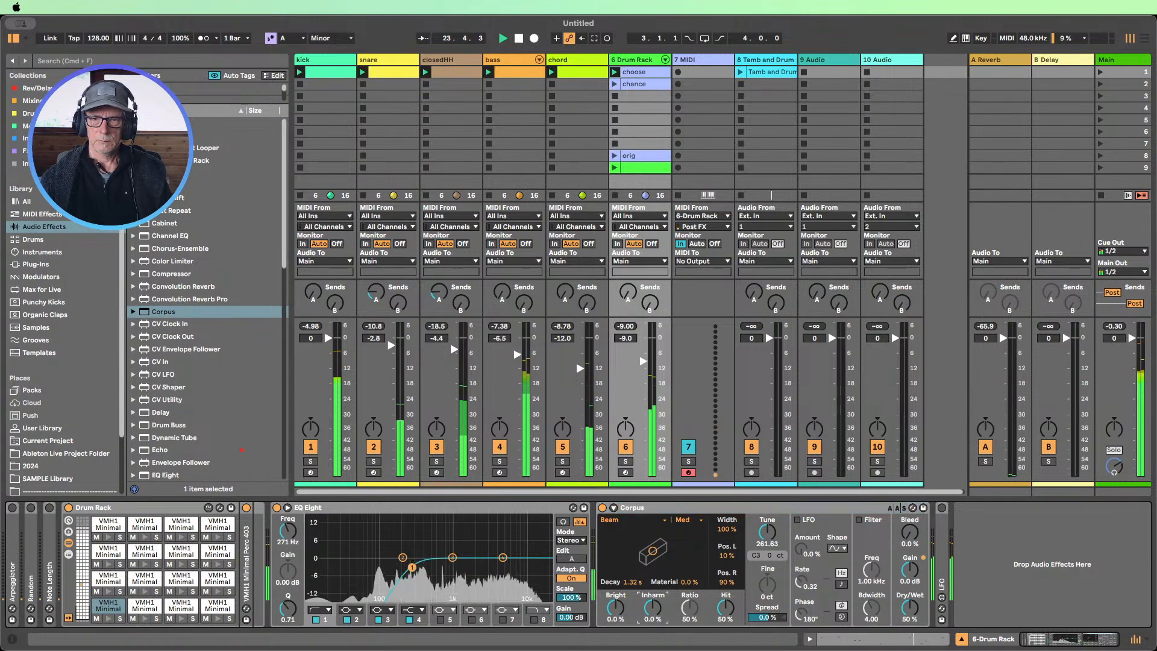
click(622, 529)
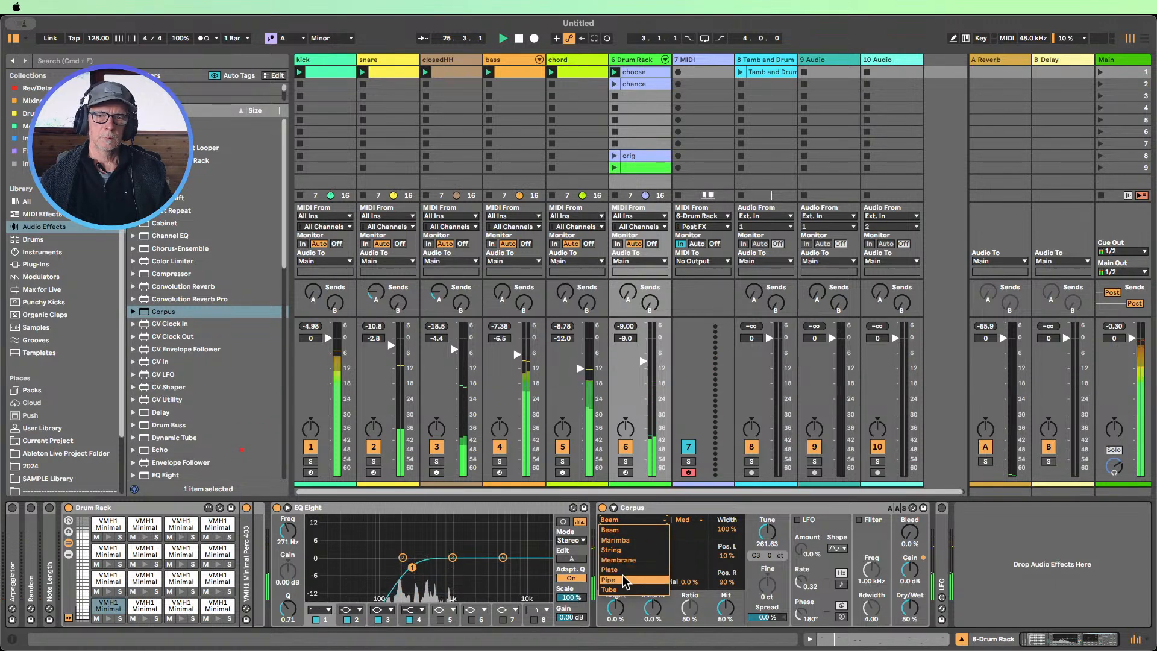
click(625, 587)
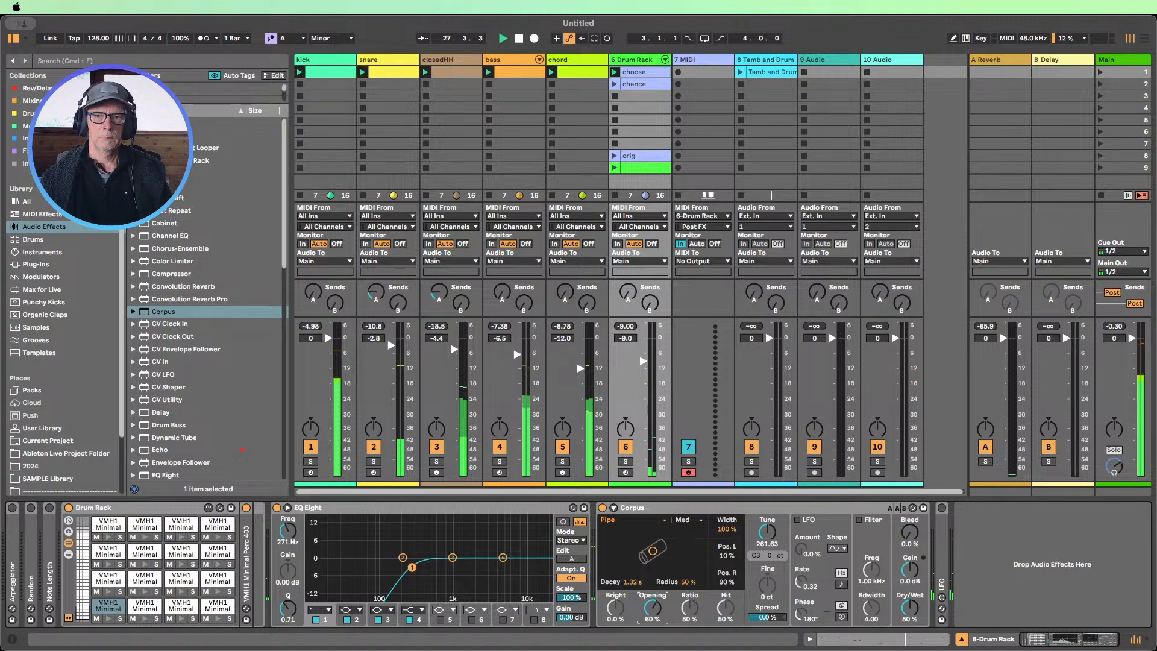
Shape the Corpus pipe sound with Radius at 51%, Opening at 100% and Tune at 95.08
drag(652, 606, 652, 612)
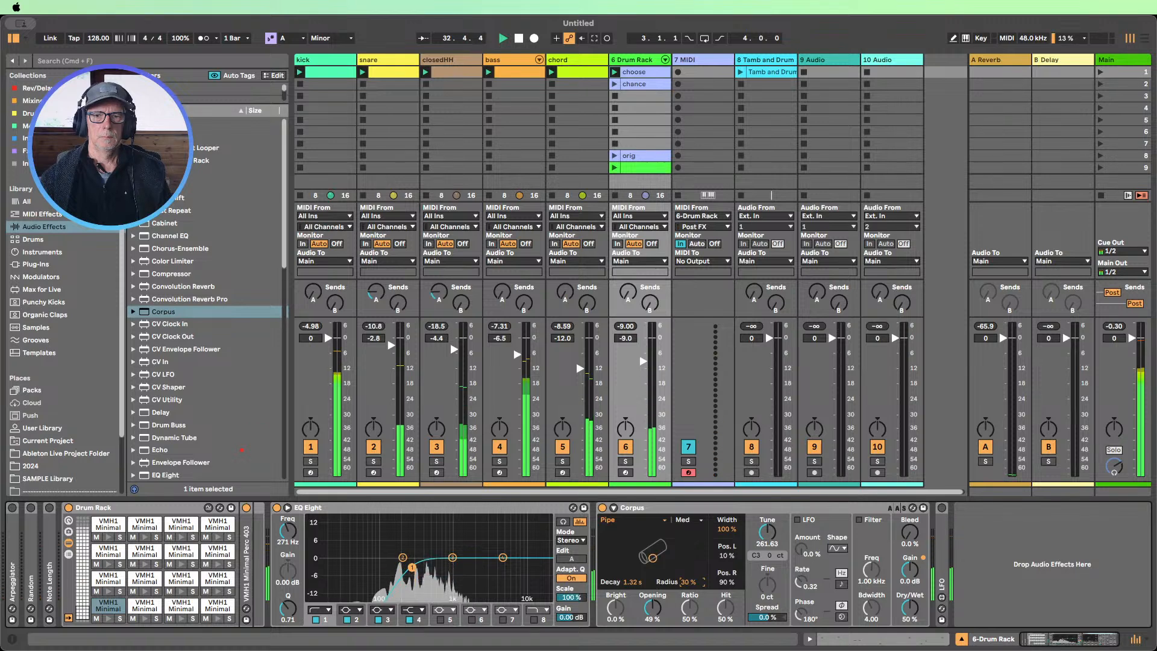
drag(688, 581, 688, 584)
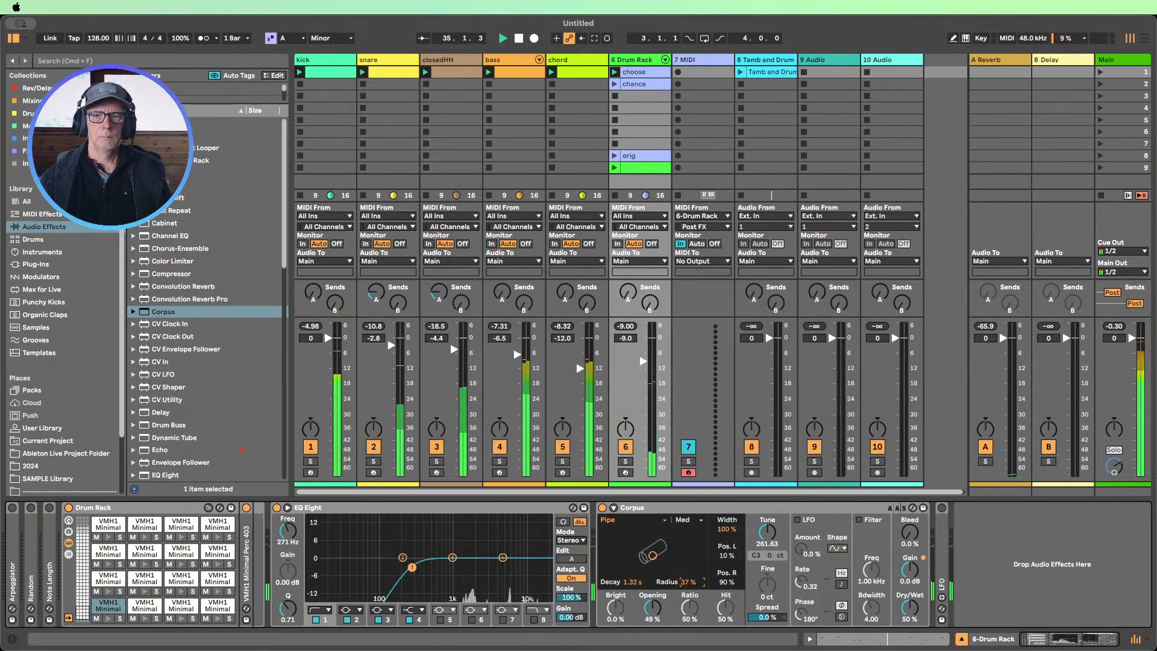
drag(688, 582, 688, 580)
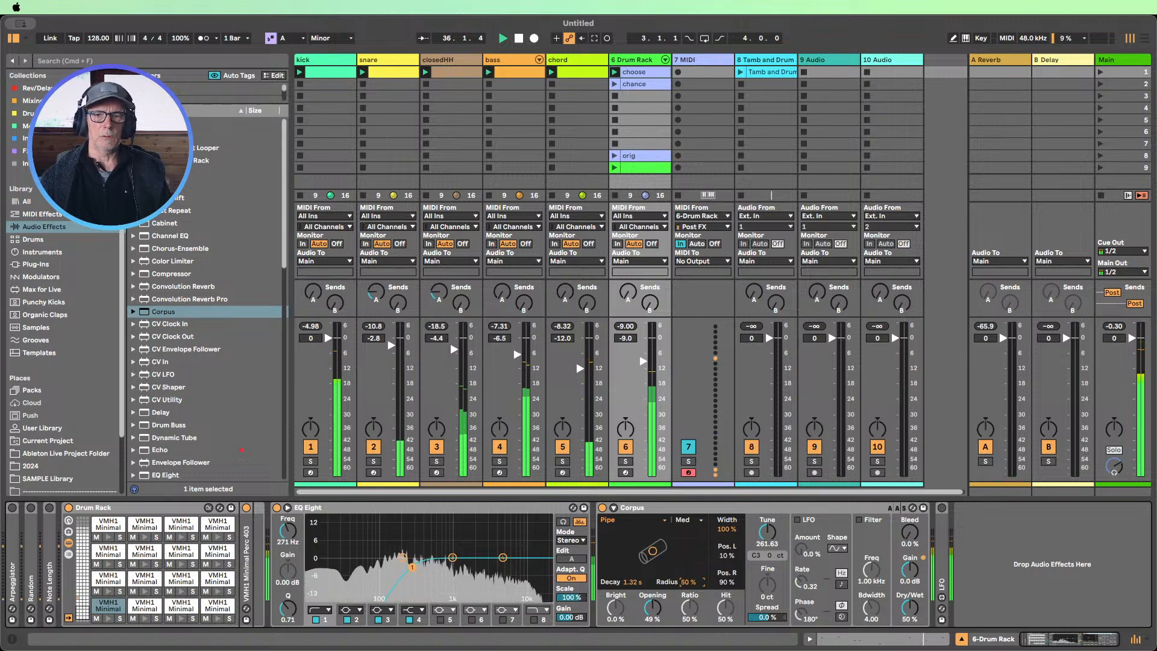
drag(764, 538, 764, 557)
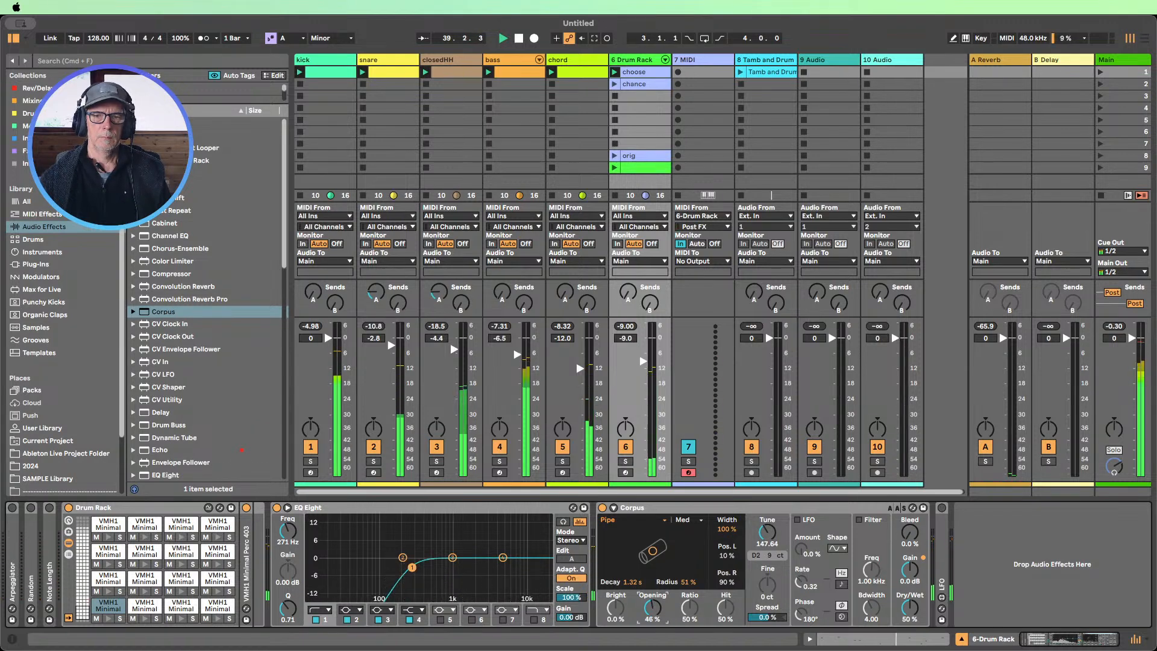
drag(653, 606, 652, 572)
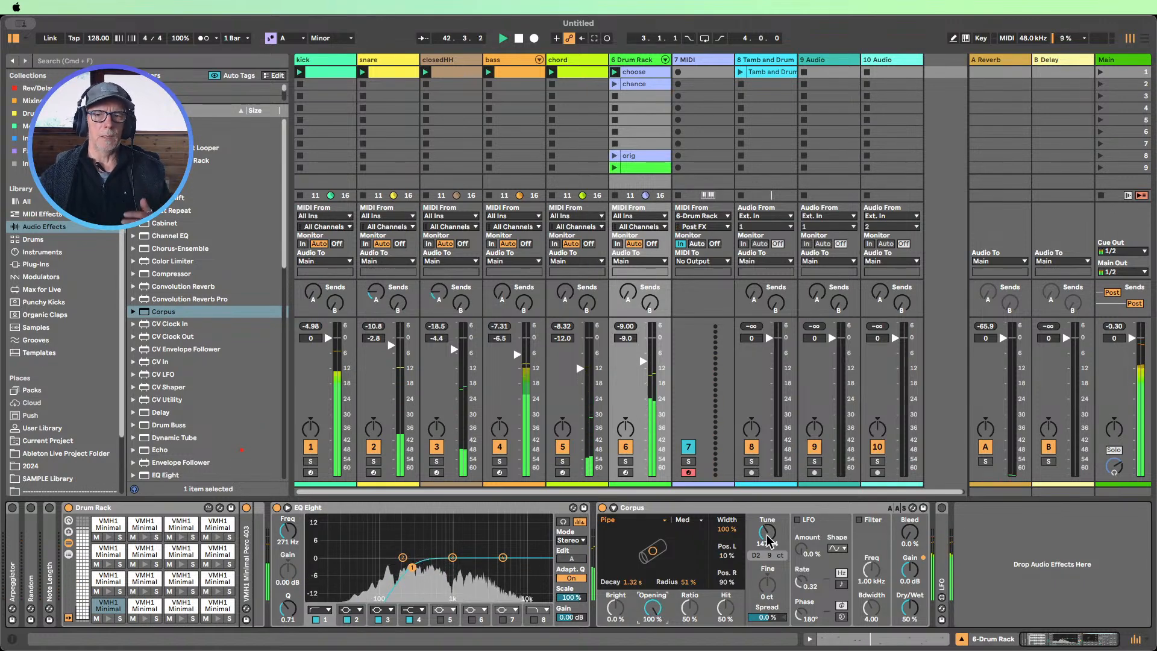
drag(767, 536, 768, 552)
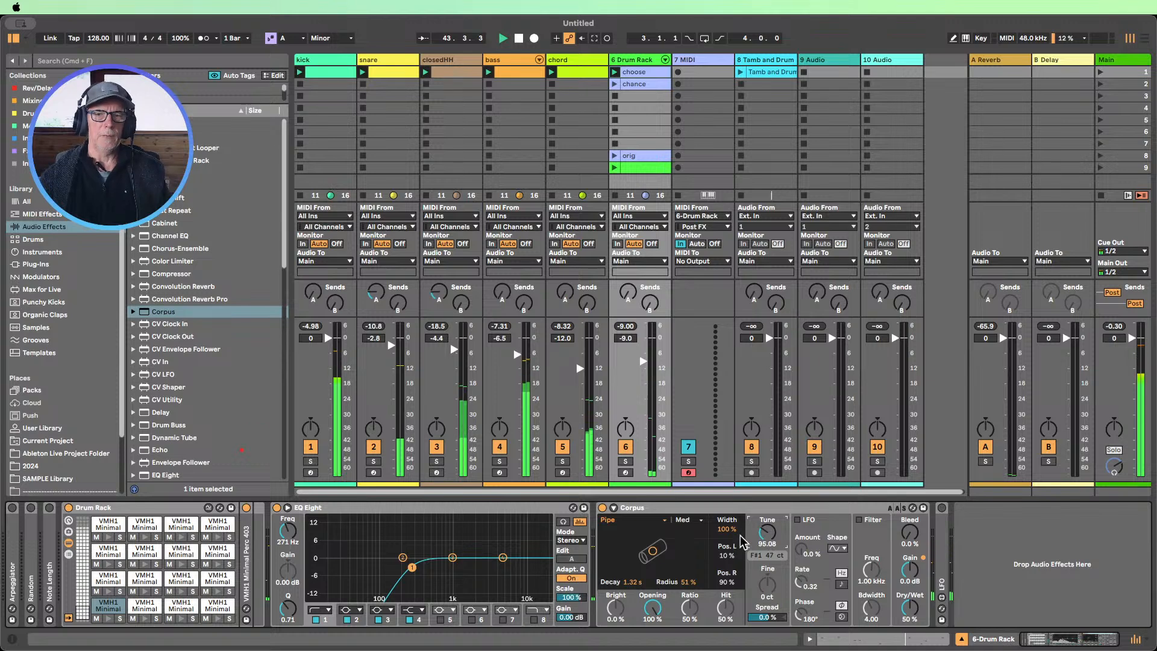
Collapse the Corpus device and lower the Drum Rack track's volume to -12.0 dB
double_click(659, 511)
drag(625, 338, 625, 356)
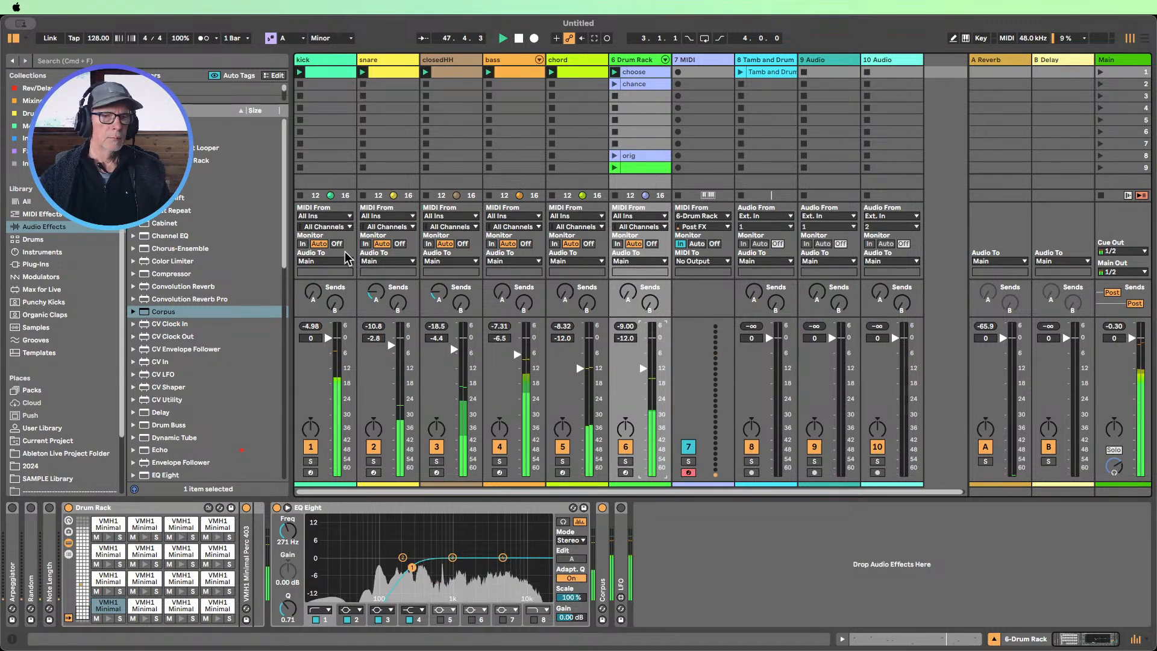
Insert a Phaser-Flanger after Corpus, with Feedback at 35% and a synced Rate of 3/8
scroll(205, 291, down, 10)
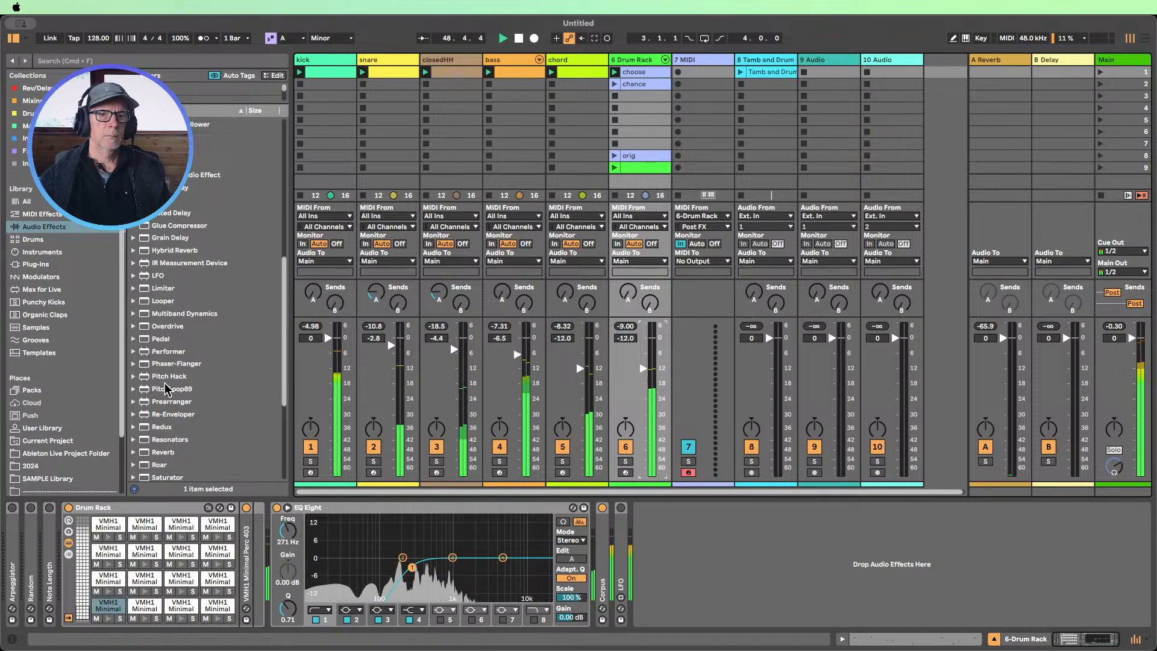
mouse_move(174, 363)
mouse_down()
mouse_move(621, 578)
mouse_move(616, 551)
mouse_up()
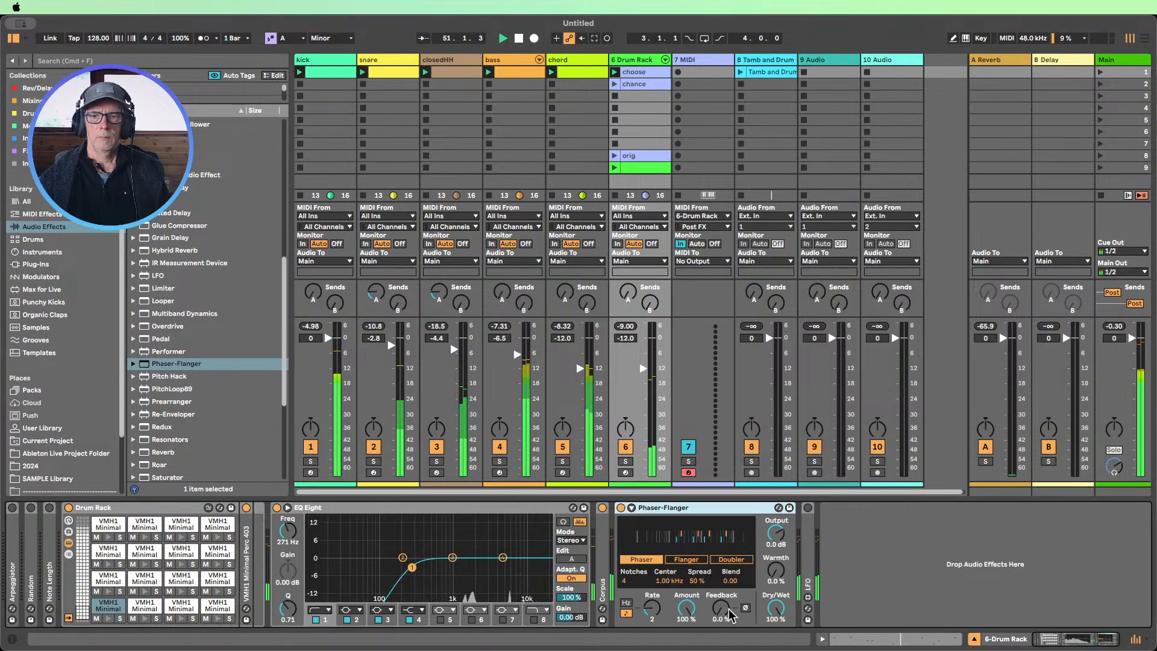
drag(721, 607, 721, 593)
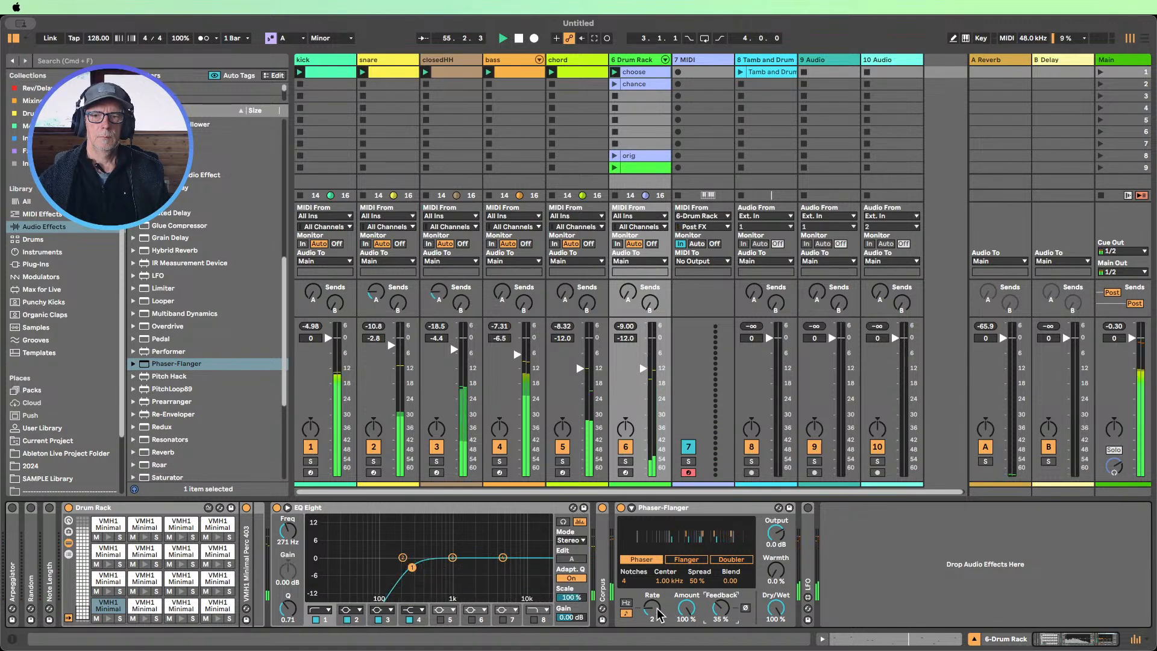
drag(652, 607, 652, 604)
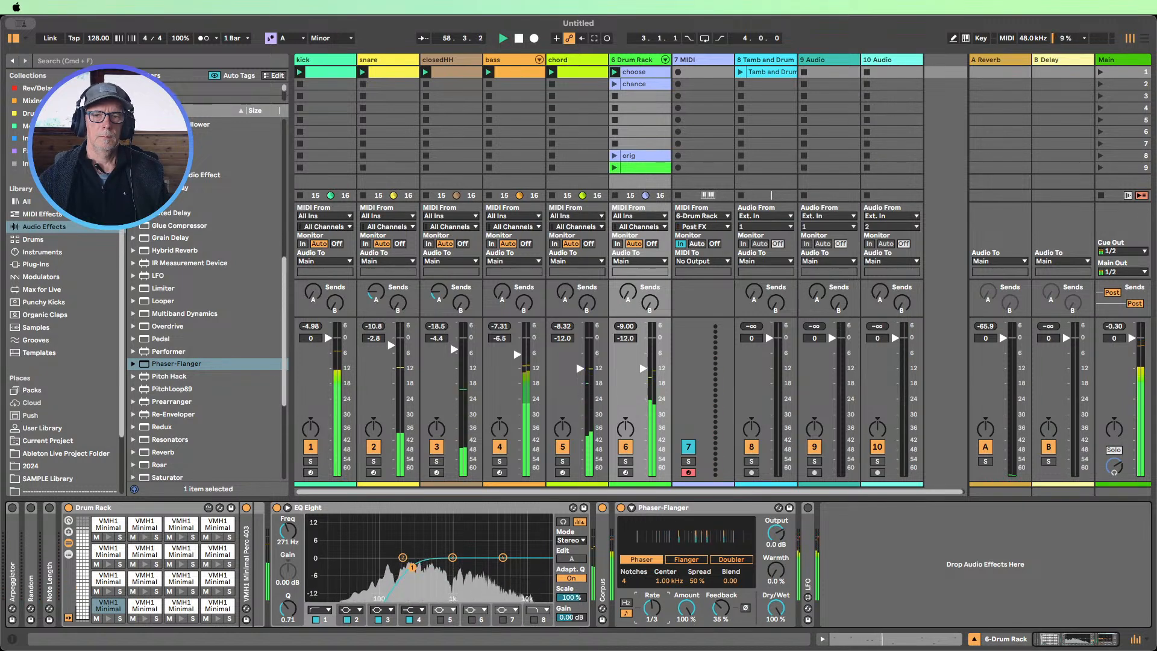
drag(651, 610, 653, 617)
Move the EQ Eight's low cut to 288 Hz, and set Corpus's Tune to 47.02 and Opening to 73%
double_click(606, 551)
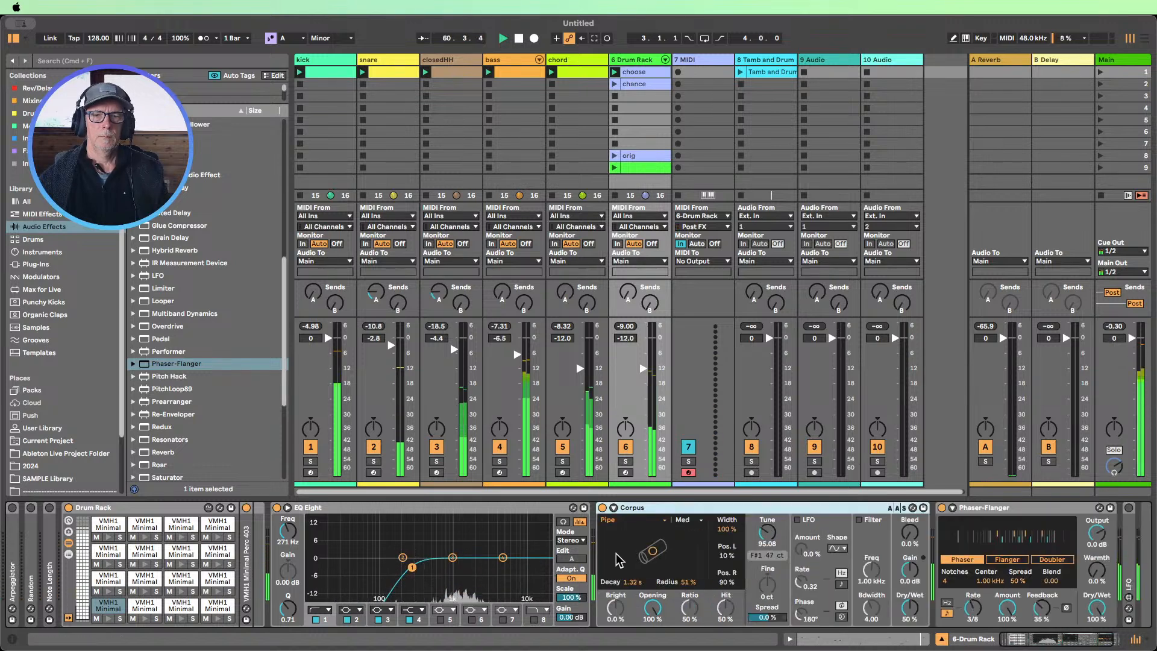
drag(287, 531, 287, 529)
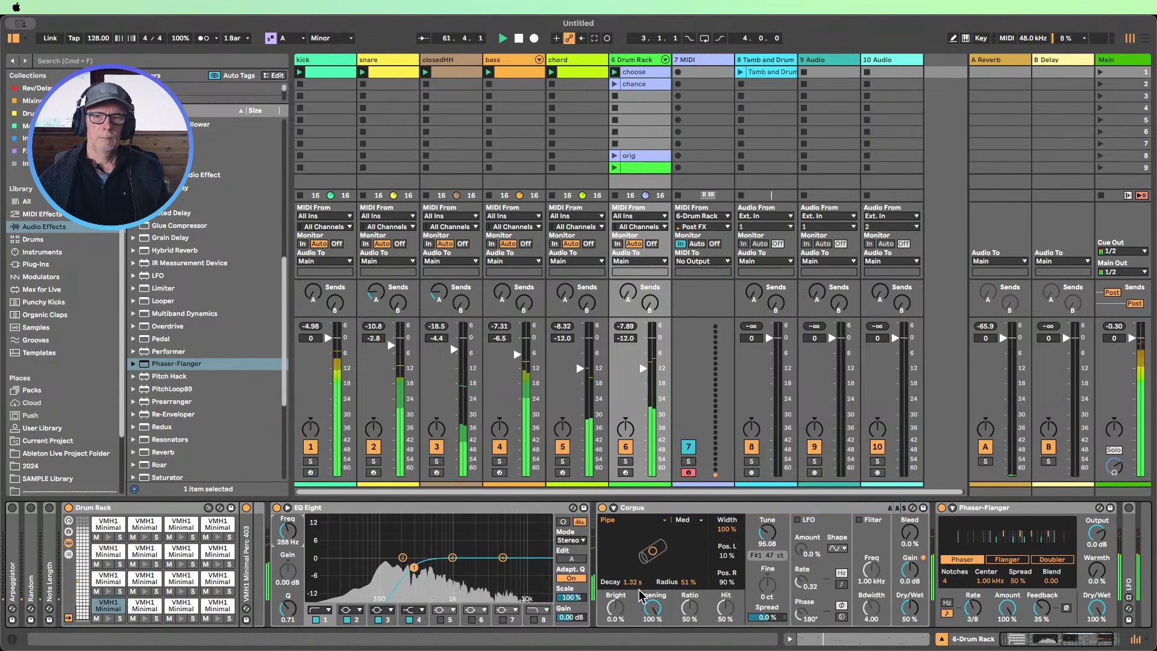
mouse_move(766, 531)
mouse_down()
mouse_move(767, 510)
mouse_move(767, 538)
mouse_up()
double_click(668, 509)
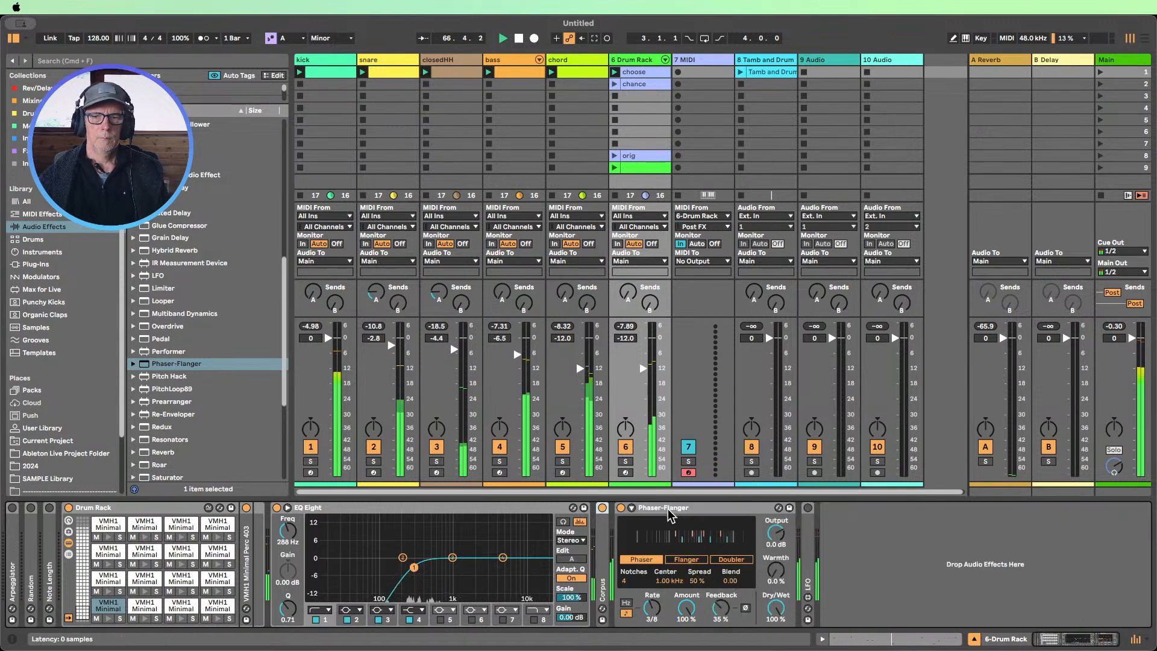
double_click(608, 565)
drag(770, 541, 767, 569)
mouse_move(652, 608)
mouse_down()
mouse_move(652, 638)
mouse_move(652, 623)
mouse_up()
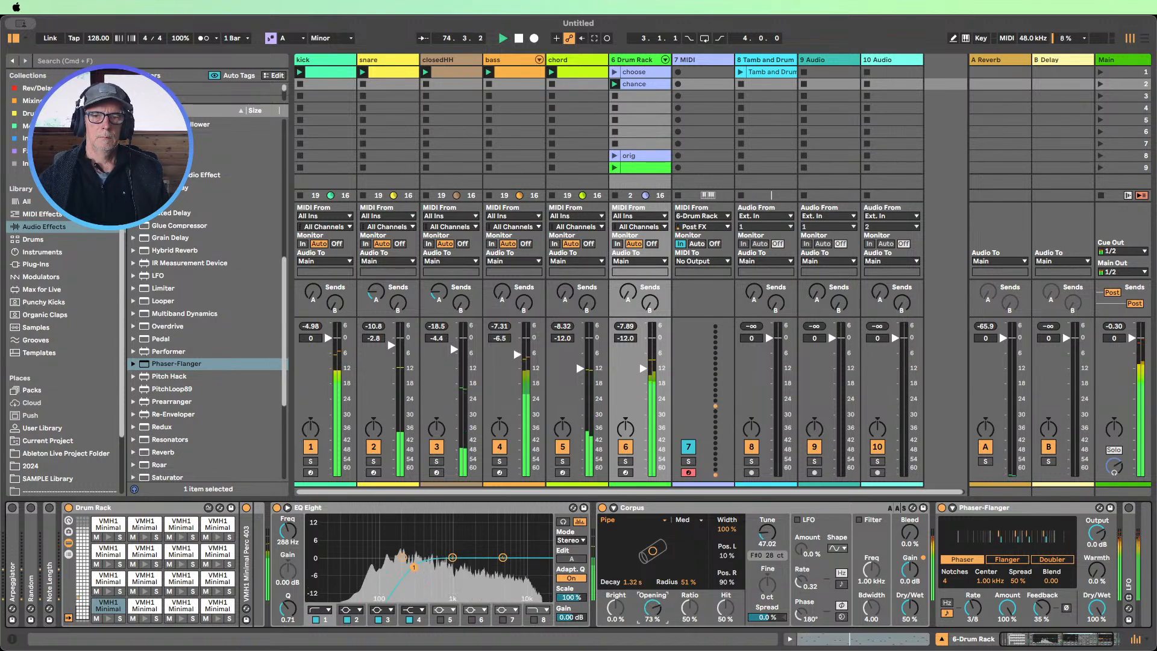
Set Corpus's Tune to 858.49 and its Opening to 64%
drag(767, 532, 767, 502)
drag(652, 607, 652, 612)
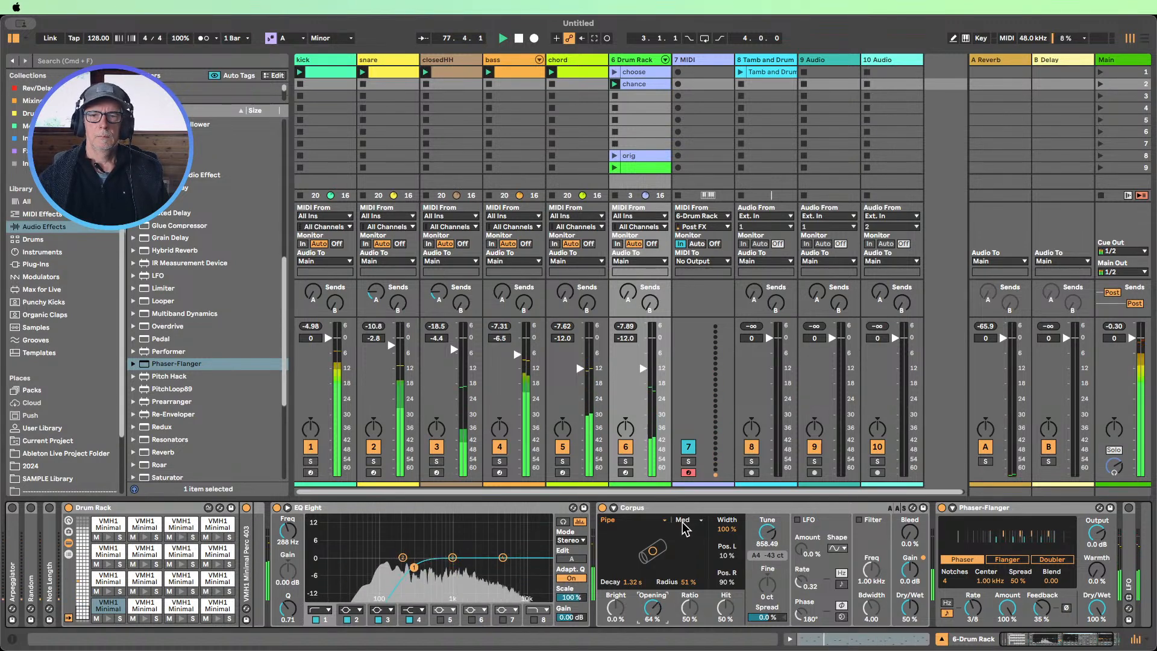
Switch off Corpus and Phaser-Flanger, and collapse both along with the EQ Eight after moving its low cut to 306 Hz
double_click(638, 508)
double_click(674, 508)
click(697, 519)
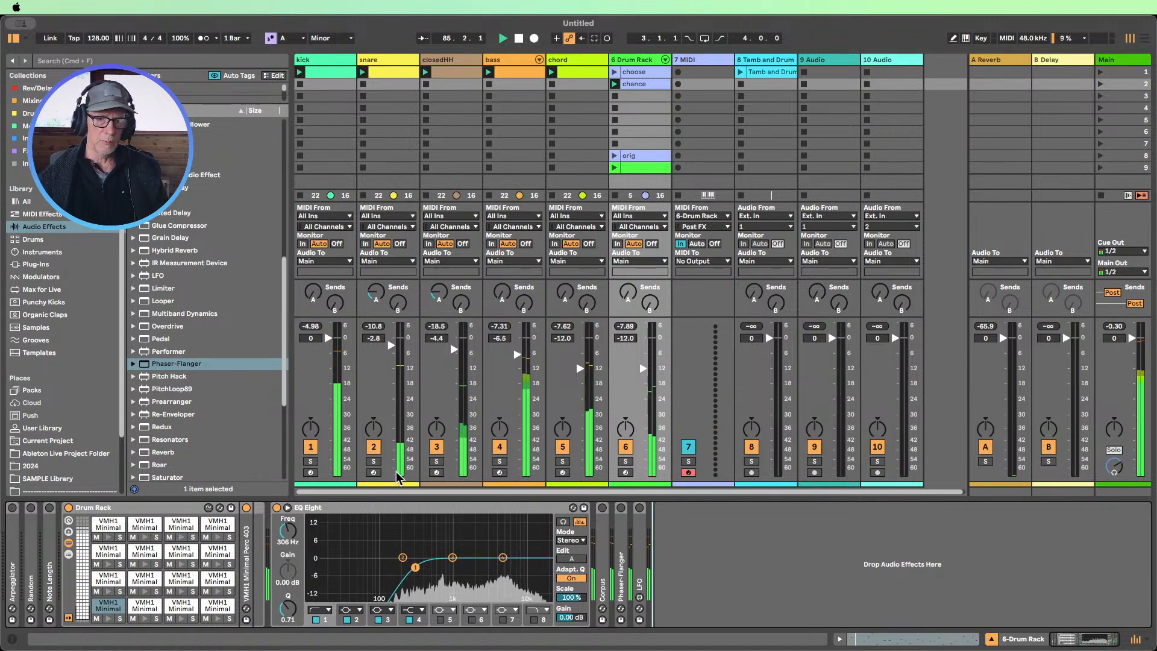
double_click(350, 508)
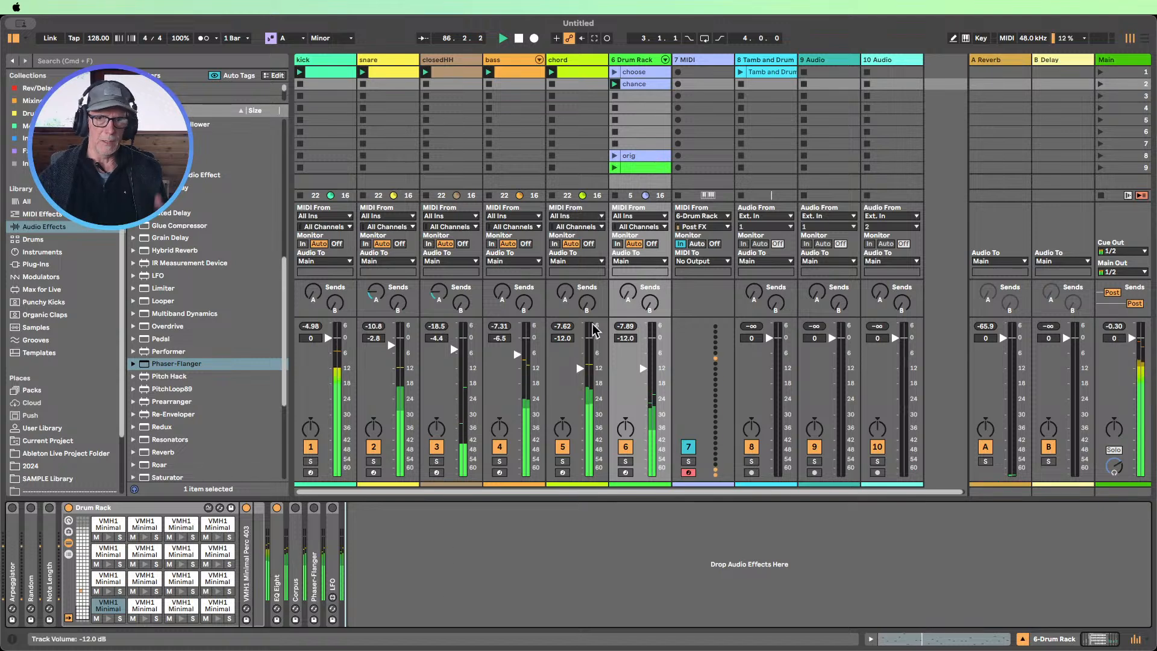
Insert a Beat Repeat after EQ Eight, with Interval at 2 Bar, Grid at 1/8 and Variation at 2
scroll(194, 361, up, 10)
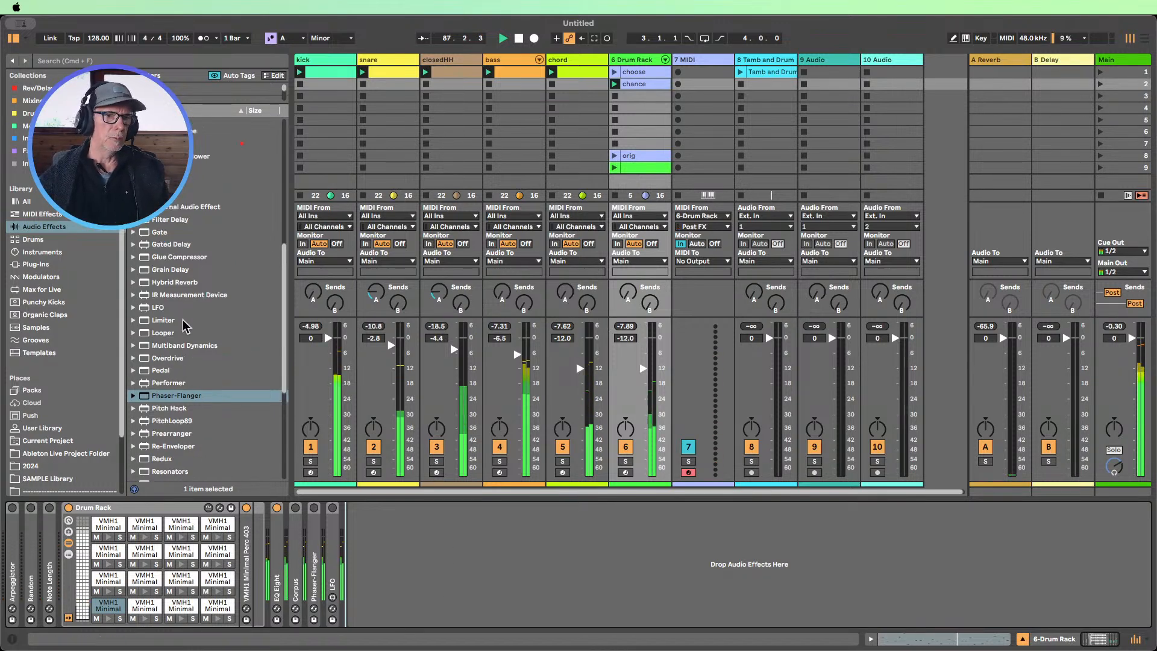
scroll(180, 283, up, 3)
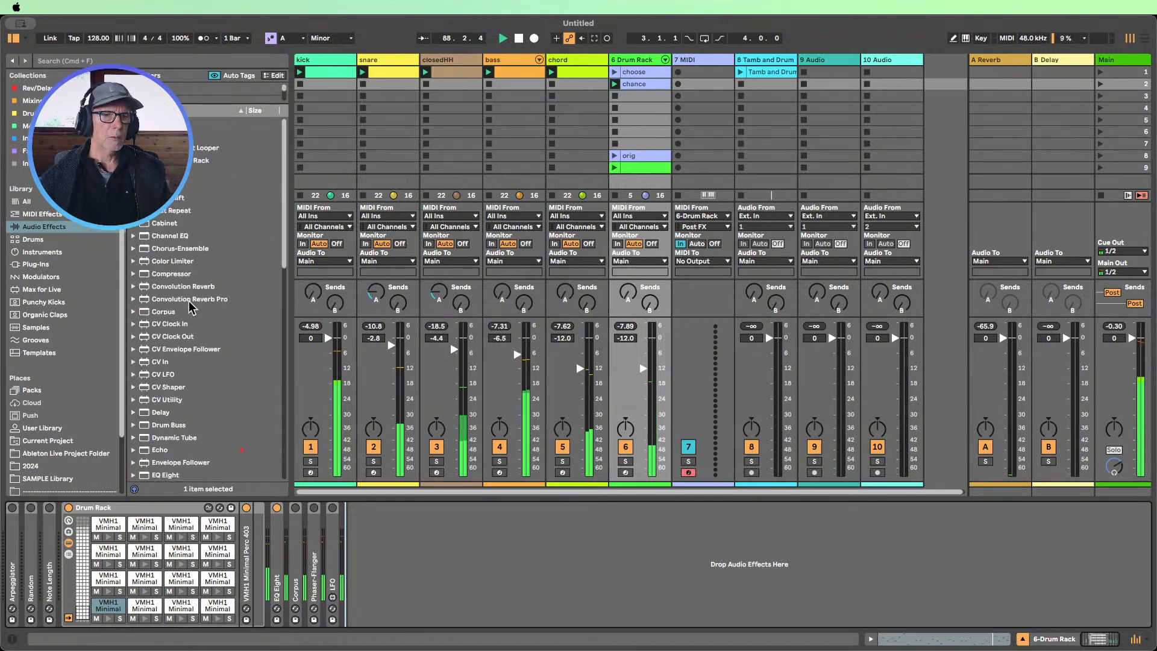
drag(155, 211, 308, 557)
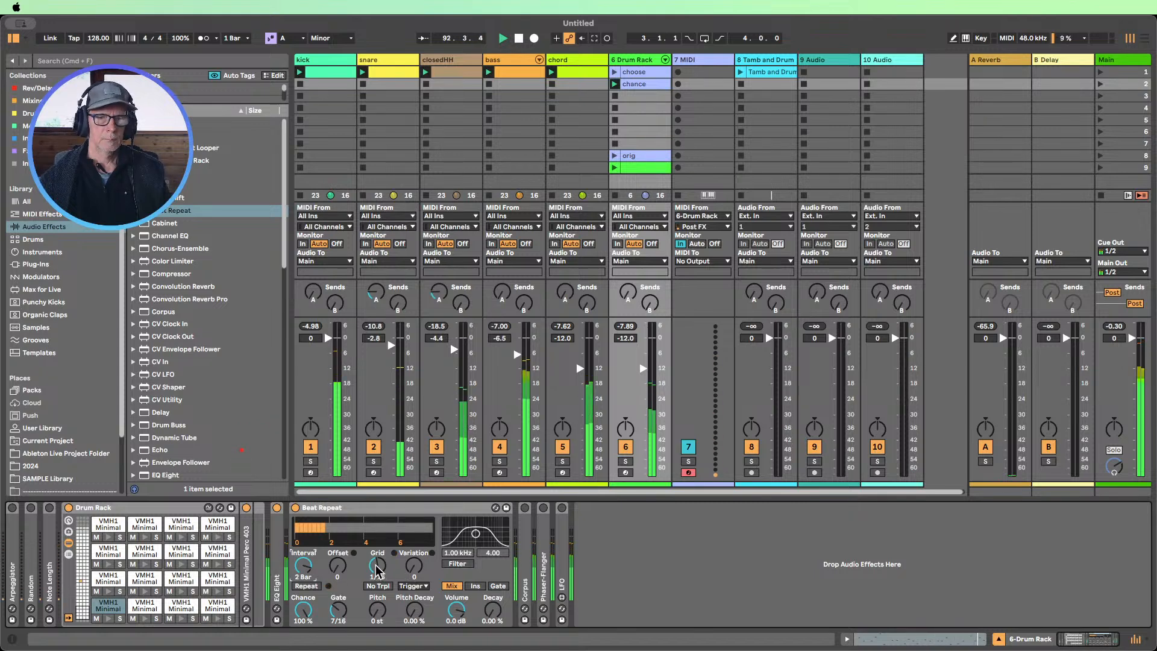
drag(413, 565, 377, 559)
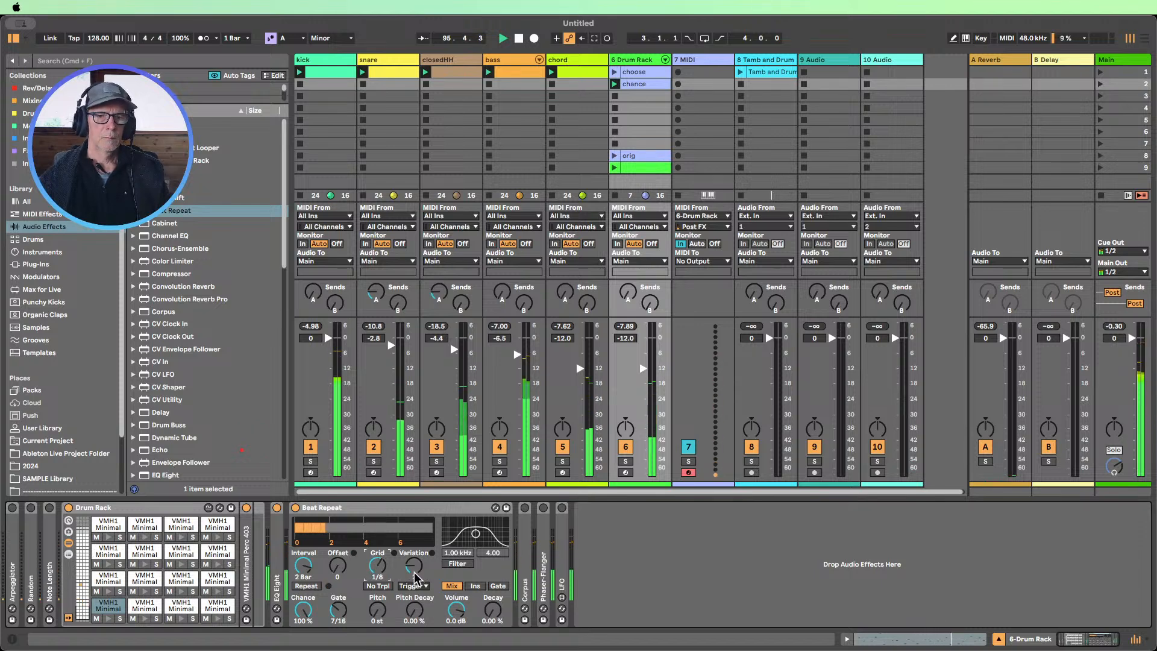
drag(304, 568, 304, 567)
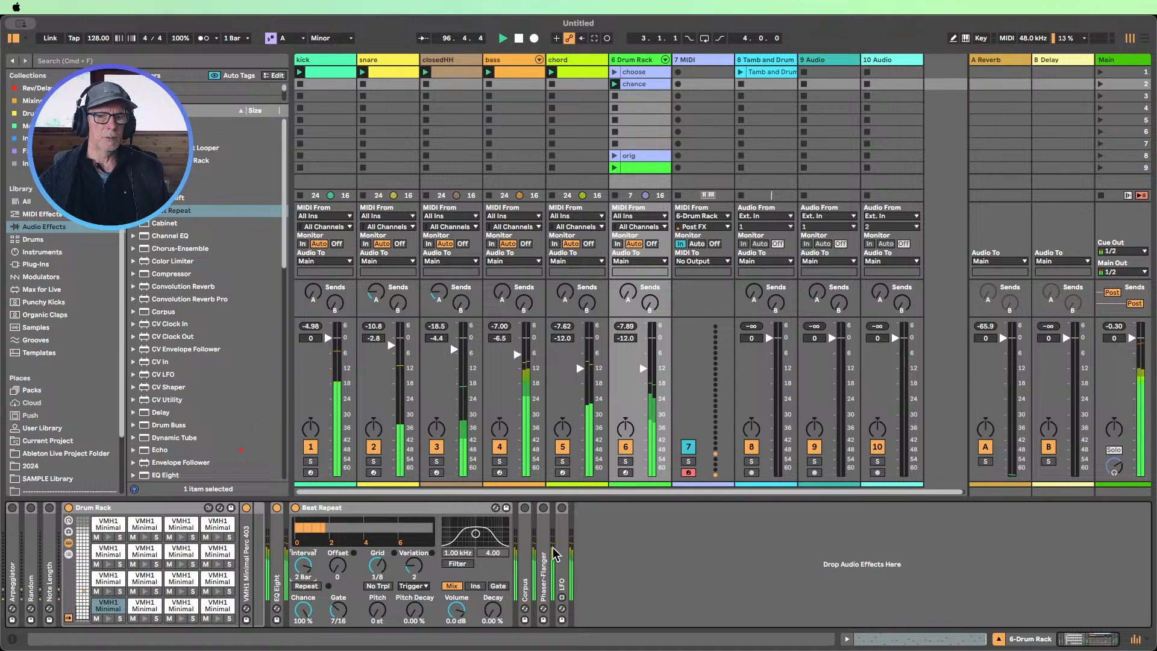
Raise the Drum Rack track's volume to -7.8 dB, and collapse and switch off the Beat Repeat
drag(640, 380, 640, 370)
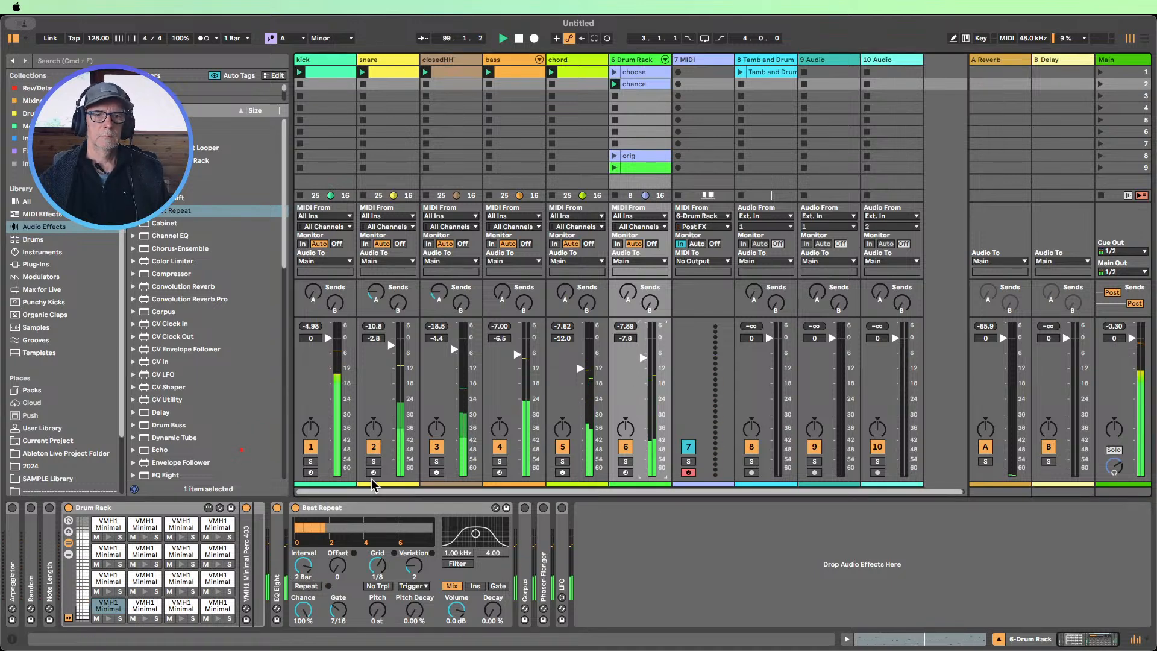
double_click(385, 507)
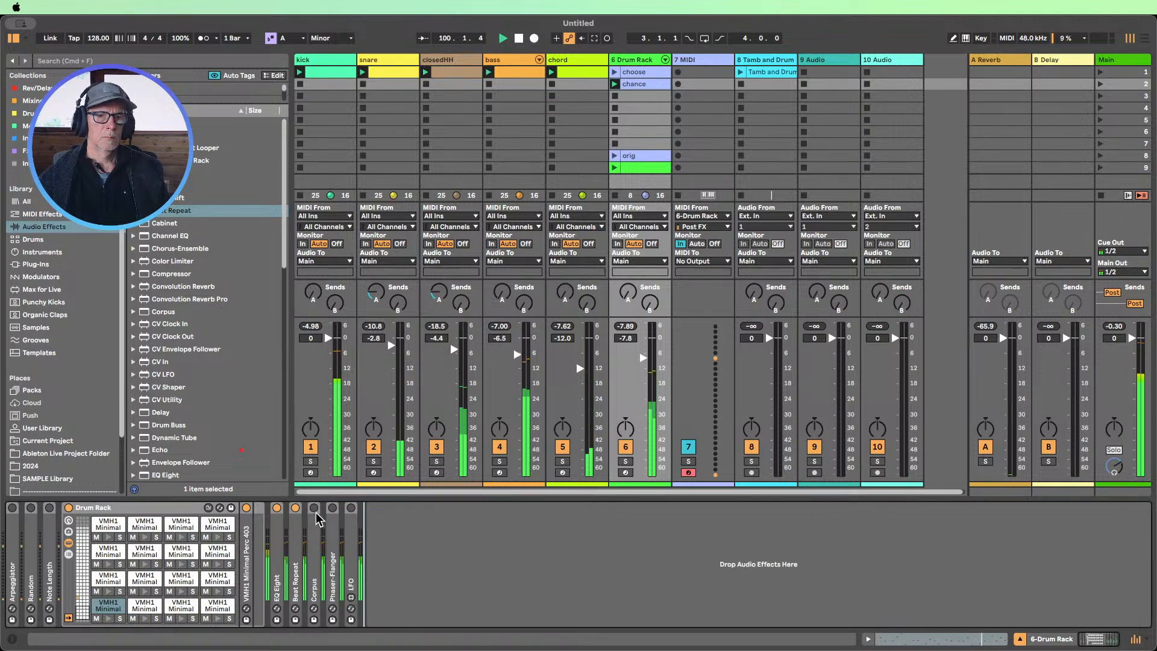
click(295, 508)
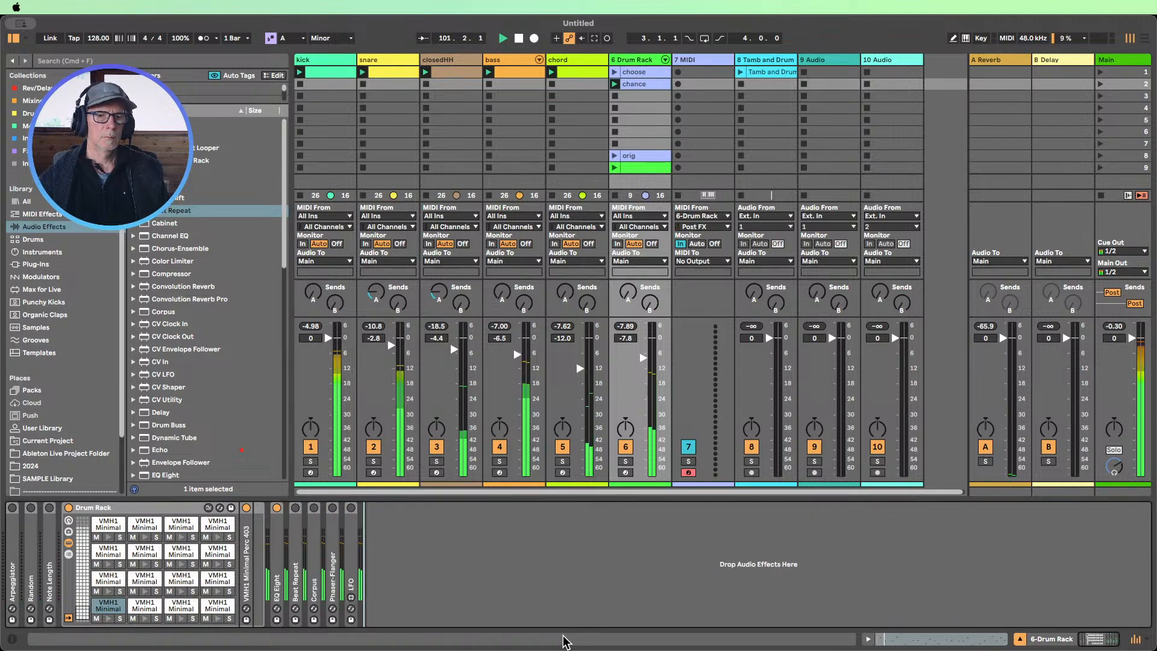
Launch the "choose" clip and raise the Drum Rack track's volume to -6.2 dB
click(626, 76)
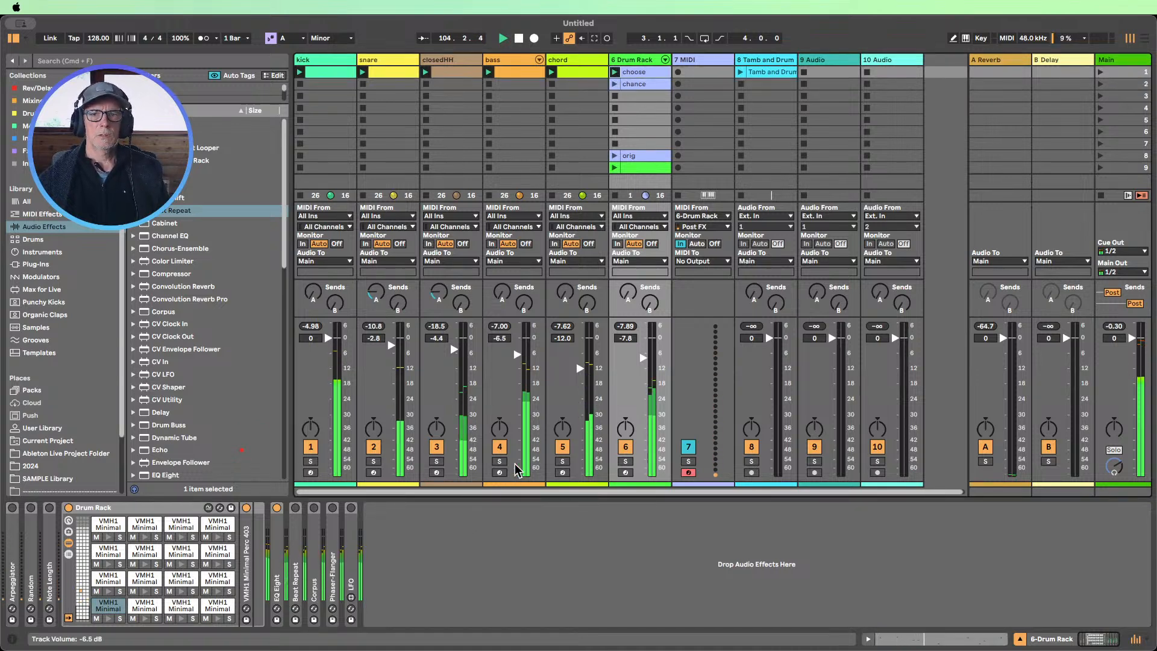
drag(643, 358, 643, 353)
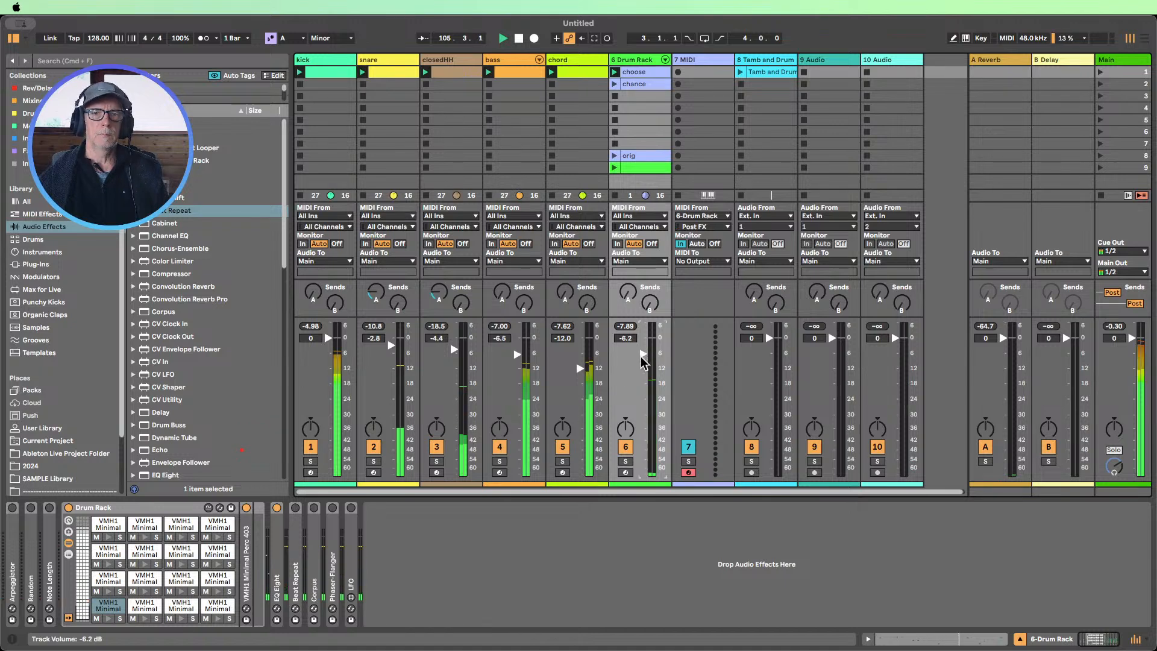
Delete the 7 MIDI track
click(697, 62)
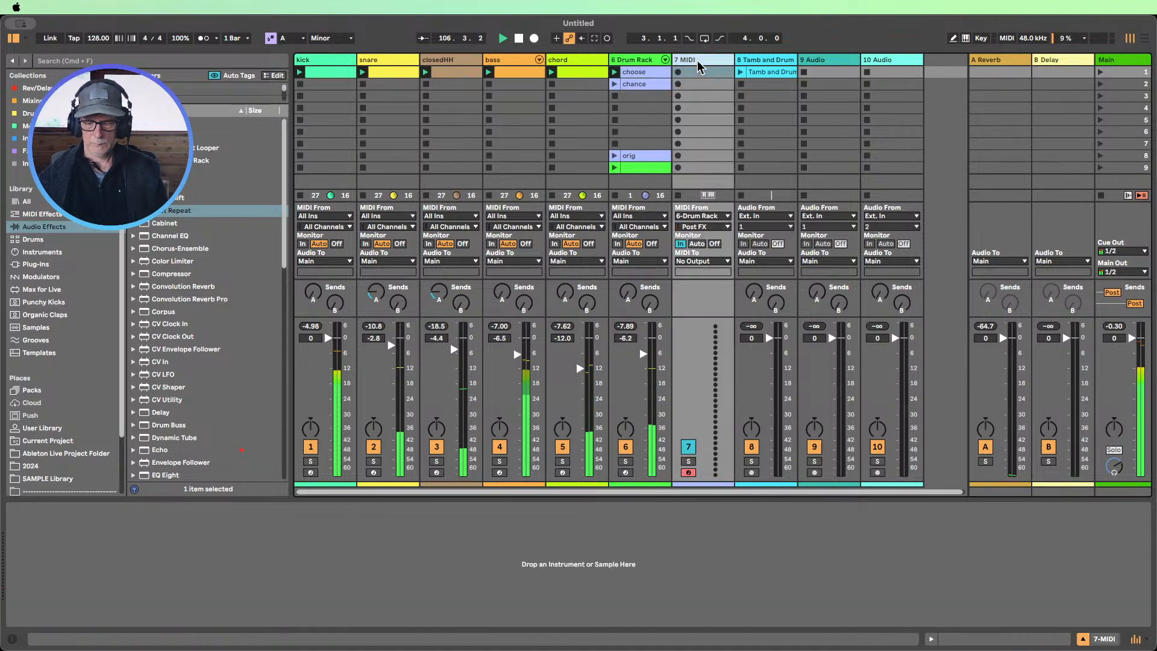
key(Delete)
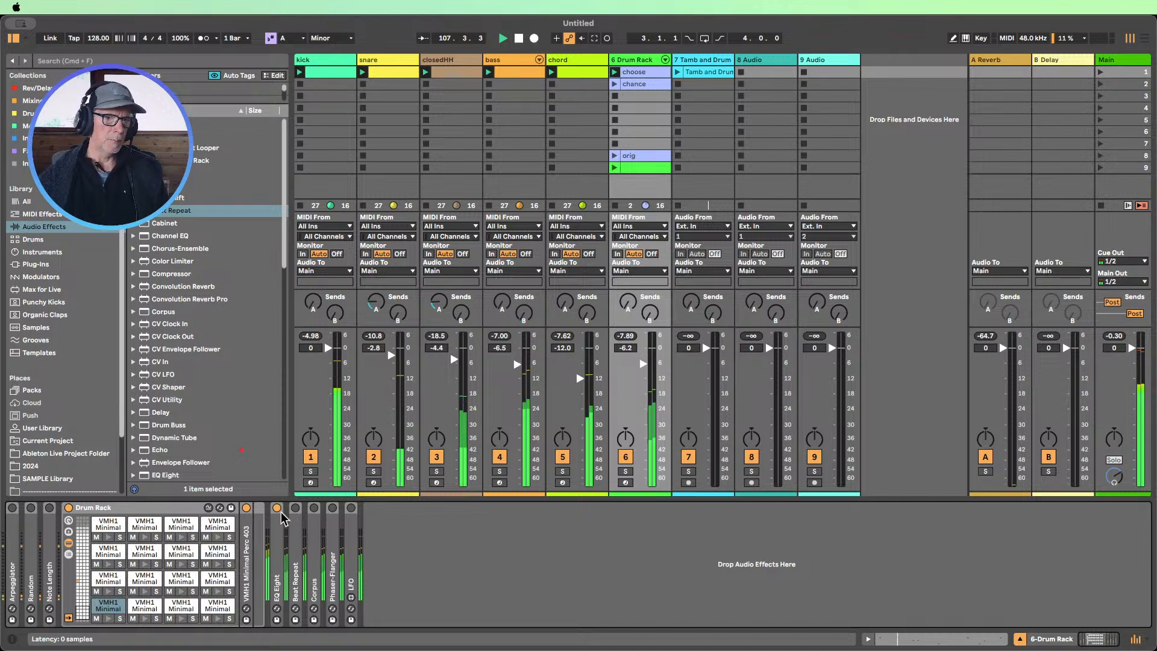
Insert an Echo directly after EQ Eight on the Drum Rack track and set its Dry/Wet to 27%
scroll(194, 274, down, 3)
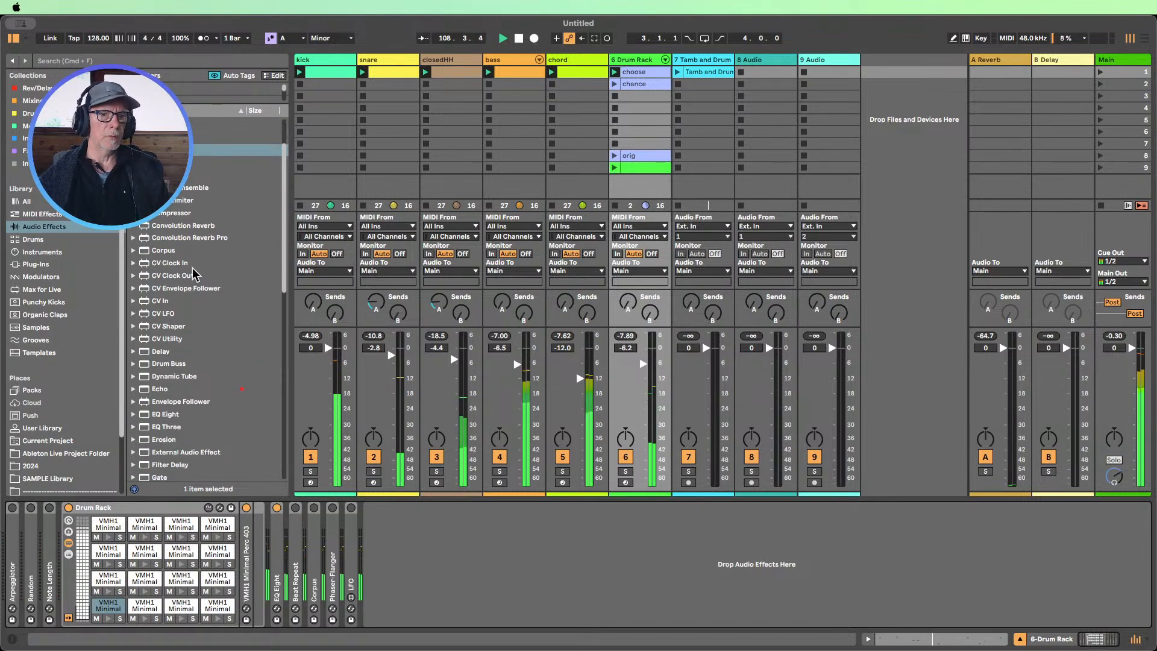
scroll(194, 277, down, 2)
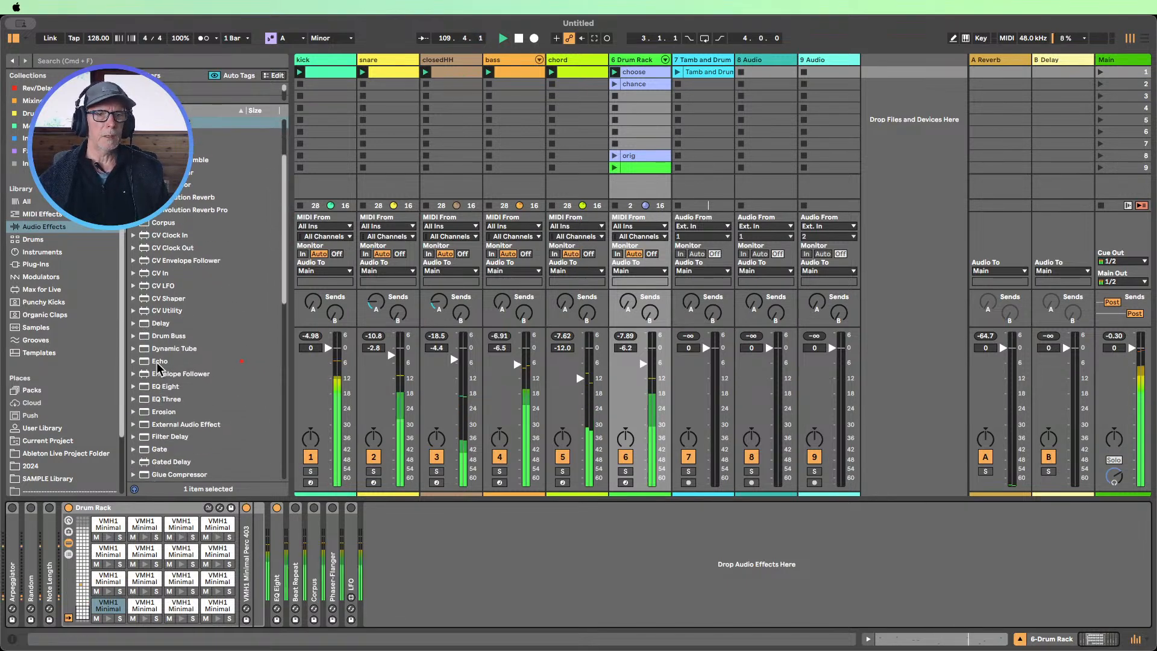
drag(159, 366, 287, 545)
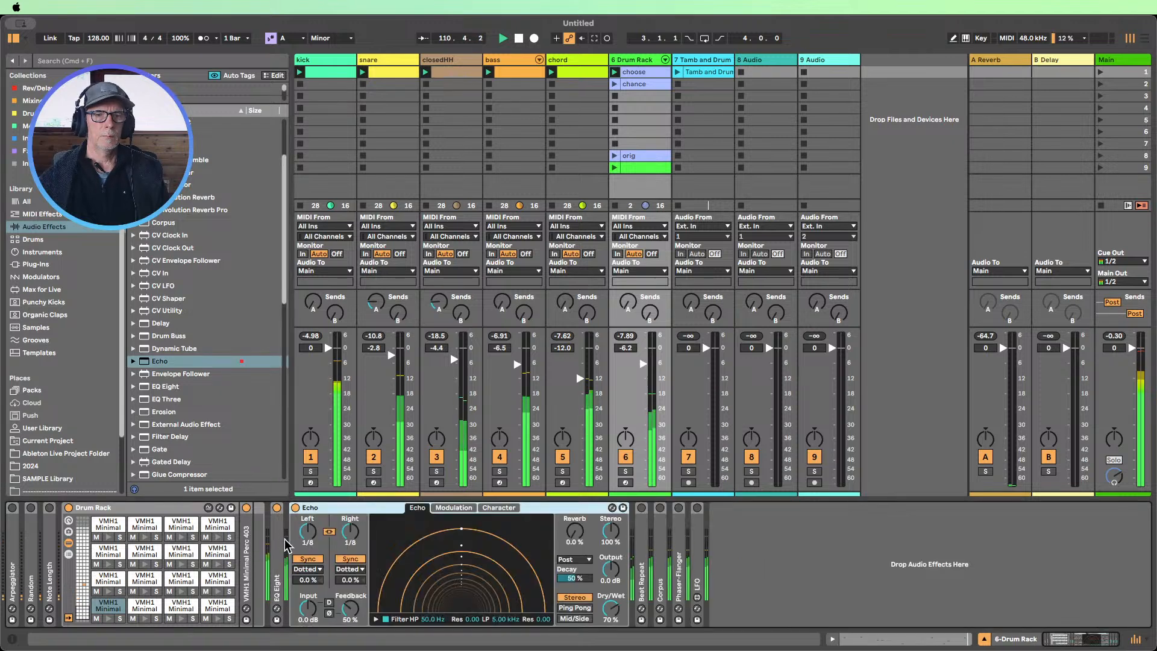
drag(610, 609, 611, 637)
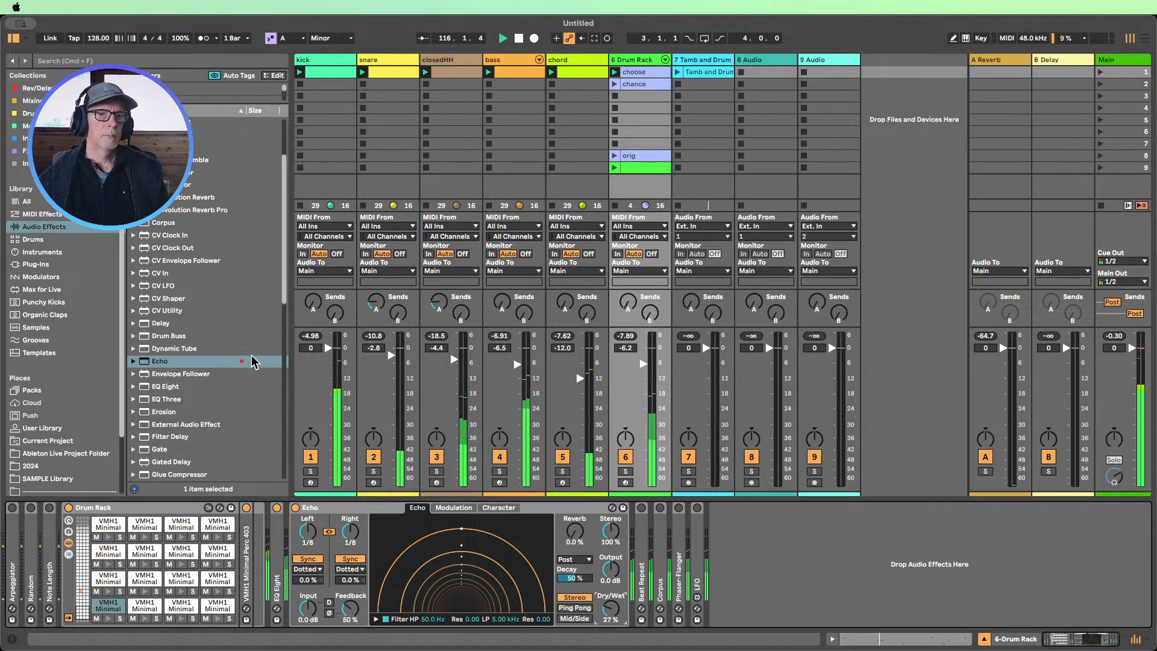
Insert a Hybrid Reverb after Echo with Dry/Wet at 29%, and collapse both devices
scroll(241, 364, down, 2)
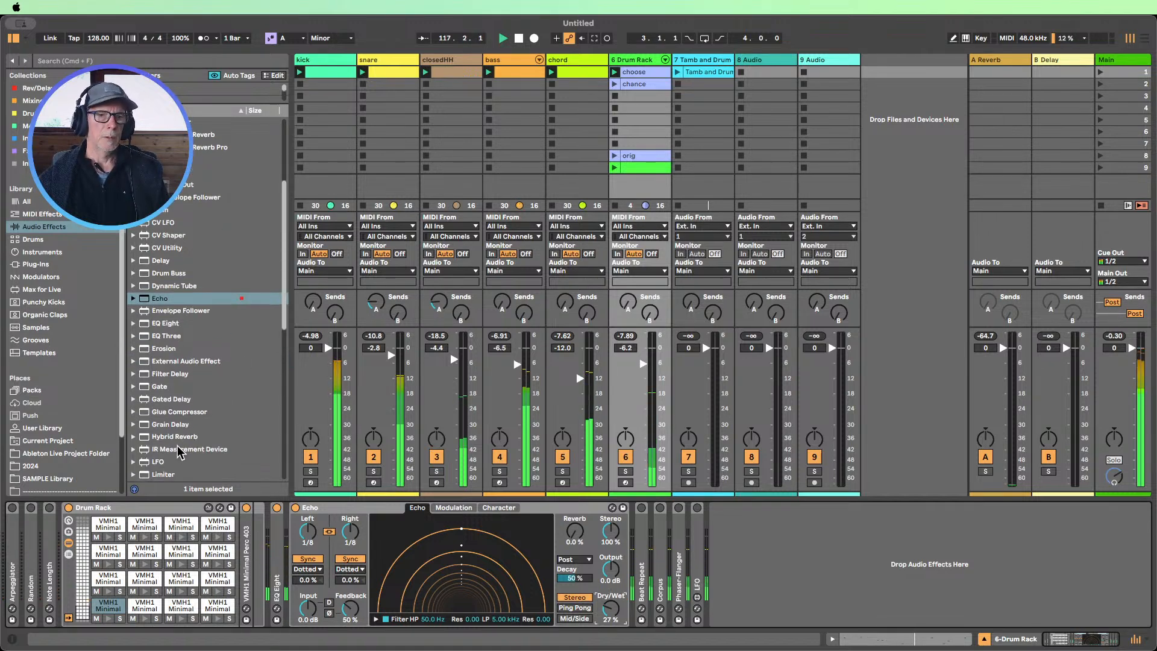
drag(175, 436, 610, 569)
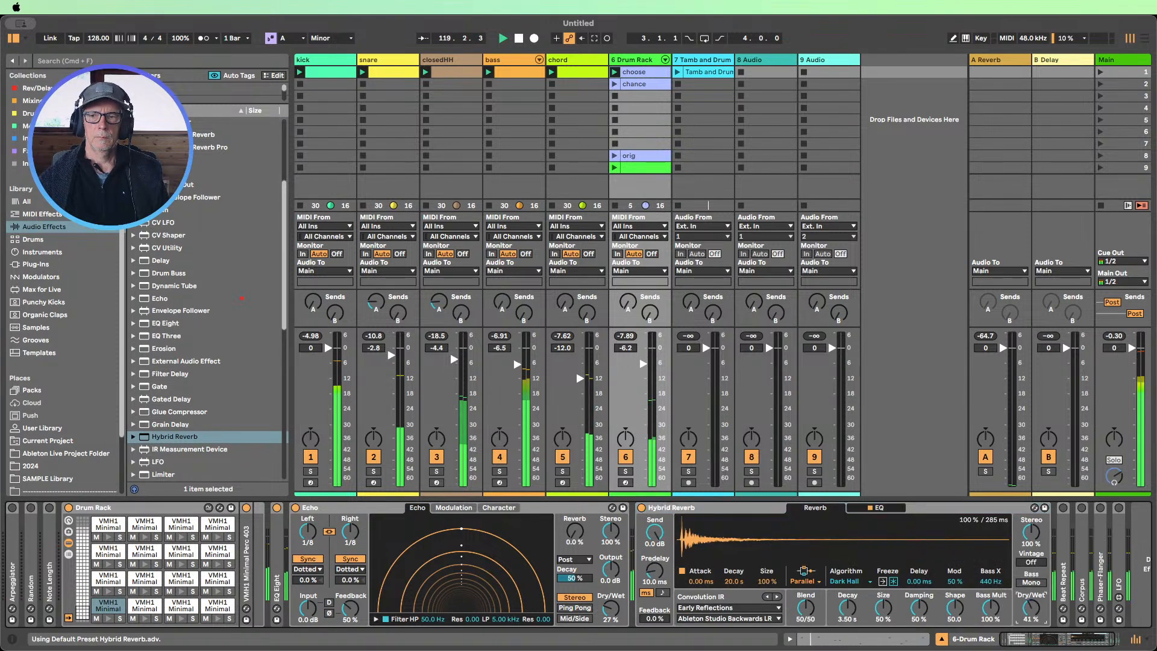
drag(1030, 607, 1031, 611)
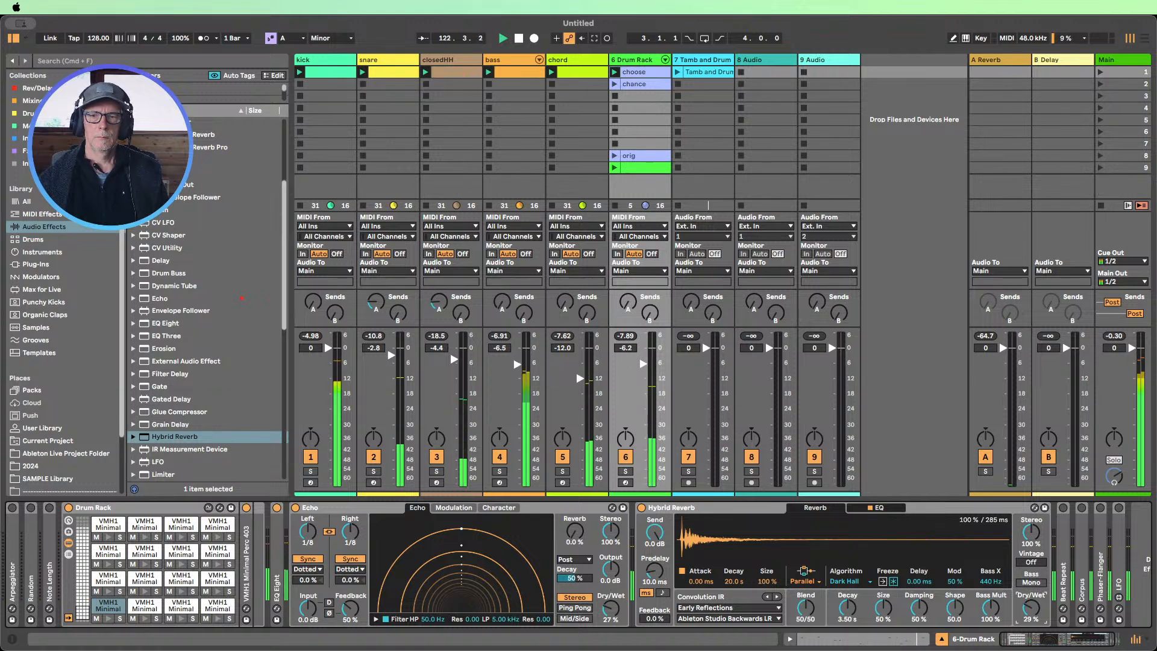
double_click(681, 511)
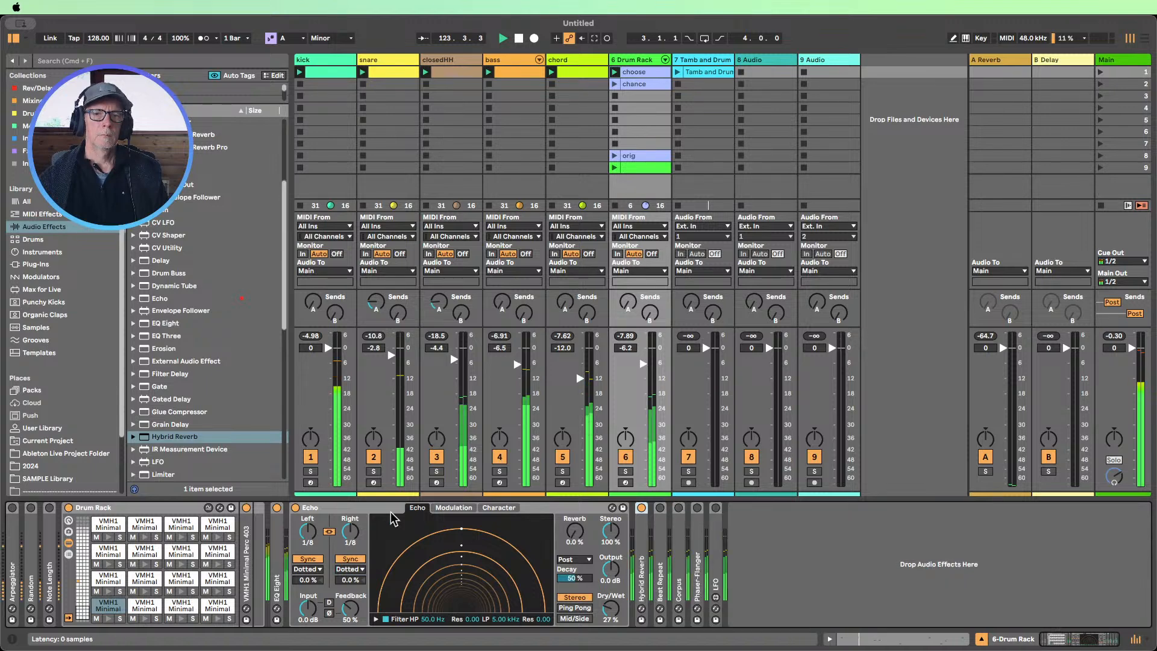
double_click(343, 510)
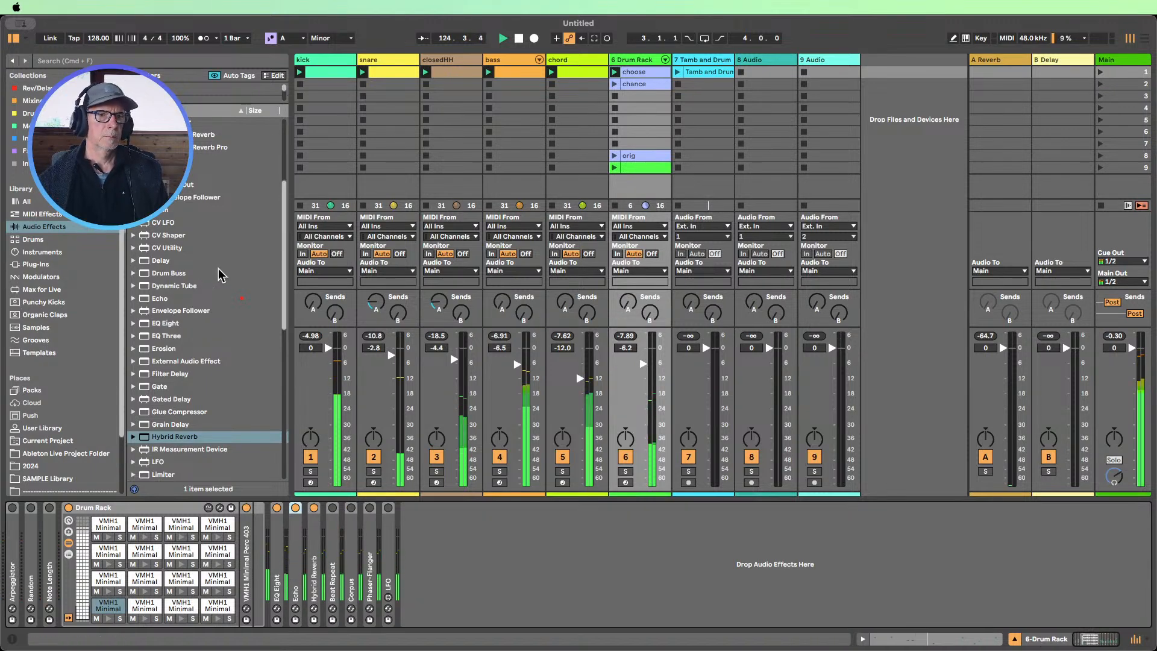
scroll(220, 275, up, 6)
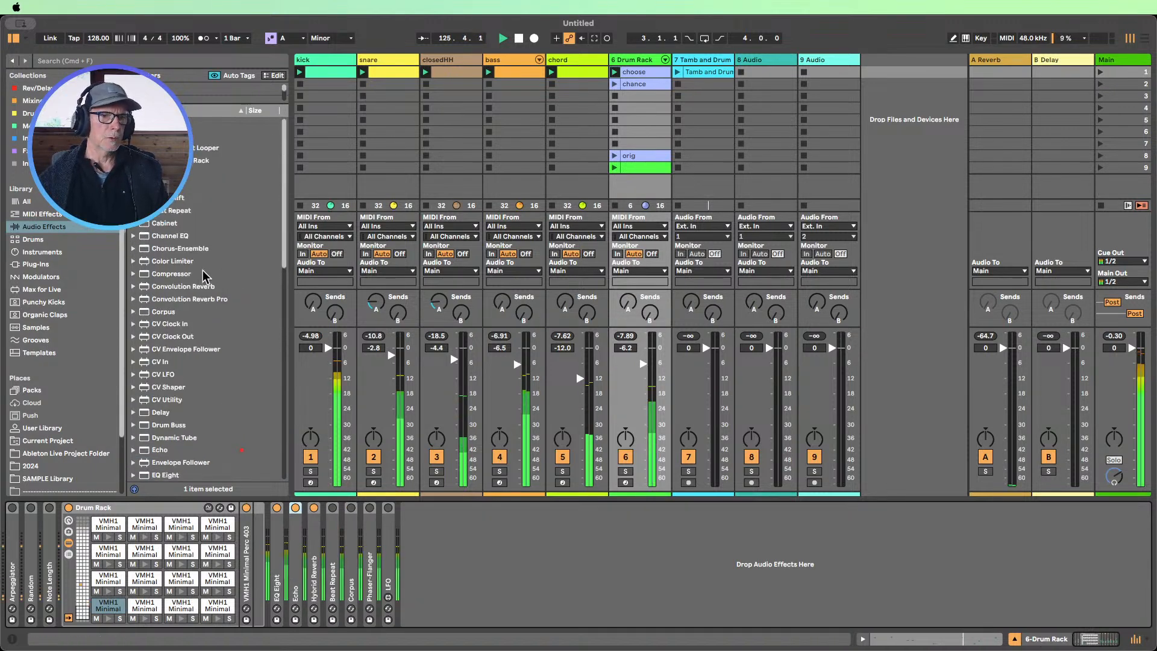
scroll(211, 289, down, 10)
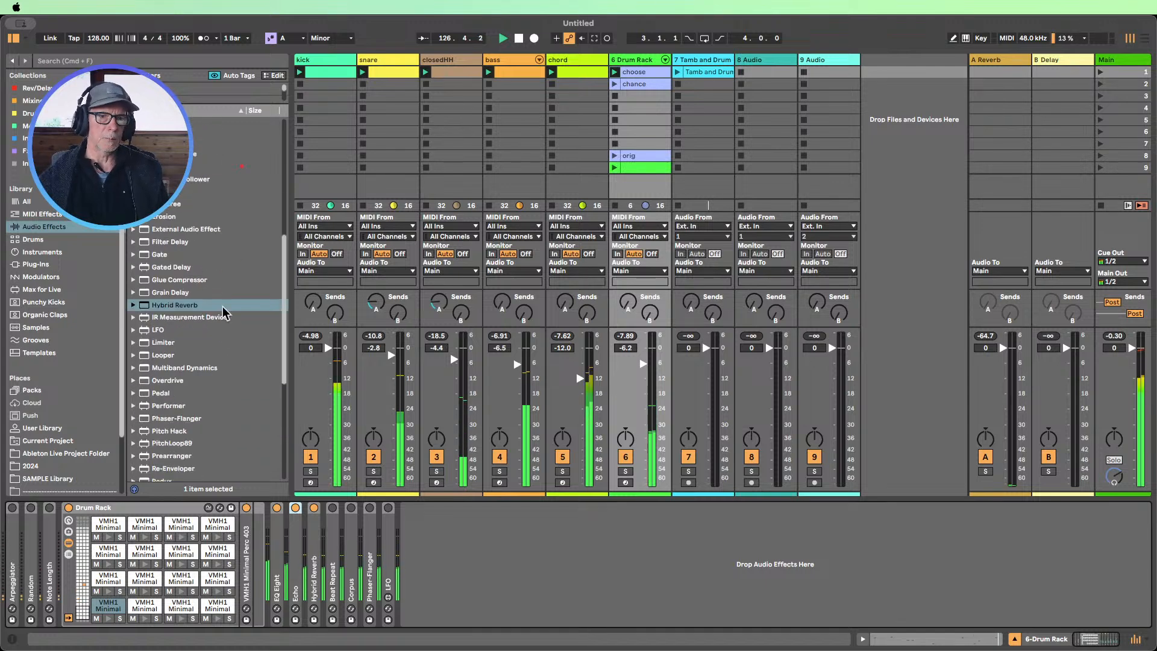
scroll(166, 416, down, 1)
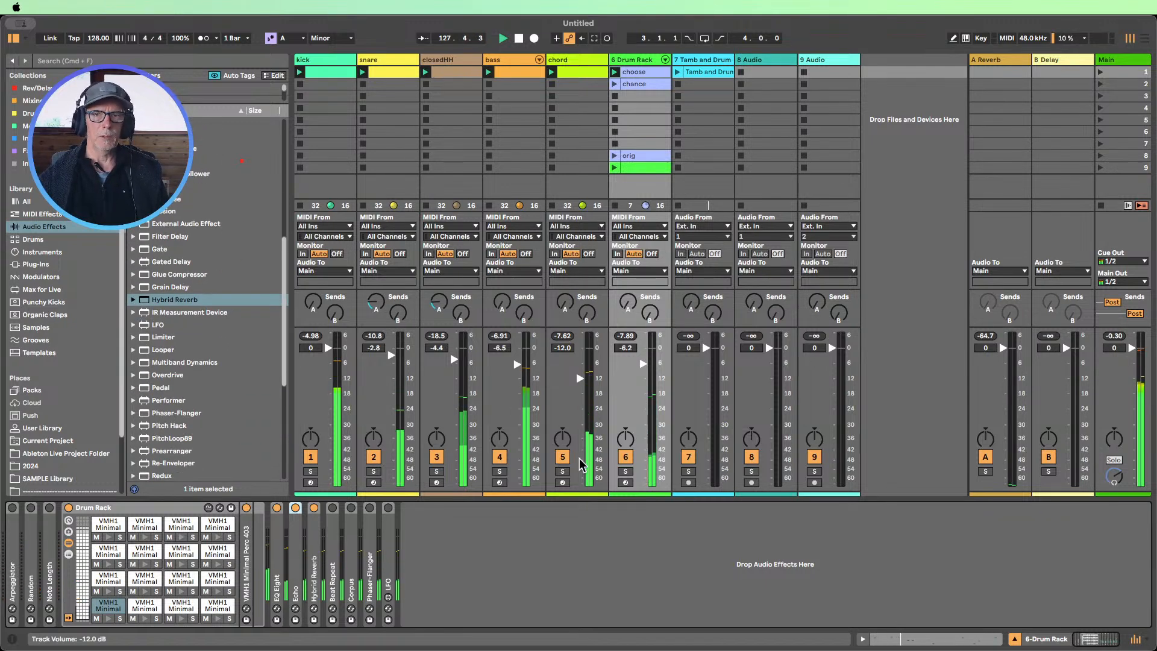
Mute the chord, bass and kick tracks, and set the Drum Rack track's volume to -6.0 dB
click(562, 457)
click(497, 457)
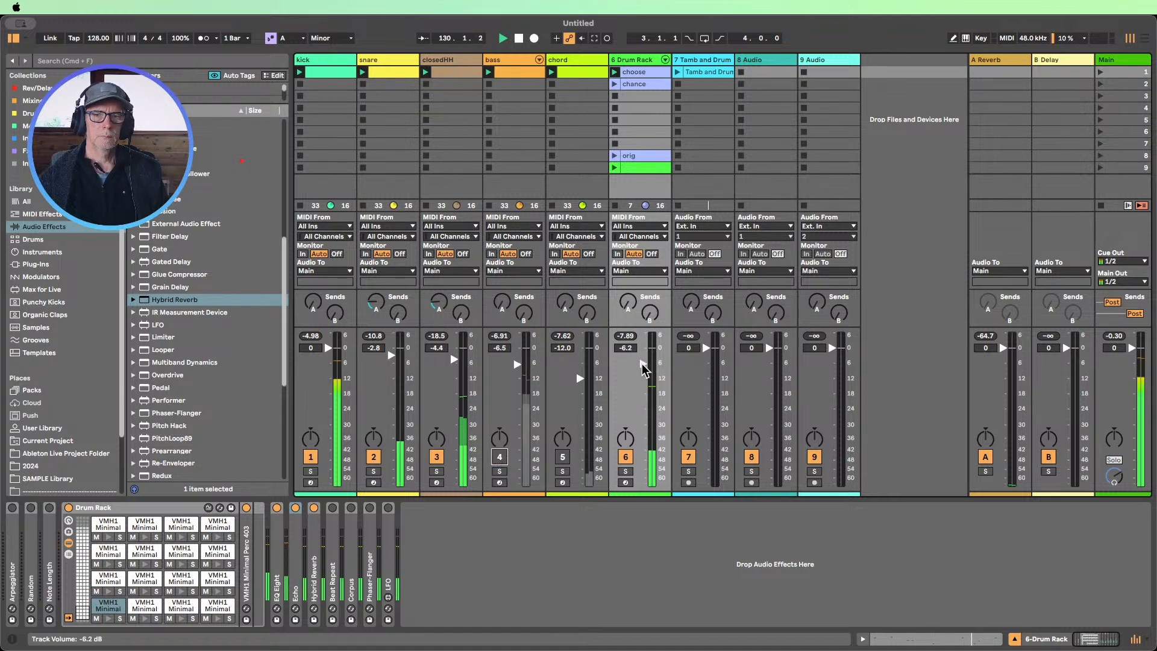
drag(643, 363, 643, 364)
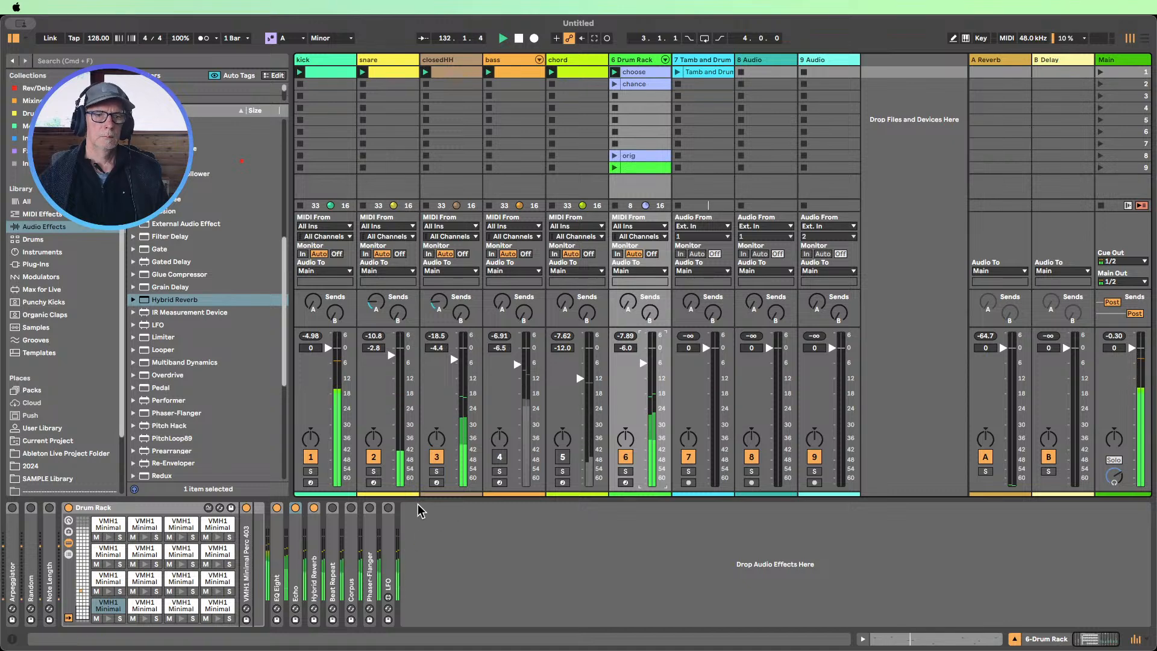
click(310, 457)
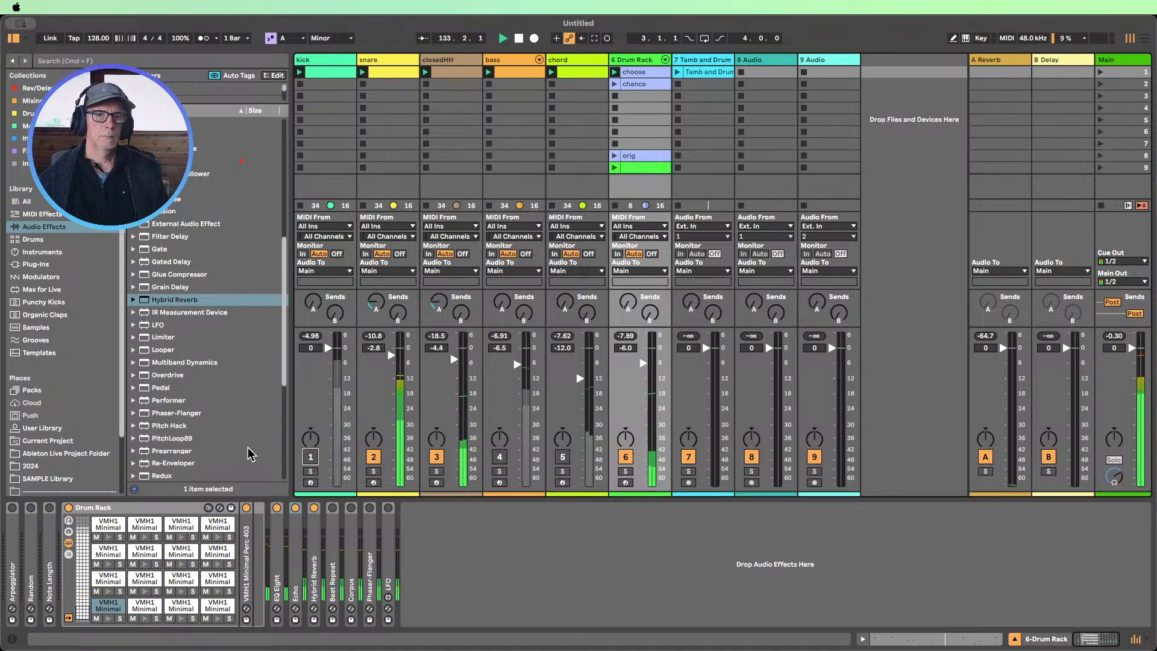
Insert a Redux between EQ Eight and Echo, with Rate at 3.99 kHz and Bits at 9
scroll(208, 374, down, 5)
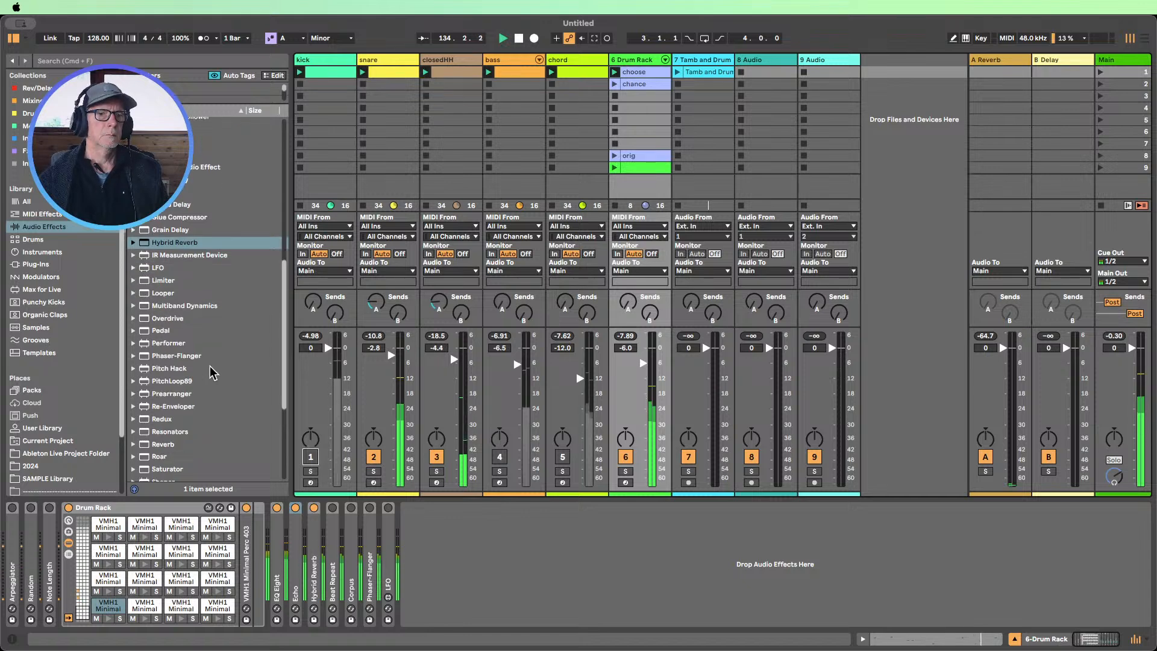
mouse_move(160, 419)
mouse_down()
mouse_move(297, 550)
mouse_move(285, 530)
mouse_move(329, 565)
mouse_move(364, 569)
mouse_move(364, 582)
mouse_up()
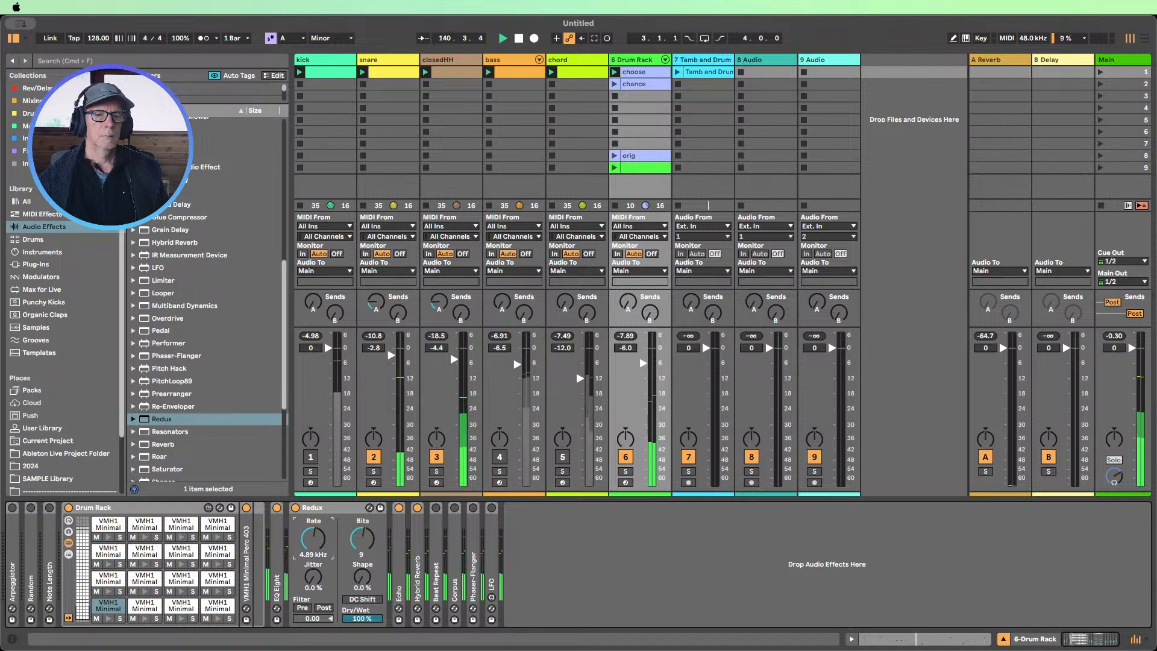
click(359, 538)
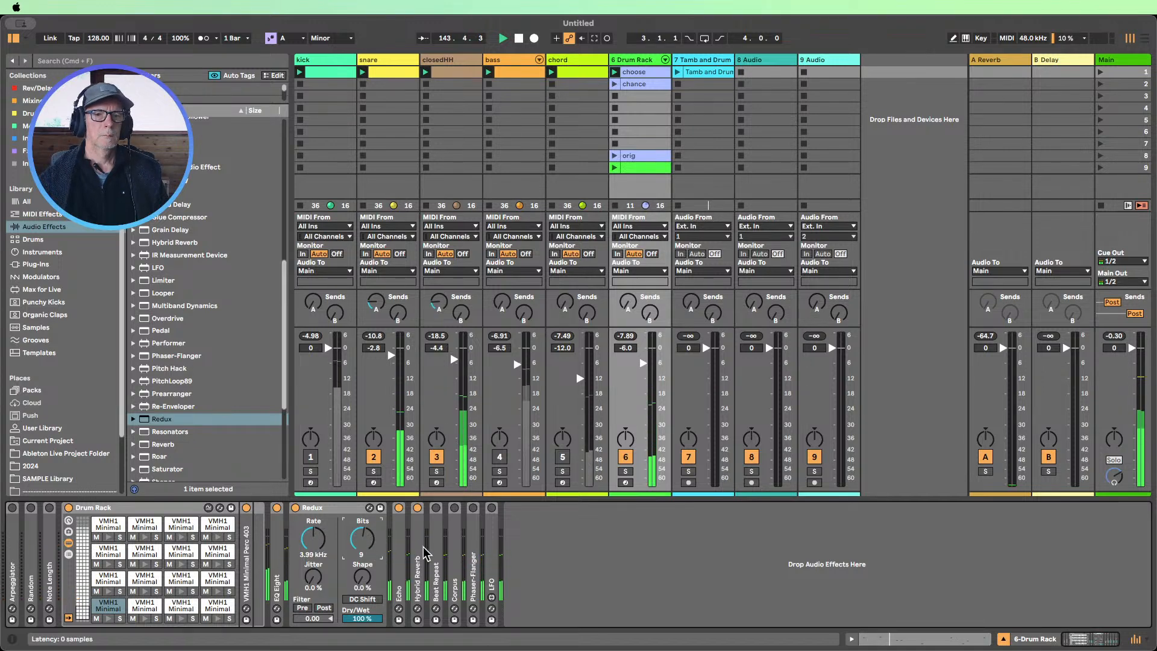
Move the Beat Repeat in front of EQ Eight, expand it and switch it back on, and set its Grid to 1/12
drag(438, 538, 274, 513)
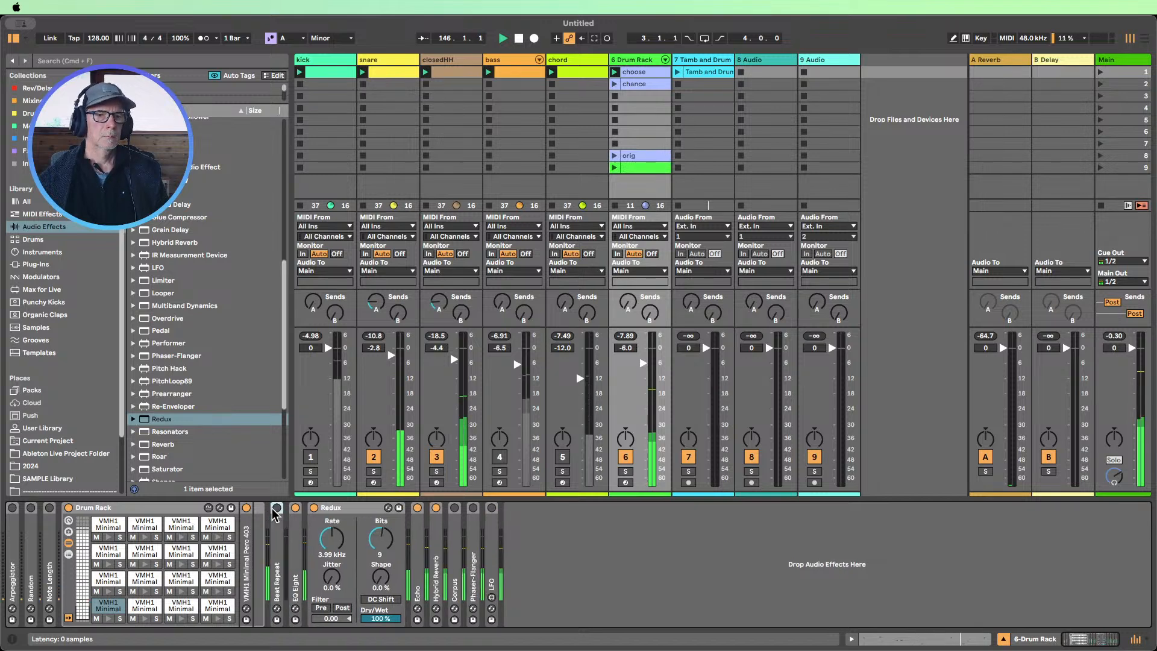
double_click(276, 516)
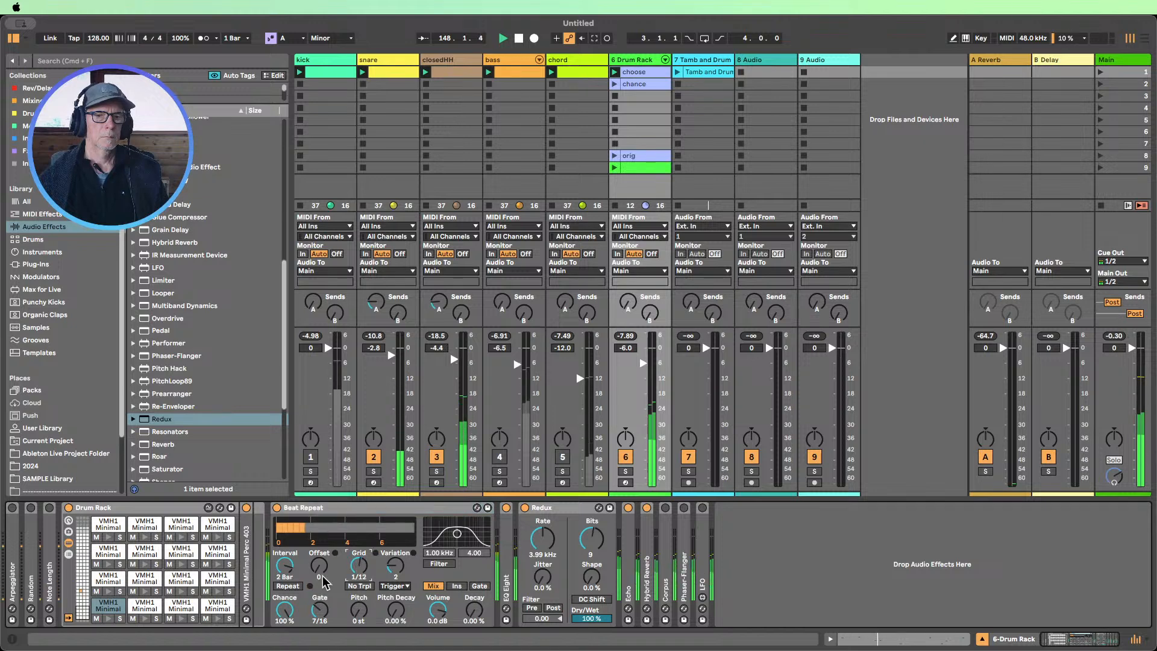
Set Beat Repeat's Interval to 1 Bar, Grid to 1/16 and Variation to 4, and collapse Redux with playback stopped
drag(361, 569, 410, 568)
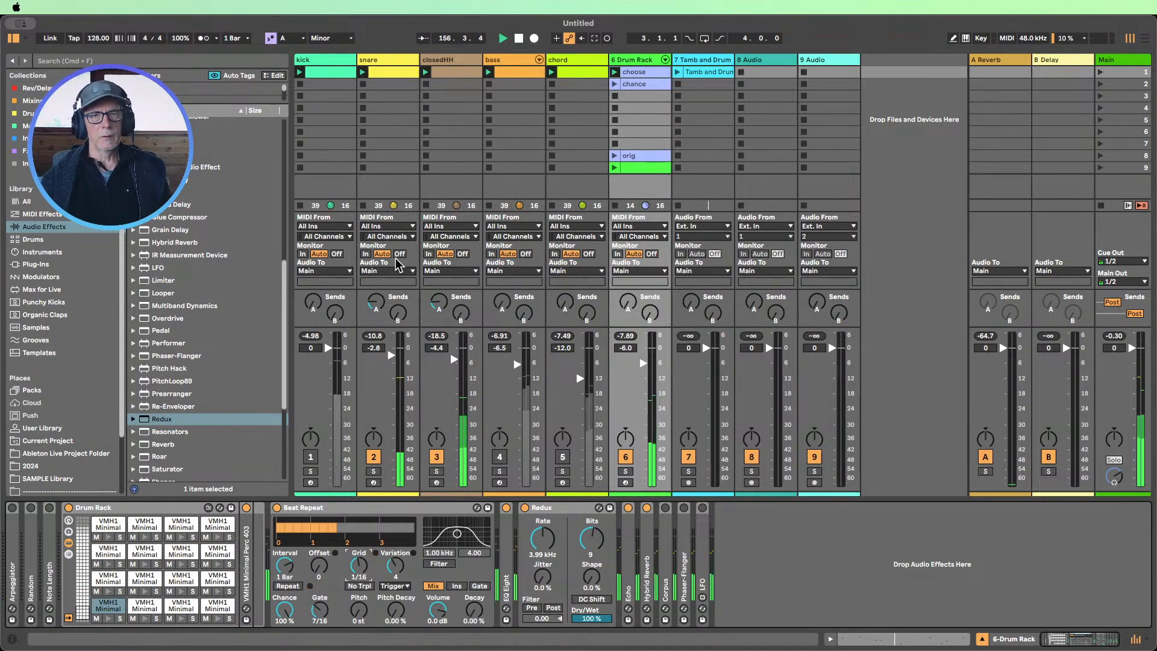
click(518, 38)
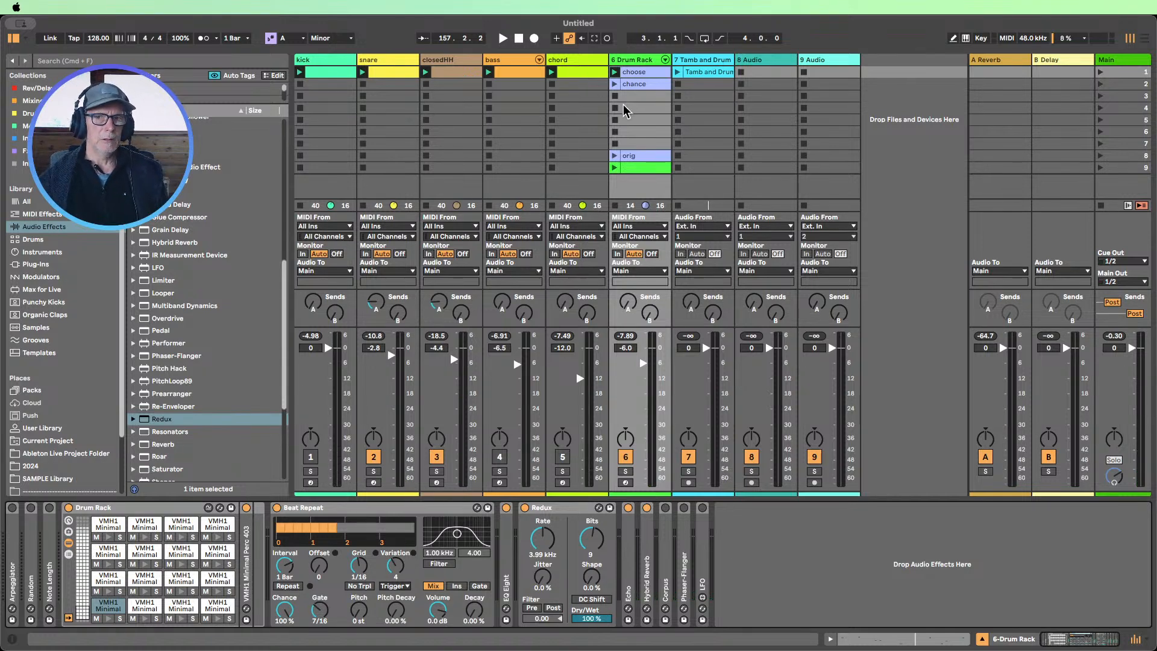
double_click(550, 513)
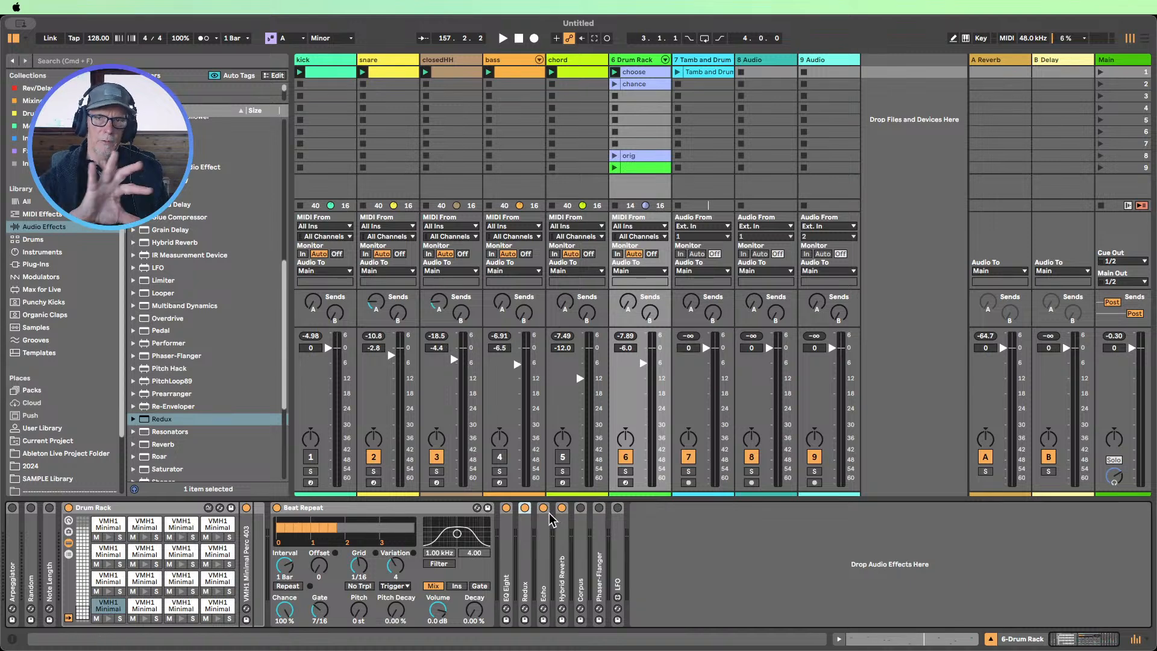
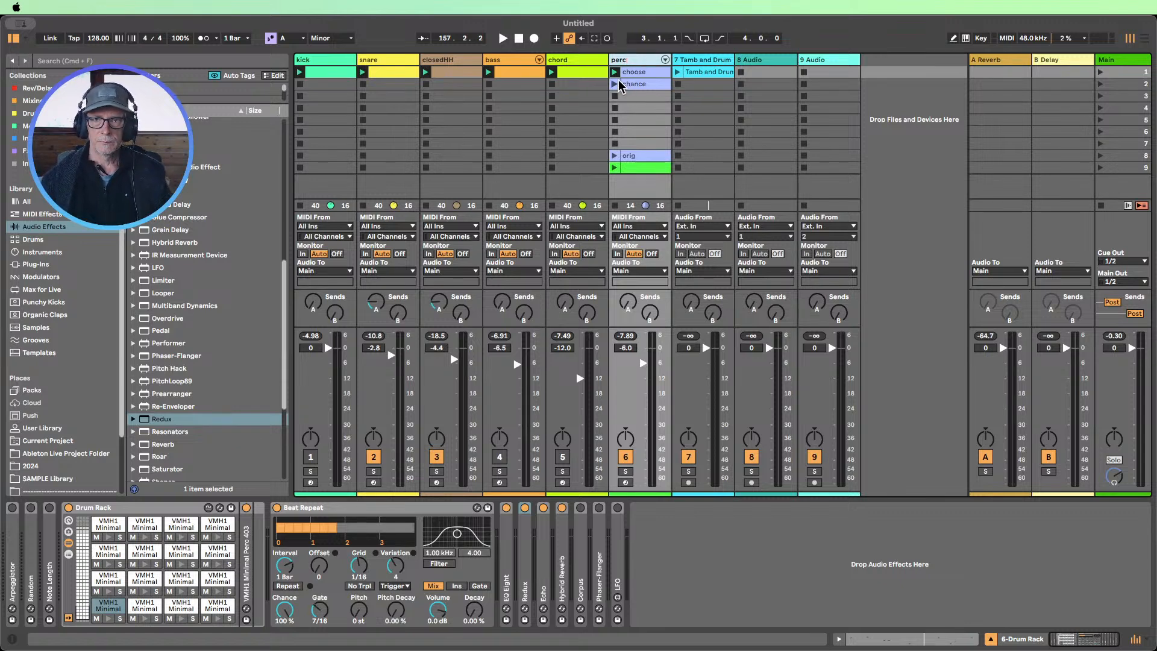
Colour the perc track golden orange and assign the track colour to its clips
click(639, 97)
right_click(627, 61)
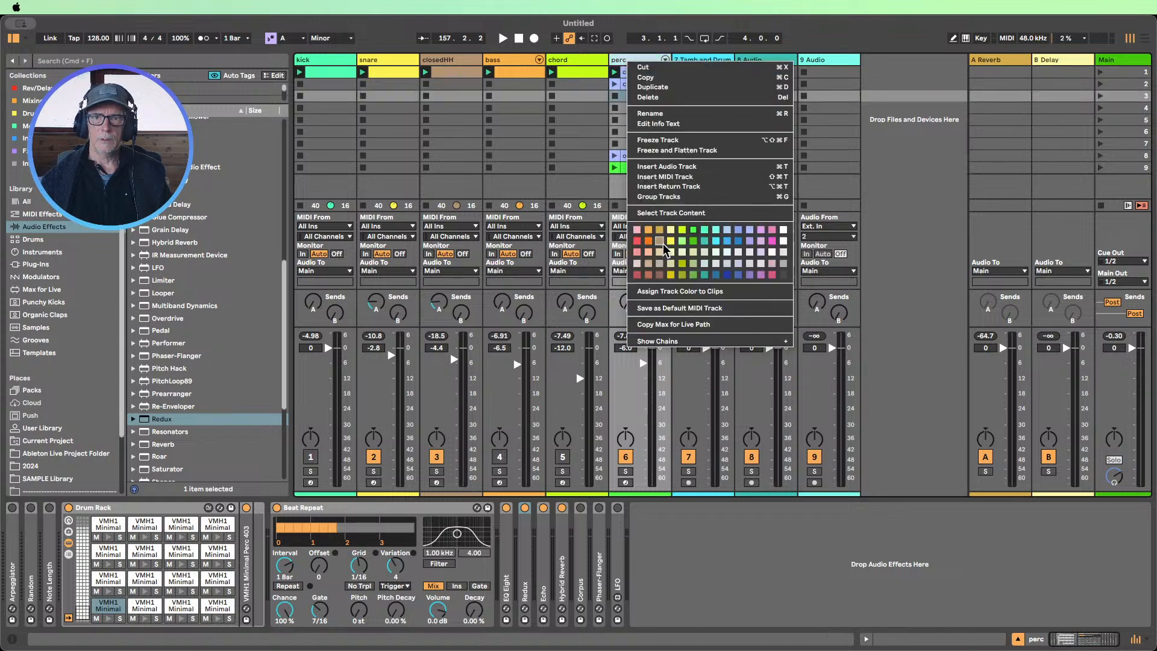
click(652, 232)
right_click(628, 63)
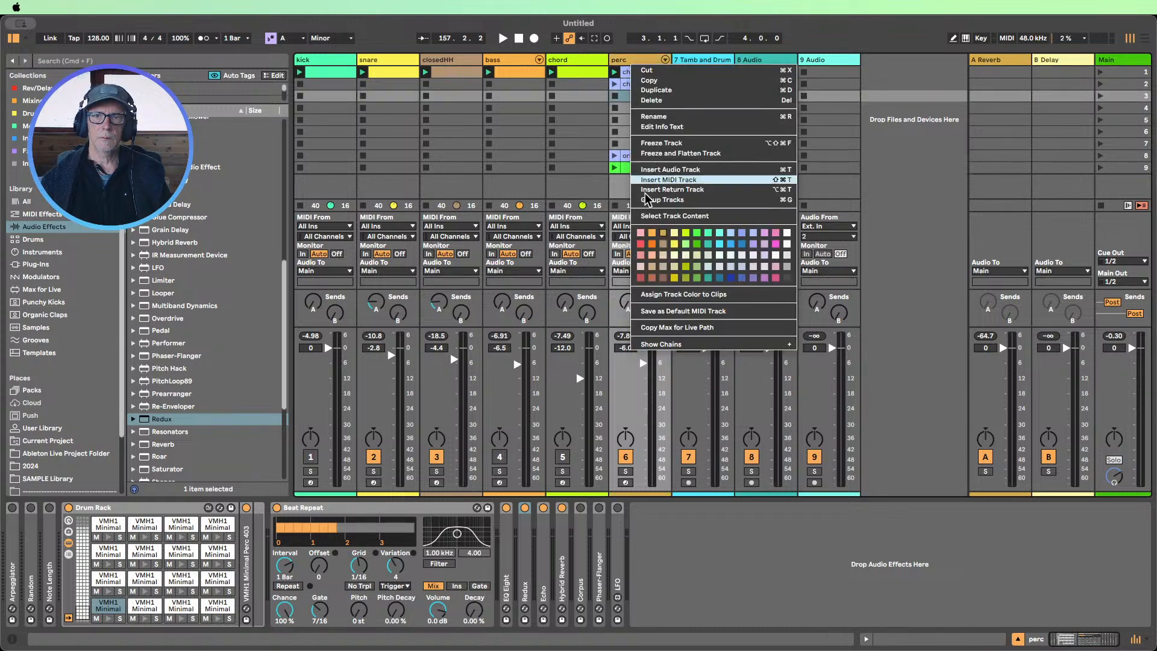
click(685, 301)
click(626, 108)
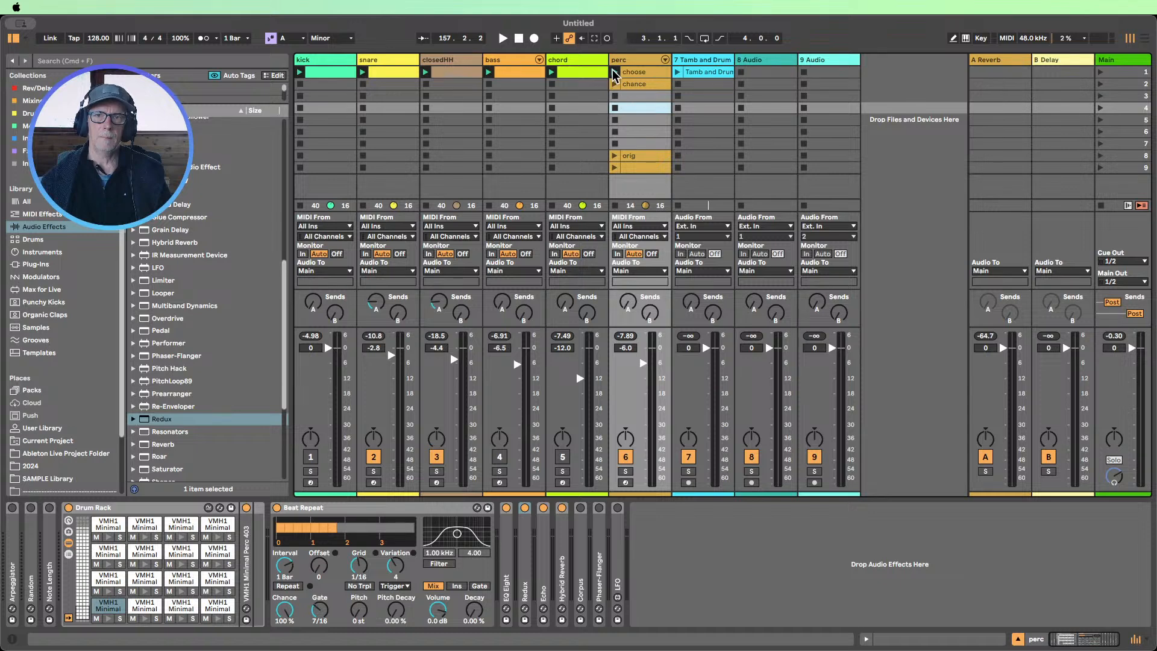
Play the perc track's choose clip with Beat Repeat collapsed, and unmute the kick, bass and chord tracks
click(614, 73)
double_click(350, 509)
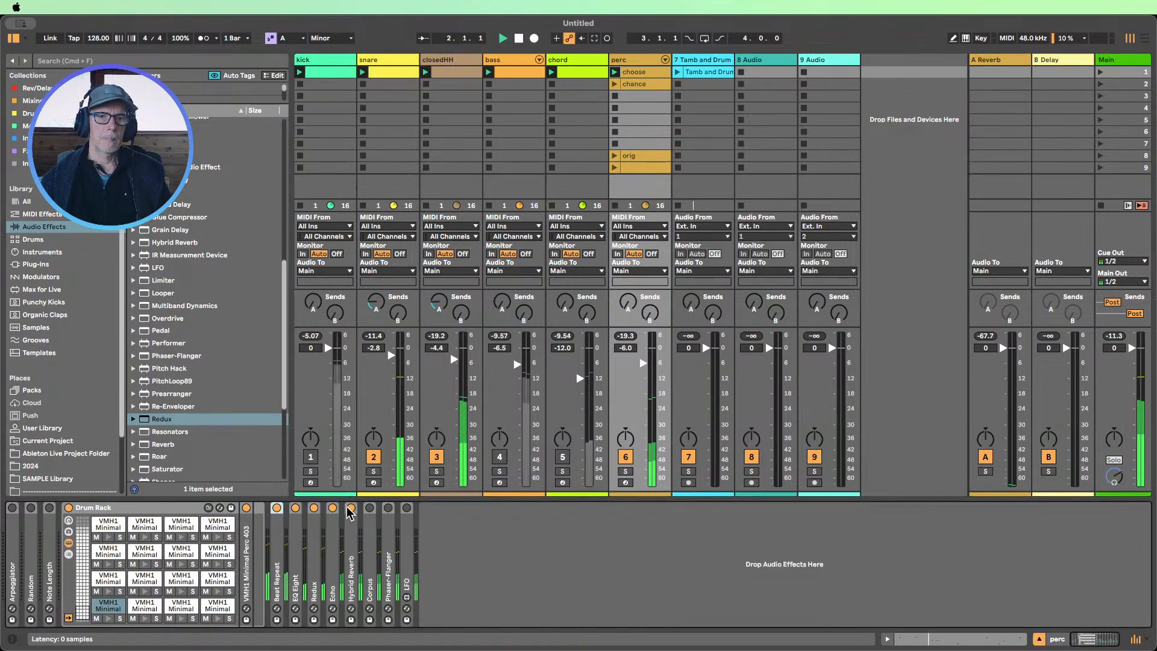
click(310, 456)
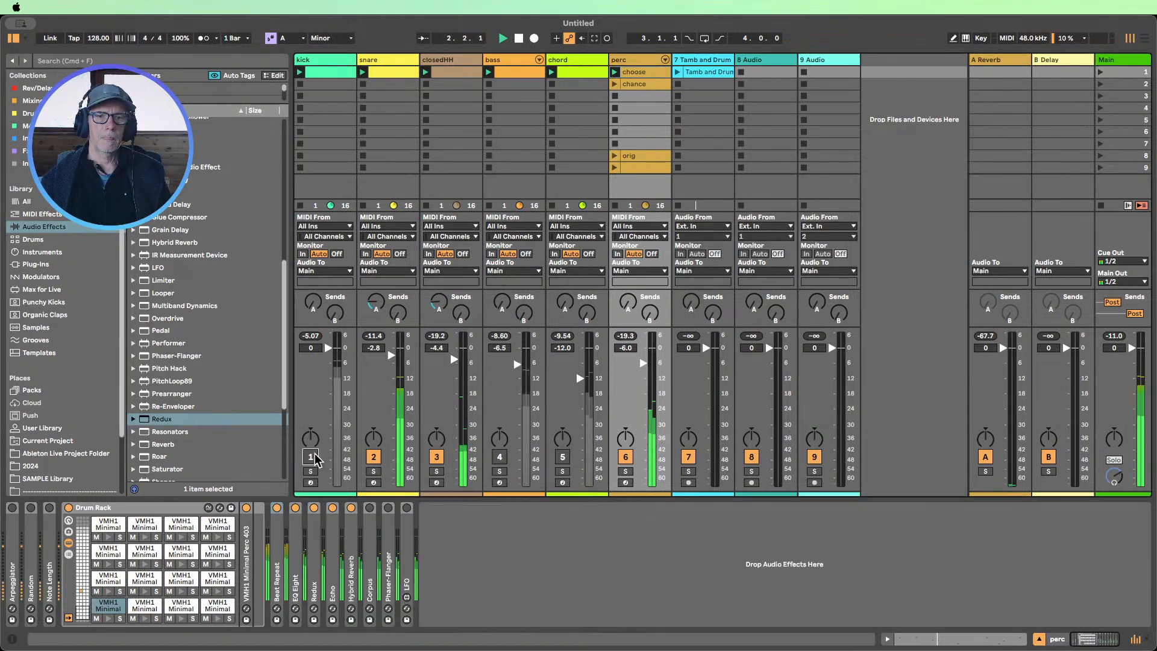
click(501, 458)
click(562, 458)
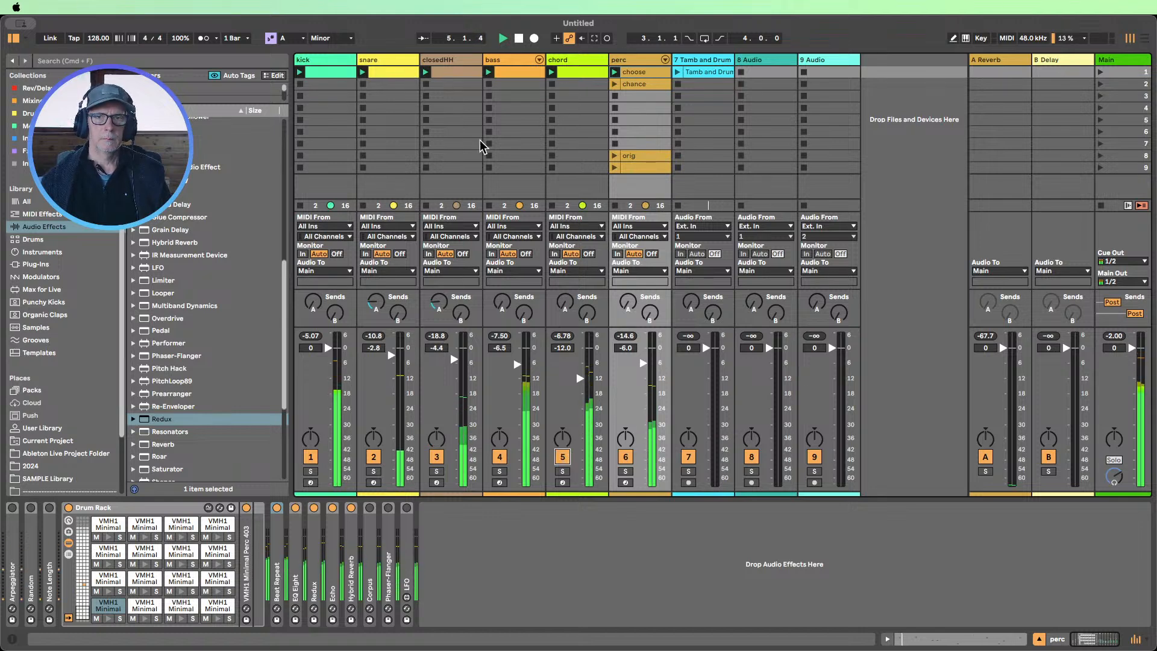
Insert a new MIDI track after closedHH and create an empty clip in its first slot
click(379, 60)
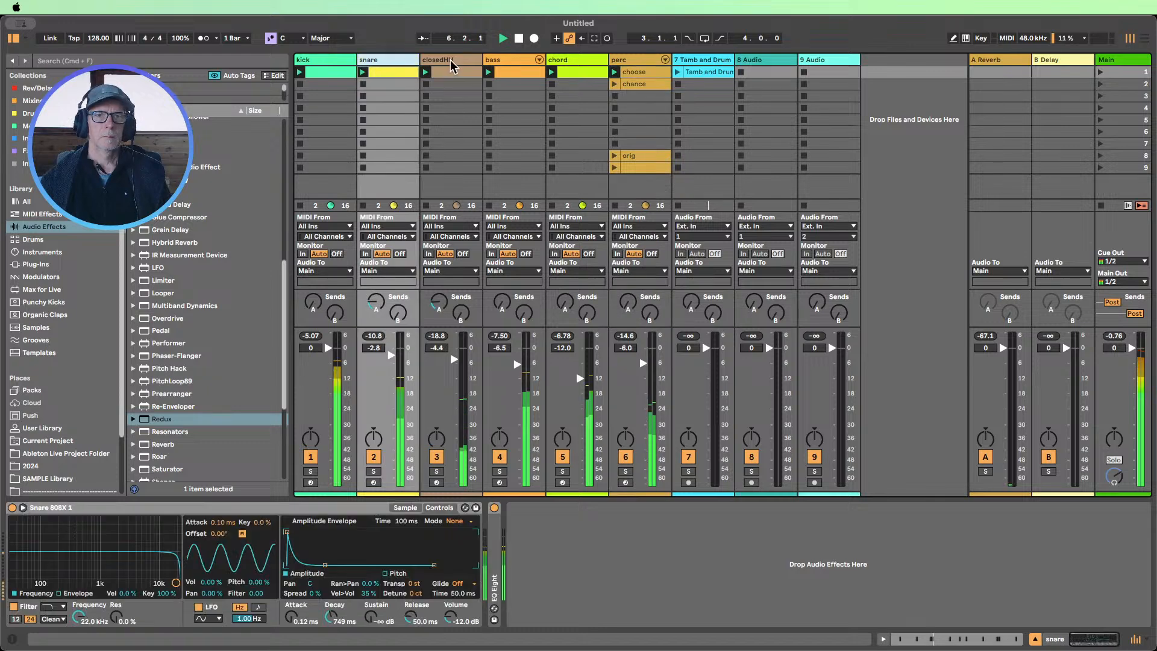
click(451, 60)
key(super+shift+t)
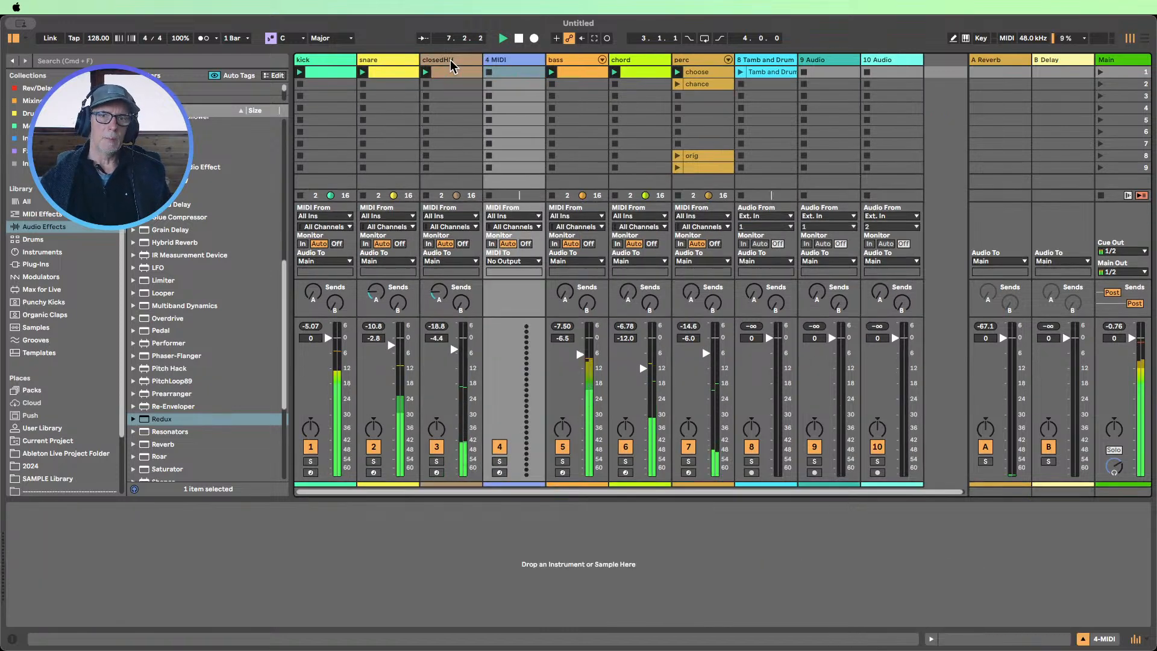
double_click(517, 72)
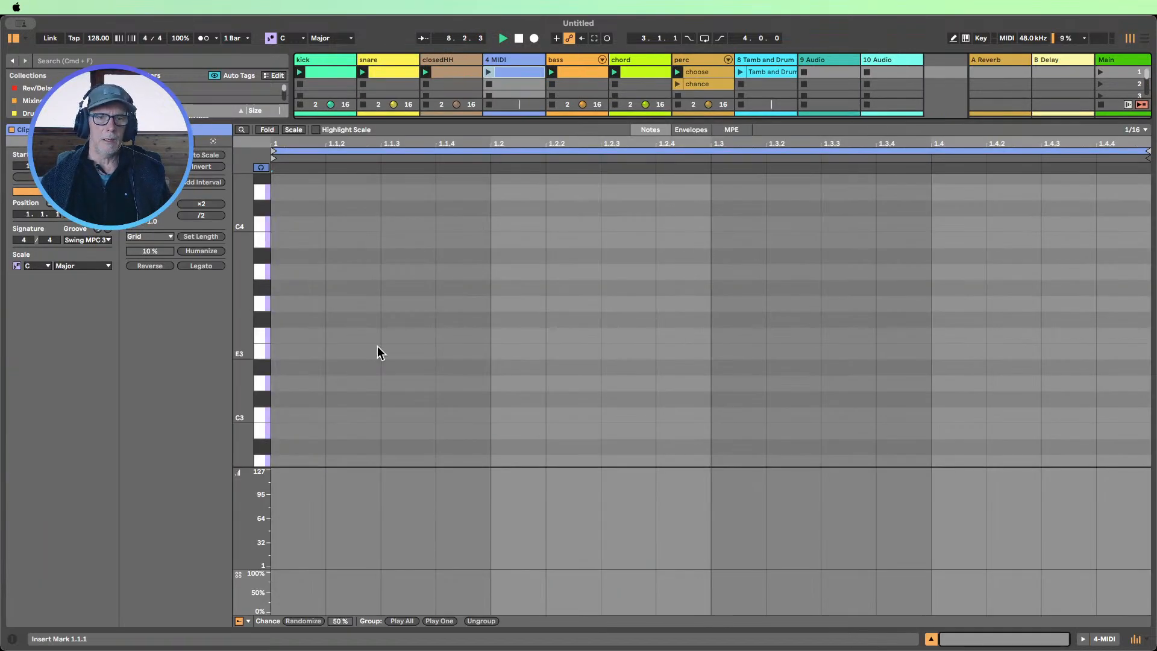
Draw four 1/16 C3 notes on the offbeats at 1.1.3, 1.2.3, 1.3.3 and 1.4.3, and close the clip editor
key(b)
click(389, 413)
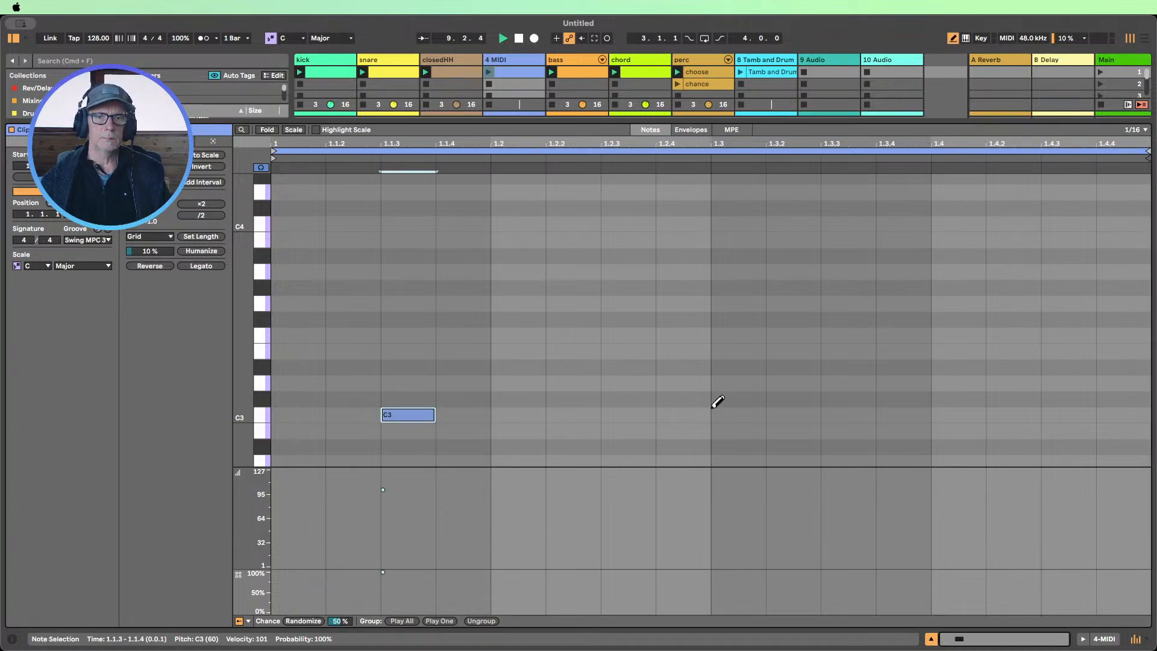
click(621, 415)
click(844, 414)
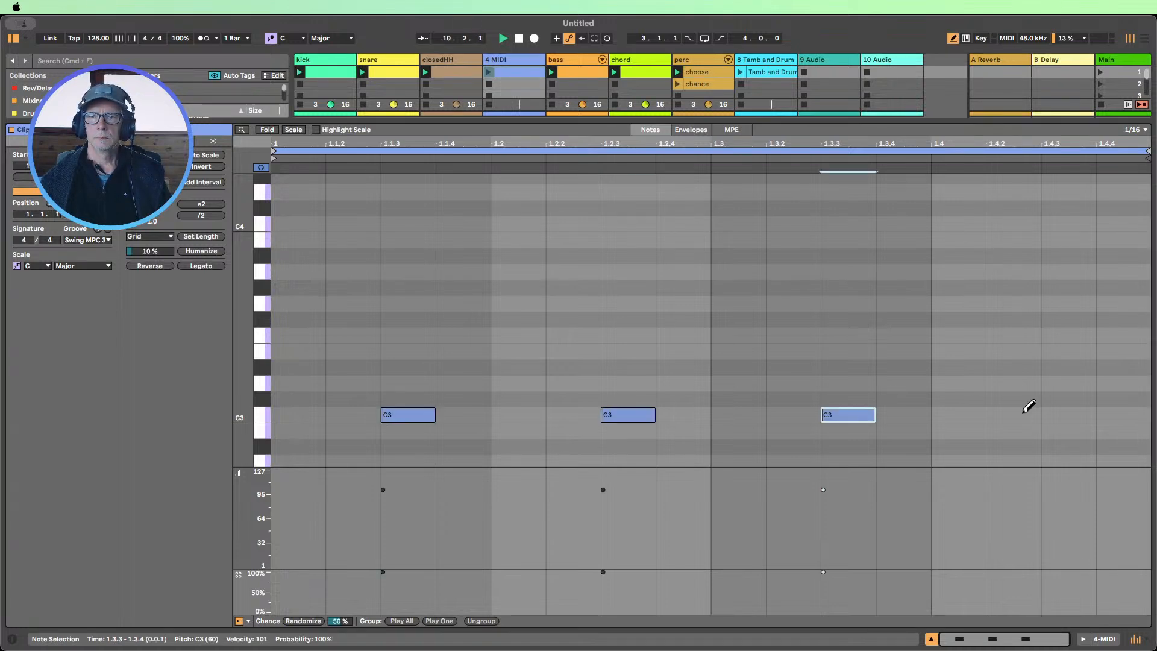
click(1072, 413)
click(931, 639)
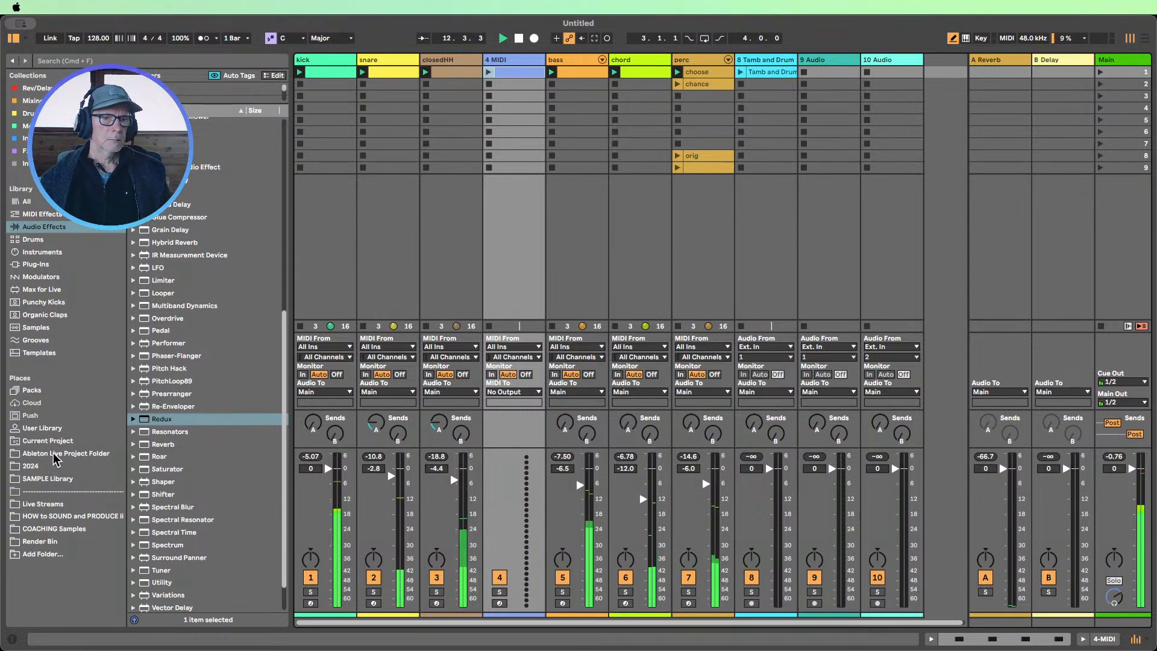
Load the OpenHH 808X.wav sample from the Live Streams folder onto the new MIDI track
click(51, 504)
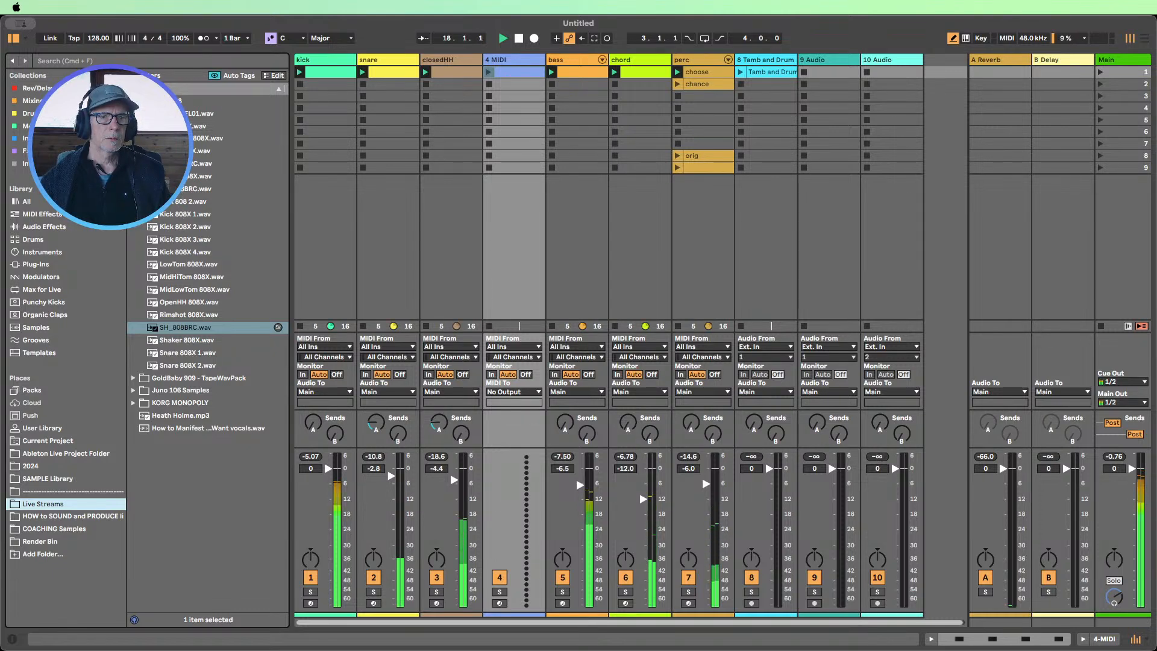
click(181, 139)
click(186, 302)
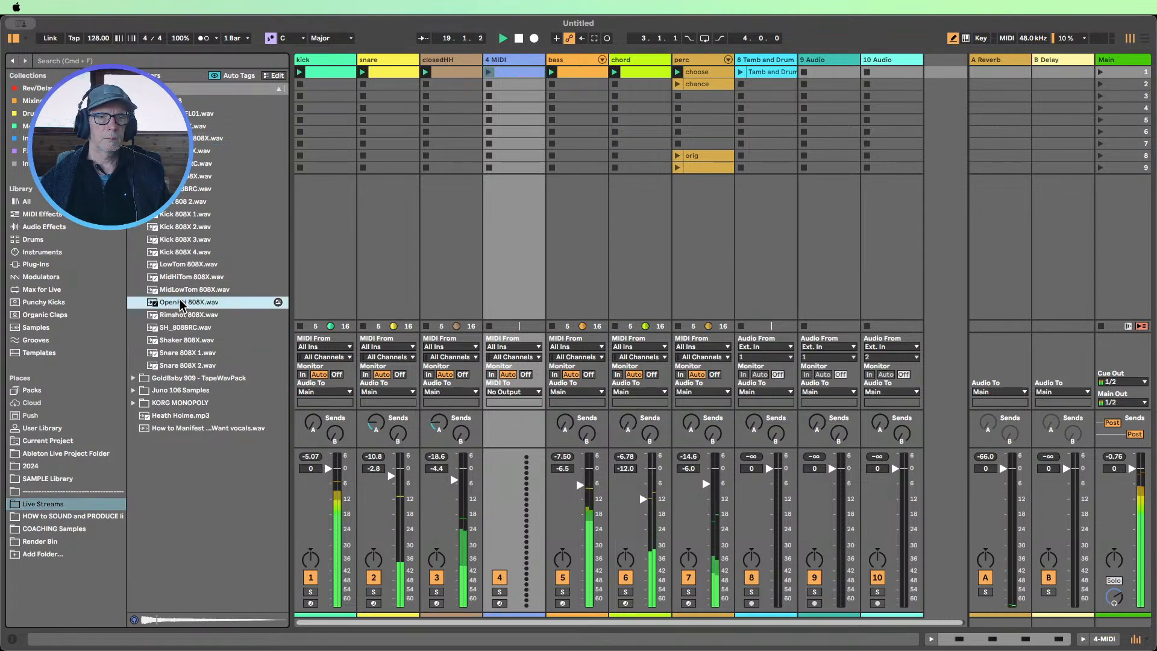
double_click(519, 61)
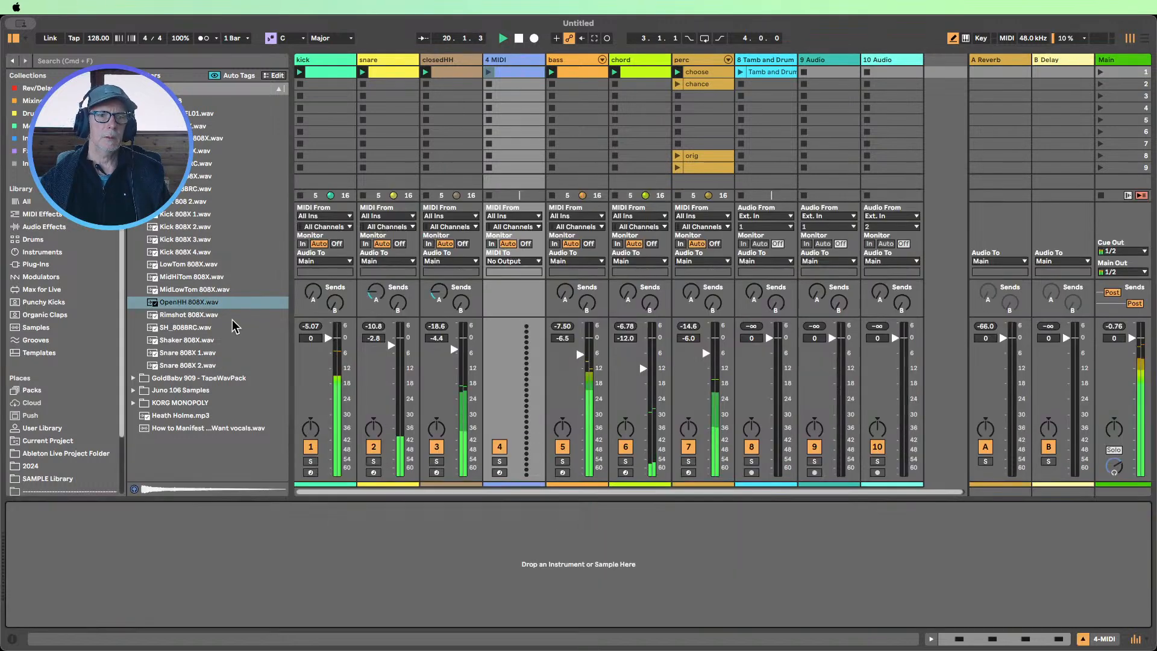
drag(169, 309, 227, 535)
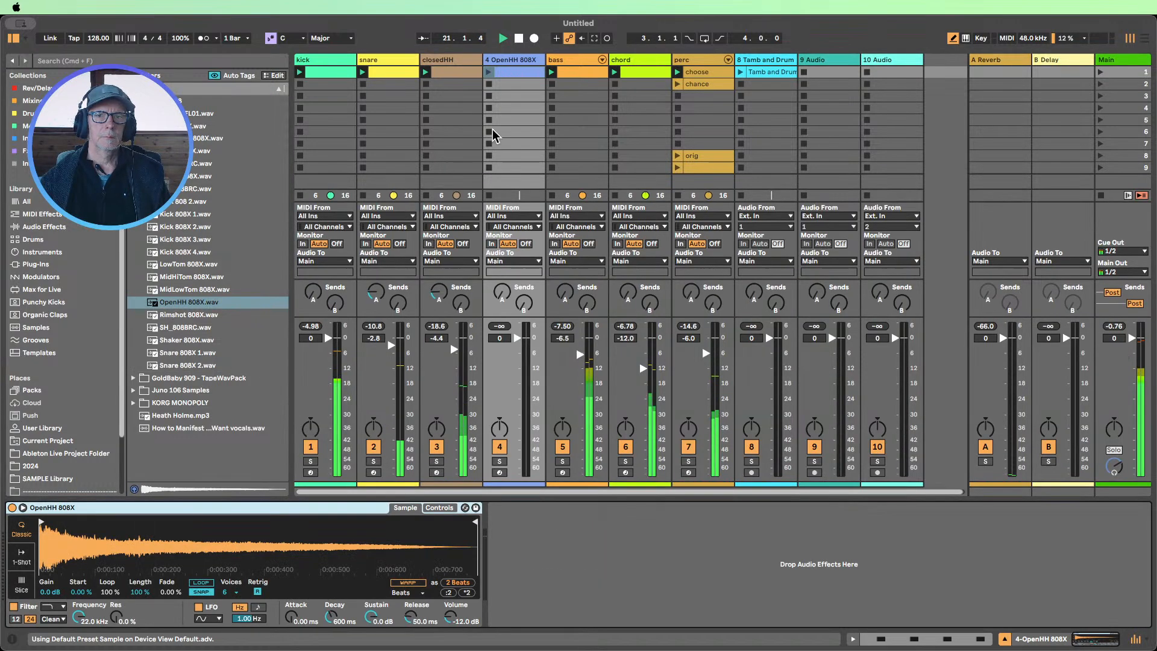
Launch the open hi-hat clip, lower its track volume to -6.2 dB, and trim a little off the sample's start
click(489, 72)
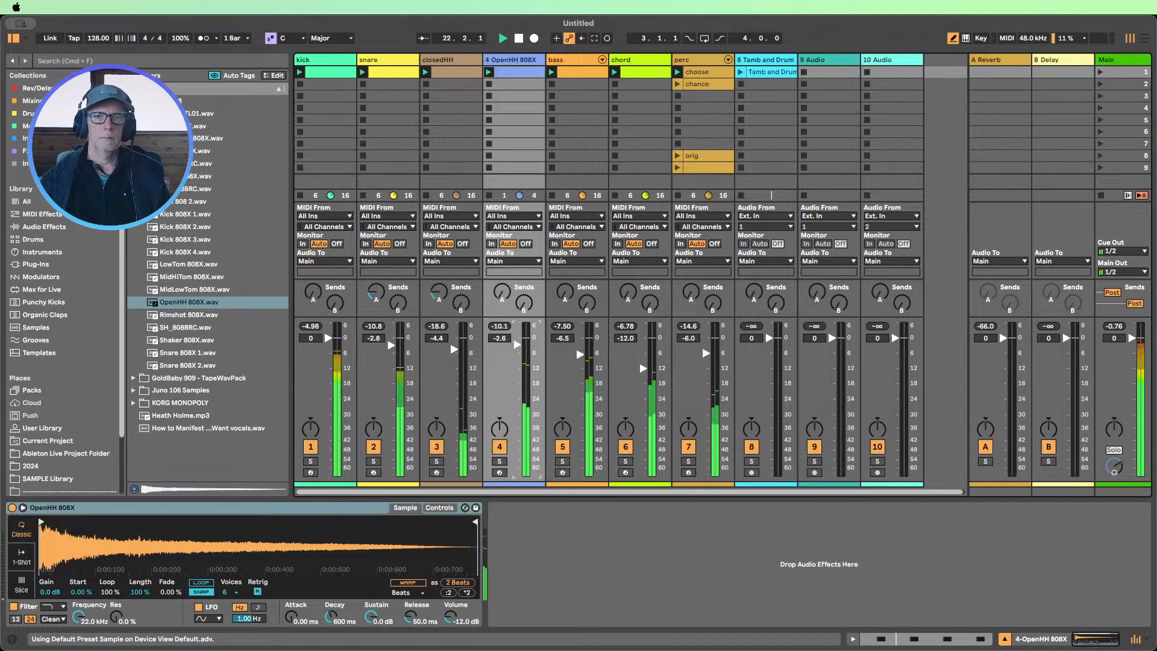
drag(517, 338, 517, 353)
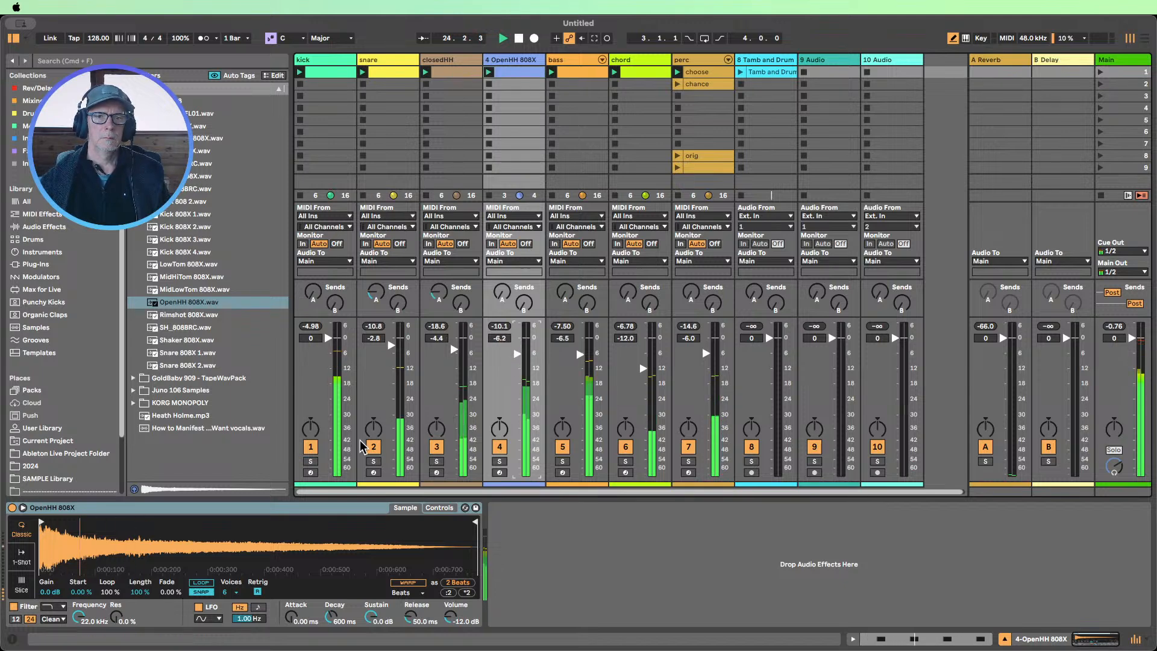
mouse_move(51, 518)
mouse_down()
mouse_move(259, 522)
mouse_move(50, 528)
mouse_up()
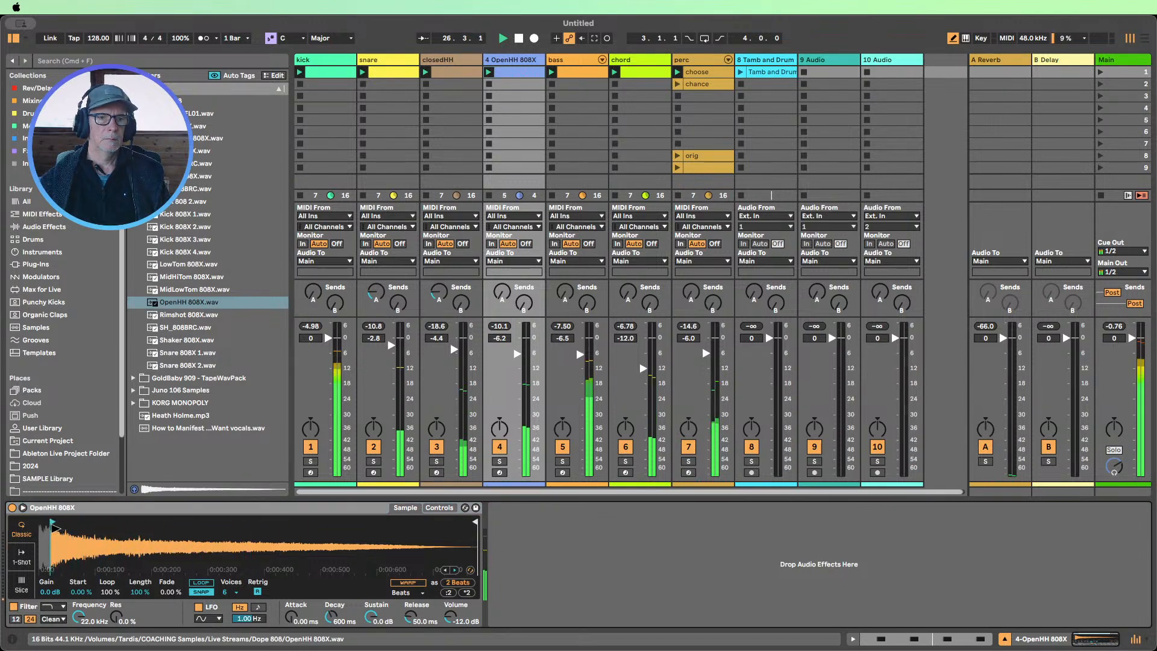
Open the open hi-hat clip, select all its C3 notes, and hide the Chance lane
double_click(511, 72)
click(262, 414)
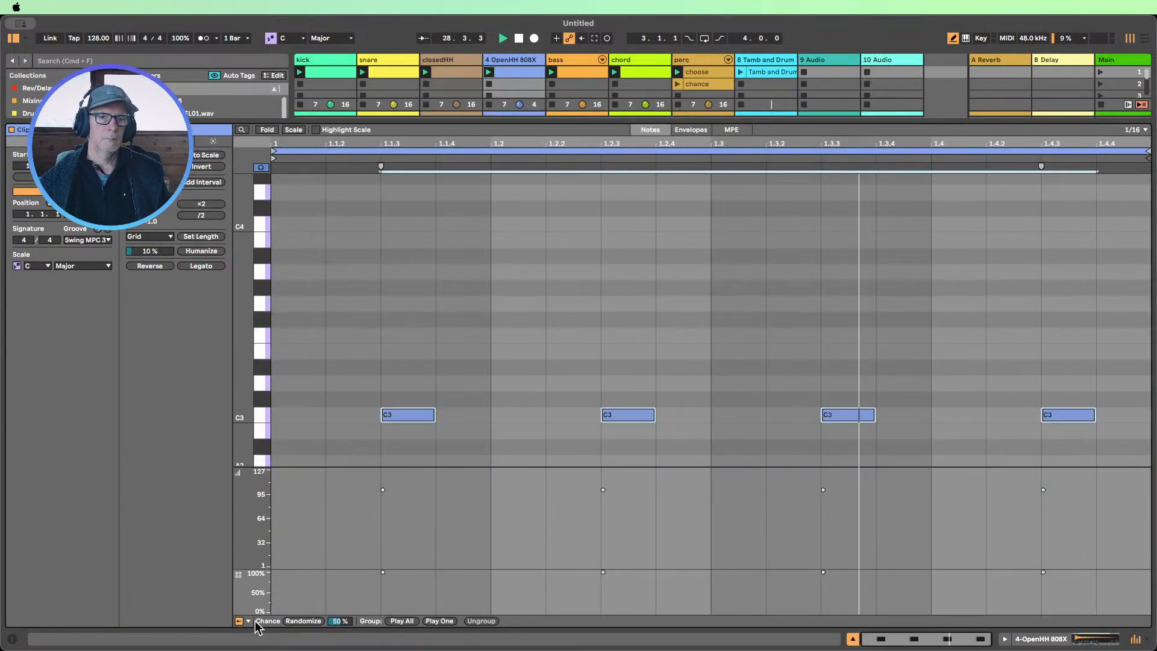
click(248, 621)
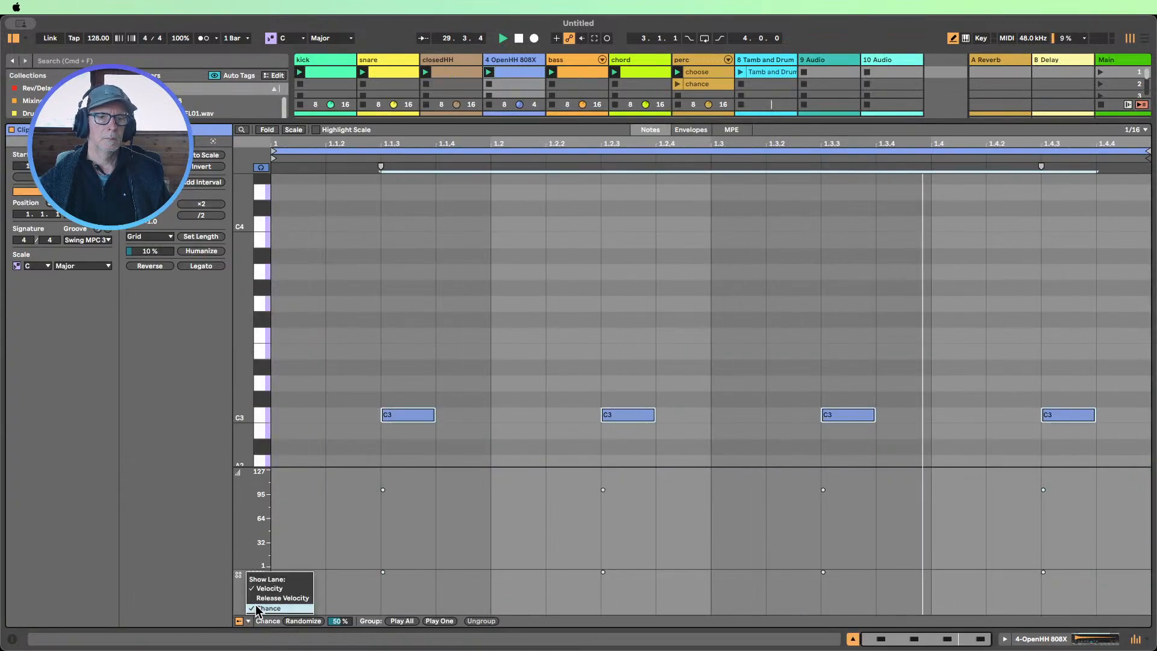
click(260, 609)
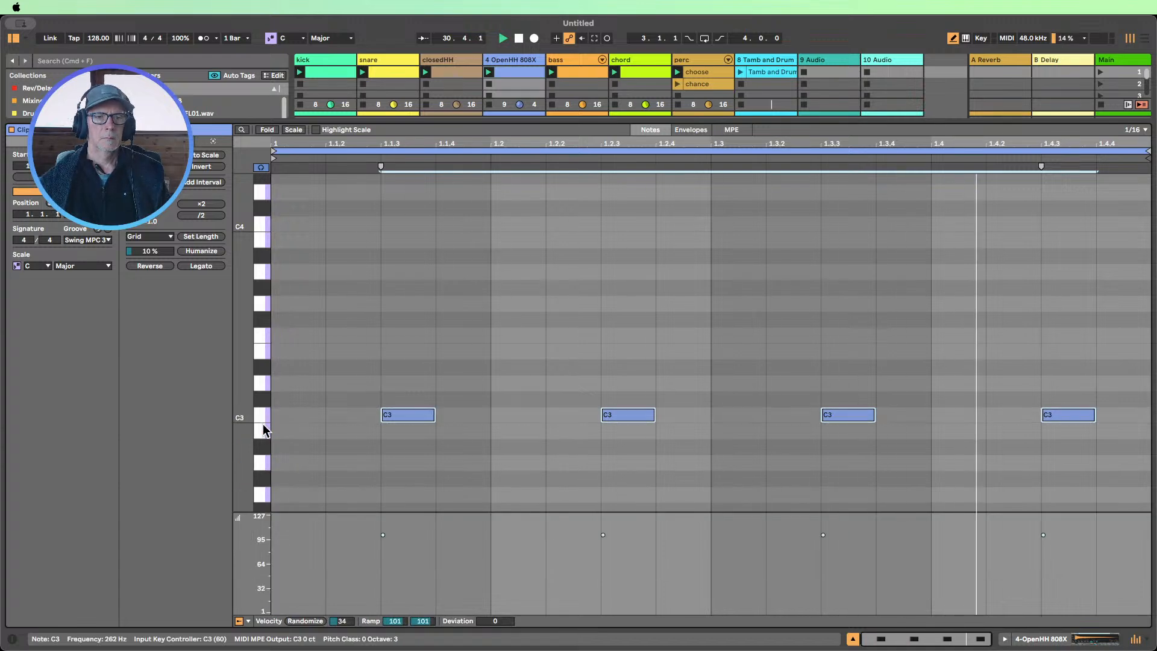
Randomize the hi-hat note velocities with an amount of 1, and duplicate the clip's loop twice to four bars
click(297, 621)
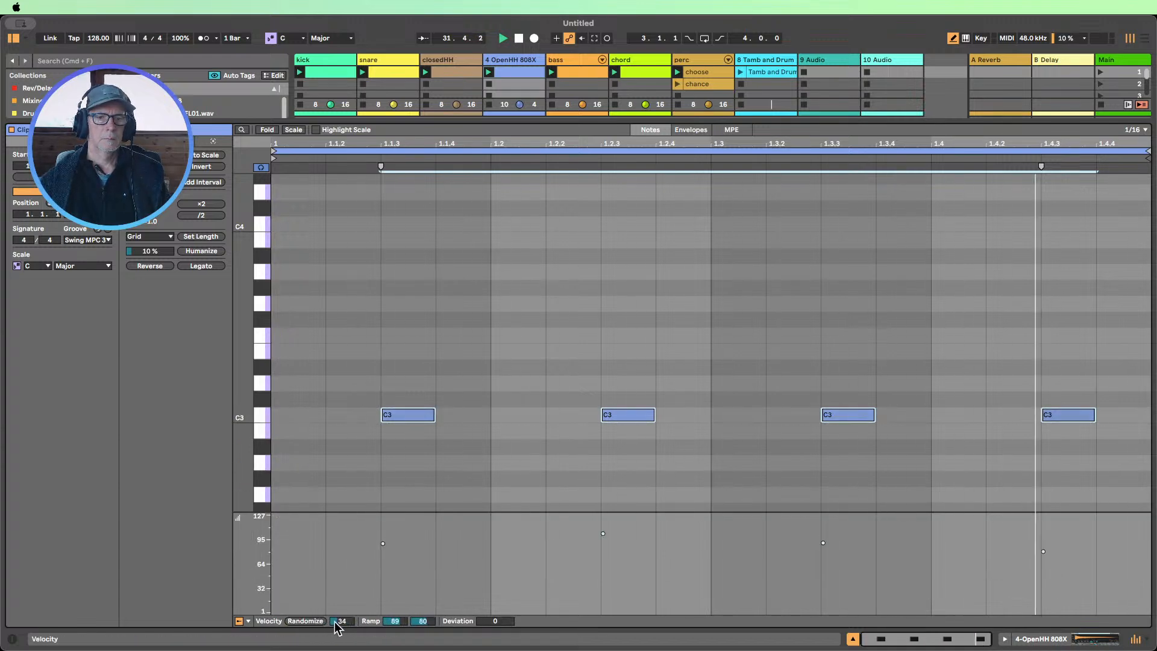
drag(335, 623, 335, 641)
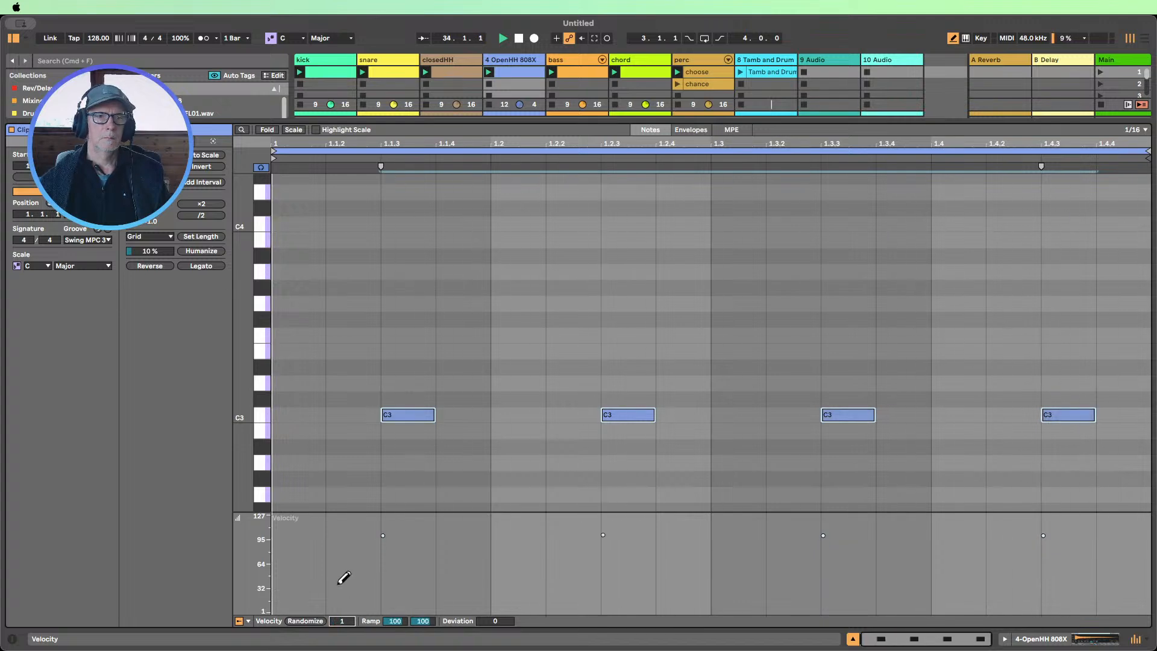
key(super+d)
key(super+d)
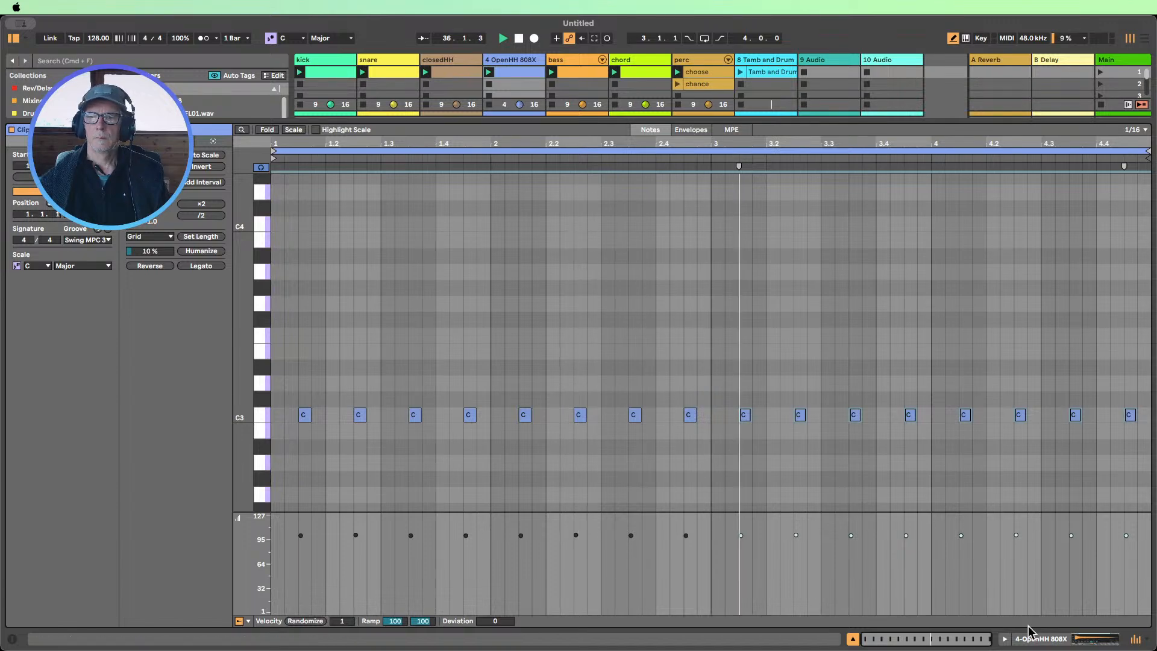
Set the open hi-hat sampler's Sustain to -inf dB, Decay to 1.40 s and Transpose to -4 st, and raise the track volume to -5.0 dB
click(1041, 638)
click(439, 508)
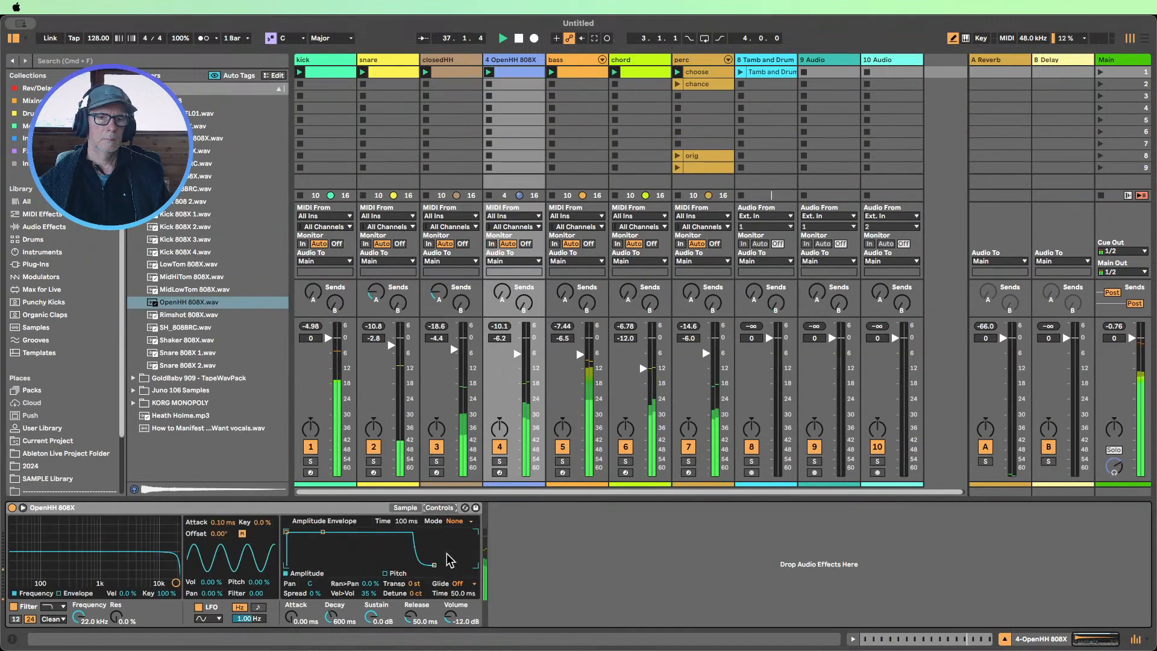
drag(386, 624, 336, 601)
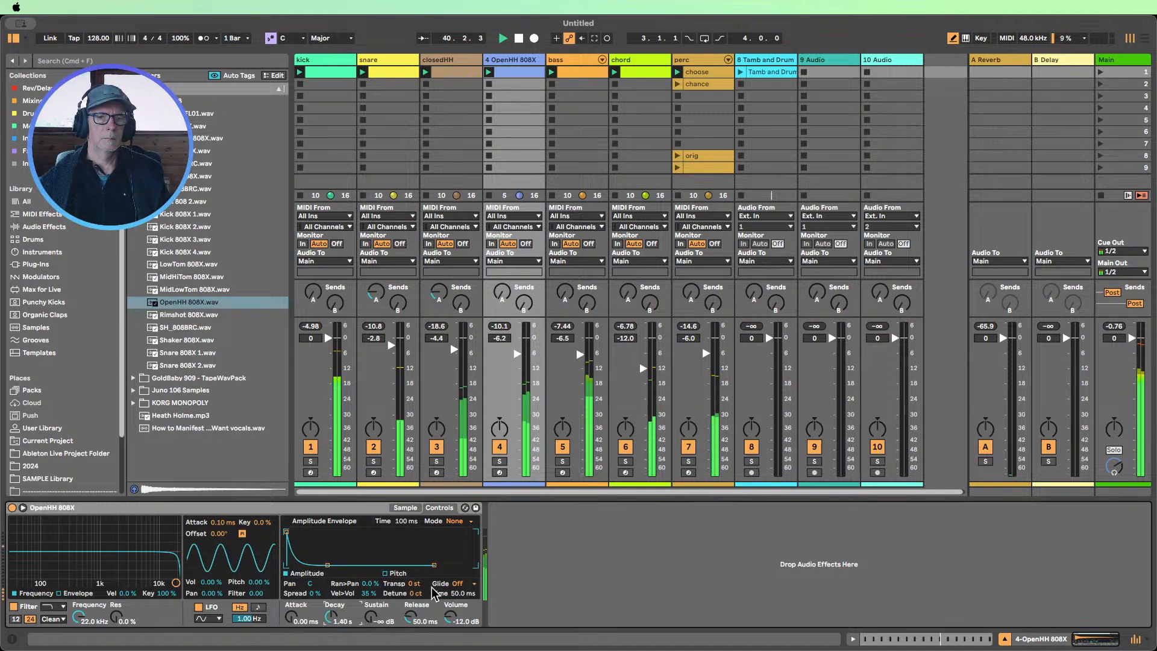
drag(416, 586, 416, 580)
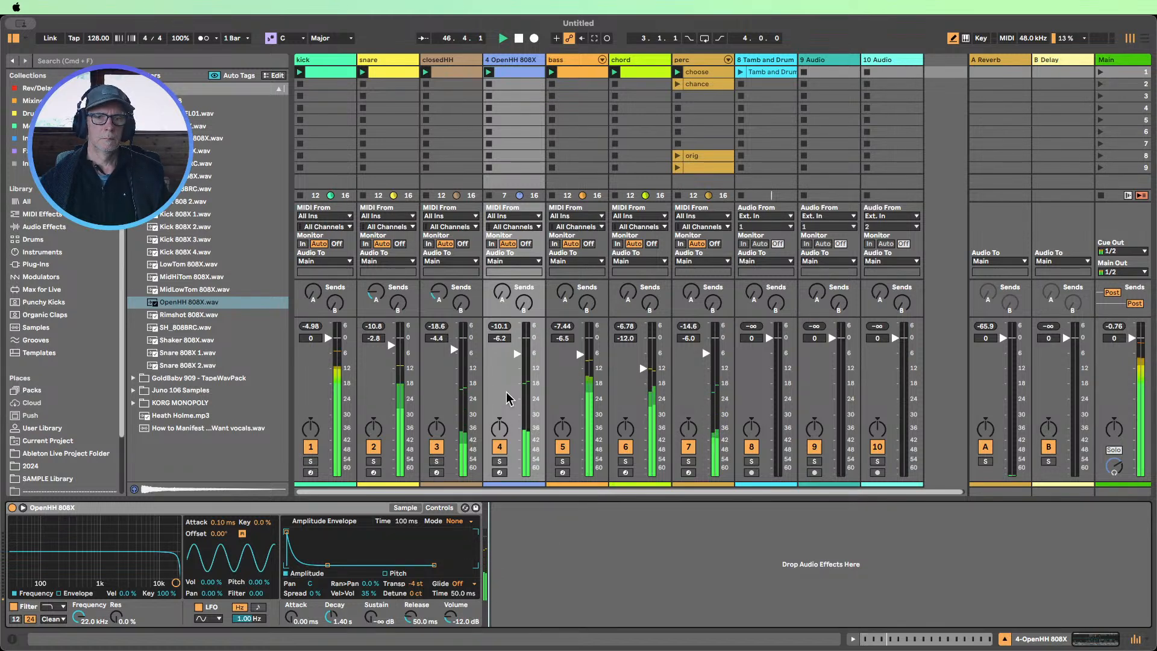
drag(506, 397, 506, 388)
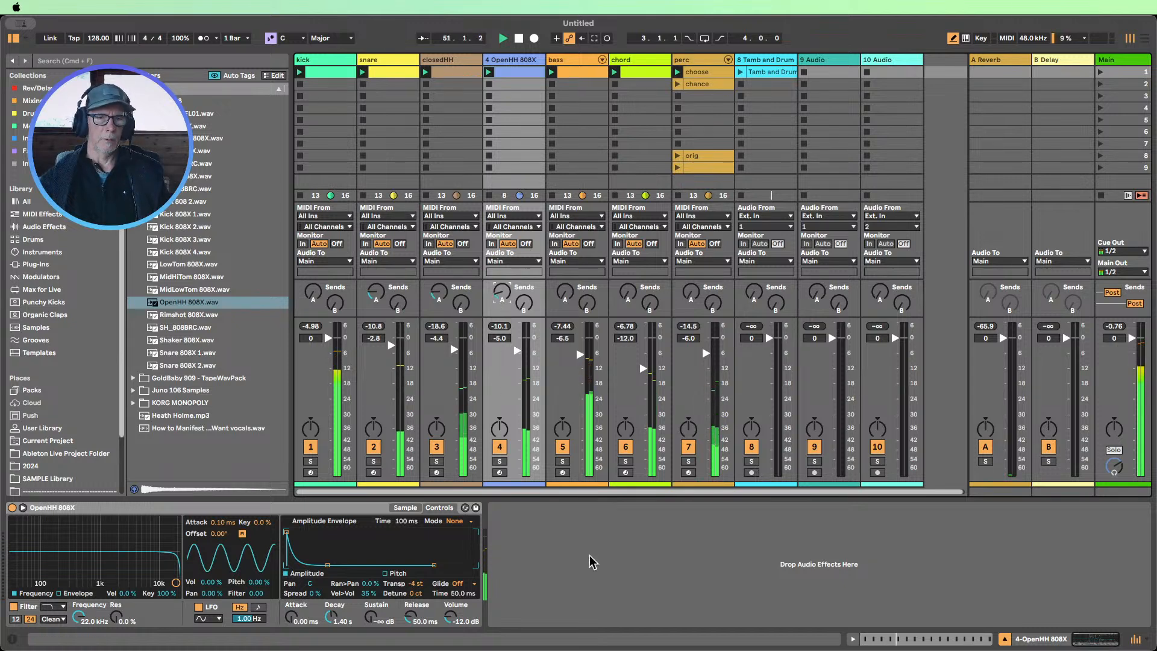
Add an Erosion effect to the open hi-hat track, set to Wide Noise with an Amount of 17.6
click(577, 546)
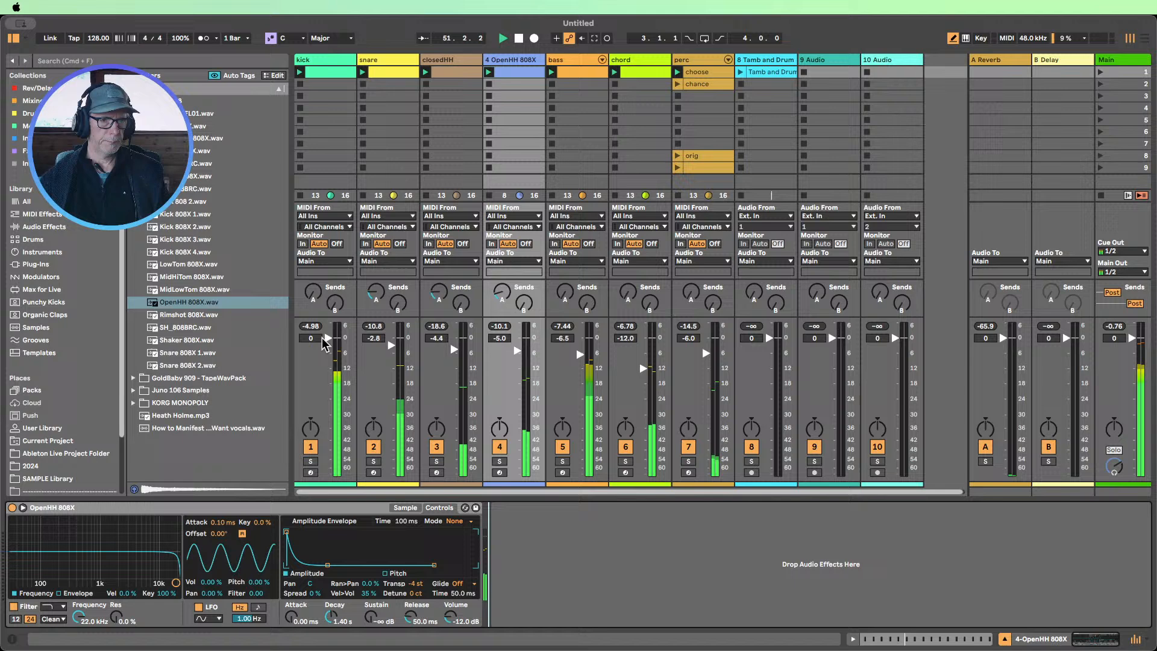
click(44, 227)
scroll(205, 303, down, 5)
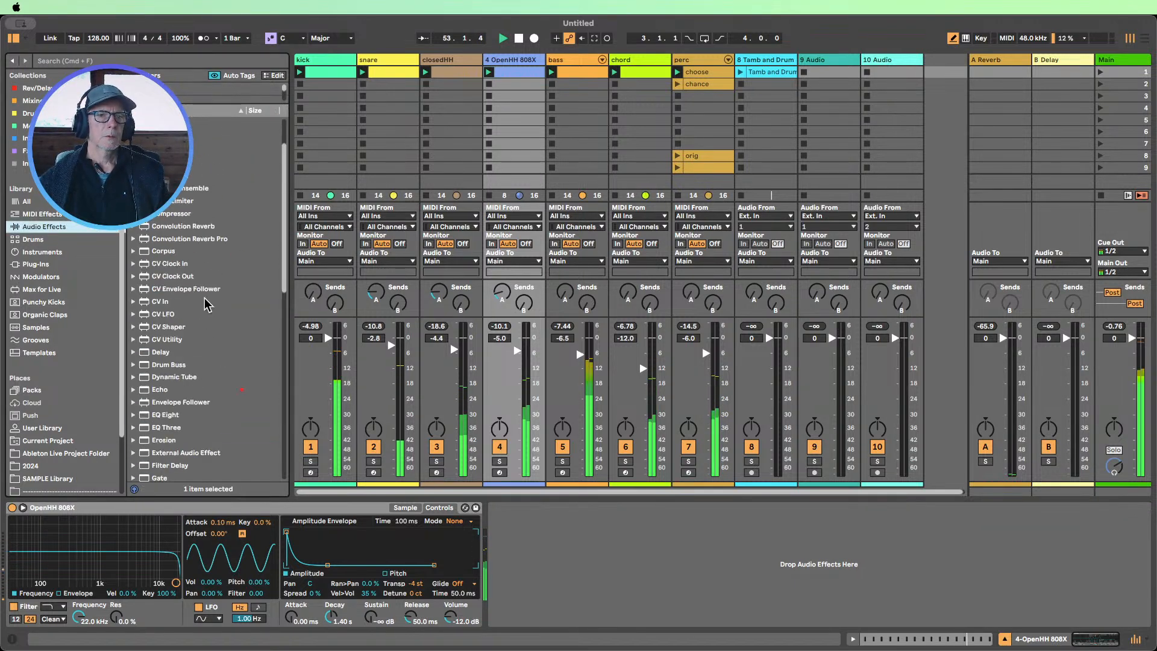
scroll(173, 374, up, 5)
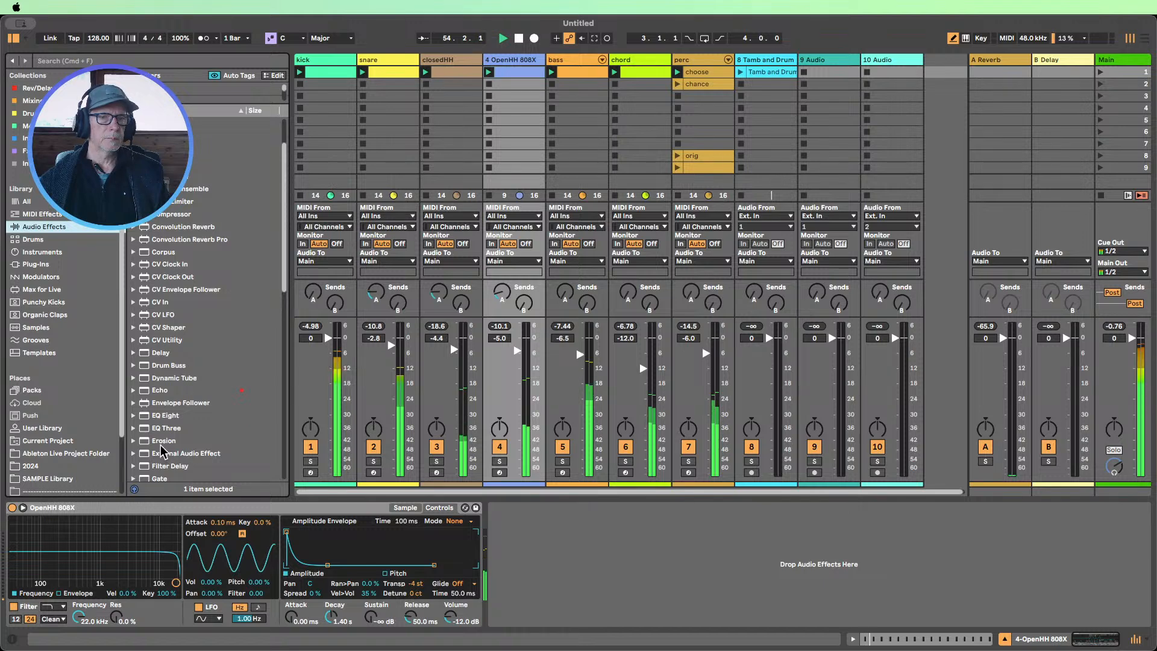
drag(163, 441, 584, 554)
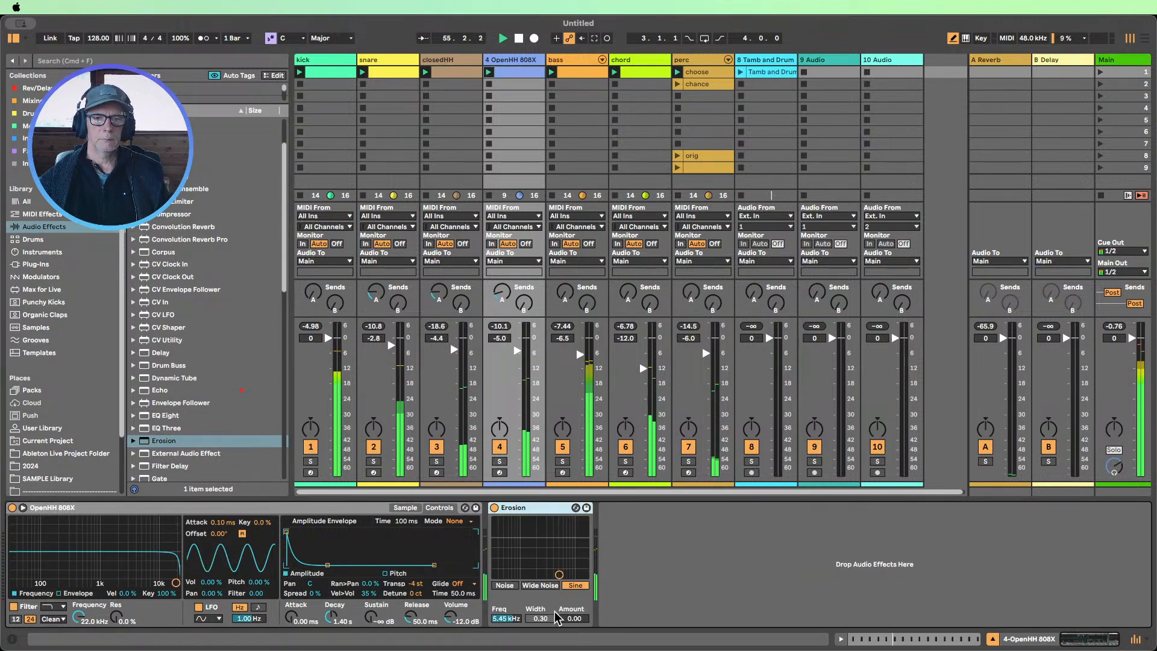
mouse_move(573, 619)
mouse_down()
mouse_move(574, 603)
mouse_move(565, 625)
mouse_up()
click(540, 585)
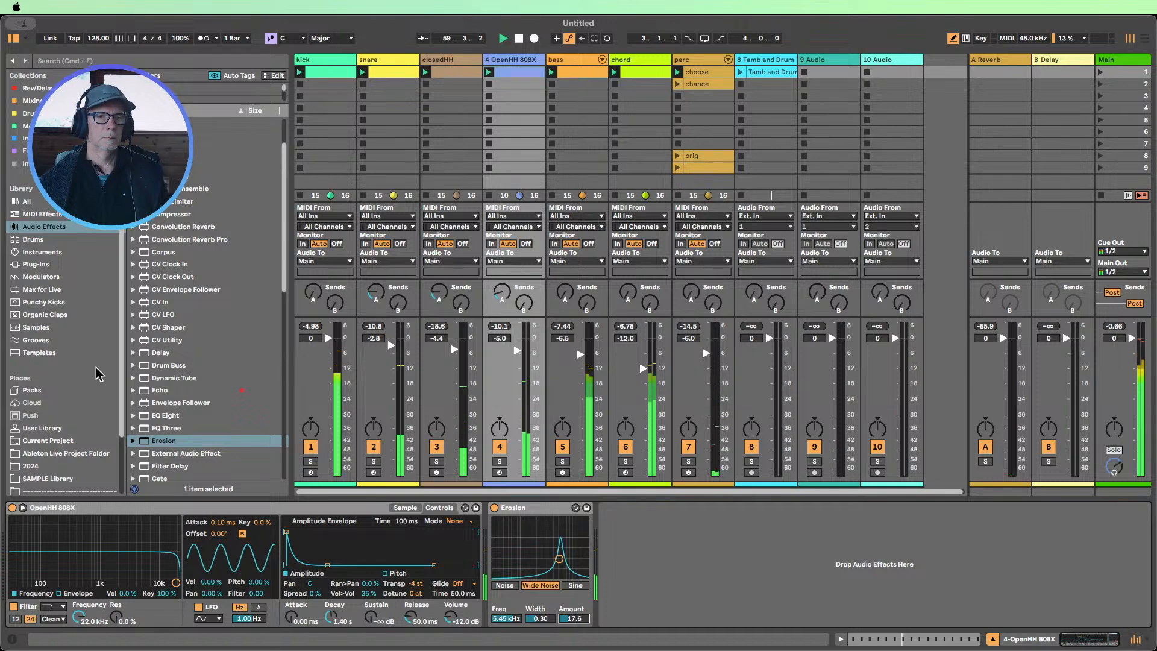
Insert an EQ Eight before Erosion on the open hi-hat track and low-cut at 677 Hz with band 1
scroll(212, 374, up, 2)
scroll(218, 378, down, 10)
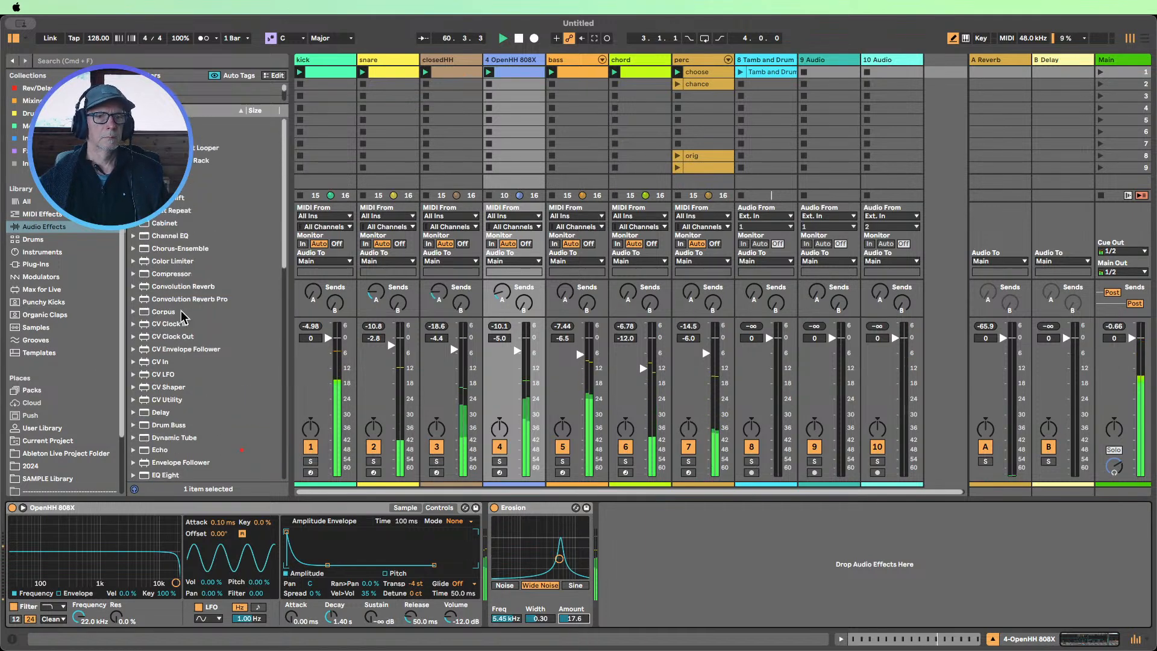
drag(155, 325, 511, 506)
click(538, 610)
click(511, 538)
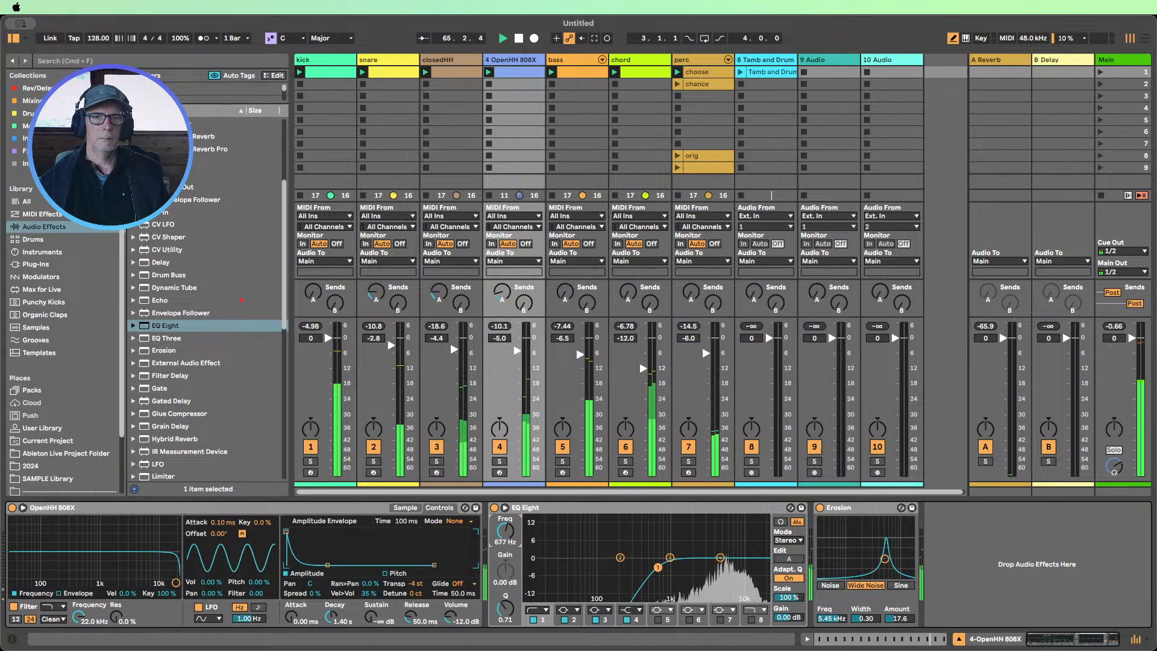
In the open hi-hat clip, add C3 notes at 3.1.1 with velocity 31 and at 2.3.1 and 2.3.2 with velocities 92 and 63
double_click(518, 71)
click(717, 415)
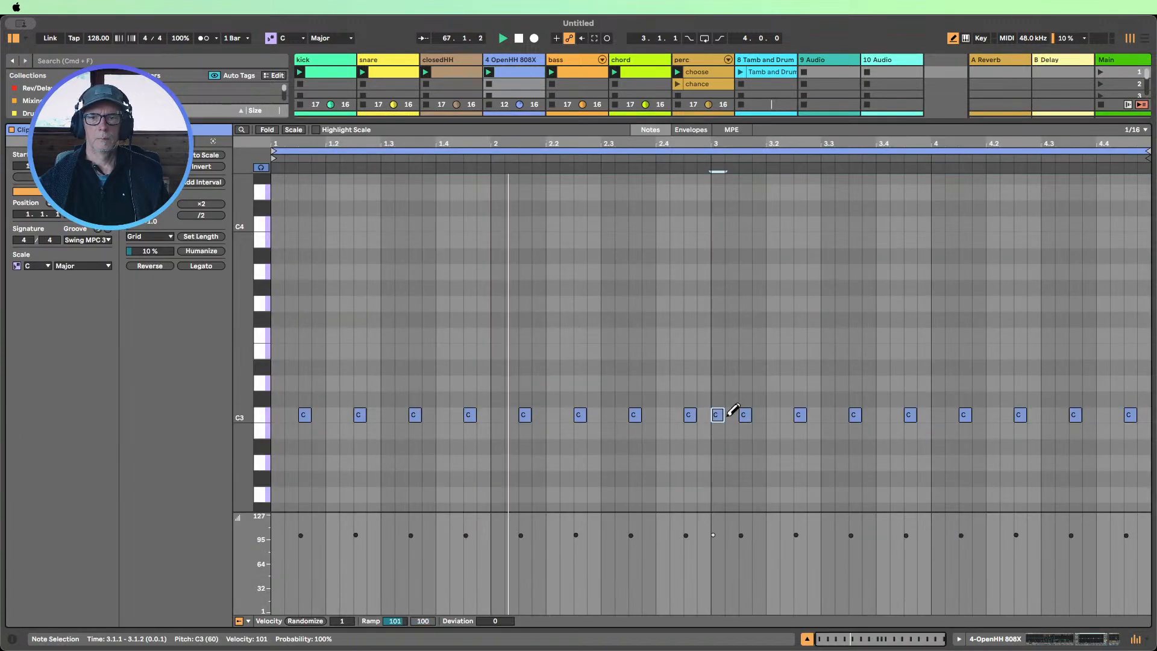
drag(720, 536, 721, 584)
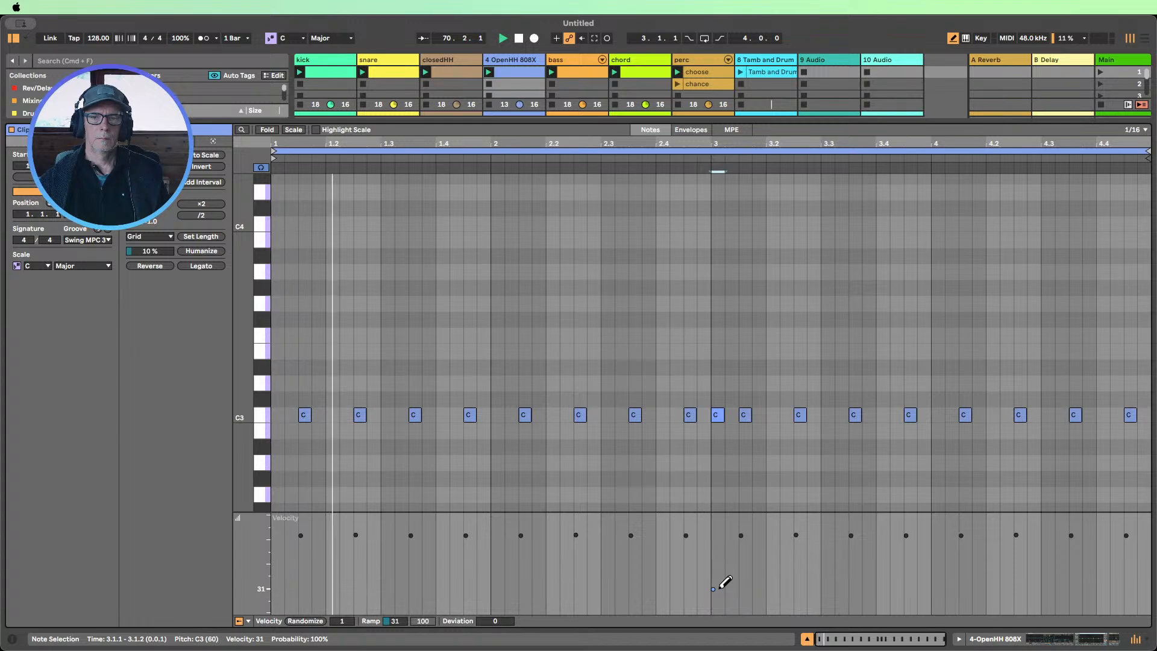
drag(607, 414, 621, 414)
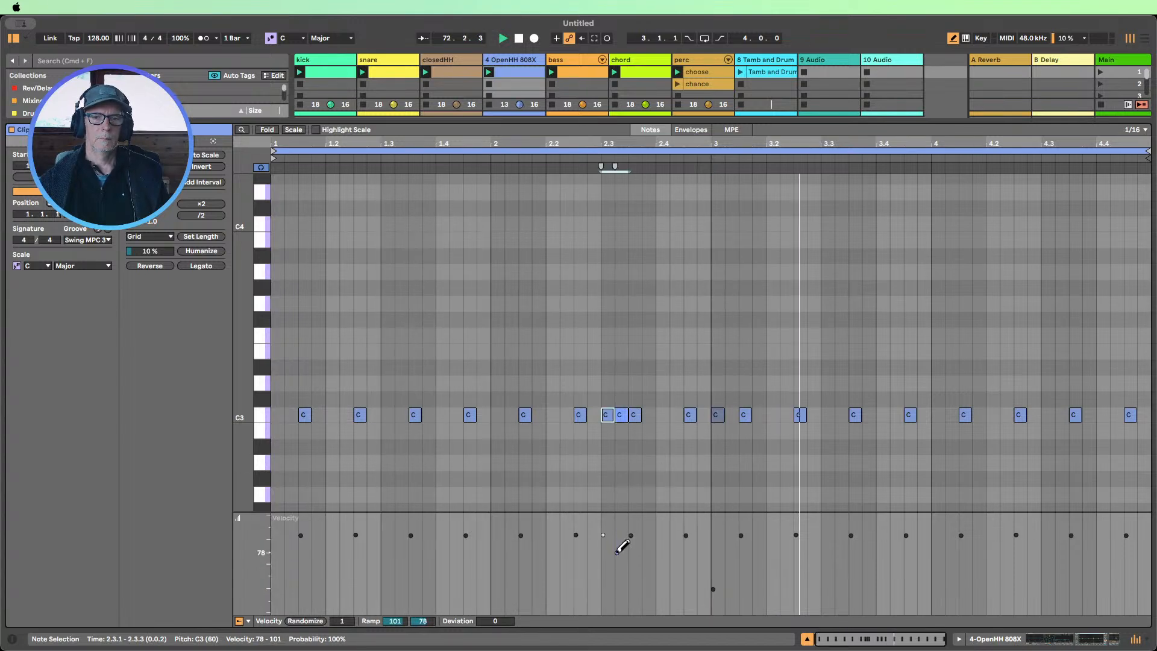
mouse_move(617, 552)
mouse_down()
mouse_move(602, 569)
mouse_move(620, 553)
mouse_move(603, 568)
mouse_move(611, 542)
mouse_move(616, 563)
mouse_up()
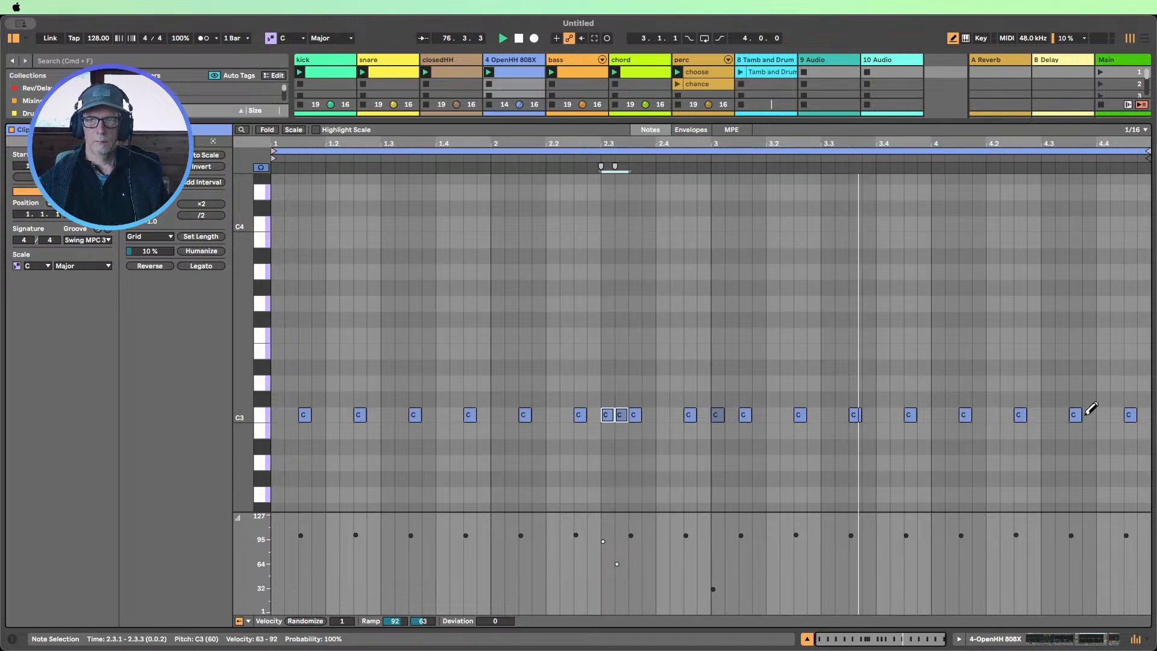
Add C3 notes at 4.3.1 and 4.3.2, lower both velocities, with the first at 55, and leave Draw mode
click(1046, 414)
click(1060, 414)
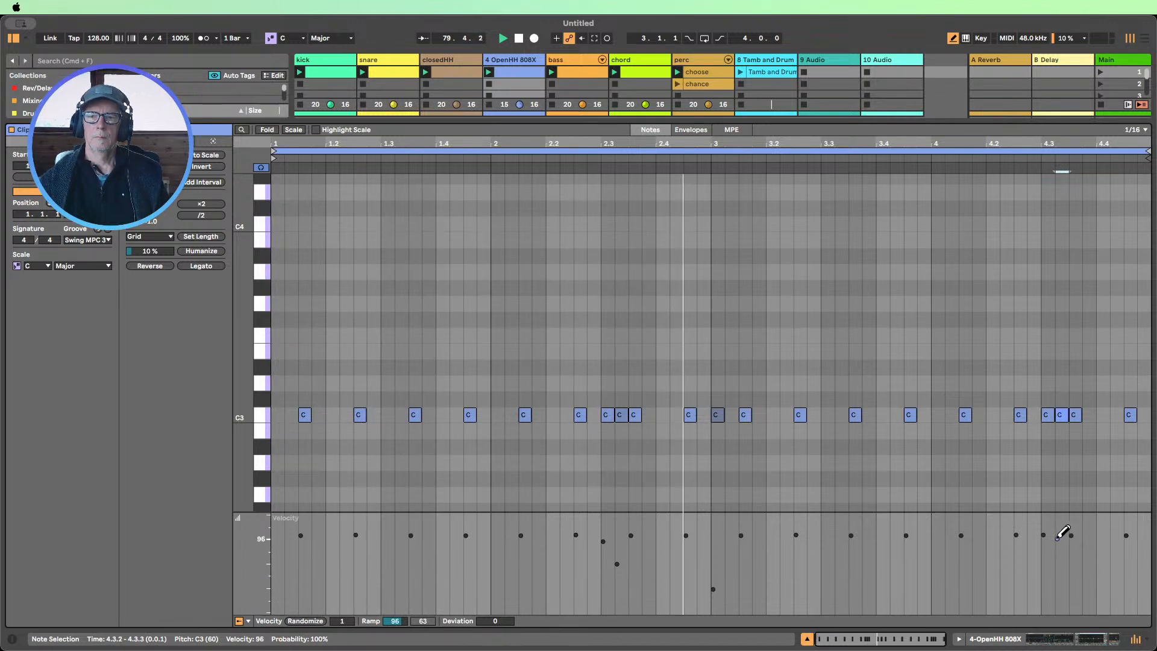
drag(1060, 537, 1044, 569)
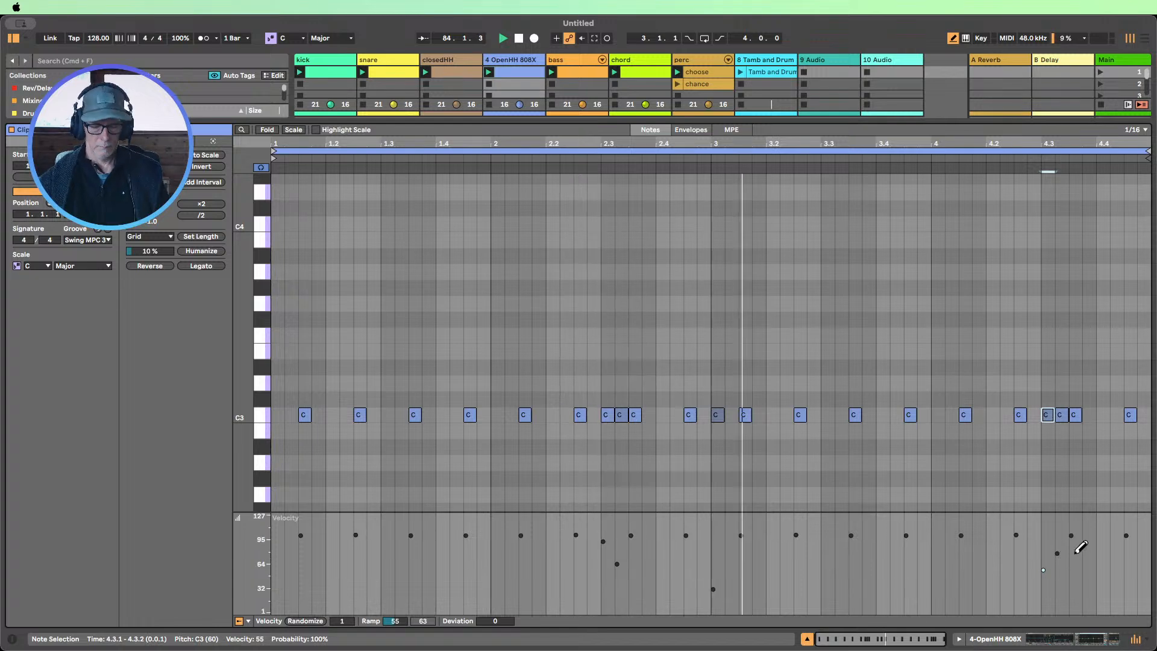
key(b)
click(1062, 472)
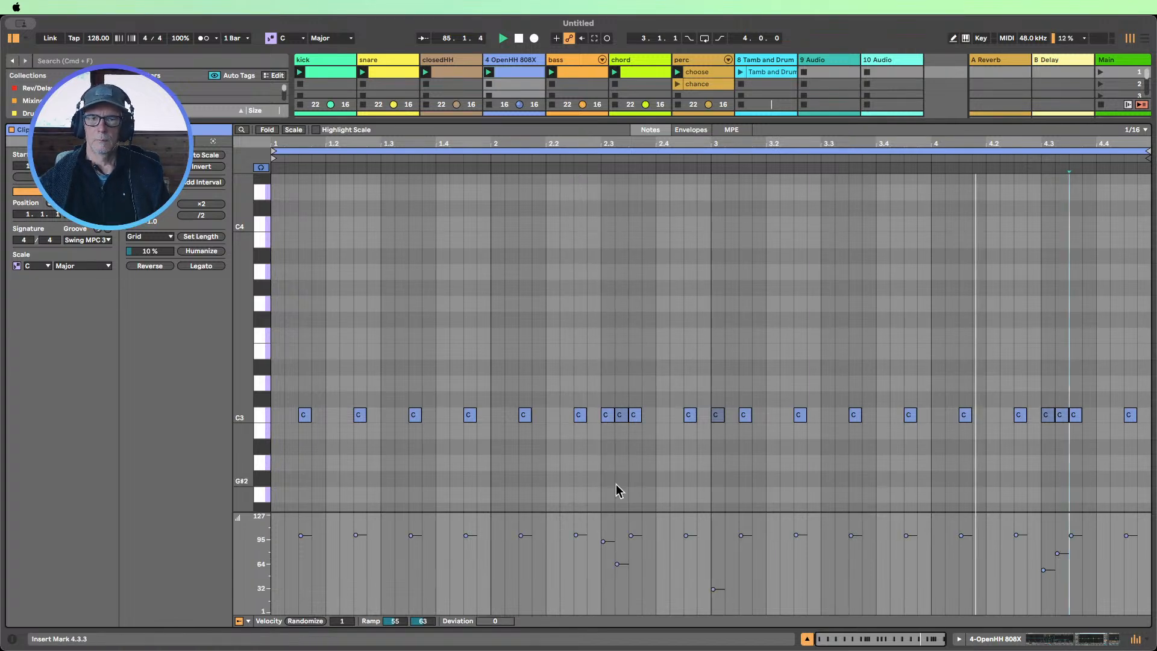
Shorten all C3 notes in the open hi-hat clip and close the clip editor
click(266, 418)
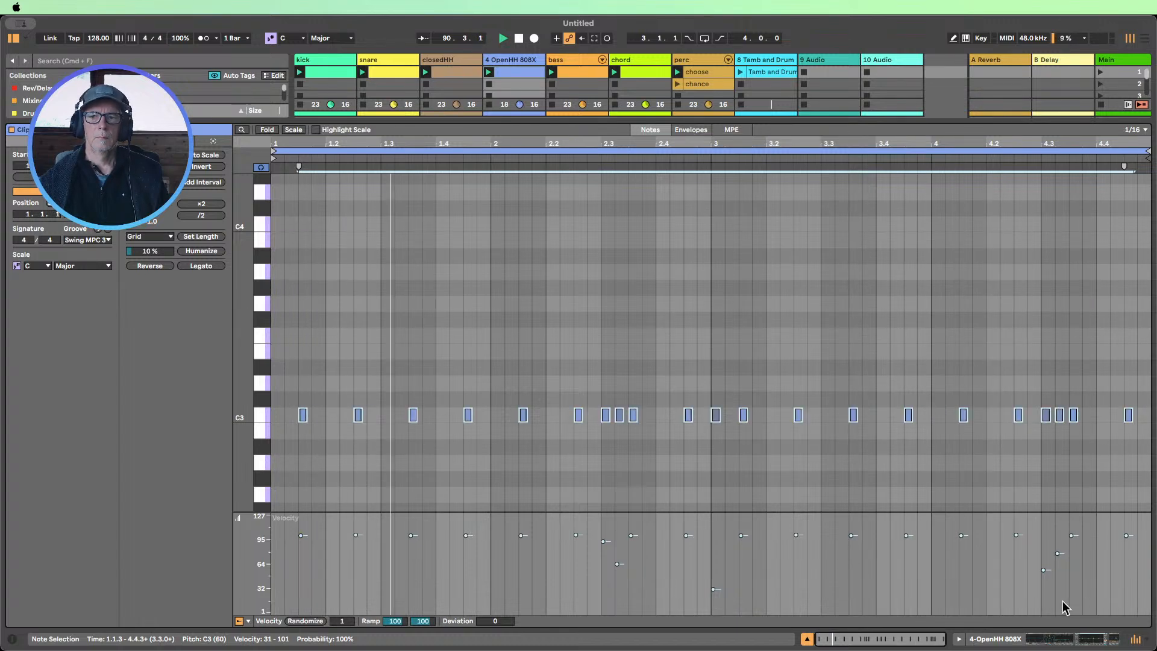
click(1007, 607)
click(806, 638)
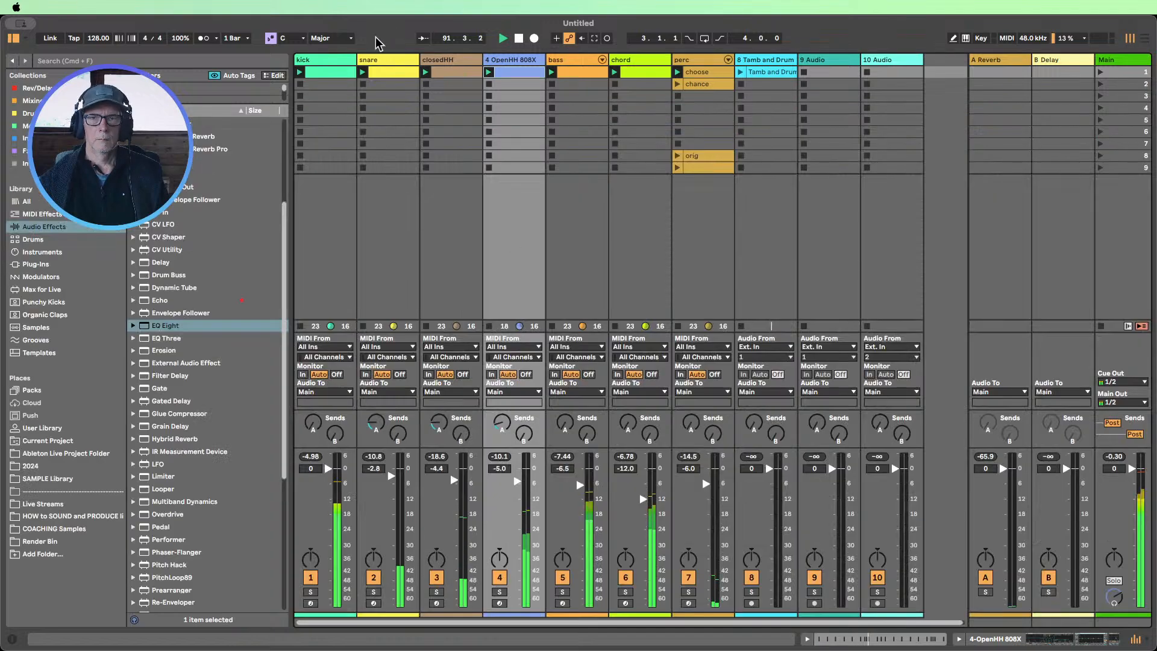
Stop playback and rename the open hi-hat track to openHH
click(704, 61)
click(782, 62)
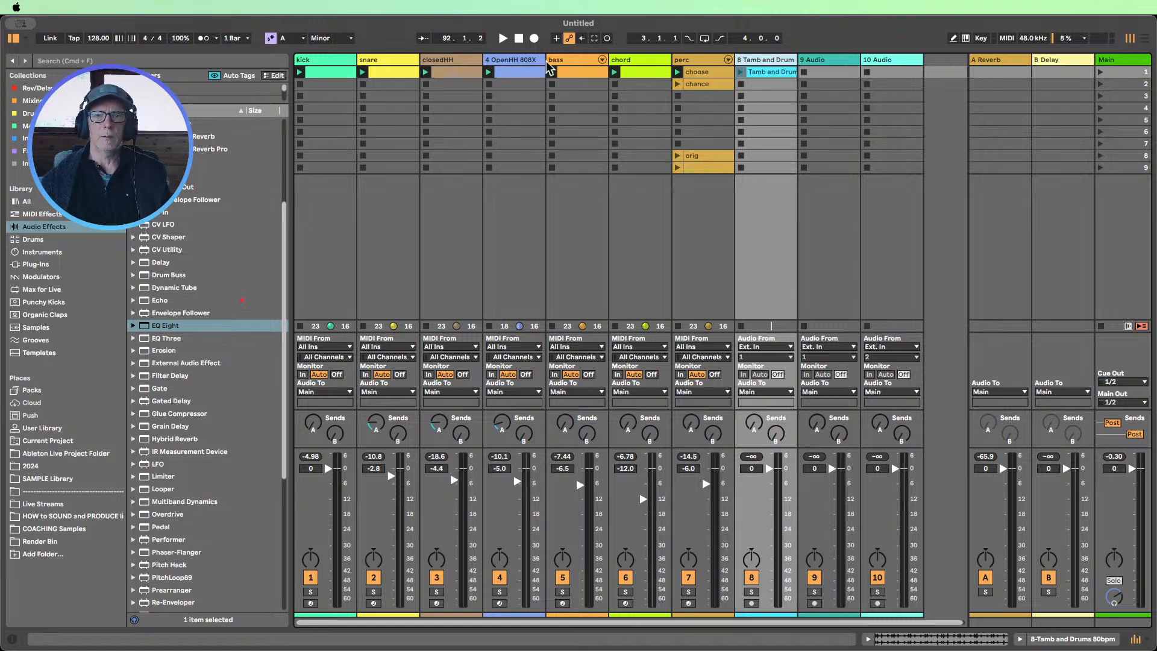
click(511, 60)
key(cmd+r)
text(op)
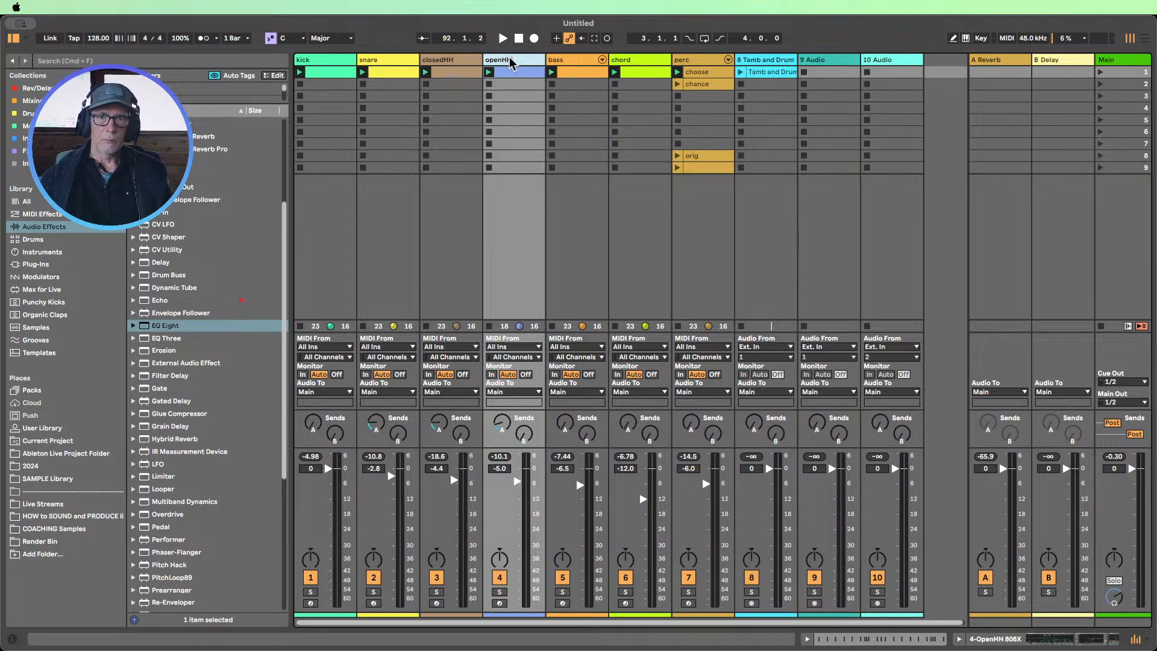
click(524, 87)
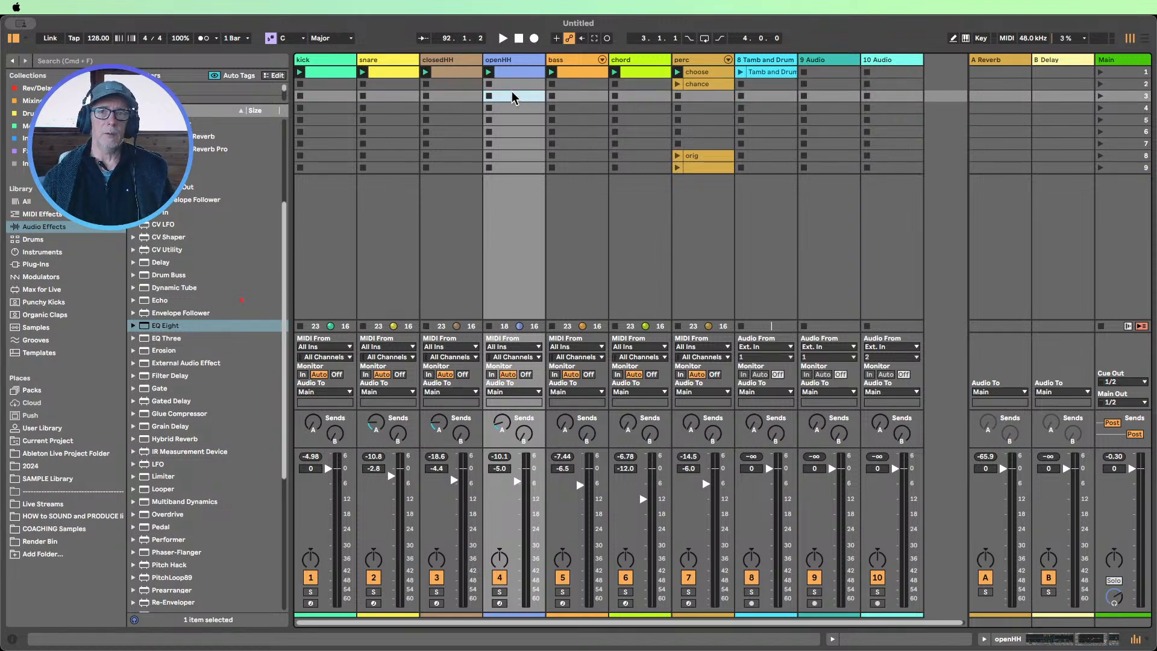
Color the openHH track yellow and assign the track color to its clips
right_click(510, 60)
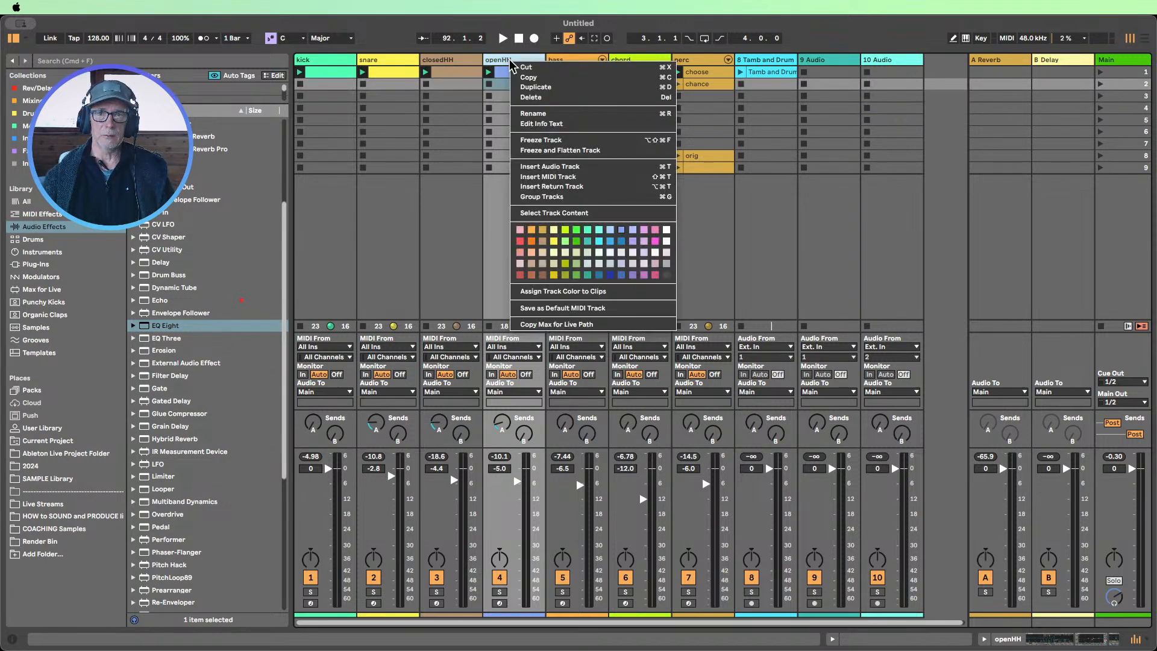
click(554, 241)
right_click(512, 60)
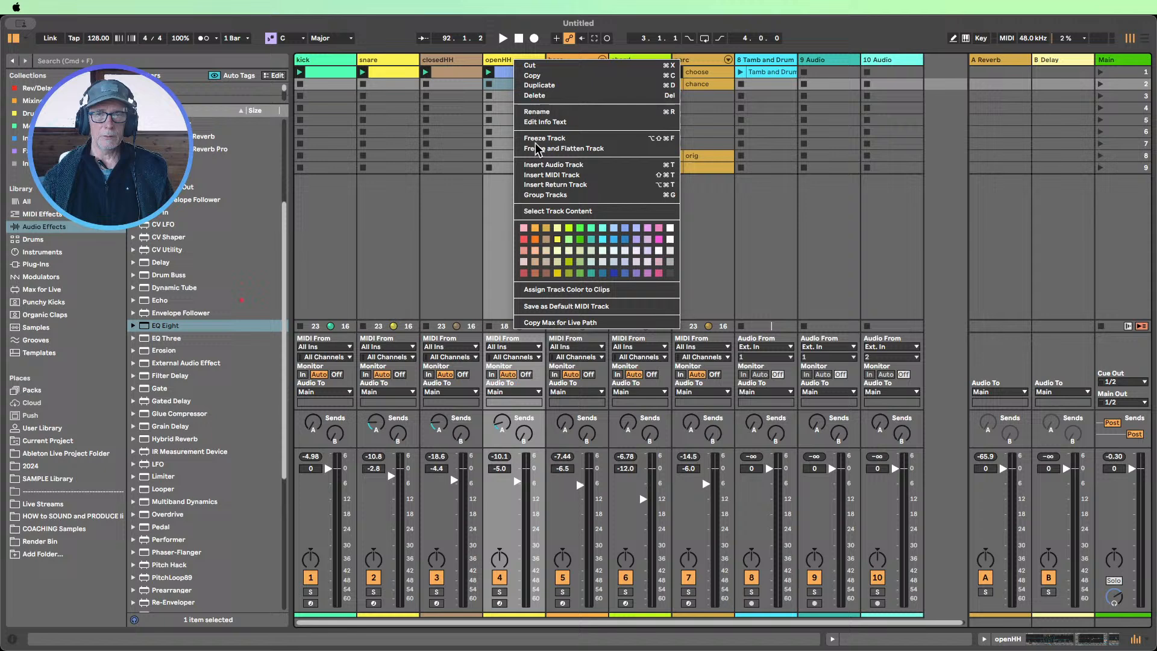
click(554, 299)
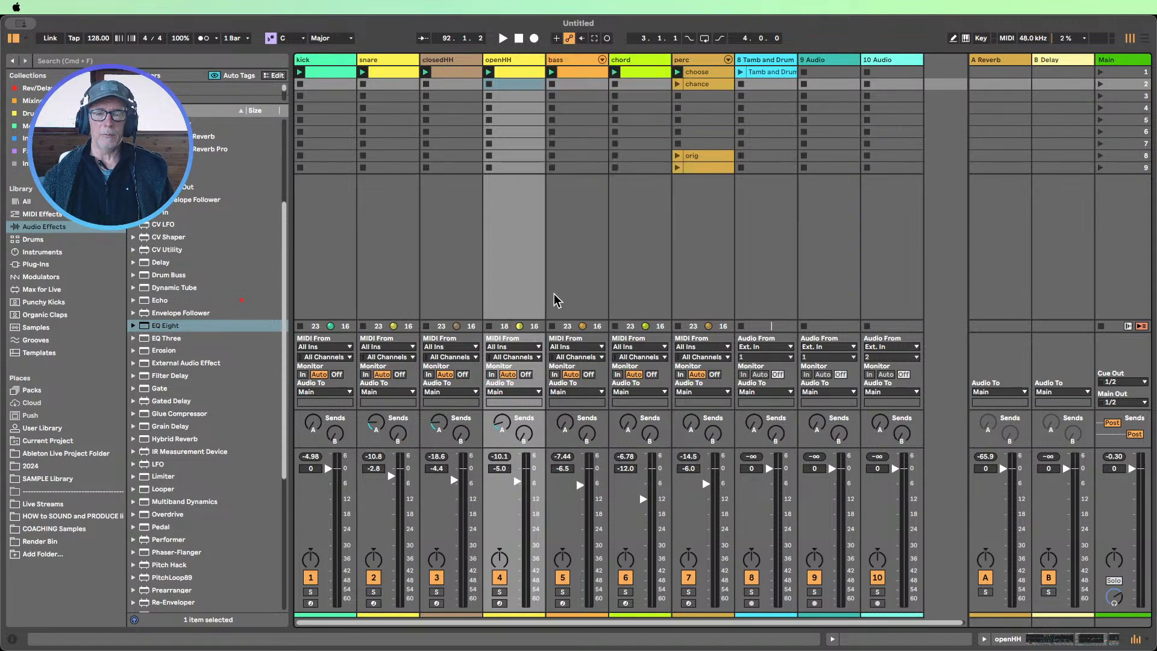
click(504, 62)
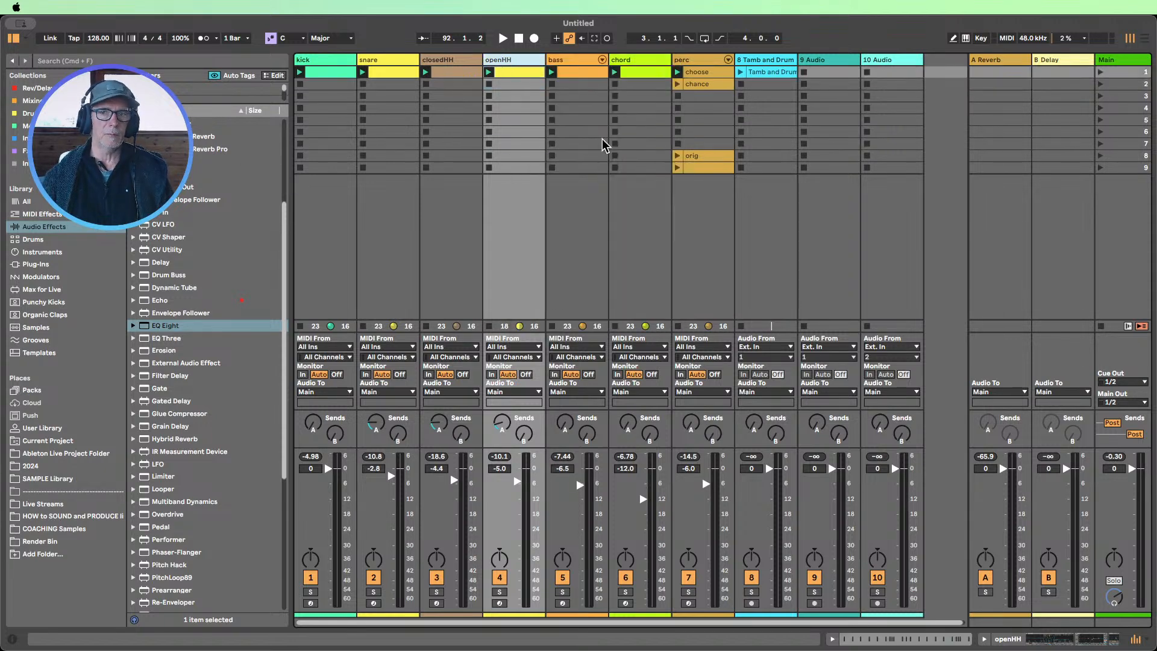
Widen the Main track column slightly and select scene 1
click(700, 96)
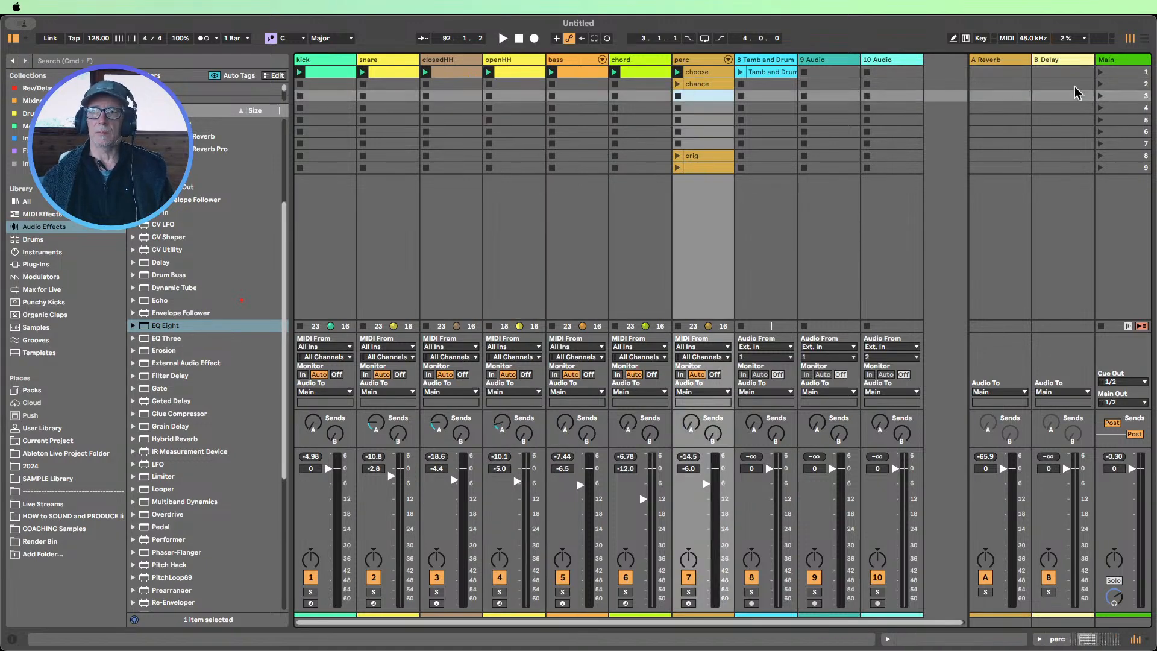
click(1113, 72)
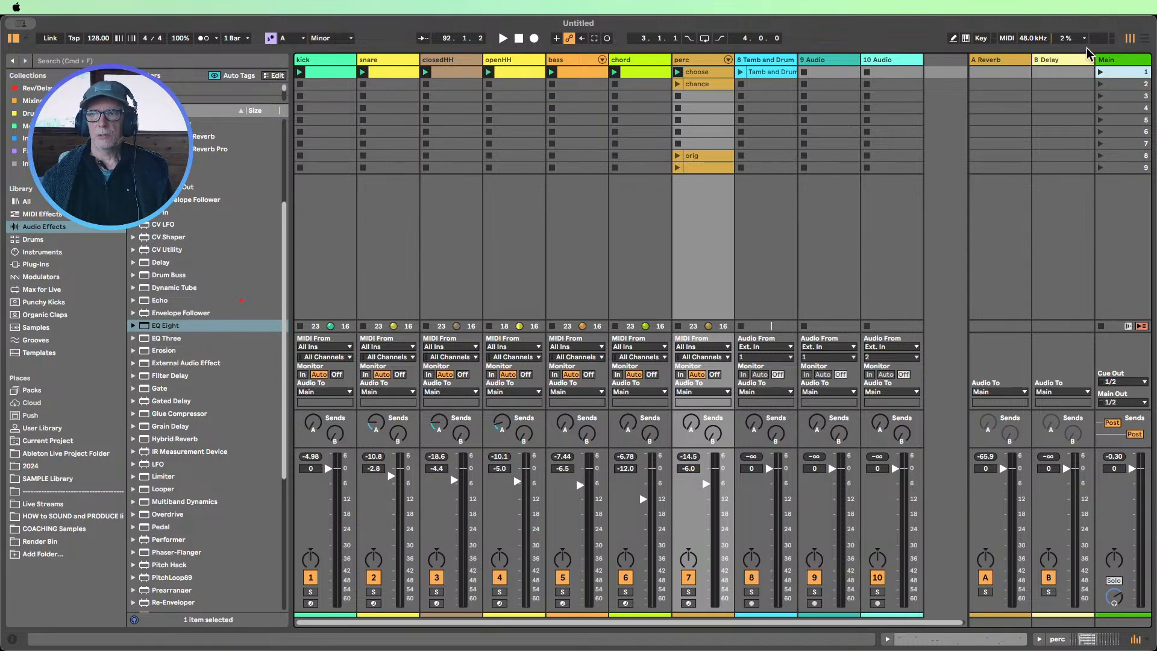
drag(1096, 58, 1087, 59)
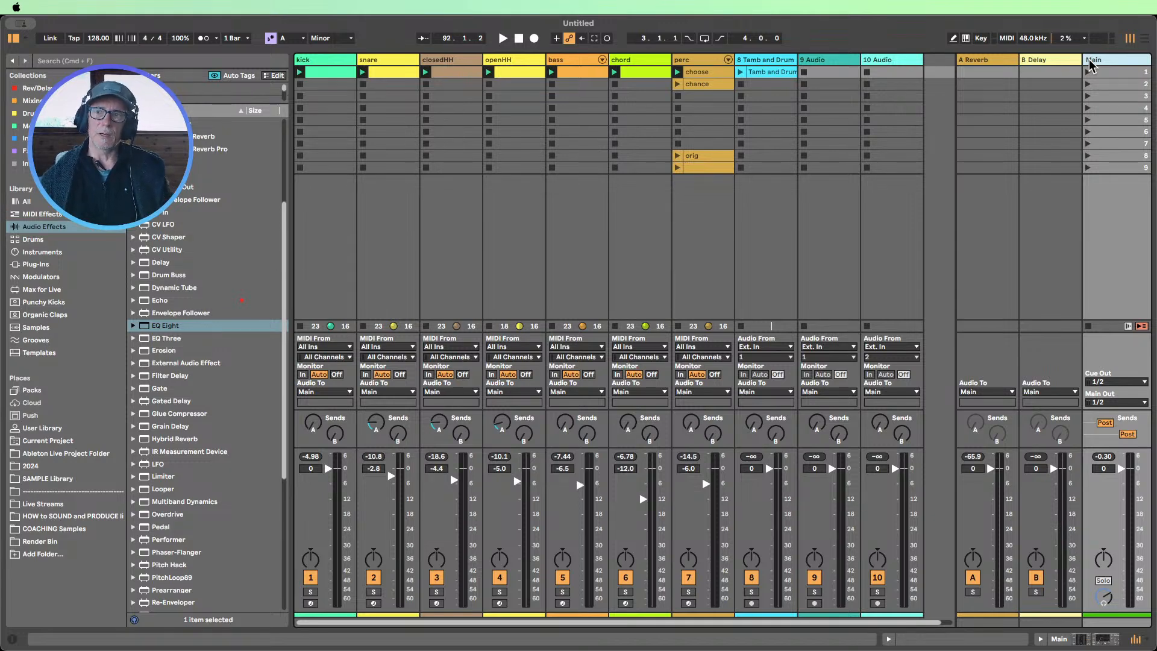
click(1103, 73)
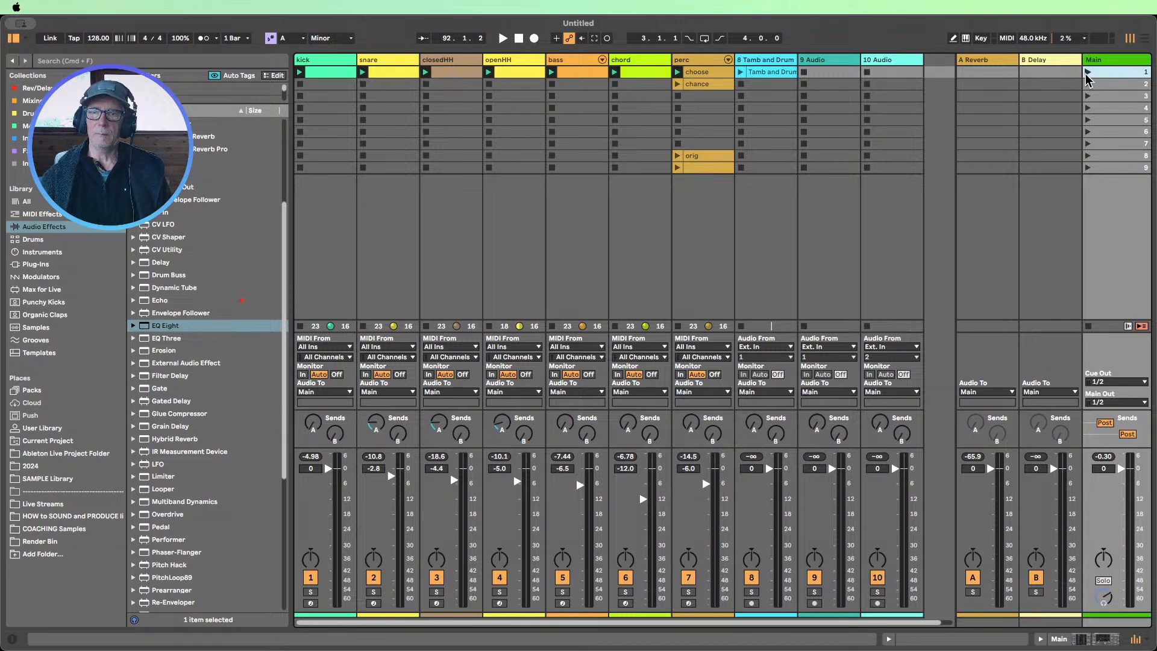
With the Tamb and Drums track deactivated, launch scene 1 and raise the perc track's volume to -3.6 dB
click(756, 580)
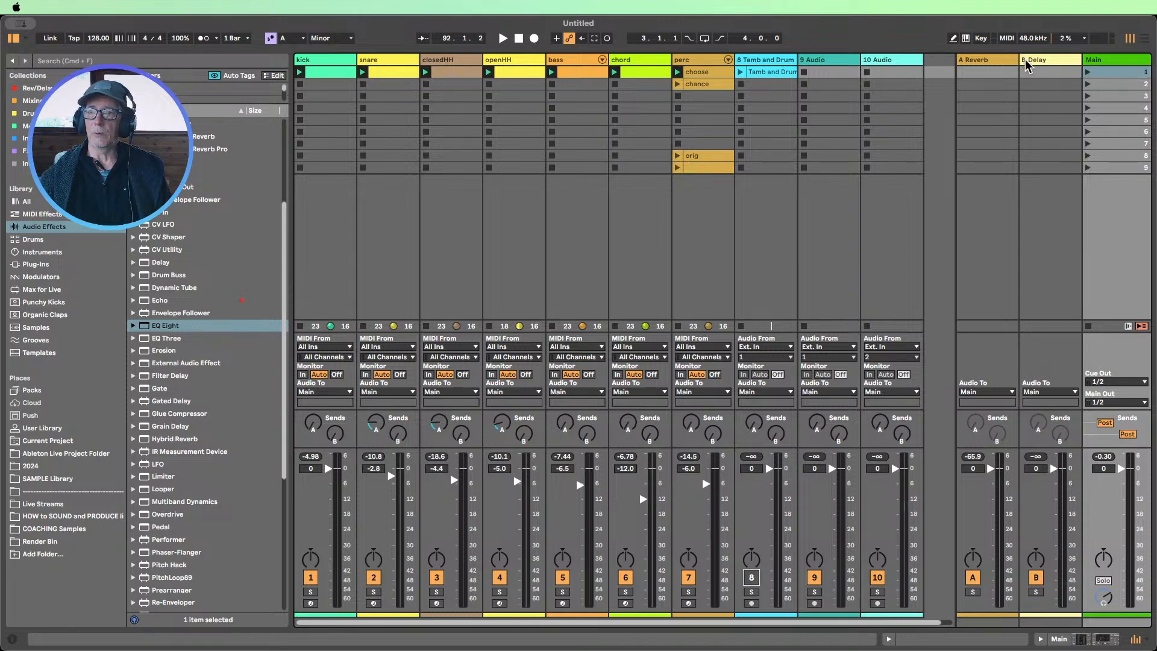
click(1087, 73)
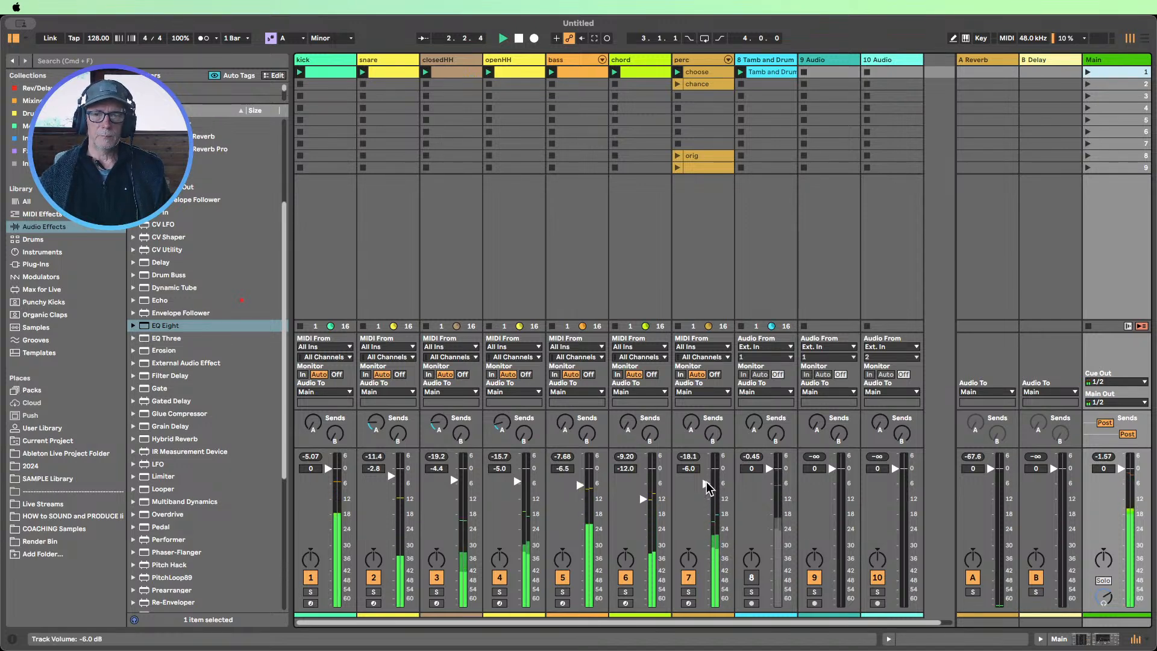
drag(705, 483, 705, 477)
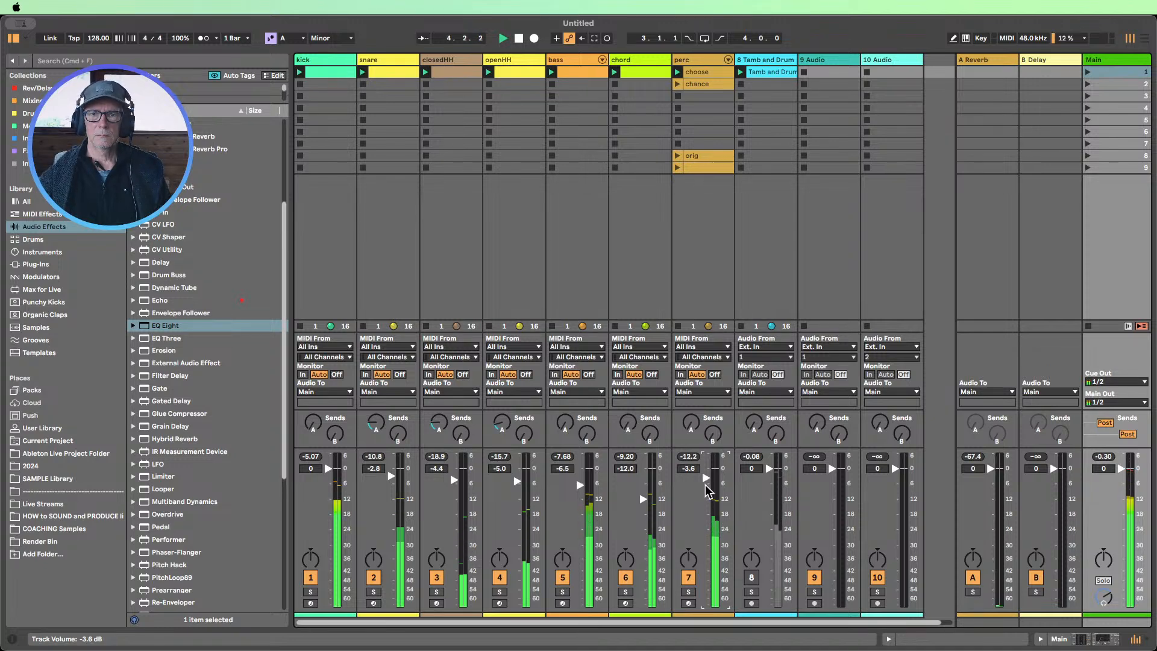
Insert a new MIDI track after the perc track, stop playback, and hide the browser
click(693, 216)
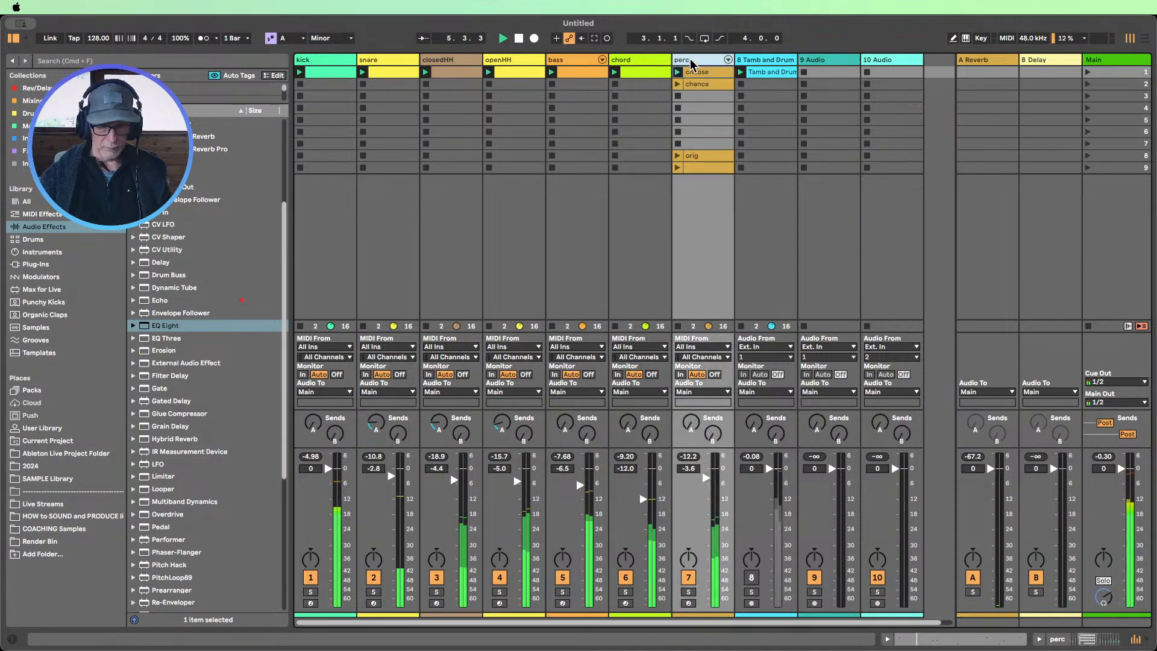
key(super+shift+t)
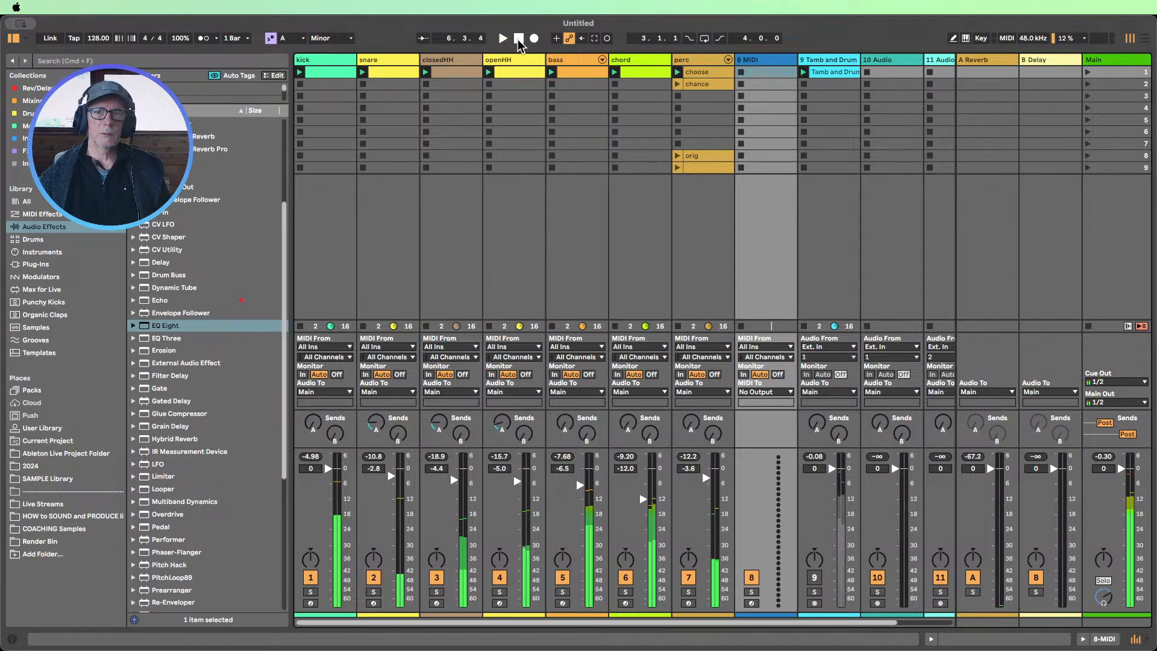
click(13, 42)
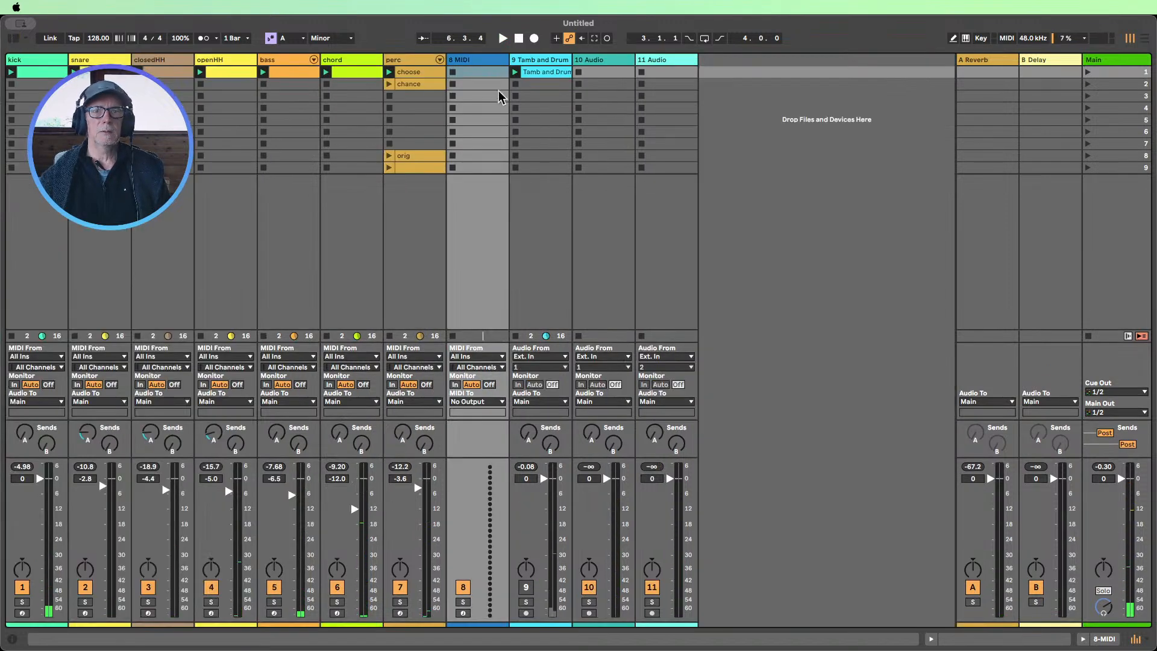
Review the notes in the chord clip, close the clip editor, and select the new MIDI track
double_click(357, 74)
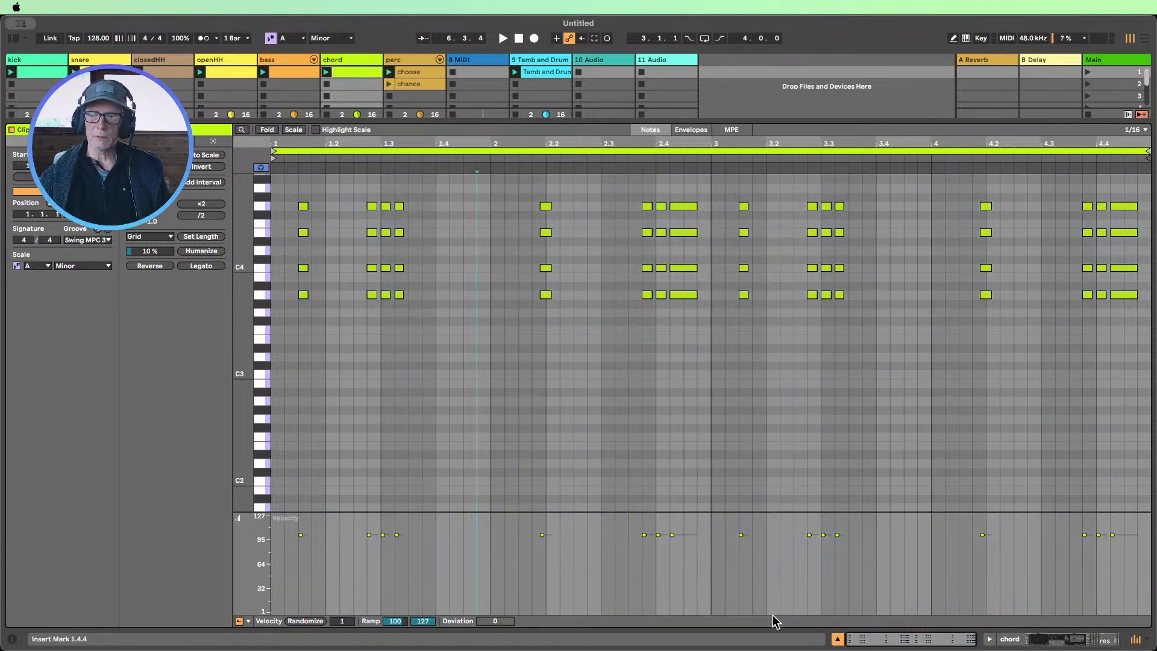
click(838, 640)
click(483, 62)
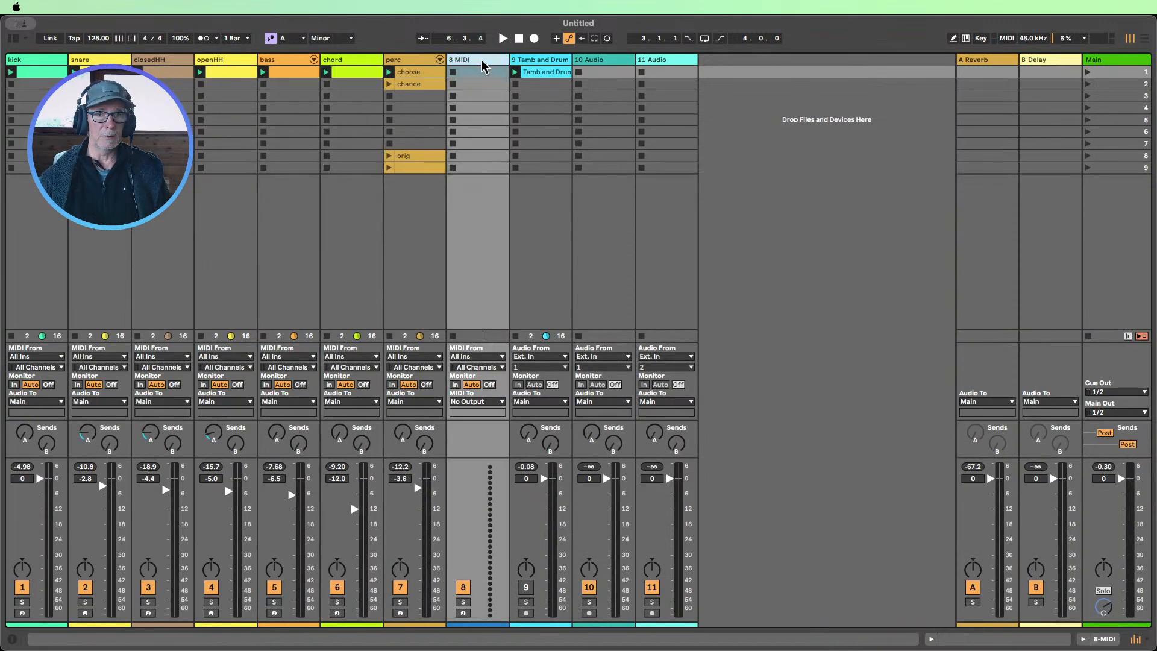
Show the browser, load Echo onto the new MIDI track, and open its Character settings
click(14, 39)
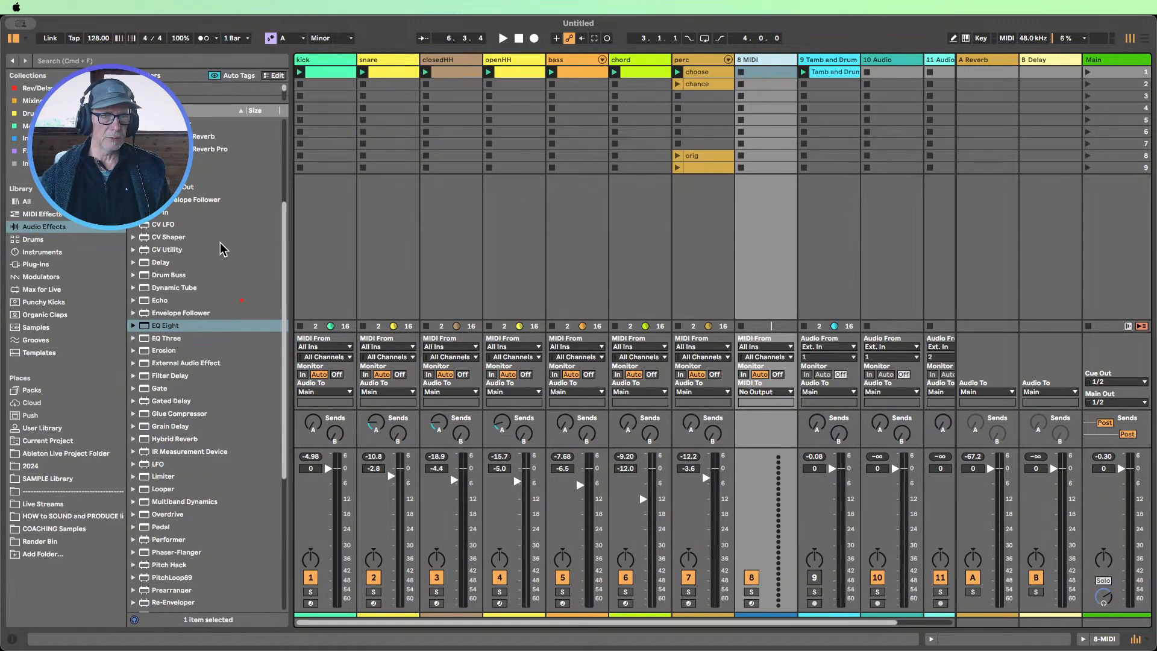
drag(158, 304, 760, 114)
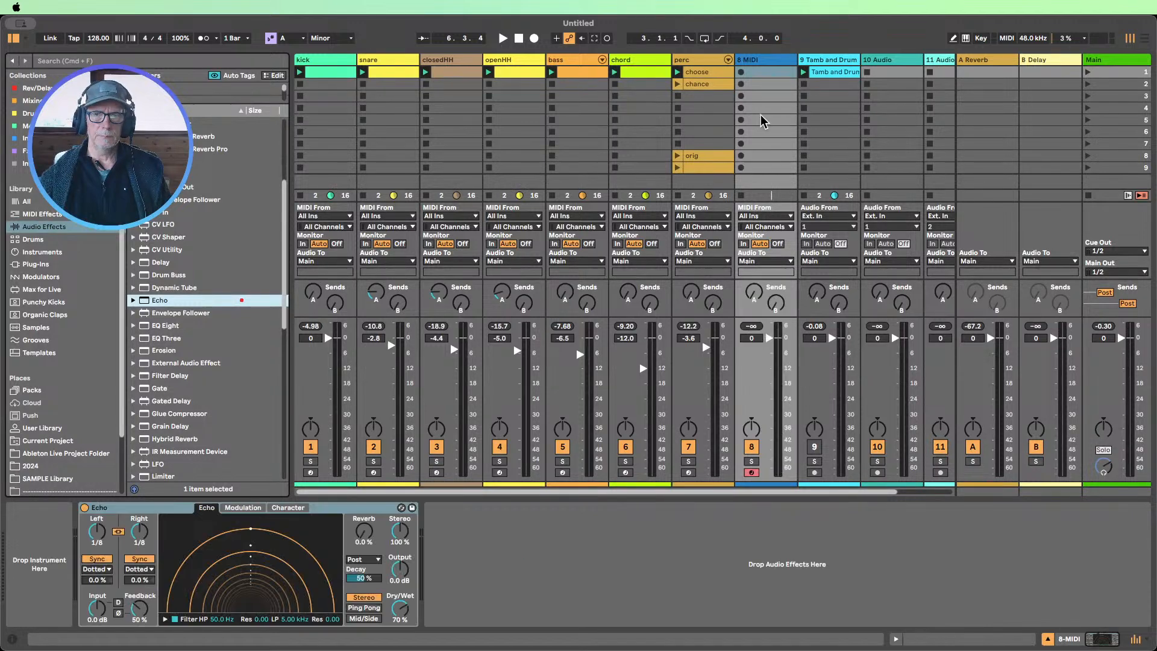
click(246, 509)
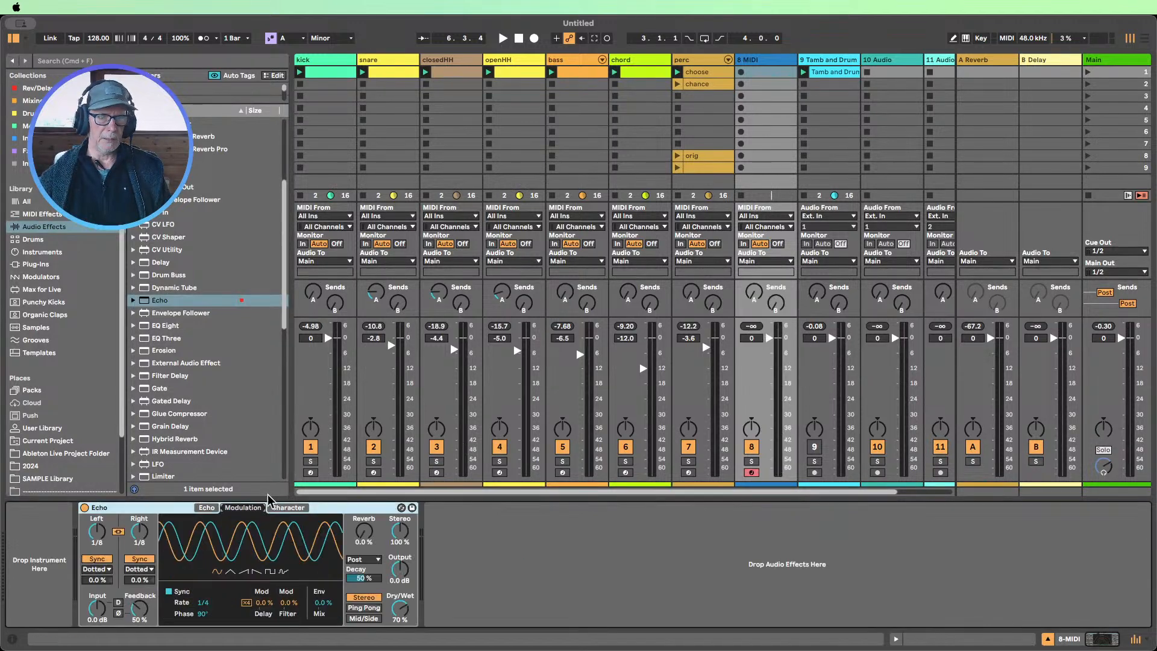
click(286, 507)
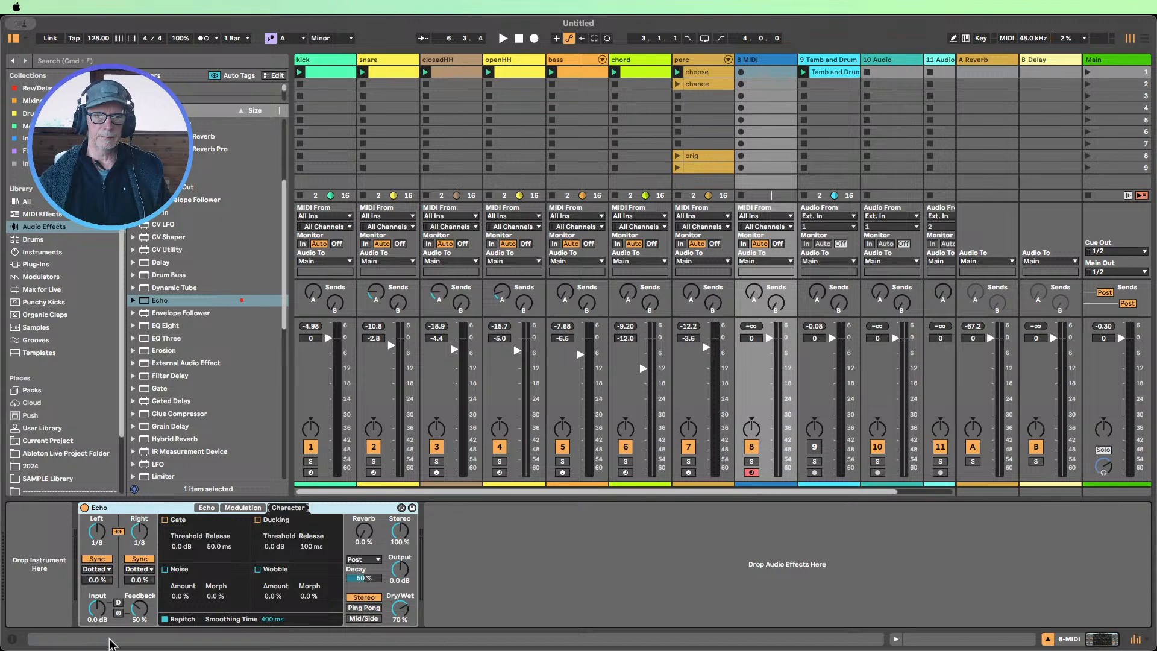
Enable Echo's Noise and set its amount to 70% and its morph to 65%
click(164, 569)
drag(179, 597, 179, 560)
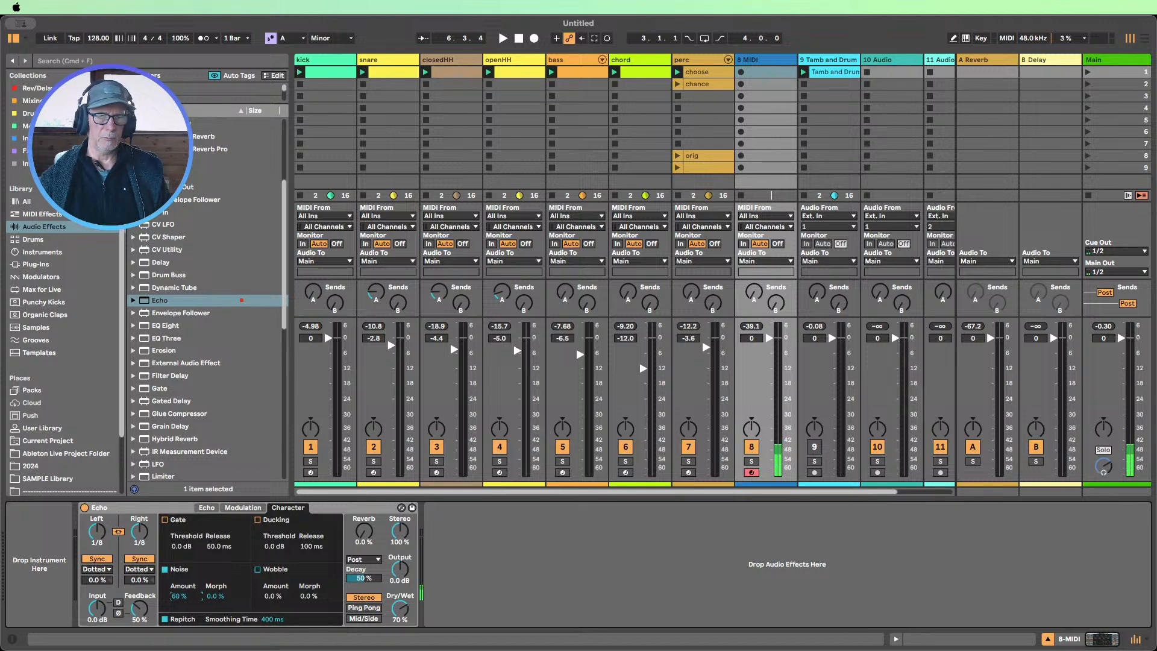
drag(184, 595, 179, 597)
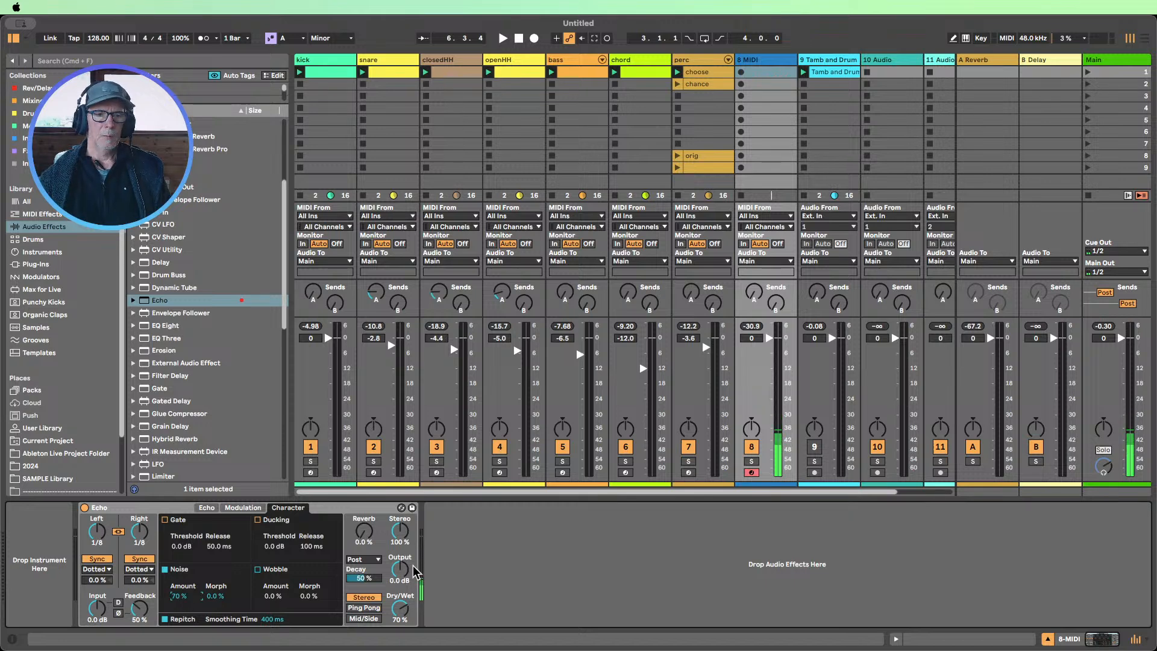
click(505, 560)
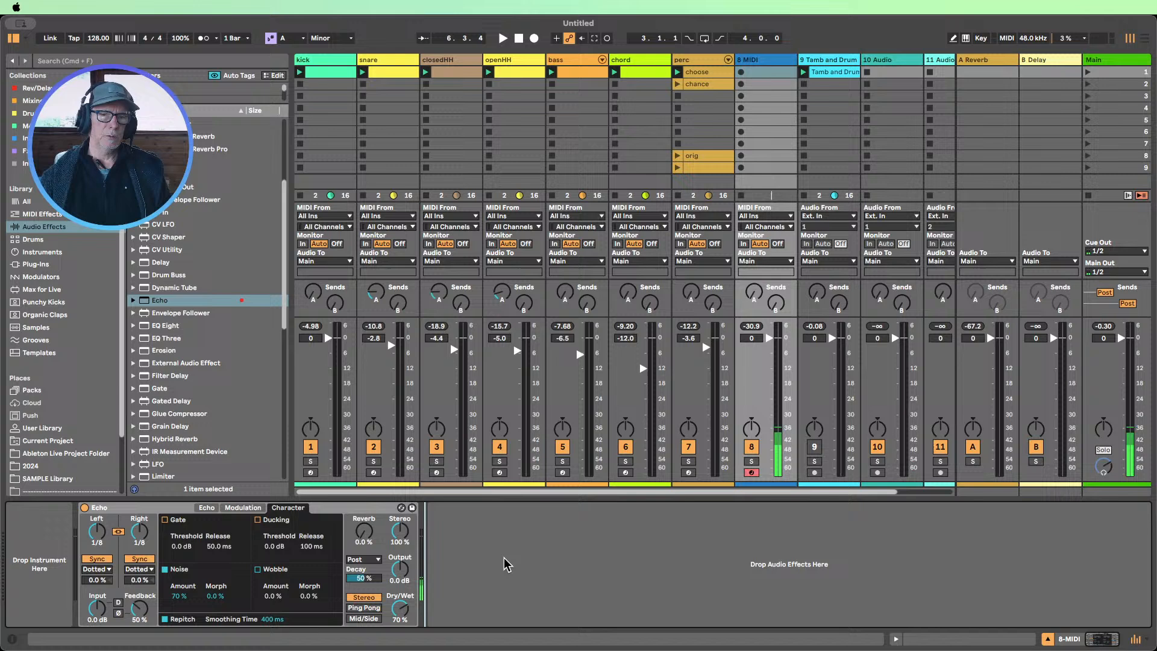
click(214, 597)
drag(213, 597, 214, 586)
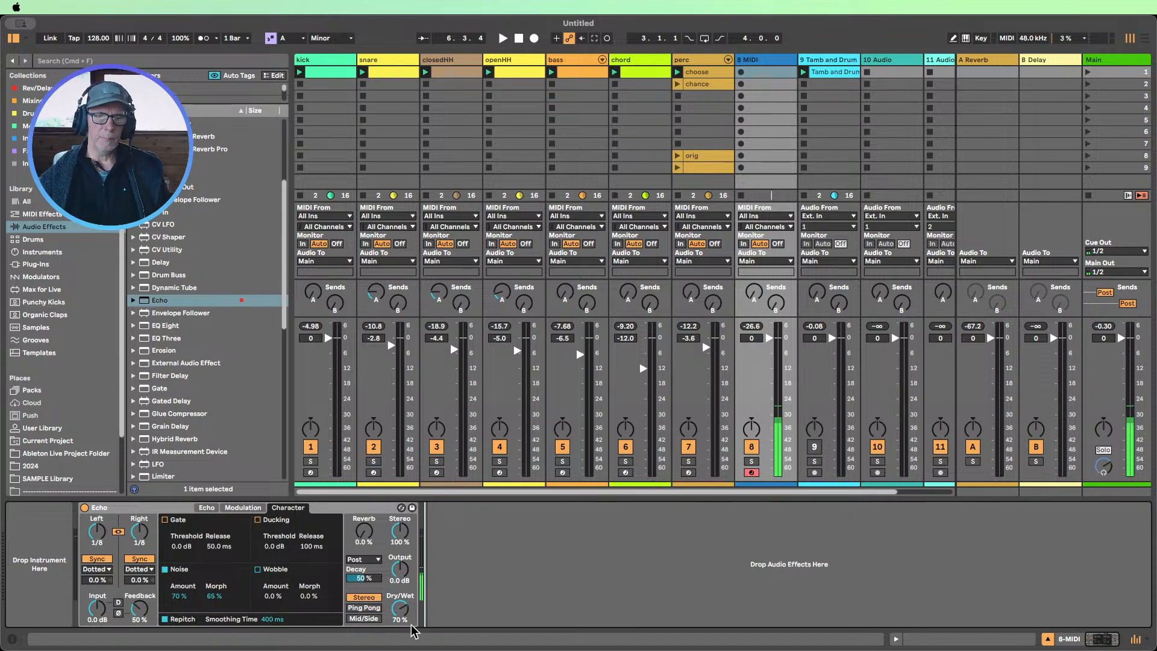
mouse_move(407, 615)
mouse_down()
mouse_move(407, 638)
mouse_move(401, 590)
mouse_move(402, 601)
mouse_up()
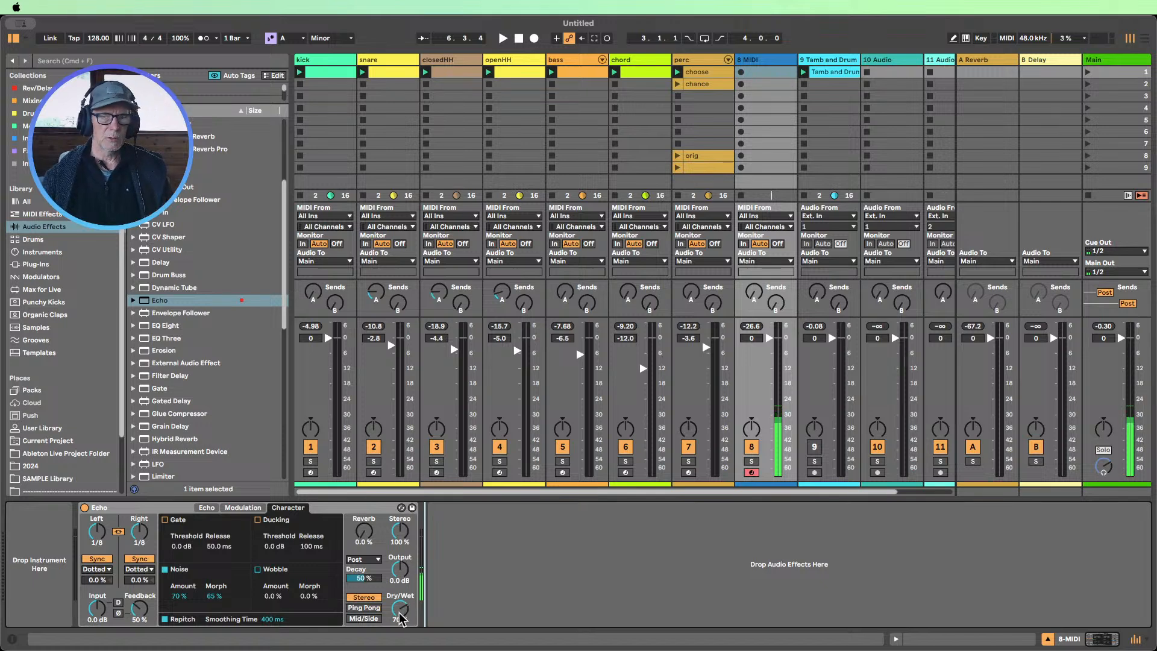
Add an LFO after Echo mapped to Noise Morph at a 0.13 Hz rate, and raise the Noise amount to 78%
click(216, 597)
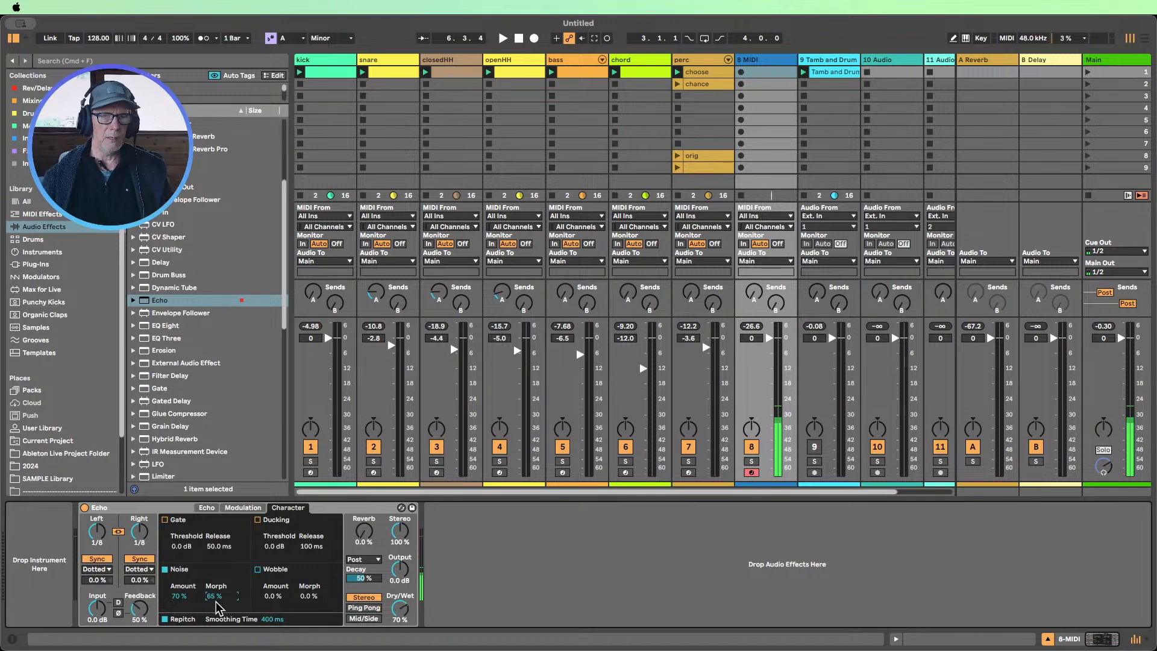
drag(166, 465, 550, 532)
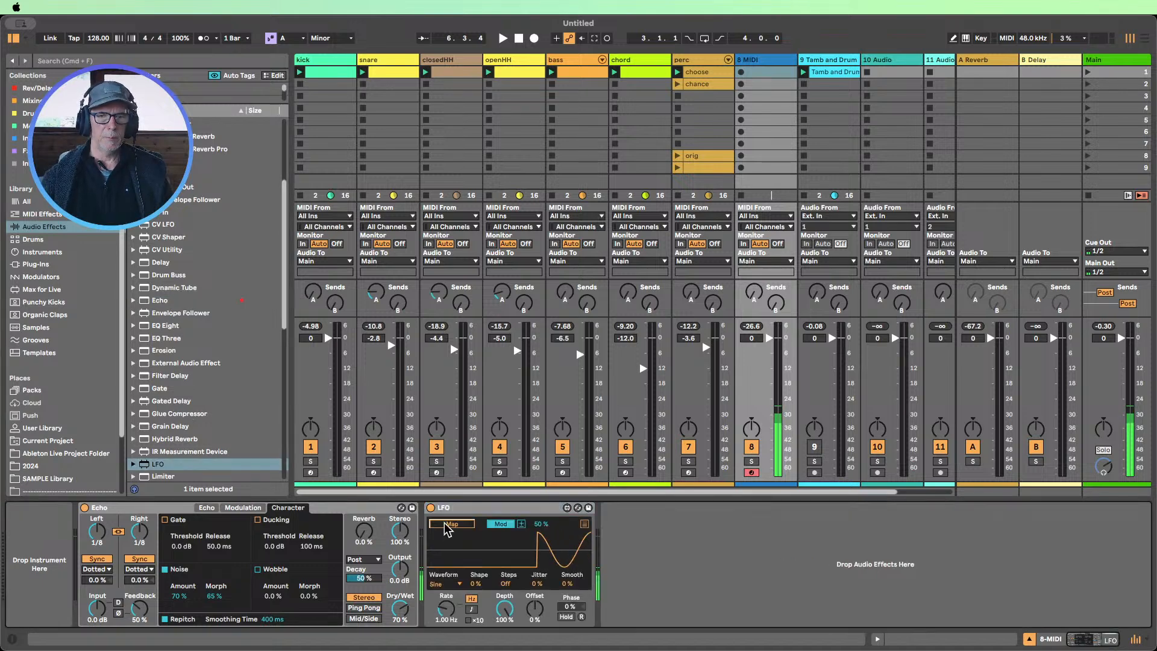
click(212, 597)
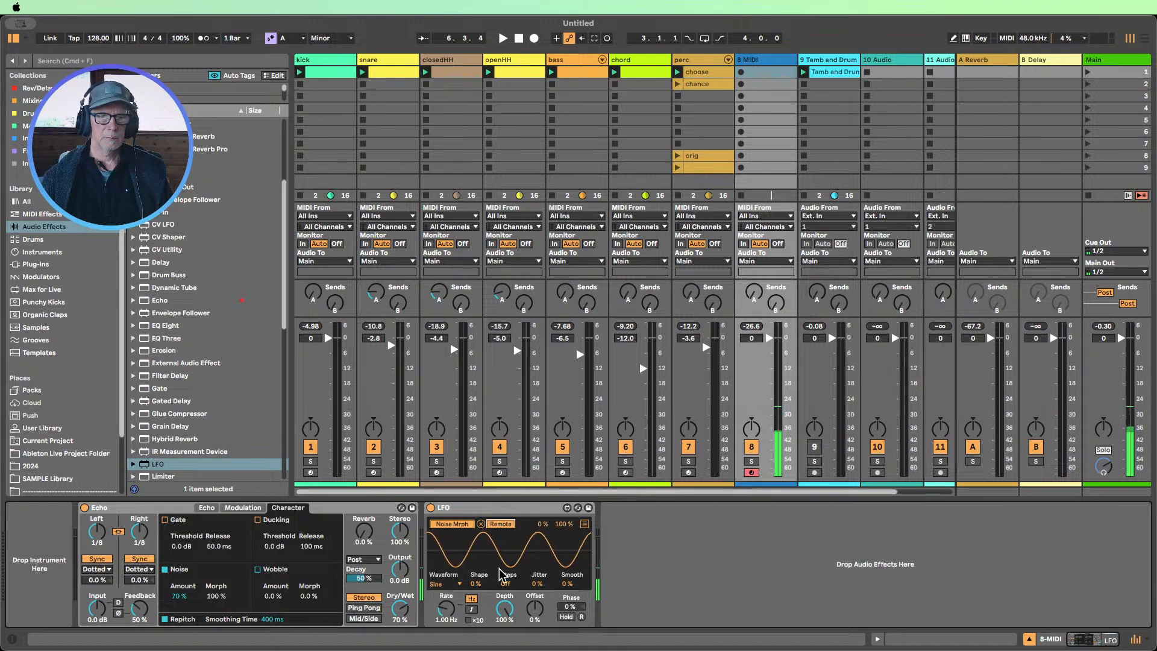
click(446, 608)
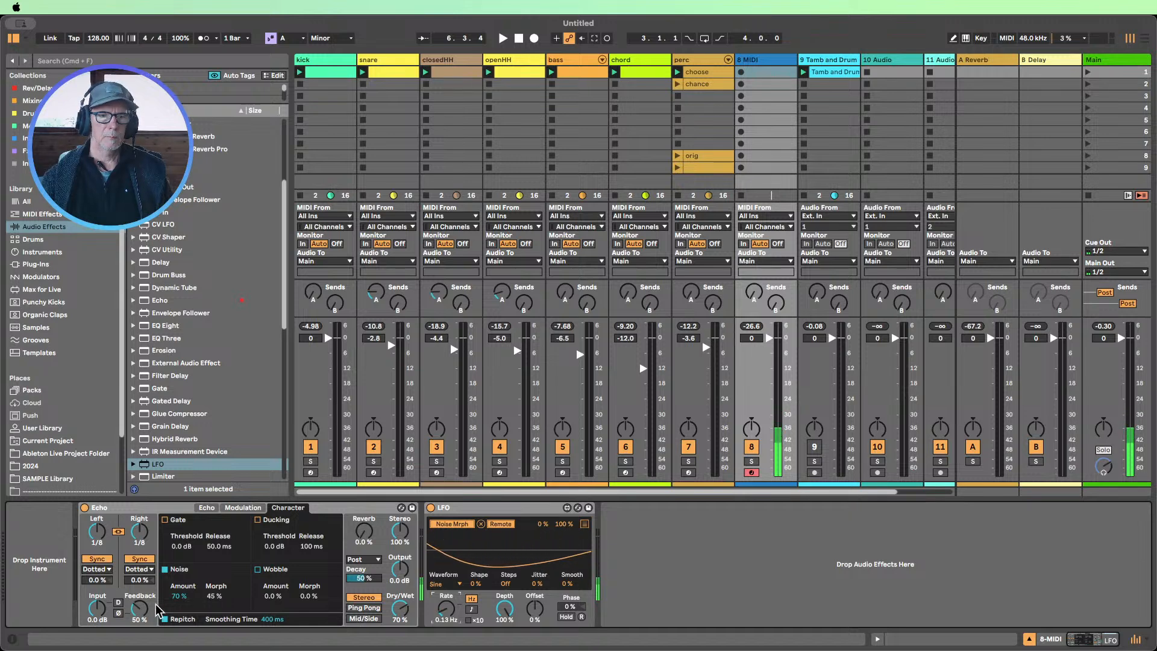
drag(174, 595, 174, 594)
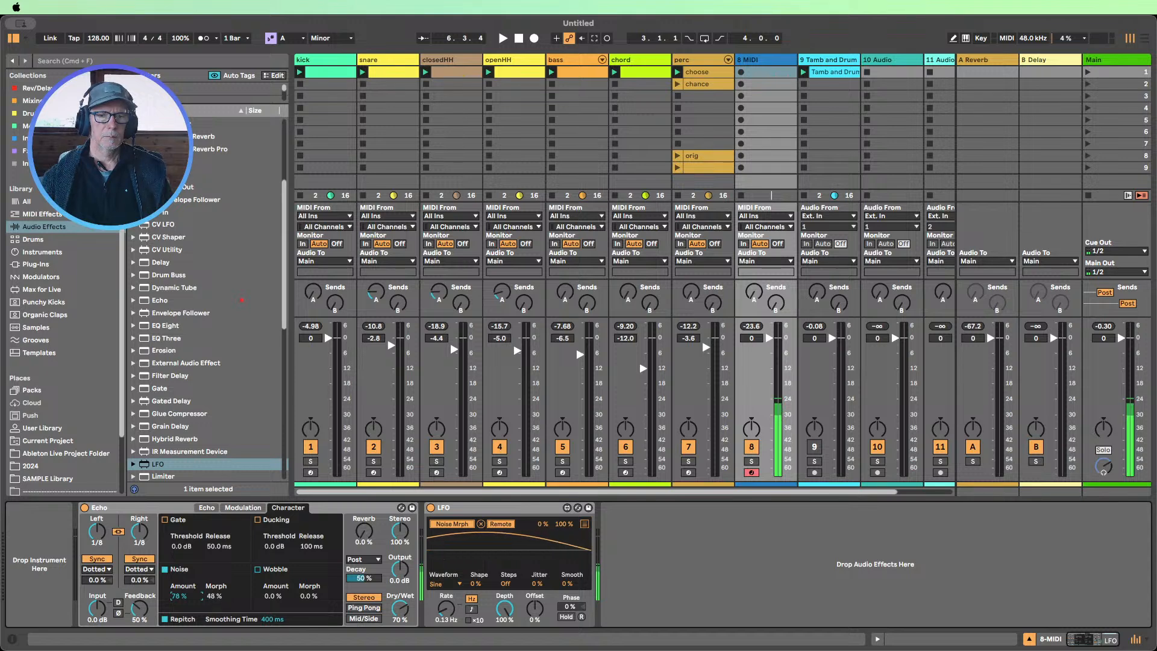
Set the LFO to a Stray waveform with 11% jitter and 74% depth, and Echo's Dry/Wet to 71%
click(440, 584)
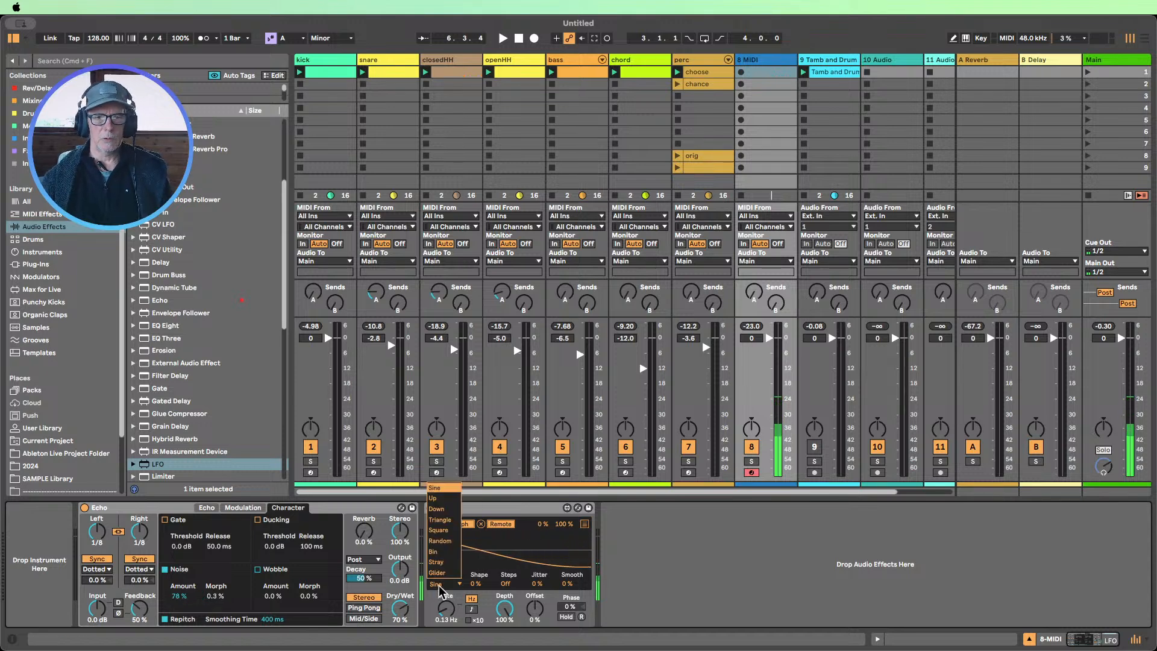
click(436, 563)
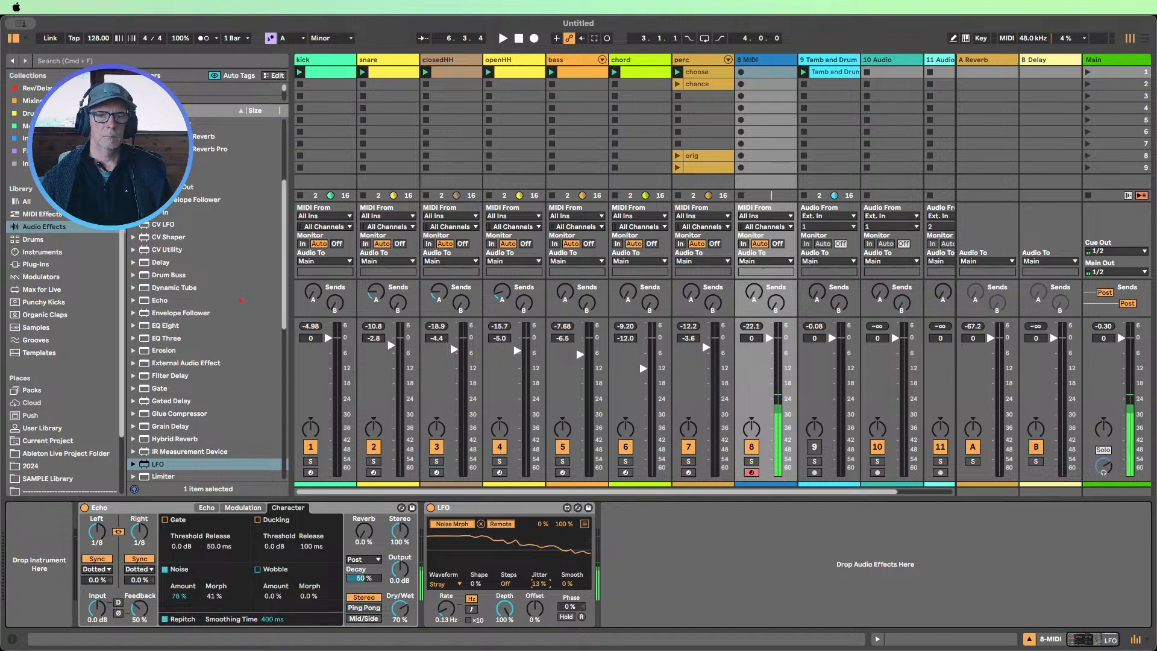
drag(539, 583, 540, 585)
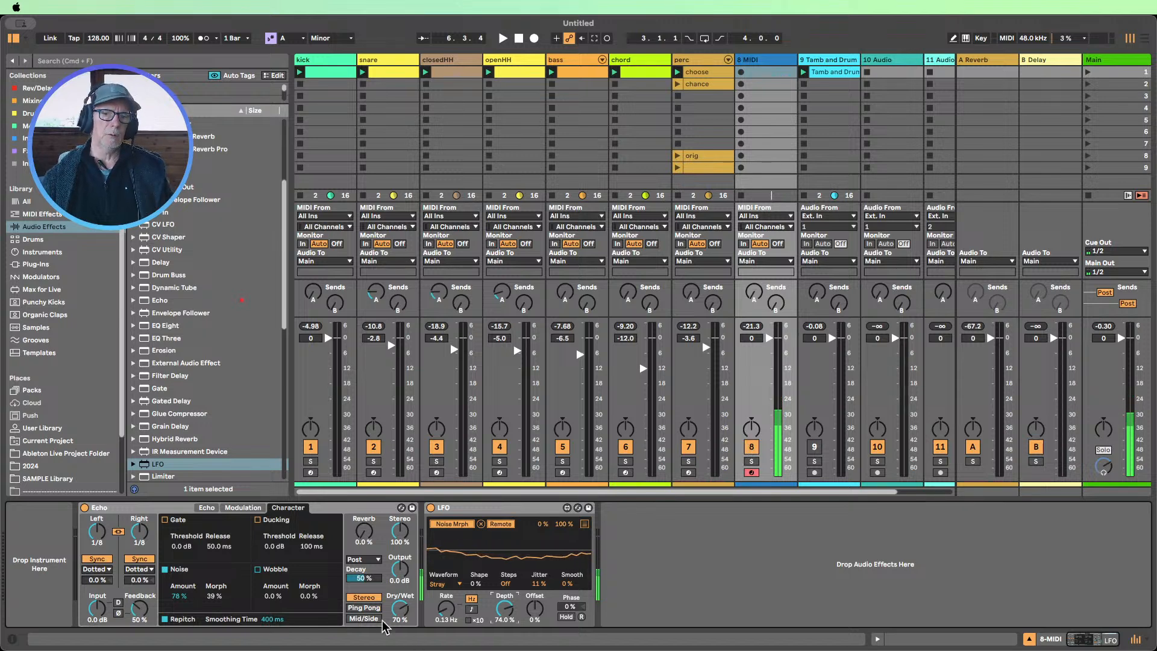
mouse_move(400, 611)
mouse_down()
mouse_move(400, 593)
mouse_move(400, 639)
mouse_move(400, 606)
mouse_up()
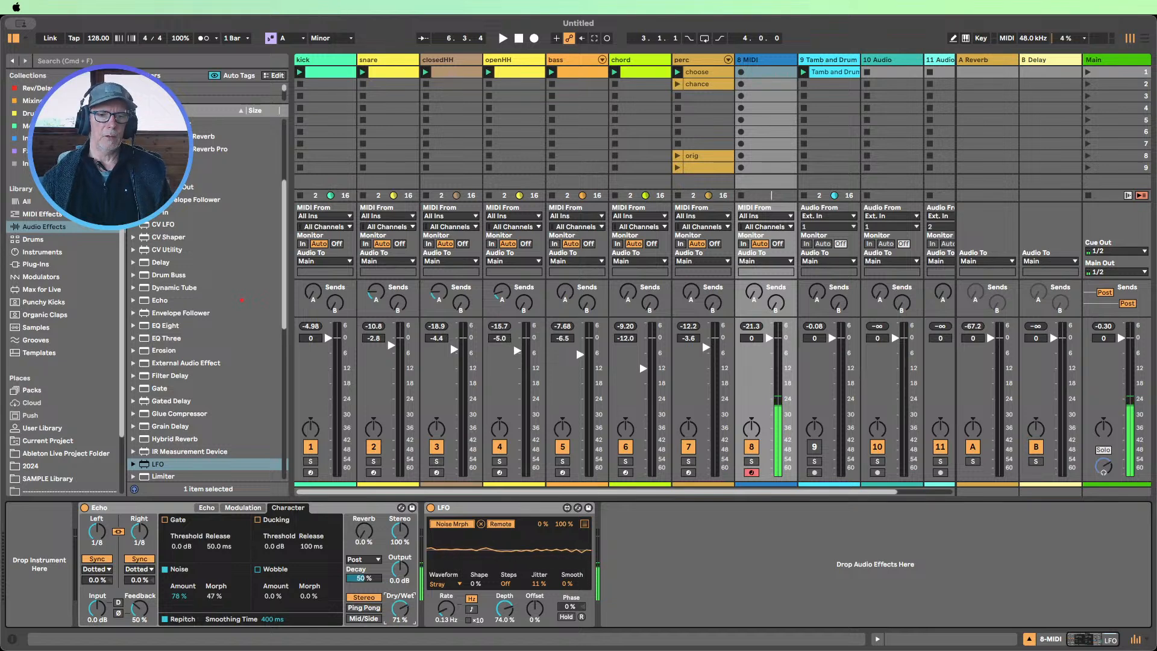
Add Resonators after the LFO with Dry/Wet at 100% and resonator I's note set to G2
click(738, 520)
scroll(232, 391, down, 5)
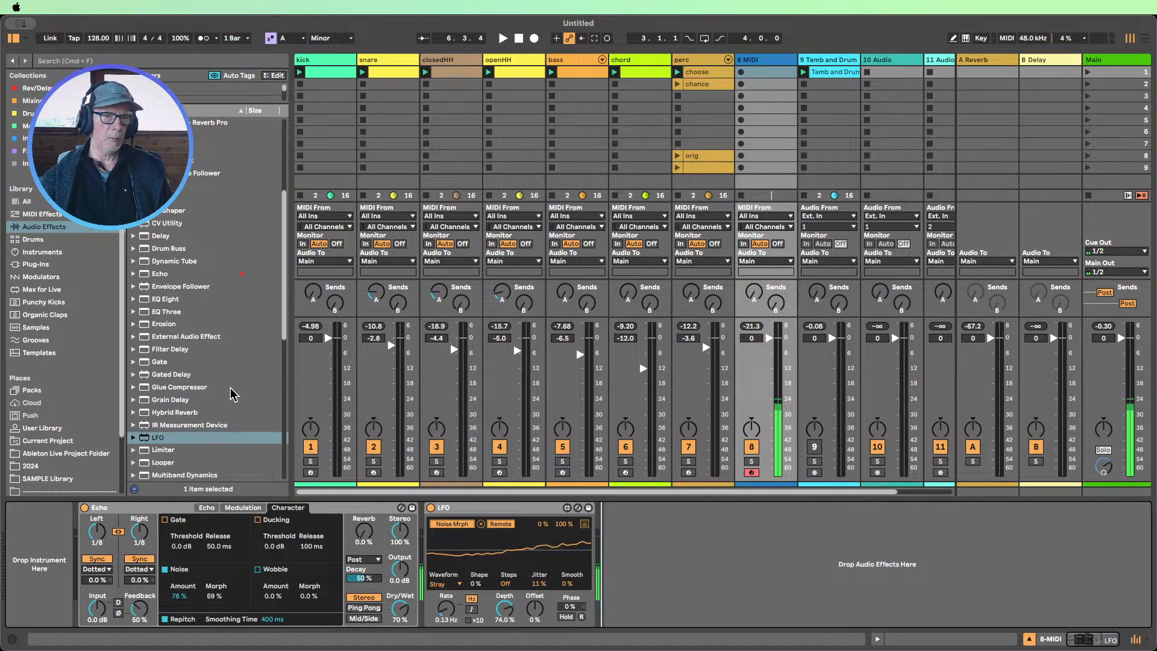
drag(163, 460, 645, 587)
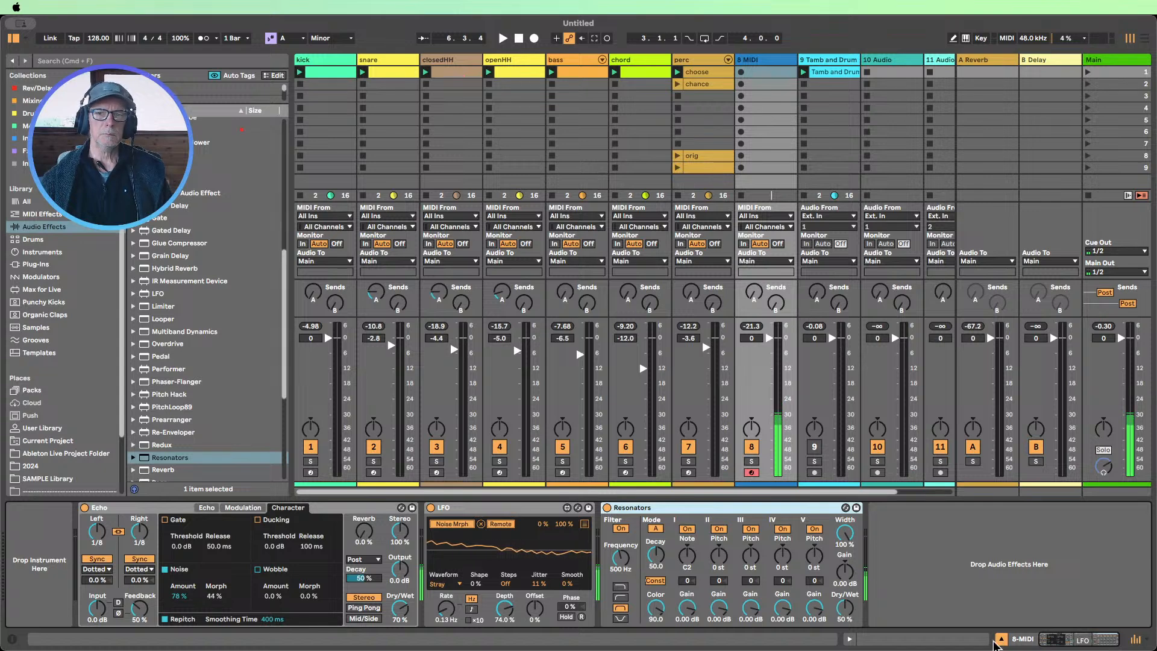
drag(841, 614, 846, 608)
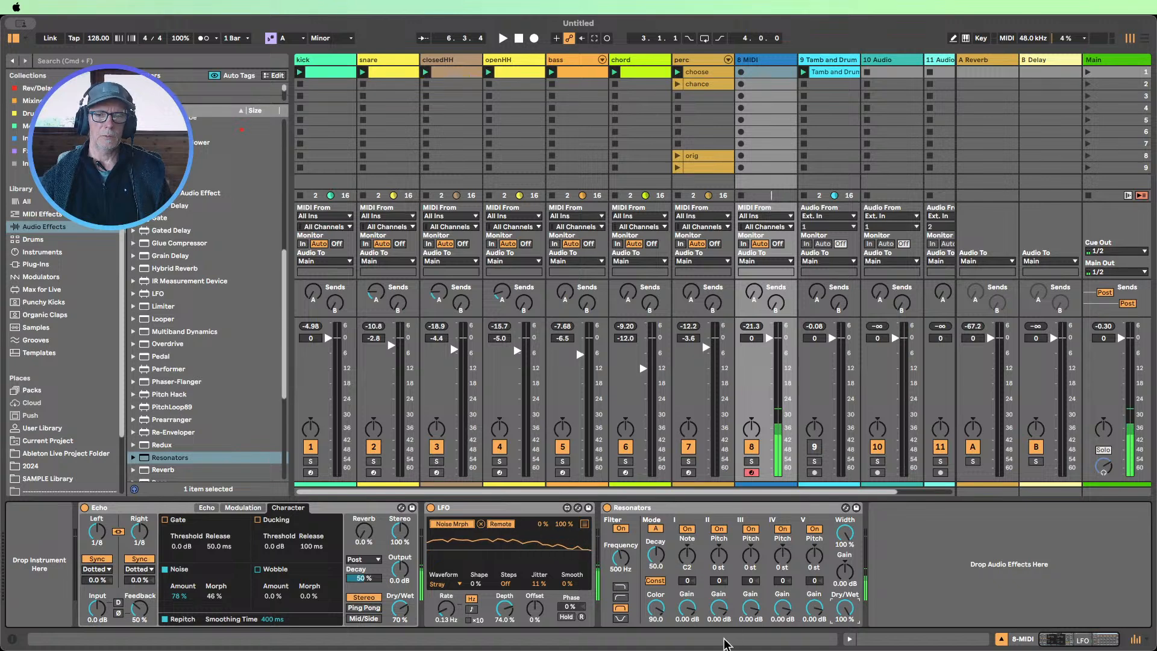
drag(693, 560, 692, 550)
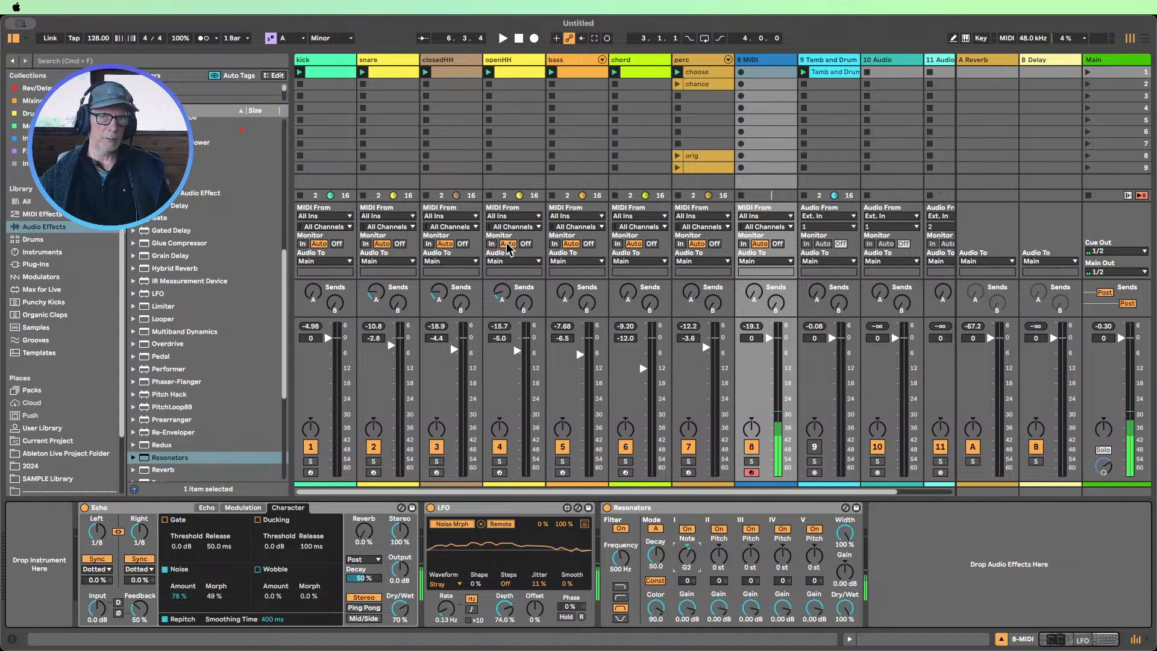
Start playback, then raise Echo's Dry/Wet to 100% and resonator I's gain to 6 dB
click(502, 38)
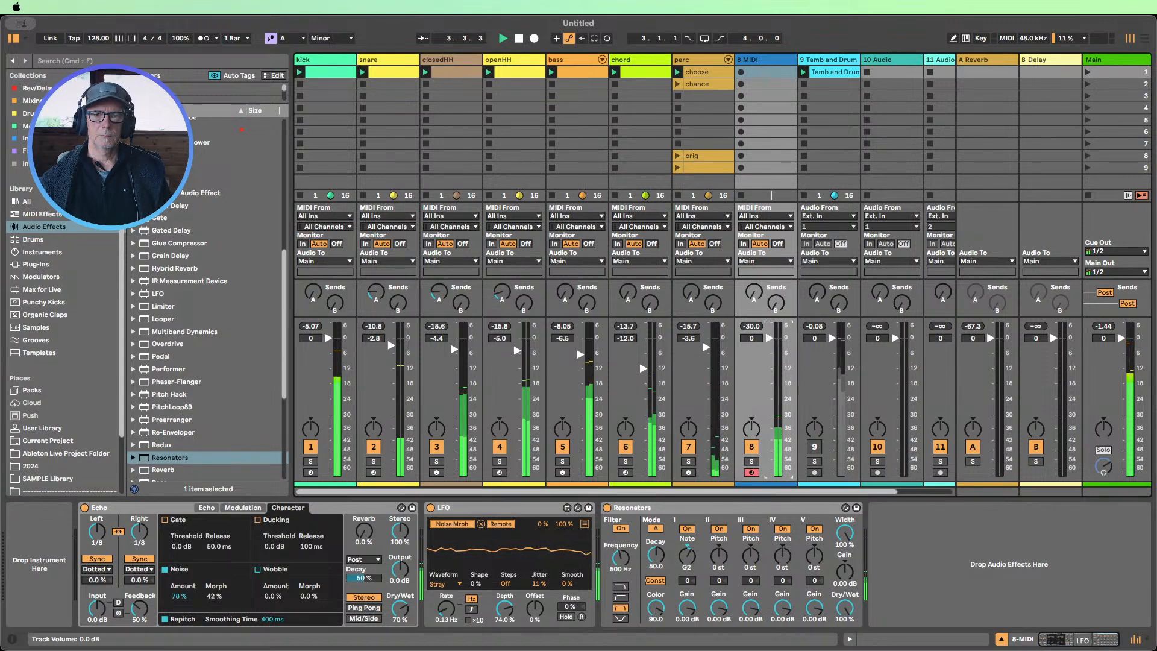
drag(399, 609, 399, 575)
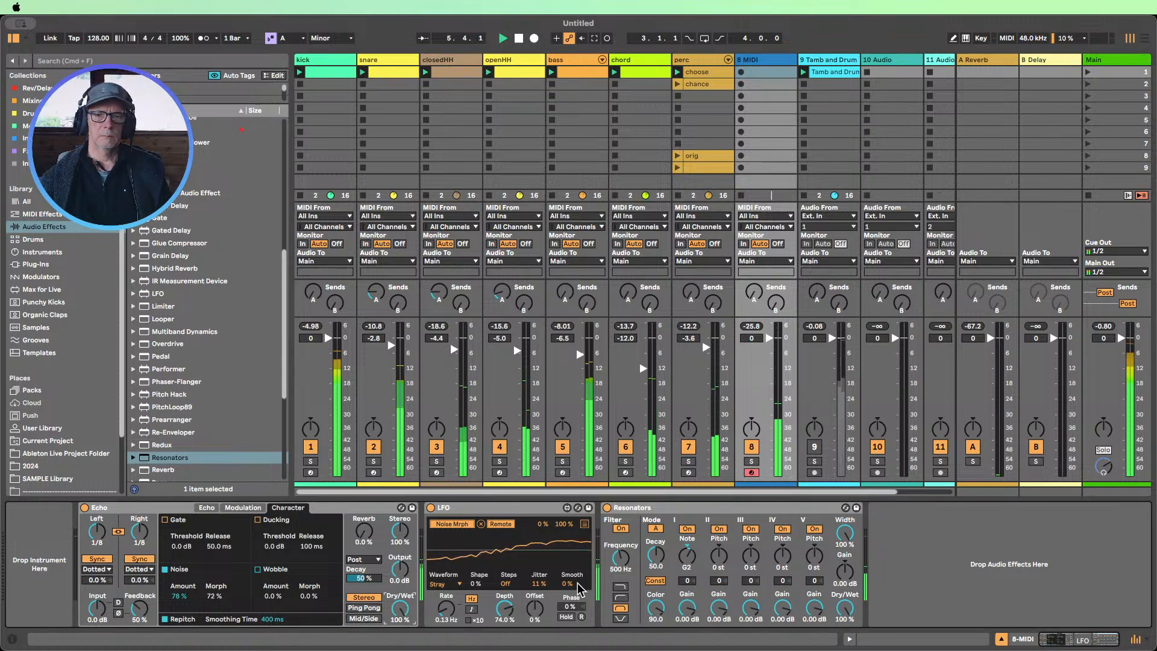
drag(690, 610, 690, 596)
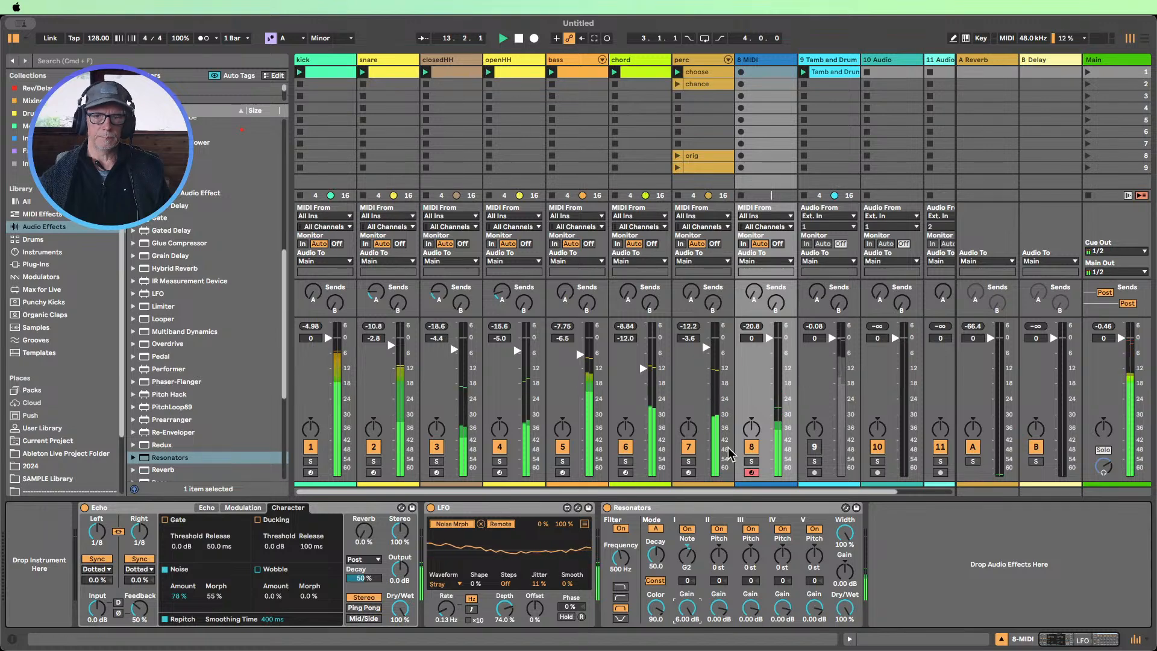
Solo the new MIDI track together with the chord and bass tracks
click(752, 461)
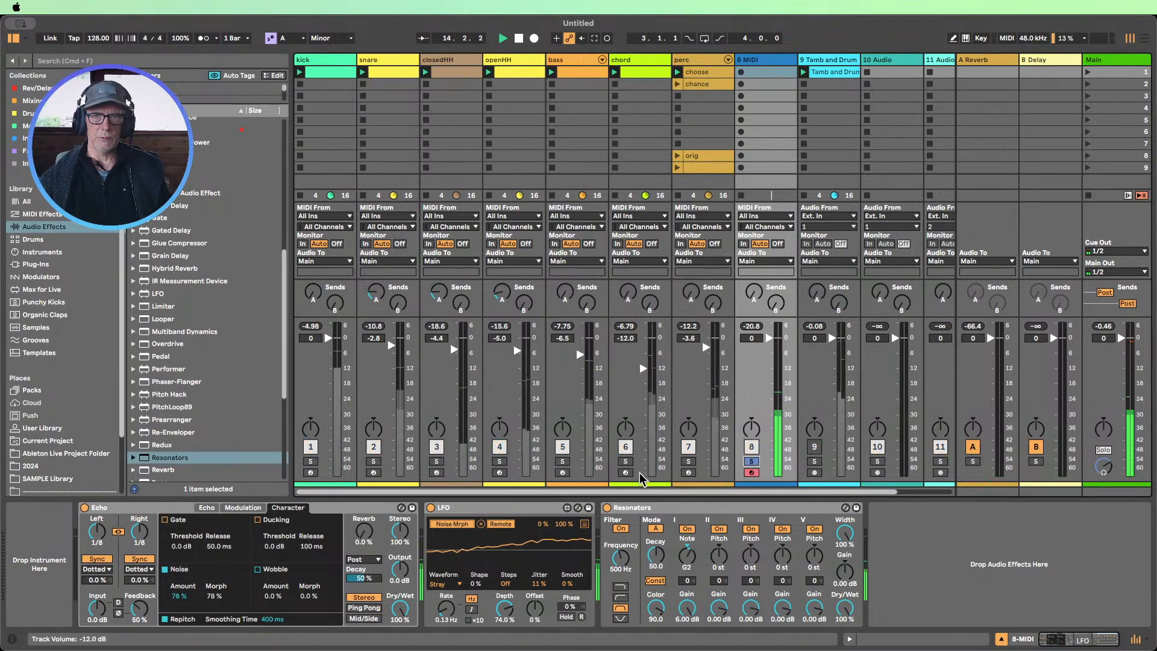
super+click(626, 461)
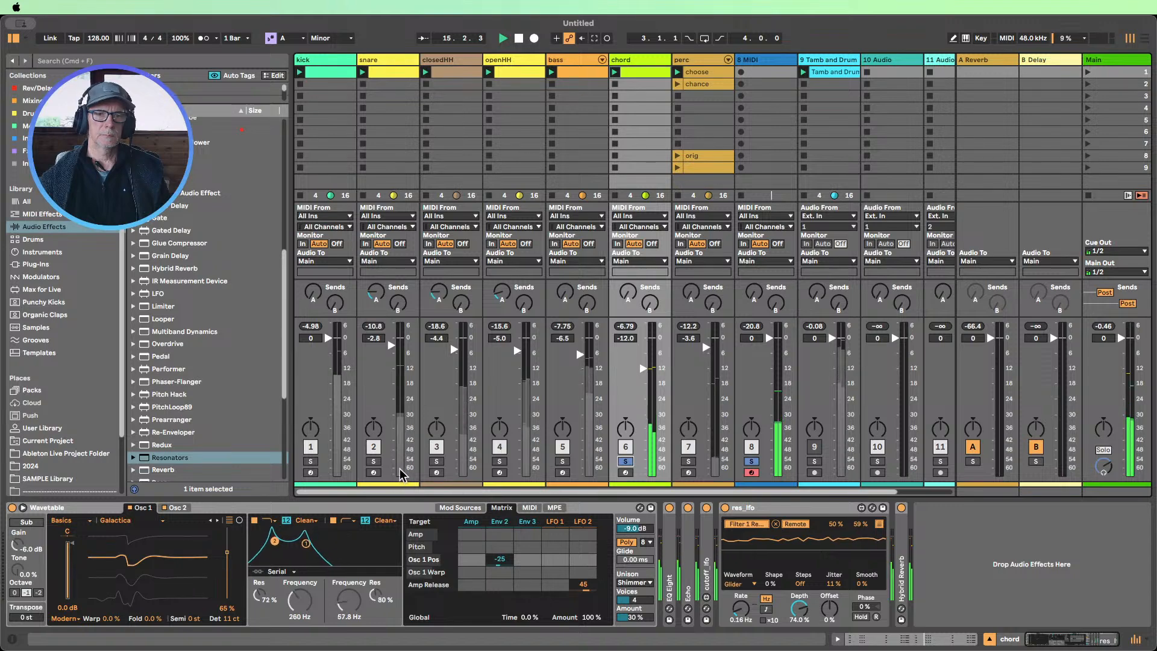
super+click(437, 461)
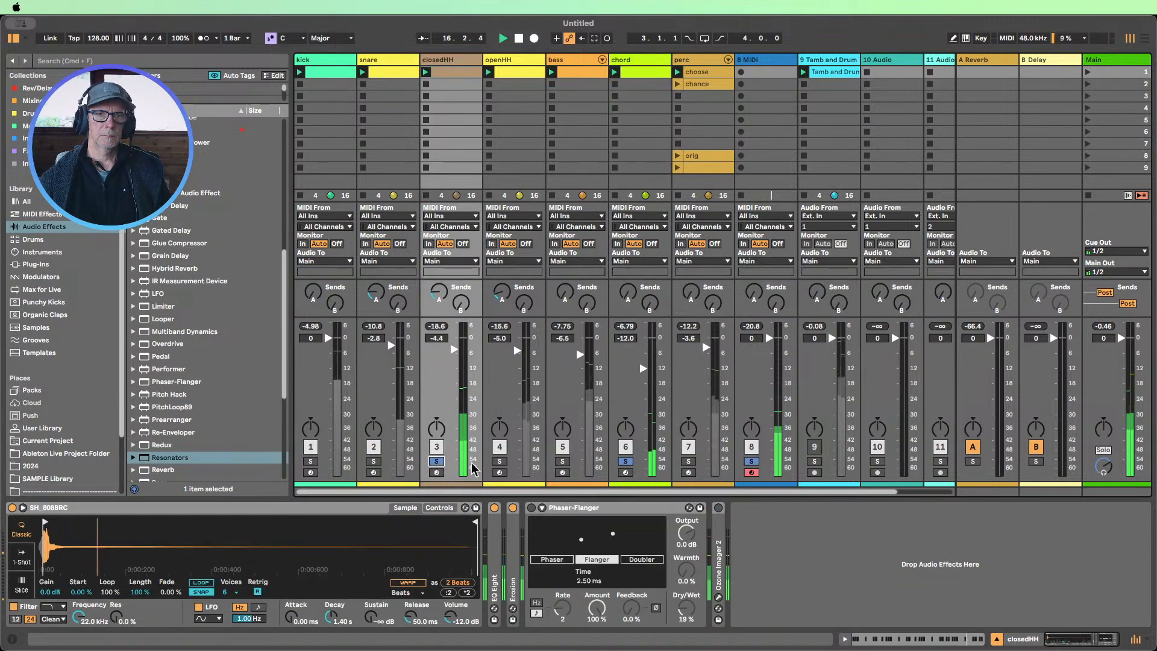
super+click(437, 461)
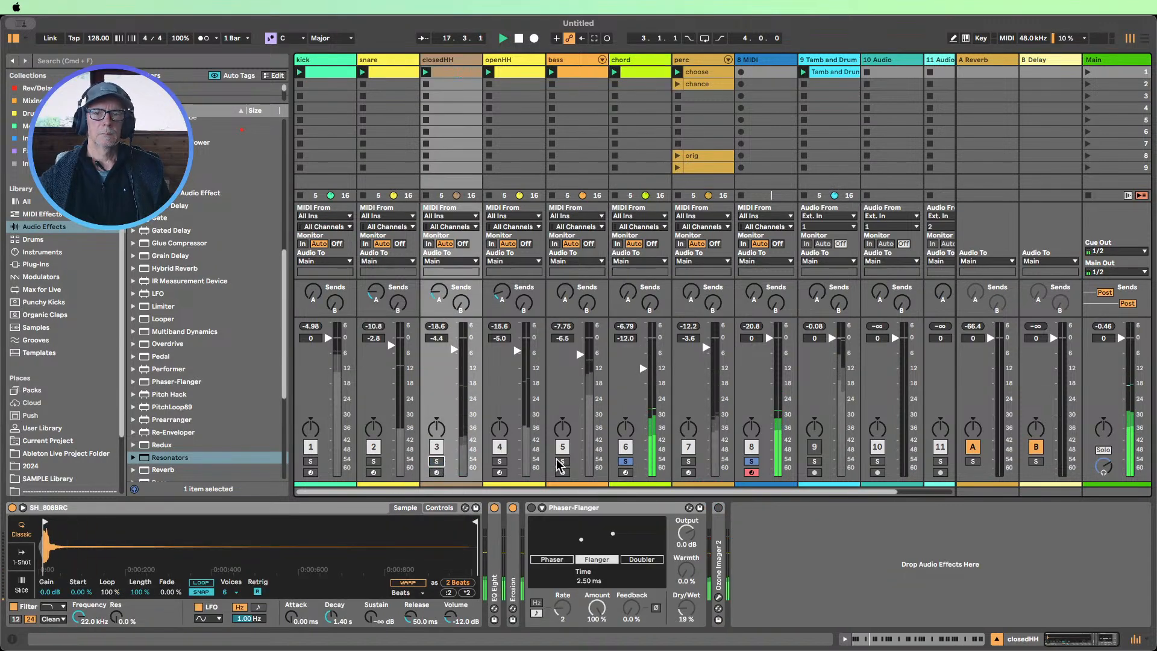
super+click(561, 461)
On the 8 MIDI track, set resonator I's note to C2 and resonator II to +4 st with 6 dB gain
click(770, 61)
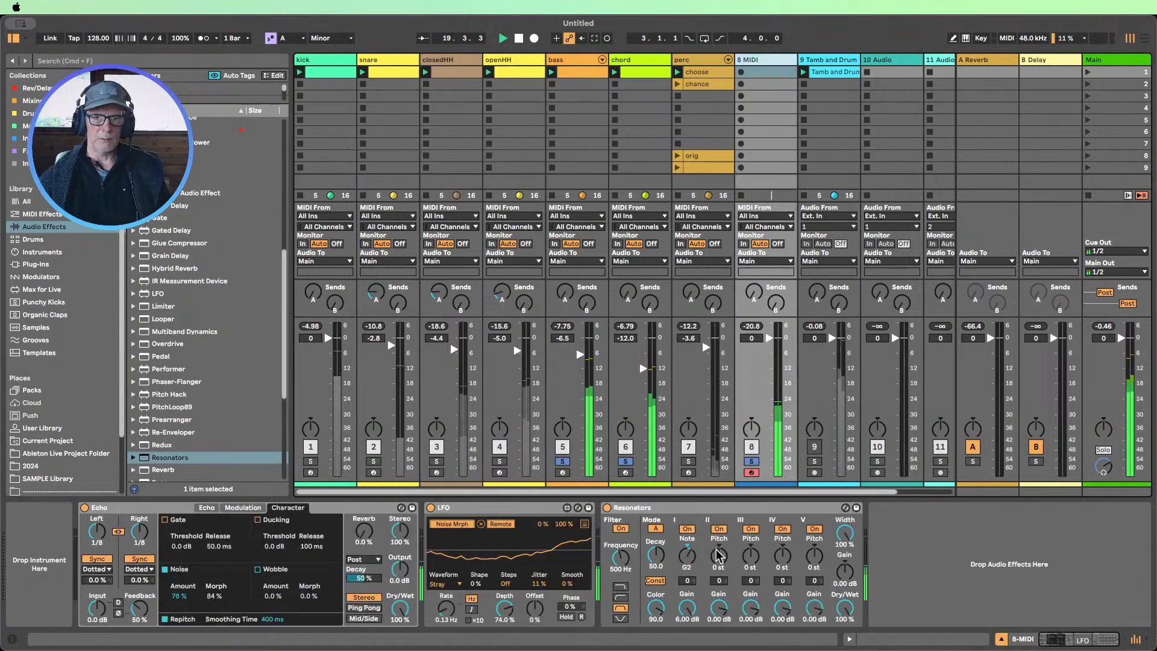
double_click(686, 559)
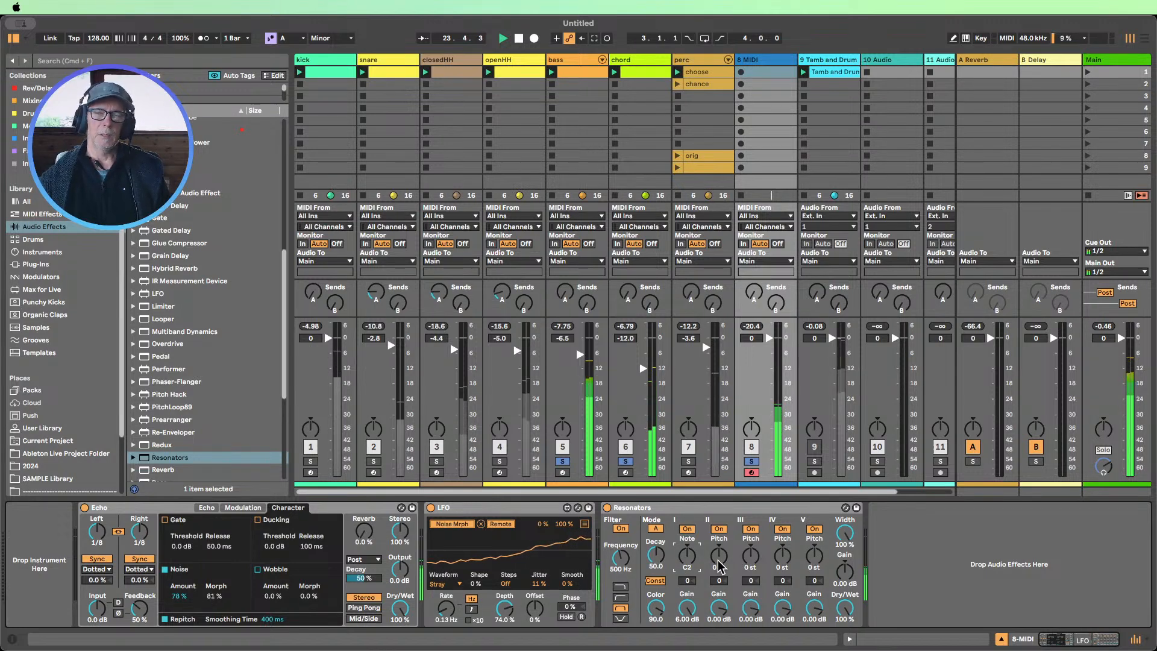
drag(717, 557, 717, 550)
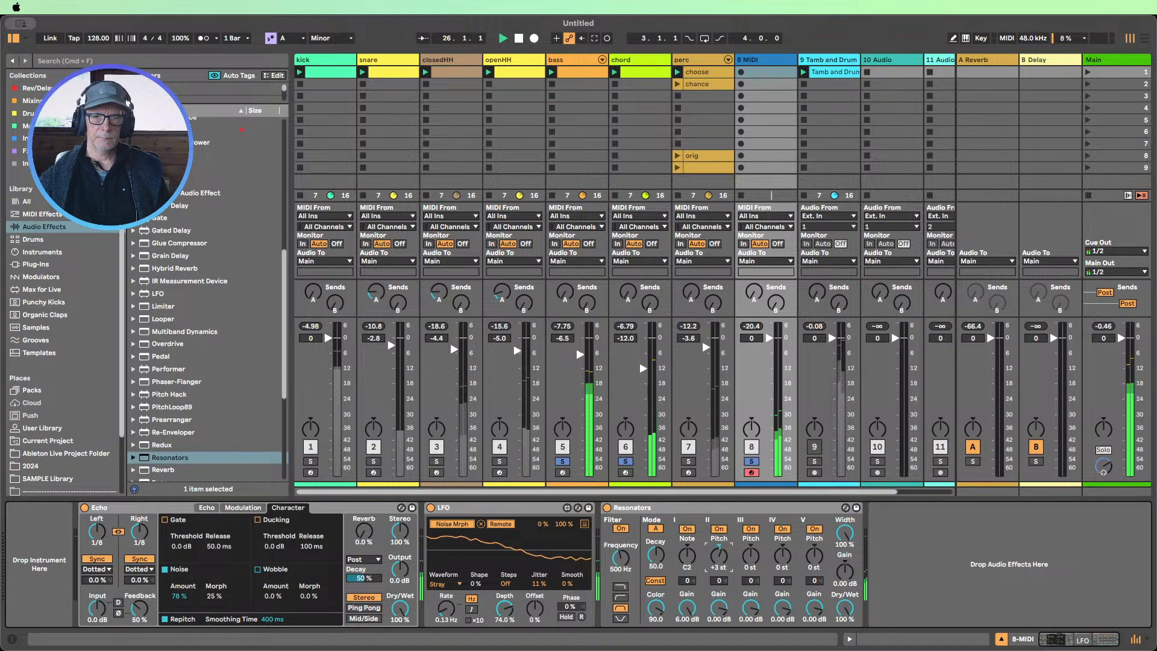
drag(724, 606, 724, 581)
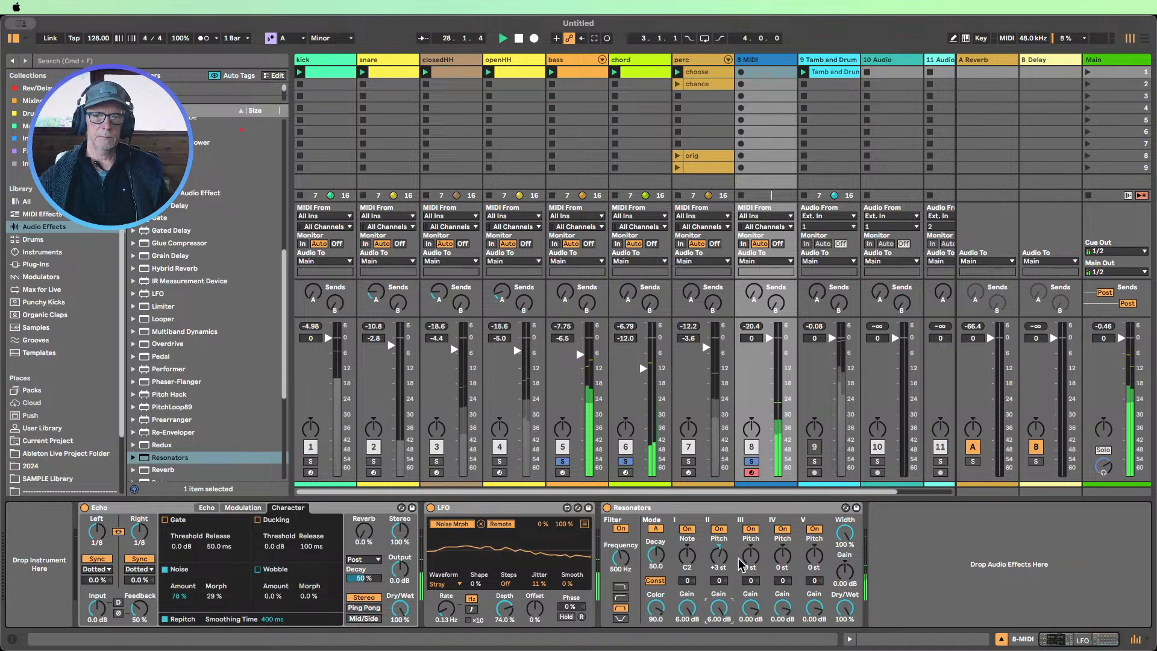
drag(719, 555, 719, 552)
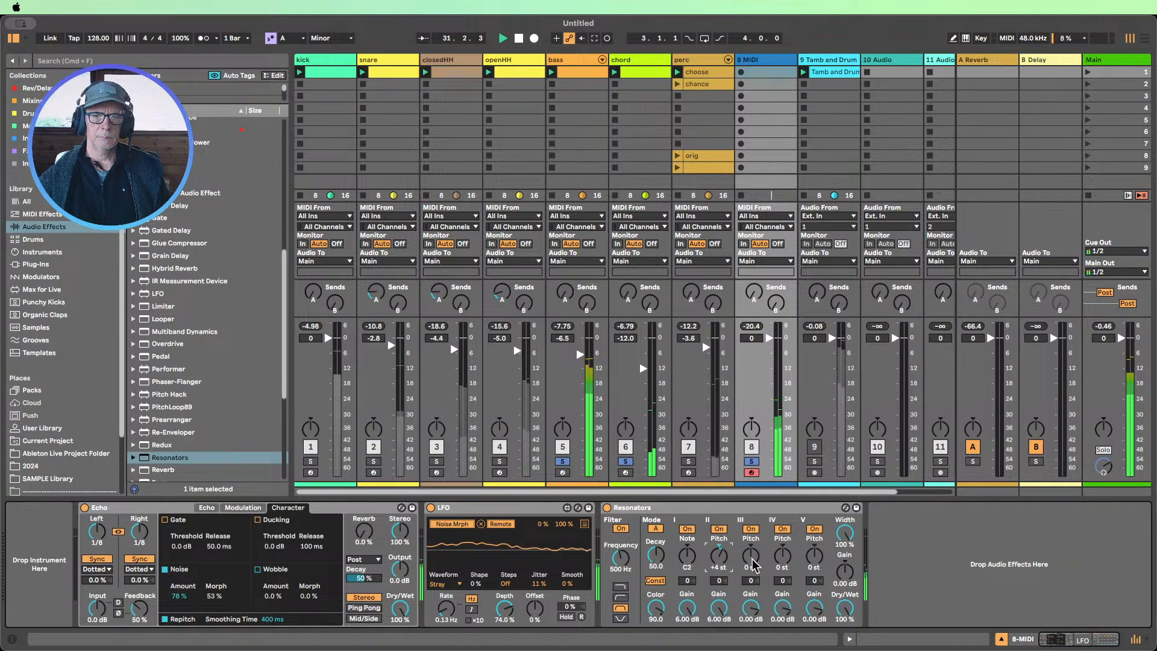
Tune resonator III to +7 st and resonator IV to +12 st, raising both gains to 6 dB
drag(752, 562, 751, 548)
drag(757, 616, 784, 605)
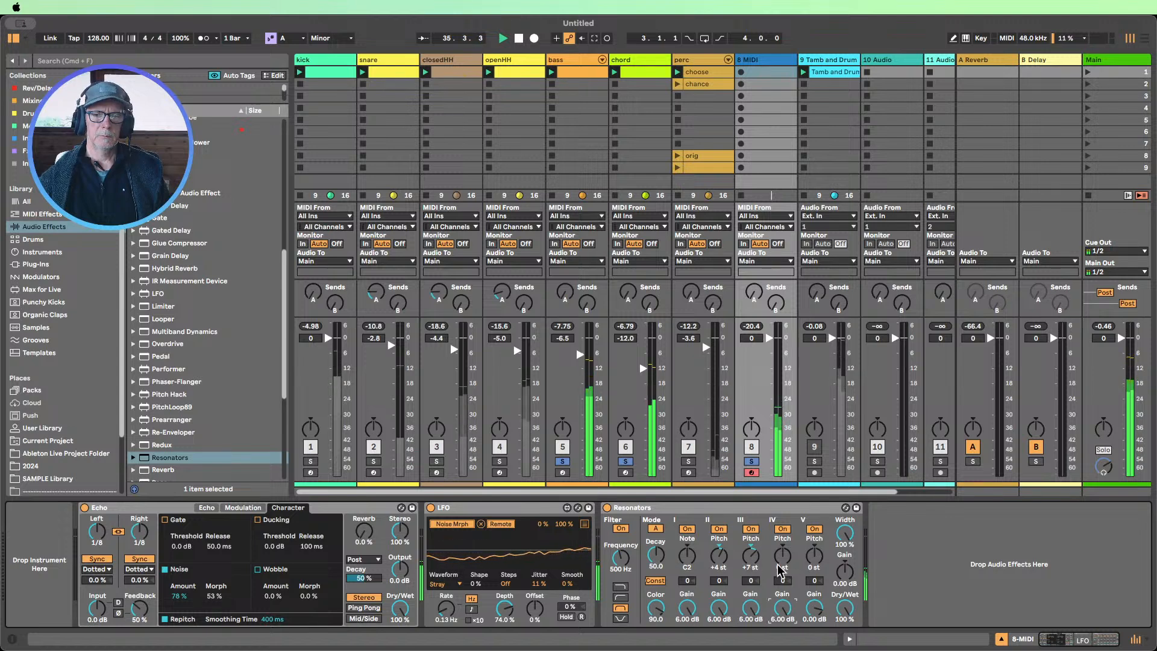
drag(782, 563, 782, 545)
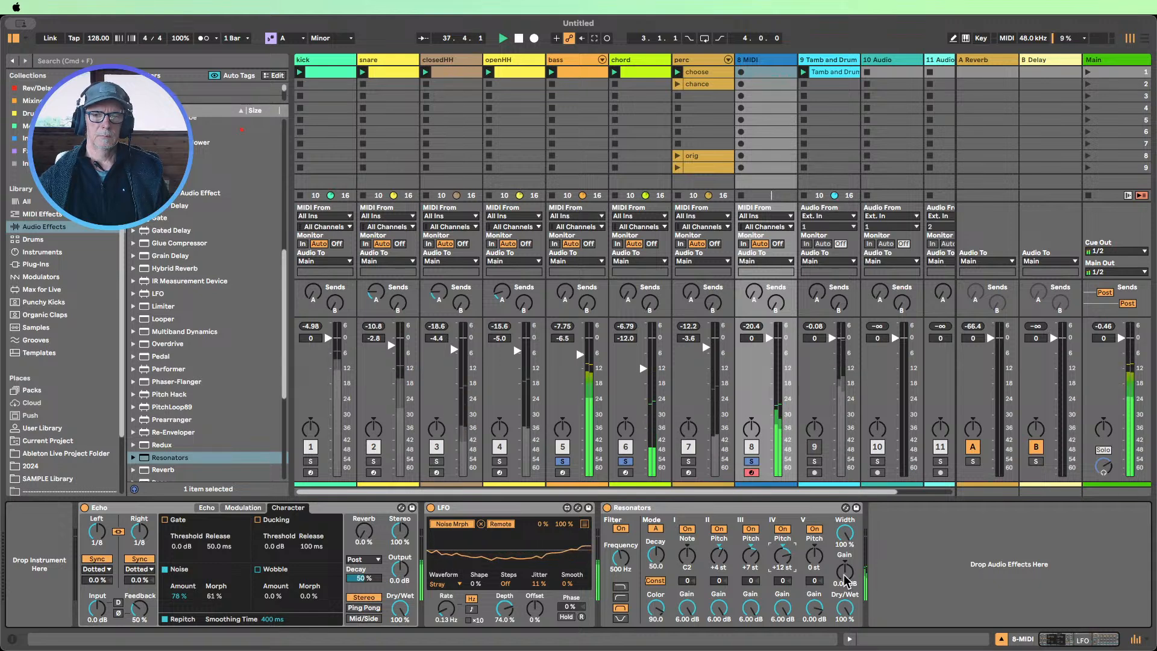
Reset the gains of resonators I to IV to 0 dB and raise the Resonators' overall gain to 8.10 dB
double_click(750, 612)
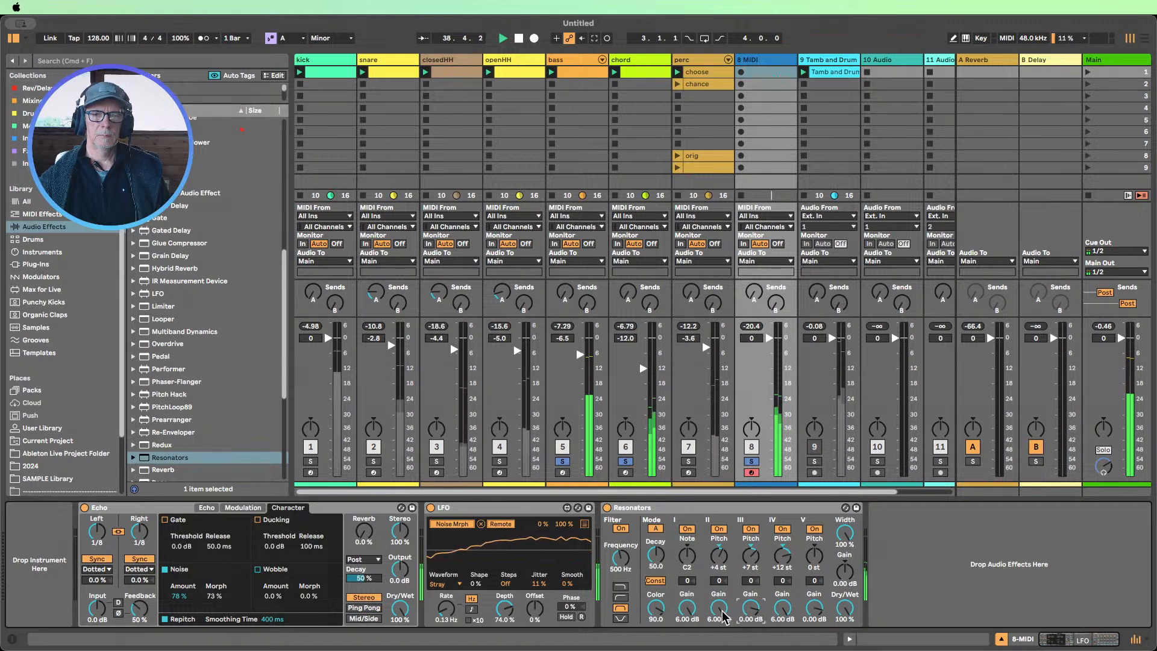
double_click(687, 608)
double_click(782, 608)
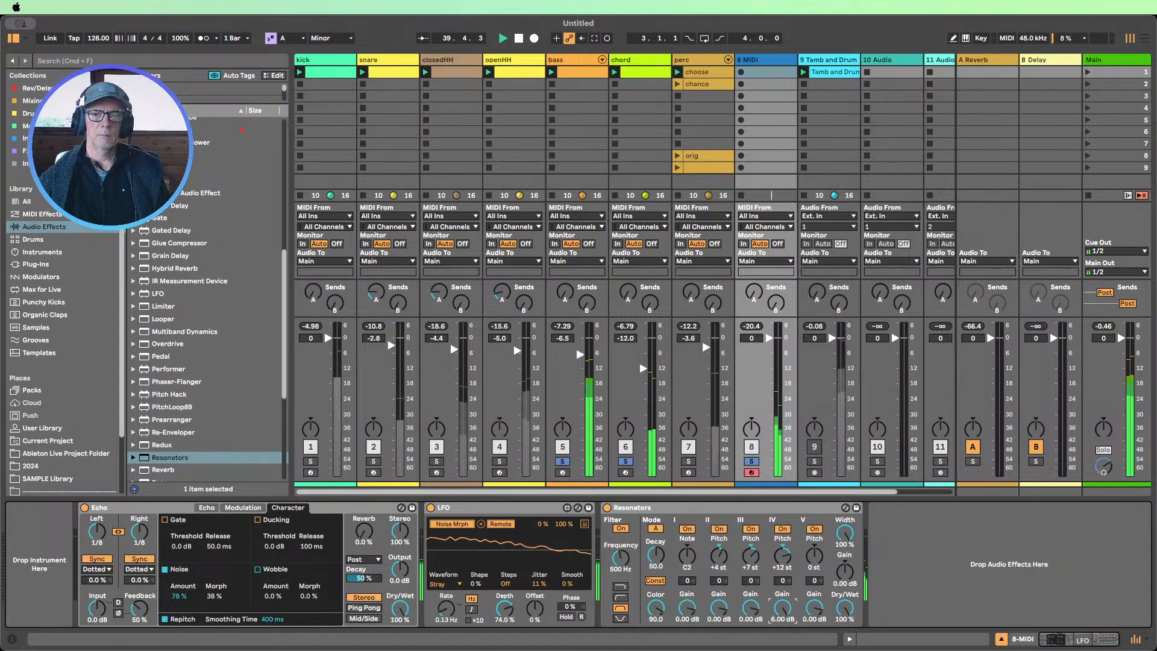
drag(846, 580, 845, 569)
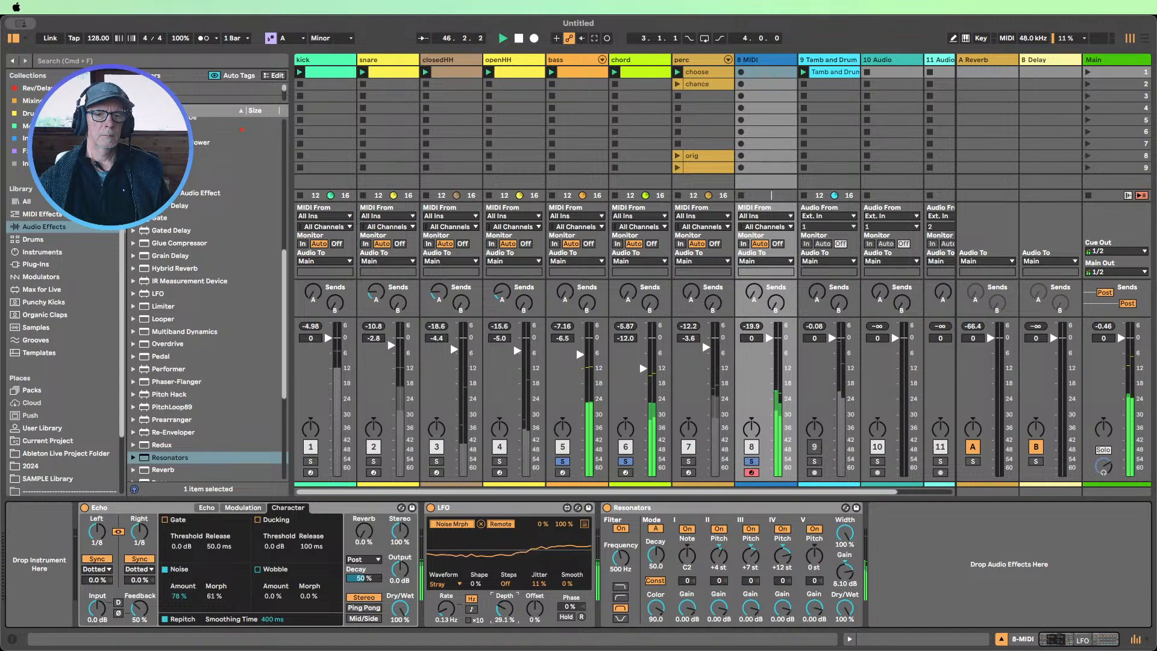
Set LFO depth to 34.6%, Echo's noise amount to 80% and Resonators' decay to 100, lowering the Resonators' overall gain
drag(505, 608, 505, 592)
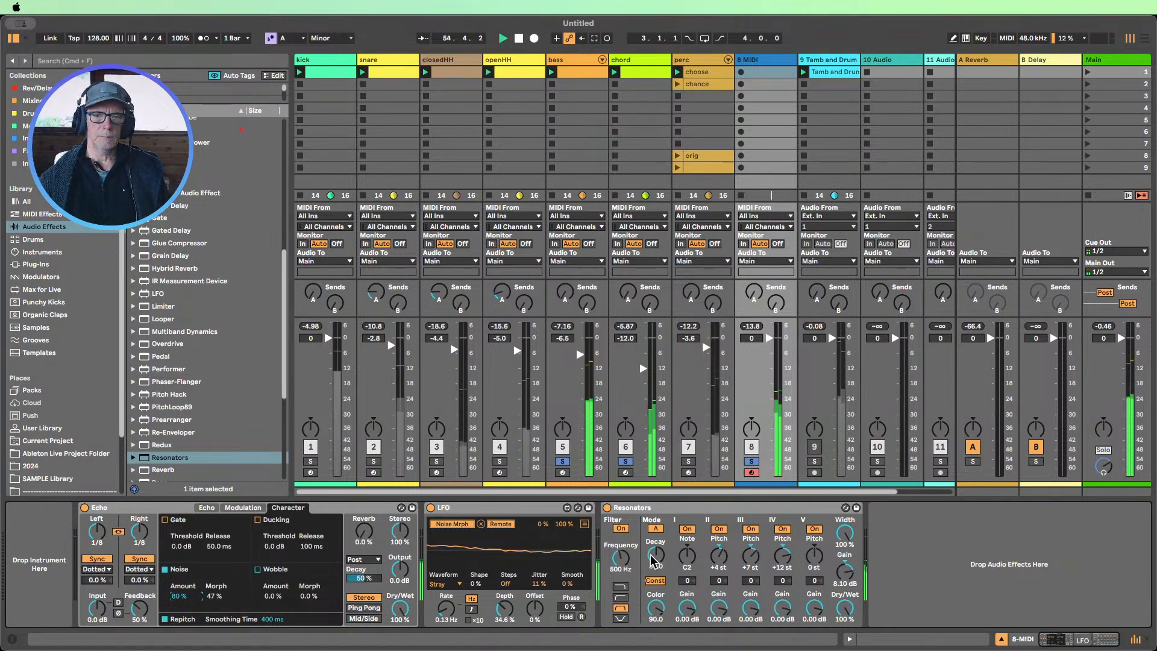
drag(655, 556, 656, 467)
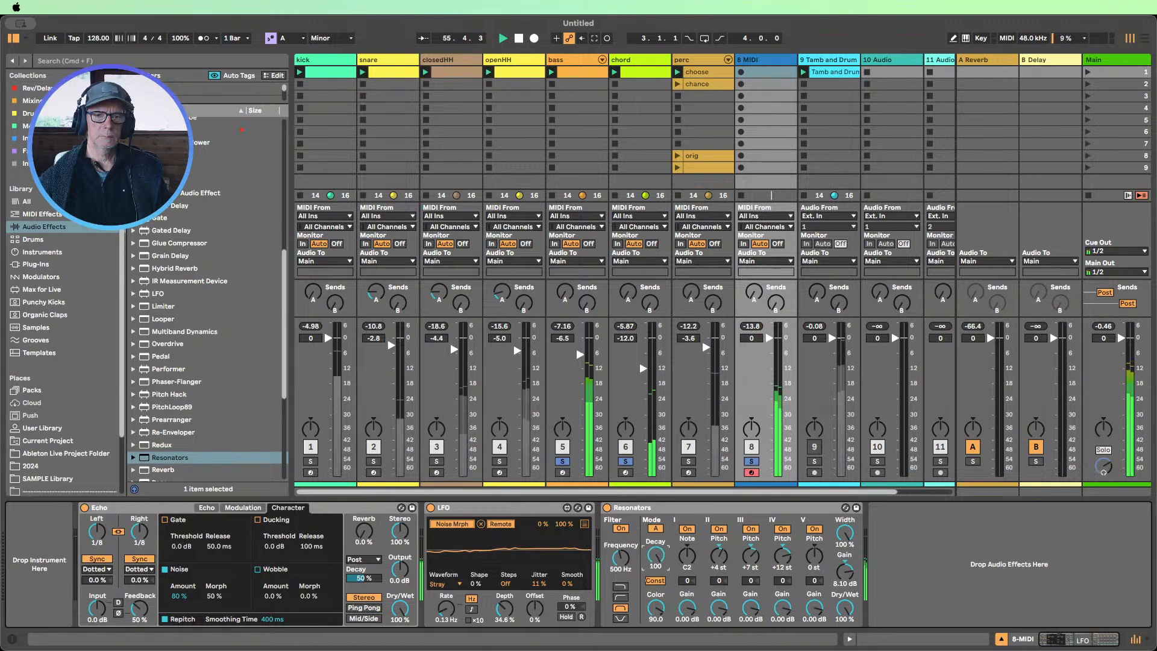
double_click(848, 575)
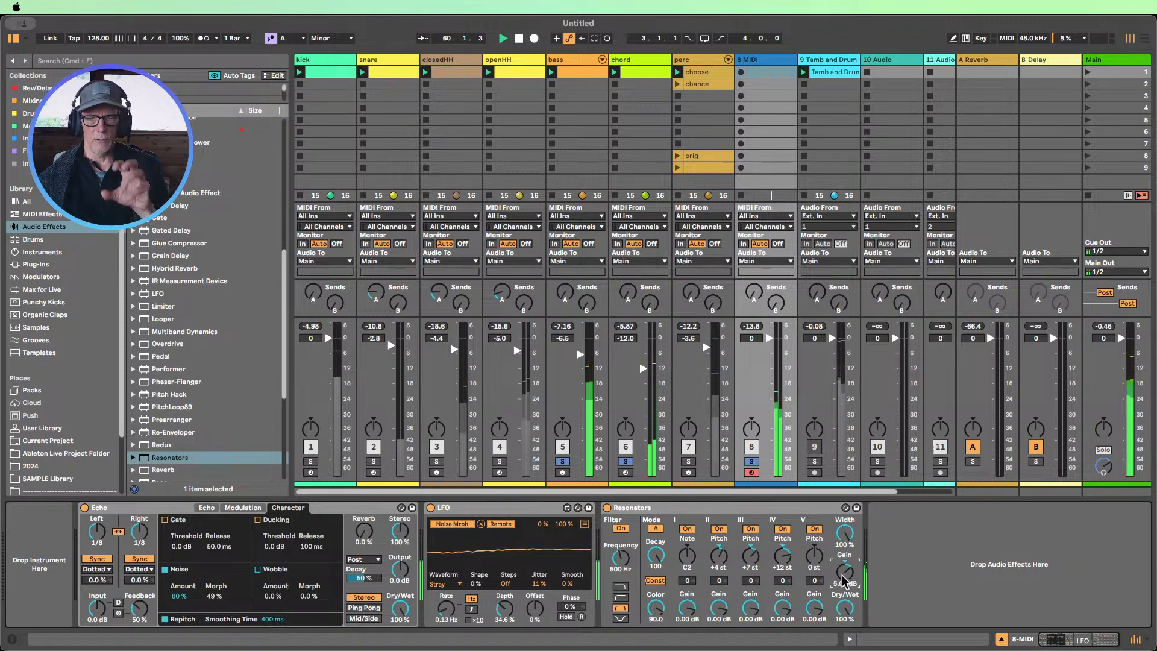
Set the Resonators output gain to 5.95 dB, resonator II's pitch to +3 st and resonator IV's pitch to -12 st
drag(846, 575, 845, 572)
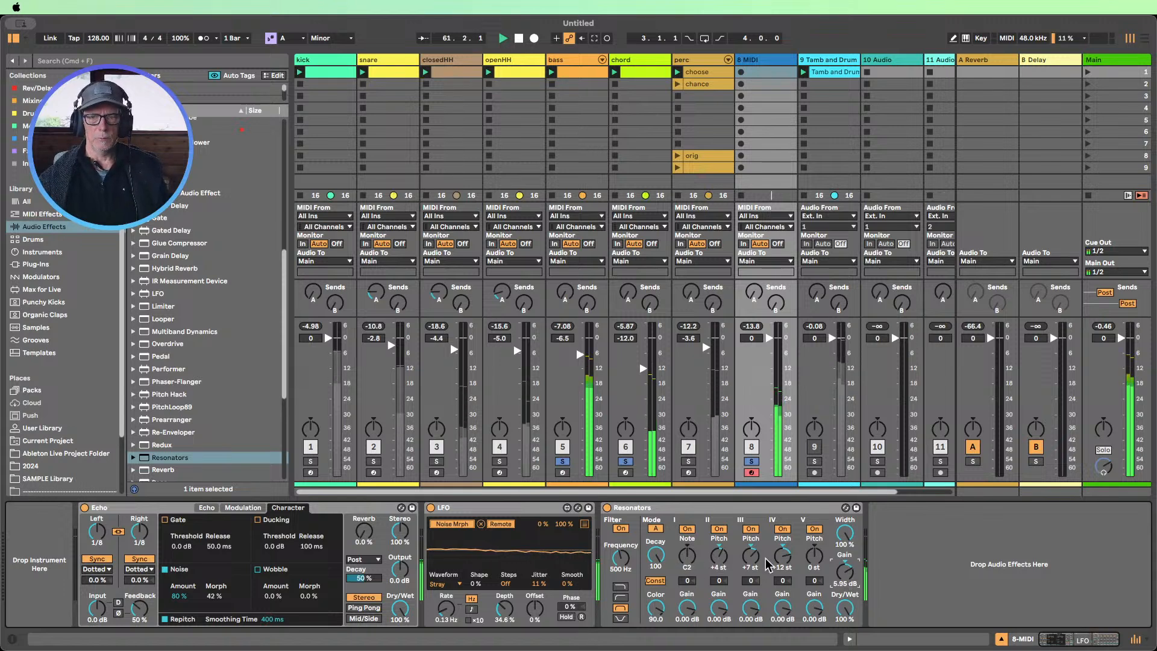
drag(720, 559, 718, 559)
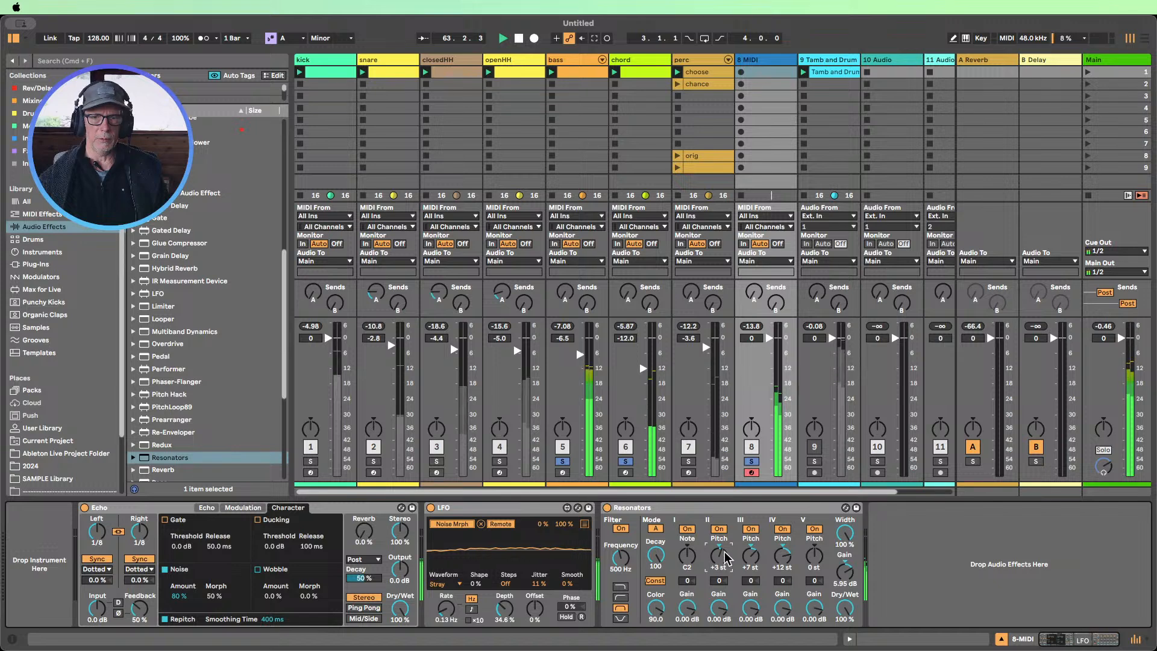
drag(778, 569, 778, 593)
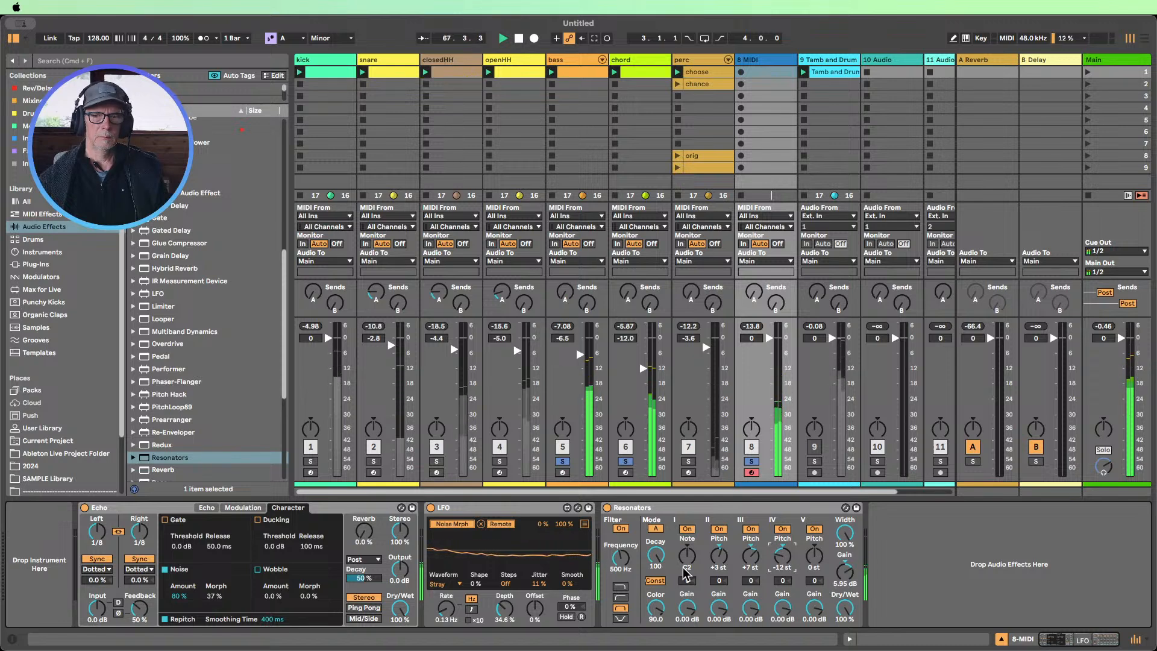
Clear the track solos and tune resonator I's note to A2, keeping the Resonators filter frequency at 500 Hz
drag(686, 557, 687, 549)
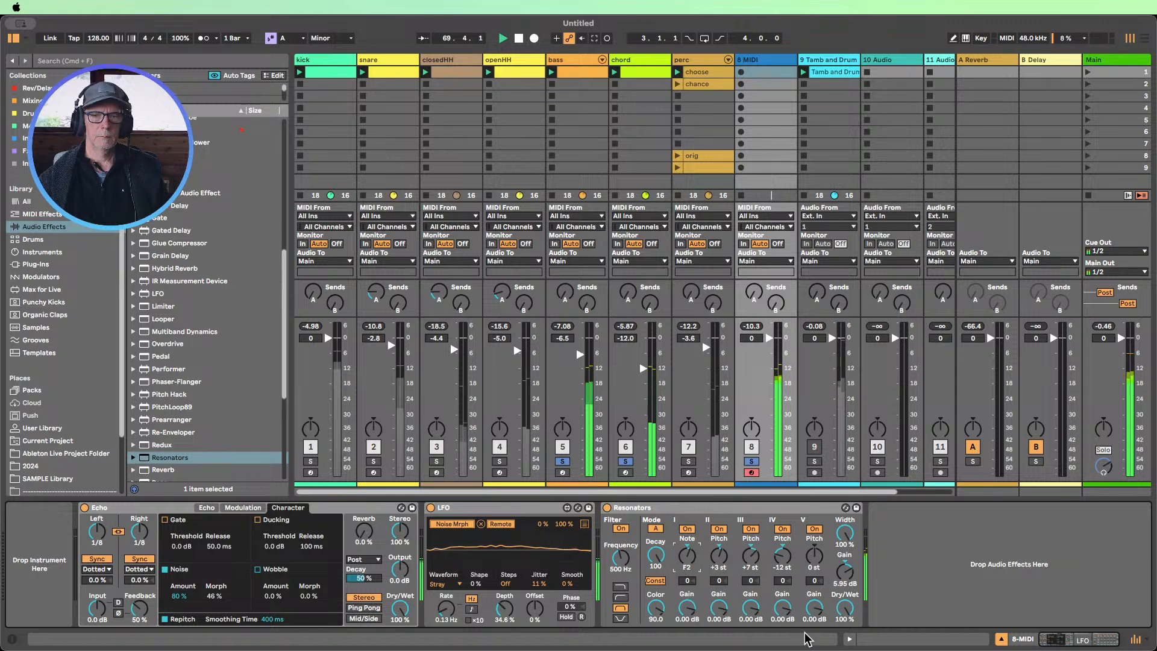
click(562, 461)
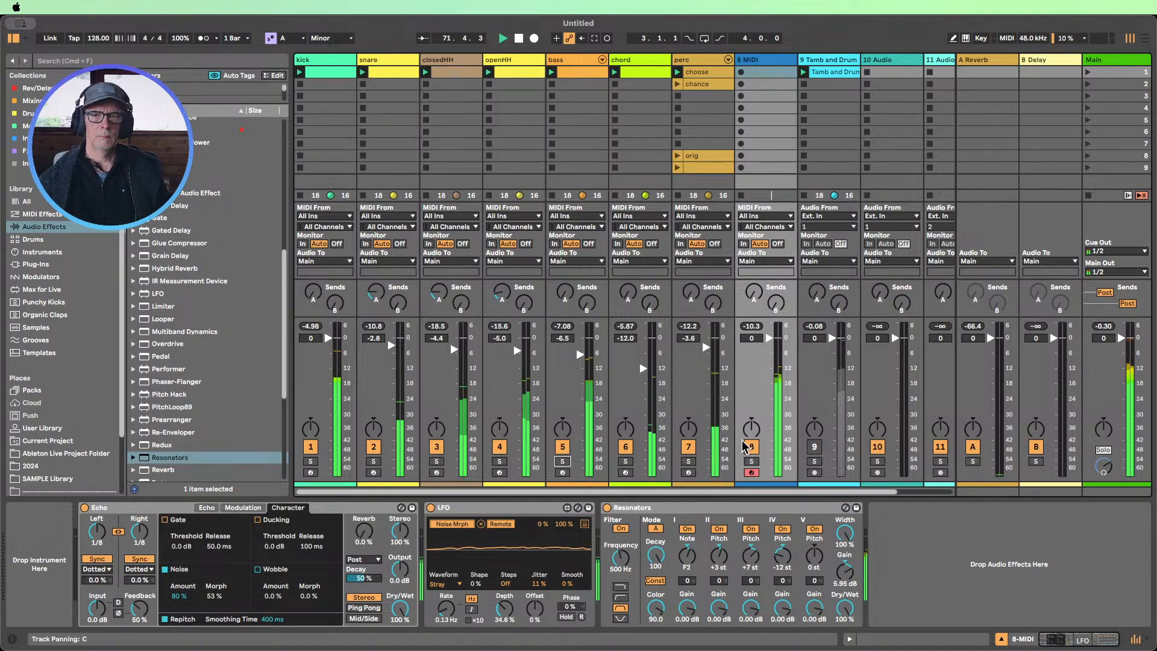
drag(686, 557, 686, 546)
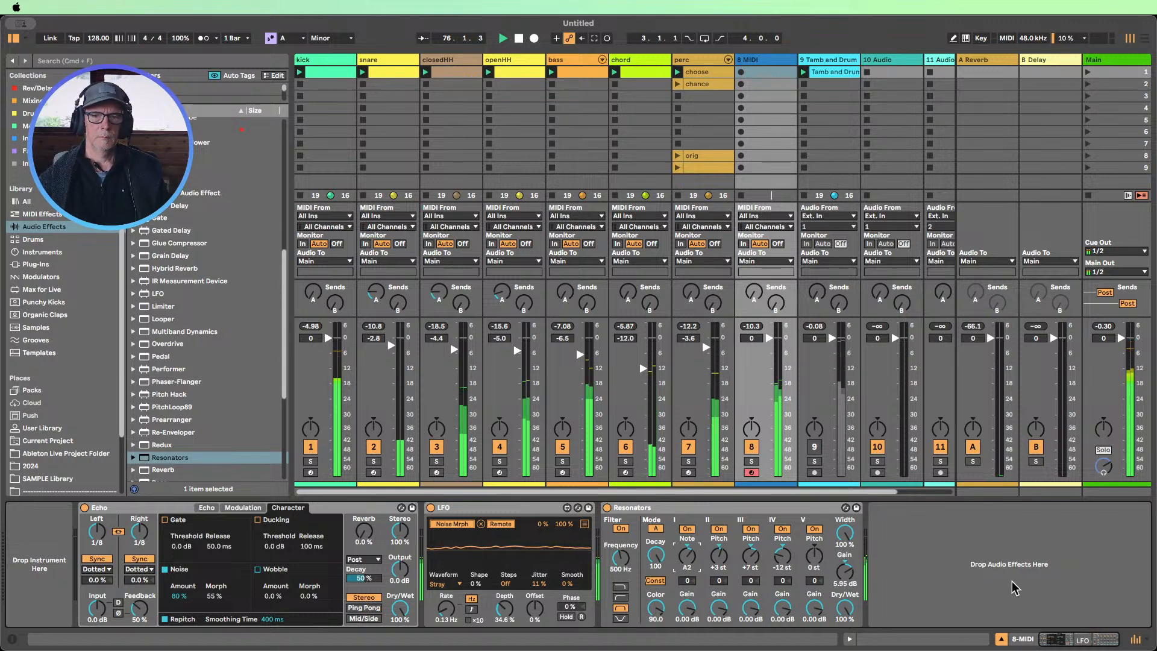
mouse_move(620, 558)
mouse_down()
mouse_move(621, 541)
mouse_move(621, 571)
mouse_up()
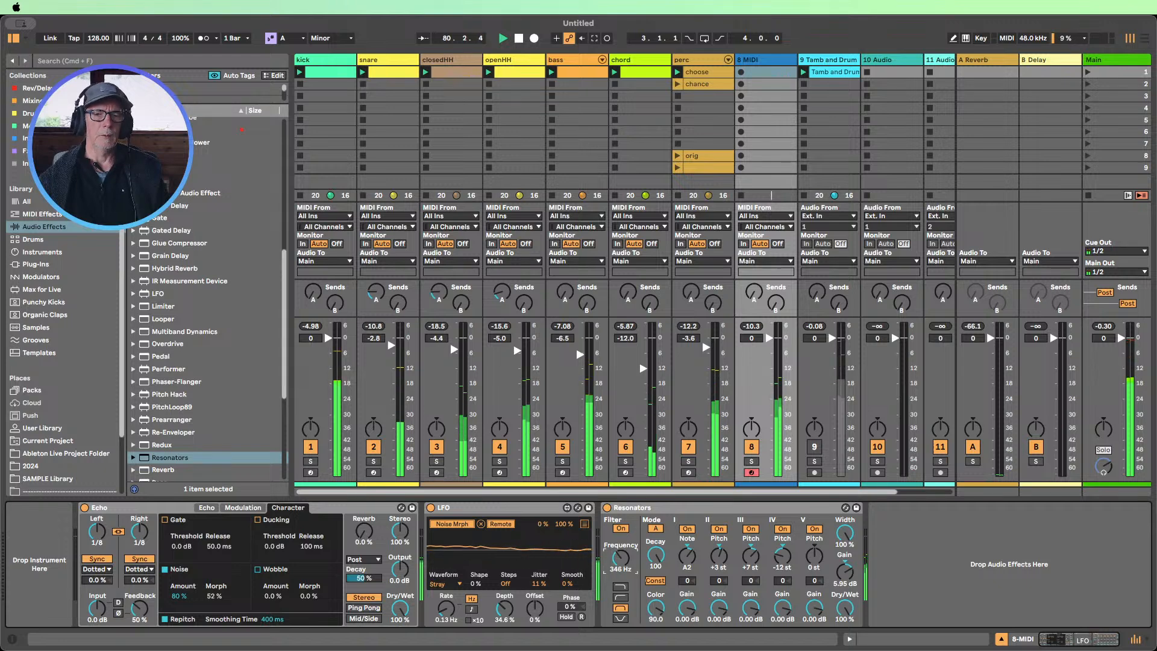
double_click(615, 560)
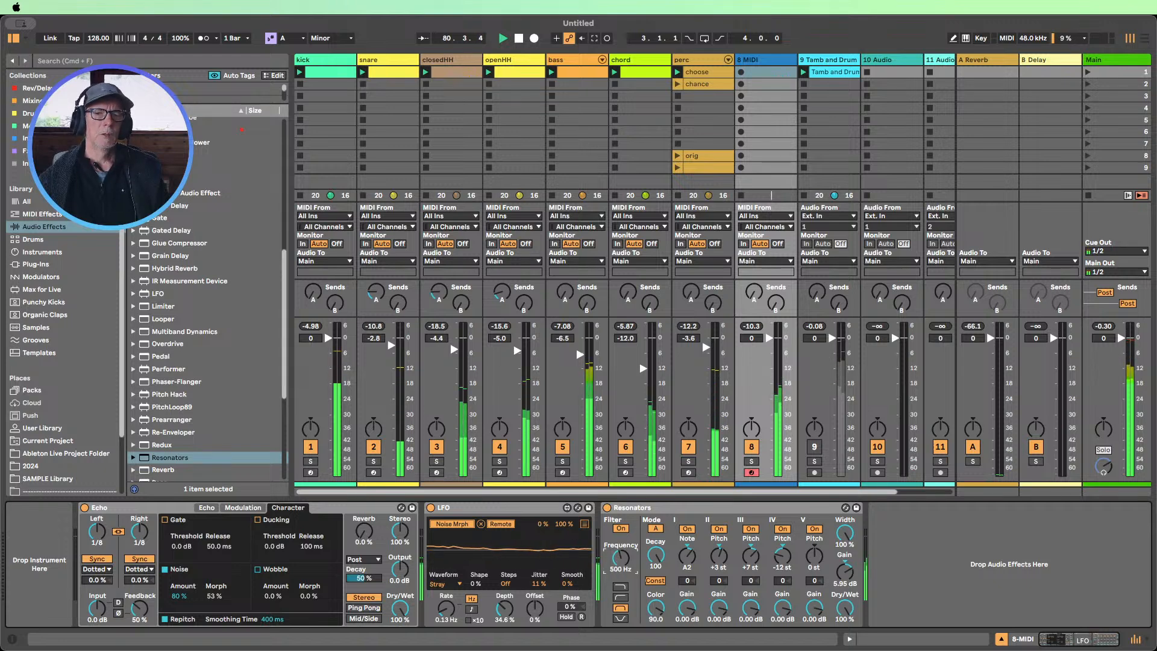
Collapse the existing LFO, raise Echo's noise amount to 89% and enable its Wobble
double_click(452, 507)
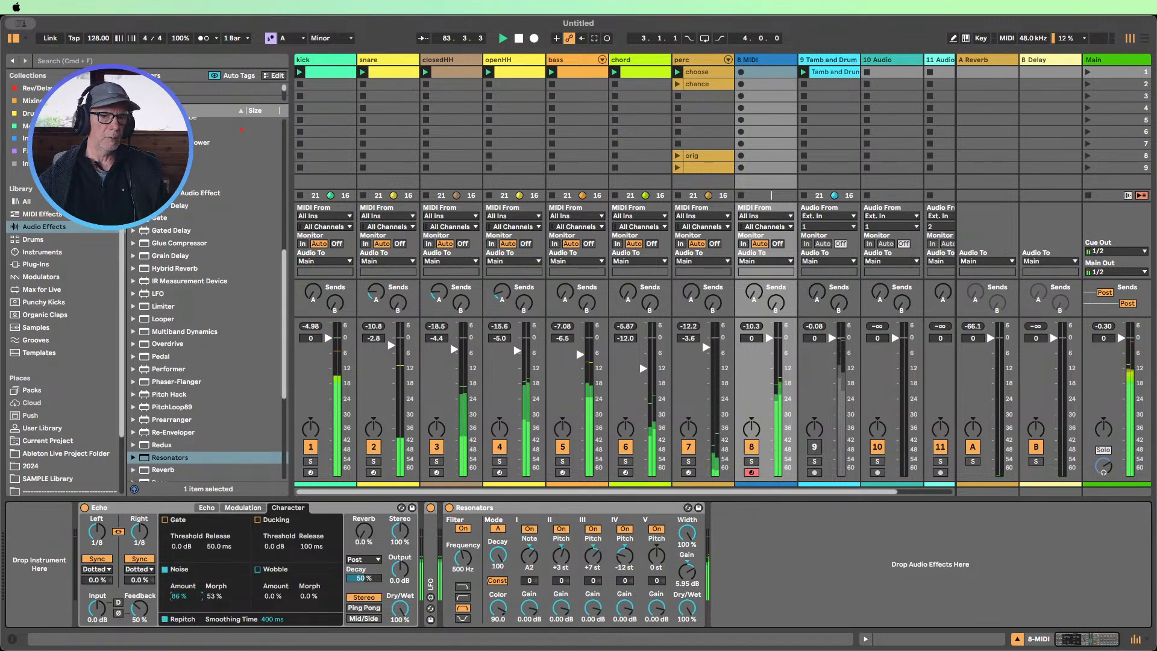
drag(179, 596, 178, 590)
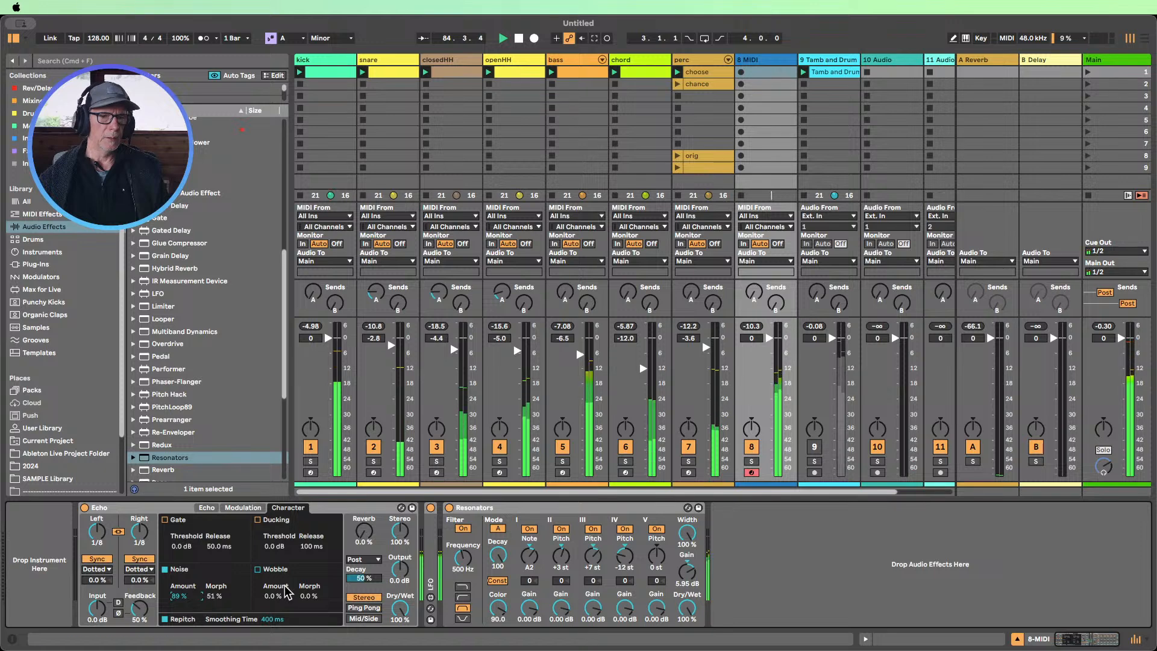
click(257, 569)
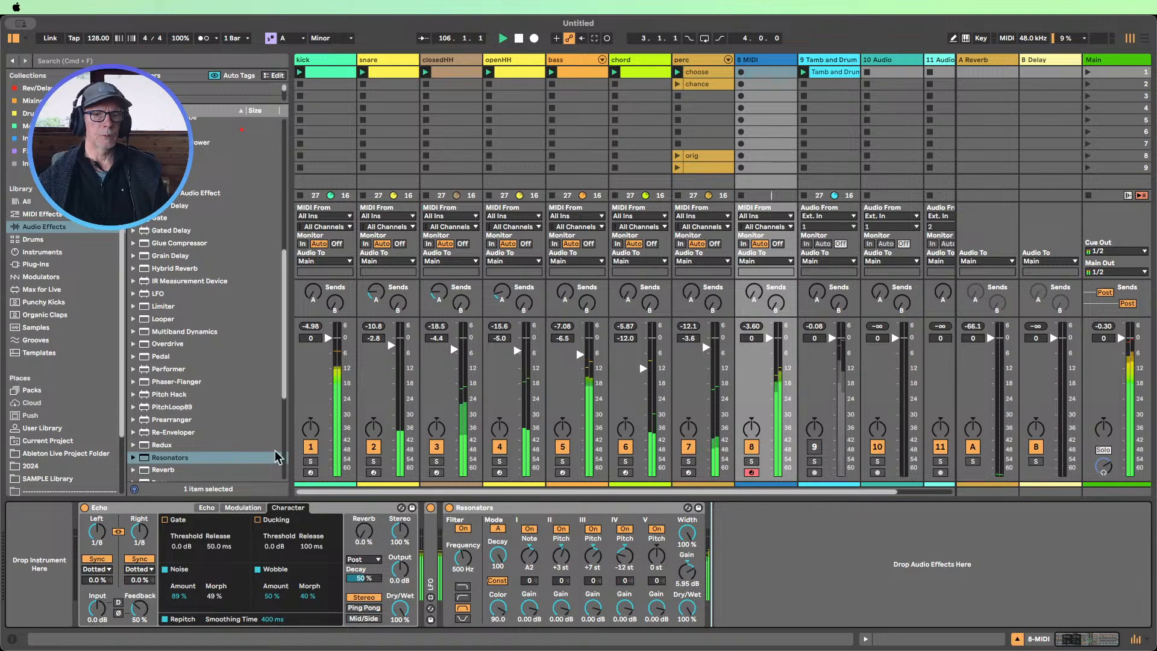
Add an LFO after Resonators, map it to the Resonators filter frequency and set its rate to 0.18 Hz
scroll(181, 367, up, 3)
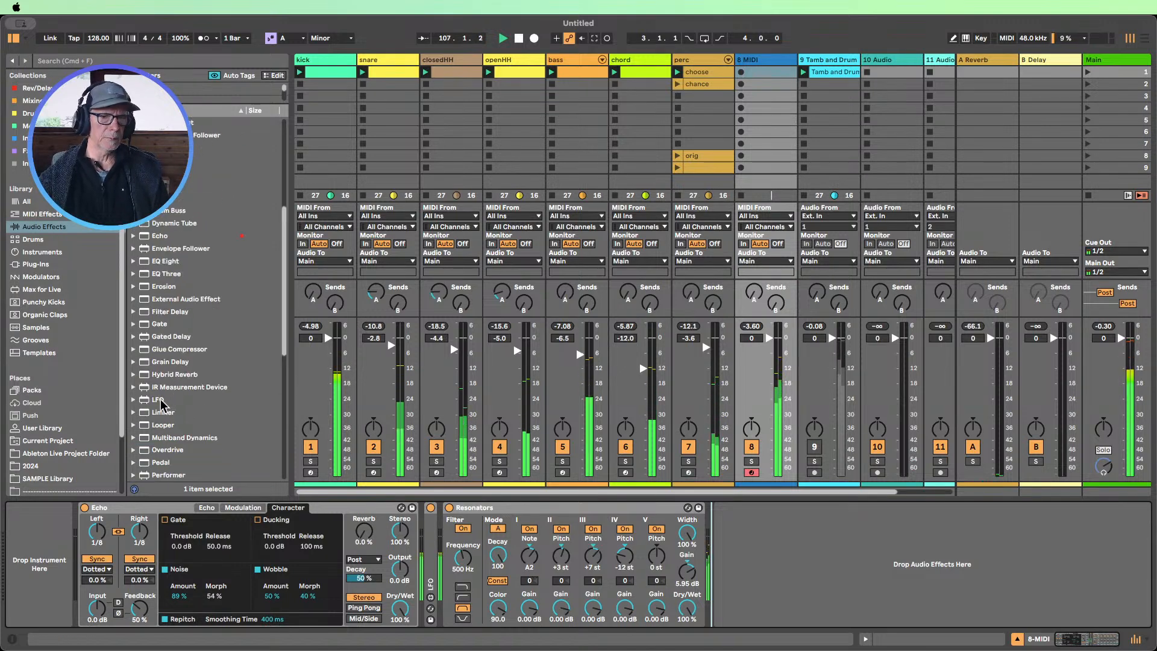
drag(160, 399, 746, 543)
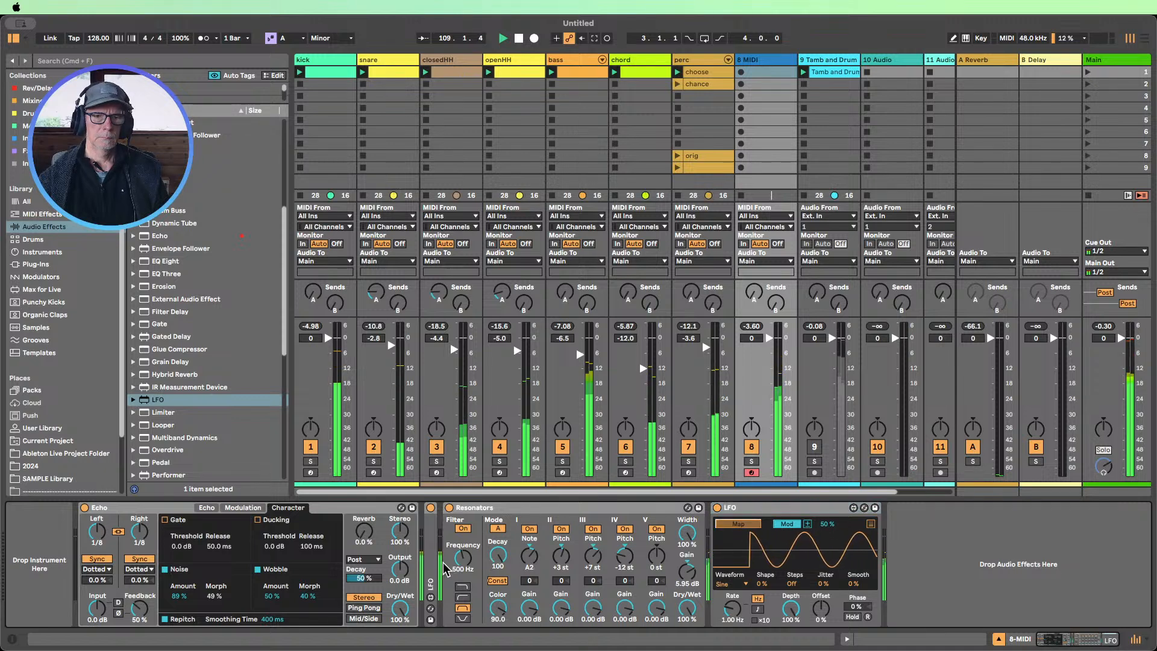
click(462, 559)
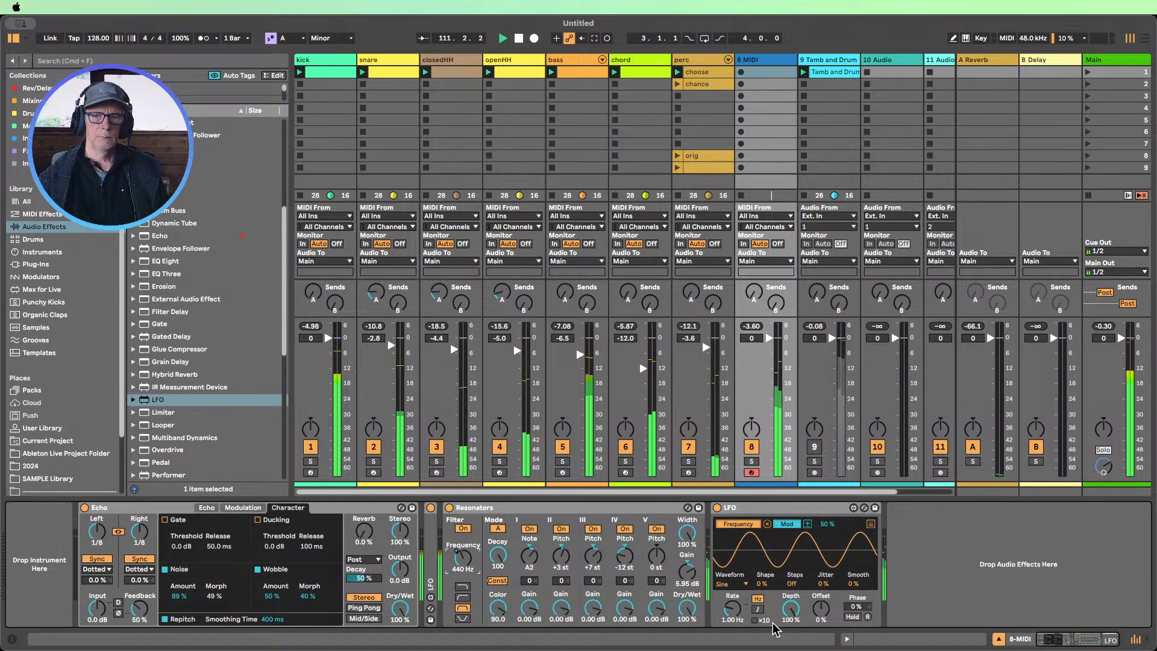
drag(742, 613, 743, 650)
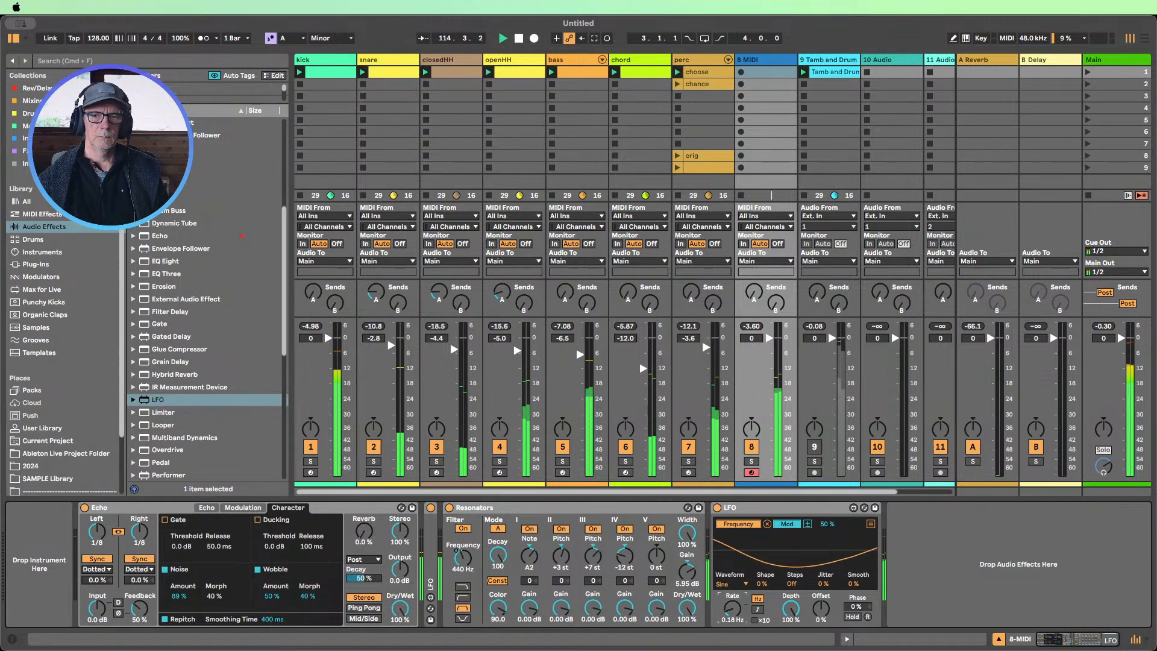
Switch the Resonators filter to the notch shape and reduce the Frequency LFO's depth to 50.4%
click(463, 618)
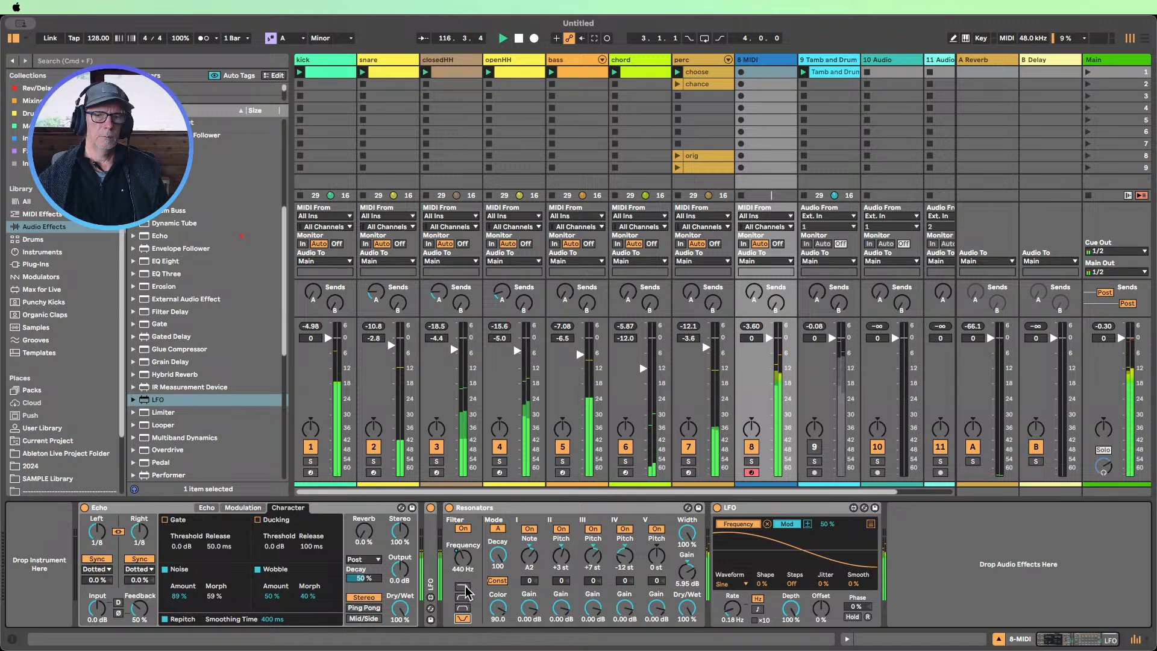
drag(790, 608, 791, 614)
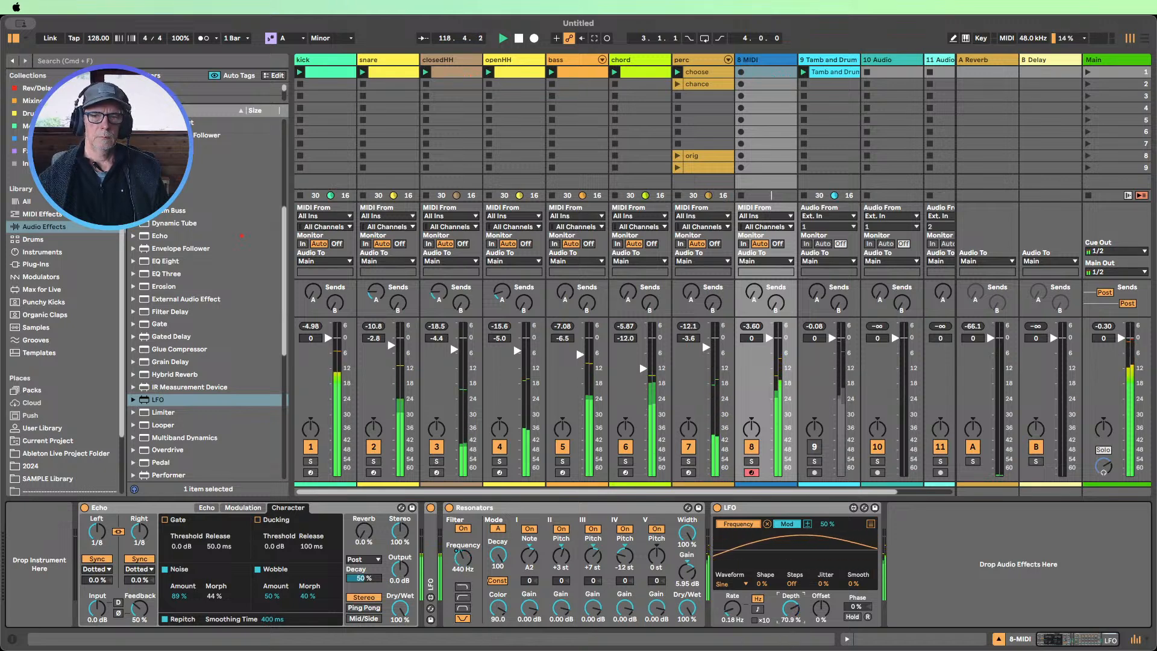
drag(790, 608, 790, 610)
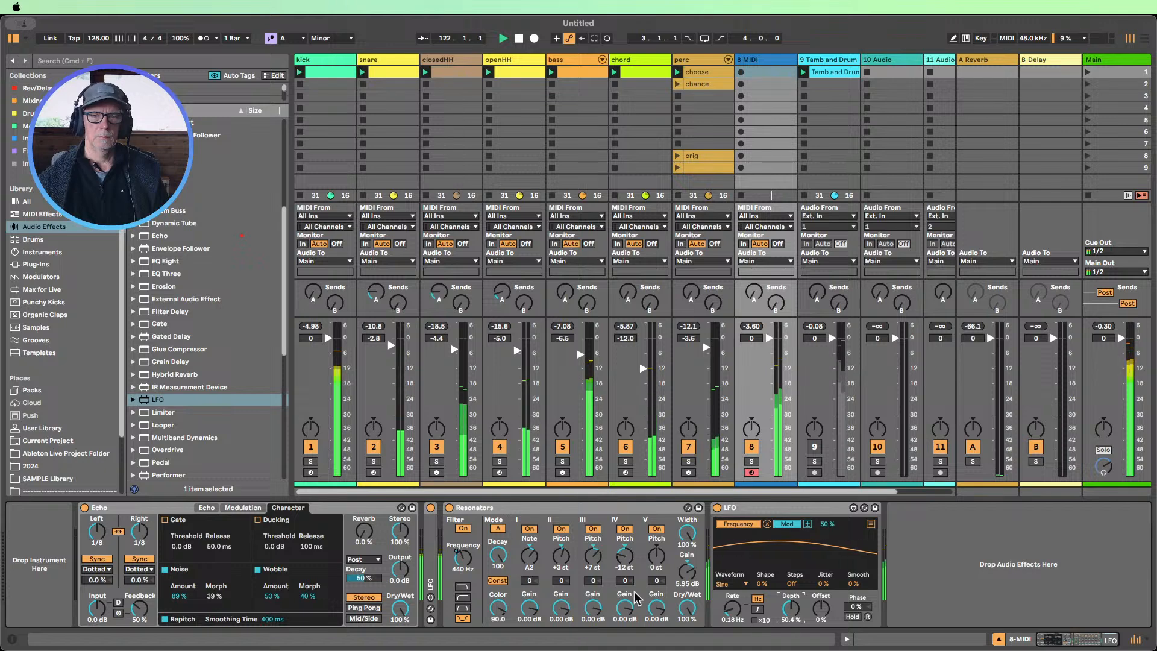
With the kick muted, lower the 8 MIDI track to -2.3 dB and set the Resonators filter frequency to 632 Hz
click(309, 447)
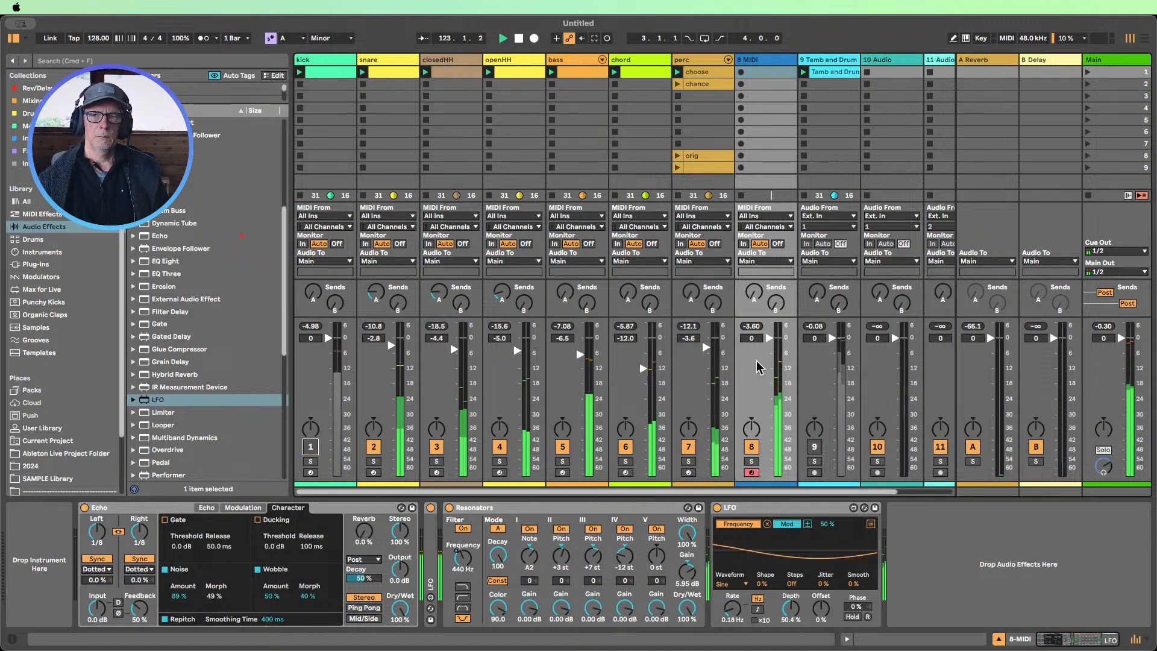
drag(758, 368, 769, 343)
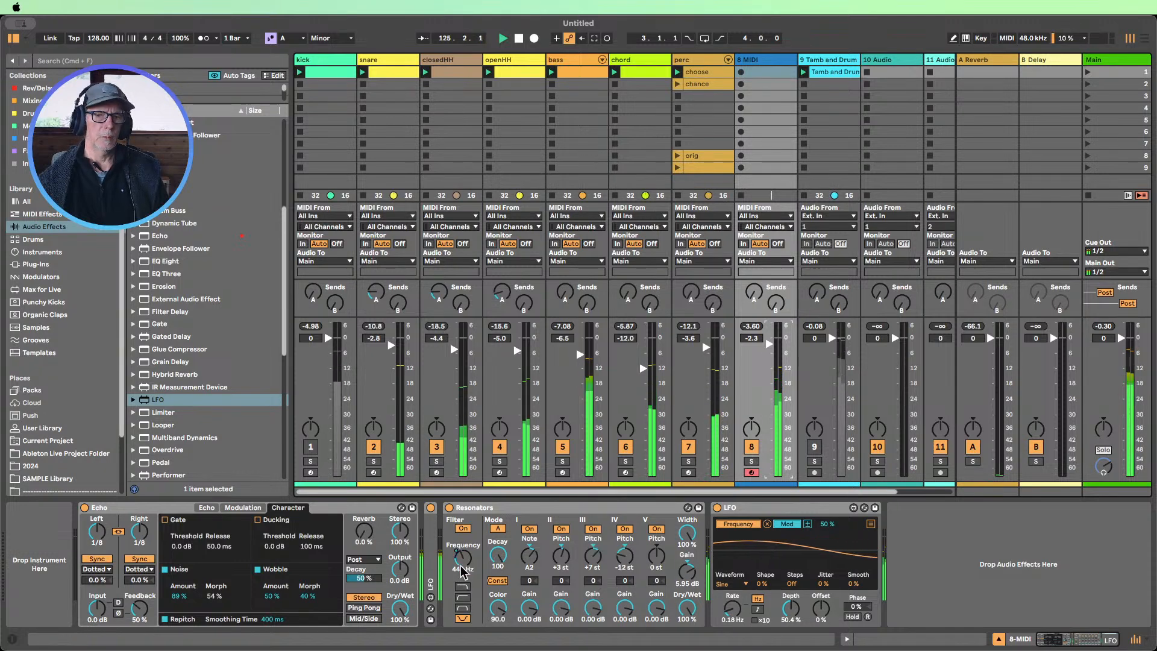
drag(463, 560, 463, 550)
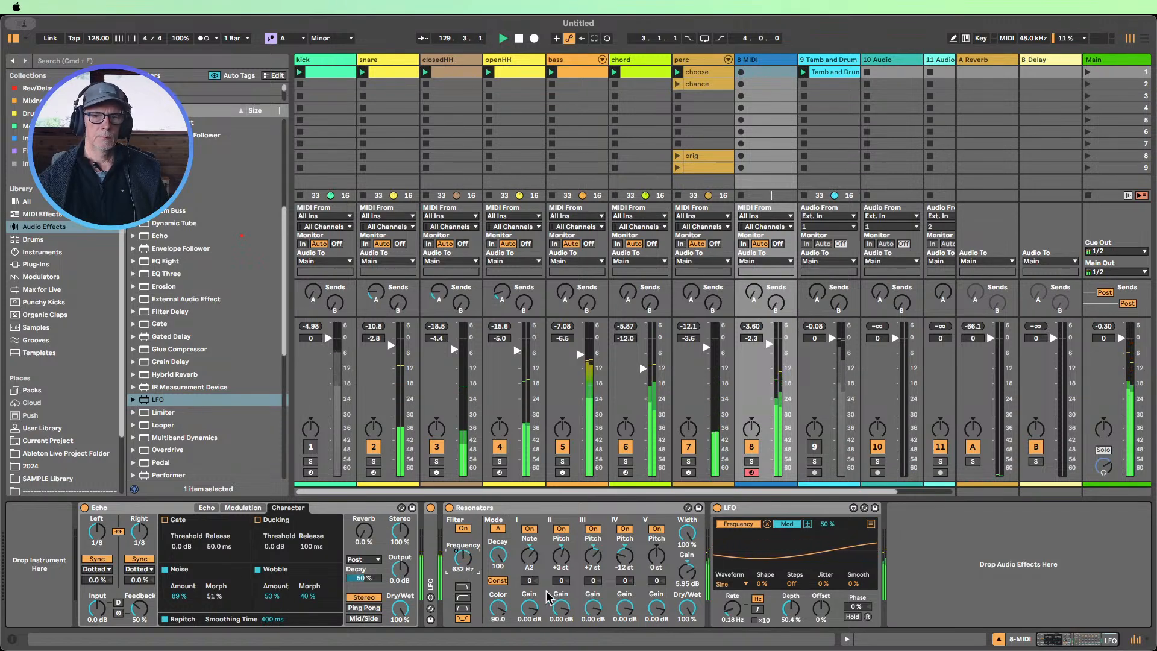
Collapse the Frequency LFO, add another LFO at the chain's end mapped to resonator I's gain, and set its offset to 38%
double_click(759, 507)
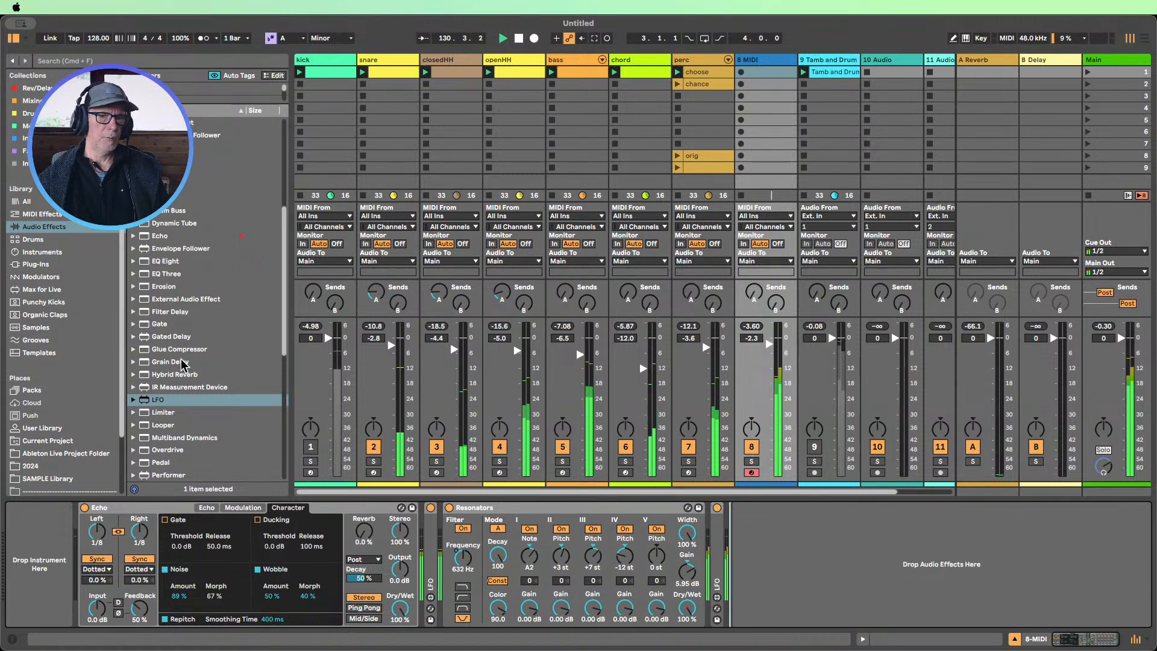
drag(156, 400, 809, 551)
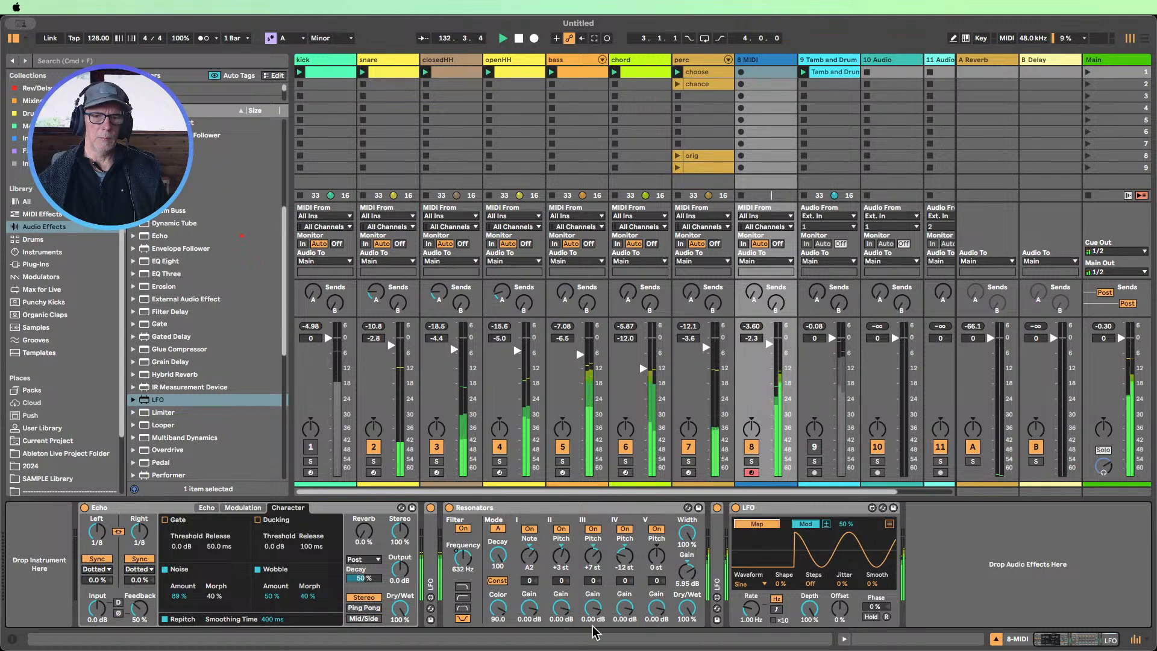
click(528, 608)
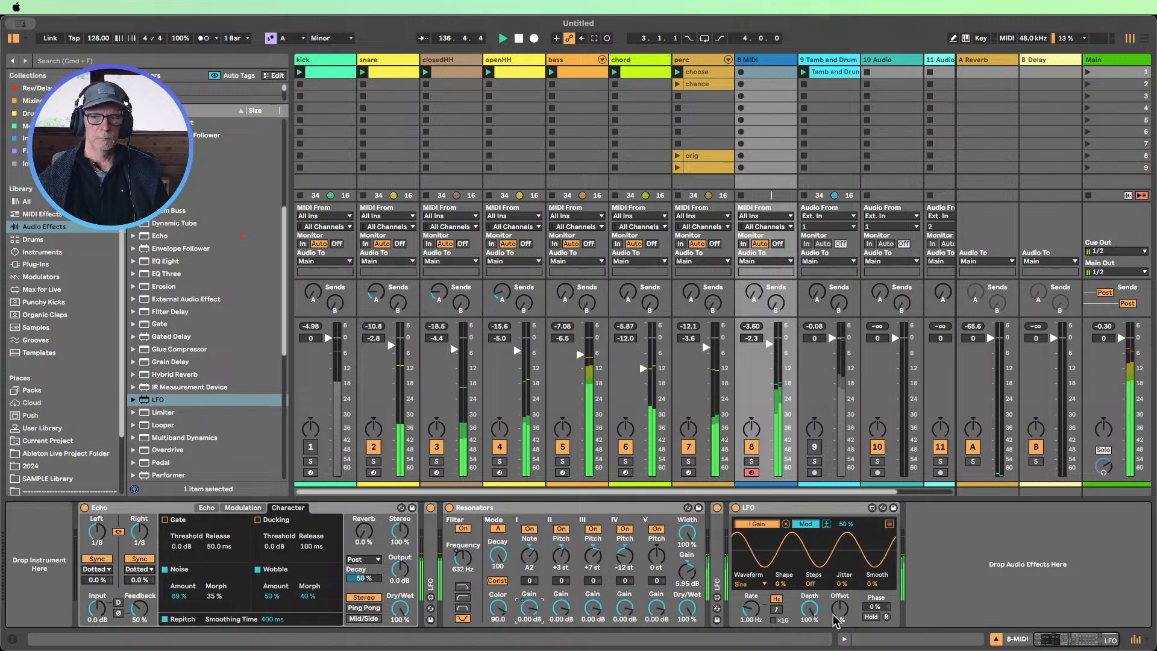
drag(836, 620, 836, 588)
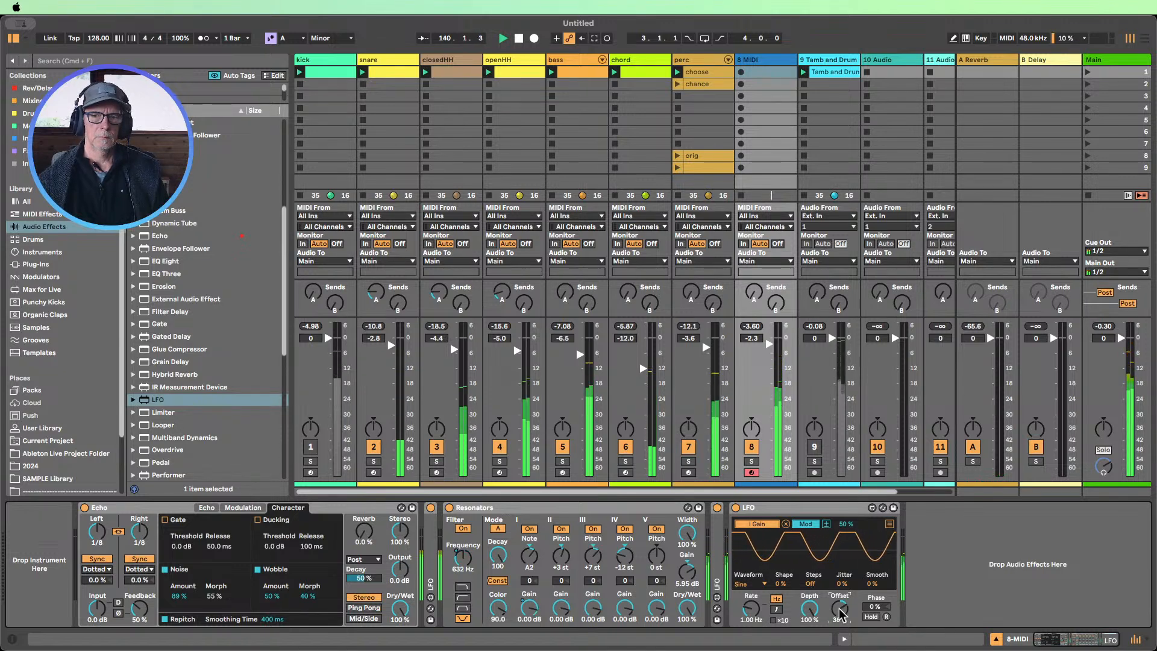
Set the I Gain LFO's rate to 1.70 Hz, try the Random waveform and settle on Stray
drag(751, 607, 751, 600)
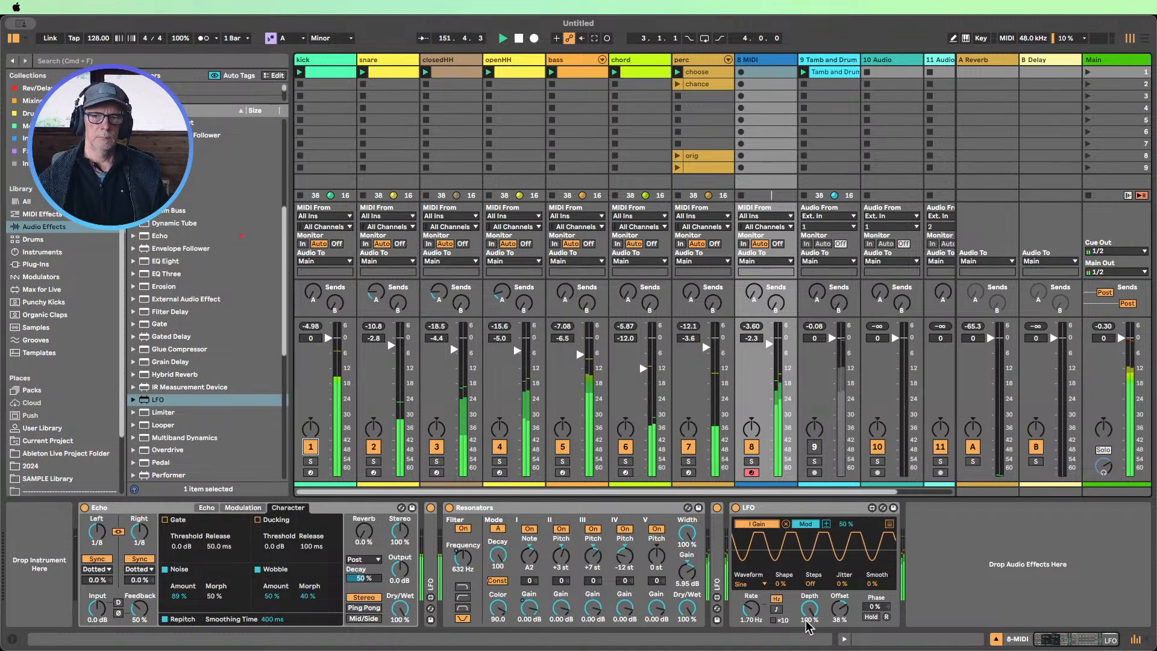
click(749, 584)
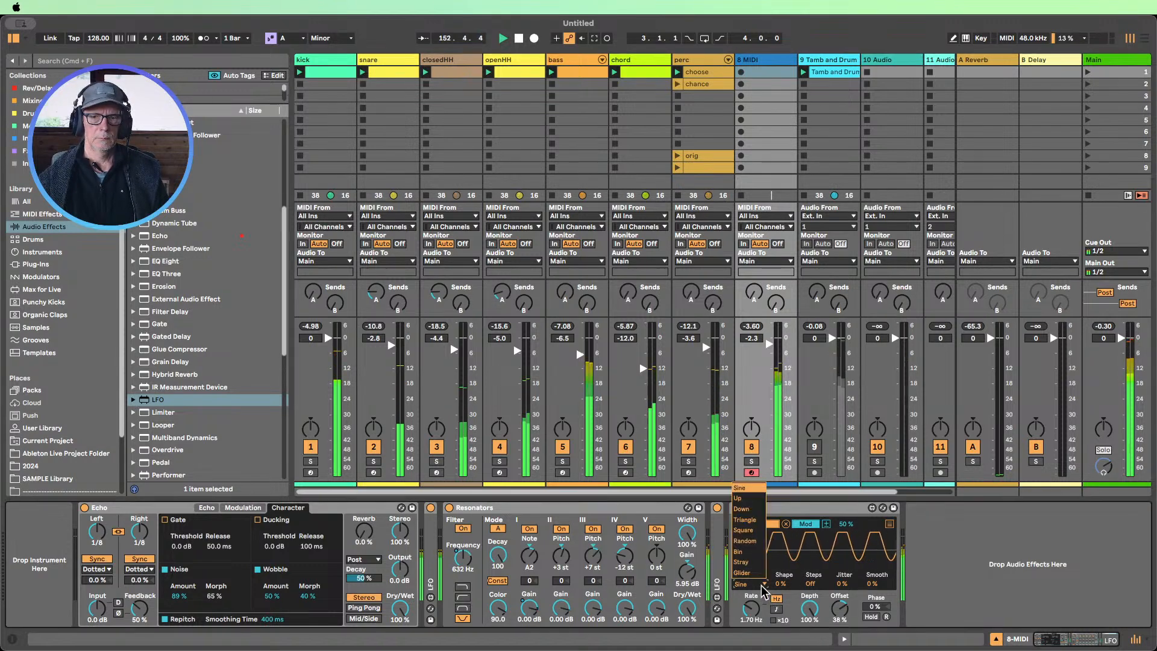
click(745, 541)
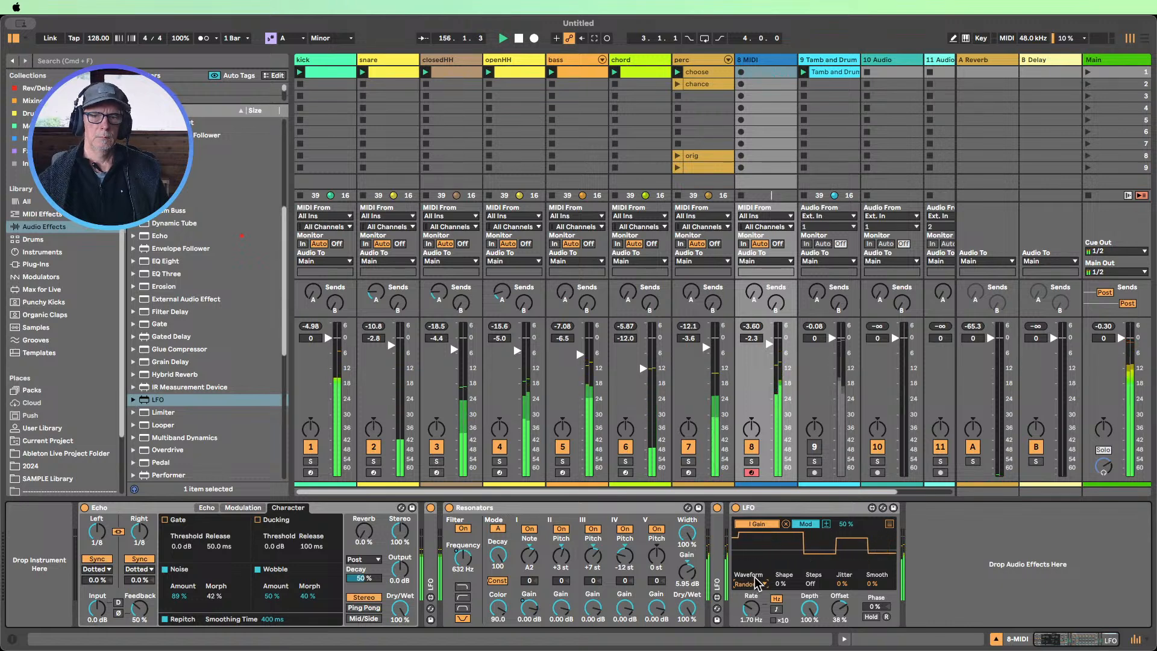
click(756, 583)
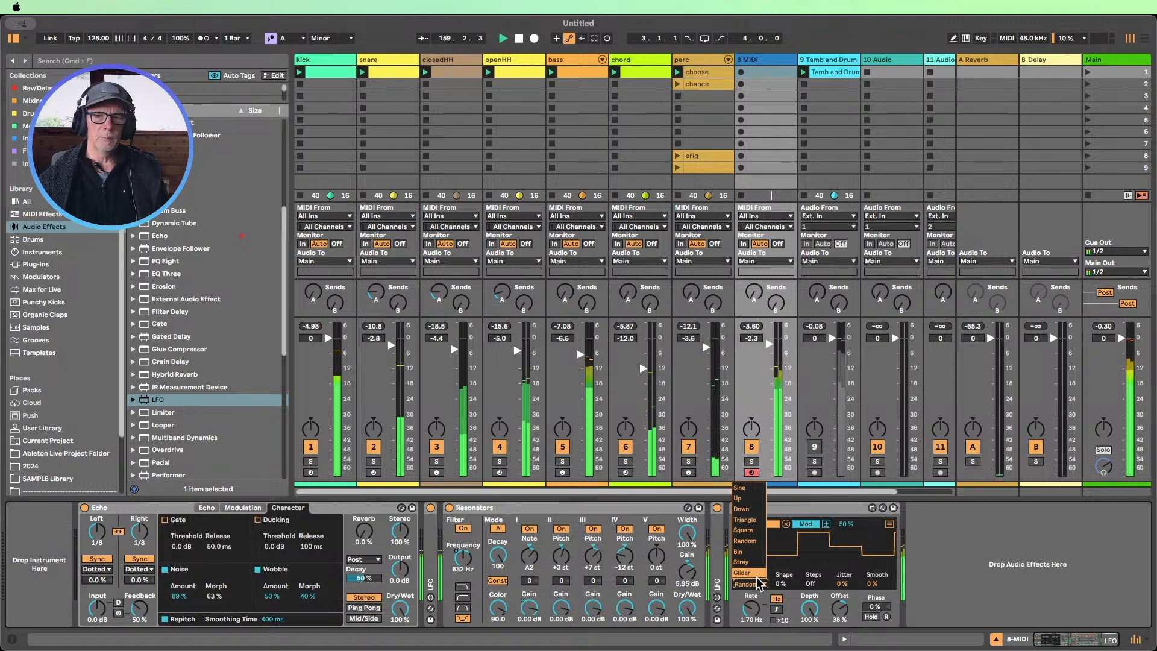
click(741, 561)
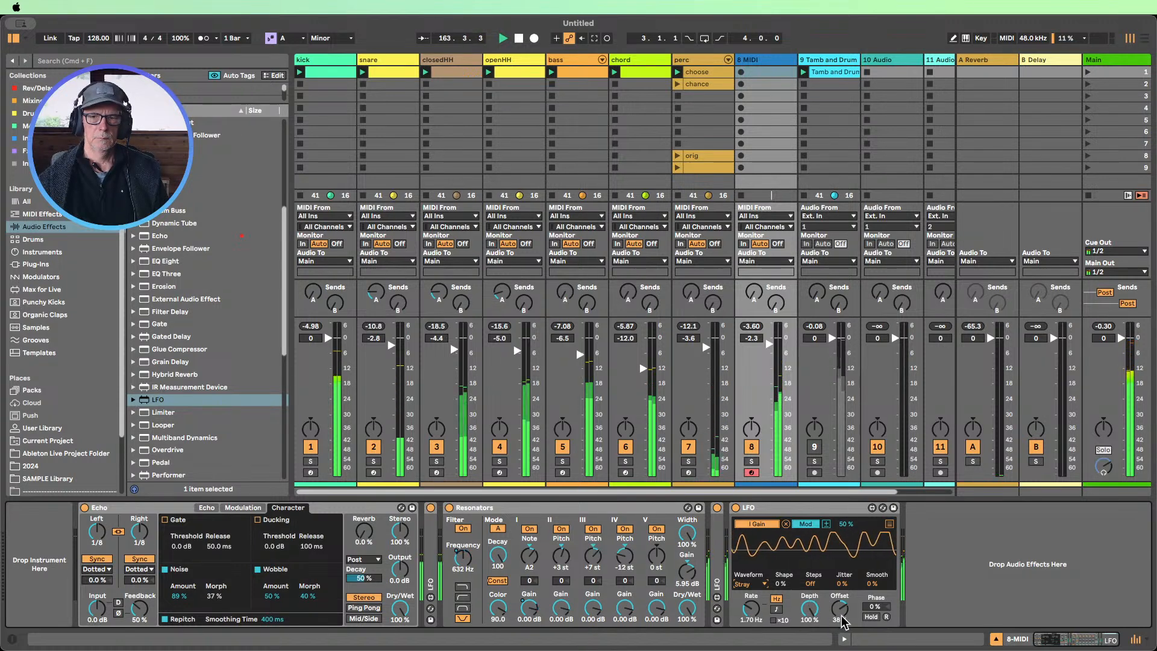
Try a tempo-synced rate of 1 on the I Gain LFO and return its rate to hertz
click(776, 609)
drag(751, 608, 751, 613)
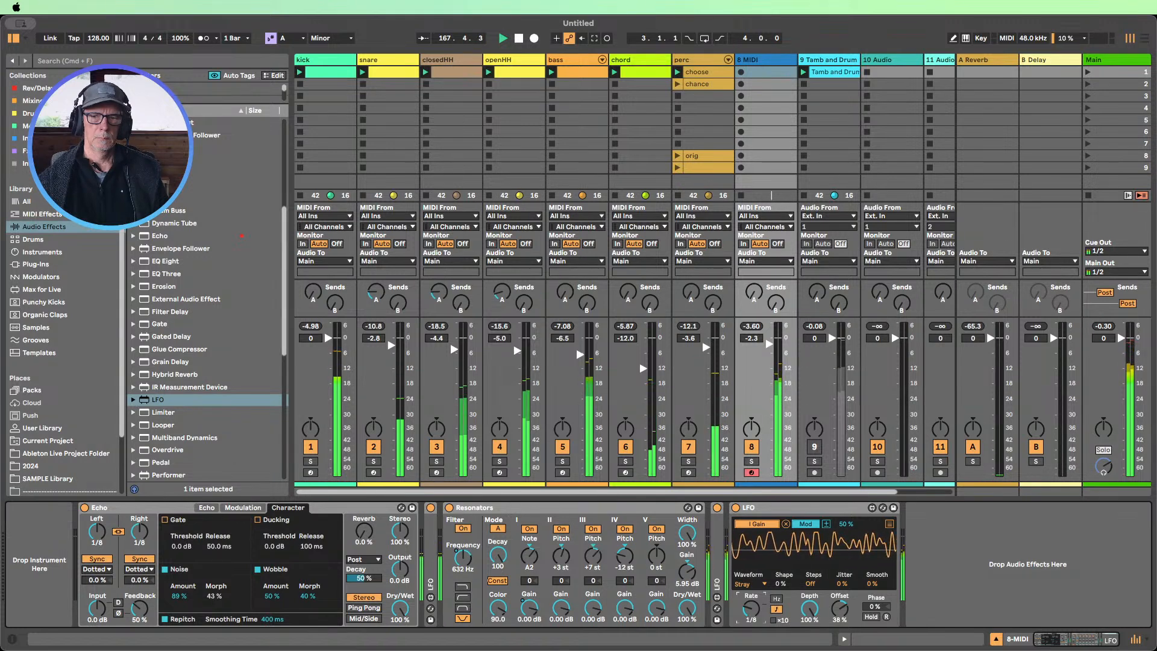
drag(751, 607, 752, 583)
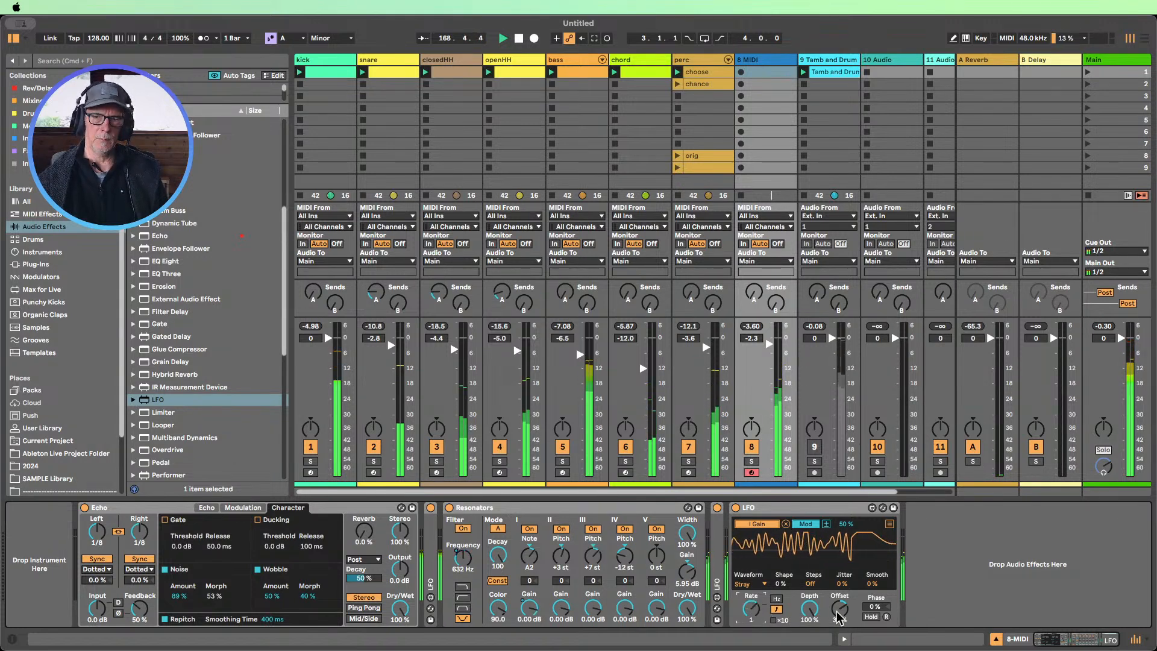
click(776, 599)
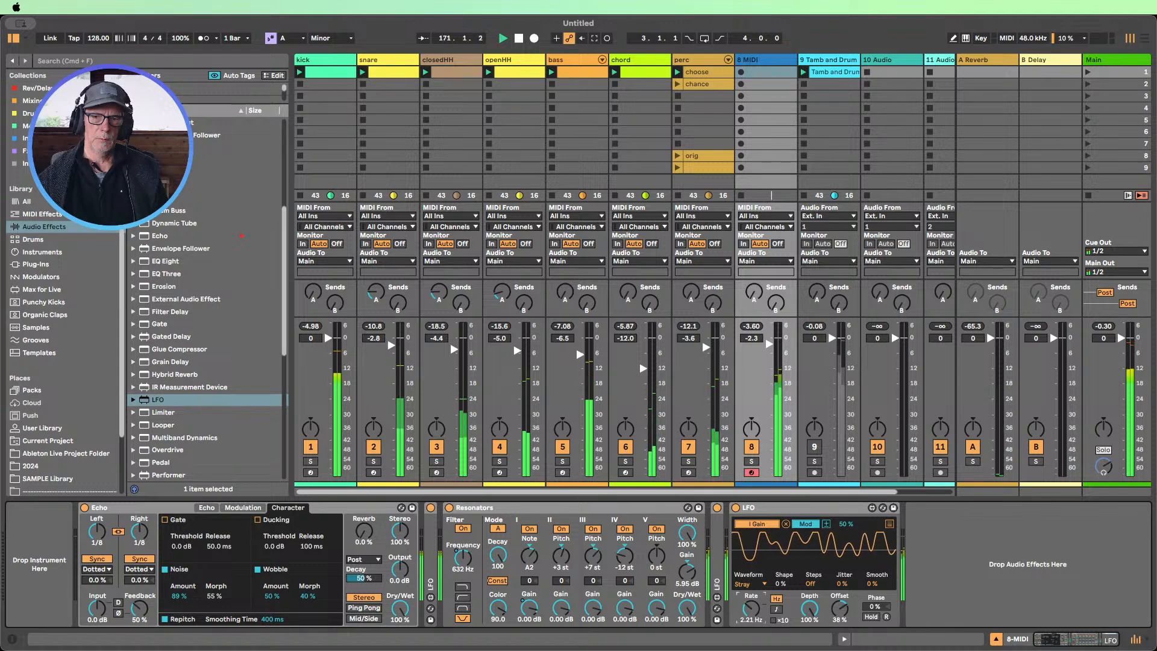
Set the I Gain LFO's rate to 0.92 Hz and its depth to 63%
drag(751, 607, 751, 611)
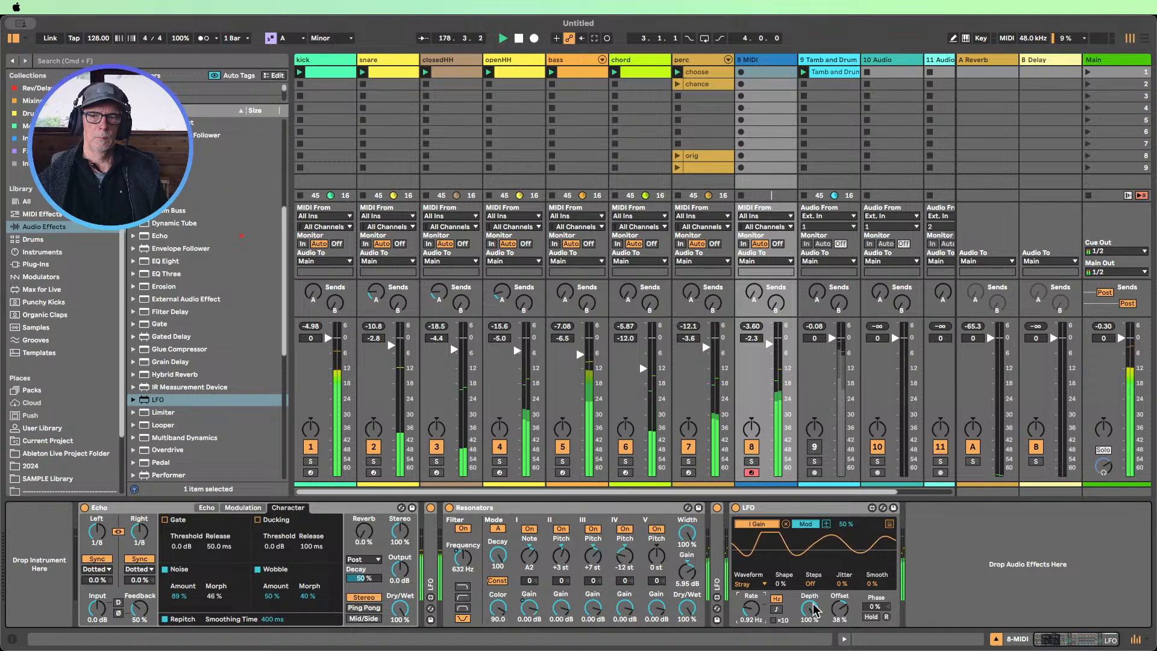
drag(814, 610, 814, 626)
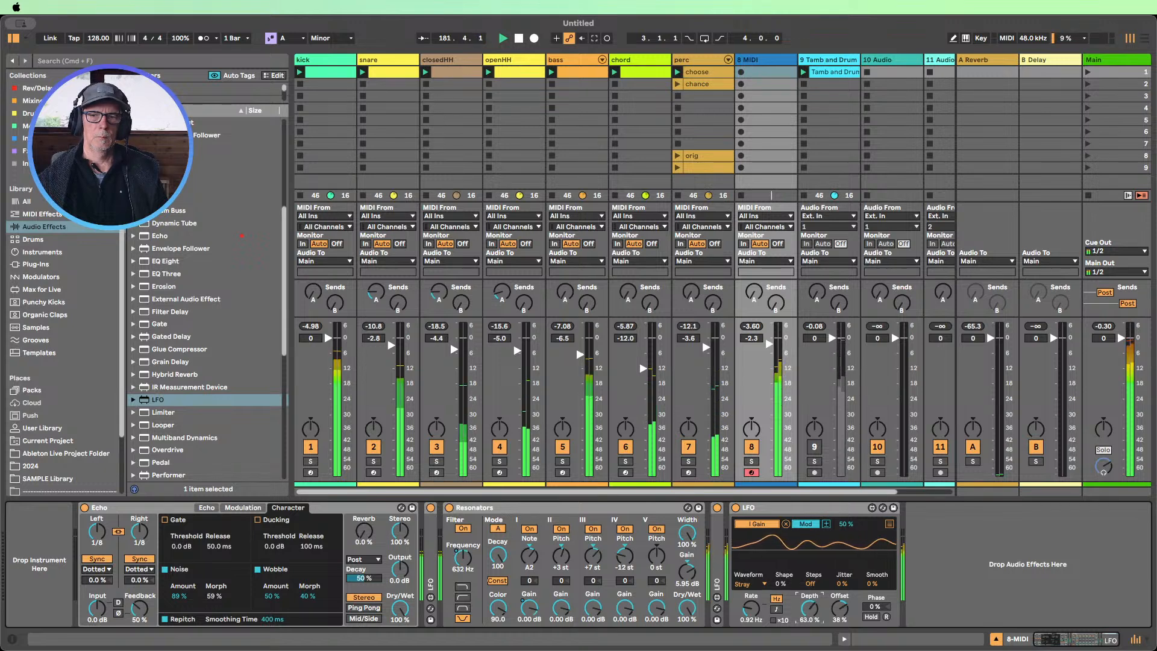
Map the I Gain LFO also to the gains of resonators III and IV, and collapse the LFO and Resonators devices
drag(815, 627, 814, 626)
click(888, 525)
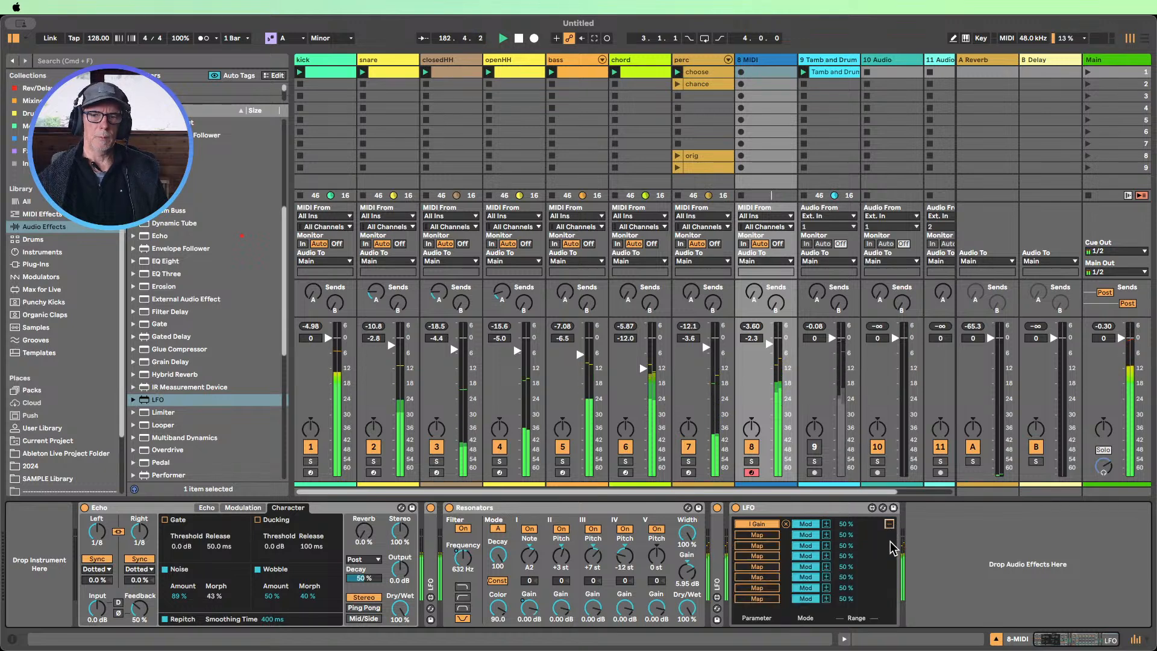
click(757, 534)
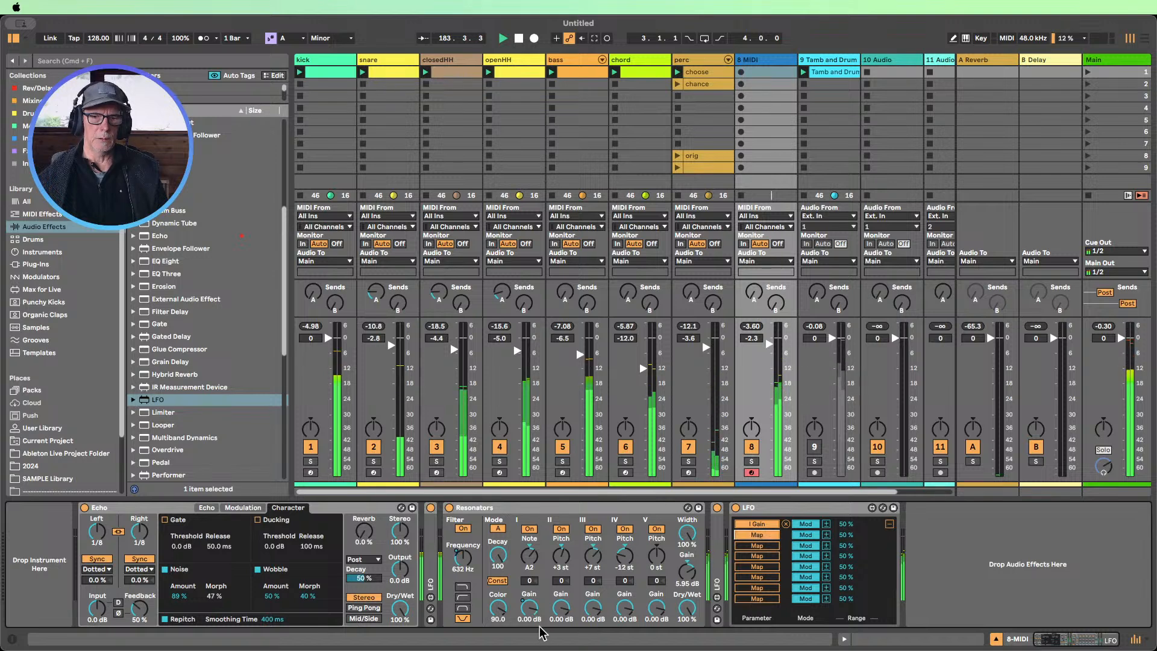
click(593, 608)
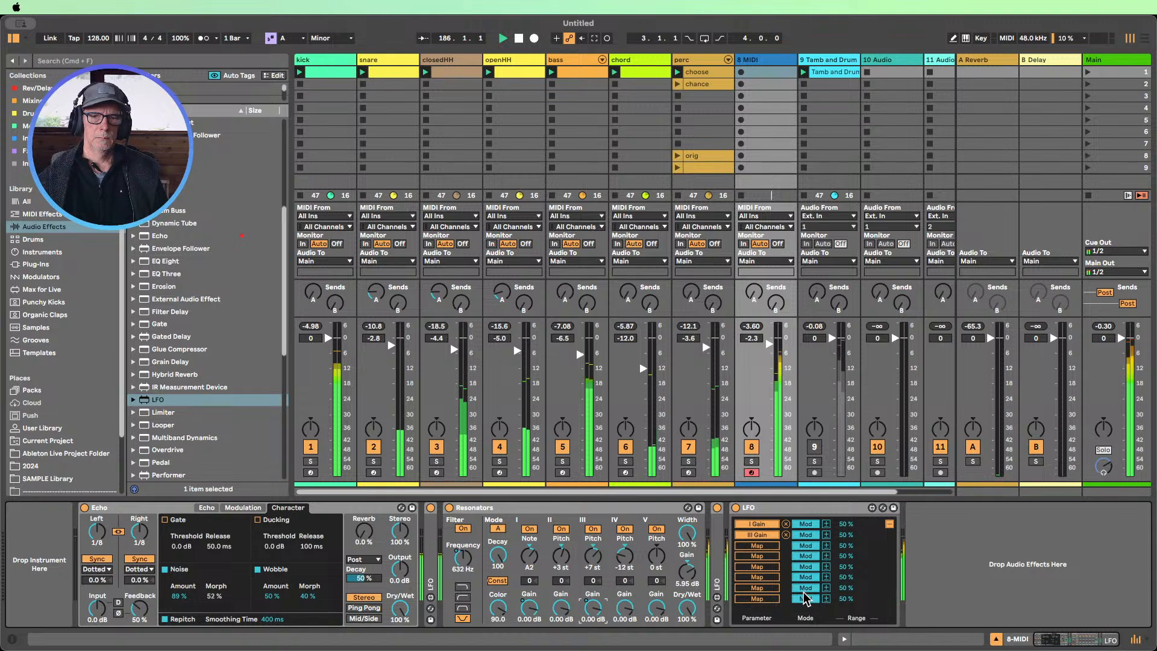
click(754, 546)
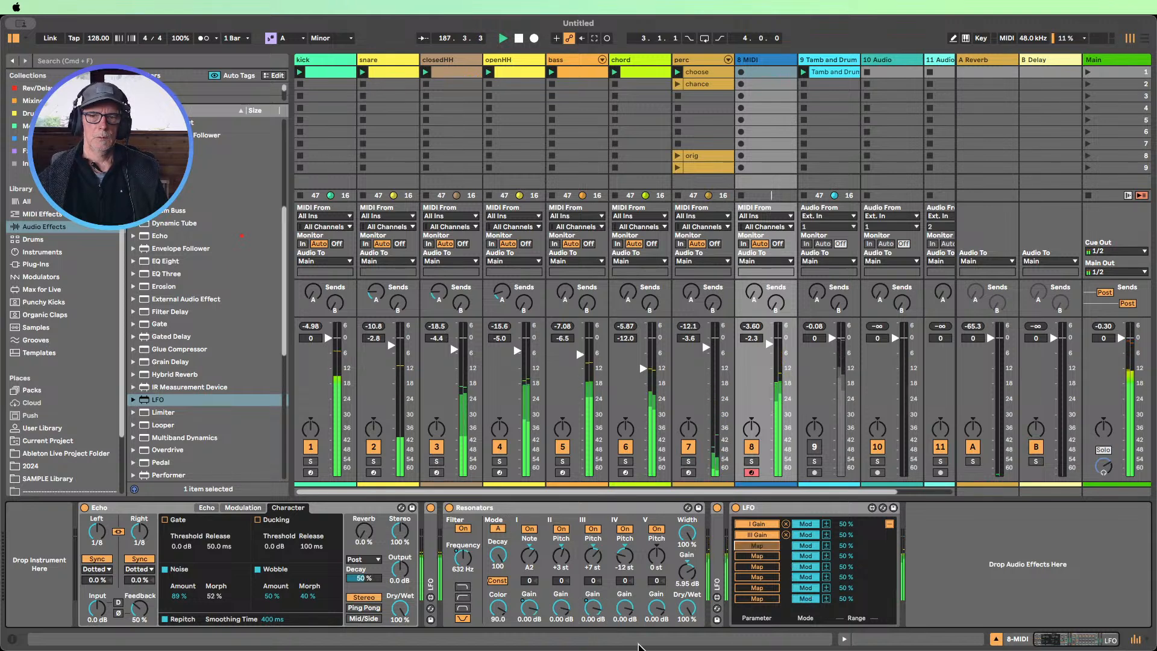
click(631, 611)
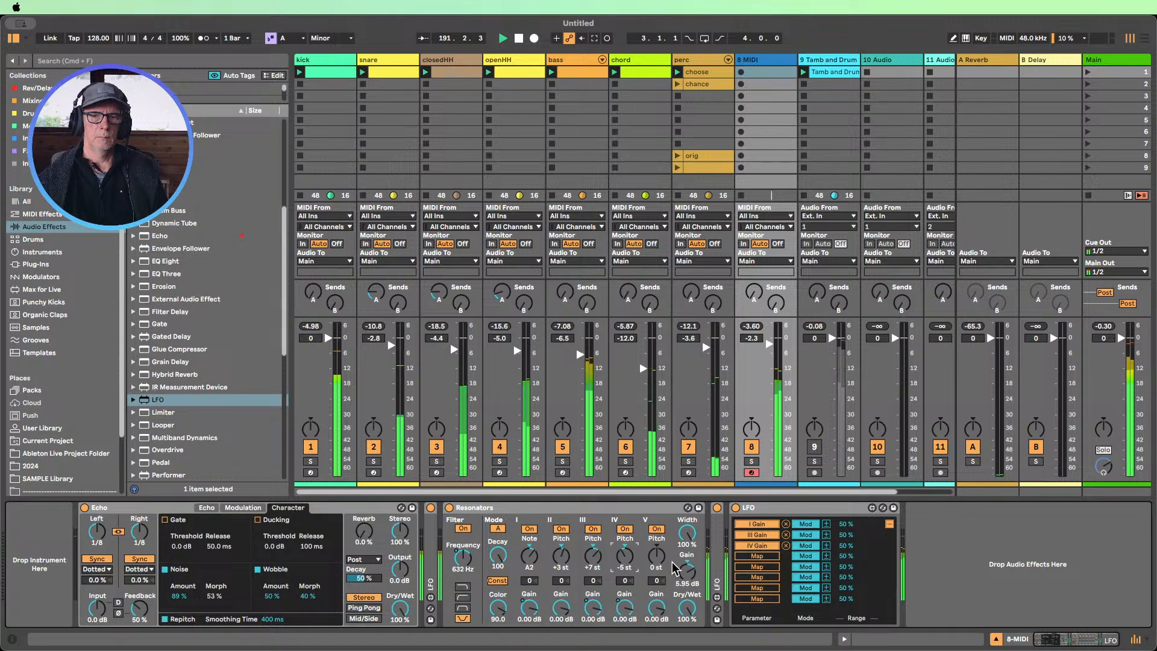
double_click(772, 507)
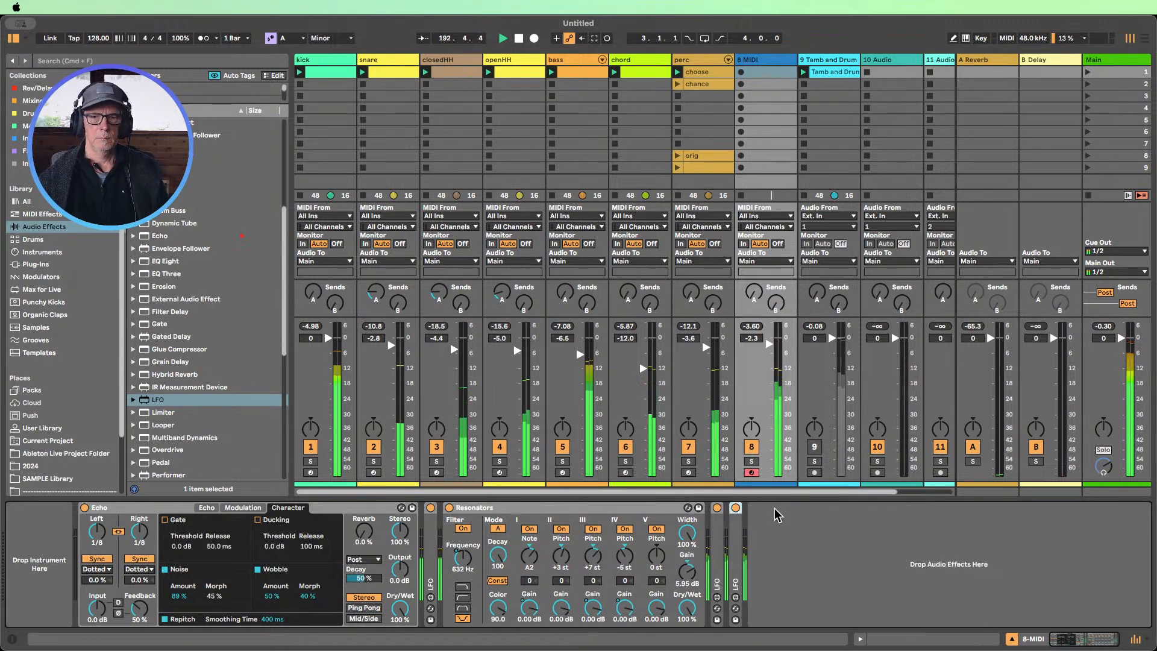
double_click(521, 508)
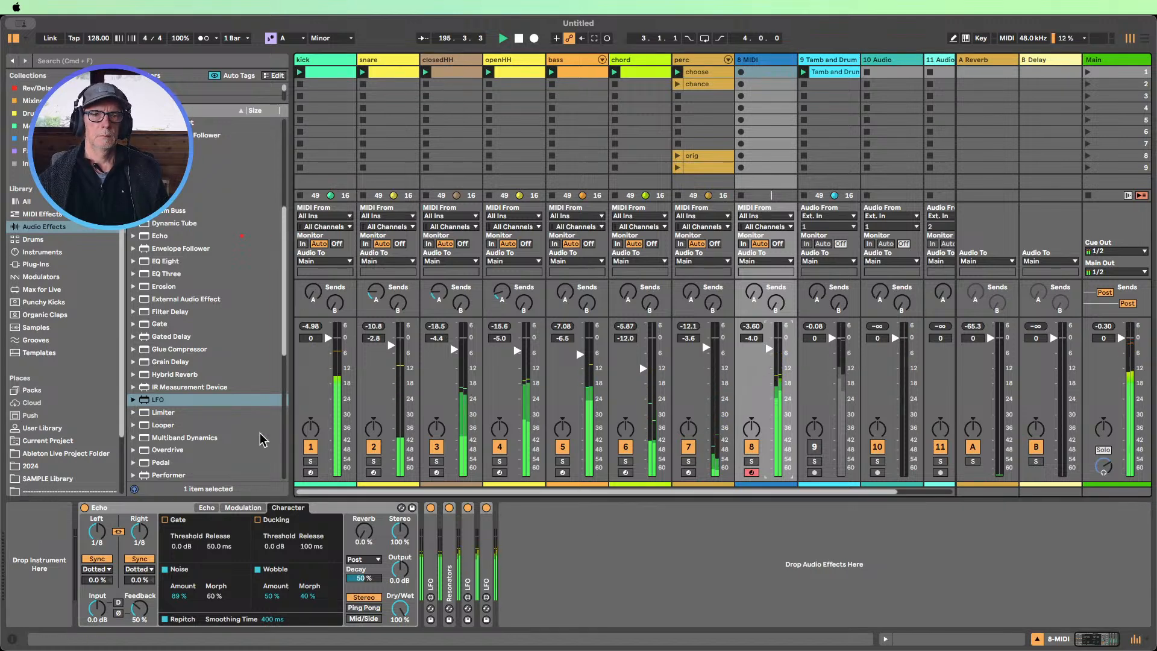
Mute the kick track and lower the 8 MIDI track's volume to -13.0 dB
click(310, 446)
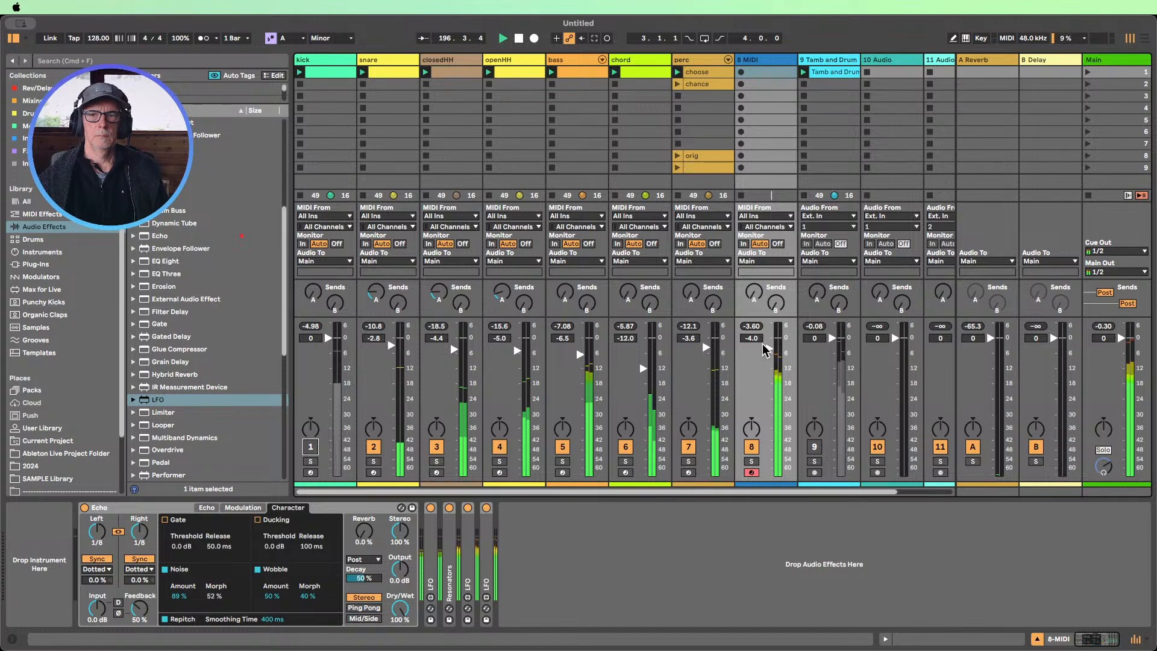
drag(769, 348, 769, 374)
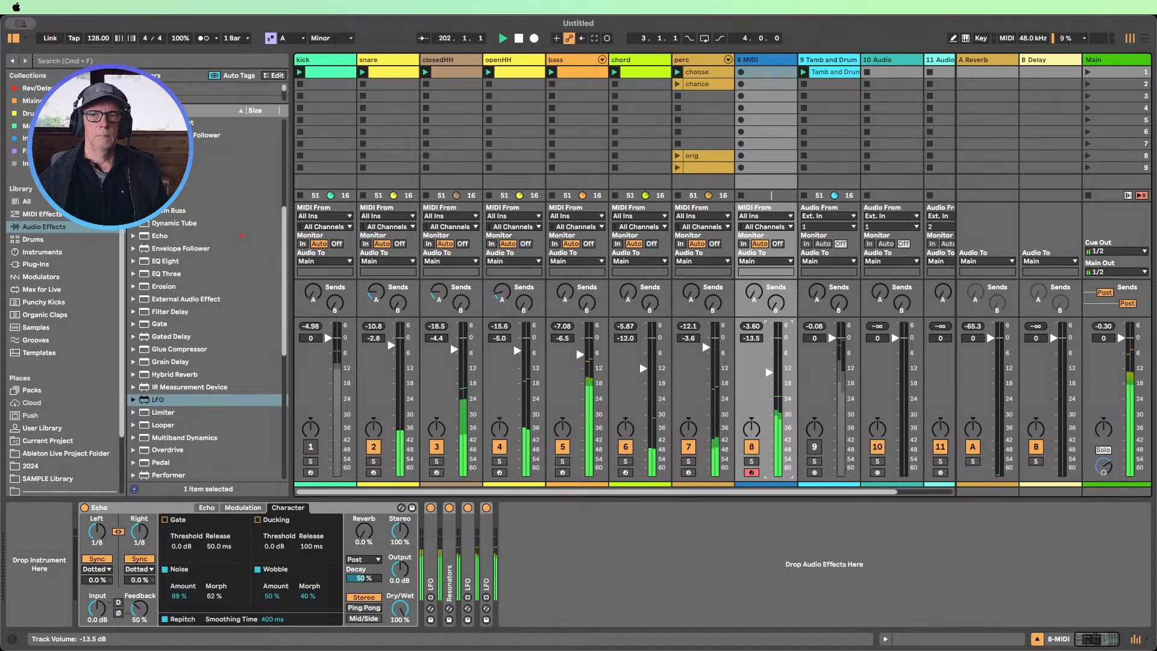
drag(769, 372, 769, 371)
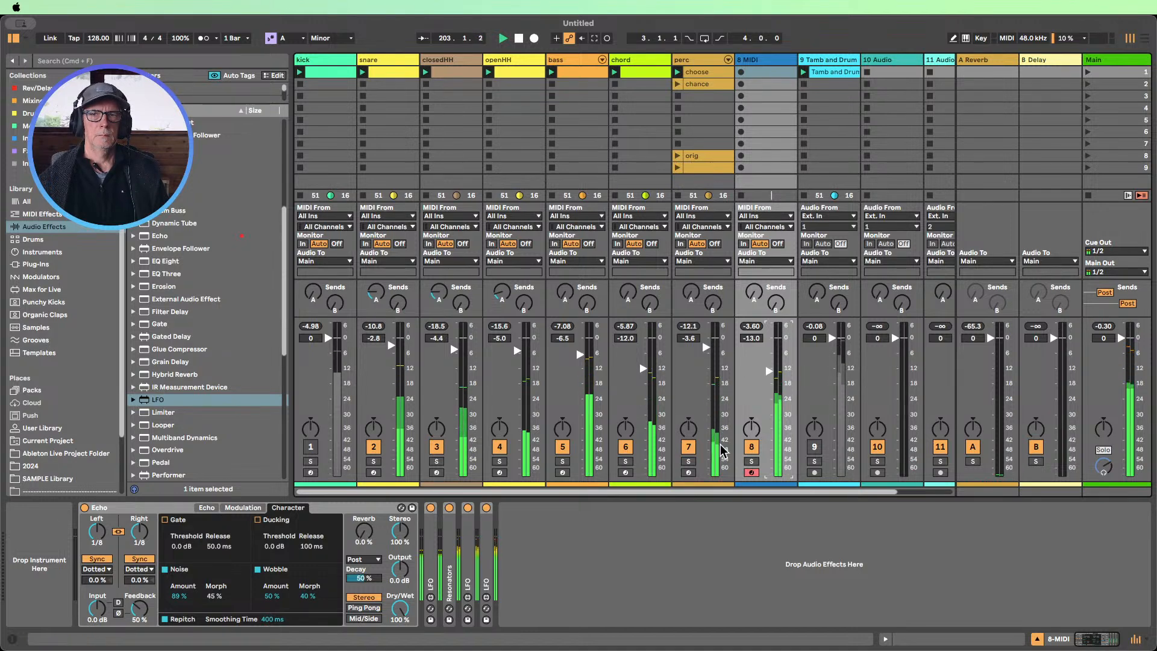
Mute the perc, openHH and closedHH tracks and switch the kick track back on
click(688, 447)
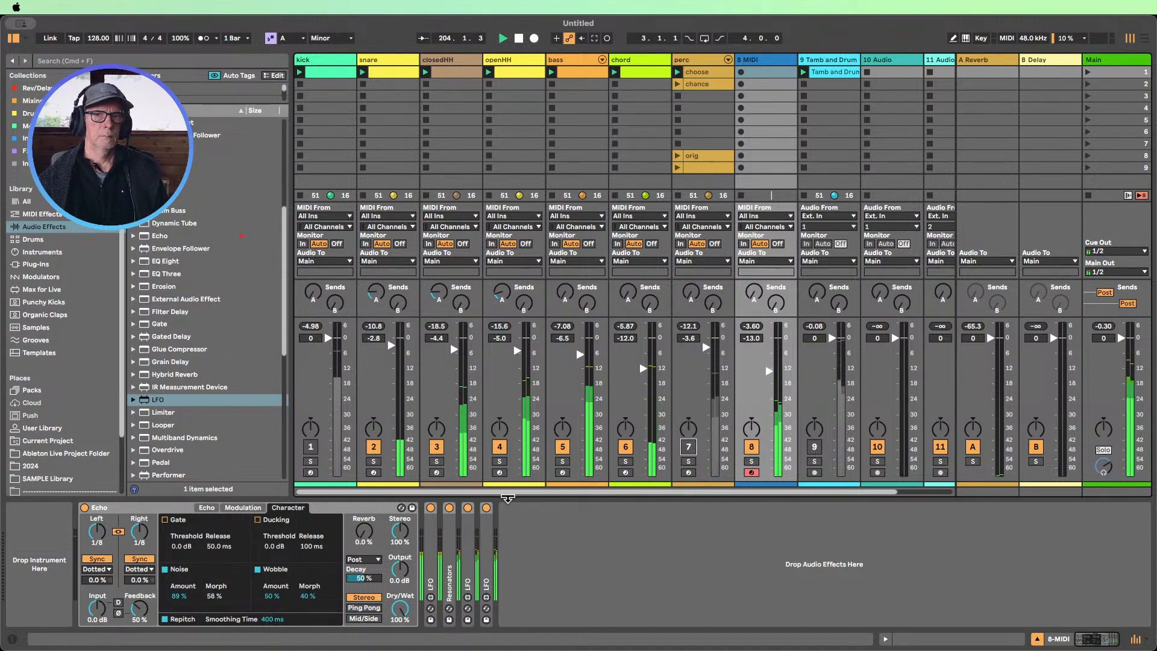
click(500, 447)
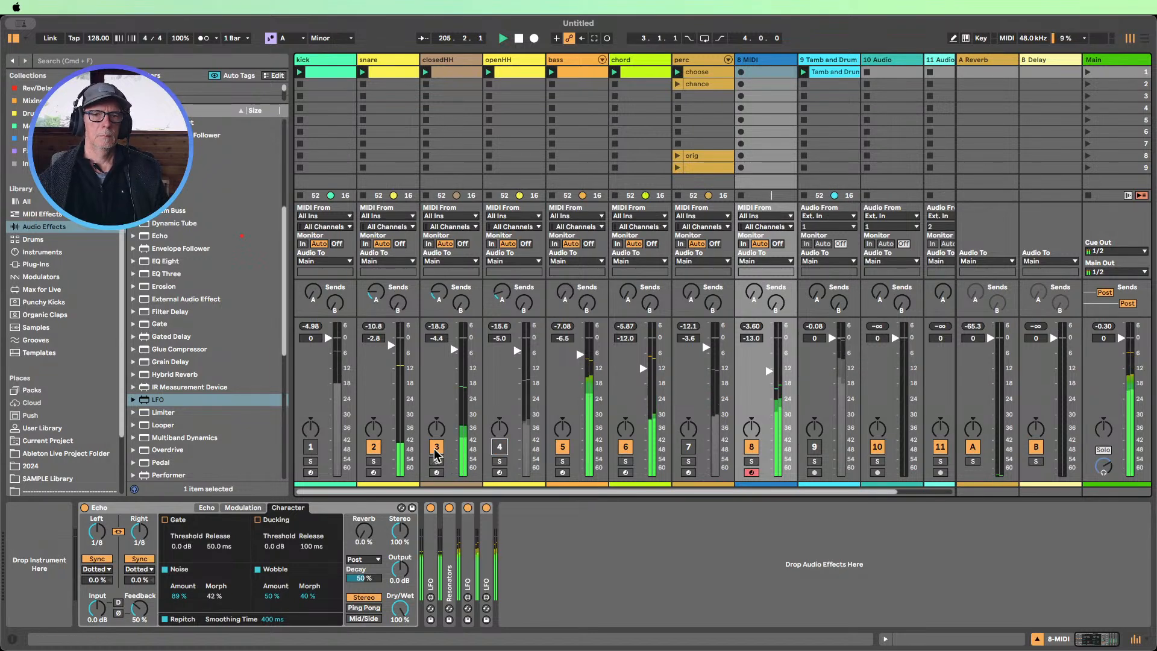
click(310, 446)
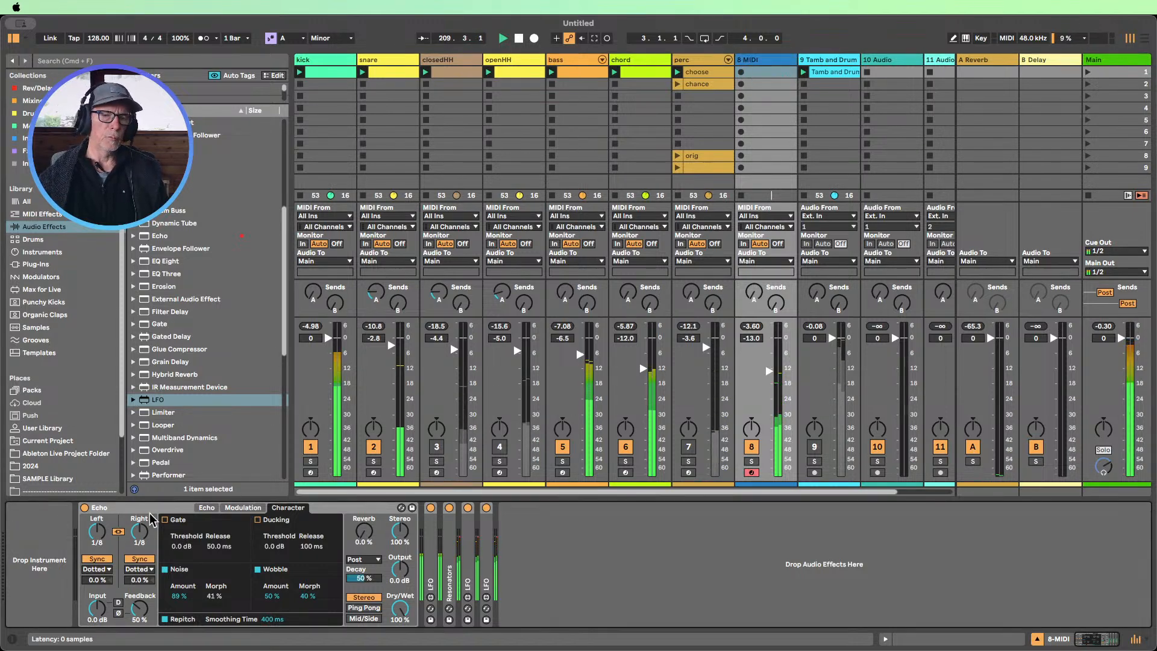
Collapse Echo, add a Hybrid Reverb at the end of the 8 MIDI chain and set its dry/wet to 26%
double_click(116, 509)
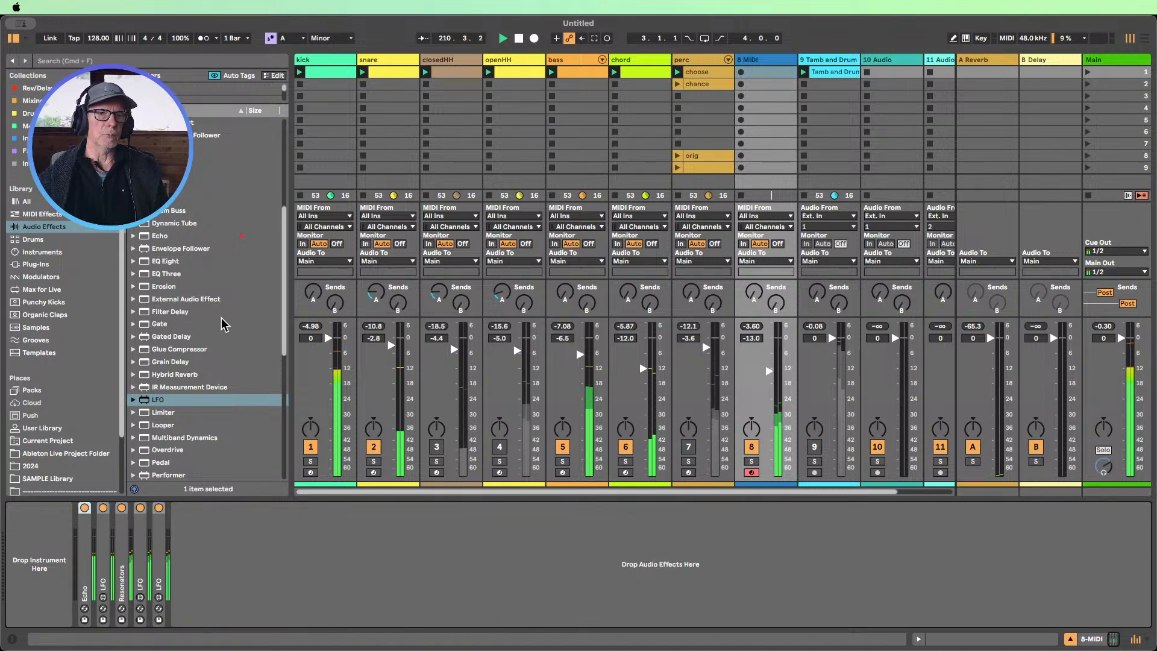
click(227, 585)
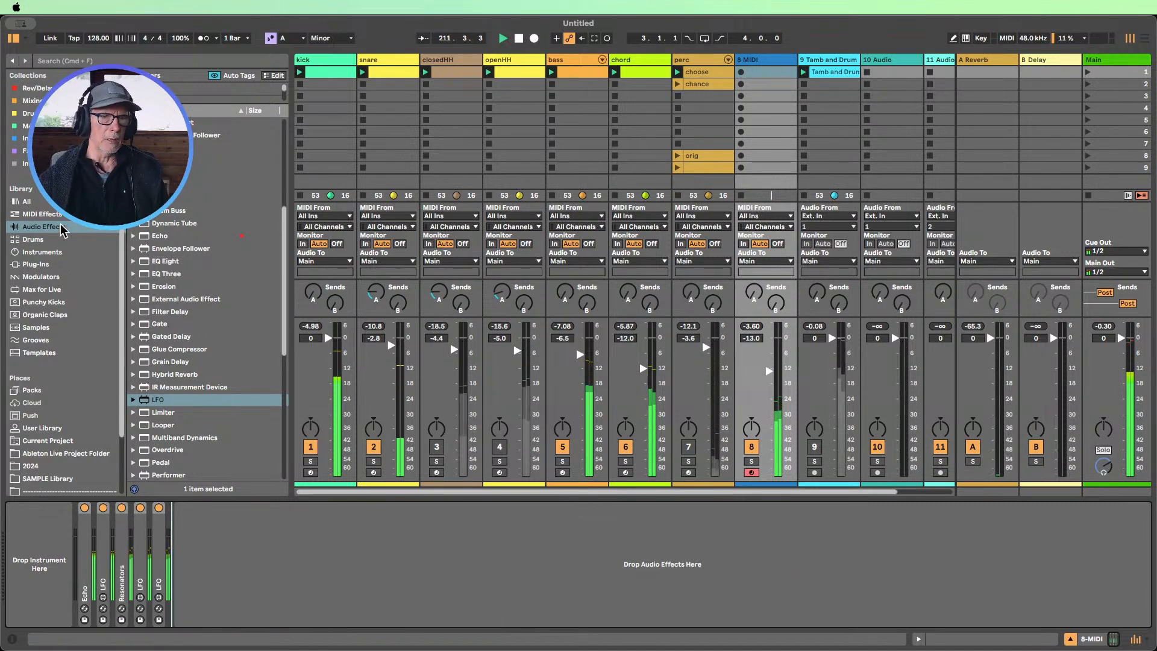
scroll(163, 240, up, 6)
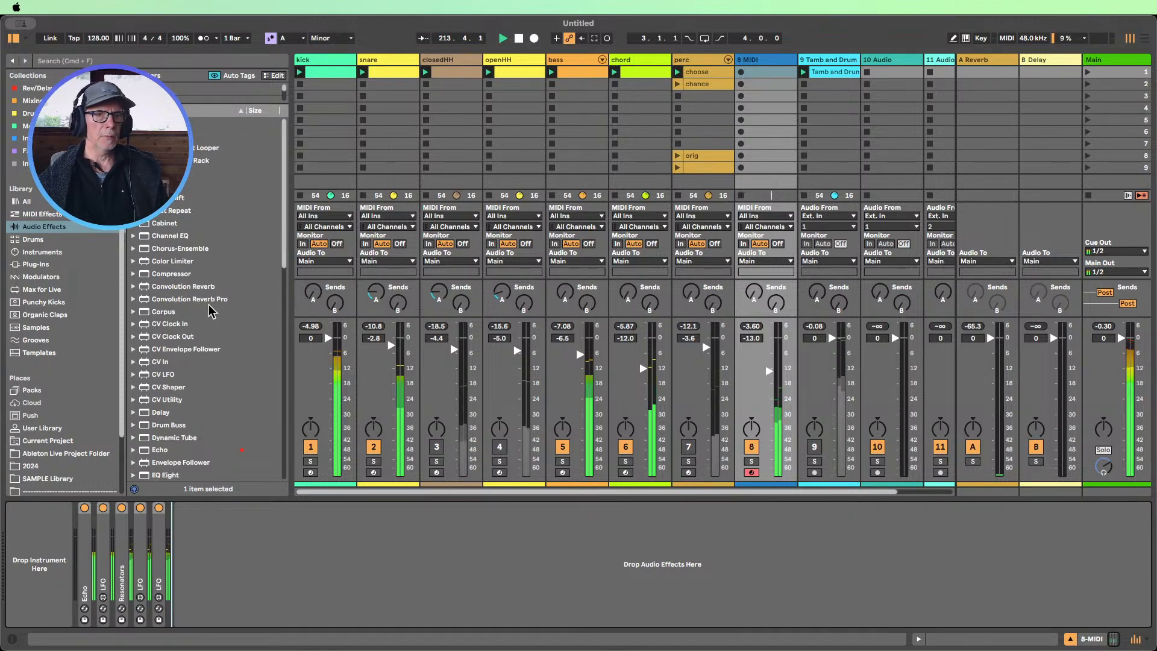
scroll(208, 310, down, 5)
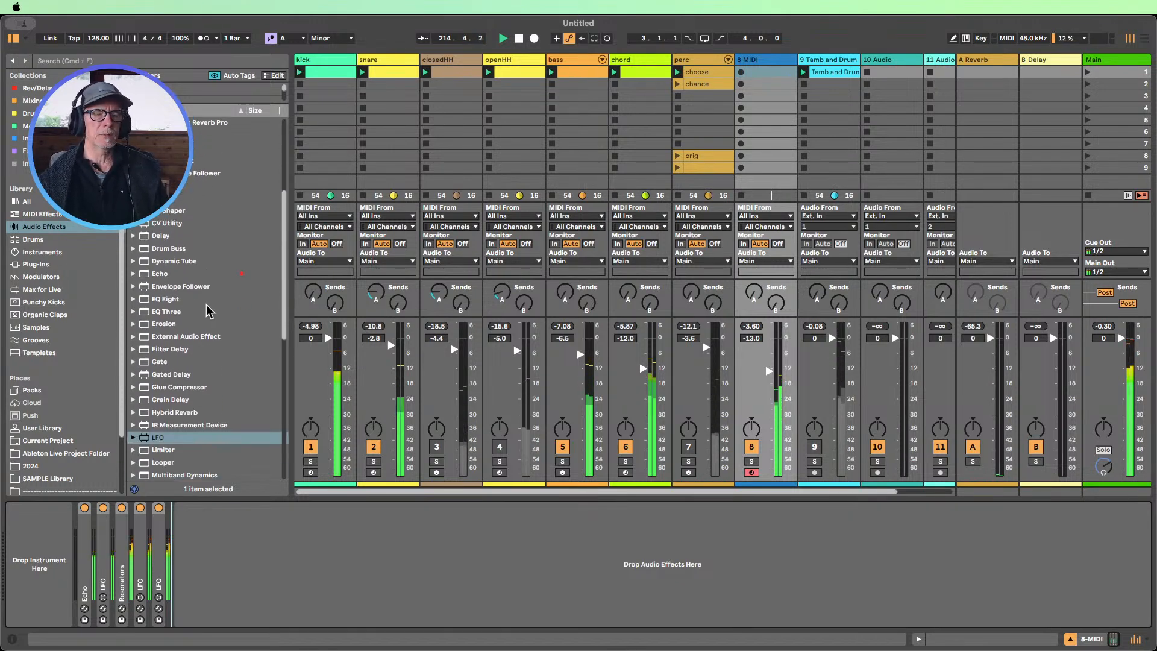
scroll(206, 311, down, 1)
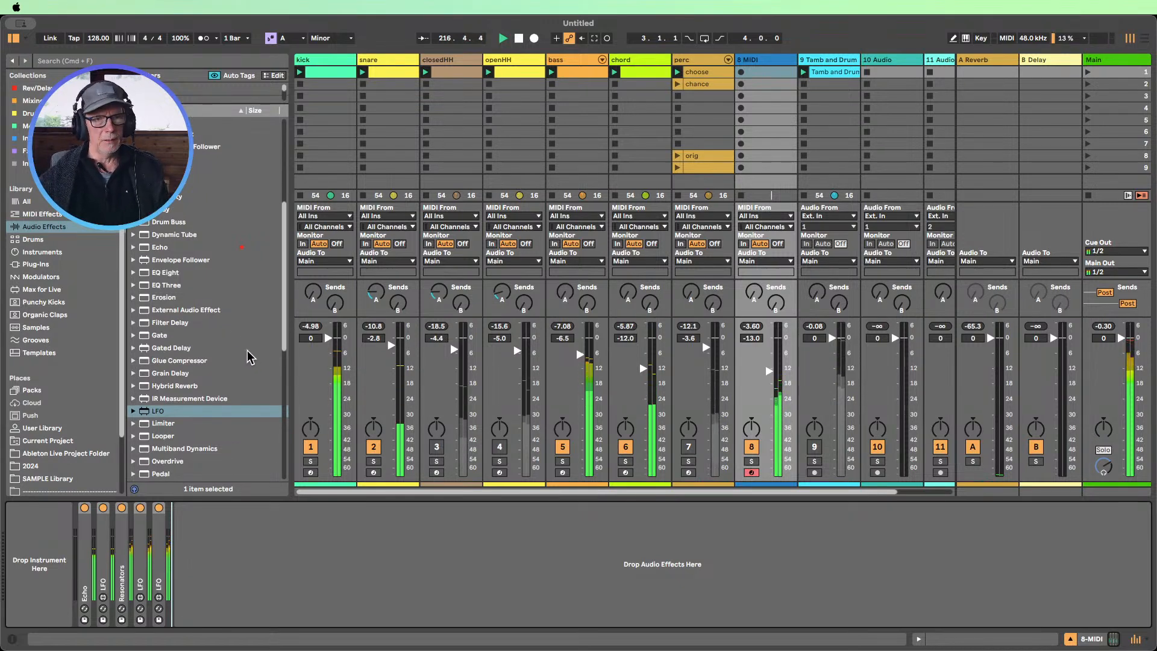
scroll(250, 357, down, 1)
drag(162, 381, 275, 558)
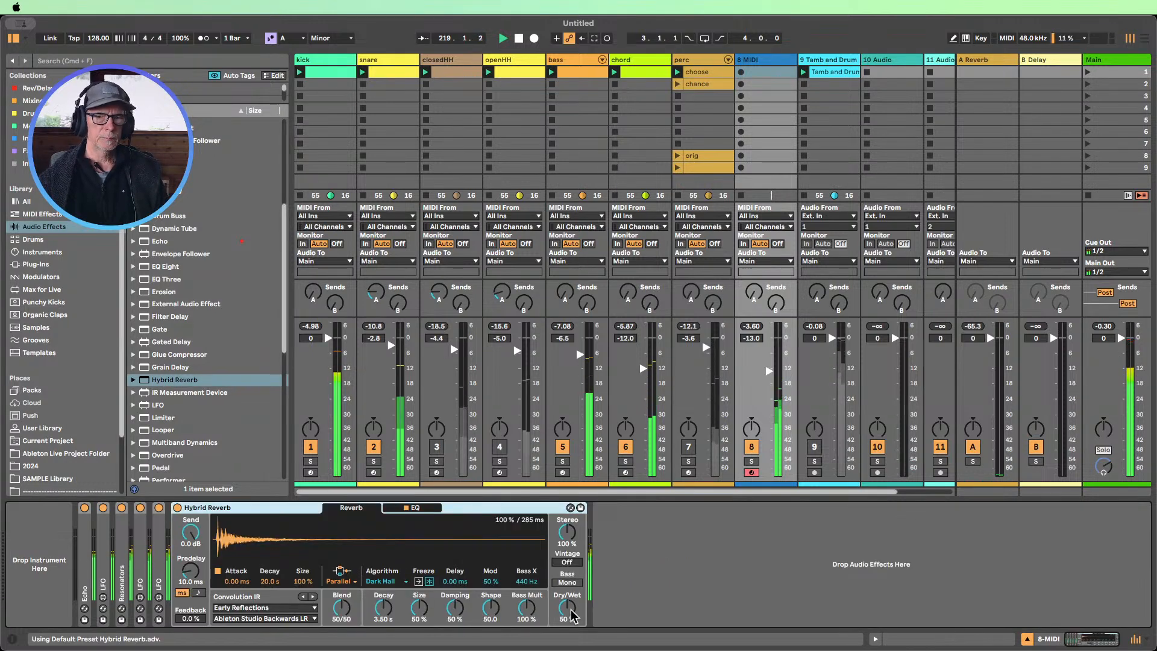
drag(573, 615, 572, 634)
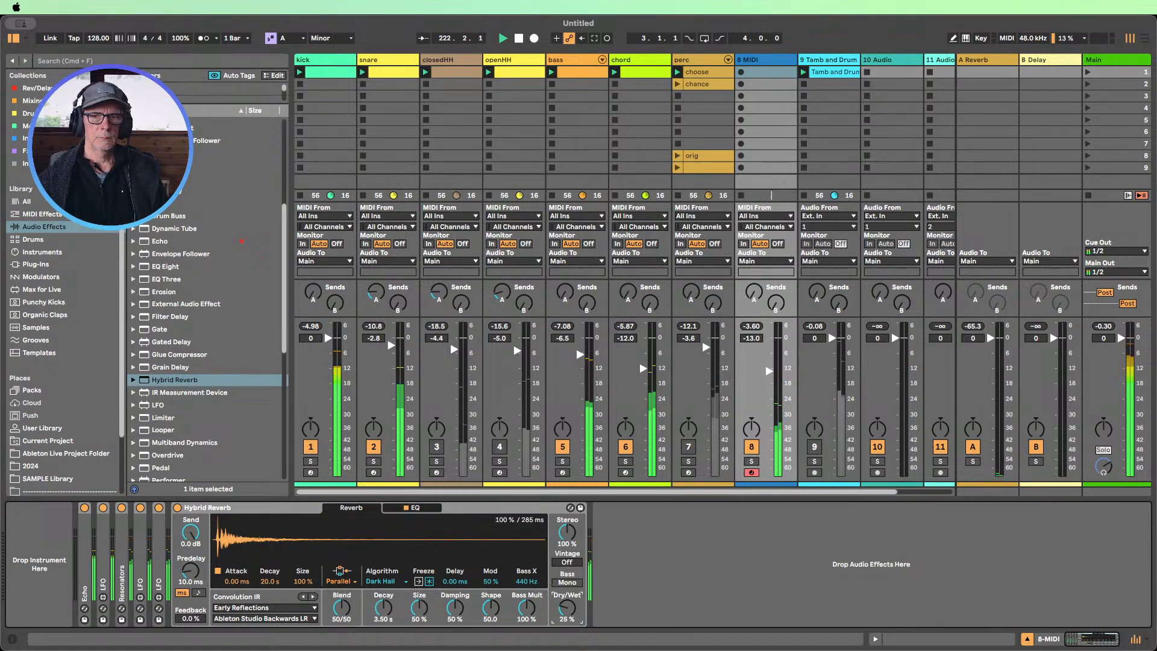
drag(572, 613, 571, 613)
Unmute the closedHH, openHH and perc tracks and raise the perc volume to -1.5 dB
click(436, 447)
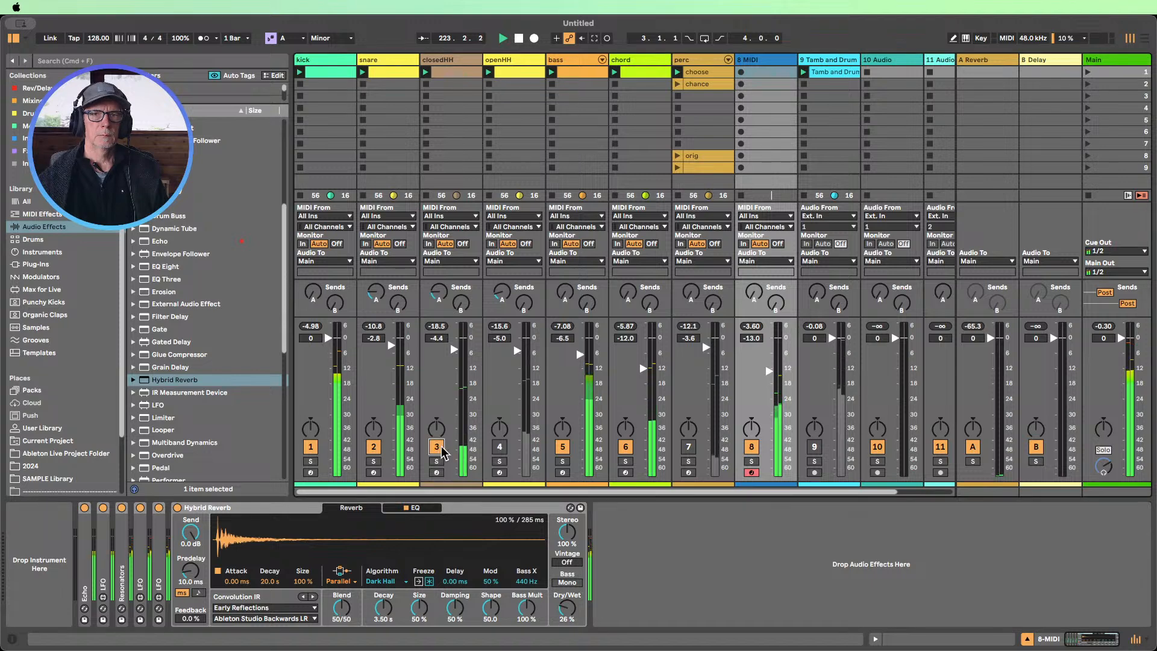
click(500, 446)
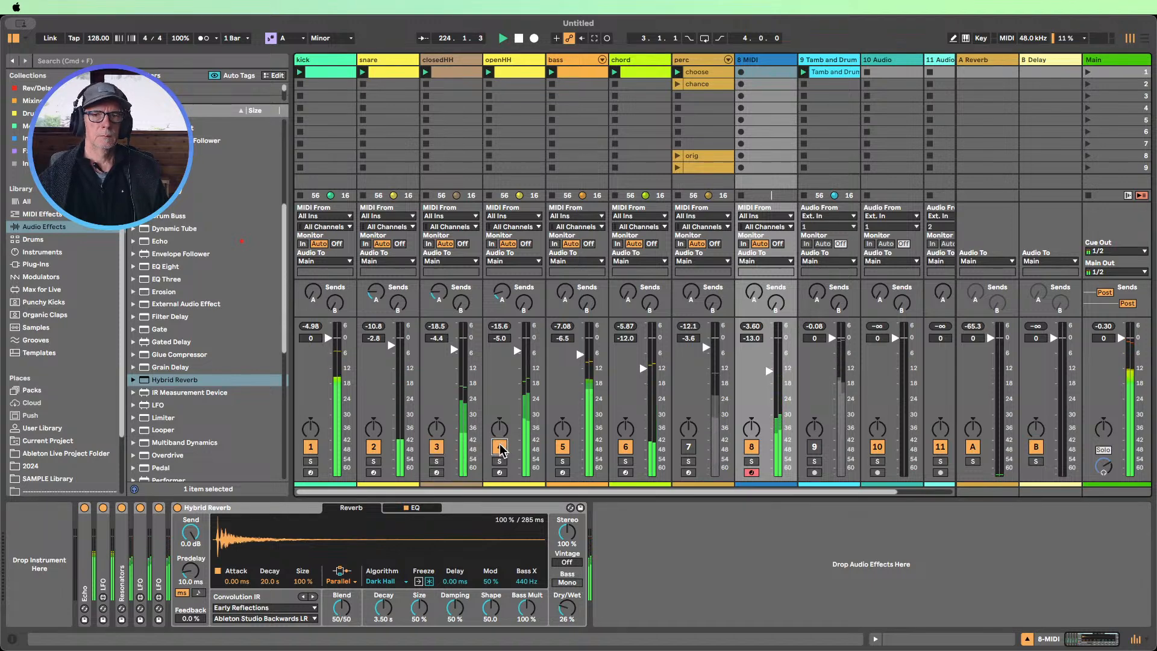
click(688, 446)
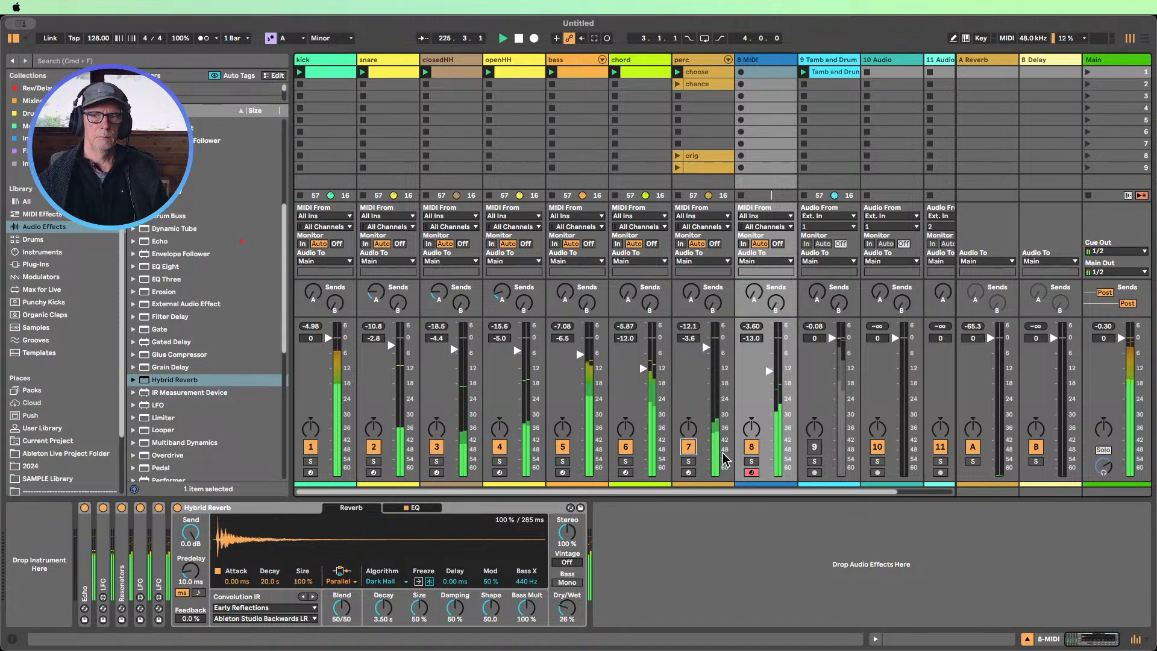
drag(706, 344, 705, 341)
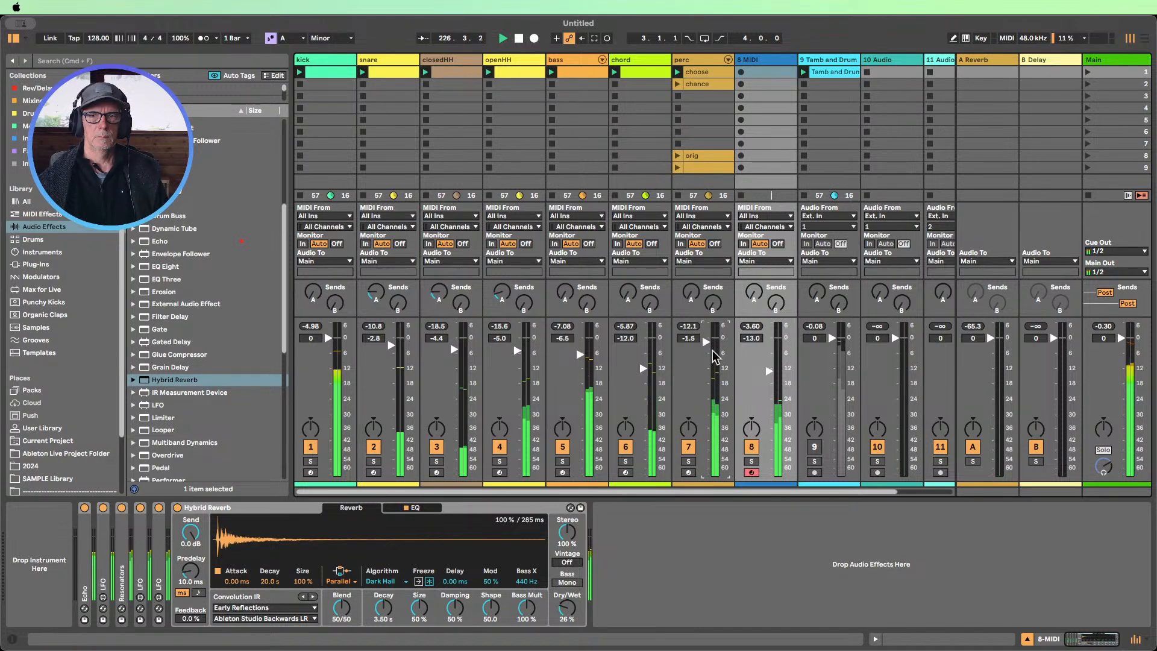
Insert an EQ Eight before the Hybrid Reverb with band 1 as a low cut at 79.8 Hz, leaving both devices collapsed
double_click(233, 508)
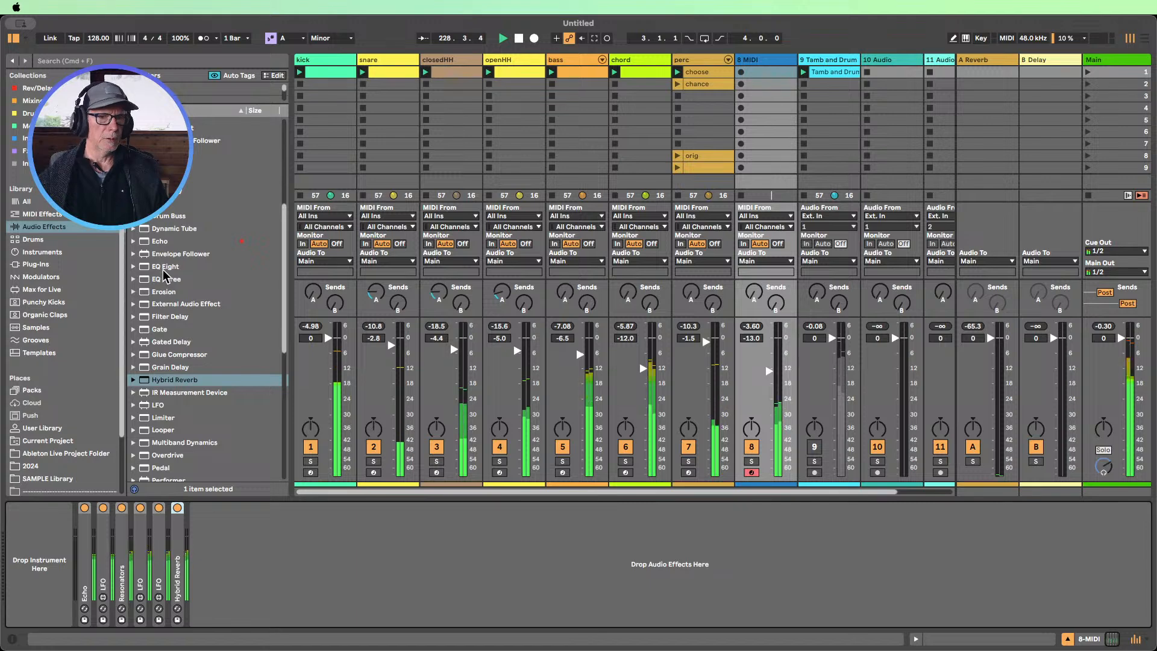
drag(165, 266, 190, 523)
click(219, 610)
click(220, 547)
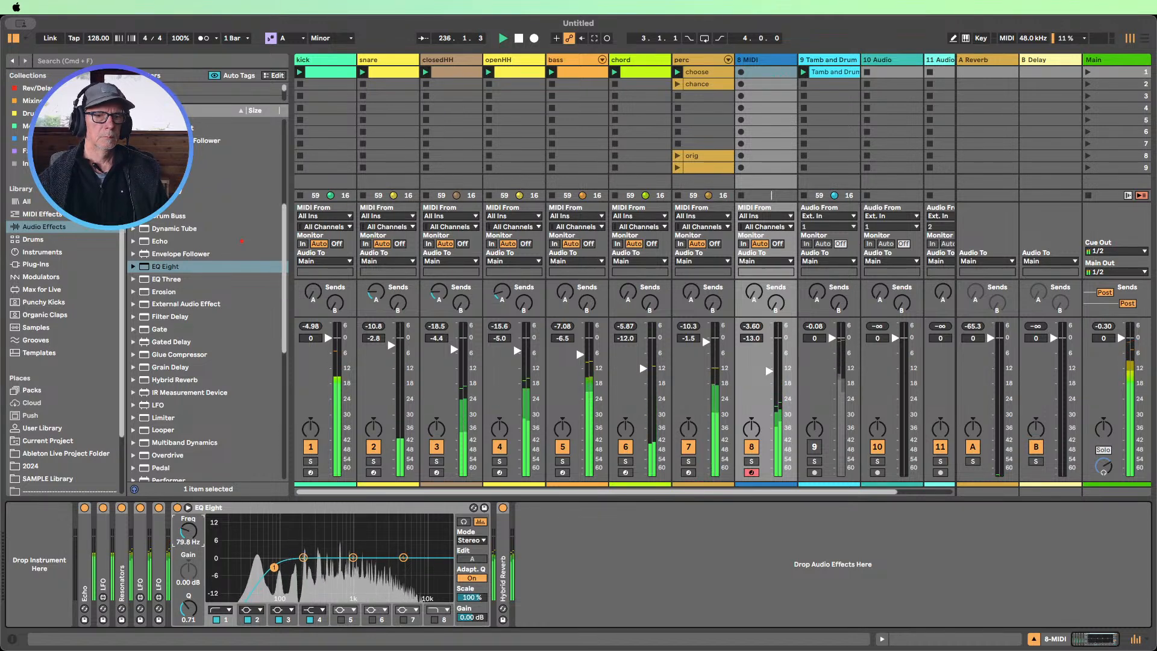
double_click(220, 510)
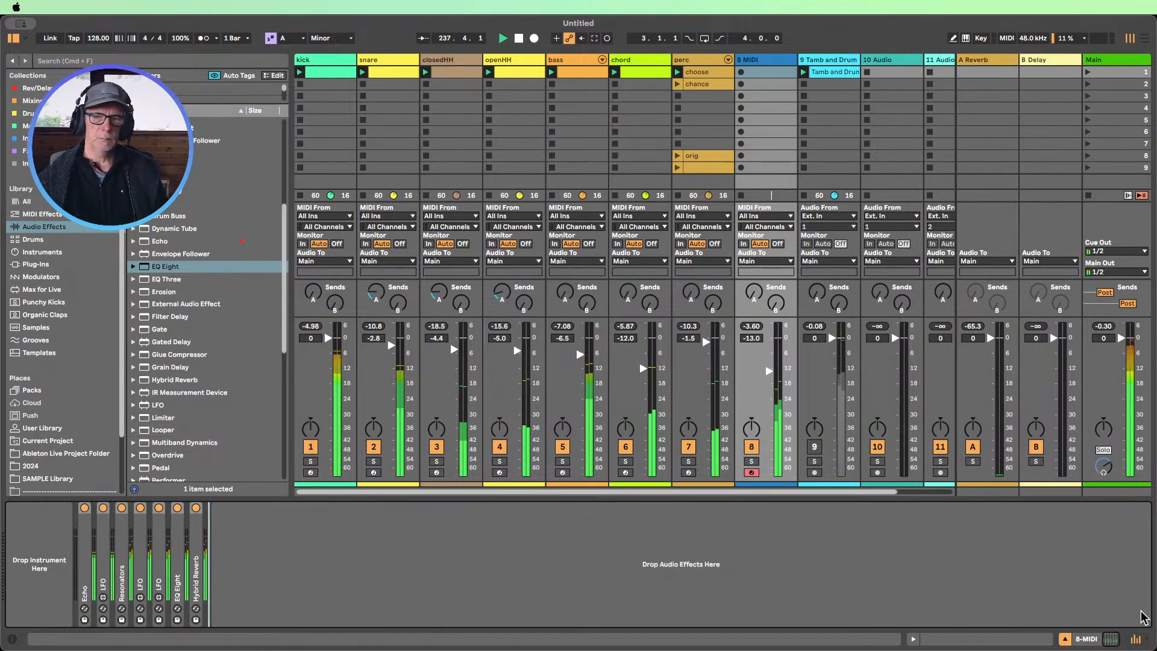
Hide the device view and browser, rename the 8 MIDI track to atmos, and lower its volume to -15.0 dB
click(1064, 639)
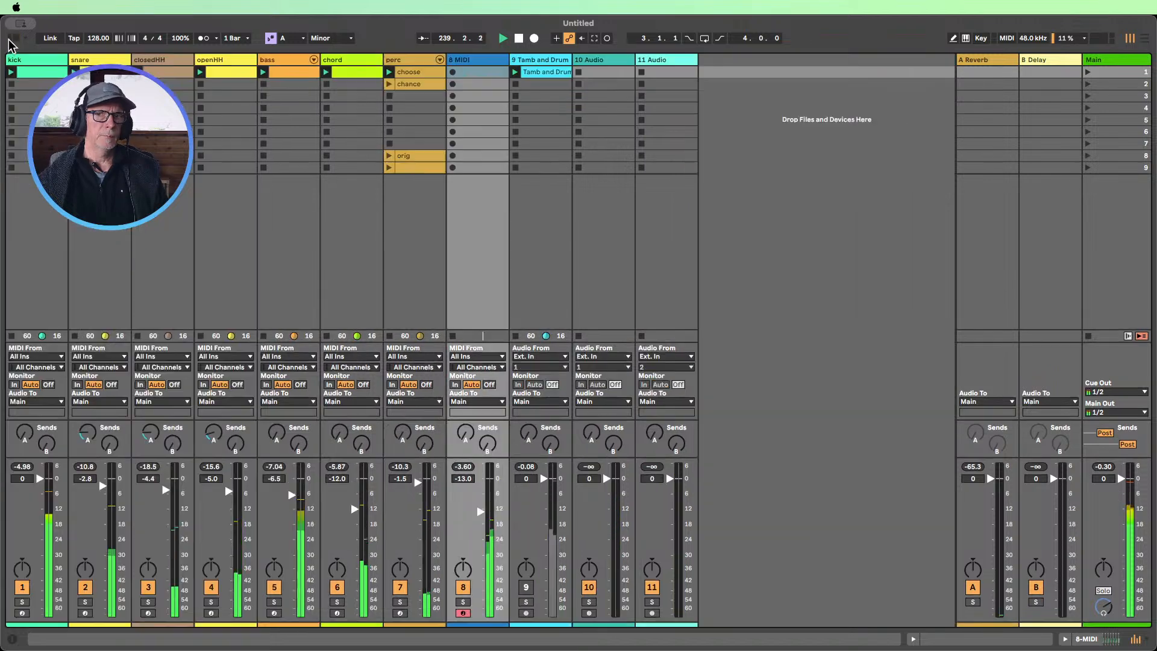
click(13, 38)
click(478, 62)
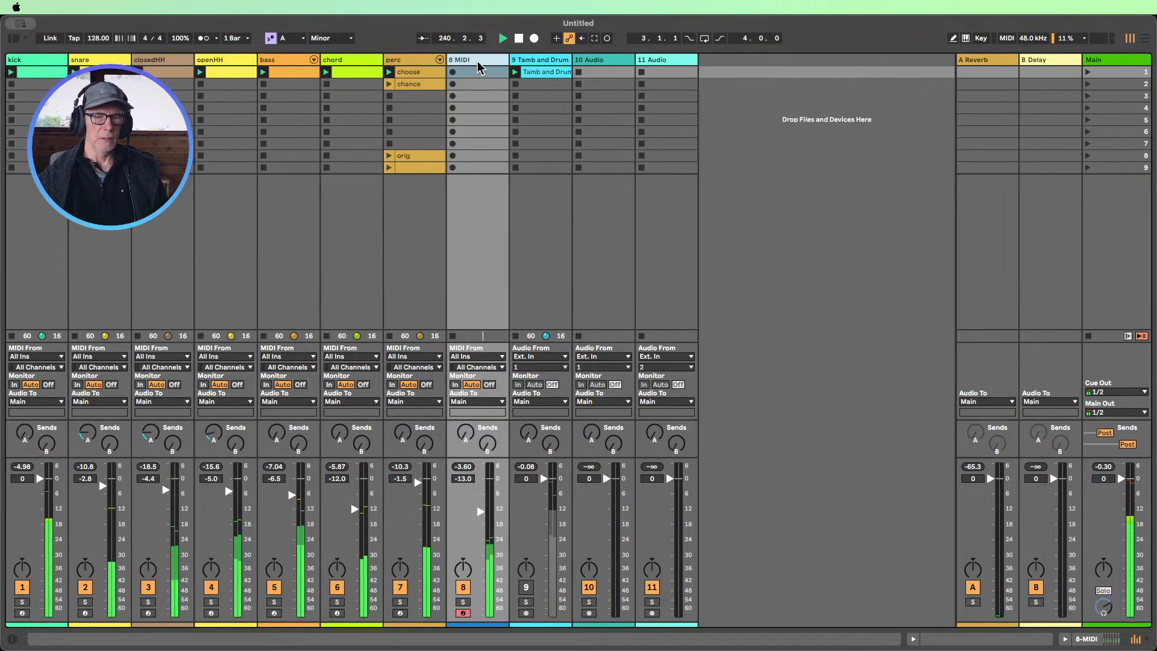
key(super+r)
text(atmos)
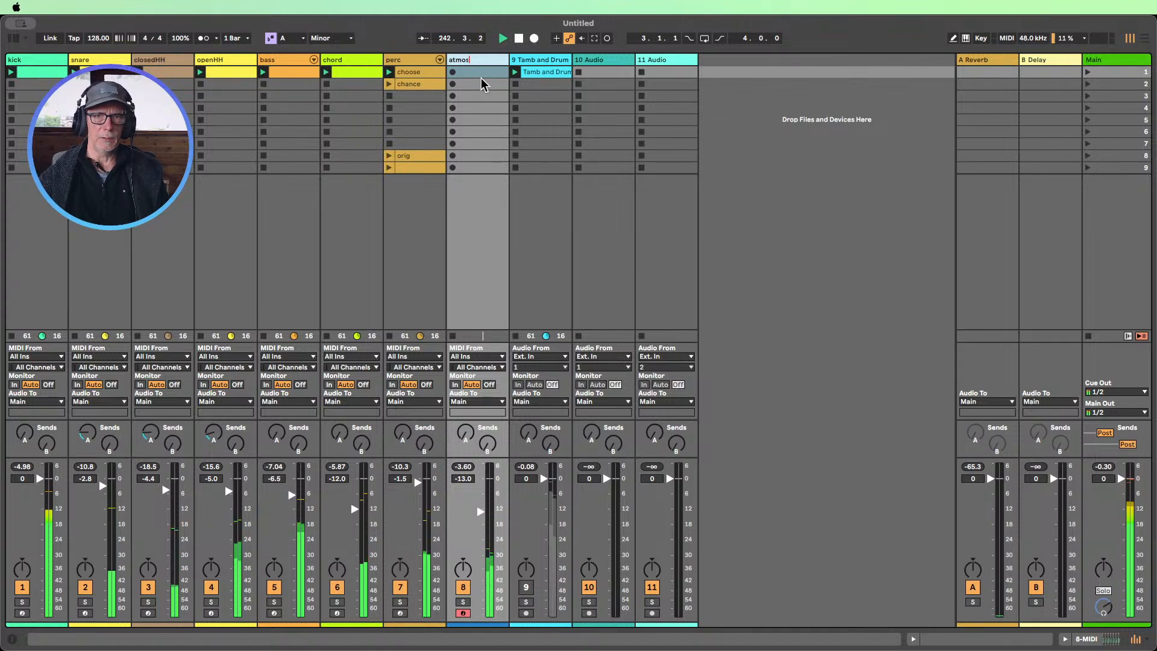
click(479, 84)
drag(497, 509, 497, 516)
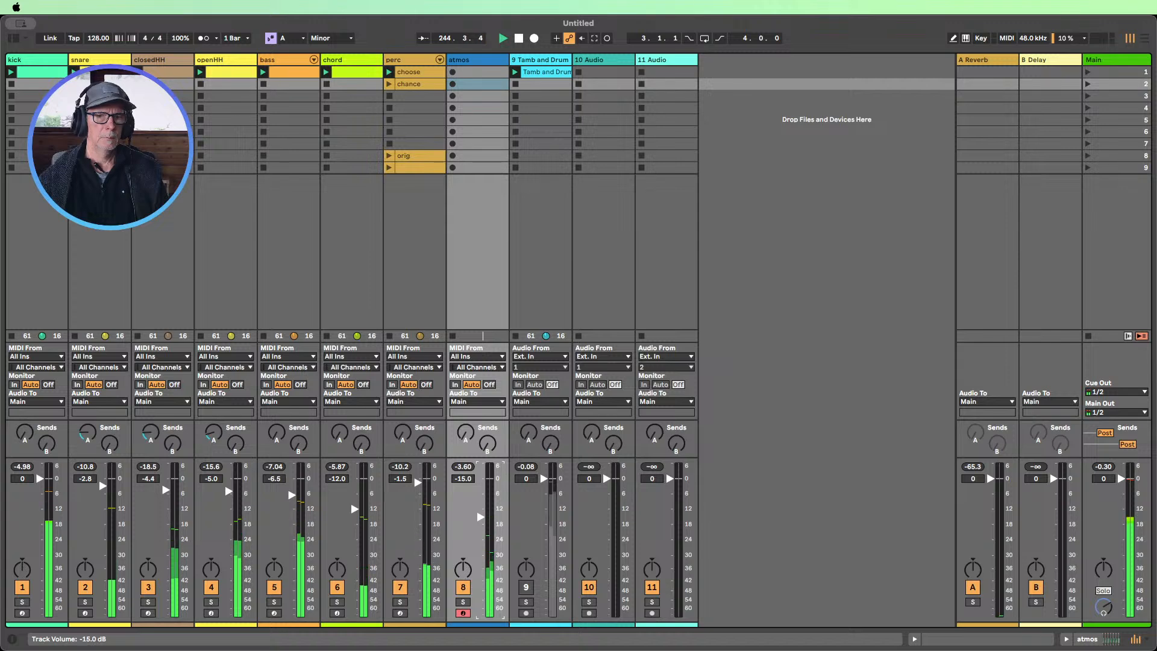
Add a Glue Compressor at the end of the atmos chain with threshold -17.1 dB and makeup 1.43 dB
double_click(466, 63)
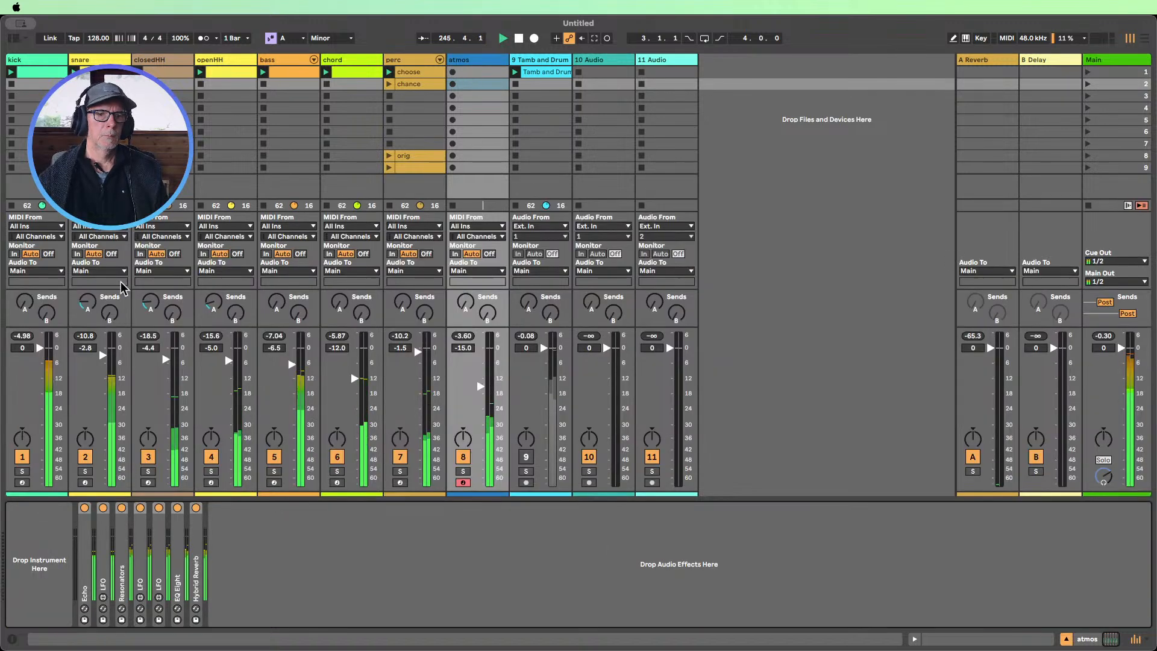
click(14, 38)
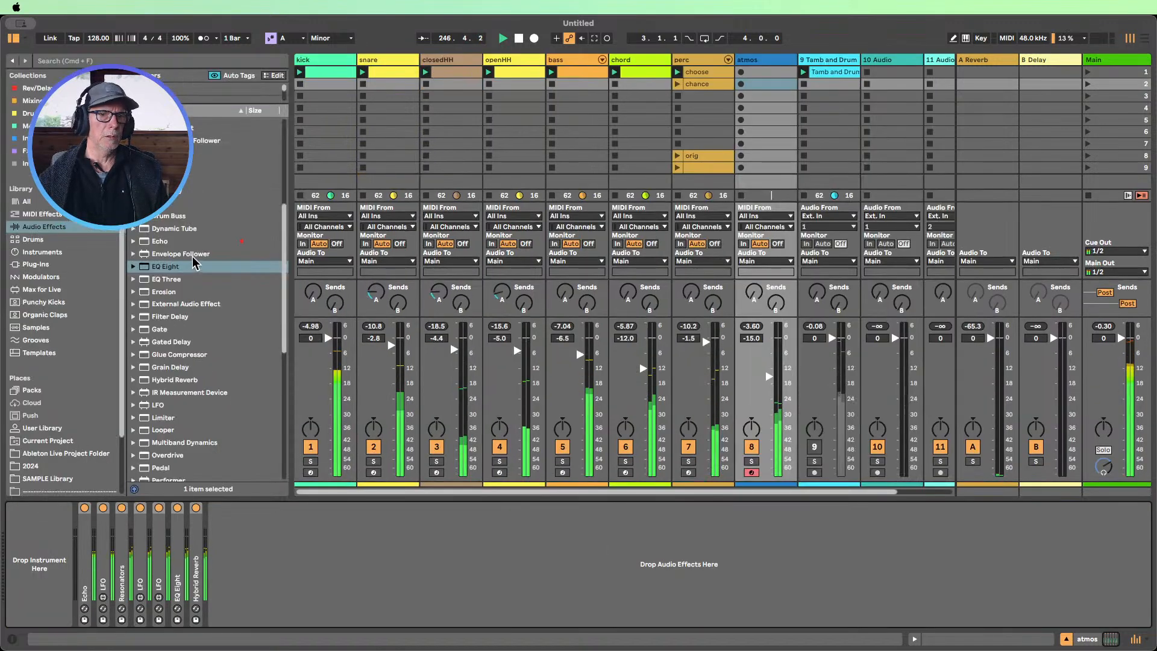
scroll(167, 238, down, 3)
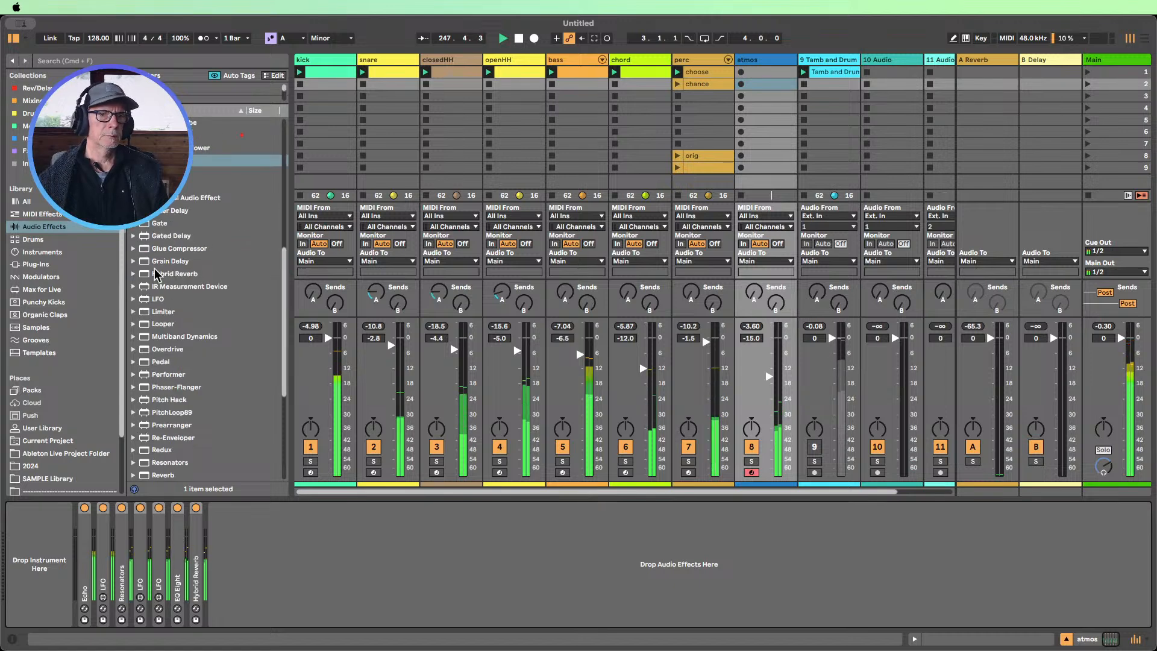
drag(174, 248, 218, 551)
drag(274, 601, 274, 627)
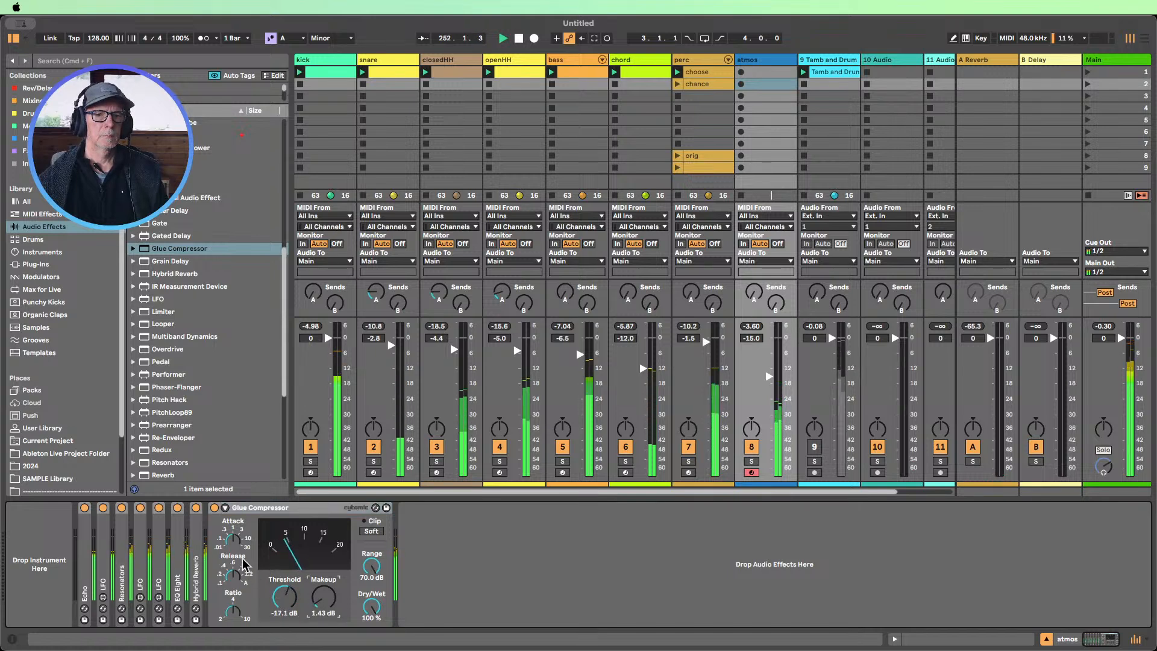
Raise the Glue Compressor's threshold on the atmos track to -10.5 dB and collapse the device
double_click(259, 507)
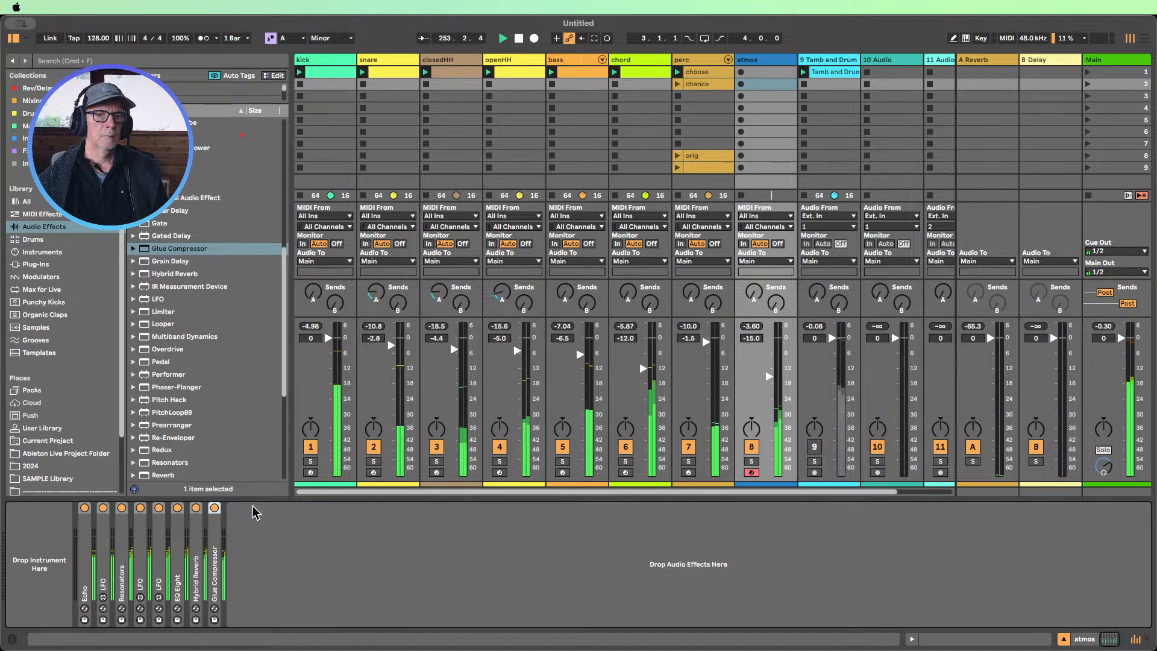
double_click(216, 531)
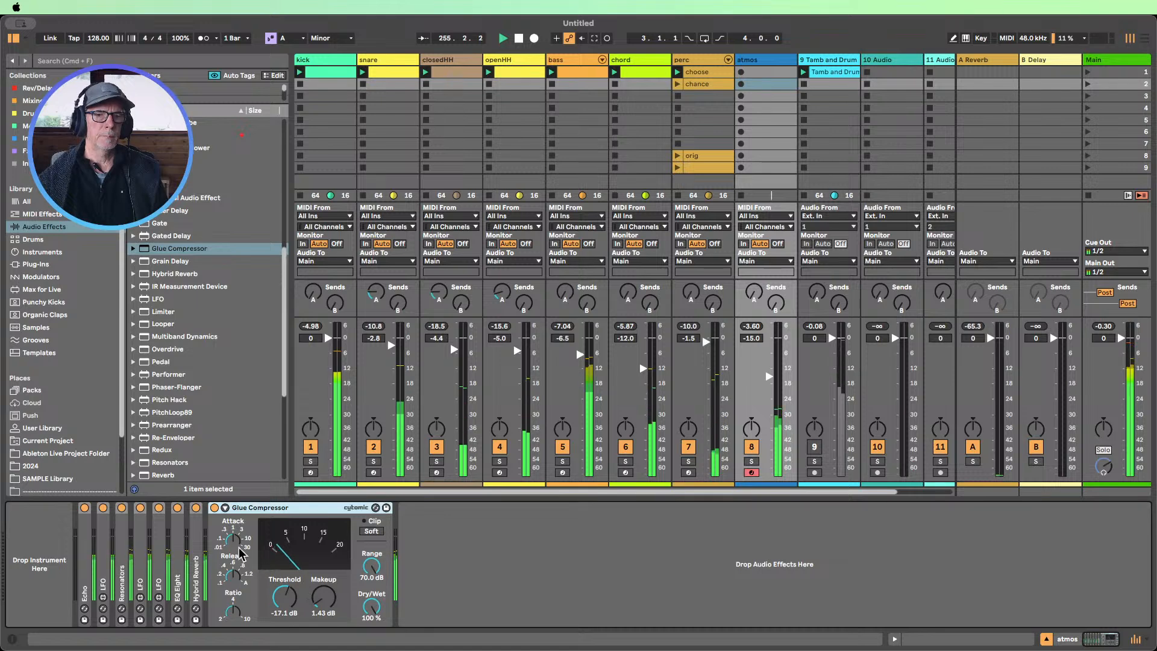
drag(277, 587, 277, 583)
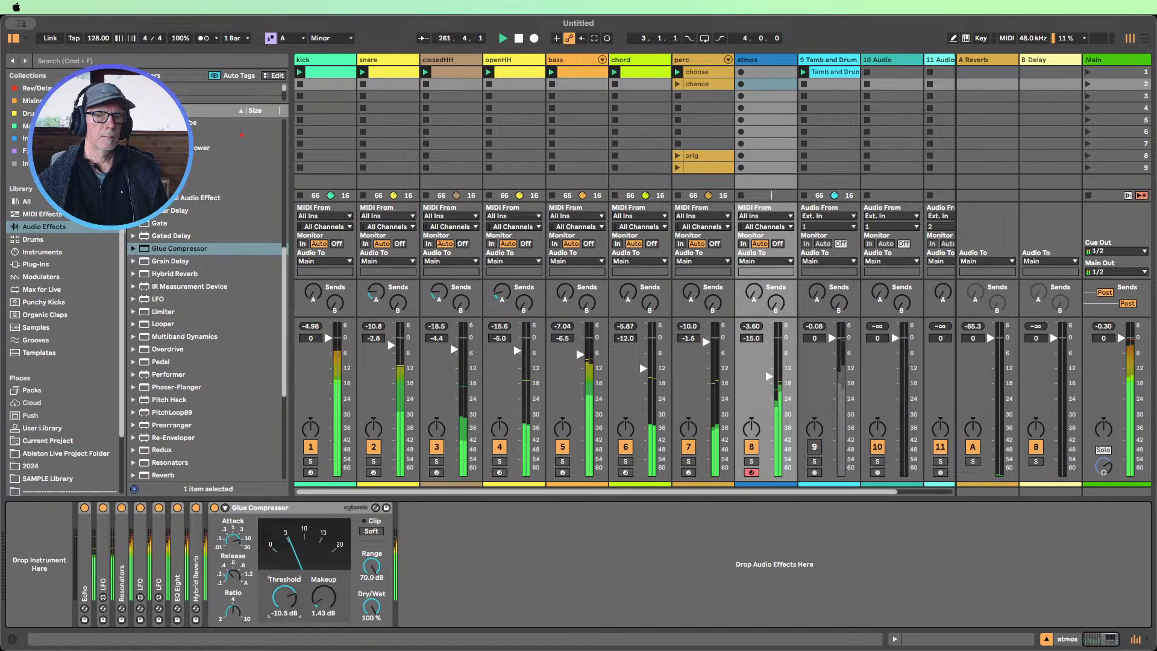
click(224, 508)
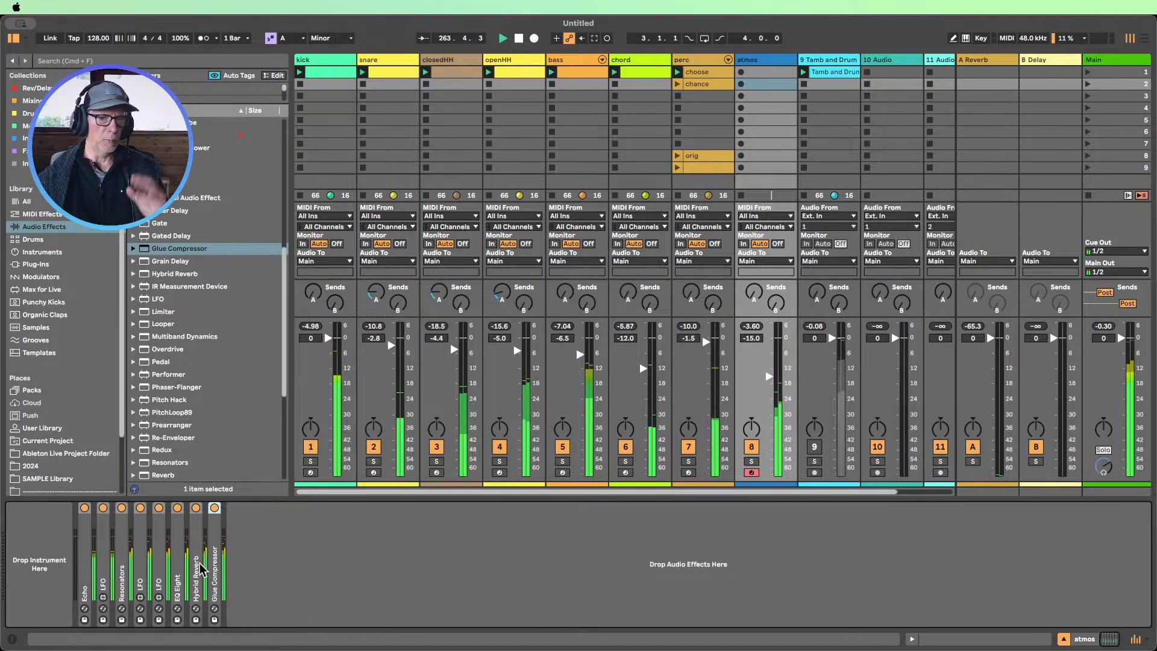
Set the LFO modulating the resonator gains to depth 43.3% and jitter 18%, and leave both LFOs after Resonators collapsed
double_click(158, 542)
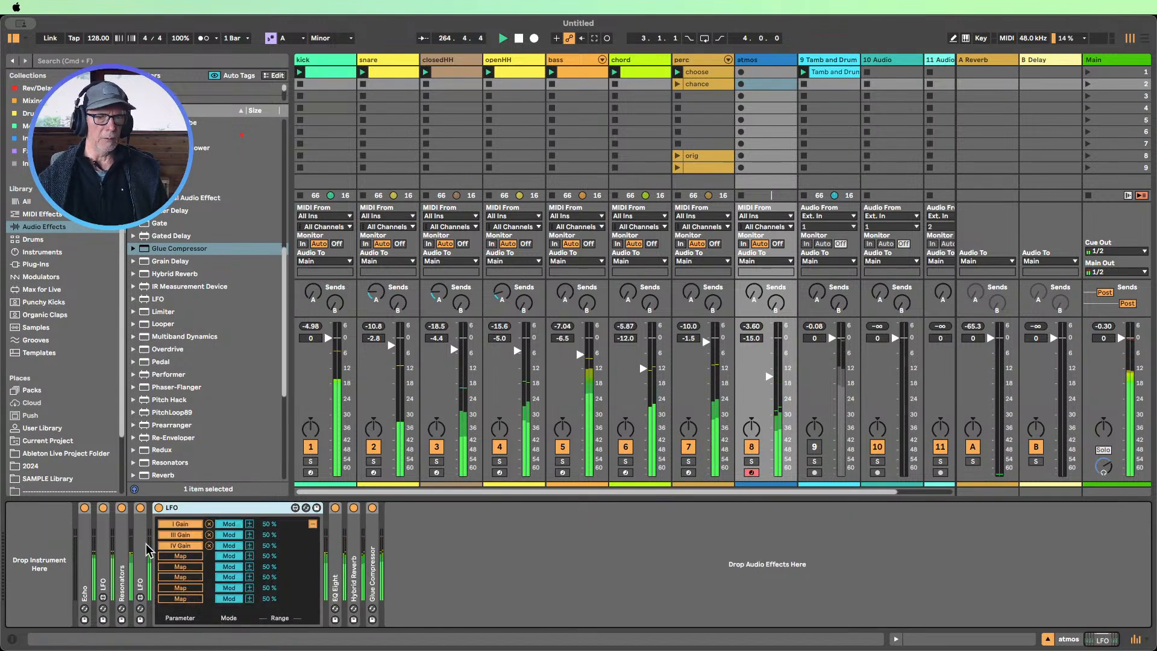
double_click(140, 542)
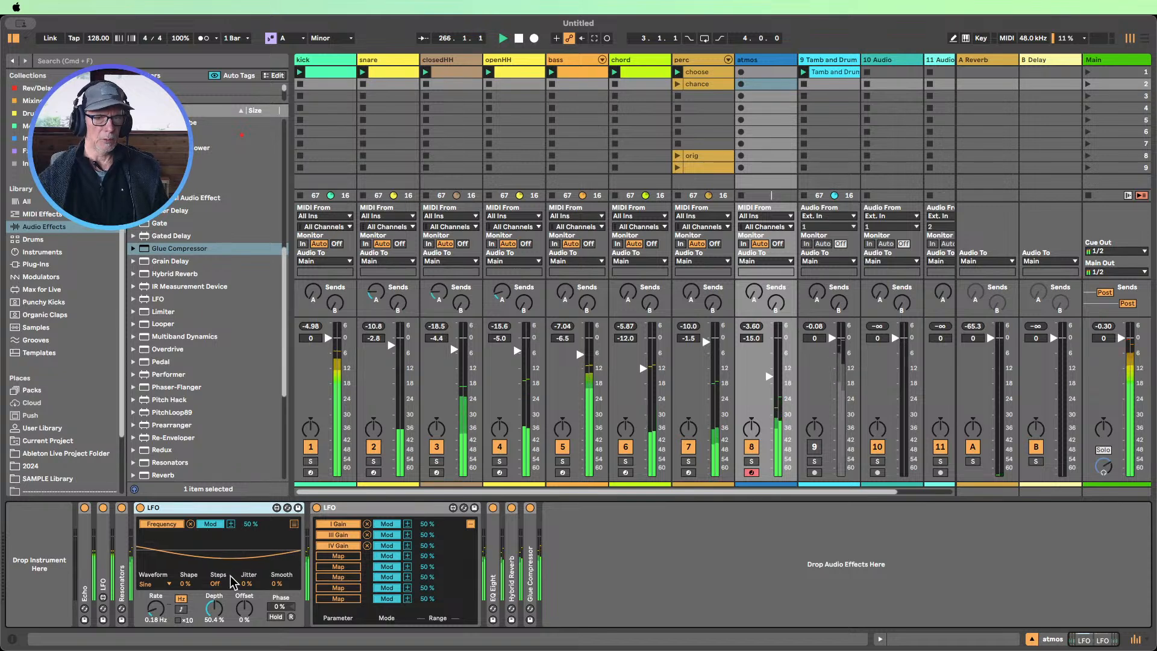
click(470, 523)
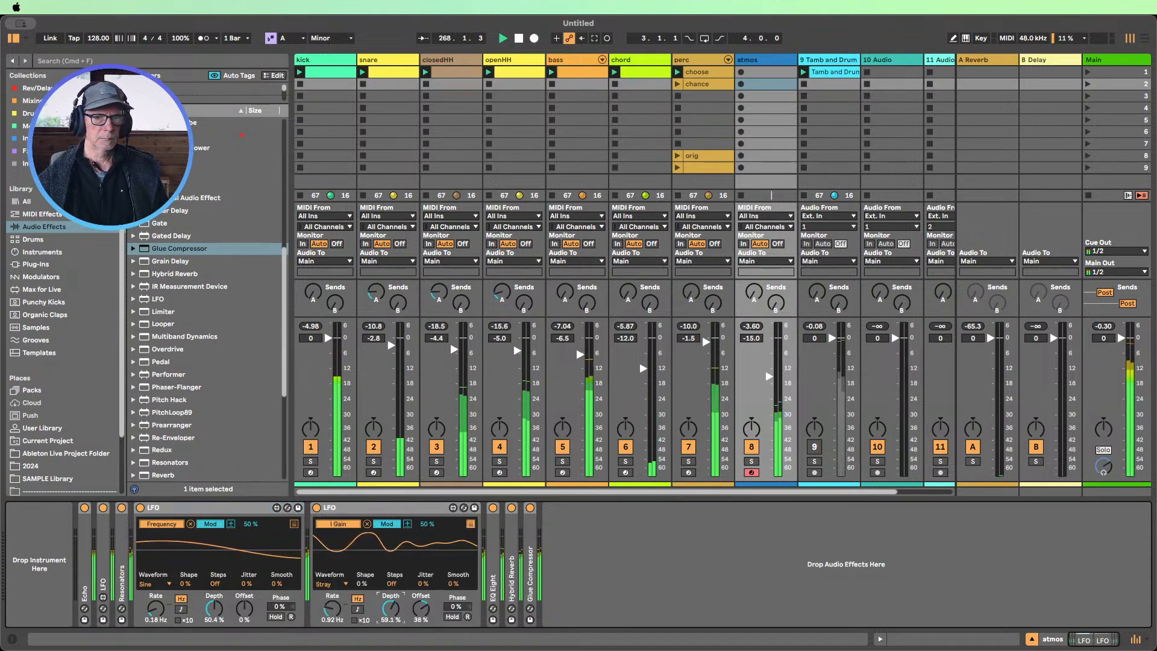
drag(391, 609, 390, 610)
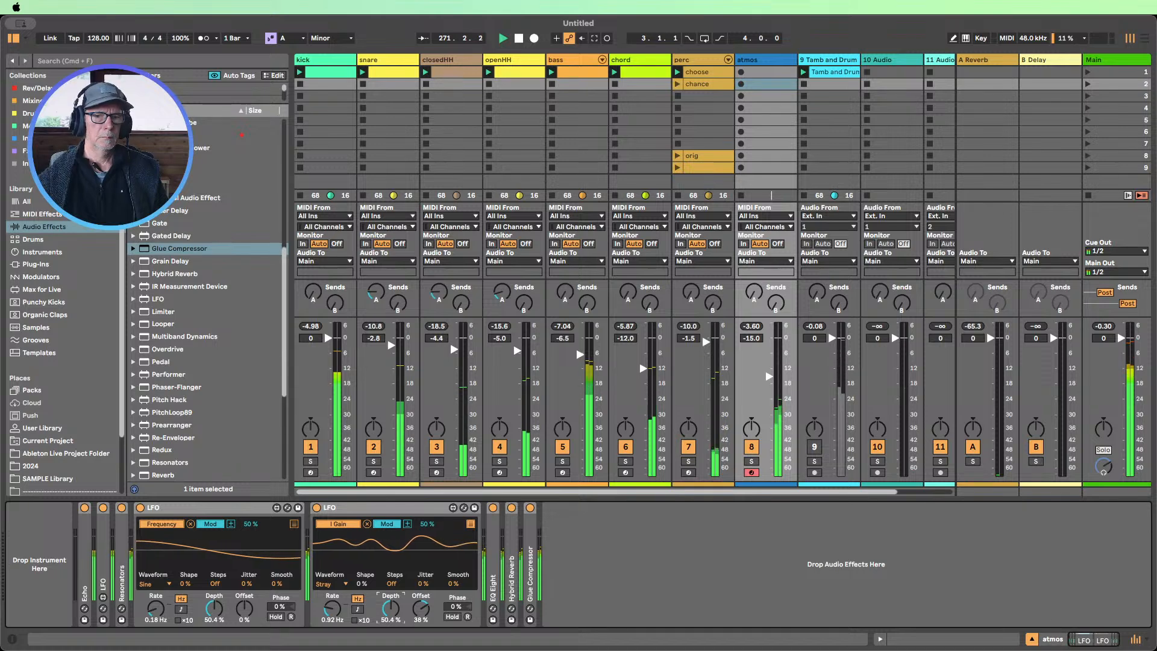
drag(390, 609, 424, 575)
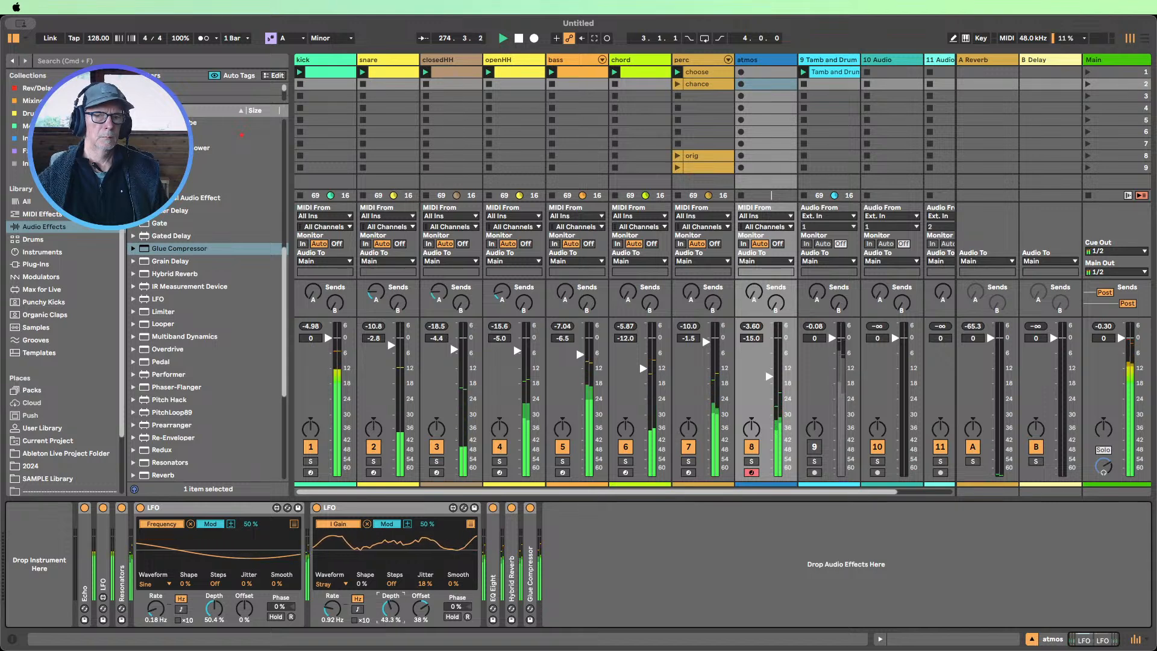
double_click(361, 508)
click(191, 509)
double_click(190, 509)
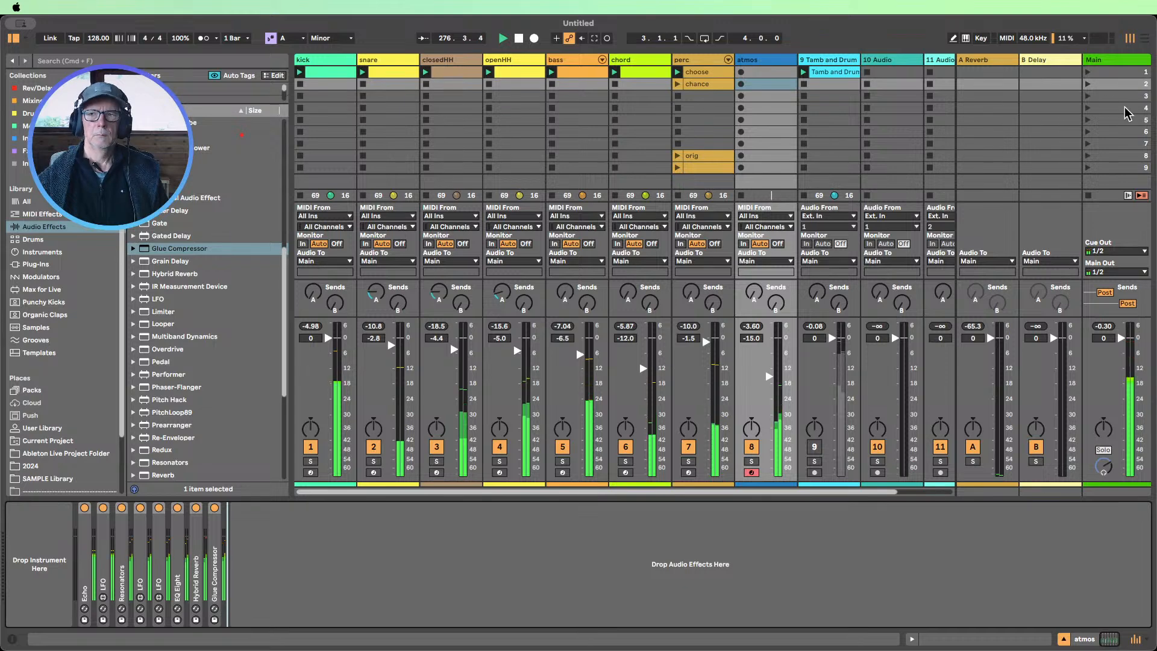
Lower the Auto Filter frequency on the Main track to 133 Hz and stop playback
click(1102, 61)
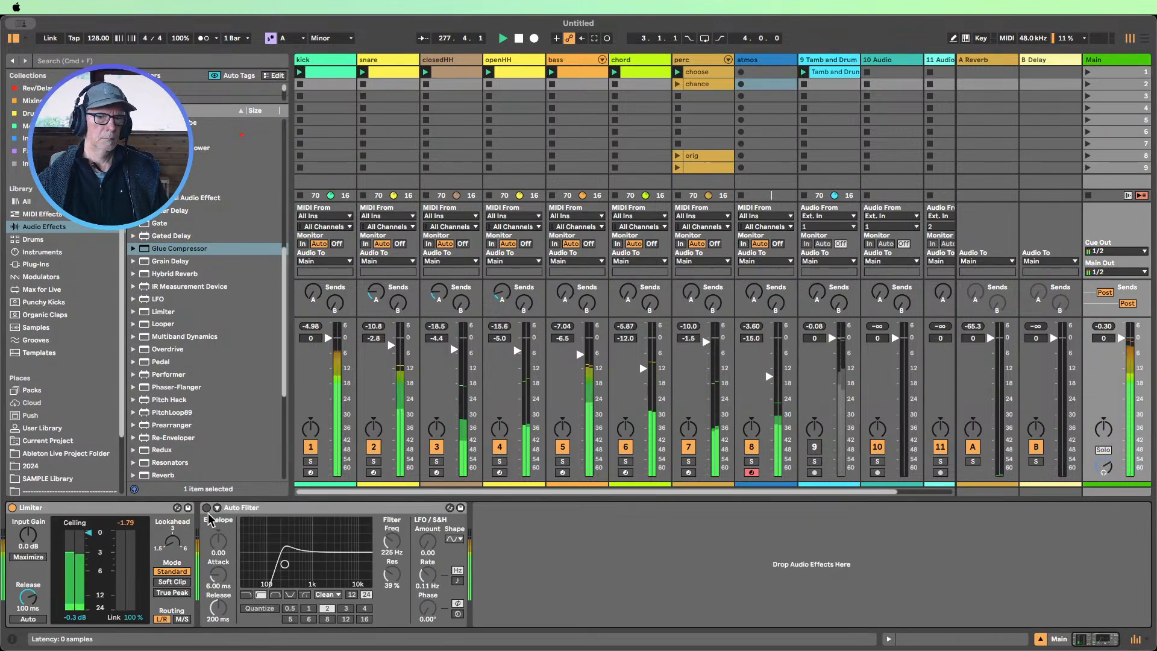
mouse_move(391, 542)
mouse_down()
mouse_move(390, 531)
mouse_move(391, 554)
mouse_up()
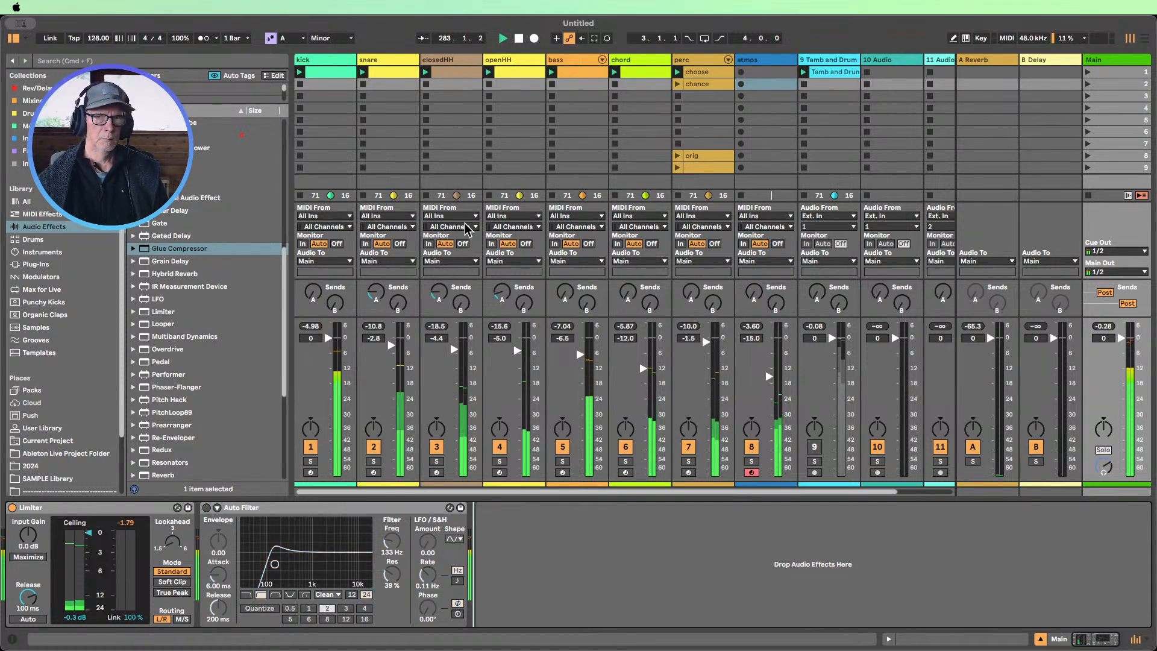
click(518, 39)
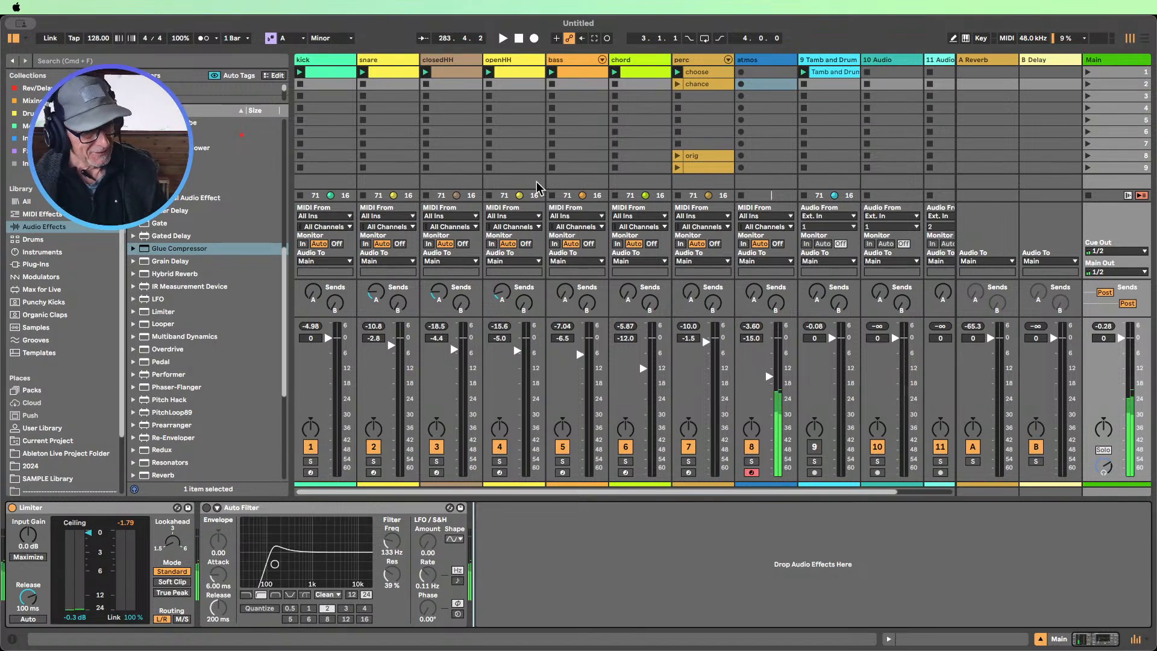
click(518, 39)
Sweep the atmos Echo's Dry/Wet down to 0% and back up to 96%, restart playback, and collapse Echo
click(751, 78)
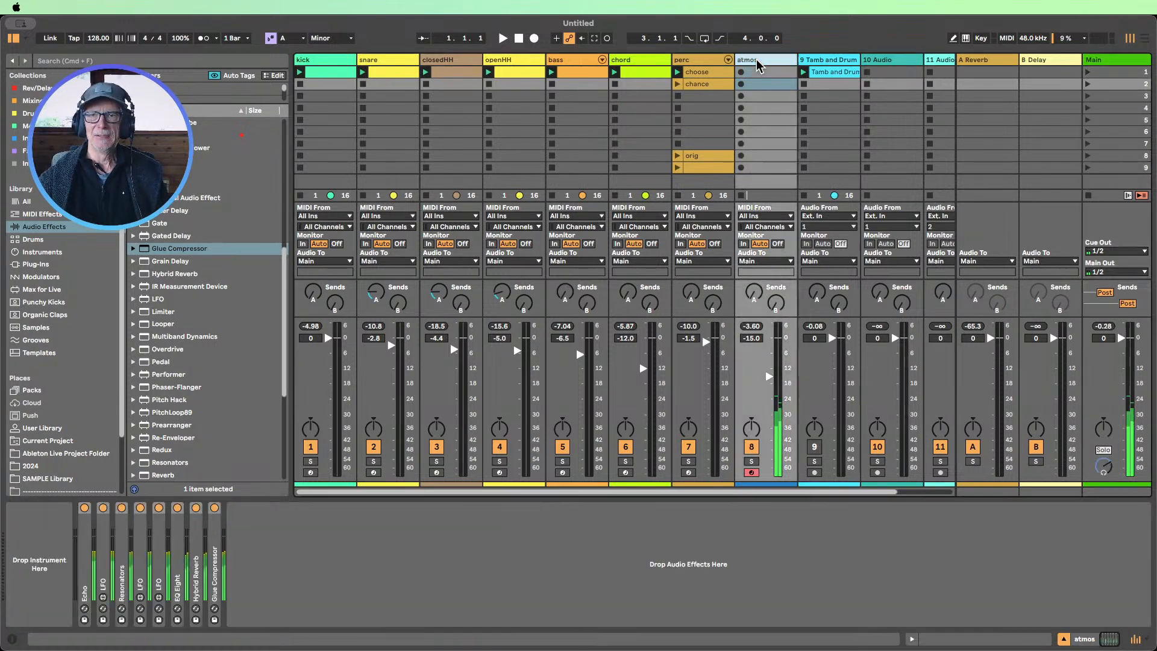
double_click(87, 575)
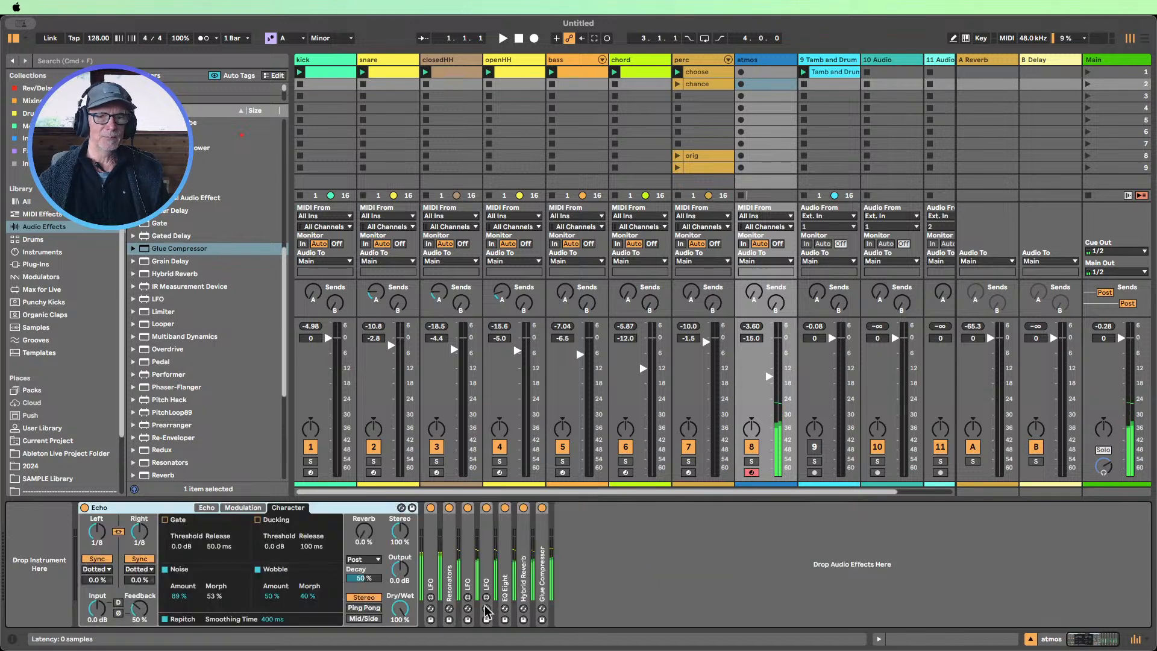
drag(398, 610, 398, 647)
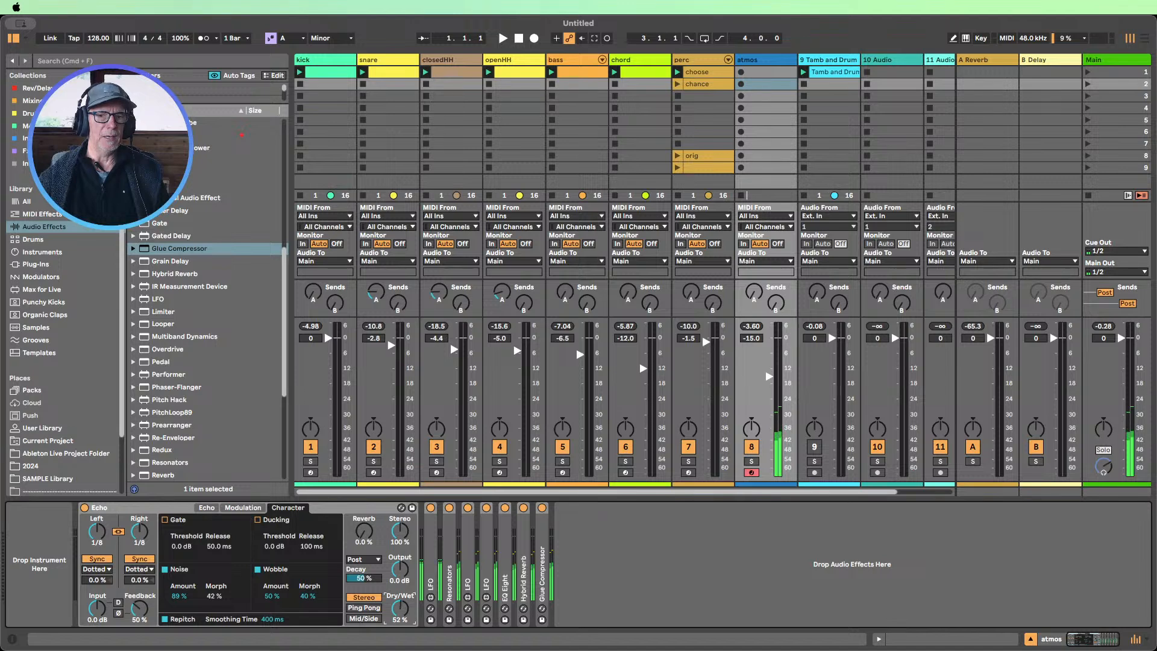
drag(398, 615, 398, 623)
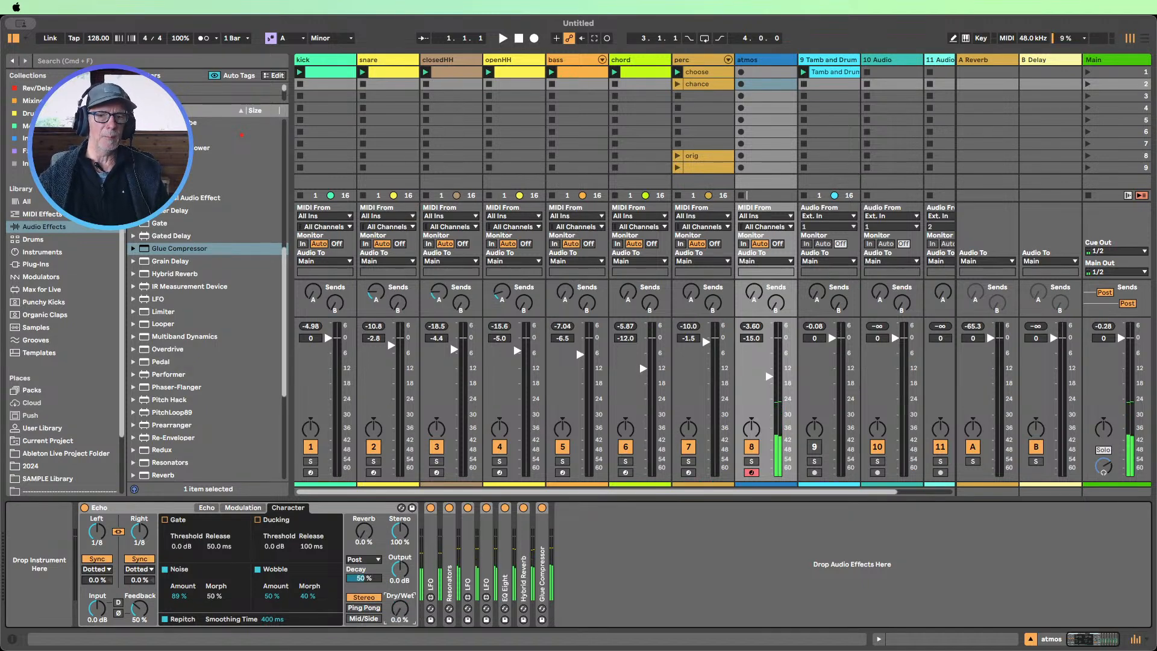
drag(399, 610, 399, 570)
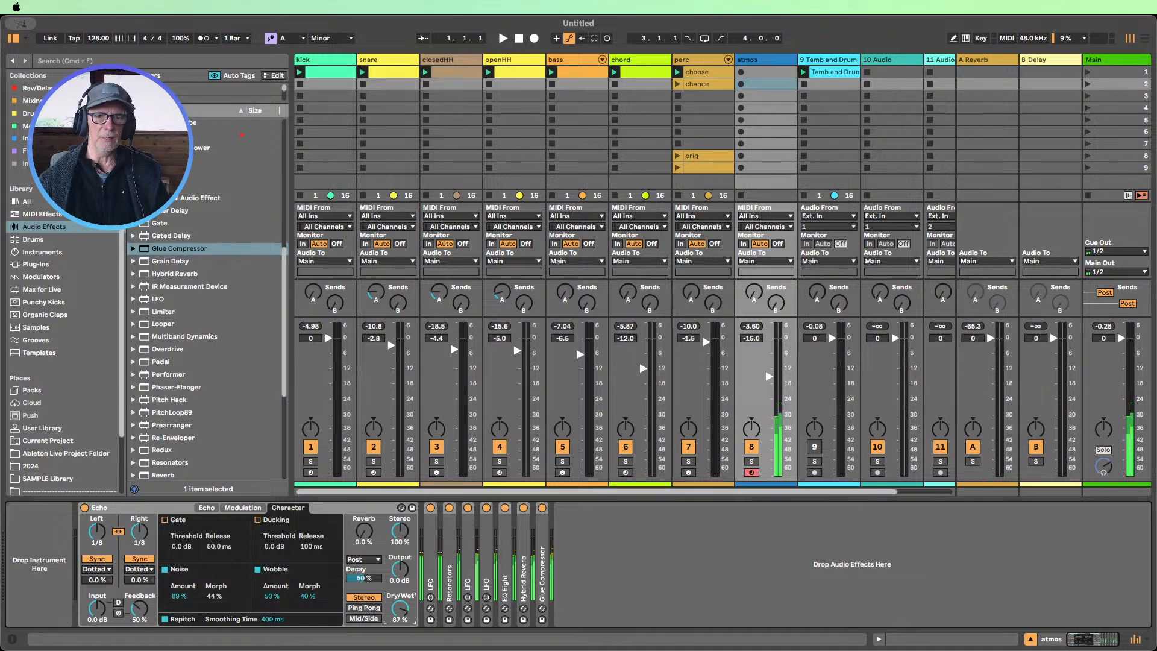
click(502, 38)
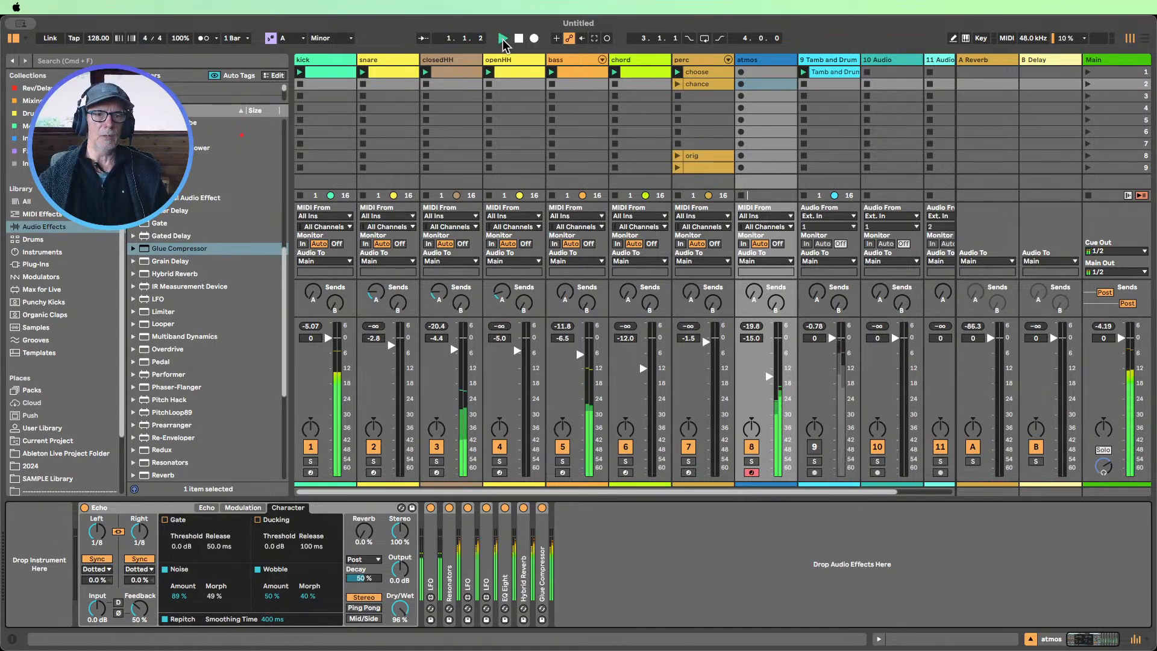
double_click(142, 507)
click(292, 525)
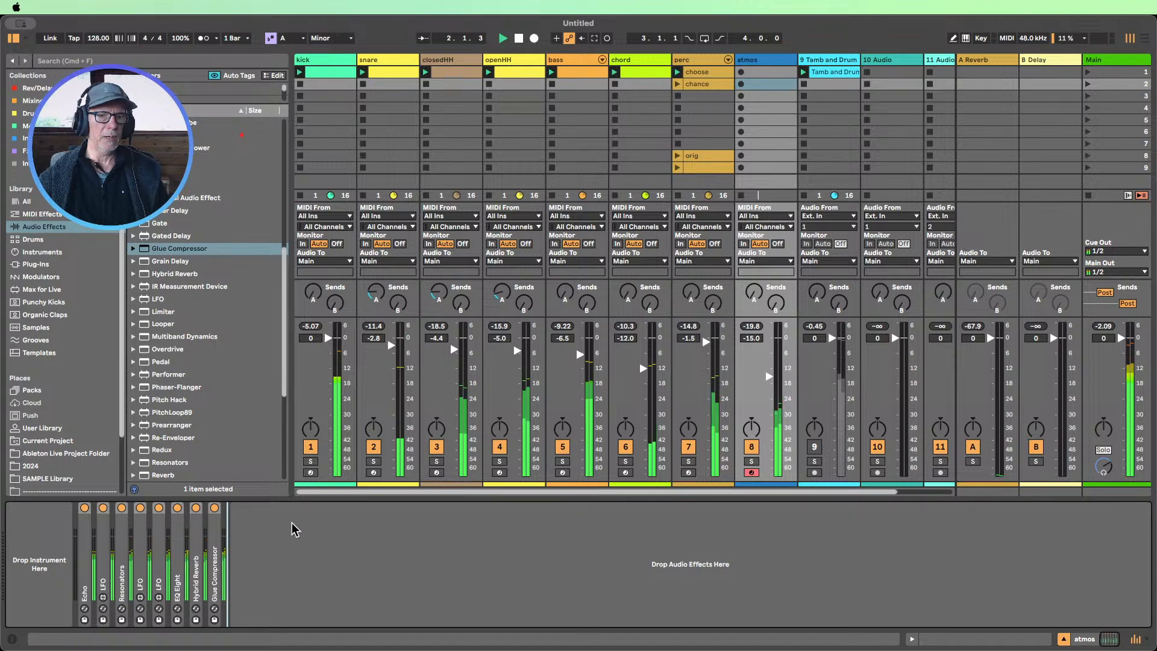
Insert a new MIDI track after the chord track and lower the atmos volume to -17.0 dB
click(637, 61)
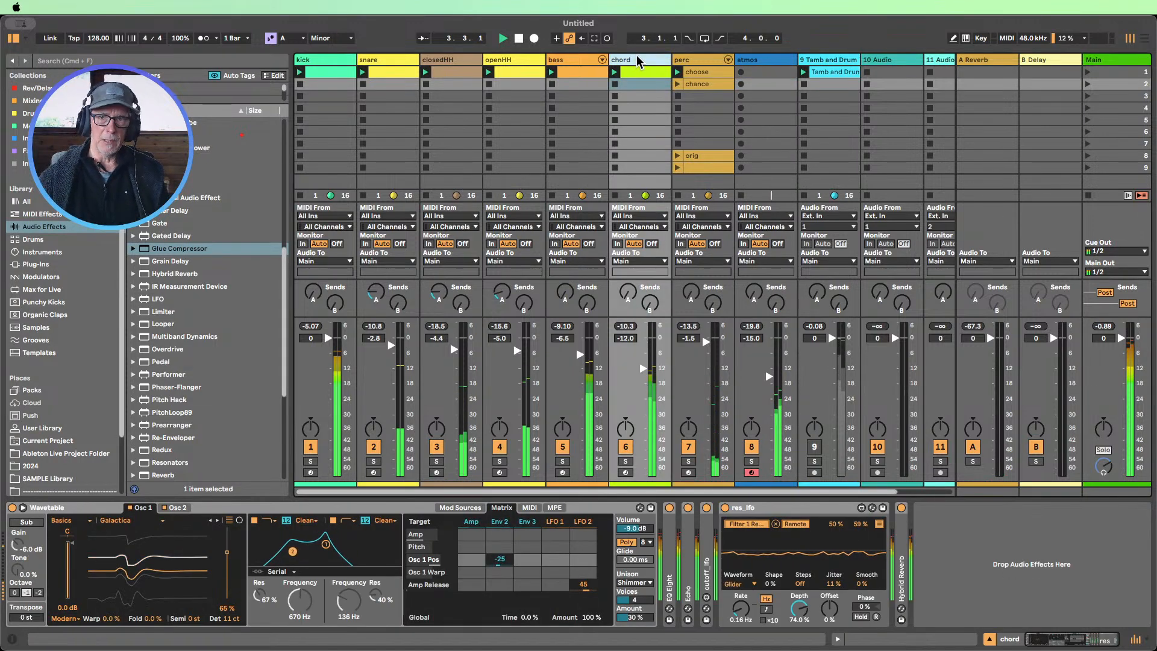
key(super+shift+t)
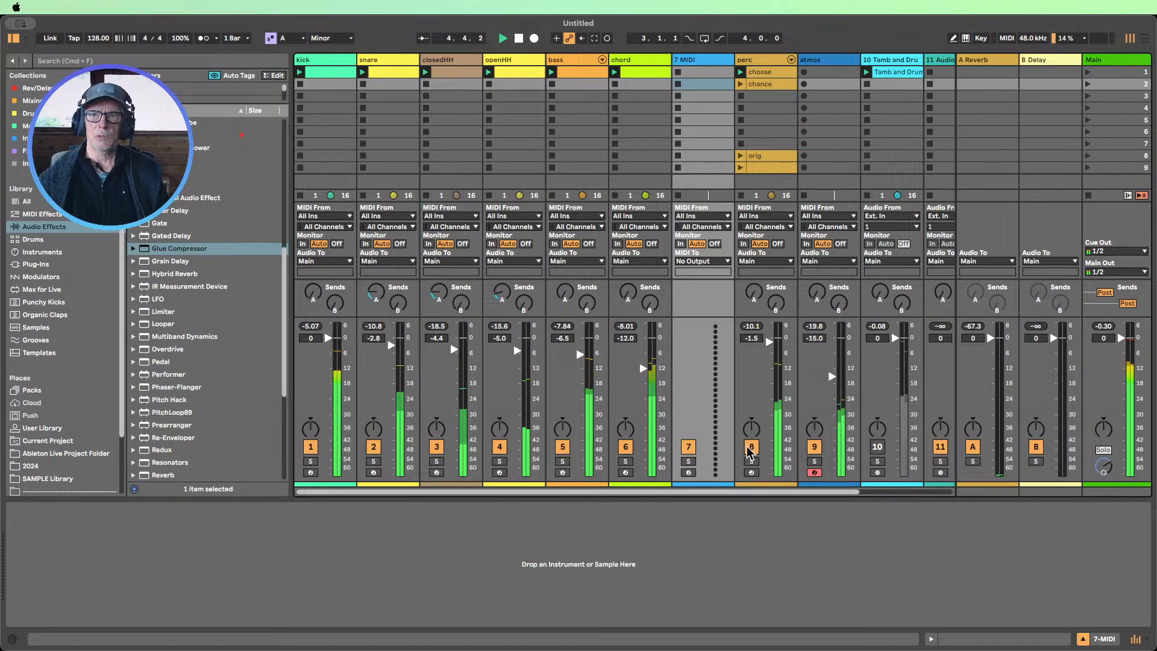
drag(832, 376, 831, 382)
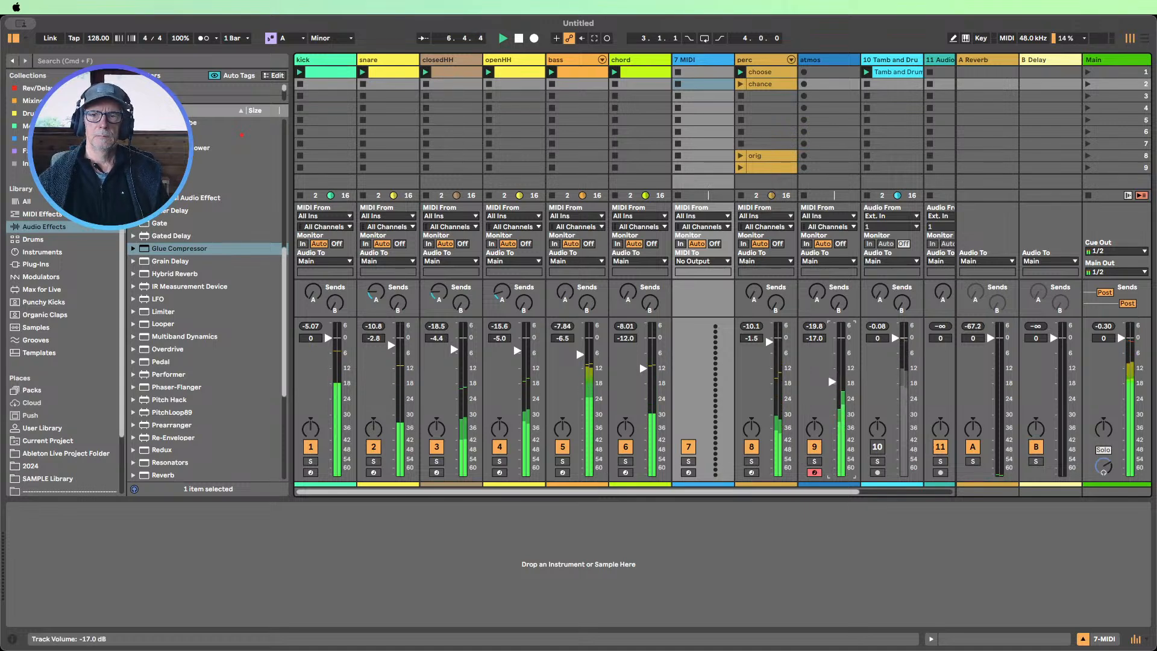
Mute the openHH, closedHH, snare and kick tracks
click(500, 447)
click(438, 446)
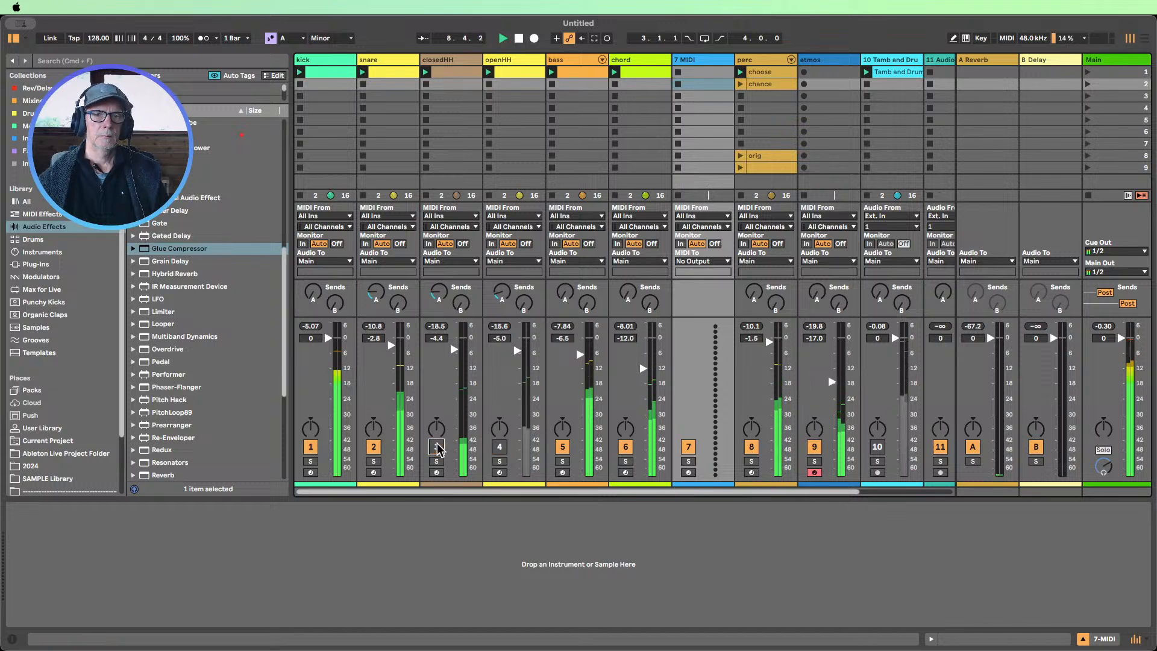
click(374, 446)
click(310, 446)
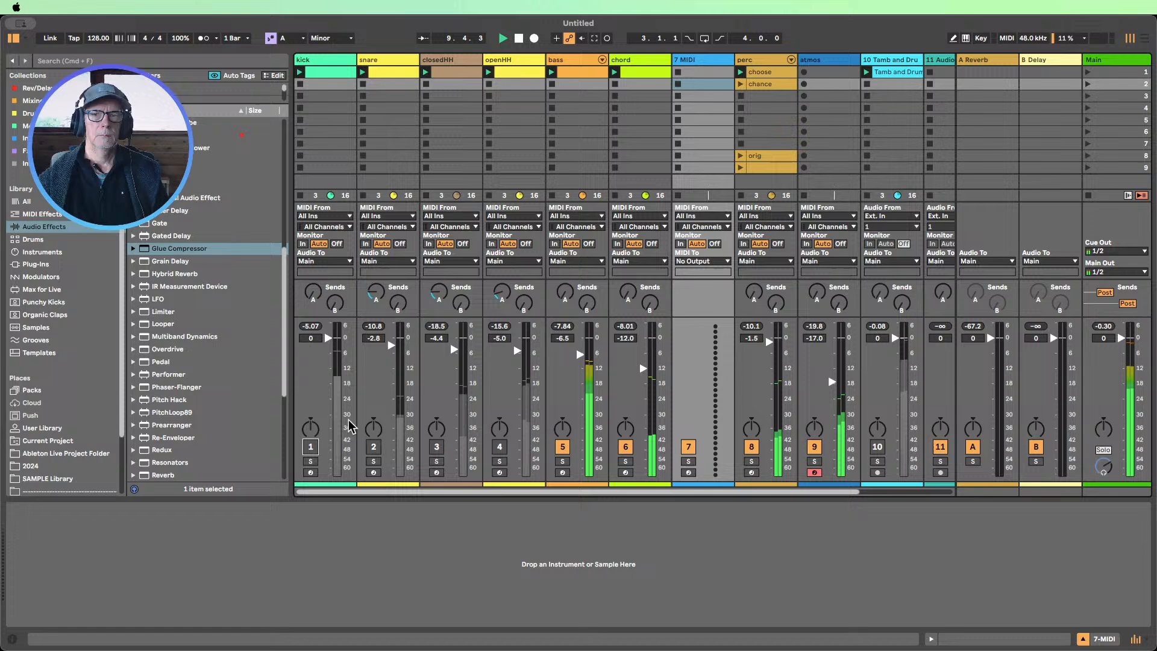
Create an empty MIDI clip in the new track's first slot and shrink the velocity lane to enlarge the note editor
click(698, 73)
double_click(698, 72)
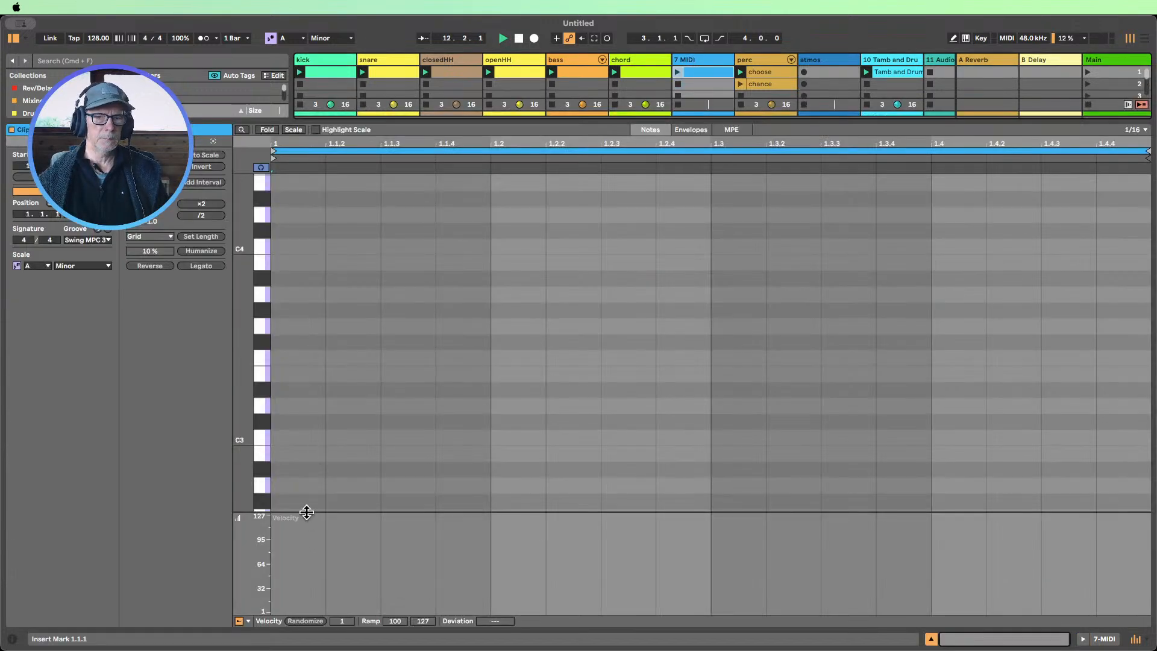
drag(306, 517, 299, 588)
scroll(289, 416, up, 1)
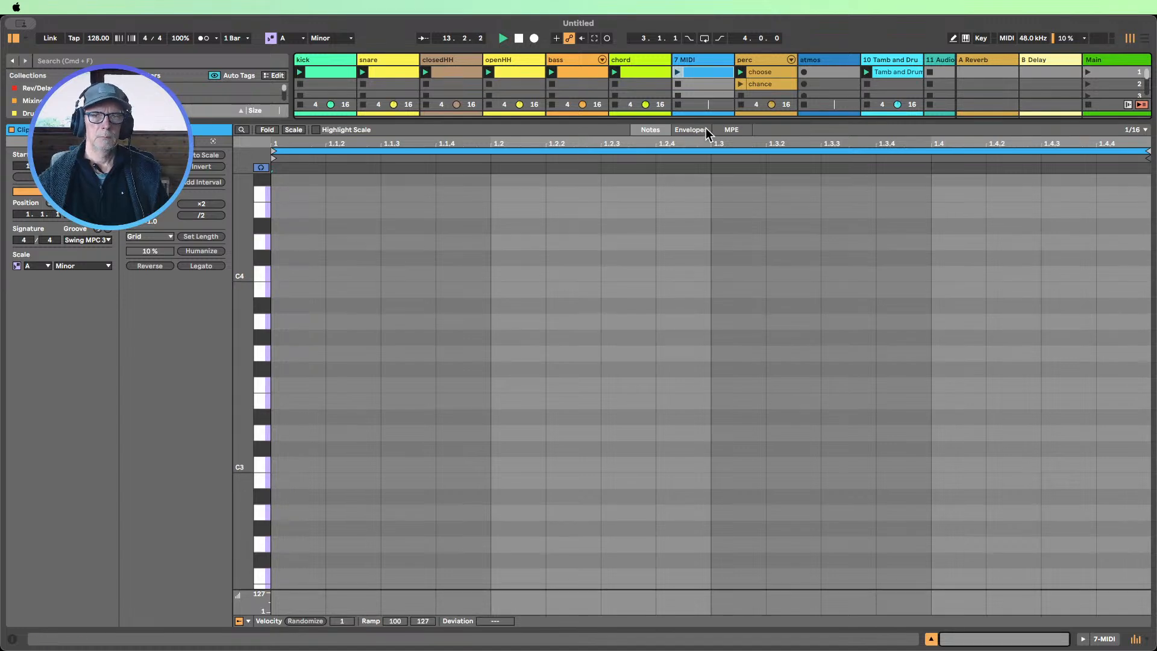
Stop the bass clip and copy the chord clip into the second slot of the new MIDI track
click(553, 84)
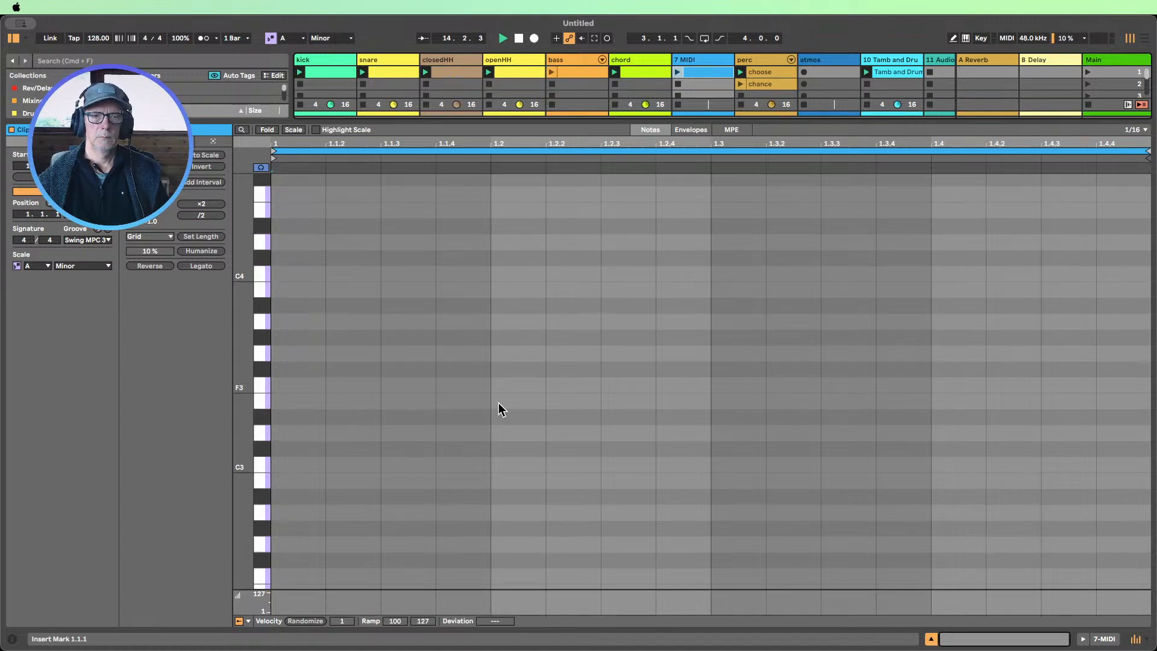
click(638, 70)
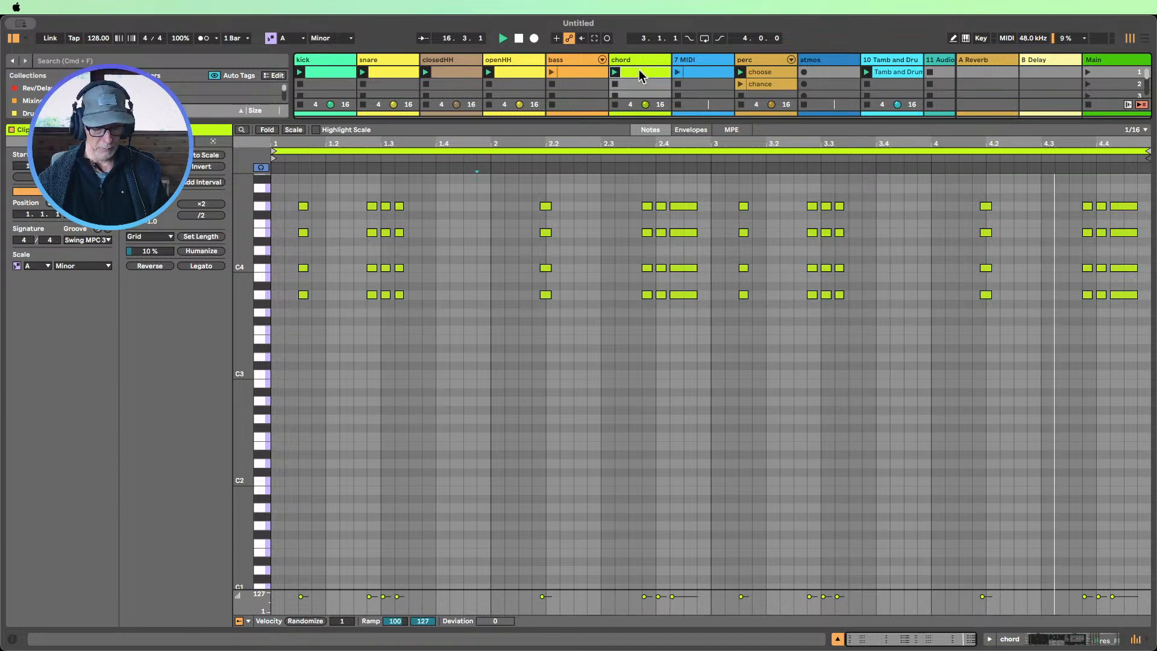
drag(654, 71, 709, 88)
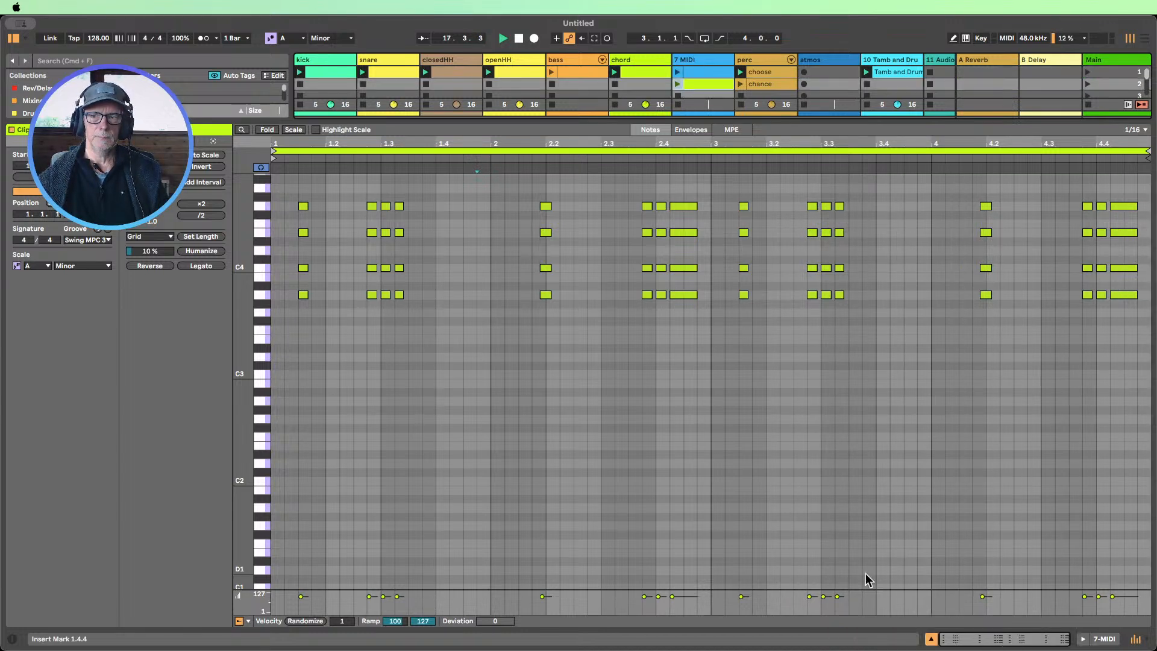
Load the Wavetable instrument onto the new MIDI track and open the copied chord clip in the note editor
click(931, 639)
double_click(687, 59)
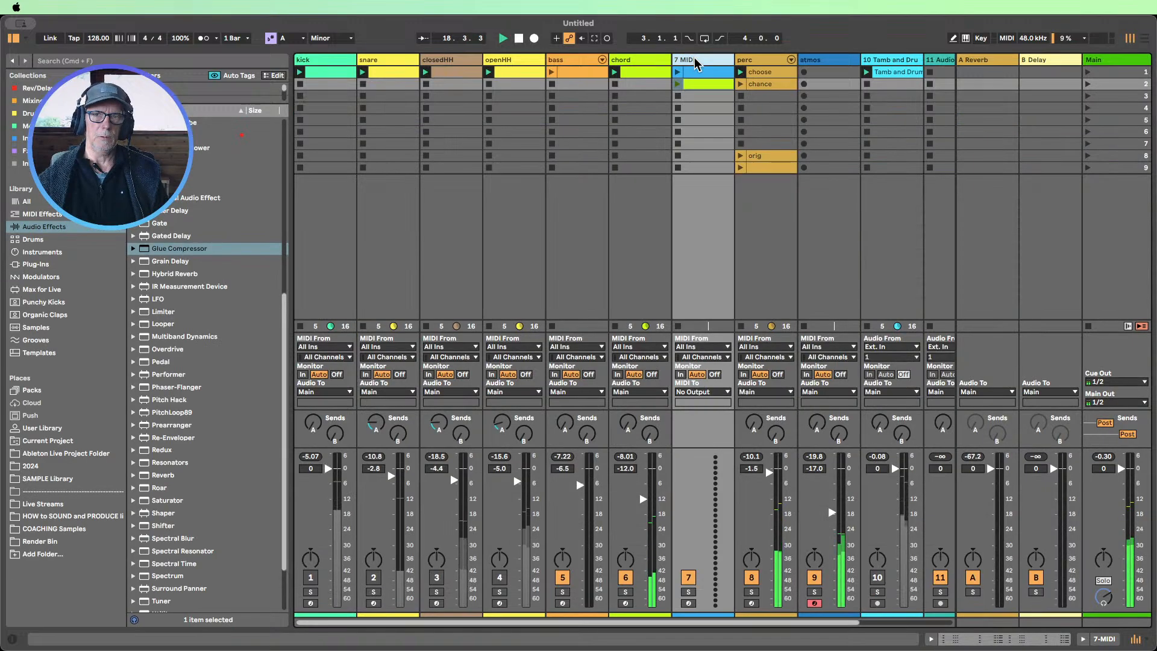
click(43, 252)
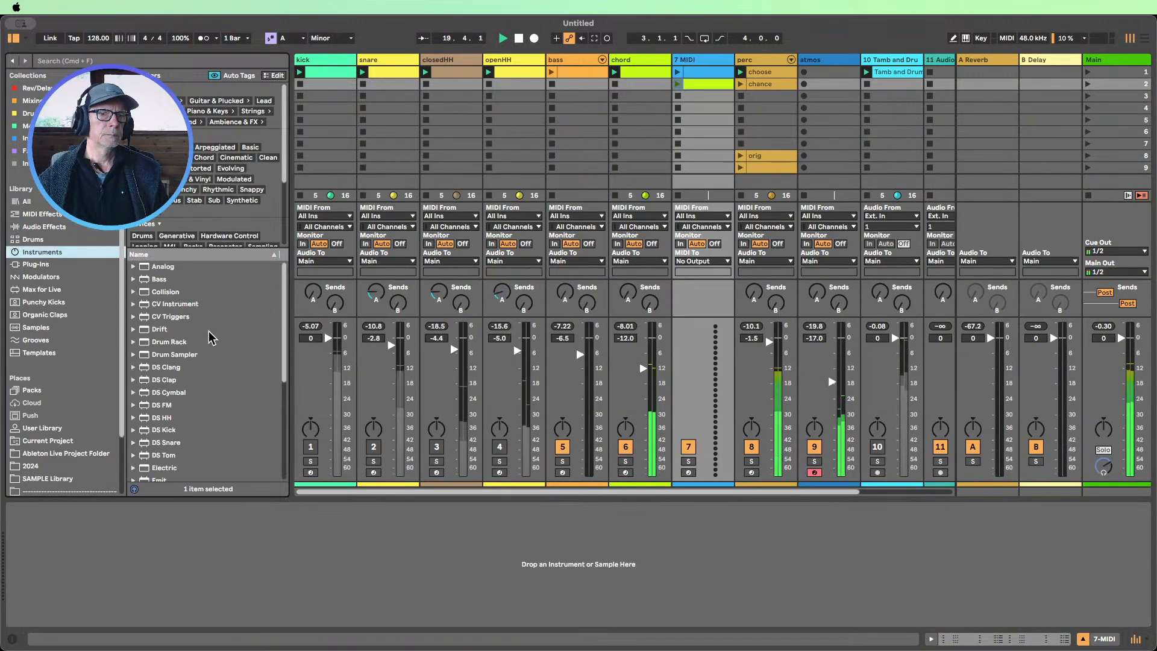
scroll(204, 331, down, 5)
scroll(175, 476, down, 1)
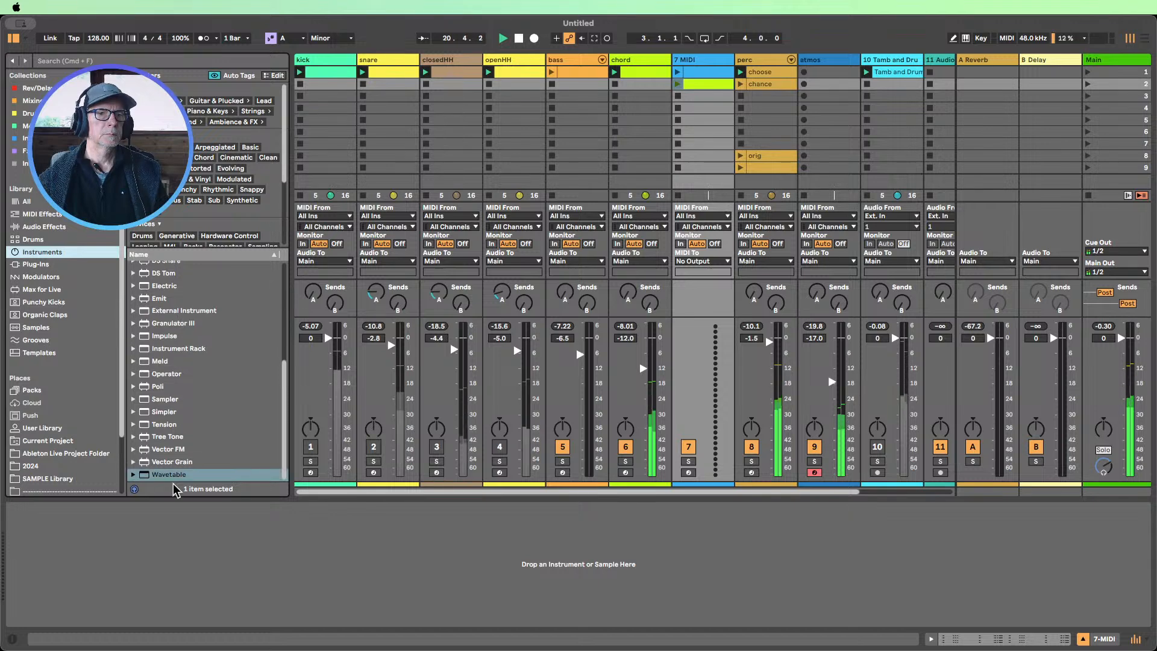
drag(175, 475, 677, 151)
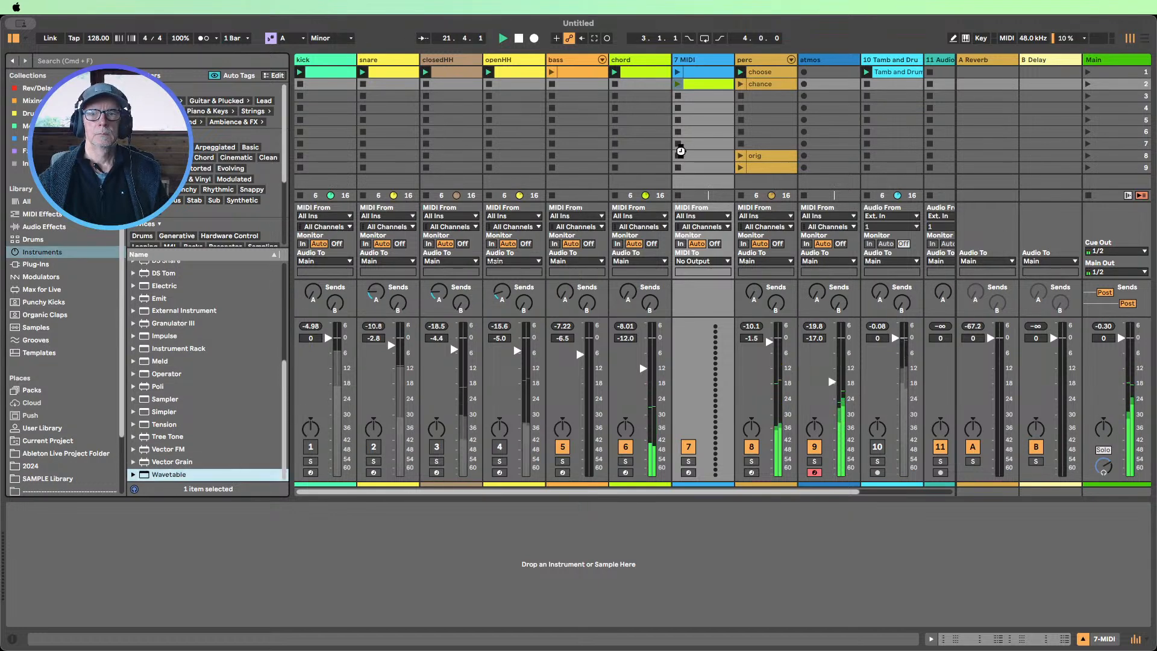
double_click(699, 89)
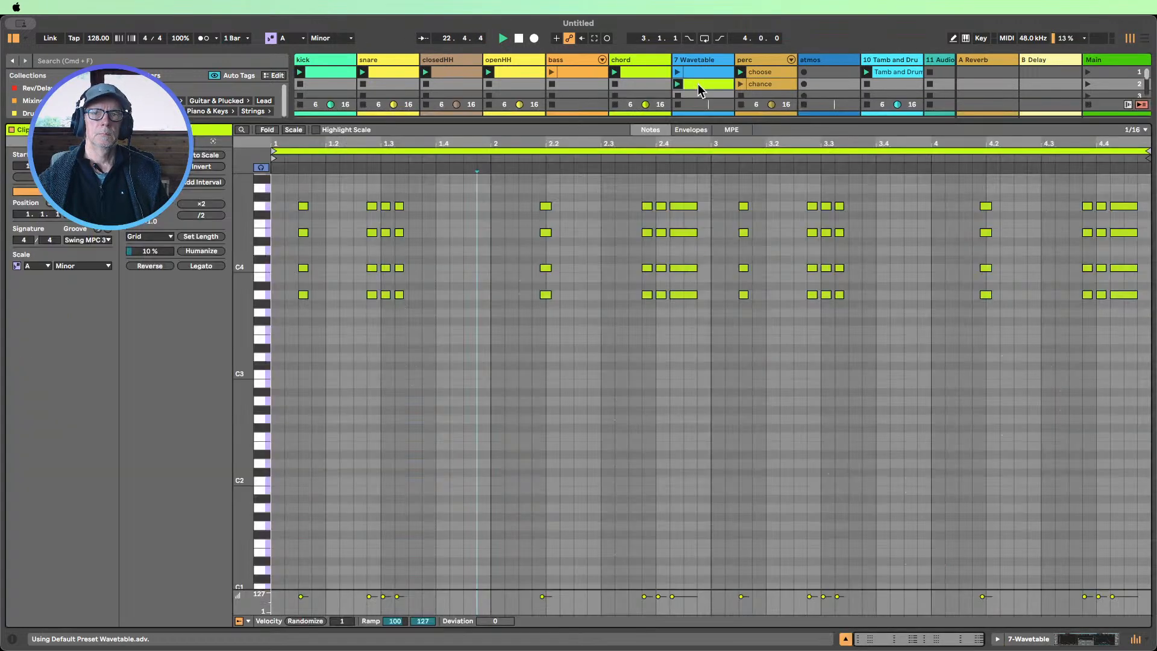
Stop playback and transpose all the copied chord notes up four scale degrees, so the chord spans E4 to D5
click(515, 41)
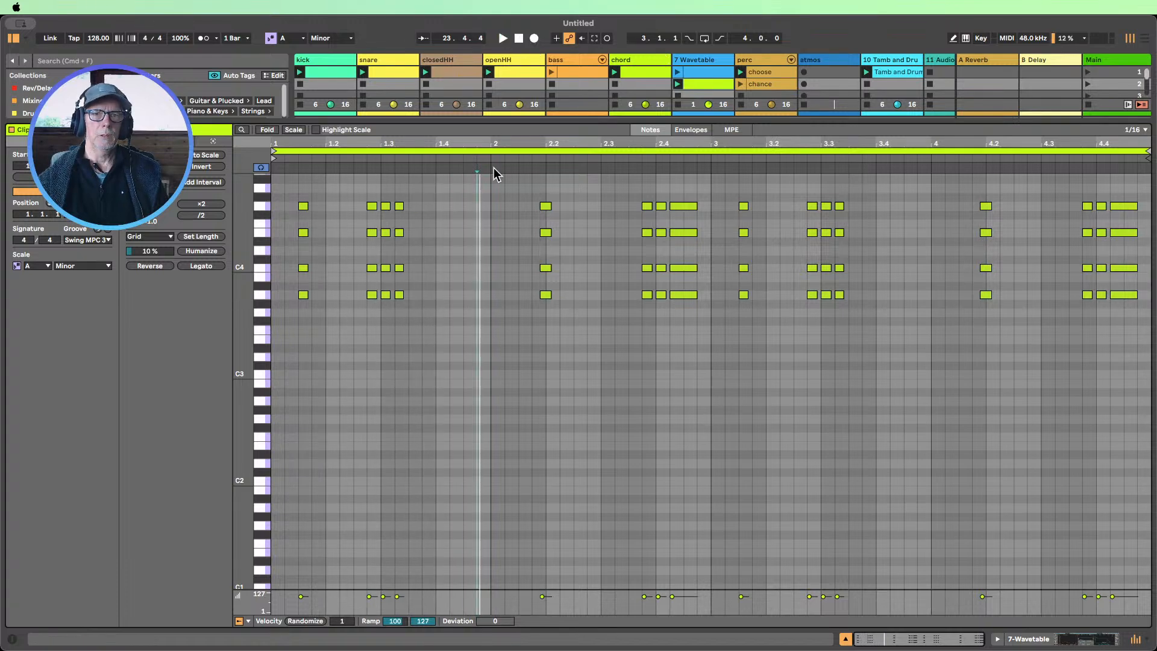
click(370, 328)
click(369, 172)
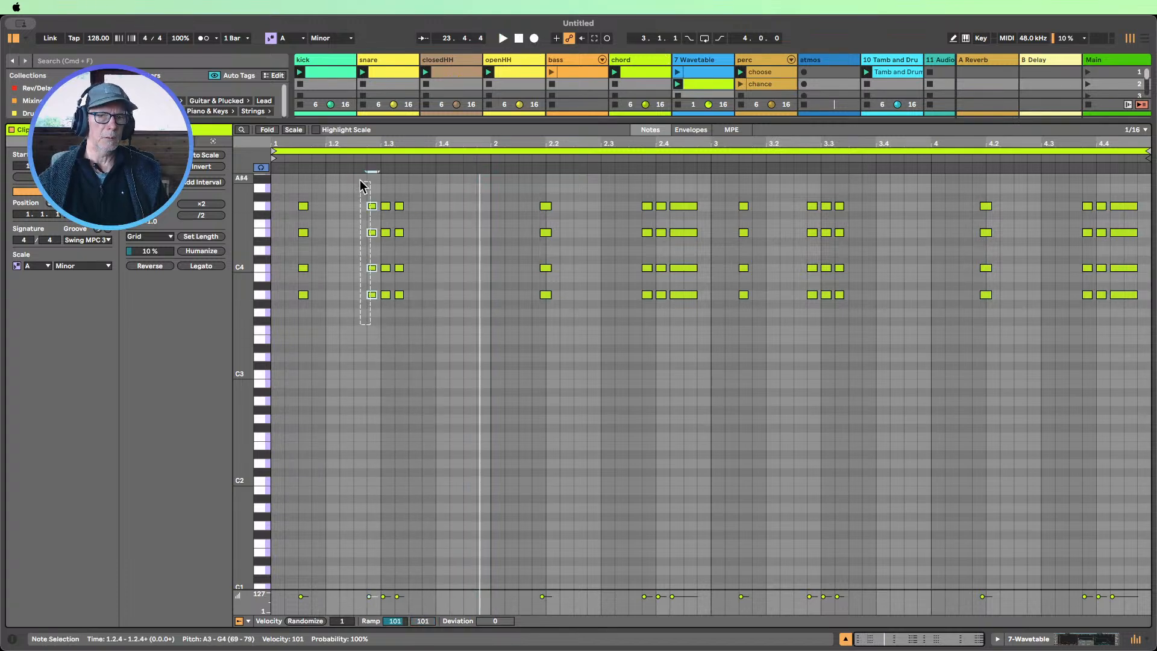
scroll(271, 339, up, 2)
drag(243, 326, 246, 355)
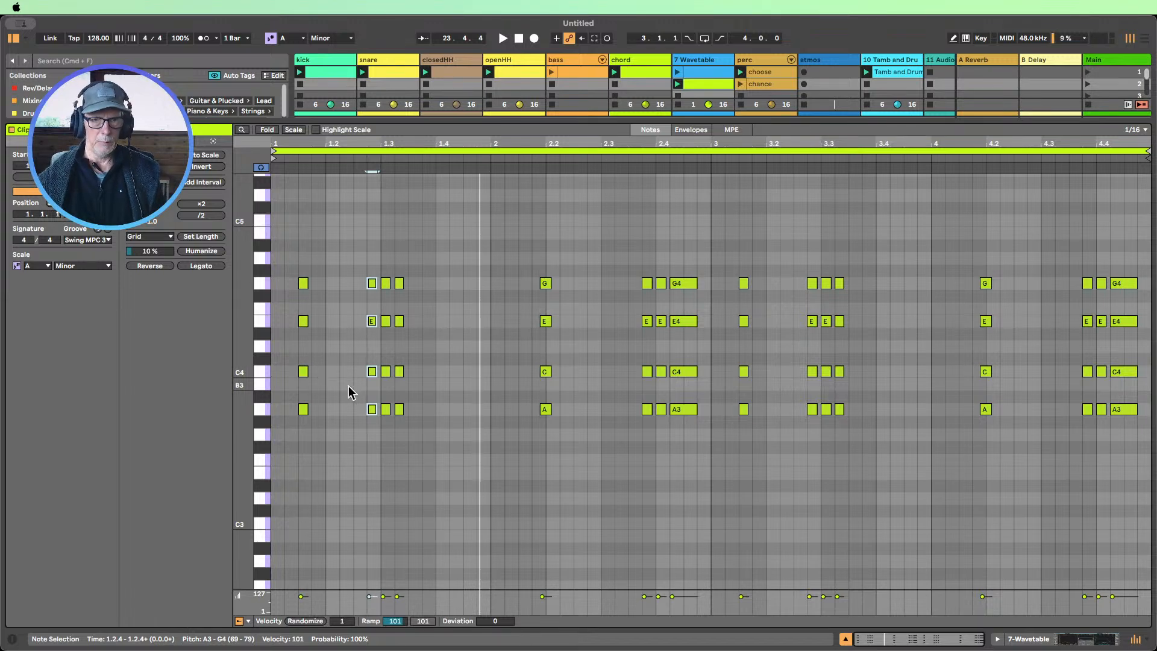
key(super+a)
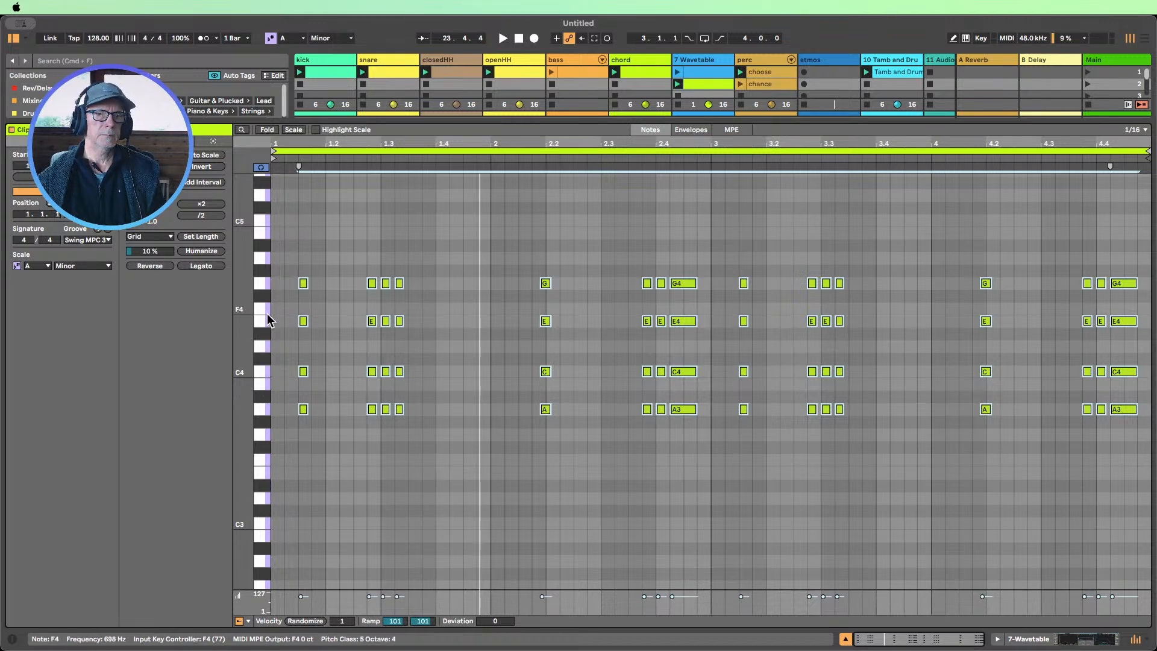
key(Up)
key(Up)
key(Up)
key(Up)
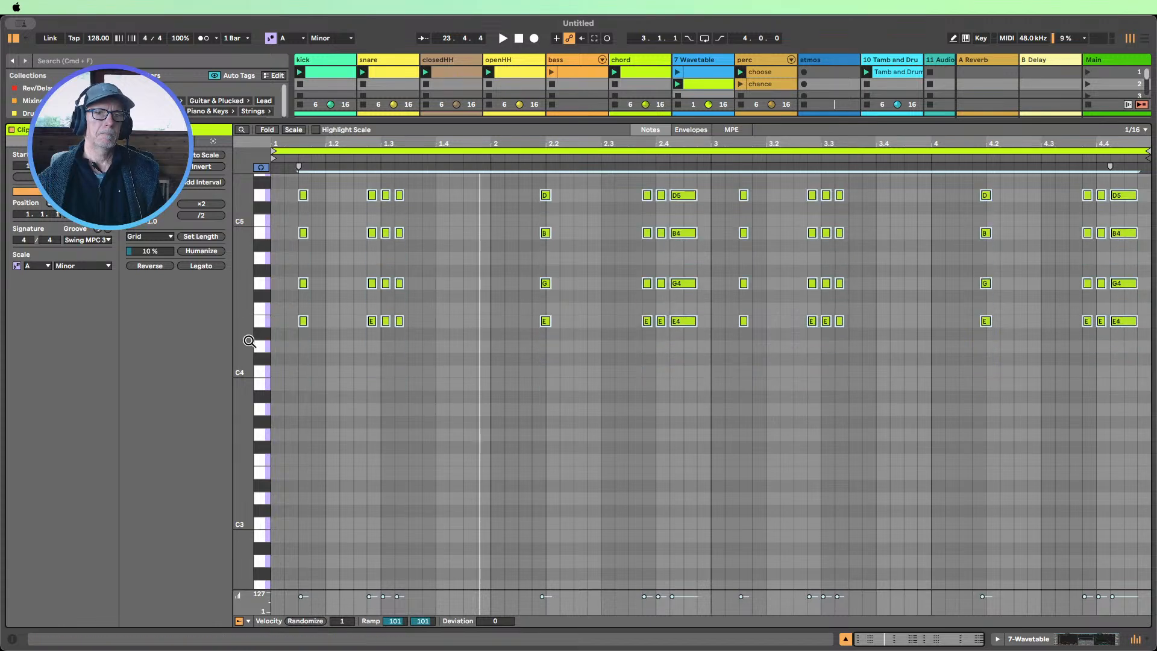
scroll(302, 383, up, 4)
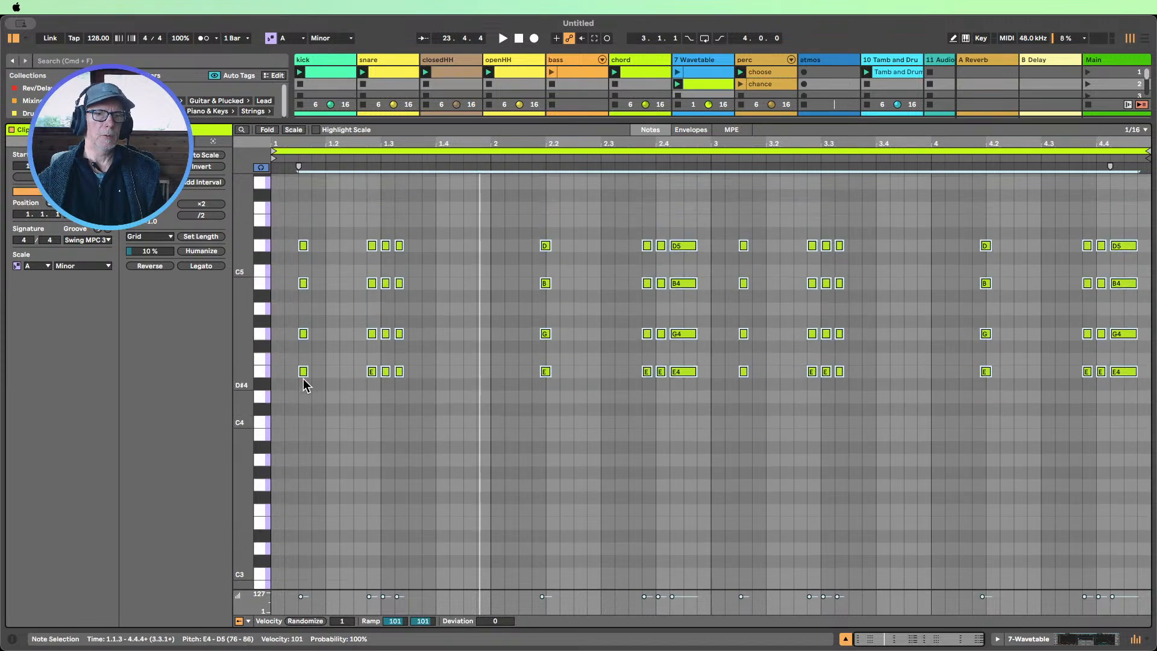
Raise the whole top row of notes from D5 to E5, leaving the lower three voices in place
click(295, 301)
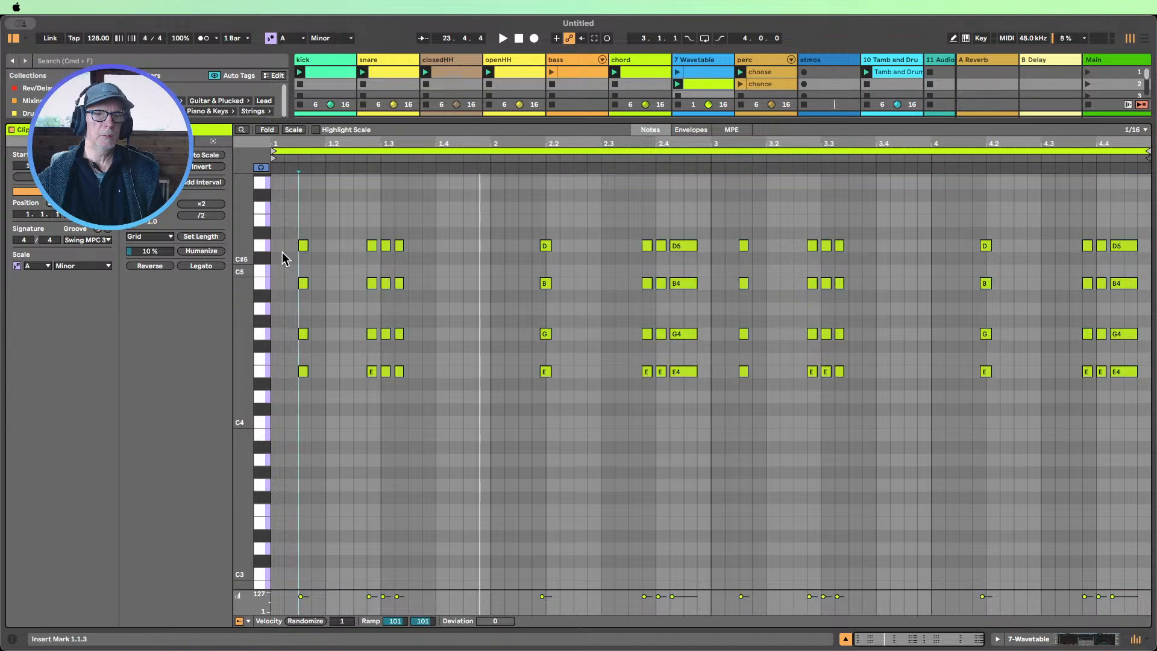
click(262, 246)
key(Up)
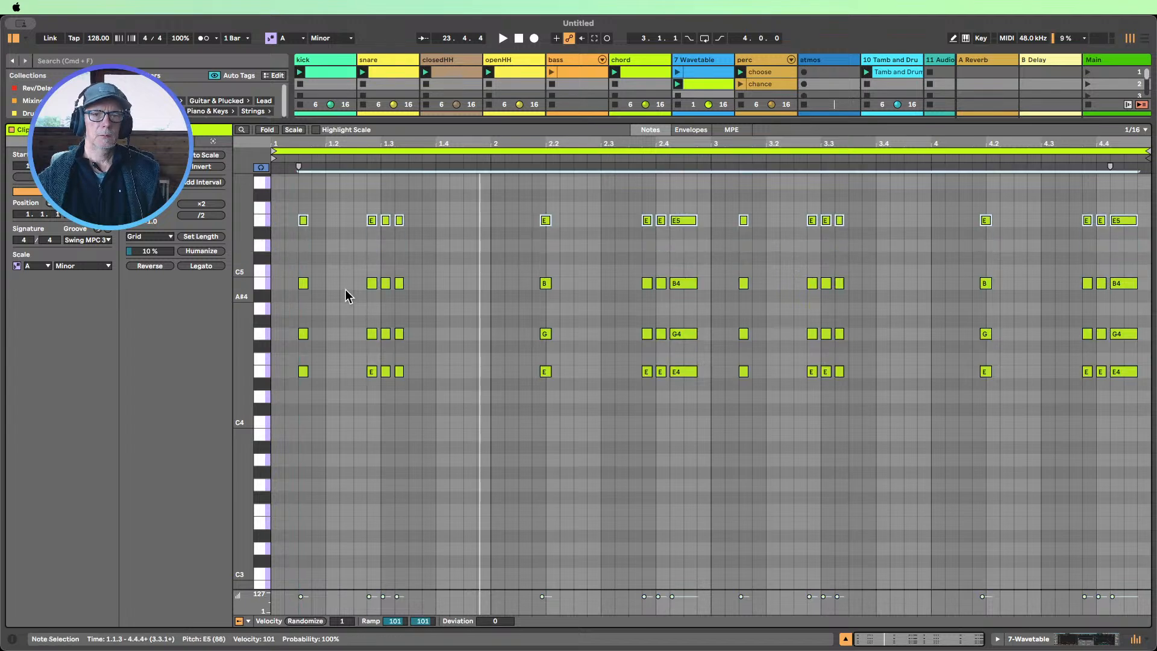
click(371, 413)
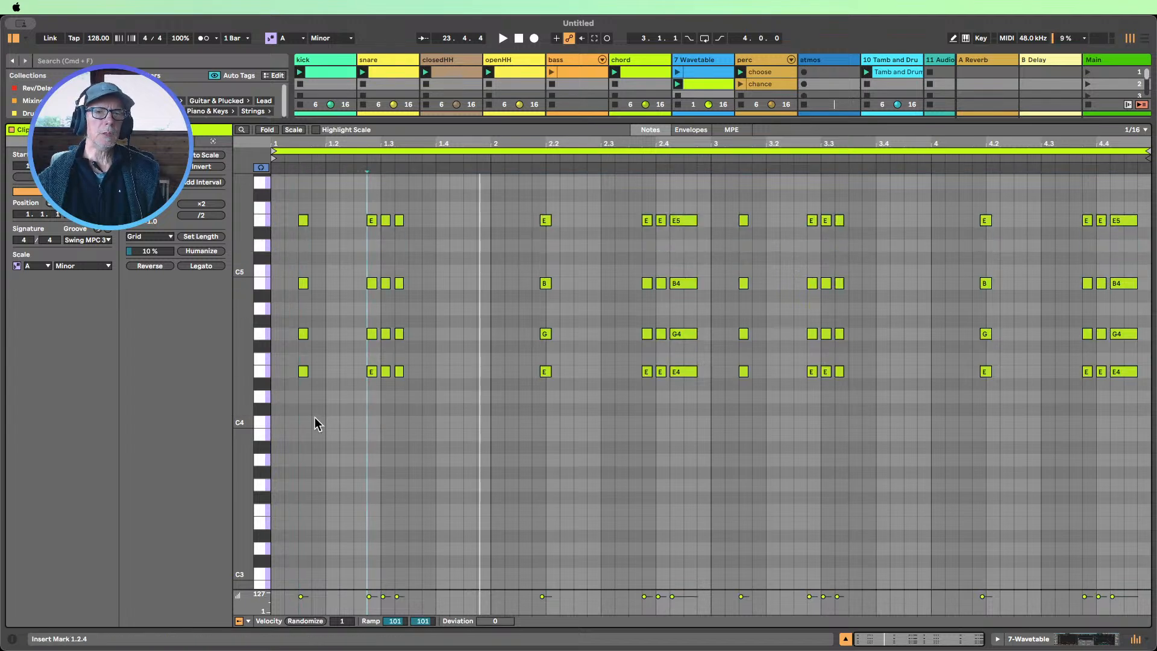
drag(315, 417, 311, 229)
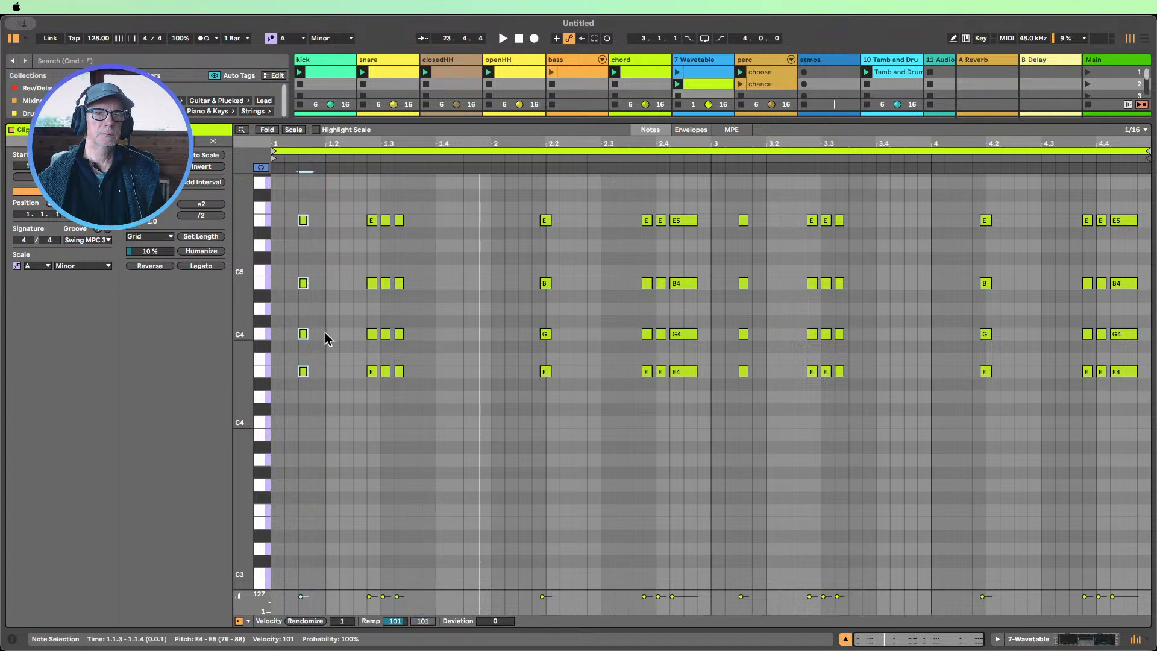
drag(301, 333, 329, 333)
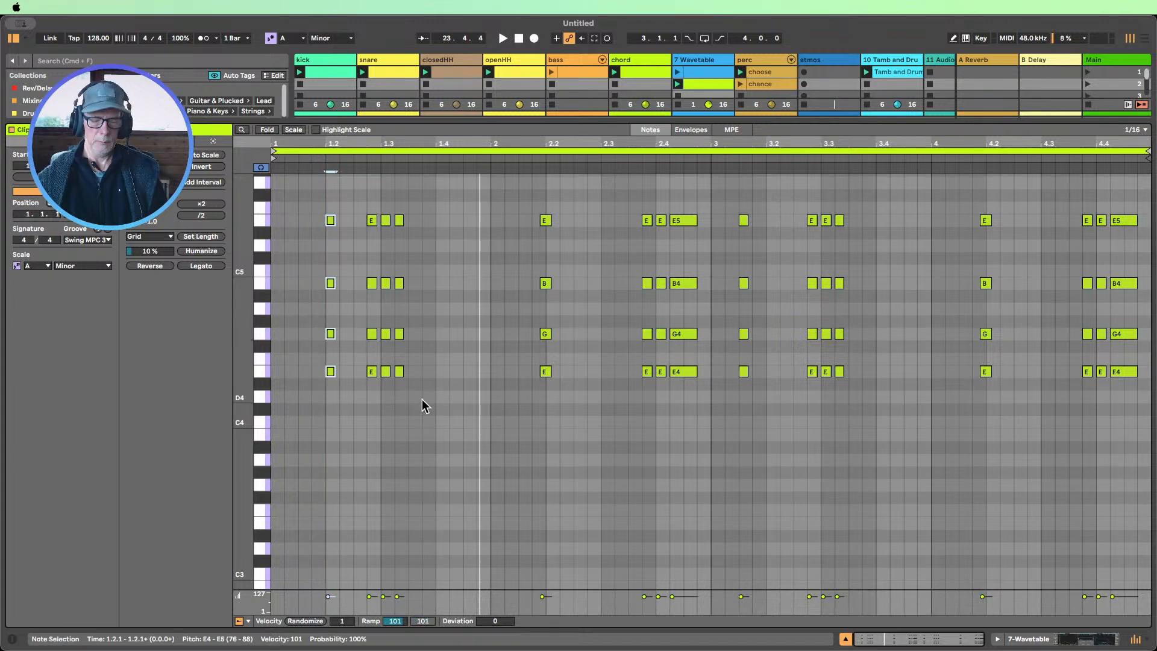
key(super+z)
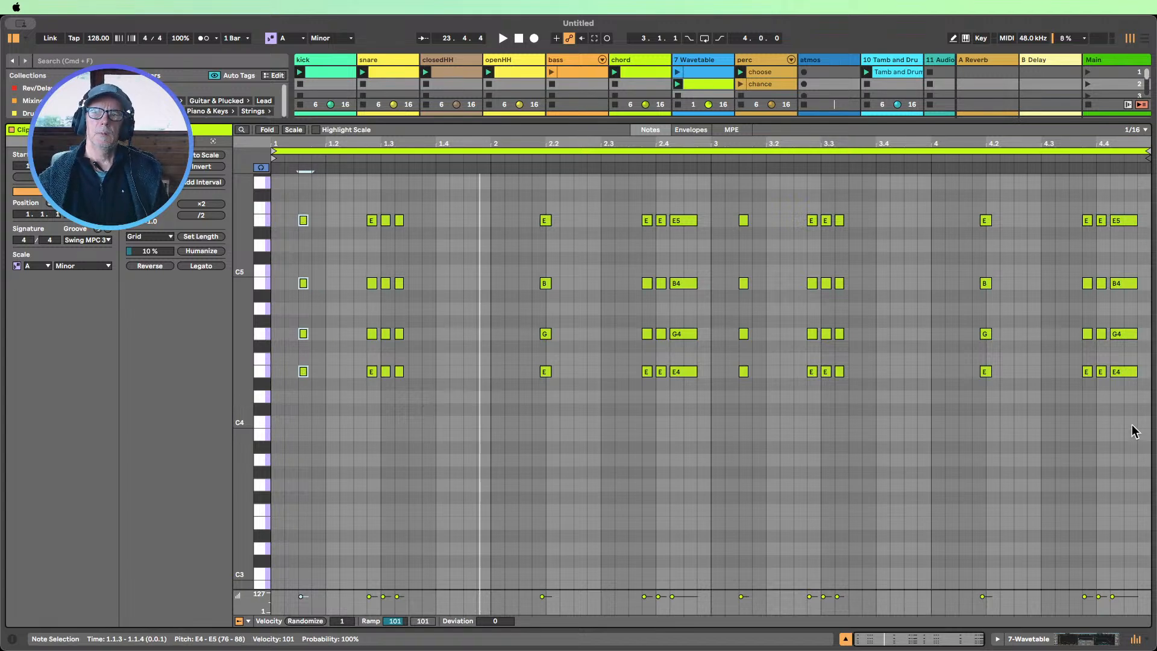
Deactivate all notes in the clip and select only the first chord
drag(1135, 432, 261, 203)
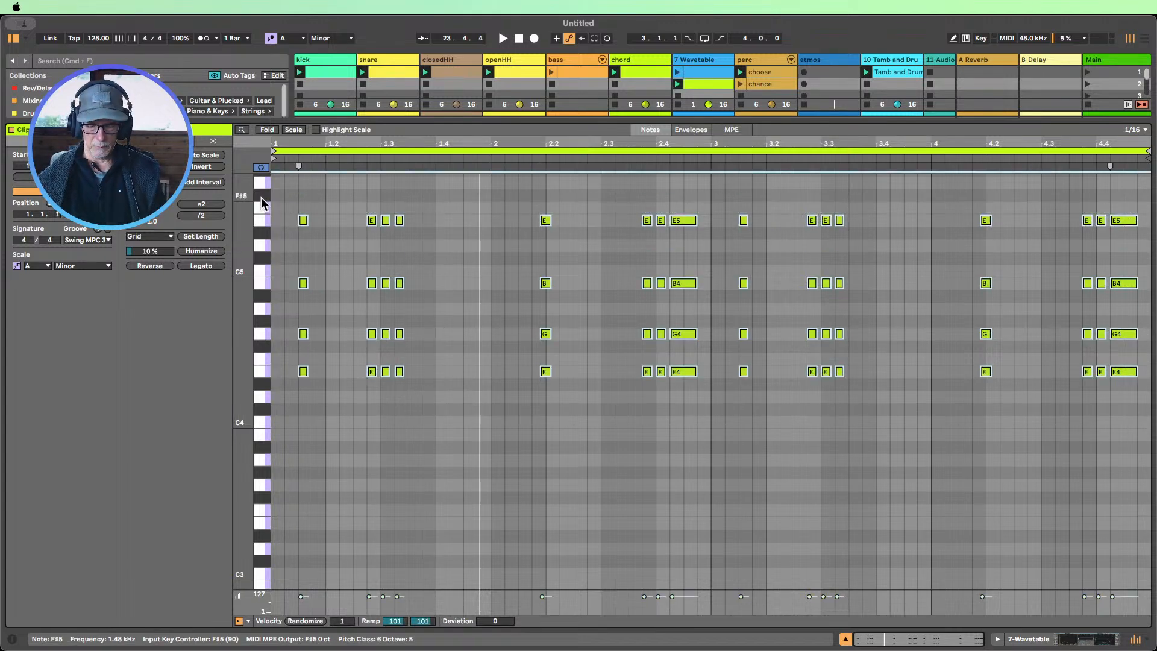
click(351, 406)
drag(325, 415, 290, 178)
key(Right)
key(Right)
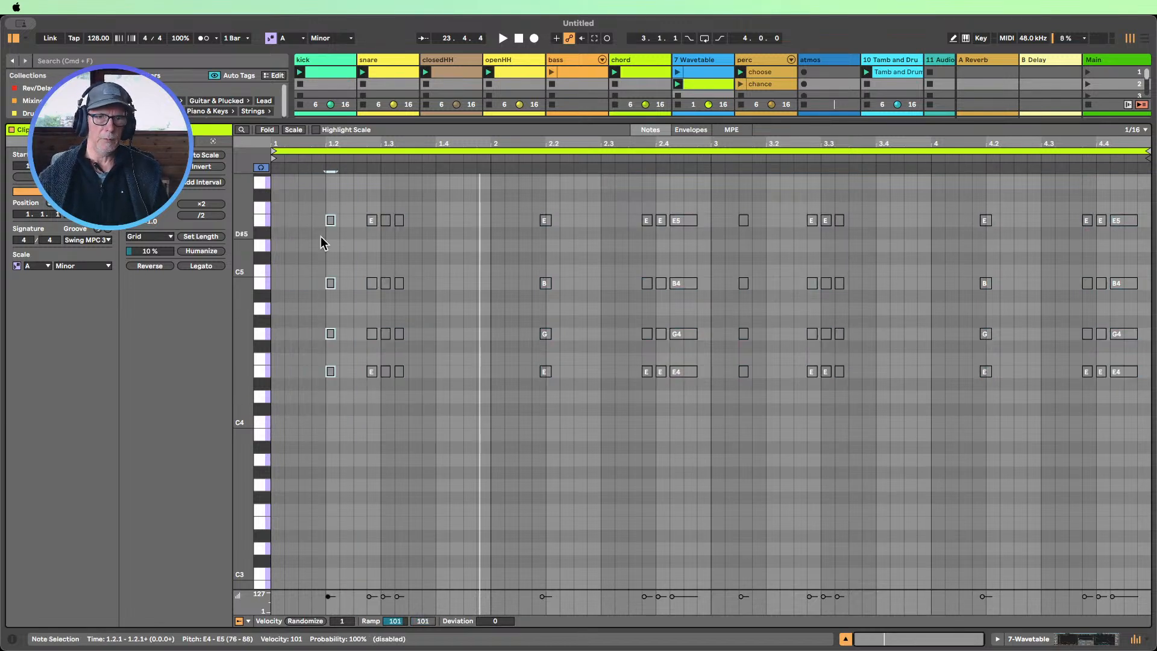
key(Left)
key(Left)
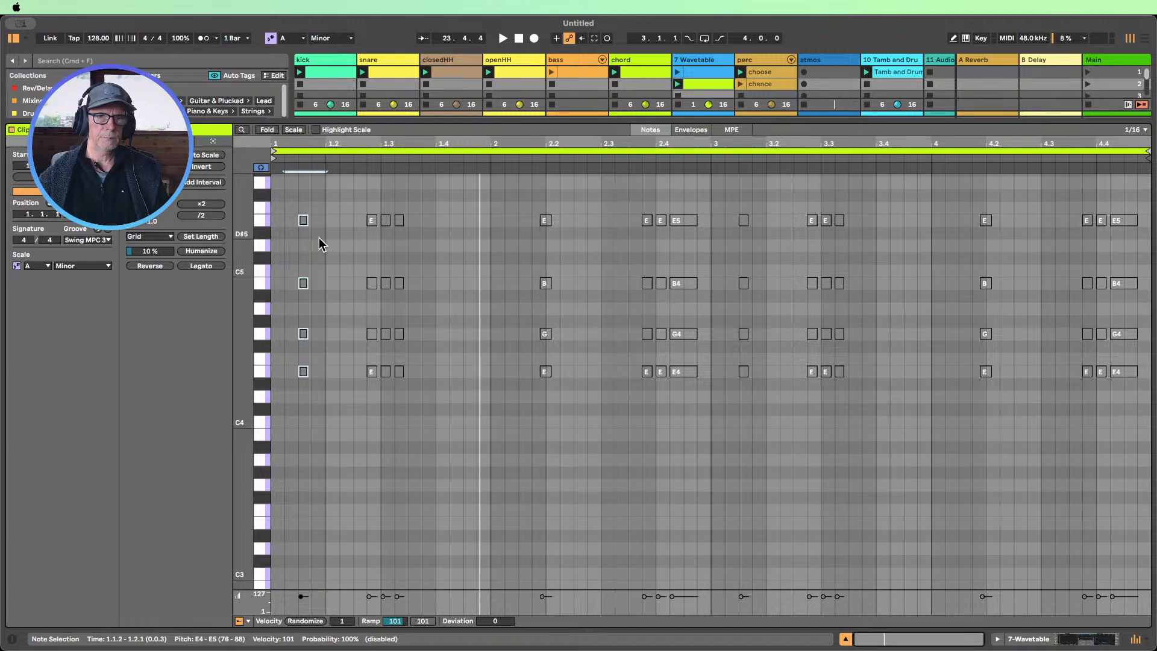
Place a copy of the first chord at 1.2.1 with a length of two sixteenths and activate its notes
drag(303, 220, 353, 218)
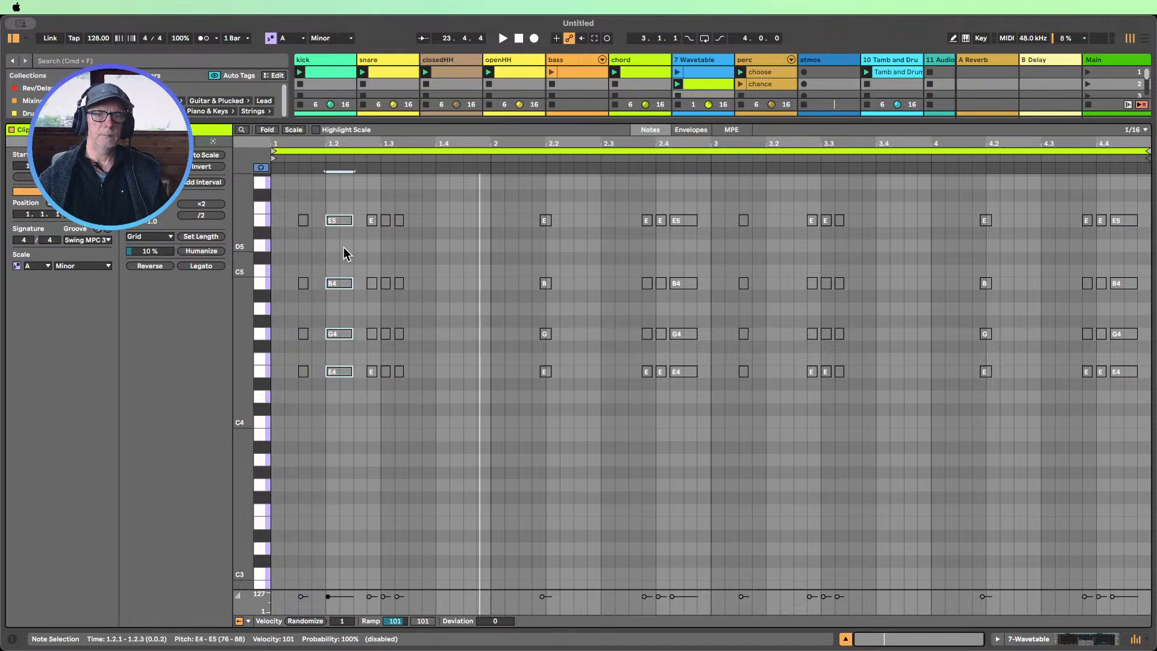
drag(353, 441, 342, 209)
key(0)
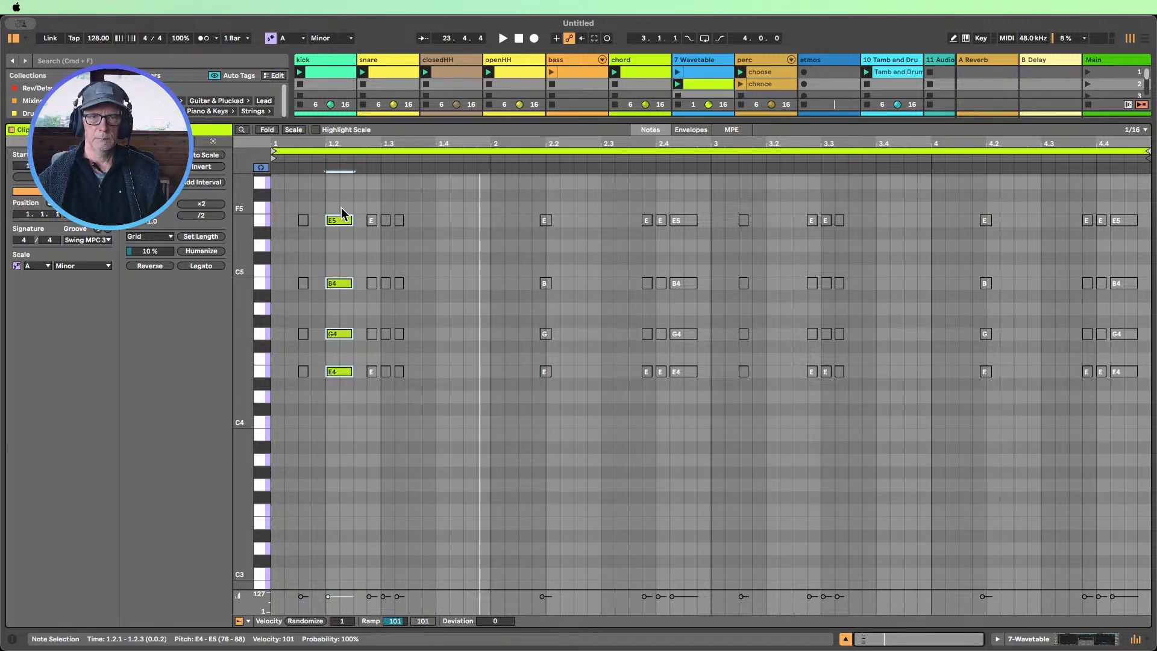
With playback running, copy the active chord to 1.4.3 and shorten the clip's loop to two bars, ending at 3.1.1
click(501, 39)
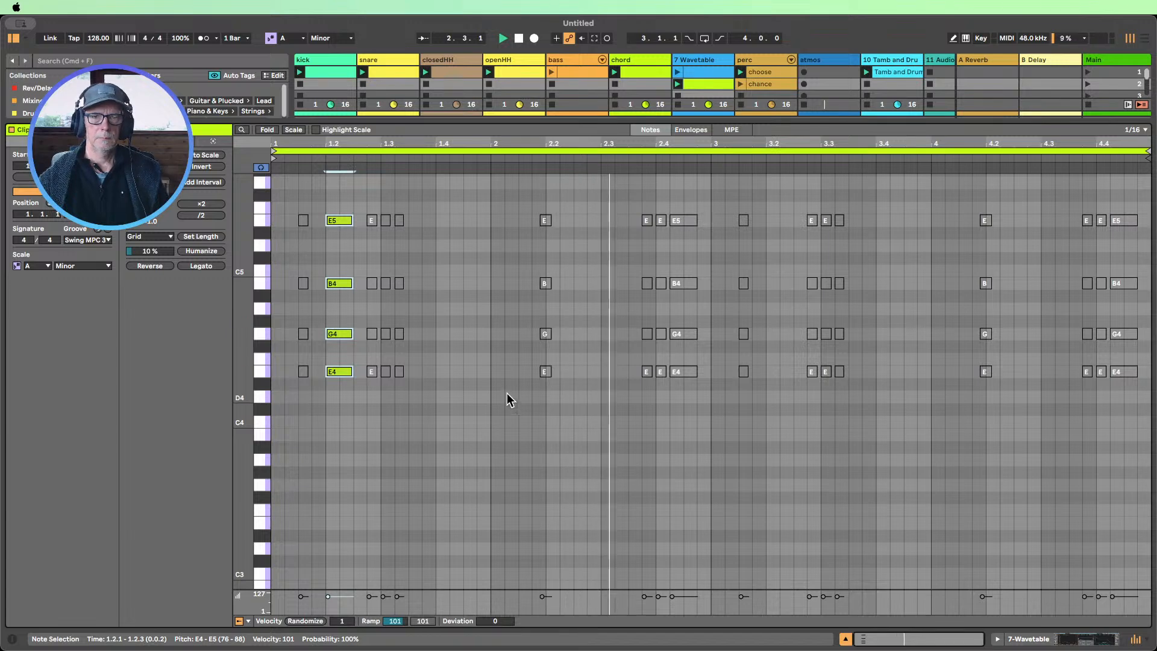
drag(493, 390, 268, 184)
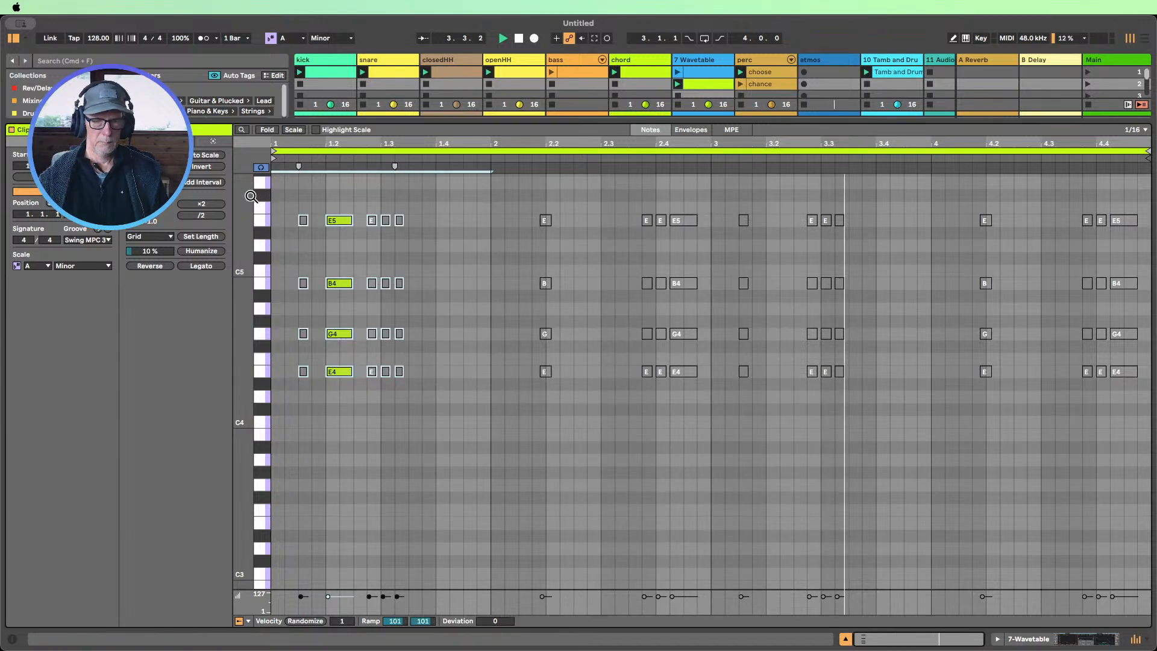
drag(362, 410, 335, 204)
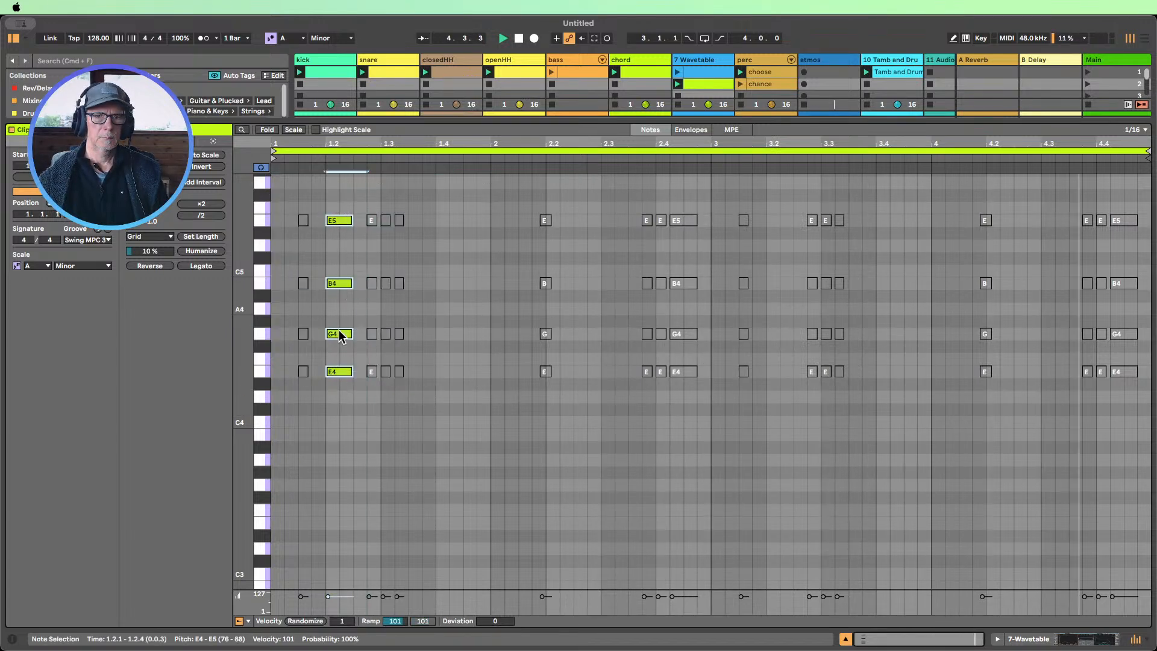
drag(339, 378, 506, 377)
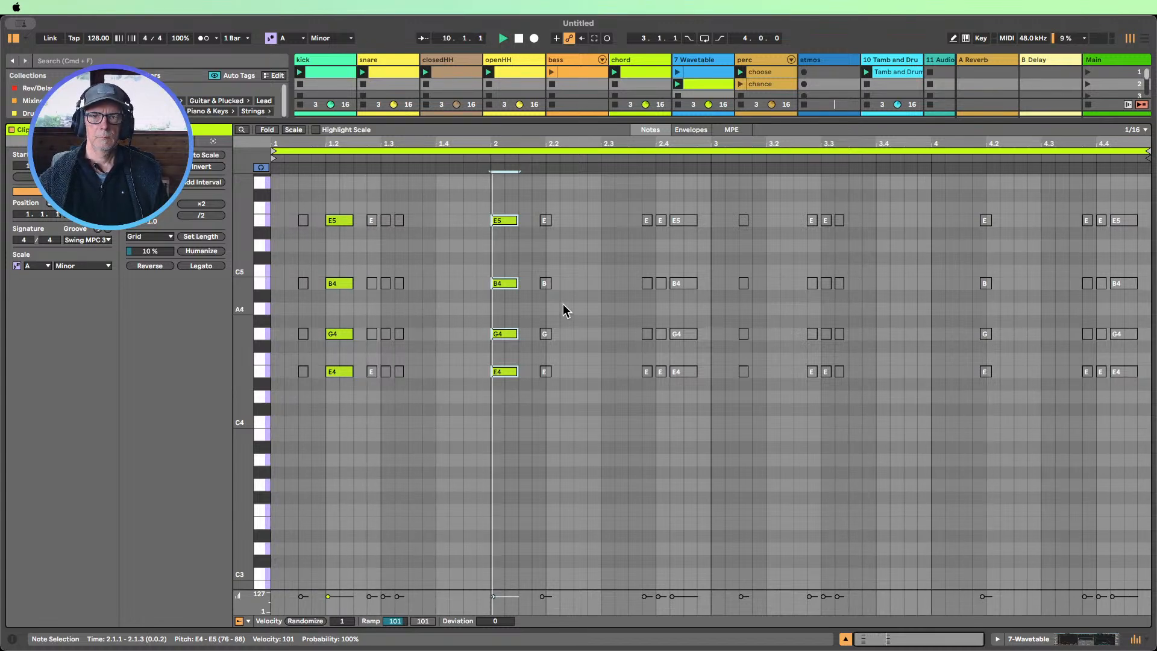
key(Left)
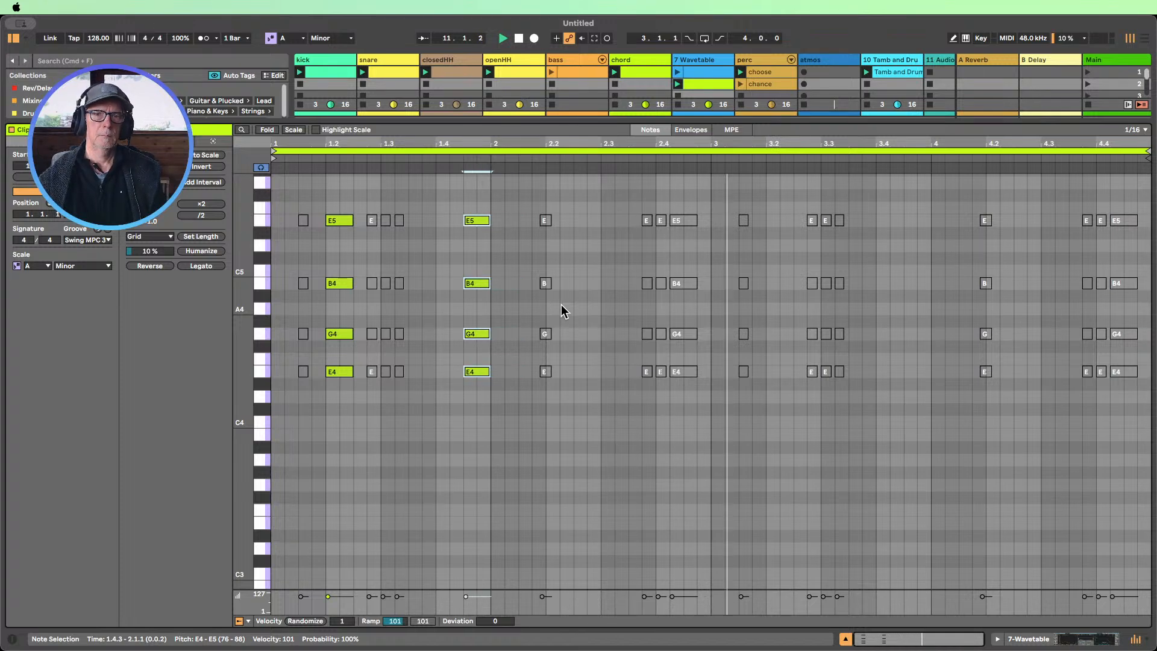
click(1140, 151)
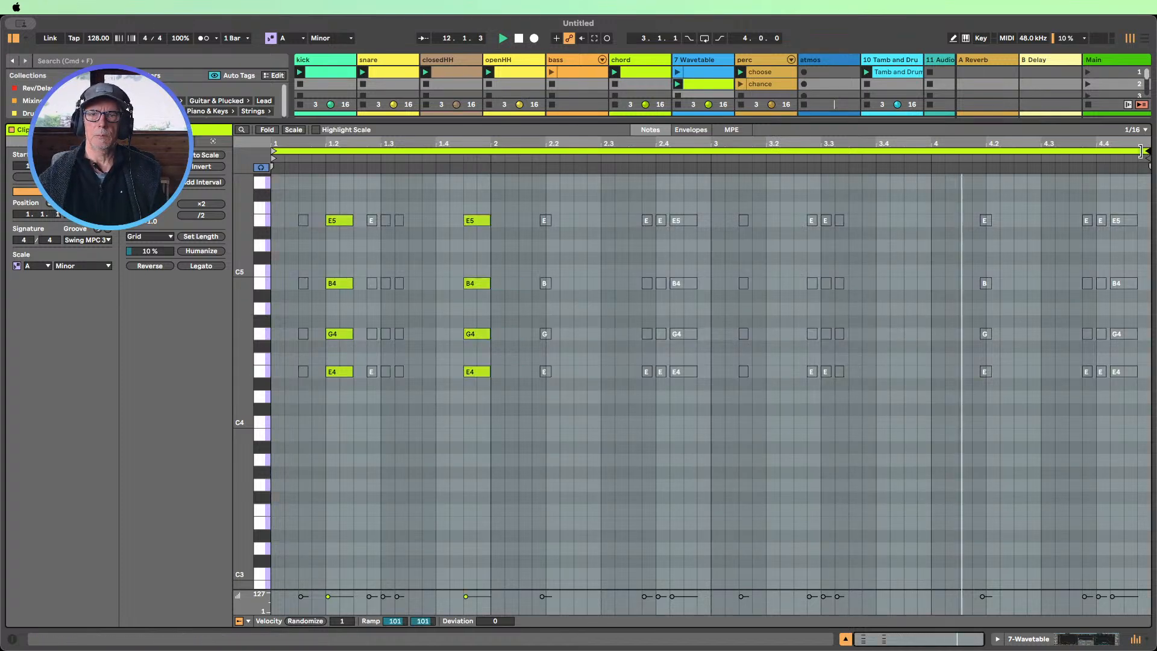
drag(1140, 151, 707, 161)
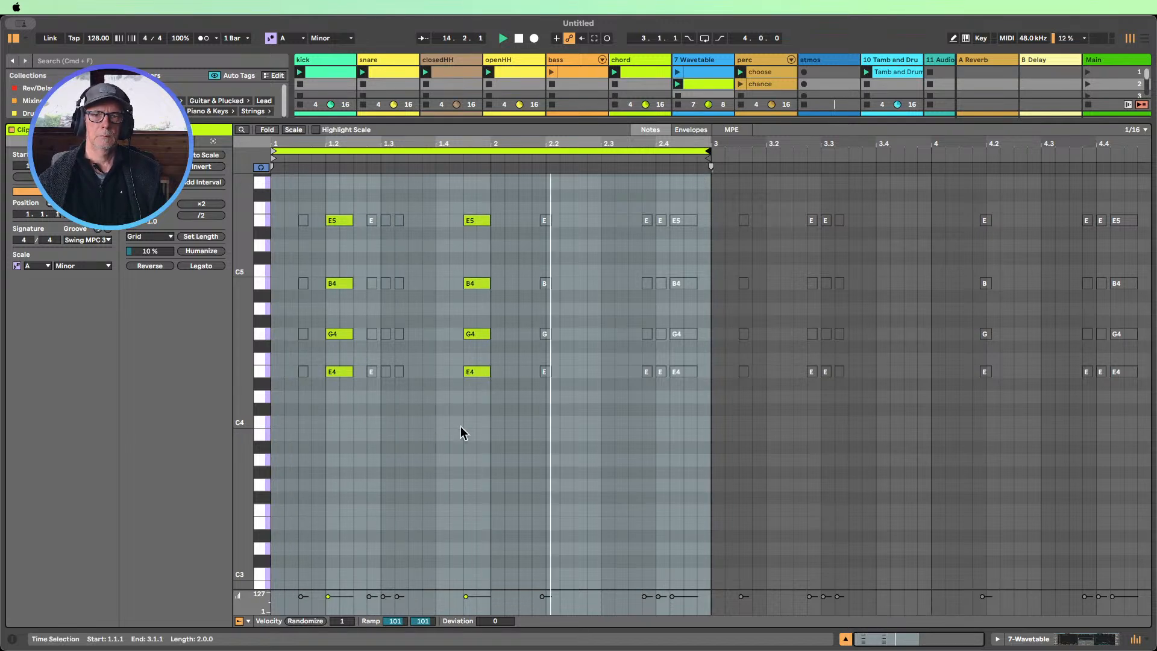
Move the second active chord earlier to 1.4.1 and shorten its notes to one sixteenth
drag(461, 426, 465, 218)
key(Left)
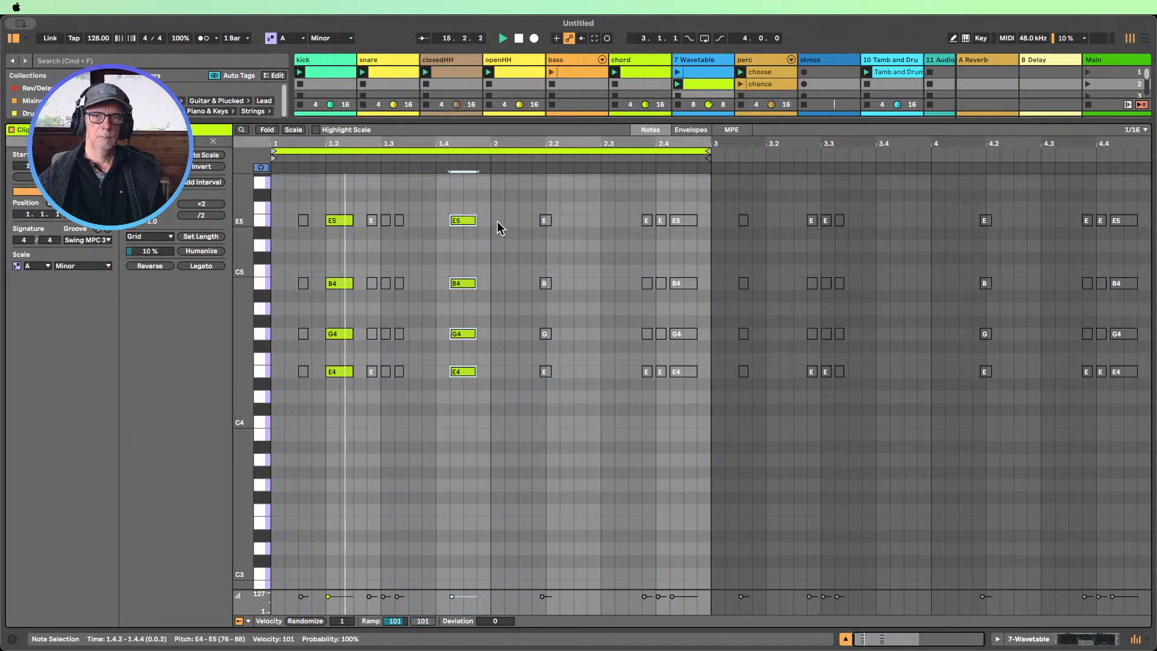
key(Left)
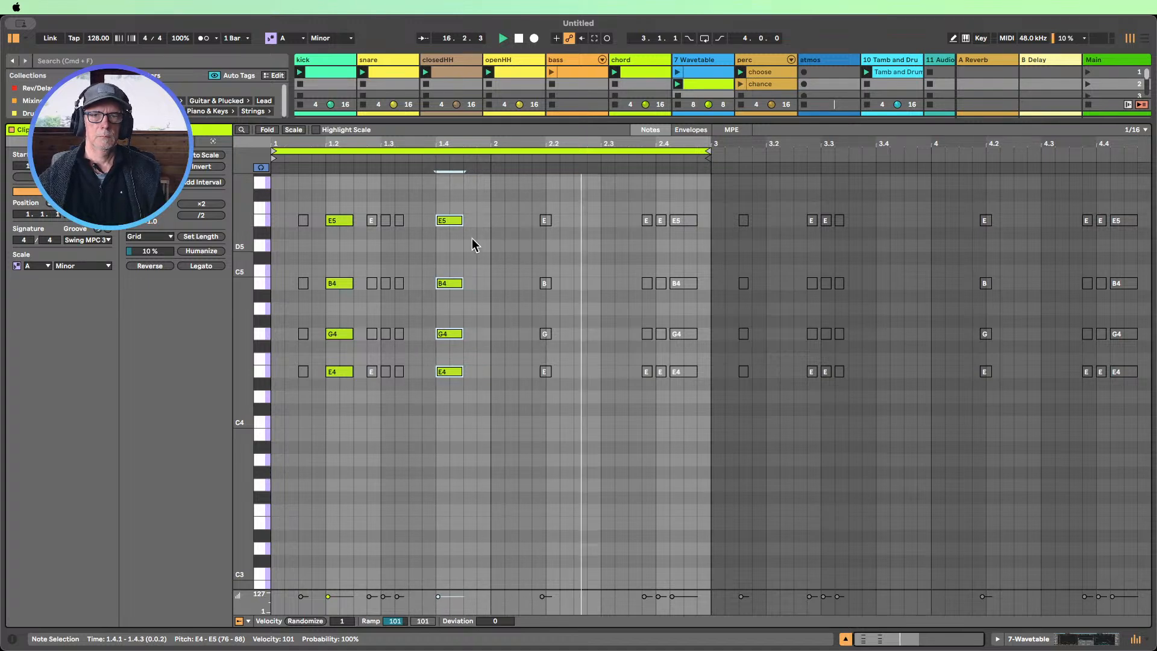
drag(461, 220, 448, 219)
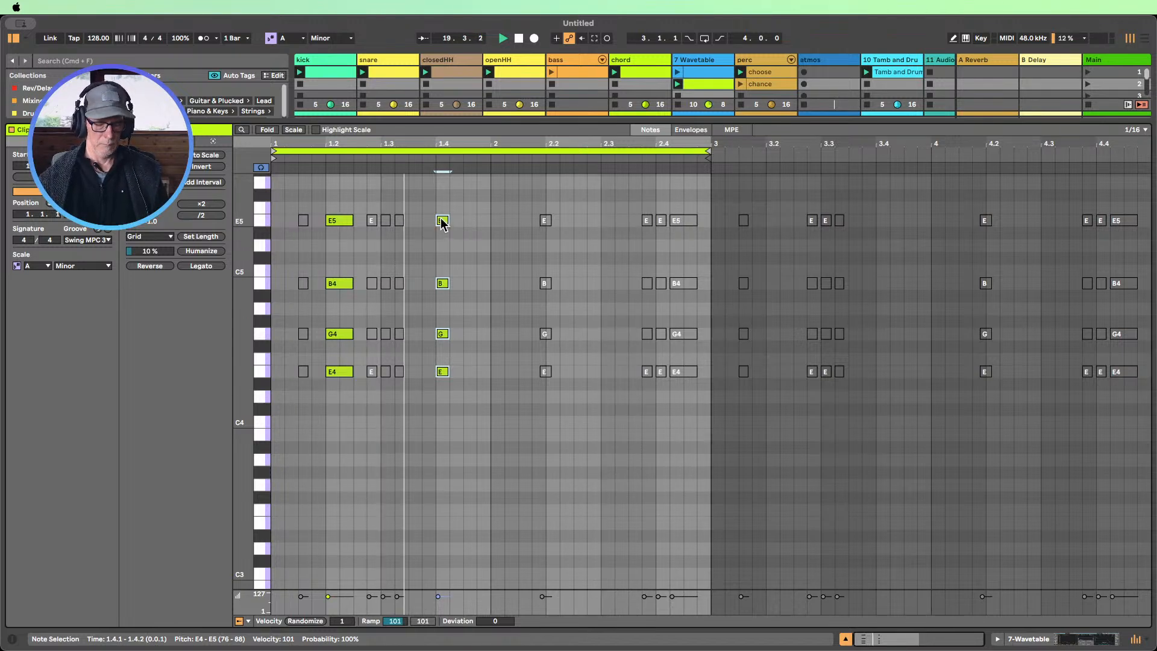
Copy the short chord at 1.4.1 to 2.1.3 and stop playback
drag(440, 221, 515, 227)
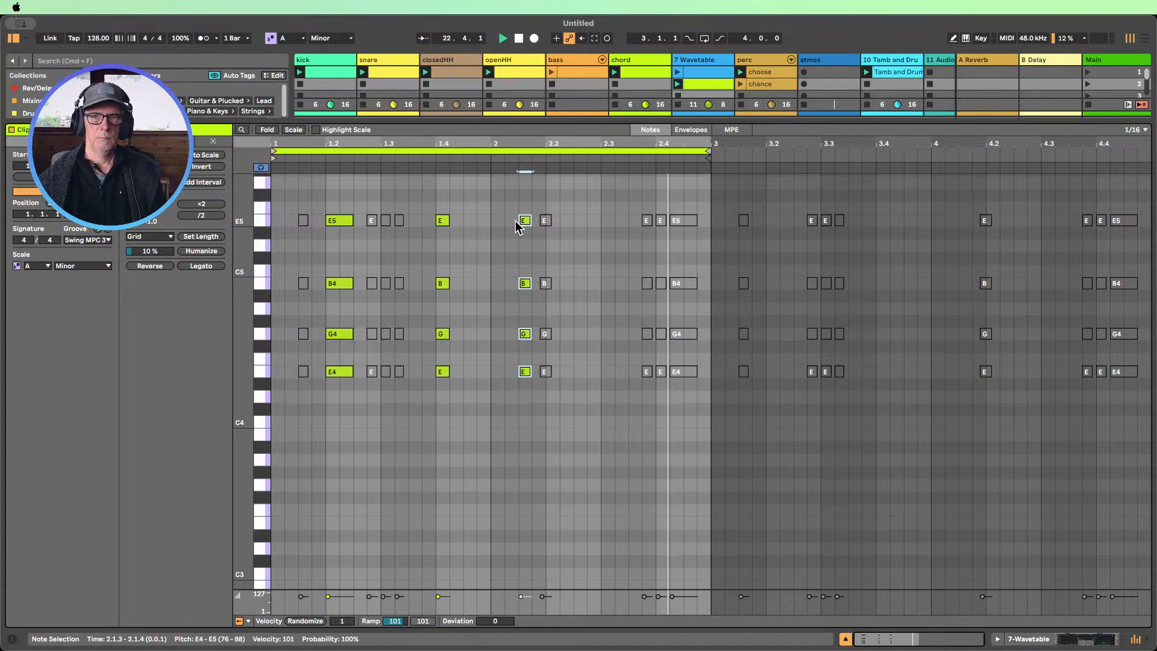
key(Right)
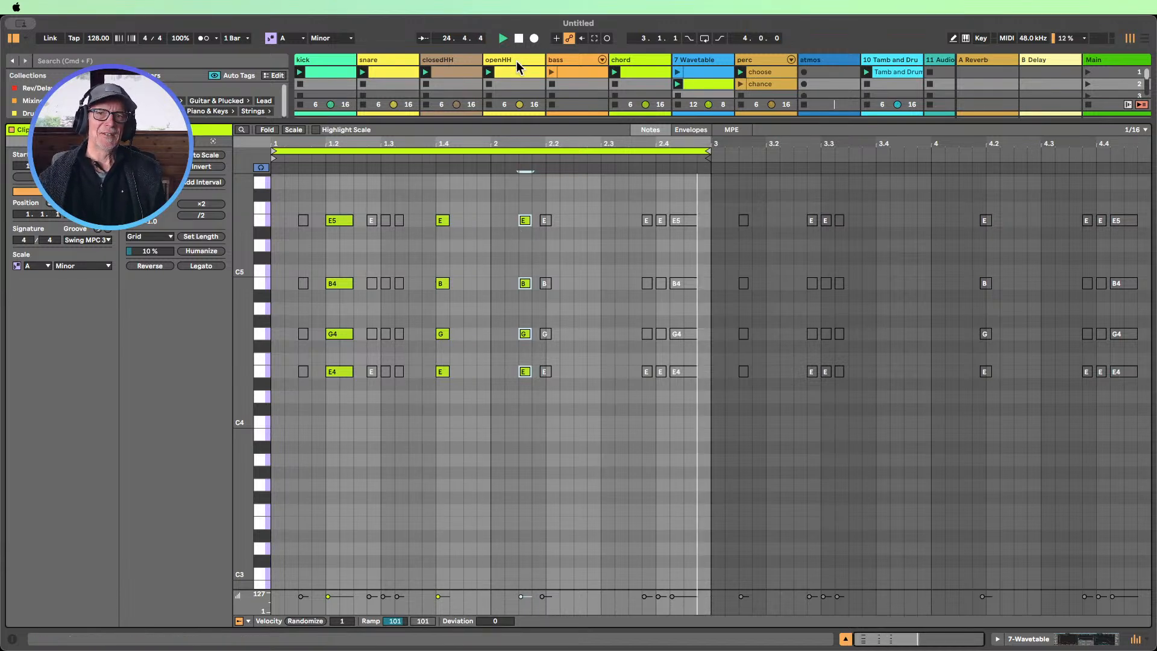
click(519, 38)
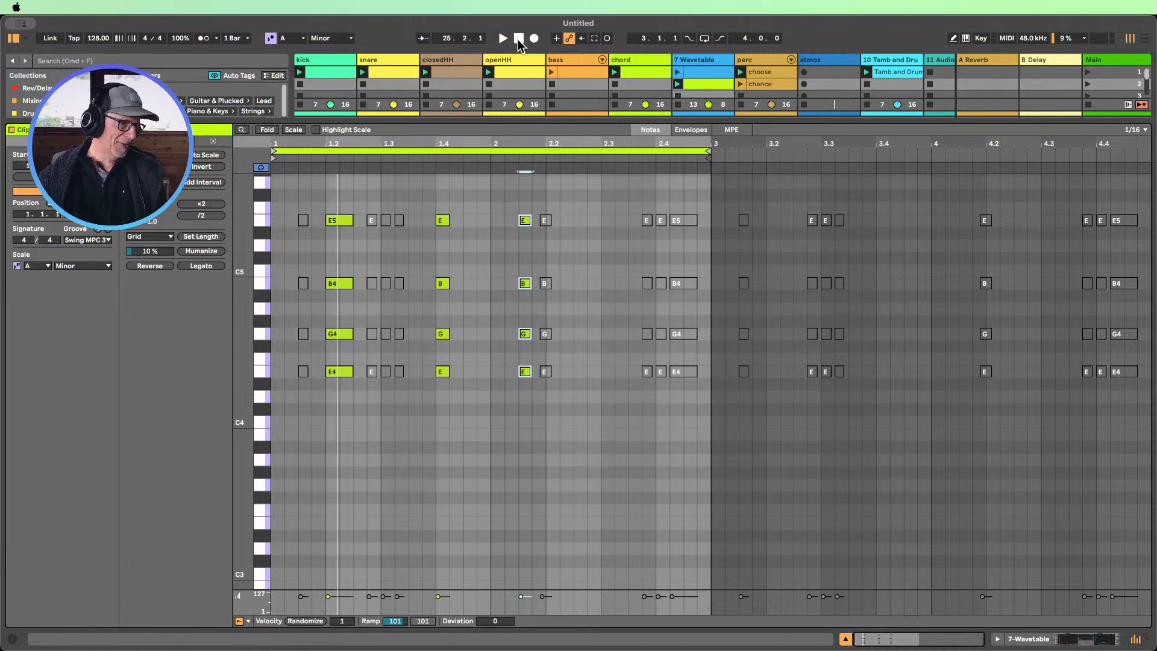
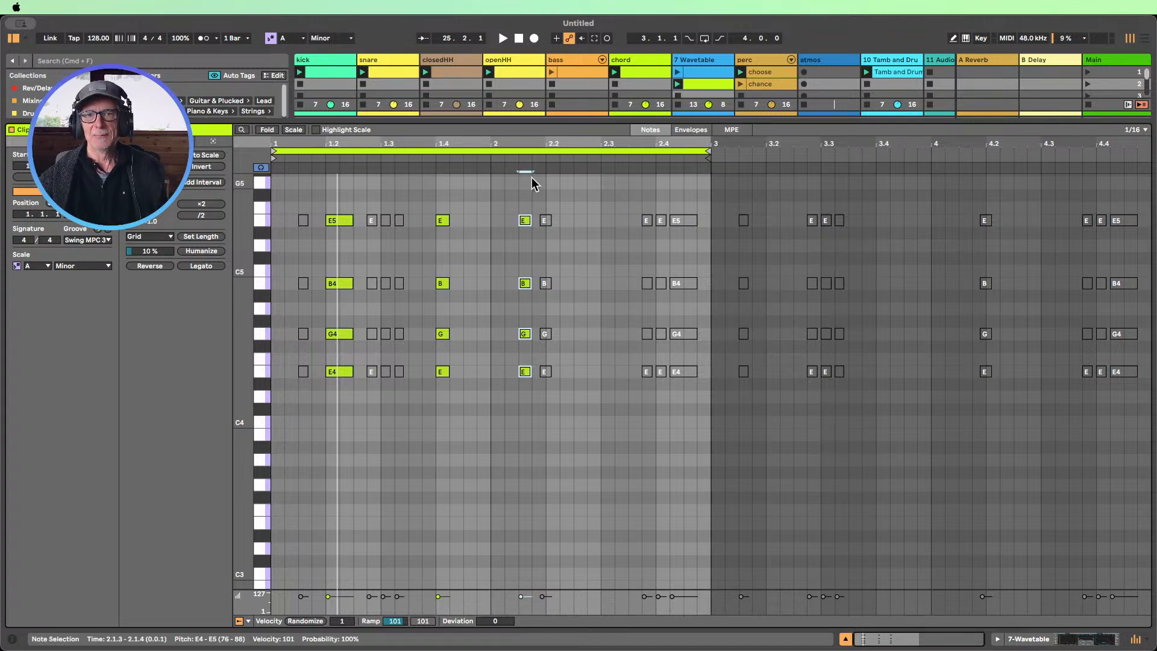
Restart playback, move the third active chord to 2.1.2 and lengthen its notes to end at 2.2.3
click(501, 38)
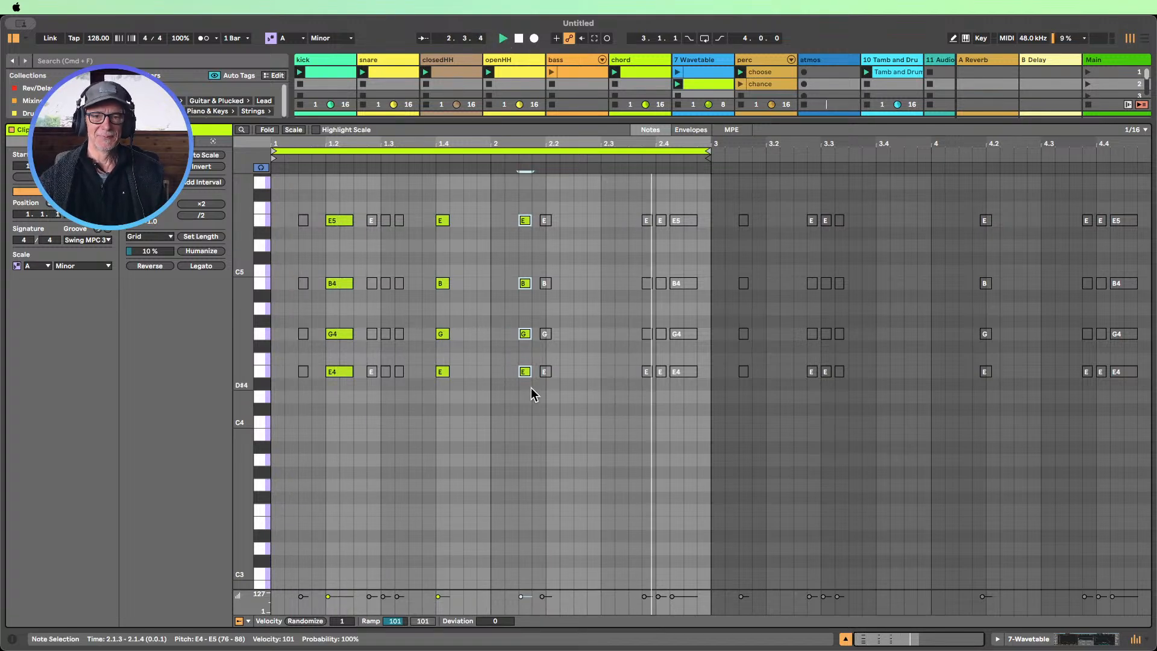
key(Left)
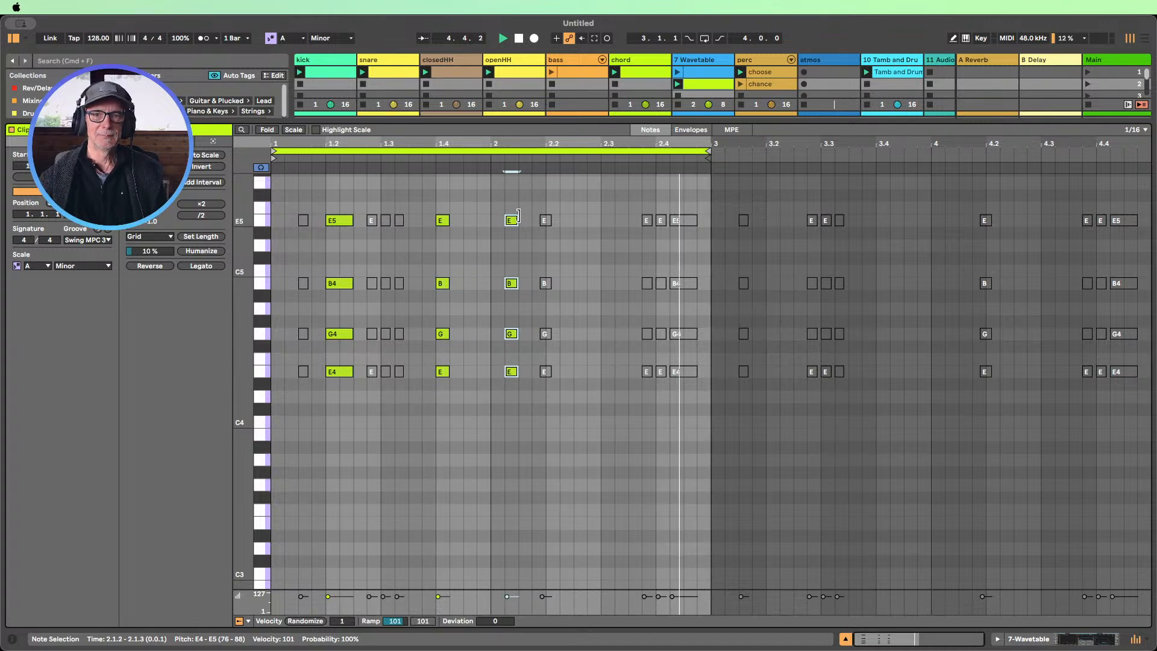
drag(515, 217, 529, 217)
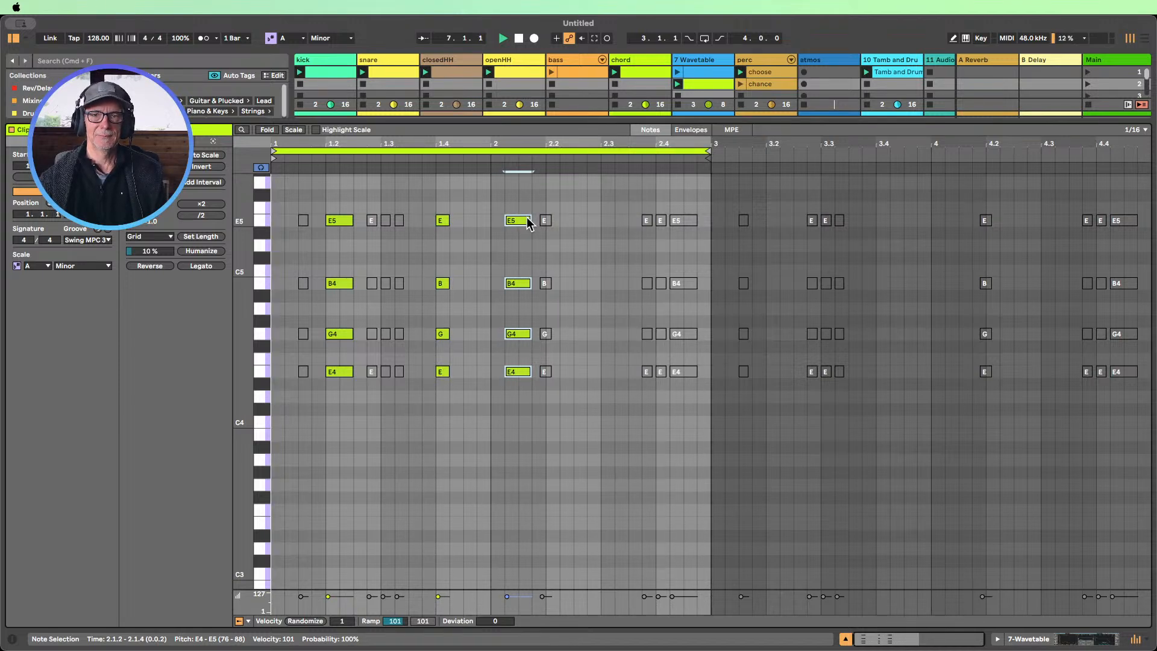
drag(528, 217, 575, 218)
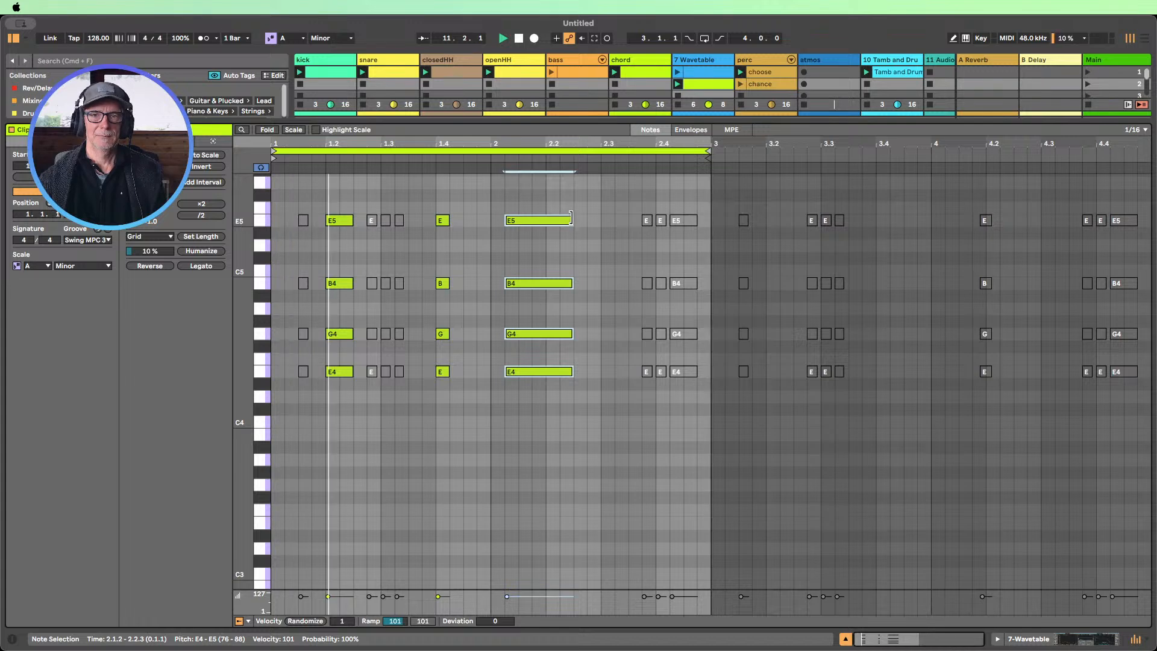
Try chopping the long chord at 2.1.2 into sixteenths, rejoin it, and shorten its notes to one sixteenth
key(super+e)
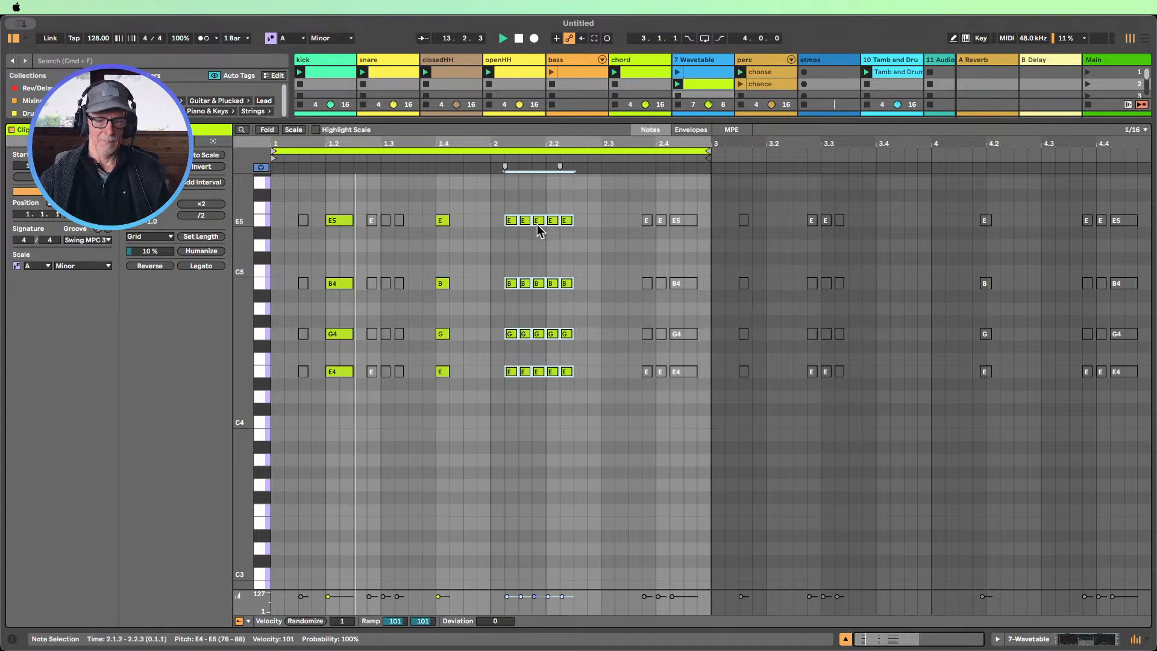
key(super+j)
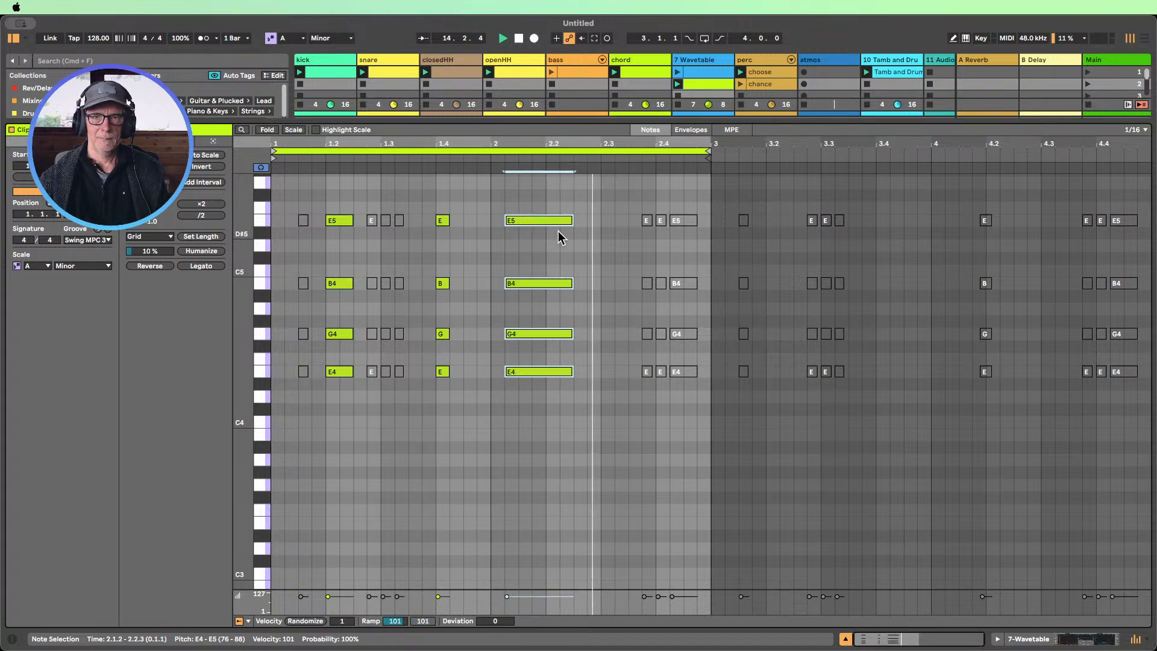
key(super+z)
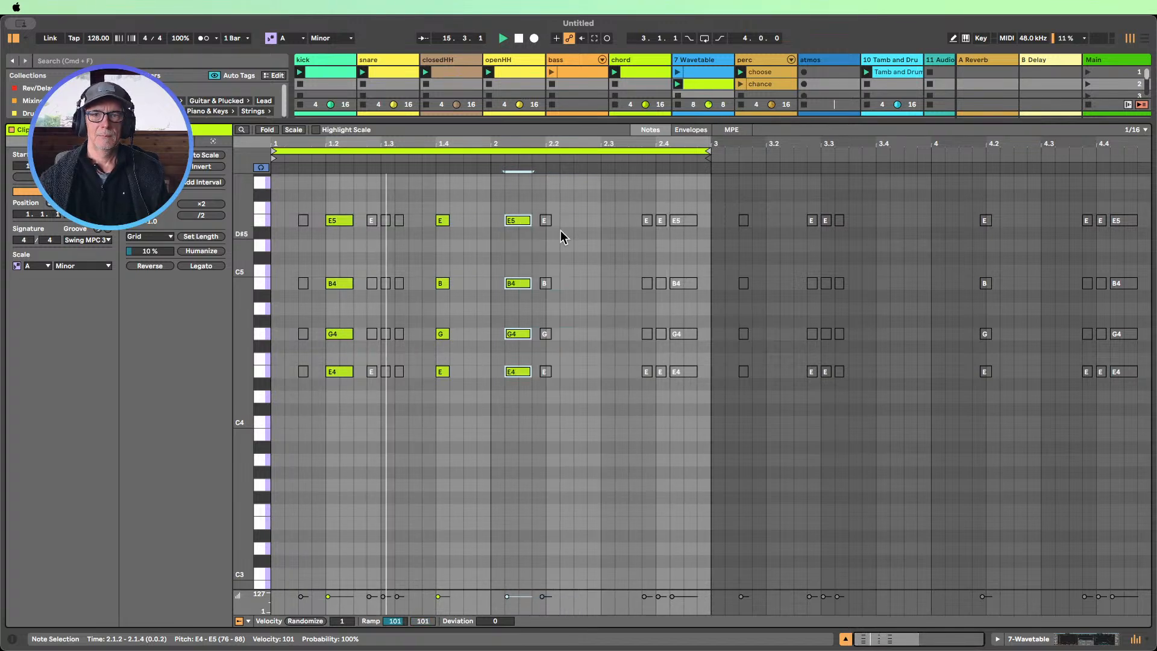
key(shift+Left)
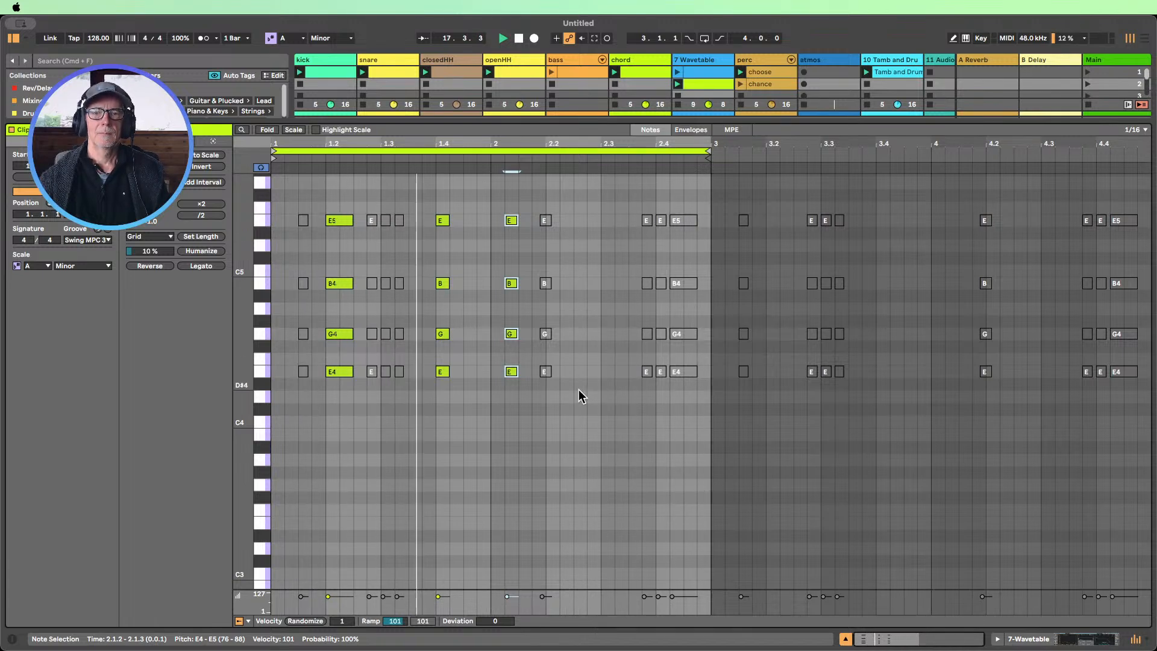
Copy the short active chord at 2.1.2, try the copy at several positions, and place it at 2.2.2
drag(568, 387, 490, 194)
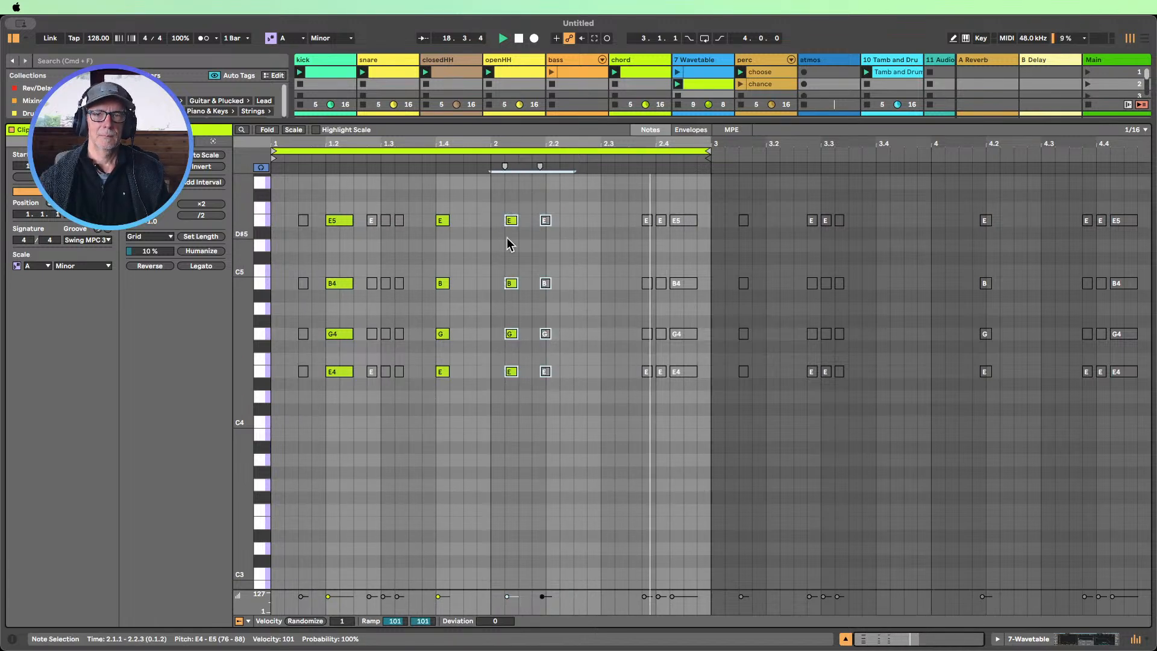
click(521, 295)
drag(516, 437, 585, 228)
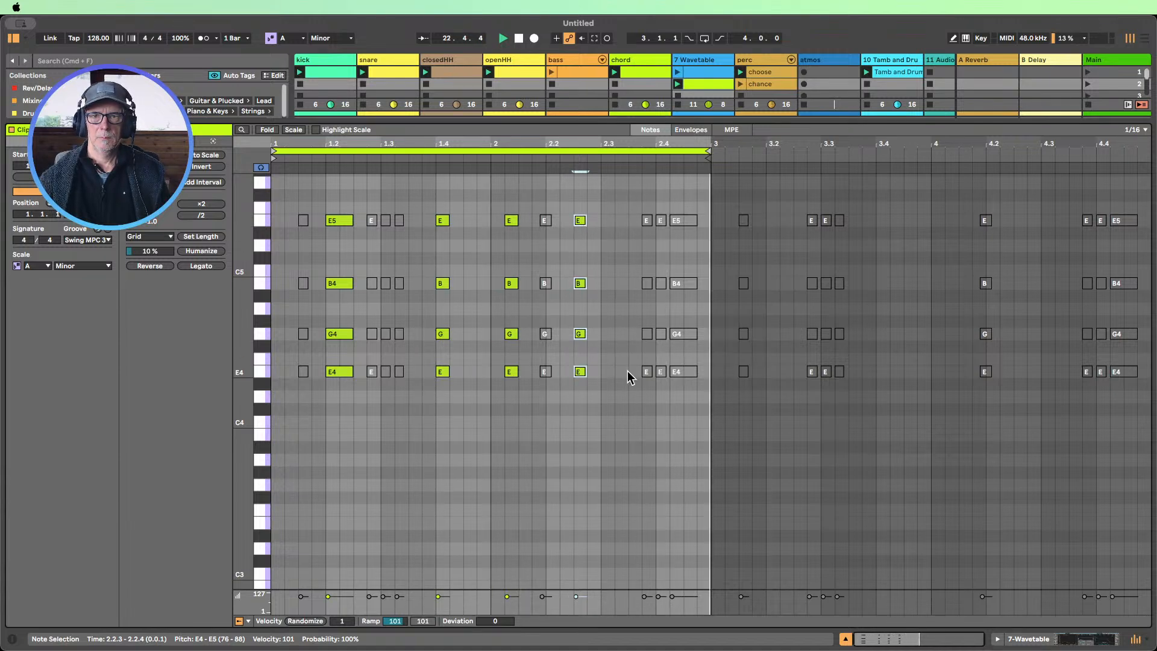
key(Right)
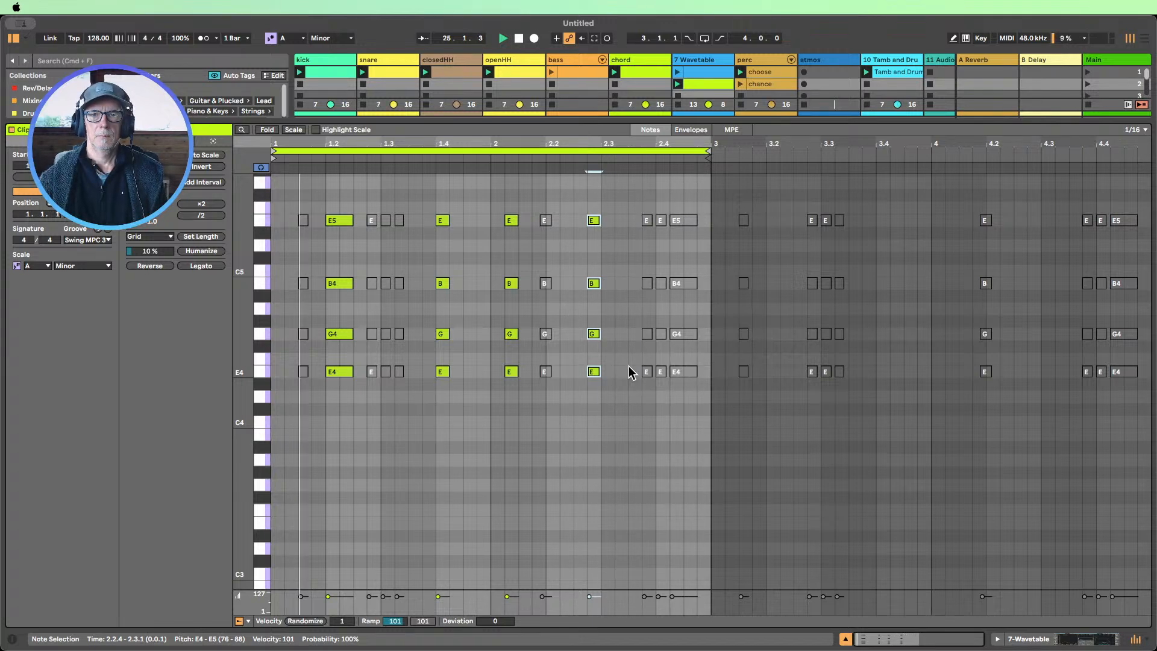
key(Right)
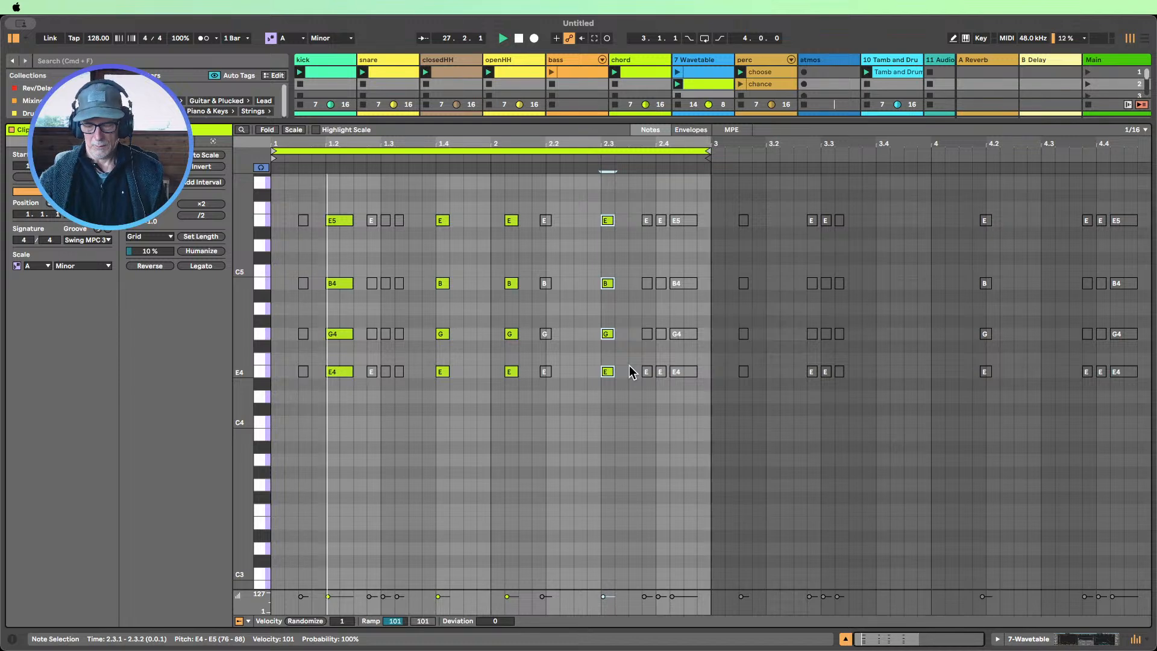
key(Left)
key(Left)
key(Left)
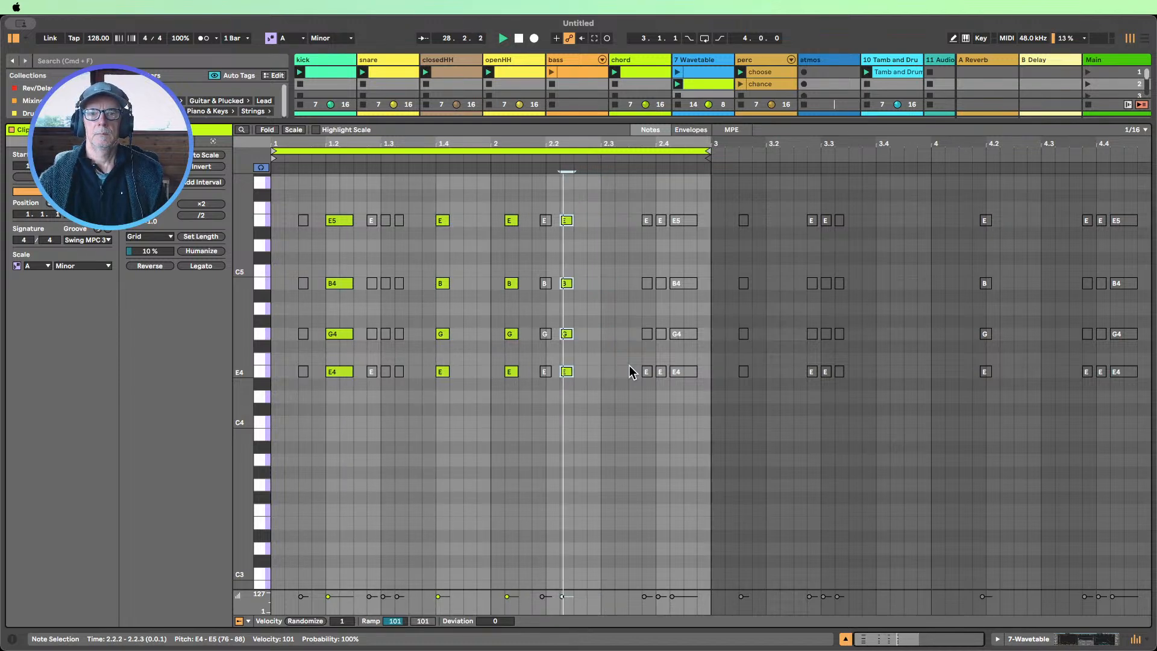
Turn the openHH, closedHH, snare and kick tracks back on and lower the 7 Wavetable track's volume to -5.2 dB
click(845, 639)
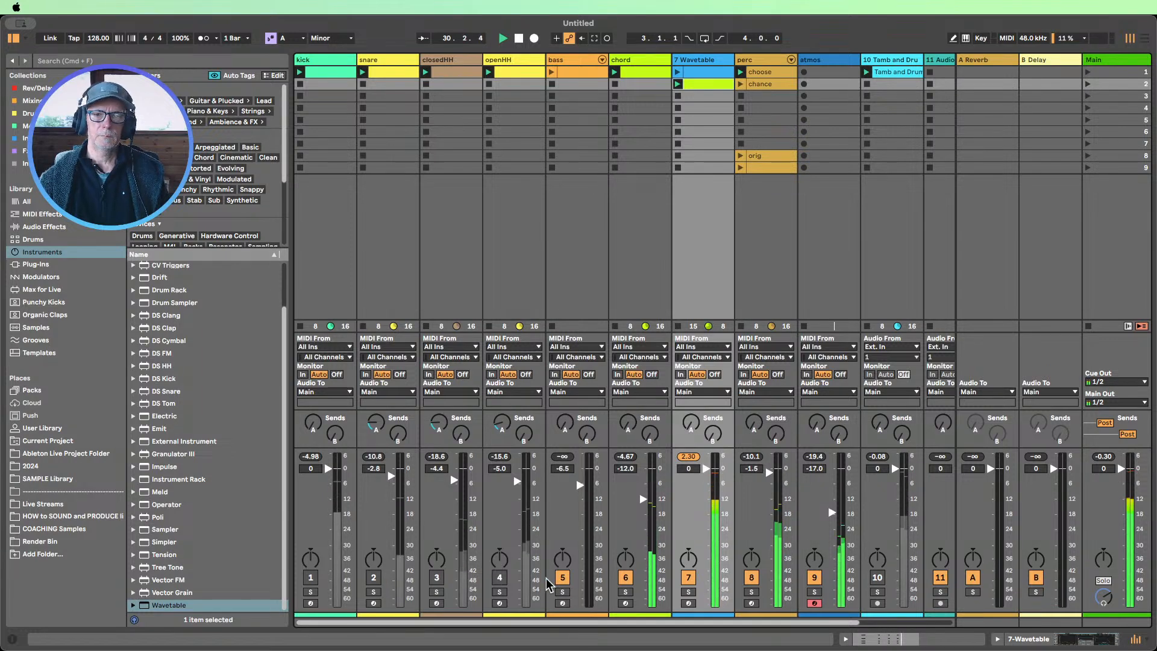
click(499, 577)
click(437, 577)
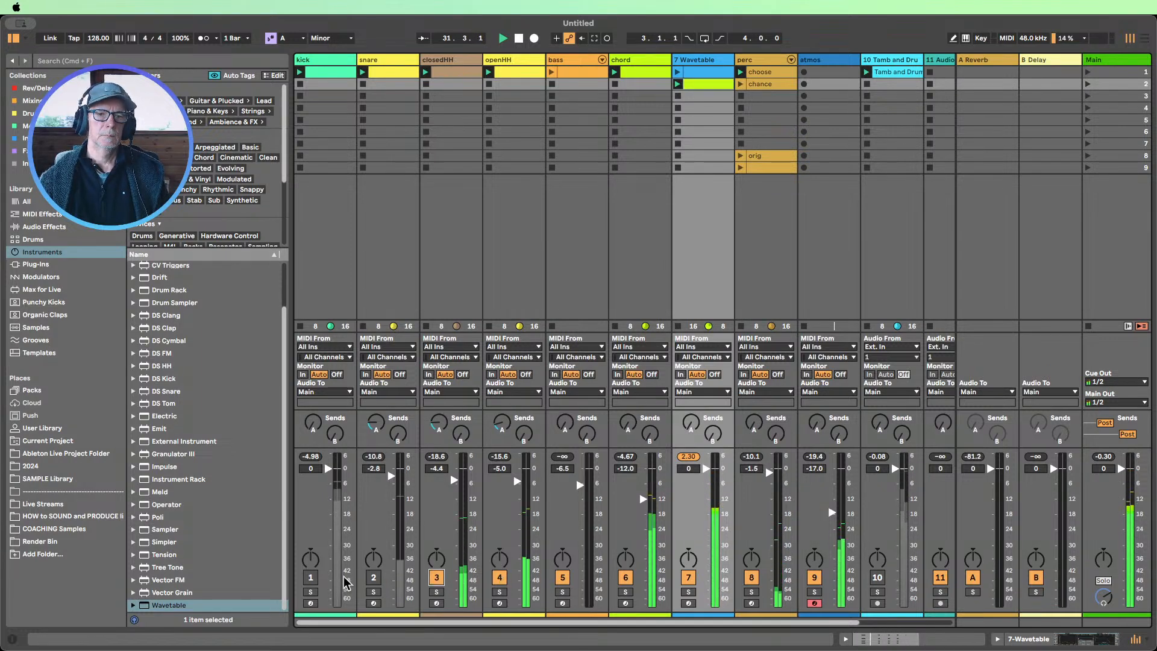
click(373, 577)
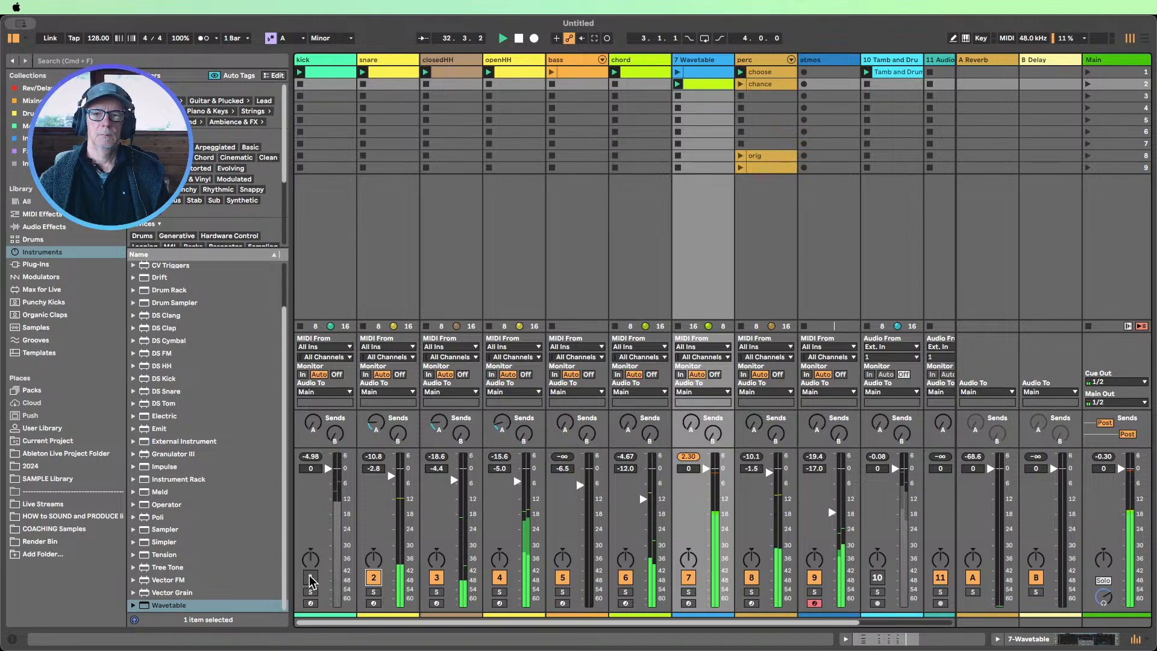
click(310, 577)
click(688, 457)
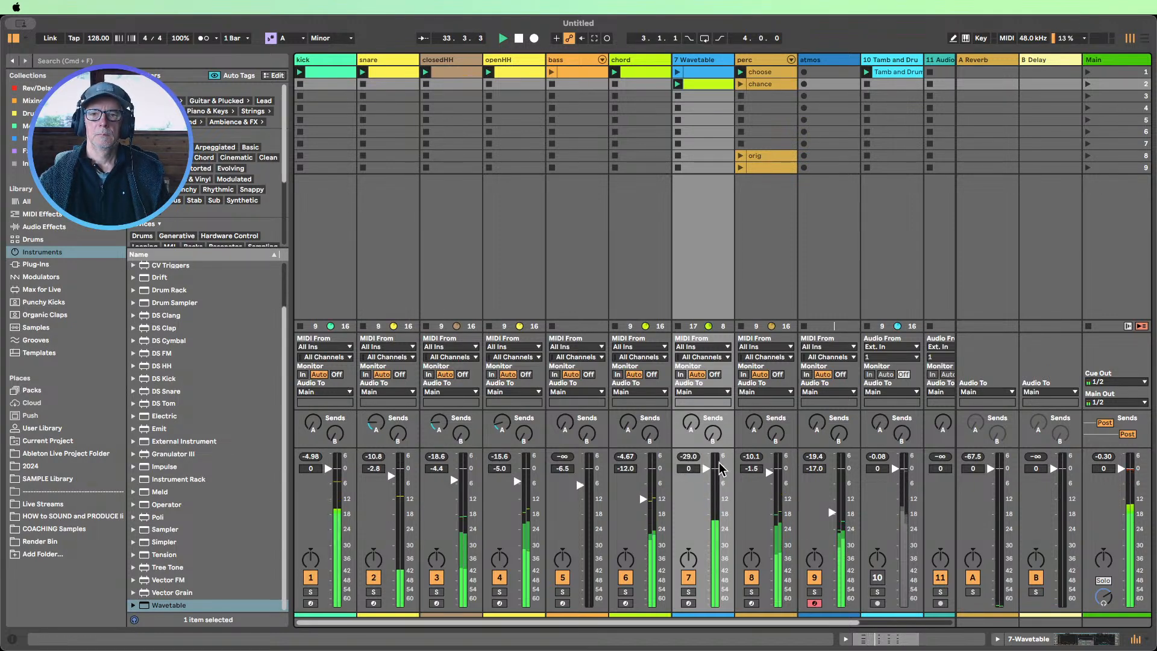
drag(707, 469, 706, 482)
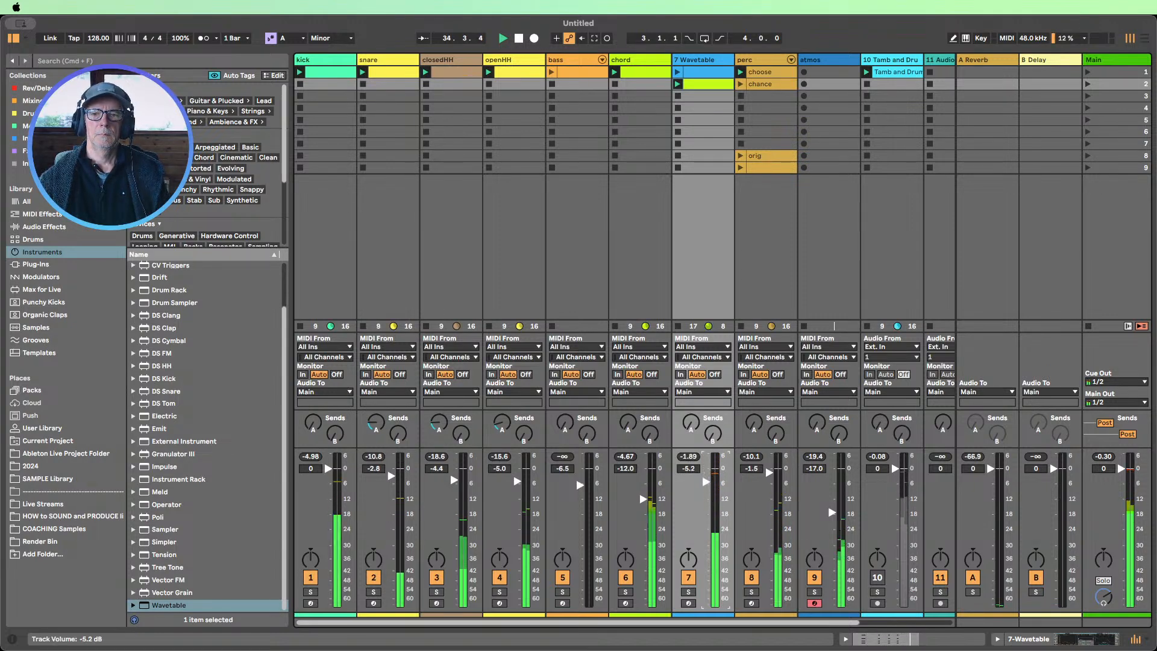
Reopen the playing Wavetable clip and deactivate the chord at 2.1.2
double_click(702, 85)
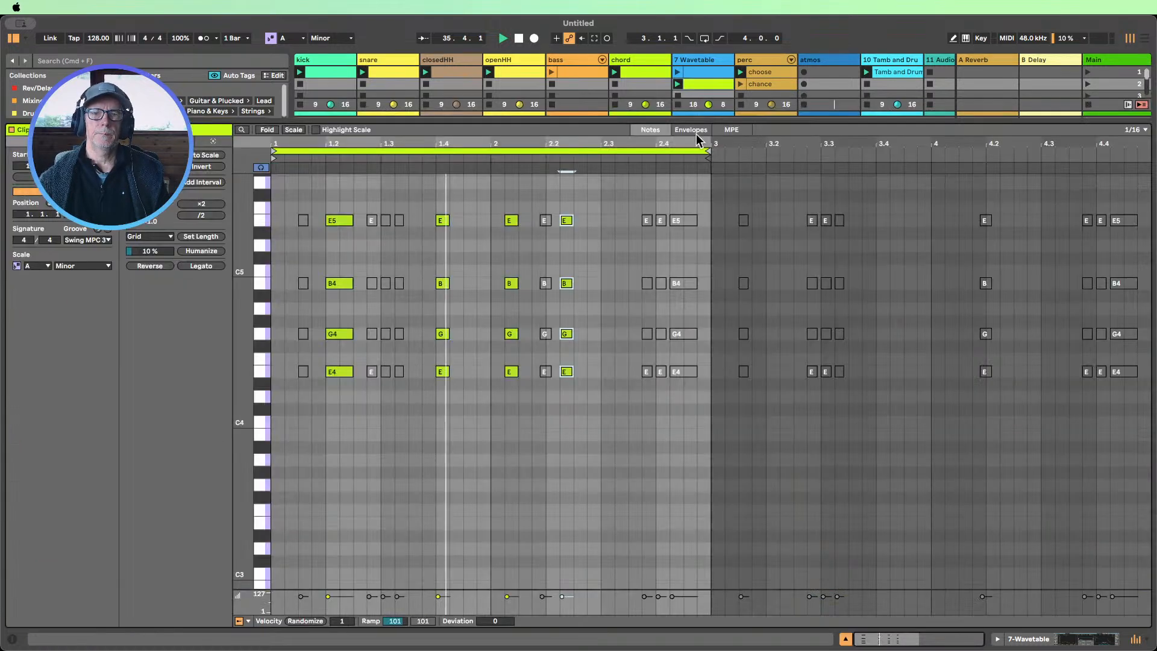
drag(526, 407, 506, 206)
key(0)
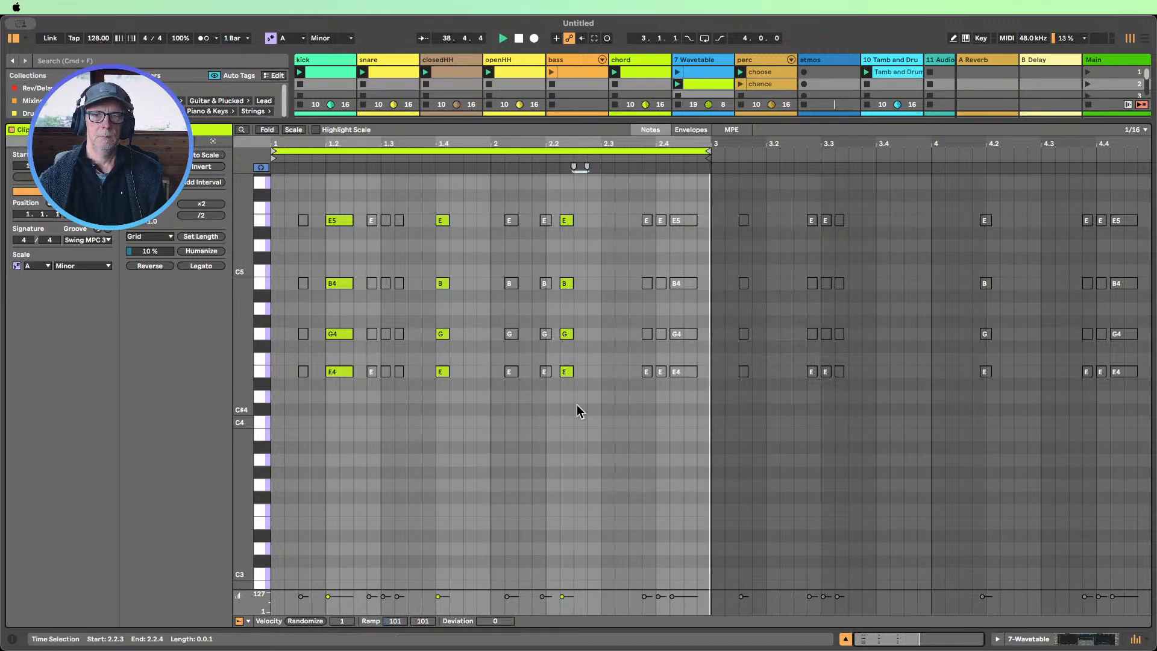
Move the active chord at 2.2.2 earlier to 2.1.3 and place a copy of it at 2.2.4
drag(576, 404, 566, 190)
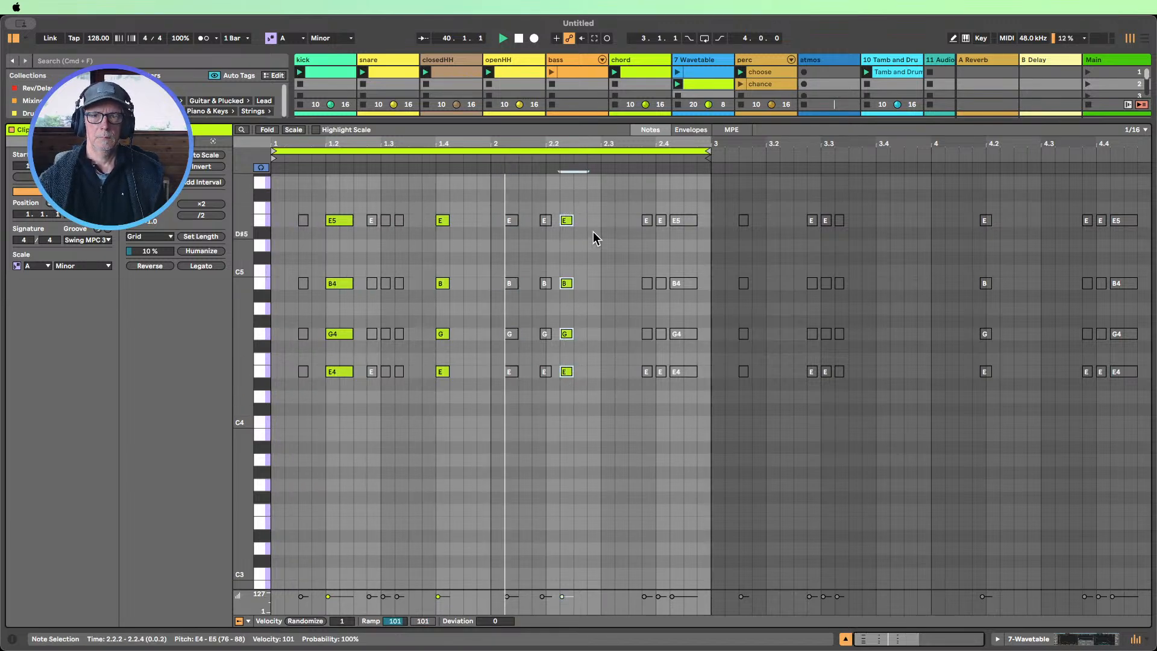
key(Left)
key(Left)
key(Left)
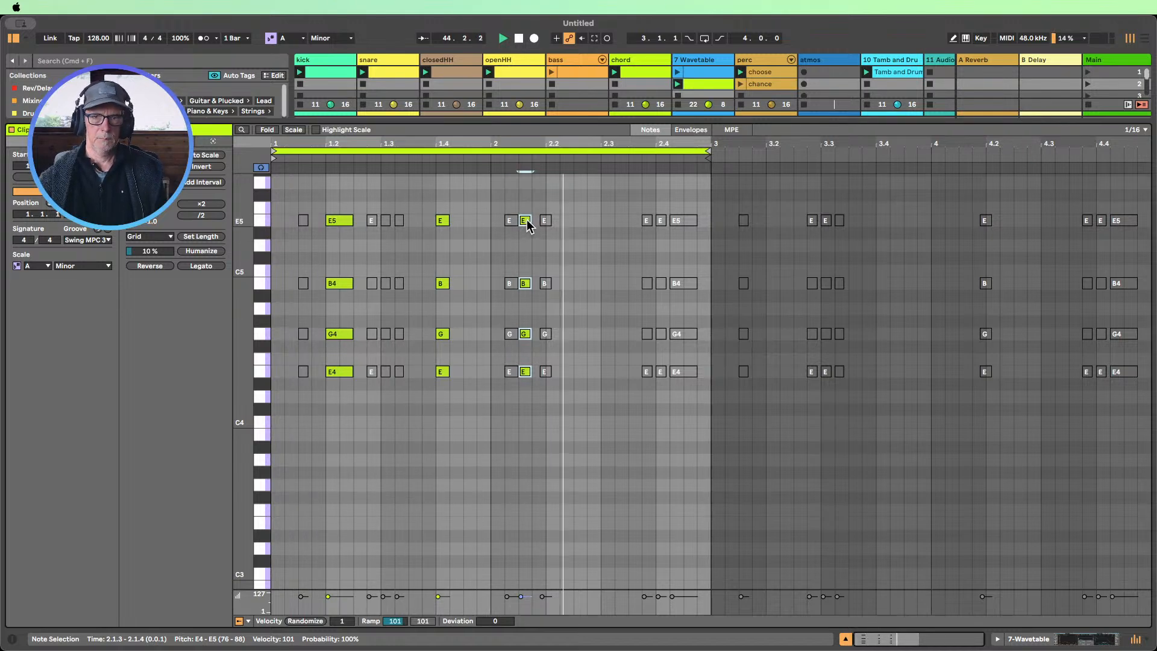
drag(526, 219, 592, 221)
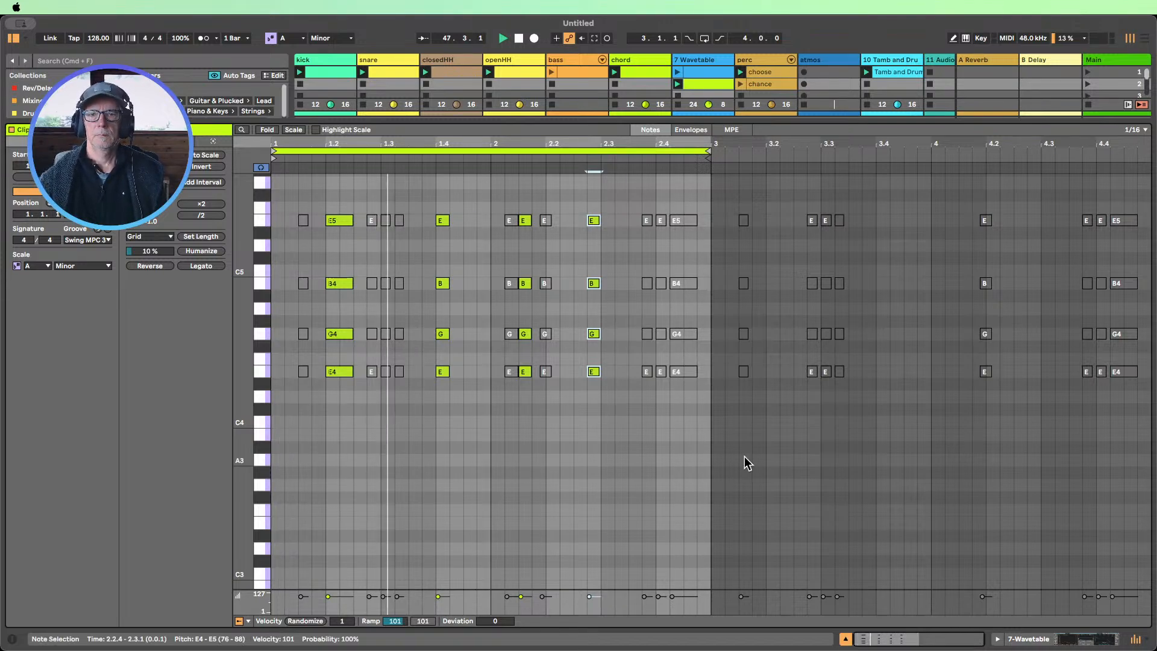
Solo the chord and 7 Wavetable tracks together and lower the 7 Wavetable track's volume to -9.8 dB
click(845, 639)
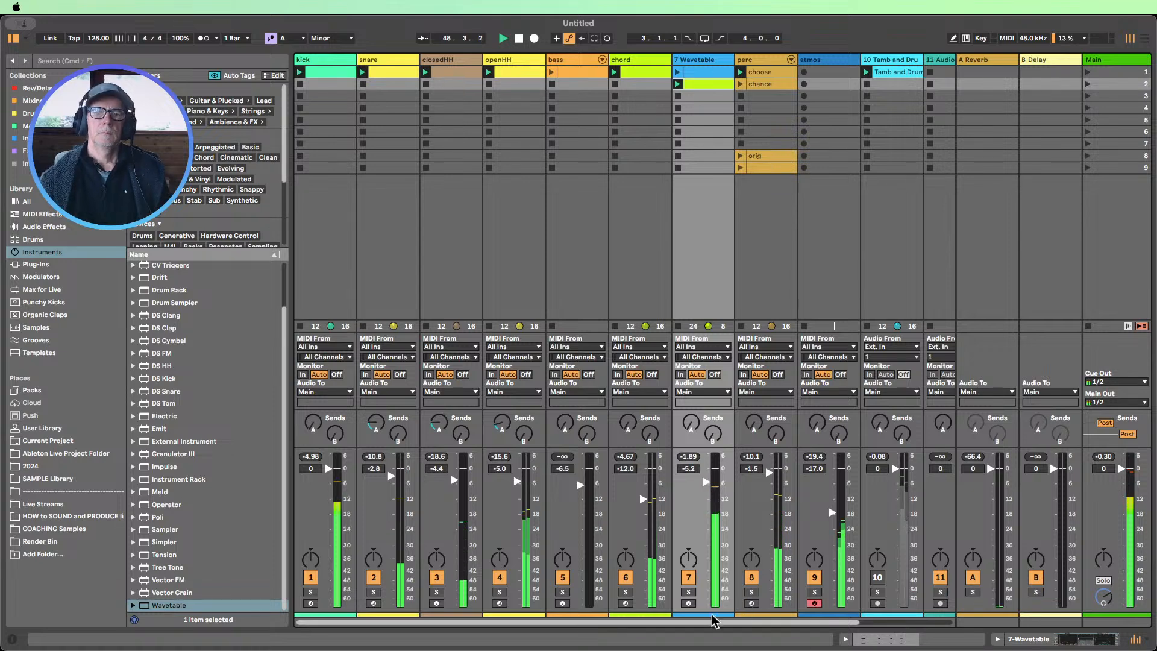
click(626, 592)
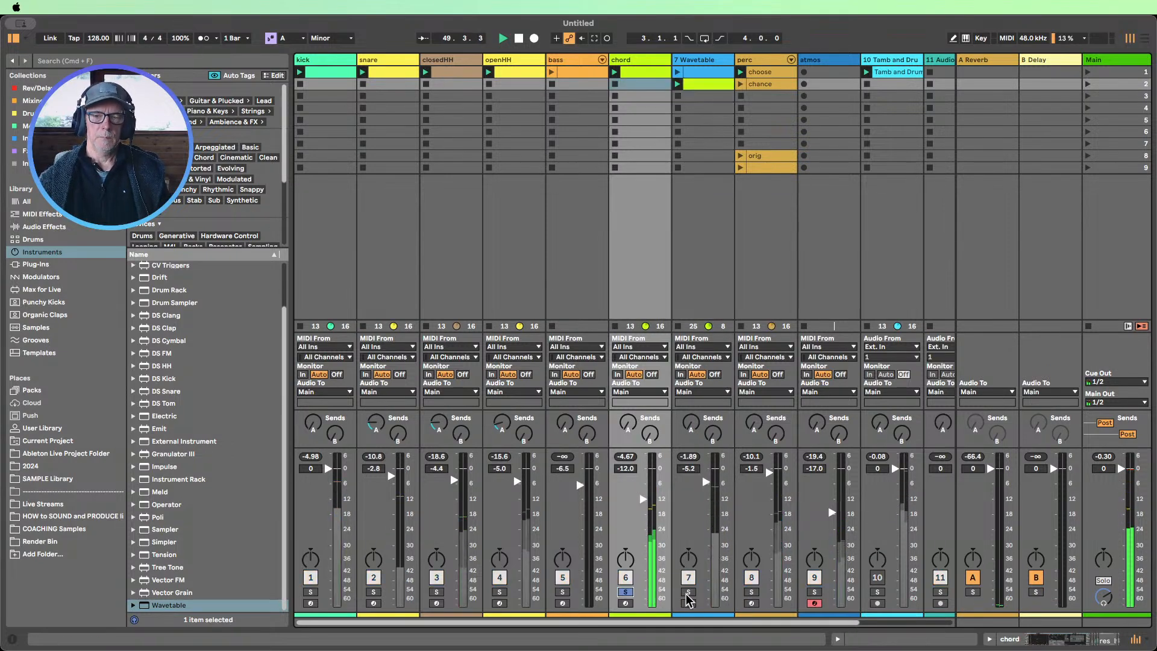
super+click(688, 592)
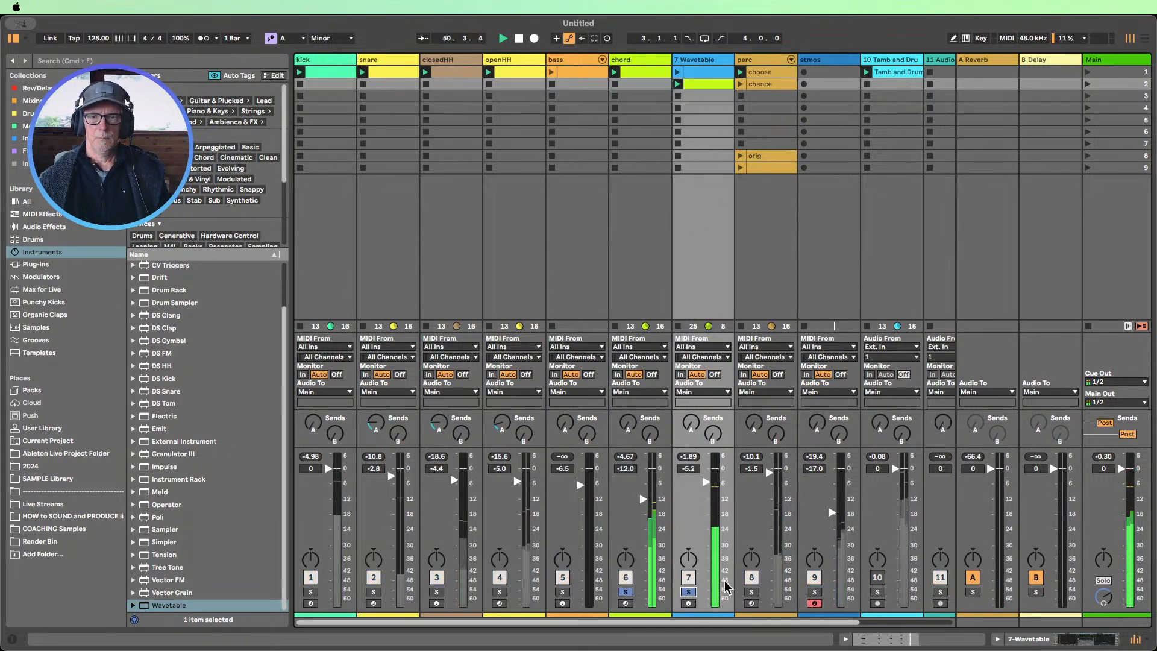
drag(705, 482, 705, 494)
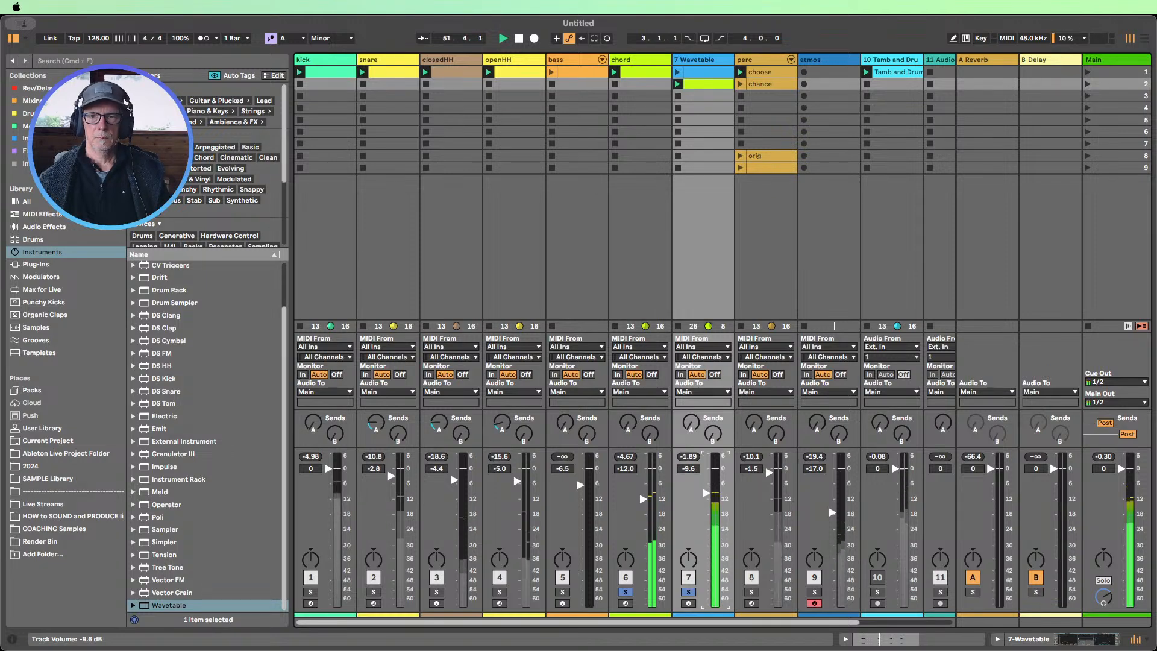
Transpose all notes in the Wavetable clip's first two bars down one octave
double_click(701, 72)
drag(696, 551, 268, 205)
key(shift+Down)
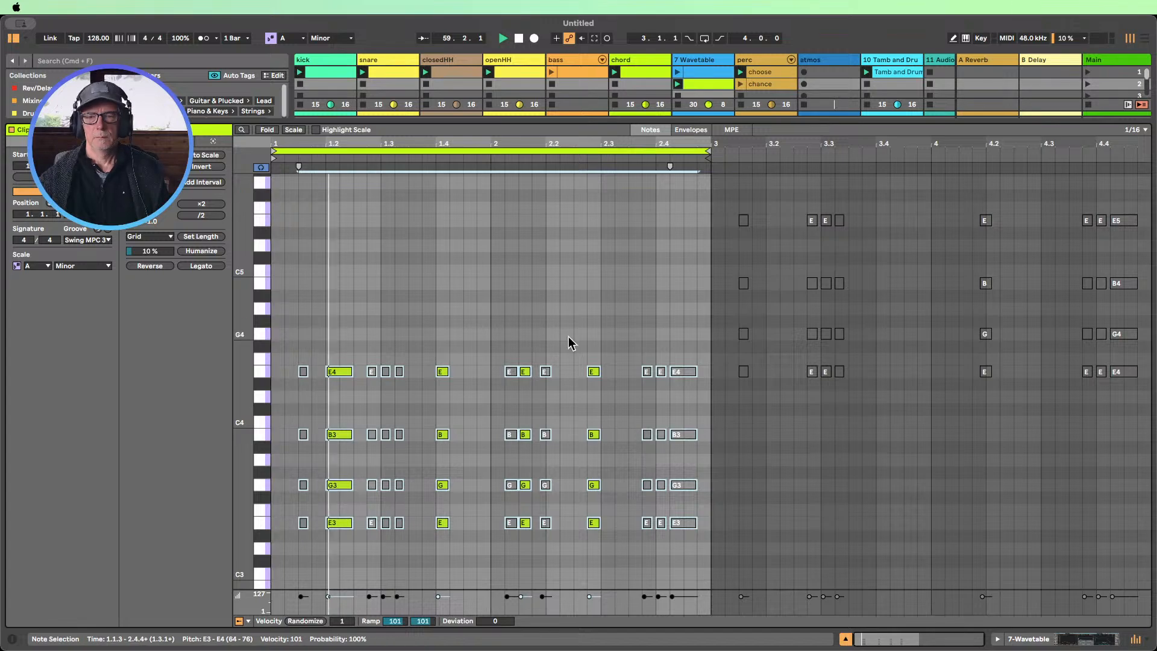
Shape Wavetable into a pluck with Osc 1 position at 100%, amp decay 307 ms, sustain -inf dB, and the filter at 1.31 kHz with 44% resonance
click(1027, 640)
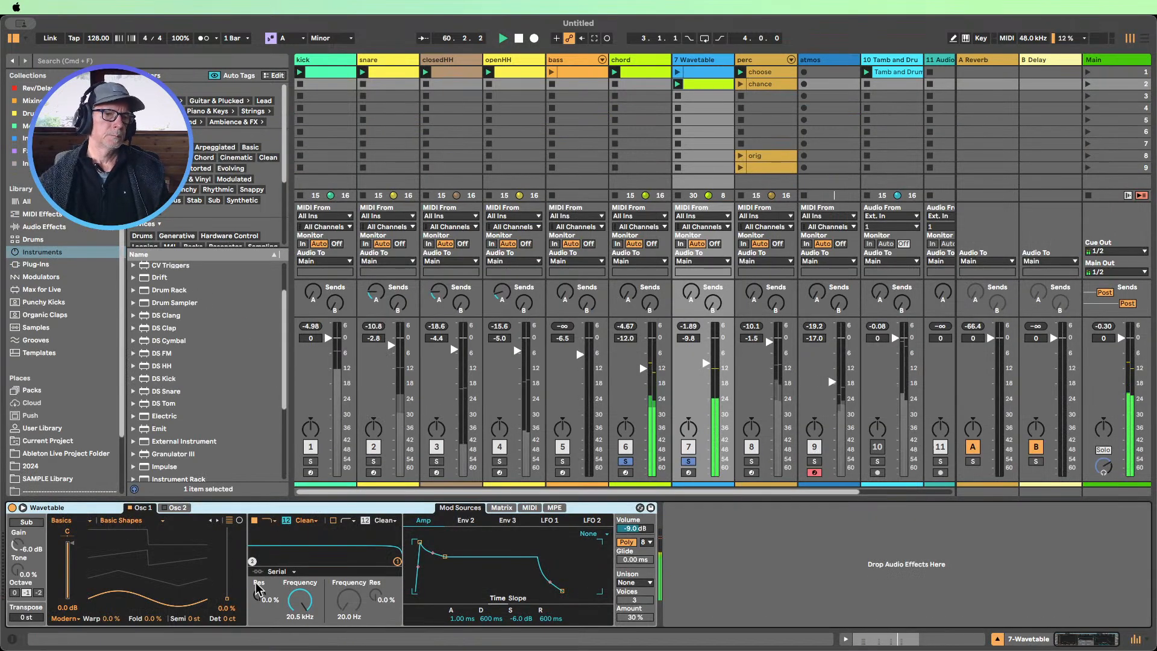
drag(229, 603, 233, 529)
drag(511, 617, 511, 630)
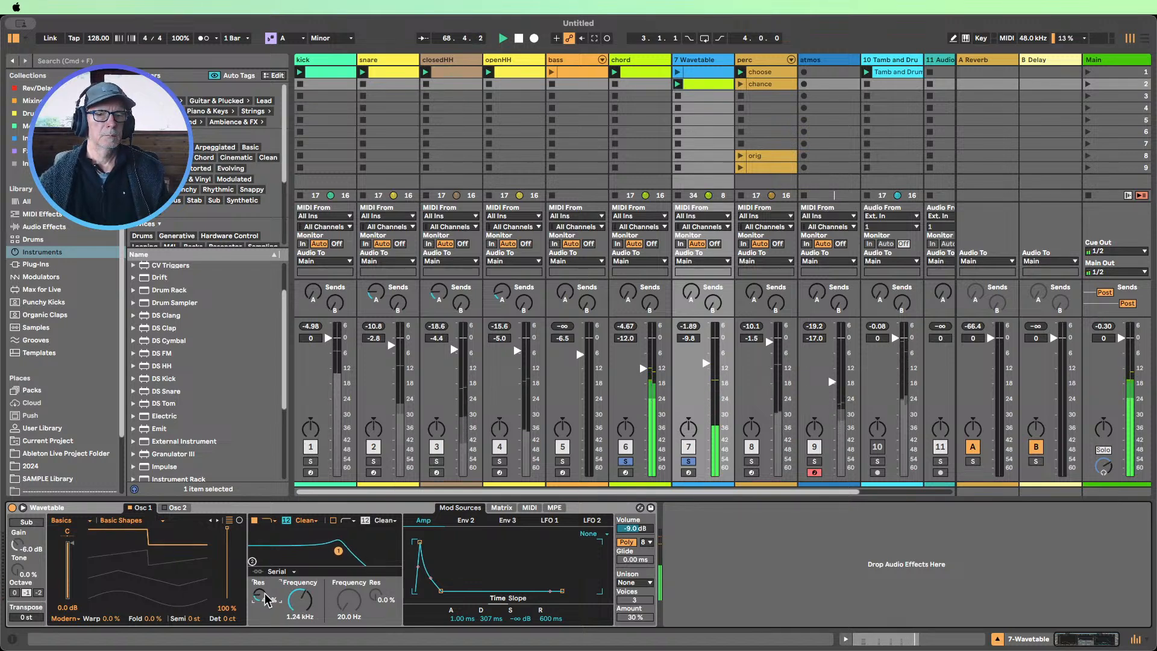
drag(260, 596, 300, 594)
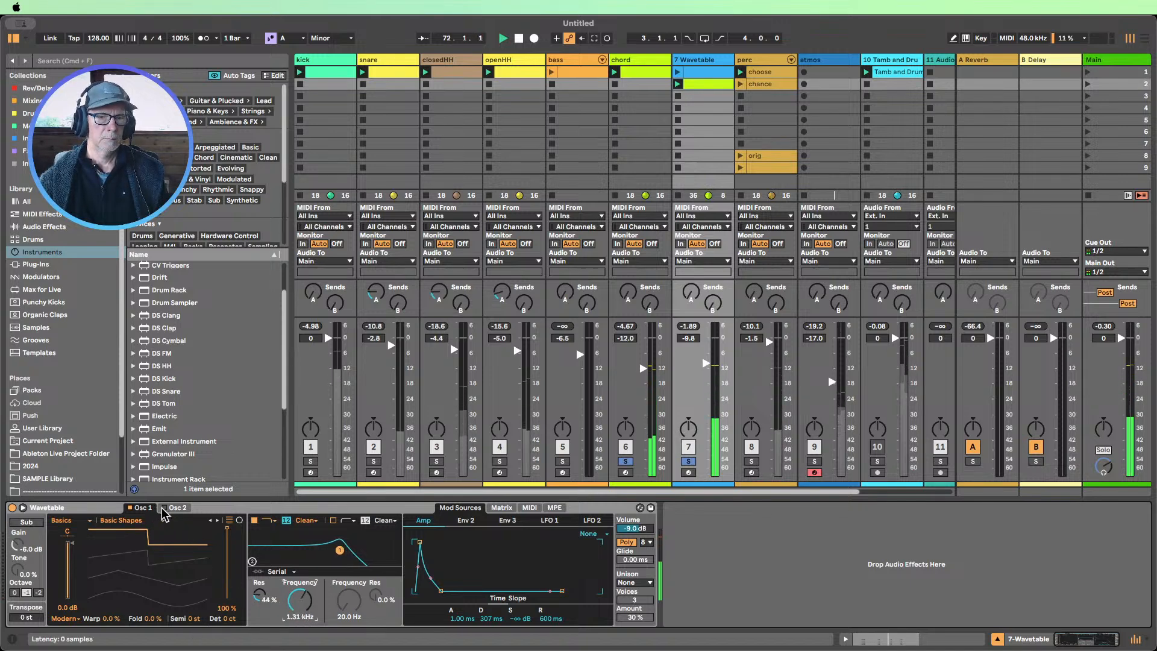
Thicken the sound by enabling Osc 2 at 100% position, detuning Osc 2 to 12 ct and Osc 1 to -11 ct, with Shimmer unison
click(178, 510)
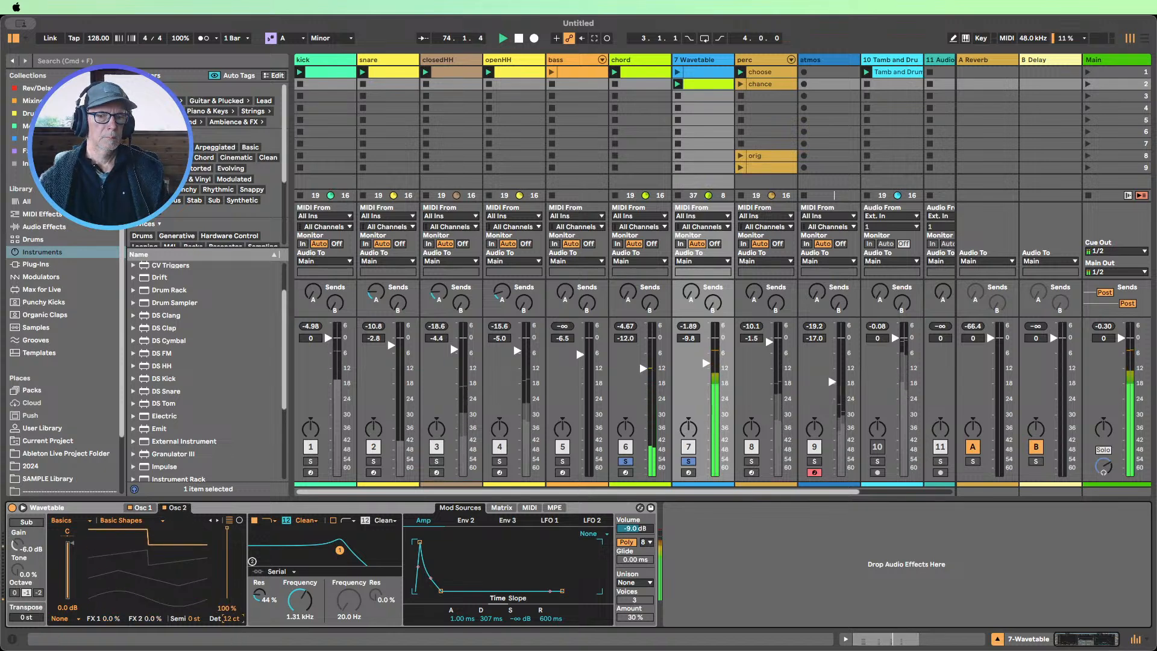
click(142, 507)
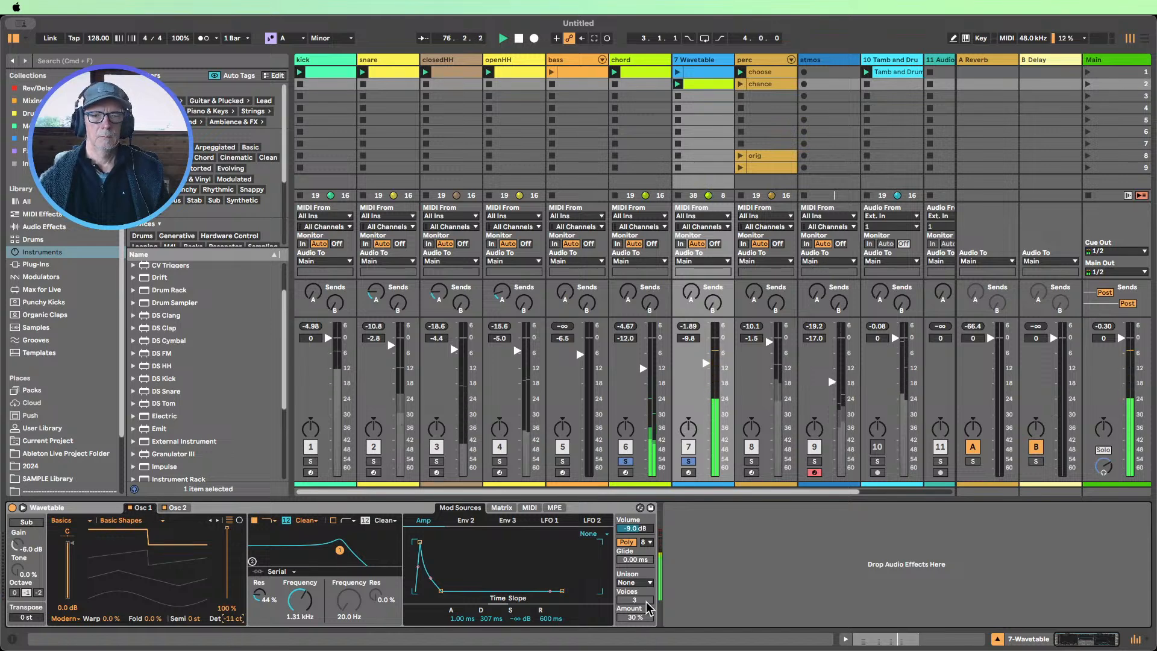
click(636, 583)
click(633, 535)
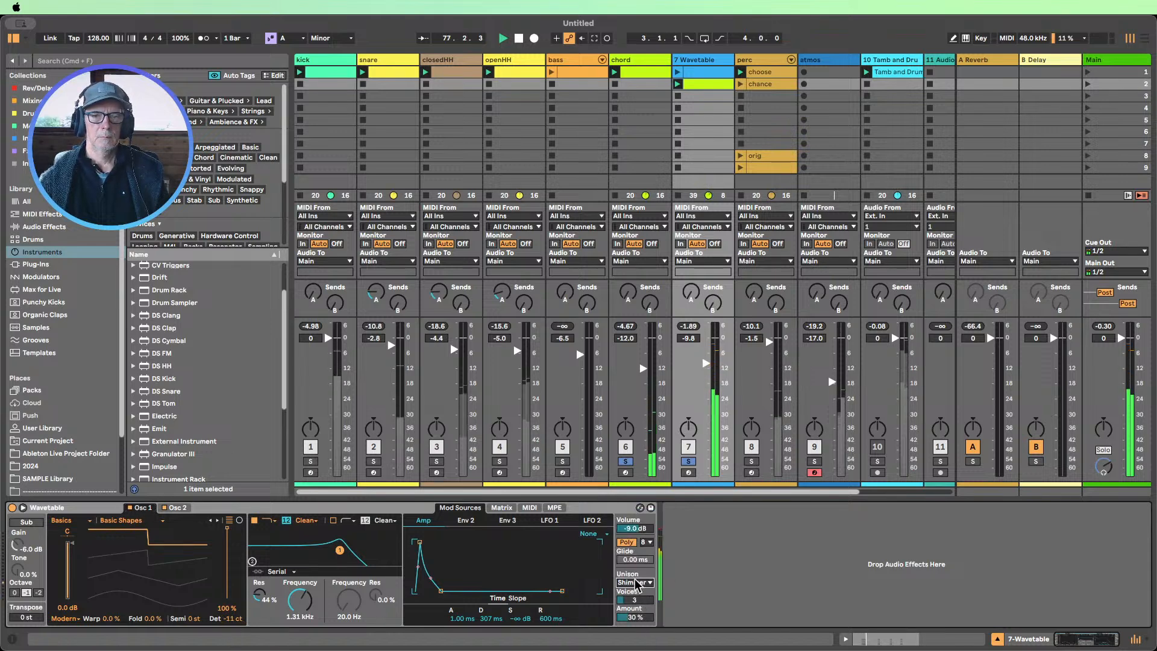
Balance the stab against the chord by setting Wavetable's filter to 514 Hz, amp decay to 683 ms, and the chord track's volume to -6.7 dB
drag(295, 601, 295, 623)
drag(643, 368, 643, 350)
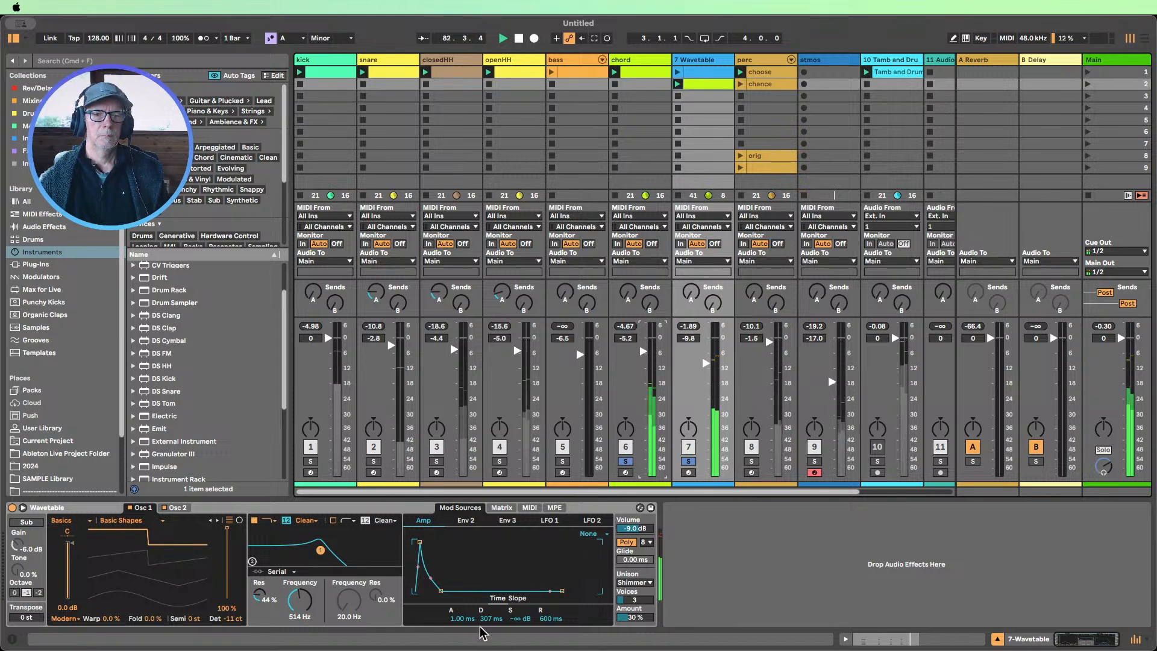
drag(484, 620, 485, 620)
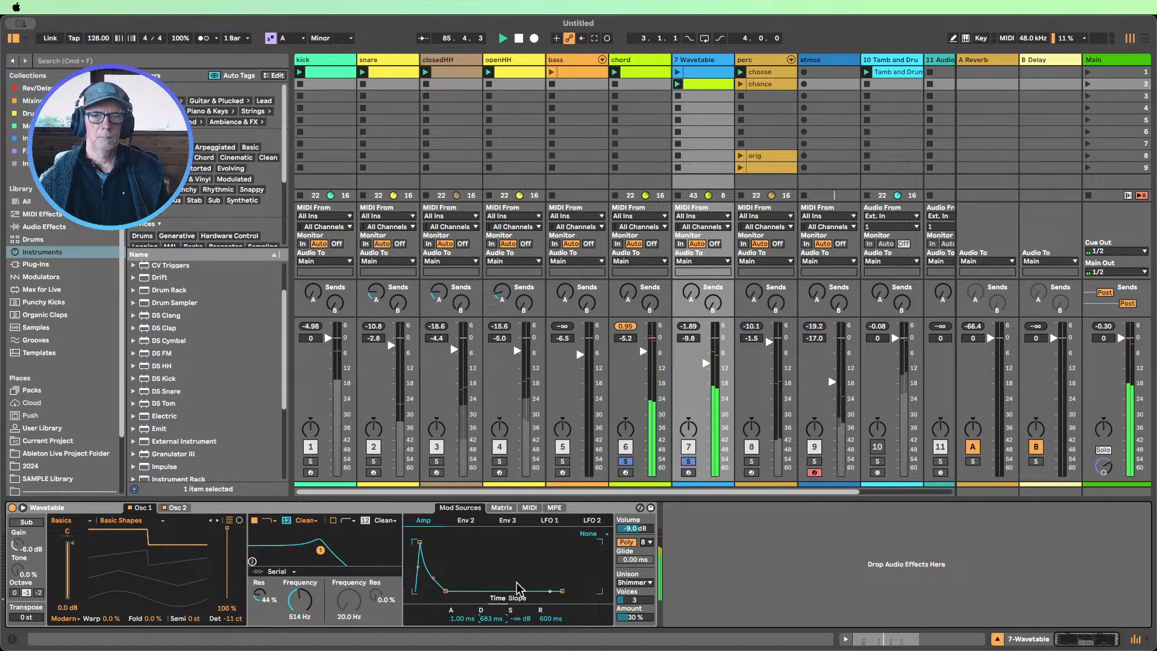
drag(642, 352, 643, 355)
click(626, 326)
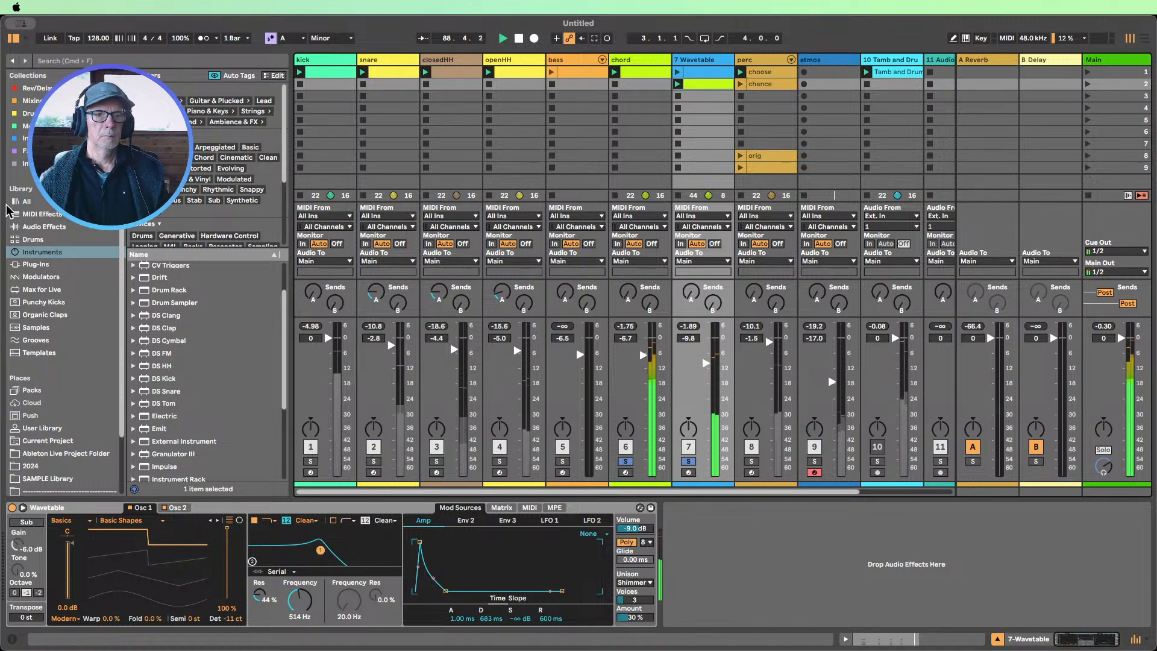
Browse the available audio effects and lower Wavetable's filter frequency to 265 Hz
click(39, 227)
scroll(233, 360, up, 5)
scroll(238, 372, up, 1)
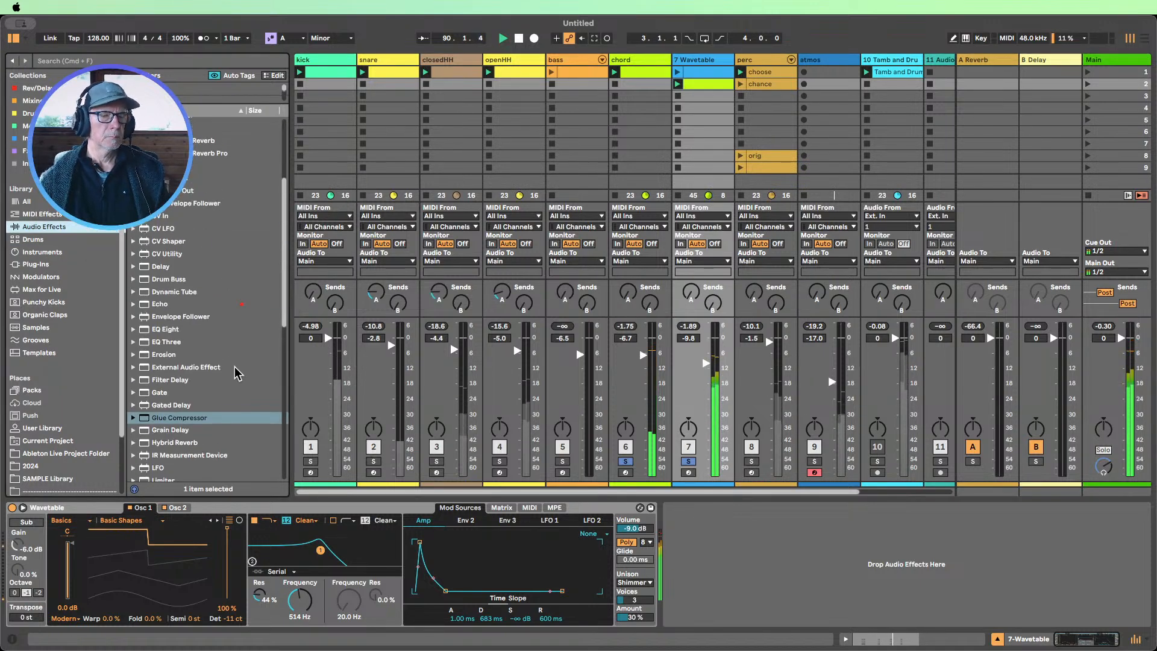
mouse_move(300, 599)
mouse_down()
mouse_move(300, 632)
mouse_move(300, 611)
mouse_up()
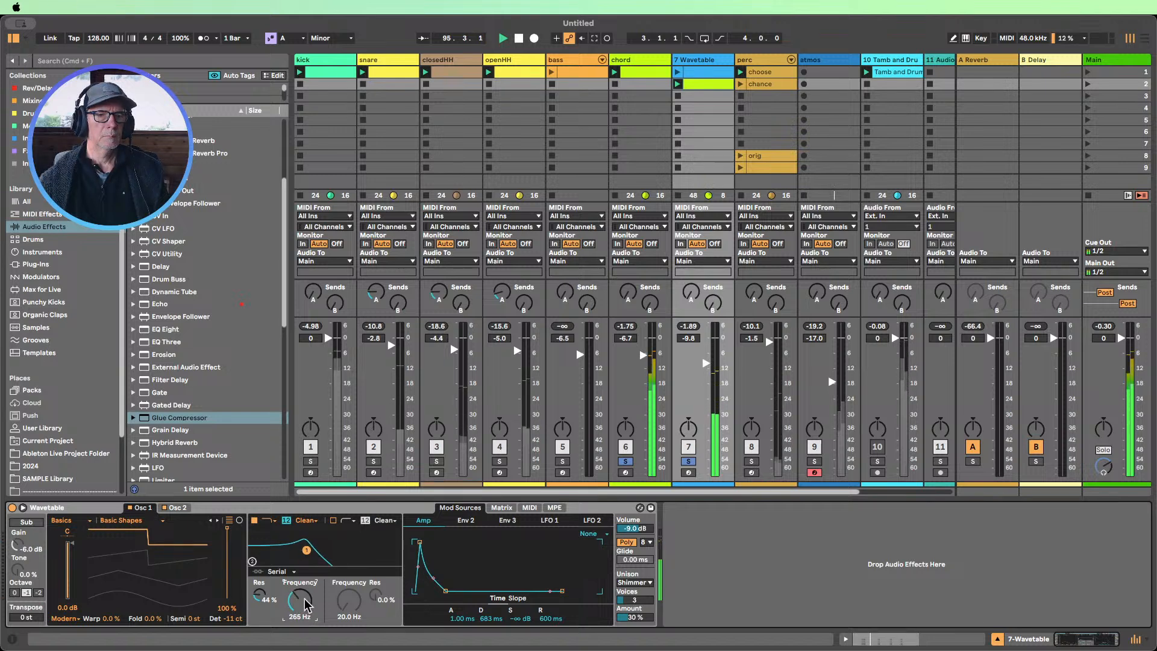
Switch Wavetable's Osc 1 to the Sub 3 wavetable at 30% position and set the filter frequency to 514 Hz
click(218, 521)
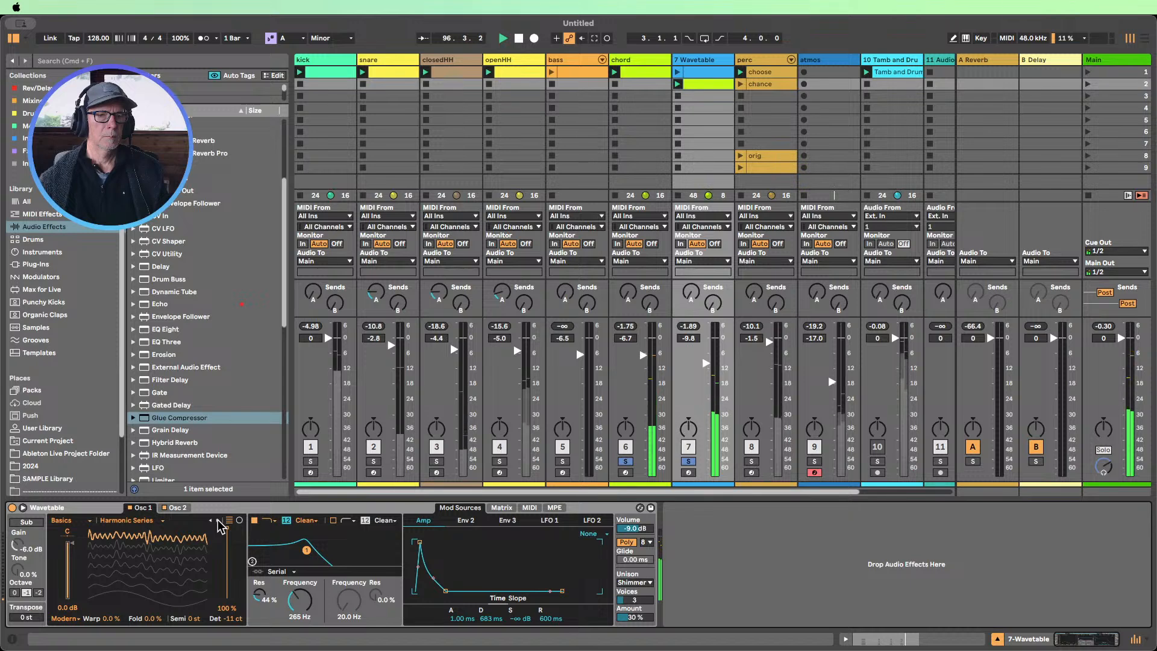
click(218, 521)
drag(227, 533, 226, 578)
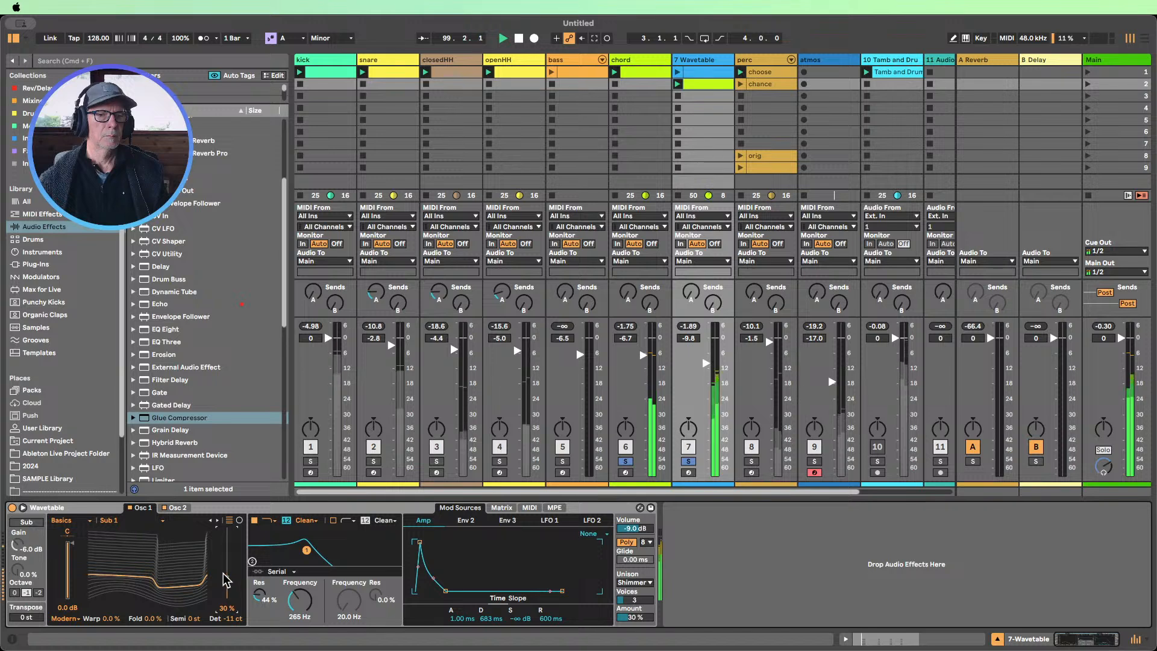
click(218, 520)
click(218, 520)
drag(300, 599, 299, 580)
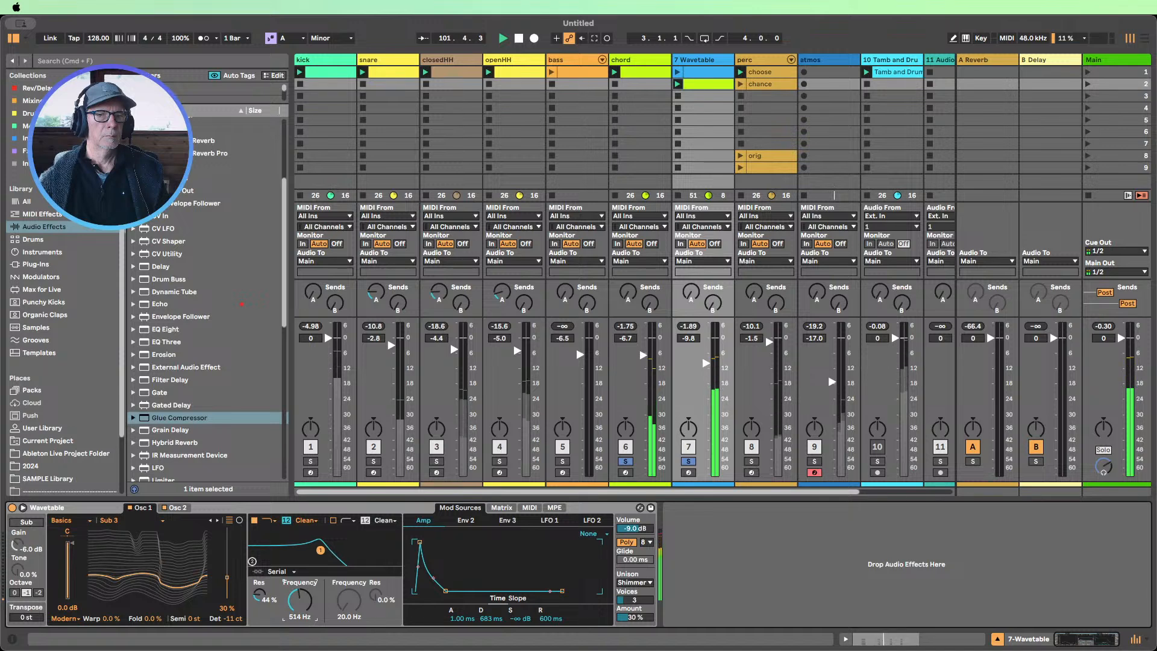
Enable Wavetable's Sub oscillator and set its tone to 40%
click(26, 523)
drag(23, 570, 23, 547)
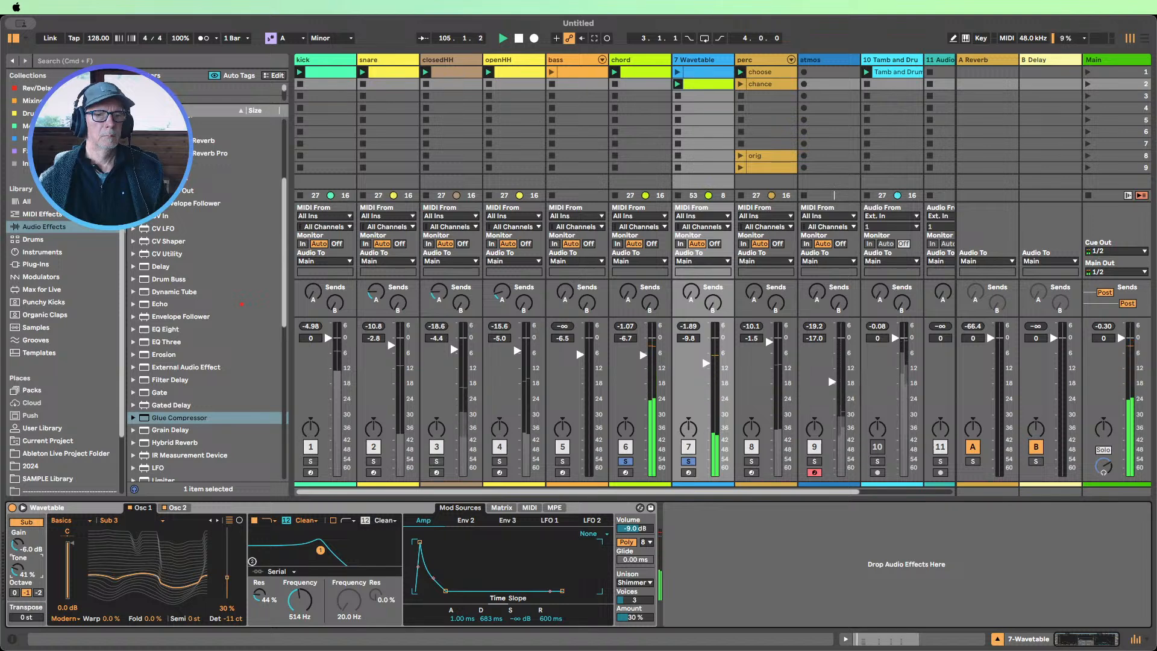
drag(17, 569, 17, 571)
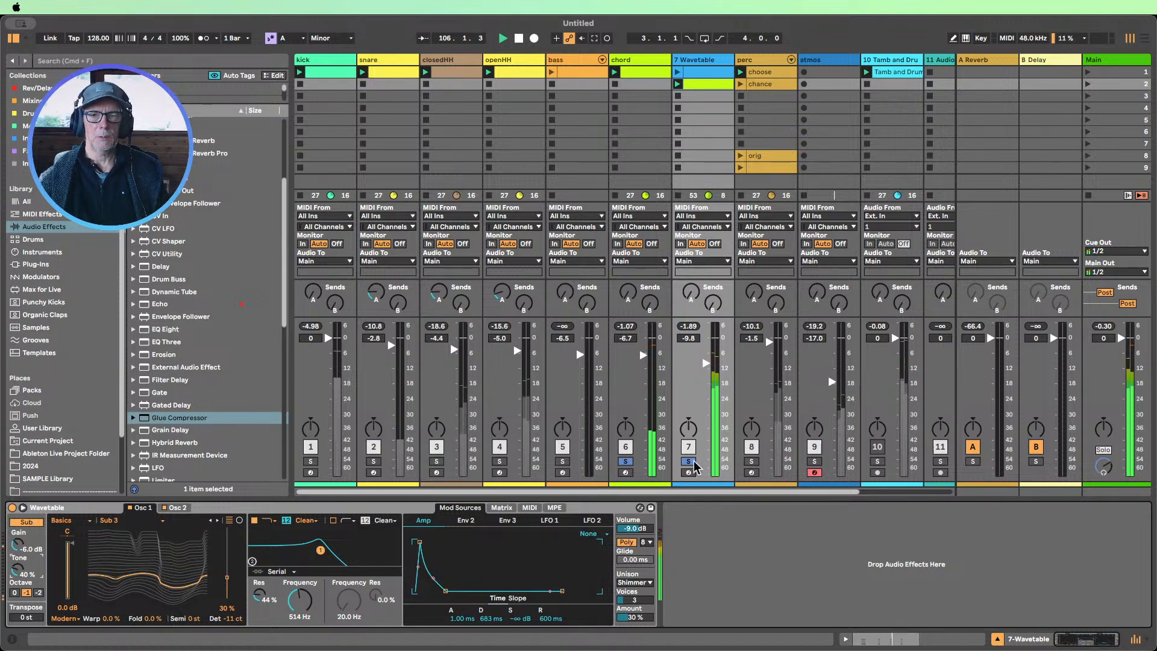
Solo the bass and kick alongside the stab, and set Wavetable's amp decay to 233 ms and filter to 606 Hz with 54% resonance
click(562, 461)
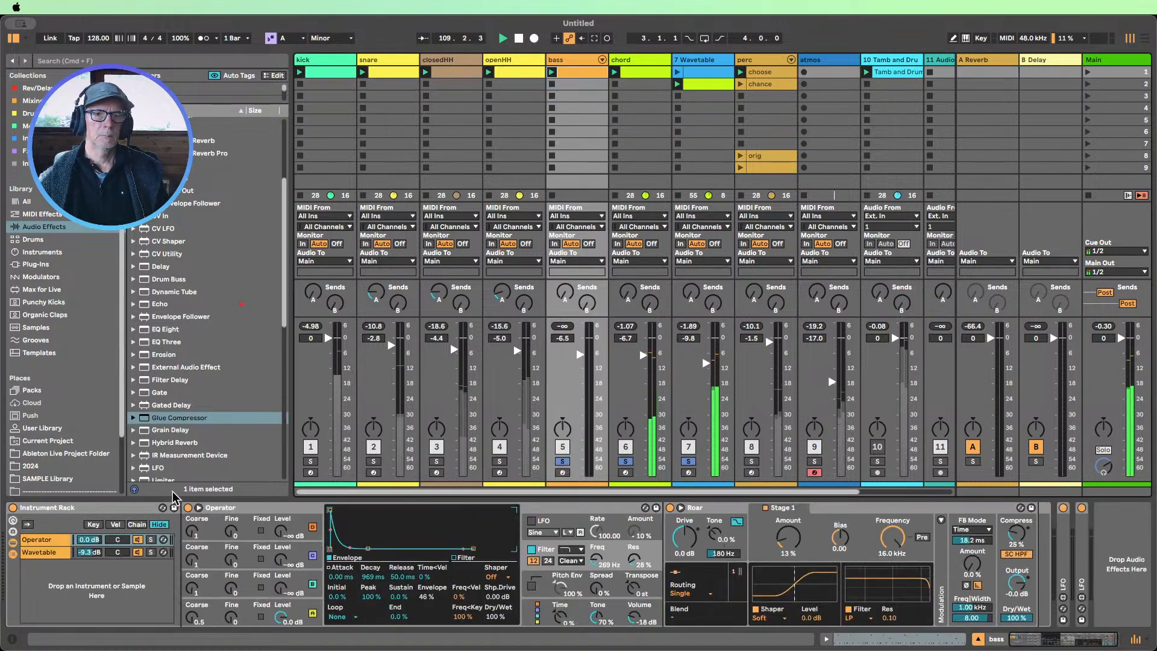
click(311, 461)
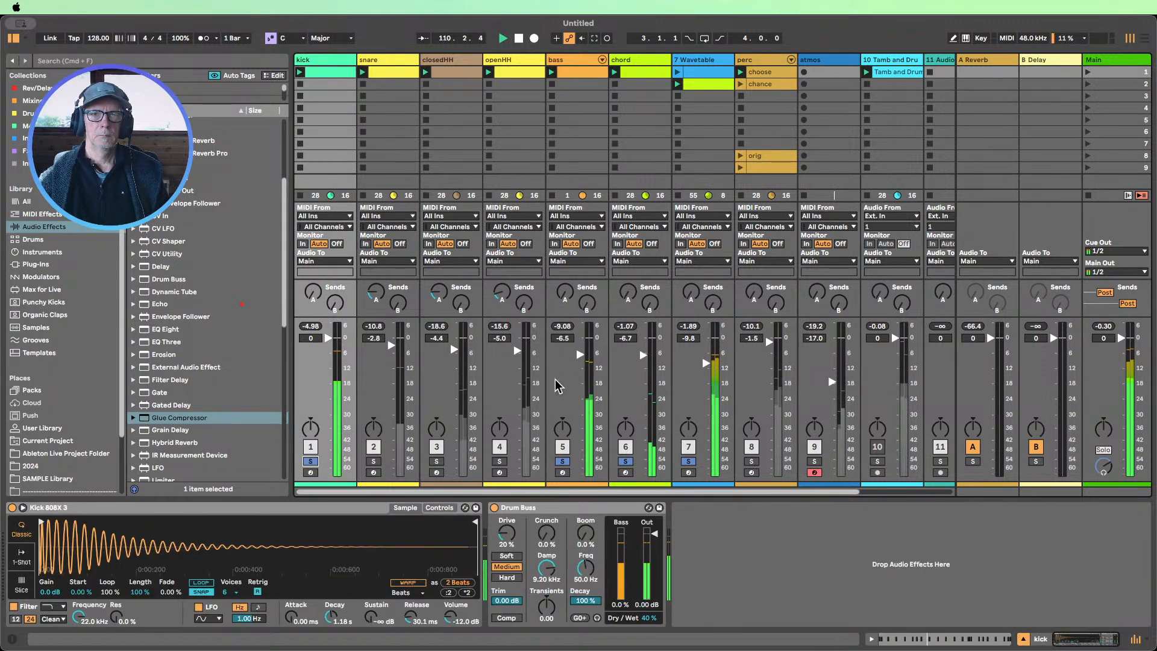
click(703, 59)
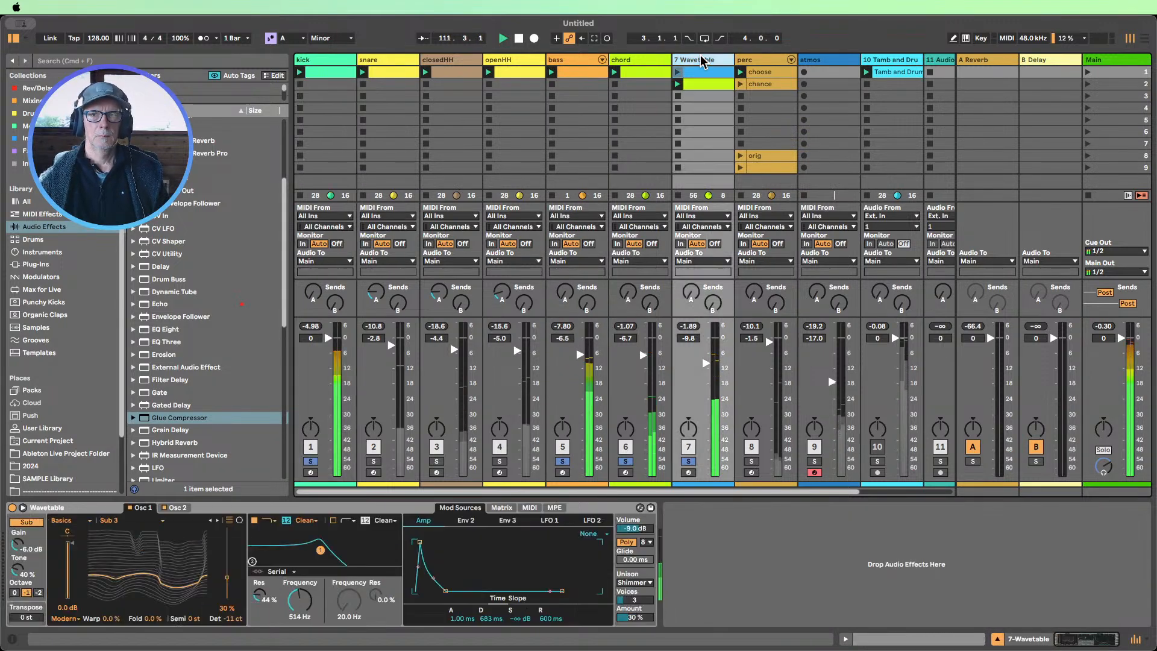
drag(491, 618, 491, 637)
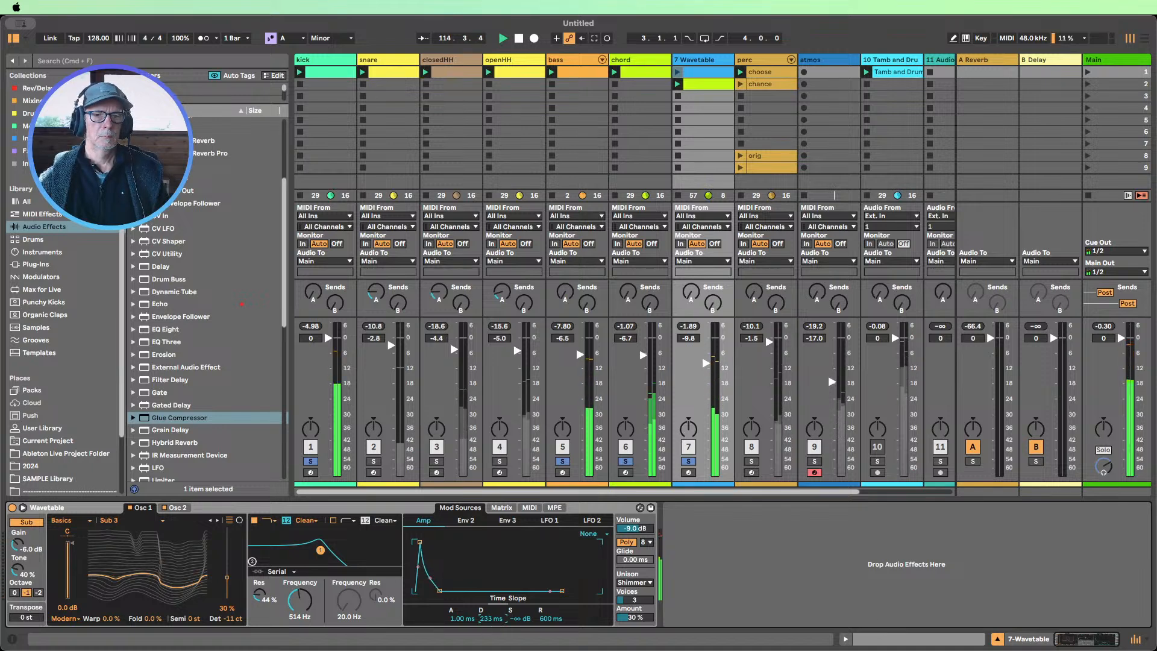
mouse_move(300, 599)
mouse_down()
mouse_move(299, 563)
mouse_move(301, 602)
mouse_up()
Add a Phaser-Flanger effect after Wavetable and set its feedback to 57%
scroll(212, 393, down, 5)
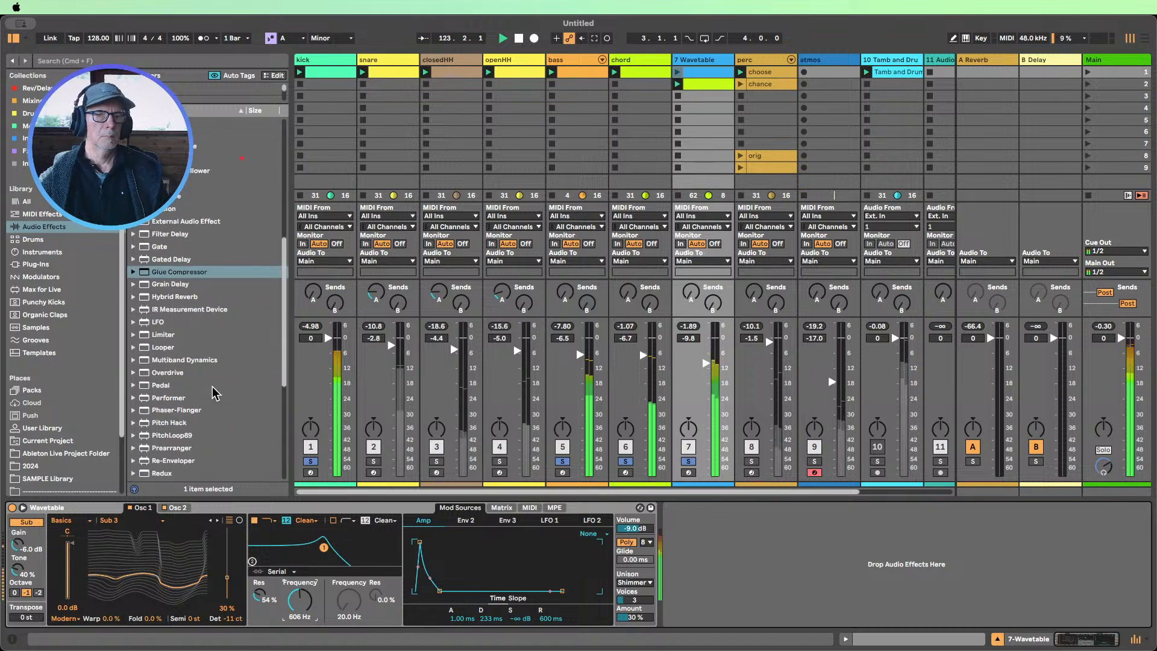
scroll(212, 387, down, 1)
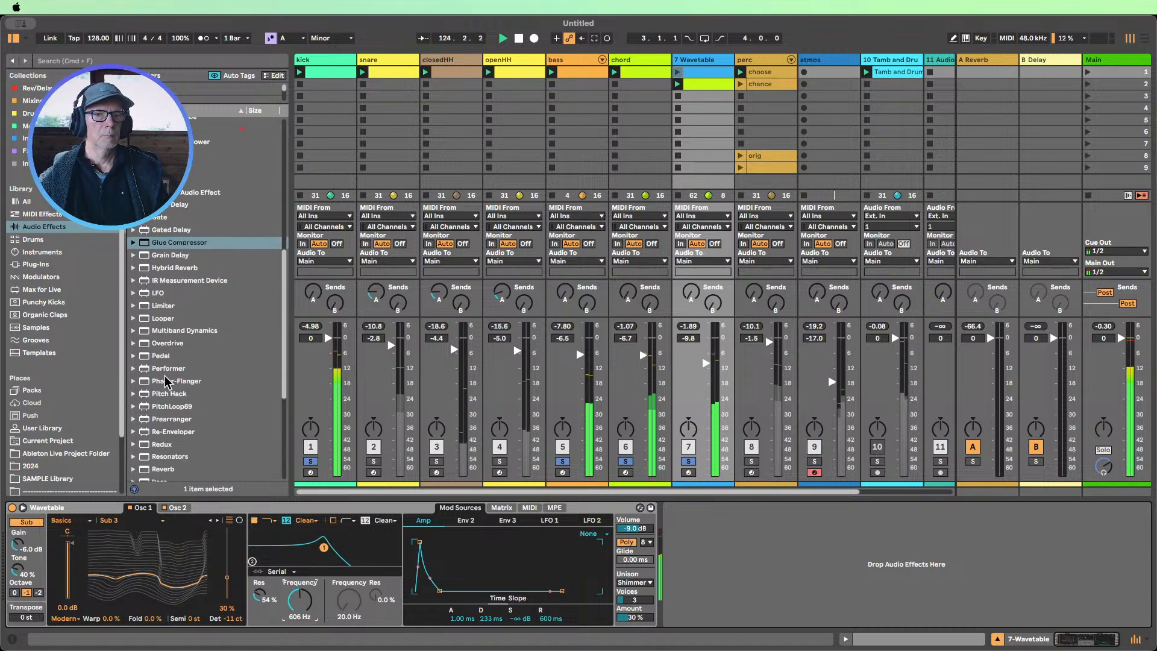
drag(167, 380, 766, 582)
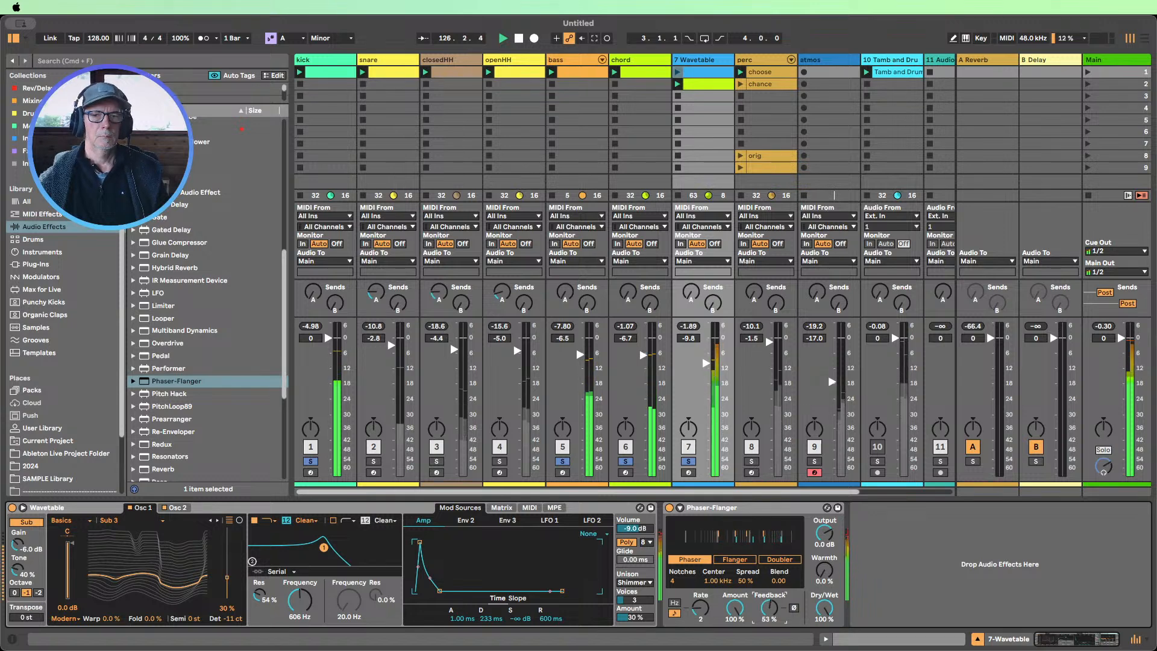
drag(768, 607, 769, 605)
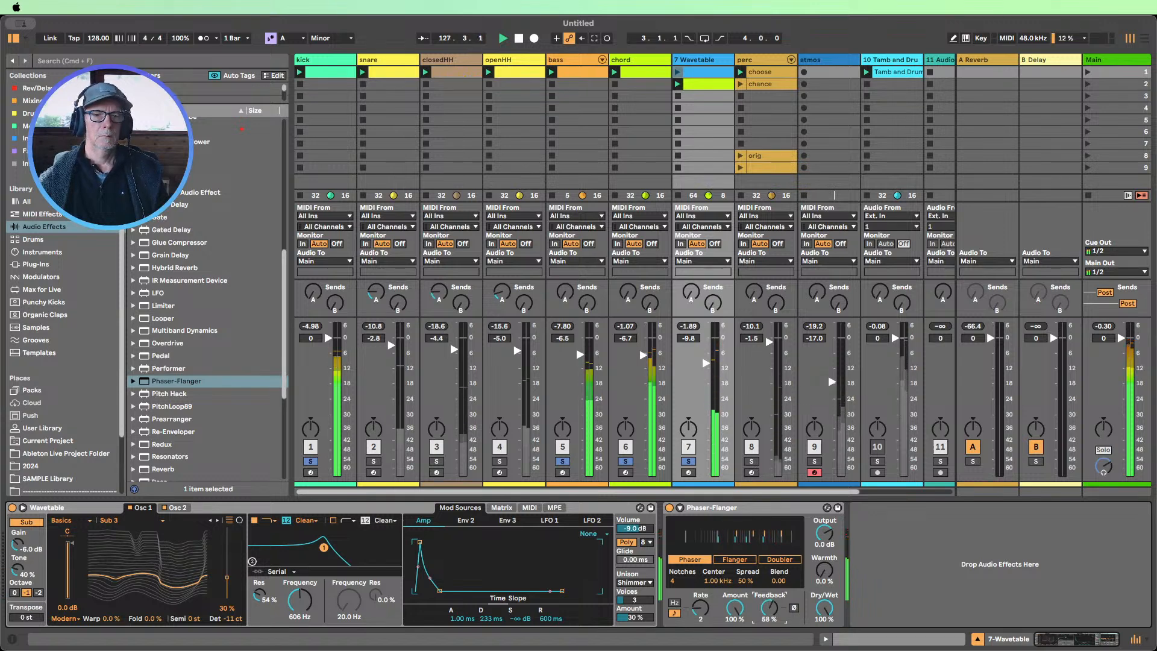
Raise Wavetable's amp envelope sustain to -13 dB and lower its filter frequency to 331 Hz
mouse_move(520, 618)
mouse_down()
mouse_move(520, 600)
mouse_move(520, 615)
mouse_up()
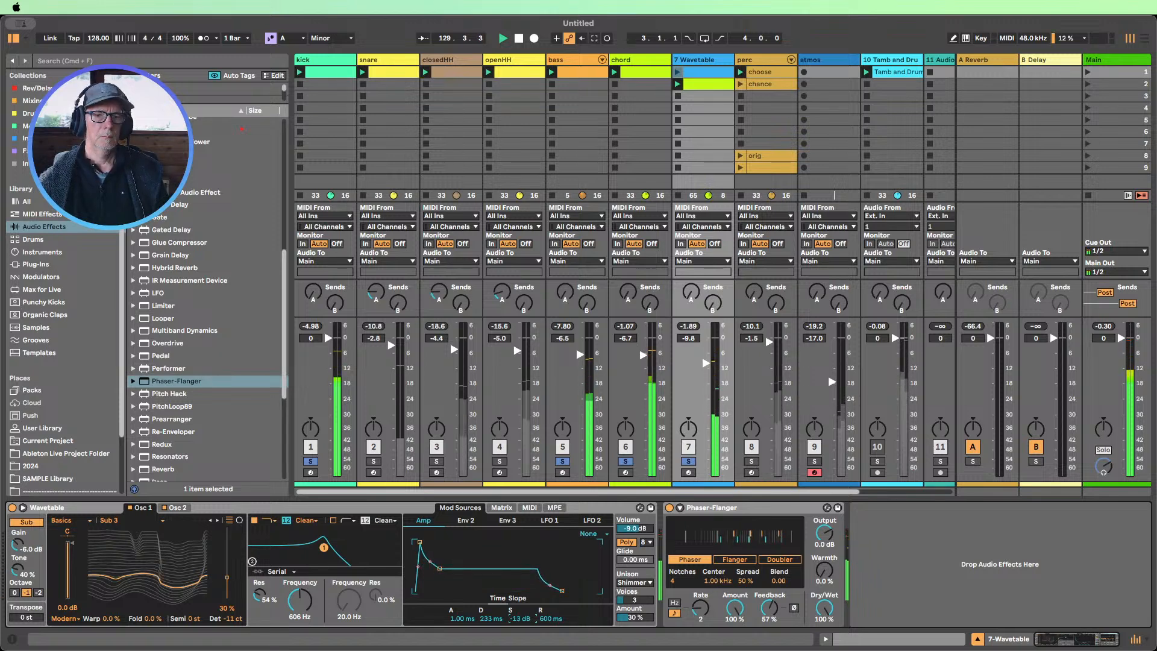
drag(300, 599, 300, 611)
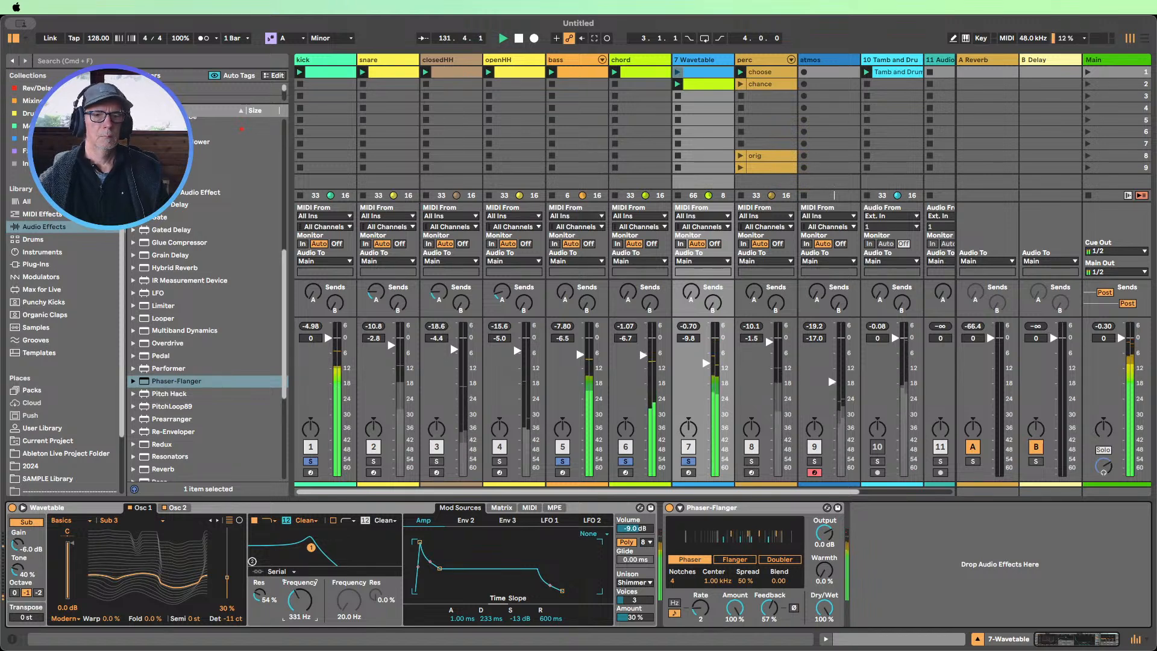
Modulate Filter 1 frequency with Env 2 by 20, using a 137 Hz base frequency, 904 ms Env 2 decay and 0.0% sustain
click(462, 521)
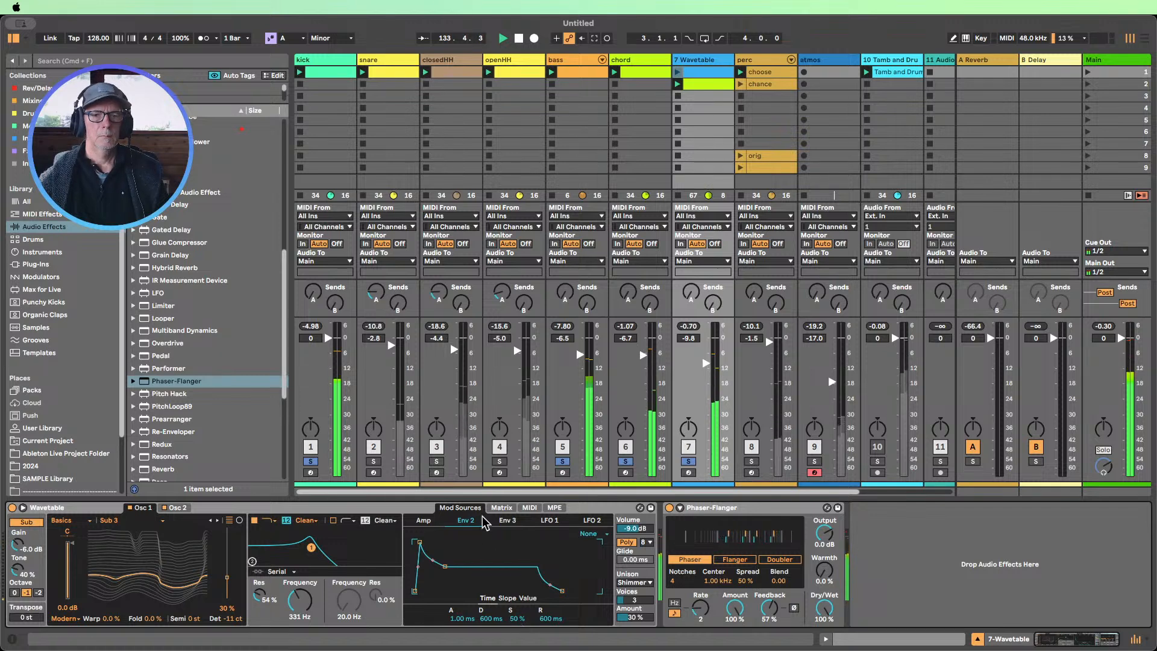
click(501, 508)
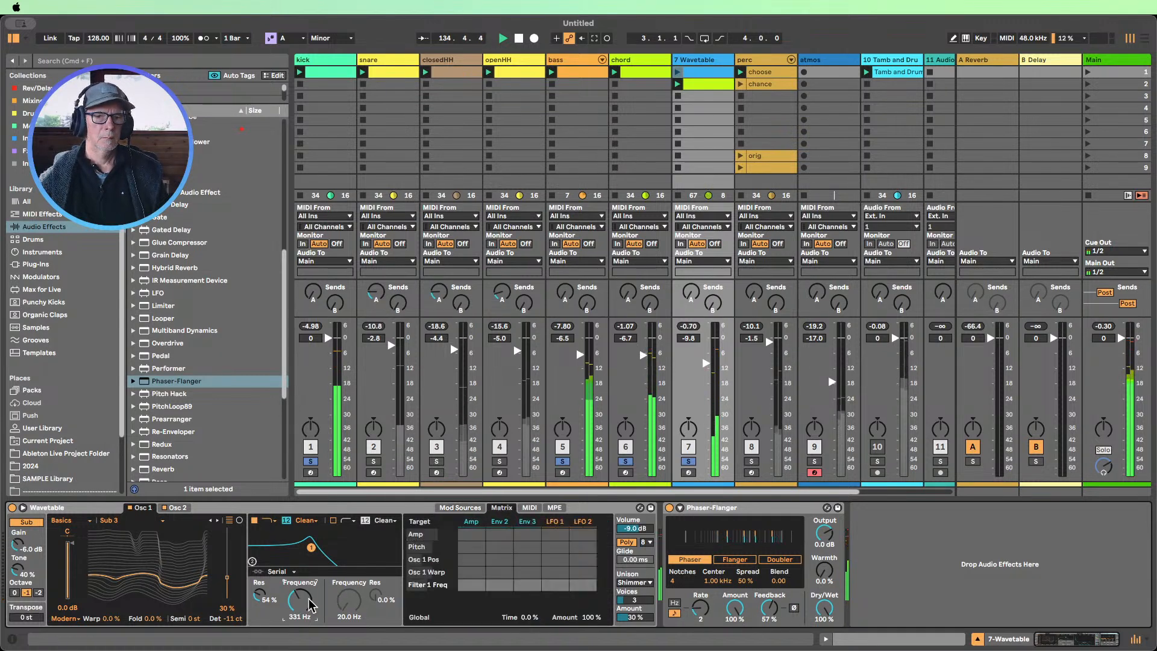
drag(499, 584, 499, 569)
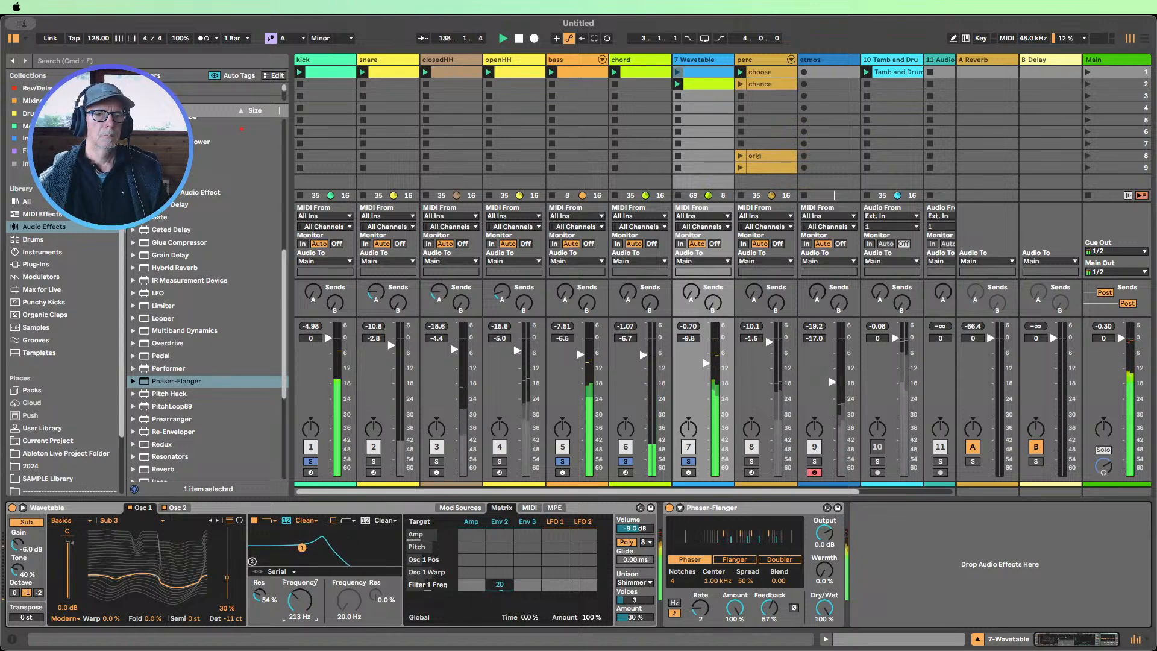
drag(300, 600, 299, 606)
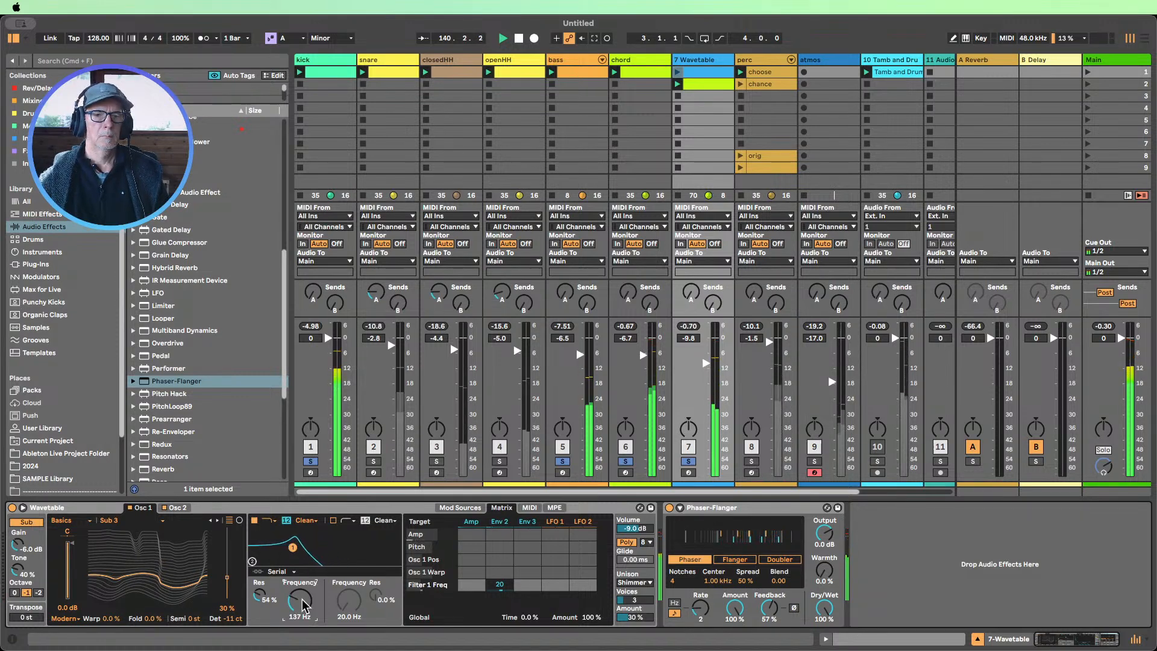
click(499, 521)
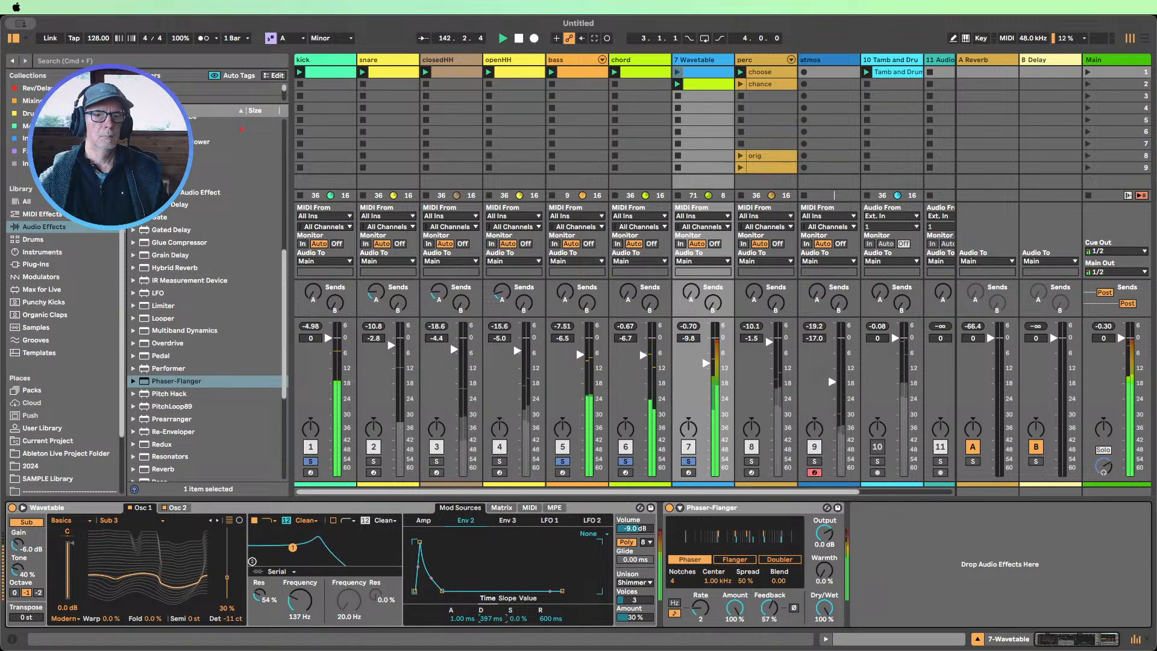
mouse_move(490, 618)
mouse_down()
mouse_move(491, 596)
mouse_move(491, 621)
mouse_up()
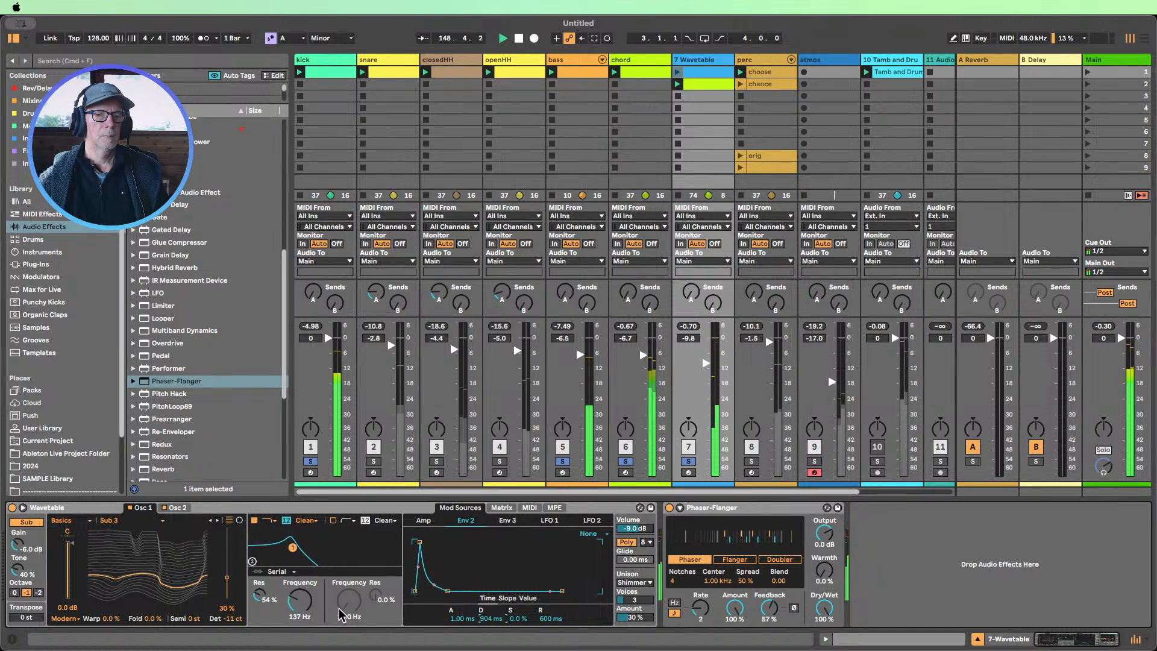
Compare the stab with the Sub oscillator off and on, leave it on, and set Wavetable's filter frequency to 181 Hz
drag(300, 600, 300, 579)
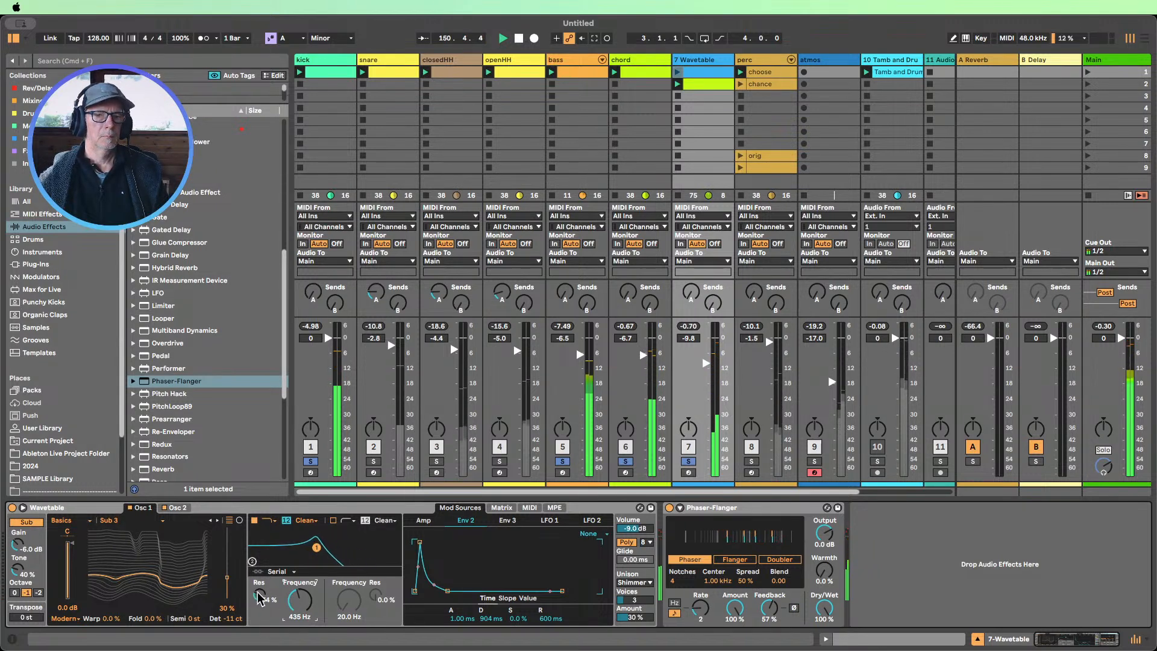
mouse_move(299, 601)
mouse_down()
mouse_move(300, 573)
mouse_move(299, 603)
mouse_up()
click(29, 522)
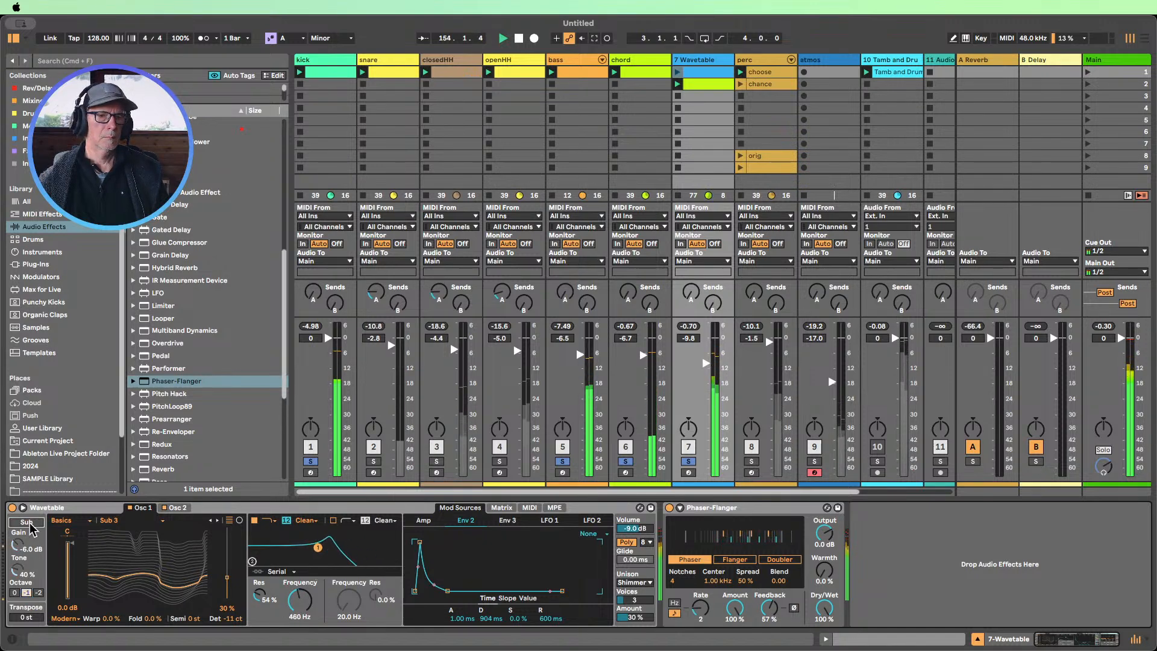
click(27, 522)
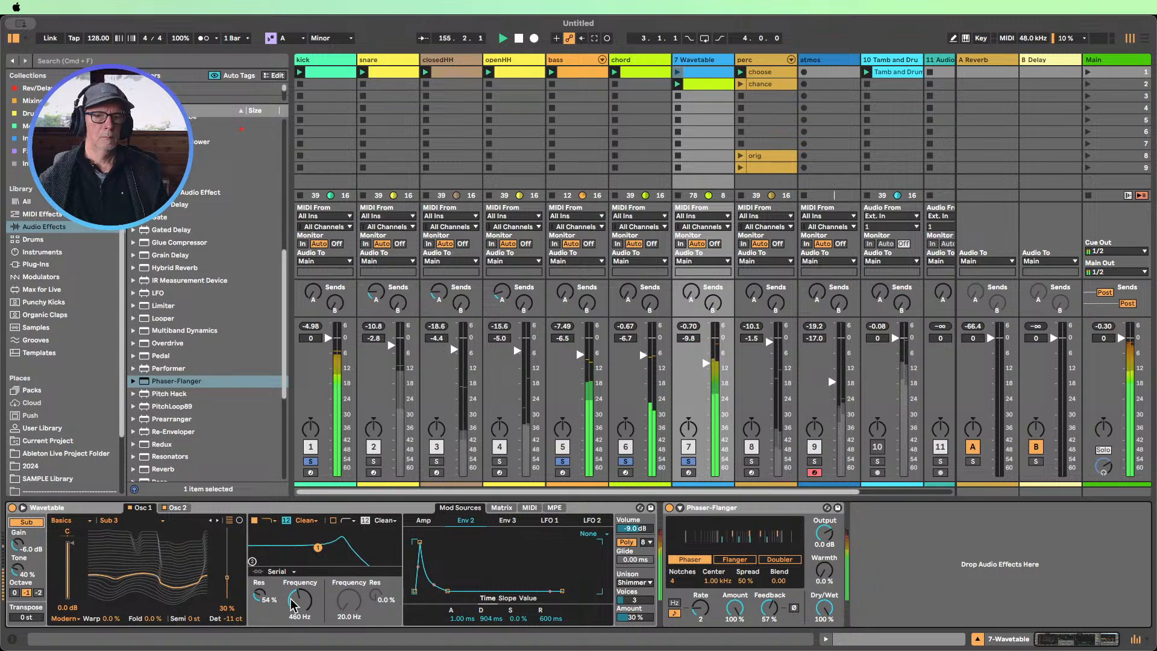
drag(299, 600, 300, 607)
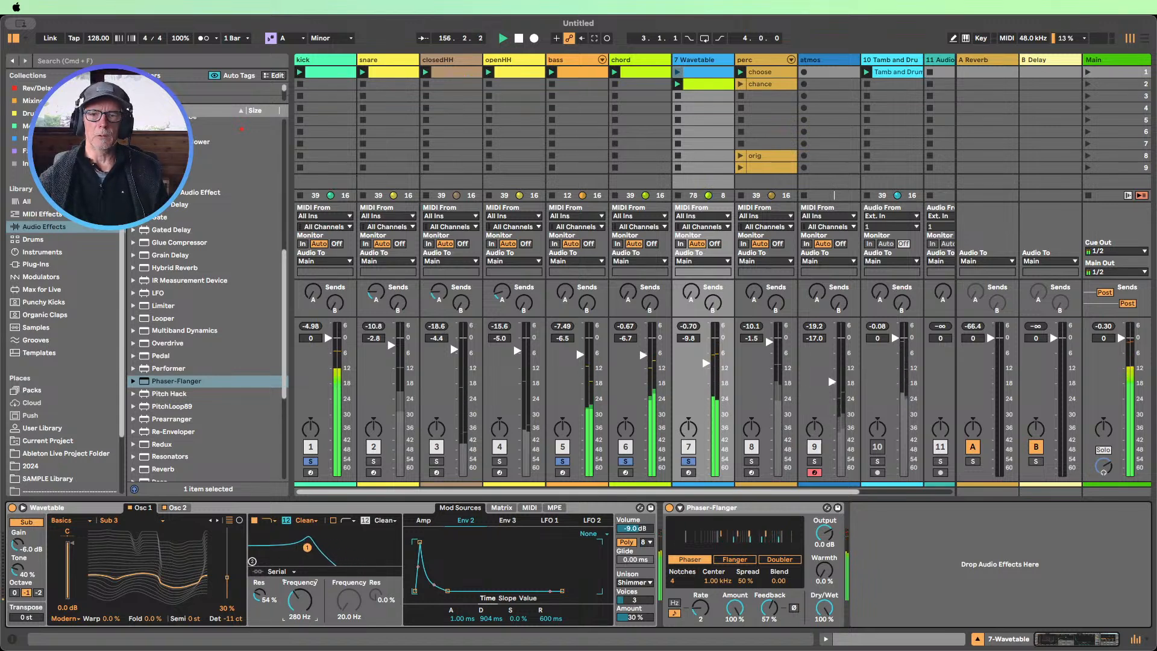
drag(299, 607, 299, 608)
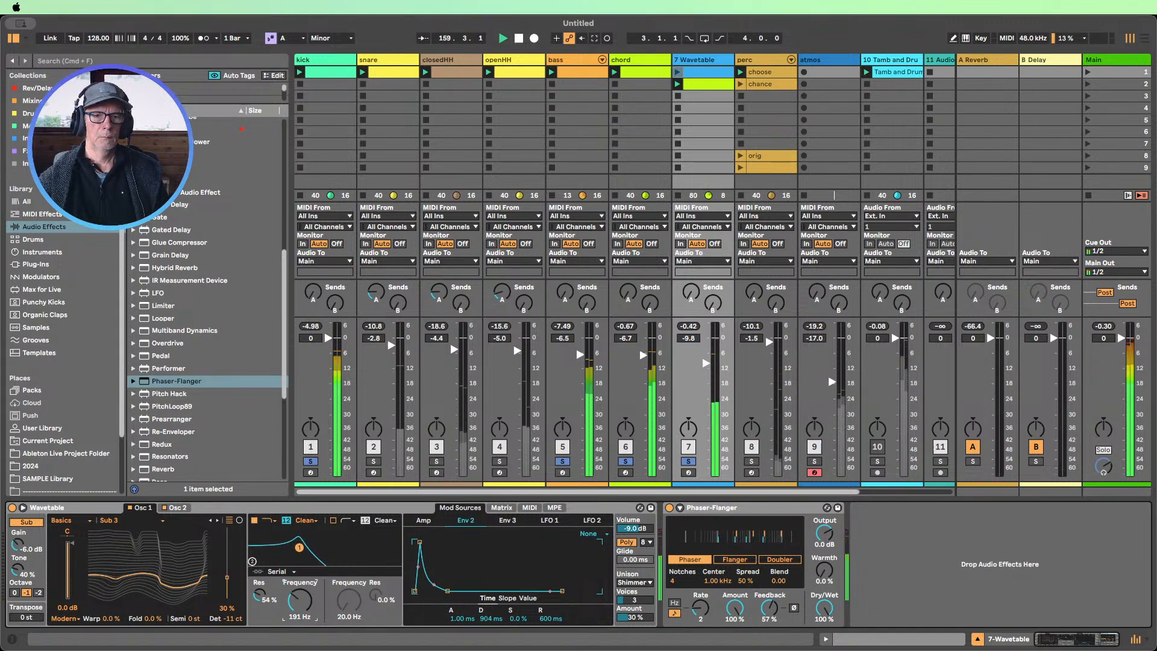
drag(300, 608, 299, 610)
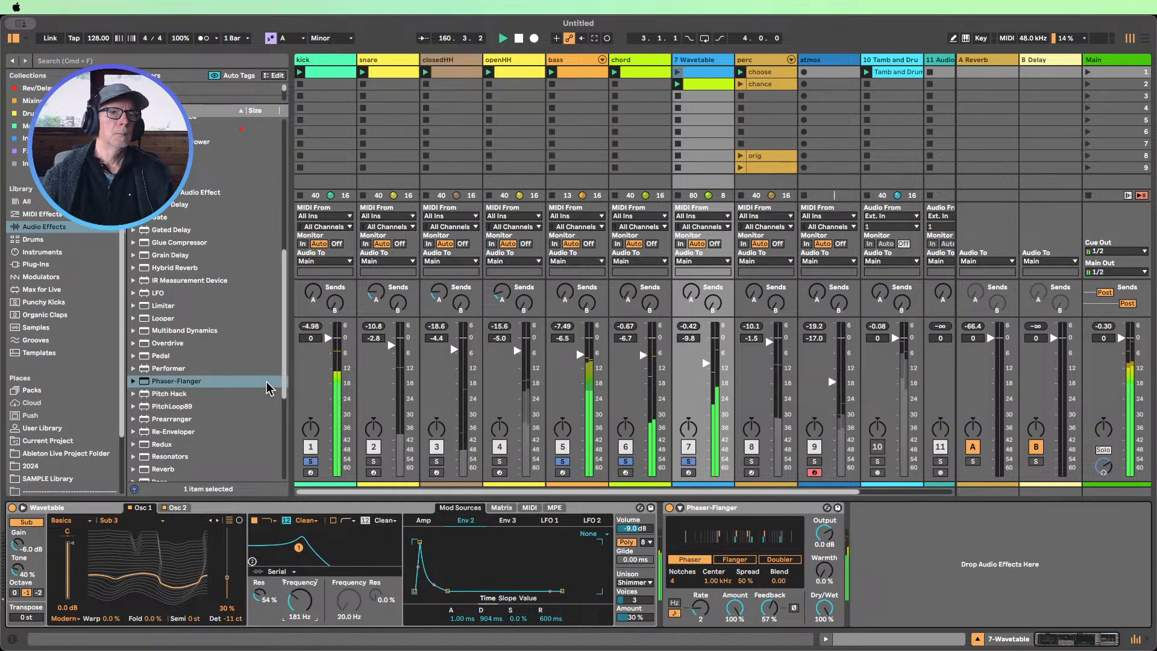
Unsolo all the tracks to hear the full mix, and set Wavetable's Env 2 decay to 683 ms and filter frequency to 130 Hz
scroll(232, 355, up, 5)
scroll(240, 357, up, 6)
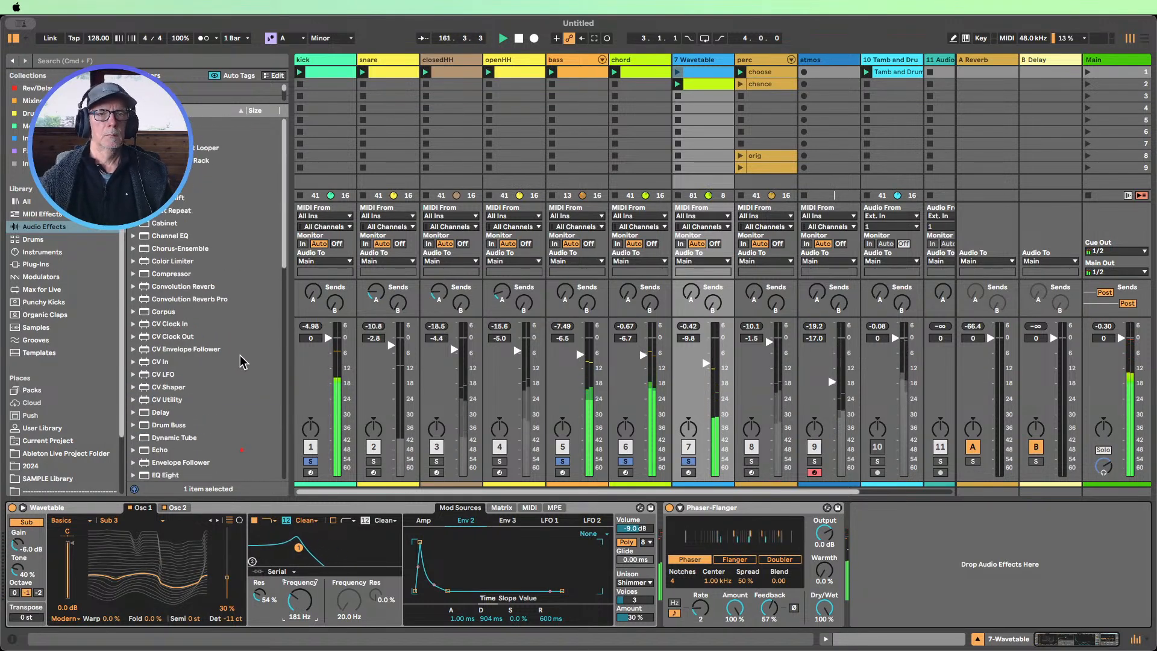
scroll(244, 370, up, 1)
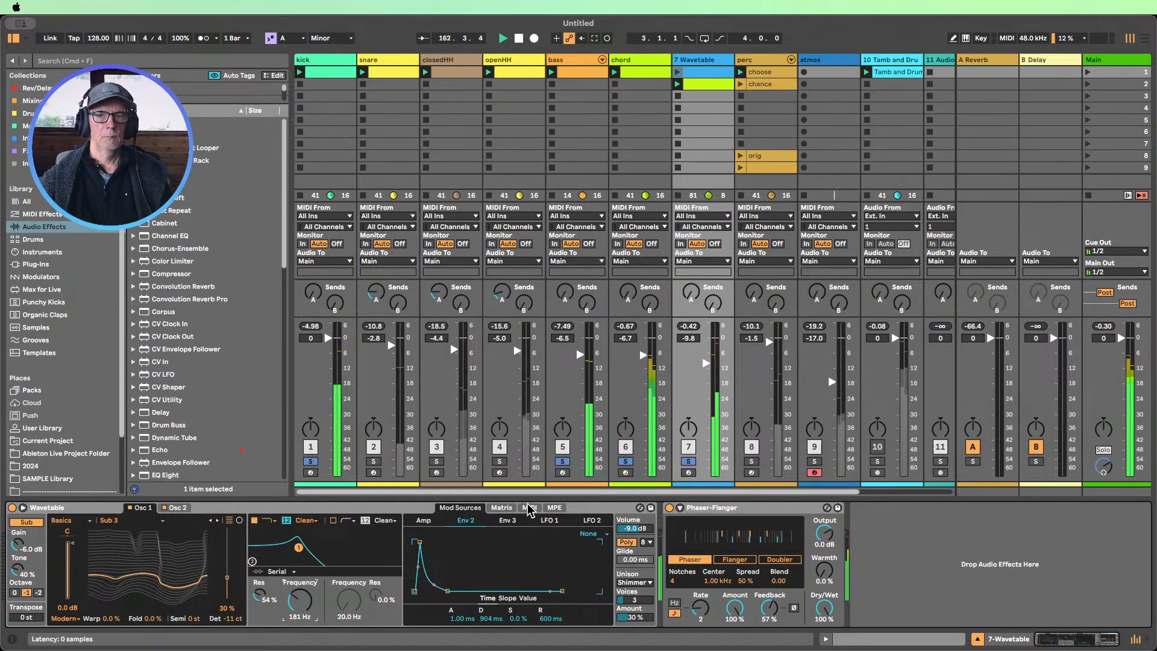
click(563, 461)
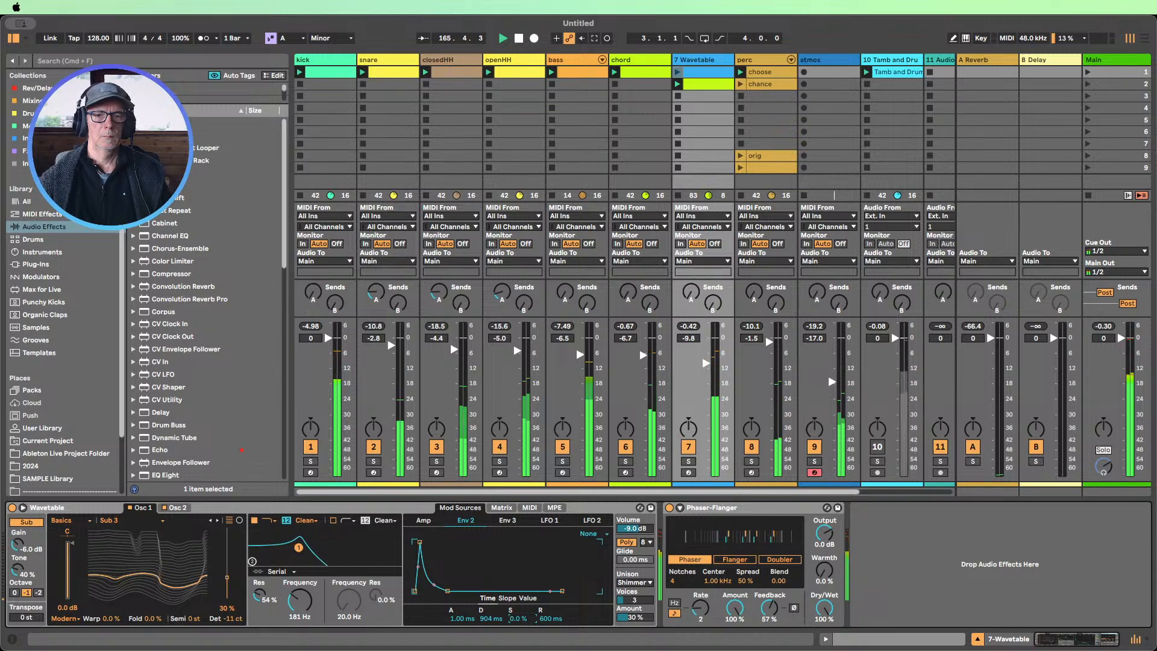
drag(489, 618, 489, 640)
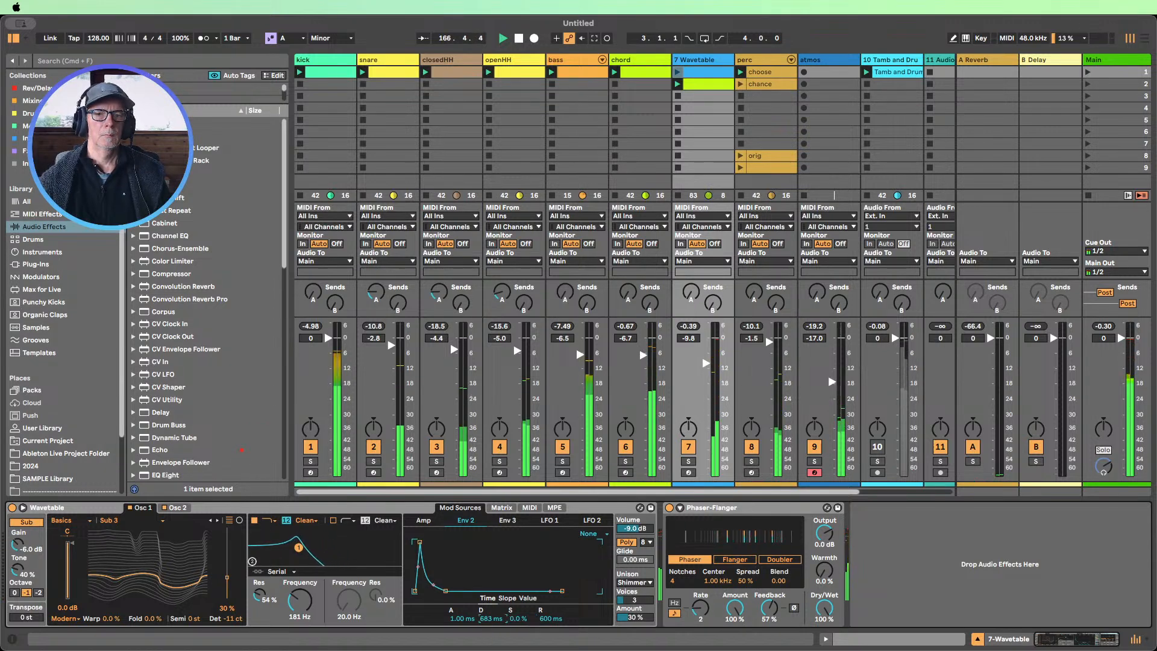
drag(299, 601, 299, 608)
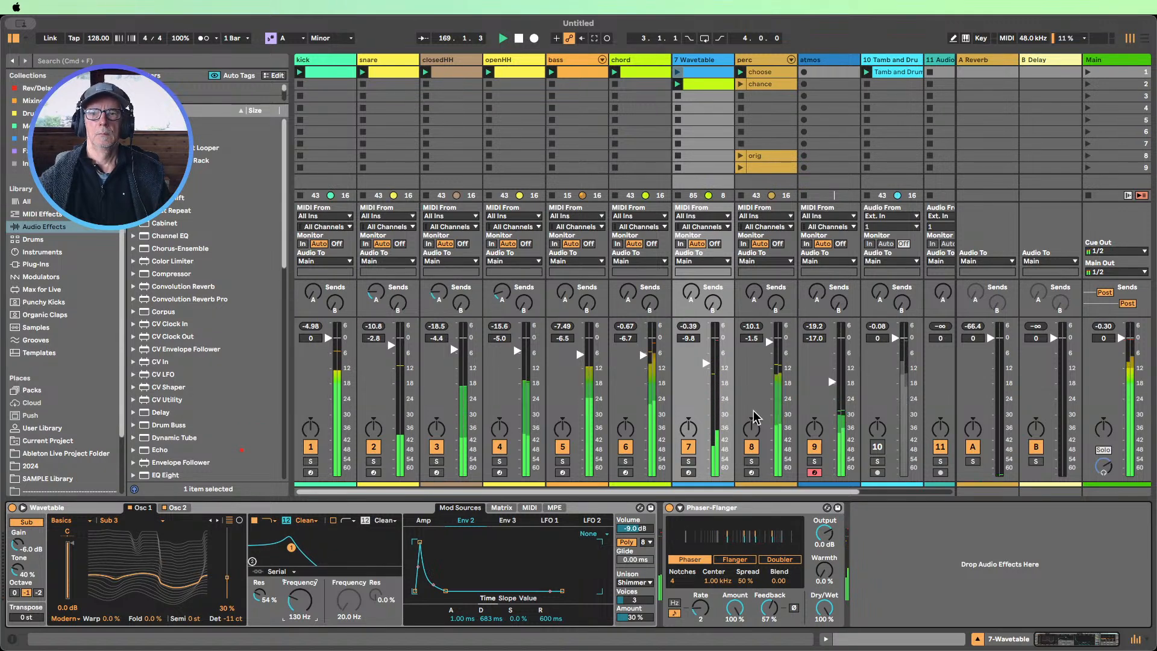
Lower the atmos track's volume to -18.2 dB and add a Gate at the end of its effects chain
drag(832, 382, 831, 384)
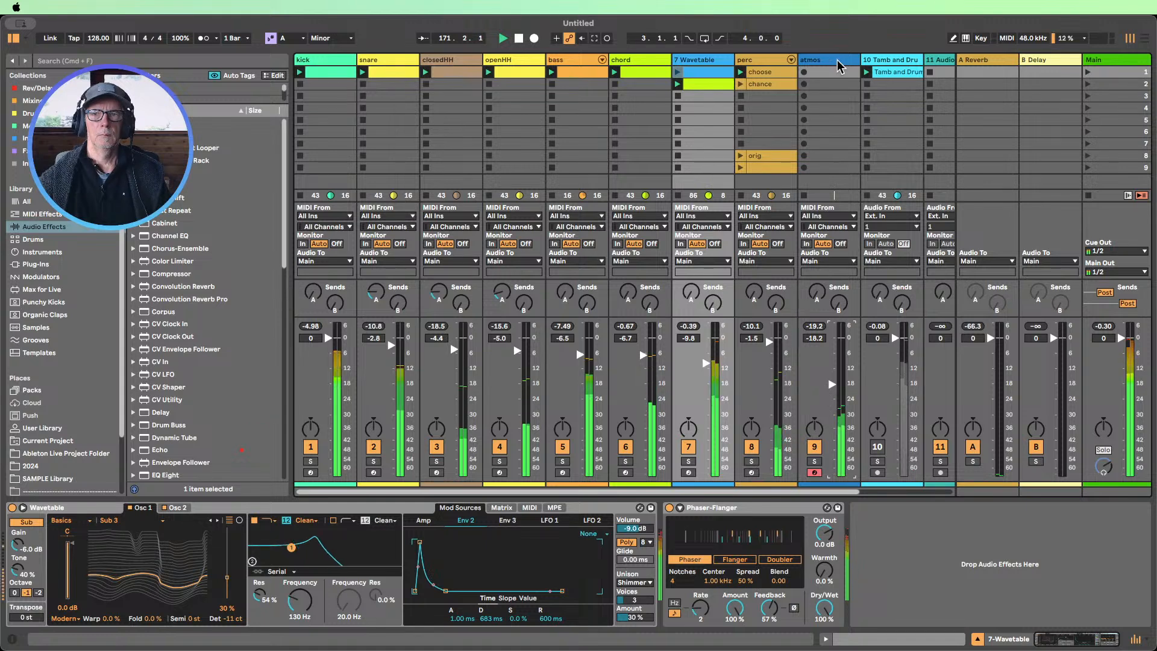
click(829, 391)
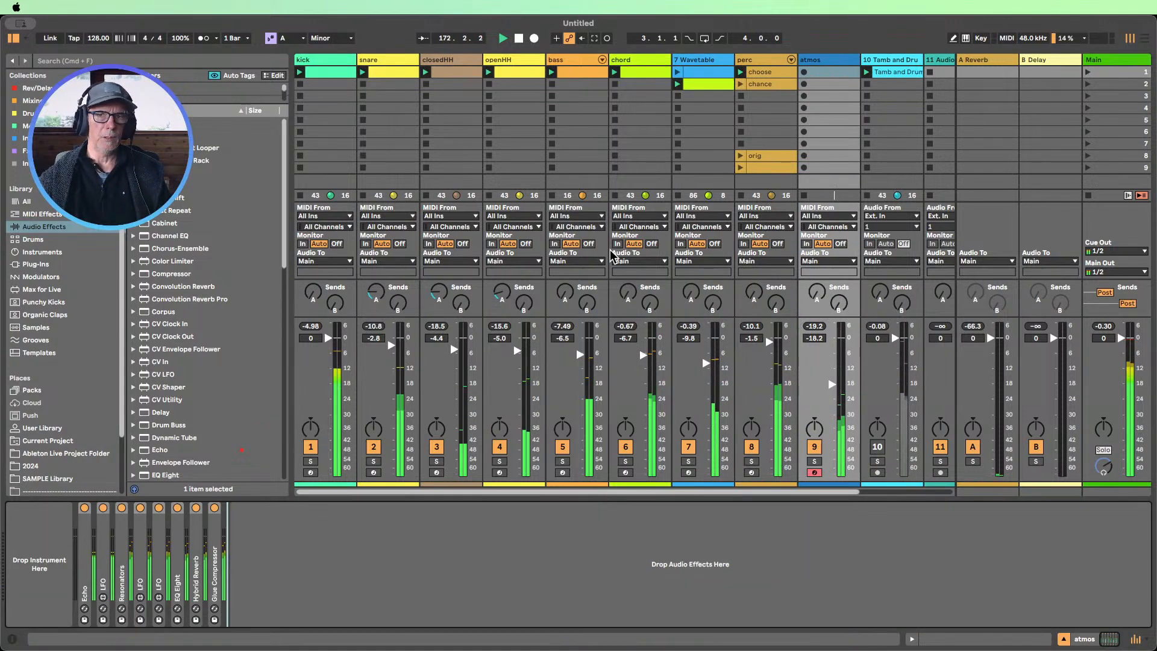
scroll(214, 339, down, 5)
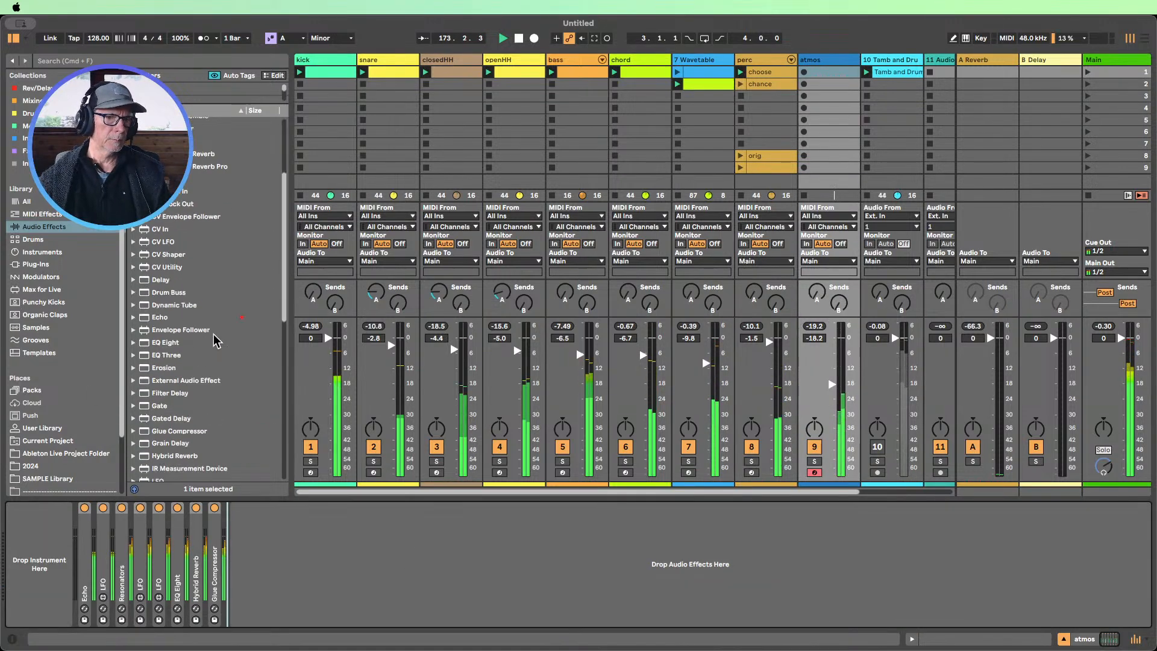
drag(159, 405, 276, 552)
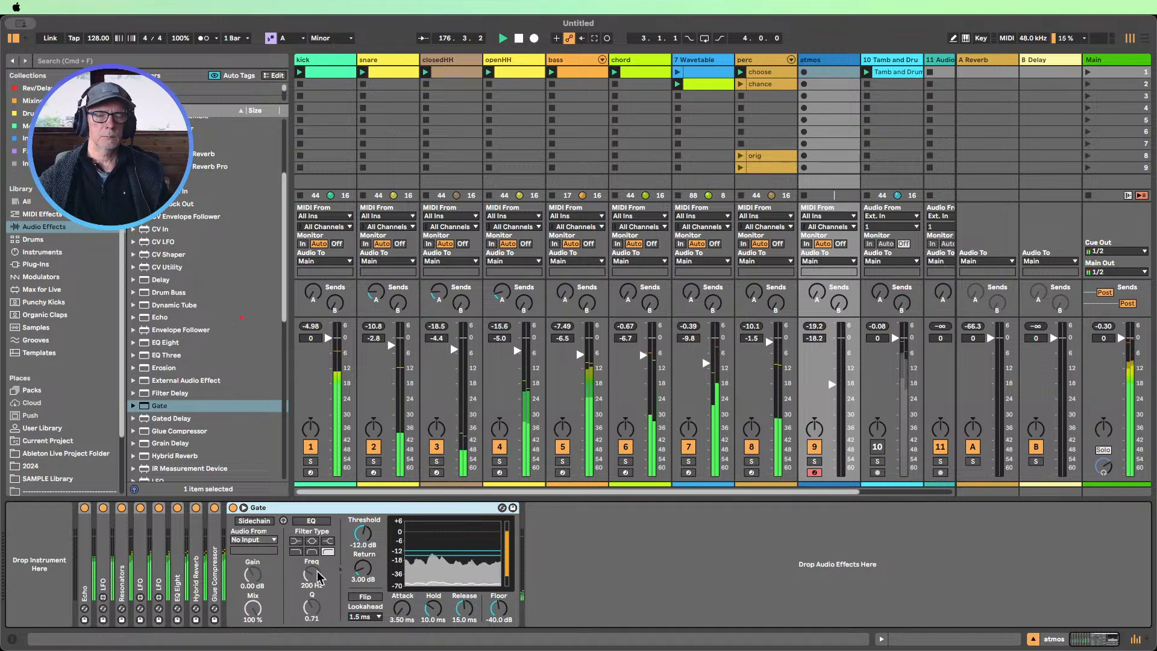
Sidechain the atmos Gate from closedHH and, with atmos soloed, set its threshold to -46.8 dB
click(254, 521)
click(254, 541)
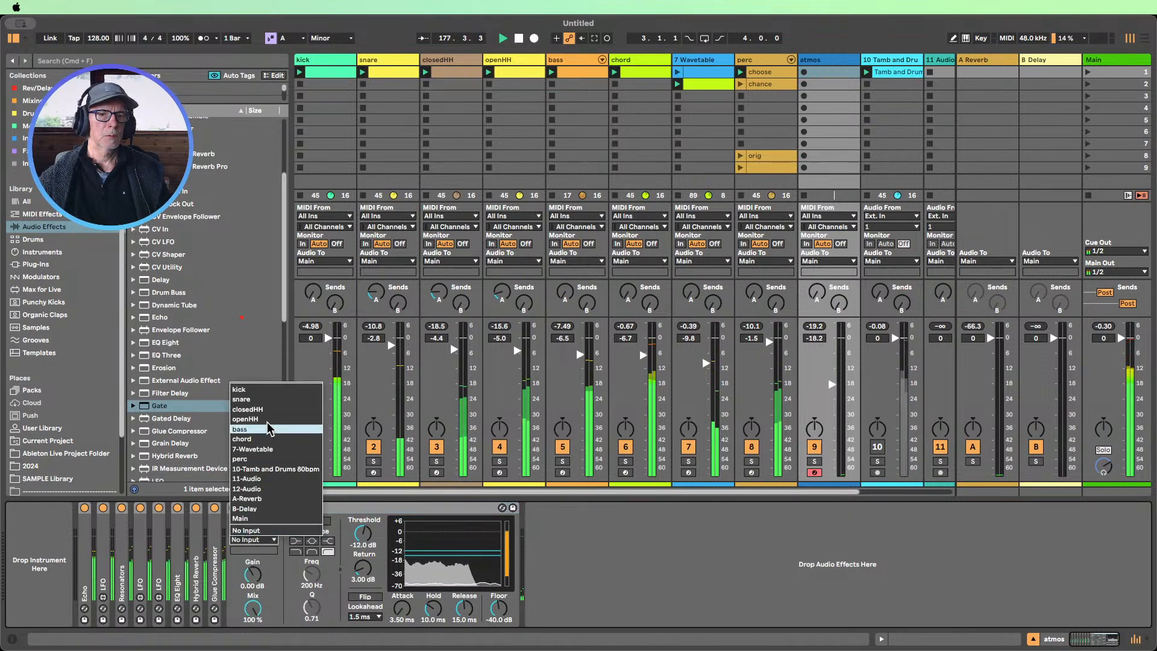
key(Return)
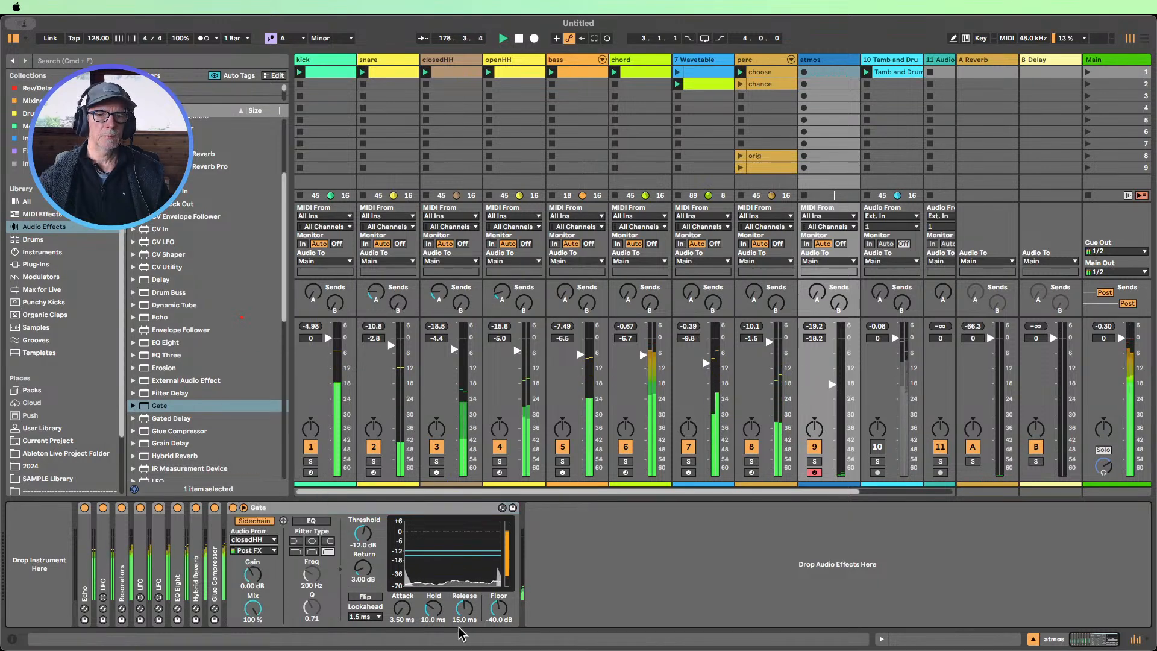
drag(363, 534, 363, 551)
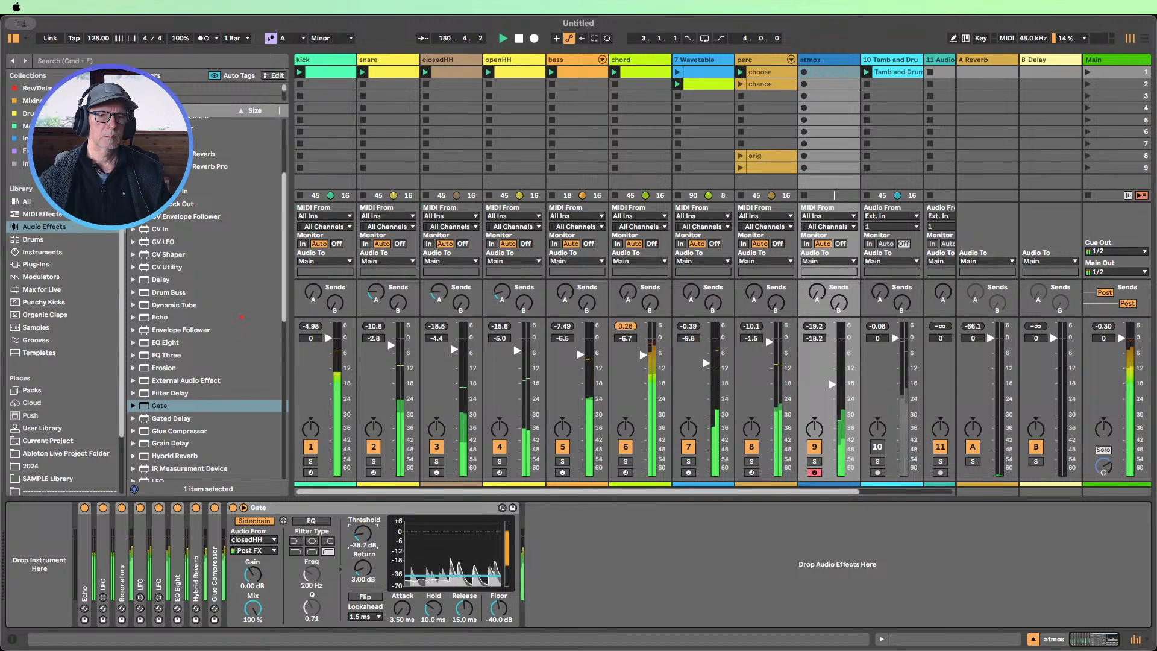
click(814, 460)
drag(358, 541, 362, 555)
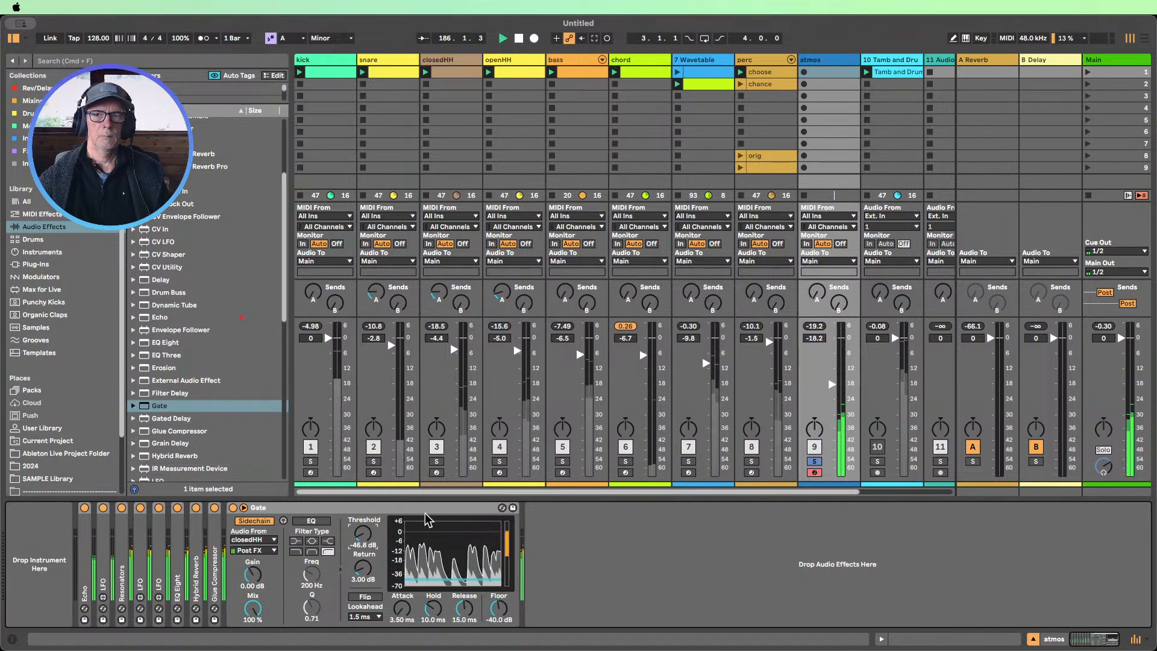
Unsolo atmos and raise its volume to -4.0 dB in the mix with the 7 Wavetable track muted
drag(830, 384, 830, 357)
click(814, 461)
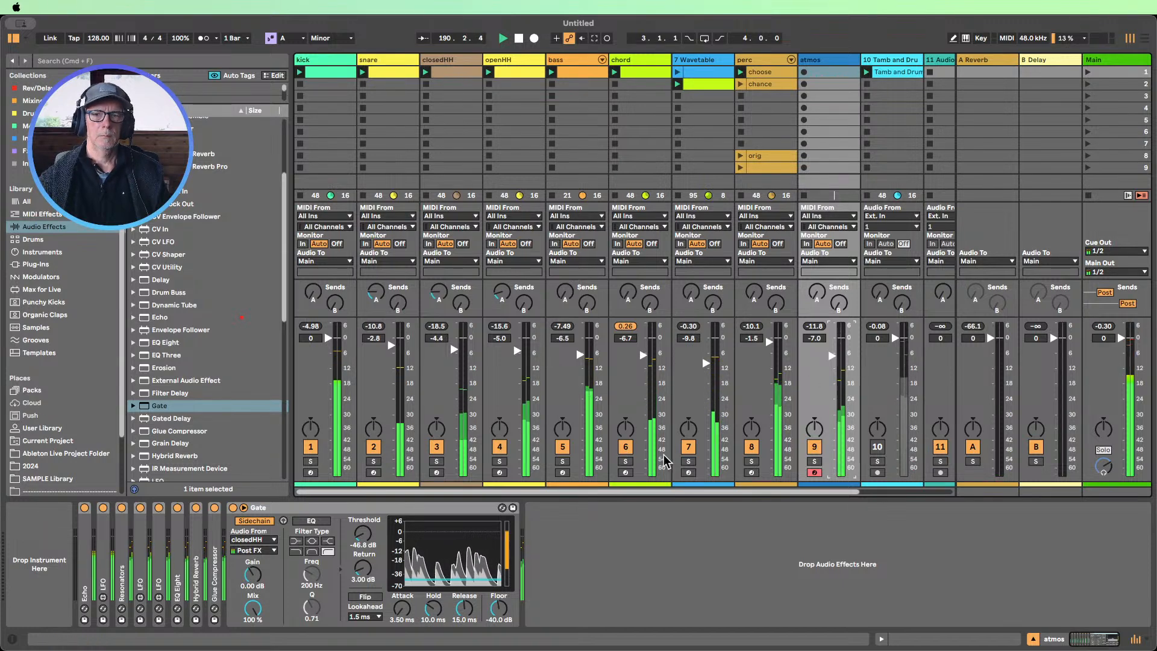
click(688, 446)
drag(825, 357, 831, 349)
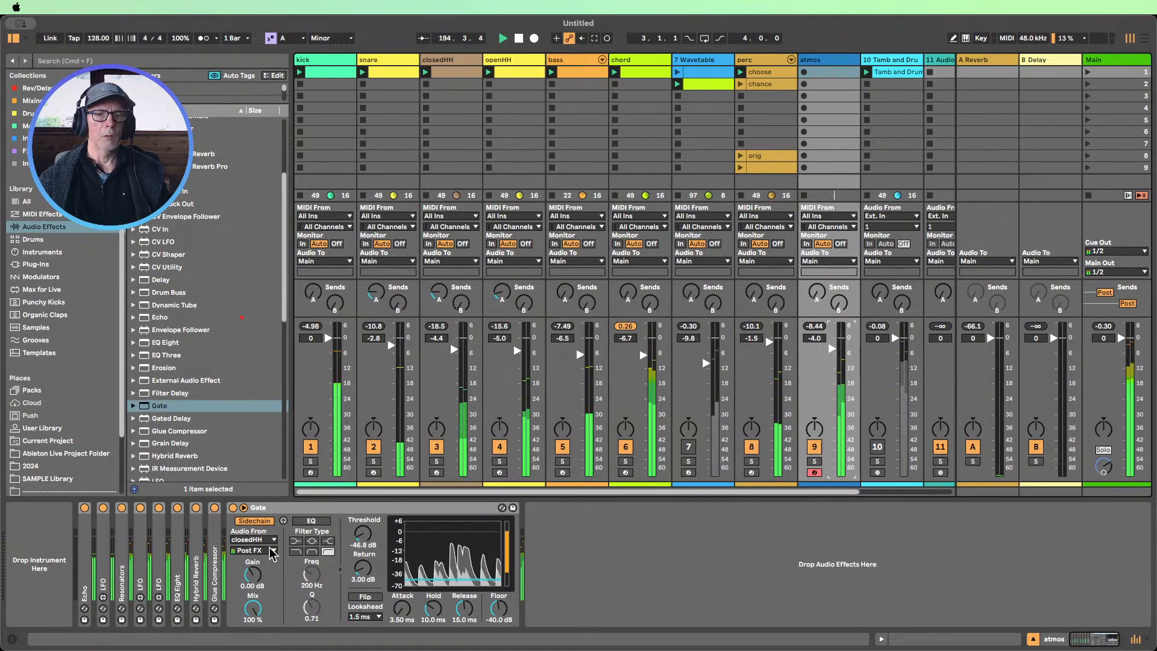
Set pitch IV of the Resonators to +10 st with atmos soloed, and raise the track's volume to -1.8 dB in the full mix
click(814, 461)
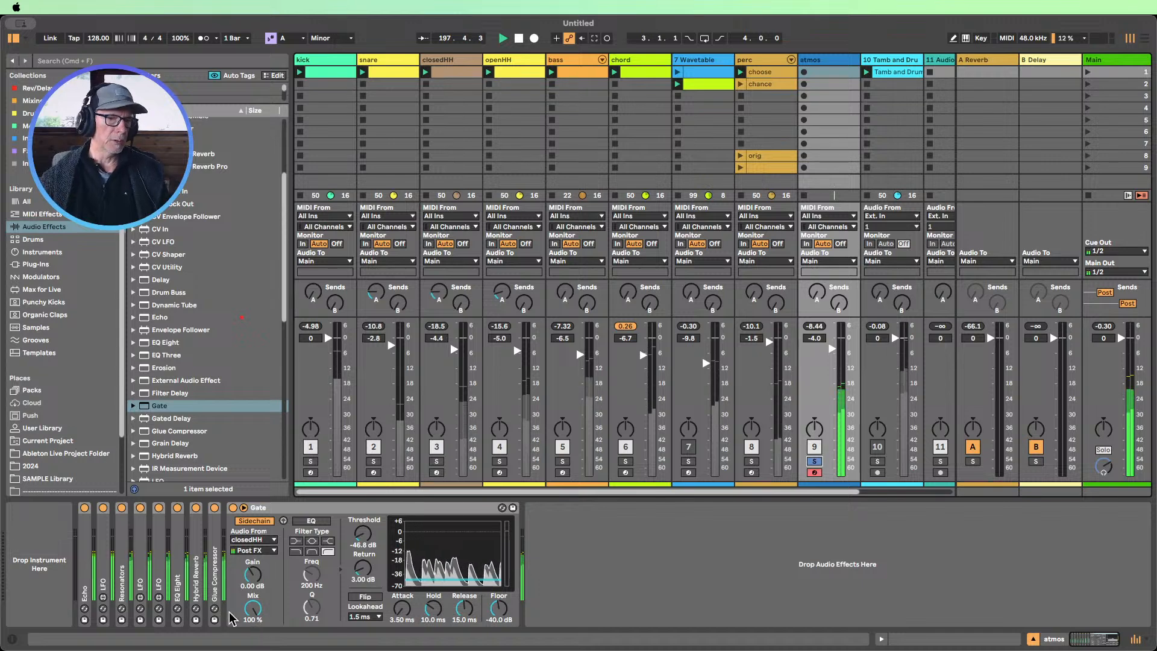
double_click(122, 571)
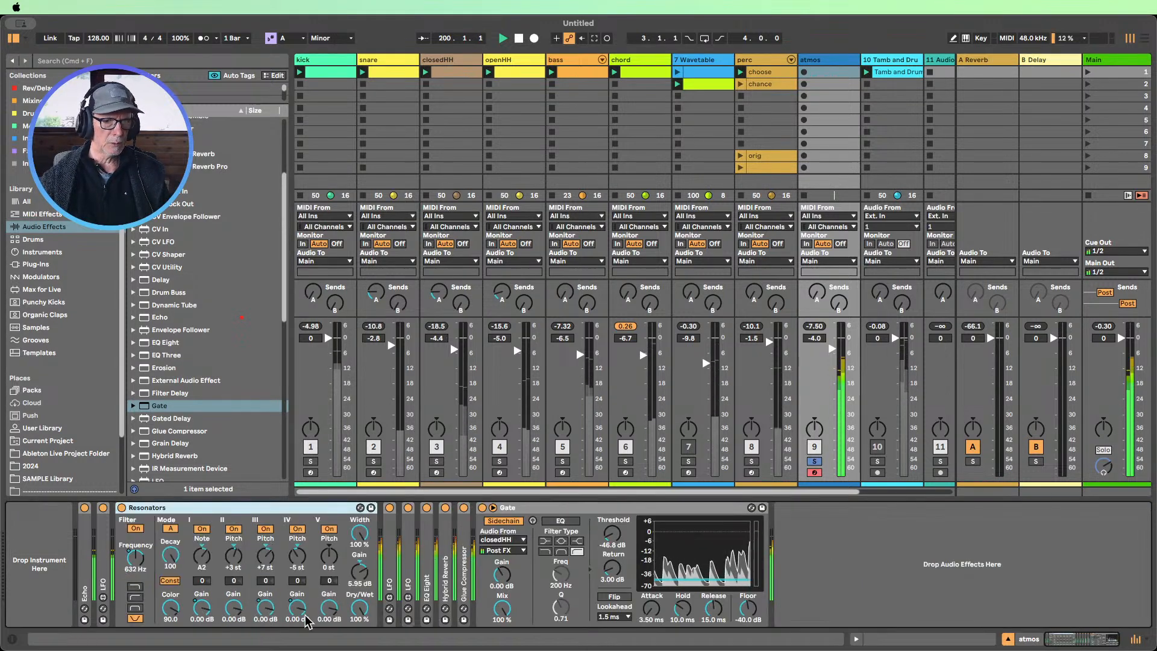
click(291, 565)
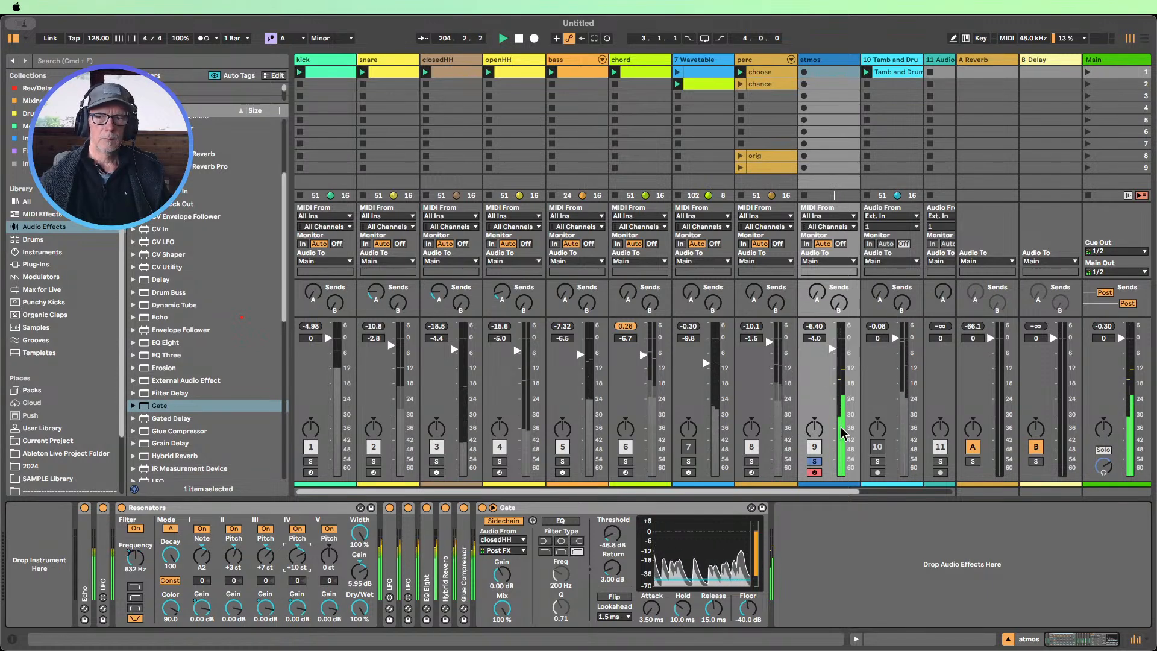
click(814, 461)
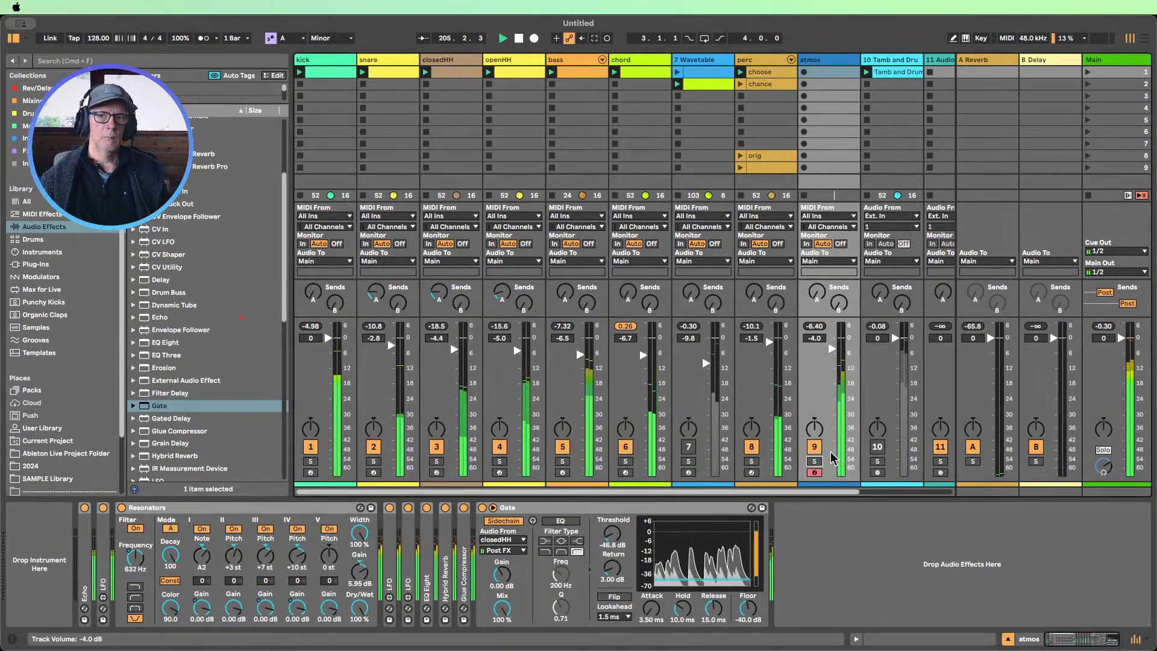
click(618, 328)
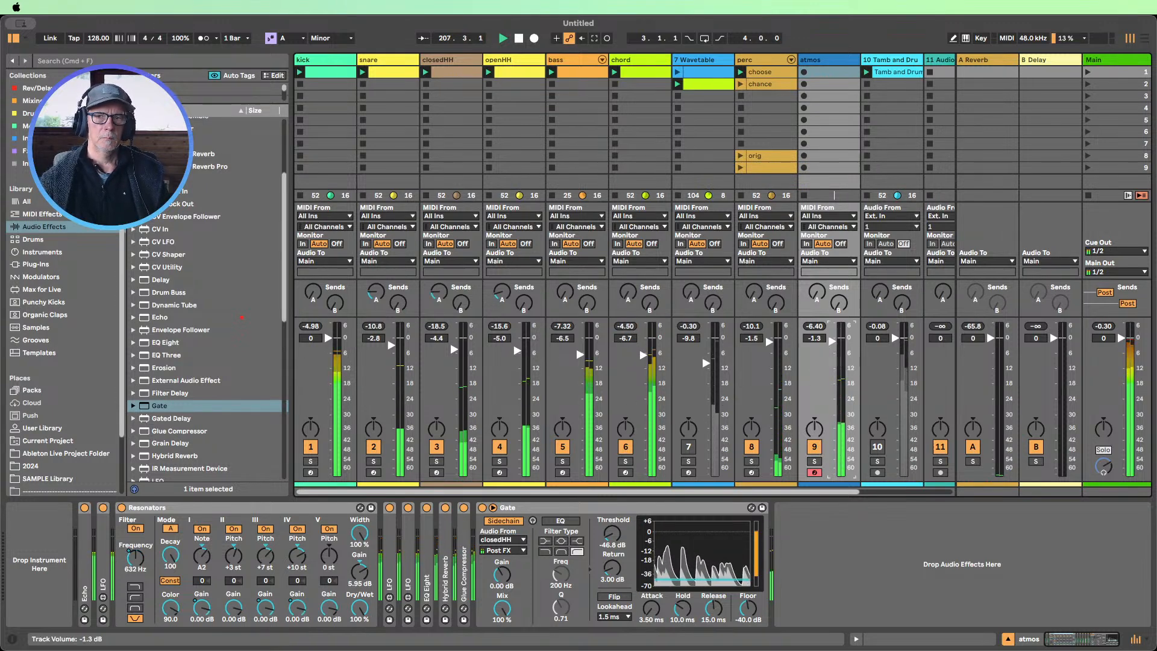
drag(832, 340, 832, 342)
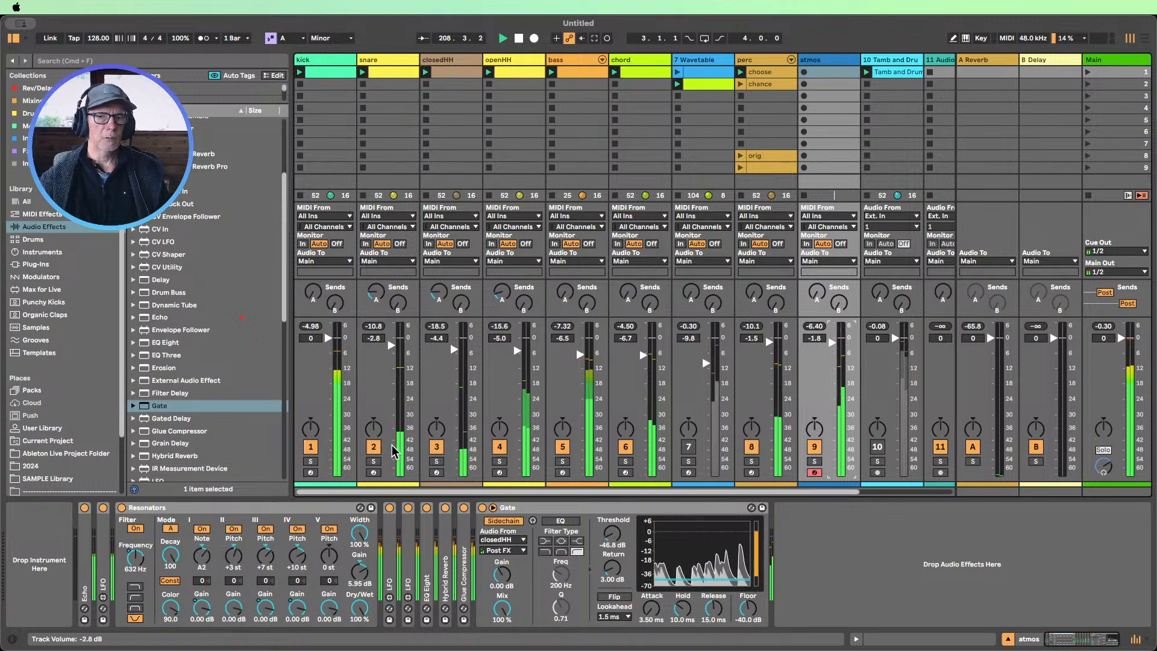
Solo atmos together with chord, bass and kick, and raise the atmos Gate's threshold to -17.5 dB
click(813, 461)
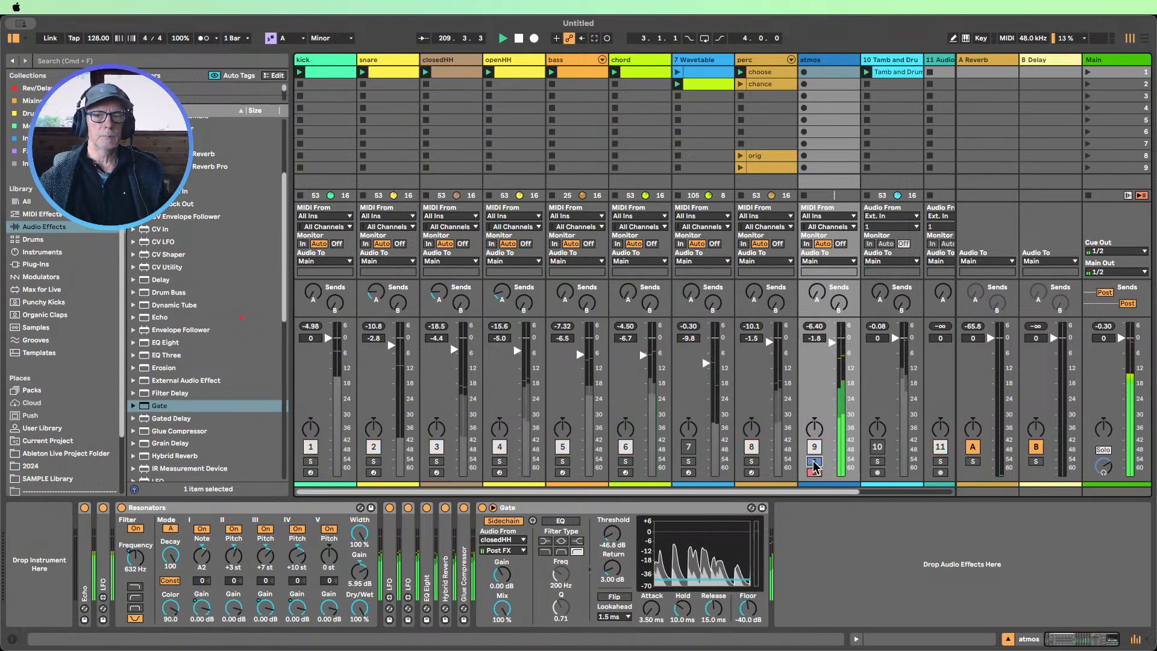
click(625, 461)
click(562, 461)
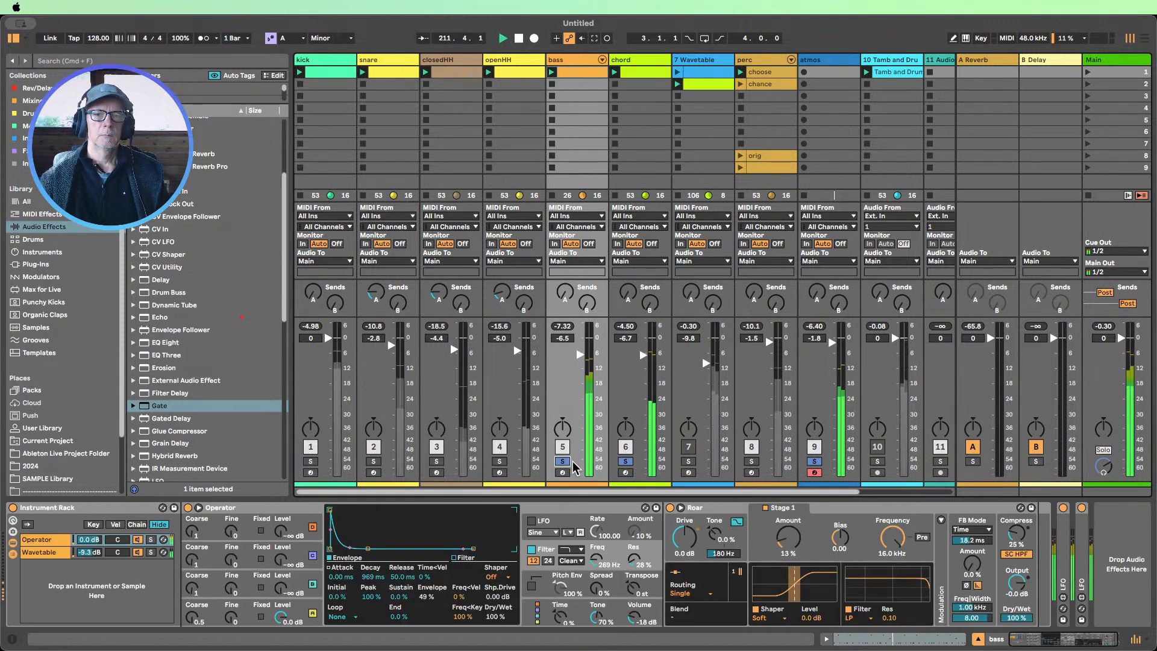
click(310, 461)
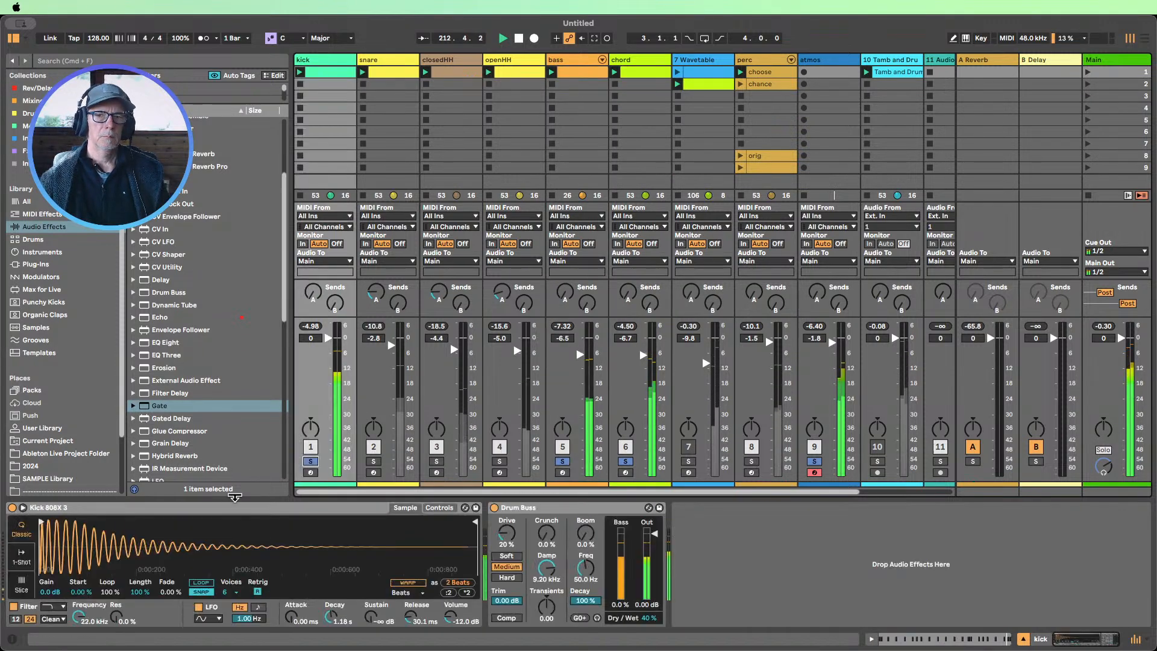
click(812, 62)
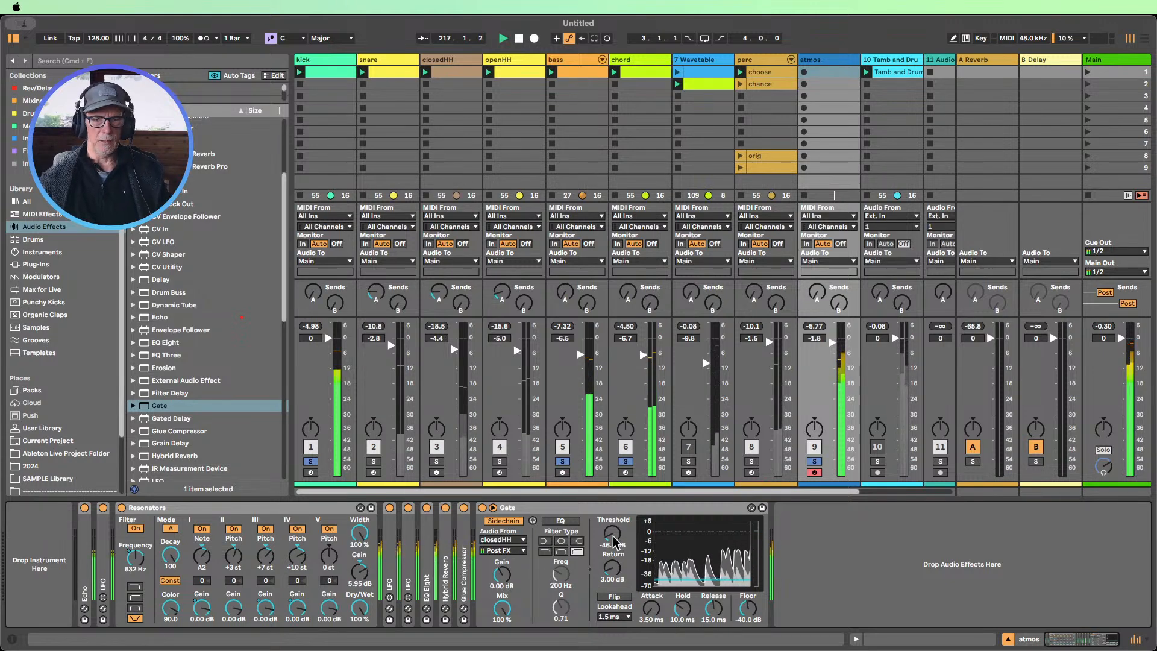
drag(612, 544, 613, 530)
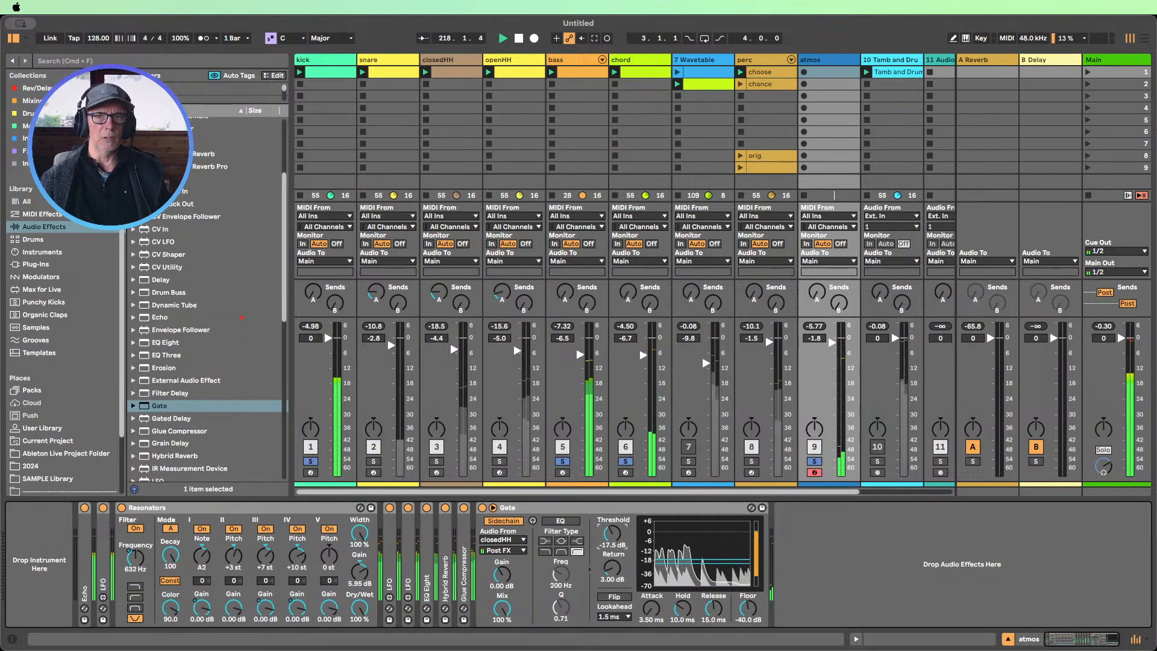
Check the closedHH clip's note pattern, and set the atmos Gate's sidechain source to bass with a -17.2 dB threshold
double_click(446, 73)
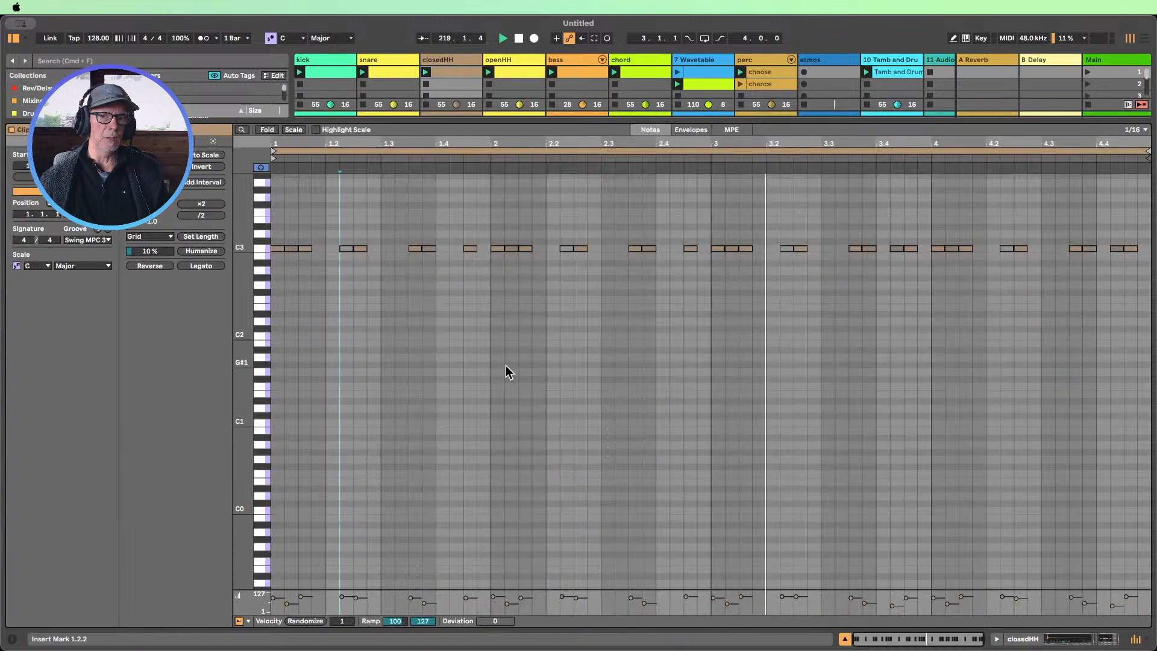
click(844, 639)
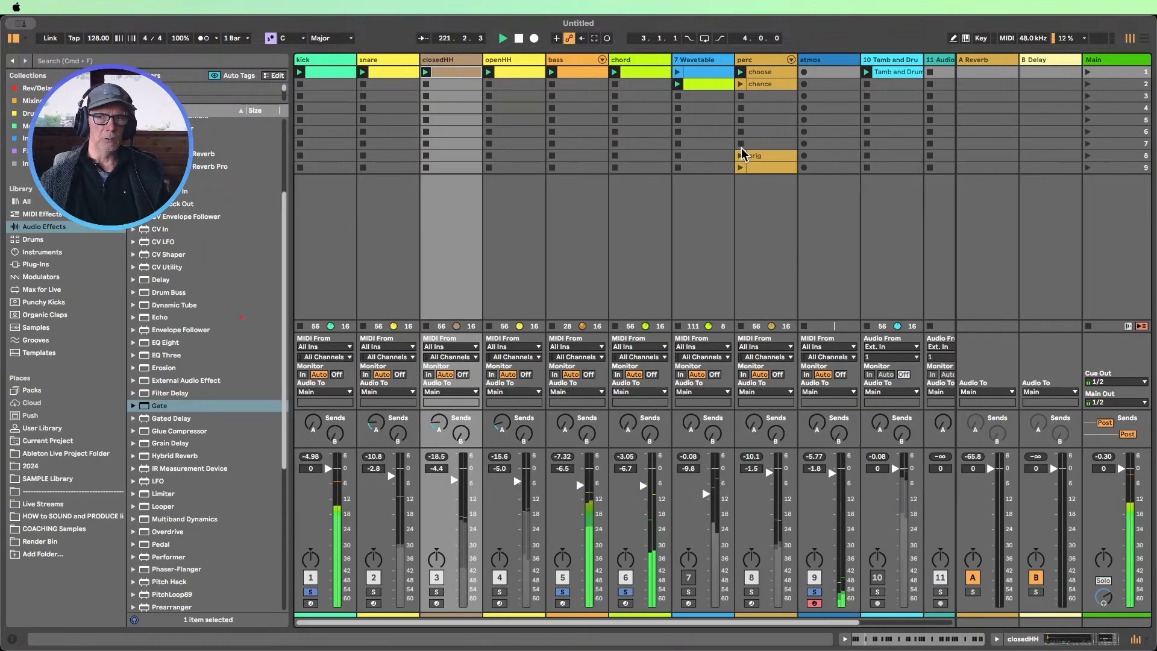
double_click(711, 61)
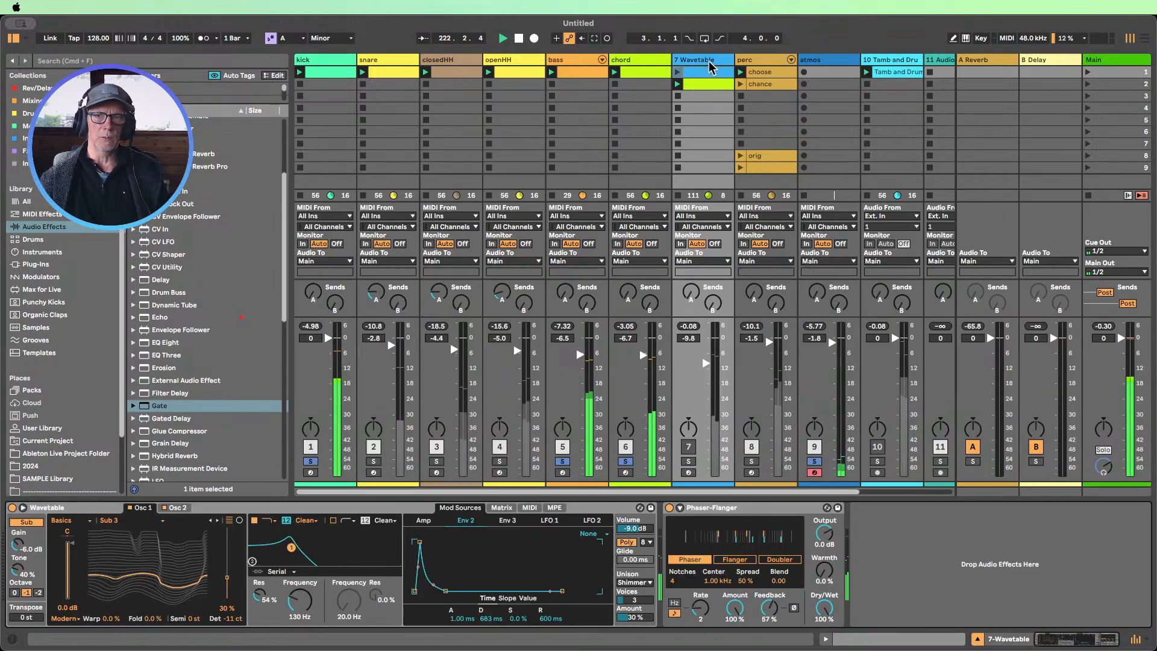
click(811, 61)
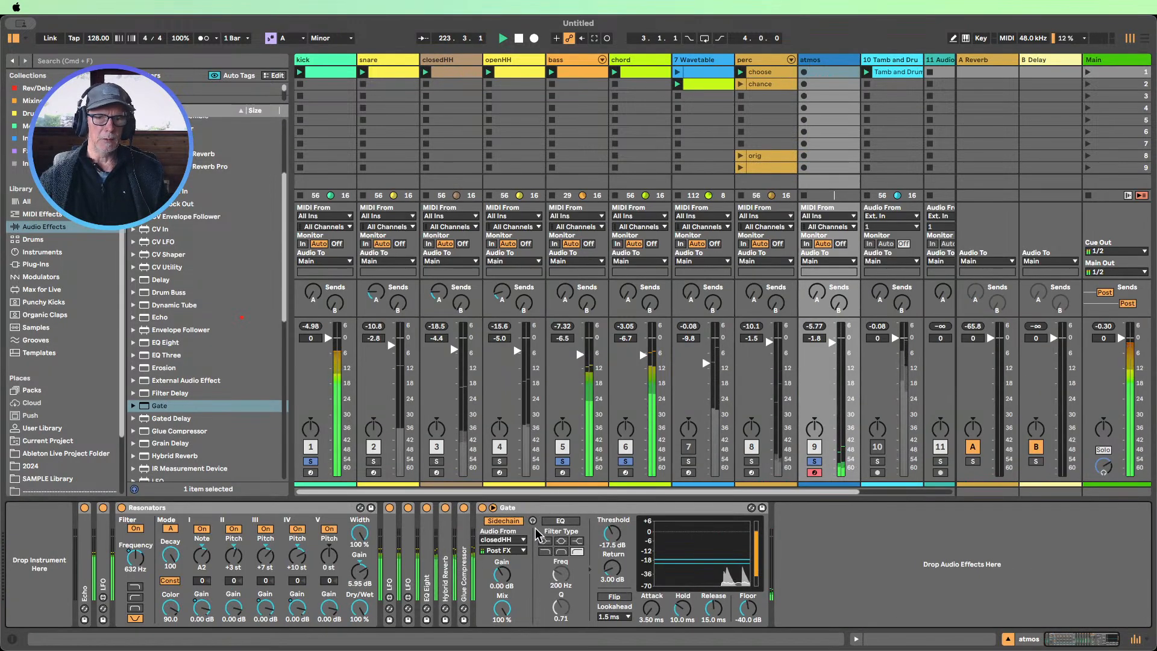
click(502, 539)
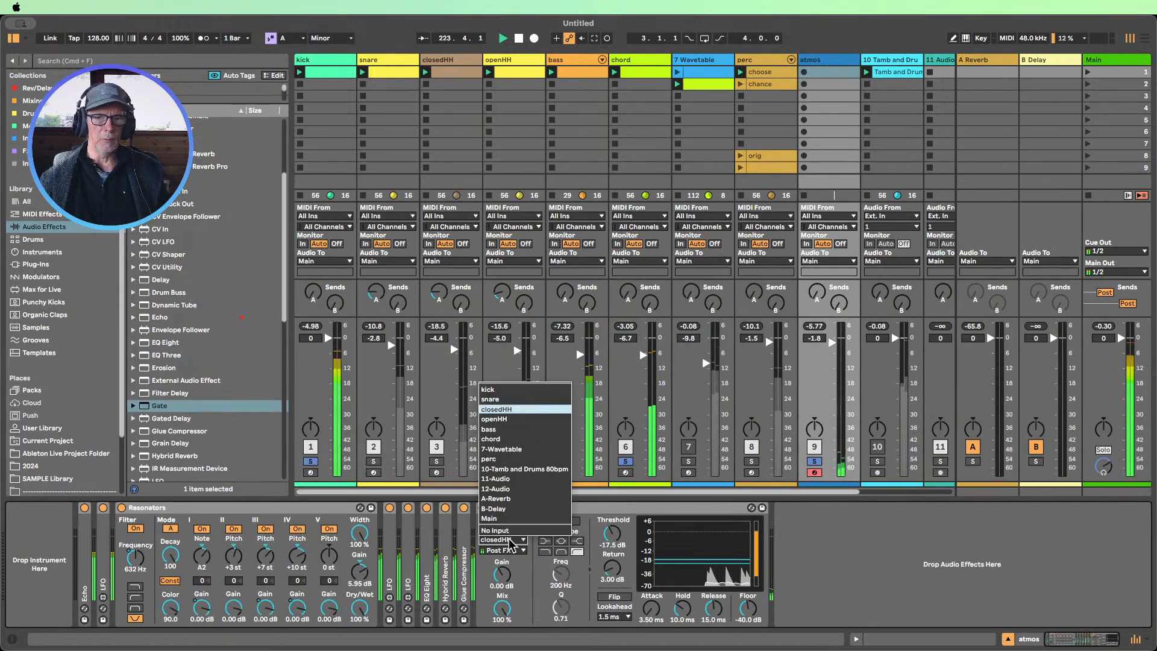
click(503, 429)
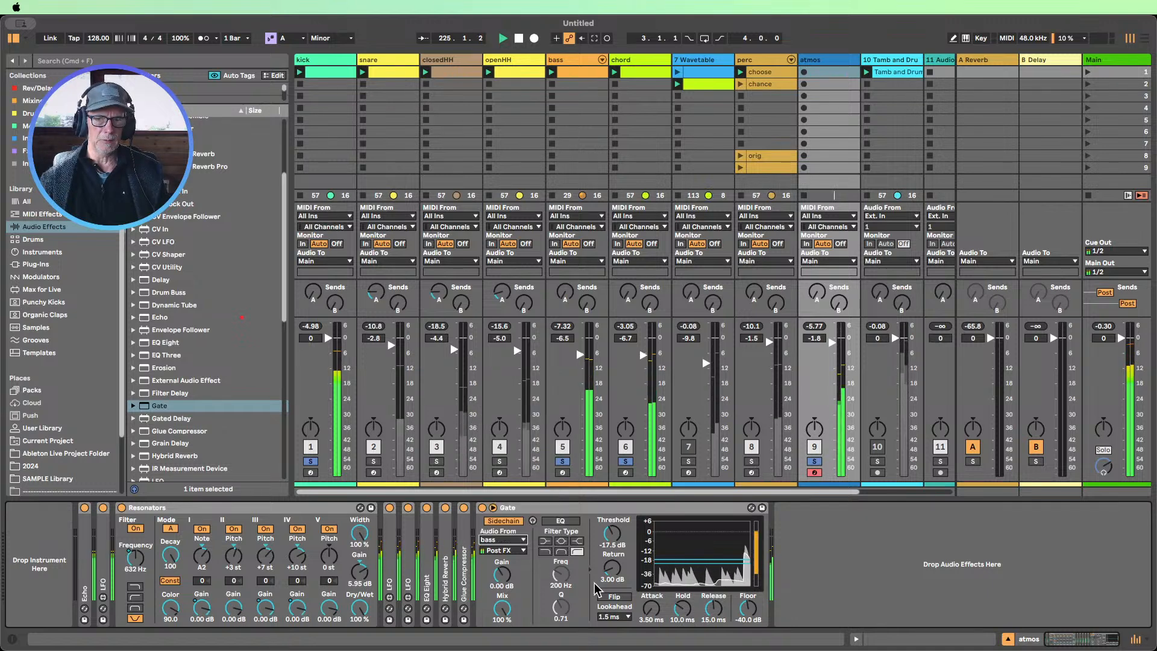
click(611, 535)
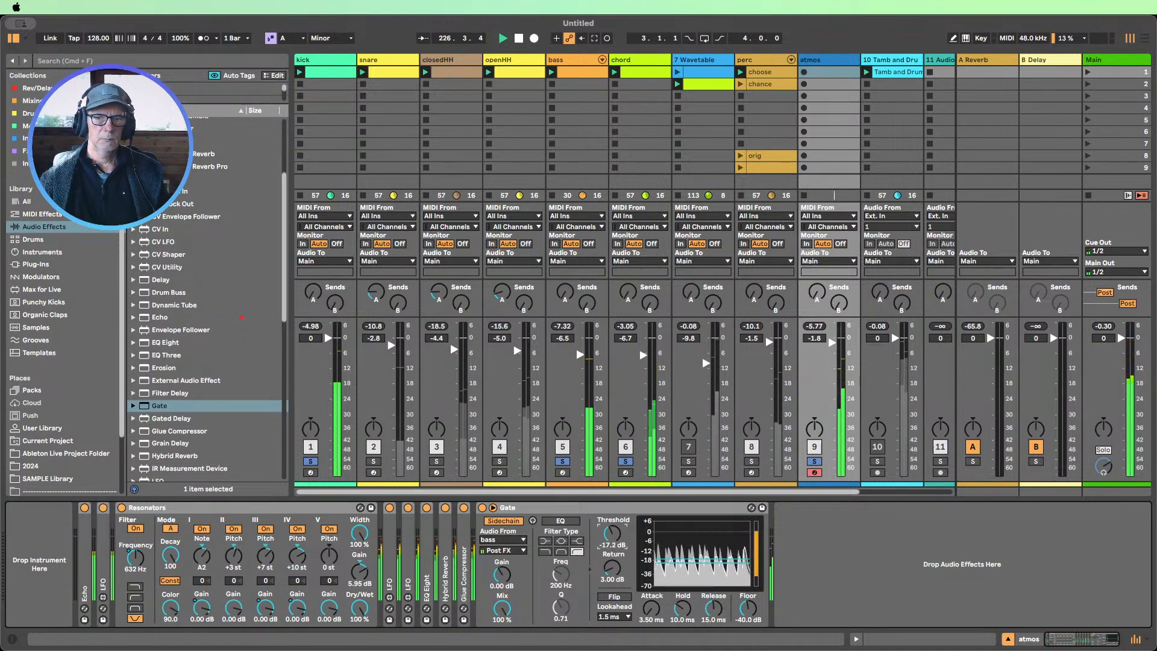
Unsolo the tracks, bypass and collapse the atmos Gate, and lower the atmos volume to -10.6 dB
click(814, 461)
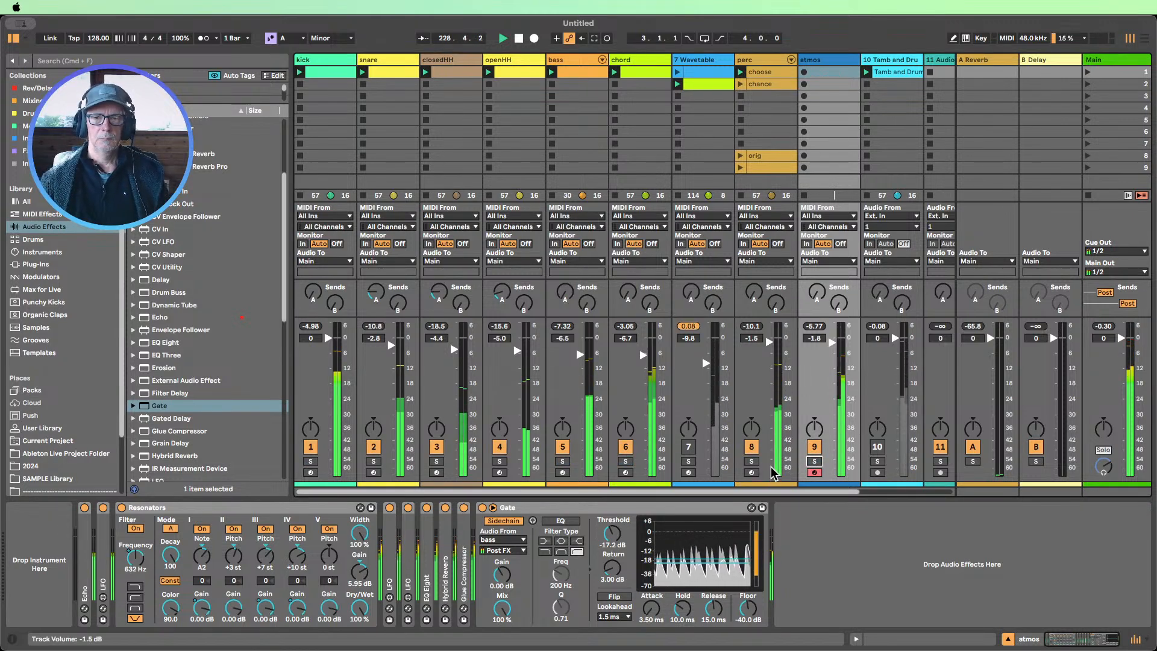
drag(611, 544, 611, 539)
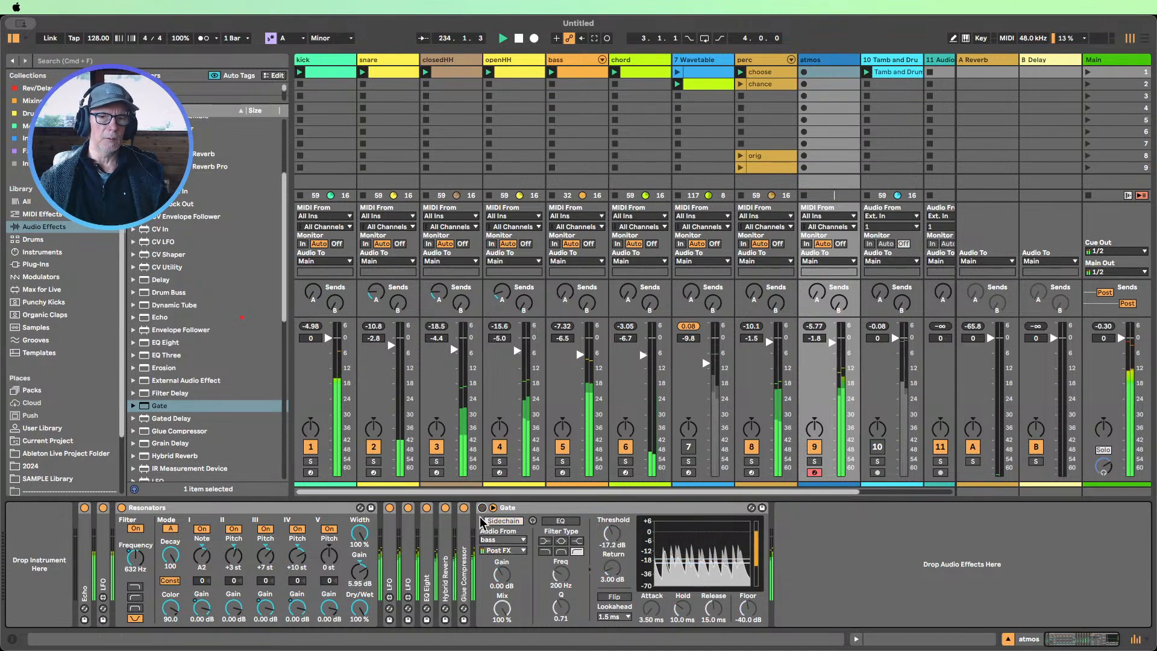
double_click(522, 508)
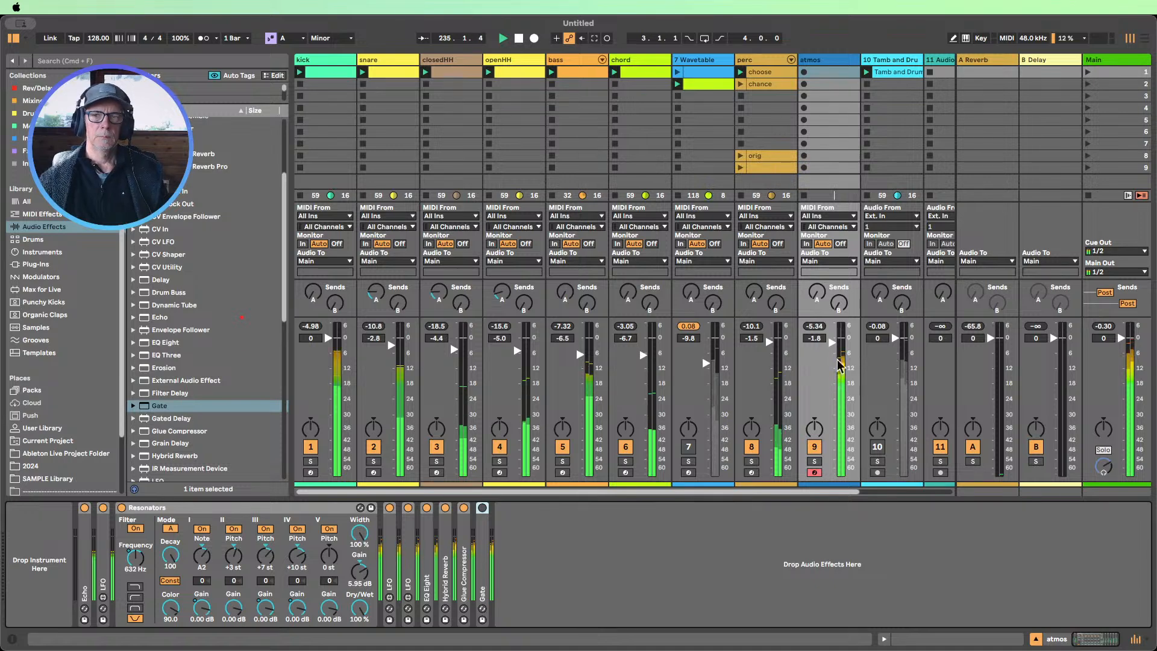
drag(837, 364, 837, 371)
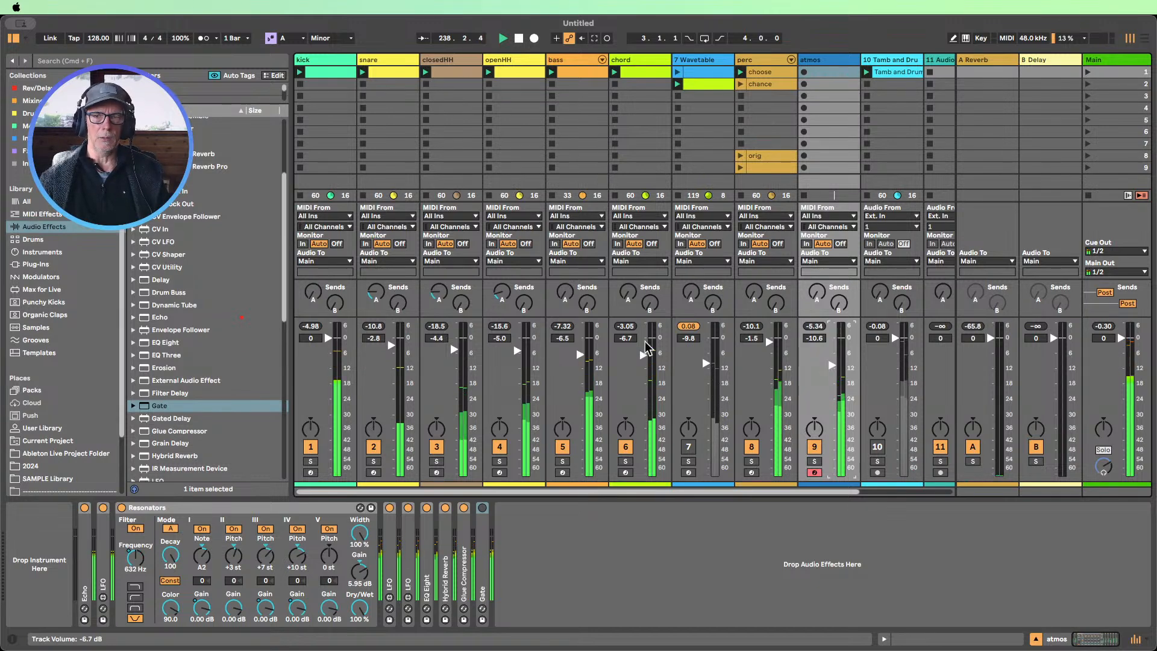
Unmute the Wavetable track, set its volume to -7.0 dB, and deactivate the 1.2.1 chord in its second clip
click(688, 446)
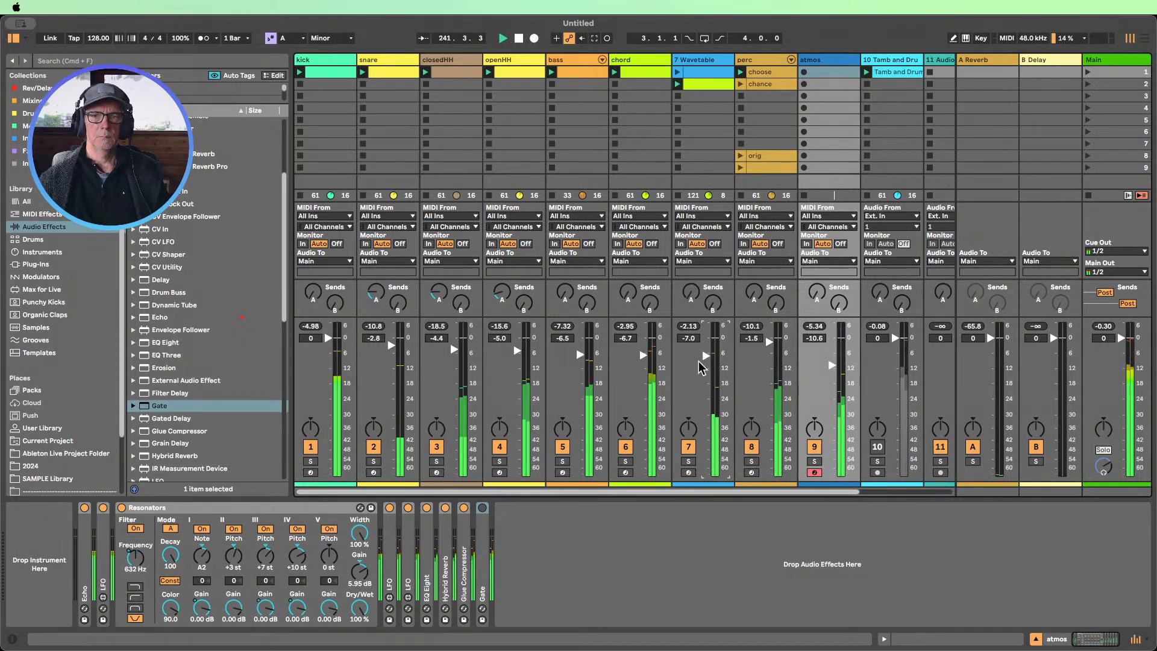
double_click(699, 85)
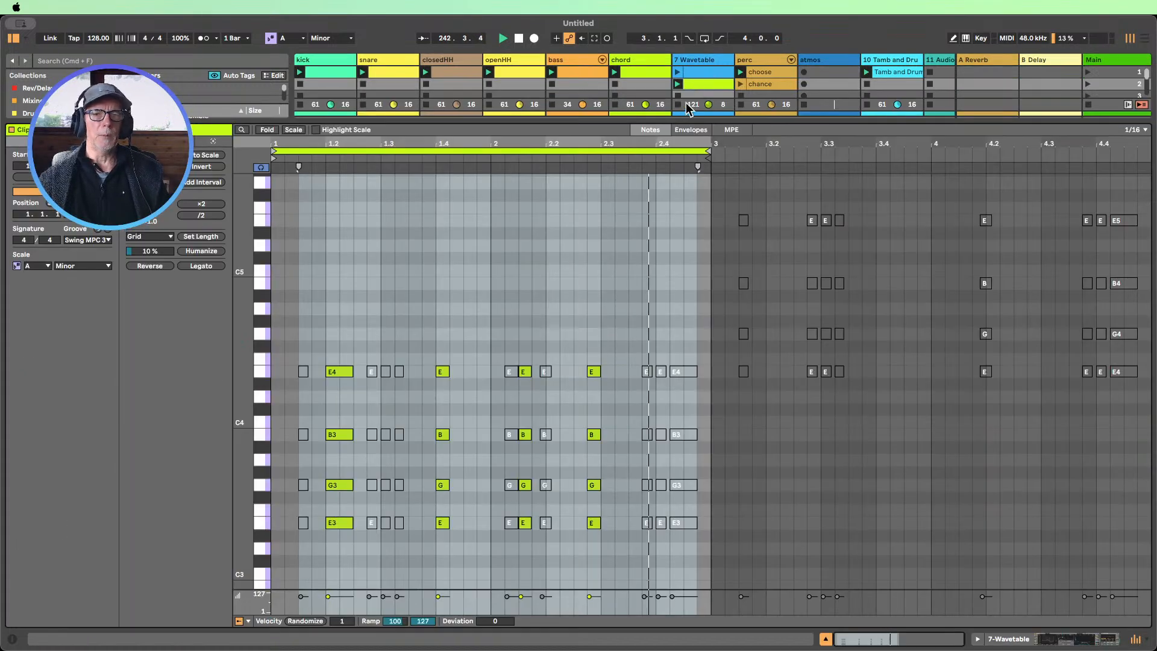
click(413, 344)
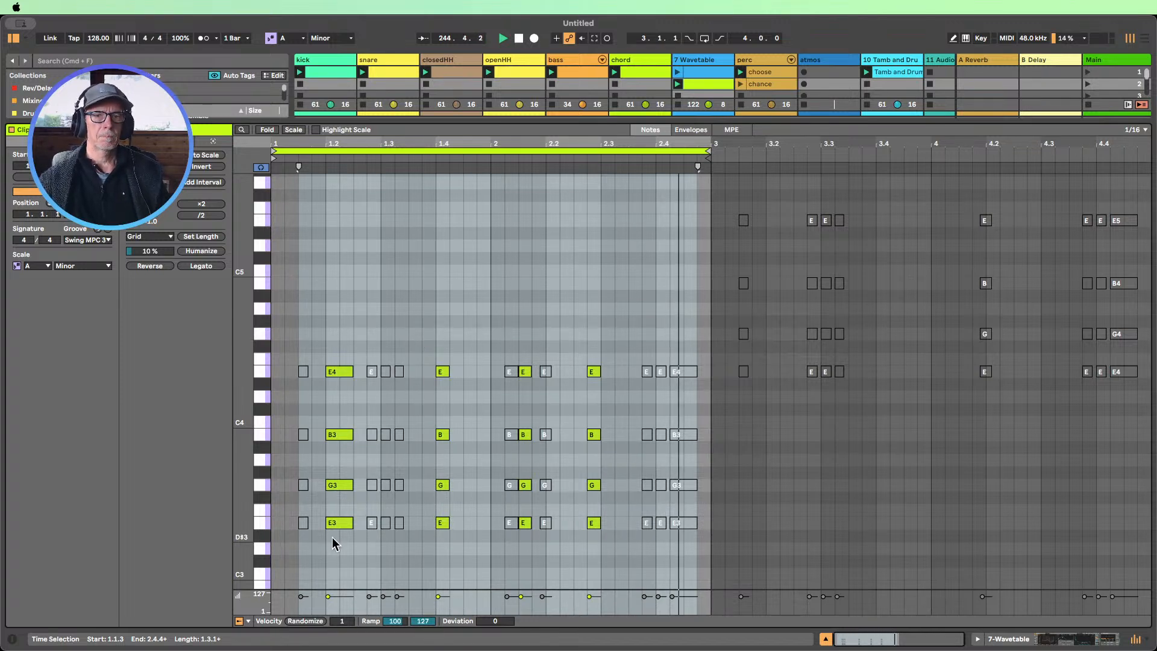
drag(333, 541, 325, 343)
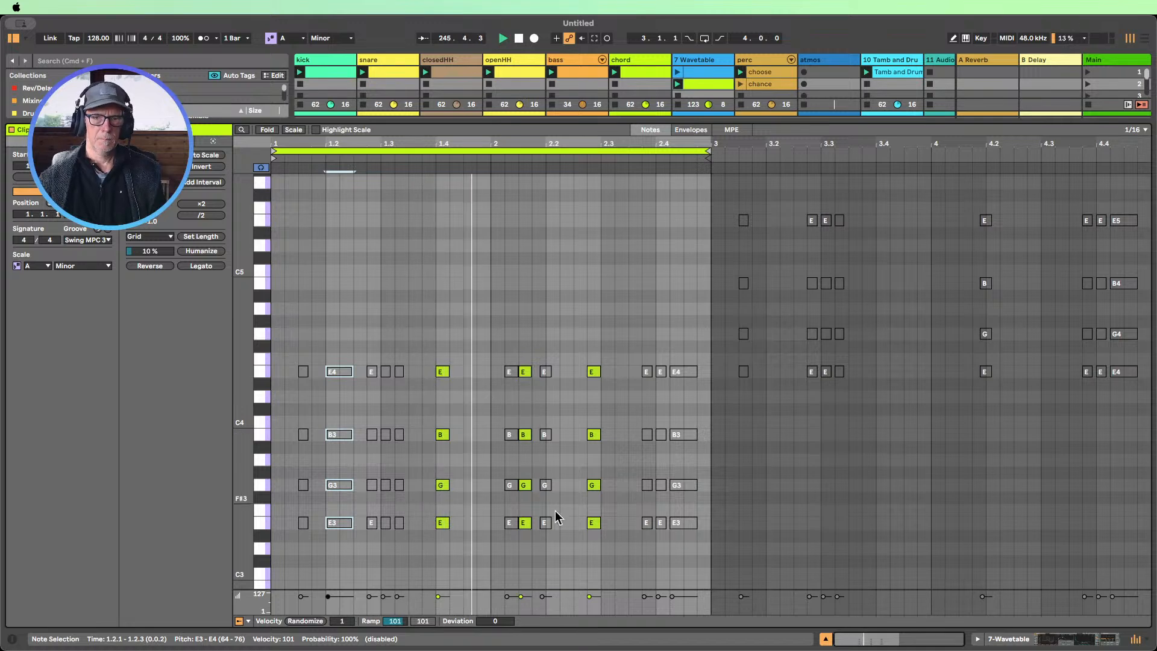
Lengthen the 2.1.3 chord slightly, and move the 1.2.1 chord to the clip start as an active sixteenth-note chord
drag(530, 550, 529, 325)
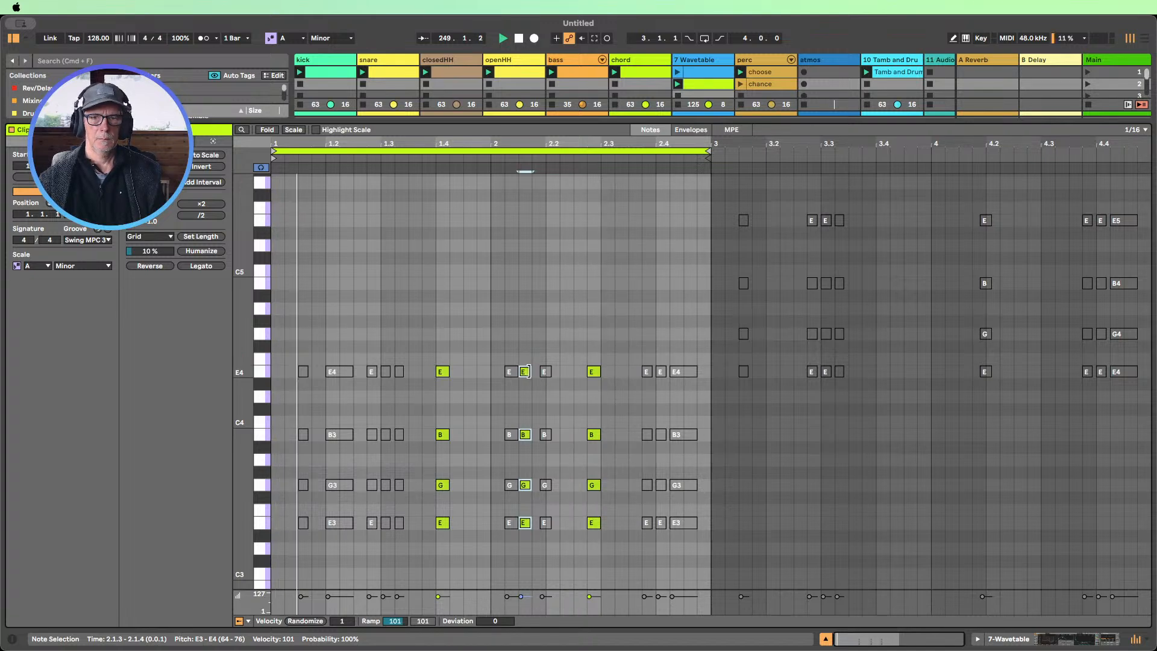
drag(531, 371, 534, 366)
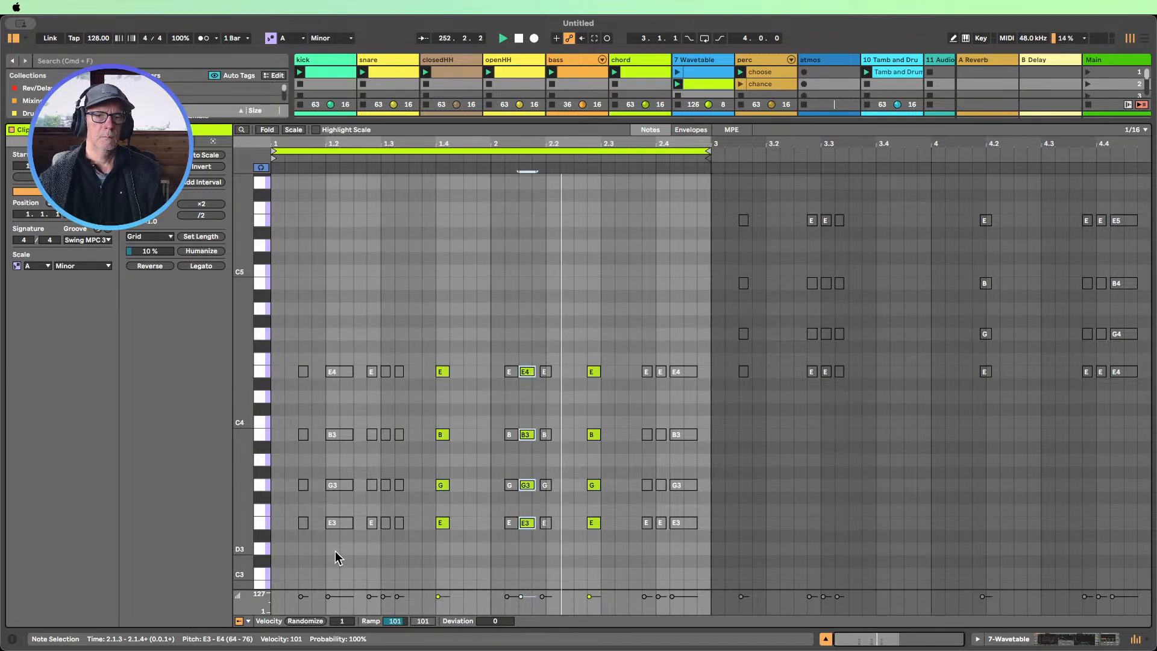
drag(335, 550, 279, 375)
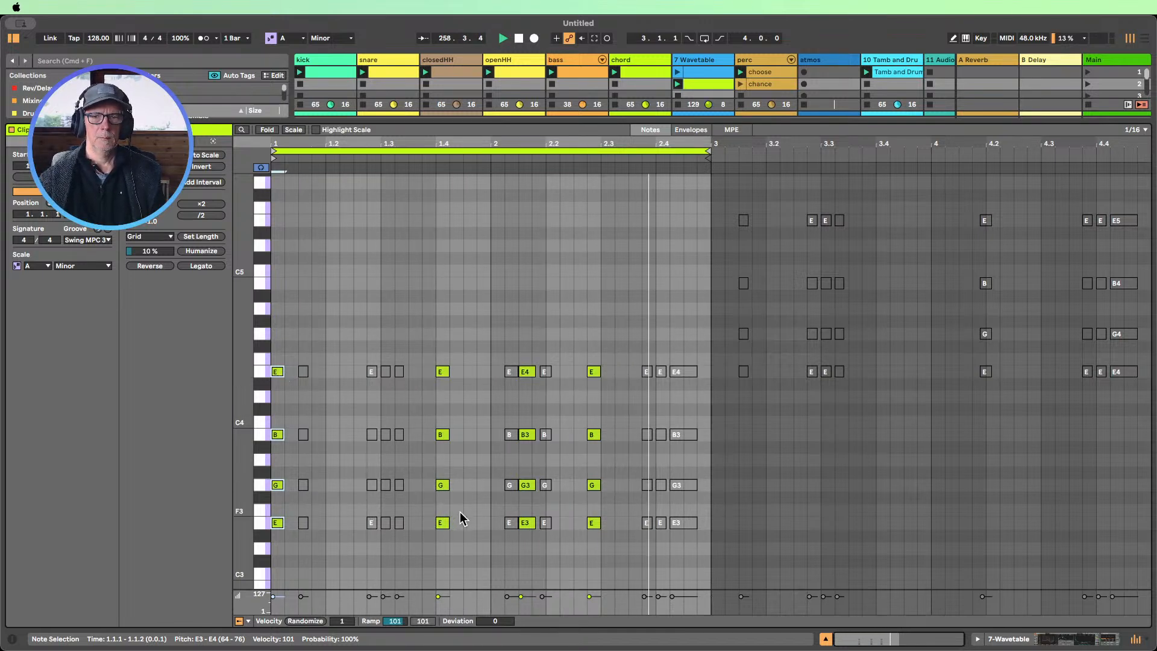
Duplicate the chord just before 2.3, shift the copy to 2.3.2, and audition the clip with the opening chord off and back on
click(592, 522)
drag(596, 535, 575, 361)
key(super+d)
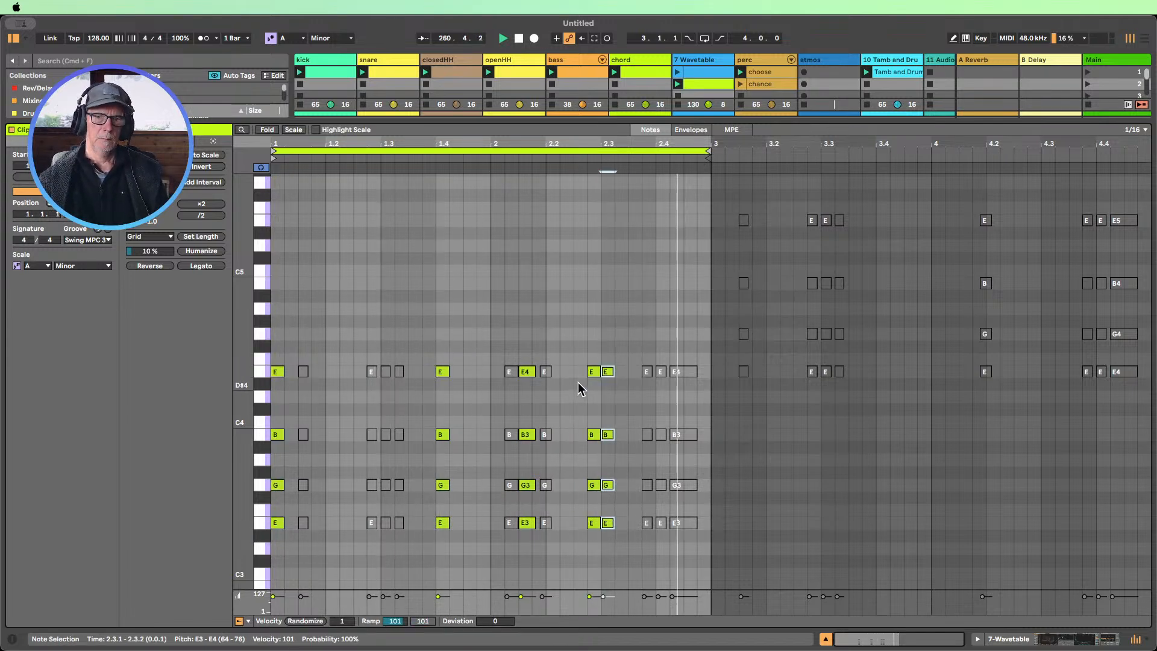
key(Right)
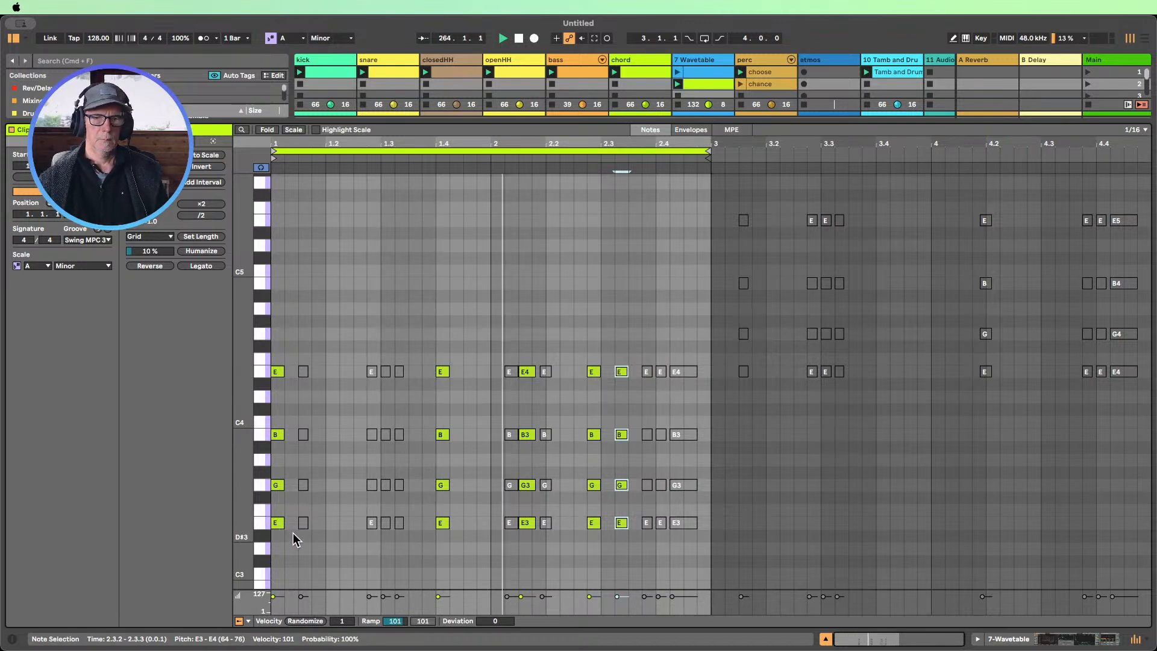
drag(291, 540, 262, 351)
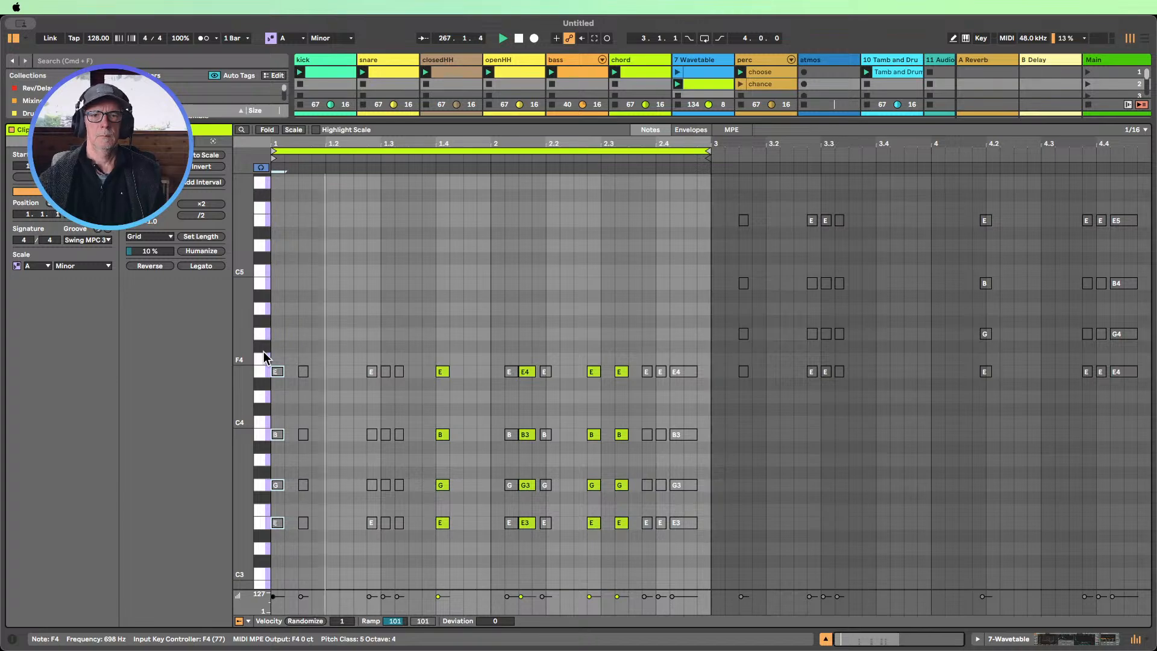
key(0)
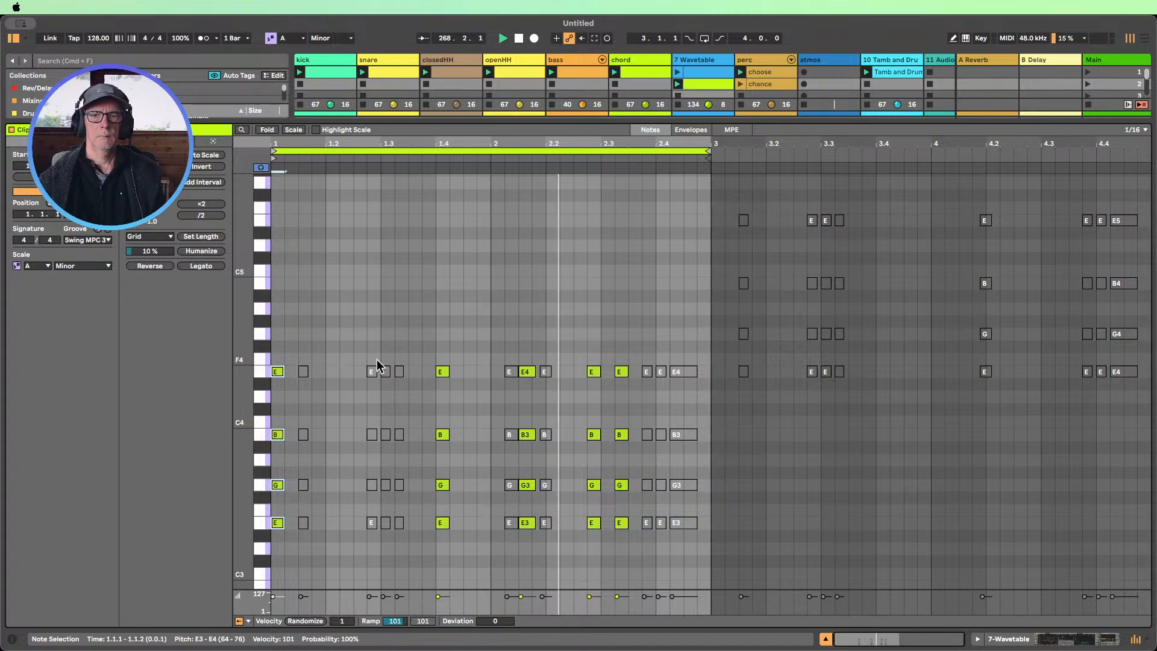
Bring up the Wavetable device chain, collapse Phaser-Flanger, and set Env 2's sustain to 58%
click(998, 635)
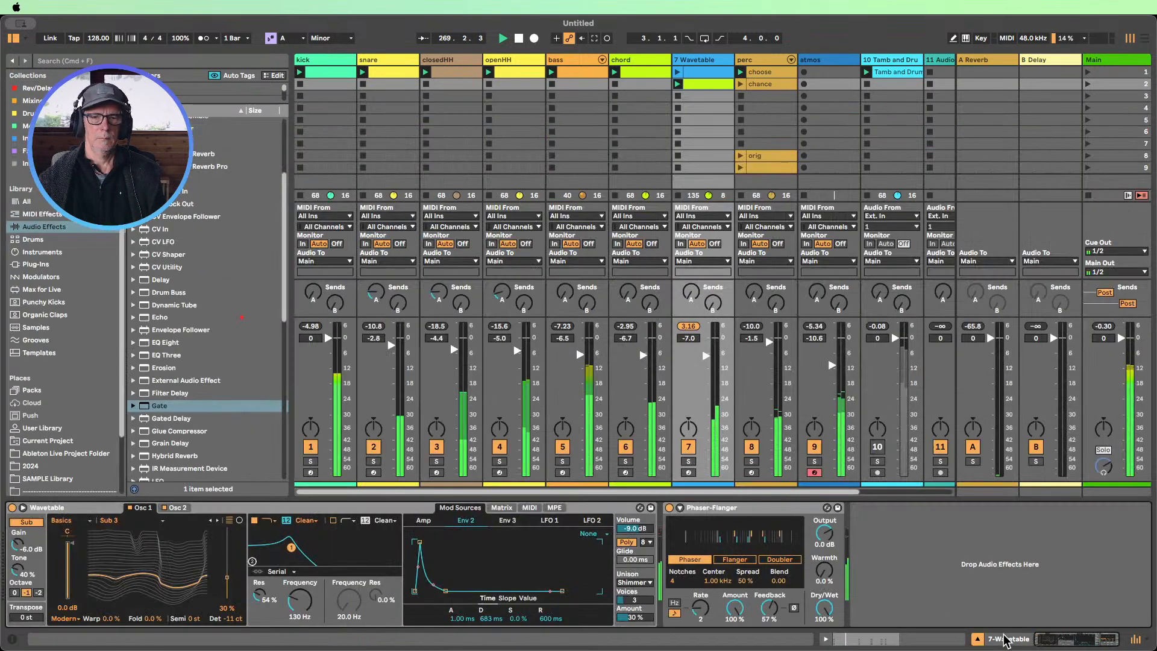
click(712, 513)
double_click(713, 509)
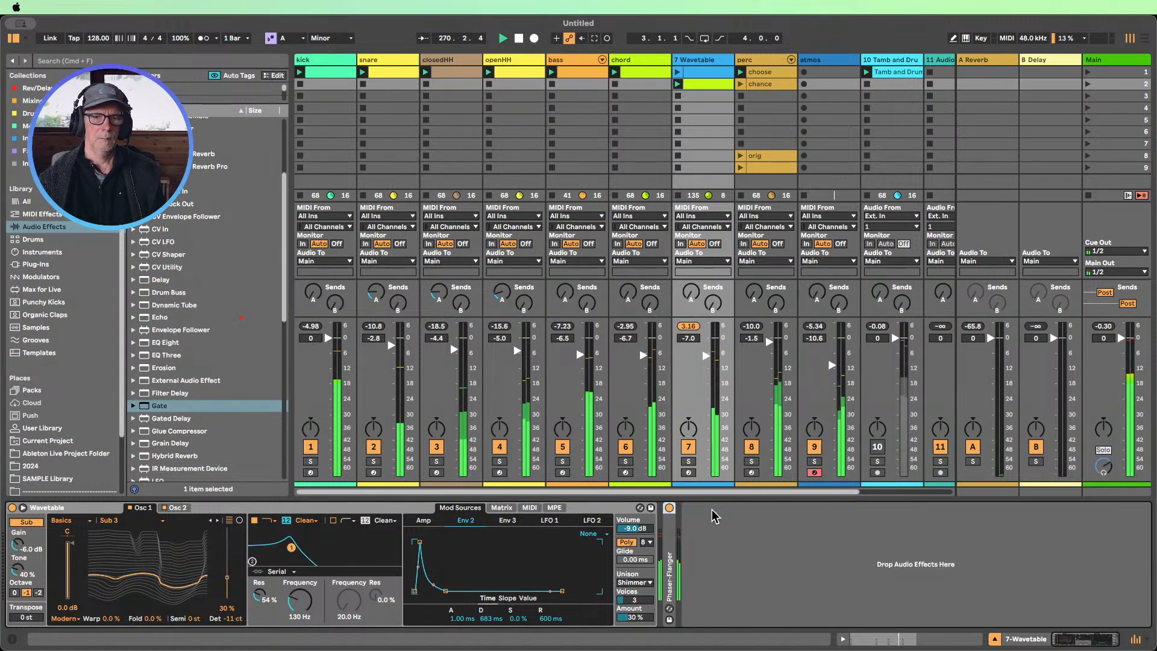
drag(518, 616, 518, 560)
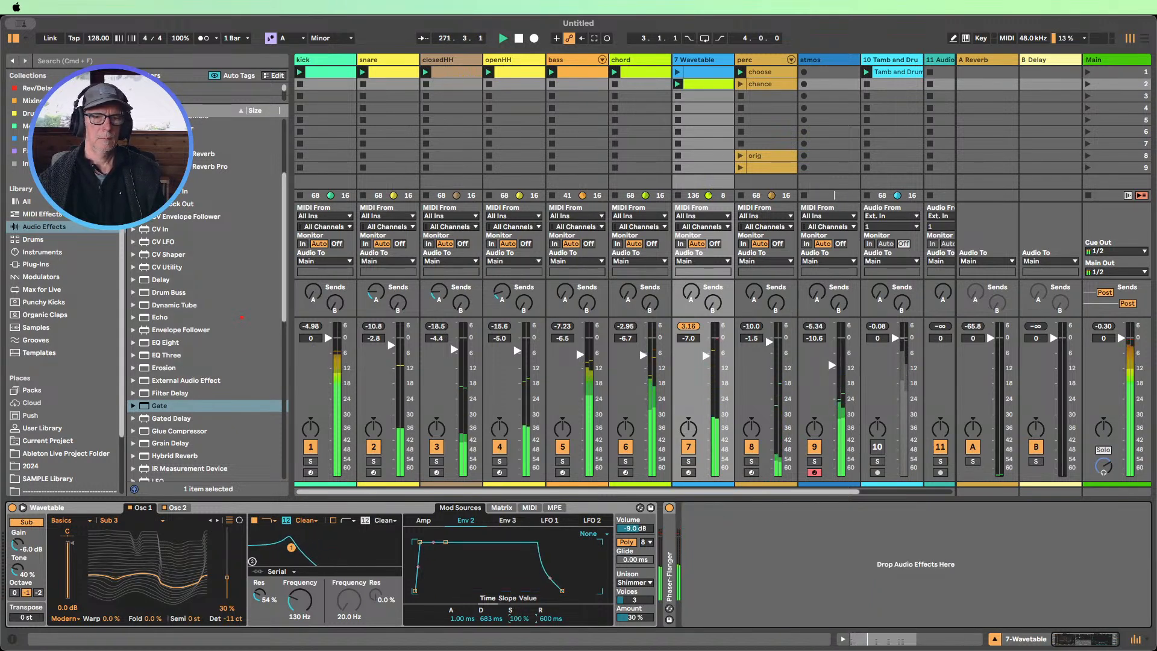
drag(510, 618, 511, 638)
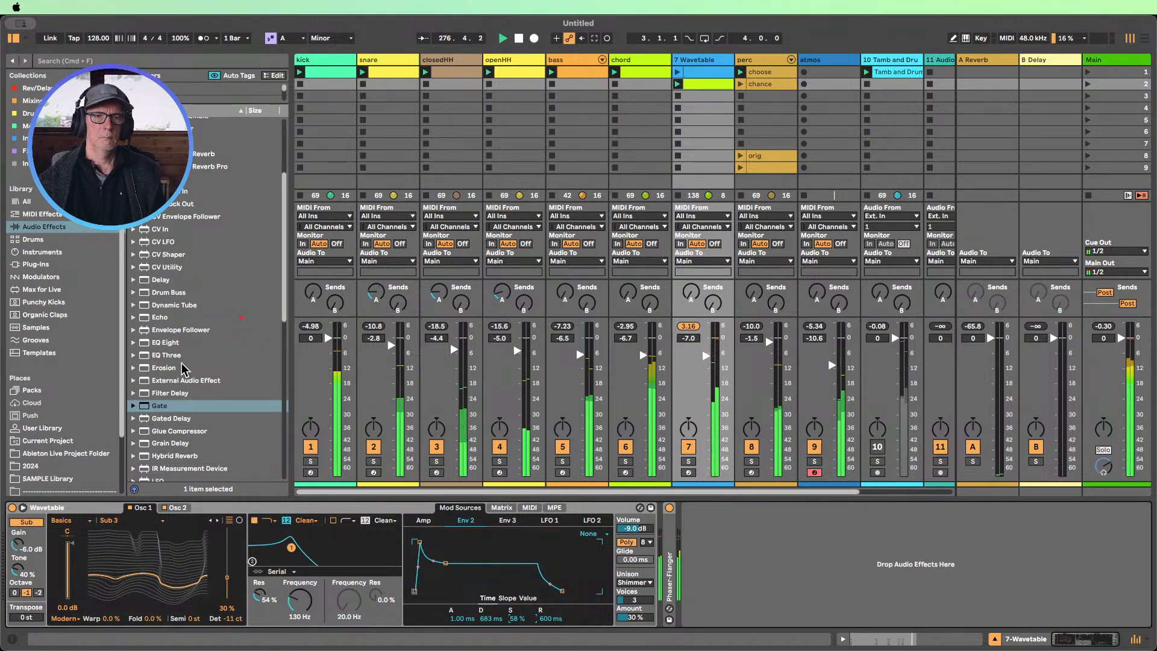
Browse the audio effects and insert Echo between Wavetable and Phaser-Flanger
scroll(183, 367, down, 5)
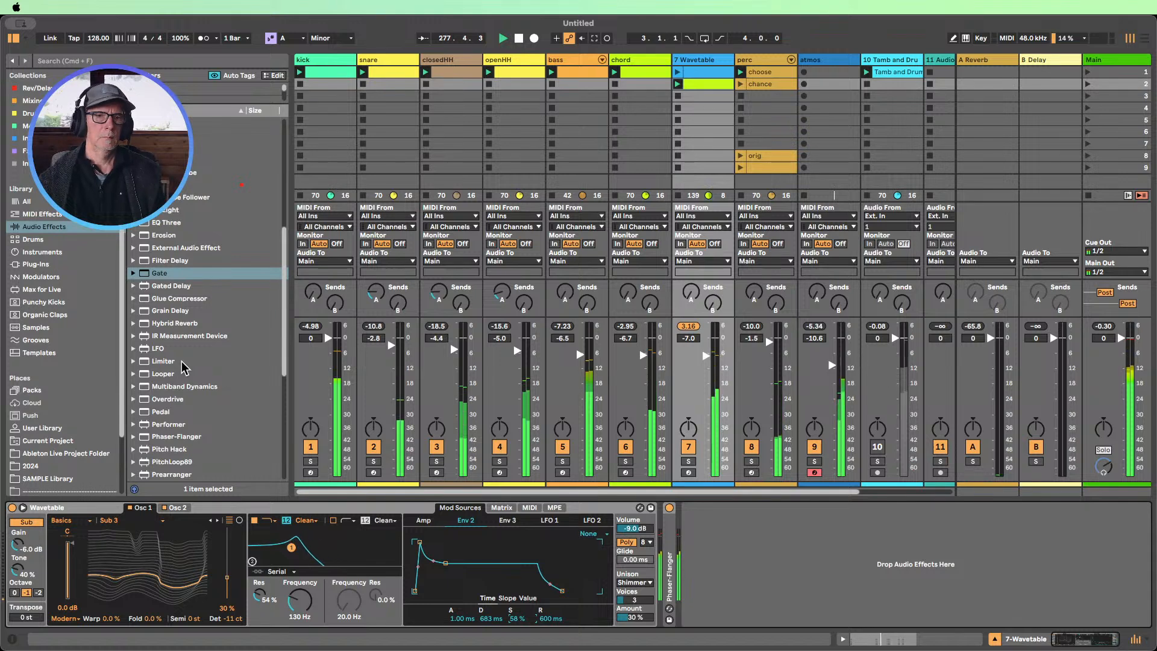
scroll(184, 367, down, 1)
scroll(184, 368, down, 4)
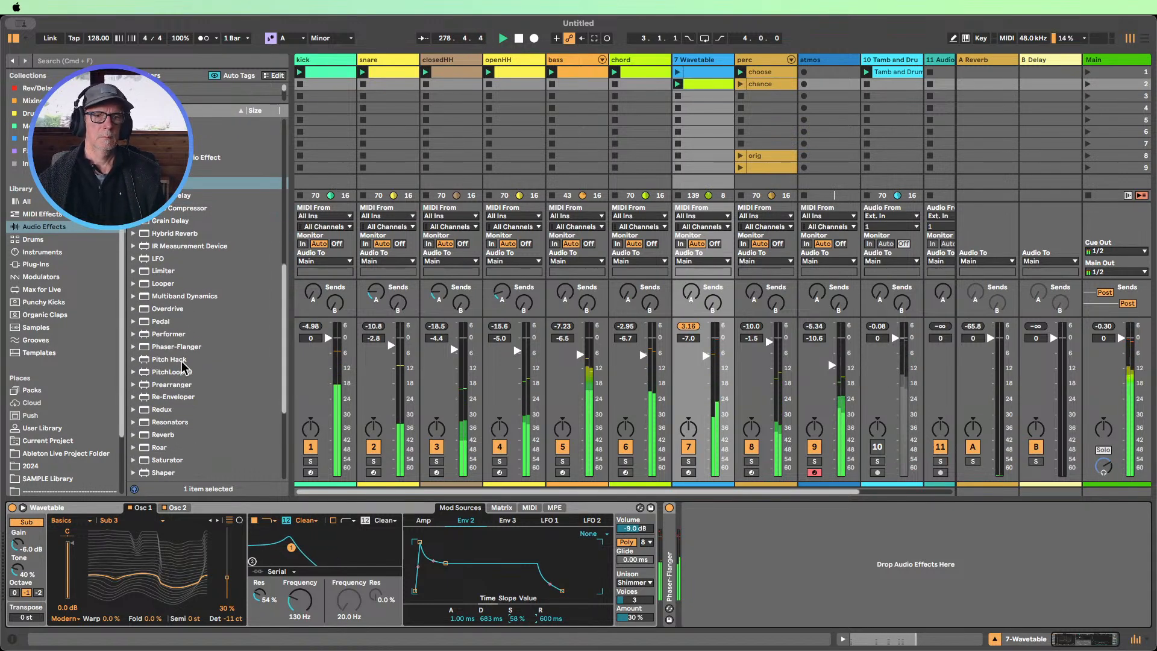
scroll(184, 368, down, 2)
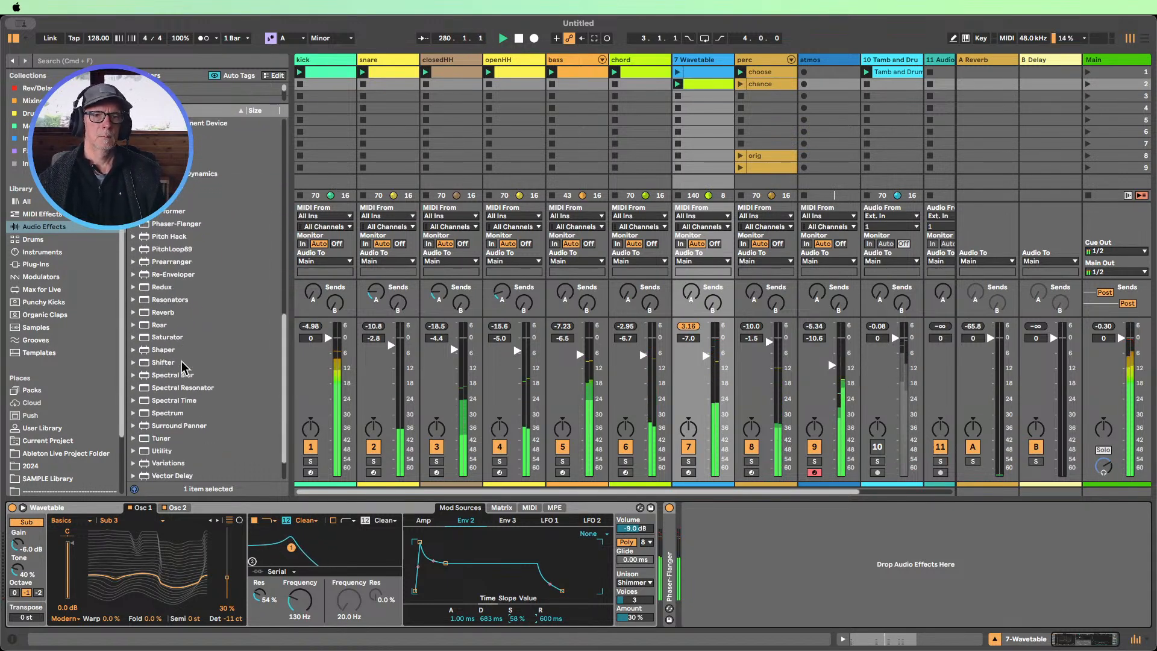
scroll(184, 368, down, 1)
scroll(184, 368, up, 15)
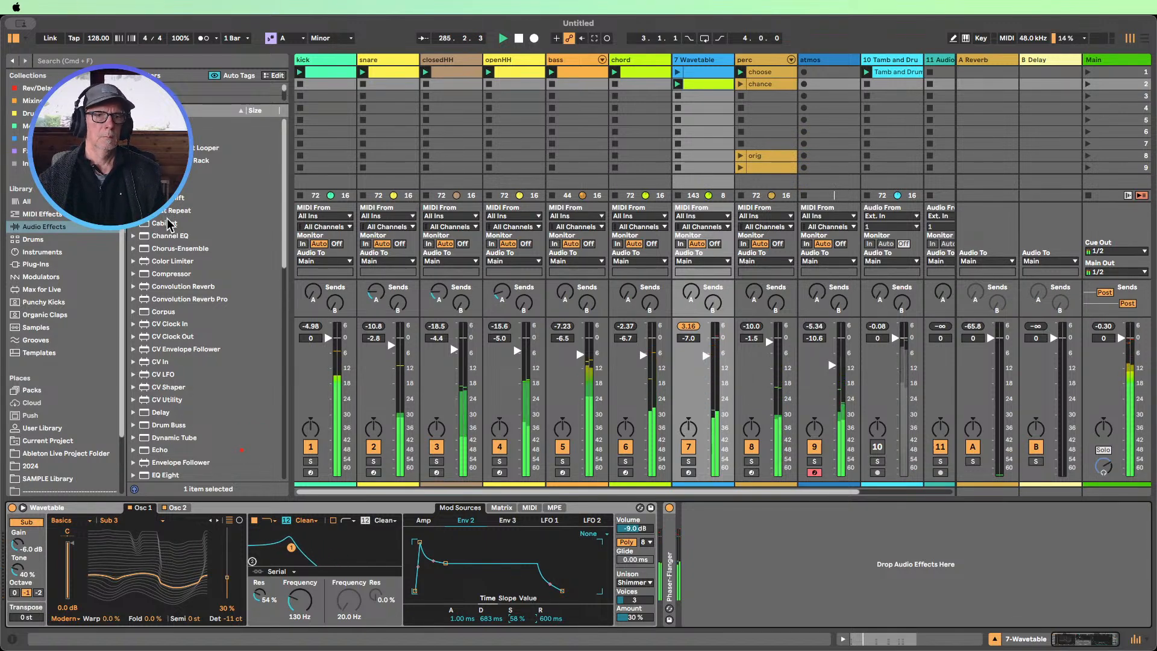
scroll(168, 221, down, 5)
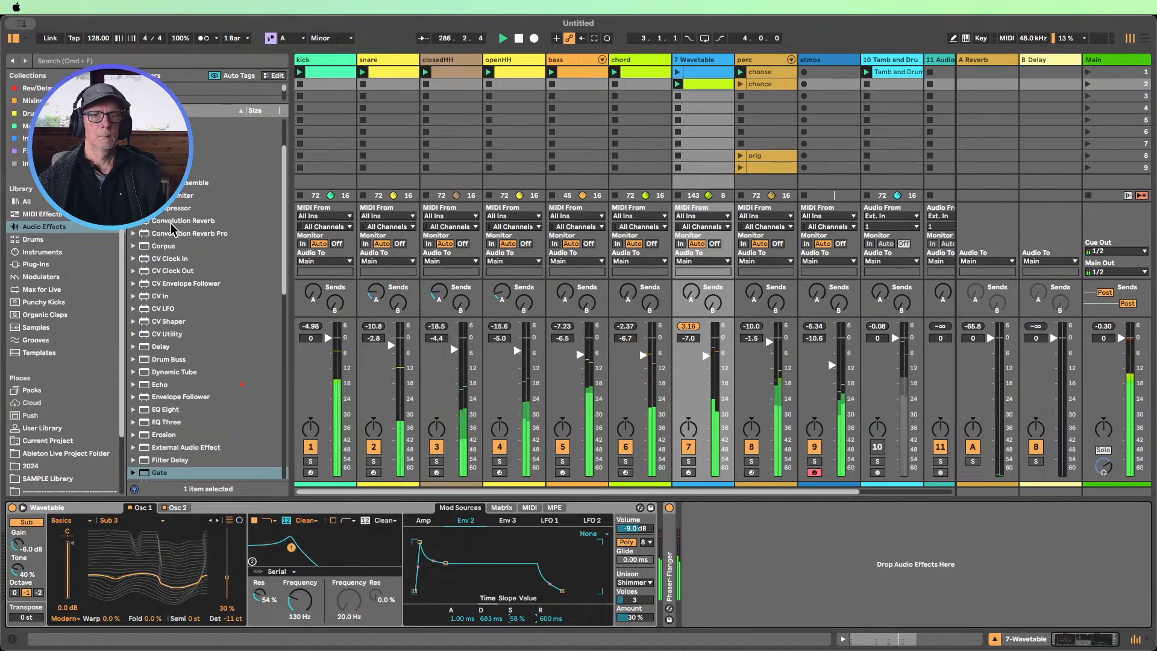
scroll(170, 224, down, 3)
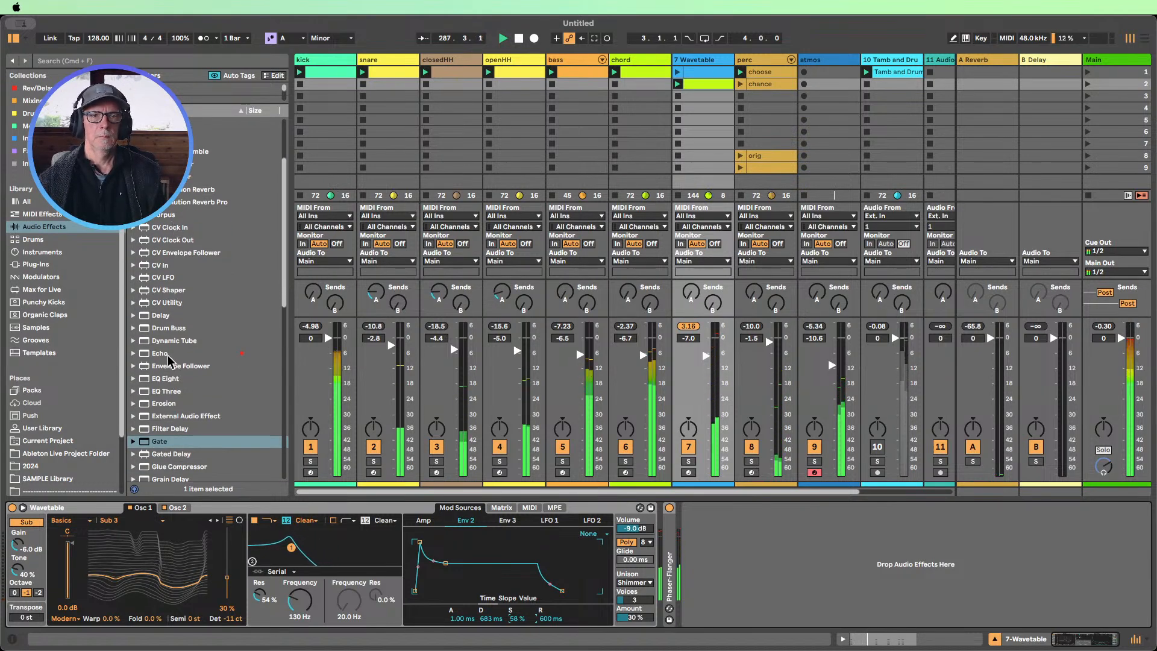
drag(160, 361, 665, 546)
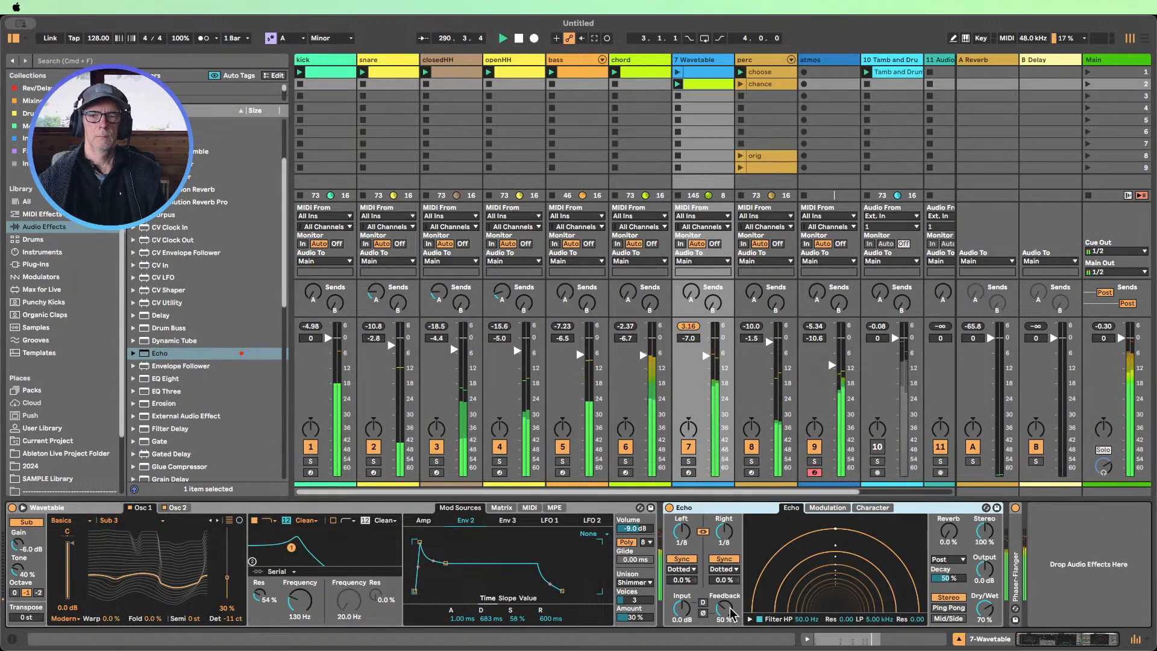
Set Echo's feedback to 88%, its delay times to an unsynced 43.2 ms, and its dry/wet to 55%
drag(724, 608, 738, 590)
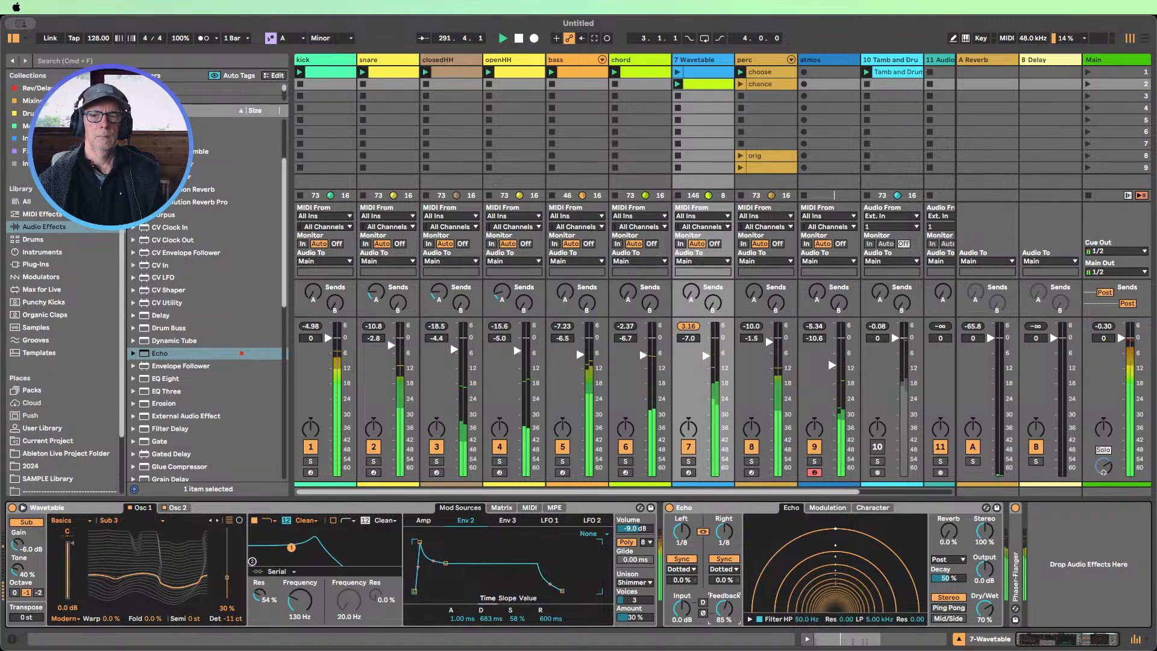
click(682, 558)
drag(683, 530, 683, 556)
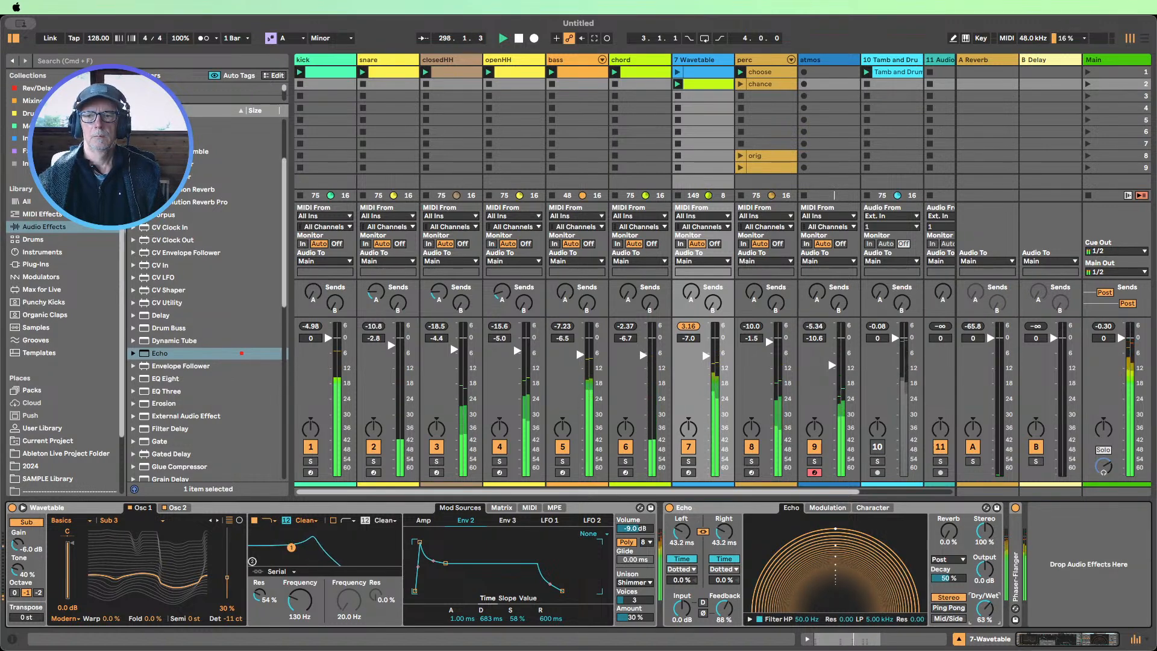
drag(984, 608, 984, 611)
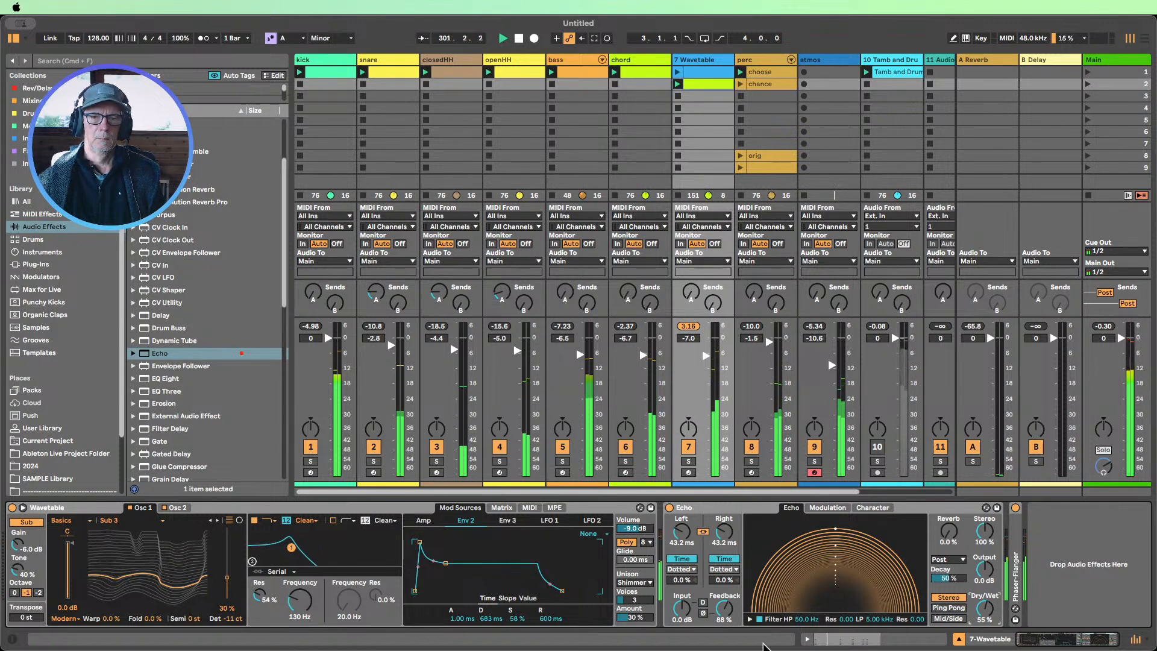
Set Wavetable's first filter frequency to 181 Hz and Env 2's release to 26.2 ms after trying longer releases
drag(547, 620, 549, 587)
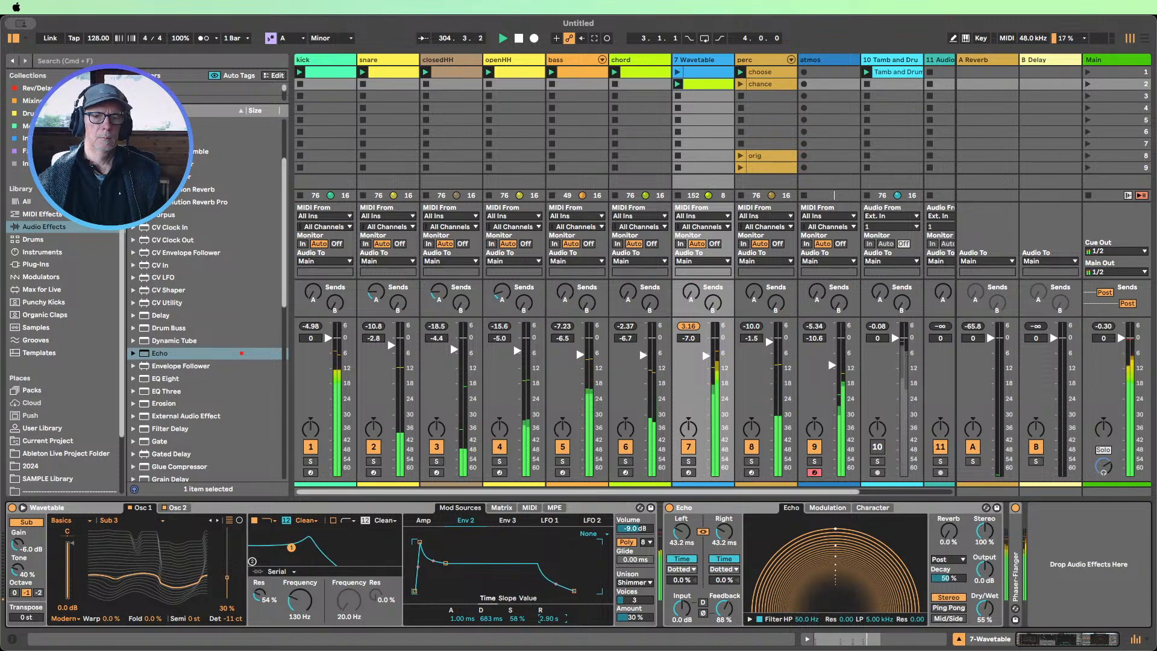
drag(549, 619, 549, 622)
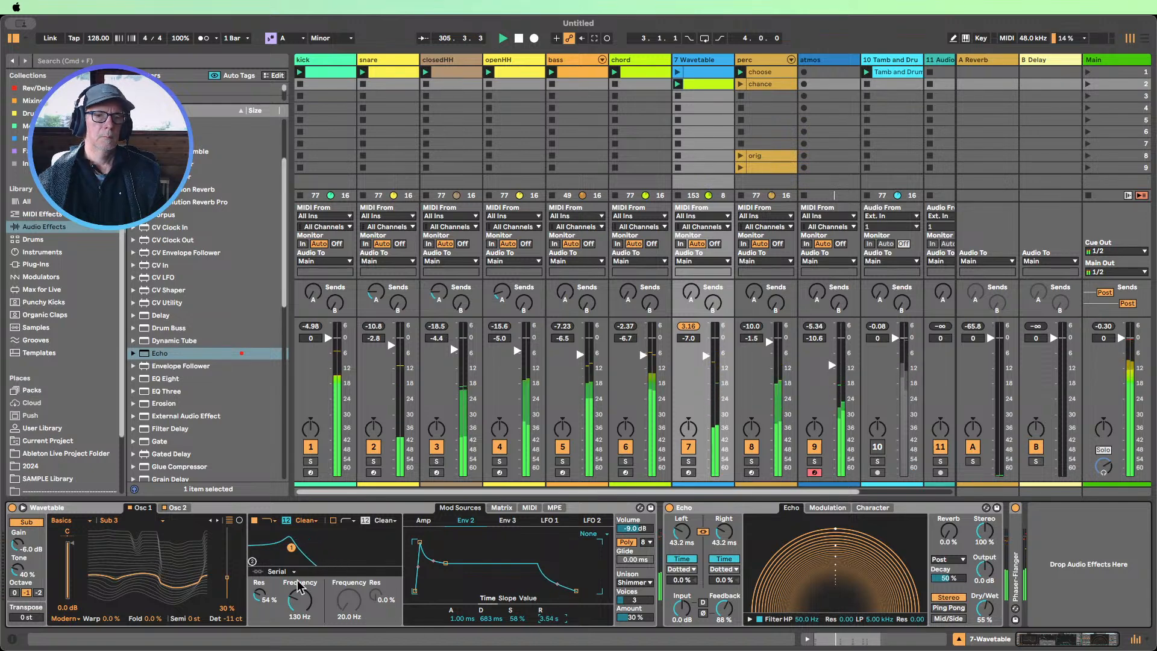
drag(296, 599, 299, 571)
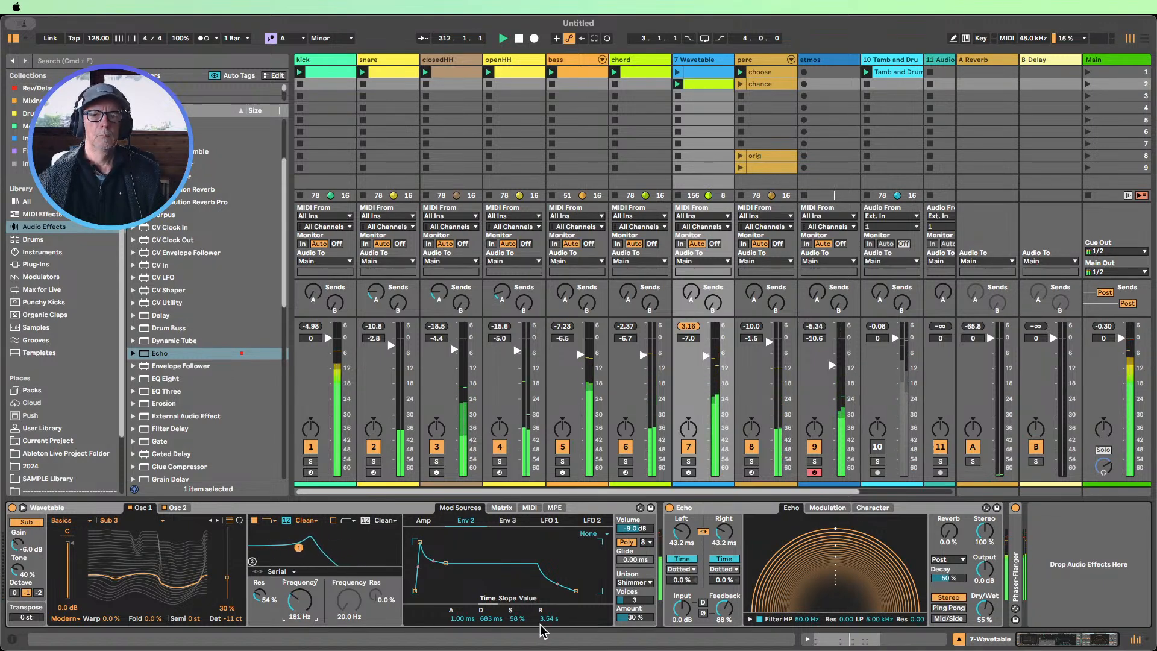
drag(548, 618, 549, 650)
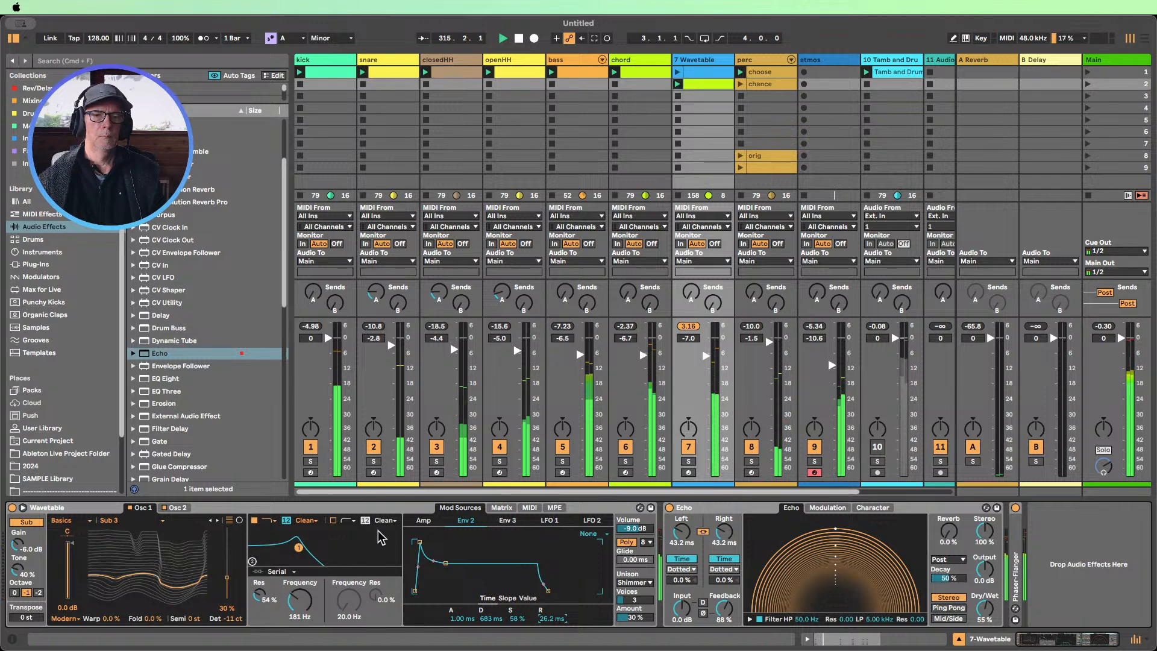
Enable Wavetable's second filter at 60.1 Hz with 49% resonance, and raise the first filter's frequency to 1.92 kHz
click(333, 519)
mouse_move(348, 599)
mouse_down()
mouse_move(375, 586)
mouse_move(370, 598)
mouse_up()
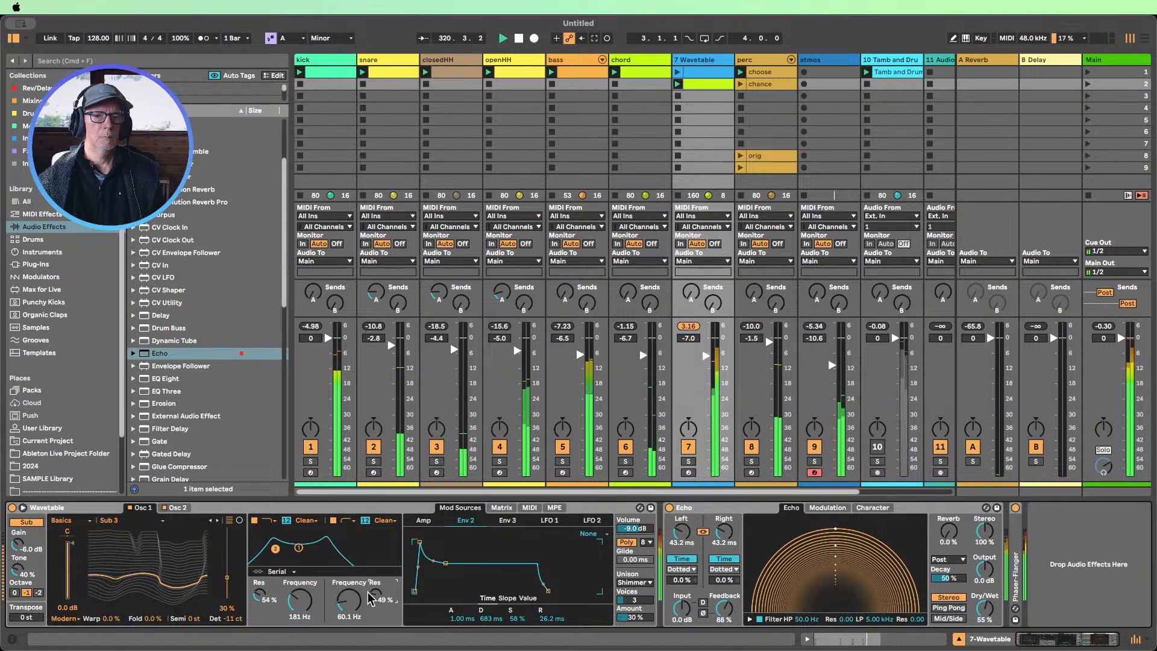
drag(300, 599, 300, 568)
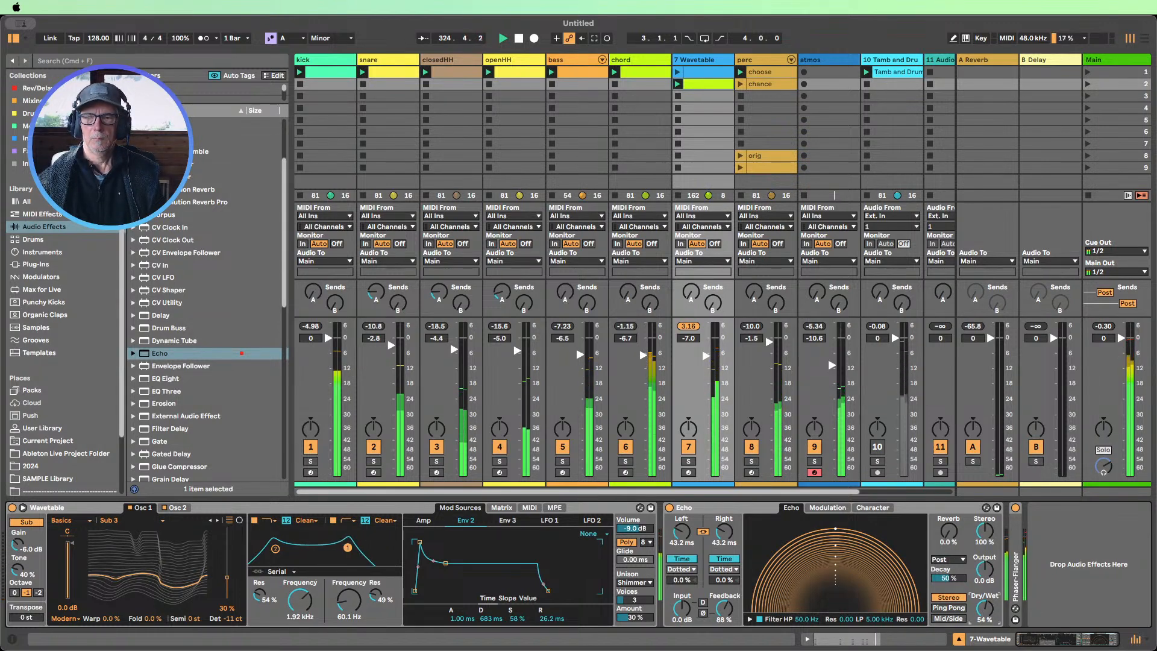
Lower Echo's dry/wet to 27% and collapse the device
drag(984, 608, 984, 618)
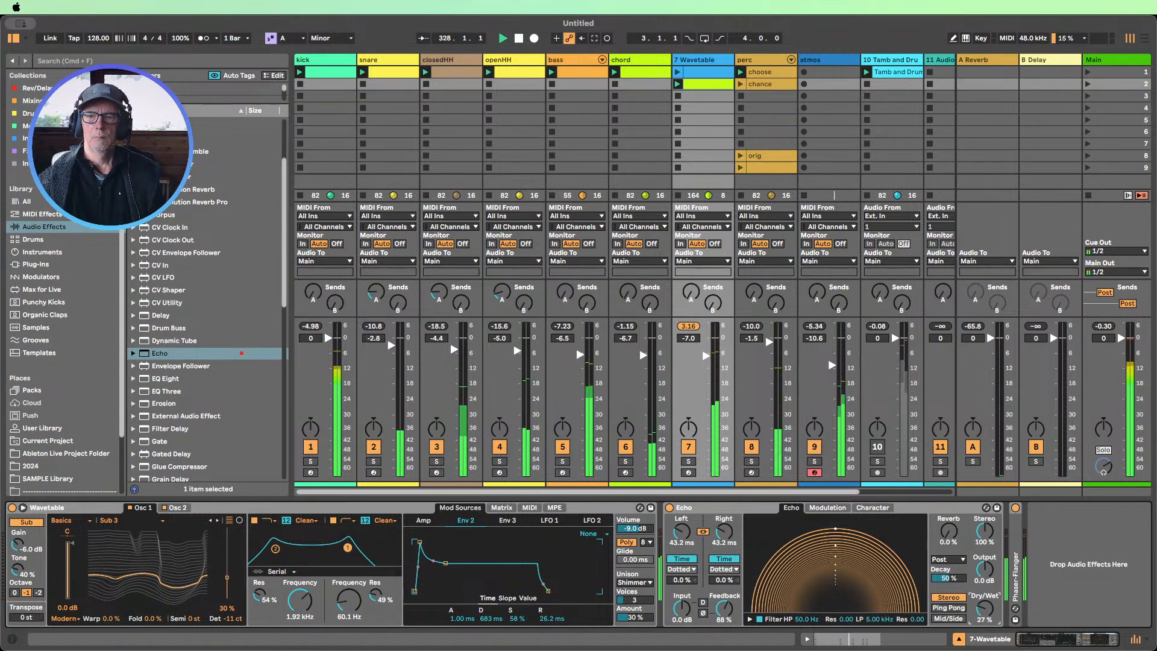
double_click(702, 513)
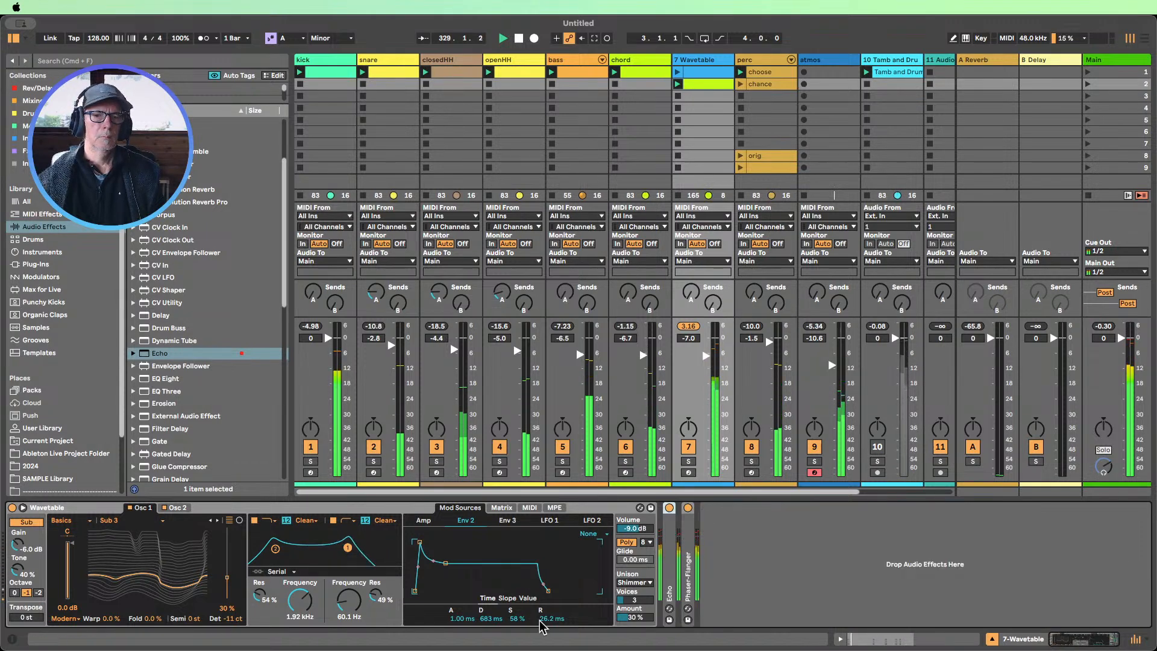
Set Env 2's sustain to 0% and decay to 192 ms, and mute the chord track
mouse_move(510, 618)
mouse_down()
mouse_move(510, 630)
mouse_move(489, 623)
mouse_up()
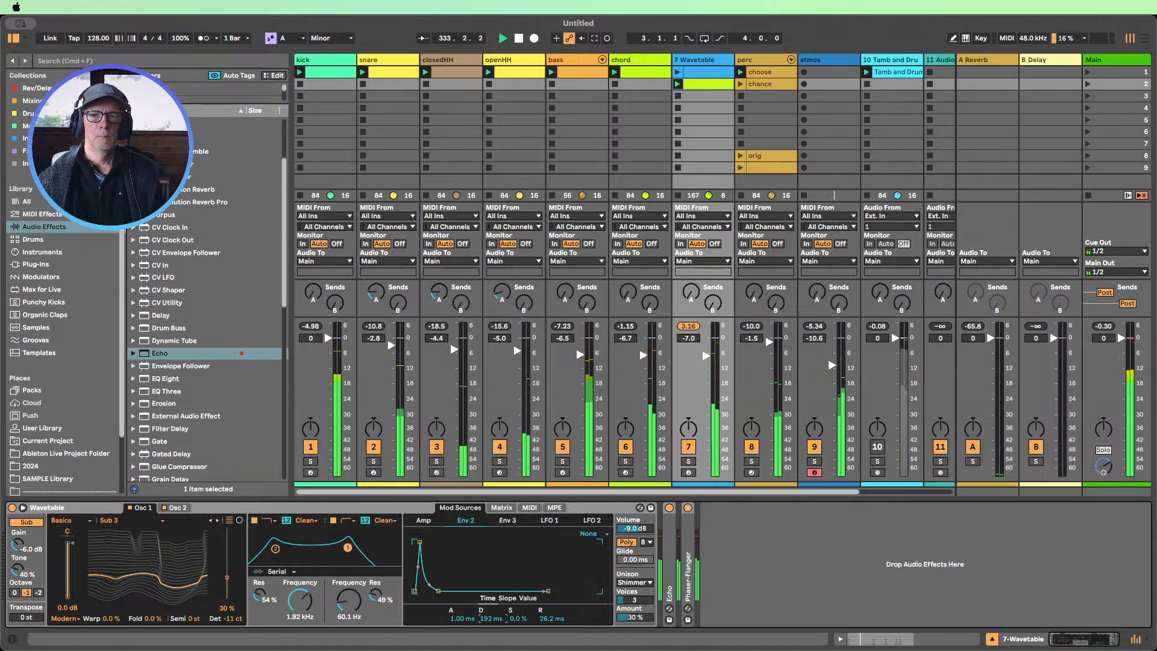
click(625, 447)
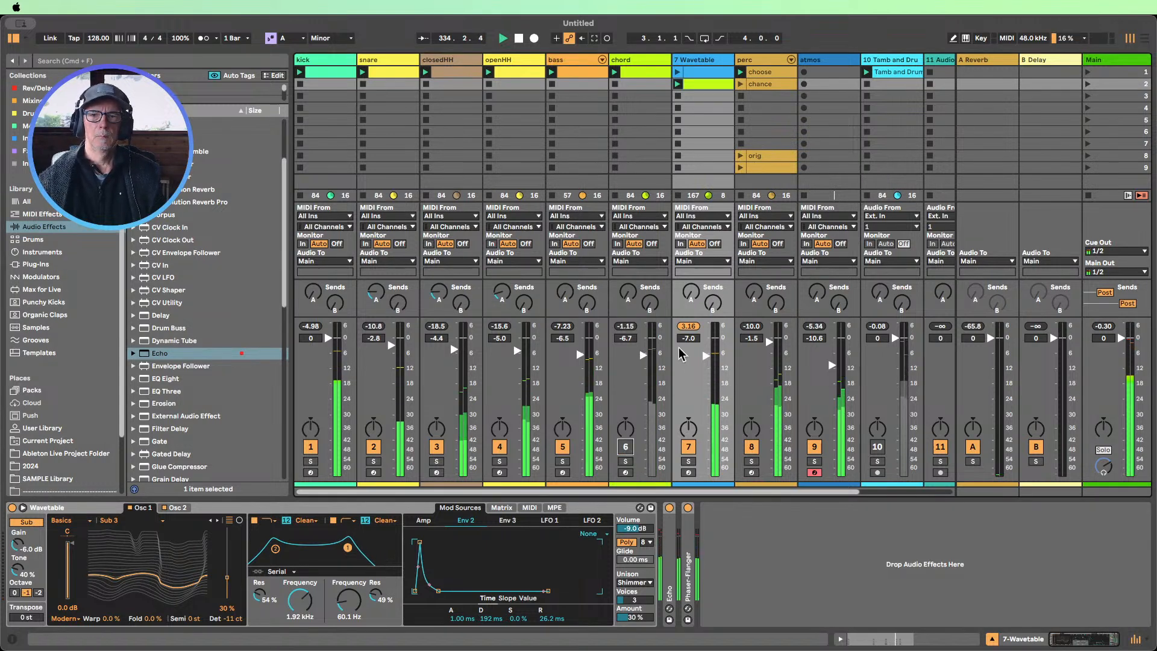
Lower the Wavetable track's volume to -8.0 dB and enable the Gate on the atmos track
drag(687, 338, 688, 335)
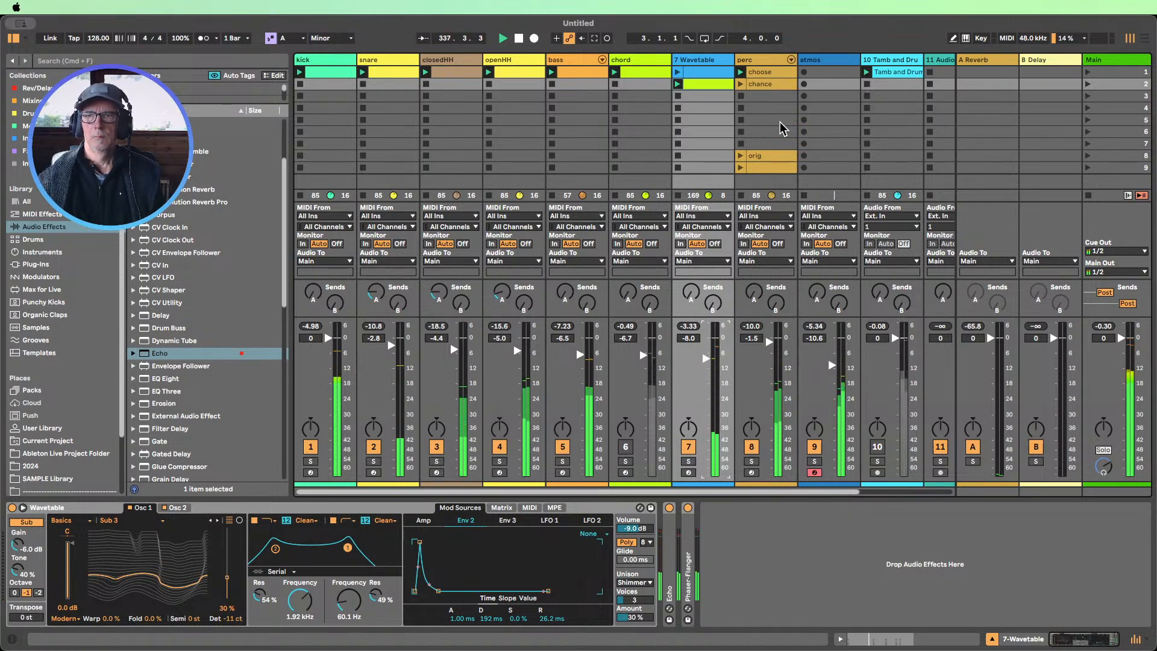
click(817, 82)
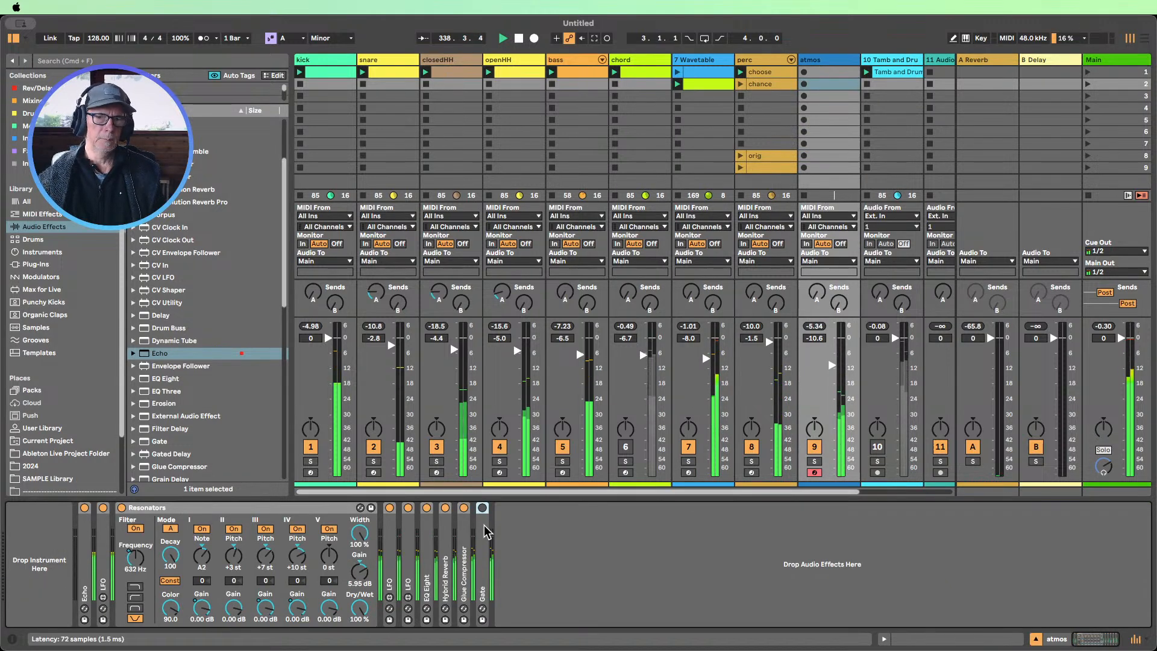
click(482, 507)
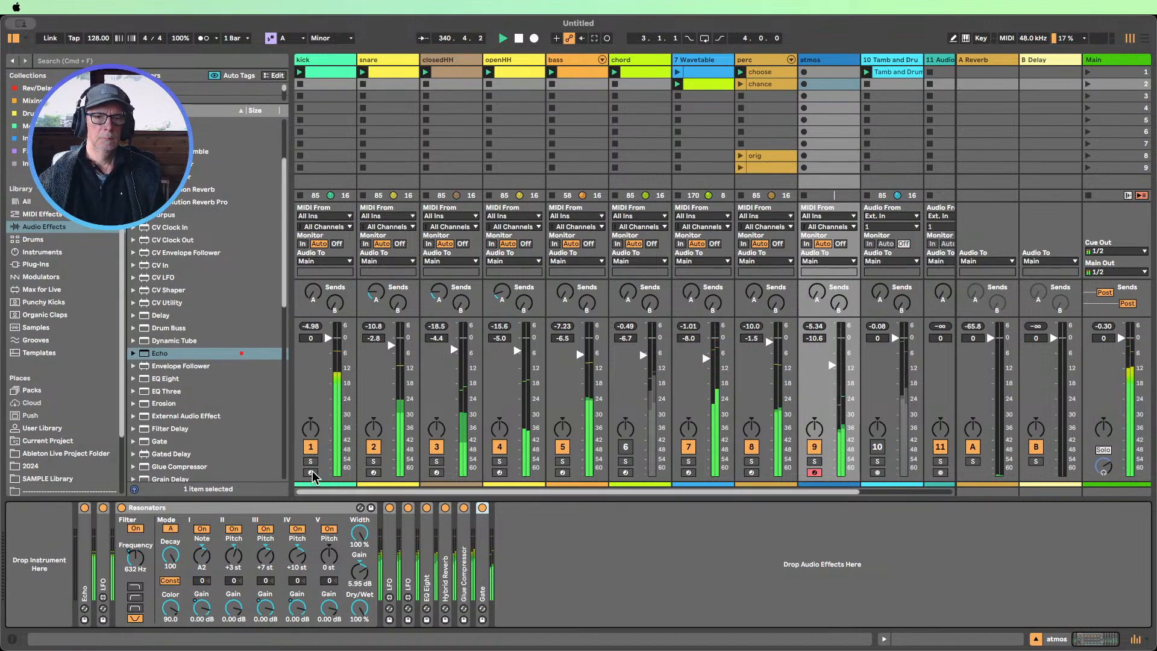
Mute the kick, closedHH and openHH tracks, and raise the atmos Gate's threshold to -11.5 dB
click(310, 447)
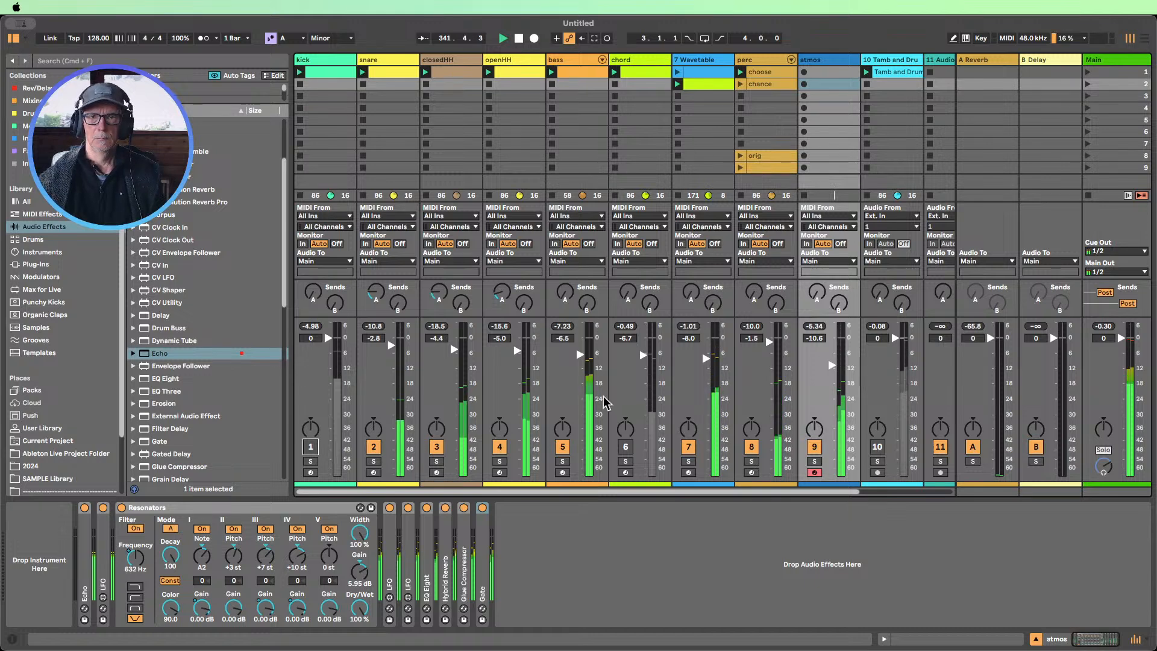
click(497, 447)
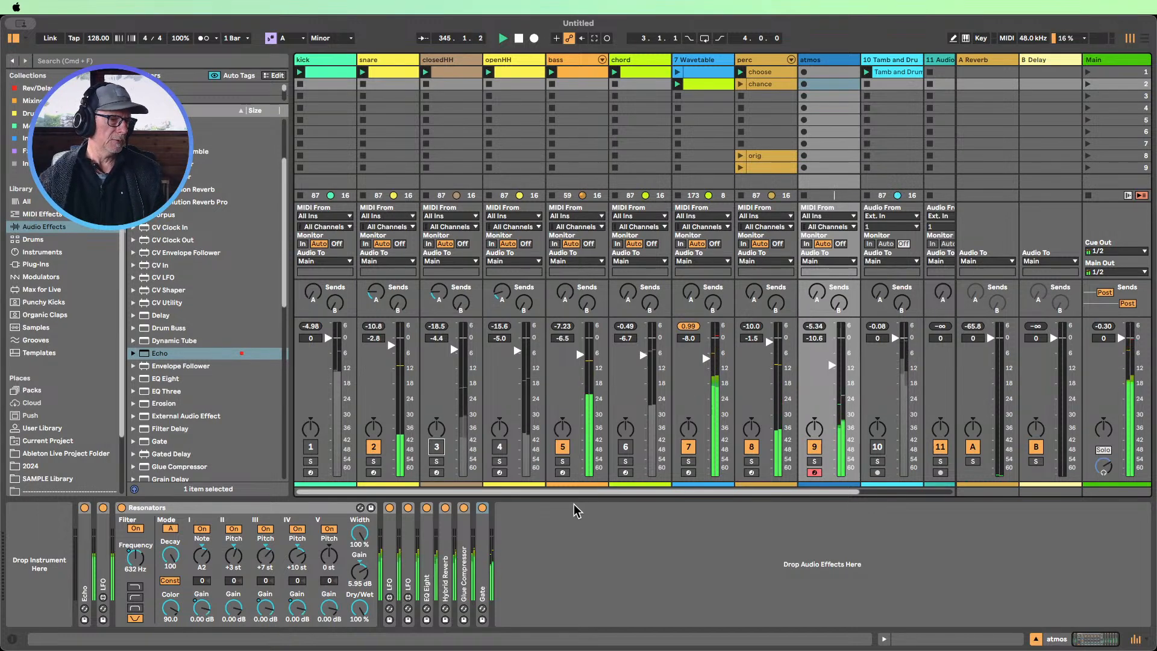
double_click(481, 535)
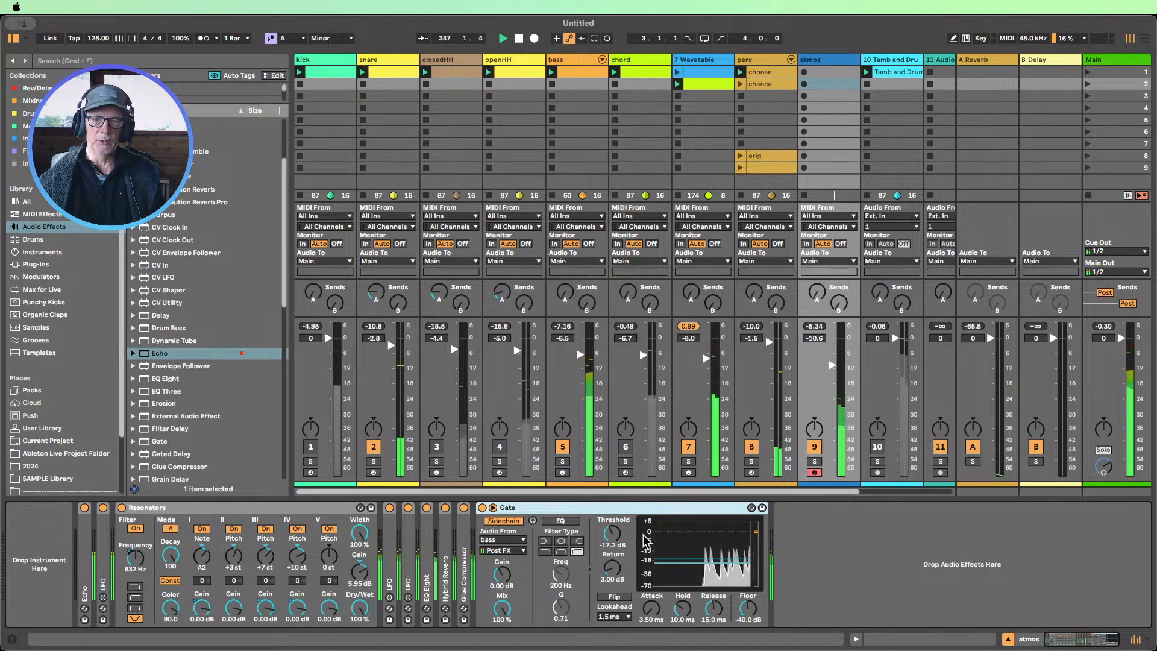
drag(620, 541, 612, 540)
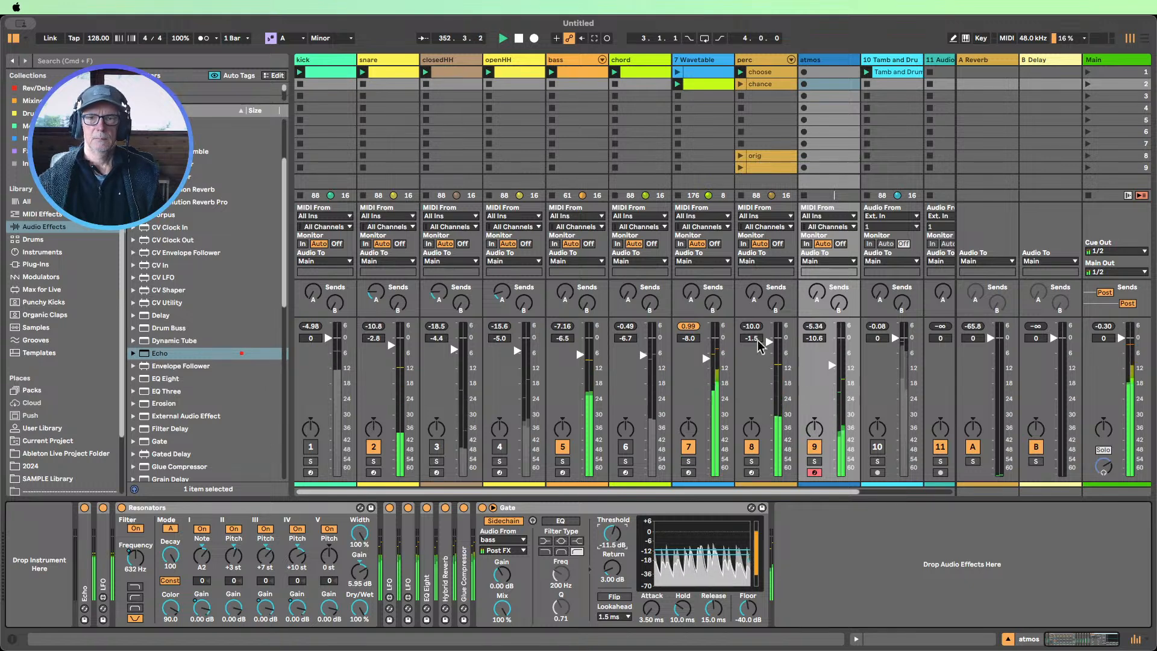
Bring the chord, openHH, closedHH and kick tracks back into the mix, and mute the perc track
click(625, 447)
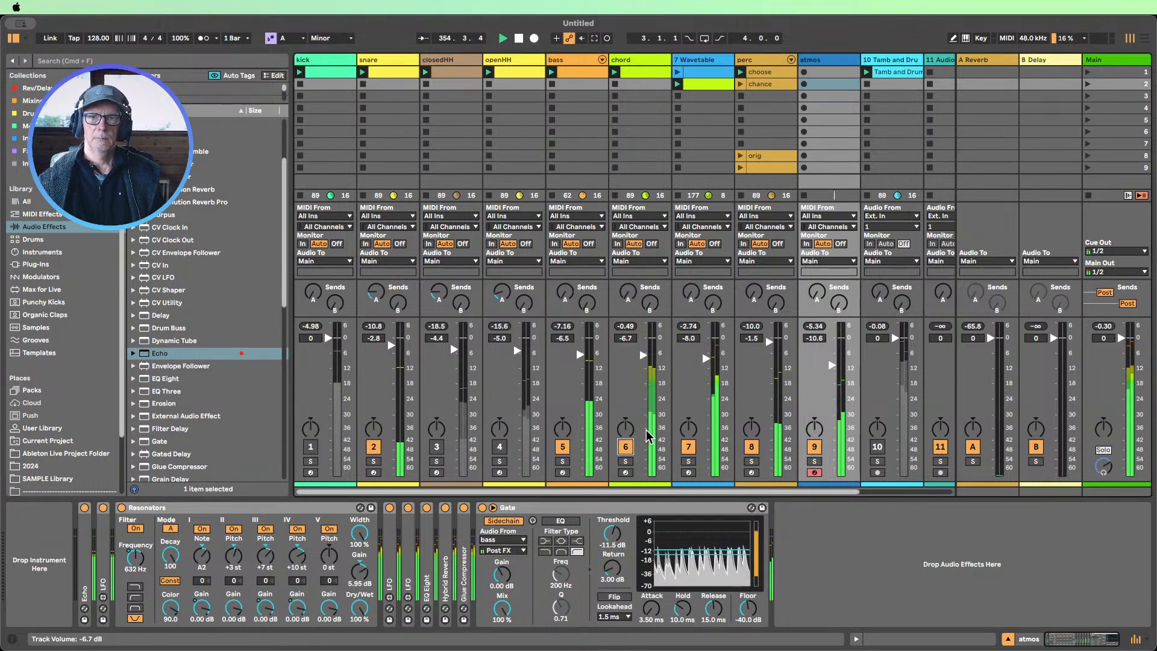
click(499, 447)
click(436, 446)
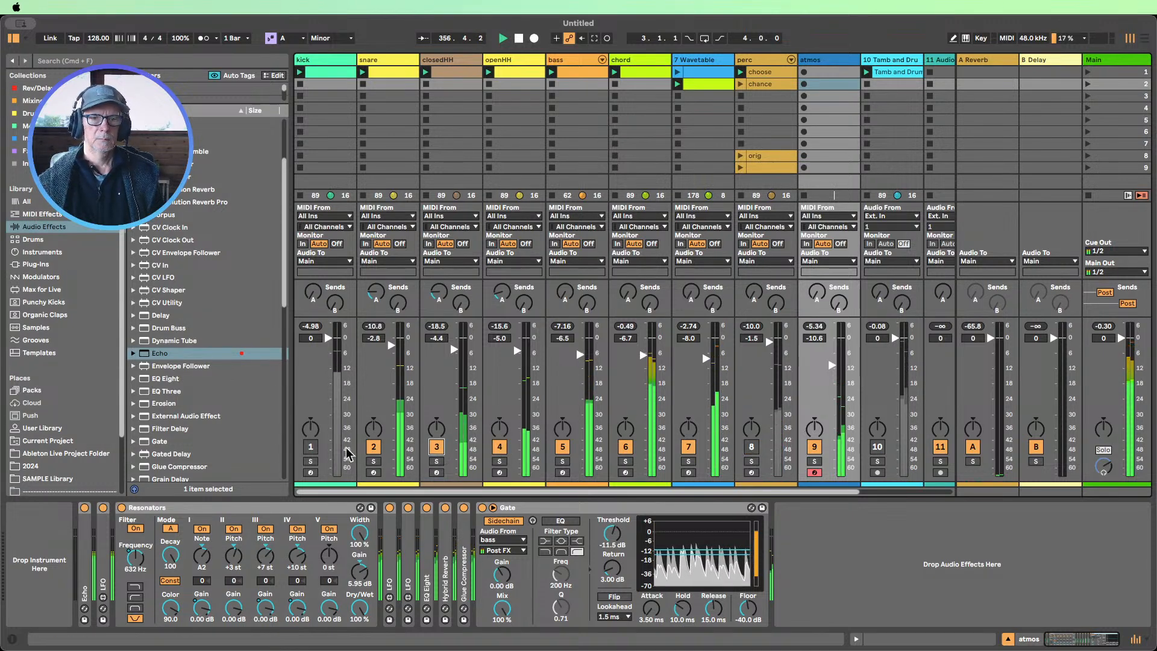
click(310, 446)
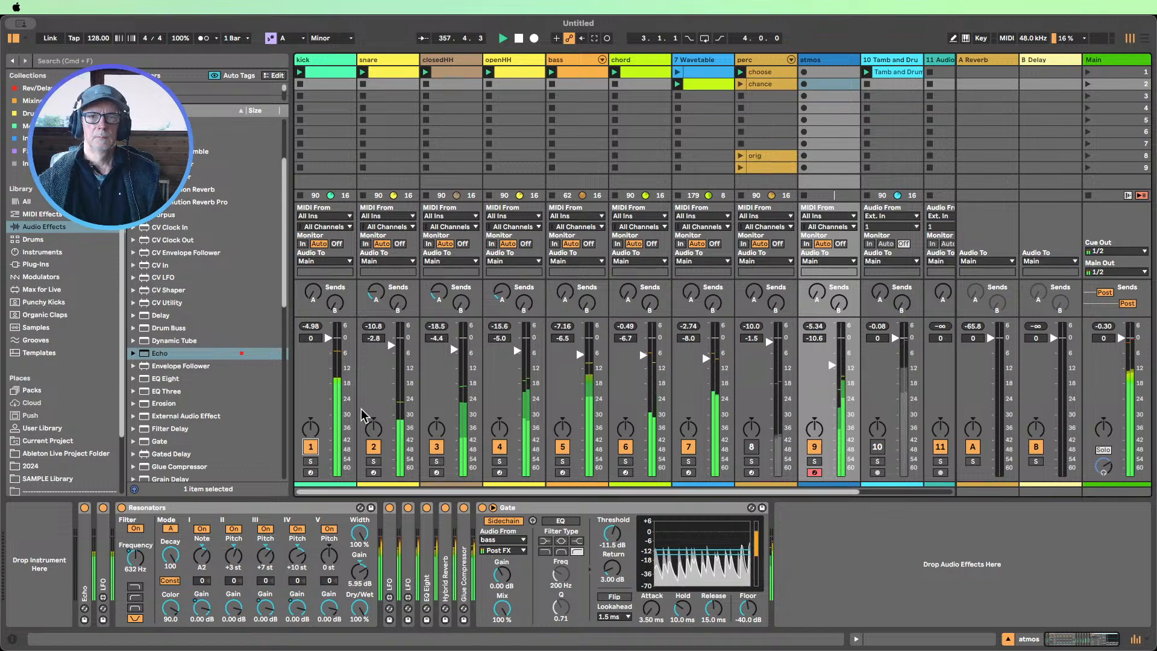
Turn off and collapse the Gate on the atmos track, and hide the browser
click(482, 508)
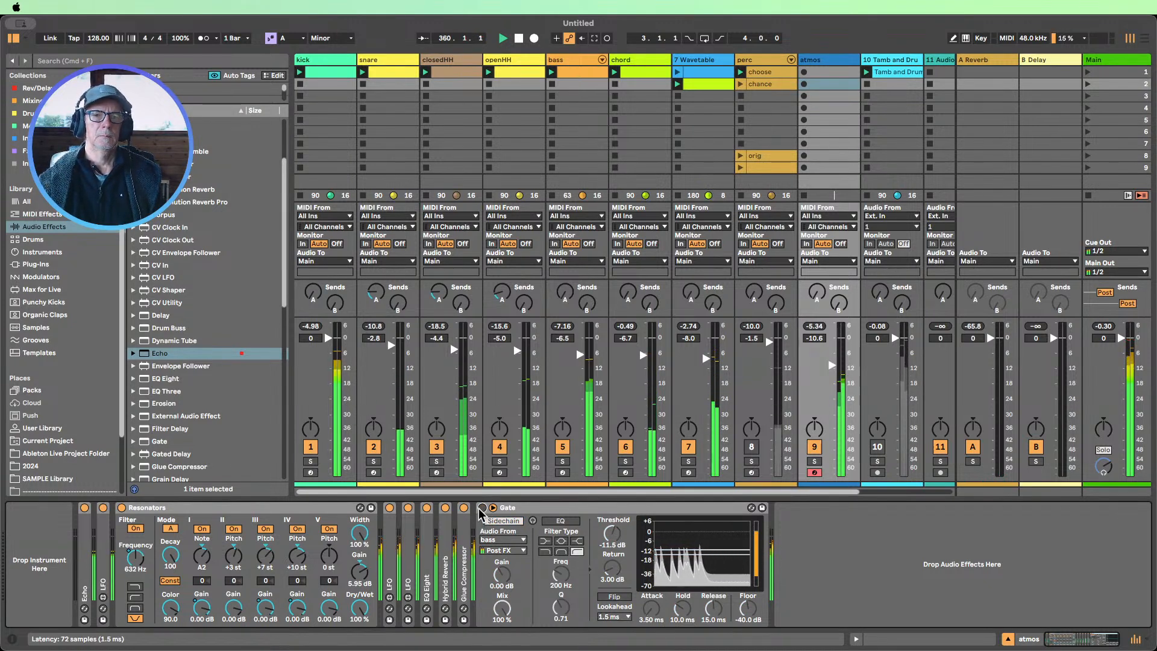
double_click(523, 509)
click(575, 520)
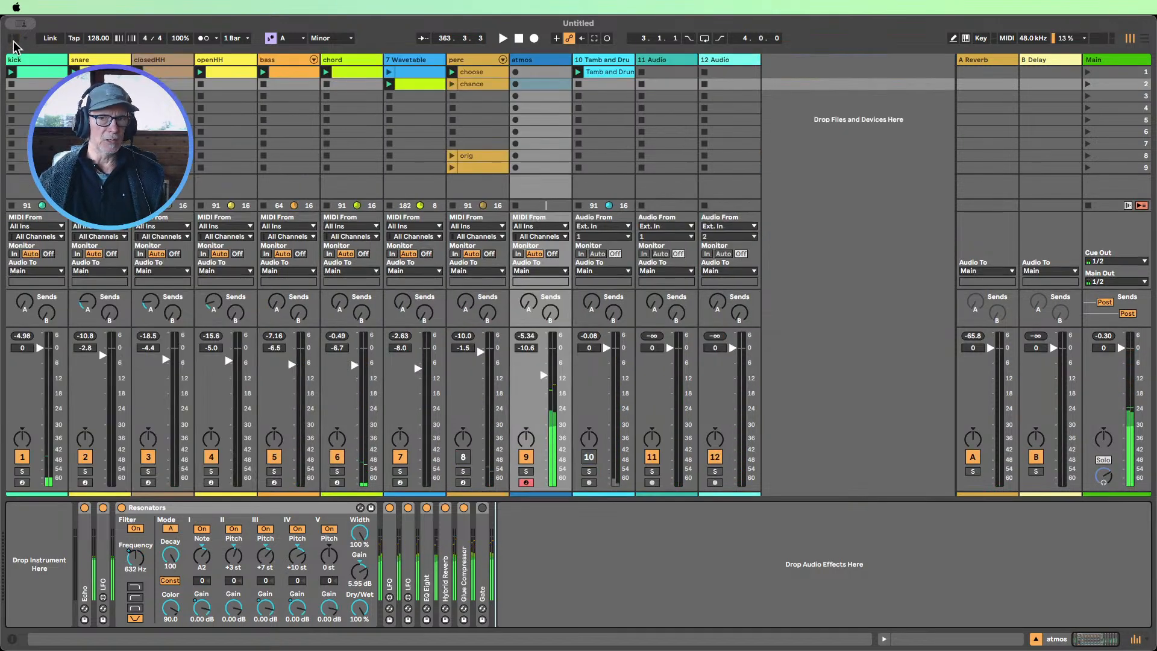
click(13, 38)
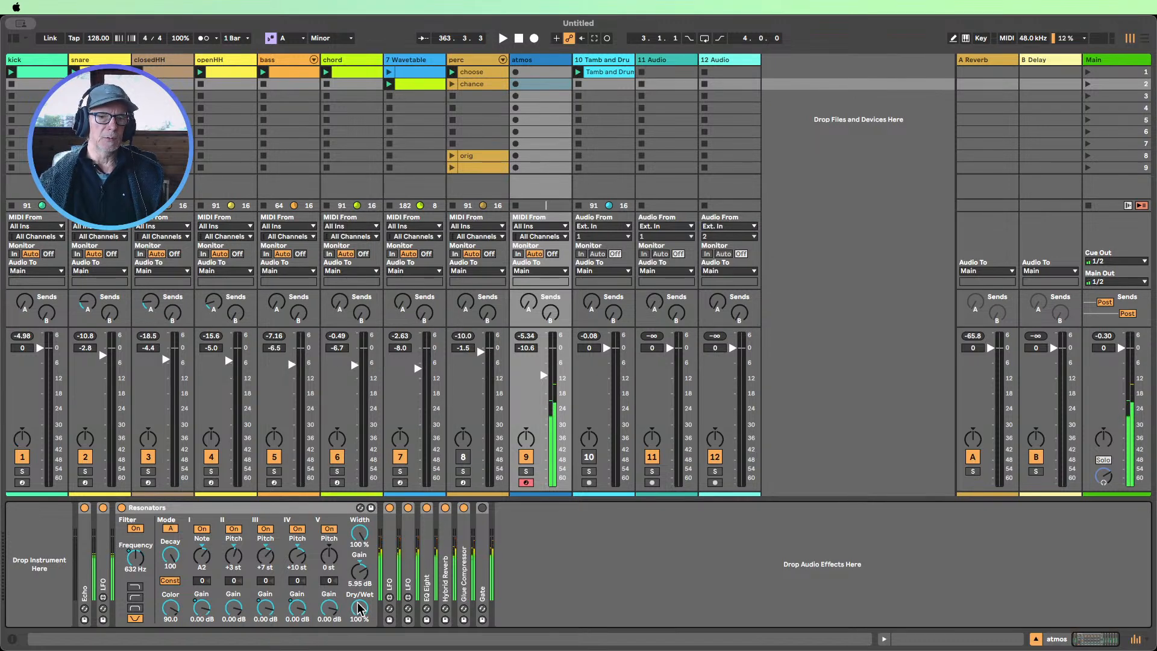
Expand Echo on the atmos track and set its dry/wet to 0%, then collapse Resonators
double_click(83, 565)
drag(392, 610, 421, 627)
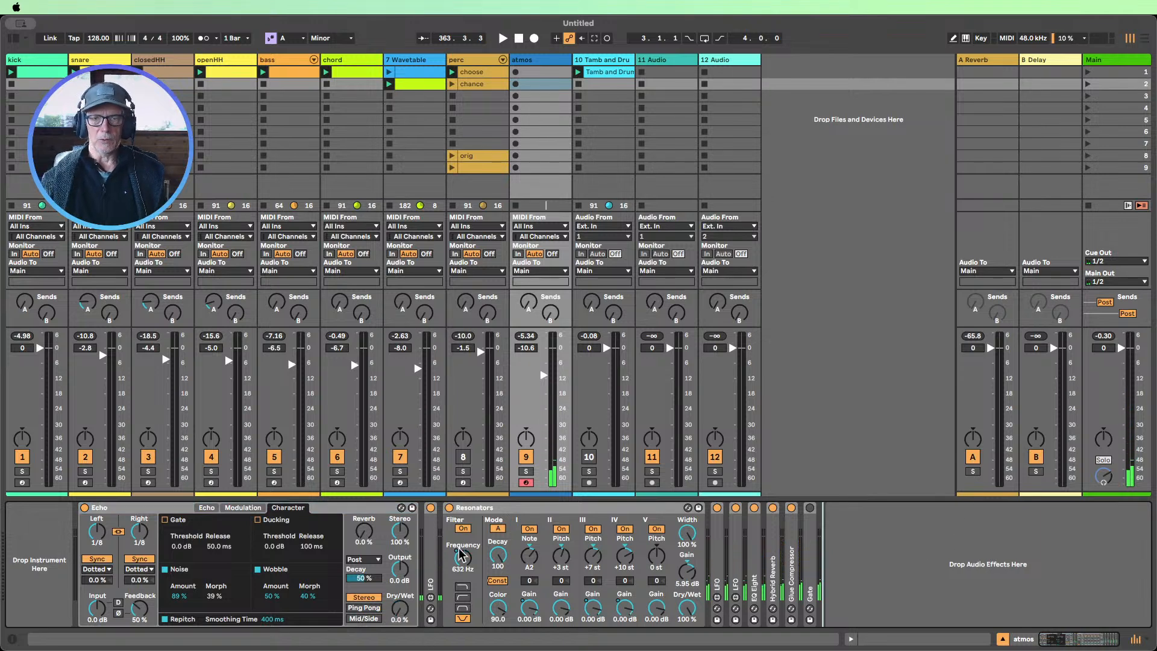
click(489, 511)
double_click(488, 512)
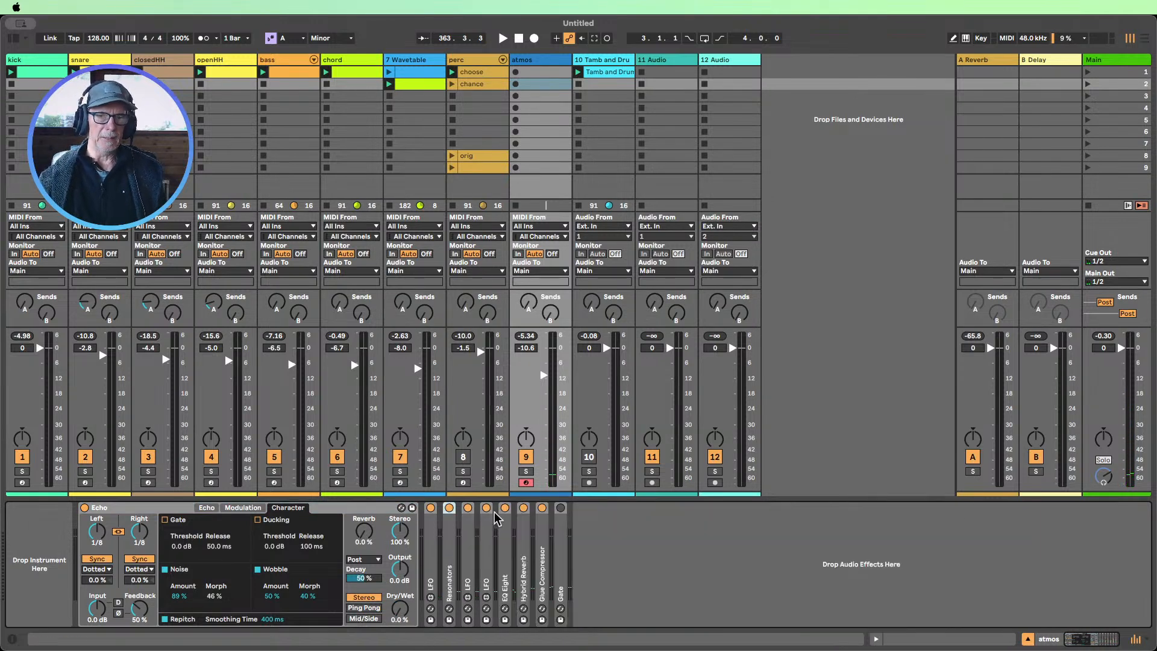
click(161, 508)
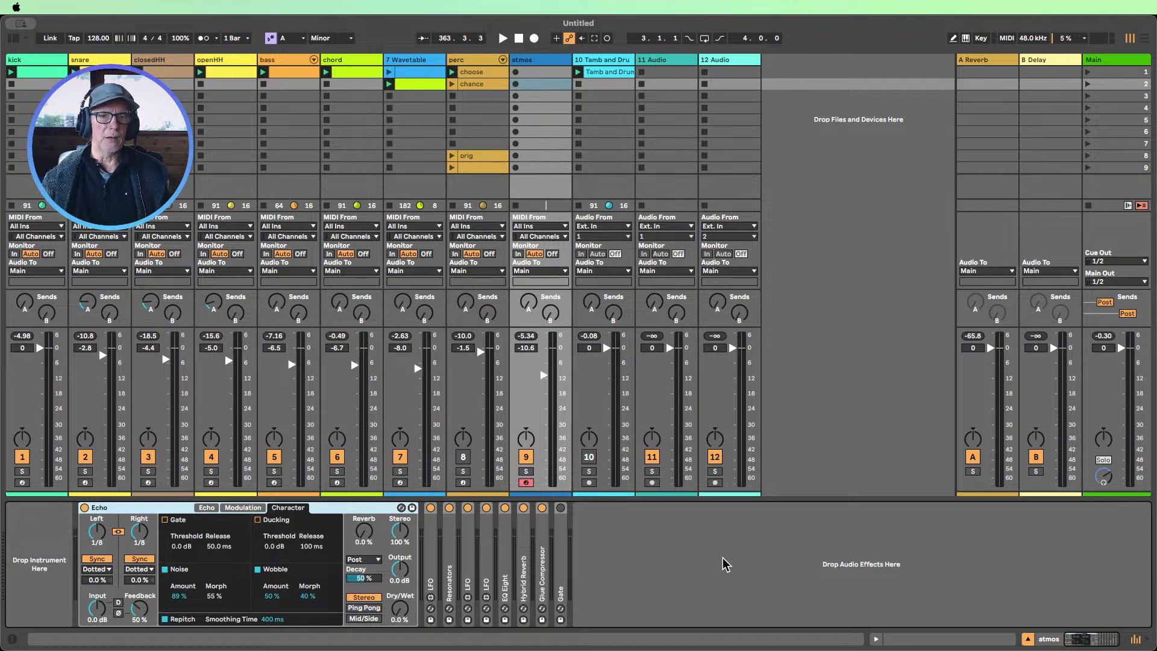
click(691, 566)
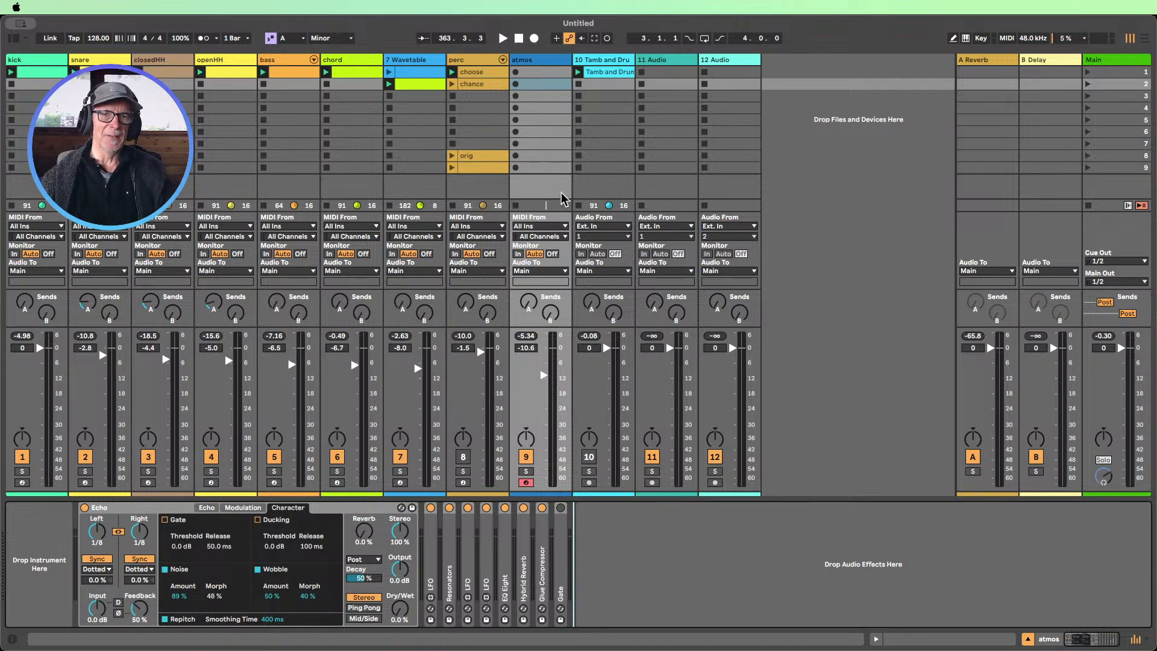
Move the Wavetable track's blue clip to scene 8 and its green clip to scene 1
click(410, 73)
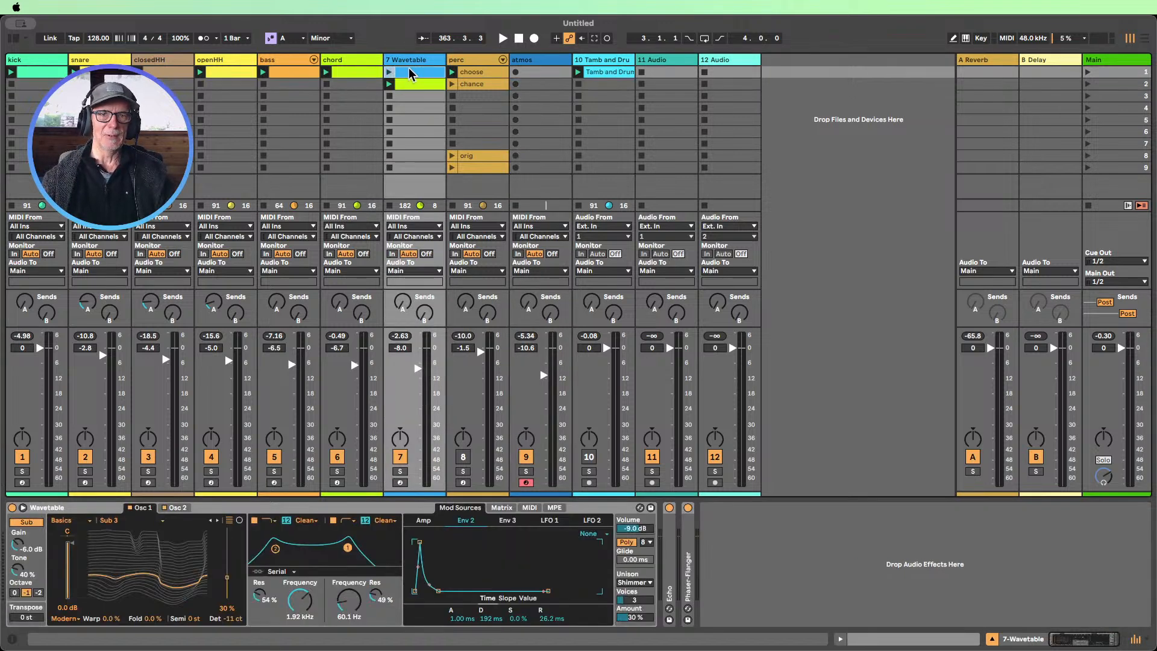
drag(405, 152, 409, 152)
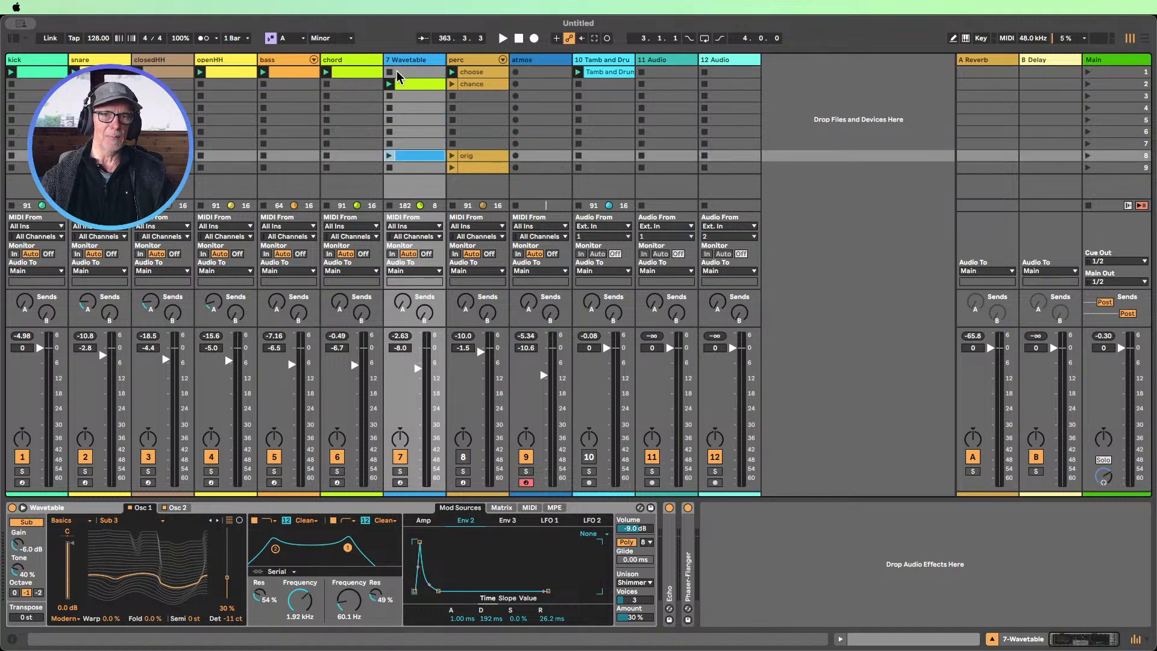
drag(409, 83, 402, 73)
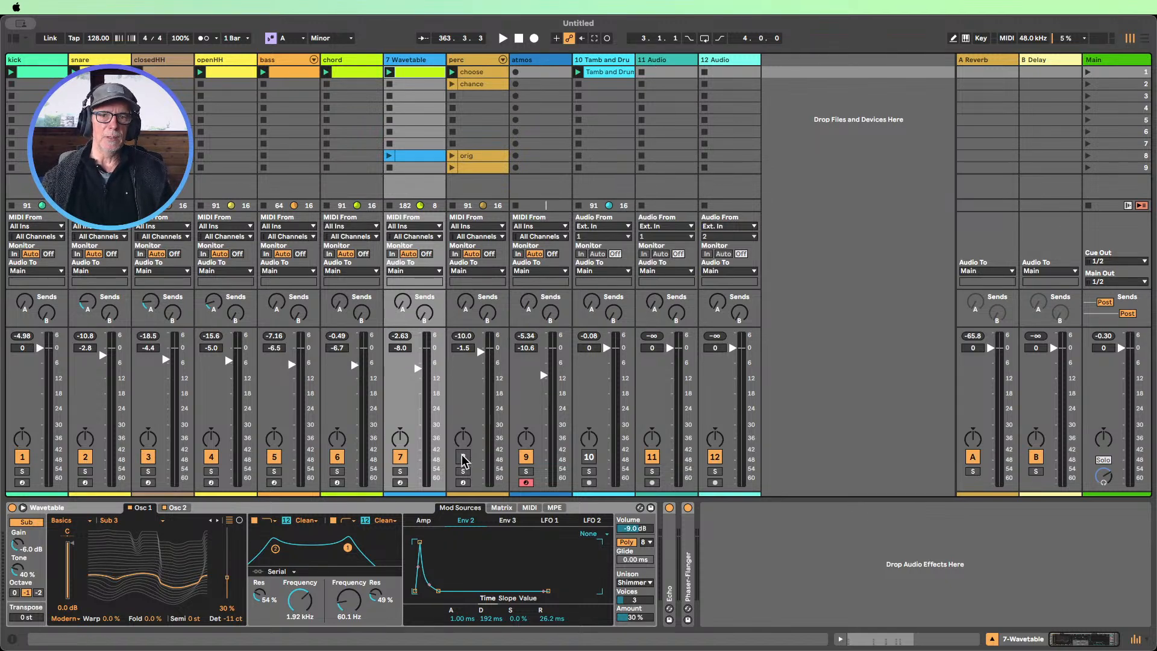
Rename the Wavetable track as chord2 and colour the track and its clips cyan
click(407, 62)
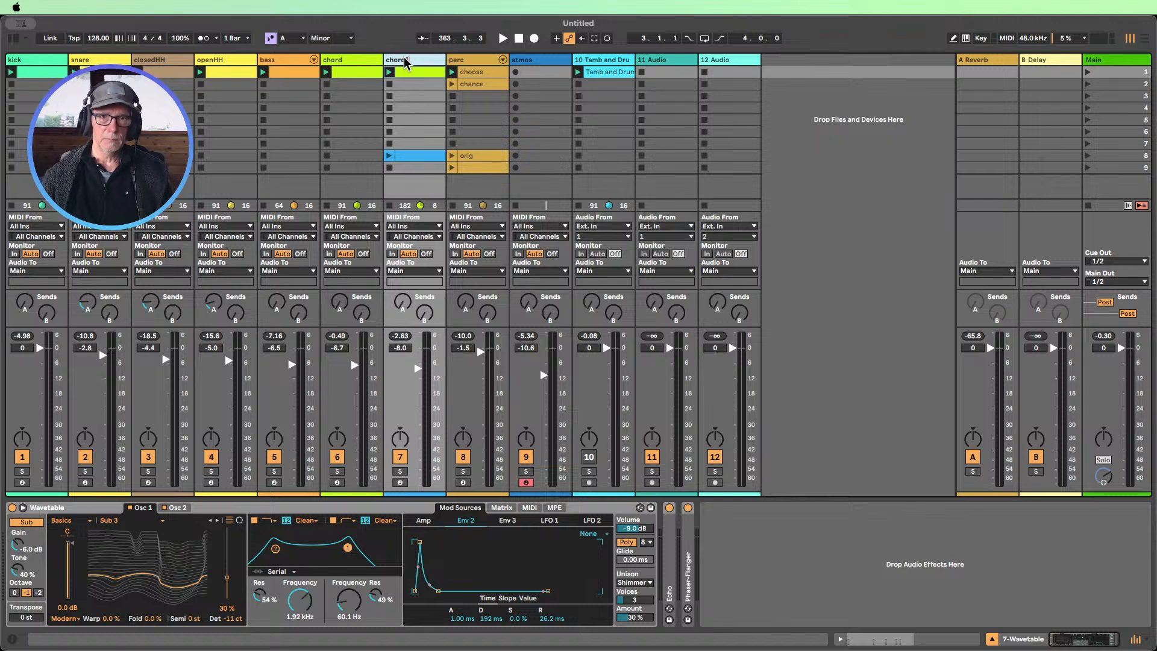
right_click(421, 59)
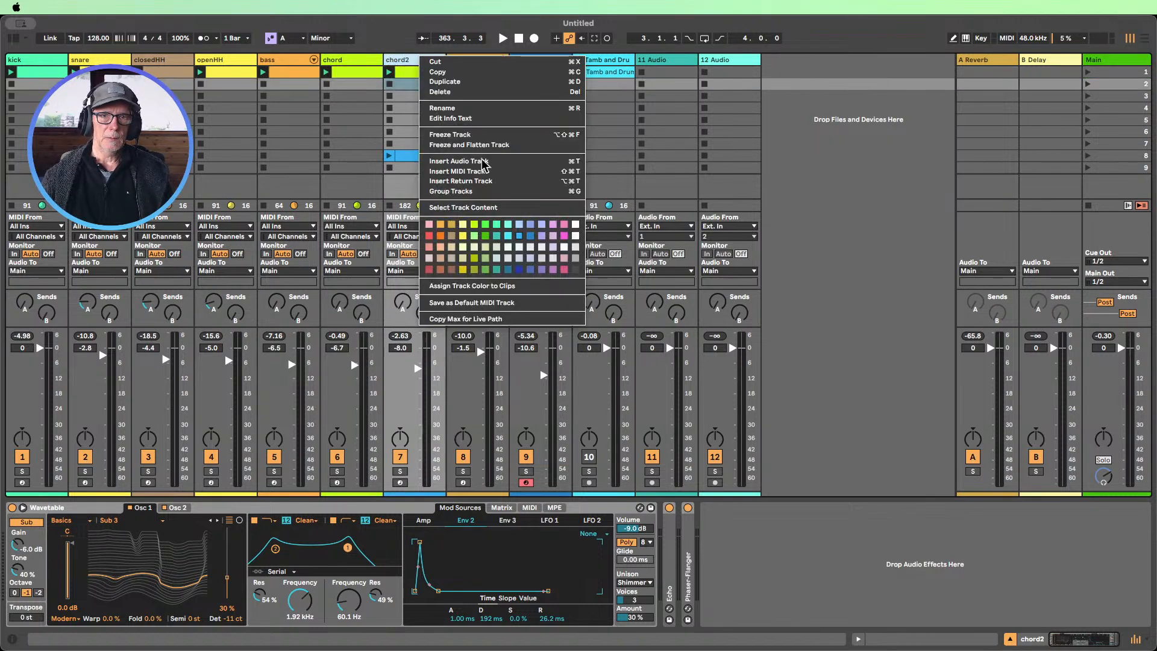
click(508, 237)
right_click(409, 61)
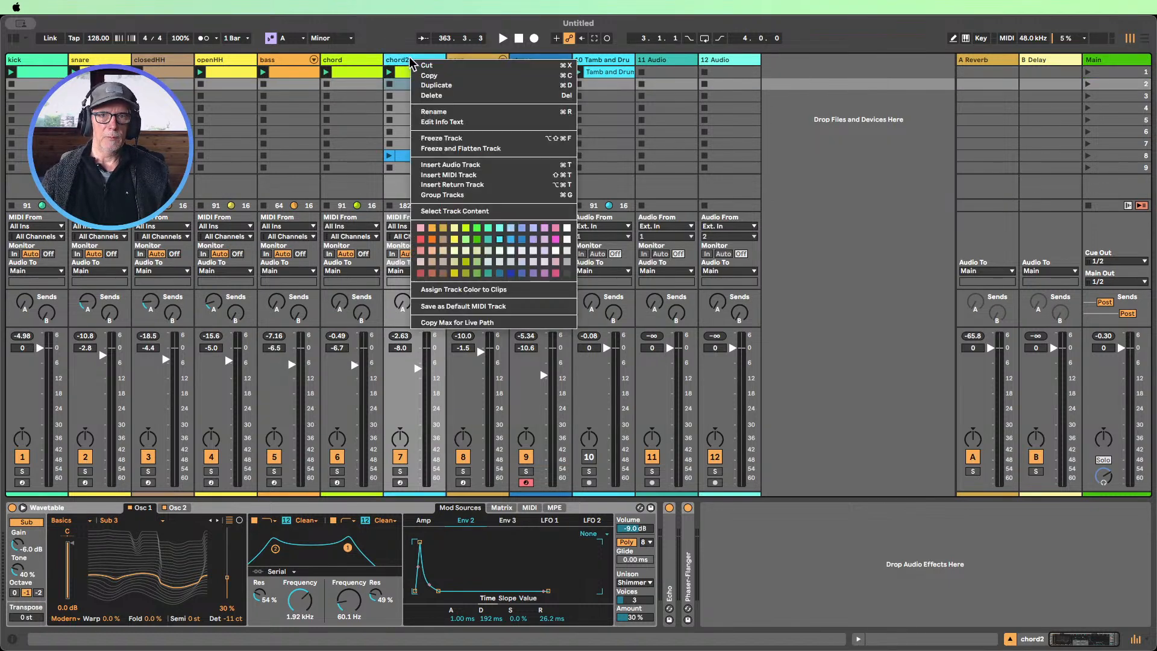
click(421, 295)
click(402, 85)
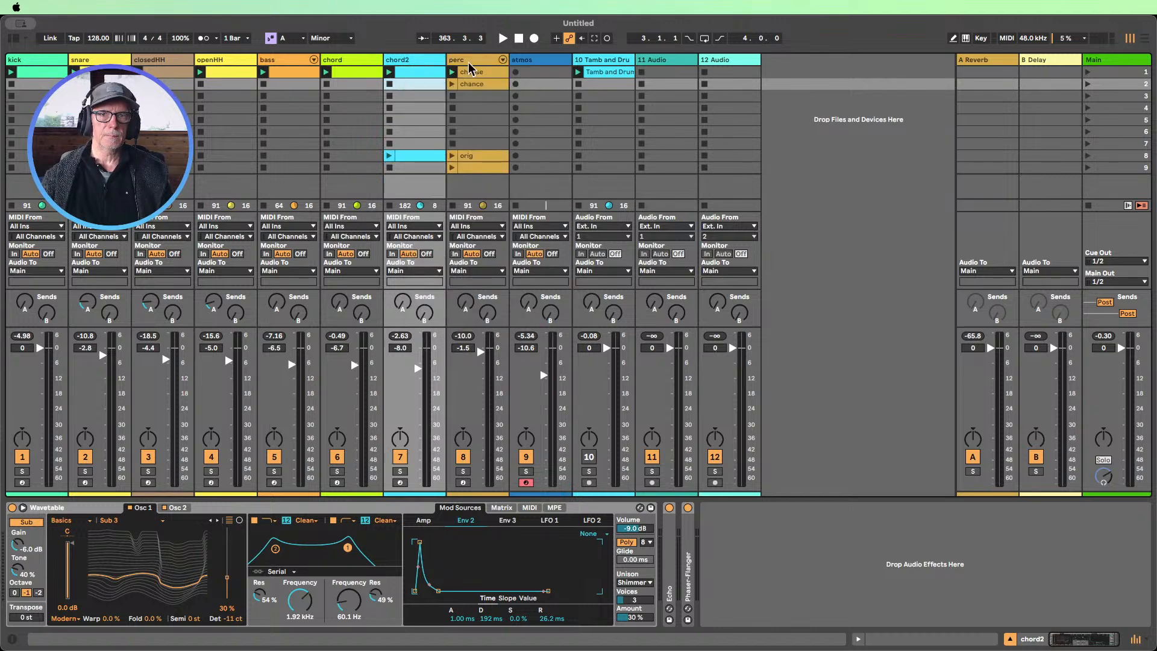
Move the perc track between the openHH and bass tracks
click(475, 60)
drag(464, 64, 293, 66)
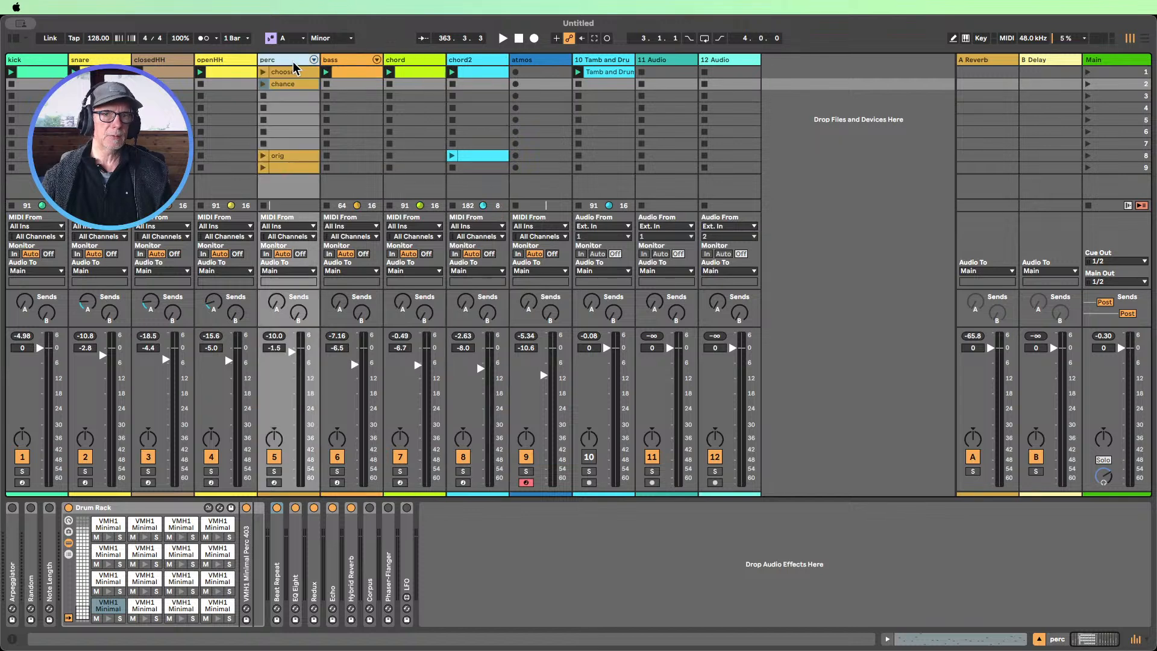
Colour the bass track and its clips red, and place the track between kick and snare
right_click(359, 60)
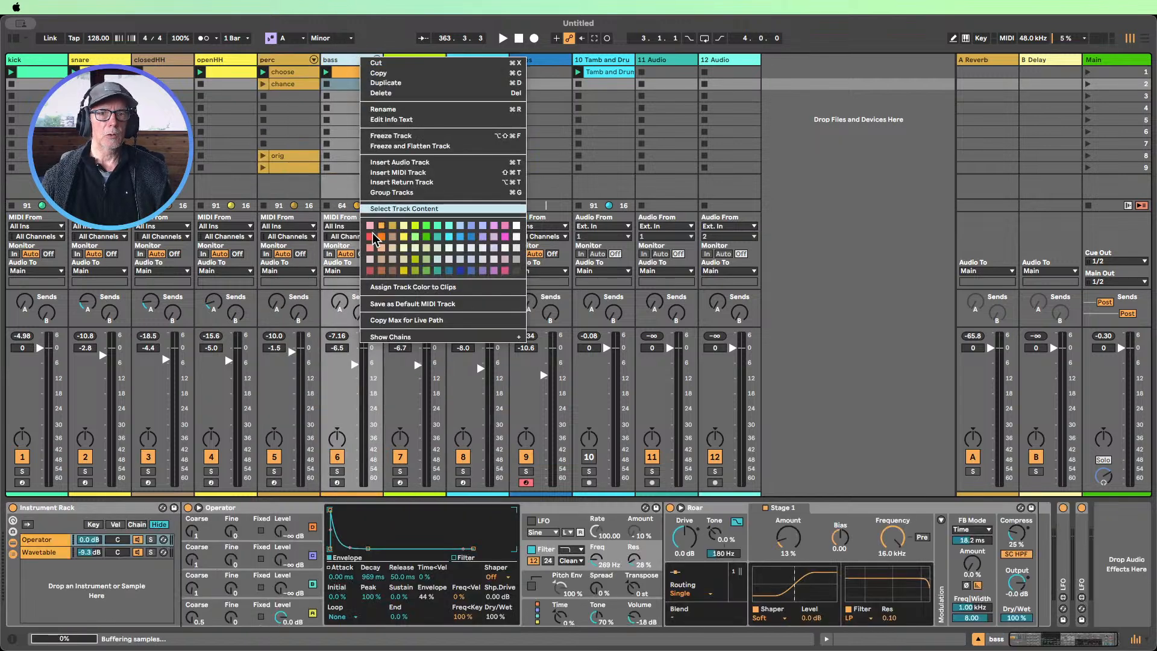
click(352, 64)
right_click(351, 60)
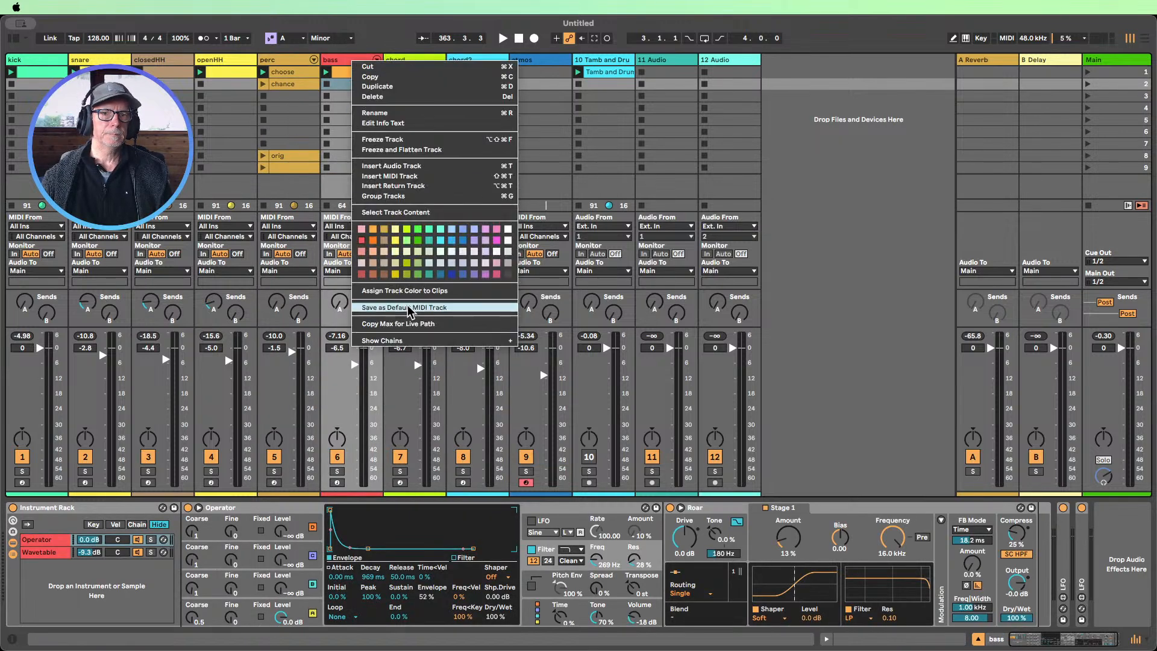
click(405, 291)
click(84, 63)
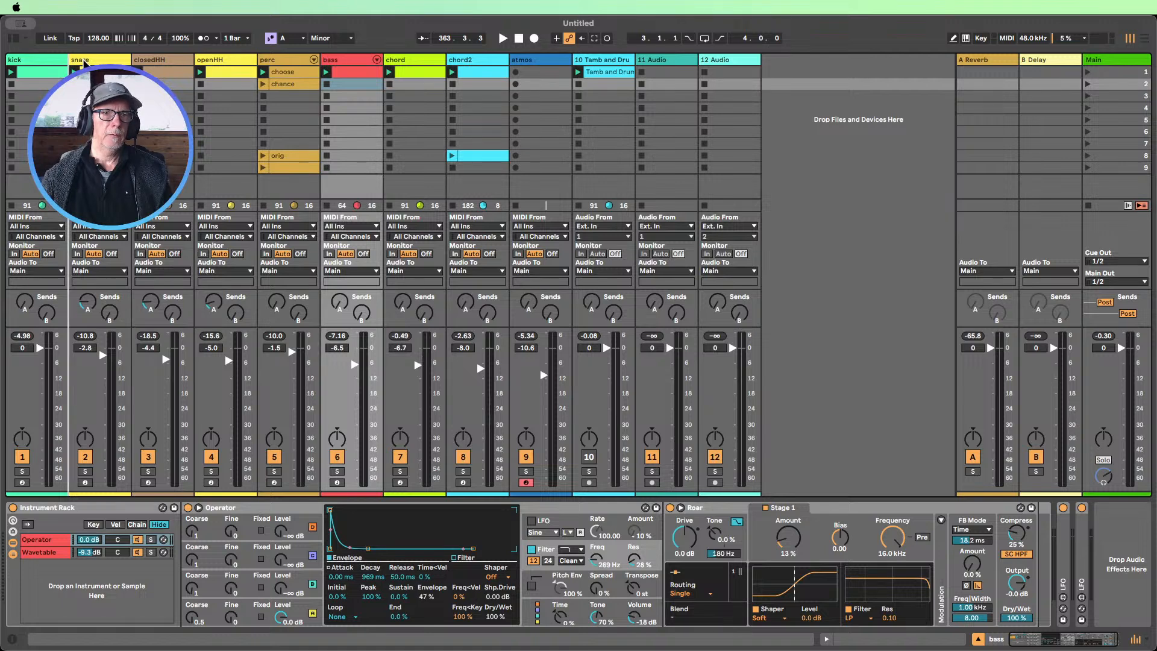
drag(84, 62, 139, 67)
Colour the closedHH track pale yellow and assign the track colour to its clips
right_click(219, 61)
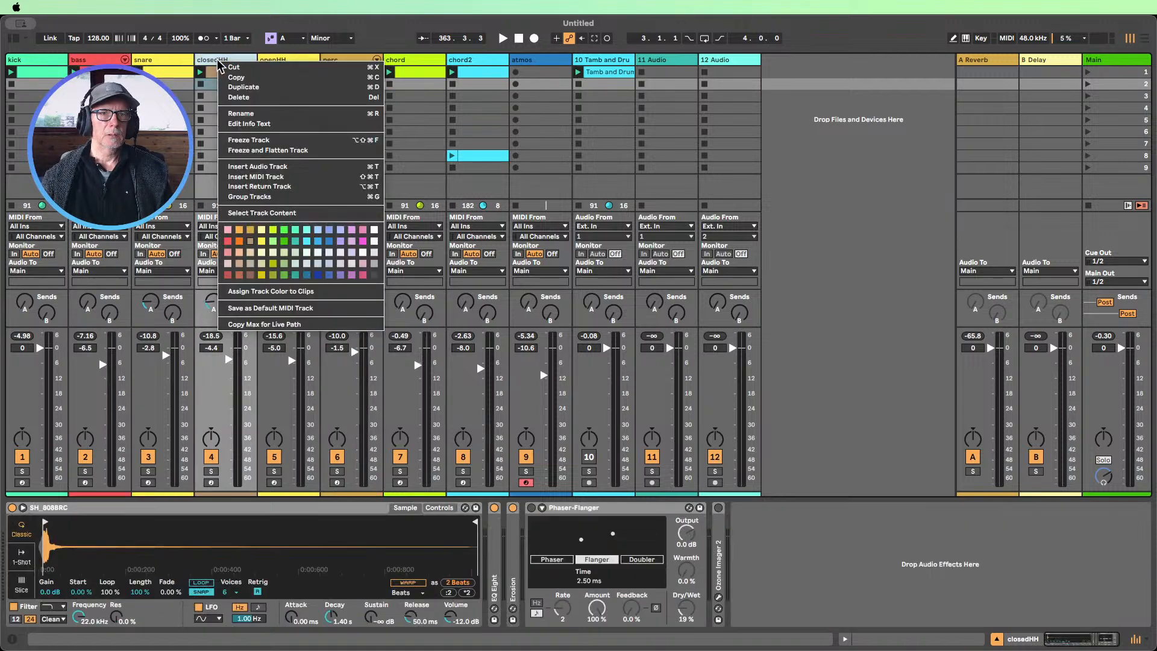
right_click(224, 59)
right_click(224, 60)
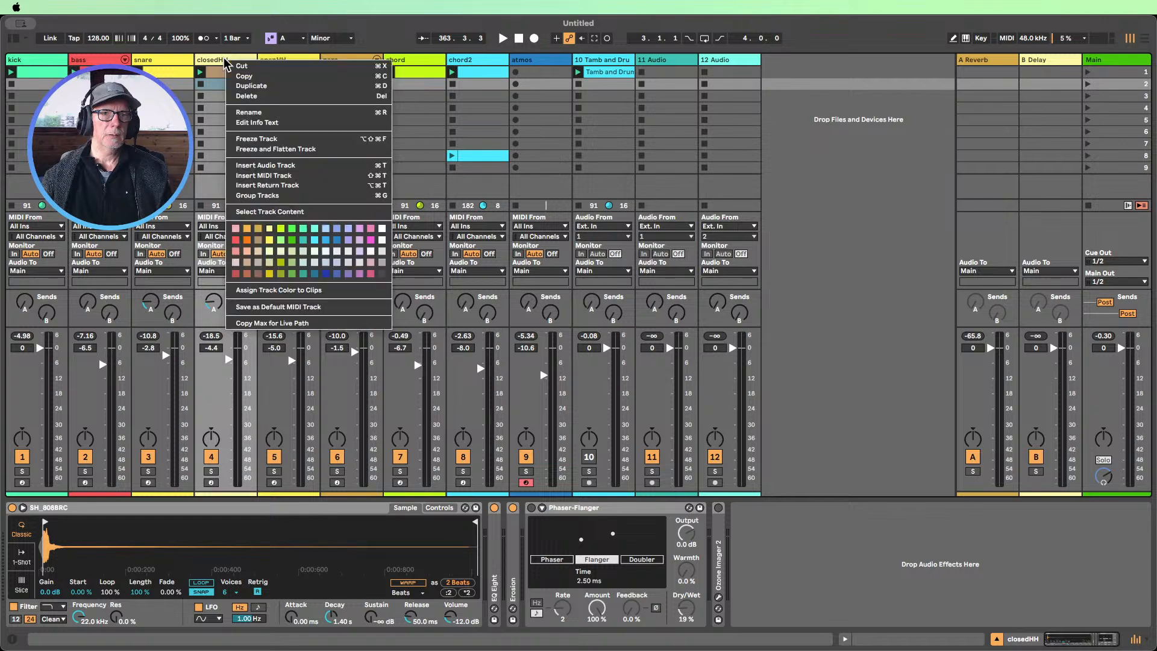
click(272, 290)
Colour the snare track green and assign the track colour to its clips
right_click(160, 66)
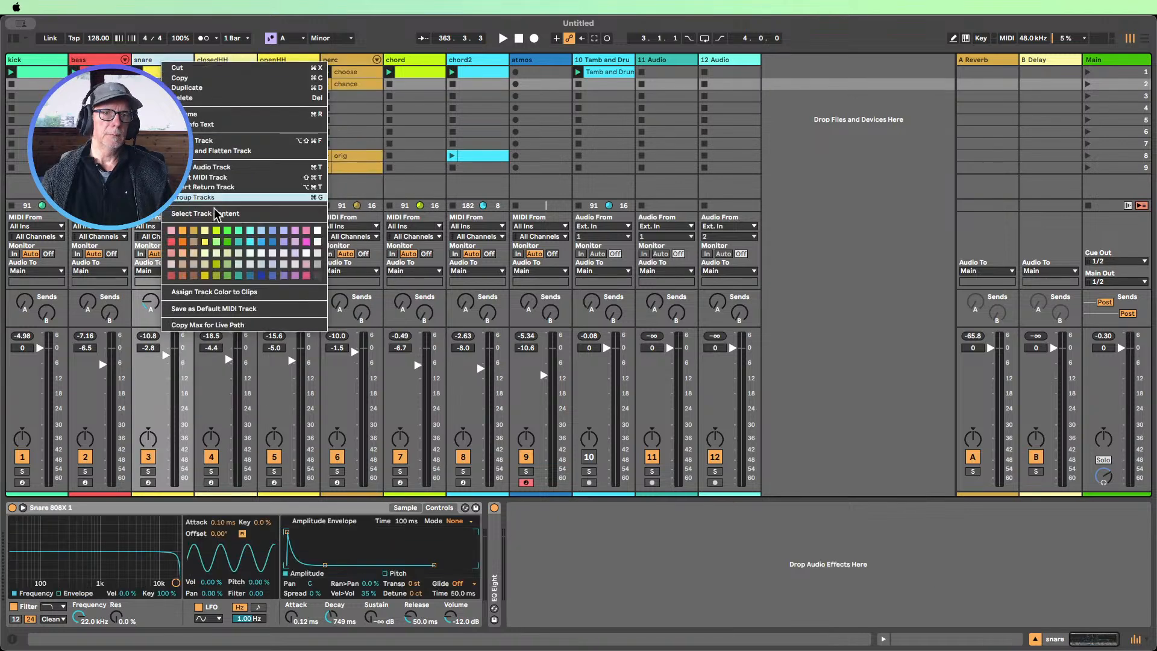
click(228, 242)
right_click(162, 63)
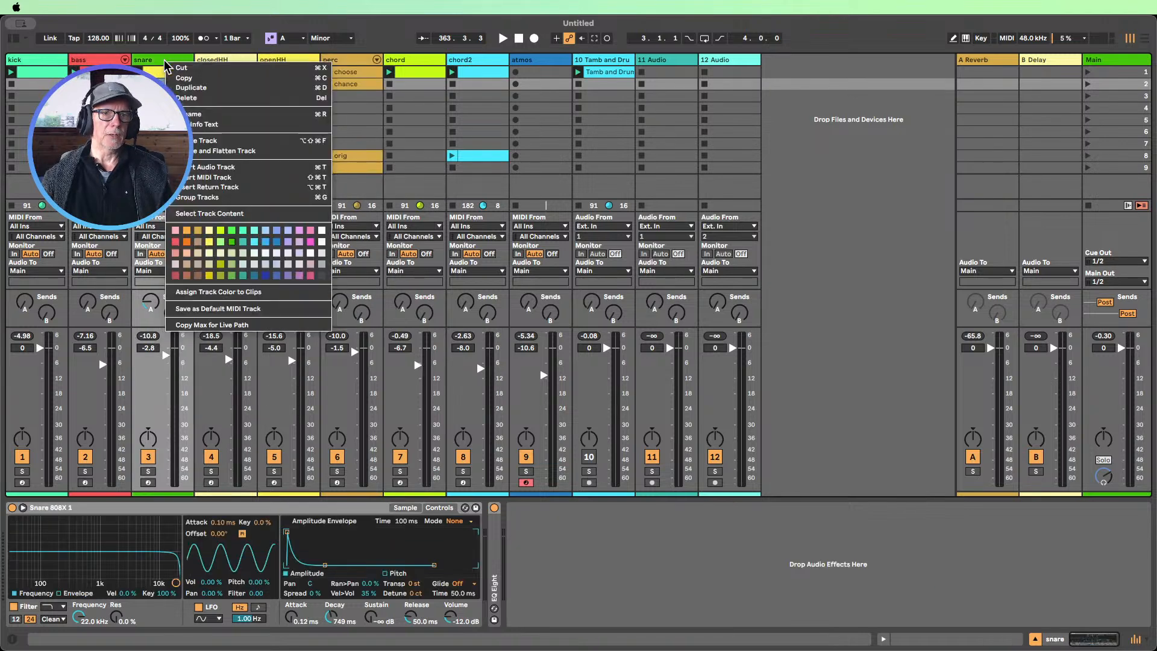
click(228, 291)
Colour the kick track light red and assign the track colour to its clips
right_click(54, 65)
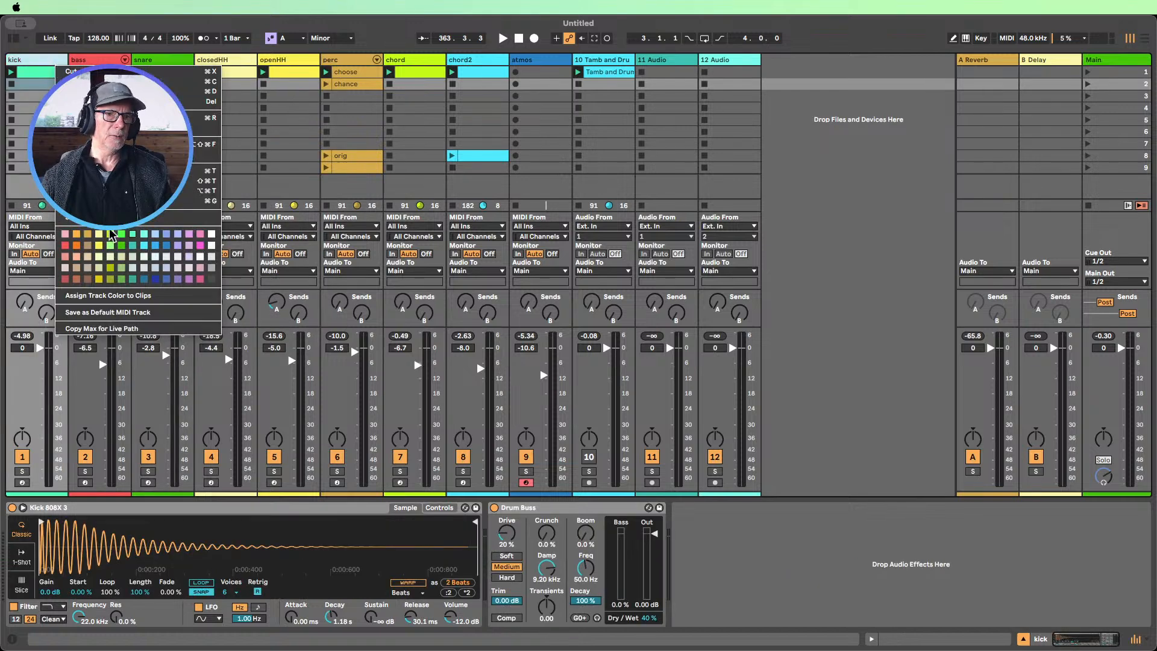
click(71, 255)
right_click(28, 67)
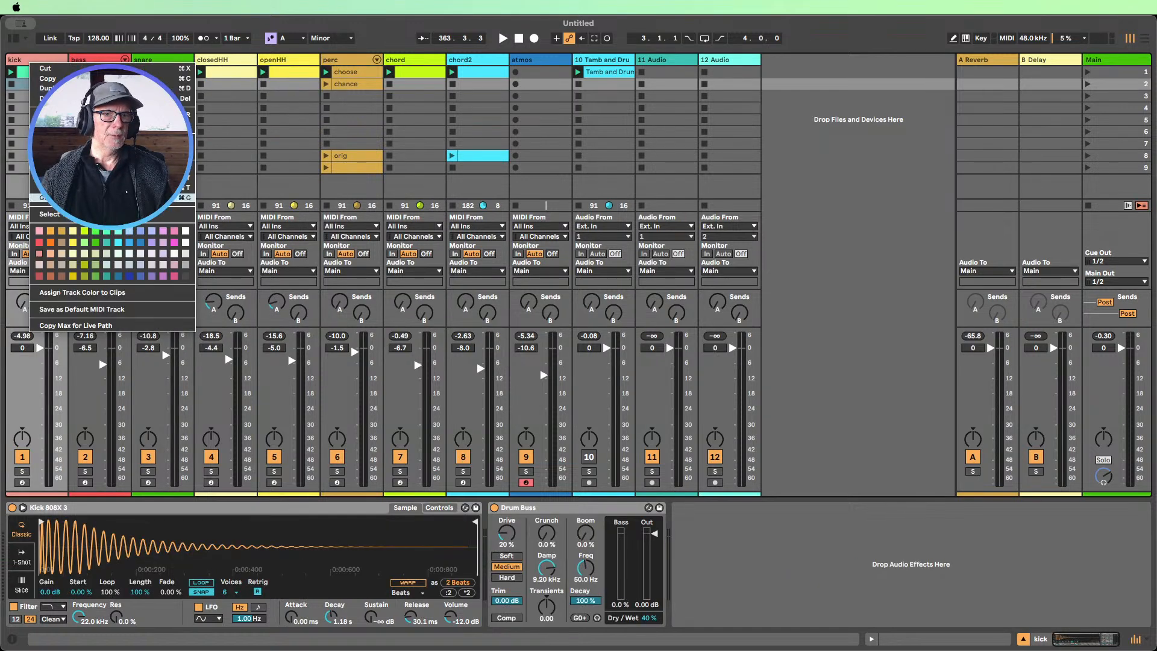
click(88, 294)
click(295, 86)
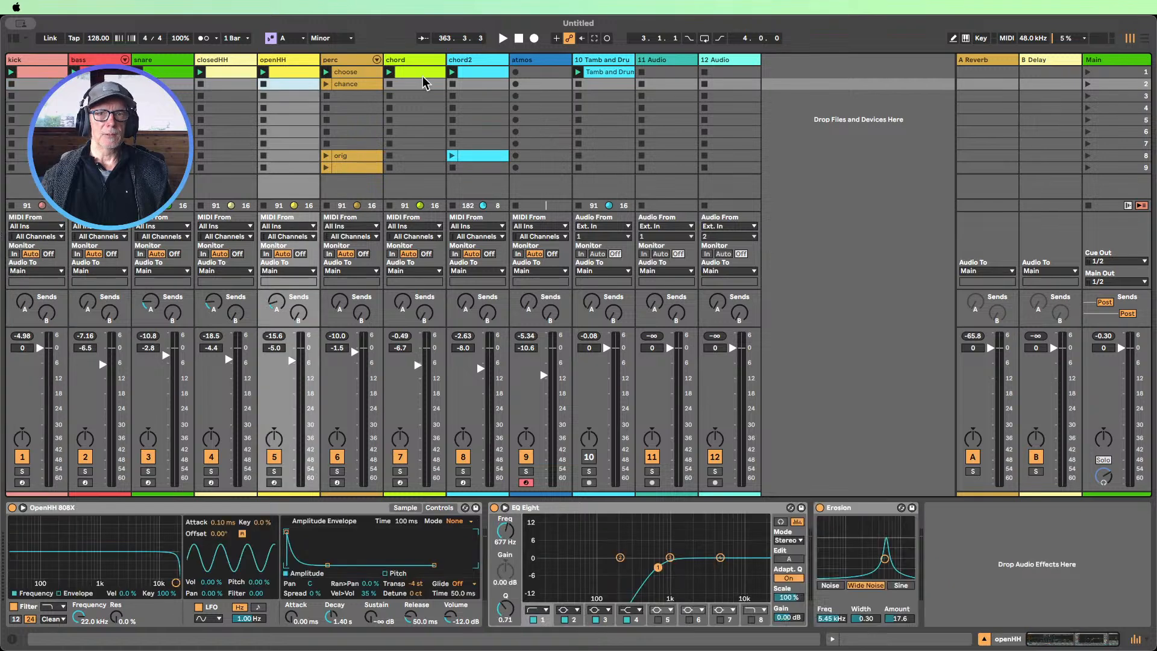
Colour the chord track blue and assign the track colour to its clips
click(420, 63)
right_click(420, 61)
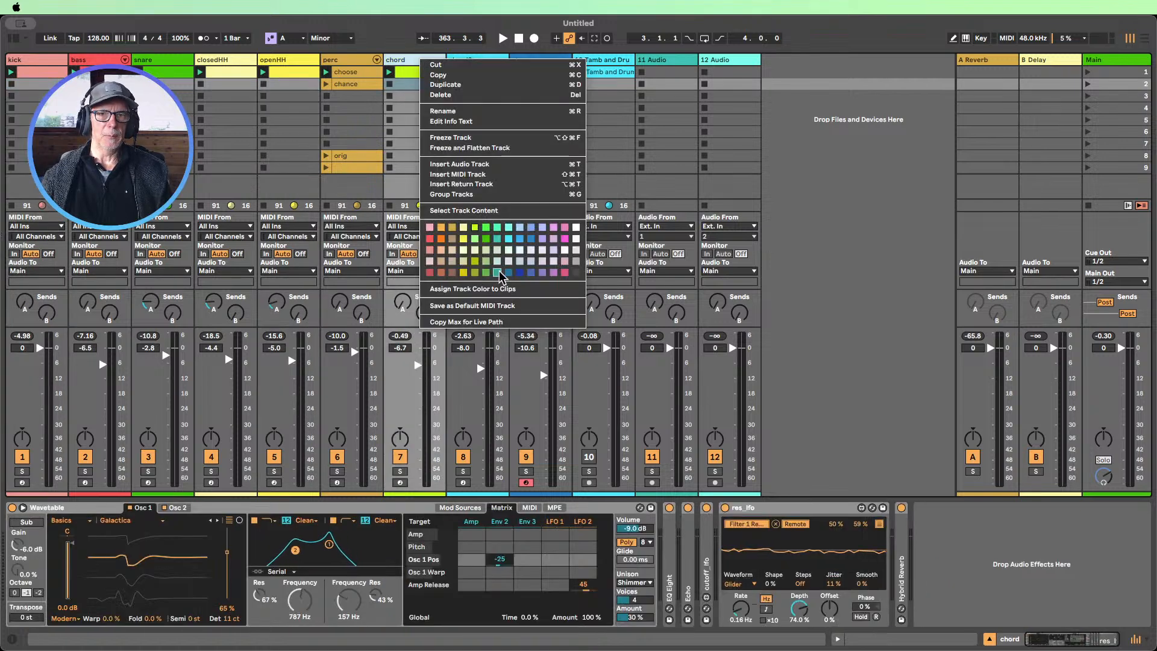
click(531, 239)
right_click(420, 61)
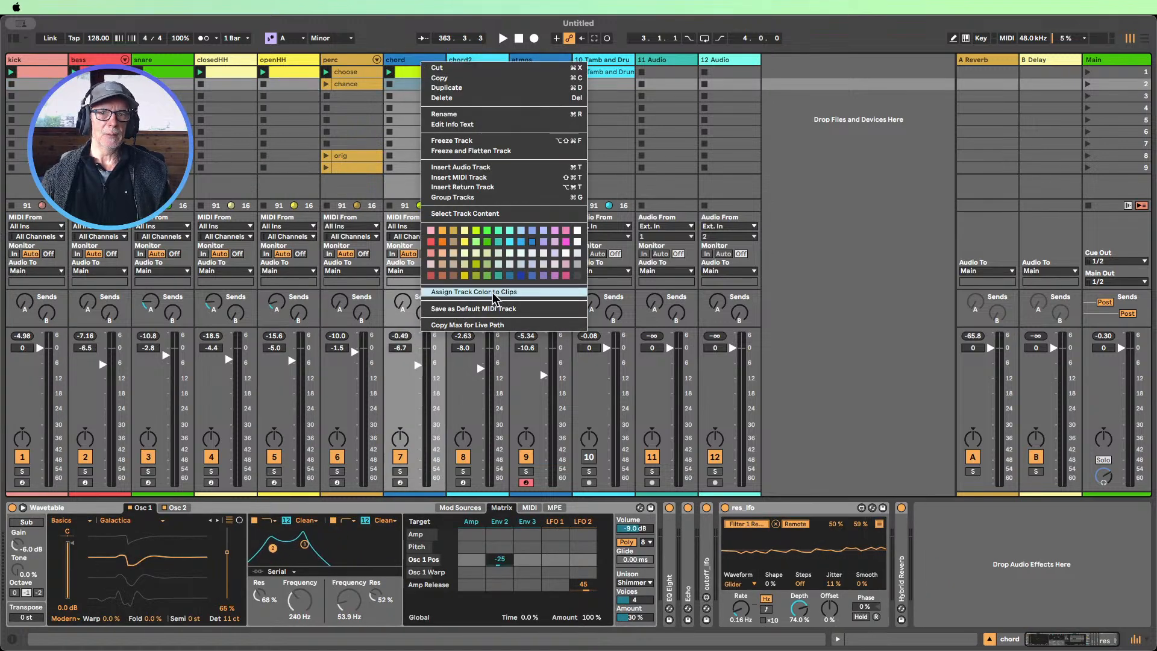
click(482, 291)
Delete the Tamb and Drums track and the two empty audio tracks, and colour the atmos track light orange
click(614, 60)
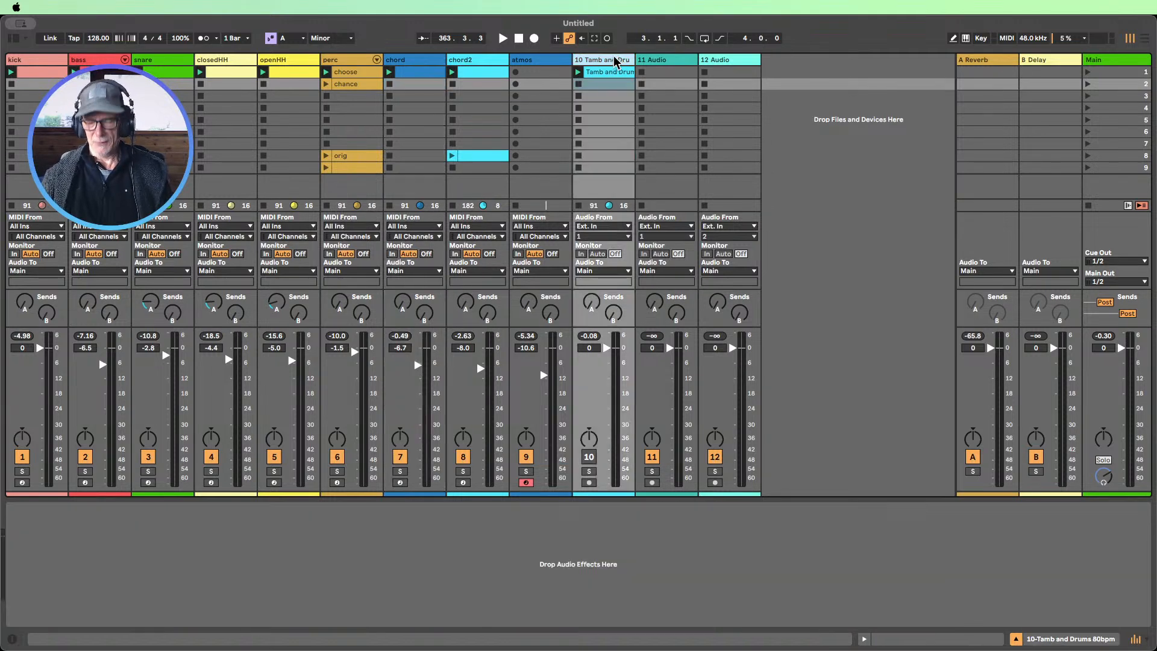
key(Delete)
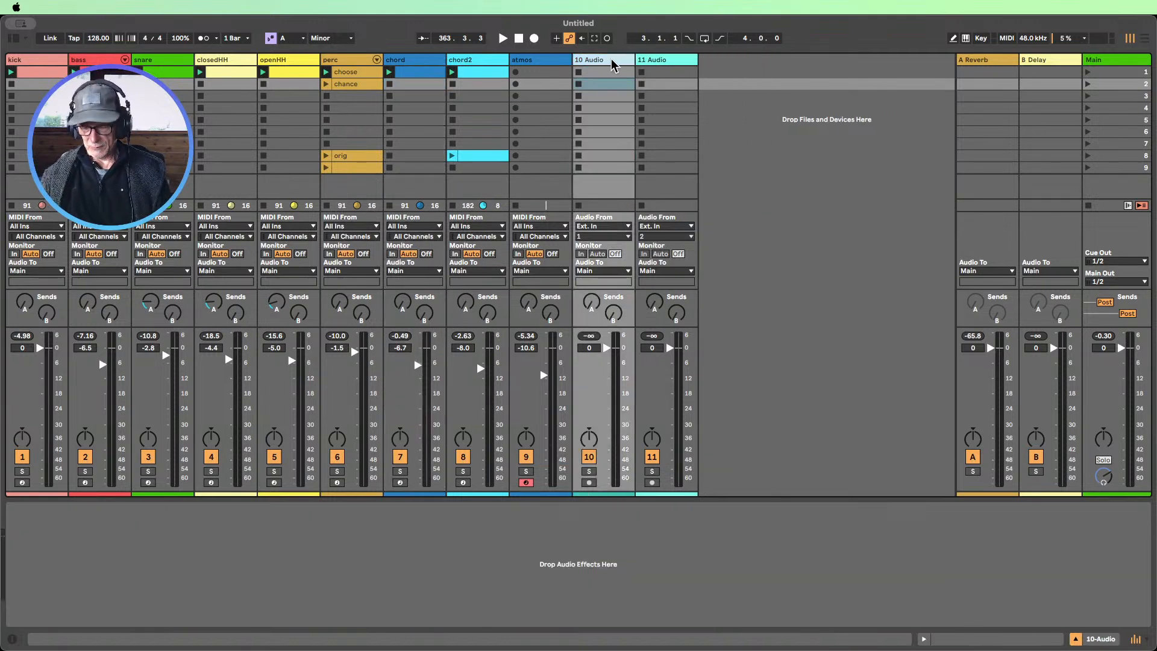
key(Delete)
key(Delete)
right_click(548, 60)
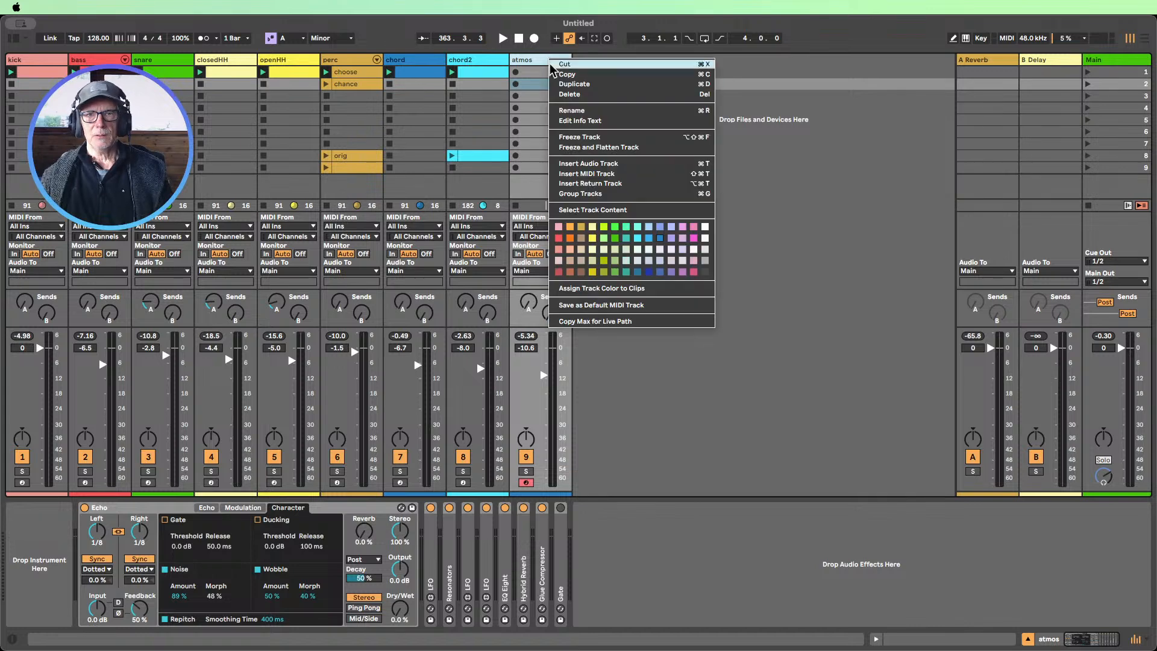
click(569, 259)
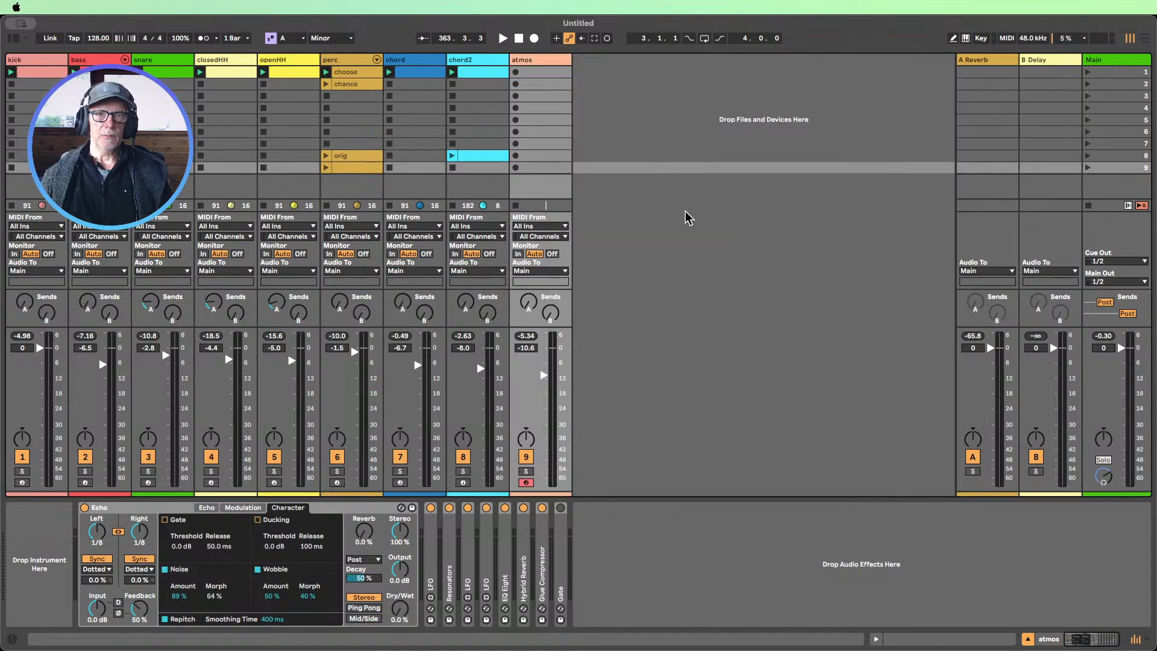
Review the kick track's devices, and play the bass clip with its track soloed to examine its notes
click(42, 60)
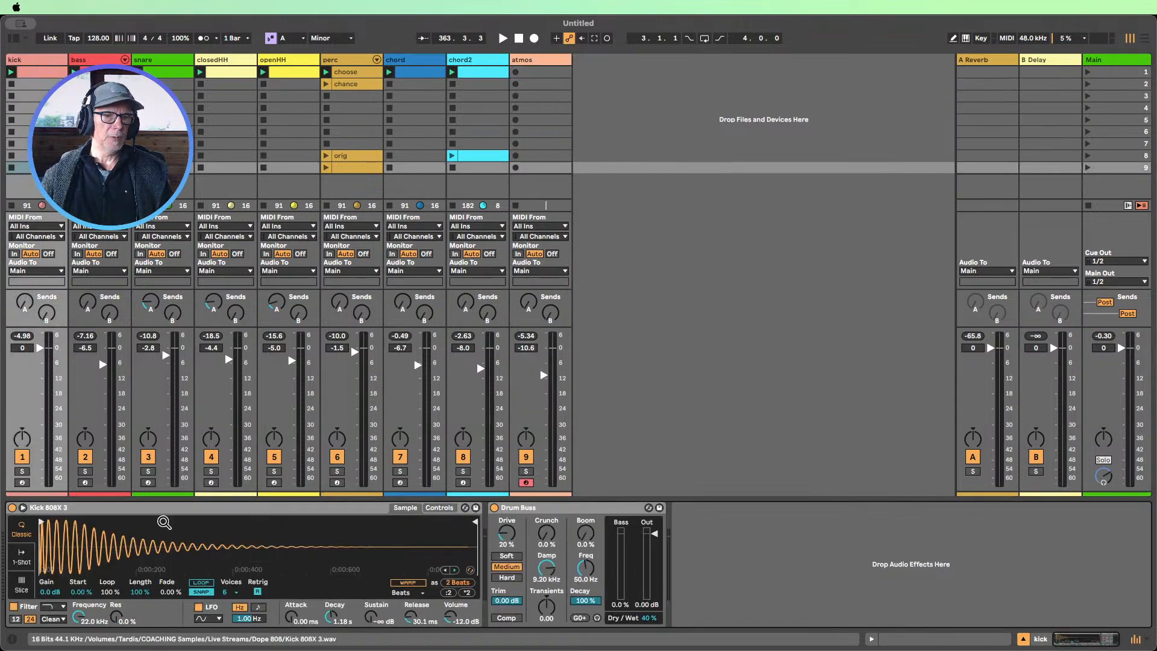
click(549, 512)
click(96, 59)
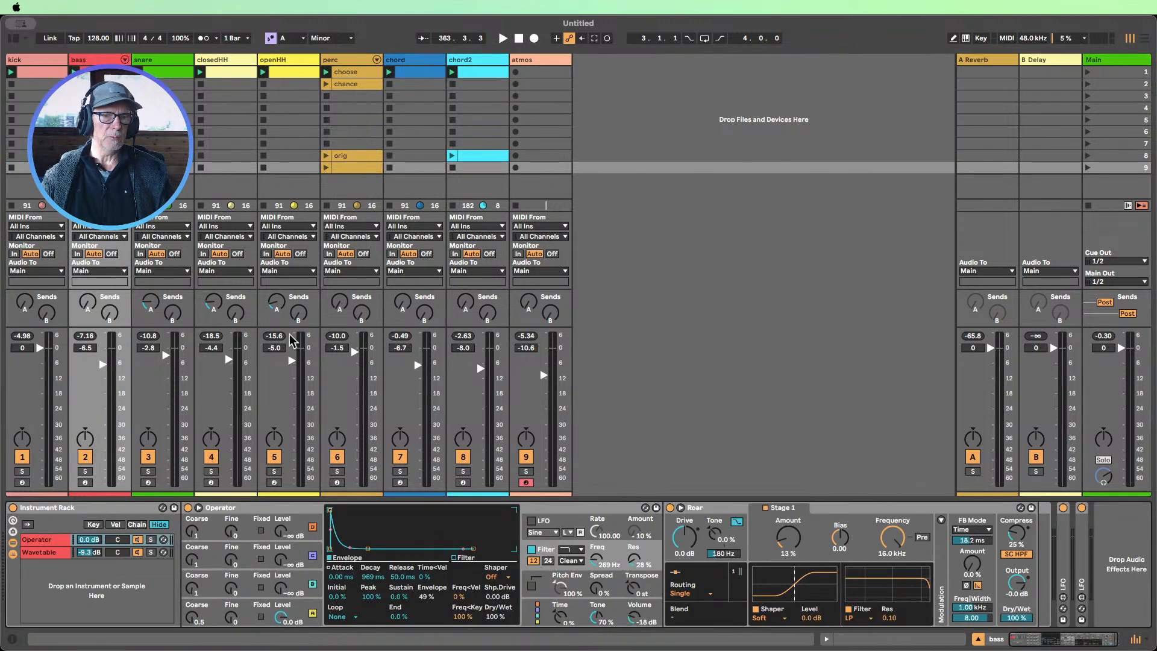
click(85, 472)
click(74, 73)
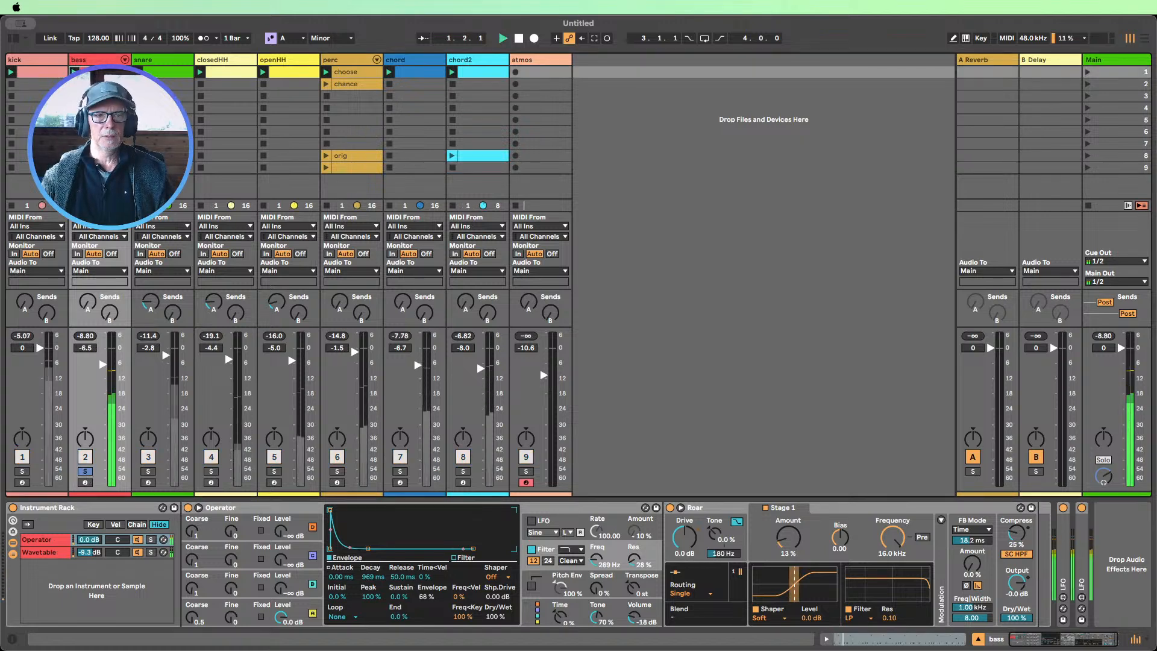
double_click(101, 72)
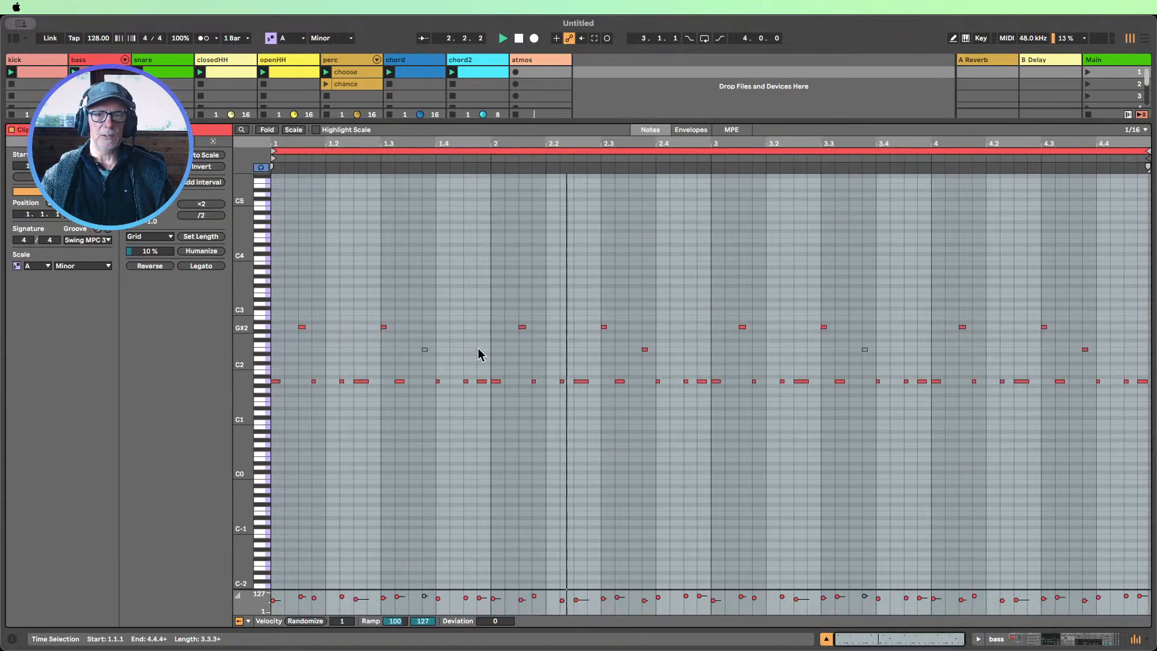
click(1044, 638)
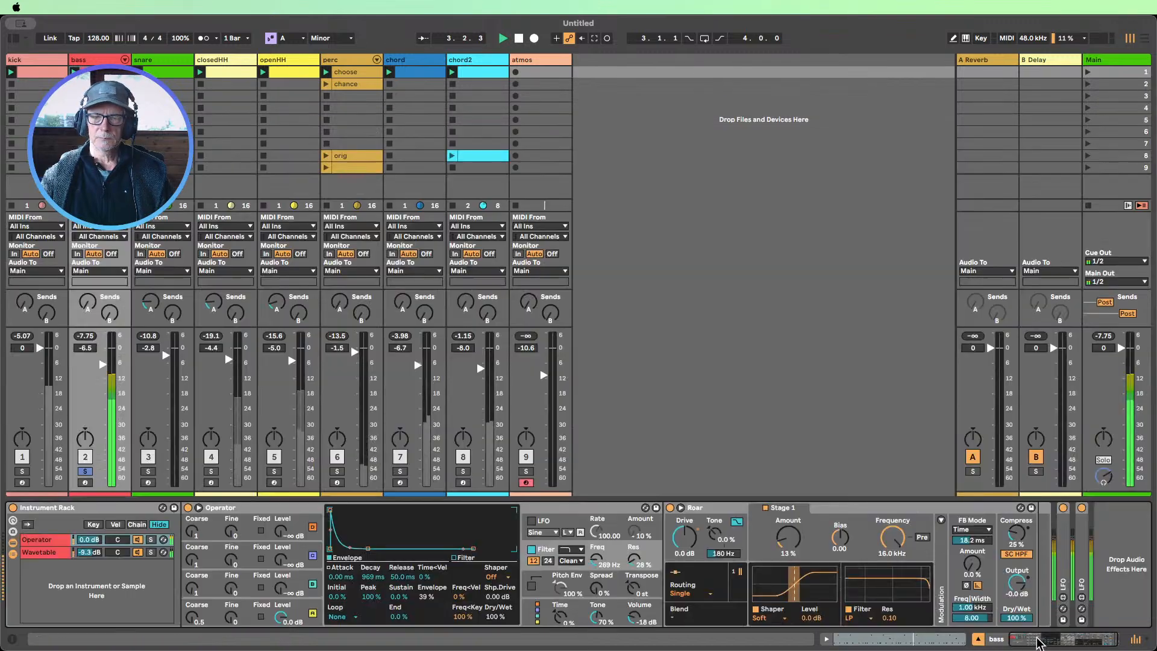
Listen to the bass rack's Operator chain with the Wavetable chain switched off, and collapse the Roar device
click(139, 552)
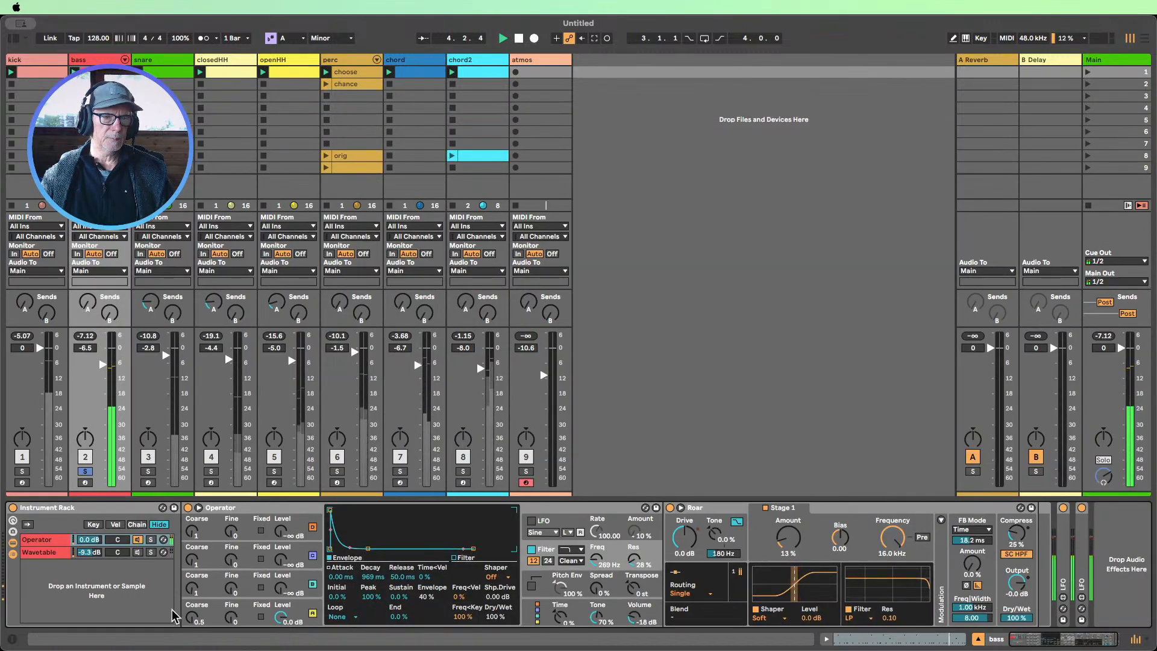
click(59, 542)
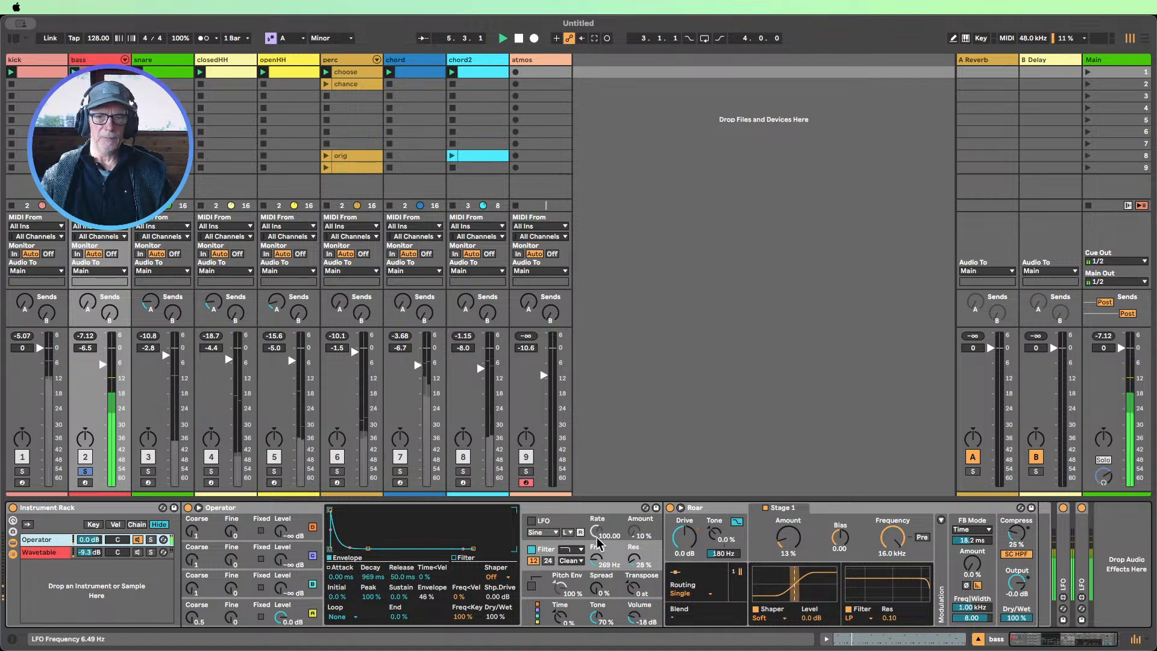
double_click(904, 509)
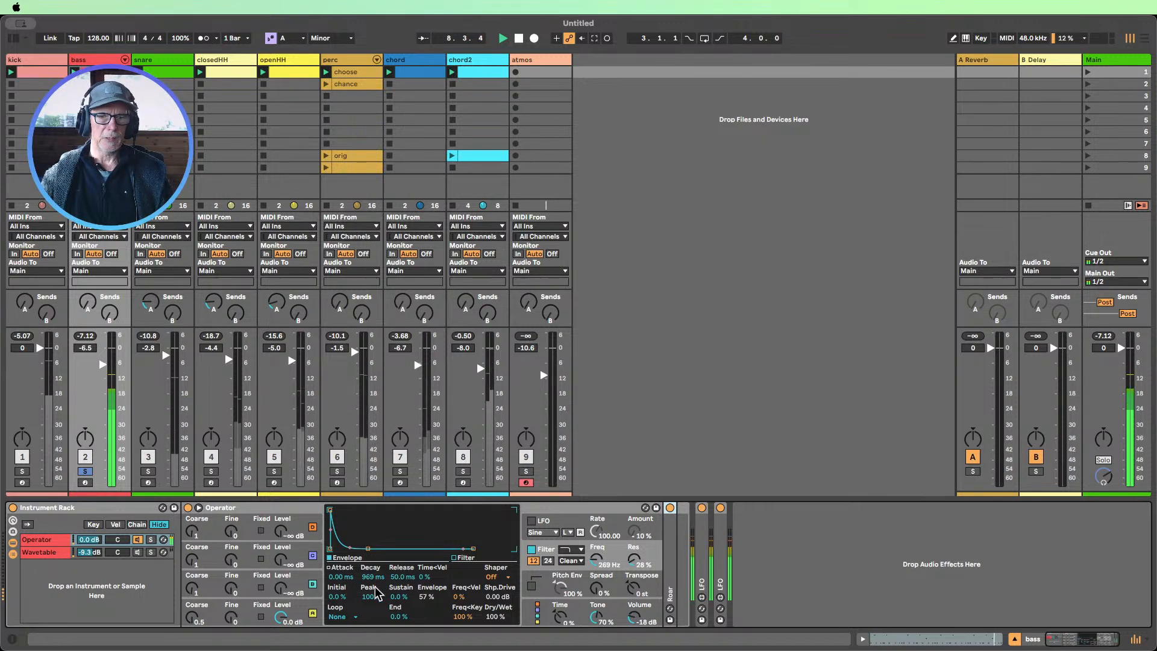
Examine the bass rack's Wavetable chain with its Overdrive and Echo effects, and reactivate the Operator chain
click(45, 552)
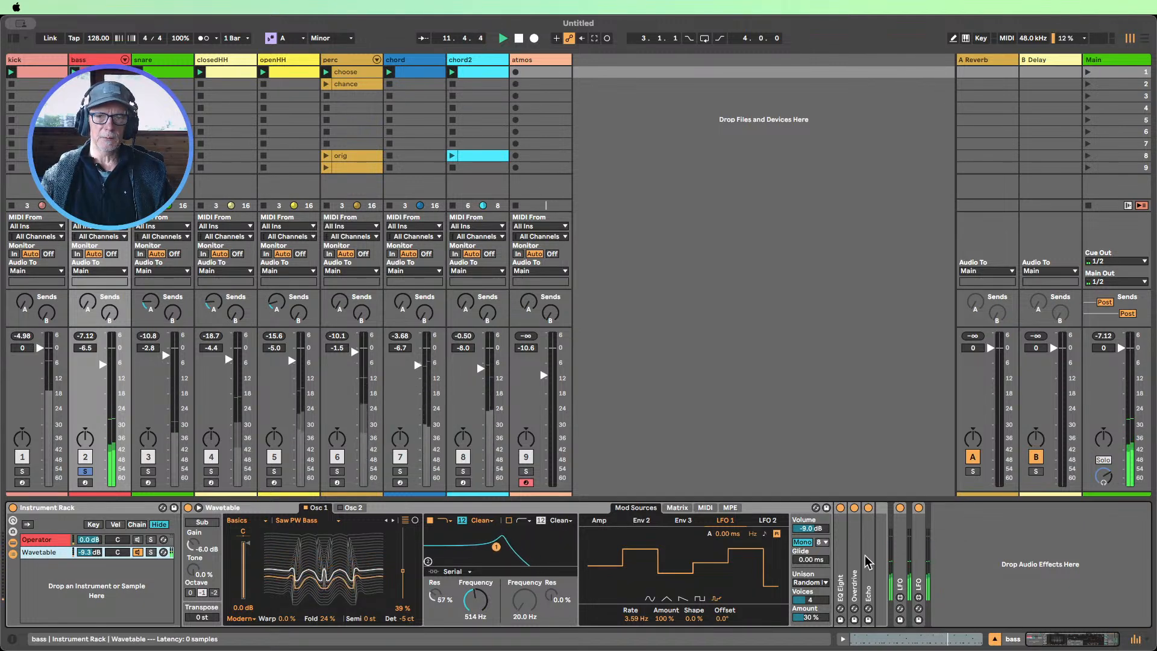
double_click(854, 579)
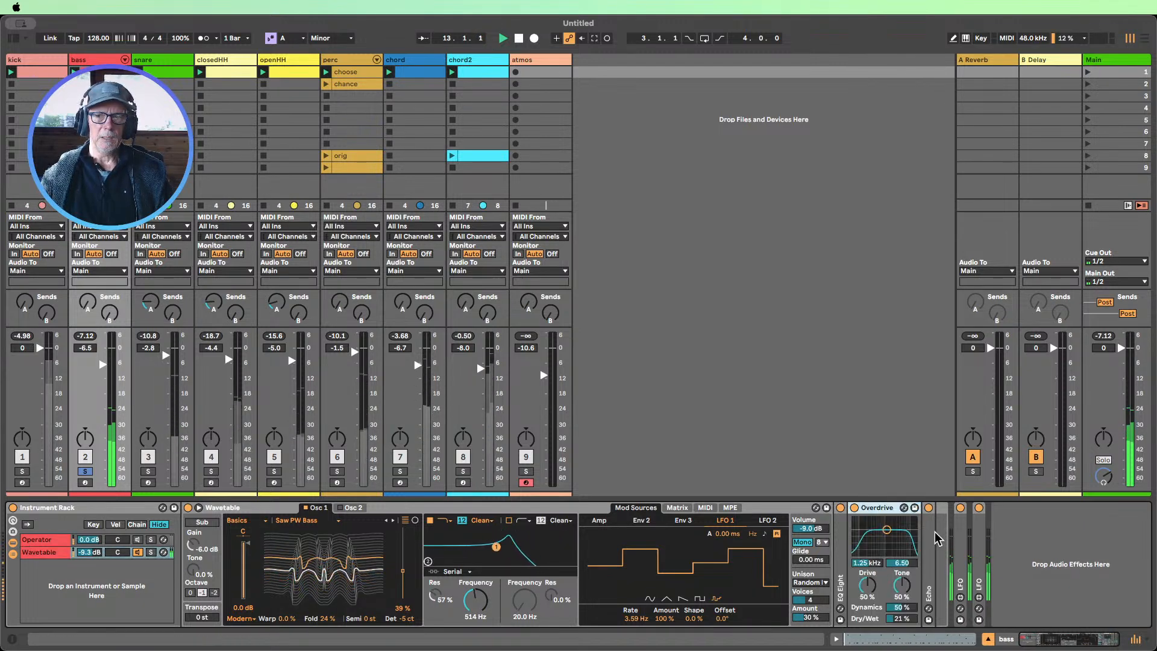
double_click(929, 531)
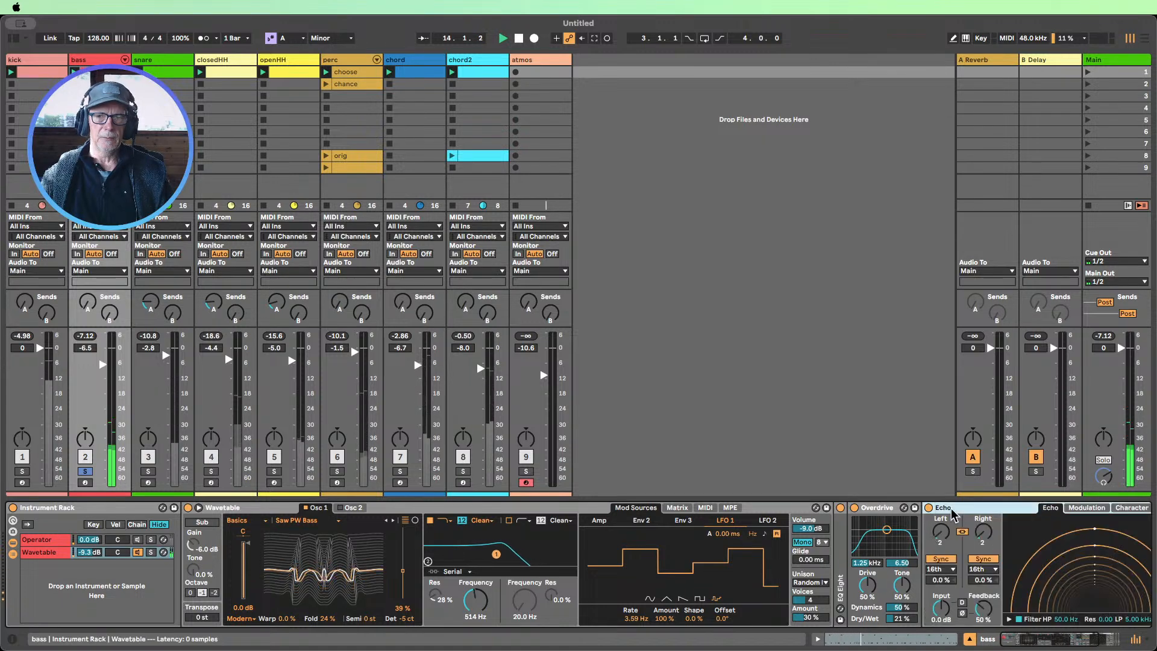
double_click(940, 508)
double_click(881, 509)
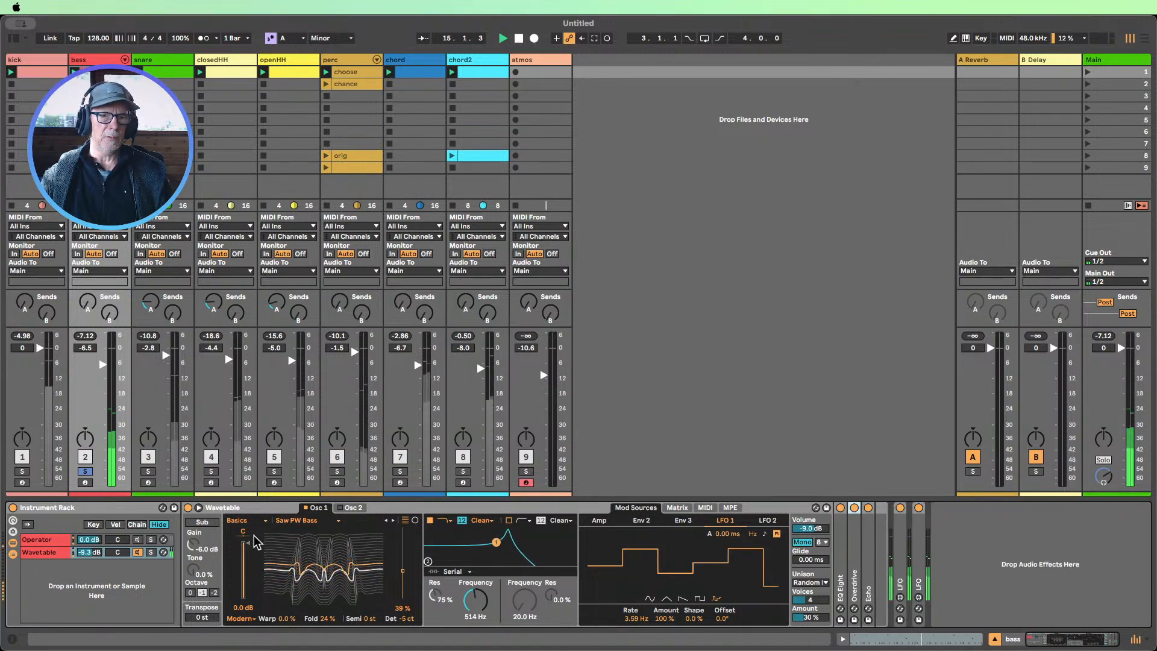
click(142, 541)
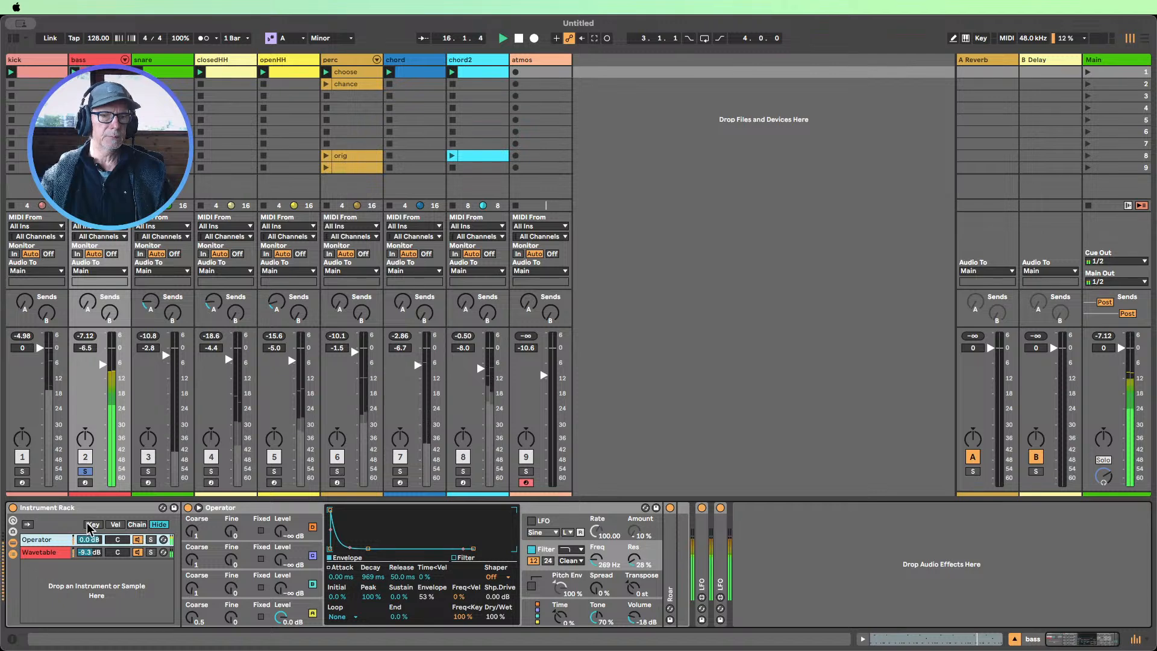
Solo the snare, closedHH and openHH tracks one at a time to review their devices, and collapse openHH's EQ Eight
click(85, 471)
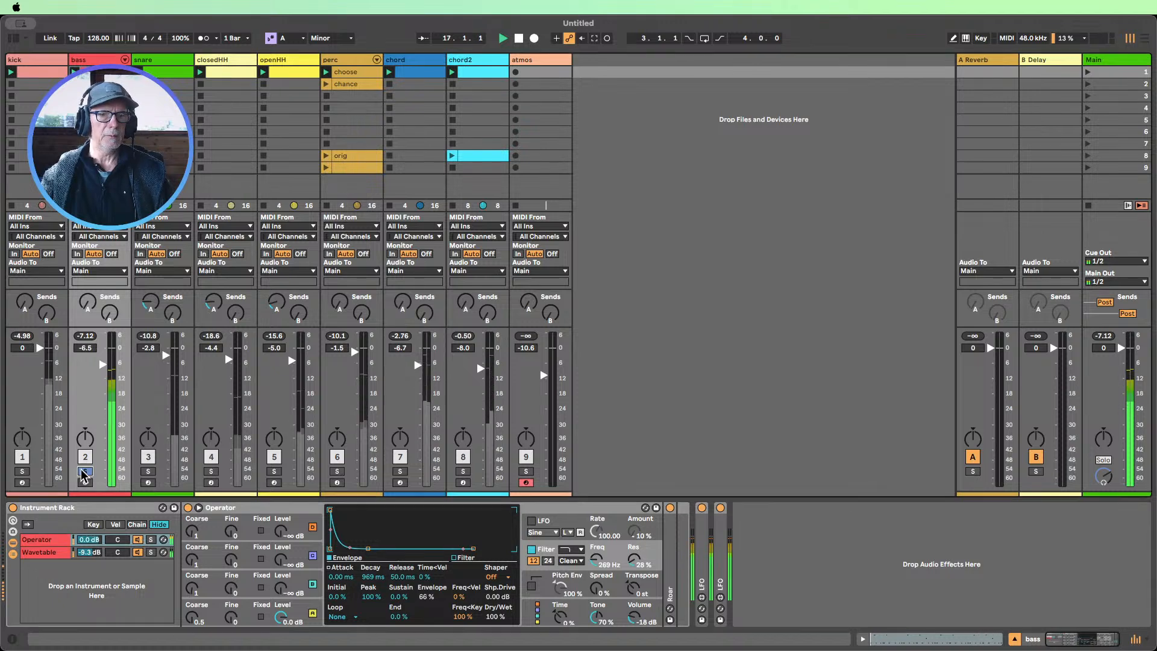
click(148, 471)
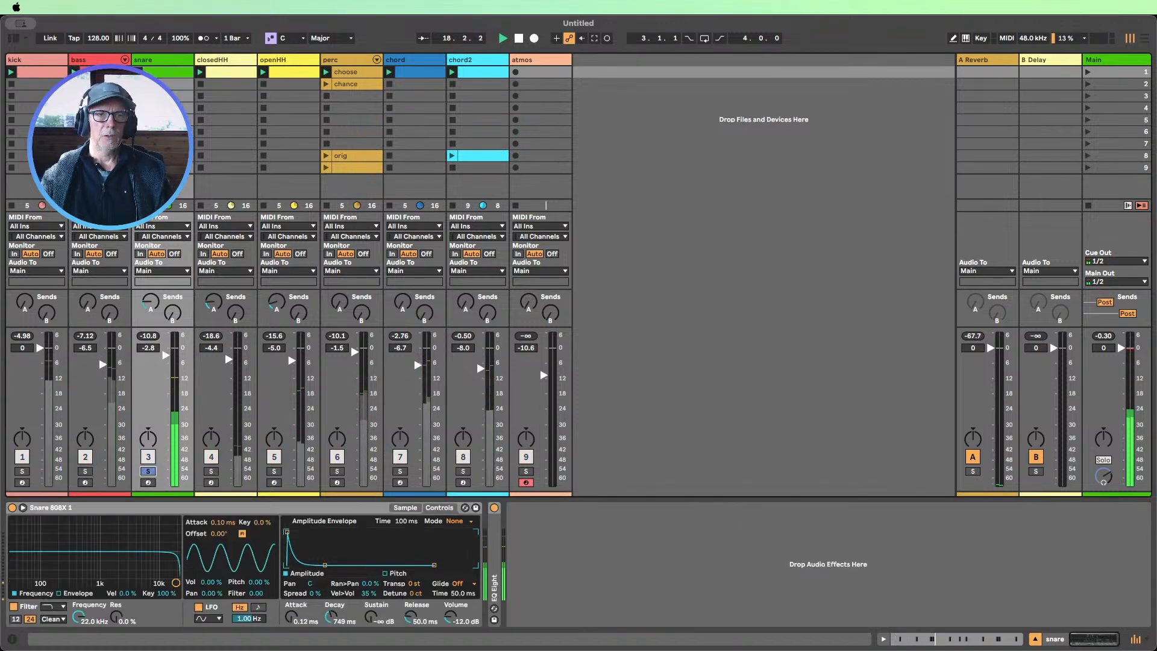
click(211, 472)
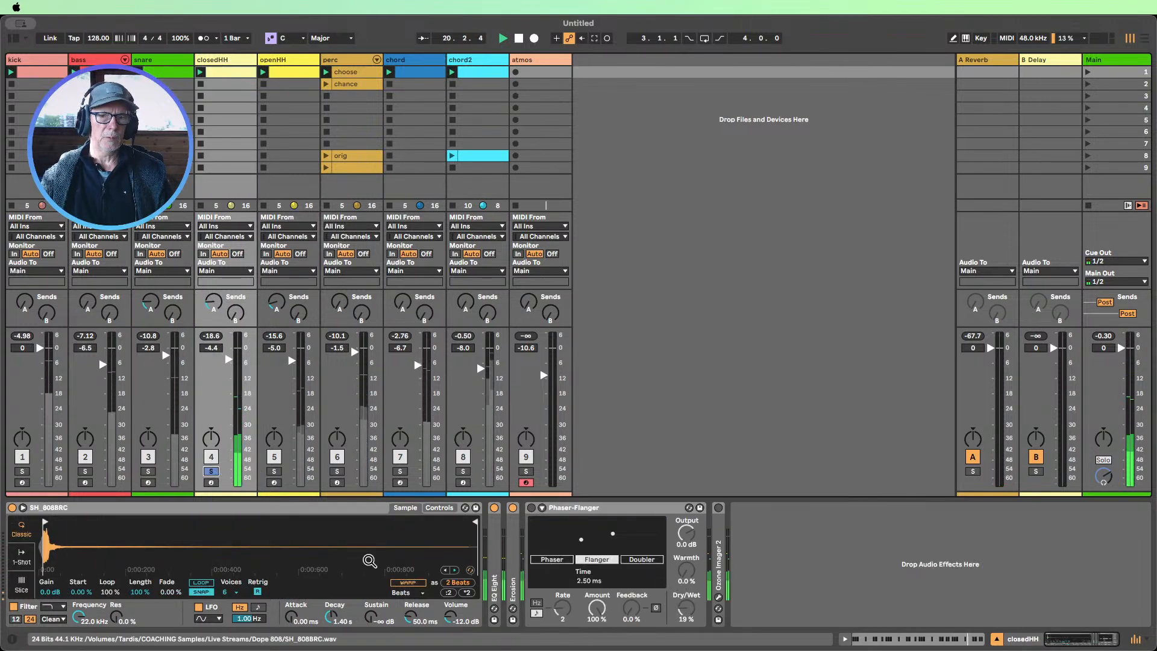
click(274, 471)
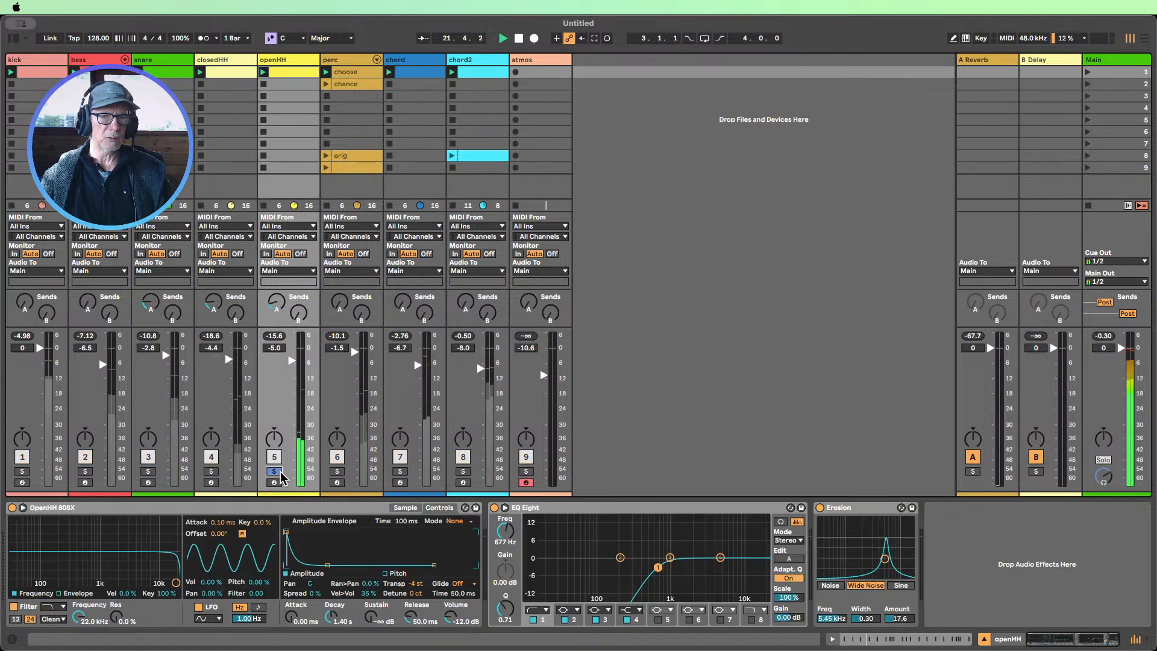
double_click(541, 508)
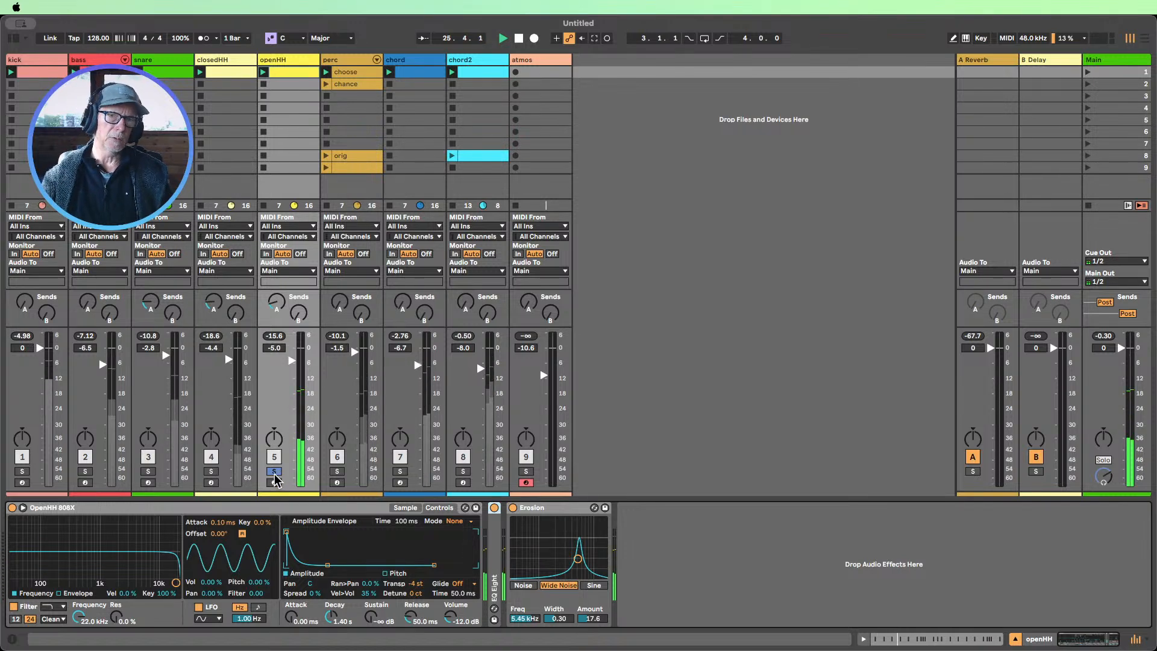
Solo the perc track and examine its "choose" clip and device chain
click(336, 472)
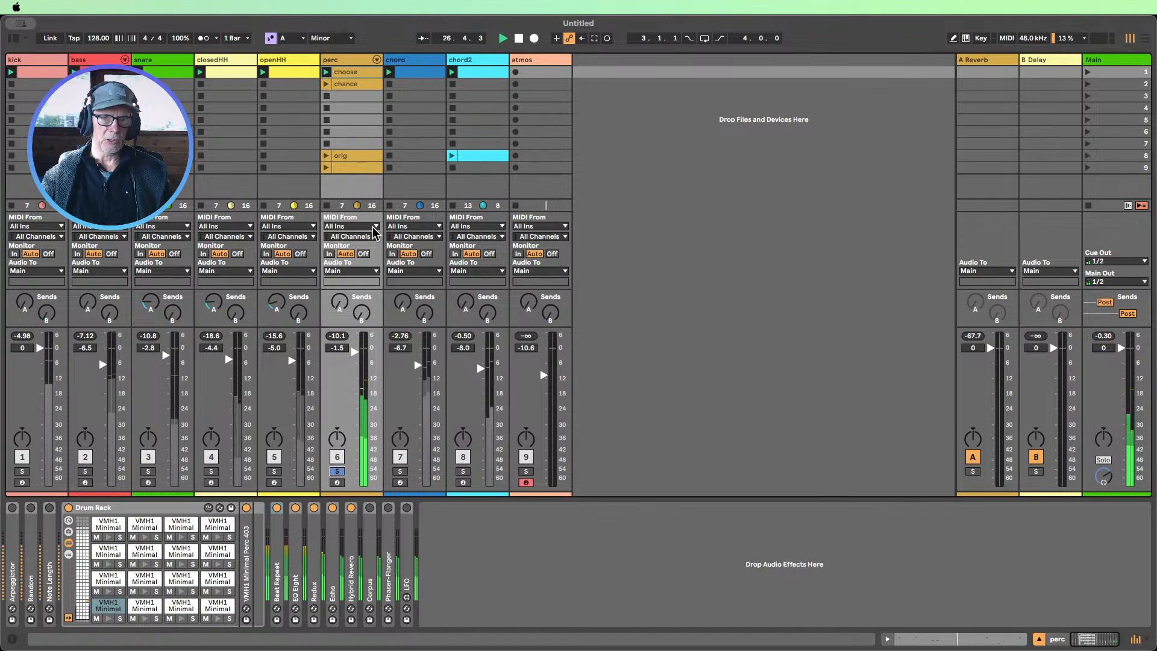
double_click(347, 72)
click(427, 360)
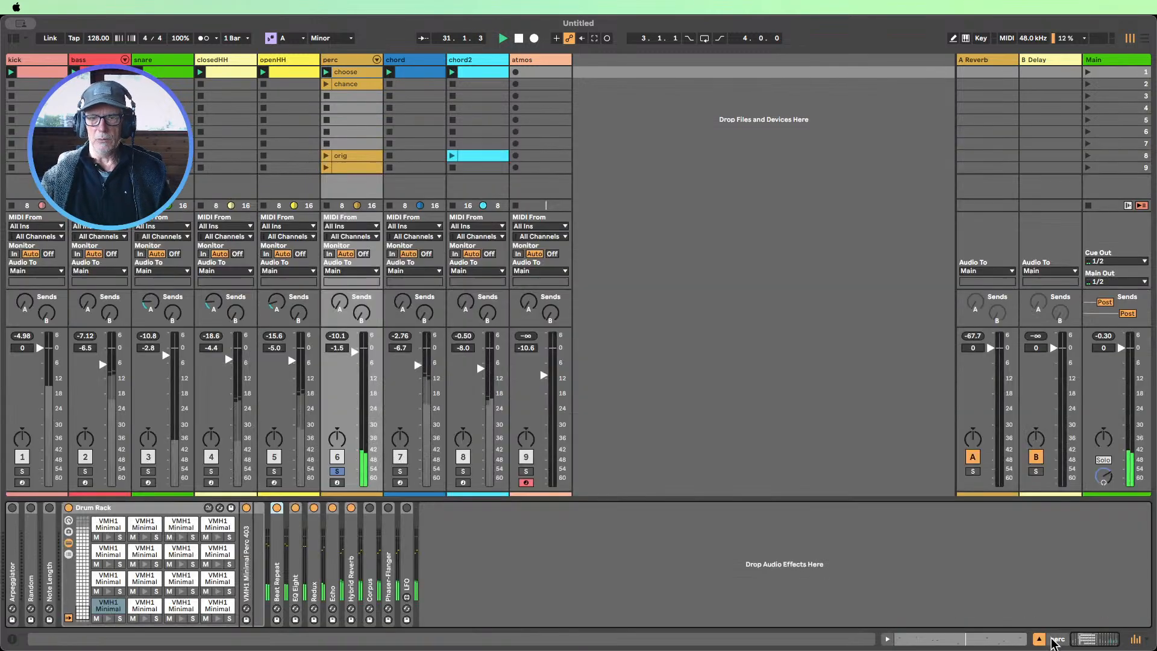
key(shift+Tab)
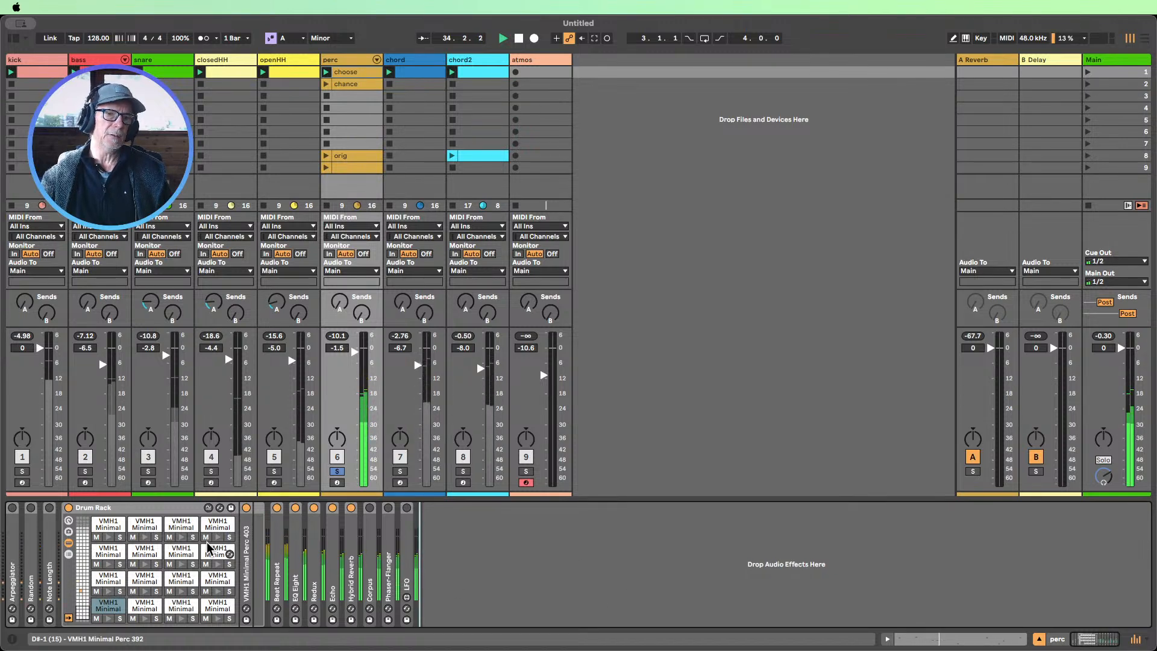
Examine the chord clip's notes and the track's Wavetable and cutoff_lfo devices, and listen to the chord track soloed
click(412, 72)
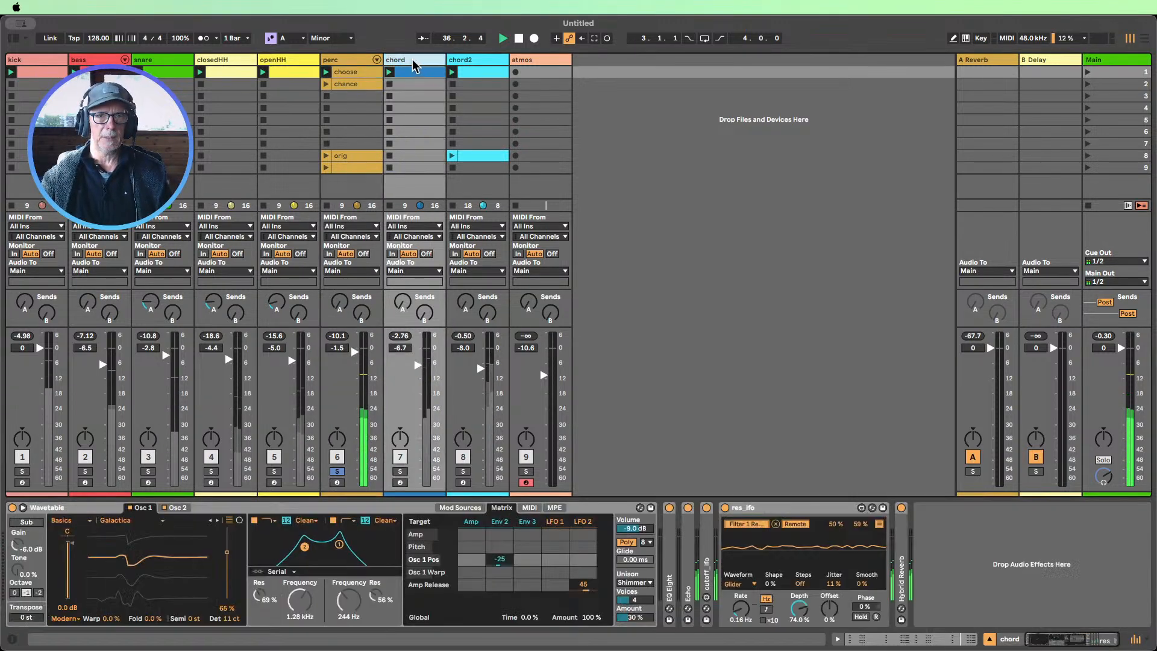
double_click(414, 74)
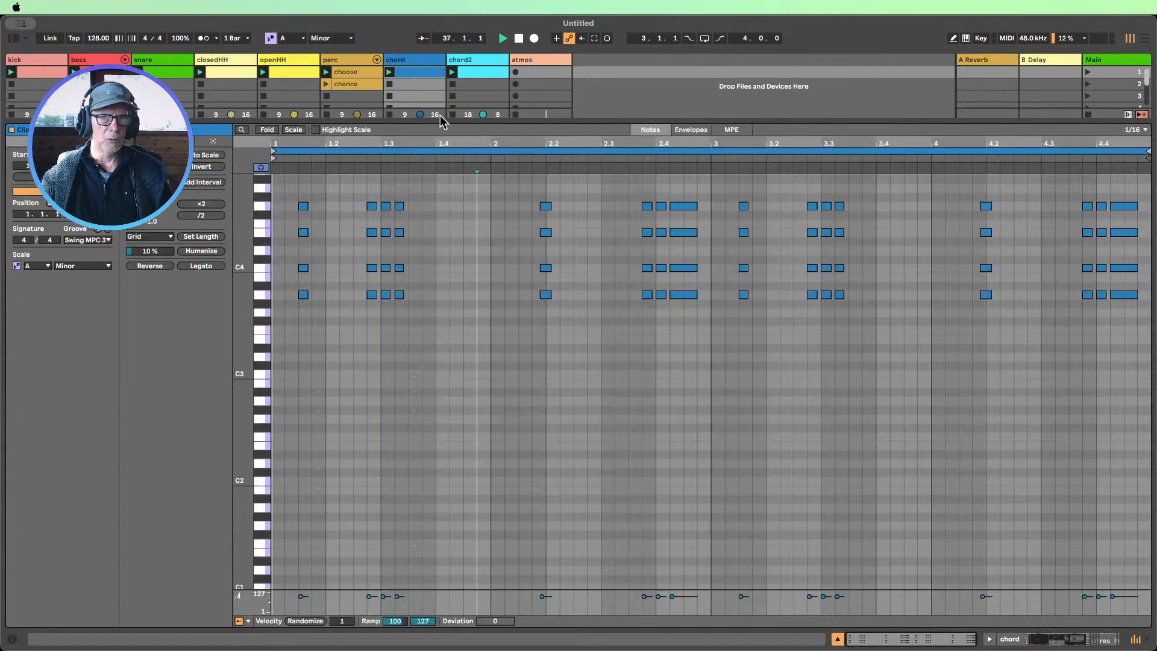
double_click(408, 59)
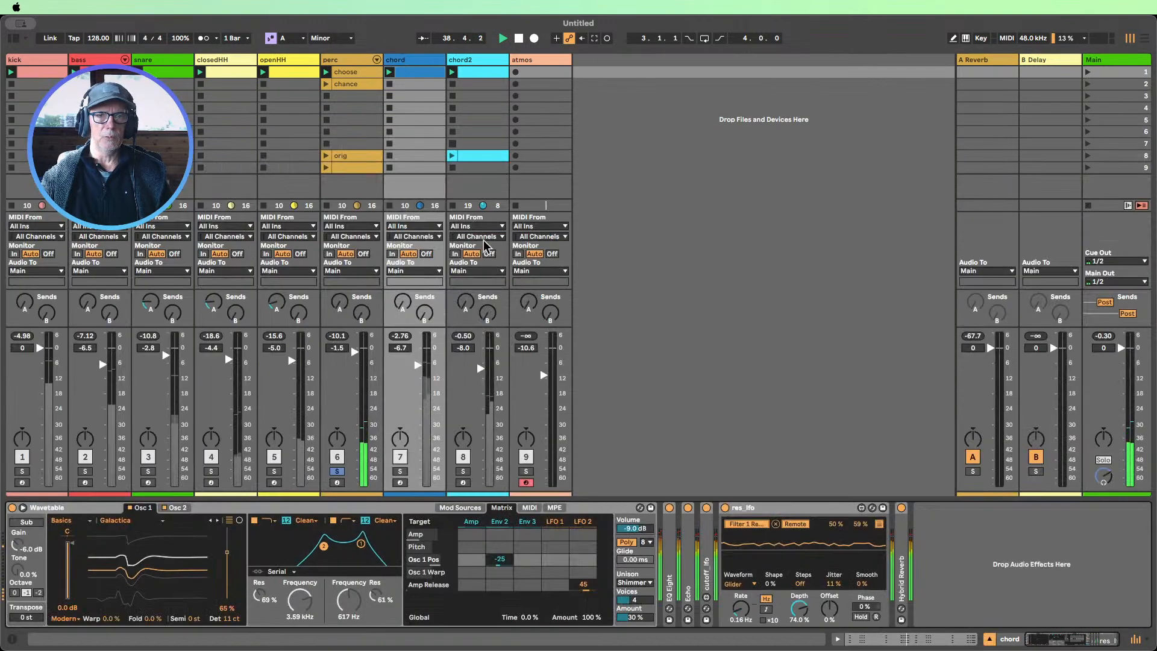
click(74, 511)
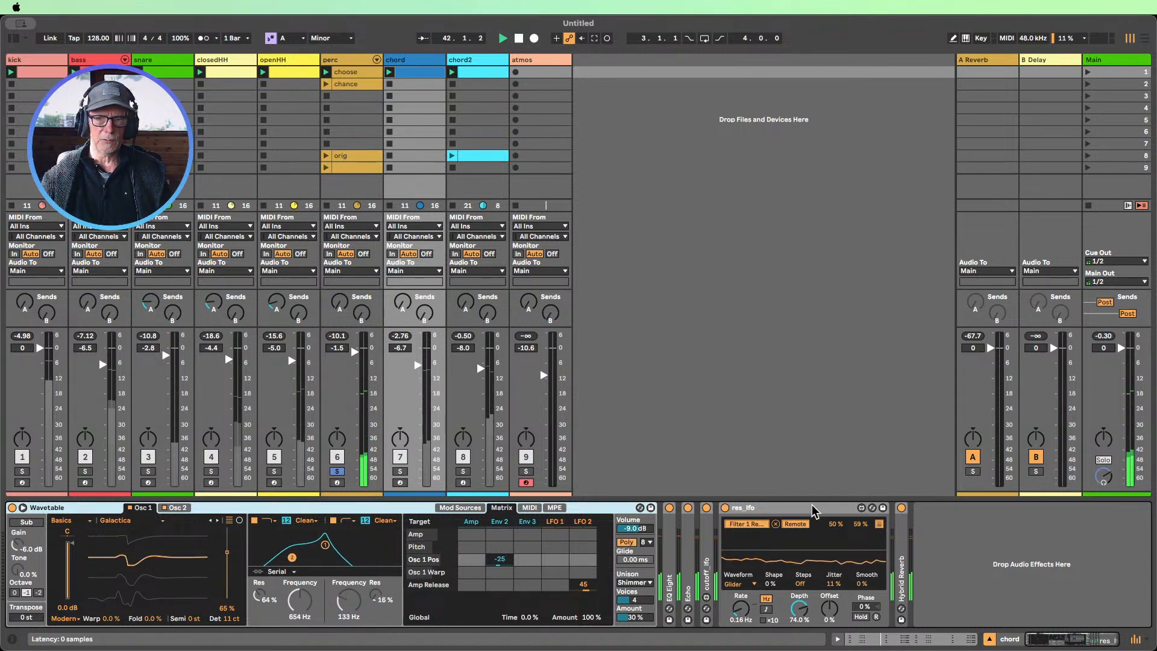
double_click(709, 548)
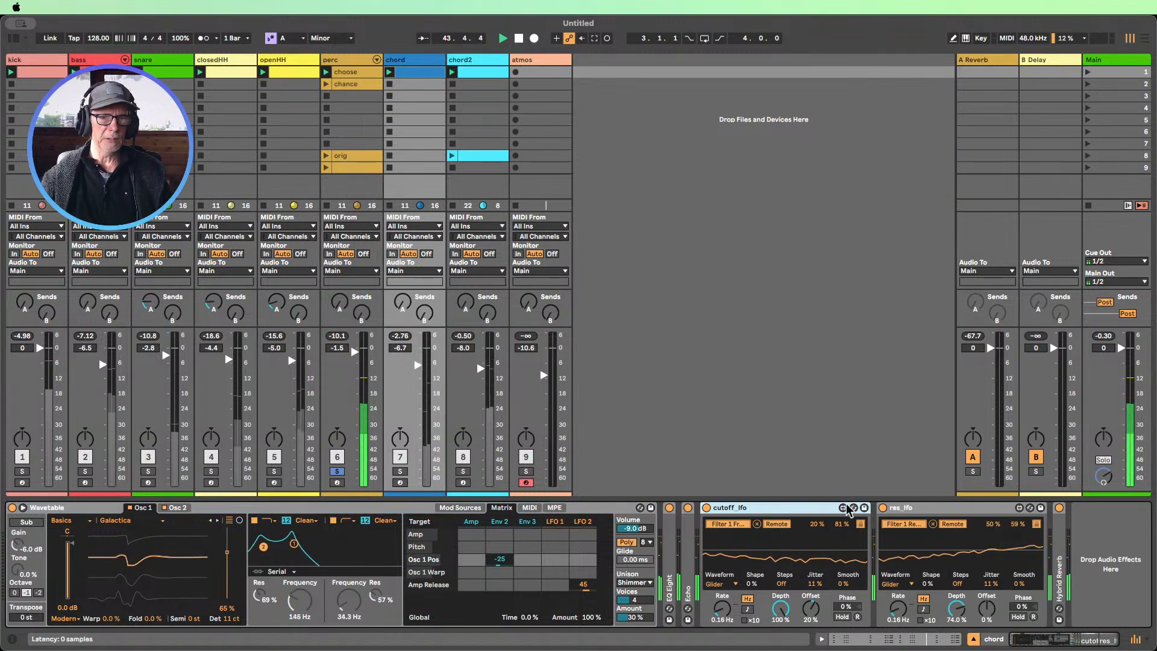
click(402, 472)
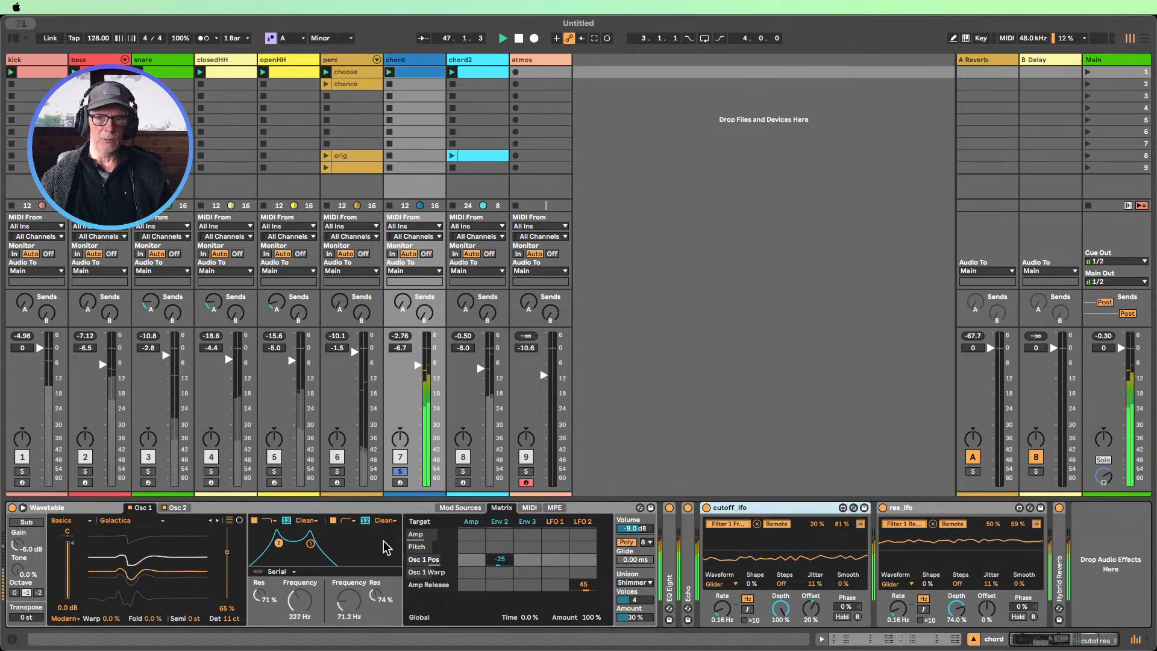
Examine the chord2 track's Wavetable and effects, and listen to the track soloed
click(471, 60)
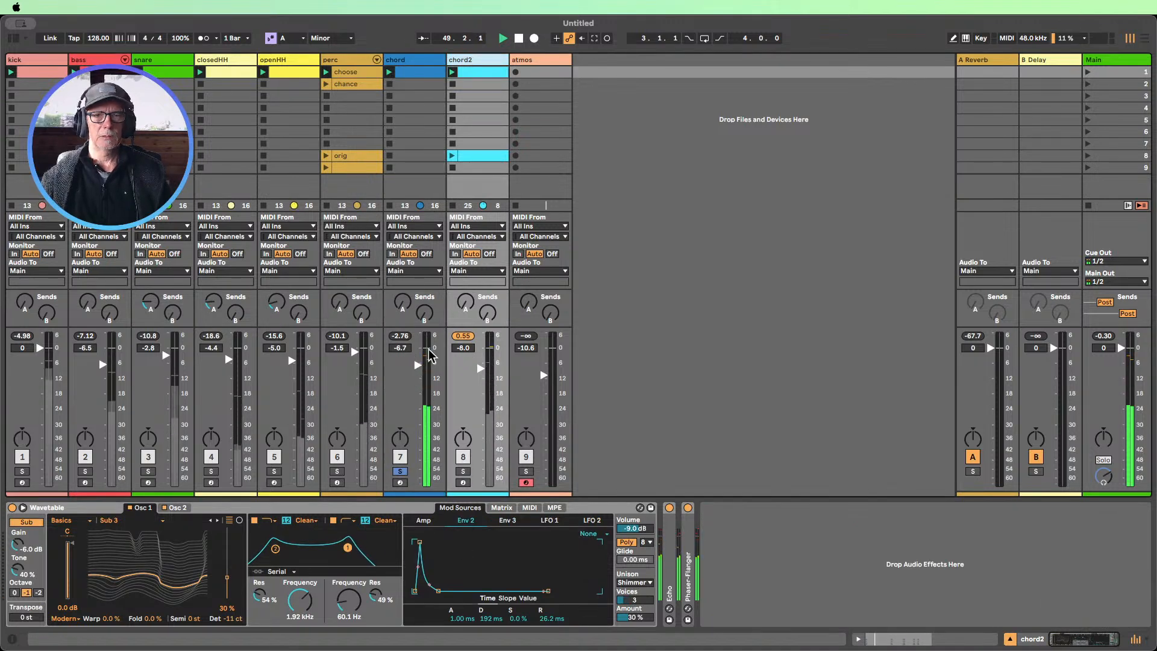
click(463, 472)
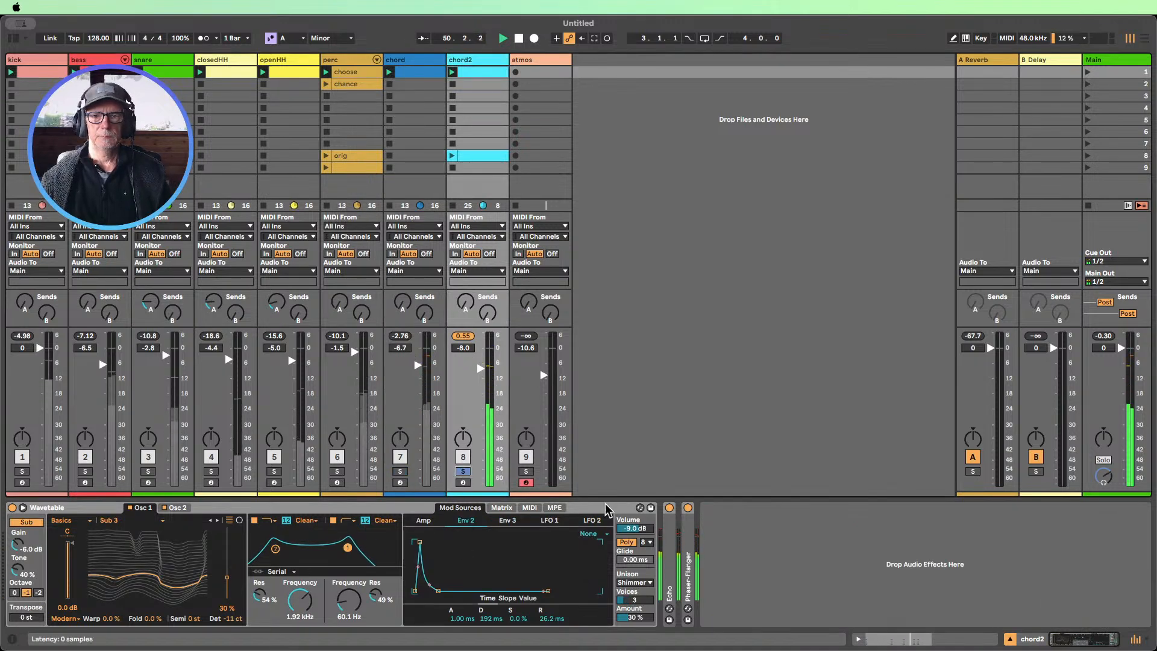
Solo the atmos track and set its Echo Dry/Wet to 100%
click(537, 61)
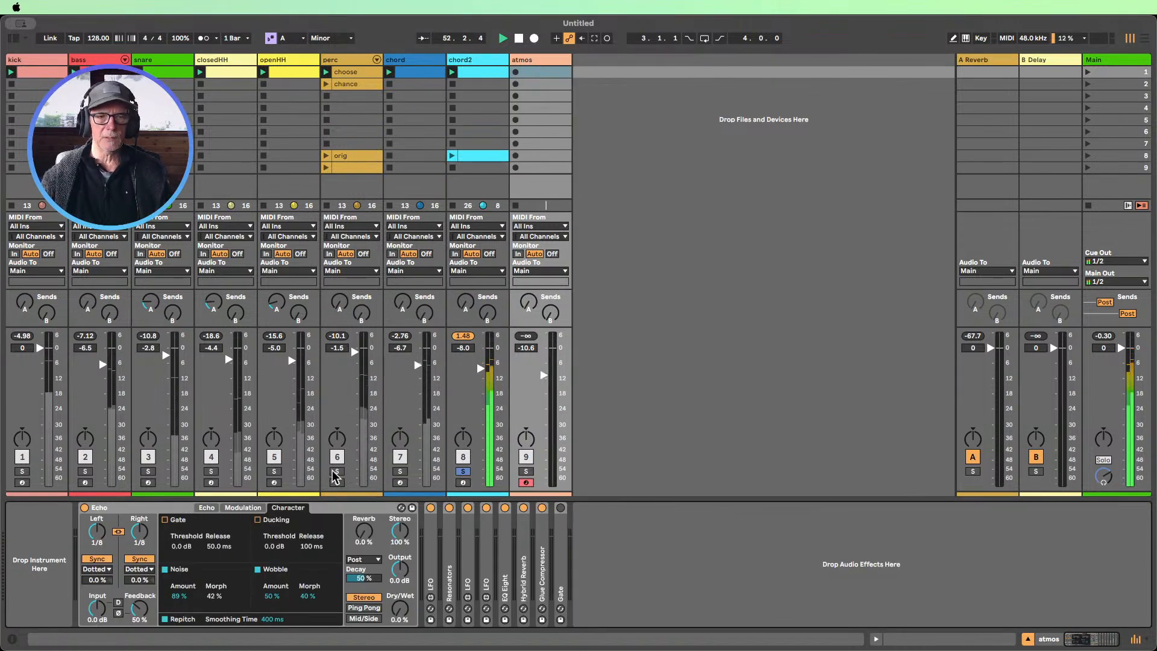
click(156, 511)
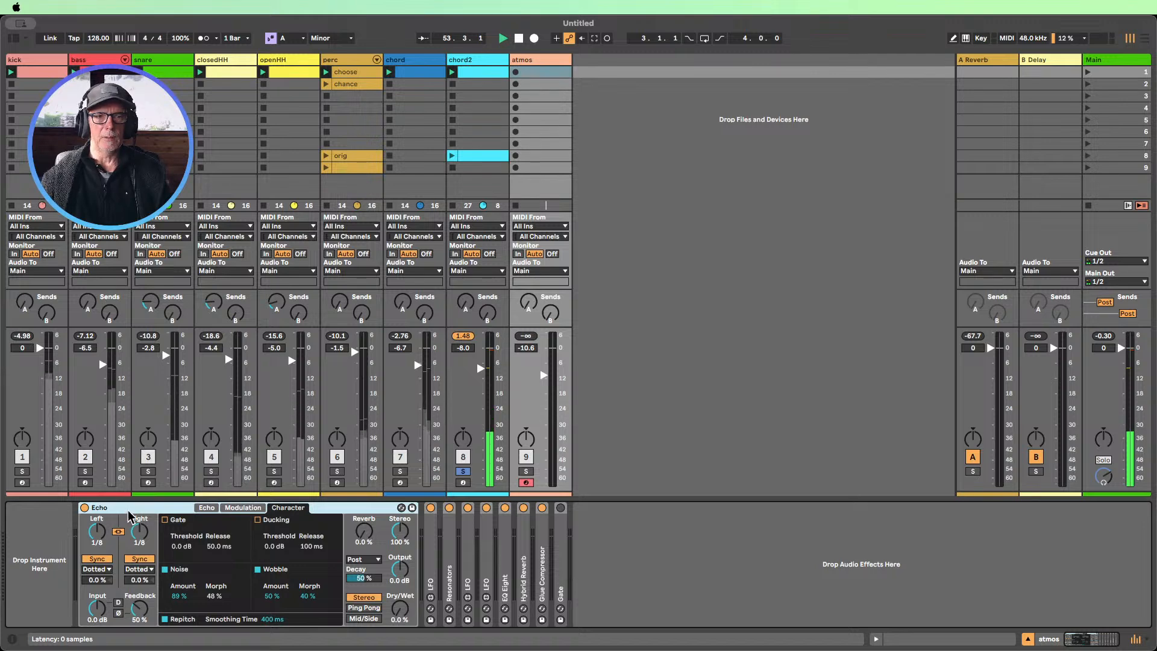
click(526, 471)
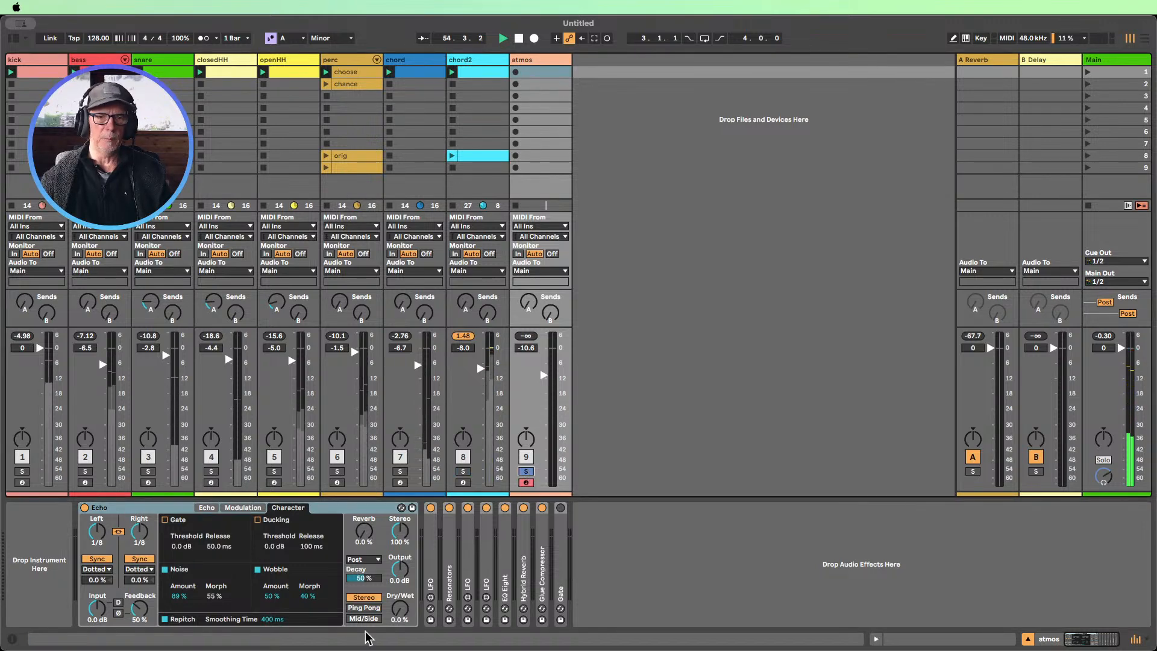
drag(402, 616, 402, 578)
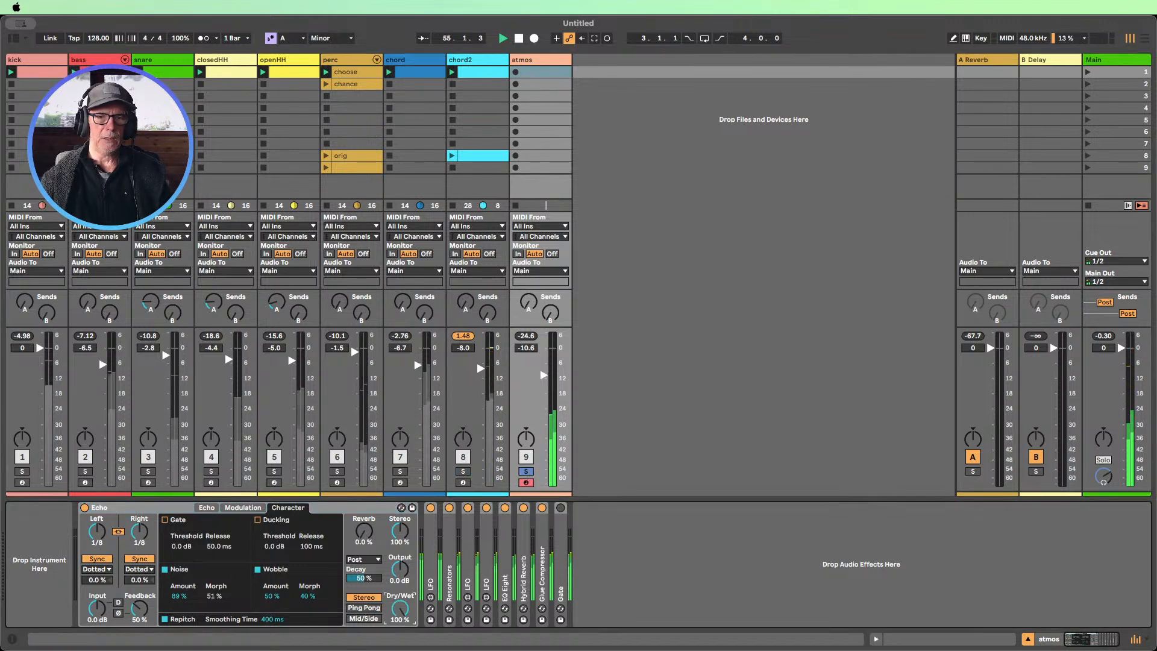
Review the Resonators device in the atmos chain, collapse it again, and activate the Gate
double_click(451, 560)
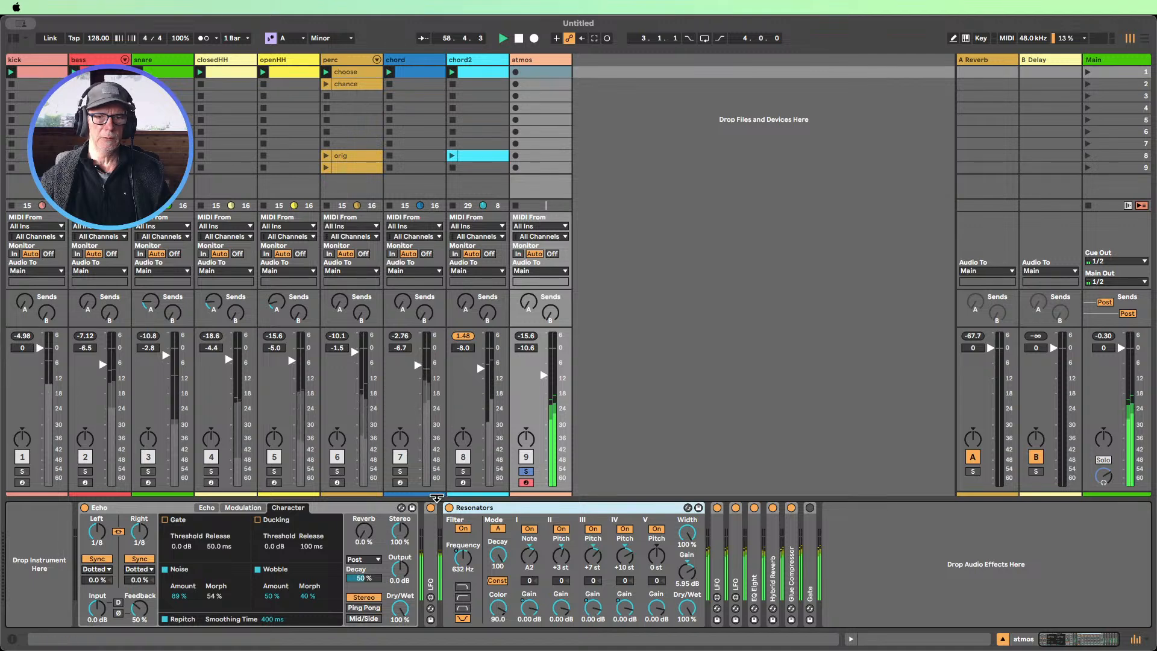
click(449, 508)
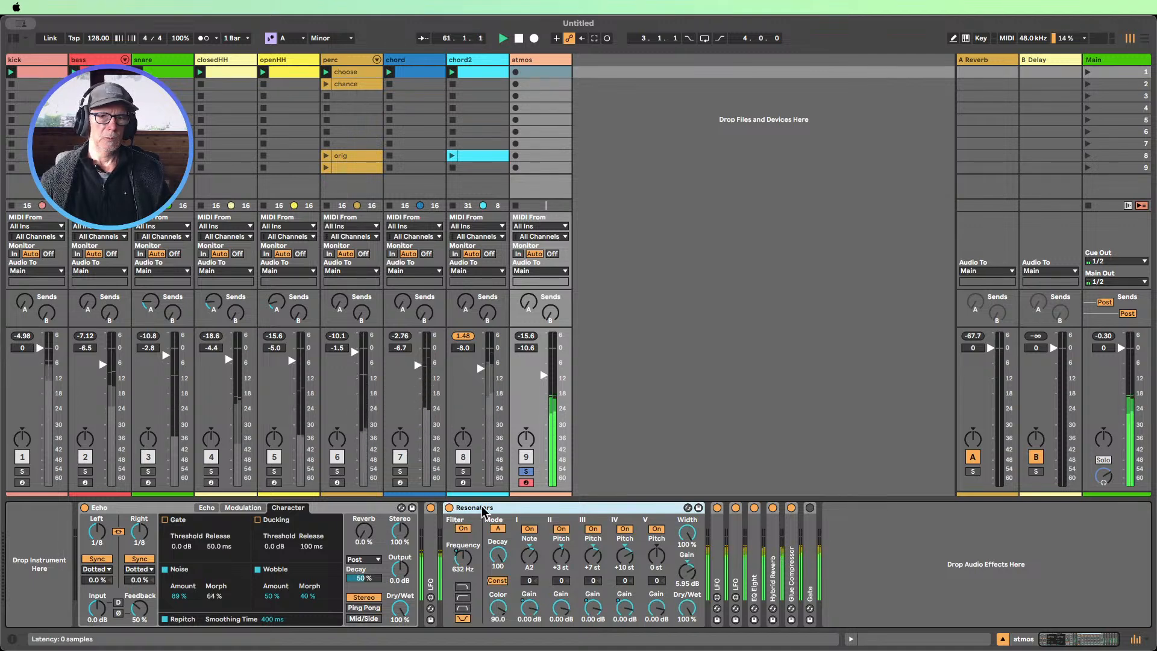
double_click(451, 511)
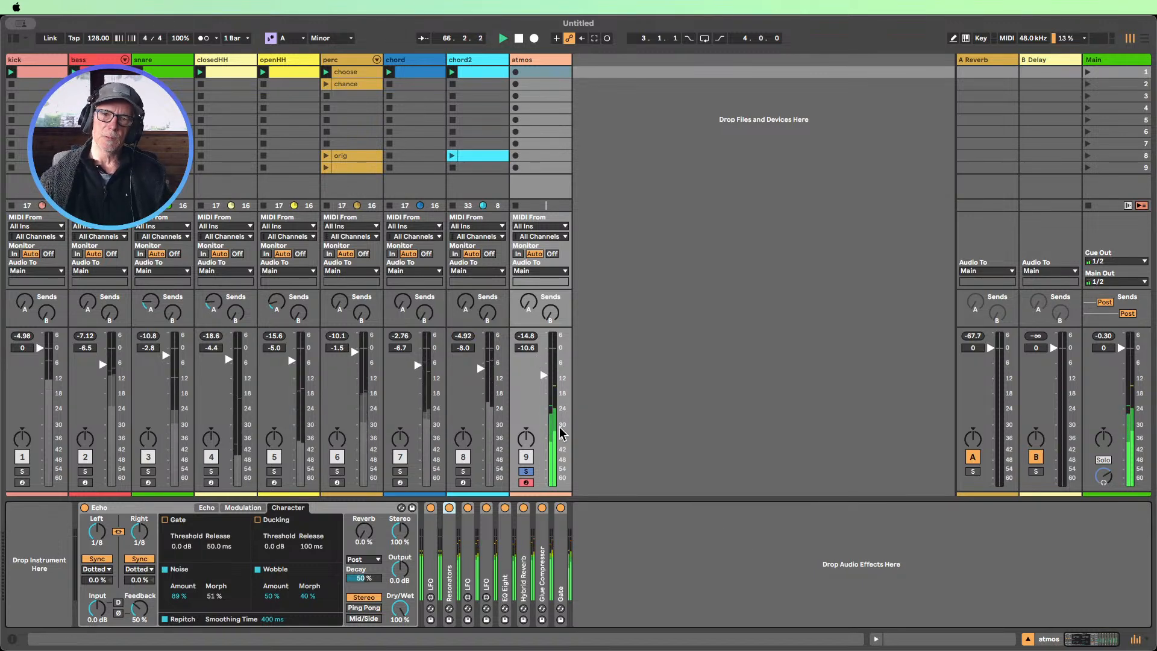
Examine the atmos Gate's bass sidechain and its source options, end the solo, and collapse the Gate
double_click(561, 566)
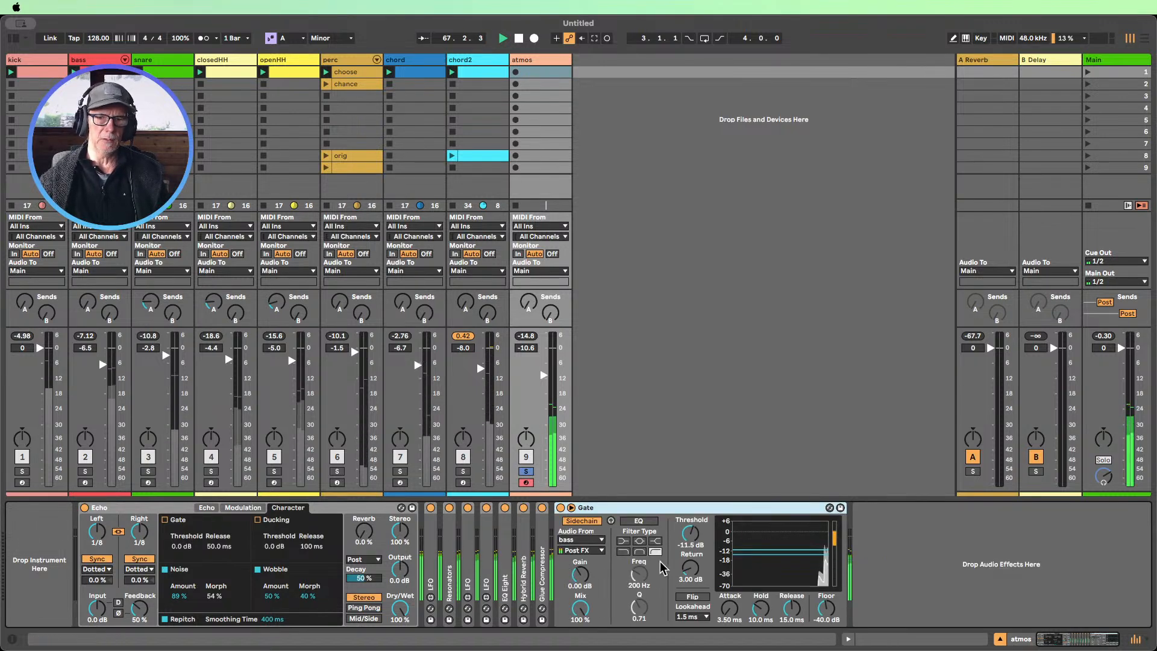
click(580, 539)
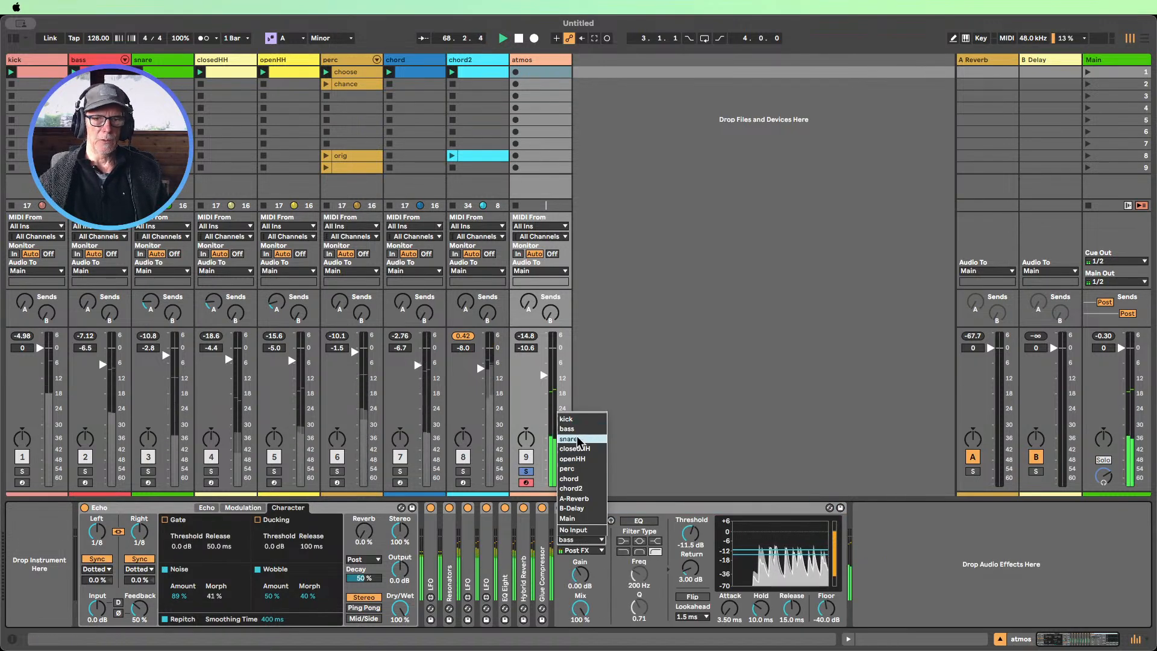
click(682, 459)
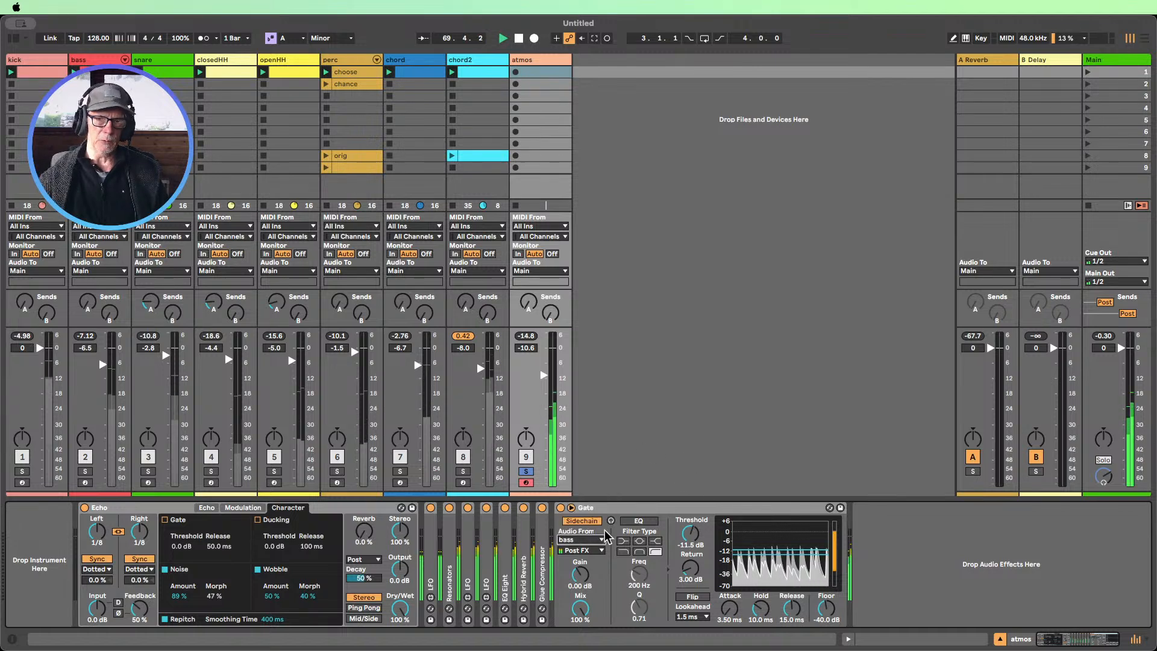
click(526, 472)
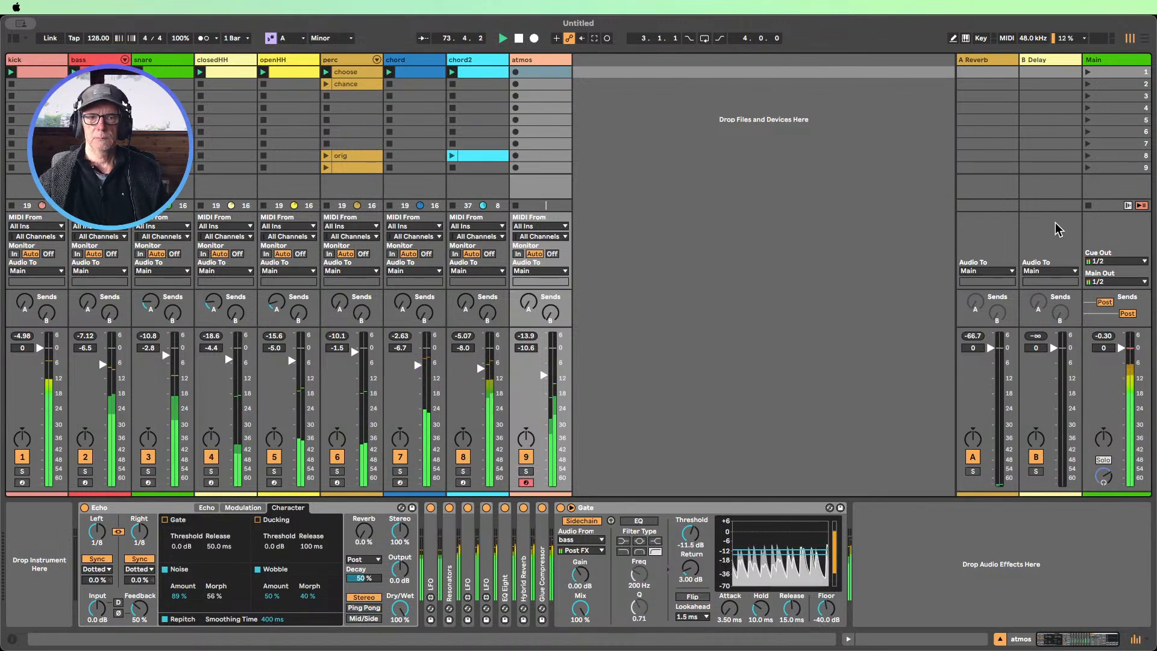
double_click(587, 510)
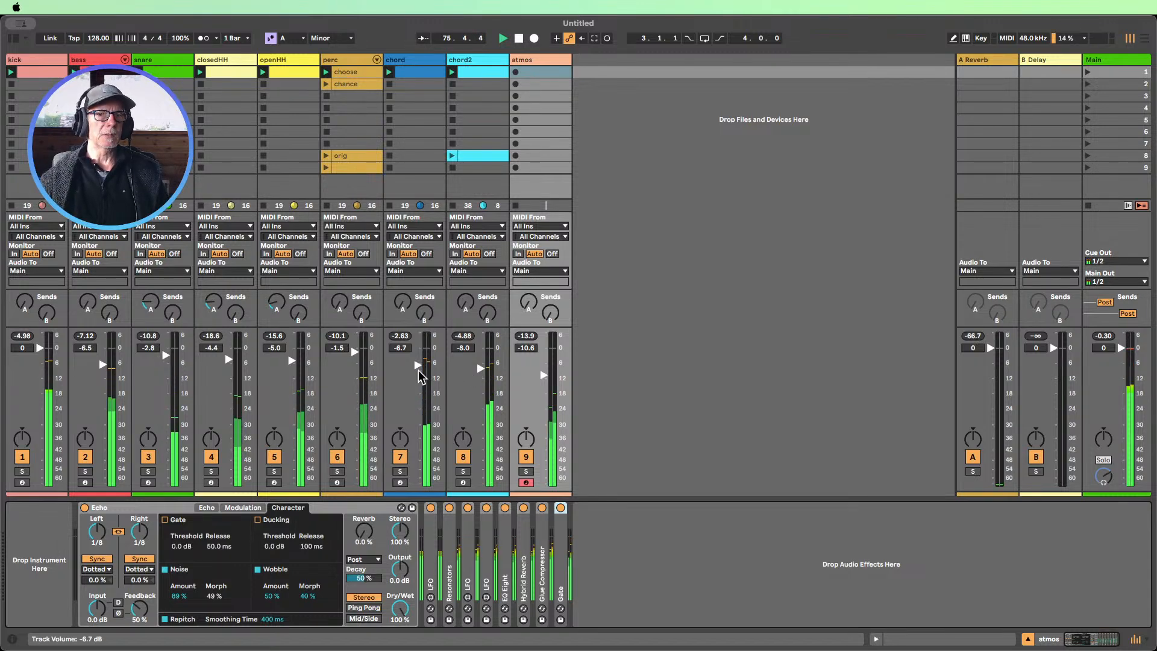
Set the track volumes to -8.0 dB for chord, -10.0 dB for chord2 and -5.4 dB for atmos, and mute chord2
drag(482, 369, 417, 367)
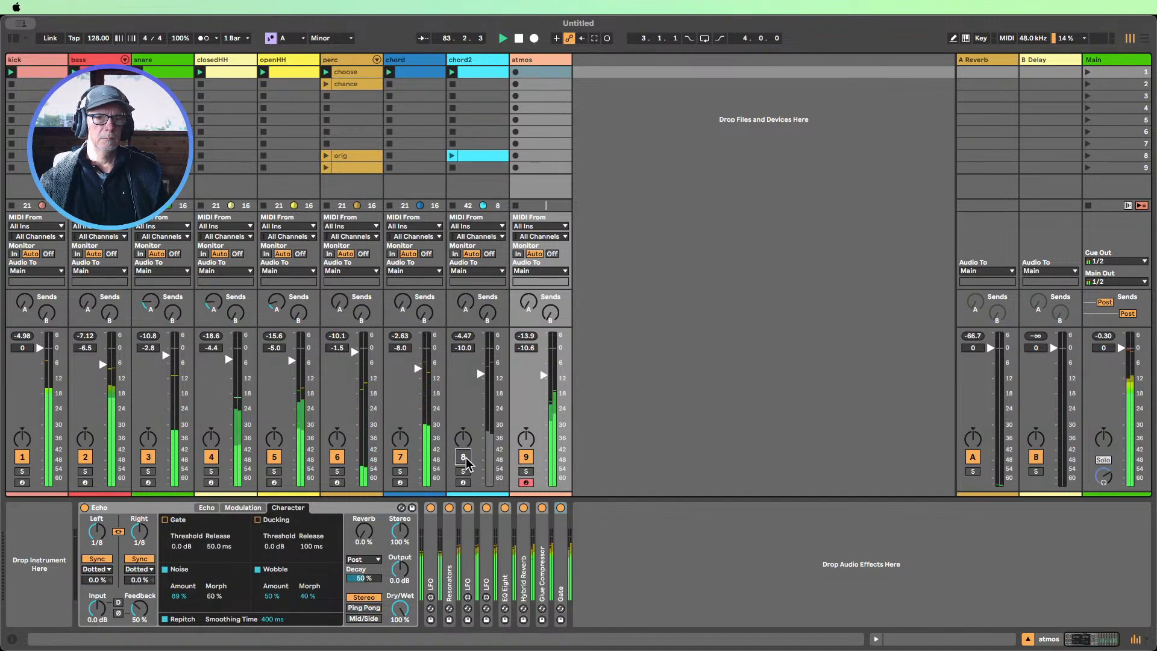
drag(543, 375, 544, 361)
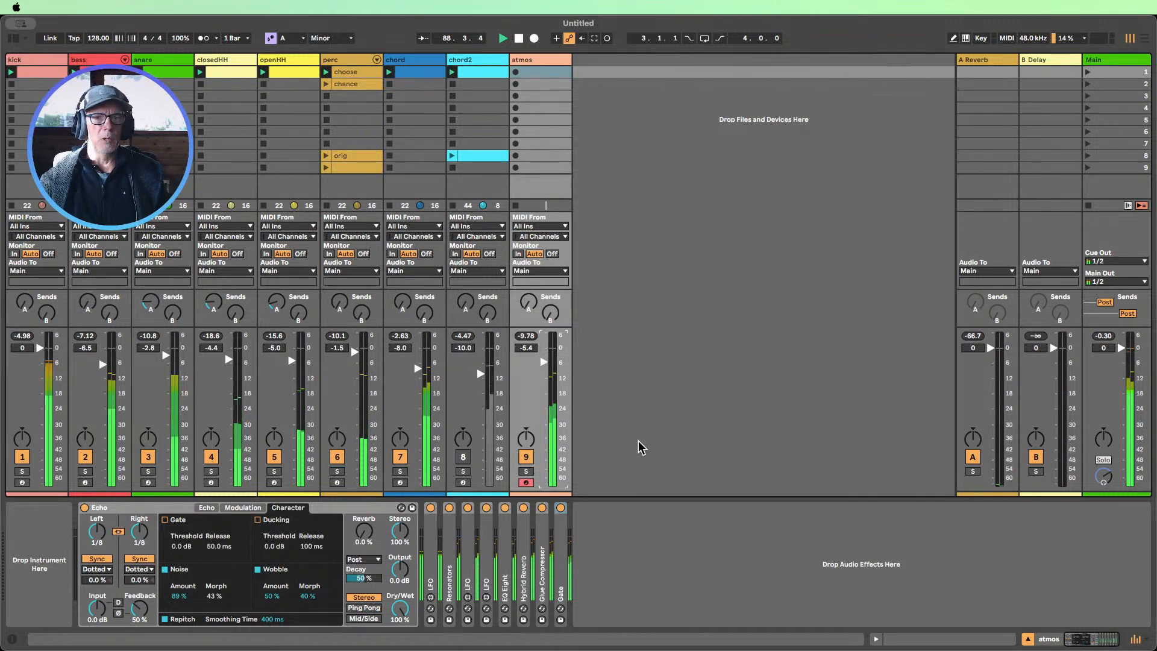
click(463, 457)
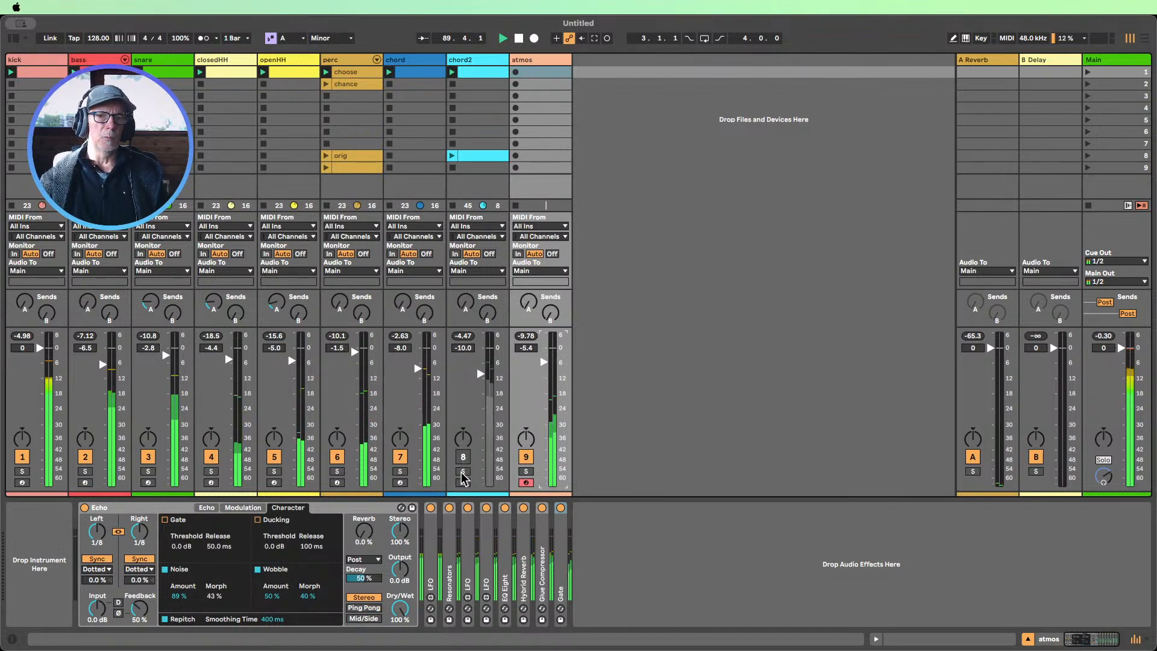
click(462, 458)
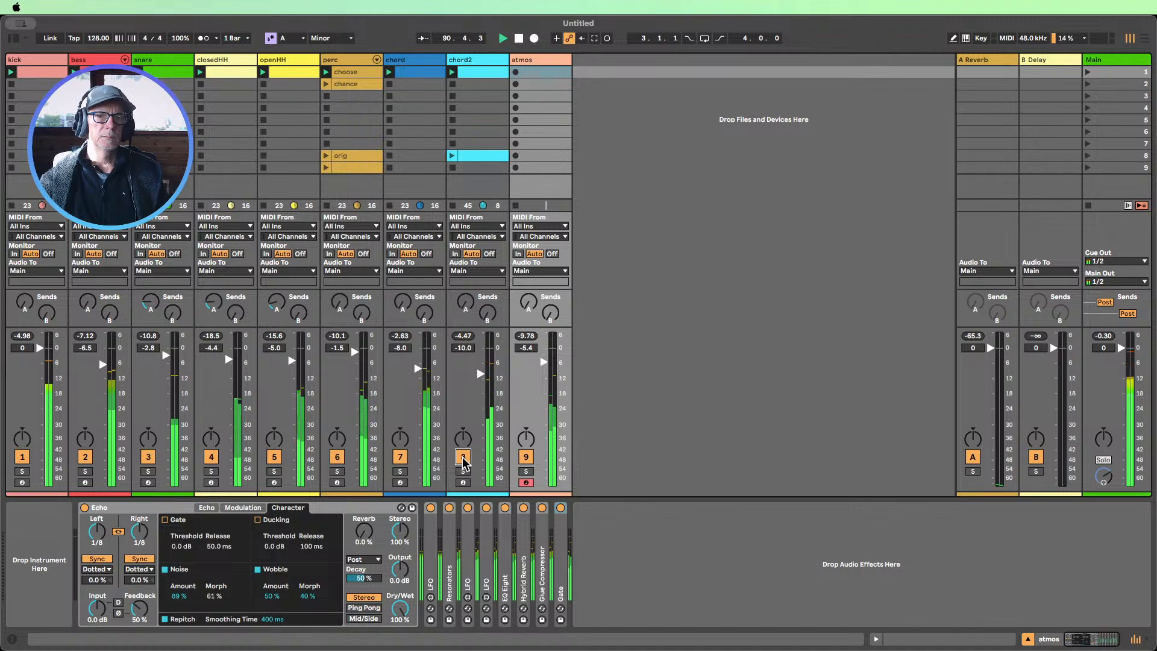
Place "How to Manifest What You Really Want vocals.wav" from the Live Streams folder in the first slot of a new audio track and launch it
click(13, 39)
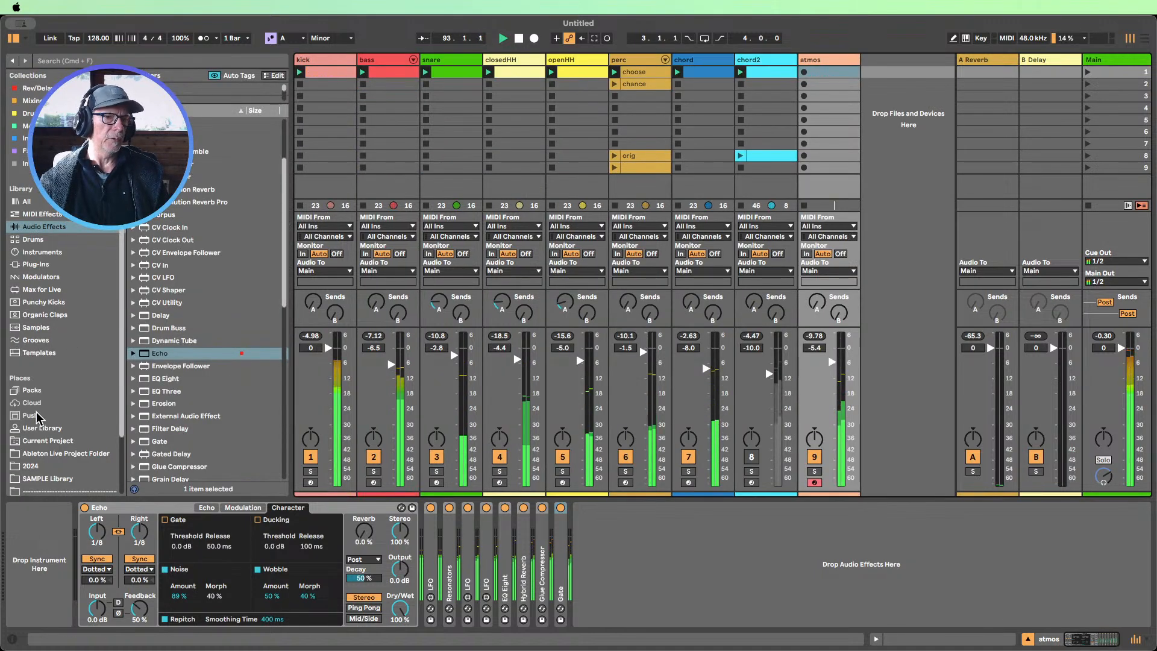
scroll(48, 434, down, 5)
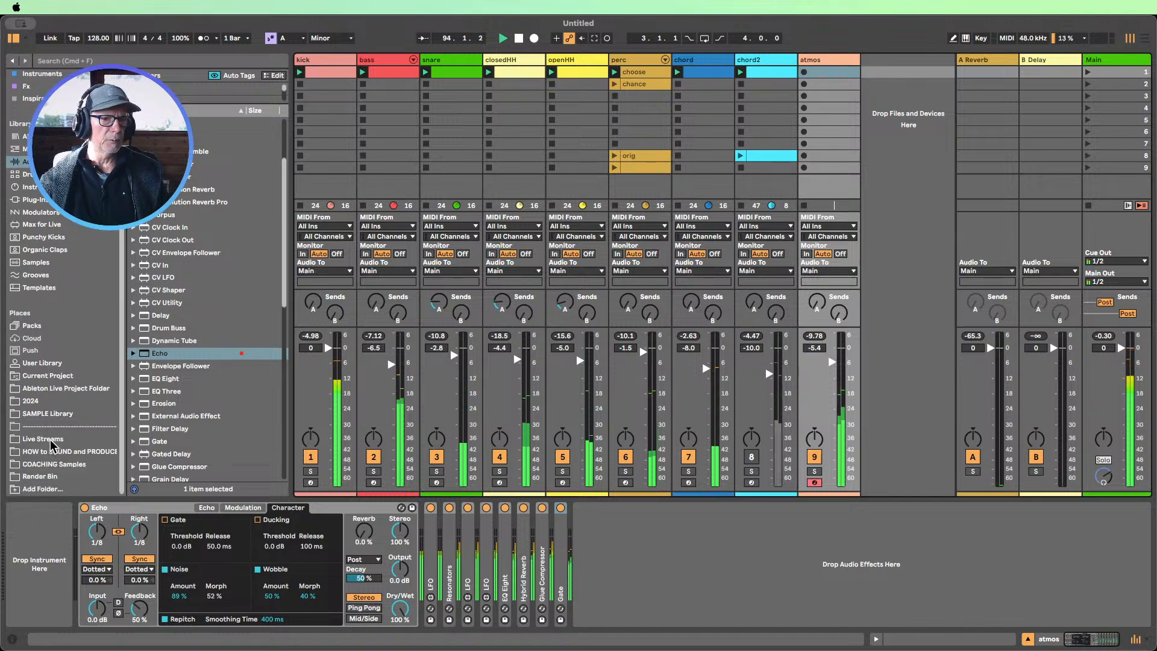
click(36, 438)
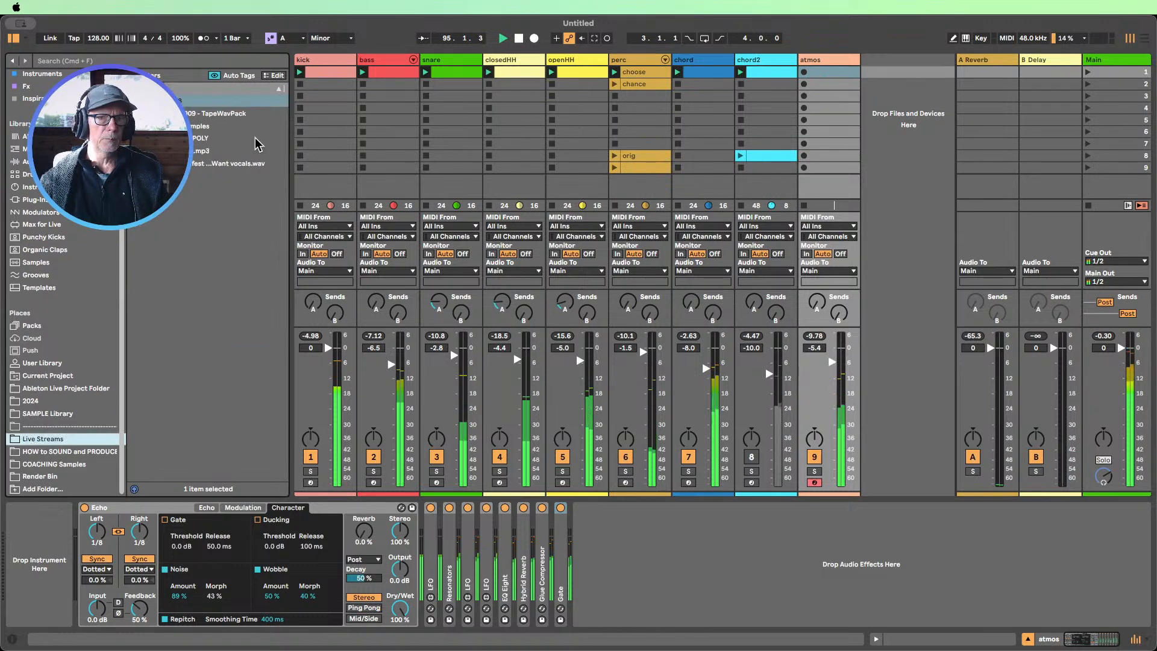
drag(875, 113, 871, 73)
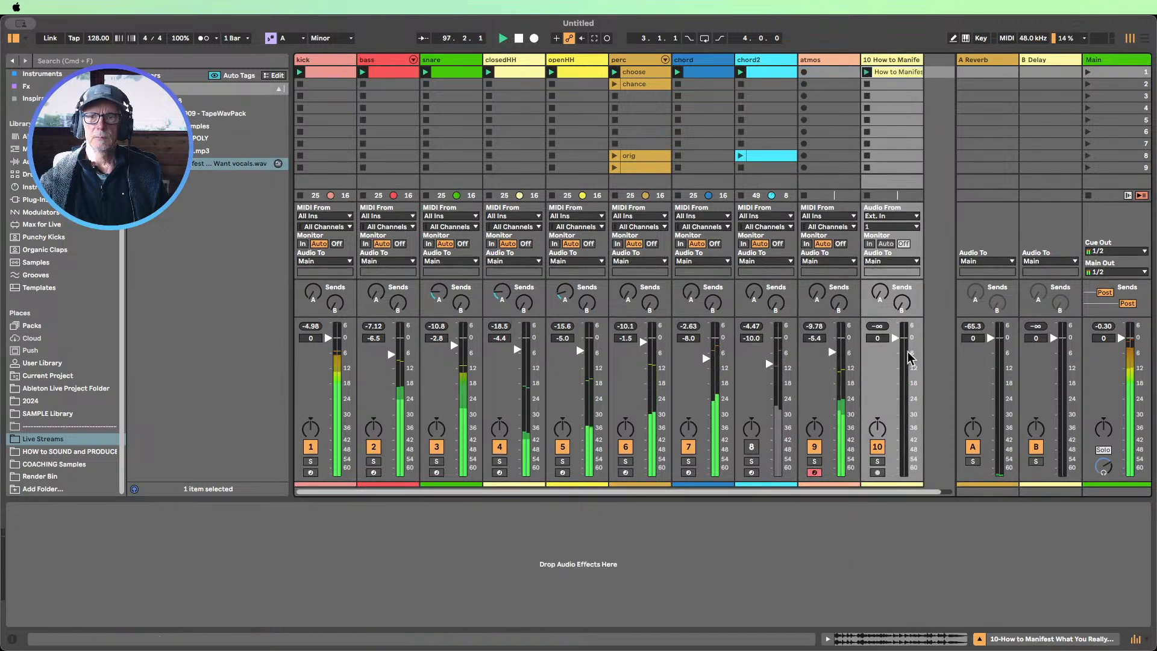
Lower the vocal track's volume to -11.0 dB and raise its send to the Reverb return
drag(895, 337, 895, 373)
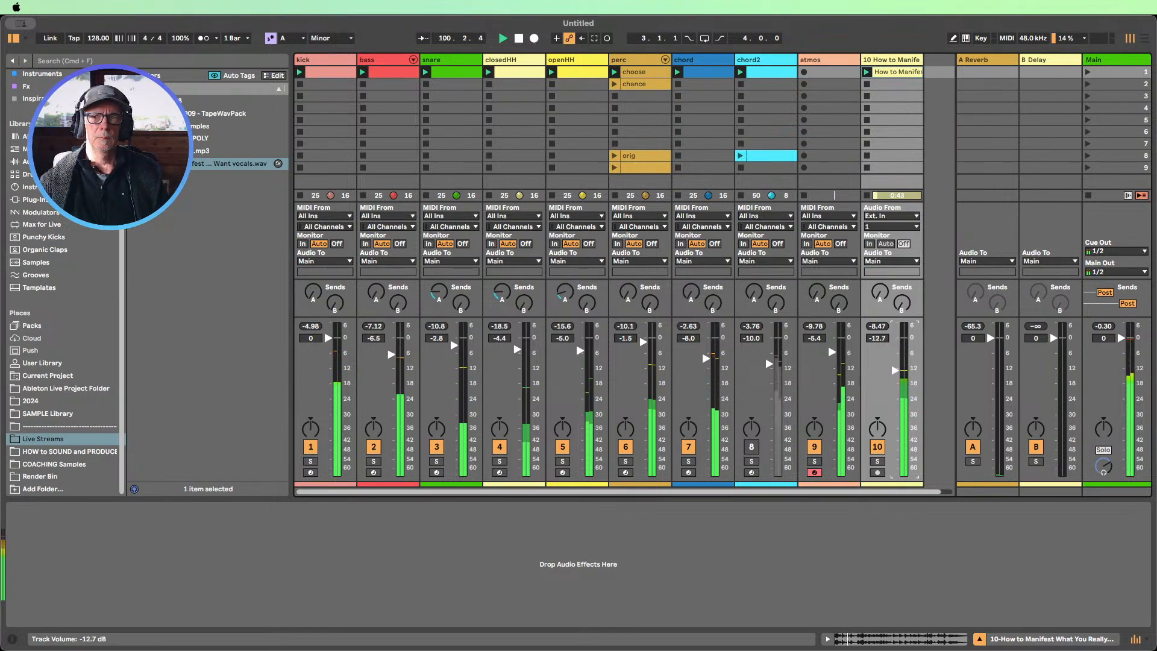
drag(894, 367, 894, 366)
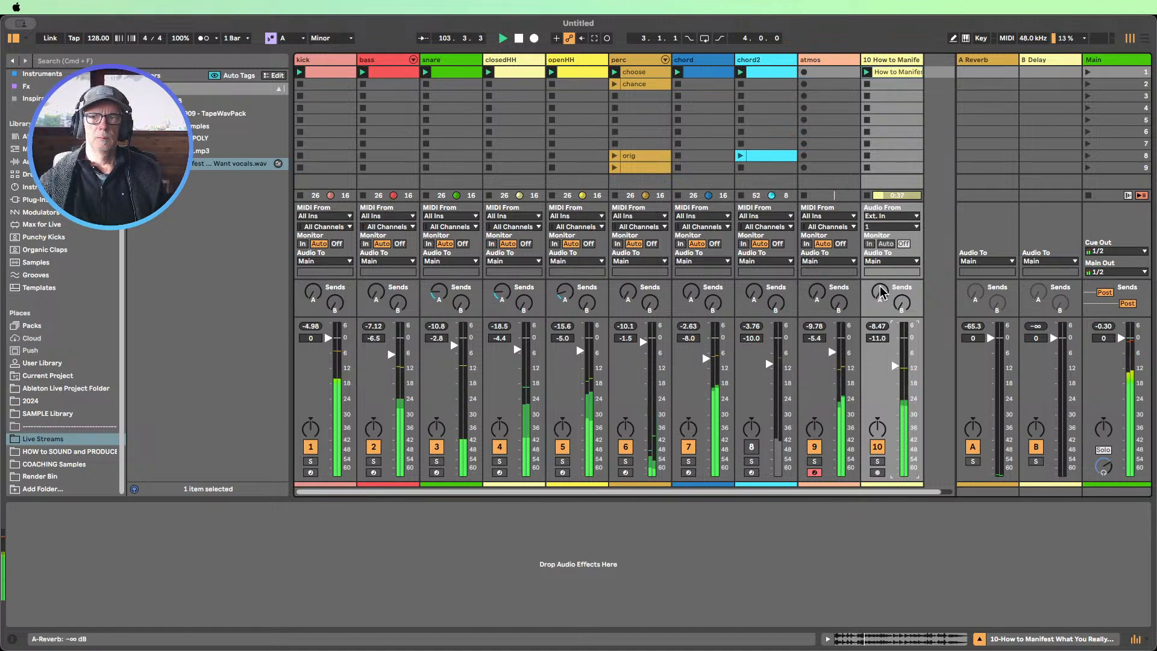
drag(880, 292, 880, 289)
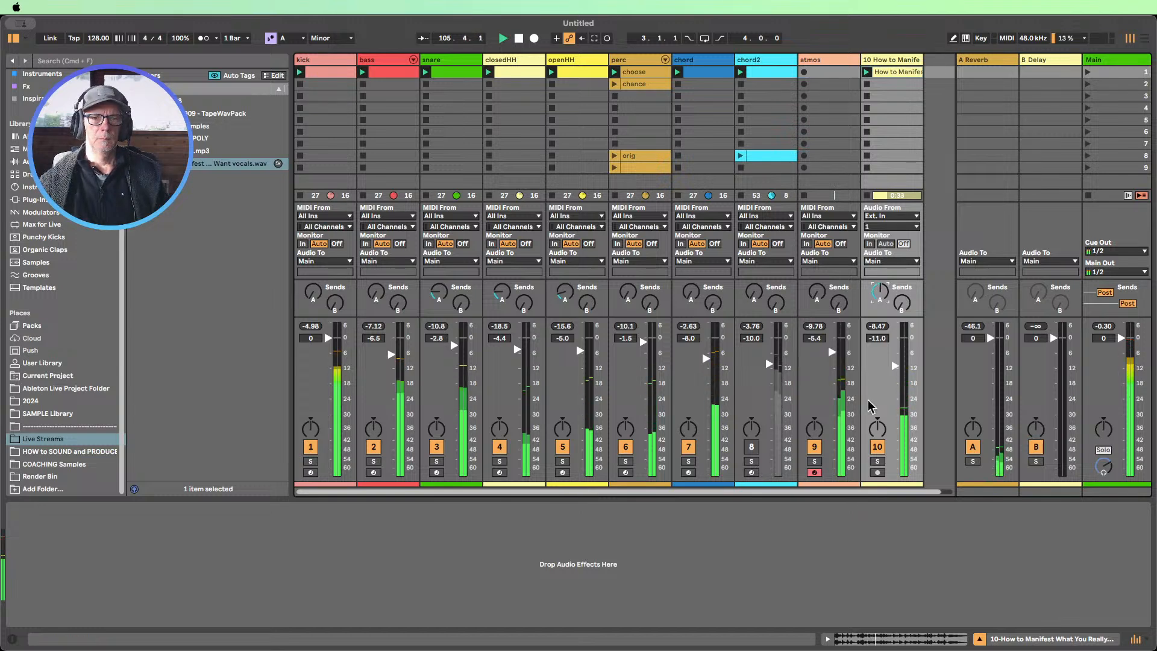
Add an EQ Eight audio effect to the vocal track
click(24, 162)
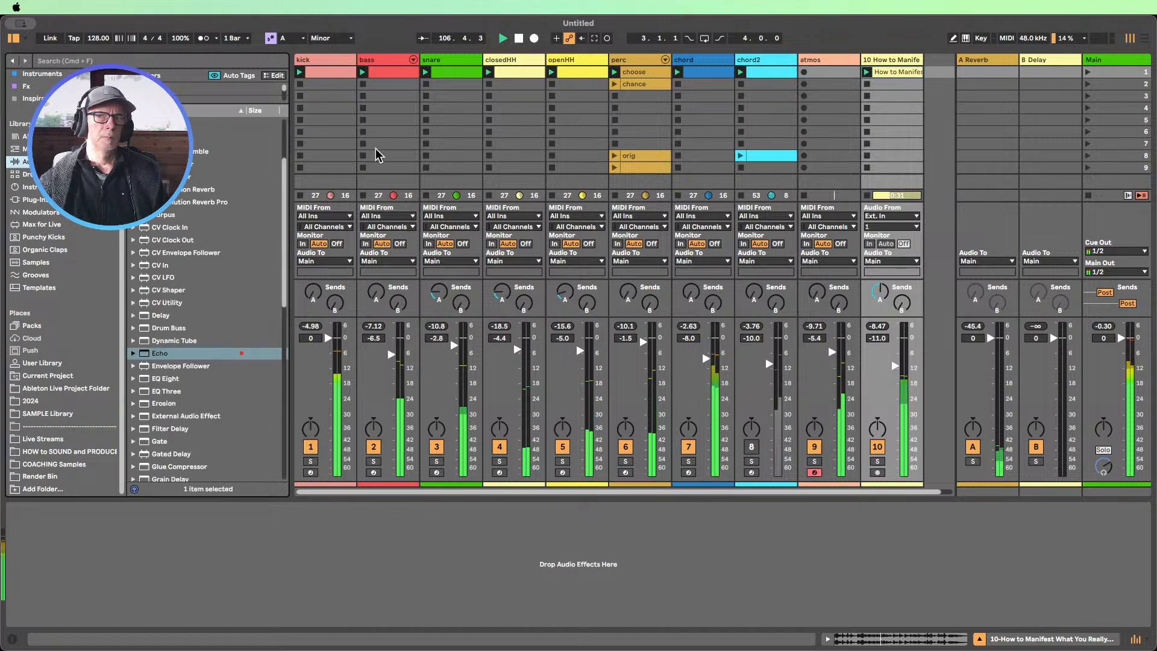
click(170, 380)
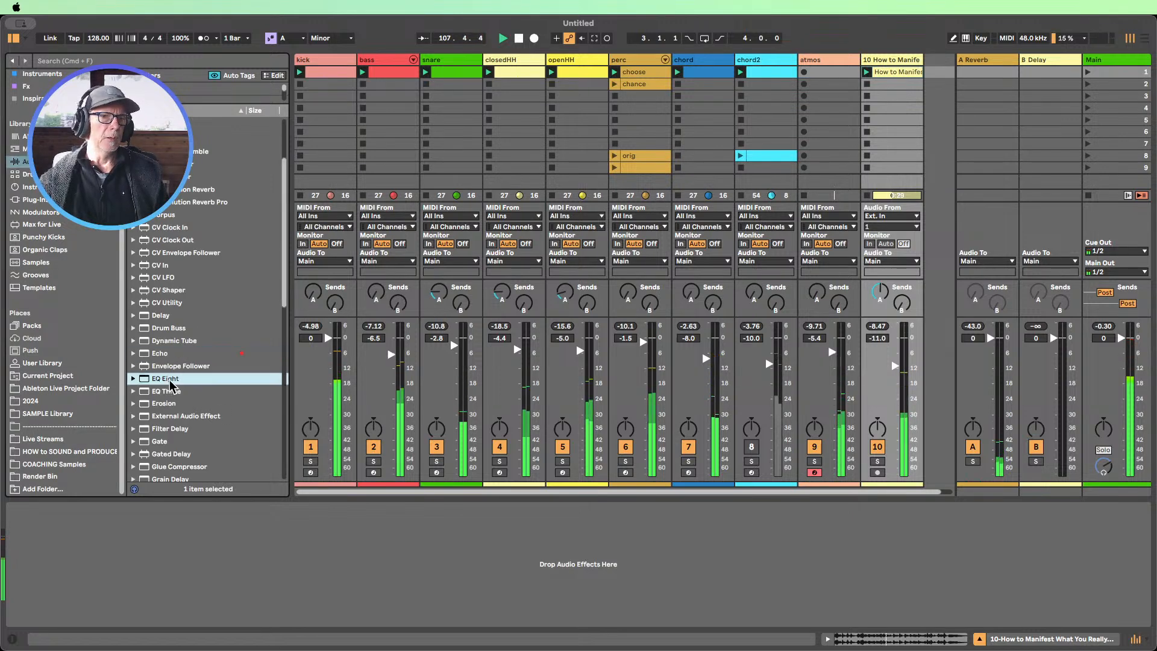
drag(205, 551, 205, 550)
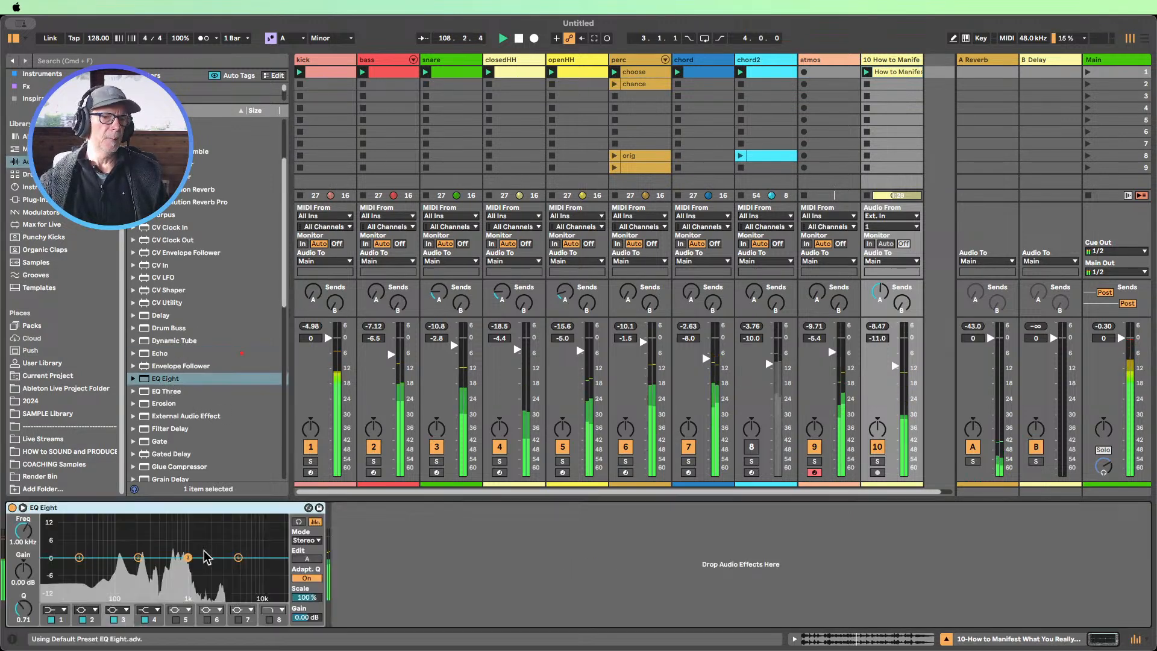
Band-limit the vocal in EQ Eight with a low cut at 271 Hz on band 1 and a high cut at 2.24 kHz on band 8
click(60, 608)
click(52, 540)
drag(79, 567, 148, 567)
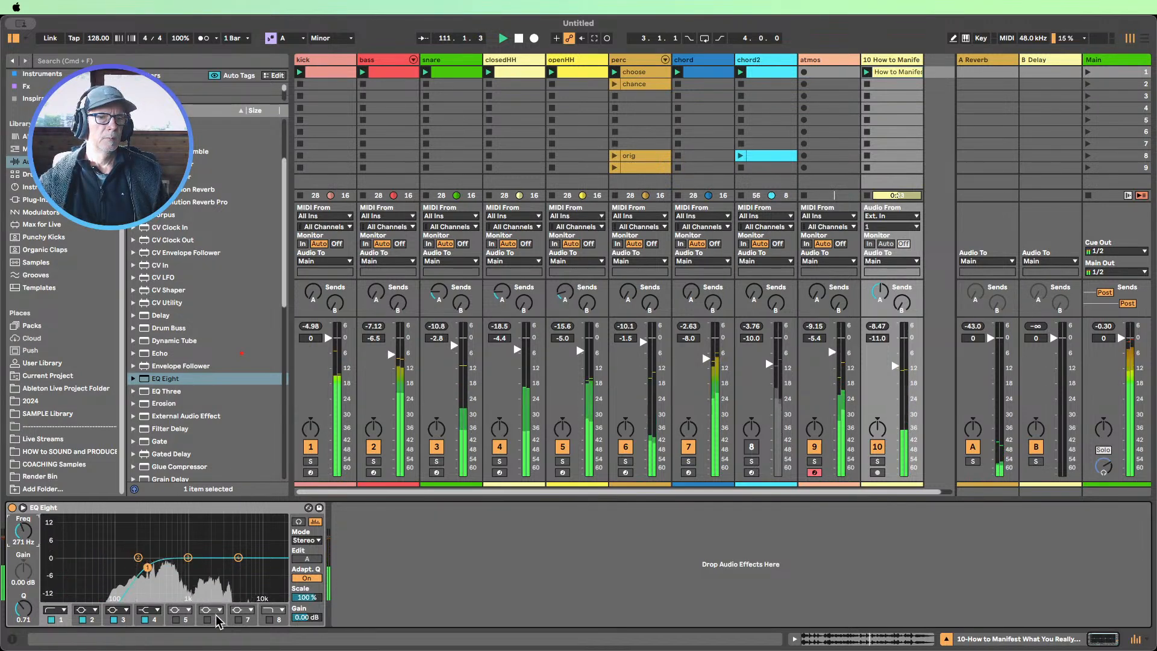
click(269, 619)
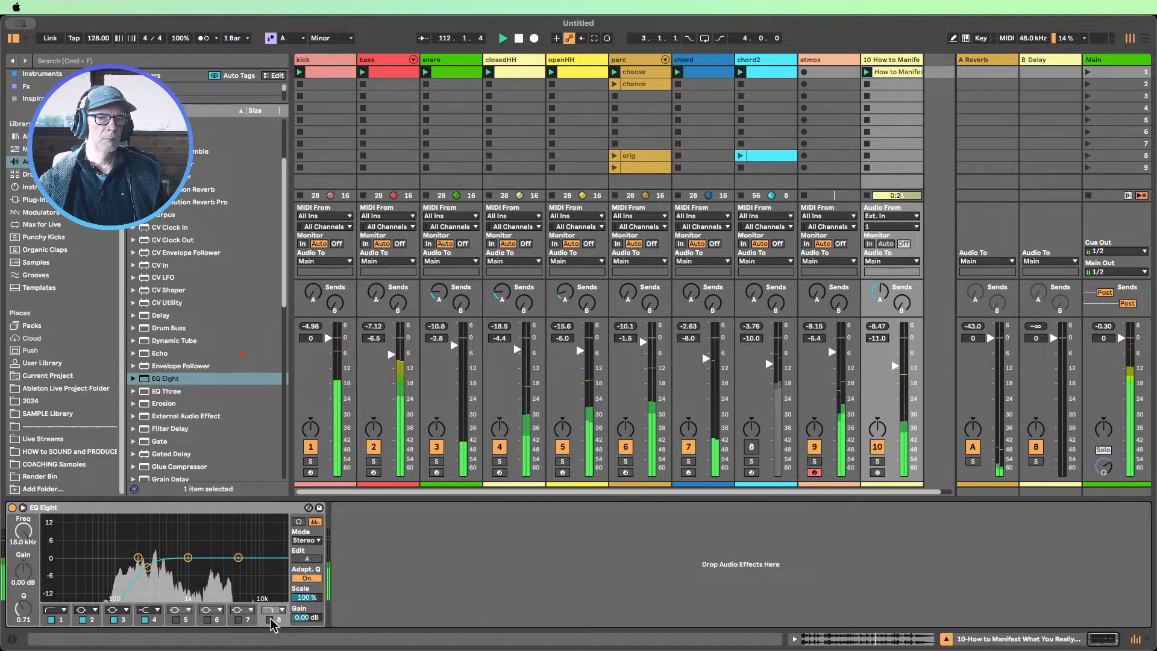
drag(23, 531, 23, 567)
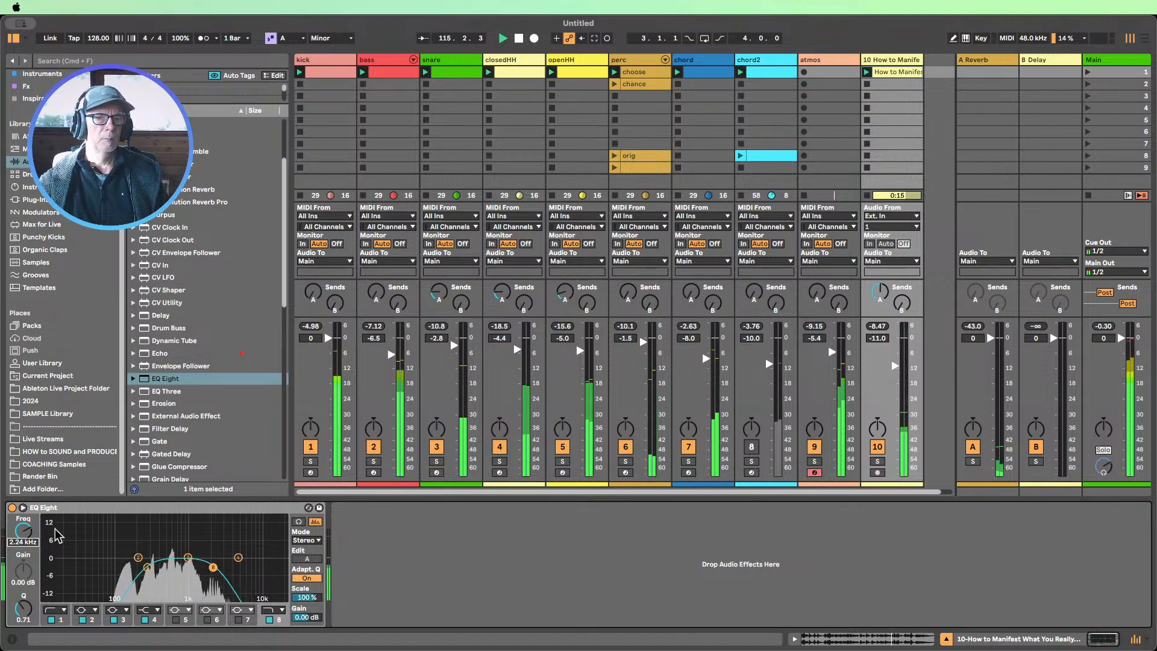
Open the vocal clip, enable warping, and set its warp mode to Complex Pro
double_click(888, 73)
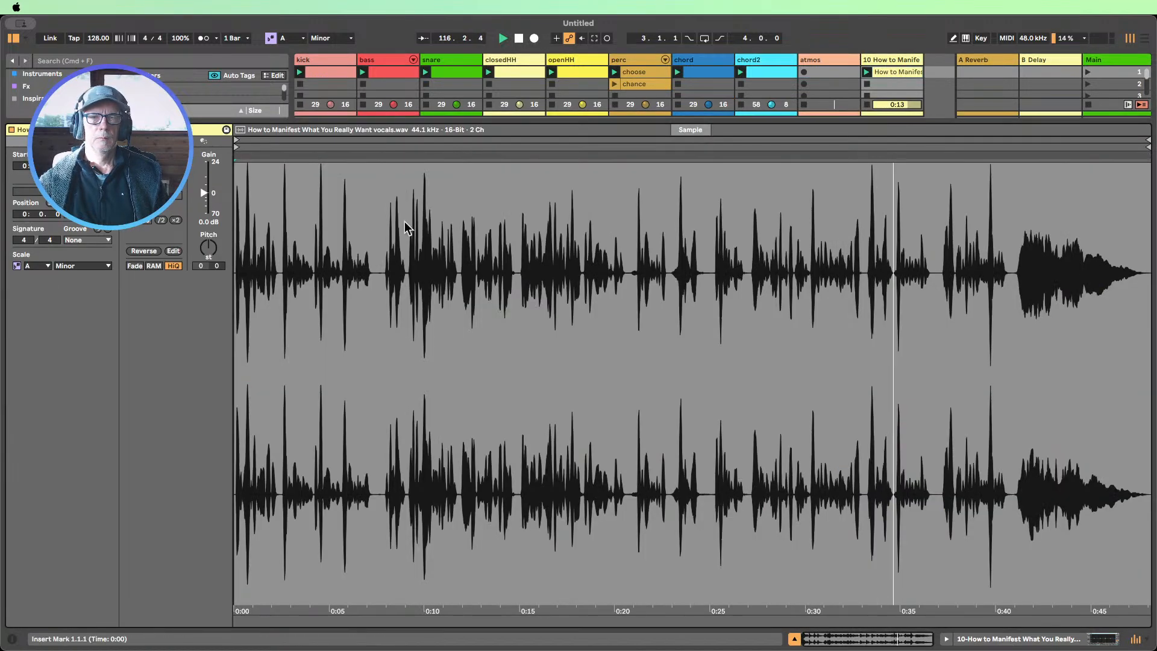
click(139, 155)
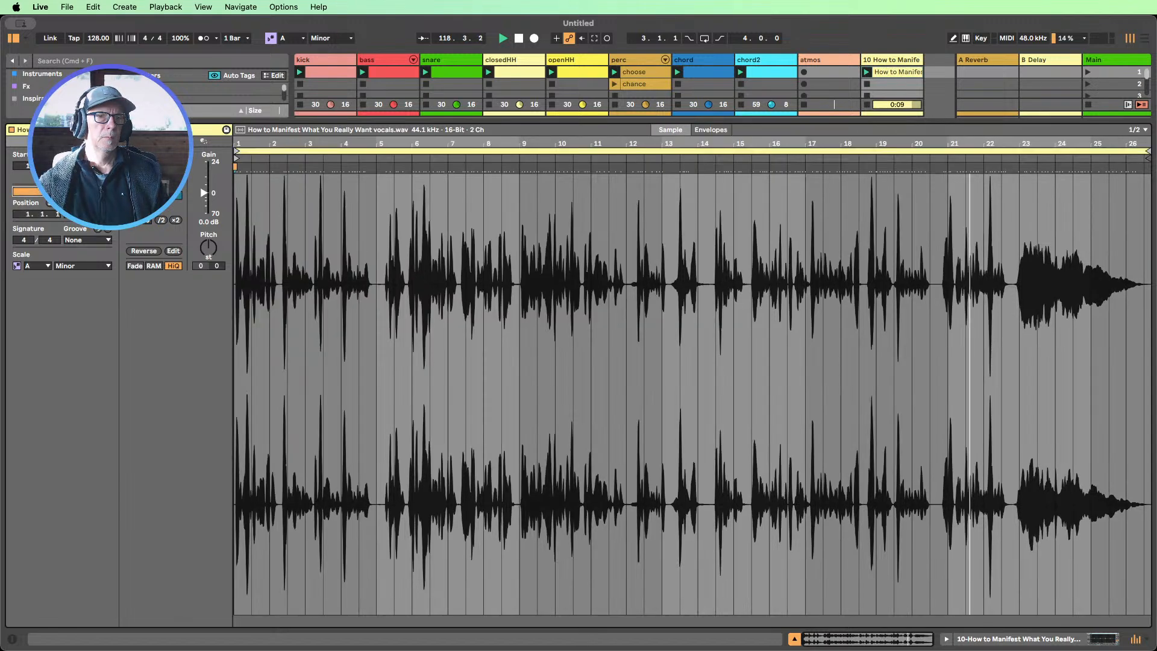
click(152, 166)
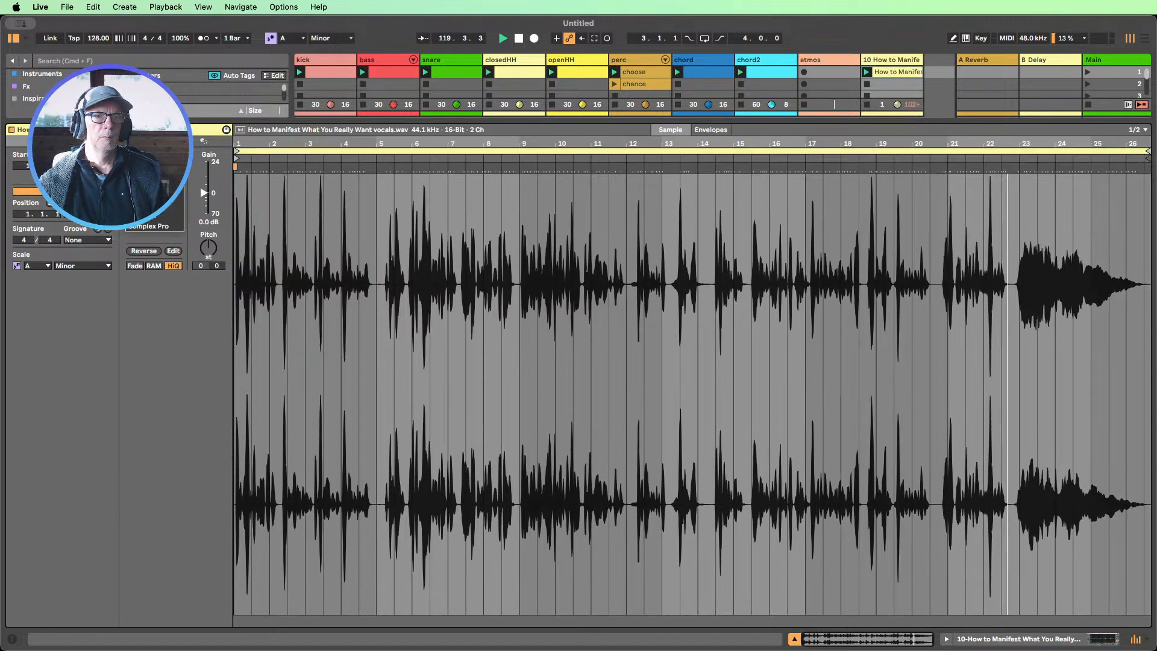
click(152, 226)
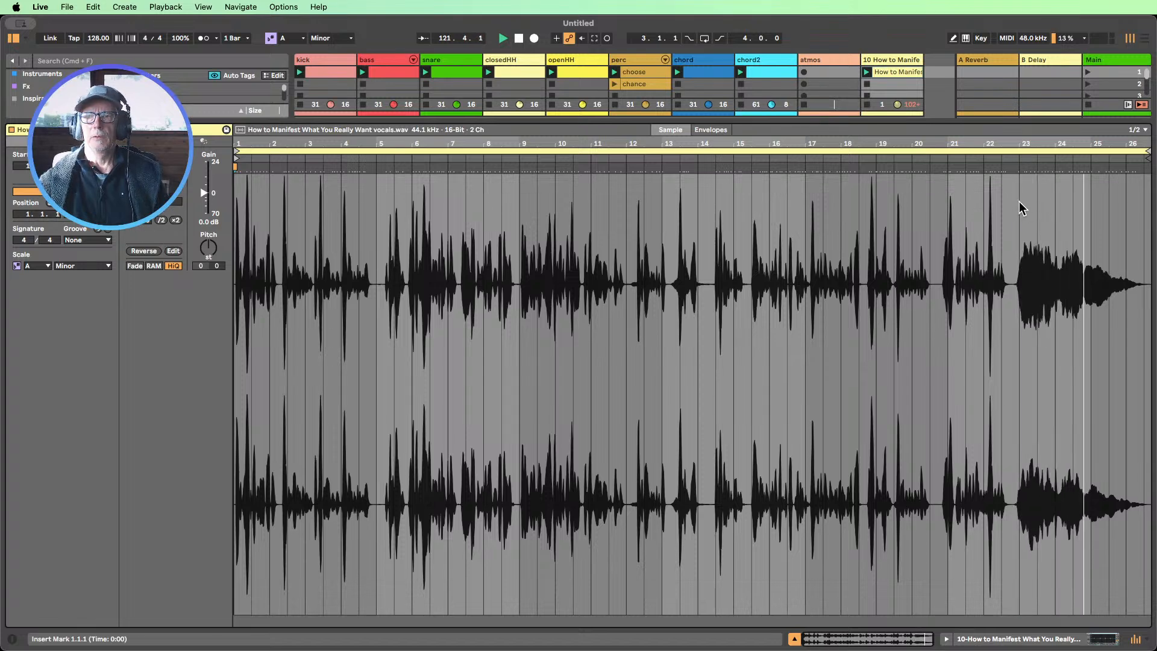
Loop the vocal clip over the section from 23.1.1 to 25.1.1 and reverse its sample
drag(1020, 206, 1091, 209)
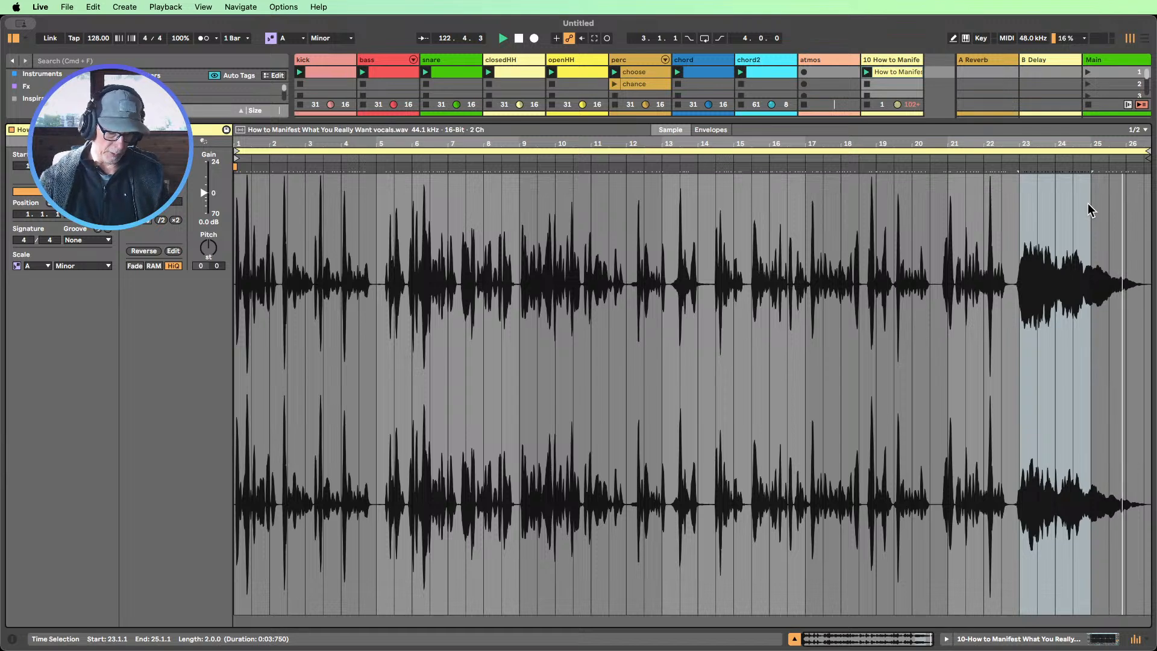
key(super+l)
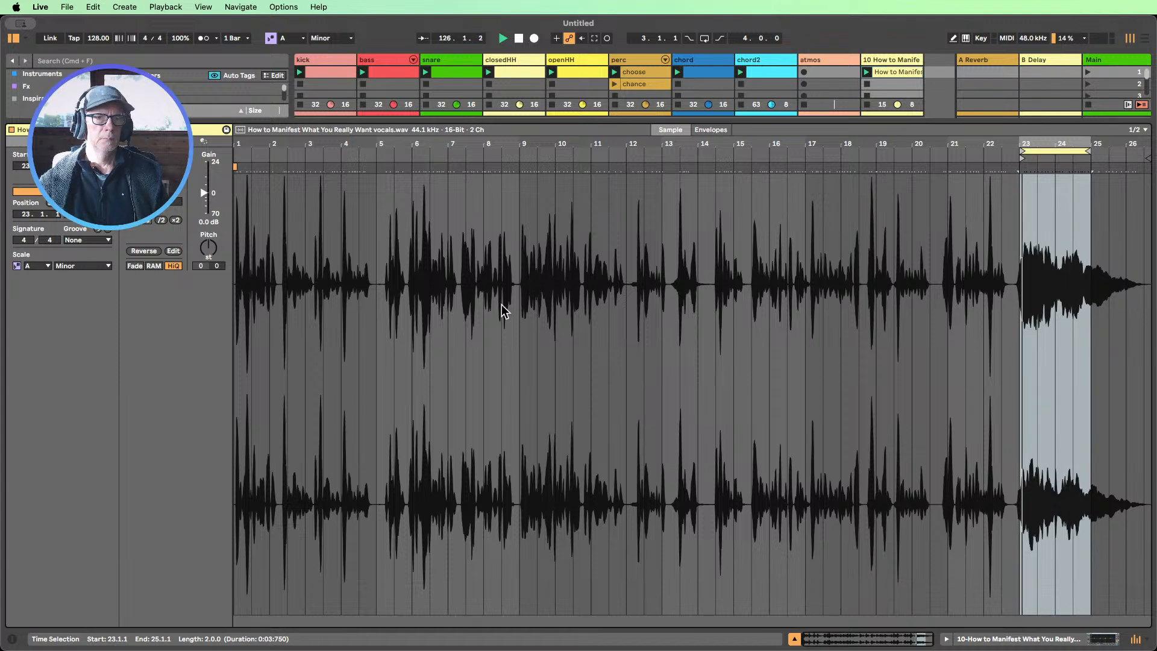
click(144, 251)
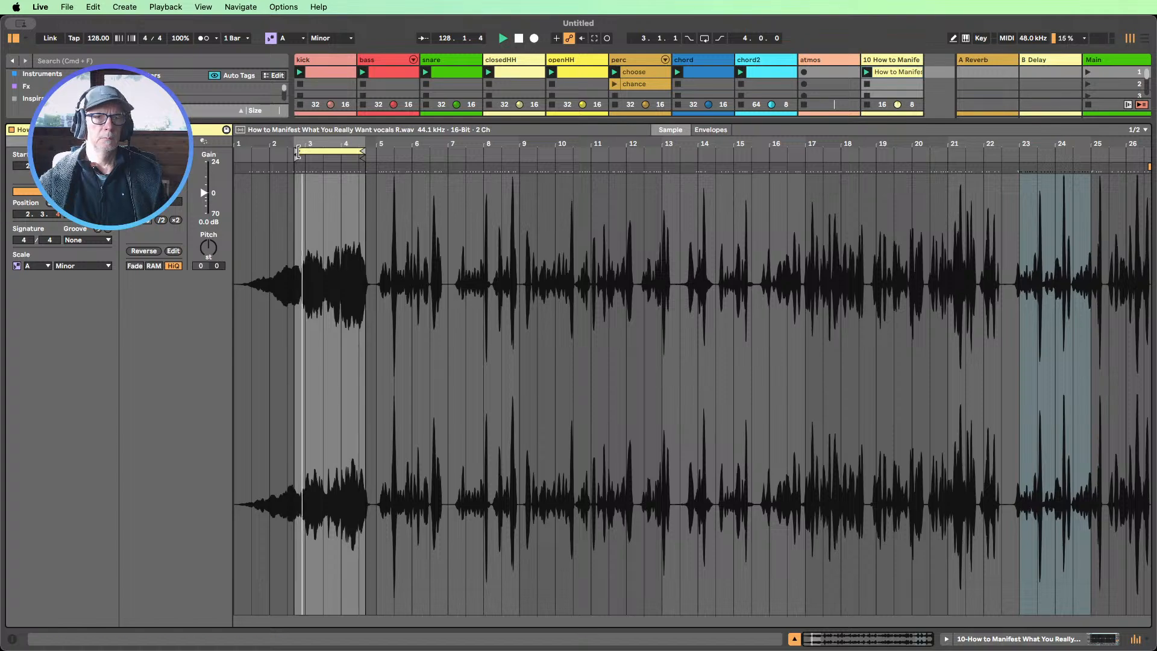
Extend the reversed vocal clip's loop by moving its start back to 2.1.1
drag(298, 152, 271, 152)
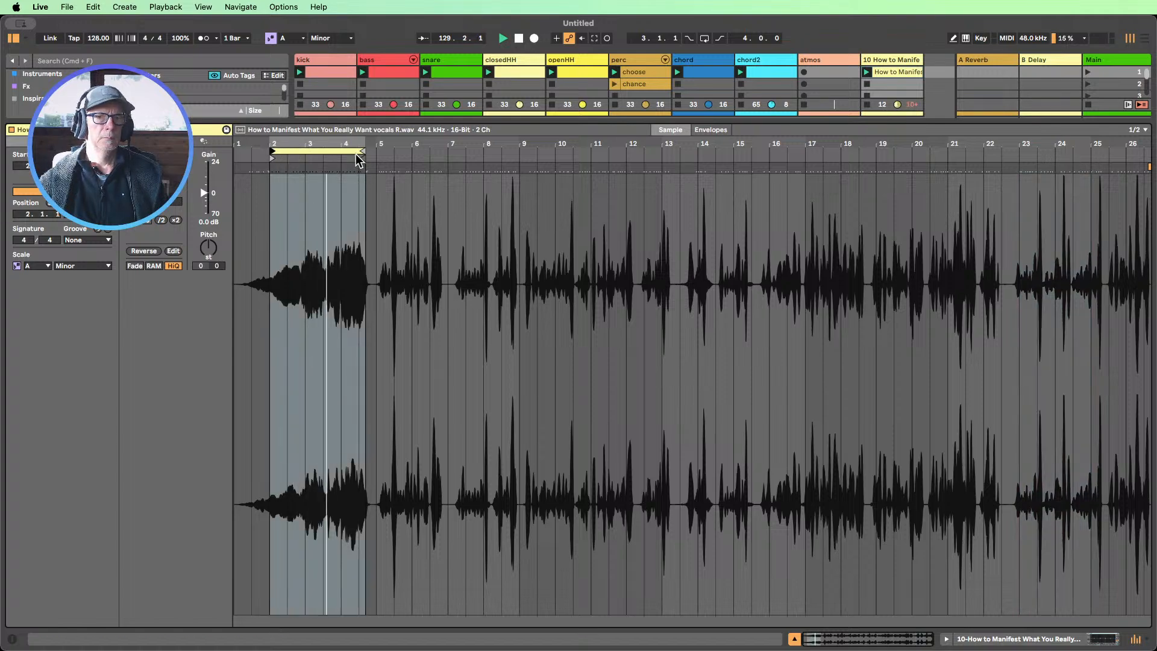
drag(365, 145, 530, 204)
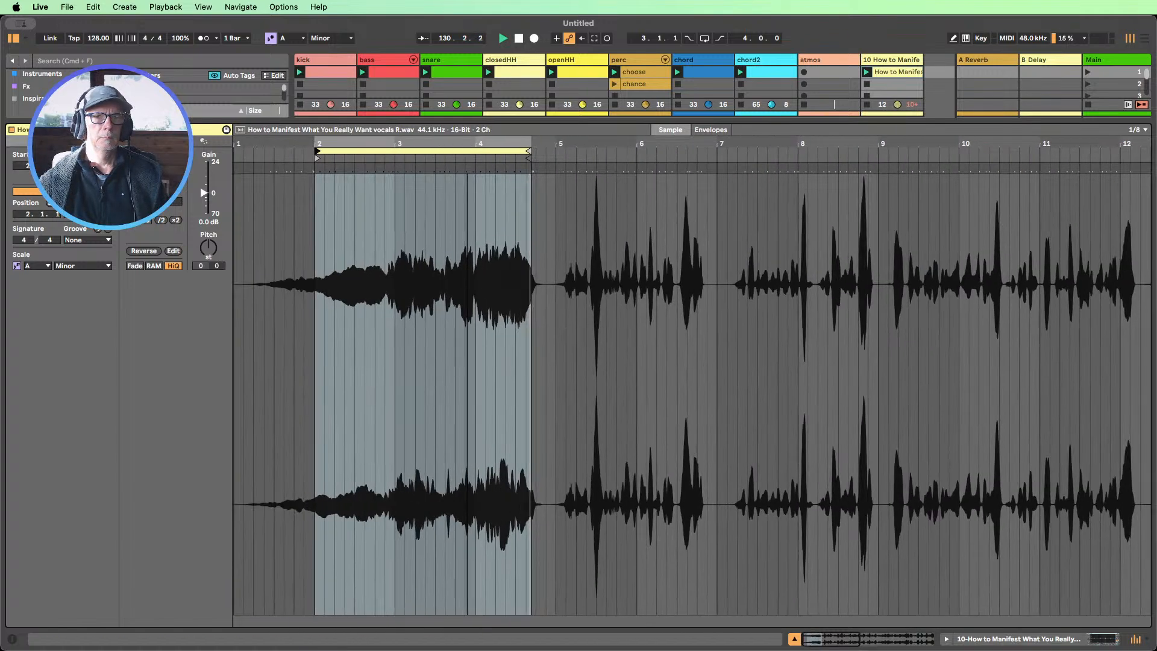
drag(530, 145, 571, 150)
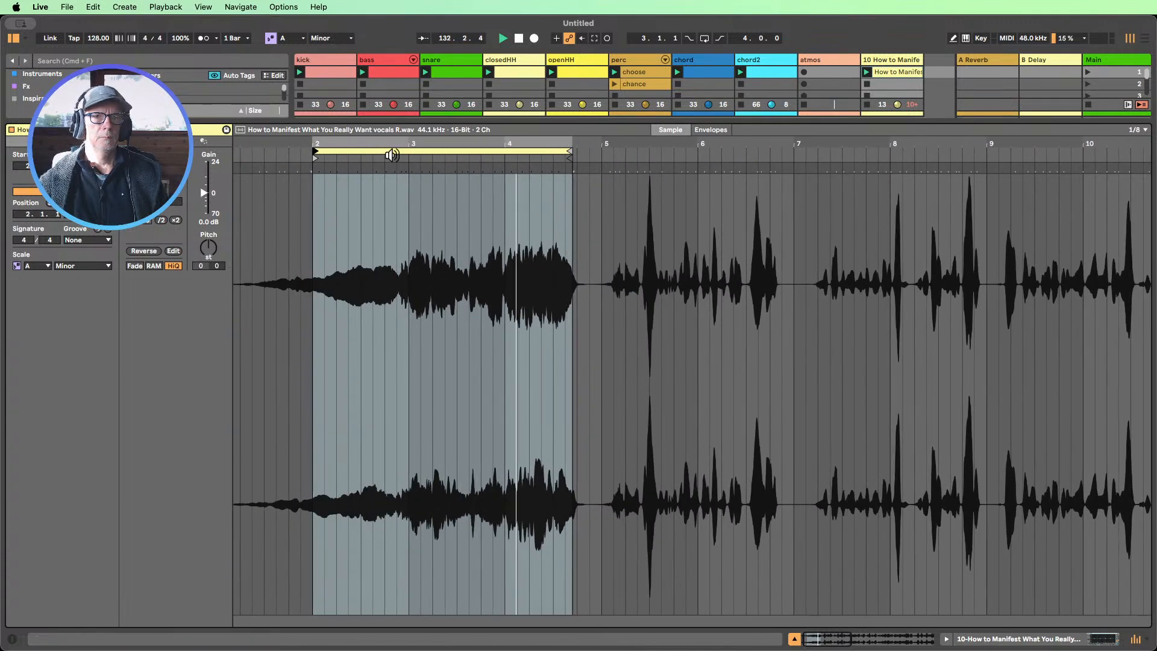
drag(383, 146, 331, 124)
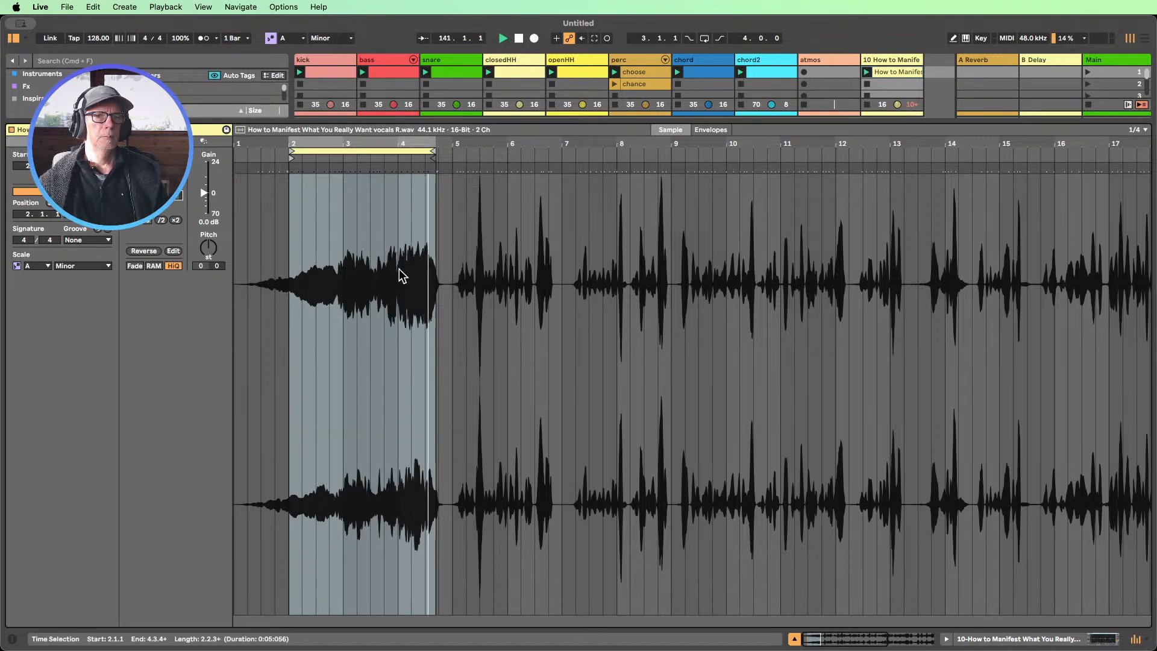
Return to the mixer and reduce the vocal track's send to the Reverb return while soloing it, ending with solo off
click(796, 639)
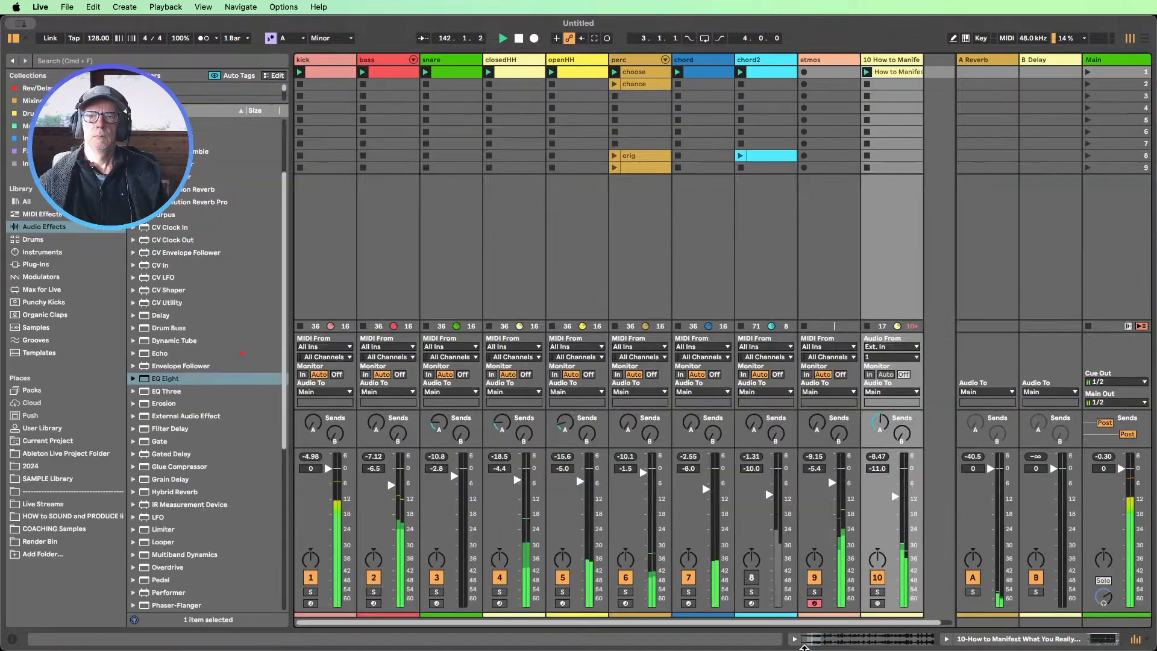
click(877, 591)
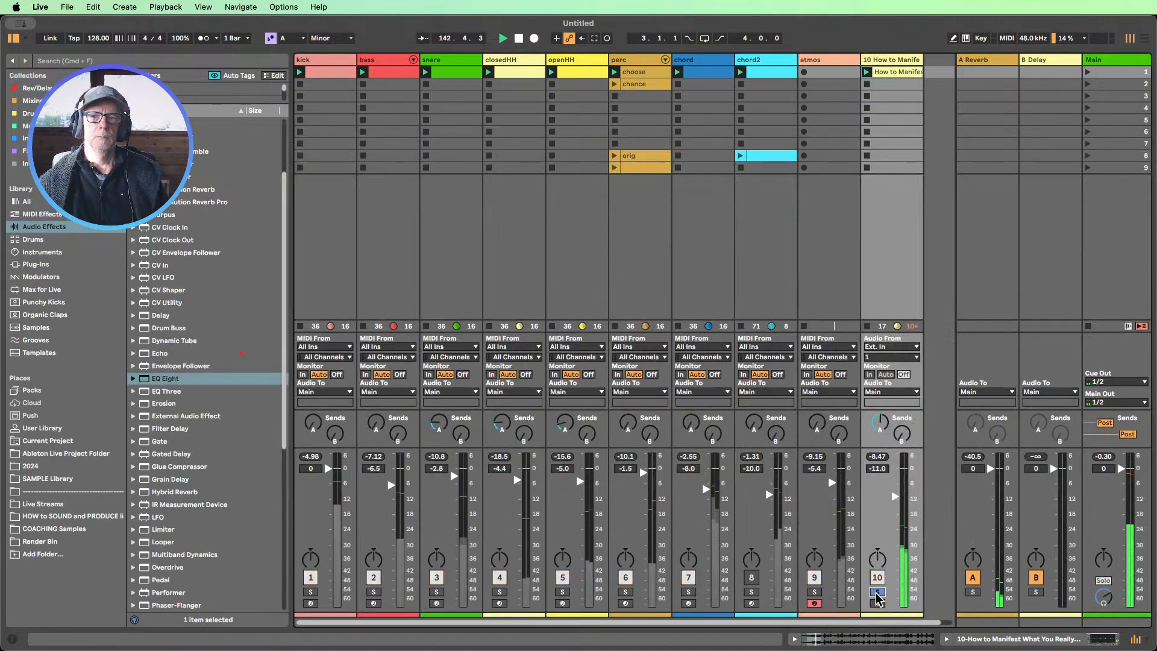
click(889, 429)
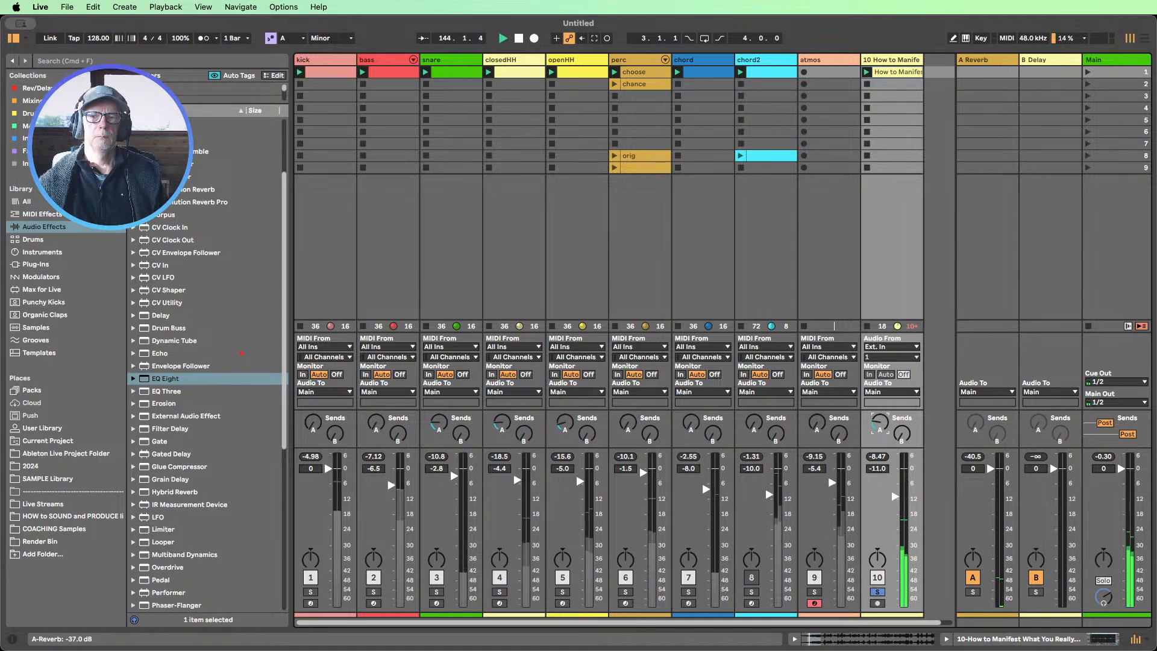
click(877, 592)
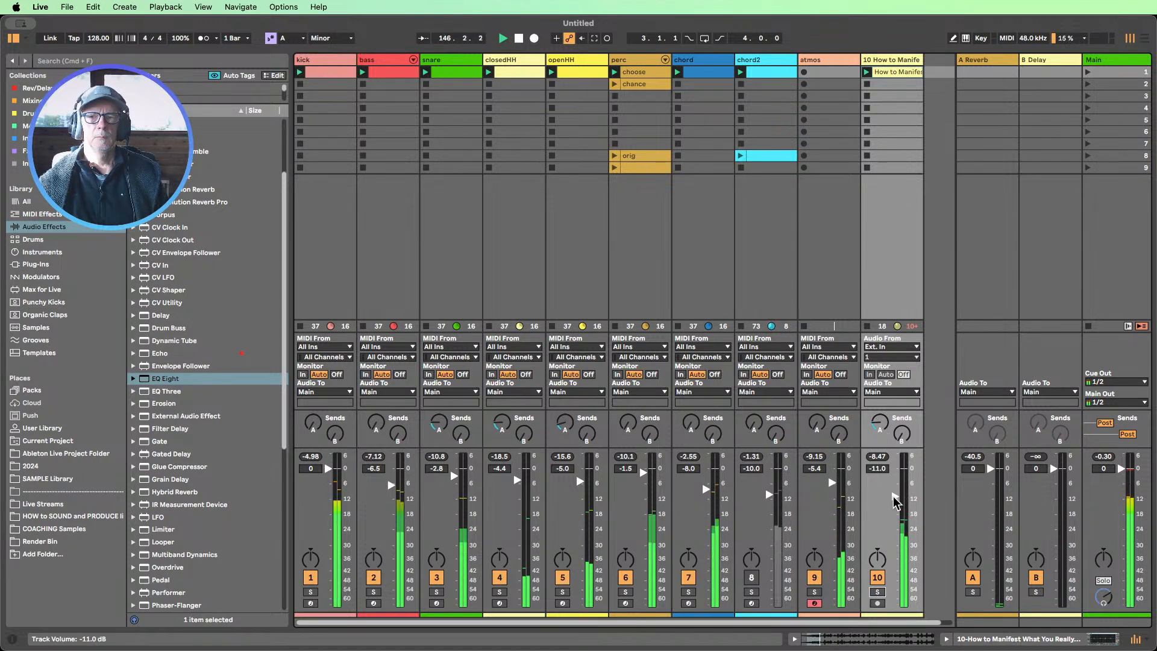
Raise the vocal track's volume to -7.0 dB and briefly reopen the vocal clip to review its looped section
drag(896, 501, 896, 489)
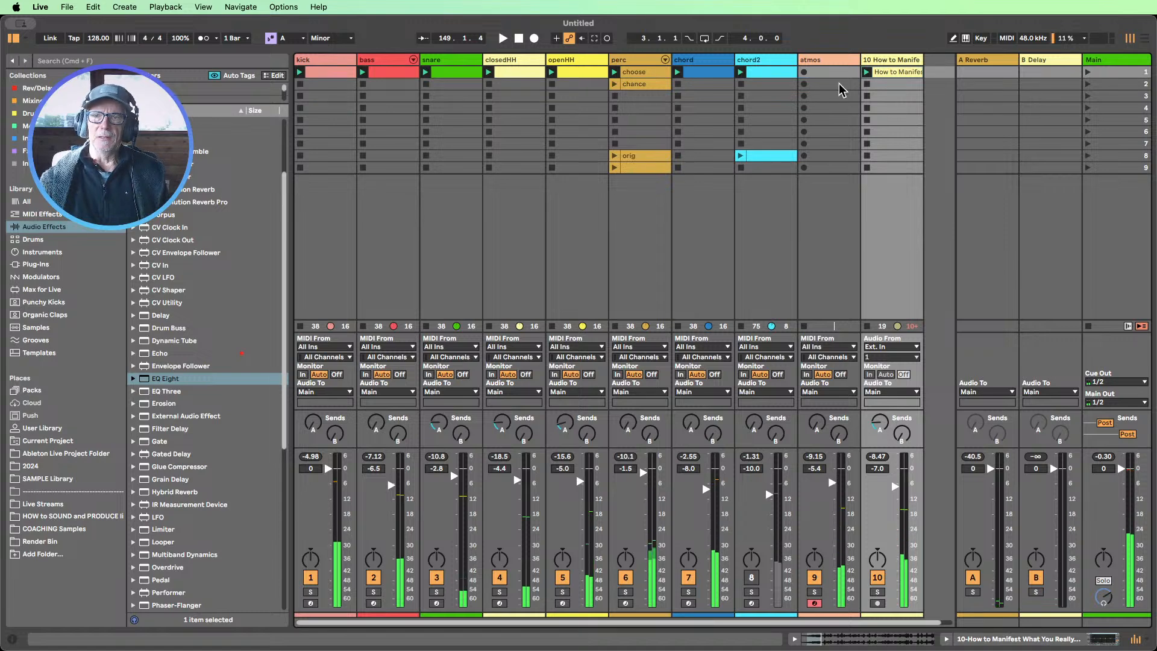
double_click(898, 71)
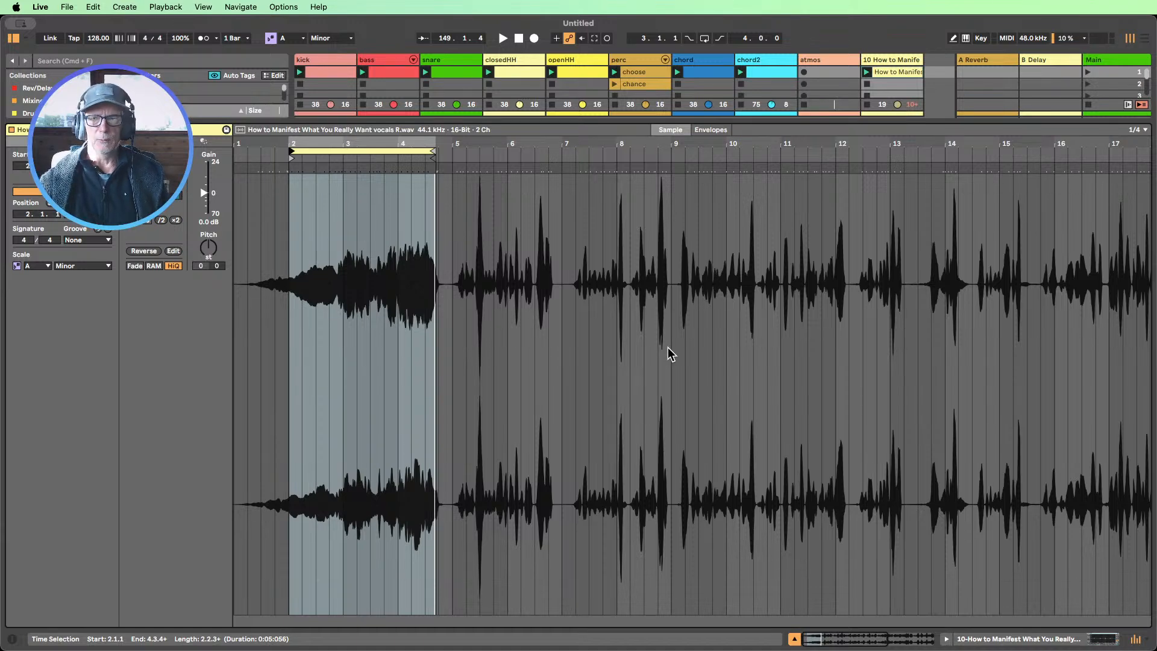
click(794, 638)
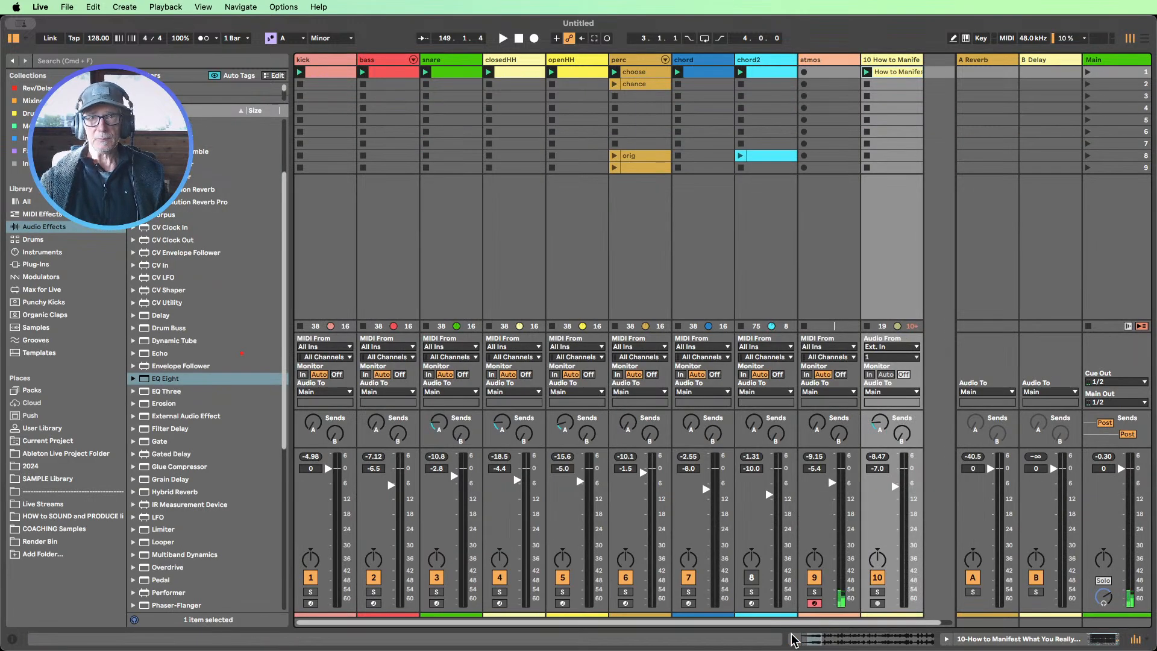